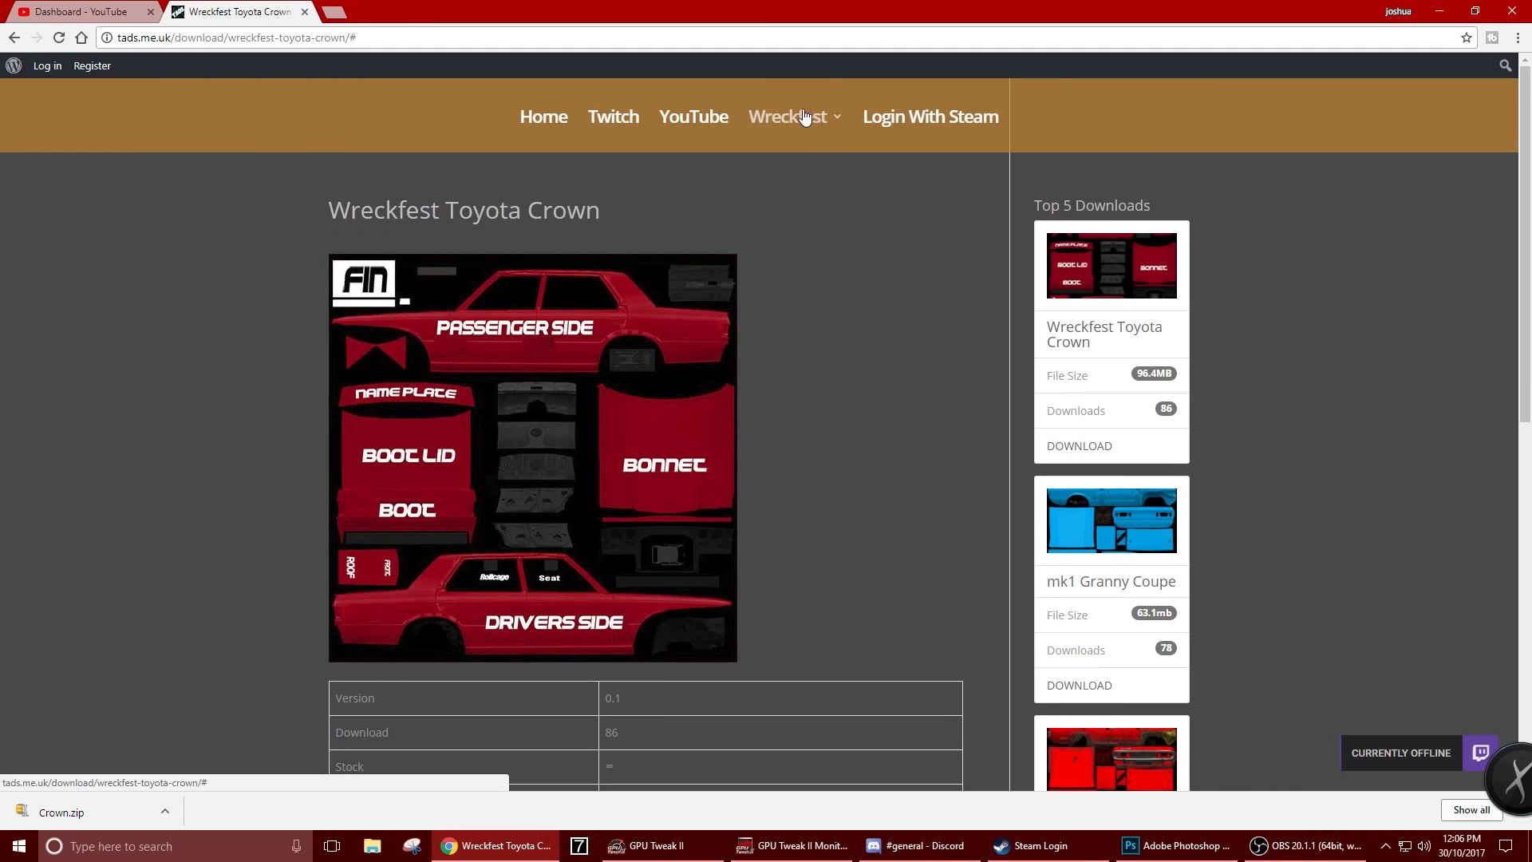
Open the Skin Painting Wreckfest page of the site and highlight the domain tads.me.uk in its address
mouse_move(825, 160)
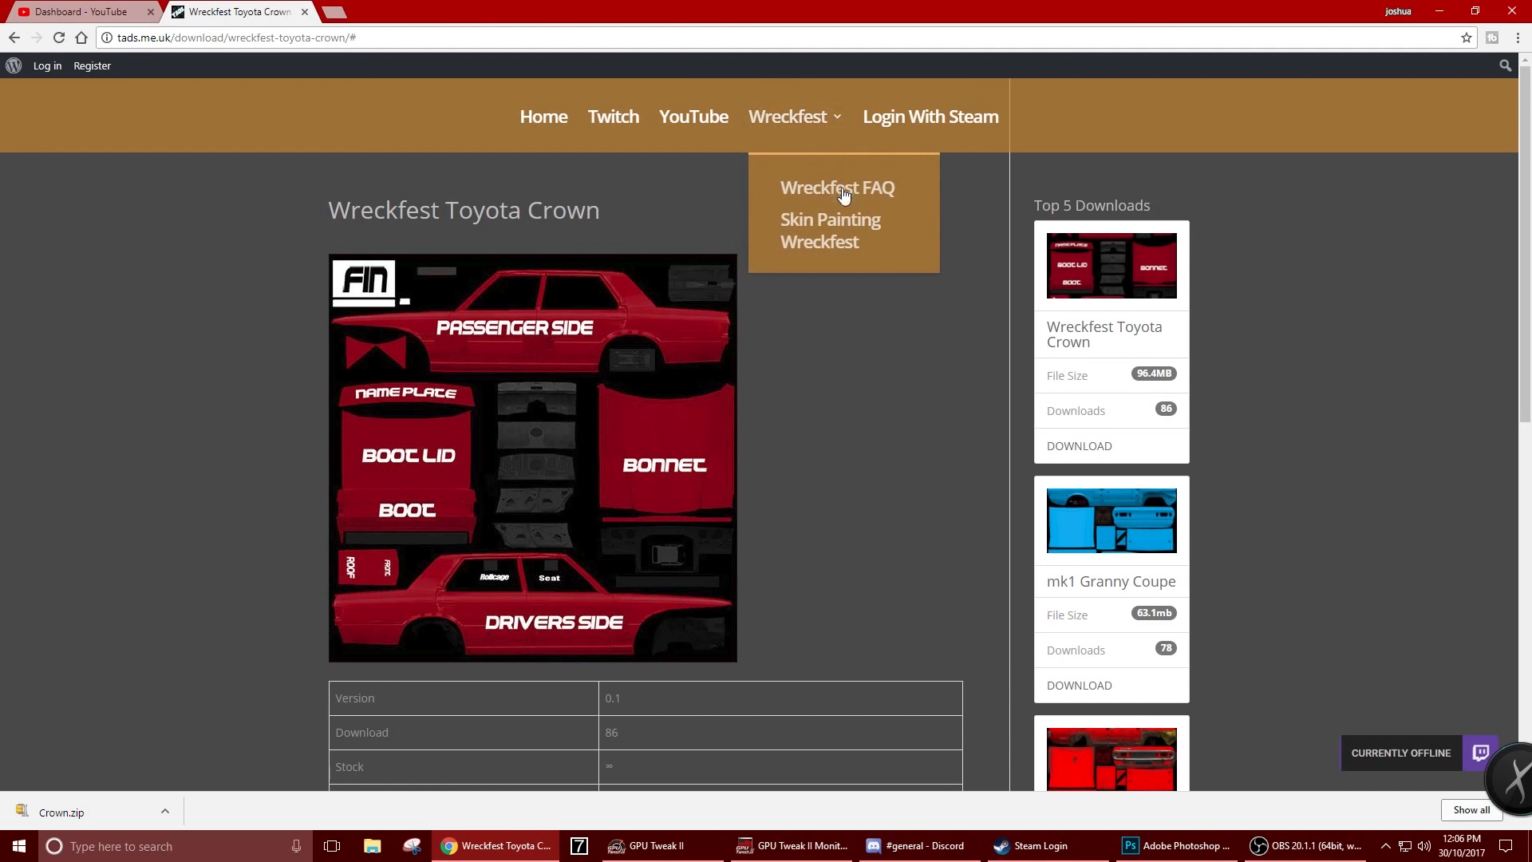
click(839, 231)
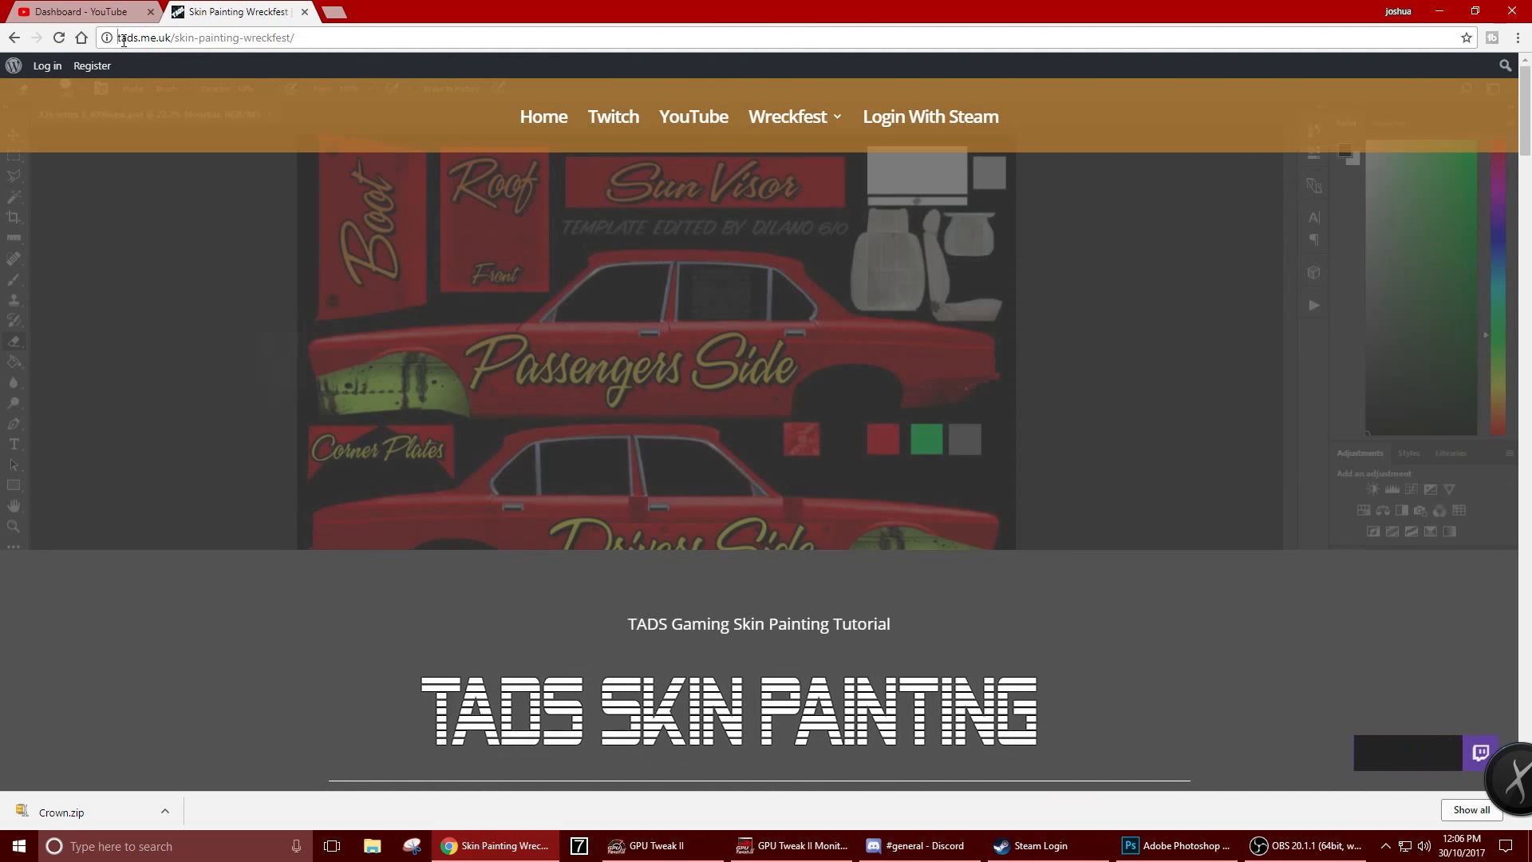
drag(118, 41, 160, 43)
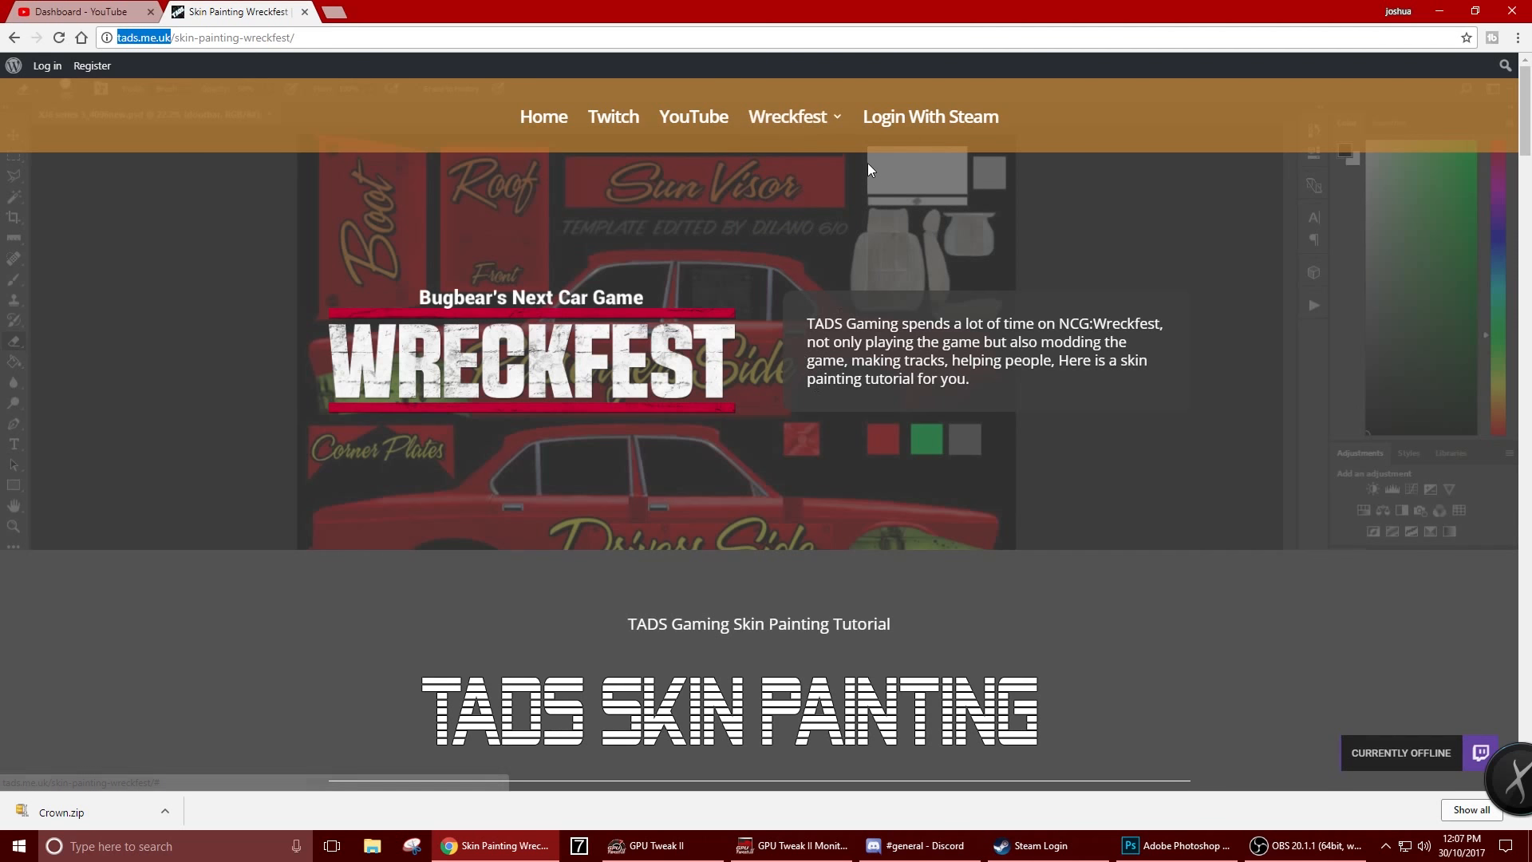
mouse_move(822, 132)
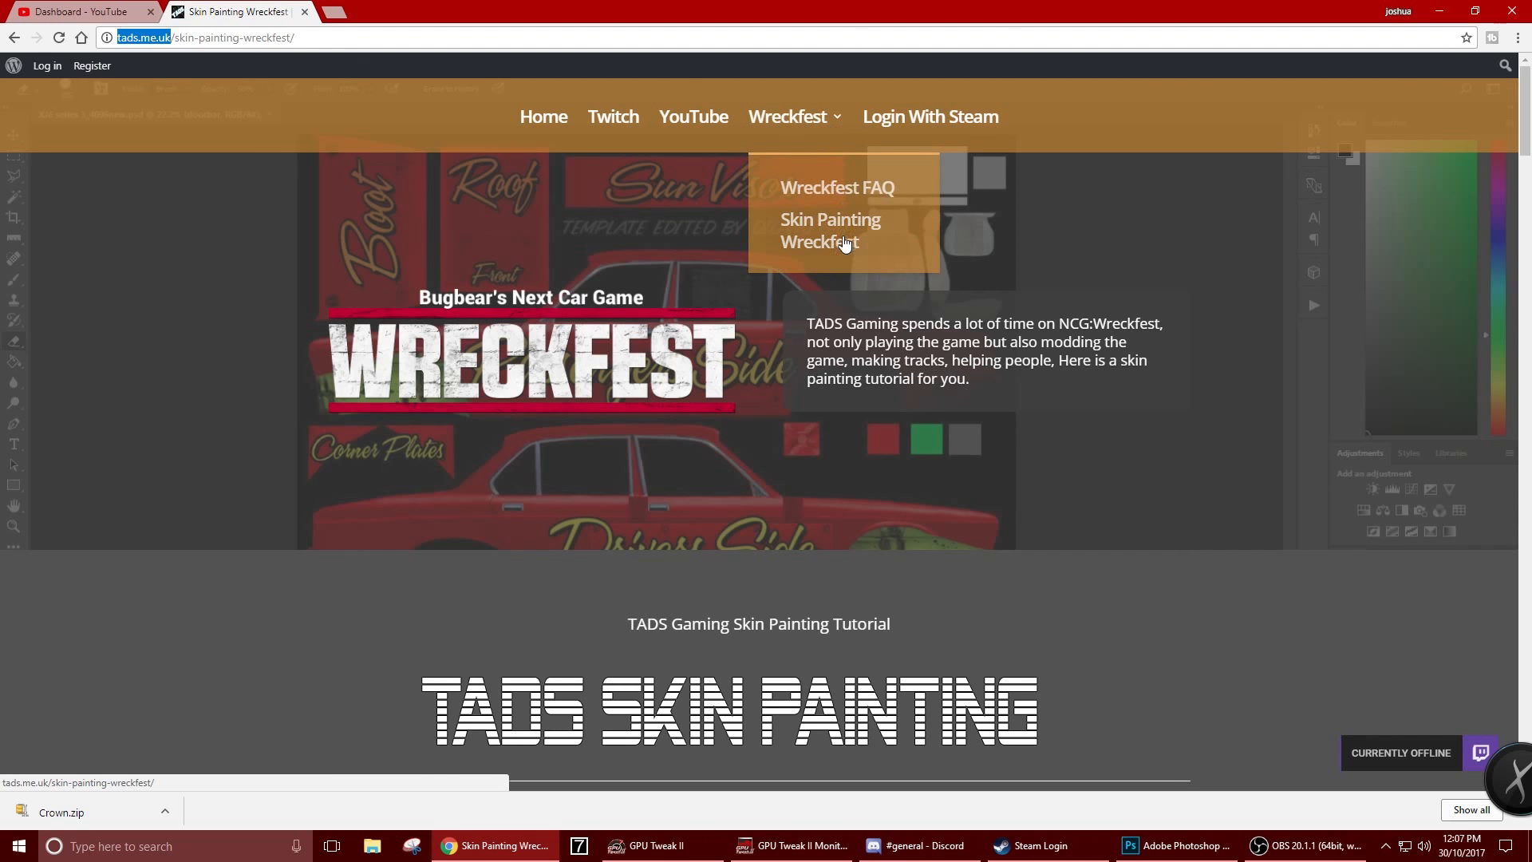
Look through the skin painting tutorial and open the skin template downloads page linked in its requirements list
scroll(516, 395, down, 5)
scroll(561, 455, down, 10)
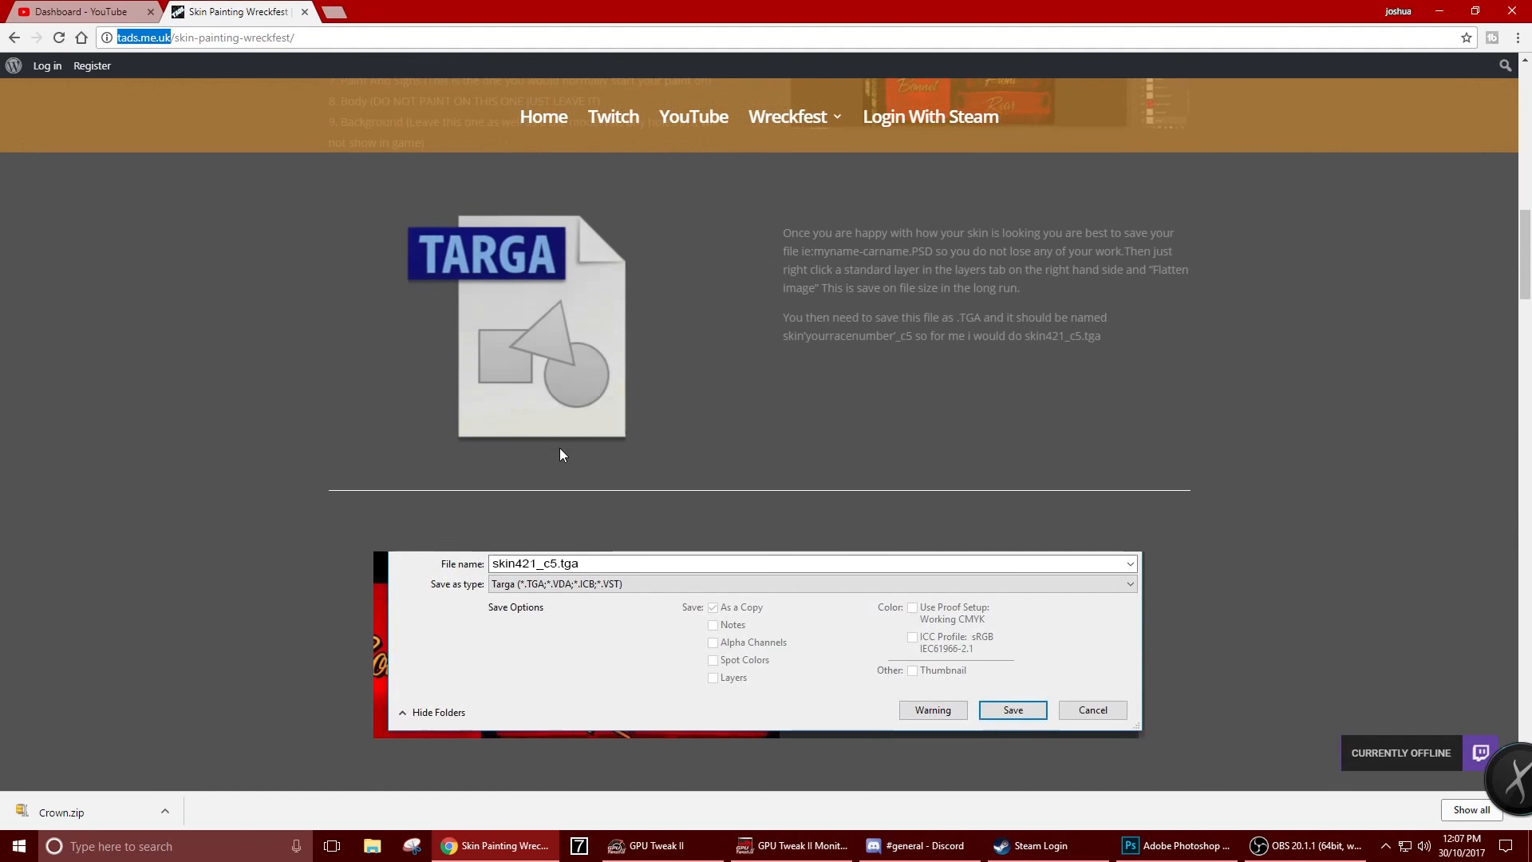
scroll(560, 455, down, 20)
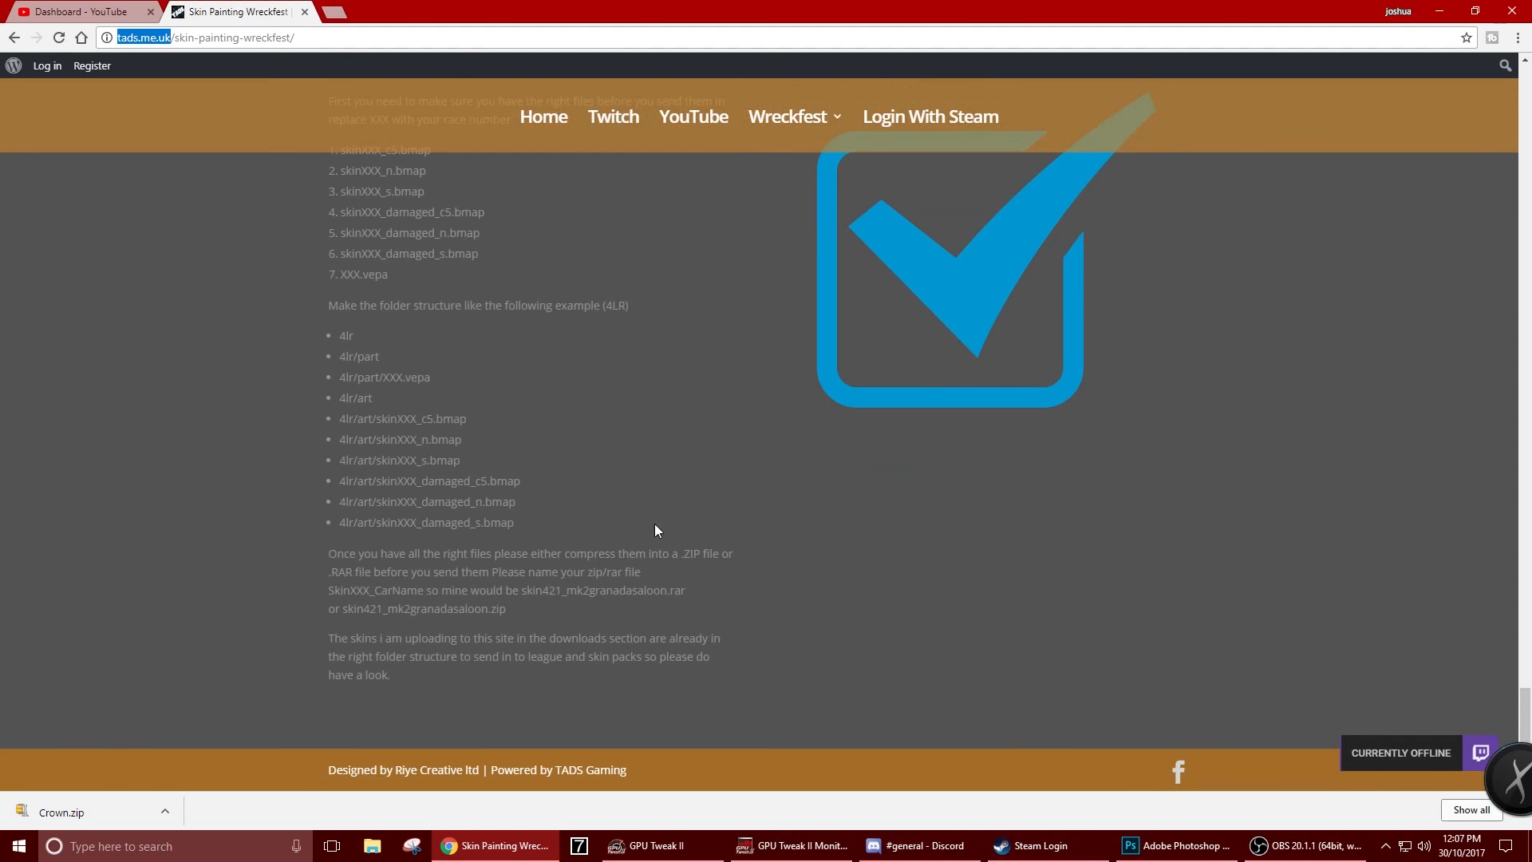
scroll(654, 531, up, 15)
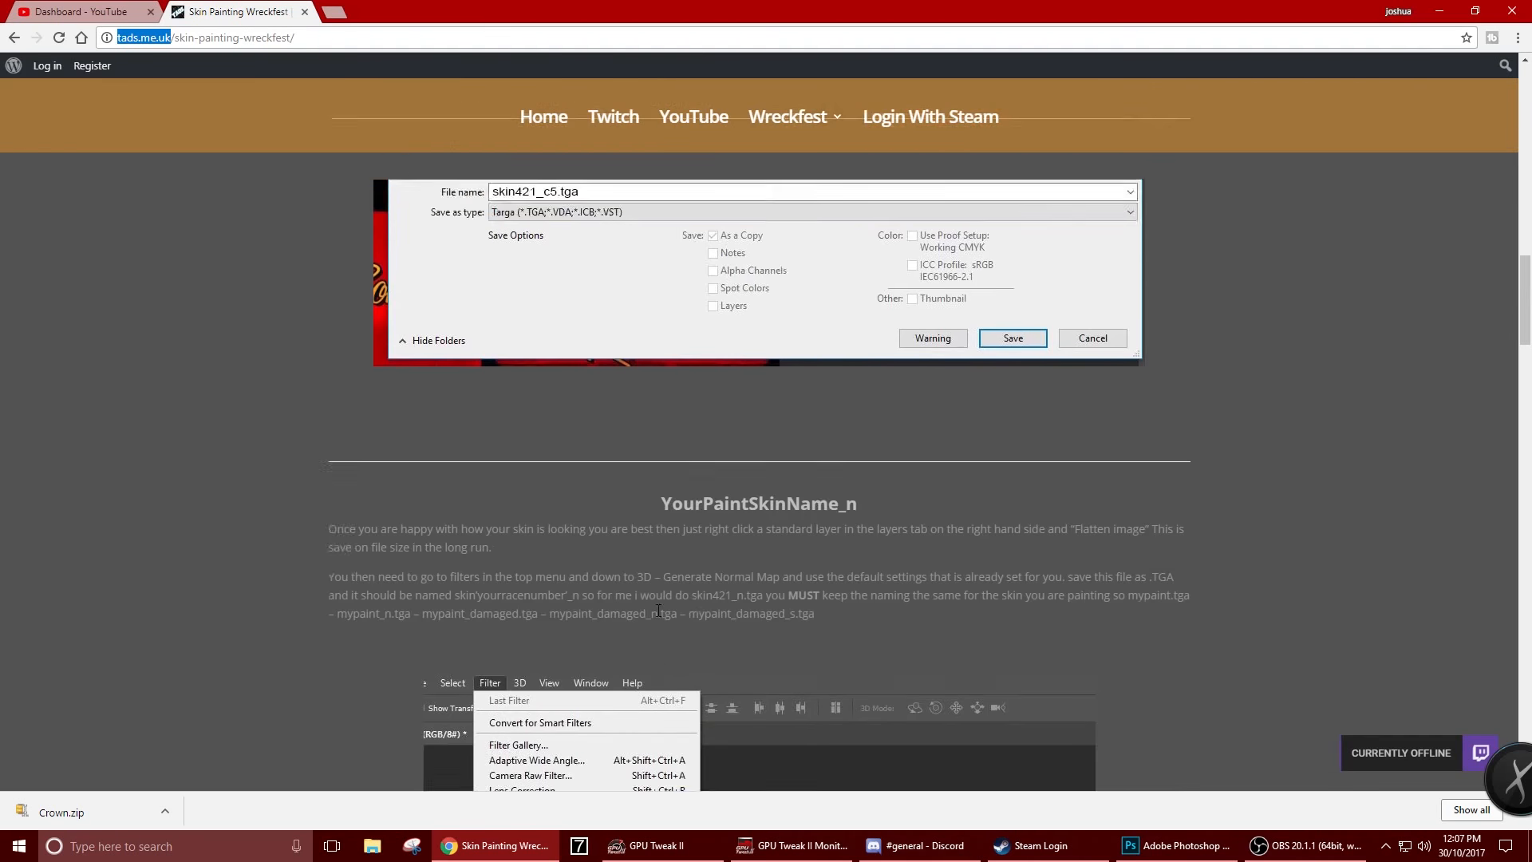
scroll(658, 611, up, 20)
scroll(764, 494, down, 6)
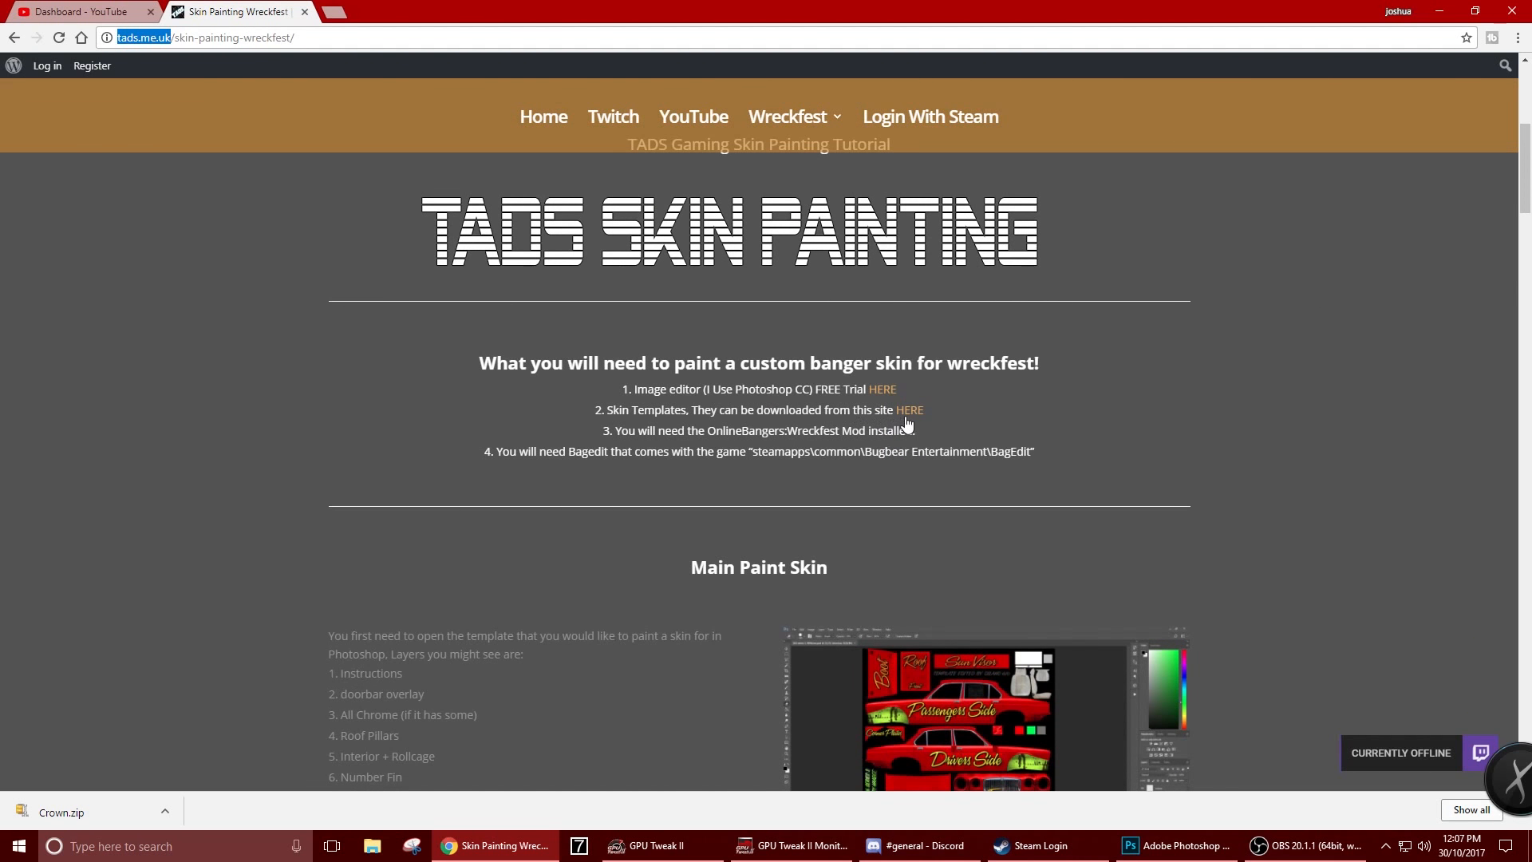
click(913, 414)
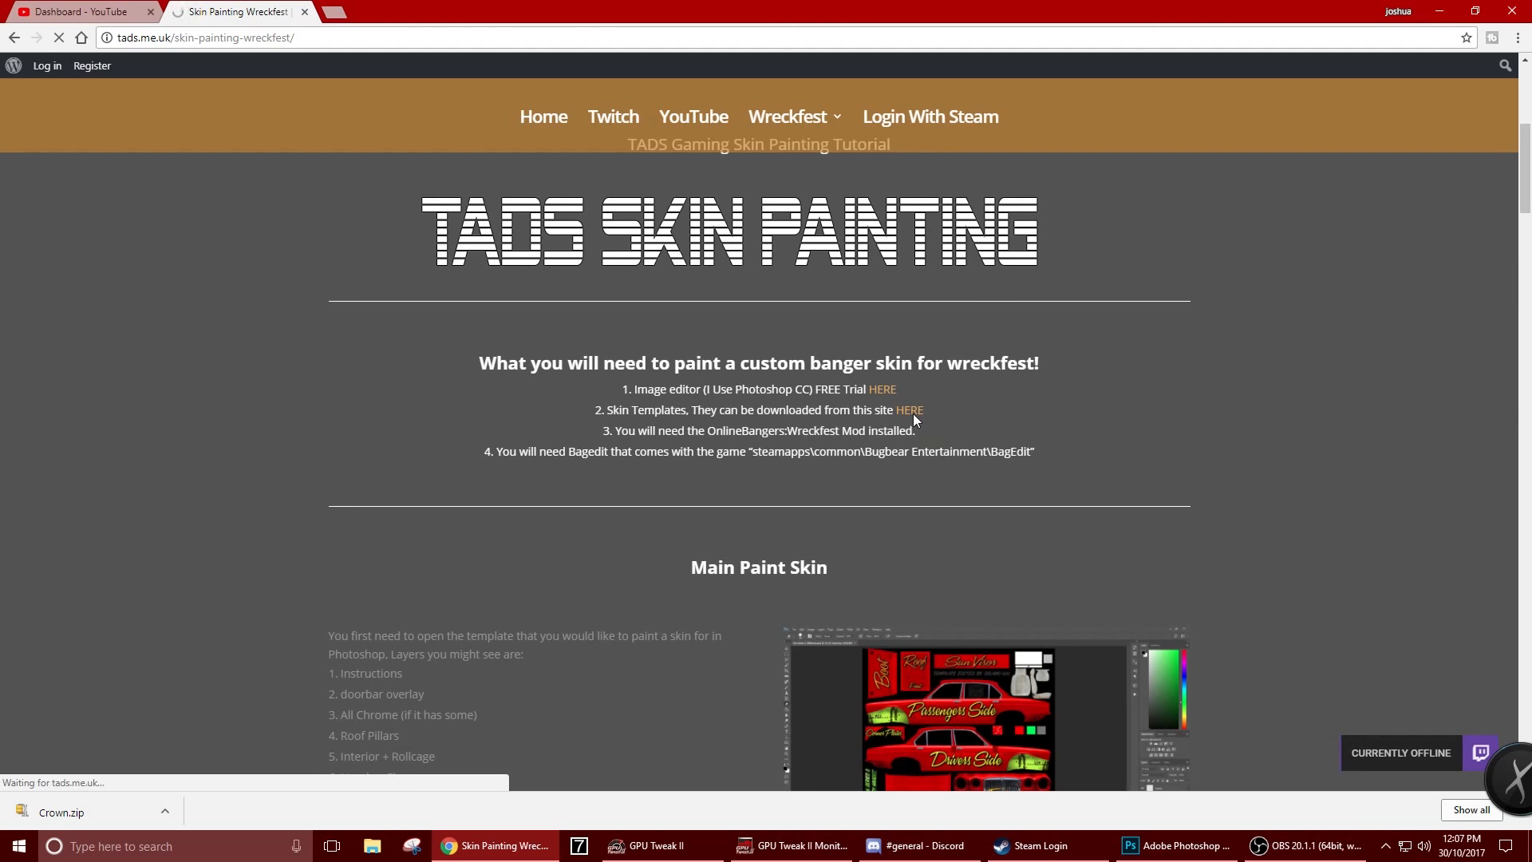
Examine the car skin templates offered on the downloads page
scroll(891, 439, down, 5)
scroll(884, 449, down, 20)
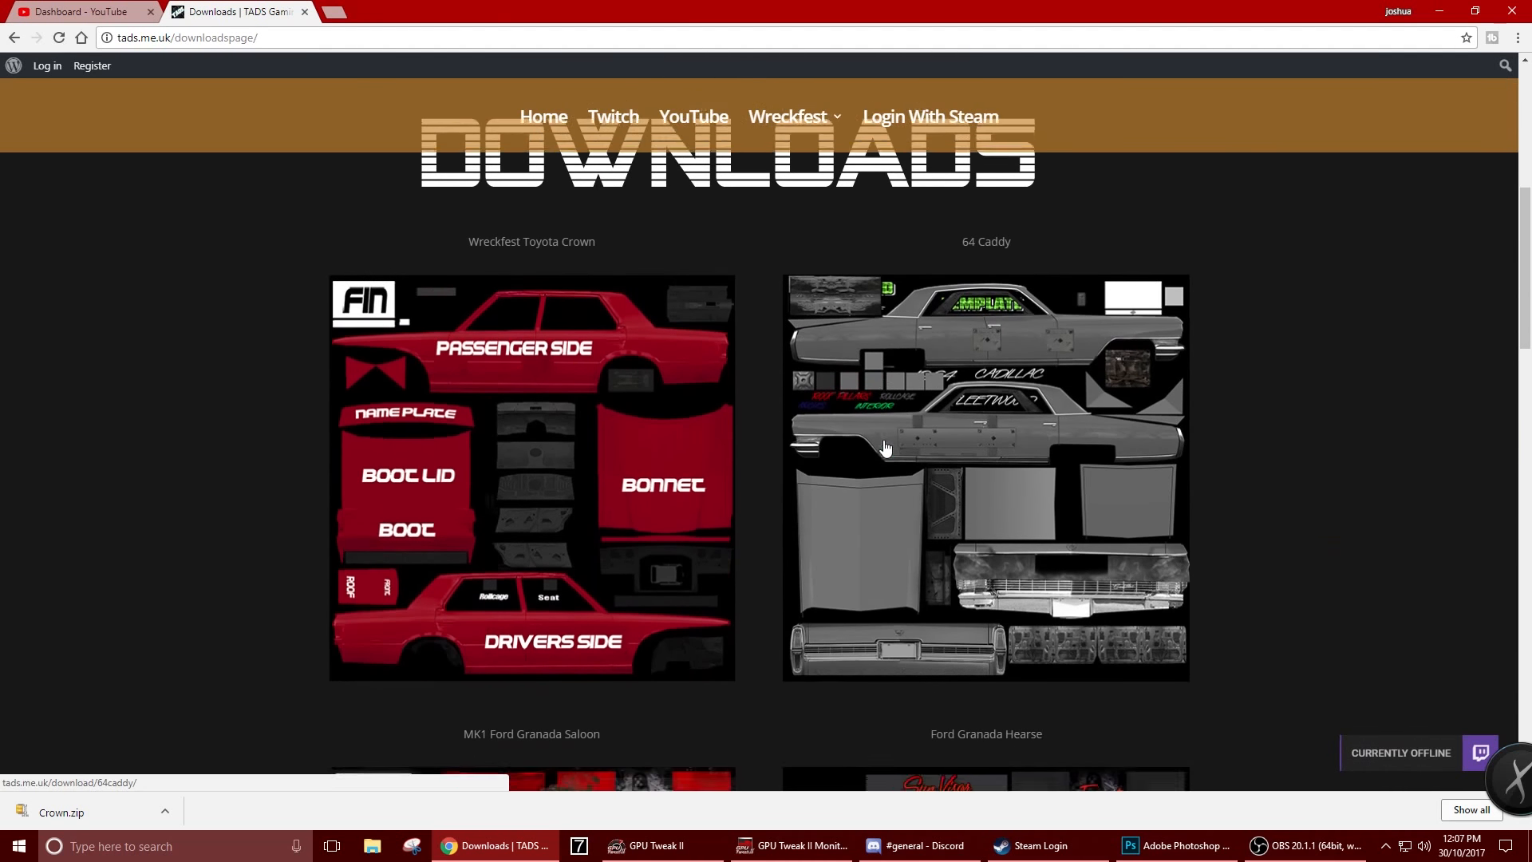
scroll(890, 430, down, 2)
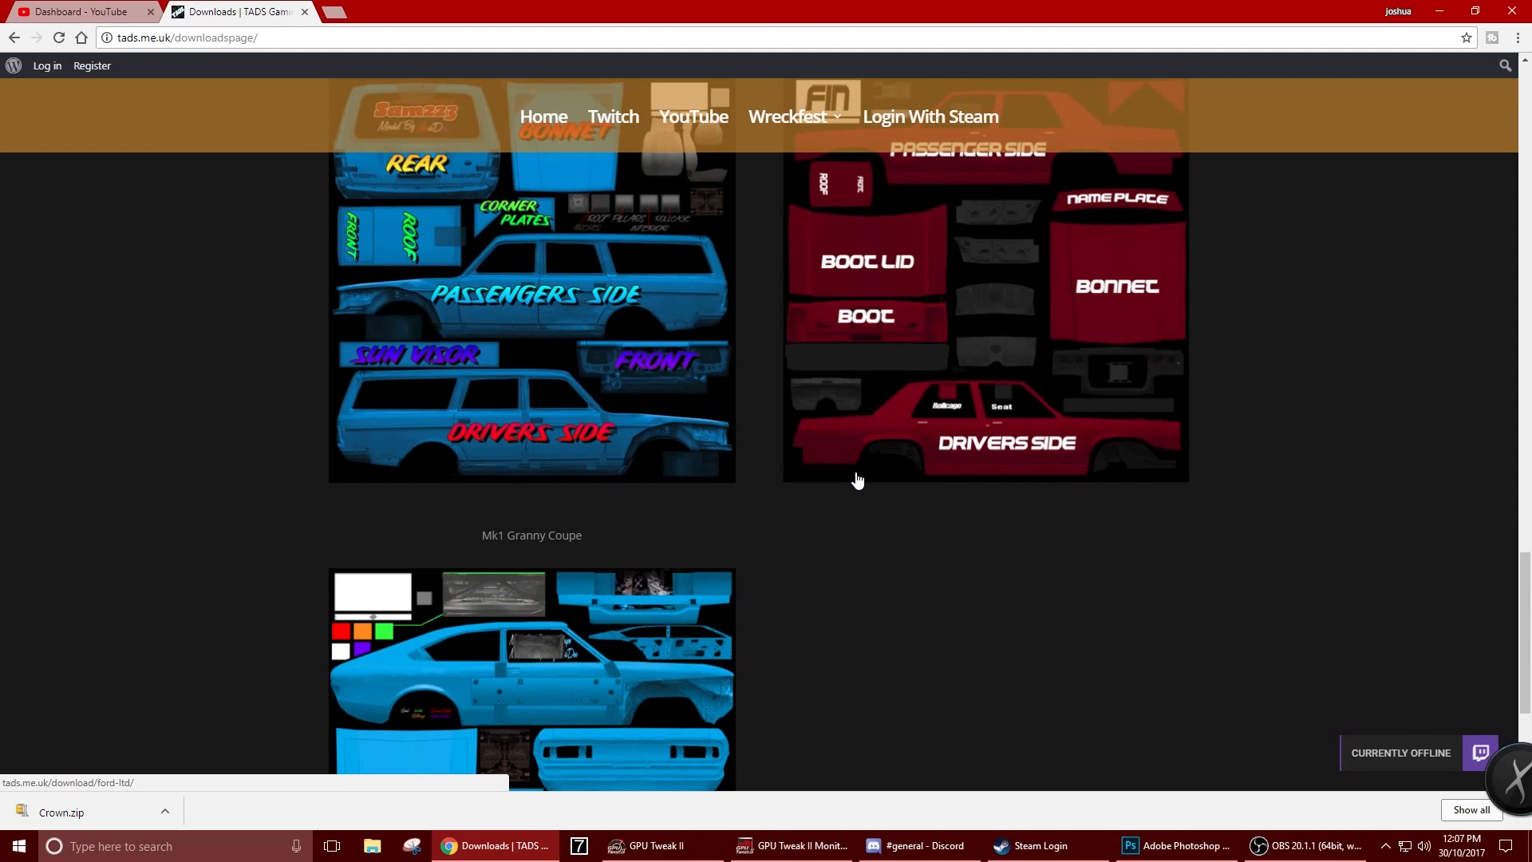
scroll(857, 479, down, 1)
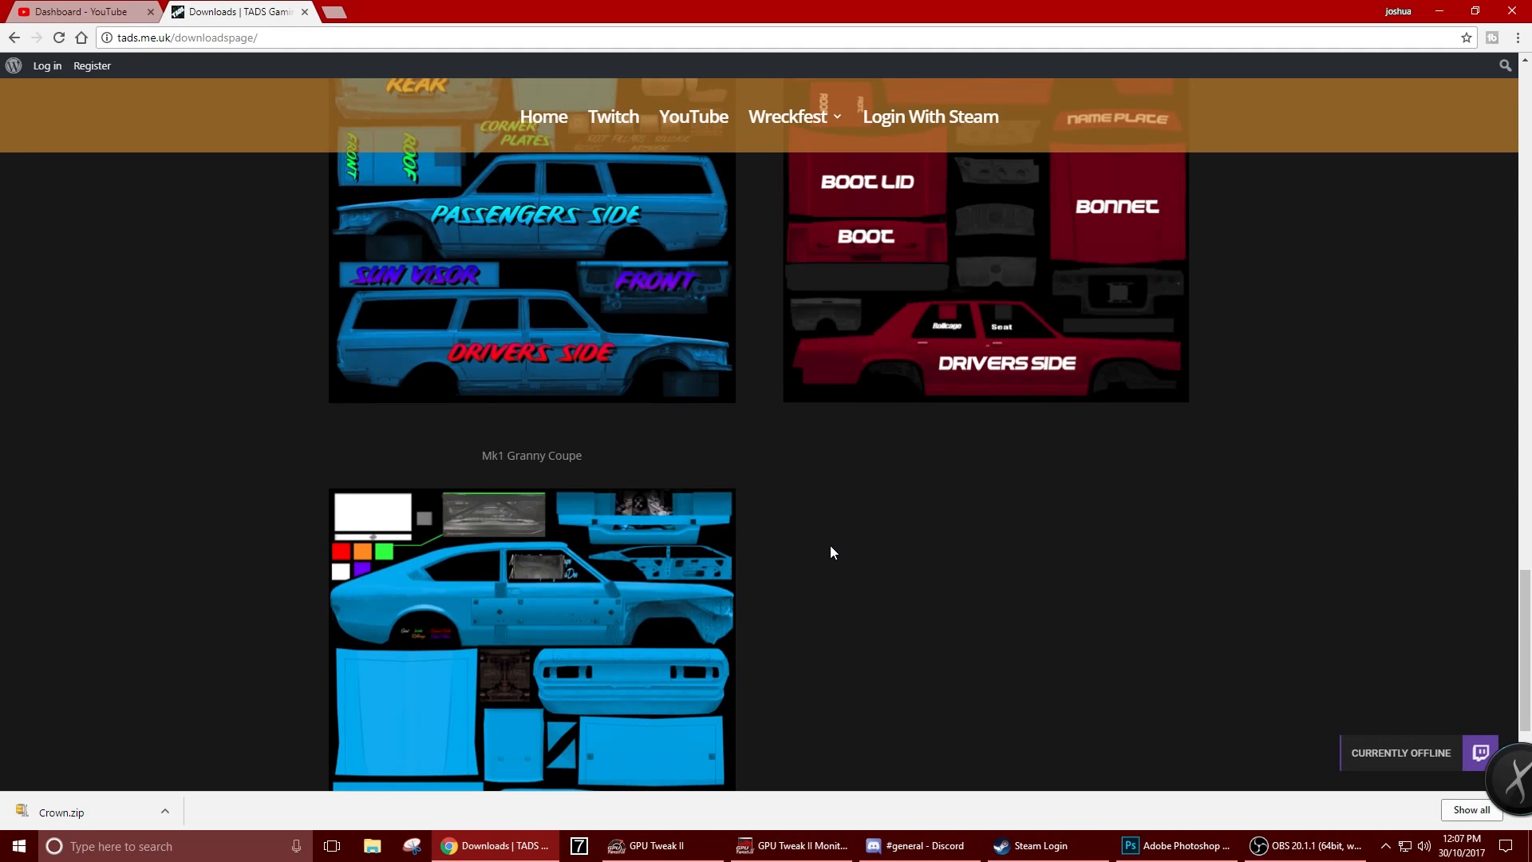
scroll(830, 549, up, 2)
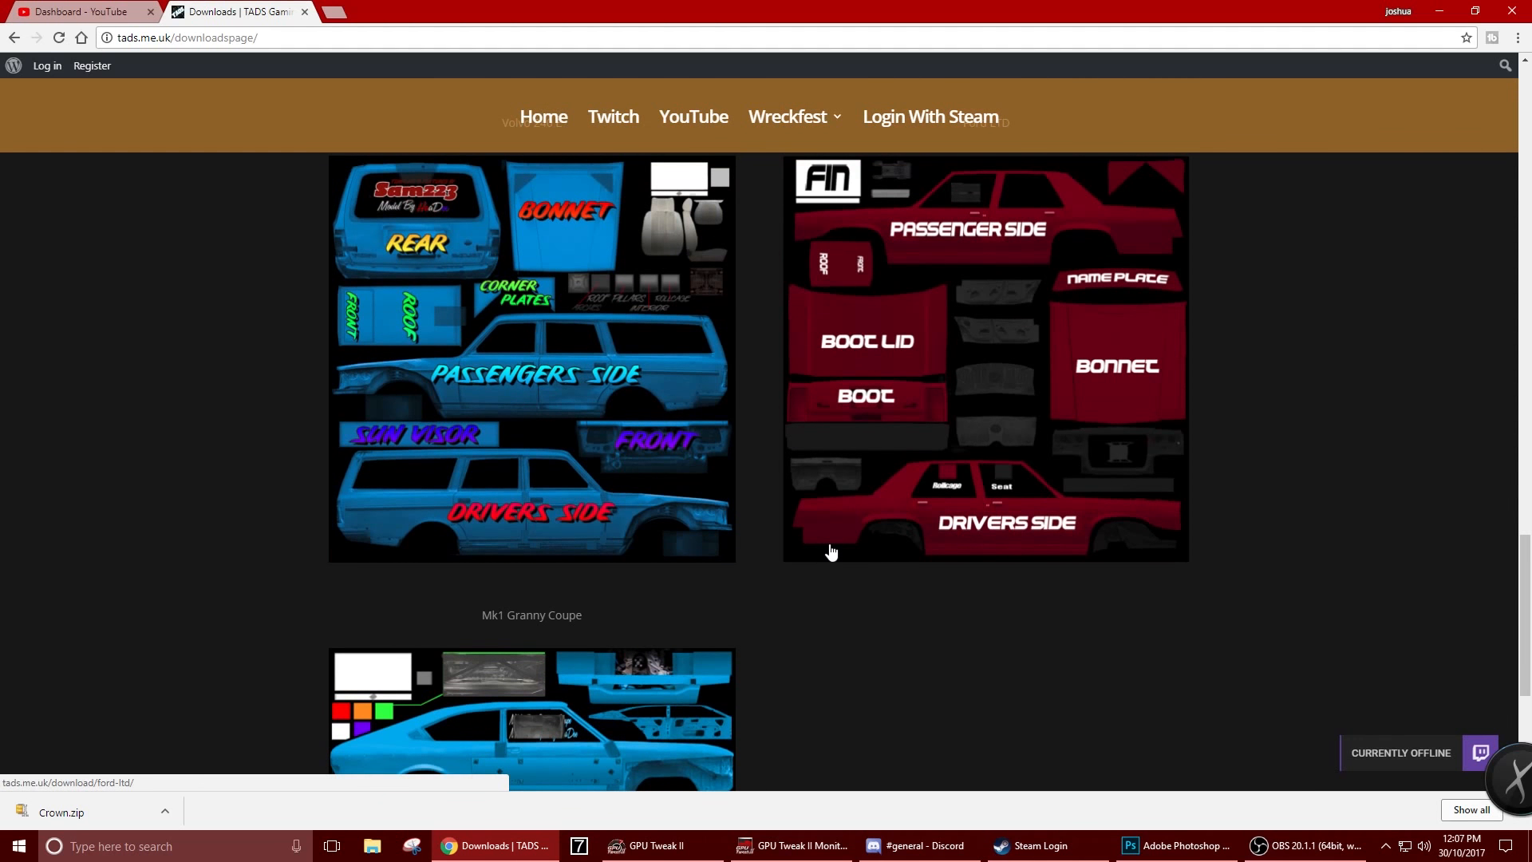
scroll(831, 550, up, 1)
scroll(831, 551, up, 6)
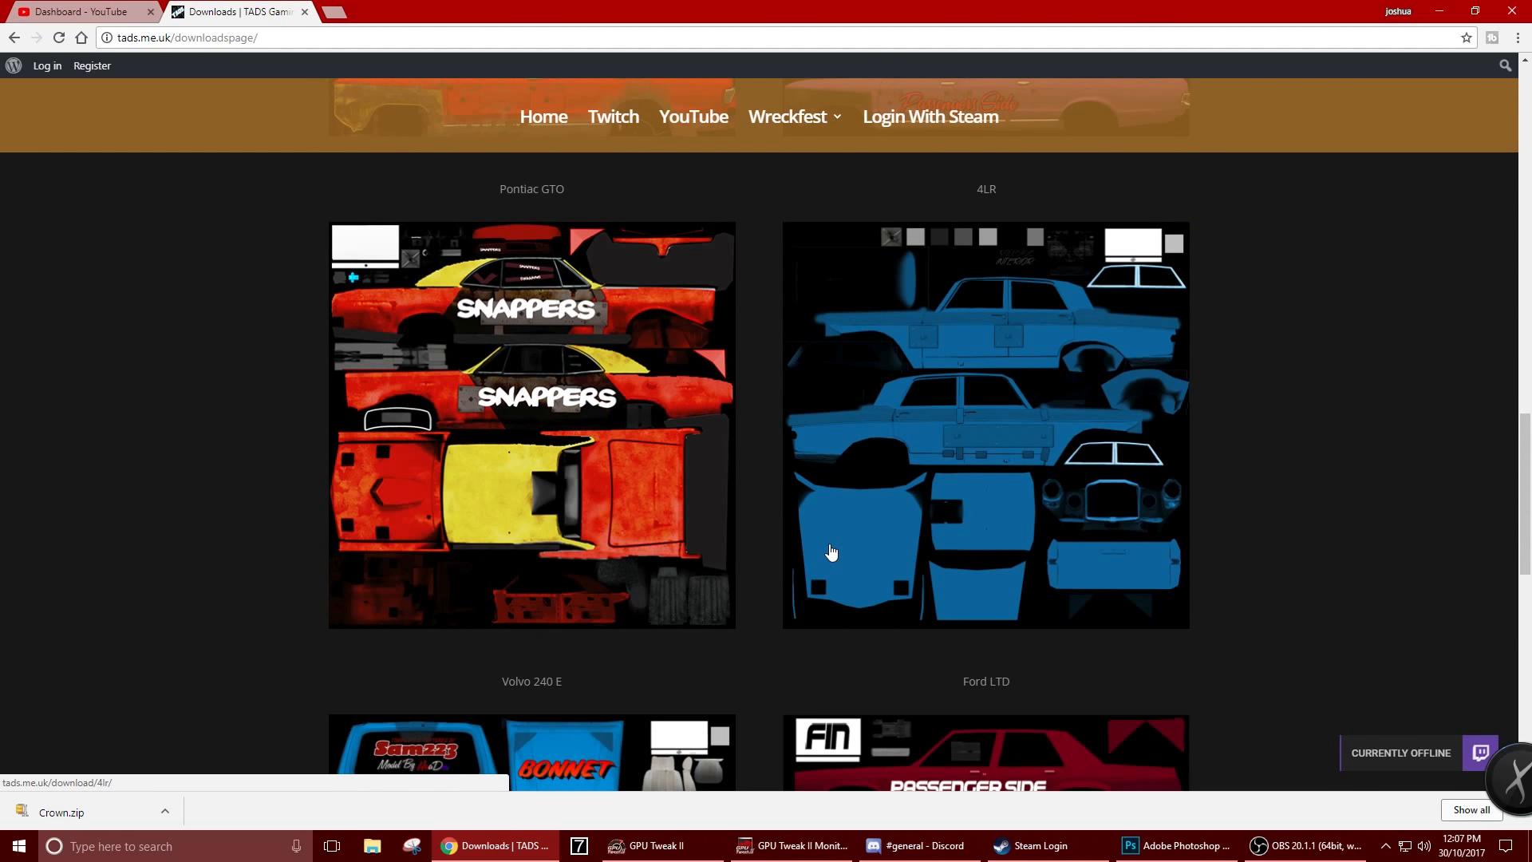
scroll(831, 549, up, 12)
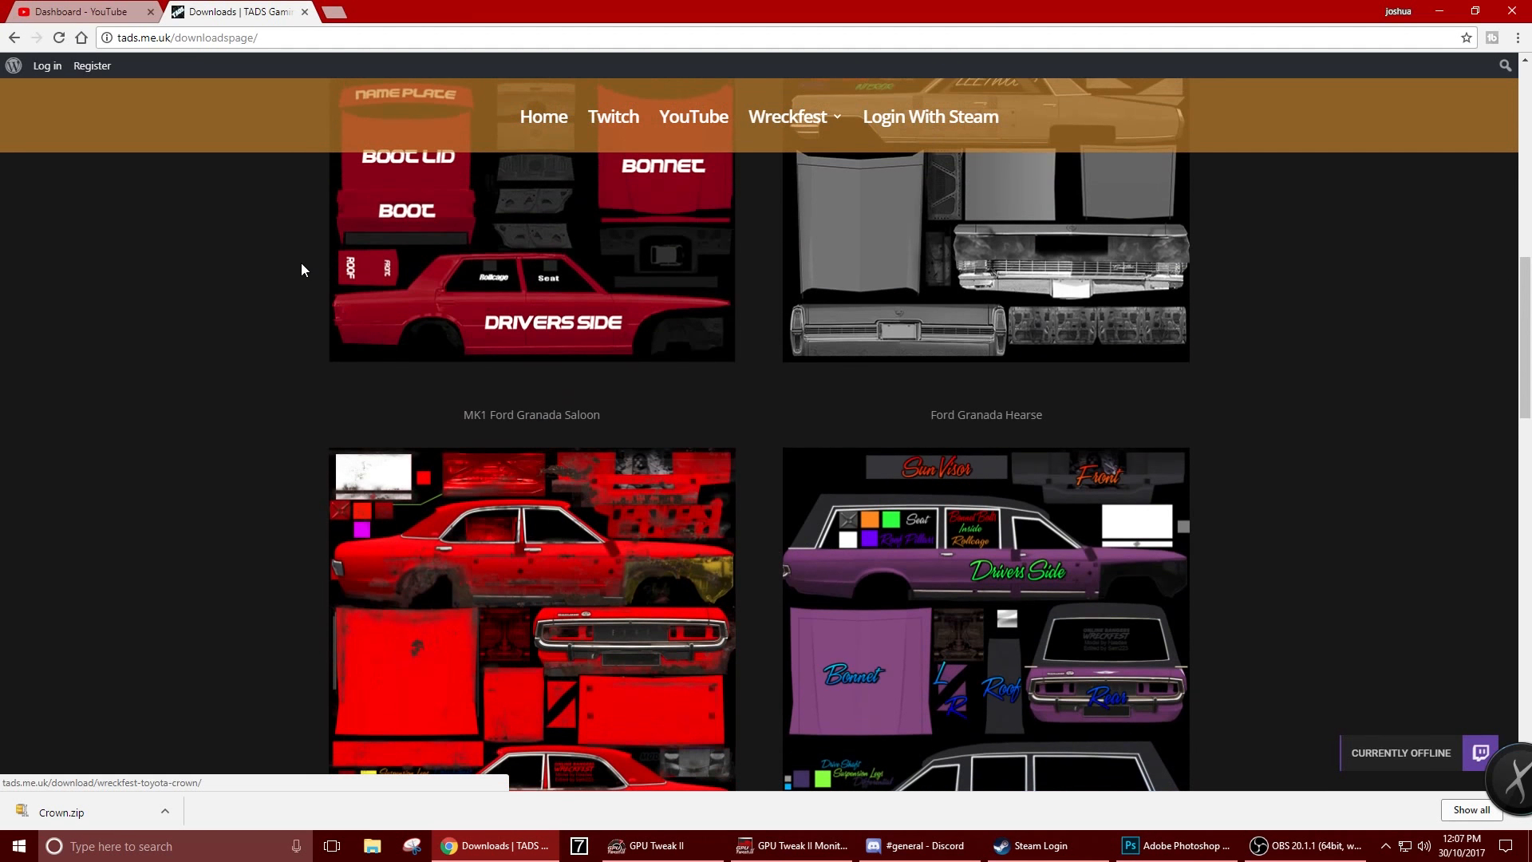
scroll(295, 268, up, 4)
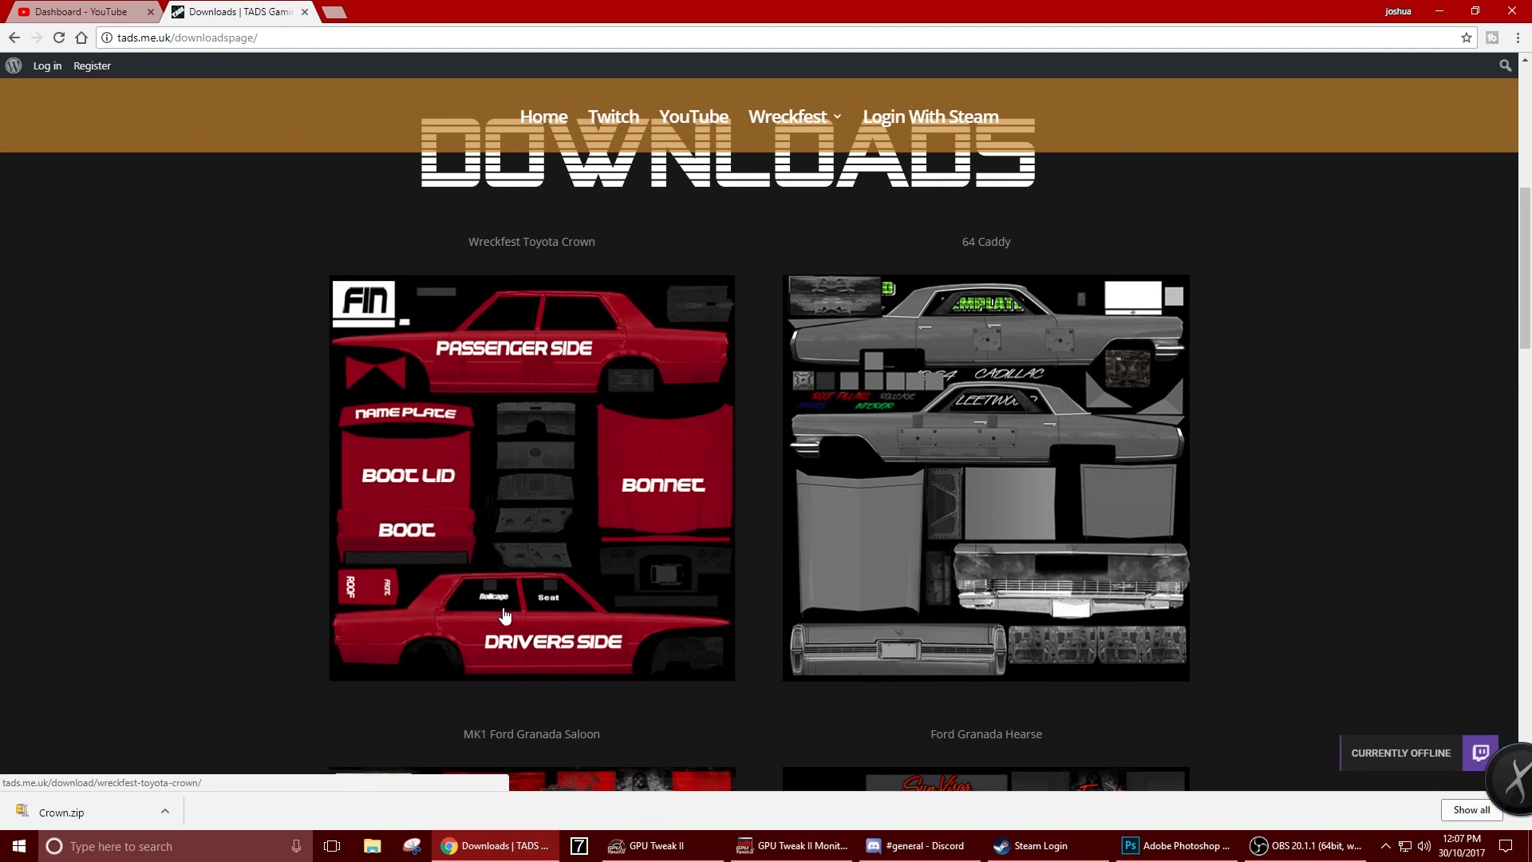
Start the template download from the Wreckfest Toyota Crown page and cancel the duplicate Crown (1).zip
click(561, 477)
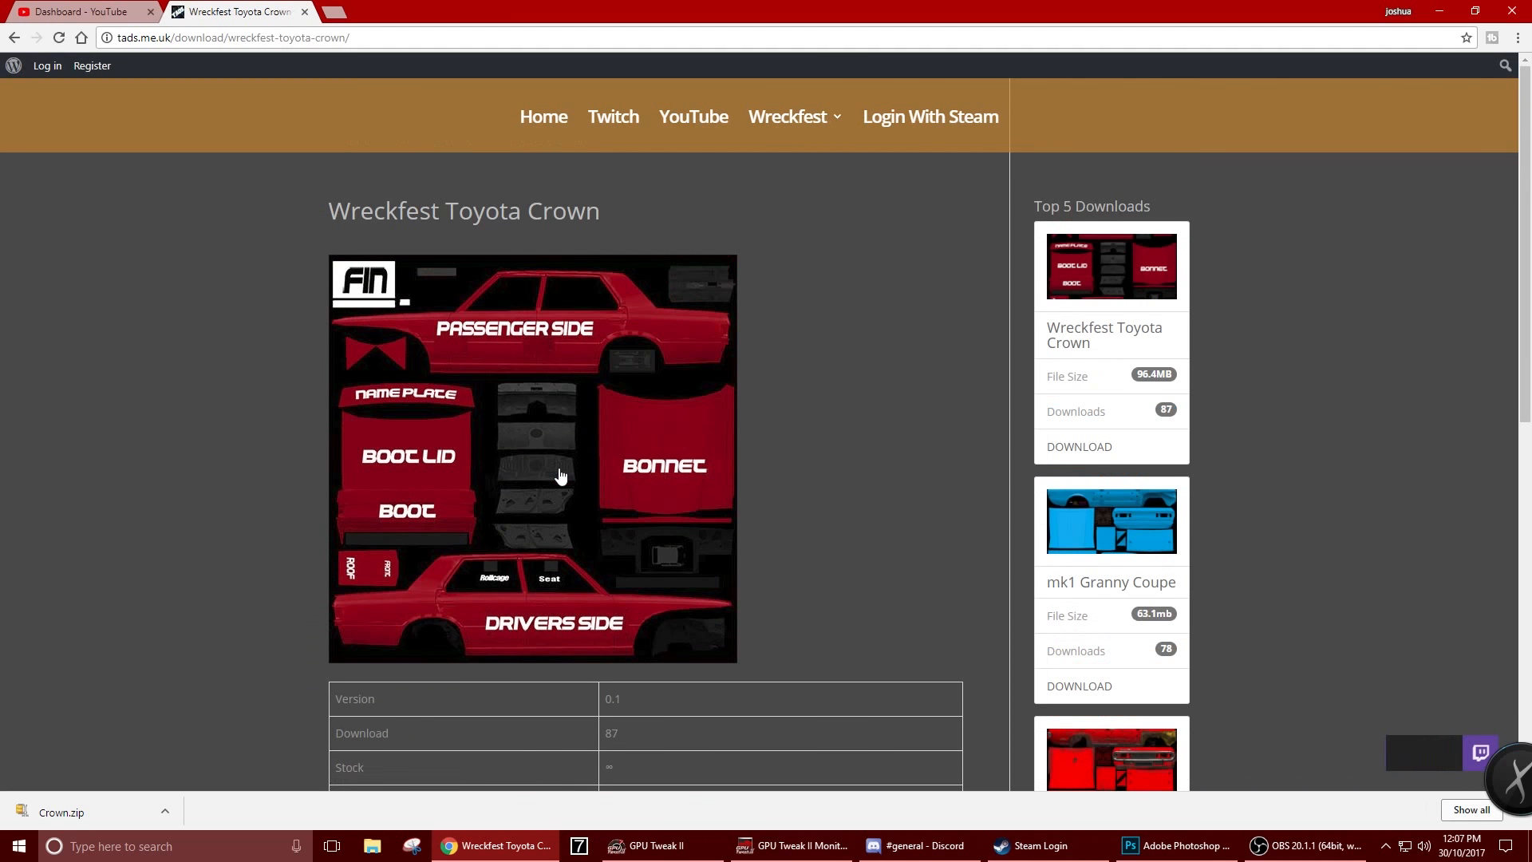
scroll(559, 471, down, 4)
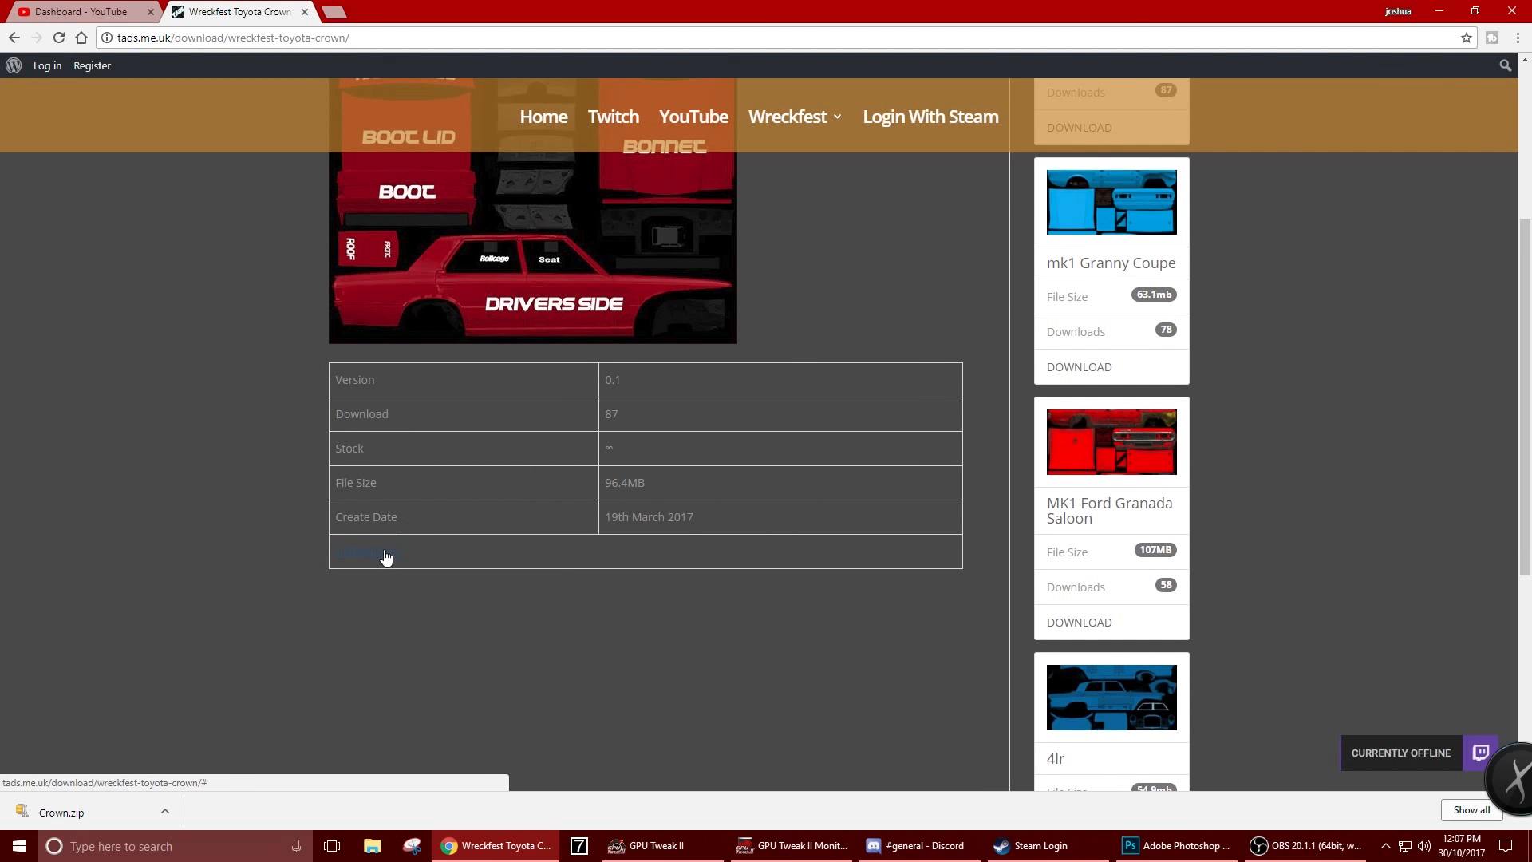
click(384, 551)
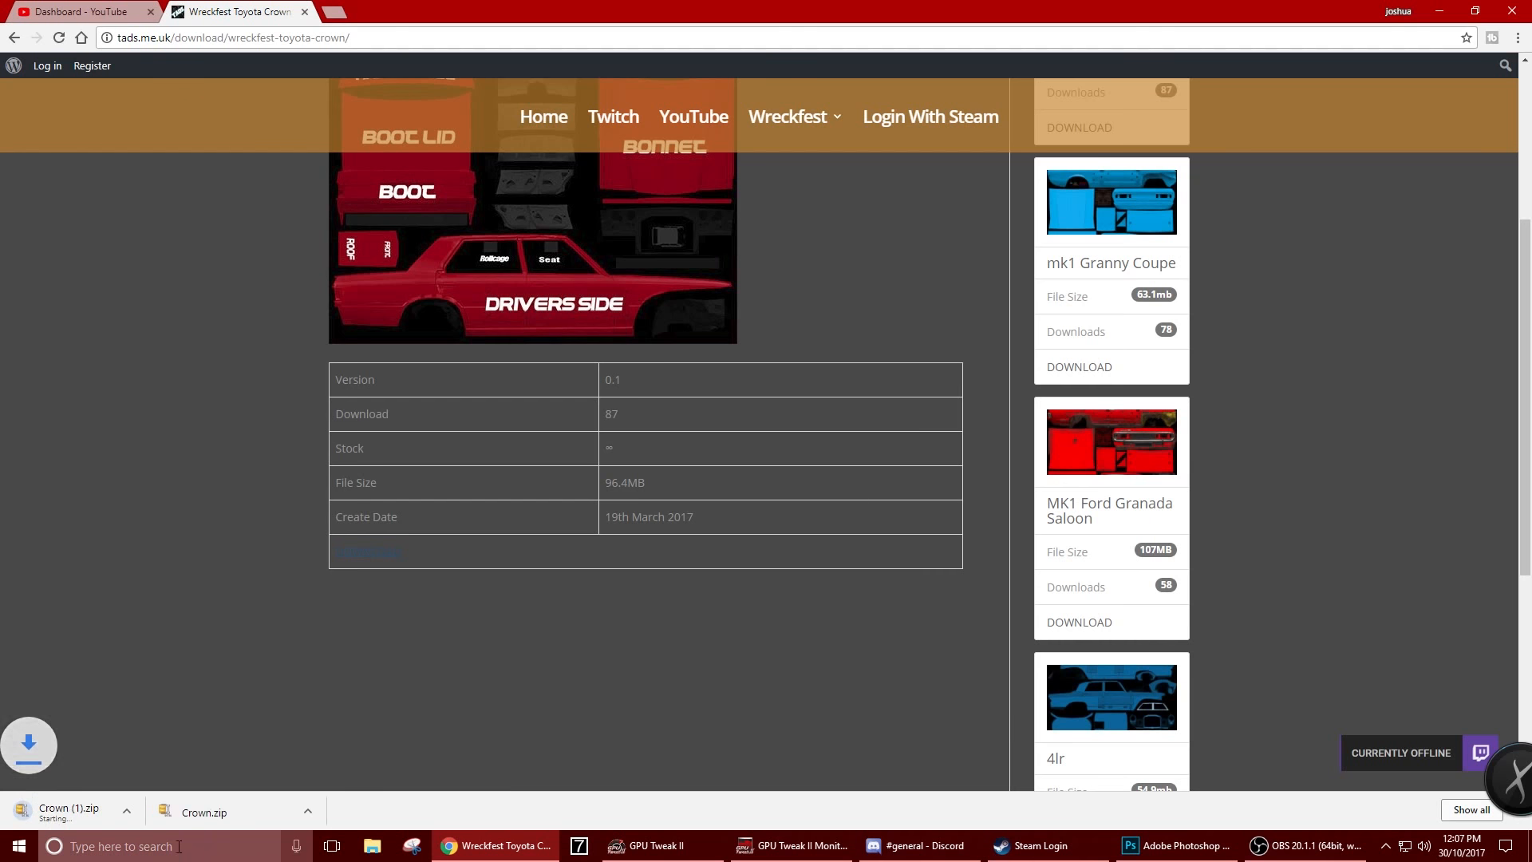
click(166, 812)
click(190, 784)
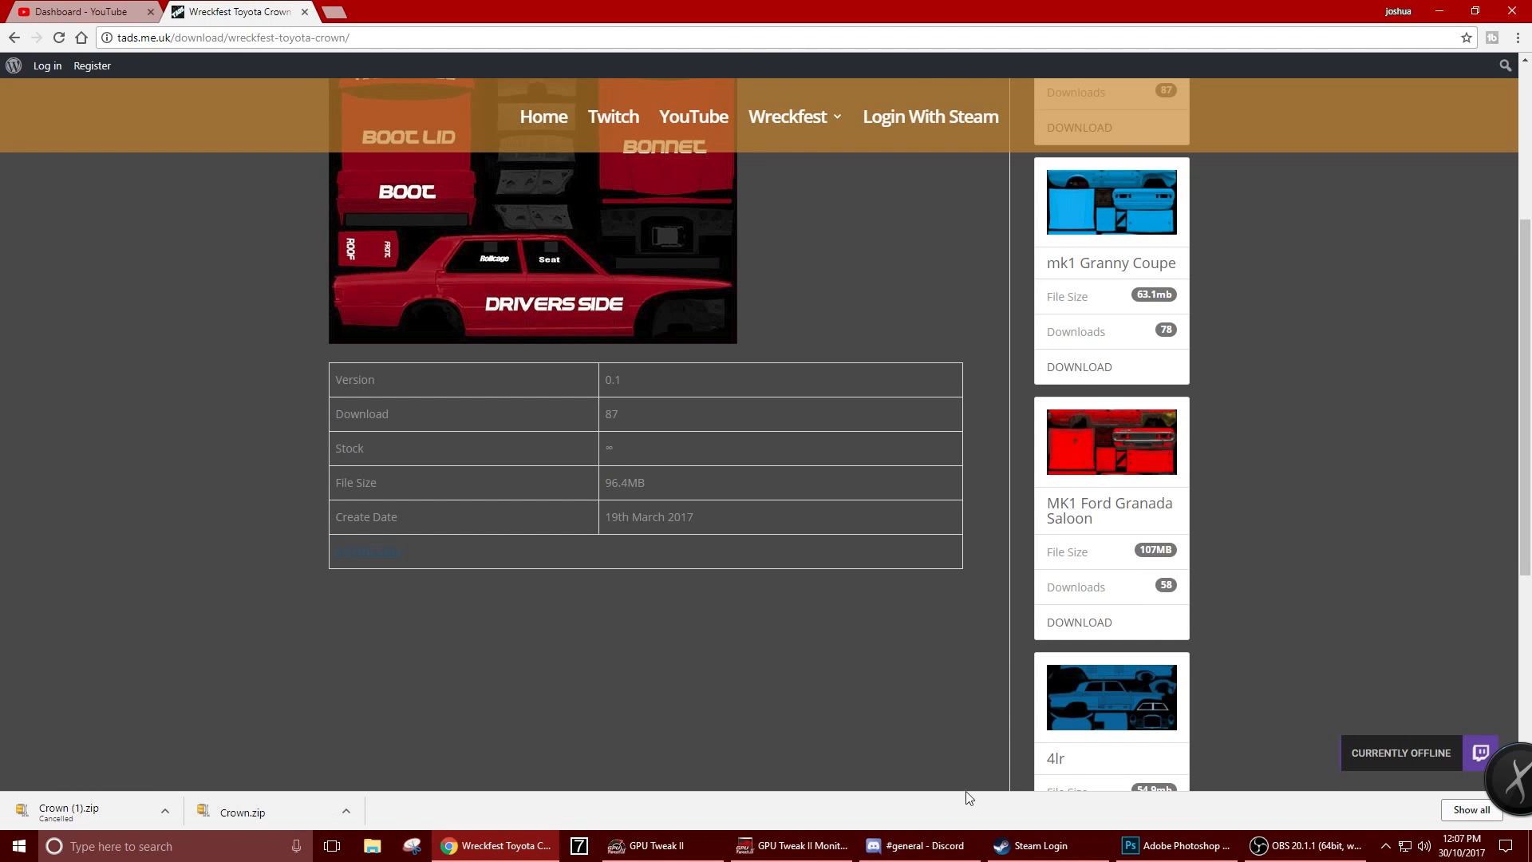
Open the already downloaded Crown.zip in WinZip using the evaluation version and dismiss the welcome window
click(1181, 851)
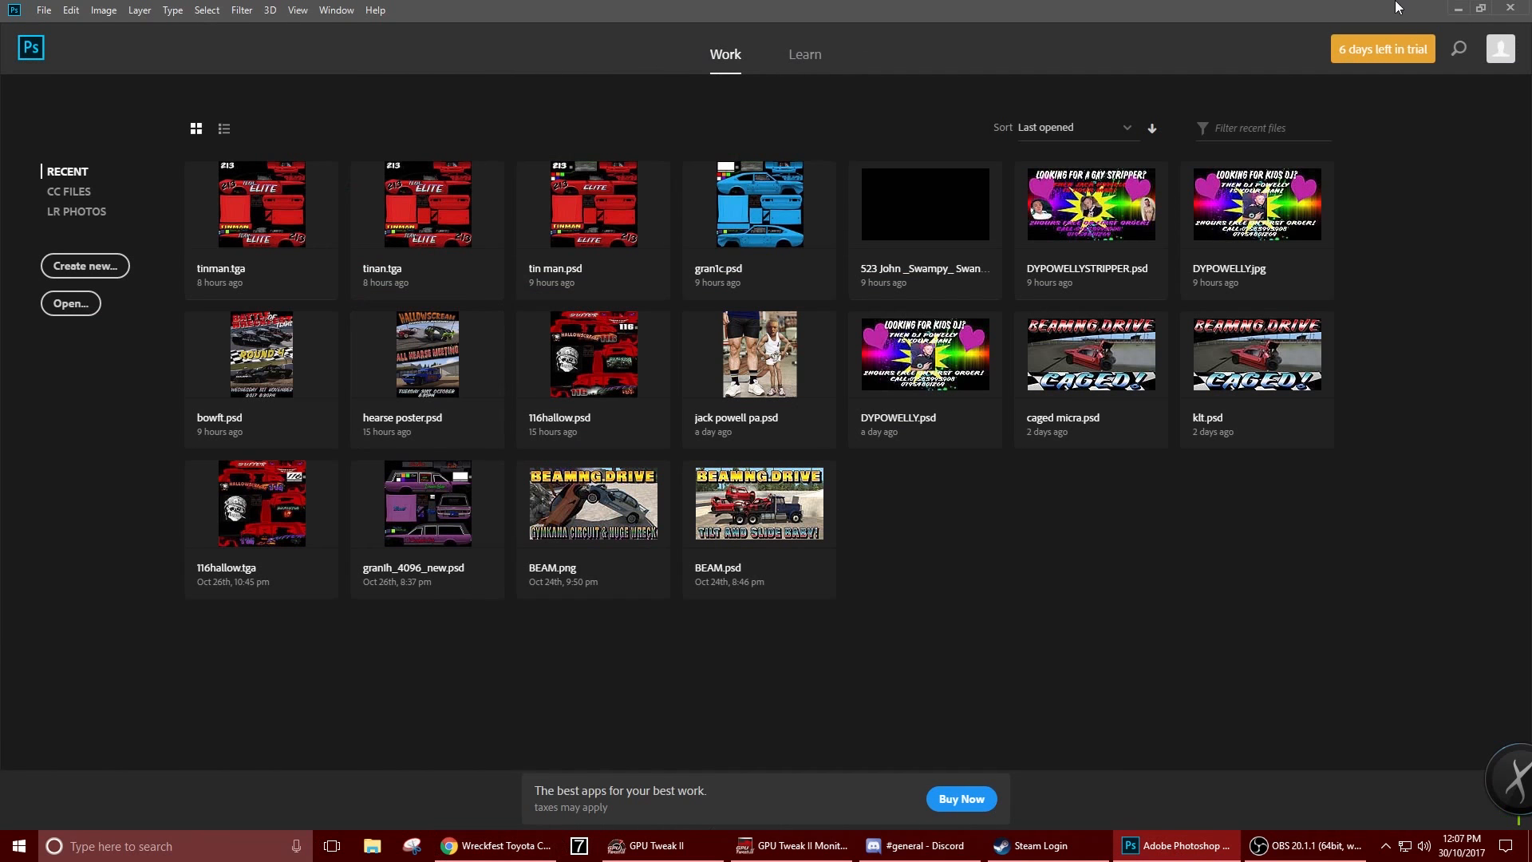
click(1458, 8)
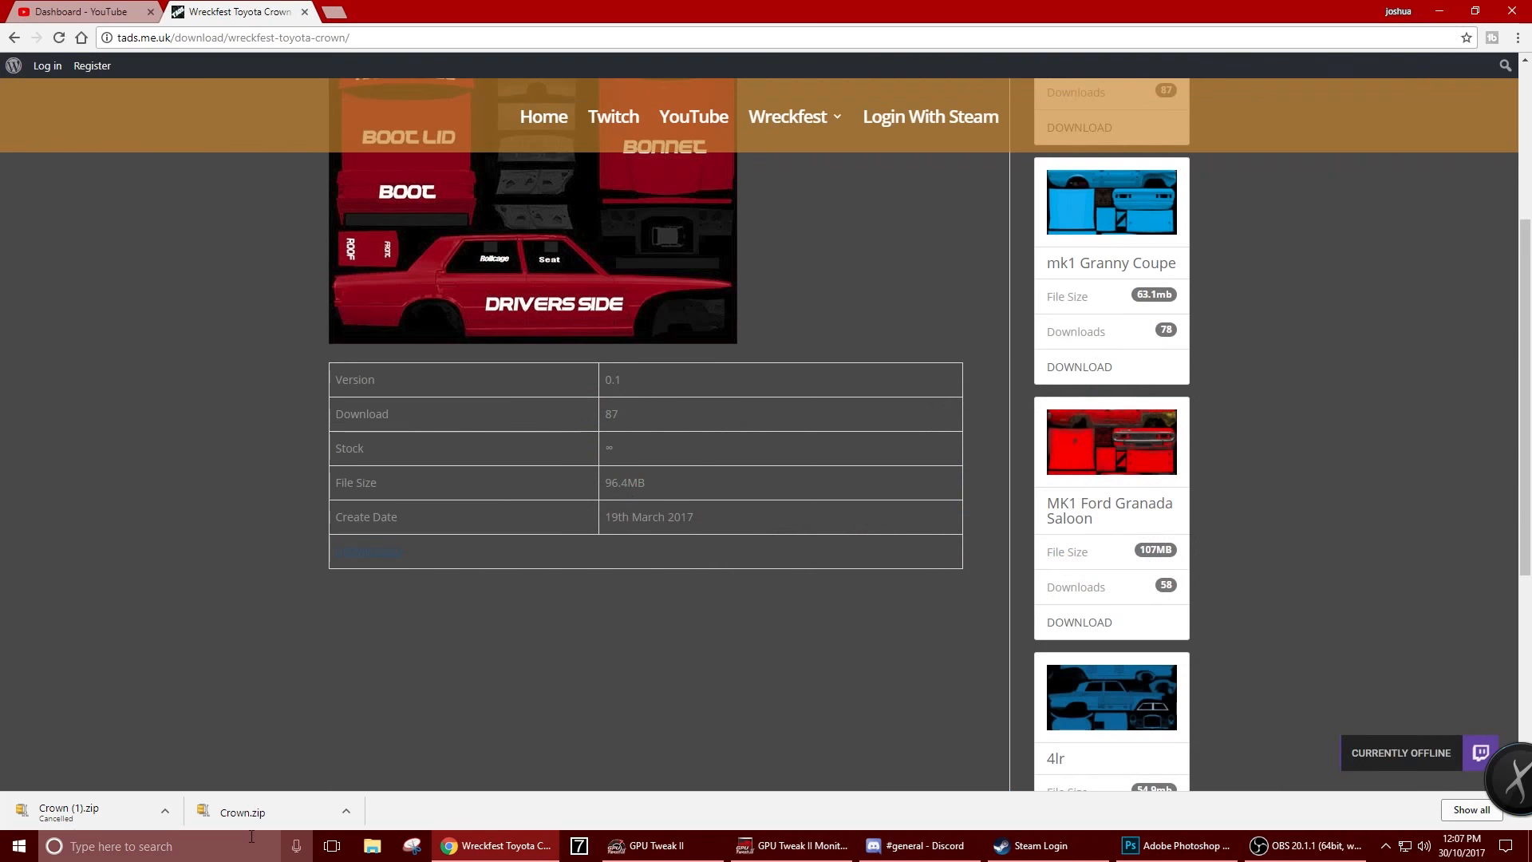
click(263, 811)
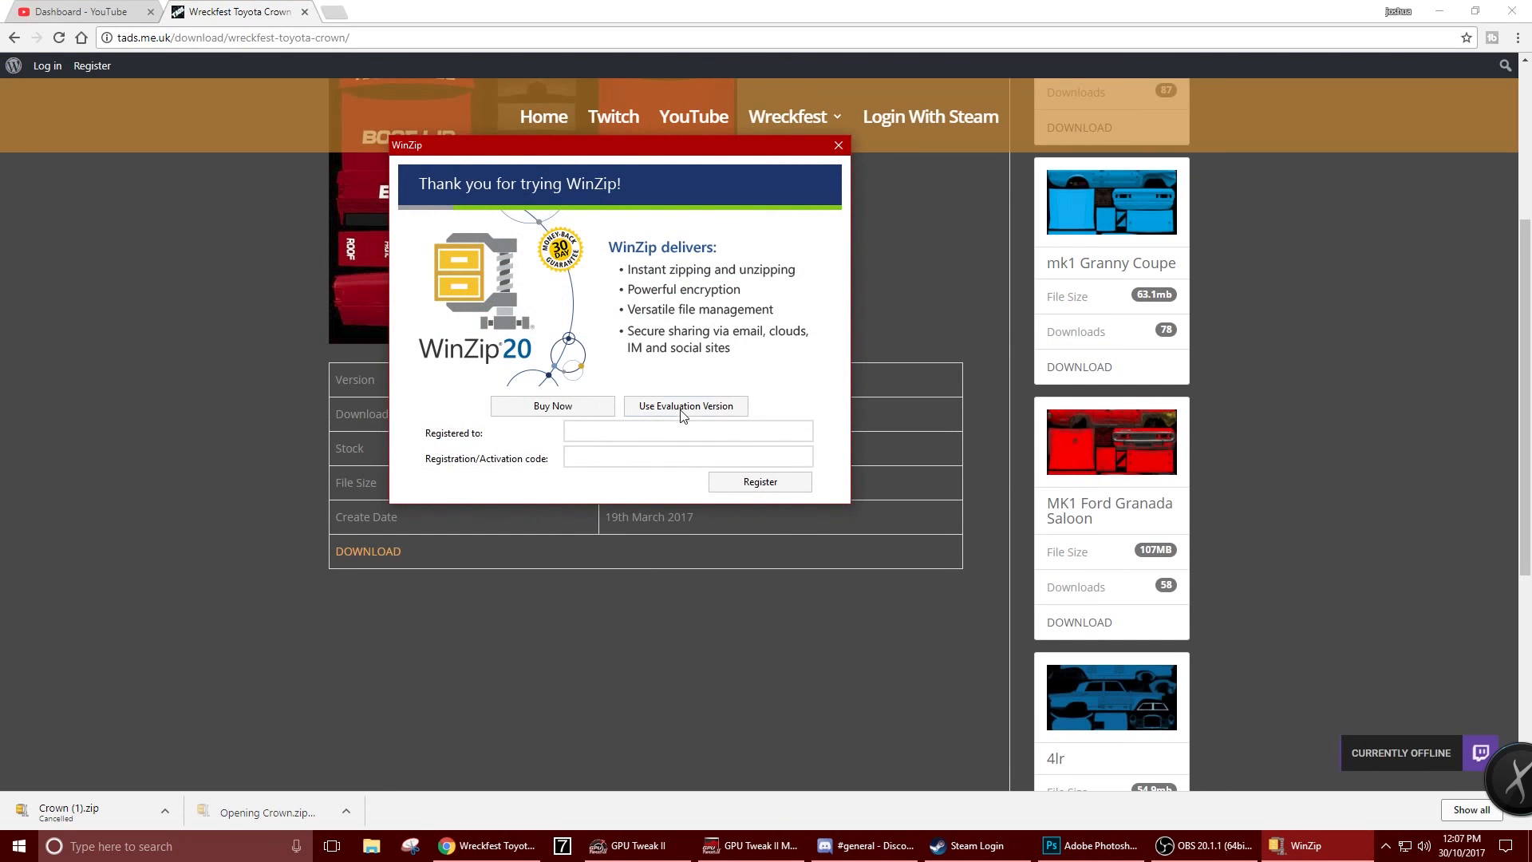
click(700, 407)
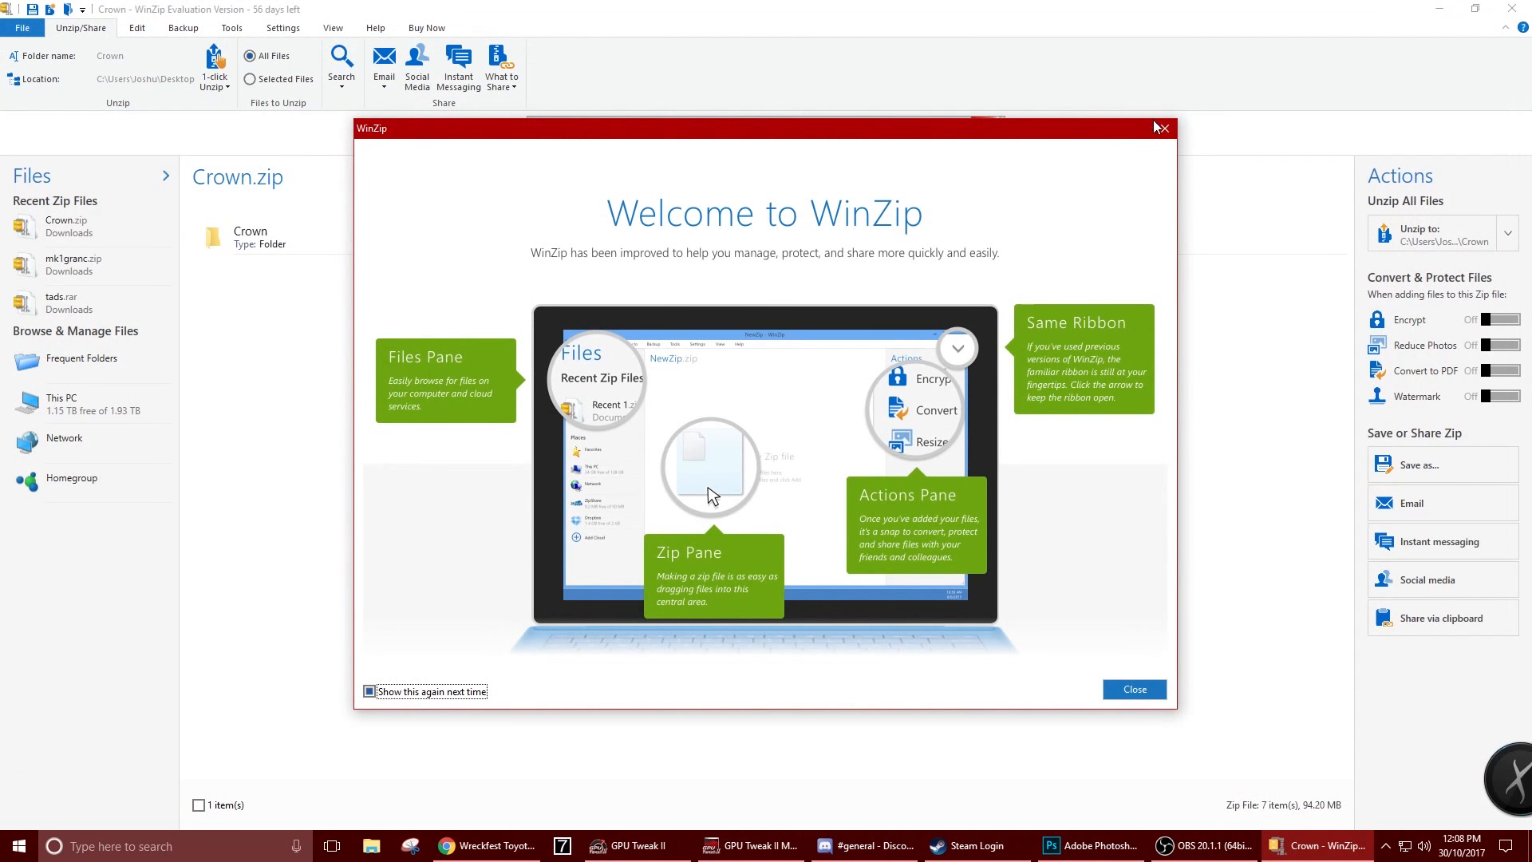
click(1167, 132)
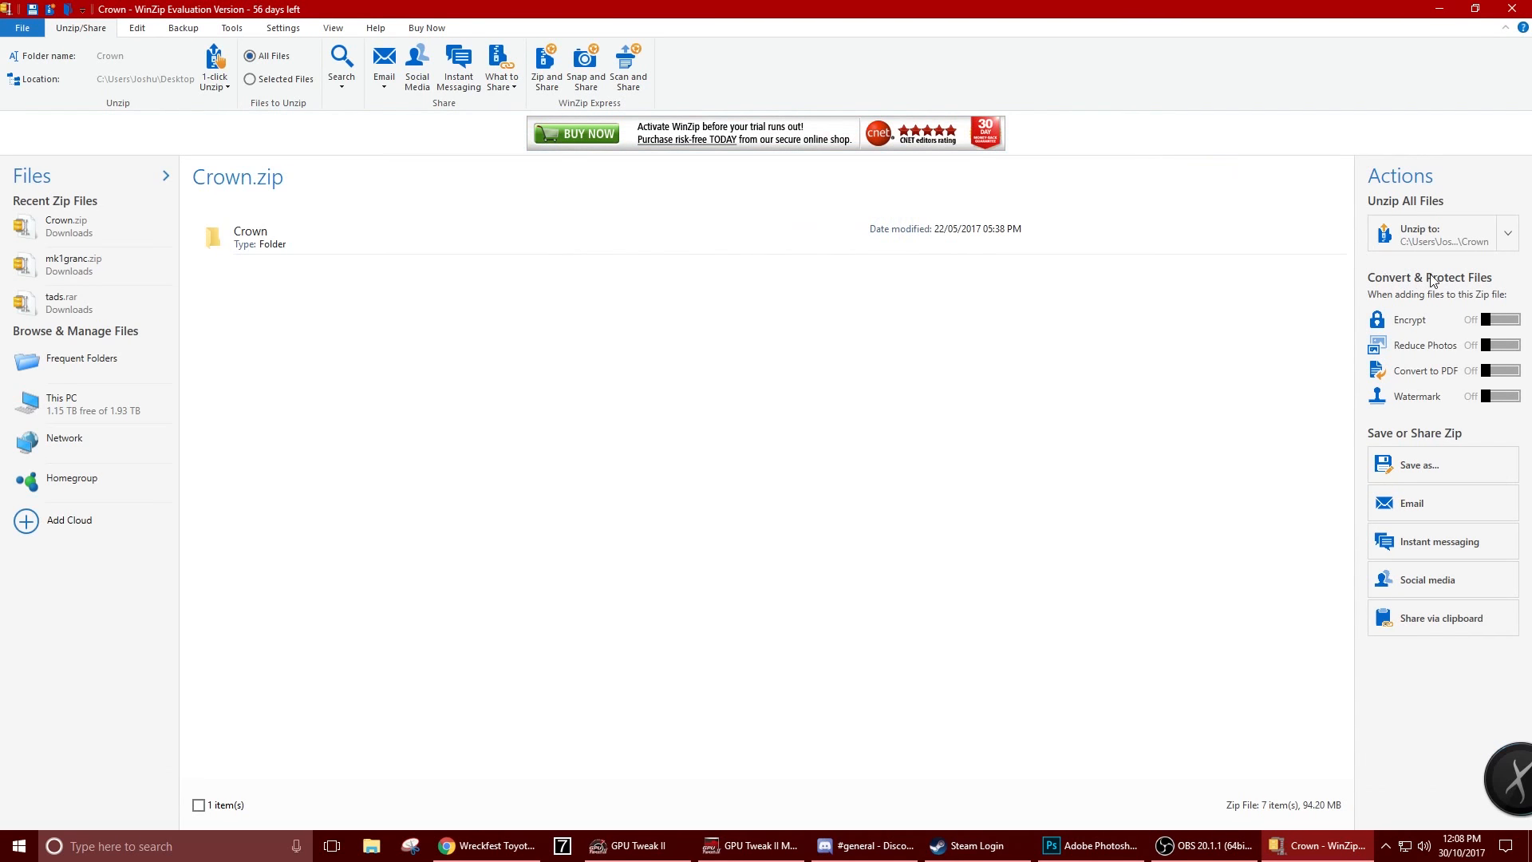
Unzip all files of Crown.zip to the Desktop and minimize WinZip
click(1511, 240)
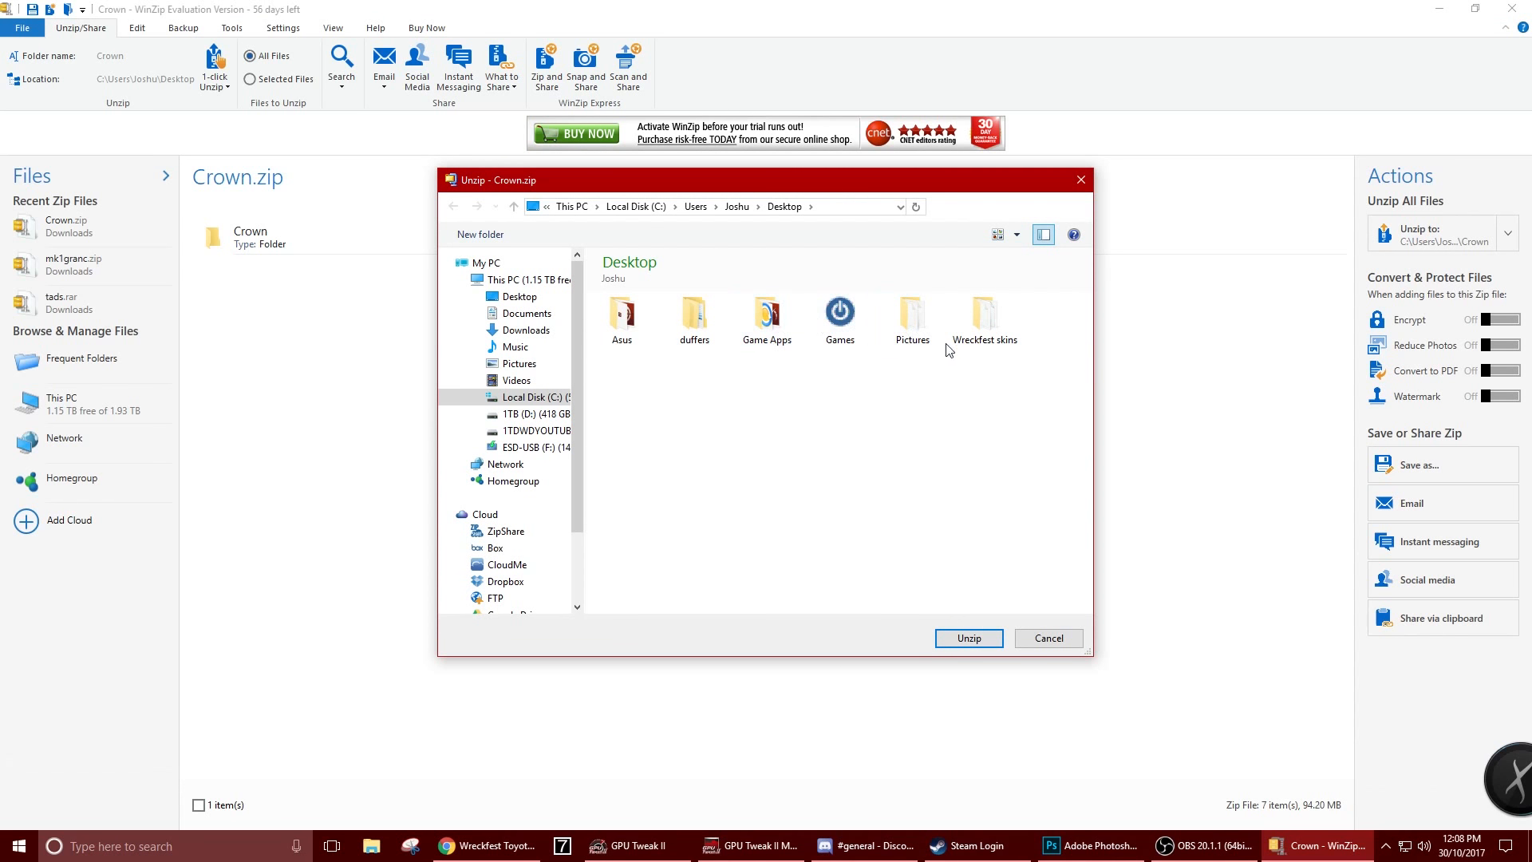
click(520, 296)
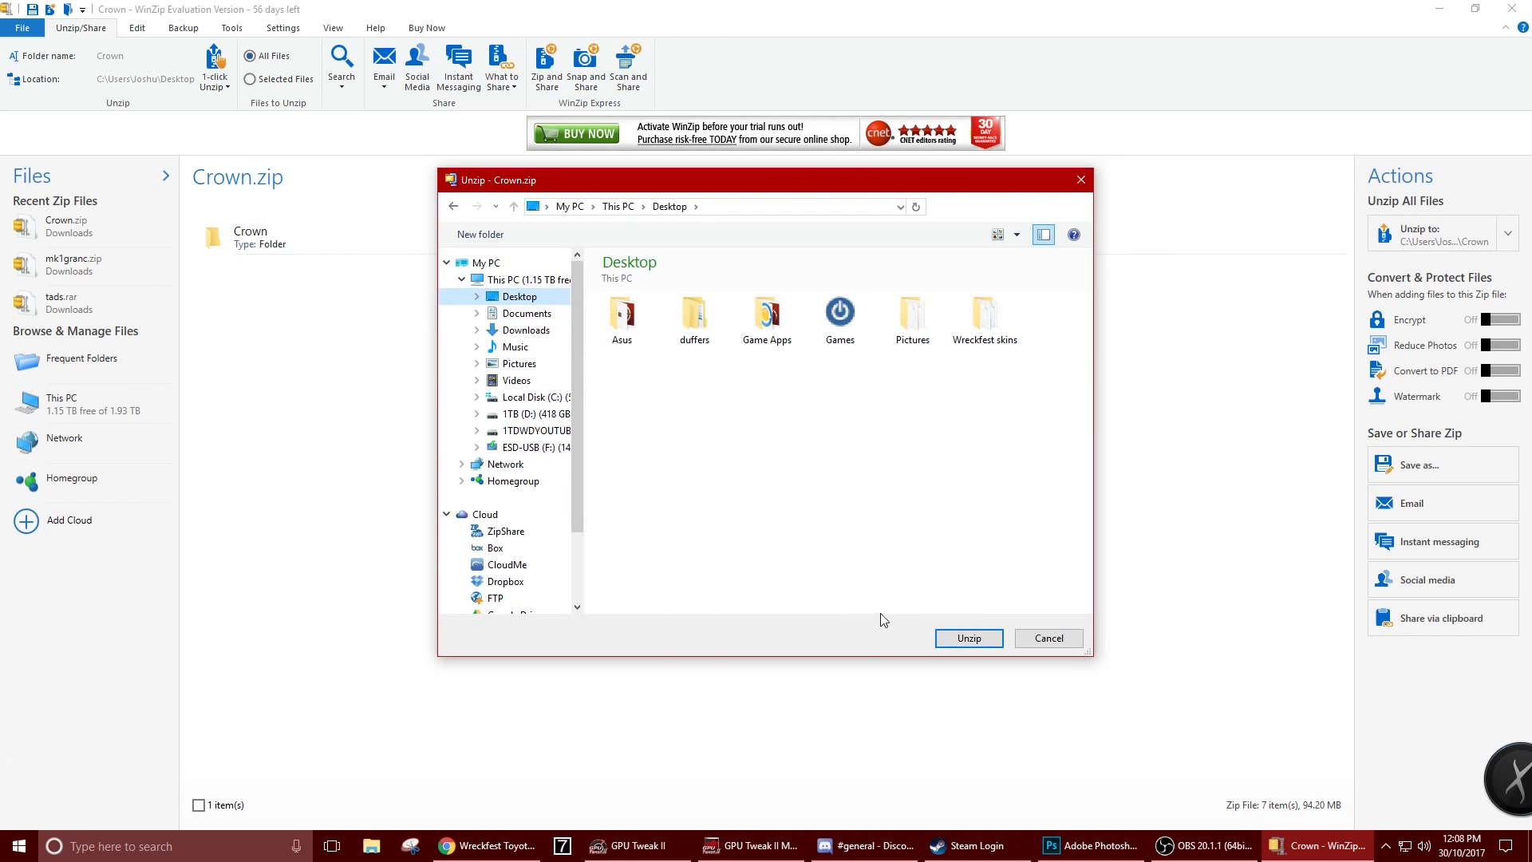
click(969, 638)
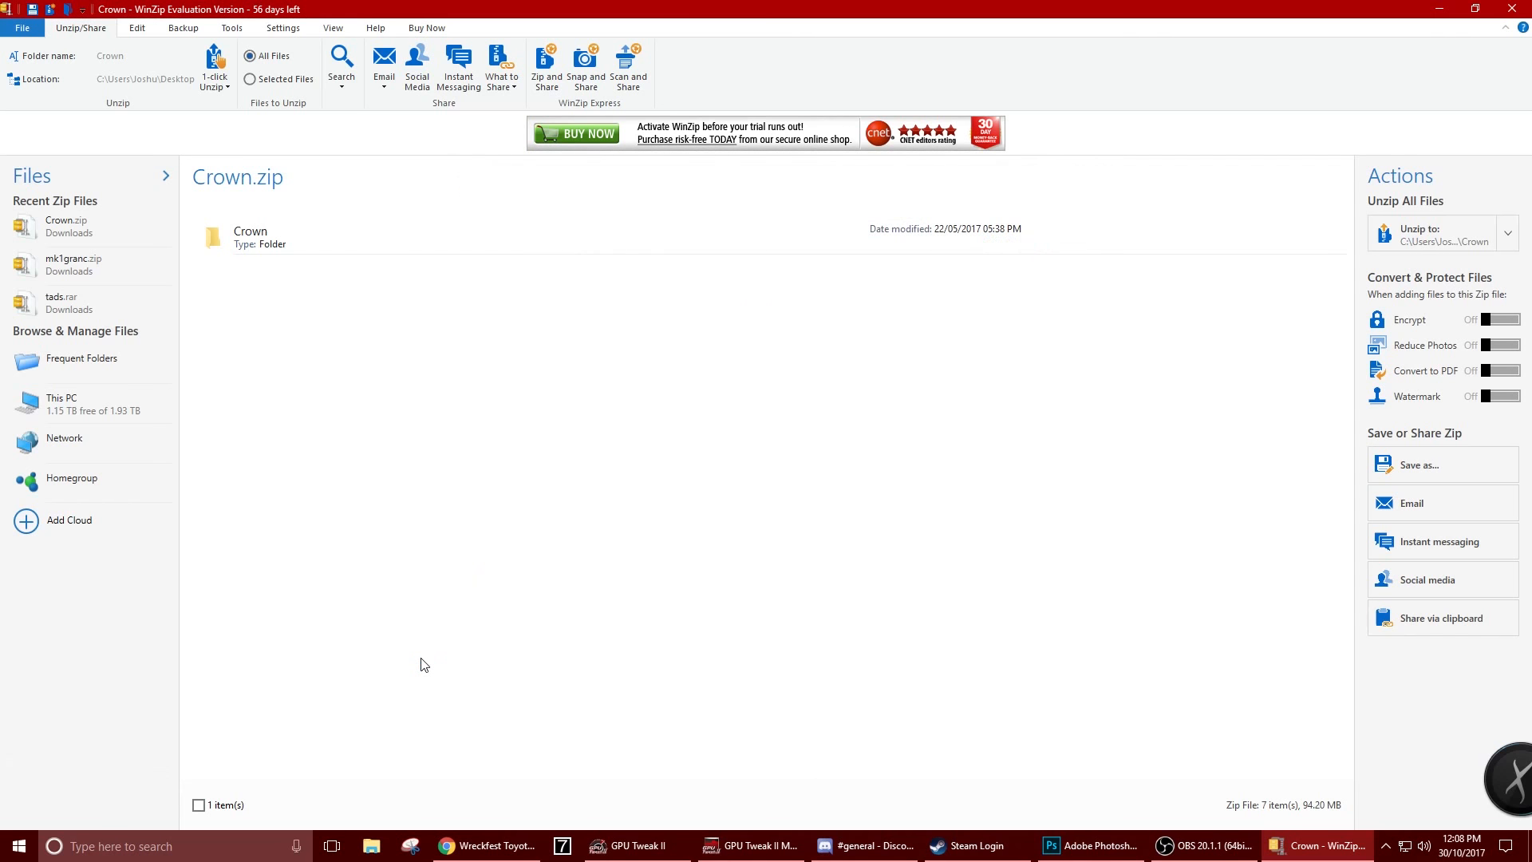
click(1440, 8)
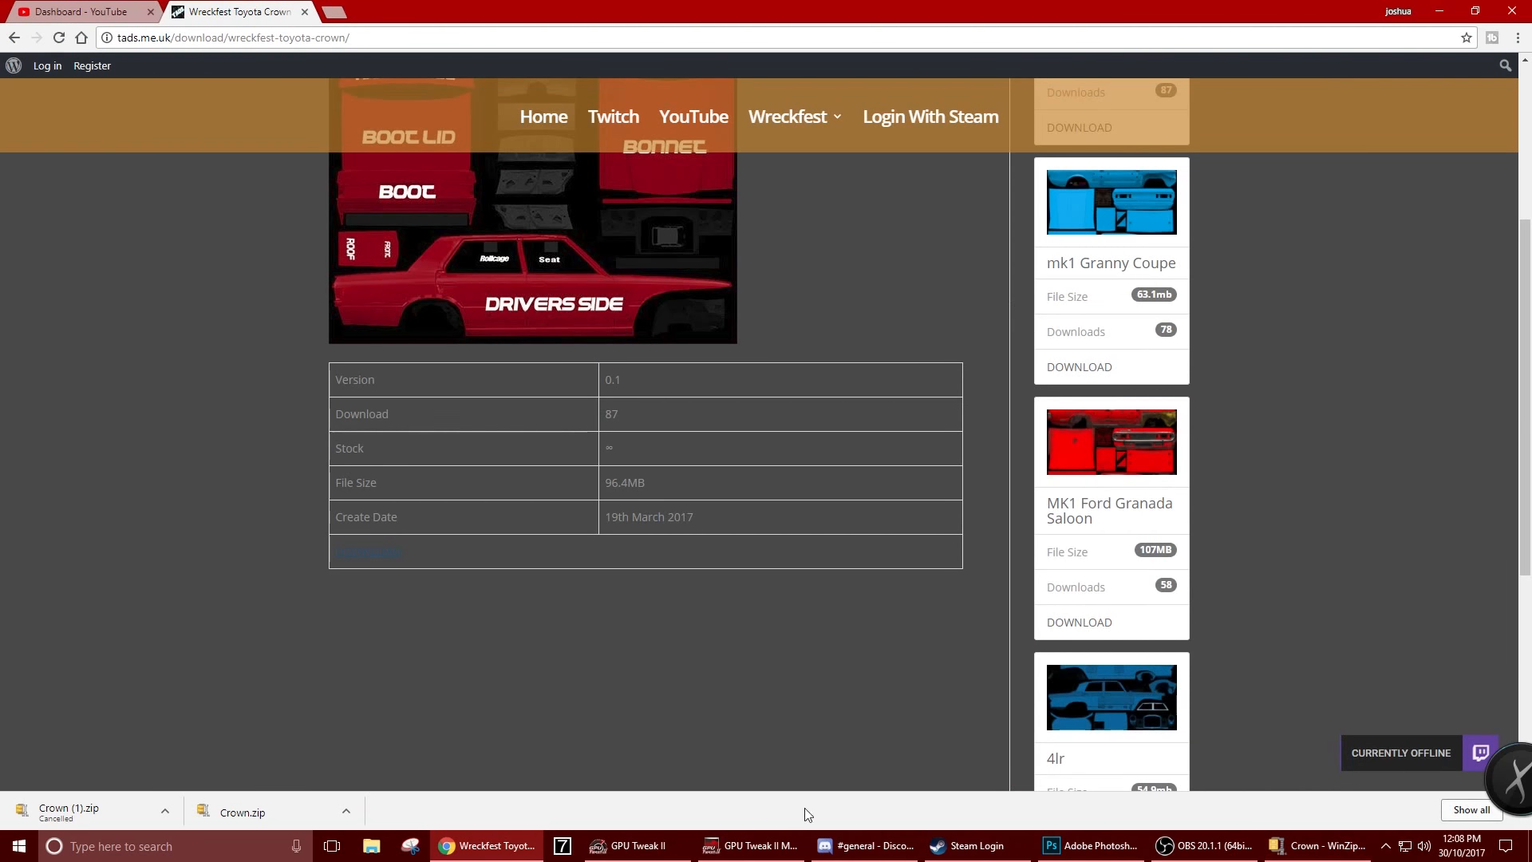
Switch to Photoshop, open Wreckfest Toyota Crown_with_damage from the Desktop's Crown/art folder, and hide its damage layer group
click(1087, 846)
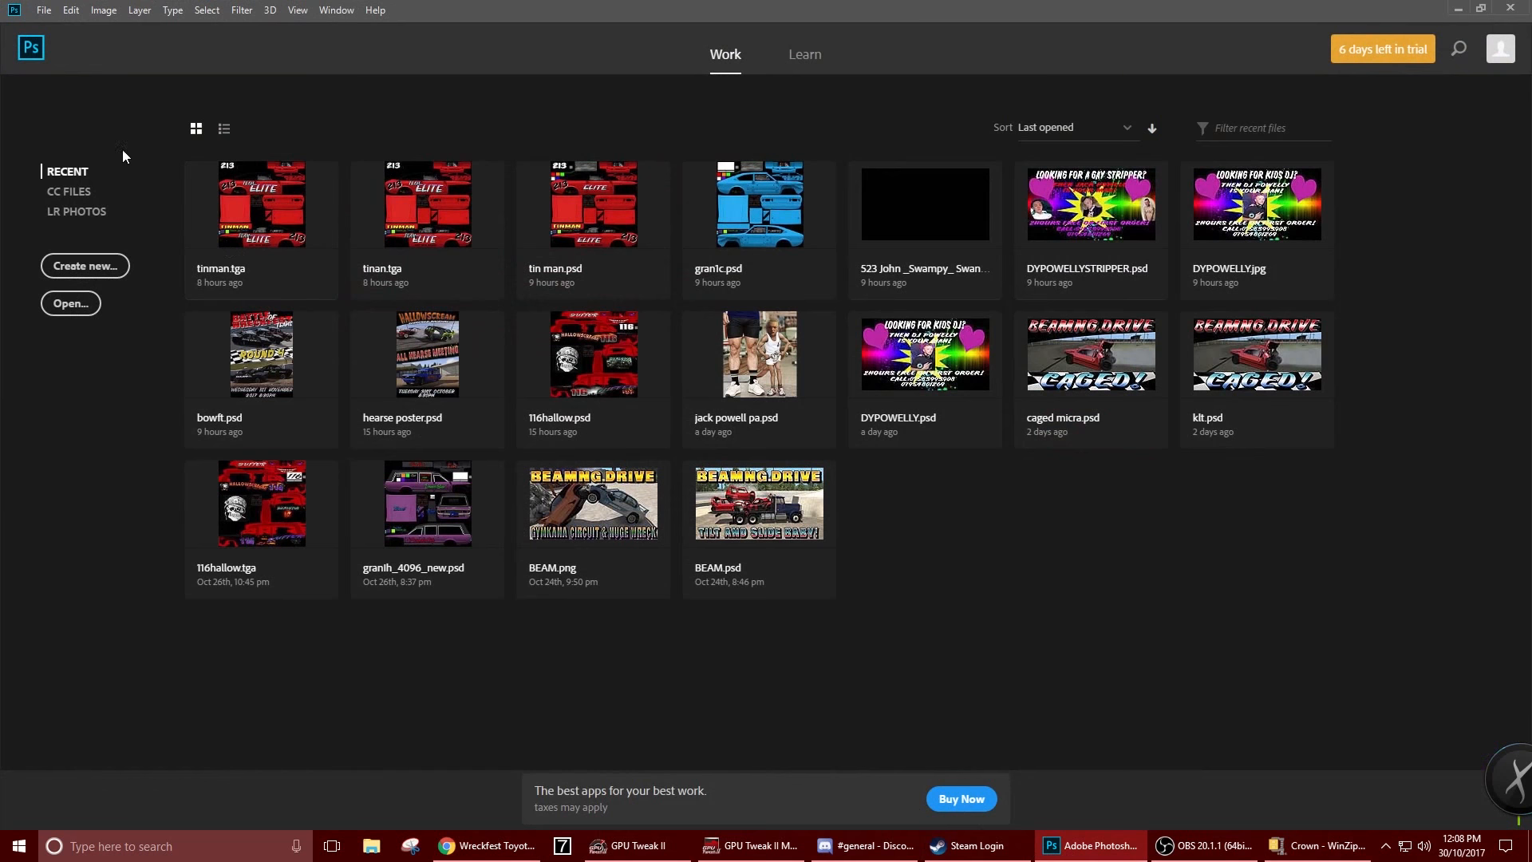
click(71, 304)
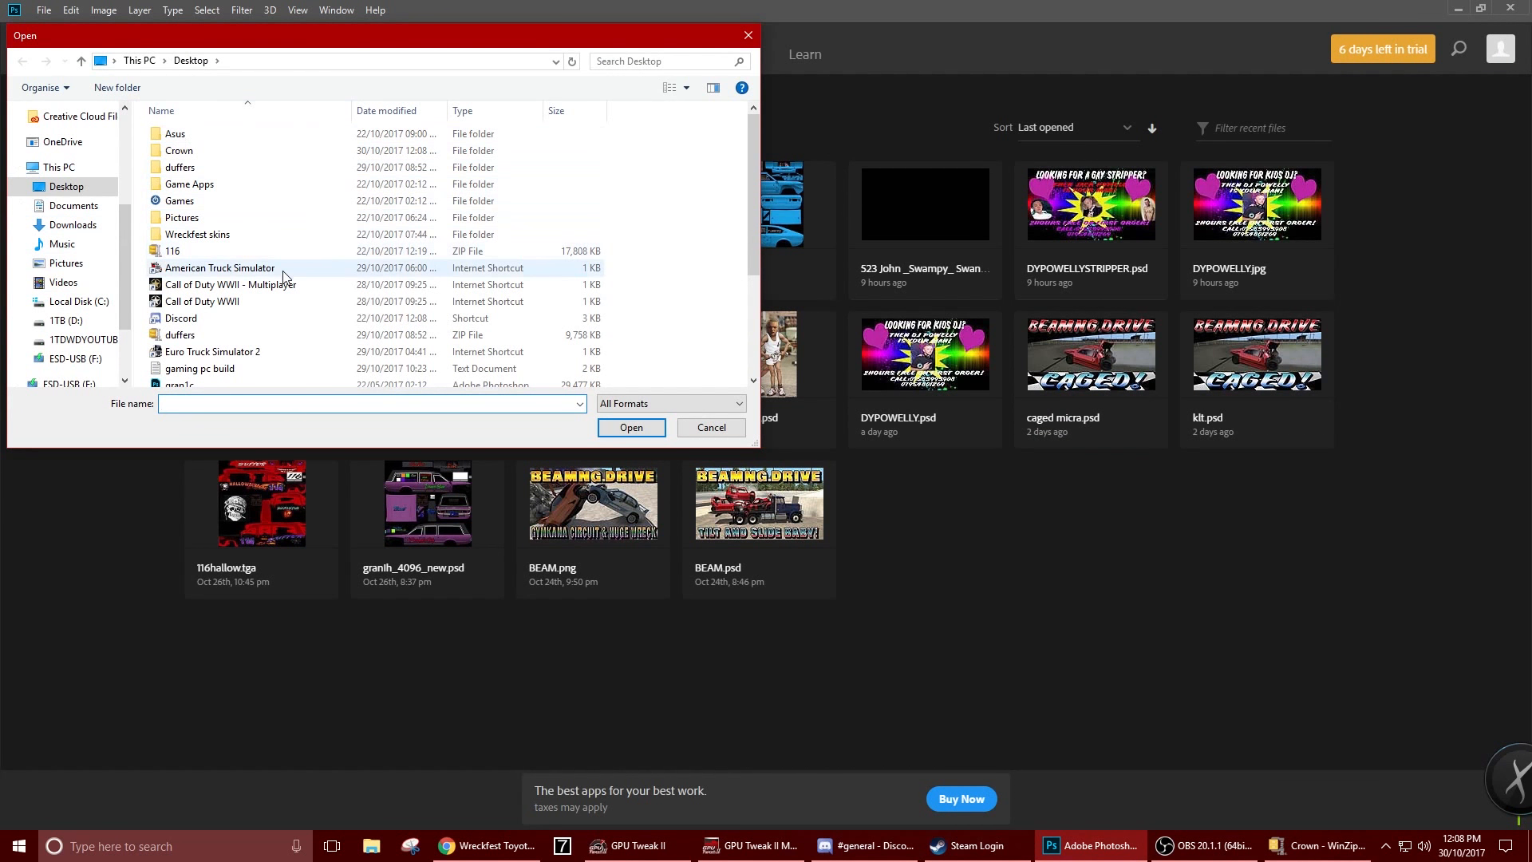
double_click(249, 150)
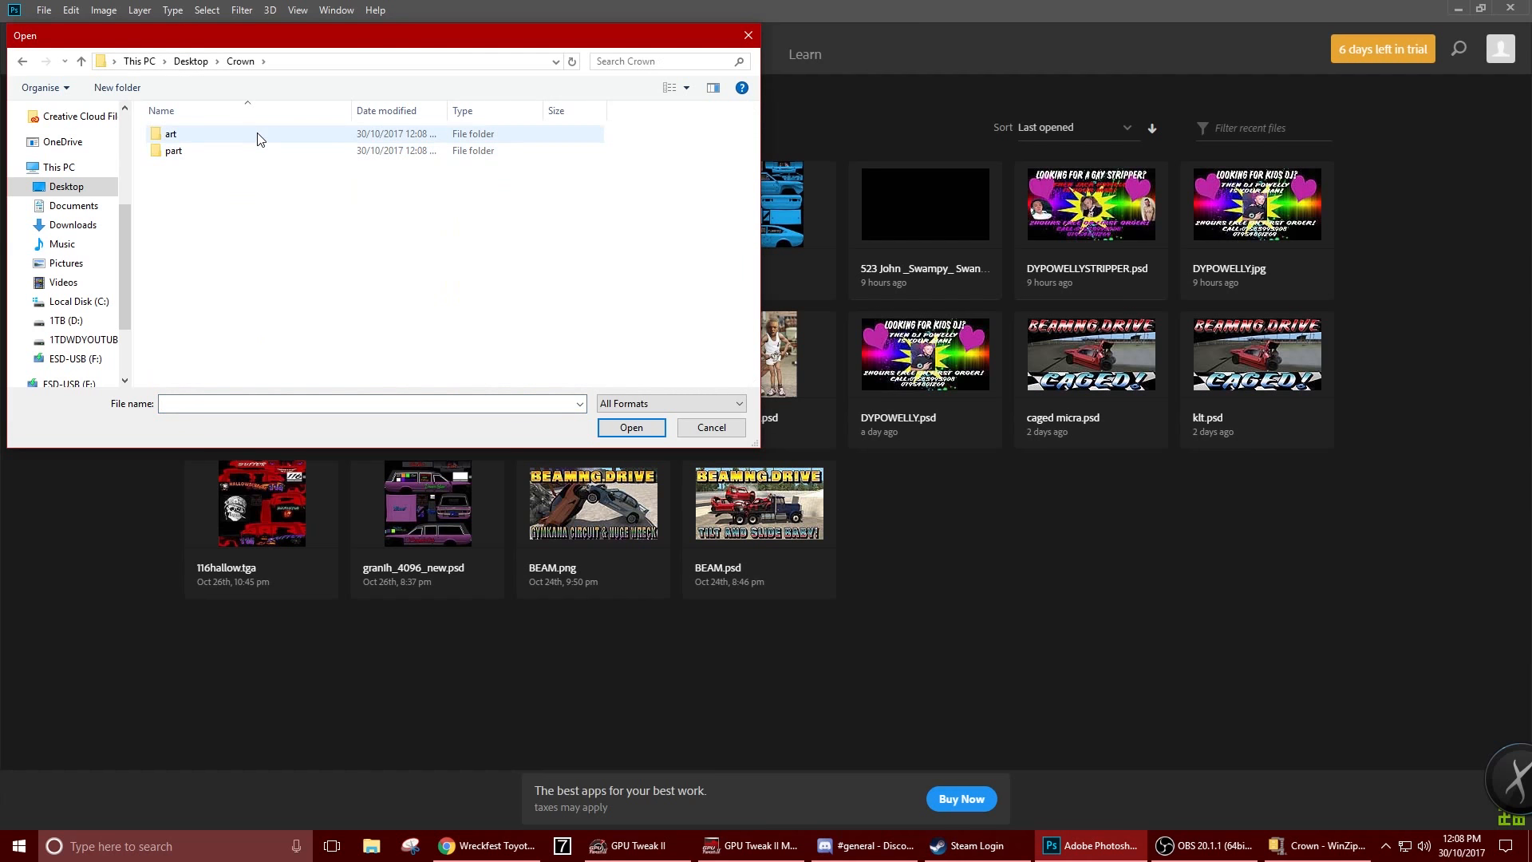
double_click(256, 135)
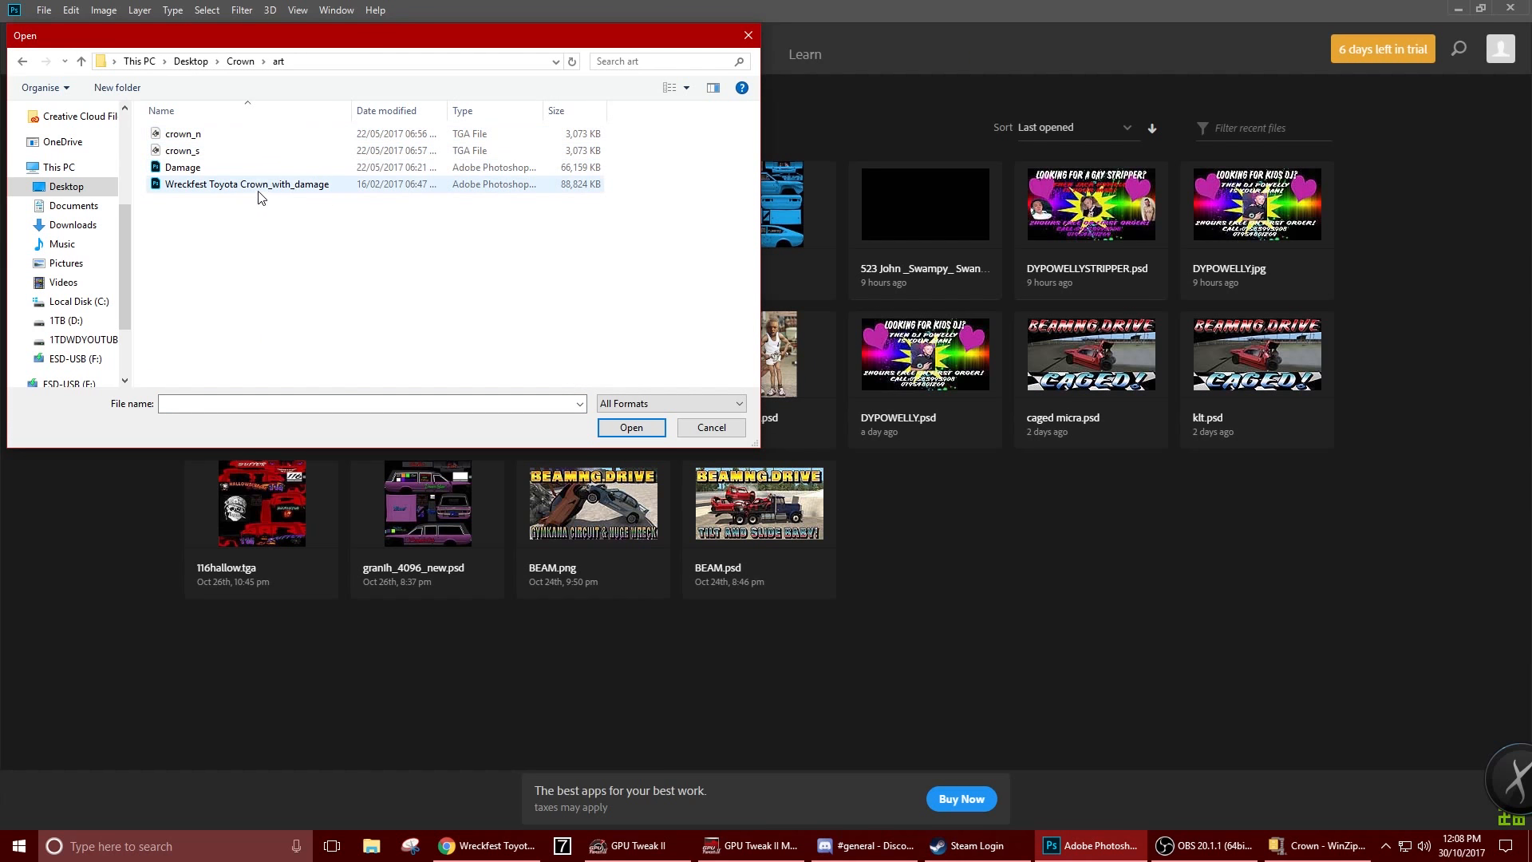
double_click(326, 189)
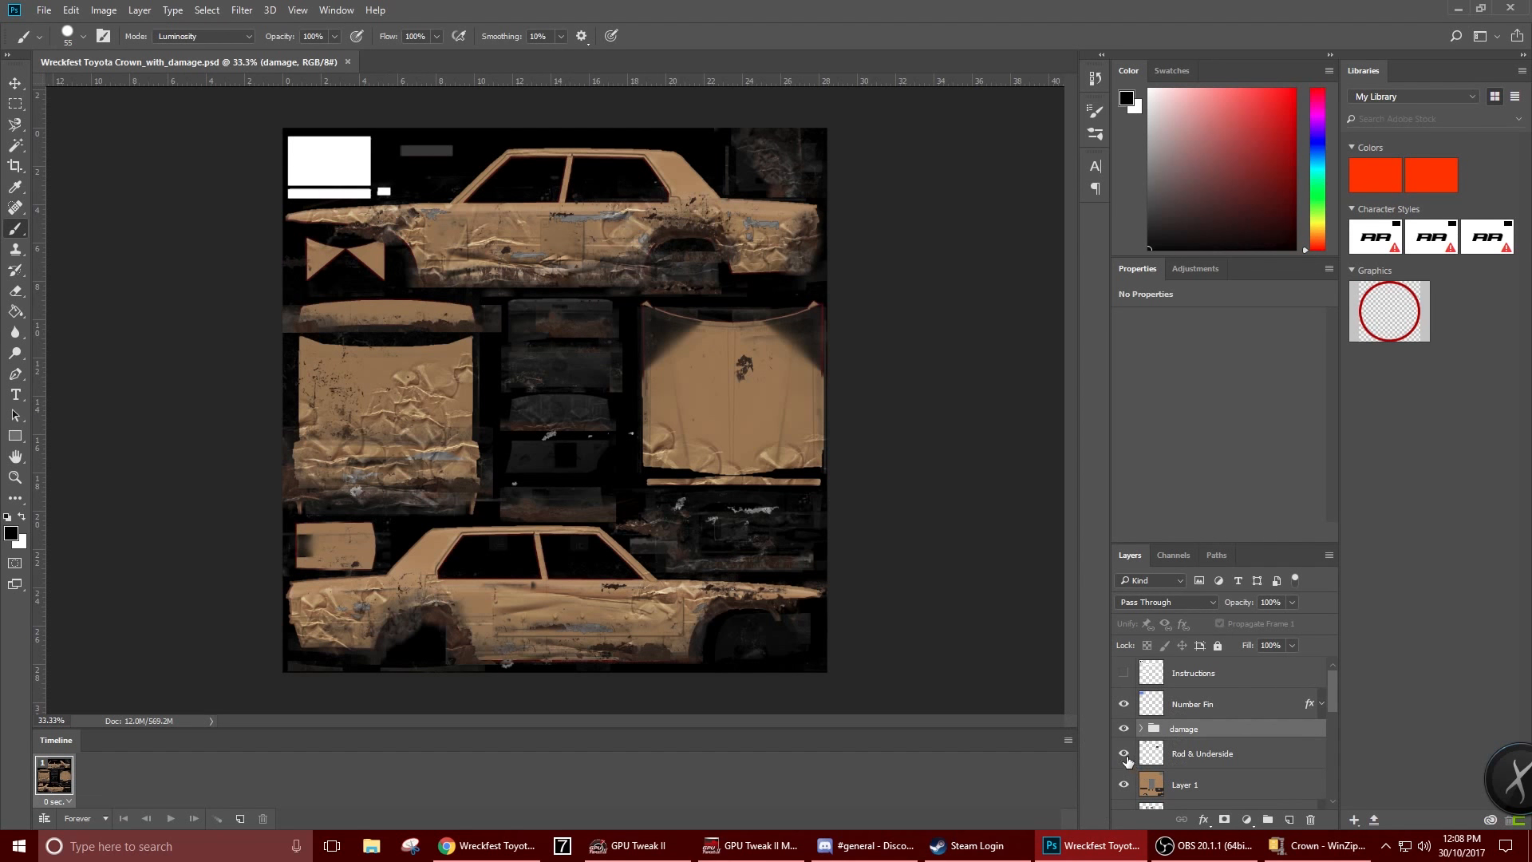
click(1125, 728)
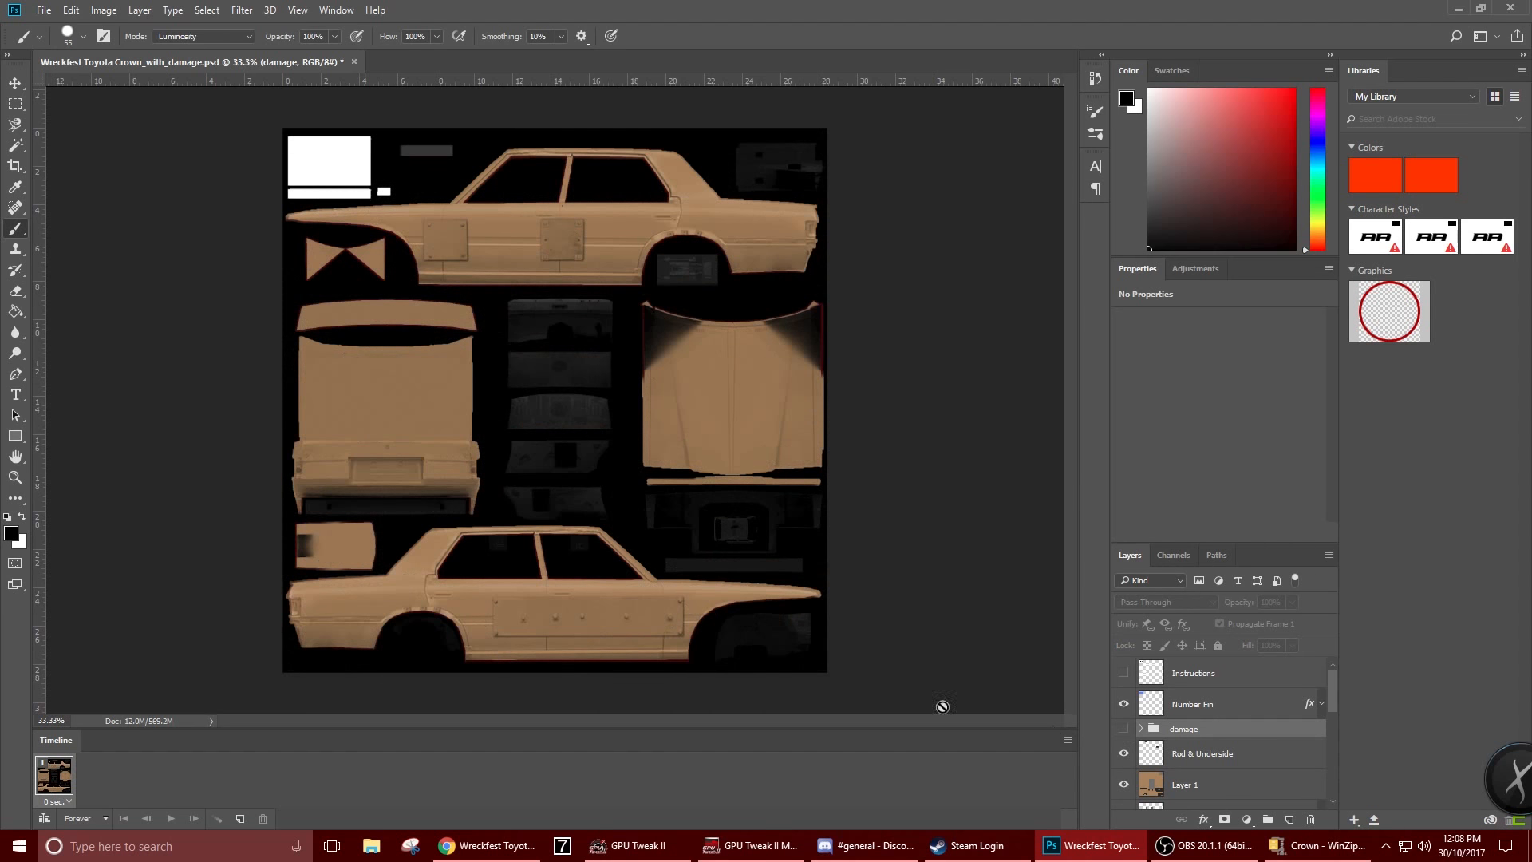
Toggle the Number Fin and Instructions layers to see which template areas they label, leaving only the Number Fin layer shown
click(1123, 704)
click(1125, 673)
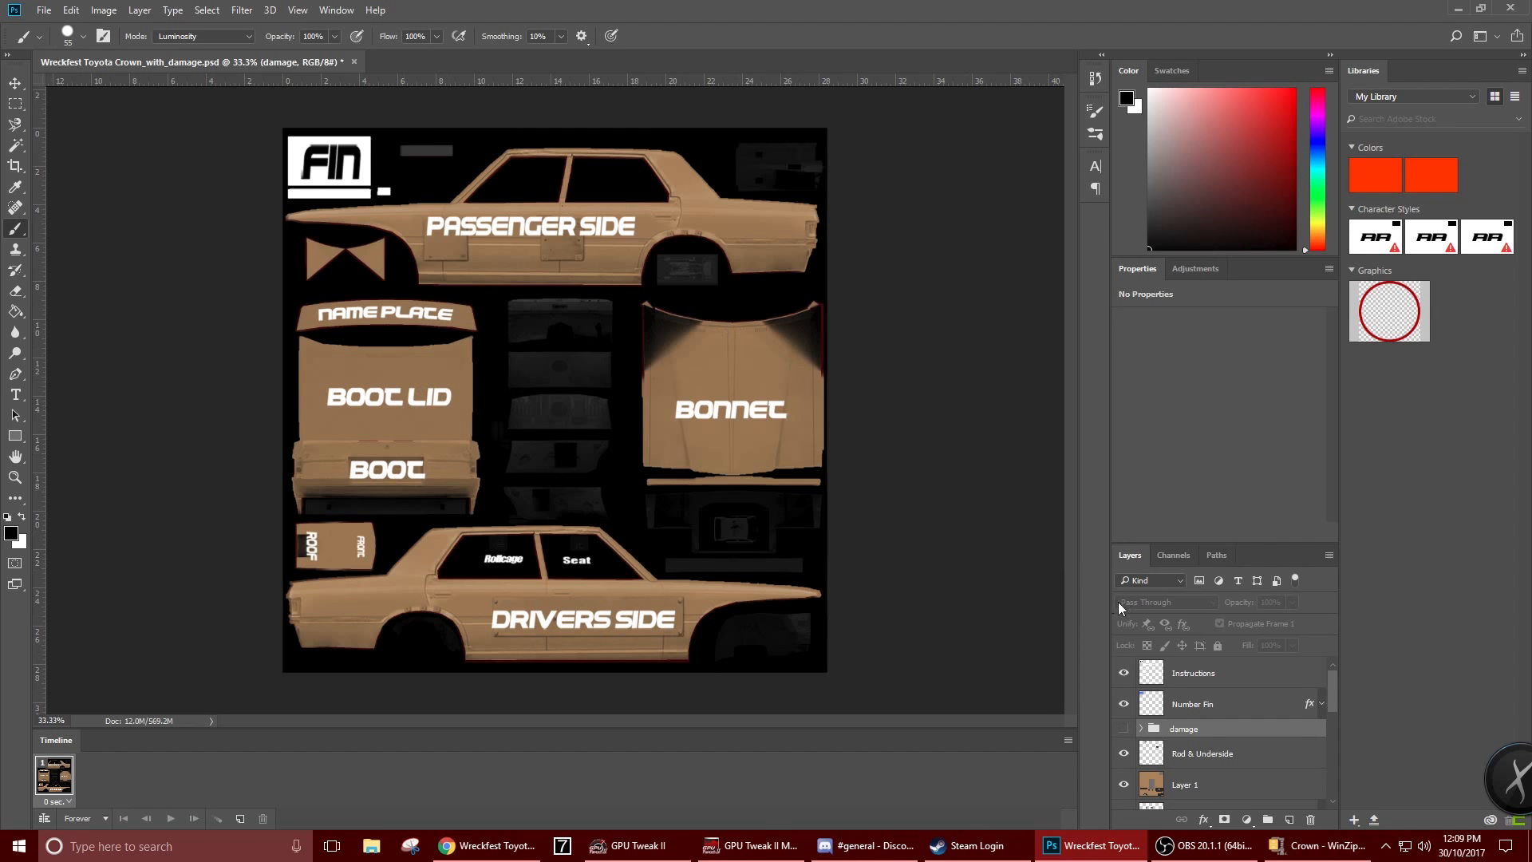
click(1121, 704)
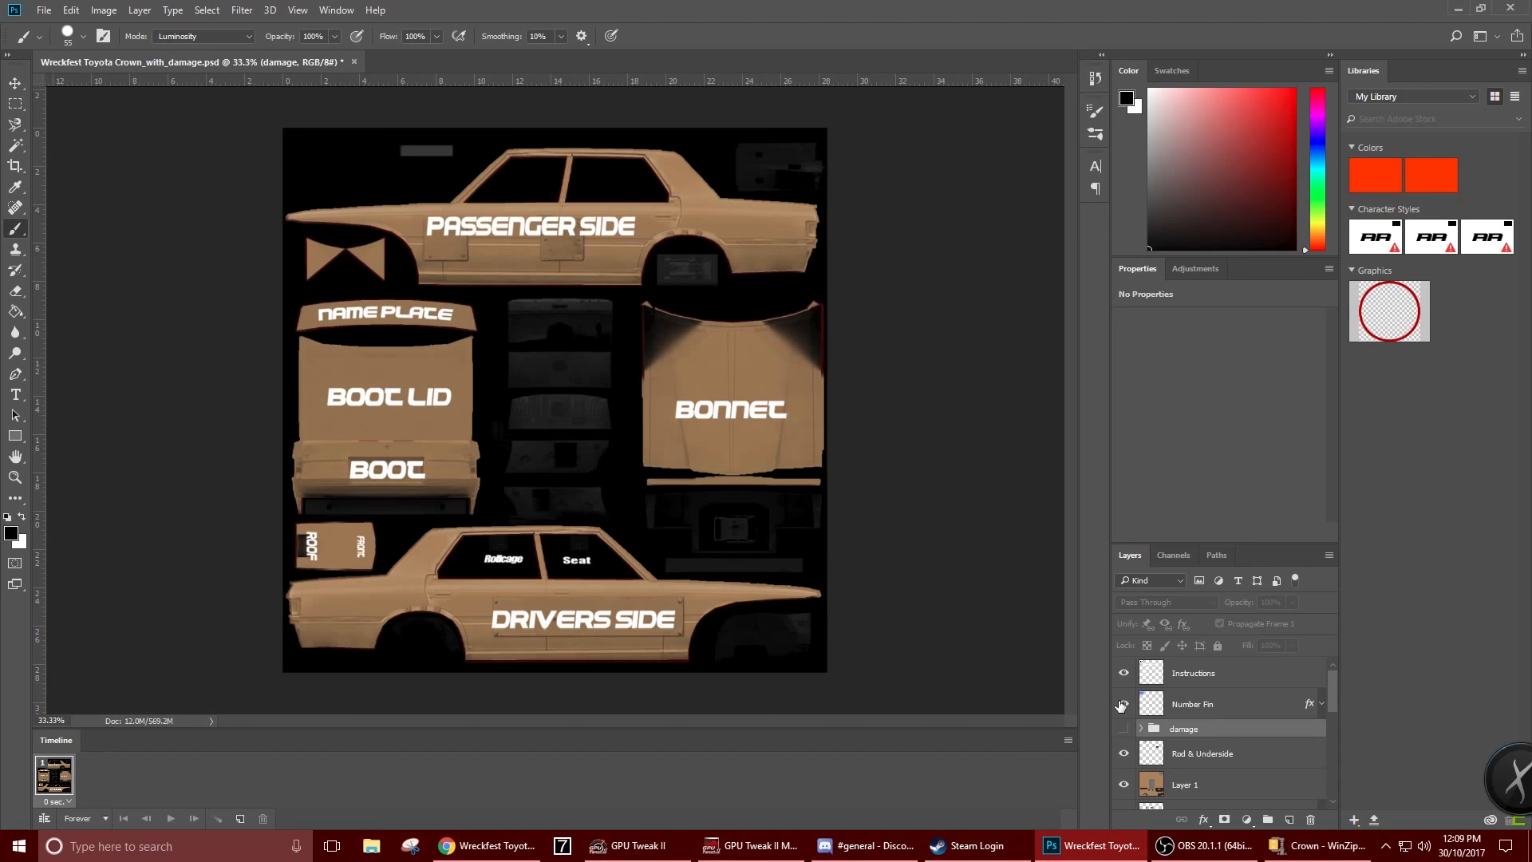
click(1122, 704)
click(1124, 672)
scroll(1137, 744, down, 1)
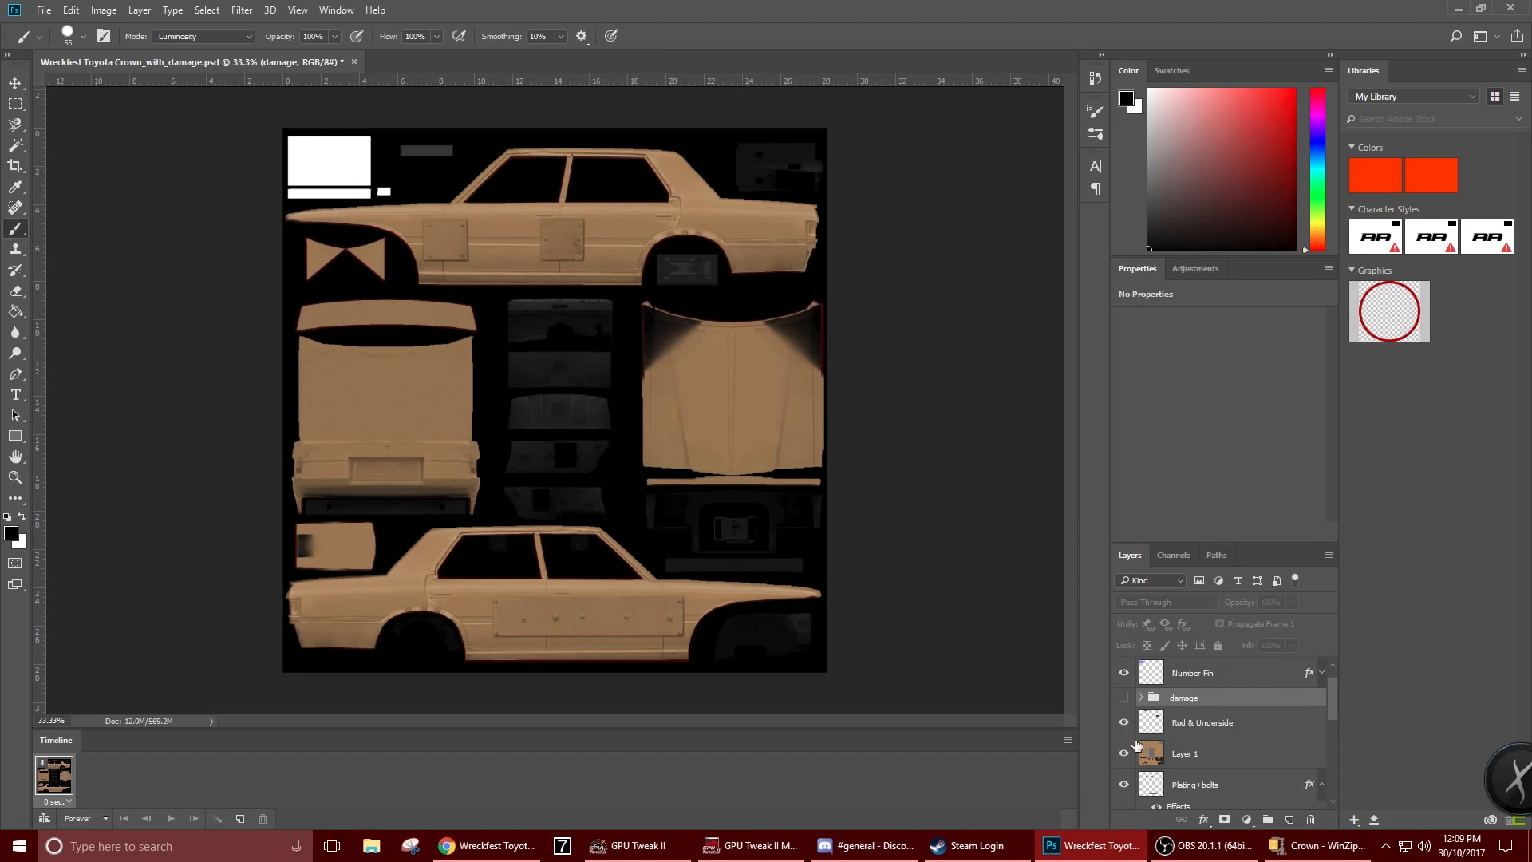
Toggle the visibility of the Rod & Underside layer to examine which parts it covers, leaving it shown
click(1125, 723)
click(1125, 723)
click(1126, 723)
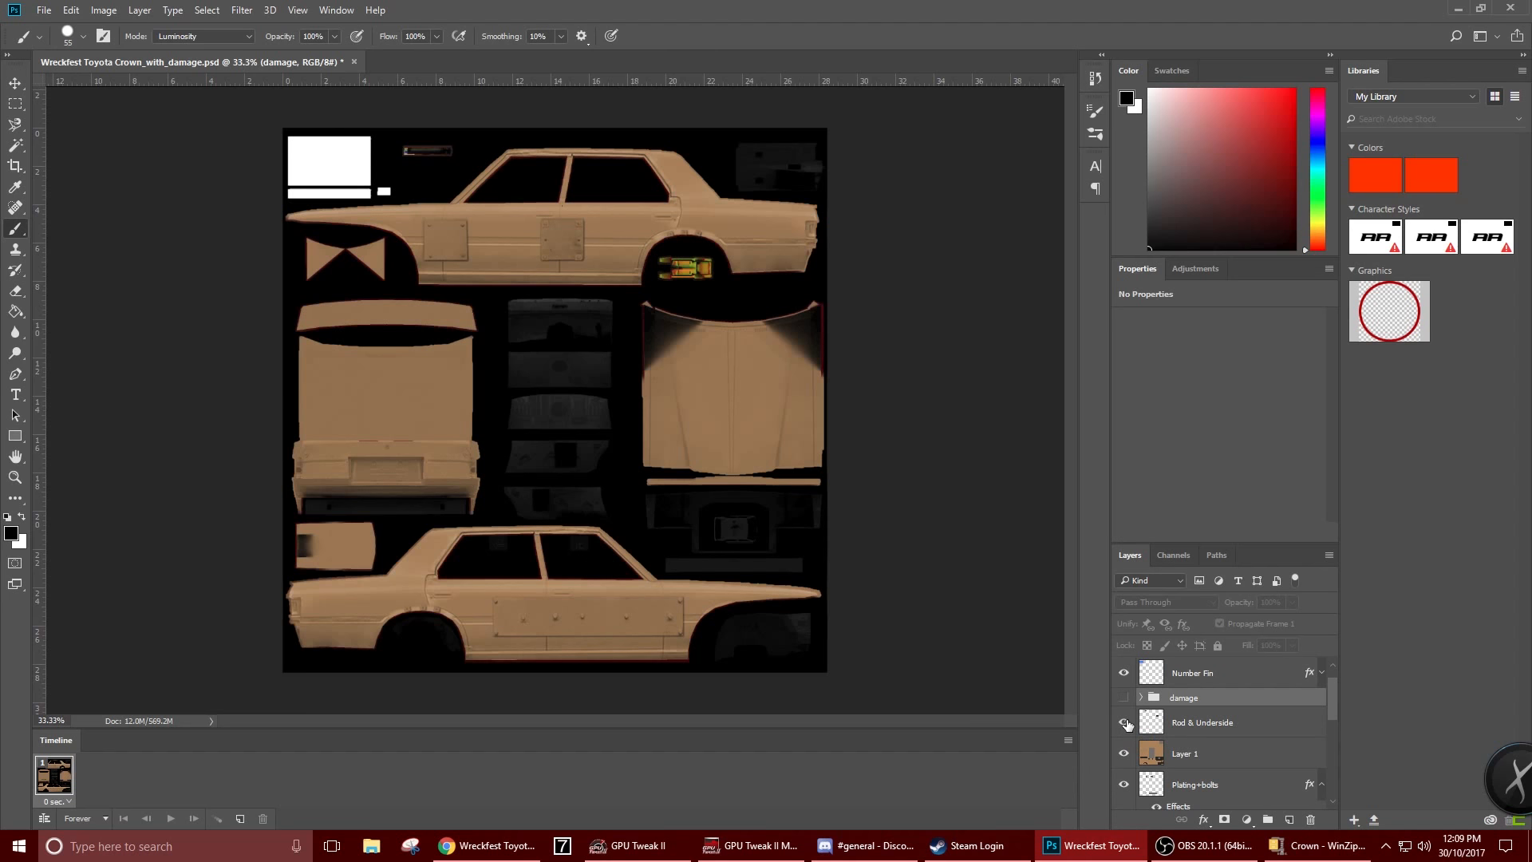
click(1128, 724)
click(1128, 723)
click(1127, 723)
click(1127, 724)
click(1127, 723)
scroll(1127, 738, down, 1)
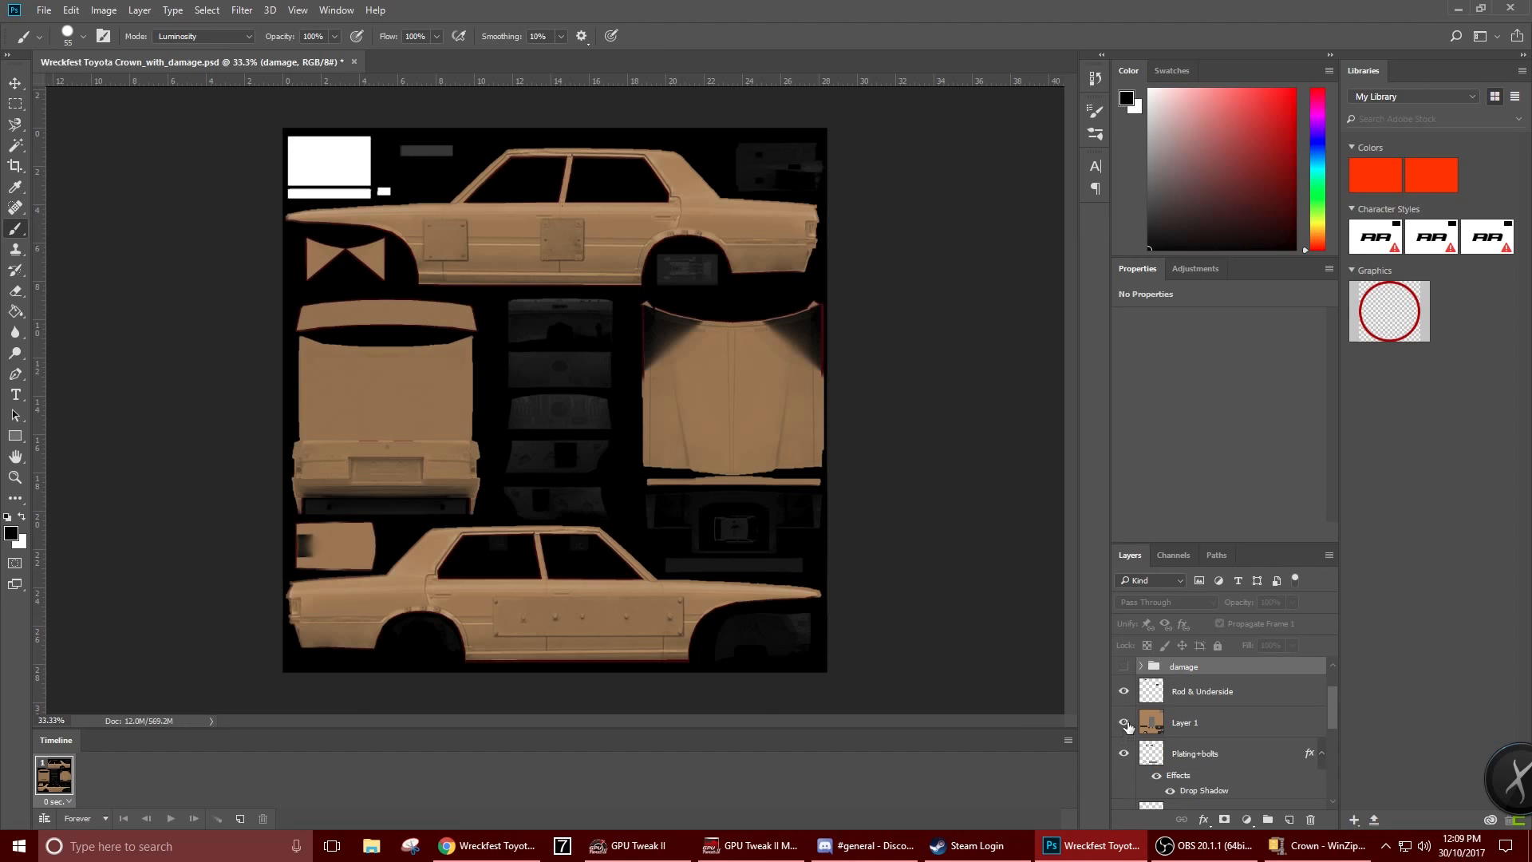
Toggle Layer 1 off and on to check how it colours the car body, leaving it shown
click(1128, 723)
click(1127, 724)
click(1128, 724)
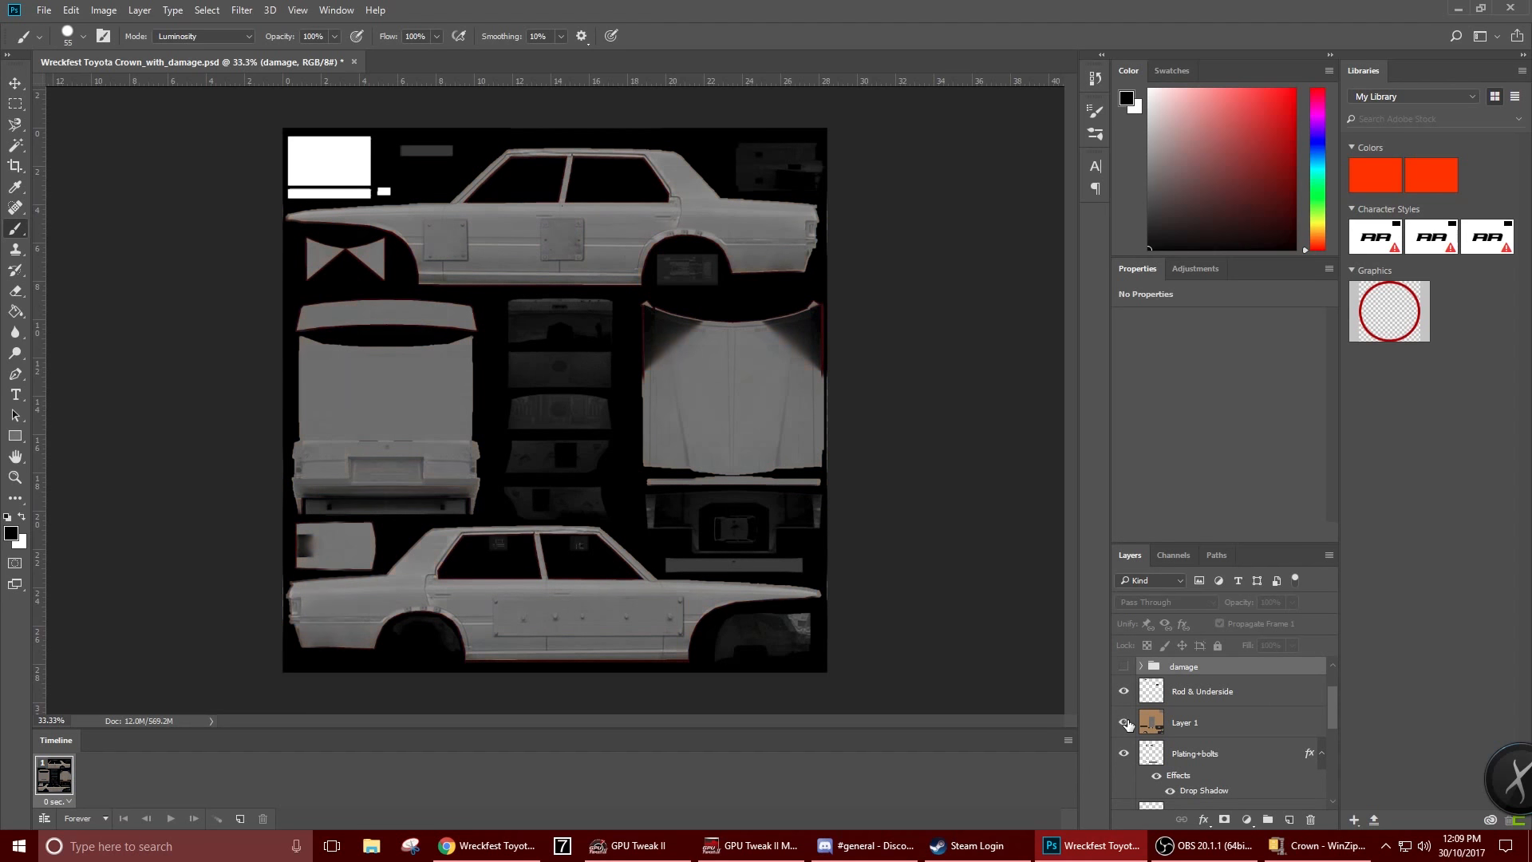
click(1127, 724)
scroll(1181, 742, down, 1)
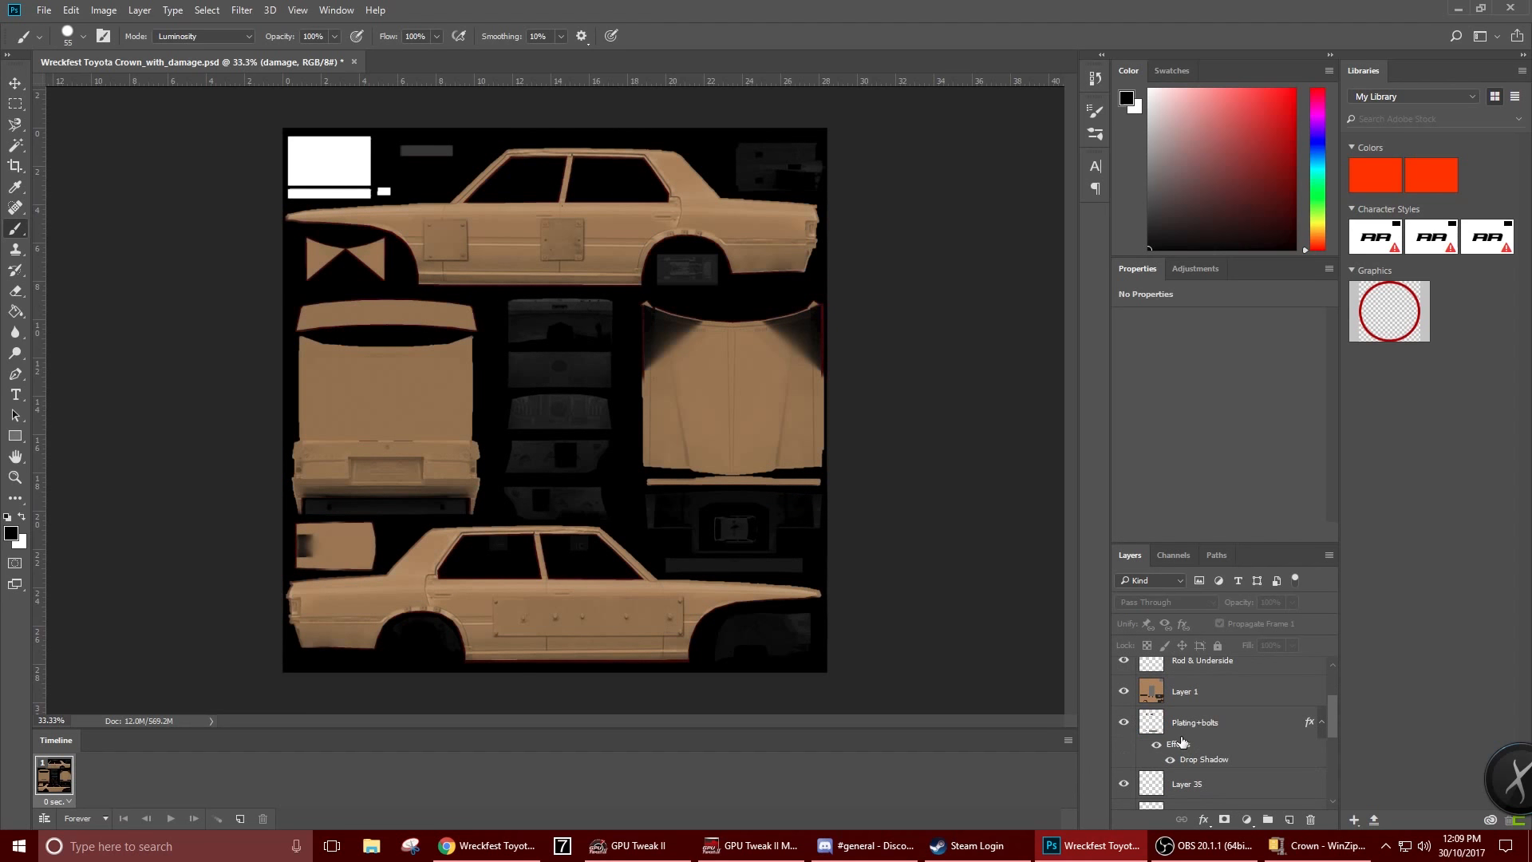
Toggle the Plating+bolts layer repeatedly to examine the bolted plates on the car's sides, leaving it shown
click(1125, 723)
click(1125, 723)
click(1125, 723)
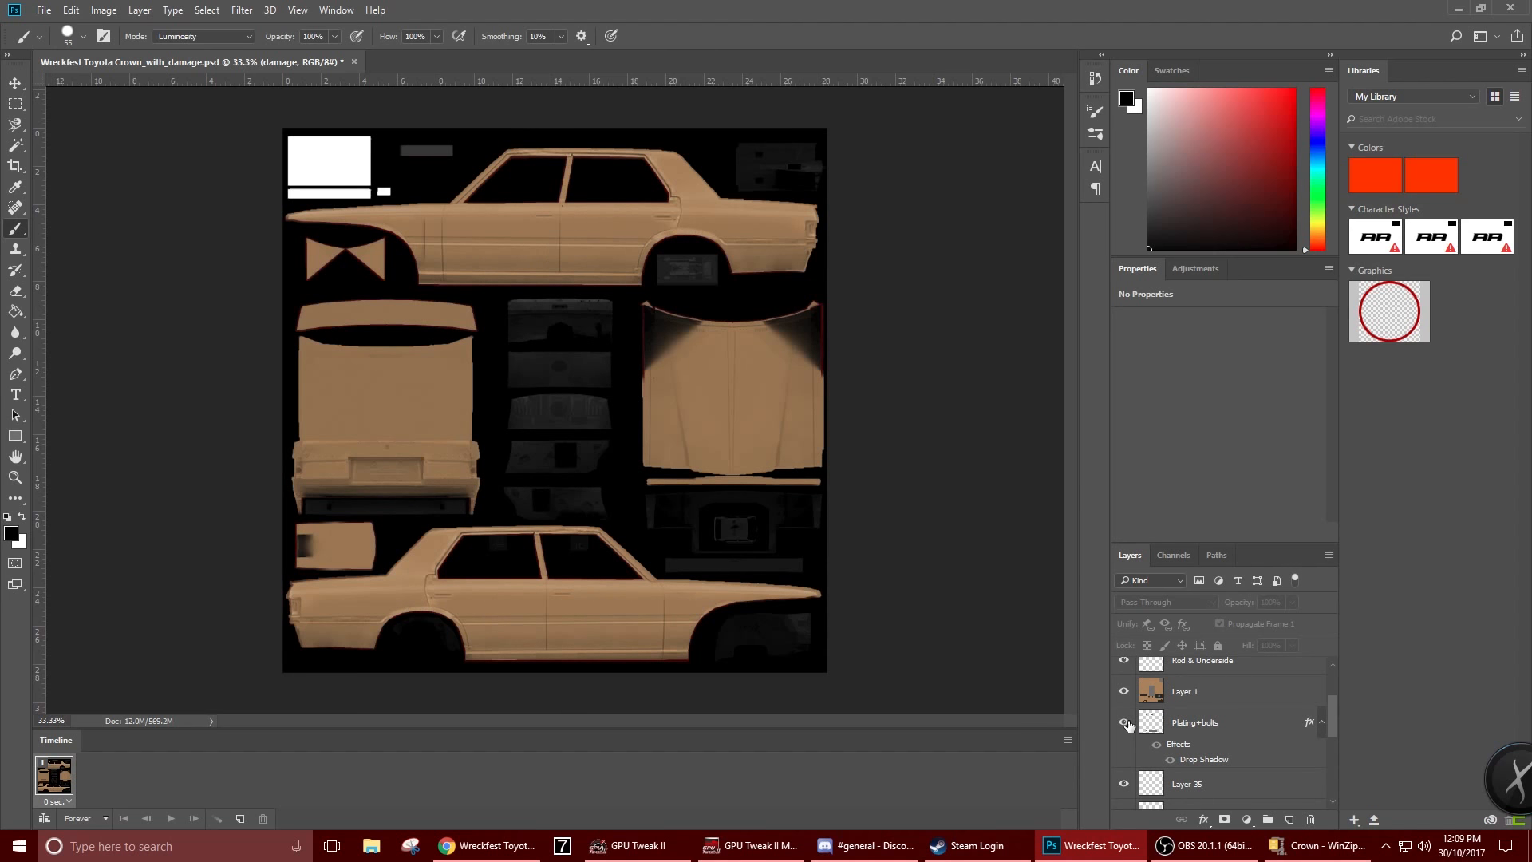
click(1125, 723)
click(1125, 723)
click(1125, 723)
click(1125, 723)
click(1125, 723)
click(1125, 723)
click(1125, 723)
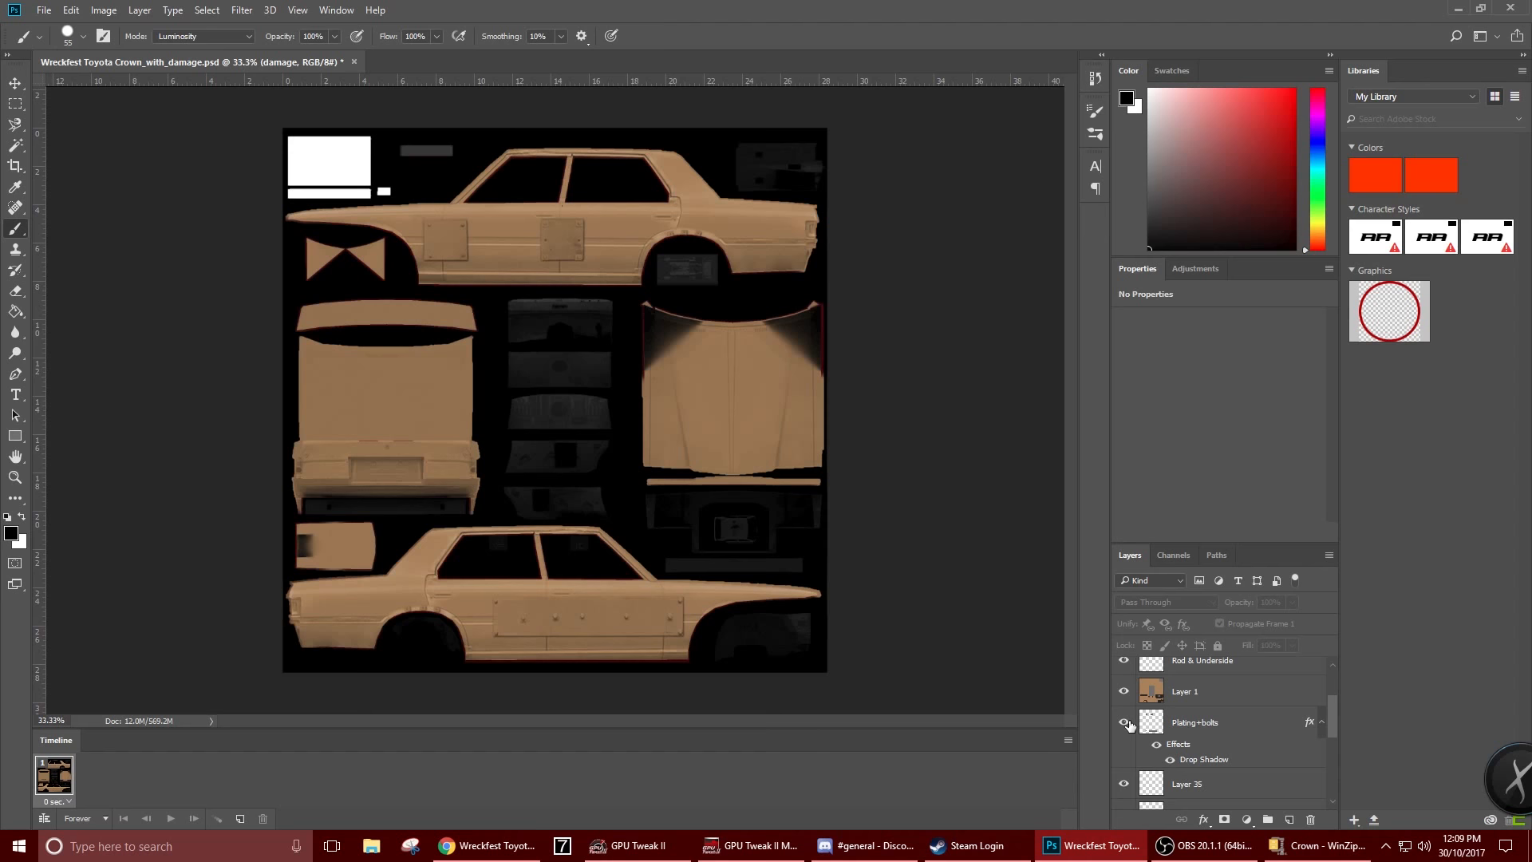
Toggle the visibility of Layer 35 to check what it contributes to the template, leaving it shown
click(1130, 780)
click(1129, 779)
click(1129, 779)
click(1131, 782)
scroll(1134, 788, down, 1)
click(1125, 754)
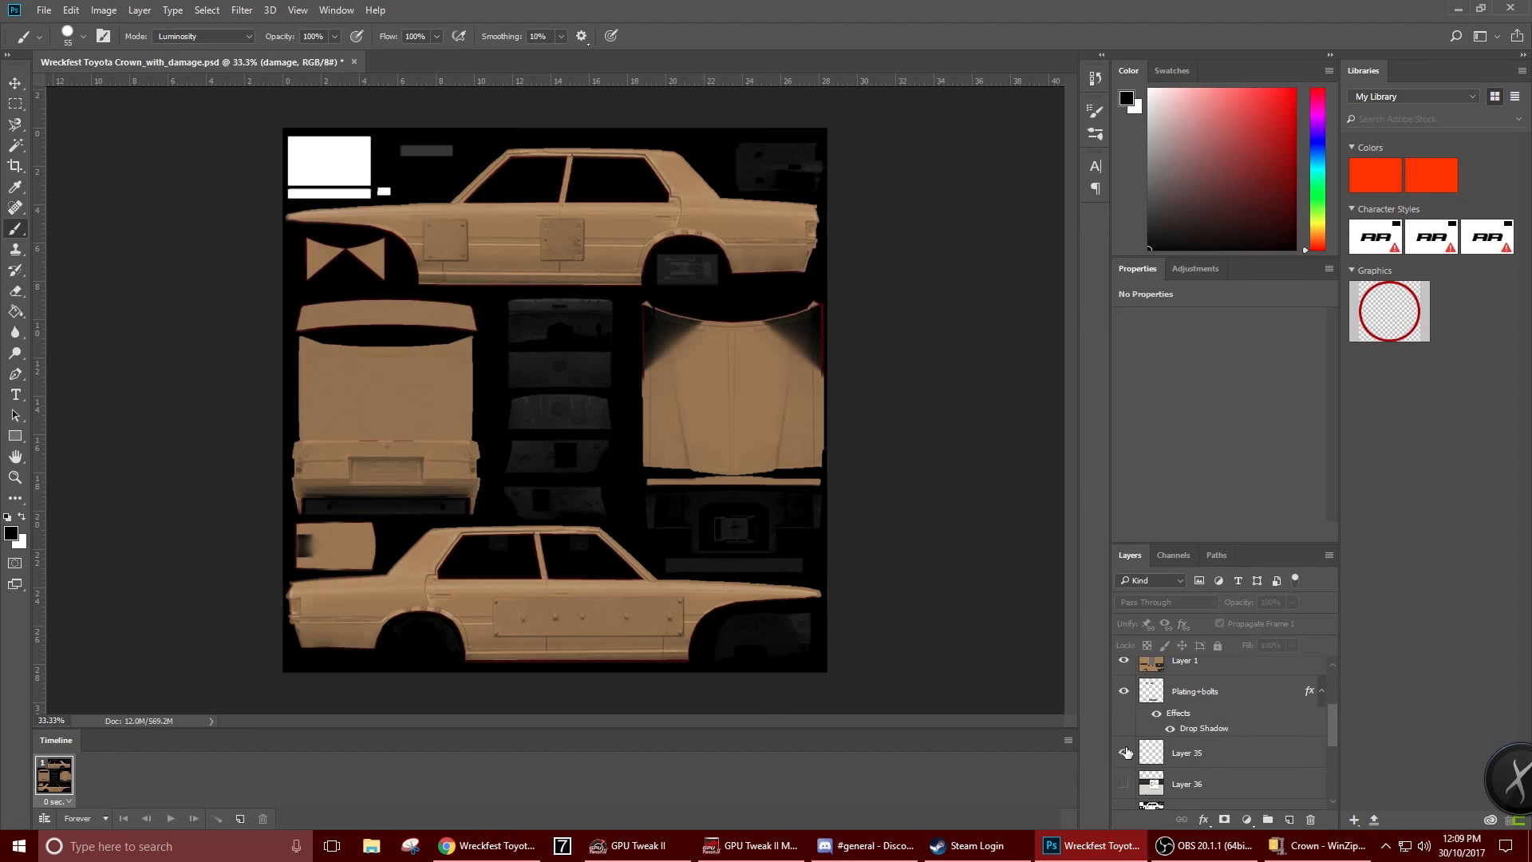
Show Layer 36 to inspect its contents, and hide it again
scroll(1120, 768, down, 1)
click(1125, 753)
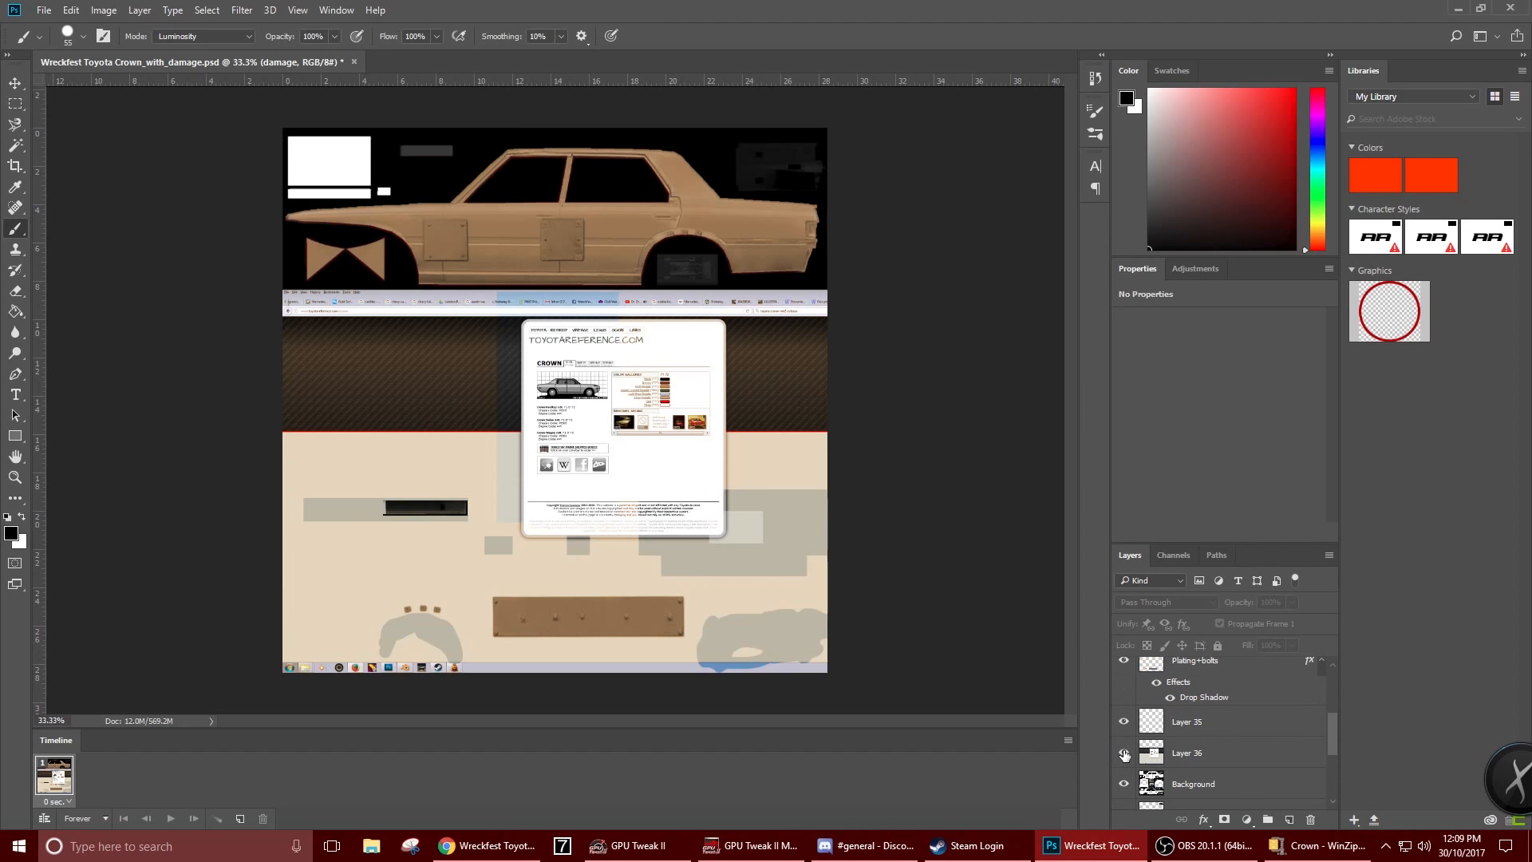
click(1125, 753)
click(1125, 753)
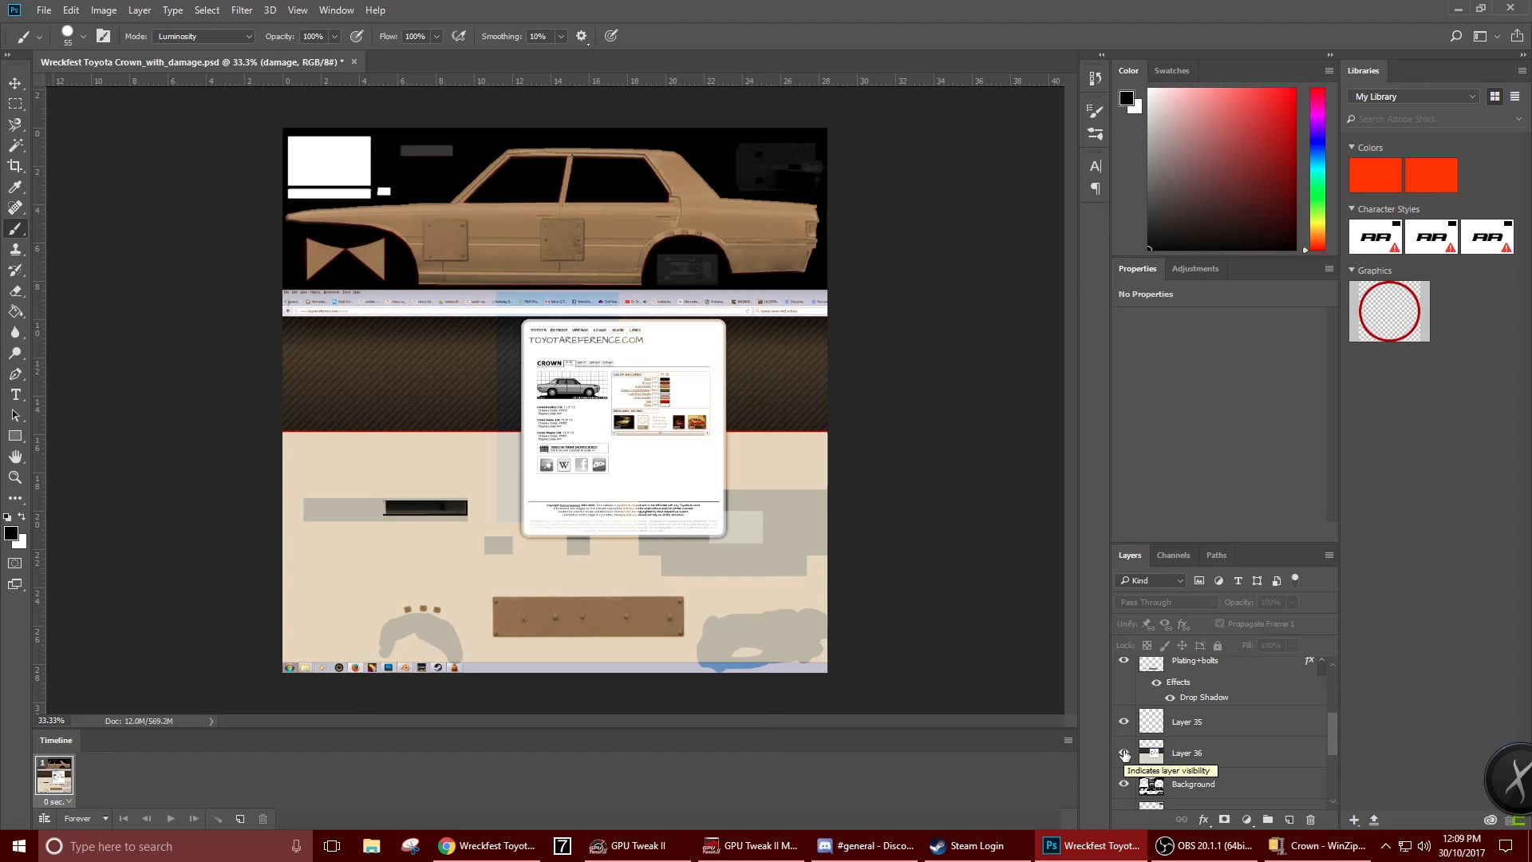
click(1126, 753)
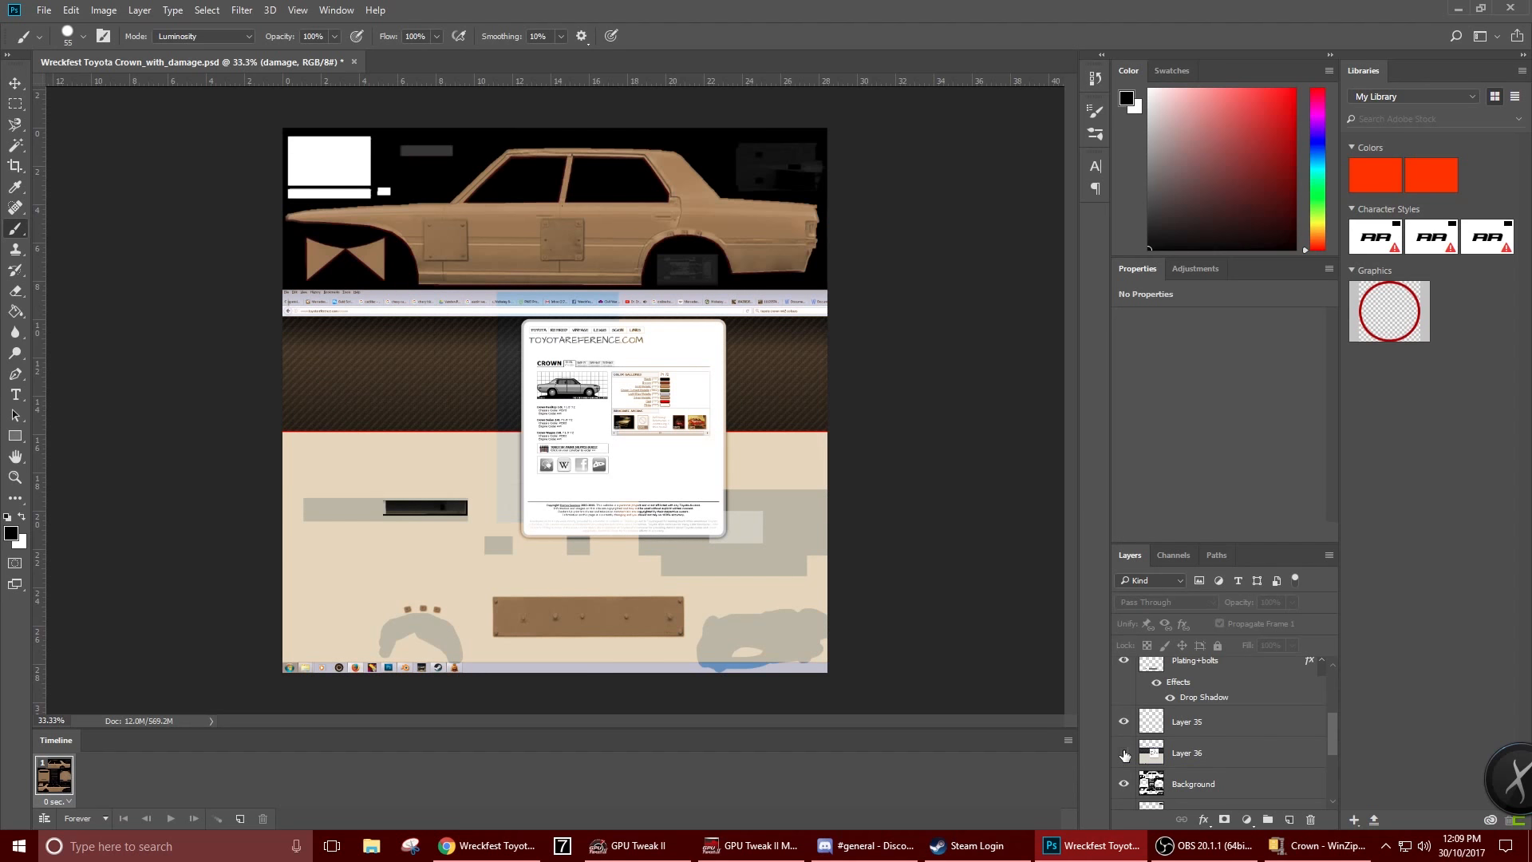
Toggle the Background layer above Insides to examine how it masks the panel edges, leaving it shown
scroll(1125, 754, down, 2)
click(1125, 723)
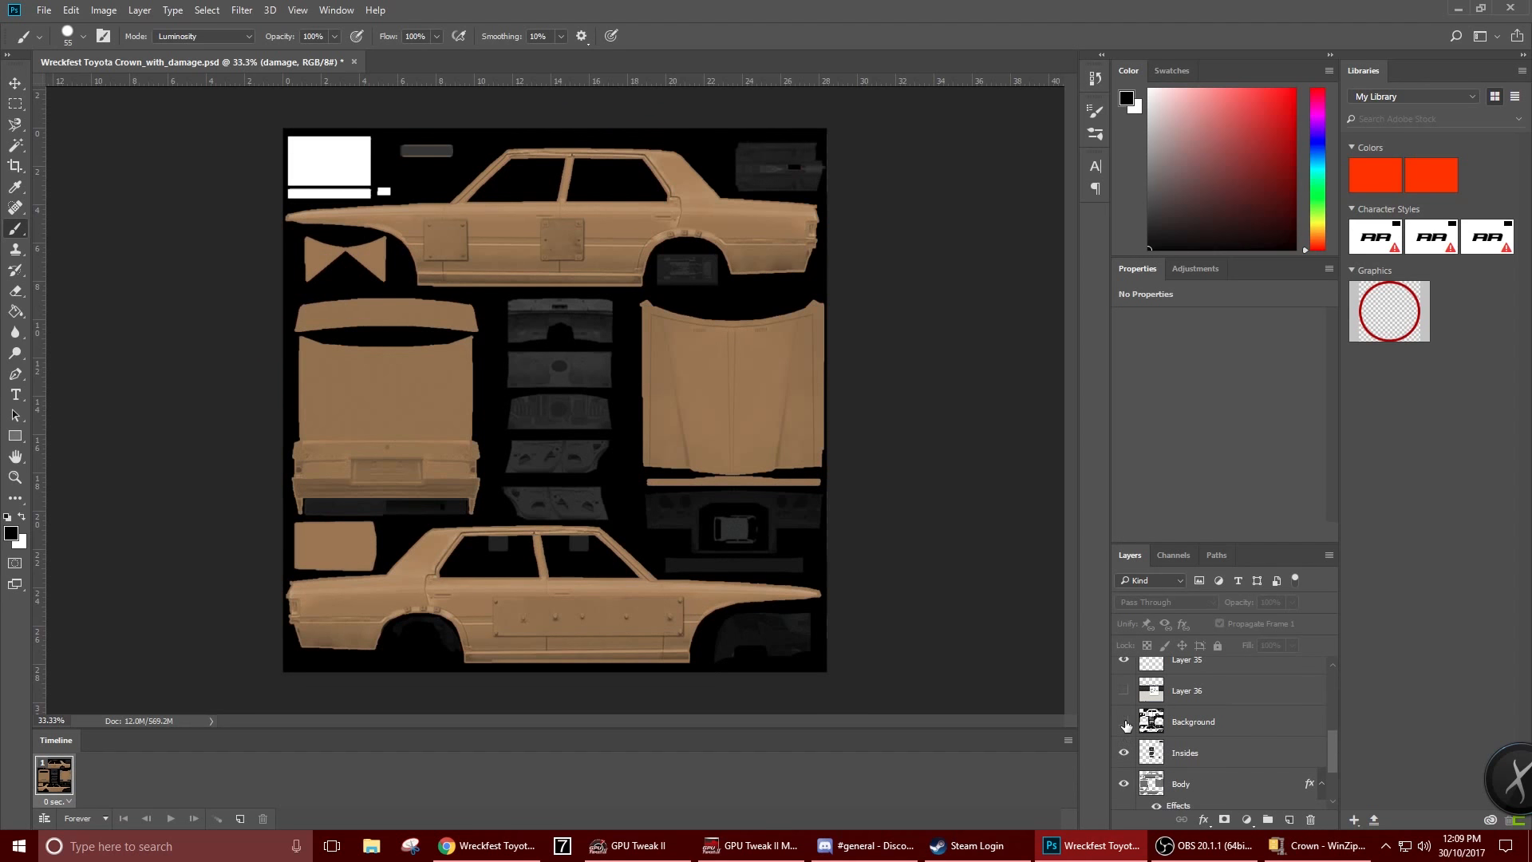
click(1125, 723)
click(1125, 723)
click(1125, 723)
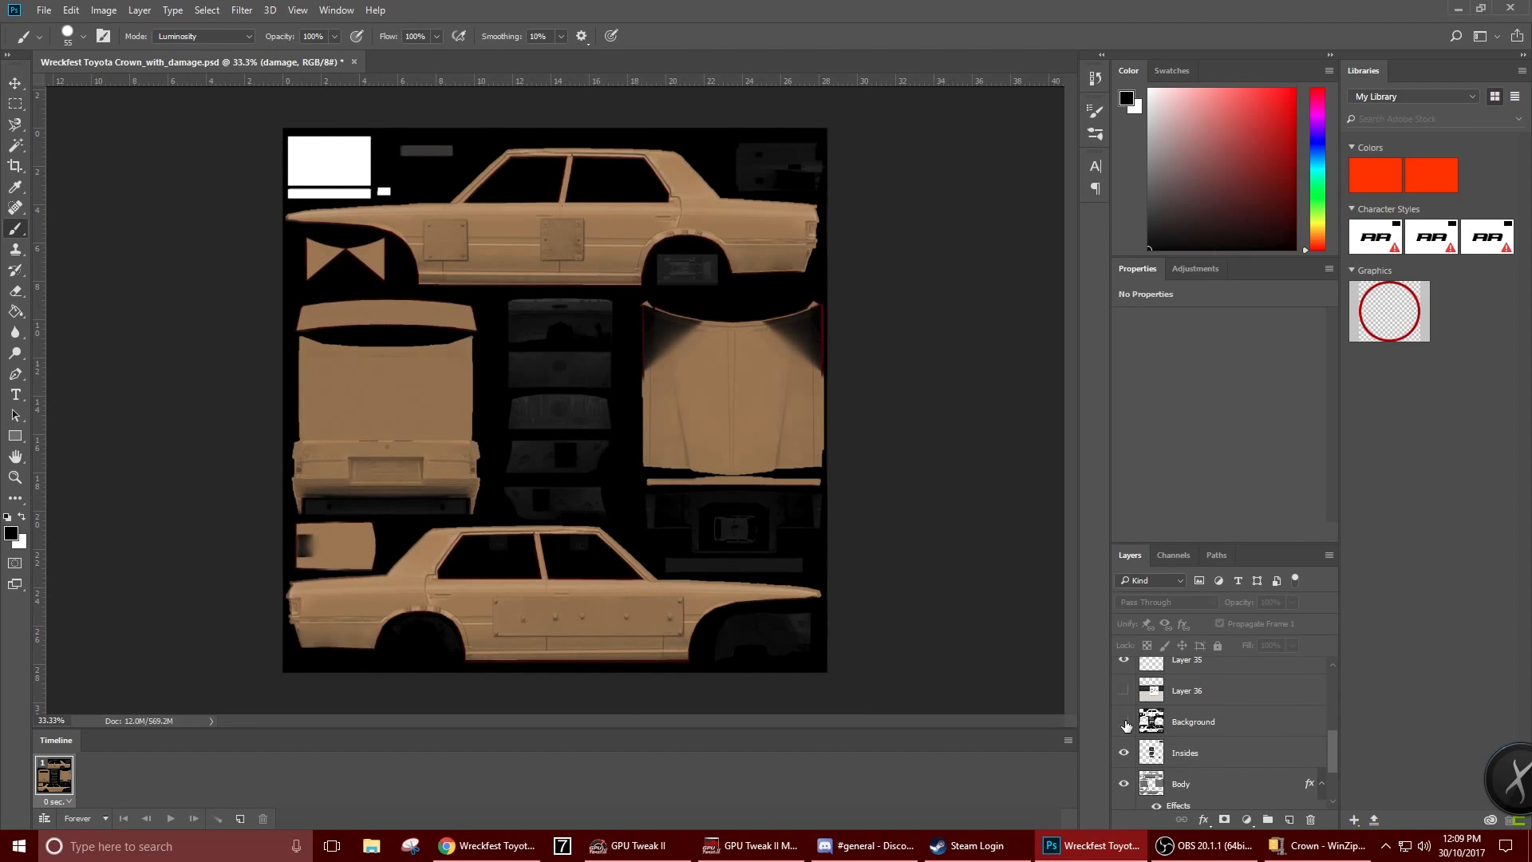
click(1125, 723)
click(1125, 723)
click(1126, 723)
click(1125, 723)
click(1125, 723)
click(1126, 723)
click(1126, 723)
click(1125, 723)
scroll(1121, 732, down, 1)
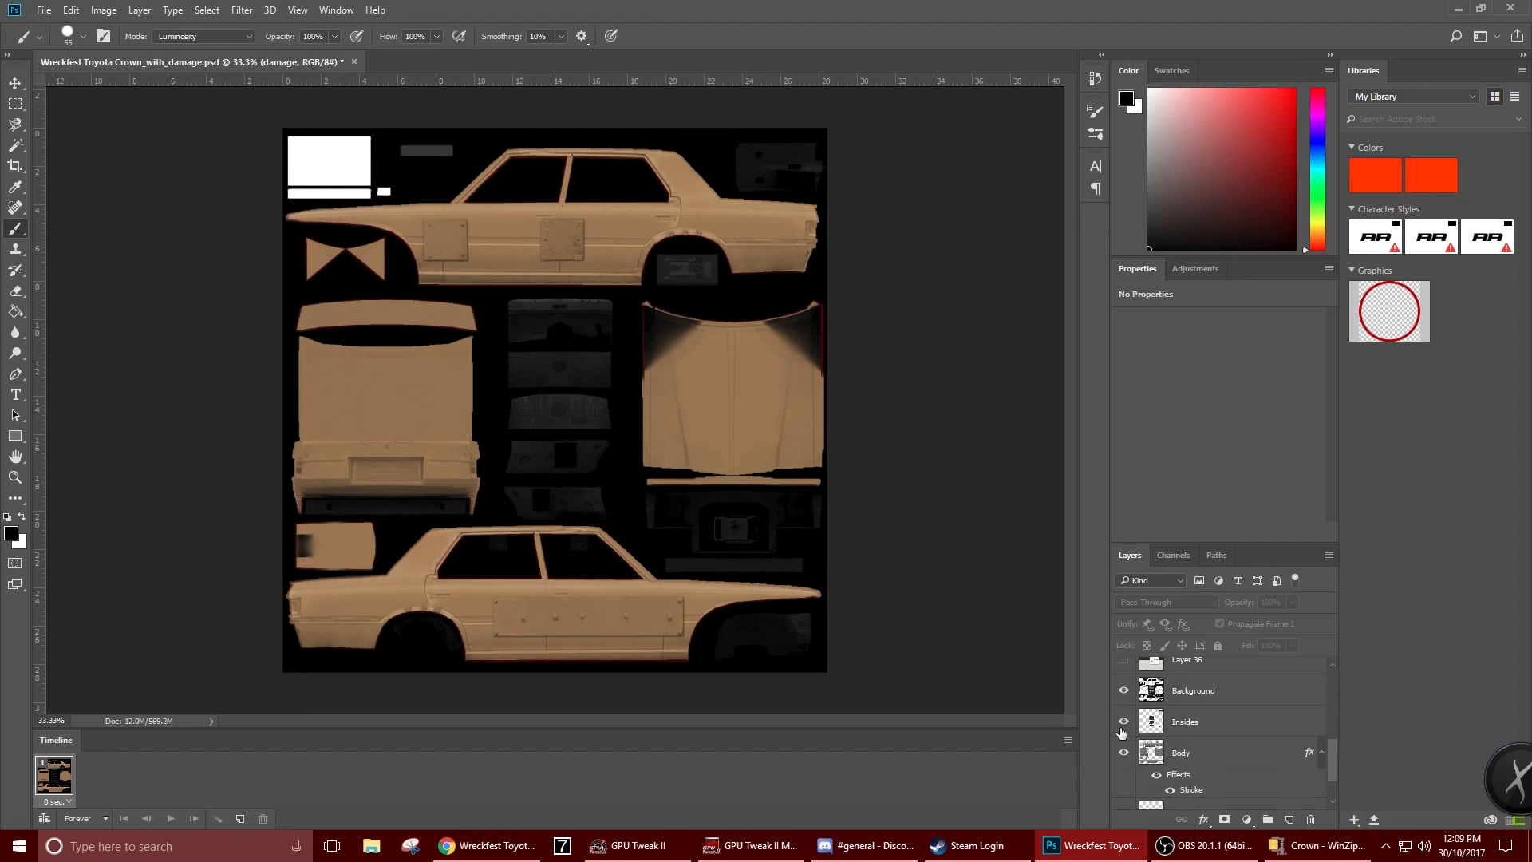
Toggle the Insides and Body layers to examine the interior panels and body shading, leaving both shown
click(1123, 725)
click(1123, 724)
click(1122, 725)
click(1123, 725)
click(1123, 725)
click(1122, 725)
click(1122, 724)
click(1122, 724)
click(1124, 754)
click(1124, 754)
Toggle the Arches layer repeatedly to examine the wheel arch parts, leaving it shown
scroll(1129, 751, down, 2)
click(1124, 763)
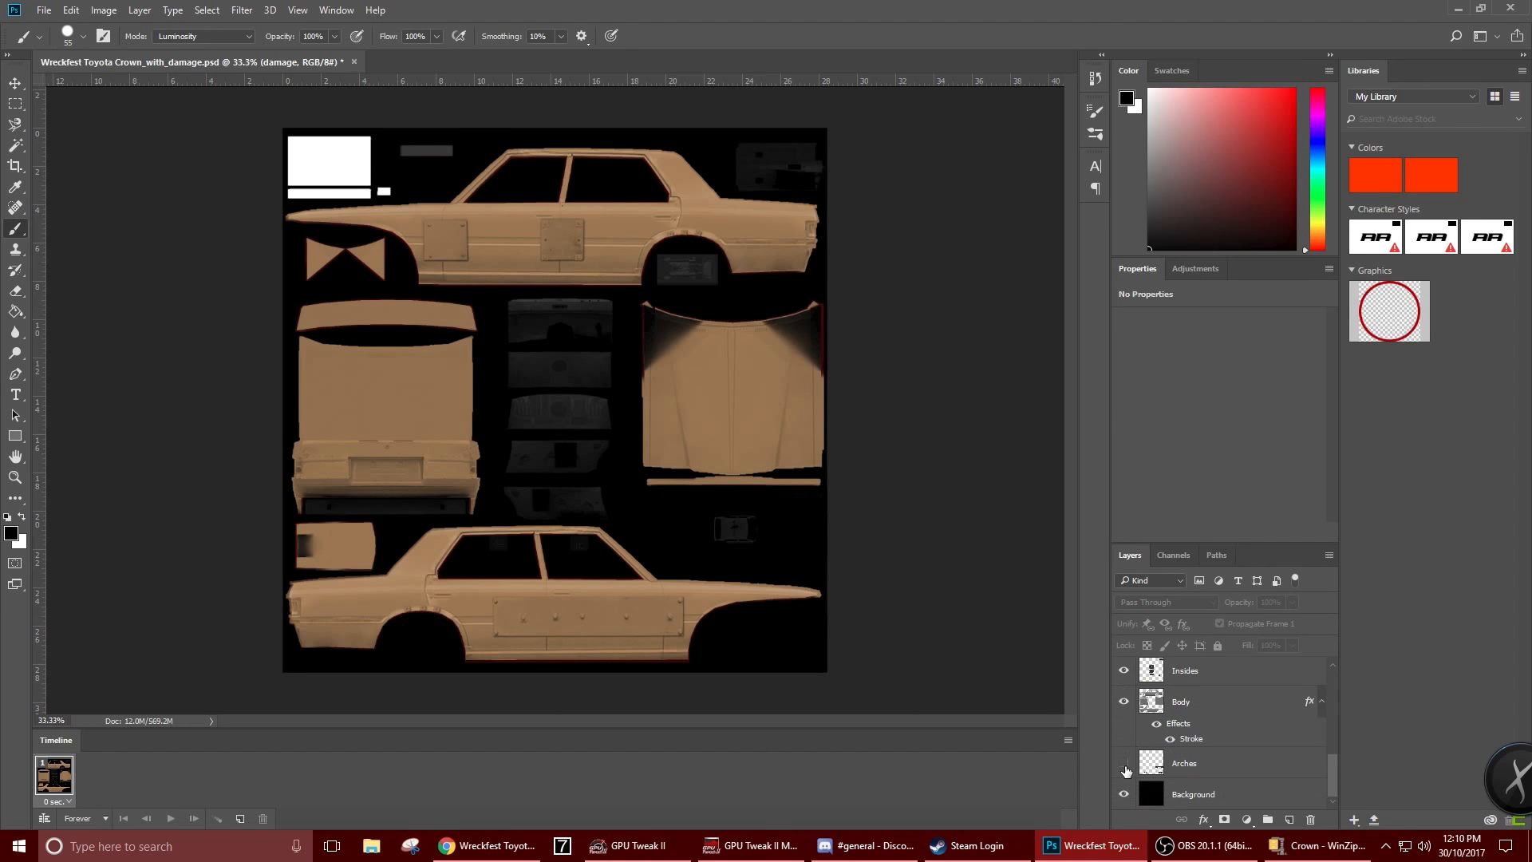
click(1124, 763)
click(1124, 764)
click(1125, 765)
click(1125, 765)
click(1125, 764)
click(1125, 764)
click(1125, 765)
Toggle the black Background layer beneath Arches to check its effect on the template, leaving it shown
click(1132, 798)
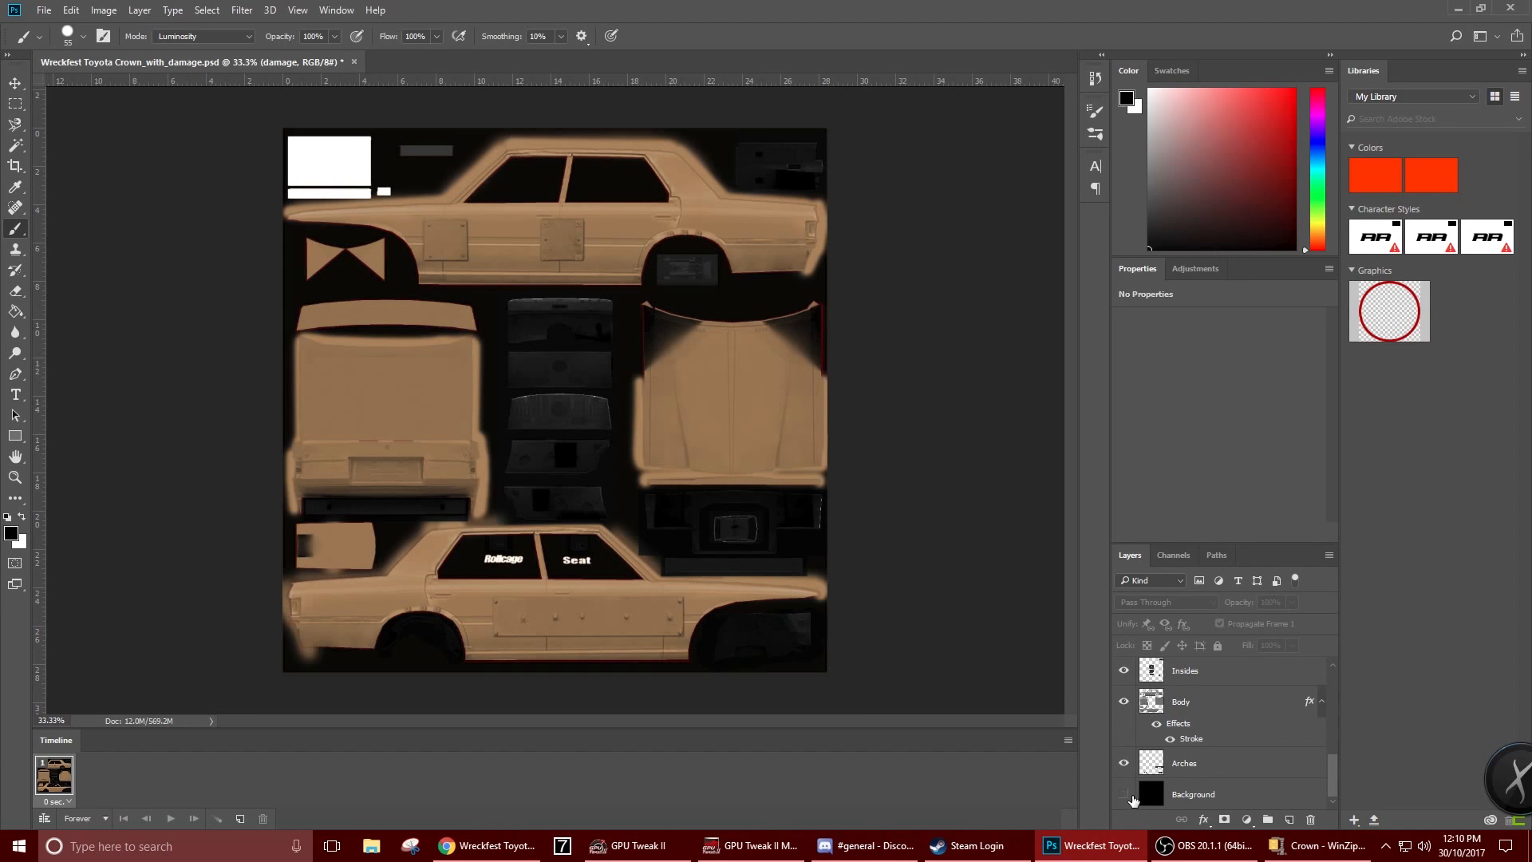
click(1130, 796)
click(1130, 796)
click(1130, 794)
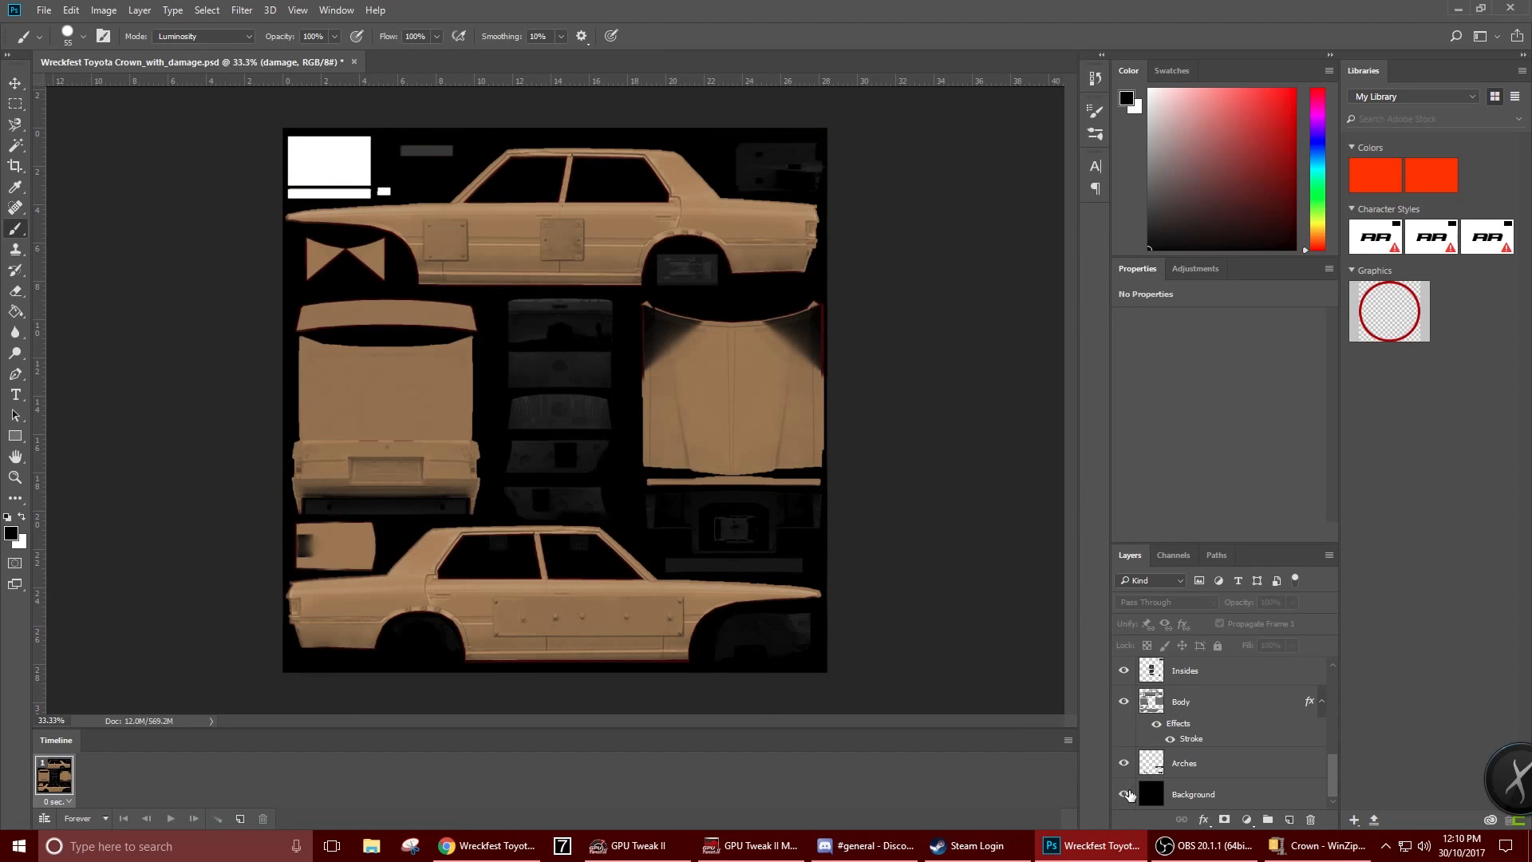
Fill the car body on Layer 1 with red using the Paint Bucket tool
scroll(1132, 759, up, 5)
click(1185, 787)
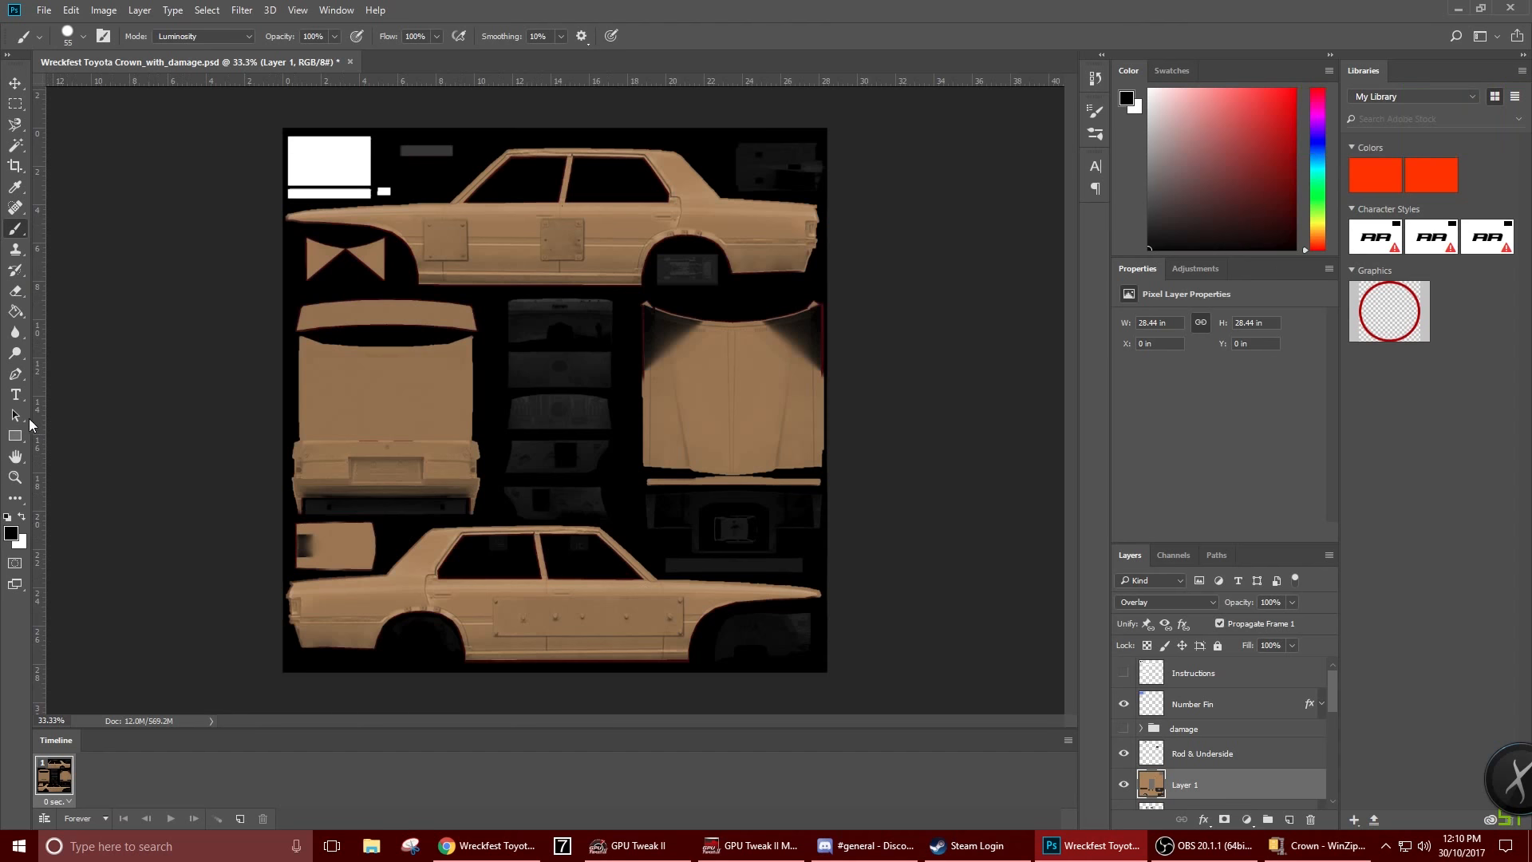
click(11, 316)
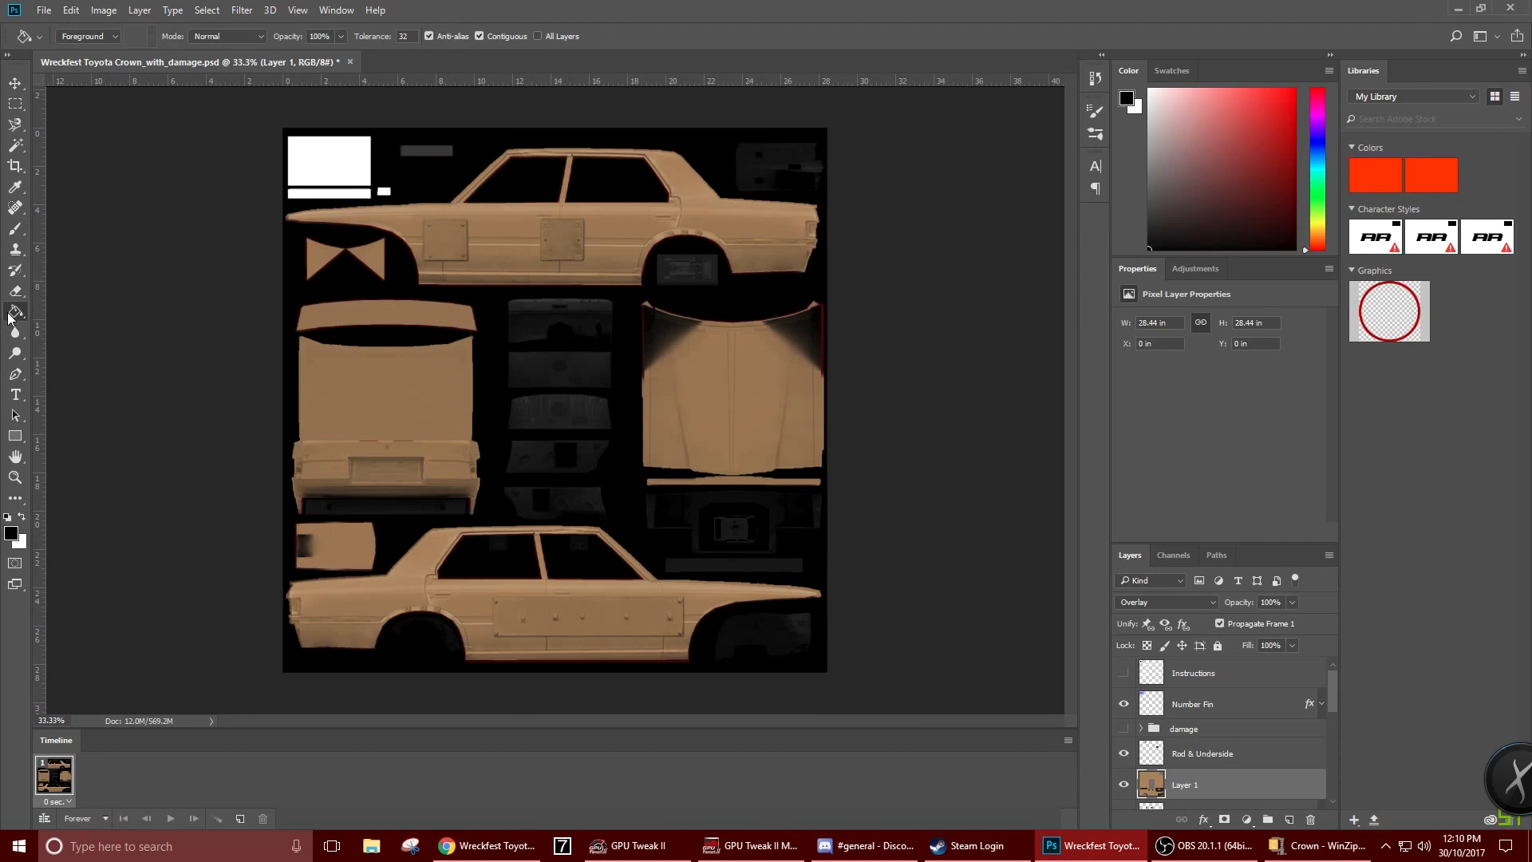
right_click(16, 317)
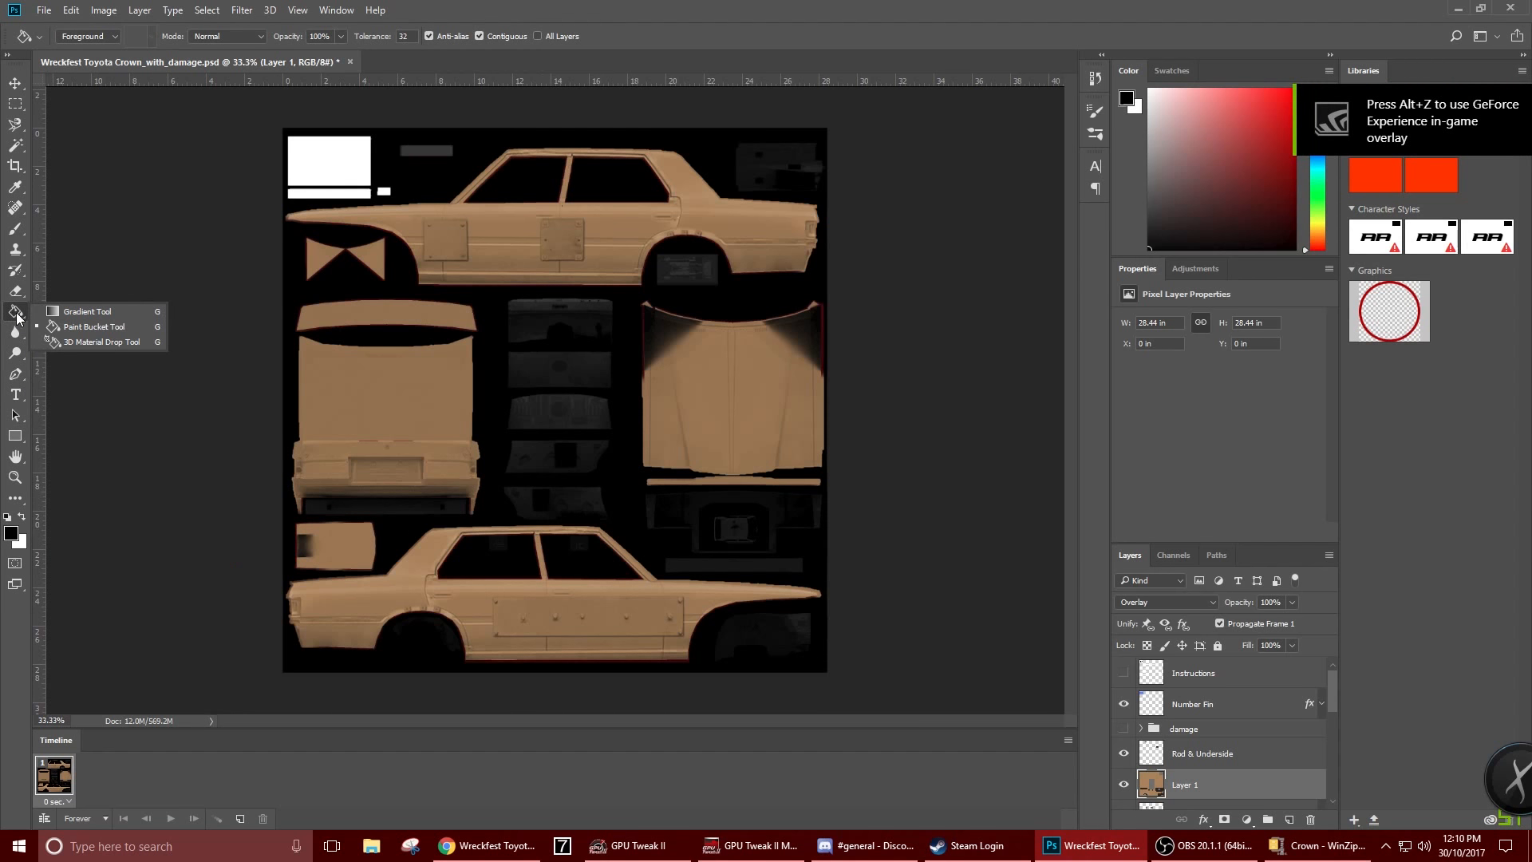
click(109, 330)
click(1240, 205)
drag(1240, 205, 1284, 118)
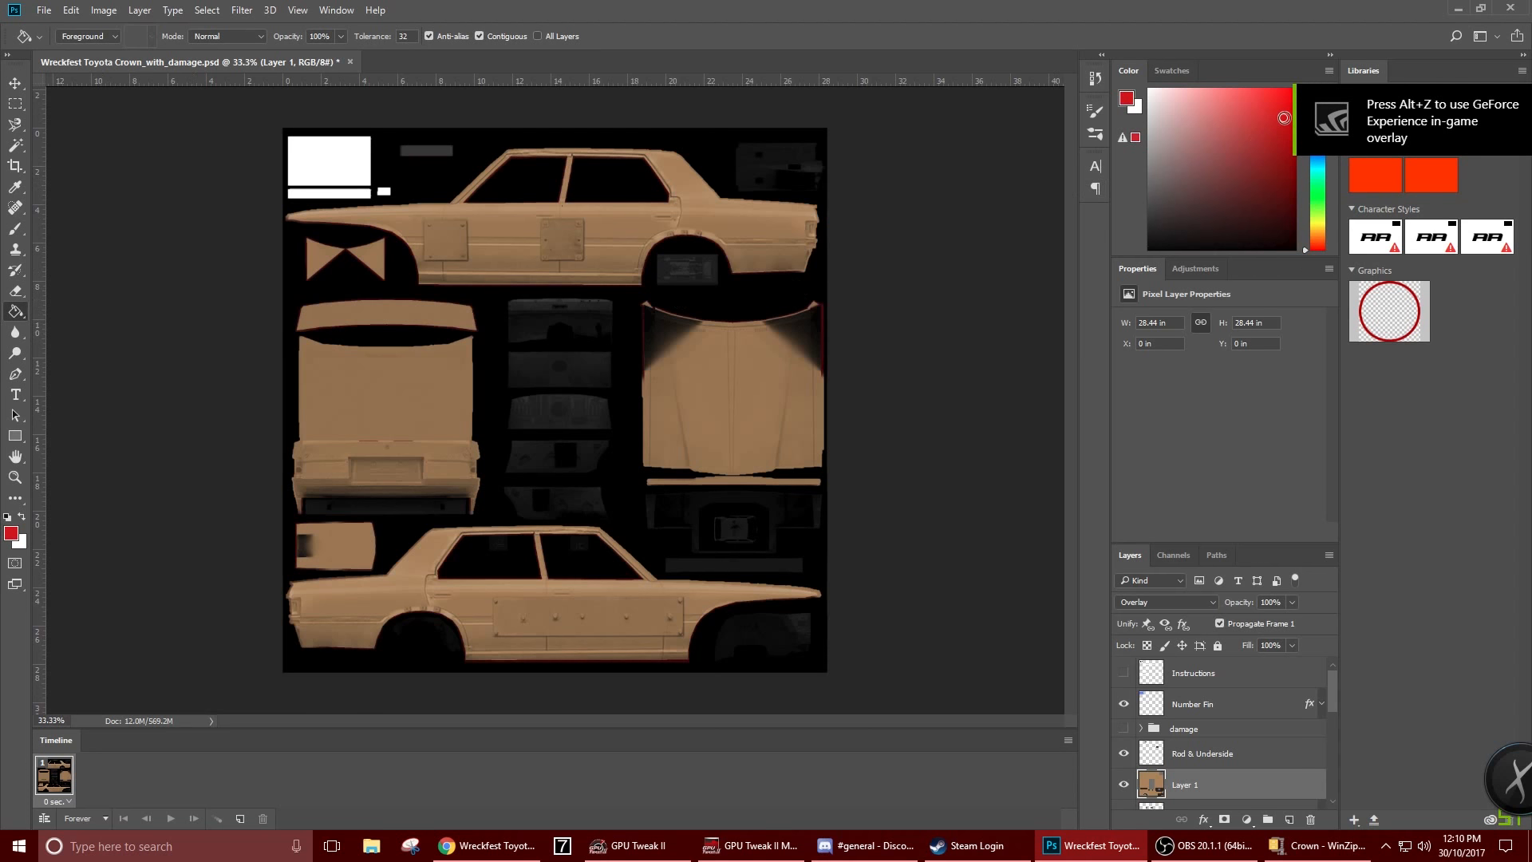
click(601, 213)
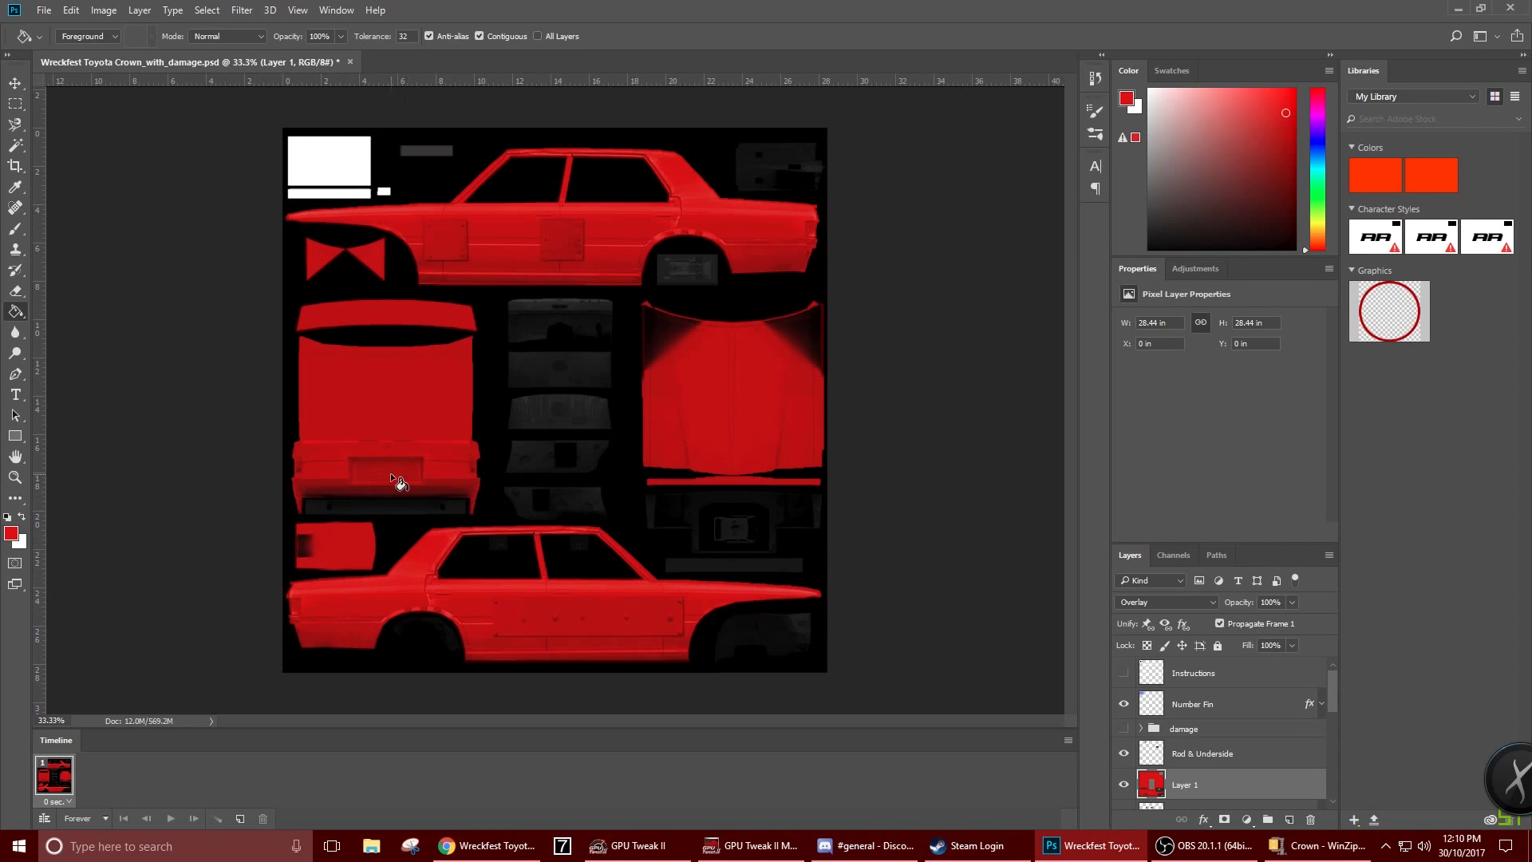
Paint the roof edge and rear pillar of the passenger side black with the Brush tool
click(15, 83)
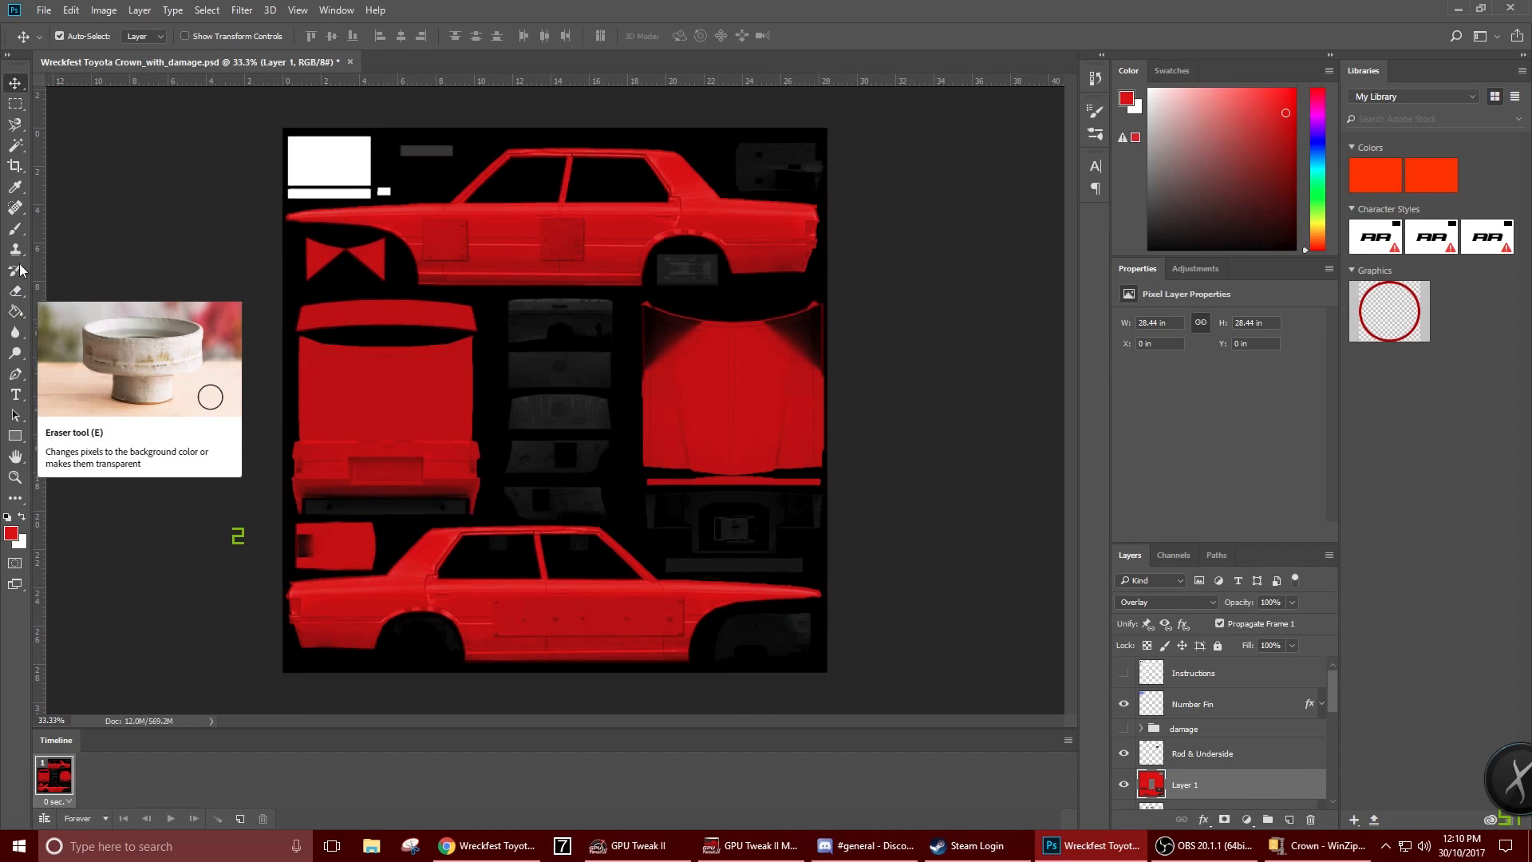
click(17, 231)
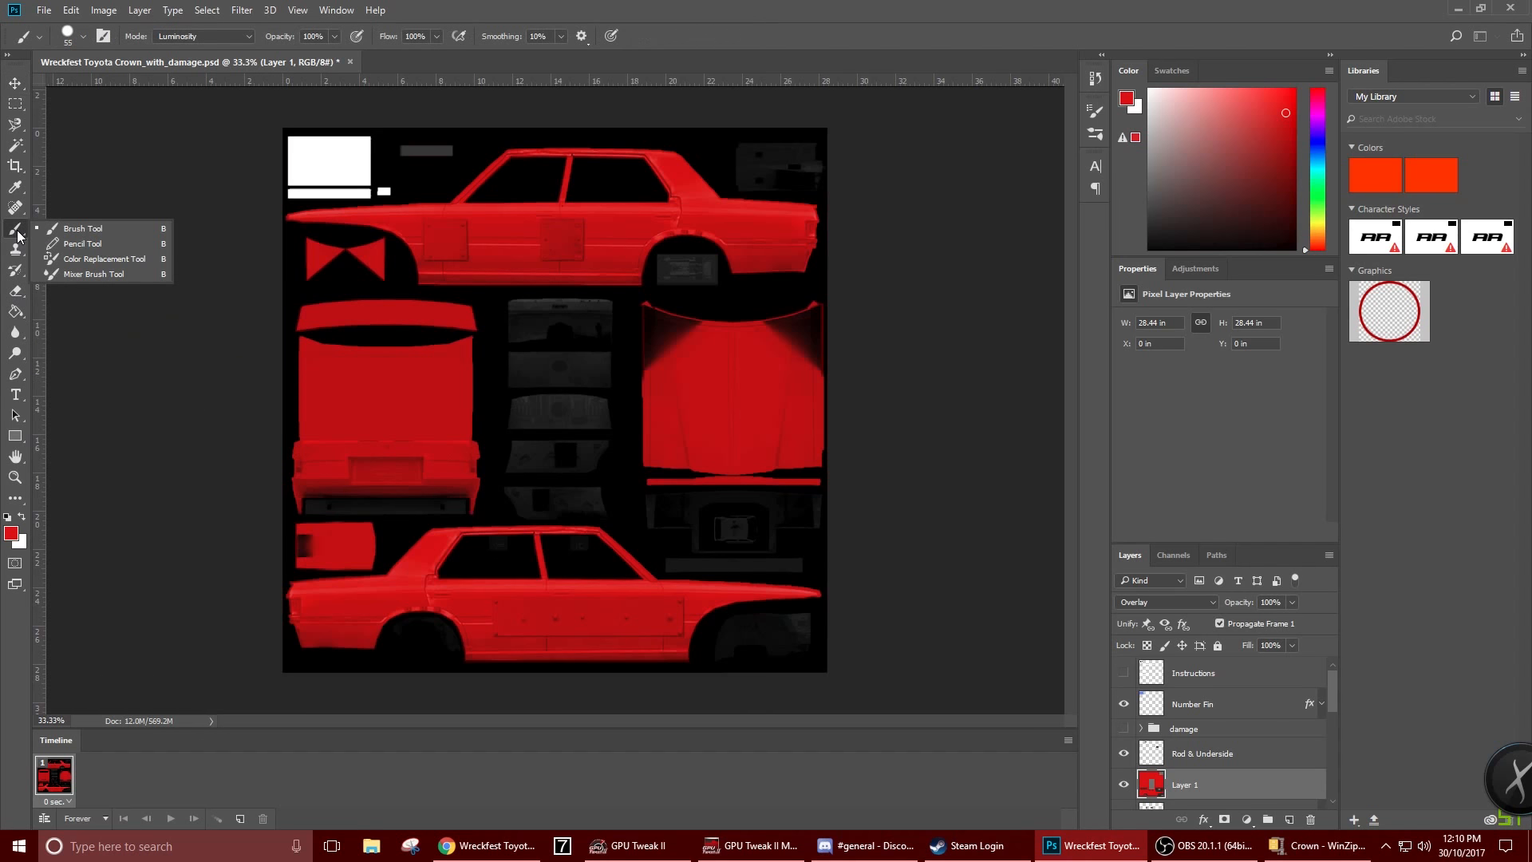
click(80, 235)
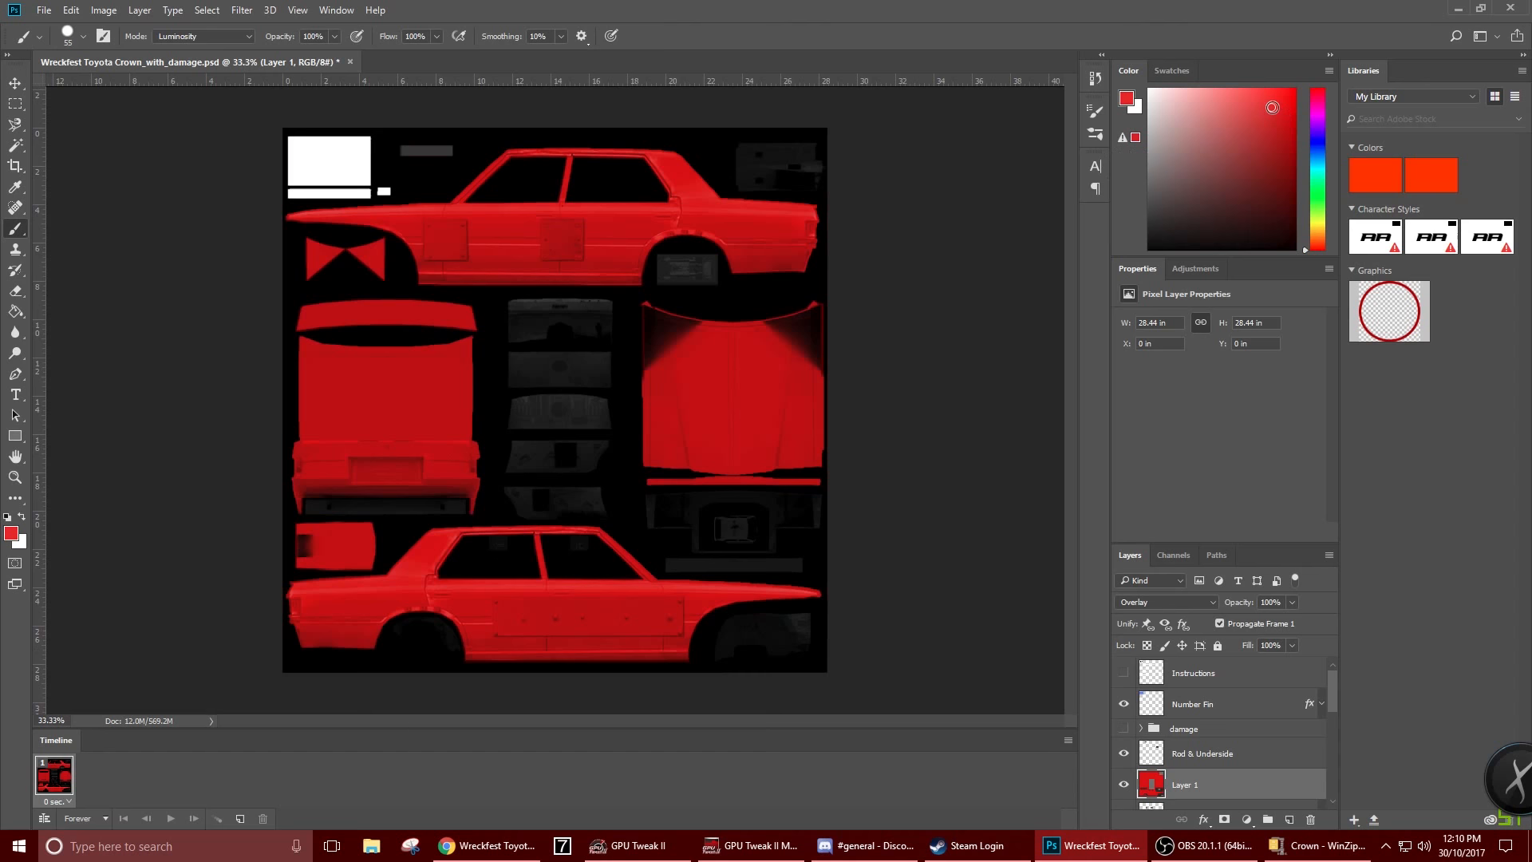
drag(1273, 107, 1145, 254)
mouse_move(595, 156)
mouse_down()
mouse_move(662, 151)
mouse_move(542, 157)
mouse_move(695, 158)
mouse_move(615, 160)
mouse_move(712, 179)
mouse_move(654, 188)
mouse_up()
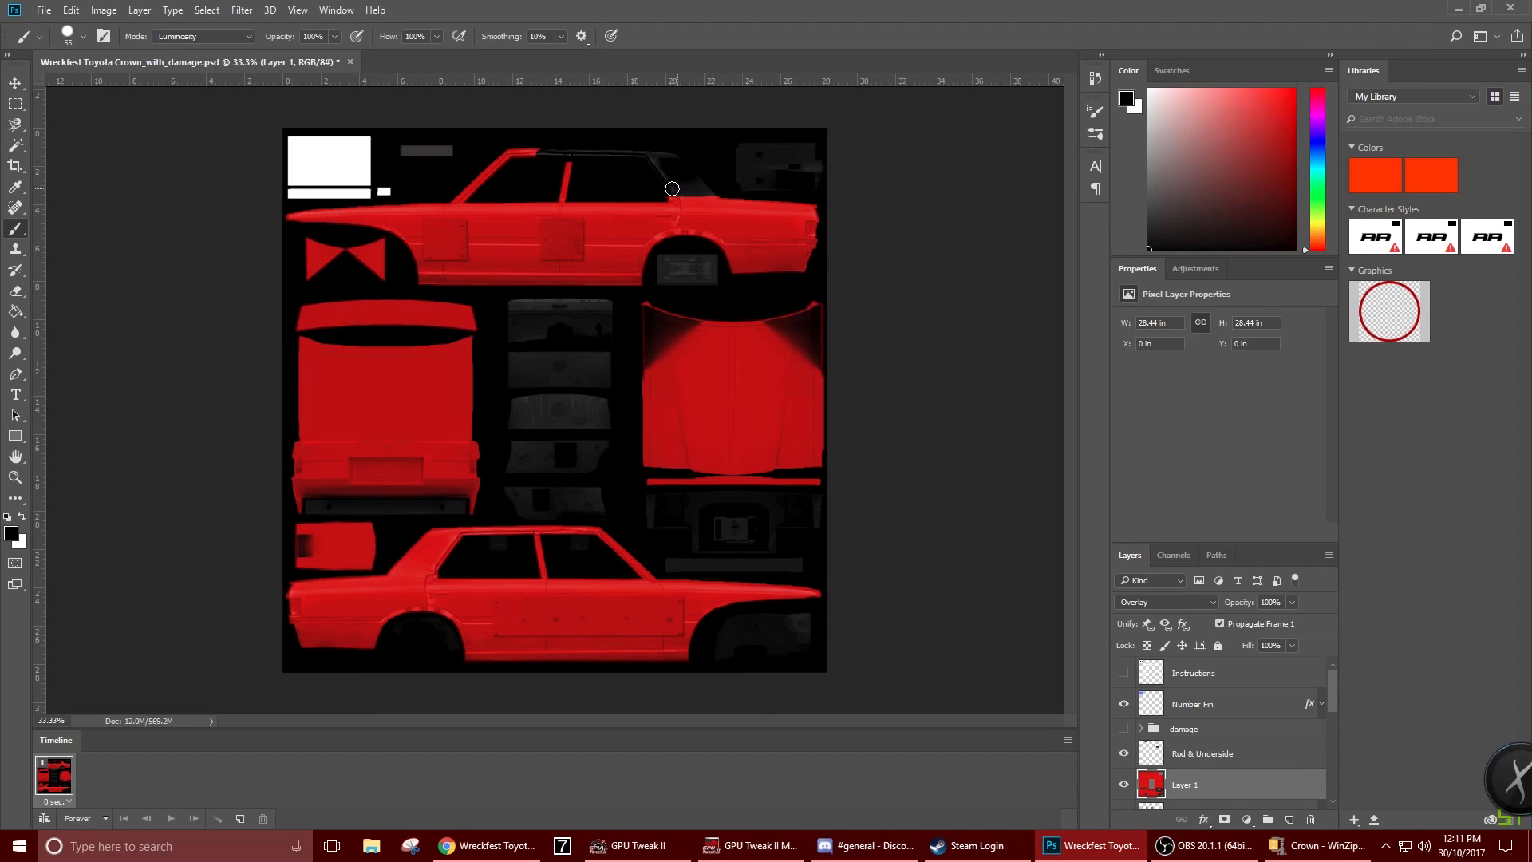
Brush black over the base of the rear pillar, the middle pillar and the front pillar of the passenger side
key(ctrl+plus)
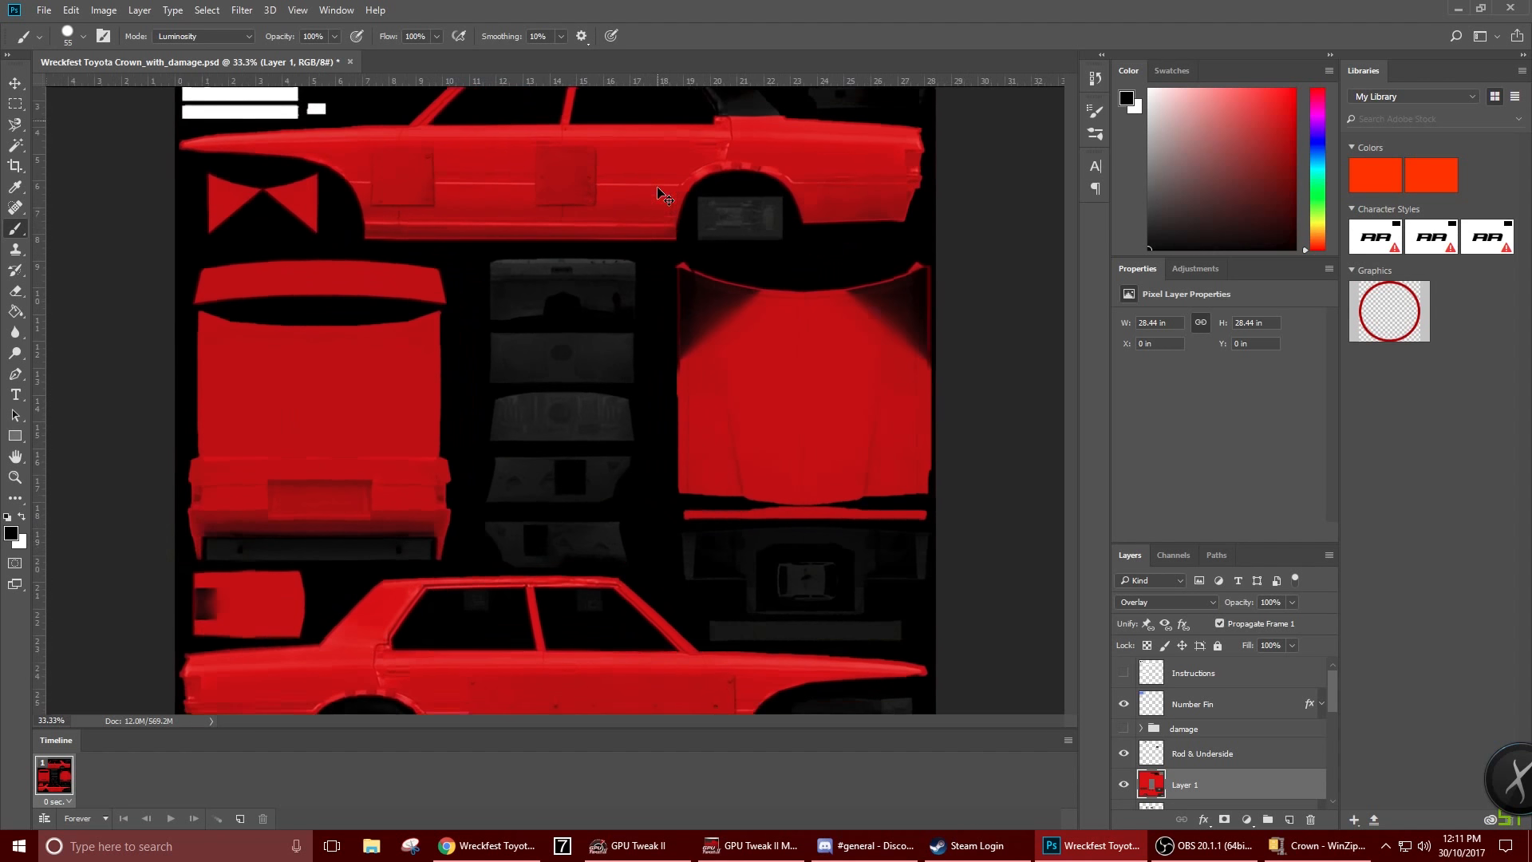
scroll(658, 188, up, 3)
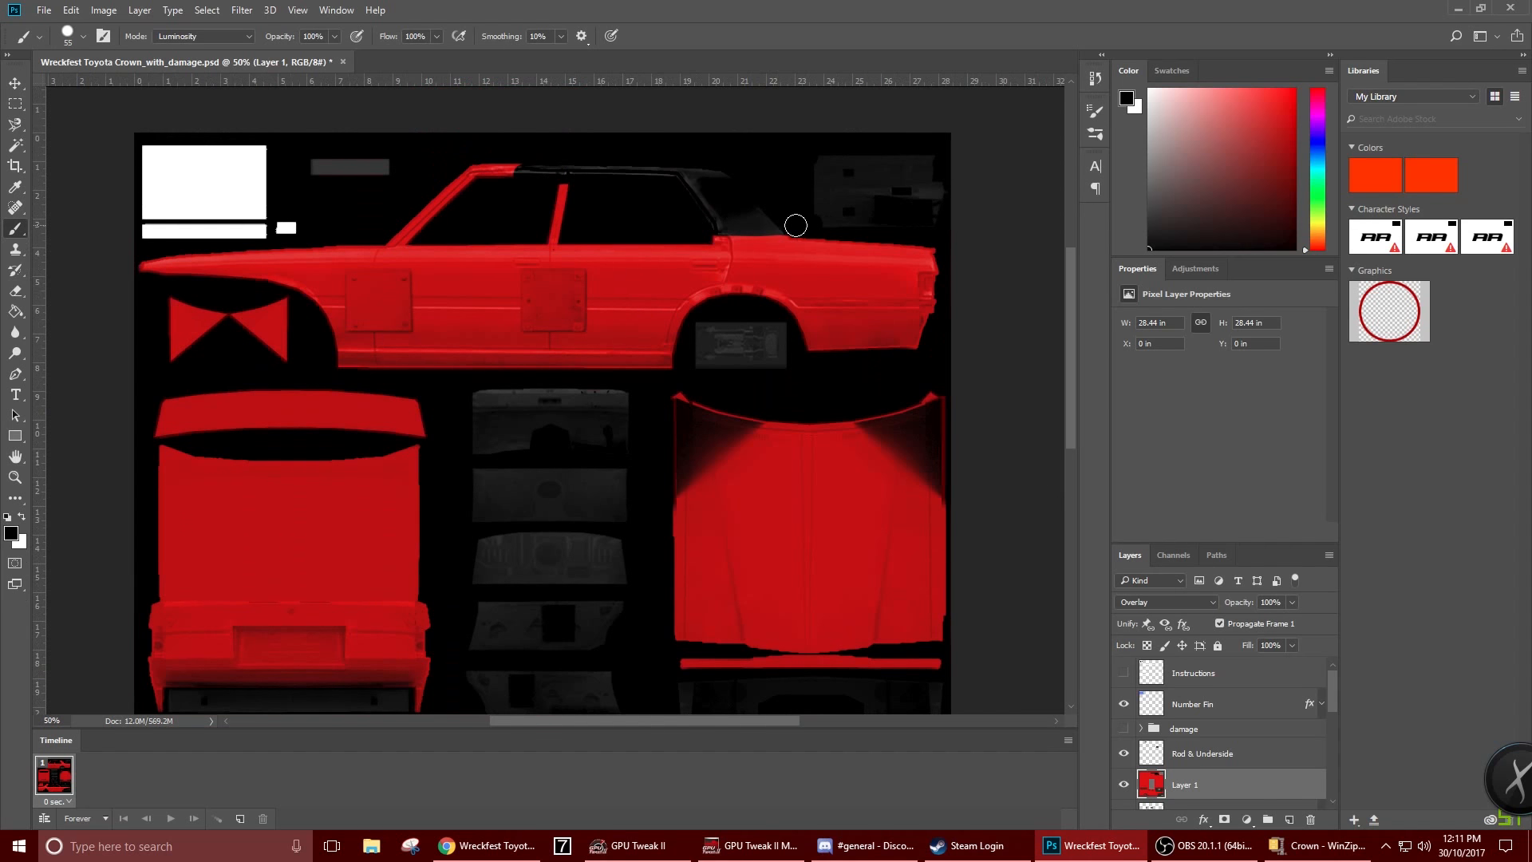
mouse_move(800, 227)
mouse_down()
mouse_move(592, 228)
mouse_move(589, 209)
mouse_move(491, 194)
mouse_move(577, 189)
mouse_move(598, 210)
mouse_move(510, 226)
mouse_move(582, 226)
mouse_move(532, 232)
mouse_up()
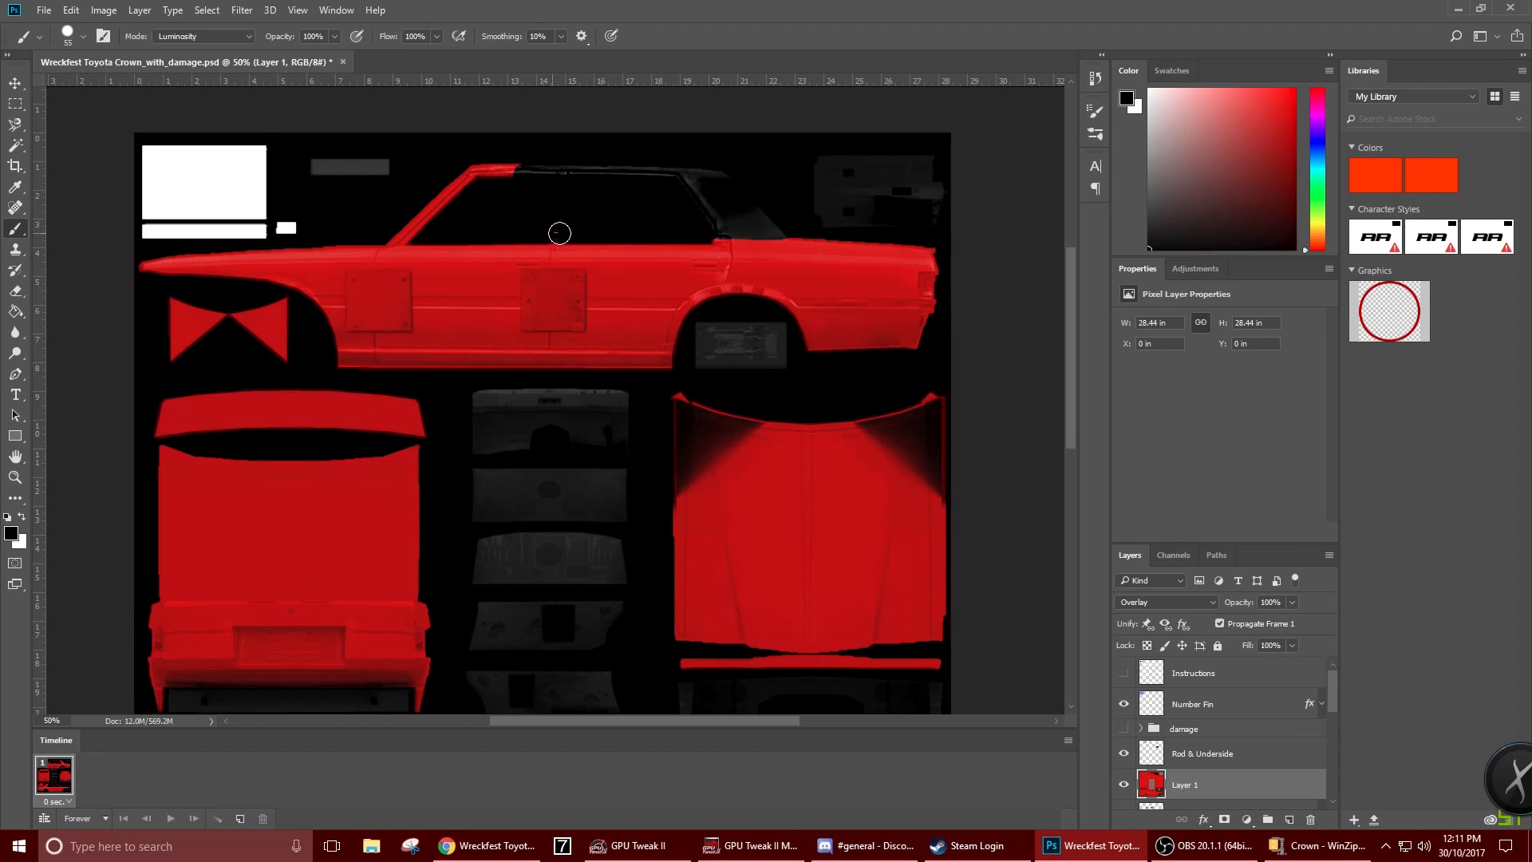
mouse_move(531, 169)
mouse_down()
mouse_move(458, 171)
mouse_move(436, 207)
mouse_move(471, 173)
mouse_move(455, 200)
mouse_move(384, 228)
mouse_move(456, 229)
mouse_move(382, 232)
mouse_up()
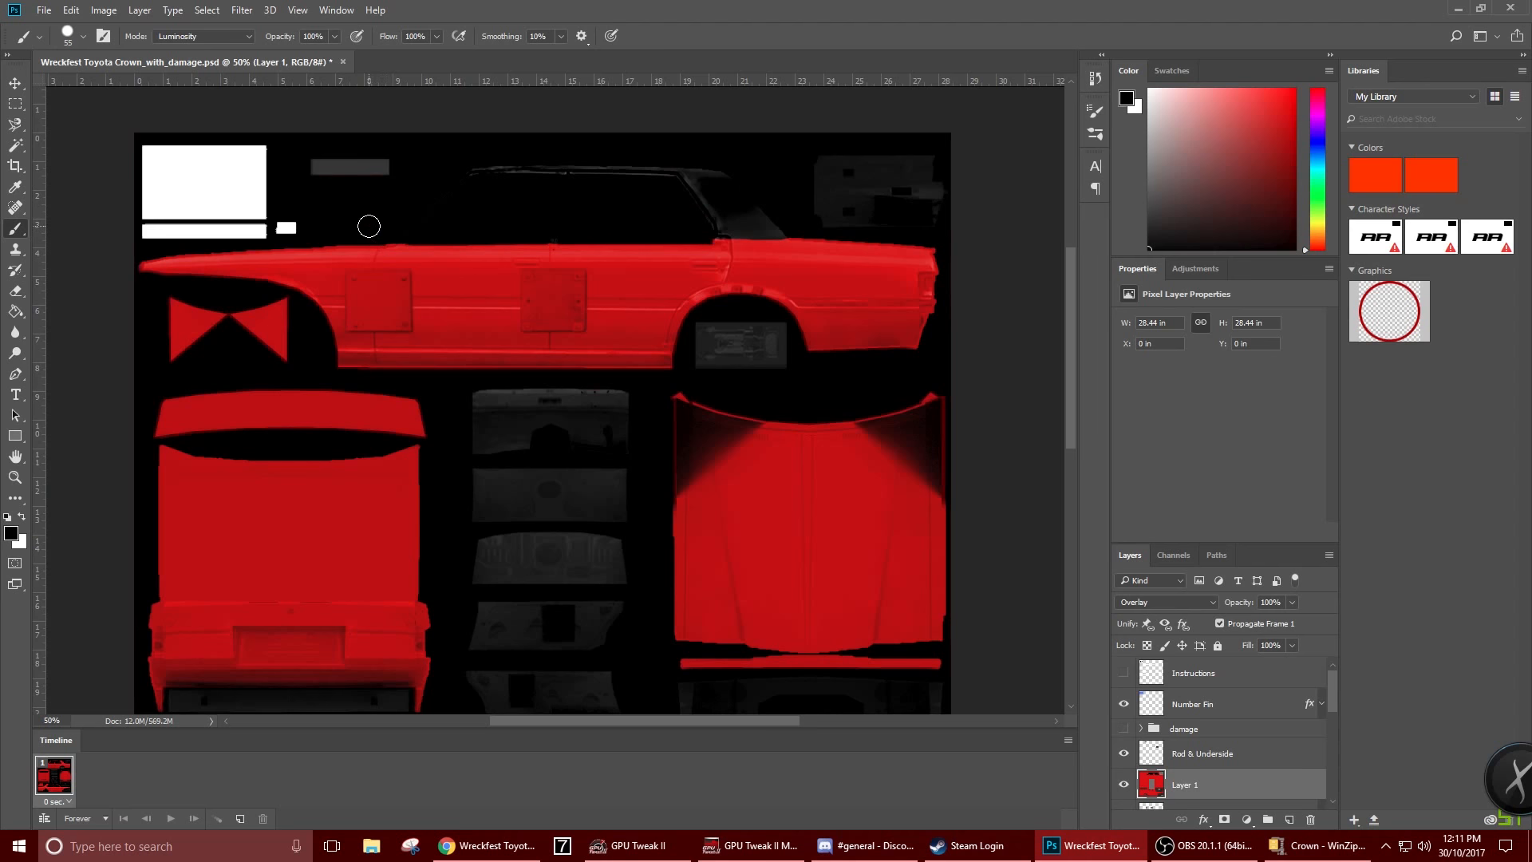
Dab black over the red bodywork below the passenger side's rear pillar and undo that brush stroke
click(781, 242)
click(76, 13)
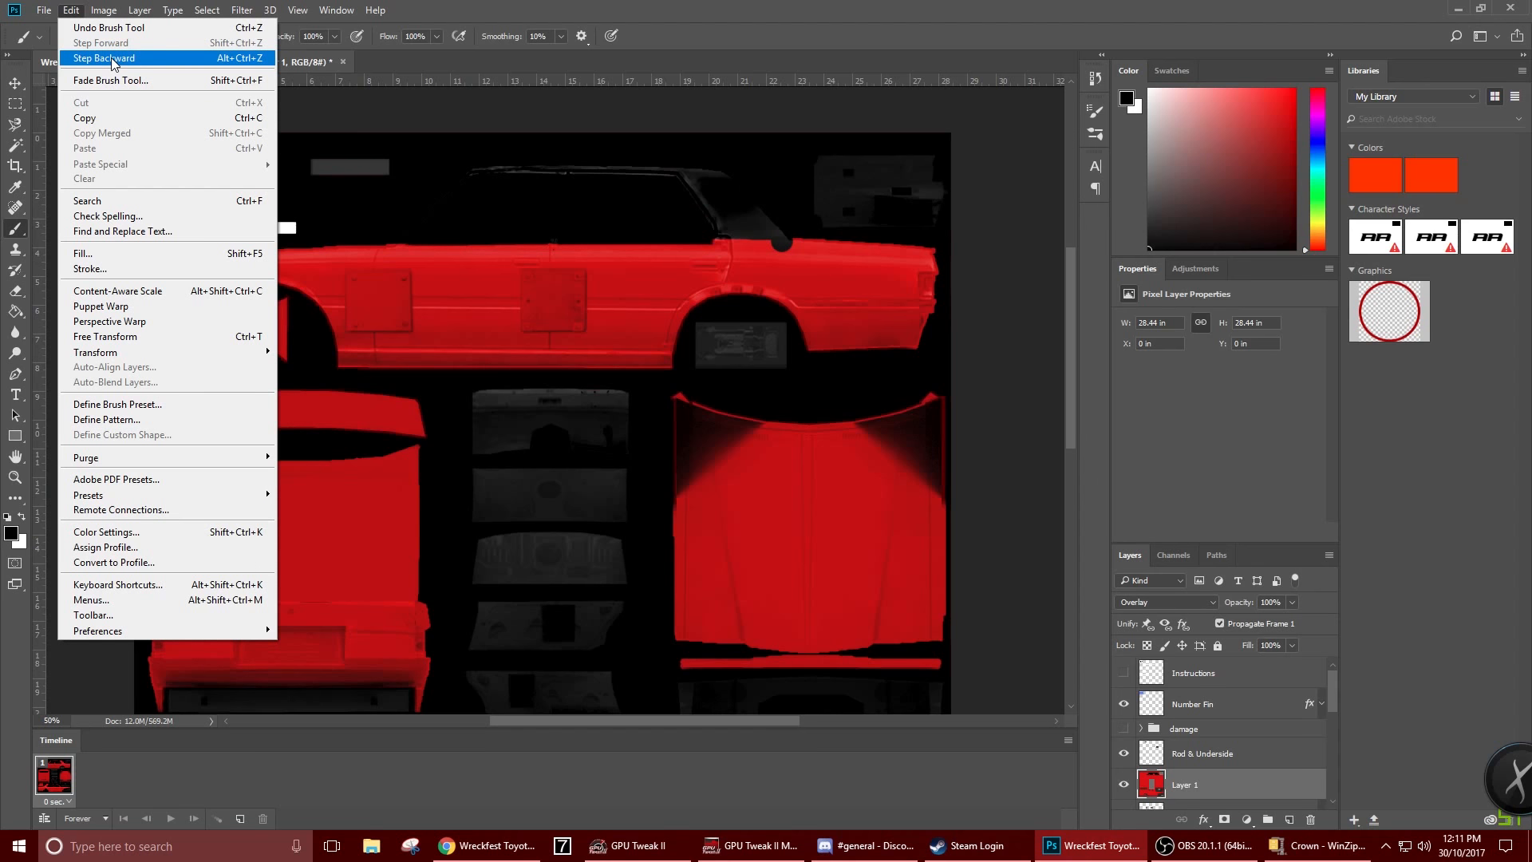
click(645, 8)
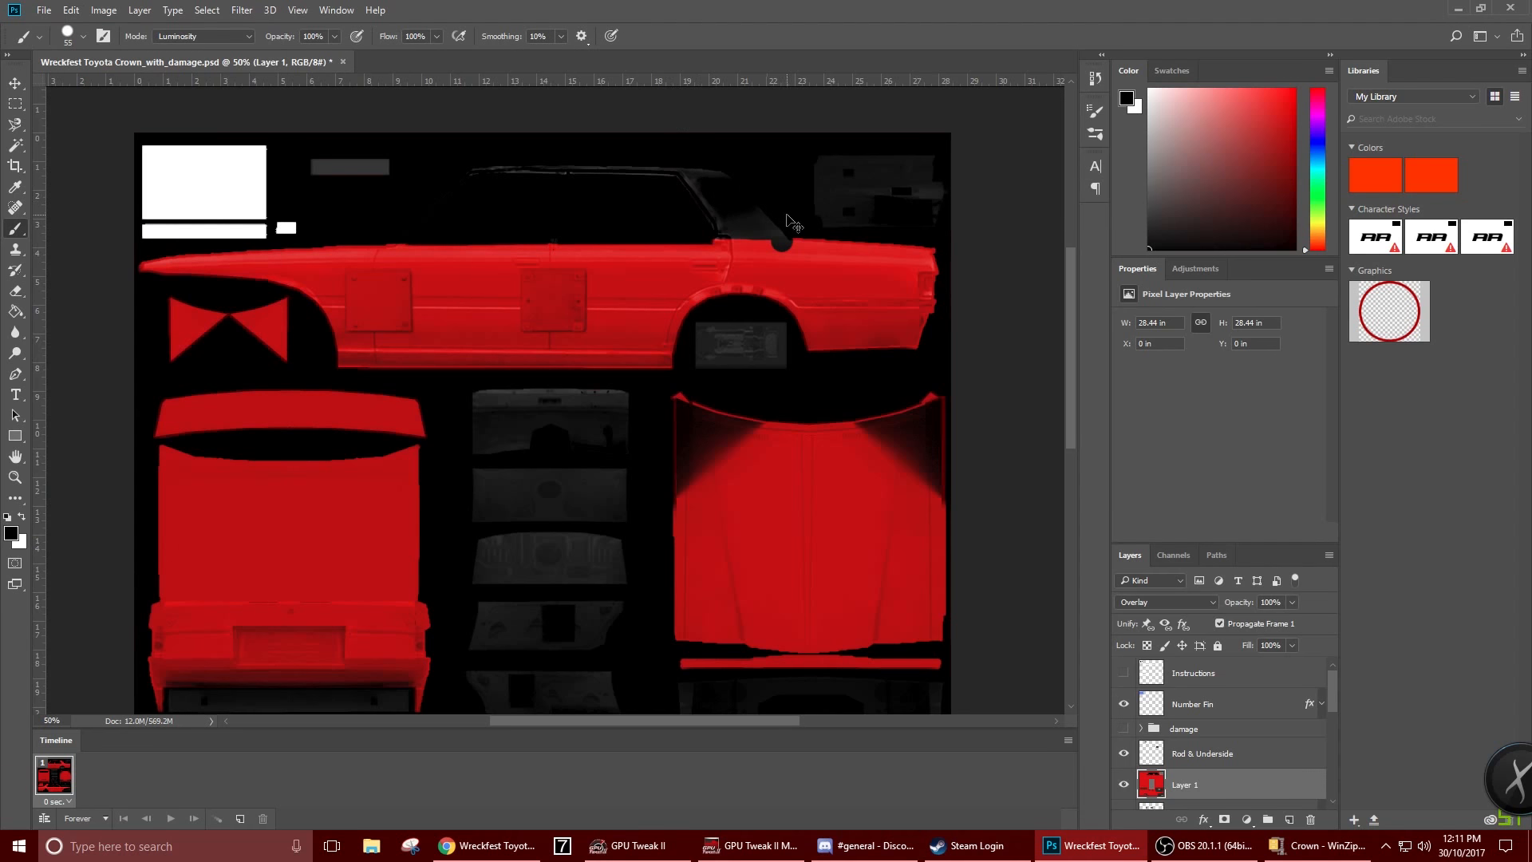
key(ctrl+z)
scroll(758, 399, down, 2)
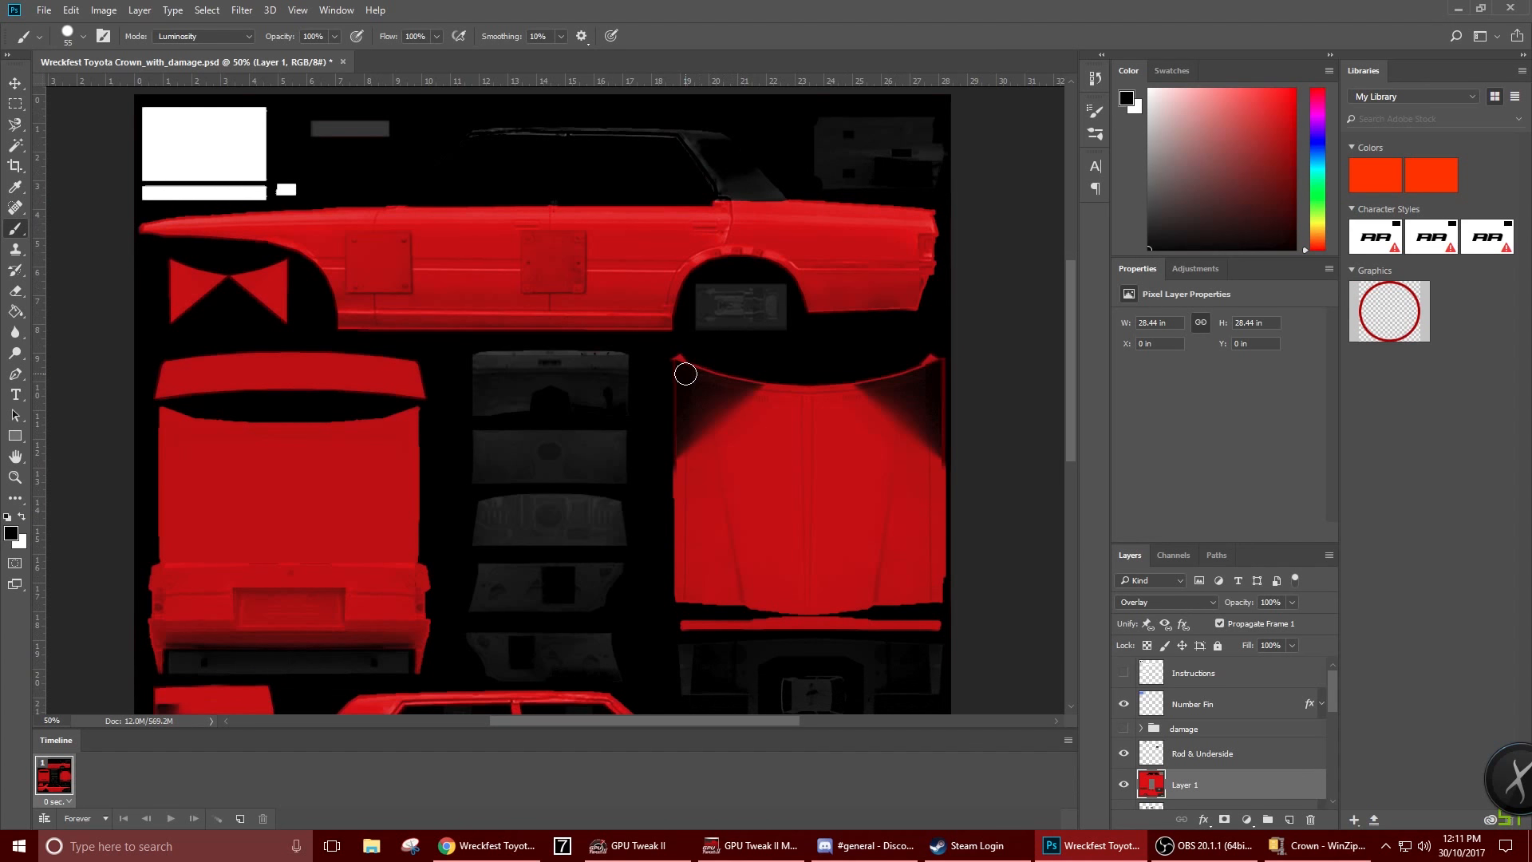
Paint the curved red strip above the boot lid panel black with the Brush tool
scroll(662, 375, down, 1)
scroll(375, 399, down, 1)
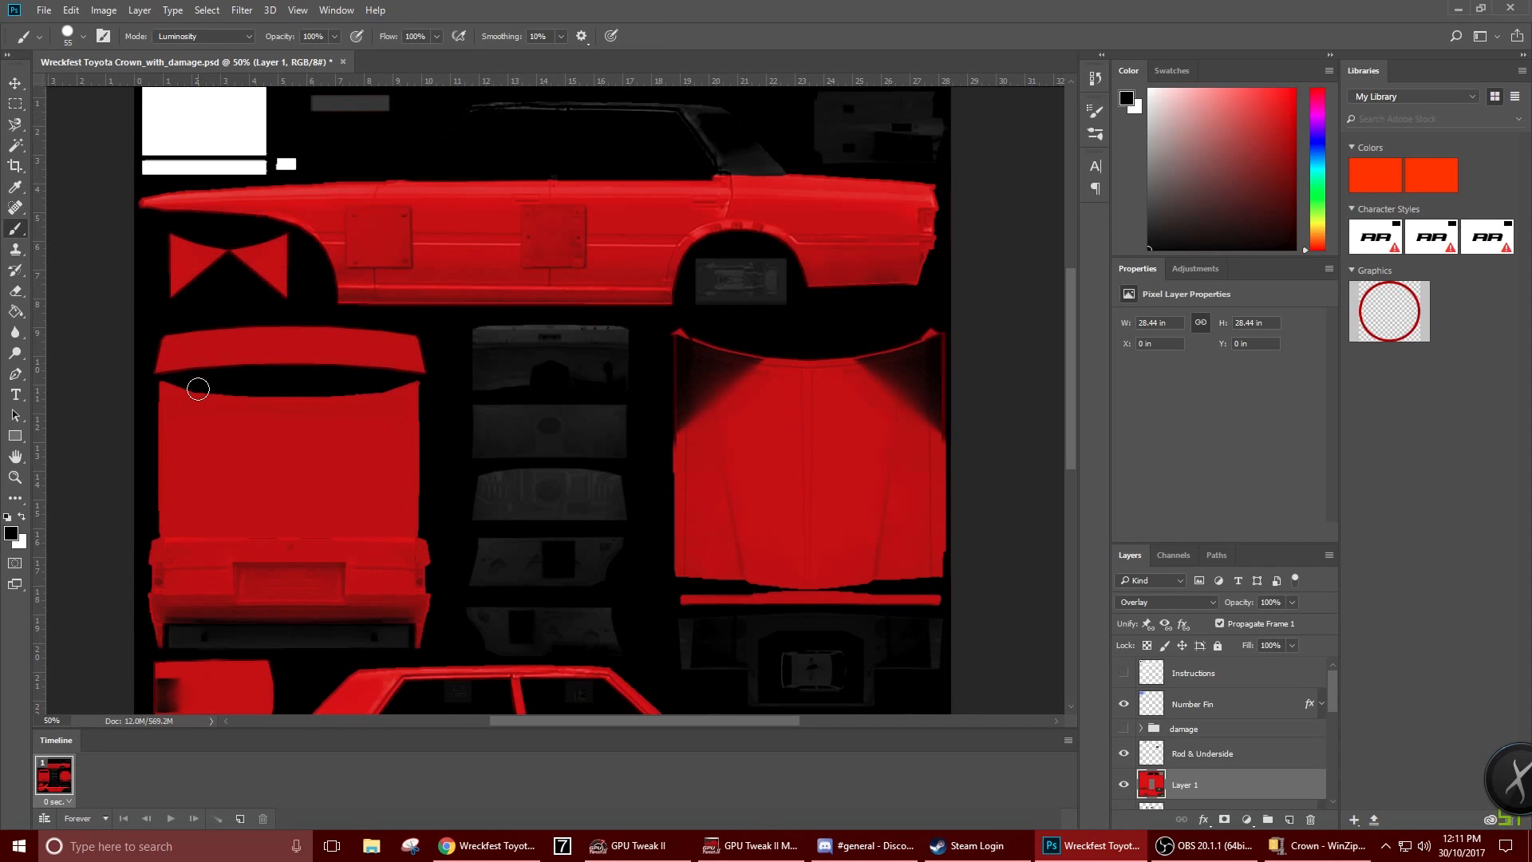
mouse_move(148, 365)
mouse_down()
mouse_move(322, 355)
mouse_move(139, 371)
mouse_move(229, 343)
mouse_move(149, 341)
mouse_move(350, 325)
mouse_move(176, 345)
mouse_move(420, 335)
mouse_move(261, 343)
mouse_move(409, 345)
mouse_move(327, 362)
mouse_move(425, 360)
mouse_up()
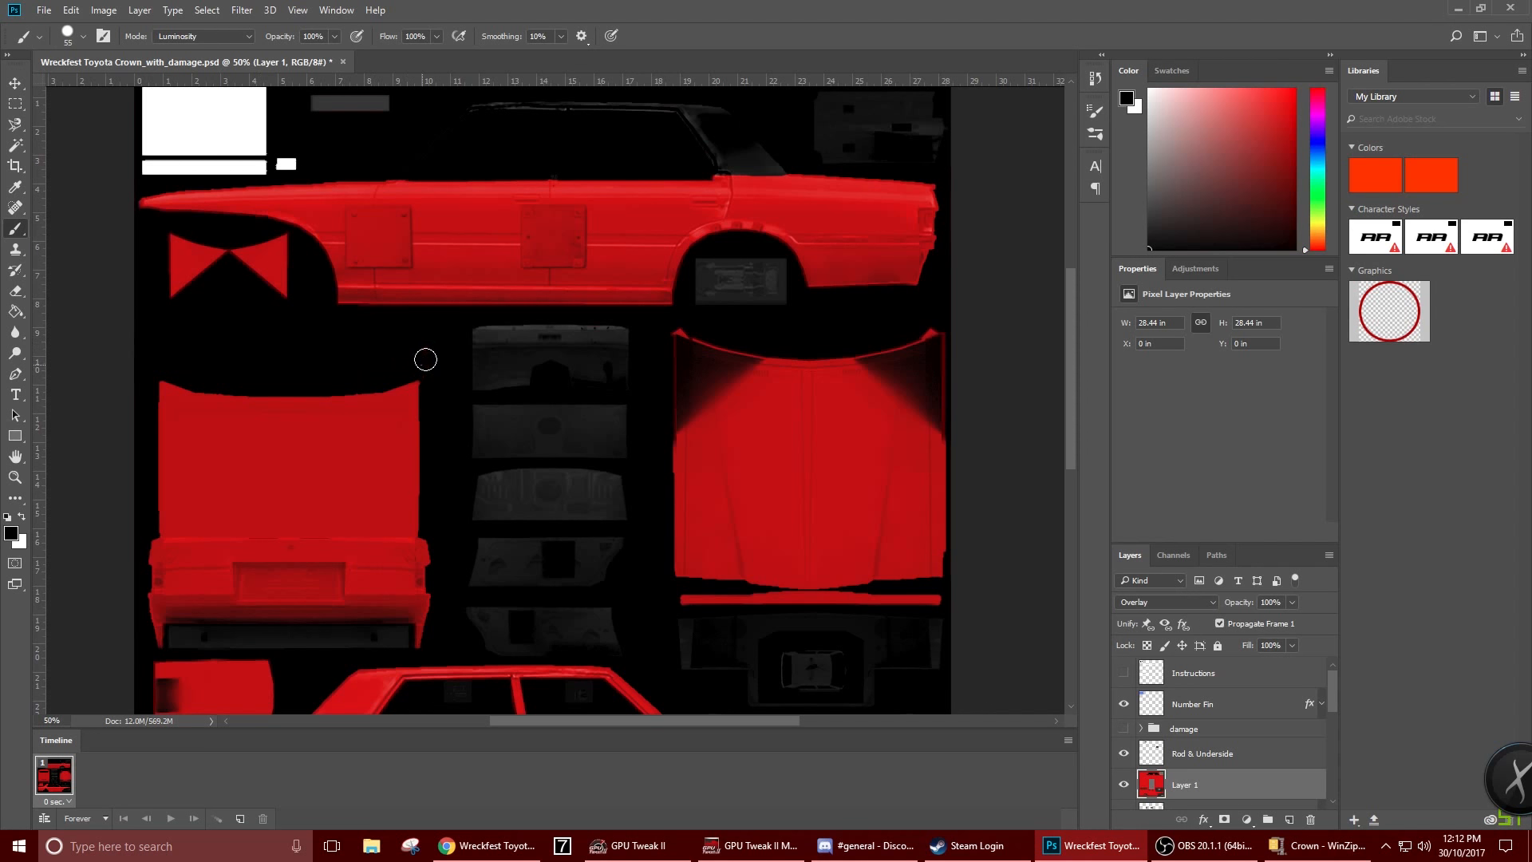
Try brushing black over the base of the driver's side rear pillar and undo the strokes
scroll(493, 415, down, 6)
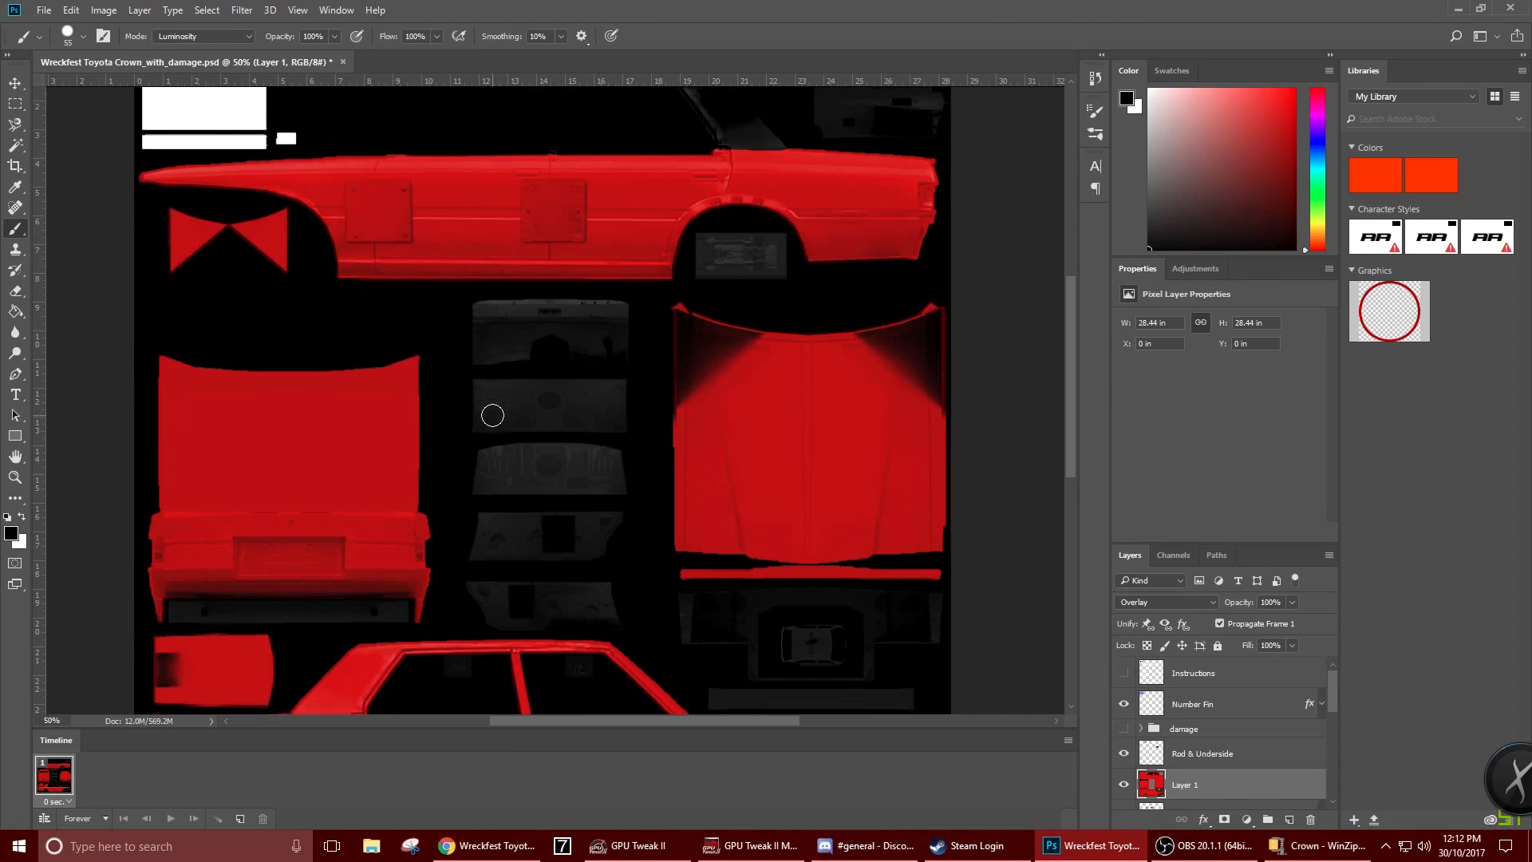
scroll(492, 413, down, 1)
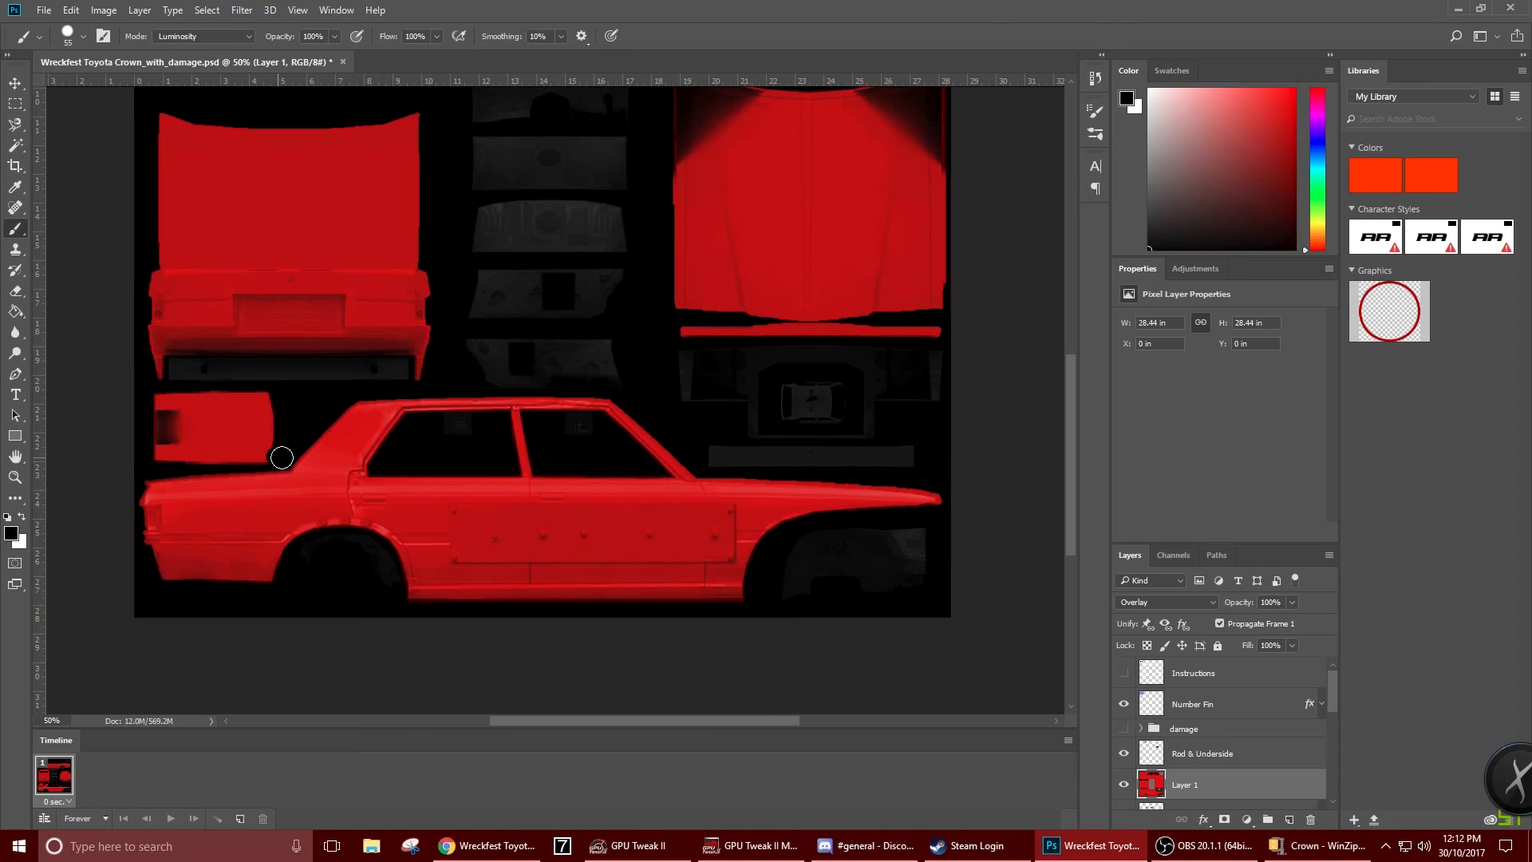
mouse_move(289, 461)
mouse_down()
mouse_move(387, 462)
mouse_move(293, 461)
mouse_move(395, 463)
mouse_move(299, 460)
mouse_up()
key(ctrl+z)
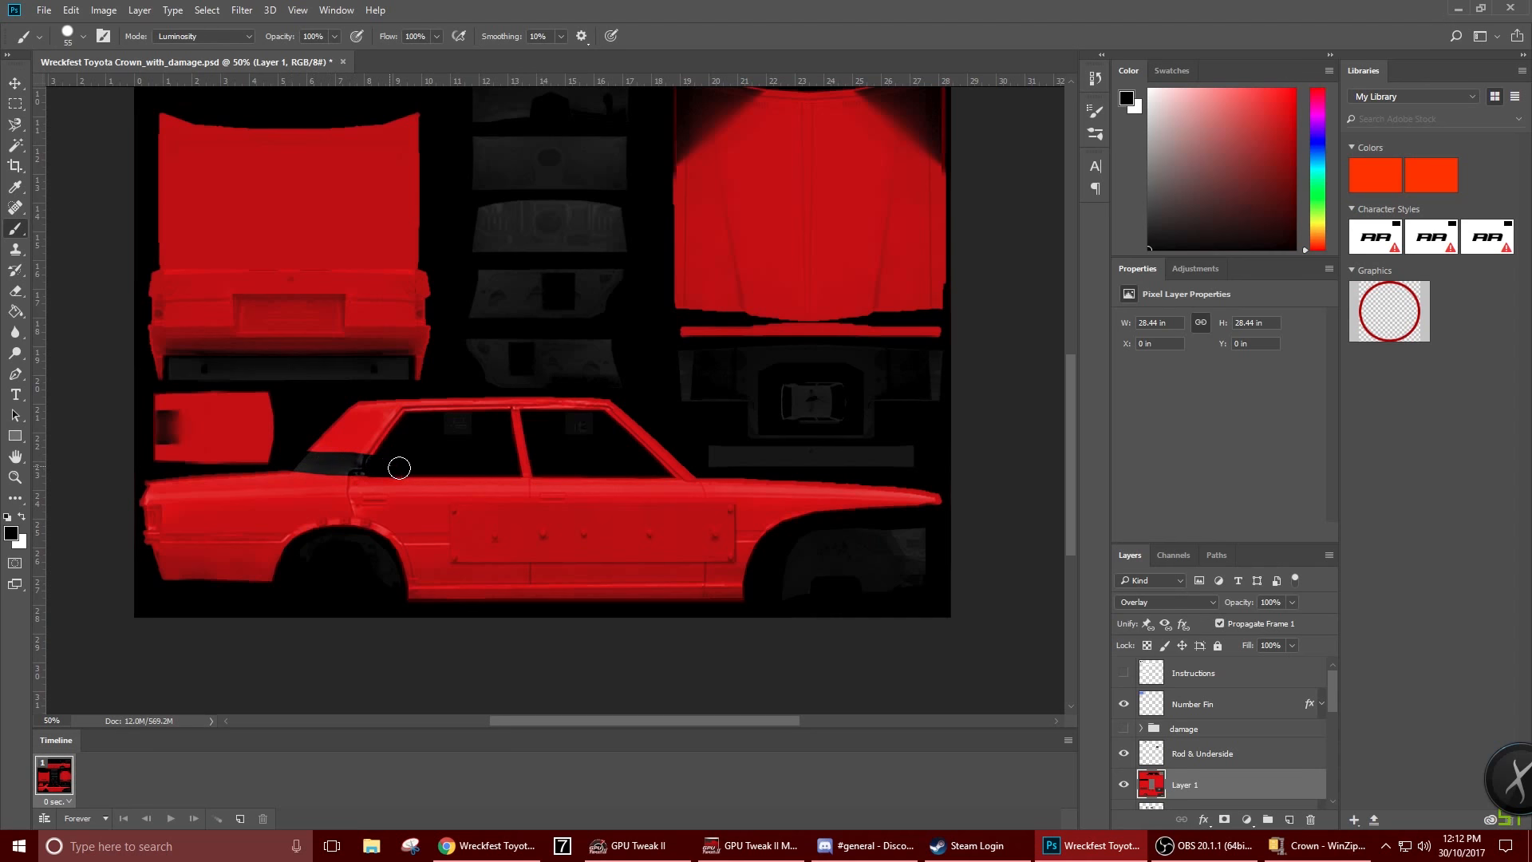
mouse_move(386, 458)
mouse_down()
mouse_move(311, 445)
mouse_move(386, 404)
mouse_move(333, 442)
mouse_move(379, 411)
mouse_move(357, 452)
mouse_move(436, 411)
mouse_move(388, 414)
mouse_move(449, 403)
mouse_move(618, 407)
mouse_move(646, 437)
mouse_move(576, 403)
mouse_move(519, 423)
mouse_move(413, 413)
mouse_move(507, 411)
mouse_move(542, 469)
mouse_up()
key(ctrl+z)
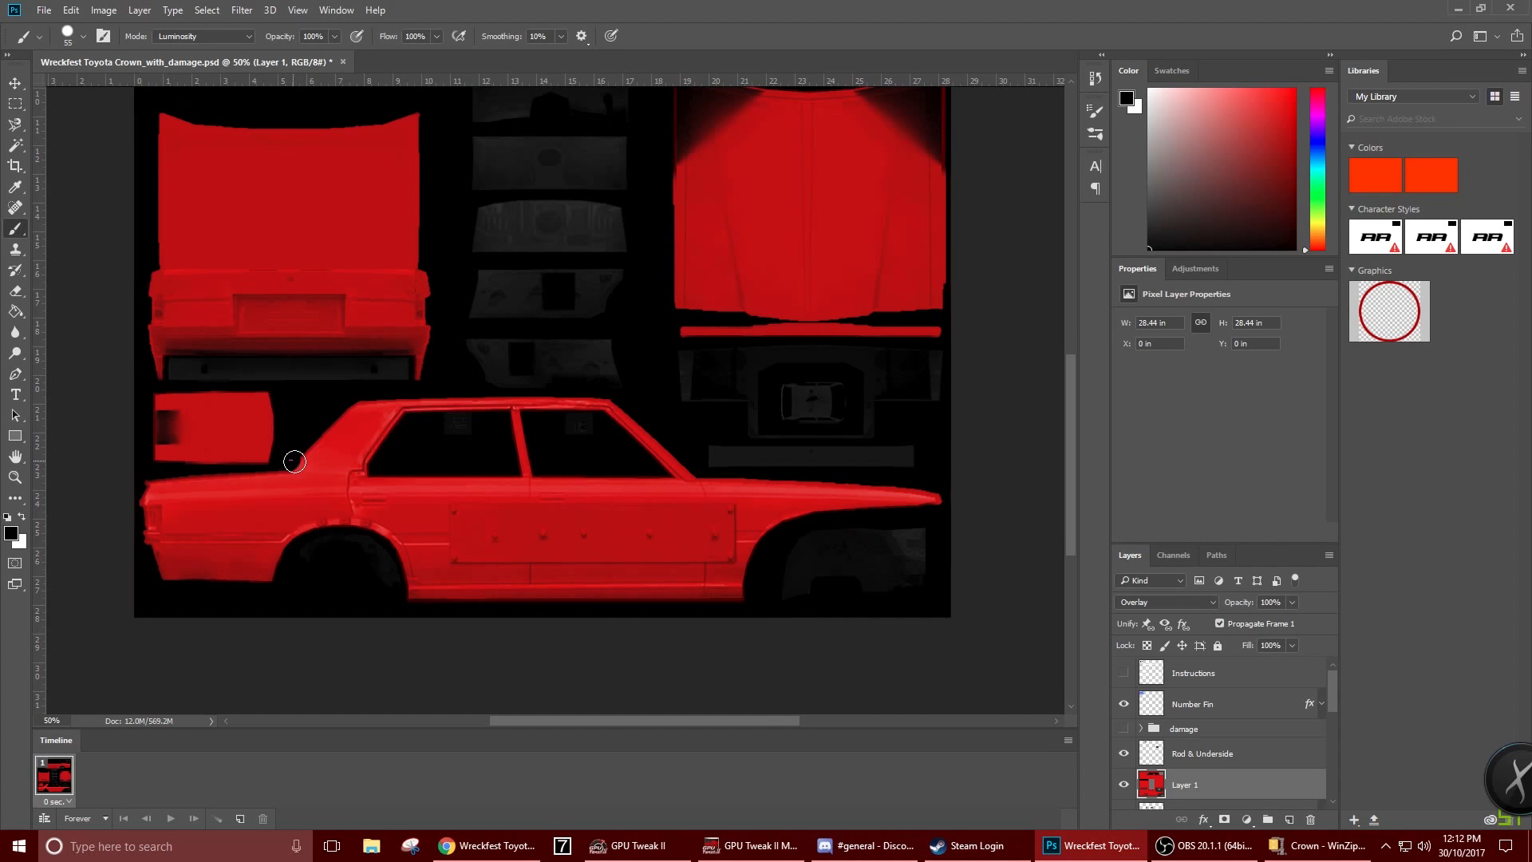
Paint the driver's side rear pillar, roof edge and middle pillar black, using a temporary rectangular selection around the middle pillar's base
mouse_move(297, 461)
mouse_down()
mouse_move(387, 465)
mouse_move(336, 444)
mouse_move(417, 434)
mouse_move(320, 426)
mouse_move(417, 417)
mouse_move(352, 414)
mouse_move(622, 399)
mouse_move(423, 410)
mouse_move(548, 421)
mouse_move(530, 441)
mouse_move(550, 459)
mouse_move(528, 465)
mouse_up()
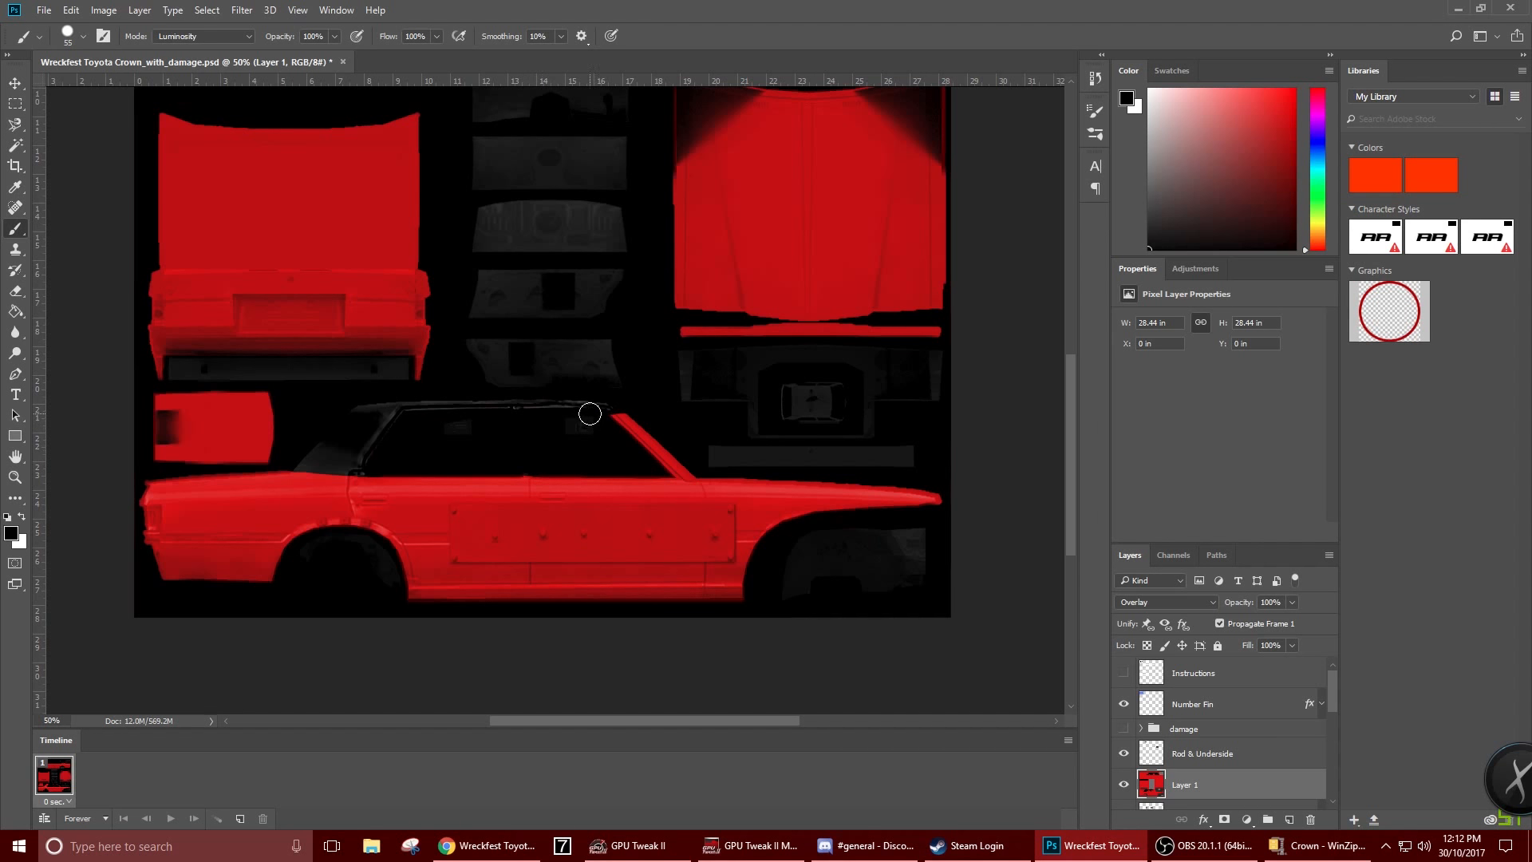
click(15, 103)
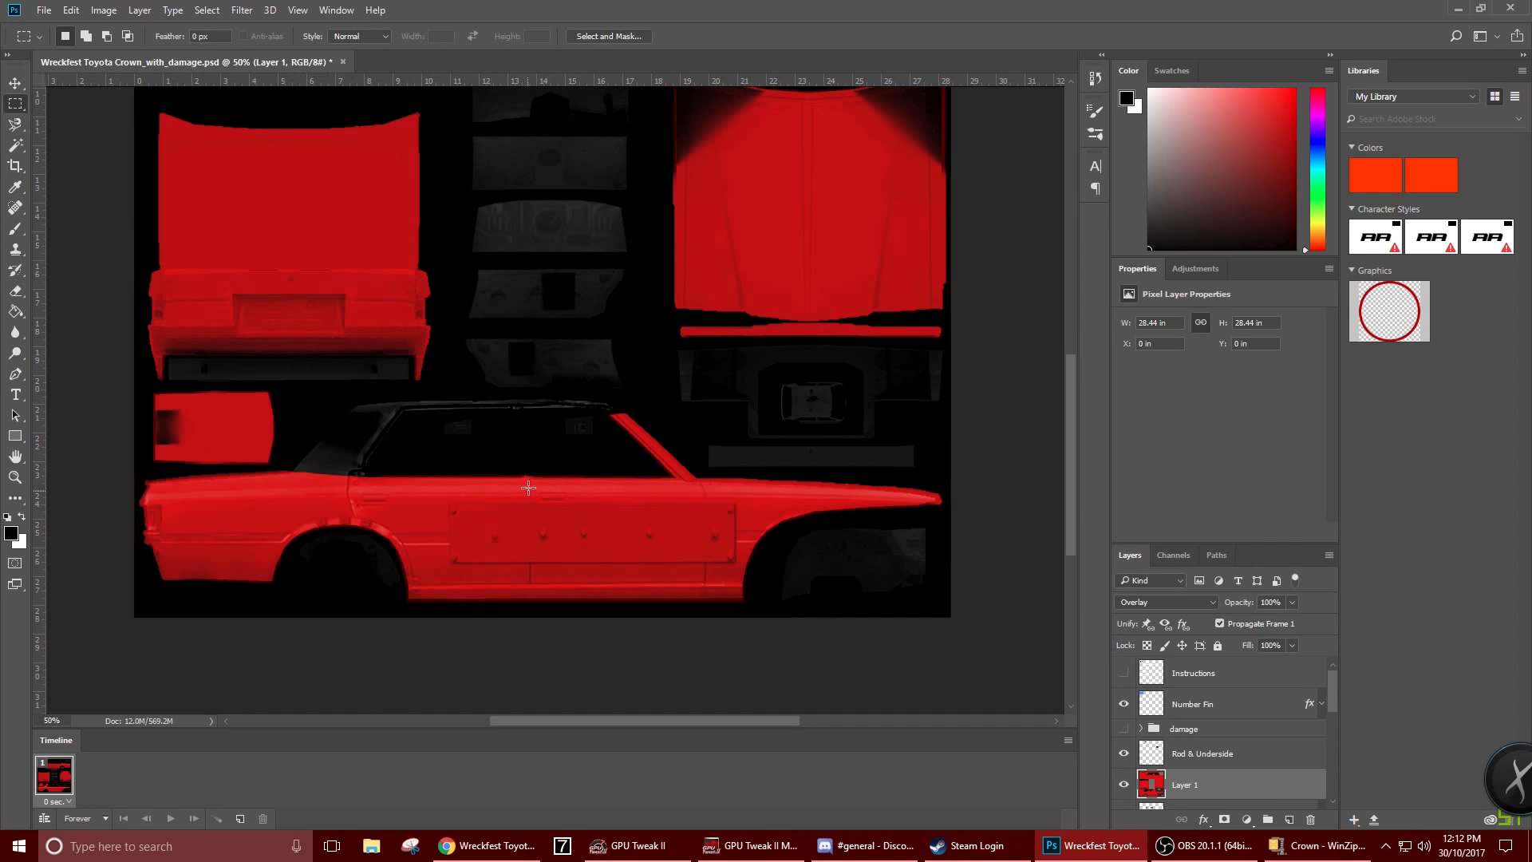
drag(504, 446, 553, 476)
click(16, 231)
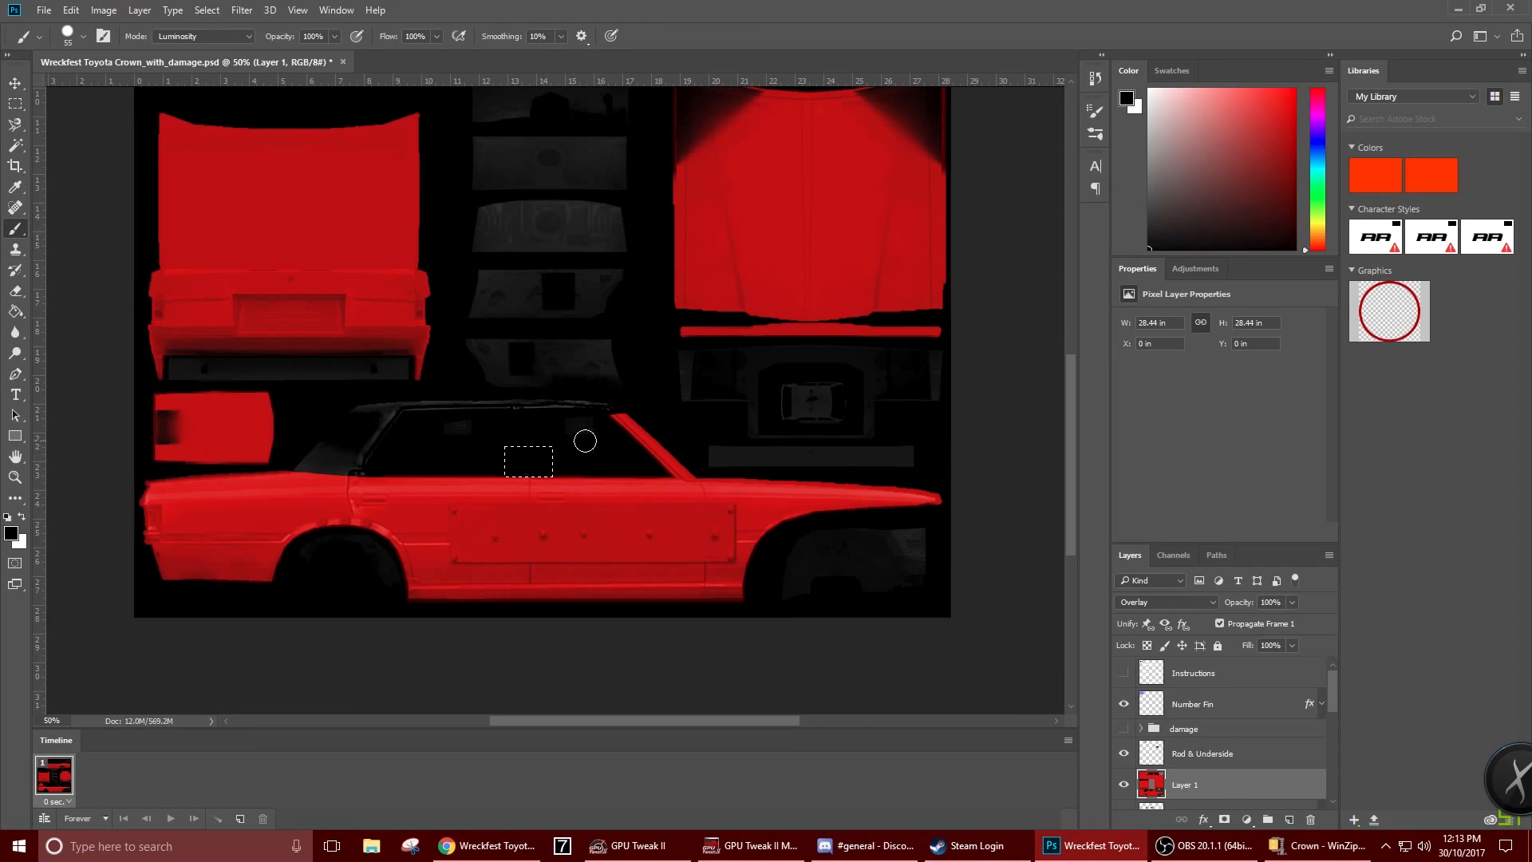
click(15, 103)
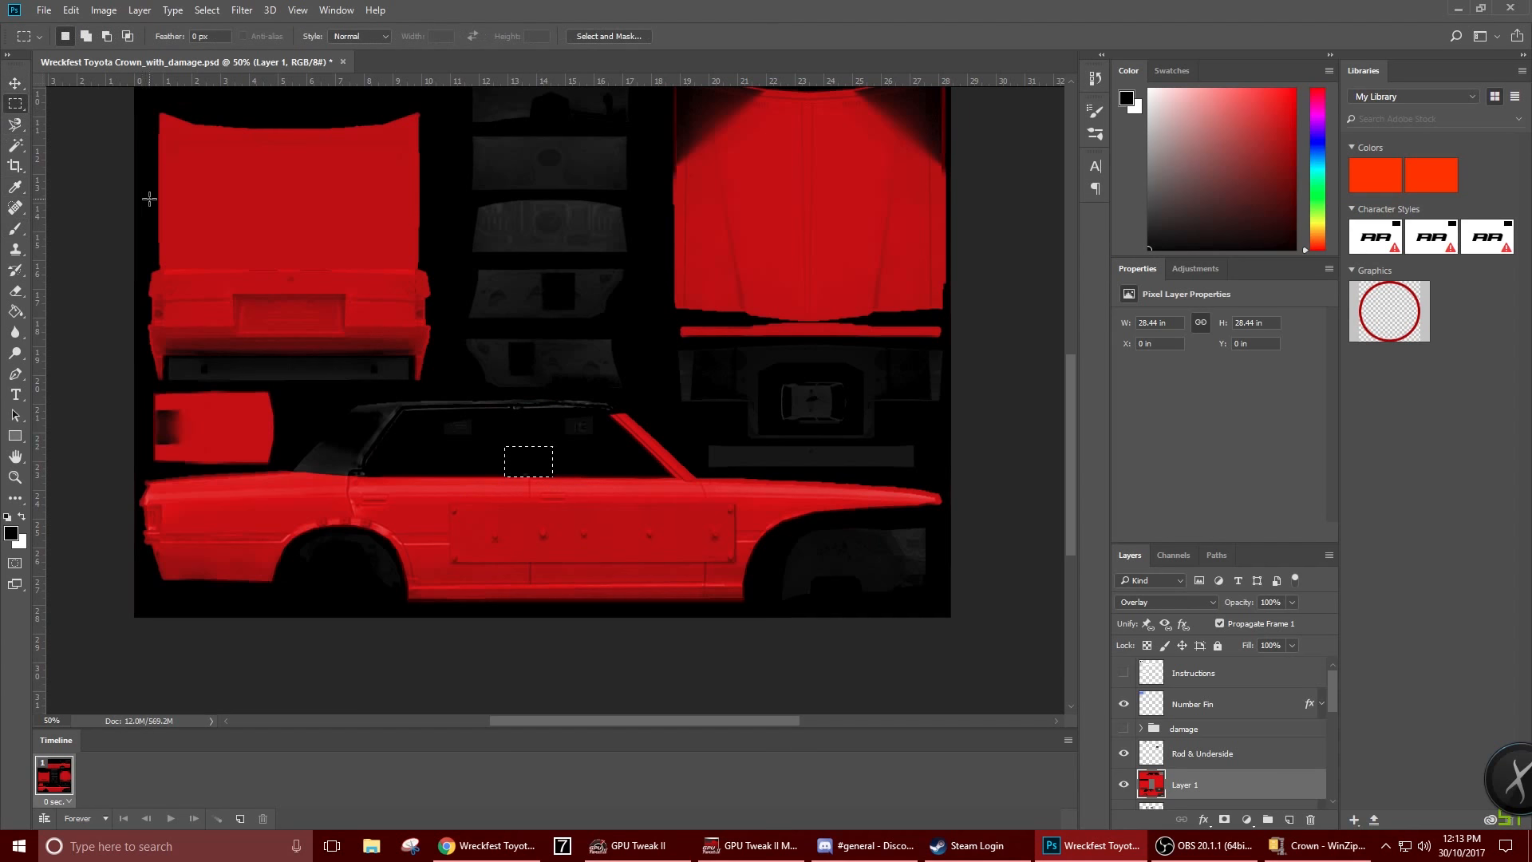
click(96, 197)
Select a rectangle around the driver's side front pillar, brush the pillar black inside it and clear the selection
drag(588, 401, 726, 478)
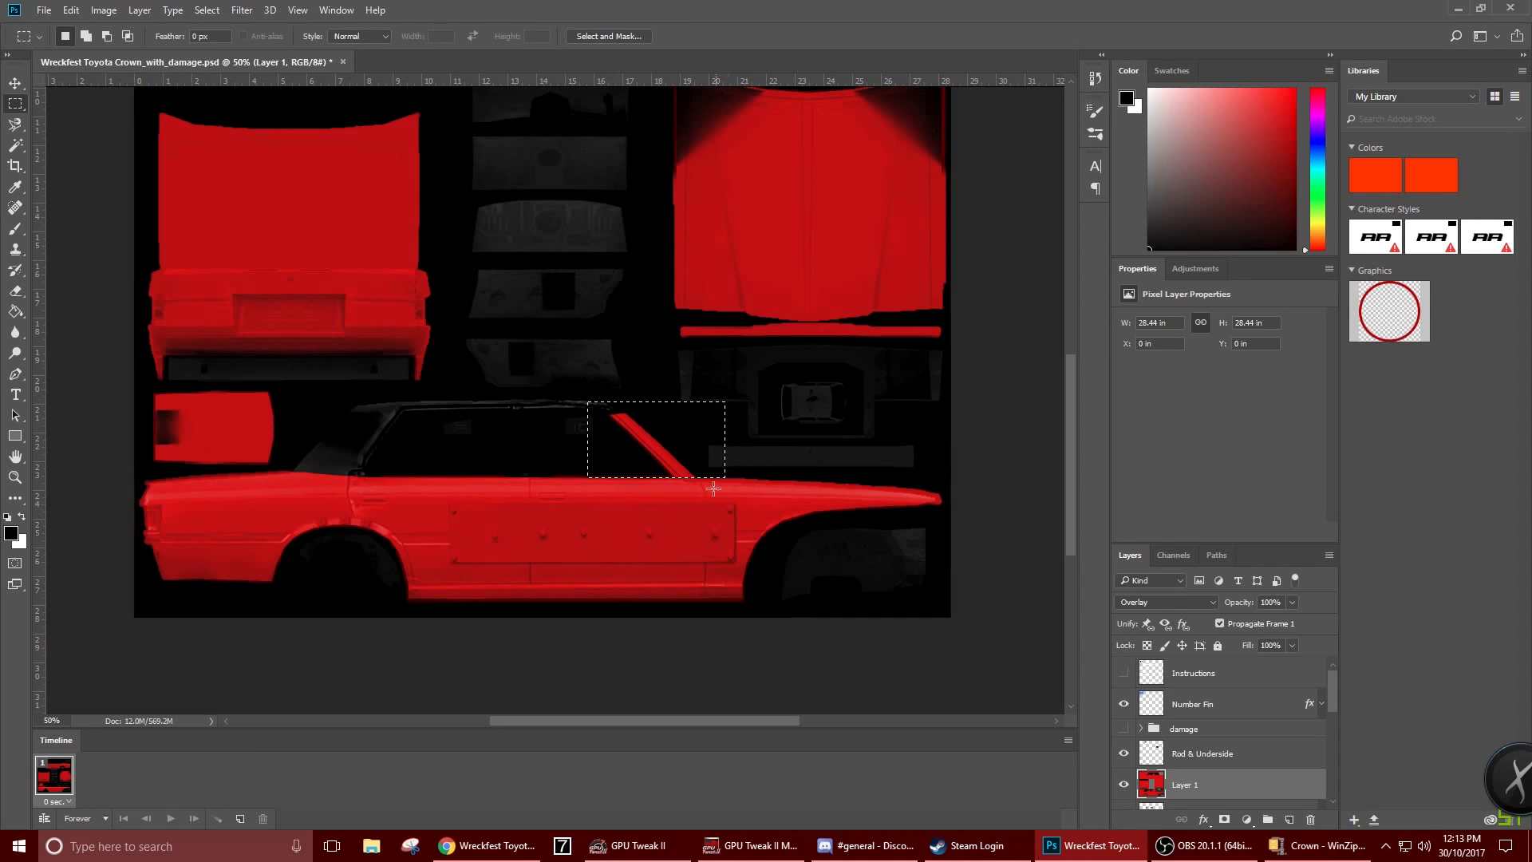
click(15, 230)
mouse_move(602, 413)
mouse_down()
mouse_move(667, 445)
mouse_move(614, 411)
mouse_move(718, 496)
mouse_up()
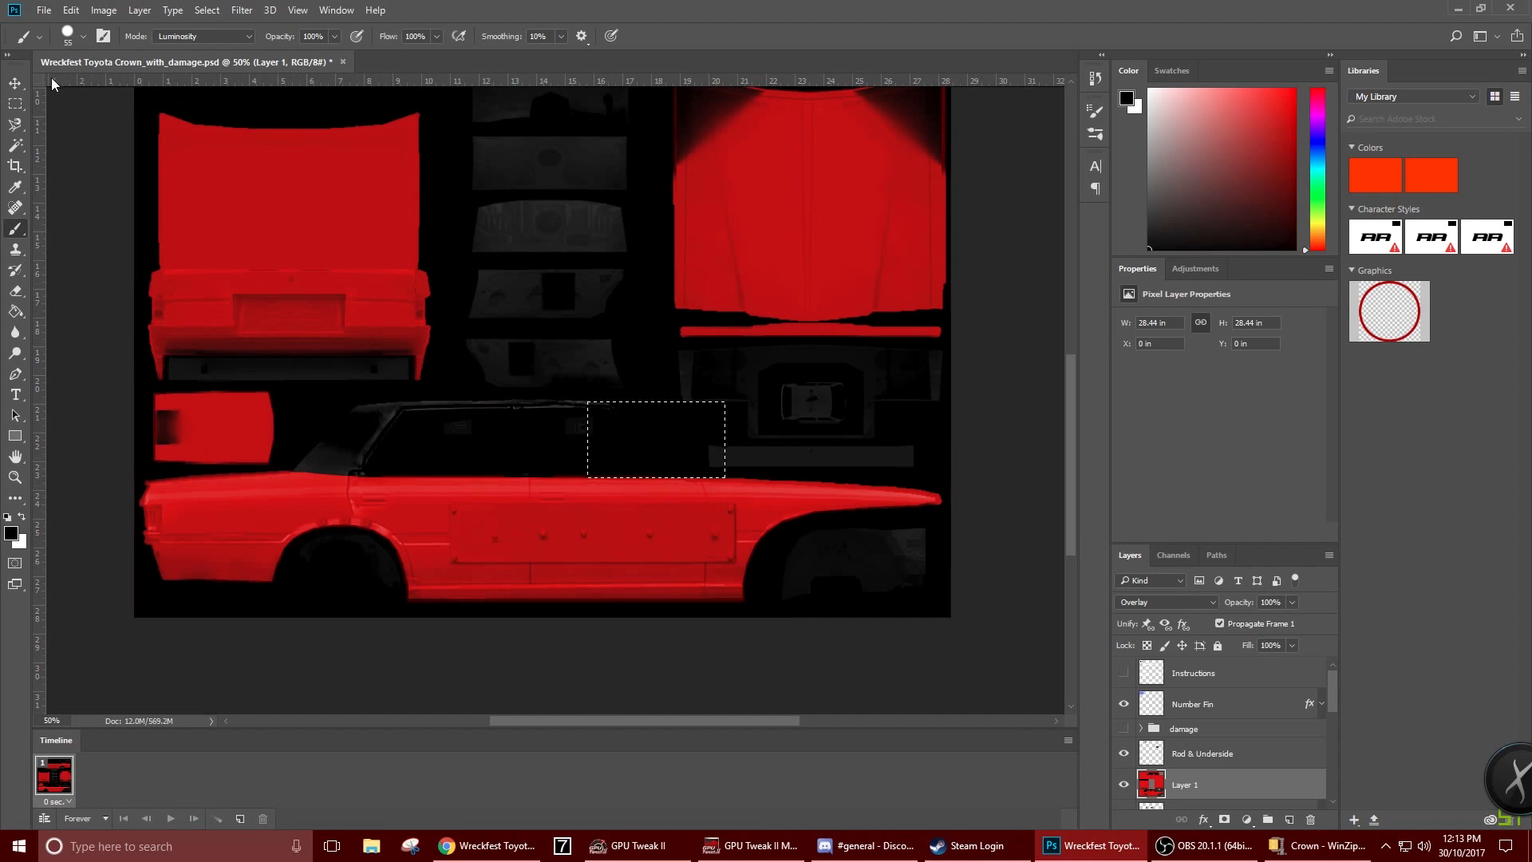
click(15, 103)
click(59, 139)
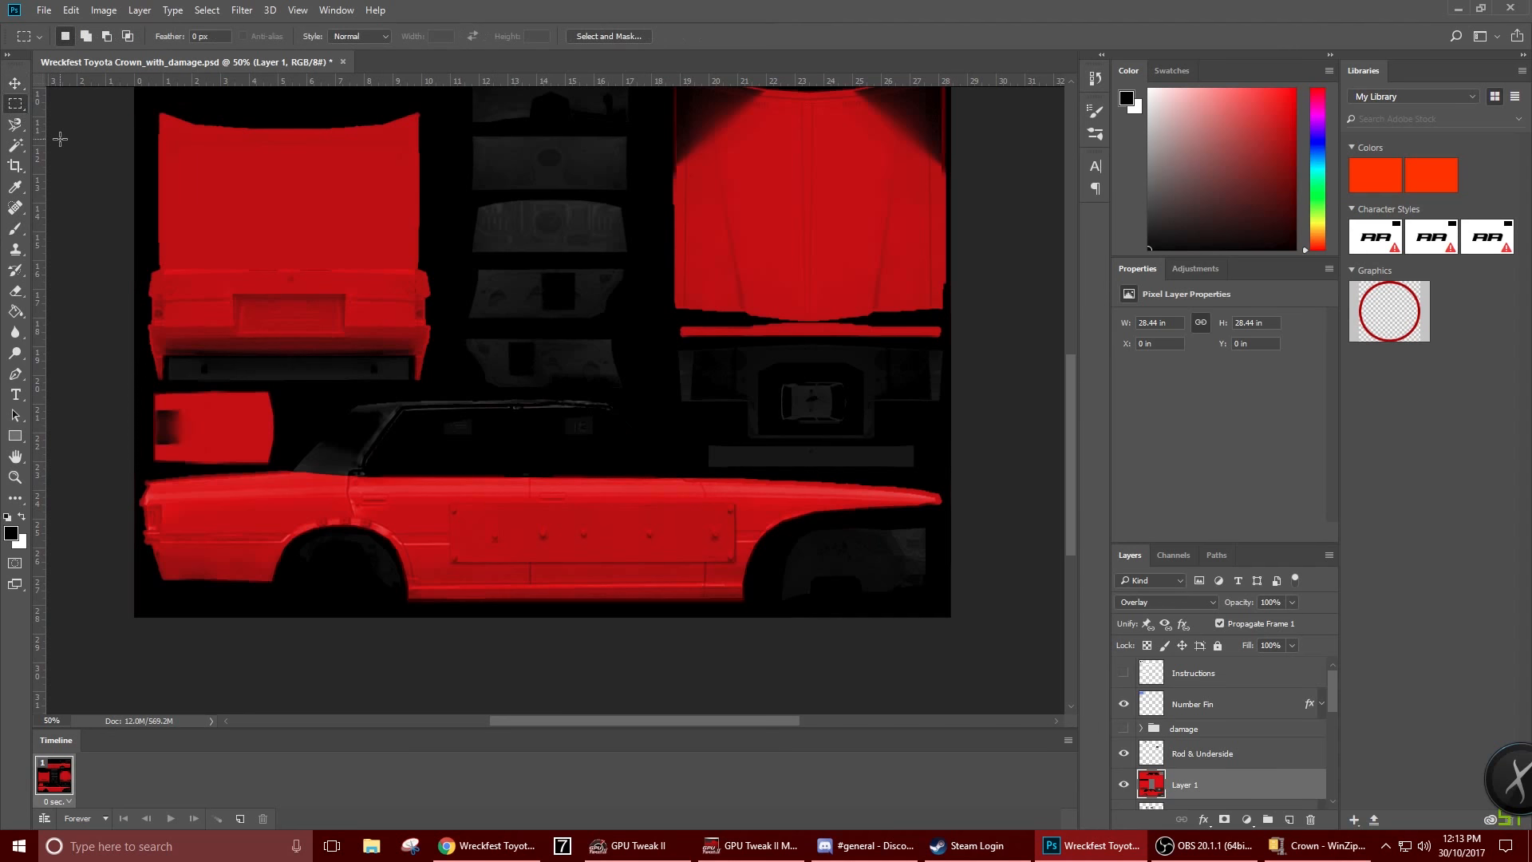
Add the black text 213 in the 0 Slam DNA font at 72 pt on the passenger side doors
click(15, 82)
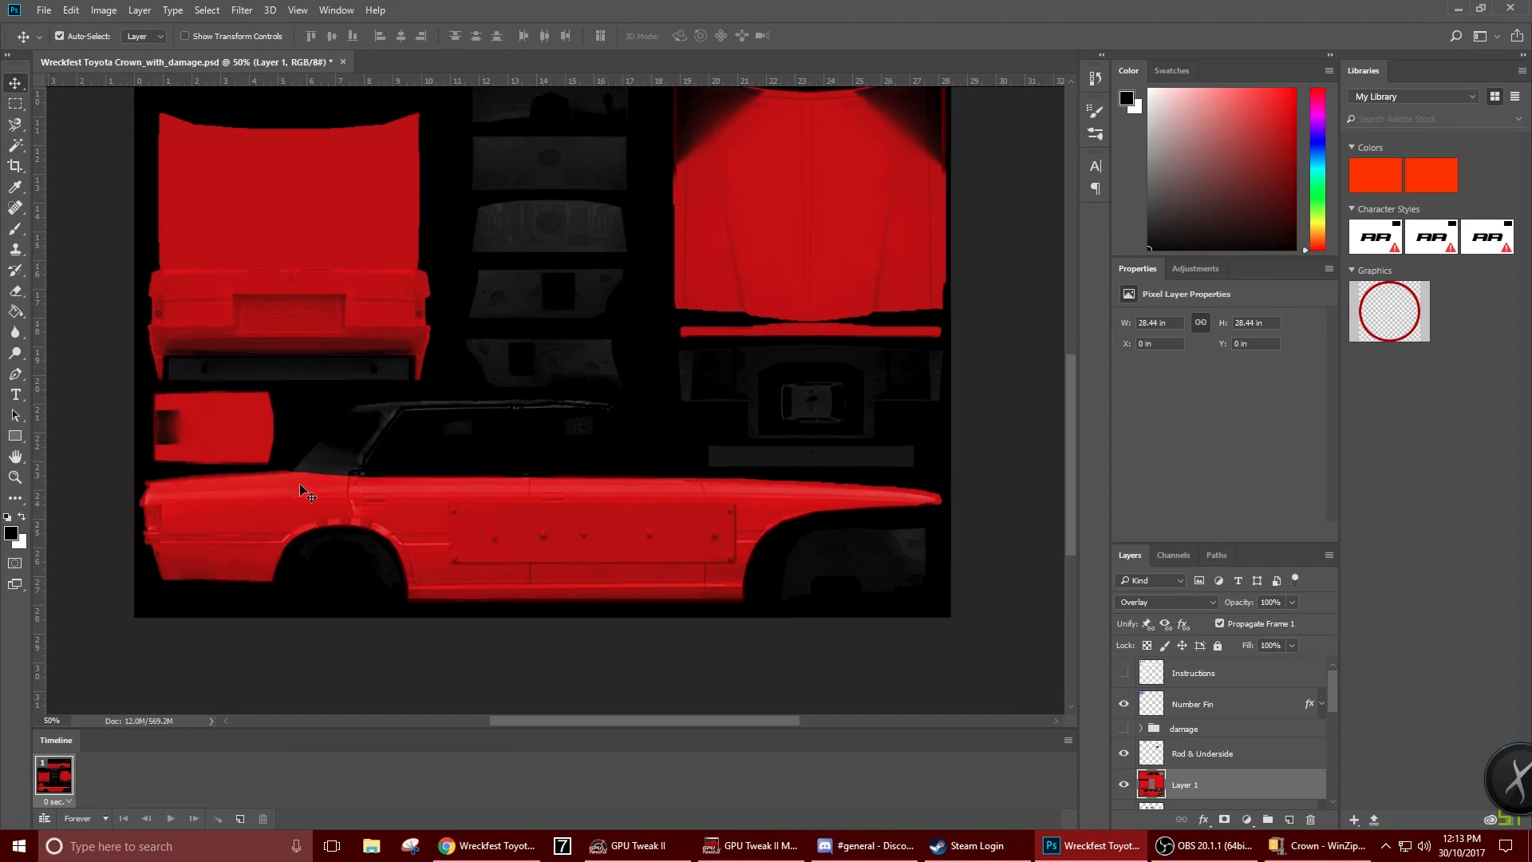
scroll(307, 511, up, 4)
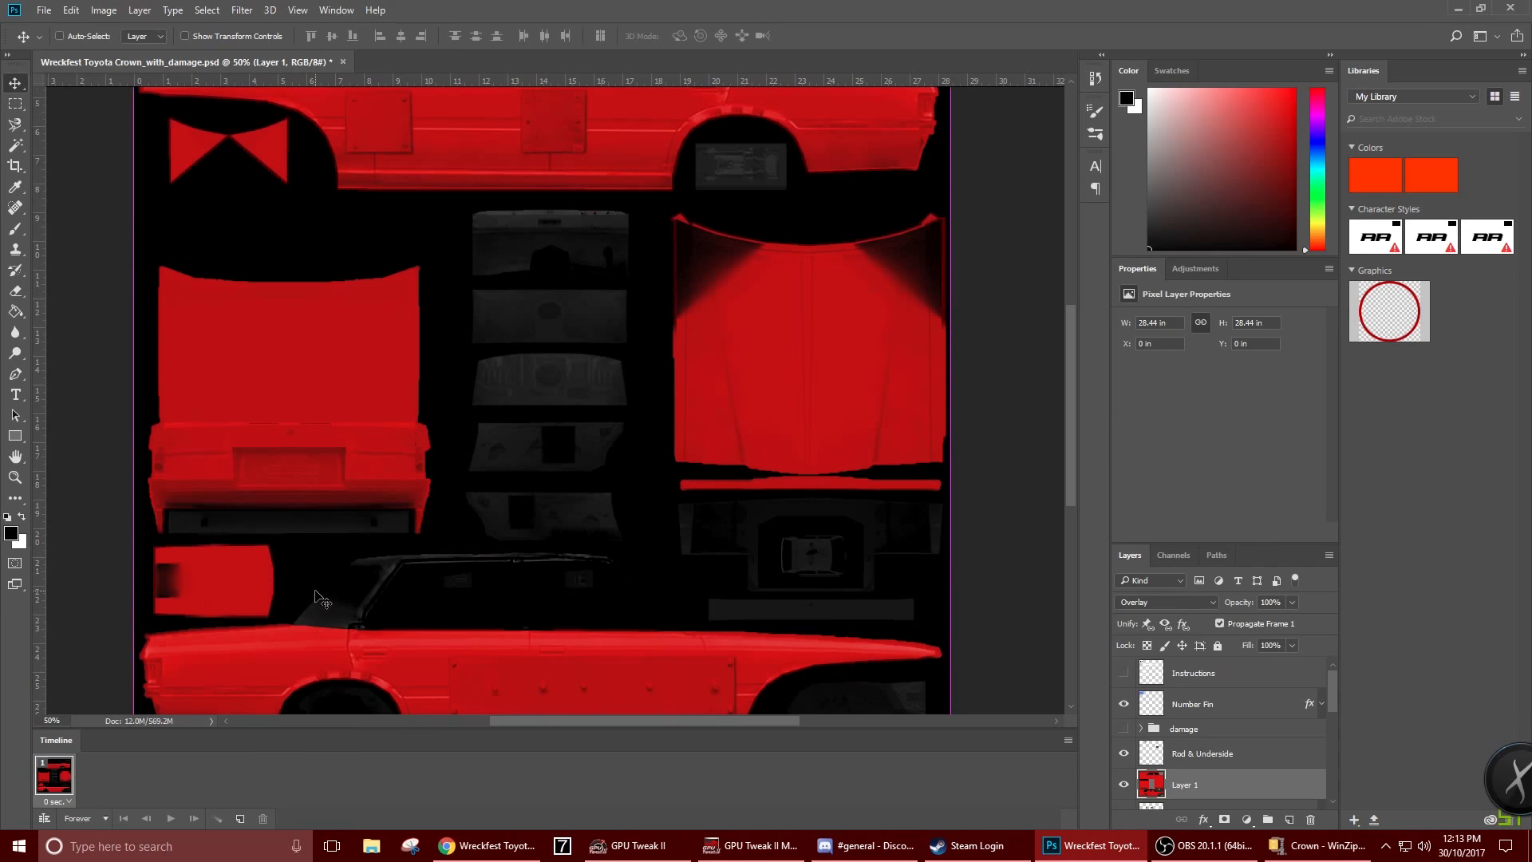
key(ctrl+minus)
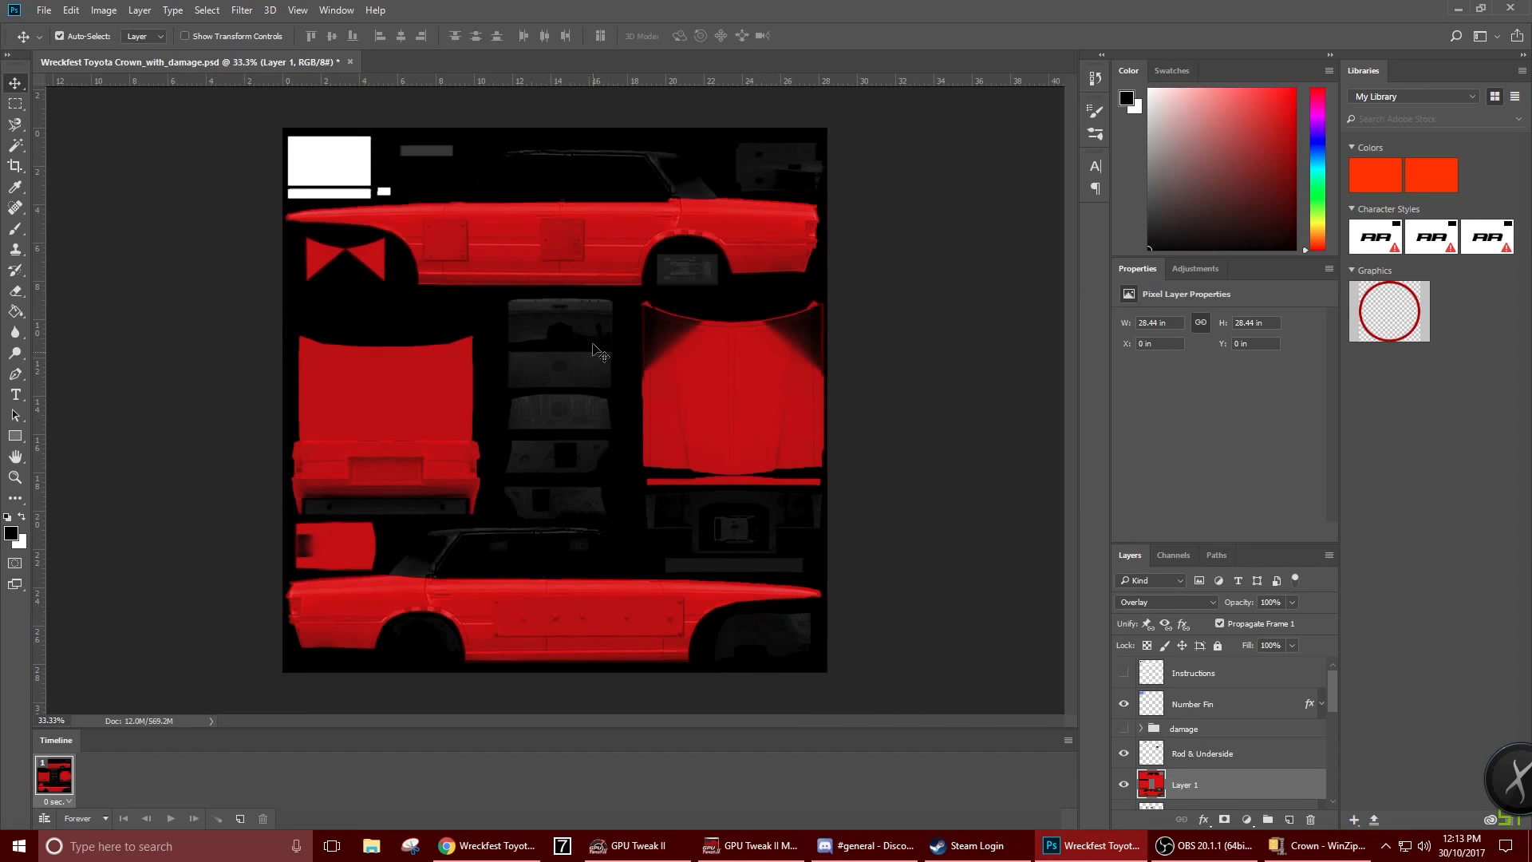
click(16, 393)
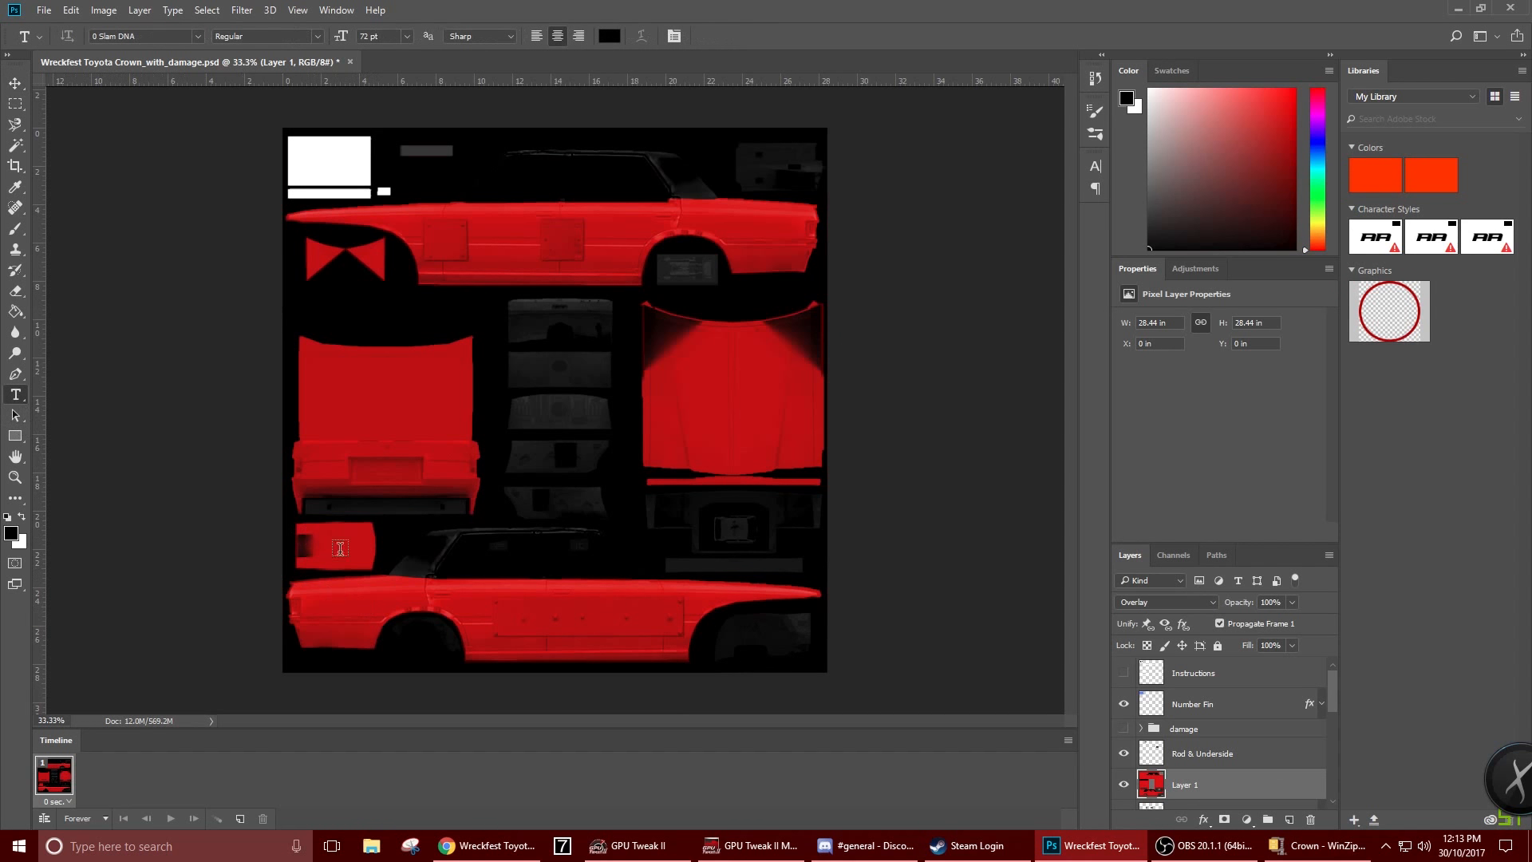
click(474, 255)
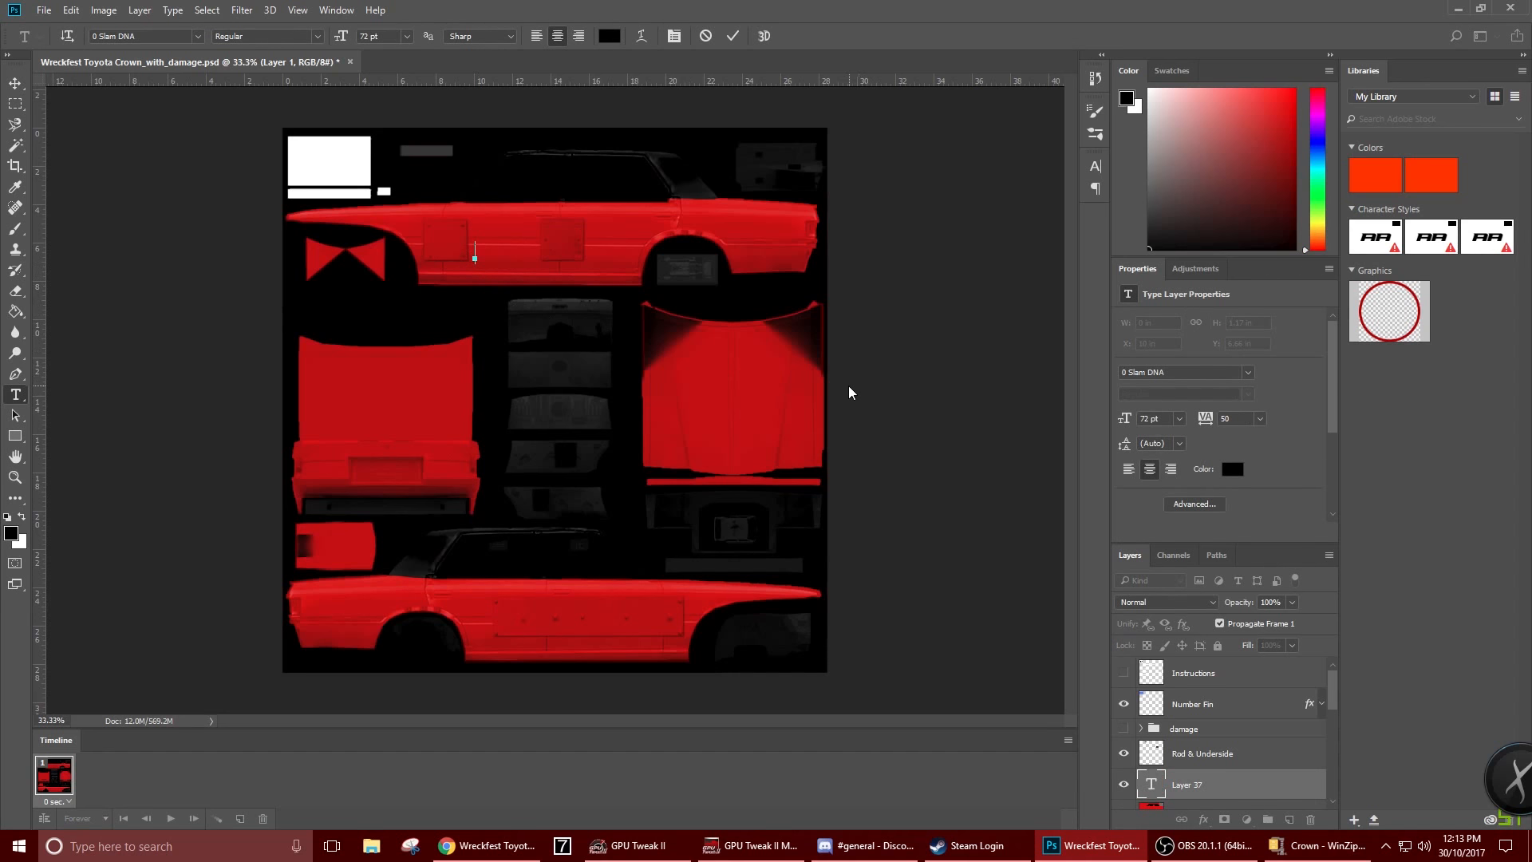
click(22, 80)
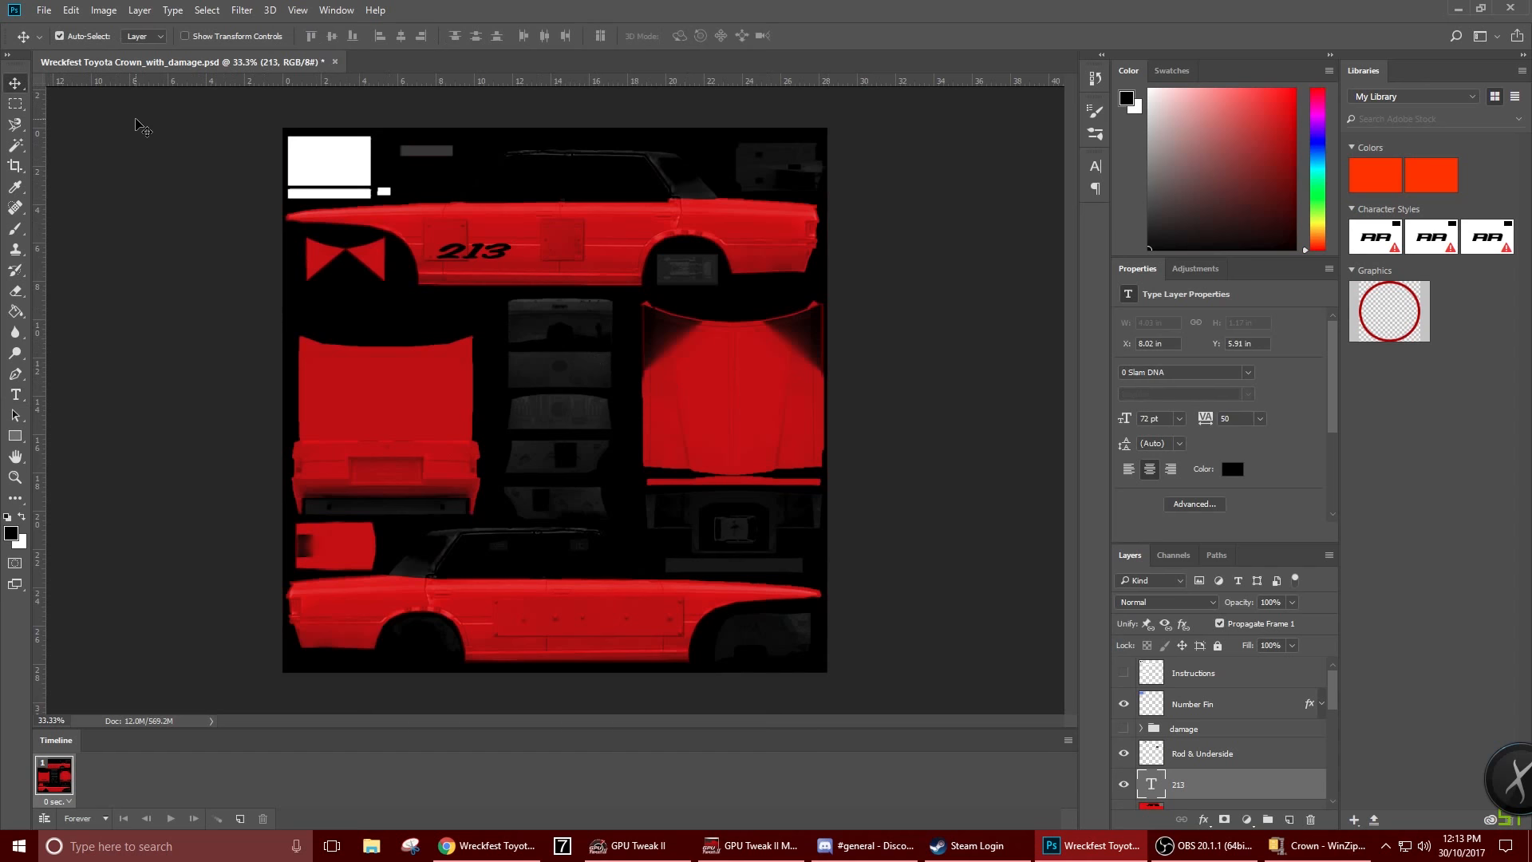
Enlarge the 213 text to about 192 pt and move it up onto the passenger side door panels
key(ctrl+t)
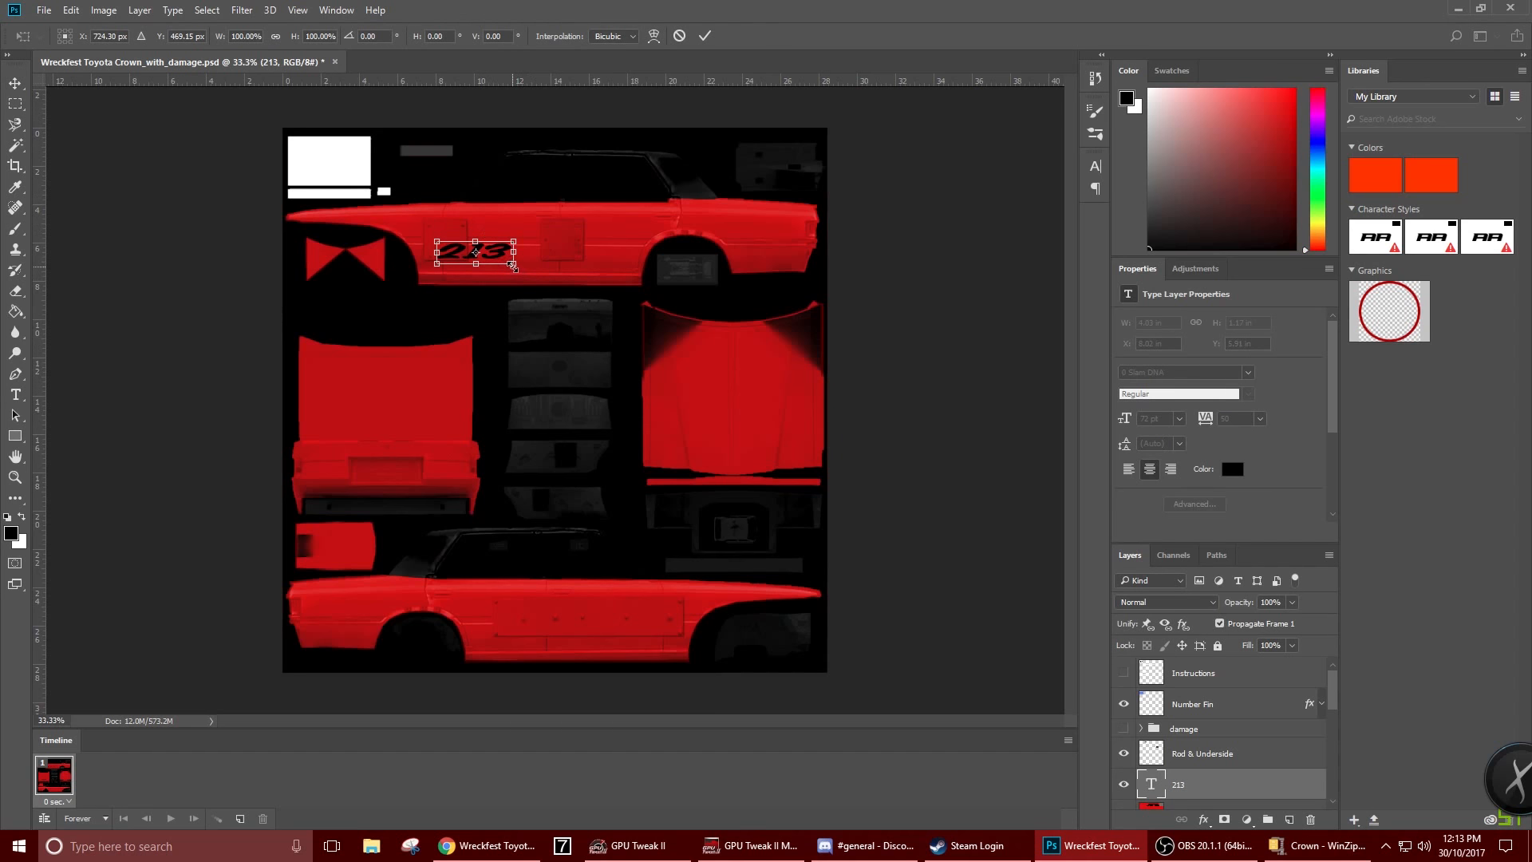
drag(513, 266, 551, 290)
key(Return)
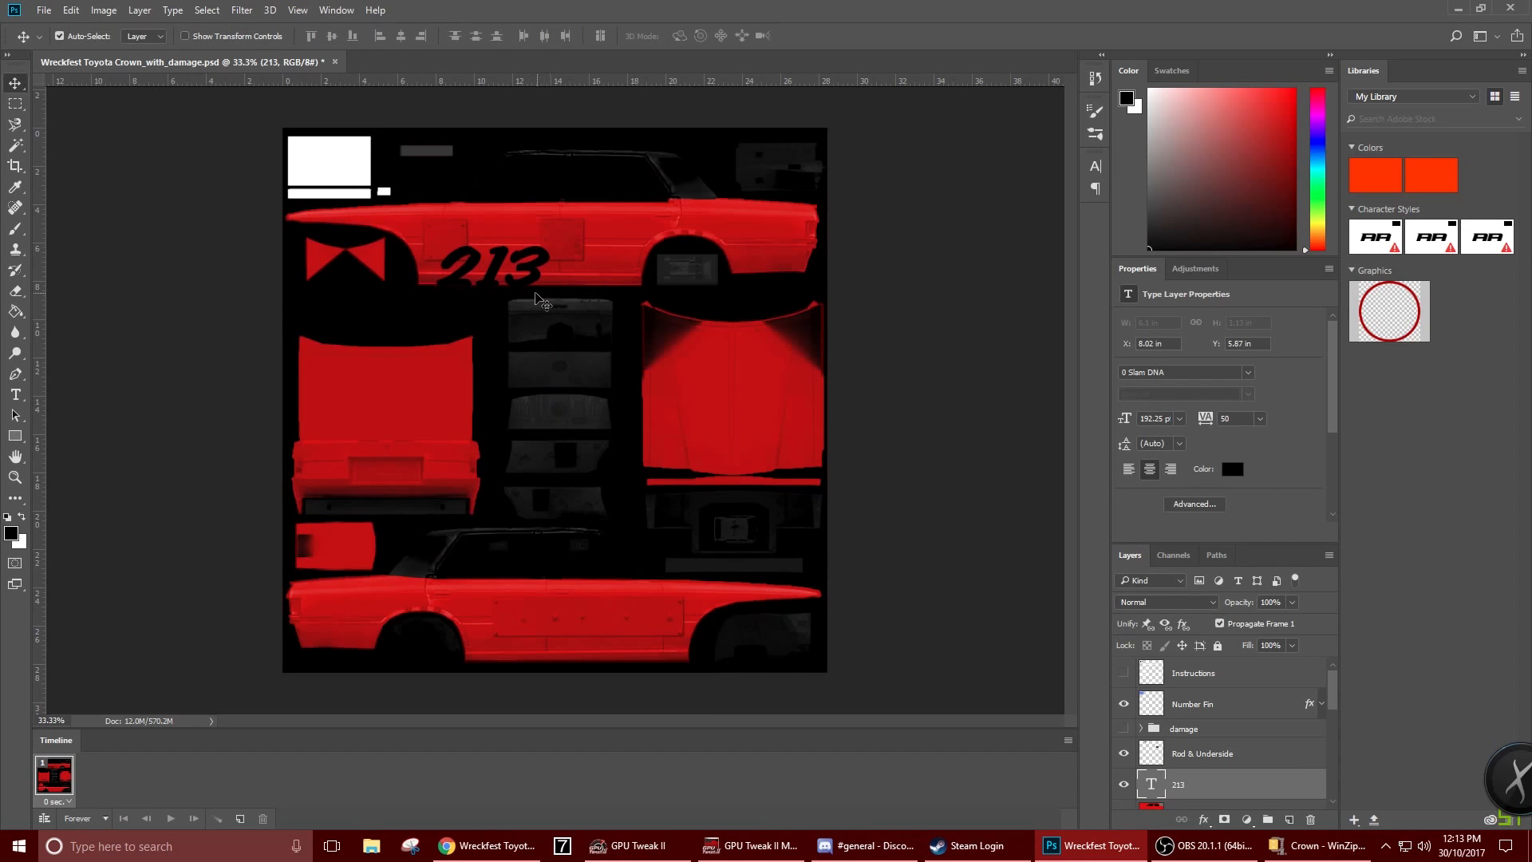
key(shift+Up)
key(shift+Up)
key(shift+Up)
key(shift+Up)
key(shift+Up)
key(shift+Up)
key(shift+Up)
key(shift+Up)
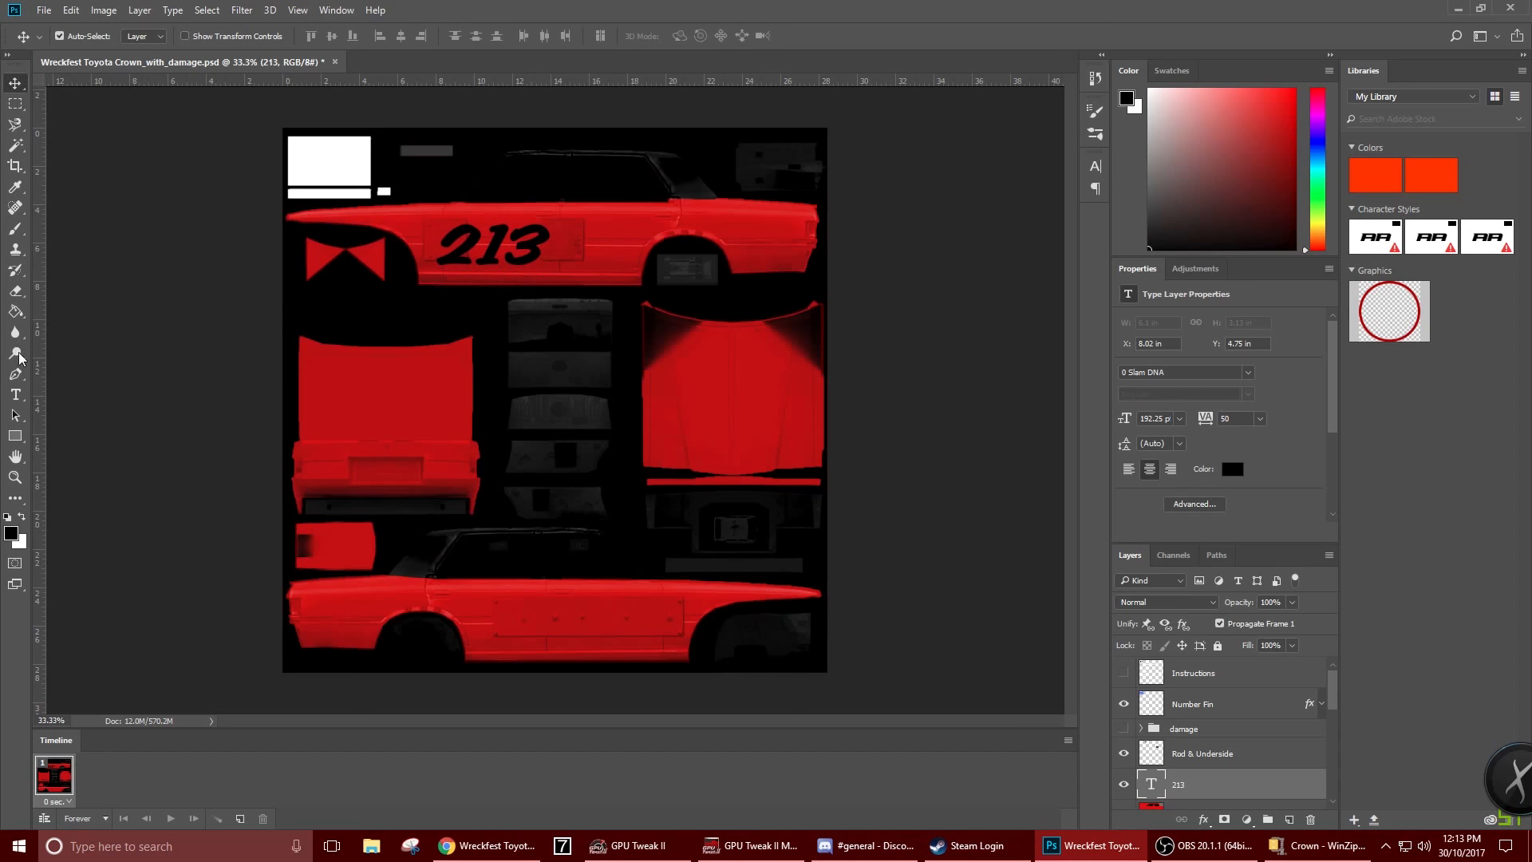
Switch to Chrome and open dafont.com in a new tab
click(14, 399)
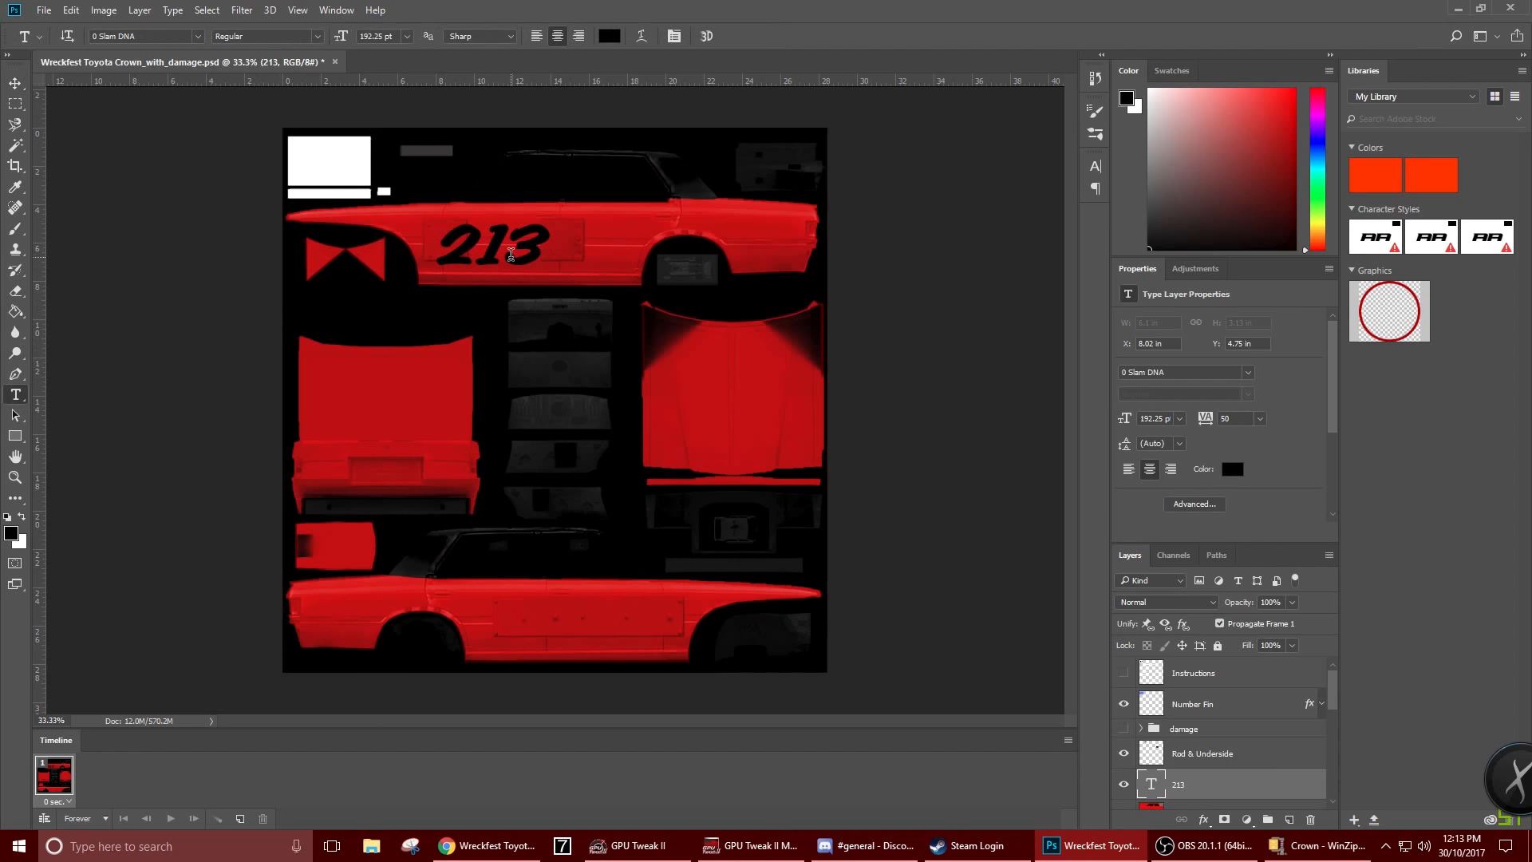
click(487, 845)
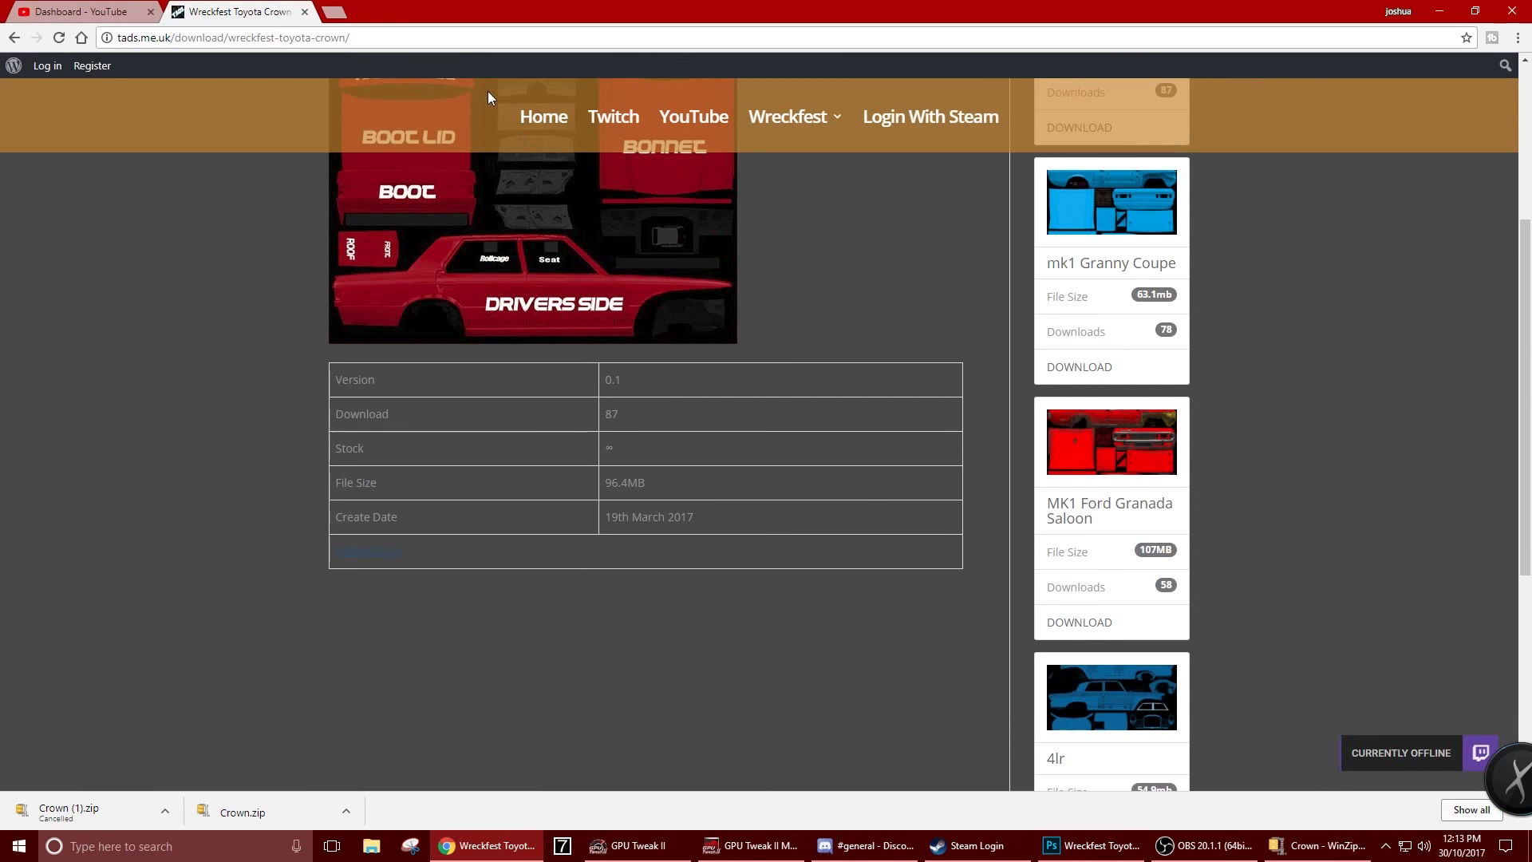
click(345, 10)
text(dadf)
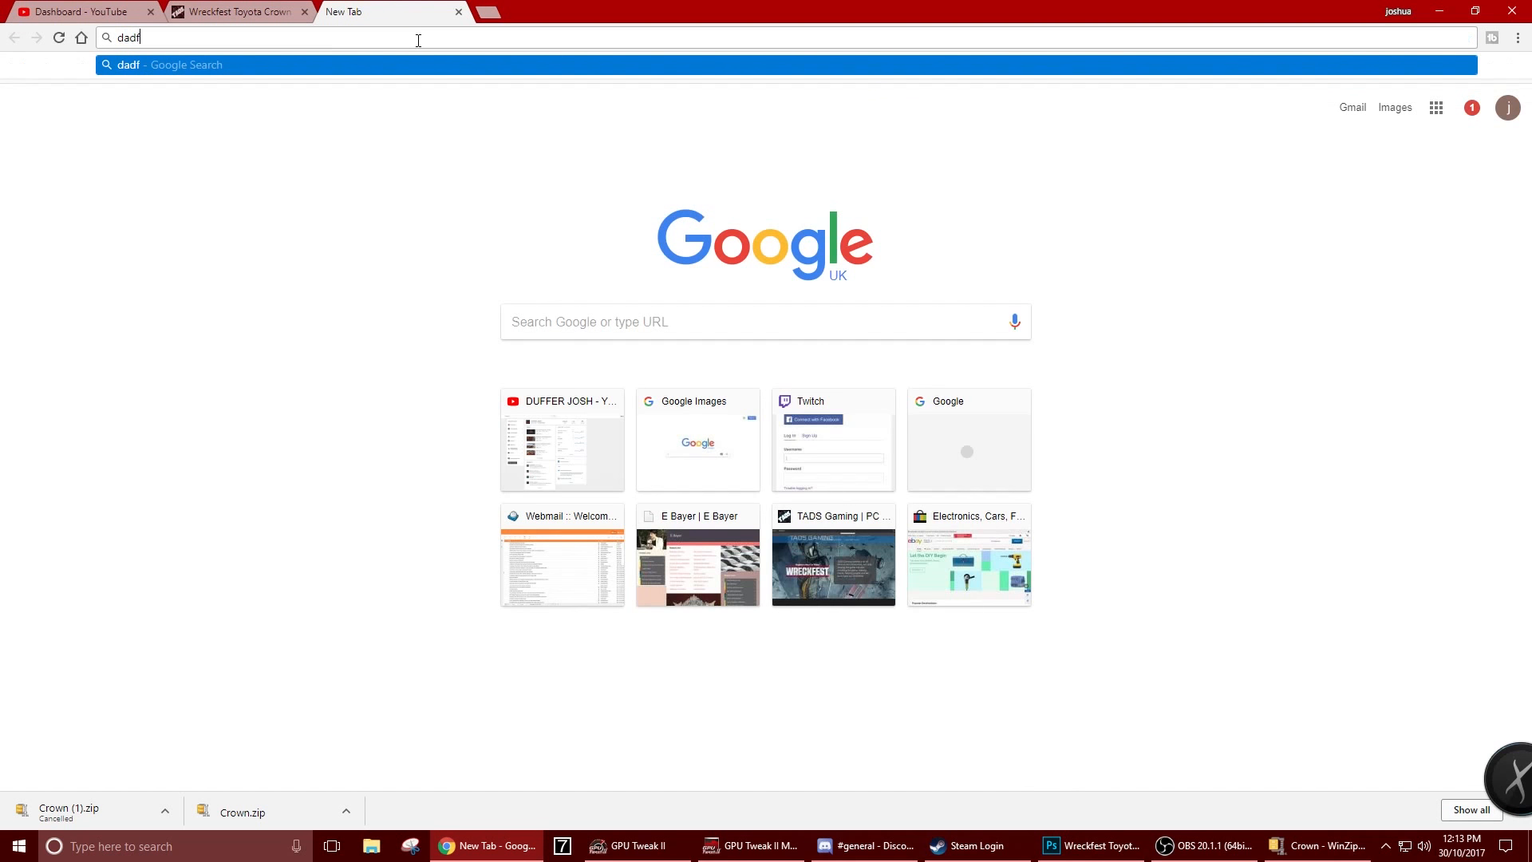
key(BackSpace)
text(font.com)
key(Return)
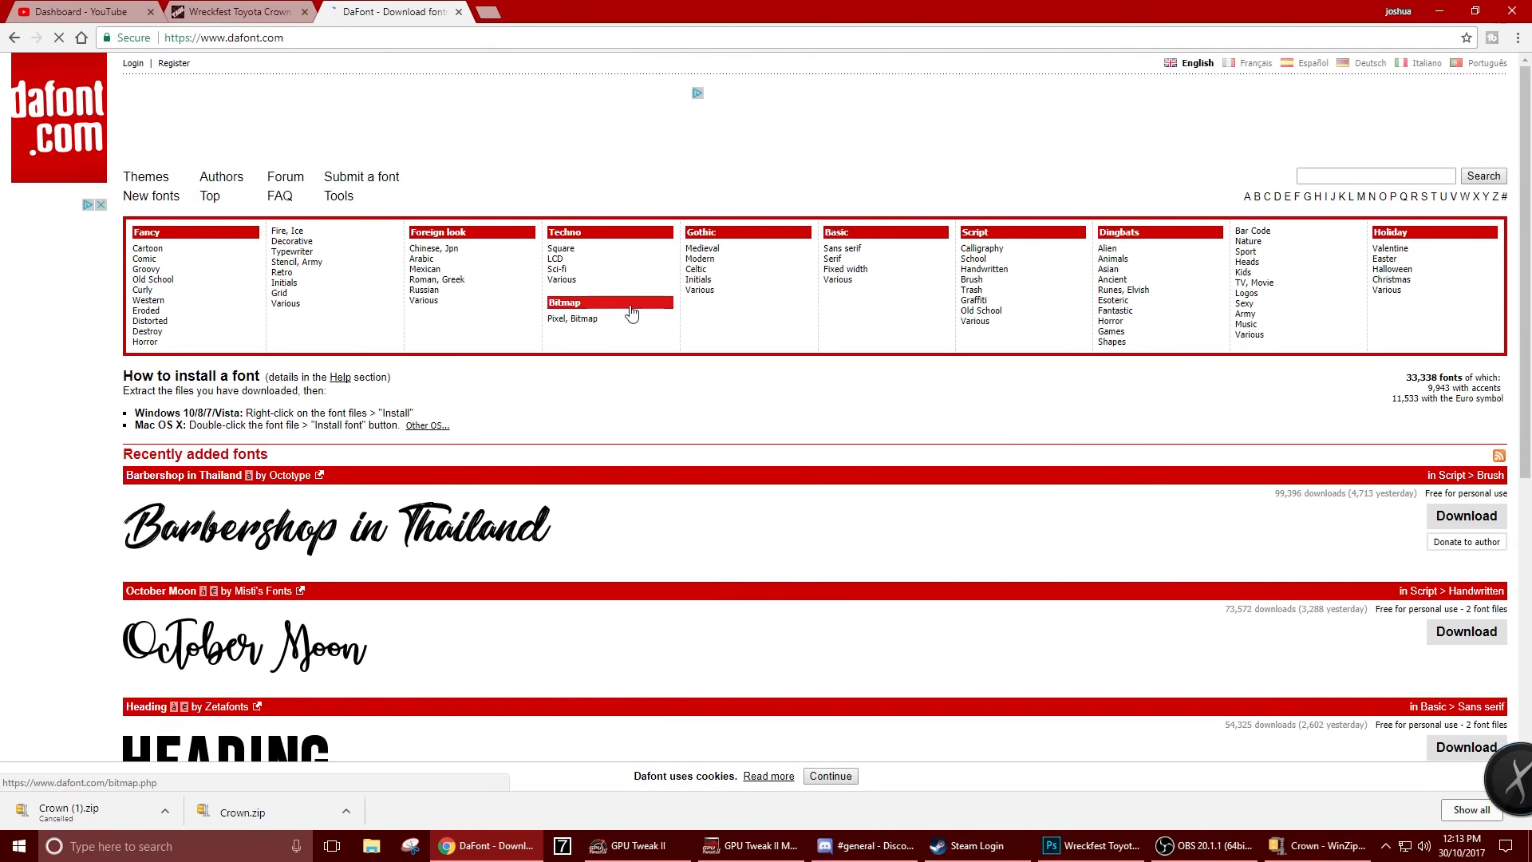
Look through the recently added fonts and the Fancy > Cartoon category on DaFont
scroll(345, 424, down, 5)
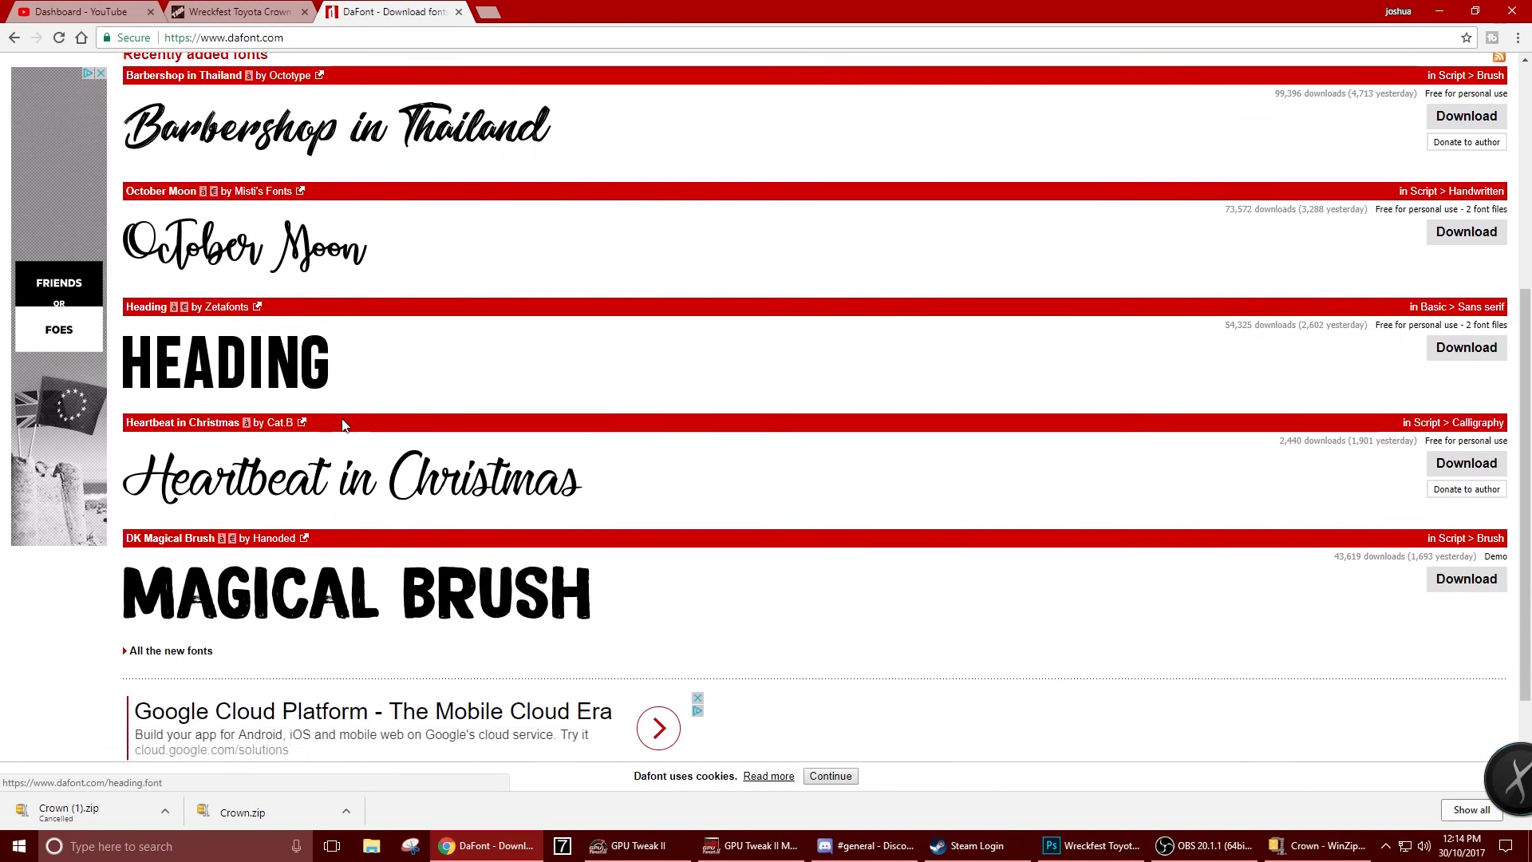
scroll(344, 424, down, 1)
scroll(289, 172, up, 6)
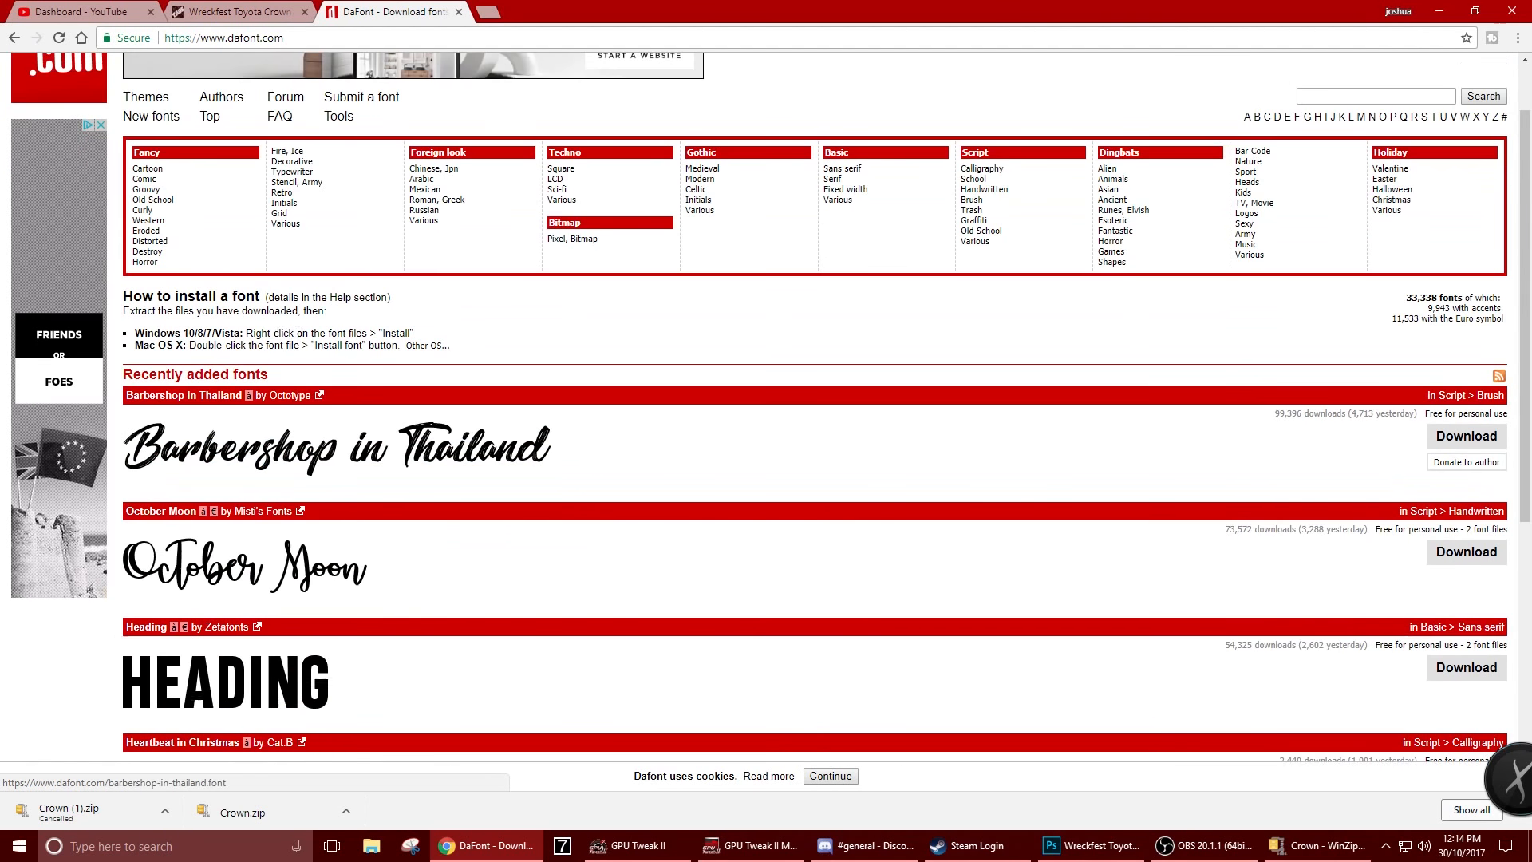
click(210, 172)
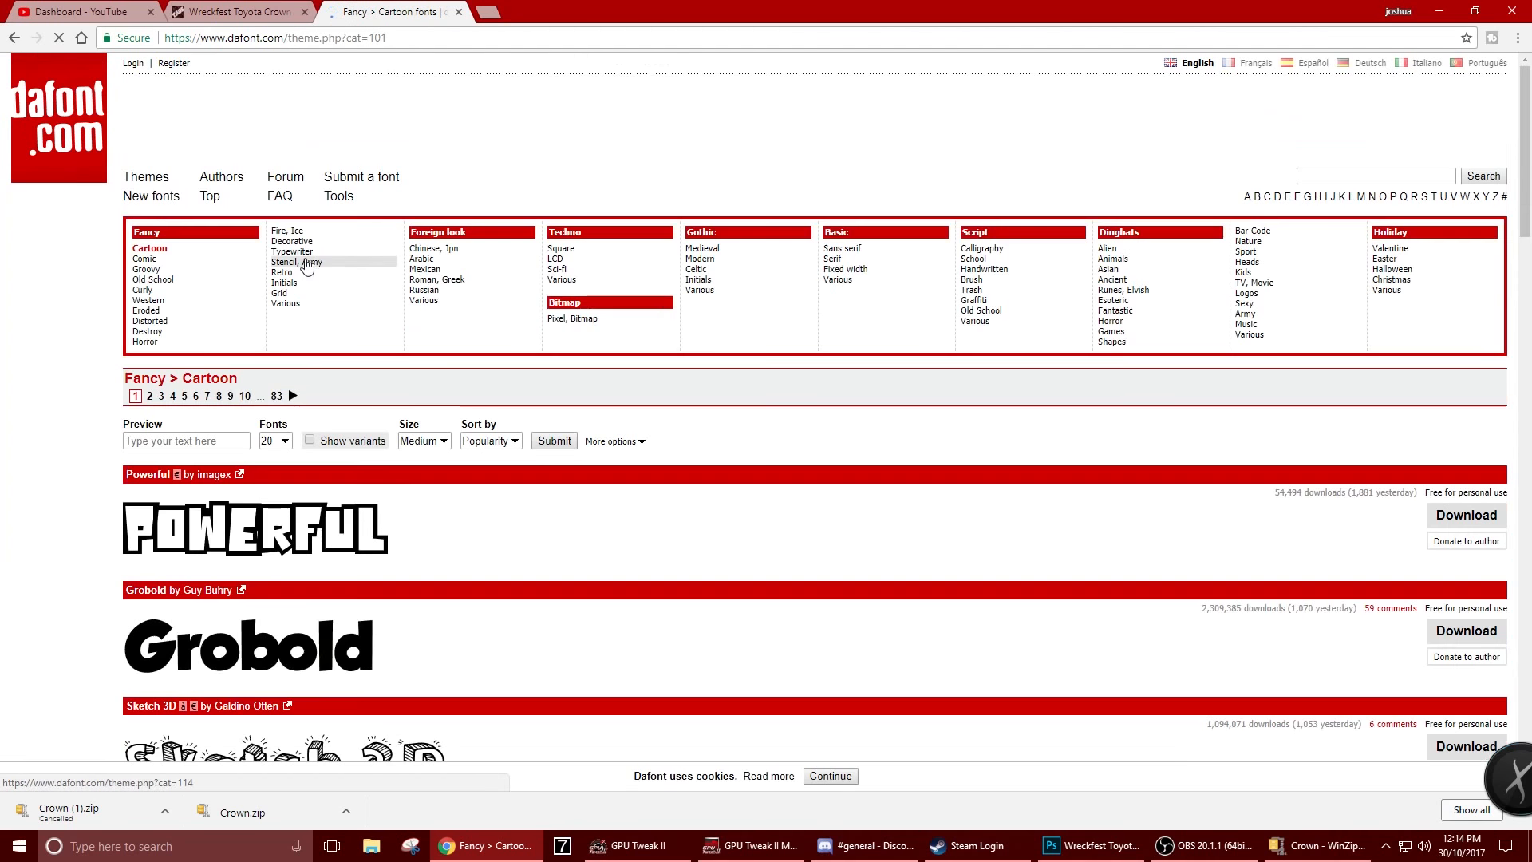
scroll(478, 278, down, 6)
scroll(478, 278, down, 14)
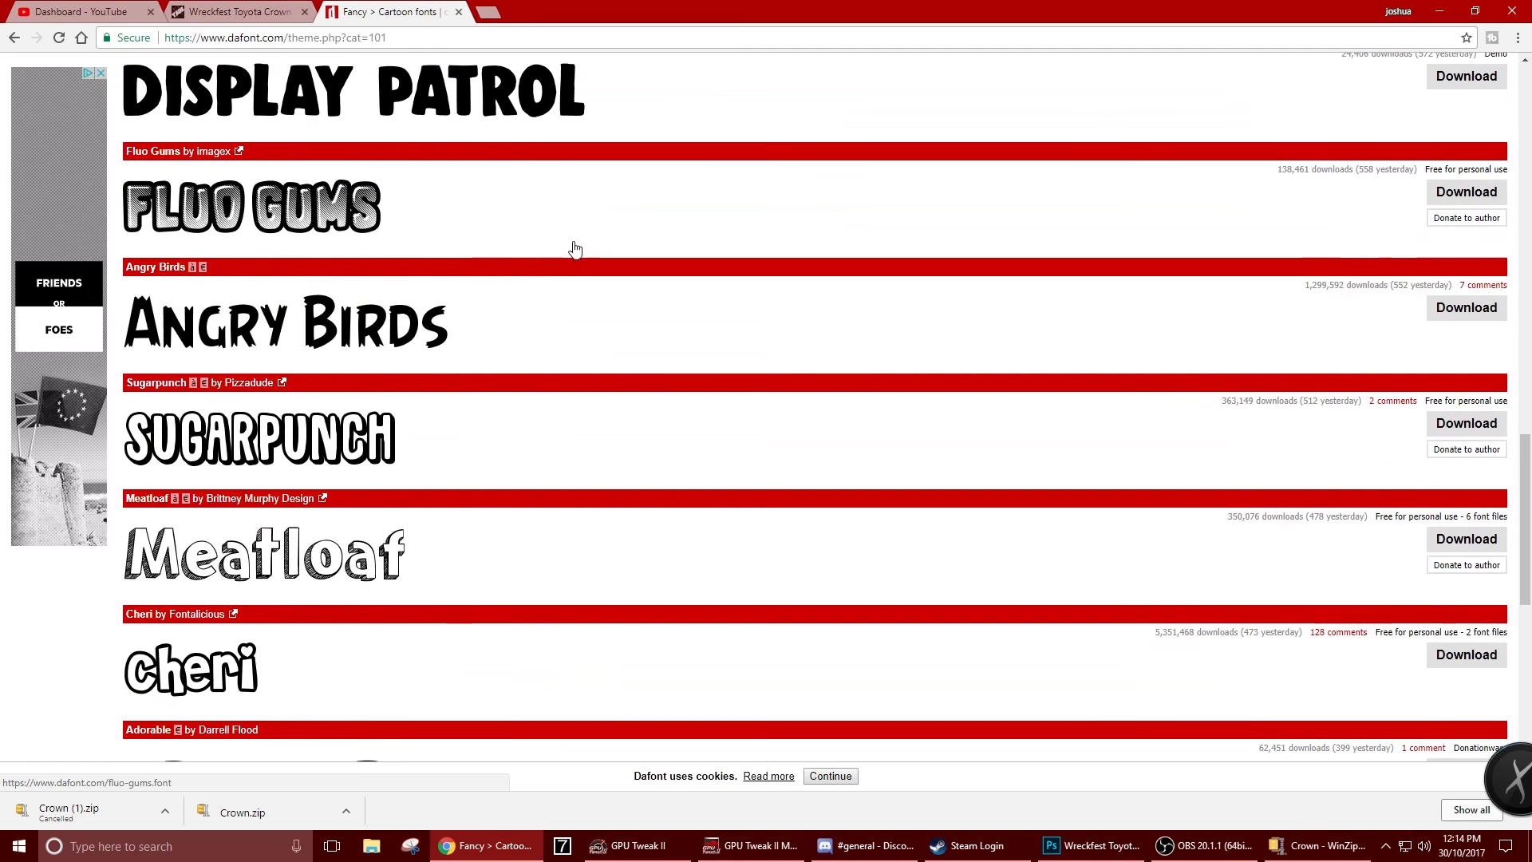
scroll(574, 239, down, 7)
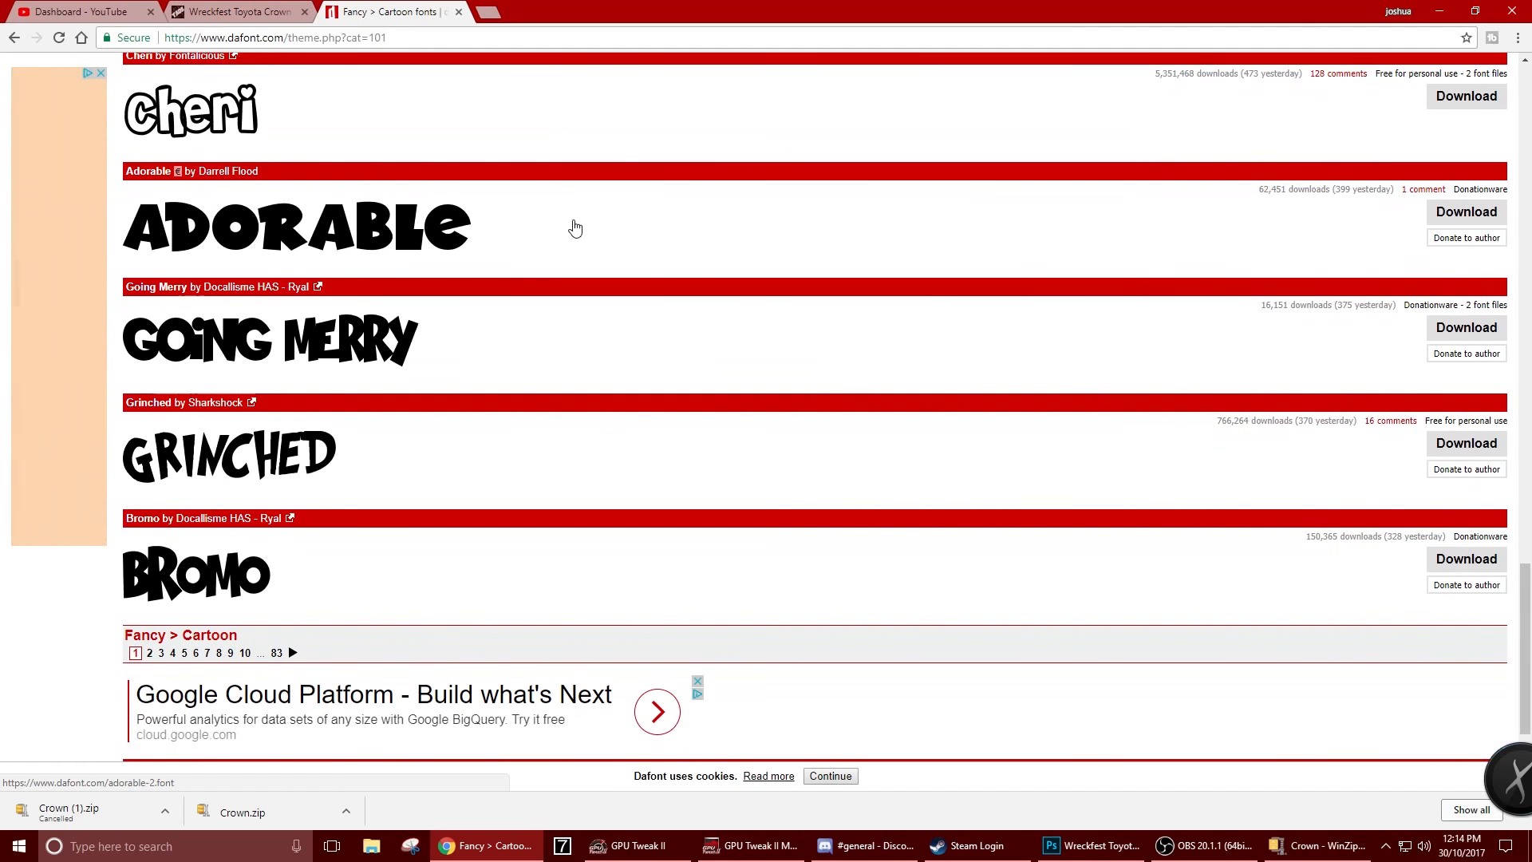
scroll(575, 230, up, 20)
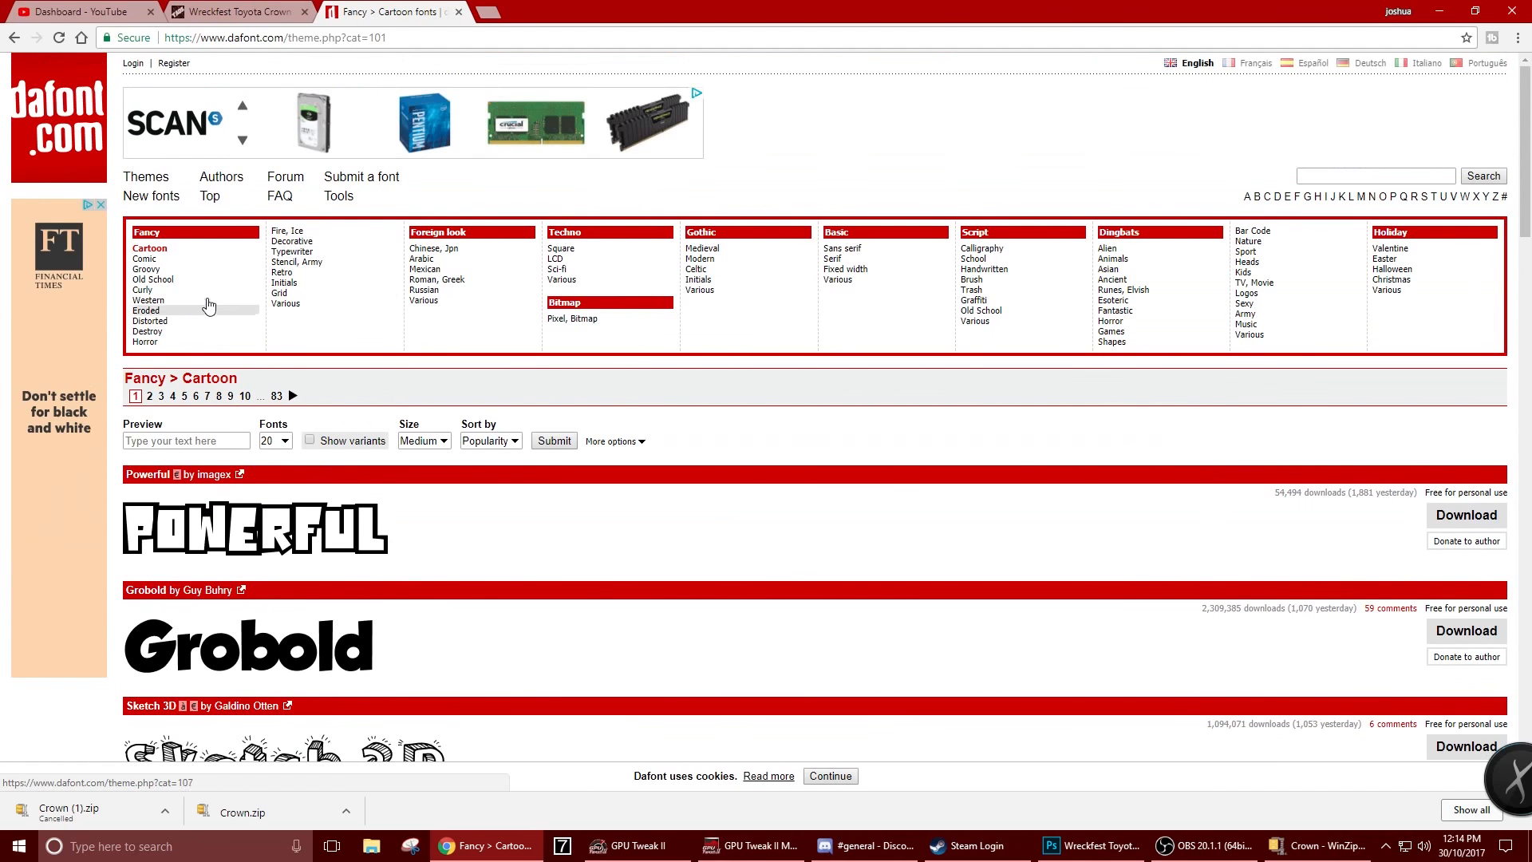
Open the Fancy > Comic category on DaFont and download the Komika Axis font
click(200, 259)
scroll(317, 351, down, 4)
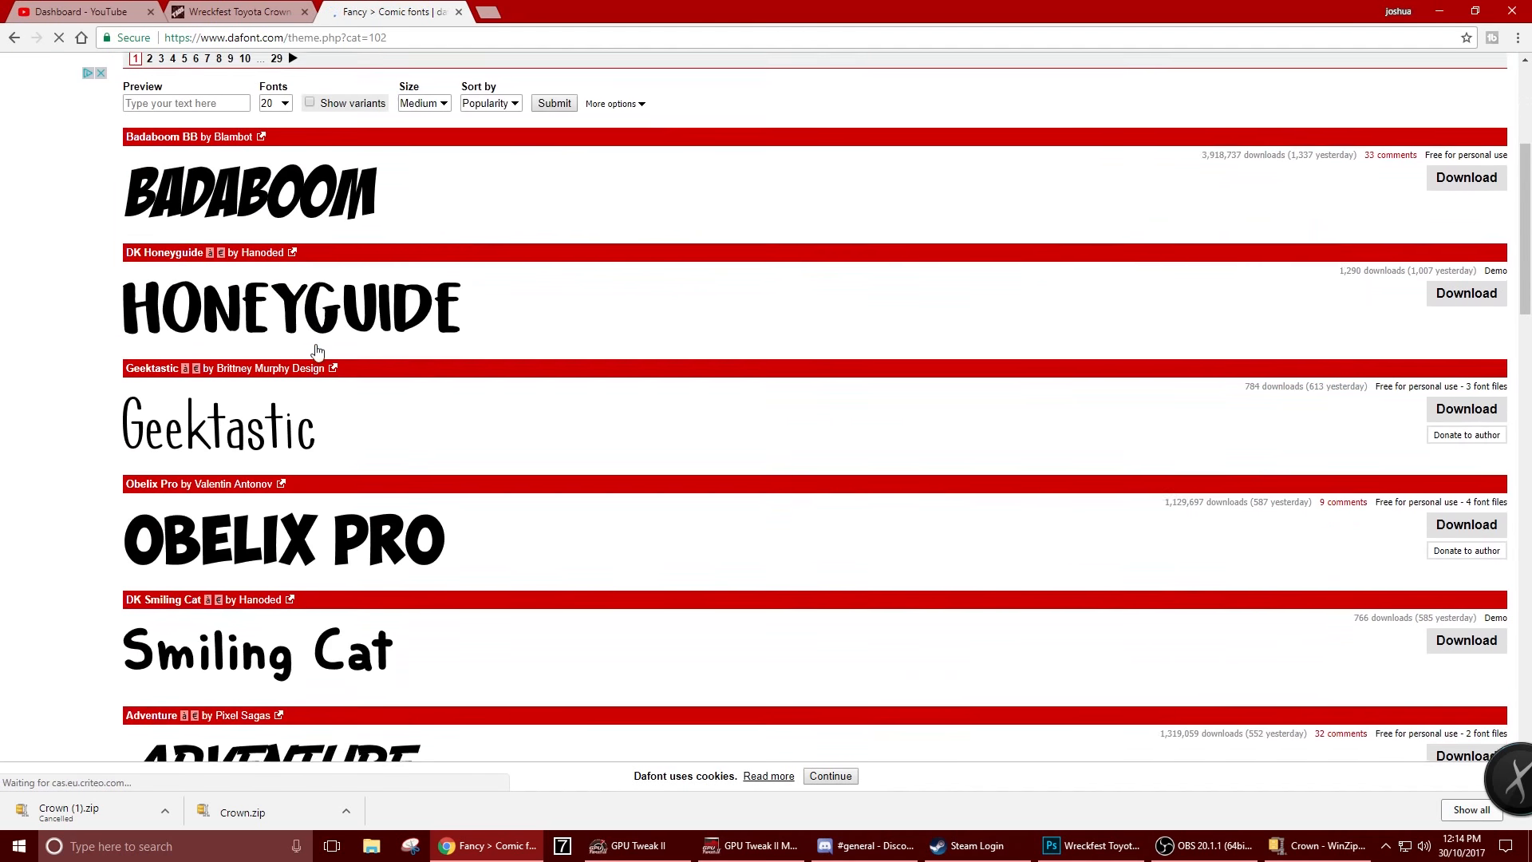
scroll(317, 352, down, 4)
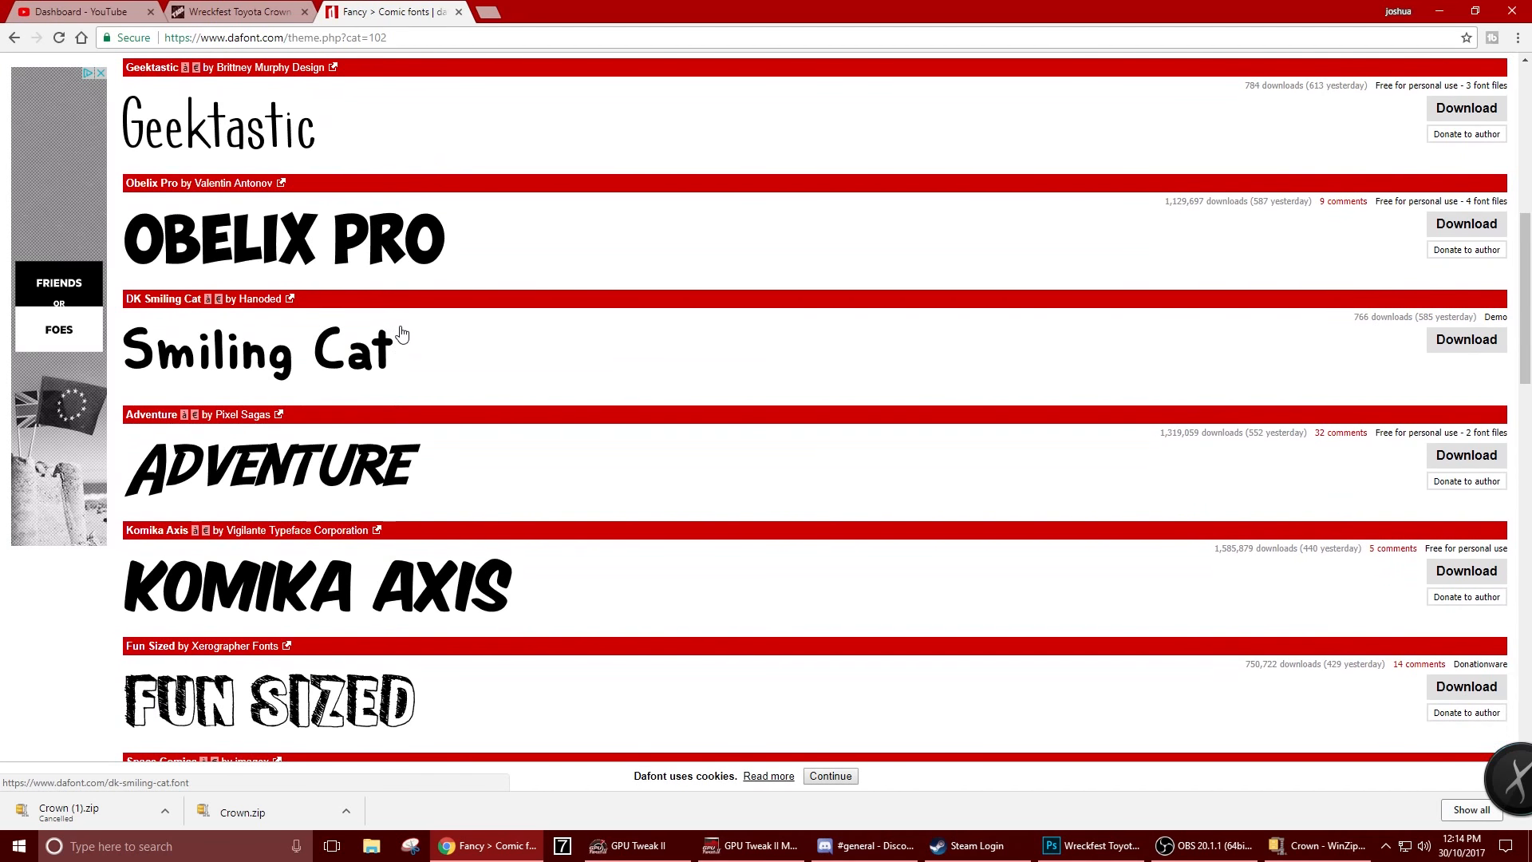
scroll(401, 333, down, 1)
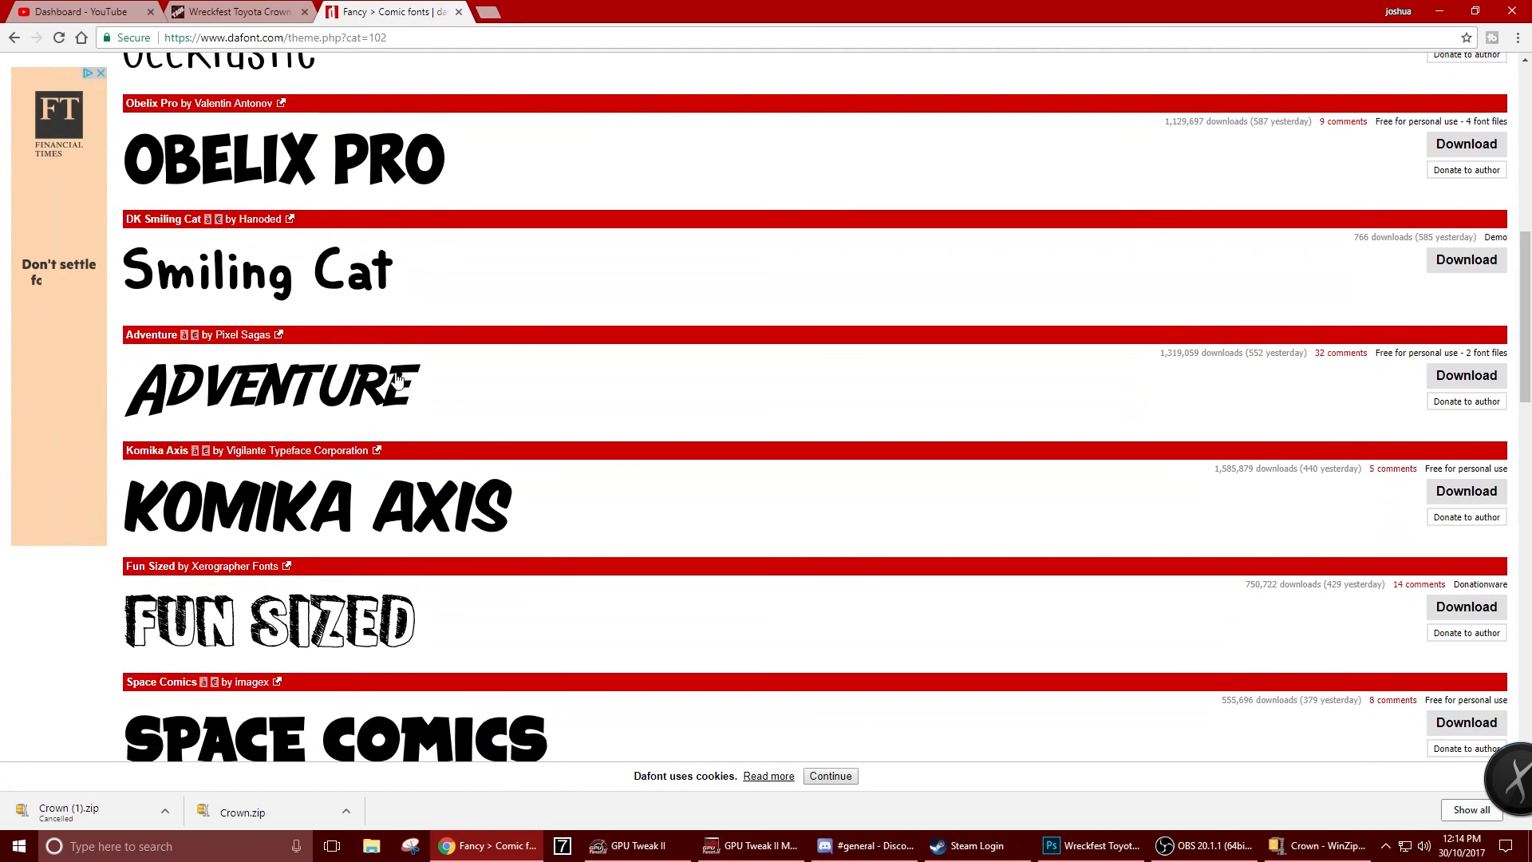
click(1472, 500)
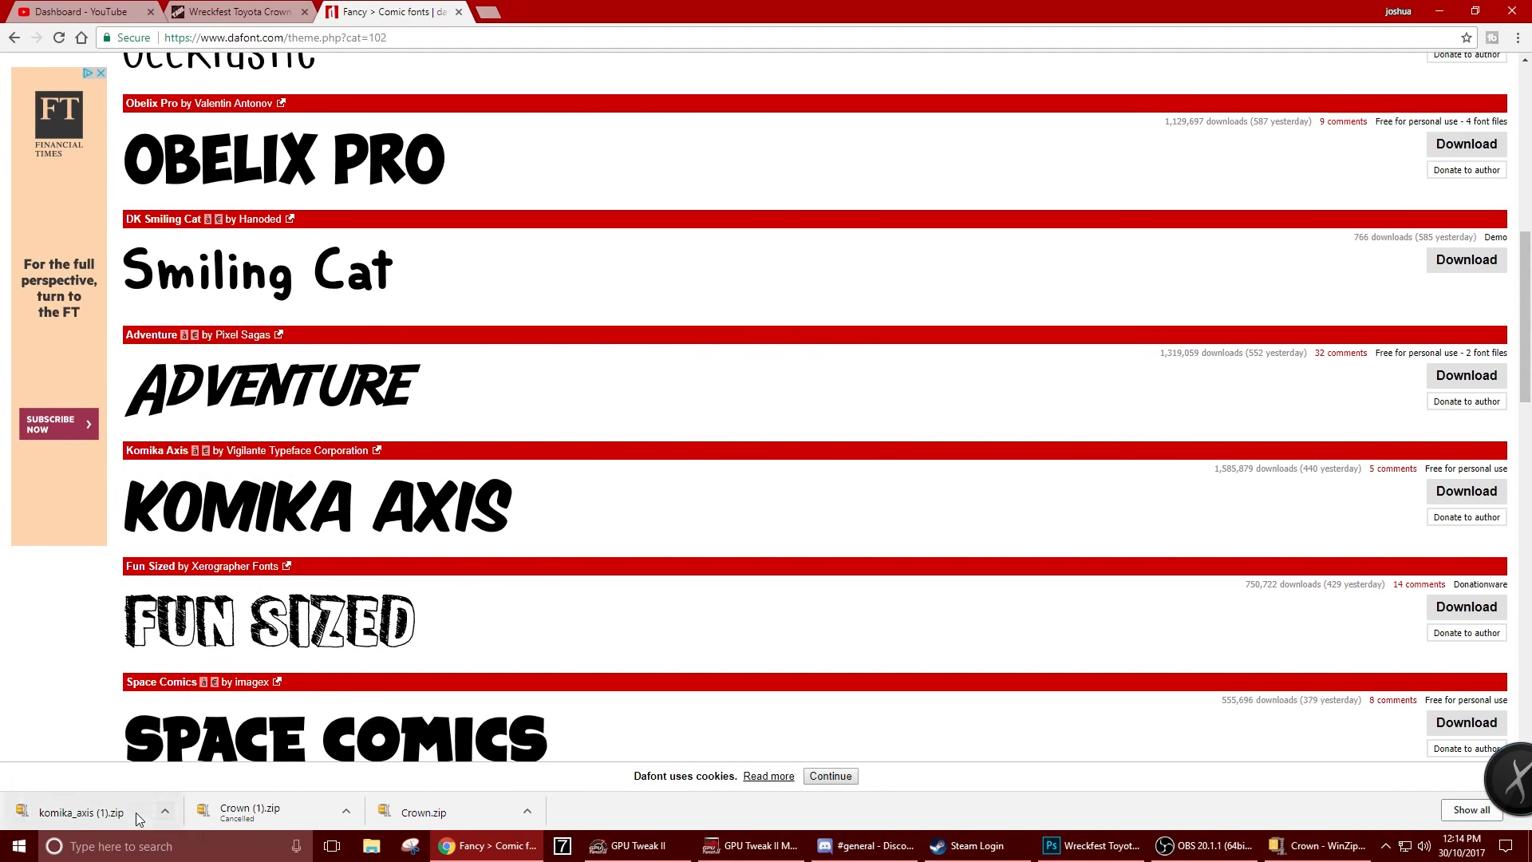
Open the downloaded komika_axis (1).zip in WinZip, install the KOMIKAX_.ttf font and close the archive
drag(132, 812, 137, 818)
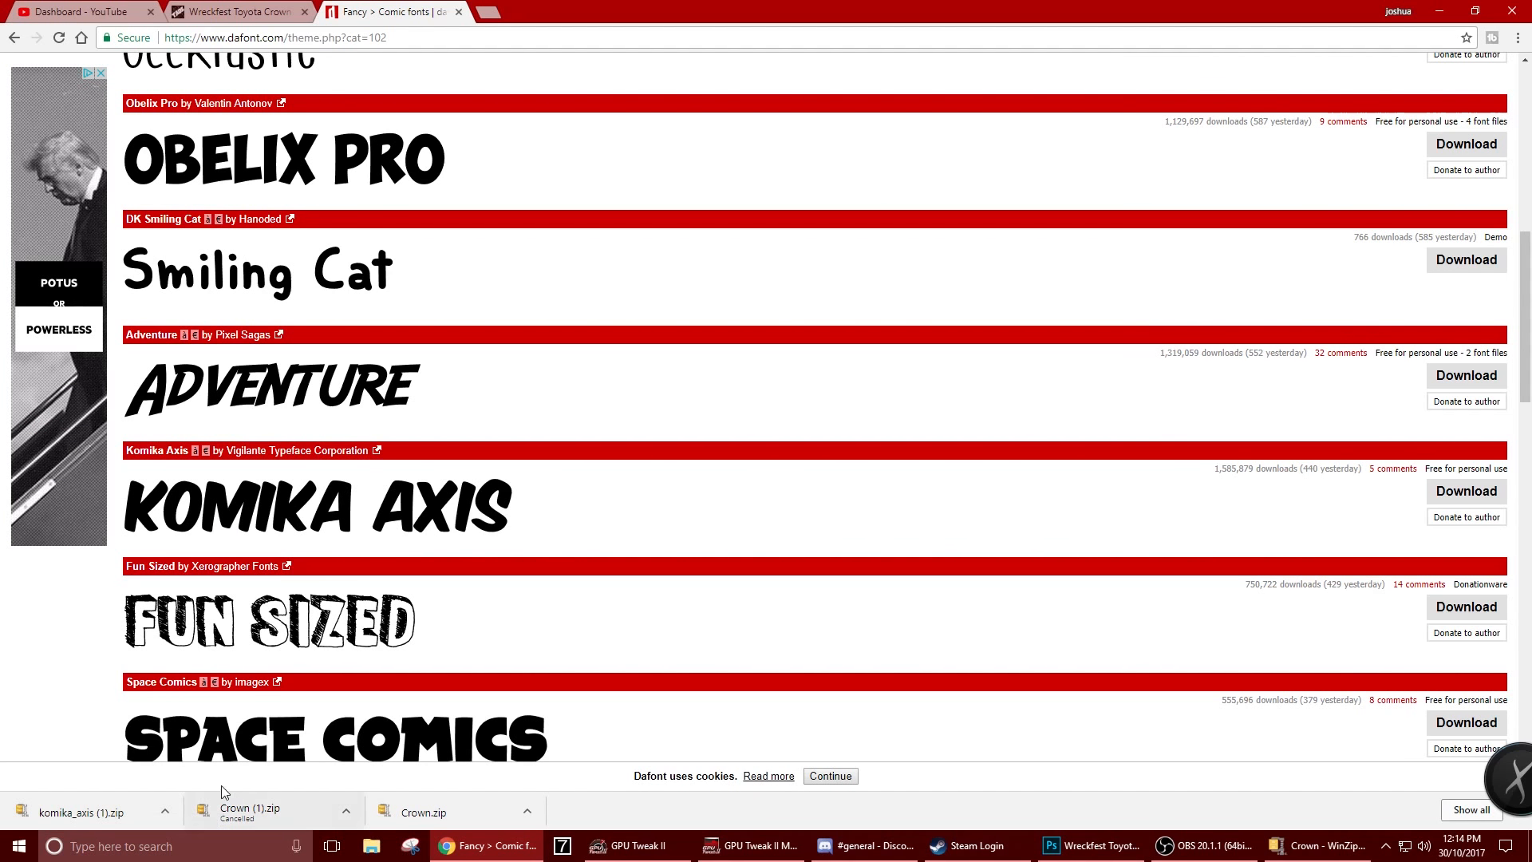
click(148, 812)
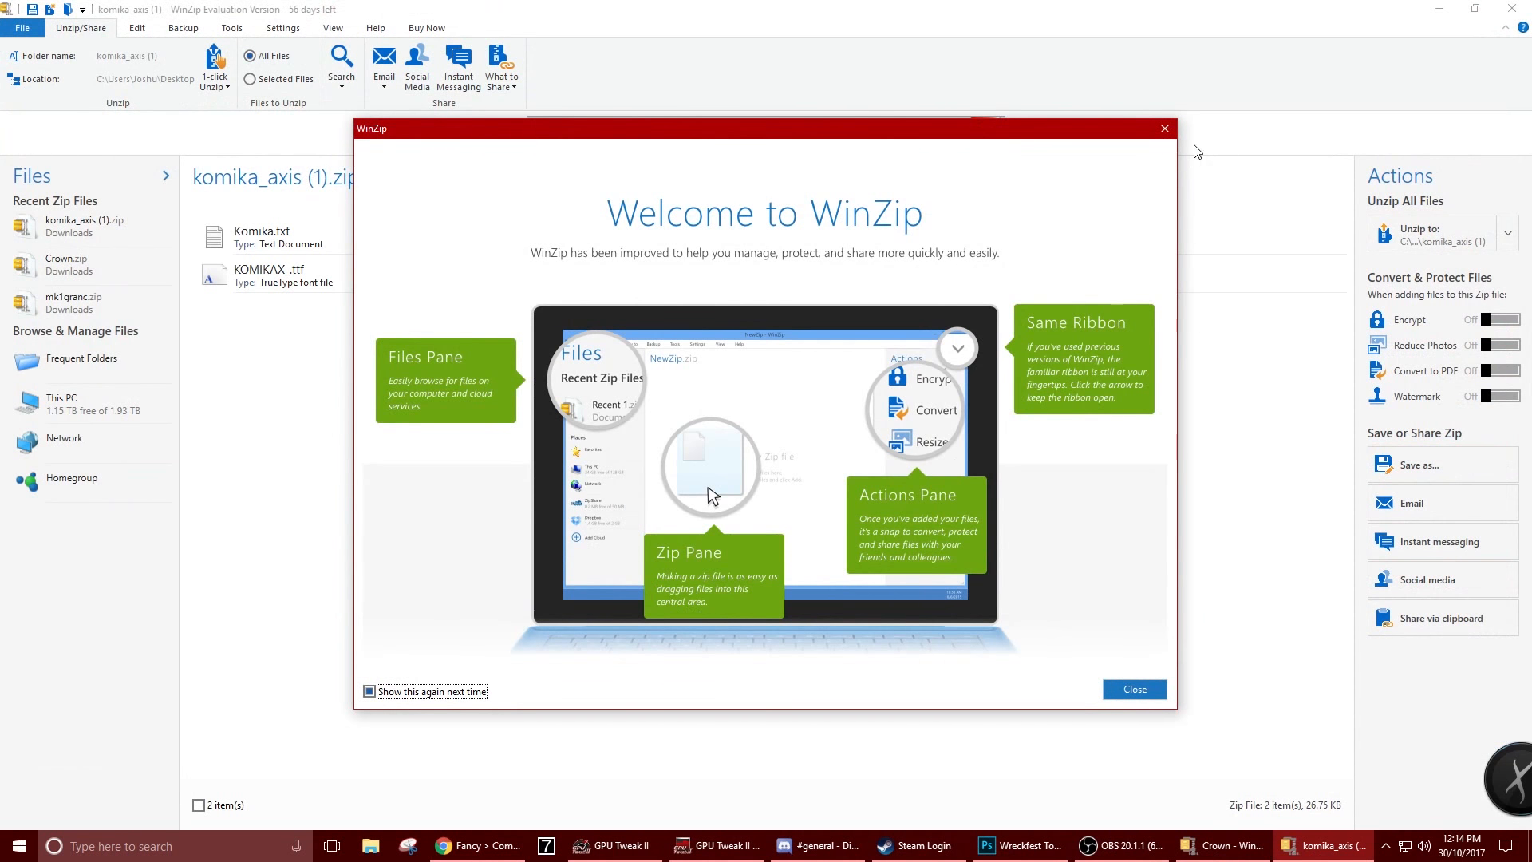
click(1170, 134)
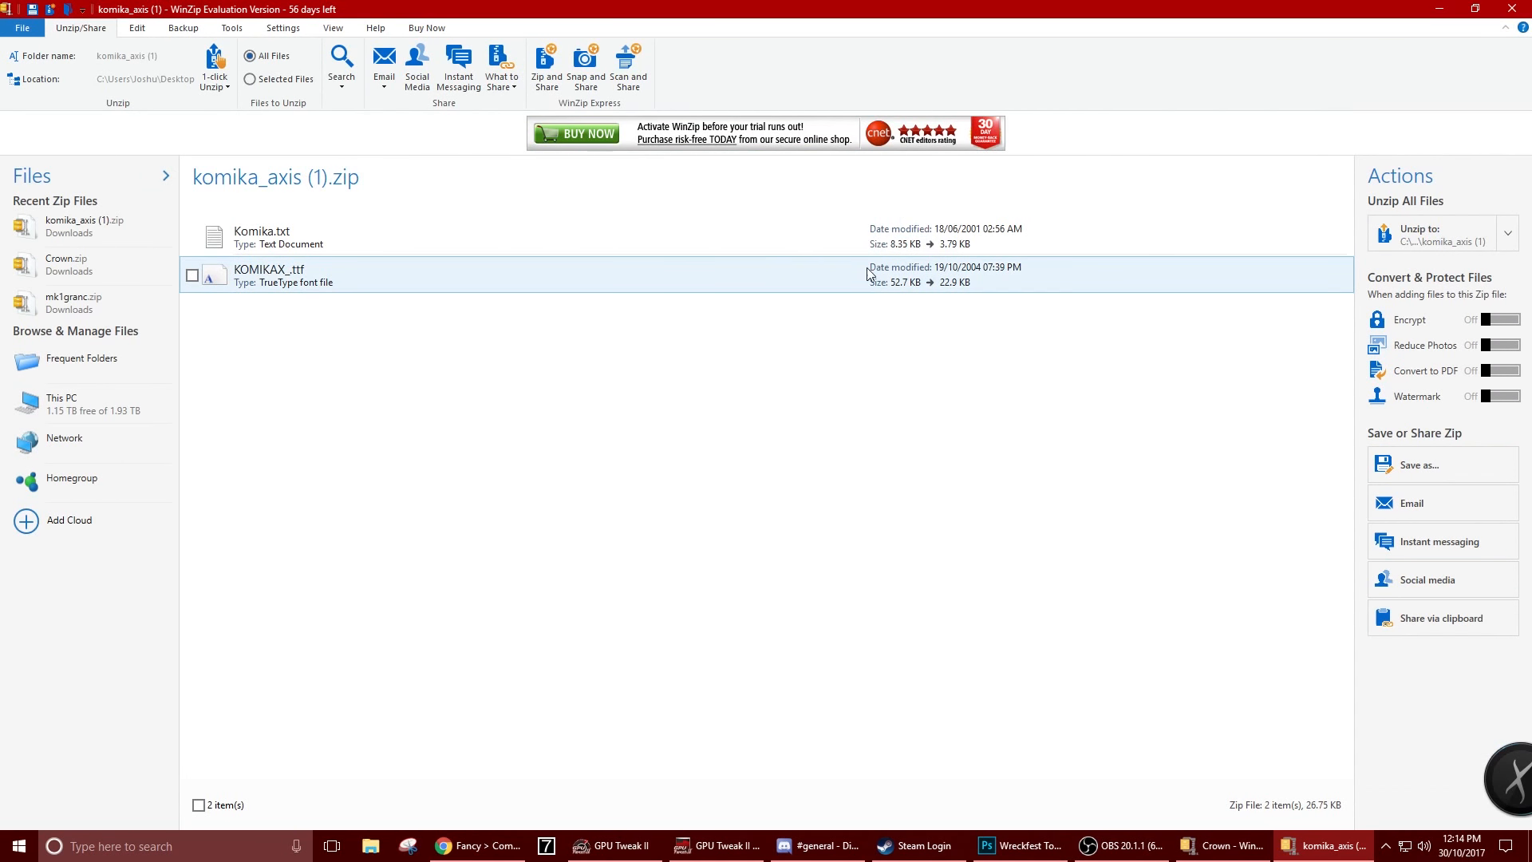
double_click(332, 279)
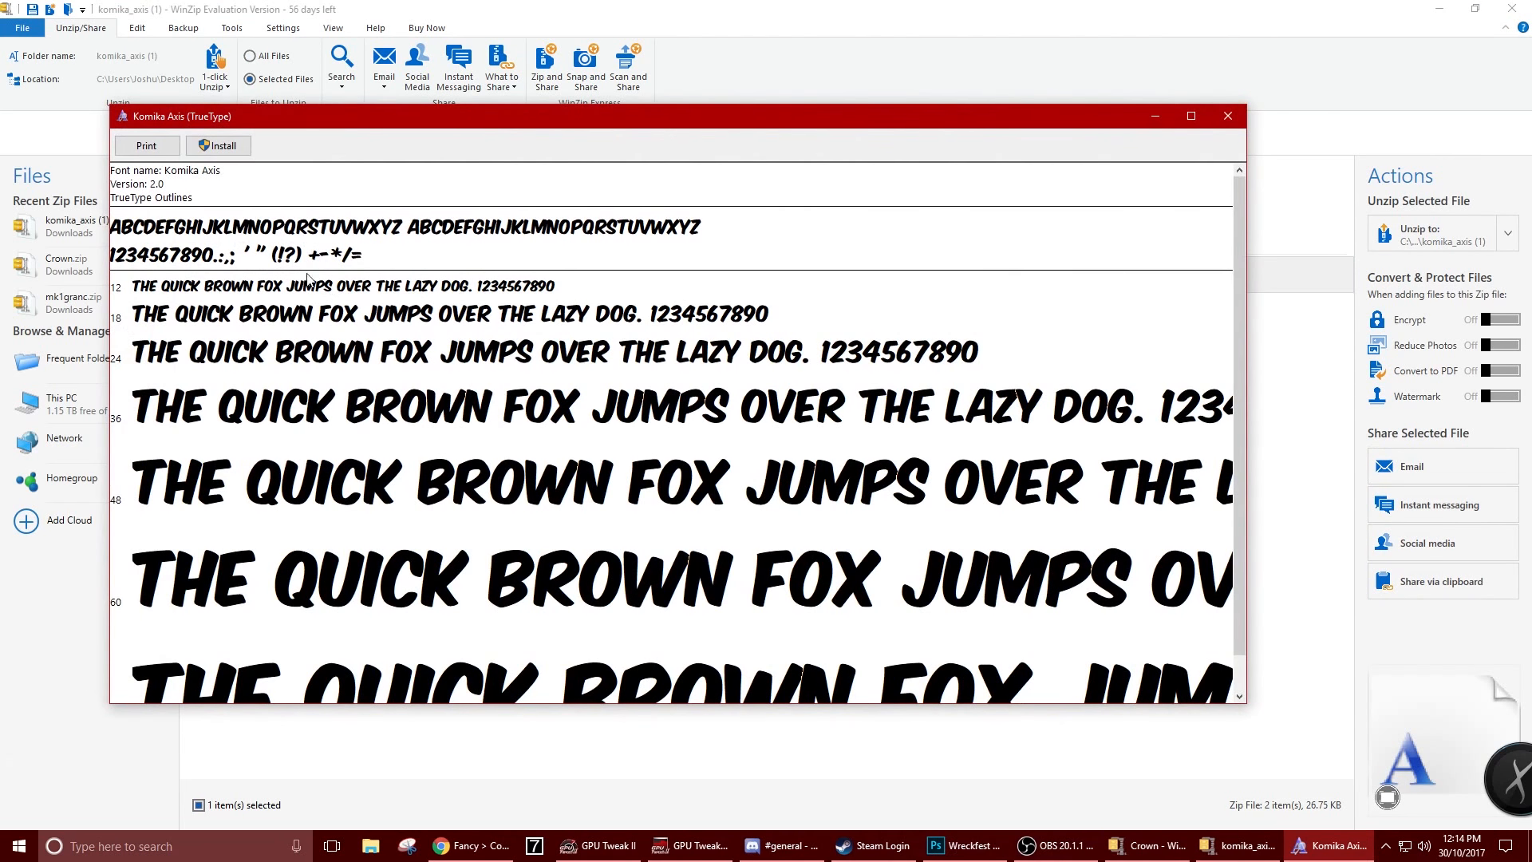
click(219, 145)
click(1228, 117)
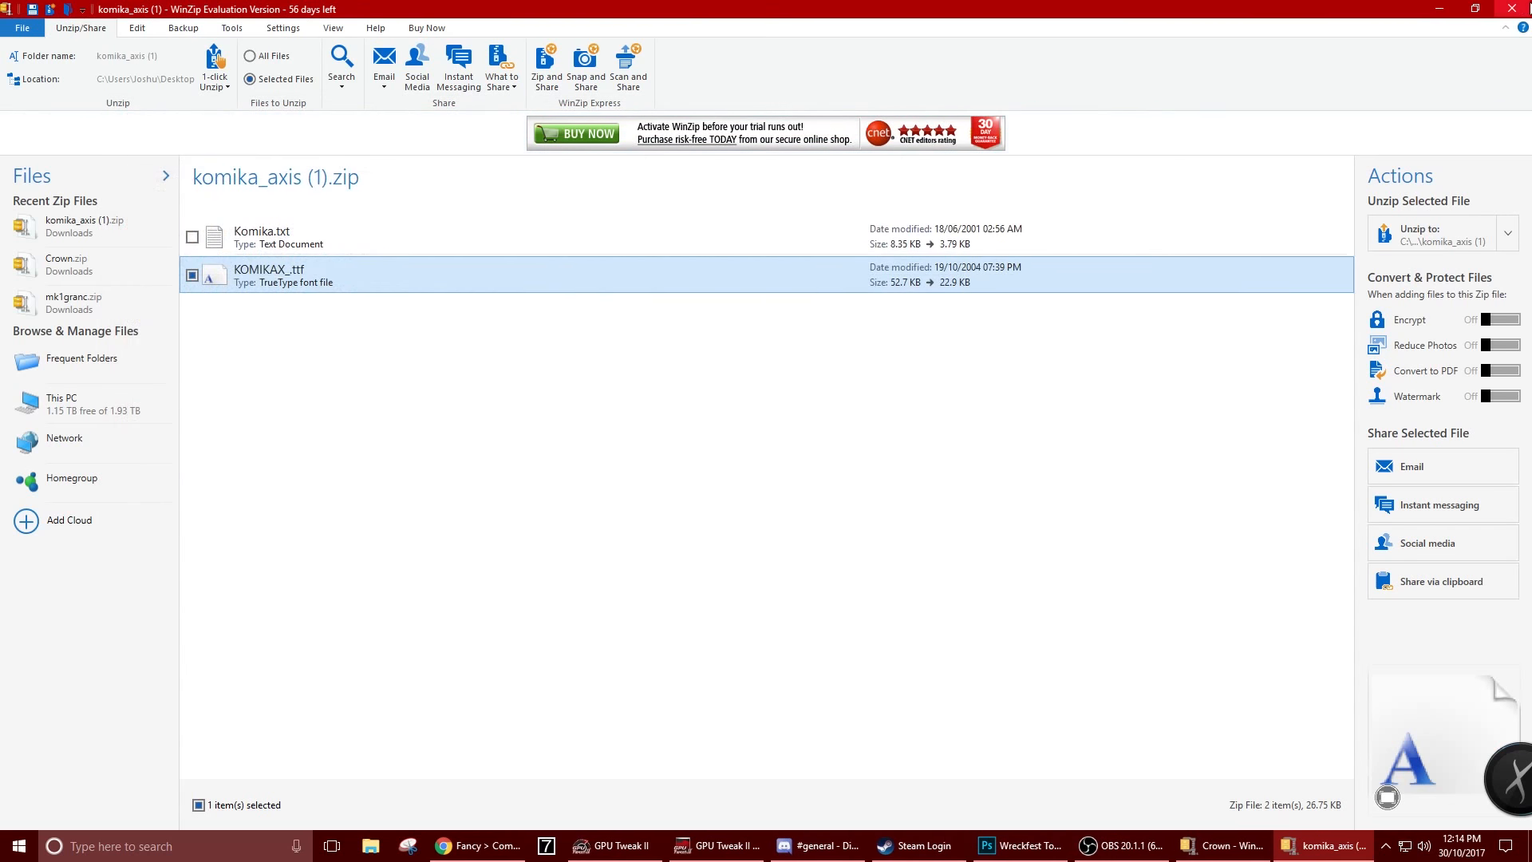
click(1529, 6)
Look through the remaining comic fonts on the DaFont page and return to Photoshop
scroll(511, 494, down, 14)
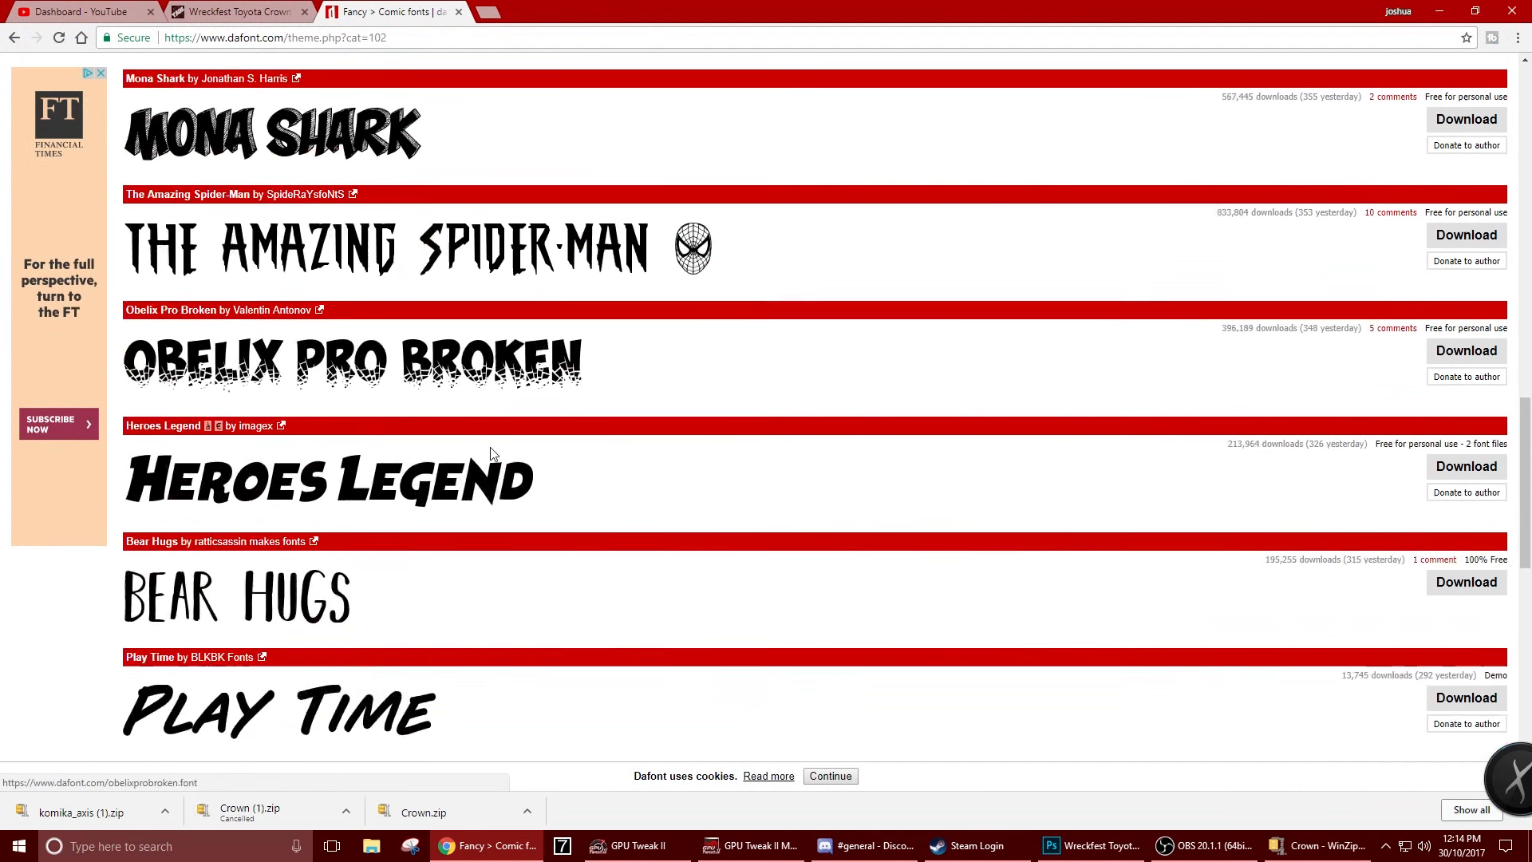
scroll(485, 443, down, 4)
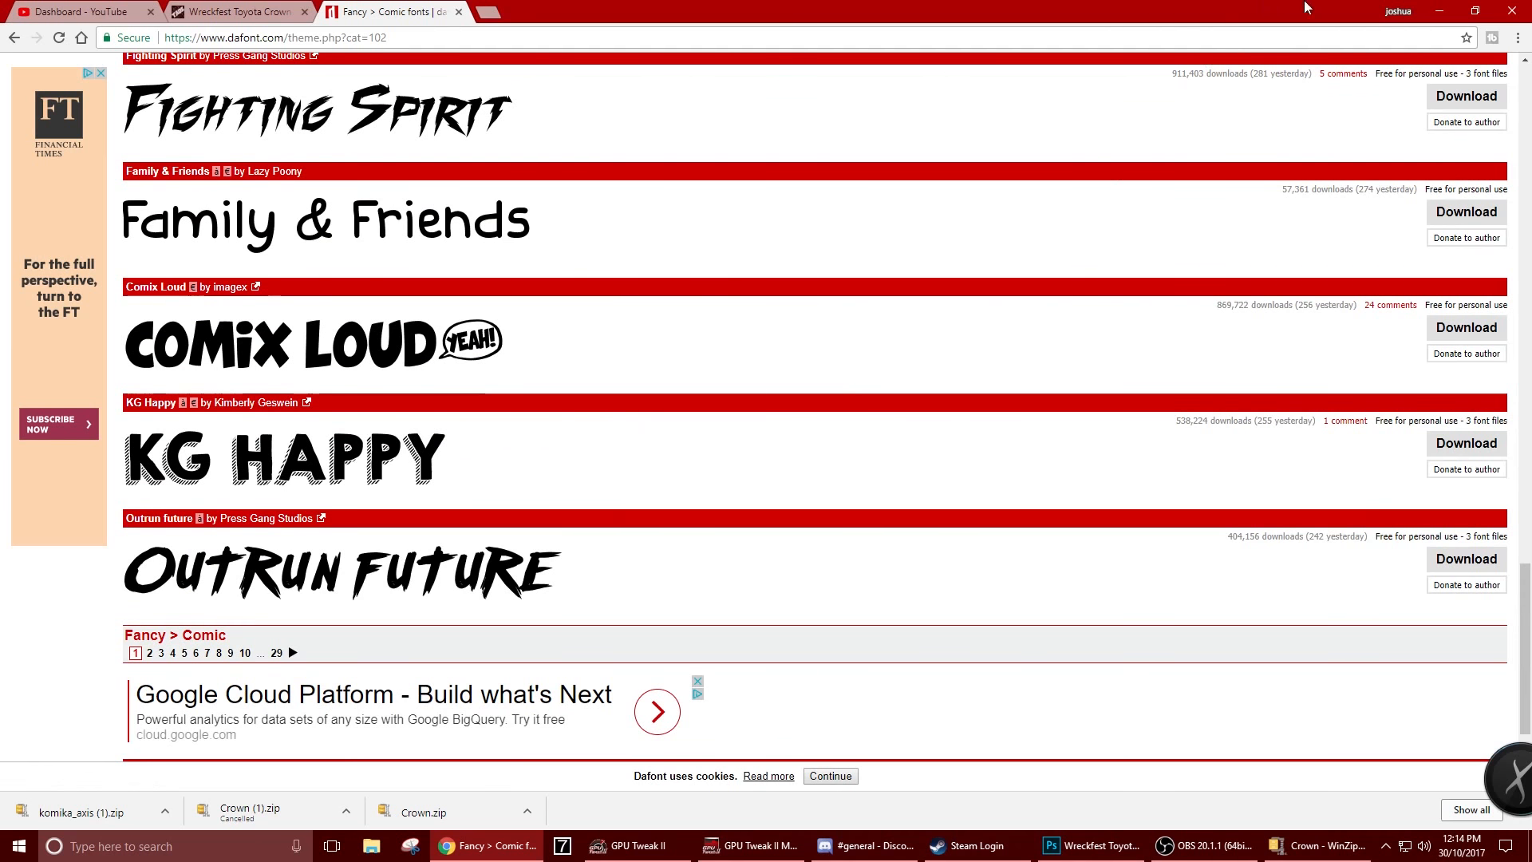
click(1442, 14)
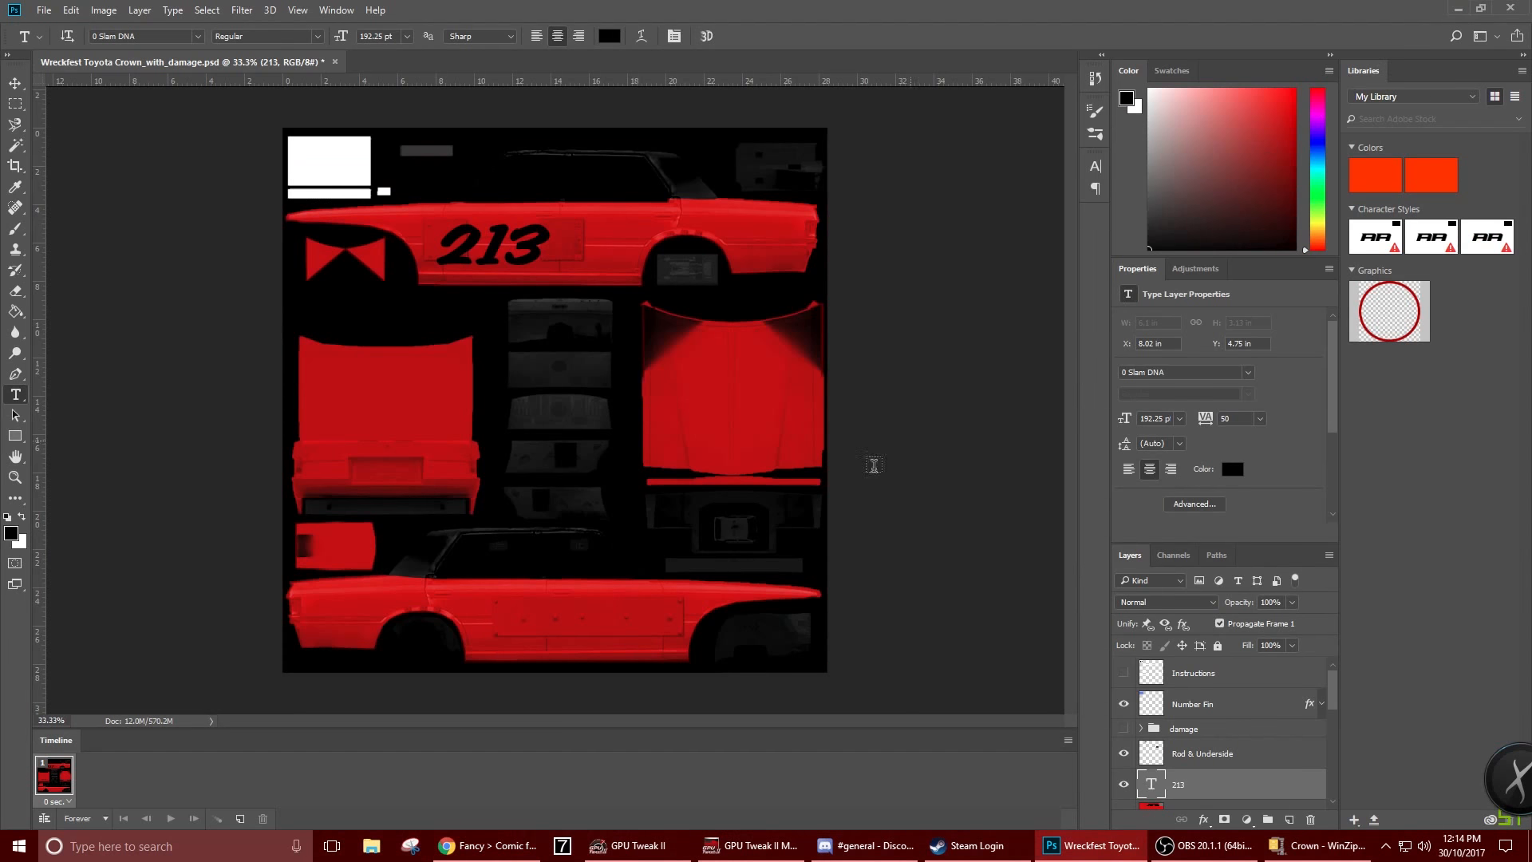
click(1033, 419)
click(487, 846)
scroll(304, 301, down, 8)
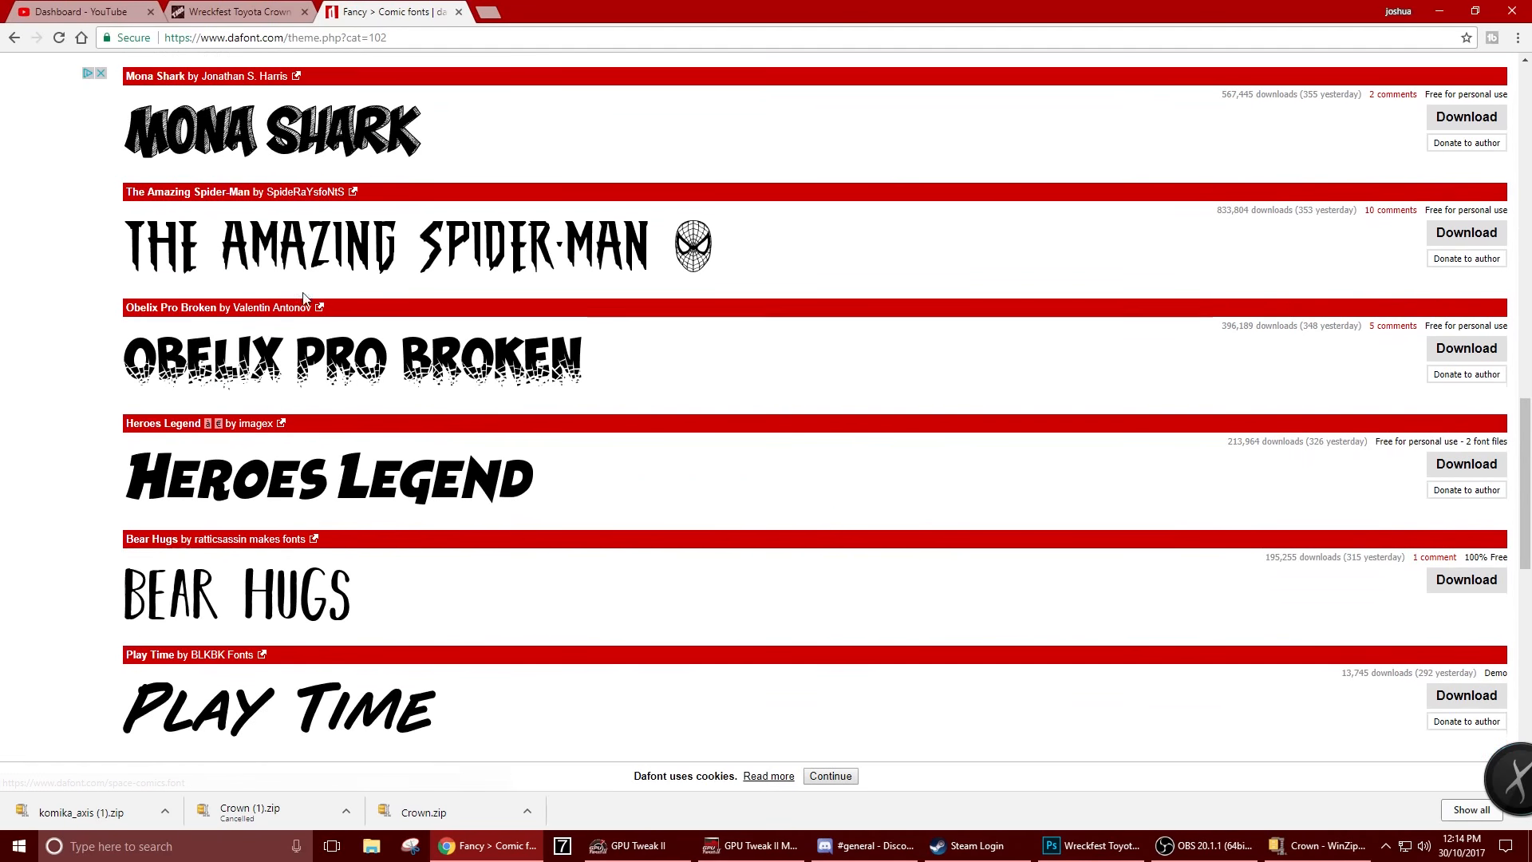
scroll(304, 300, up, 12)
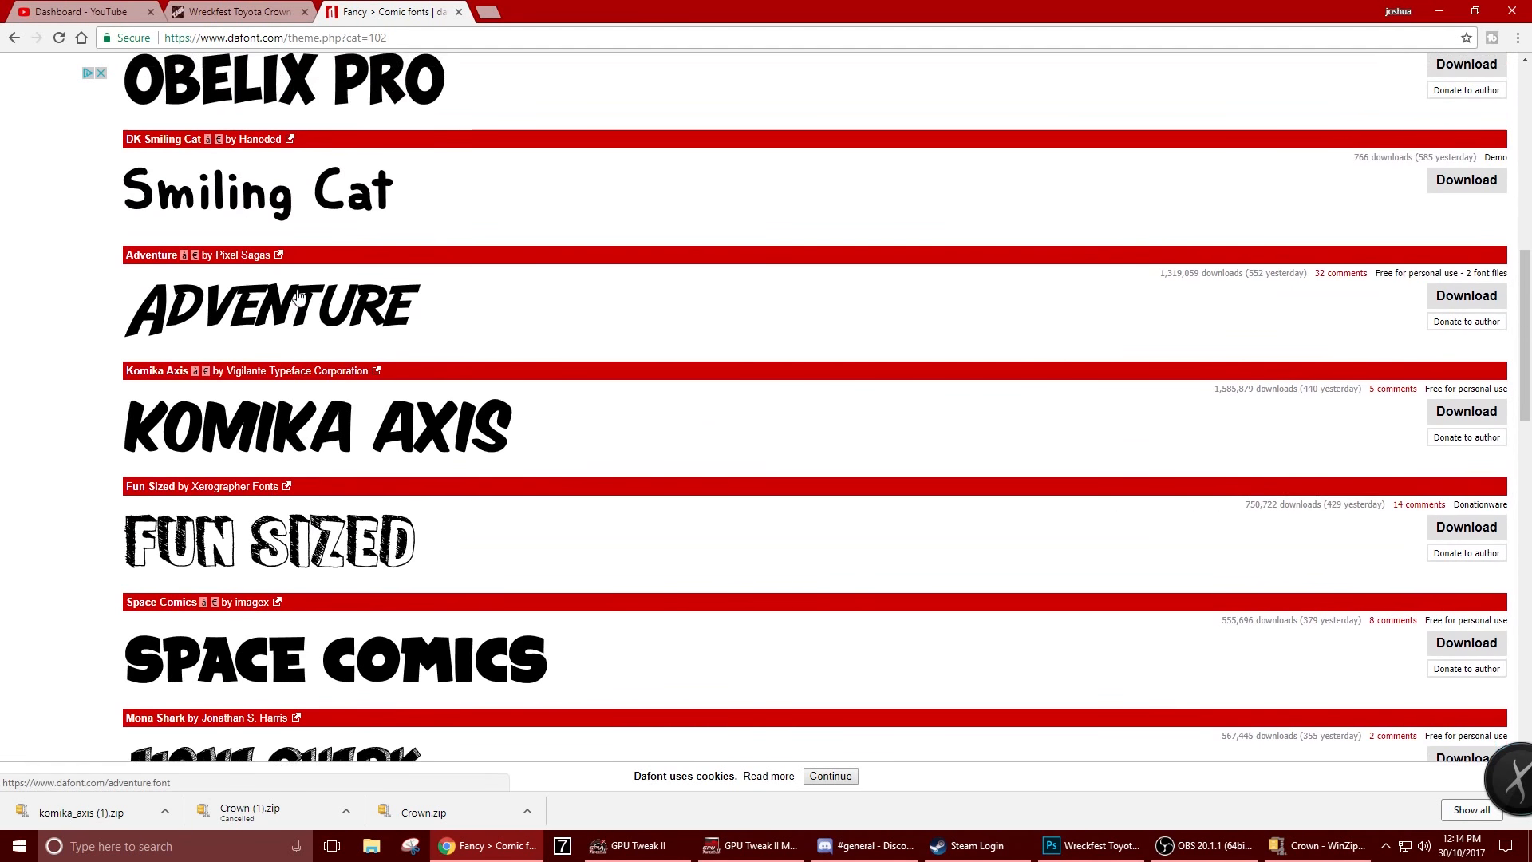
click(482, 846)
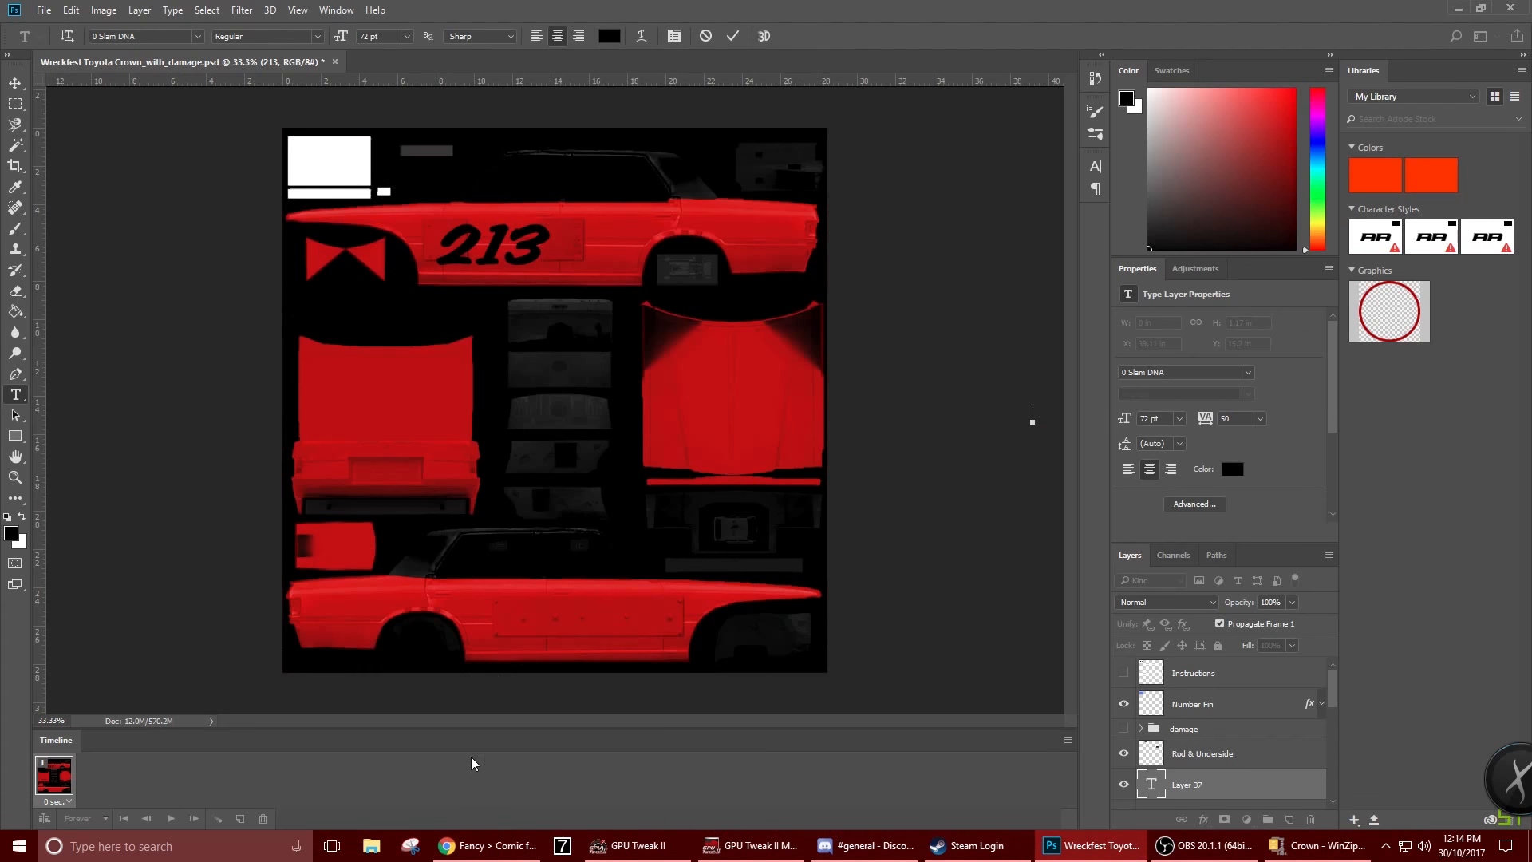
Find the Komika Axis font in the font list, apply it to the empty text layer and discard that layer
click(158, 32)
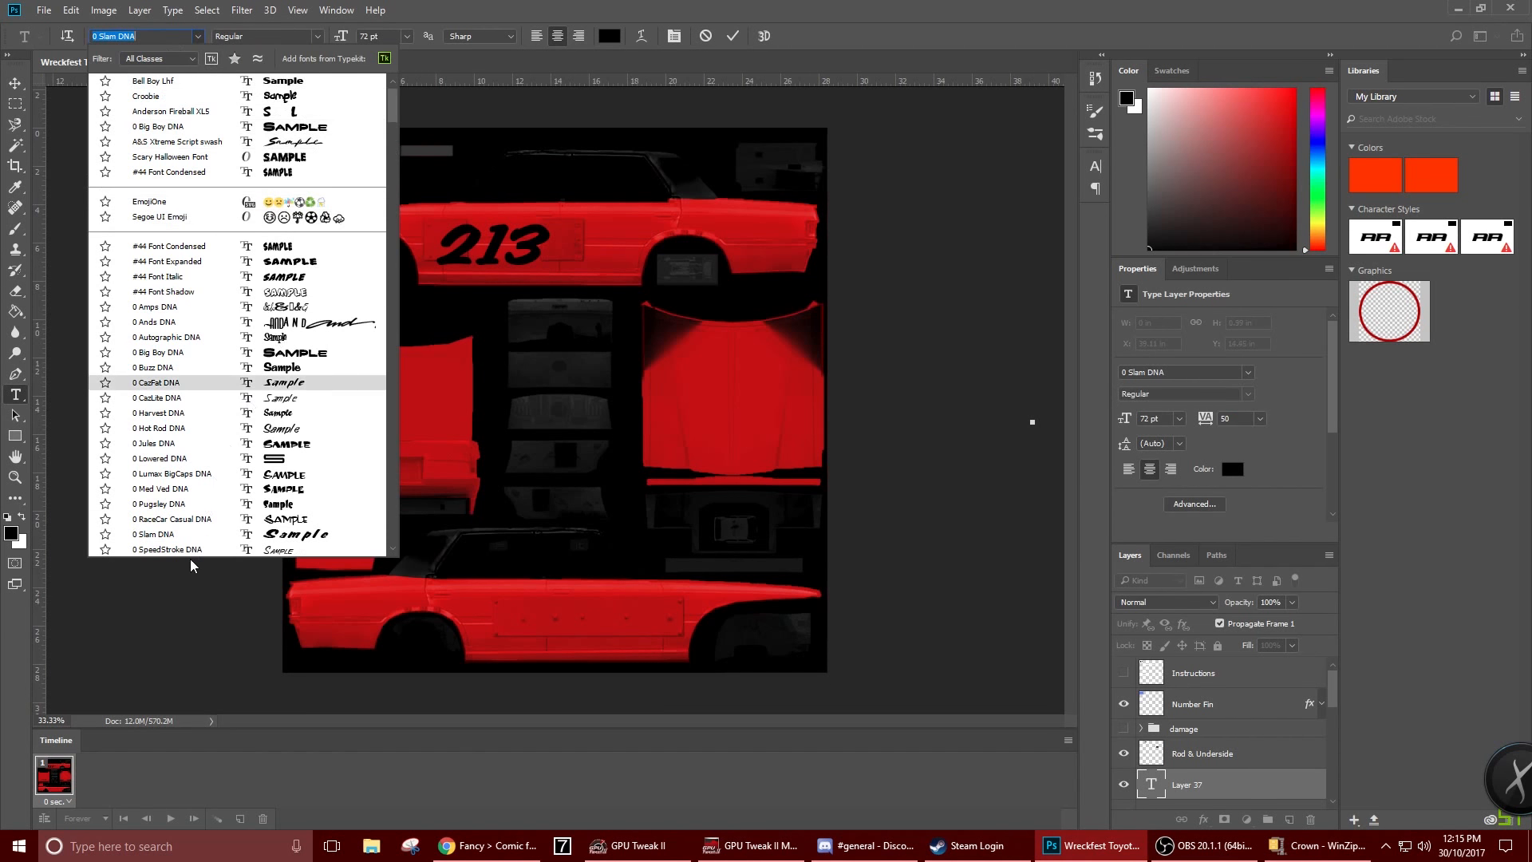
scroll(381, 383, down, 15)
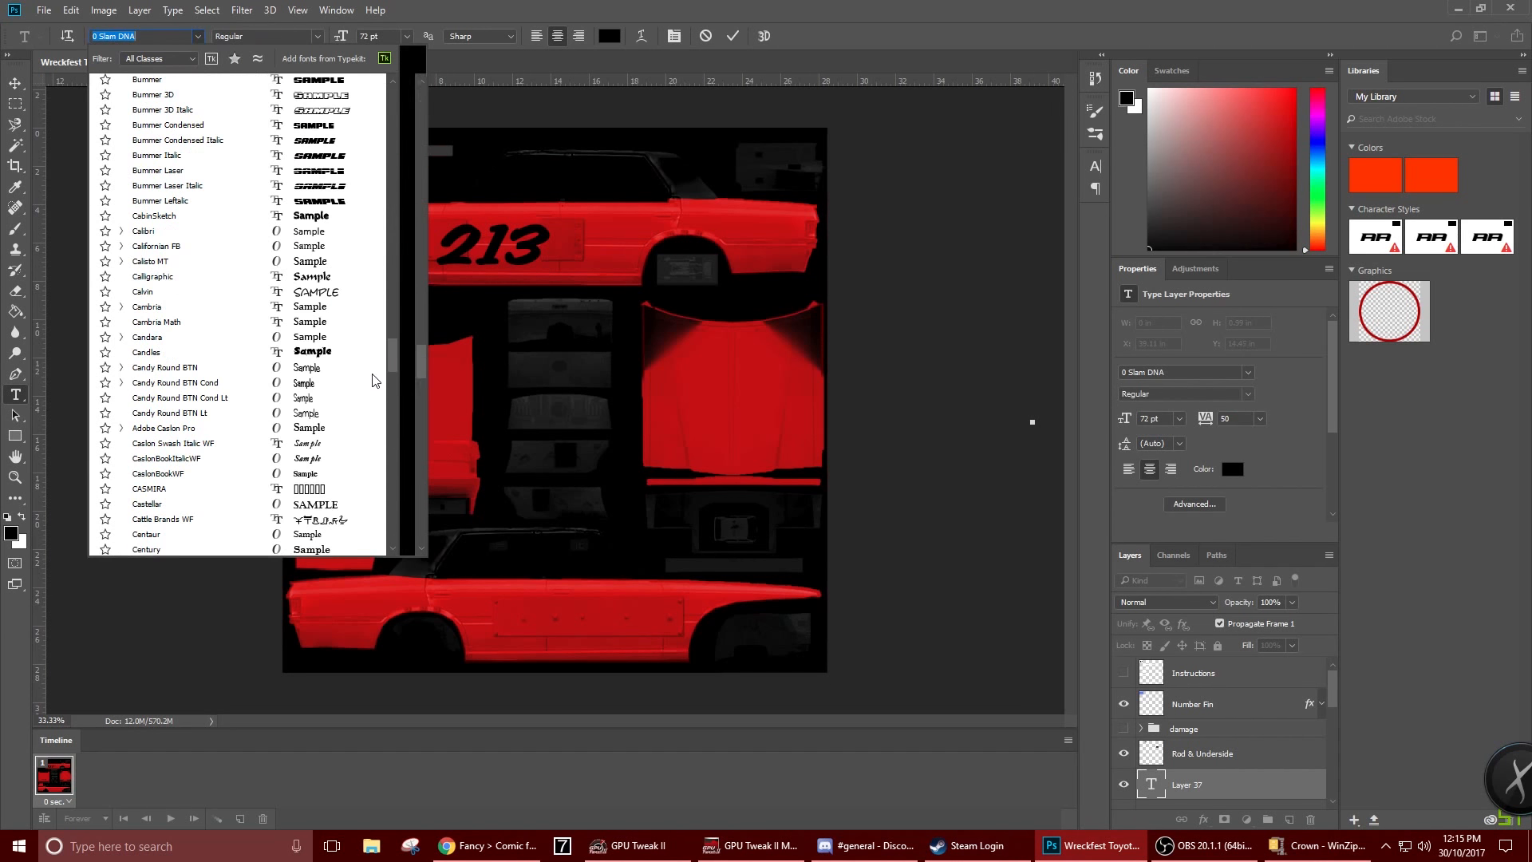
scroll(385, 432, down, 20)
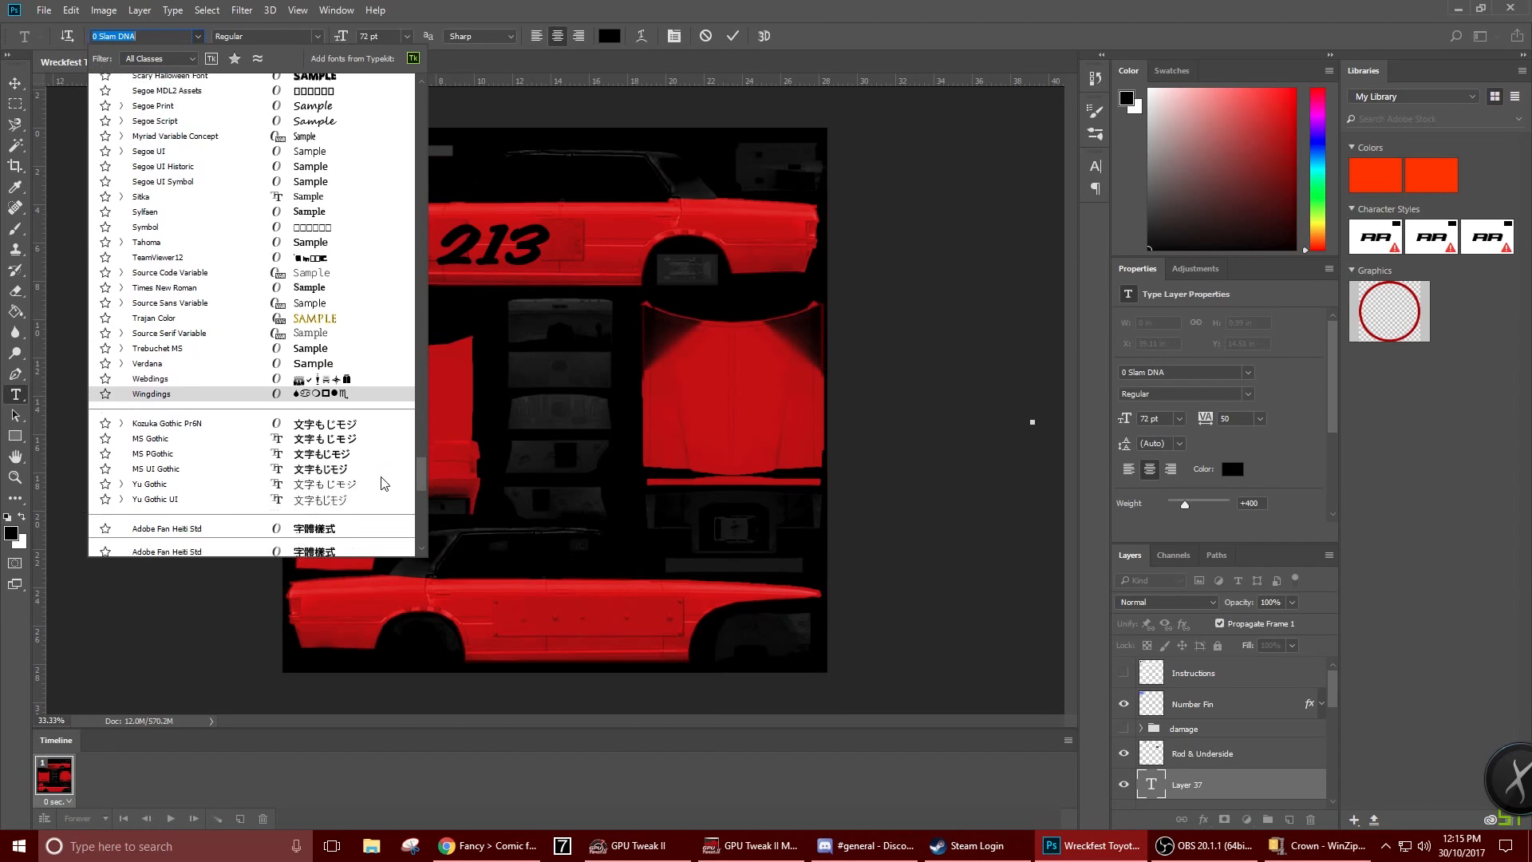
scroll(385, 494, down, 20)
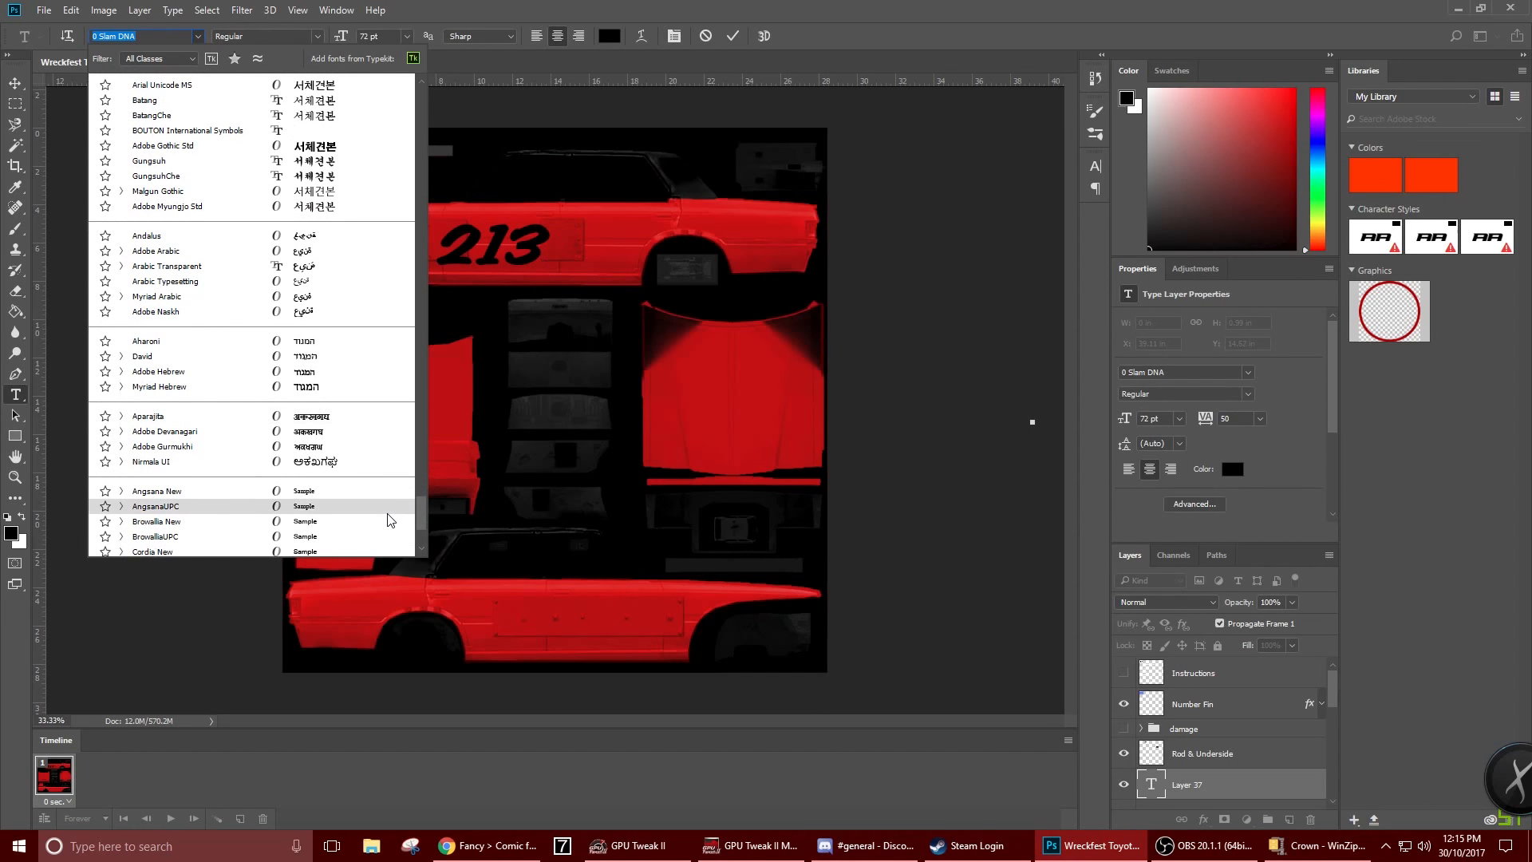
scroll(403, 375, up, 20)
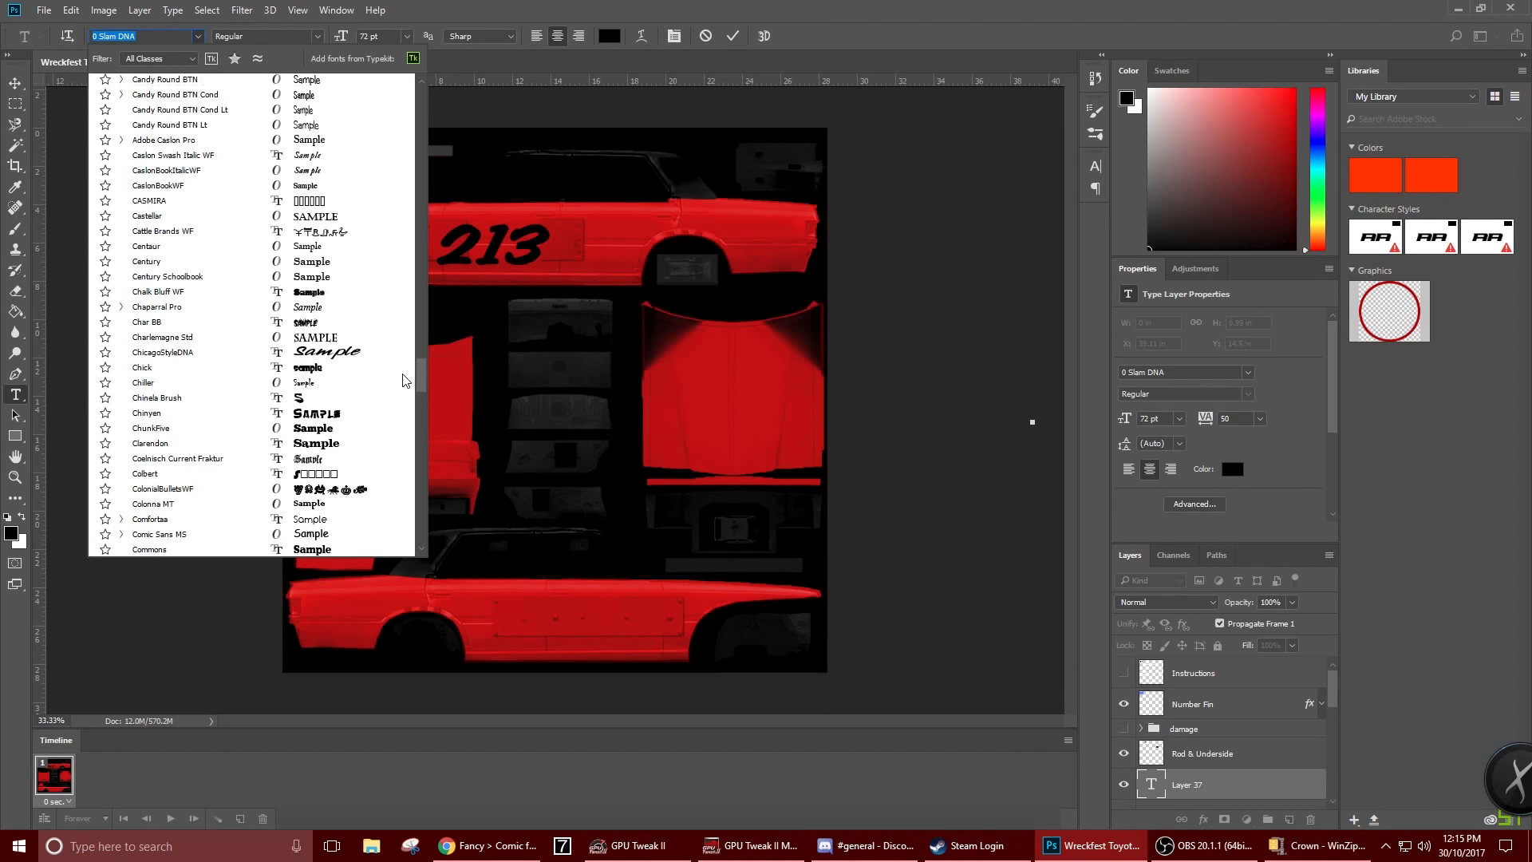
scroll(406, 343, up, 20)
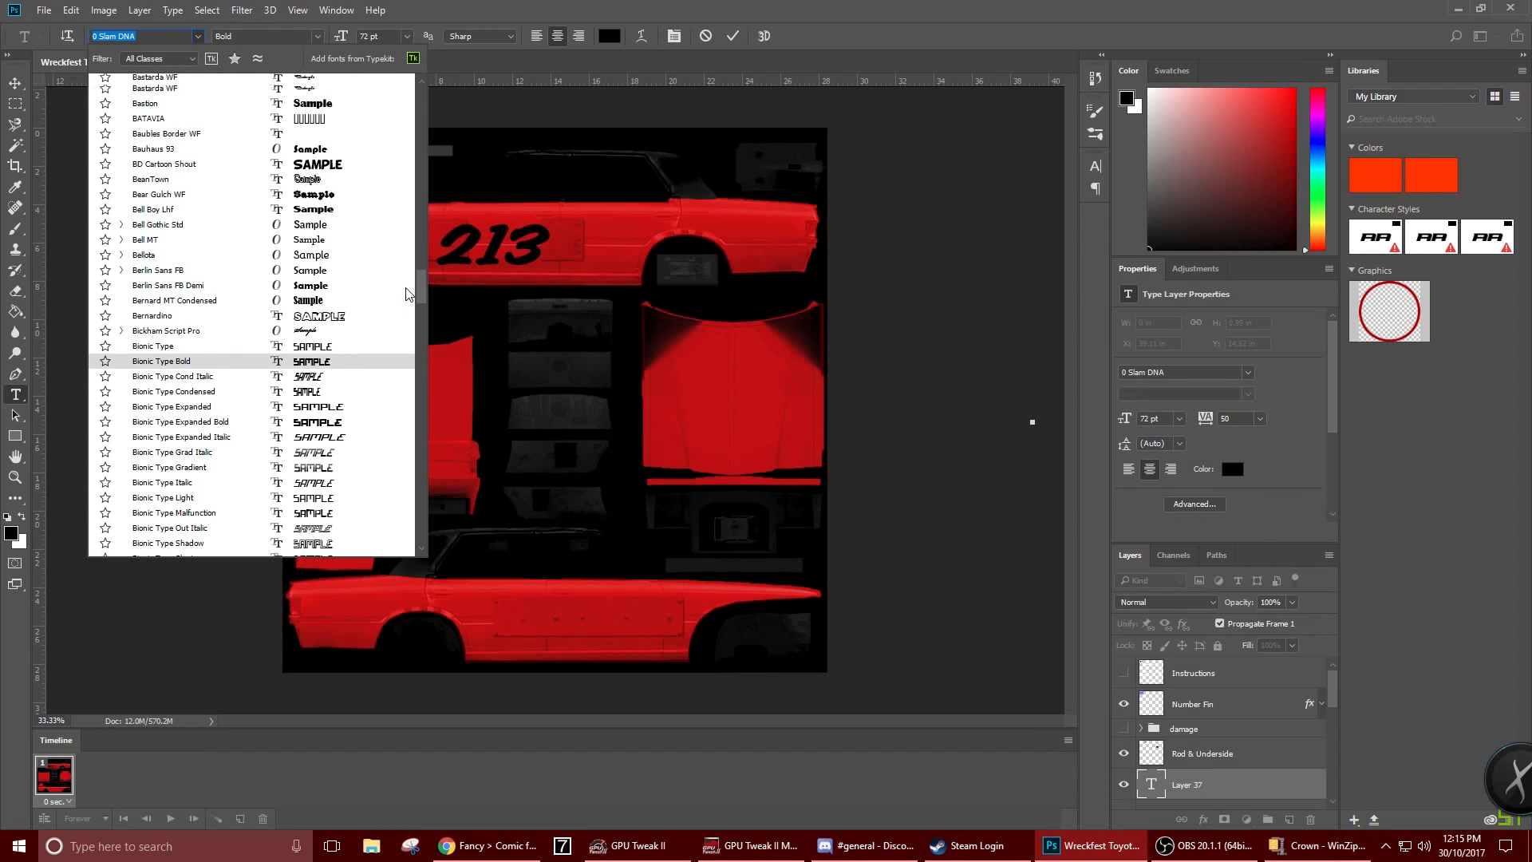
click(420, 201)
drag(425, 202, 418, 434)
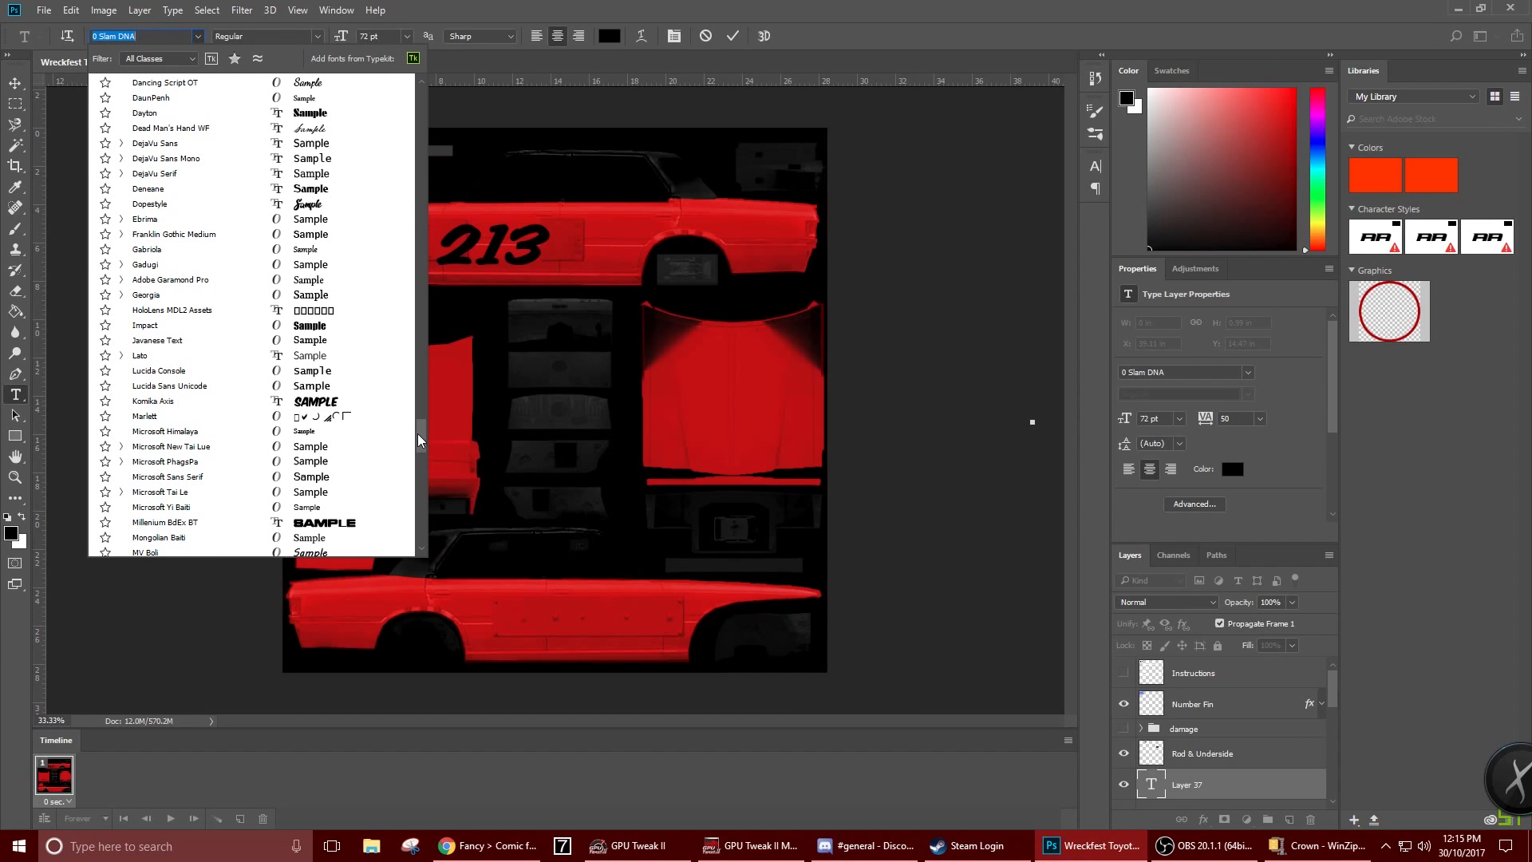
click(255, 401)
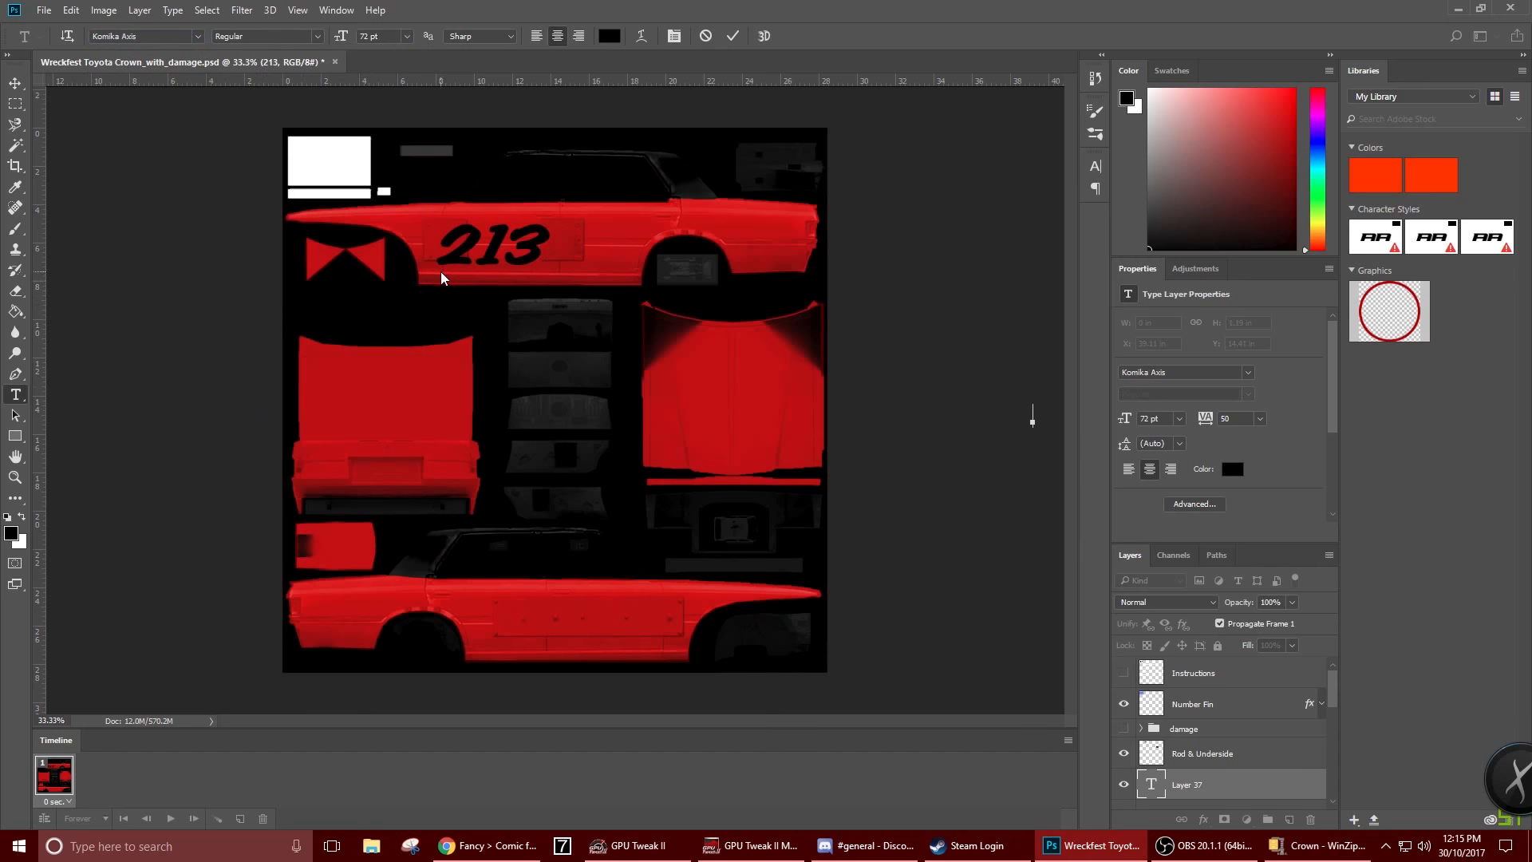
key(Escape)
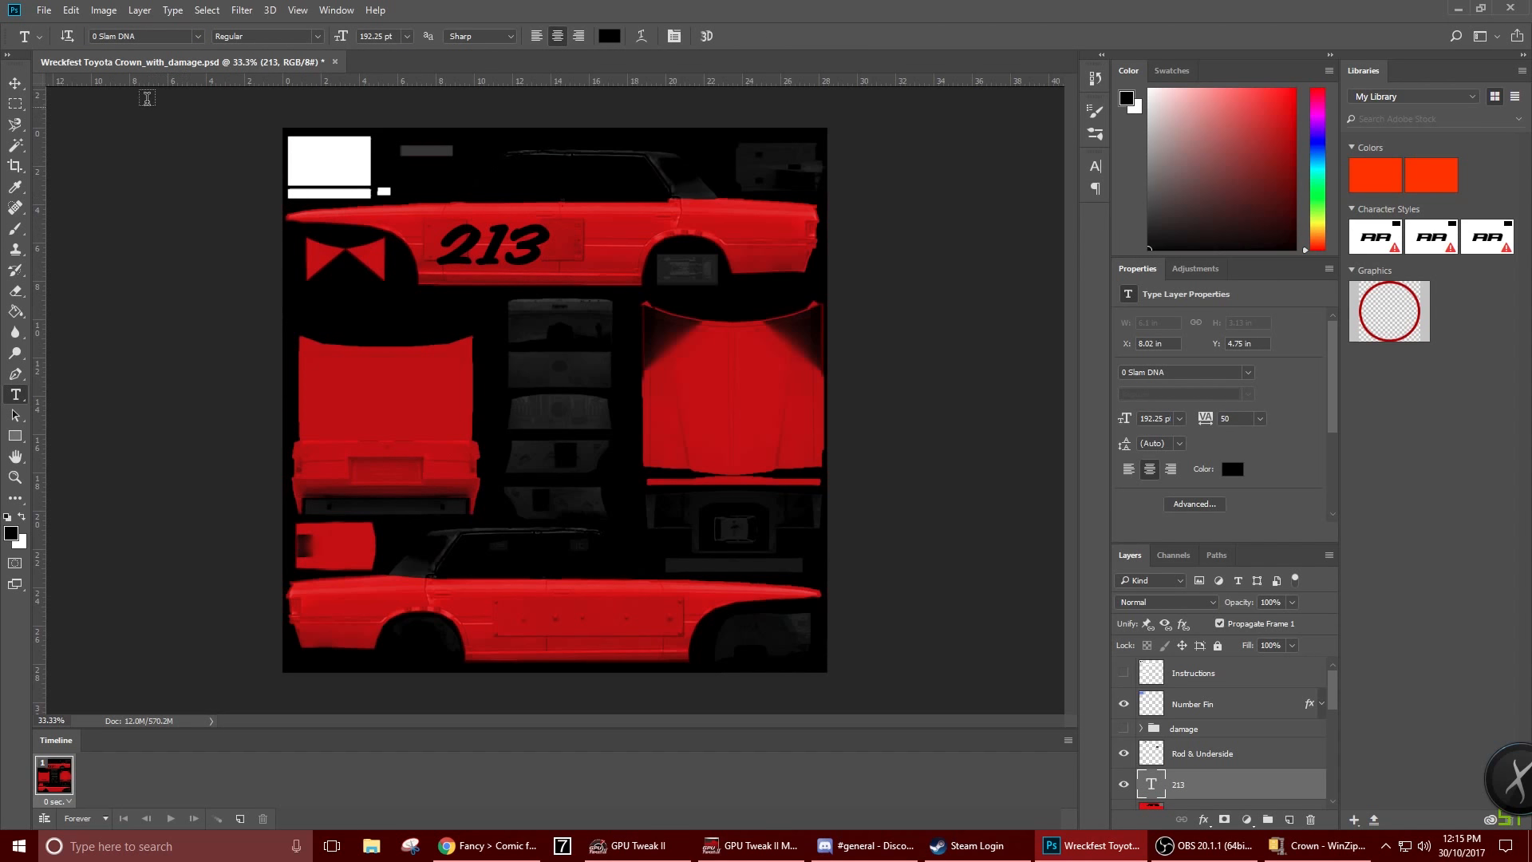
click(71, 11)
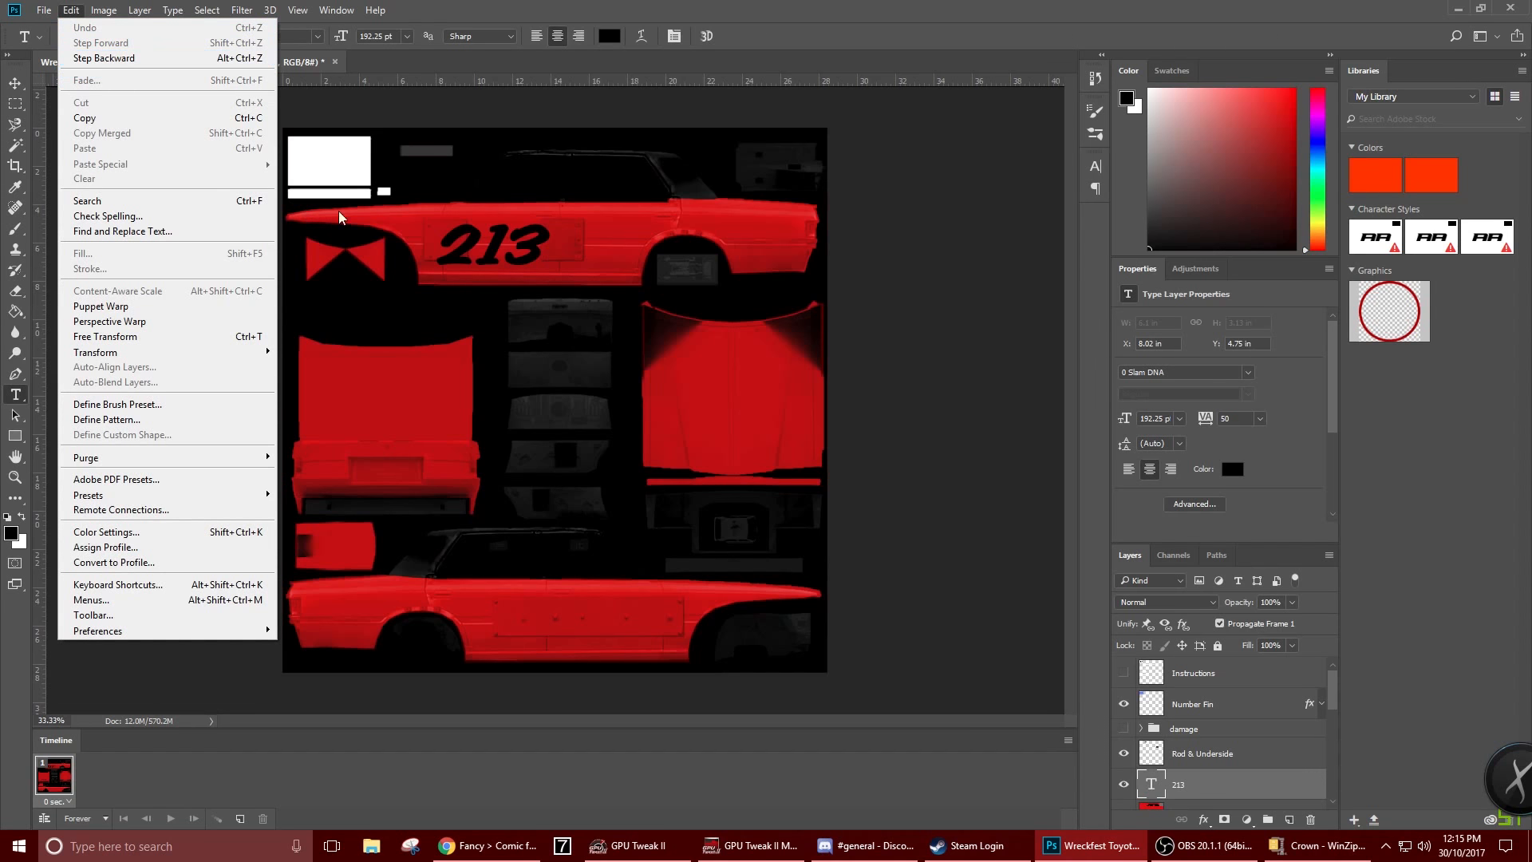
click(431, 135)
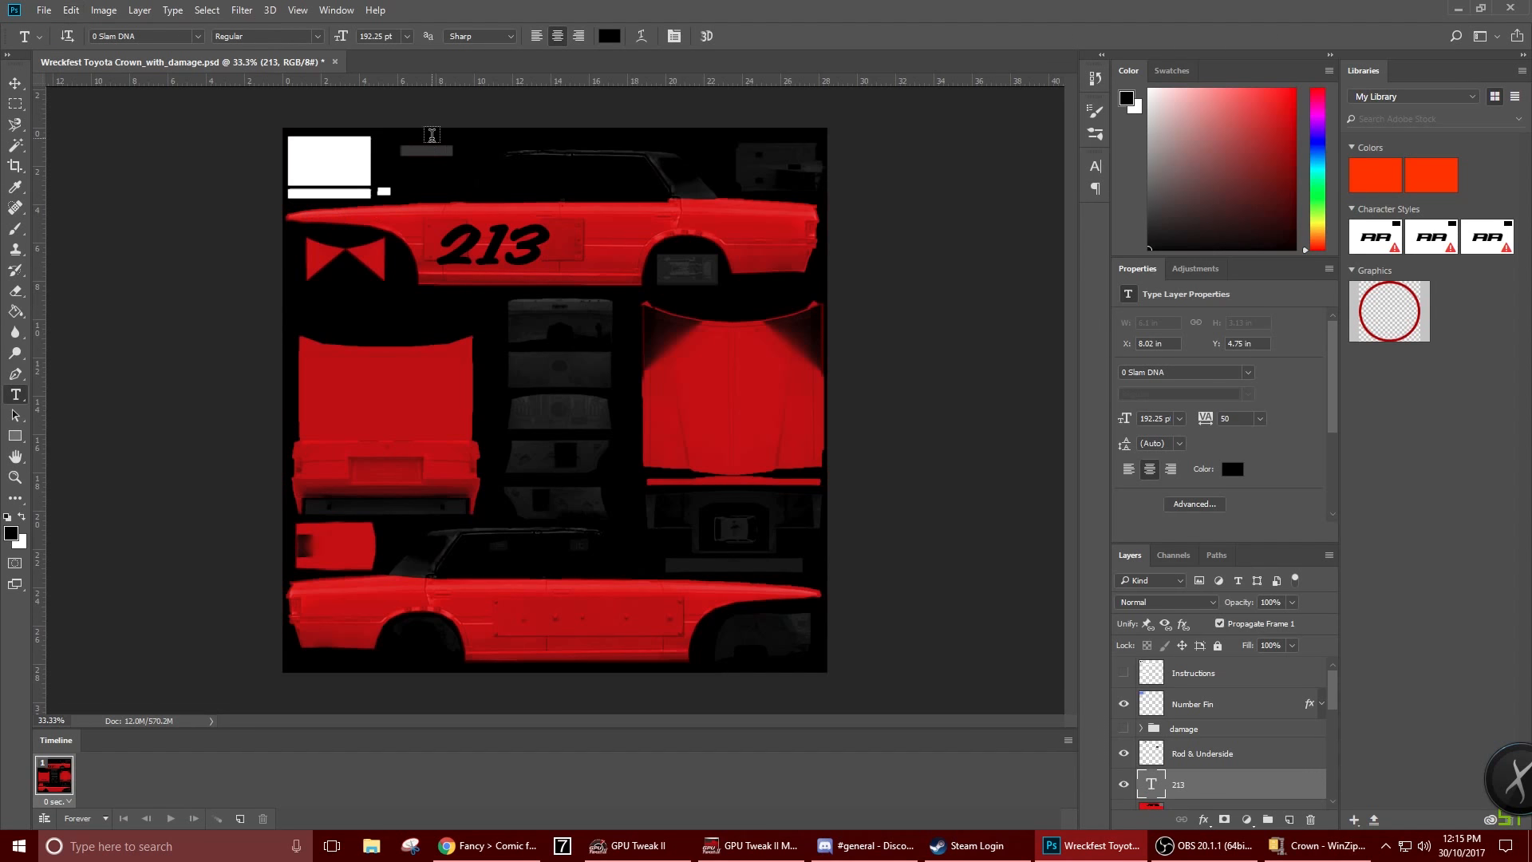
click(196, 37)
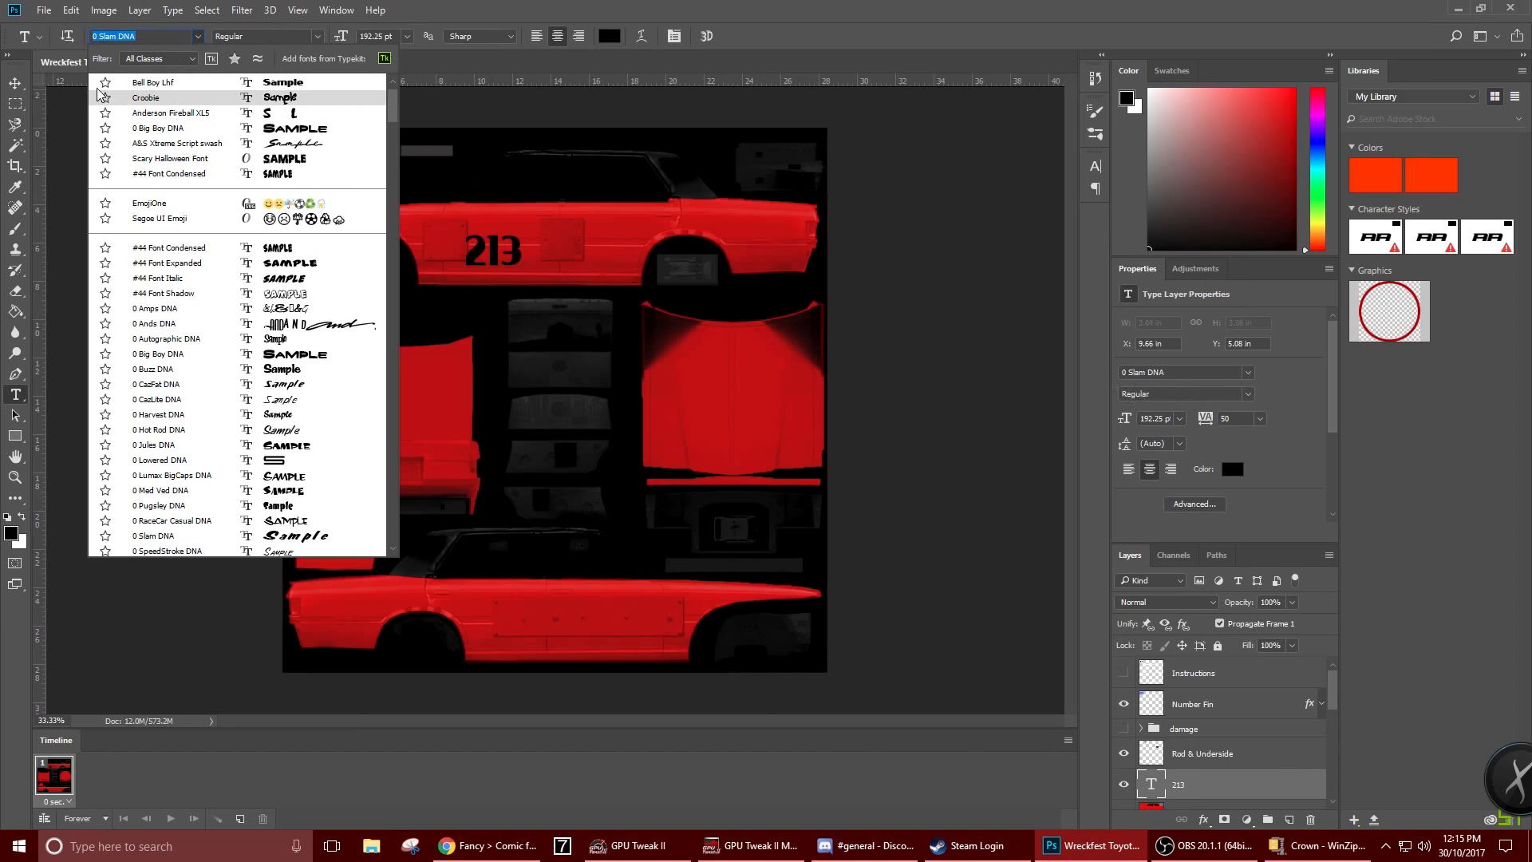
click(21, 79)
click(15, 403)
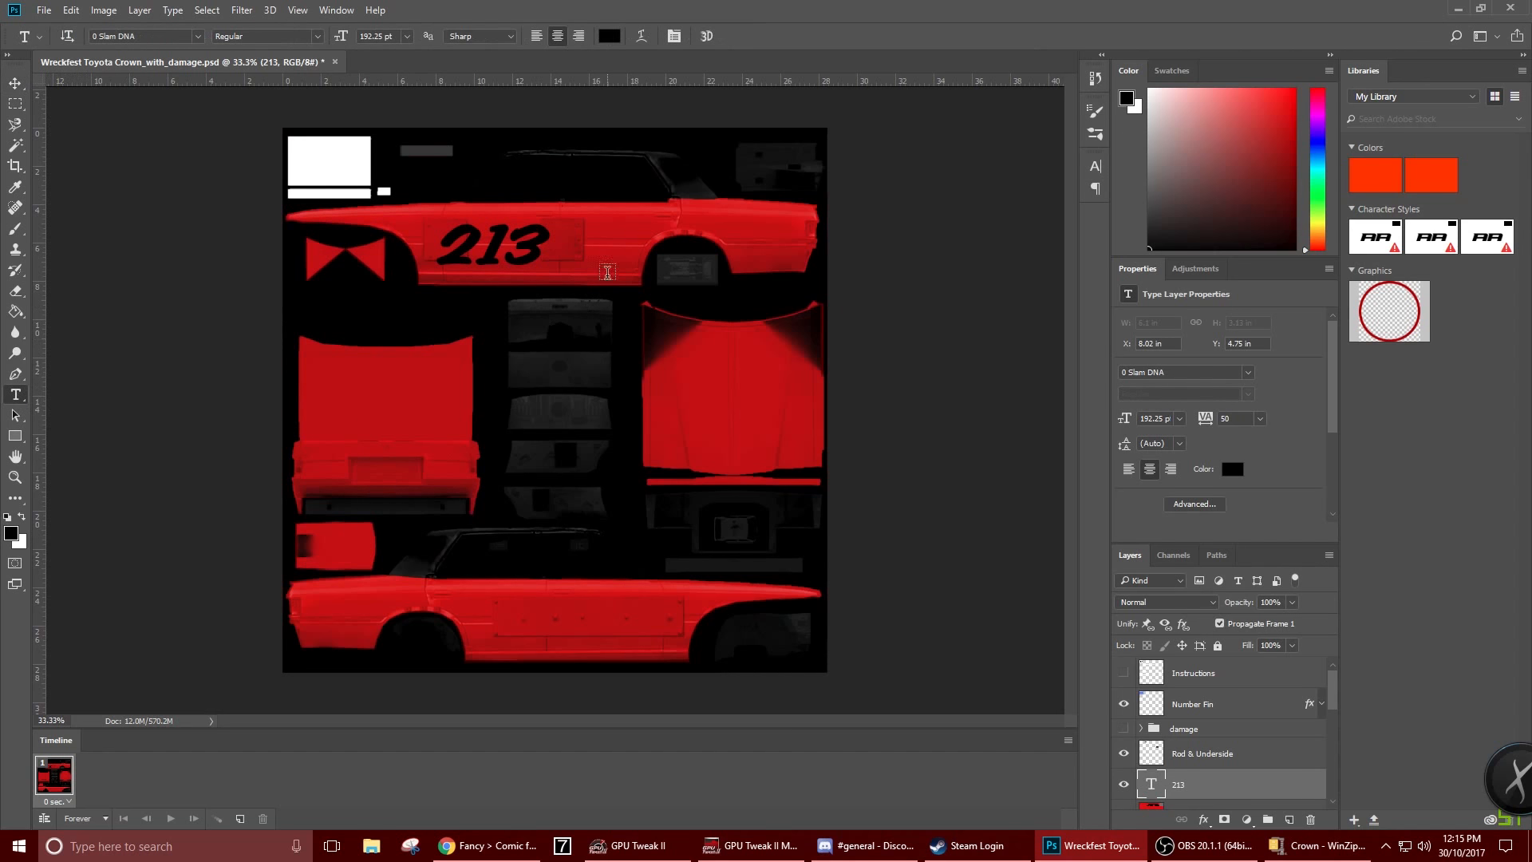
Add the black text ELITE in 0 Slam DNA at 72 pt beside the 213 on the upper car side
click(613, 233)
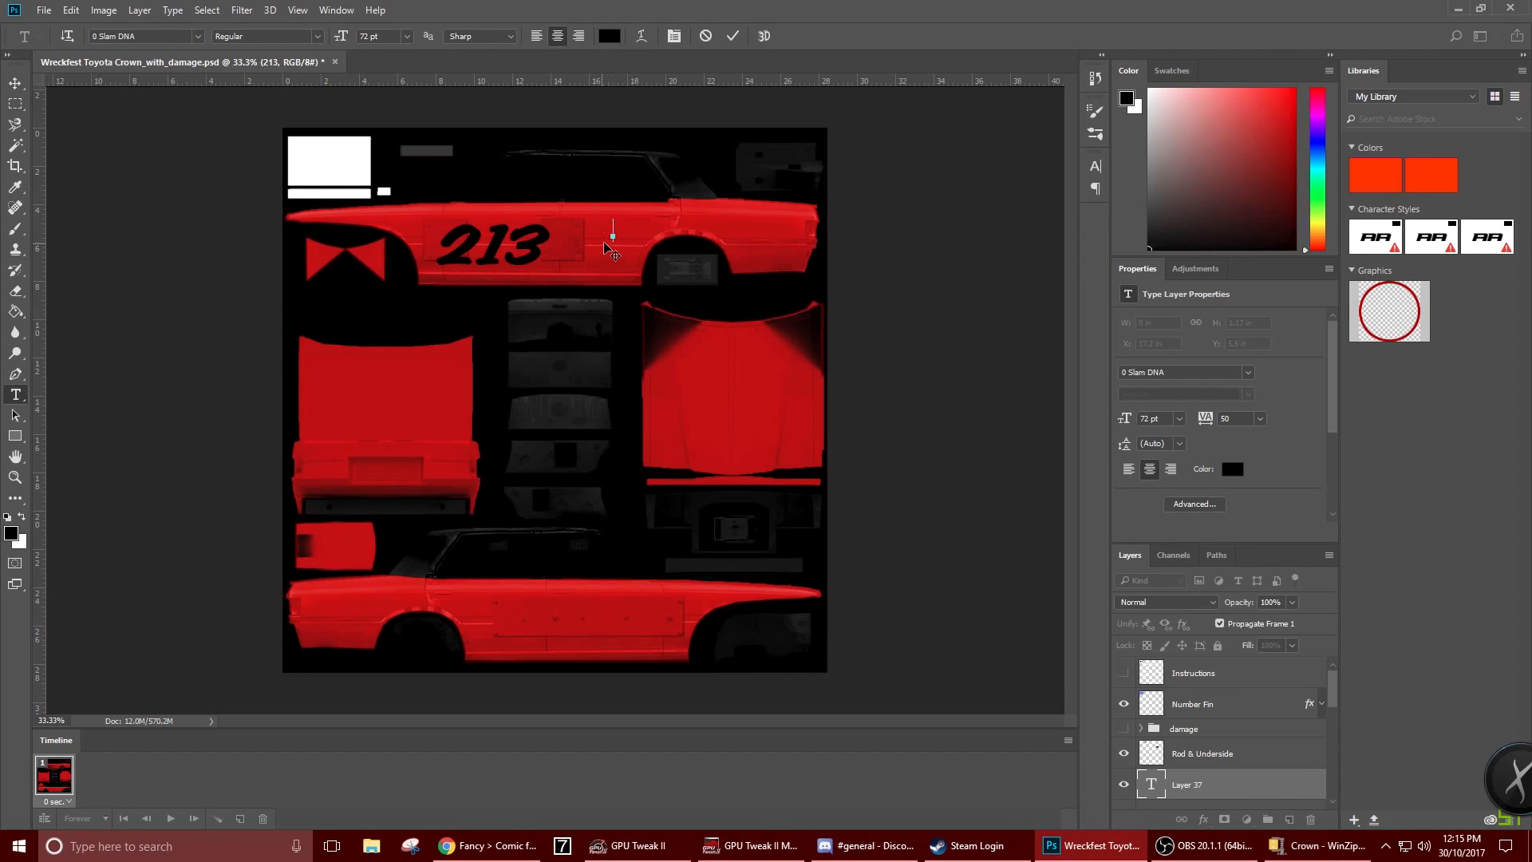
text(SDASDA)
key(BackSpace)
key(BackSpace)
key(BackSpace)
key(BackSpace)
key(BackSpace)
key(BackSpace)
text(ELITE)
Change the font of the ELITE text on the upper car side to Komika Axis
double_click(617, 222)
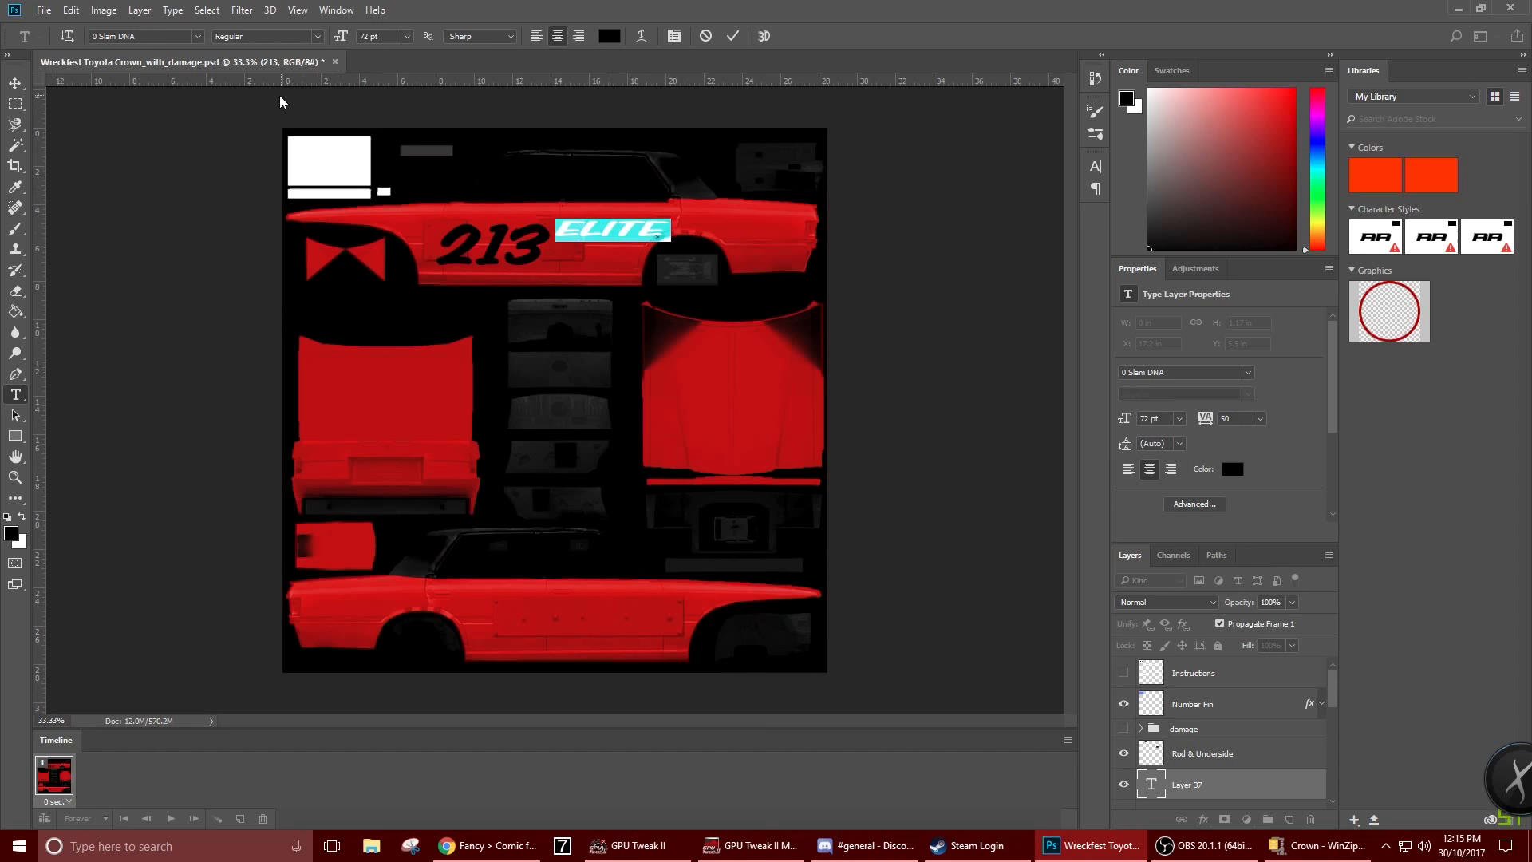
click(164, 36)
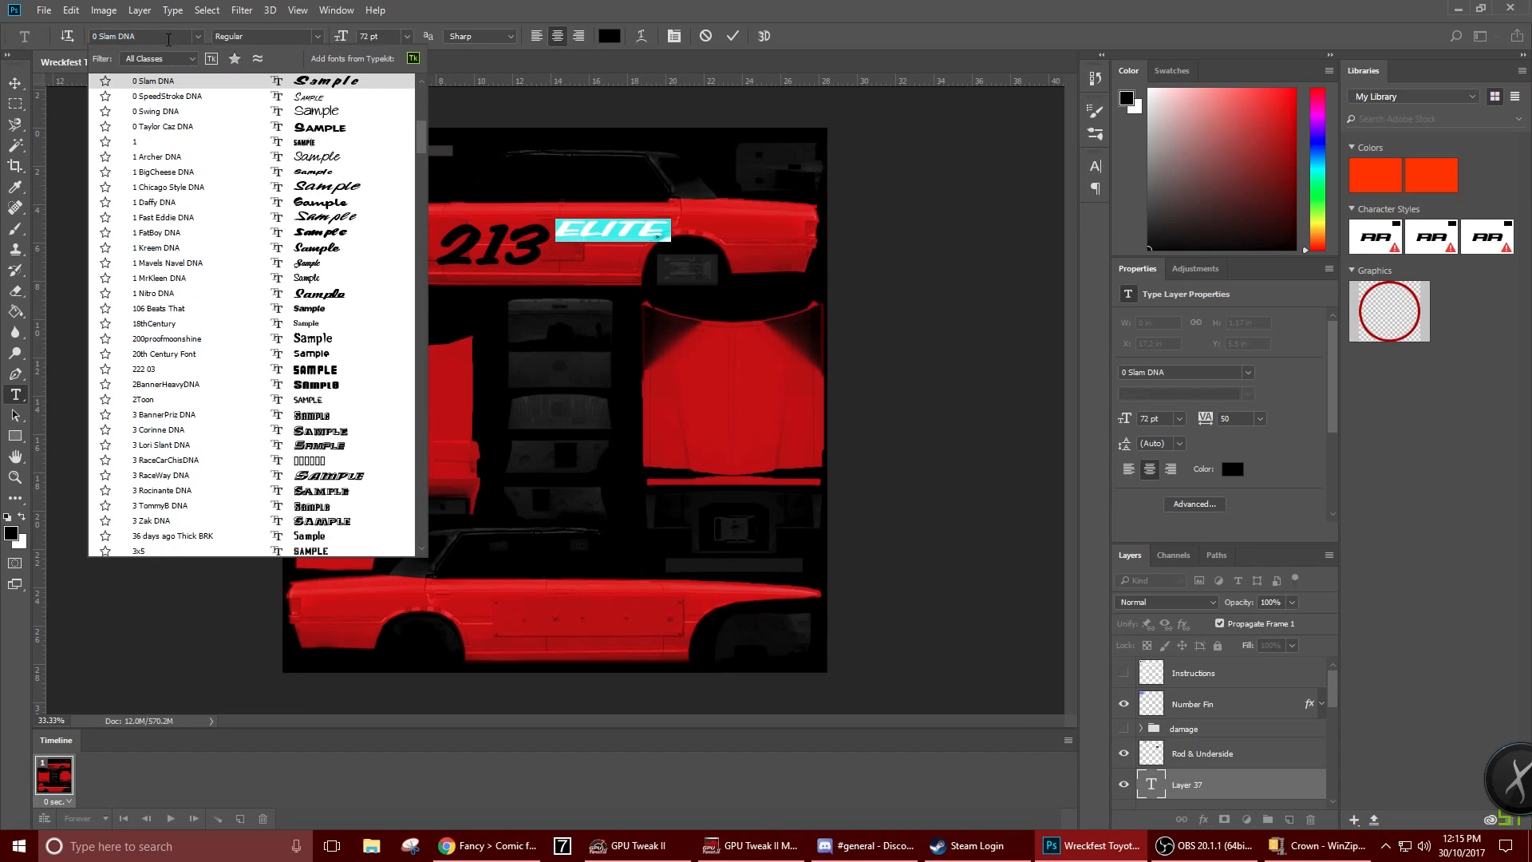
scroll(199, 443, down, 15)
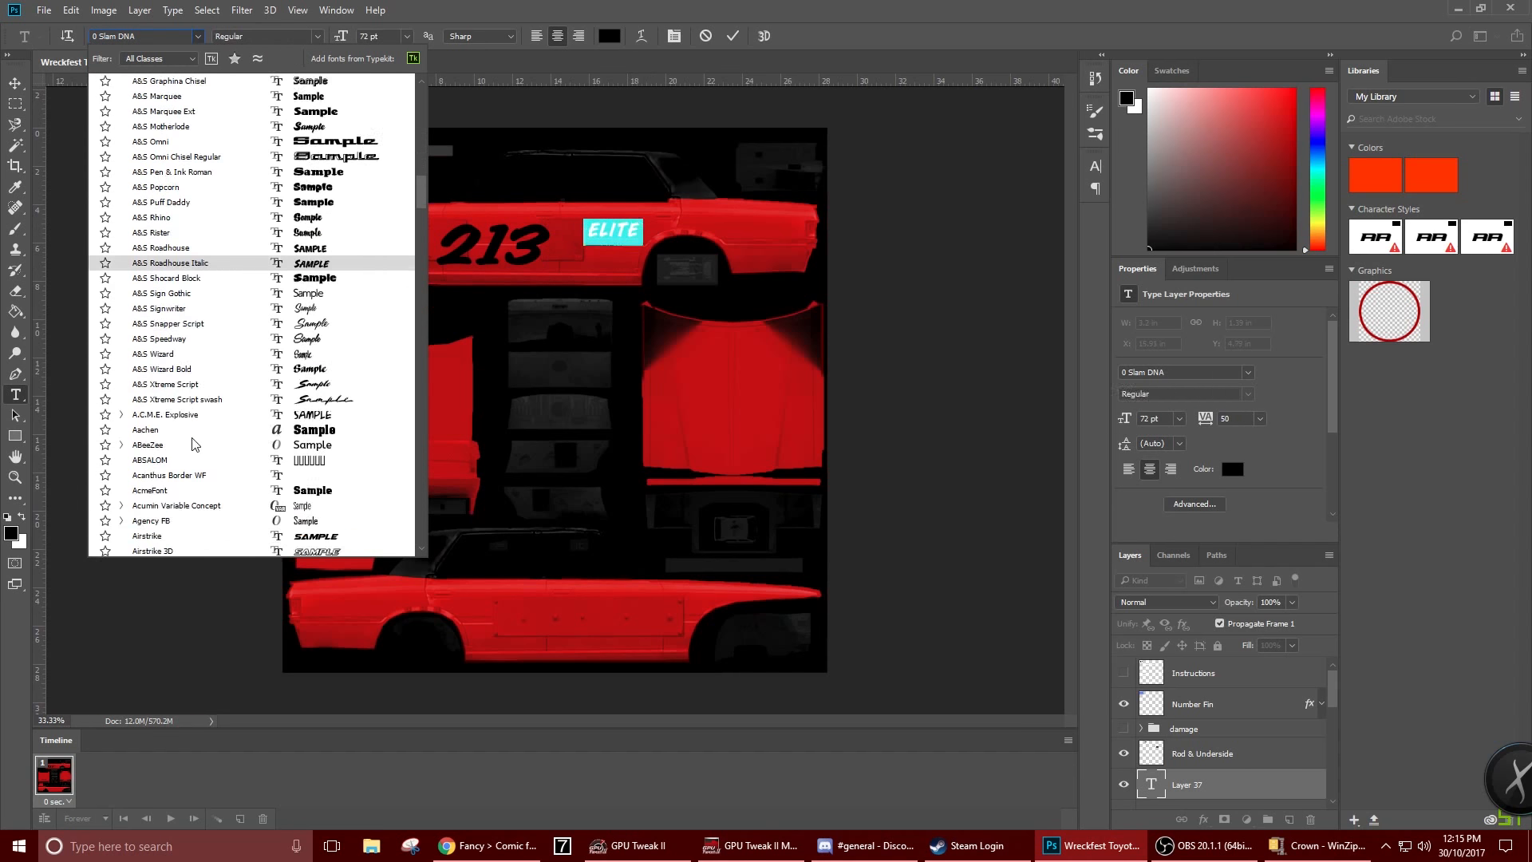
scroll(176, 457, down, 20)
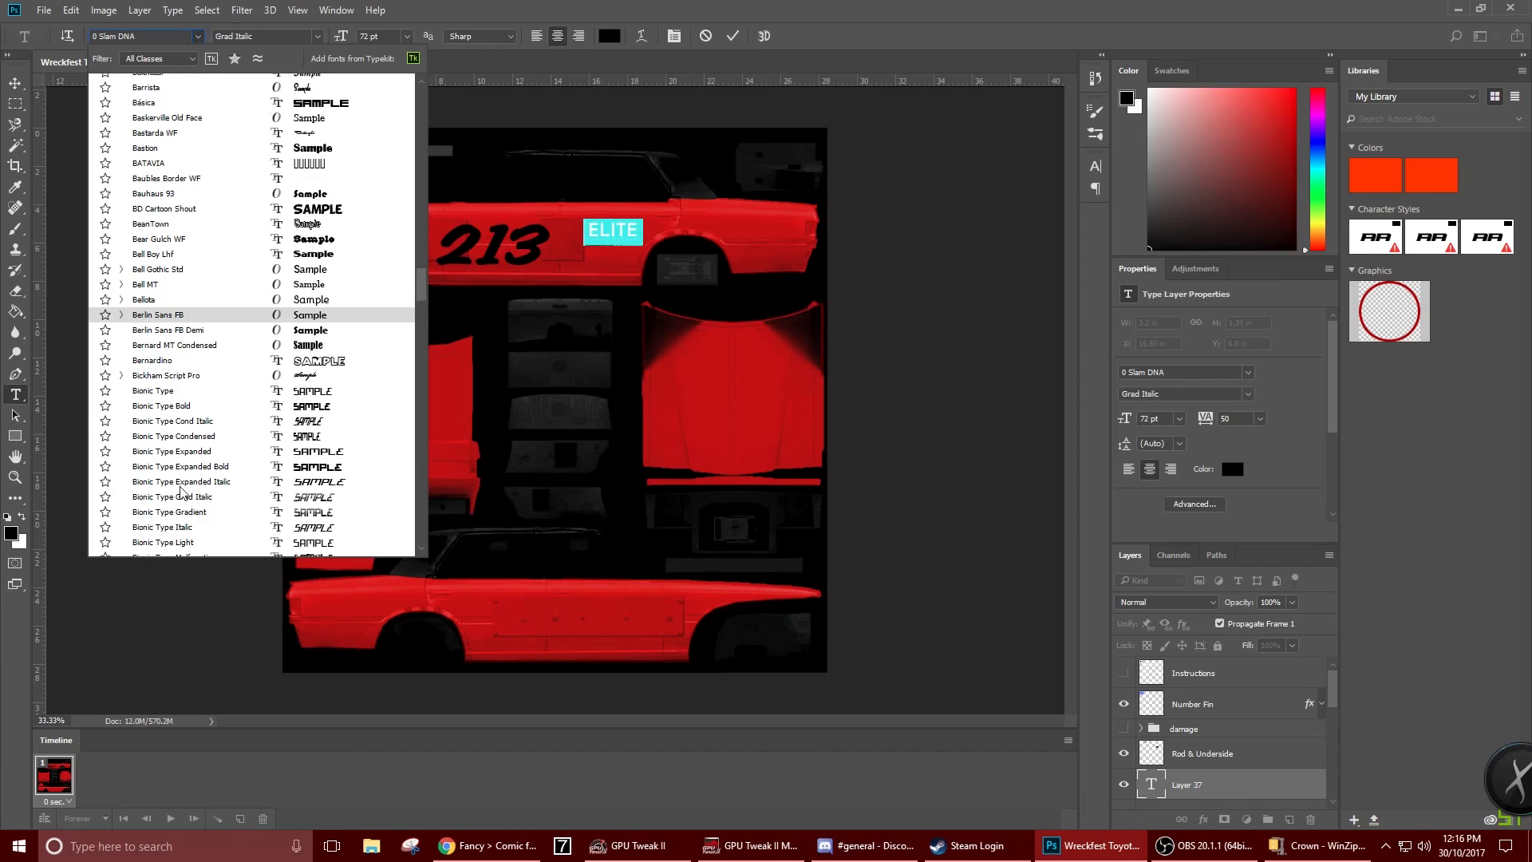
scroll(188, 479, down, 20)
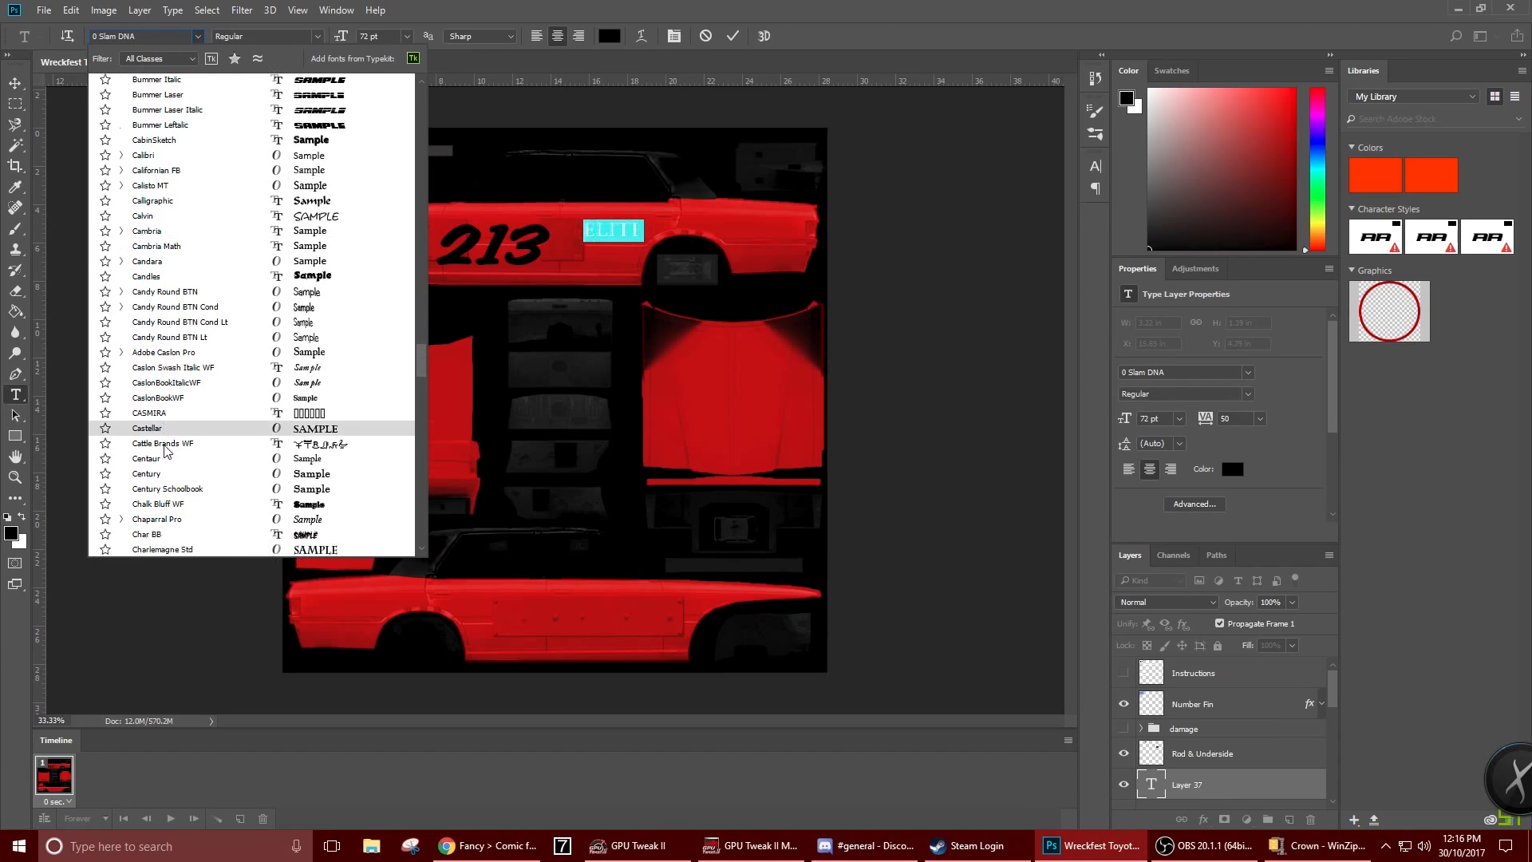
scroll(175, 447, down, 15)
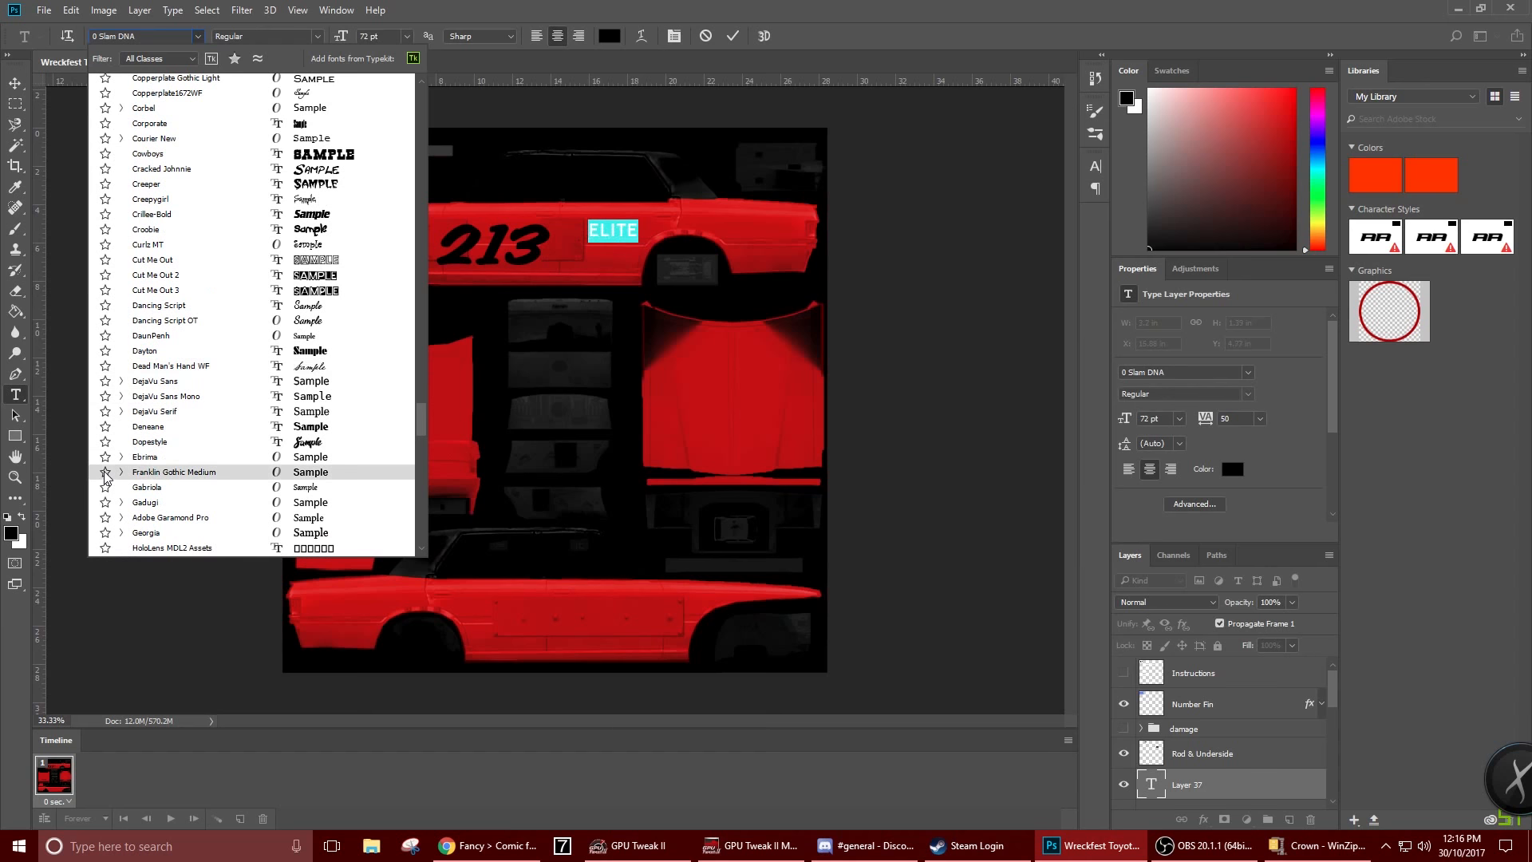
scroll(271, 469, down, 5)
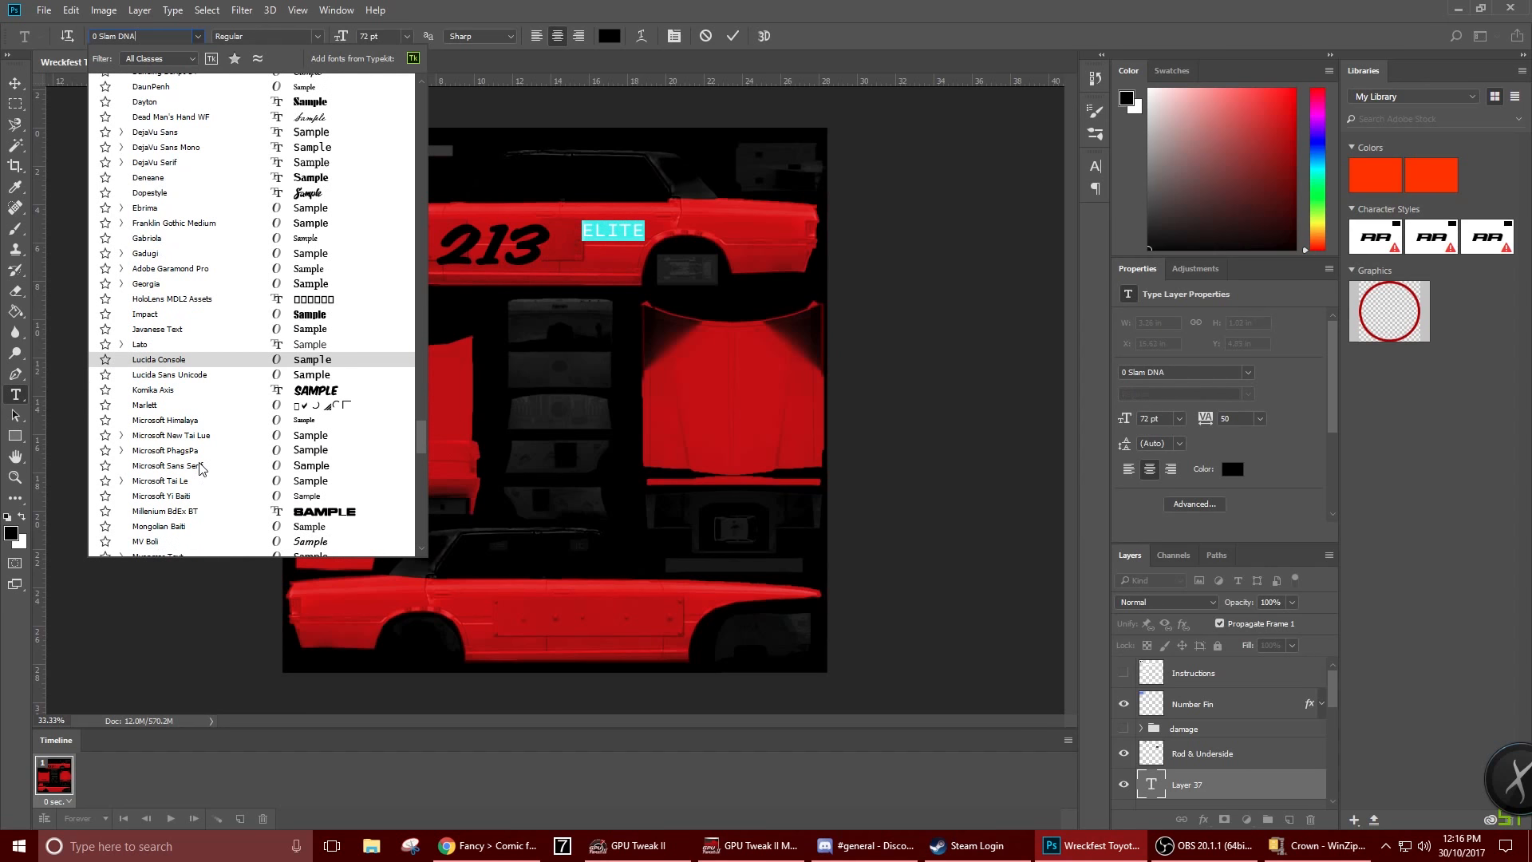
click(189, 392)
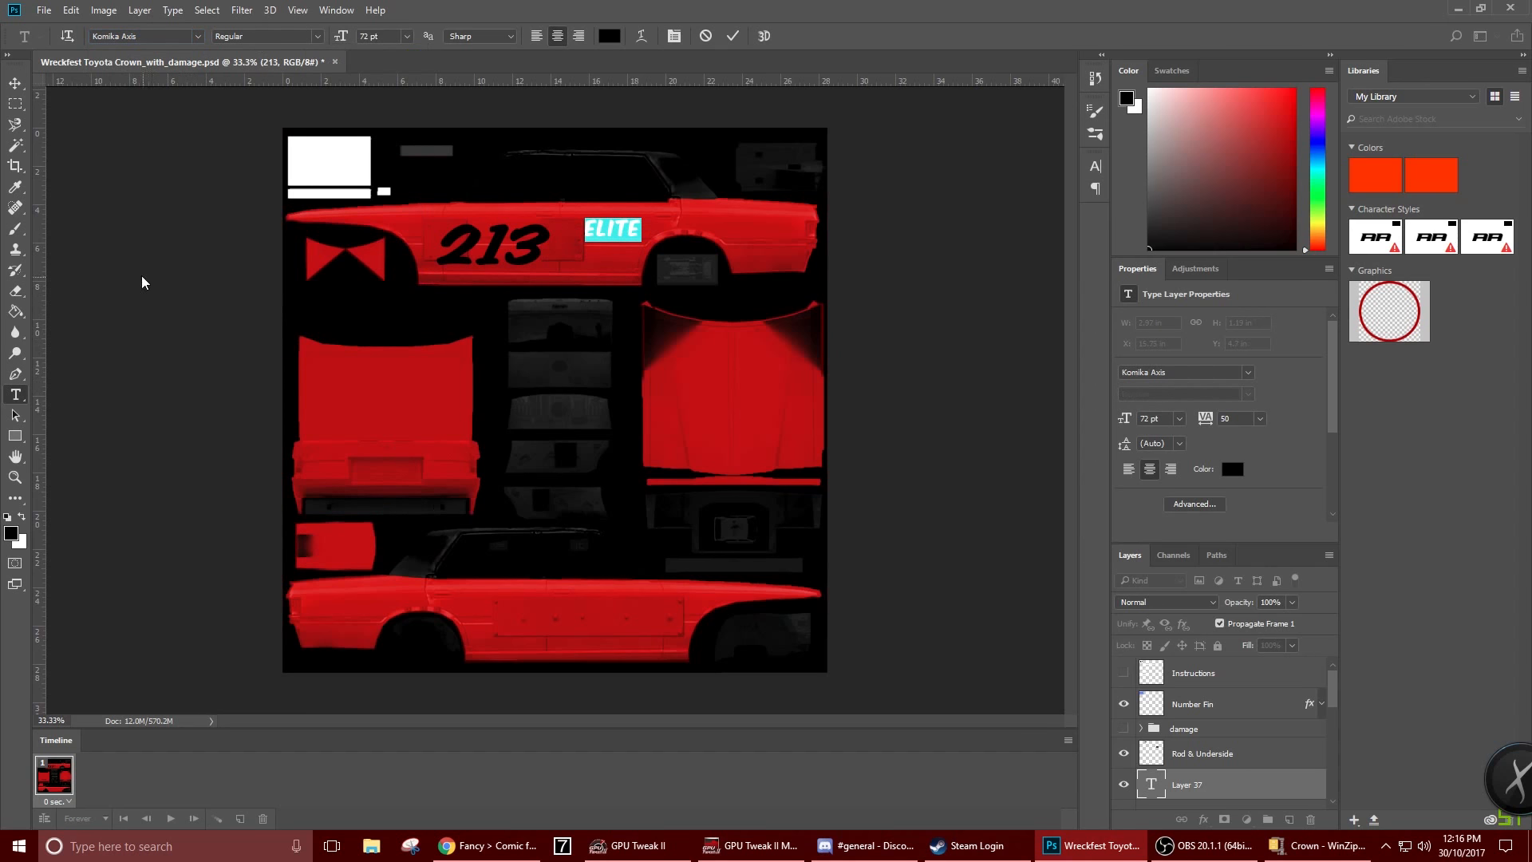
Enlarge the ELITE text to about 164 pt, rotate it about -10.3° and place it directly beside the 213
click(15, 83)
drag(631, 249, 564, 192)
key(ctrl+t)
key(Return)
key(ctrl+t)
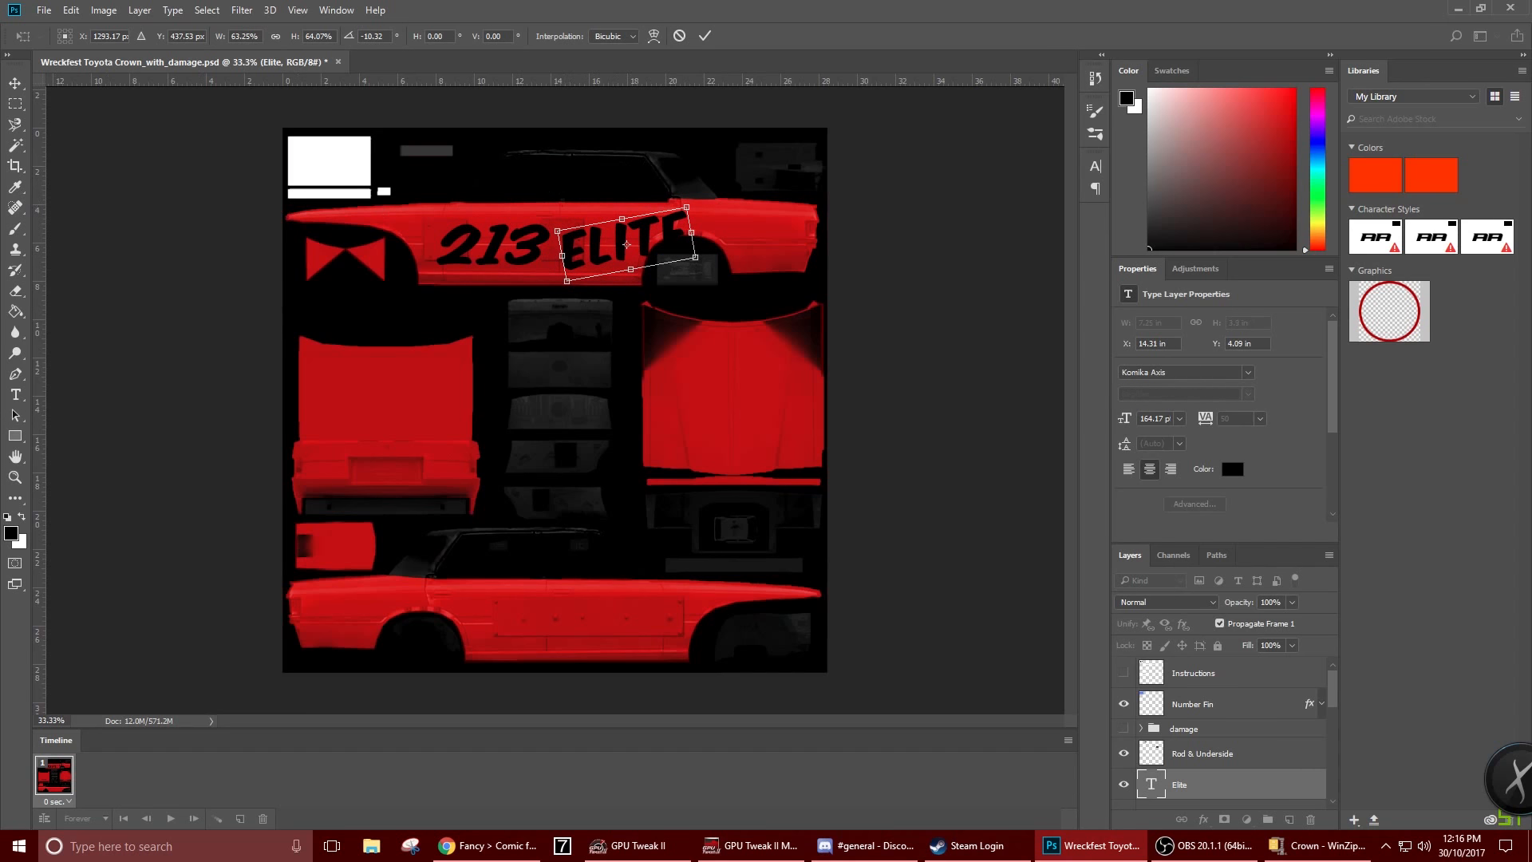
click(16, 83)
click(681, 312)
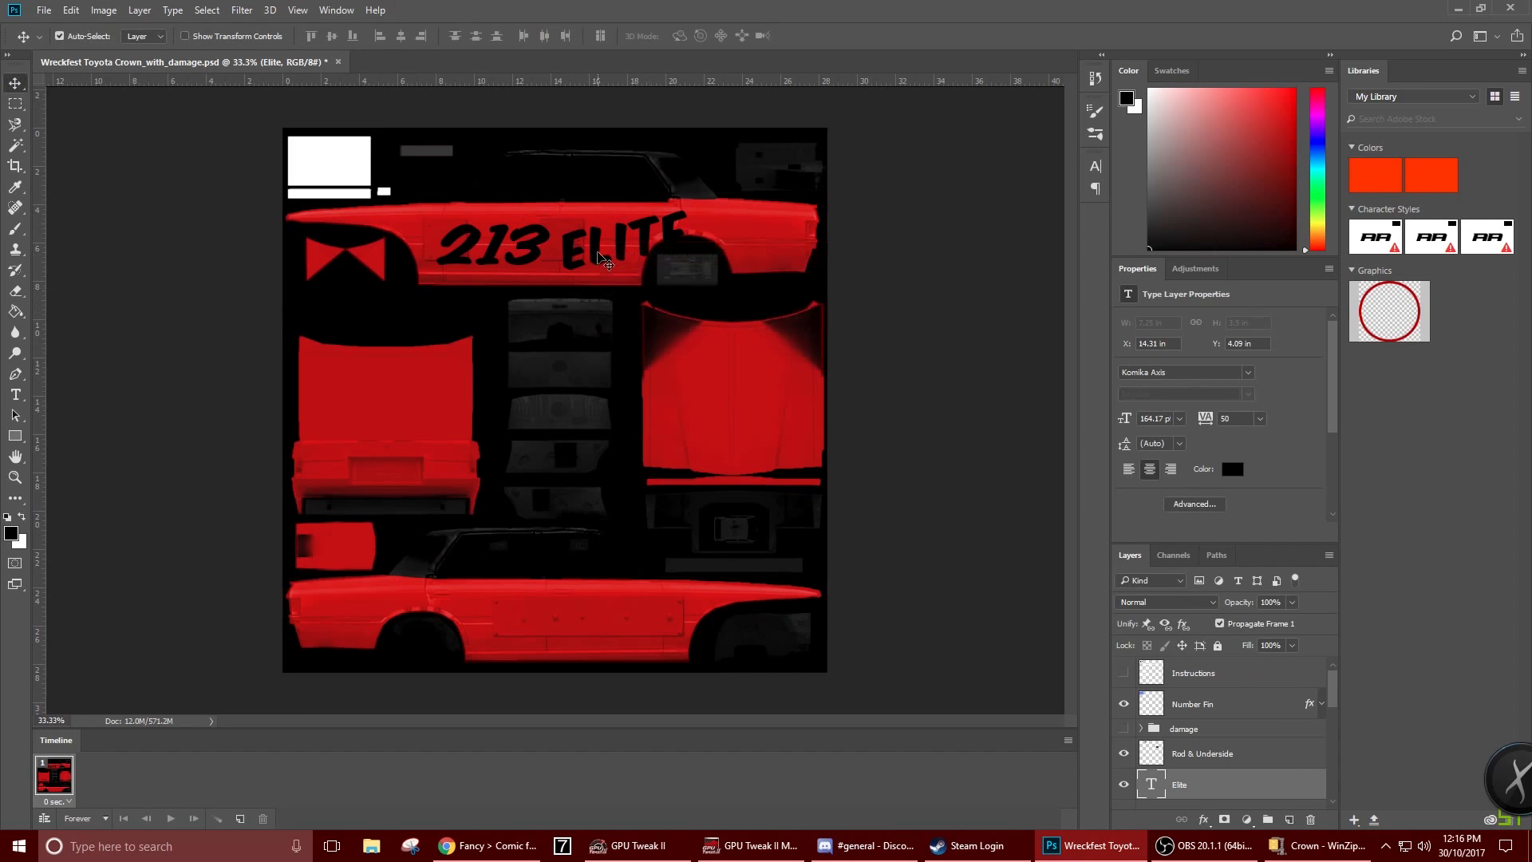
drag(601, 252, 589, 239)
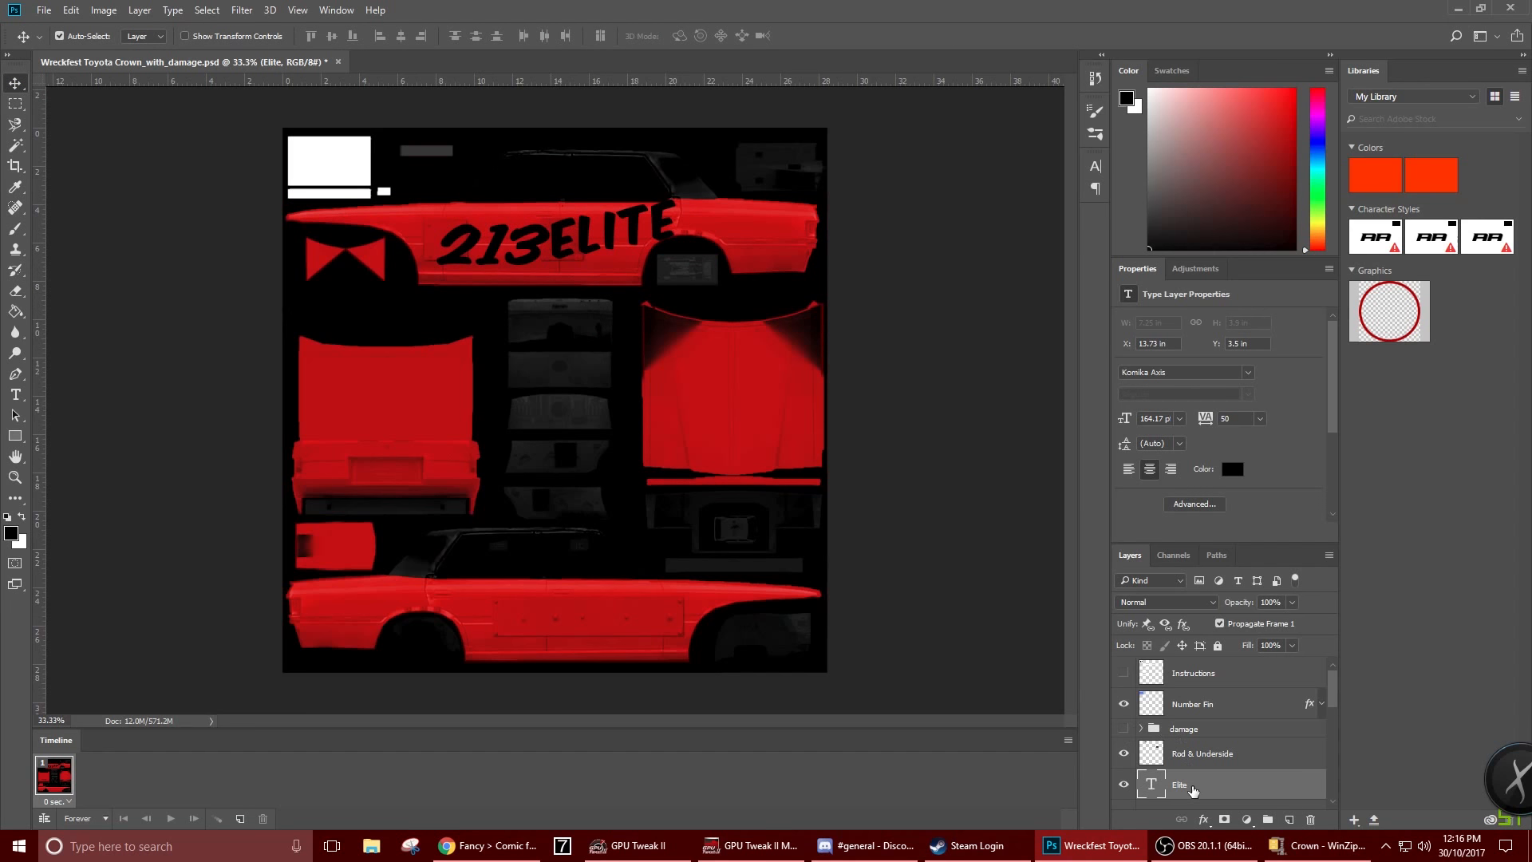
Move the Elite and 213 text layers to the top of the layer stack, with Elite above 213
drag(1193, 790, 1204, 667)
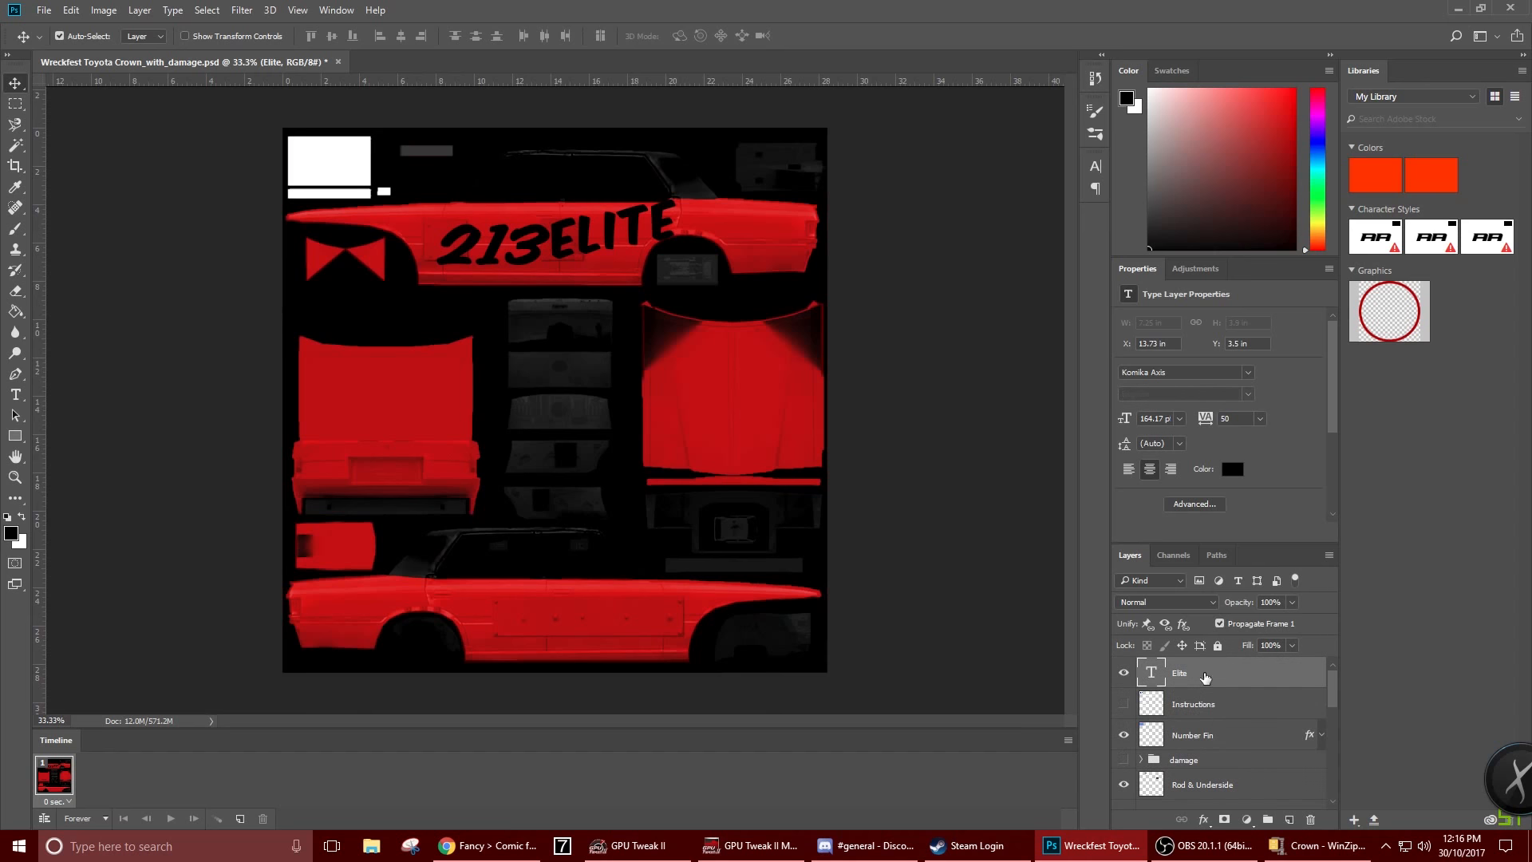
scroll(1209, 762, down, 2)
drag(1205, 769, 1213, 674)
scroll(1217, 718, up, 3)
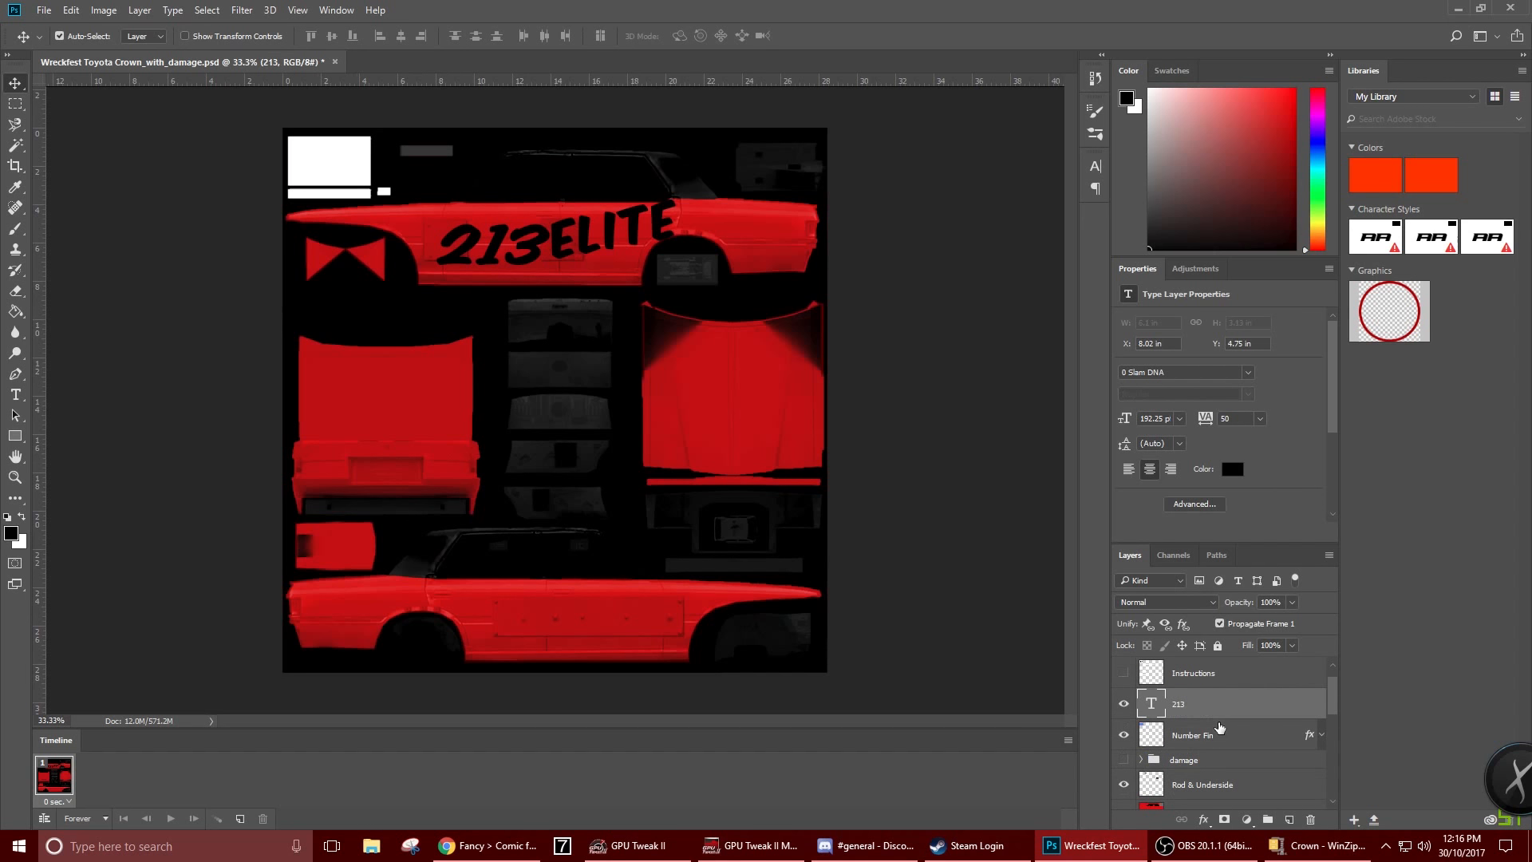
drag(1211, 735, 1212, 691)
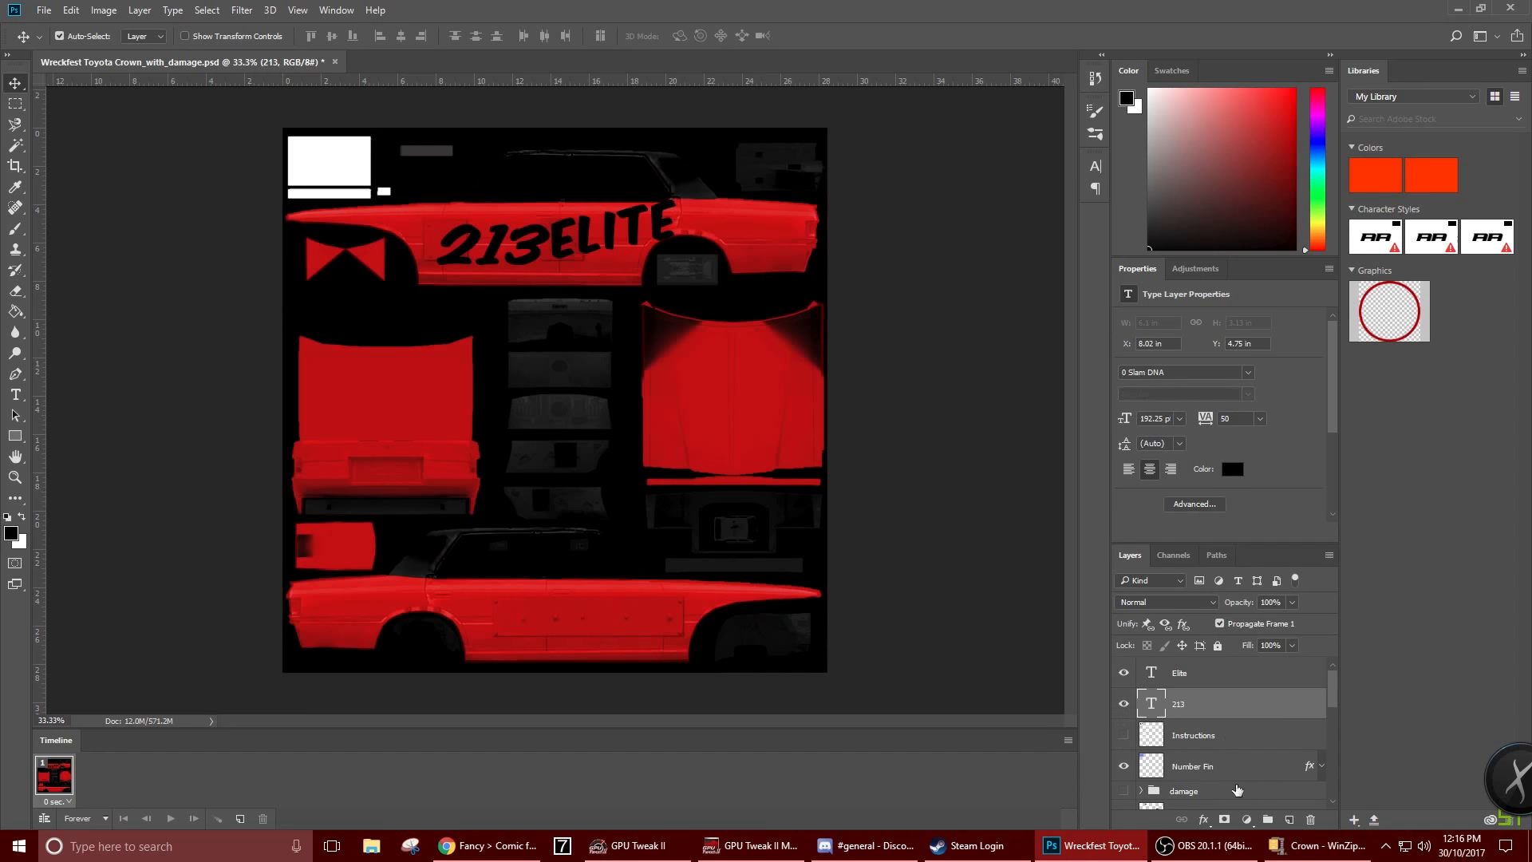
Try different installed fonts on the 213 text, going through the #44 Font, DNA and A&S families up to A&S Popcorn
click(15, 394)
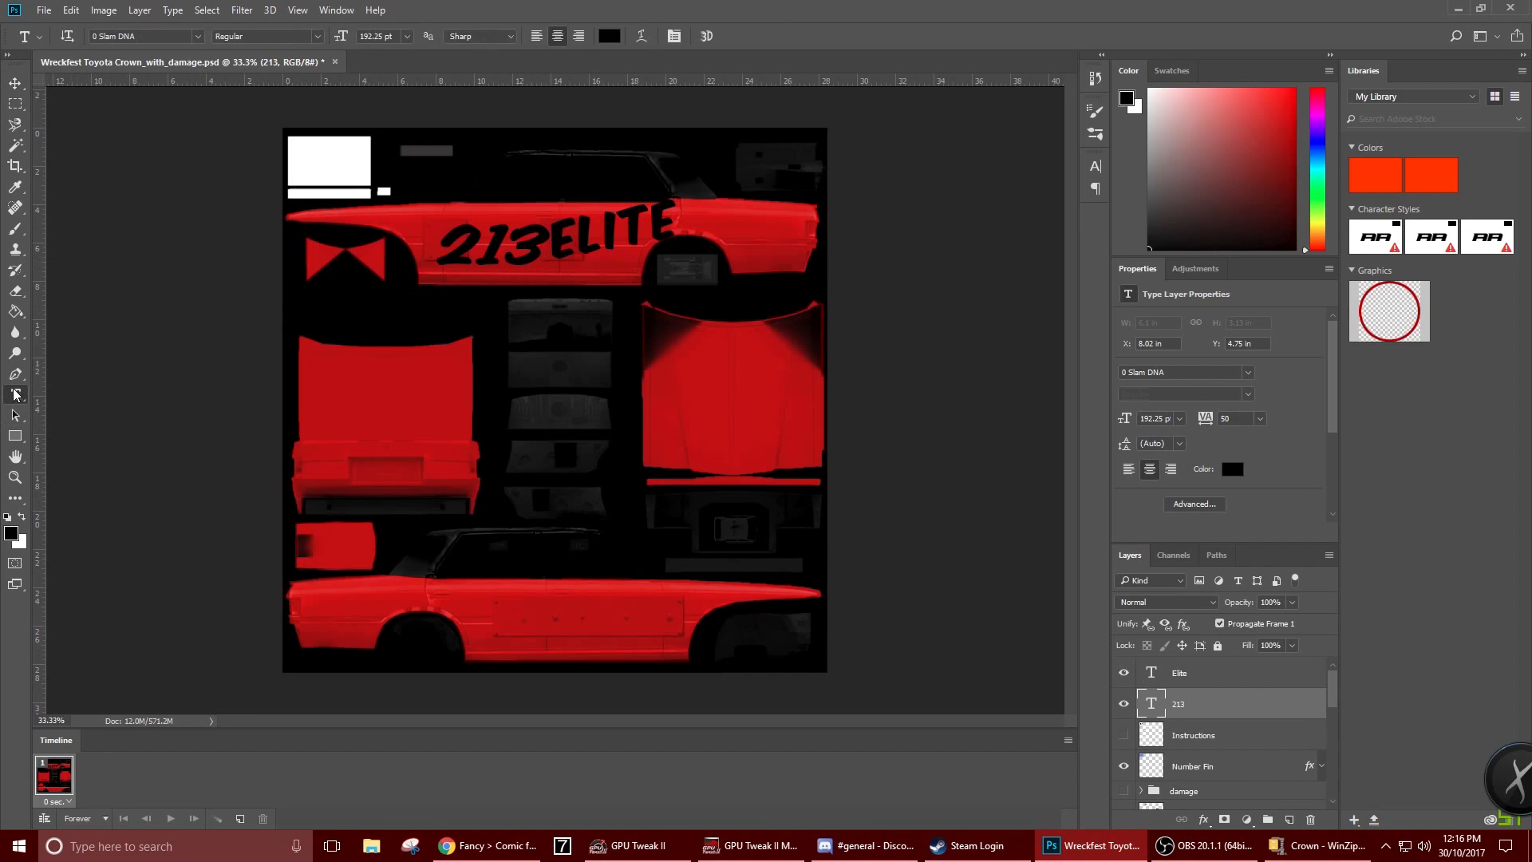
double_click(463, 252)
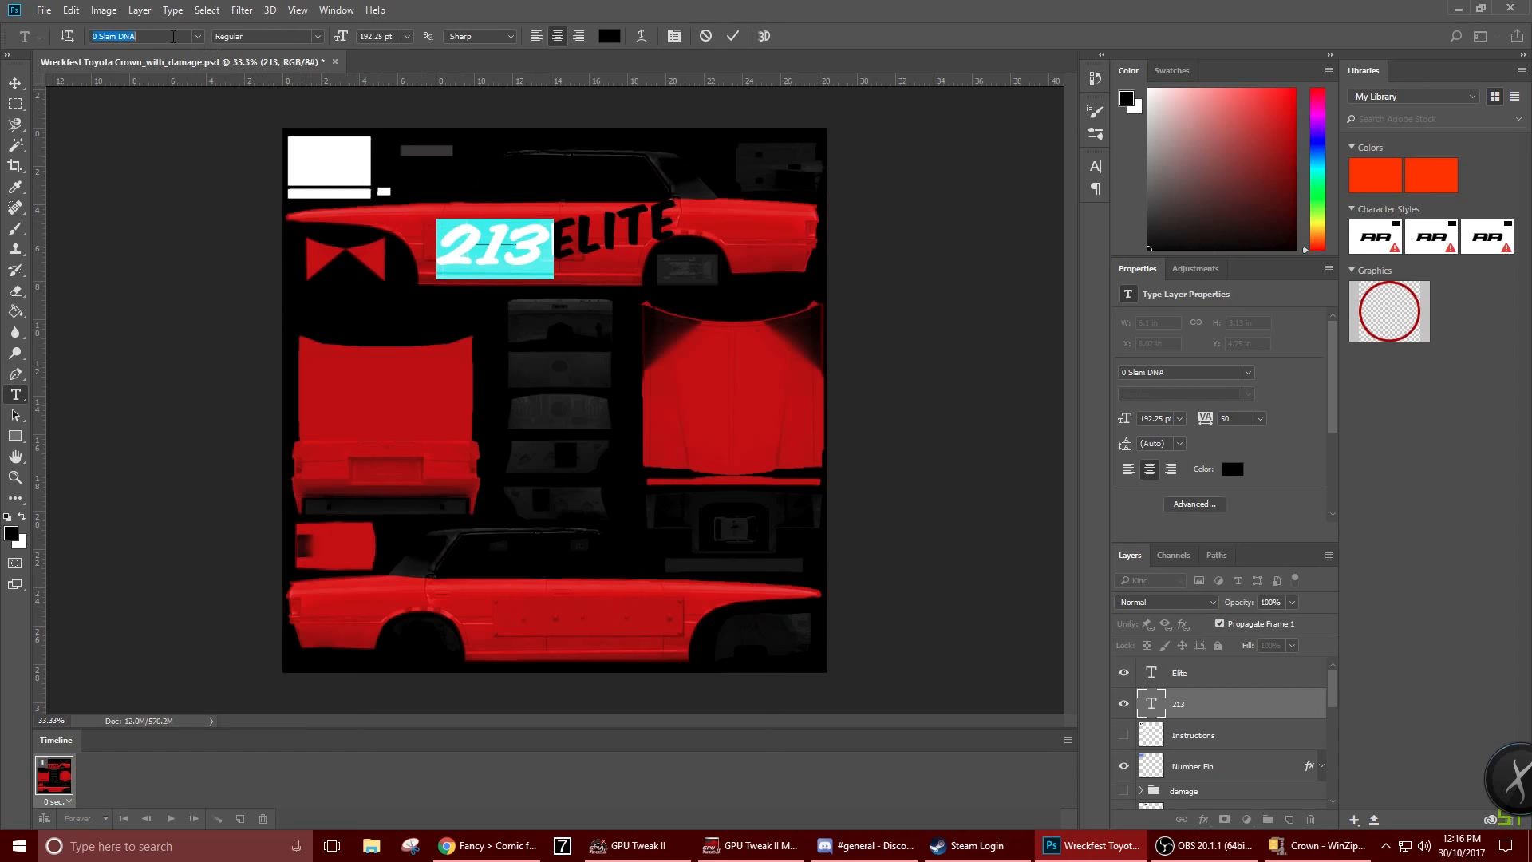
key(Up)
key(Up)
key(Up)
key(Up)
key(Up)
key(Up)
key(Up)
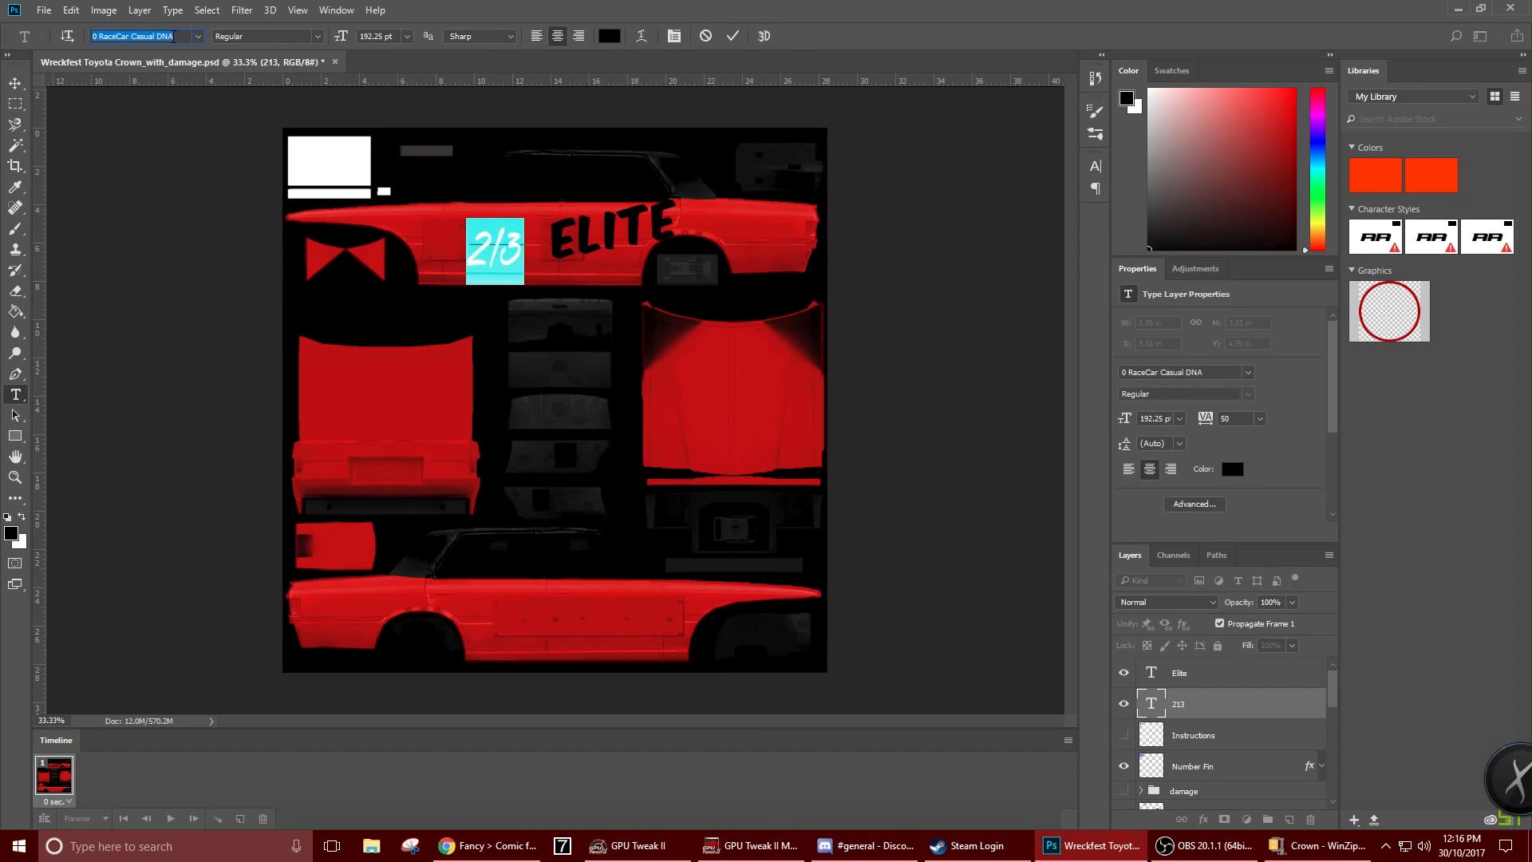
key(Up)
key(Up)
key(Up)
key(Up)
key(Up)
key(Up)
key(Up)
key(Up)
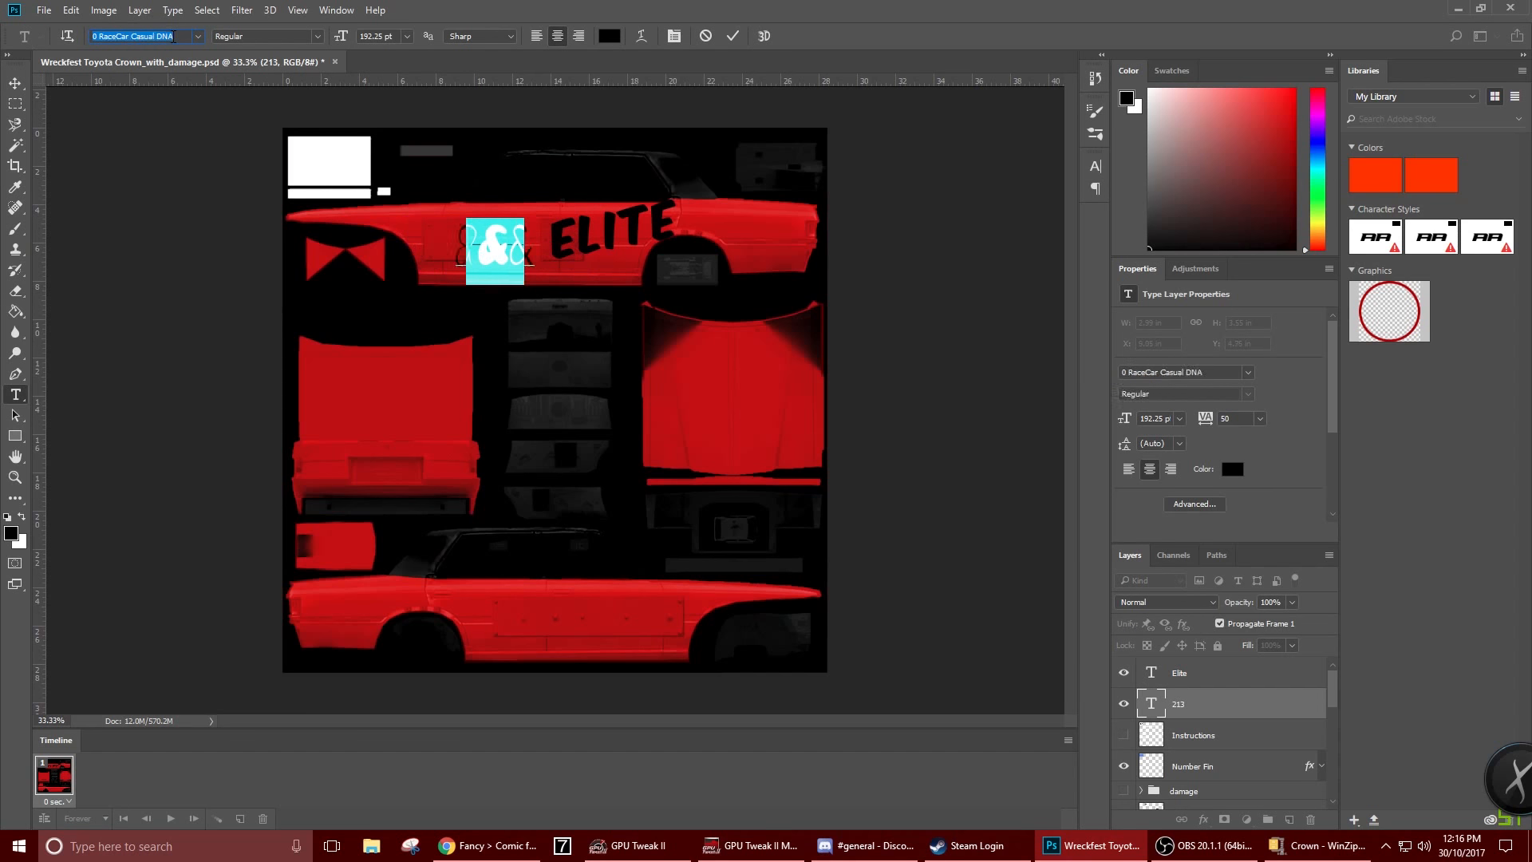
key(Up)
key(Up)
key(Up)
key(Up)
key(Up)
key(Up)
key(Up)
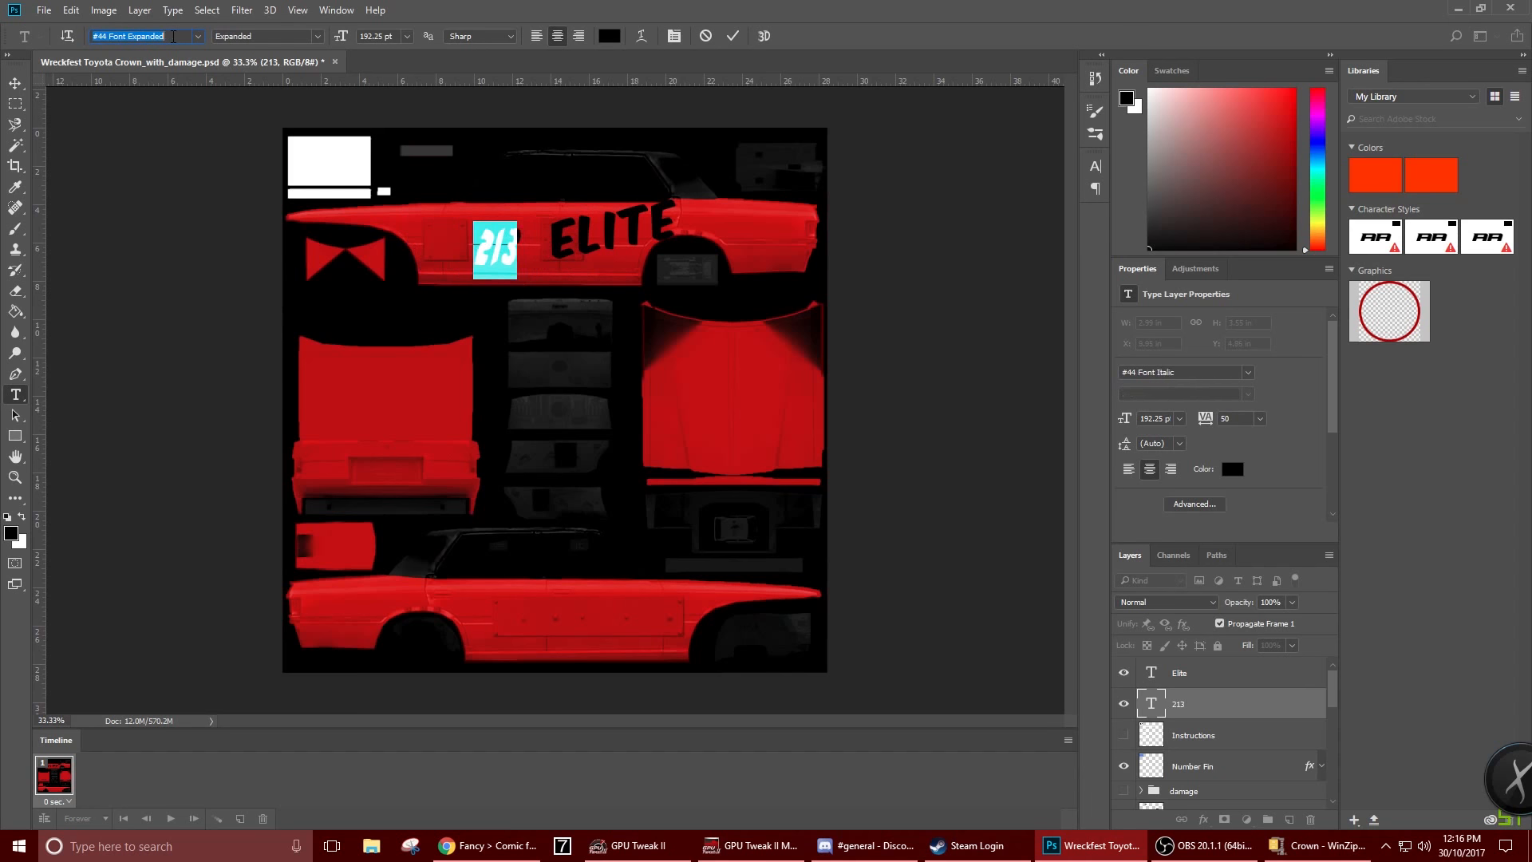
key(Up)
key(Up)
key(Up)
key(Up)
key(Up)
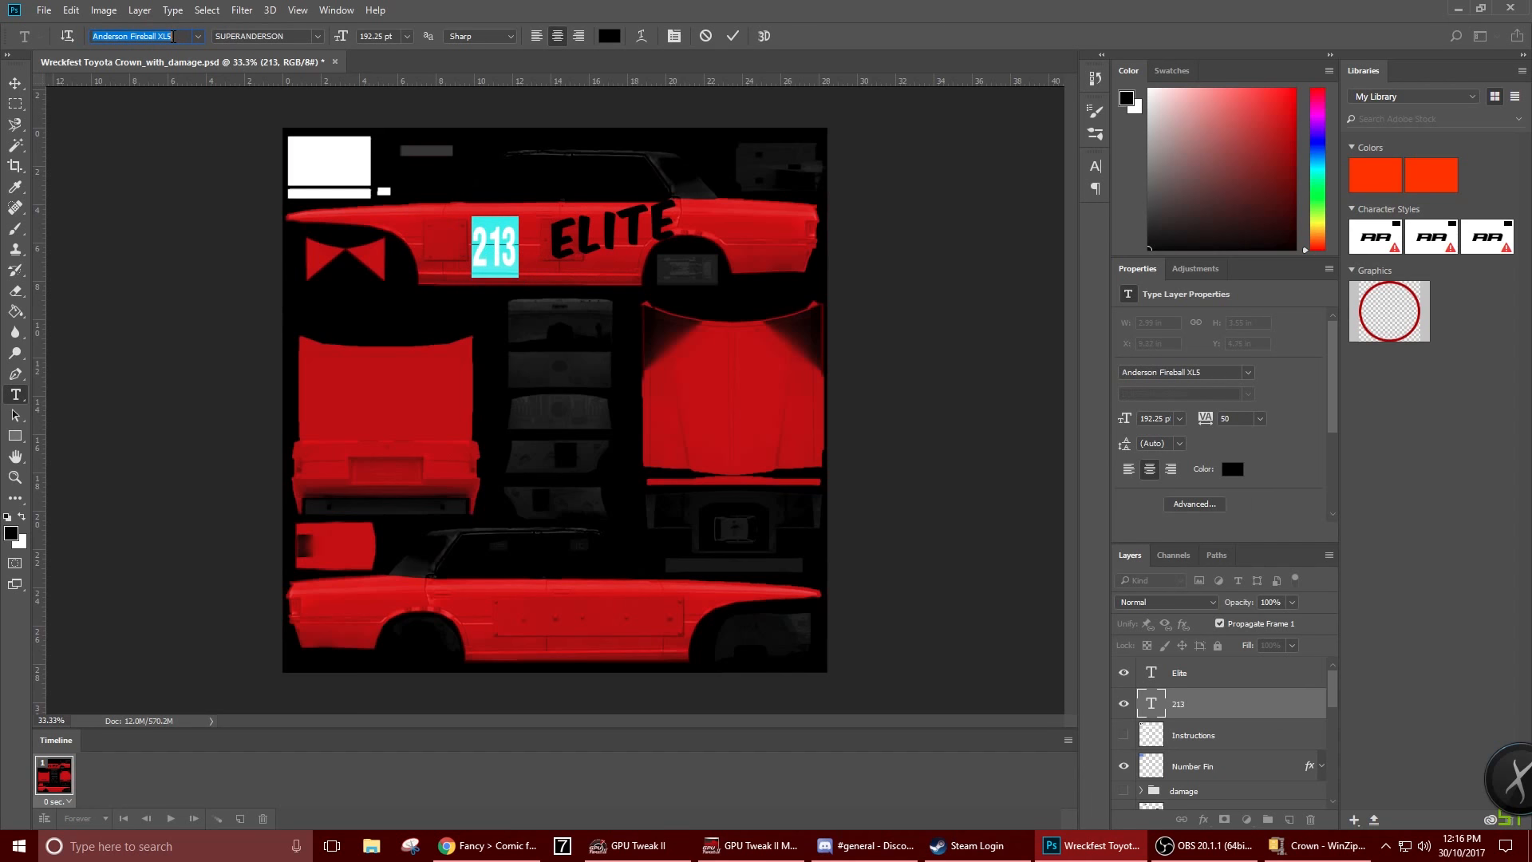
key(Up)
key(Up)
key(Up)
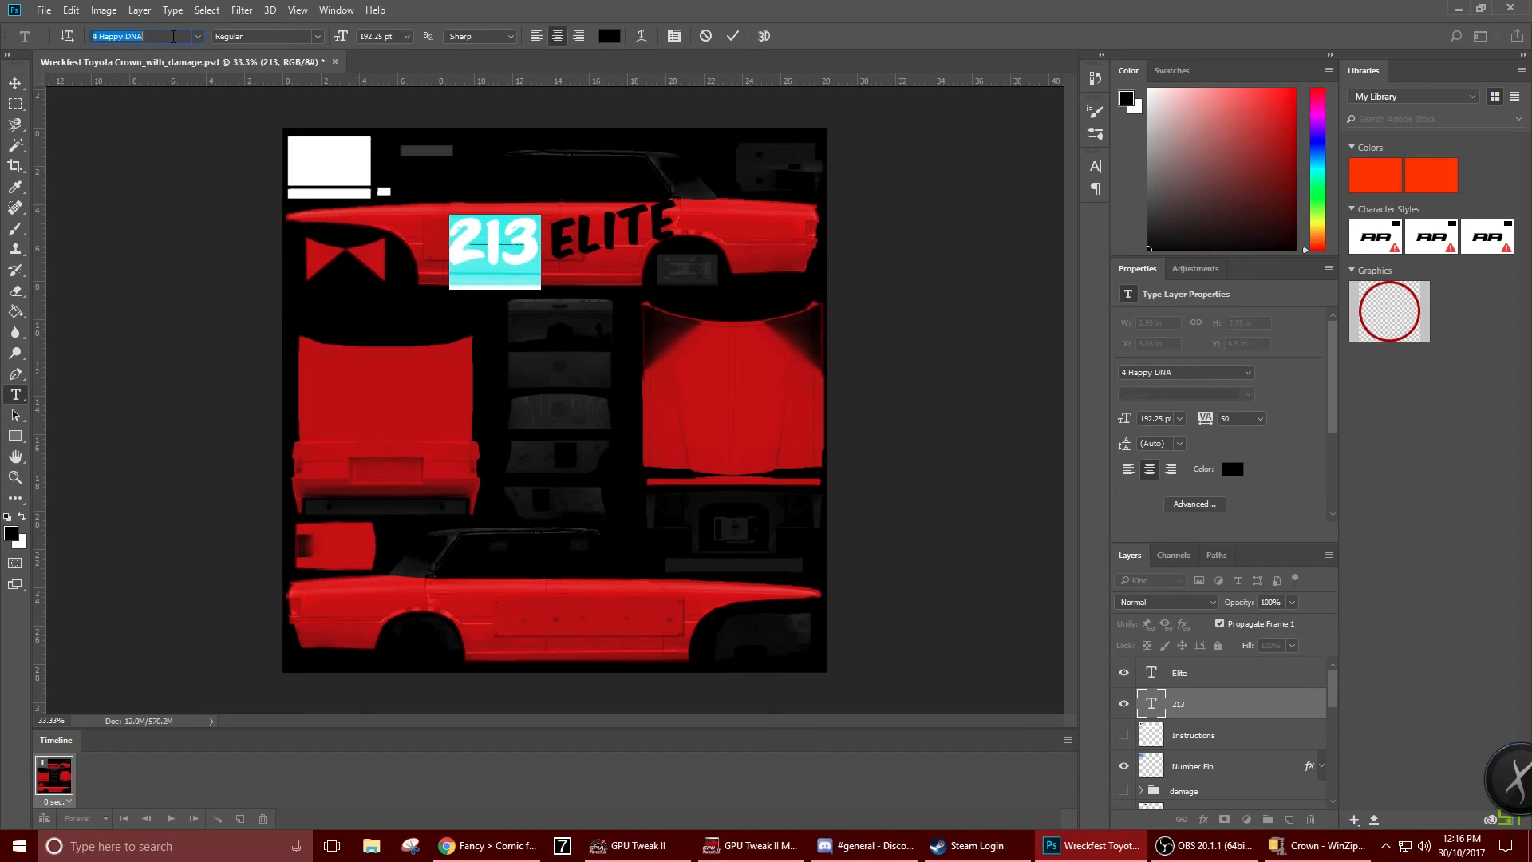
scroll(173, 36, up, 10)
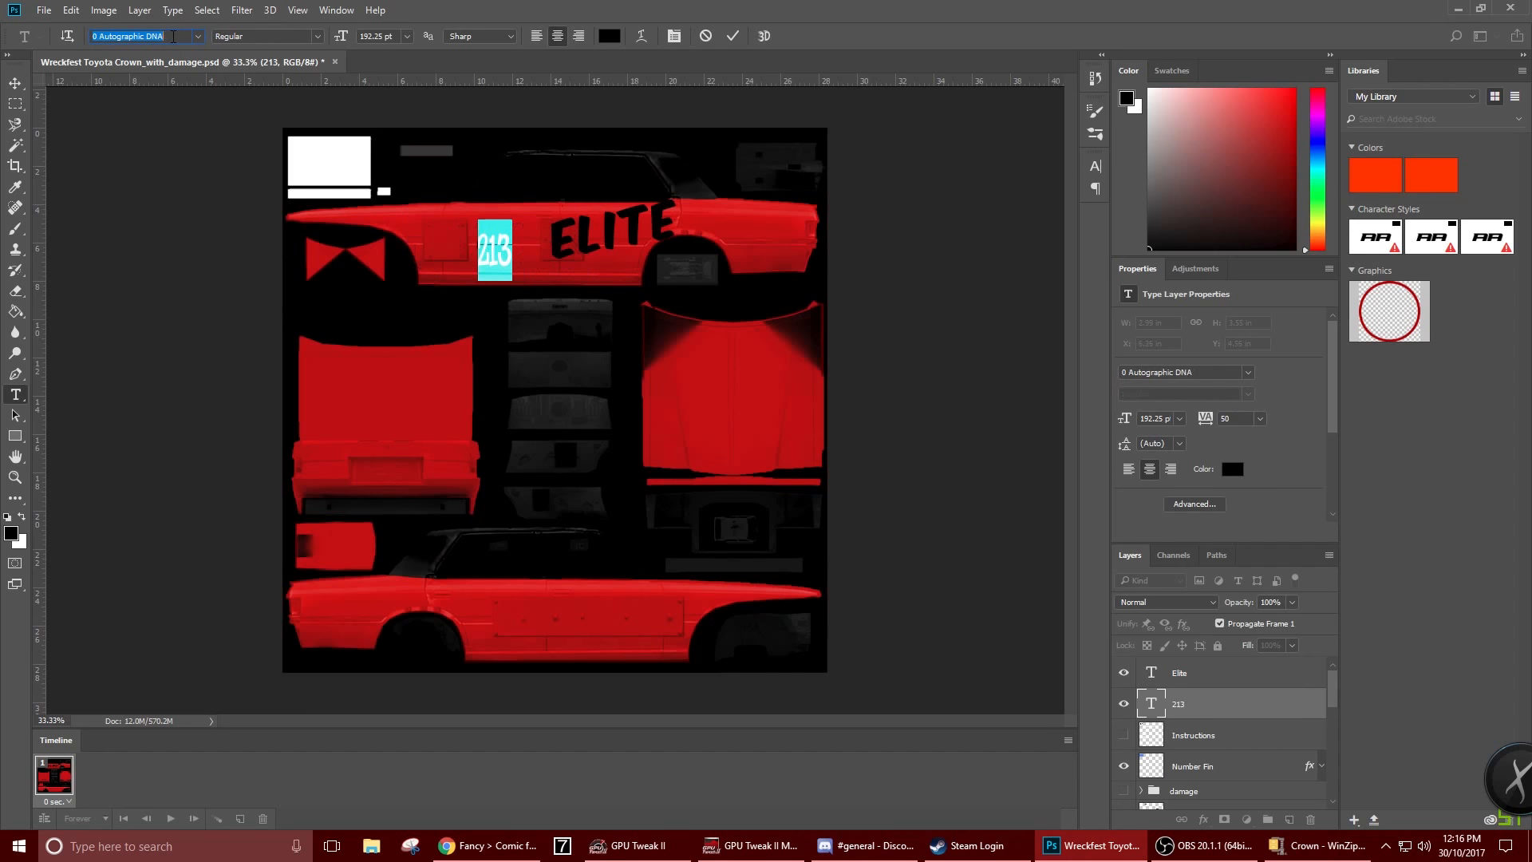
scroll(173, 36, down, 2)
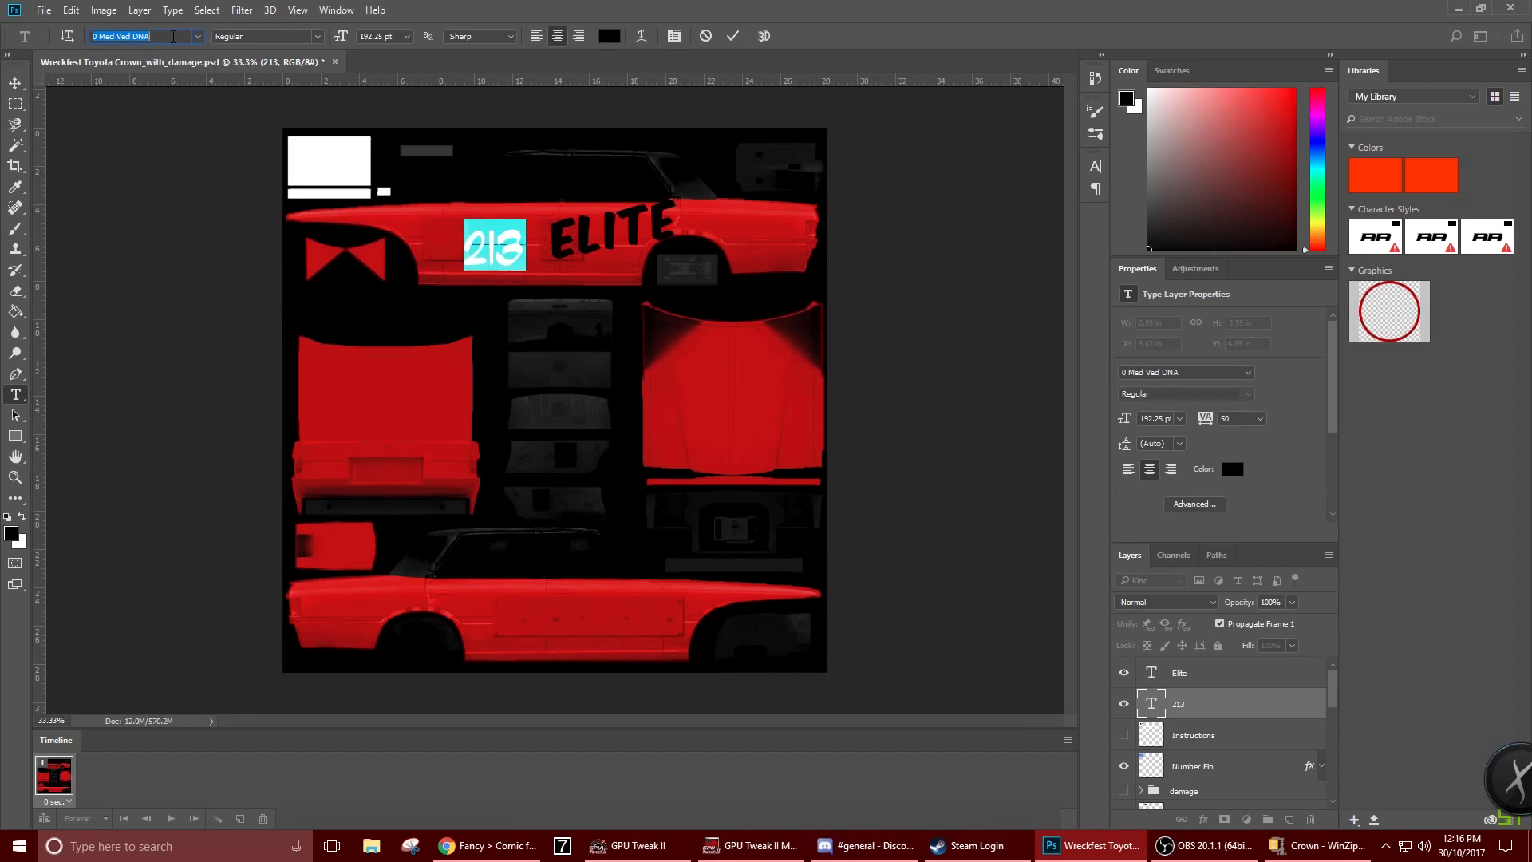
scroll(173, 36, down, 4)
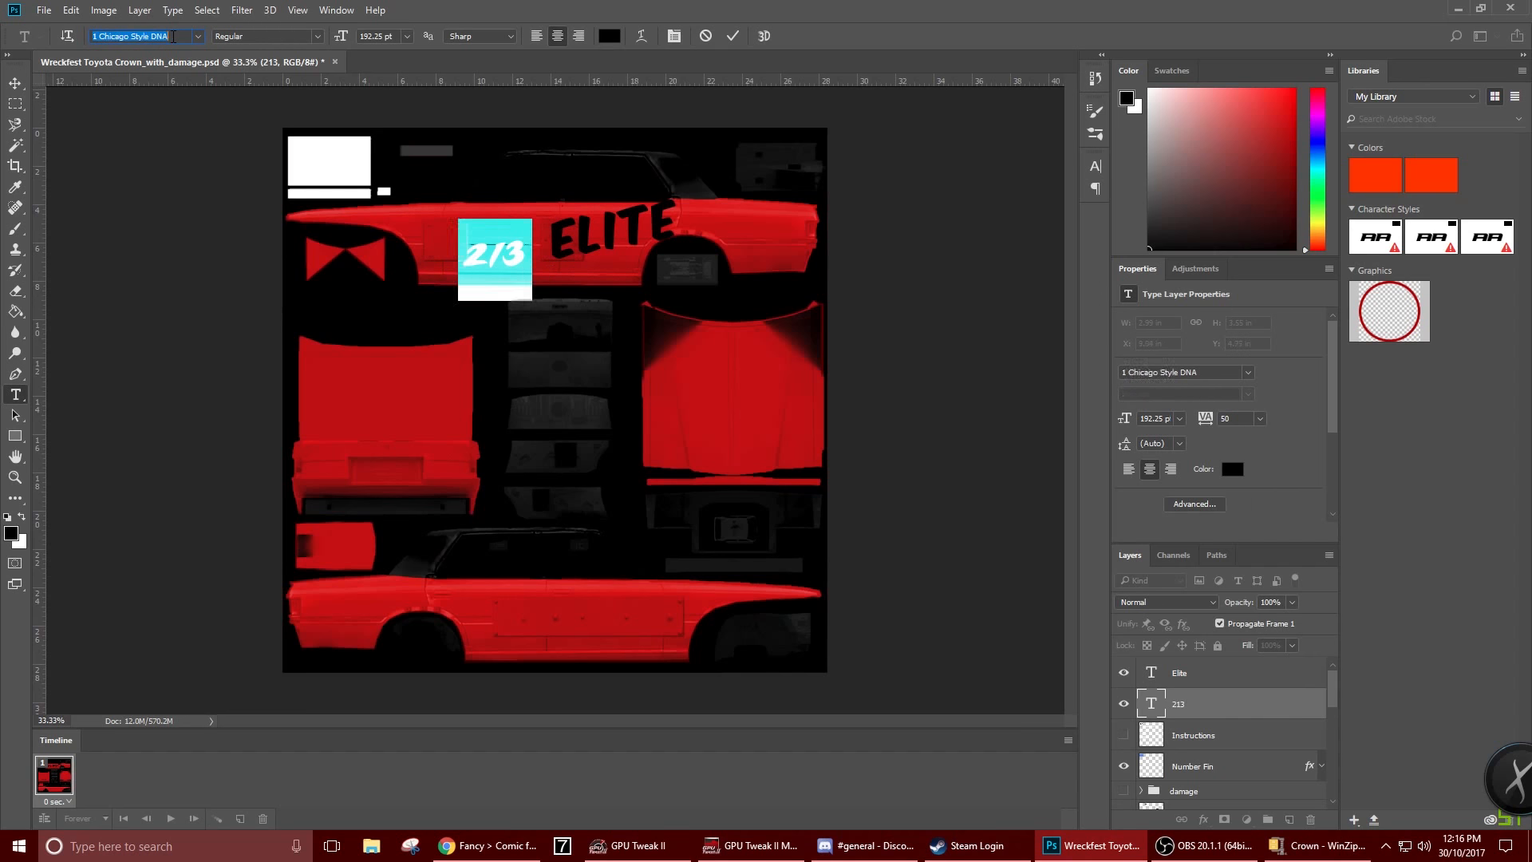
scroll(173, 36, down, 5)
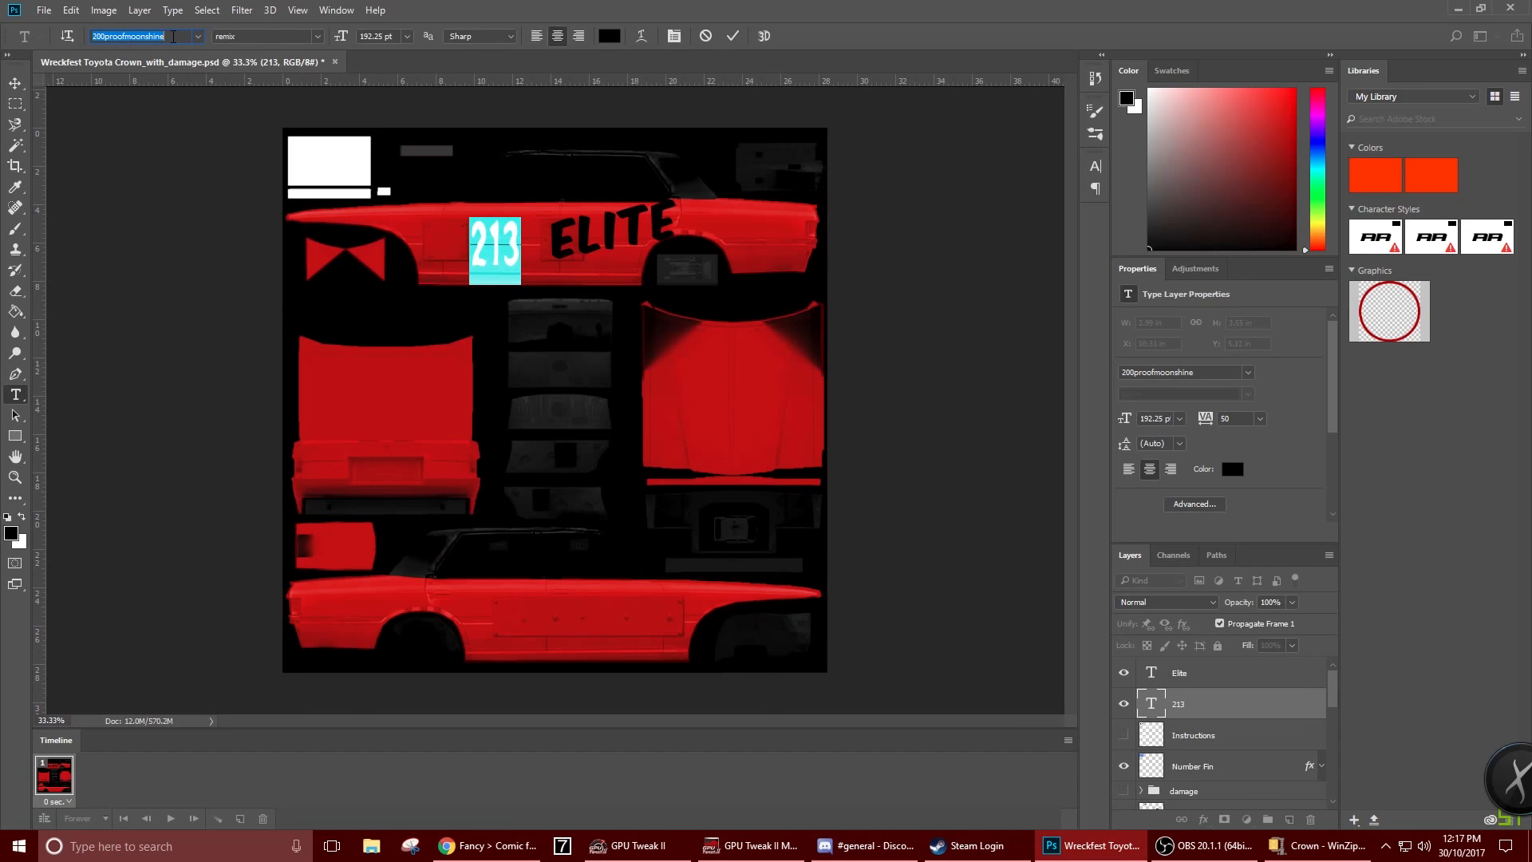
scroll(173, 36, down, 1)
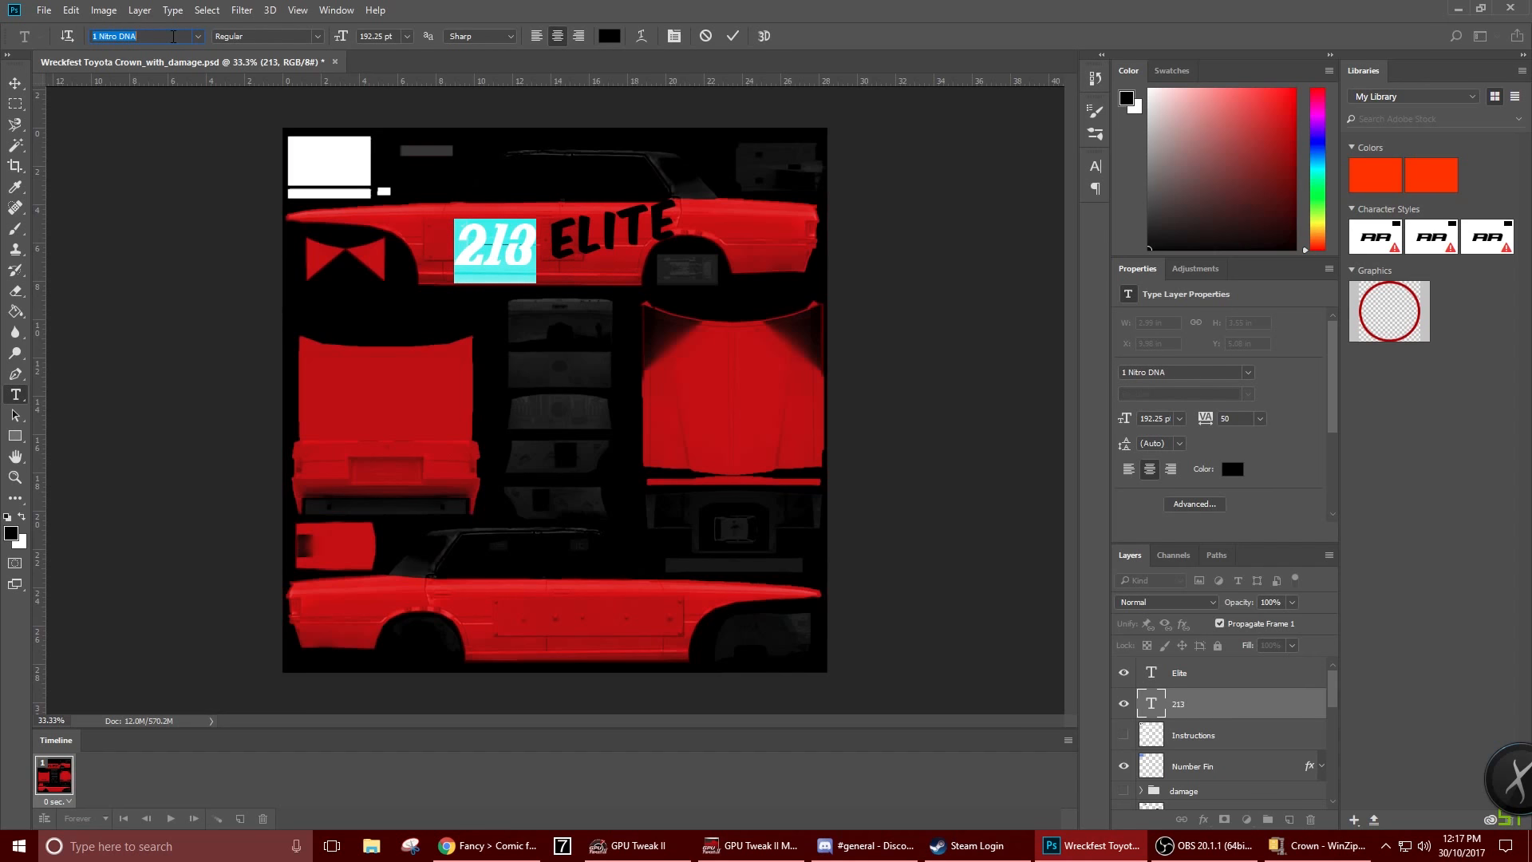
scroll(173, 36, down, 6)
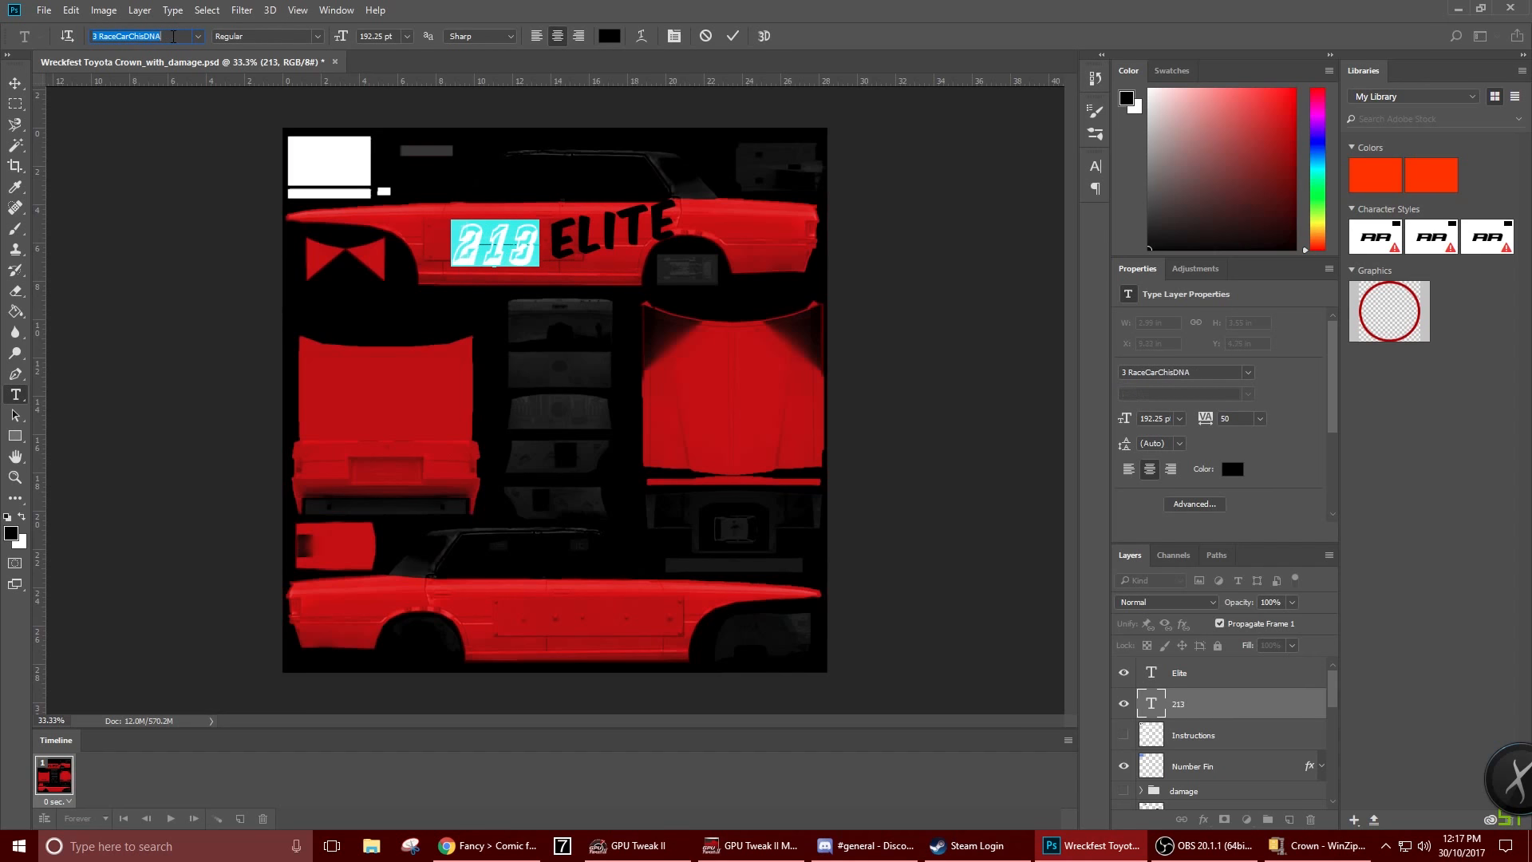
scroll(173, 36, down, 1)
scroll(173, 36, up, 2)
scroll(173, 36, down, 1)
scroll(173, 36, up, 4)
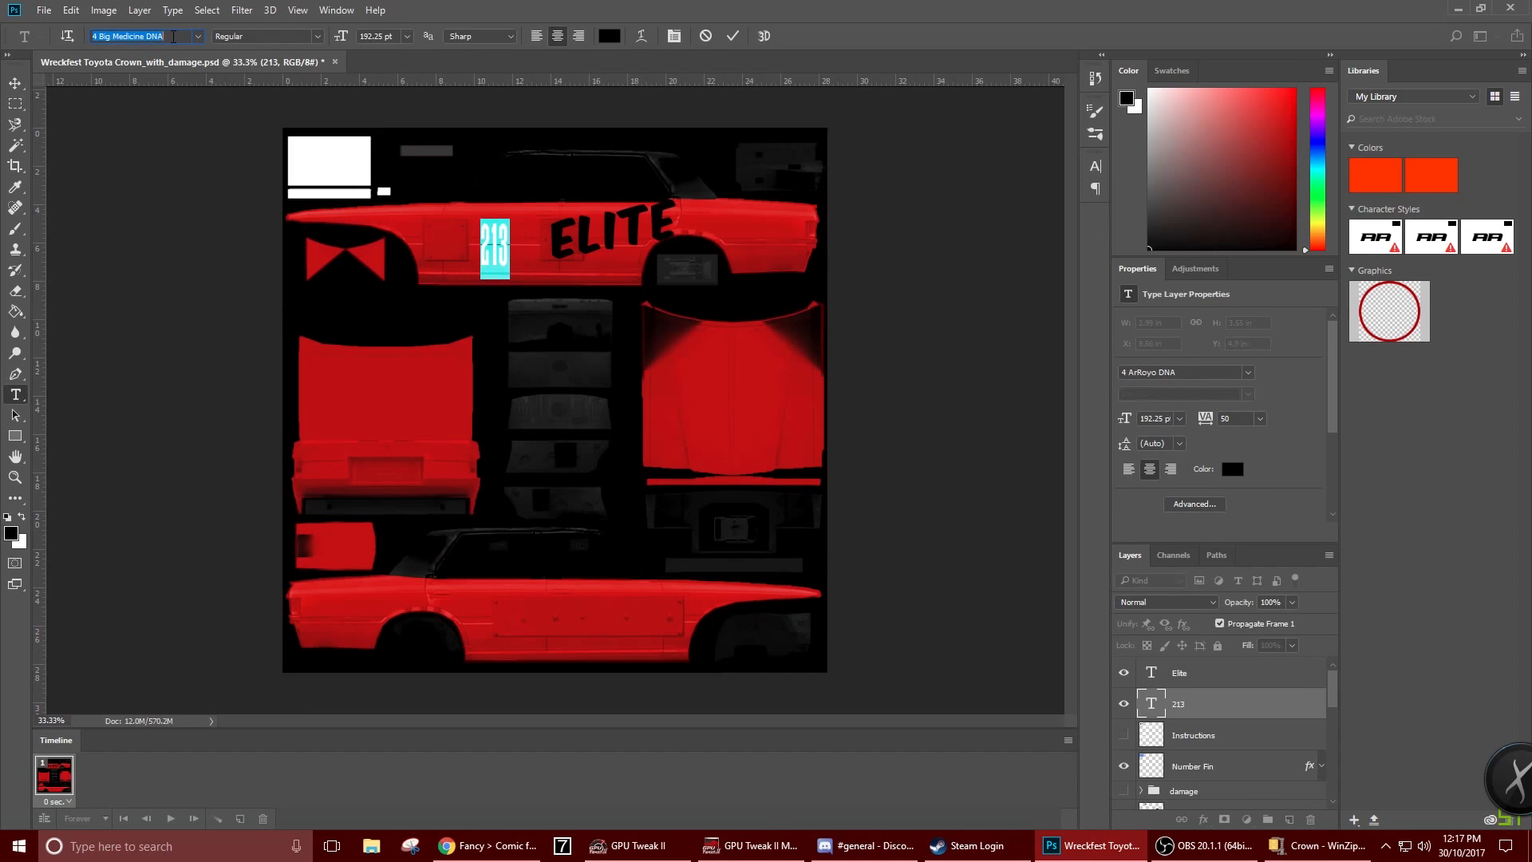
scroll(173, 36, down, 4)
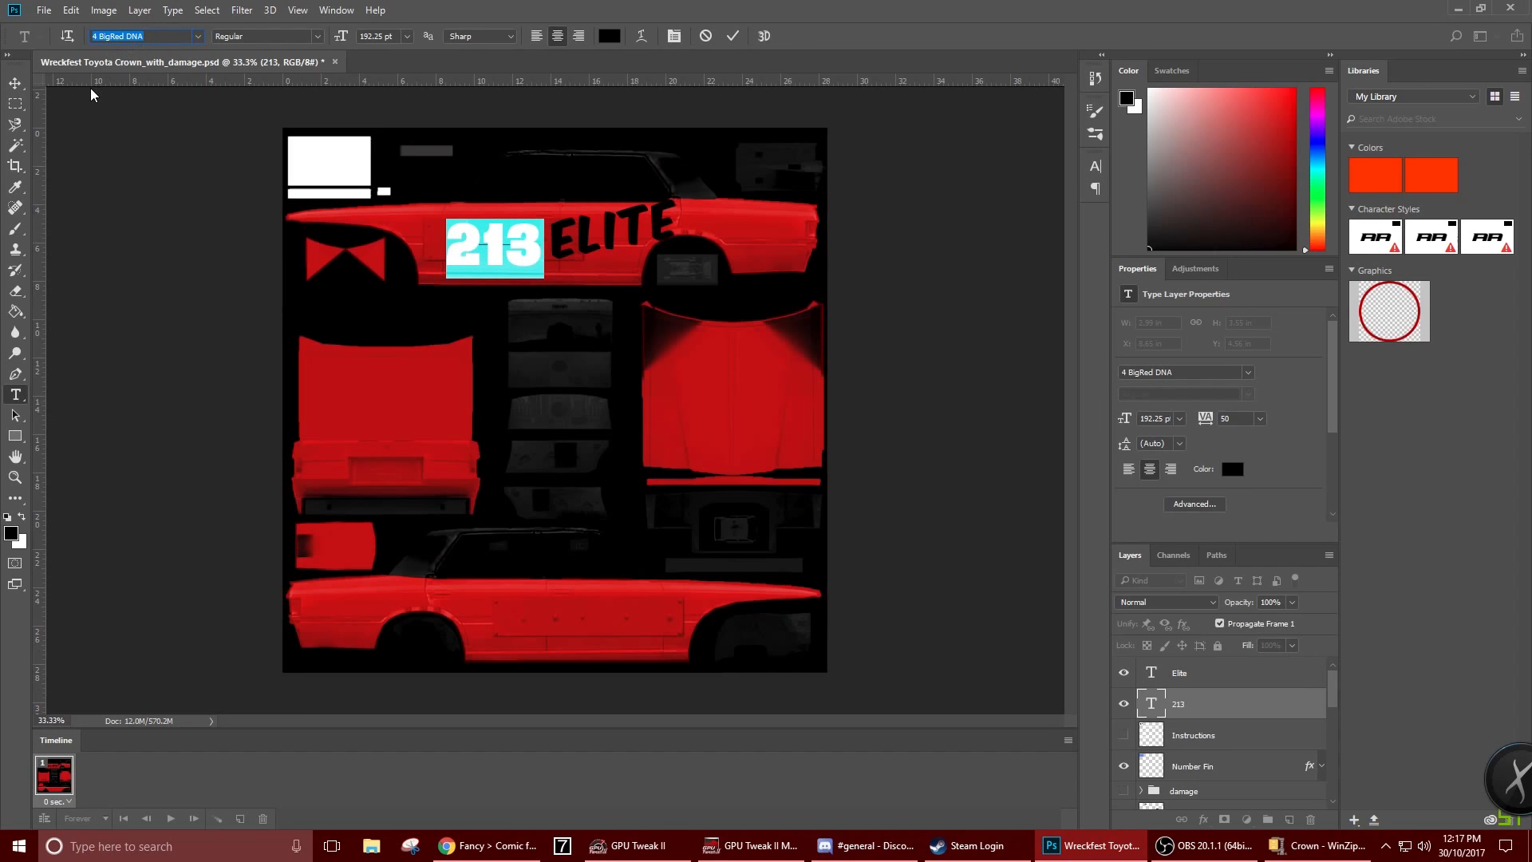
key(Down)
key(Down)
key(Down)
key(Down)
key(Down)
key(Down)
key(Down)
key(Down)
key(Down)
key(Down)
key(Down)
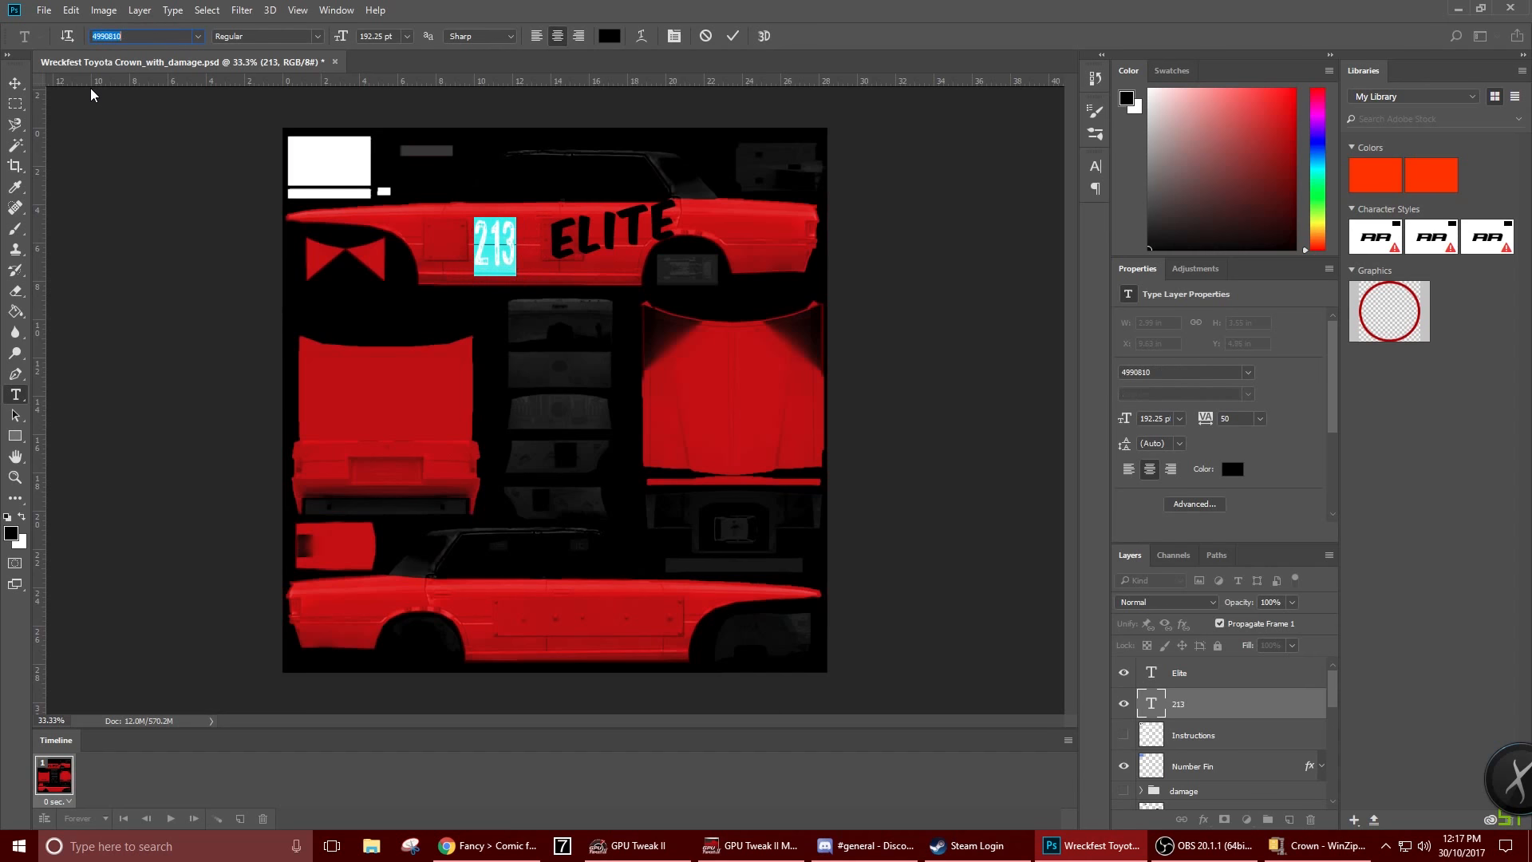
key(Down)
key(Down)
key(Down)
key(Down)
key(Down)
key(Down)
key(Down)
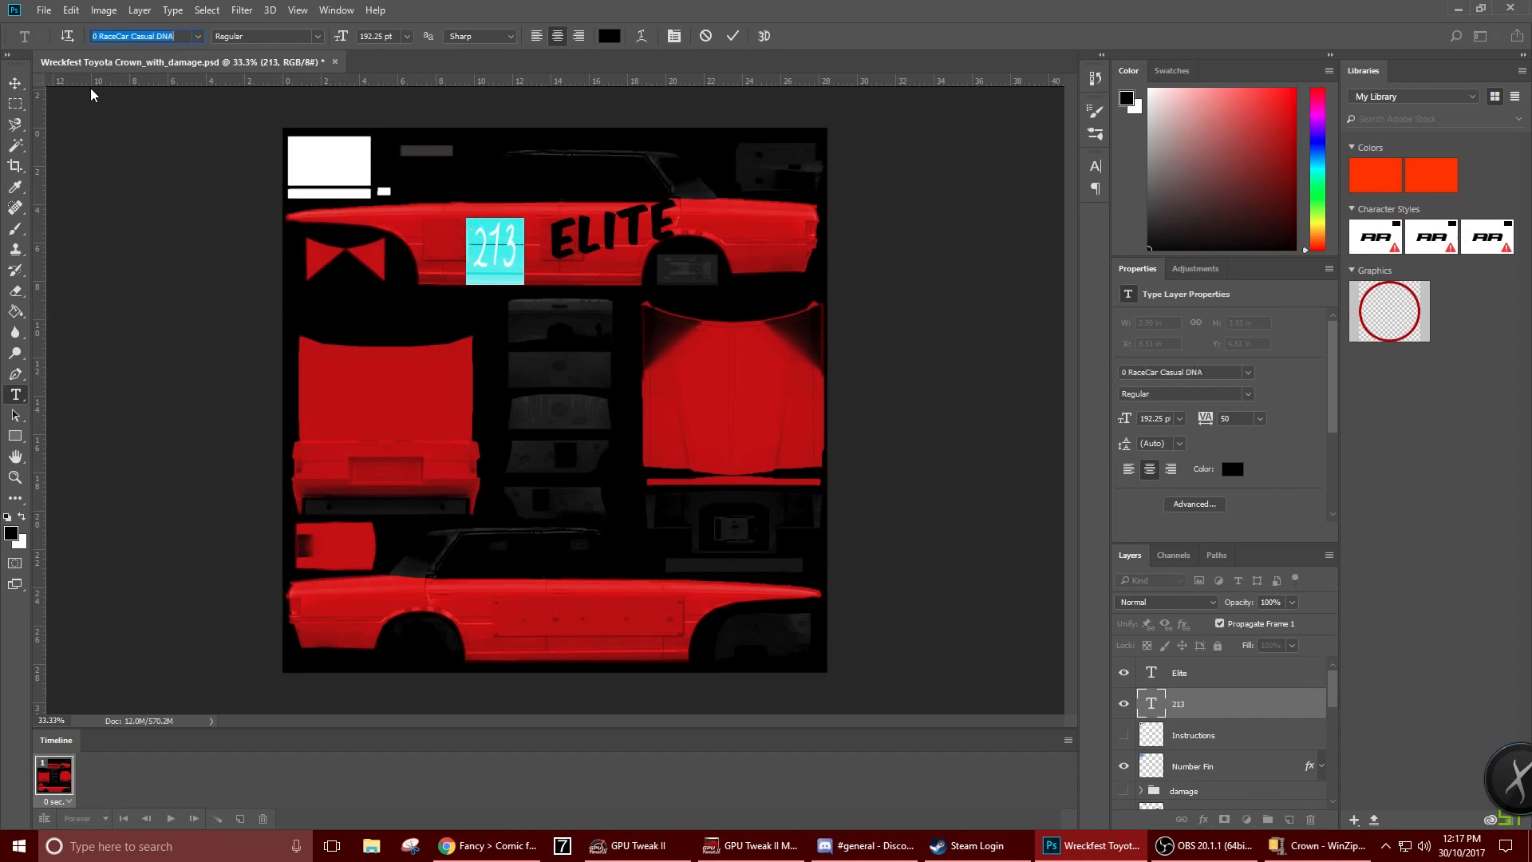
key(Down)
key(Down)
key(Down)
key(Down)
key(Down)
key(Down)
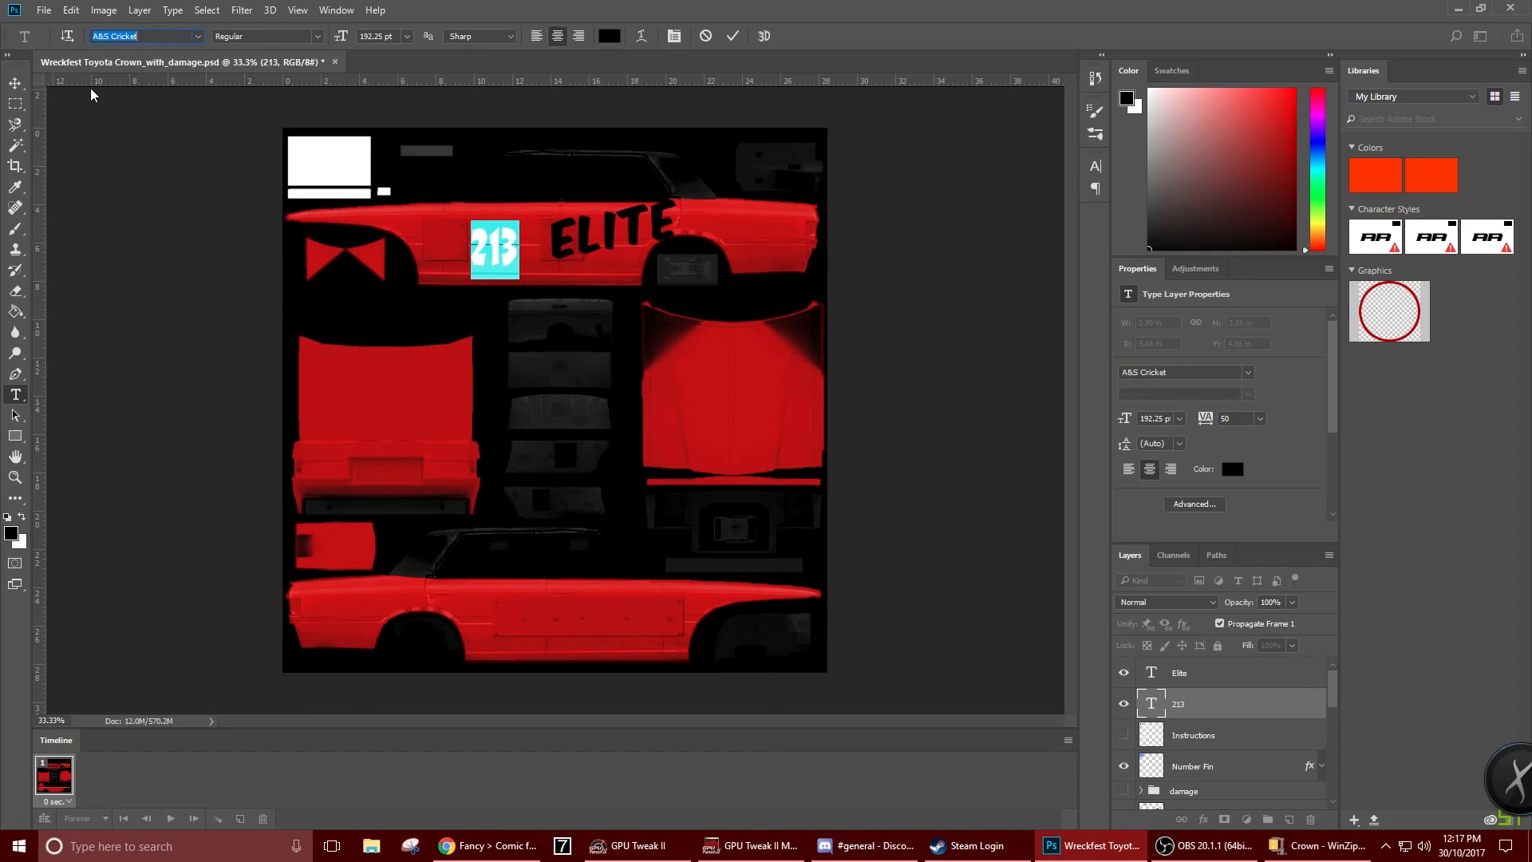
key(Down)
key(Down)
key(Down)
key(Down)
key(Down)
key(Down)
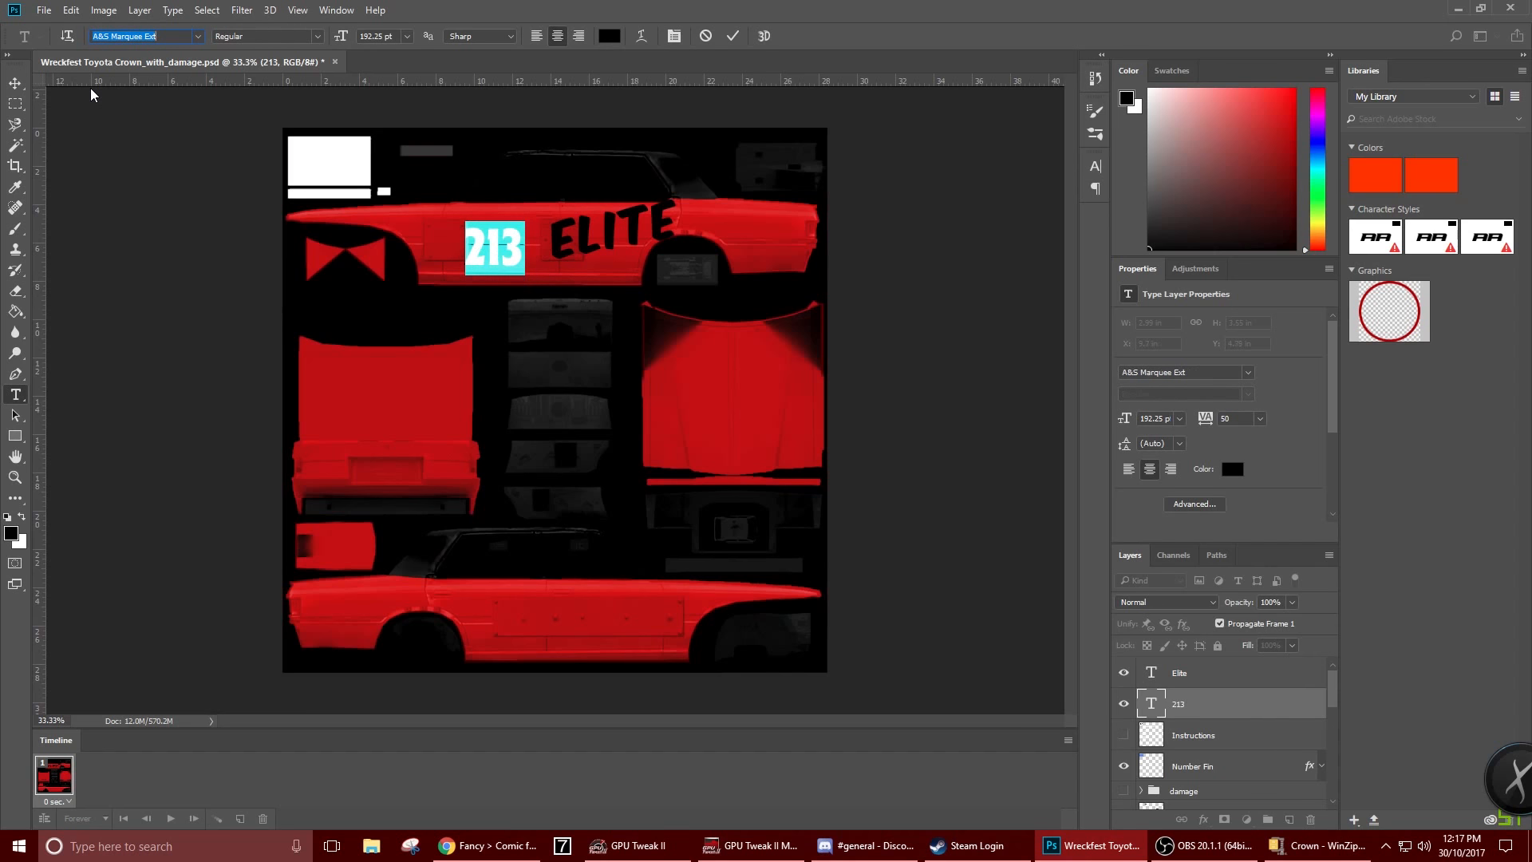
key(Down)
key(Down)
key(Down)
key(Down)
key(Down)
key(Down)
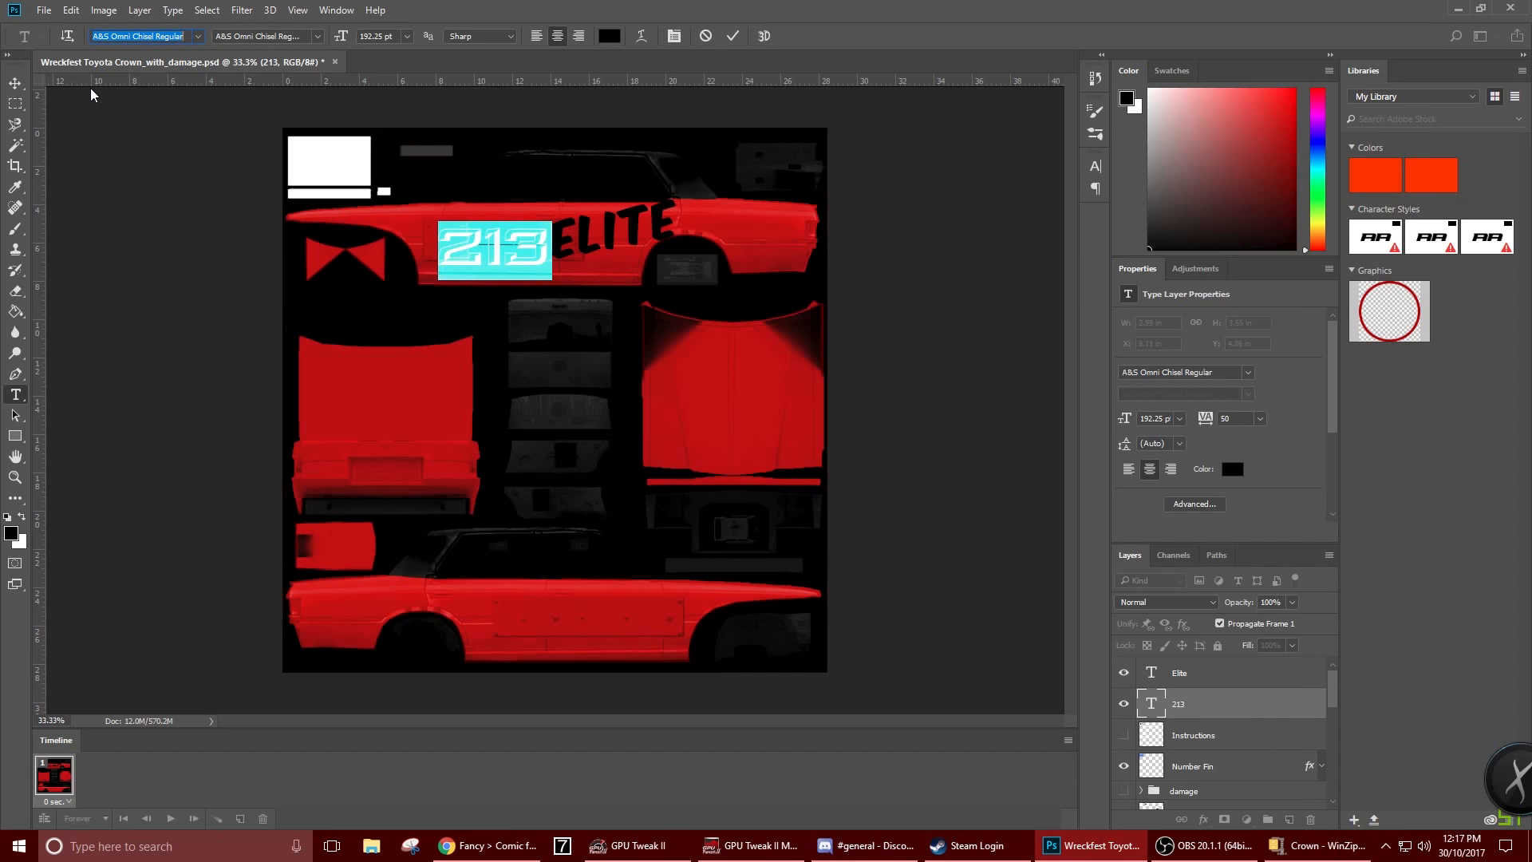
key(Down)
key(Down)
key(Down)
key(Down)
key(Down)
key(Down)
key(Down)
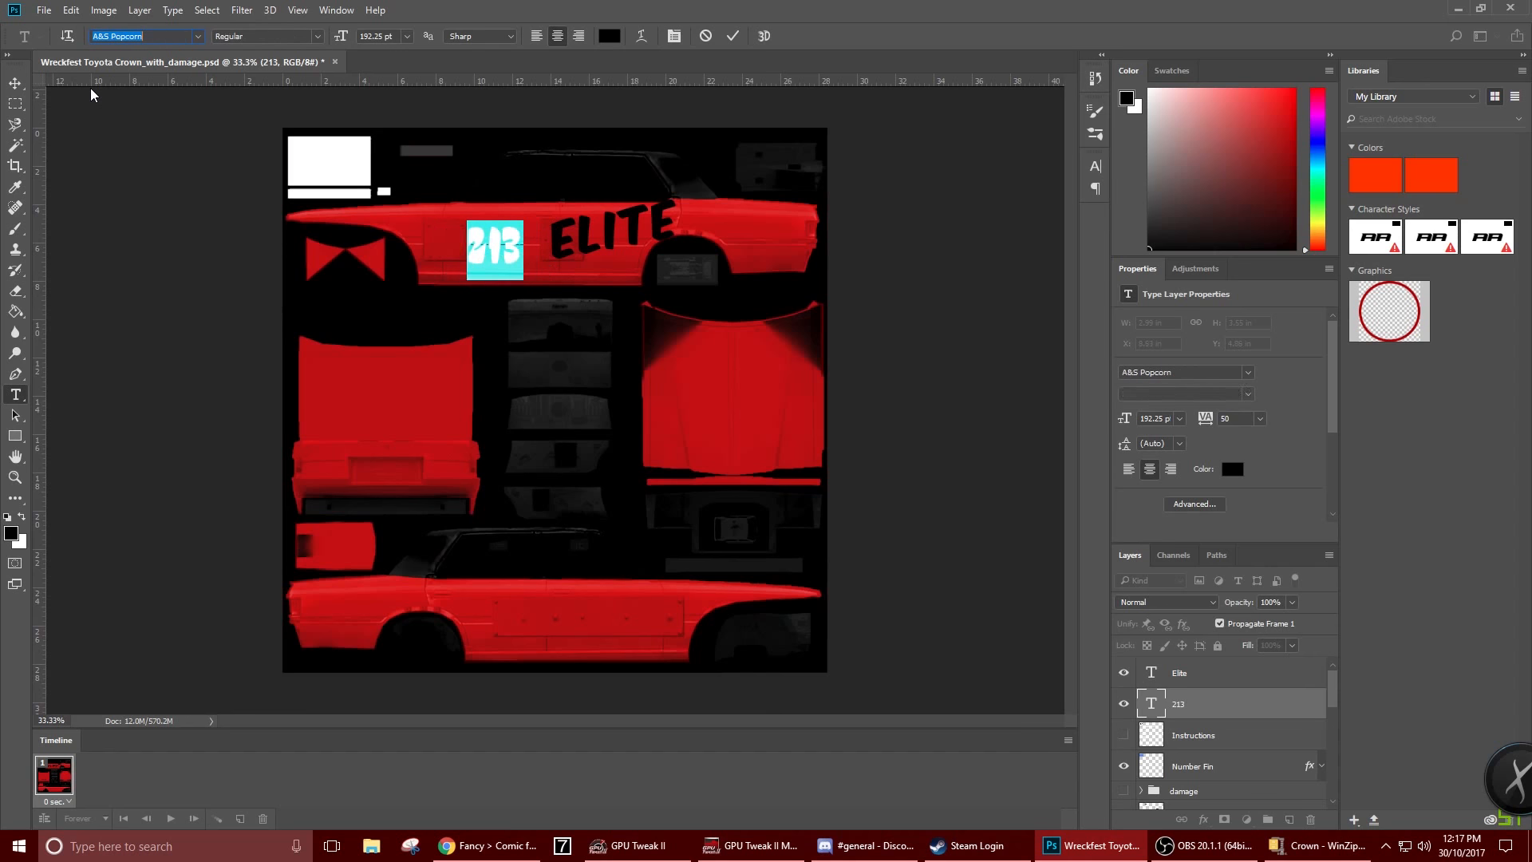
Try further installed fonts on the 213 text, past A&S Signwriter and ABeeZee, and settle on Airstrike
key(Down)
key(Down)
key(Down)
key(Down)
key(Down)
key(Down)
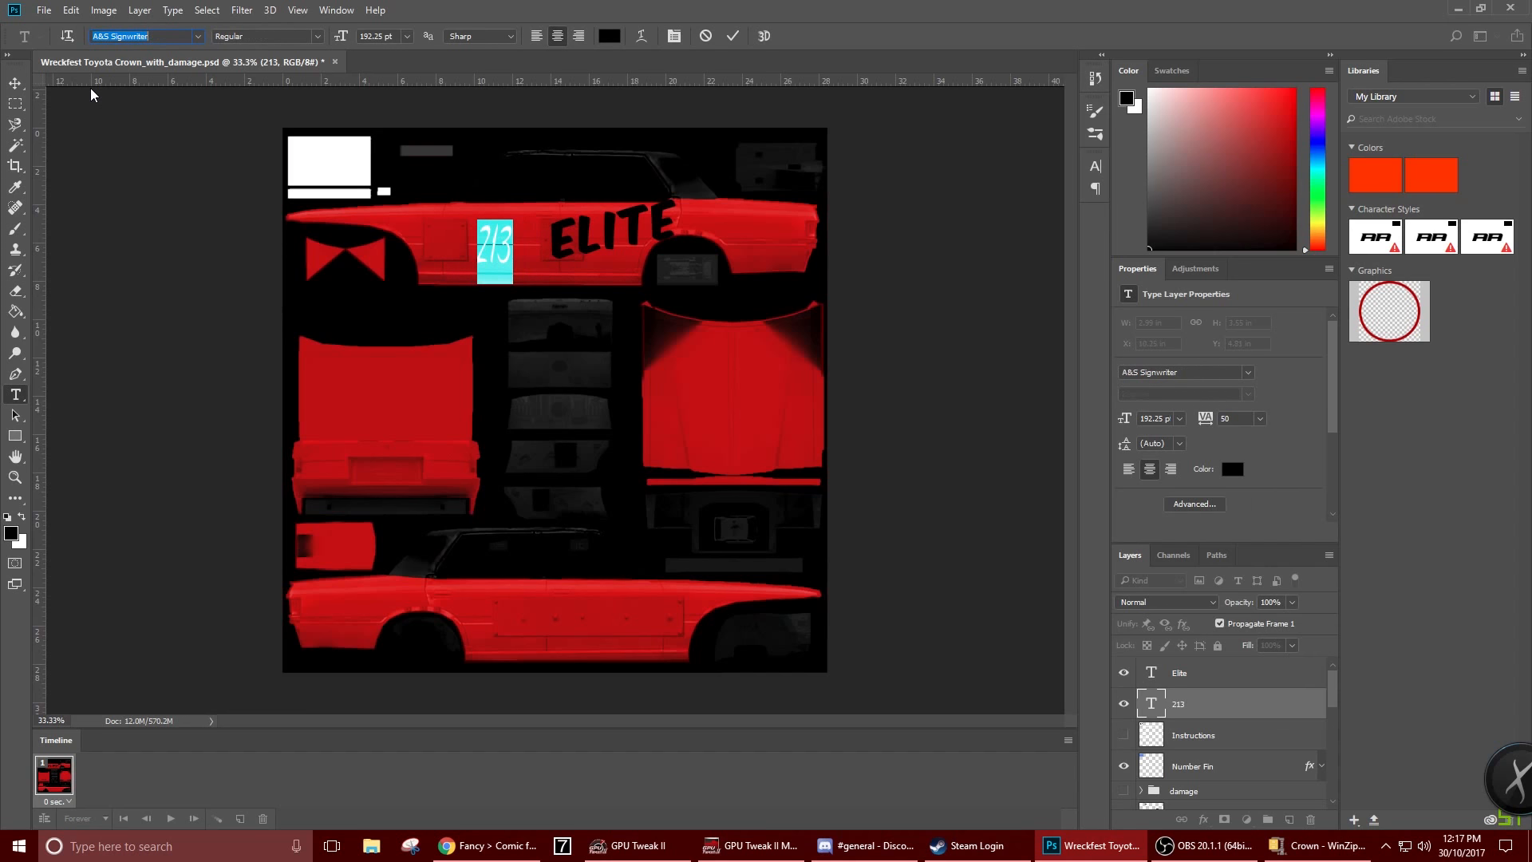
key(Down)
key(Down)
key(Down)
key(Down)
key(Down)
key(Down)
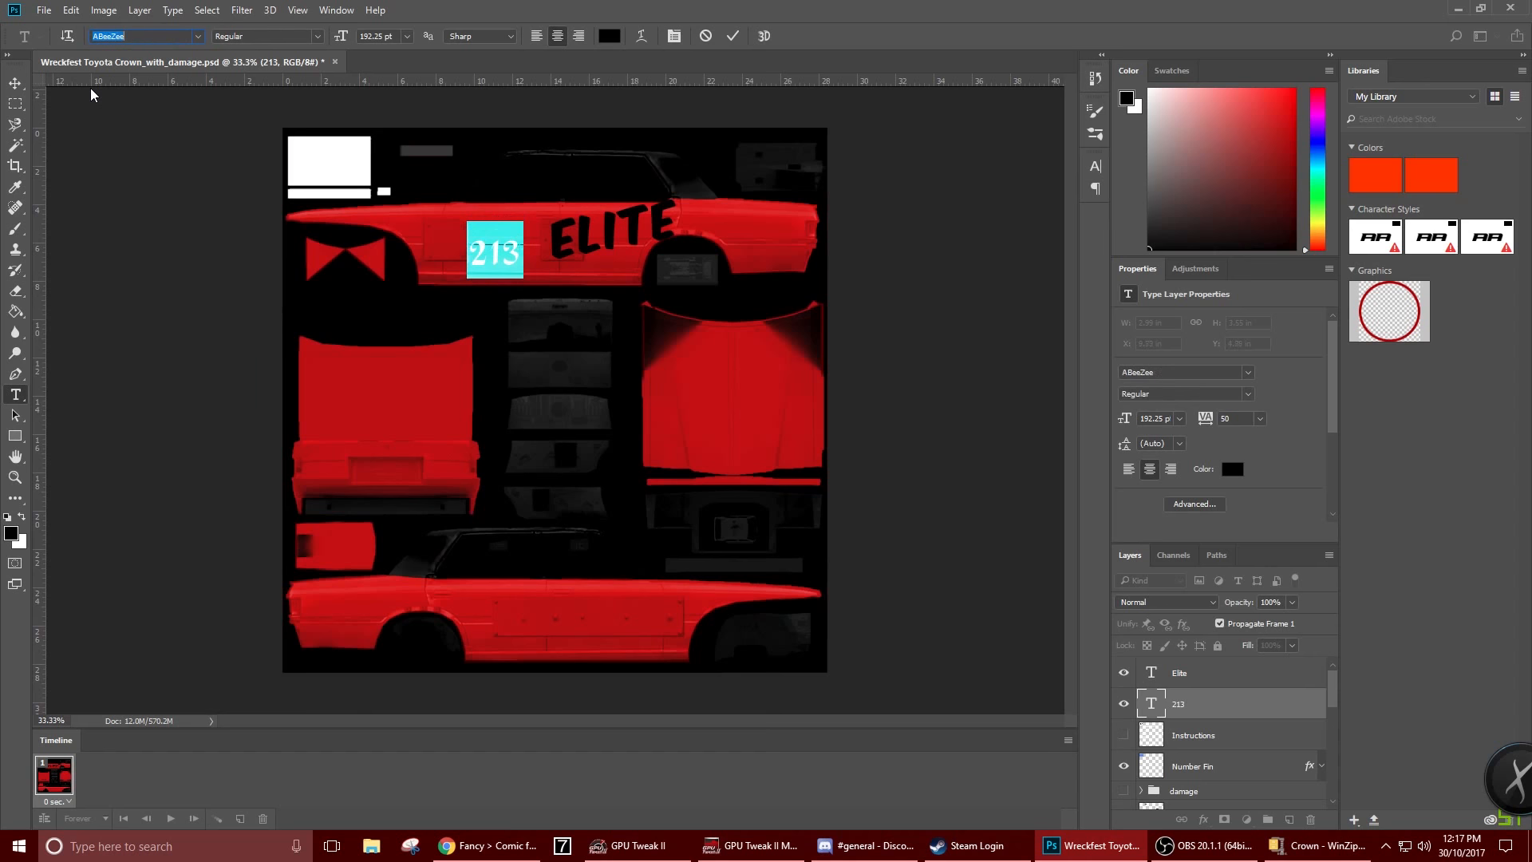
key(Up)
key(Up)
key(Up)
key(Up)
key(Up)
key(Up)
key(Up)
key(Up)
key(Up)
key(Up)
key(Up)
key(Up)
key(Up)
key(Up)
key(Up)
key(Up)
key(Up)
key(Up)
key(Up)
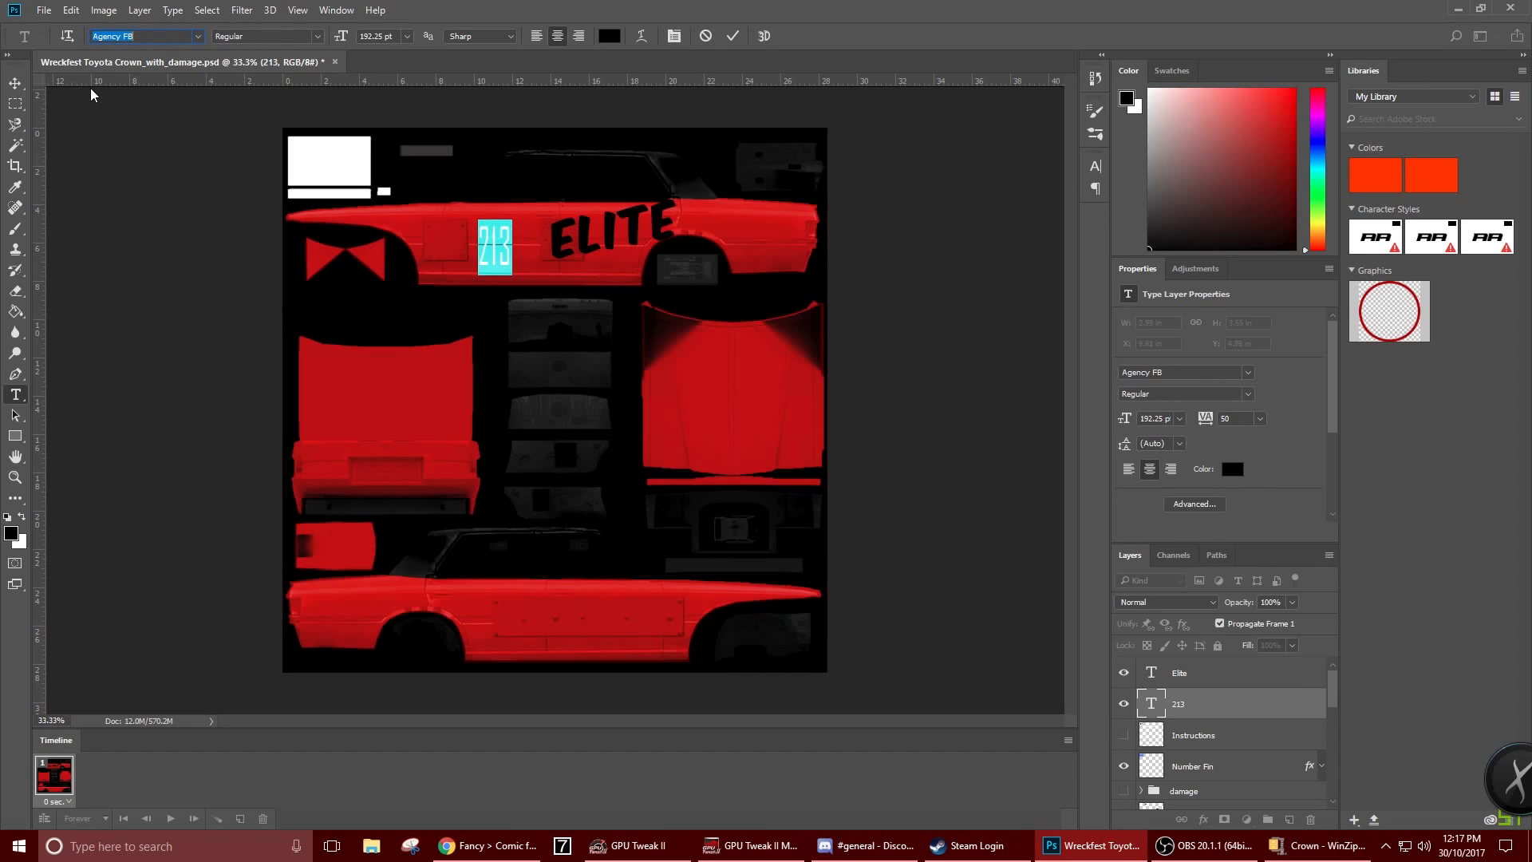
key(Up)
key(Up)
key(Up)
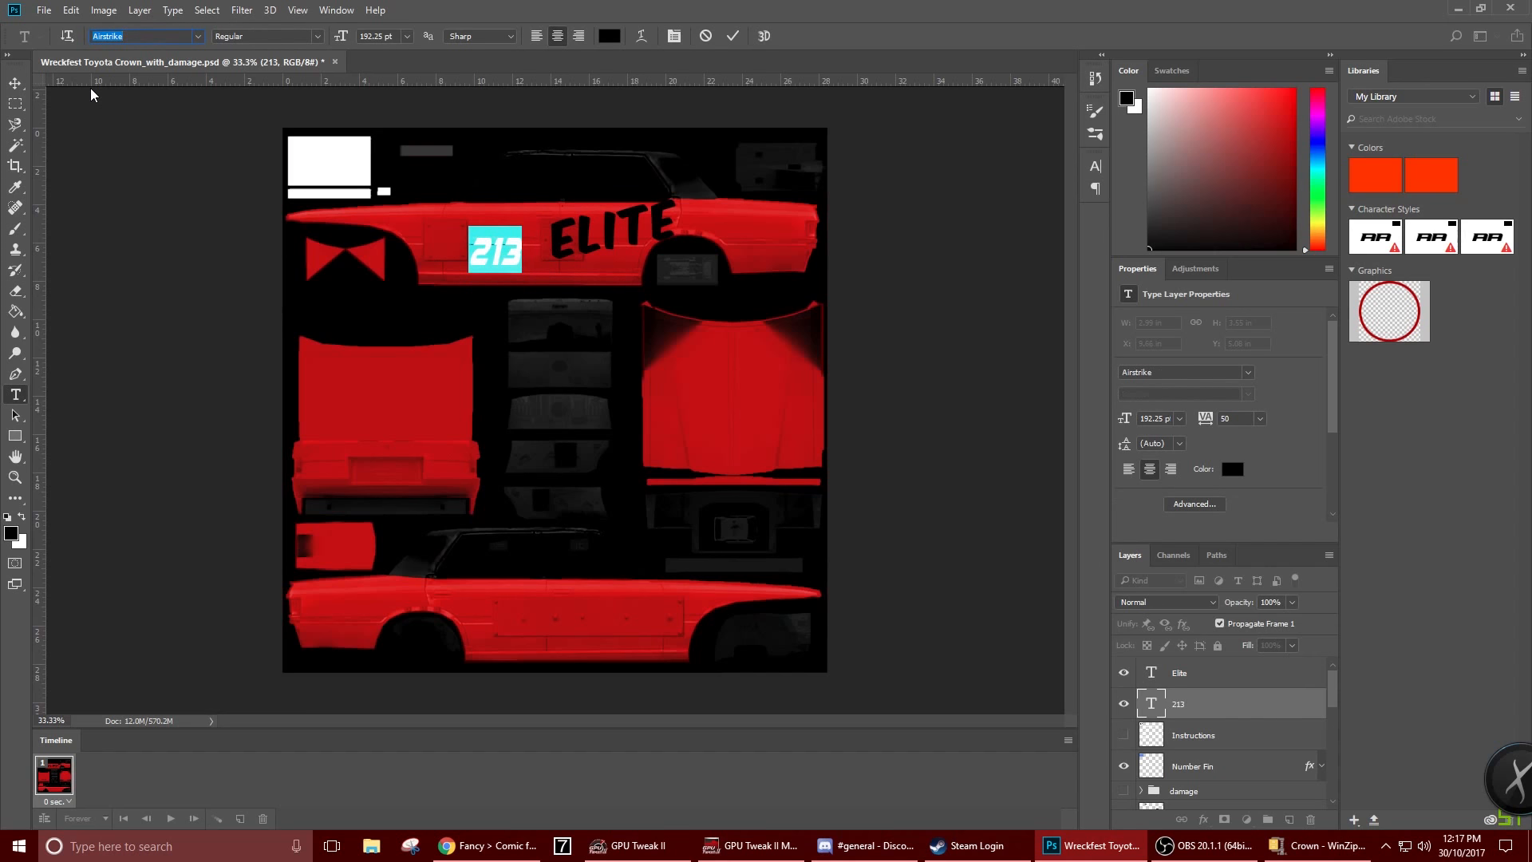
click(15, 83)
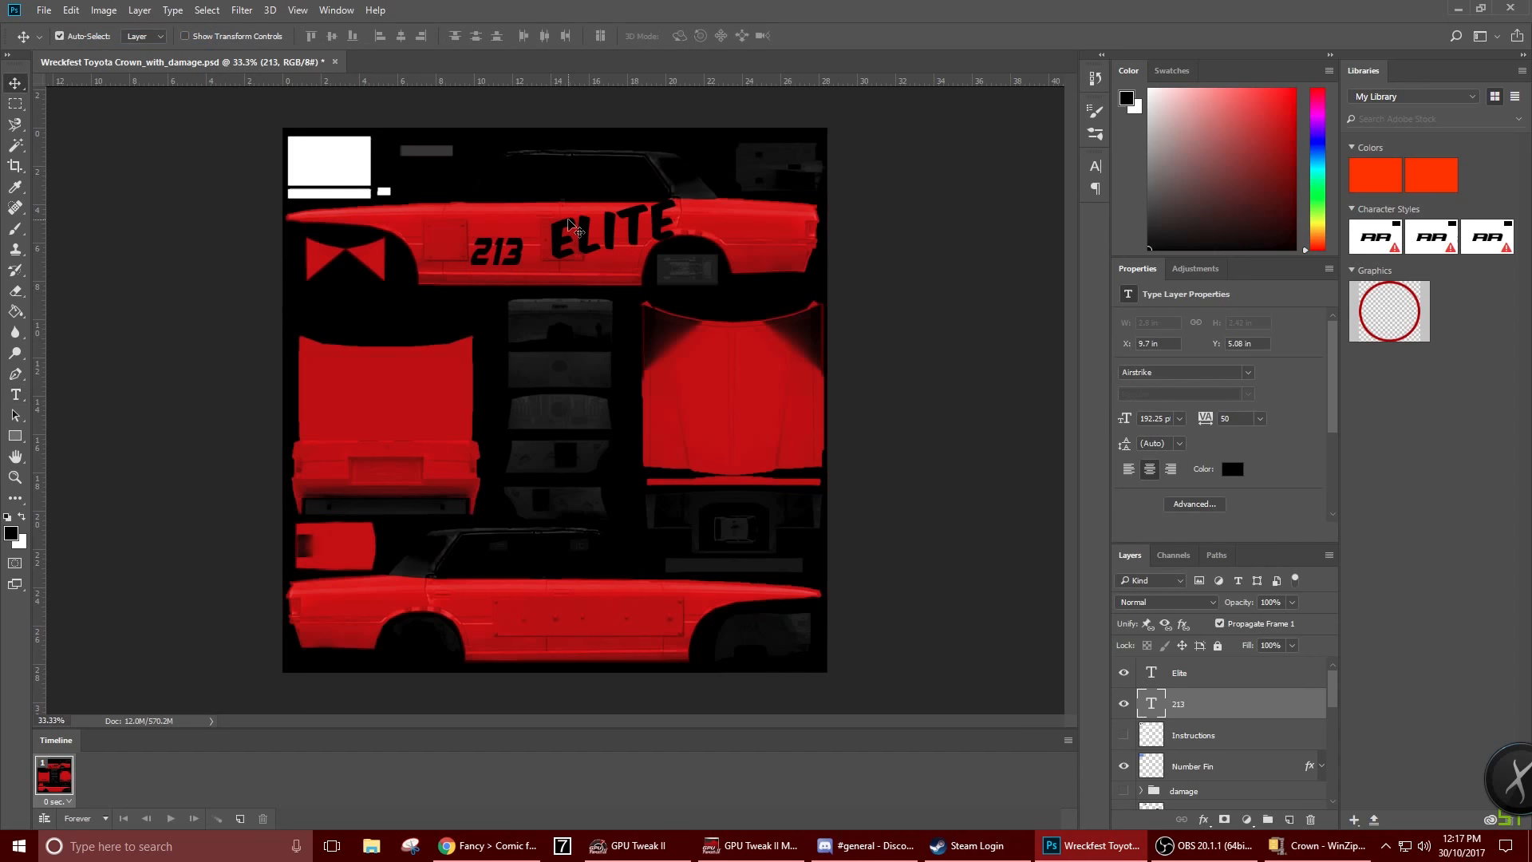
Enlarge the 213 text to about 374 pt and place it directly in front of ELITE on the upper car side
key(ctrl+t)
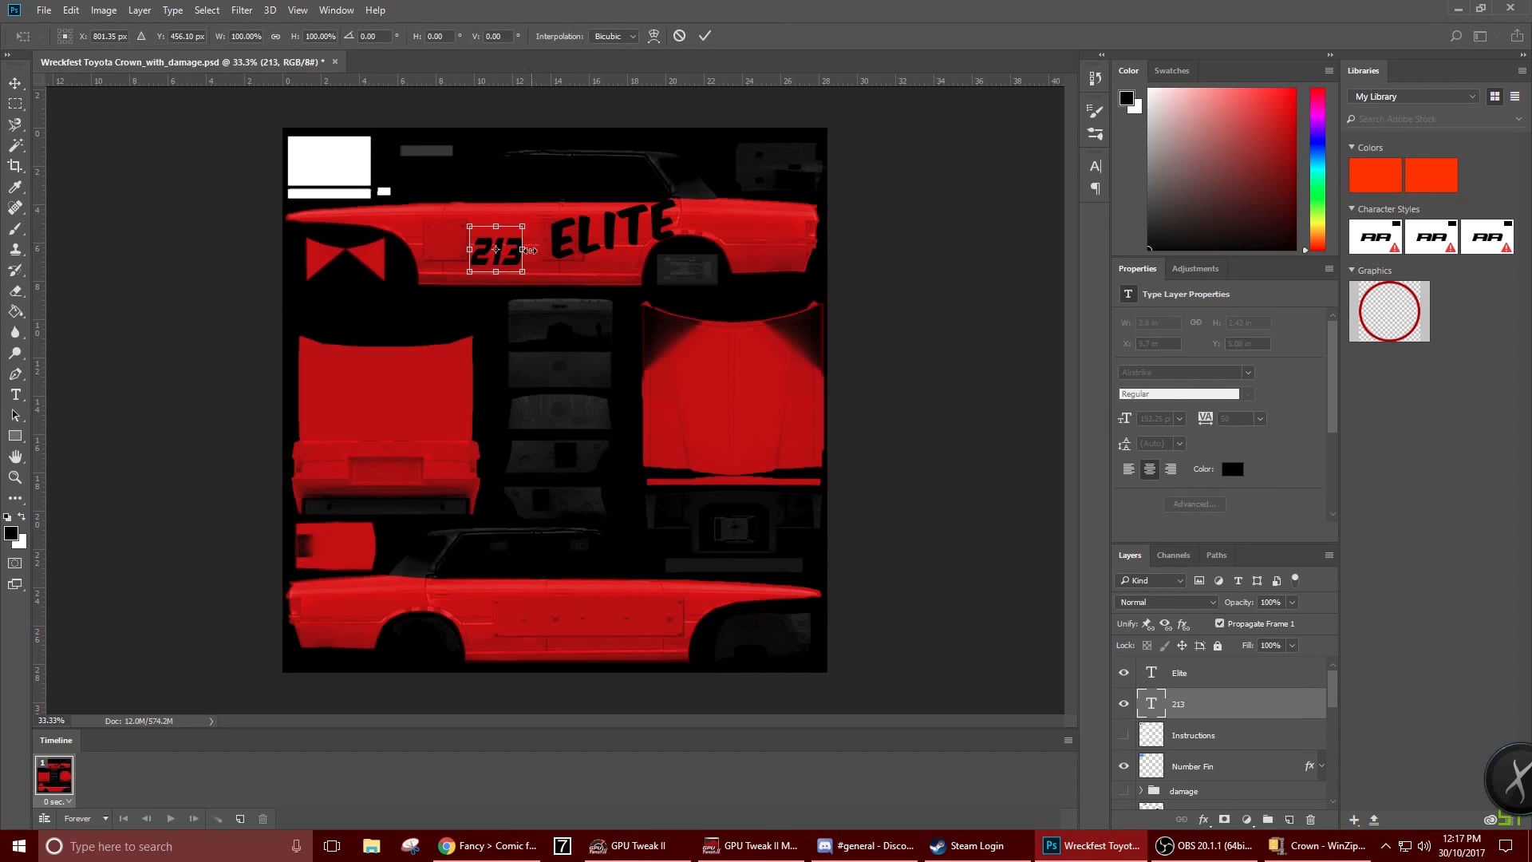
drag(485, 235, 554, 297)
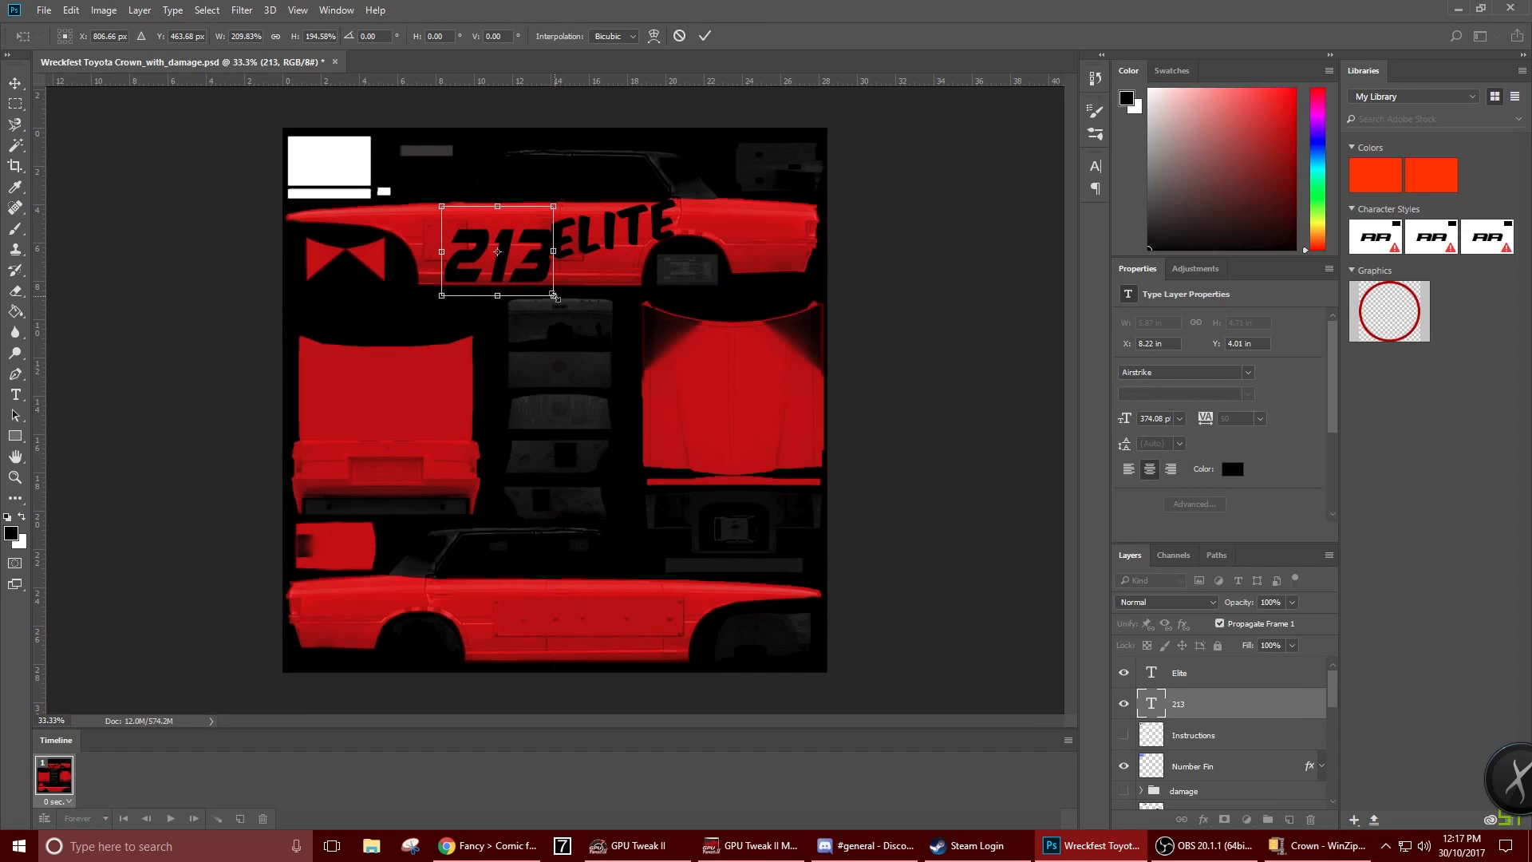
key(Return)
drag(495, 247, 481, 239)
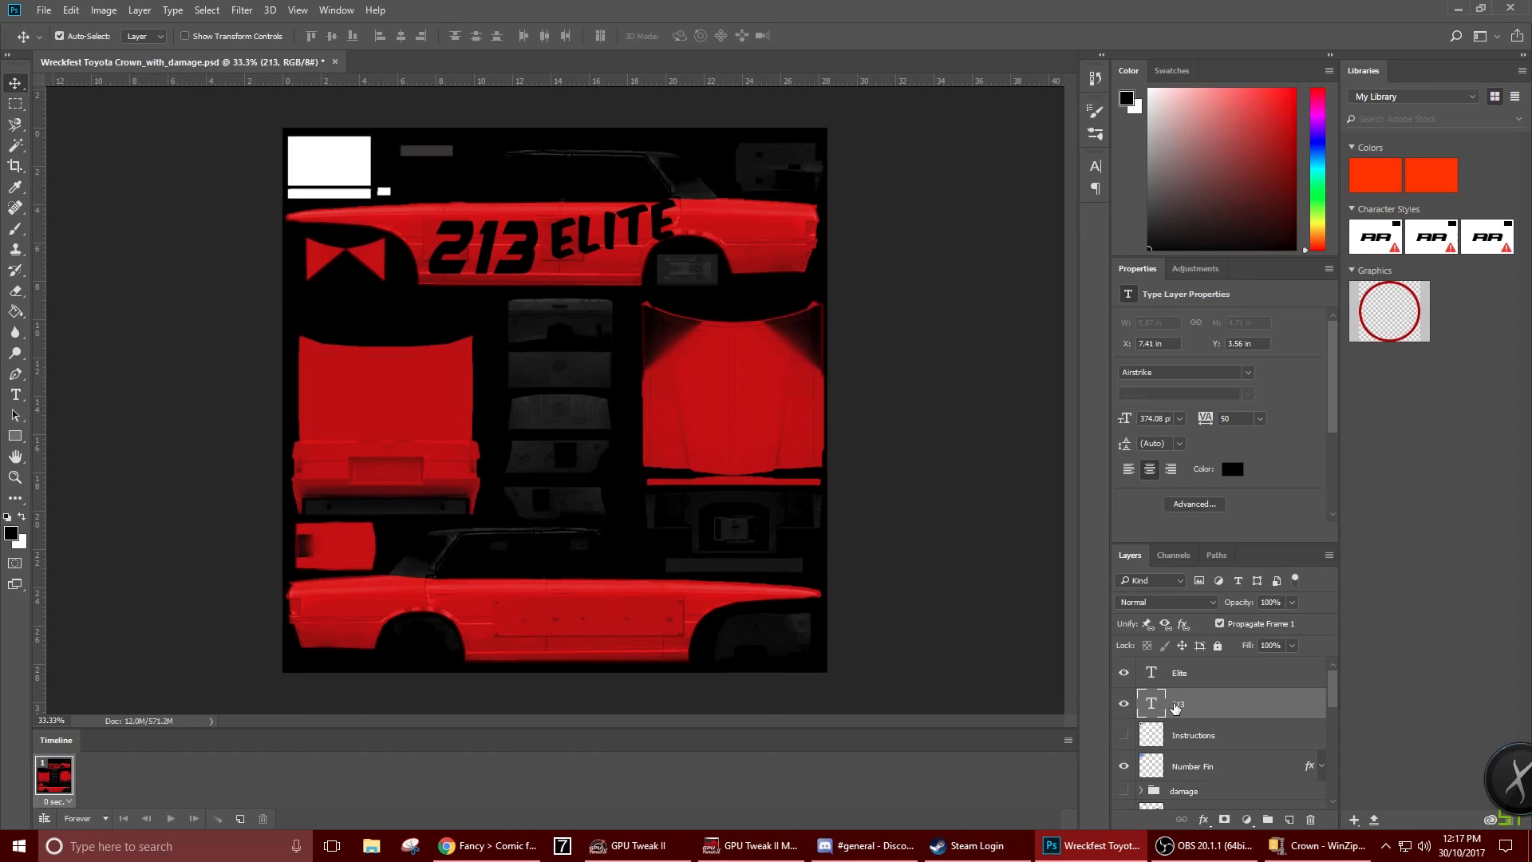
Open the blending options of the 213 layer and enable a Color Overlay
right_click(1174, 707)
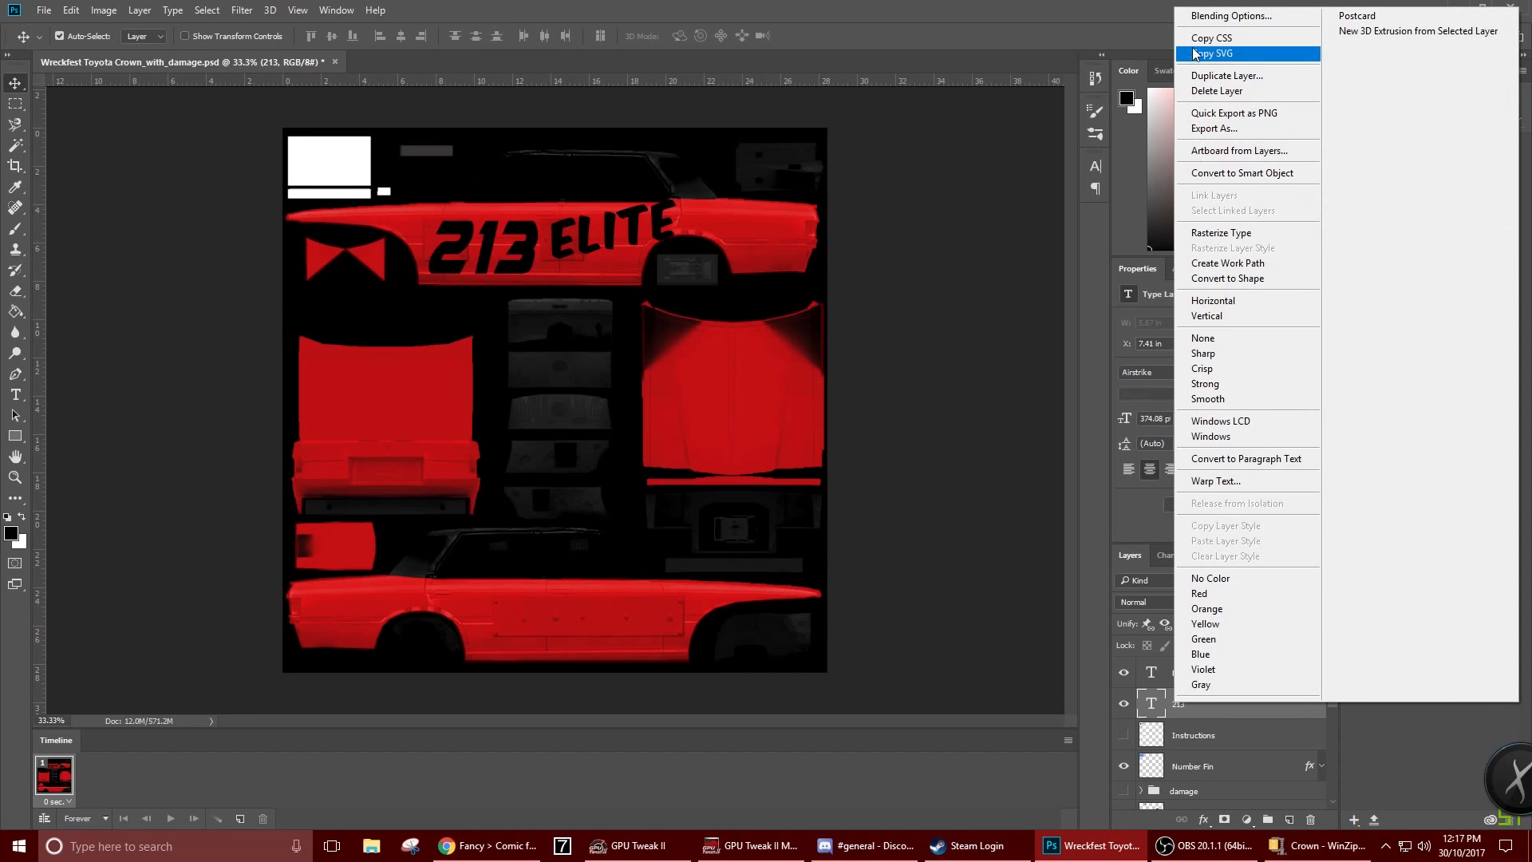
click(1214, 16)
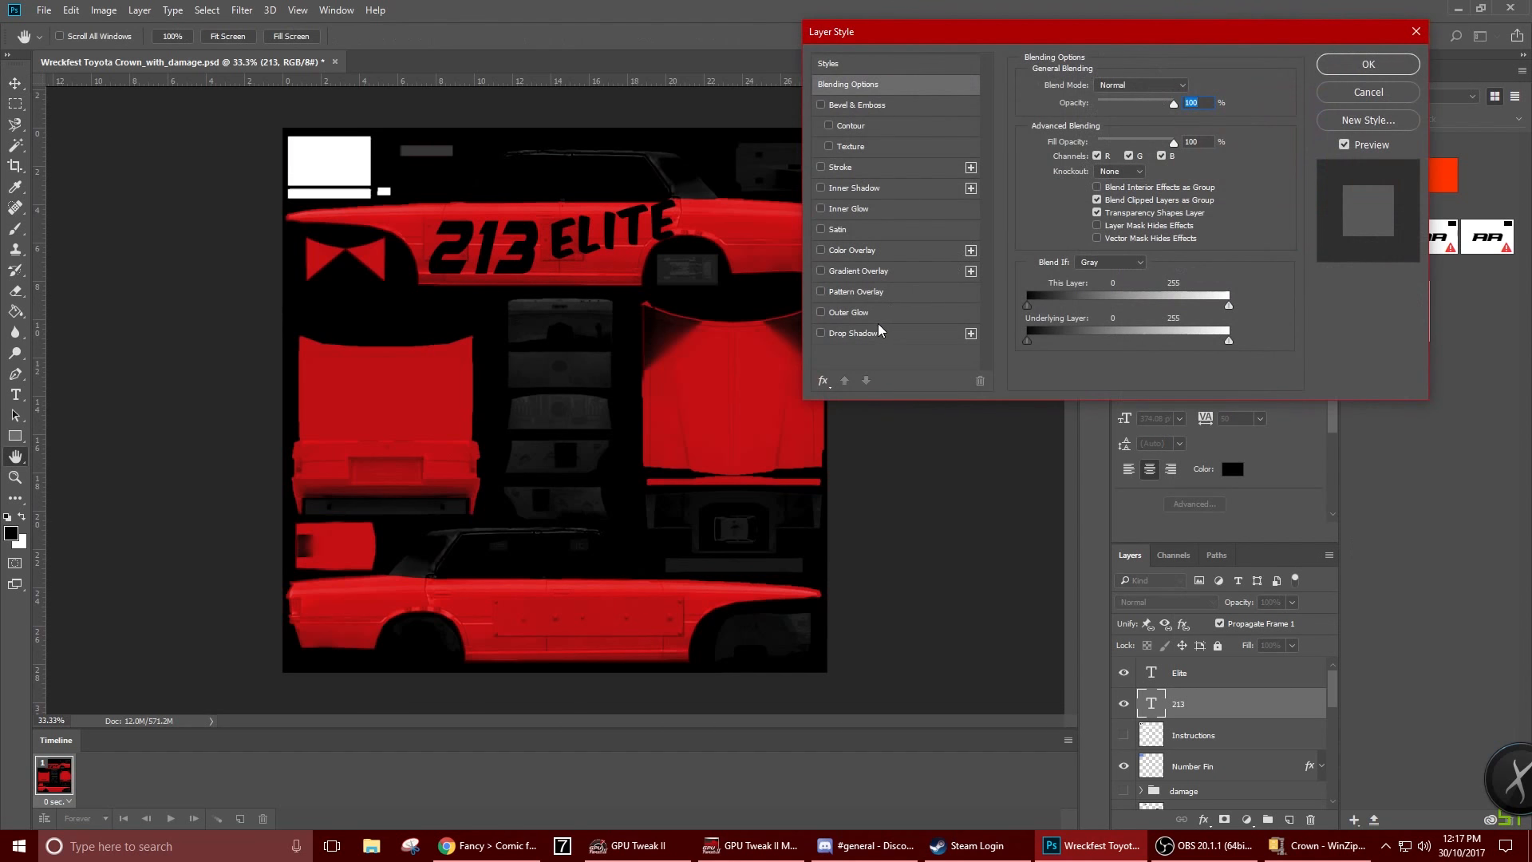
click(864, 252)
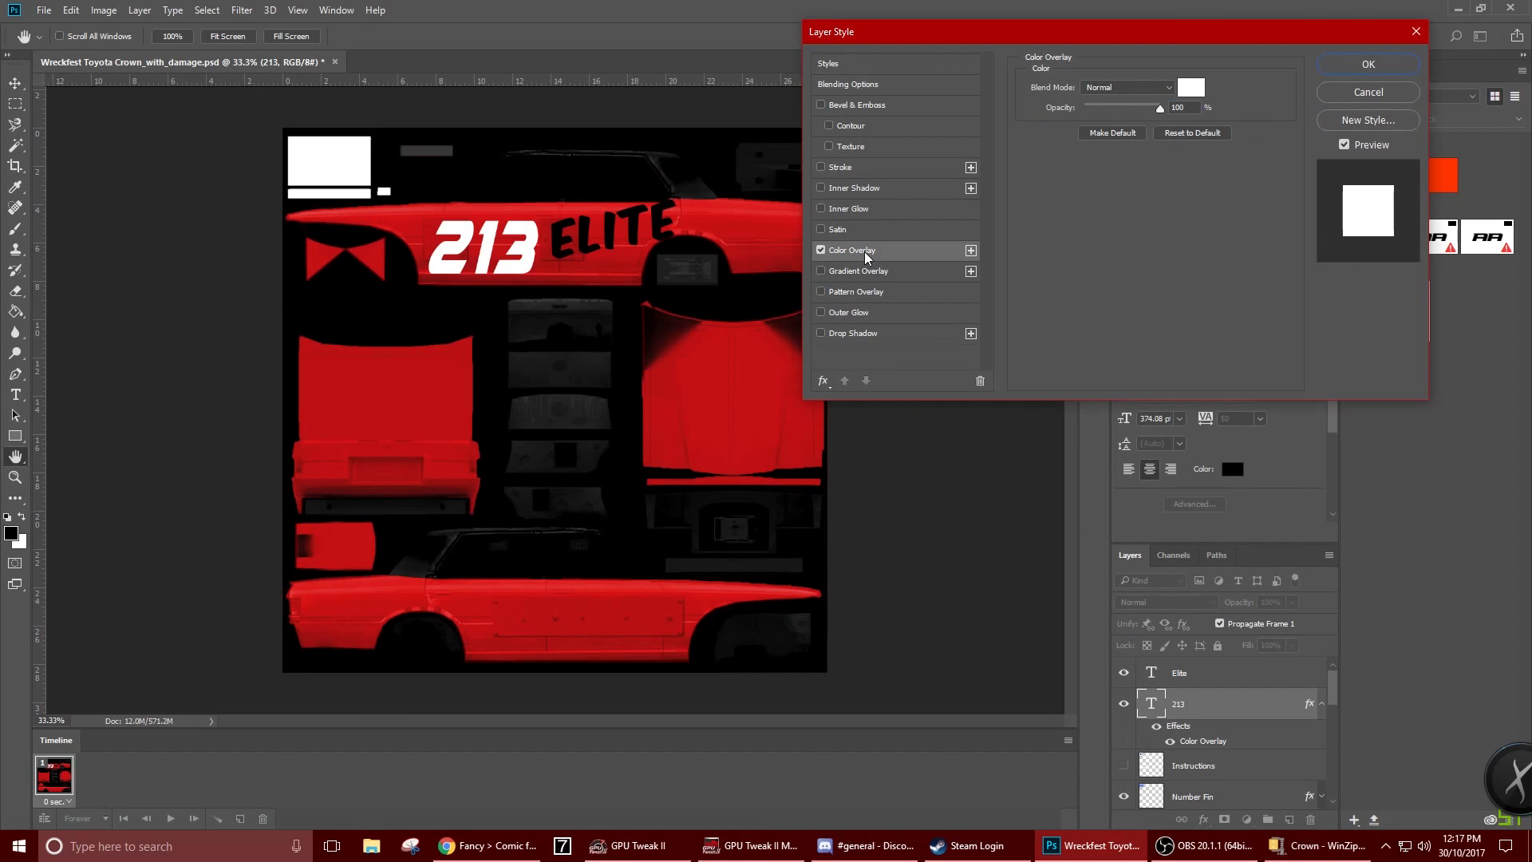
Try a Gradient Overlay with the Red, Green preset on the 213 instead of the Color Overlay
click(820, 250)
click(822, 271)
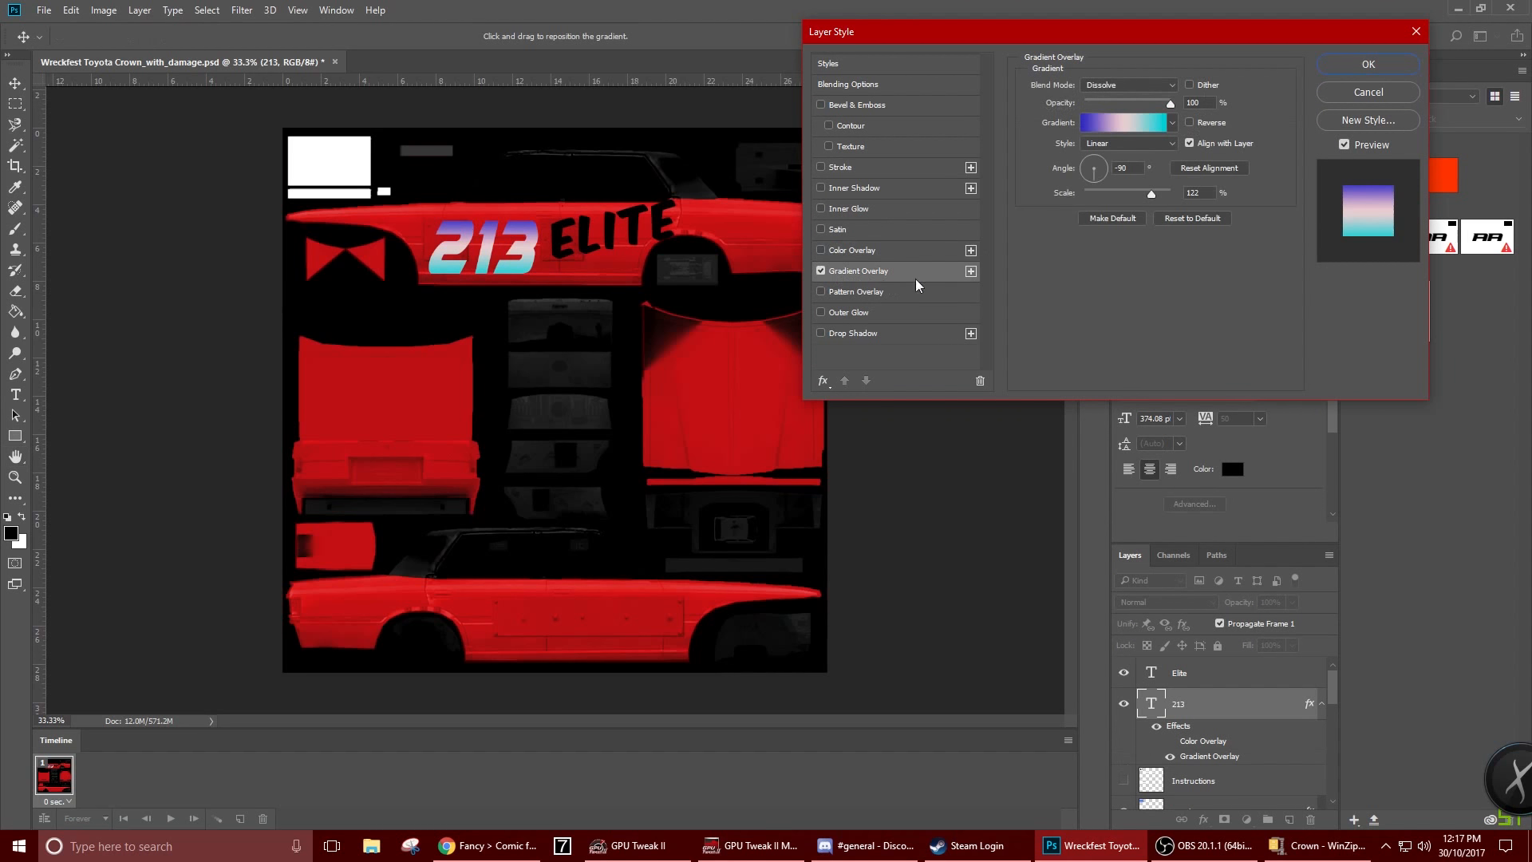
click(1172, 125)
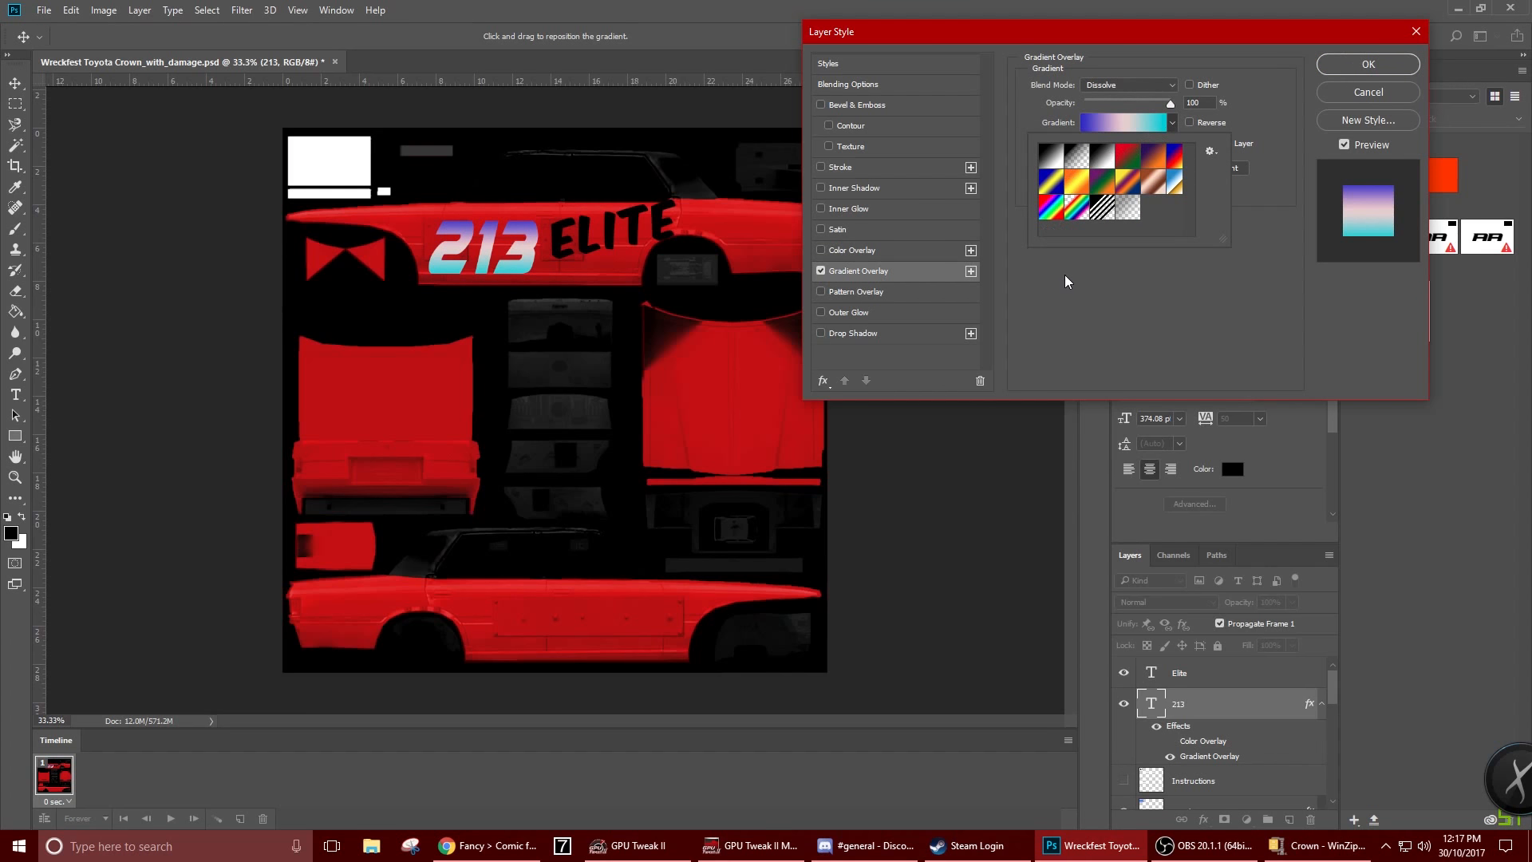
click(1126, 157)
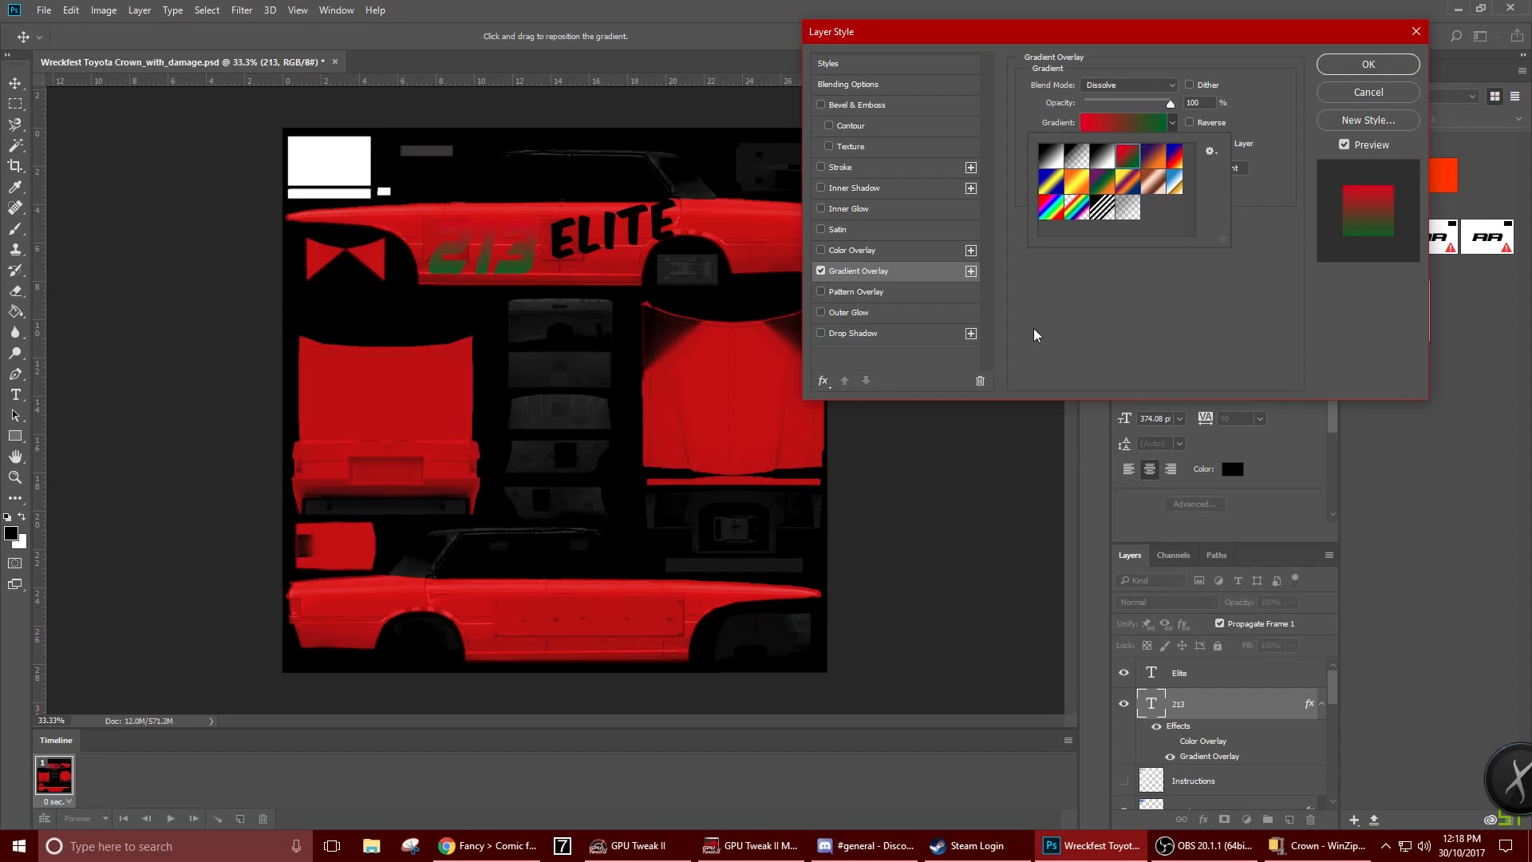
Try recolouring the gradient's red stop to dark grey, then discard the edit and disable the Gradient Overlay
click(1152, 121)
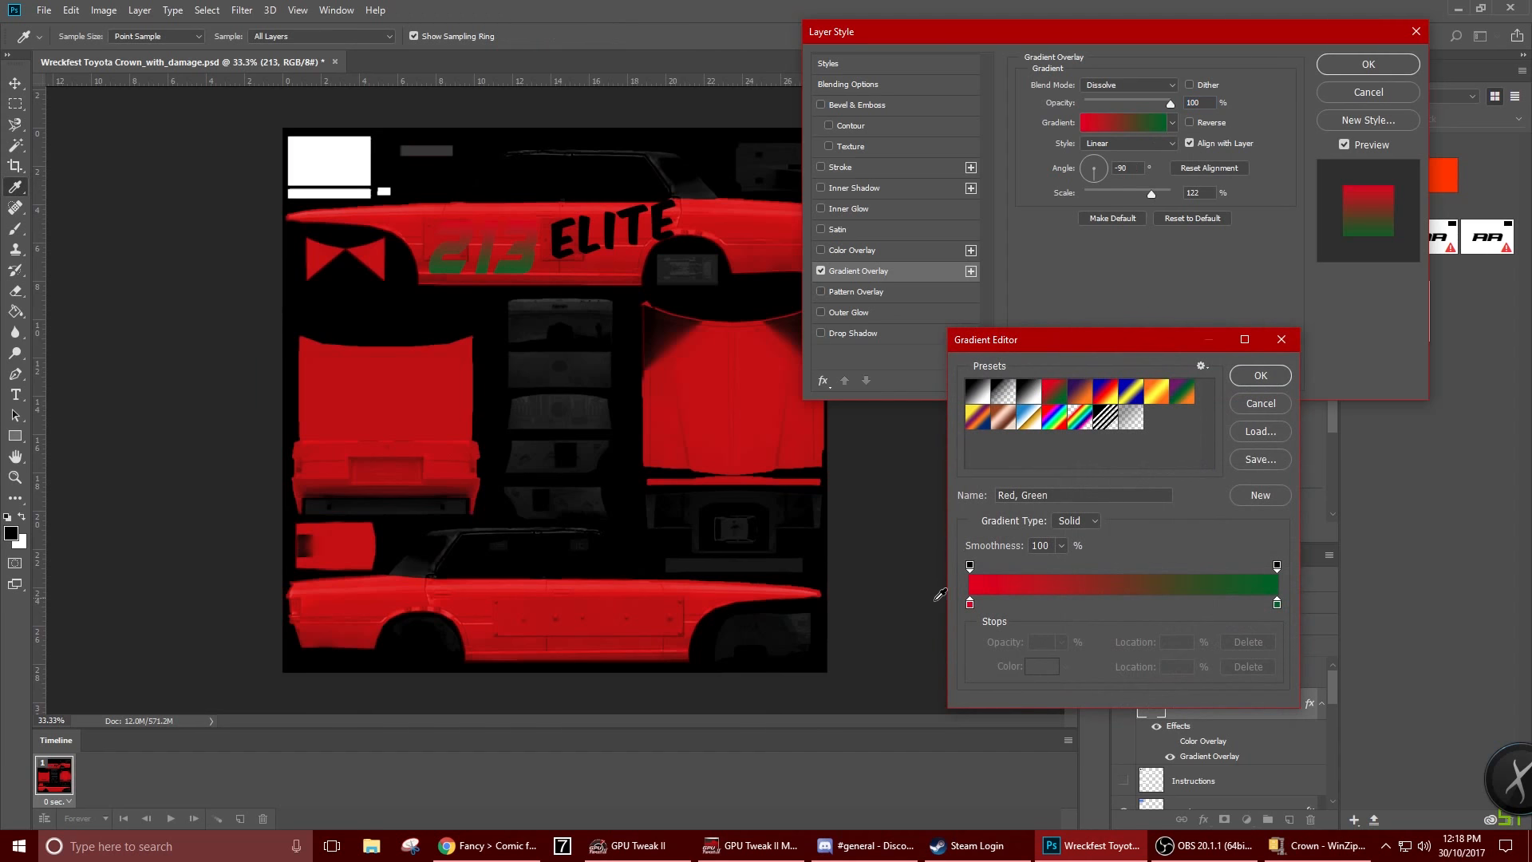
double_click(971, 605)
mouse_move(884, 363)
mouse_down()
mouse_move(883, 347)
mouse_move(808, 328)
mouse_move(809, 360)
mouse_move(819, 308)
mouse_move(969, 310)
mouse_up()
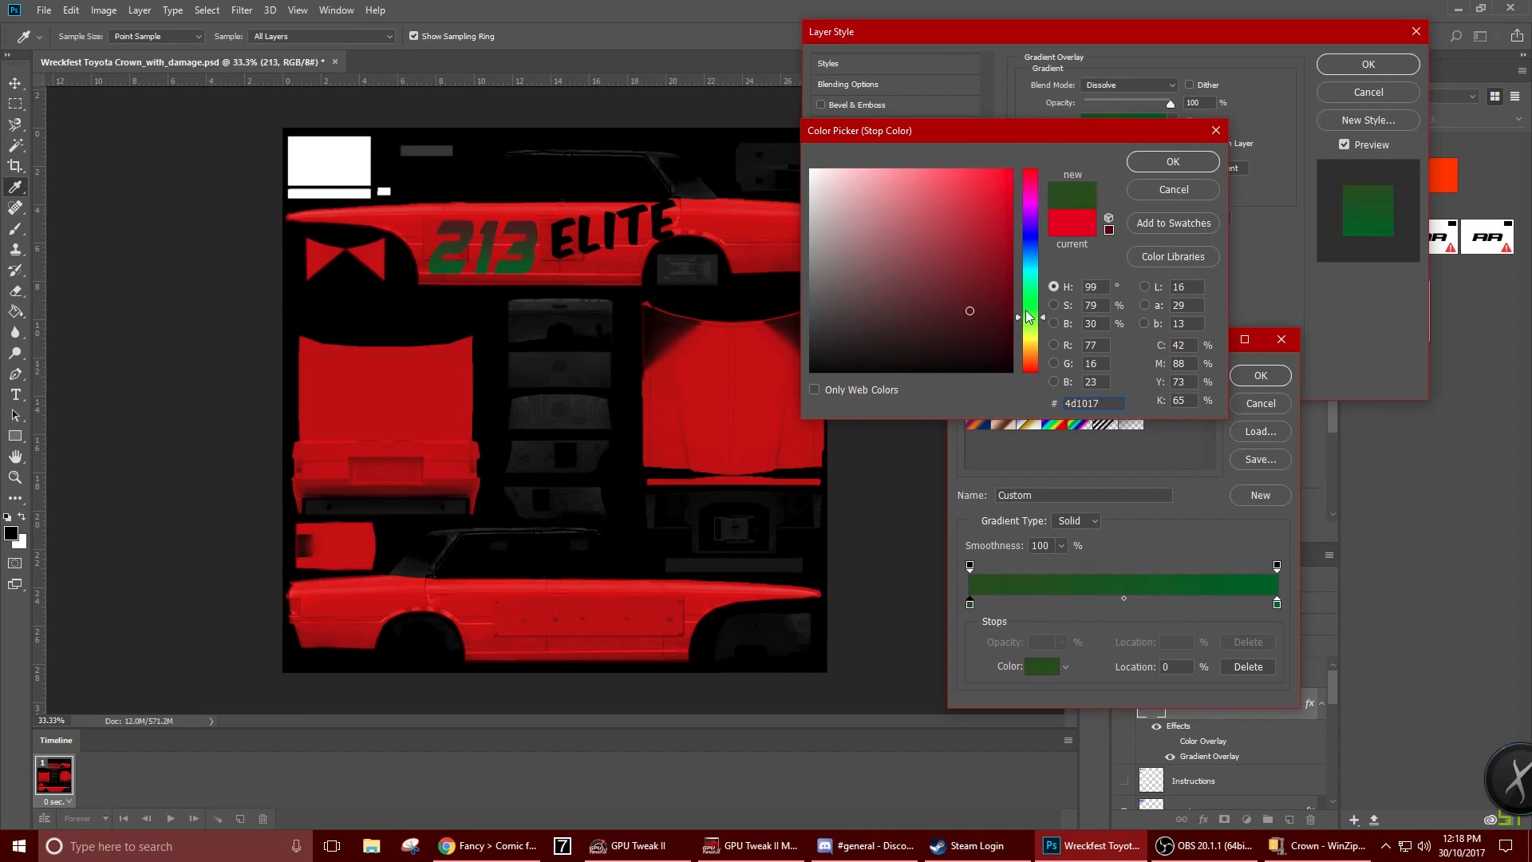
mouse_move(1030, 249)
mouse_down()
mouse_move(1045, 252)
mouse_move(1019, 256)
mouse_up()
mouse_move(970, 312)
mouse_down()
mouse_move(981, 332)
mouse_move(965, 328)
mouse_move(930, 239)
mouse_move(816, 252)
mouse_move(810, 283)
mouse_up()
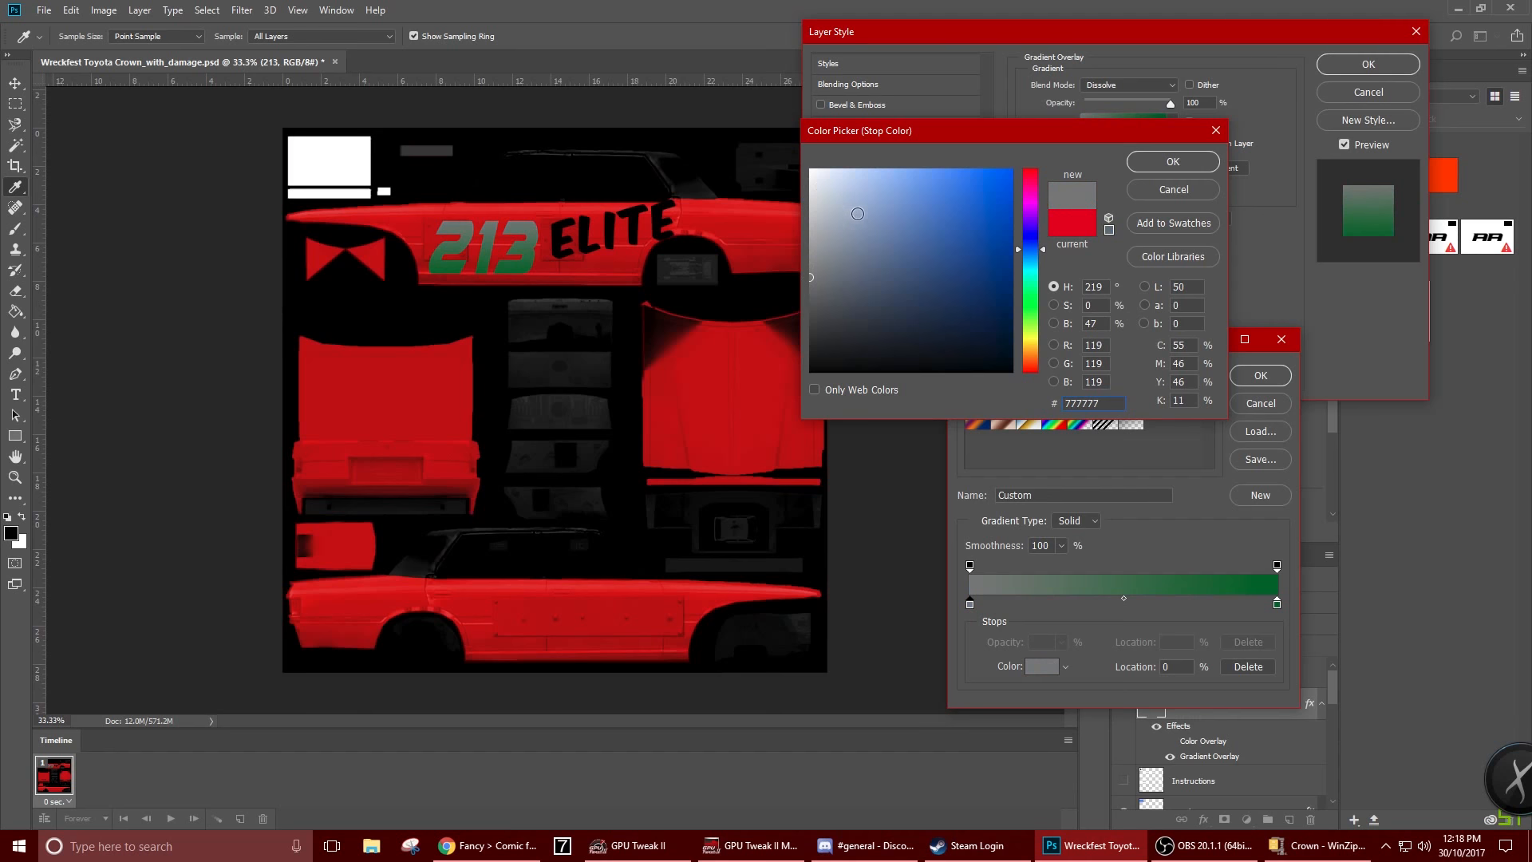
mouse_move(857, 214)
mouse_down()
mouse_move(813, 172)
mouse_move(920, 395)
mouse_move(818, 358)
mouse_up()
click(1173, 189)
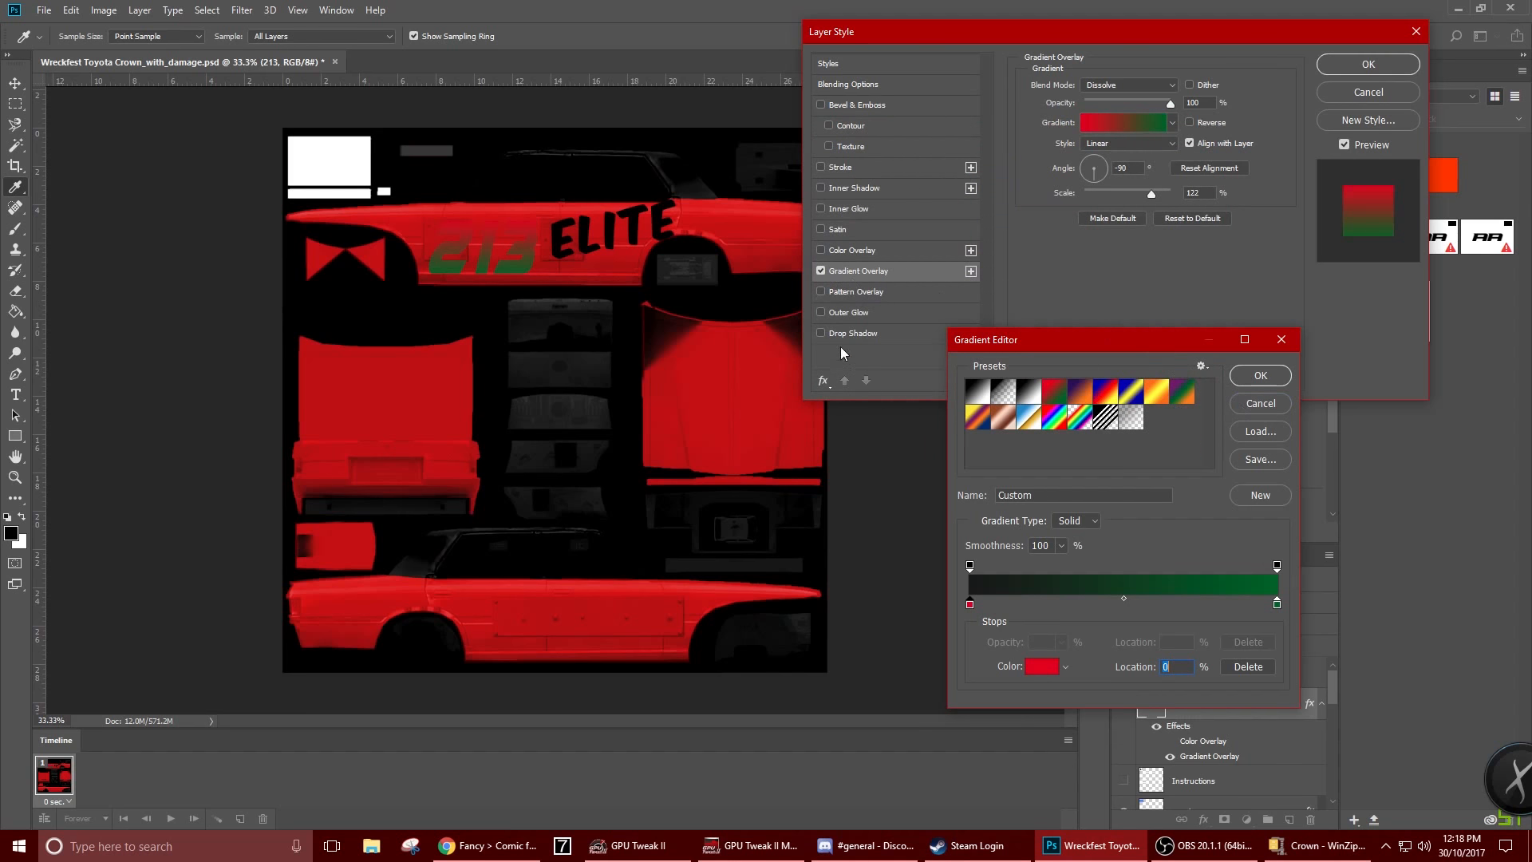
click(1286, 341)
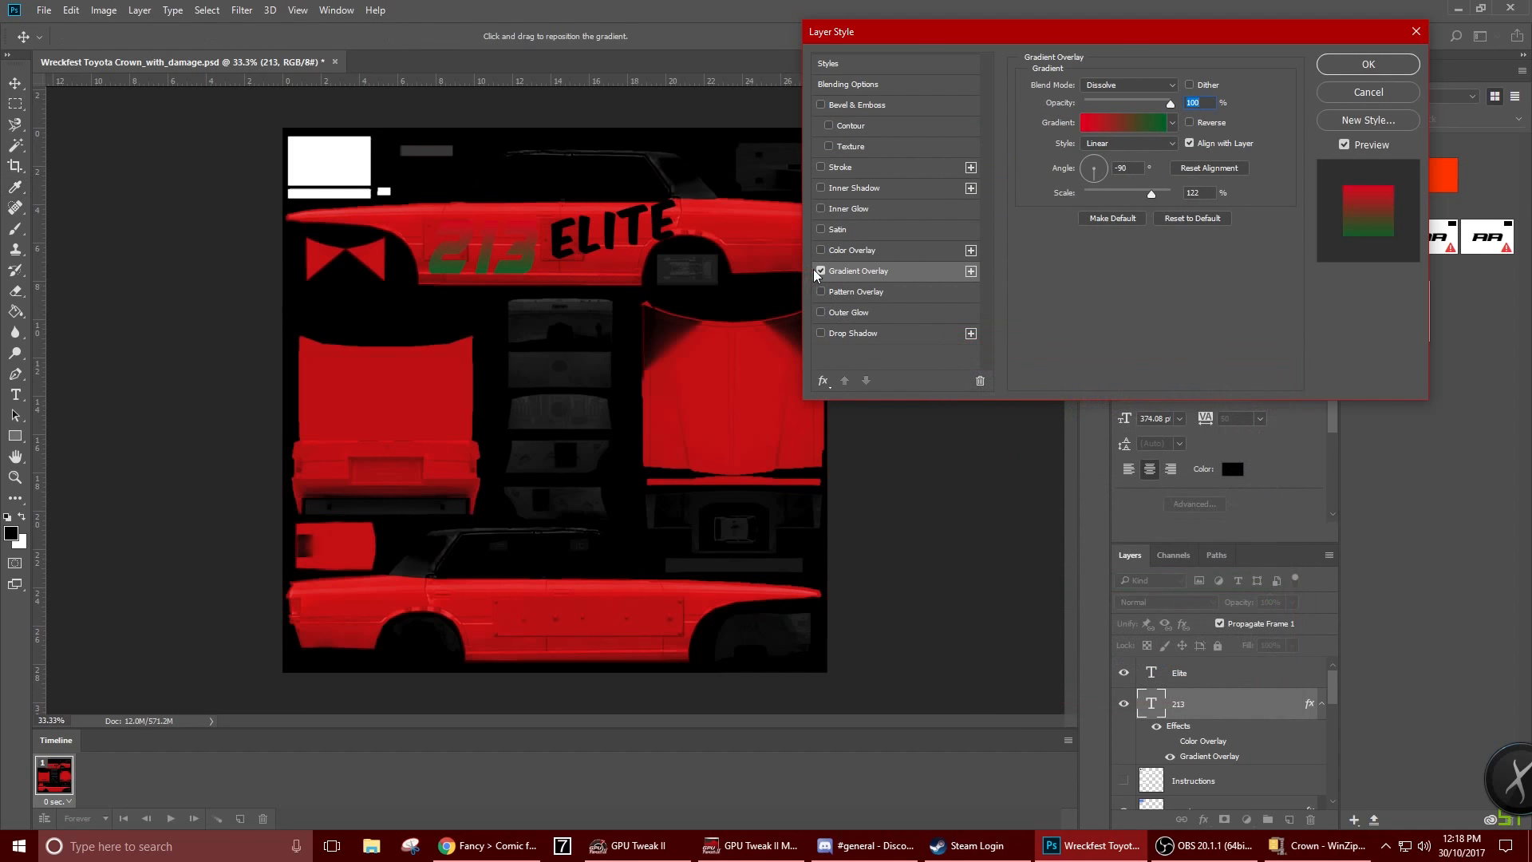
click(819, 272)
Enable the Color Overlay on the 213 layer and set its colour to black (000000)
click(849, 252)
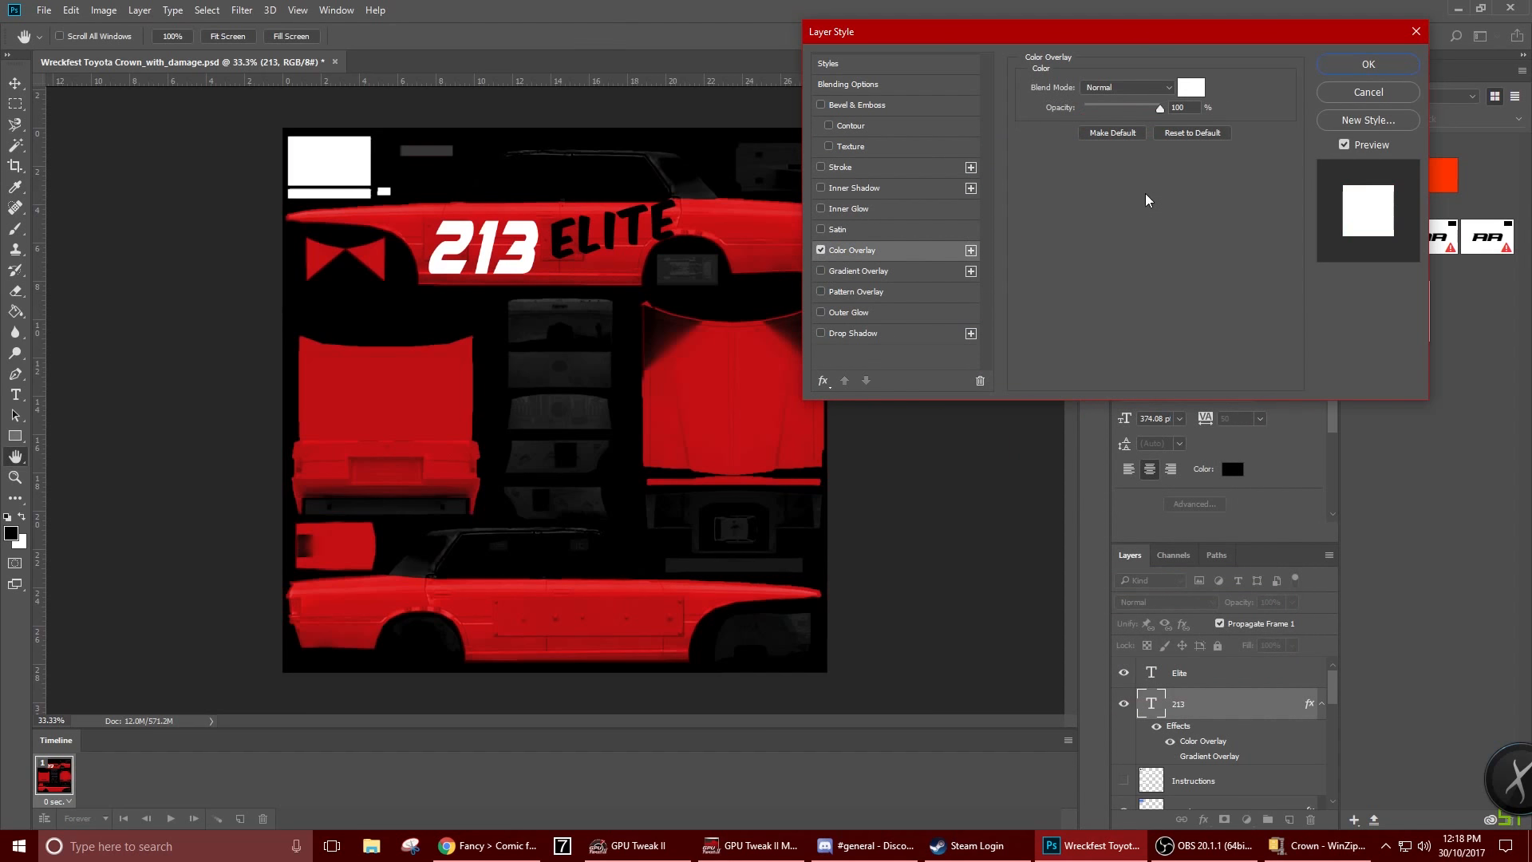
click(1201, 91)
drag(917, 243, 523, 146)
drag(930, 254, 1253, 502)
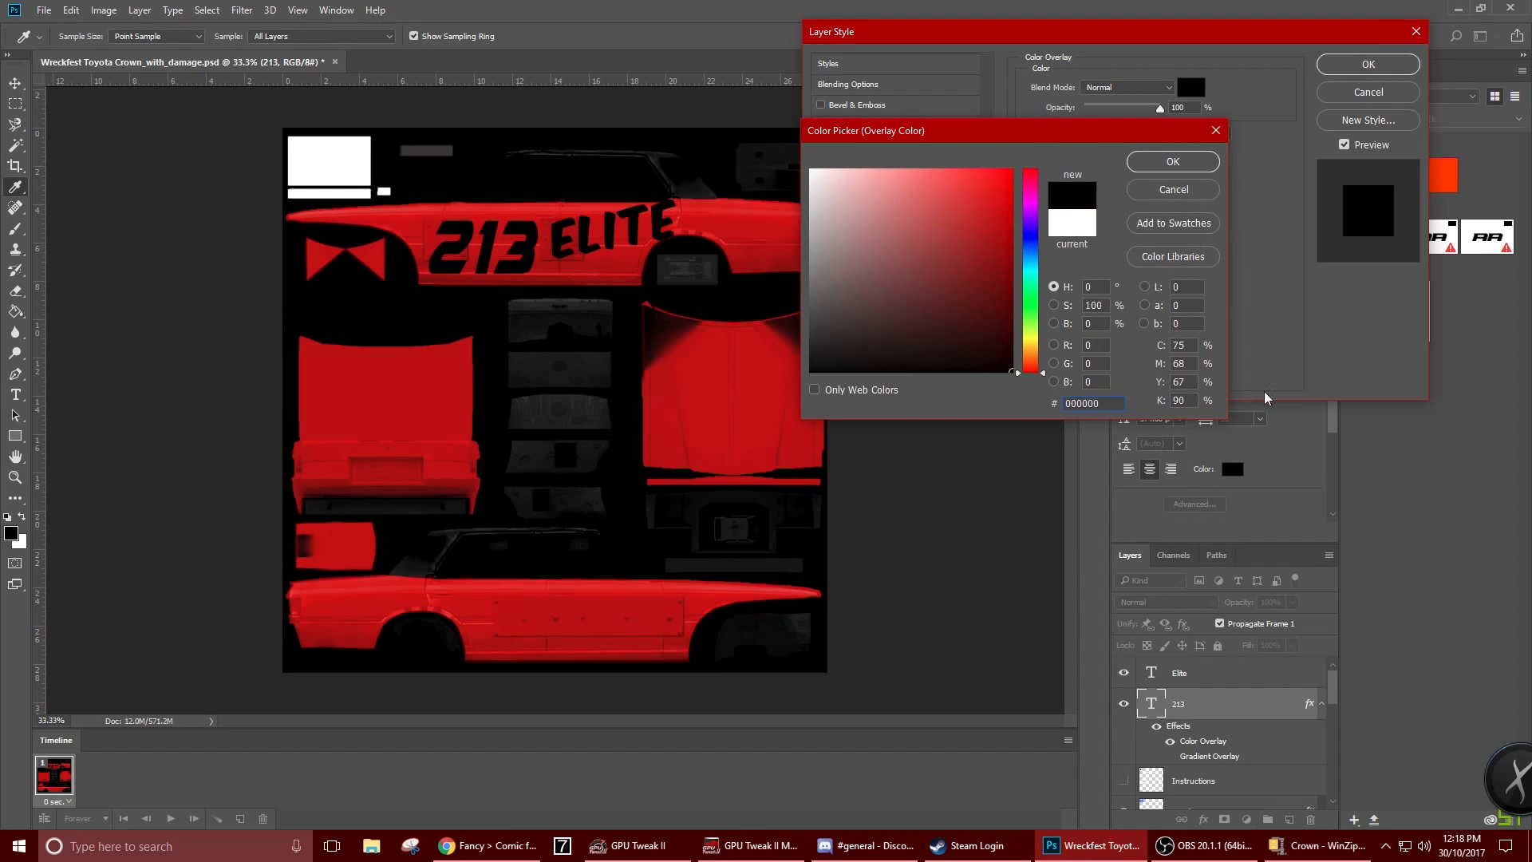
click(1172, 161)
Add a white Drop Shadow to the 213 with an angle of 169°, distance 19 px, spread 0% and size 0 px
click(853, 333)
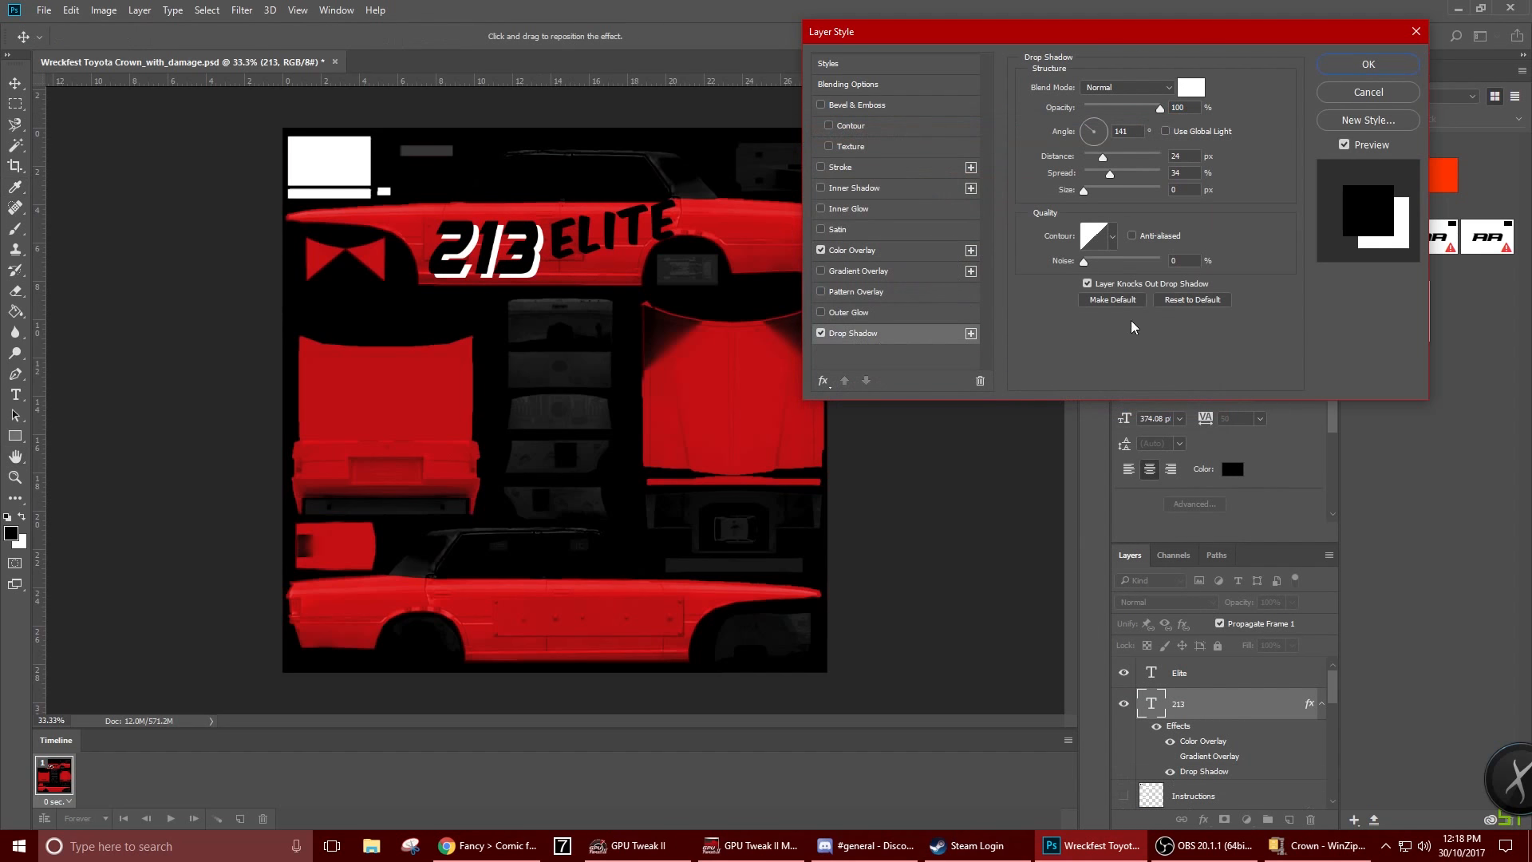
drag(1109, 173, 1077, 195)
click(1103, 158)
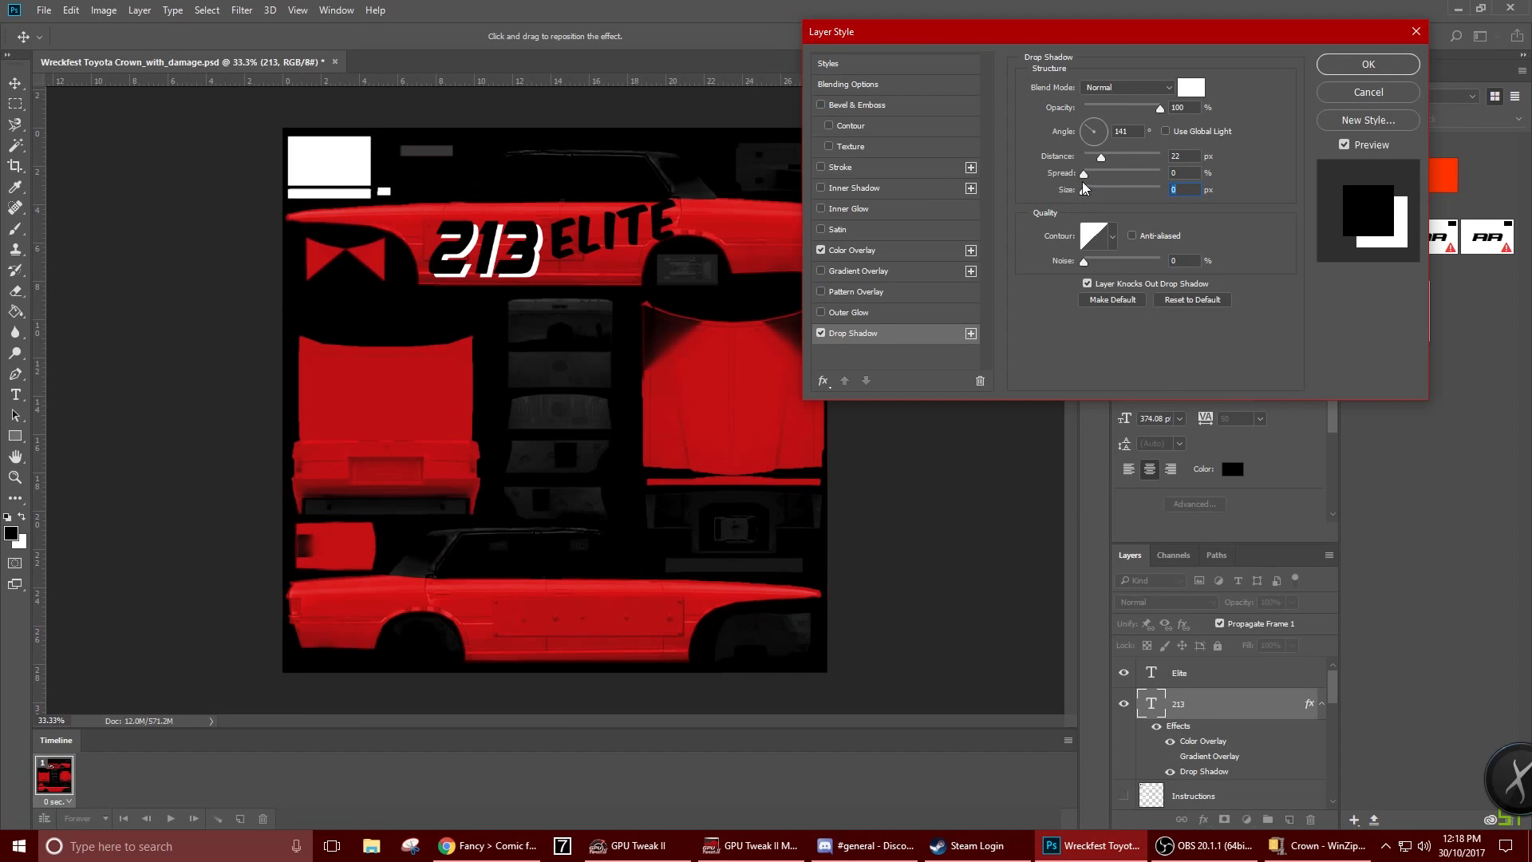
drag(1084, 175, 1284, 186)
drag(1160, 176, 1099, 161)
click(1091, 127)
drag(1091, 128, 1084, 136)
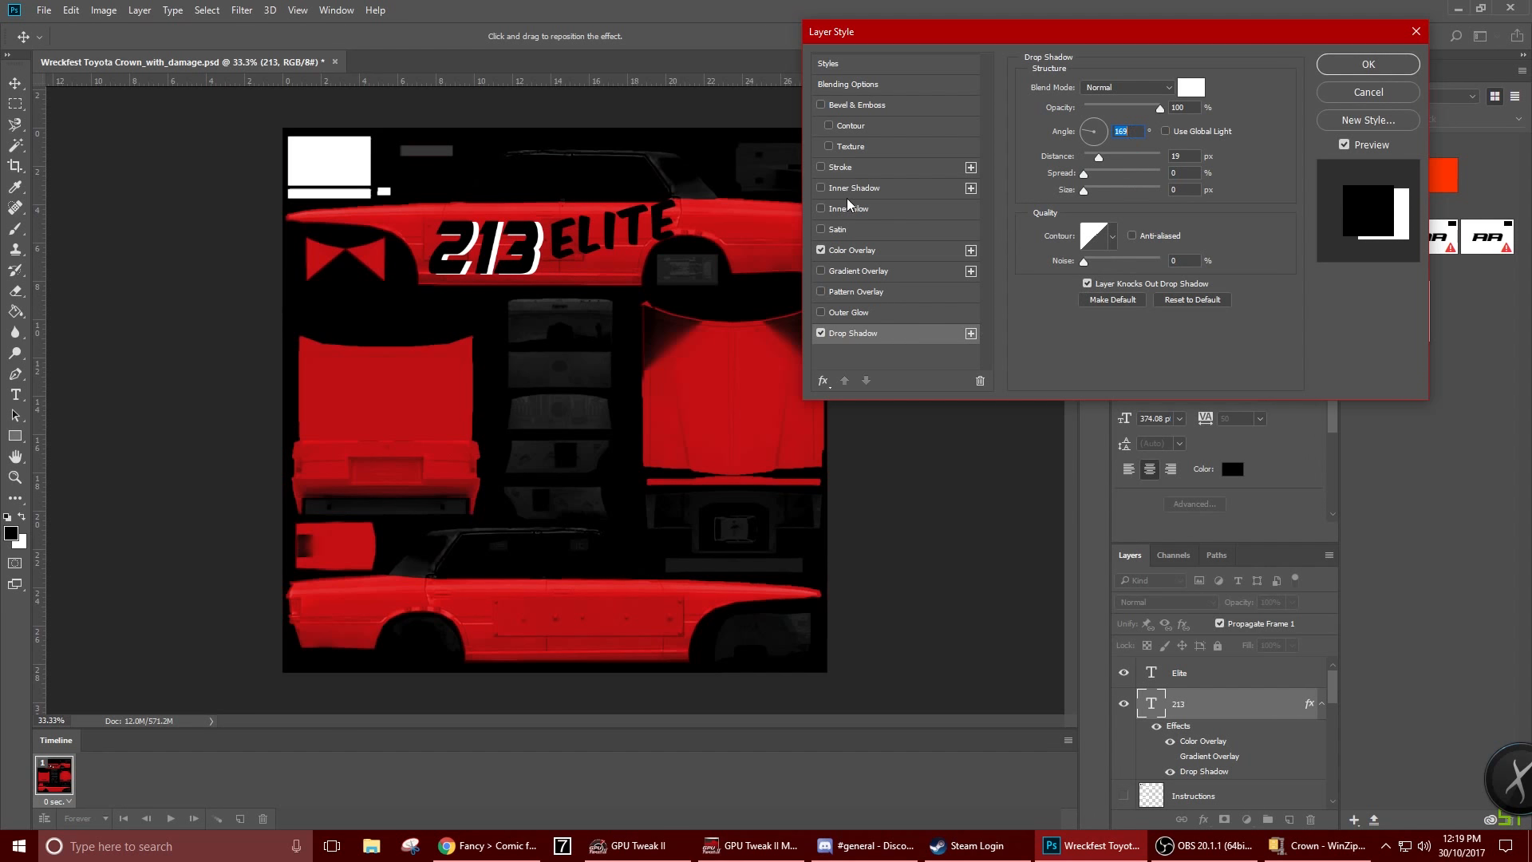
Add an Inner Glow to the 213 with opacity 2%, choke 0% and size 29 px, and apply the layer style
click(821, 188)
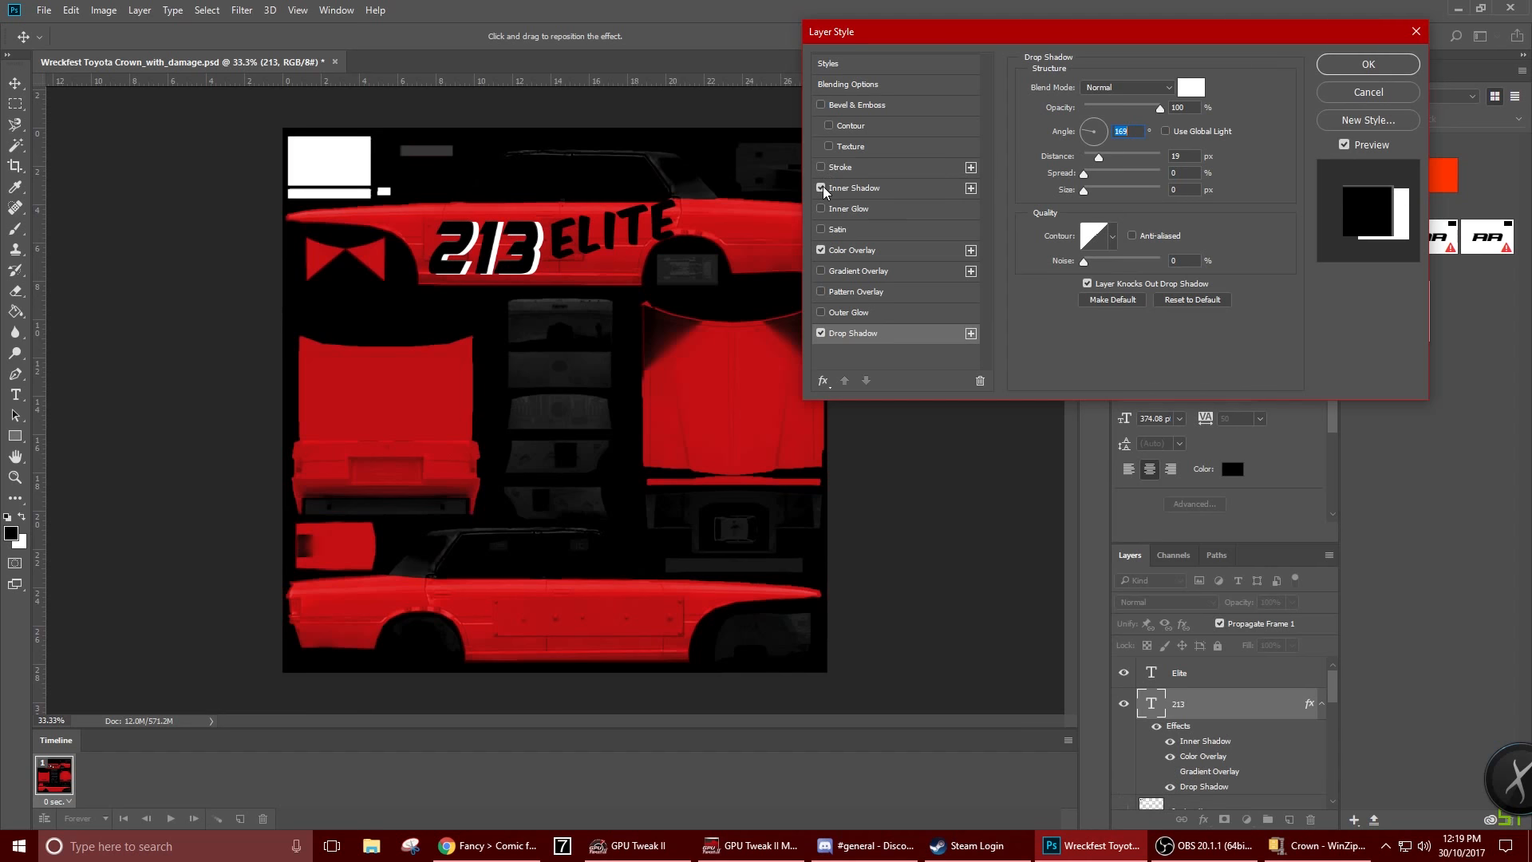
click(821, 188)
click(837, 203)
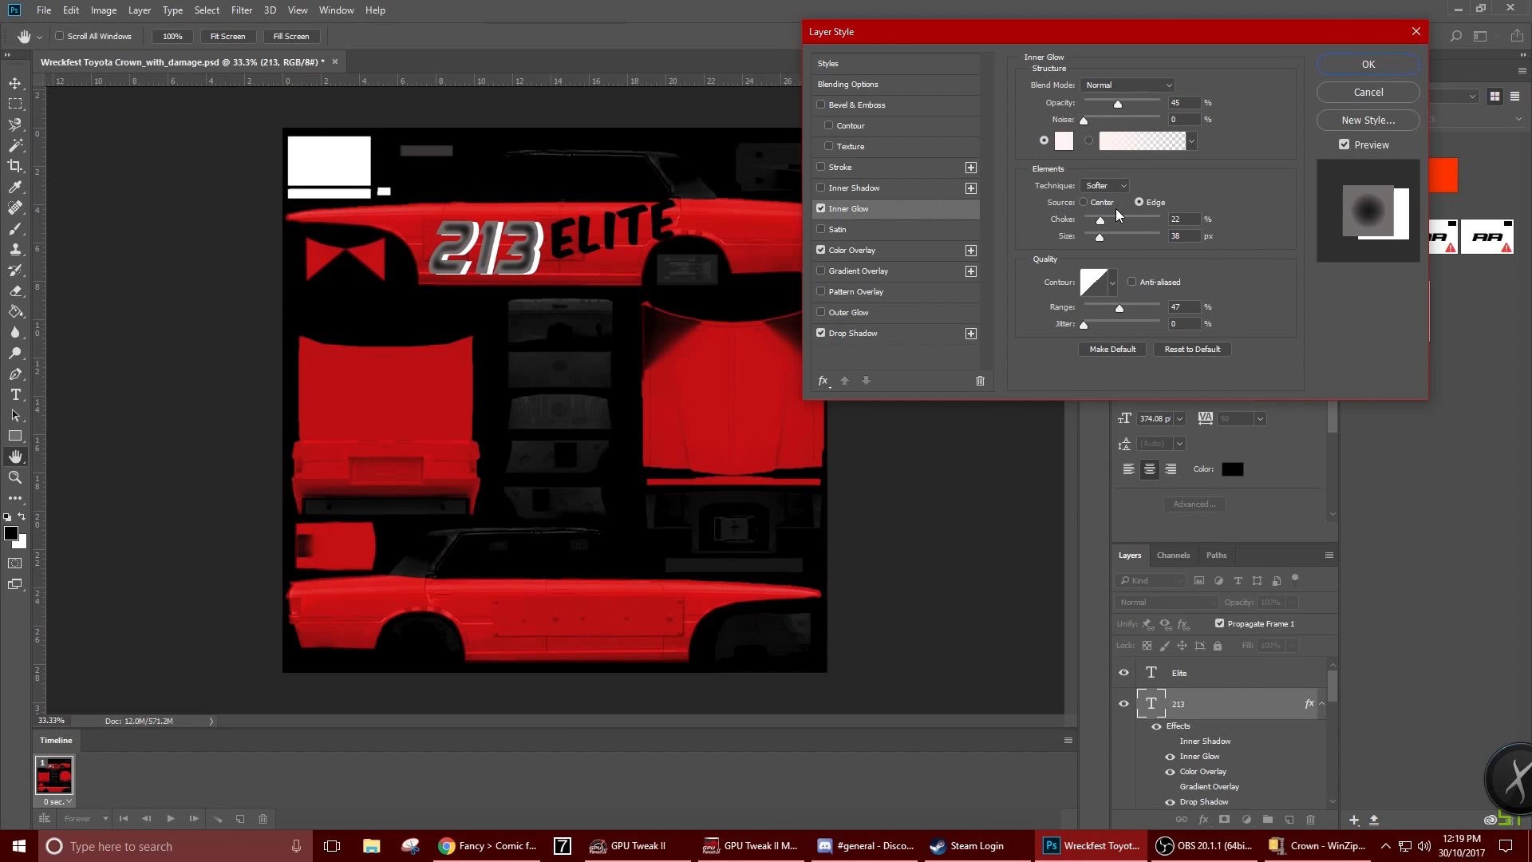
mouse_move(1100, 237)
mouse_down()
mouse_move(1075, 217)
mouse_move(1098, 237)
mouse_up()
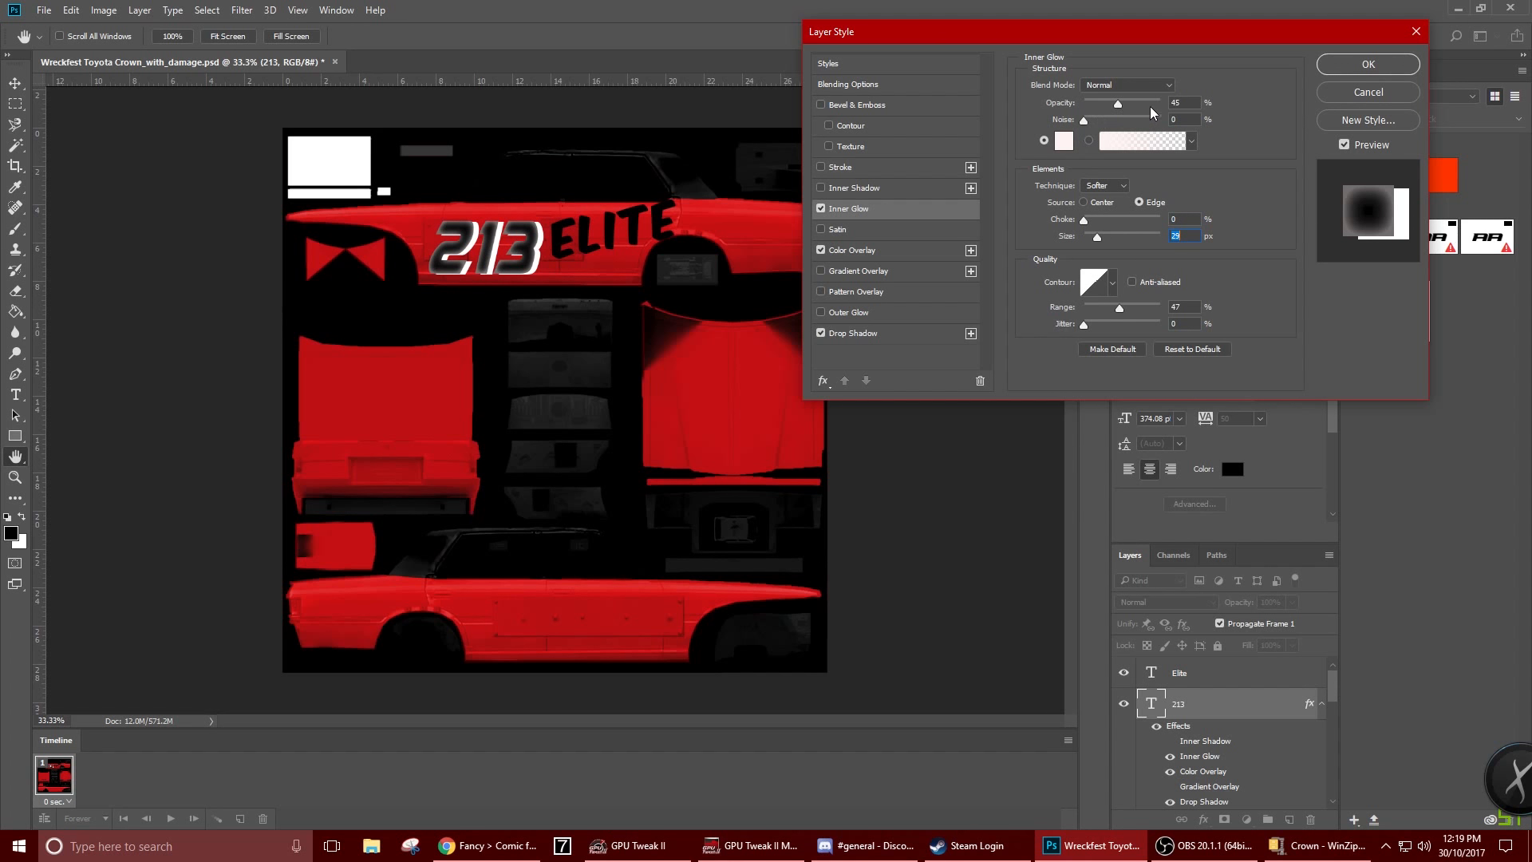
drag(1118, 102, 1086, 107)
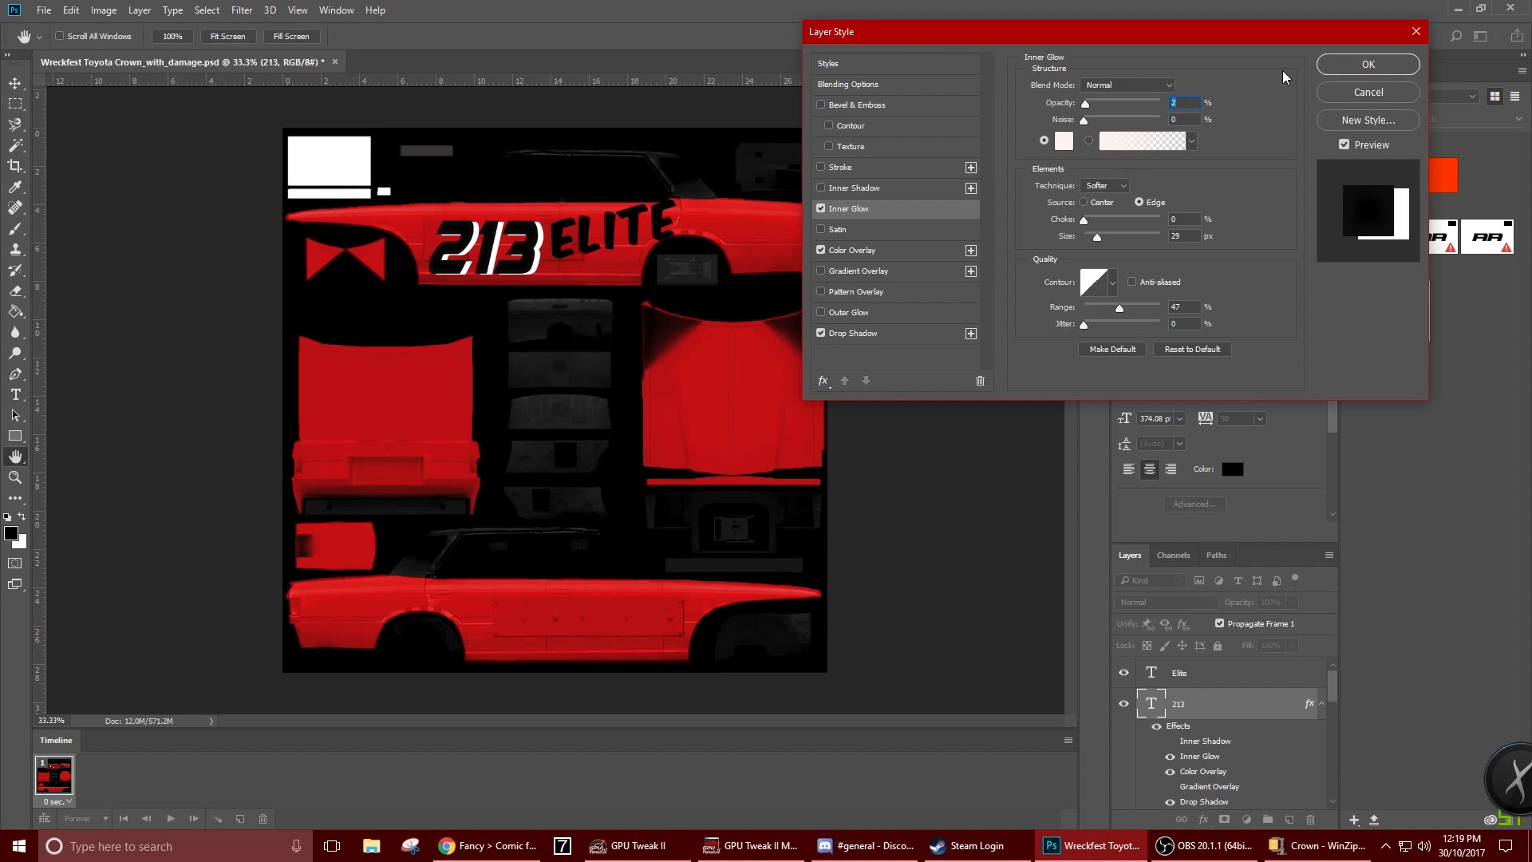
click(1341, 63)
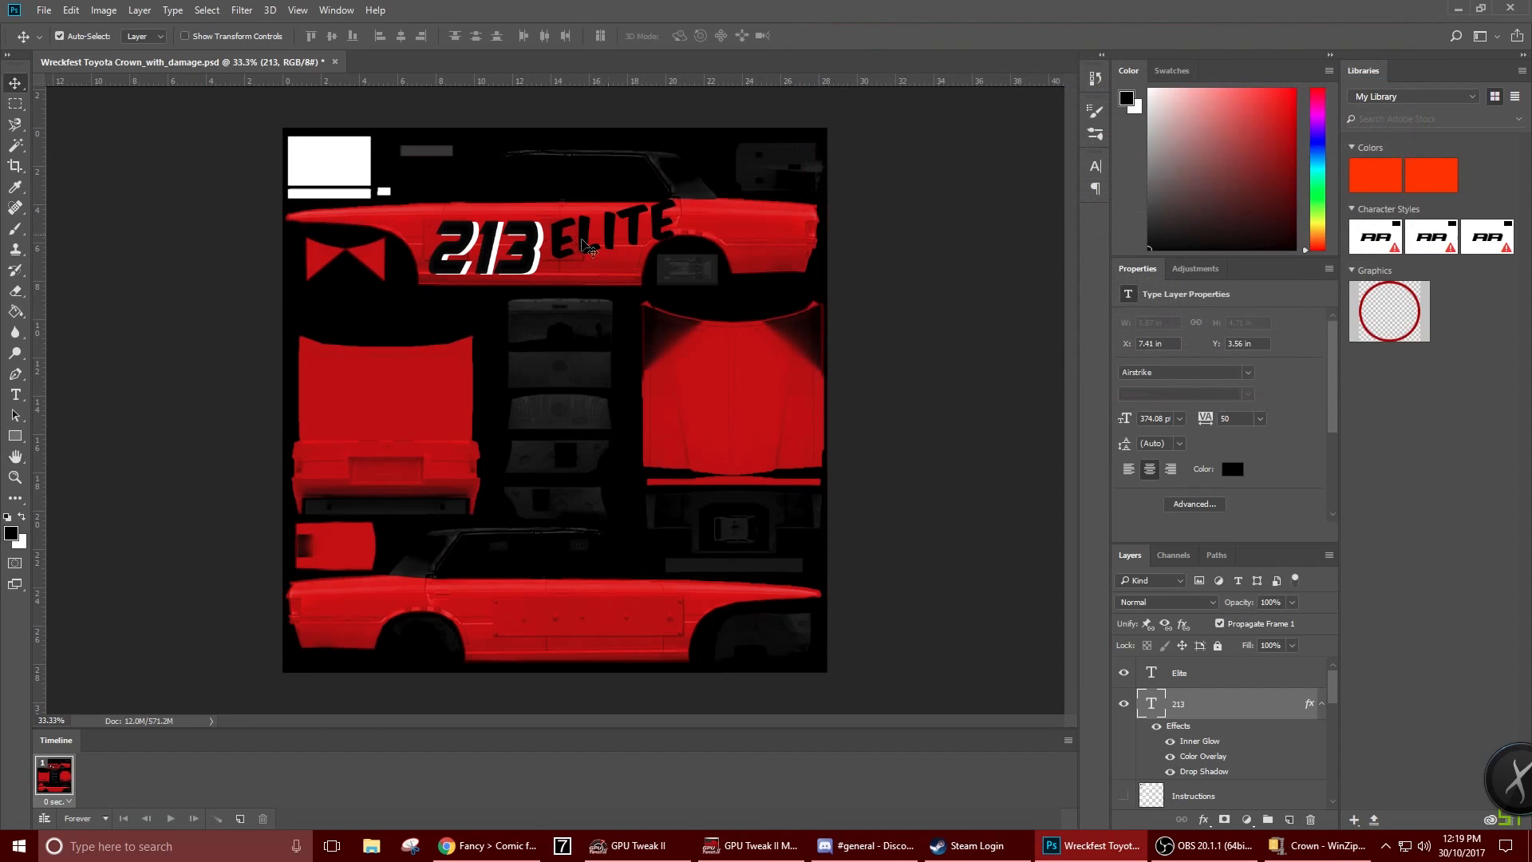
Try installed fonts on the 213 text of the upper car side, and set its font to bozz numbers
right_click(1157, 712)
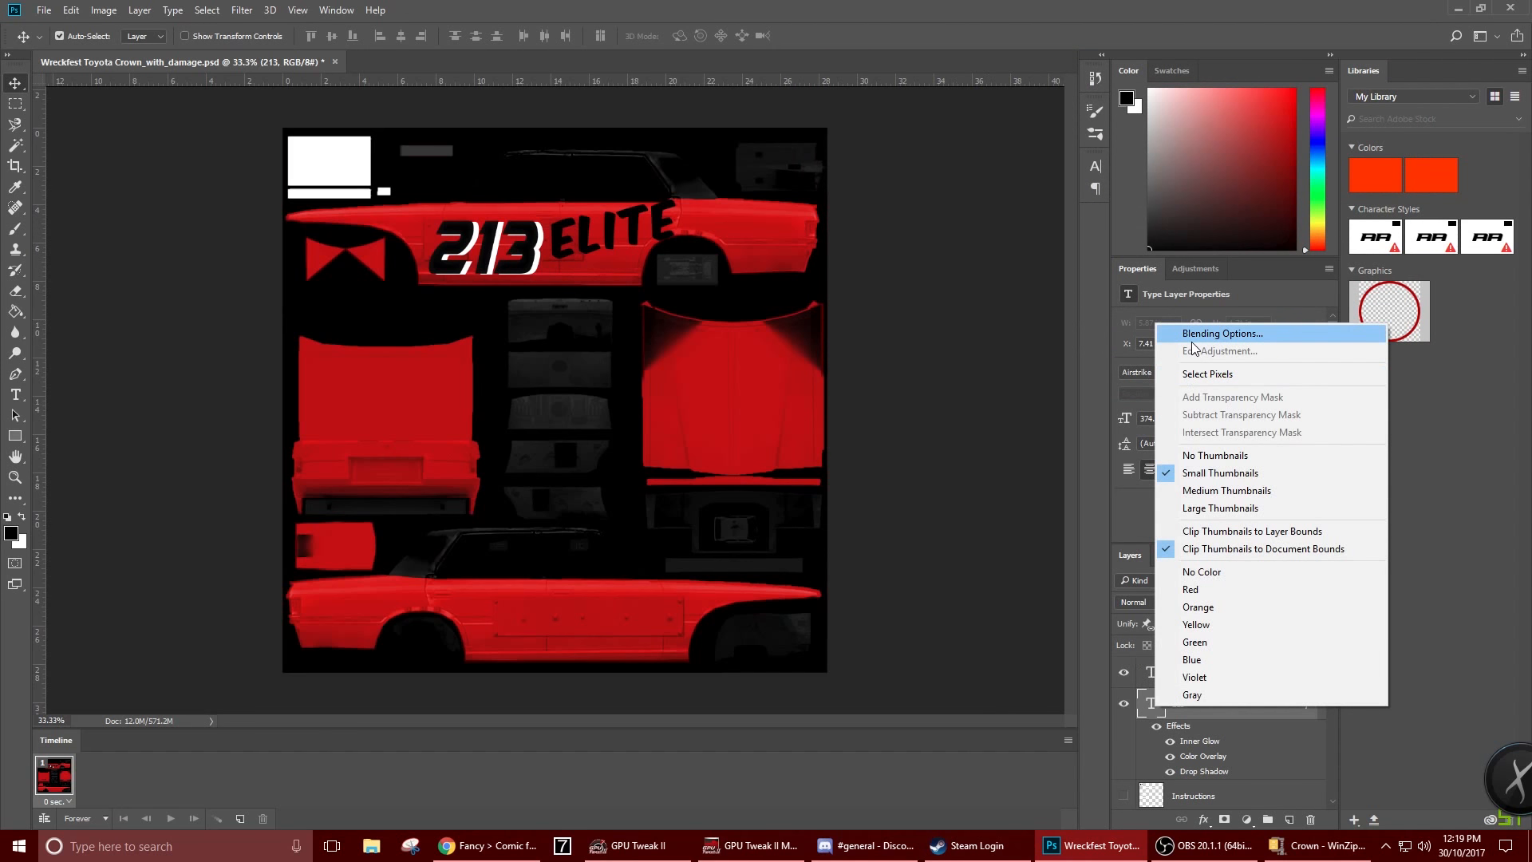
click(16, 395)
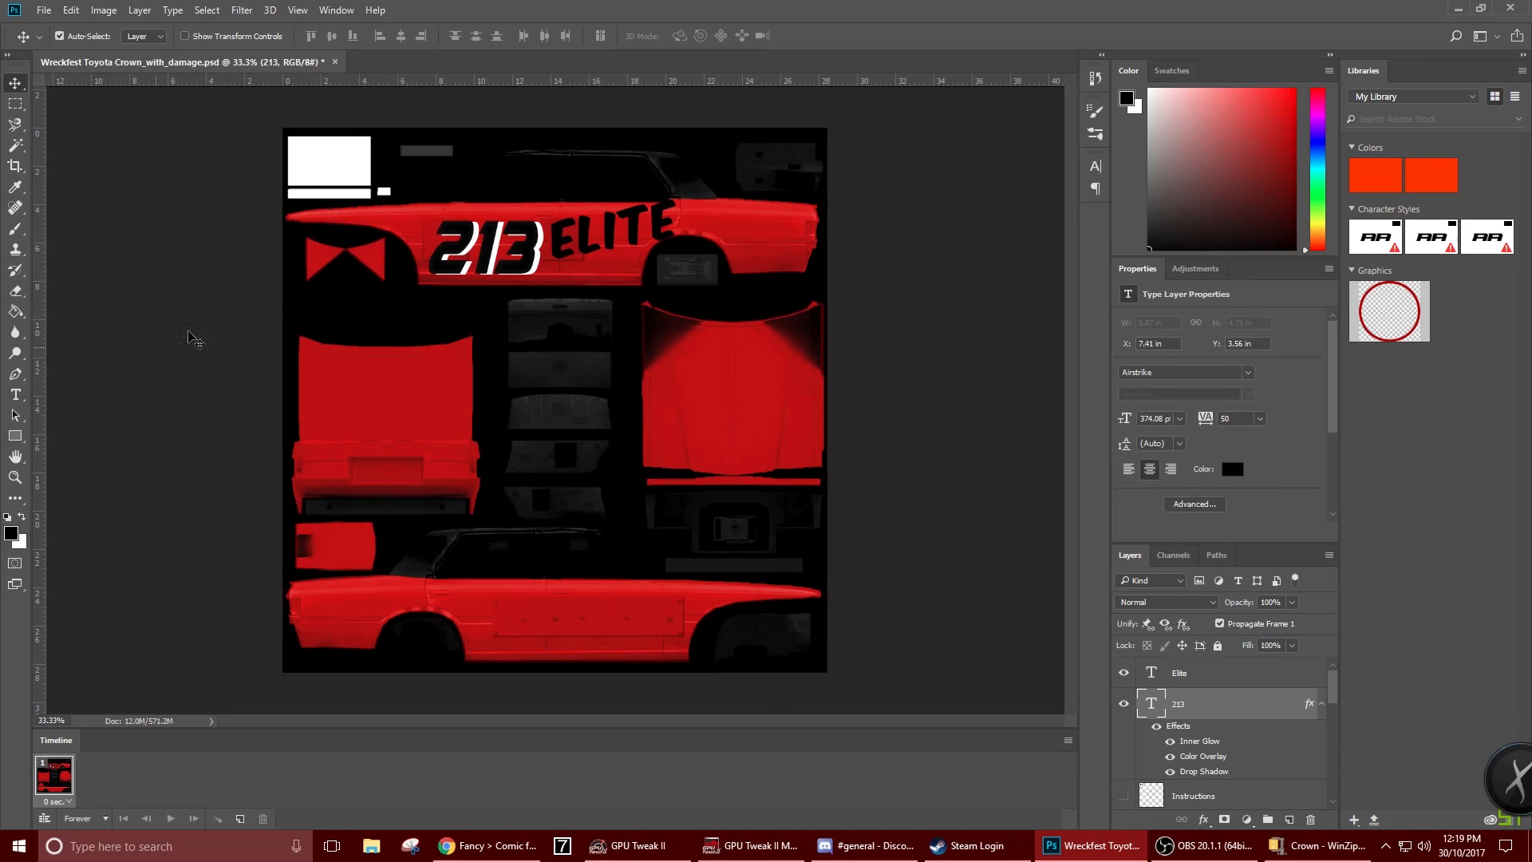
click(16, 395)
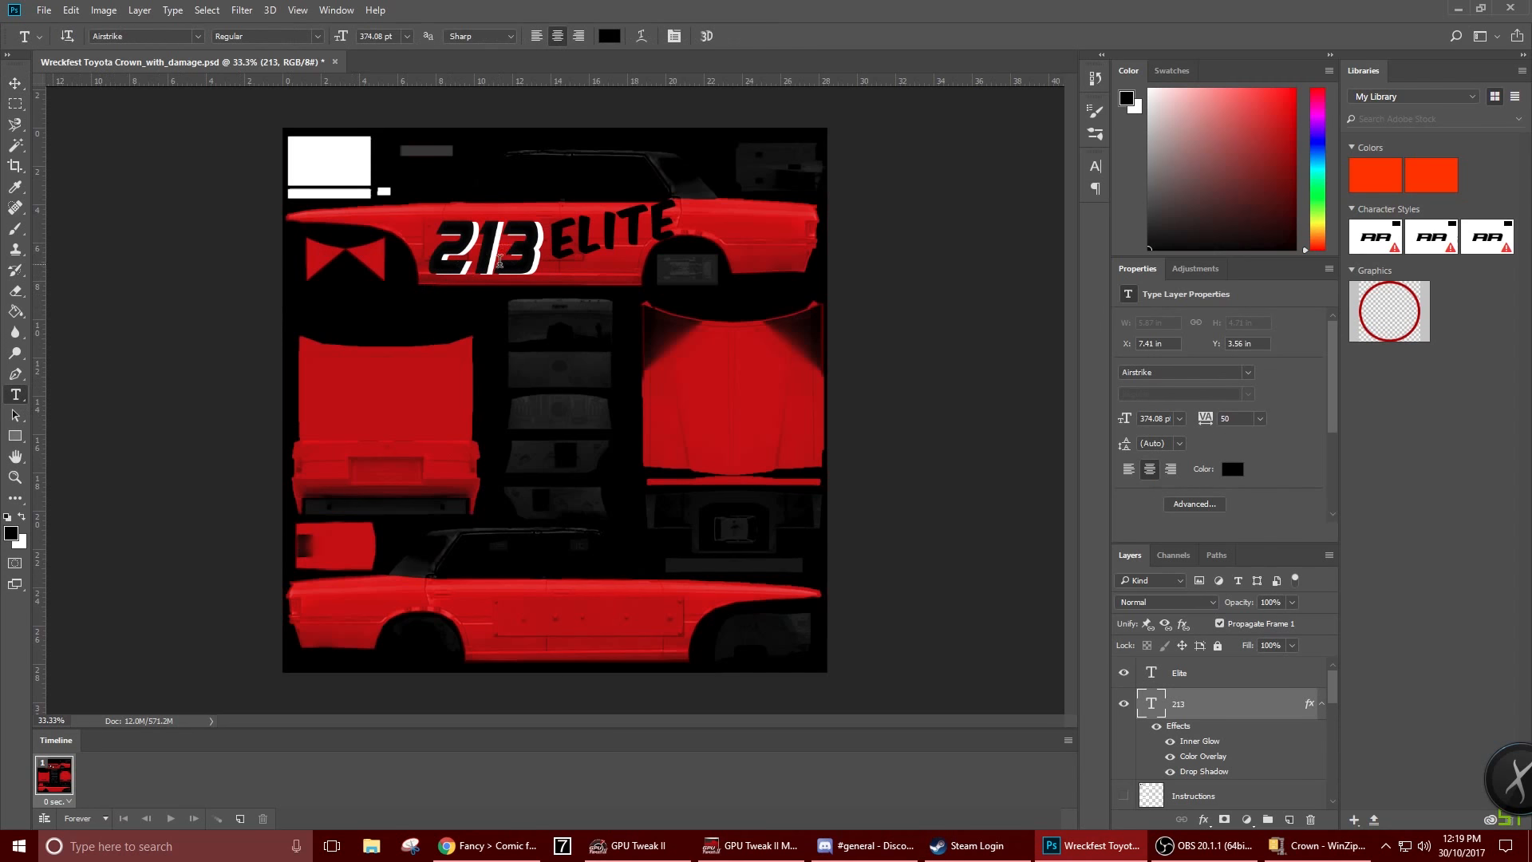
double_click(514, 243)
click(189, 38)
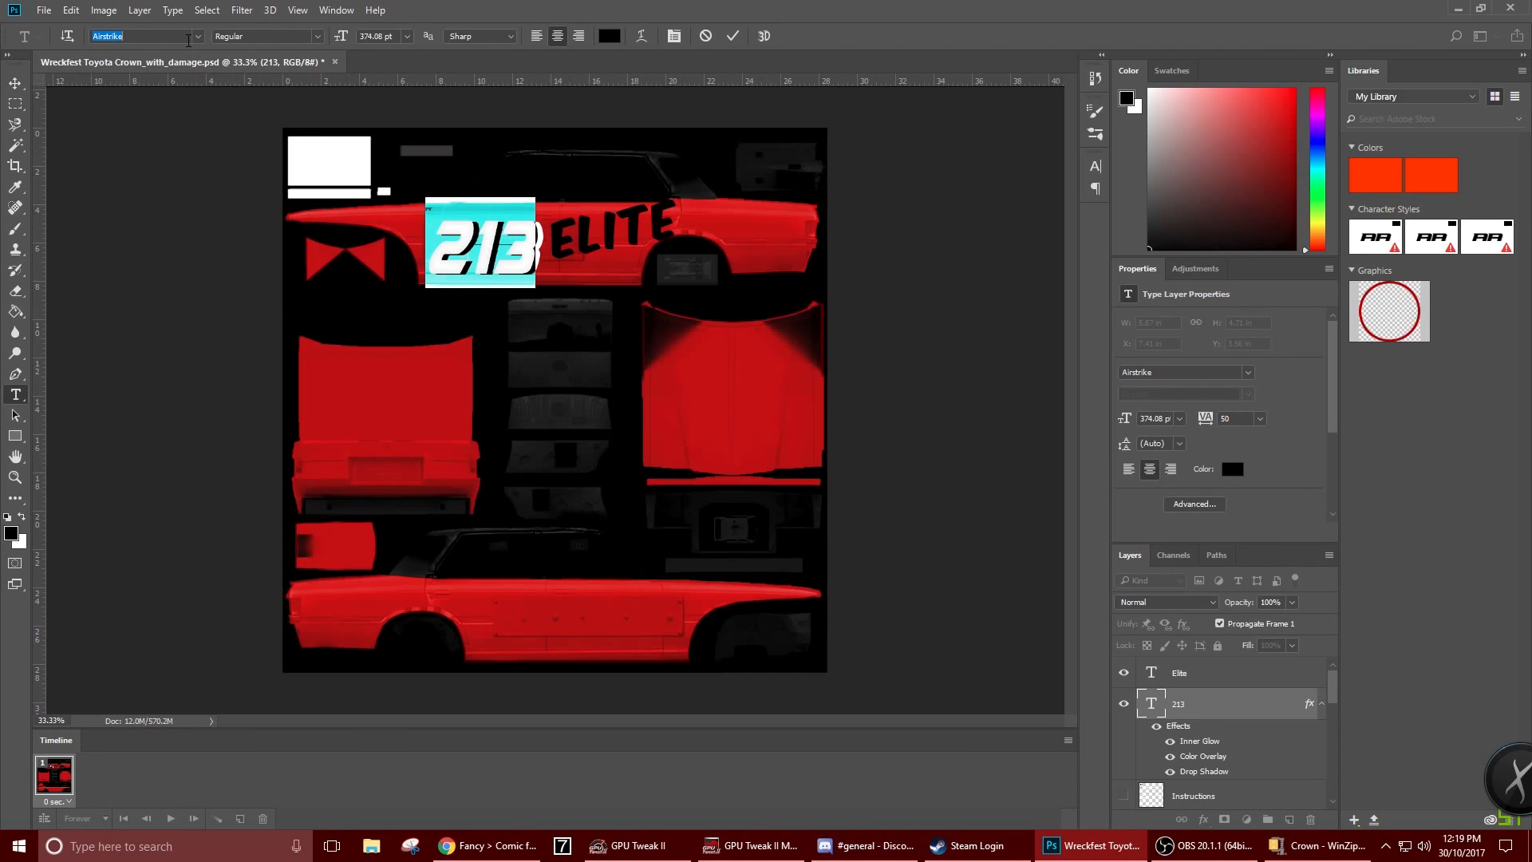
key(Down)
key(Down)
key(Down)
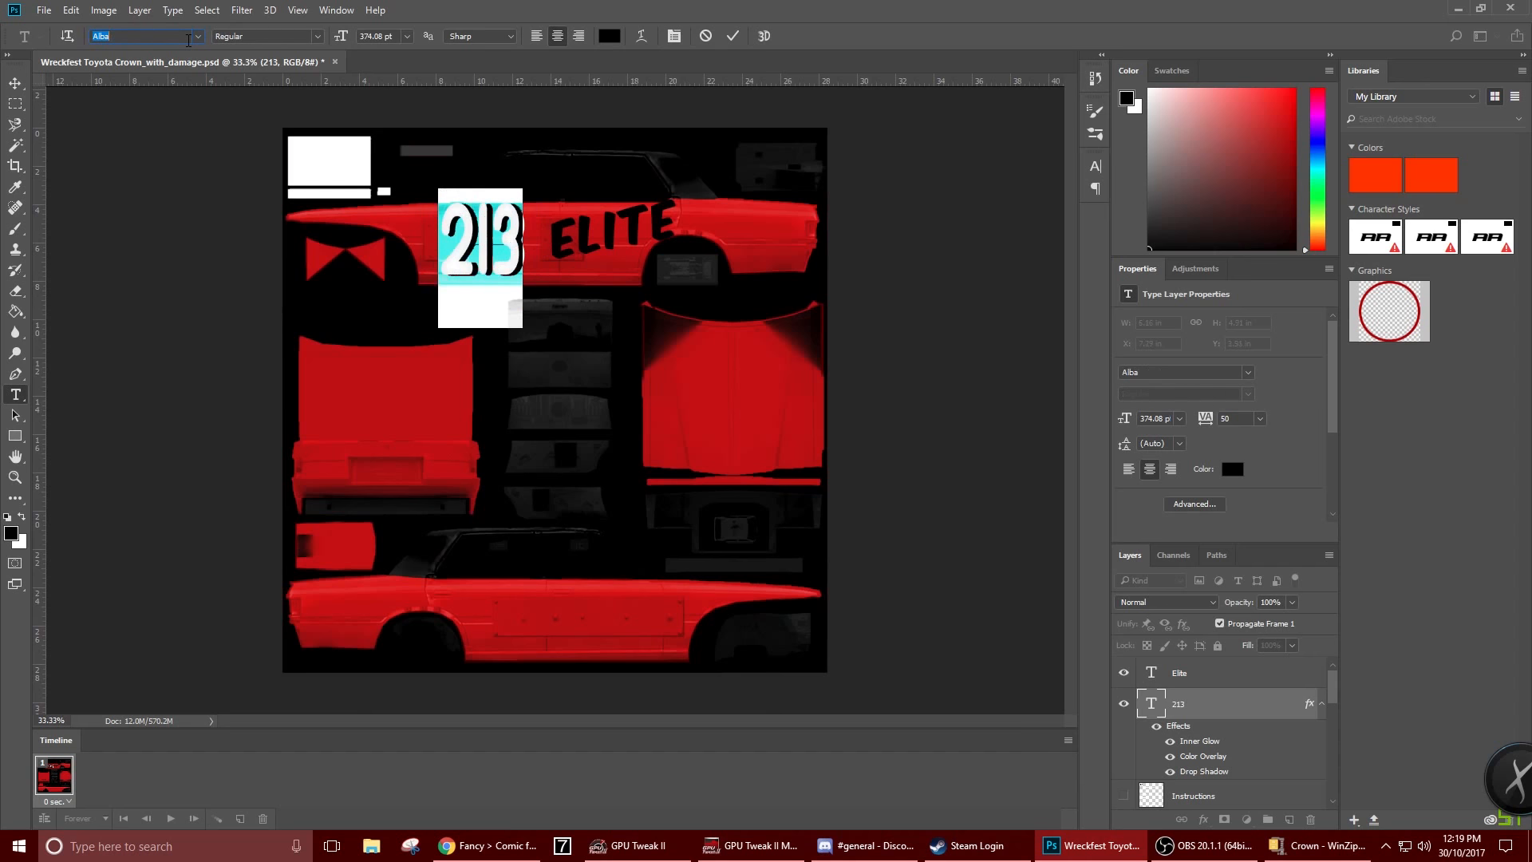
key(Down)
key(Down)
key(Down)
key(Down)
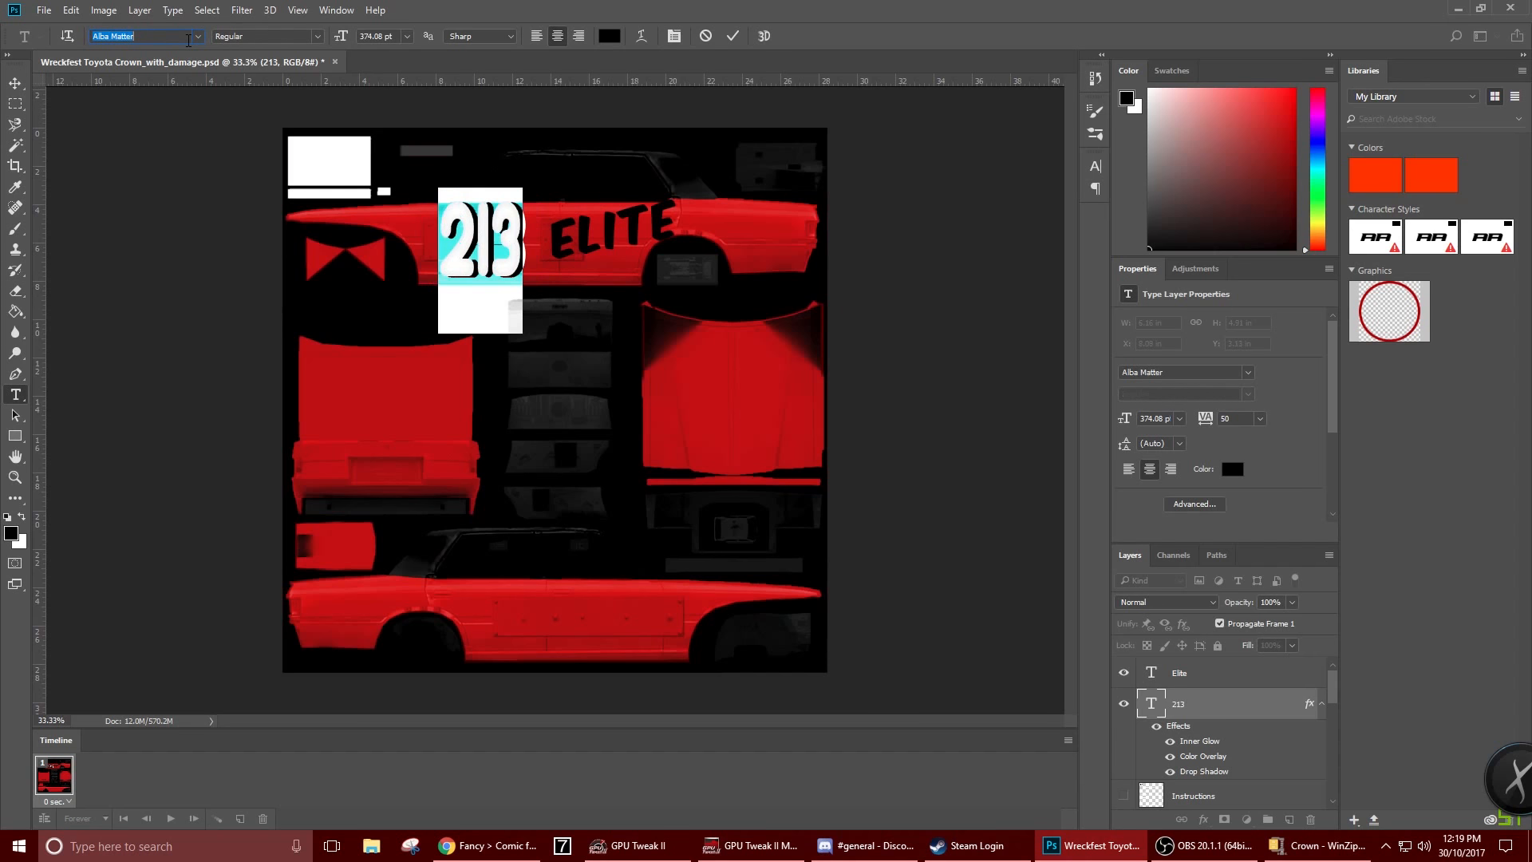
key(Down)
key(Down)
key(Down)
key(Down)
key(Down)
key(Down)
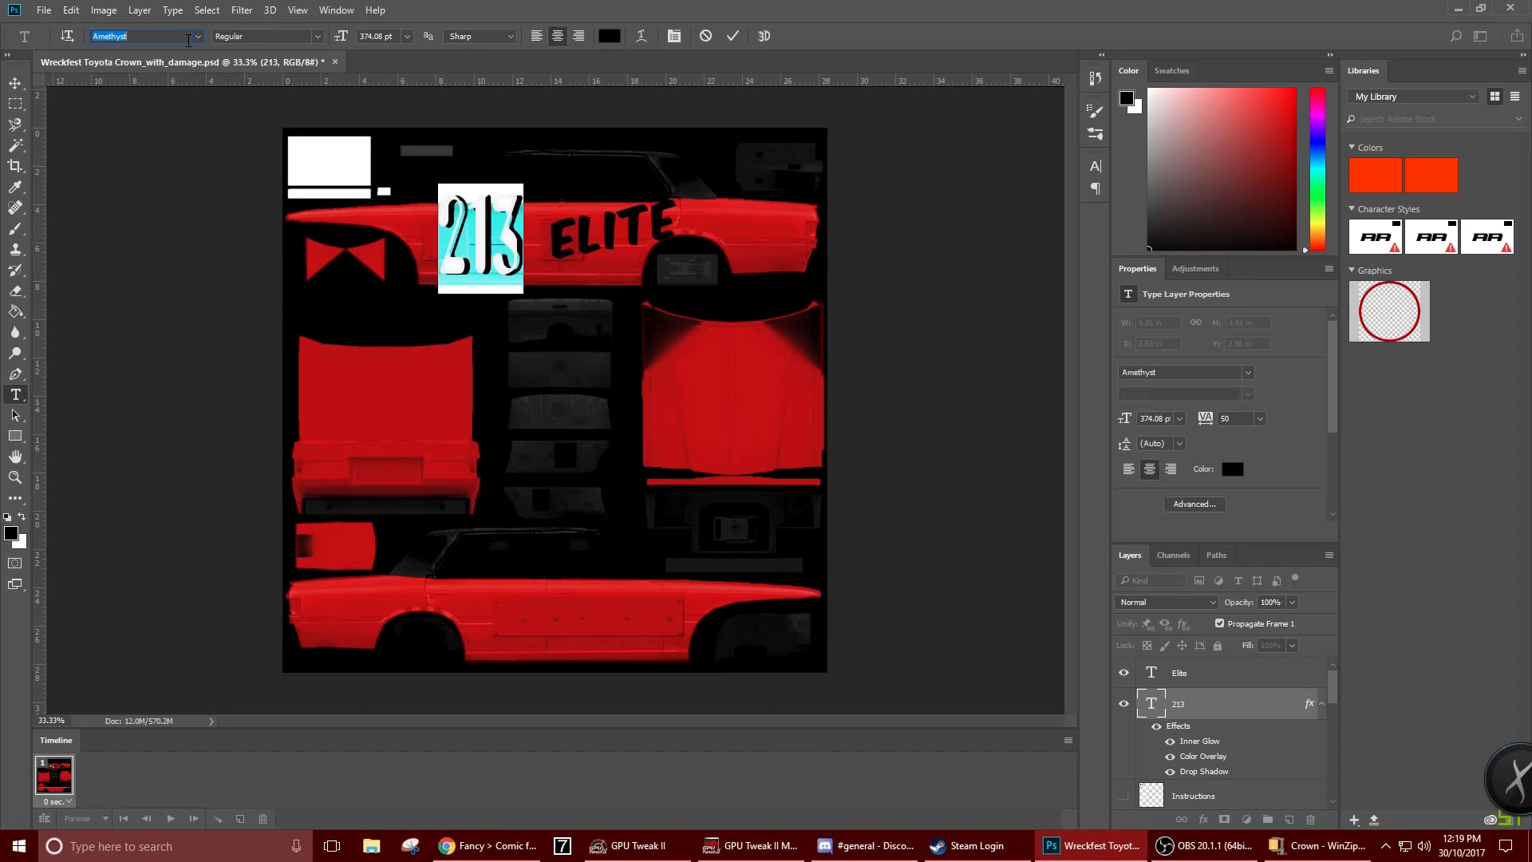
key(Up)
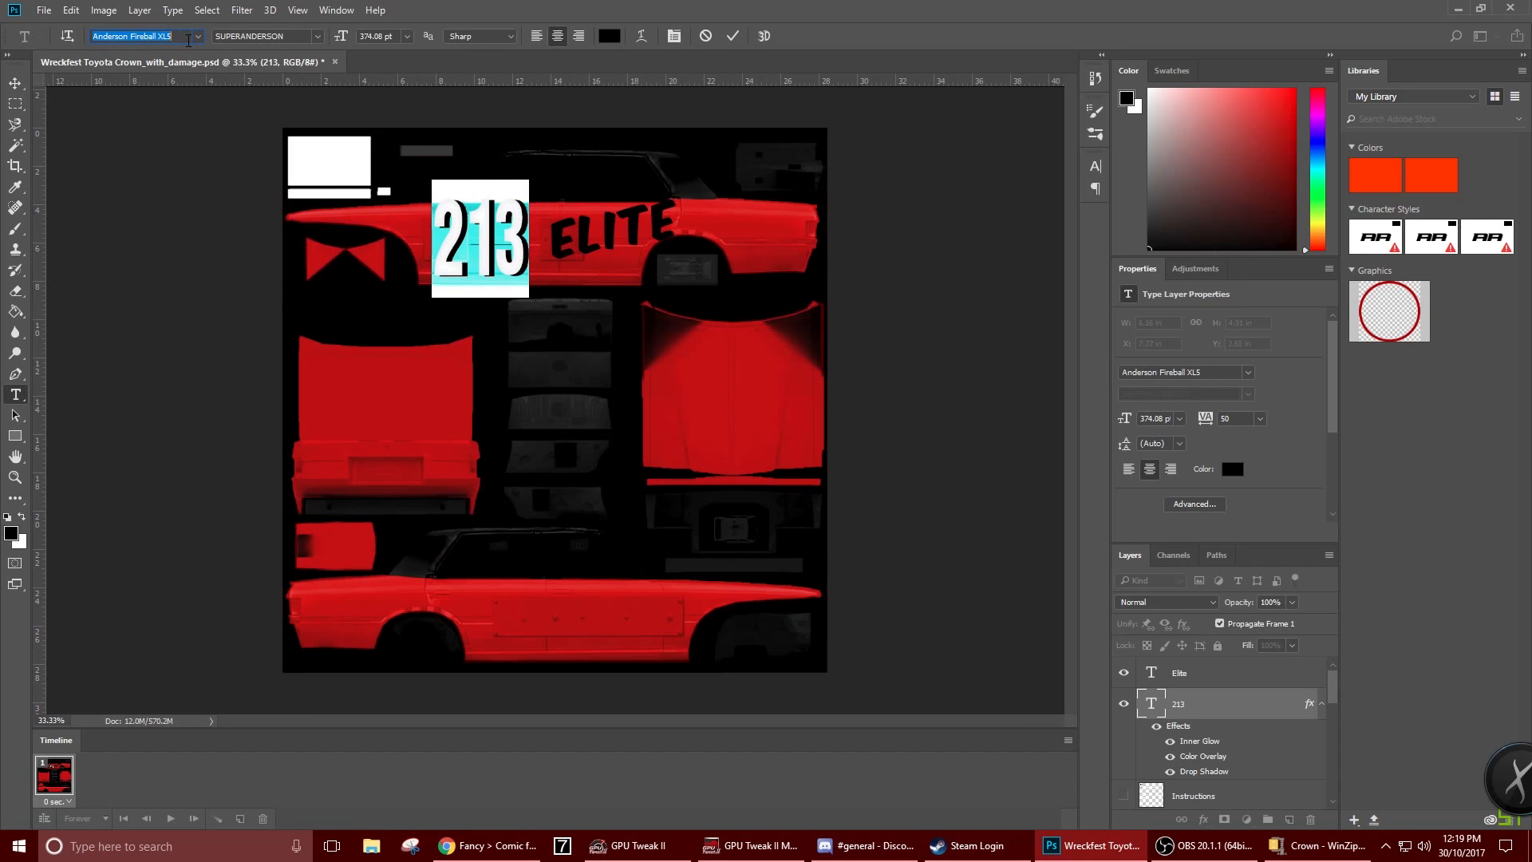
key(Down)
key(Down)
key(Down)
key(Down)
key(Down)
key(Down)
key(Down)
key(Down)
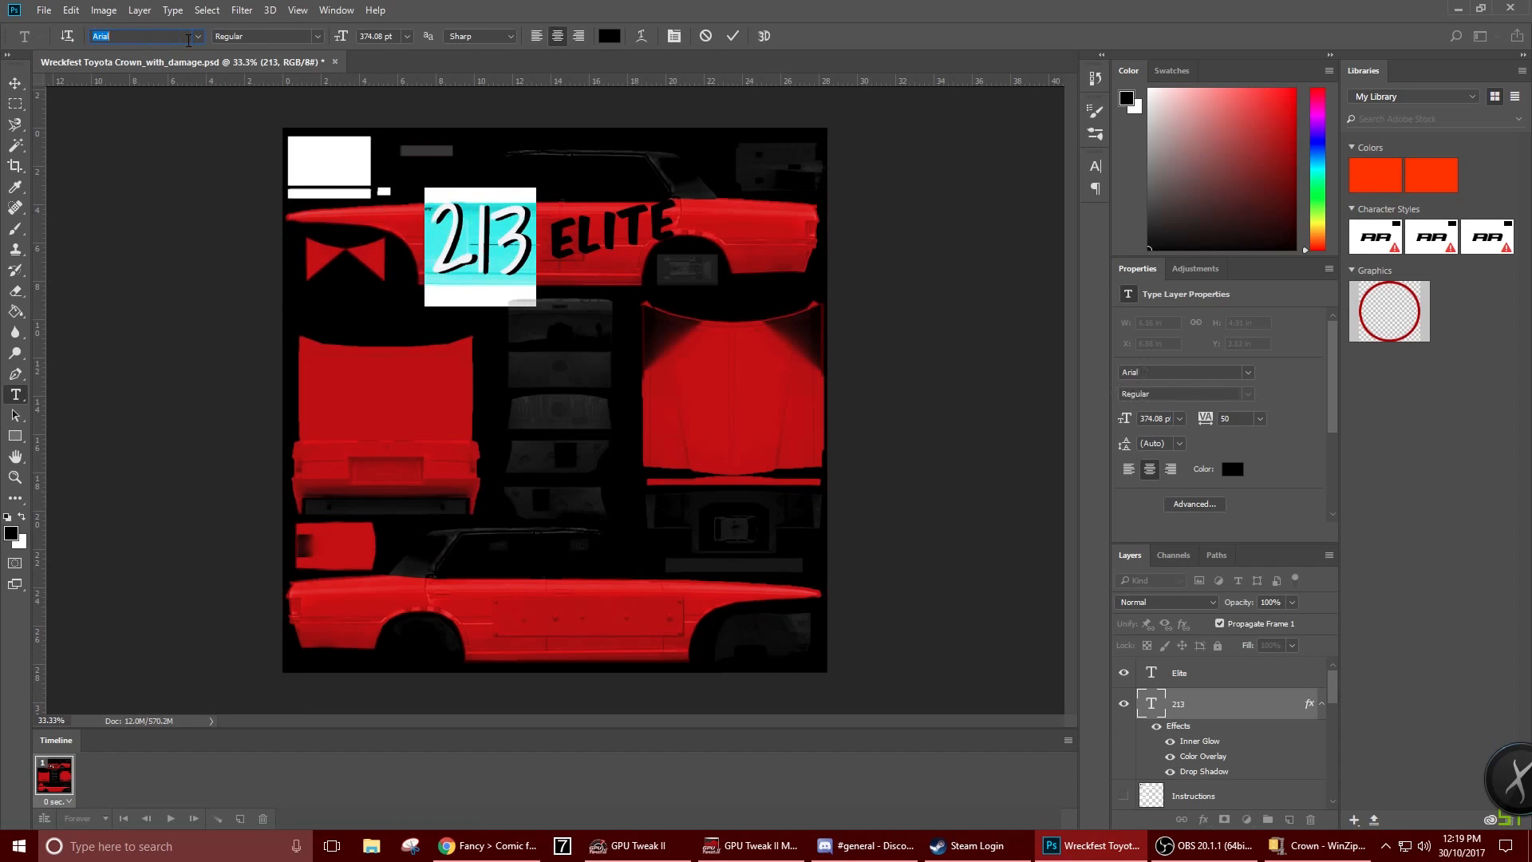
key(Down)
key(Down)
key(Down)
key(Down)
key(Down)
key(Down)
key(Down)
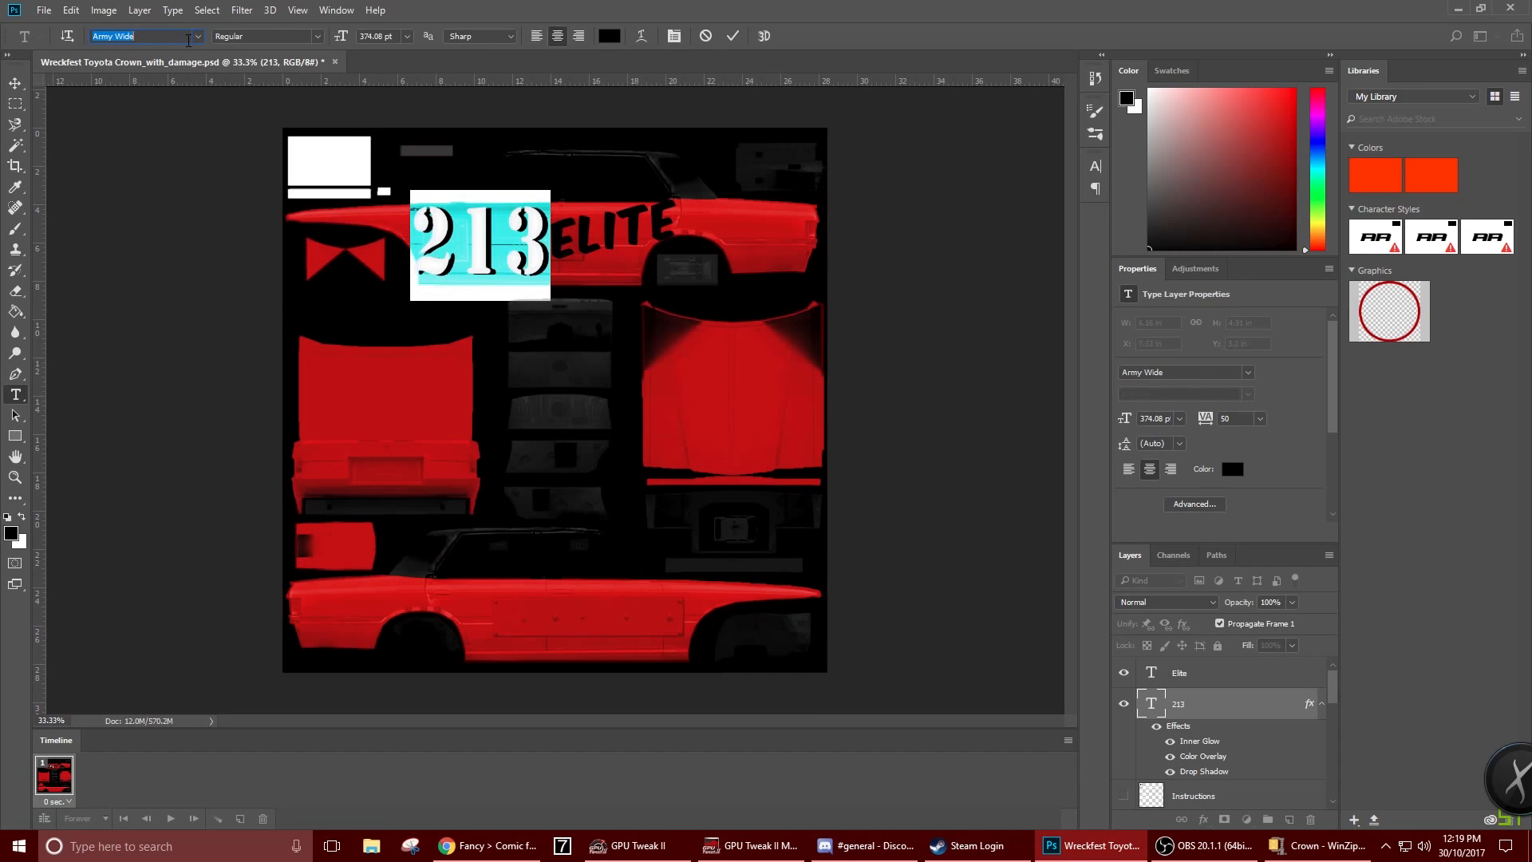
key(Down)
key(Down)
key(Down)
key(Down)
key(Down)
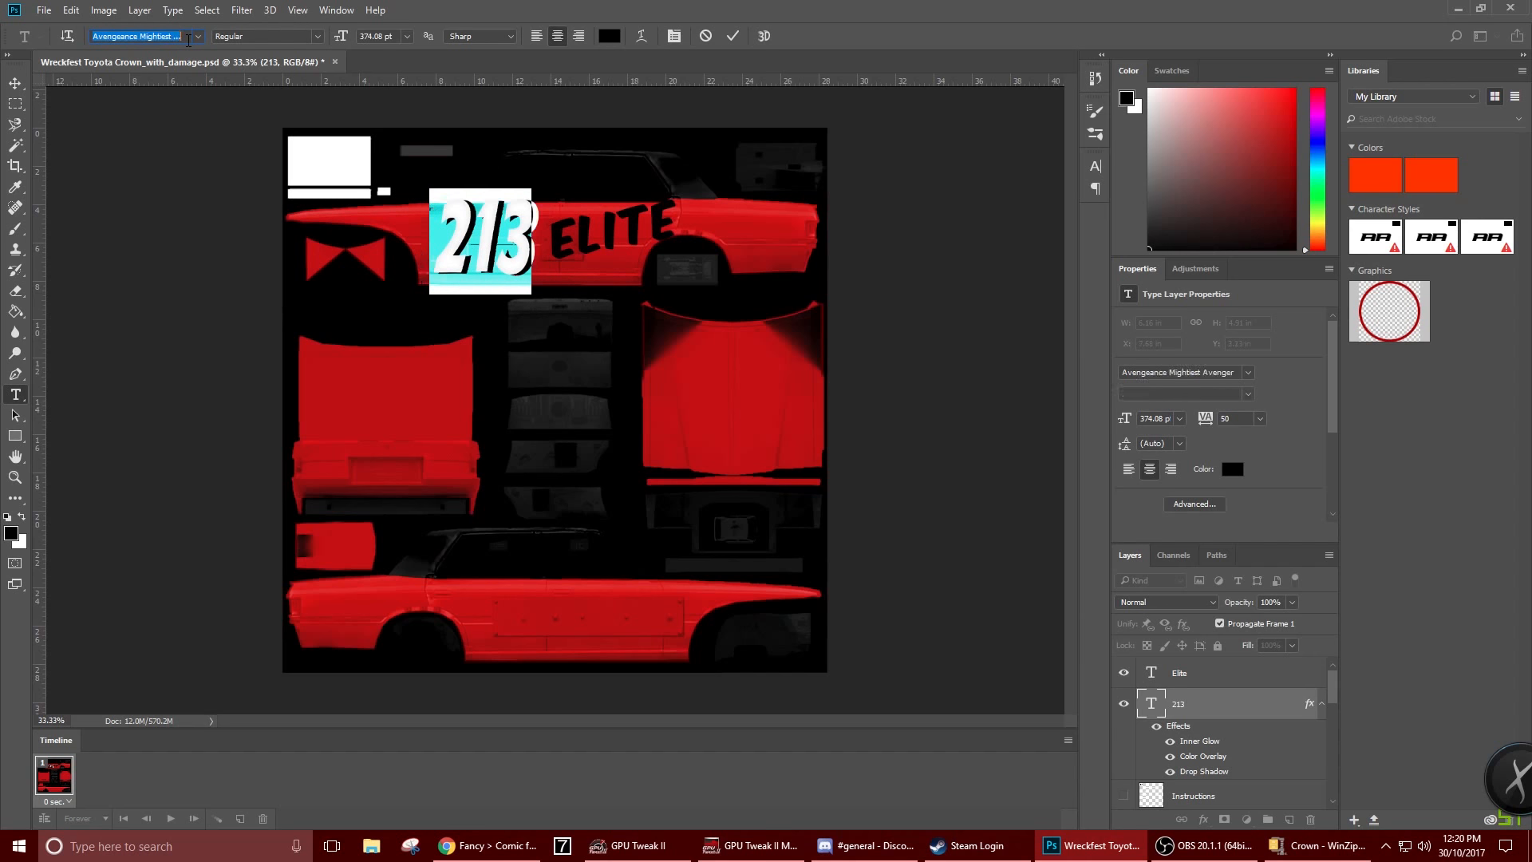
key(Down)
key(Down)
key(Up)
key(Up)
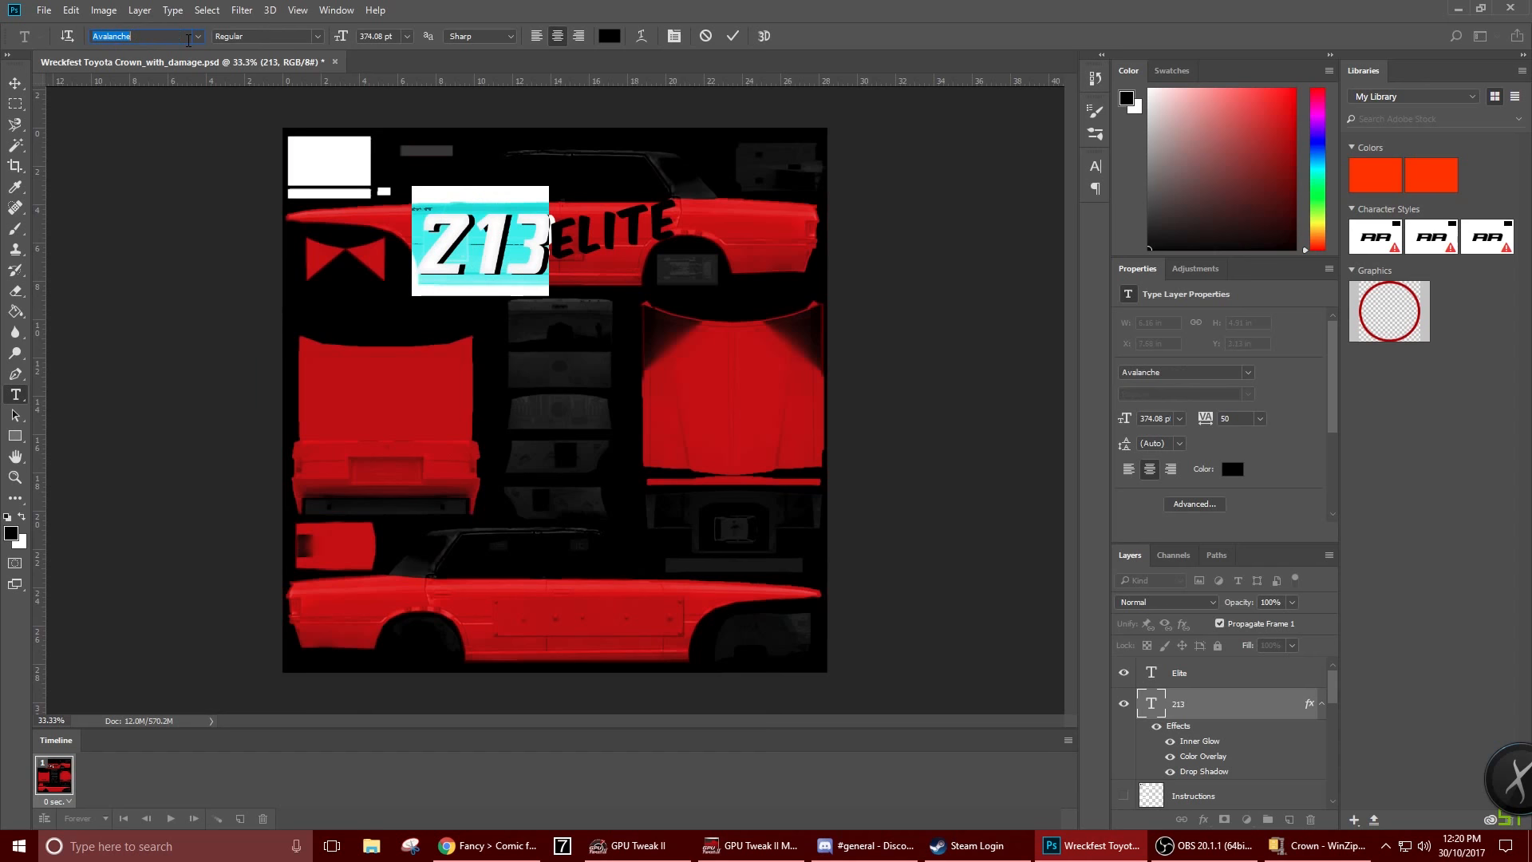
key(Down)
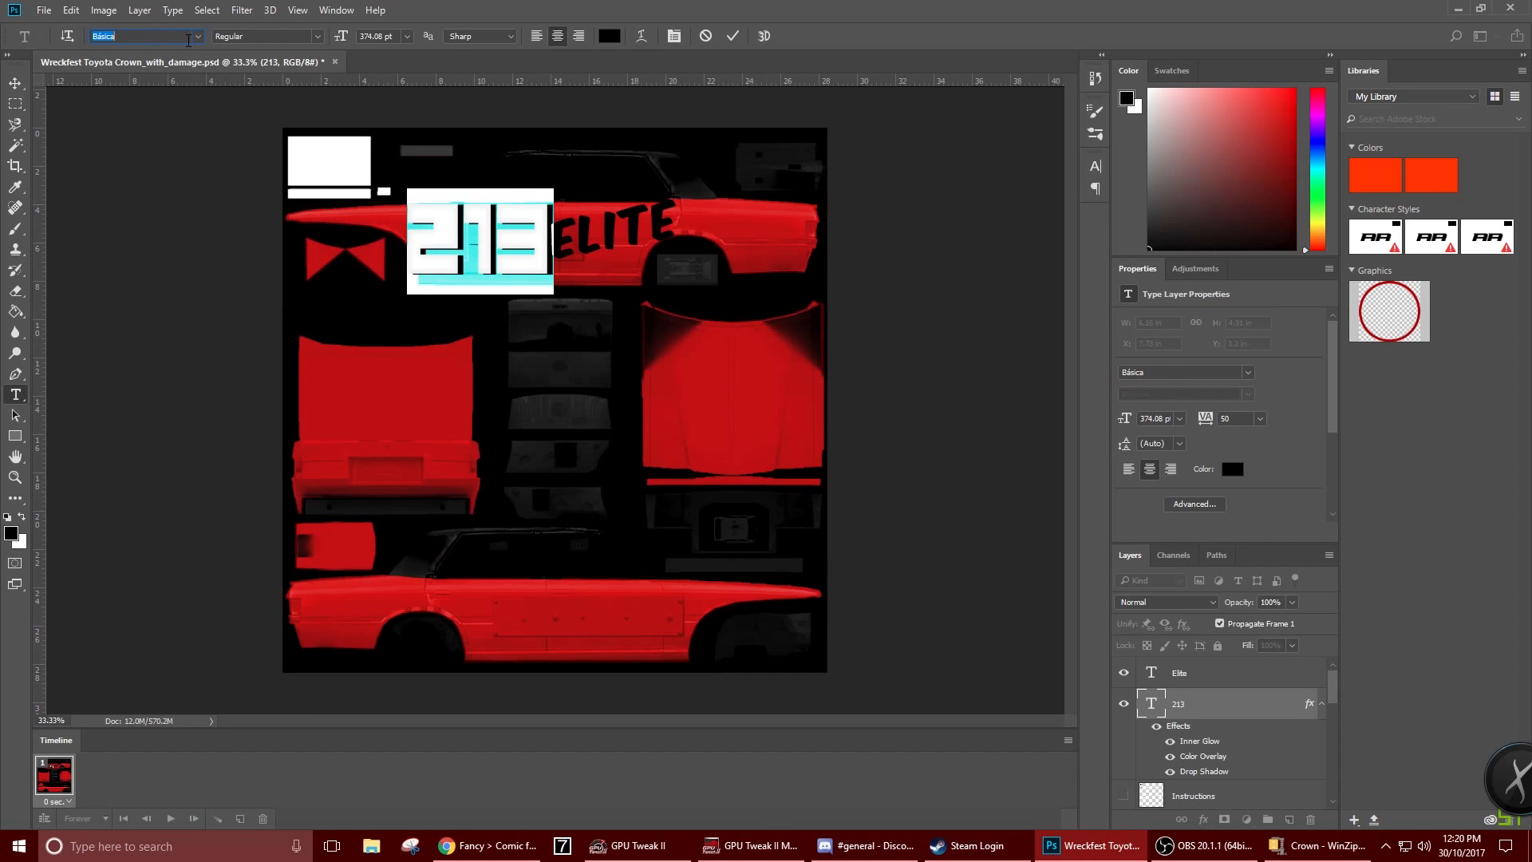
key(Down)
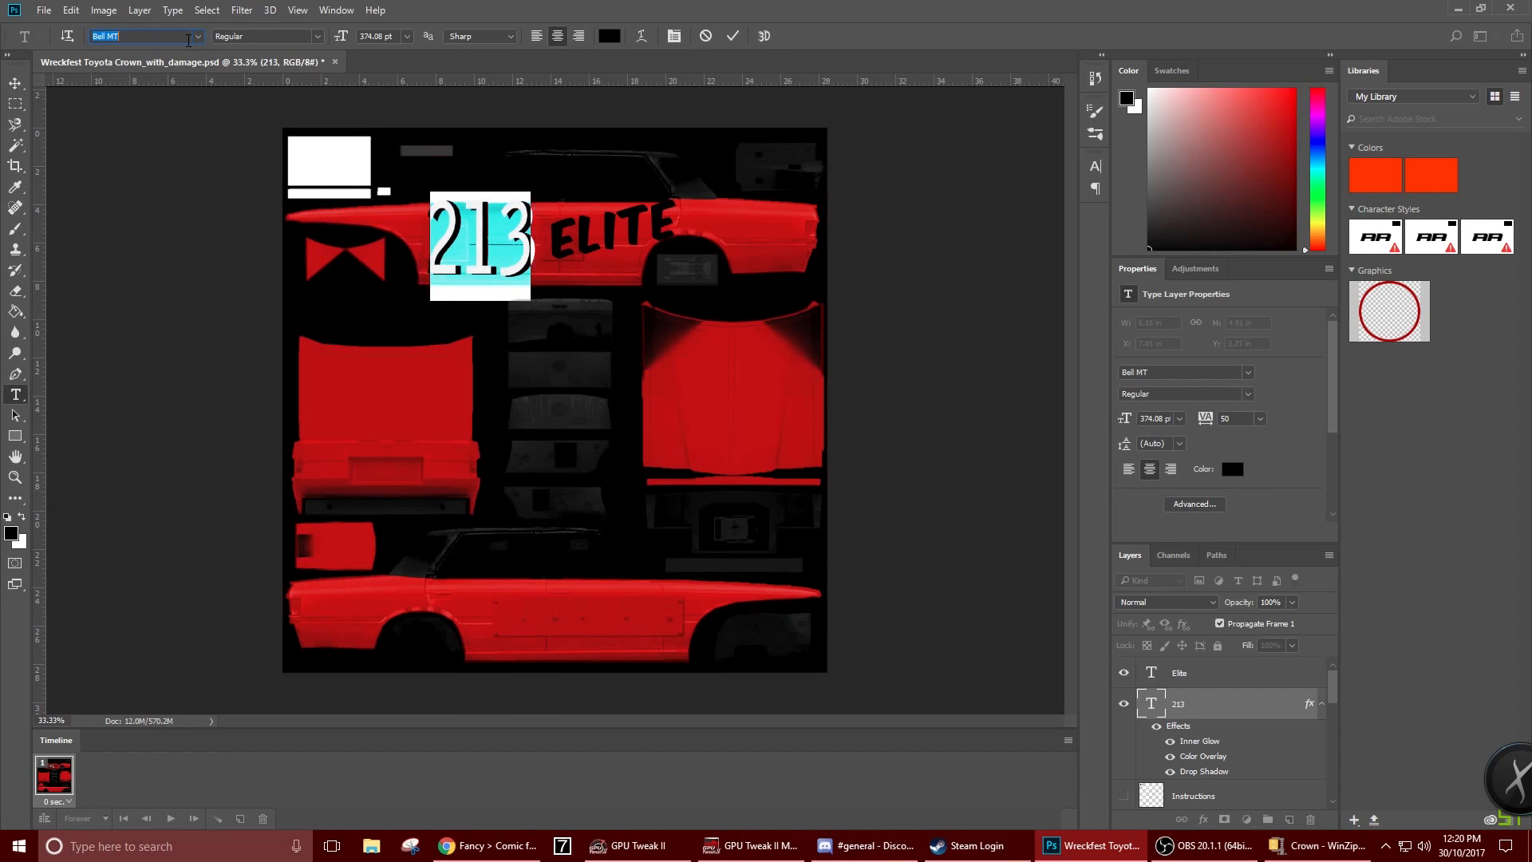
key(Down)
key(Down)
key(Down)
key(Down)
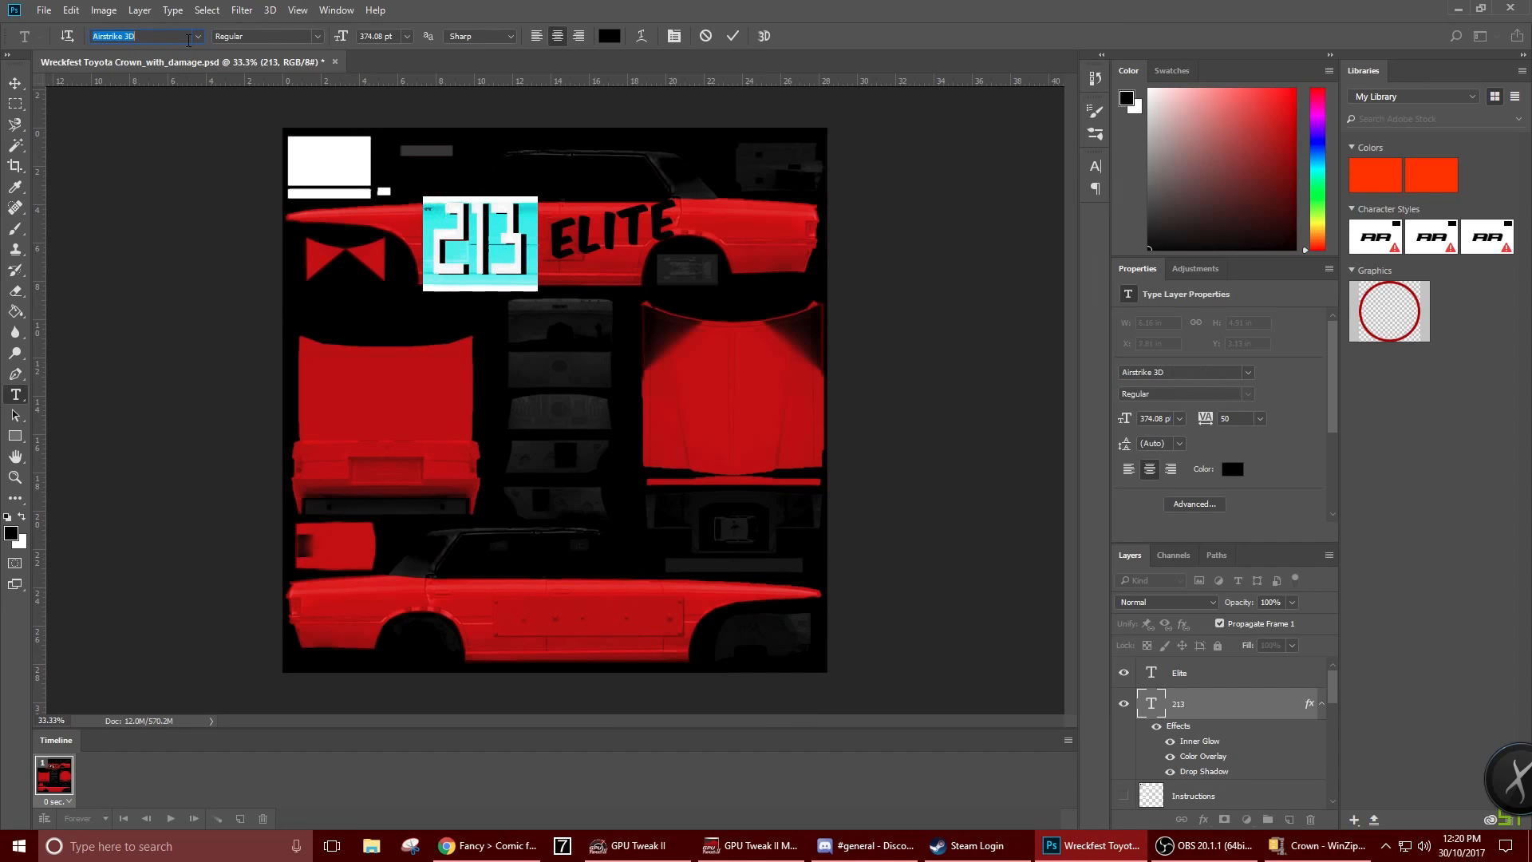
key(Down)
key(Down)
key(Down)
key(Down)
key(Down)
key(Down)
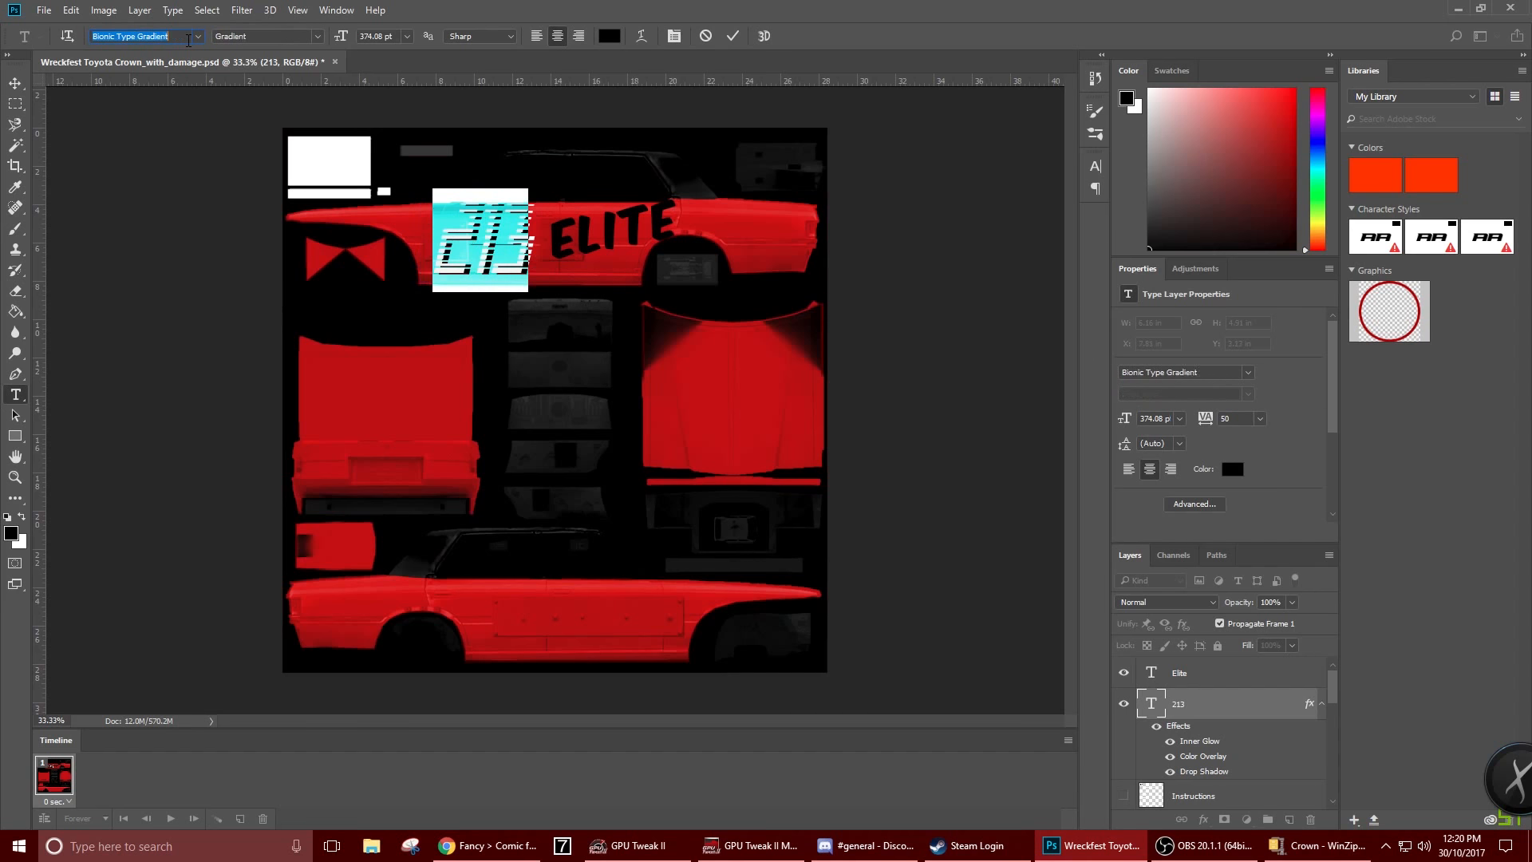
key(Down)
key(Down)
key(Down)
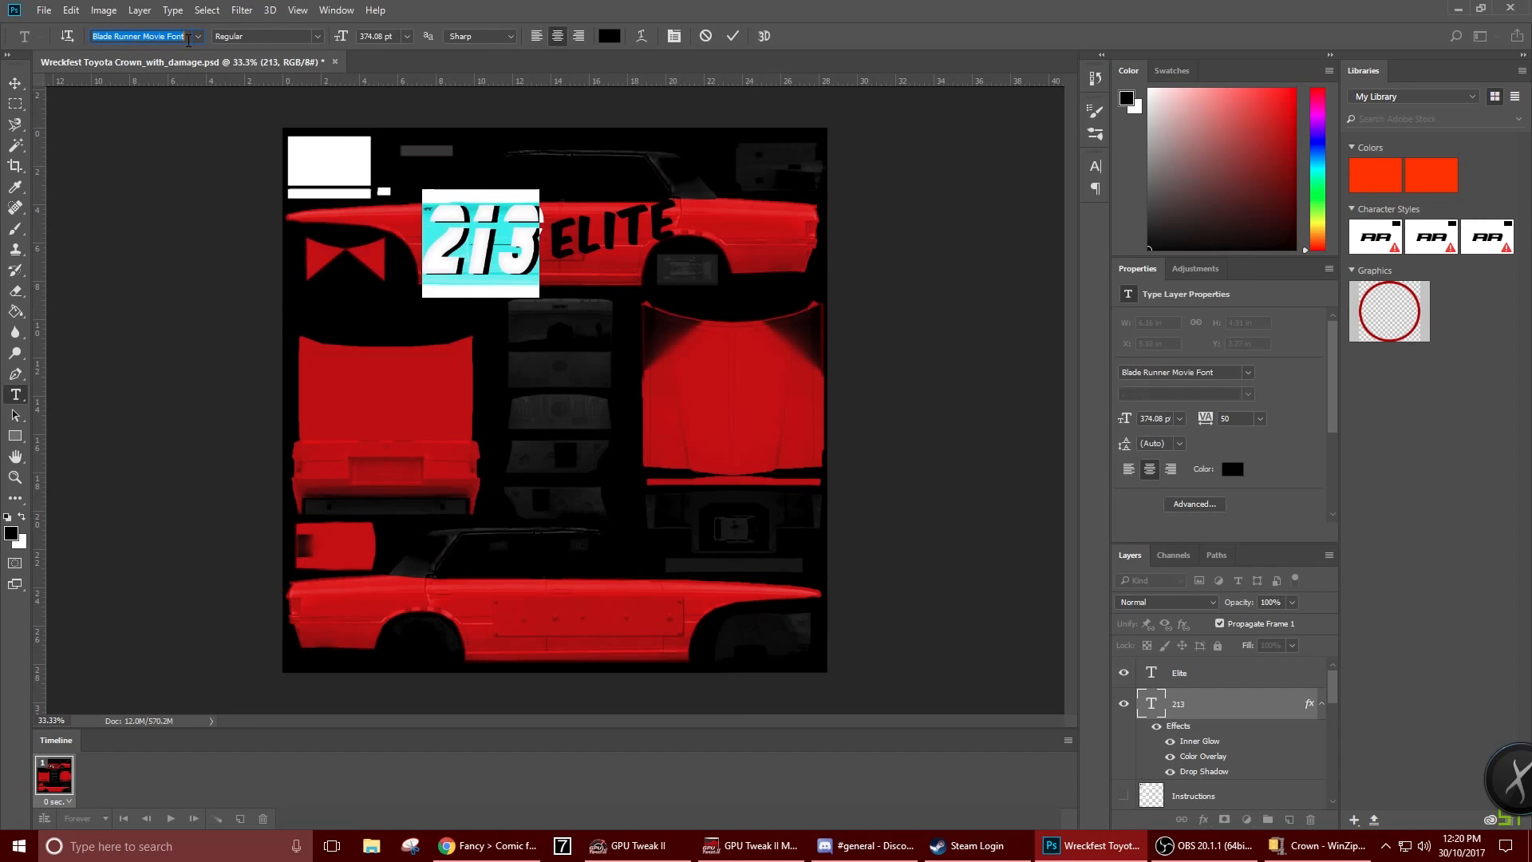
key(Down)
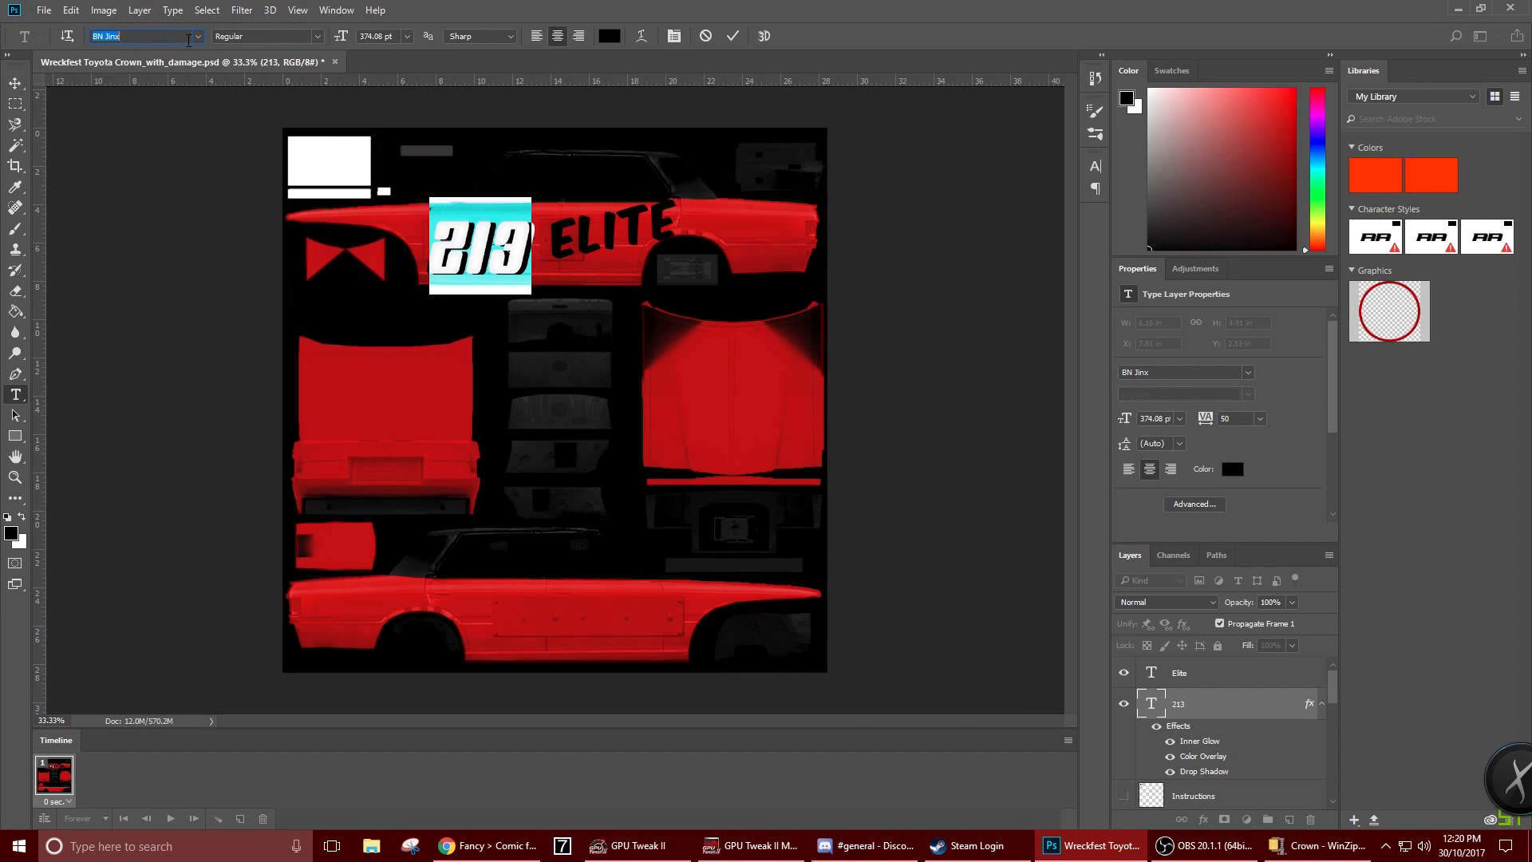
key(Down)
key(Down)
key(Down)
key(Down)
key(Down)
key(Down)
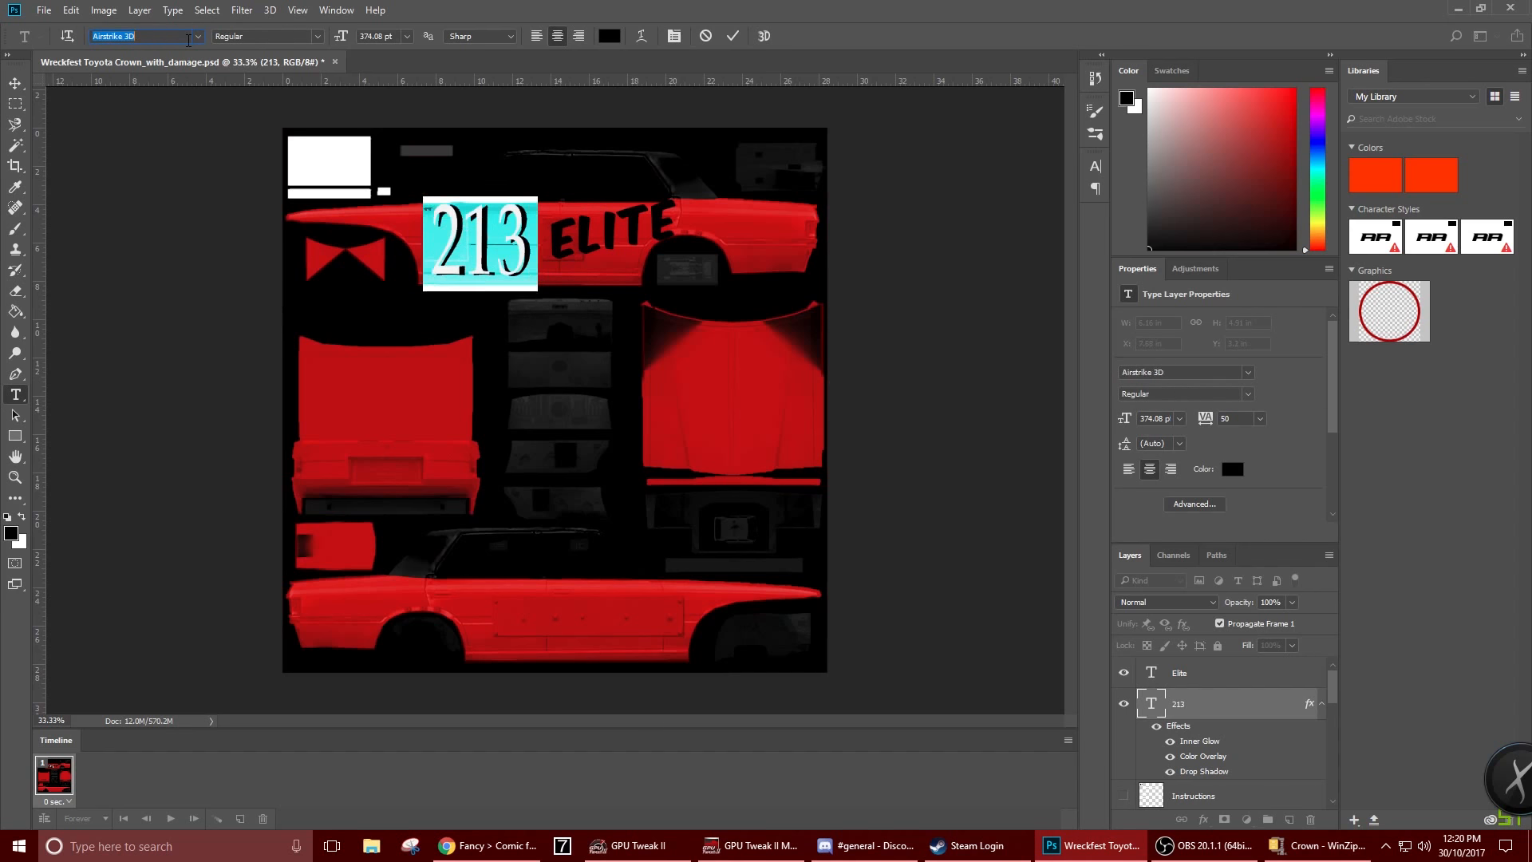
key(Down)
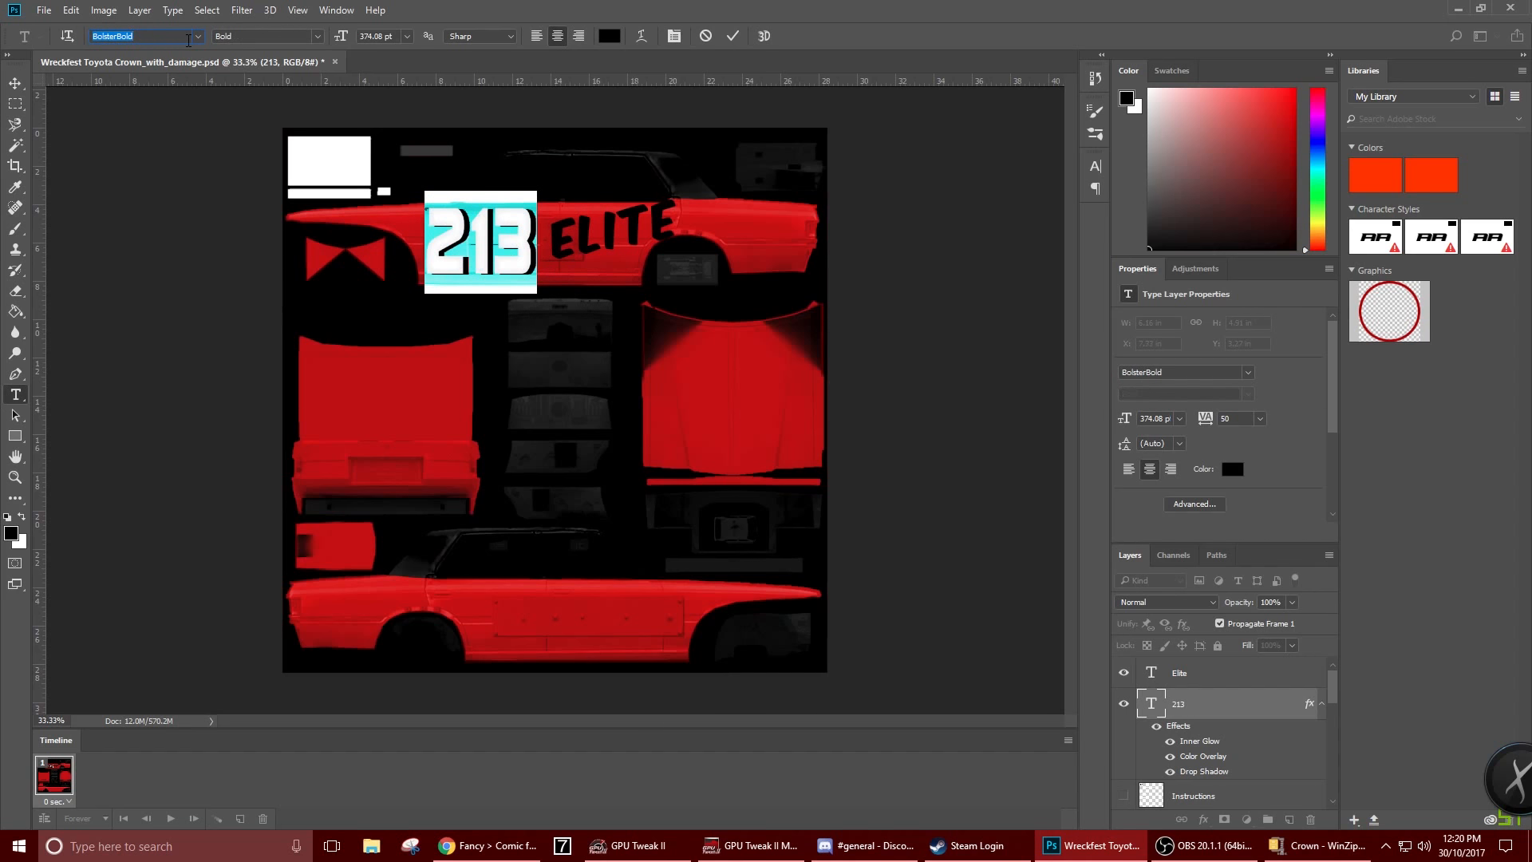
key(Down)
key(Down)
key(Down)
key(Down)
key(Down)
key(Down)
key(Down)
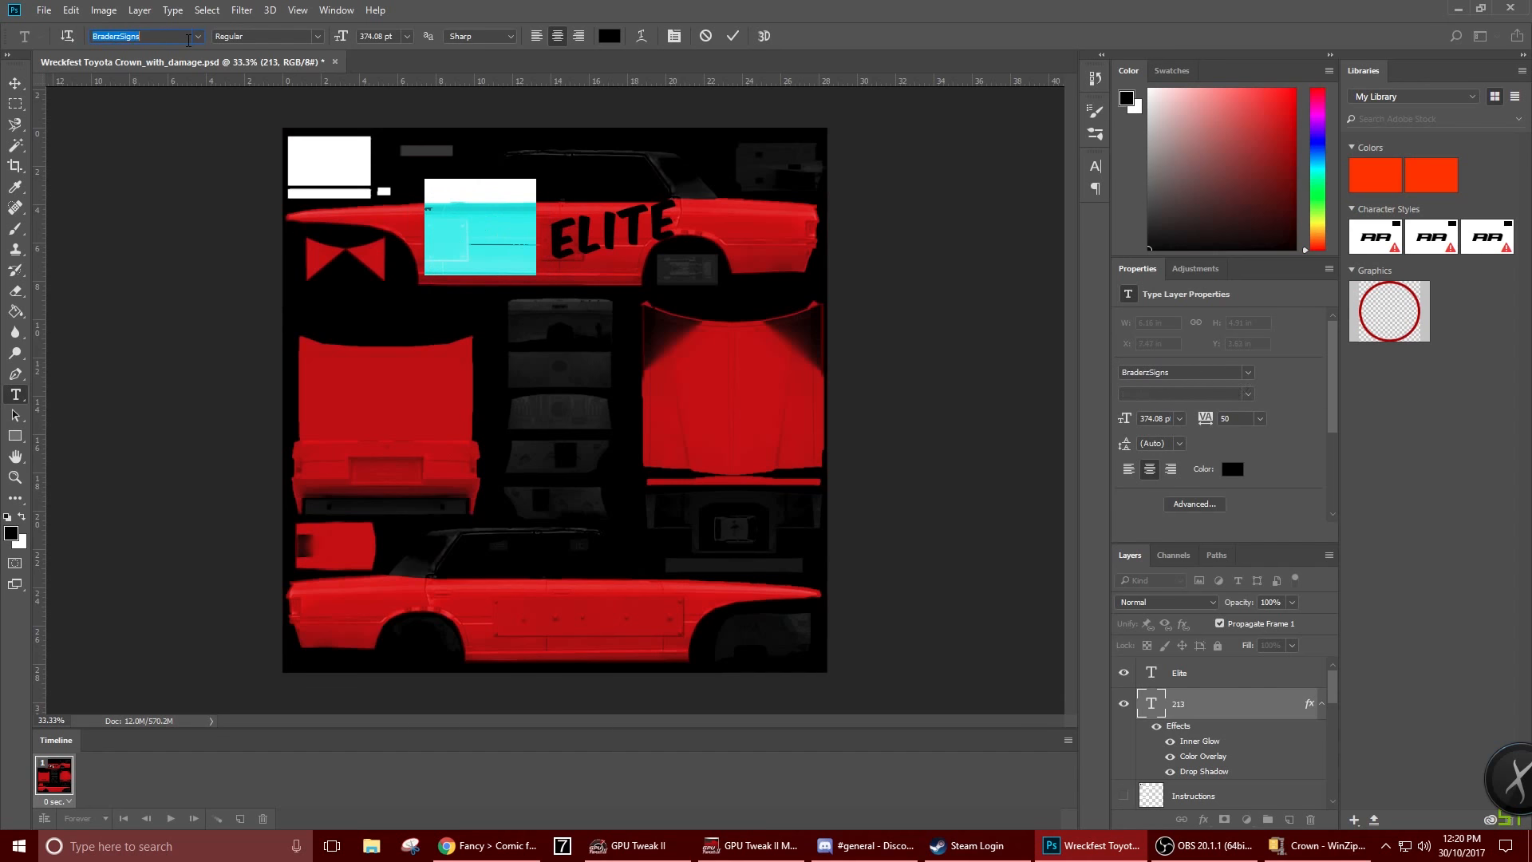
key(Up)
key(Up)
key(Up)
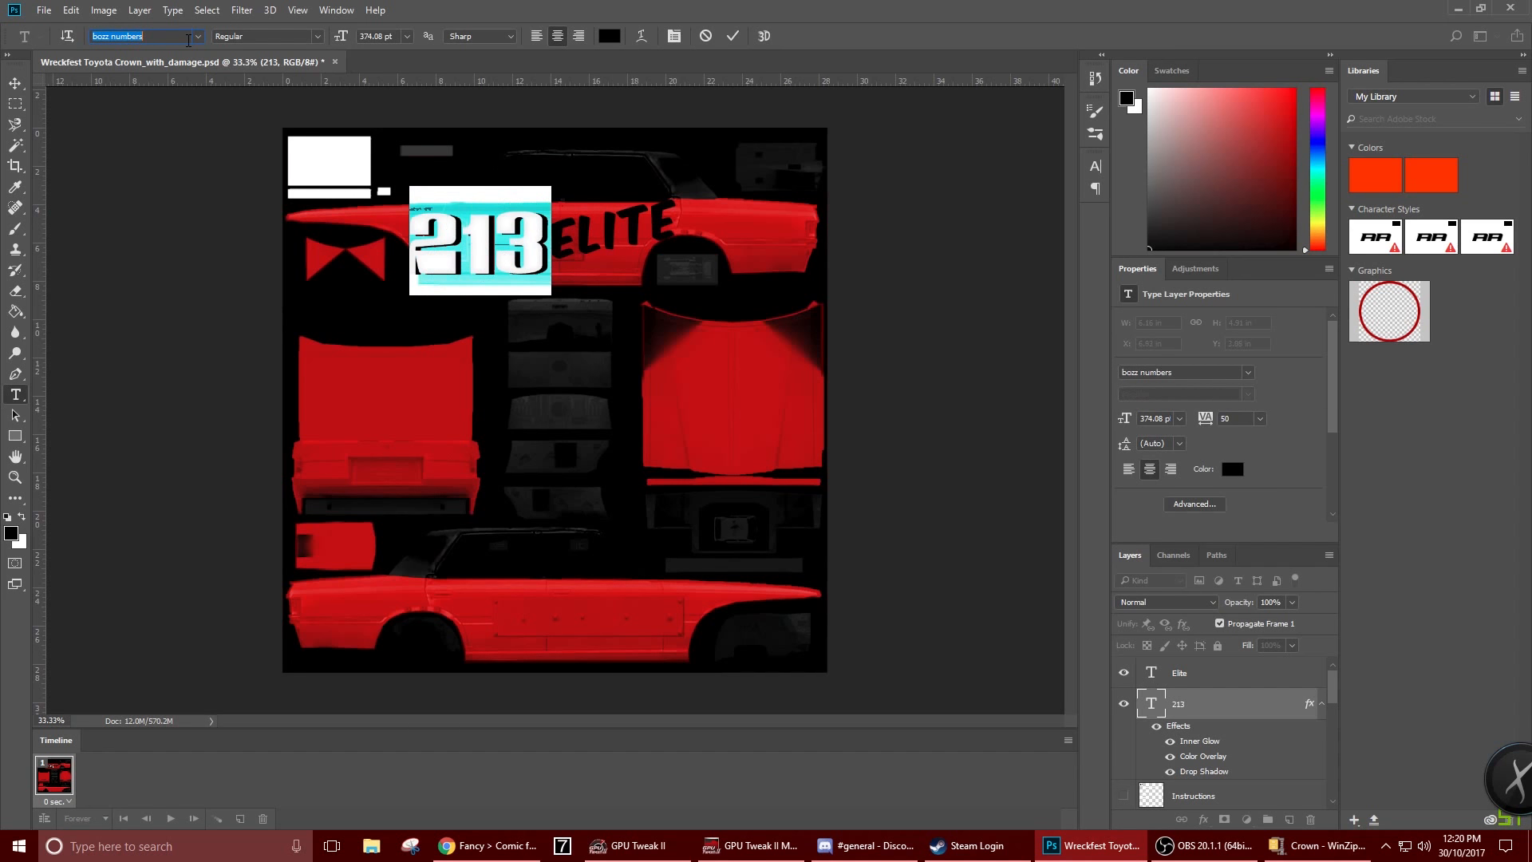
Scale the 213 down to about 238 pt and place it low on the upper car side's doors
key(ctrl+t)
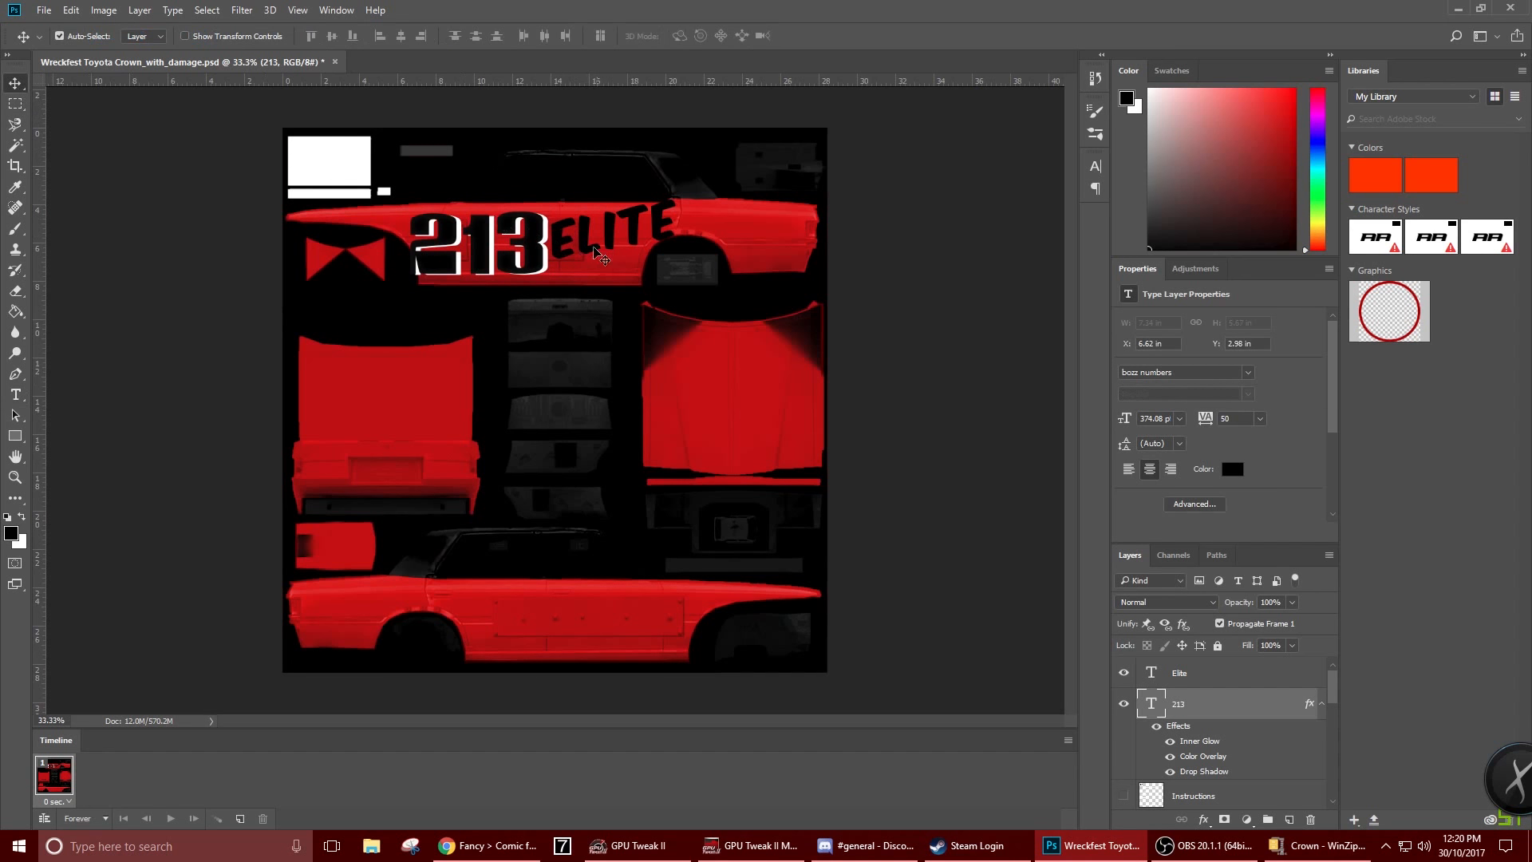
drag(556, 180, 563, 213)
key(Return)
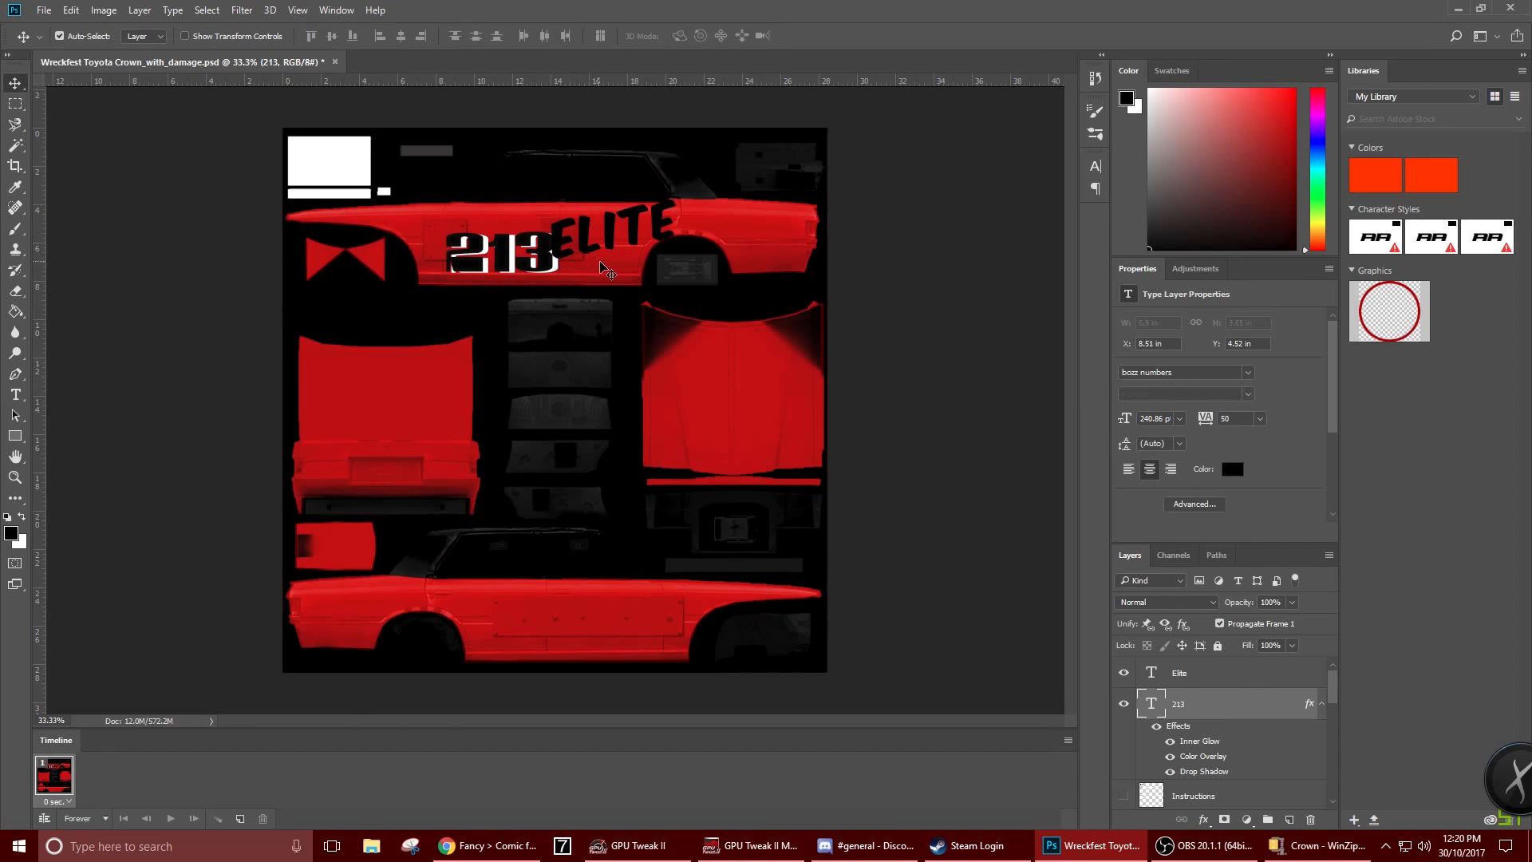
key(Down)
key(Down)
key(Down)
key(Down)
key(ctrl+t)
drag(564, 213, 561, 216)
key(Return)
Set the 213's Drop Shadow to a distance of 12 px and an angle of 140°, and apply the layer style
right_click(1206, 717)
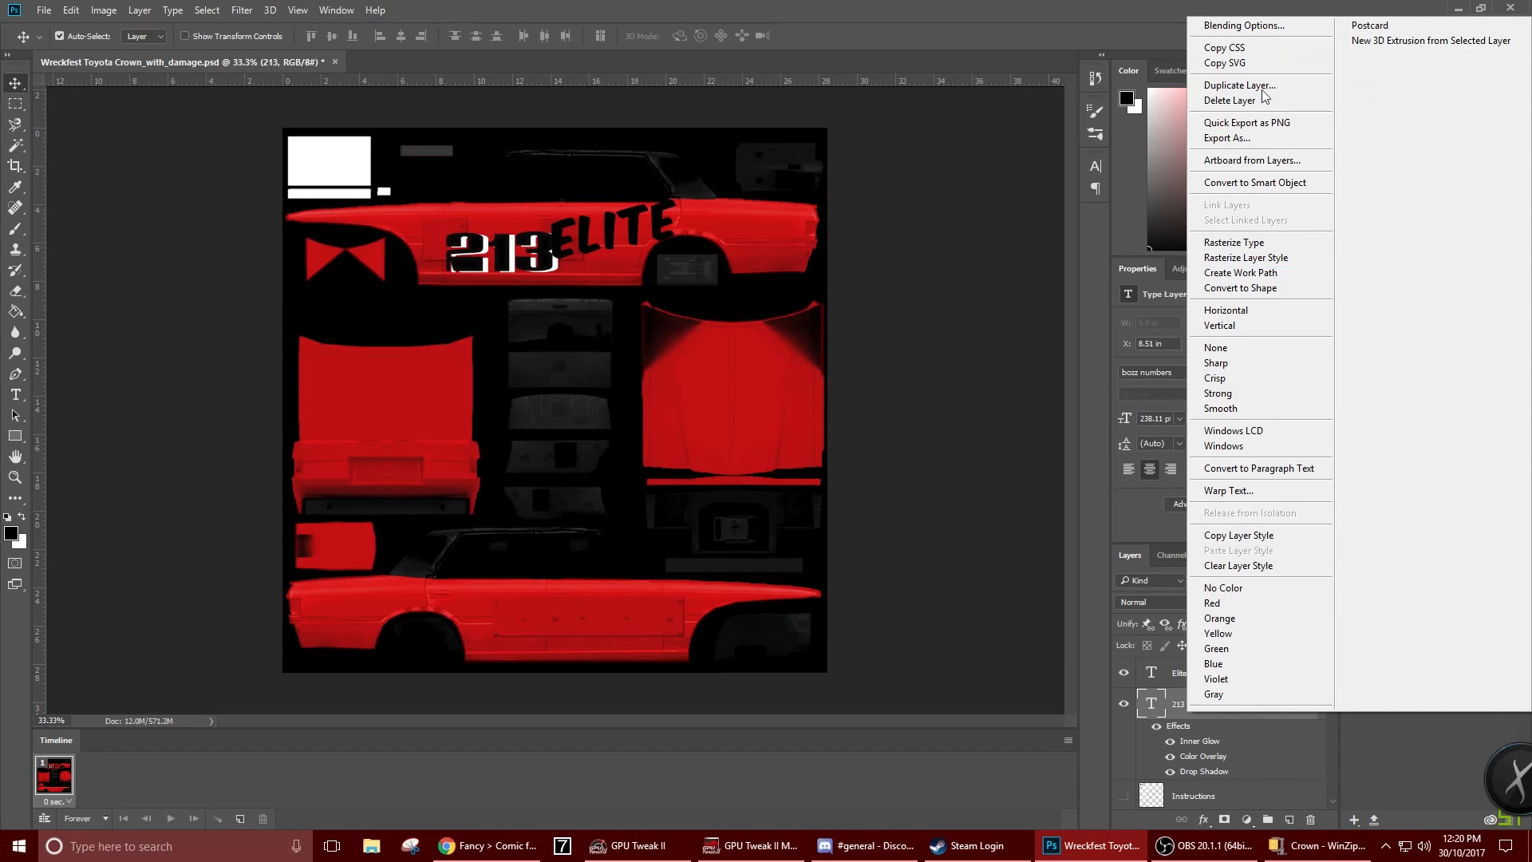
click(1217, 29)
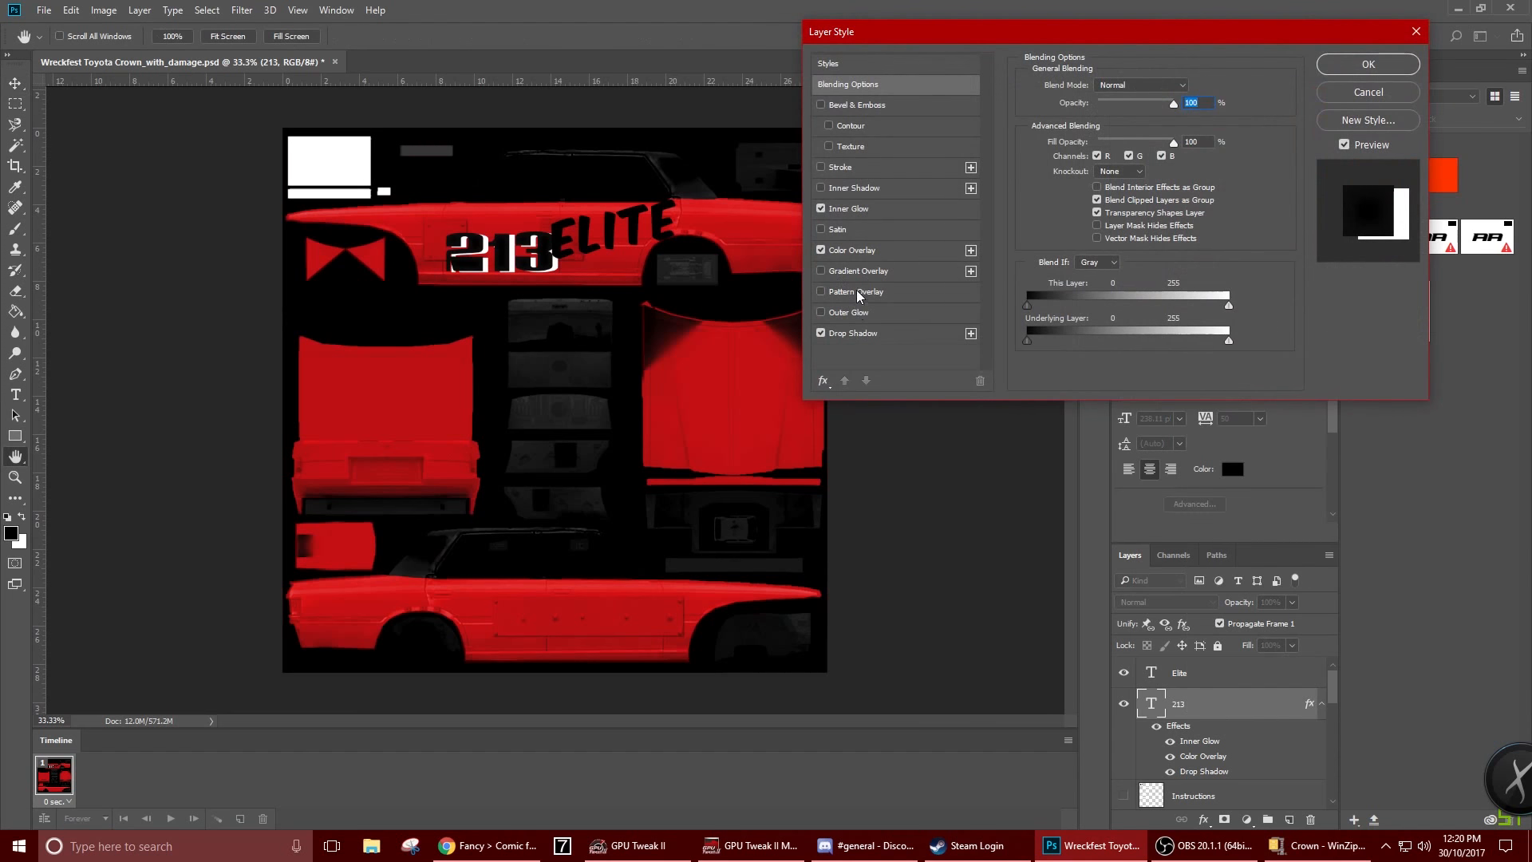
click(853, 335)
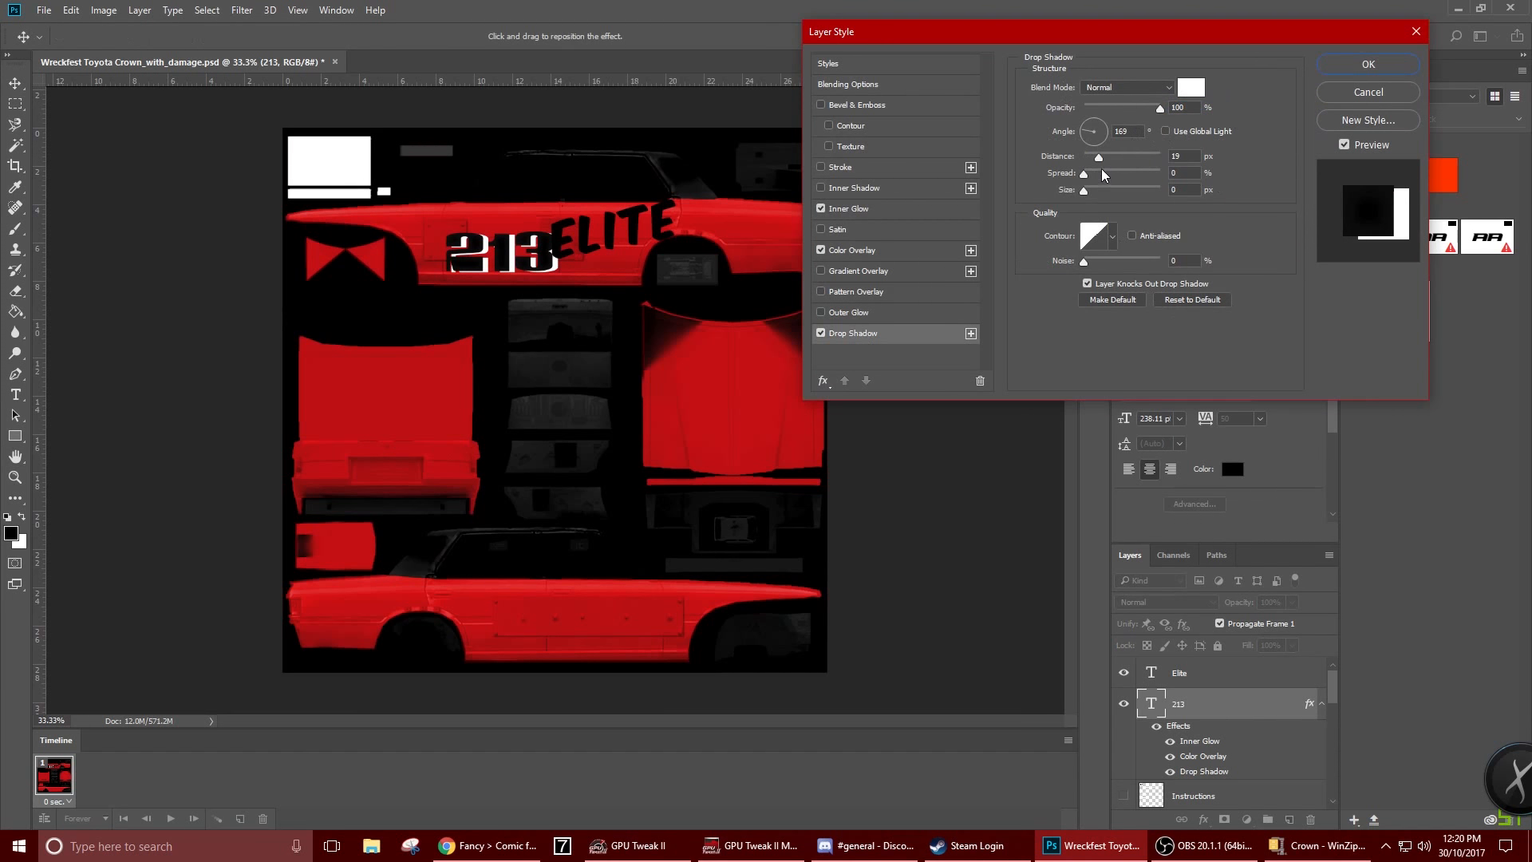
drag(1098, 161, 1093, 160)
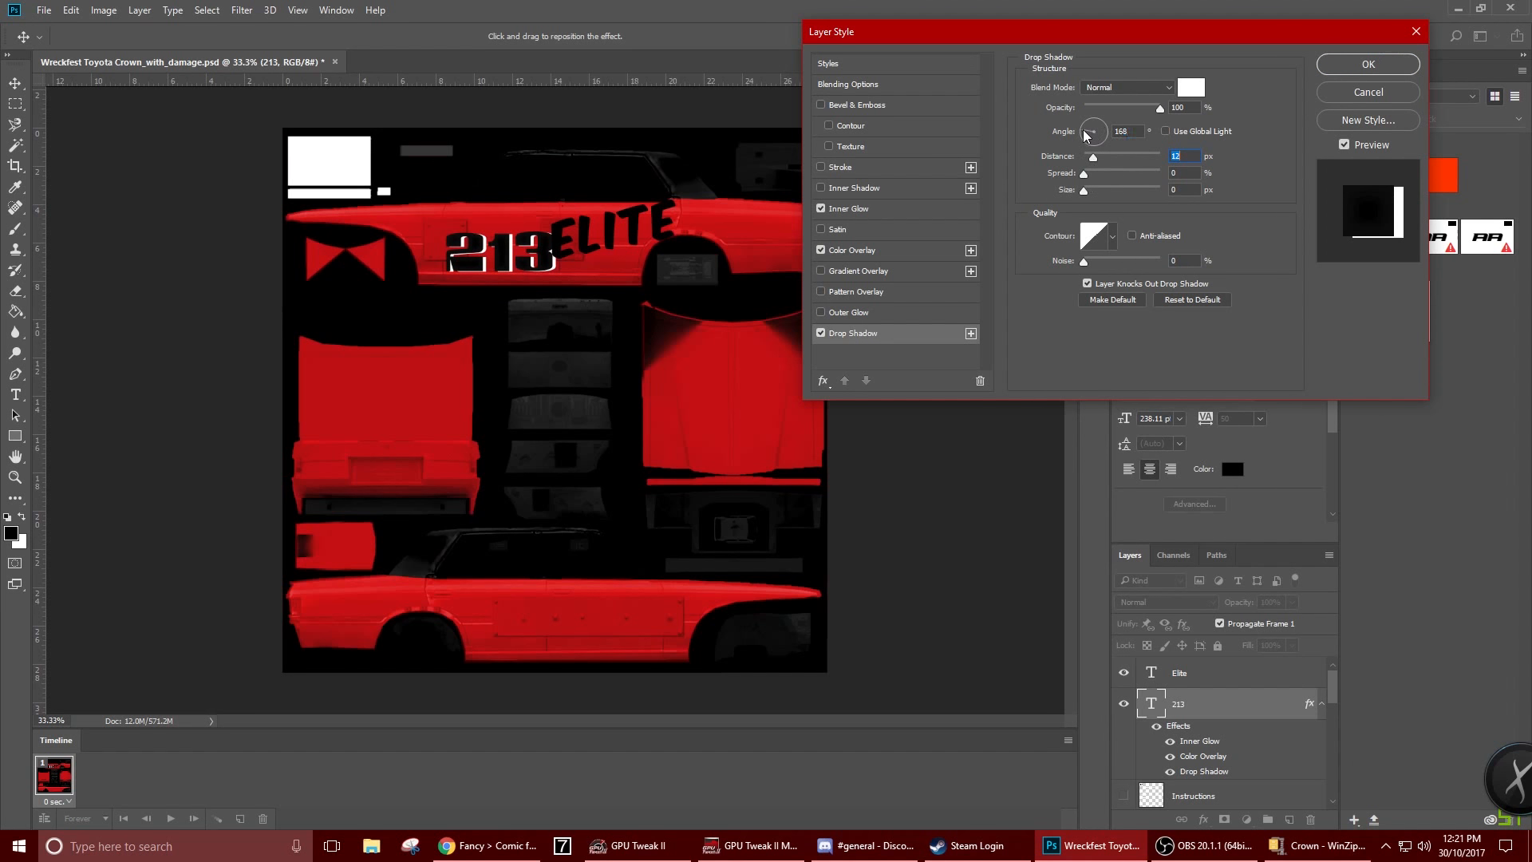
drag(1085, 135, 1086, 126)
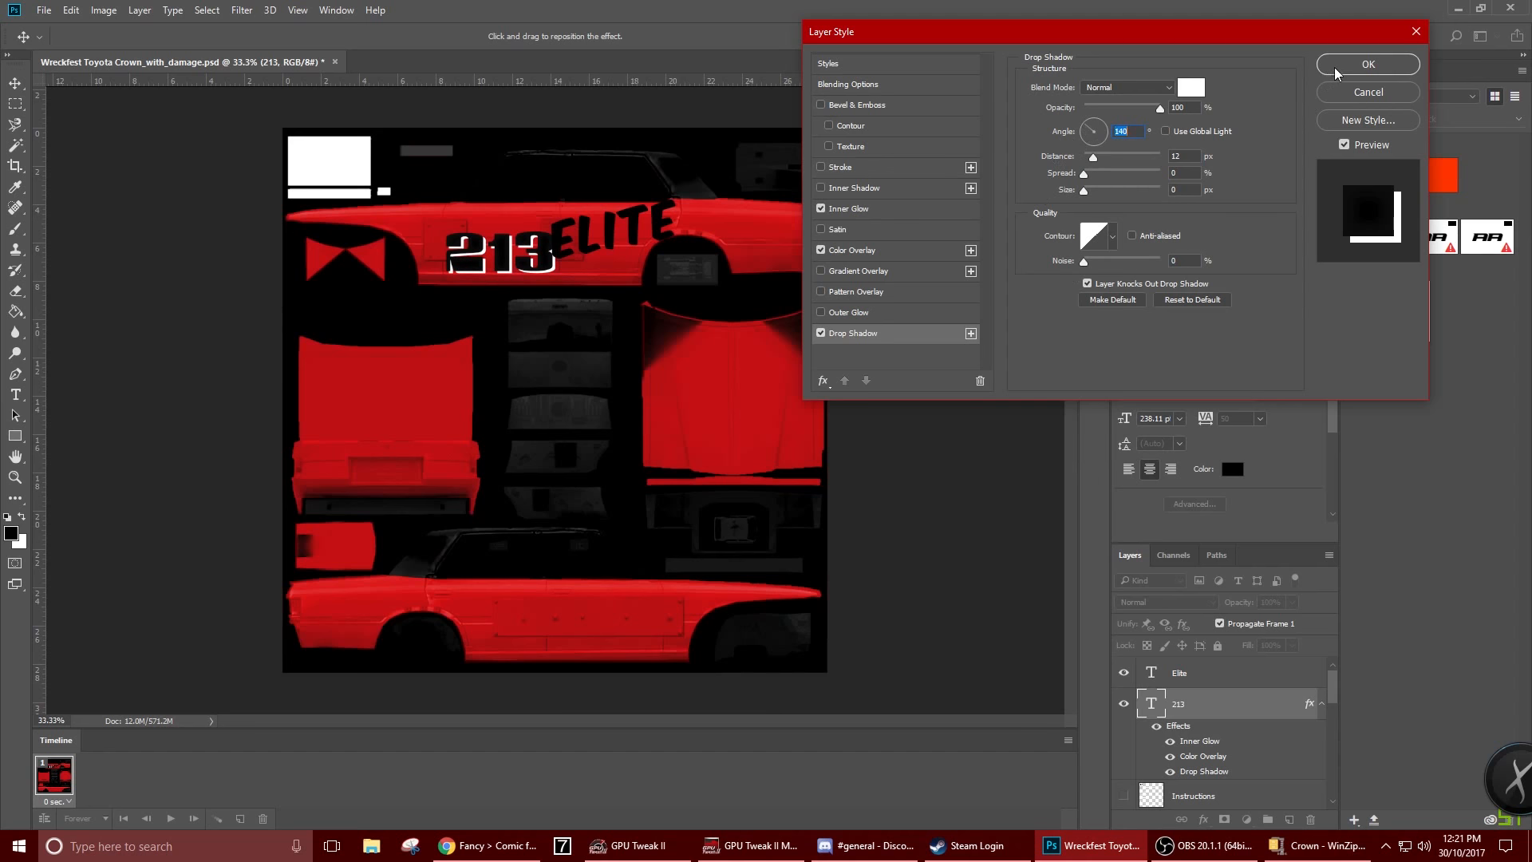
click(1356, 65)
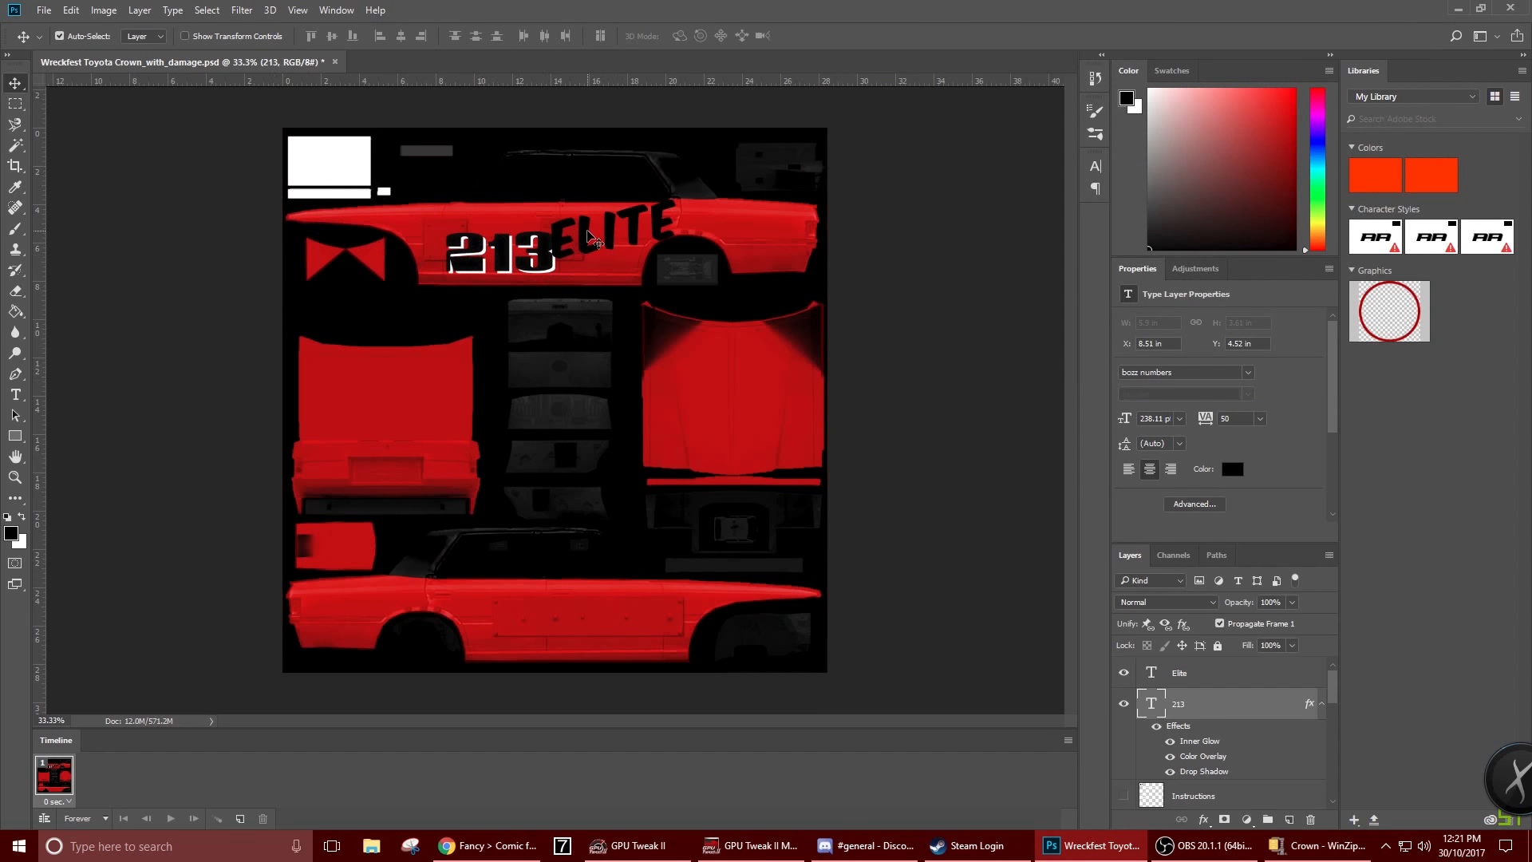
Delete the ELITE text layer from the upper car side
mouse_move(591, 237)
mouse_down()
mouse_move(602, 165)
mouse_move(550, 363)
mouse_move(515, 196)
mouse_move(529, 404)
mouse_move(557, 210)
mouse_move(577, 238)
mouse_up()
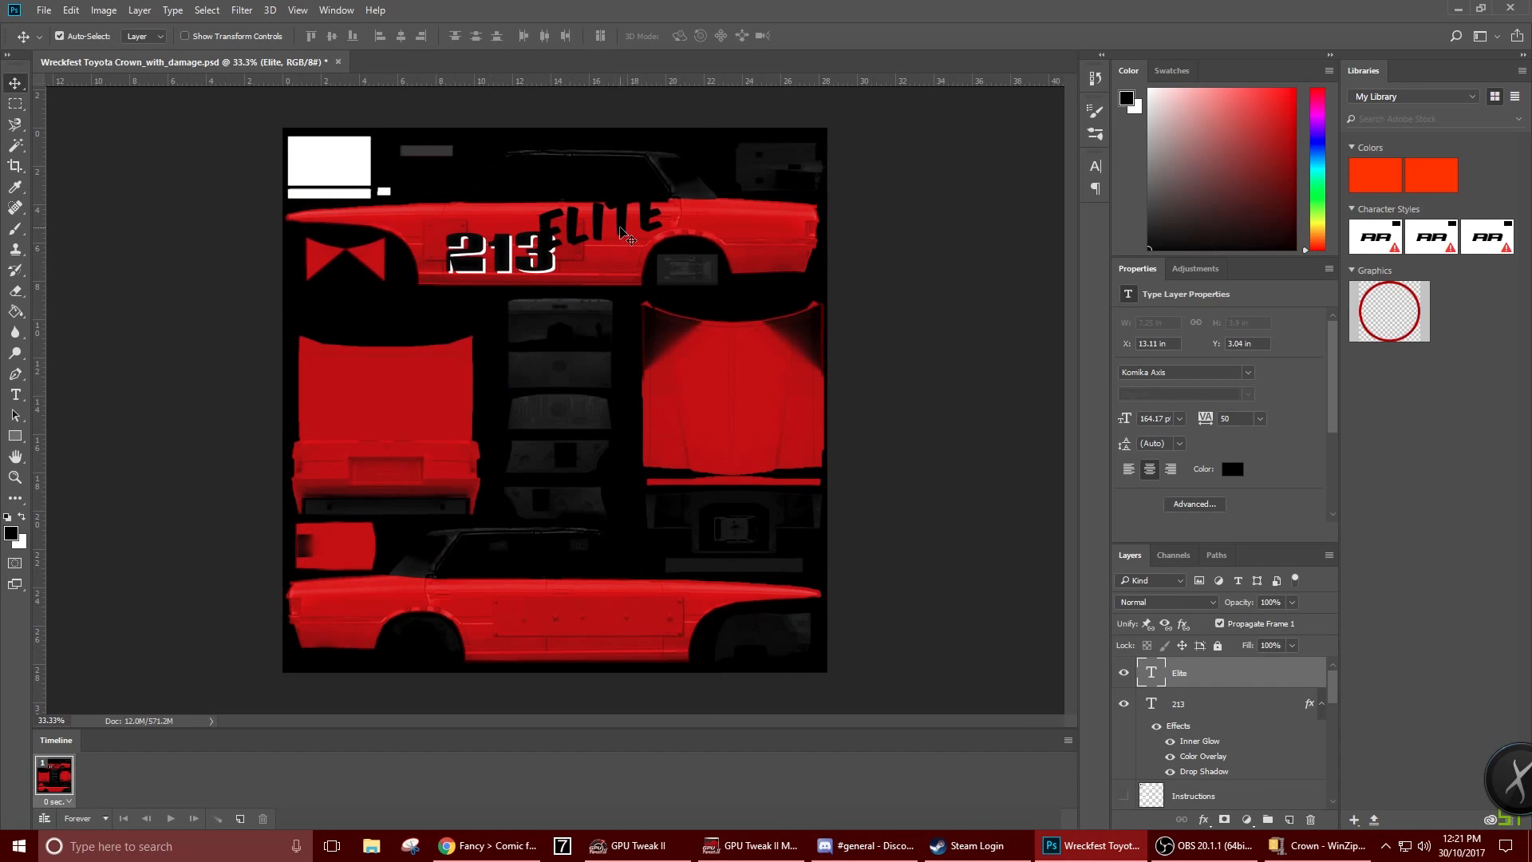
key(Delete)
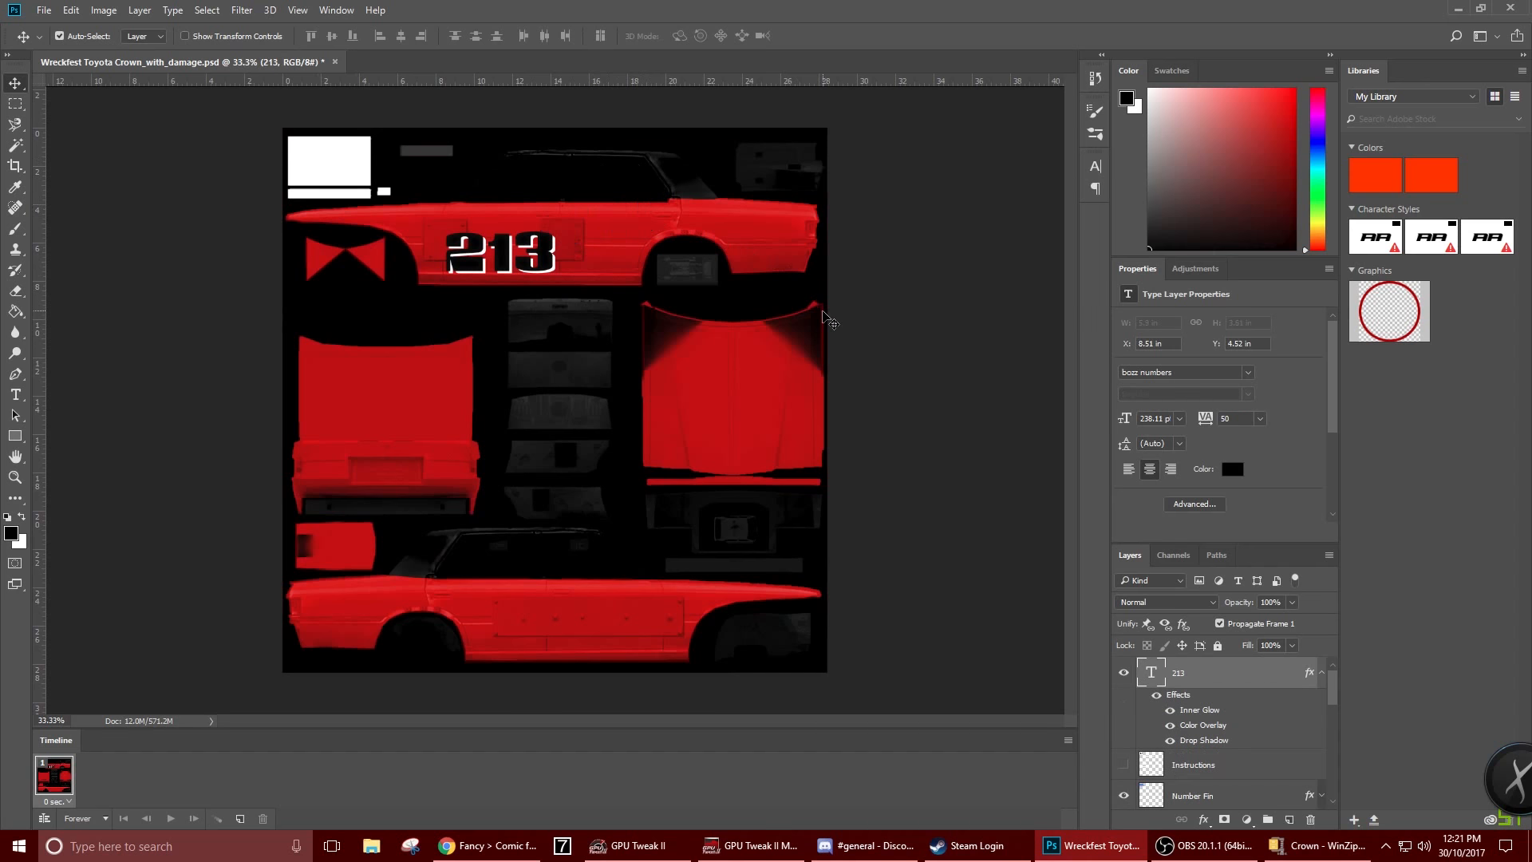
Create a new 1920 x 1080 px RGB document at 72 pixels/inch with a white background
right_click(366, 61)
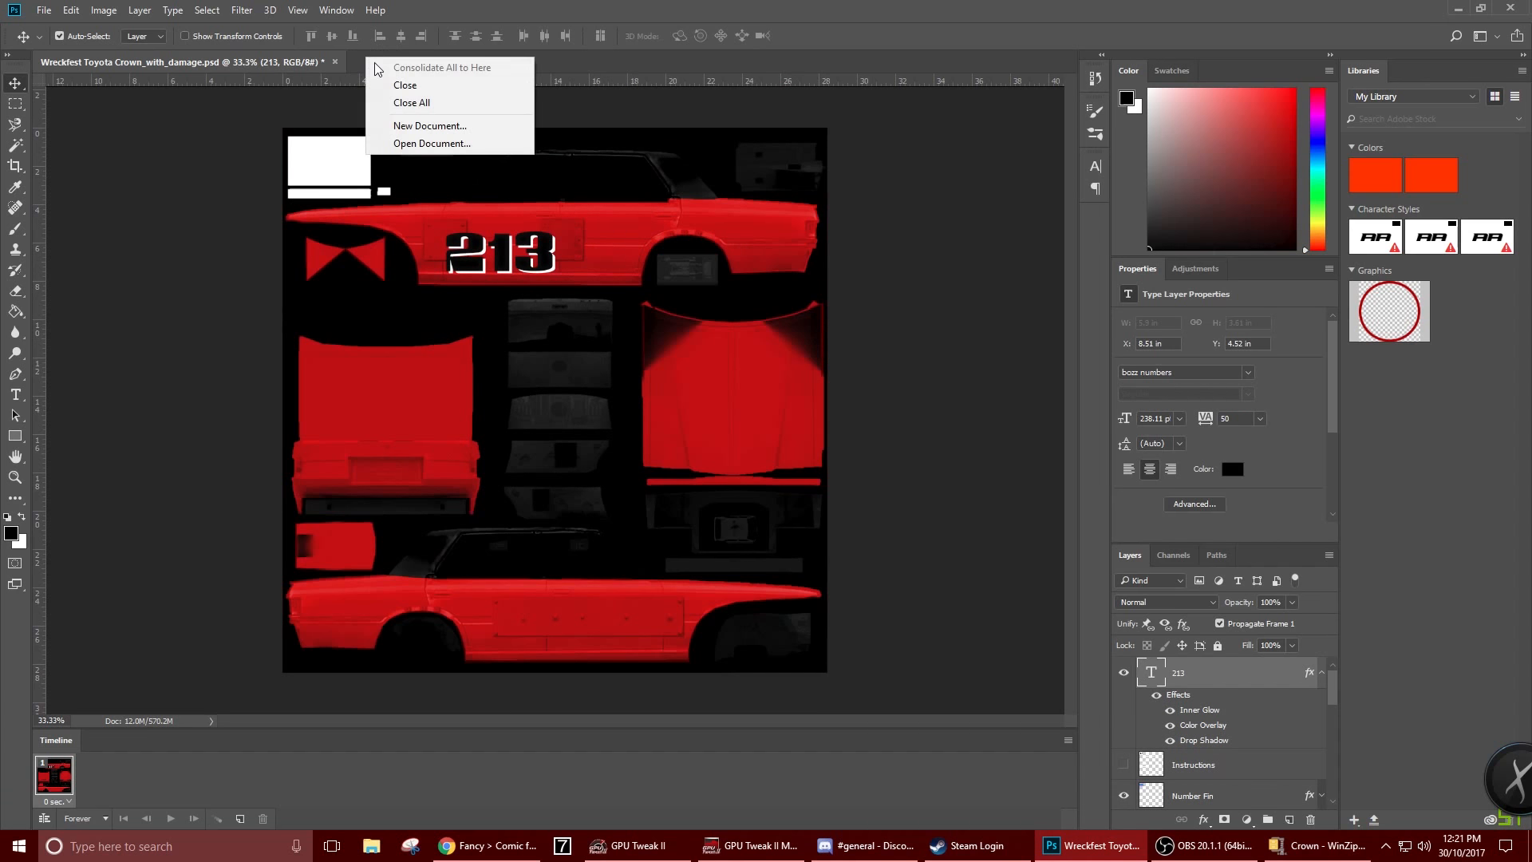
click(431, 126)
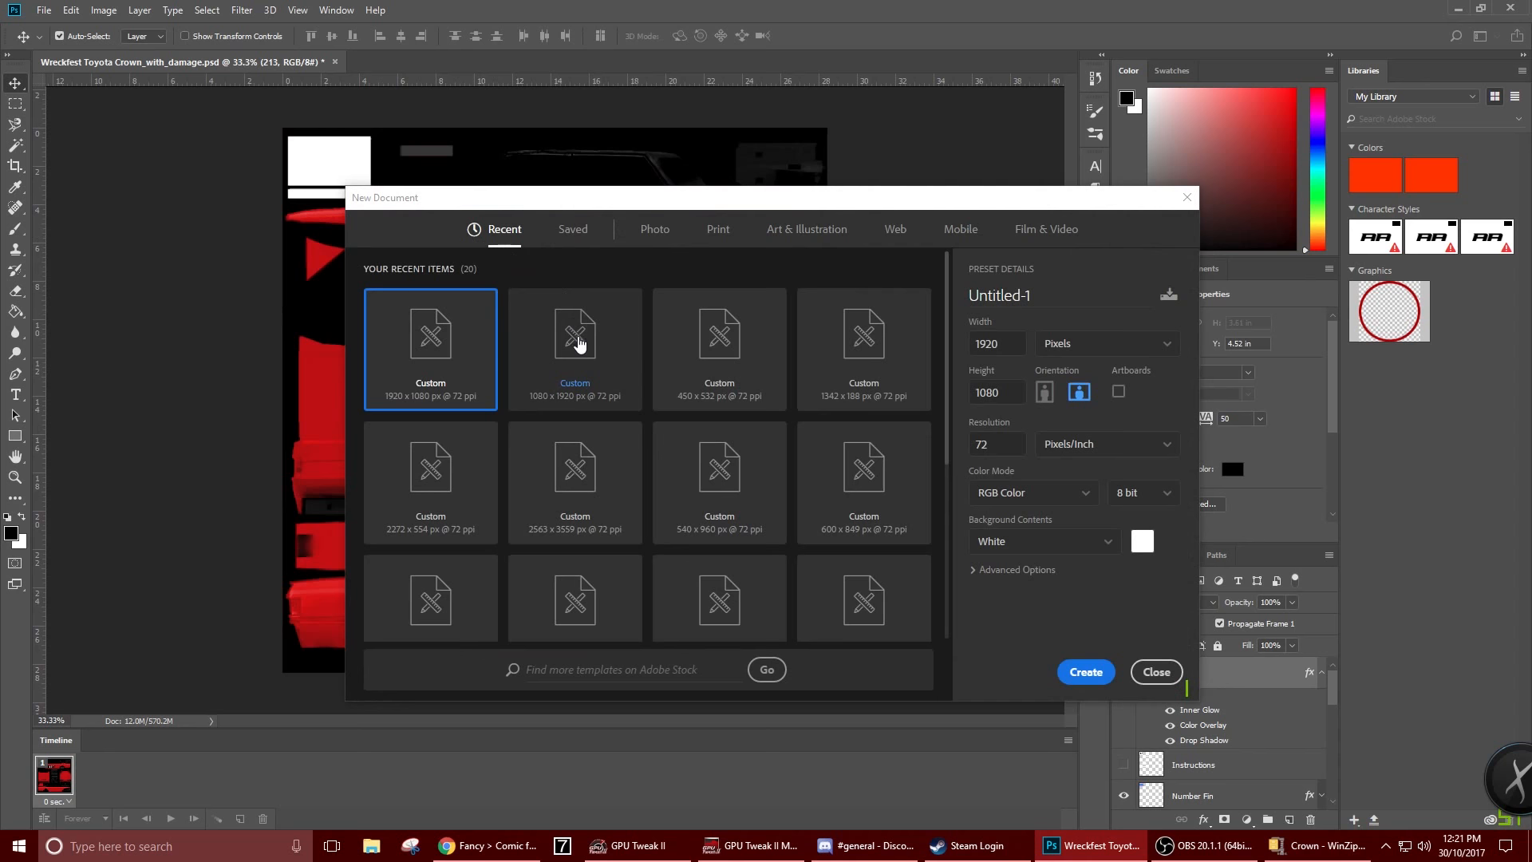
click(1085, 672)
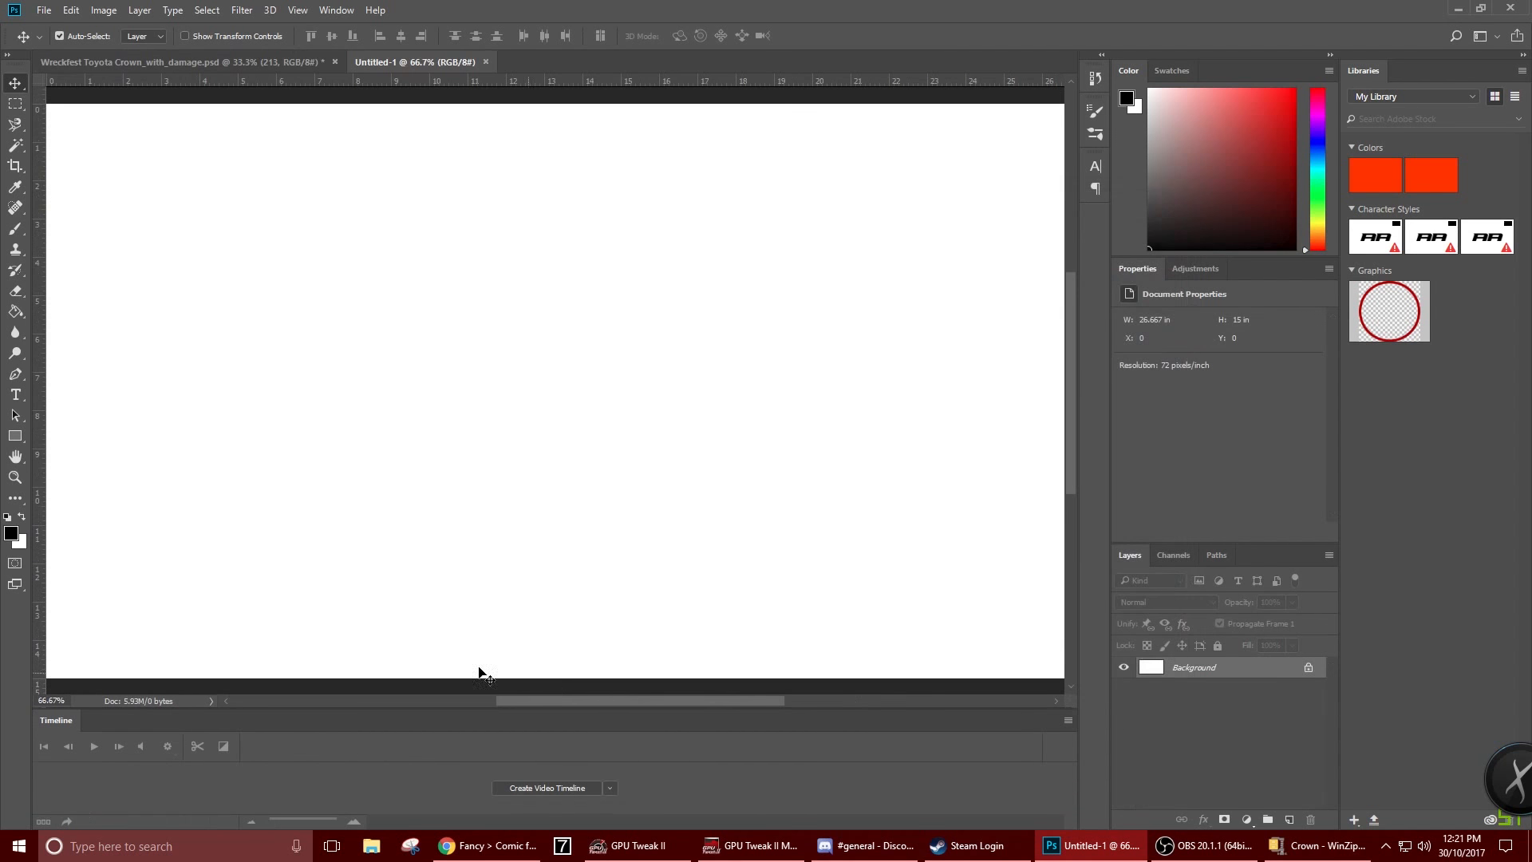
Start a centred 72 pt text line in black slightly above the canvas middle and clear its contents
click(17, 396)
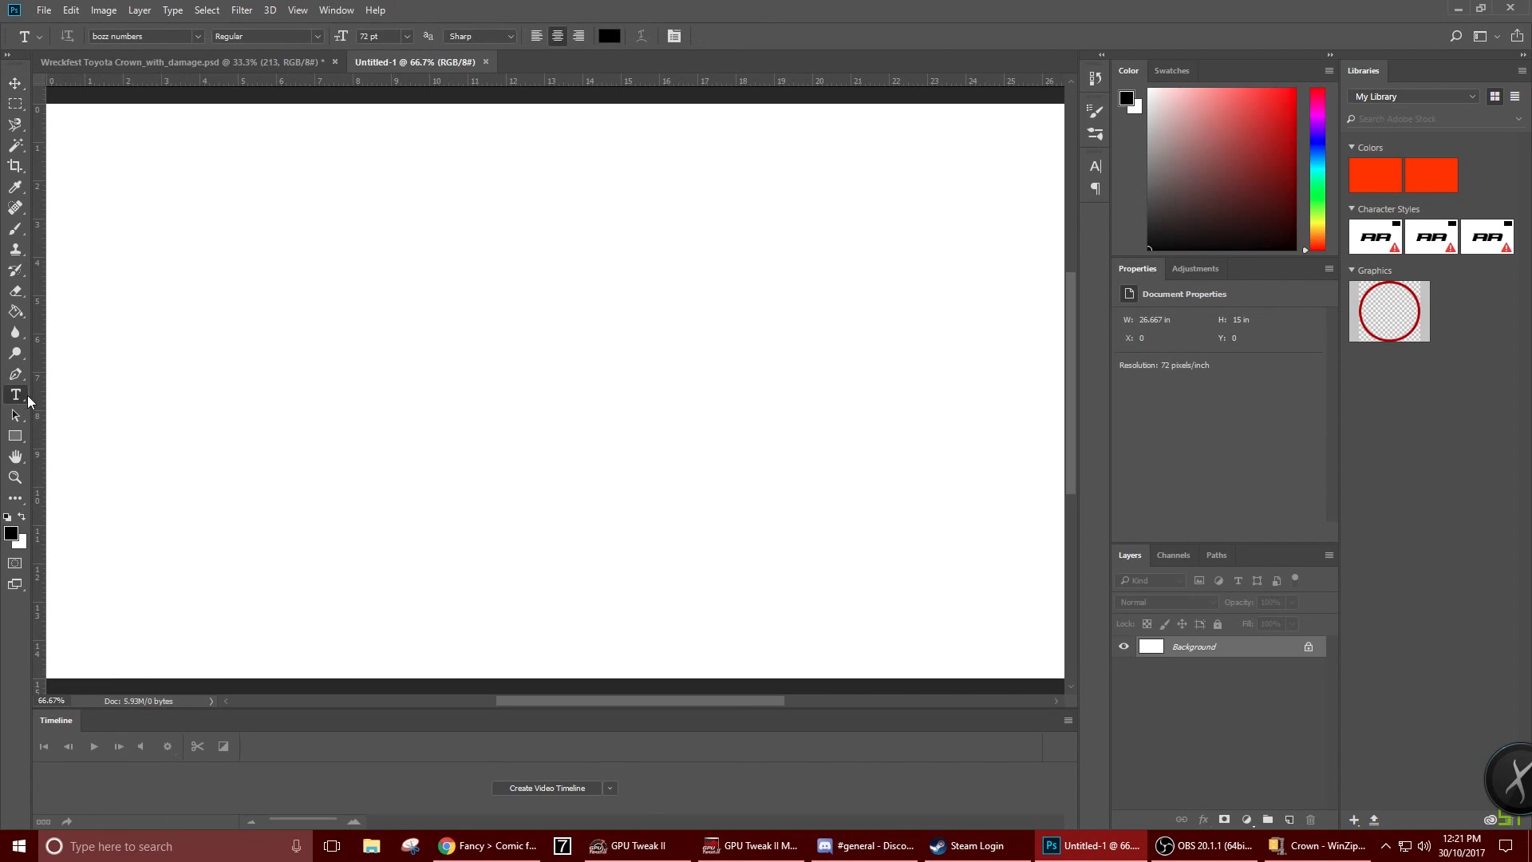
click(463, 362)
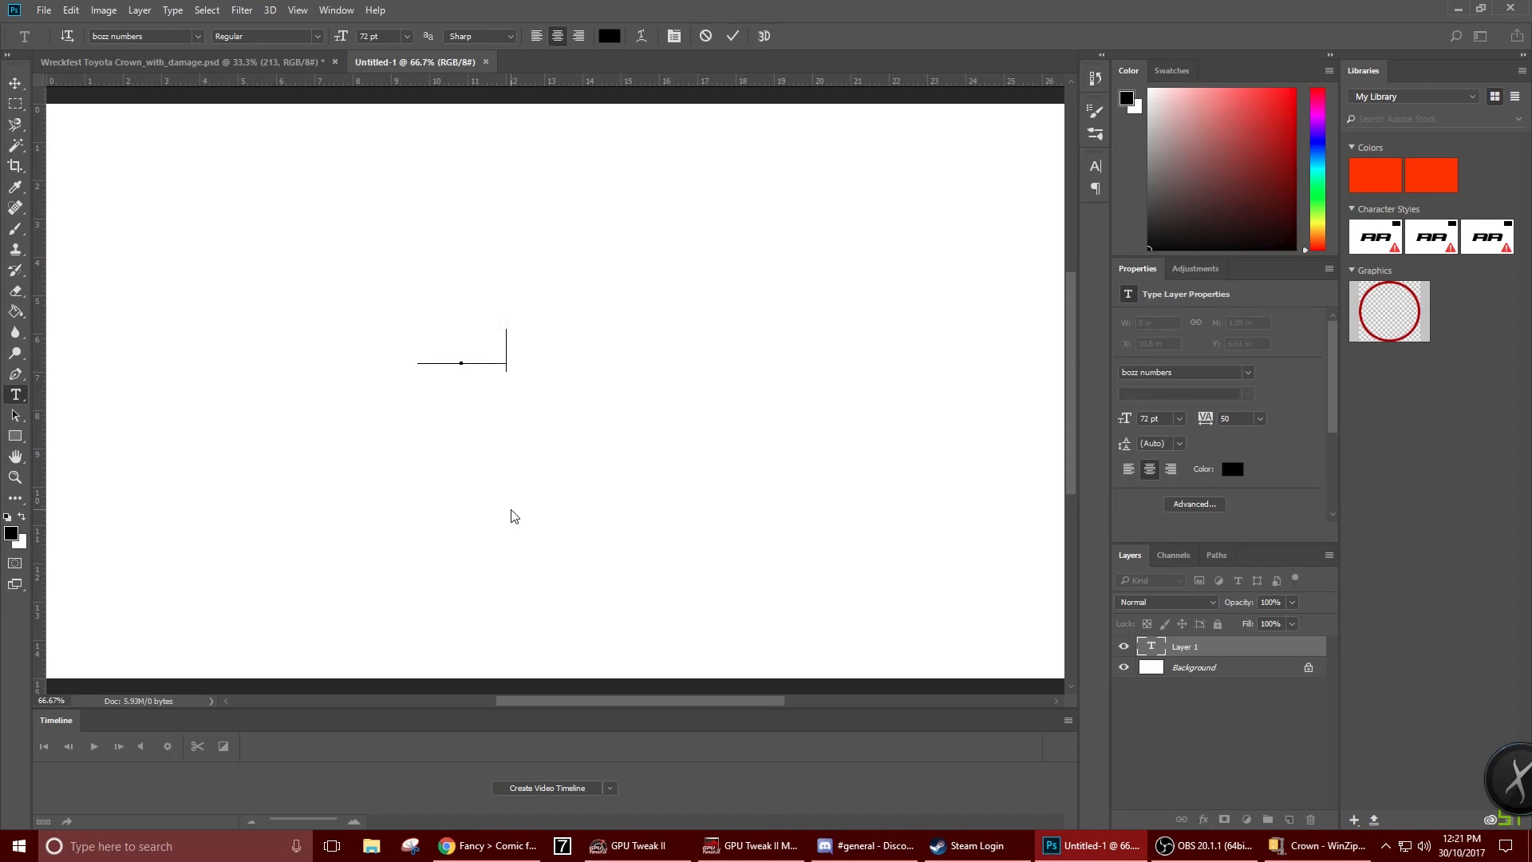
double_click(478, 346)
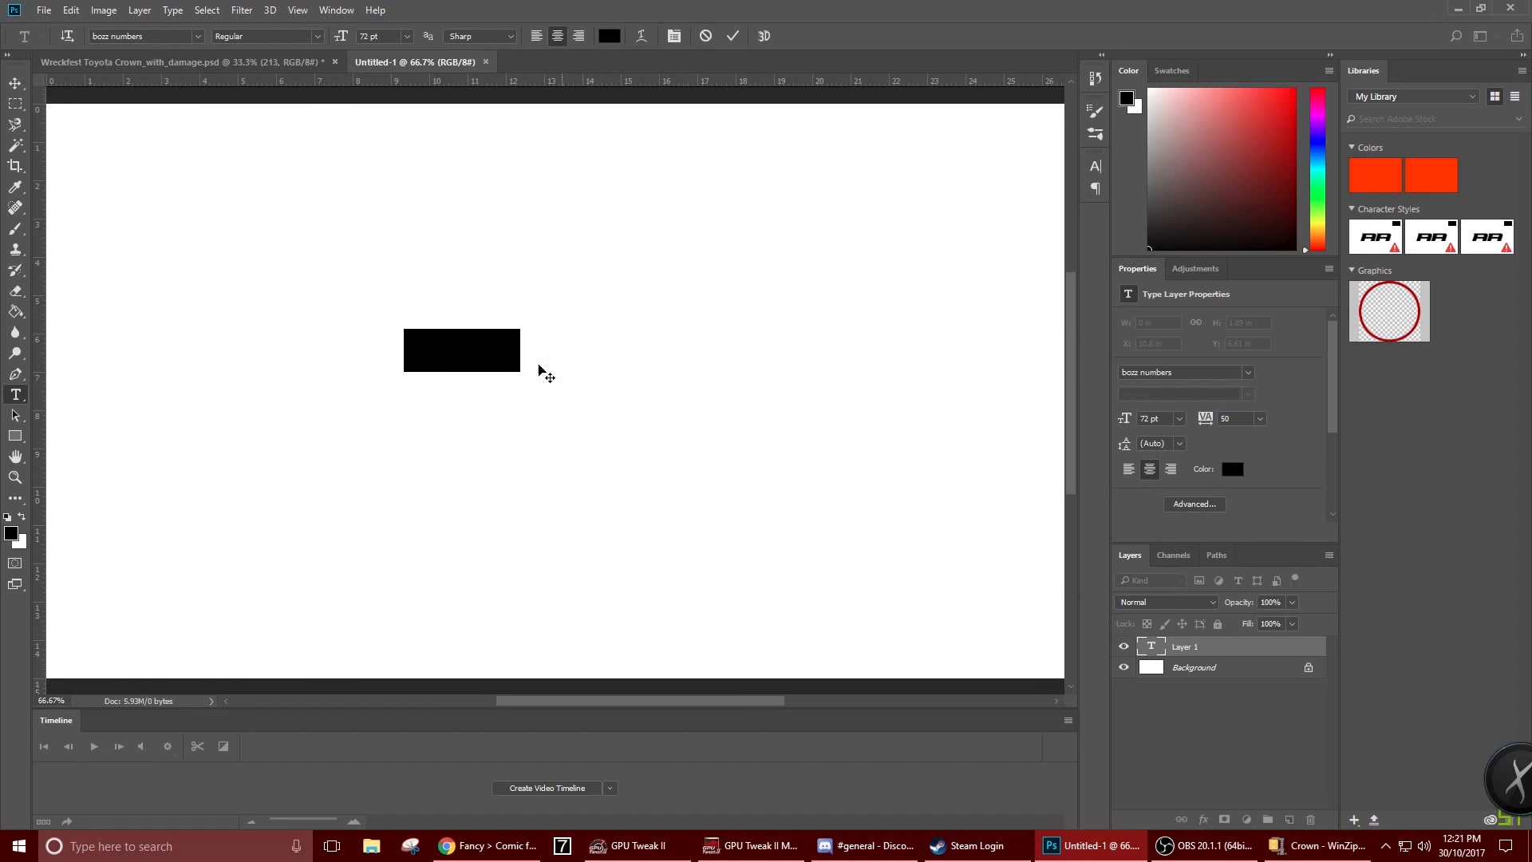
drag(1273, 129, 1170, 307)
double_click(452, 355)
key(BackSpace)
Set the empty text line's font to BD Cartoon Shout and enter the word ELITE
click(194, 37)
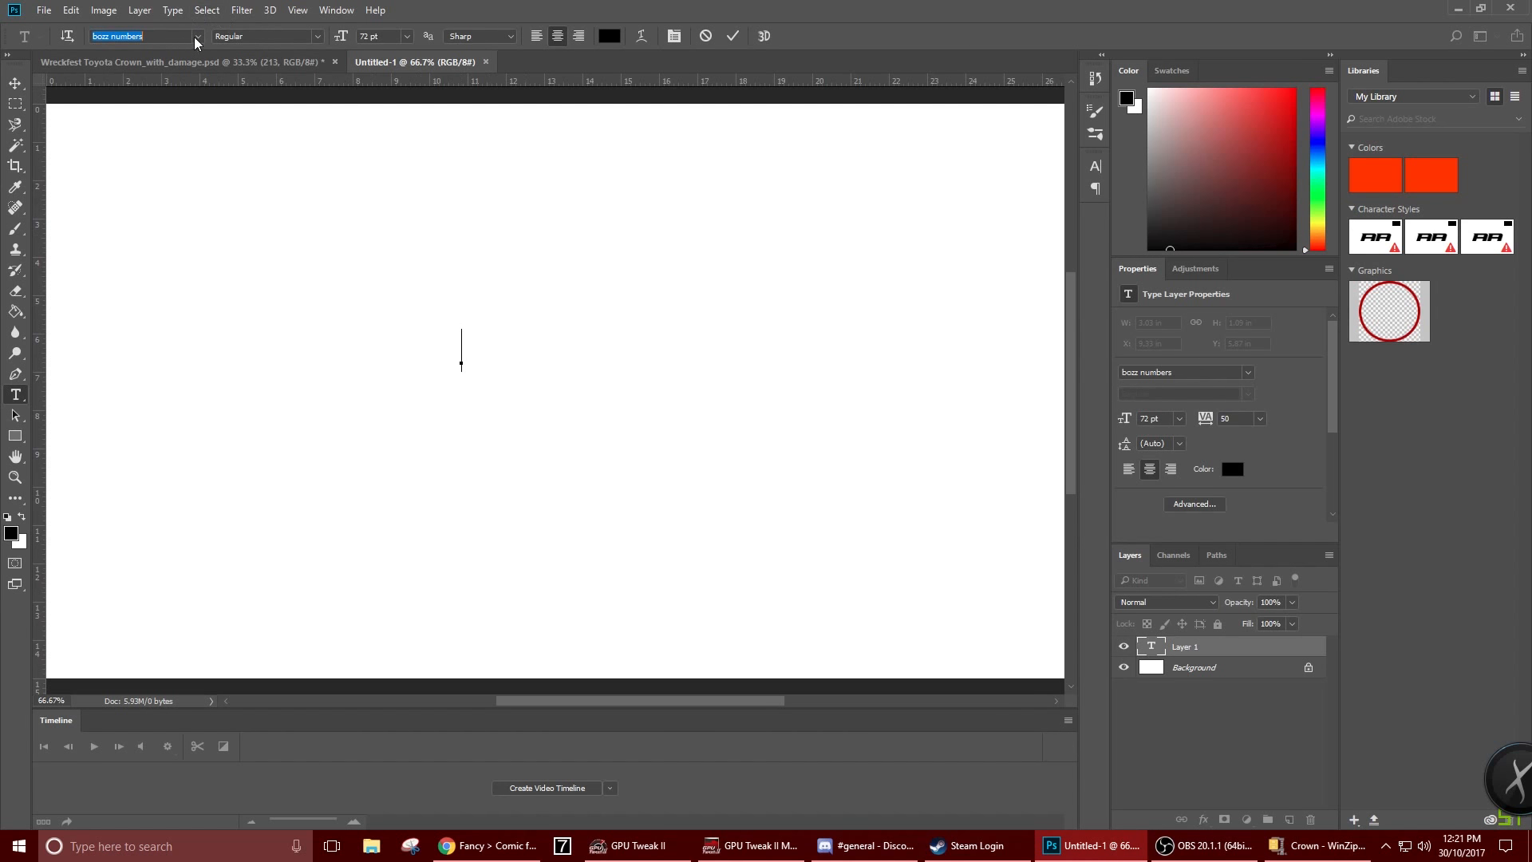
scroll(379, 498, up, 5)
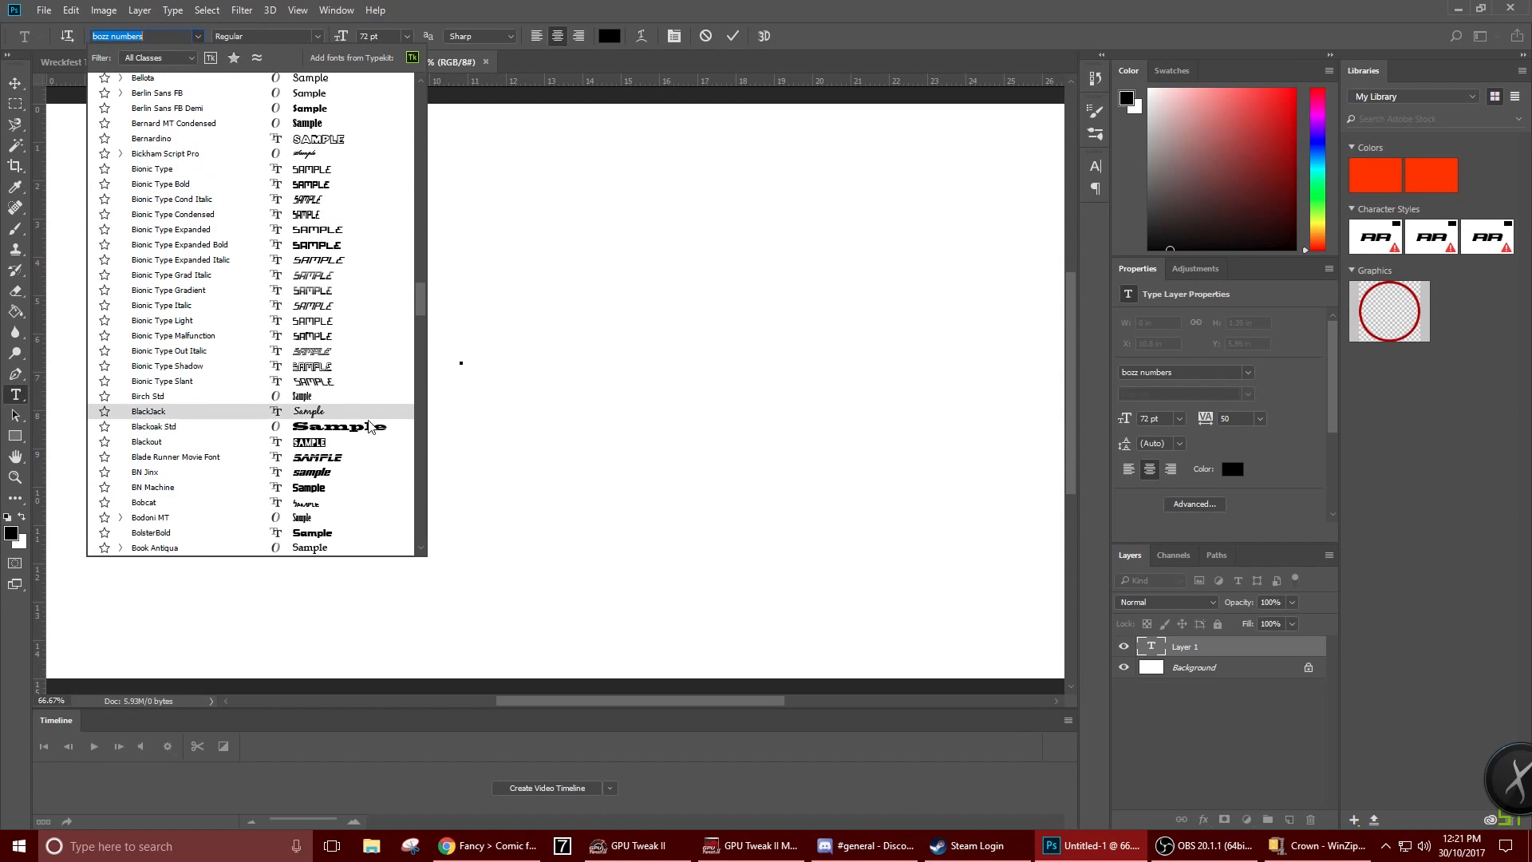
click(345, 145)
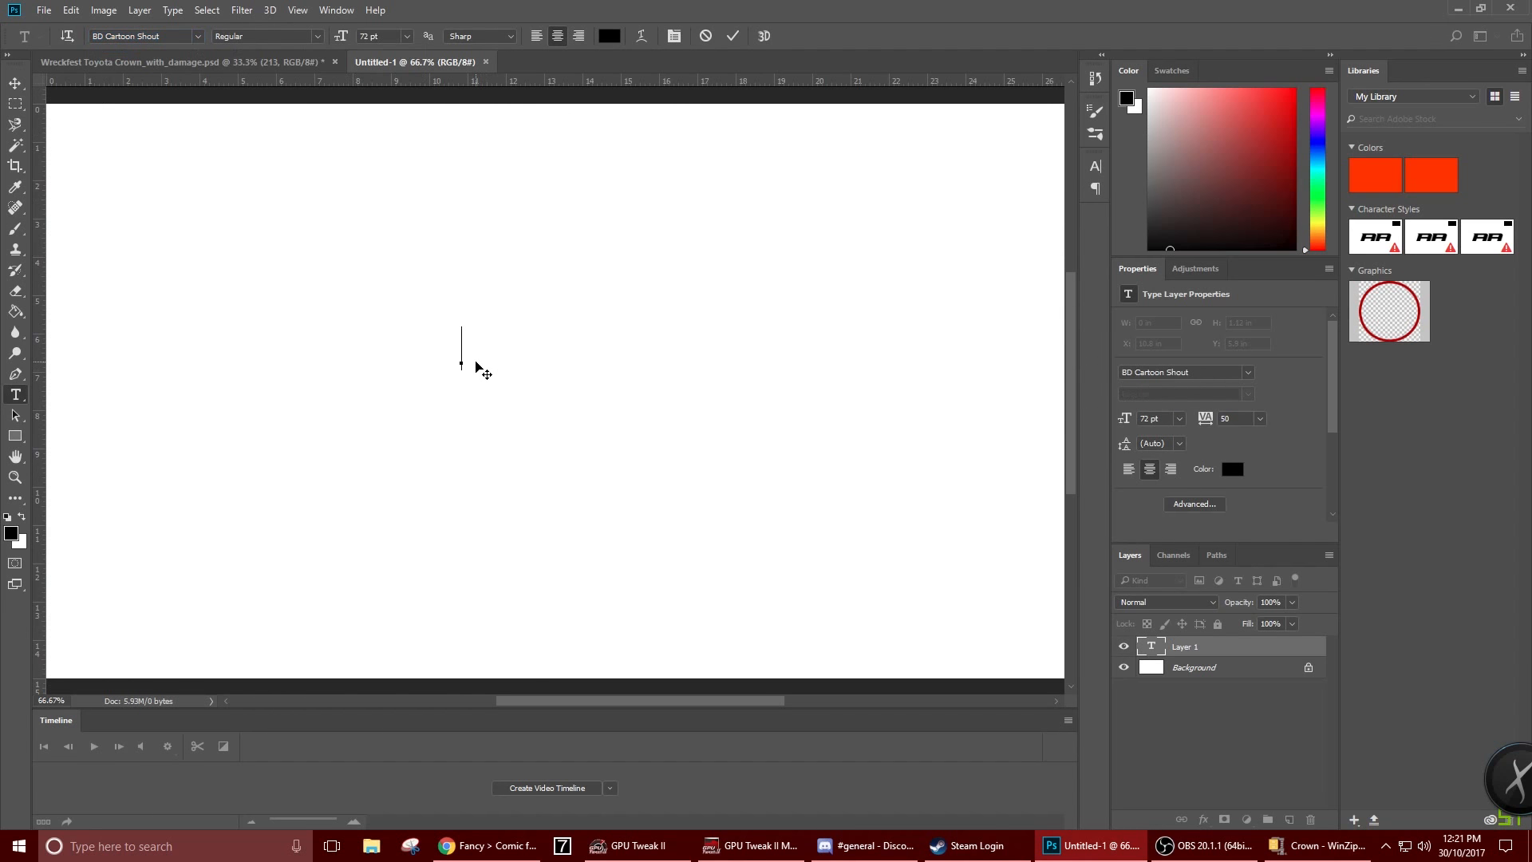
text(ELITYE)
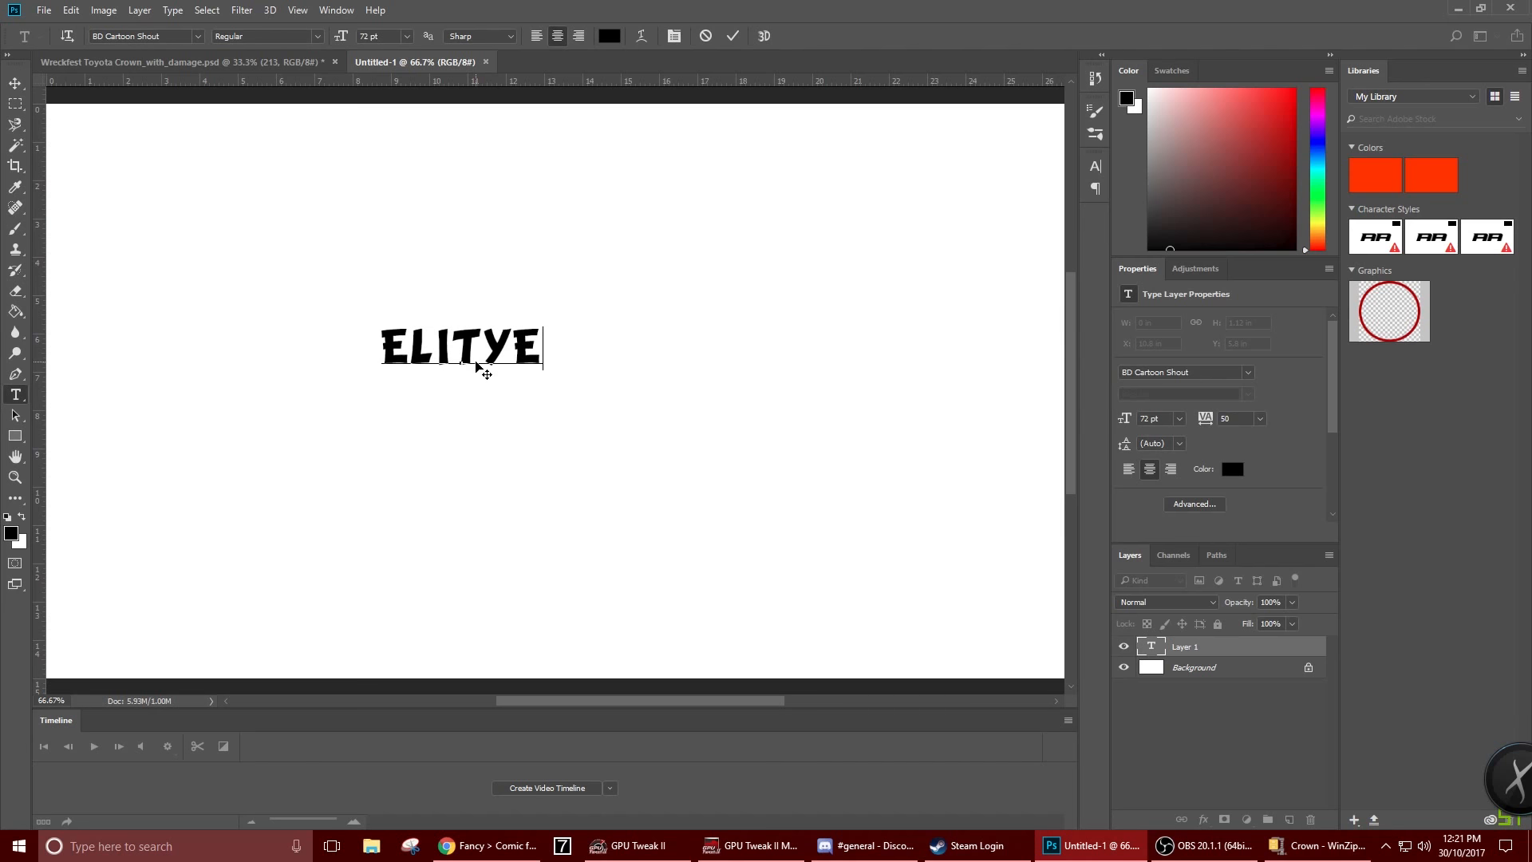
key(BackSpace)
key(BackSpace)
text(E)
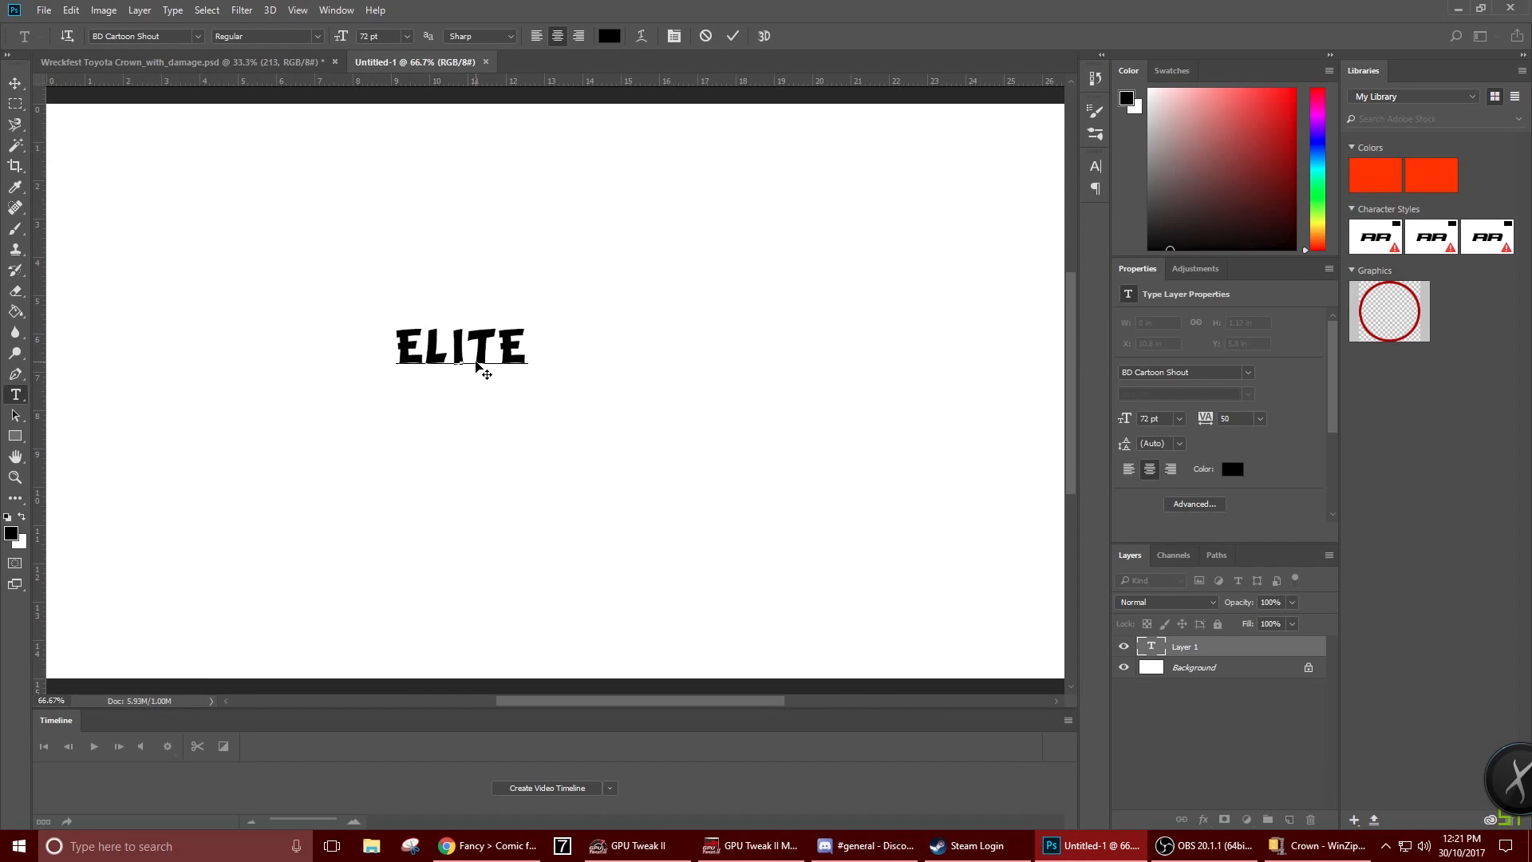
Compare fonts on the selected ELITE text, going through the font list one by one as far as Army Thin
double_click(472, 342)
click(184, 38)
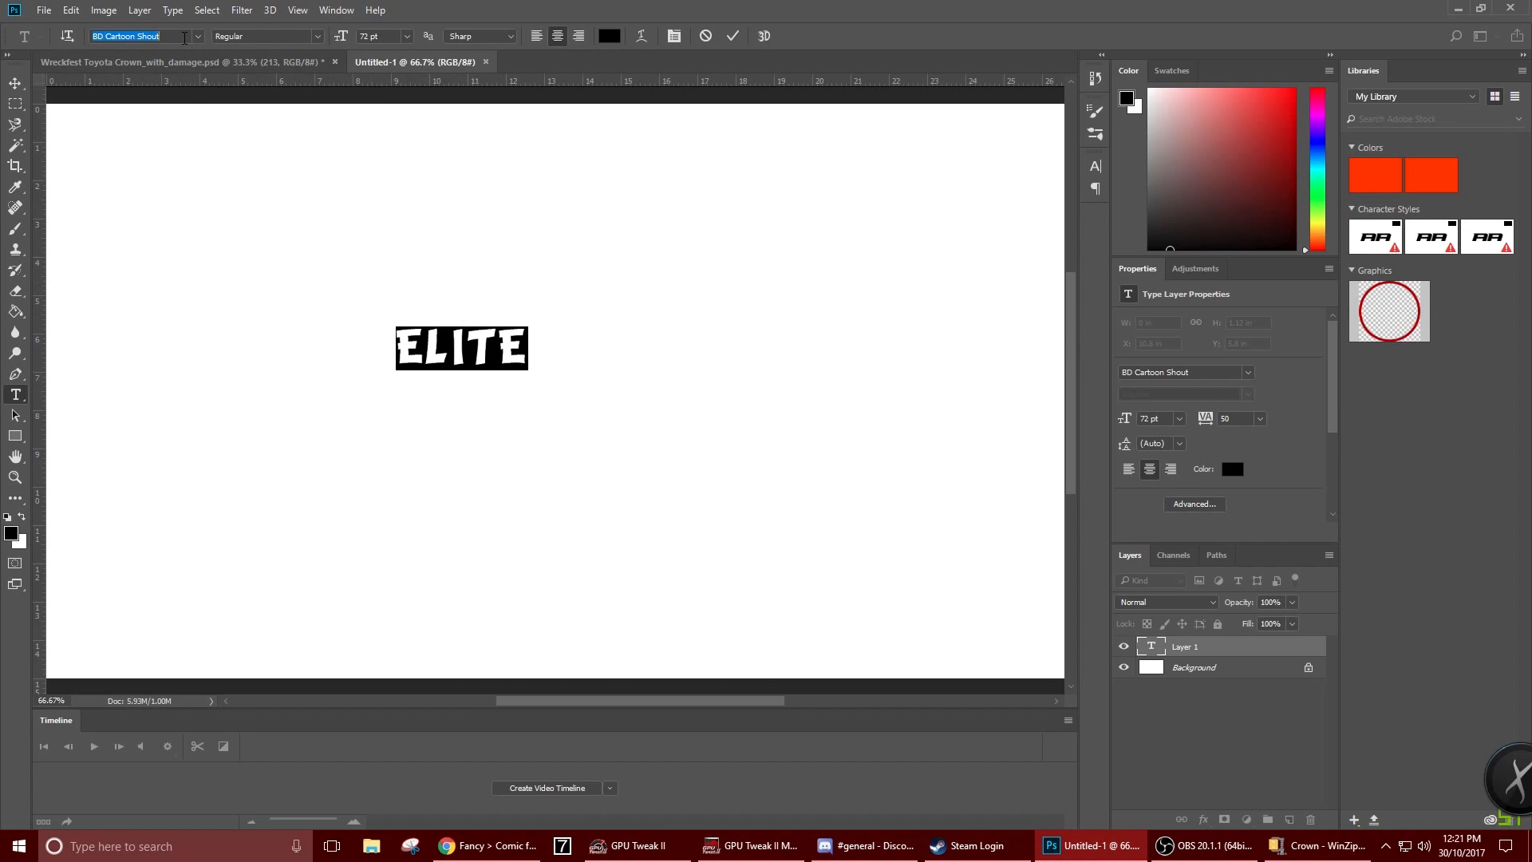
click(184, 38)
key(Down)
key(Down)
key(Down)
key(Down)
key(Down)
key(Down)
key(Down)
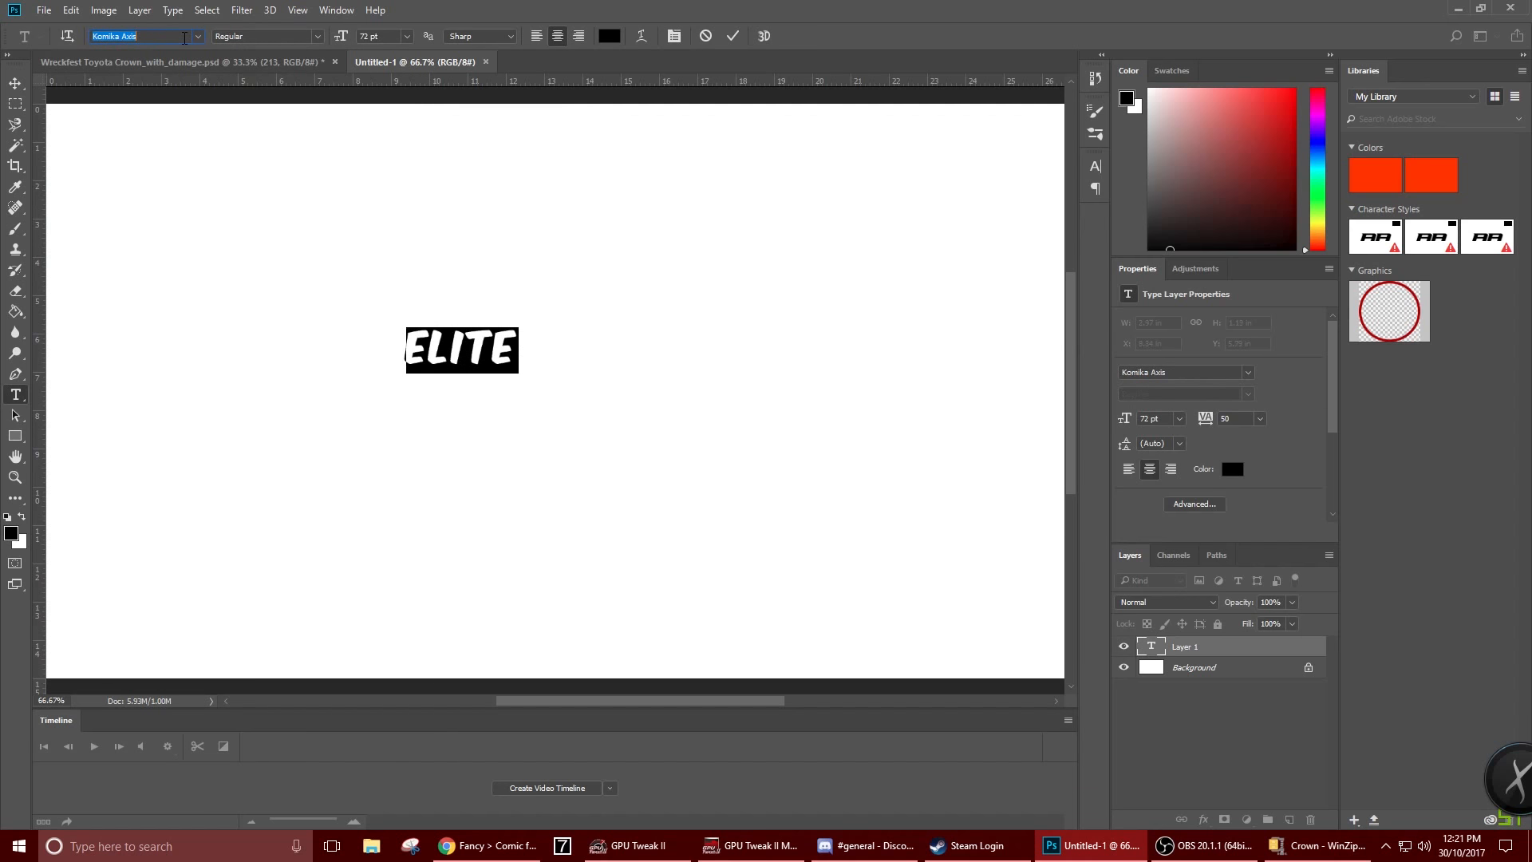
key(Down)
key(Down)
key(Down)
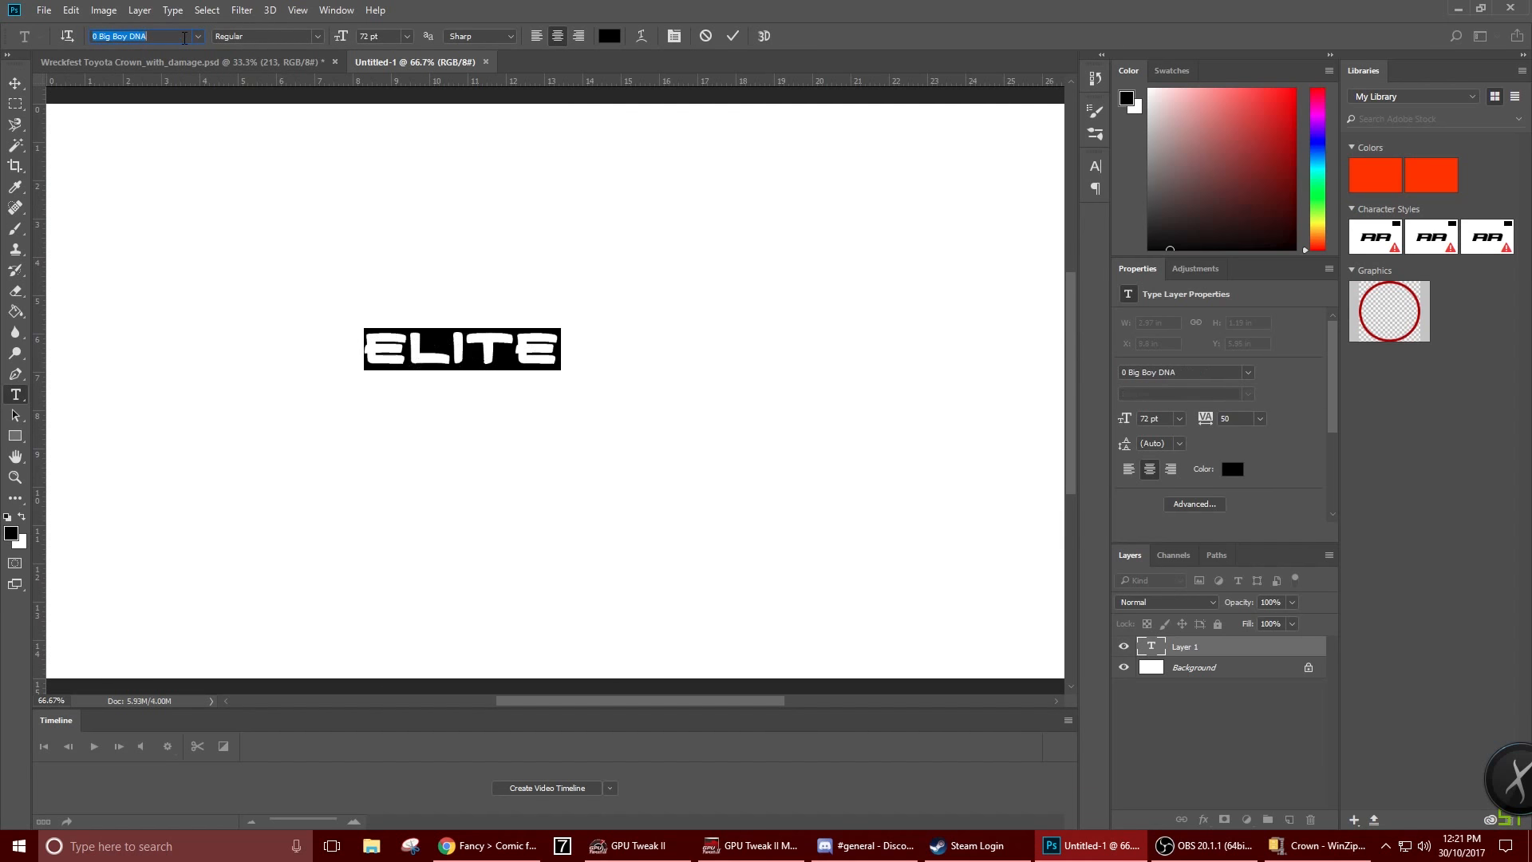
key(Down)
key(Down)
key(Down)
key(Down)
key(Down)
key(Down)
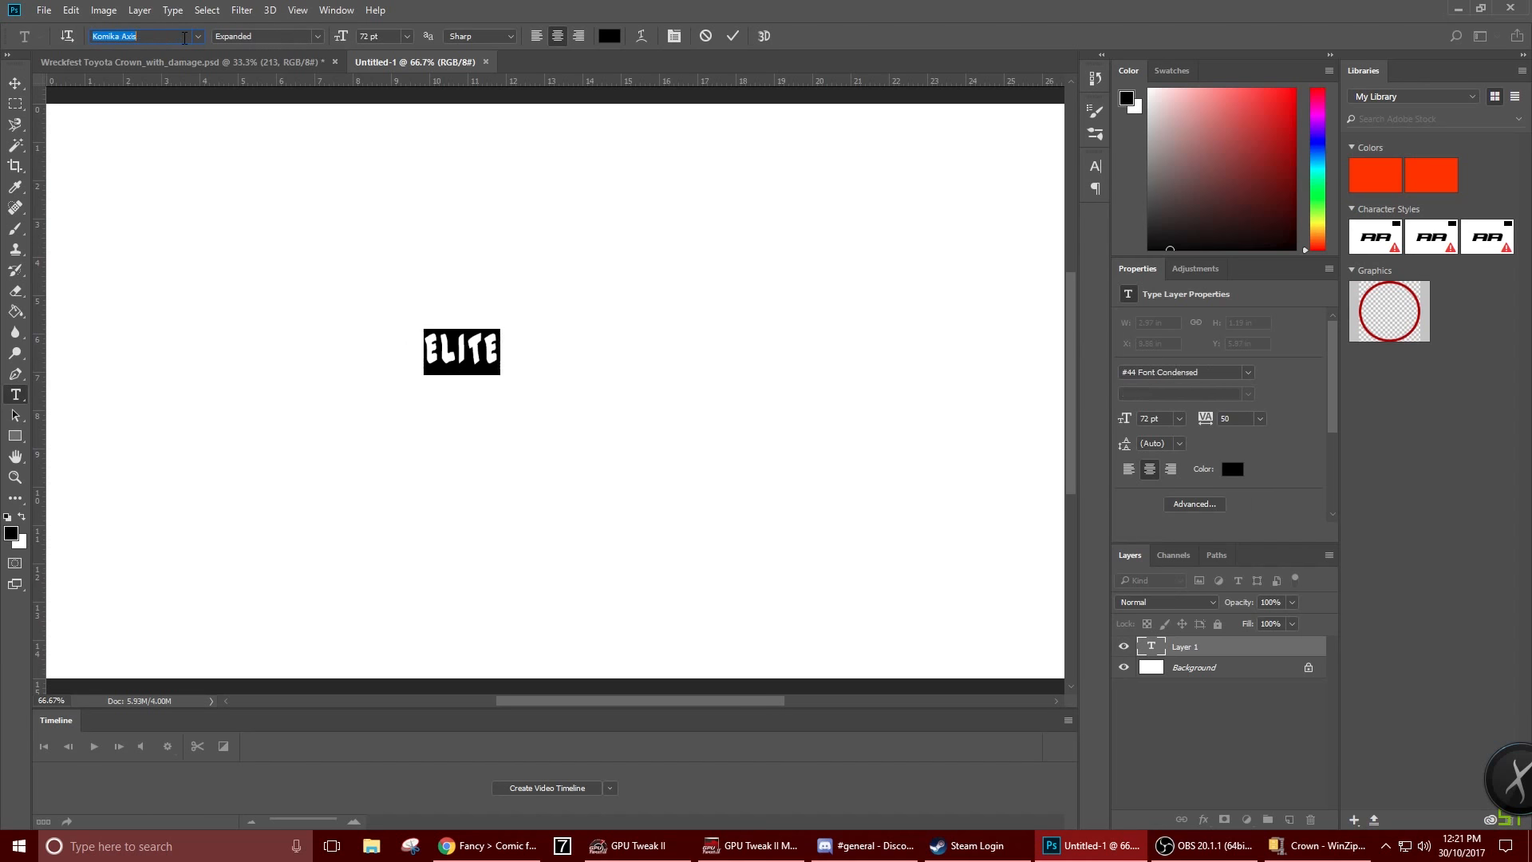
key(Down)
key(Down)
key(Down)
key(Down)
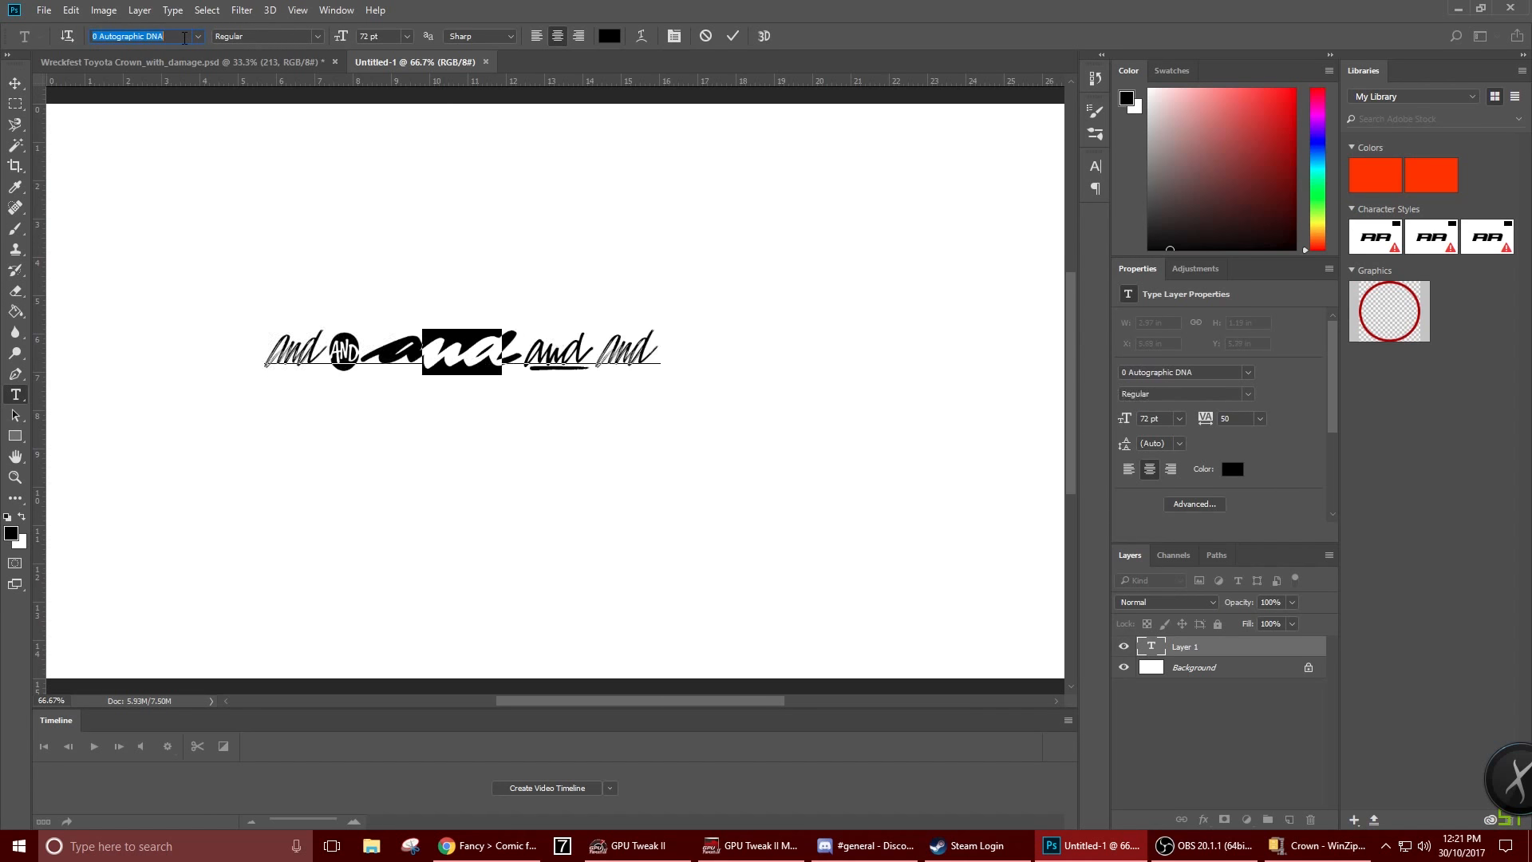
key(Down)
key(Down)
key(Down)
key(Down)
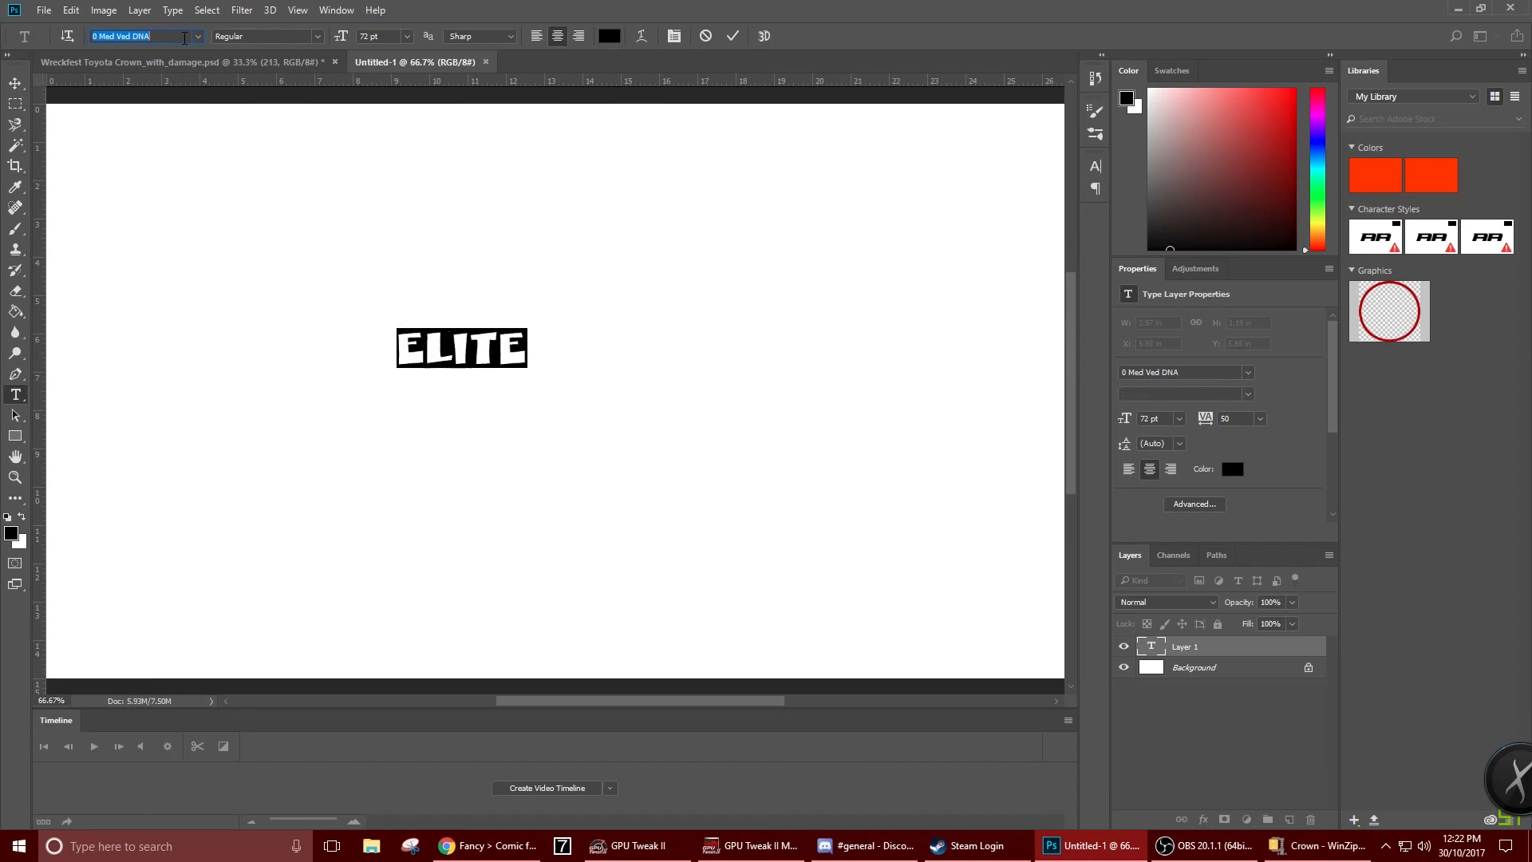
key(Down)
key(Down)
key(Down)
key(Down)
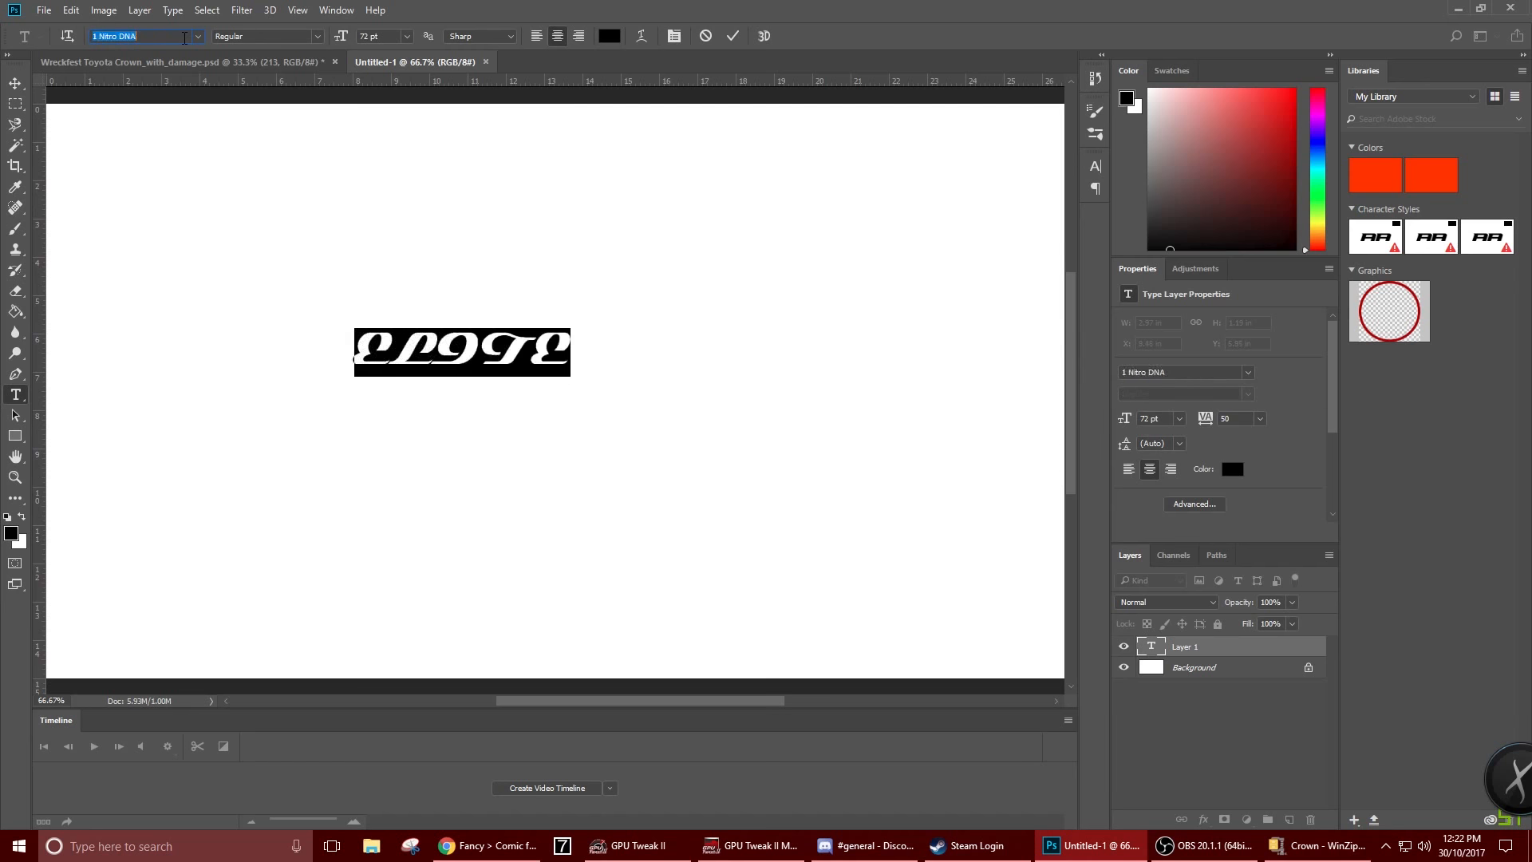
key(Down)
key(Down)
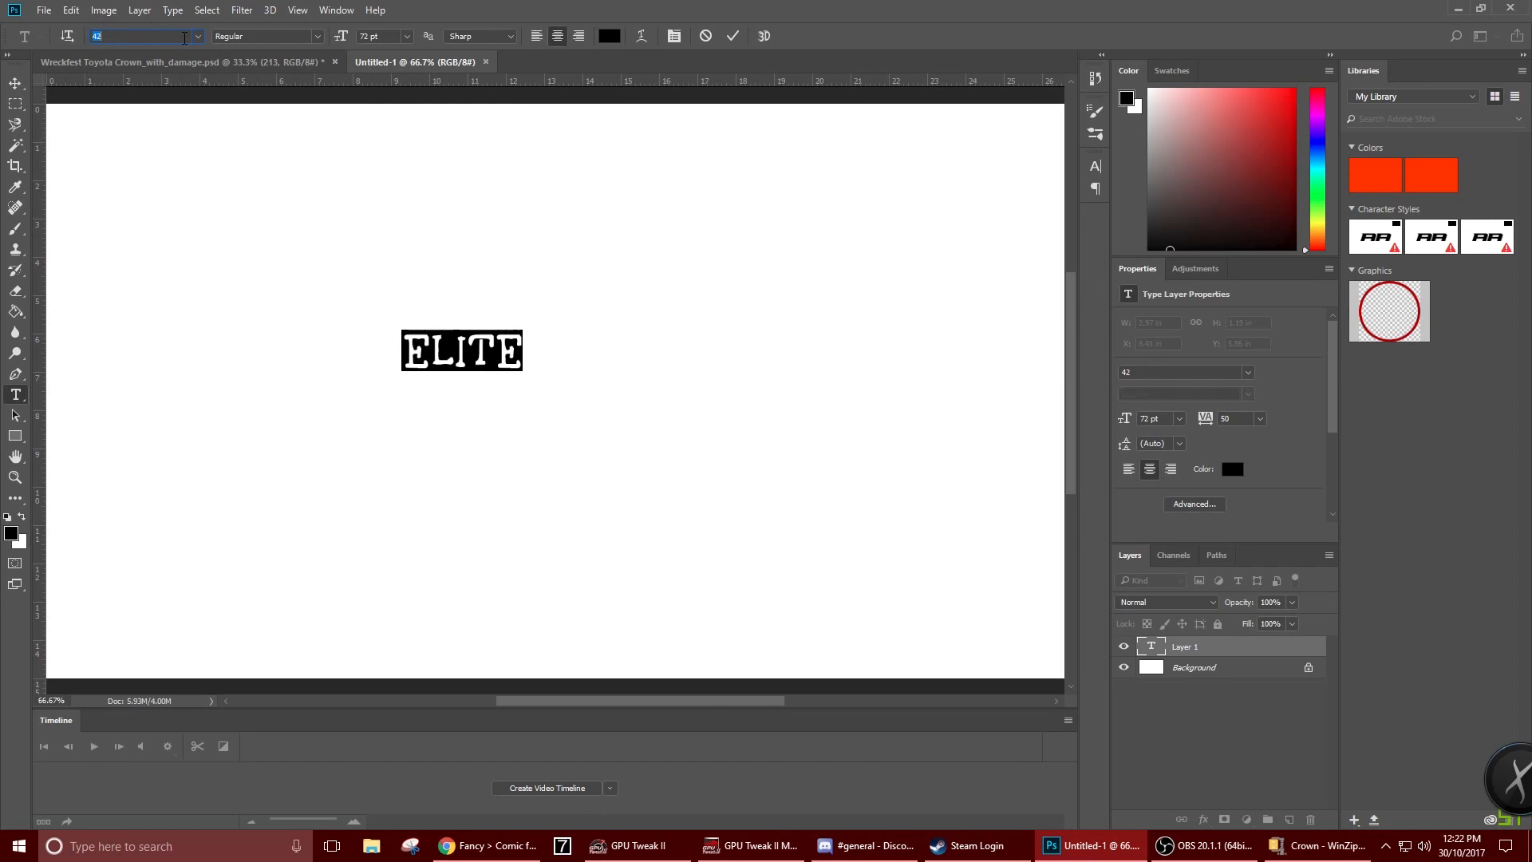
key(Down)
key(Down)
key(Down)
key(Down)
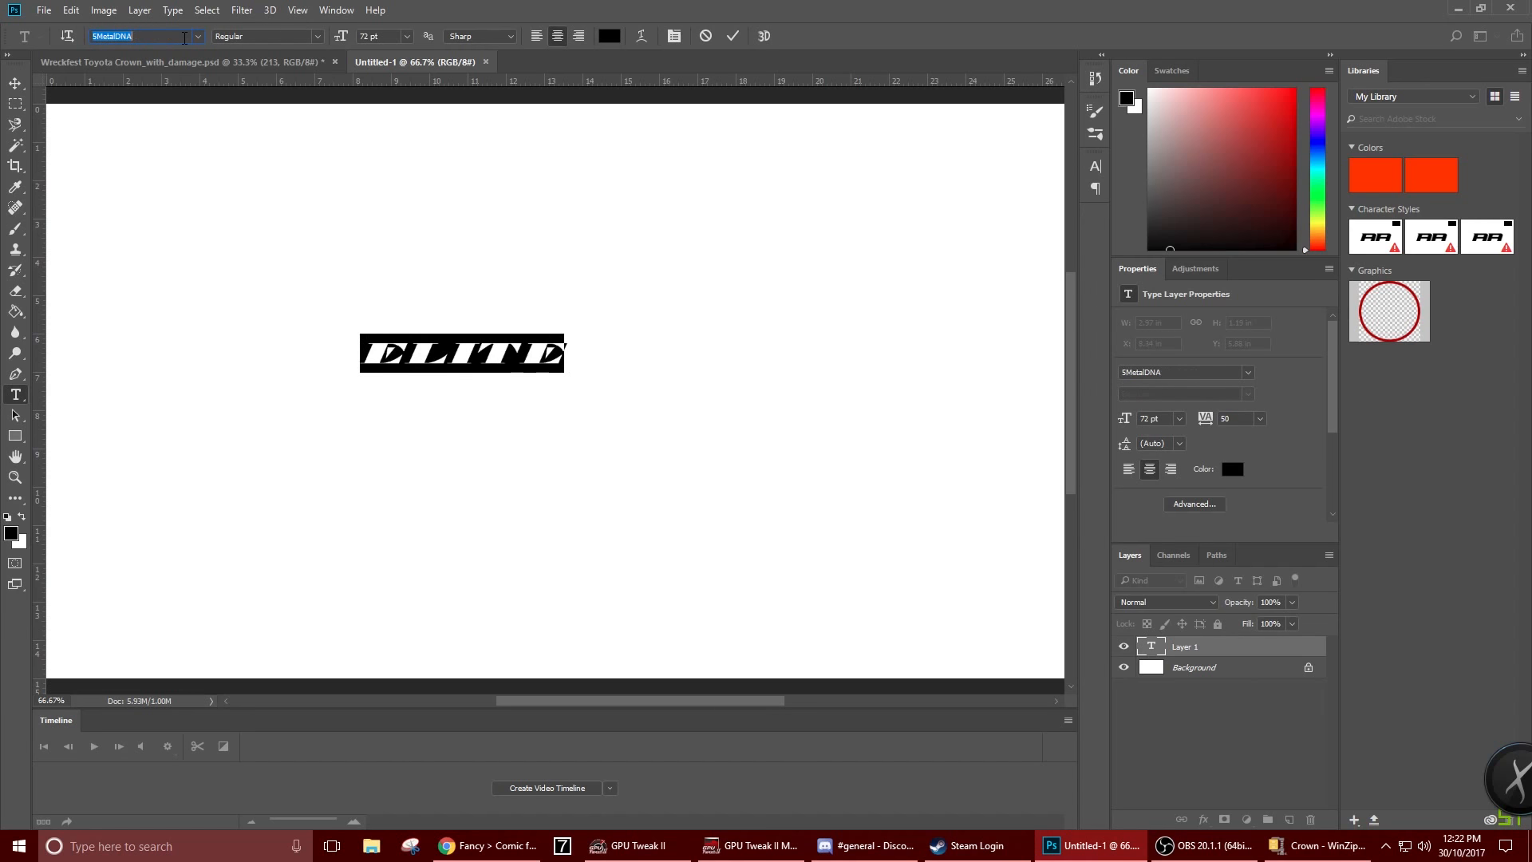
key(Down)
key(Down)
key(Down)
key(Down)
key(Down)
key(Down)
key(Down)
key(Down)
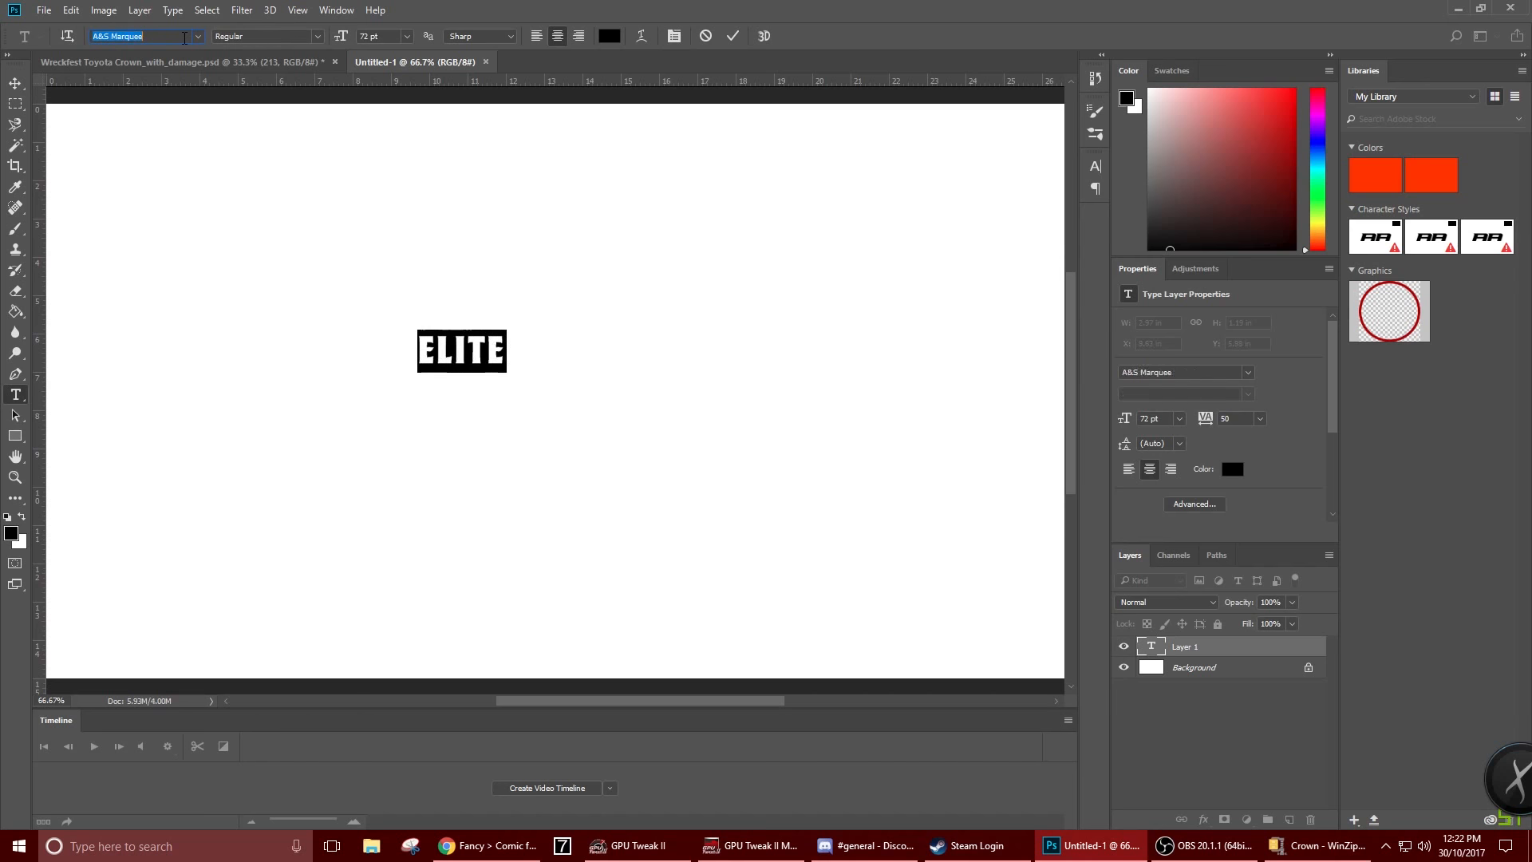
key(Down)
key(Down)
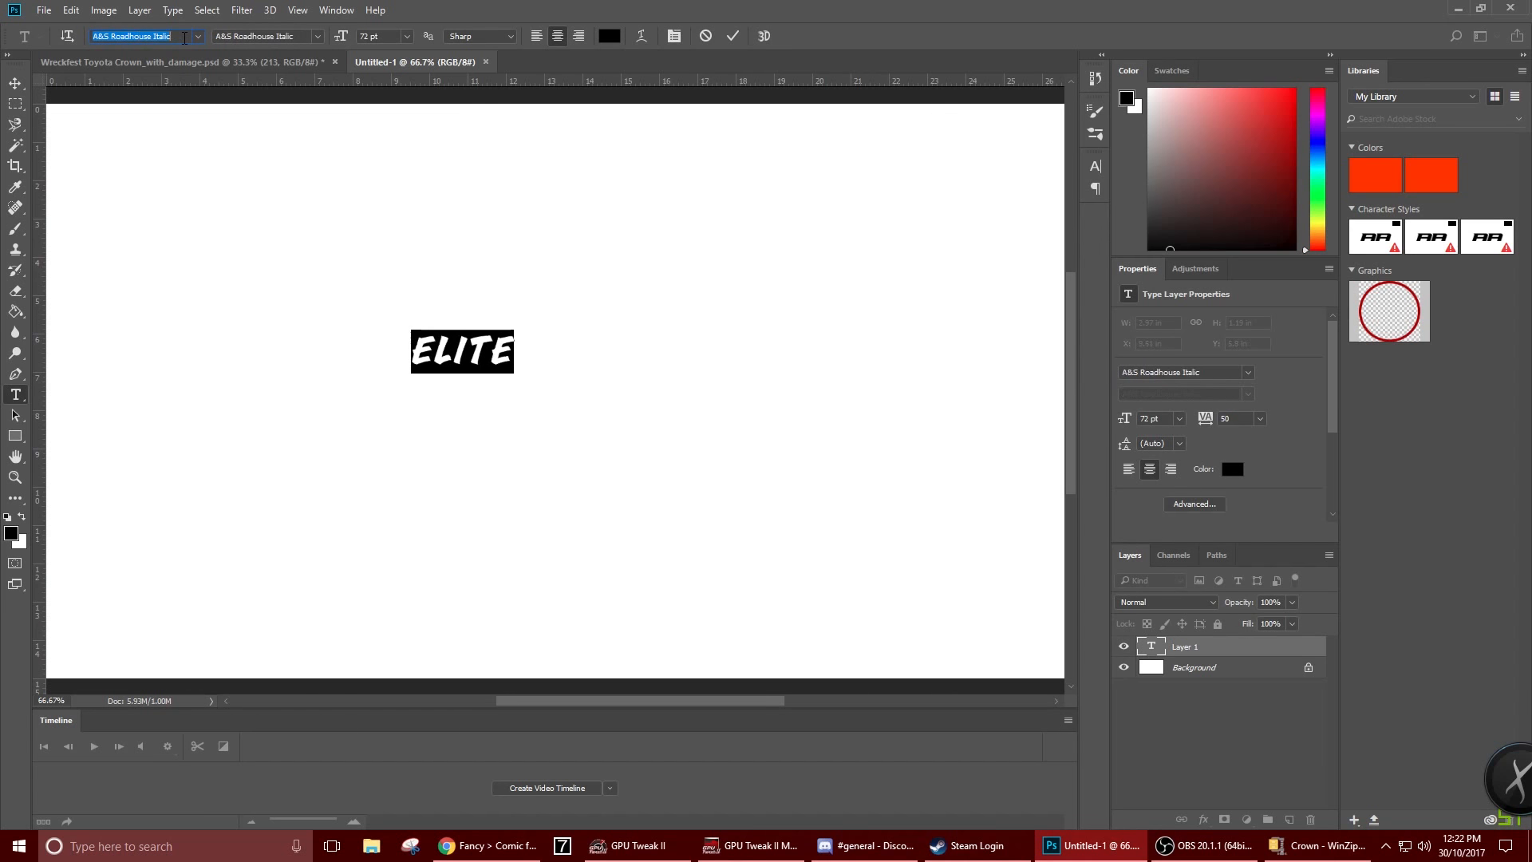
key(Down)
key(Down)
key(Down)
key(Down)
key(Down)
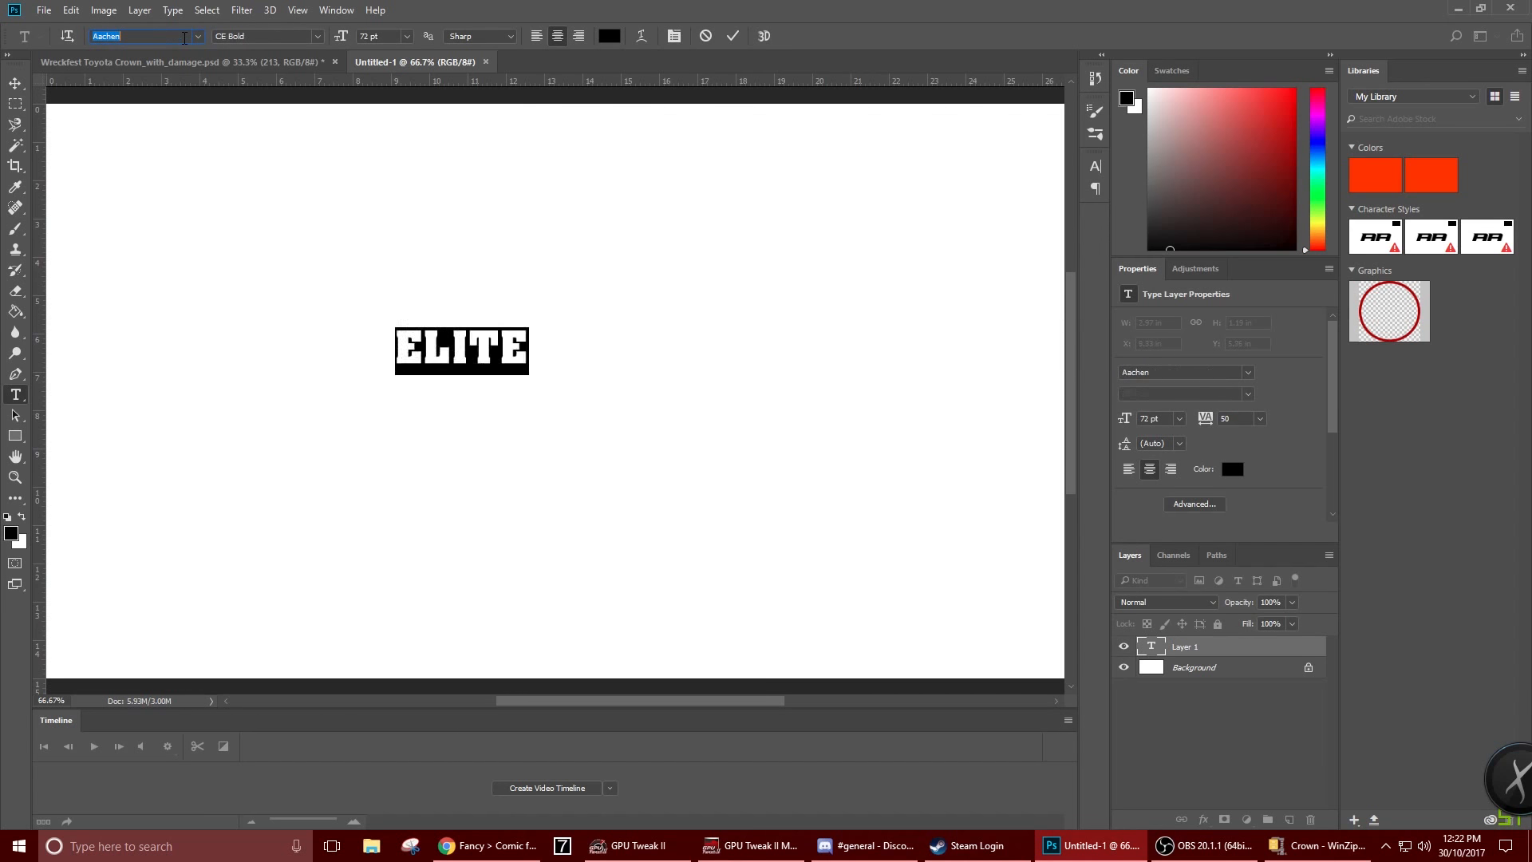
text(Alba)
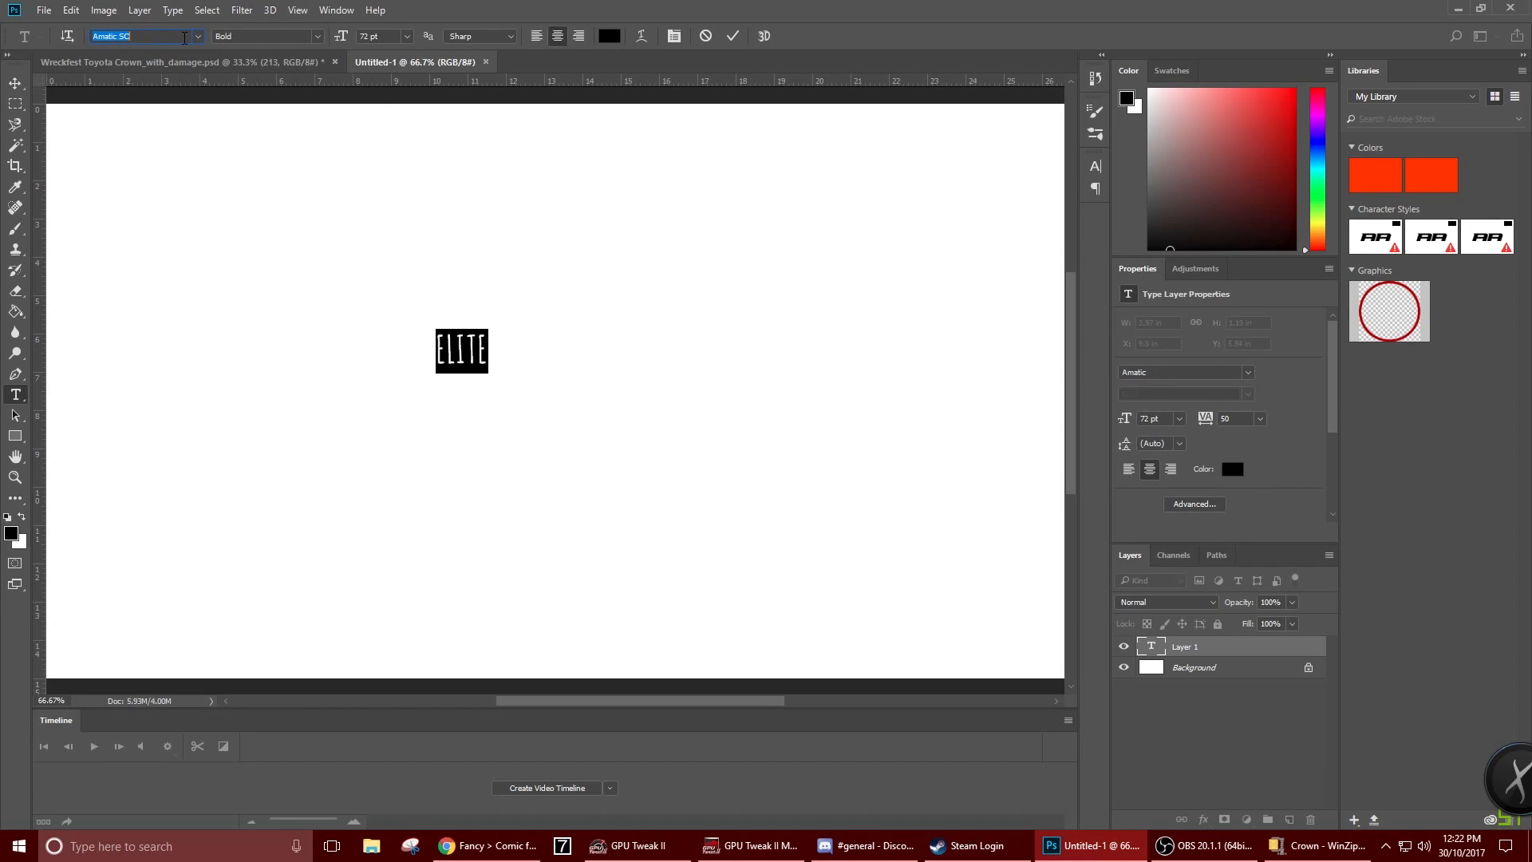
key(Down)
key(Down)
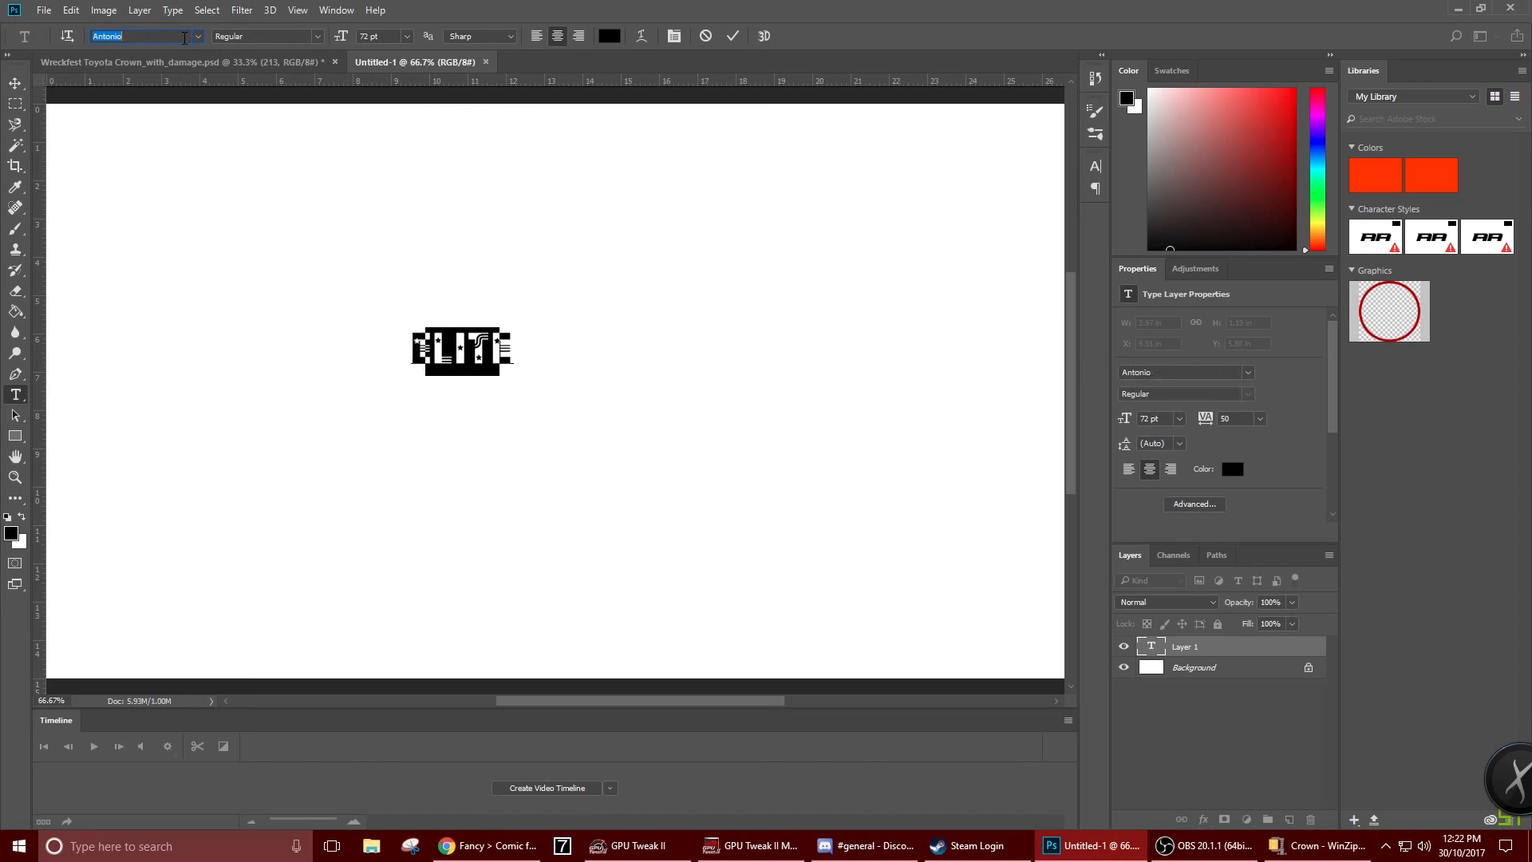
key(Down)
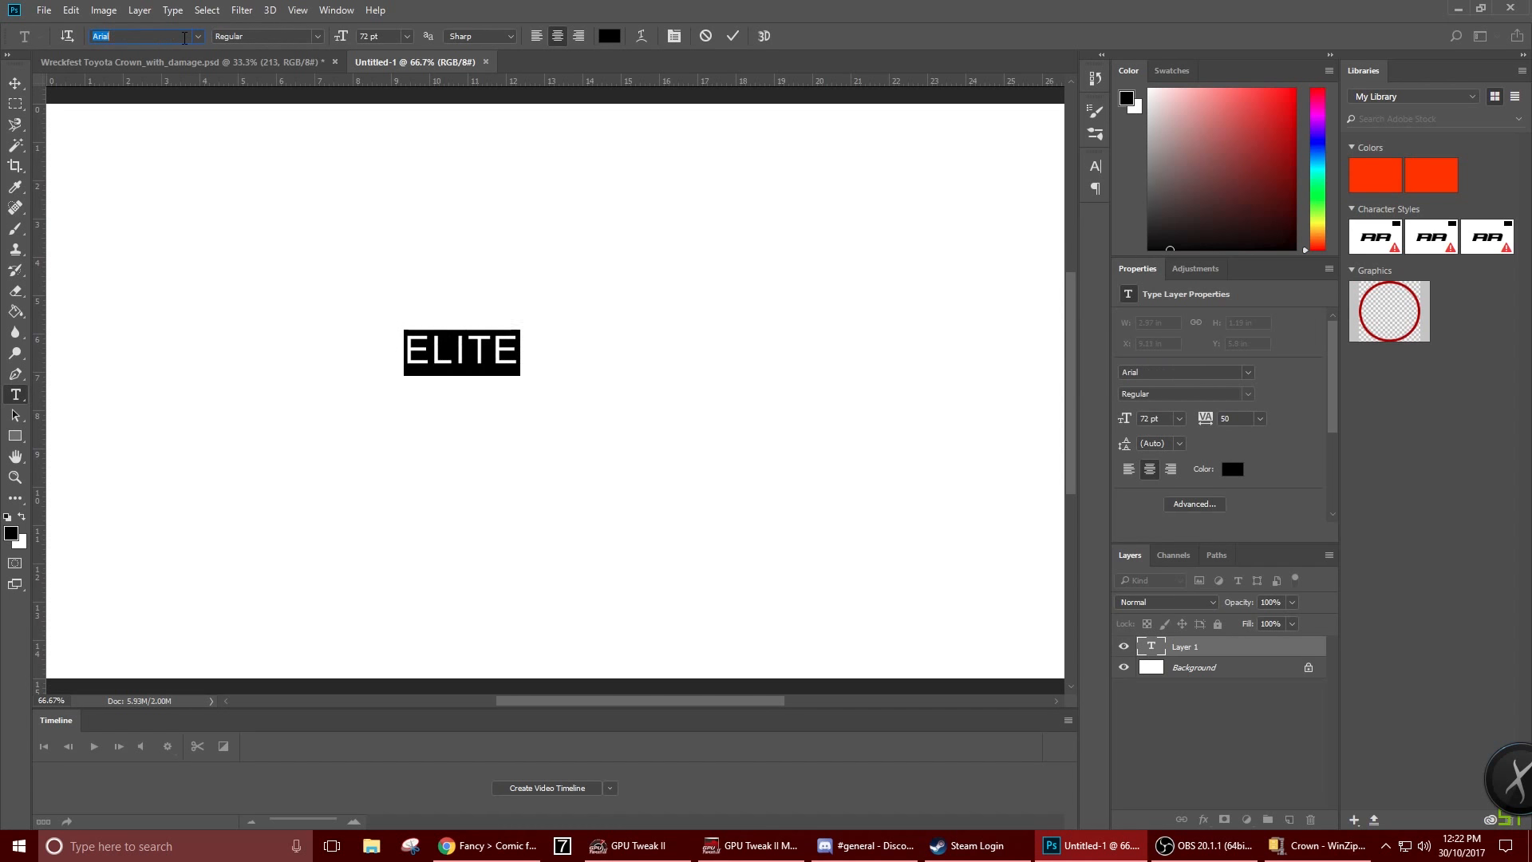
key(Down)
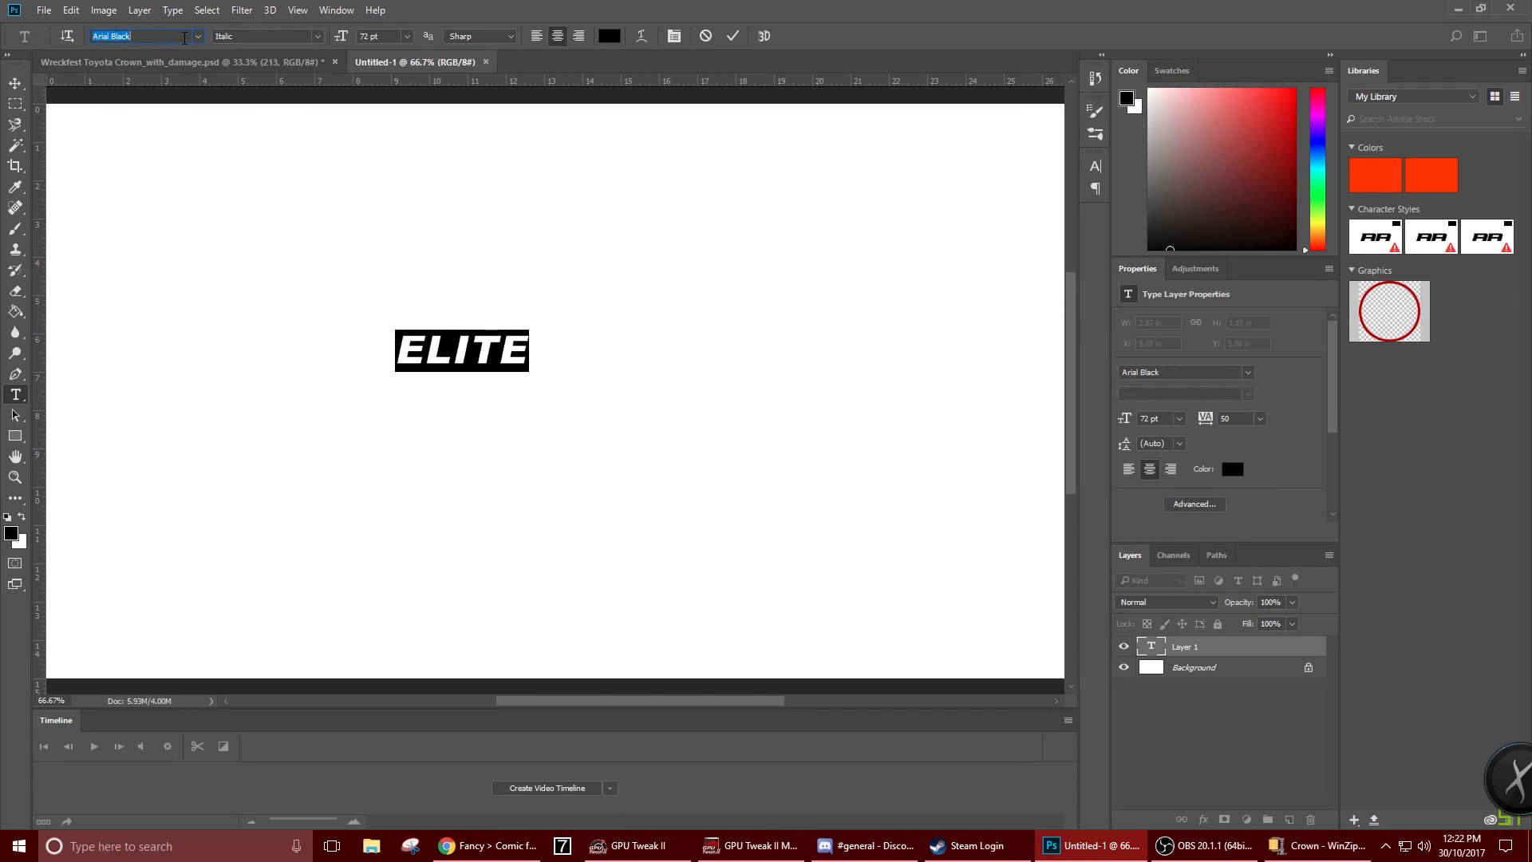
key(Down)
key(Down)
key(Down)
key(Down)
key(Down)
key(Down)
key(Down)
key(Down)
key(Down)
key(Down)
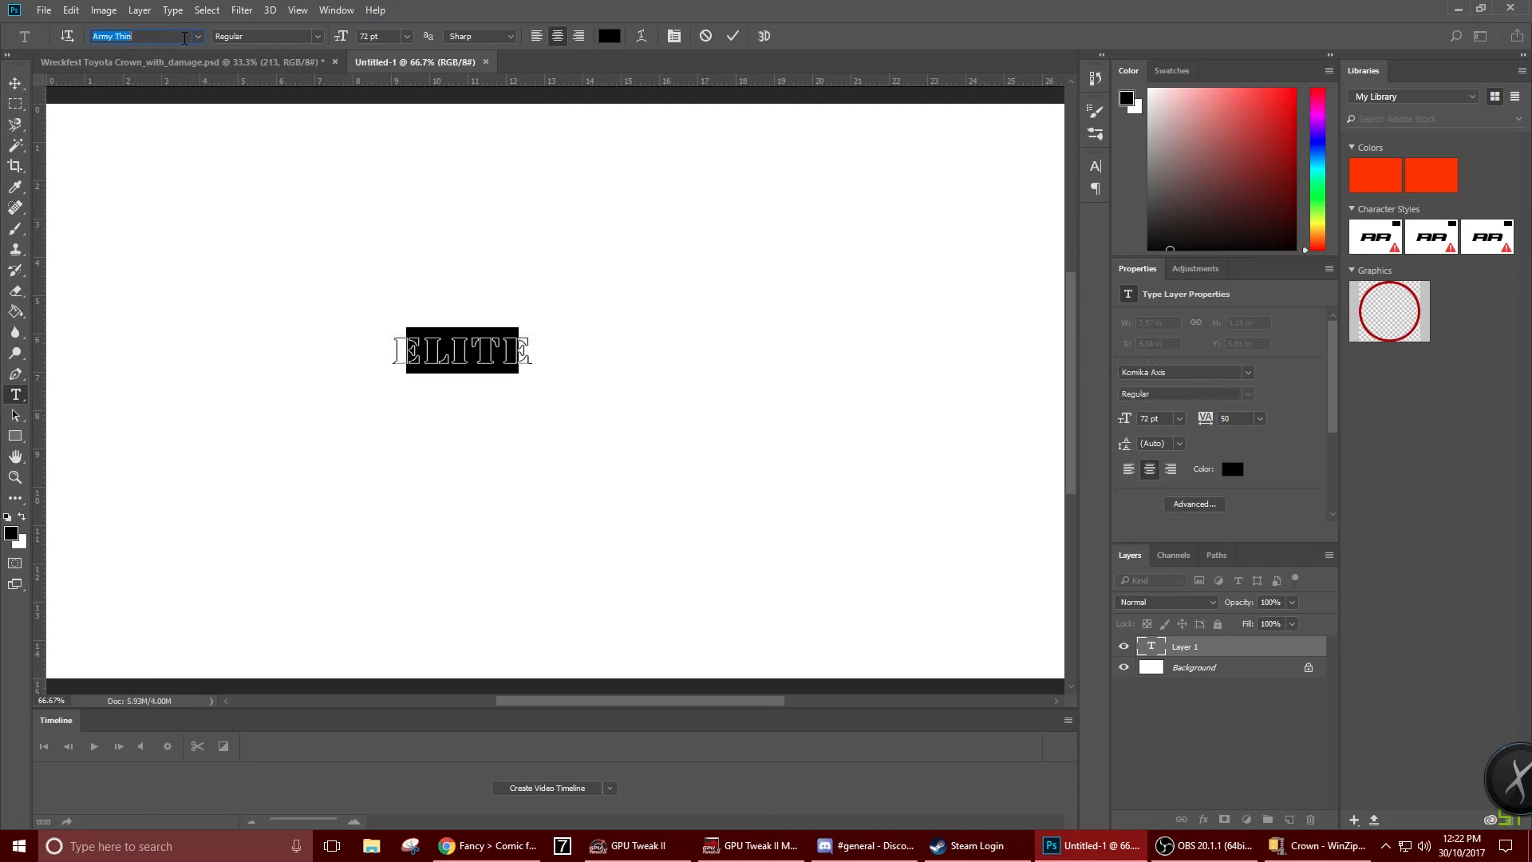
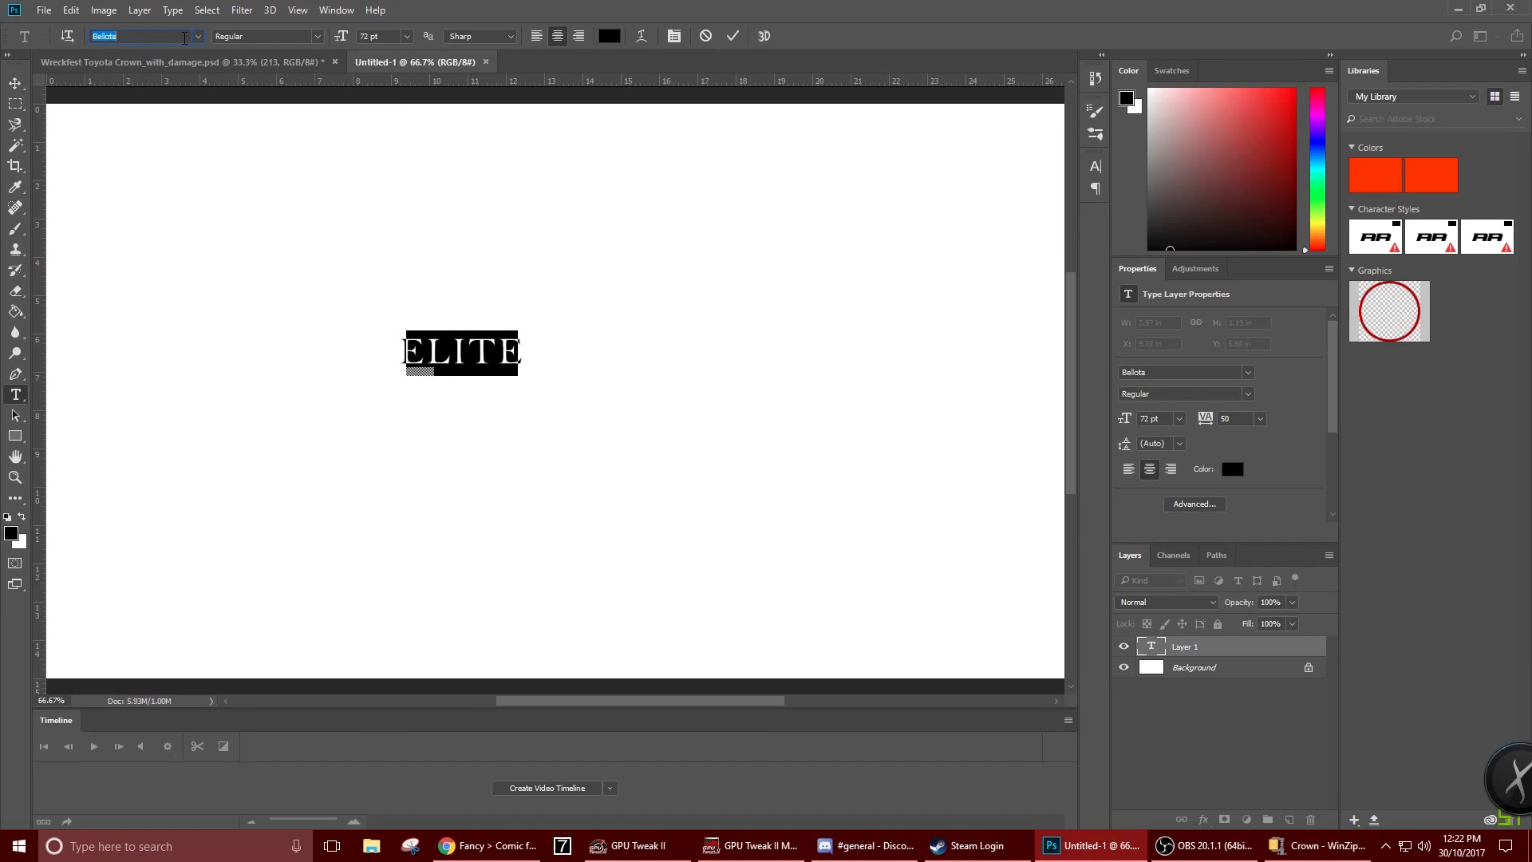
Continue through the fonts for ELITE, choose Bullion Italic WF and commit the text
scroll(184, 38, down, 7)
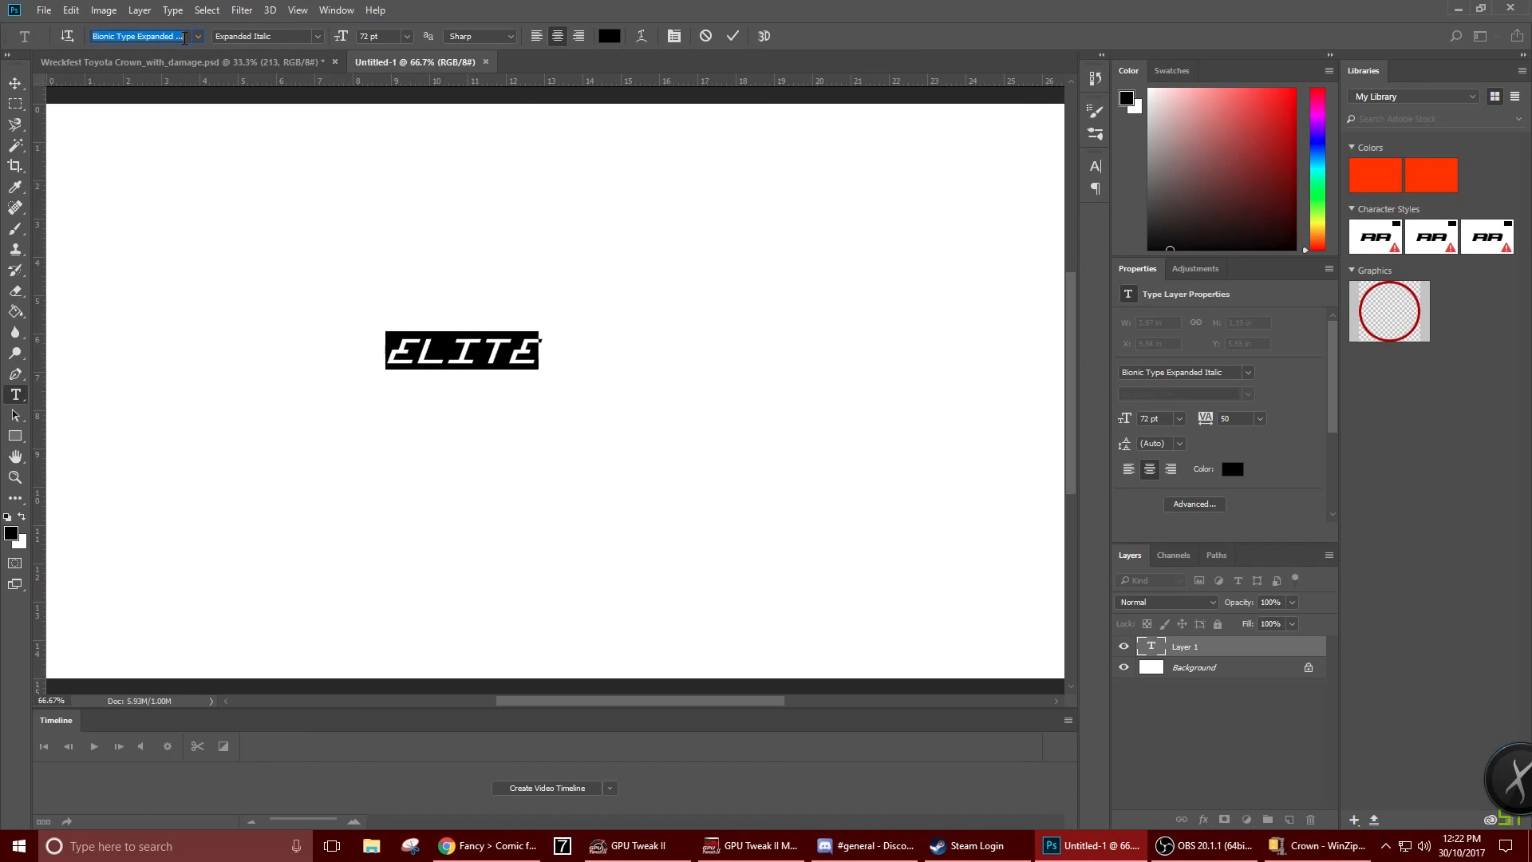
scroll(184, 39, down, 6)
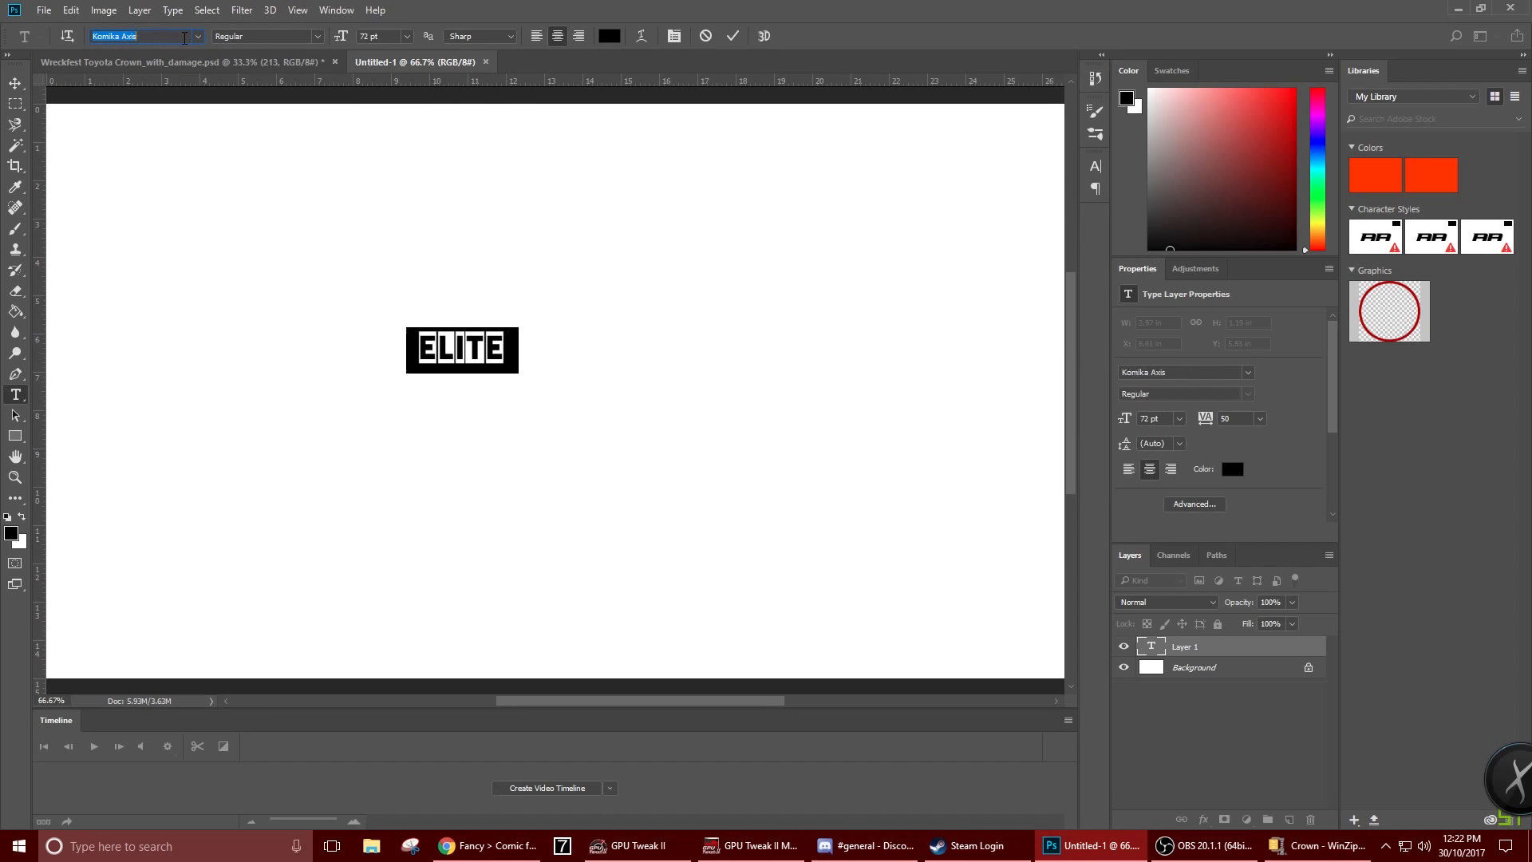
scroll(185, 39, down, 4)
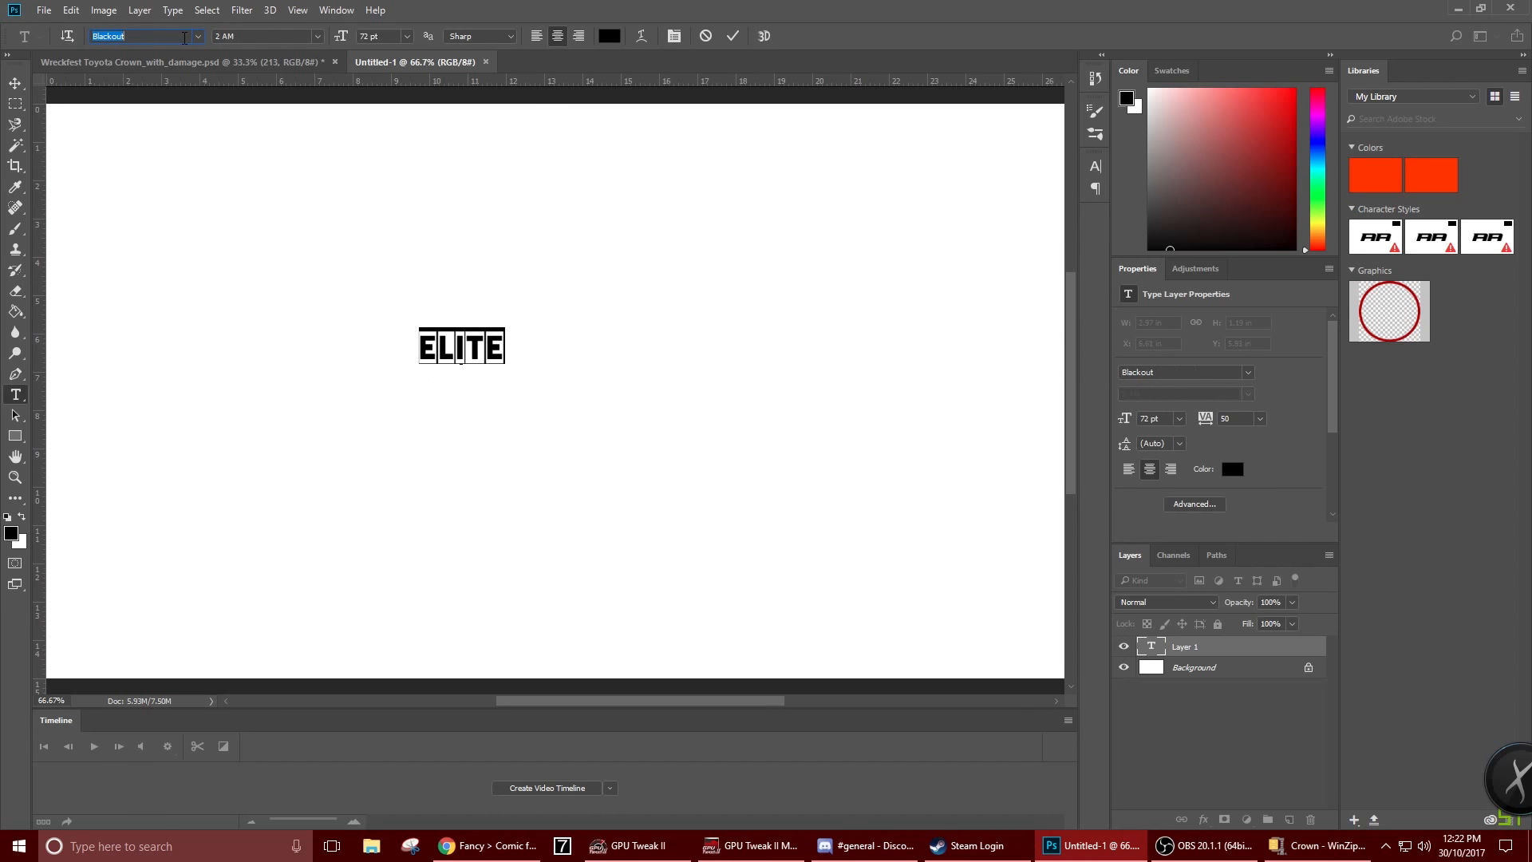
scroll(185, 38, down, 3)
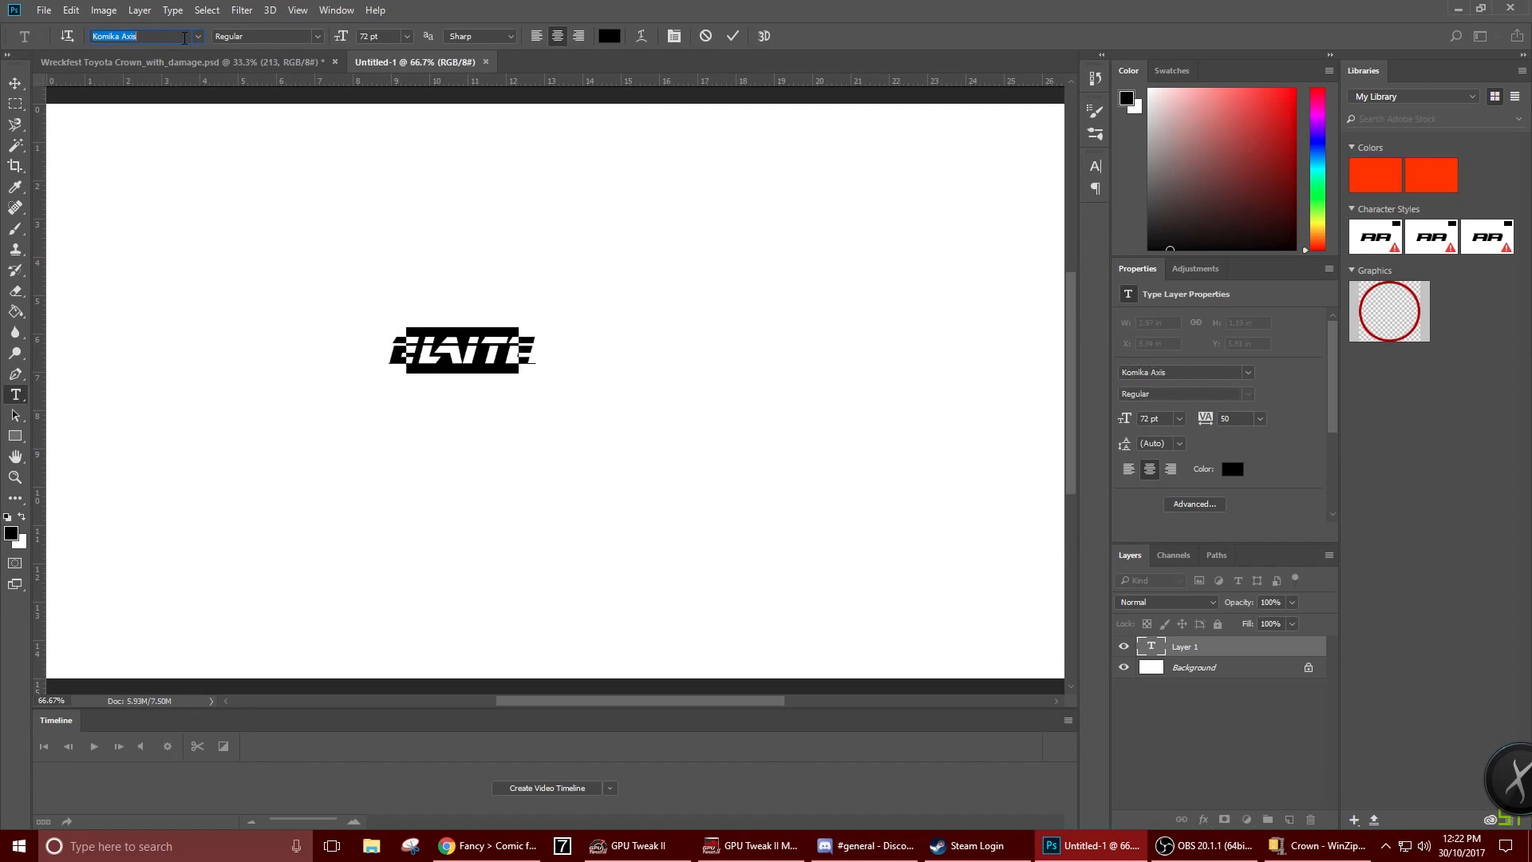
scroll(184, 38, down, 3)
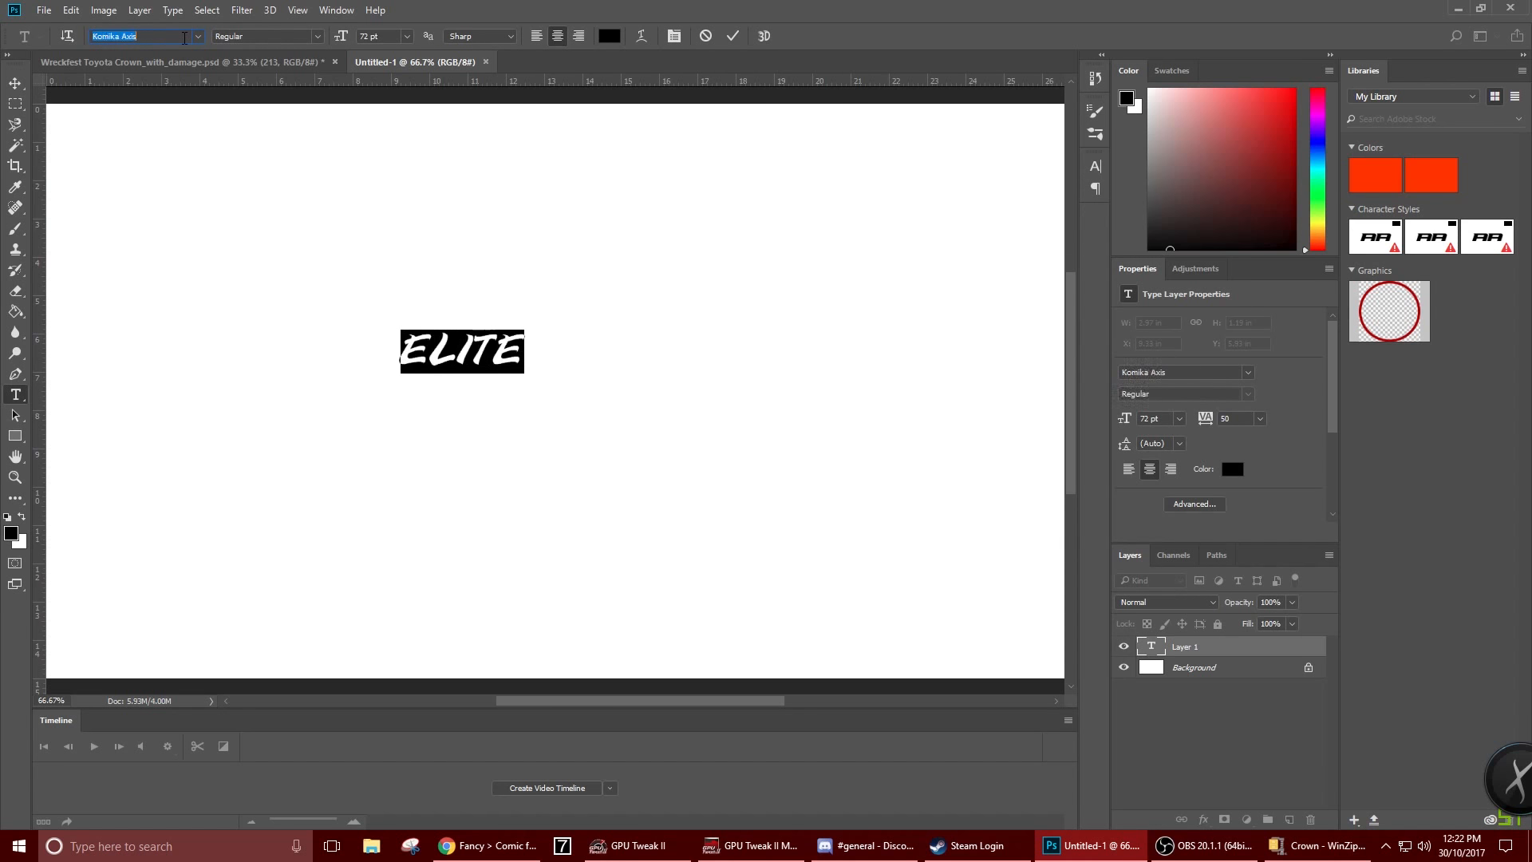
scroll(184, 38, down, 3)
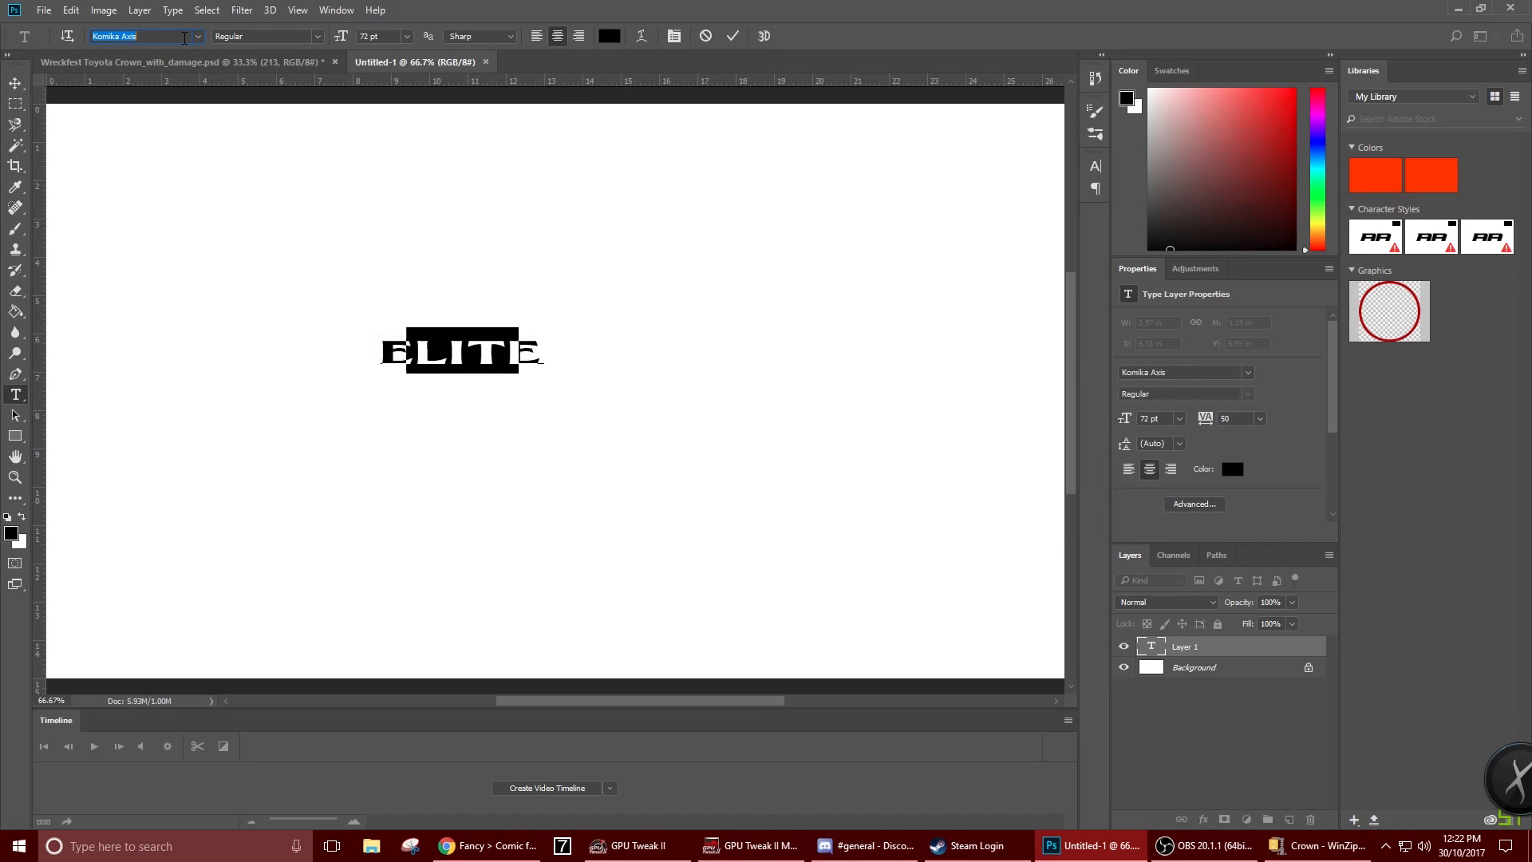
scroll(184, 38, up, 3)
scroll(185, 38, down, 2)
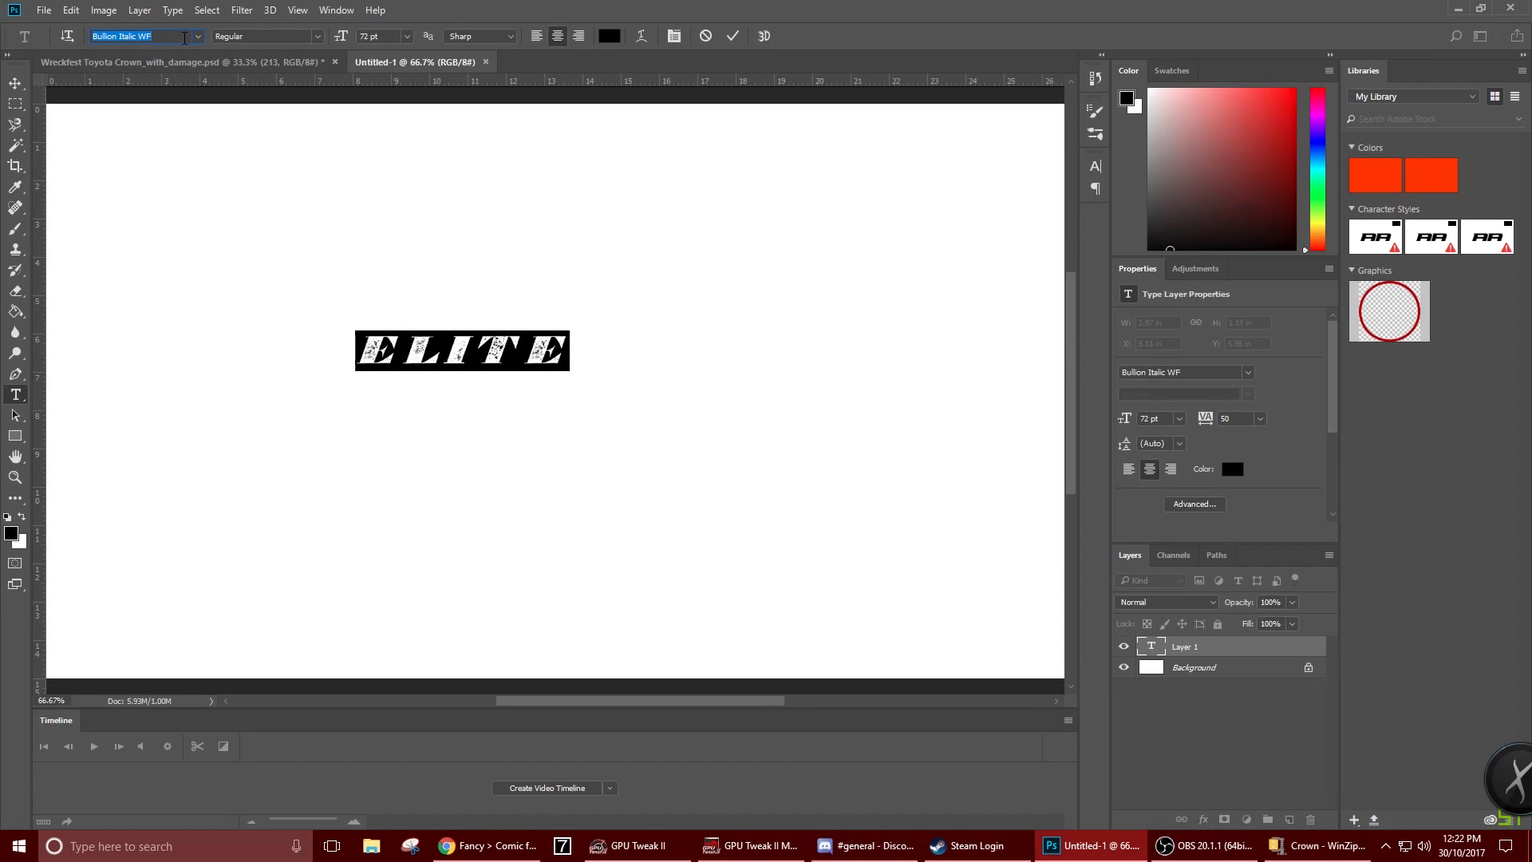
click(15, 82)
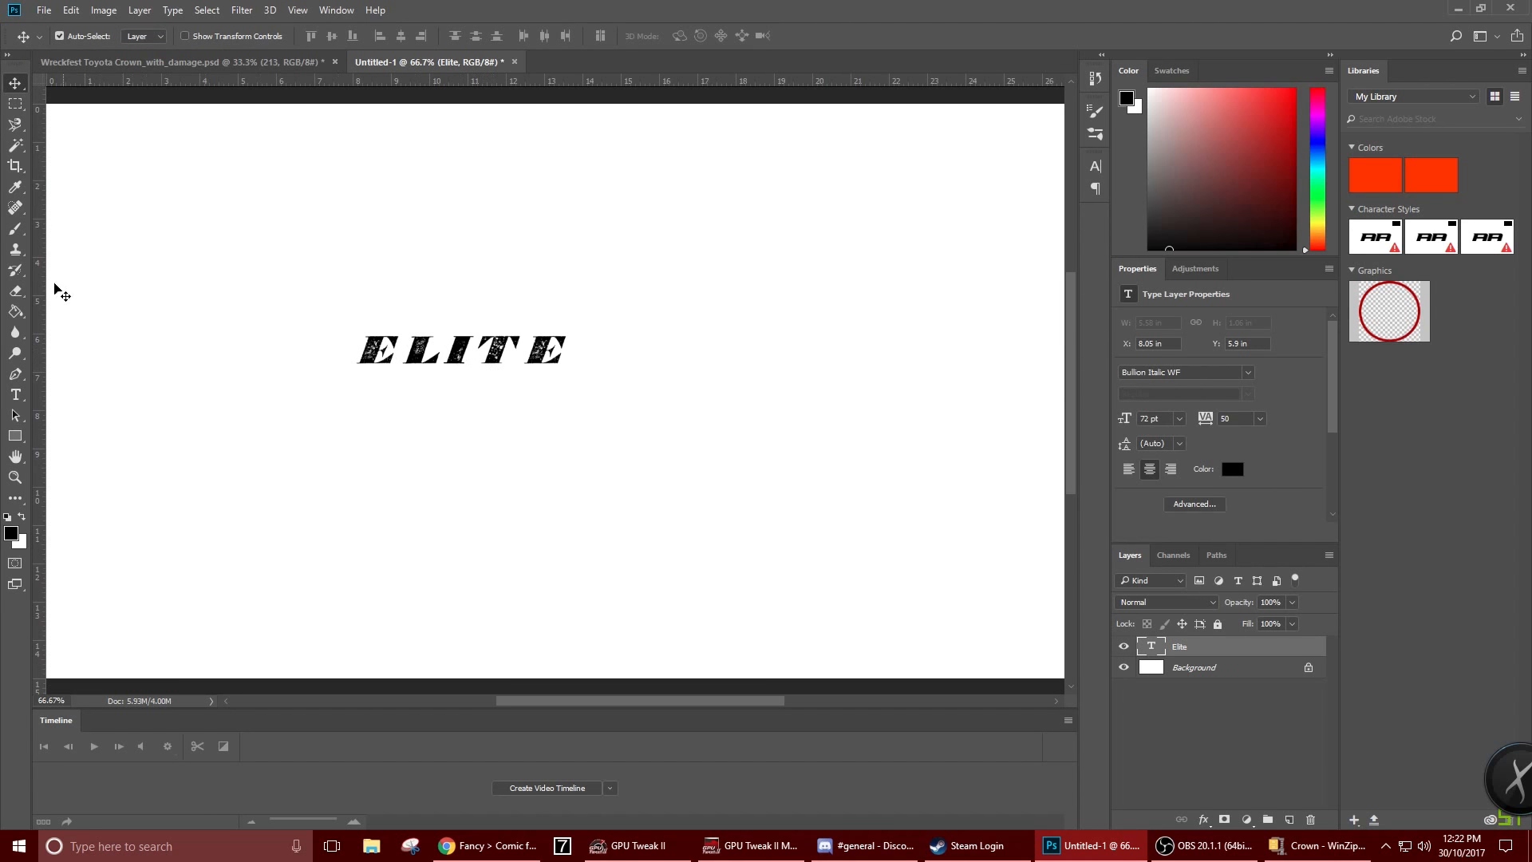
Compare further fonts on the ELITE text, from the Bummer variants up to Coeinisch Current Fraktur and back to Chinyen
click(16, 394)
double_click(423, 351)
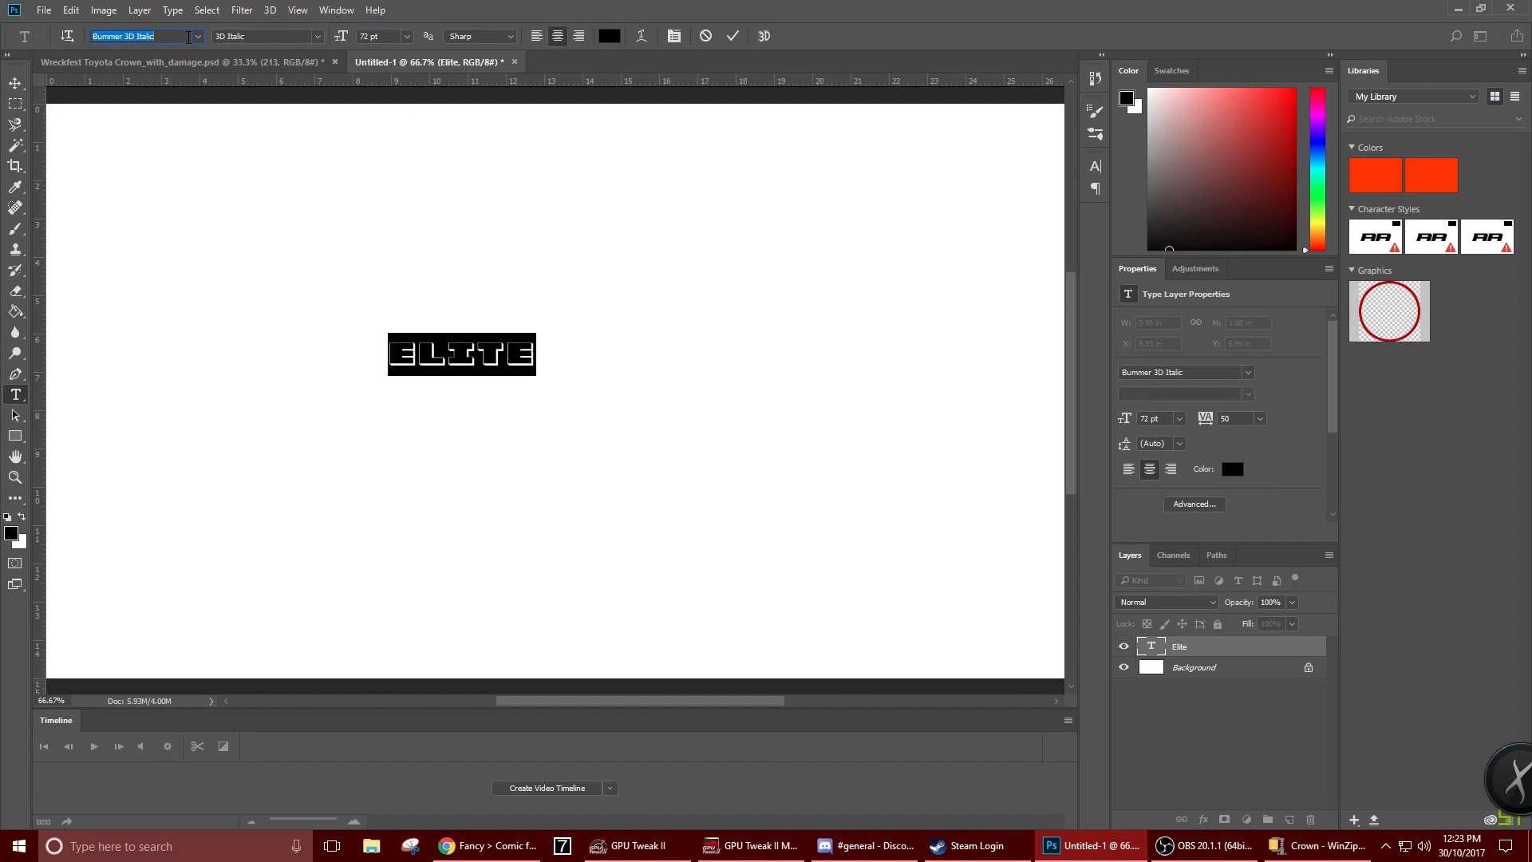
key(Down)
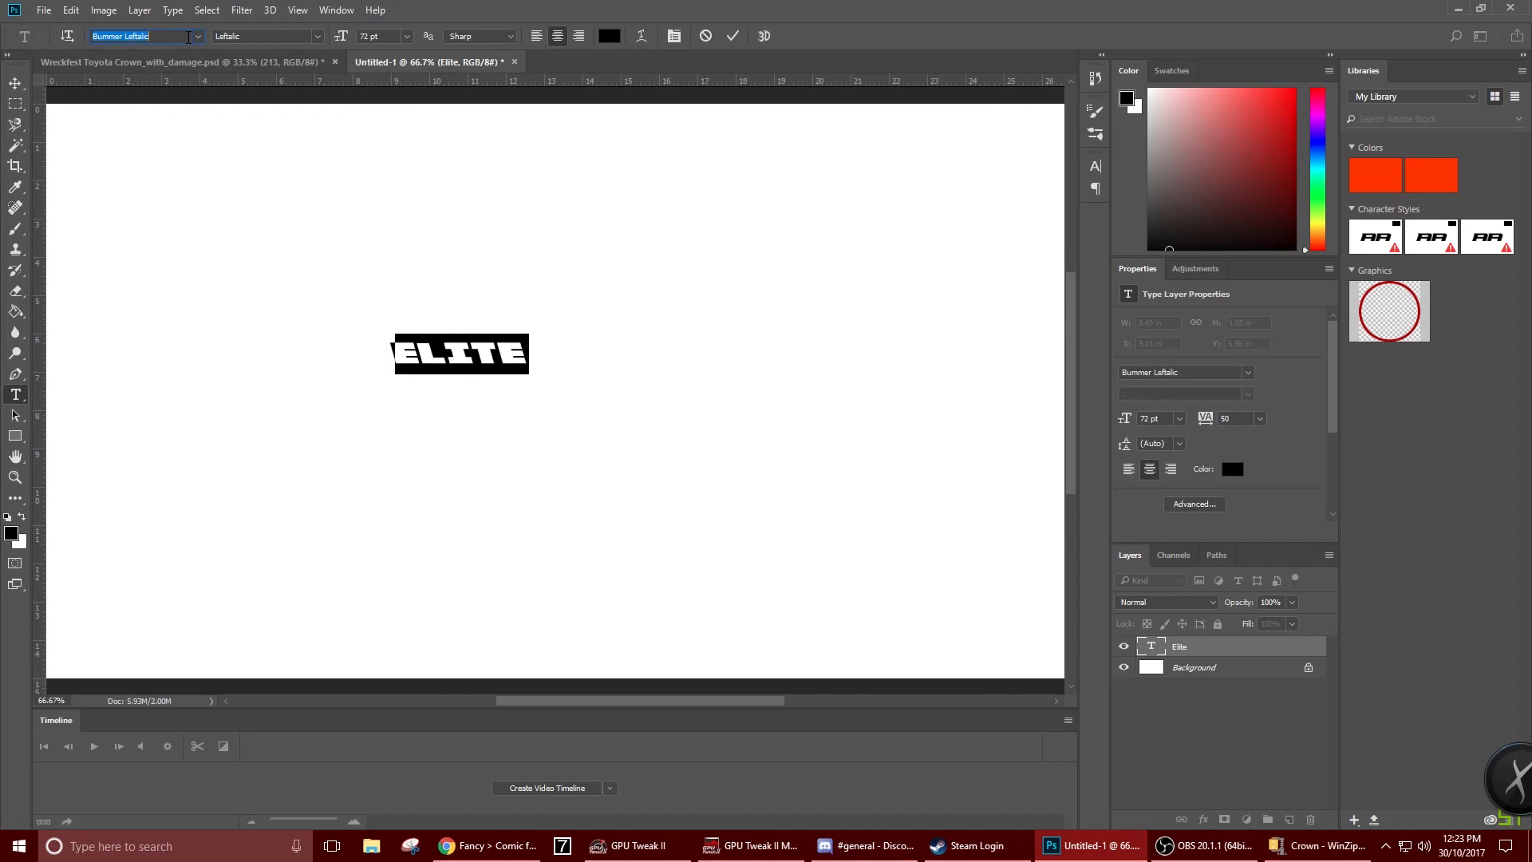
key(Down)
key(Down)
key(Down)
key(Down)
key(Down)
key(Down)
key(Down)
key(Down)
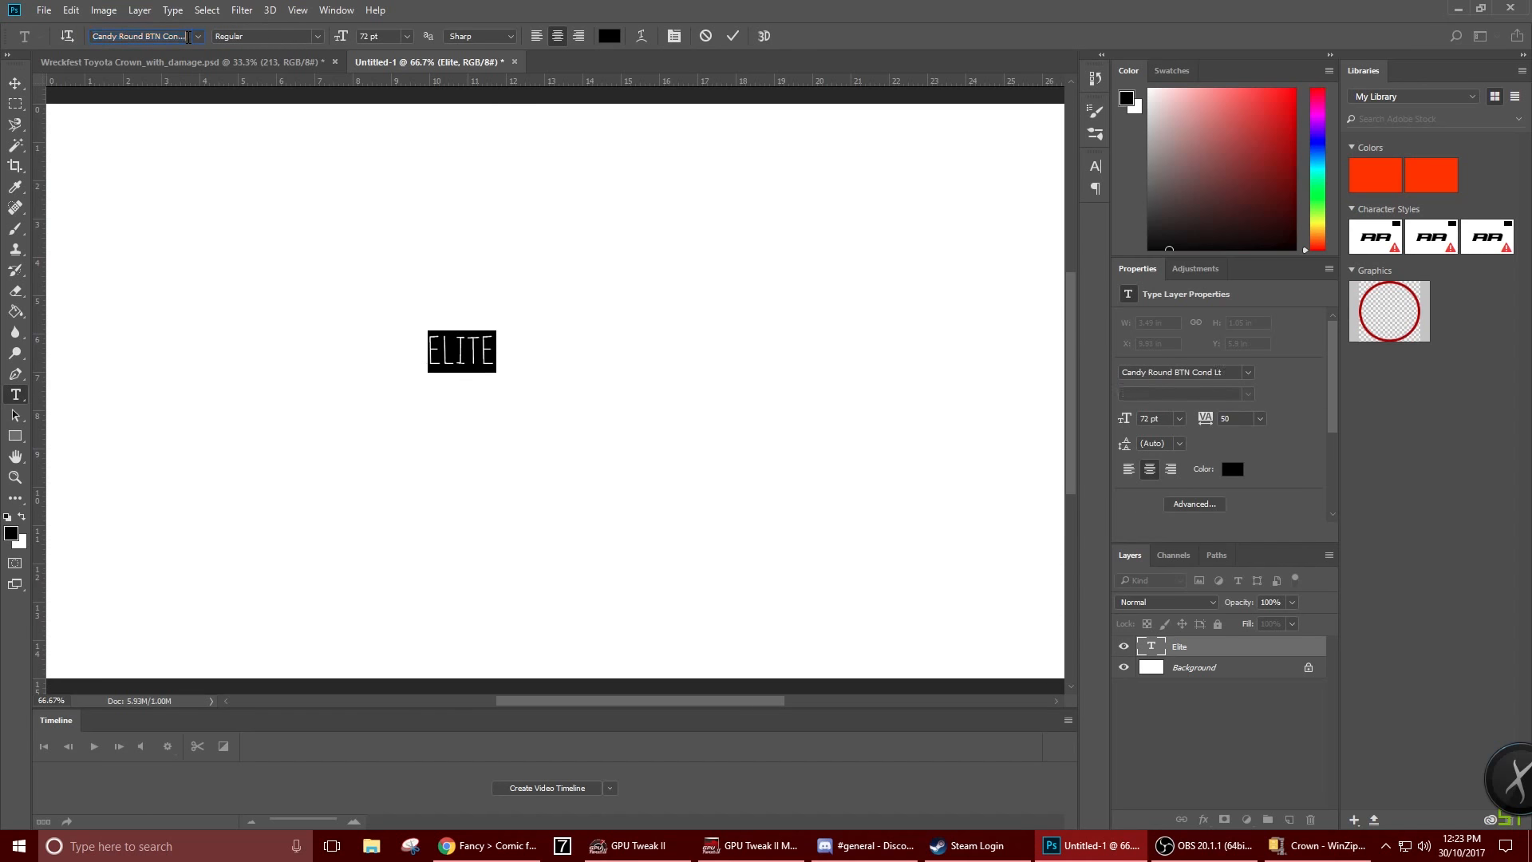
key(Up)
key(Up)
key(Up)
key(Up)
key(Up)
key(Up)
key(Up)
key(Up)
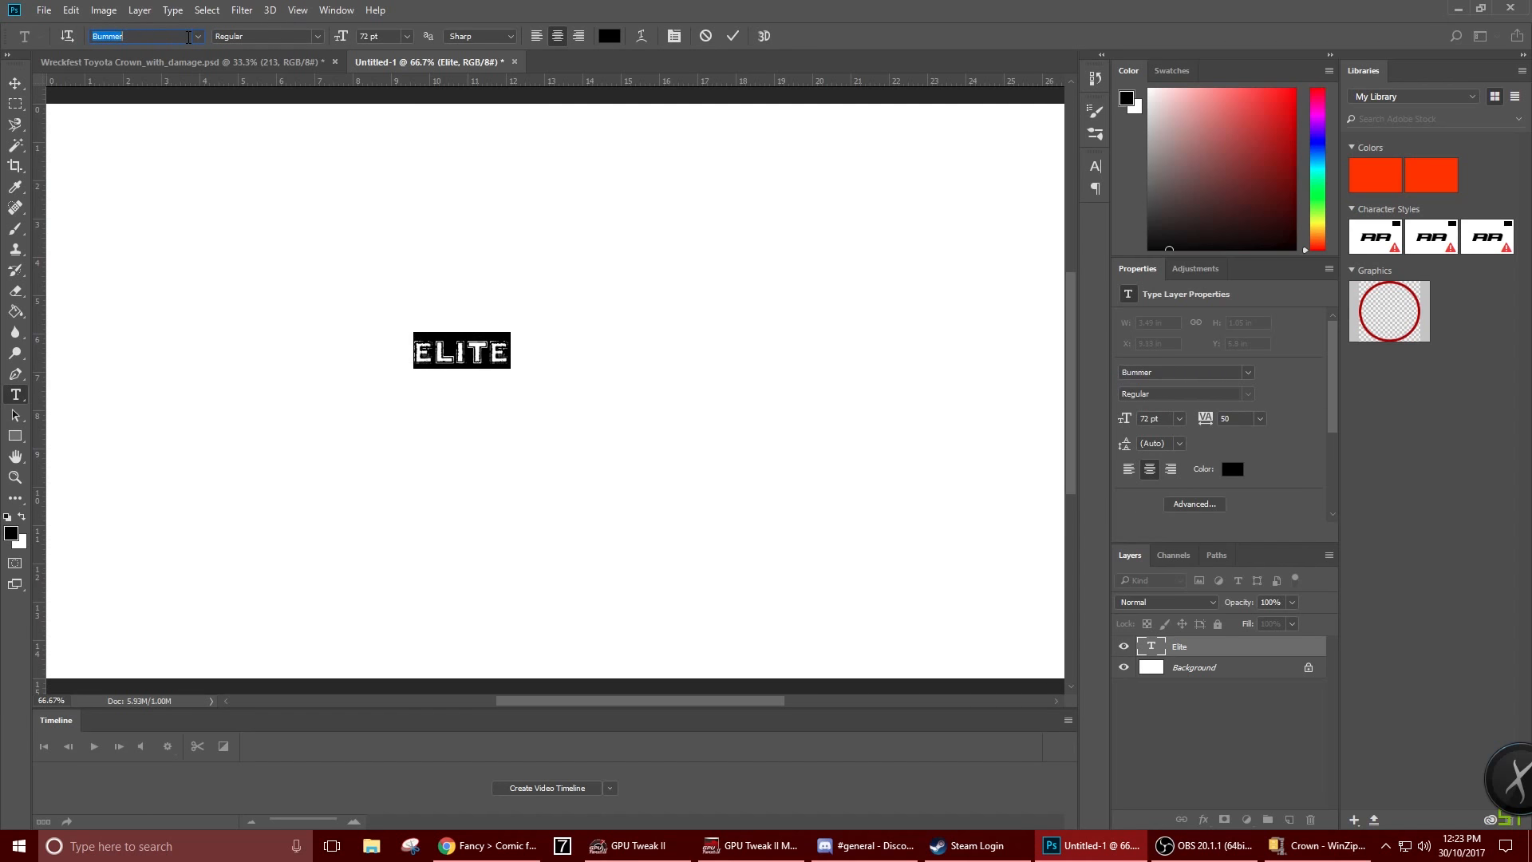
key(Down)
key(Down)
key(Down)
key(Down)
key(Down)
key(Down)
key(Down)
key(Down)
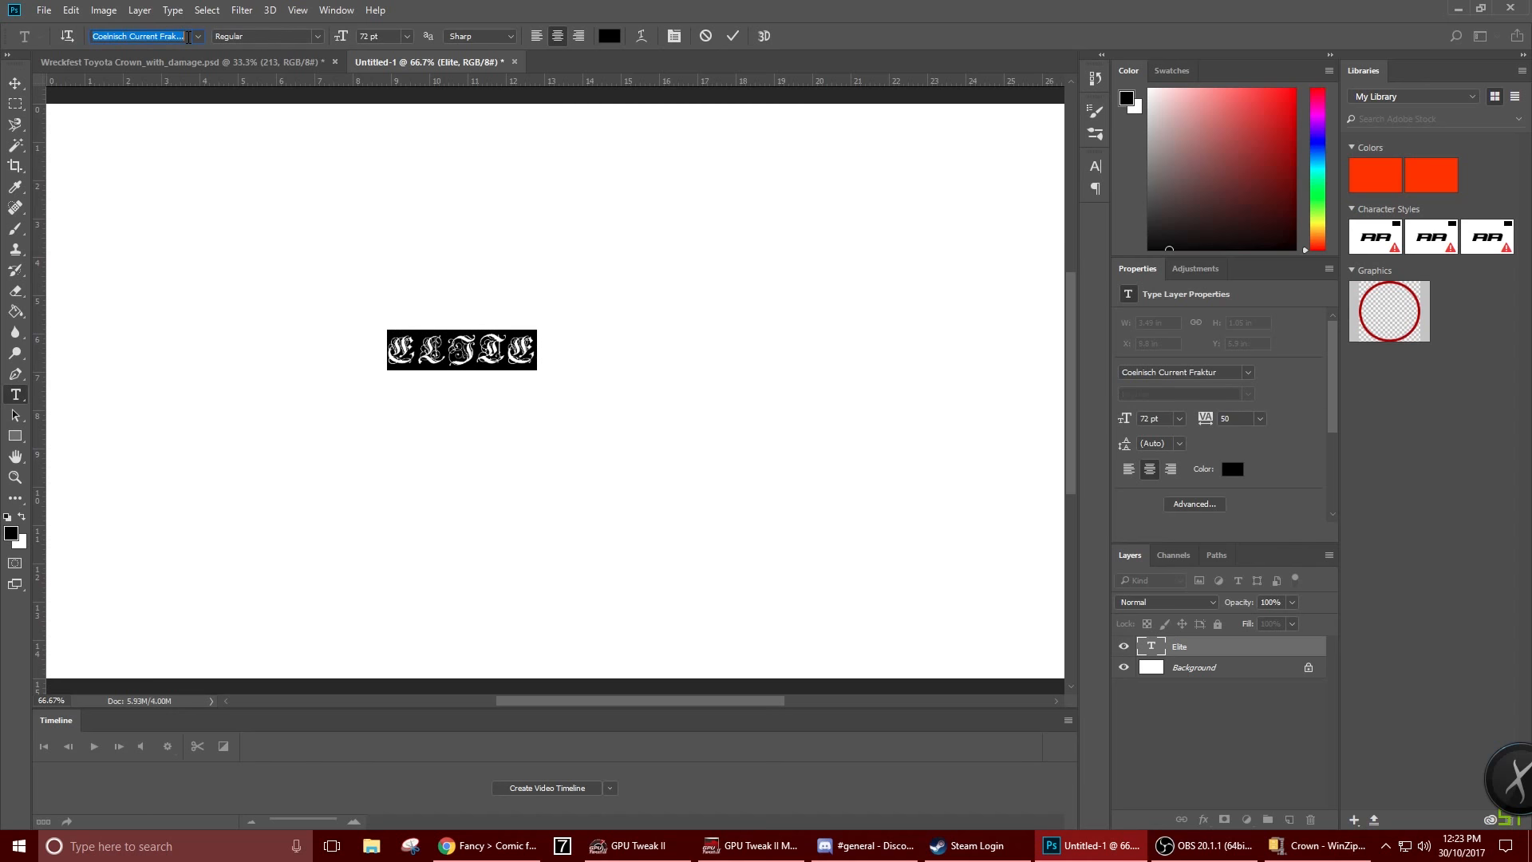
key(Up)
key(Up)
key(Down)
key(Up)
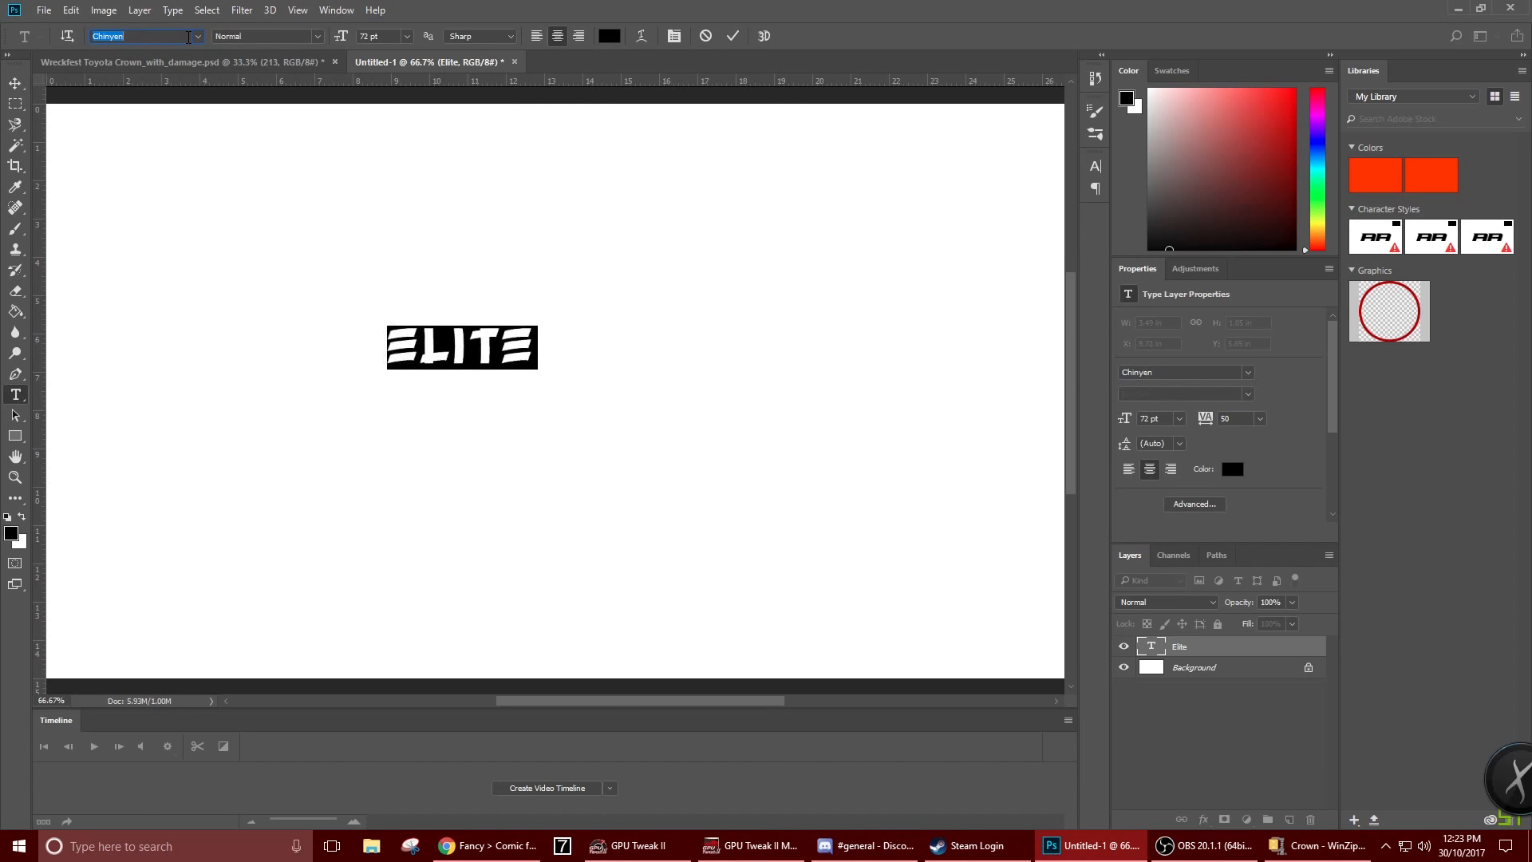
Continue through the fonts beyond Chinyen, choose Crilee-Bold for ELITE and commit the text
key(Down)
key(Down)
key(Down)
key(Down)
key(Down)
key(Down)
key(Down)
key(Down)
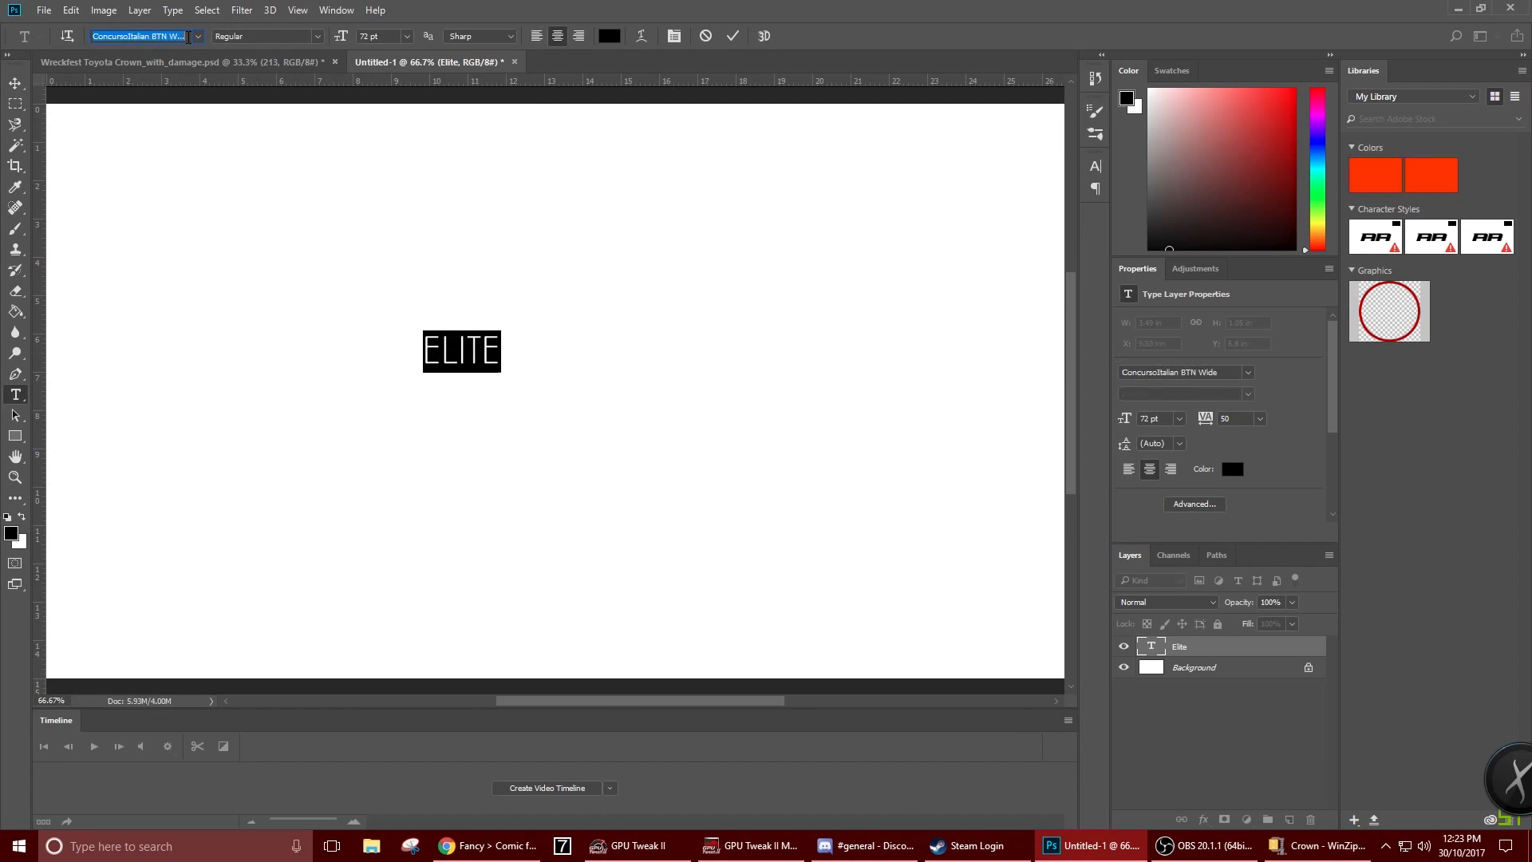
key(Down)
key(Down)
key(Down)
key(Down)
key(Down)
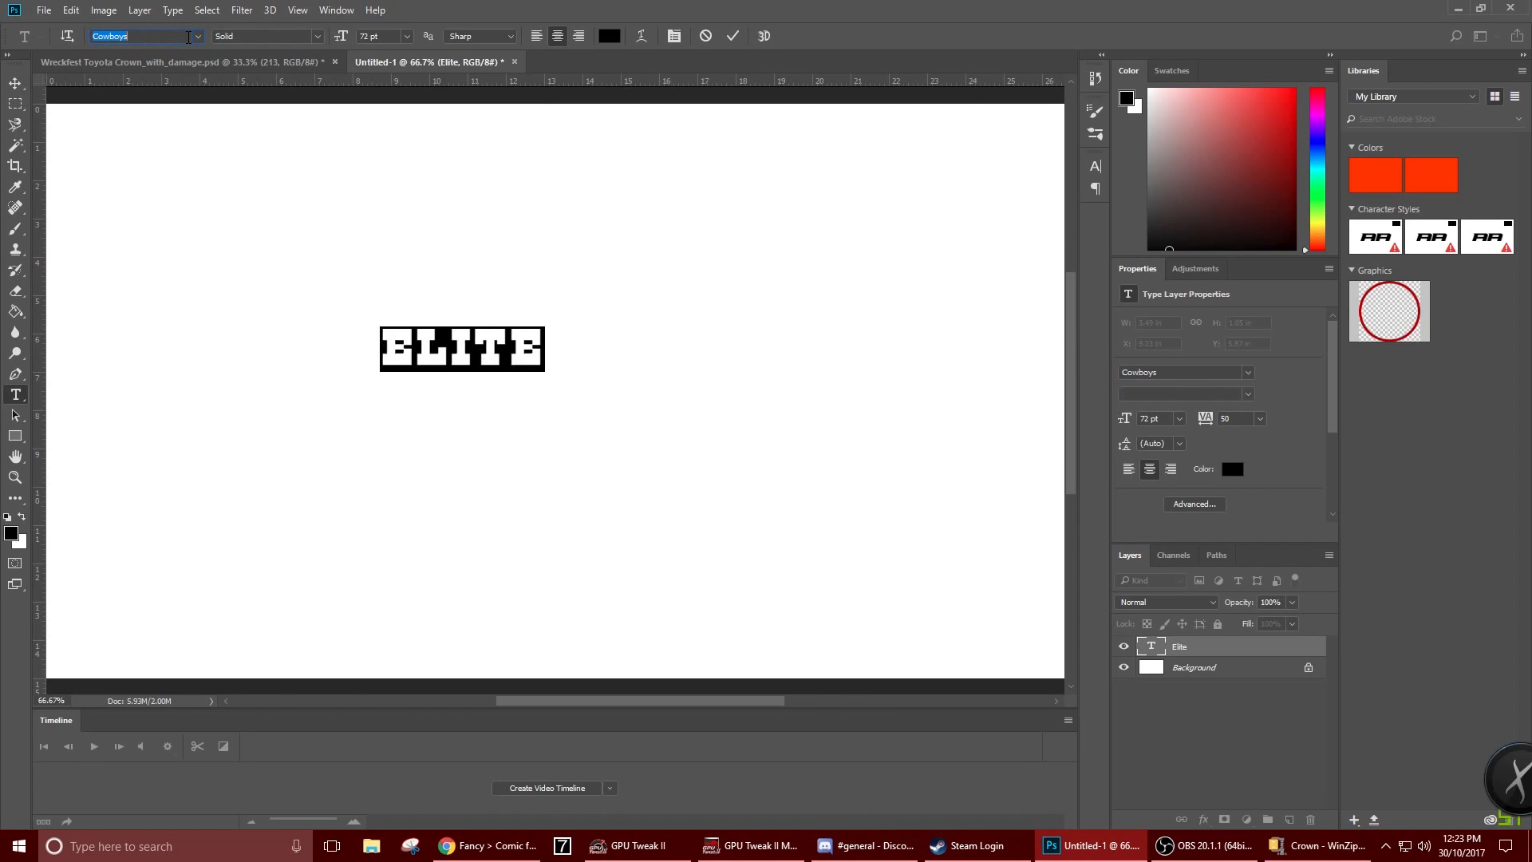
key(Down)
key(Down)
key(Down)
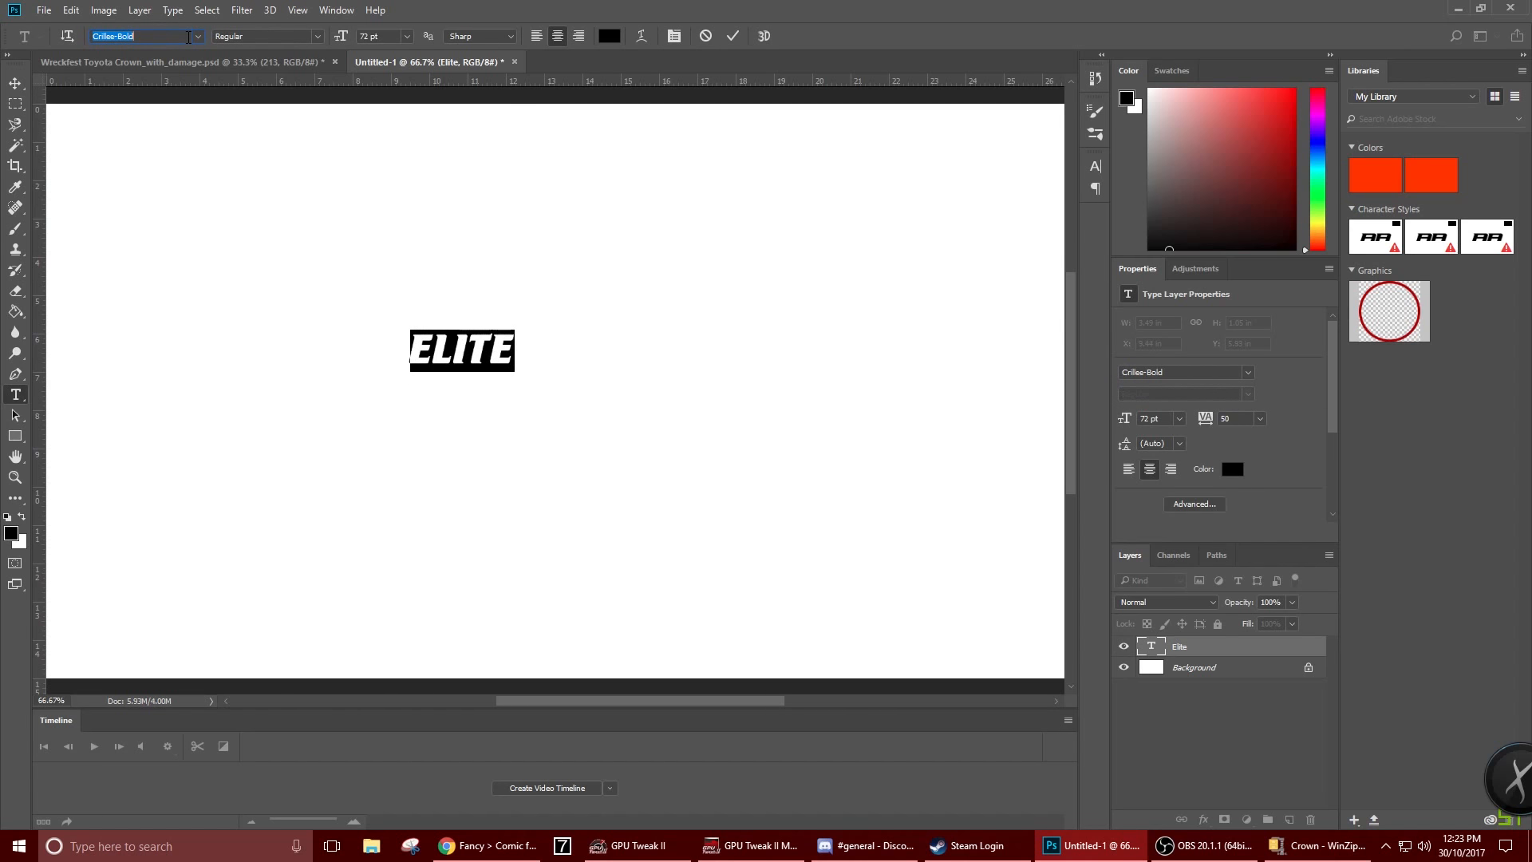
click(27, 84)
click(471, 364)
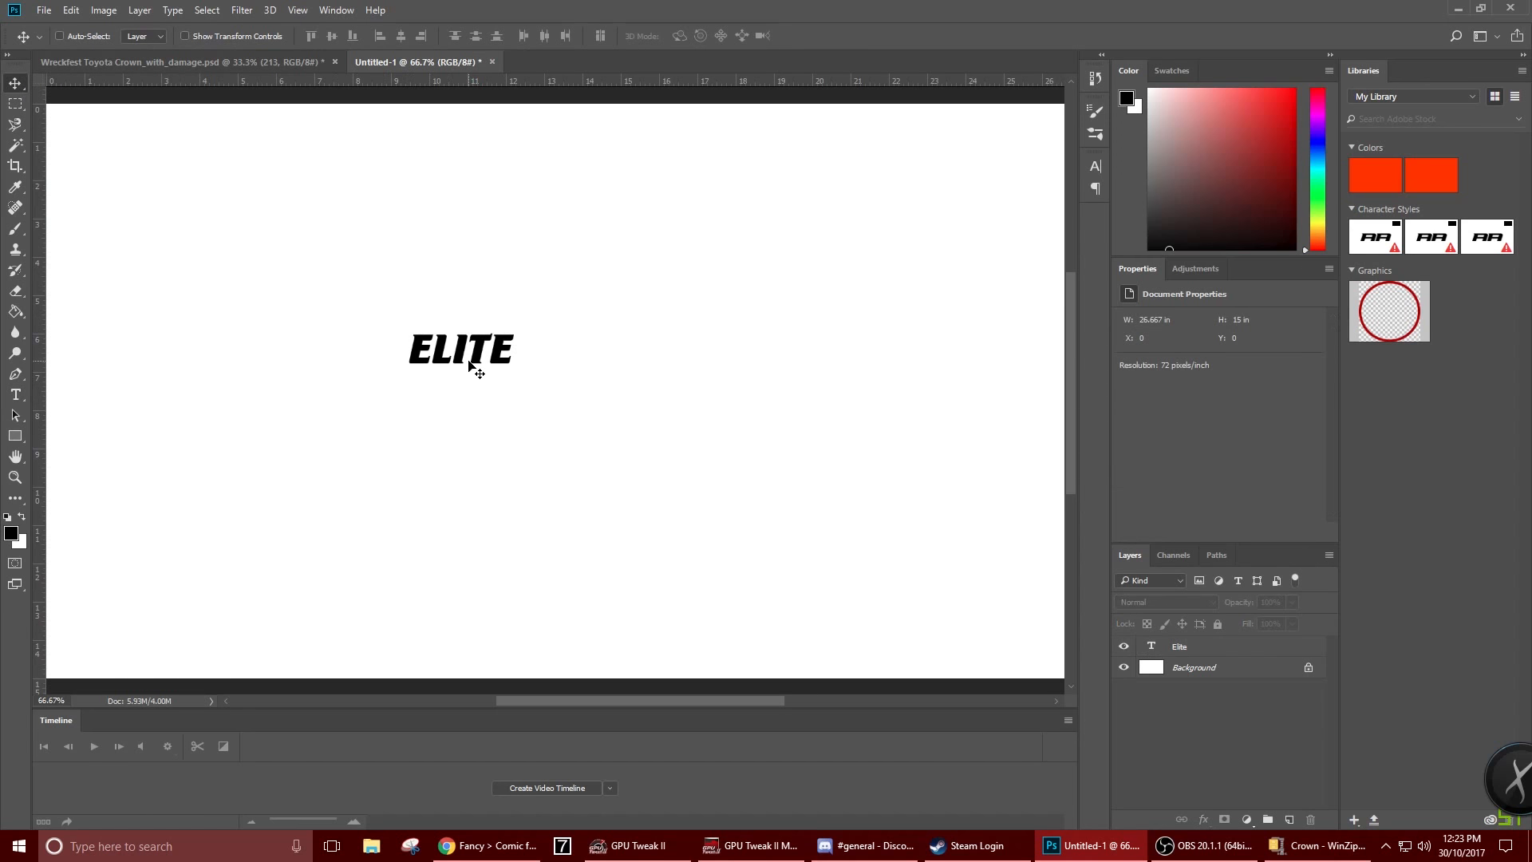
Enlarge the ELITE text to about 350 pt and move it near the middle of the canvas
ctrl+click(496, 364)
key(t)
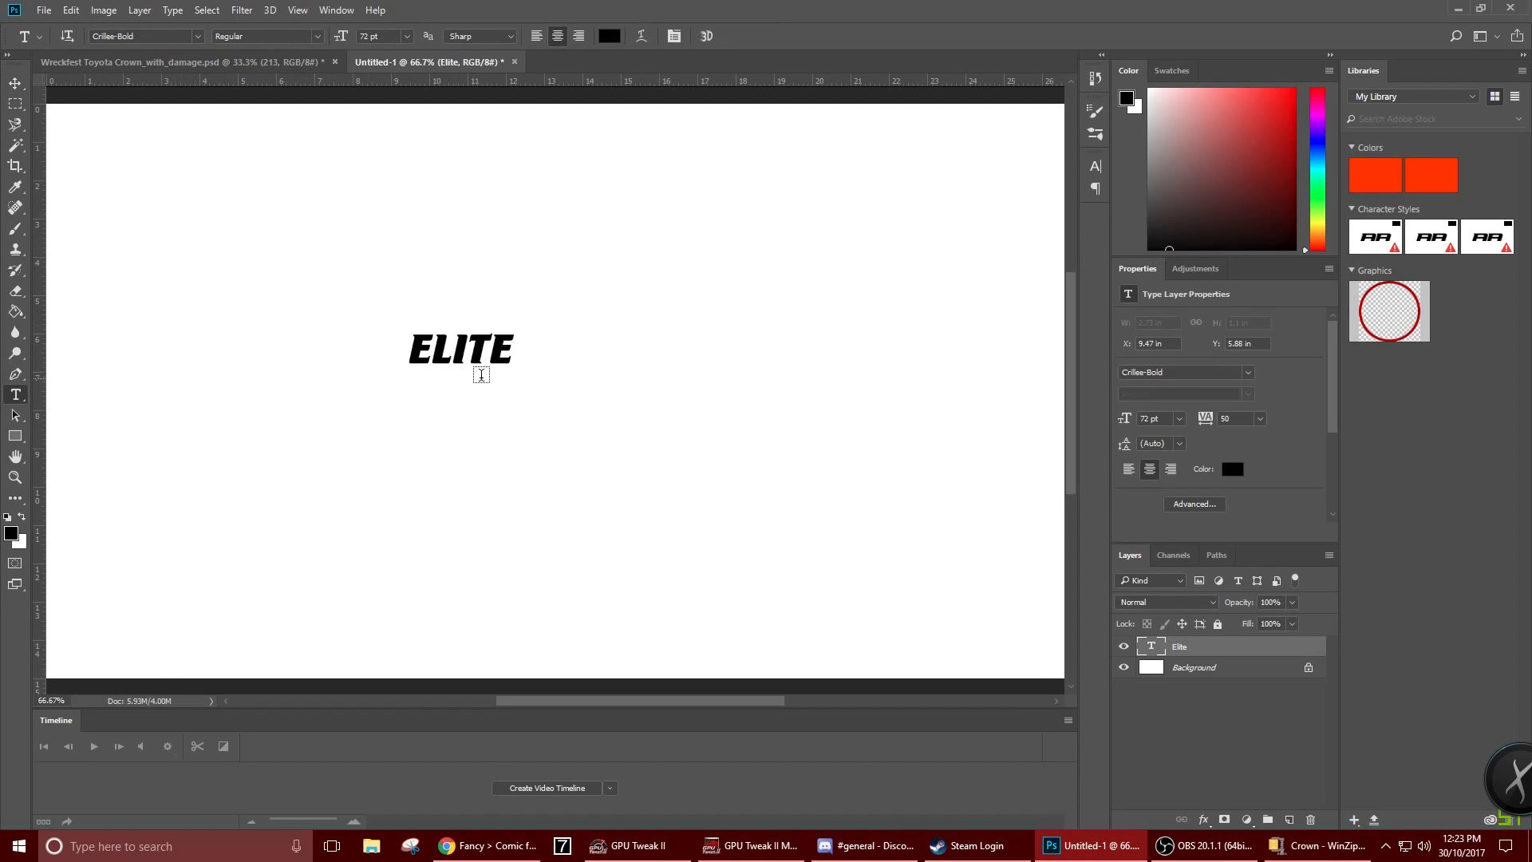
click(16, 84)
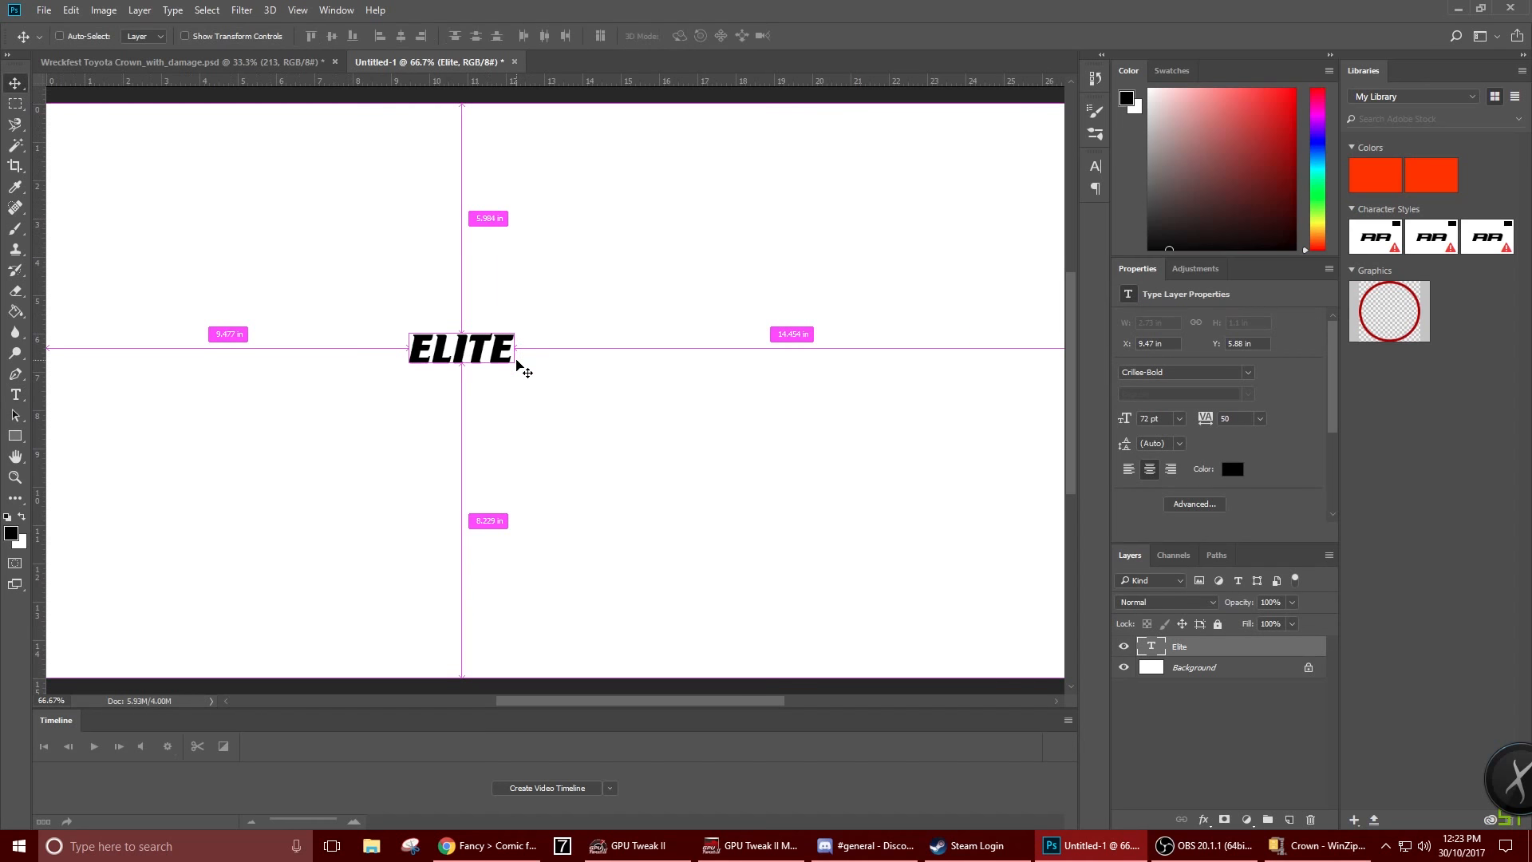
key(ctrl+t)
drag(517, 371, 838, 538)
key(Return)
drag(684, 427, 575, 401)
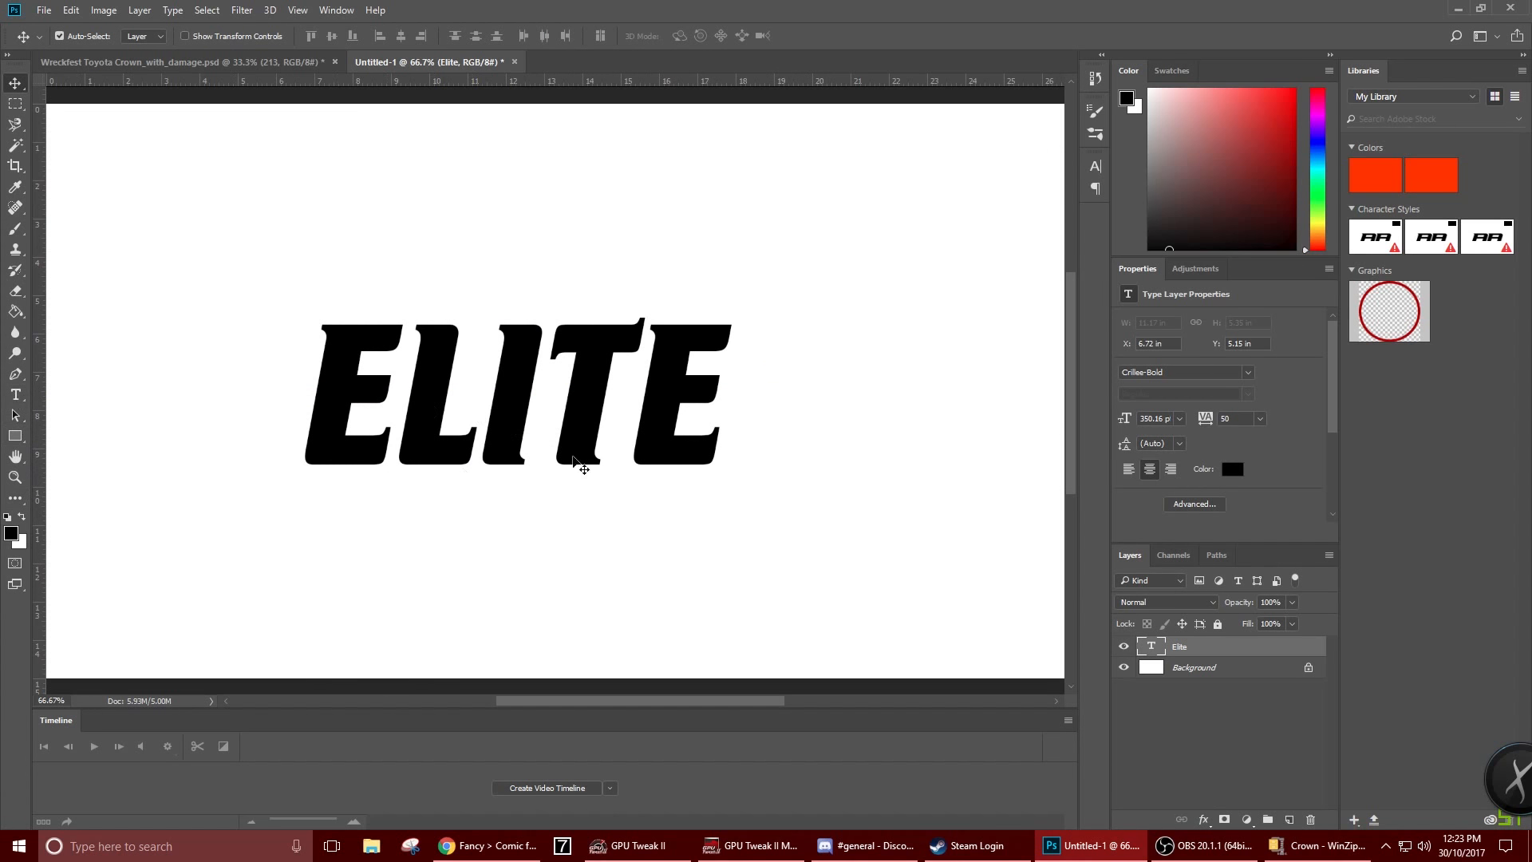
Add a Gradient Overlay to the Elite layer using the Violet, Green, Orange preset
right_click(1174, 648)
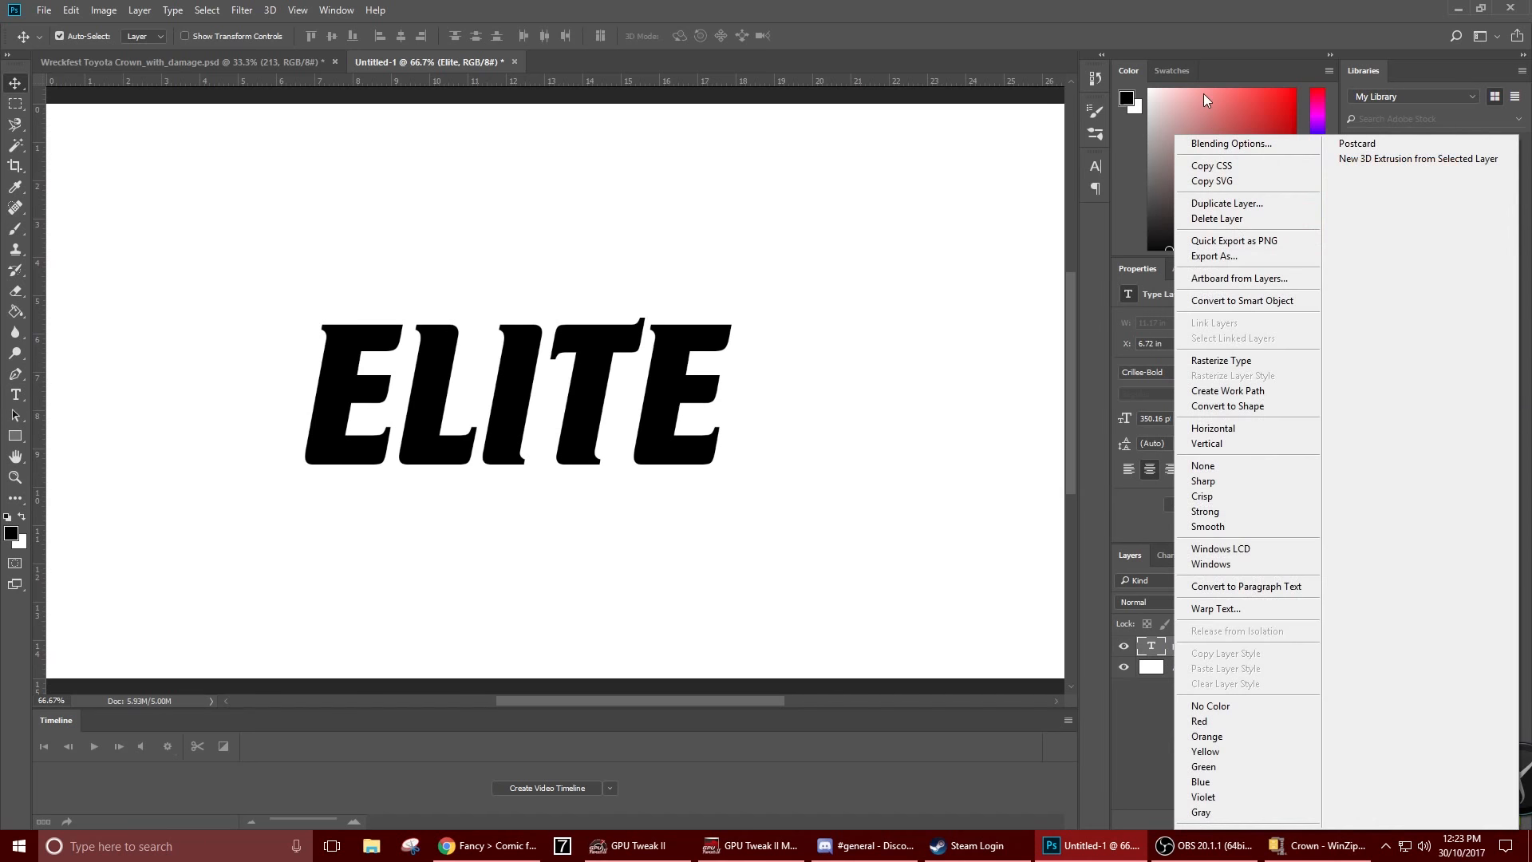
click(1215, 140)
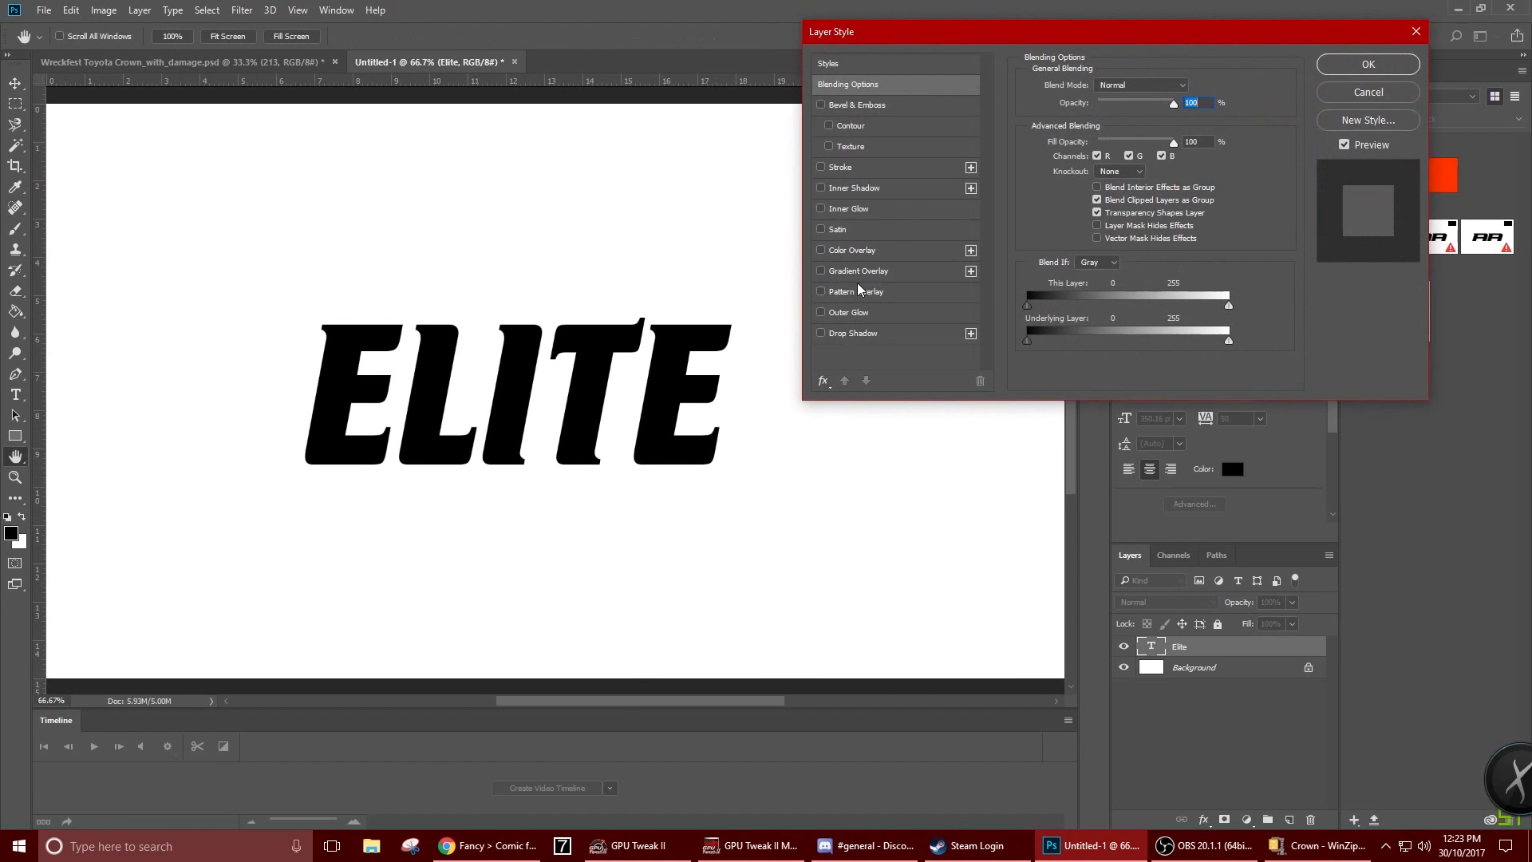
click(858, 272)
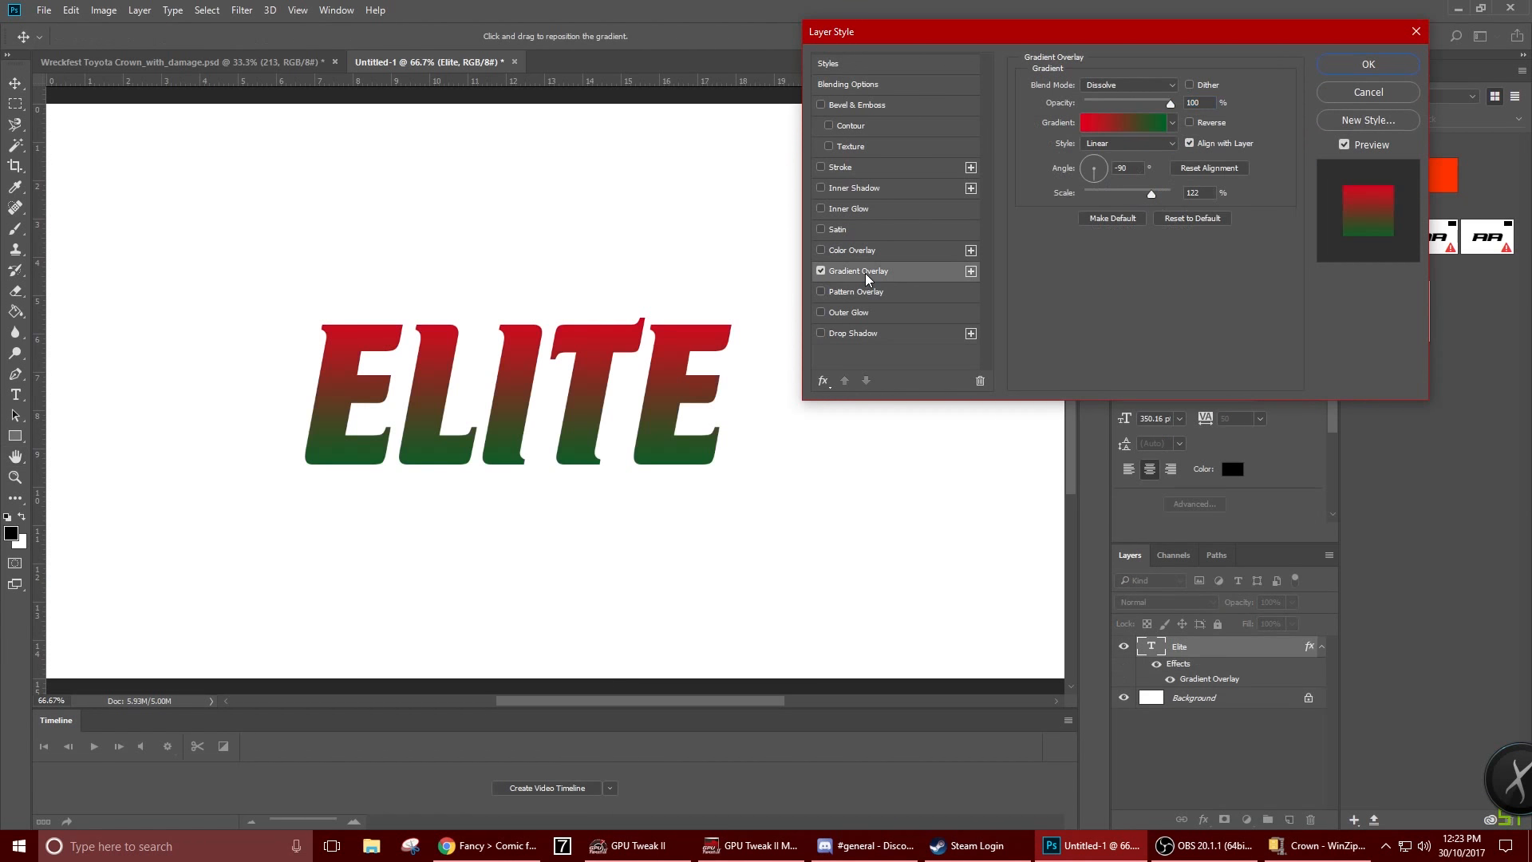
click(1172, 123)
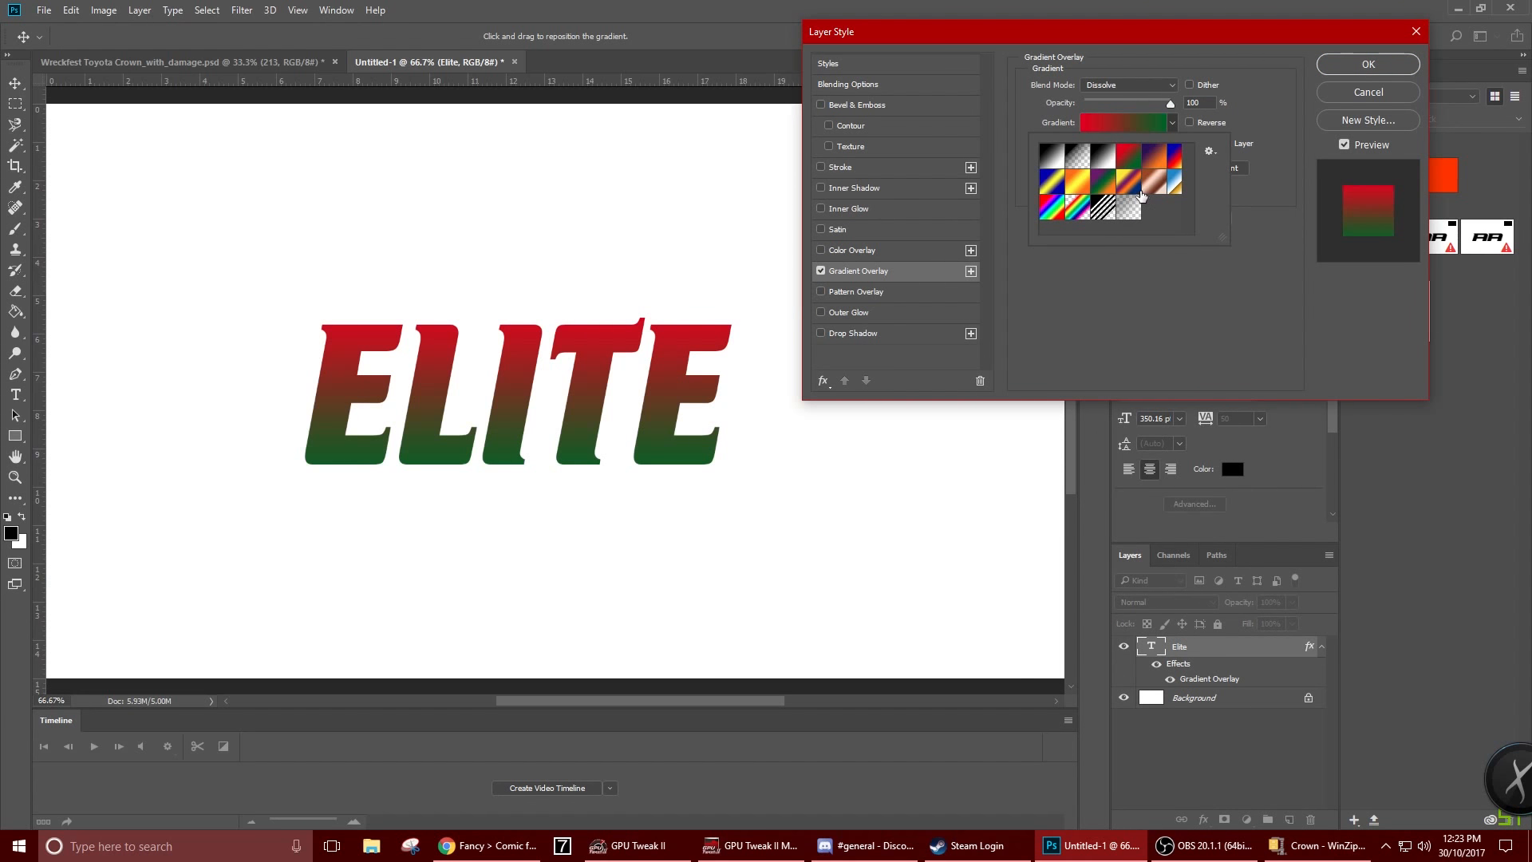
click(1106, 189)
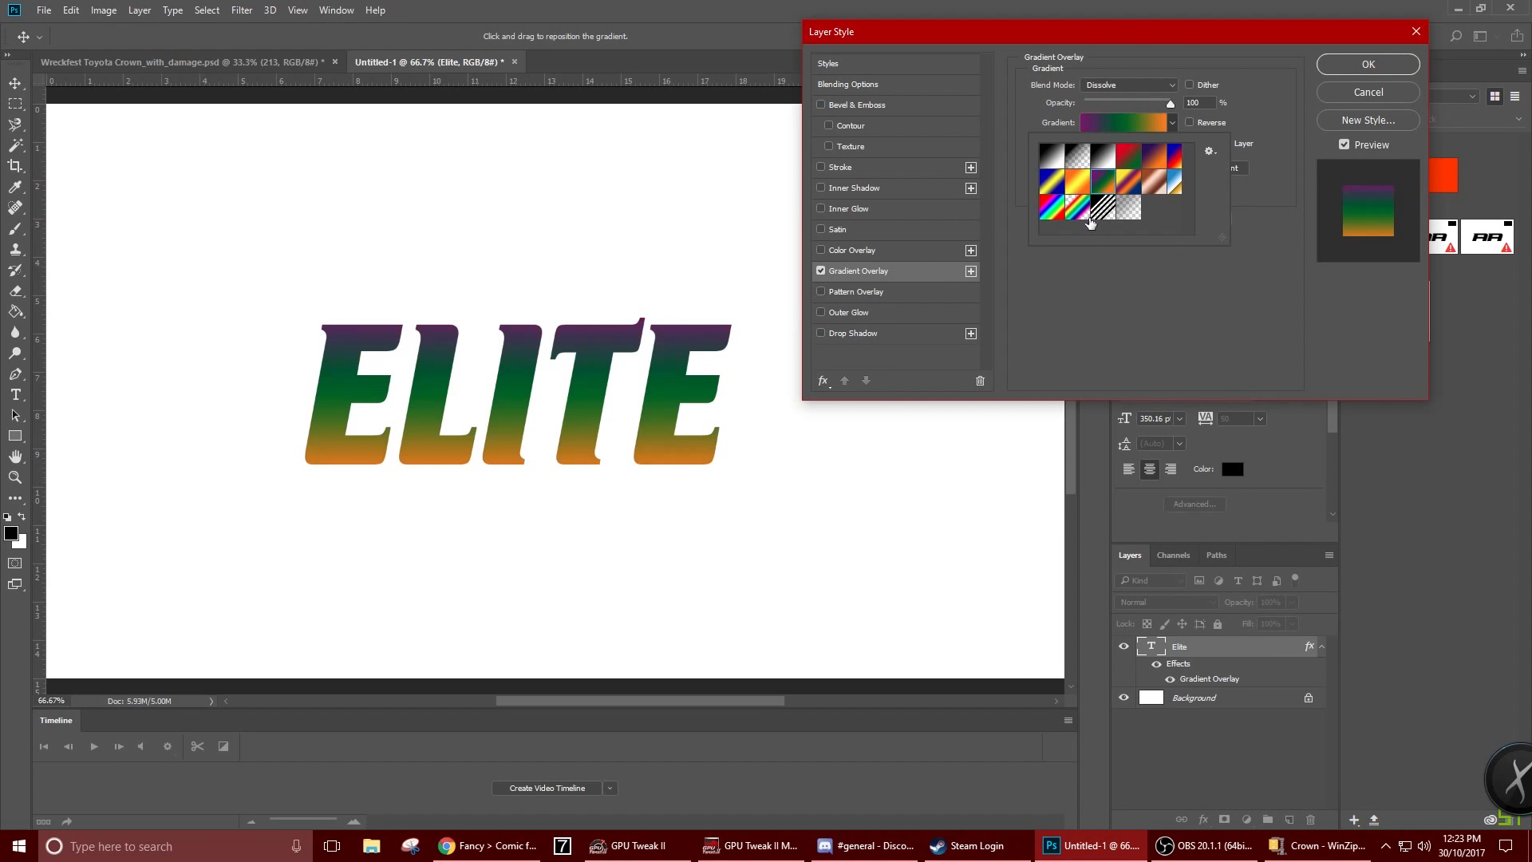
Edit the overlay's gradient and try out replacement colours for its violet starting stop
click(1112, 120)
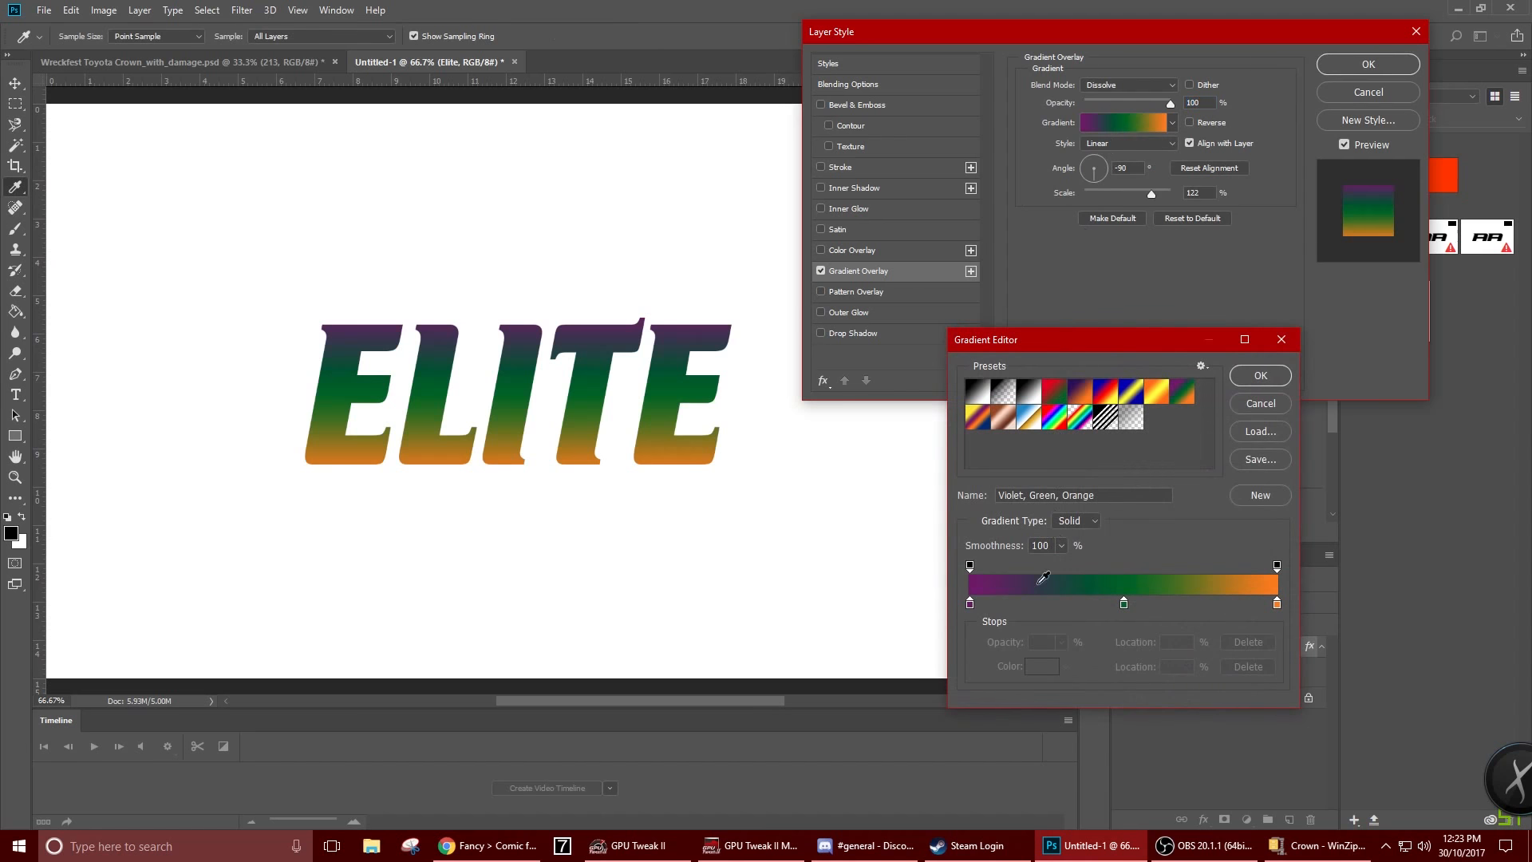
double_click(970, 600)
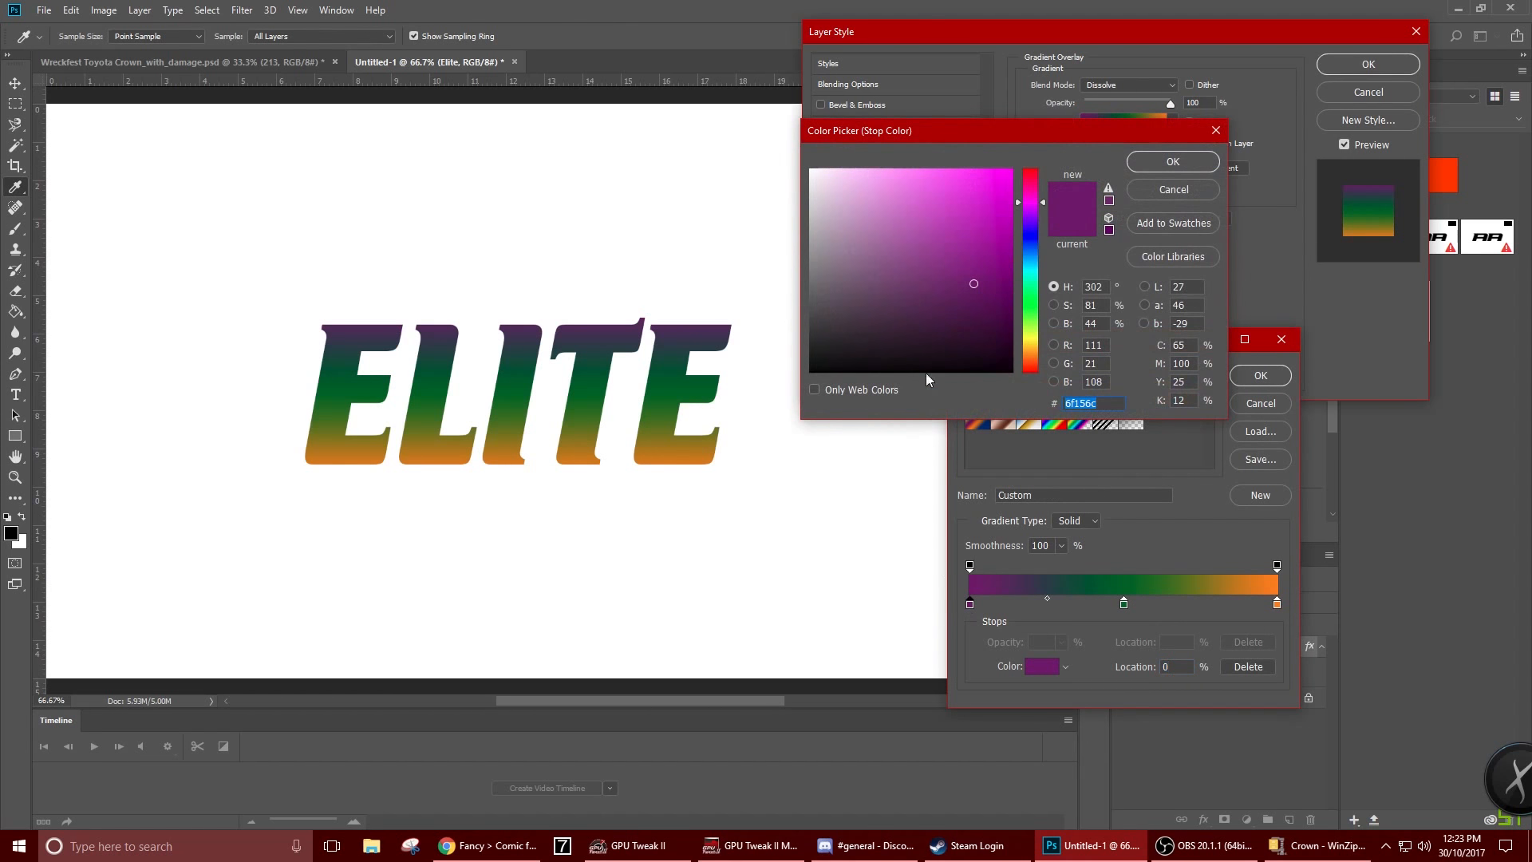
click(995, 182)
mouse_move(993, 205)
mouse_down()
mouse_move(1005, 177)
mouse_move(944, 325)
mouse_move(862, 294)
mouse_move(771, 165)
mouse_up()
drag(858, 205, 984, 249)
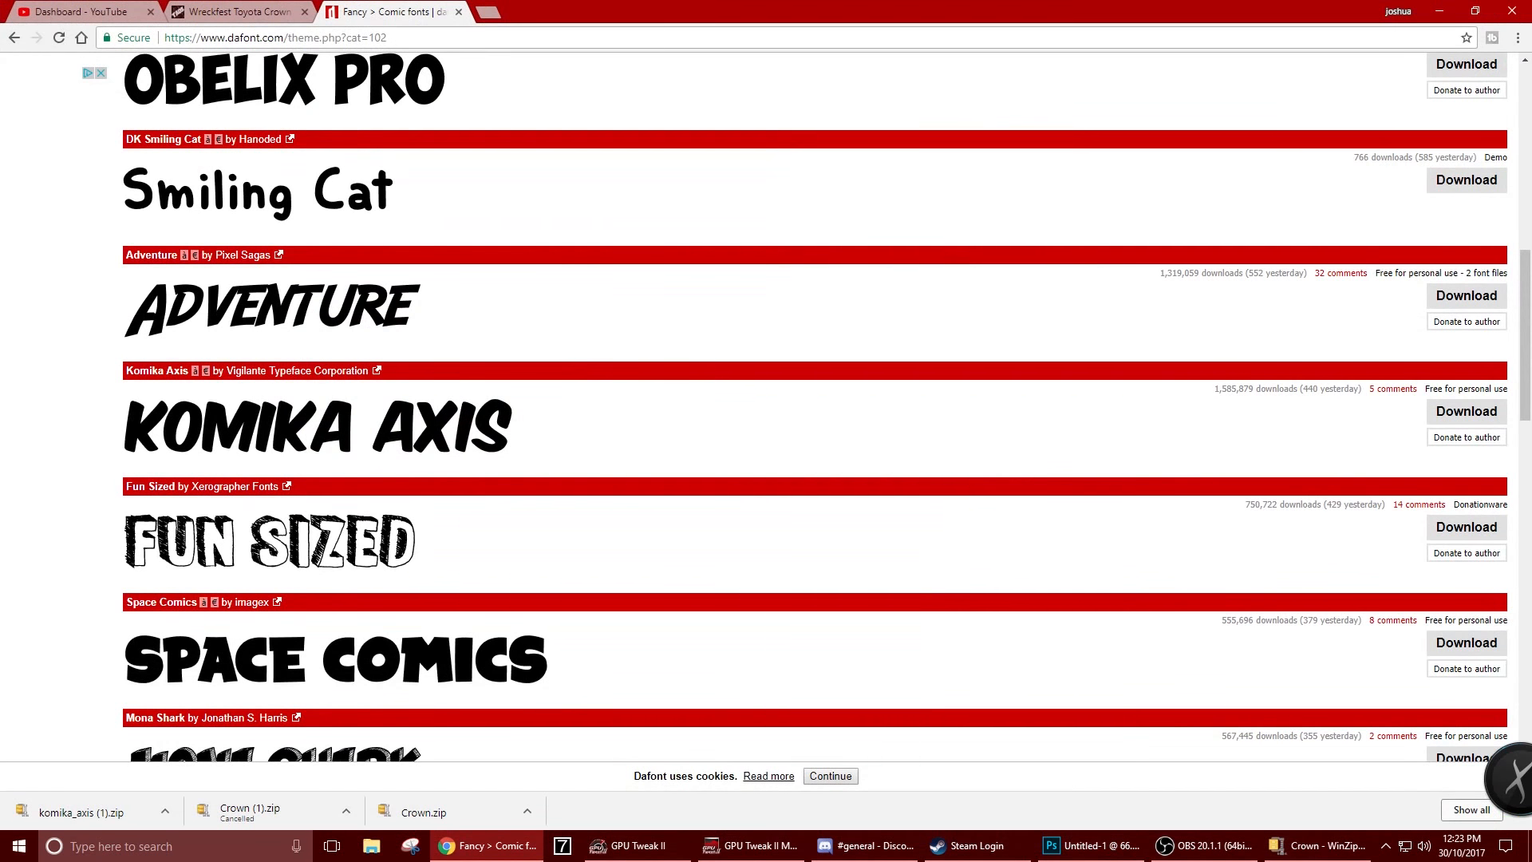
Switch to Chrome and run a Google image search for "tinman 213" in a new tab
click(483, 15)
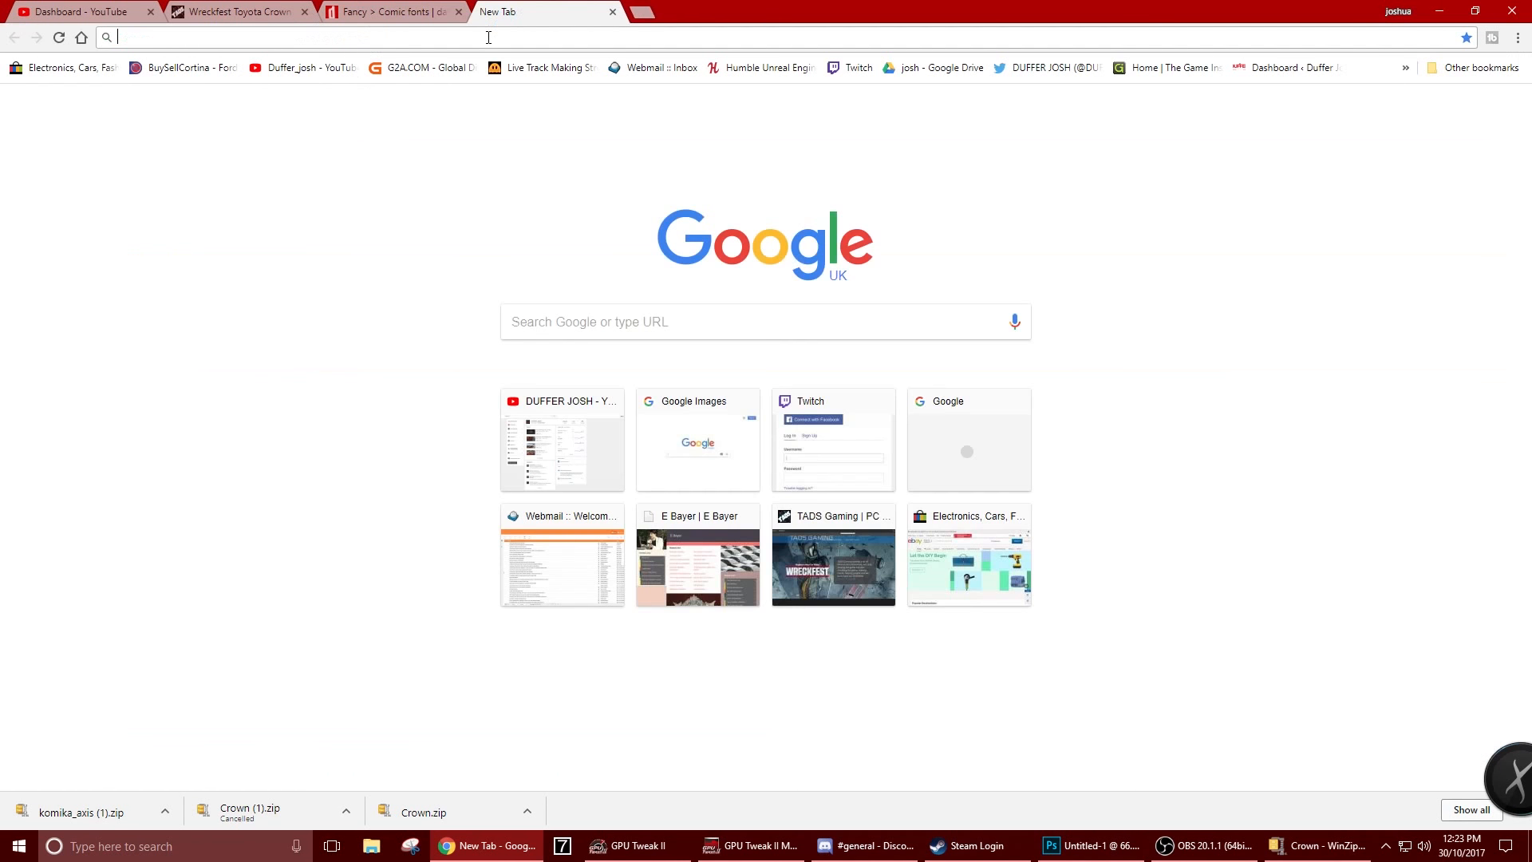
text(tinman 213)
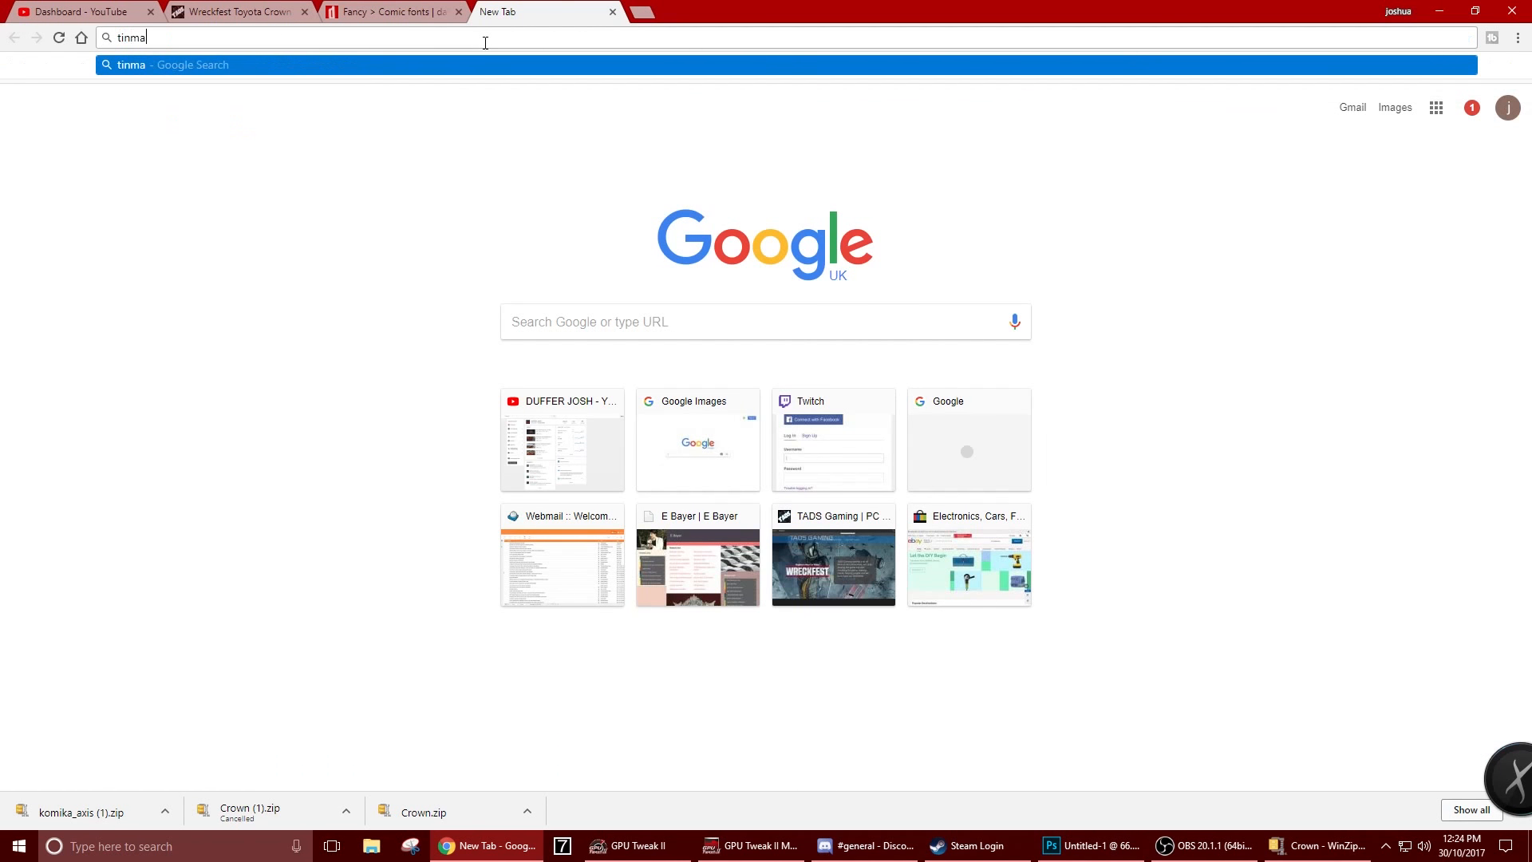
key(Return)
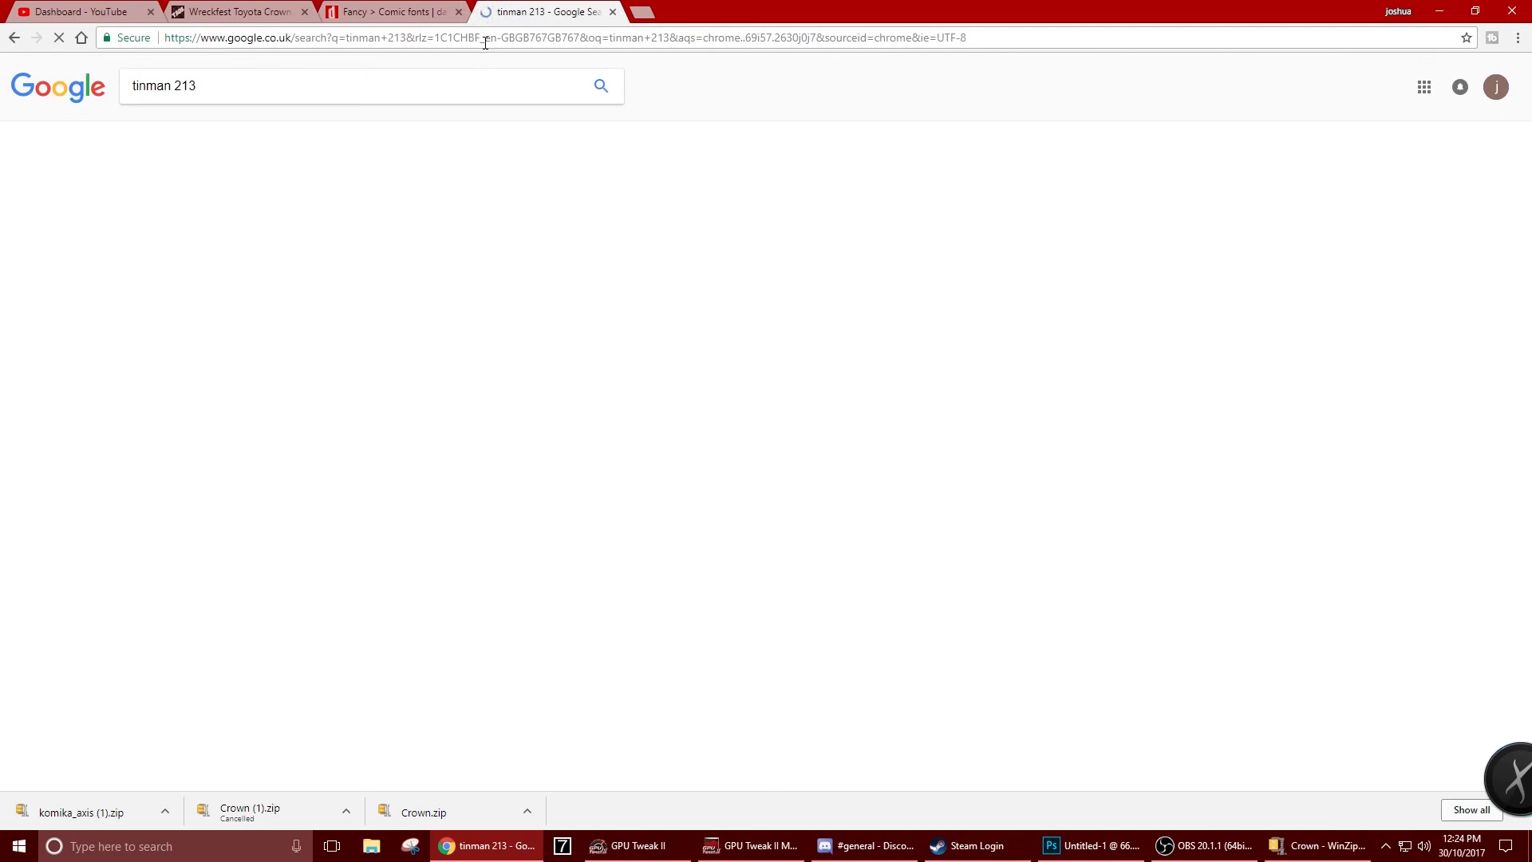
click(204, 138)
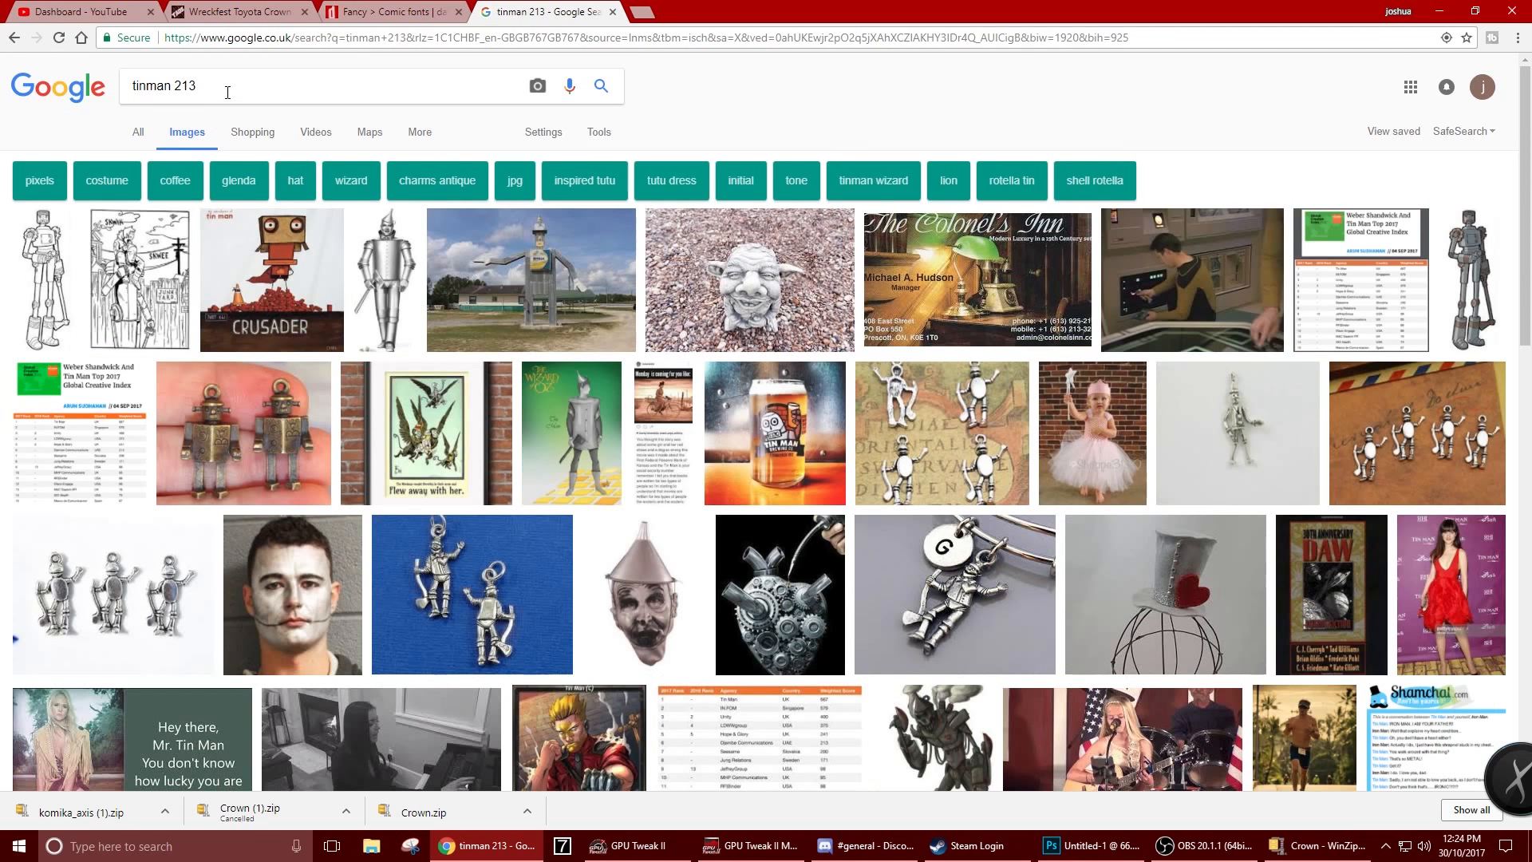
Search Google Images for "bangers" and refine the query to banger racing
drag(197, 86, 82, 118)
text(bangersd)
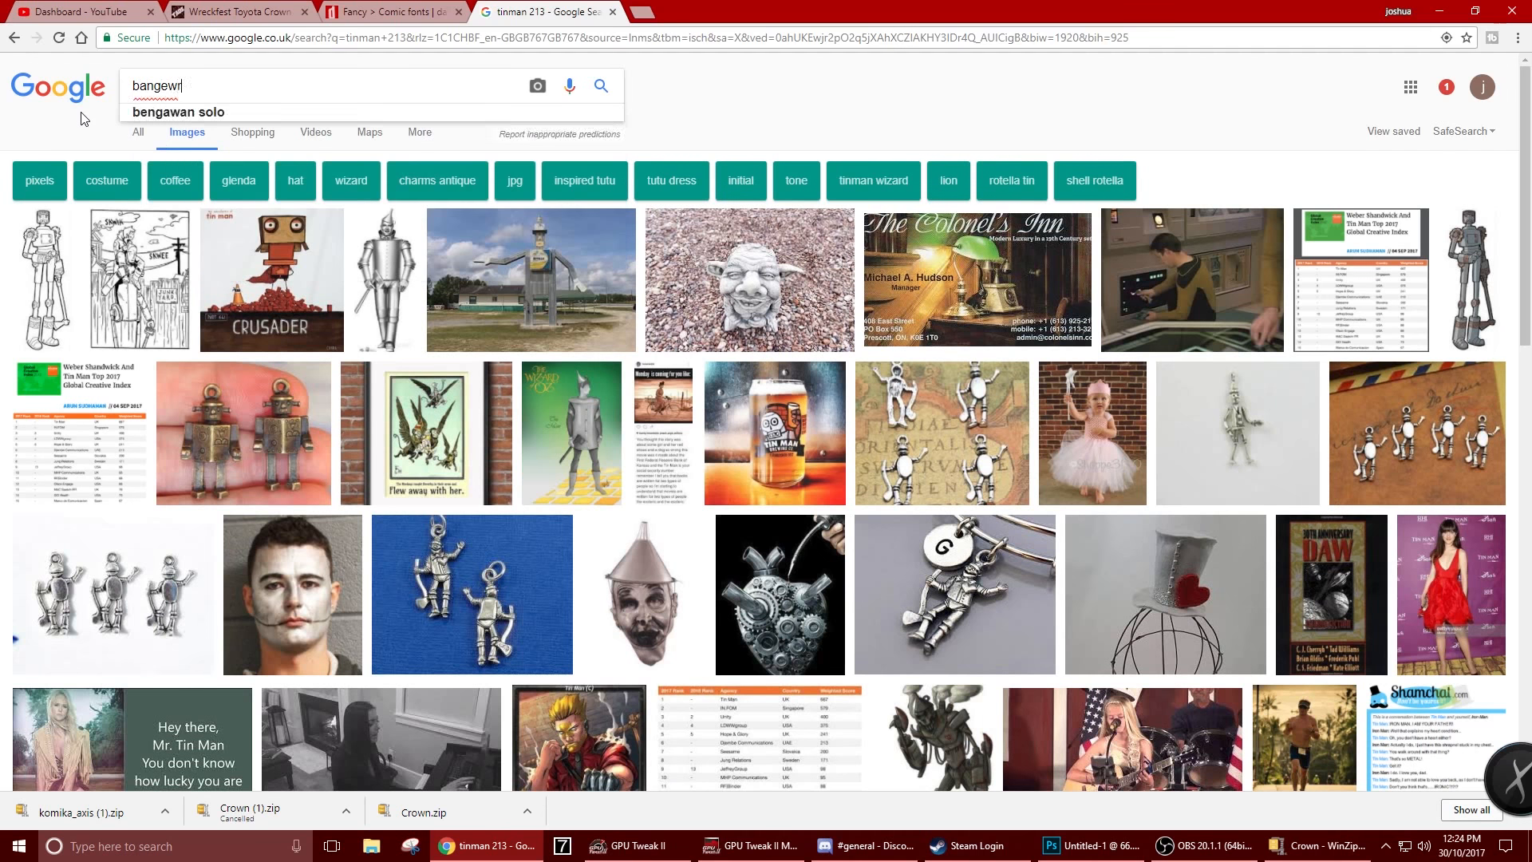
key(BackSpace)
key(Return)
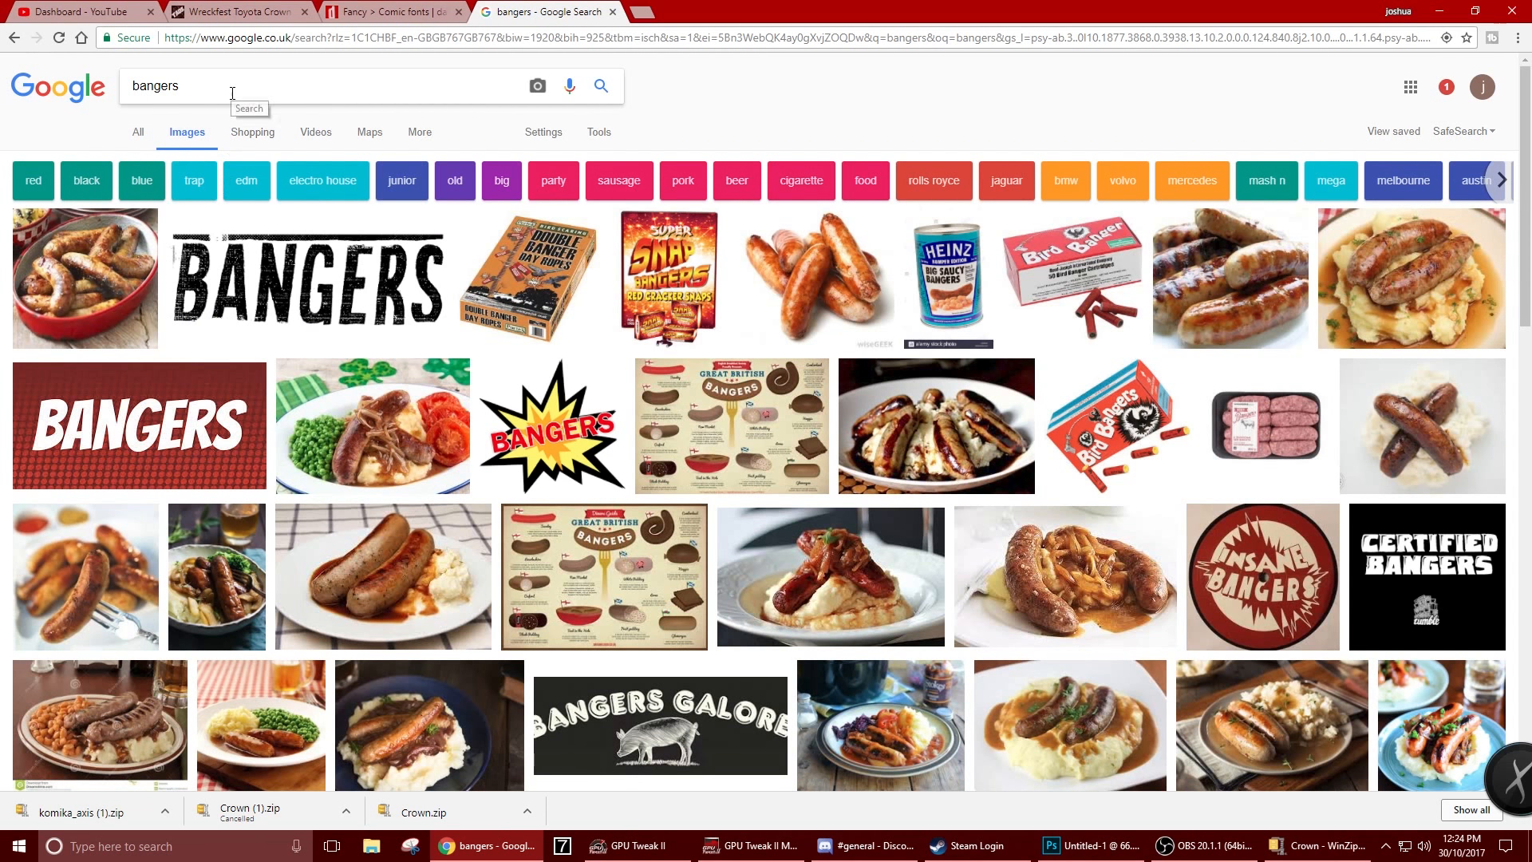
key(BackSpace)
text(racingt)
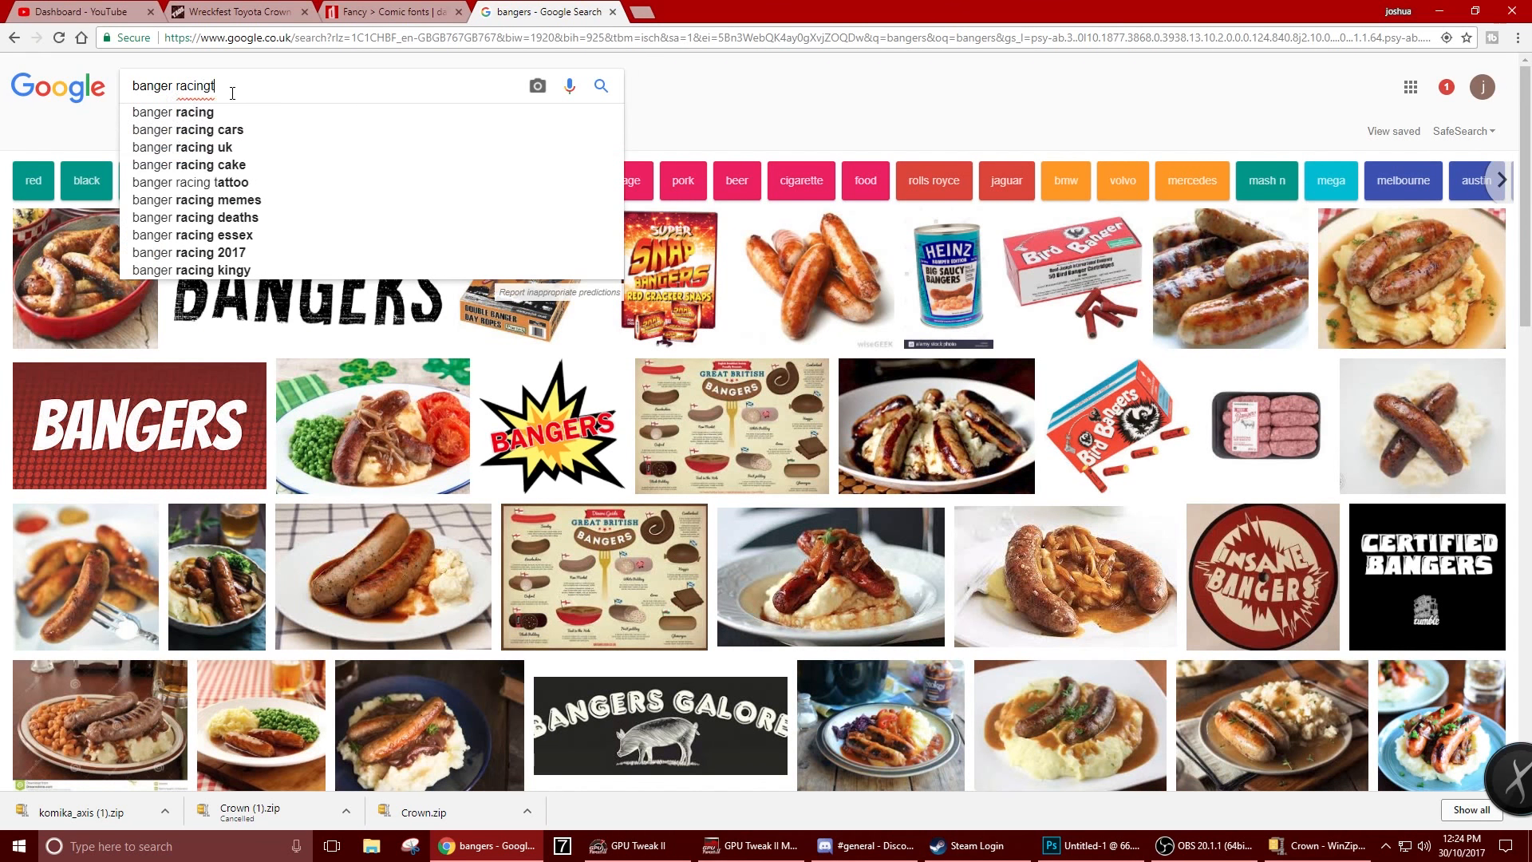
key(Return)
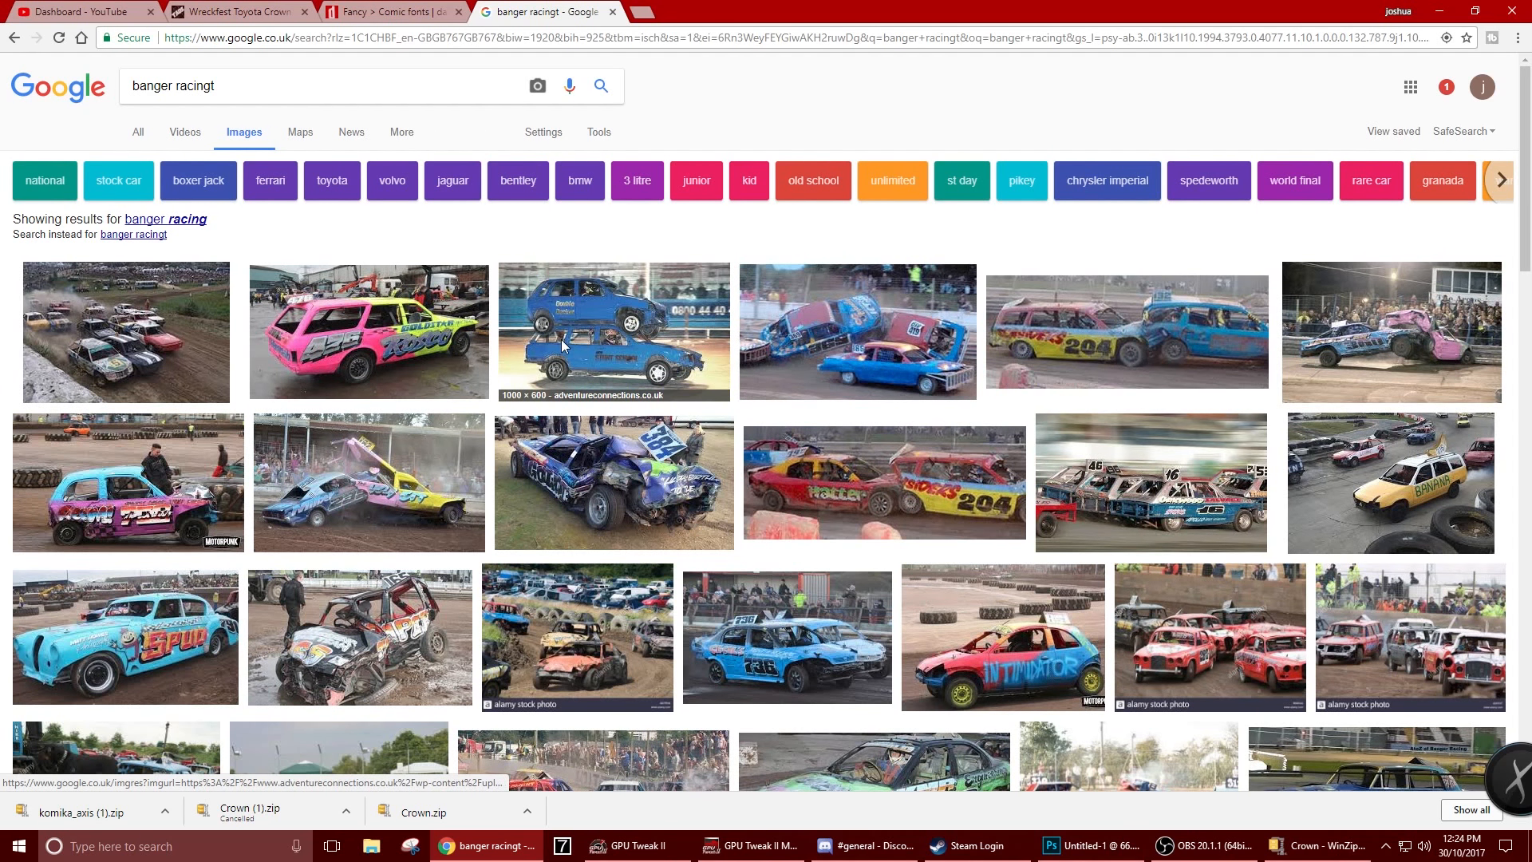
Examine the banger racing photos for lettering ideas, enlarging the red stock-photo cars and the blue and white car numbered 331
scroll(733, 605, down, 2)
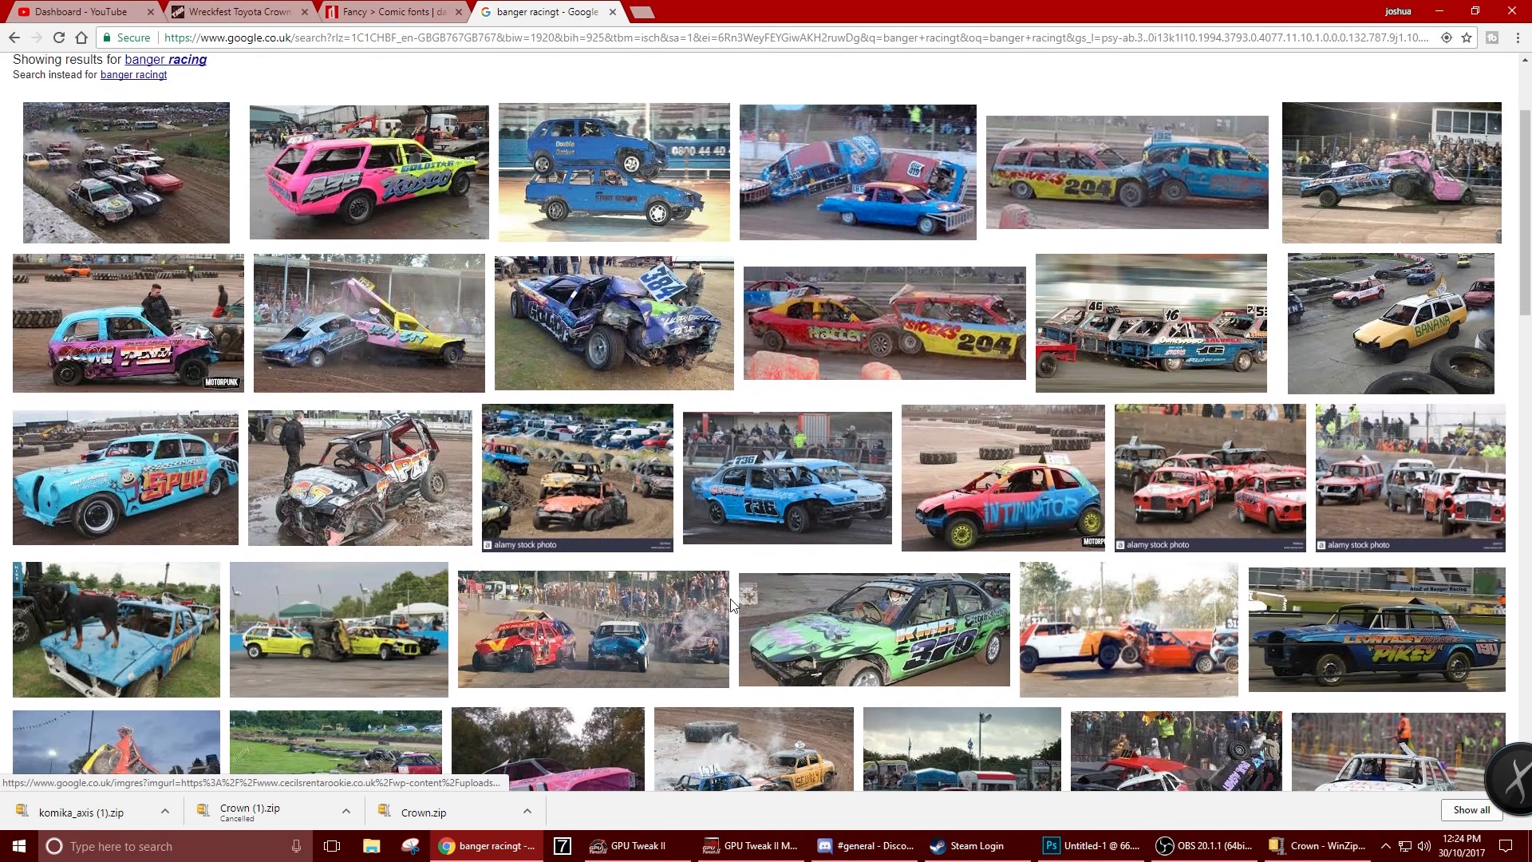
scroll(733, 605, down, 1)
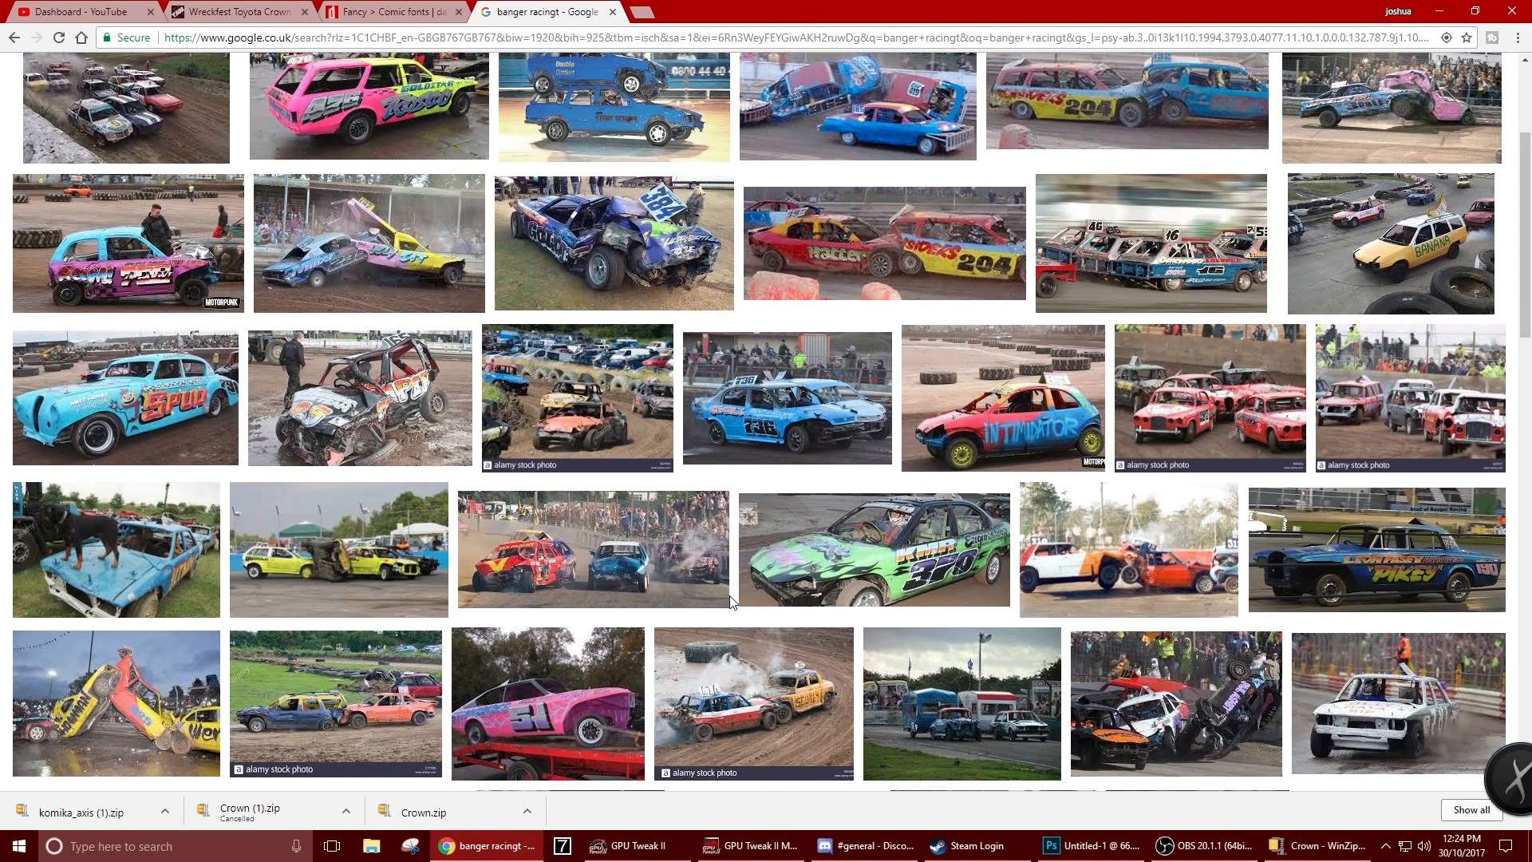
click(1227, 427)
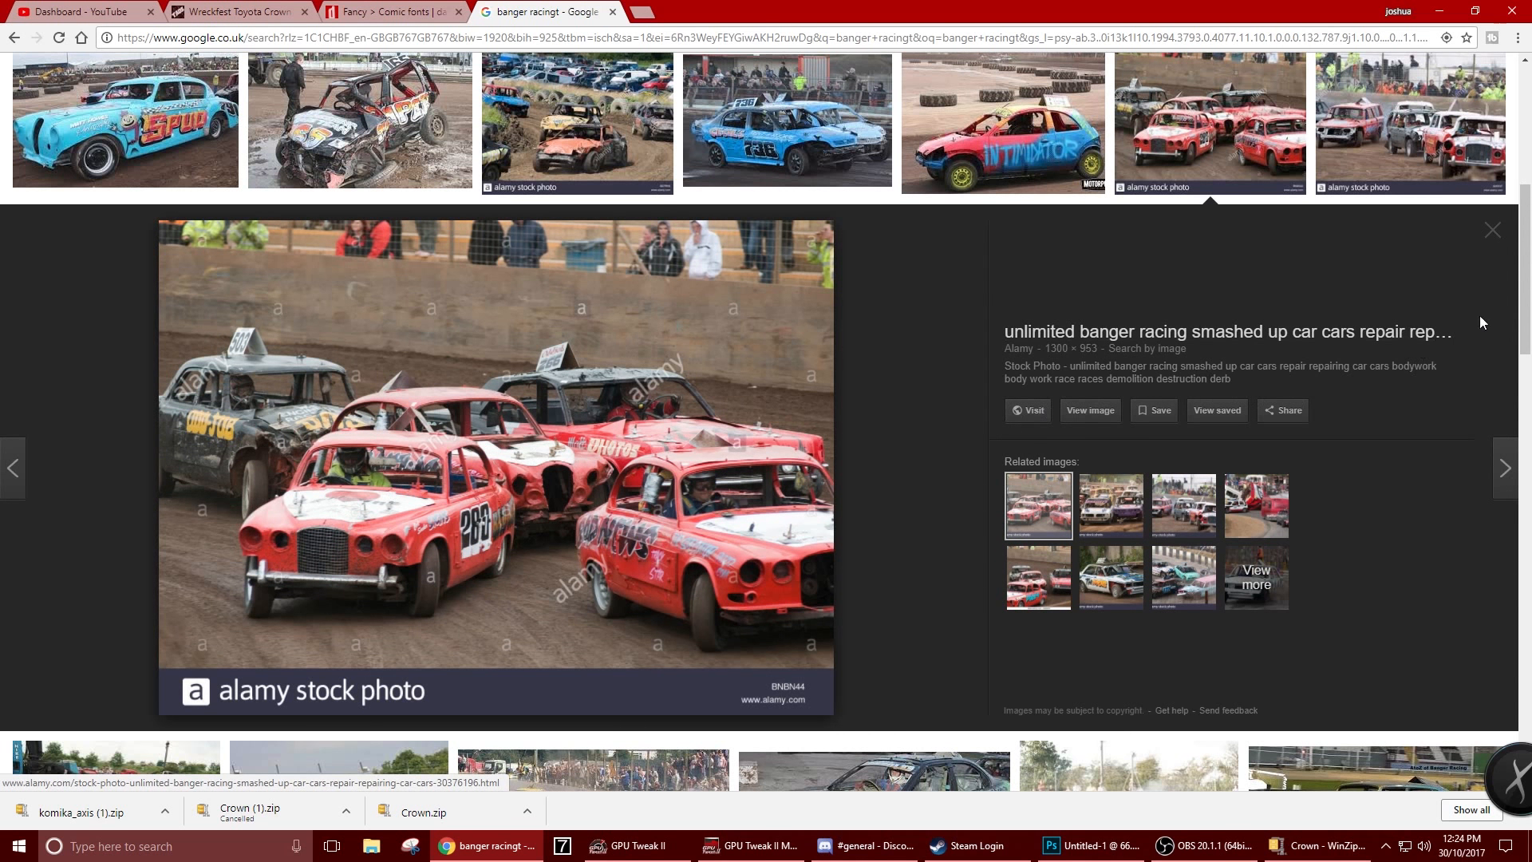
click(1493, 230)
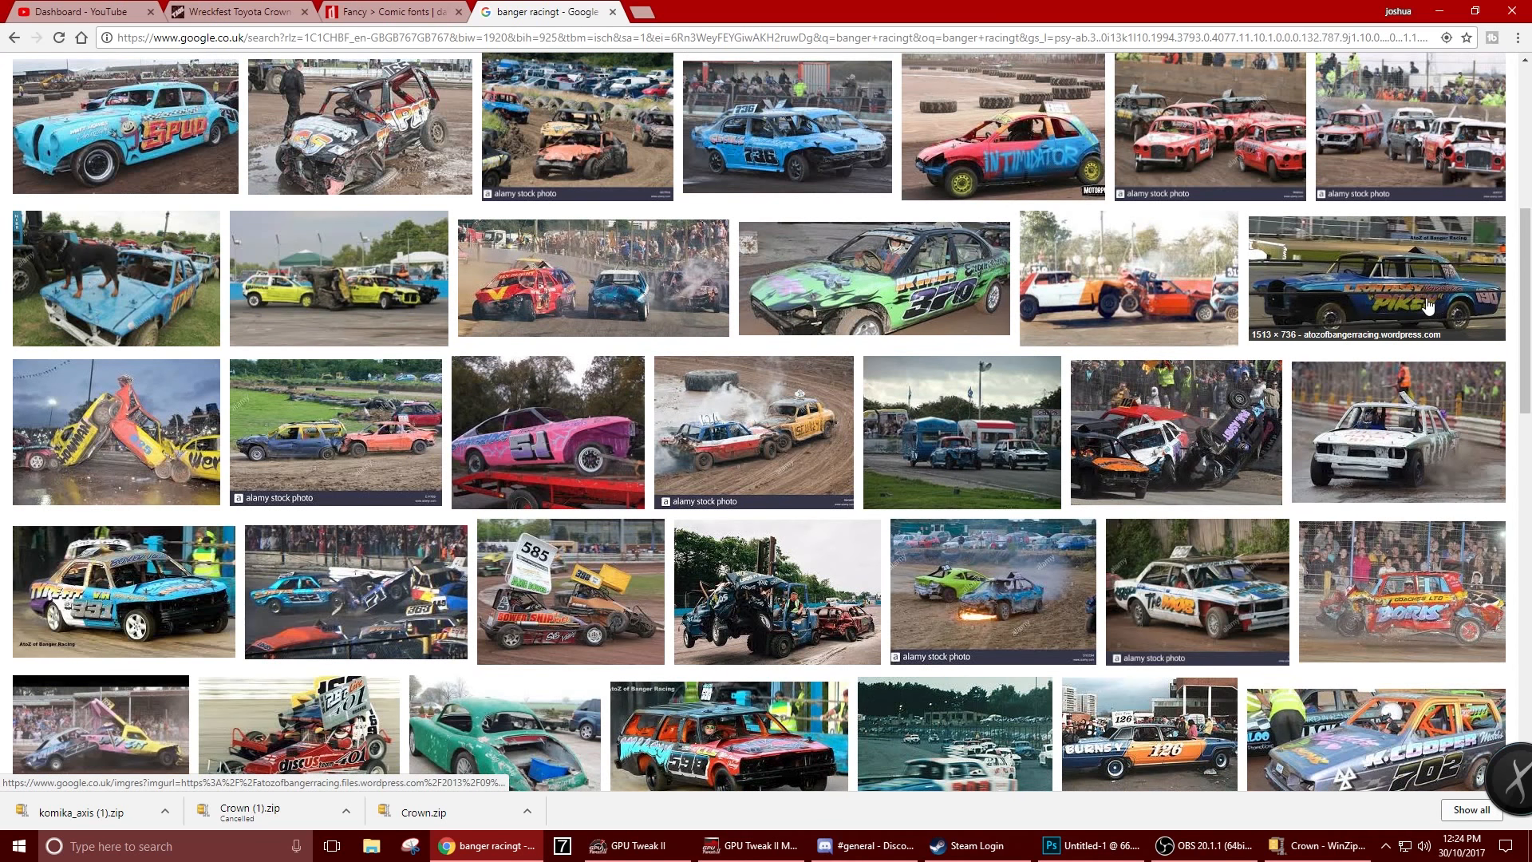
scroll(666, 389, down, 1)
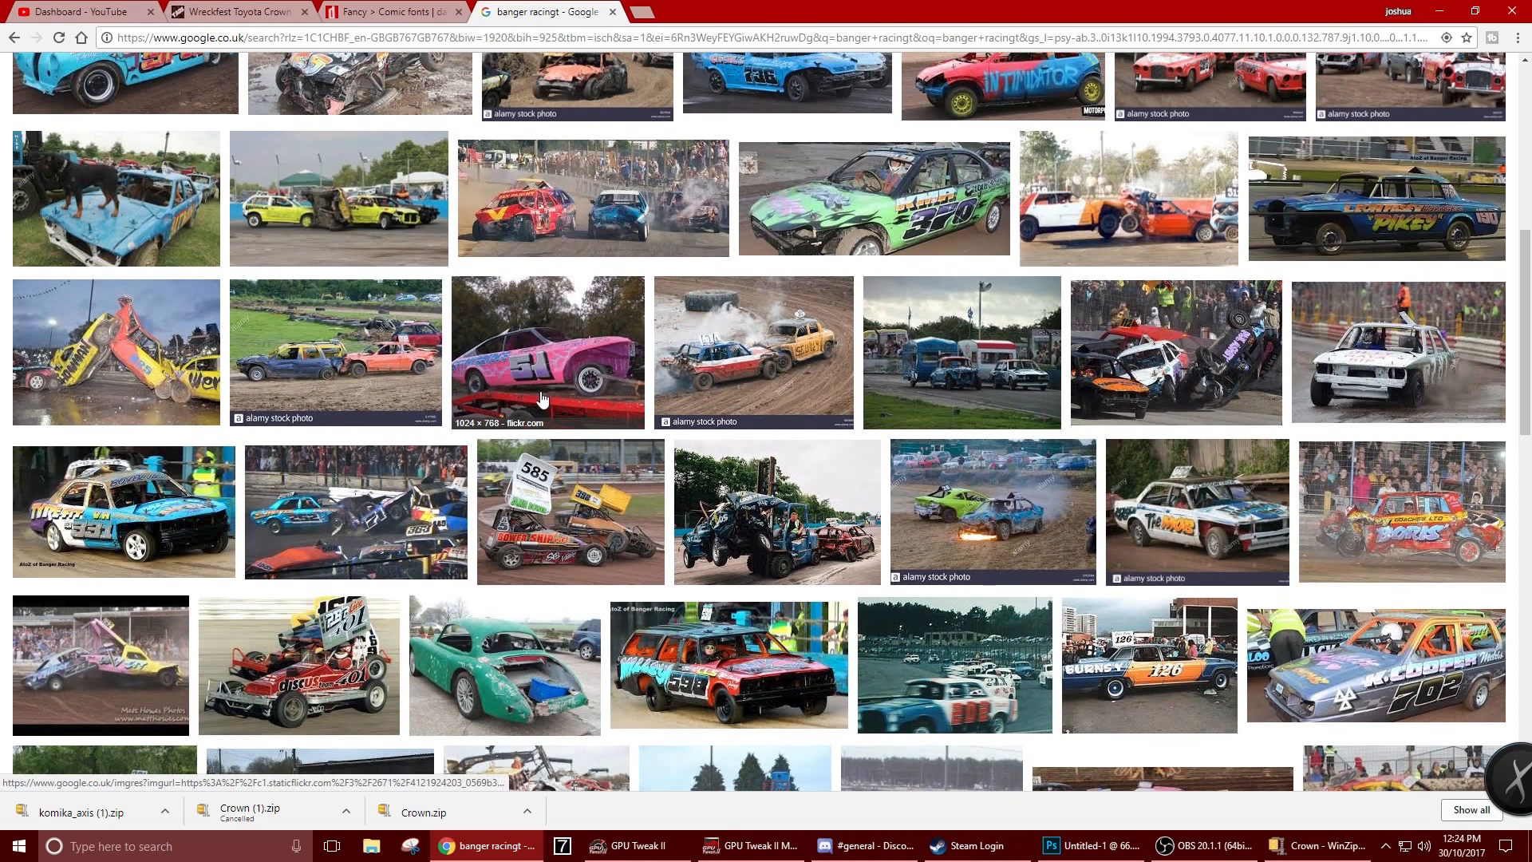
click(124, 515)
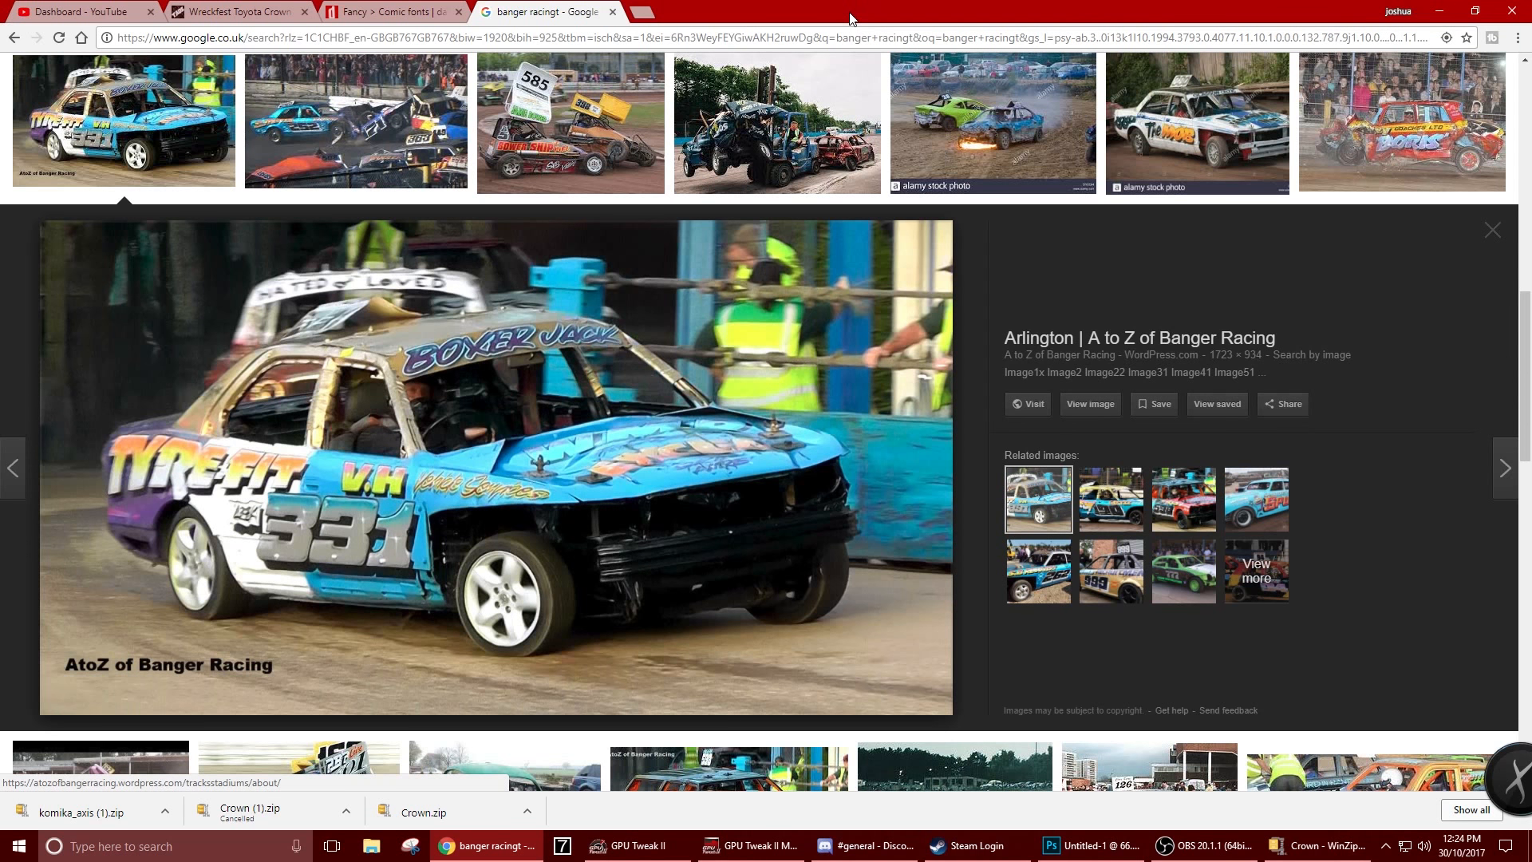
Switch back to Photoshop and recolour the gradient's starting stop to amber dc9c13
drag(852, 16, 0, 13)
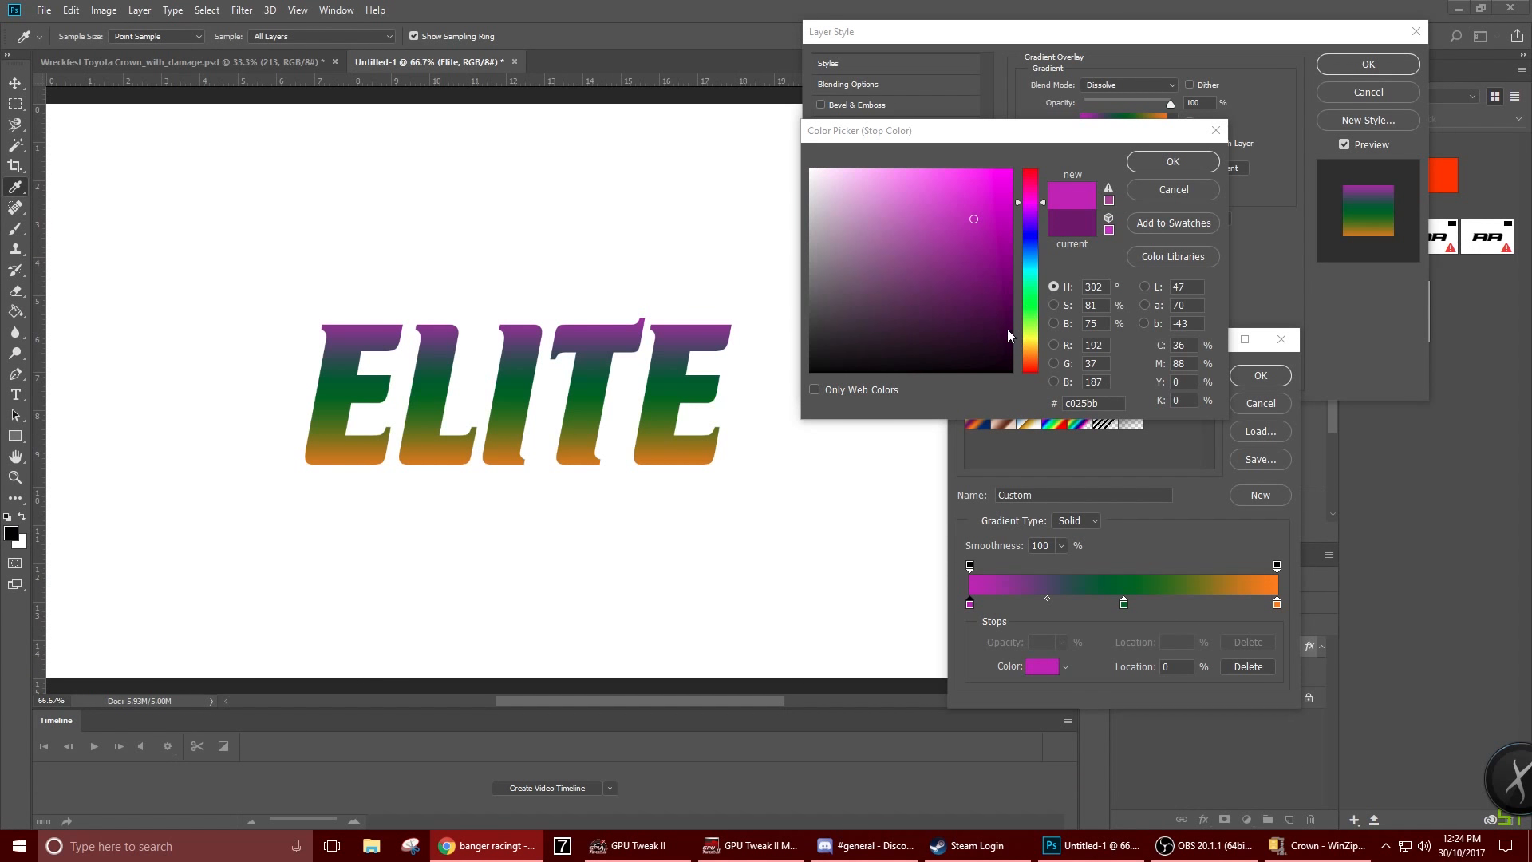
drag(1038, 328, 1034, 343)
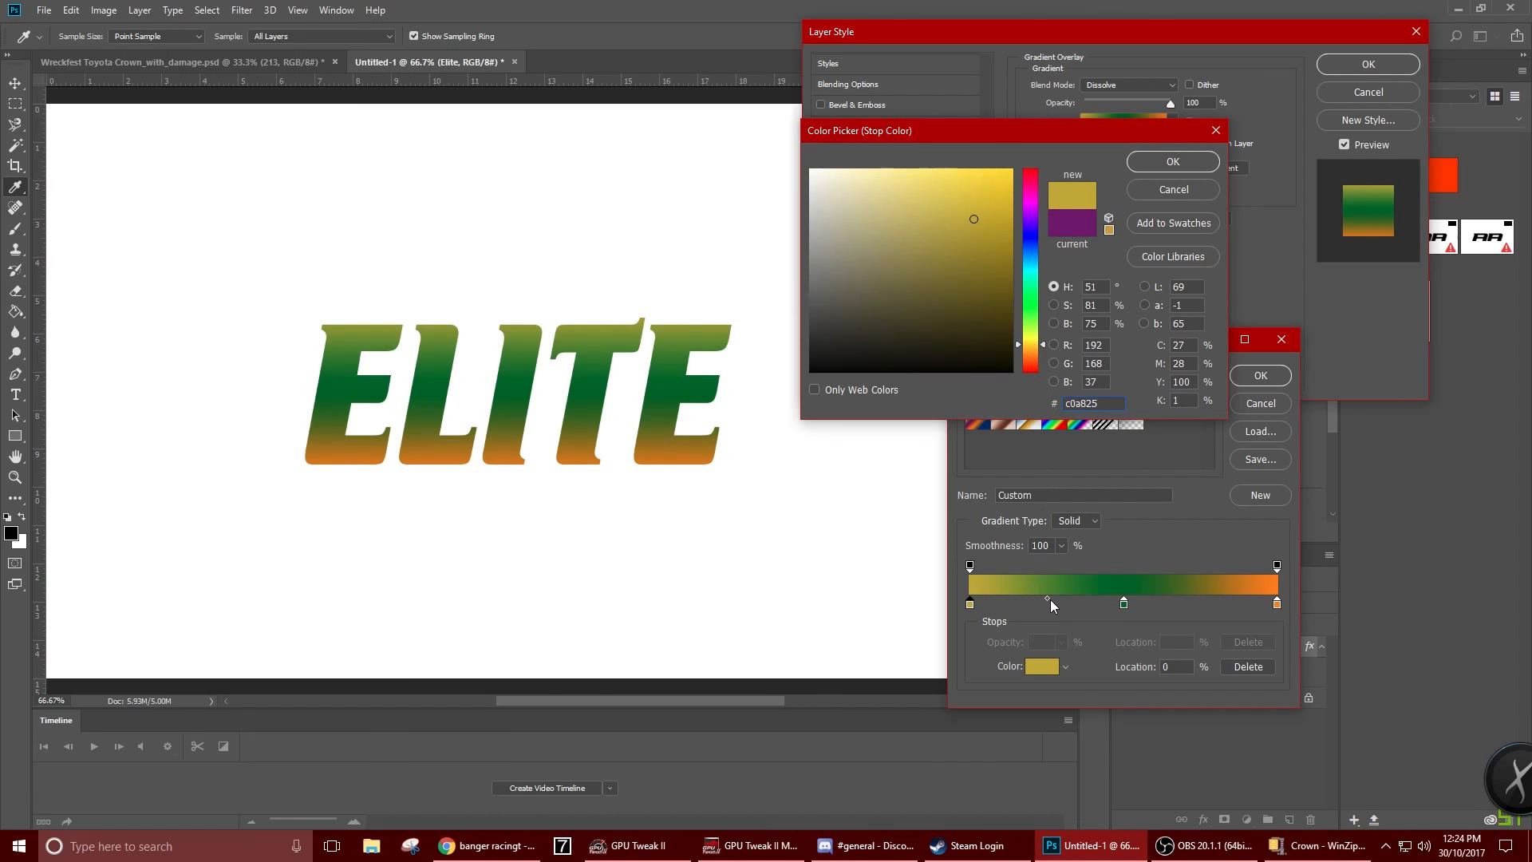
drag(1004, 186, 998, 225)
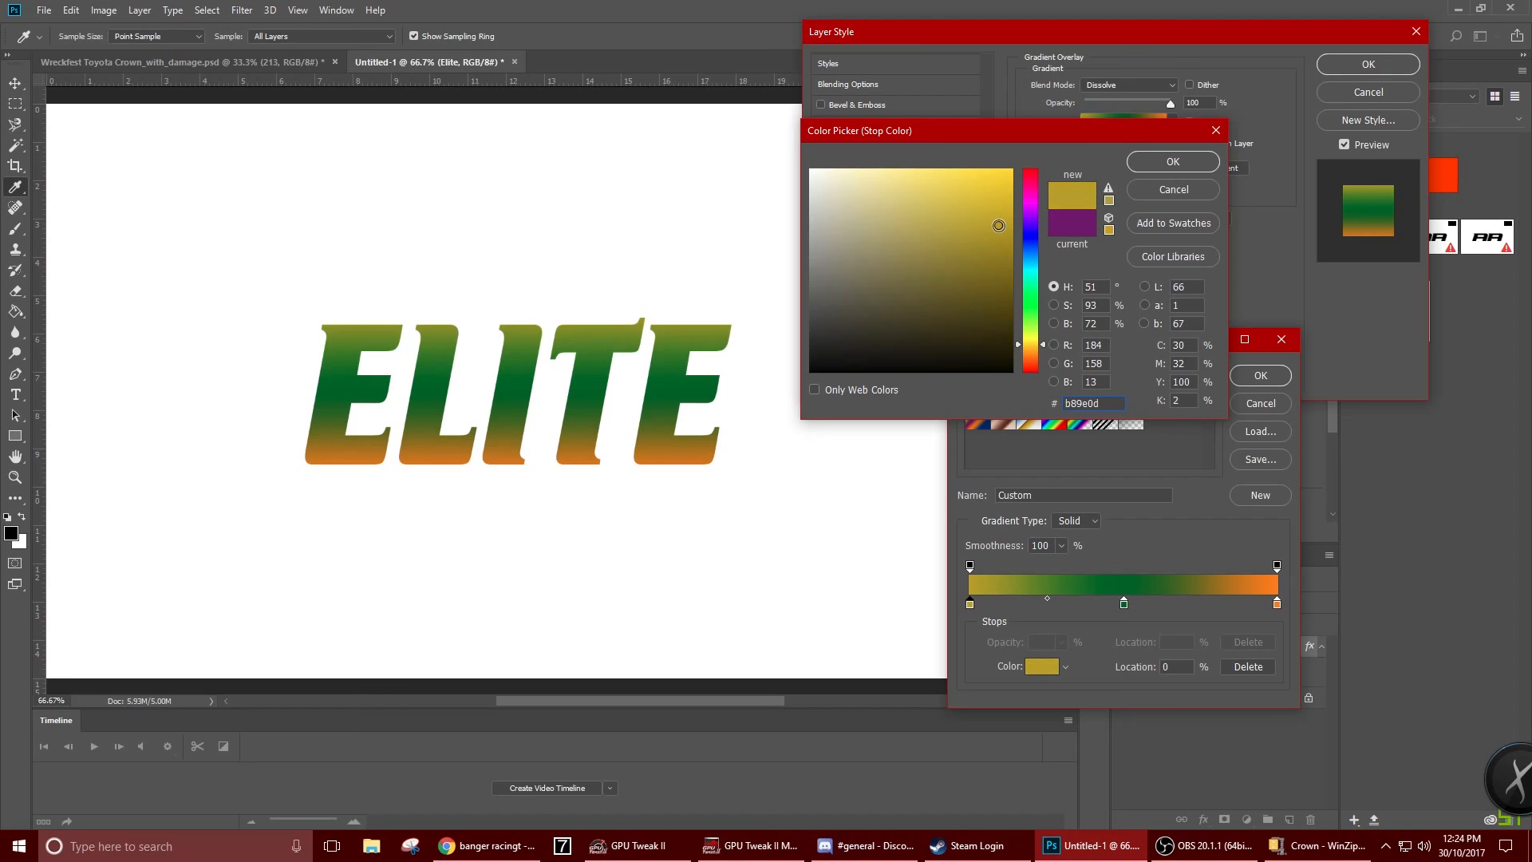
drag(1035, 345, 1038, 352)
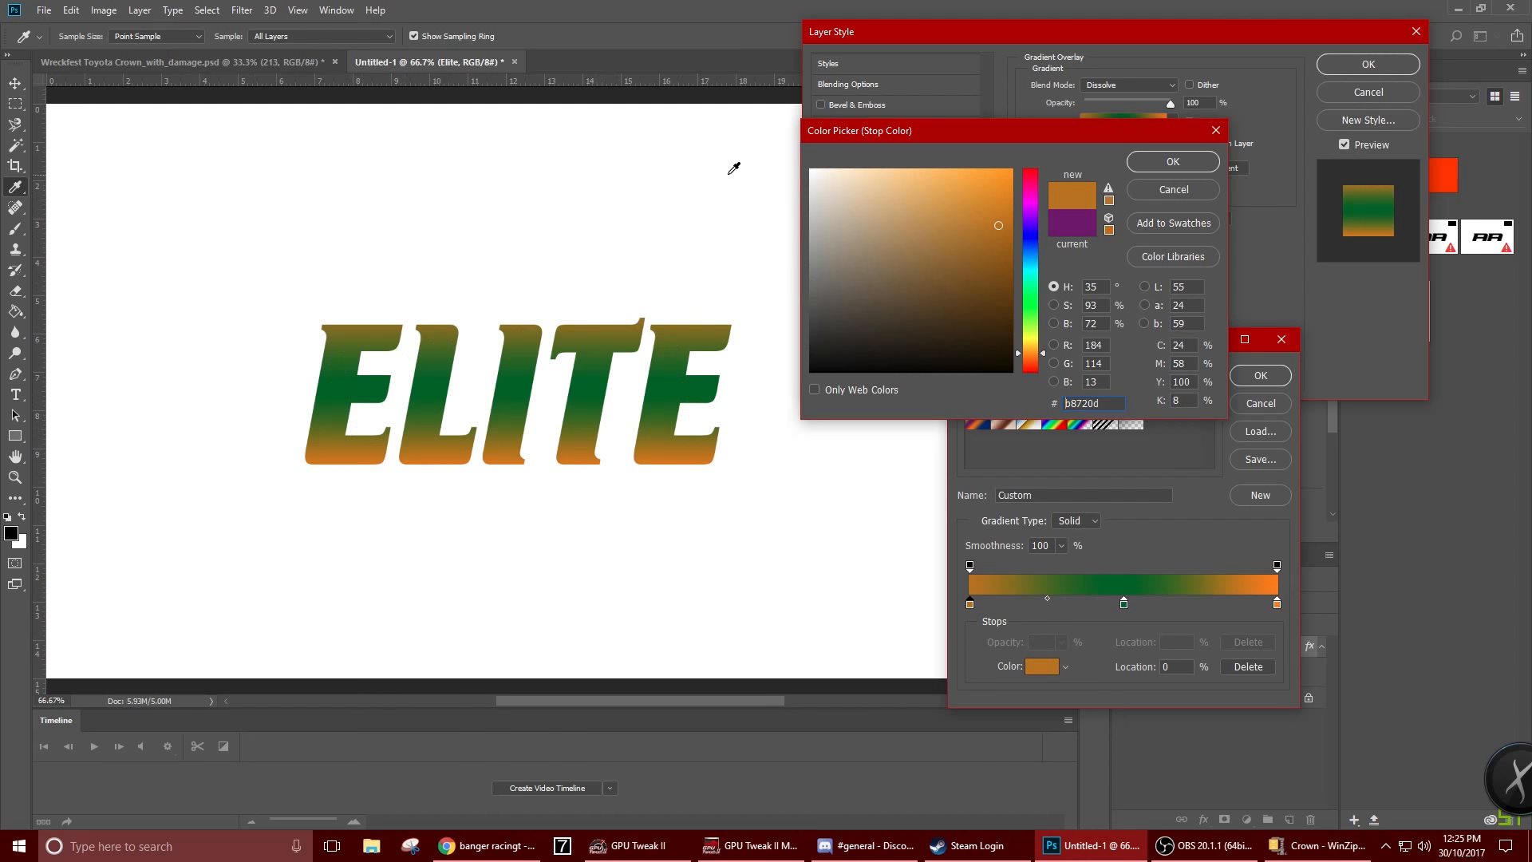
drag(1027, 352, 1026, 352)
drag(993, 209, 989, 190)
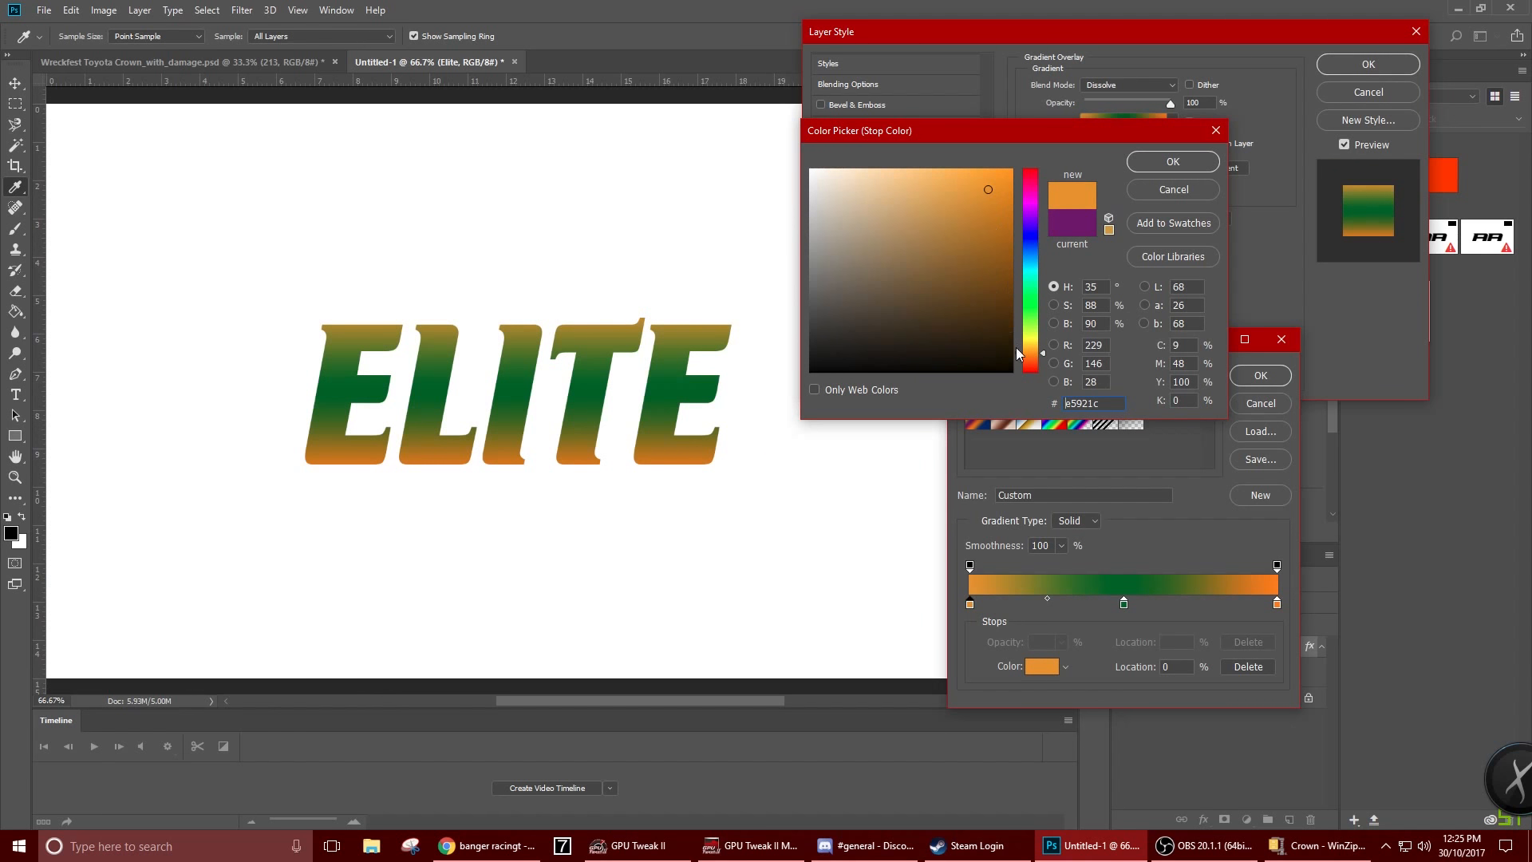
drag(1020, 351, 1018, 356)
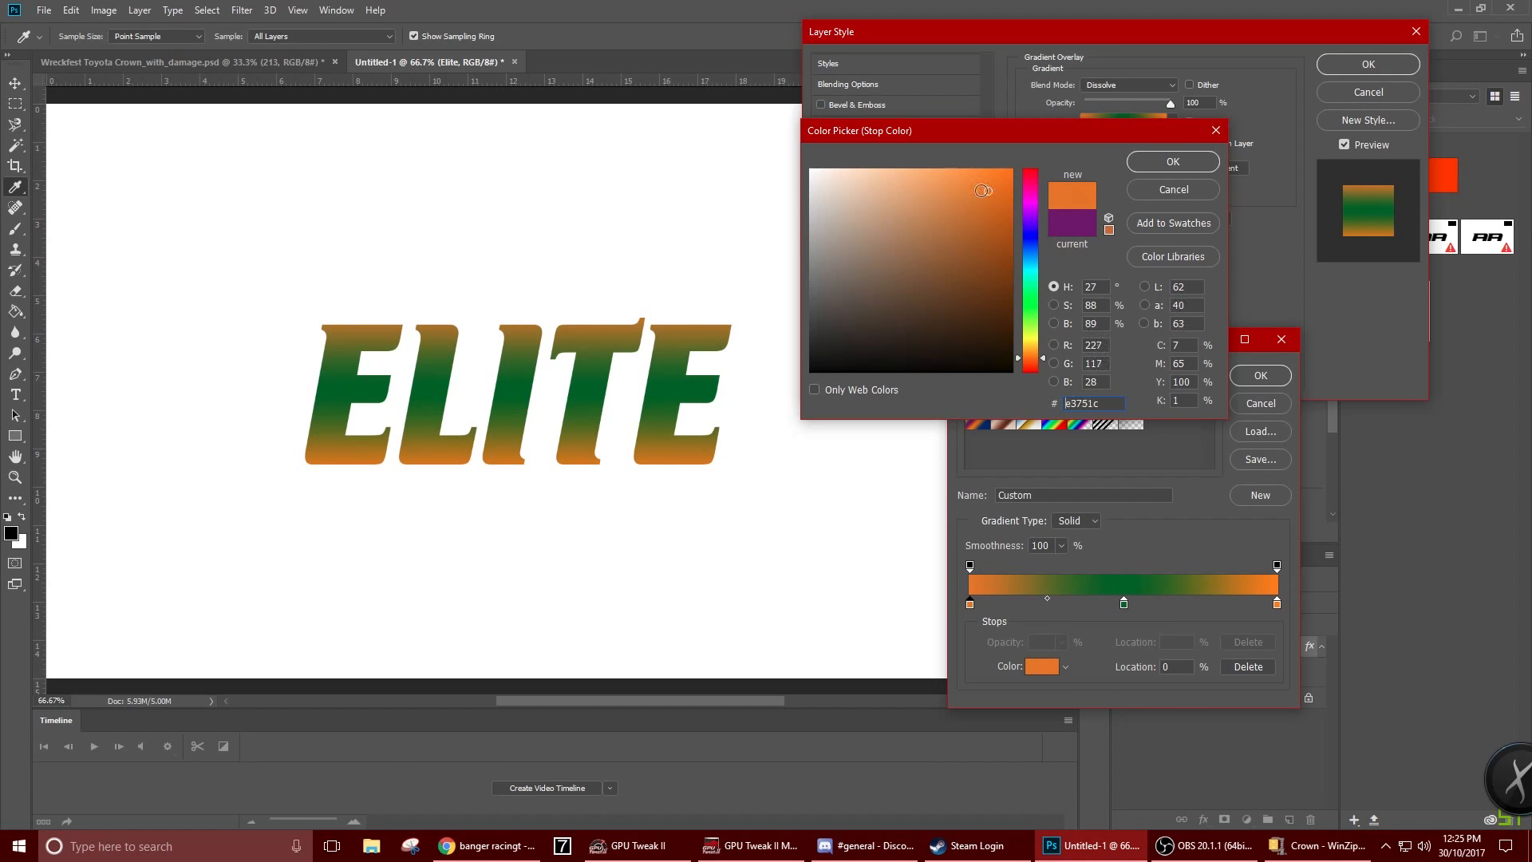
drag(983, 191, 955, 194)
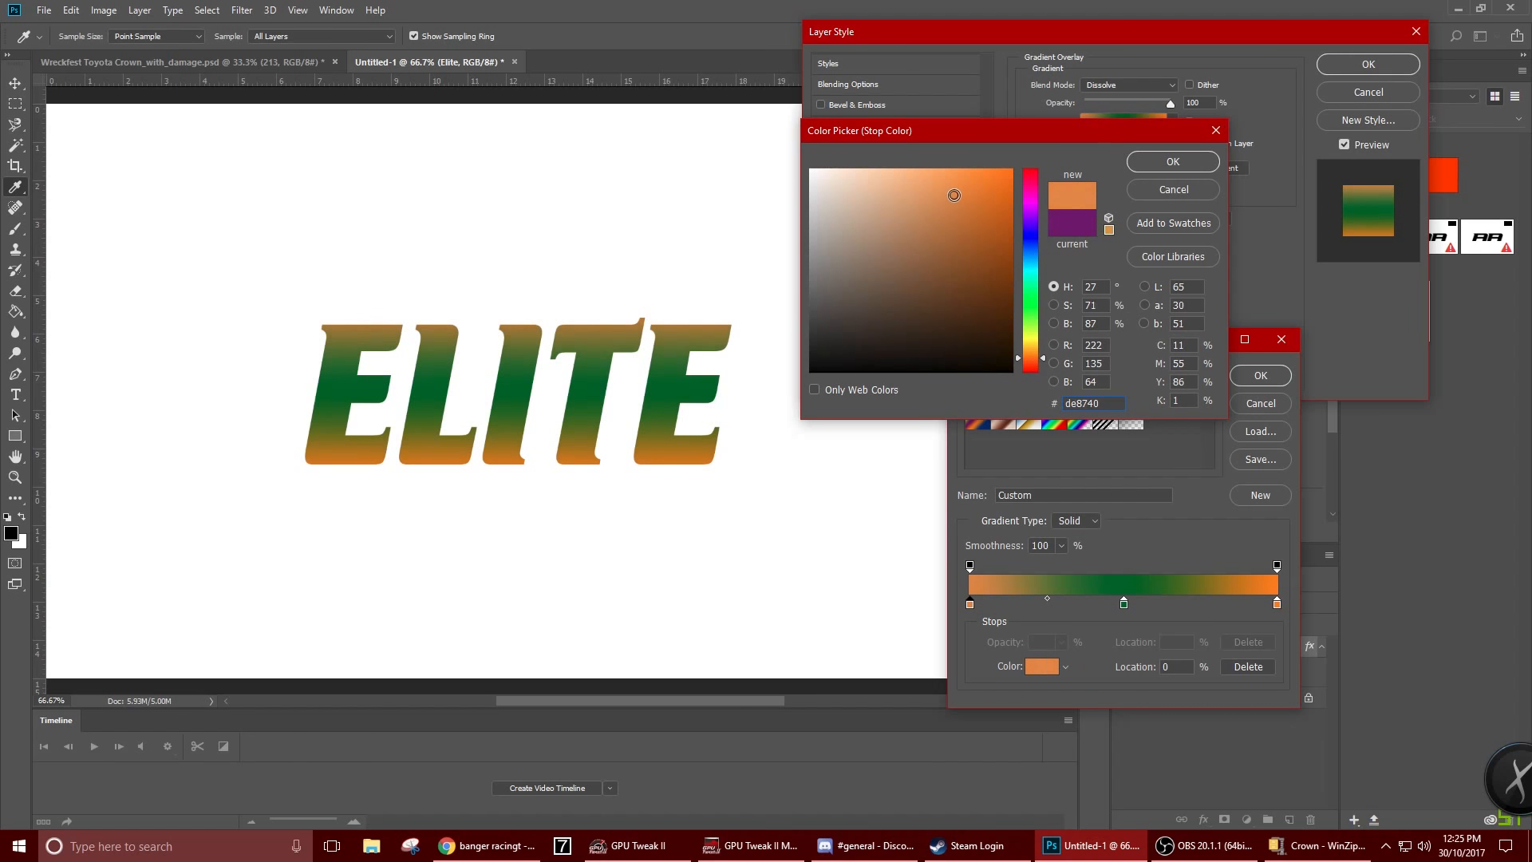
drag(1031, 356, 1031, 350)
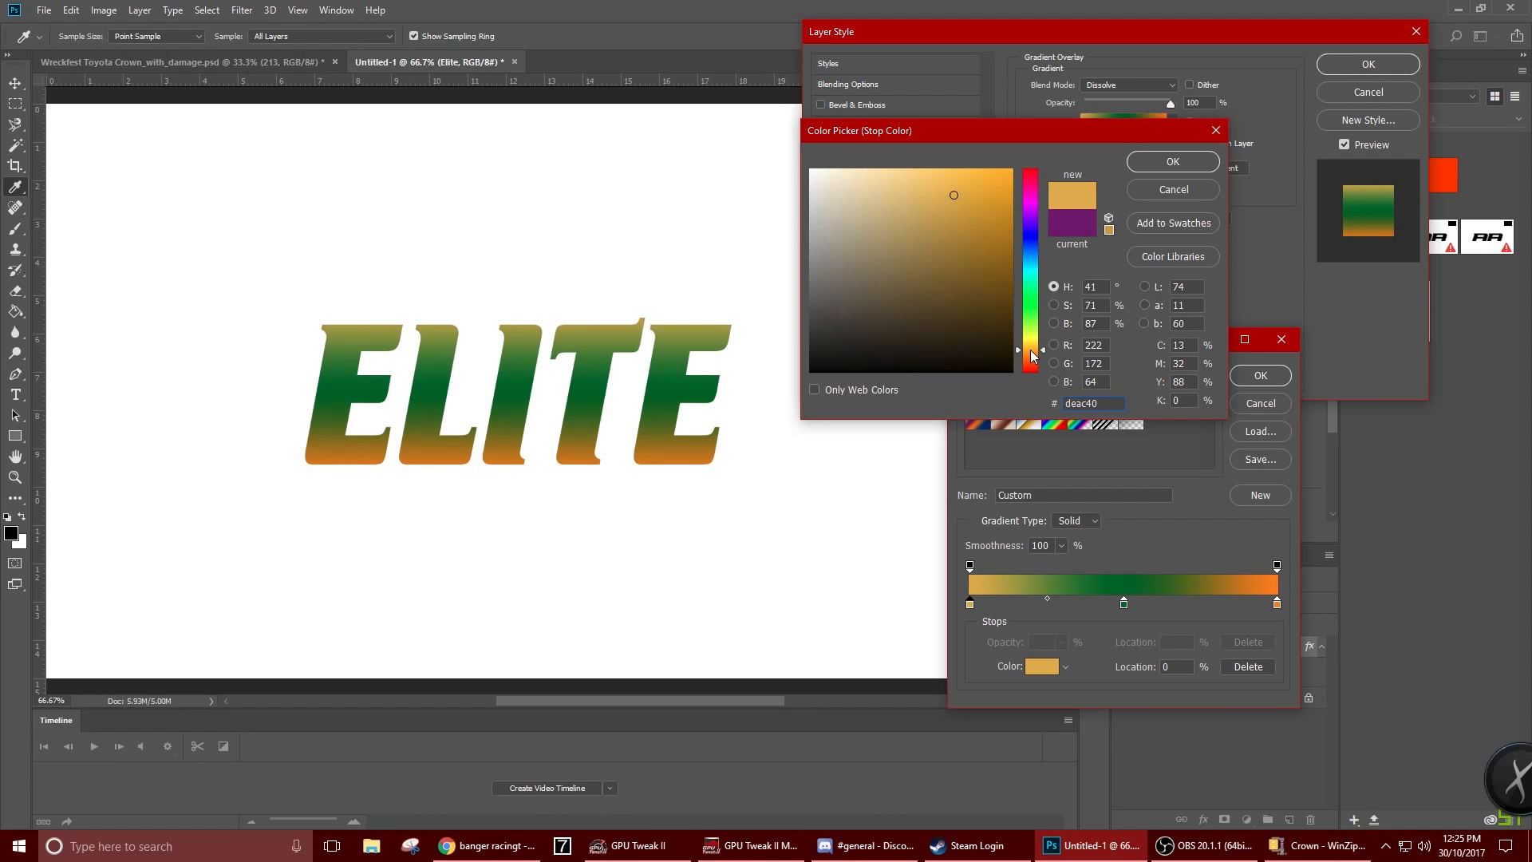
click(995, 196)
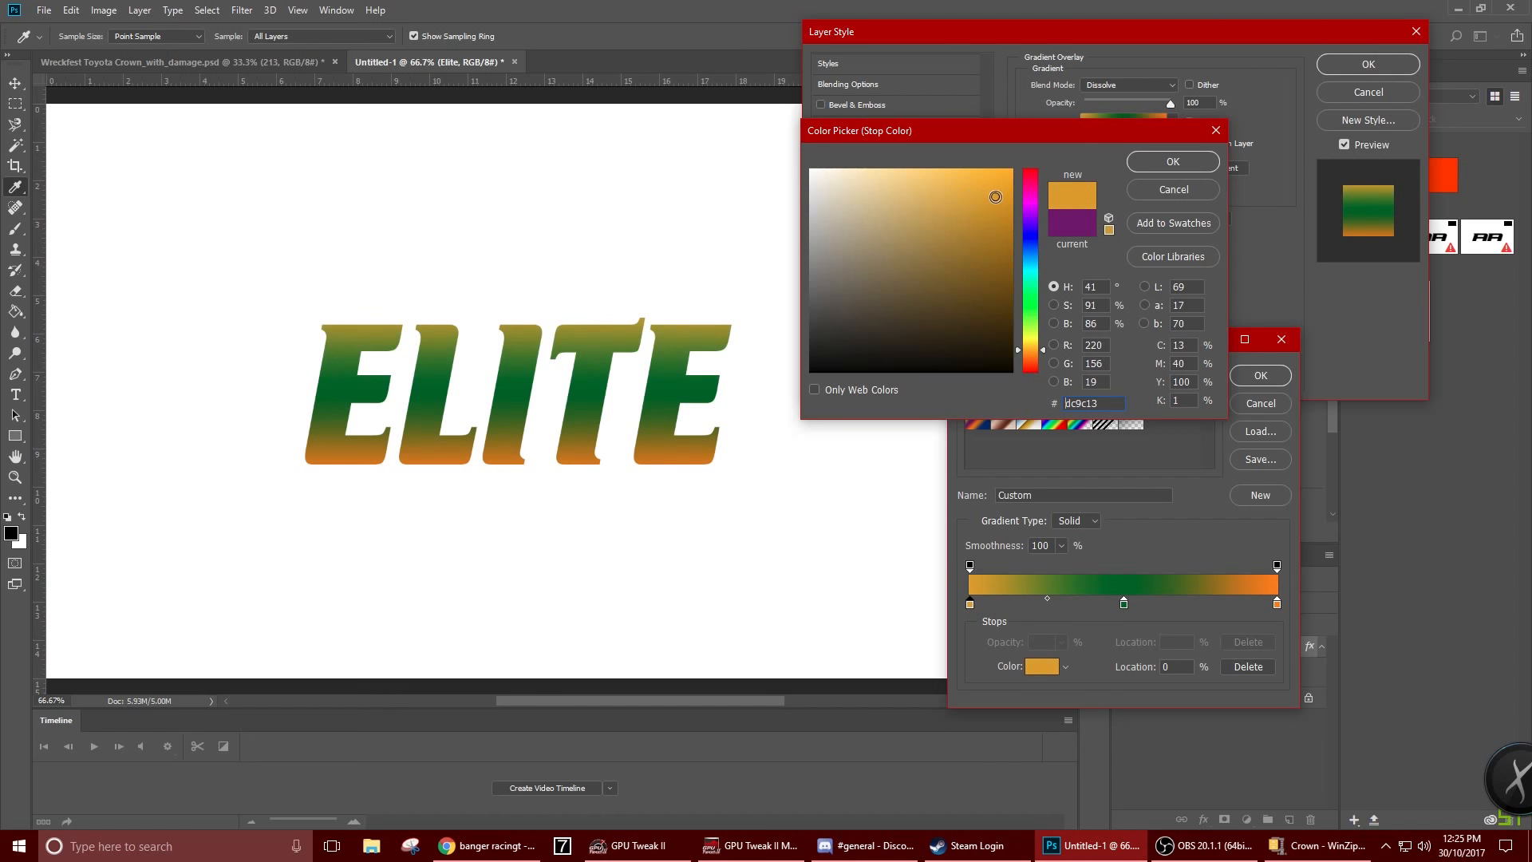
click(1173, 163)
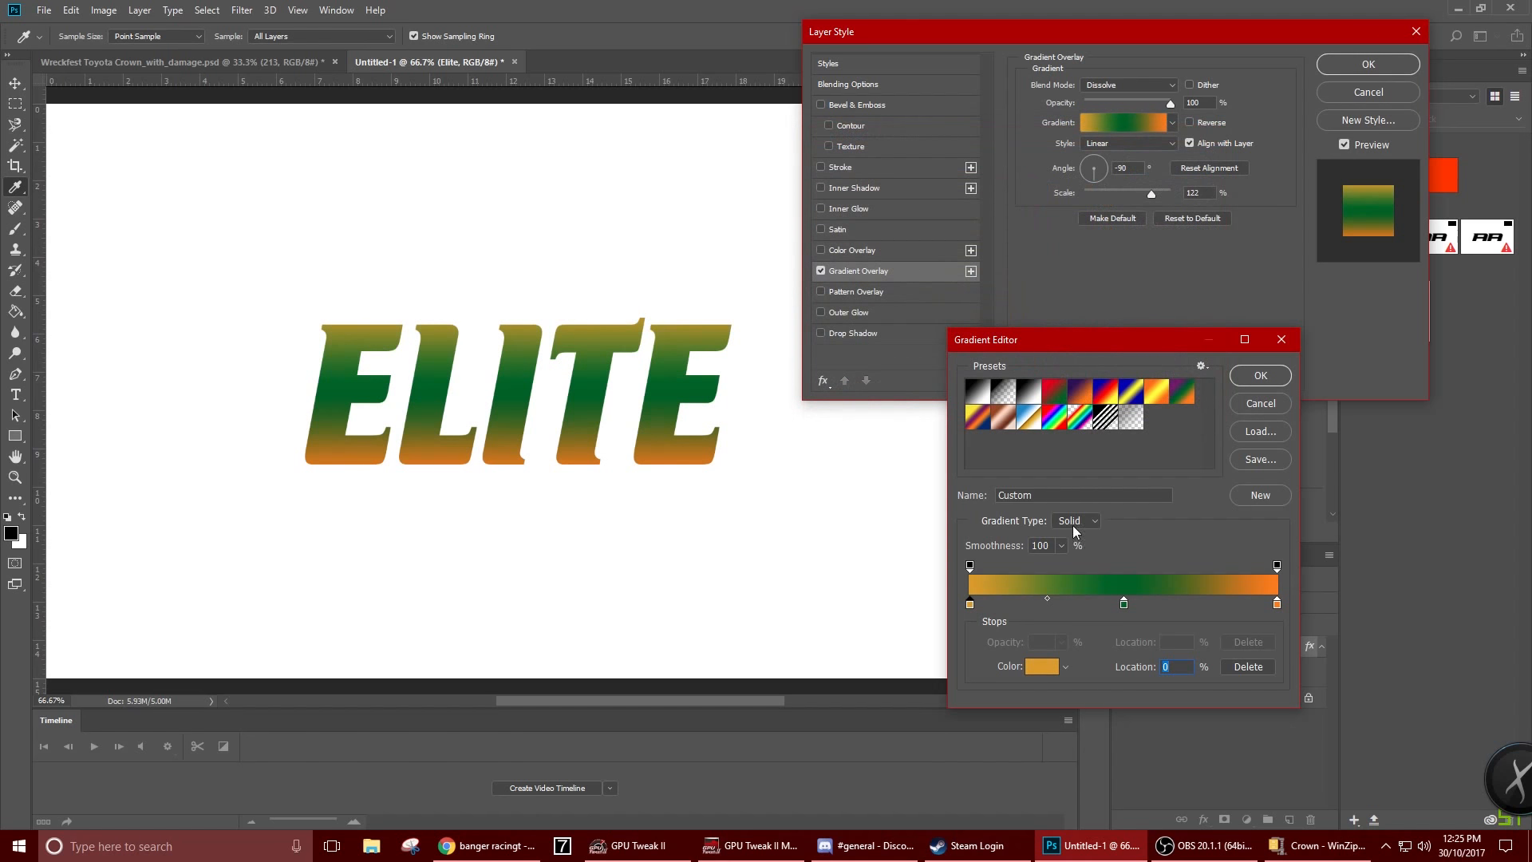
Recolour the gradient's green middle stop to yellow cdc717
double_click(1125, 603)
mouse_move(1036, 351)
mouse_down()
mouse_move(999, 196)
mouse_move(990, 209)
mouse_up()
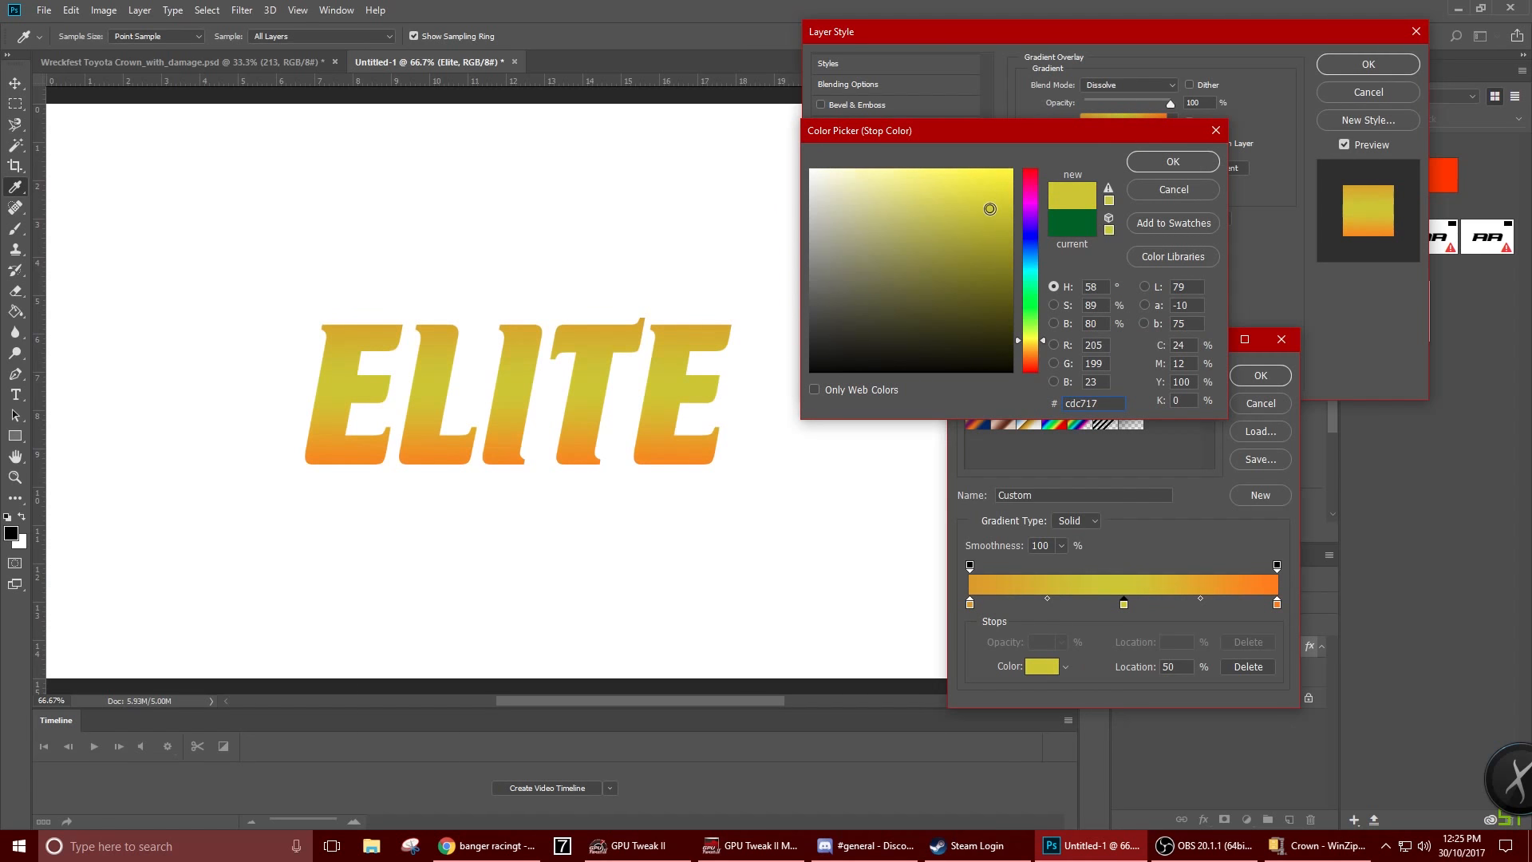
click(1177, 164)
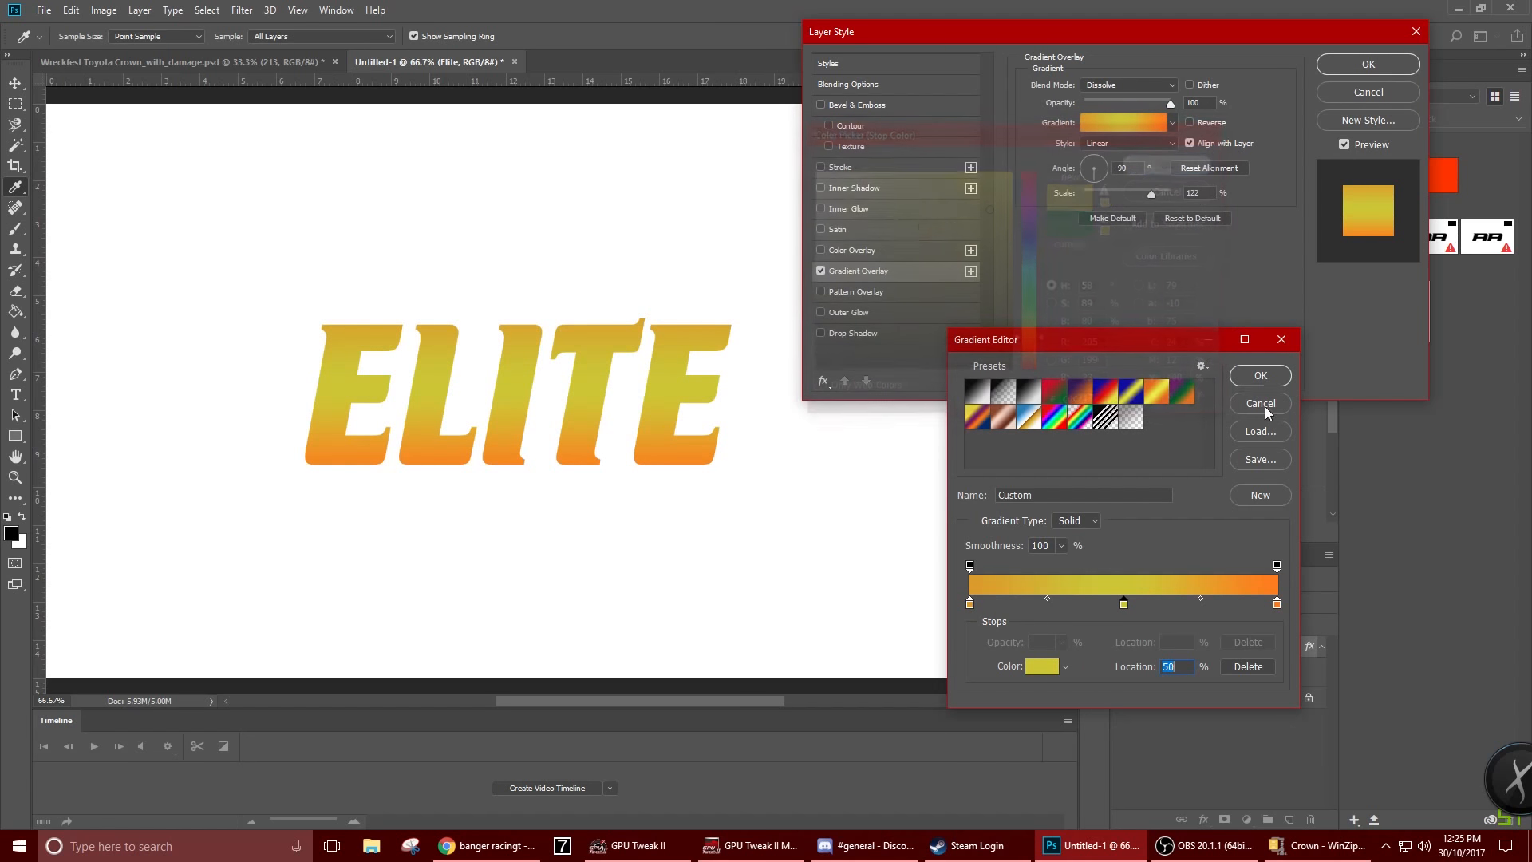
Set the gradient's end stop to white ffffff and move the yellow stop to 33%
double_click(1277, 603)
text(ffffff)
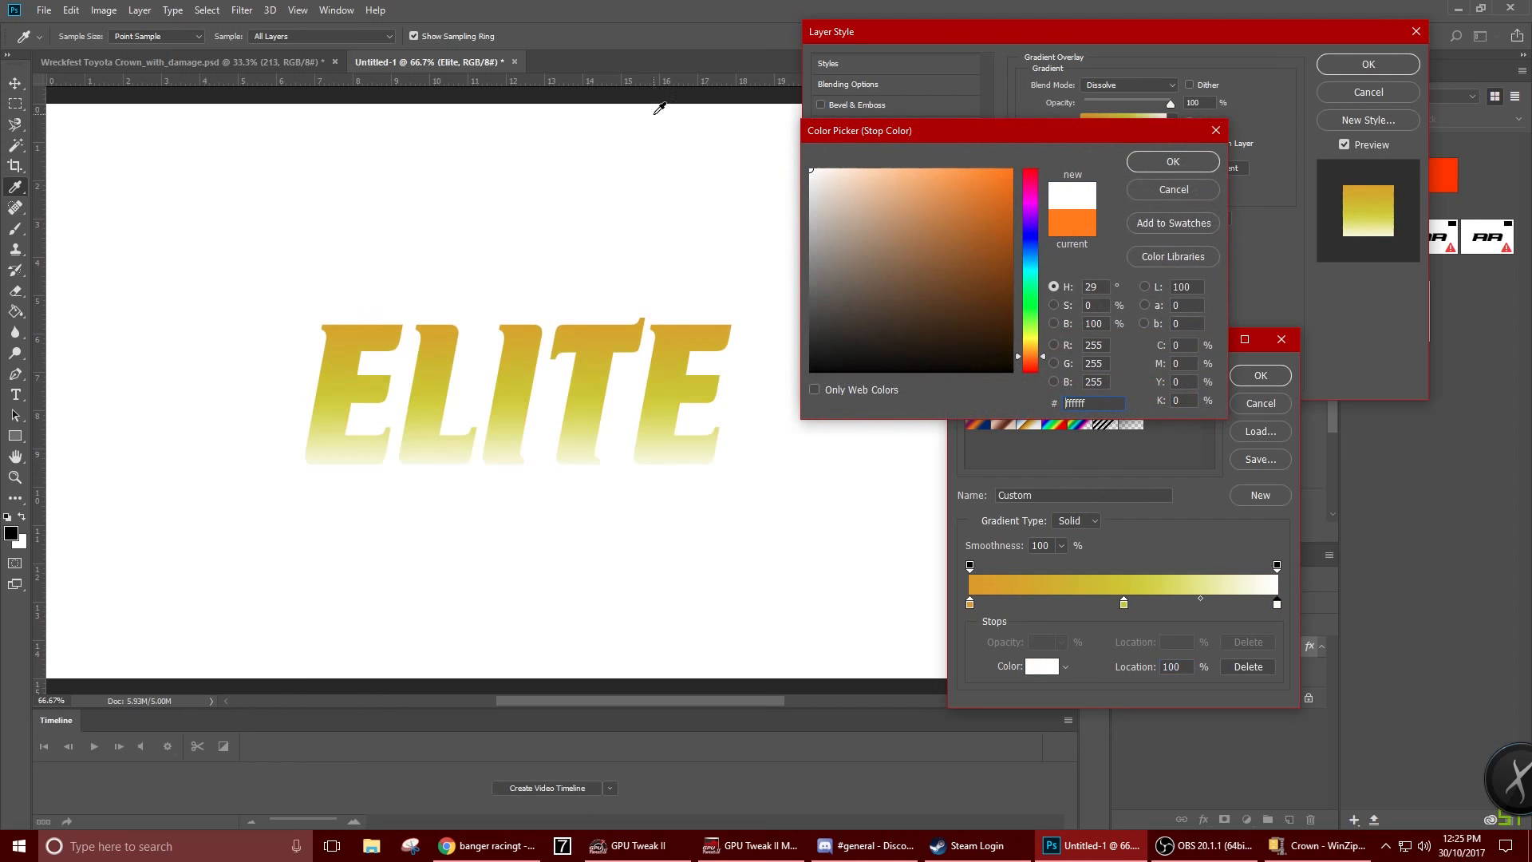
click(1159, 167)
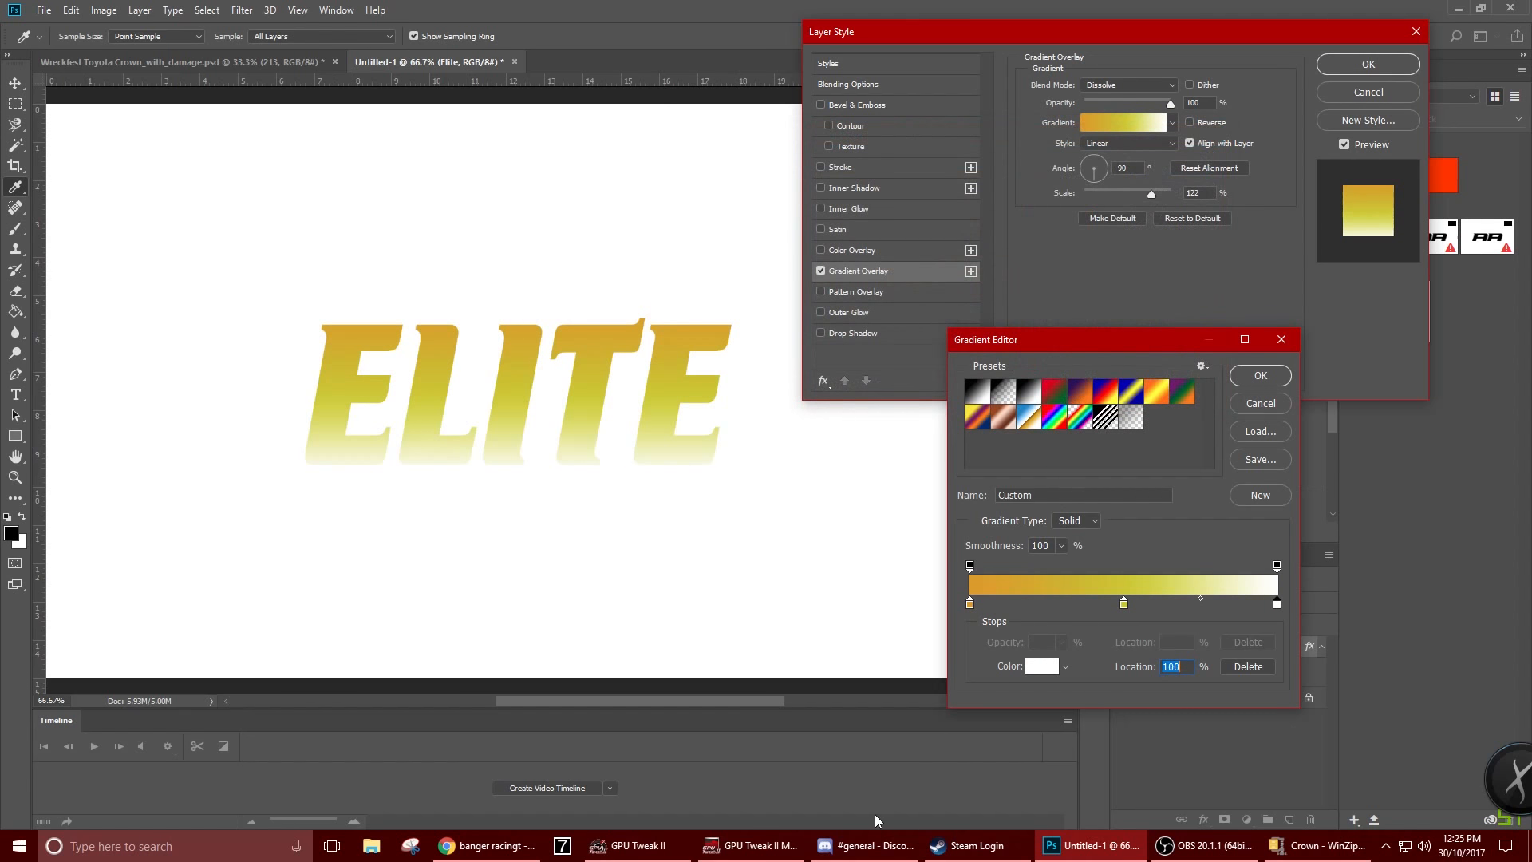
click(1124, 604)
drag(1125, 604, 1071, 608)
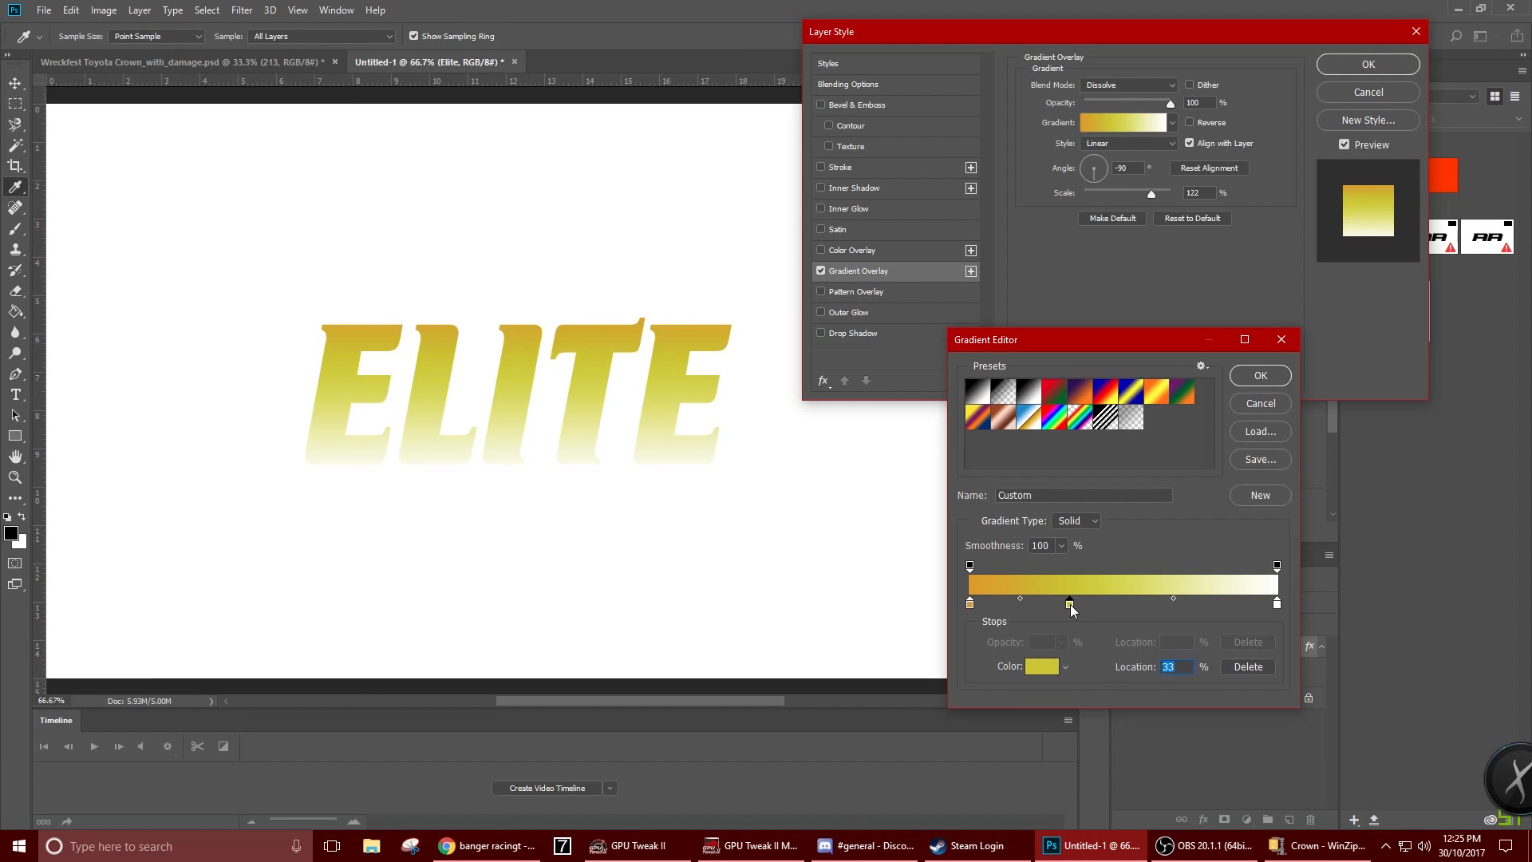
Try extra yellow stops near the gradient's middle with an 8% midpoint for a sharper change towards white
drag(1171, 605, 1137, 604)
click(1187, 605)
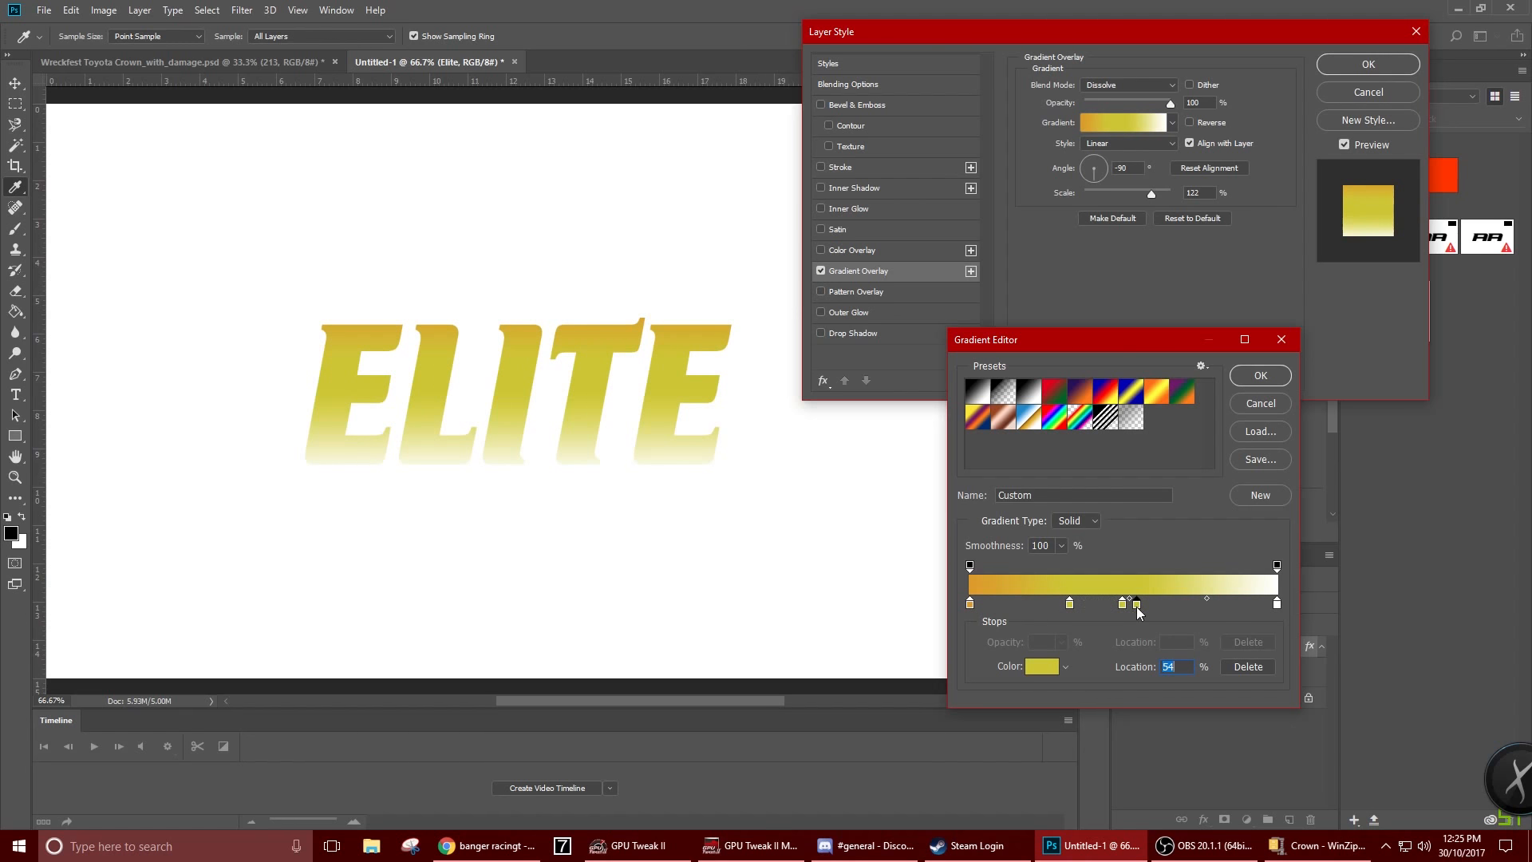
click(1206, 598)
click(1144, 604)
drag(1205, 605, 1146, 598)
click(1275, 604)
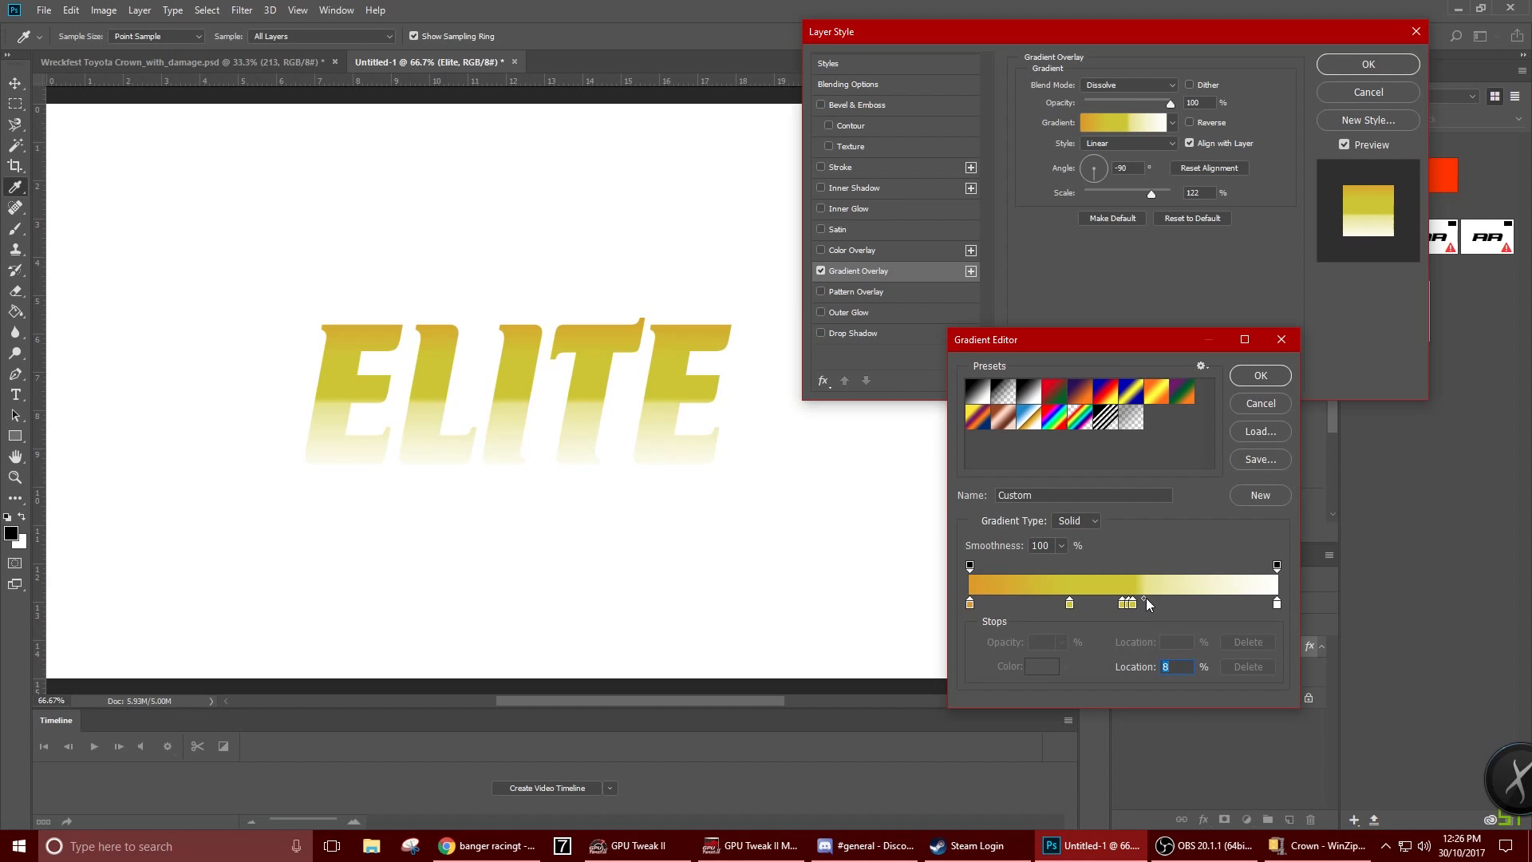
Try an additional white stop at 63% of the gradient and delete it
click(1164, 604)
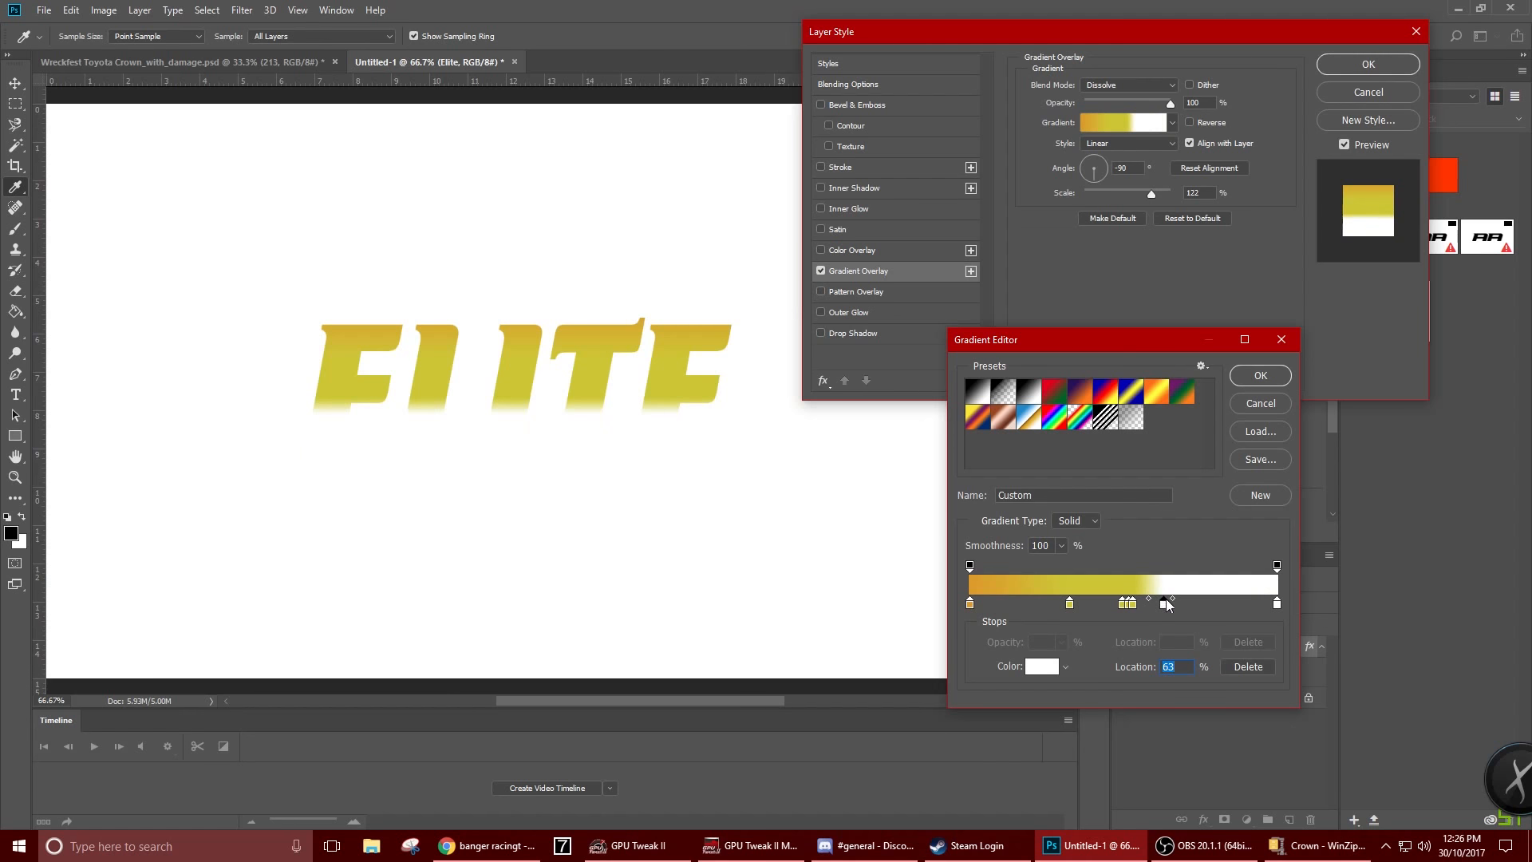
drag(1173, 600, 1147, 602)
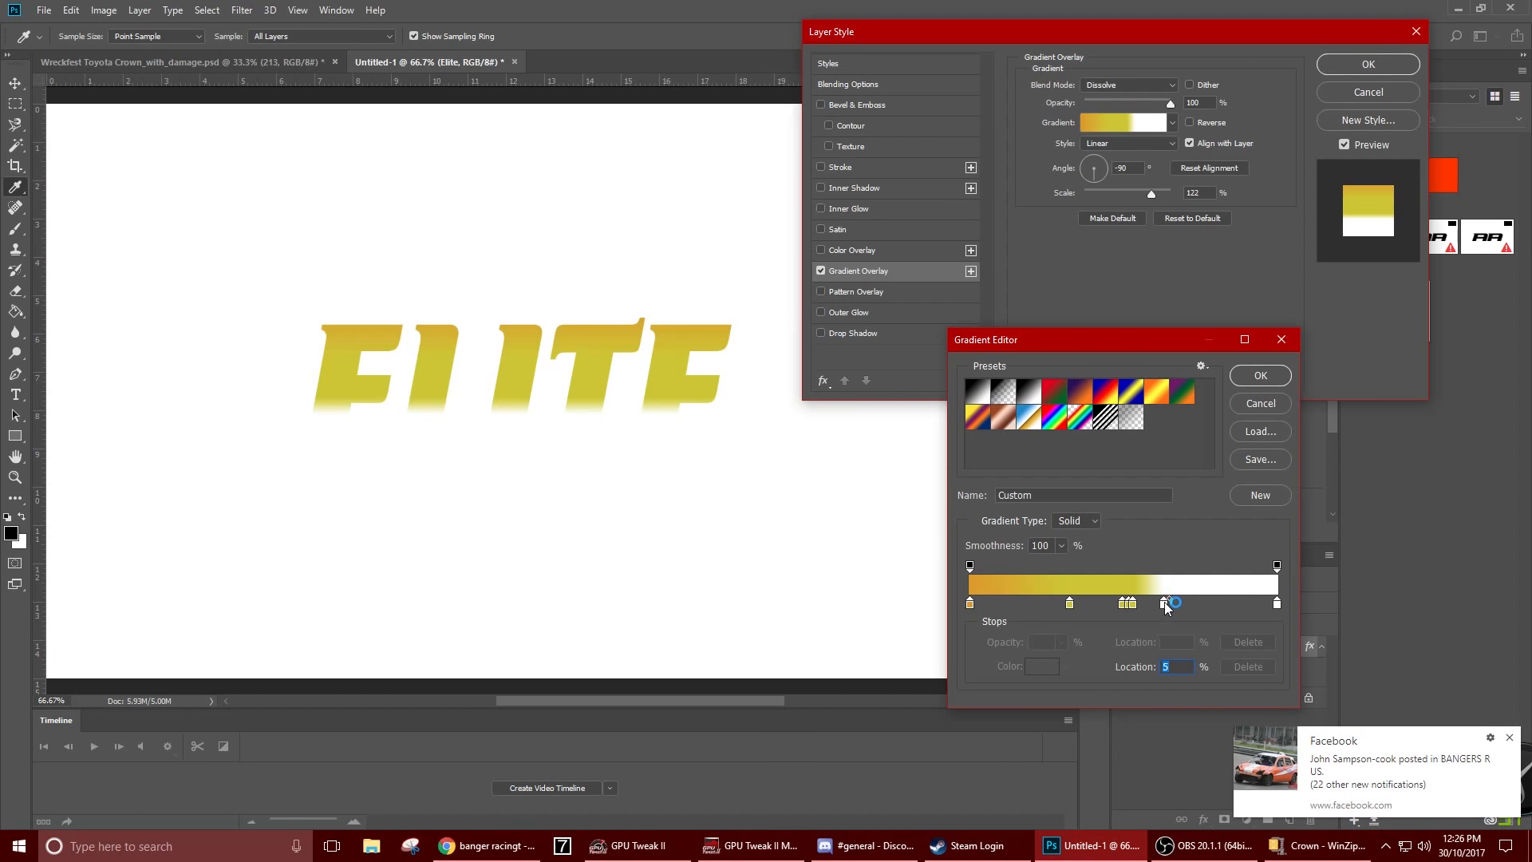
click(1165, 604)
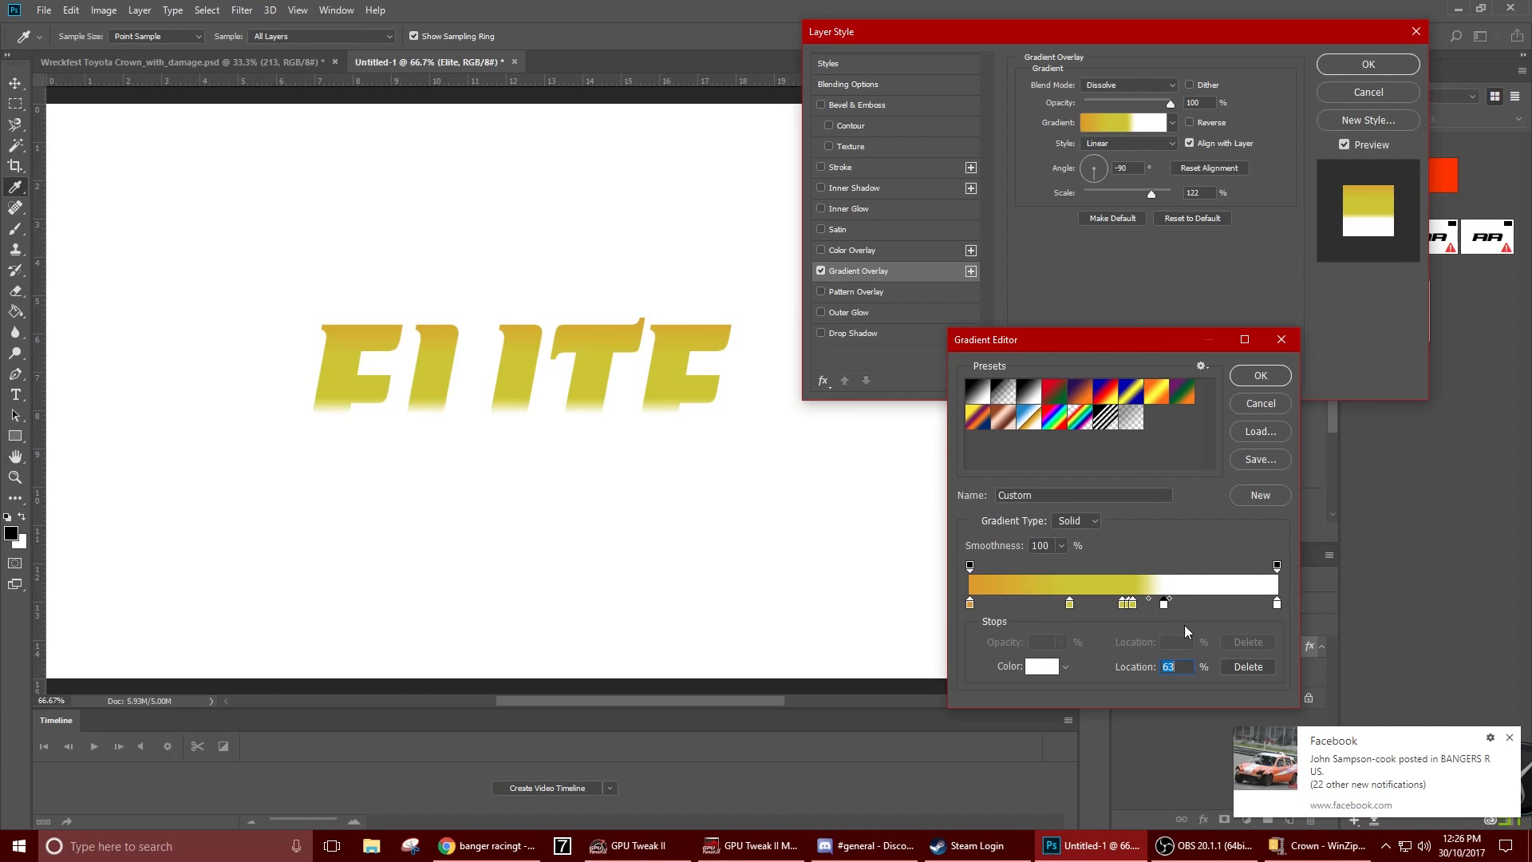
click(1242, 667)
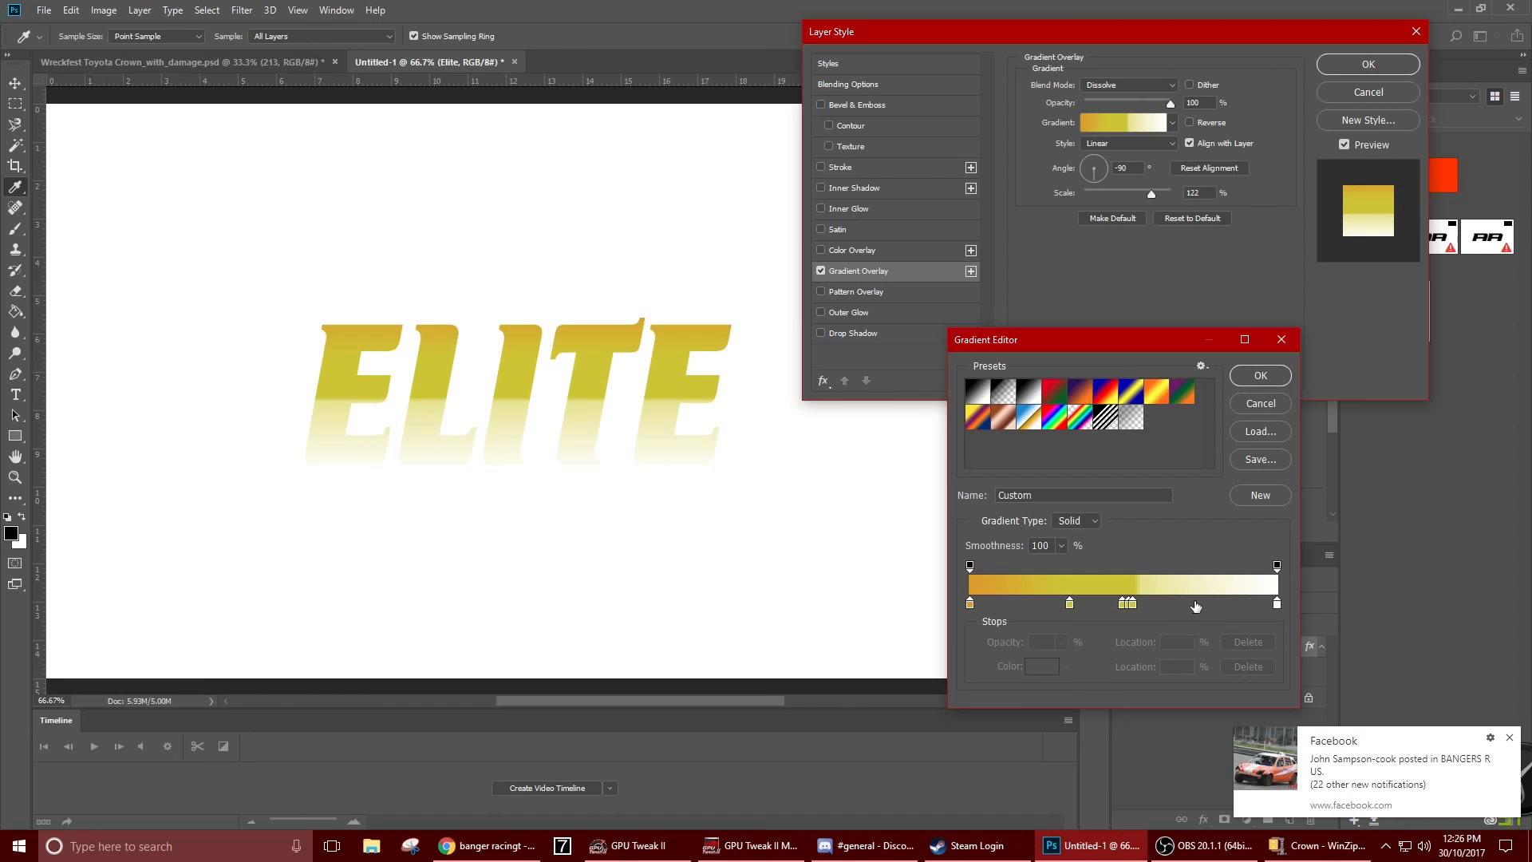
Delete the extra yellow stops clustered near the gradient's middle, keeping the one at 33%
click(1133, 604)
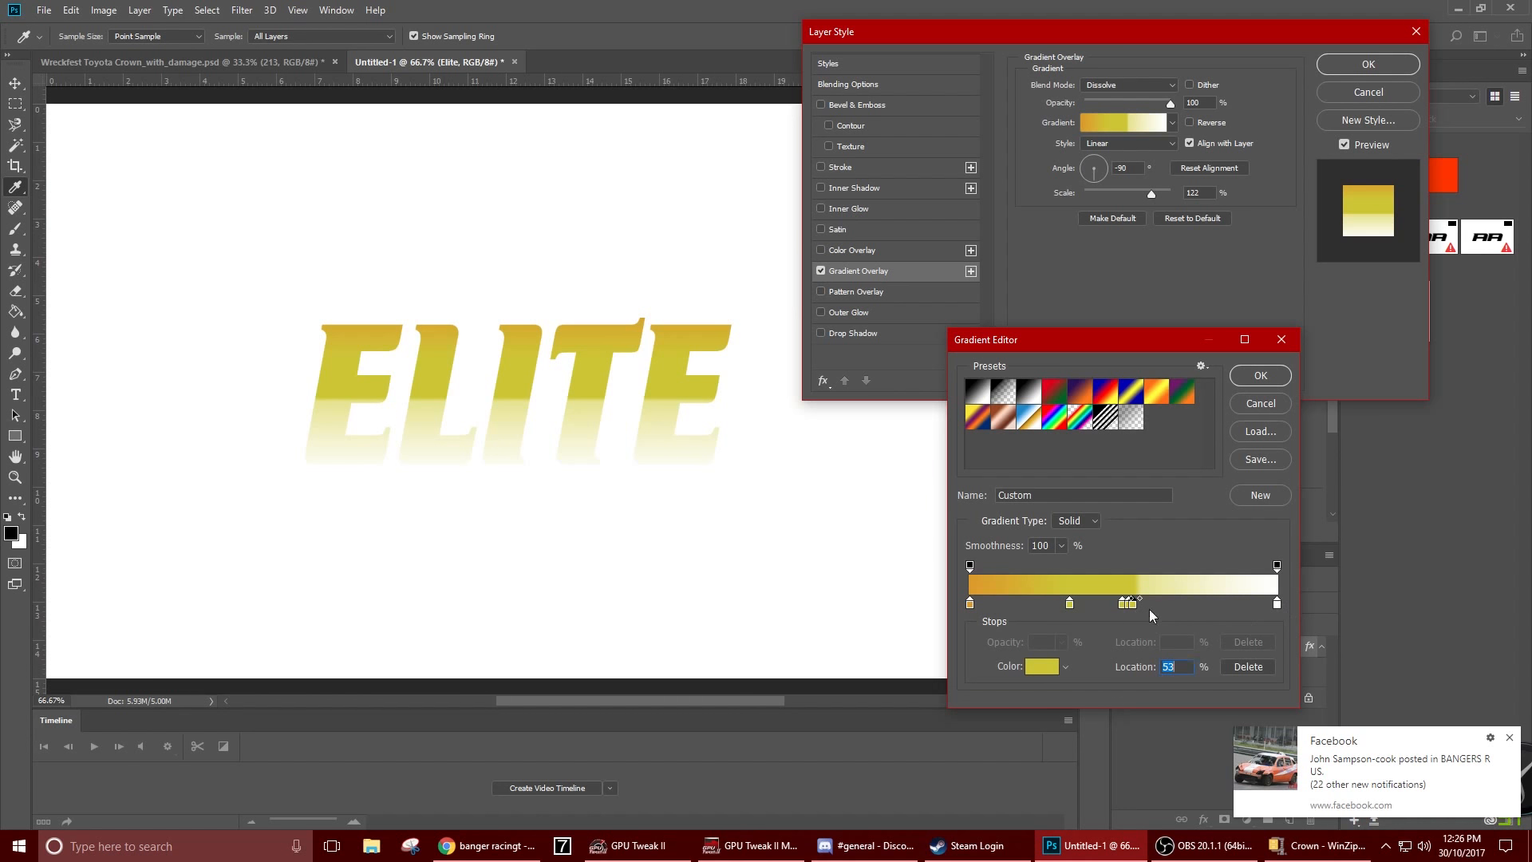
click(1238, 667)
click(1133, 604)
click(1237, 667)
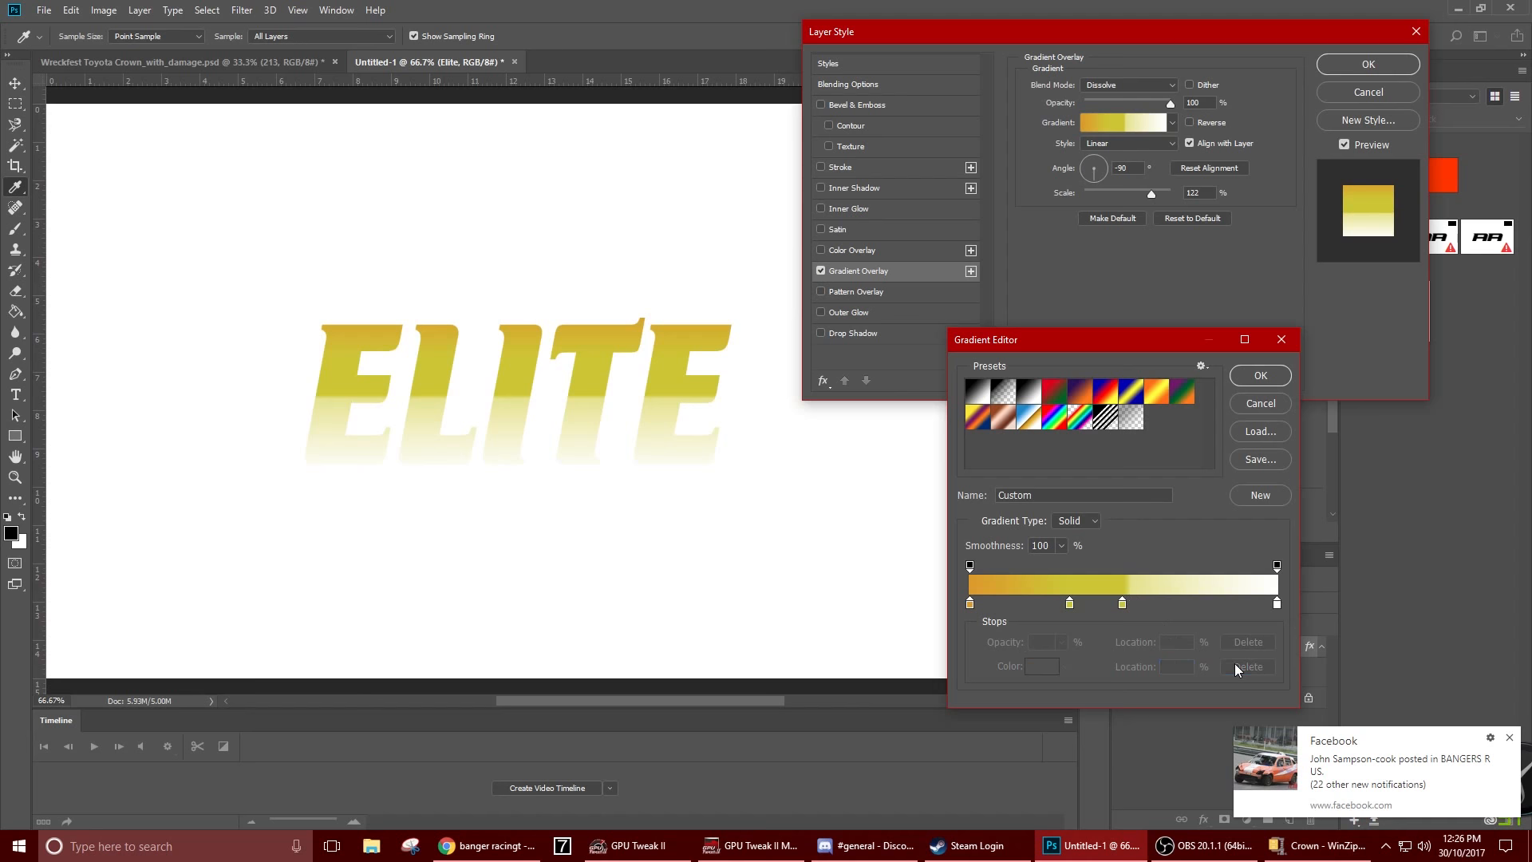
click(1122, 605)
click(1250, 667)
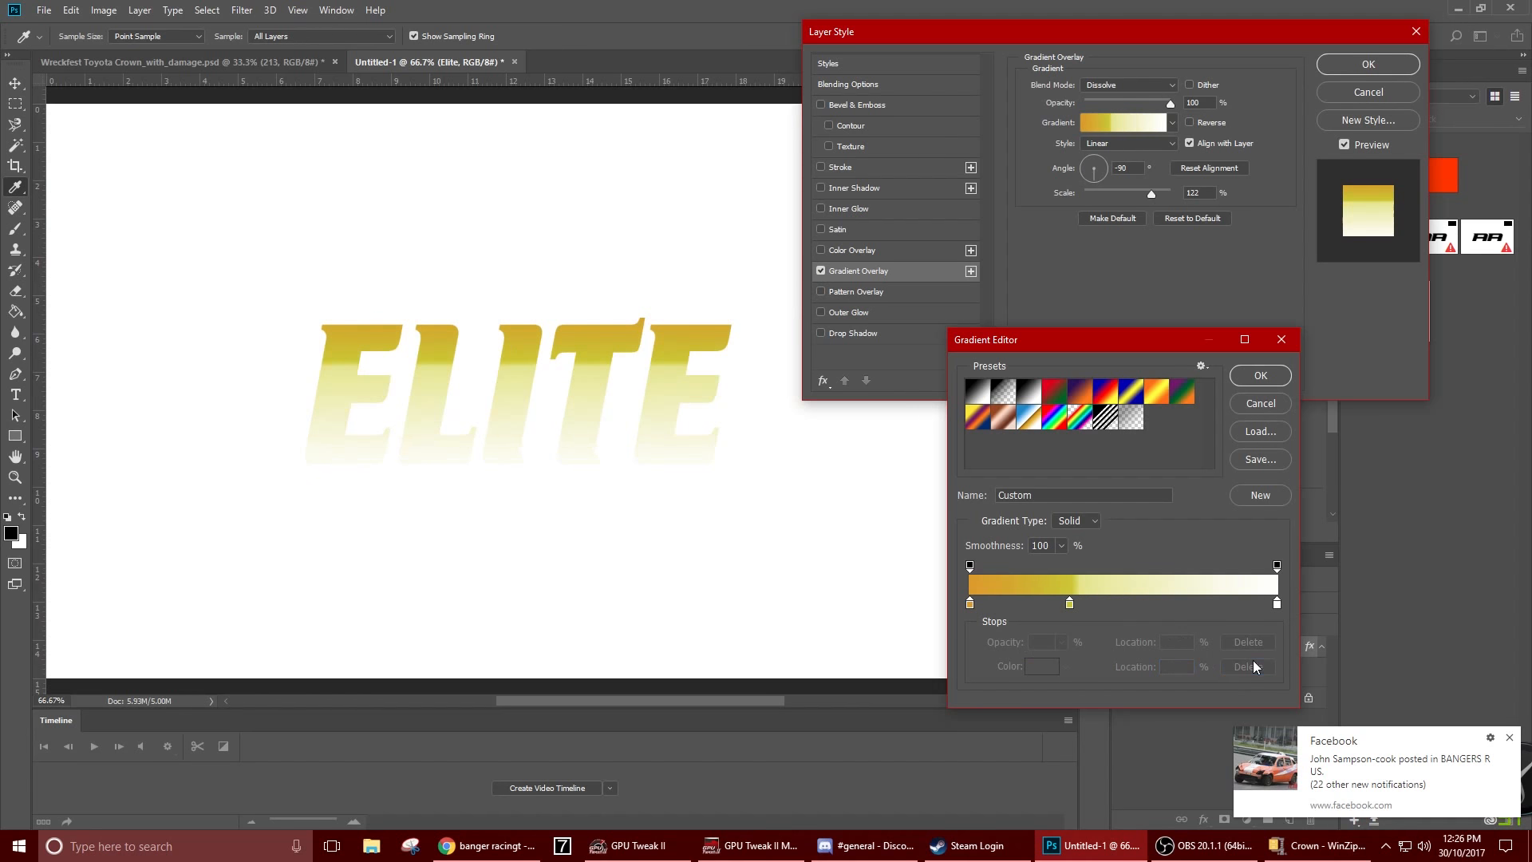
Move the white end stop inward to about 62% and set the yellow-to-white midpoint to 83%
drag(1277, 603, 1146, 604)
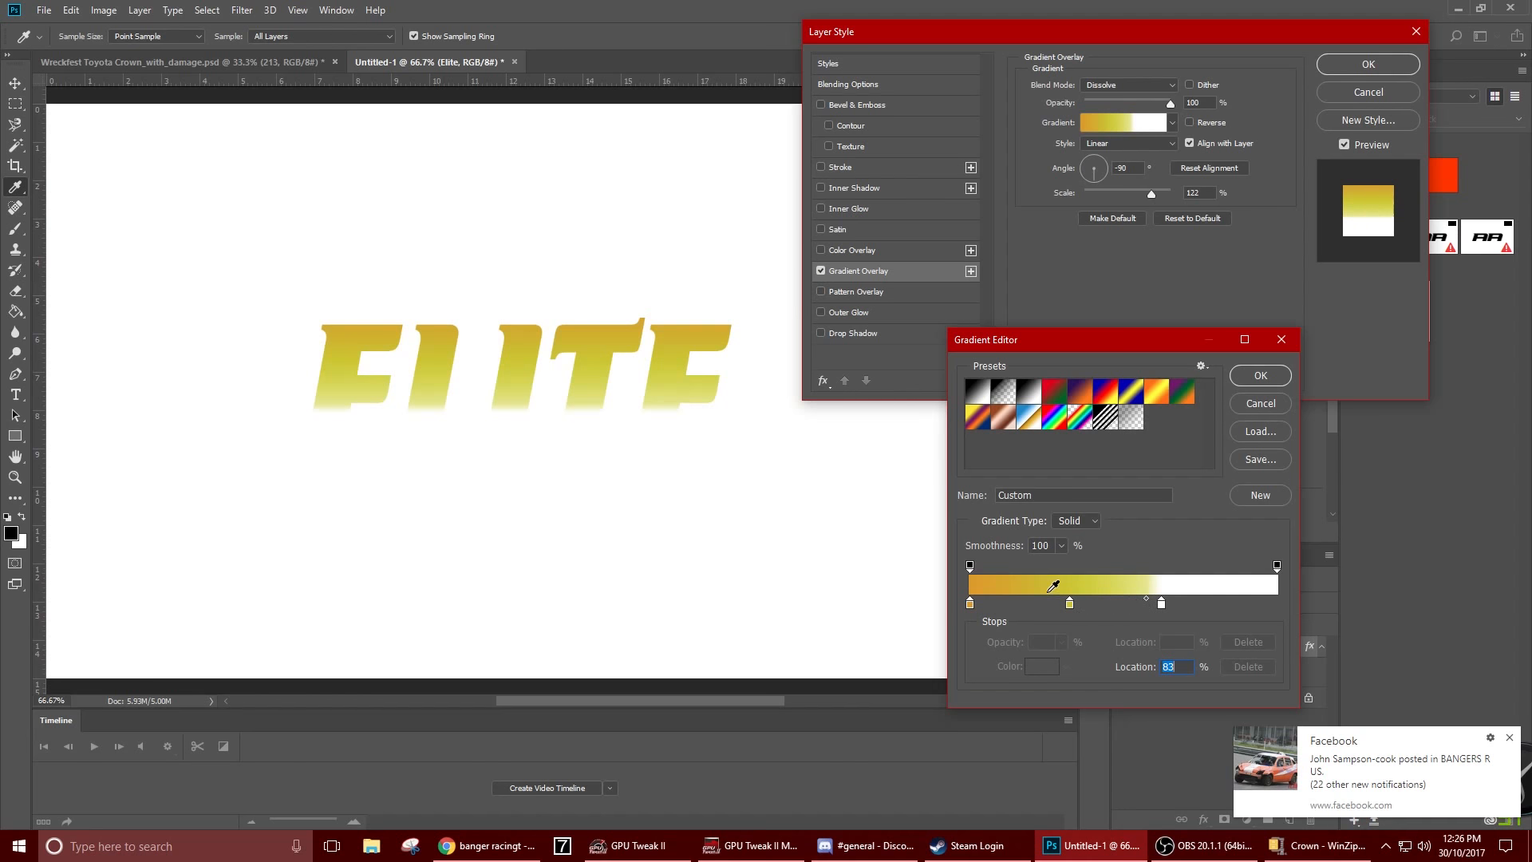
double_click(970, 604)
click(1215, 130)
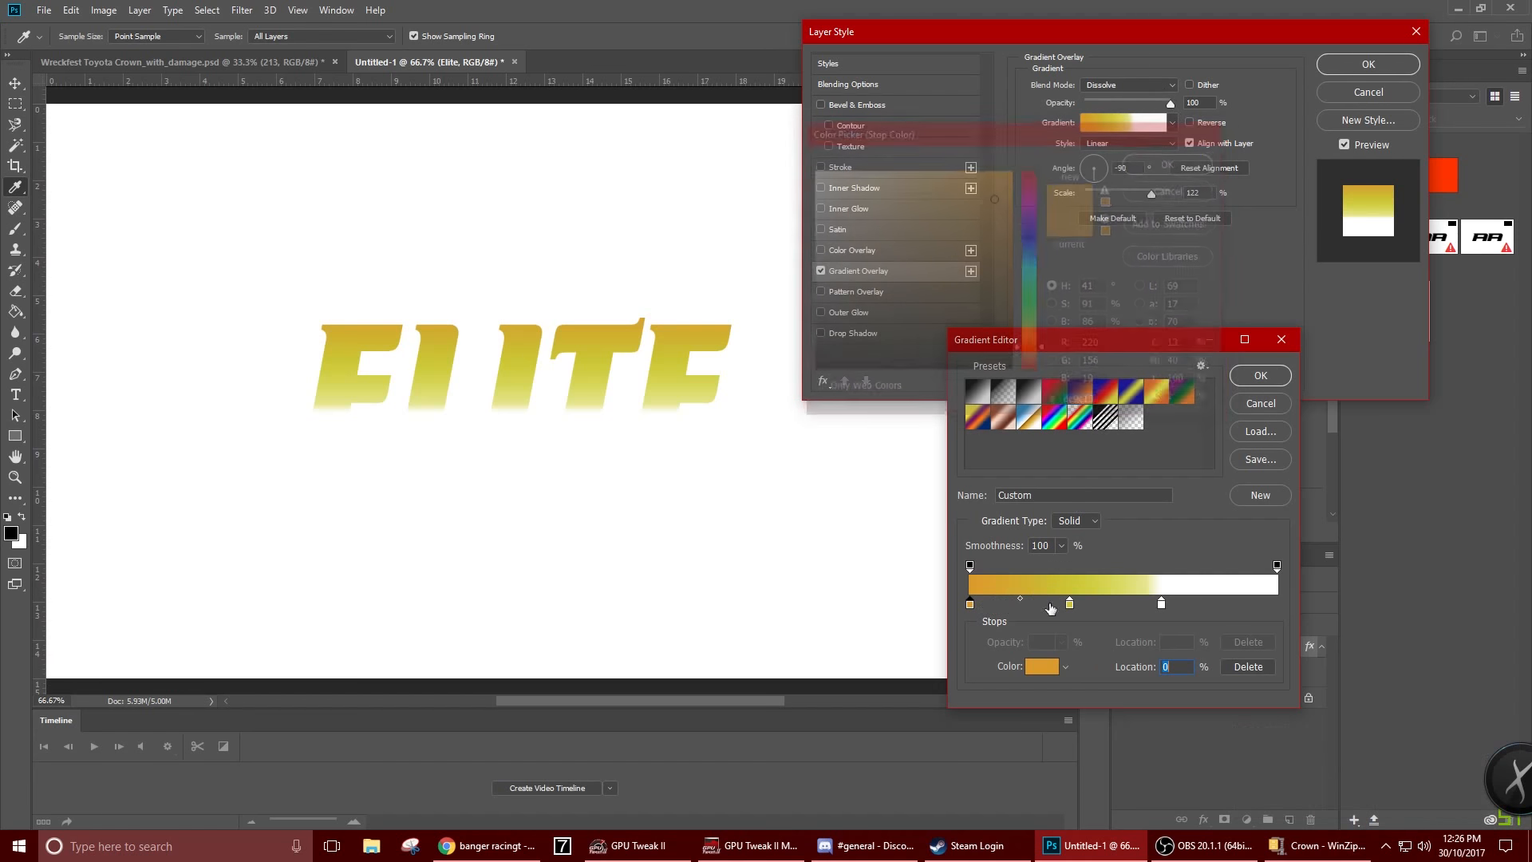
Widen the amber and yellow bands with duplicate stops, placing the last yellow one at 48%, and accept the gradient
click(1035, 604)
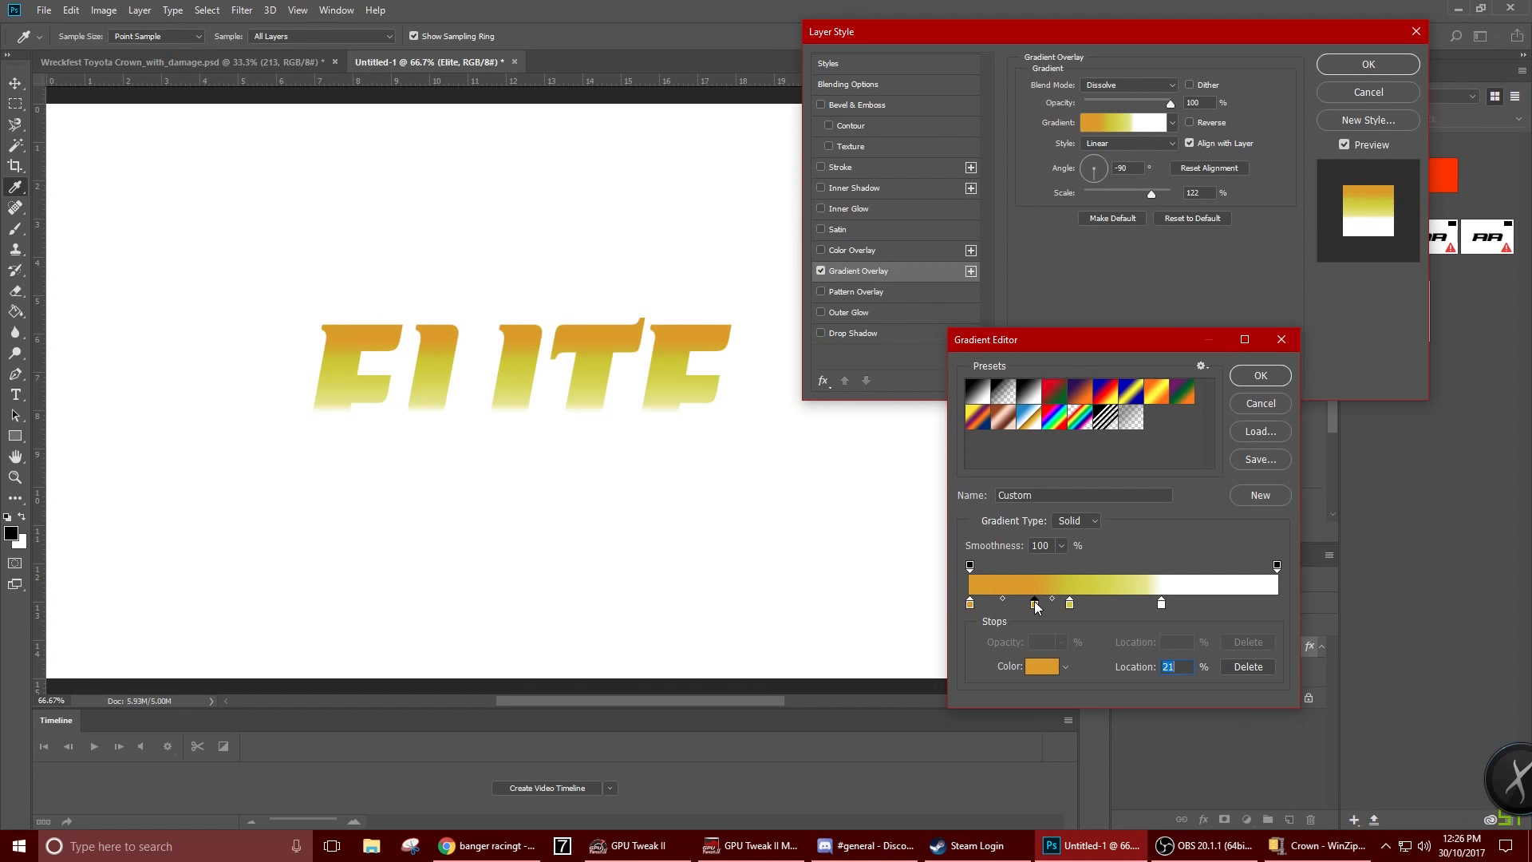
drag(1035, 604, 1118, 605)
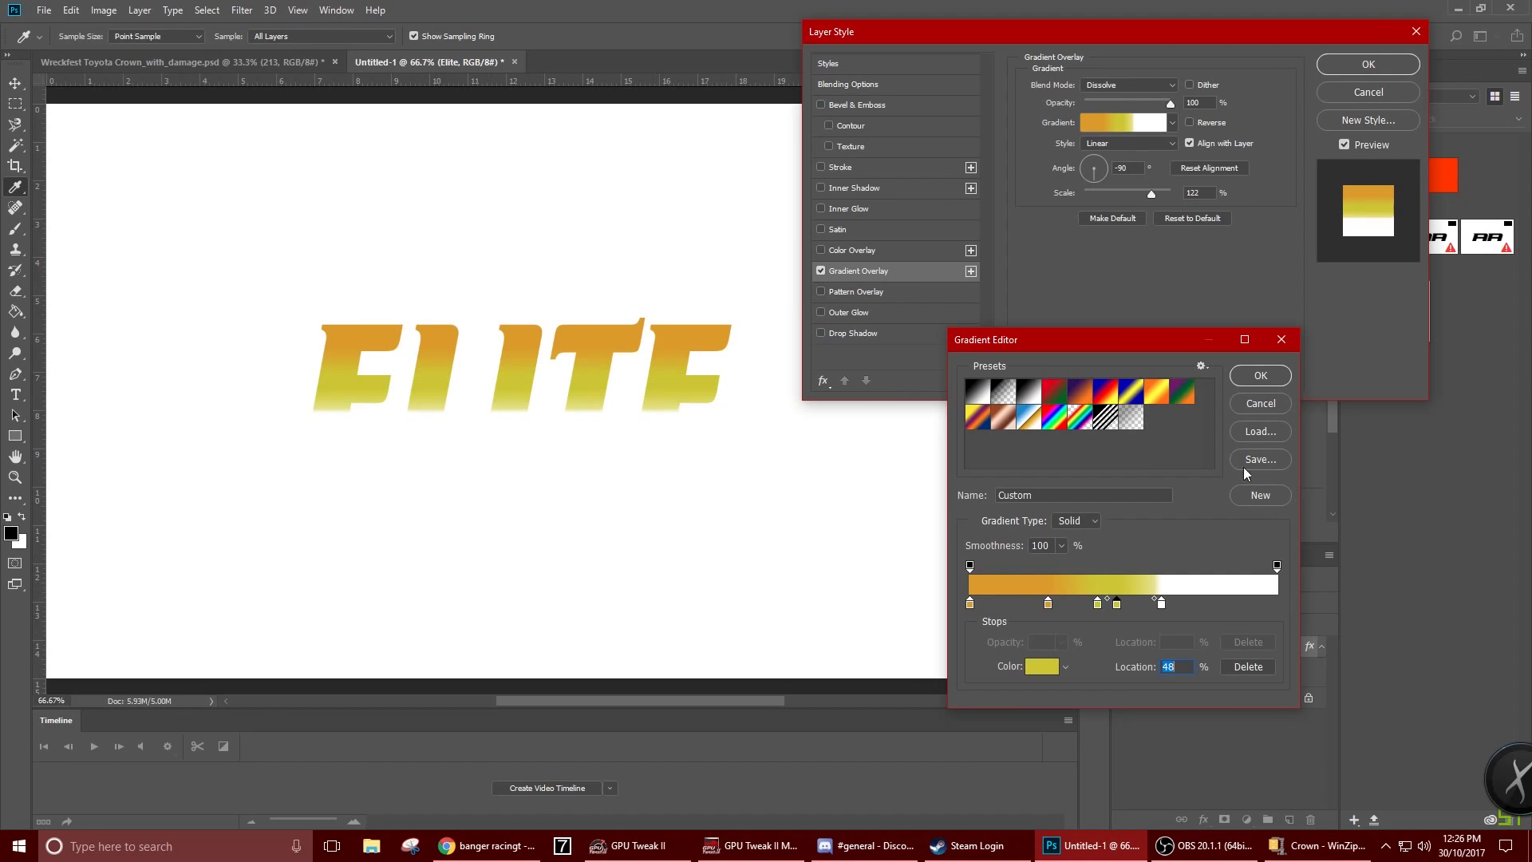
click(1252, 382)
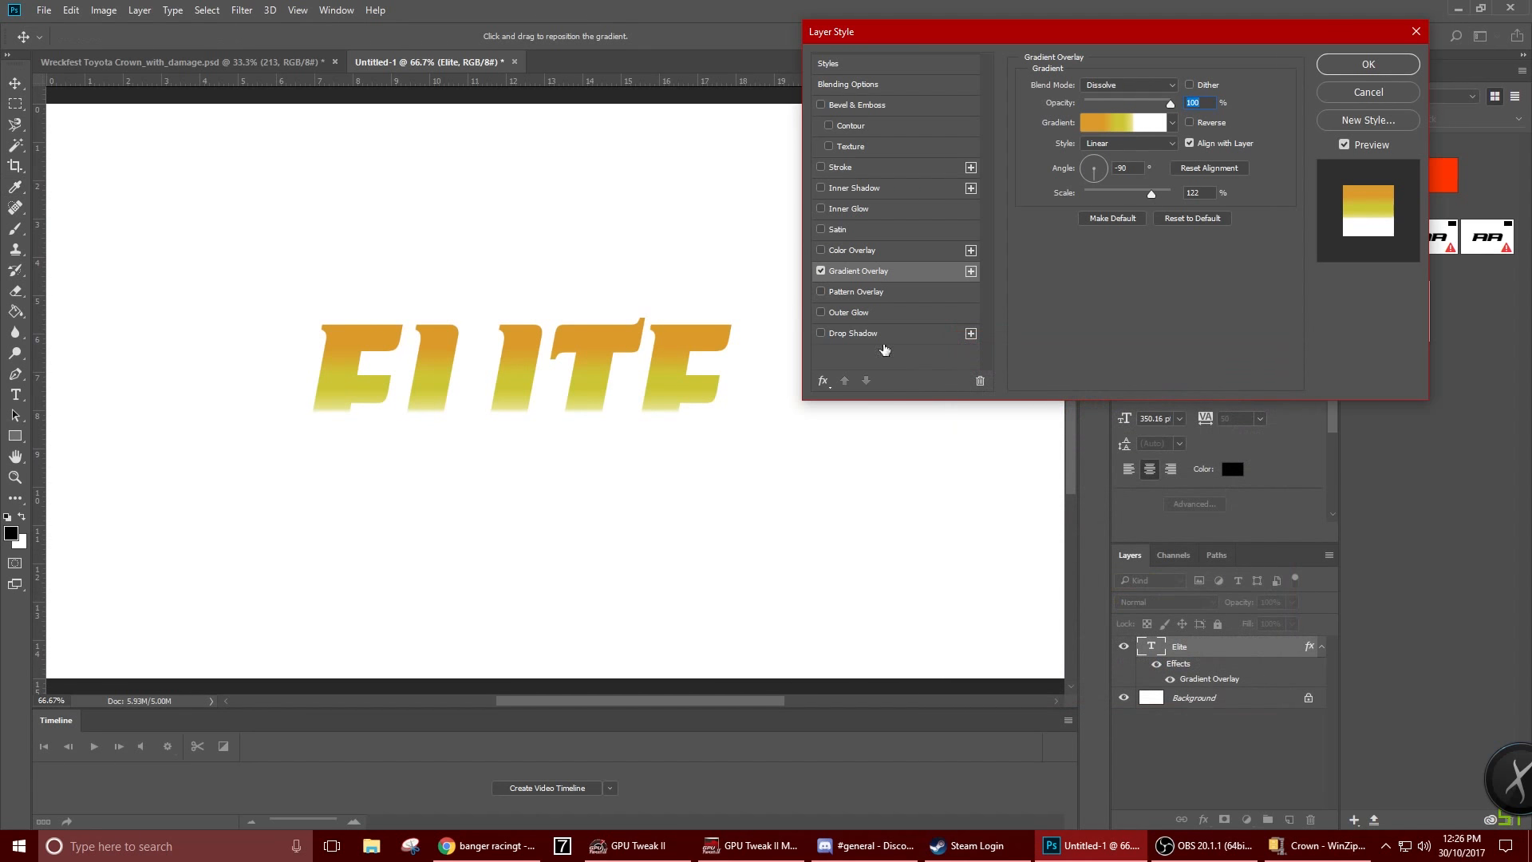
Add a black stroke to the ELITE text and change the gradient overlay's blend mode
click(820, 167)
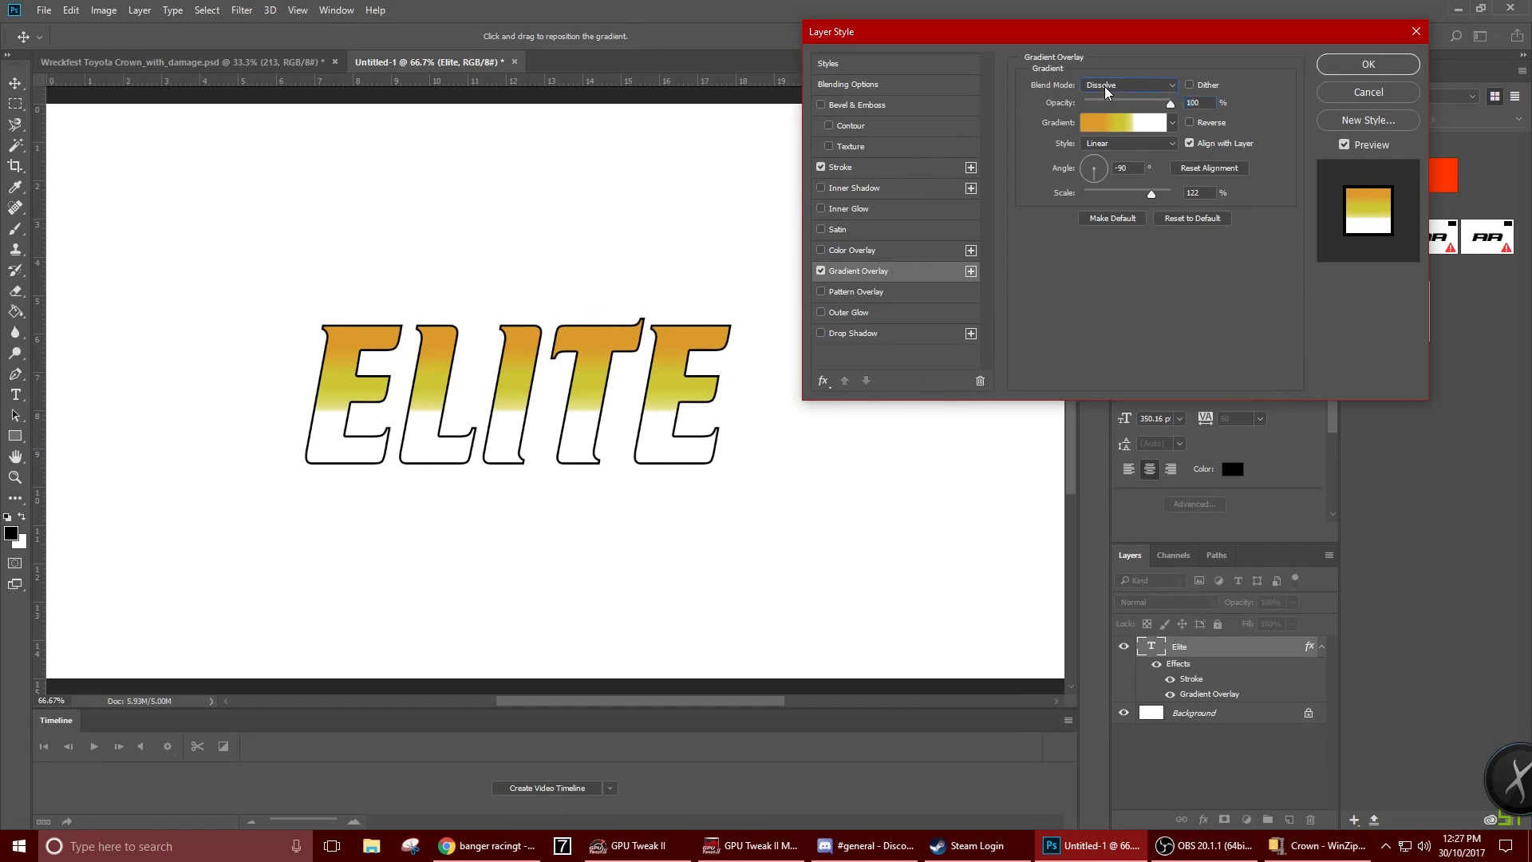
click(1105, 86)
click(1108, 98)
Turn off the text's Bevel & Emboss effect and adjust the size of its black inside stroke
click(846, 167)
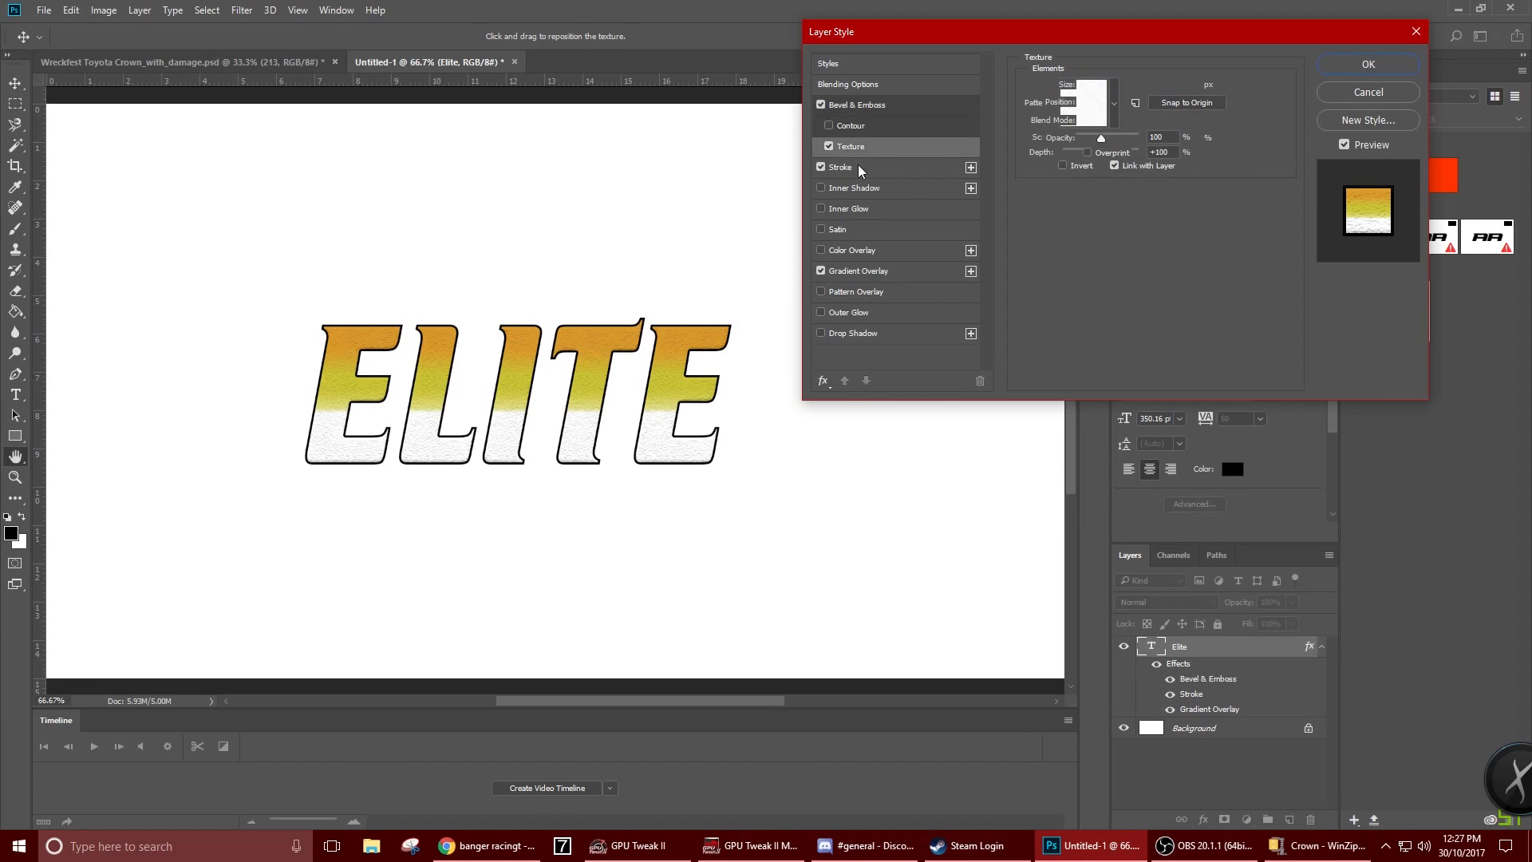
click(820, 105)
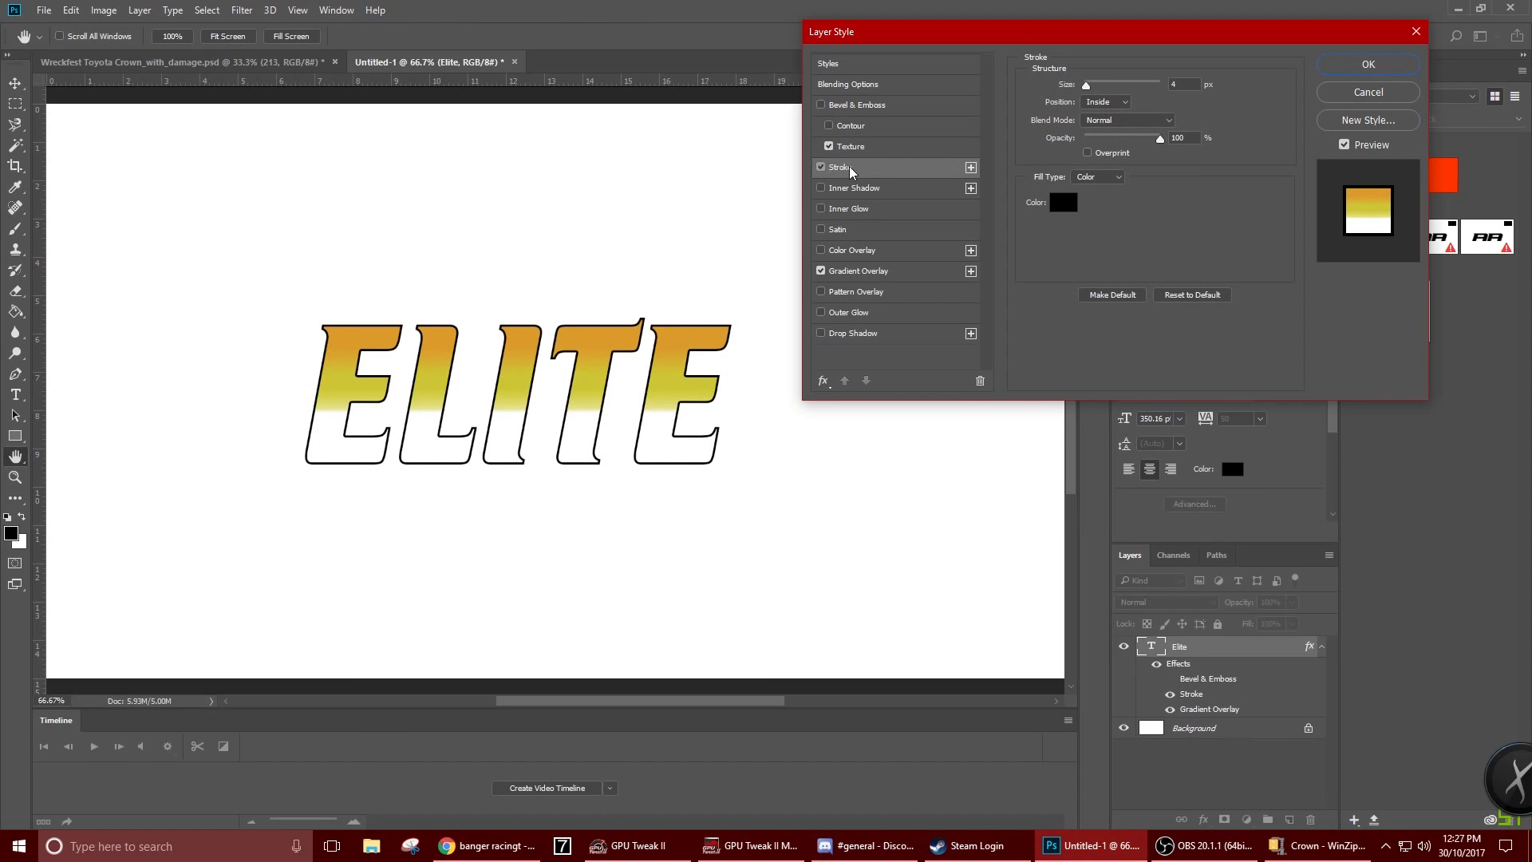
drag(1085, 88, 1086, 85)
Enable a drop shadow on the ELITE text and set its color to black (000000)
click(874, 335)
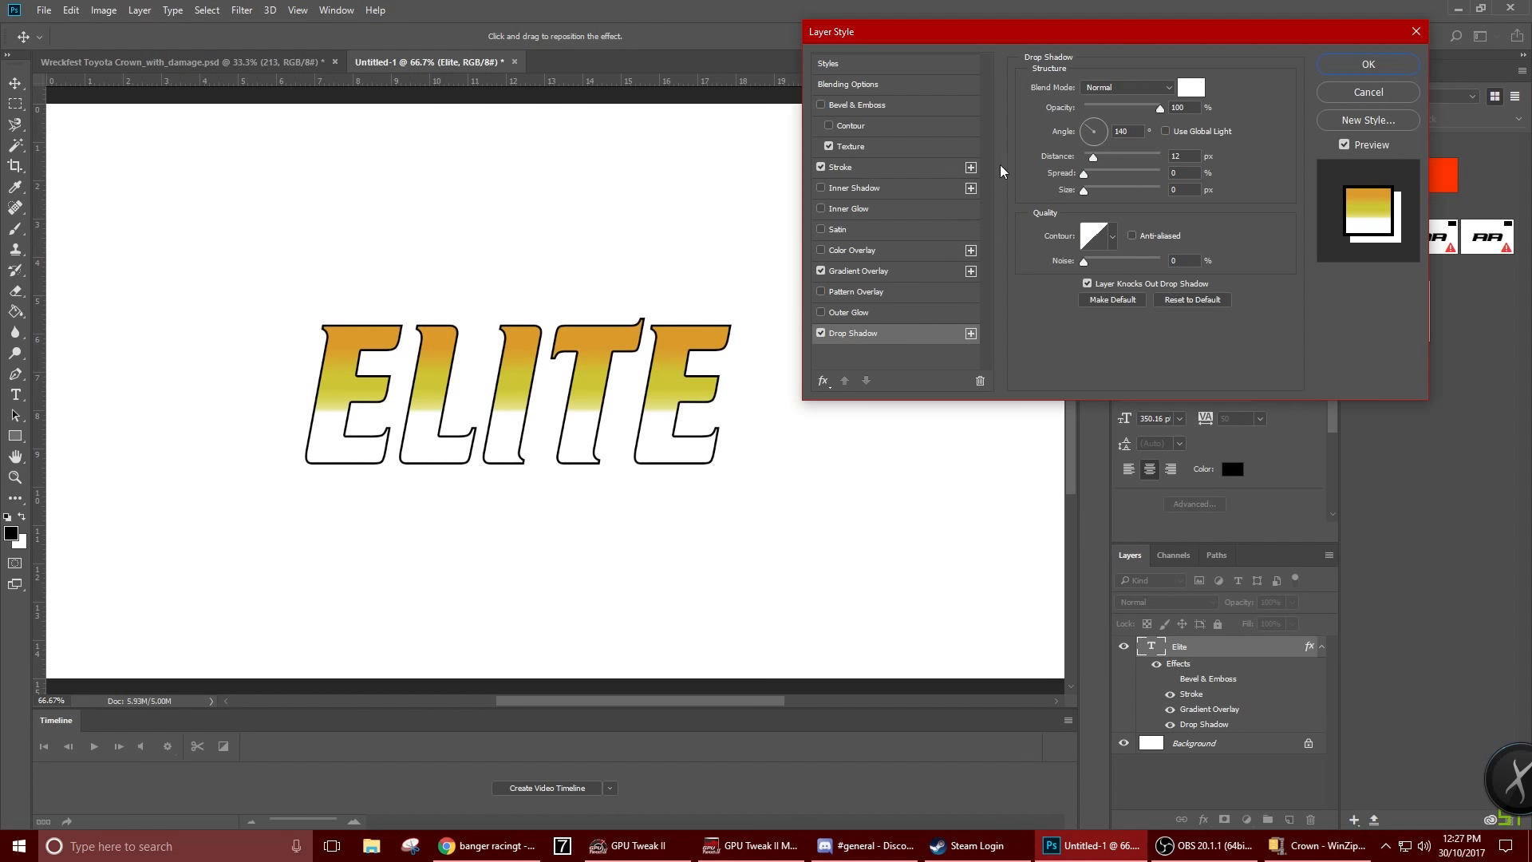
click(1201, 88)
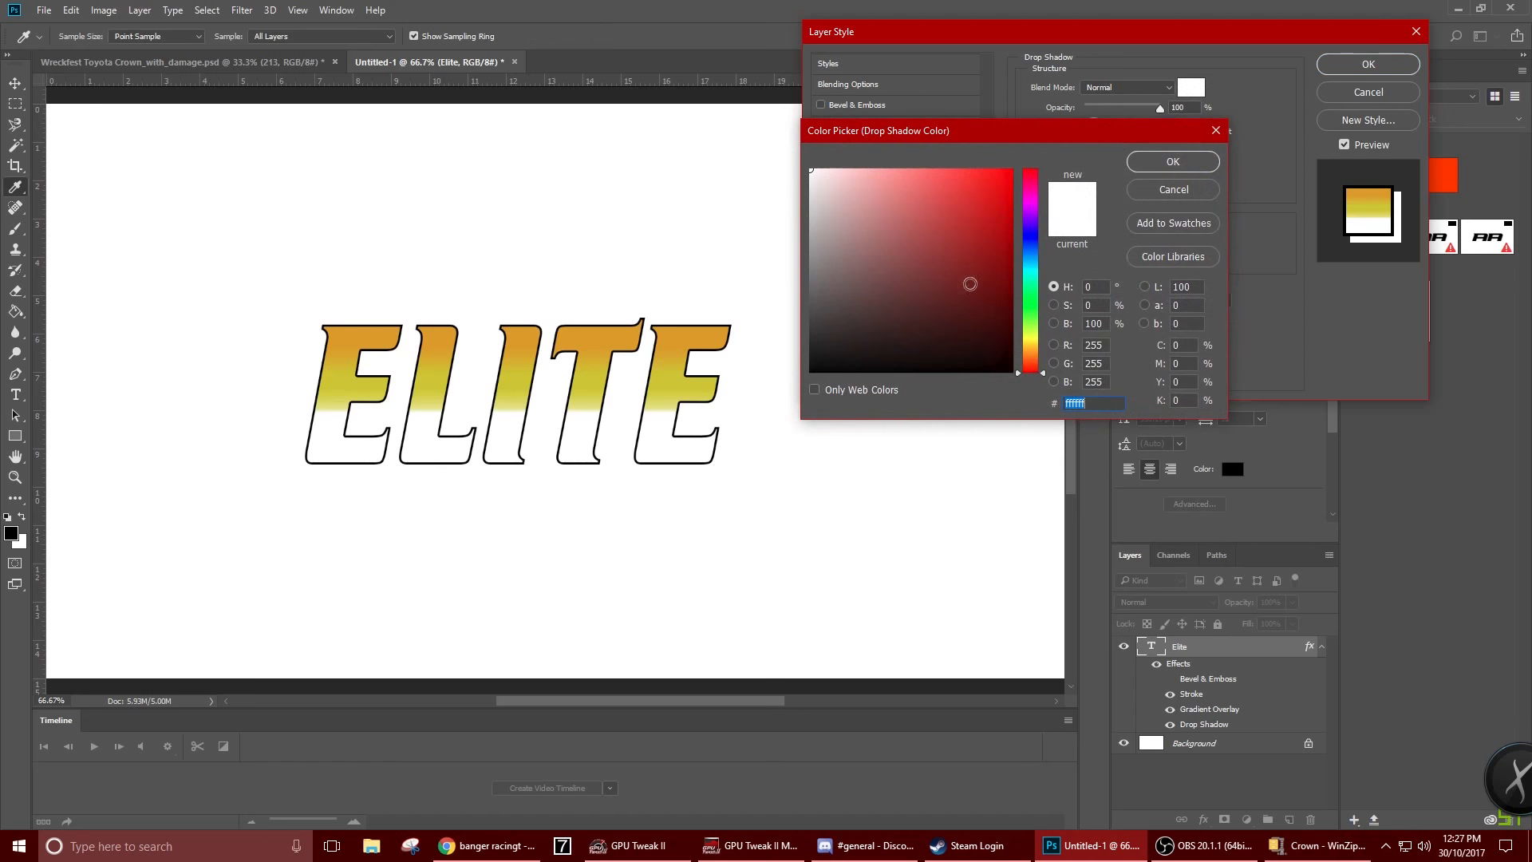
click(926, 221)
drag(926, 220, 1041, 401)
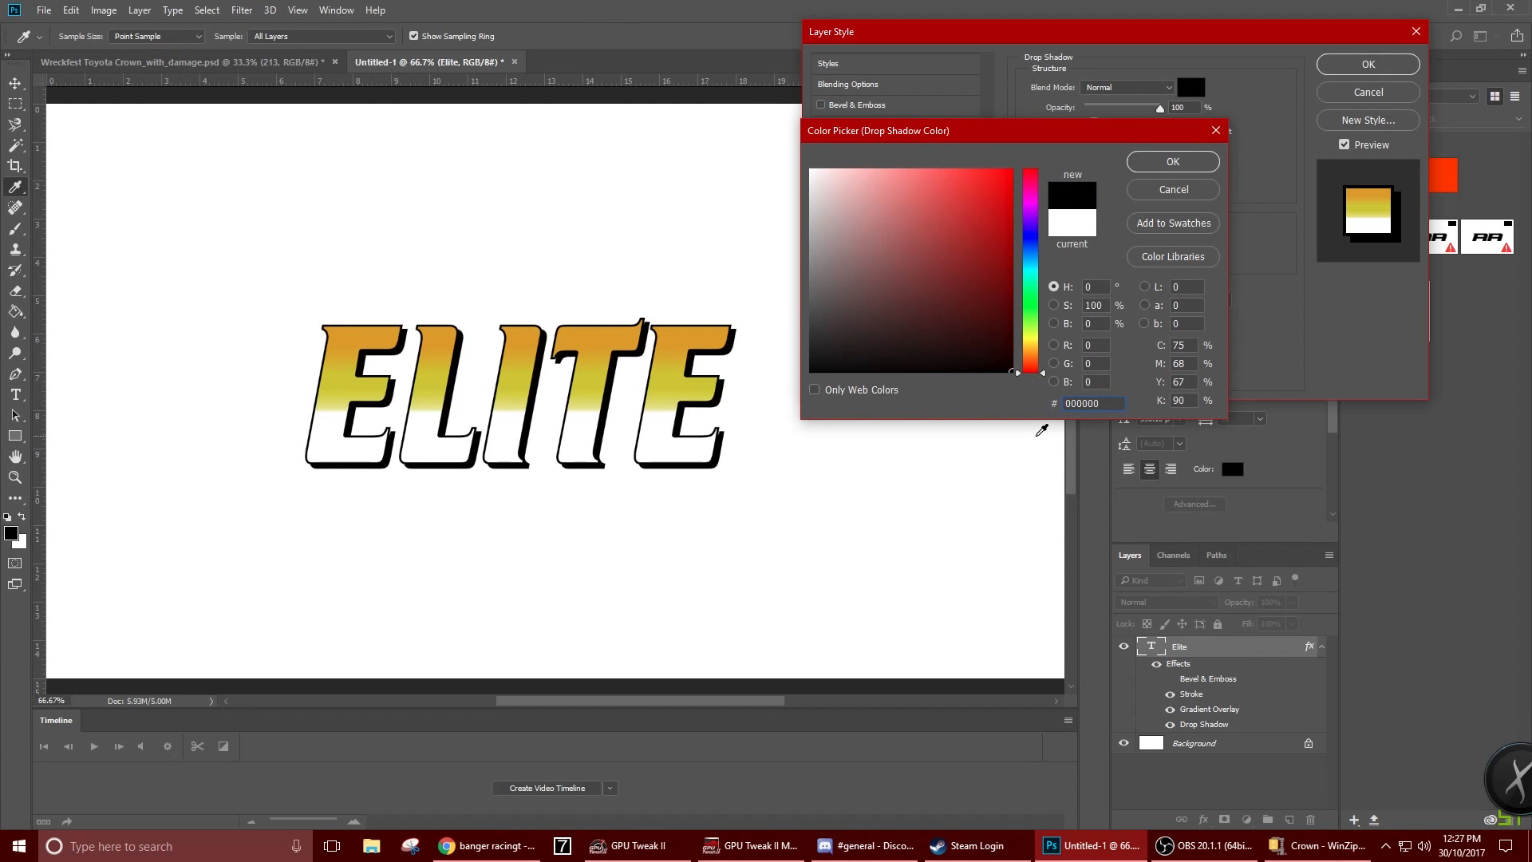
click(1148, 164)
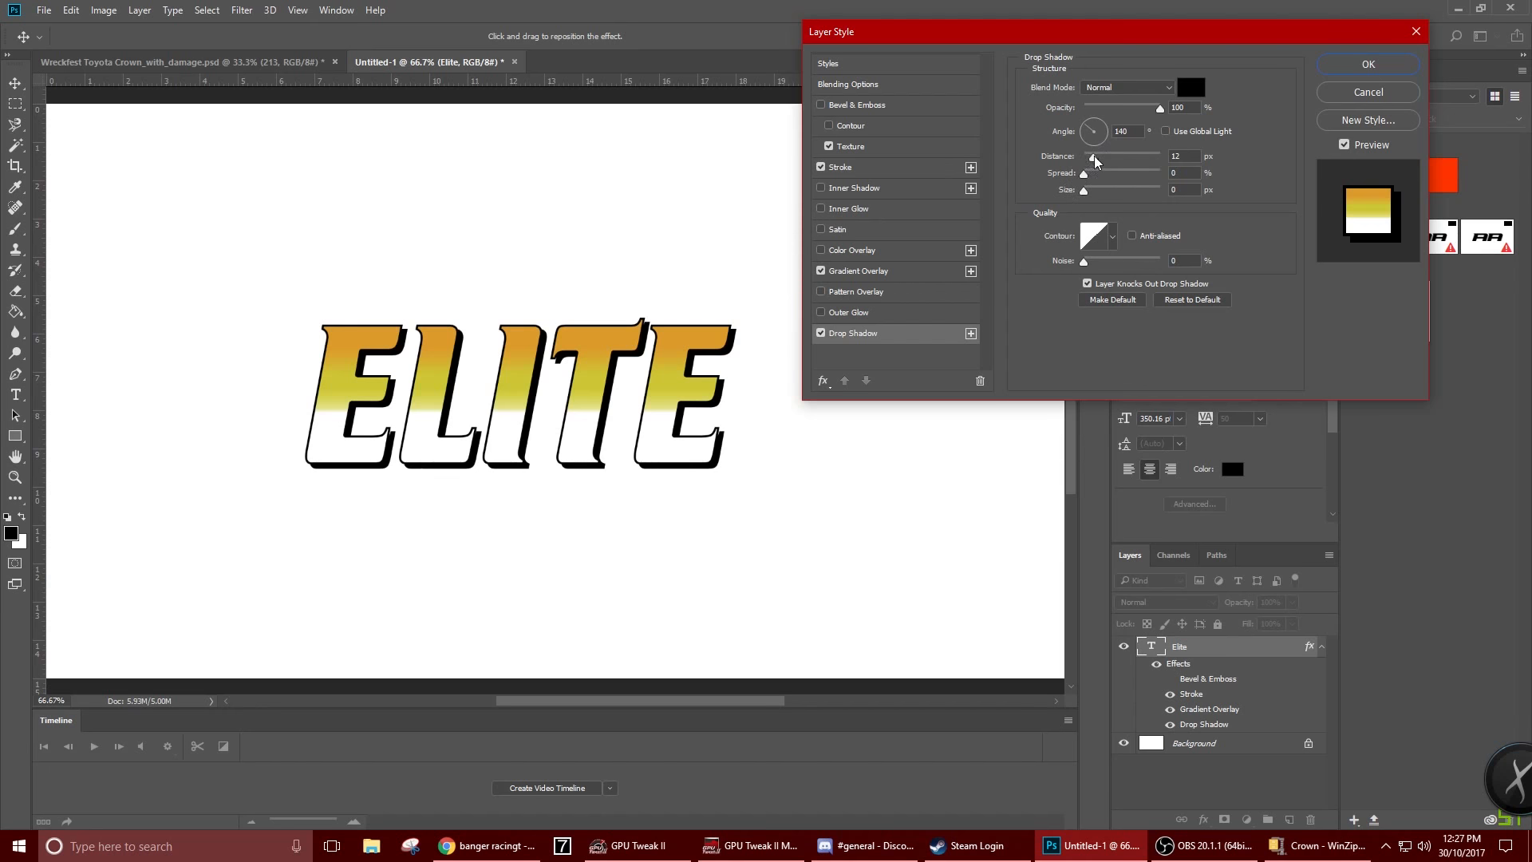
Set the drop shadow's distance to 33 px and its angle to 113°
drag(1093, 157, 1106, 160)
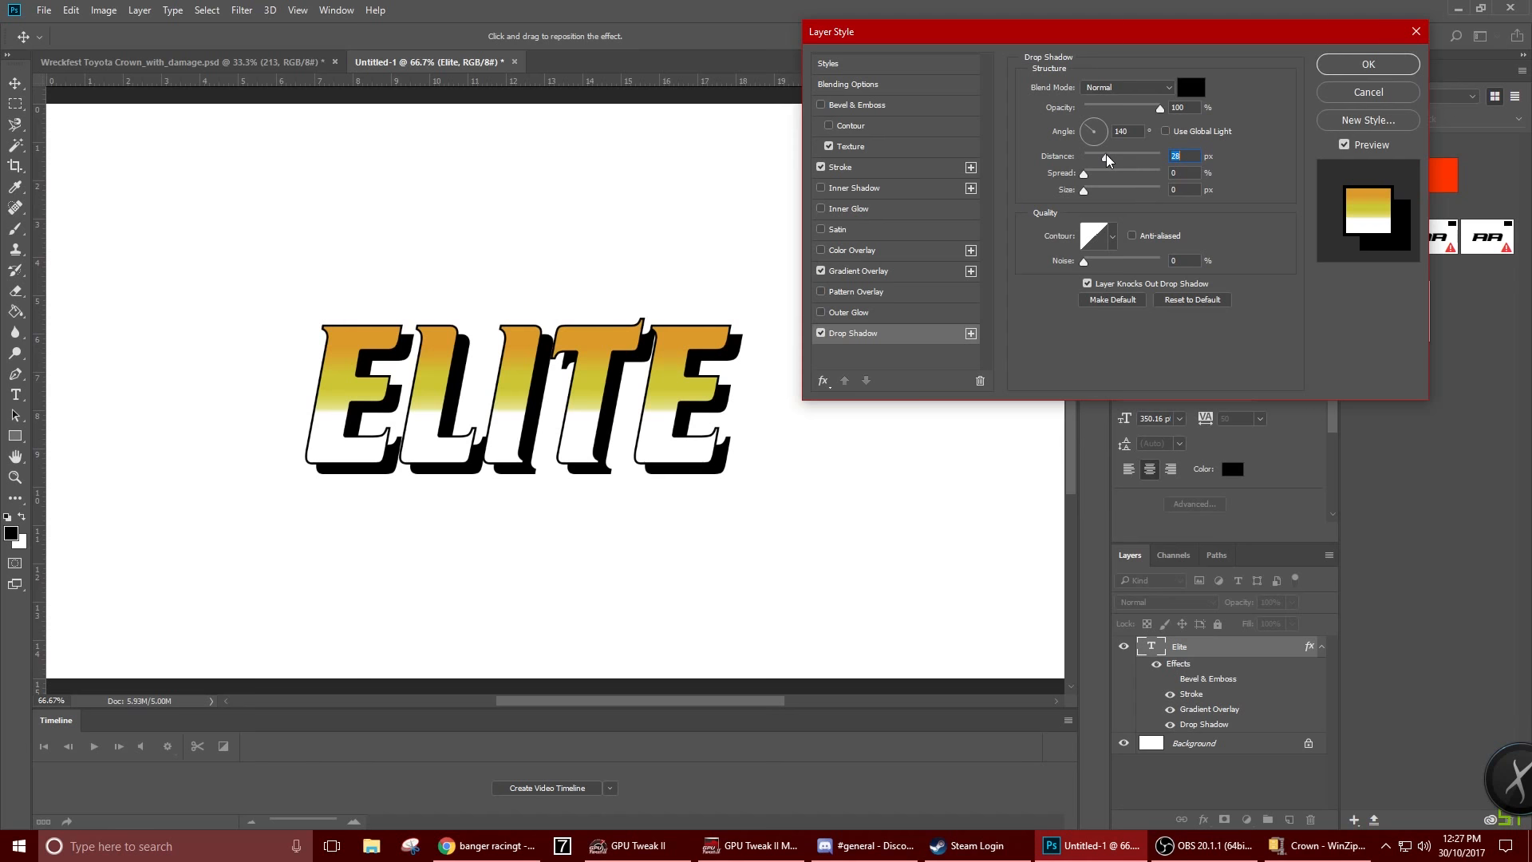
drag(1107, 160, 1111, 159)
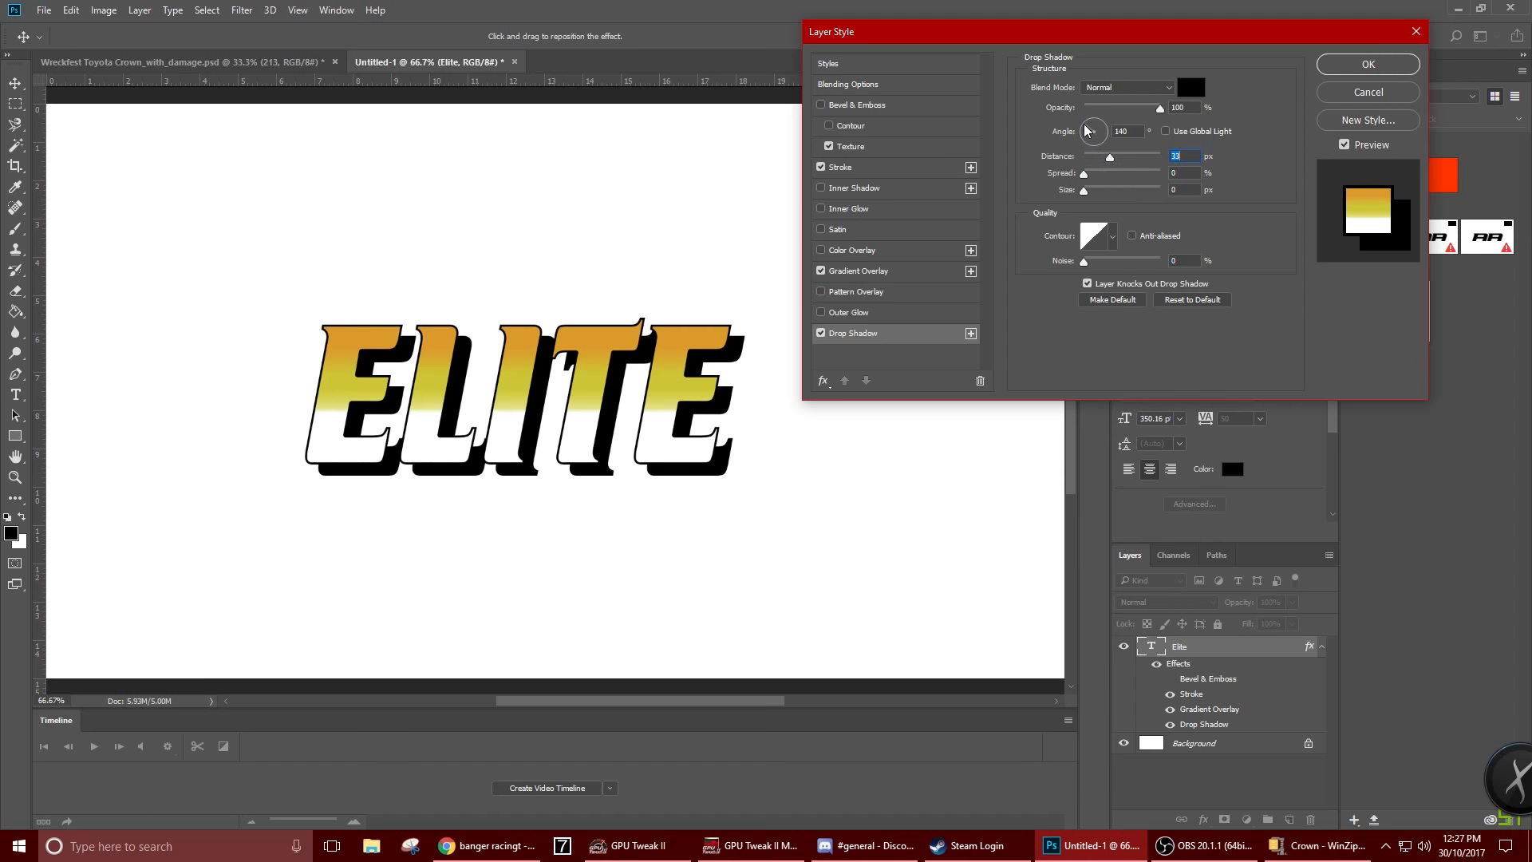
click(1089, 126)
drag(1087, 125, 1095, 127)
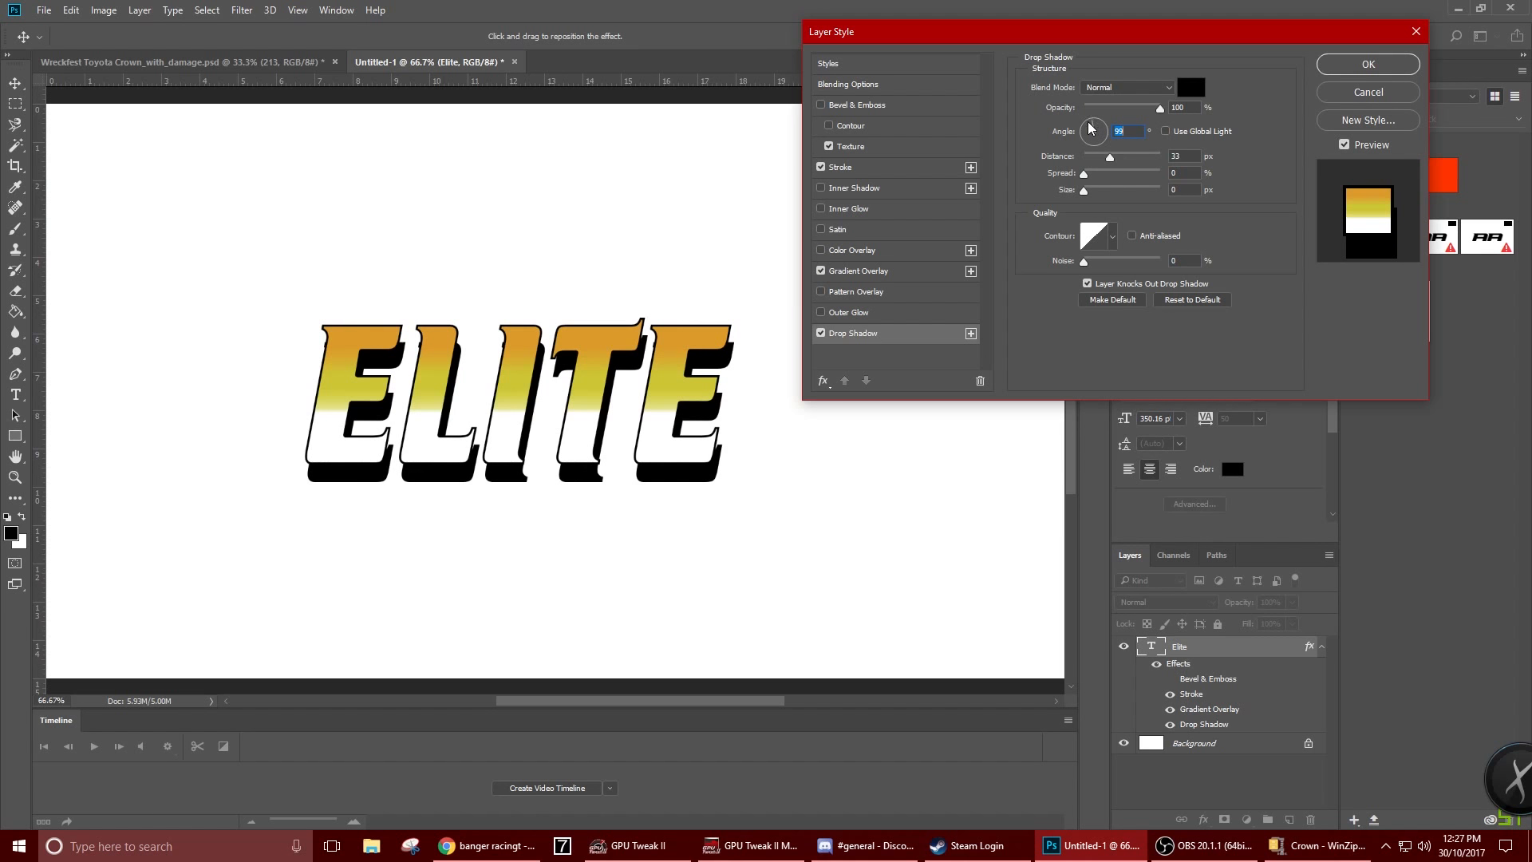
click(1090, 124)
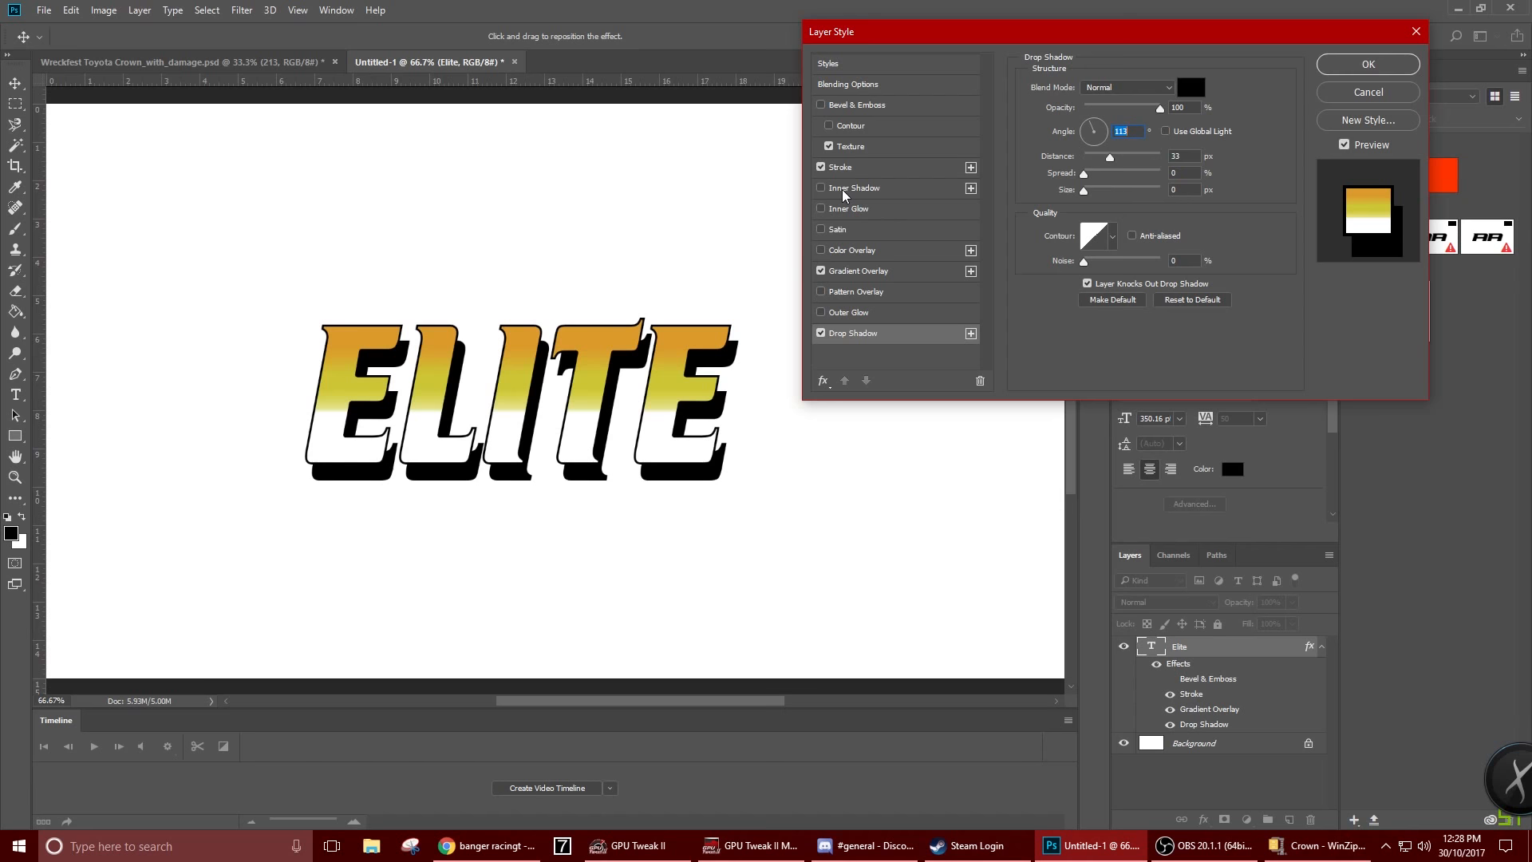
Add an inner glow to the ELITE text with 80% opacity, 17% choke and a size of 43 px
click(833, 210)
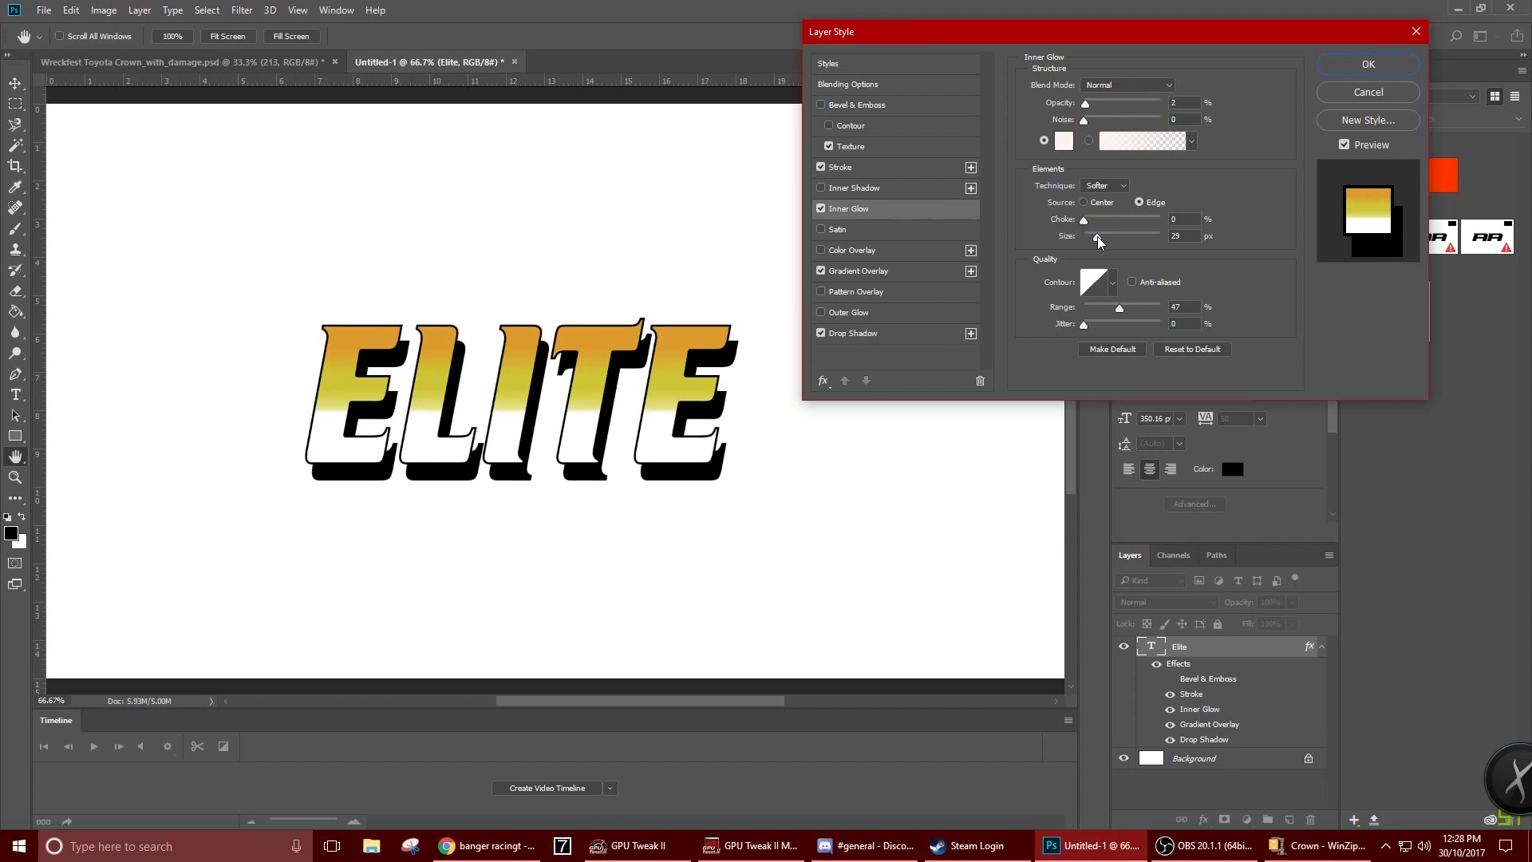
drag(1098, 236, 1114, 239)
drag(1086, 103, 1161, 104)
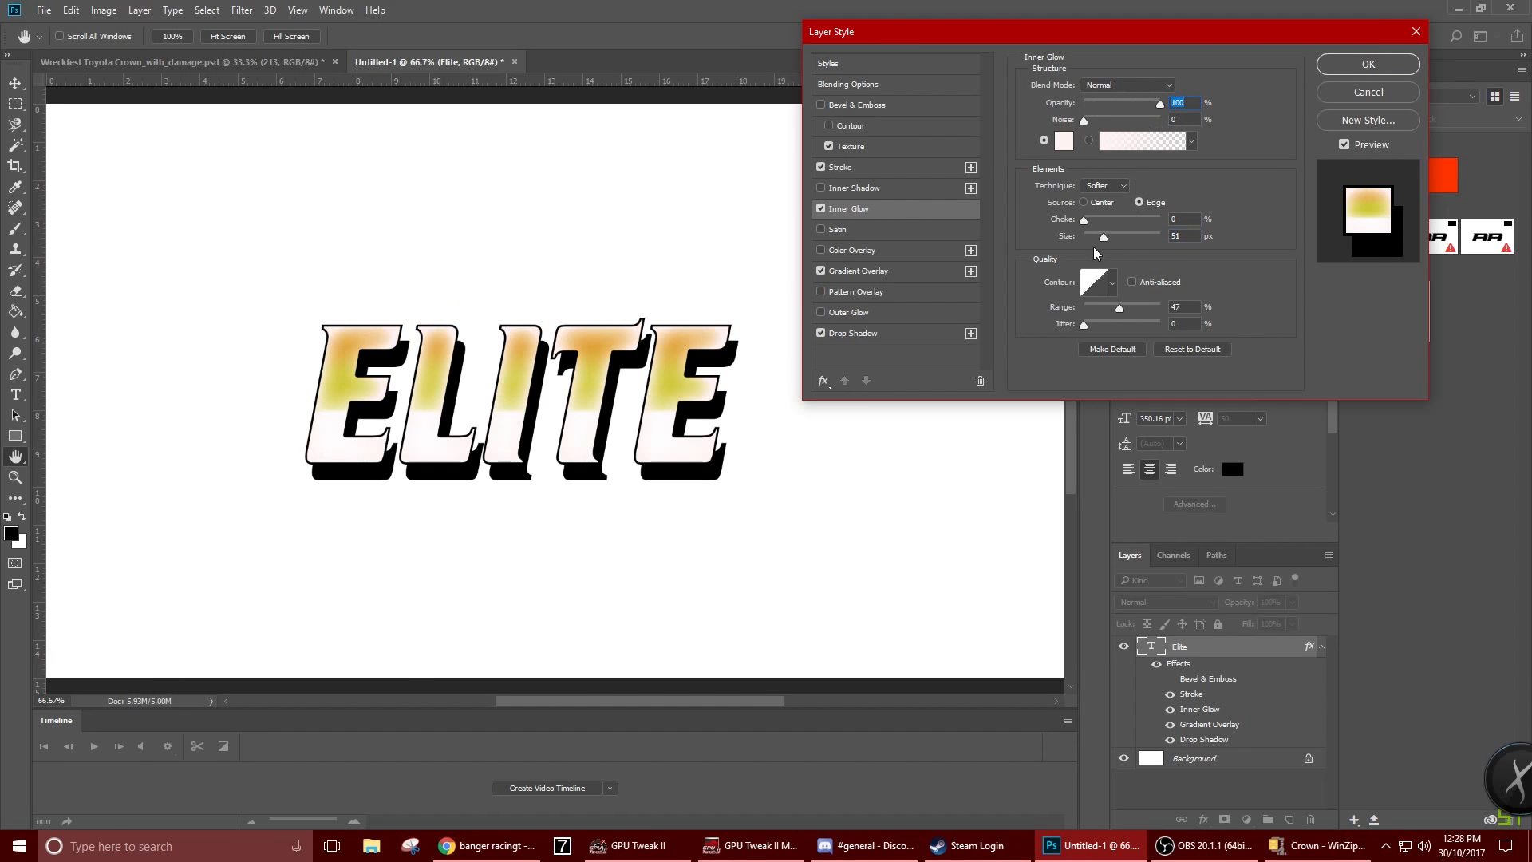
drag(1104, 237, 1099, 239)
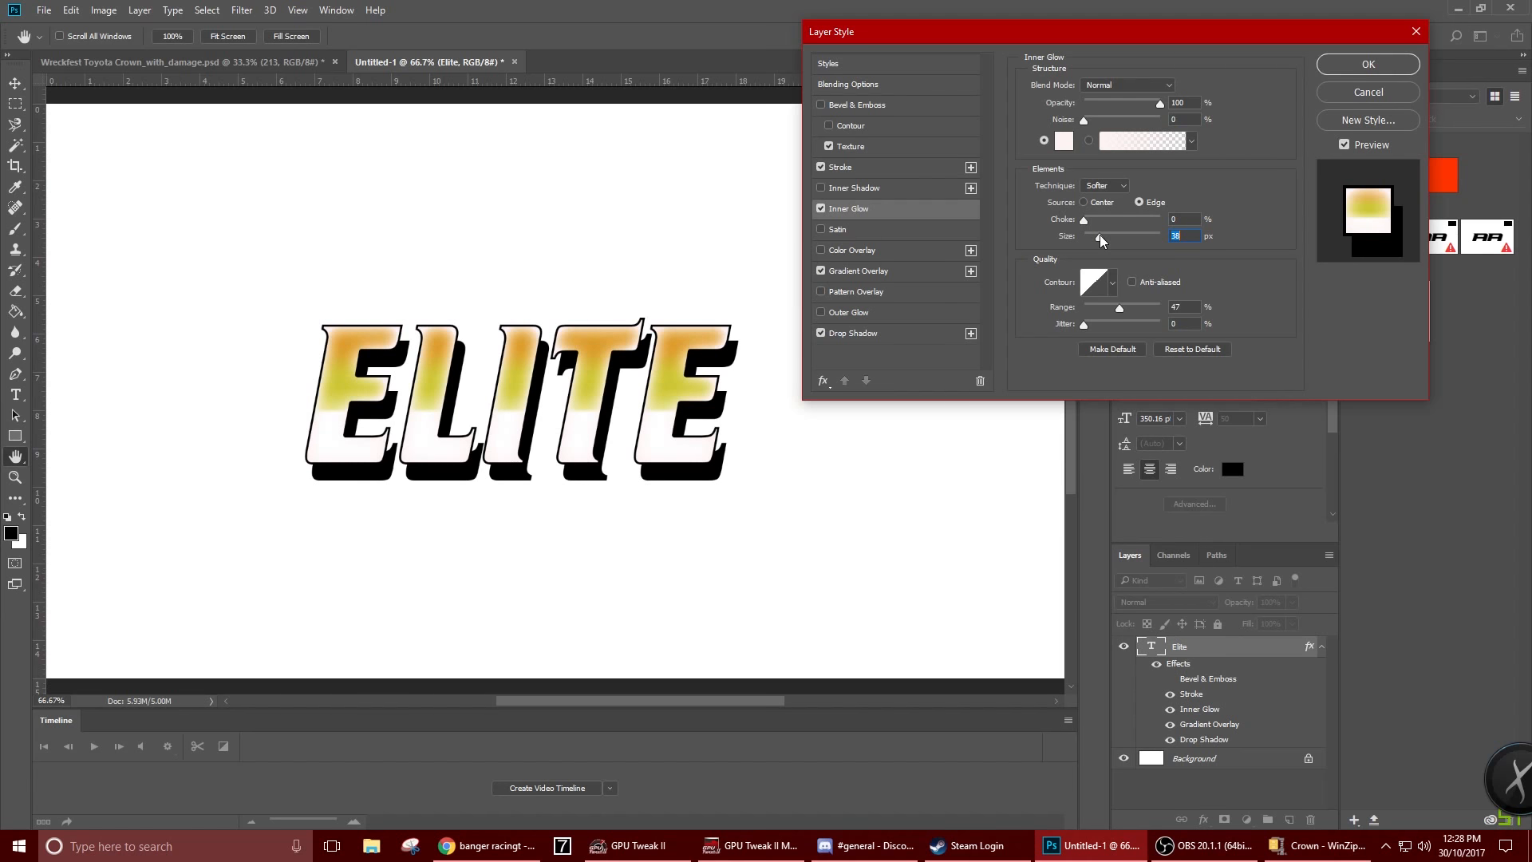
mouse_move(1160, 105)
mouse_down()
mouse_move(1137, 110)
mouse_move(1147, 118)
mouse_up()
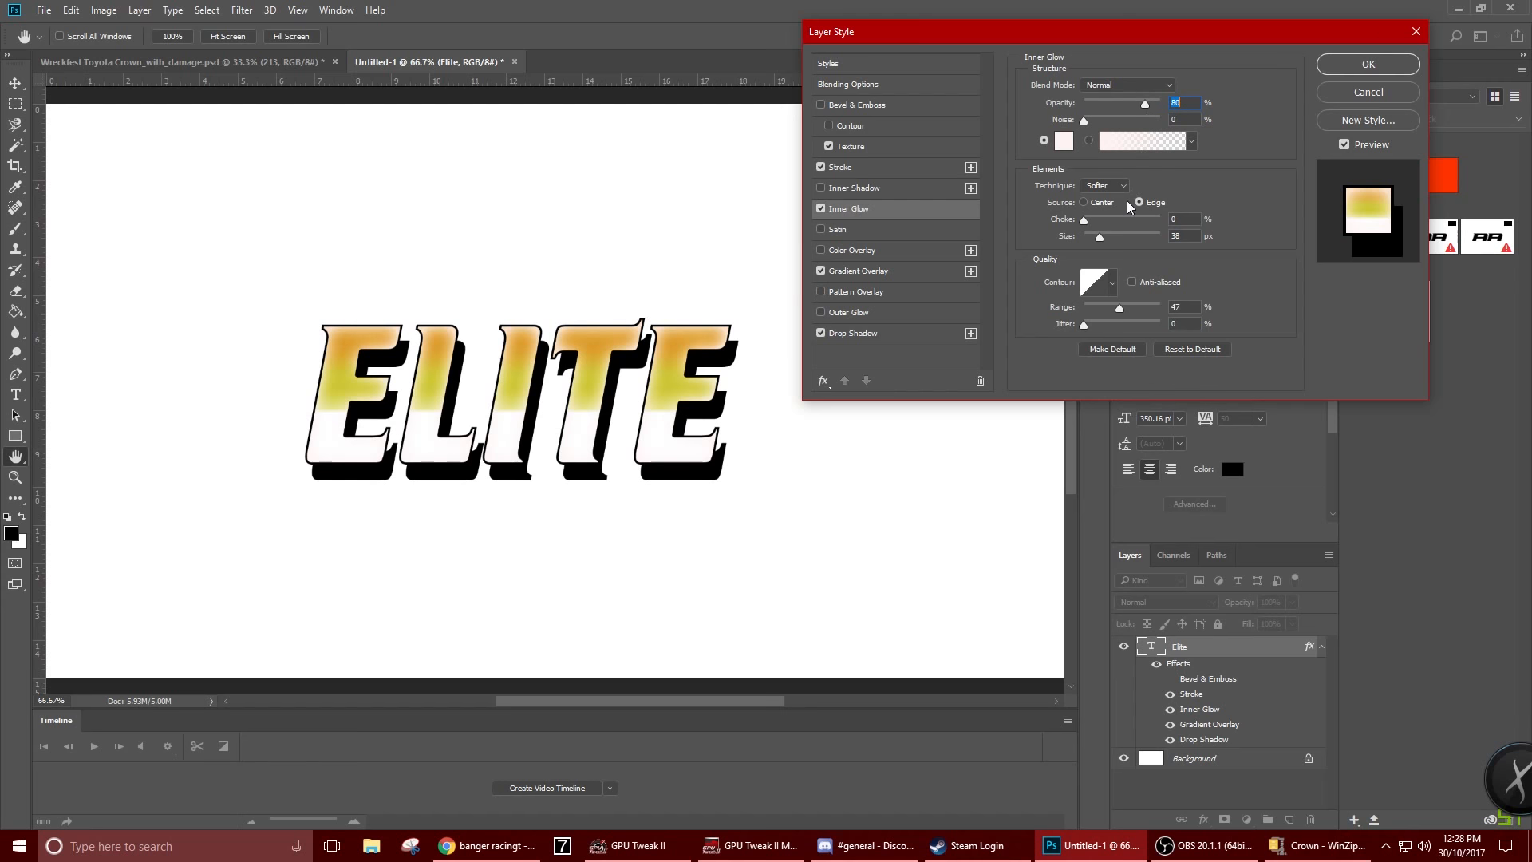
click(1099, 238)
drag(1101, 239, 1098, 224)
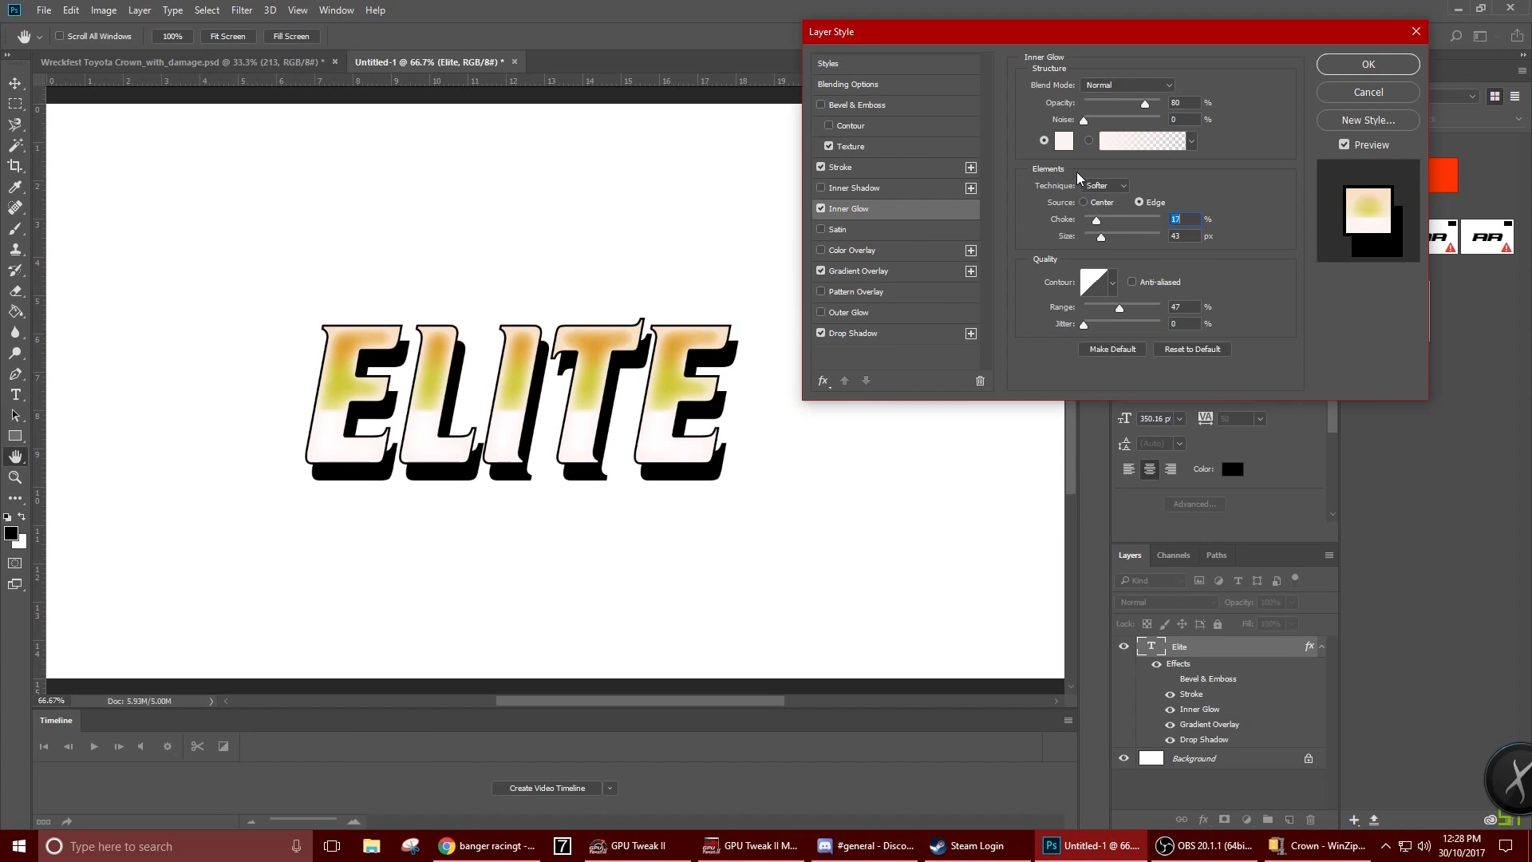
Try the Center source for the inner glow, return it to Edge, and set range 62%, size 38 px and choke 28%
click(1084, 204)
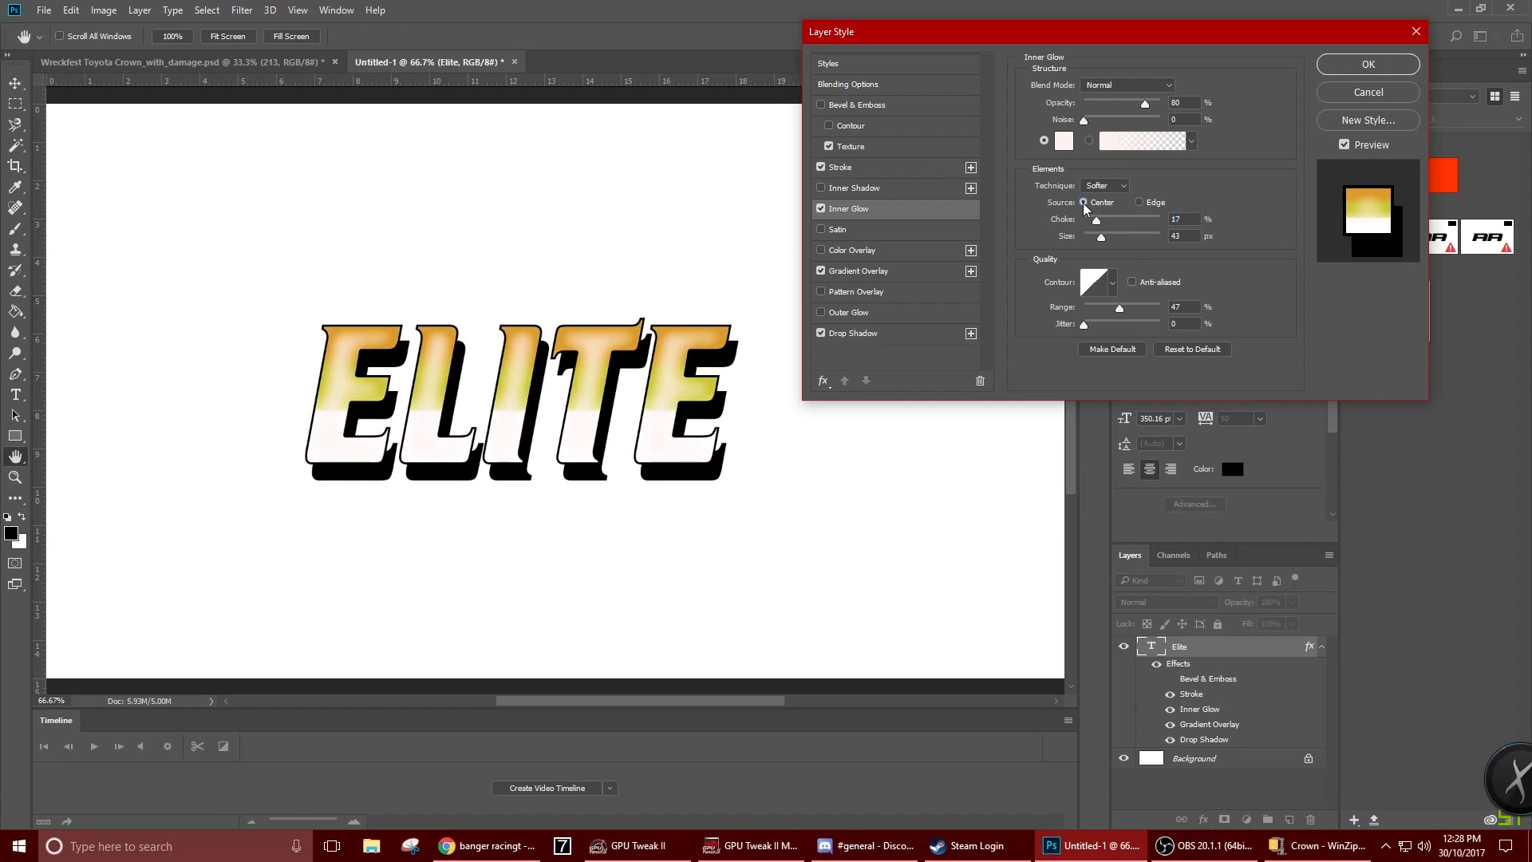
click(1139, 203)
drag(1115, 309, 1052, 335)
mouse_move(1101, 238)
mouse_down()
mouse_move(1113, 243)
mouse_move(1100, 243)
mouse_up()
drag(1097, 220, 1108, 227)
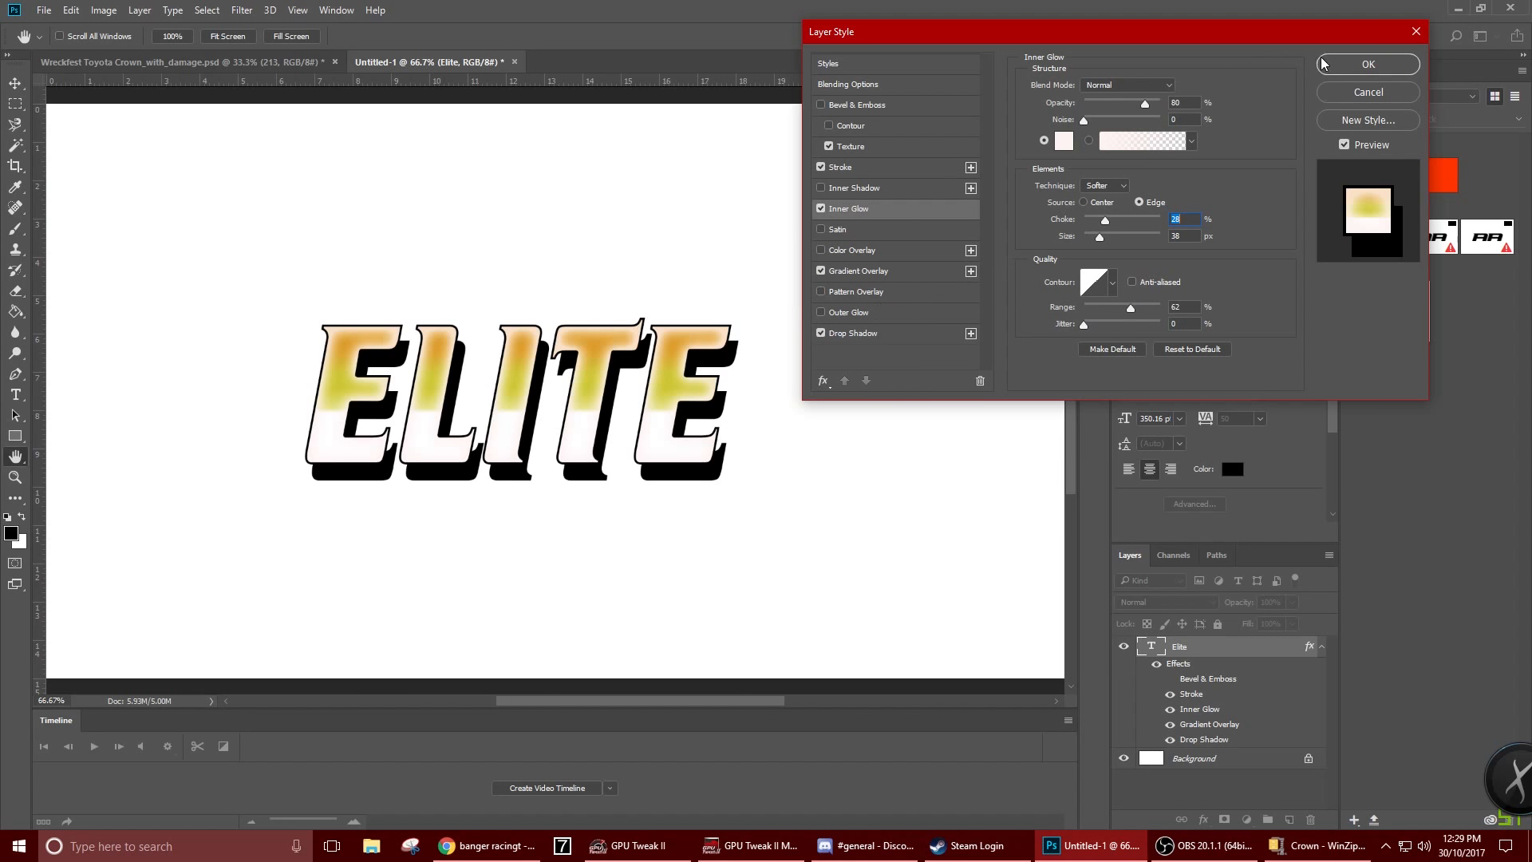
Adjust the yellow-to-white transition of the gradient overlay and apply the layer style to the ELITE text
click(855, 335)
click(855, 273)
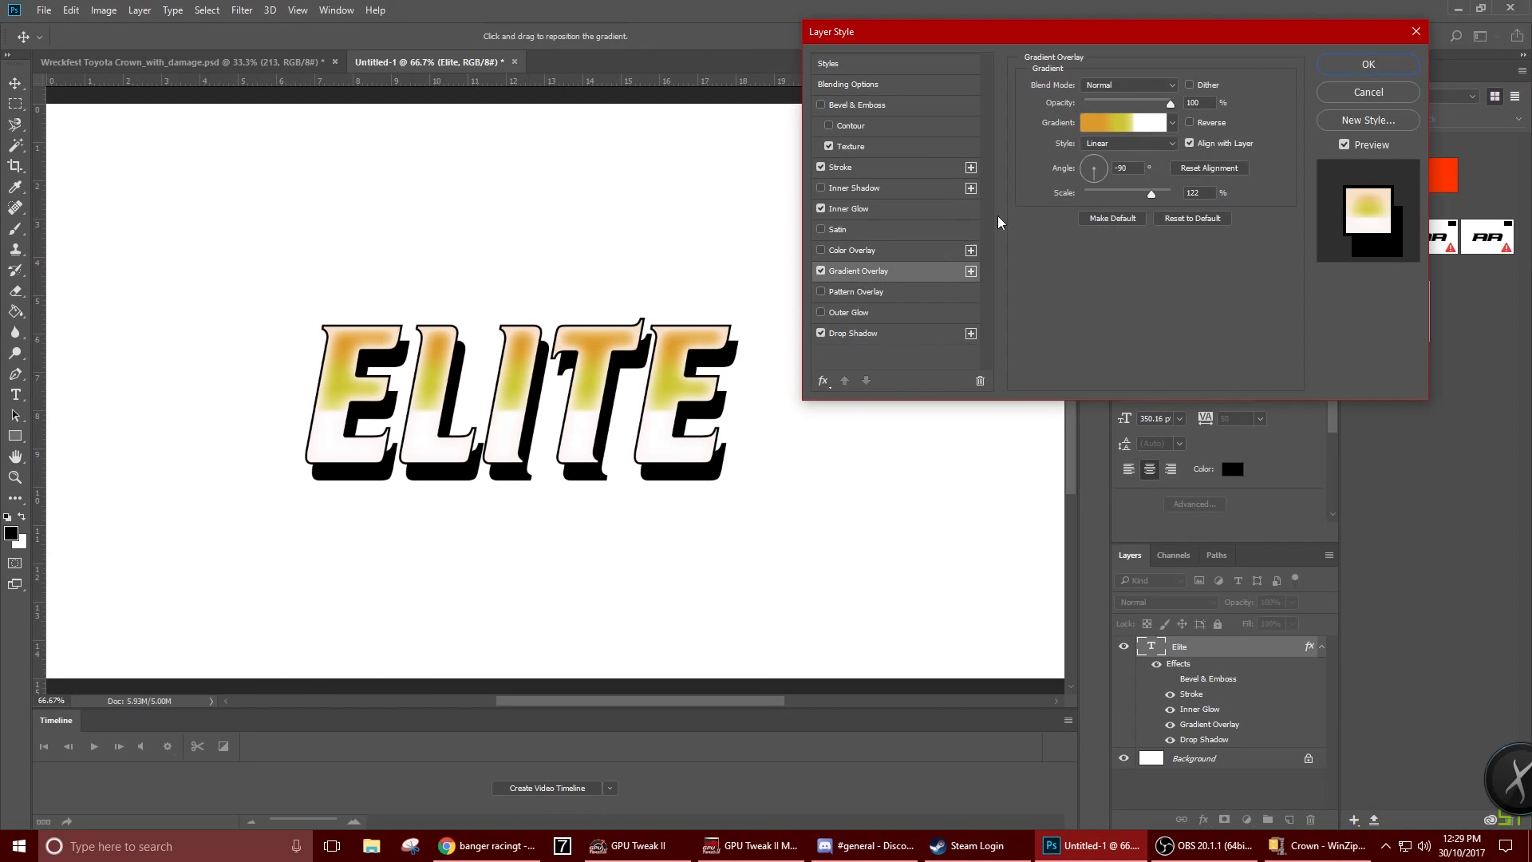
click(1143, 127)
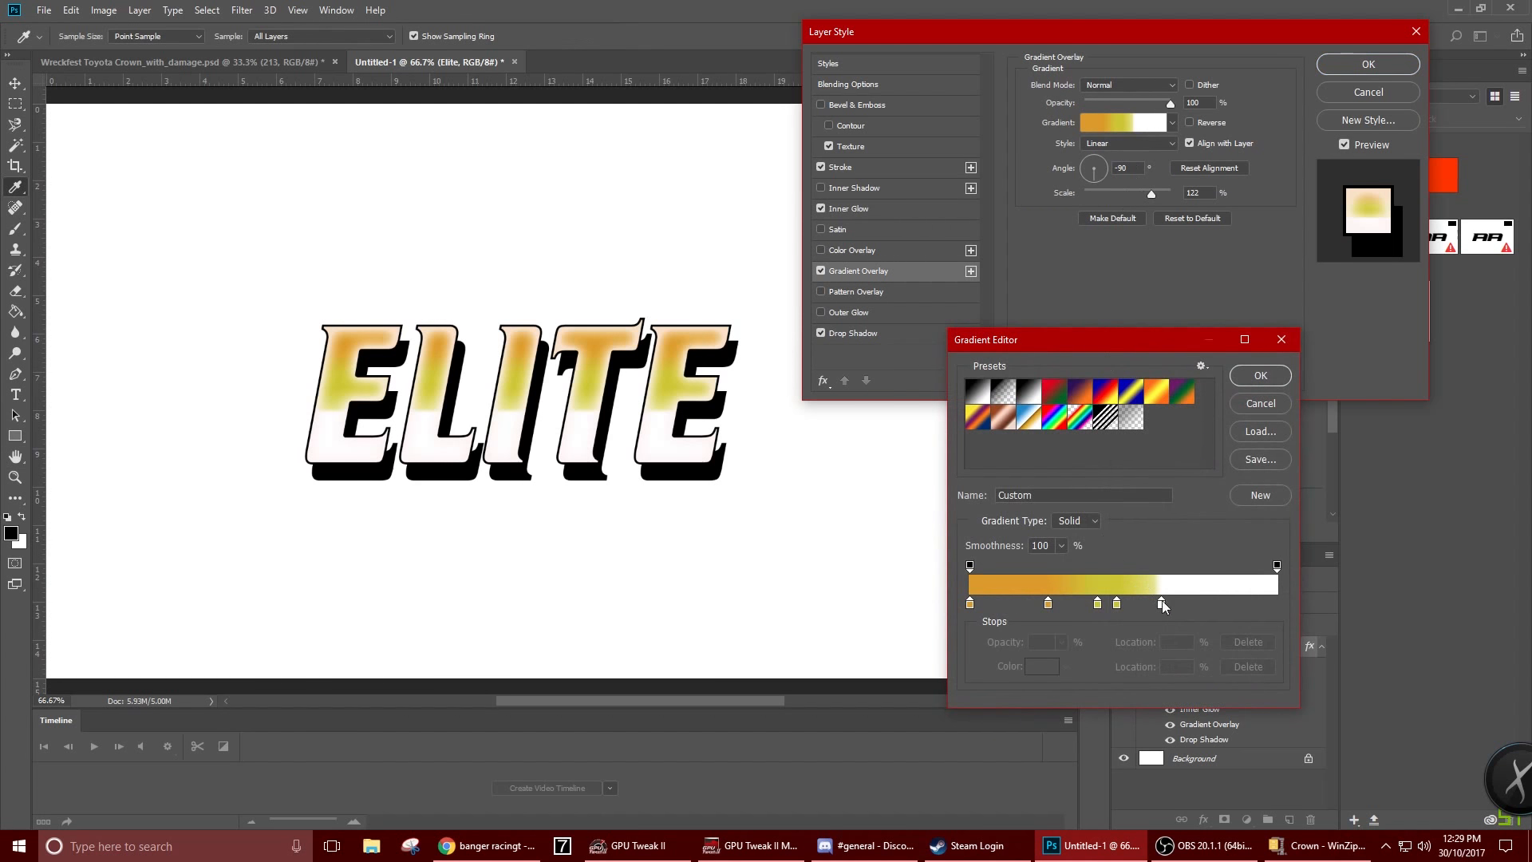
mouse_move(1162, 605)
mouse_down()
mouse_move(1125, 596)
mouse_move(1148, 599)
mouse_up()
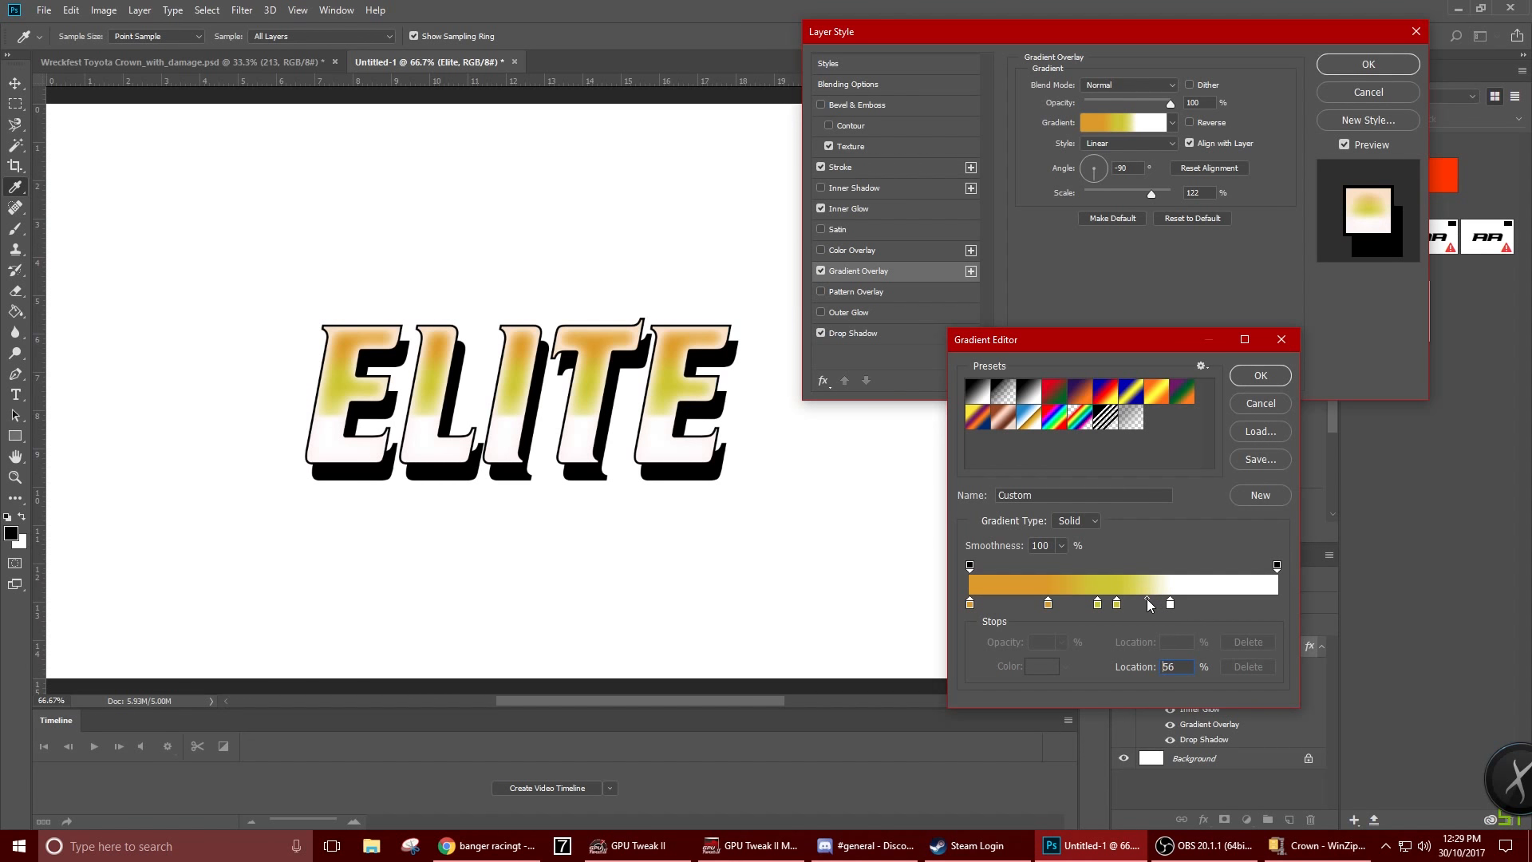
click(1258, 377)
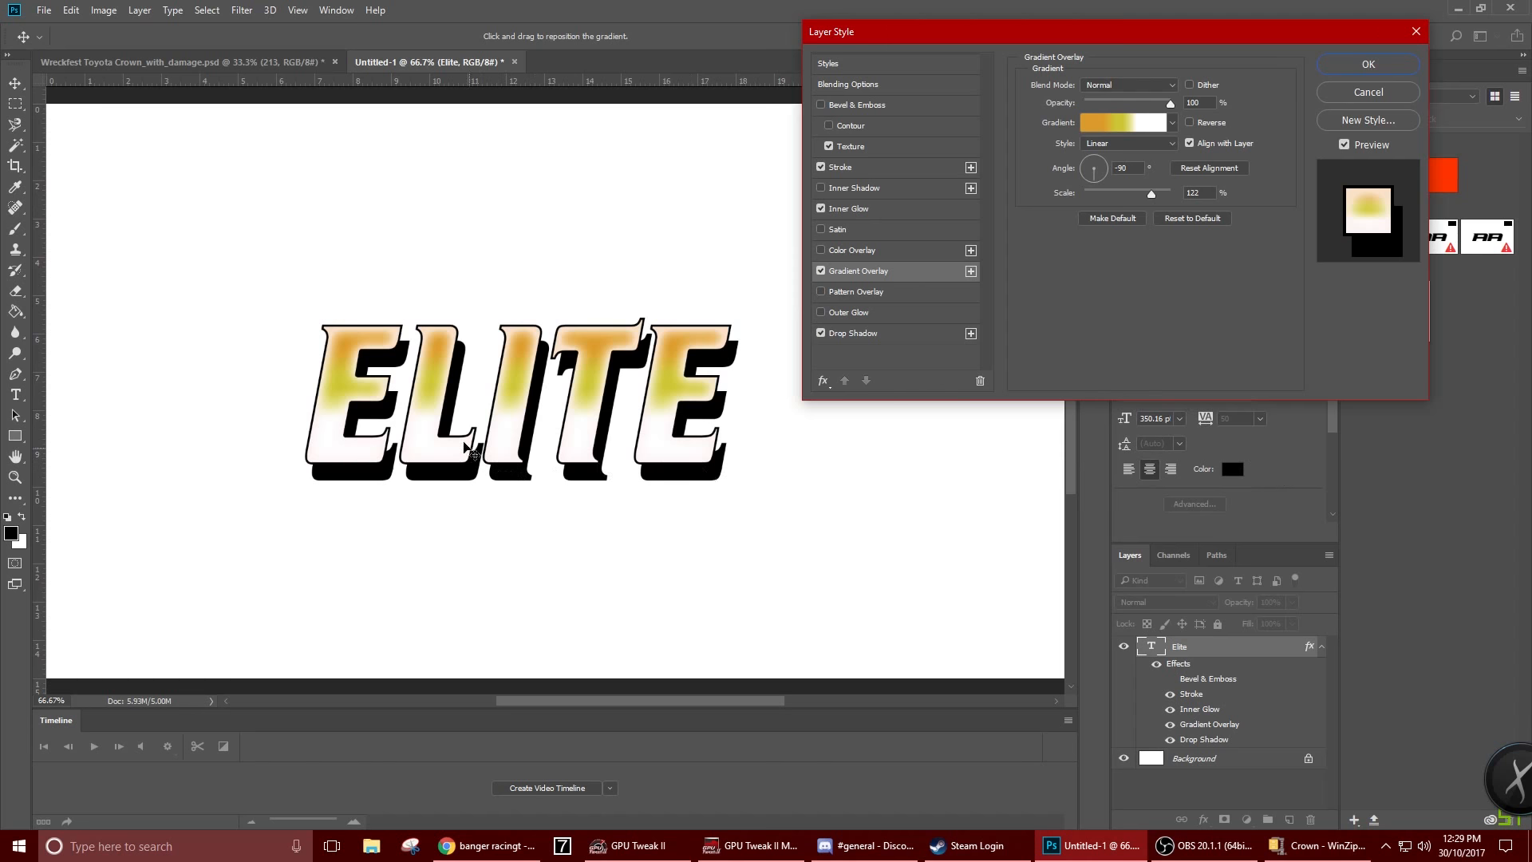
click(1380, 68)
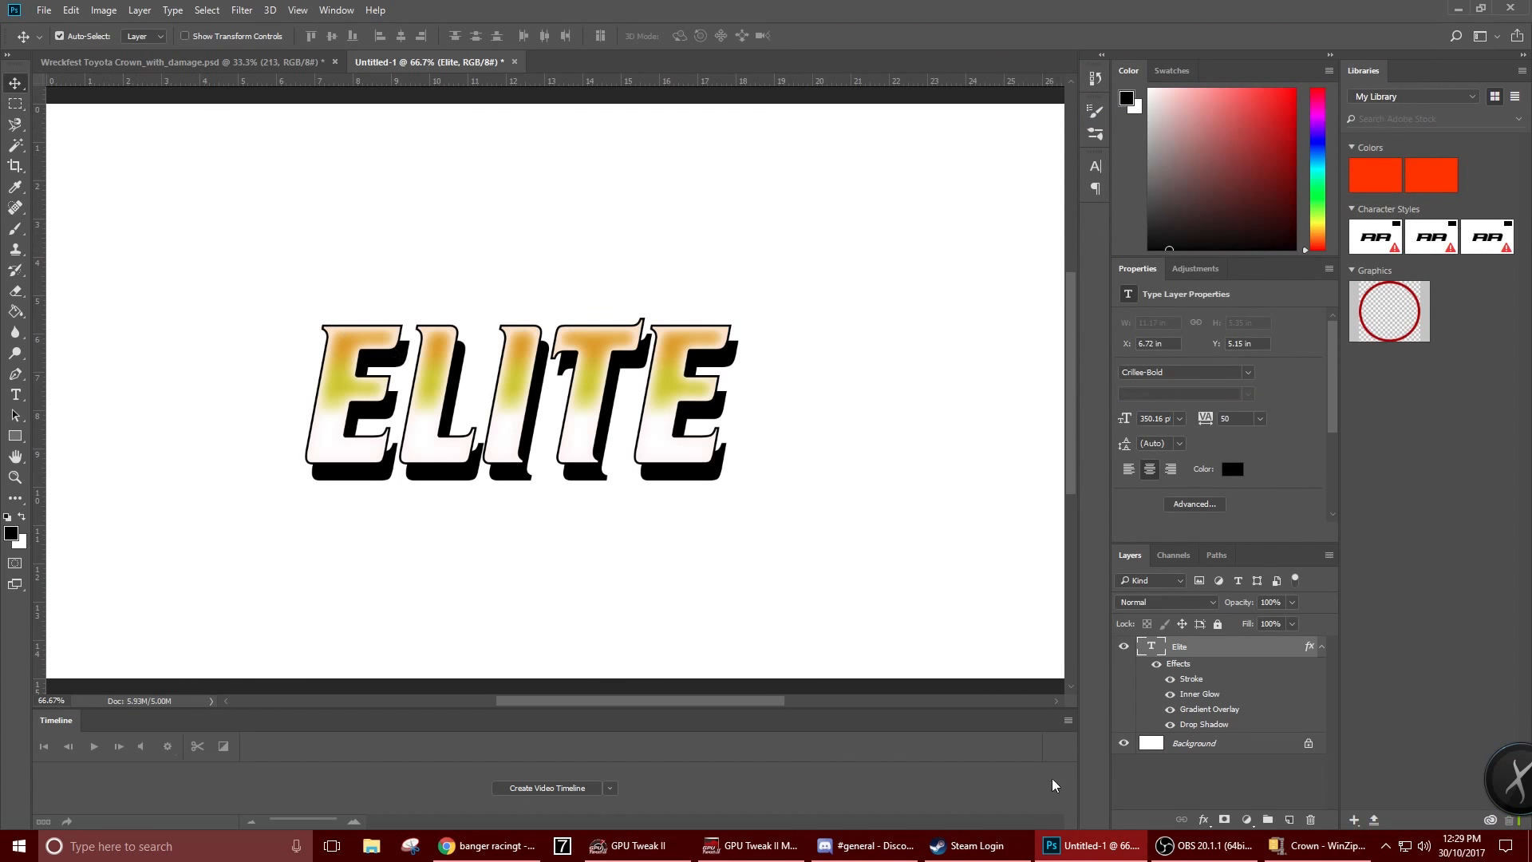
Duplicate the ELITE text layer as "Elite" into the document Wreckfest Toyota Crown_with_damage.psd
right_click(1180, 653)
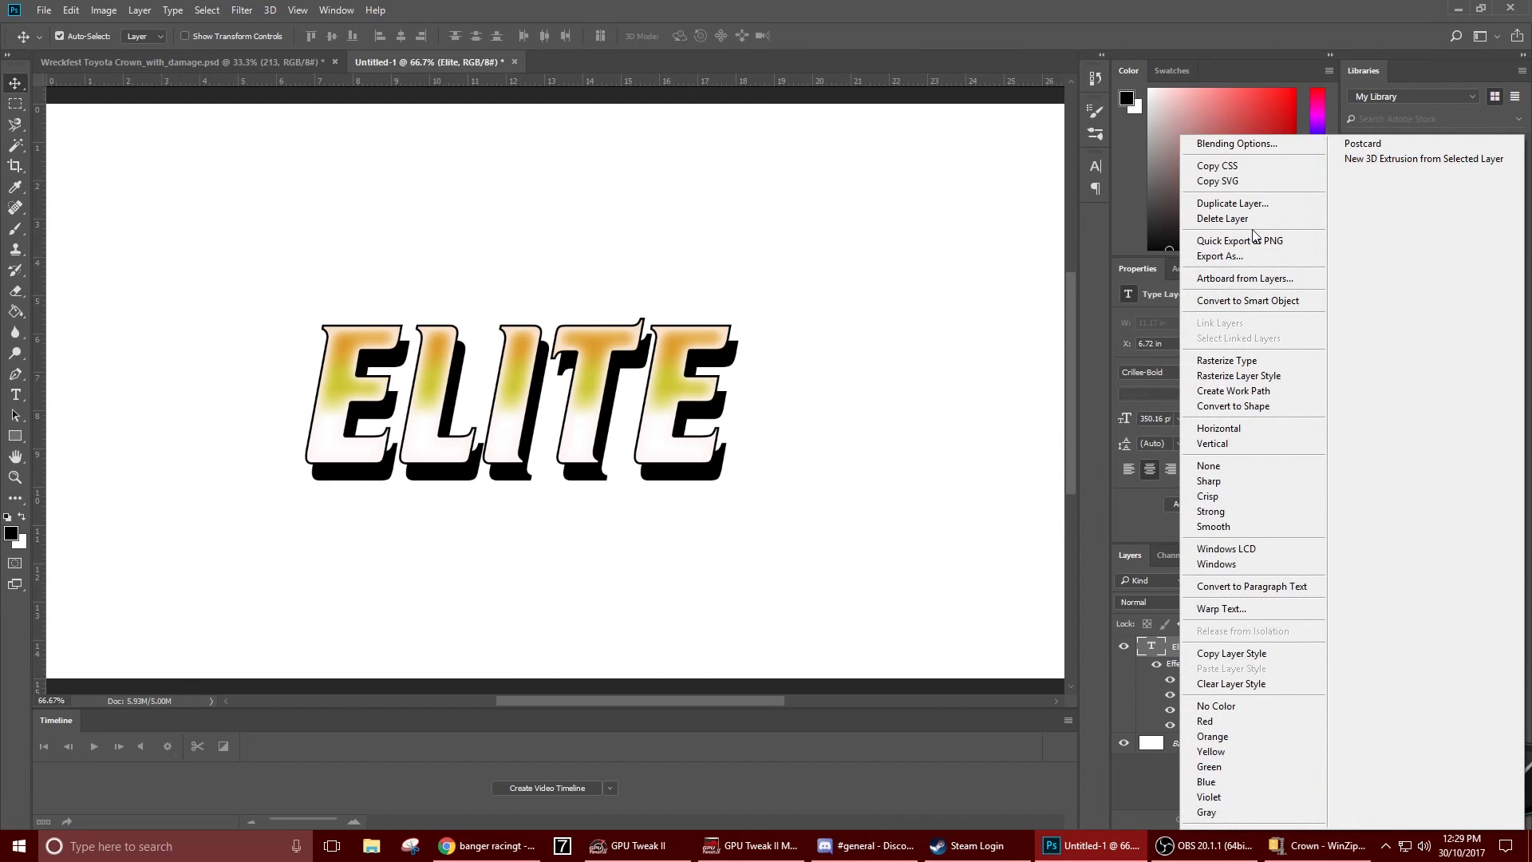
click(1258, 202)
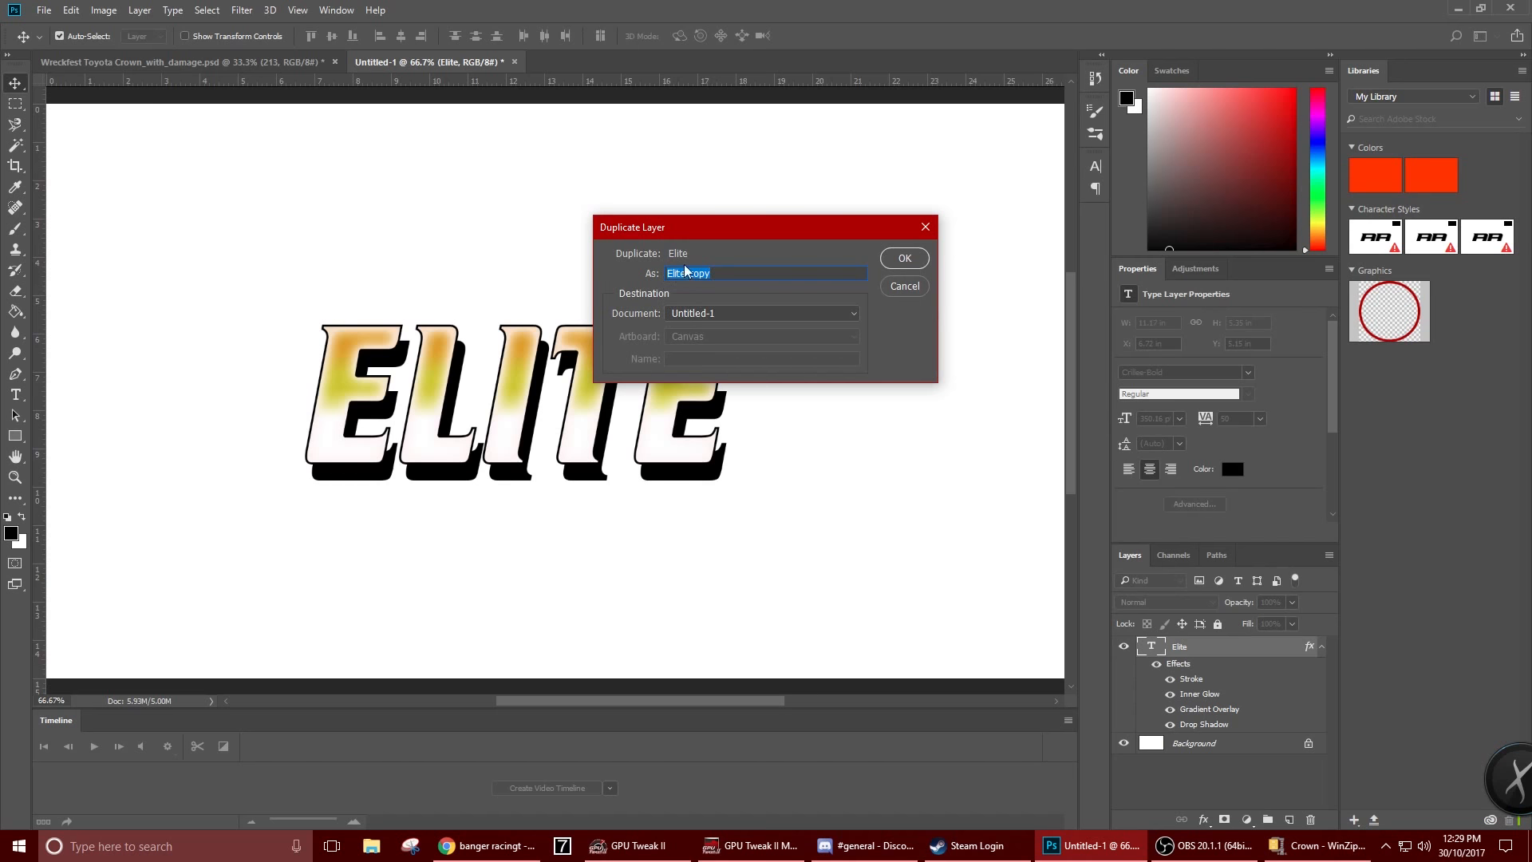
click(721, 277)
click(711, 310)
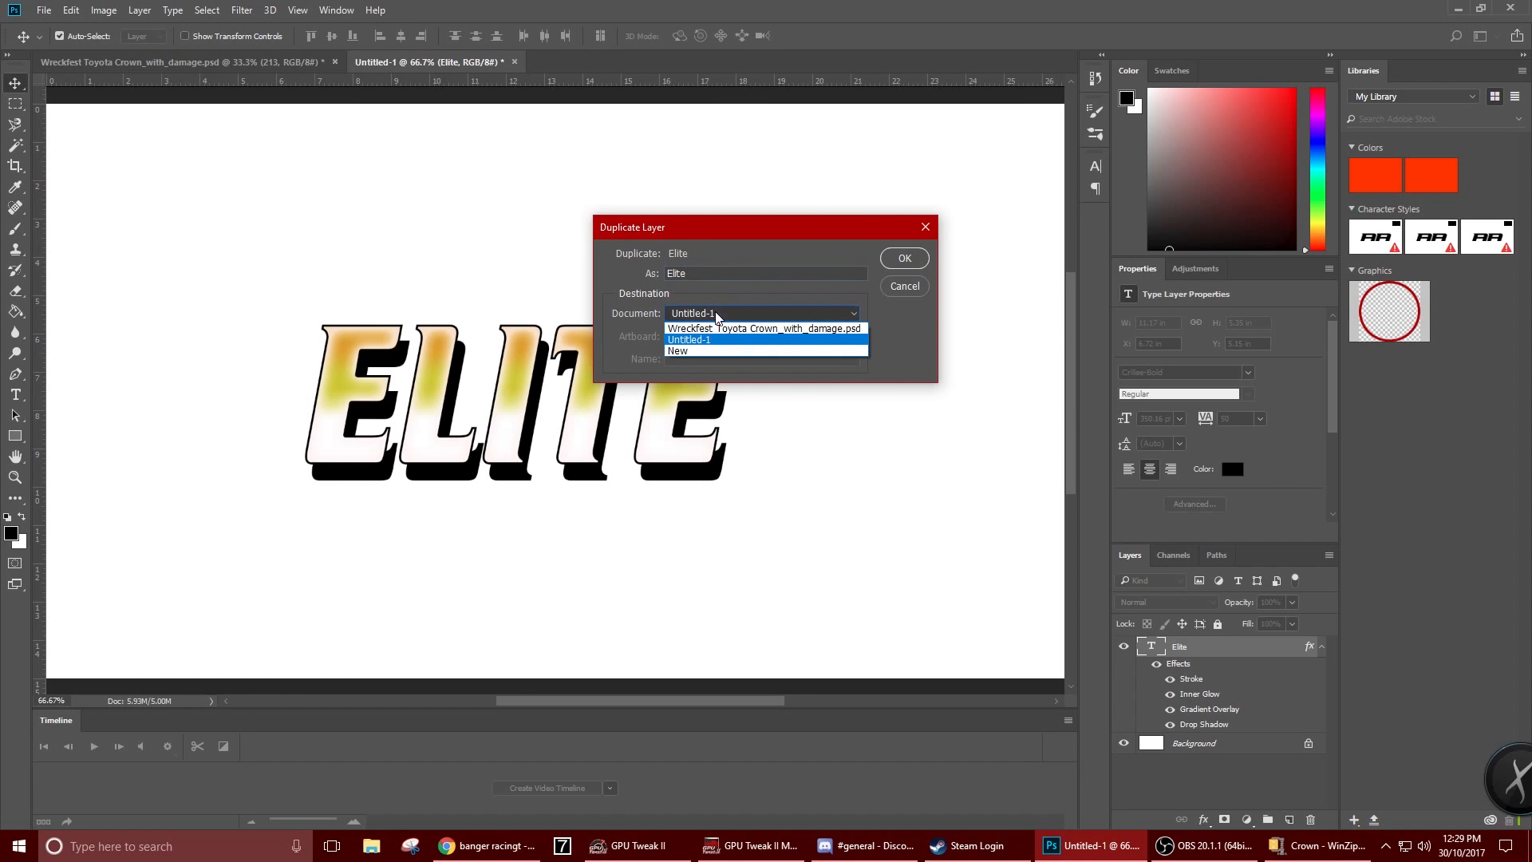
click(774, 331)
click(903, 262)
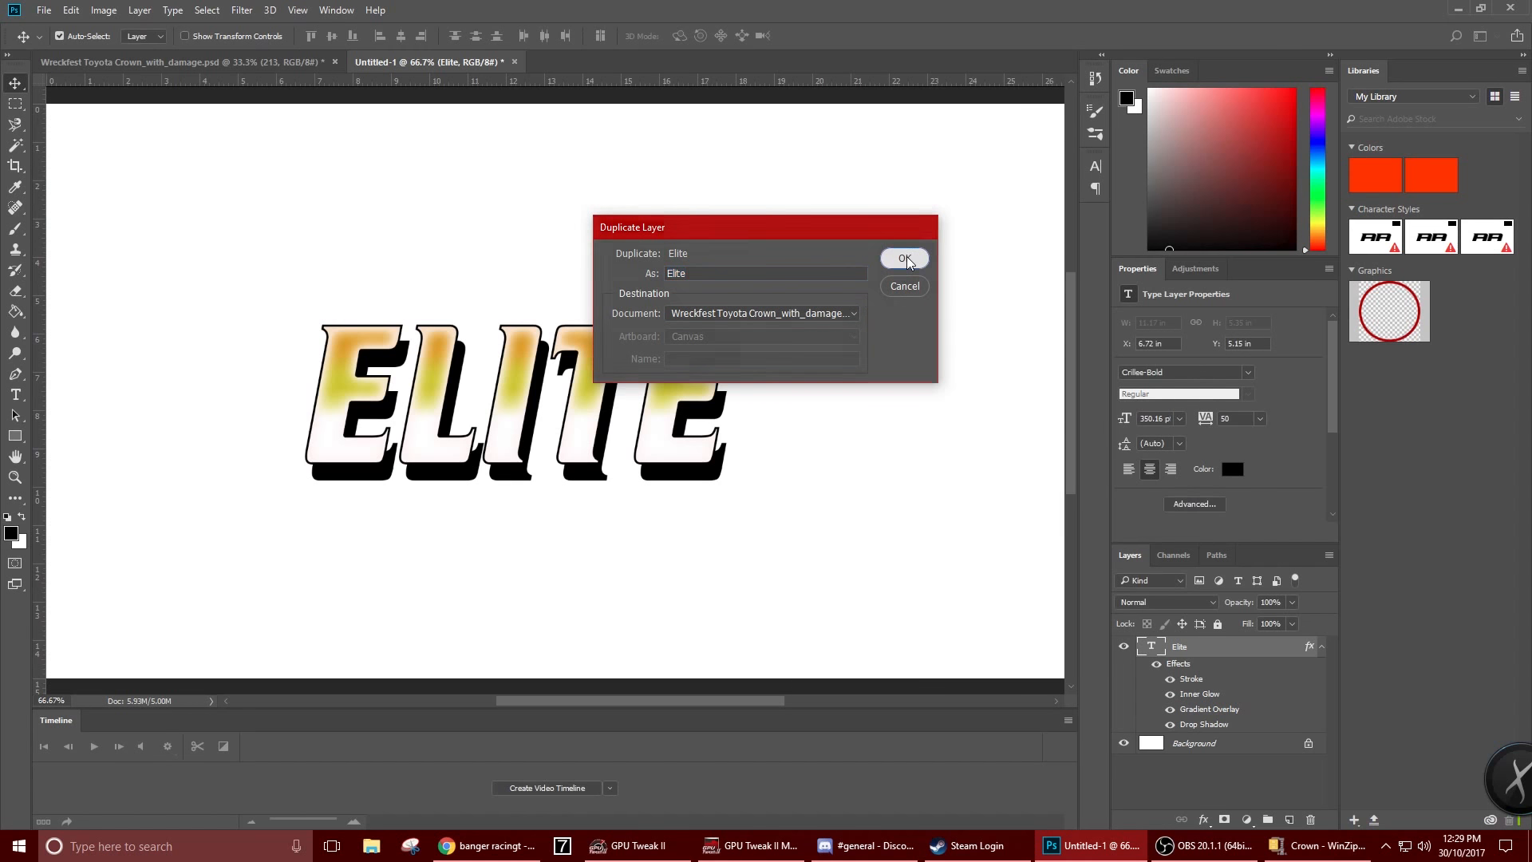
In the Toyota Crown document, scale the ELITE text down to about 144 pt and place it above the 213 on the upper car side
click(207, 64)
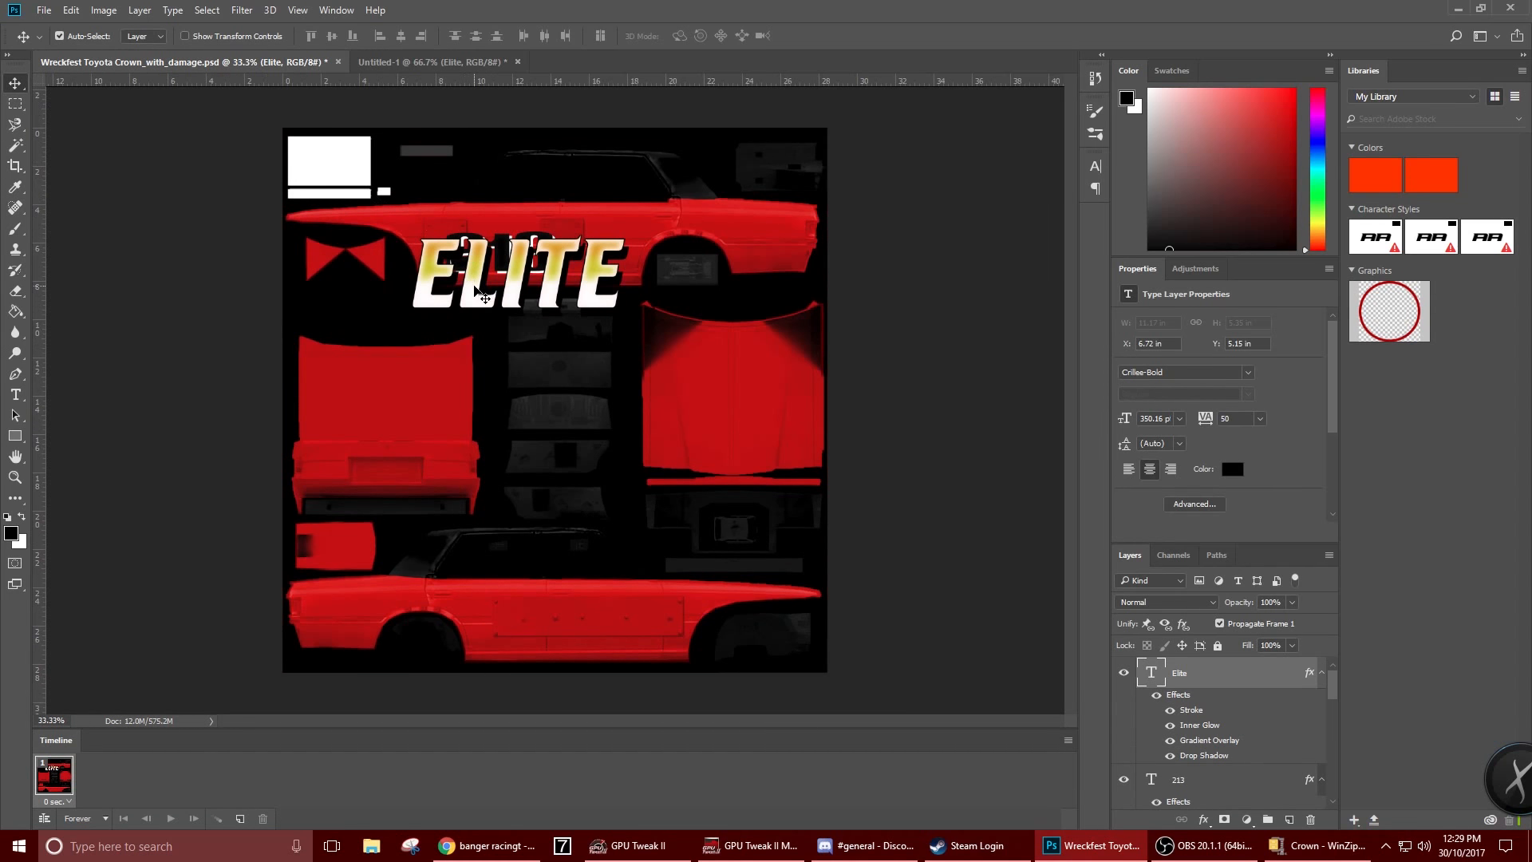
mouse_move(474, 297)
mouse_down()
mouse_move(415, 289)
mouse_move(474, 260)
mouse_move(474, 287)
mouse_up()
key(ctrl+t)
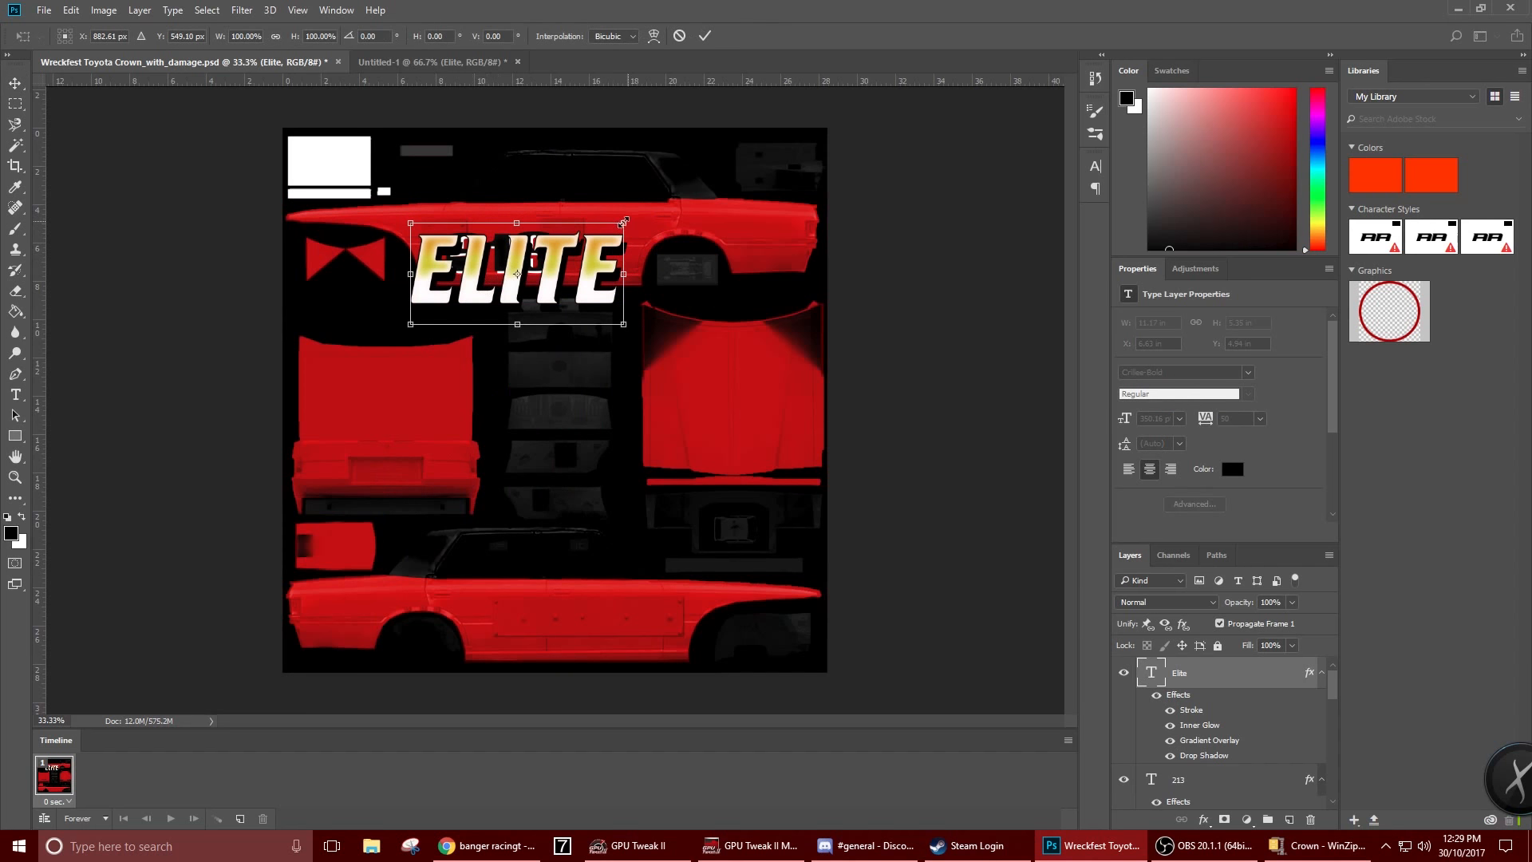
drag(623, 222, 652, 210)
key(Return)
key(ctrl+t)
key(Return)
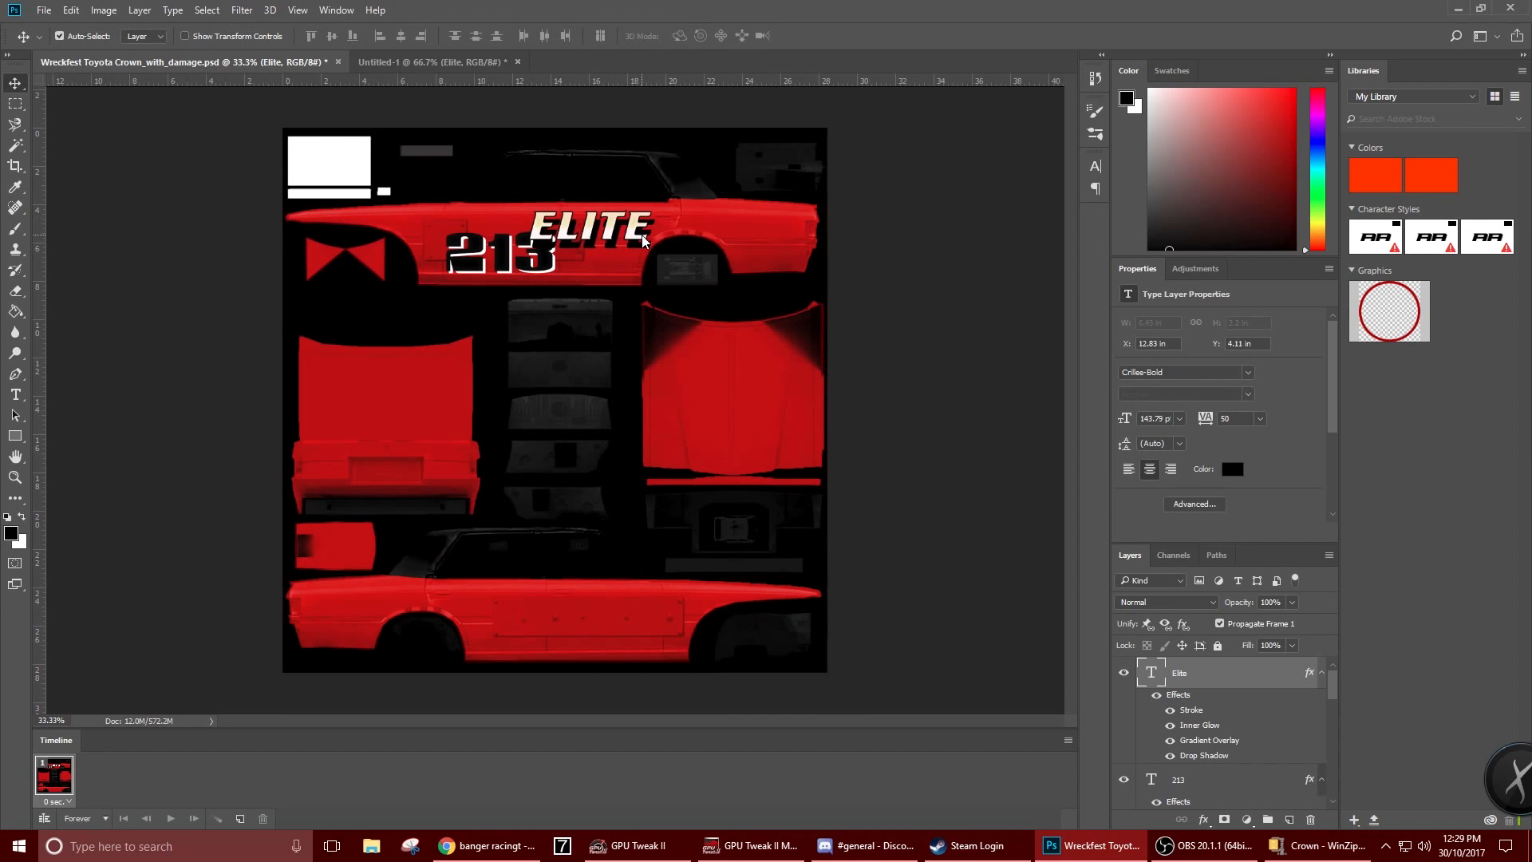
Nudge the ELITE text along the upper car side to X 13.87 in, Y 3.94 in, up and to the right of the 213
key(Right)
key(Right)
key(Right)
key(Right)
key(Right)
key(Right)
key(Right)
key(Right)
key(Right)
key(Right)
key(Right)
key(Right)
key(Right)
key(Right)
key(Right)
key(Right)
key(Right)
key(Right)
key(Right)
key(Right)
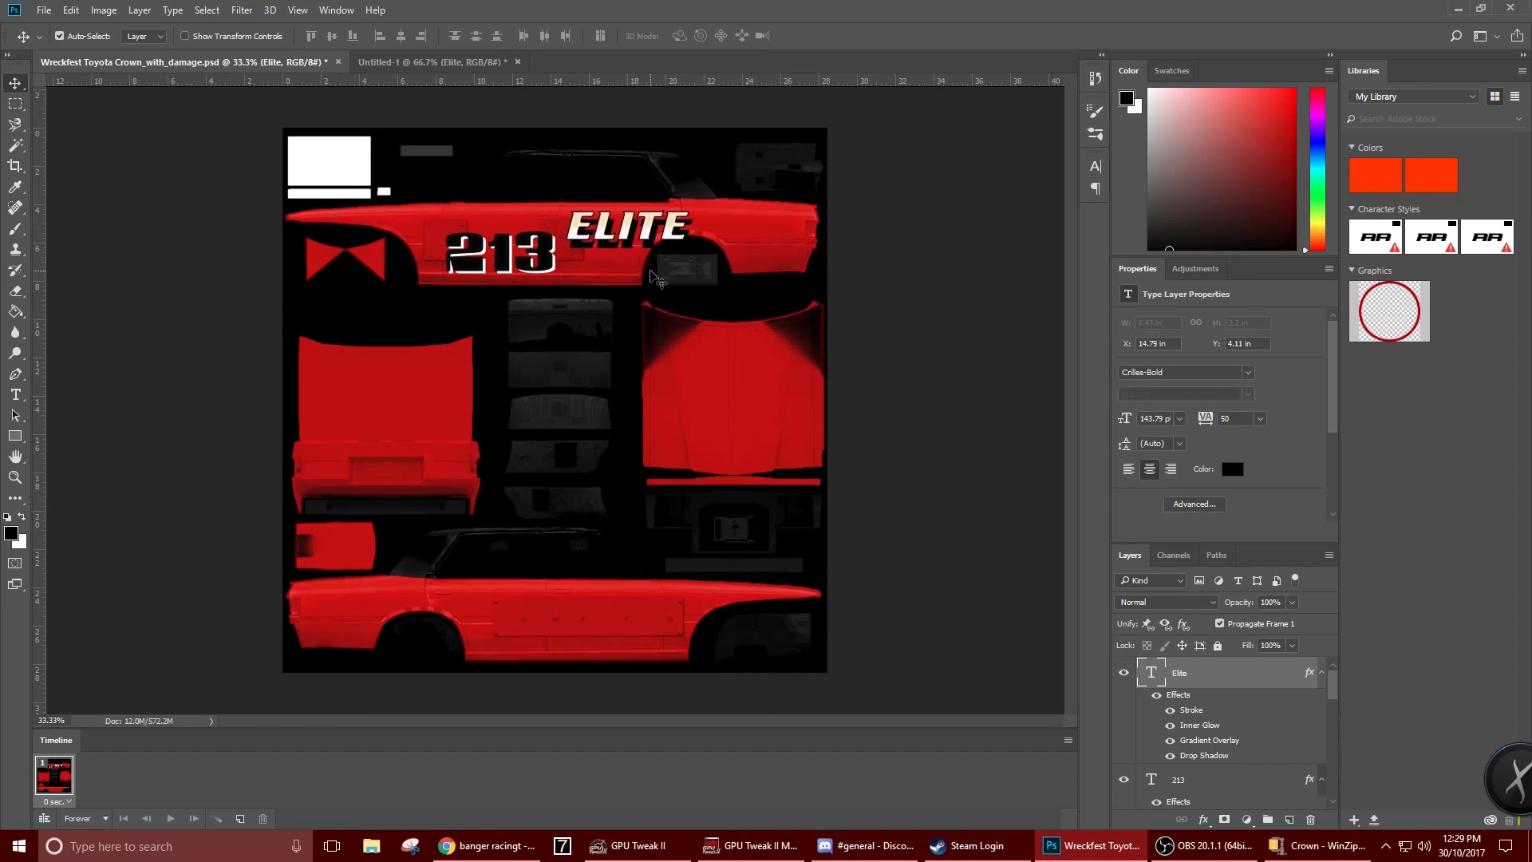
key(Right)
key(Up)
key(Up)
key(Up)
key(Up)
key(Up)
key(Up)
key(Up)
key(Up)
key(Up)
key(Up)
key(Up)
key(Up)
key(Up)
key(Up)
key(Up)
key(Up)
key(Up)
key(Up)
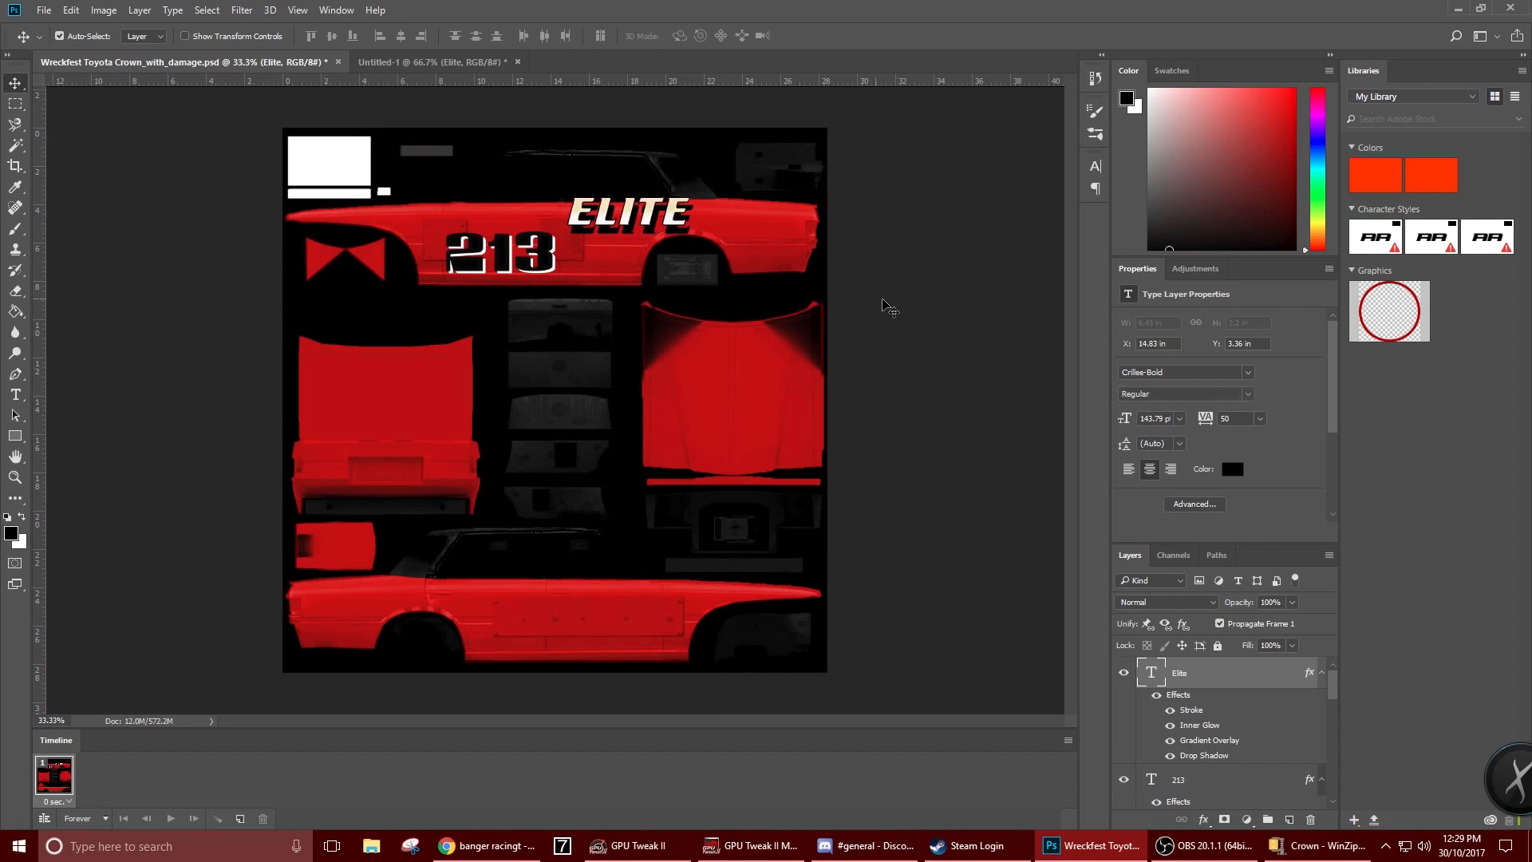
key(Left)
key(Left)
key(Left)
key(Left)
key(Left)
key(Left)
key(Left)
key(Left)
key(Left)
key(Left)
key(Left)
key(Left)
key(Left)
key(Left)
key(Left)
key(Left)
key(Left)
key(Left)
key(Left)
key(Left)
key(Down)
key(Down)
key(Down)
key(Down)
key(Down)
key(Down)
key(Down)
key(Down)
key(Down)
key(Down)
key(Down)
key(Down)
key(Down)
key(Down)
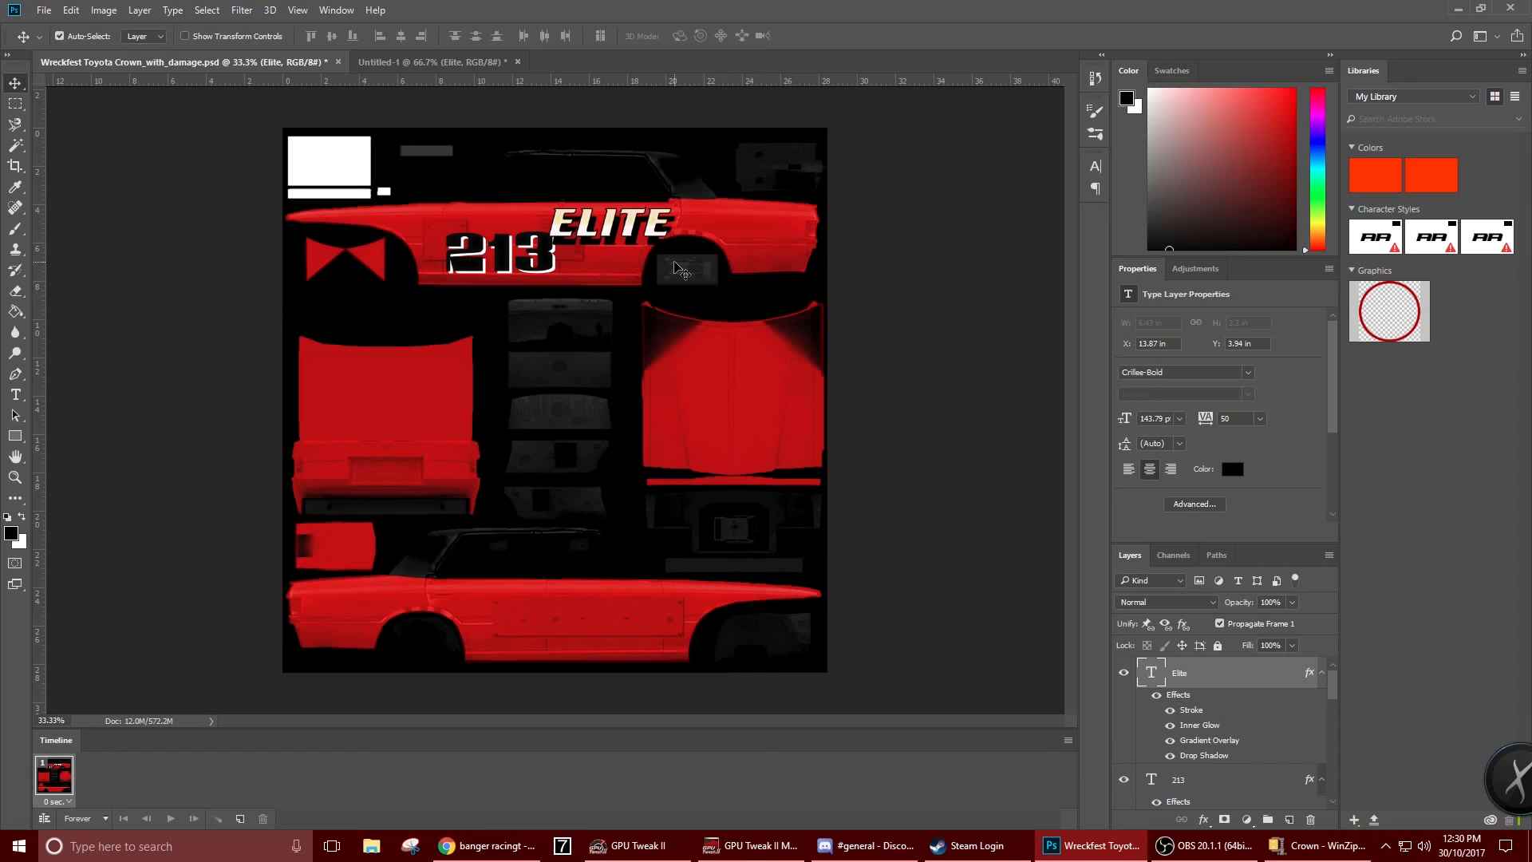
Try a closer drop shadow on the ELITE text in the Toyota Crown document
right_click(1161, 685)
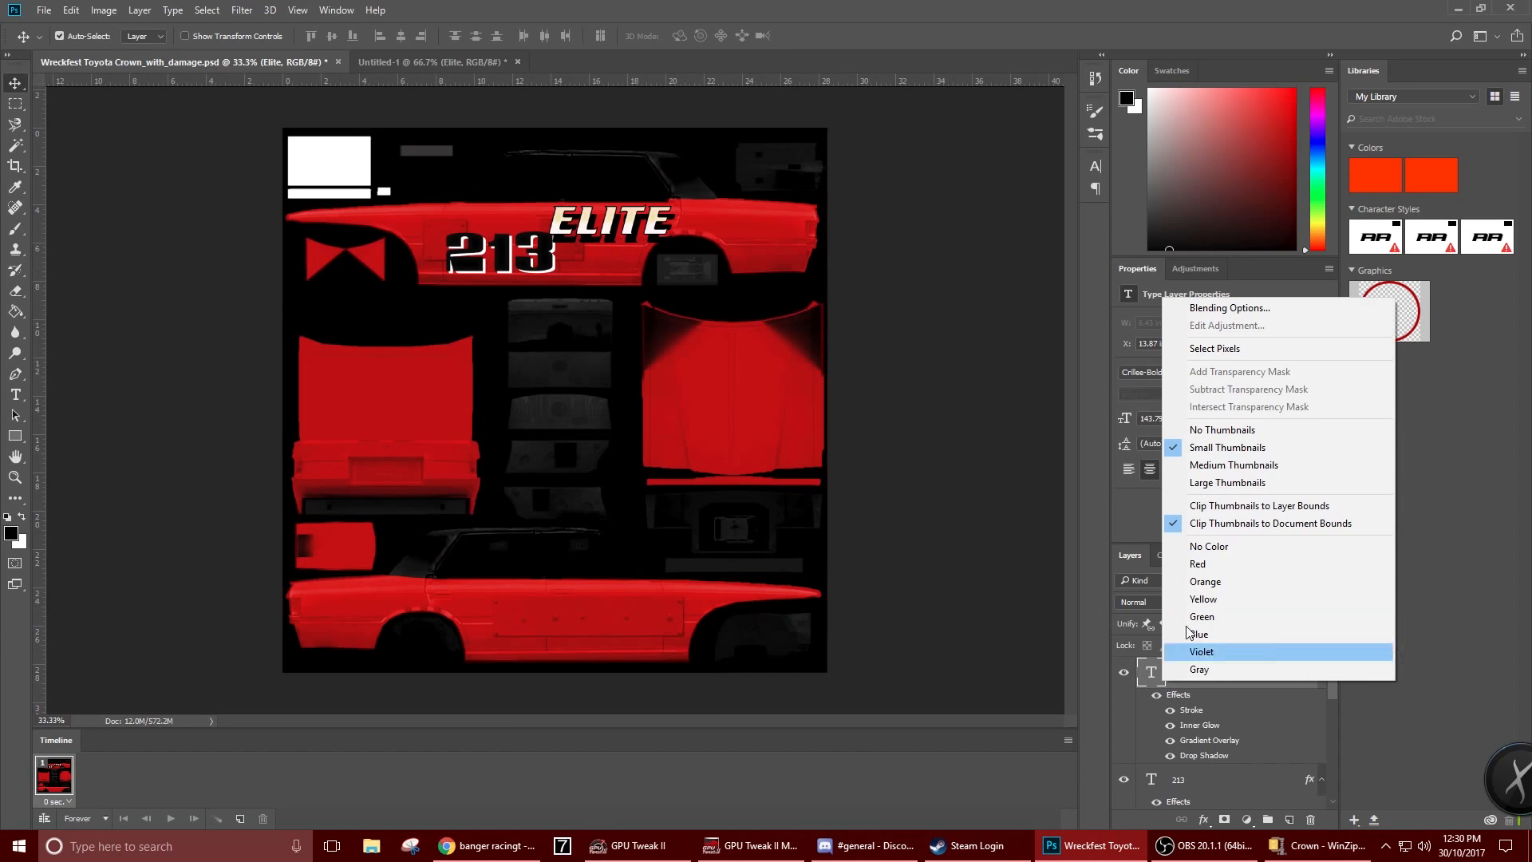
click(1293, 310)
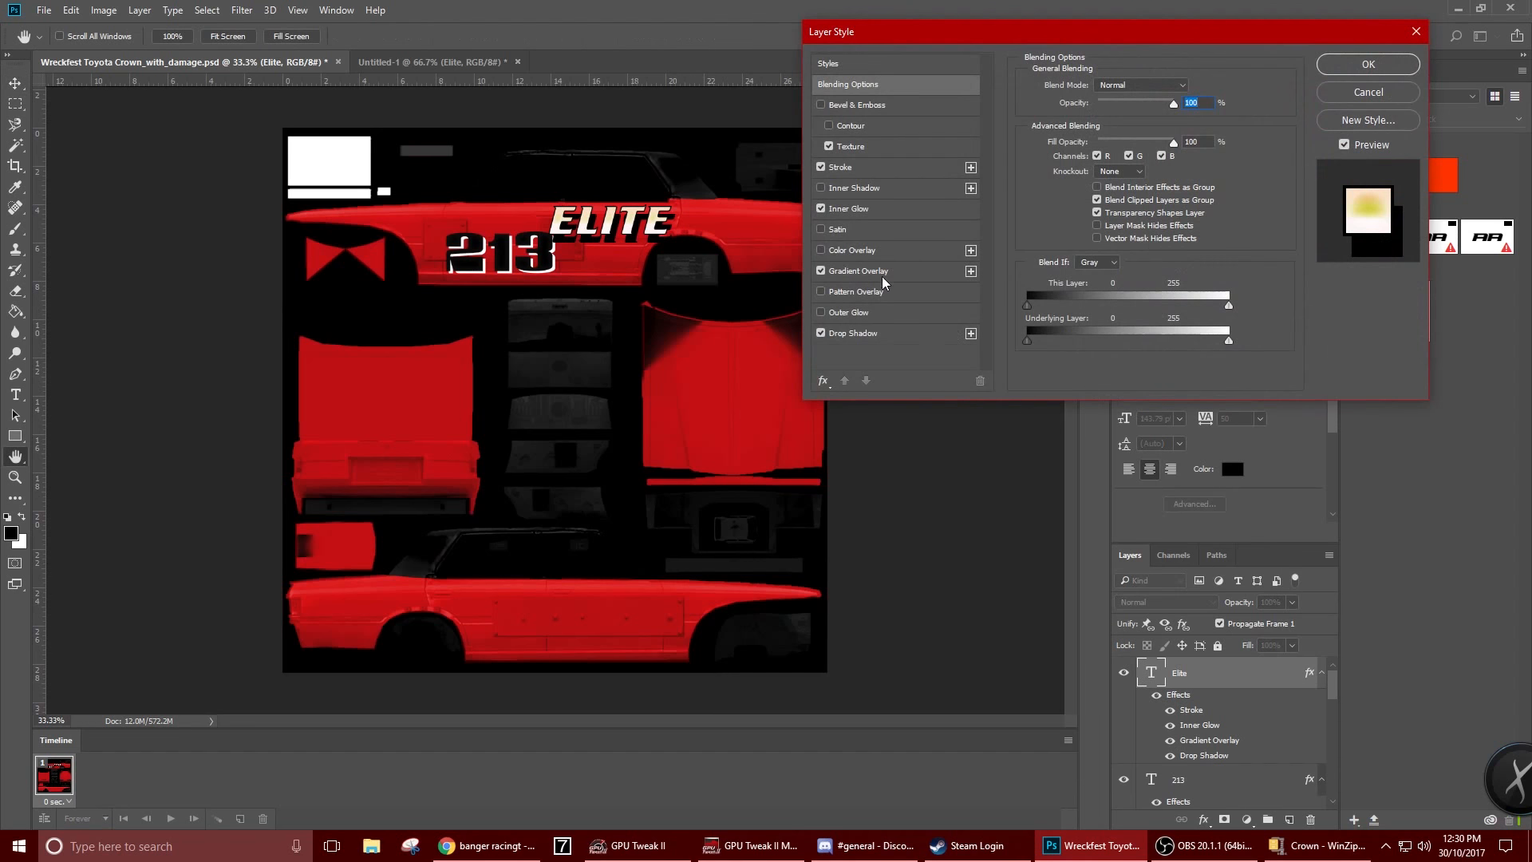
click(881, 277)
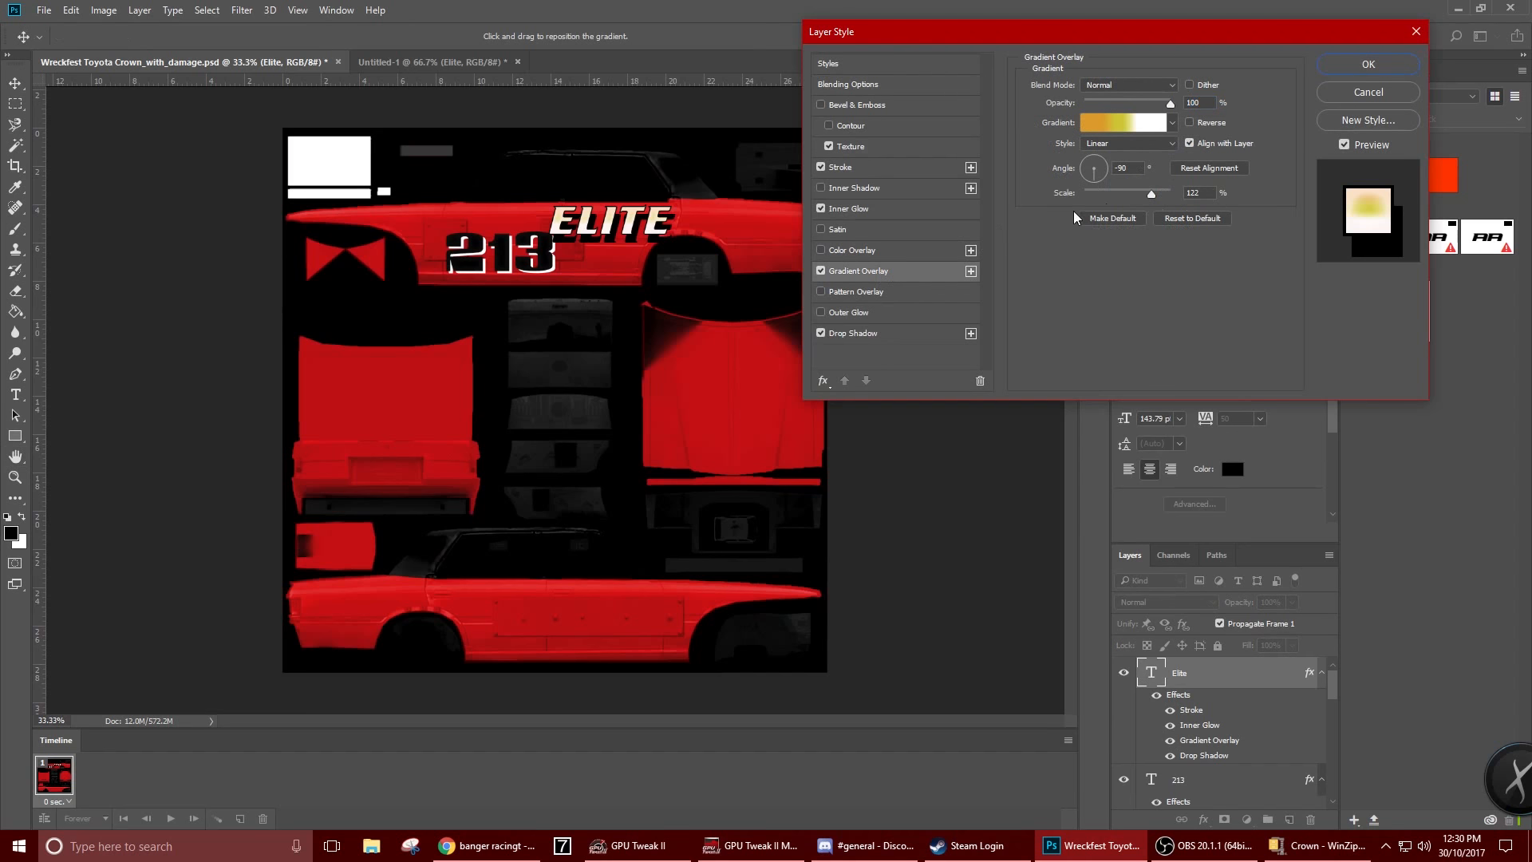
click(895, 341)
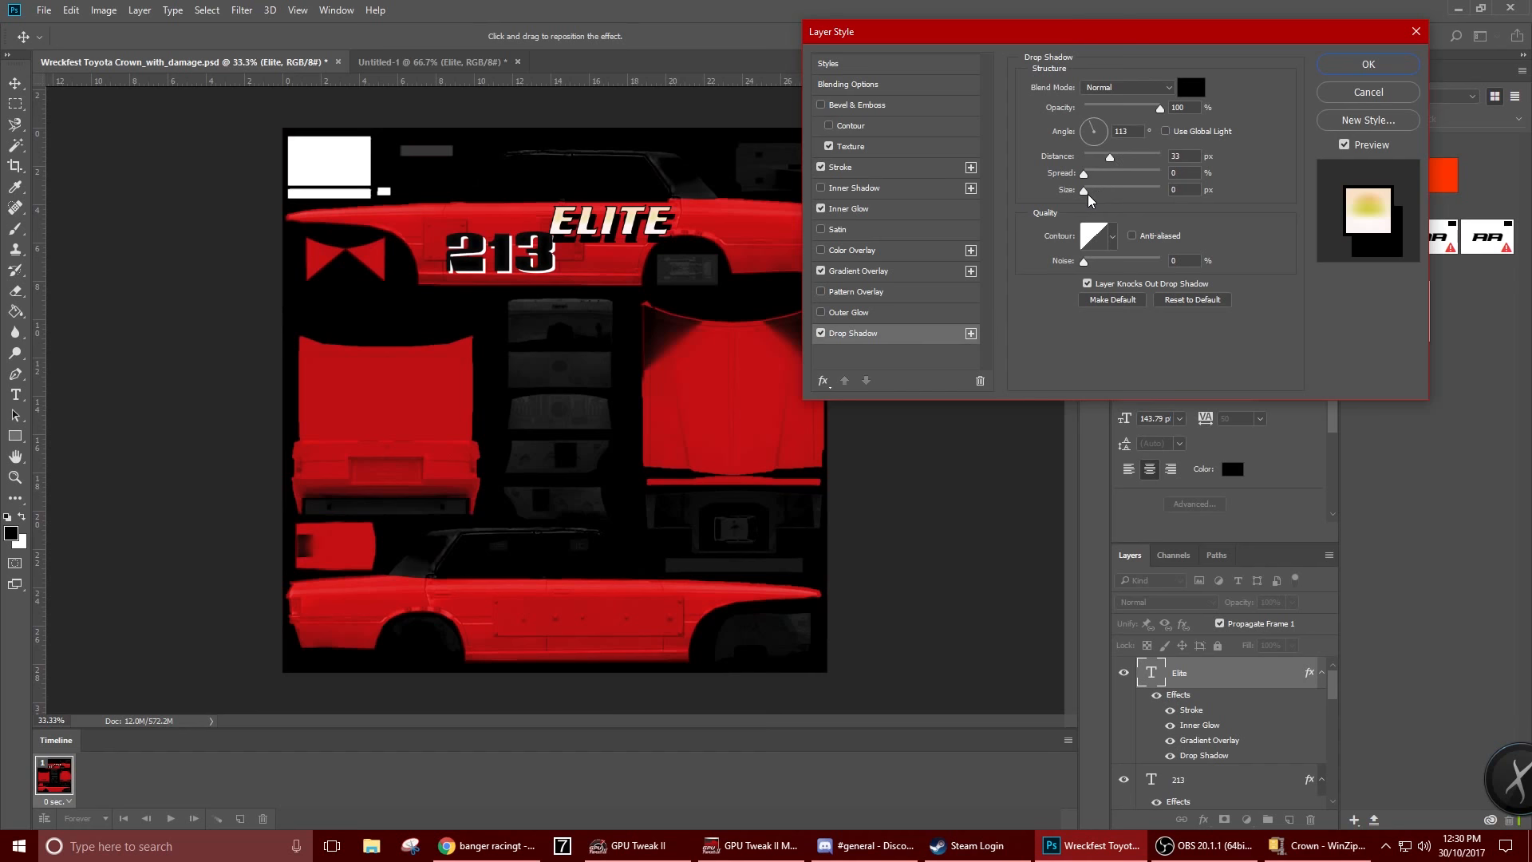
drag(1085, 191, 1106, 196)
drag(1092, 197, 1096, 160)
Try a gradient overlay scale of 85% on the ELITE text, and discard the layer style changes
click(899, 271)
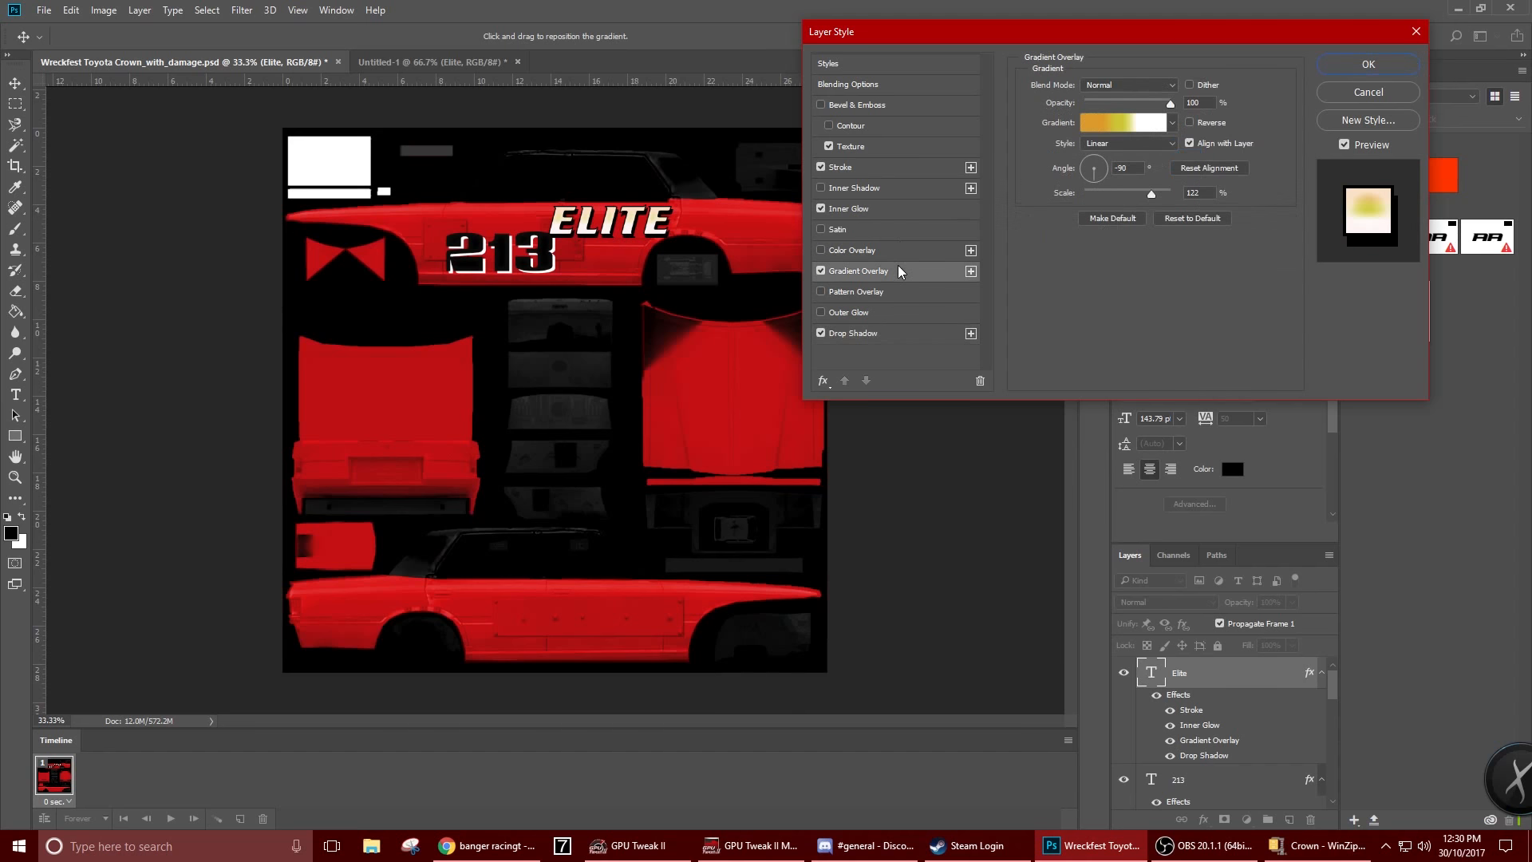
mouse_move(1144, 198)
mouse_down()
mouse_move(1095, 197)
mouse_move(1154, 186)
mouse_move(1125, 193)
mouse_up()
click(1166, 142)
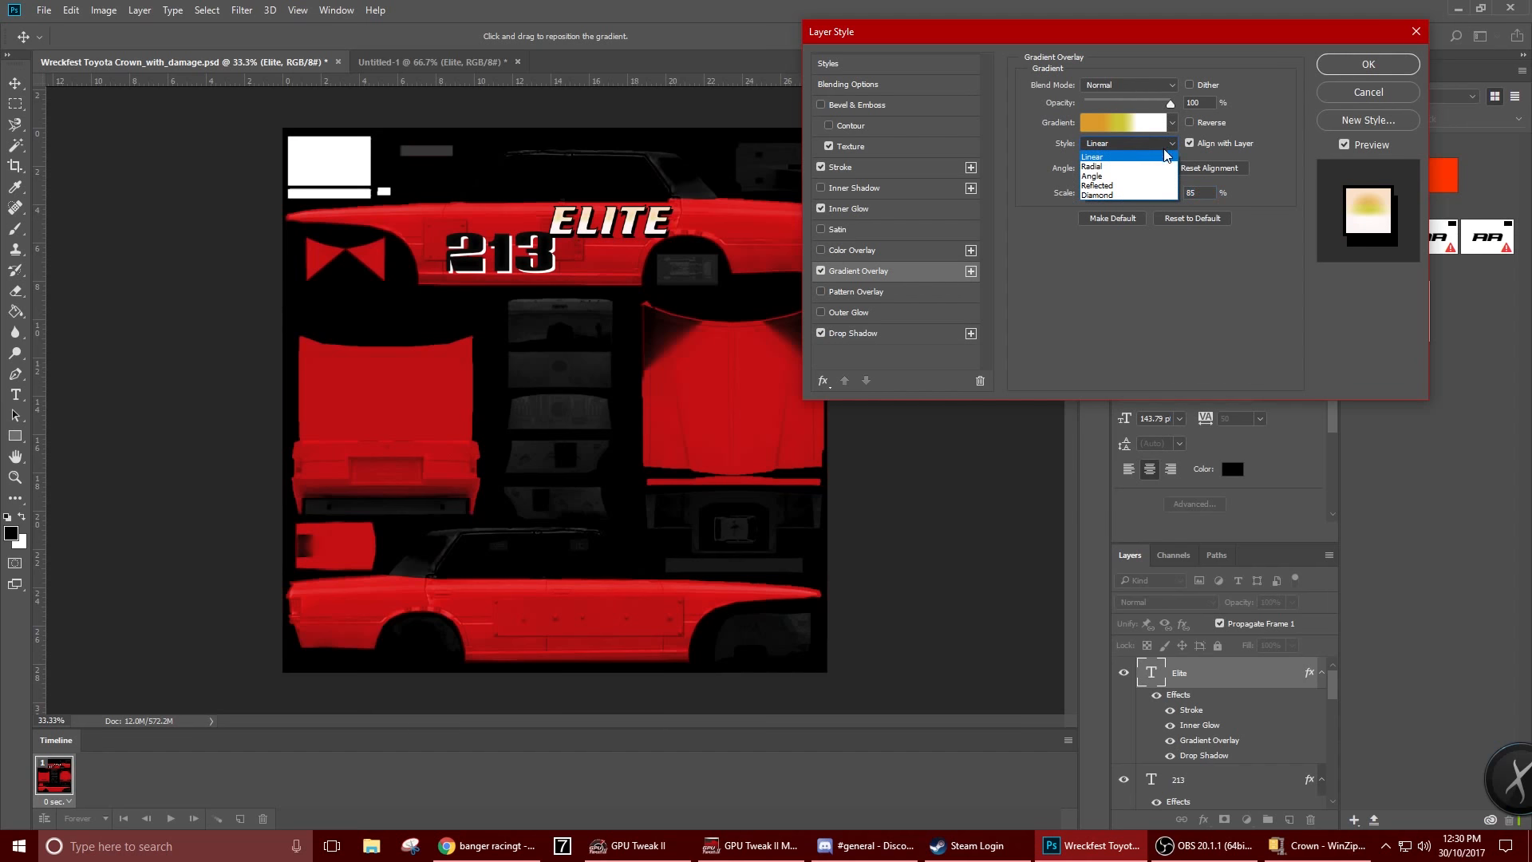
click(1169, 144)
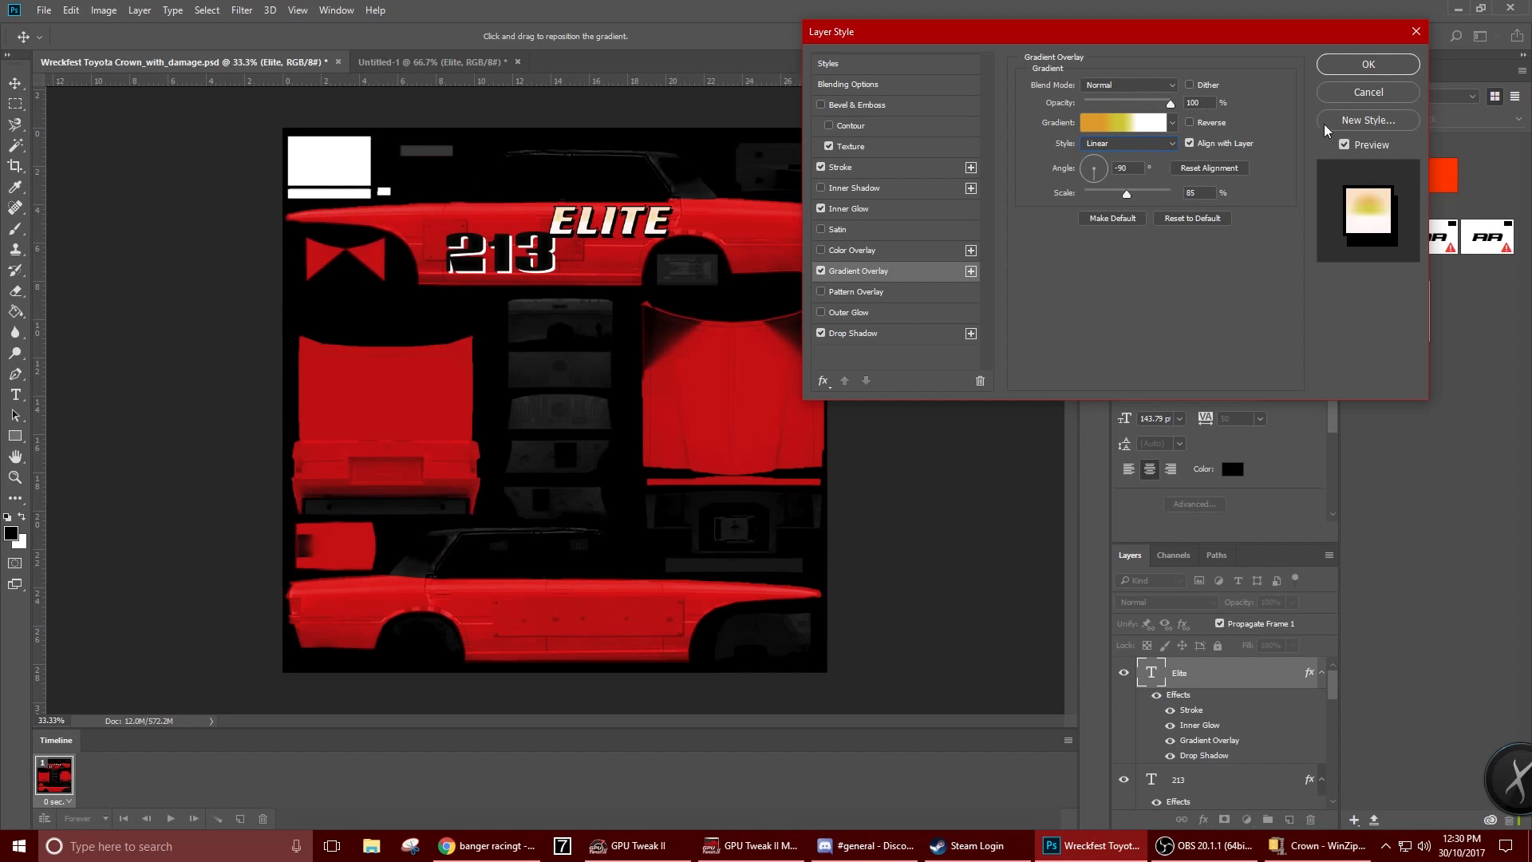
click(1347, 92)
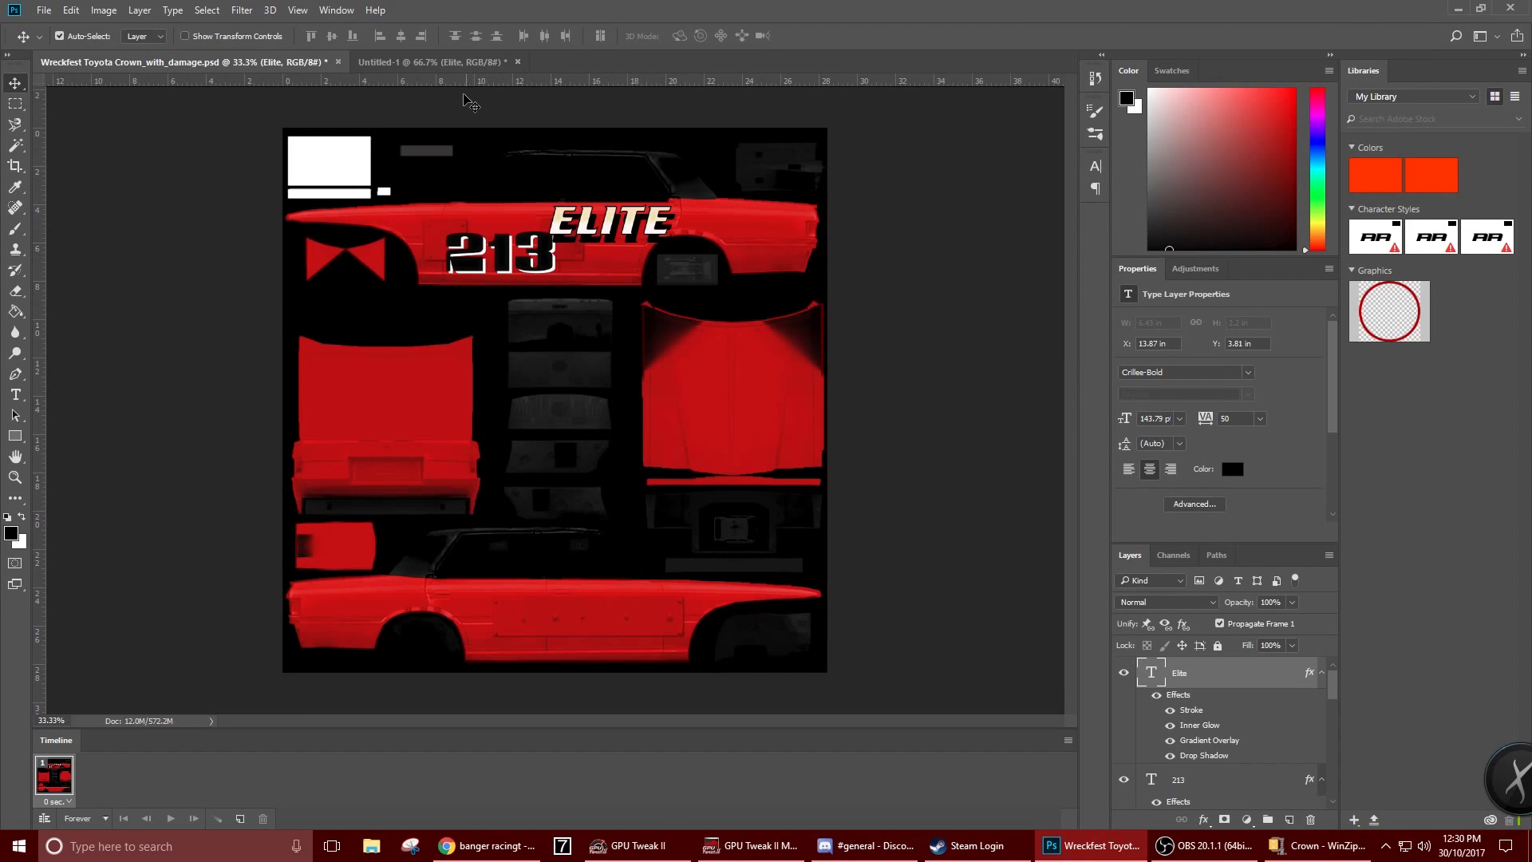
Delete the ELITE text layer from the Toyota Crown document and return to the Untitled-1 document
drag(630, 227, 622, 221)
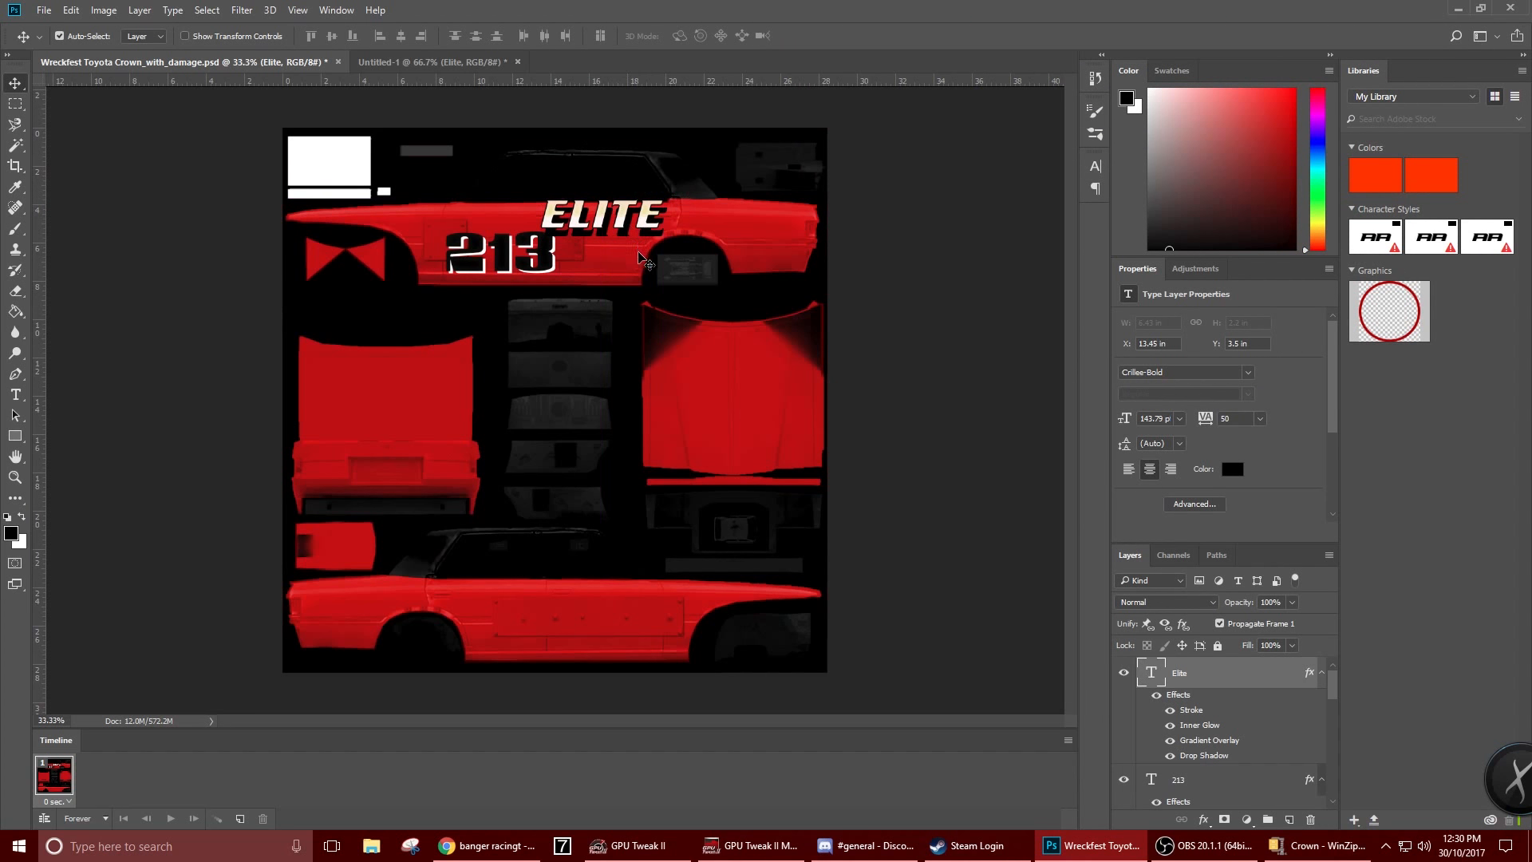
key(Delete)
click(399, 69)
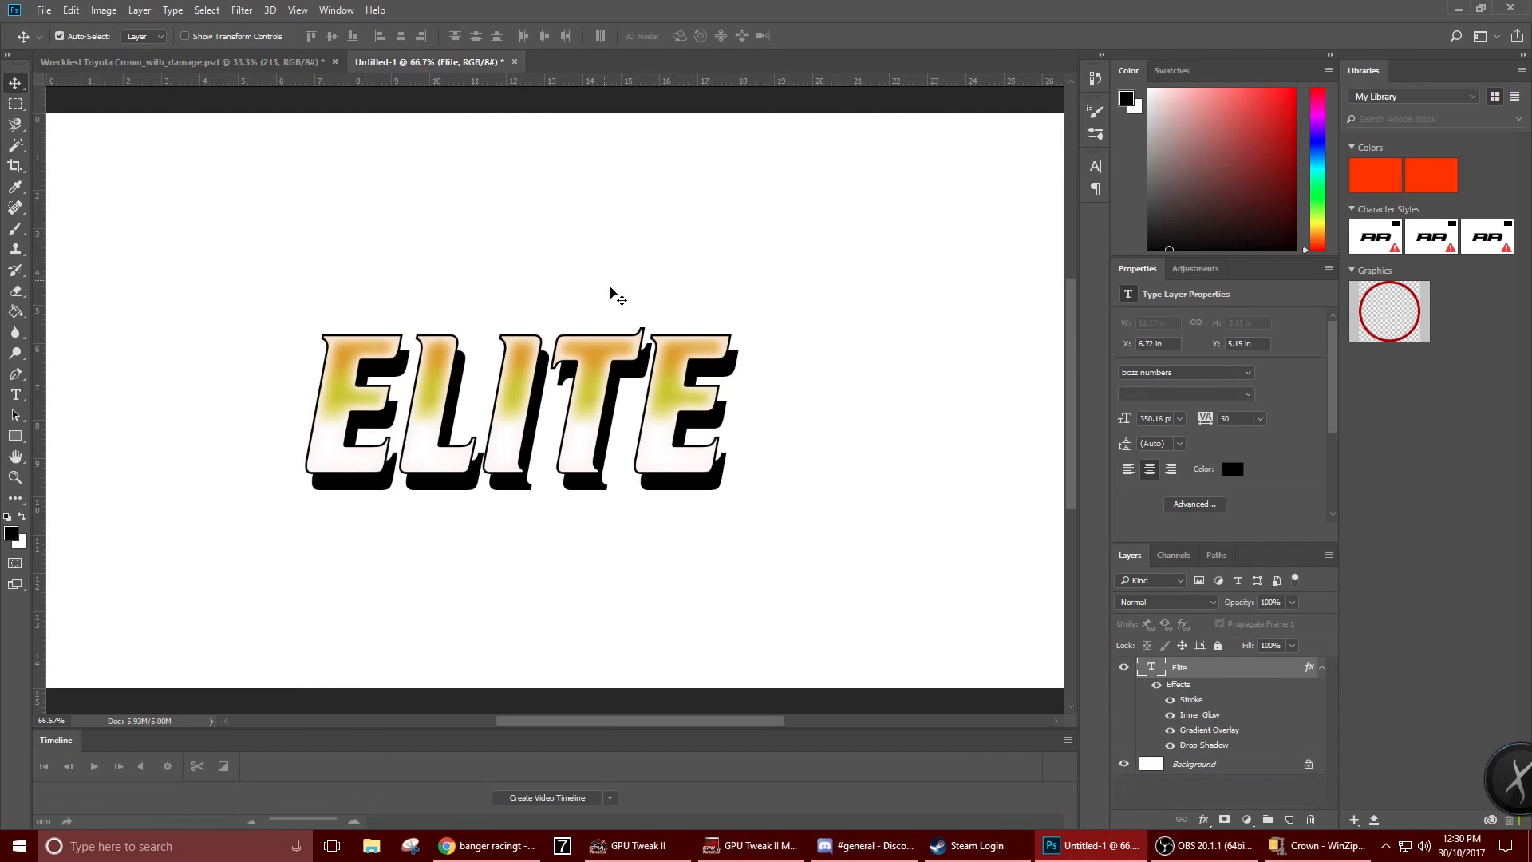
Try scaling the original ELITE text in Untitled-1 down to about 145 pt
click(621, 289)
click(541, 389)
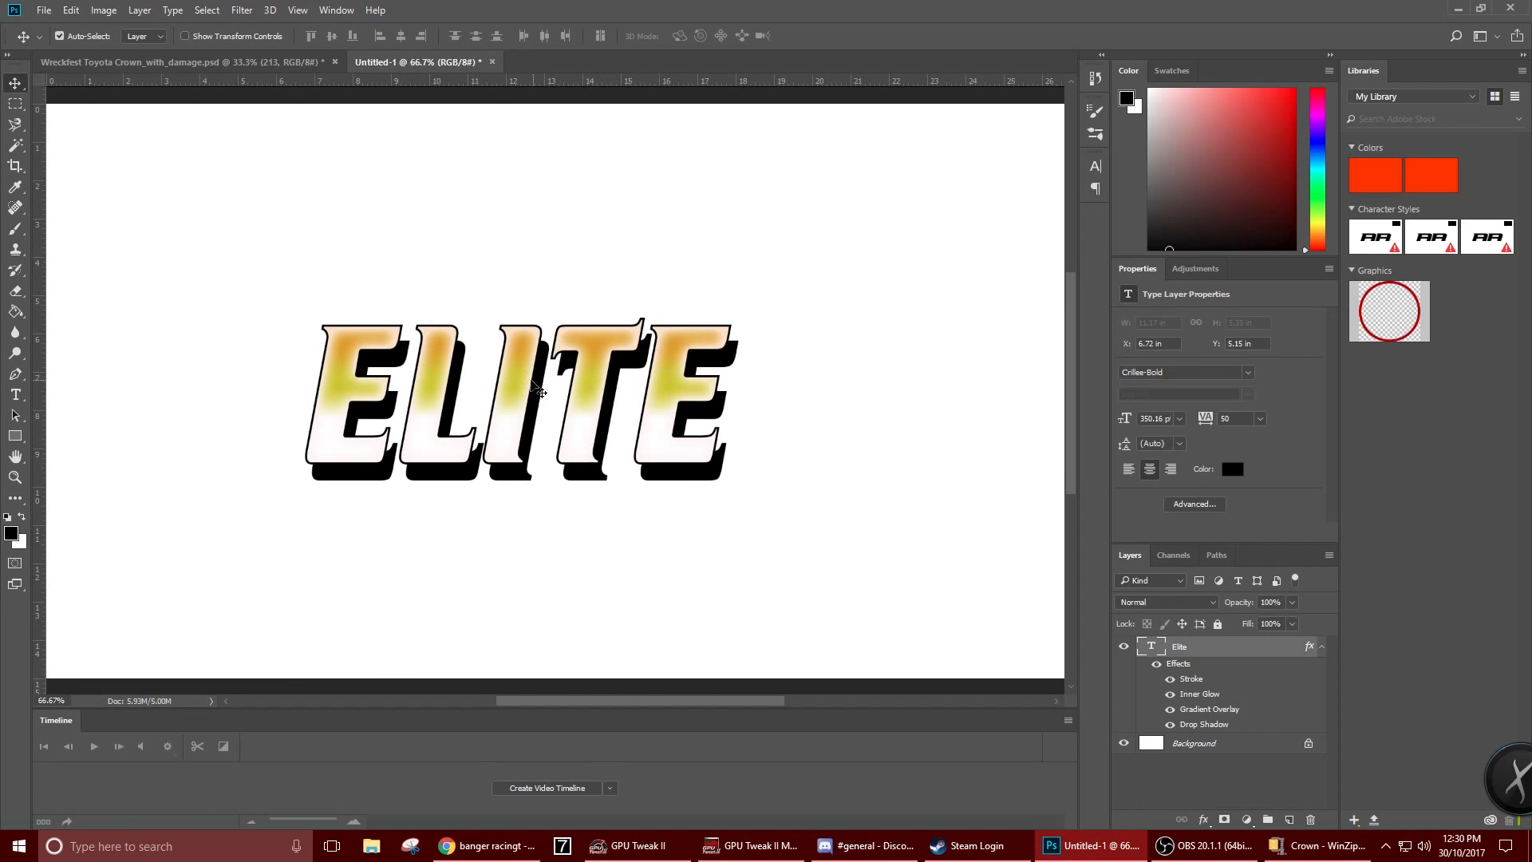
key(ctrl+t)
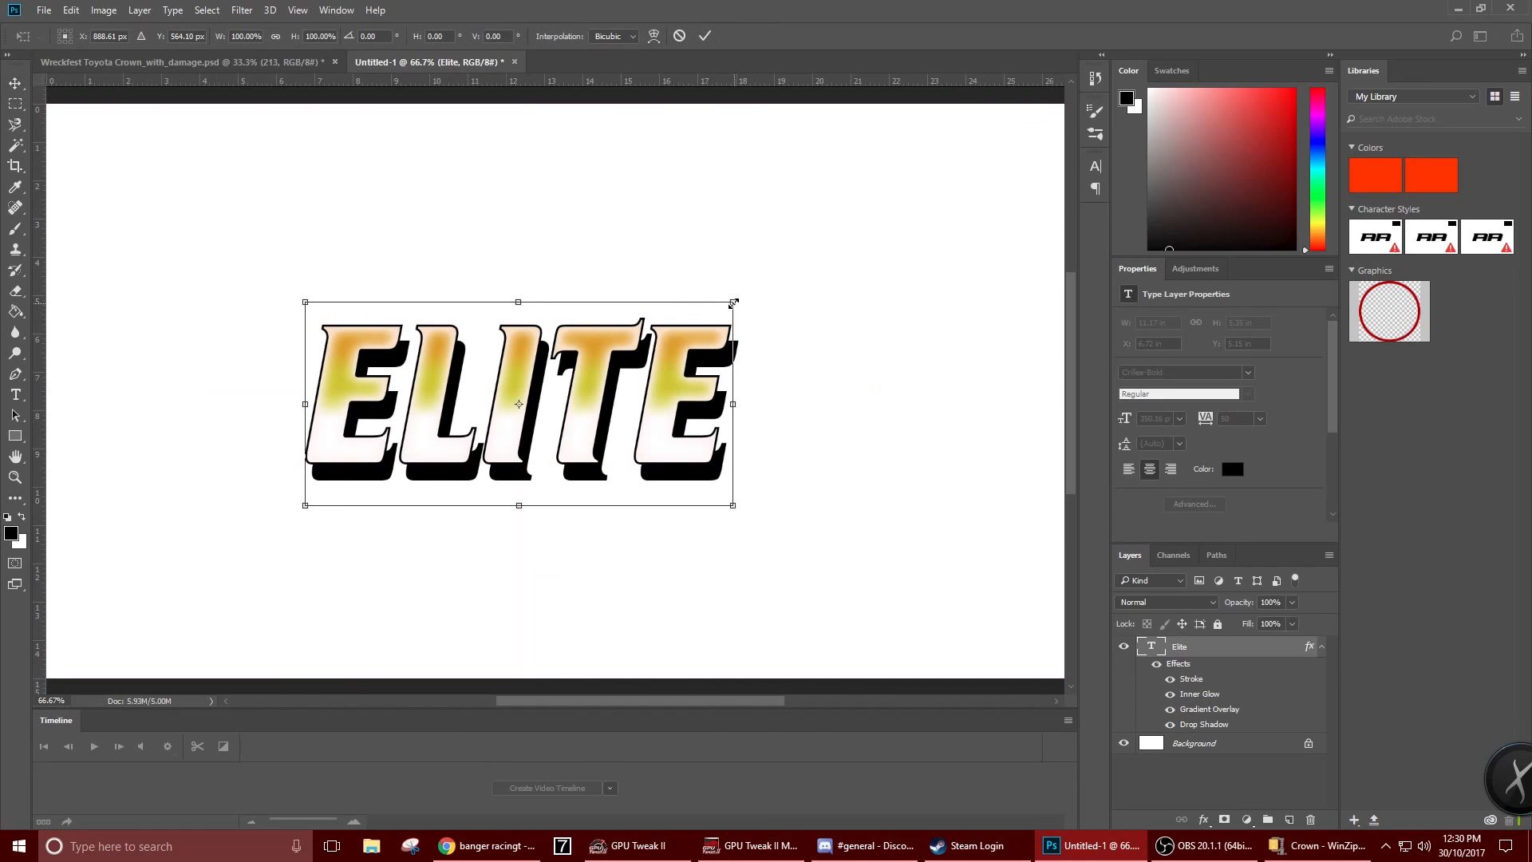
drag(732, 302, 548, 392)
key(Return)
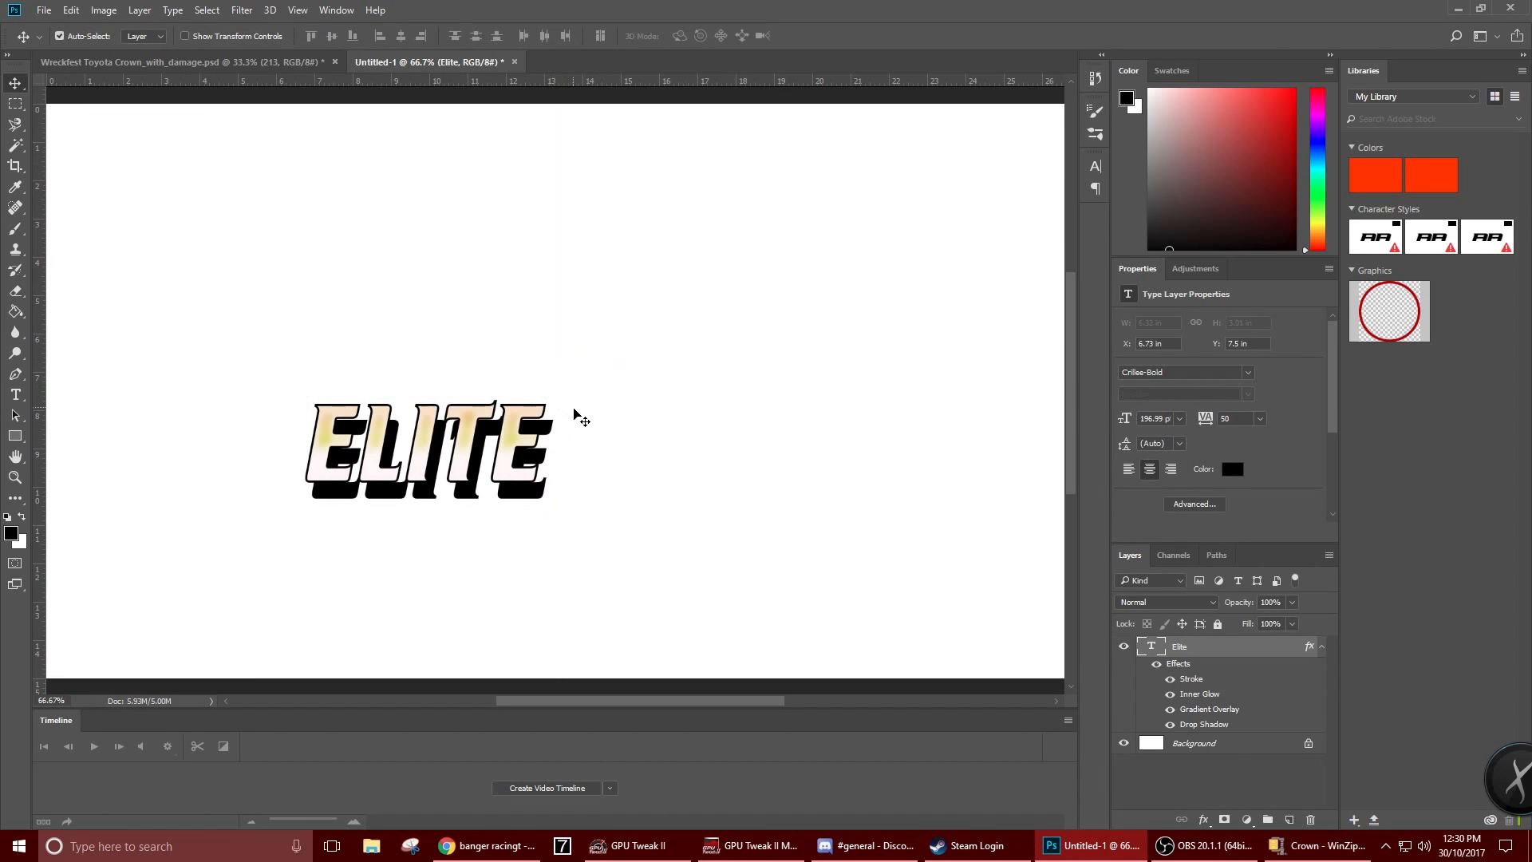
key(ctrl+t)
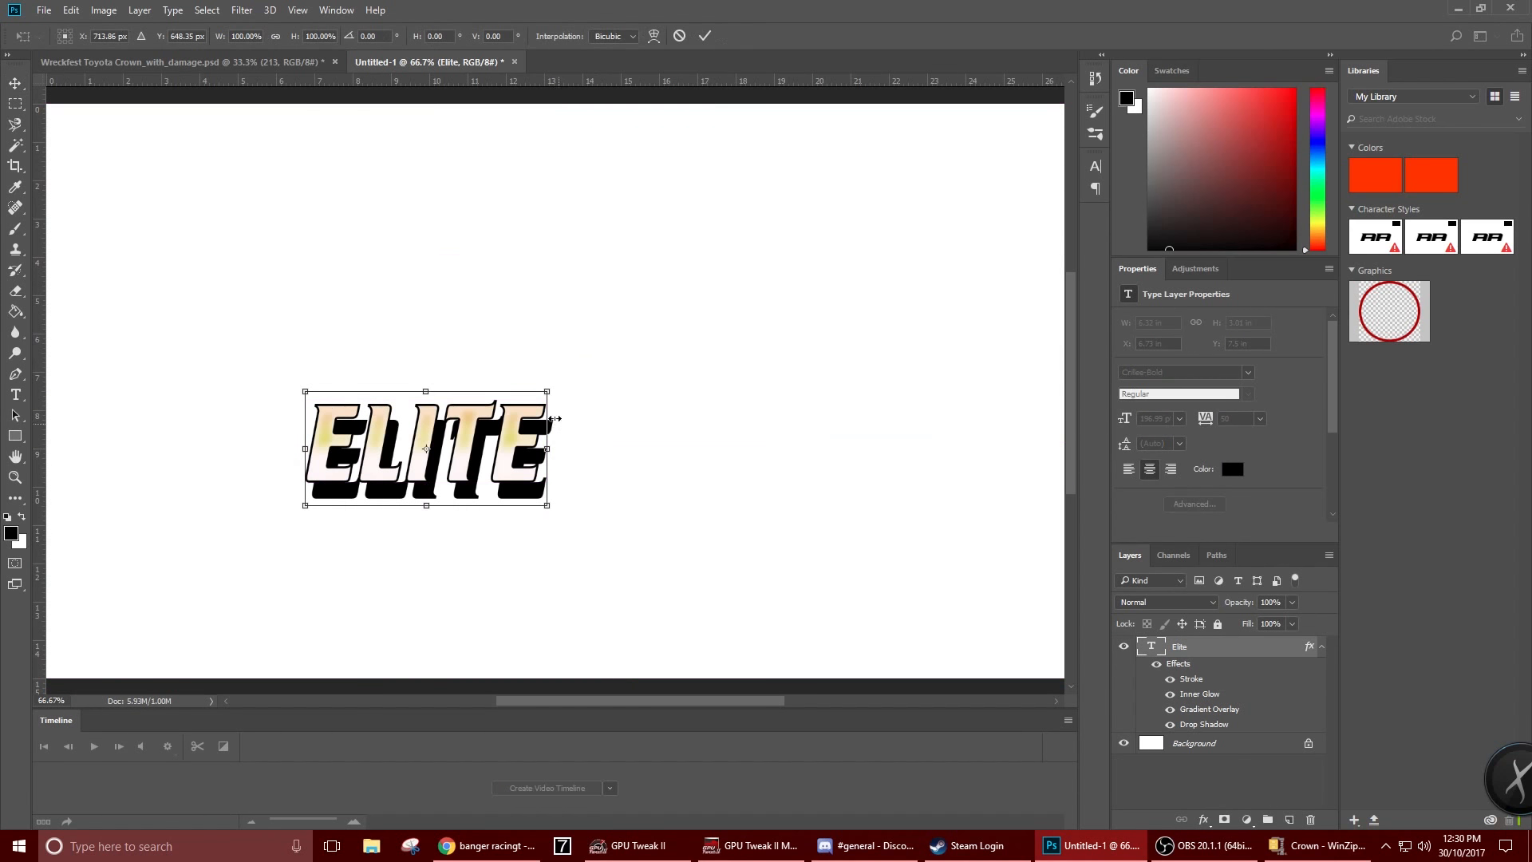
drag(554, 391, 507, 425)
key(Return)
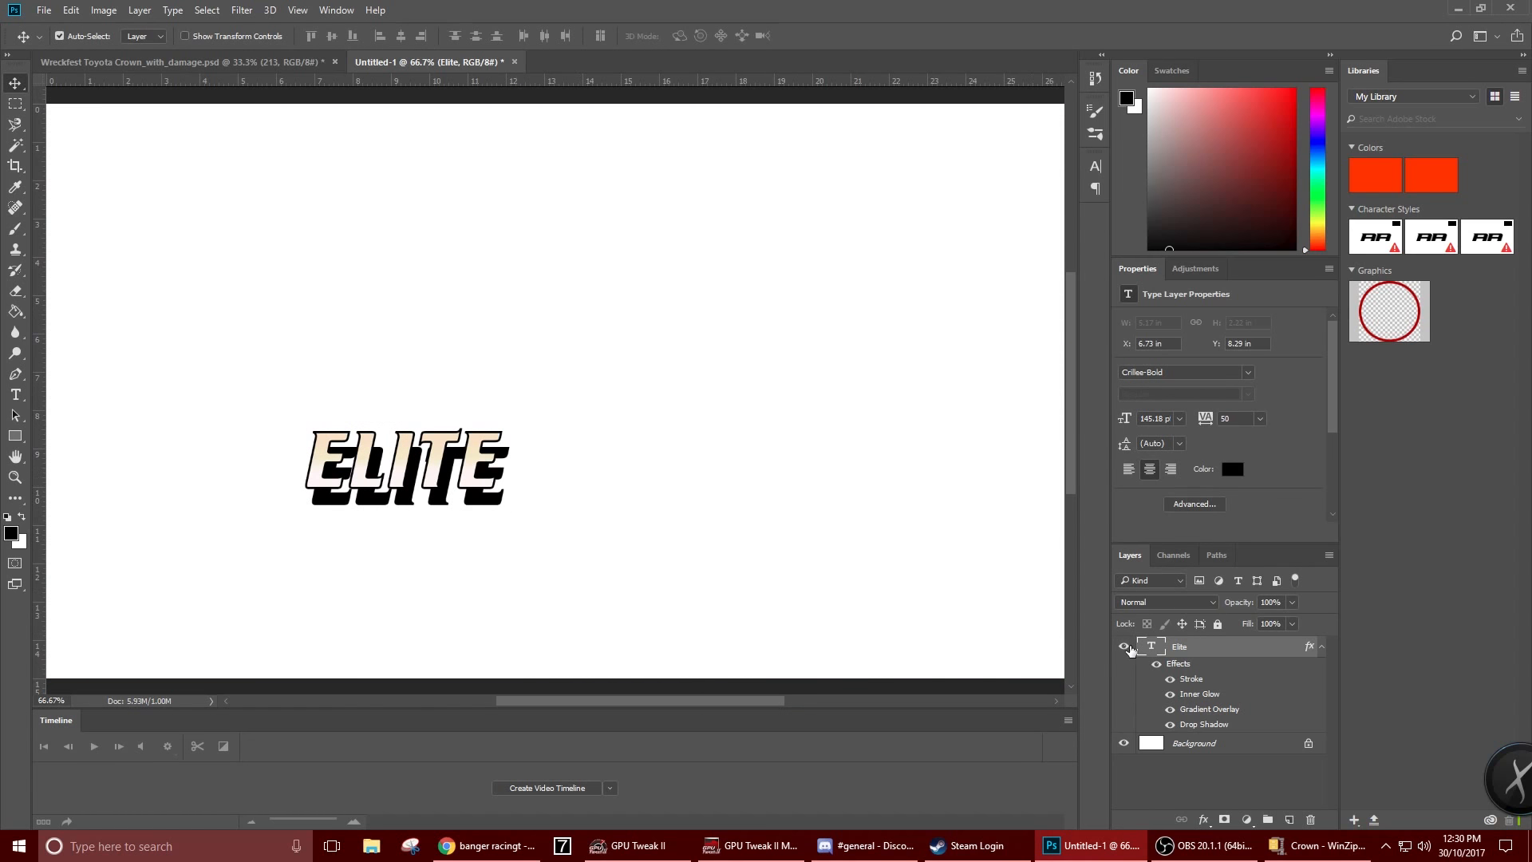
right_click(1159, 646)
click(1247, 275)
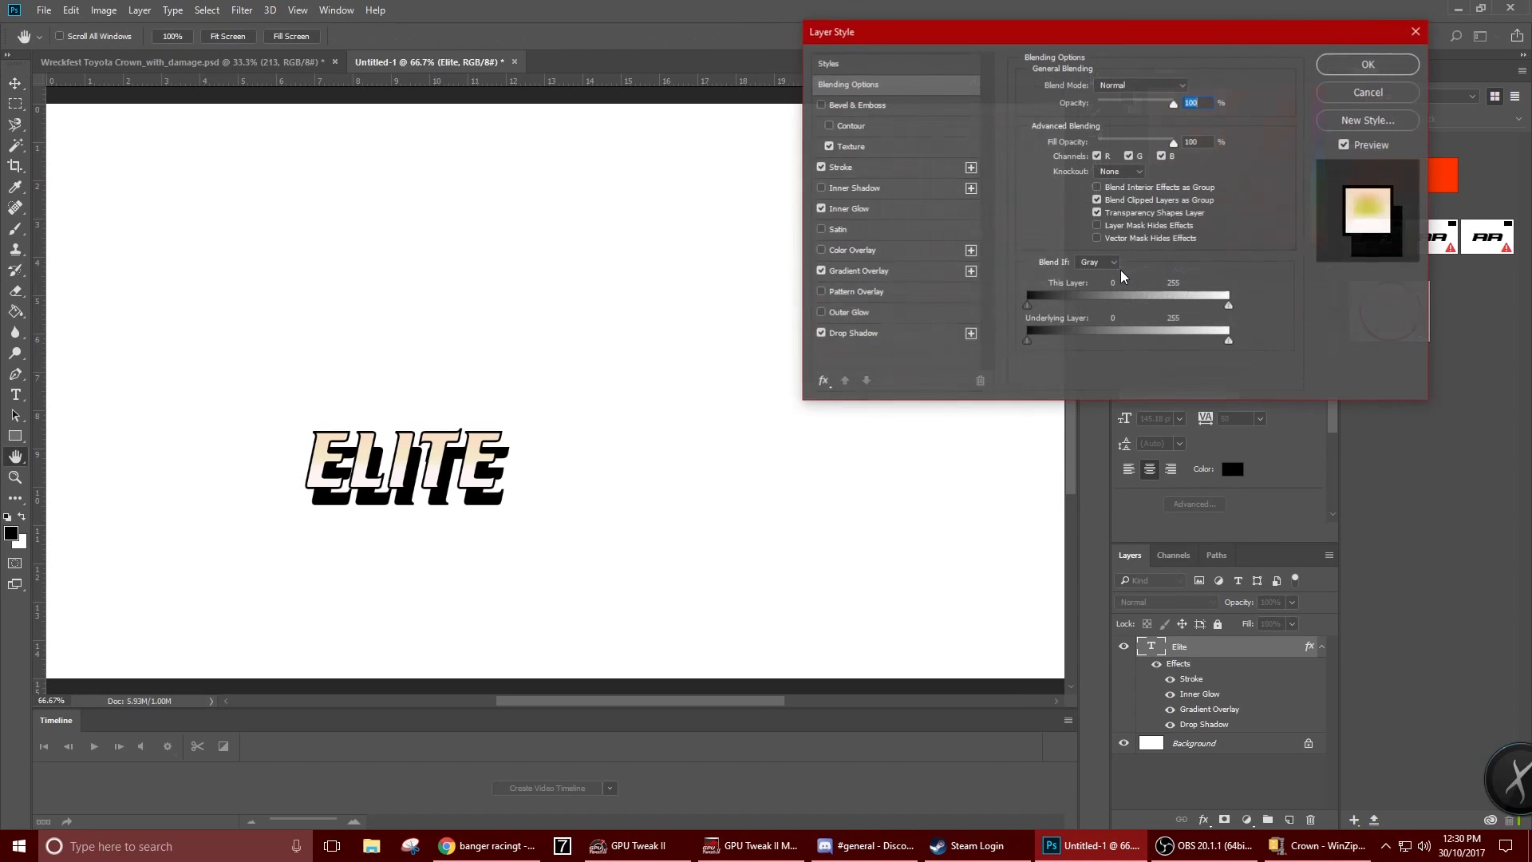
click(1374, 94)
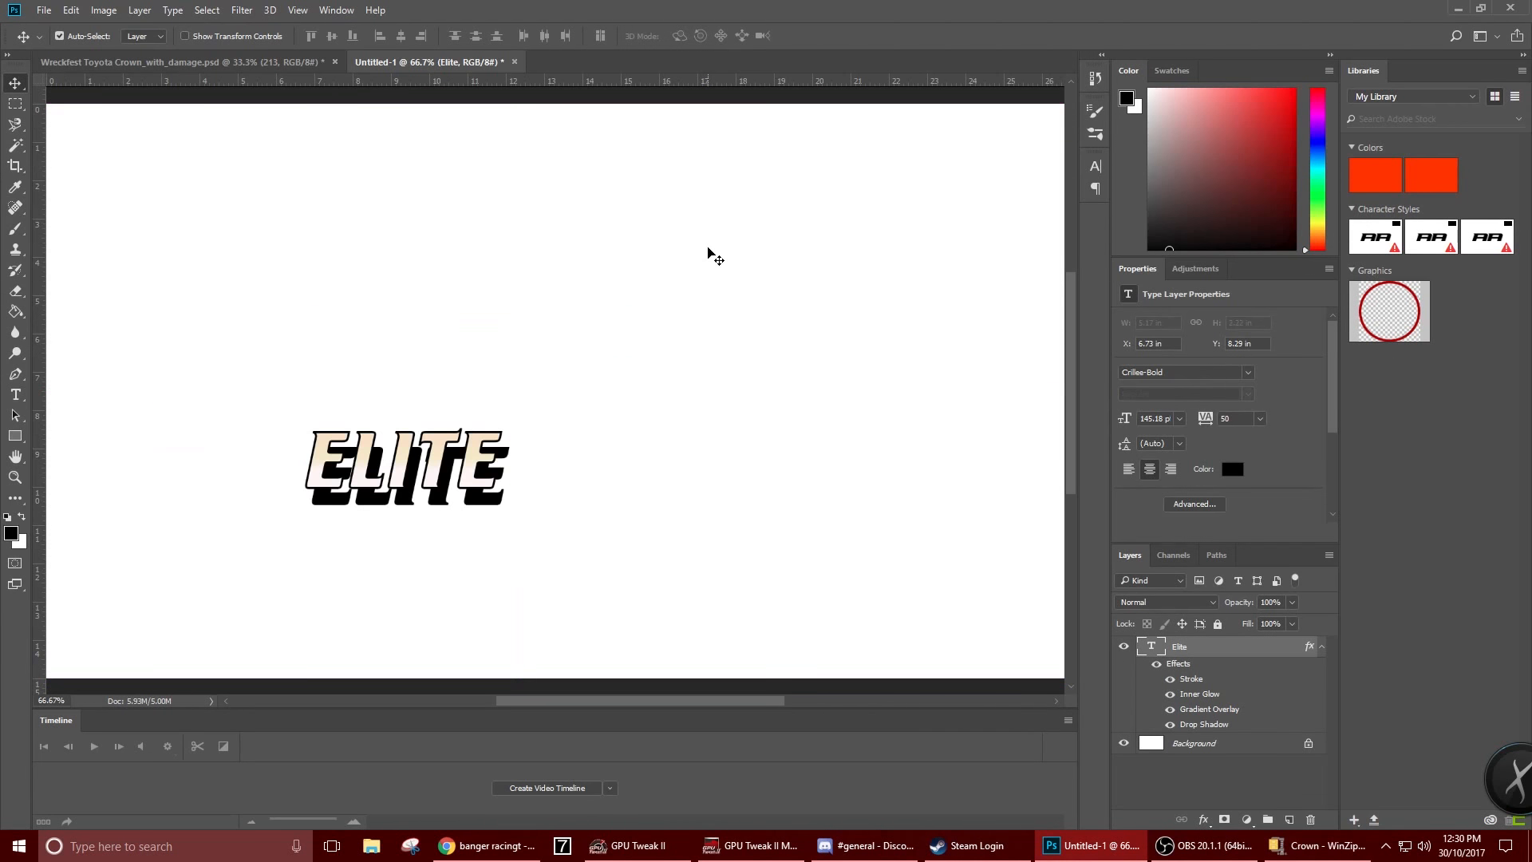
Undo both scalings of the ELITE text in Untitled-1
click(71, 9)
click(90, 54)
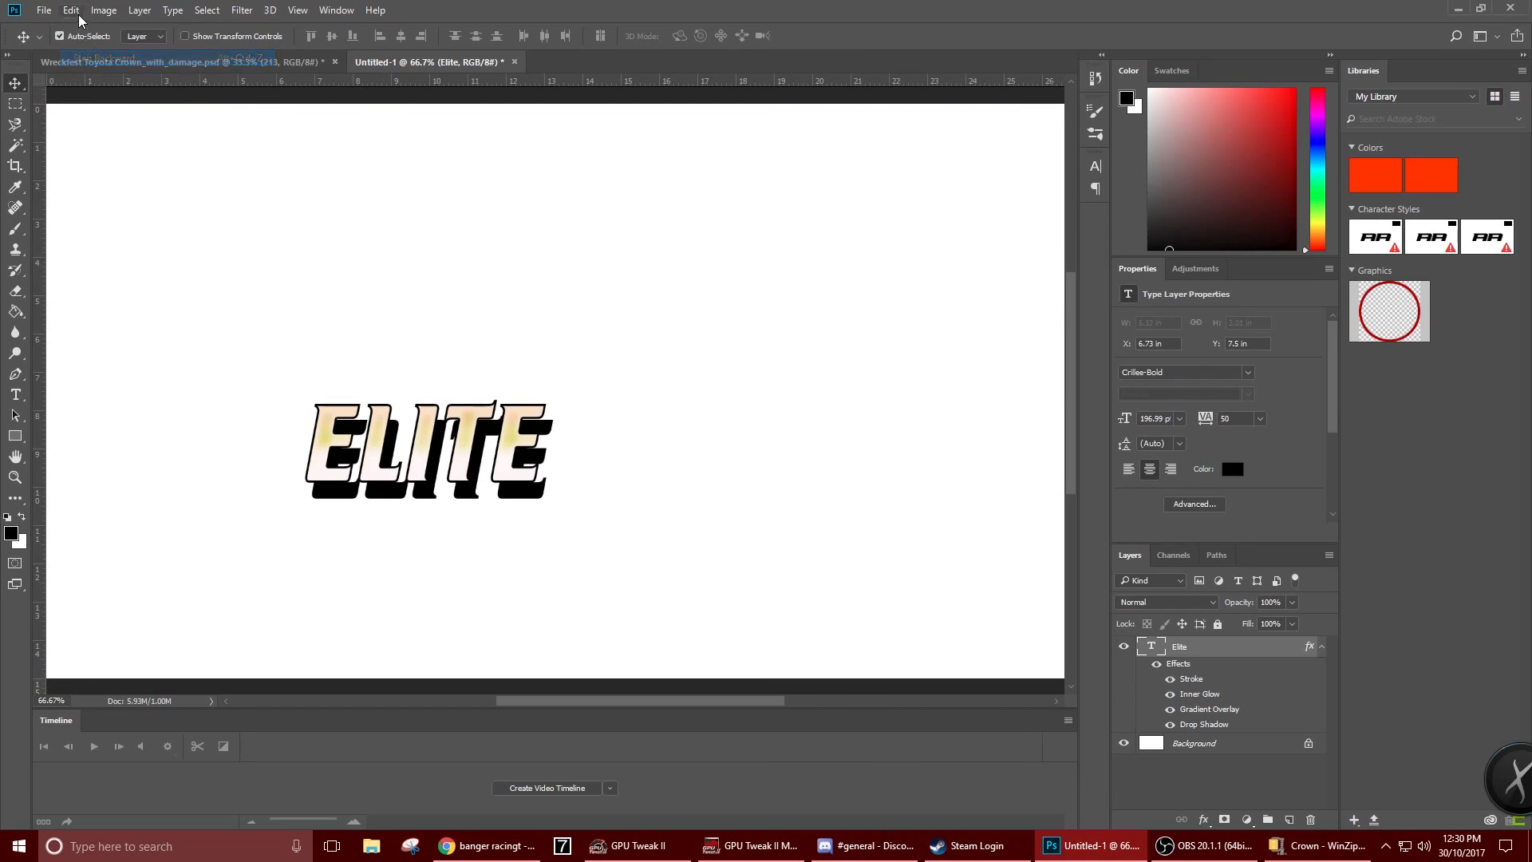
click(79, 11)
click(89, 54)
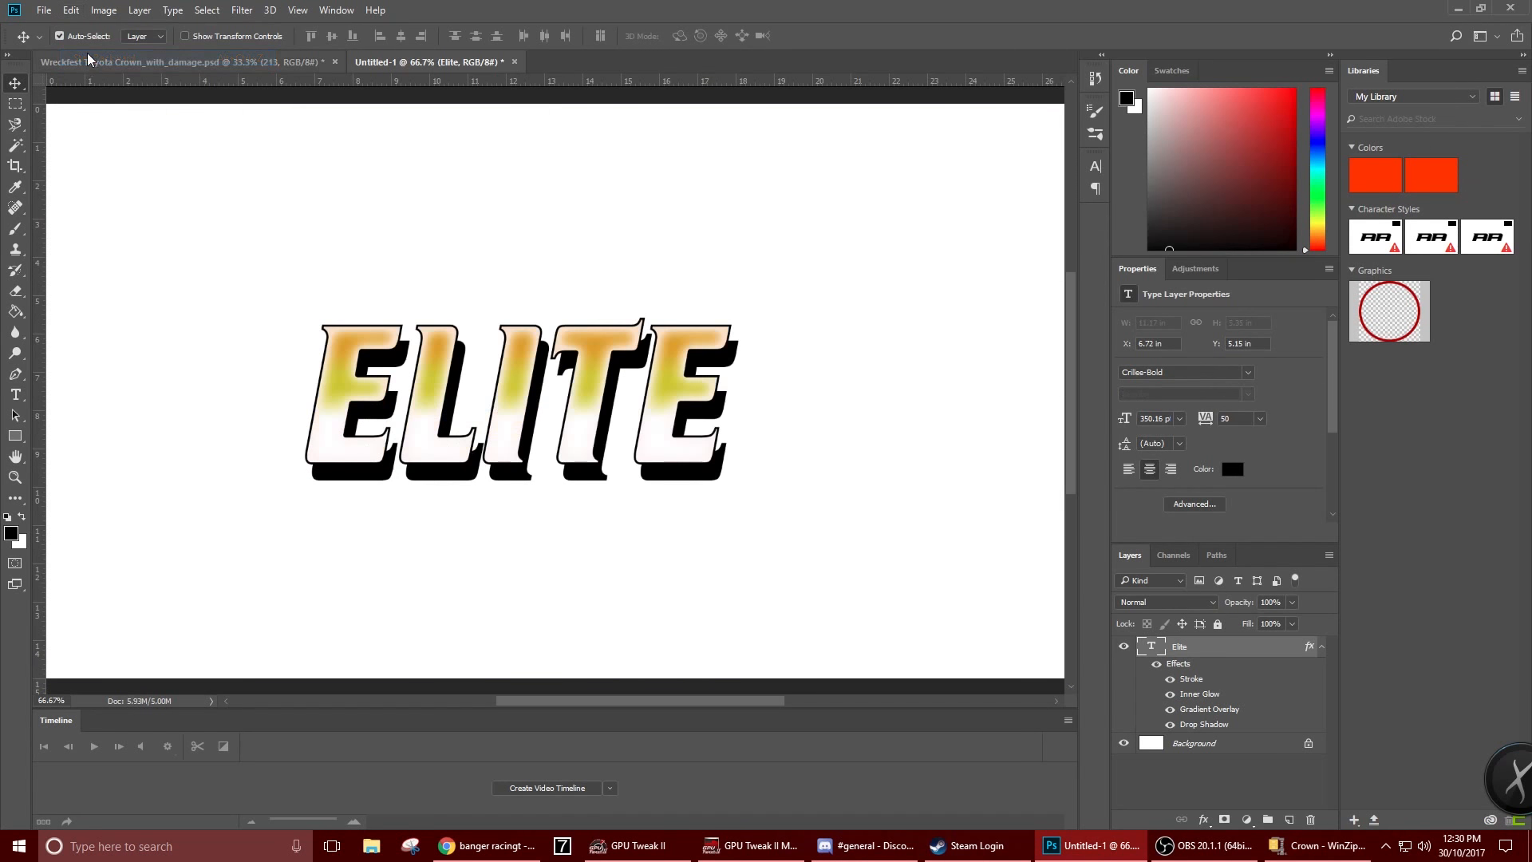
Make the ELITE text's drop shadow use the global light and apply the layer style
right_click(1233, 662)
right_click(1179, 647)
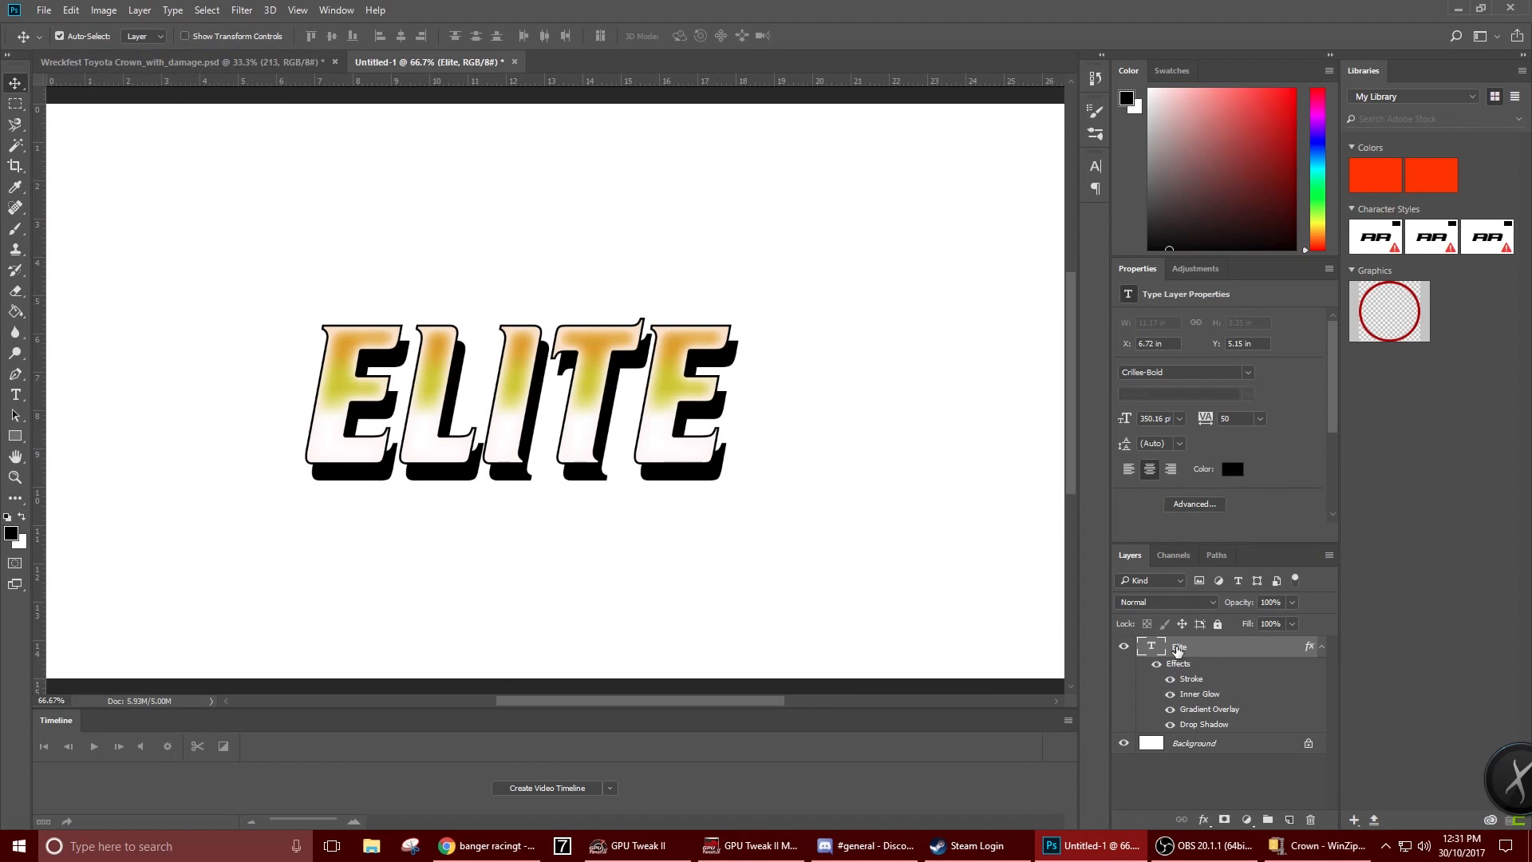
click(1233, 143)
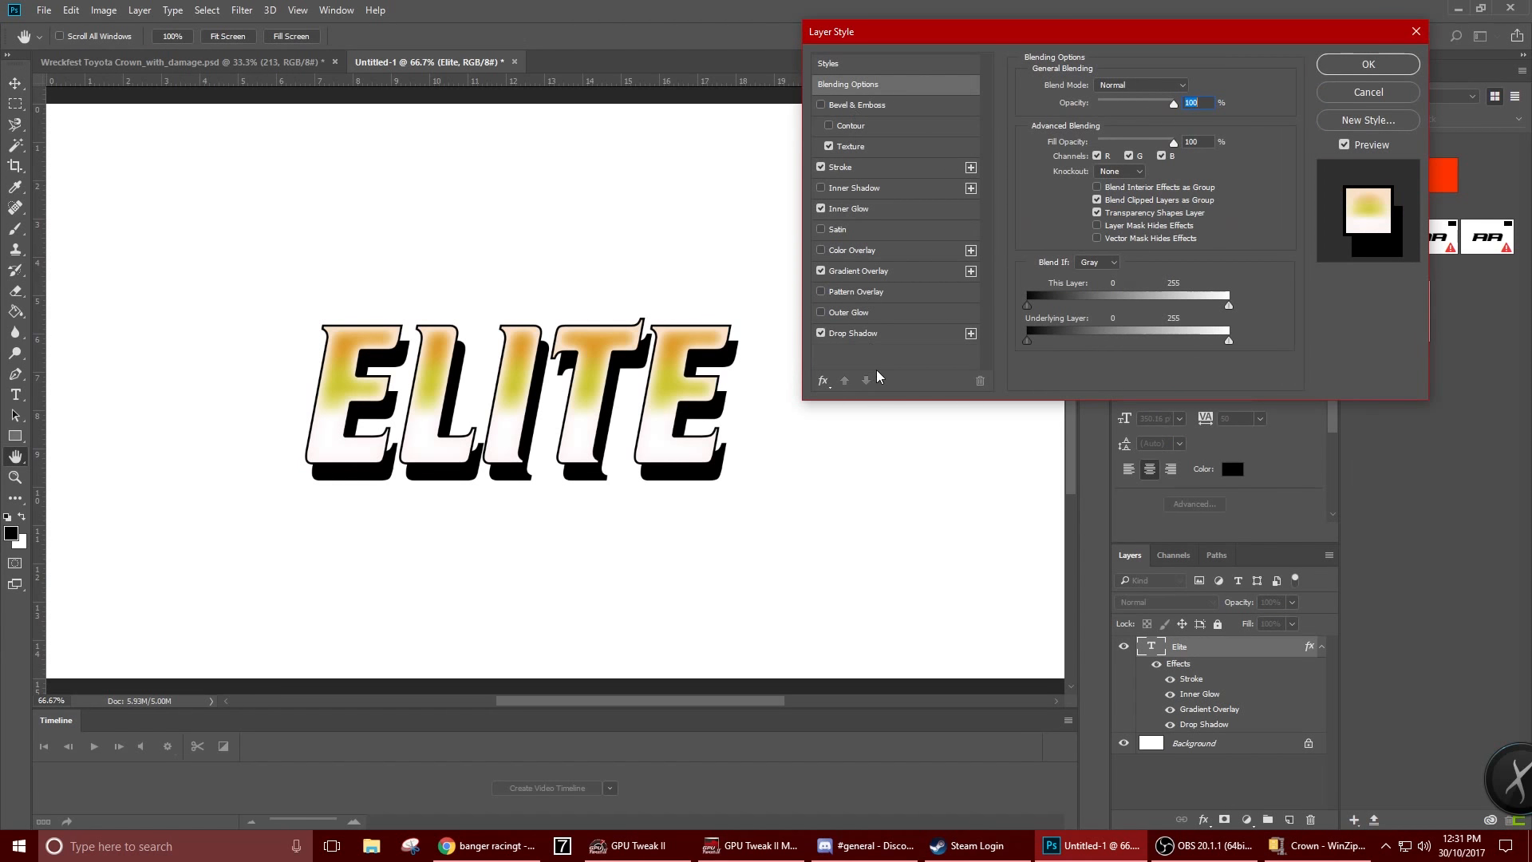
click(883, 333)
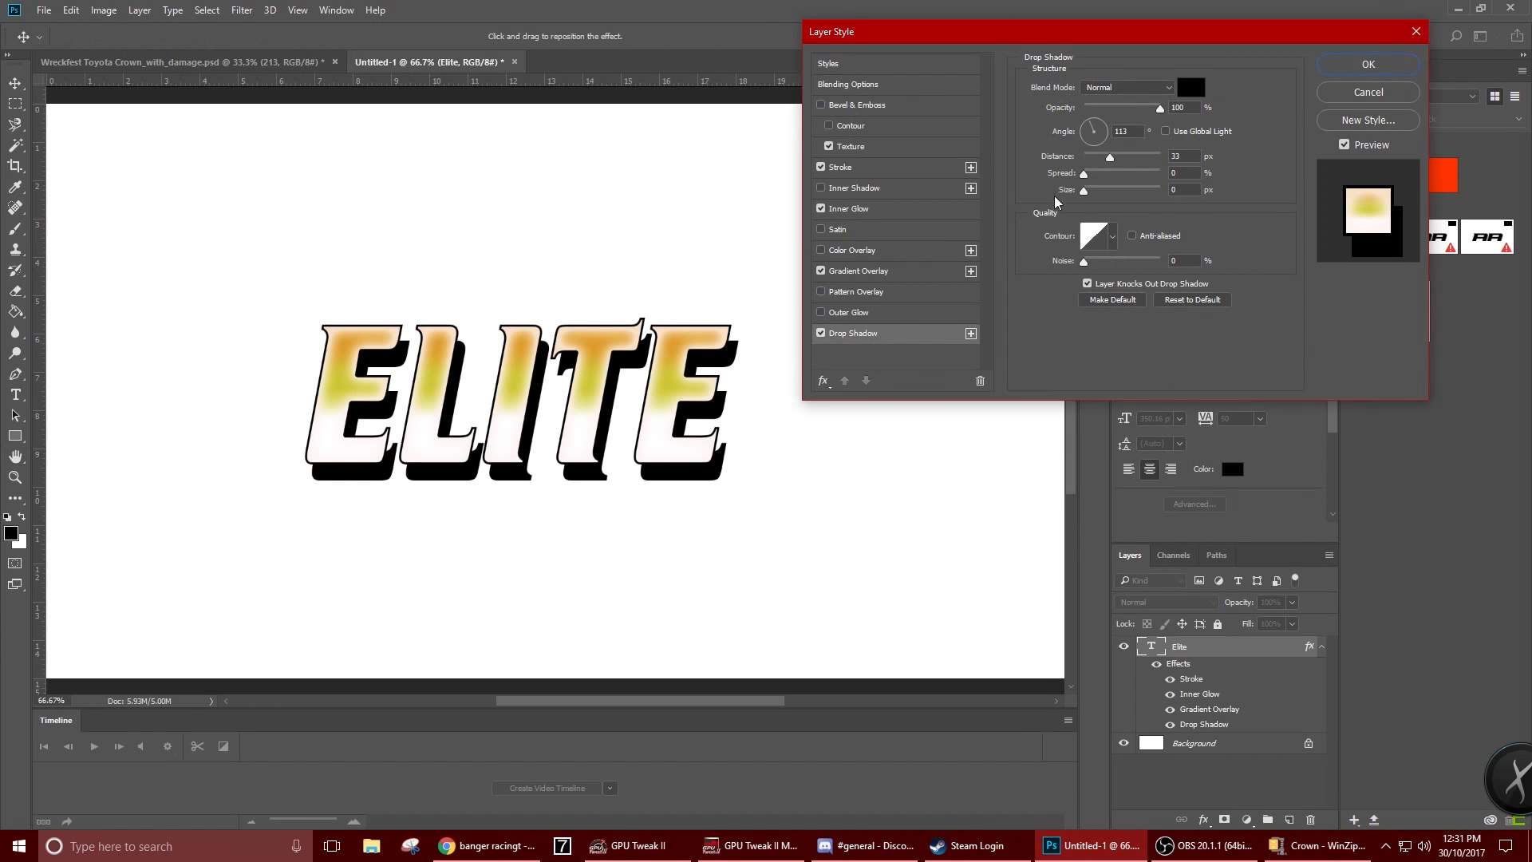
click(1166, 132)
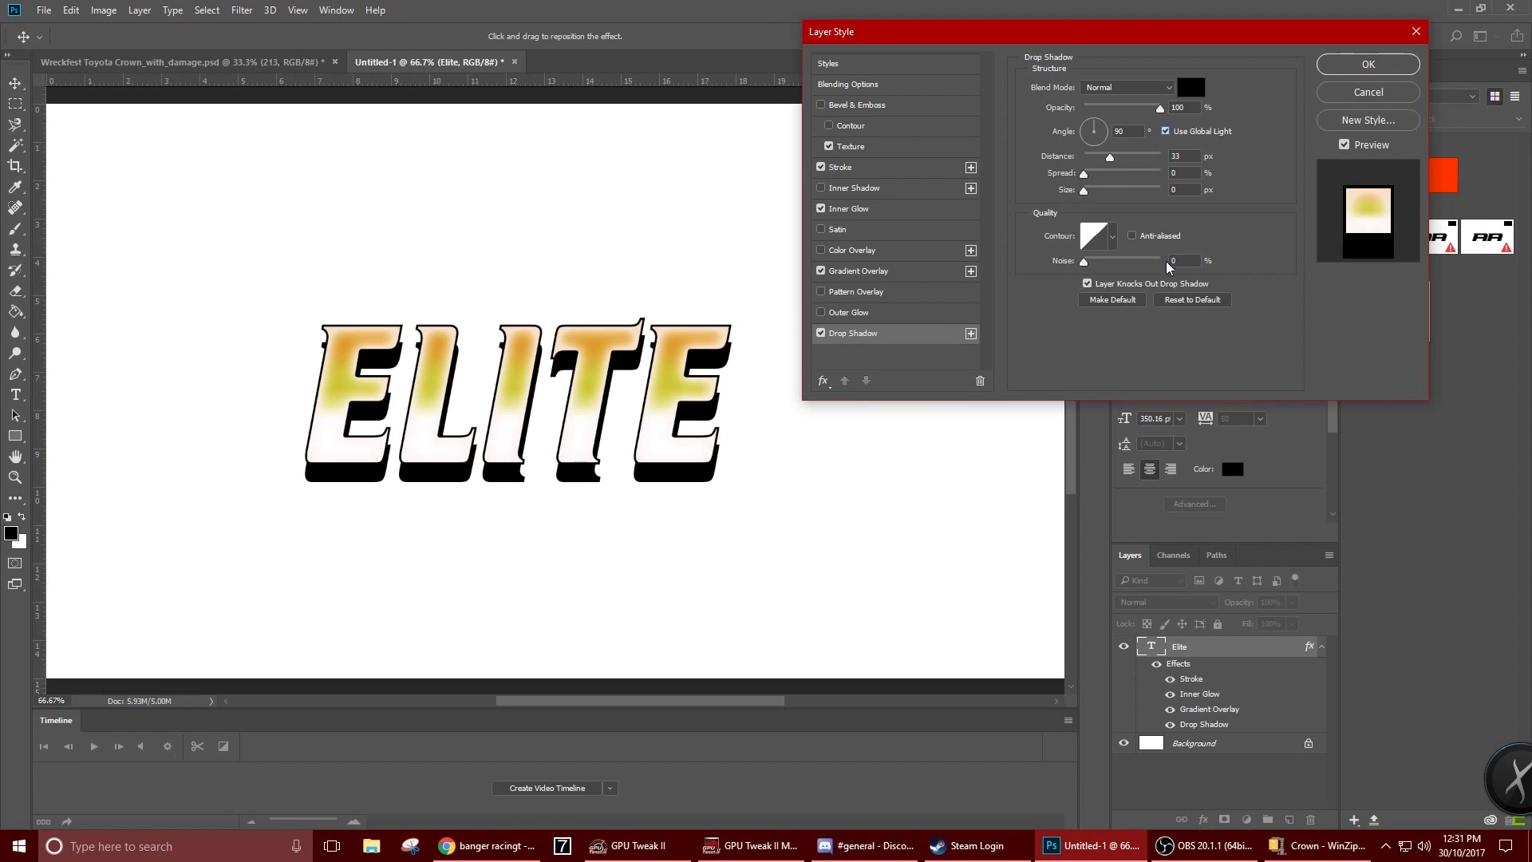
click(1399, 66)
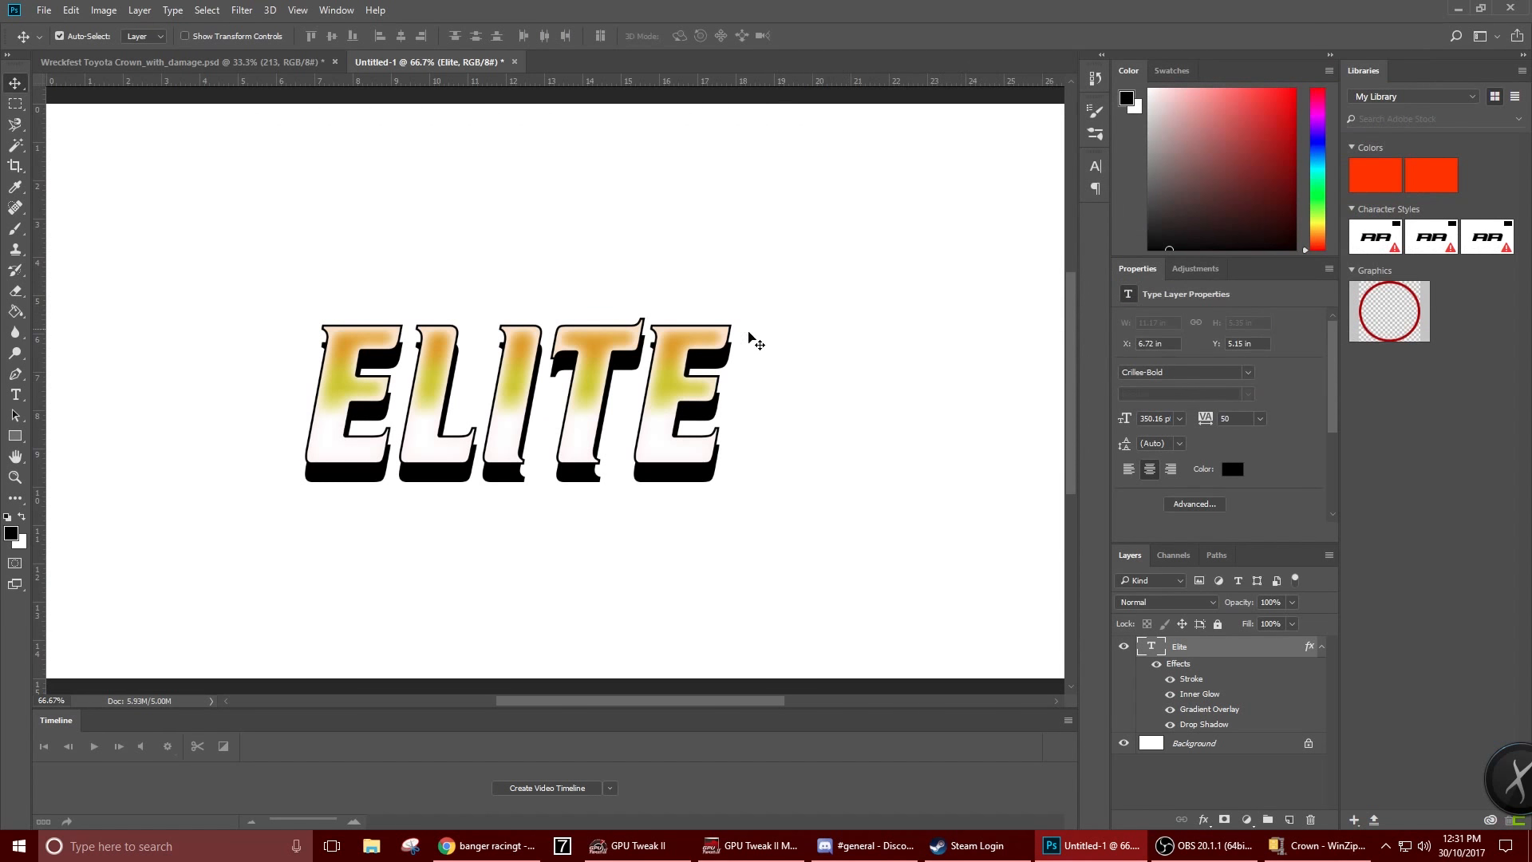
Start duplicating the ELITE text layer and open the choice of destination document
right_click(488, 382)
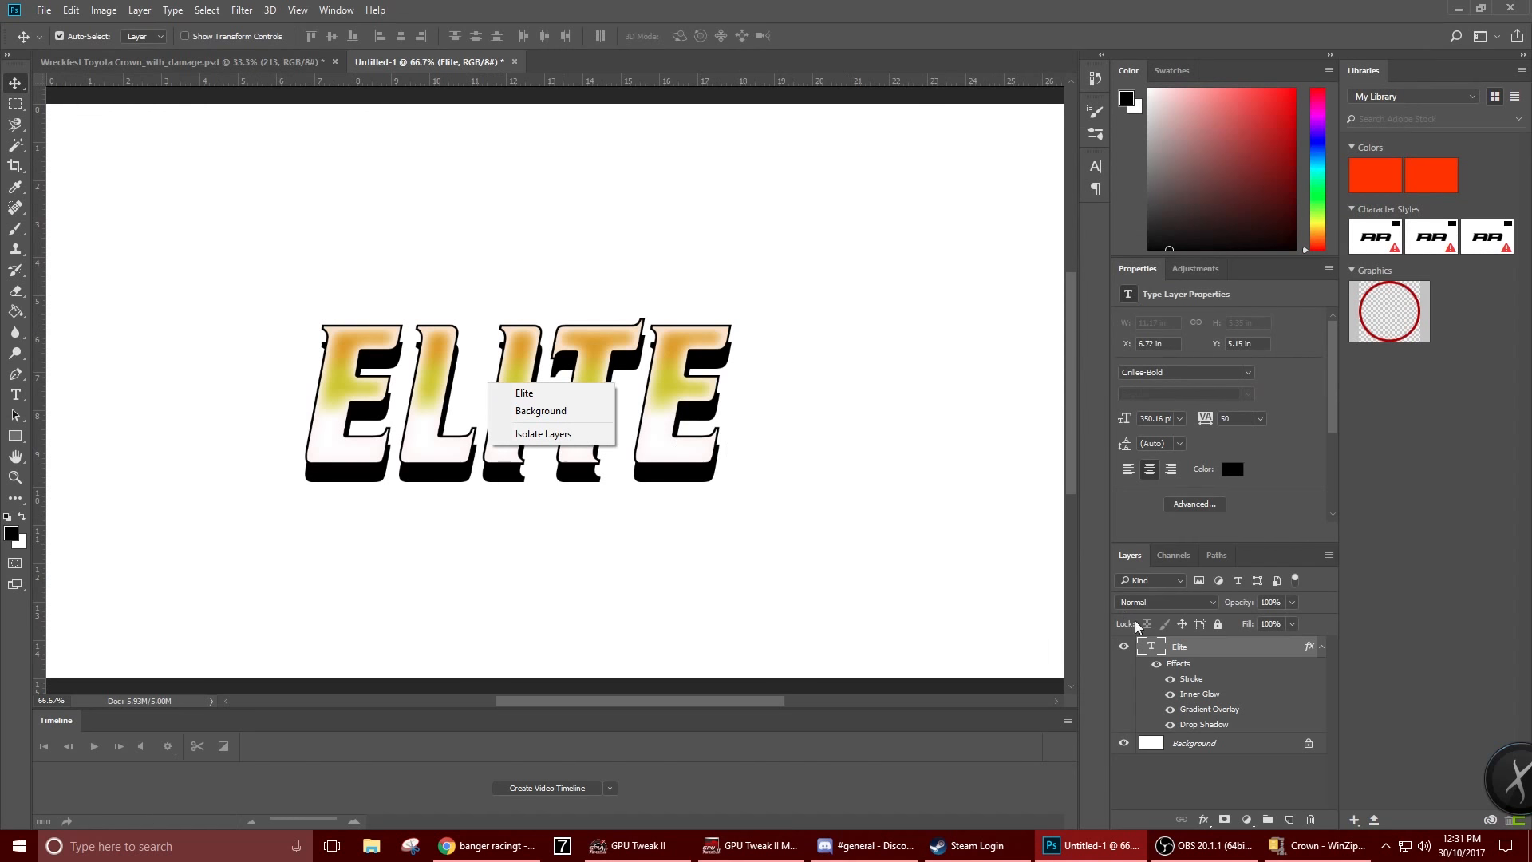
right_click(1201, 646)
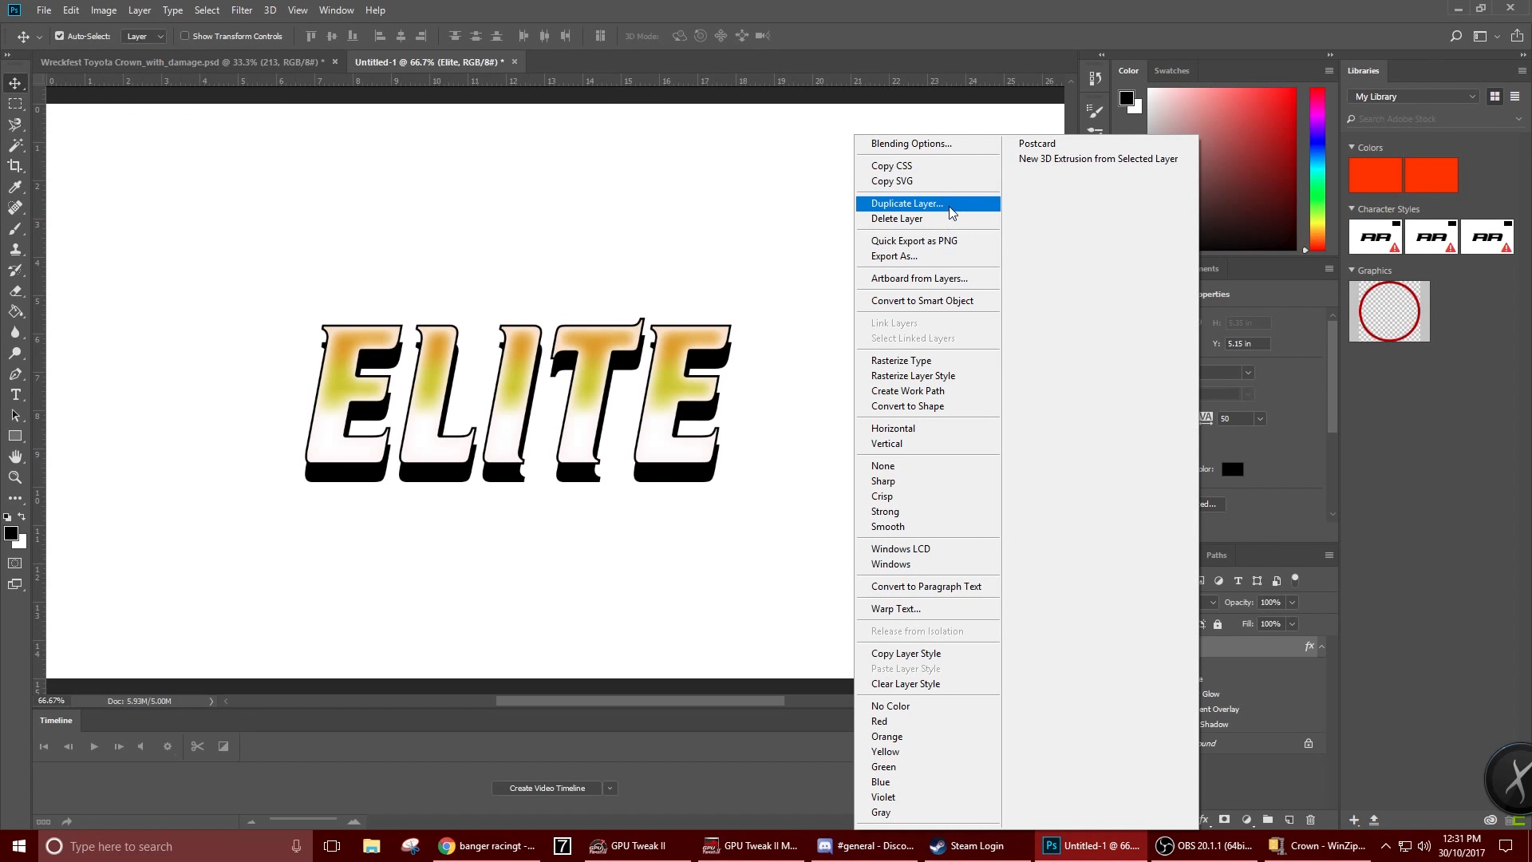
click(918, 204)
click(808, 314)
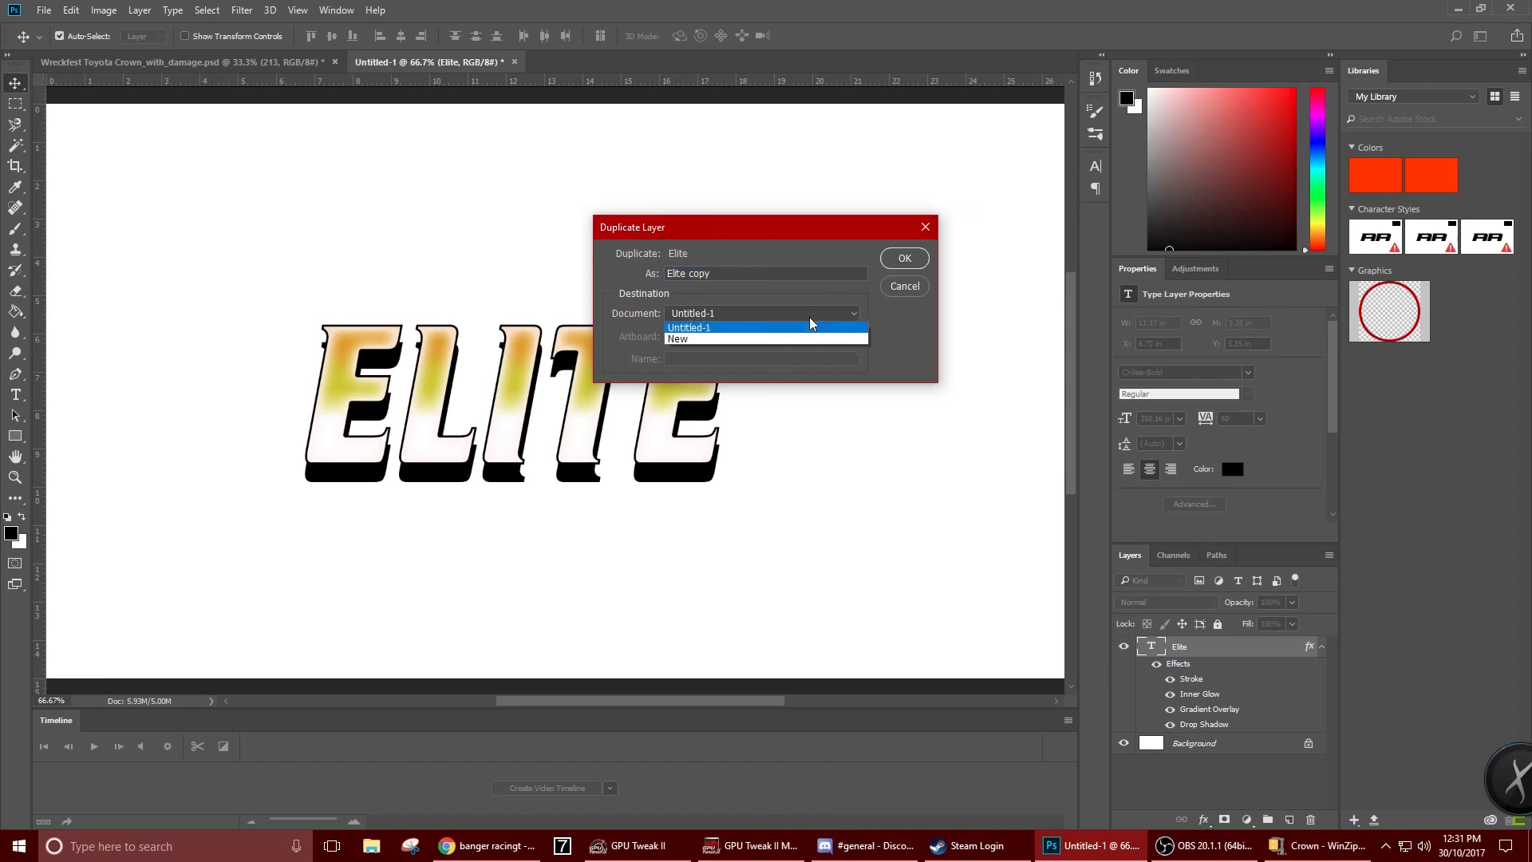
Duplicate the Elite text layer into Wreckfest Toyota Crown_with_damage.psd and switch to that document
click(788, 329)
click(903, 260)
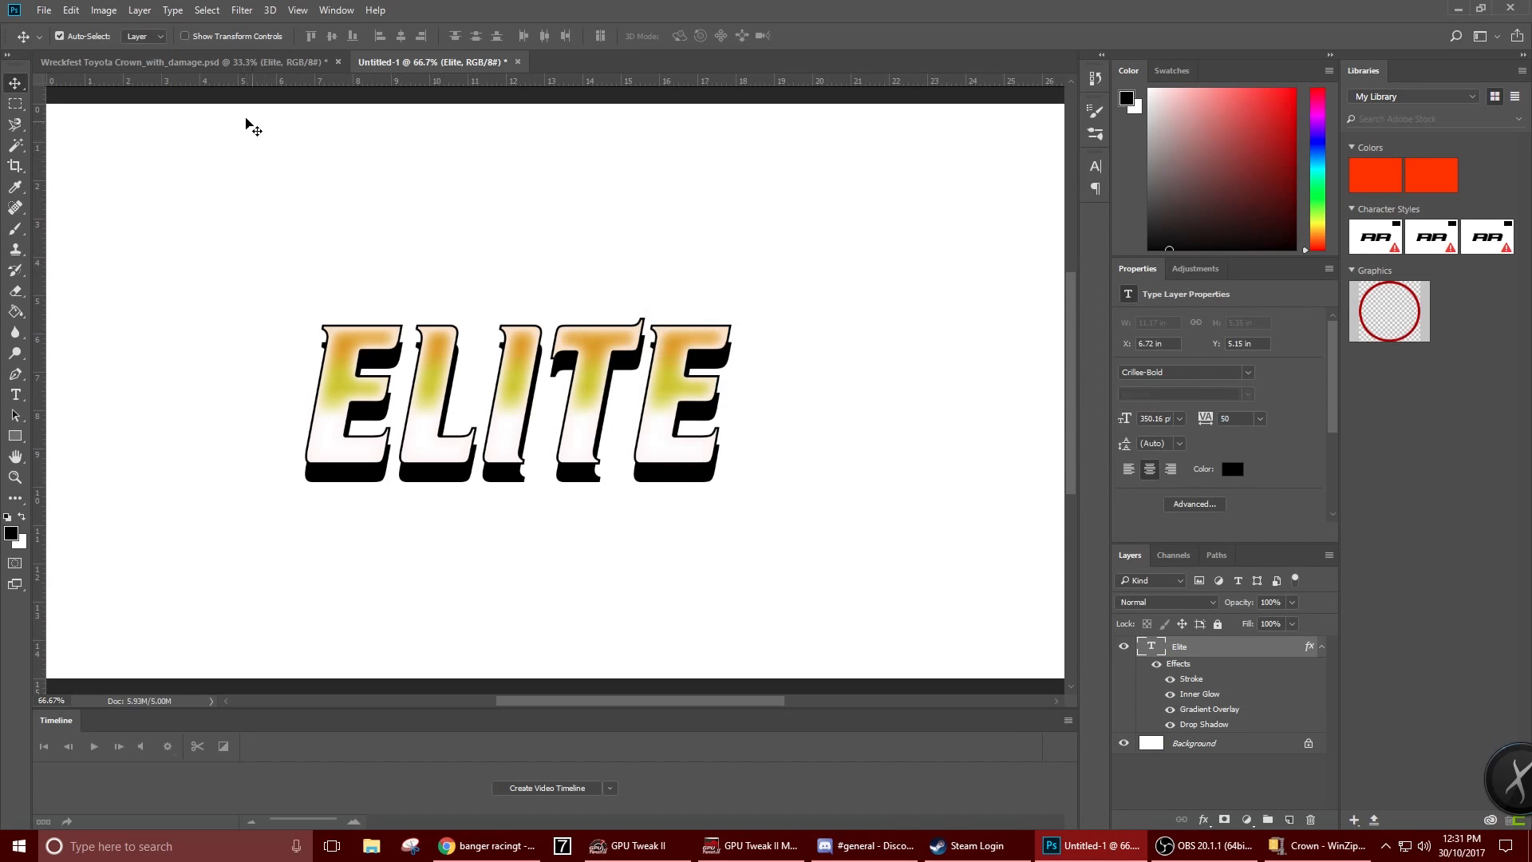
click(128, 61)
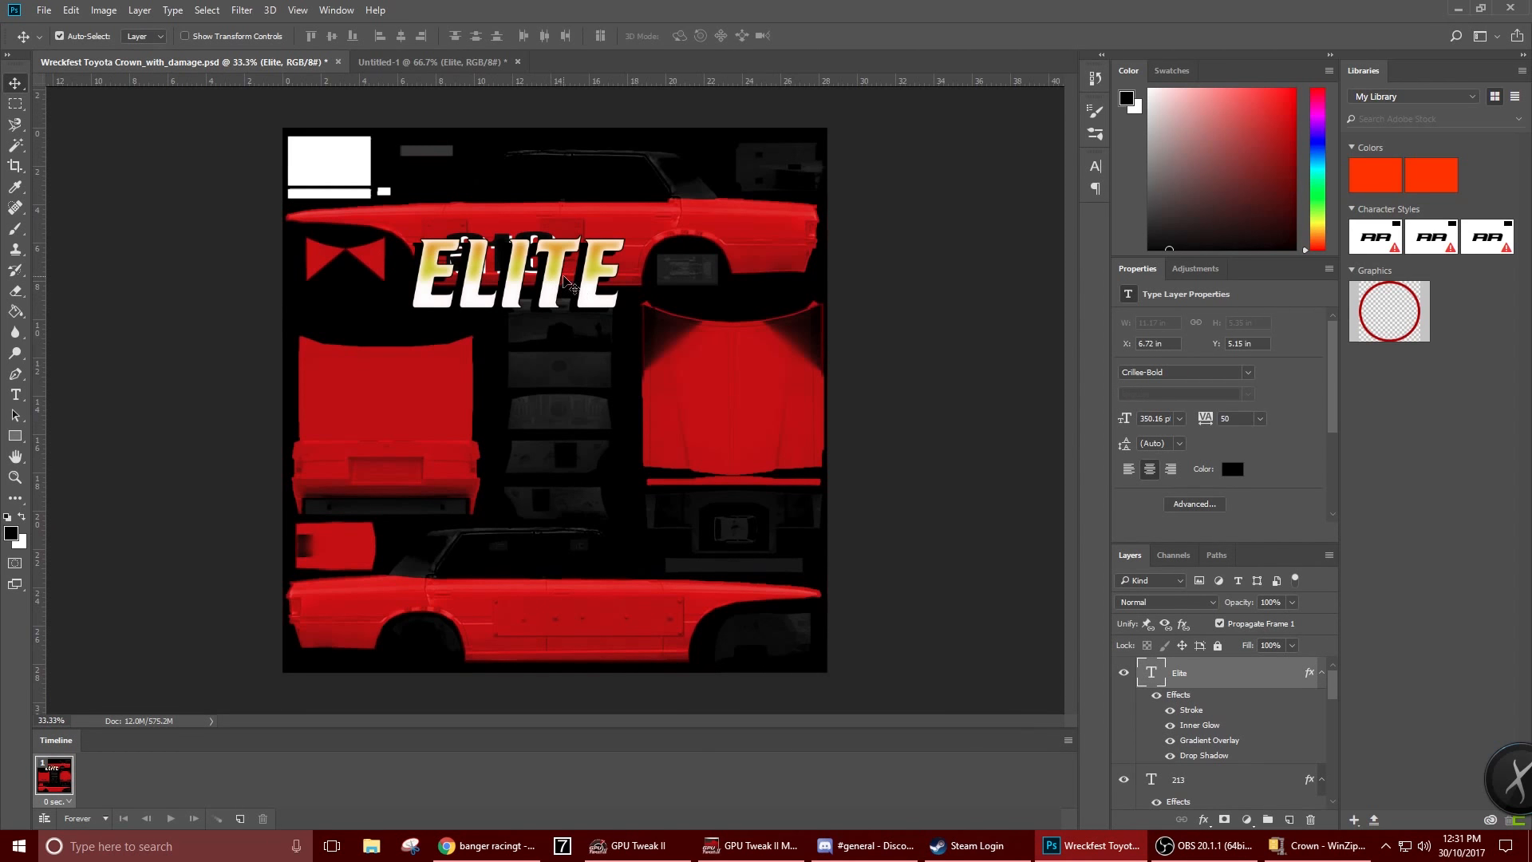
Move the ELITE text beside the 213 on the upper car side, scale it to about 185 pt and tilt it upward
drag(565, 273, 605, 232)
key(ctrl+t)
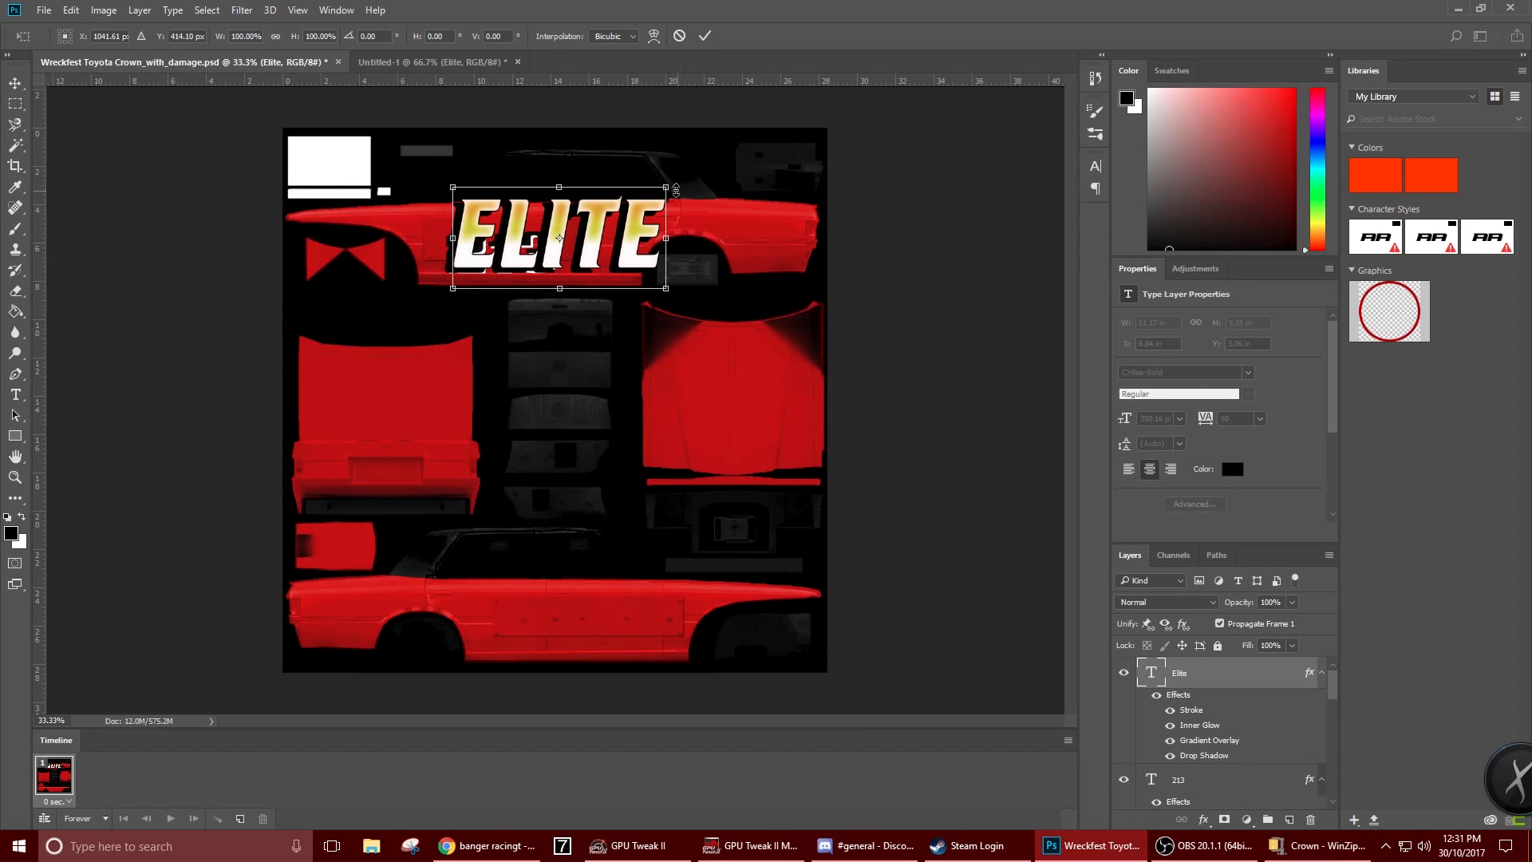
drag(669, 192, 704, 246)
key(Return)
key(t)
key(ctrl+t)
key(Return)
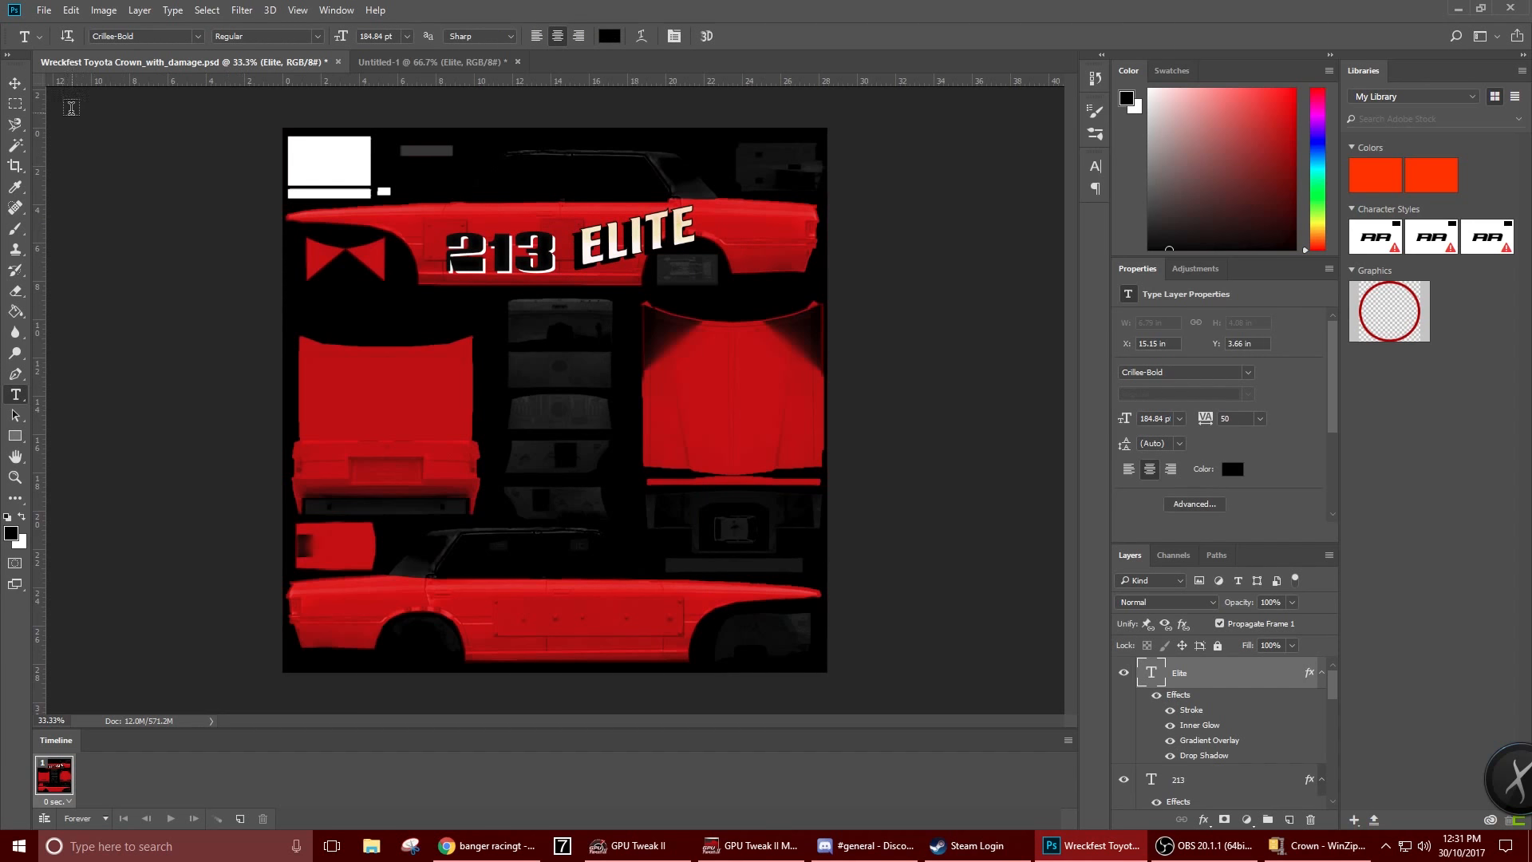
Shift the ELITE text and the 213 number slightly up and toward the front of the upper car side
click(15, 82)
drag(662, 245, 641, 237)
drag(496, 262, 486, 249)
click(644, 239)
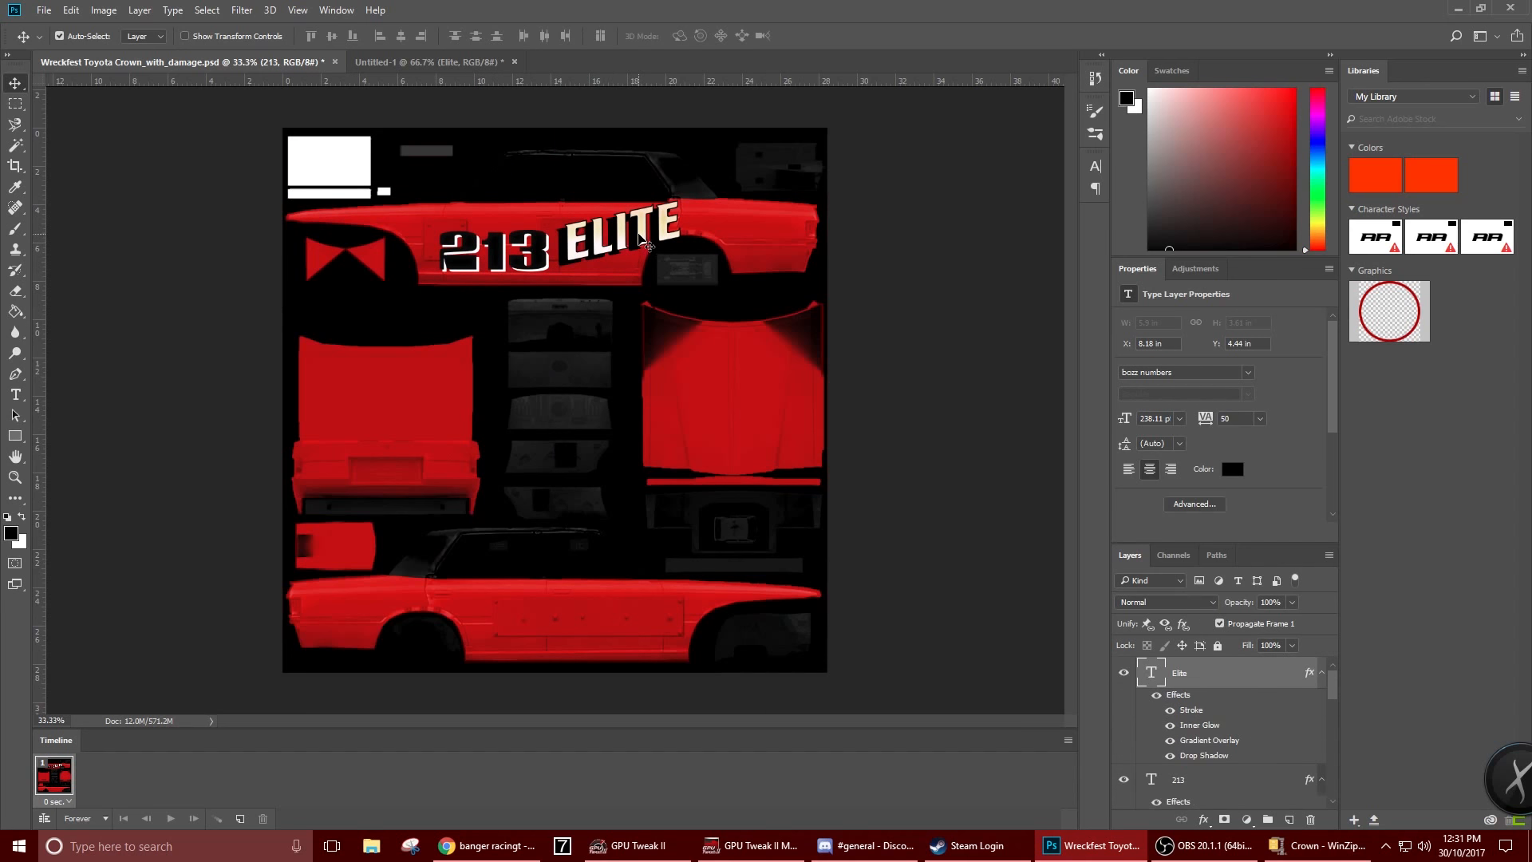
drag(643, 240, 636, 237)
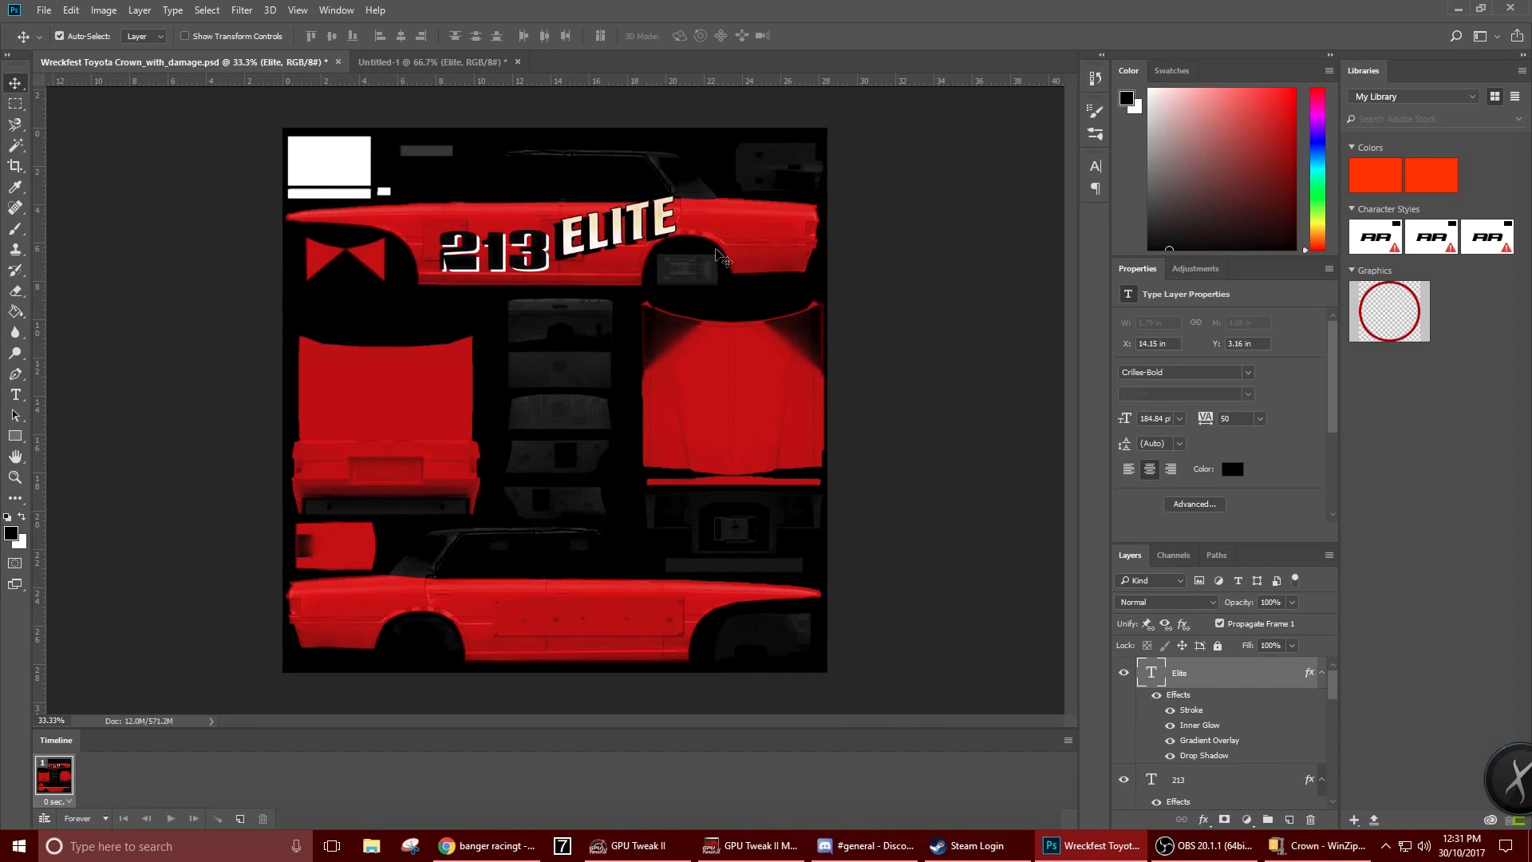
Transform the ELITE text to about 96% width and 84% height, rotating it about -3 degrees
key(ctrl+t)
drag(699, 199, 677, 200)
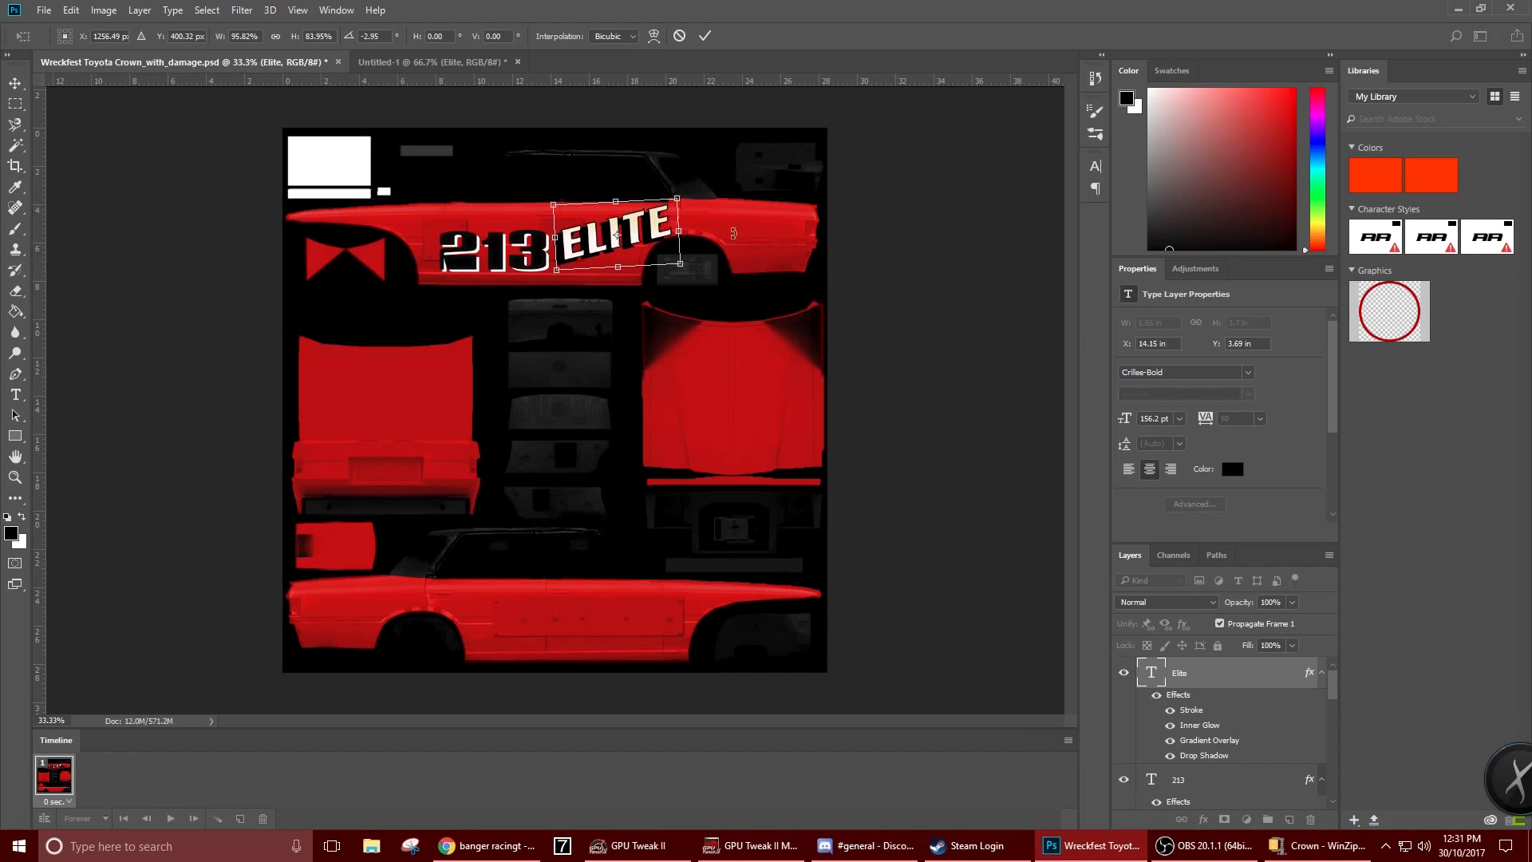
key(Return)
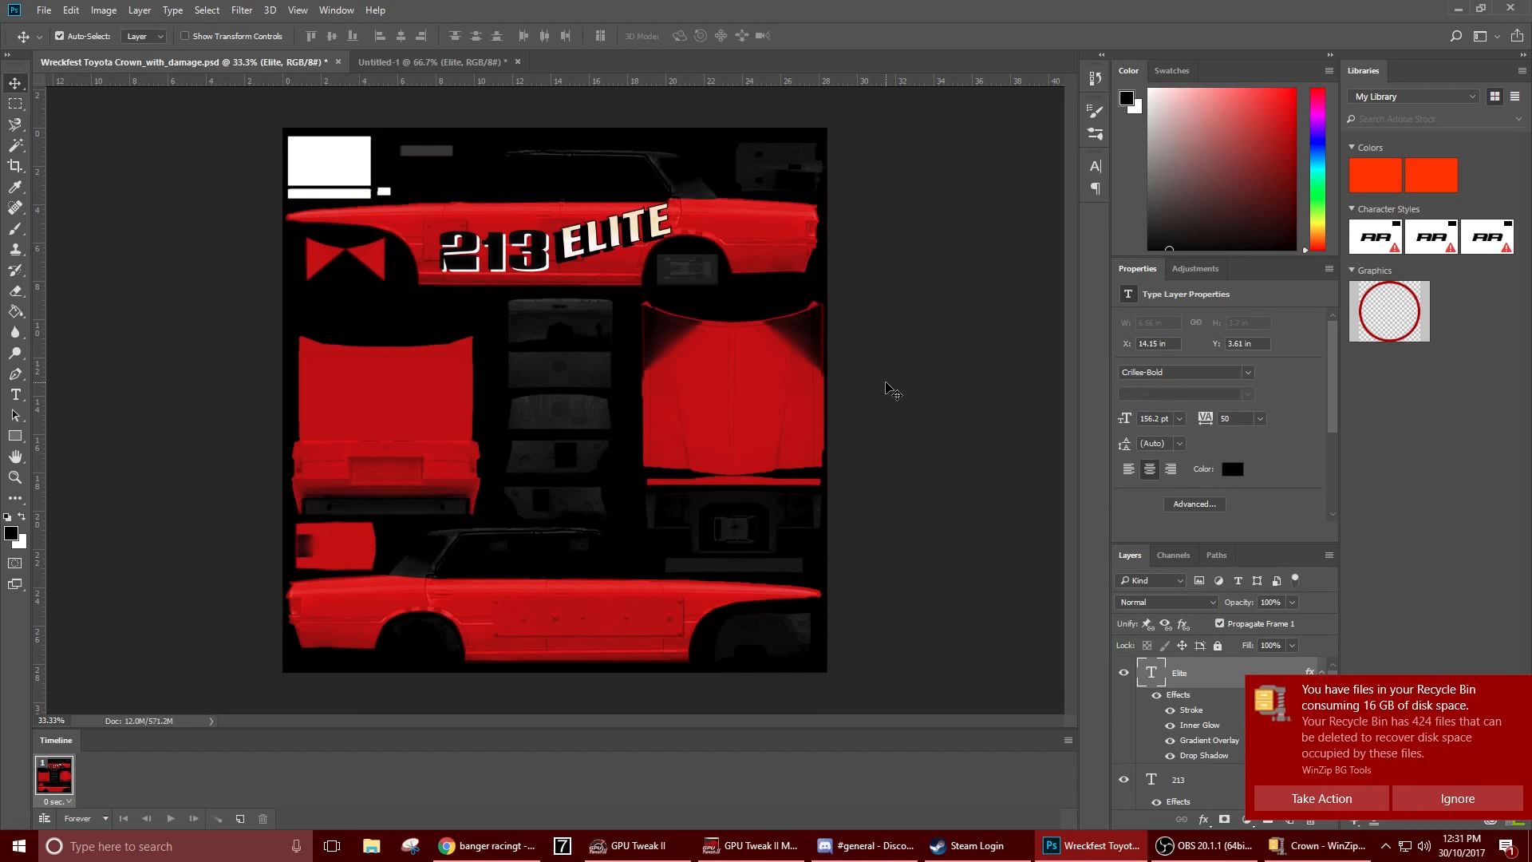
Nudge the ELITE text to the right, away from the 213 number
key(Right)
key(Right)
key(Right)
key(Right)
key(Right)
key(Right)
key(Right)
key(Right)
key(shift+Right)
key(shift+Right)
key(shift+Right)
key(shift+Right)
key(shift+Right)
key(shift+Right)
key(shift+Right)
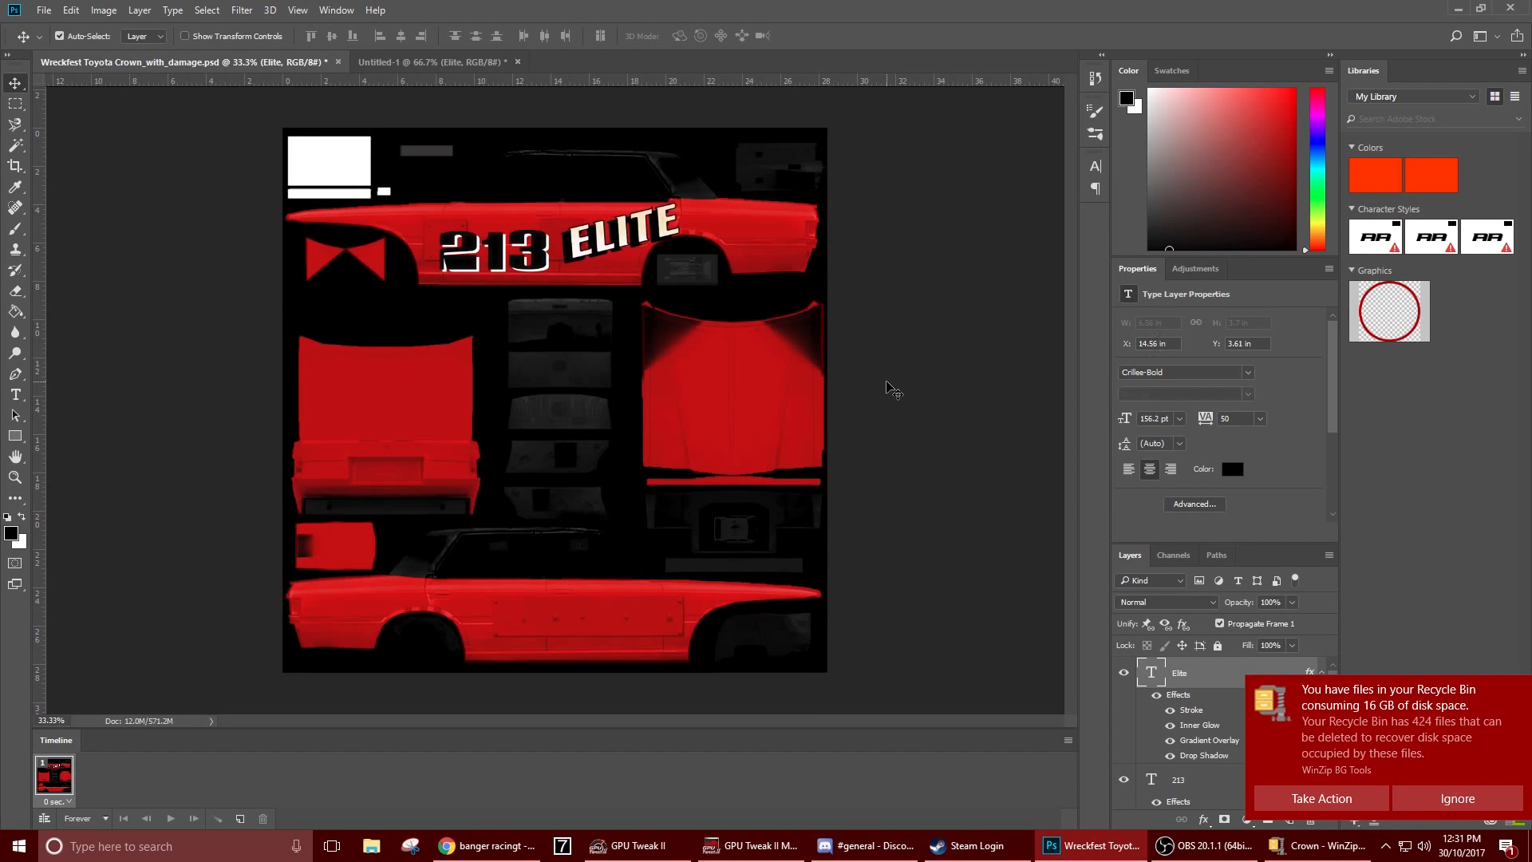
Place the ELITE text above the rear wheel arch, widening and rotating it to follow the upper body line at about 155 pt
key(ctrl+t)
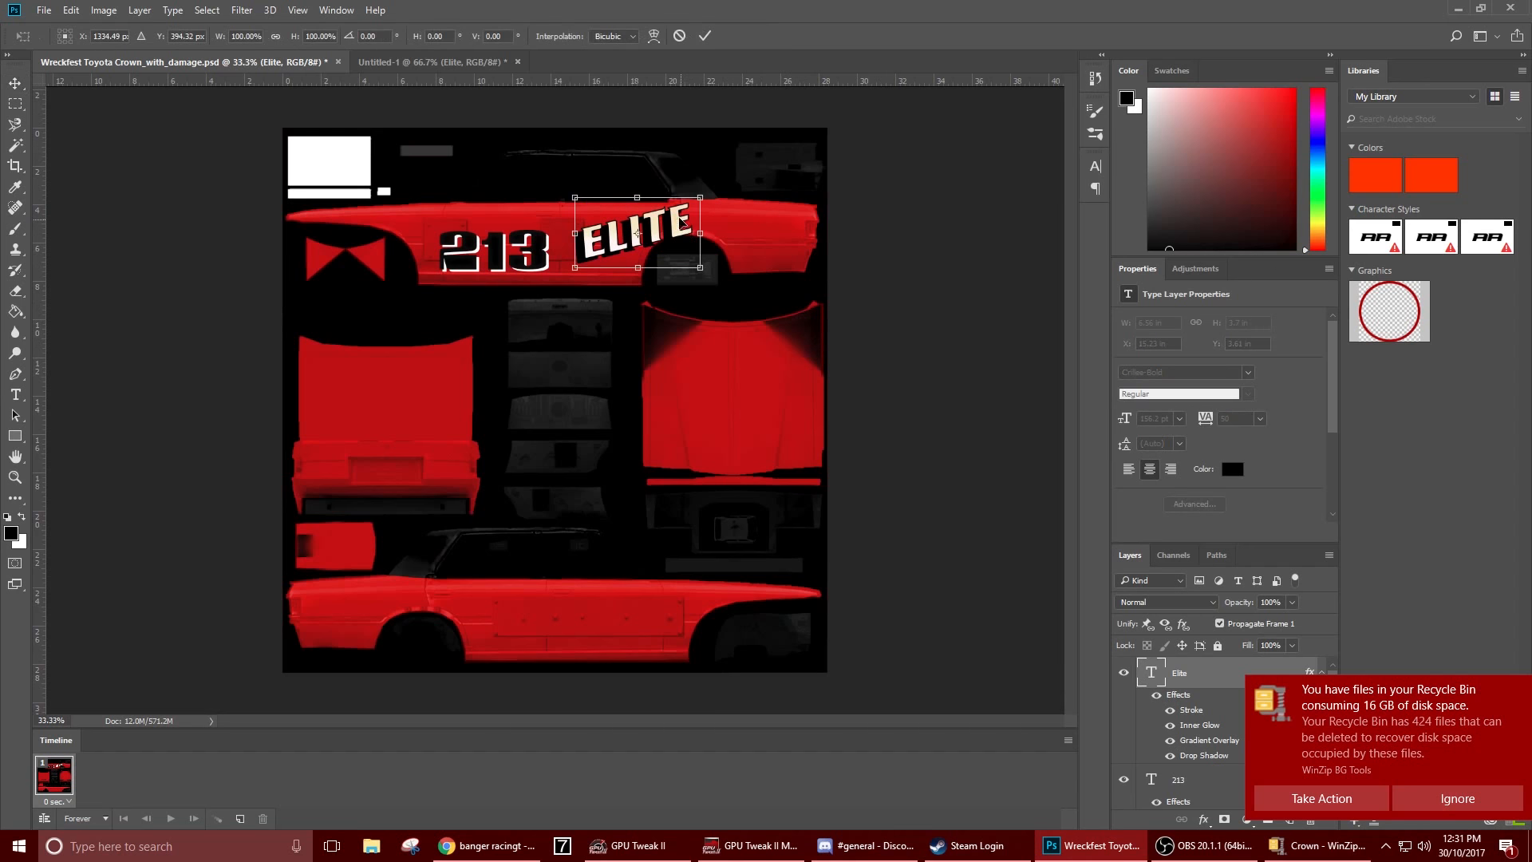
drag(725, 178, 799, 199)
key(Return)
key(ctrl+t)
key(Return)
key(Up)
key(Up)
key(Up)
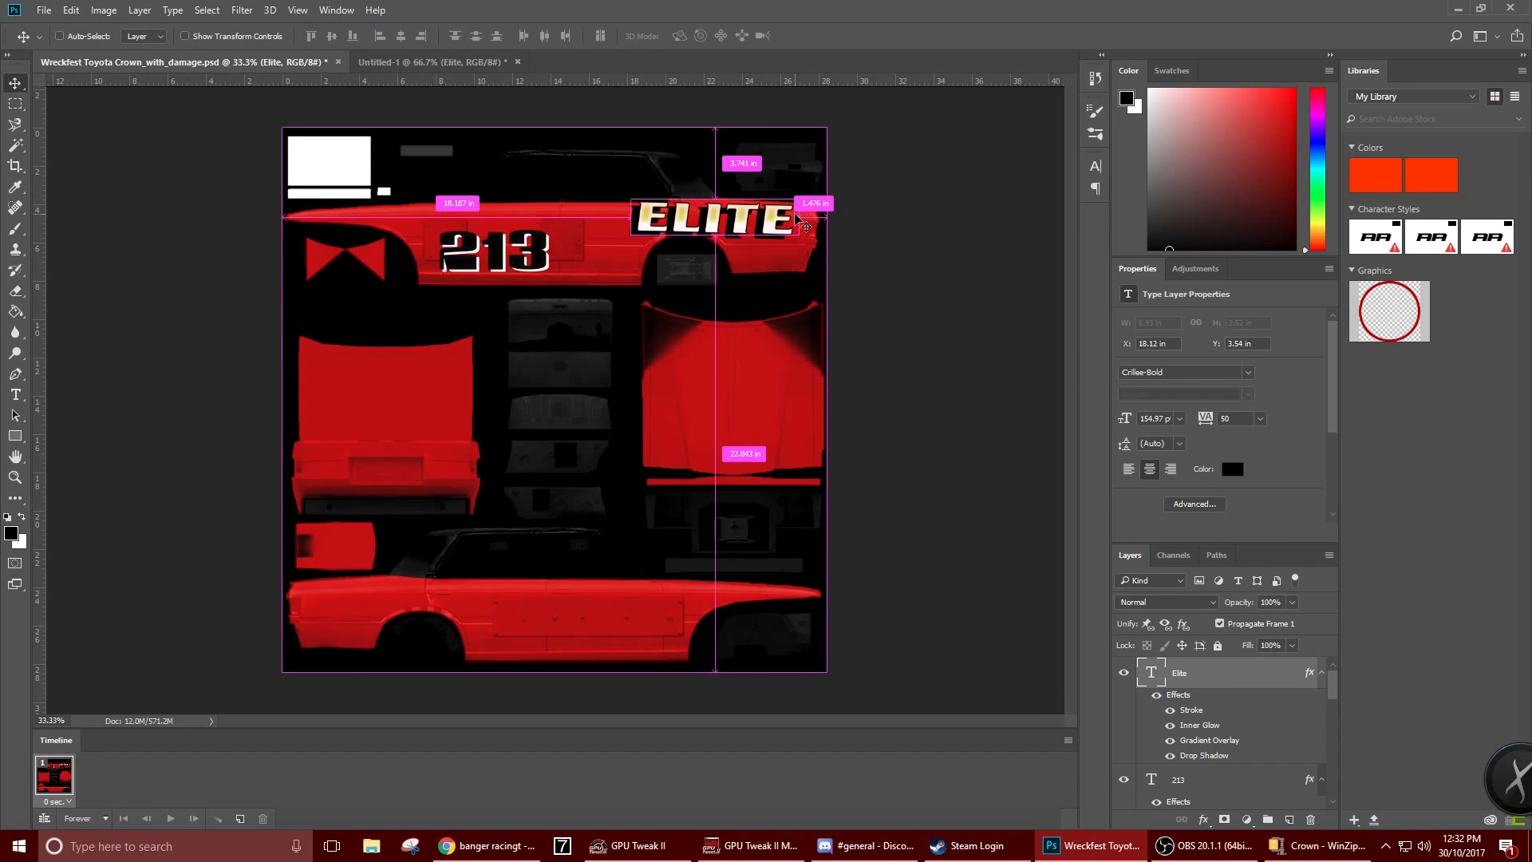
Scale the ELITE text to about 97% width and 95% height, and nudge it up 3 pixels
key(ctrl+t)
drag(801, 197, 794, 206)
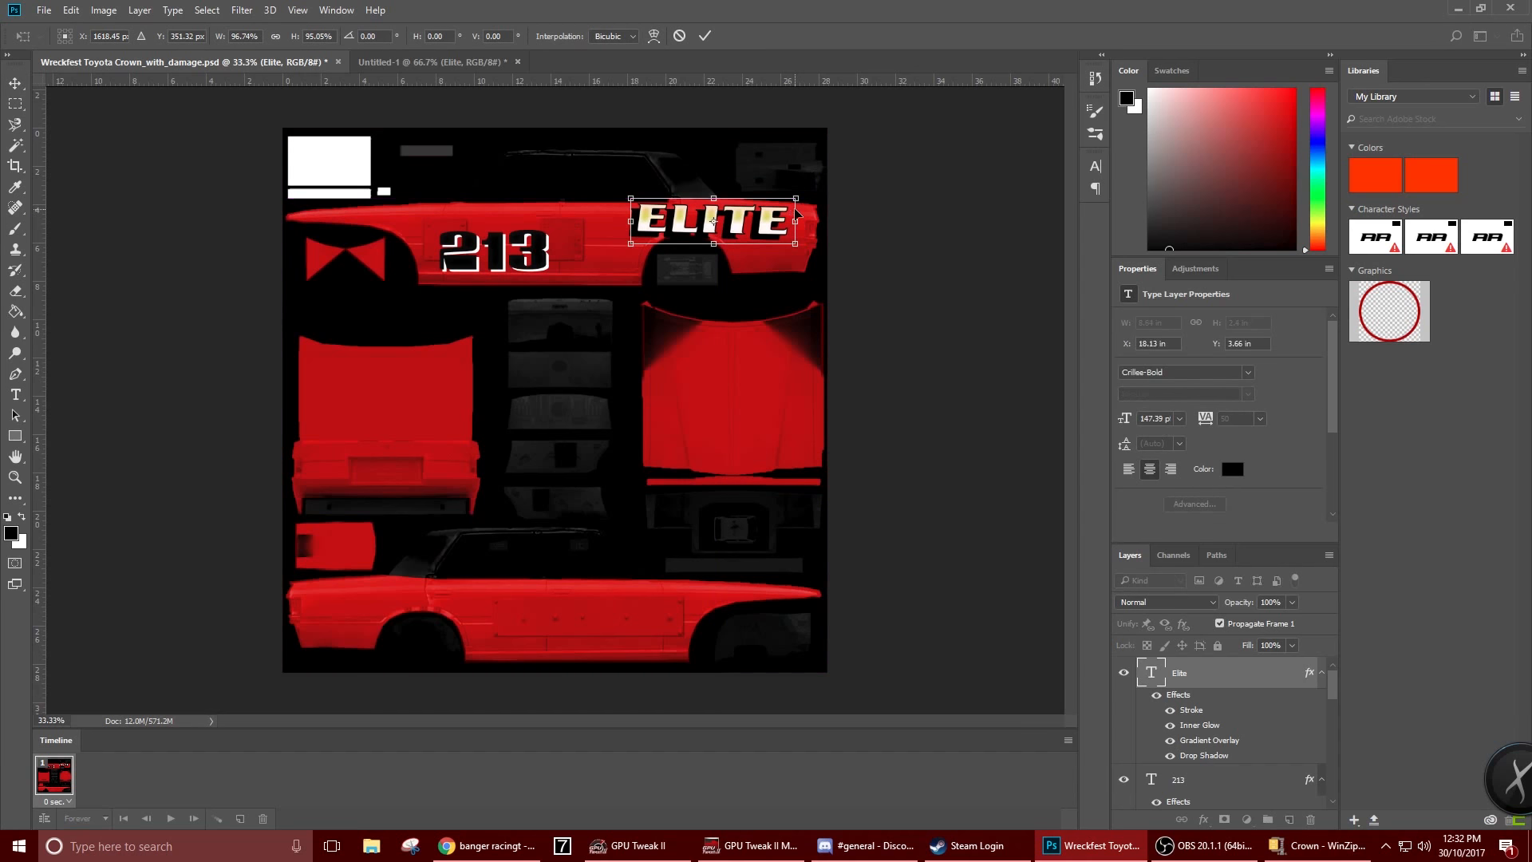
key(Return)
key(Down)
key(Down)
key(Down)
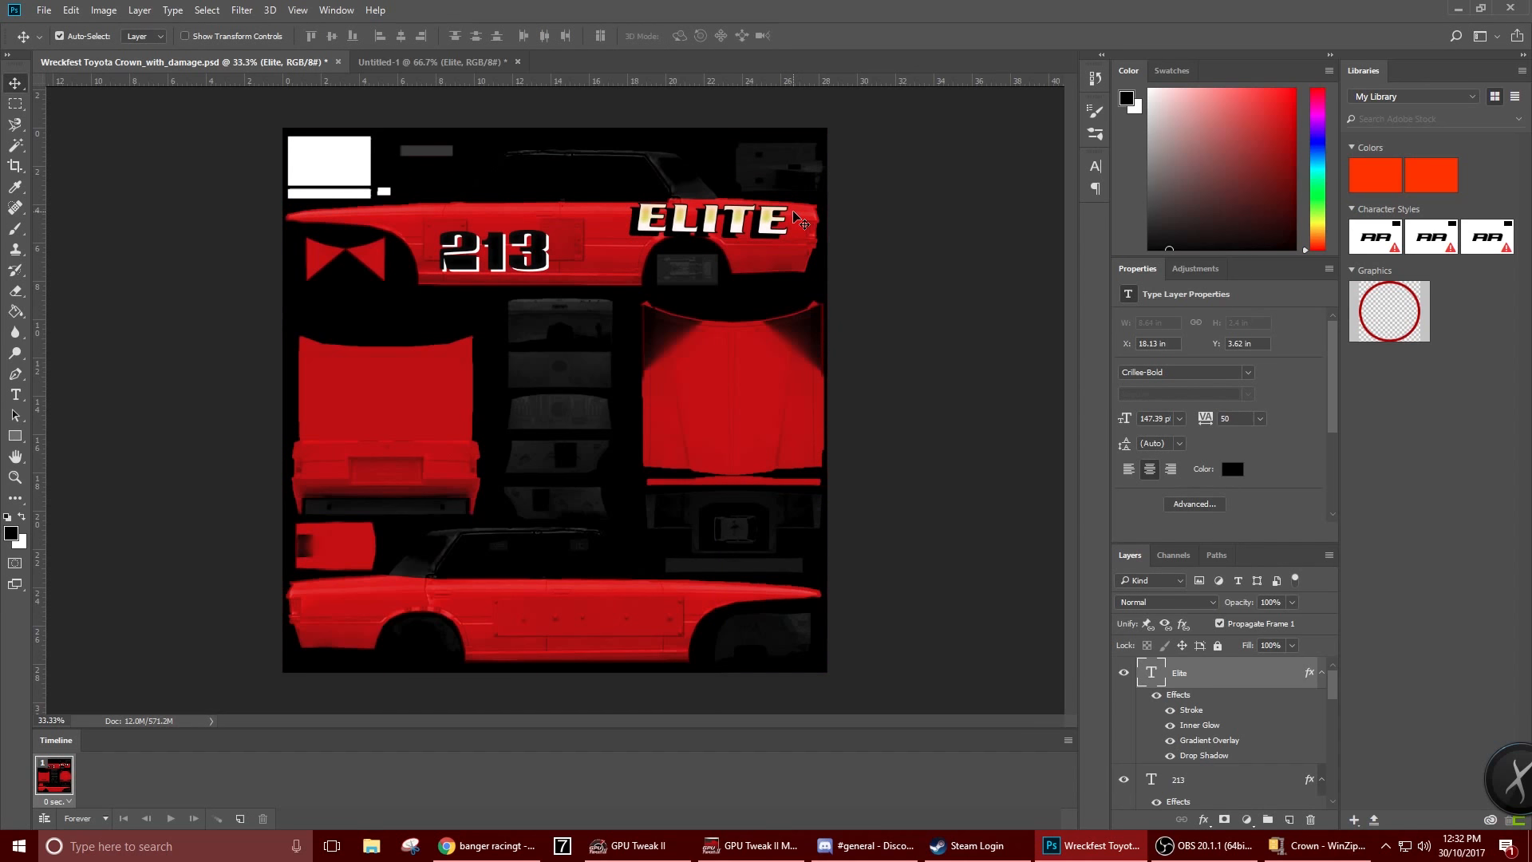
right_click(768, 222)
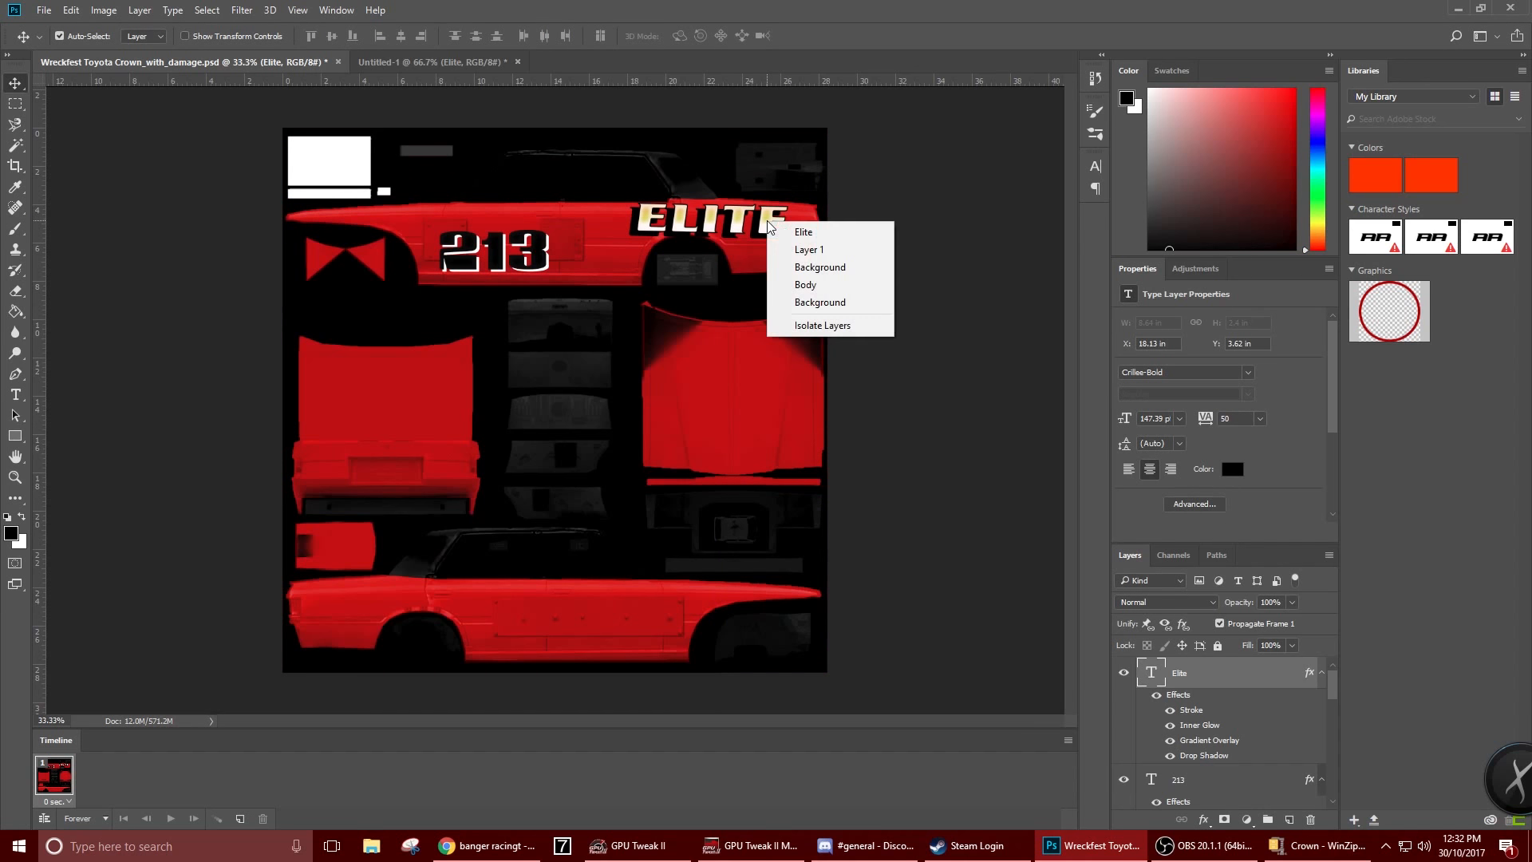
click(684, 220)
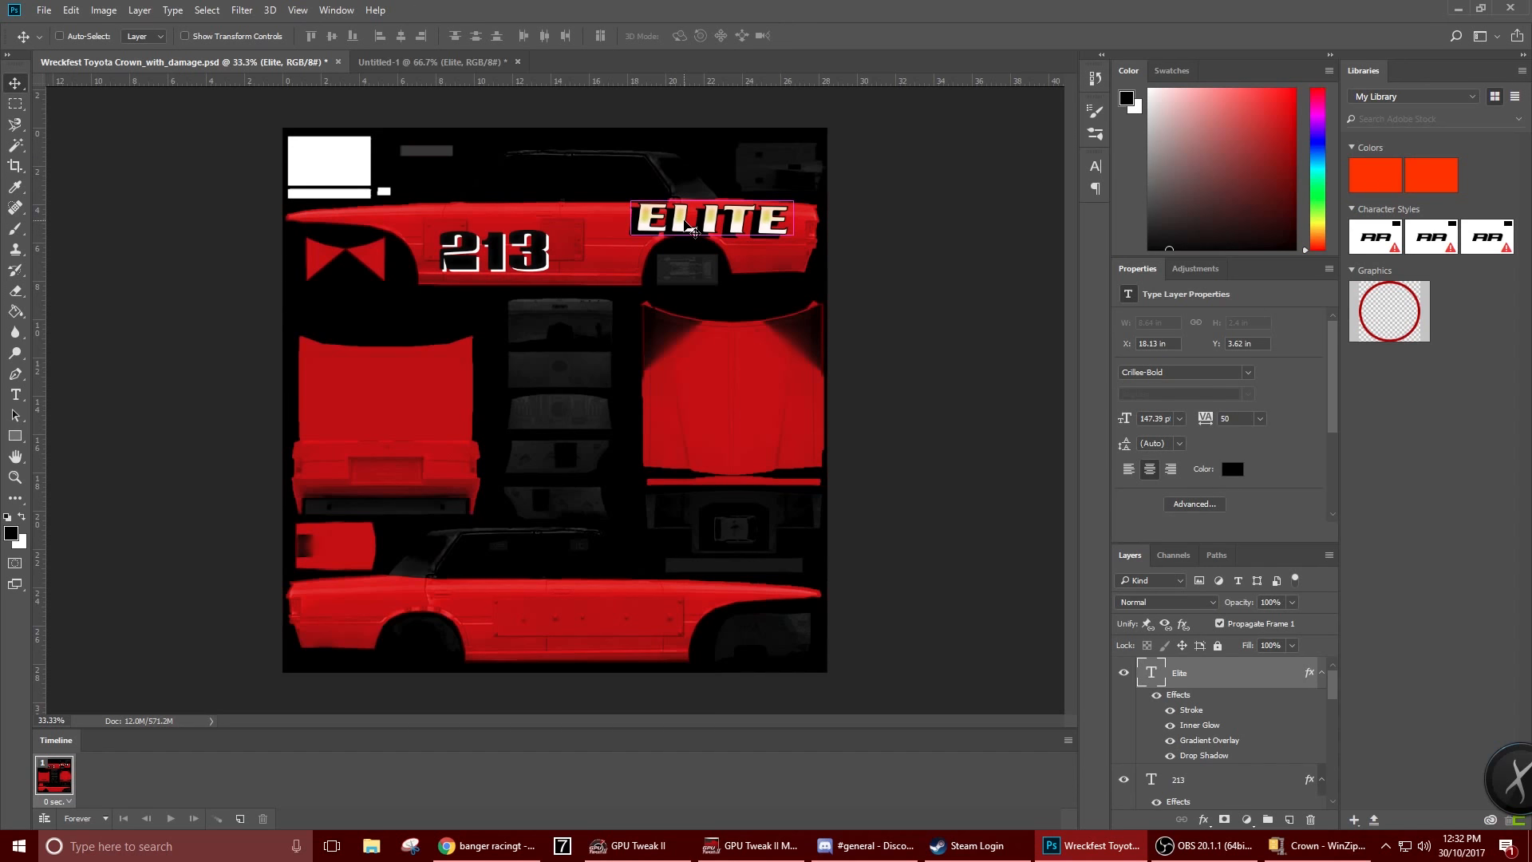
key(ctrl+t)
click(654, 35)
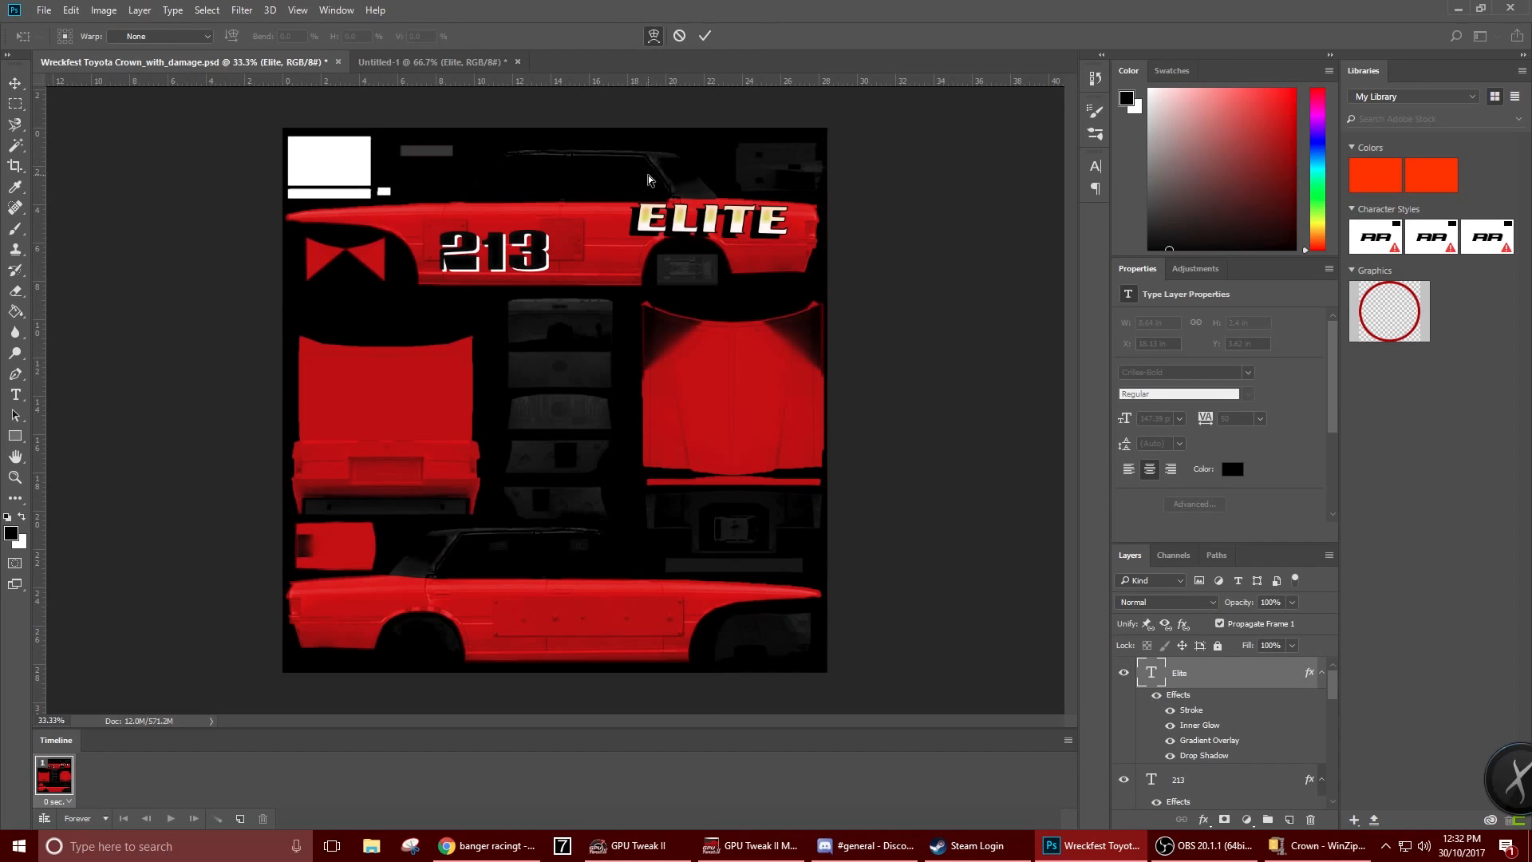
click(189, 37)
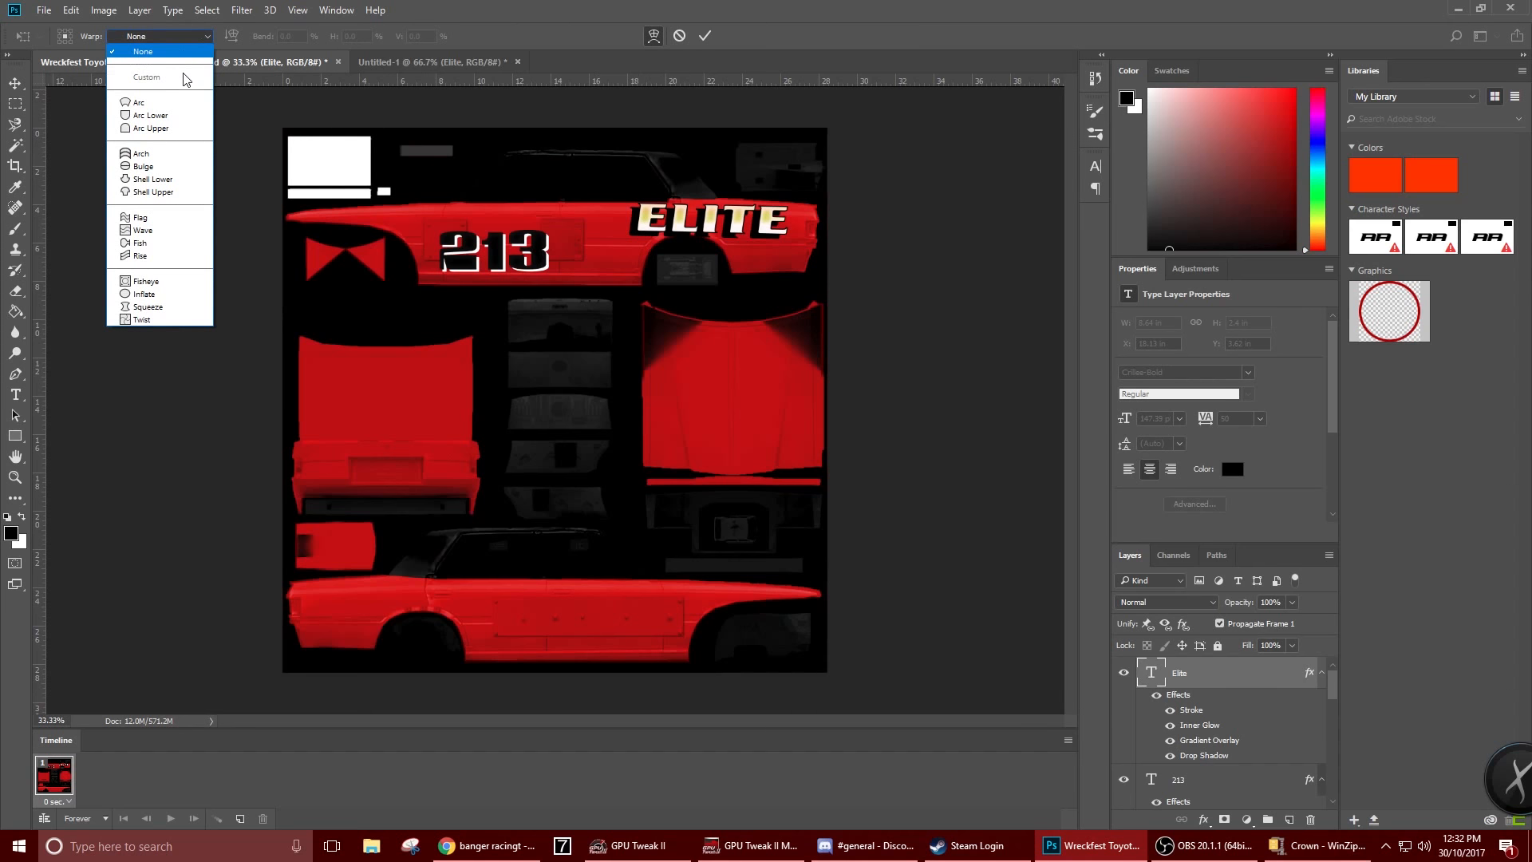
click(736, 94)
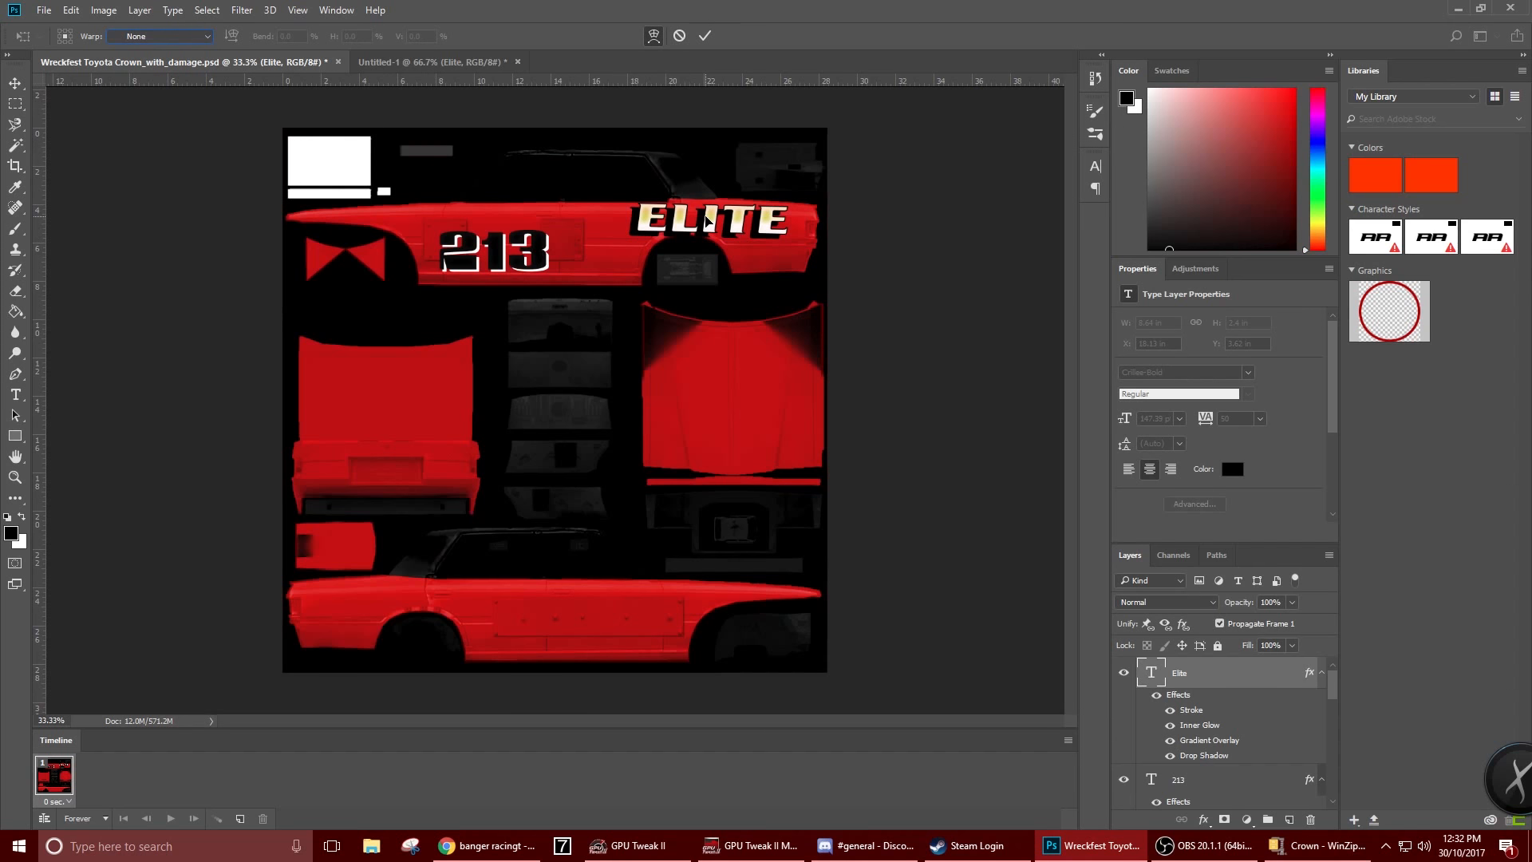
click(703, 38)
Warp the ELITE text with the Arc Lower style at a bend of about -15%
right_click(688, 227)
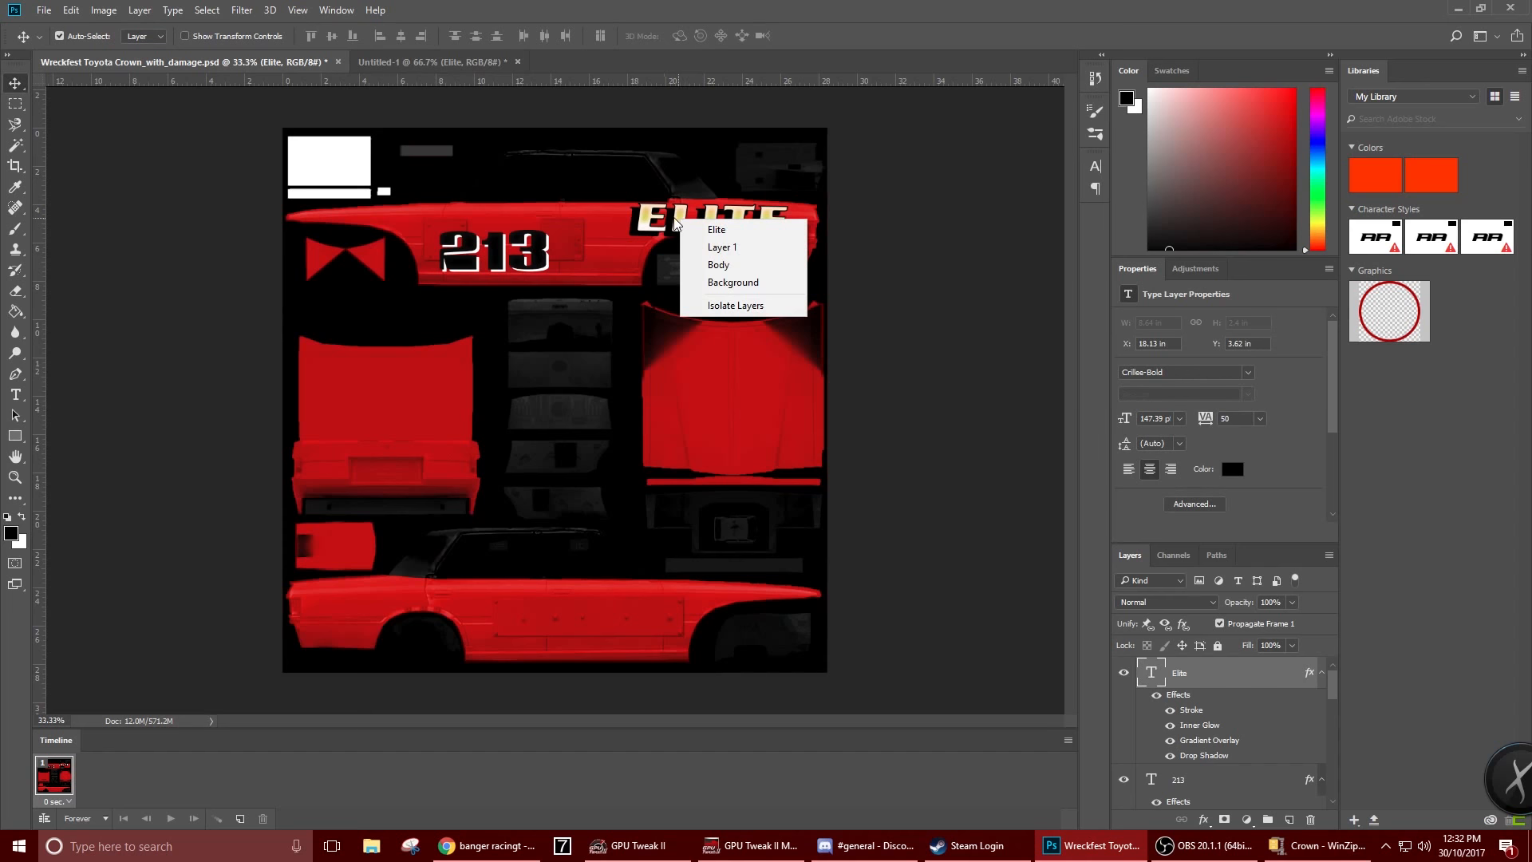
click(718, 226)
key(ctrl+t)
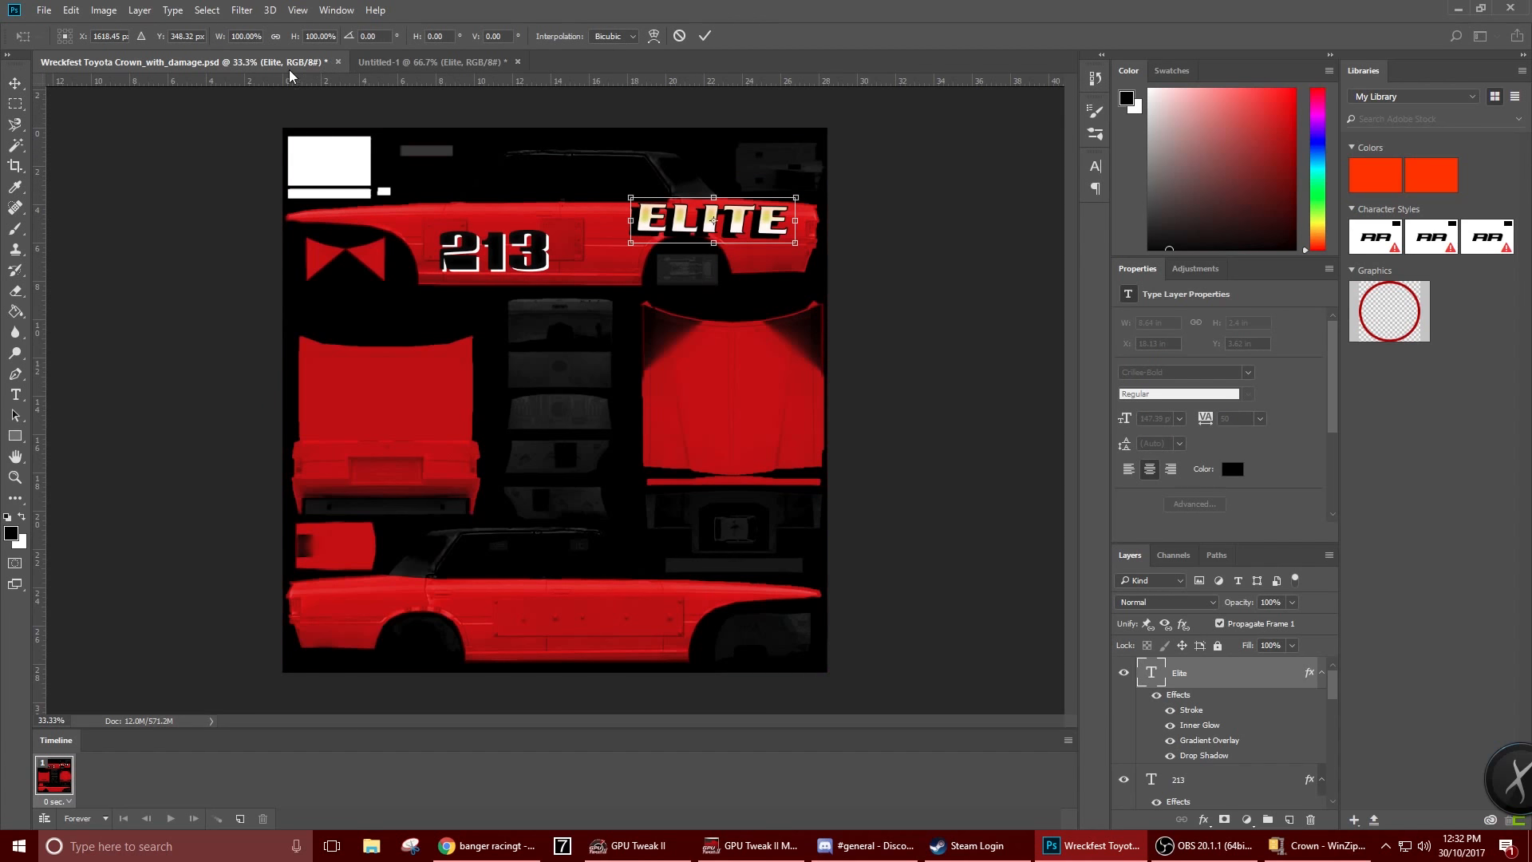
click(652, 36)
click(160, 36)
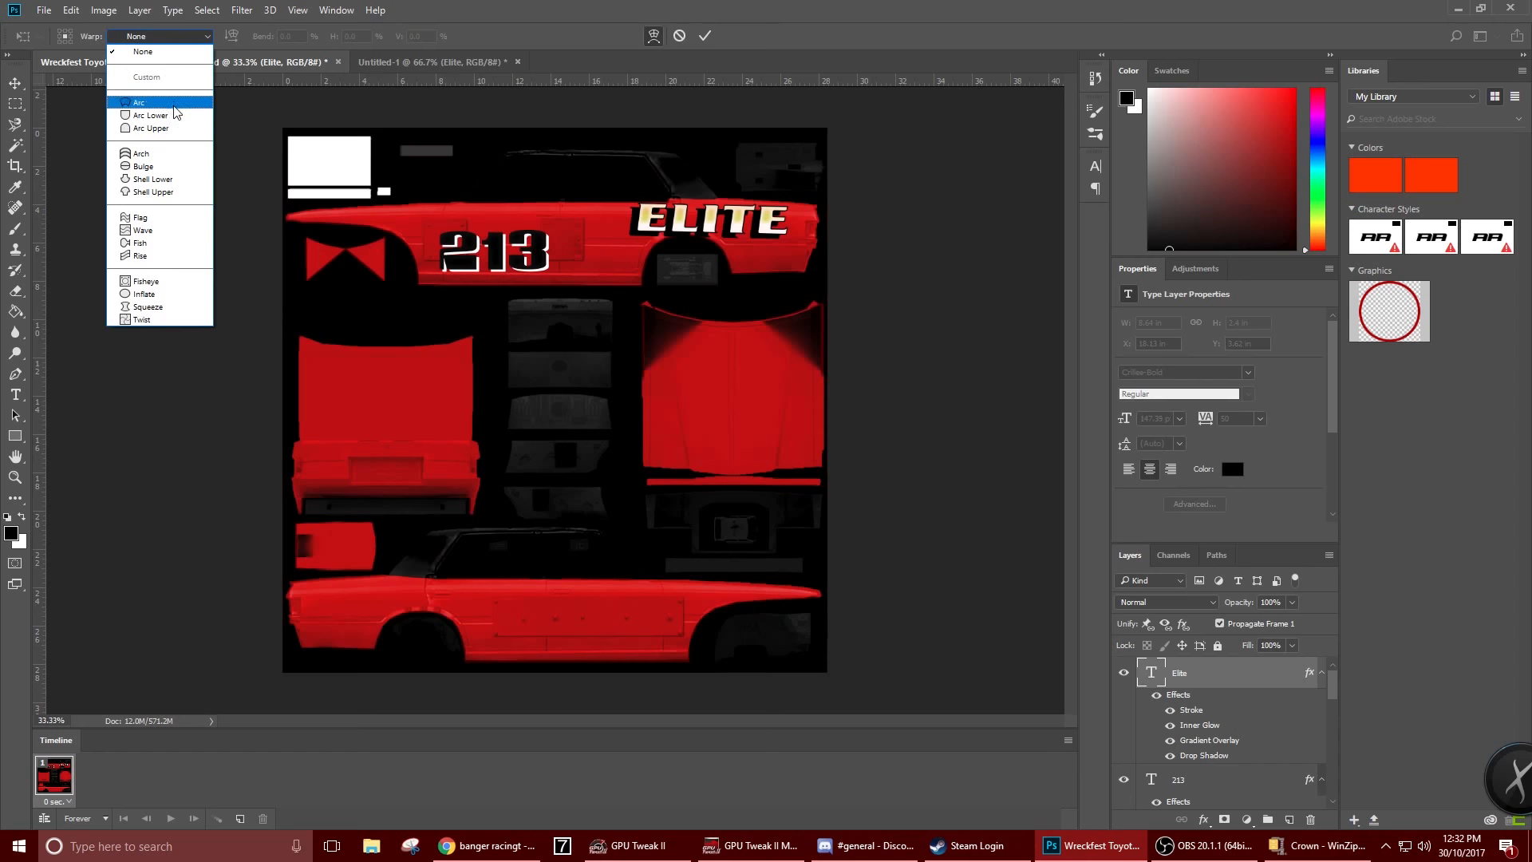
click(151, 114)
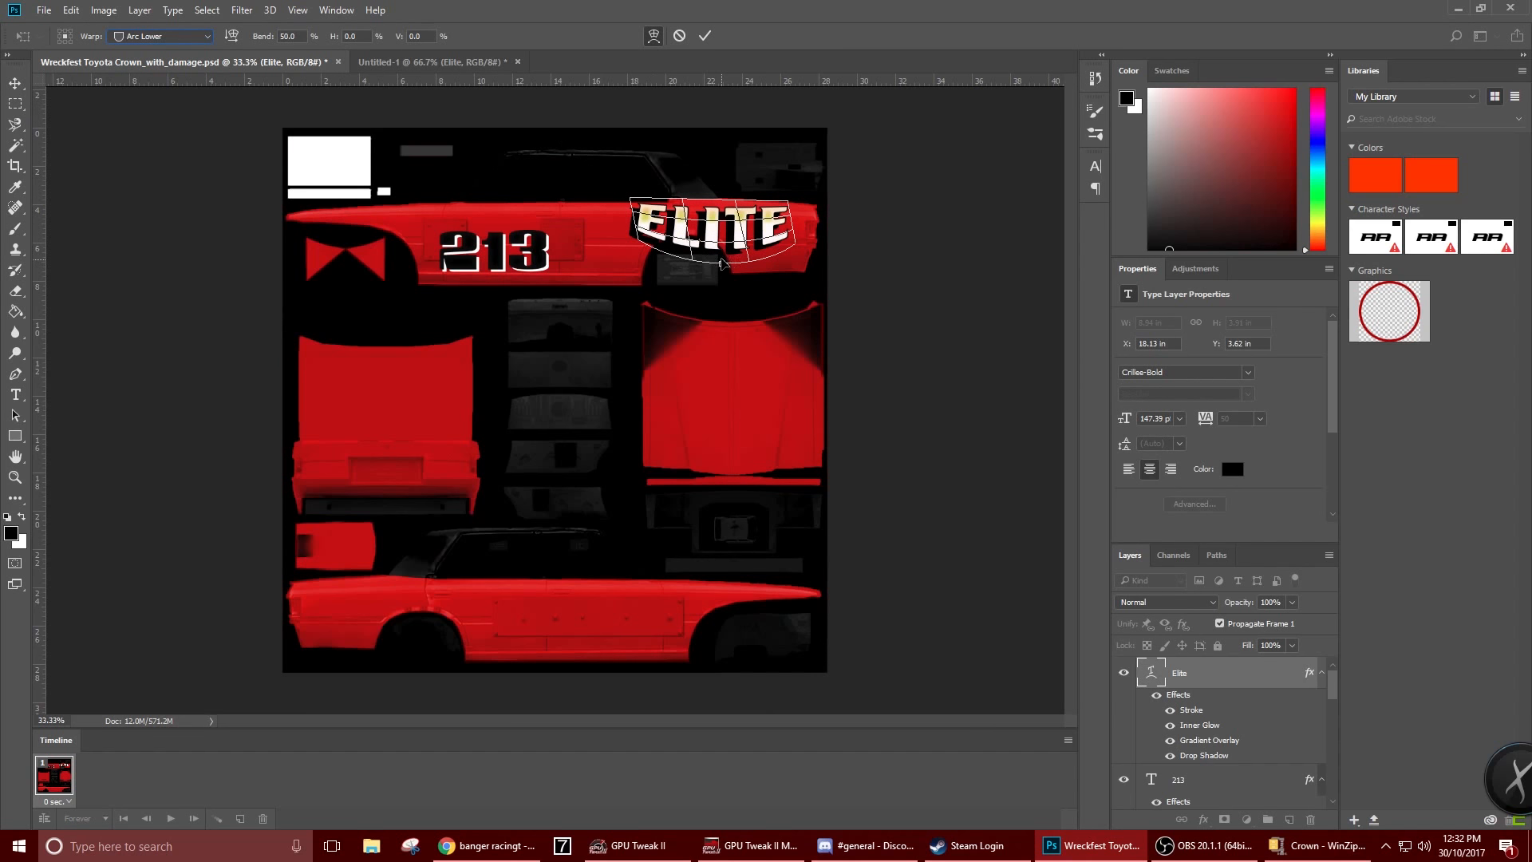
drag(721, 264, 716, 236)
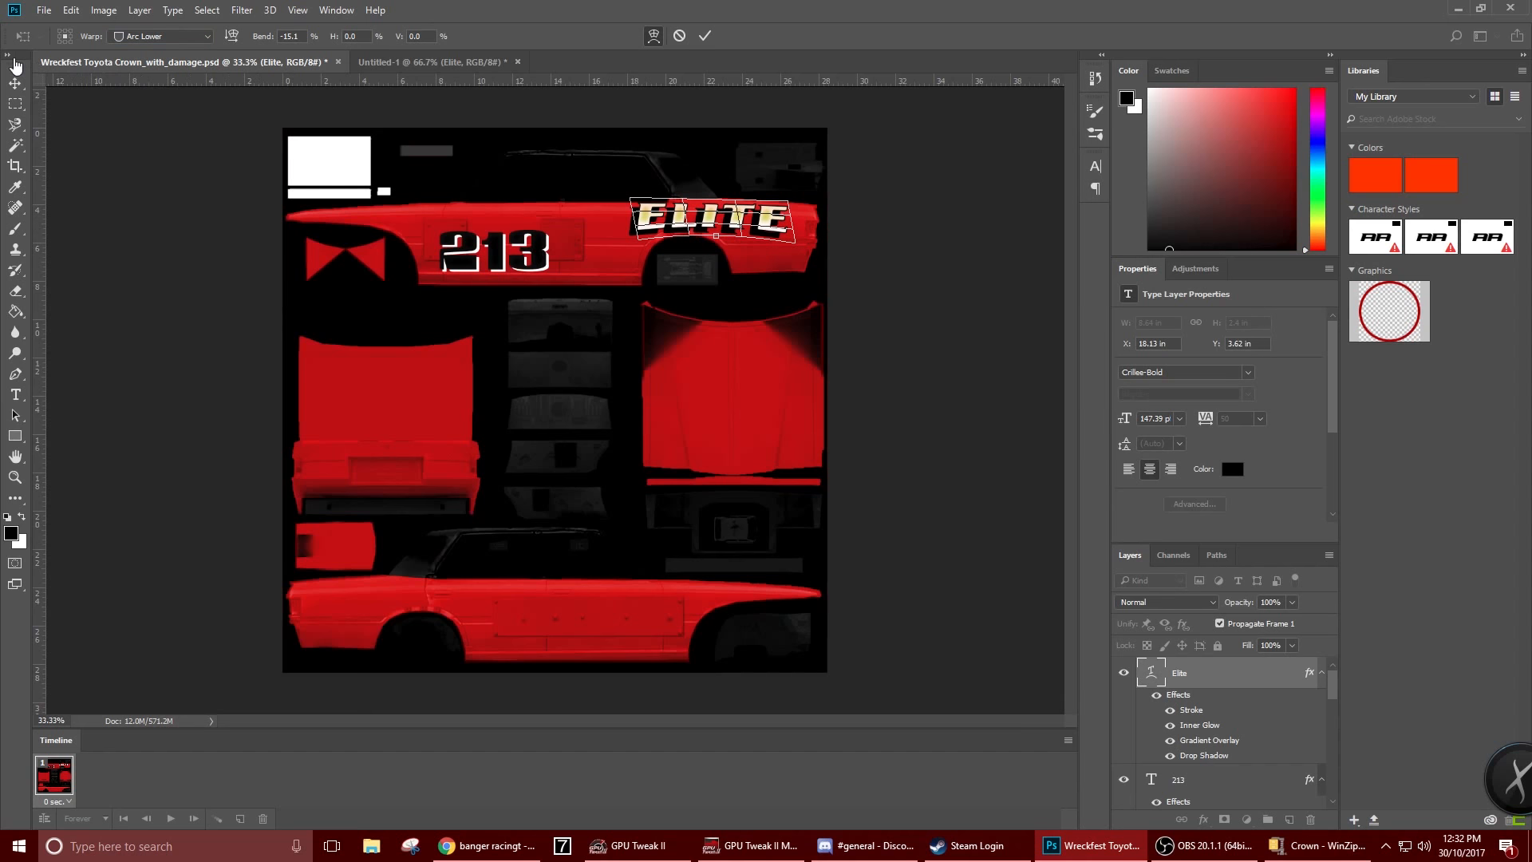
click(17, 83)
click(686, 319)
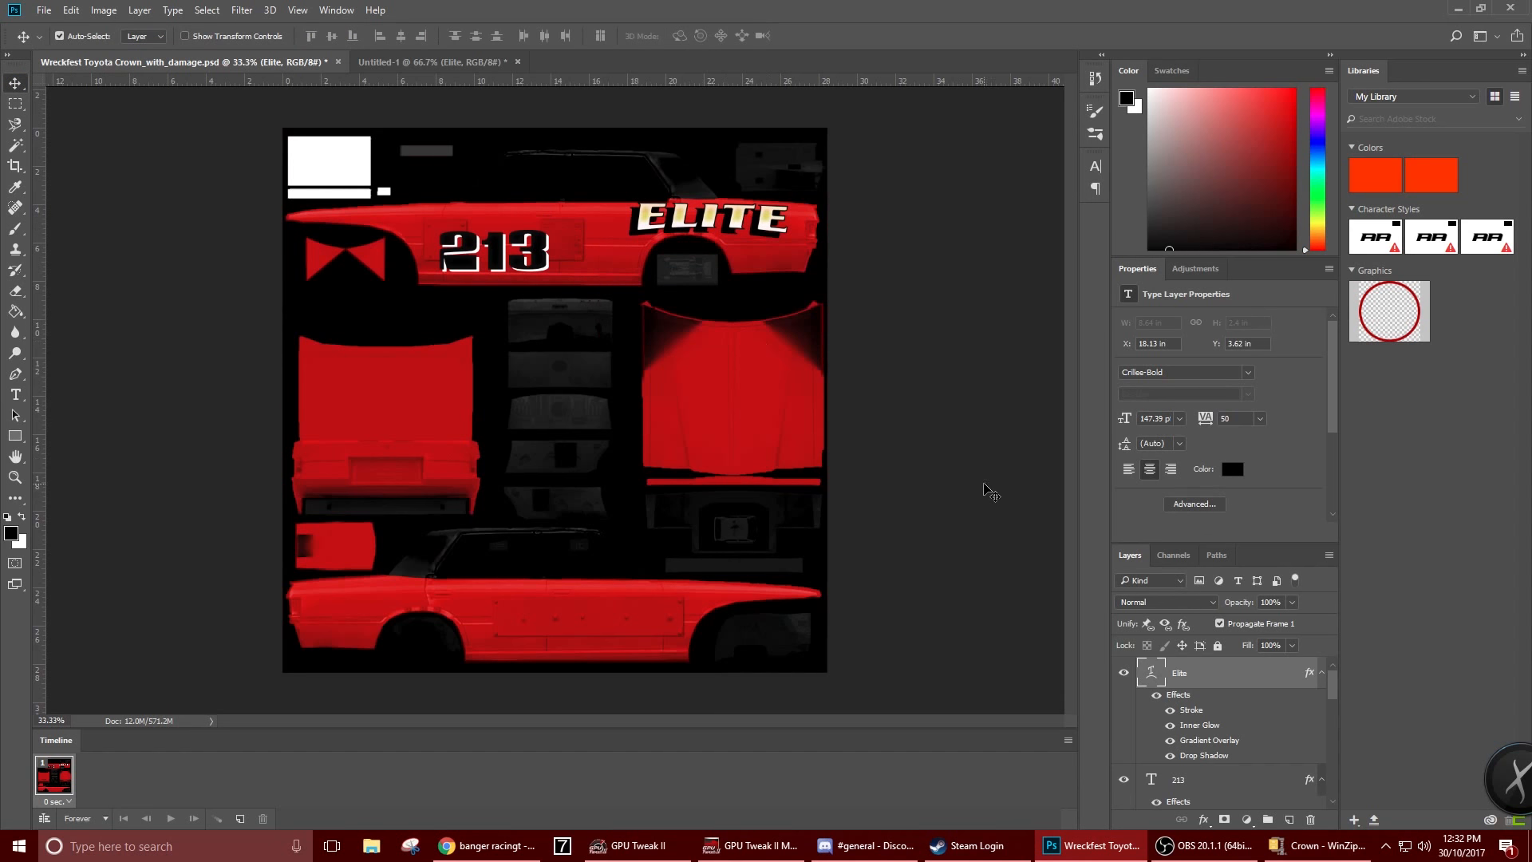
Turn off global light for the Elite layer's drop shadow and set the shadow angle to 113 degrees
right_click(1197, 688)
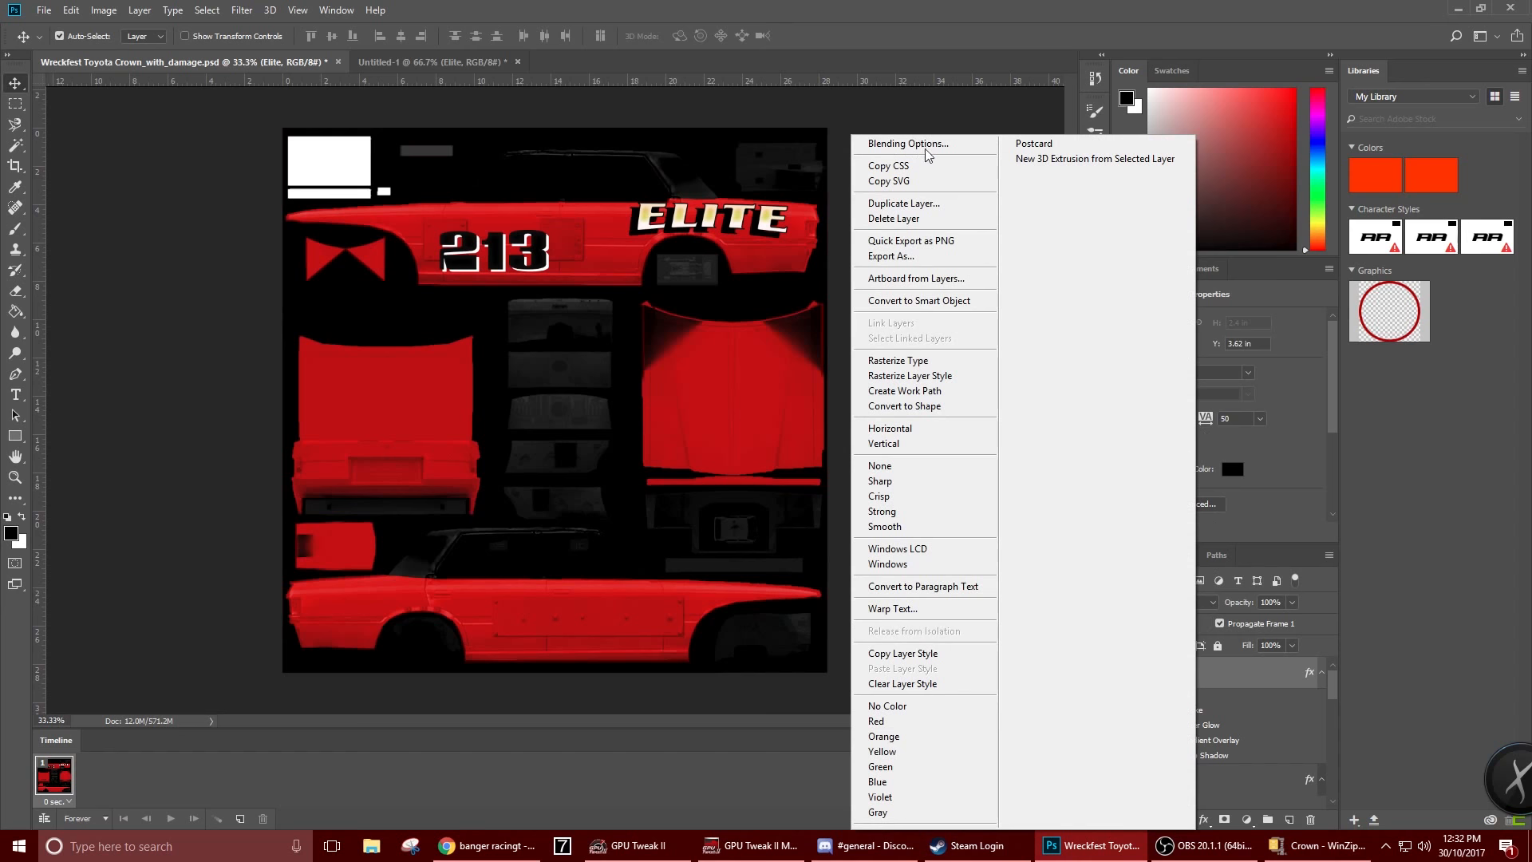
click(930, 146)
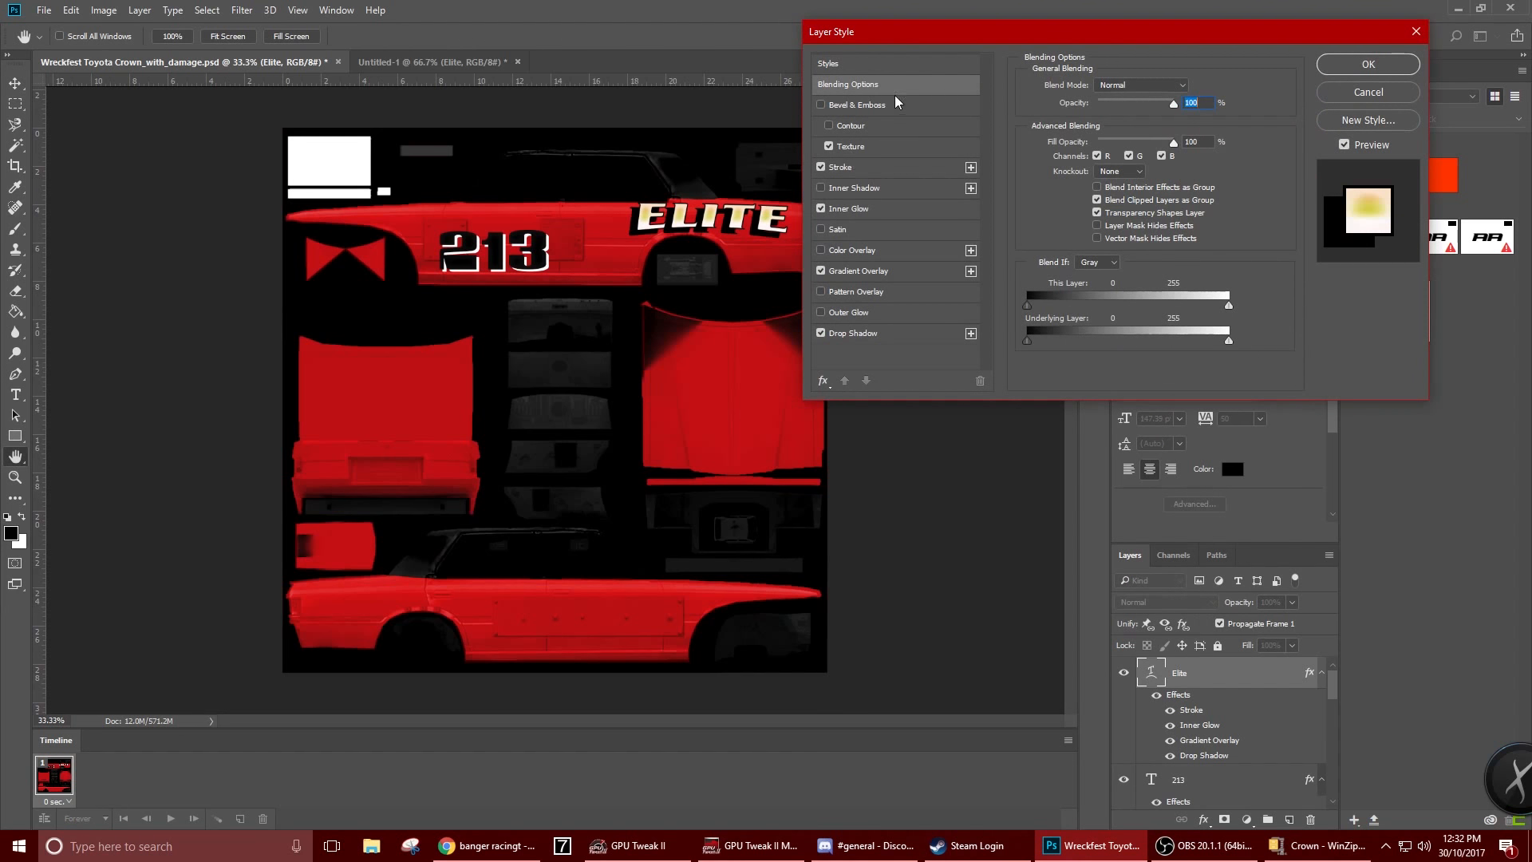
click(861, 335)
drag(1096, 158, 1090, 122)
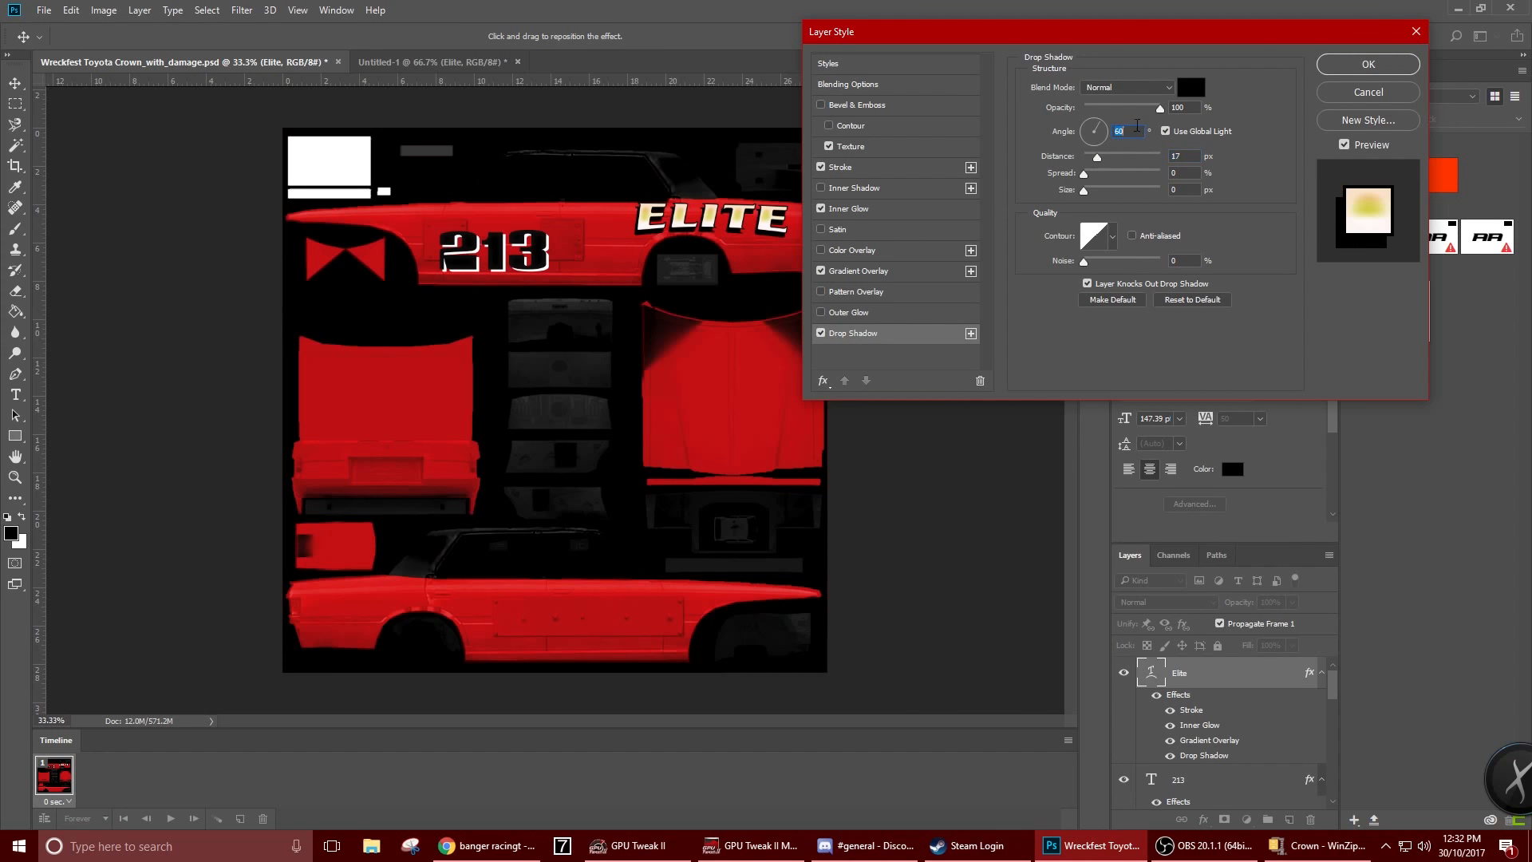
click(1165, 132)
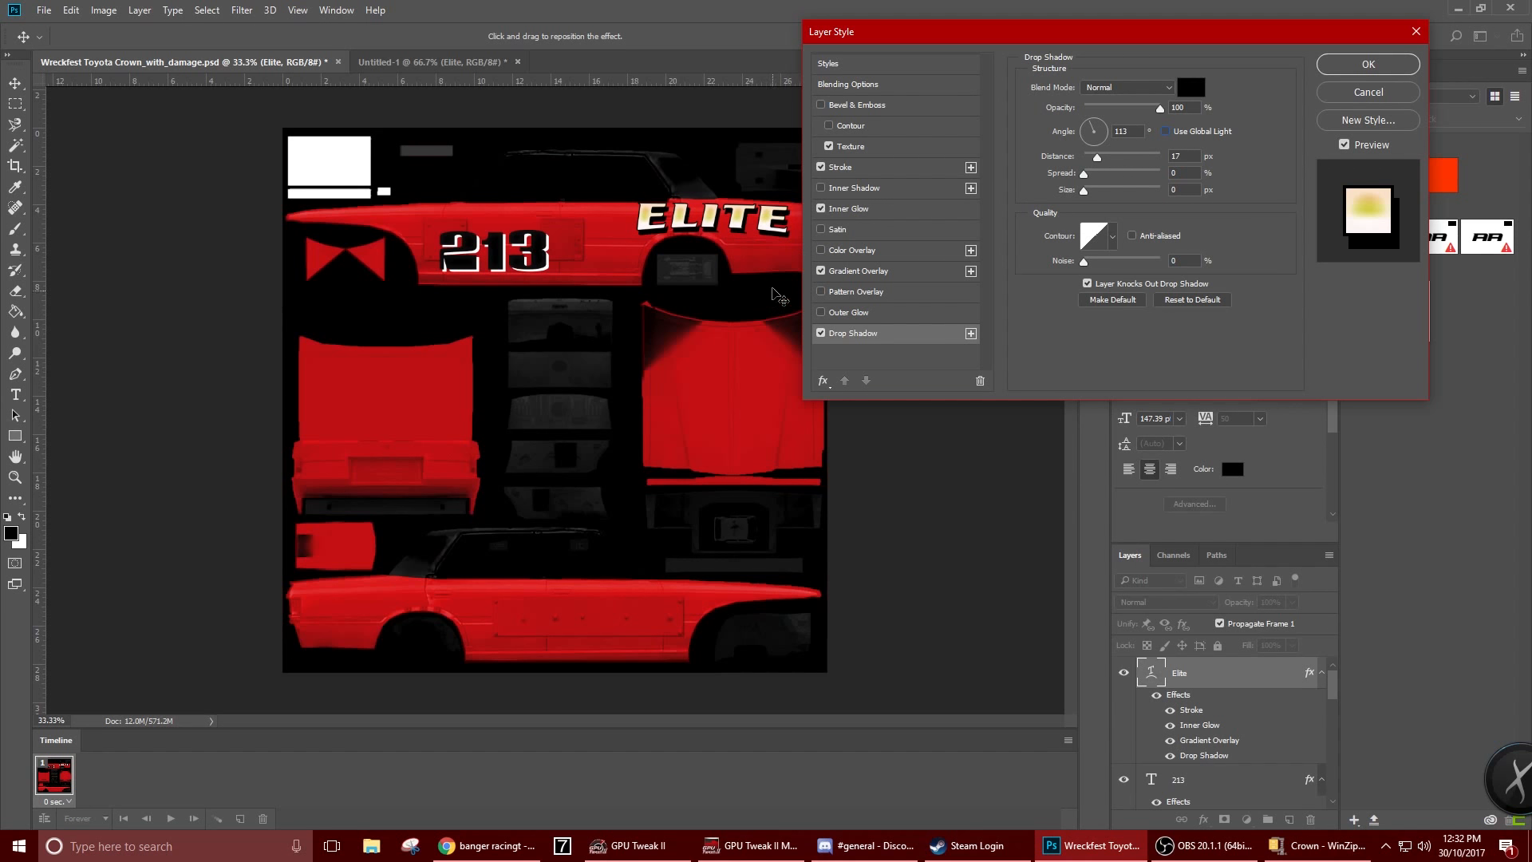
Set the Elite layer's inner glow opacity to 54% and apply the layer style
click(869, 271)
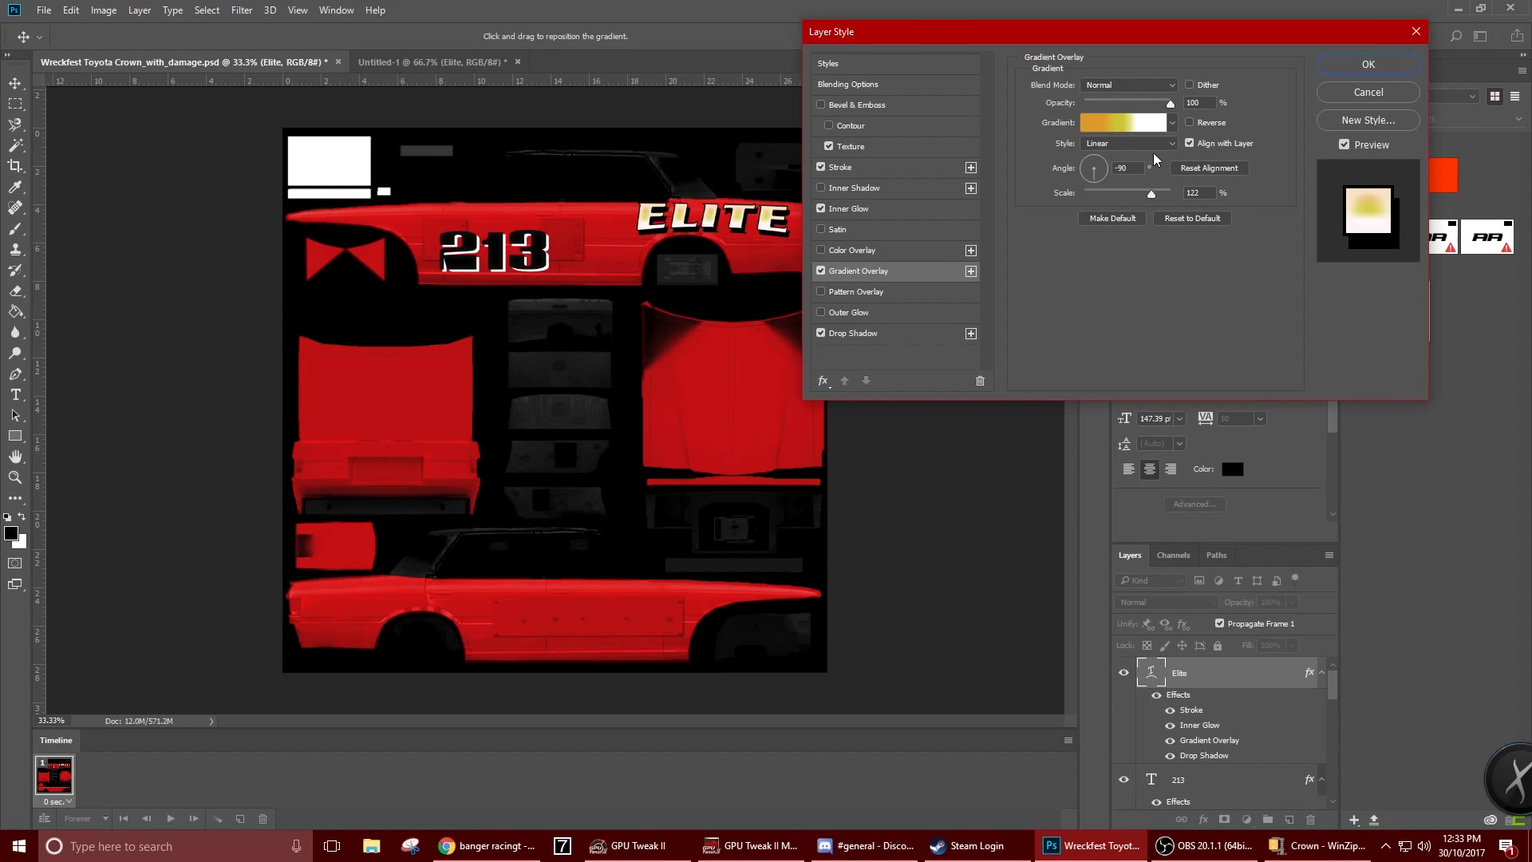
click(882, 207)
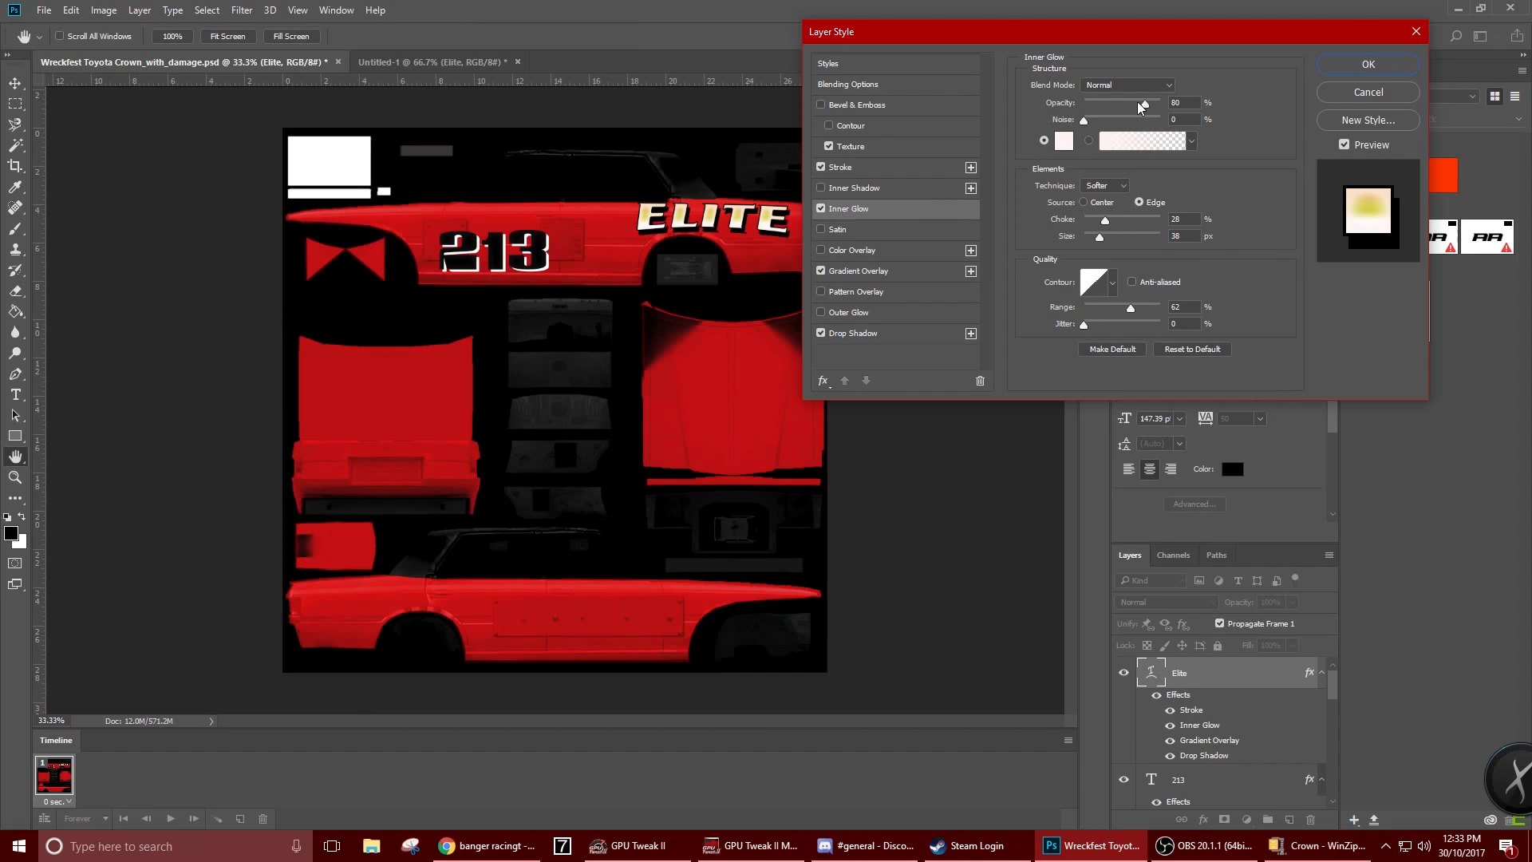
drag(1146, 107, 1127, 109)
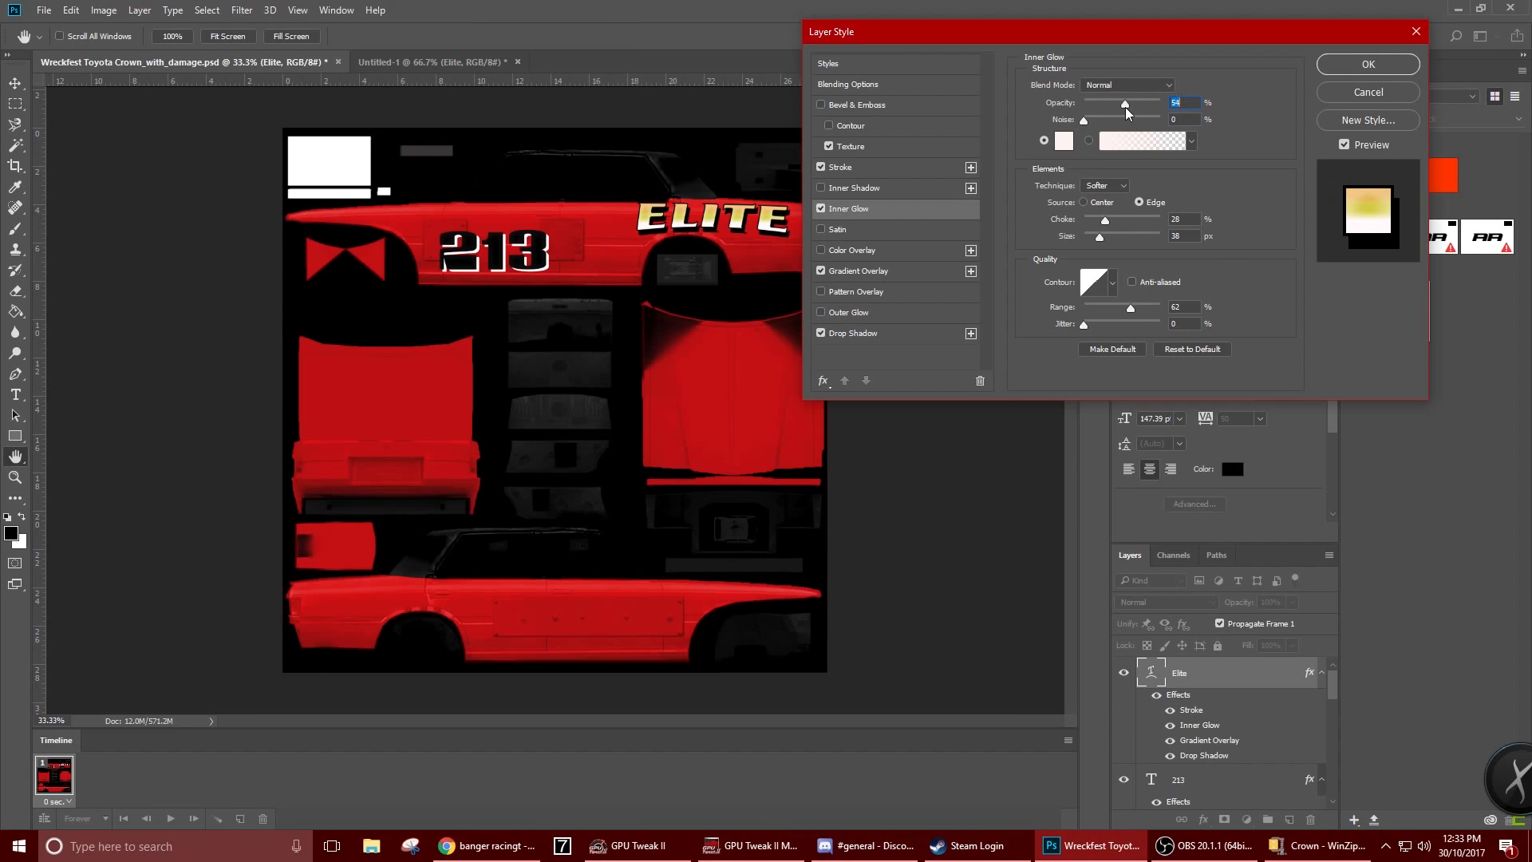
click(1377, 66)
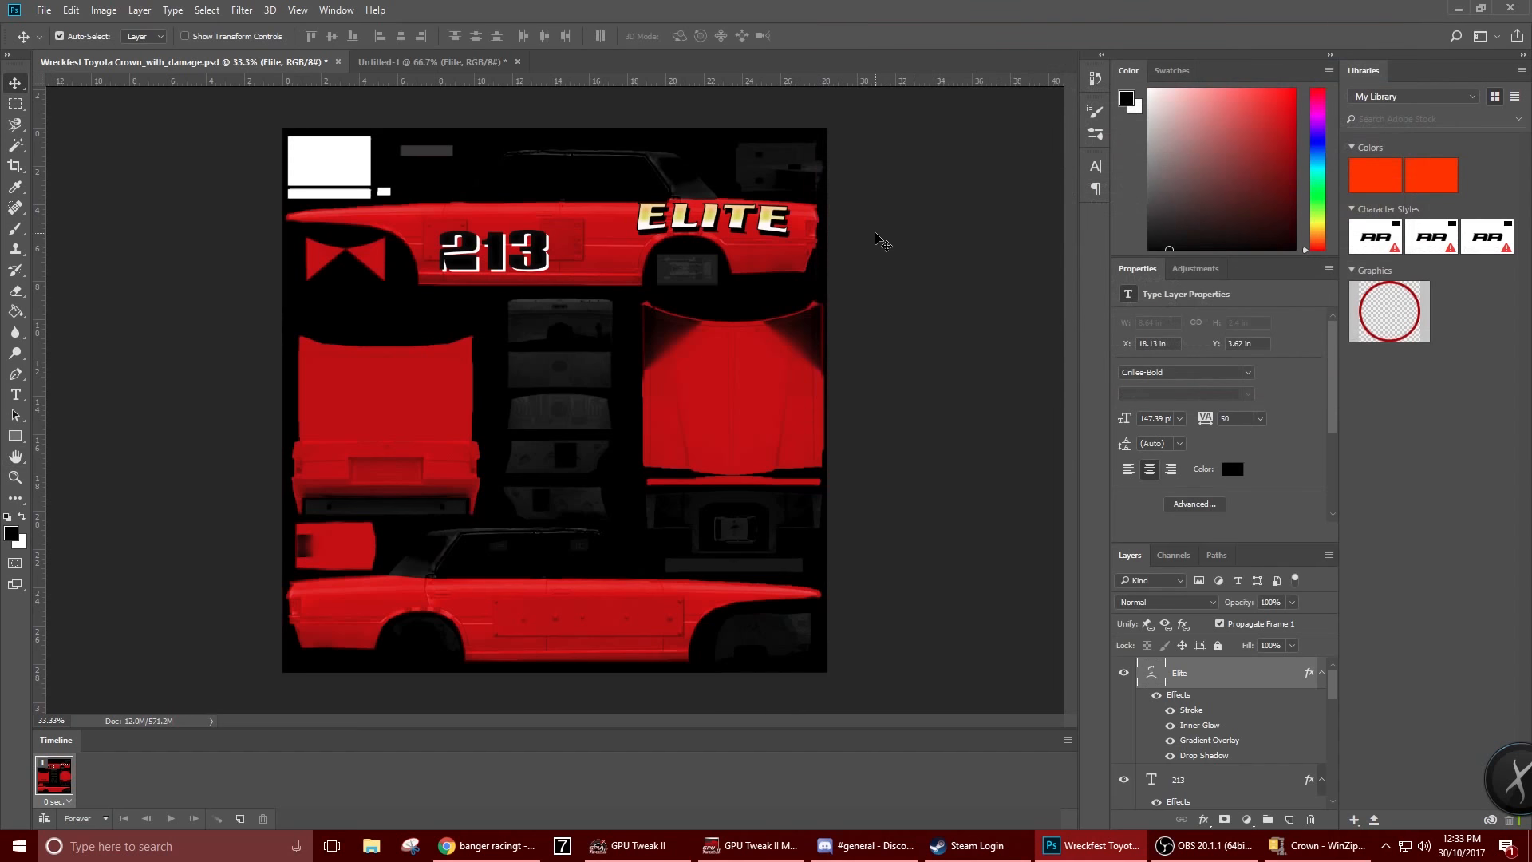
Reduce the Elite layer's inner glow to a 15% choke and a 27 px size
key(ctrl+plus)
key(ctrl+plus)
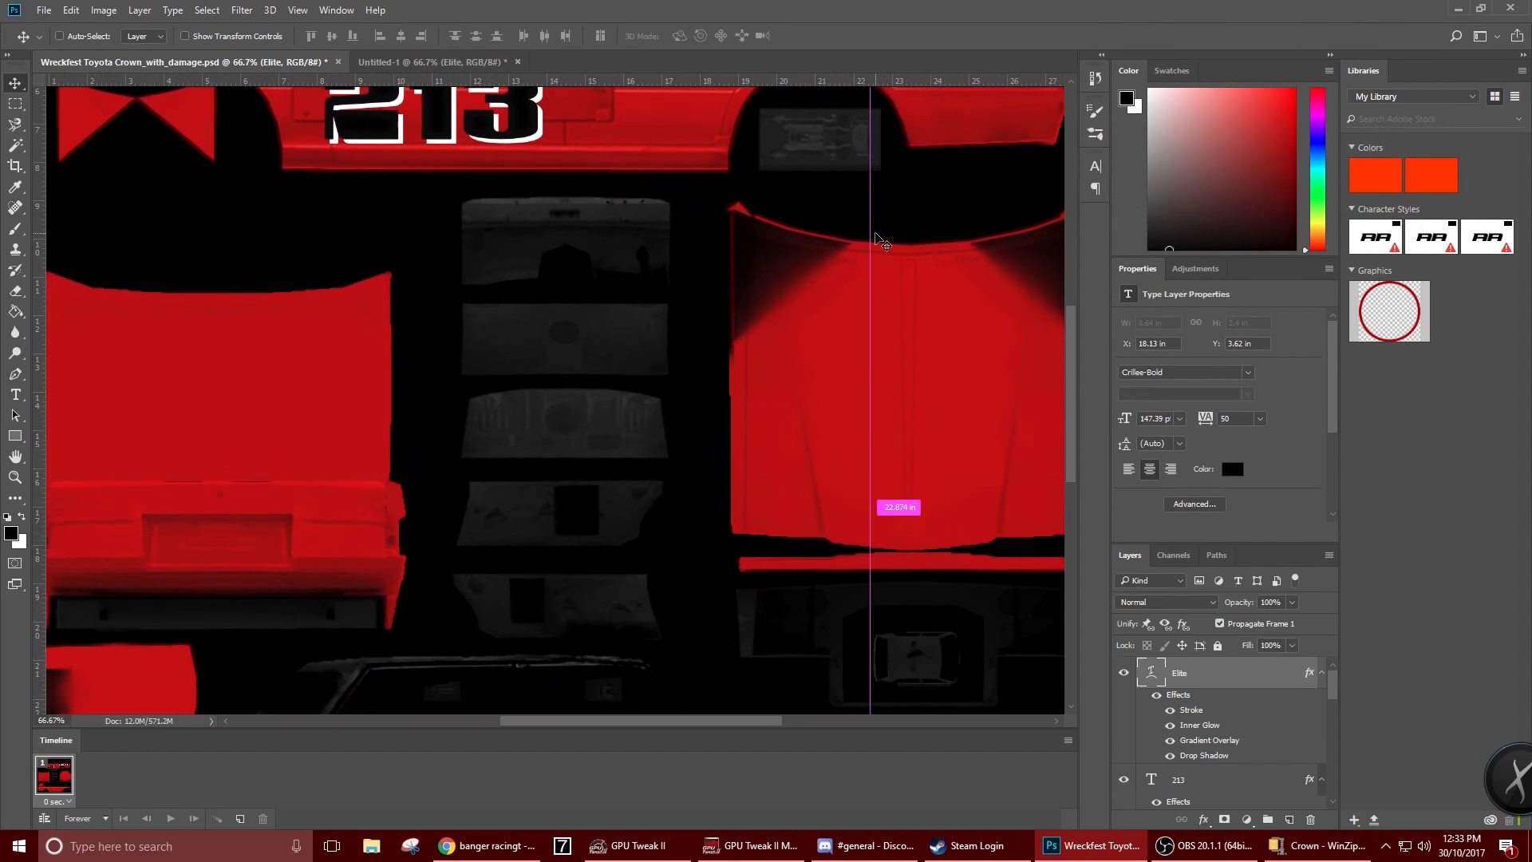
scroll(878, 242, up, 3)
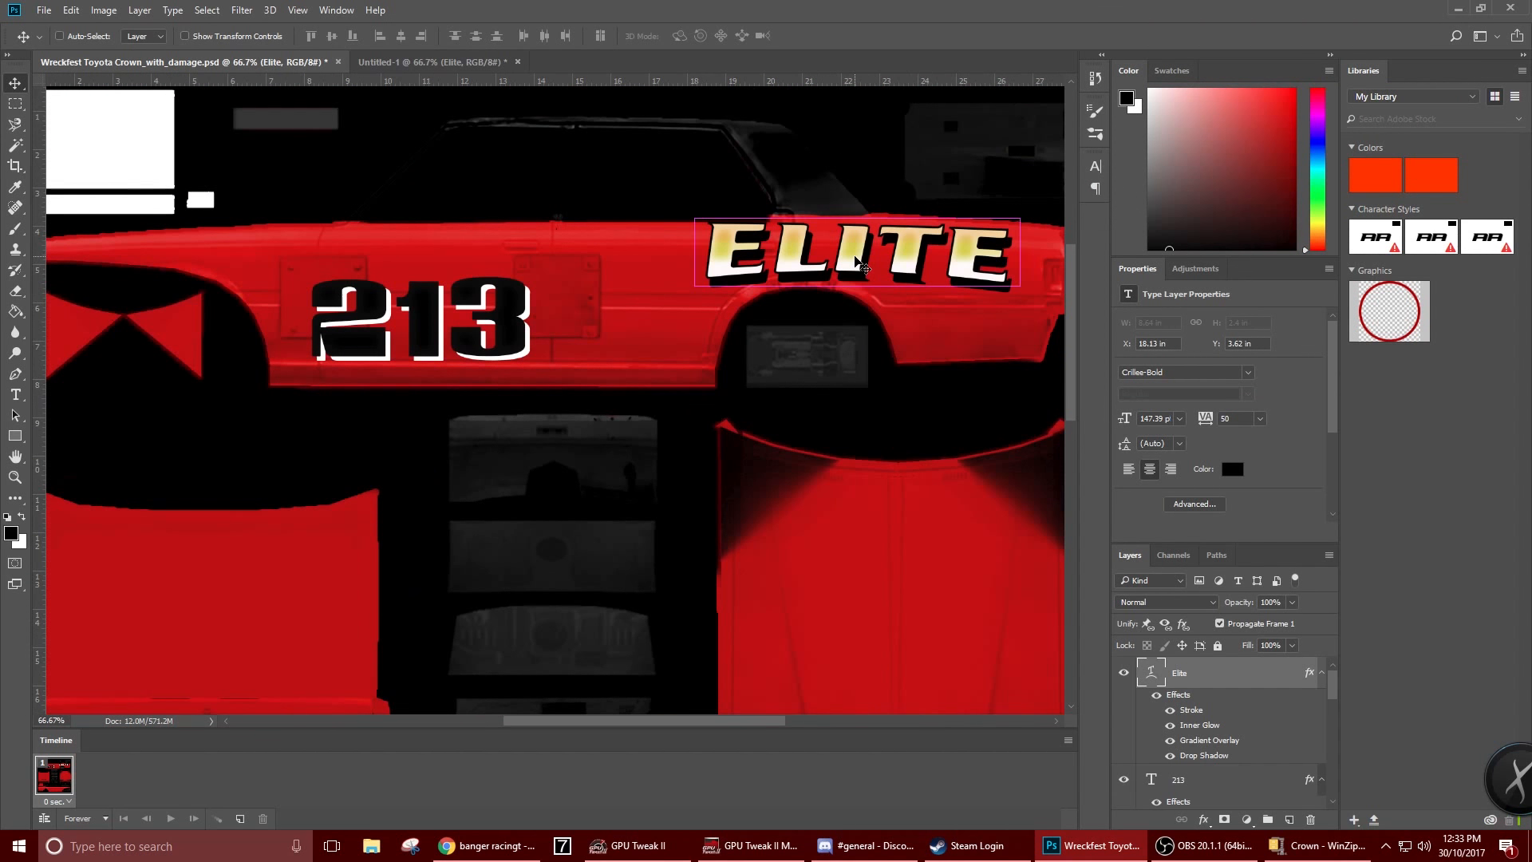
key(ctrl+plus)
drag(582, 721, 659, 694)
right_click(1289, 656)
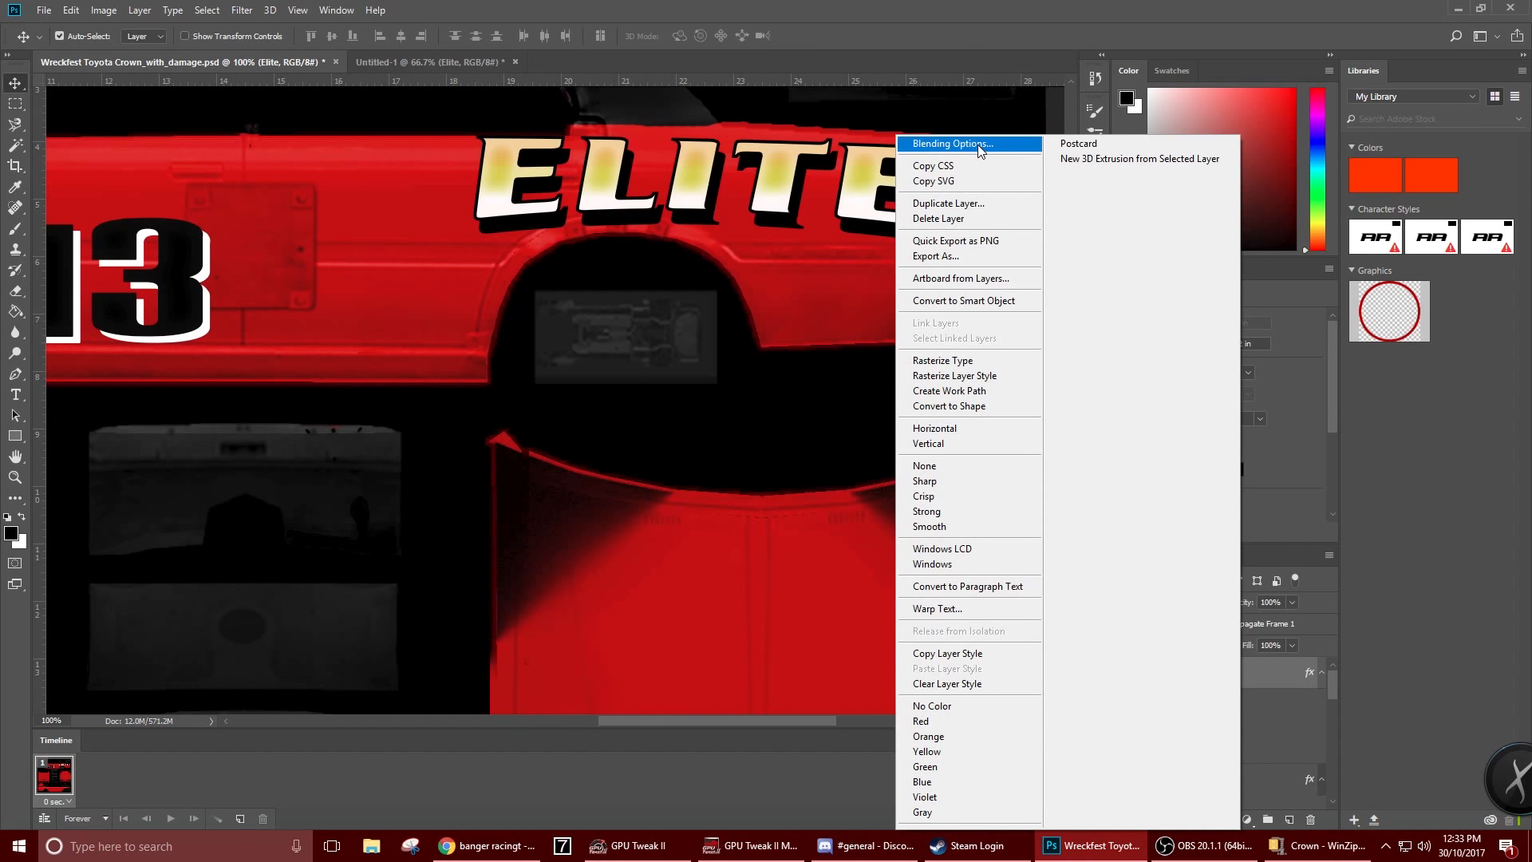
click(927, 145)
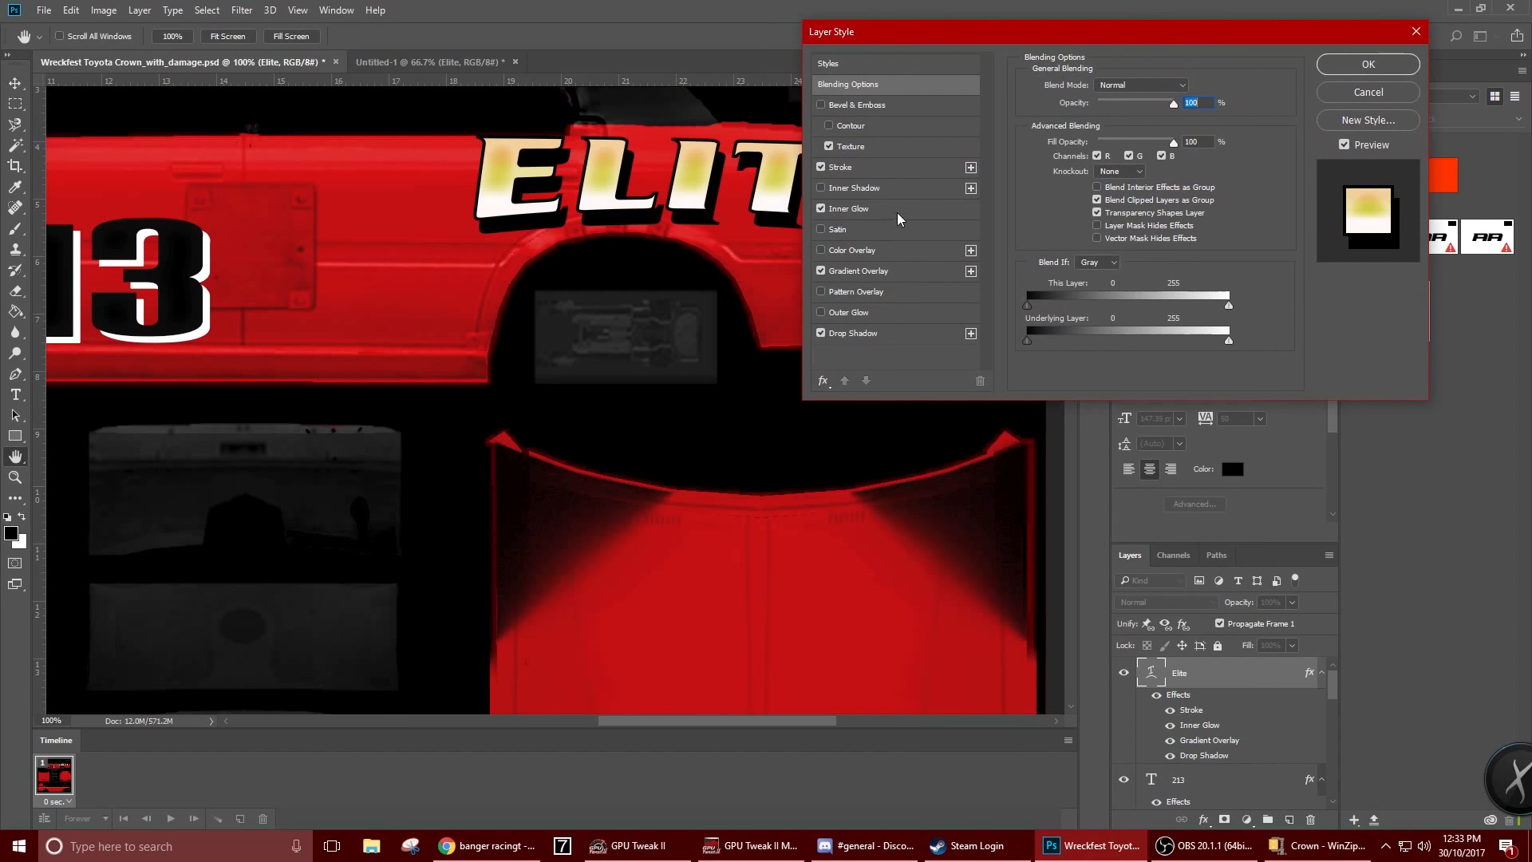
click(889, 271)
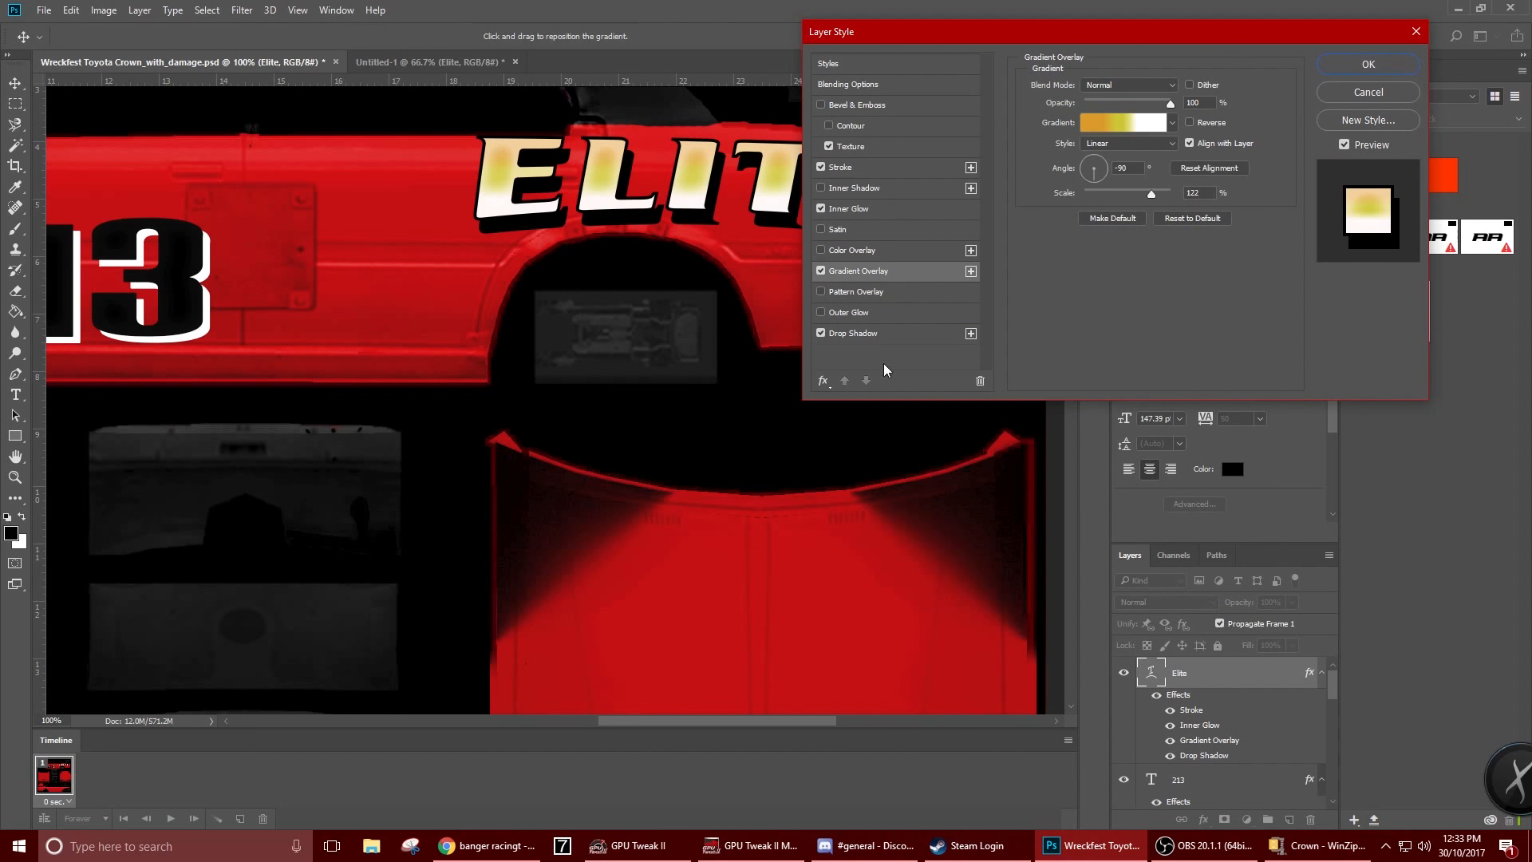
click(854, 209)
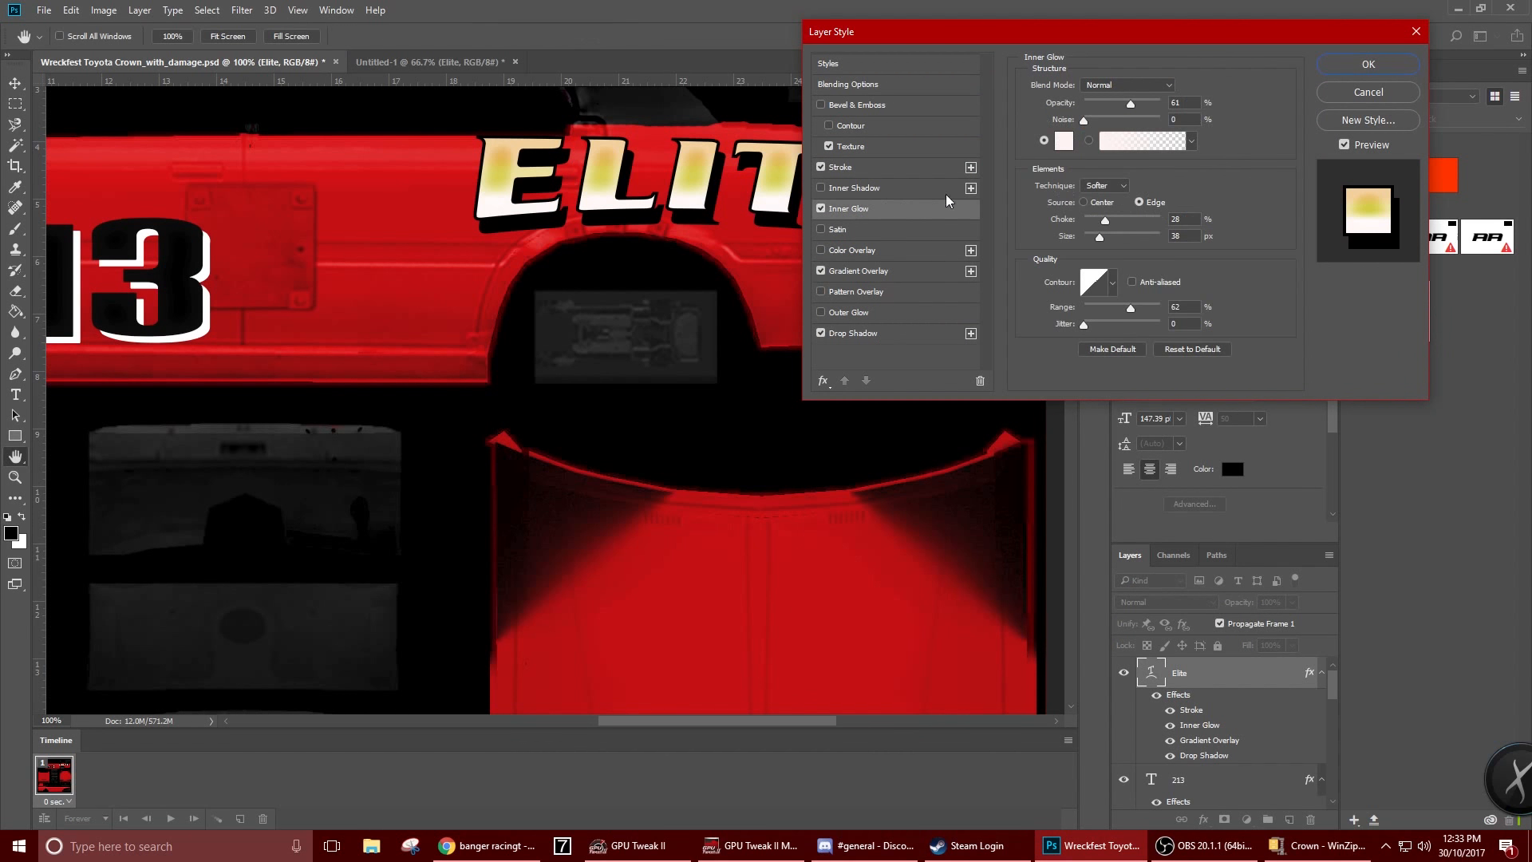
mouse_move(1109, 221)
mouse_down()
mouse_move(1084, 221)
mouse_move(1096, 236)
mouse_up()
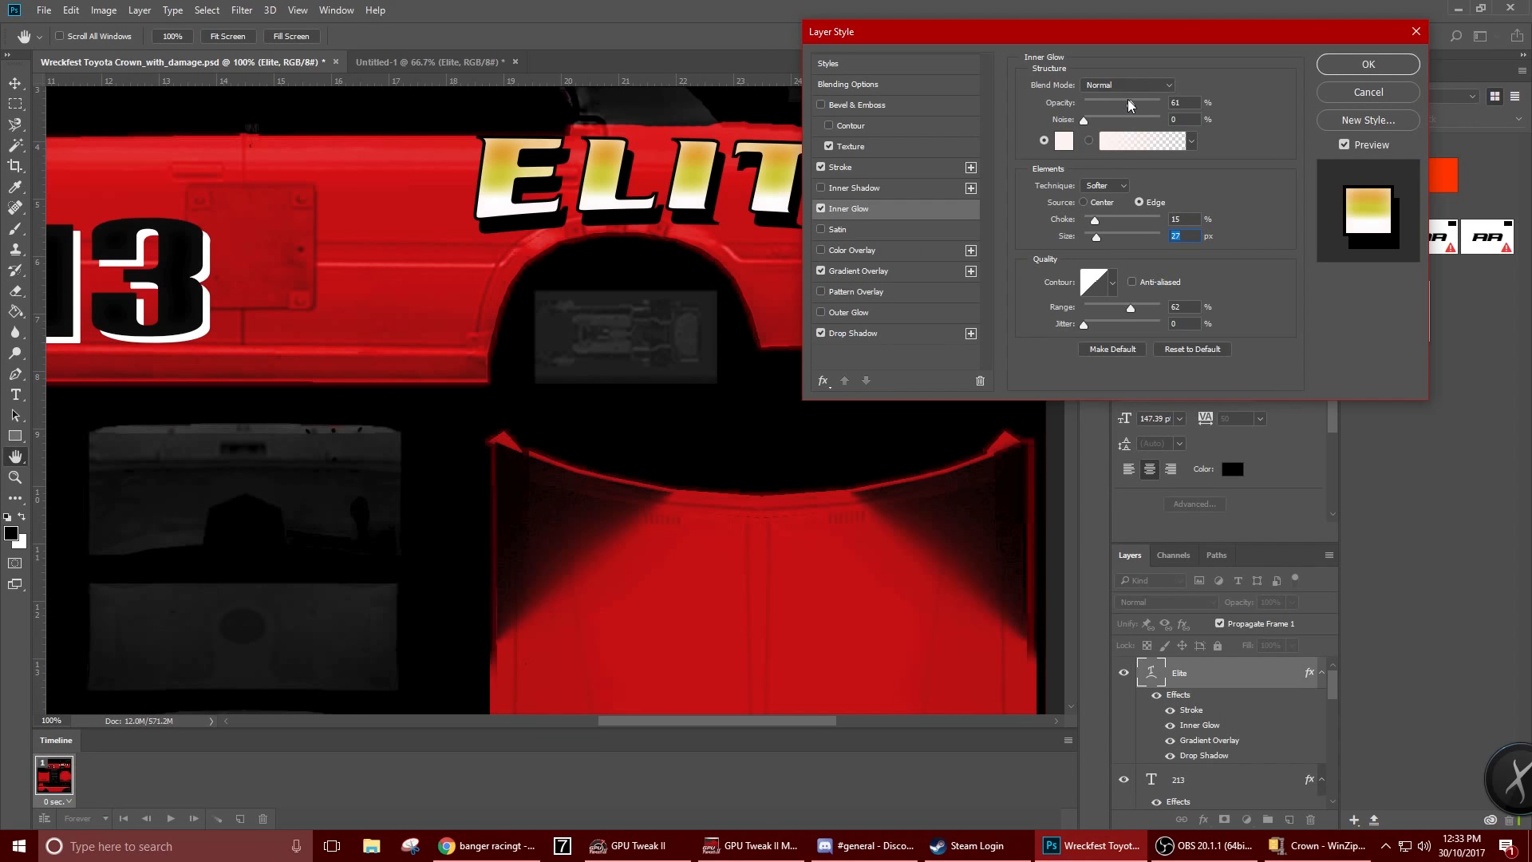
Try an inner glow with 55% opacity, 14% choke, 21 px size and 100% range on the Elite layer
drag(1130, 105, 1169, 106)
drag(1134, 98, 1128, 99)
mouse_move(1095, 220)
mouse_down()
mouse_move(1078, 218)
mouse_move(1107, 236)
mouse_move(1087, 219)
mouse_up()
click(1082, 217)
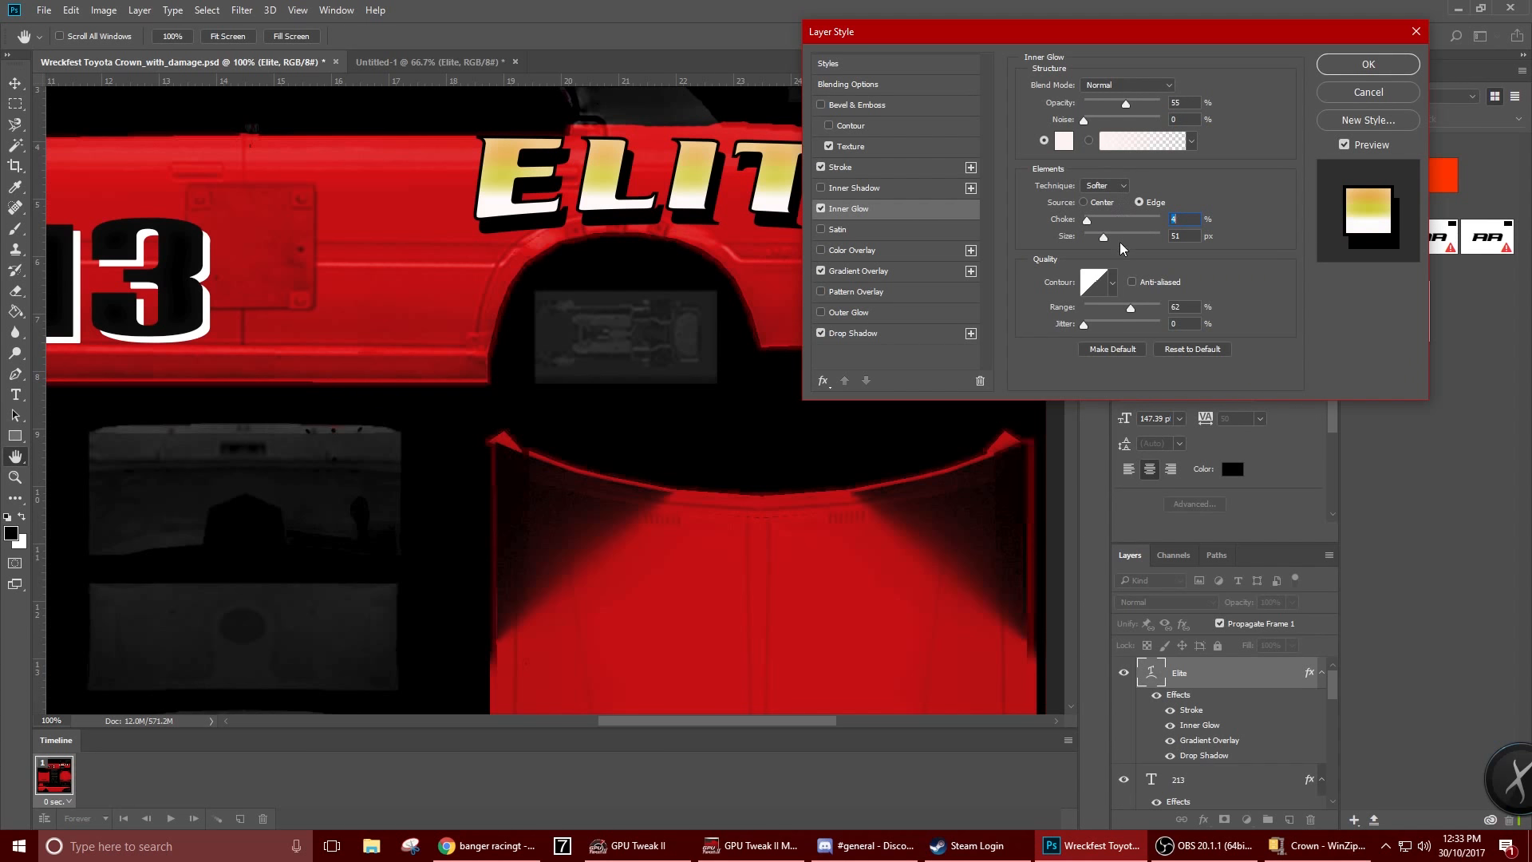
drag(1130, 308, 1217, 293)
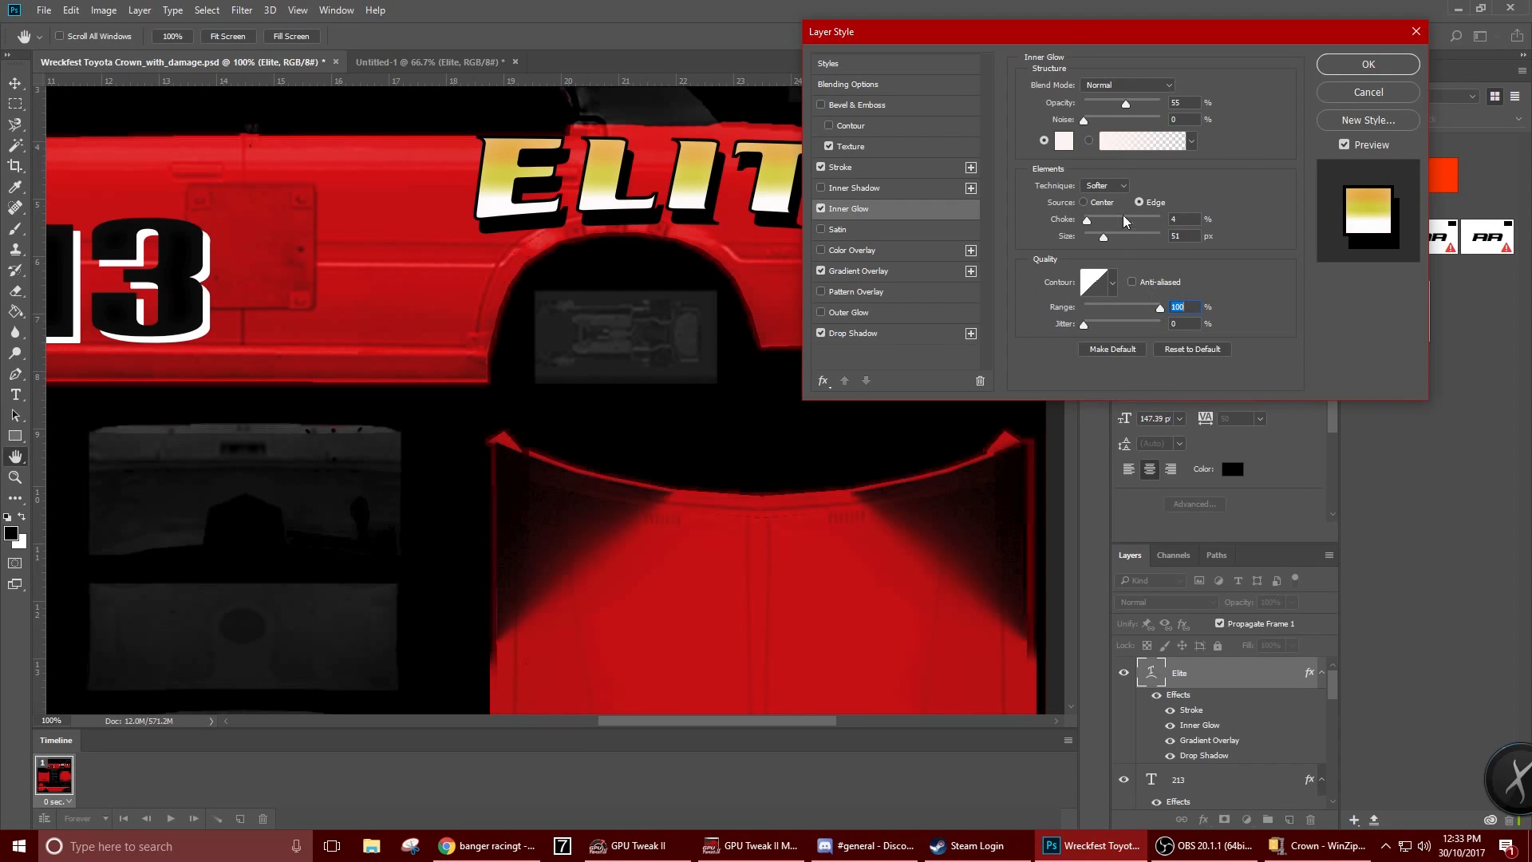
mouse_move(1087, 219)
mouse_down()
mouse_move(1125, 238)
mouse_move(1084, 238)
mouse_move(1097, 237)
mouse_up()
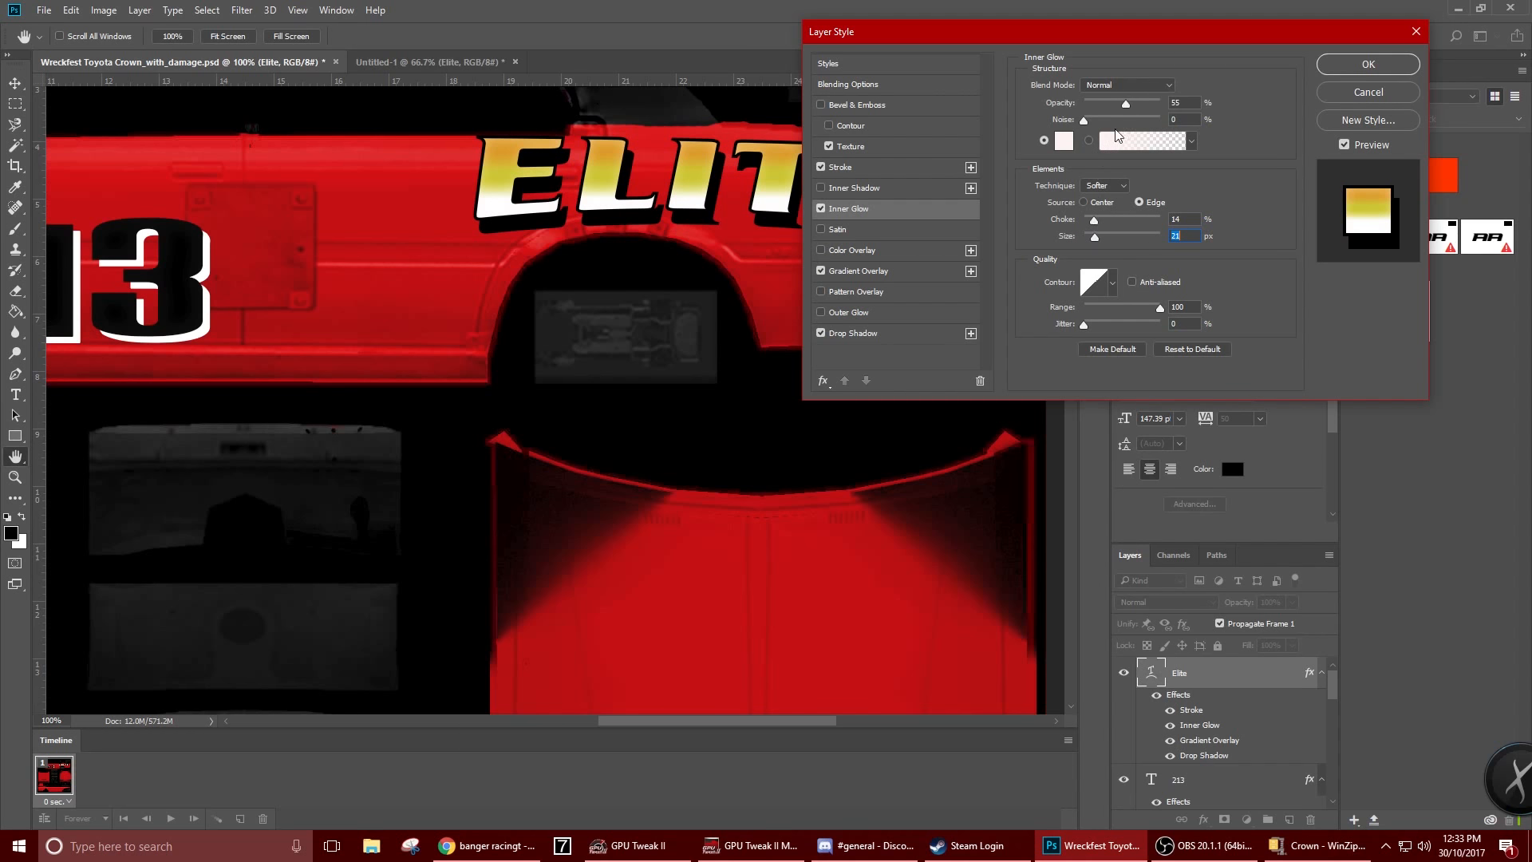
Set the Elite layer's inner glow opacity to 100%, choke to 19% and size to 29 px
drag(1125, 104, 1183, 115)
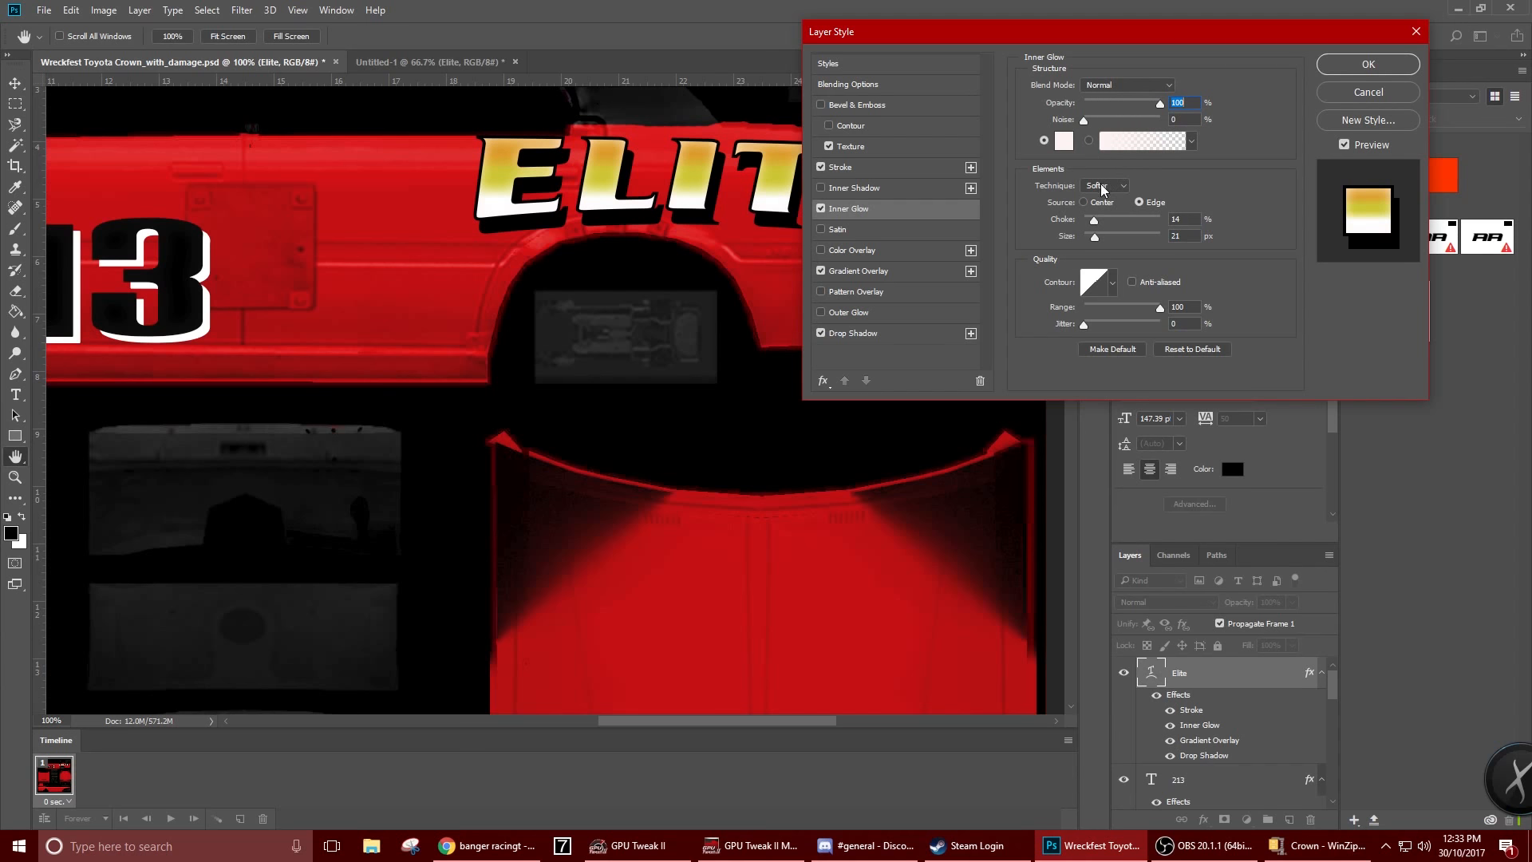
mouse_move(1085, 122)
mouse_down()
mouse_move(1110, 121)
mouse_move(1079, 120)
mouse_up()
drag(1094, 221, 1096, 231)
drag(1095, 239, 1099, 243)
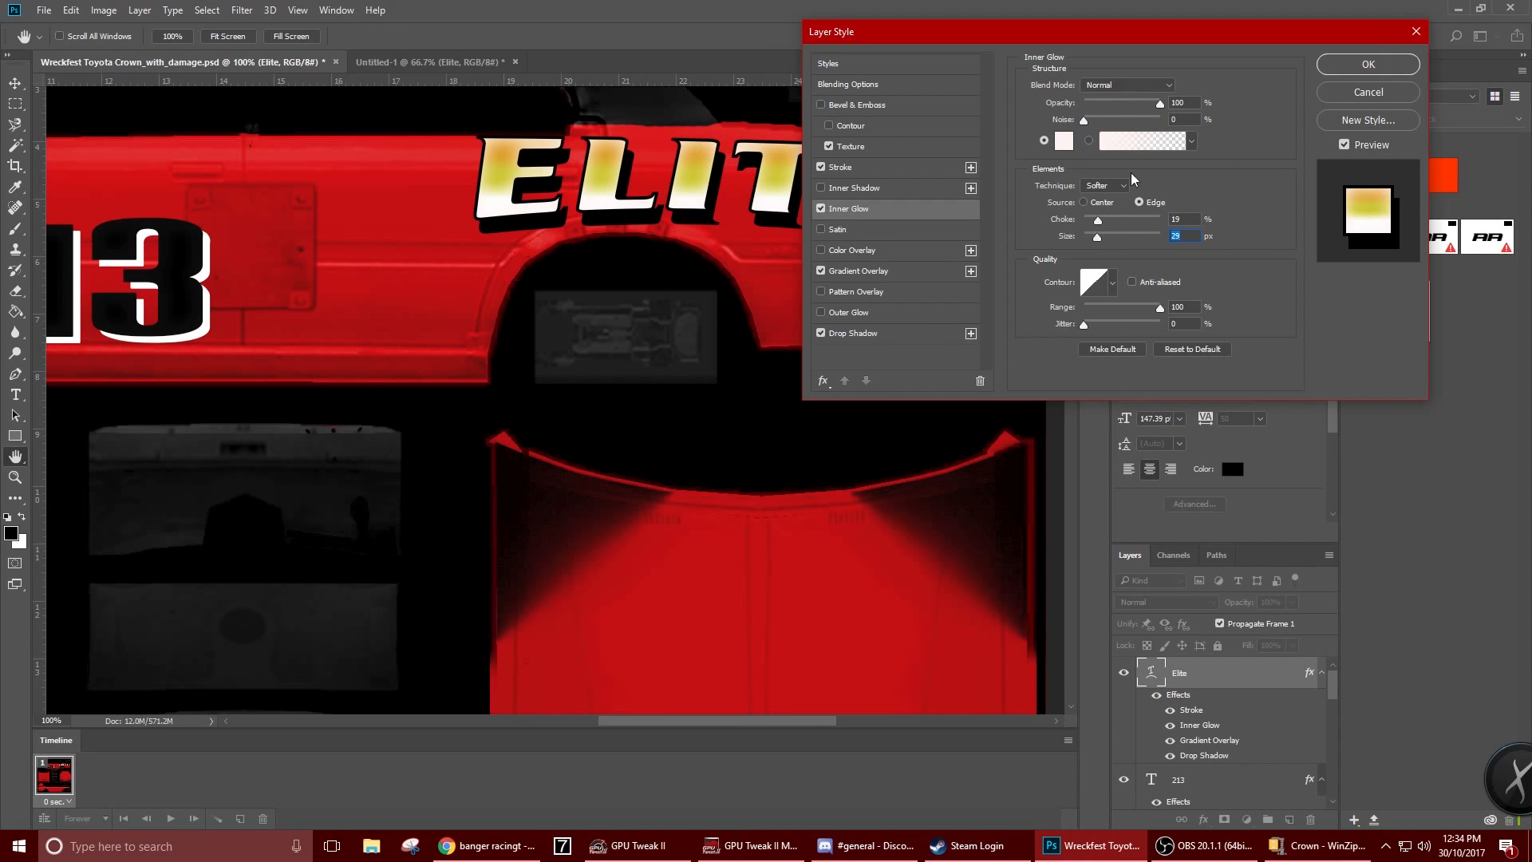
Set the Elite inner glow range to 62% and size to 16 px, and apply the layer style
mouse_move(1159, 308)
mouse_down()
mouse_move(1107, 306)
mouse_move(1134, 309)
mouse_up()
drag(1097, 236, 1088, 237)
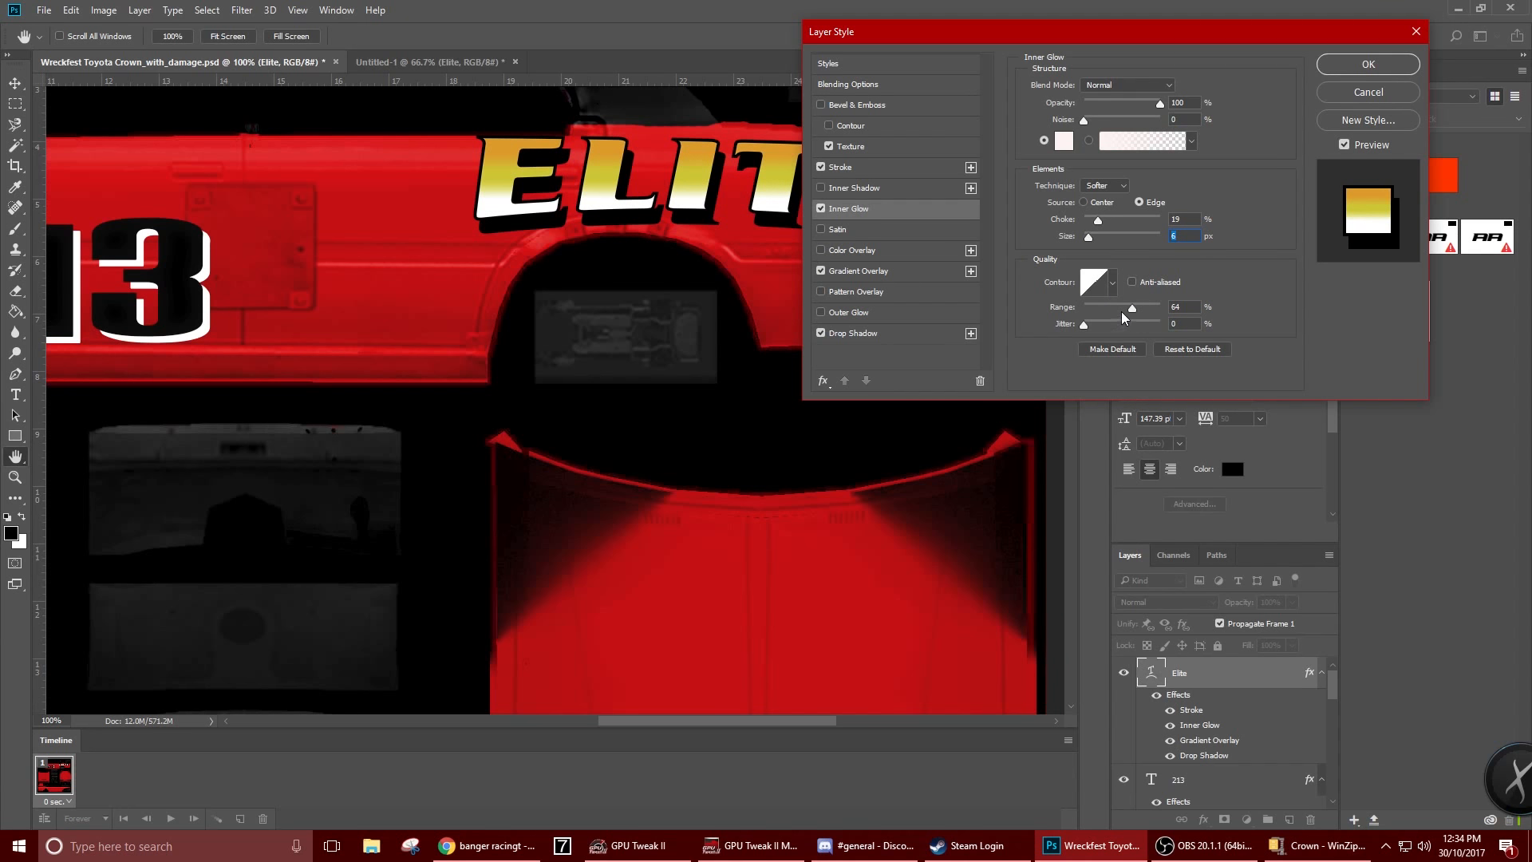
mouse_move(1132, 309)
mouse_down()
mouse_move(1145, 308)
mouse_move(1106, 308)
mouse_move(1161, 308)
mouse_move(1132, 308)
mouse_up()
drag(1088, 239, 1093, 238)
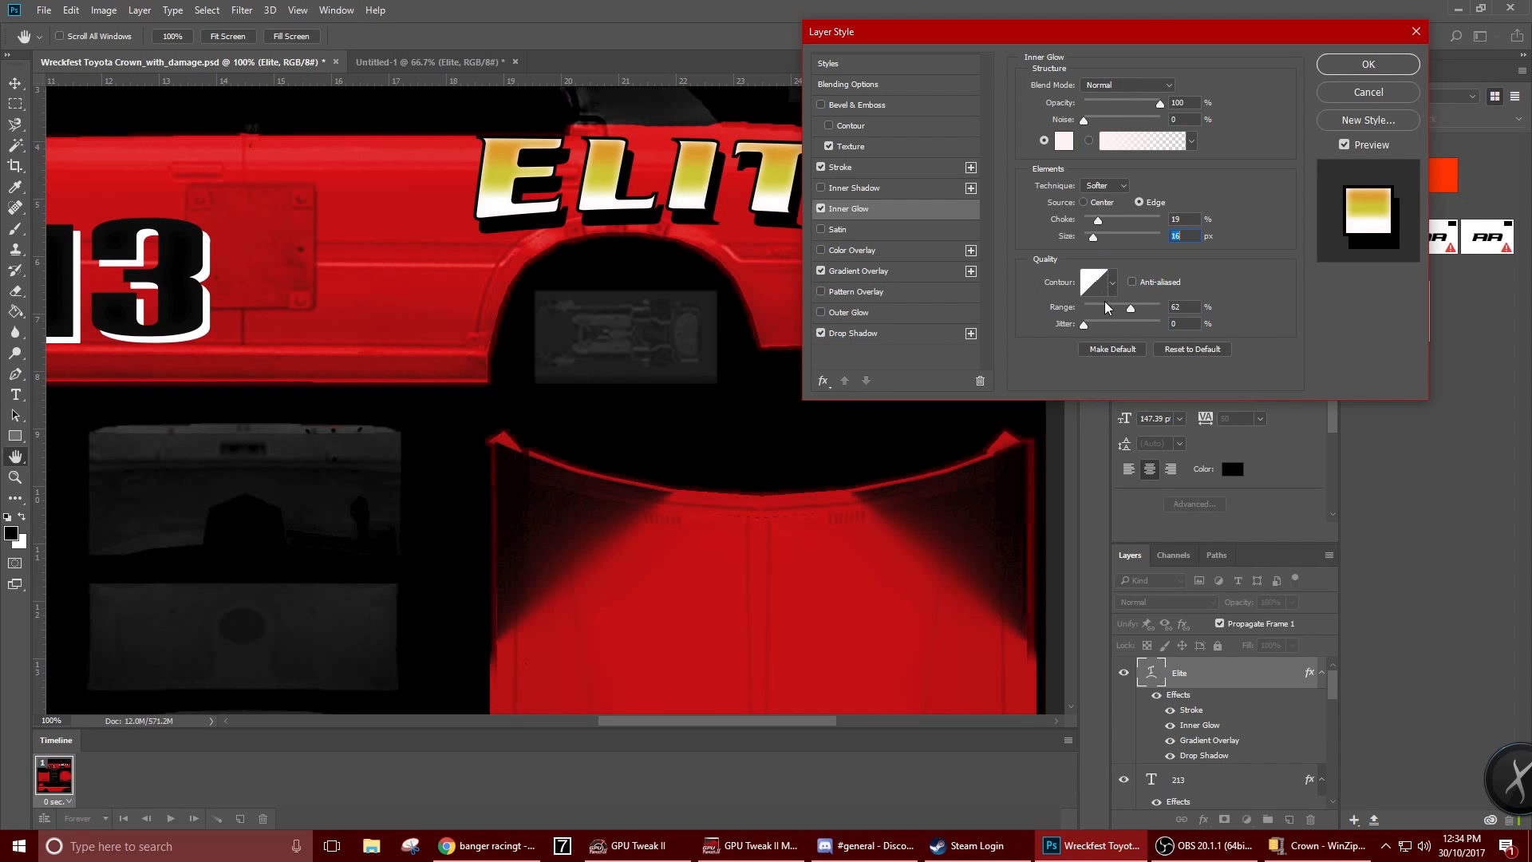
click(1366, 67)
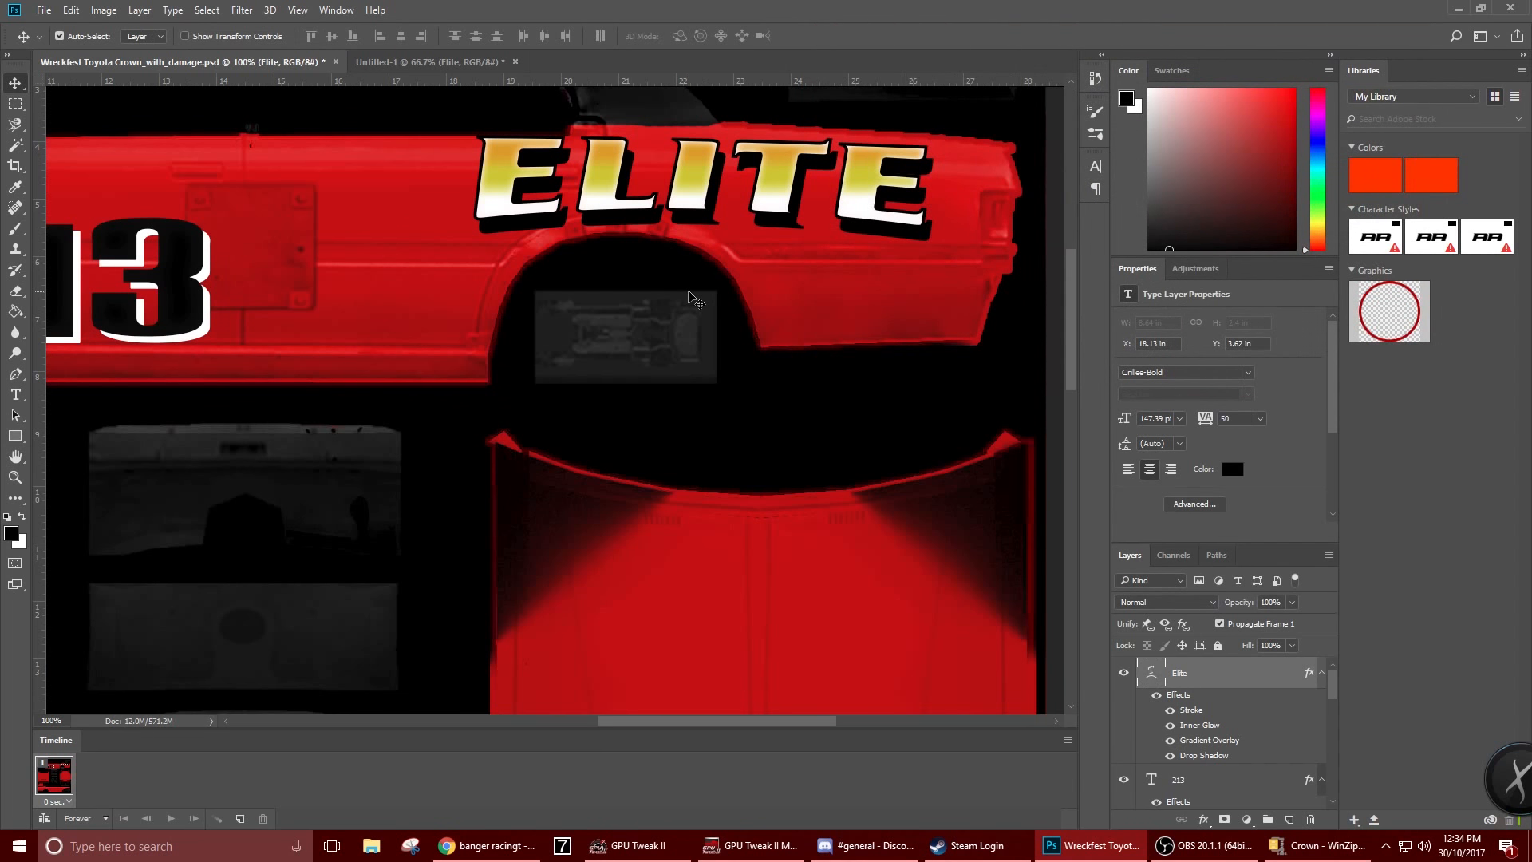
Shift the ELITE text slightly down to about Y 3.66 in and enlarge it to about 152.61 pt
key(ctrl+minus)
key(ctrl+minus)
key(ctrl+minus)
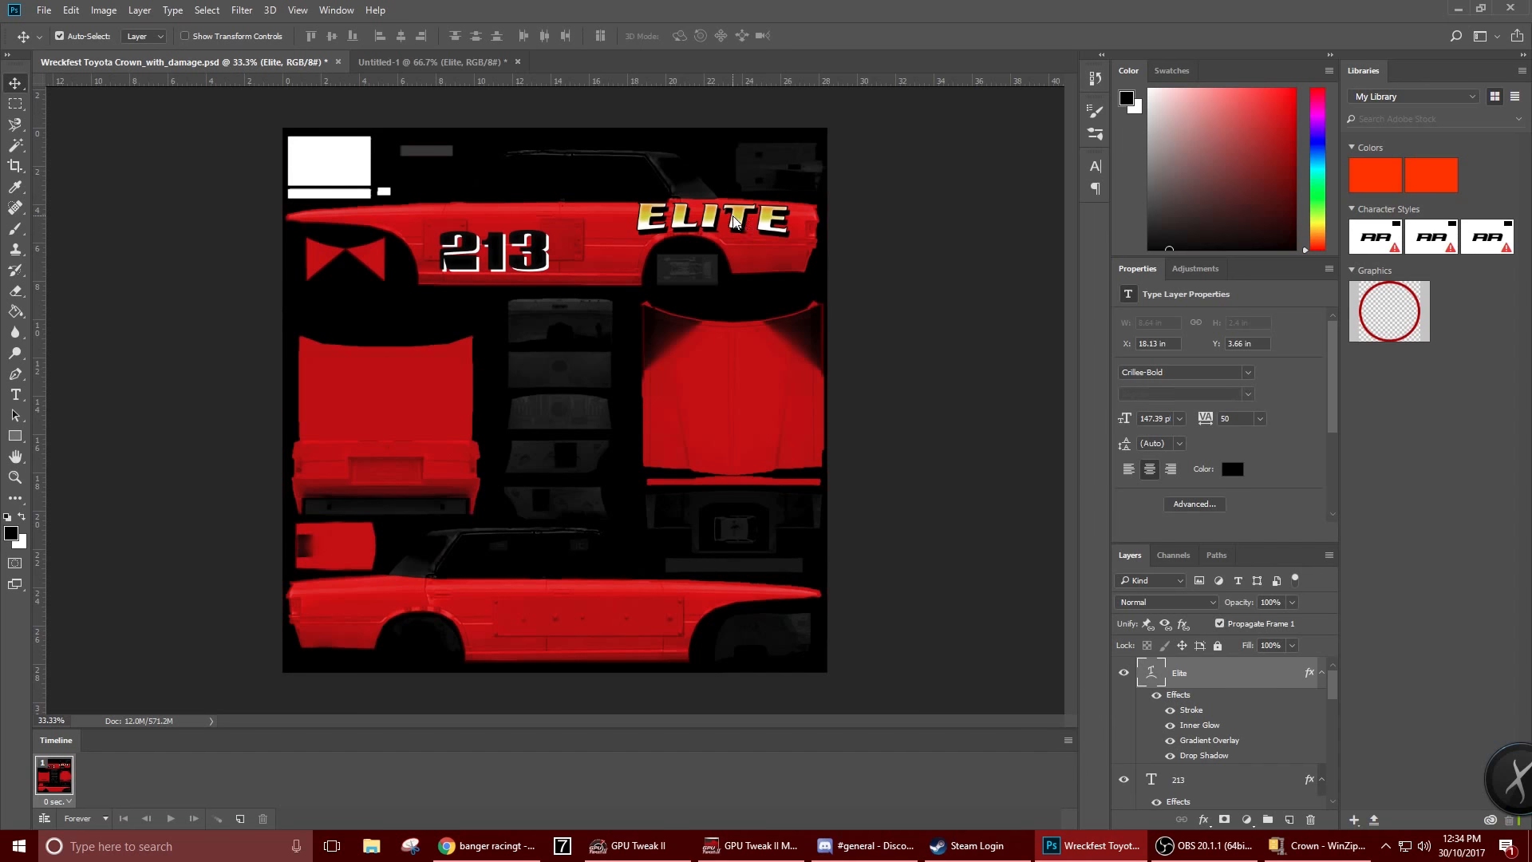
drag(735, 221, 743, 228)
key(ctrl+t)
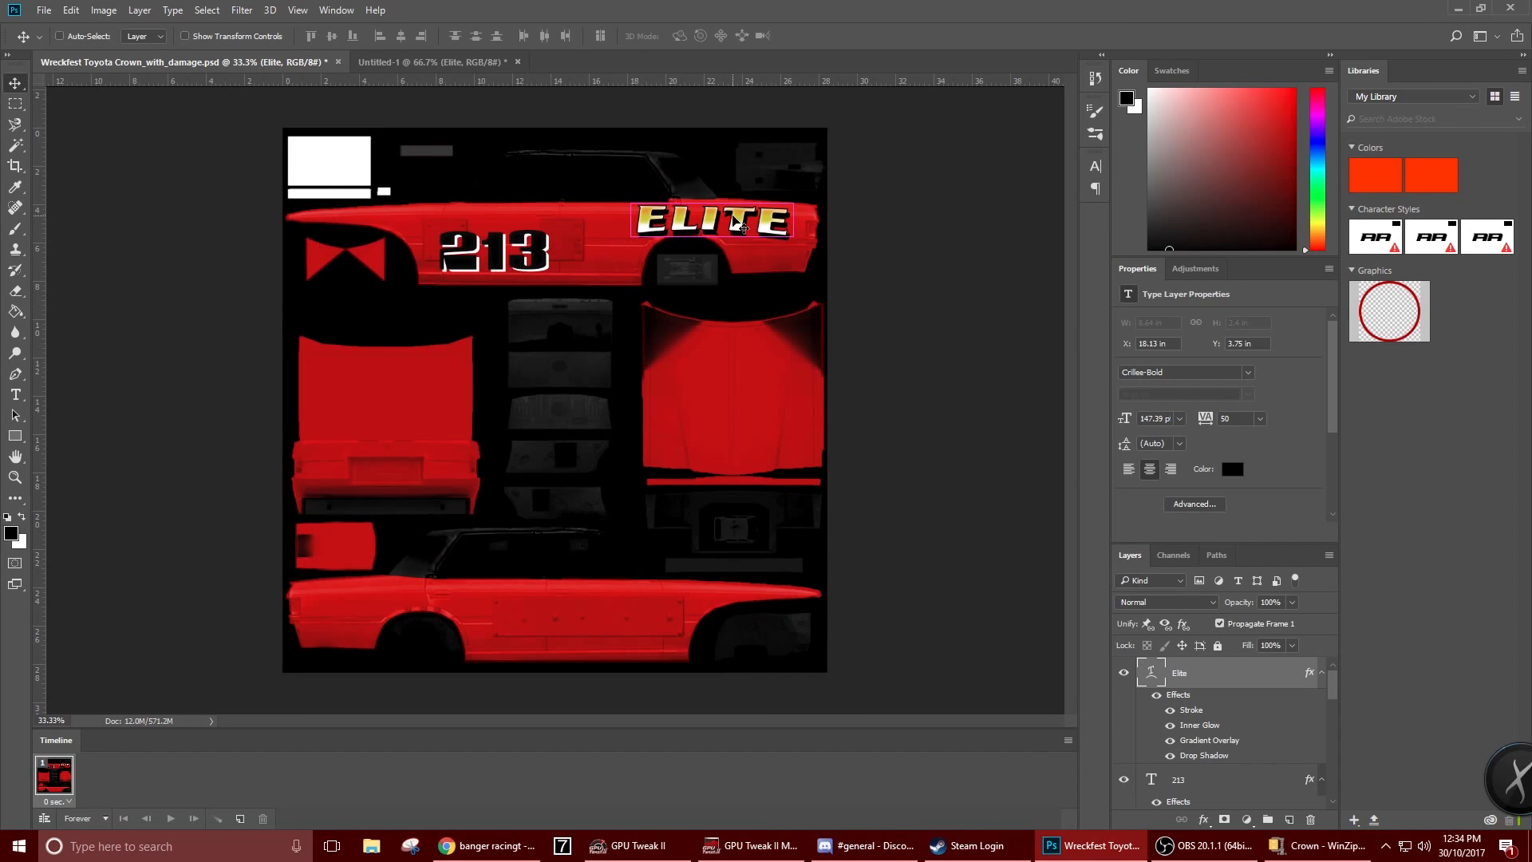
key(ctrl+y)
drag(793, 204, 801, 203)
key(Return)
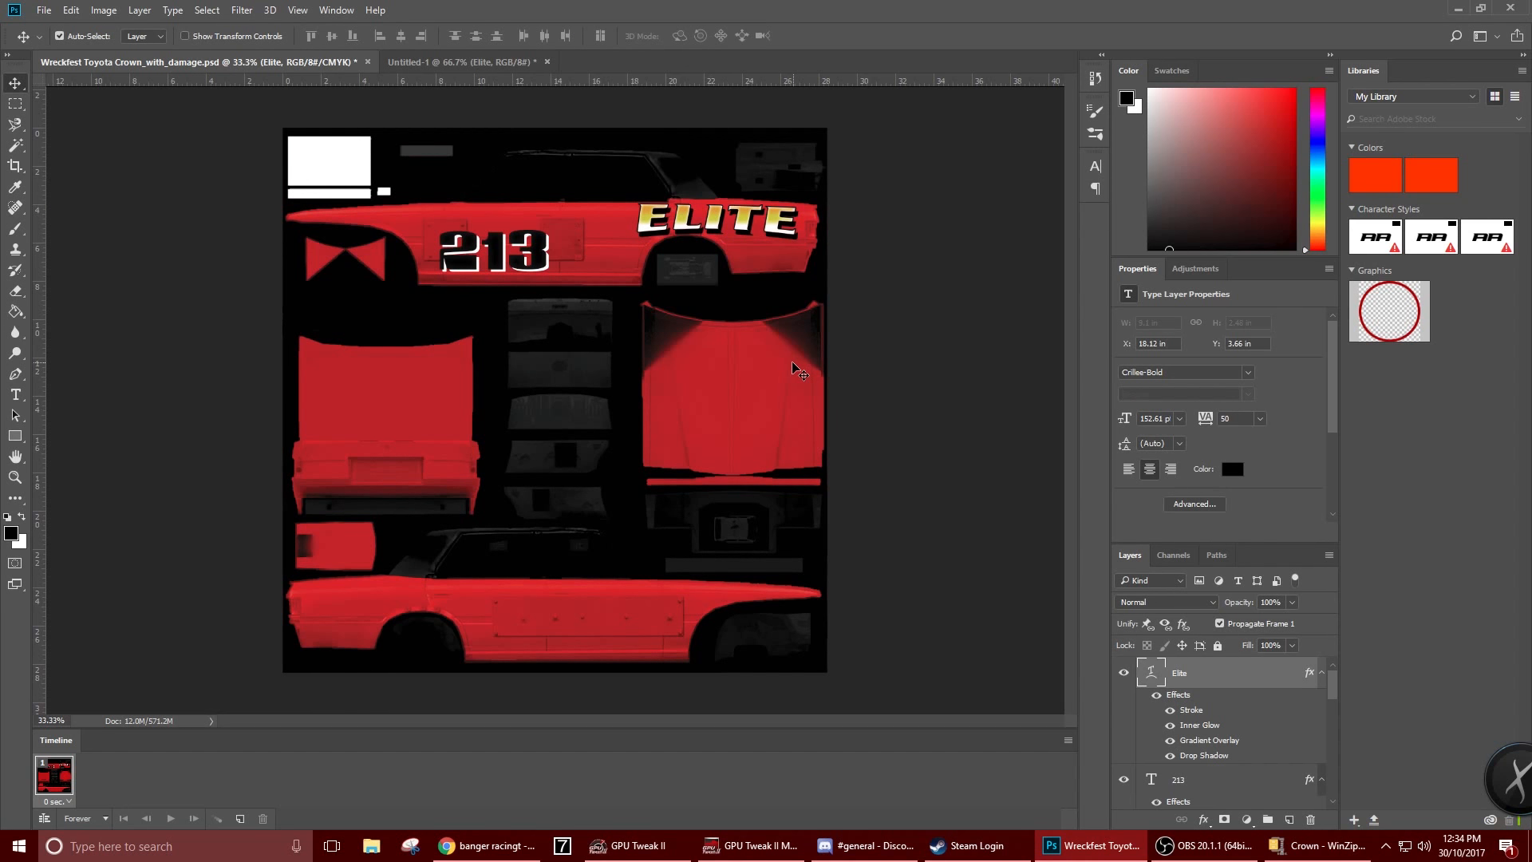
Duplicate the Elite layer and place the copy above the left wheel arch of the lower car side, at about X 2.75 in, Y 23.27 in
right_click(1192, 678)
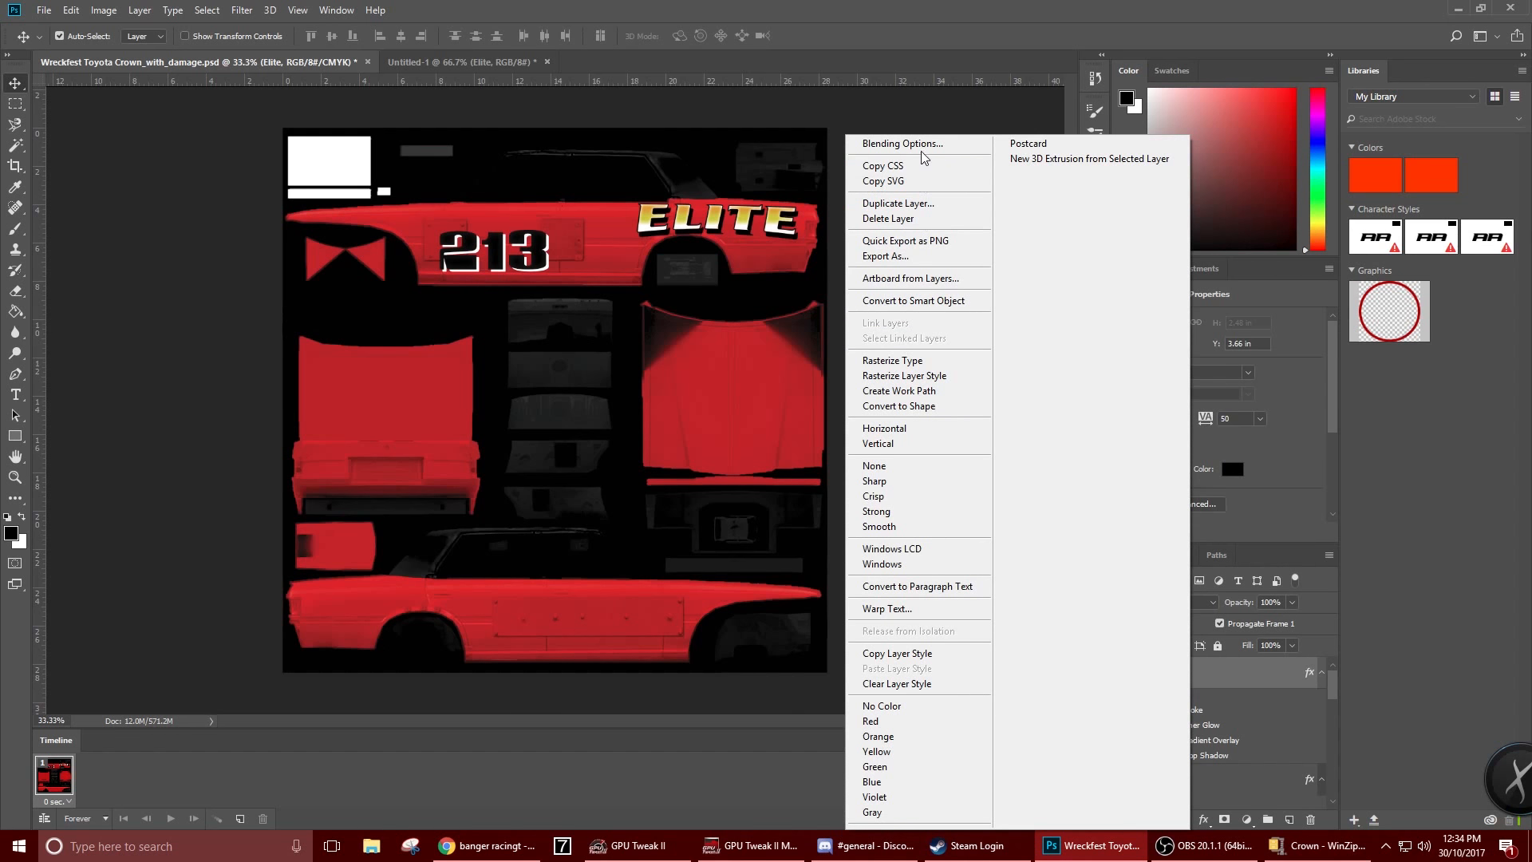
click(926, 206)
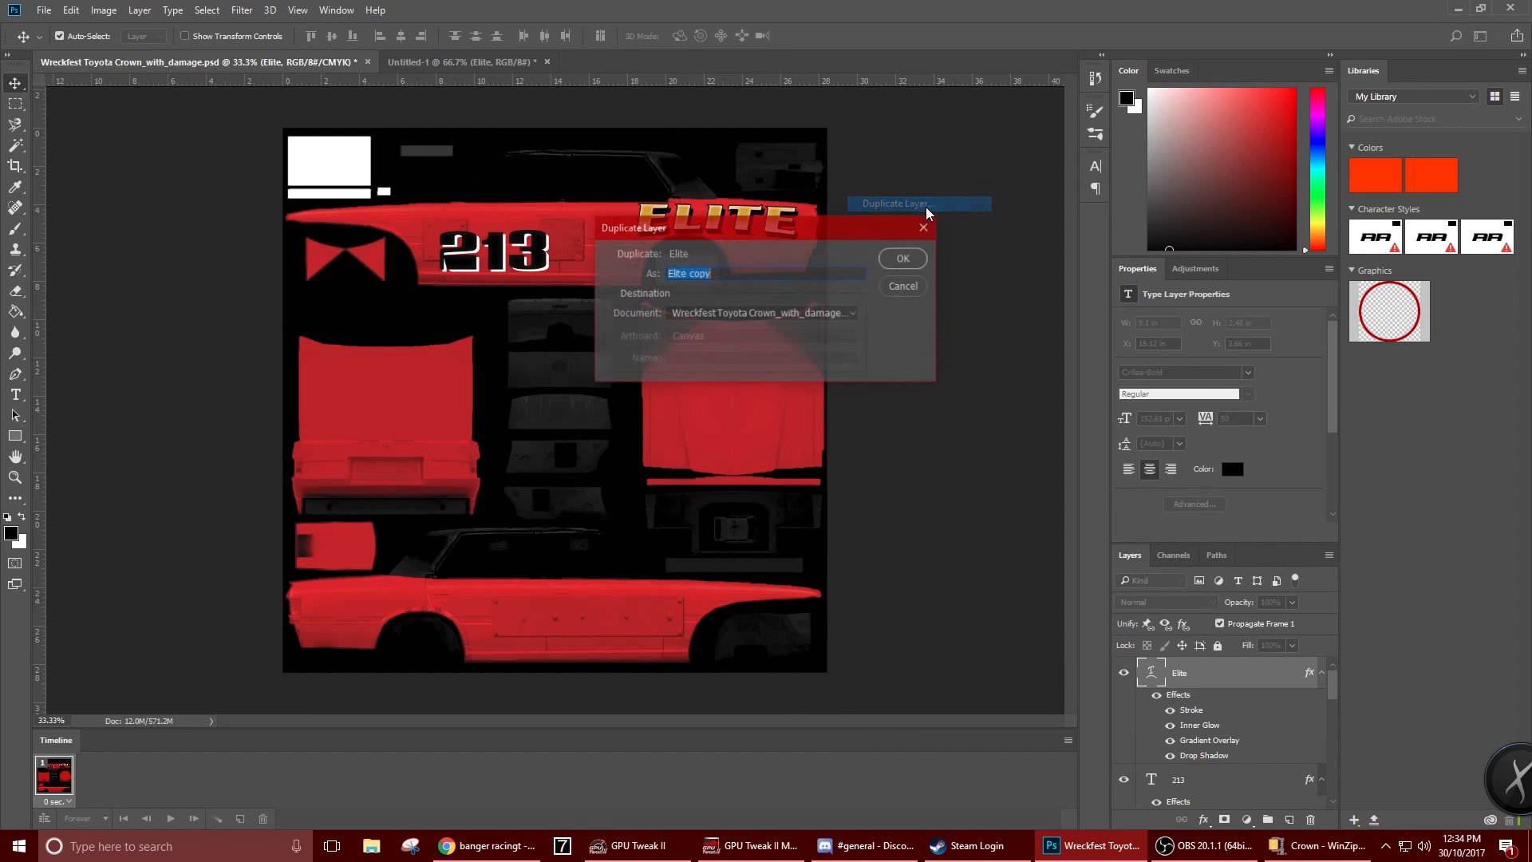
click(899, 257)
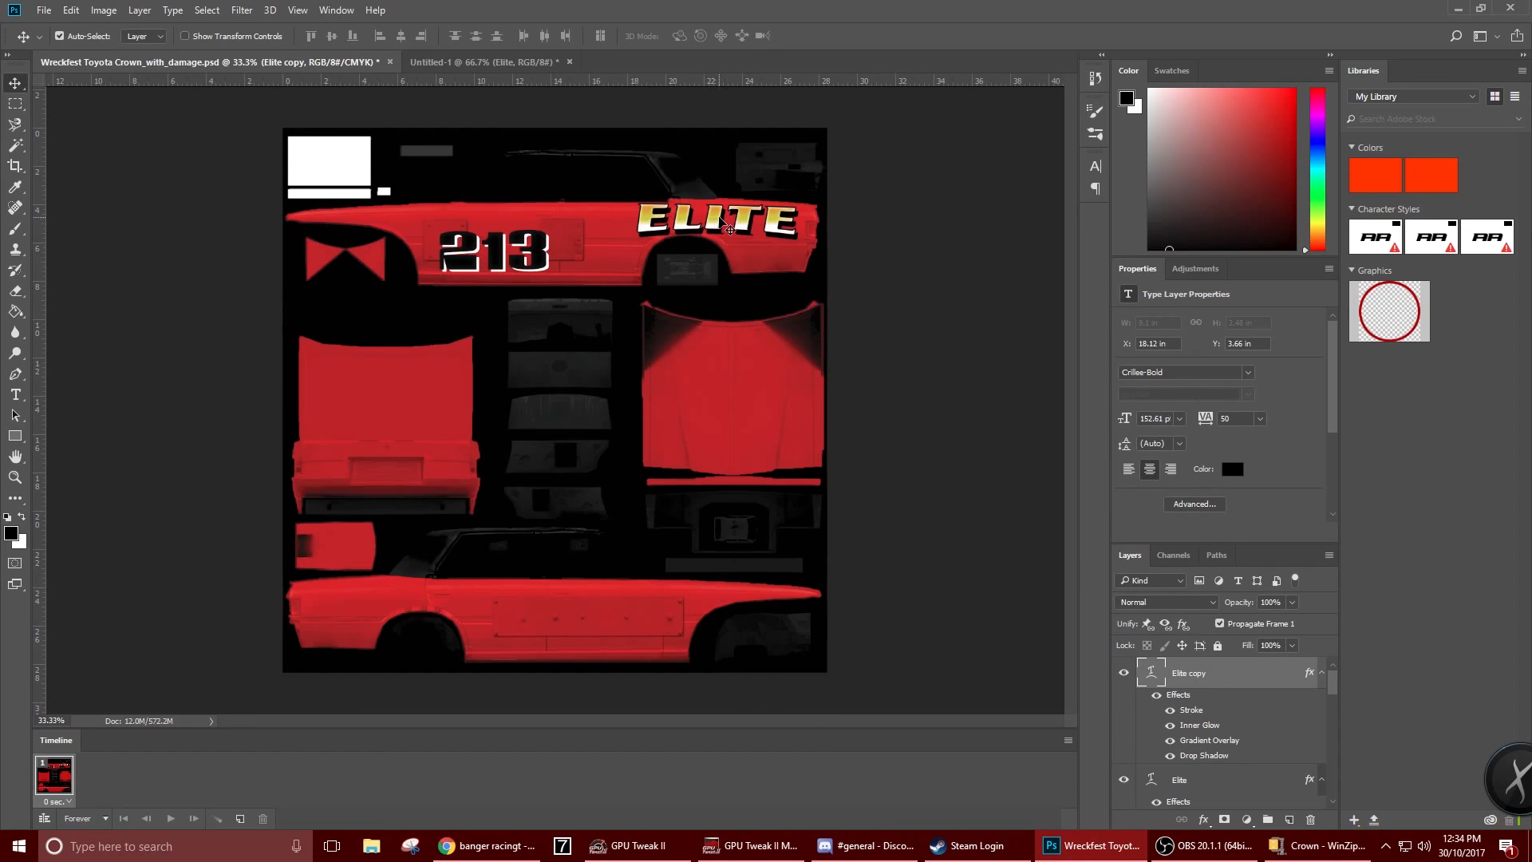
drag(718, 219, 420, 601)
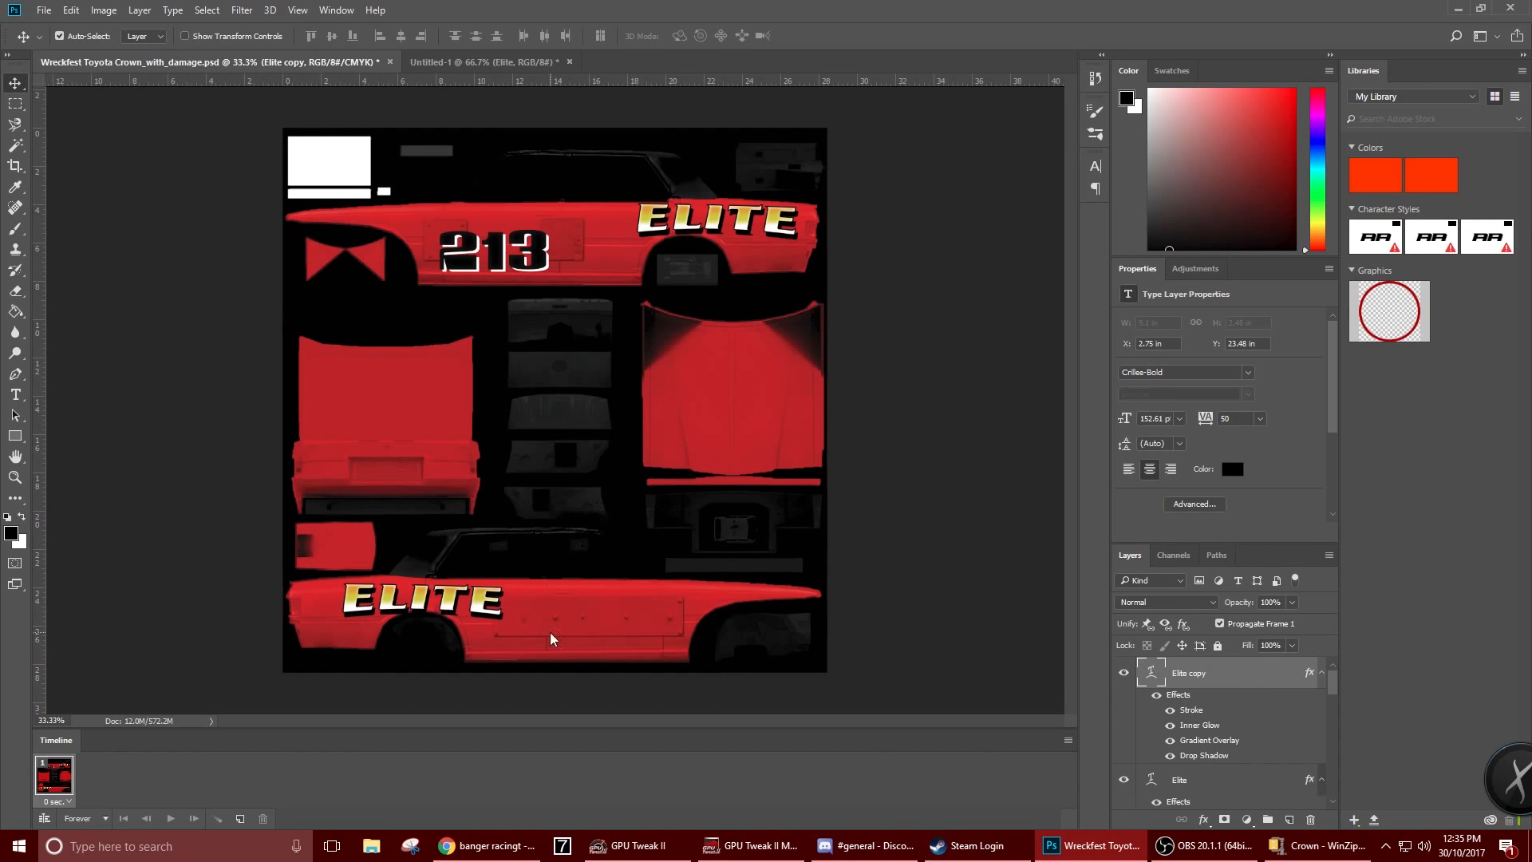
key(Up)
key(Up)
key(Up)
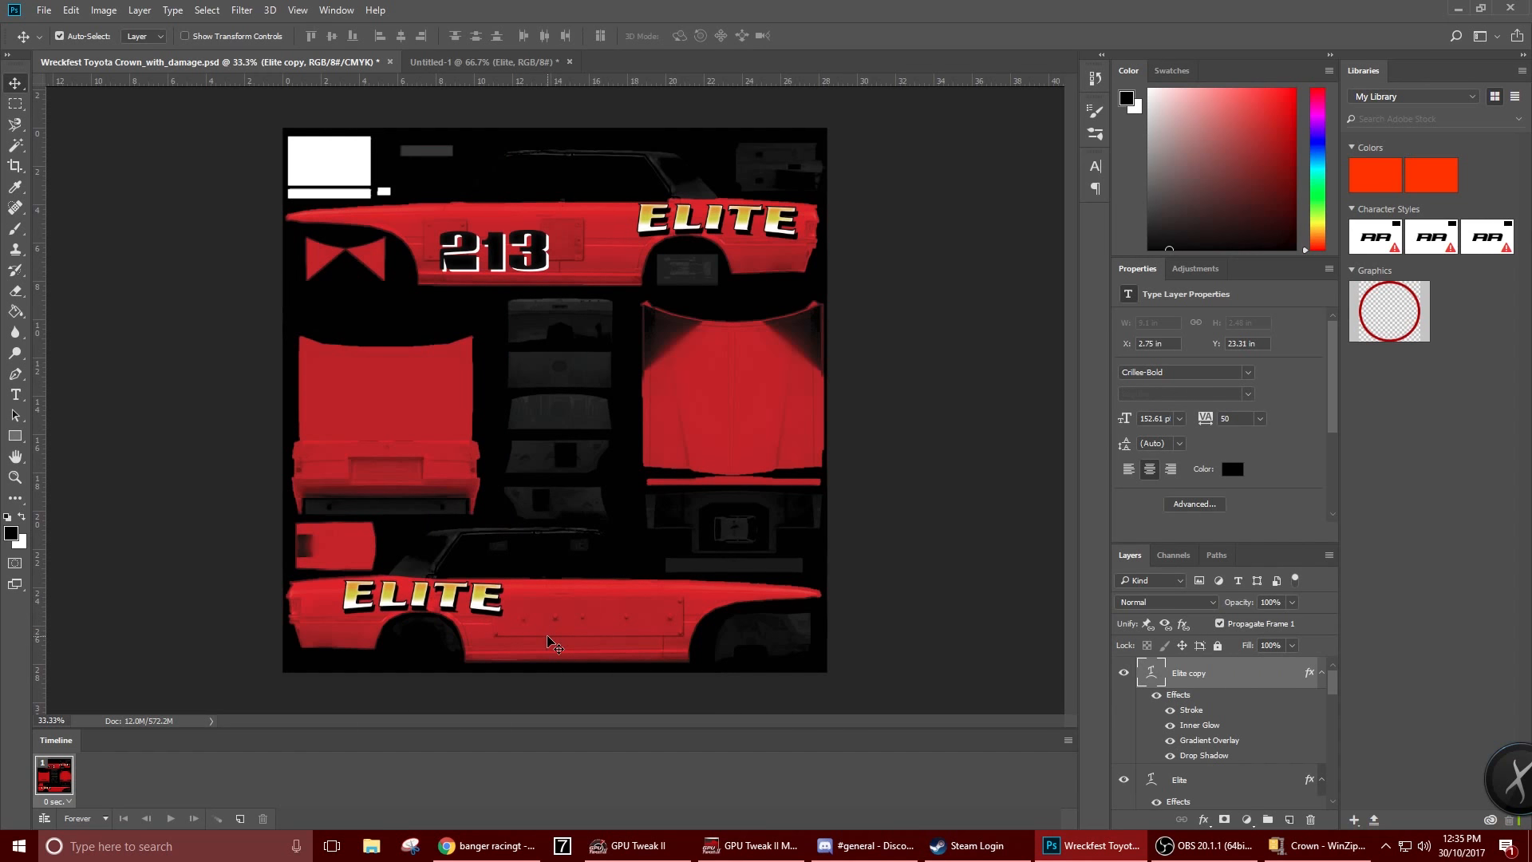
key(Up)
key(Up)
key(Up)
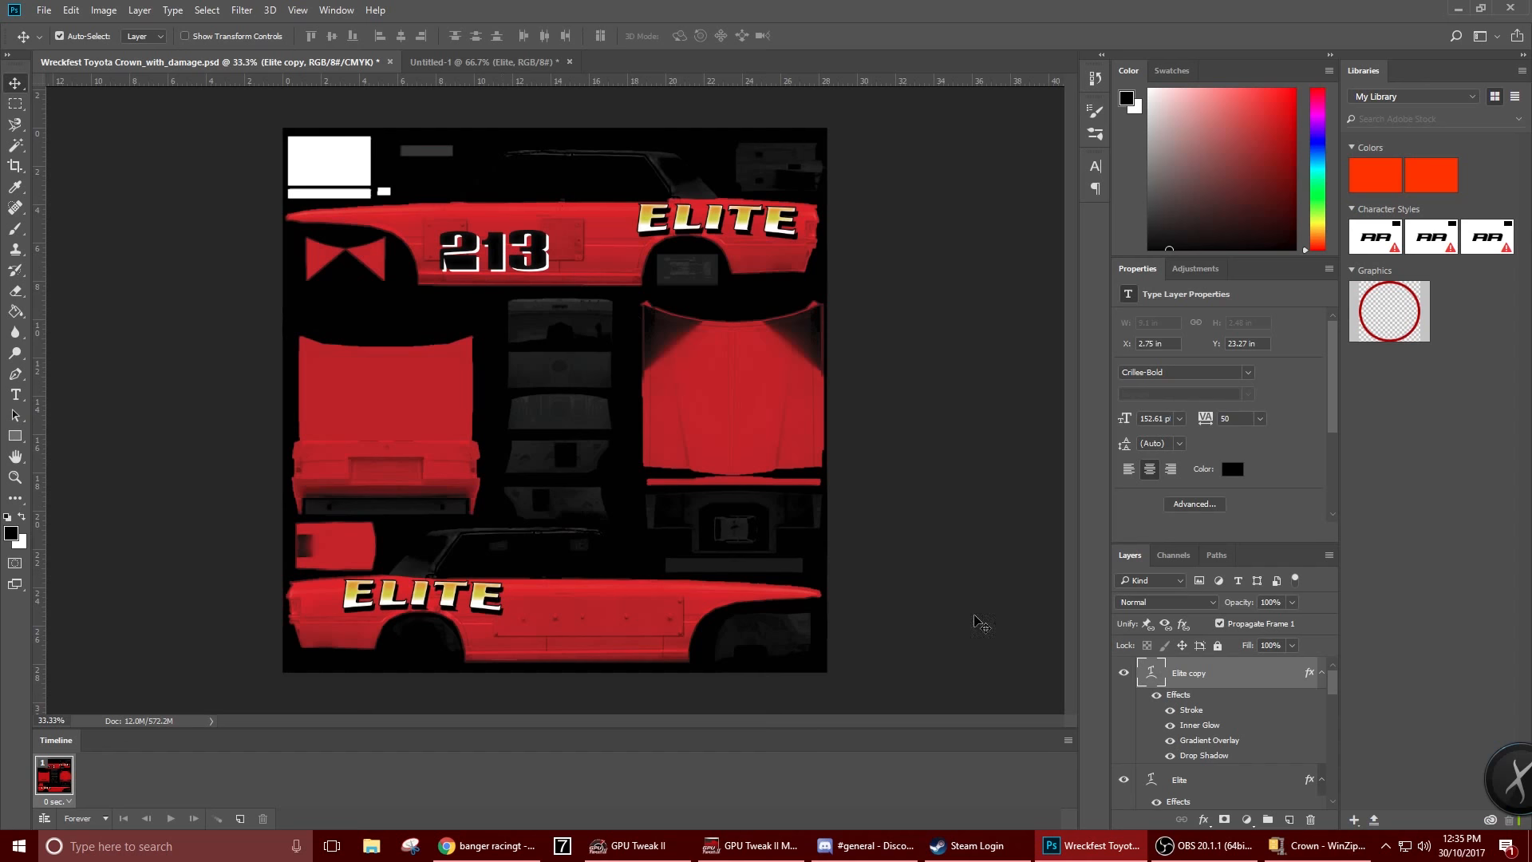
Duplicate the 213 layer and place the copy on the doors of the lower car side, at about X 14.12 in, Y 24.2 in
scroll(1205, 750, down, 5)
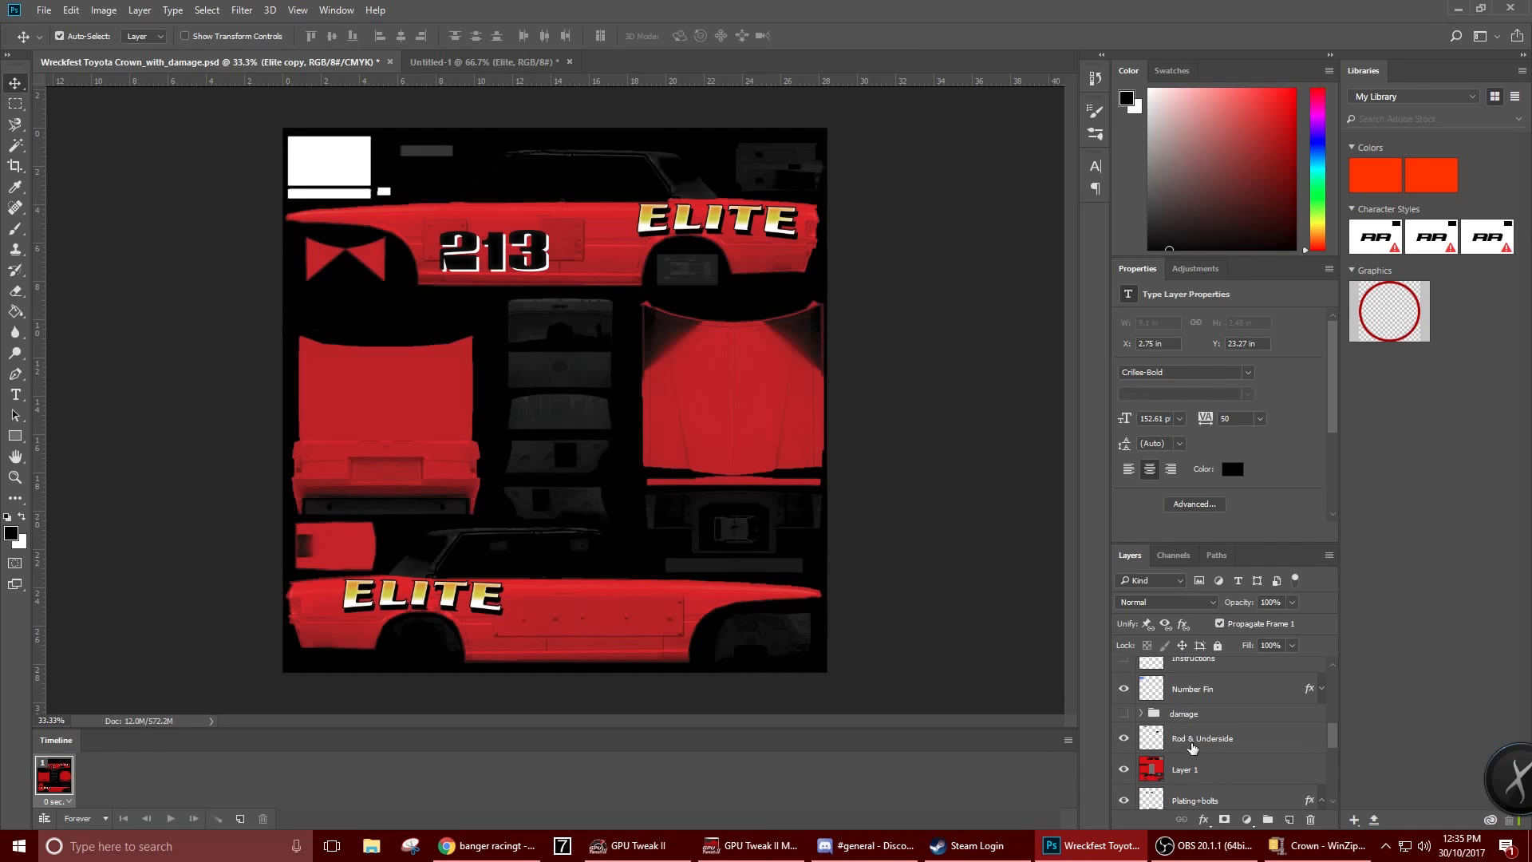
scroll(1197, 761, up, 5)
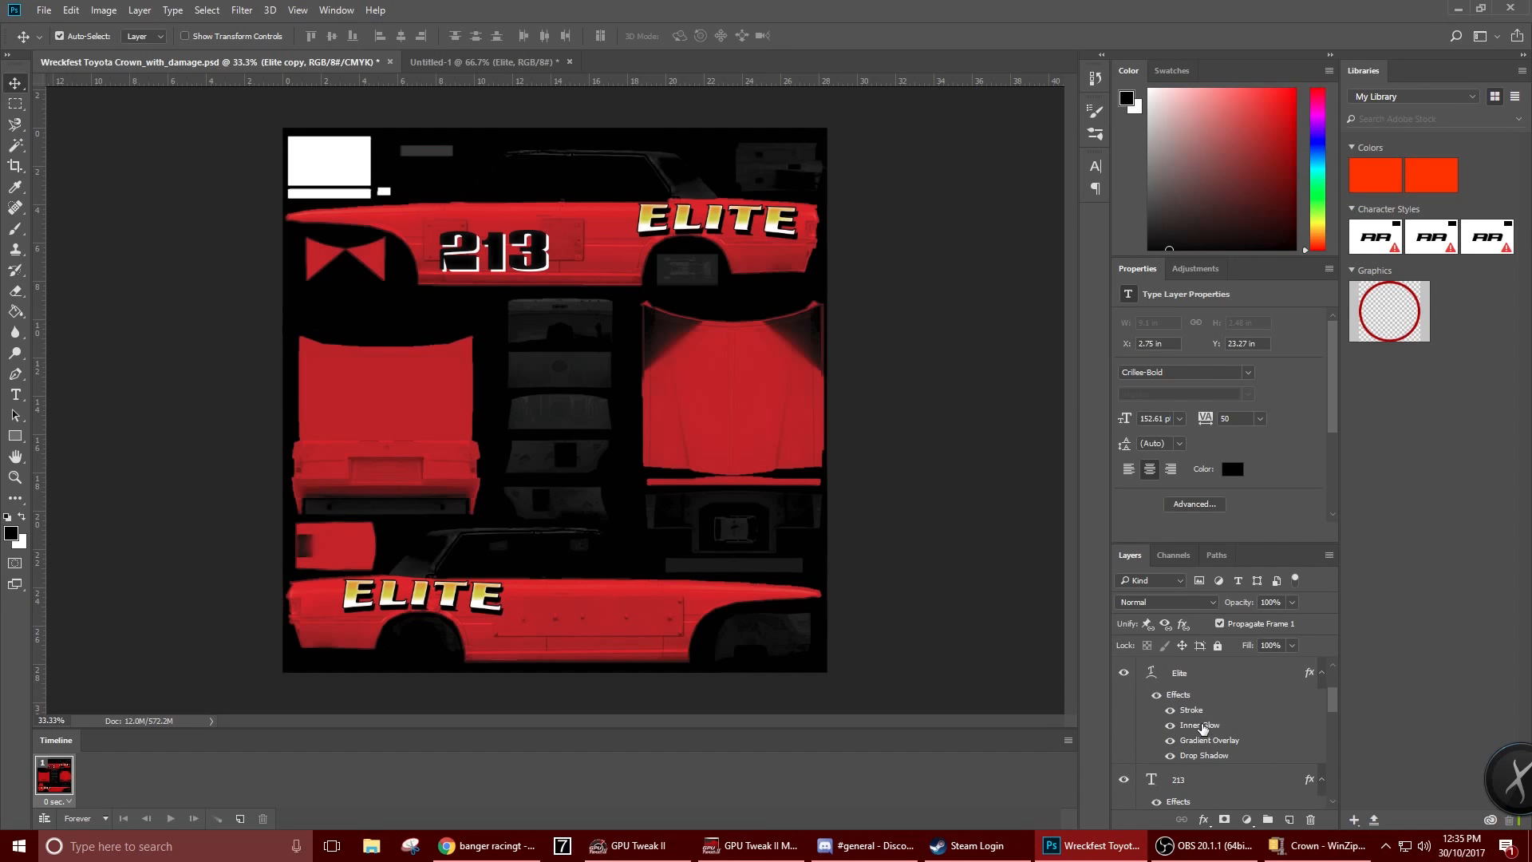
click(1202, 791)
right_click(1190, 752)
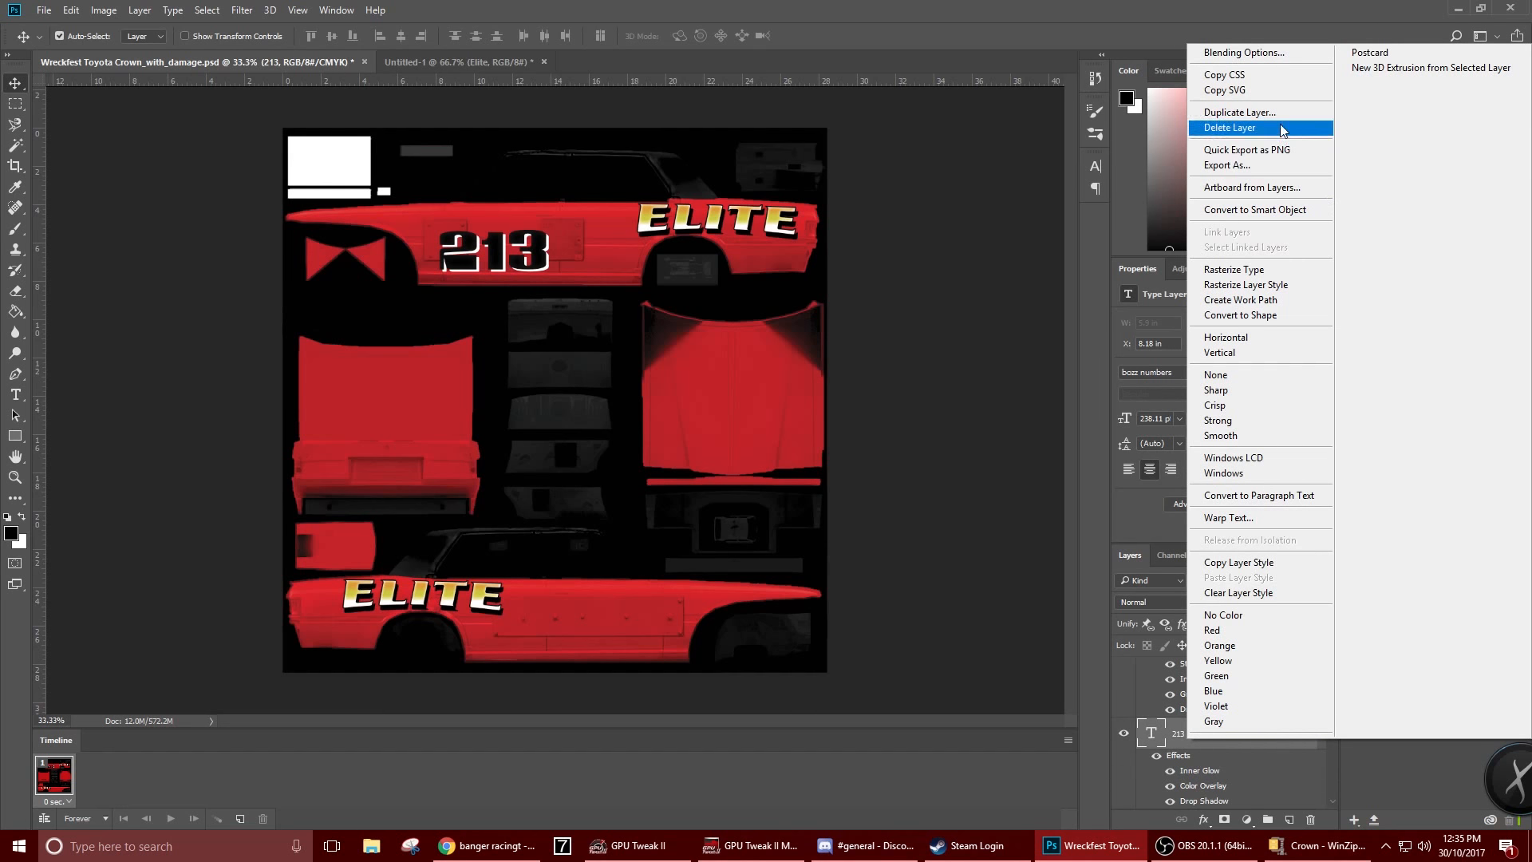
click(1221, 128)
click(893, 260)
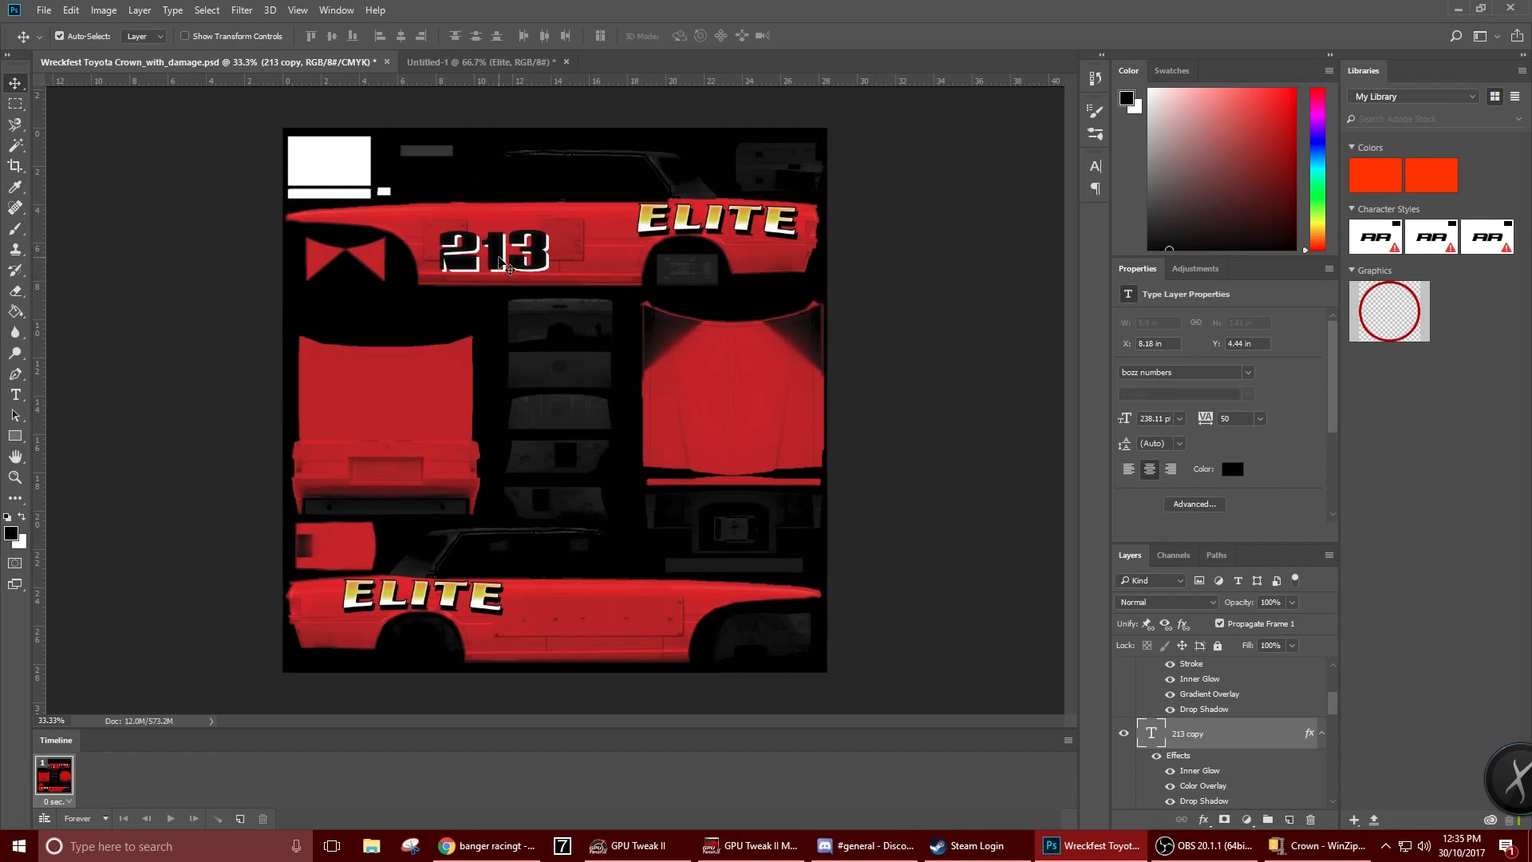
drag(495, 260, 613, 635)
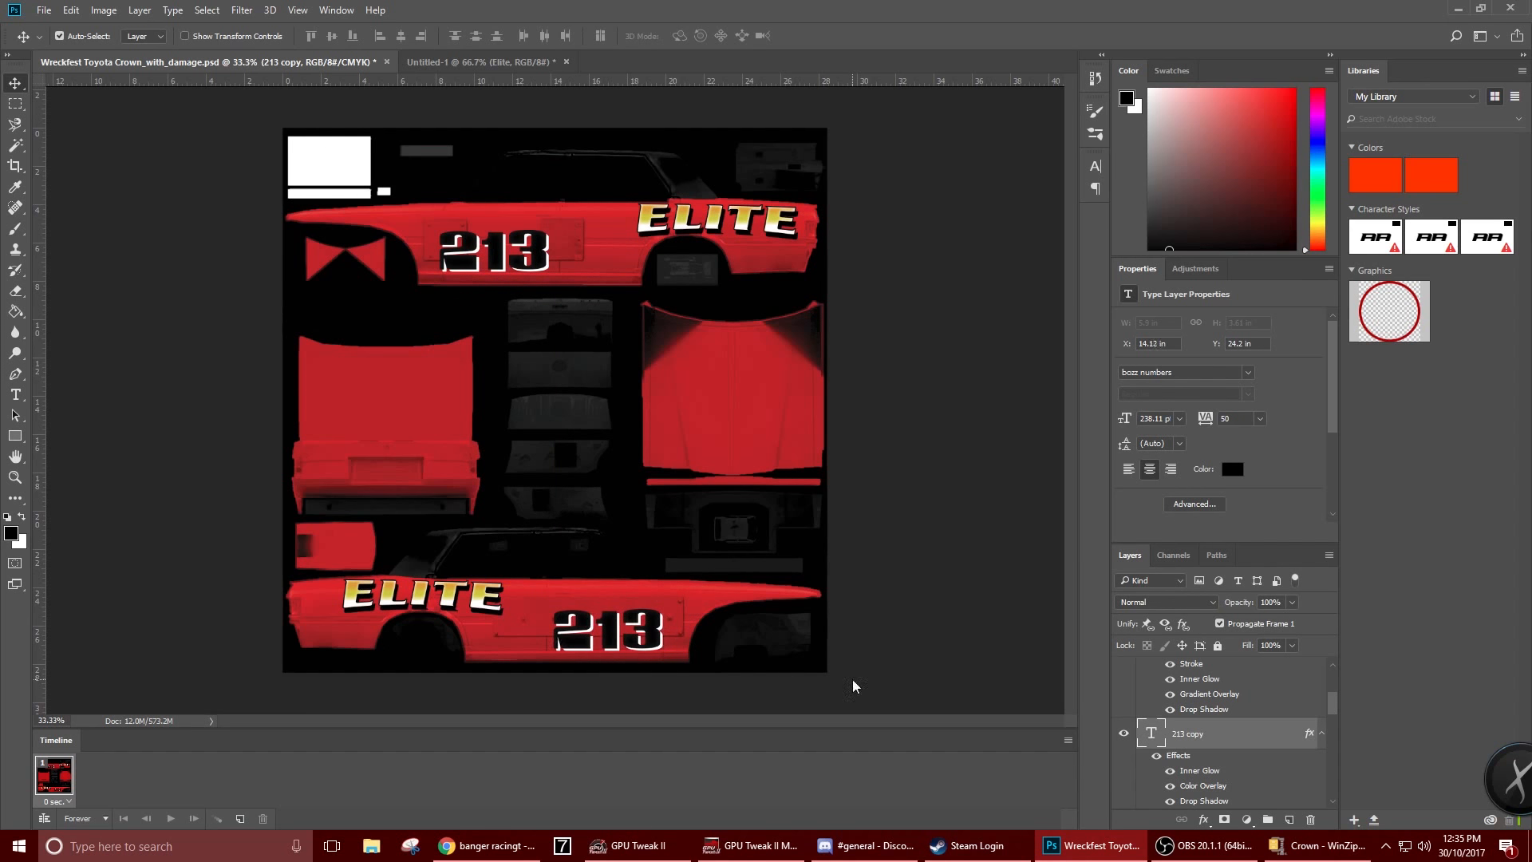
Nudge the original 213 number on the upper car side right to about X 8.59 in
click(504, 257)
key(Right)
key(Right)
key(Right)
key(Right)
key(Right)
key(Right)
key(Right)
key(Right)
key(Right)
key(Right)
key(Right)
key(Right)
key(Right)
key(Right)
key(Right)
key(Right)
key(Right)
key(Right)
key(Right)
key(Right)
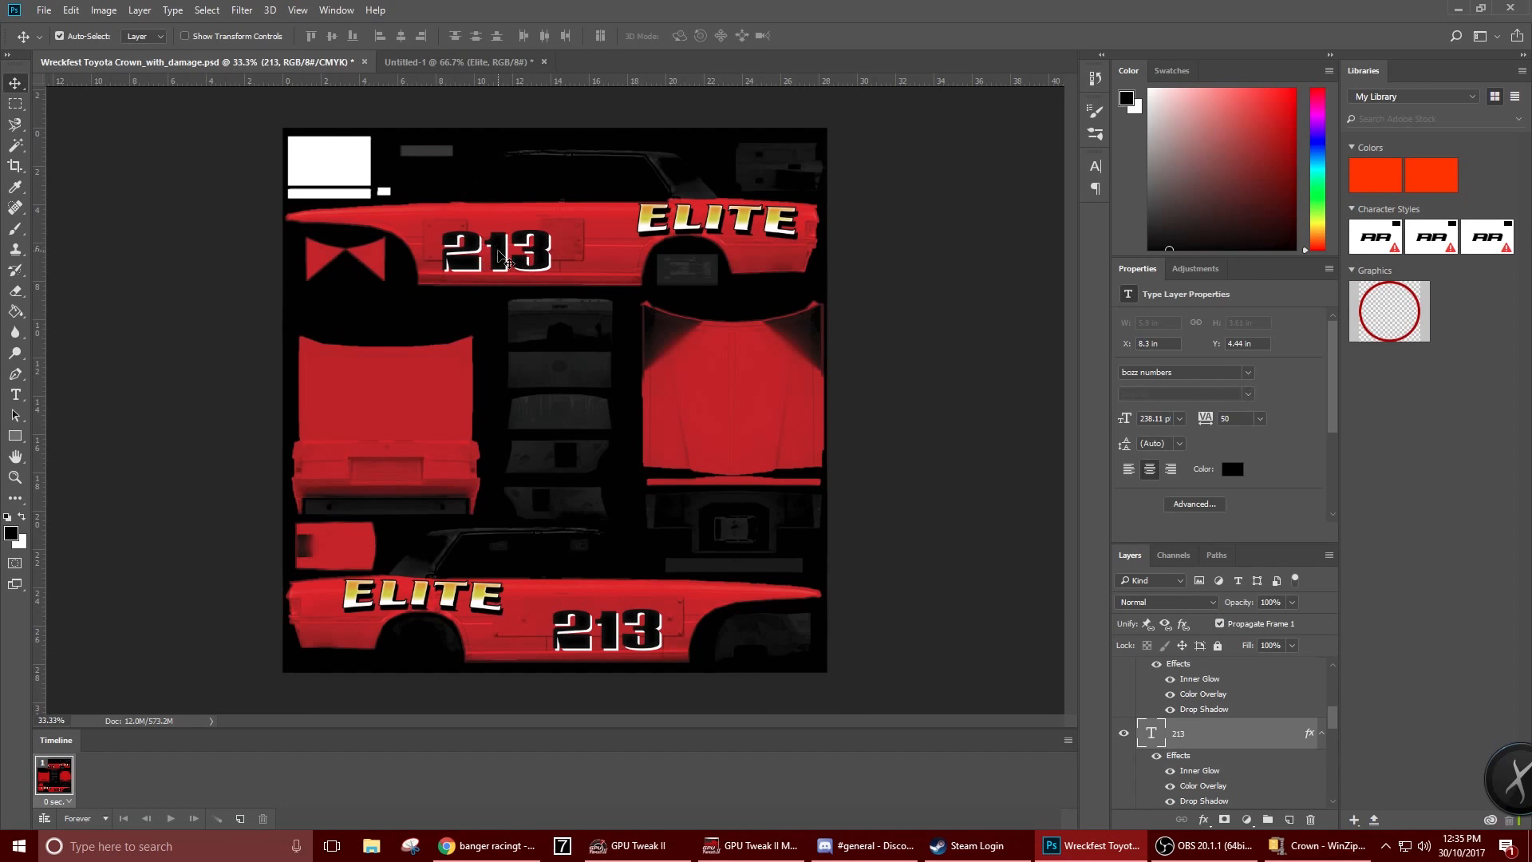
key(Right)
key(Right)
key(Right)
key(Right)
key(Right)
key(Right)
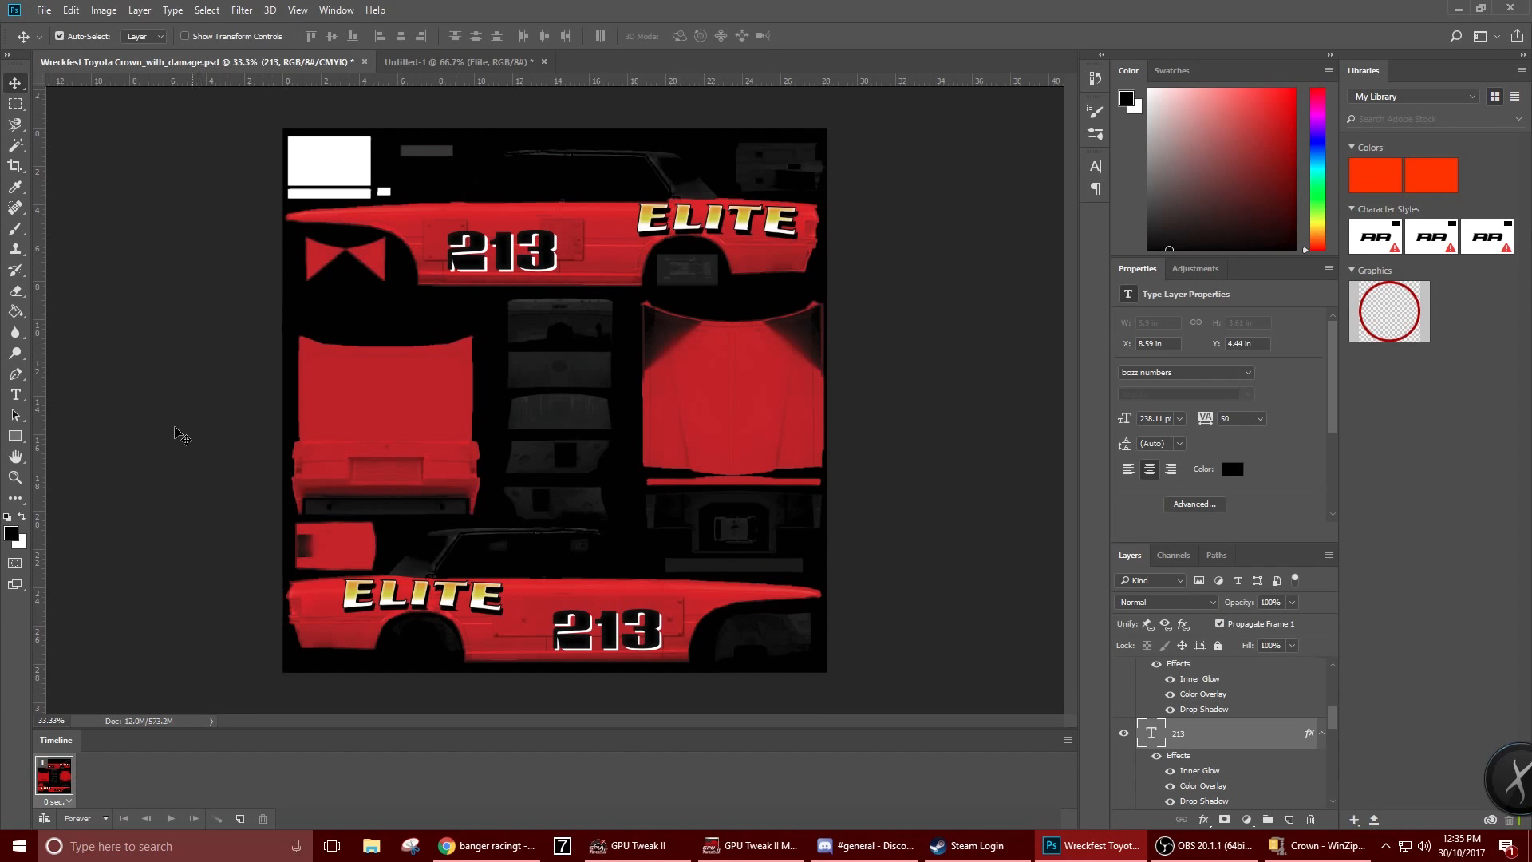
Add a new TEAM text at 72 pt on the red trunk panel
click(14, 396)
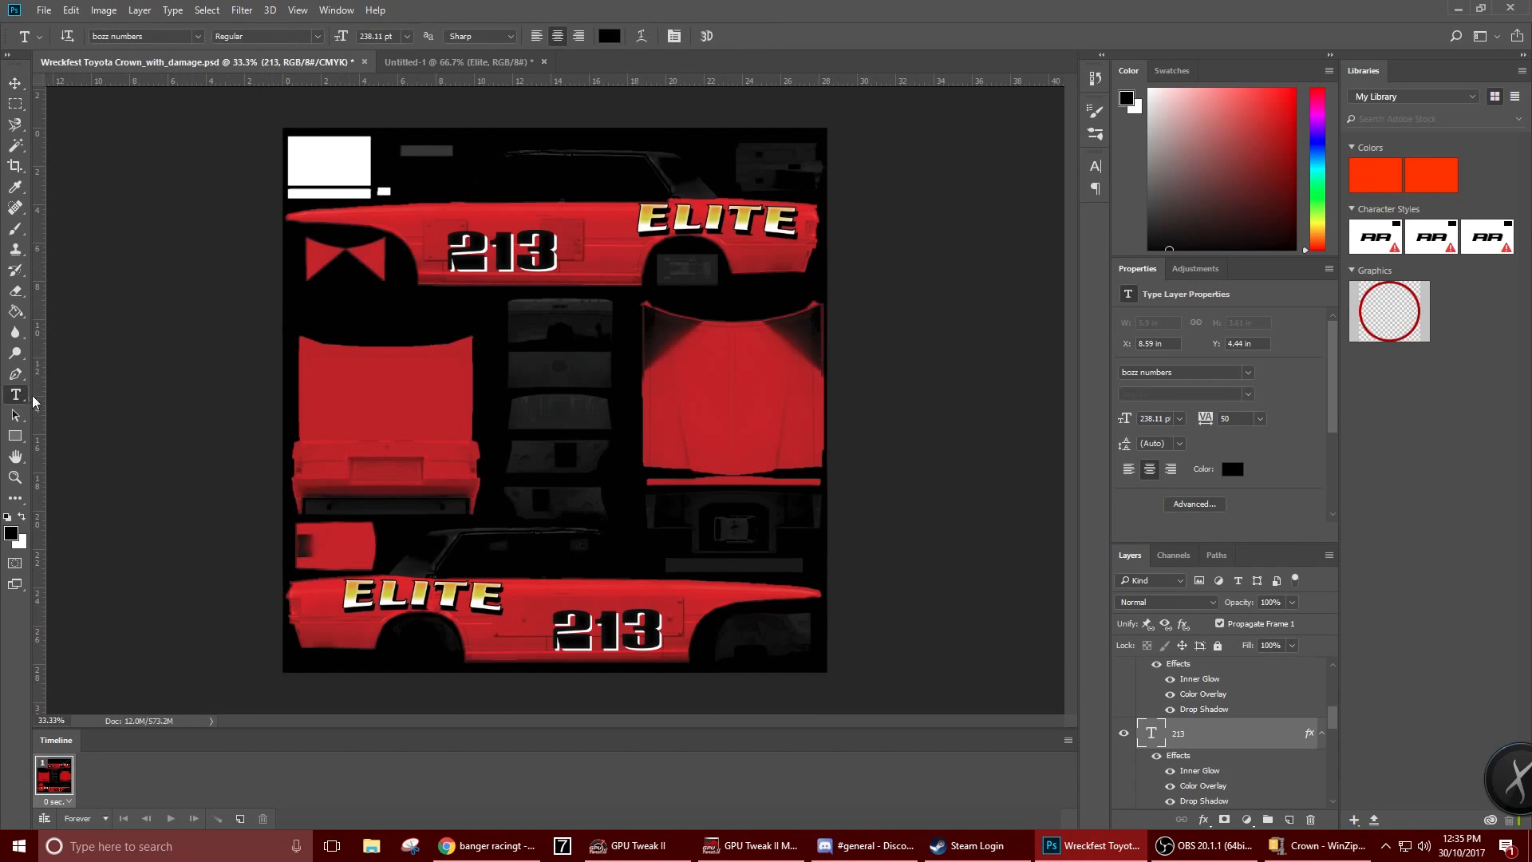
click(514, 214)
click(15, 83)
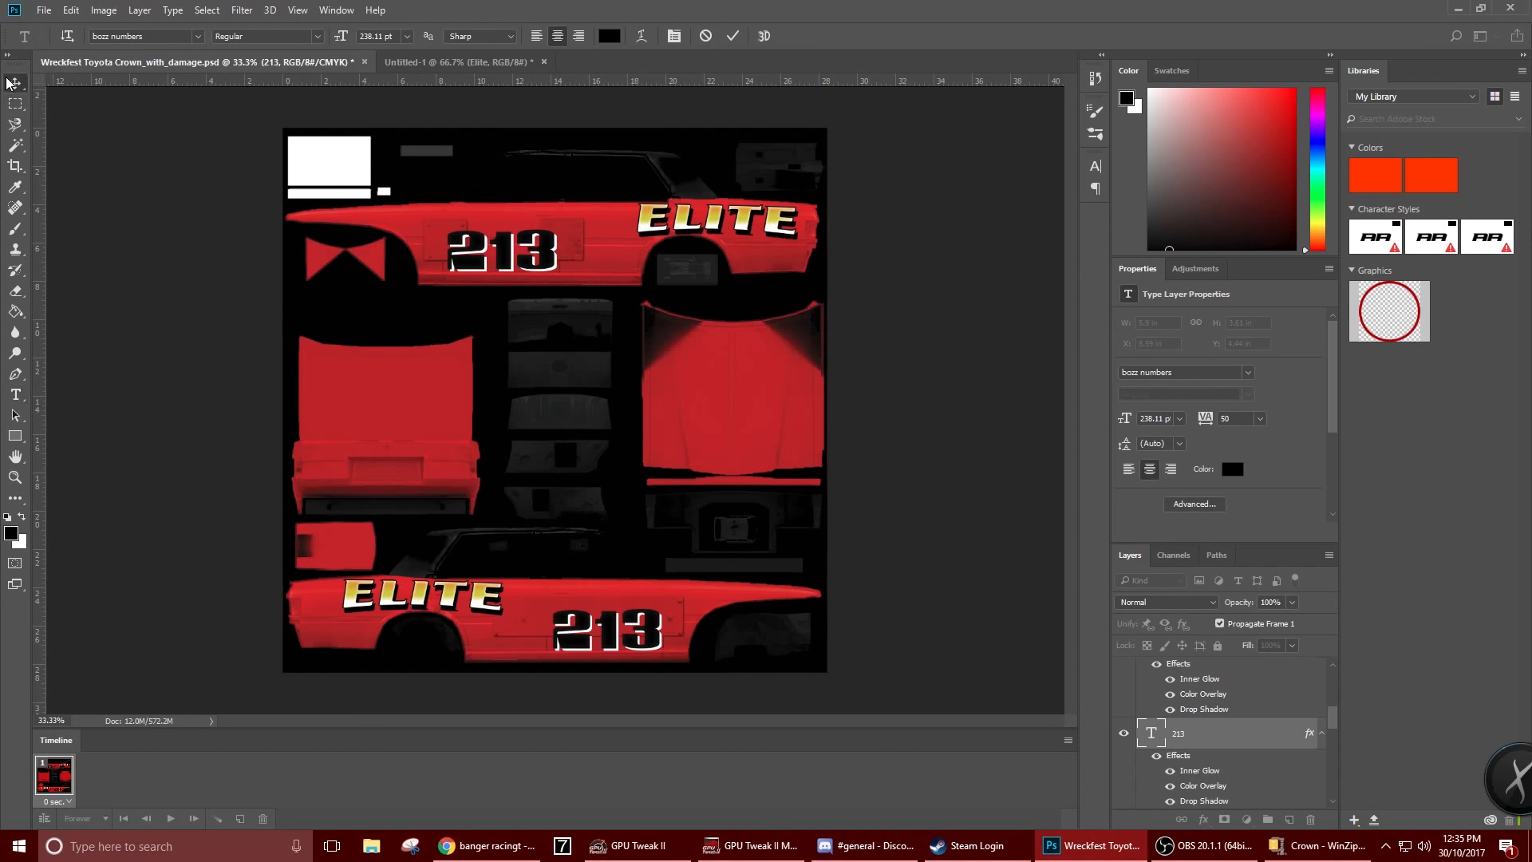
click(15, 395)
click(410, 412)
click(409, 413)
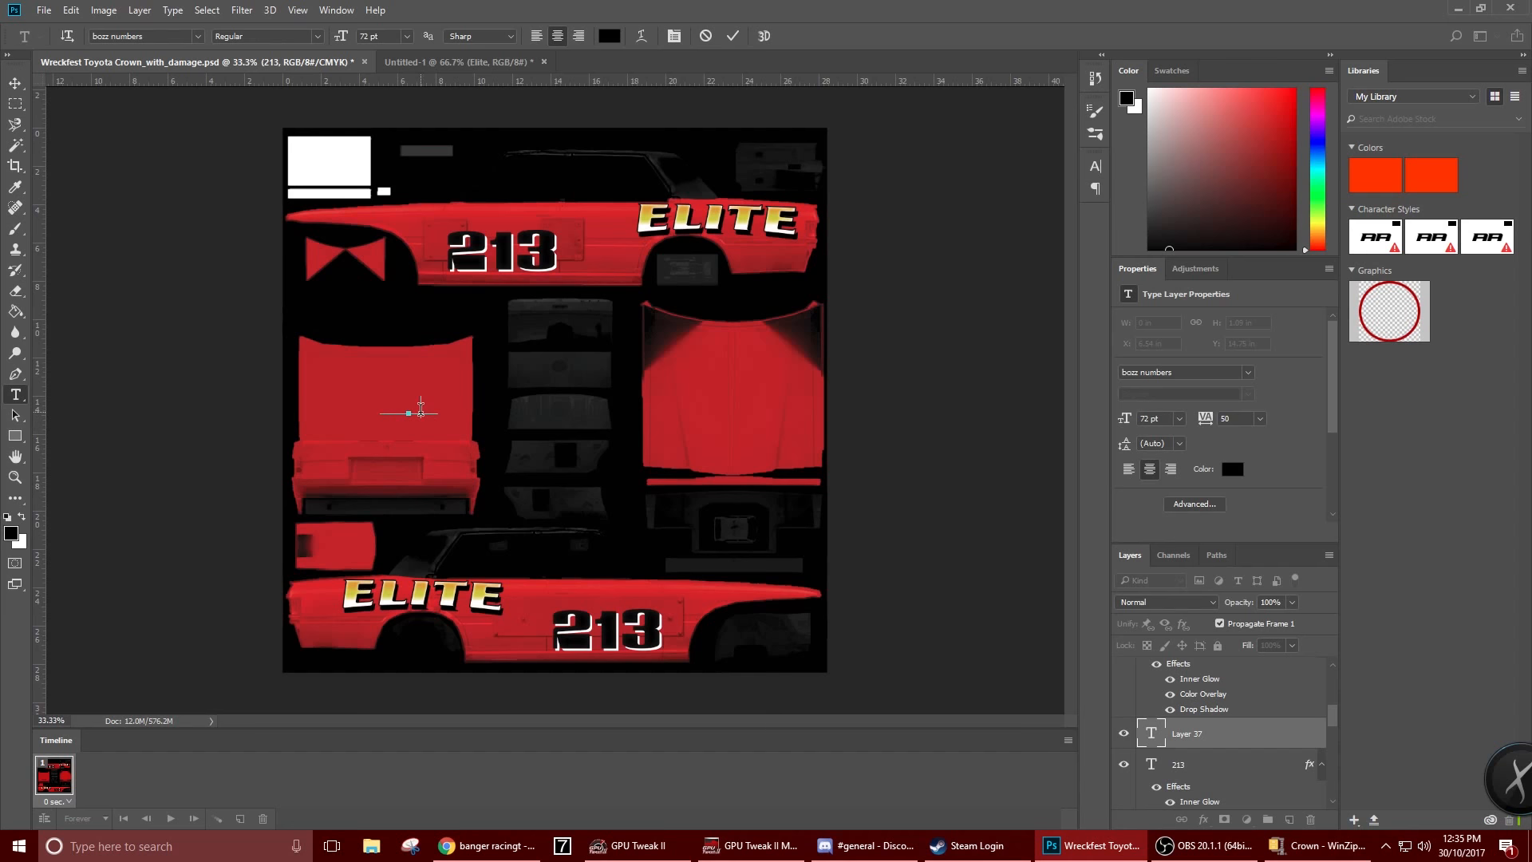
Try the fonts listed before boss numbers on the TEAM text, going back as far as Bionic Type Light
key(ctrl+a)
click(159, 38)
key(Up)
key(Up)
key(Up)
key(Up)
key(Up)
key(Up)
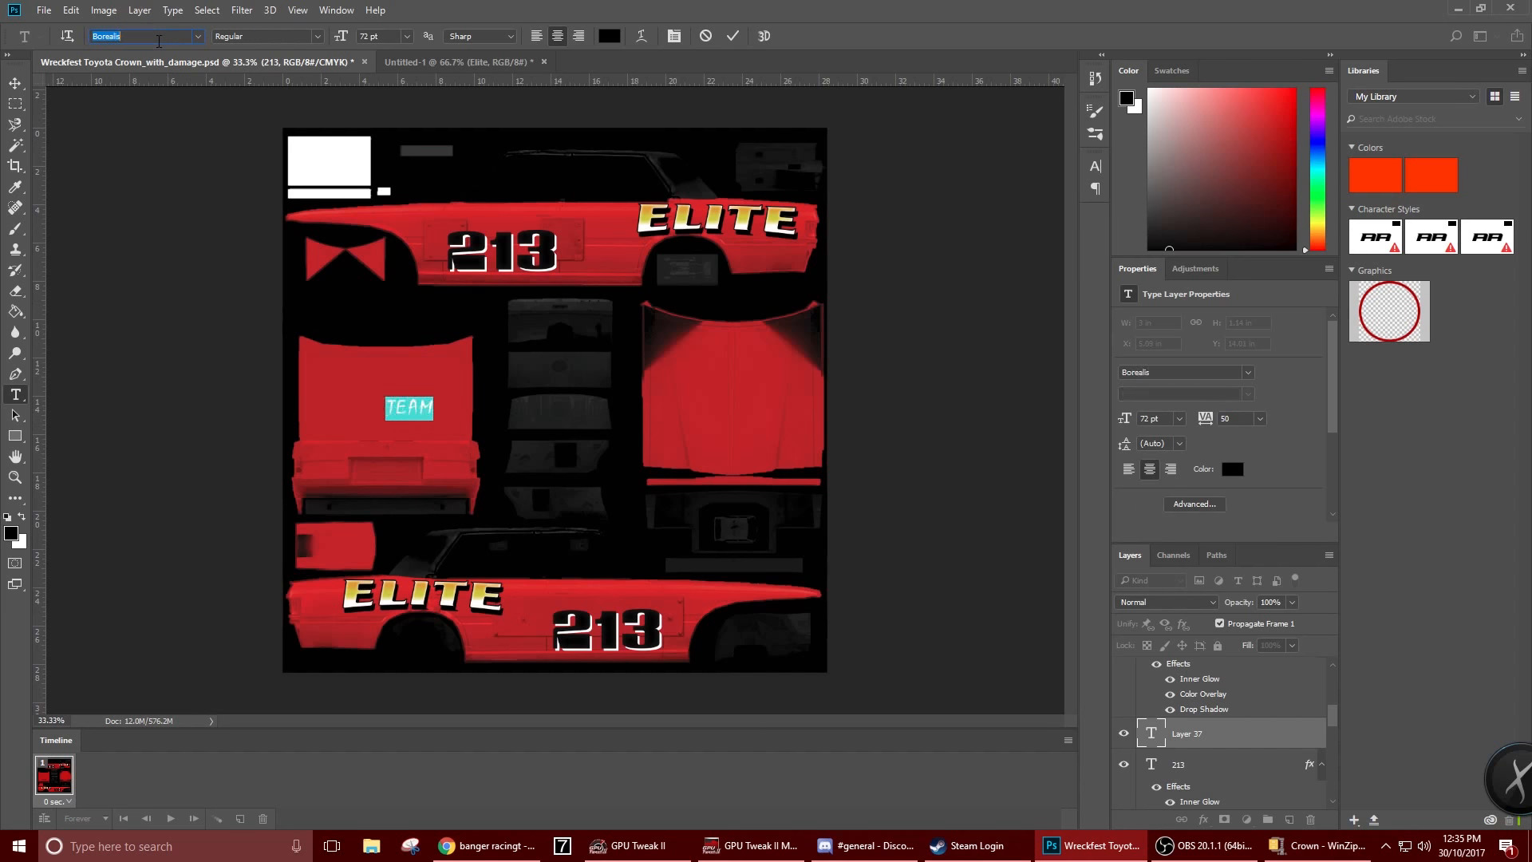
key(Up)
key(Up)
key(Up)
key(Up)
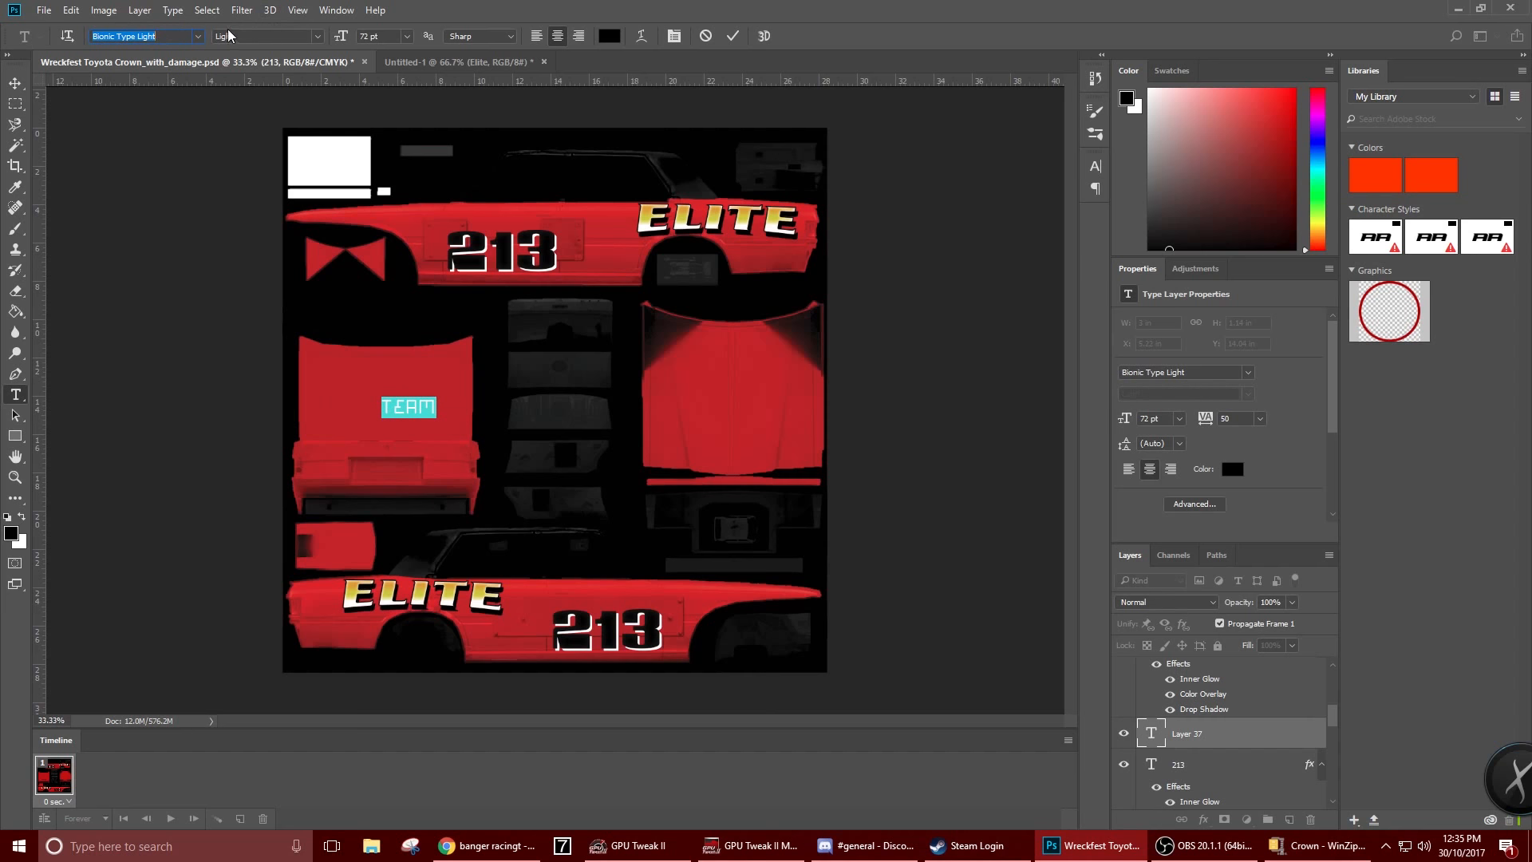
Set the TEAM text's font to BD Cartoon Shout
click(197, 36)
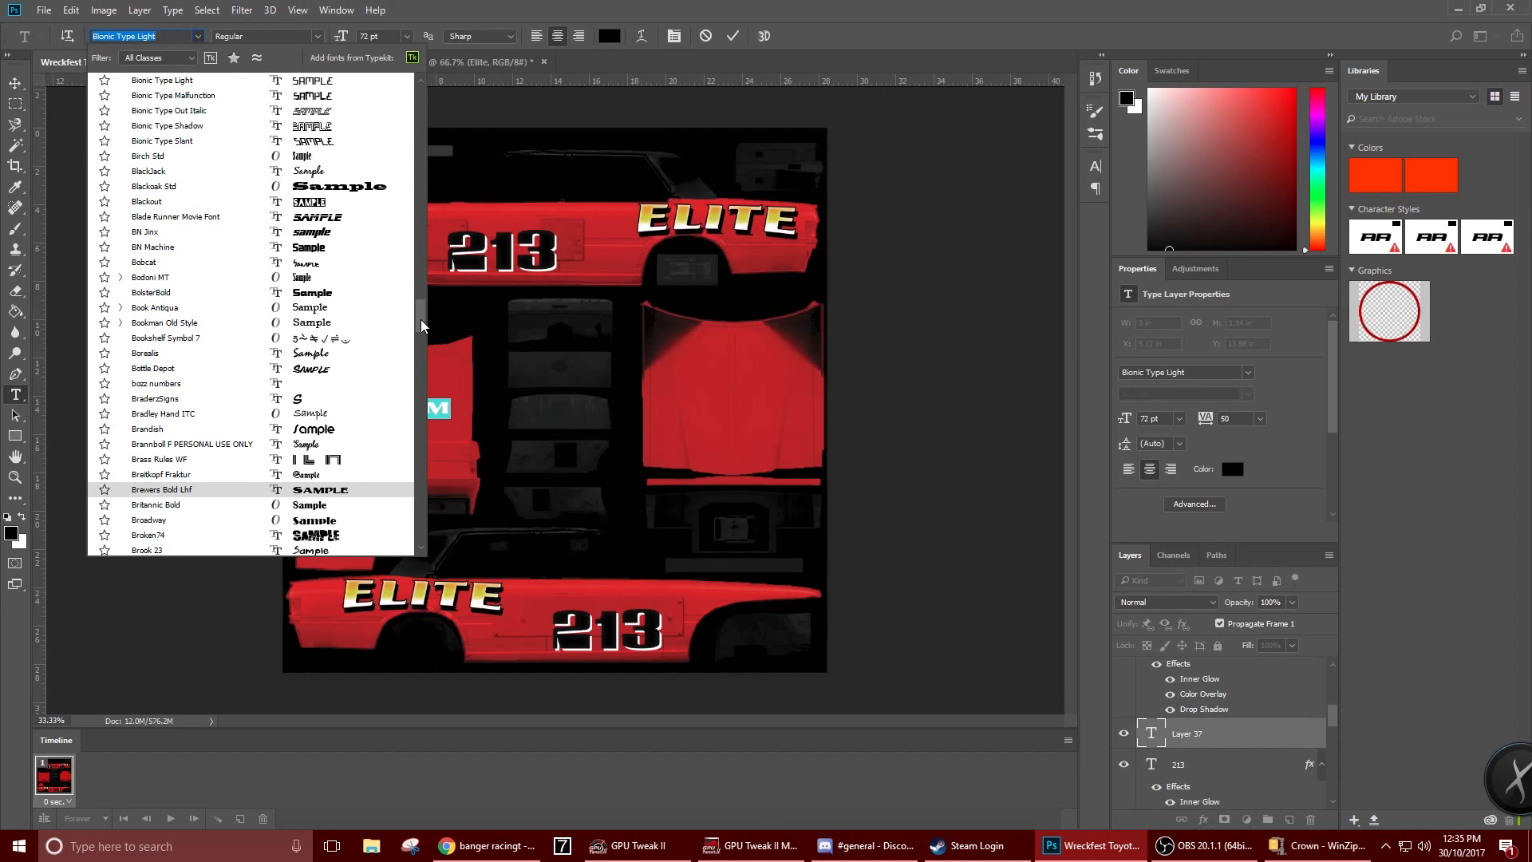
drag(421, 323, 432, 90)
click(348, 92)
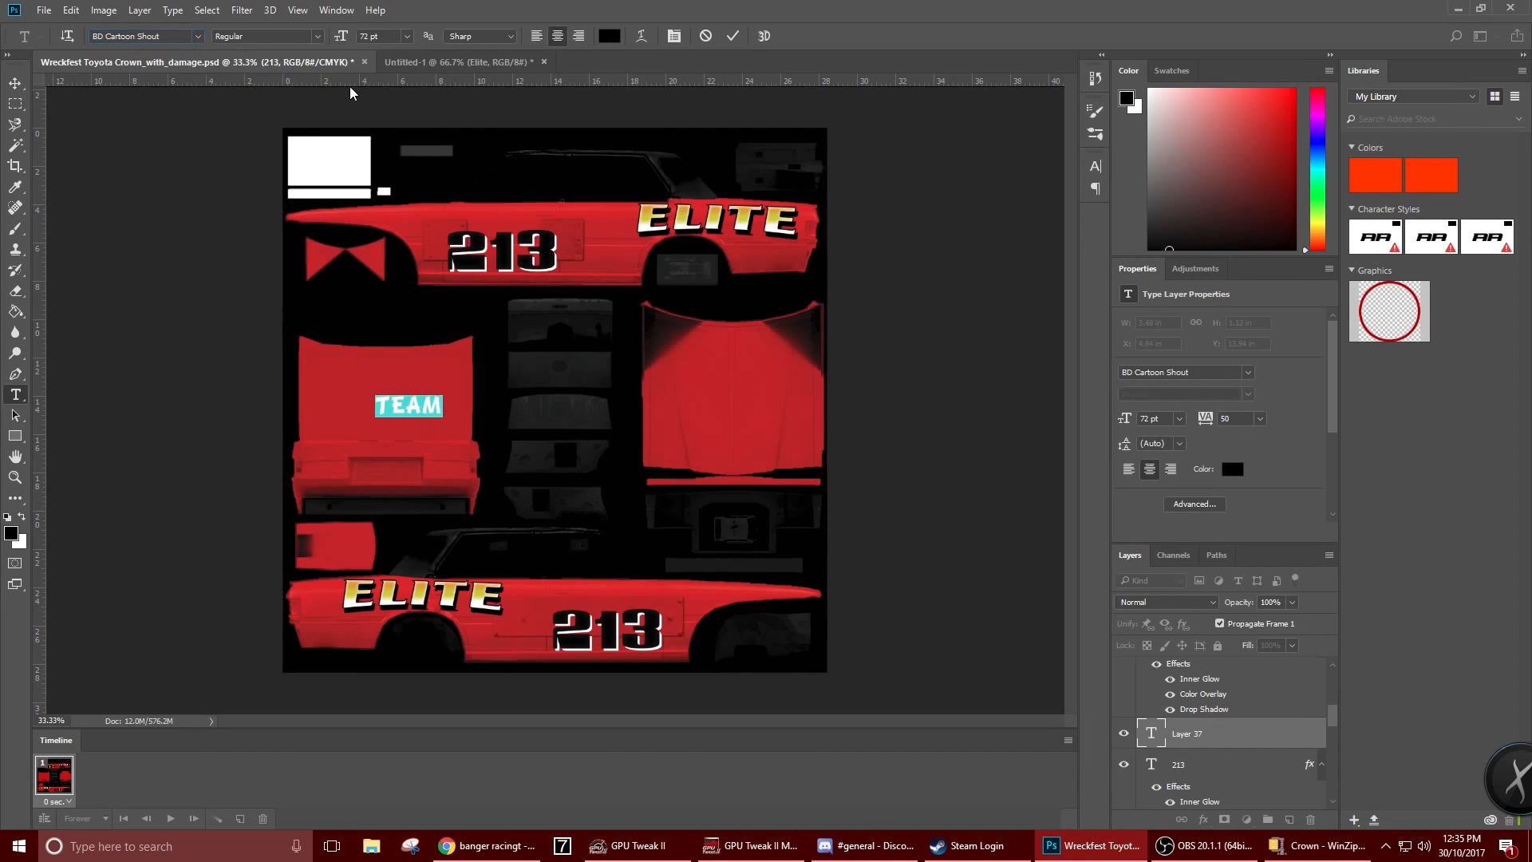
key(Down)
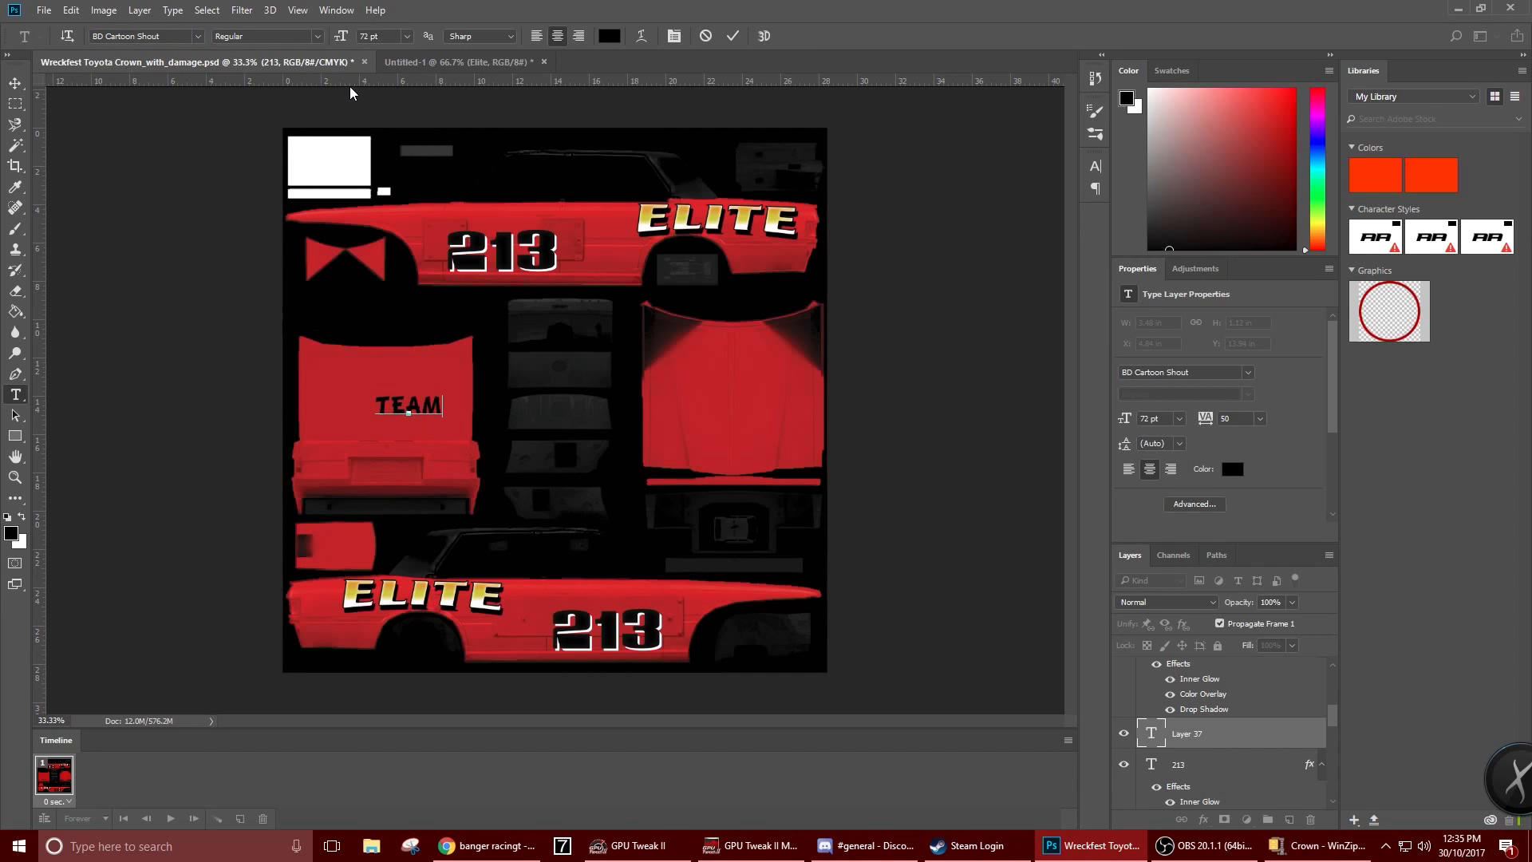
Try a long series of fonts on the whole TEAM word, from Komika Axis through the DNA and A&S families to Acumin Variable Concept
double_click(394, 401)
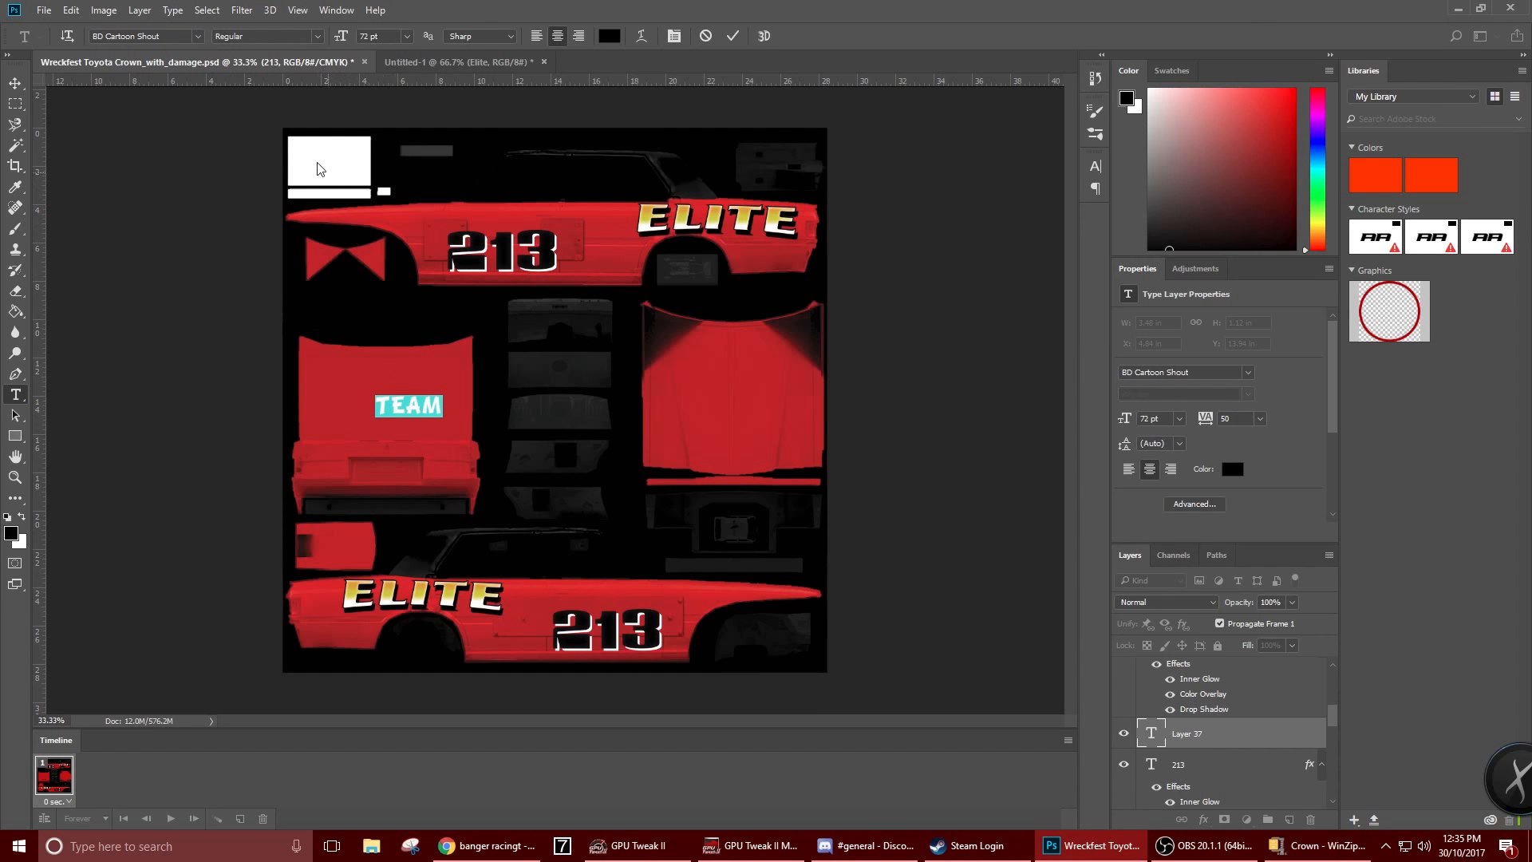
click(168, 37)
key(Down)
key(Down)
key(Down)
key(Down)
key(Down)
key(Down)
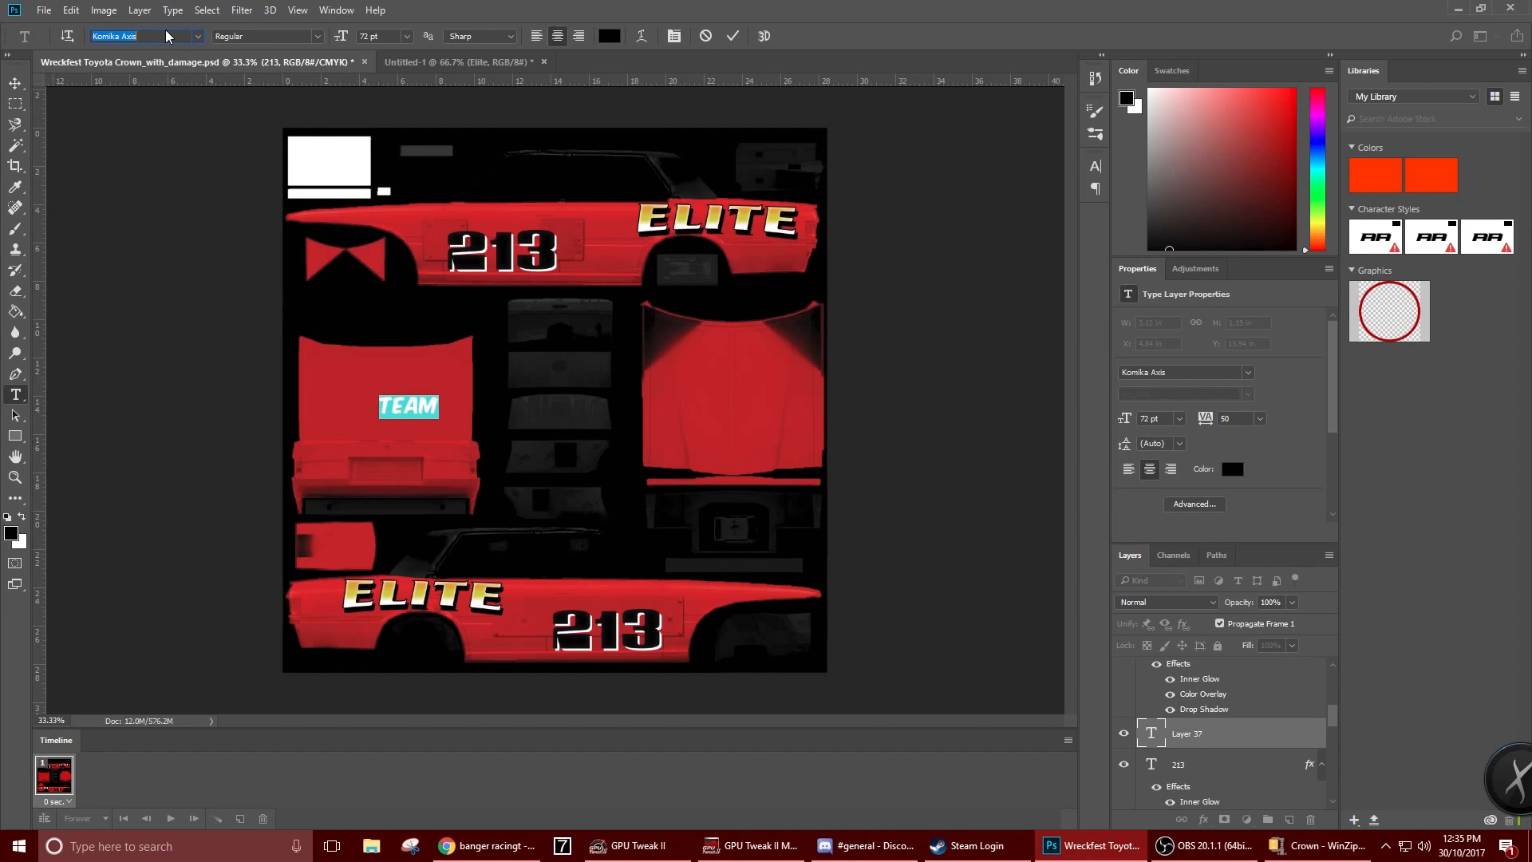
key(Down)
key(Down)
key(Down)
key(Down)
key(Down)
key(Down)
key(Down)
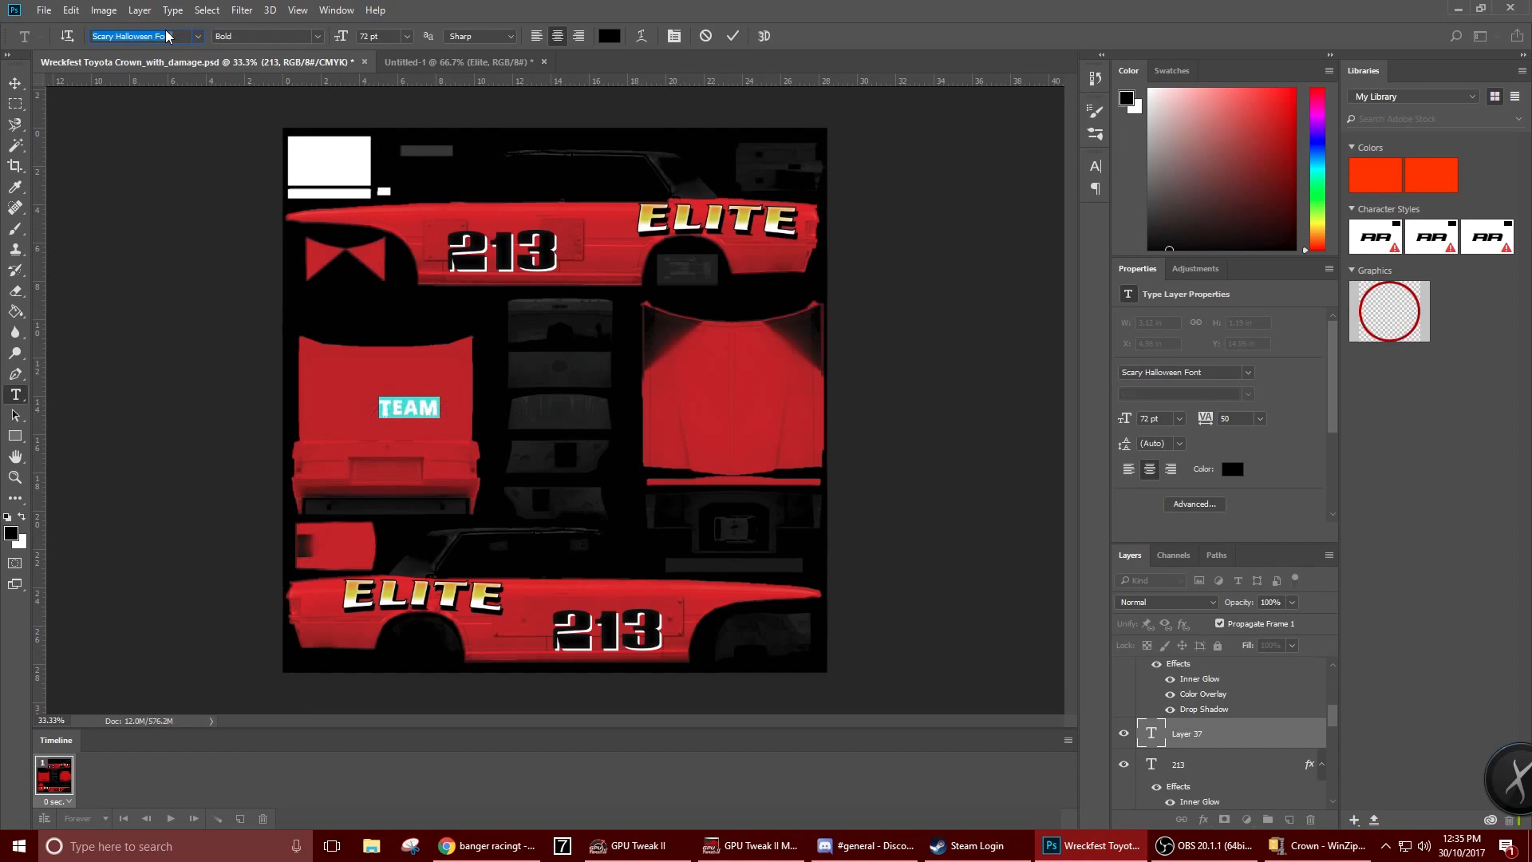
key(Down)
key(Down)
key(Down)
key(Down)
key(Down)
key(Down)
key(Down)
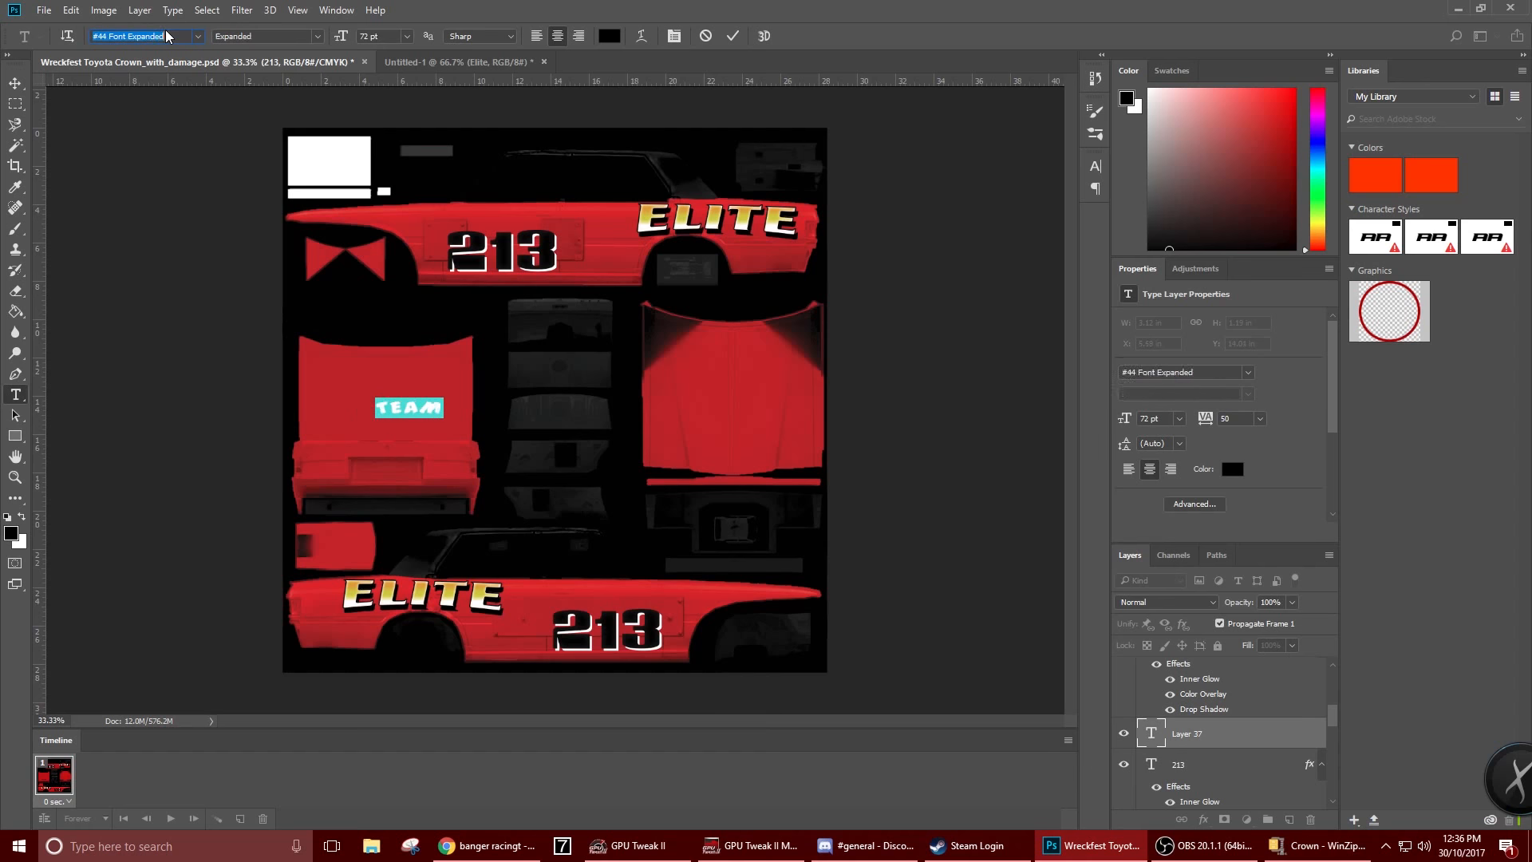
key(Down)
key(Down)
key(Down)
key(Down)
key(Down)
key(Down)
key(Down)
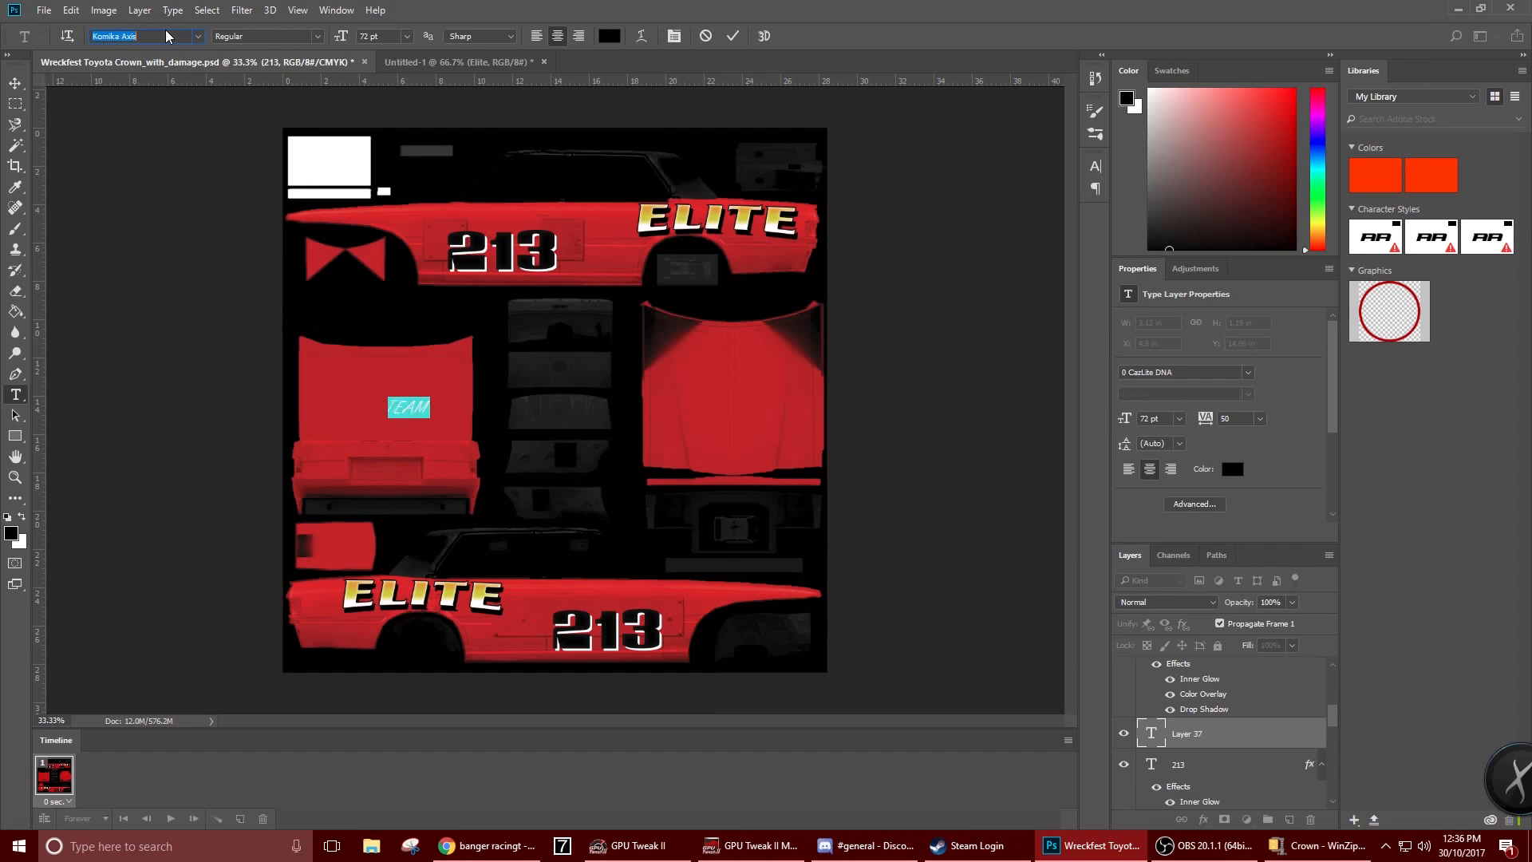
key(Down)
key(Down)
key(Down)
key(Down)
key(Down)
key(Down)
key(Down)
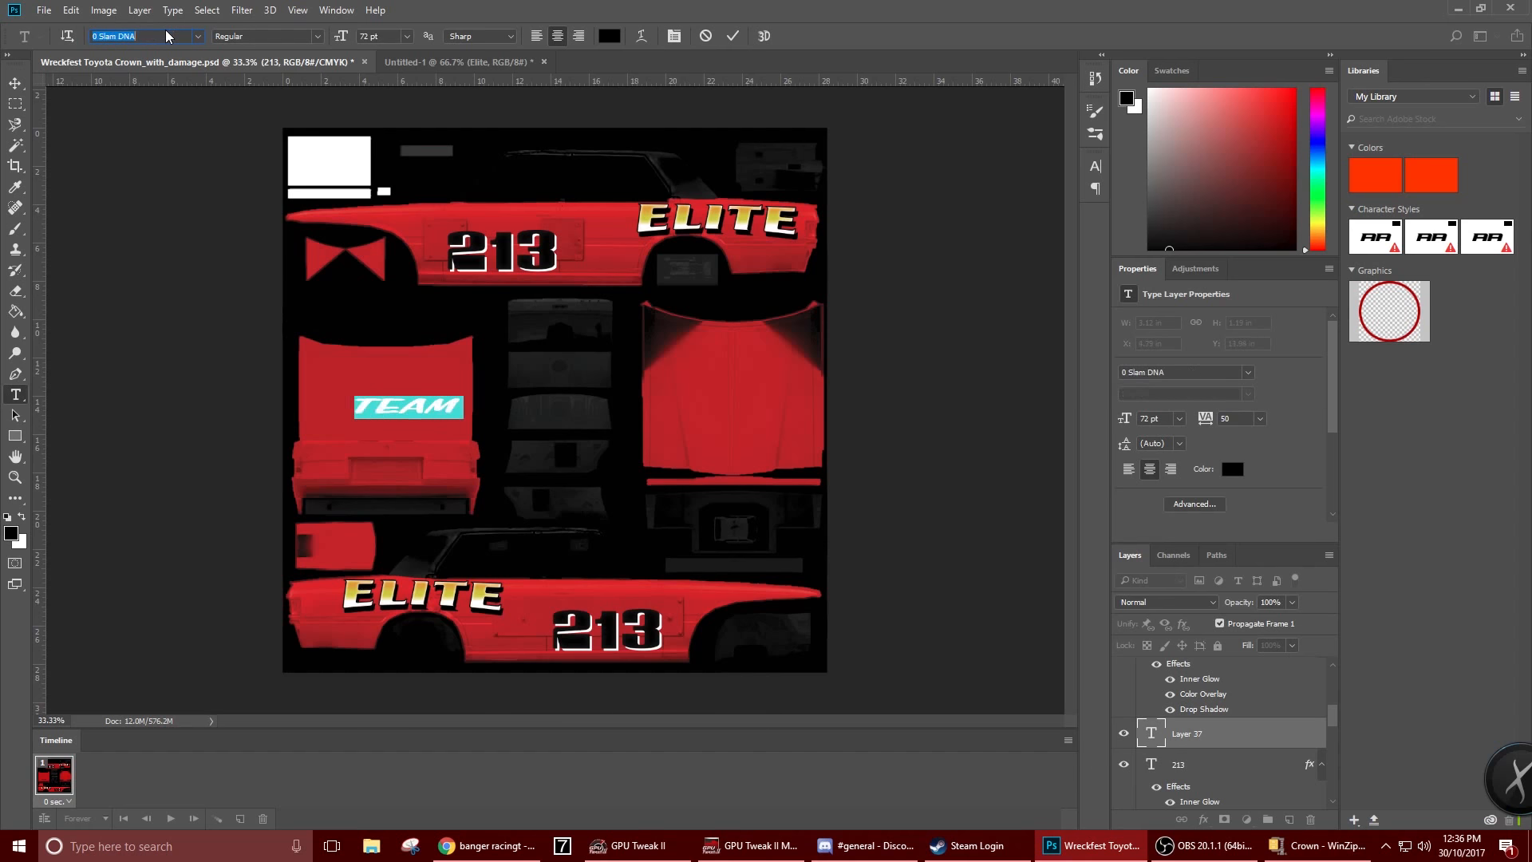
key(Down)
key(Down)
key(Down)
key(Down)
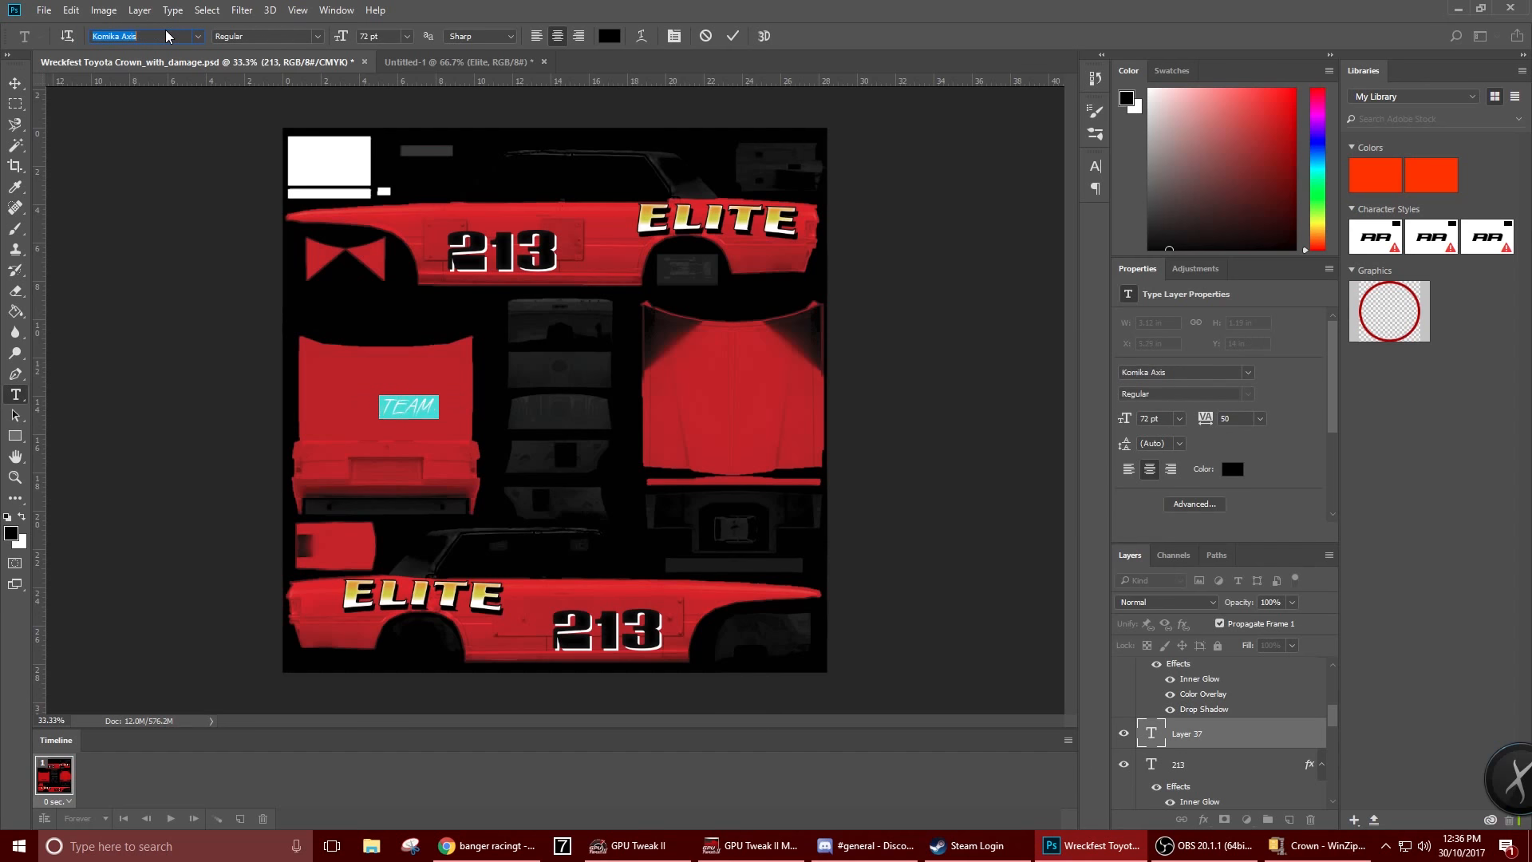
key(Down)
key(Down)
key(Down)
key(Down)
key(Down)
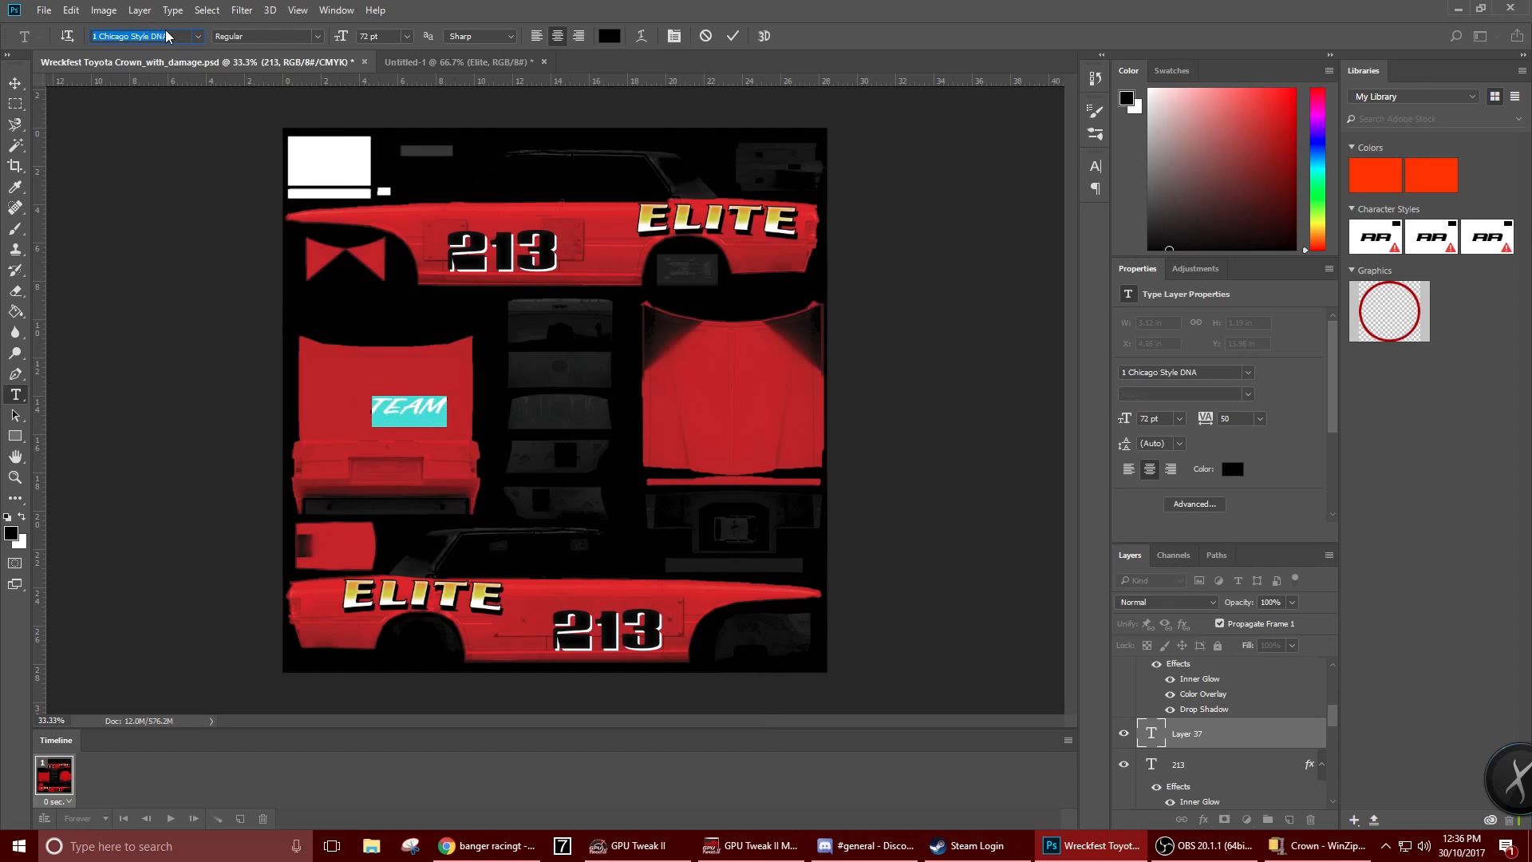
key(Down)
key(Down)
key(Down)
key(Down)
key(Down)
key(Down)
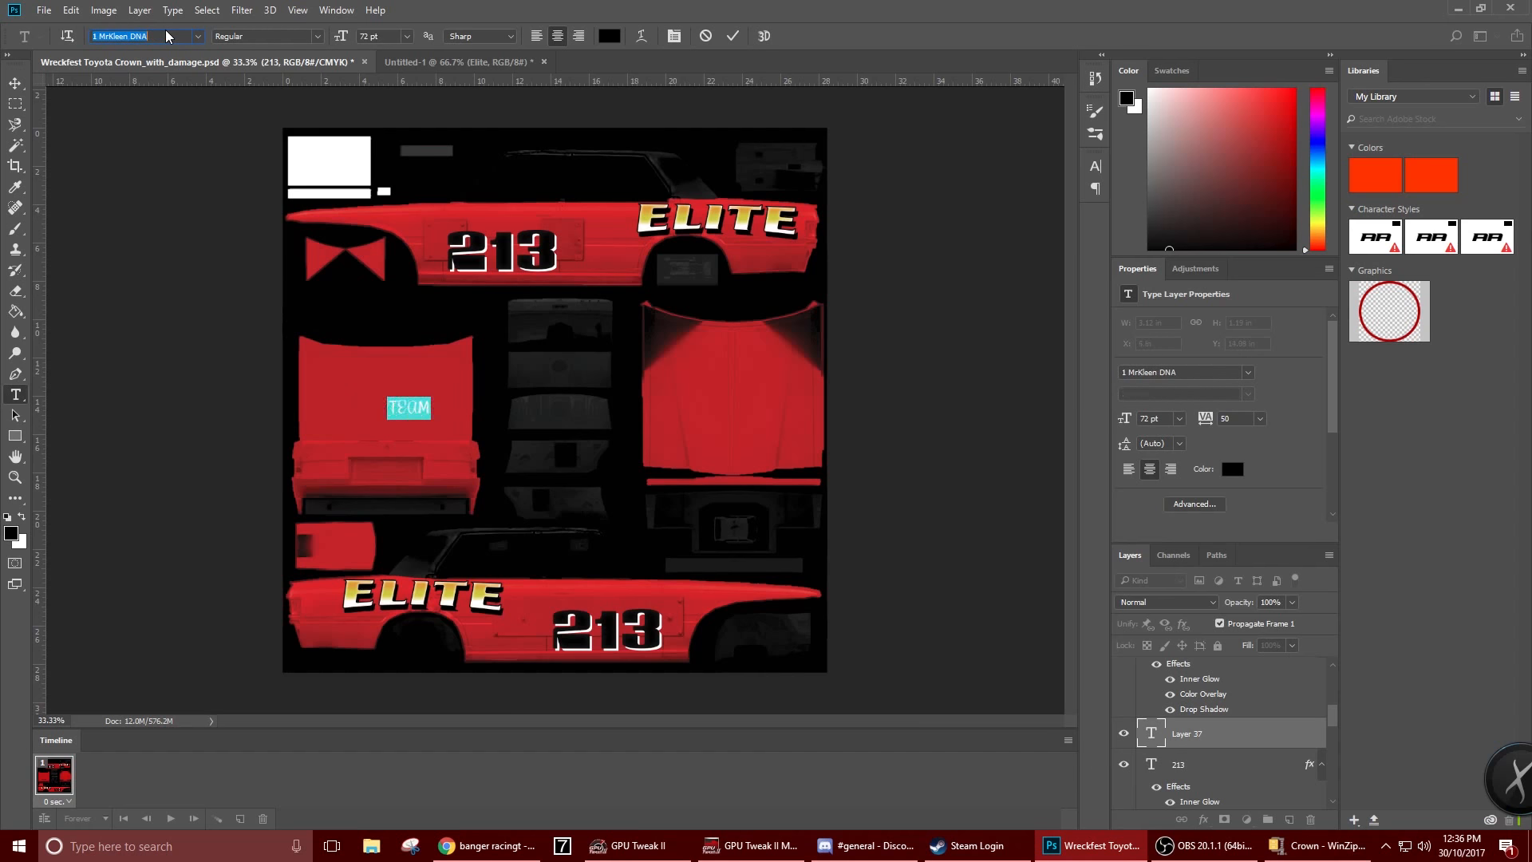
key(Down)
key(Down)
key(Down)
key(Down)
key(Down)
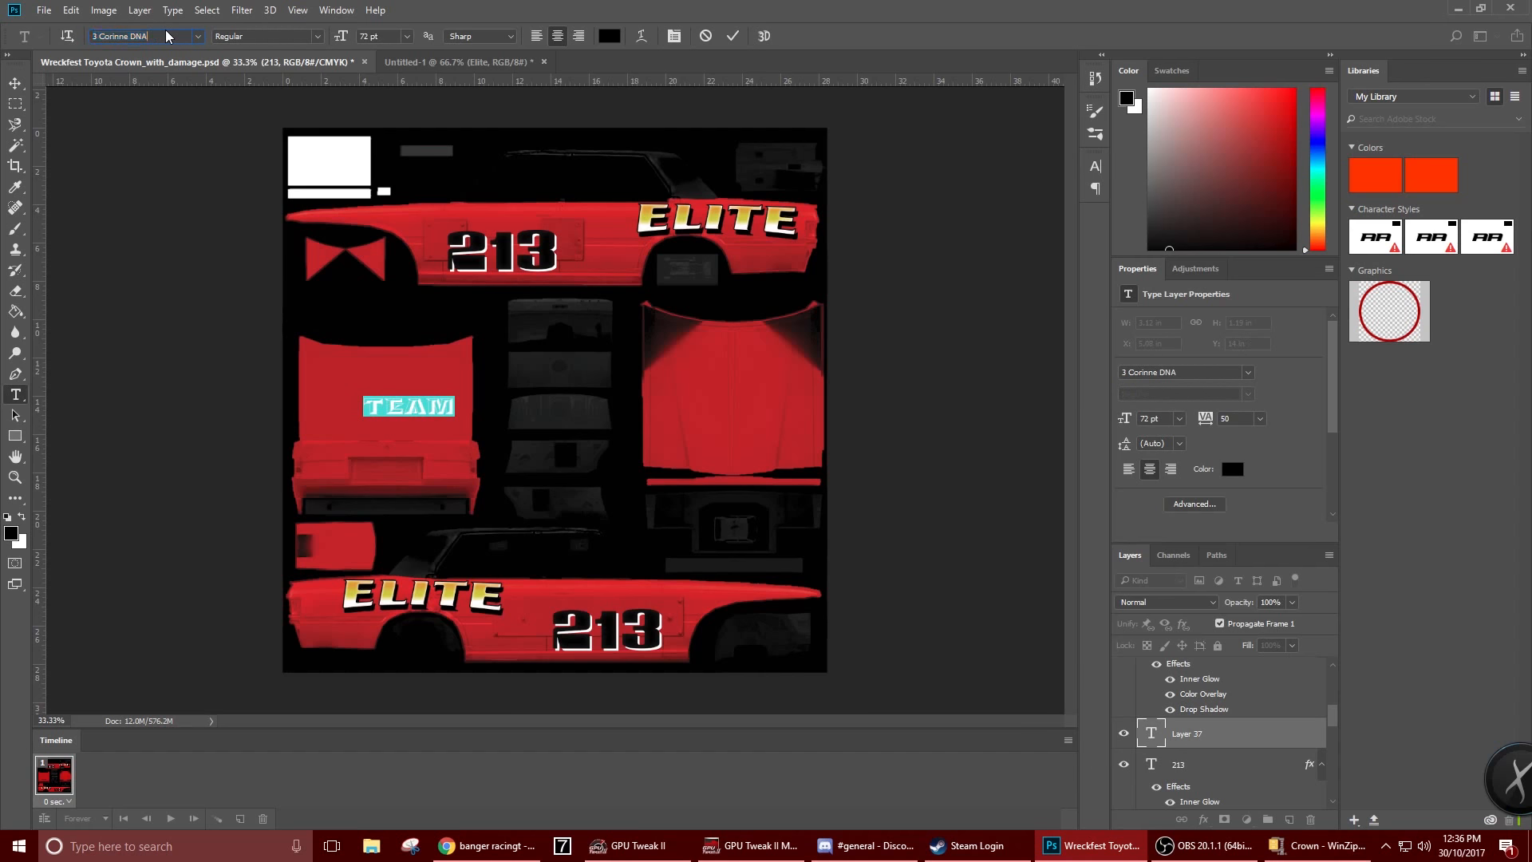
key(Up)
key(Up)
key(Up)
key(Up)
key(Up)
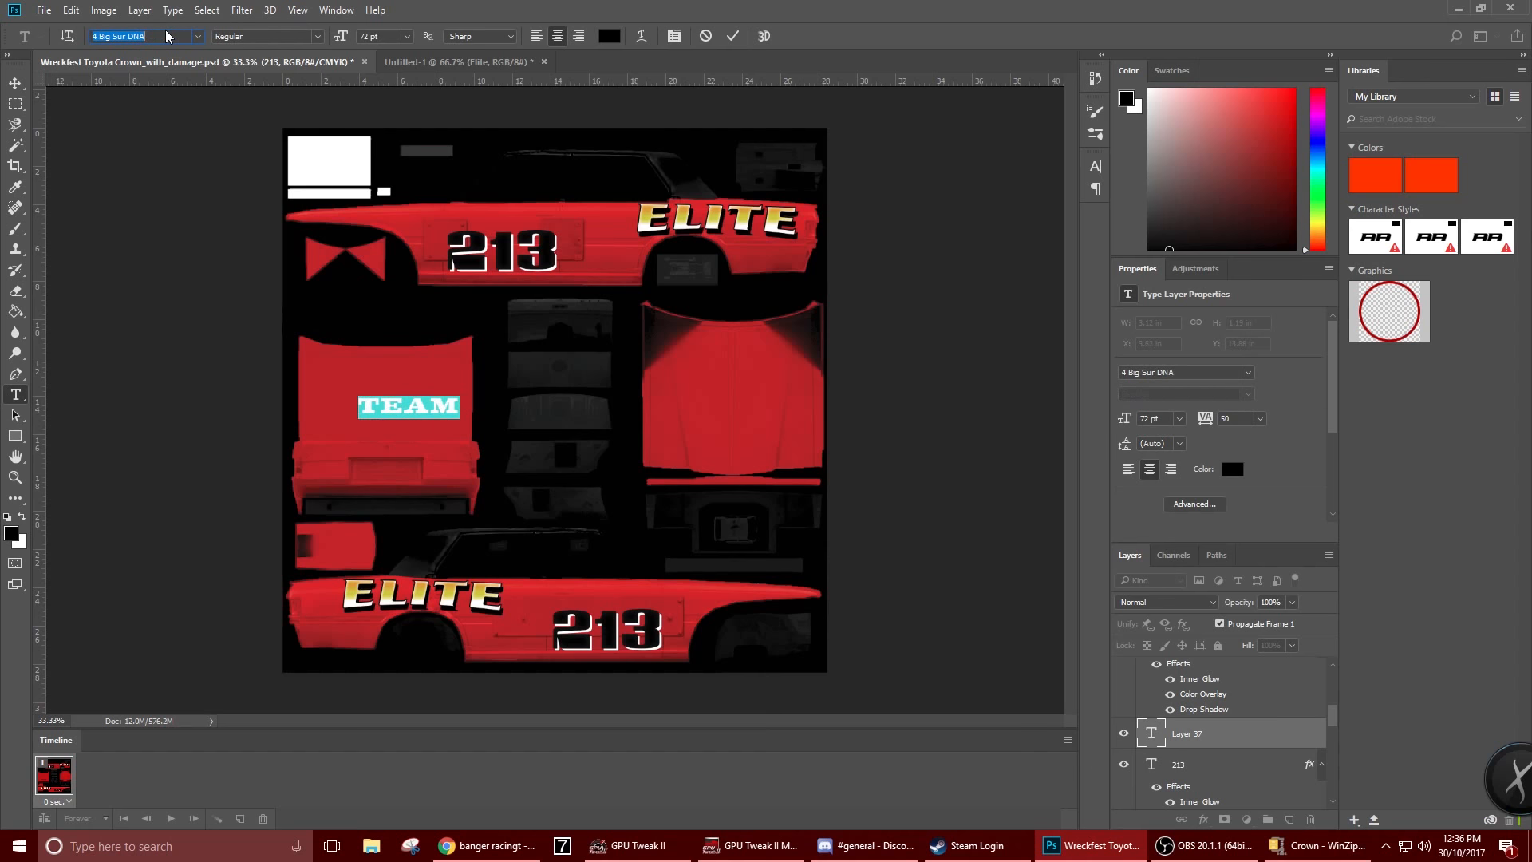
key(Up)
key(Up)
key(Up)
key(Up)
key(Up)
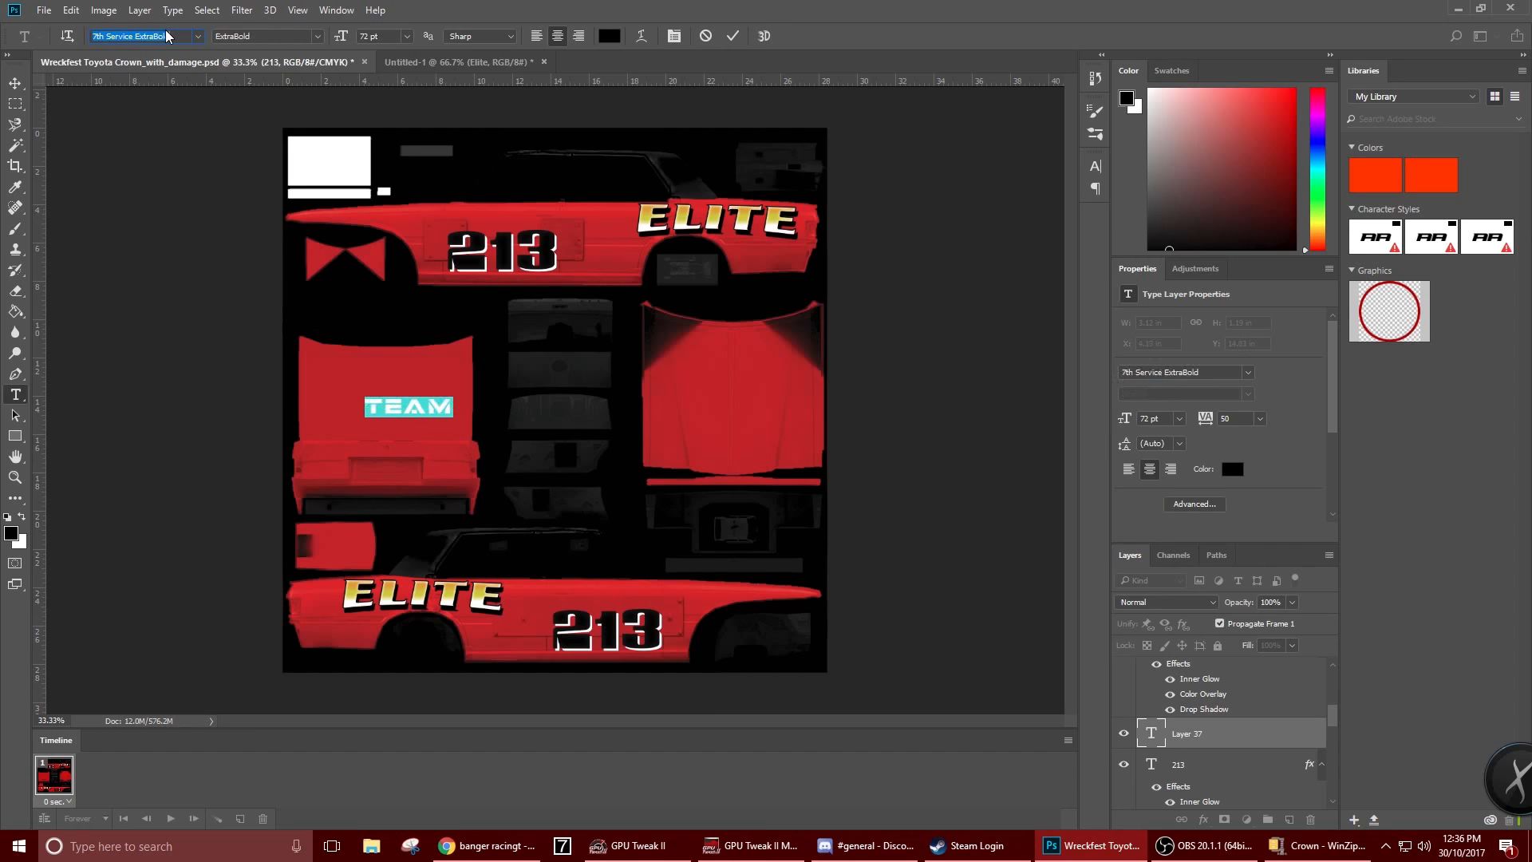
key(Down)
key(Down)
key(Down)
key(Down)
key(Down)
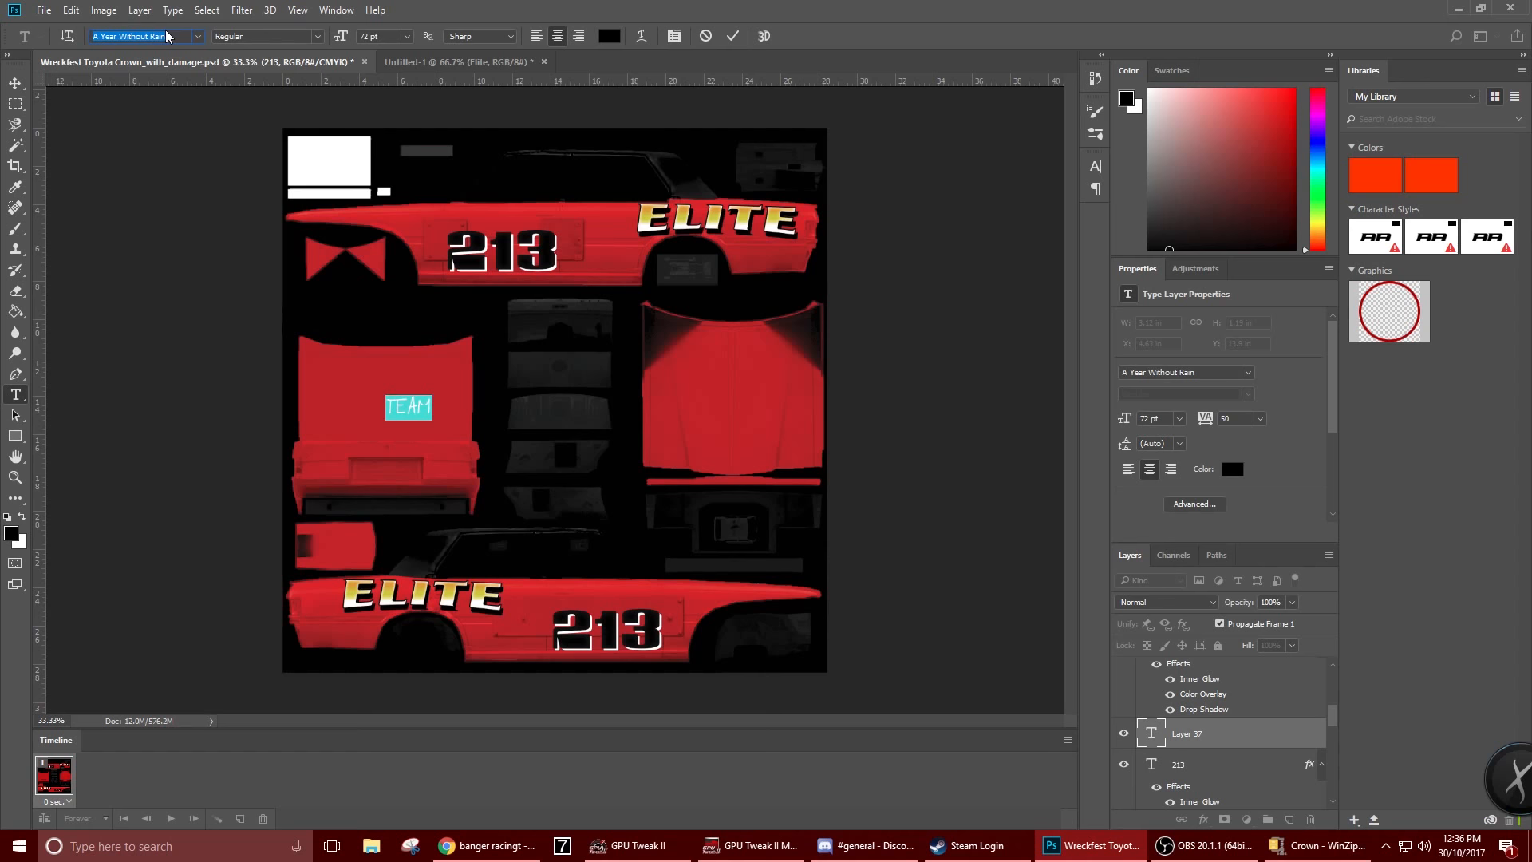
key(Down)
key(Down)
key(Down)
key(Down)
key(Down)
key(Down)
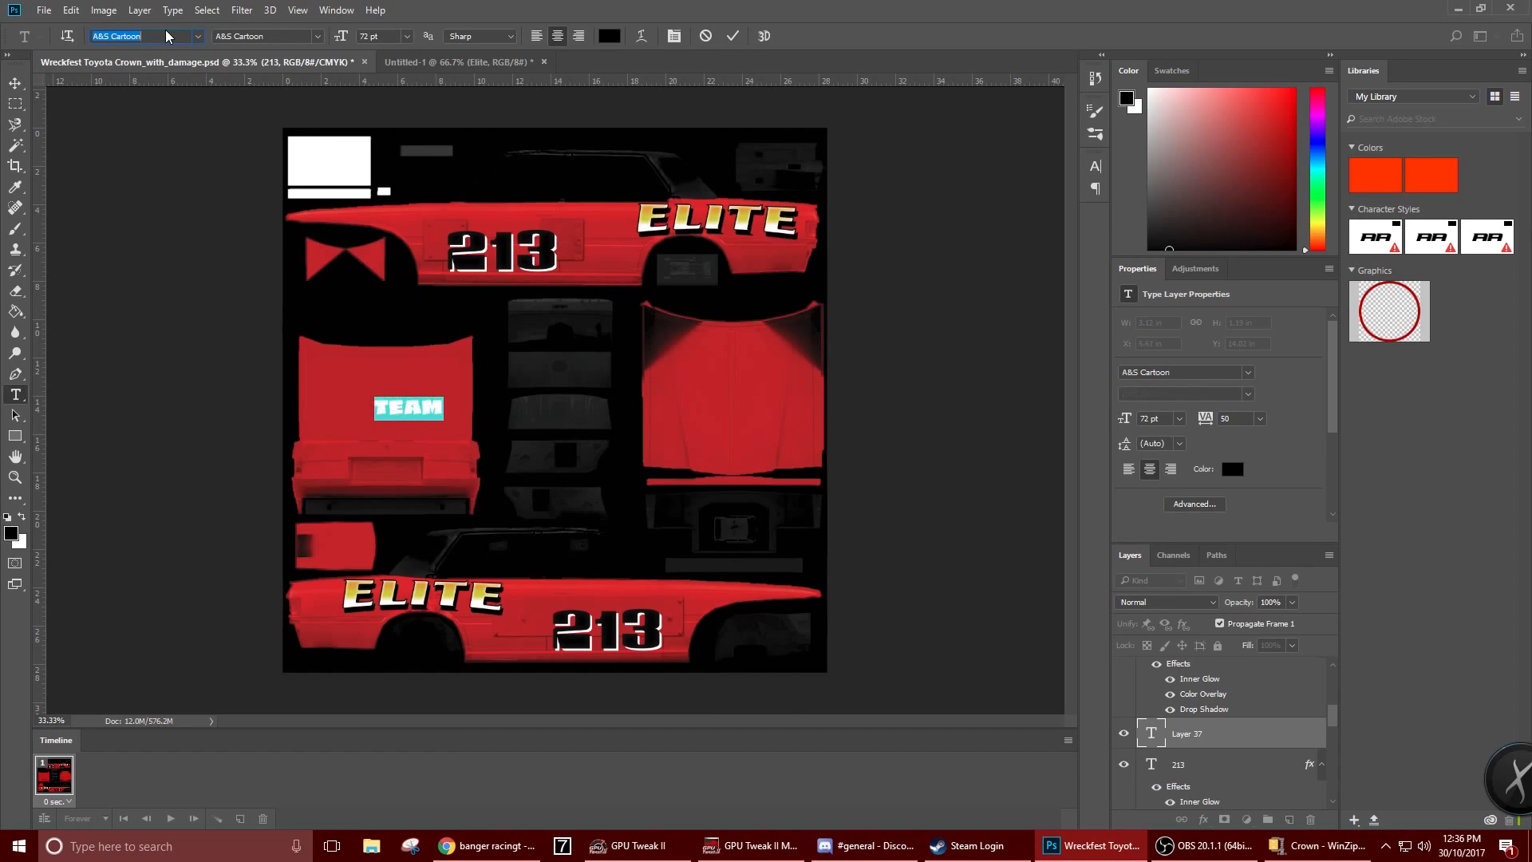
key(Up)
key(Up)
key(Up)
key(Up)
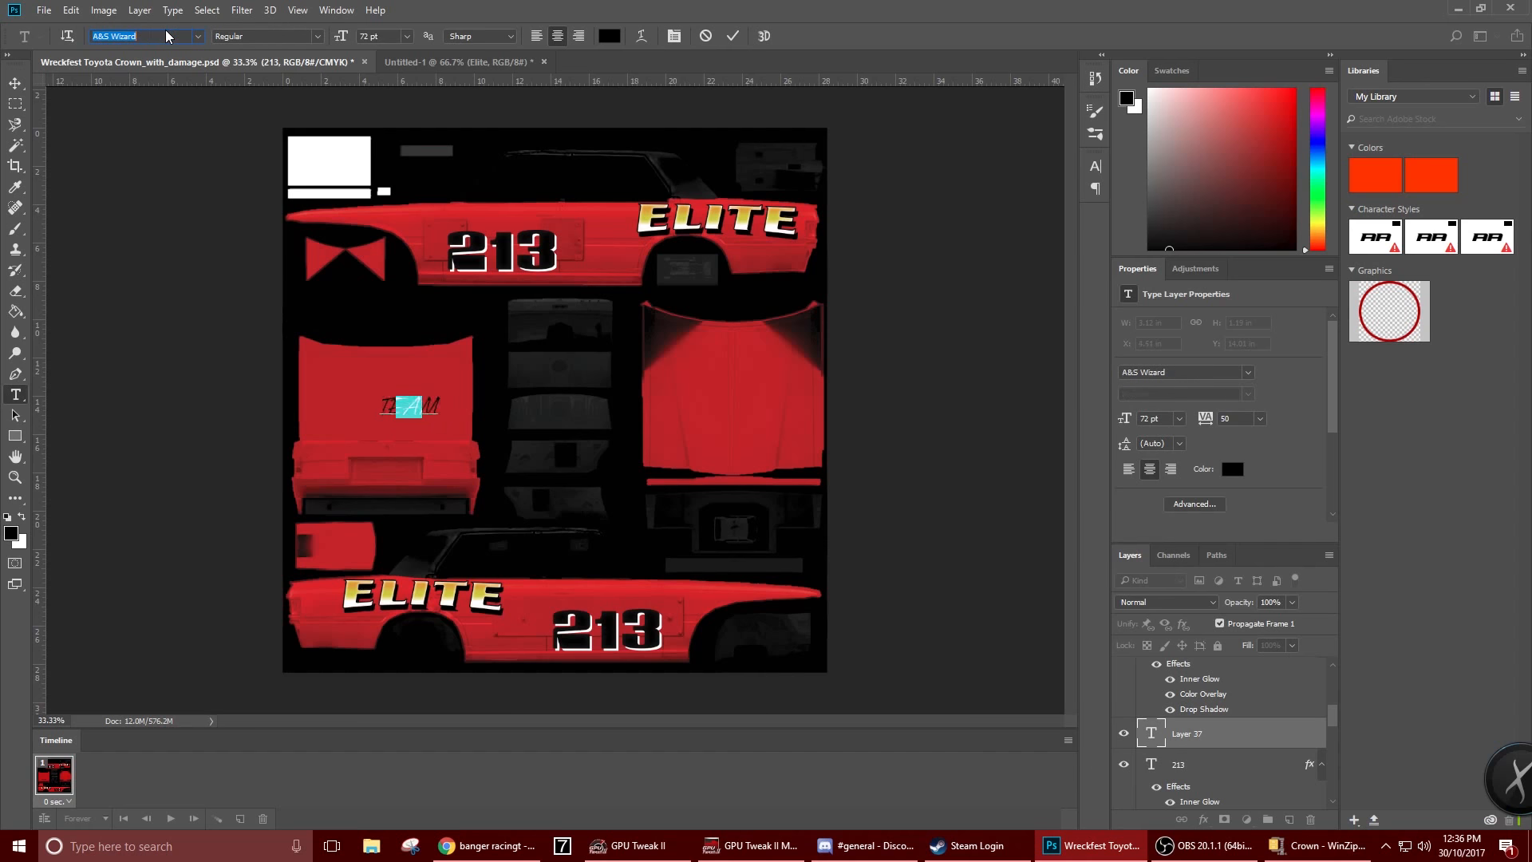
key(Down)
key(Down)
key(Down)
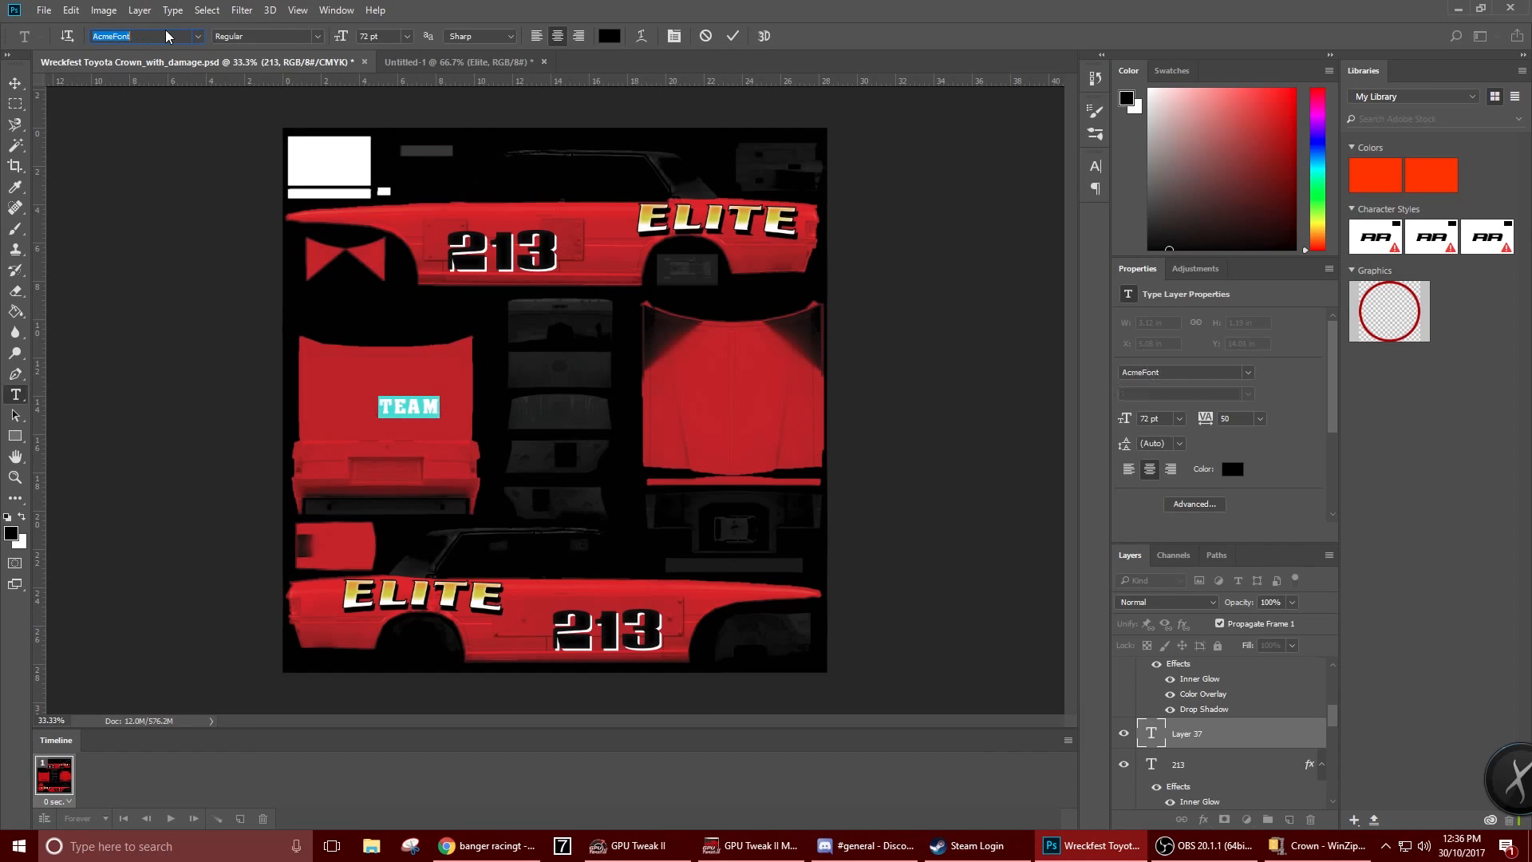
key(Down)
Look further through the font list and apply ASSnapperScript to the TEAM text
click(198, 36)
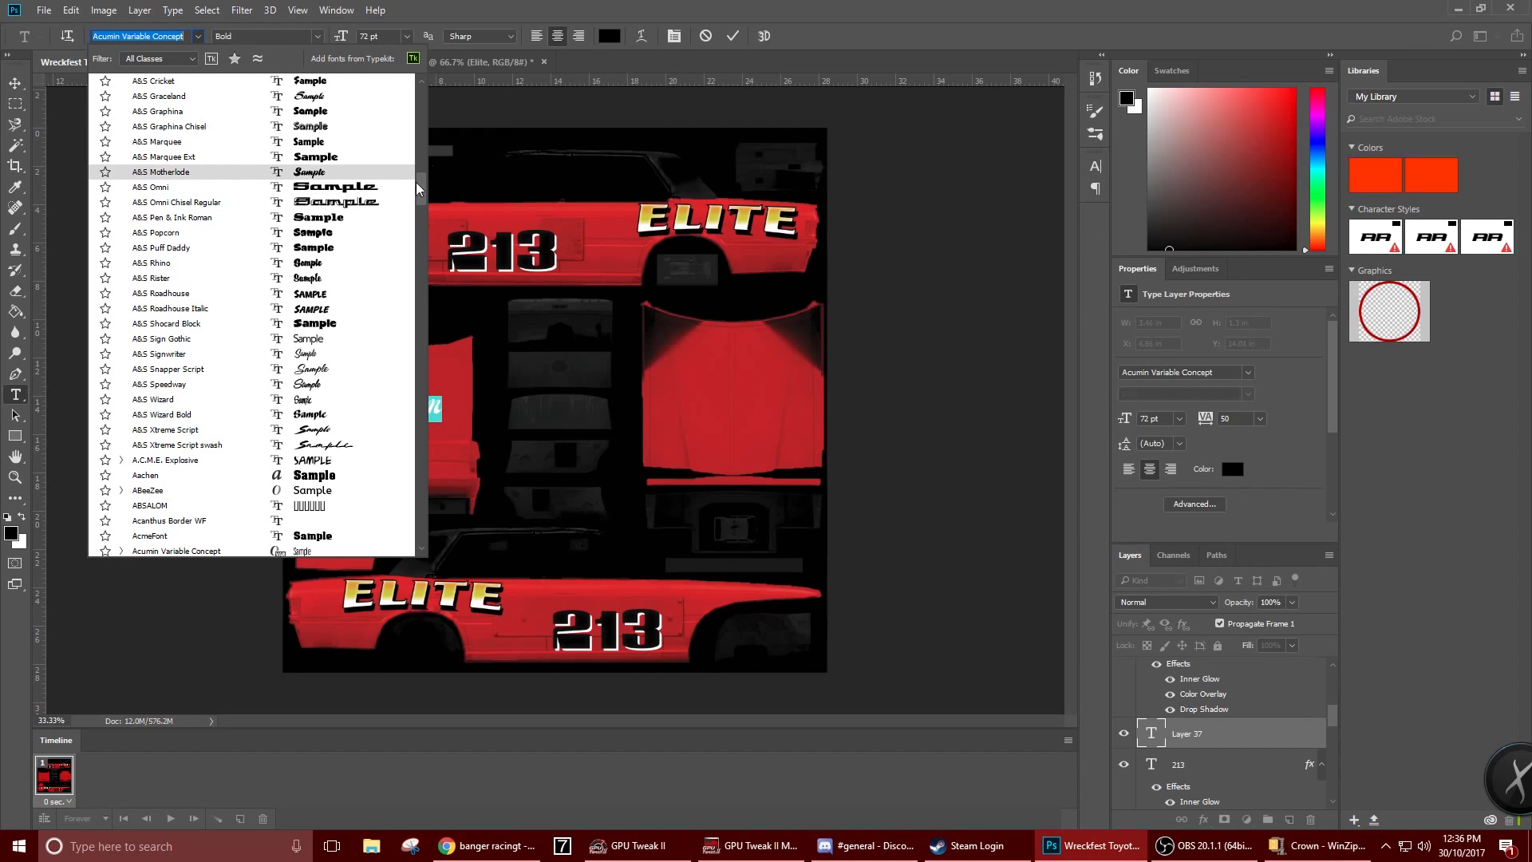
drag(423, 190, 415, 233)
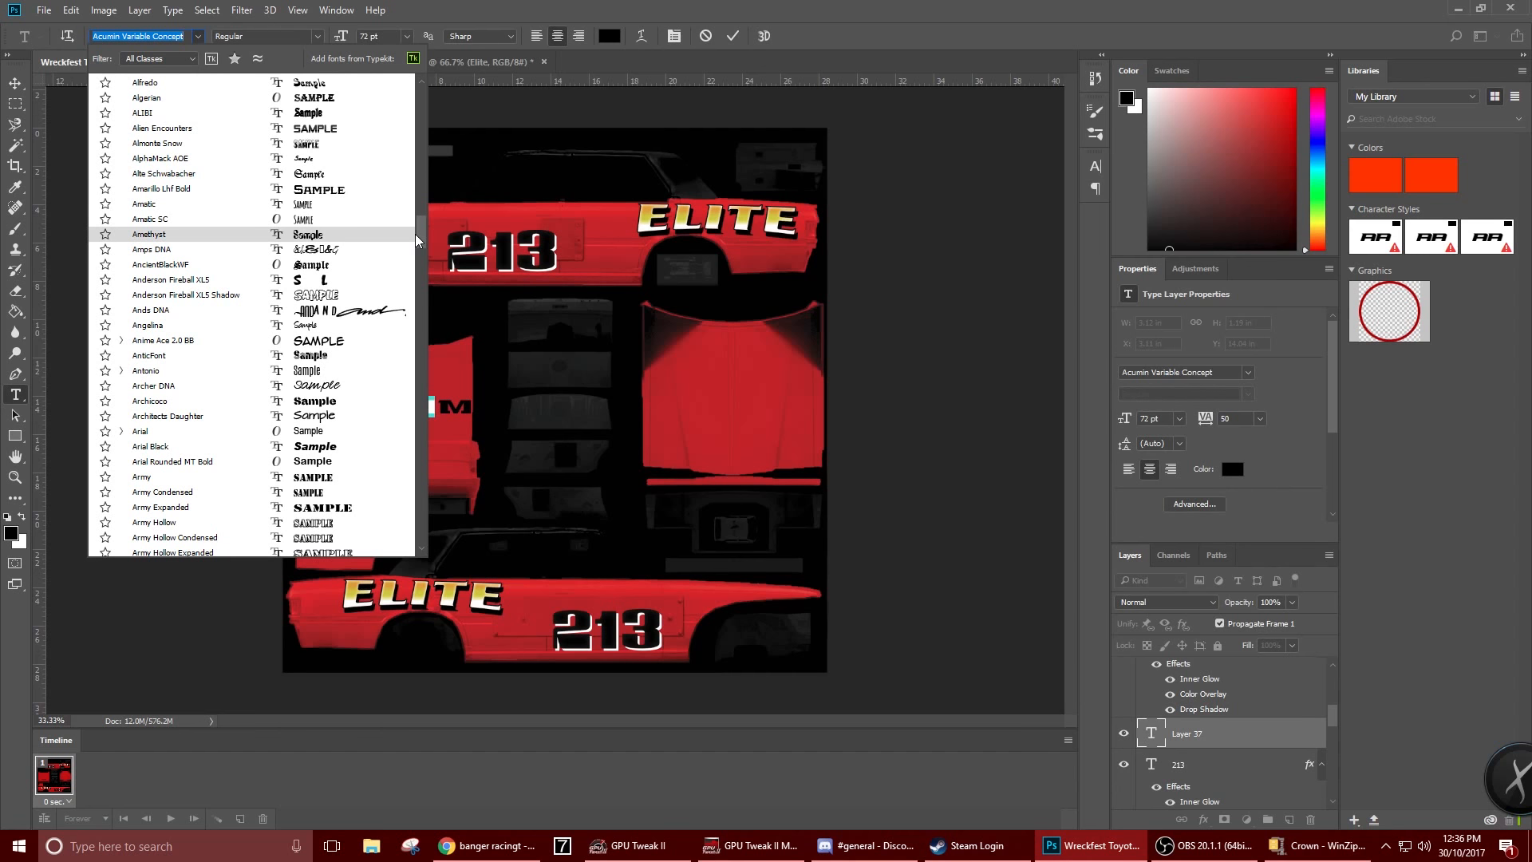
drag(415, 233, 412, 262)
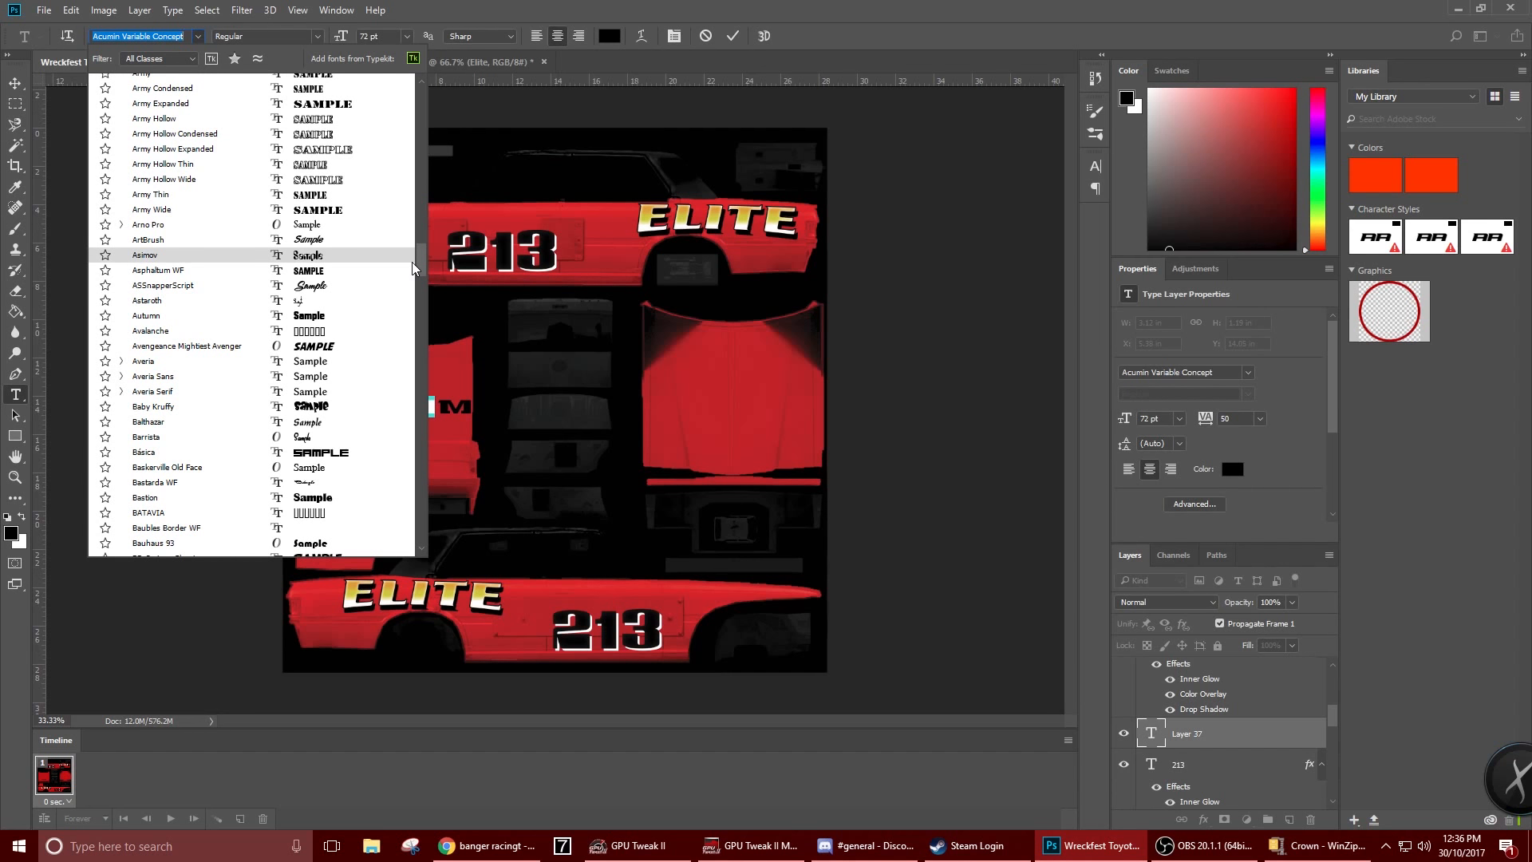
click(366, 284)
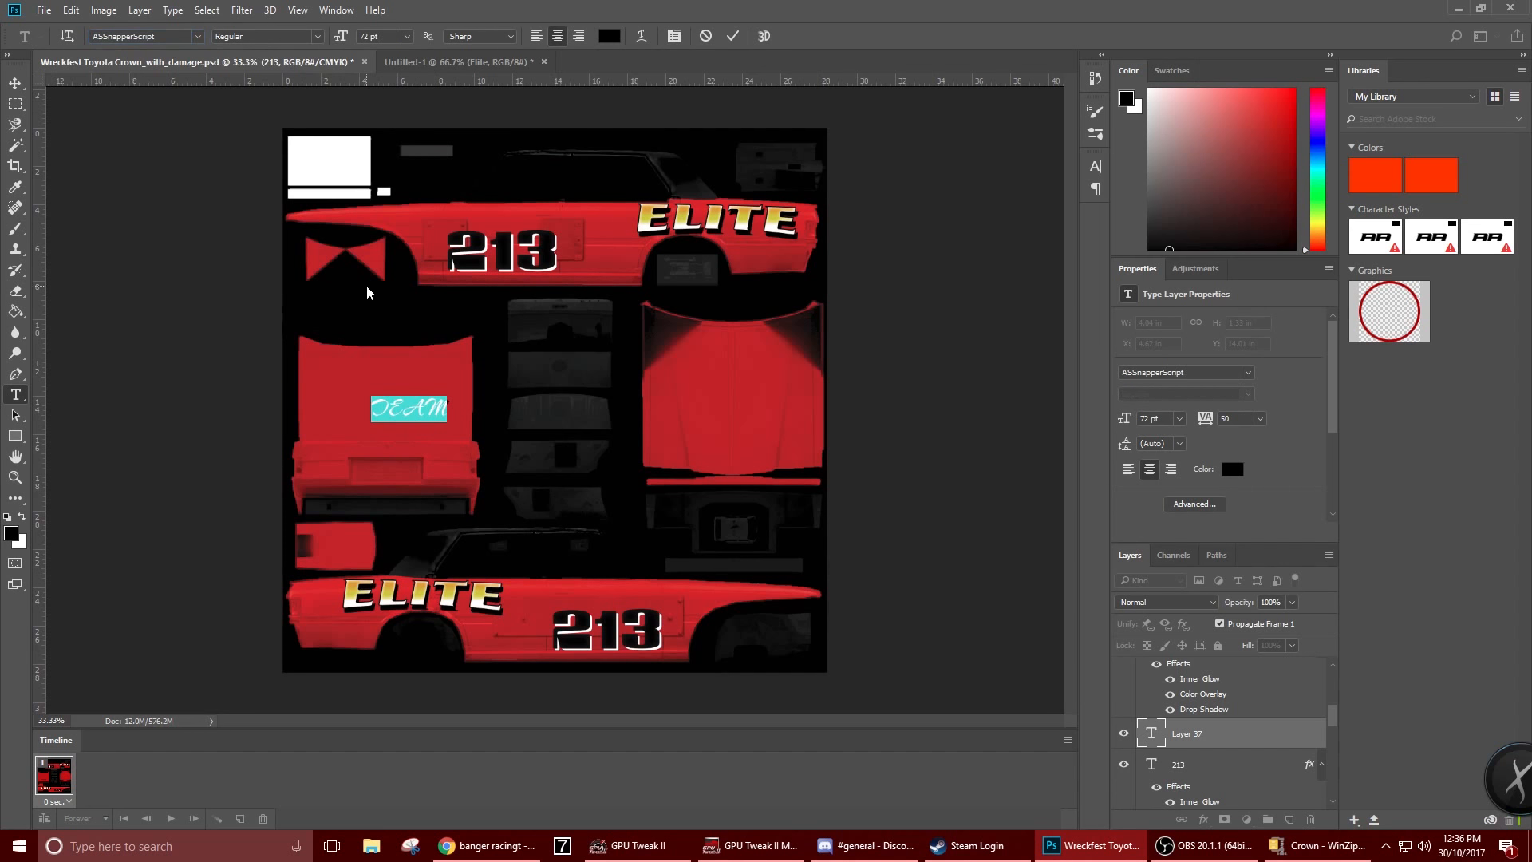
Set the TEAM text's font to Komika Axis from the recently used fonts
click(178, 37)
click(200, 41)
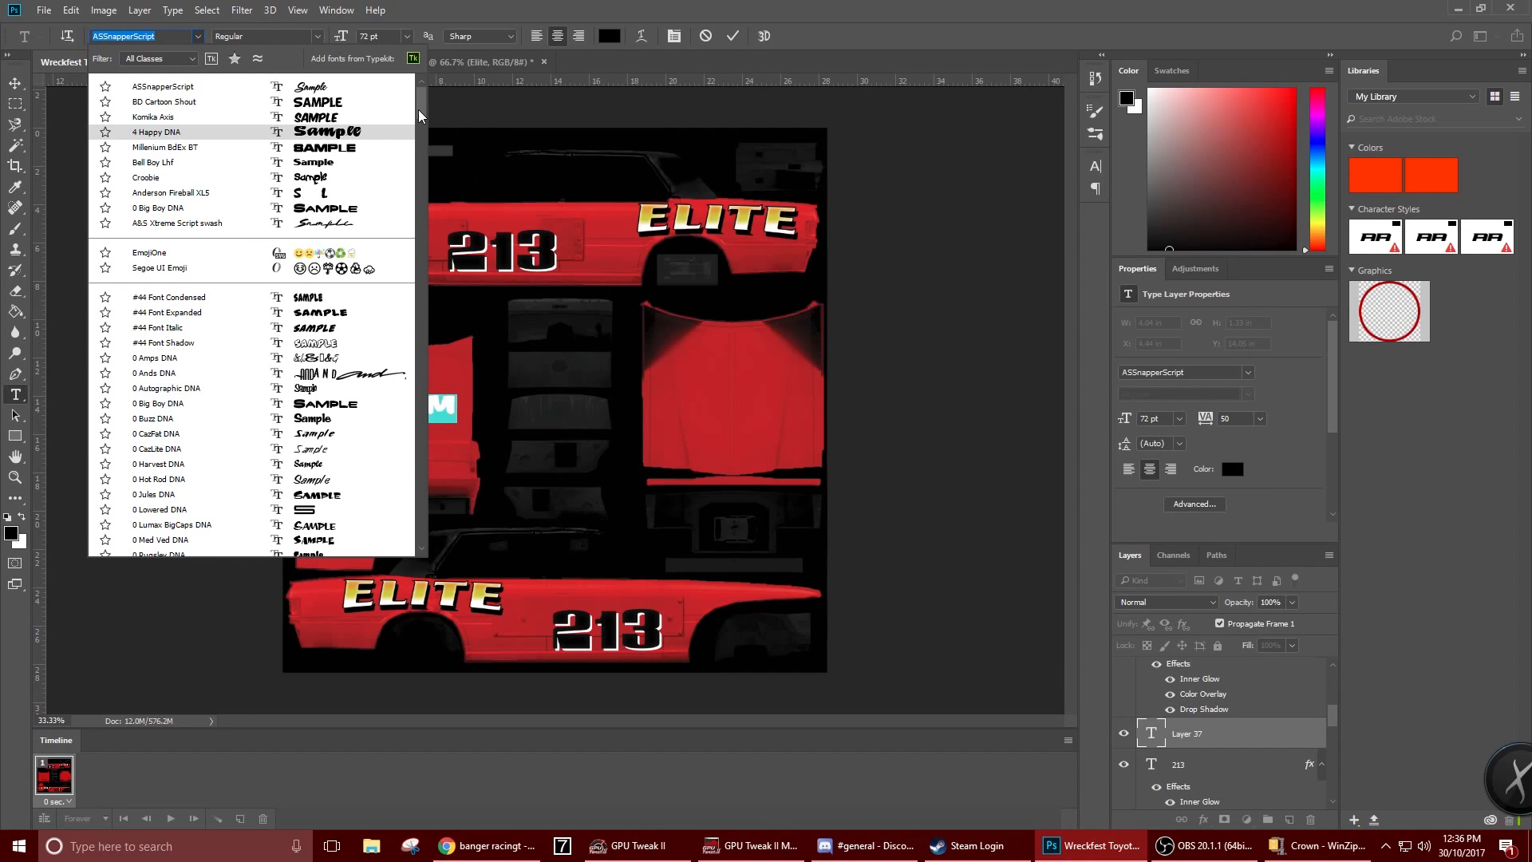
click(356, 117)
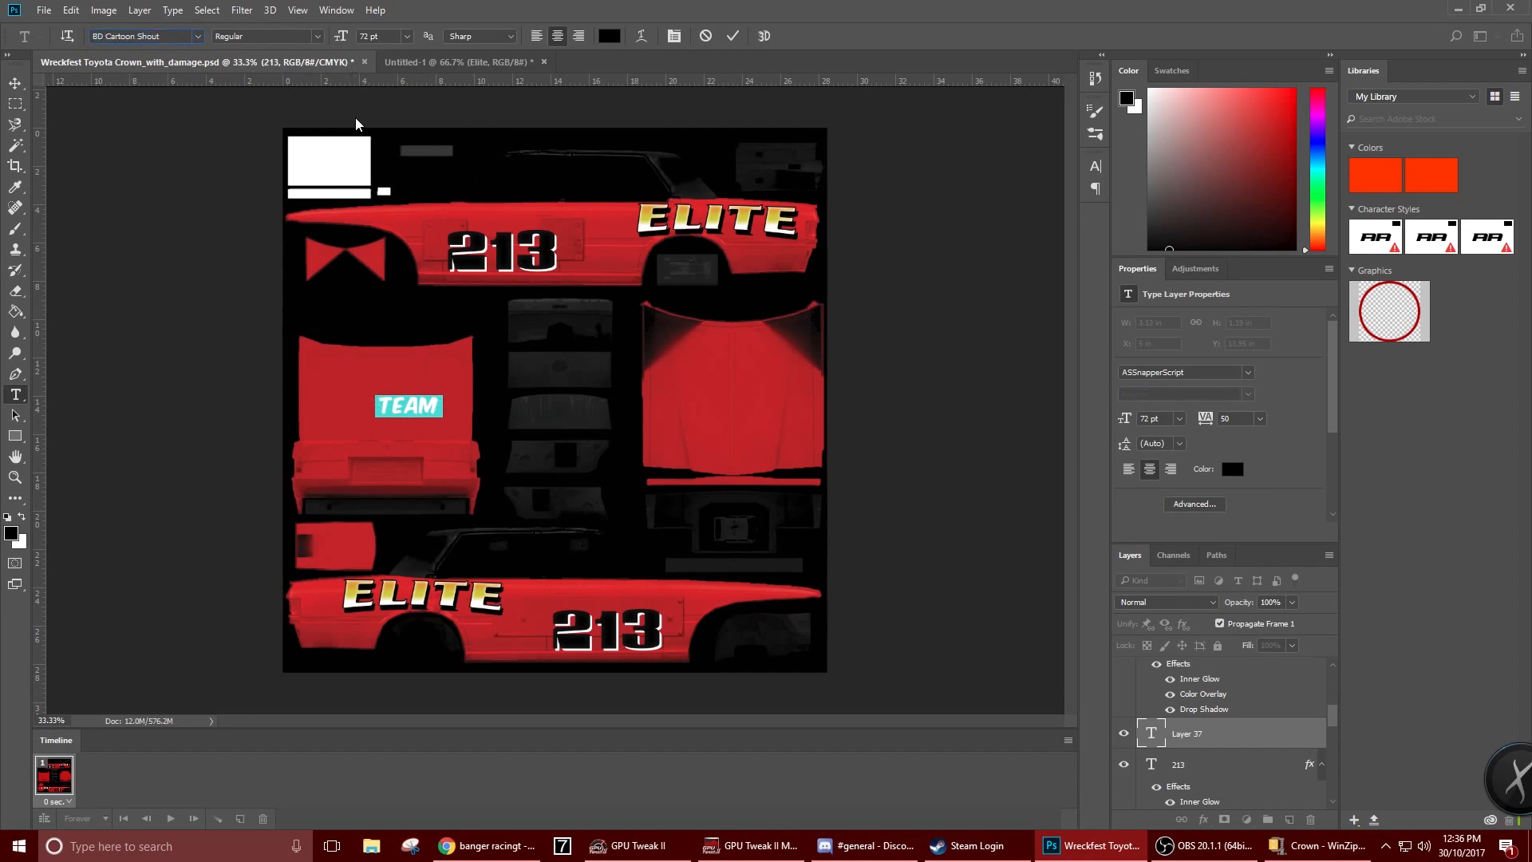
Move the TEAM text just before ELITE on the upper car side, about X 15.77 in, Y 3.8 in, with its layer topmost
click(15, 83)
drag(391, 415, 604, 226)
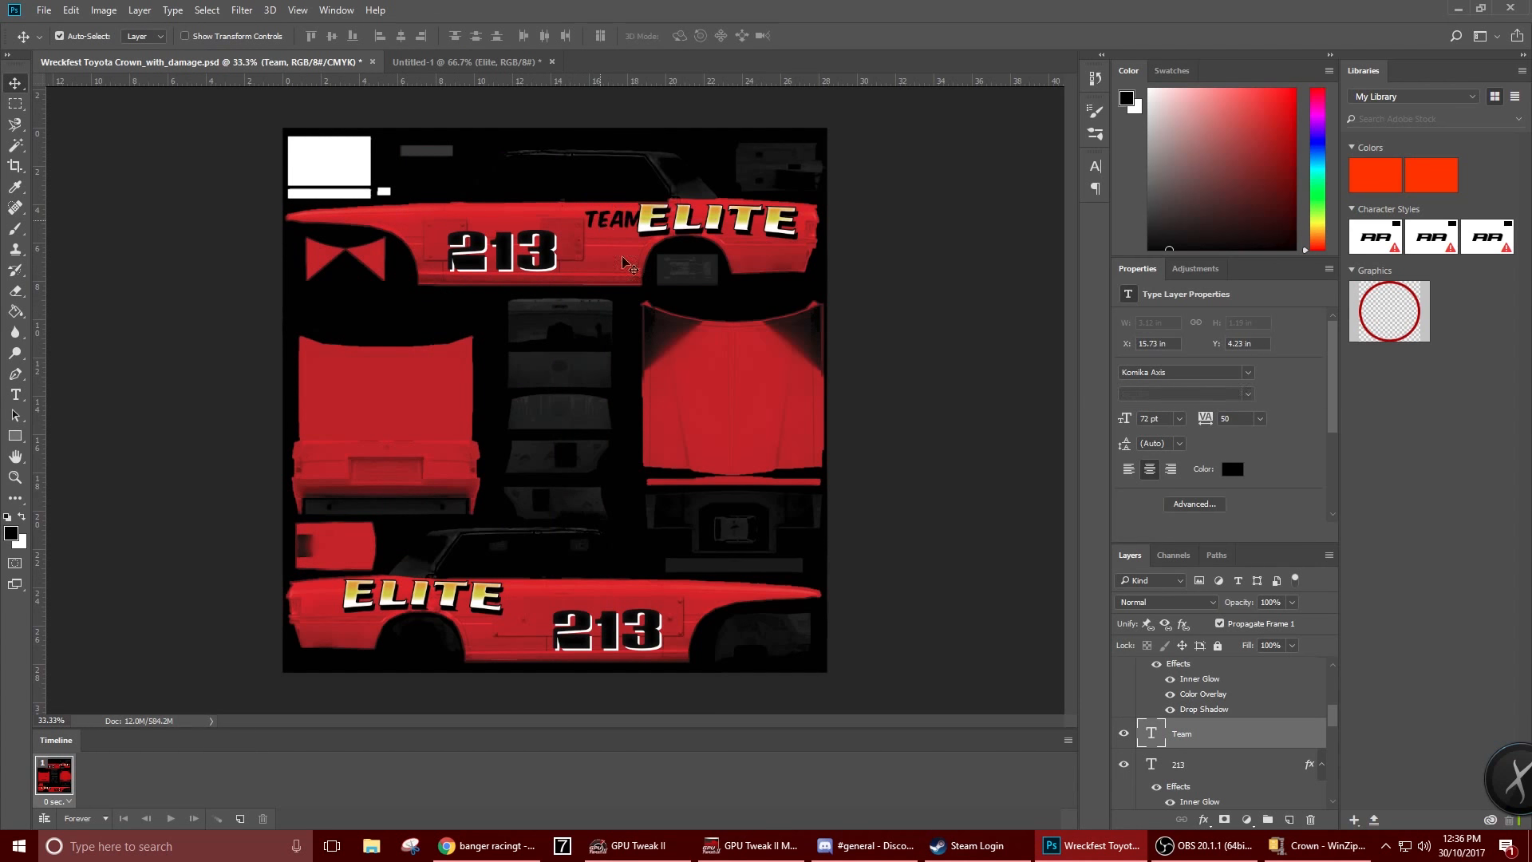
drag(1221, 739, 1226, 653)
drag(1226, 649, 1225, 662)
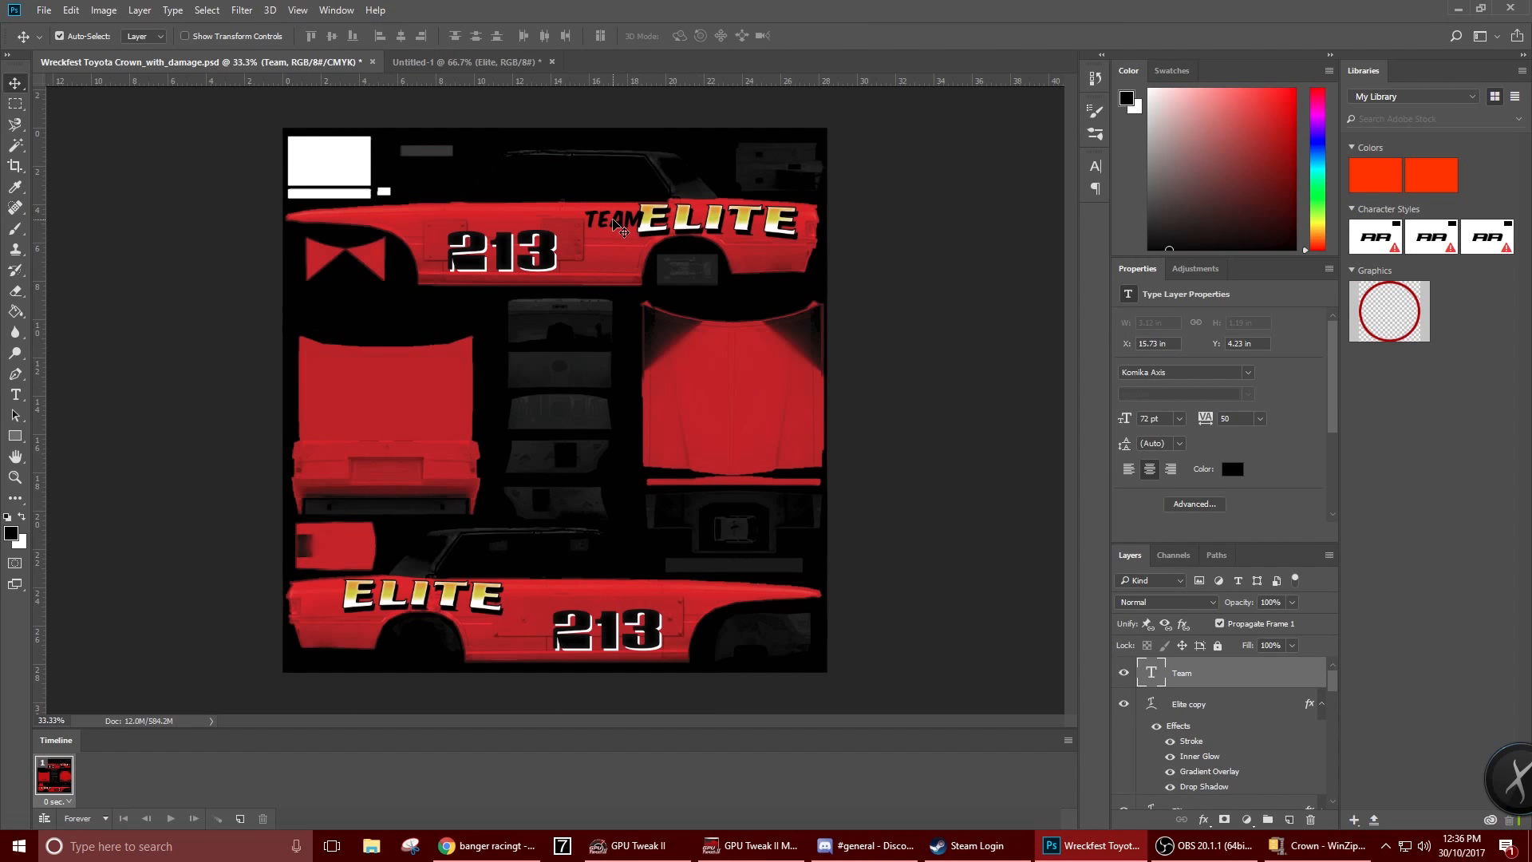
drag(621, 222, 617, 212)
Scale the TEAM text to about 112% width and 127% height, and rotate it about -6.8°
key(ctrl+t)
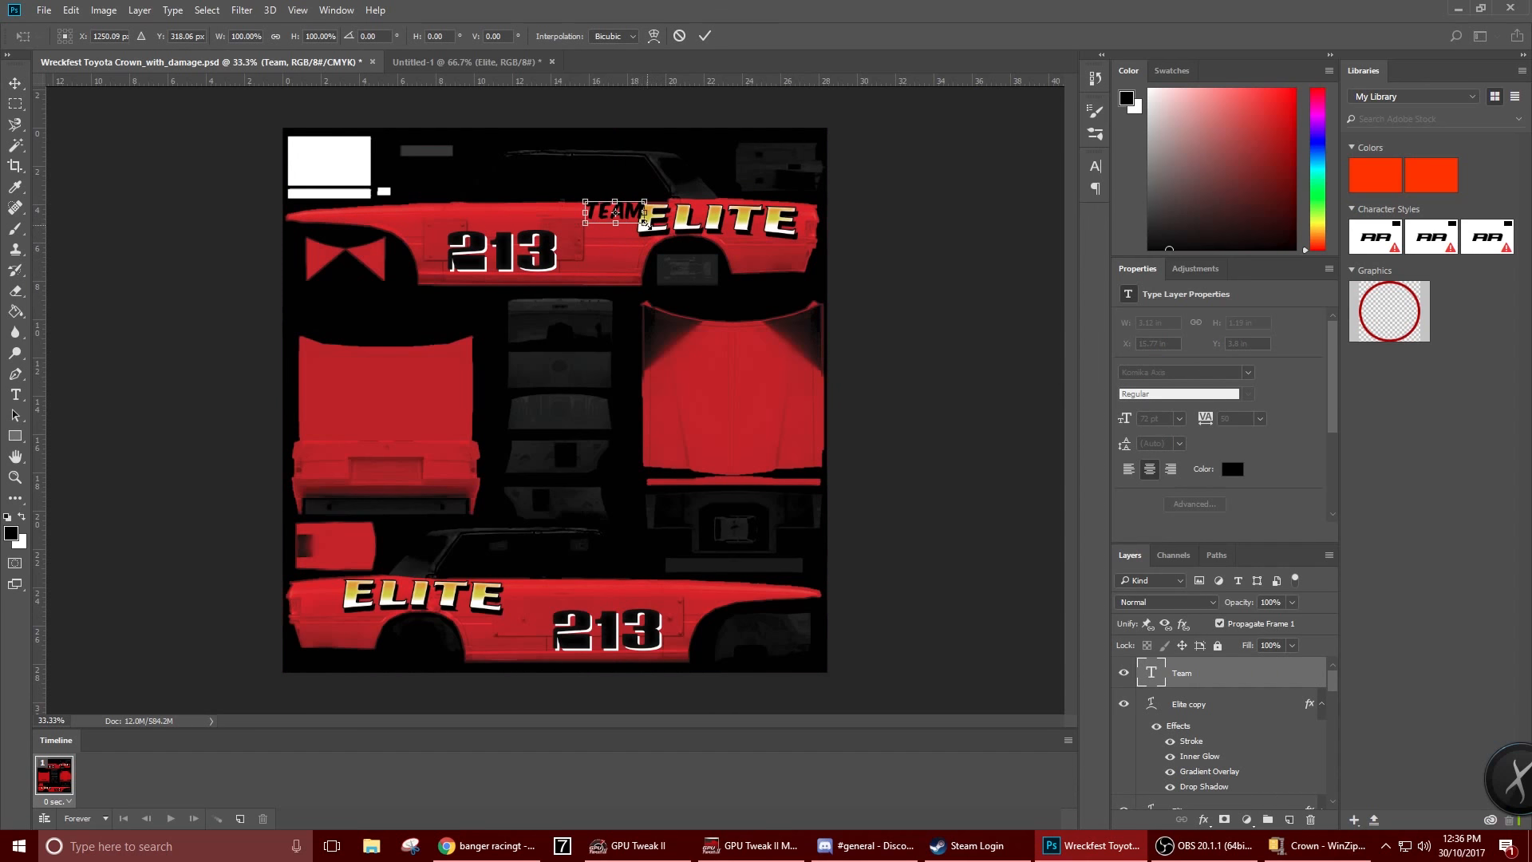
drag(643, 224, 654, 236)
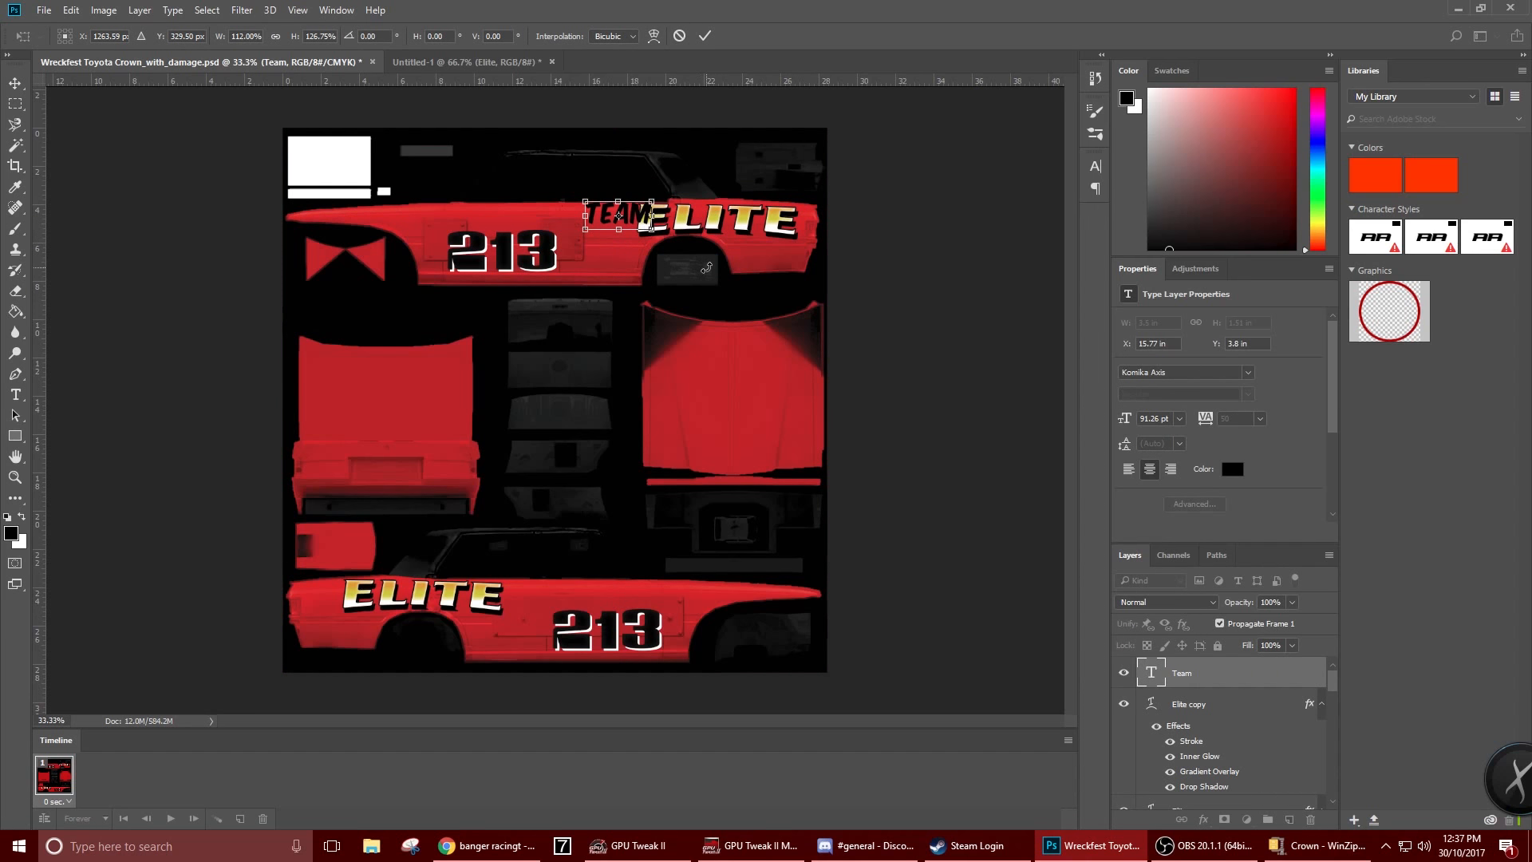
key(Return)
key(ctrl+t)
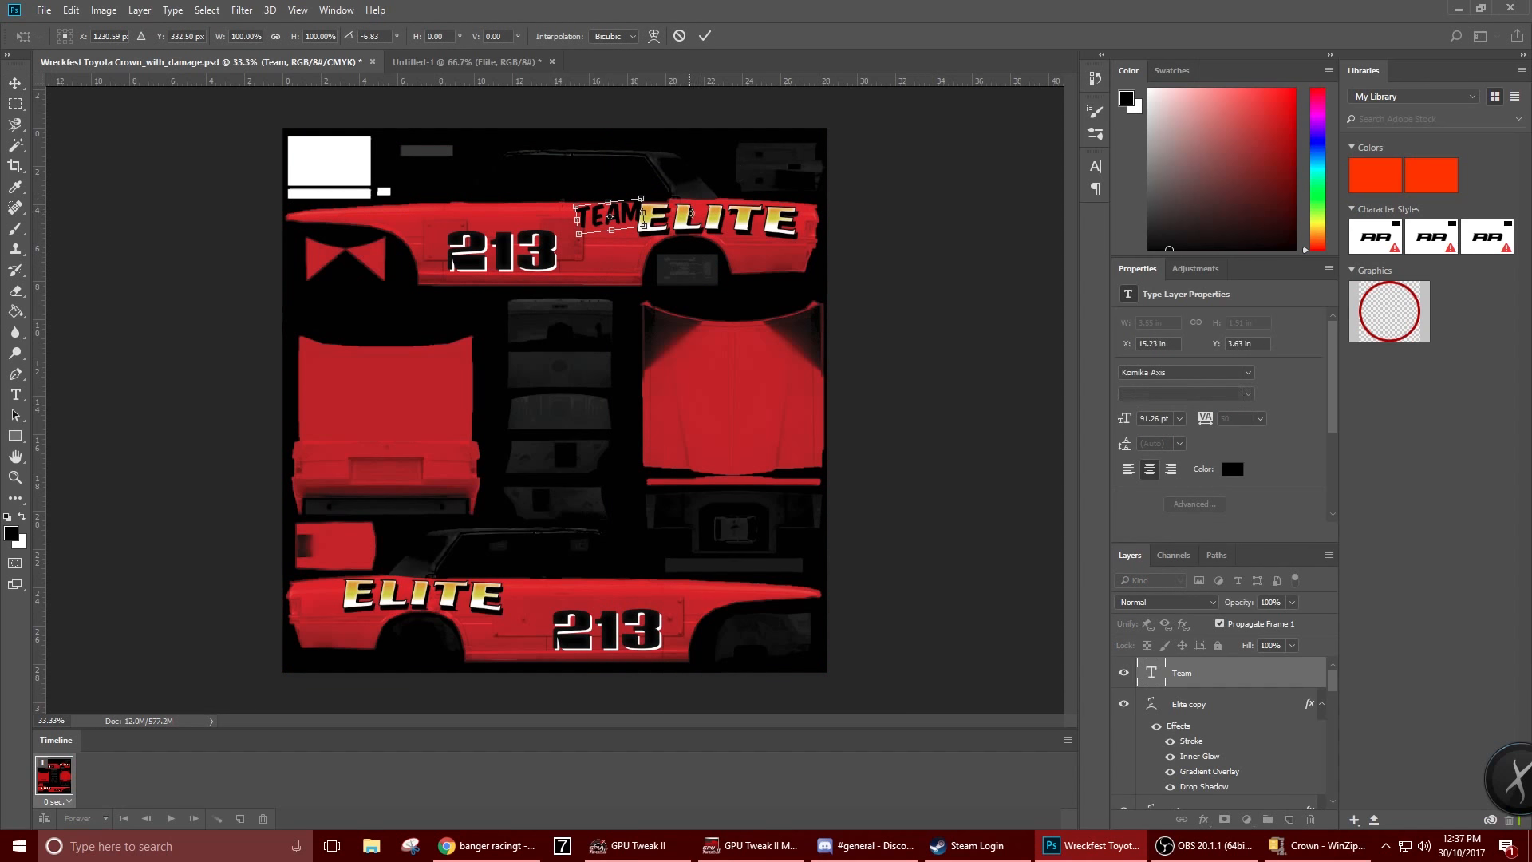
key(Return)
Nudge the tilted TEAM text right and down against the ELITE lettering, to about X 15.48 in
key(Right)
key(Right)
key(Right)
key(Right)
key(Right)
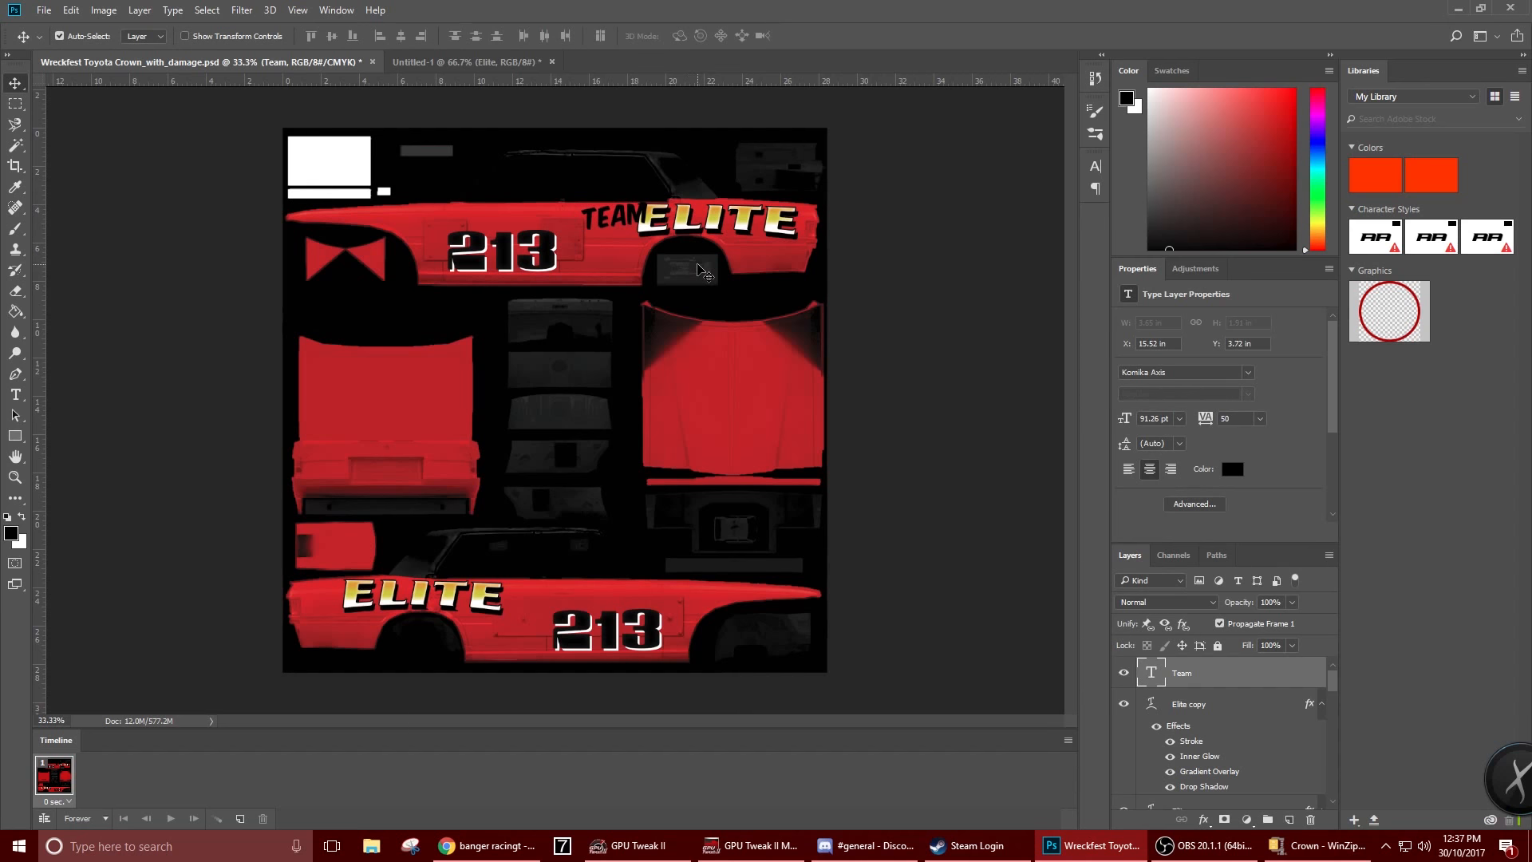
key(Down)
key(Down)
key(Down)
Add a black drop shadow at 113° to the TEAM text layer and reduce its distance to 5 px
right_click(1165, 685)
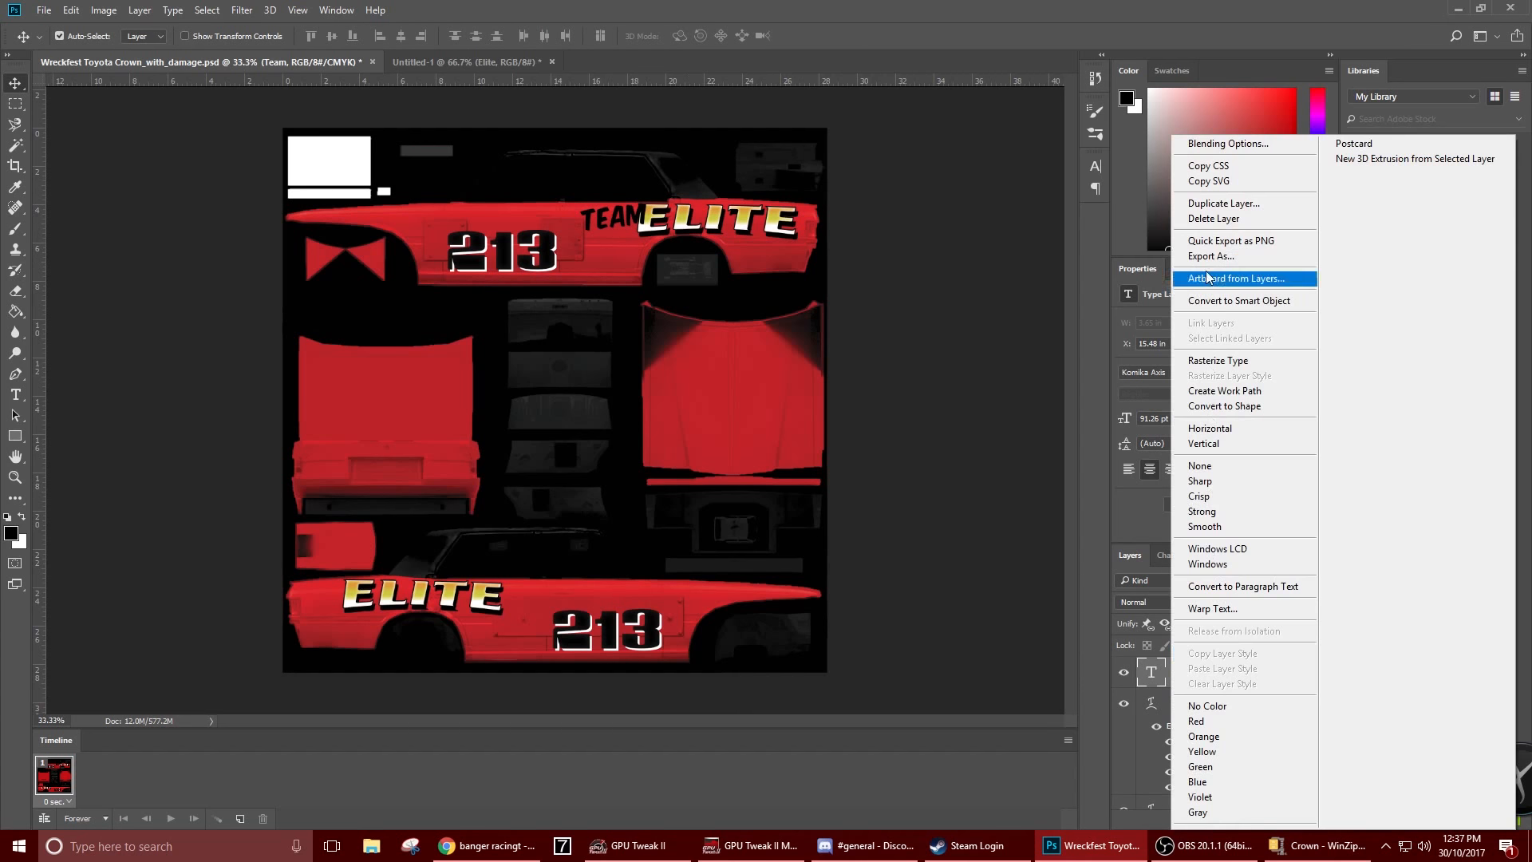
click(1210, 146)
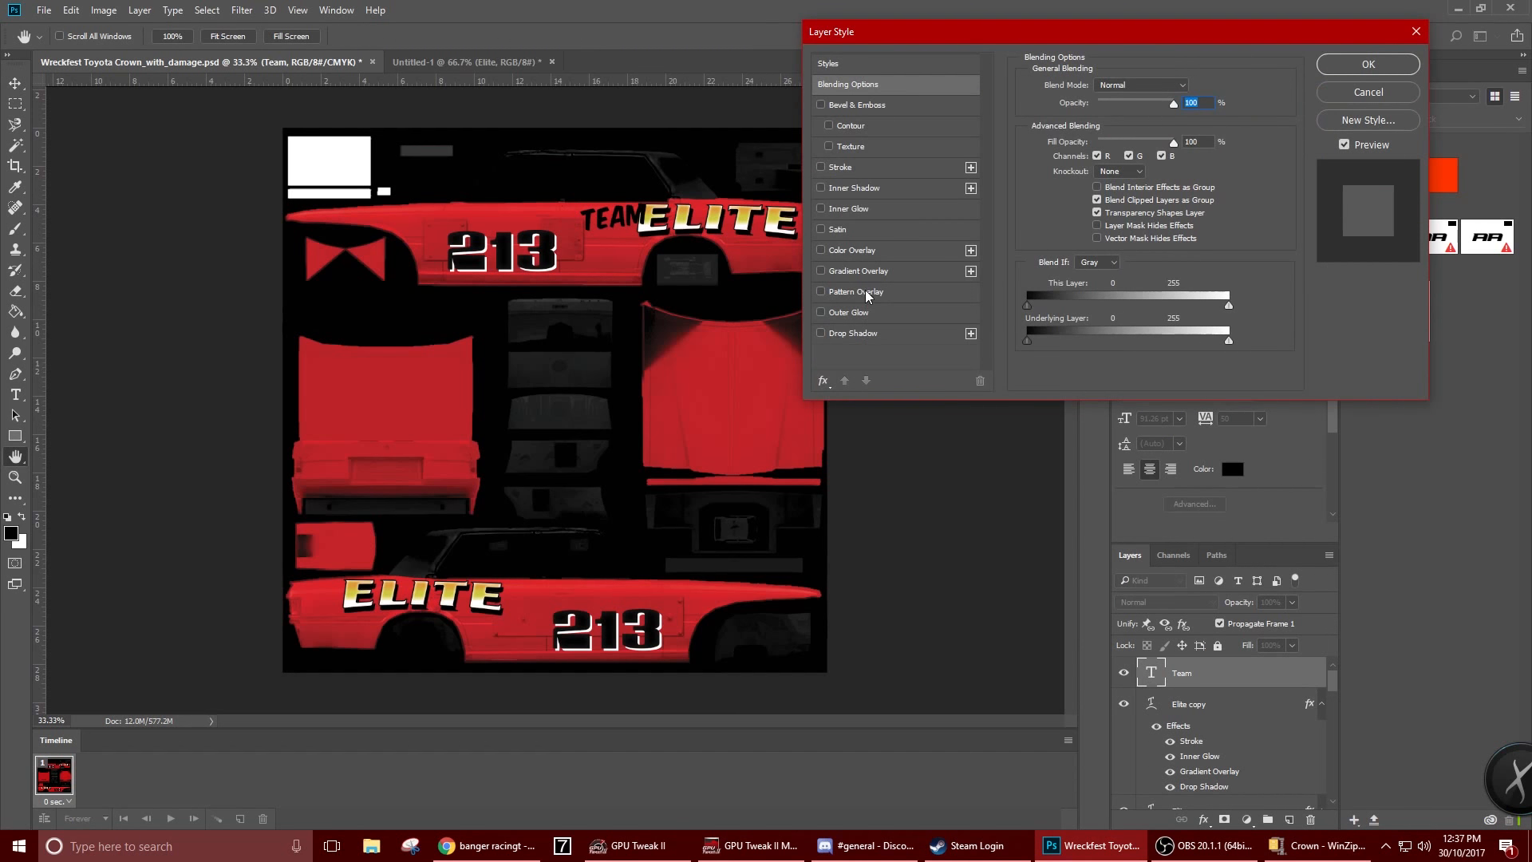
click(852, 335)
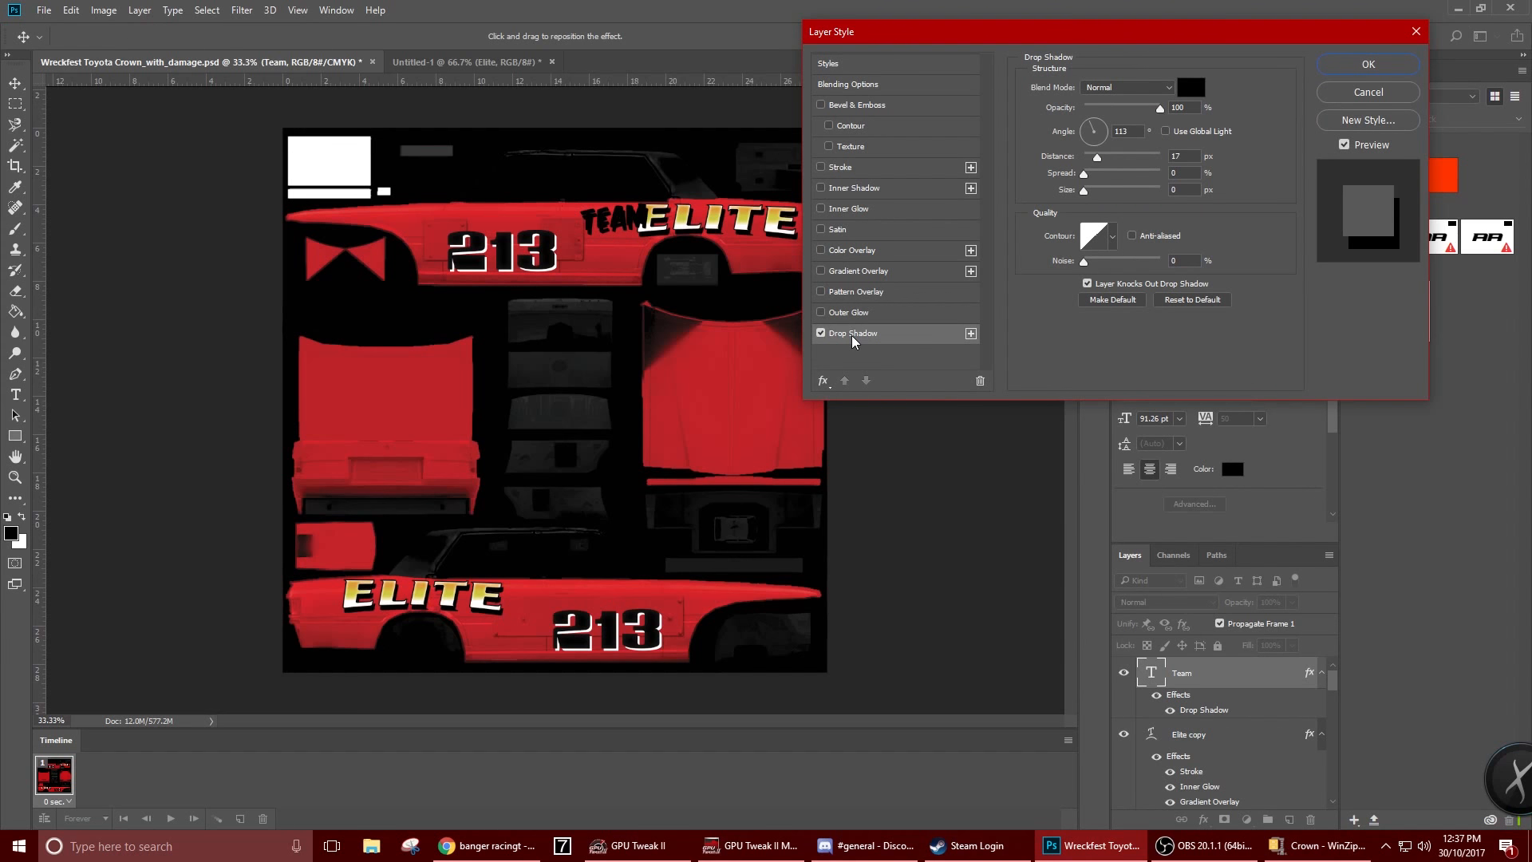
drag(1101, 162, 1090, 162)
Add a gradient overlay to the TEAM text and recolour the gradient's starting stop cyan, 13c2dc
click(856, 271)
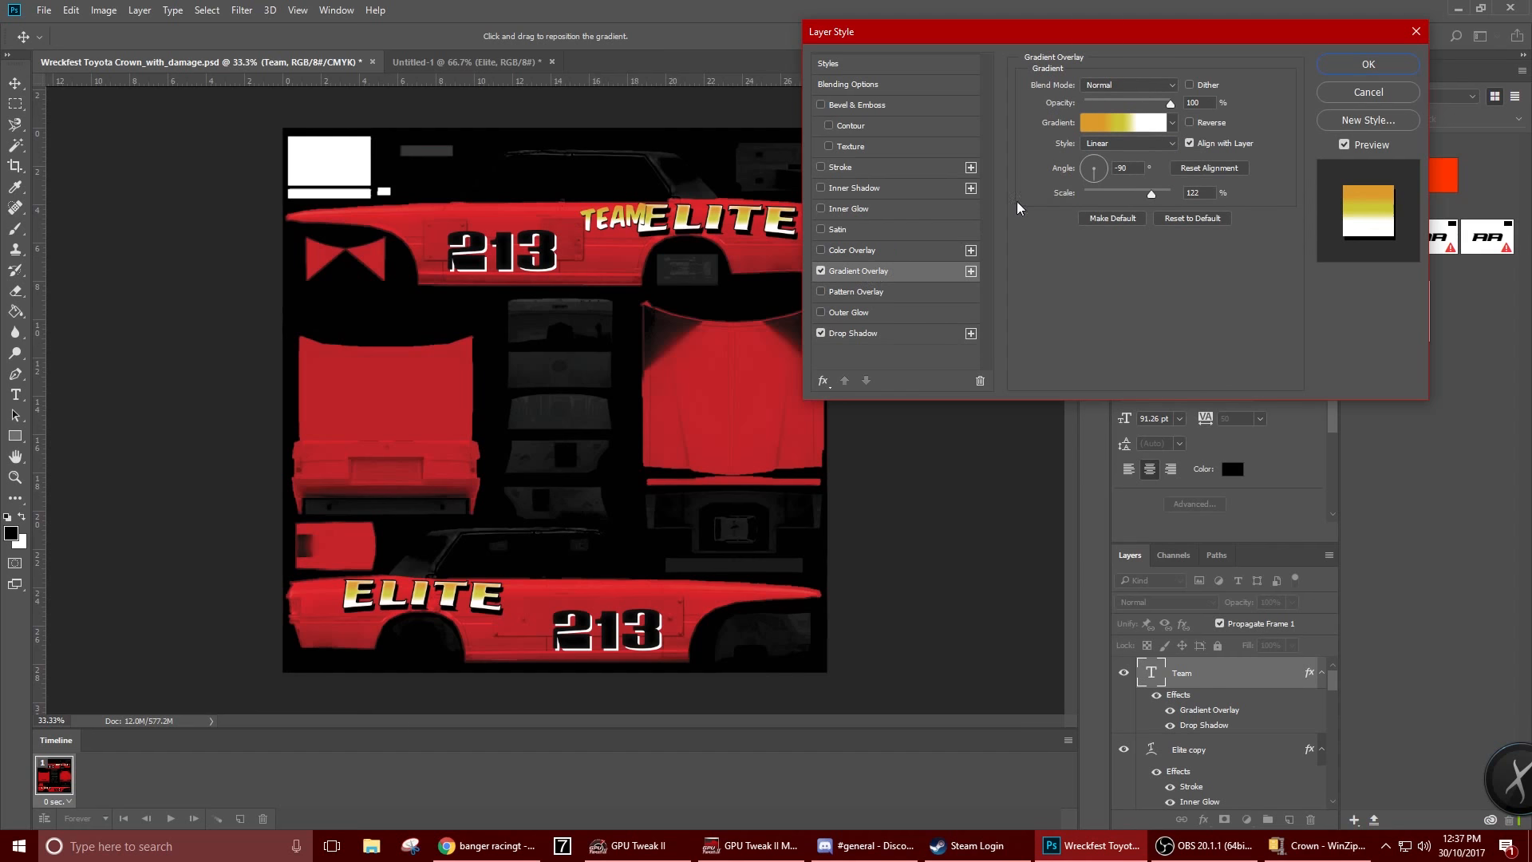
click(1170, 128)
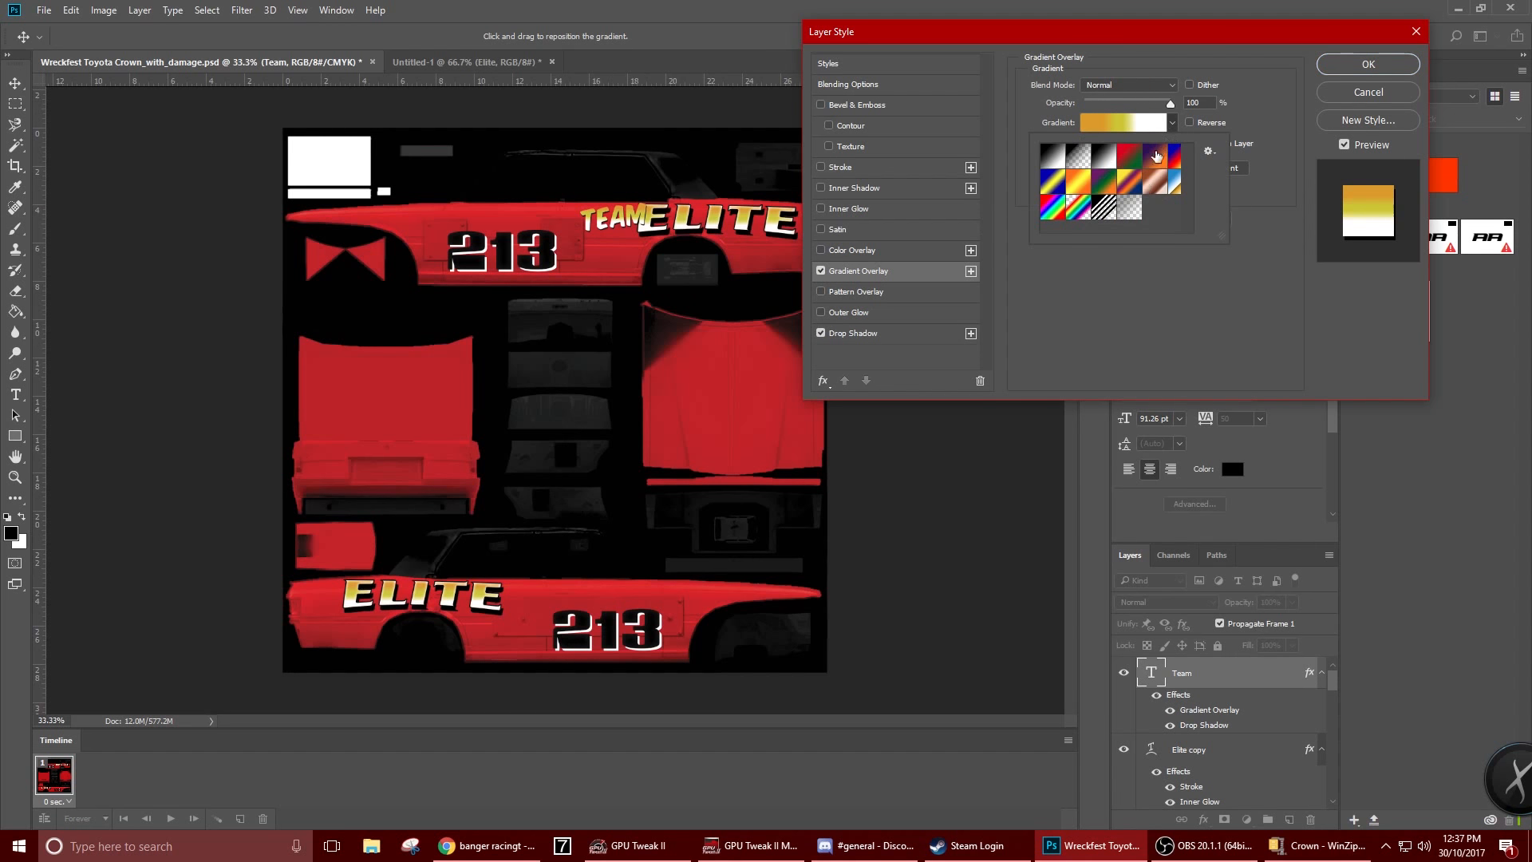
click(1128, 126)
click(1128, 126)
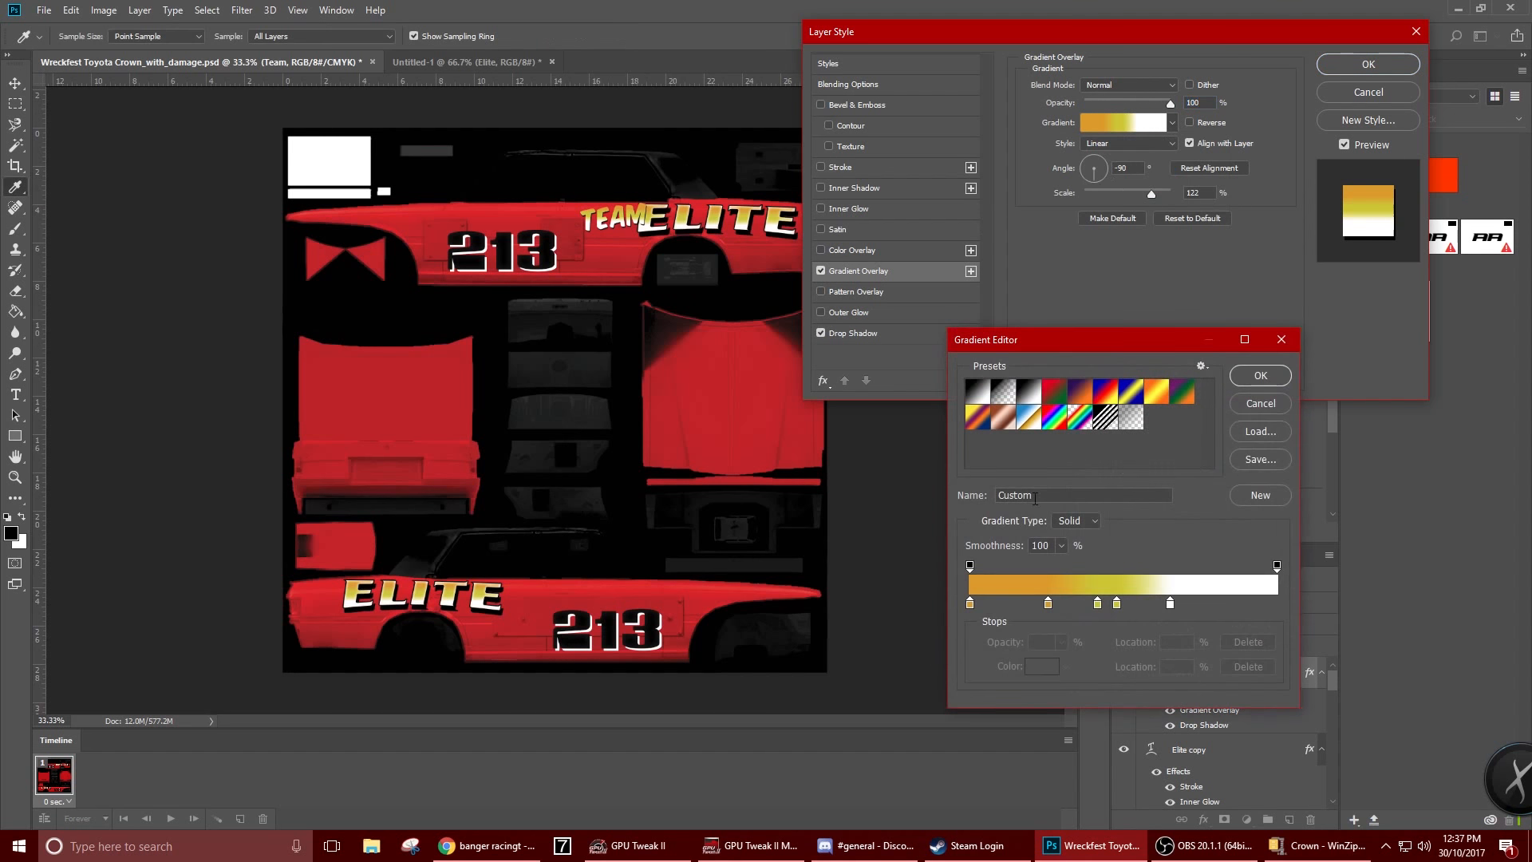
double_click(970, 604)
drag(1030, 335, 1034, 267)
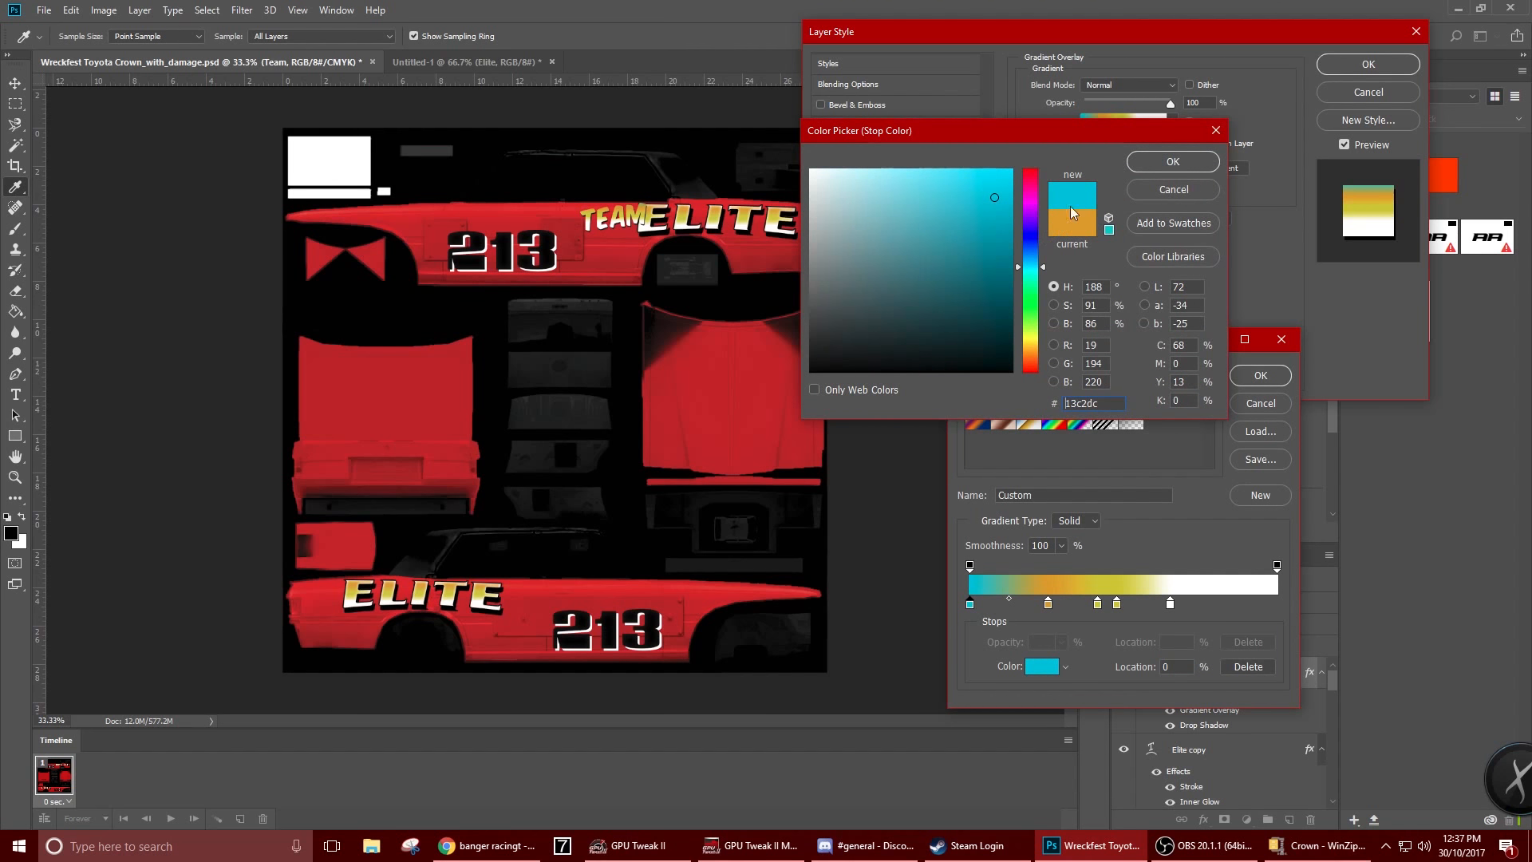
click(1170, 164)
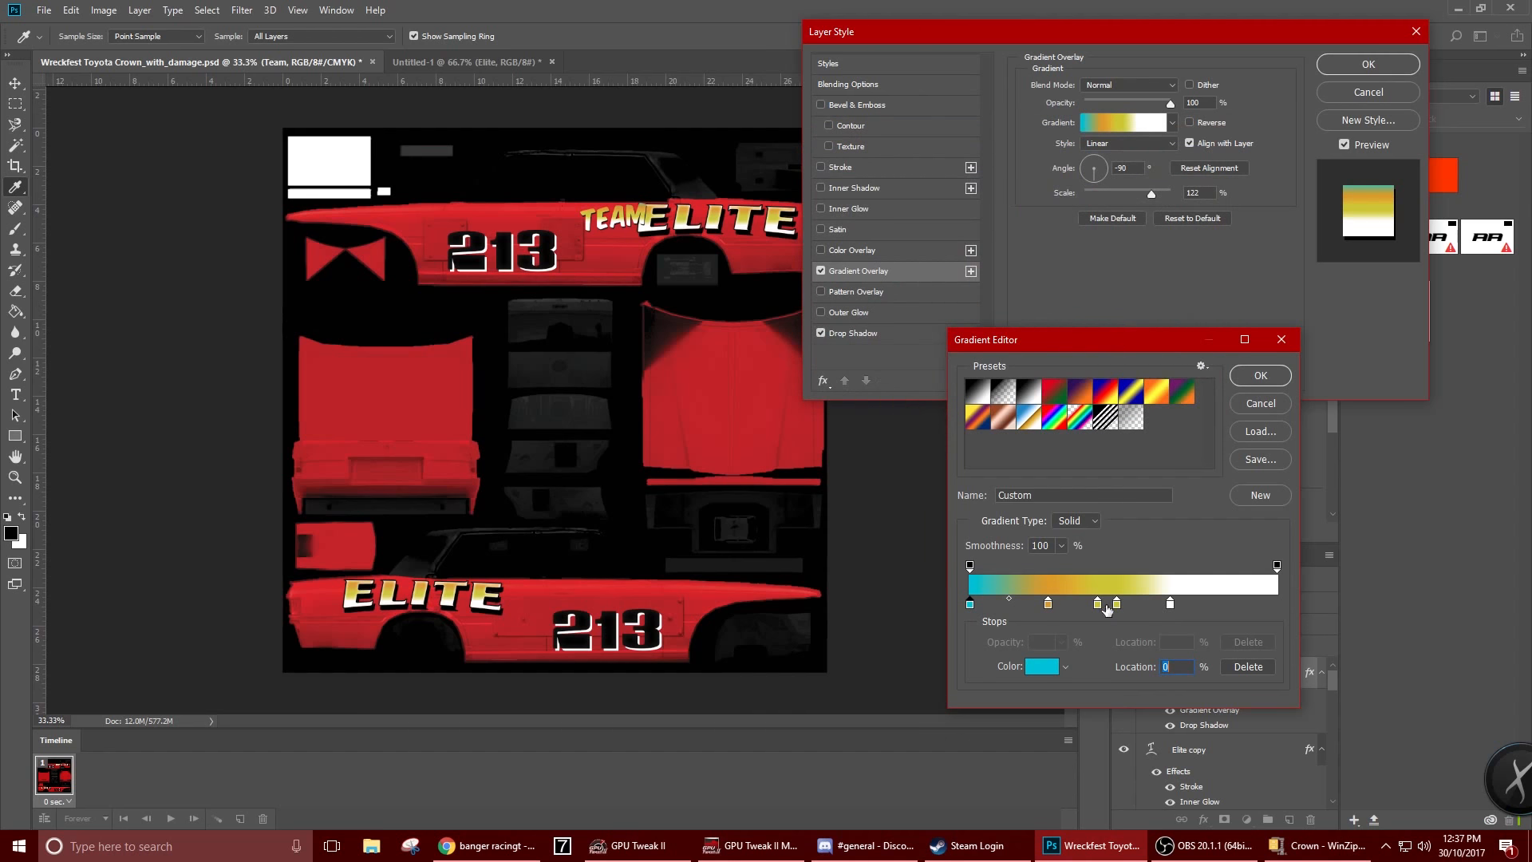
Change the gradient's white stop at 65% to turquoise, 16f1ca
click(1170, 604)
double_click(1171, 601)
click(1031, 283)
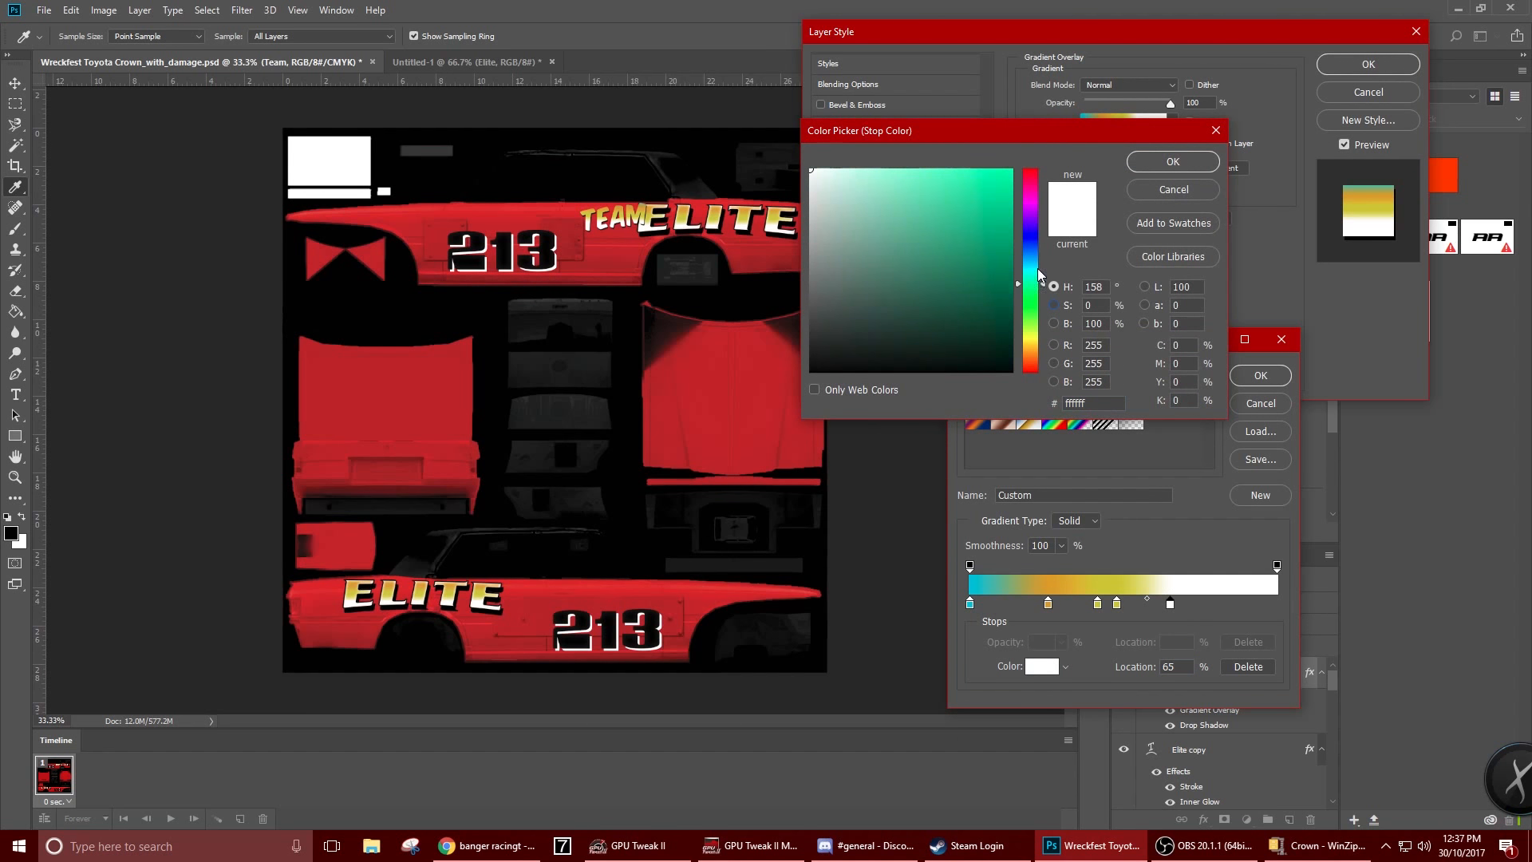
drag(1038, 269, 1040, 279)
click(994, 179)
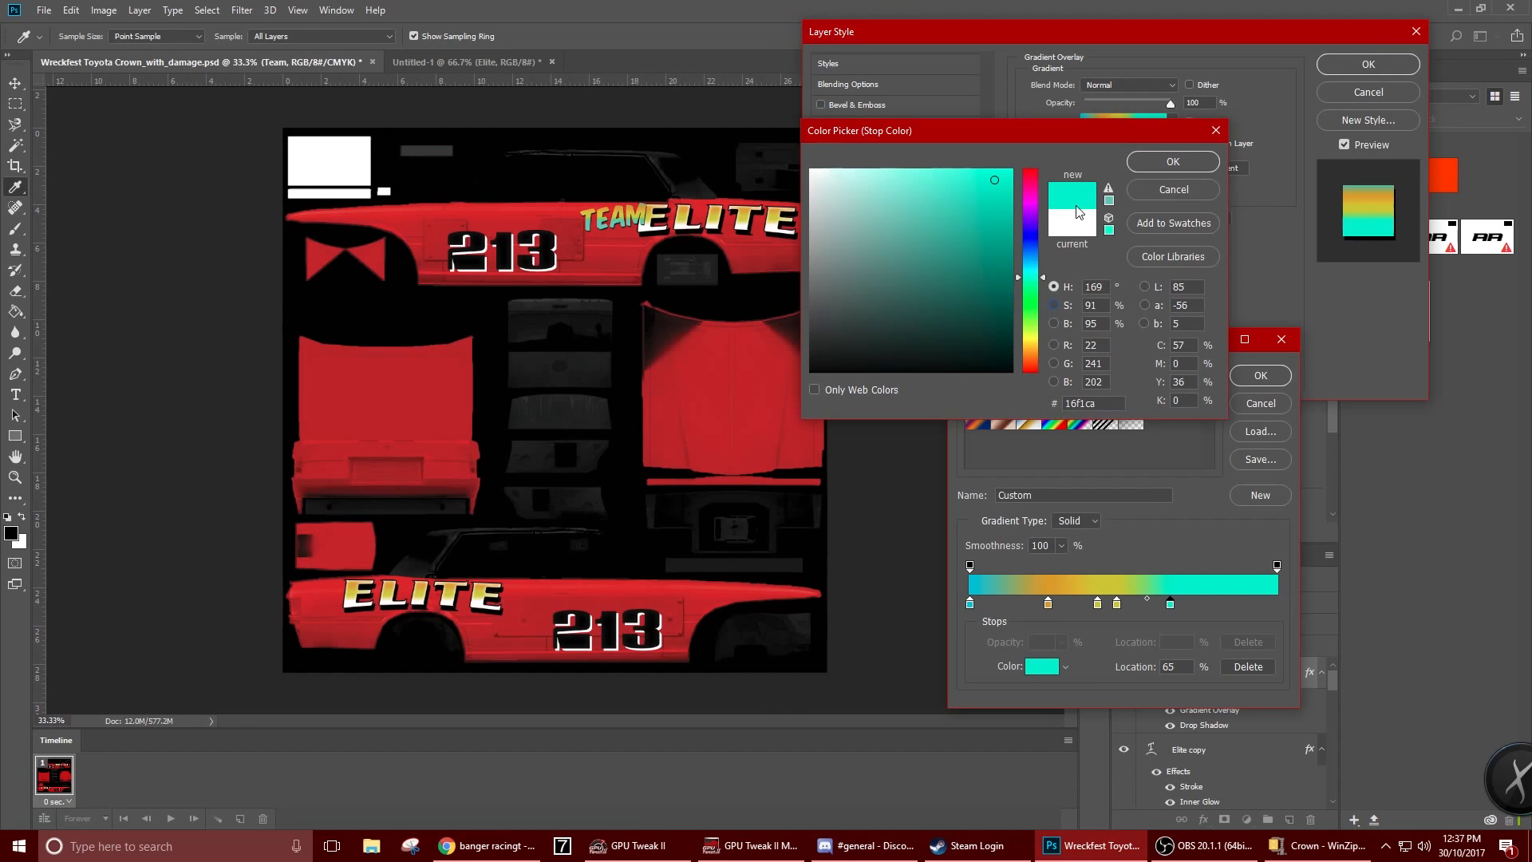
click(1149, 169)
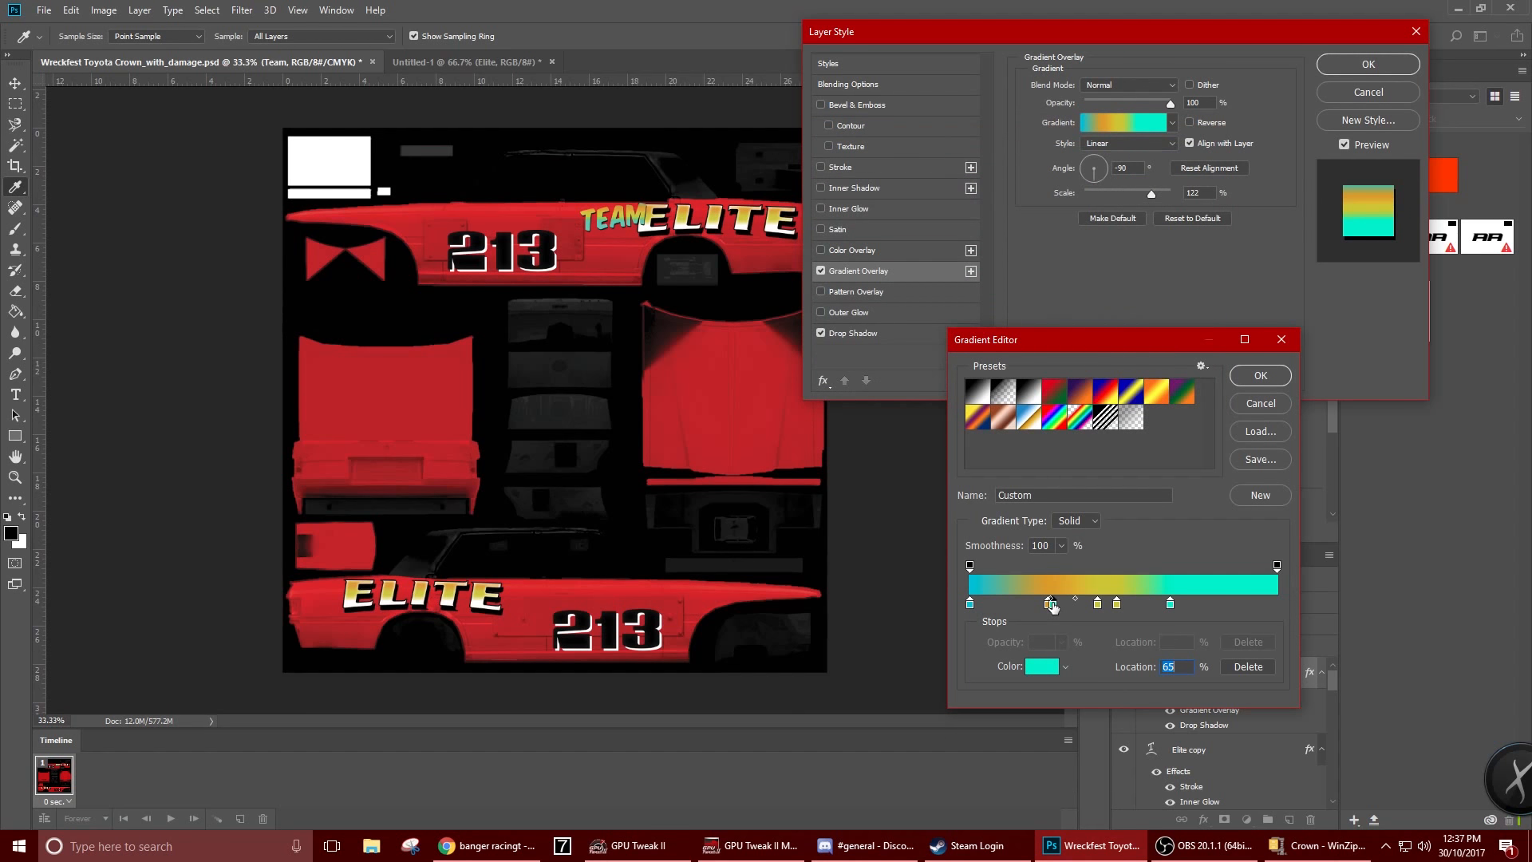
Add a gradient stop at 27% beside the orange one and colour it blue, 2535cf
double_click(1050, 603)
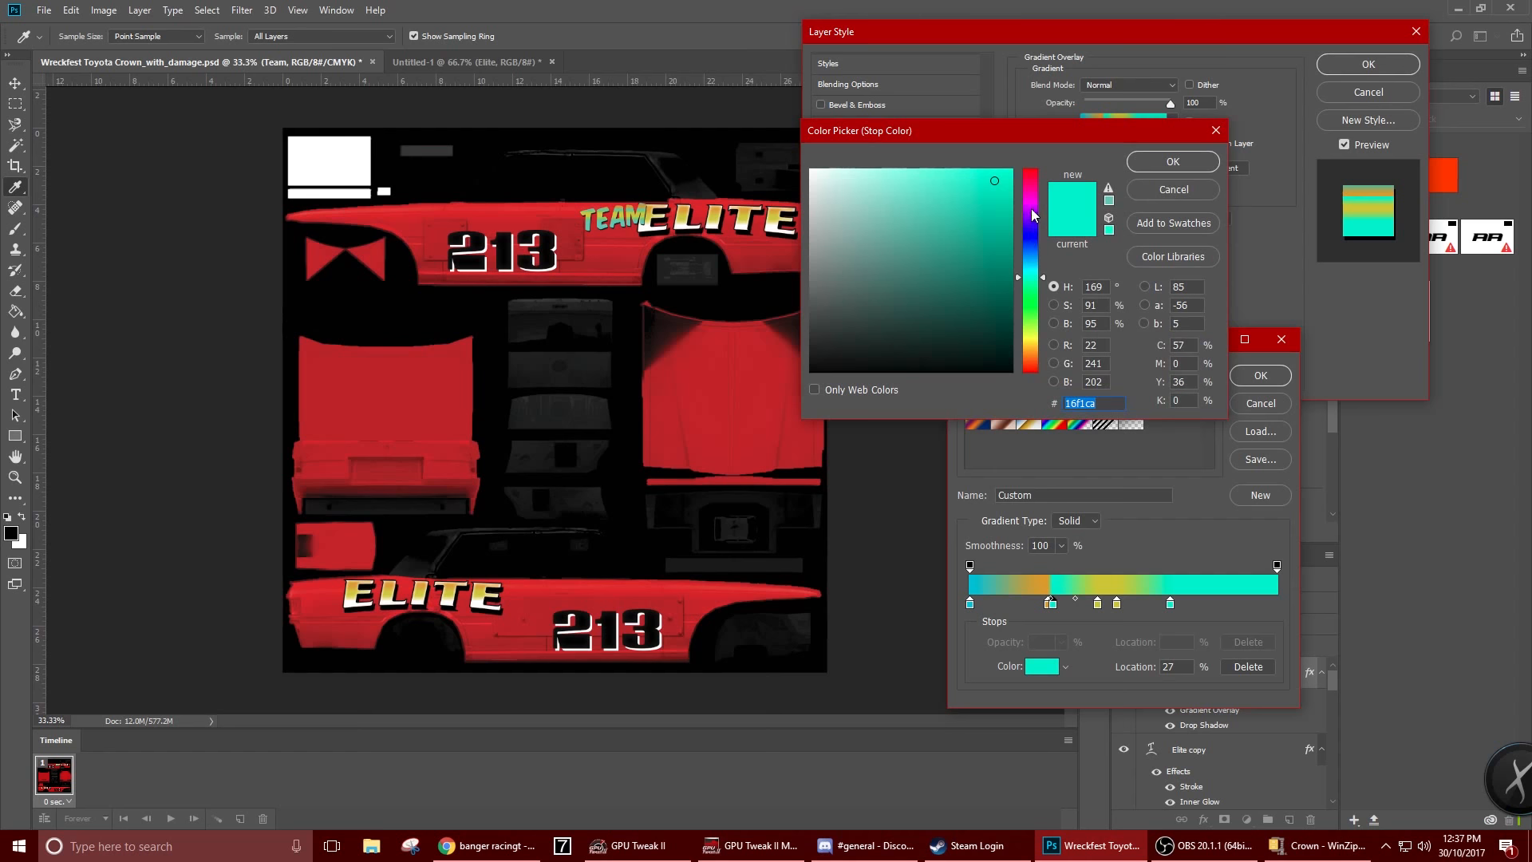
drag(1031, 277, 1035, 240)
click(978, 205)
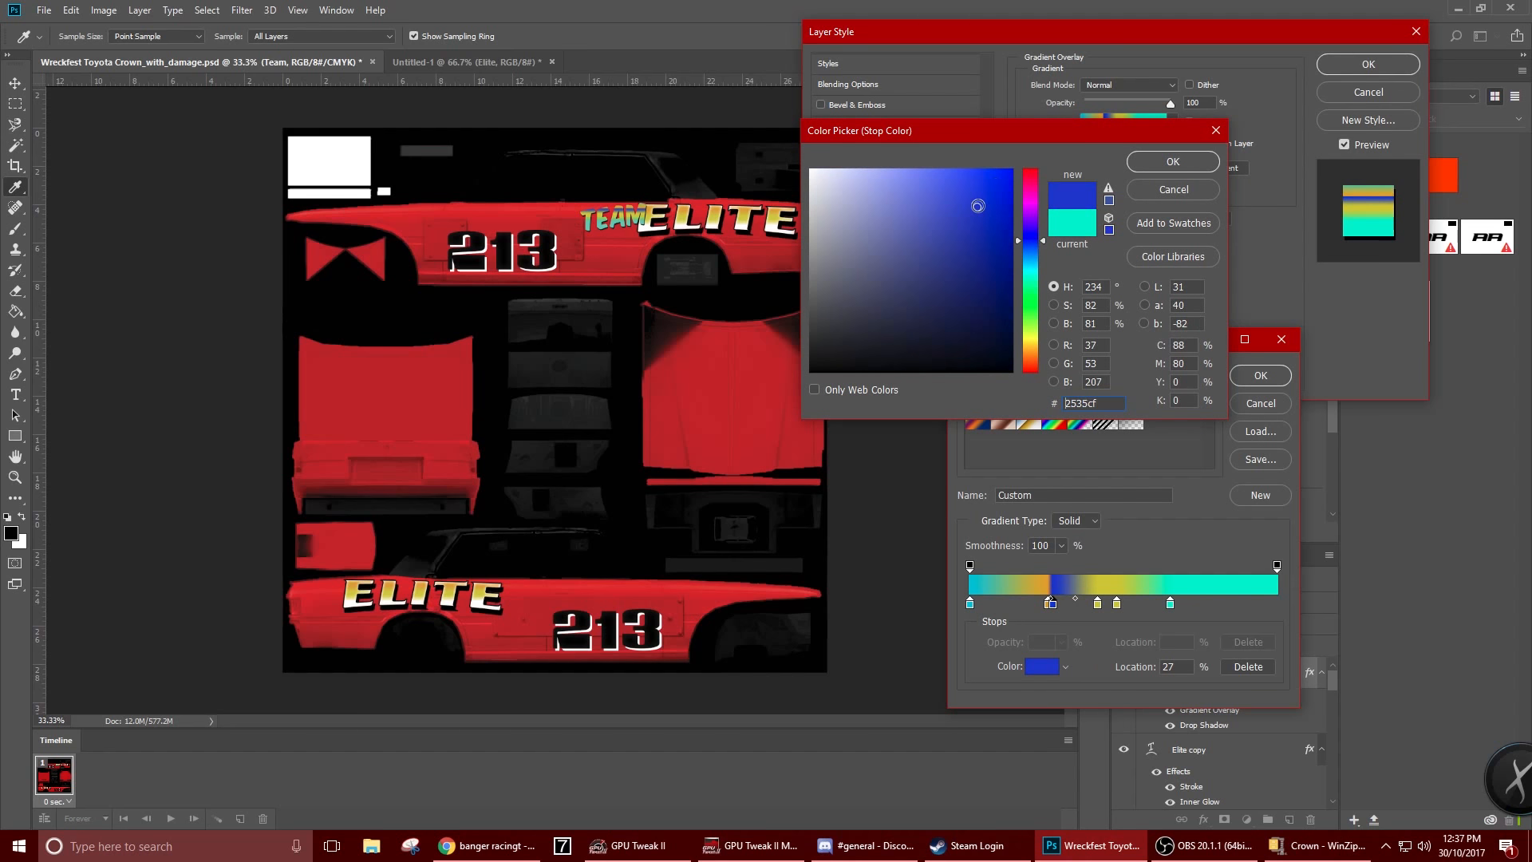
click(1171, 162)
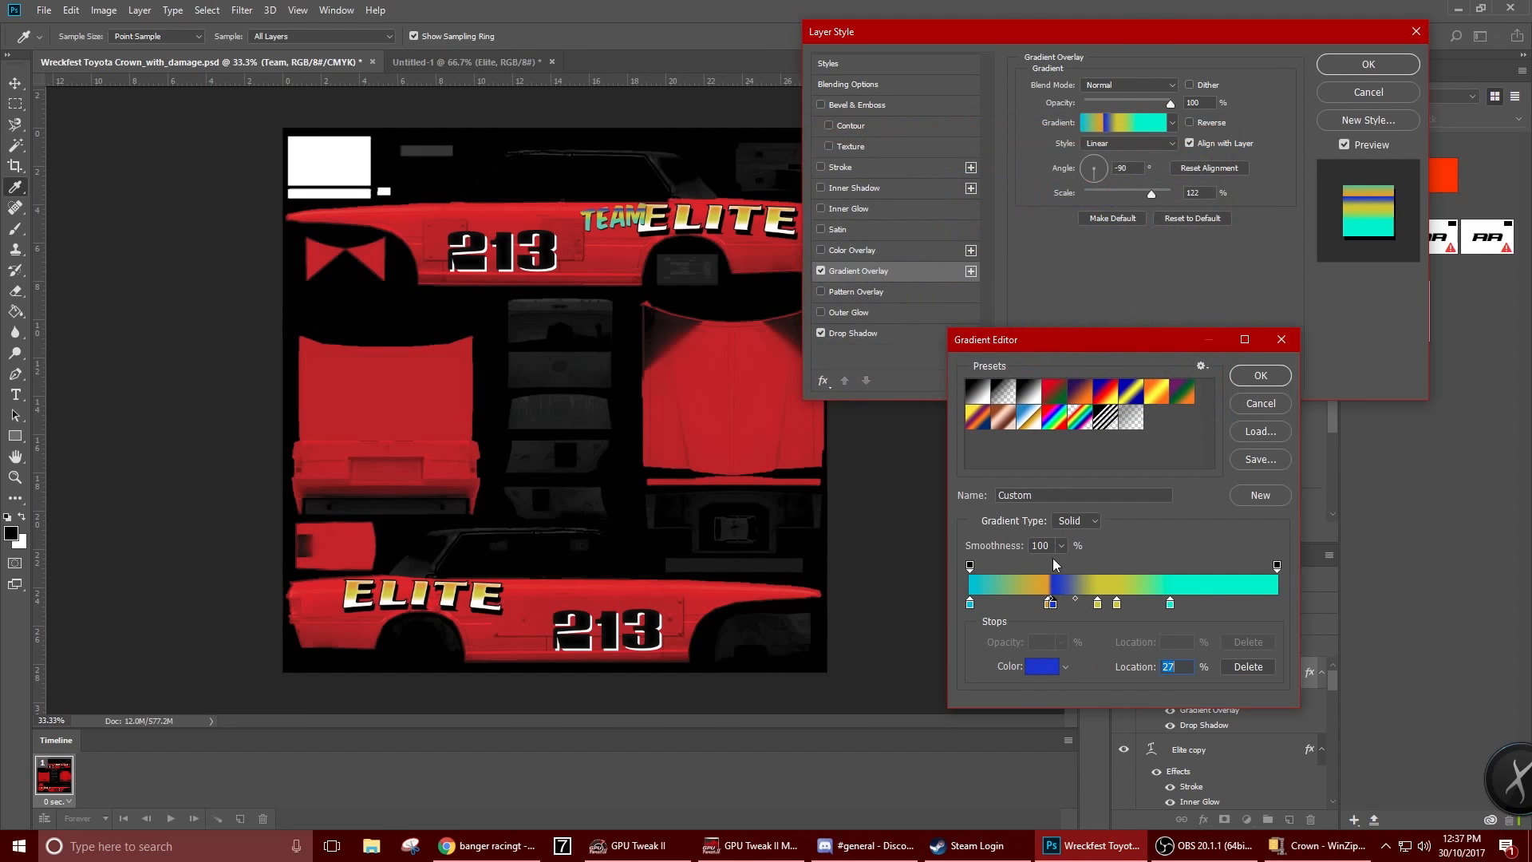
Add a blue stop close to the gradient's start and recolour the starting stop from cyan to blue
click(976, 605)
double_click(974, 607)
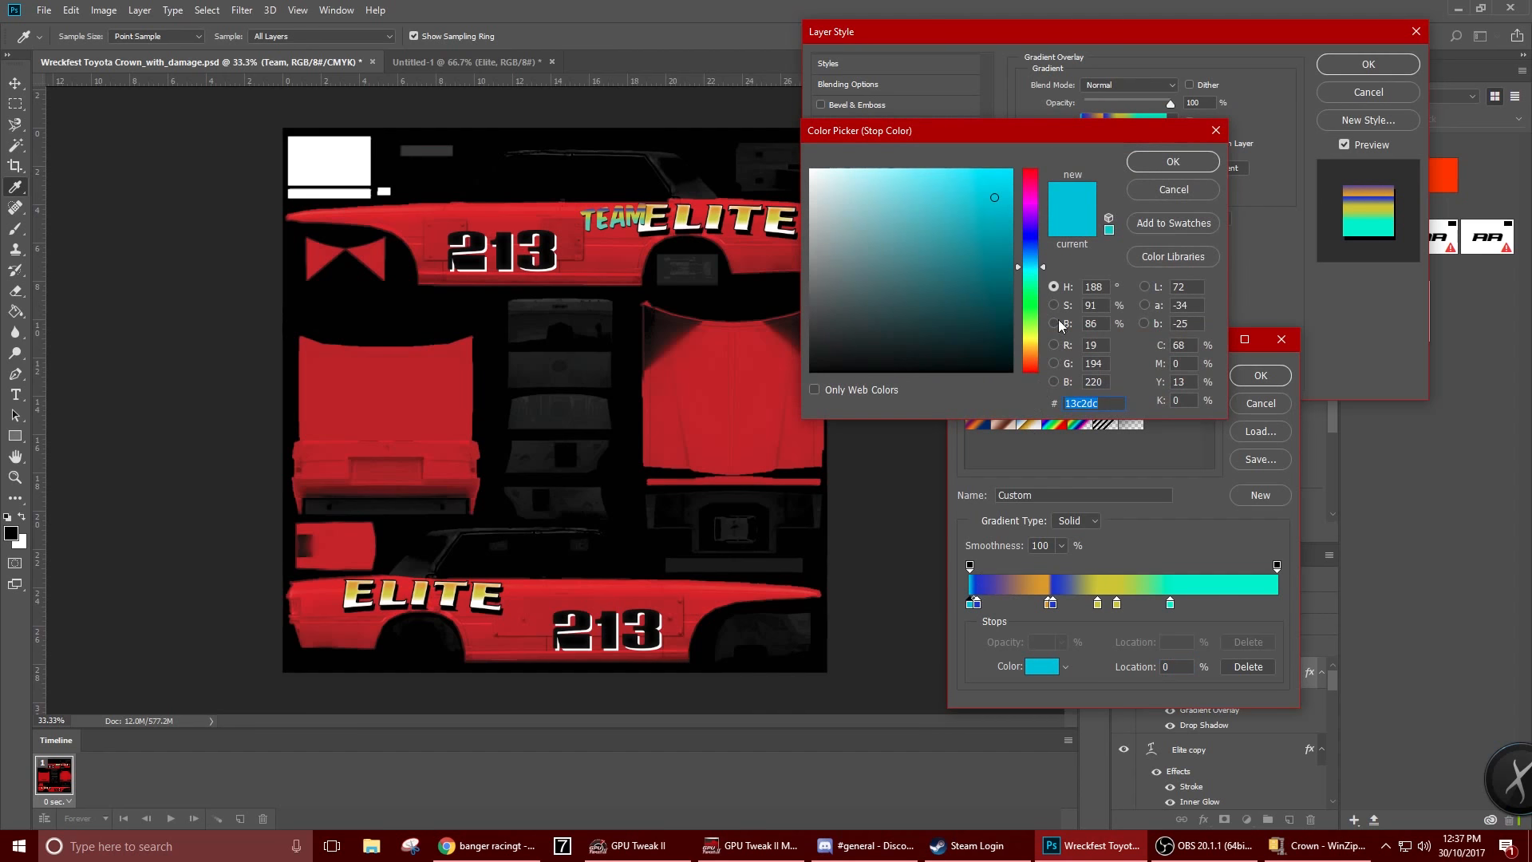
drag(1041, 269, 1043, 252)
click(1169, 163)
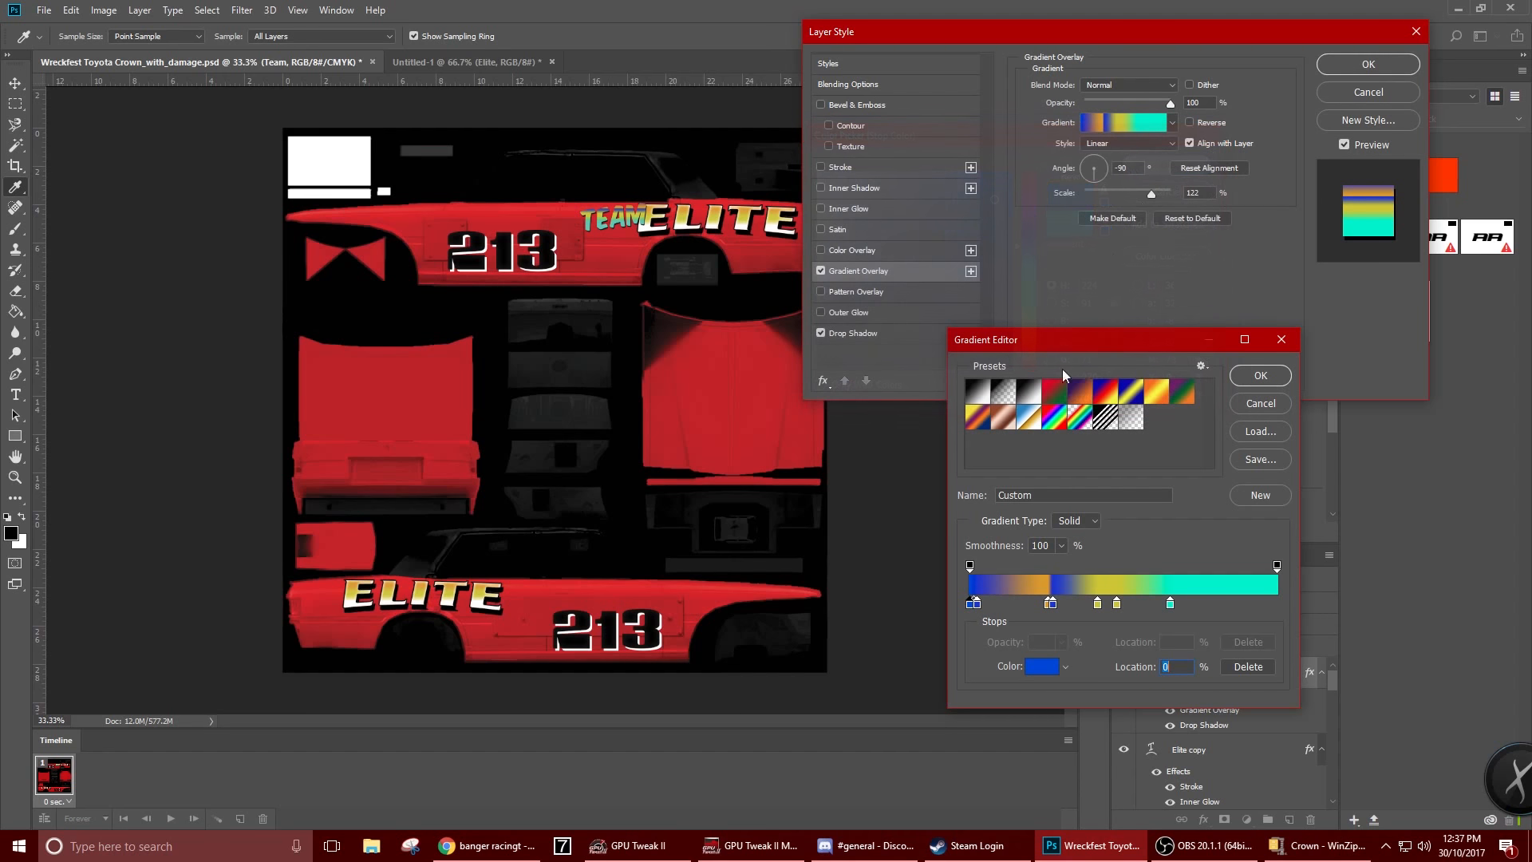
Delete the orange stop and both yellow stops from the gradient, and accept the blue-to-turquoise gradient
click(1051, 604)
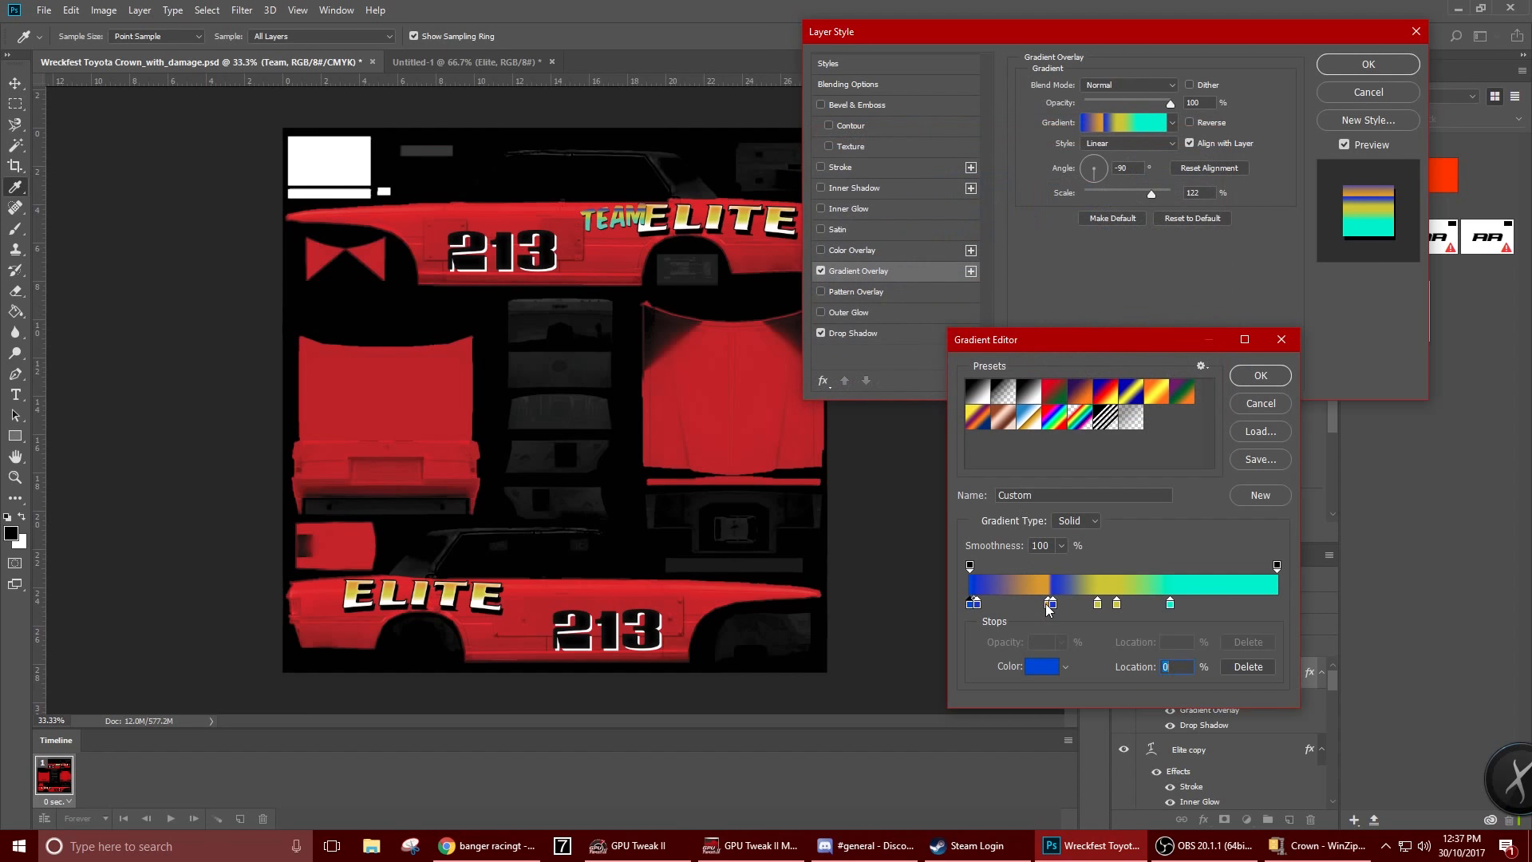
click(1249, 667)
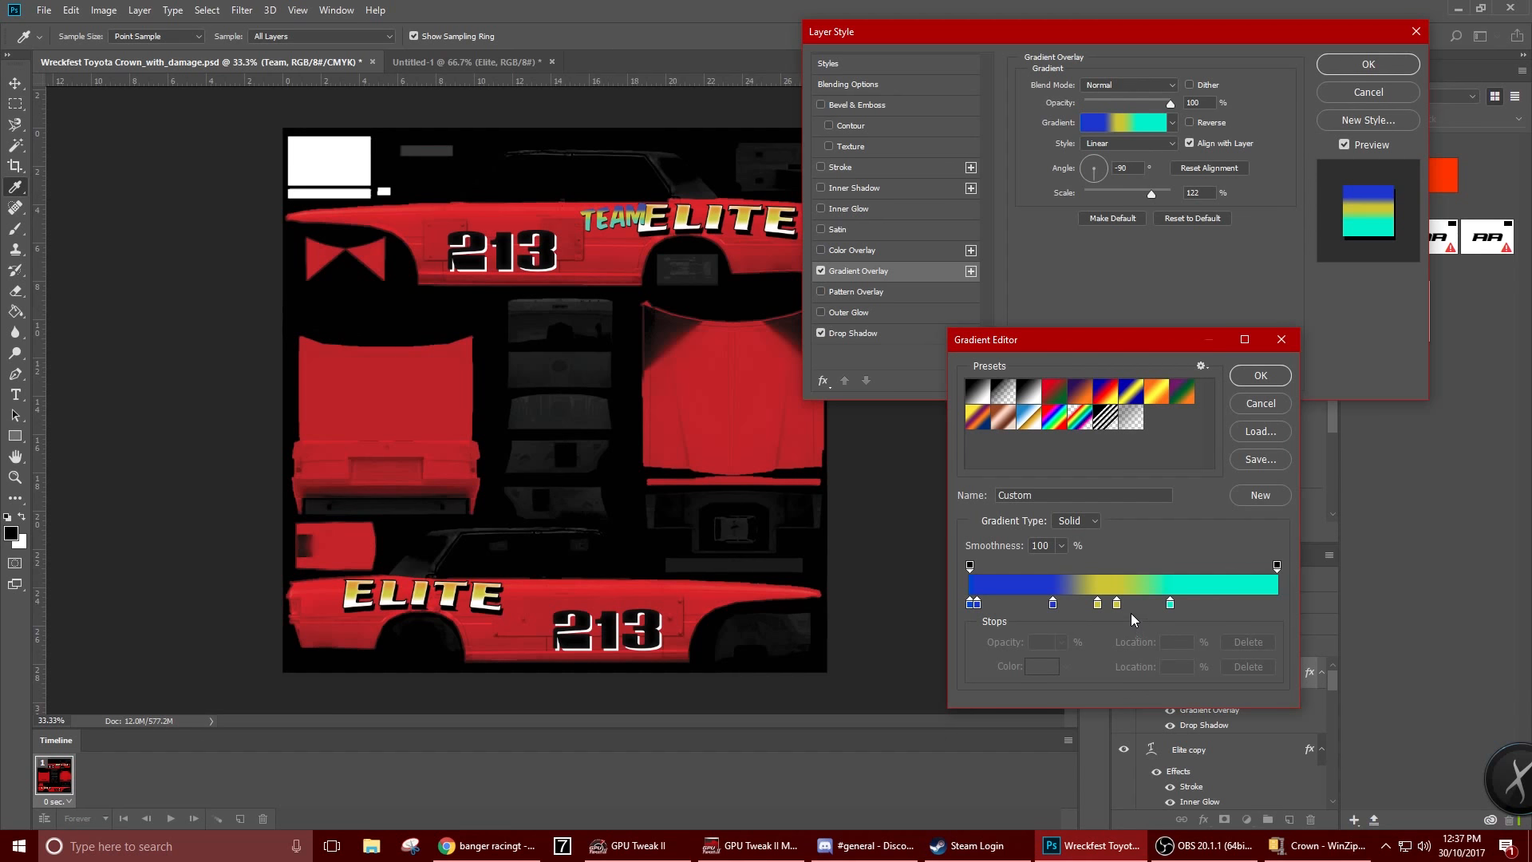
click(1098, 604)
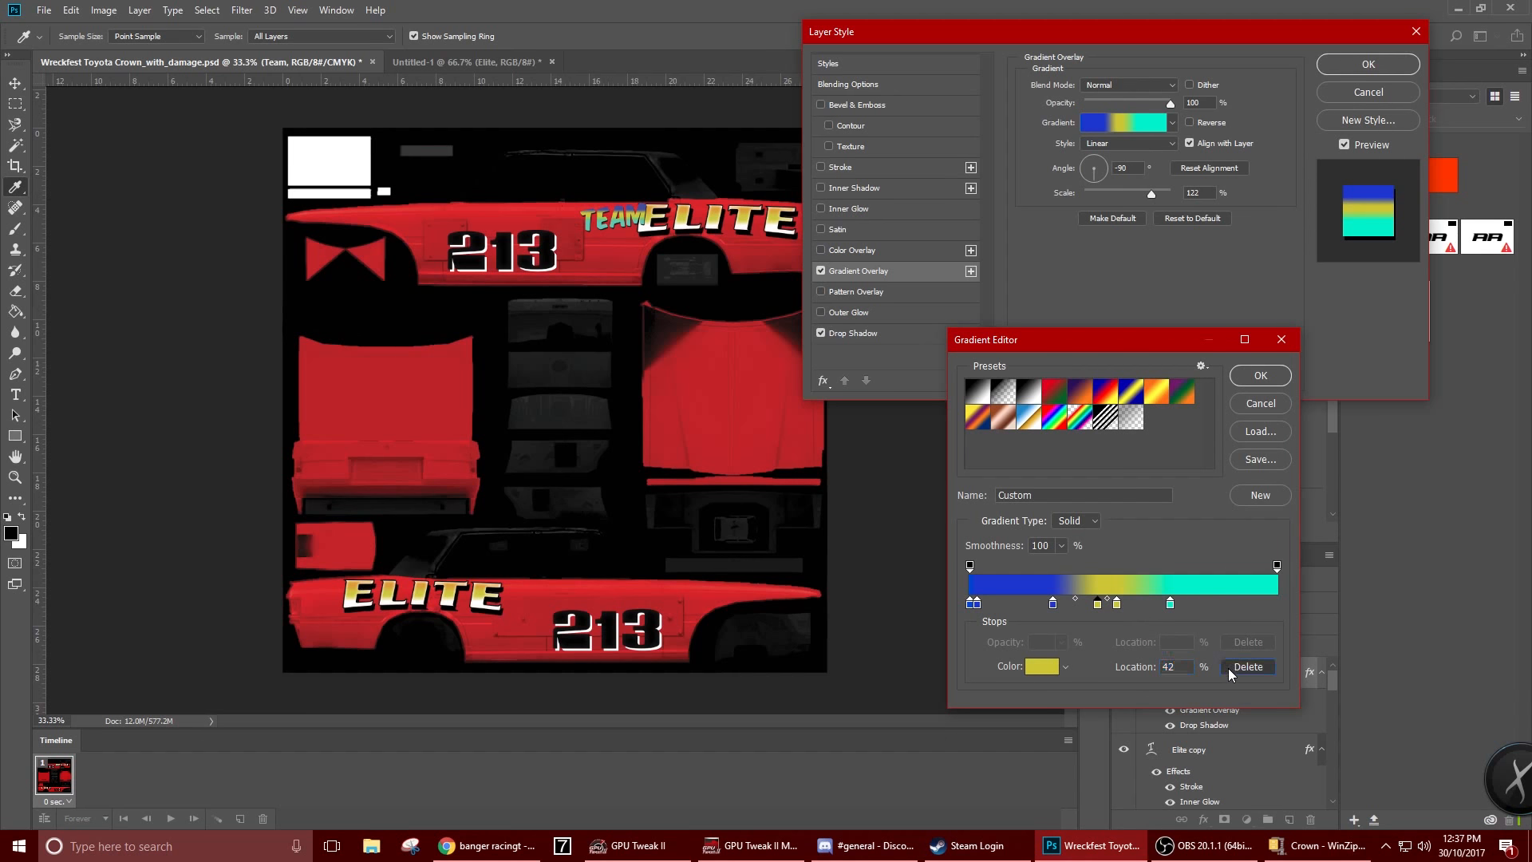
click(1228, 668)
click(1117, 604)
click(1239, 669)
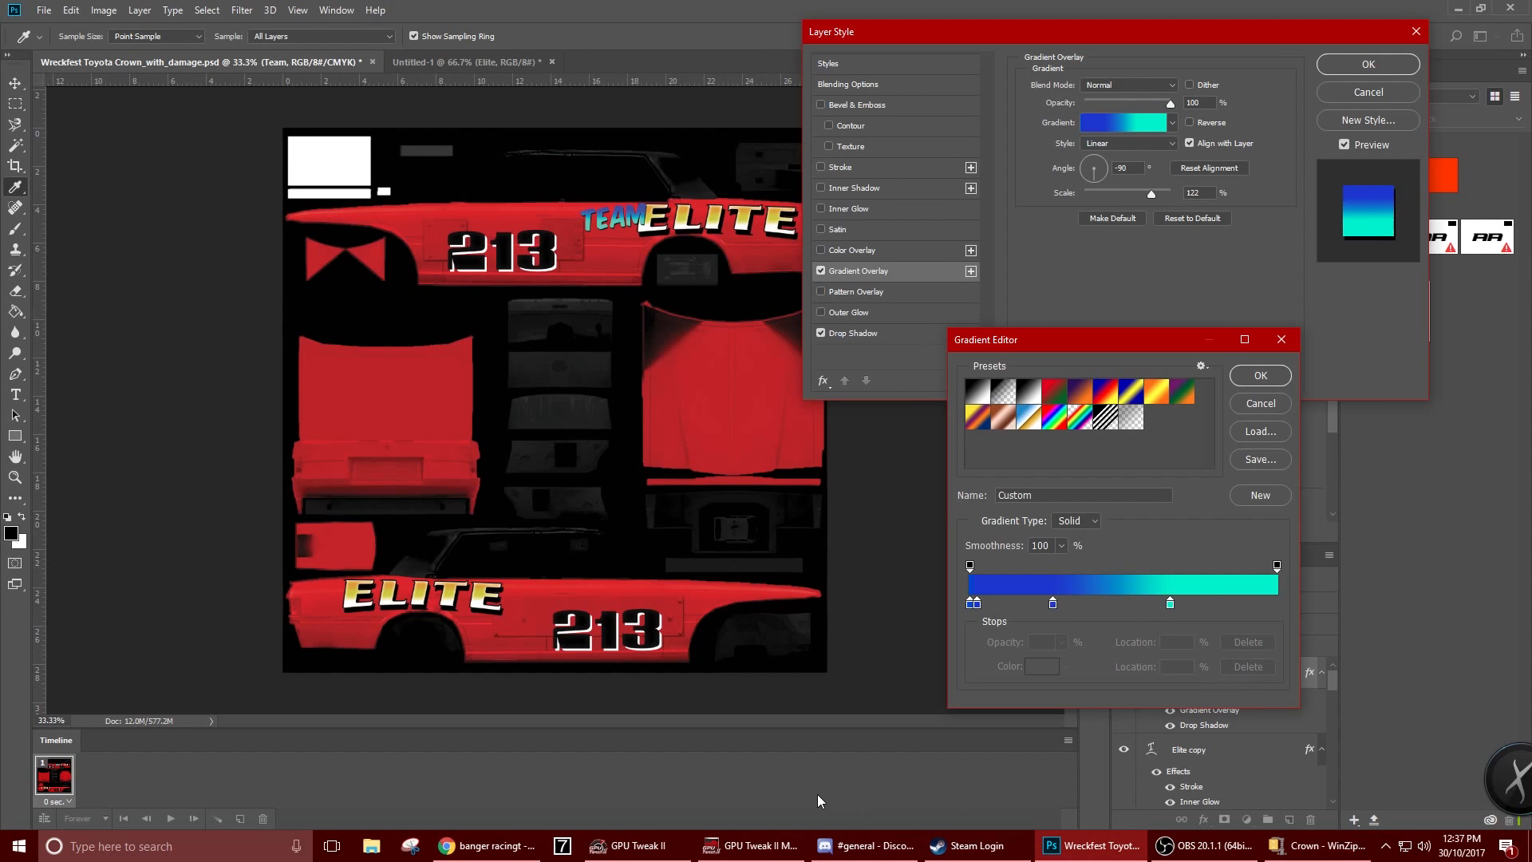
click(1260, 376)
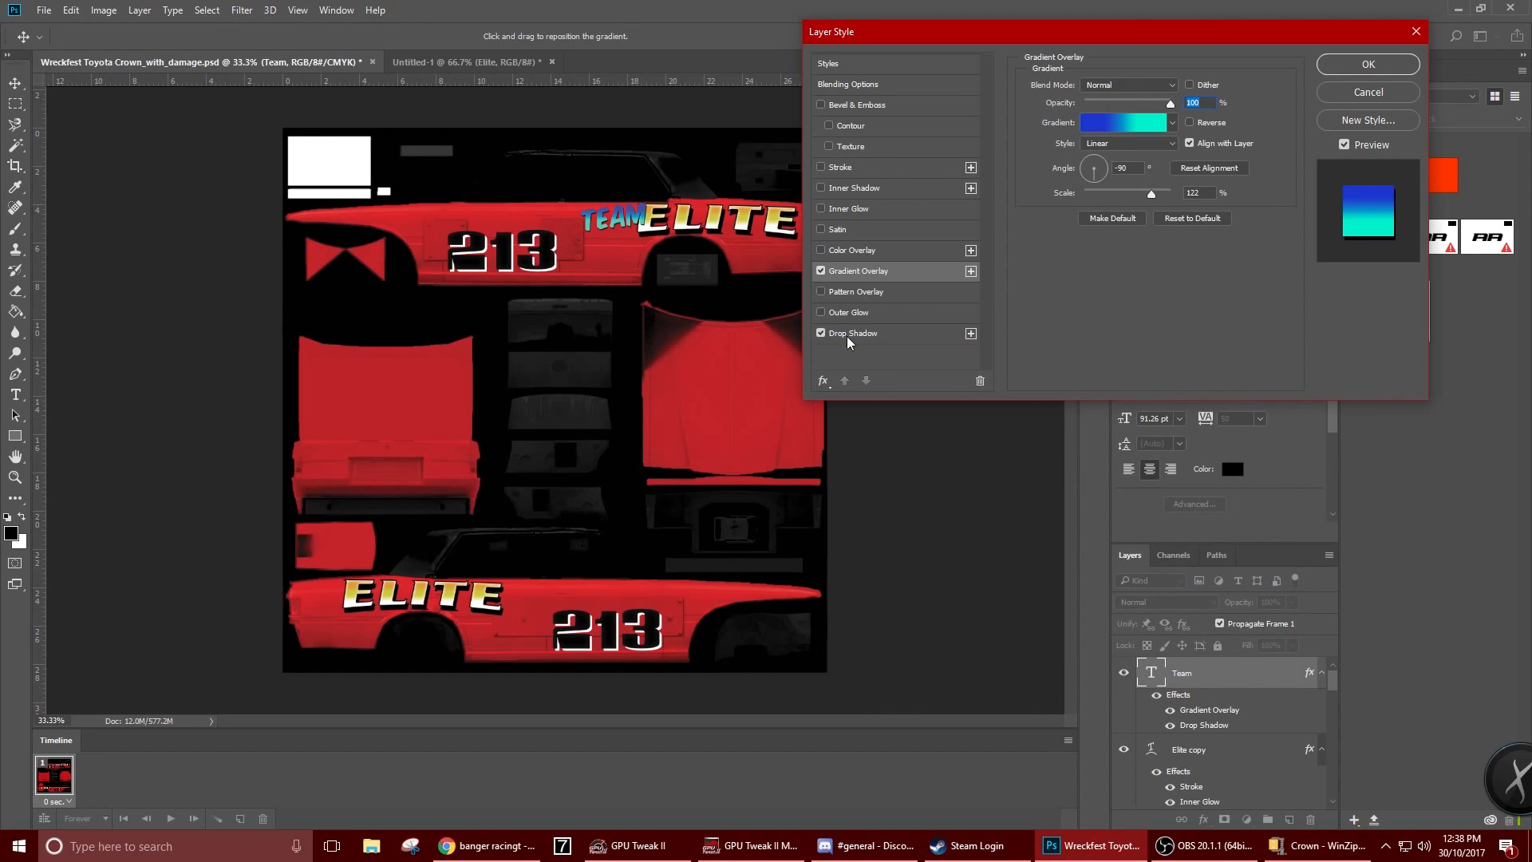
Set the TEAM gradient overlay to Lighten blend mode, with an angle of -81° and a scale of 110%
drag(1094, 176, 1094, 175)
click(1133, 83)
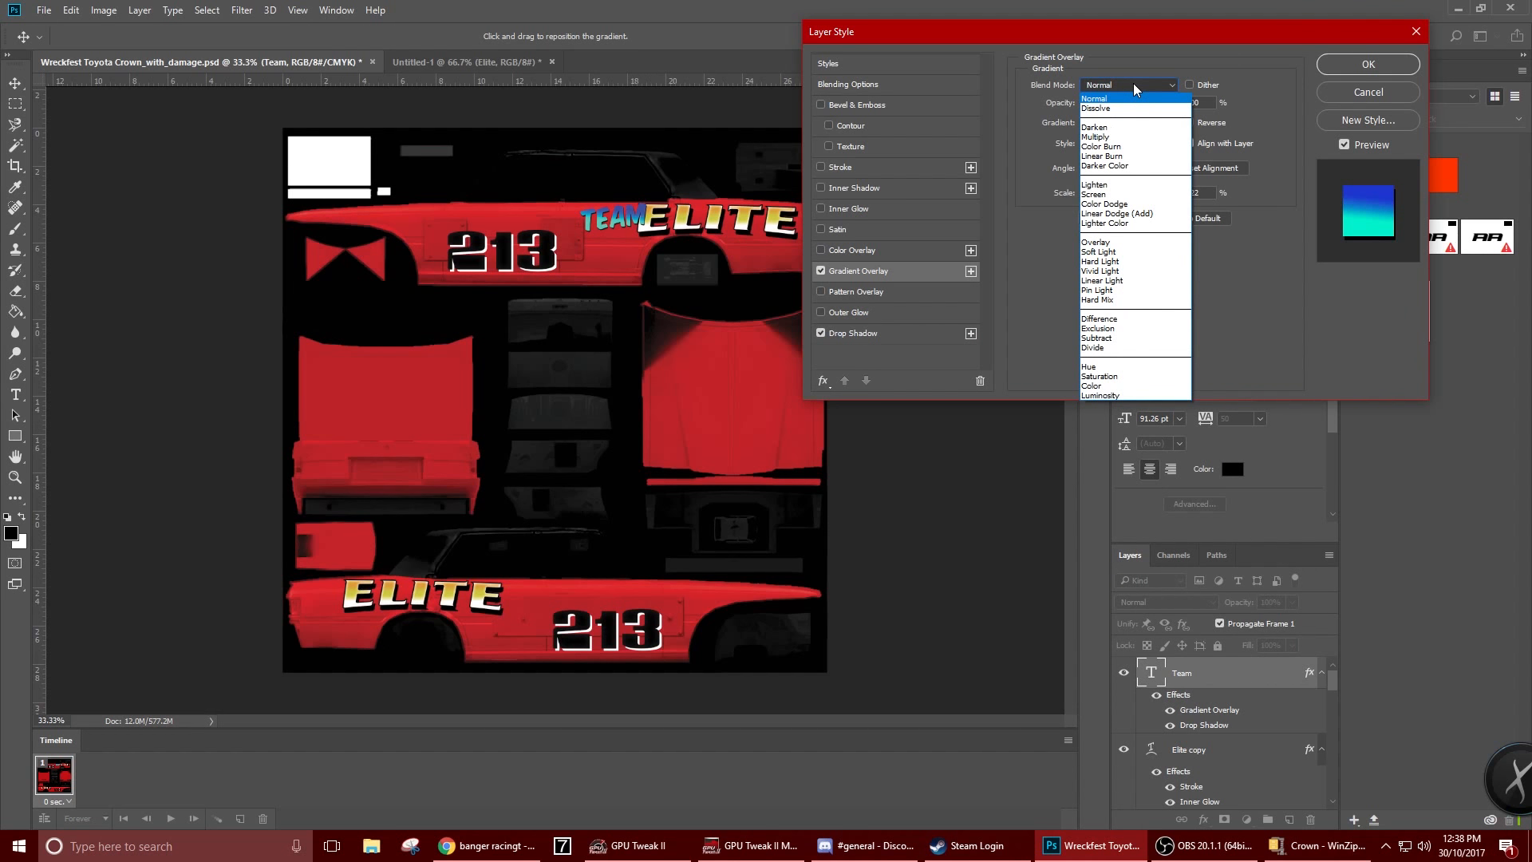
click(1111, 95)
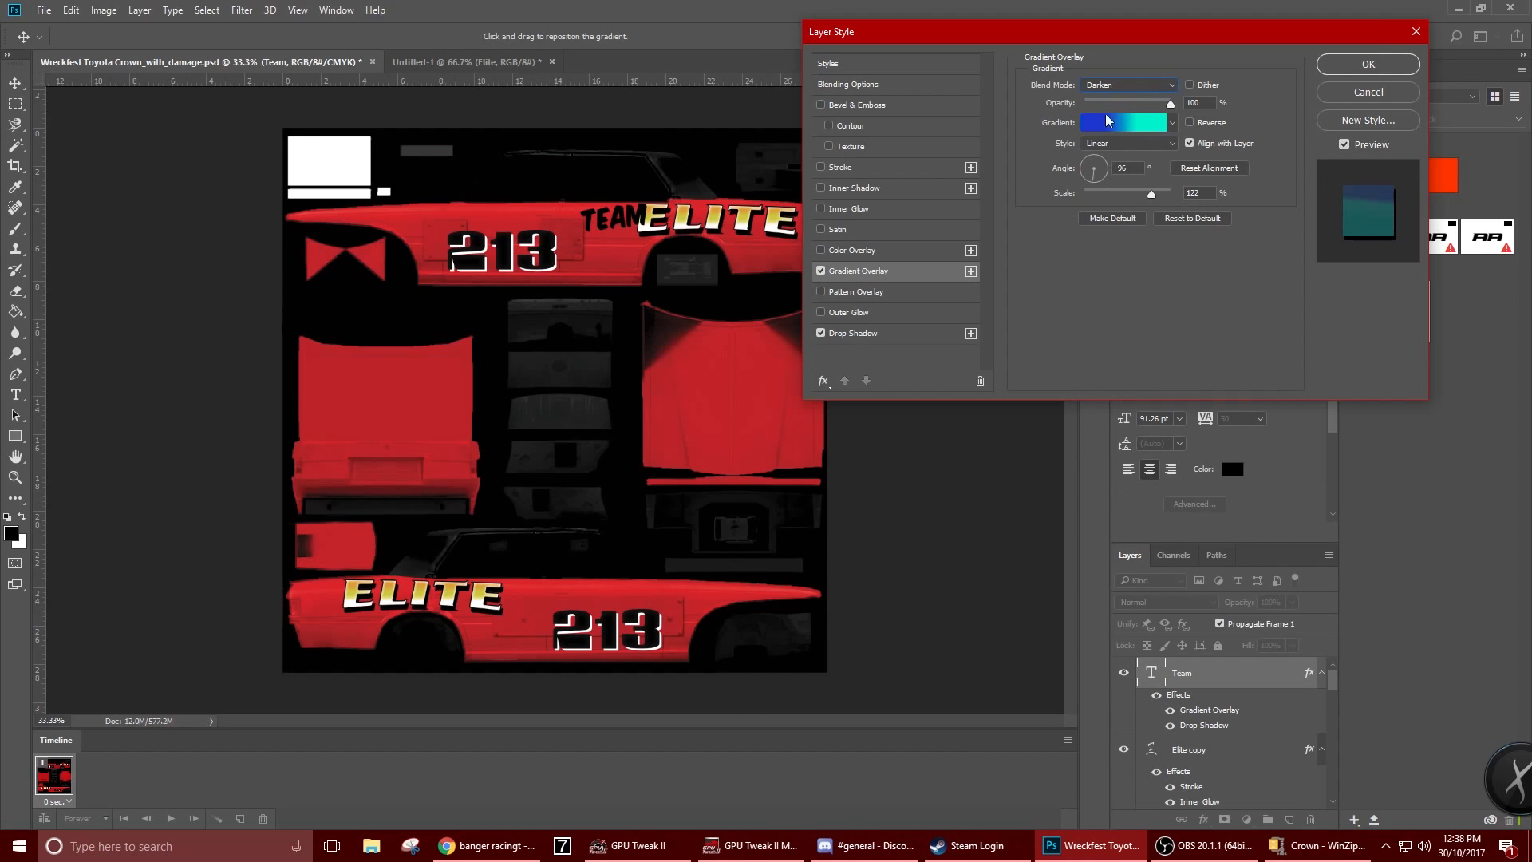
click(1117, 84)
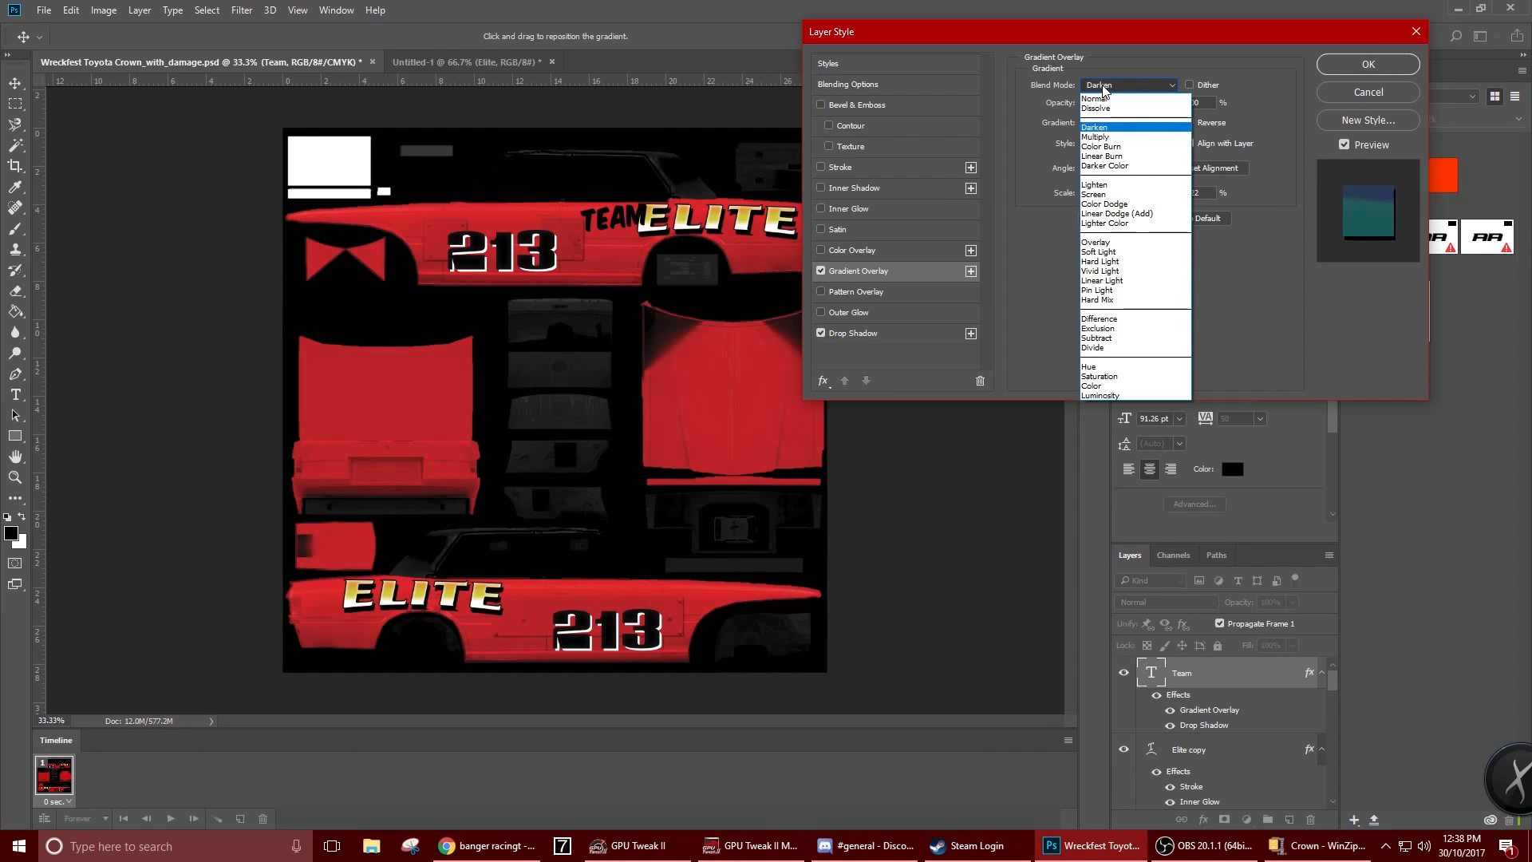
click(1118, 185)
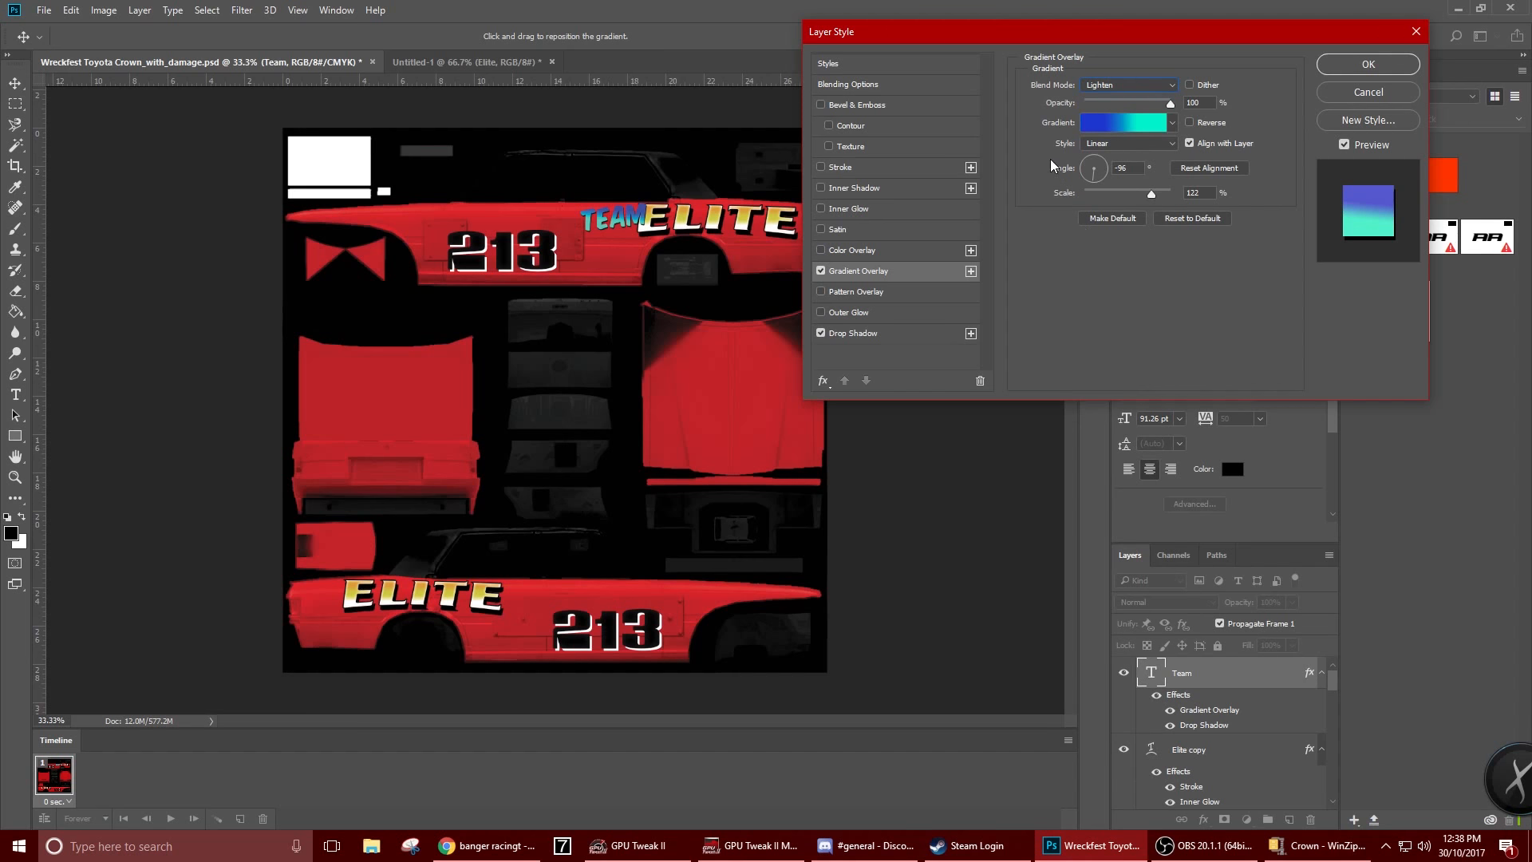
drag(1149, 197, 1094, 179)
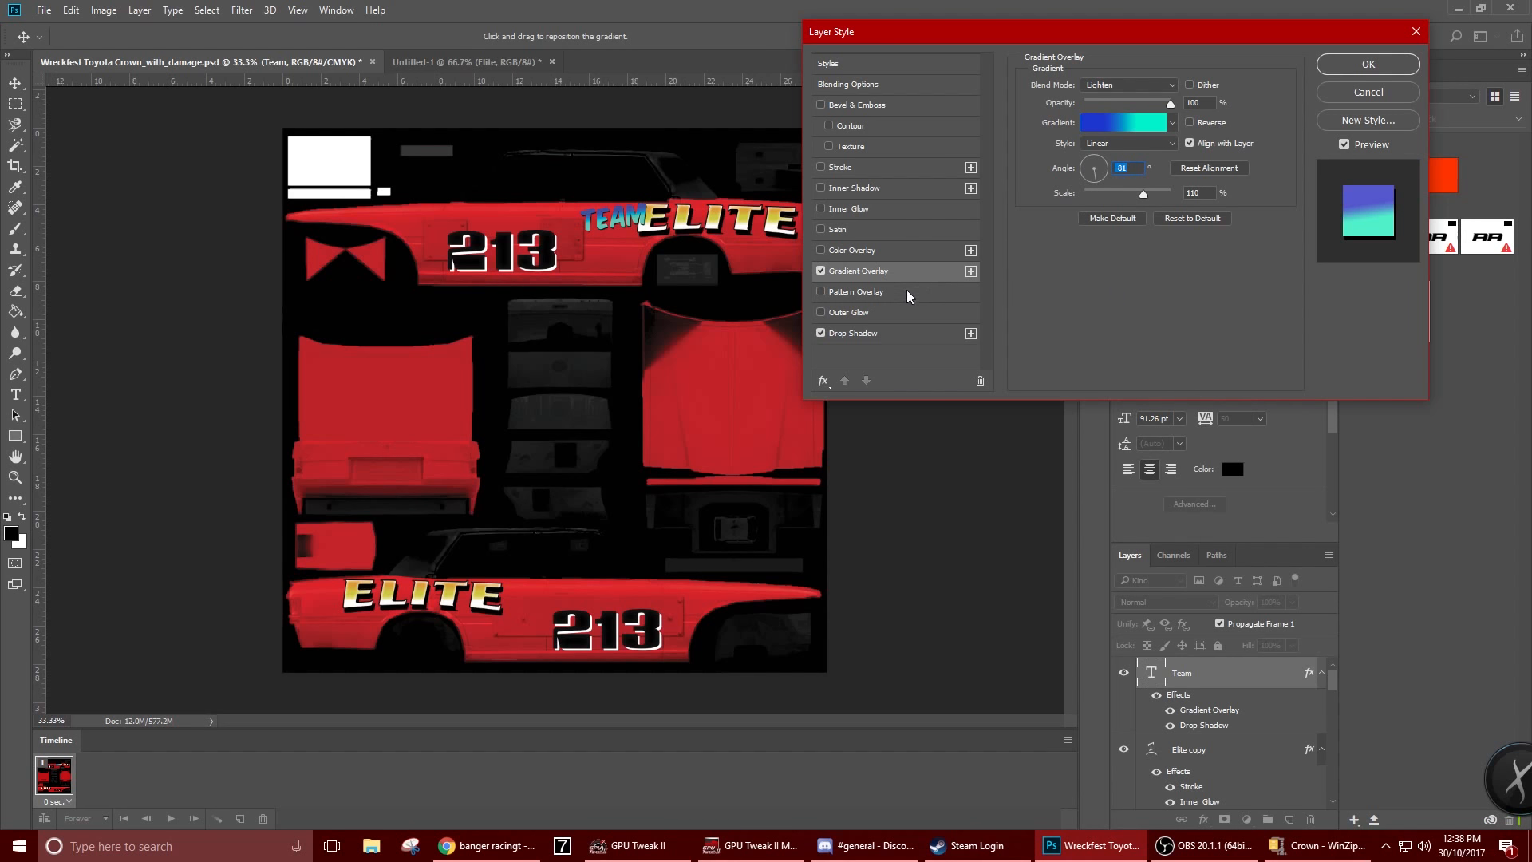
Add a black inside stroke to the TEAM text and reduce its size to 1 px
click(822, 168)
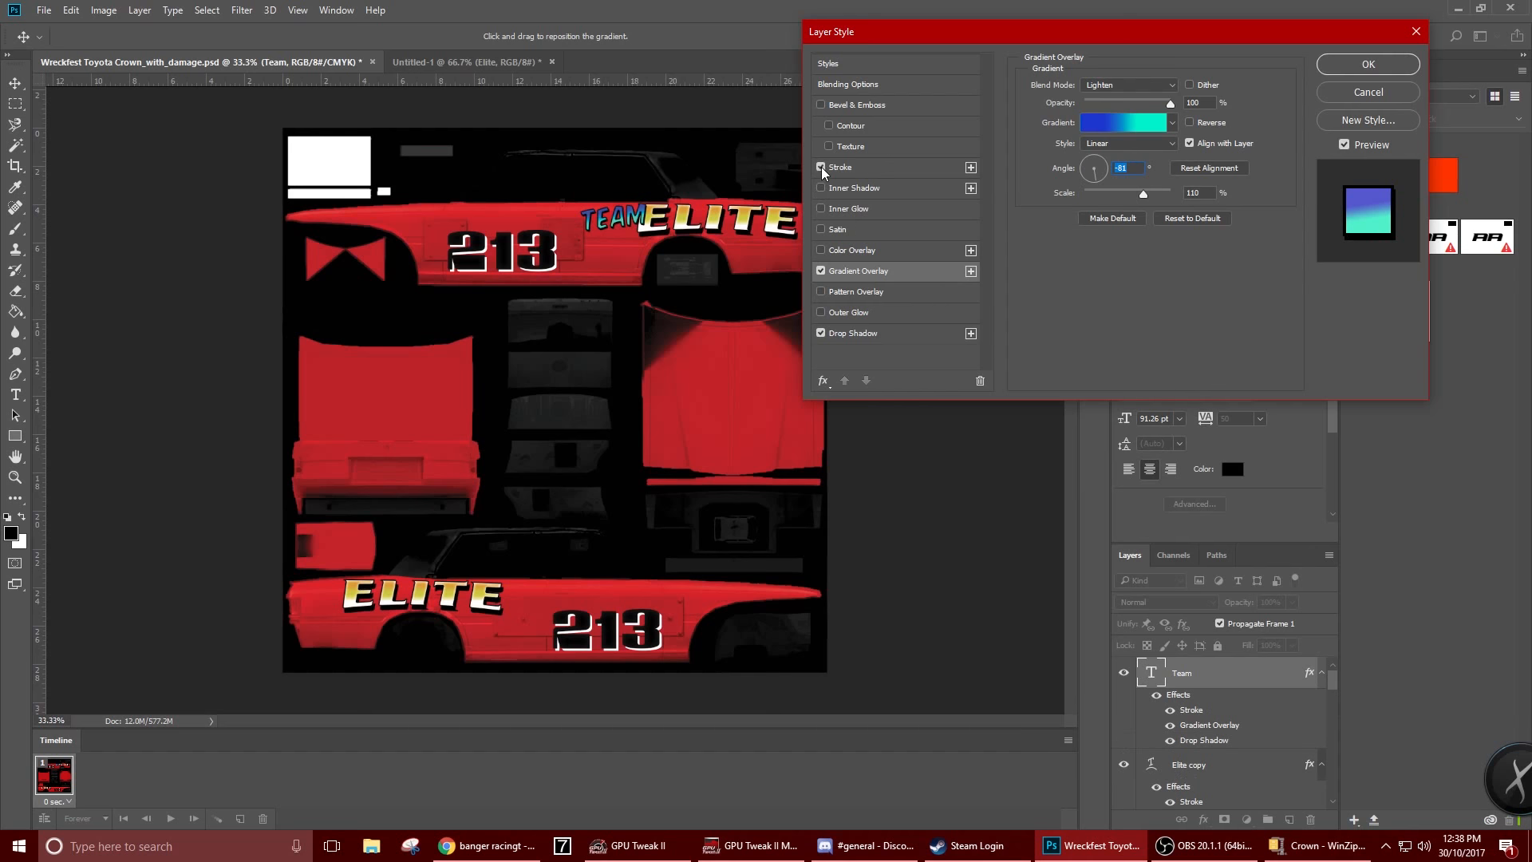
click(882, 164)
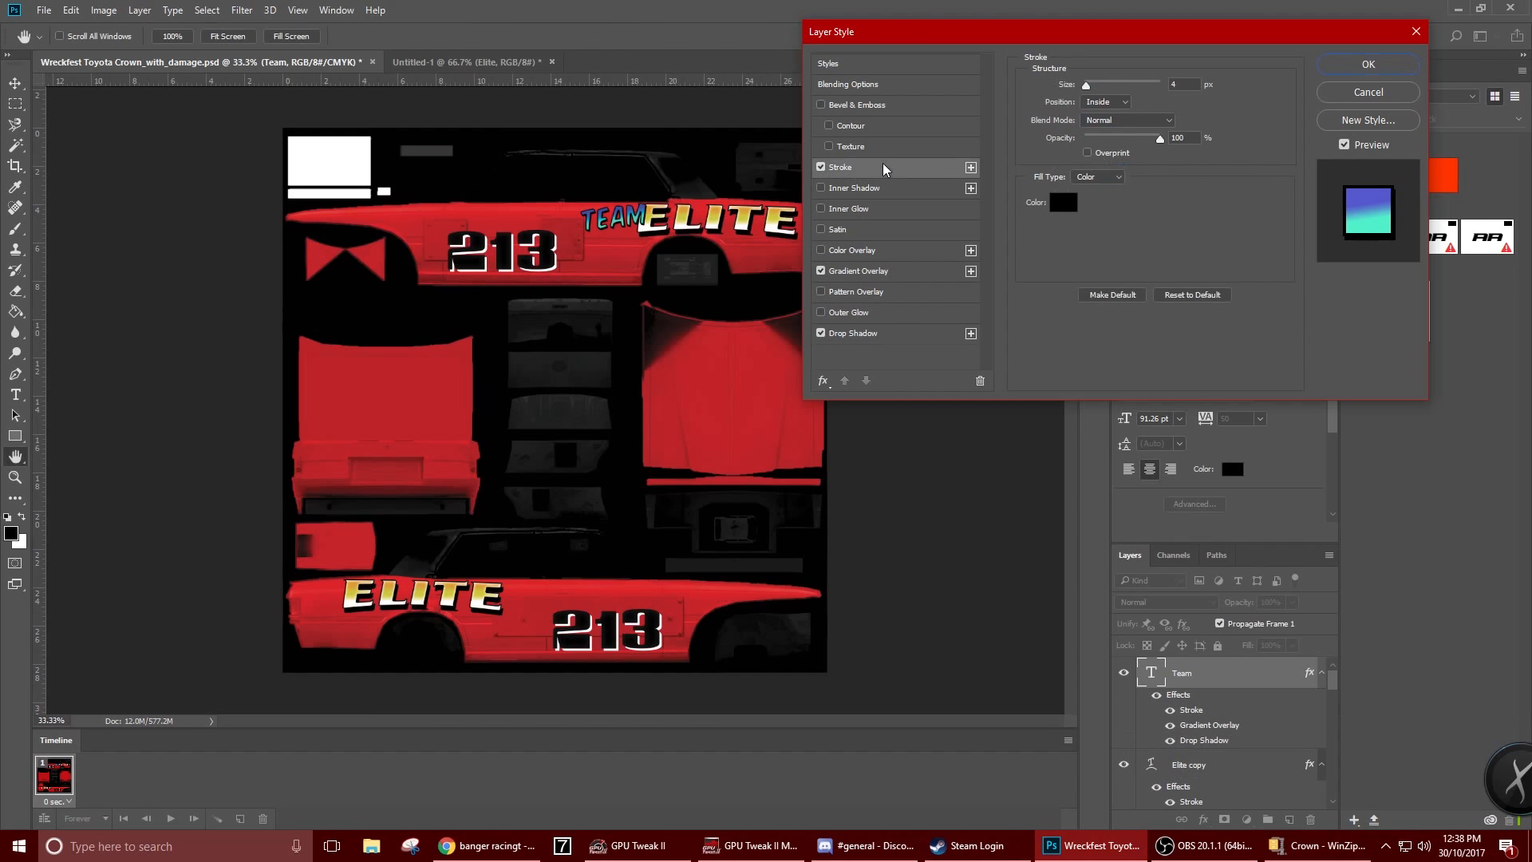
click(1091, 84)
drag(1085, 85, 1083, 84)
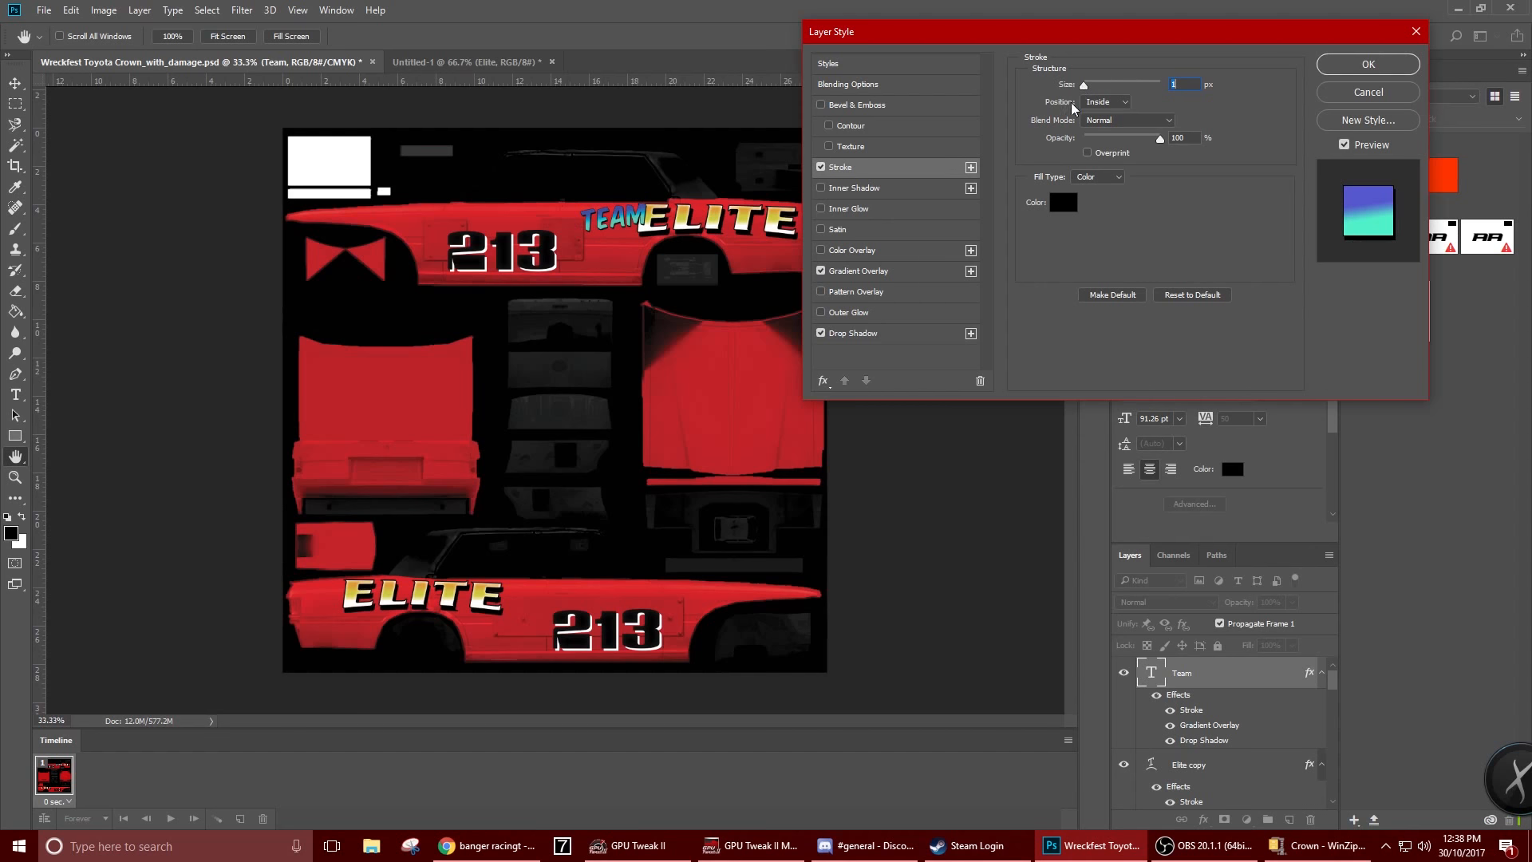
Increase the TEAM text's drop shadow distance to about 13 px and apply the layer style
click(883, 336)
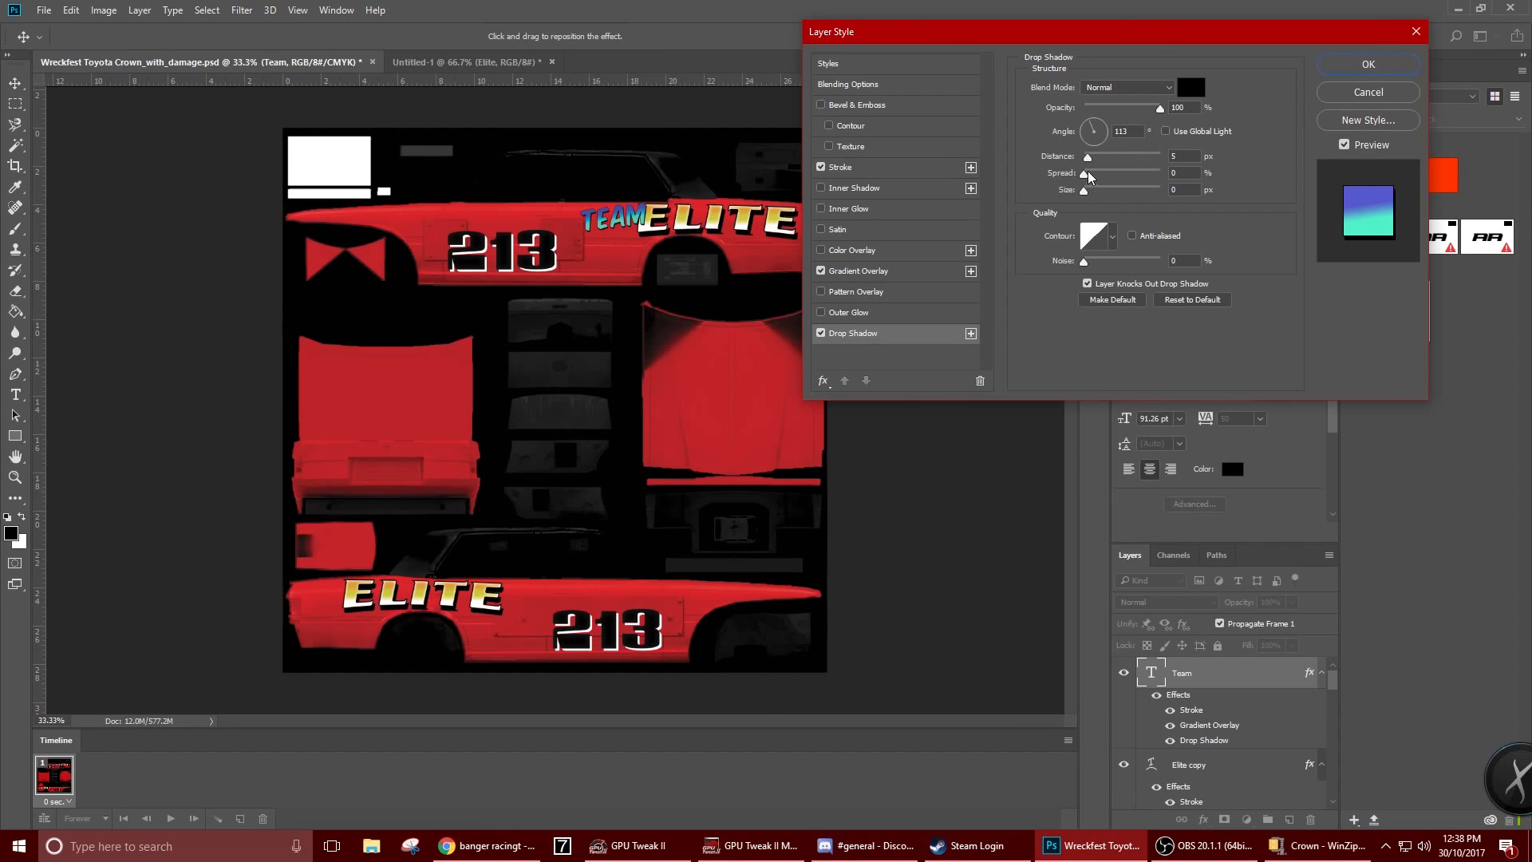
drag(1088, 157, 1097, 160)
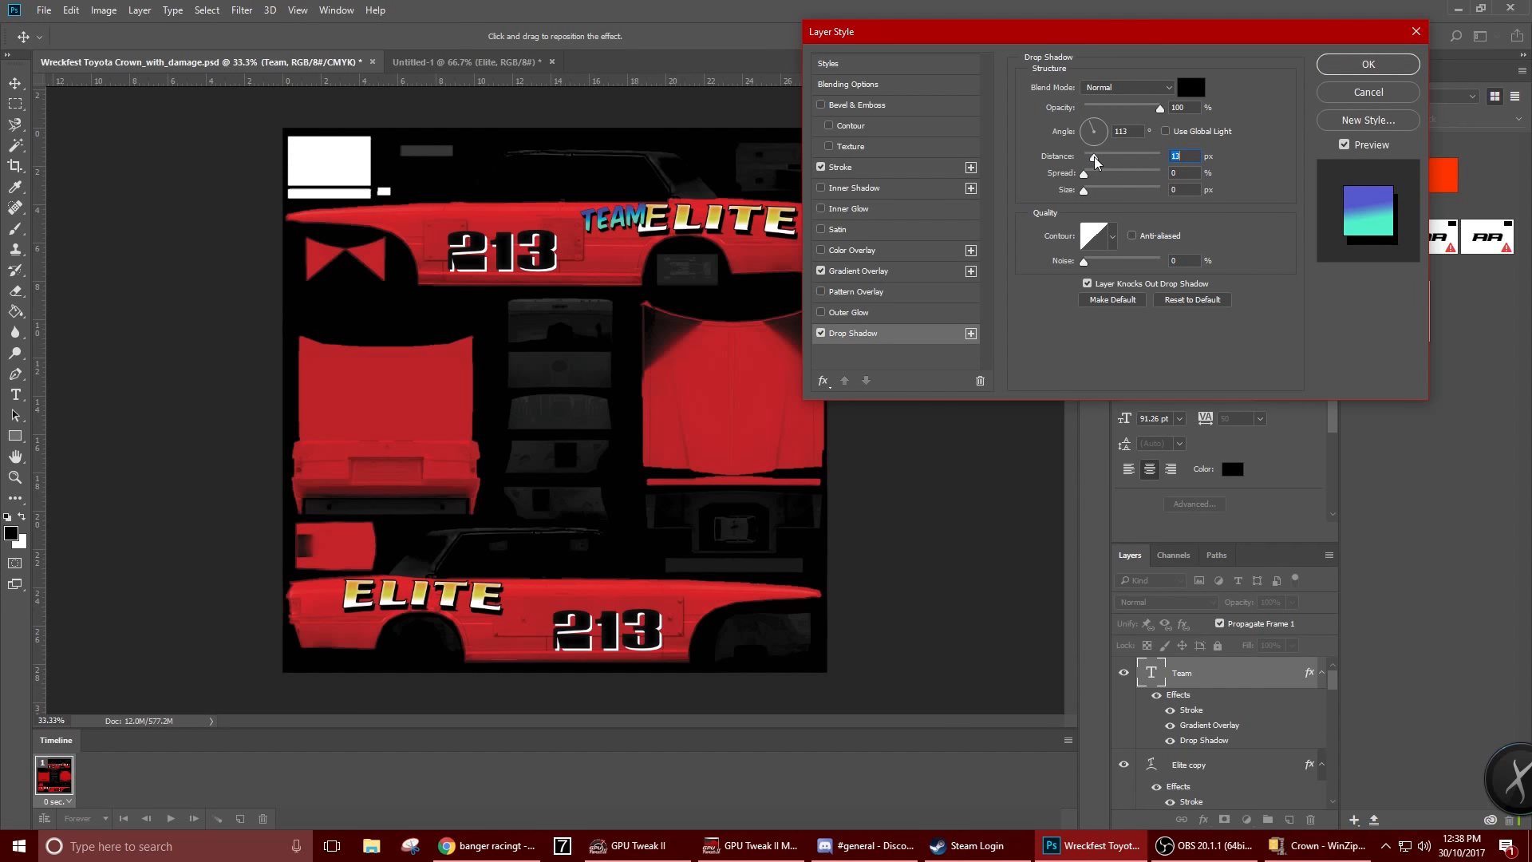
click(1340, 67)
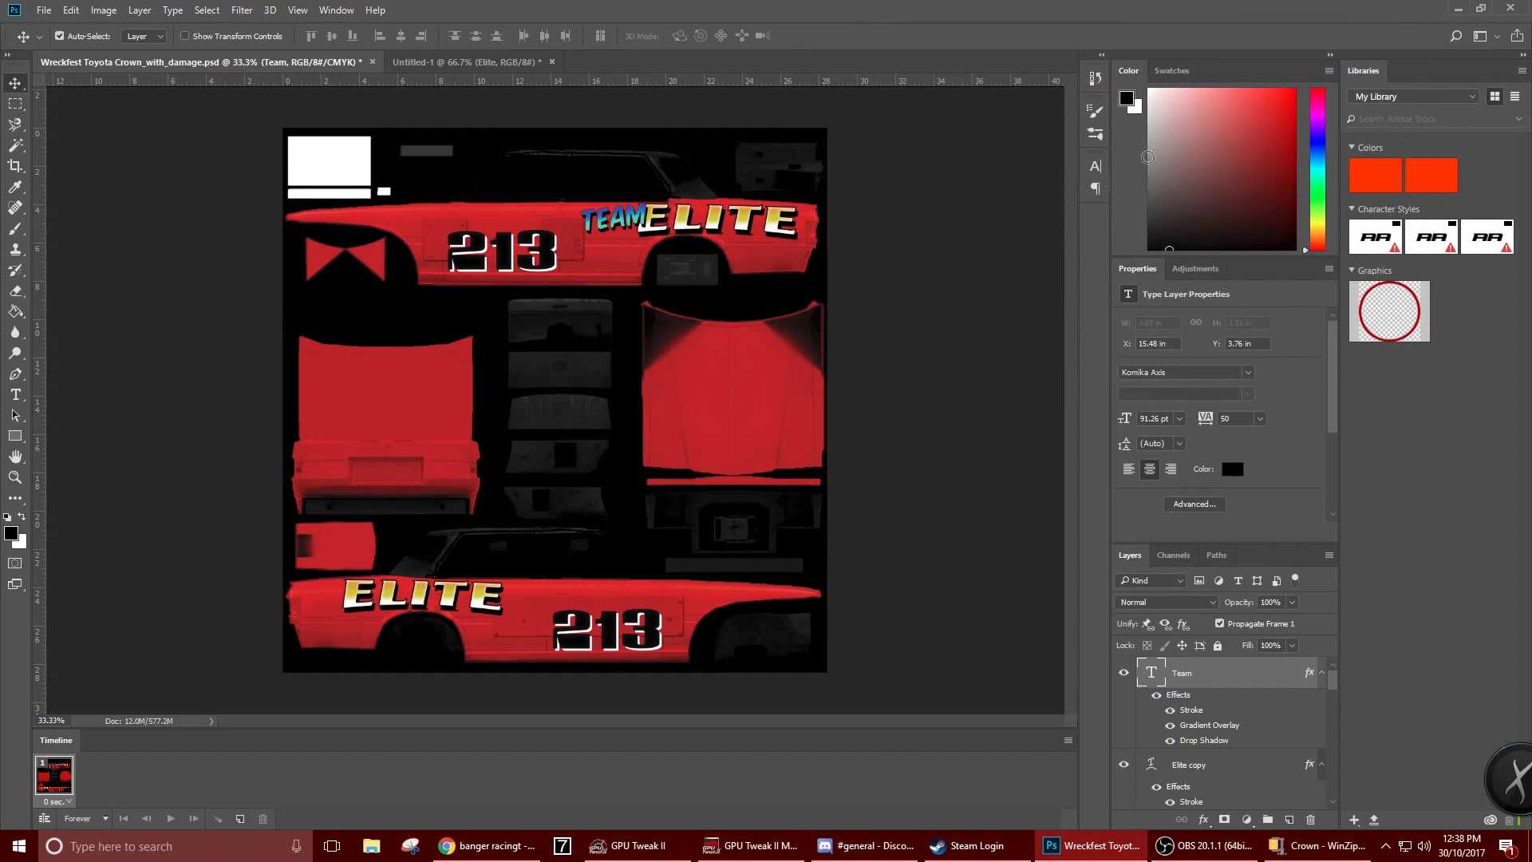
Add a pale inner glow to the TEAM text layer and reduce its size to 8 px
right_click(1217, 678)
click(945, 144)
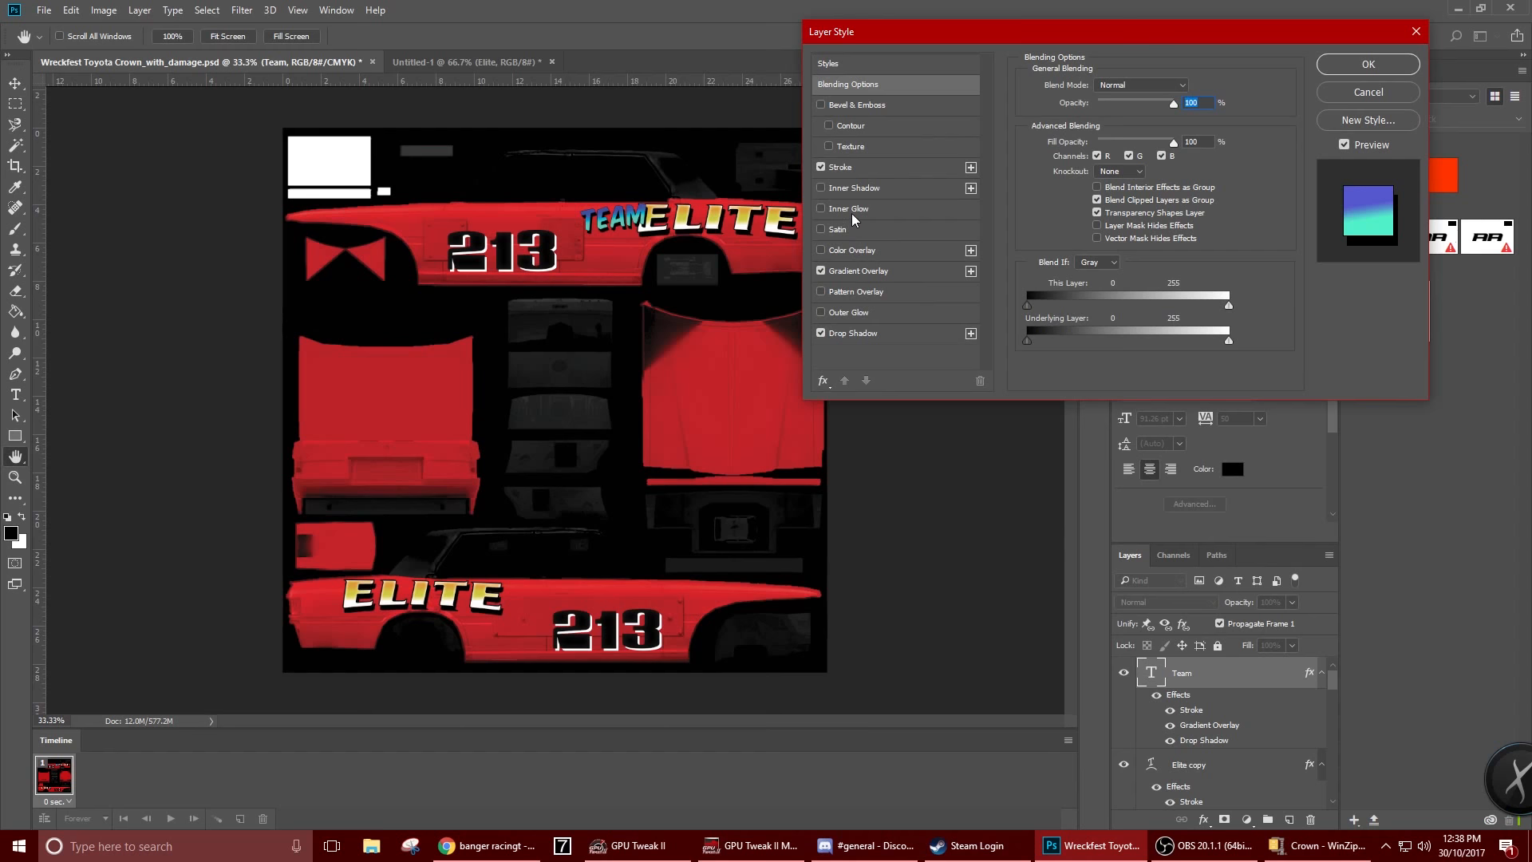
click(851, 210)
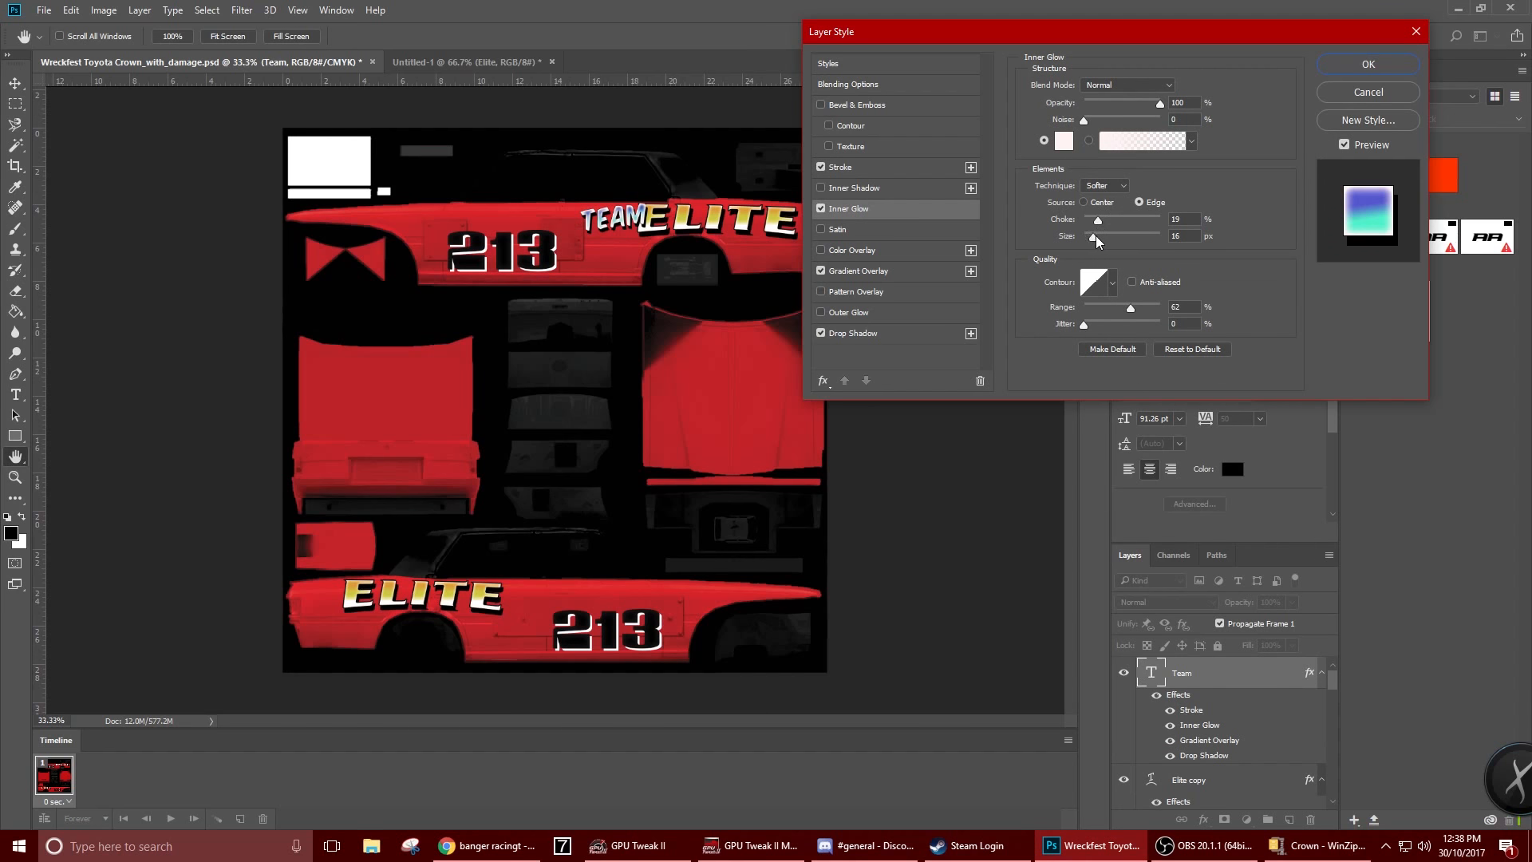
drag(1096, 237, 1090, 237)
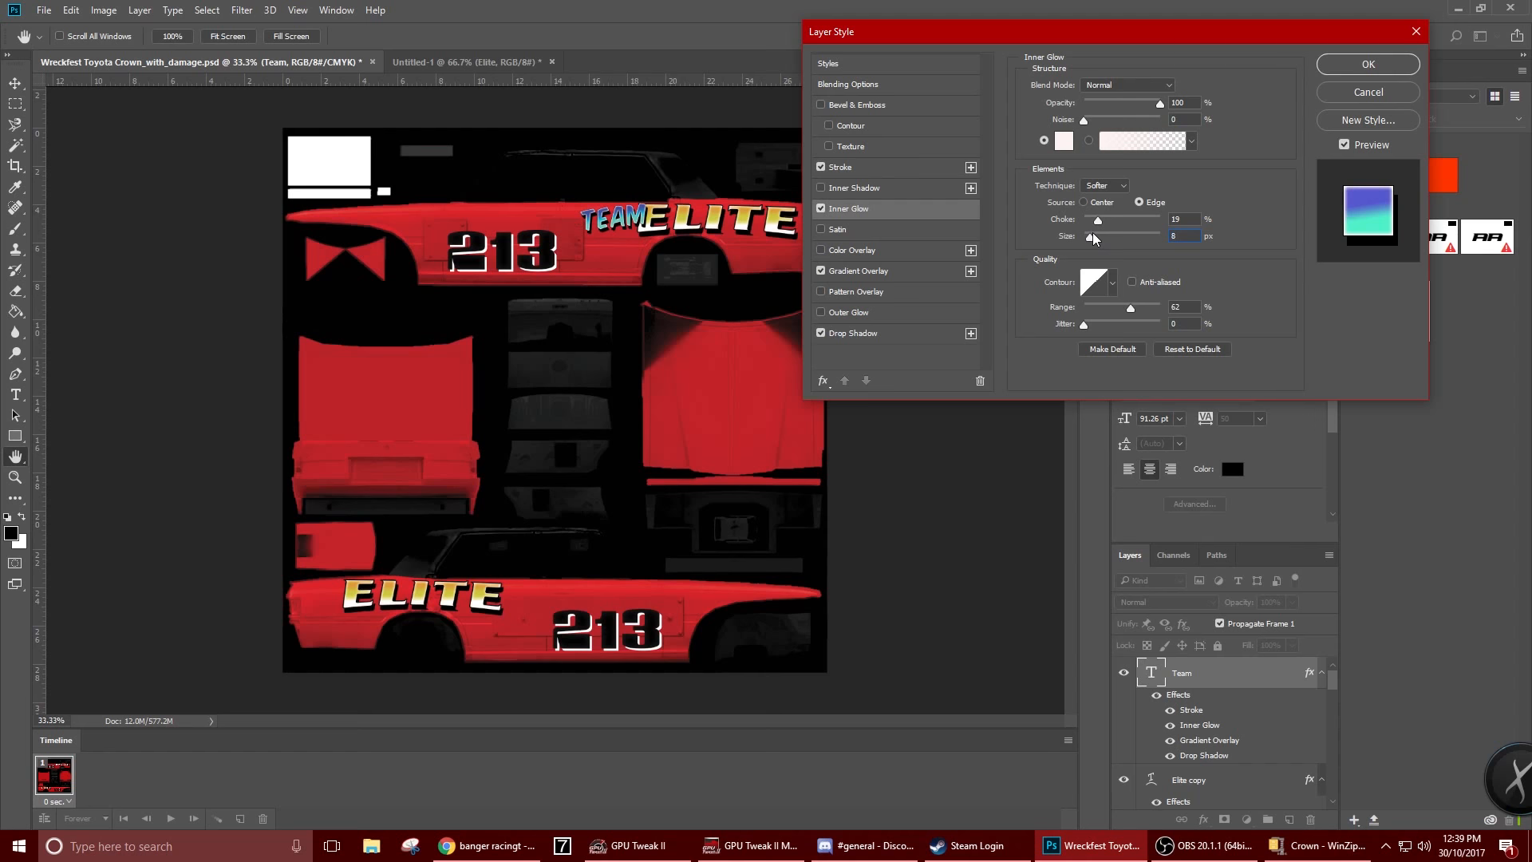
Finish adjusting the inner glow size and apply the layer style to the TEAM text
drag(1183, 236, 1166, 235)
key(BackSpace)
key(Return)
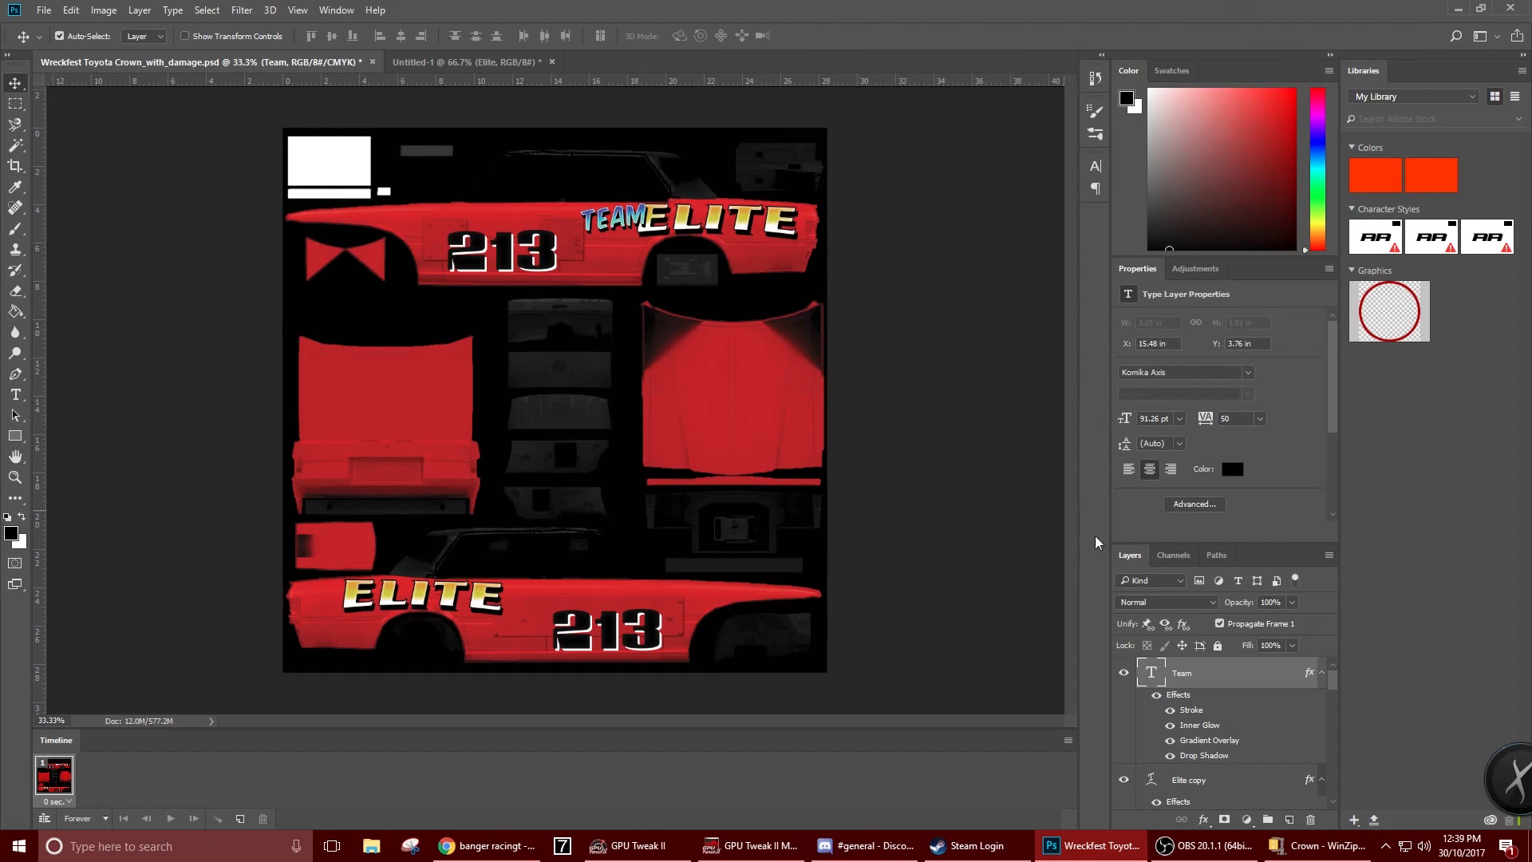
right_click(1217, 672)
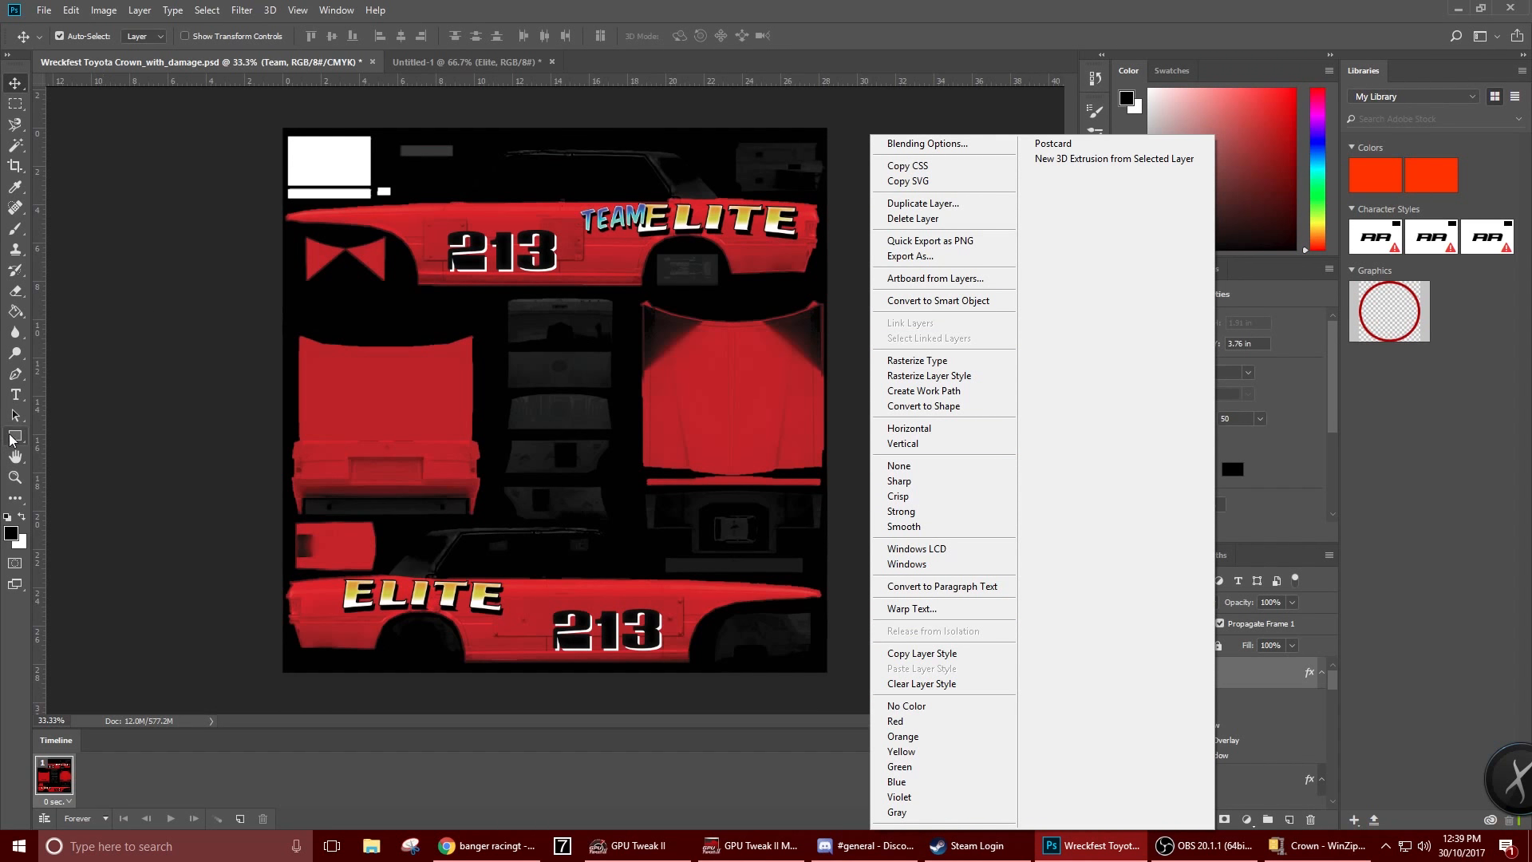
click(15, 401)
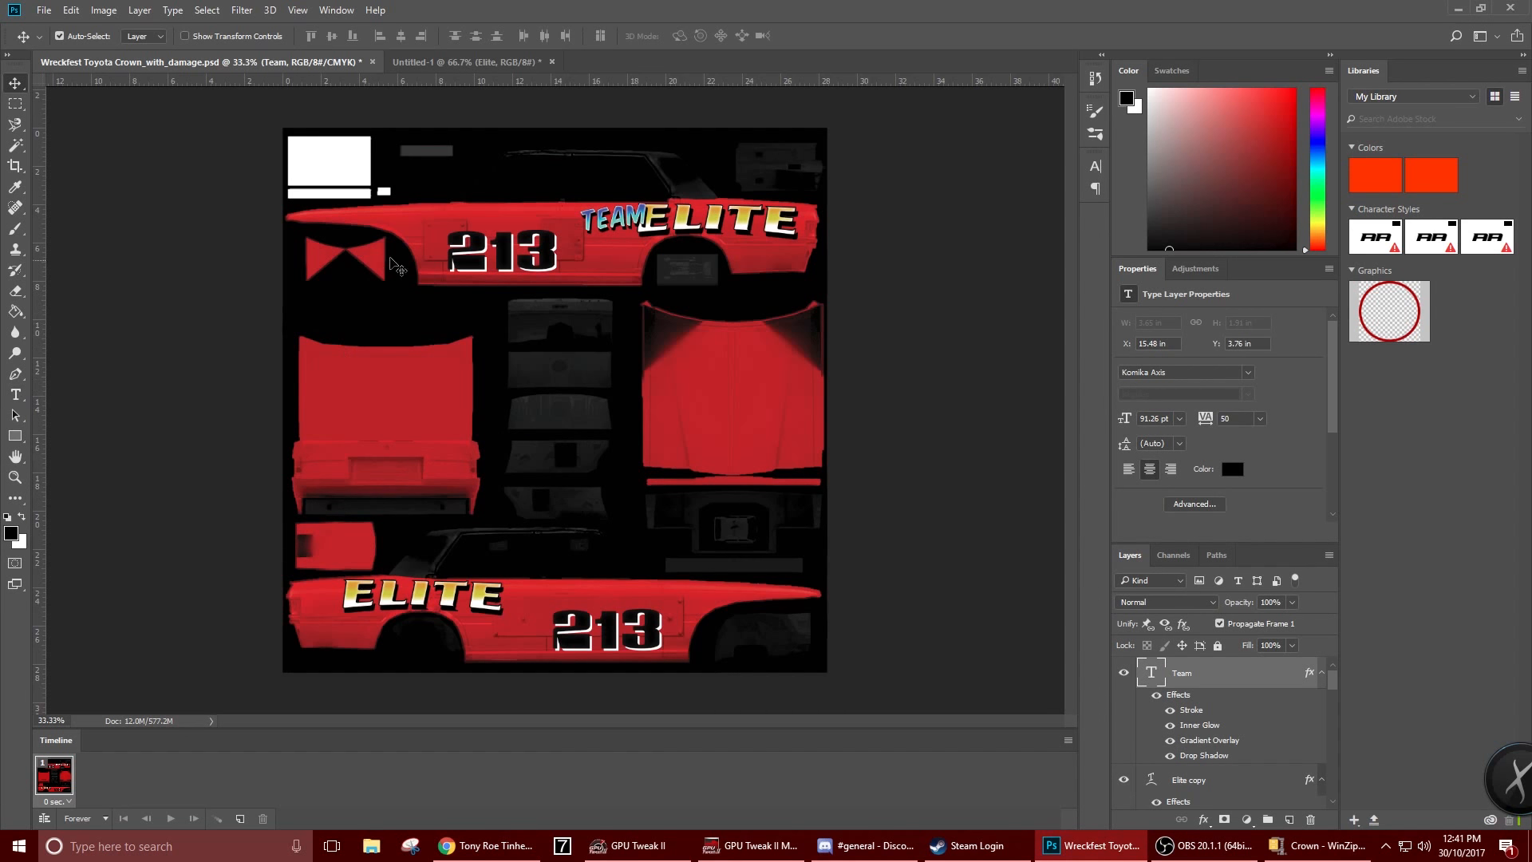
Add the text "Tinman services" in Komika Axis at 72 pt and position it above the 213 on the upper car side
click(15, 394)
click(441, 212)
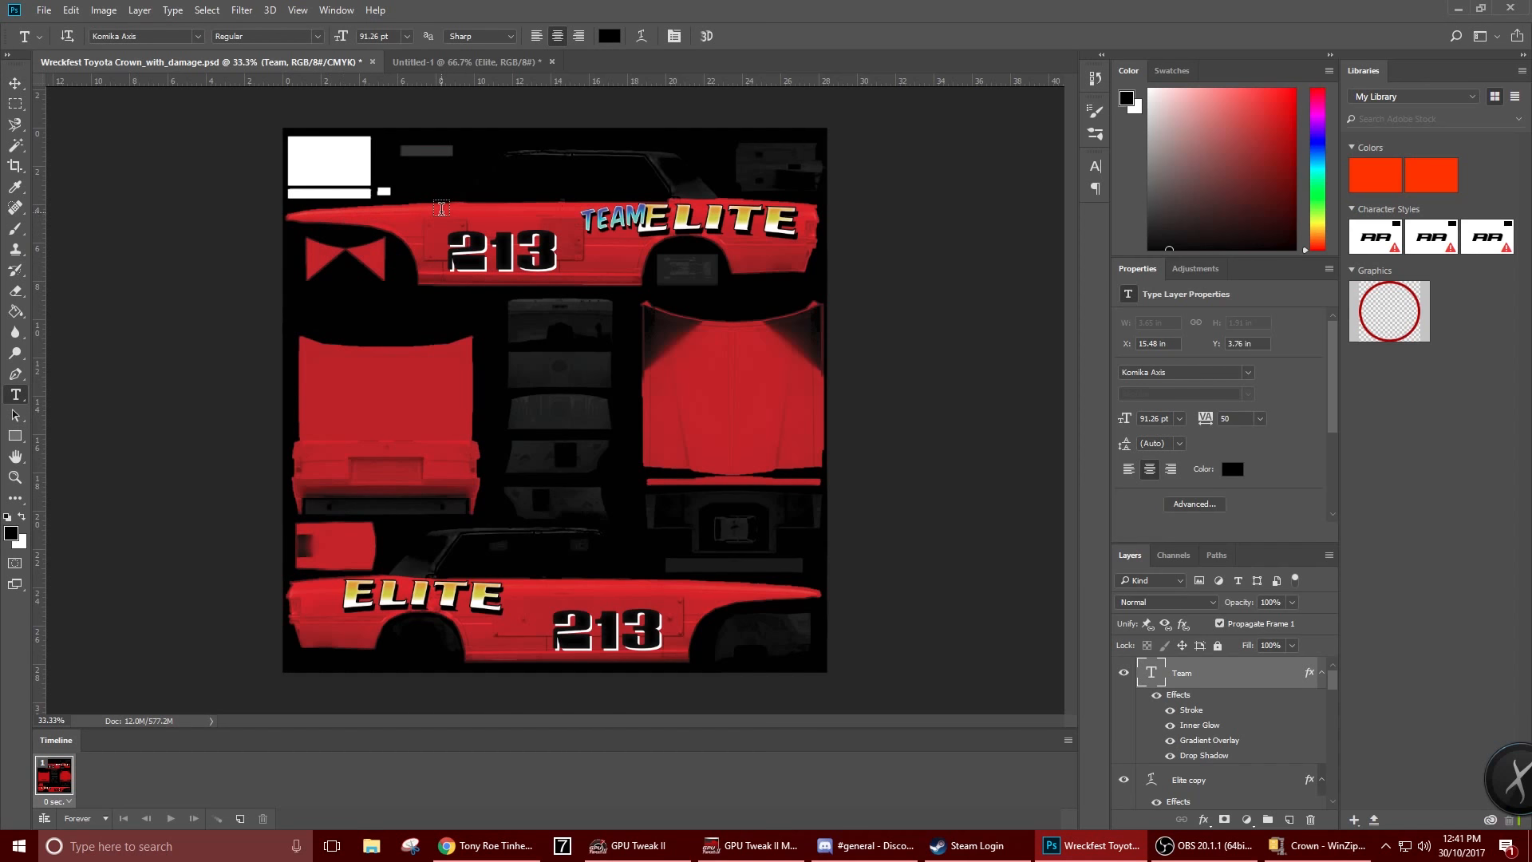
text(Tin)
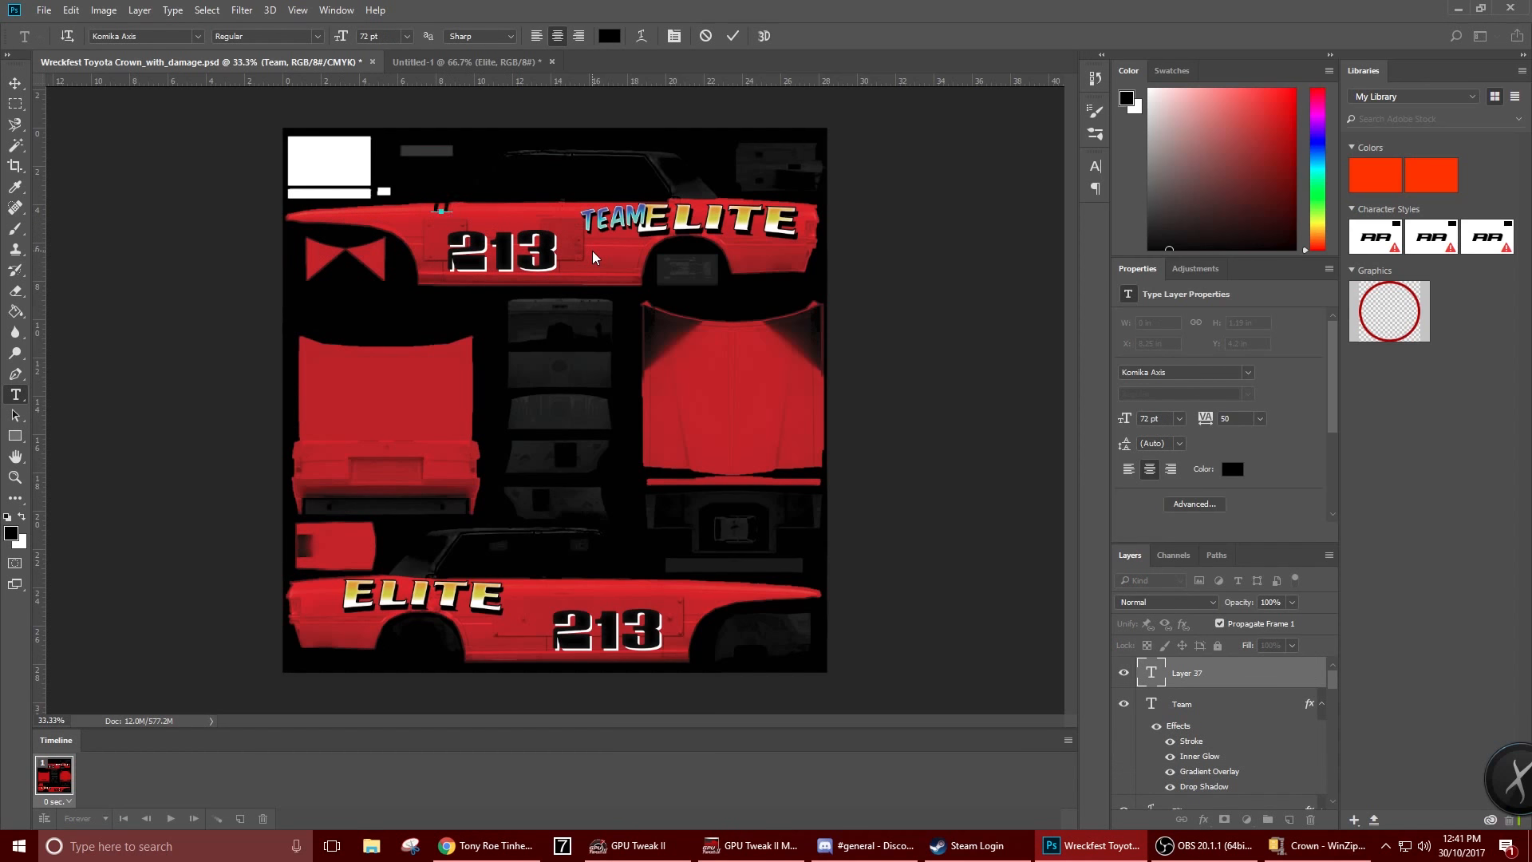
text(man Servic)
key(BackSpace)
text(ces)
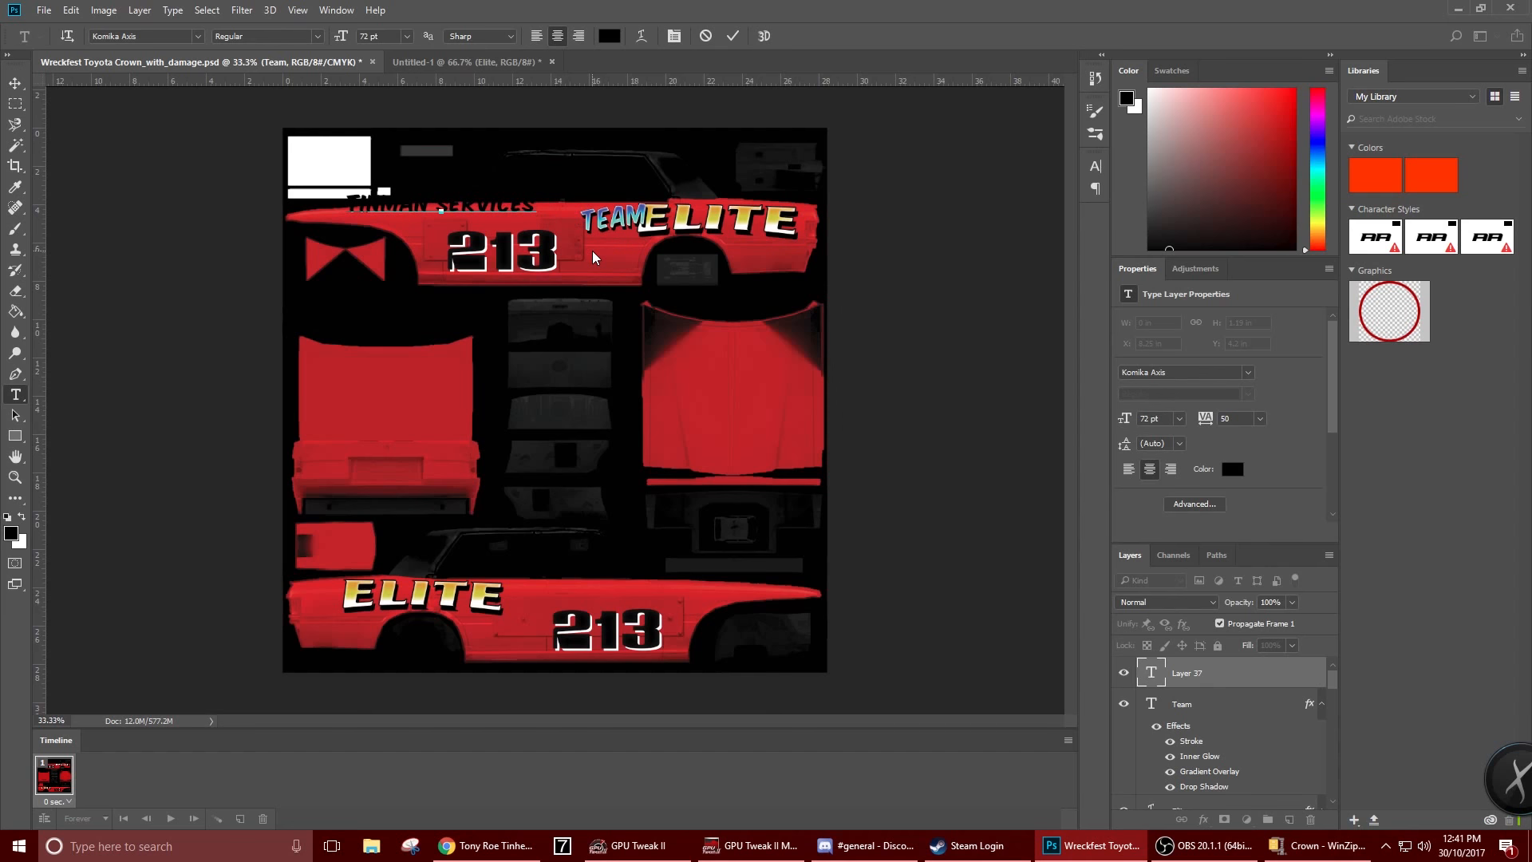
click(13, 86)
drag(457, 209, 475, 219)
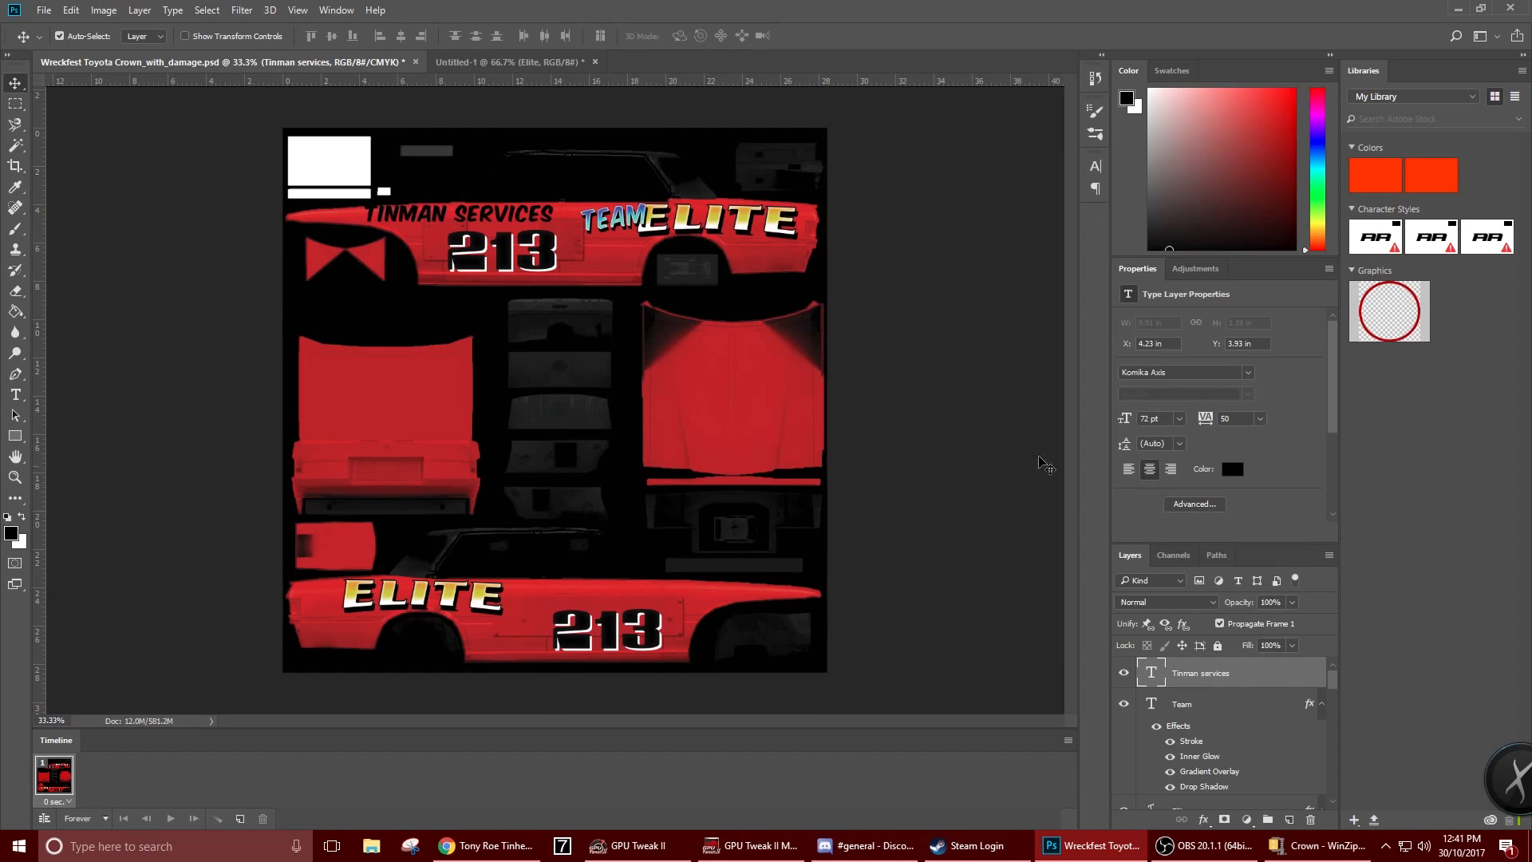
Delete the word "services" from the new text, keeping only TINMAN
click(15, 394)
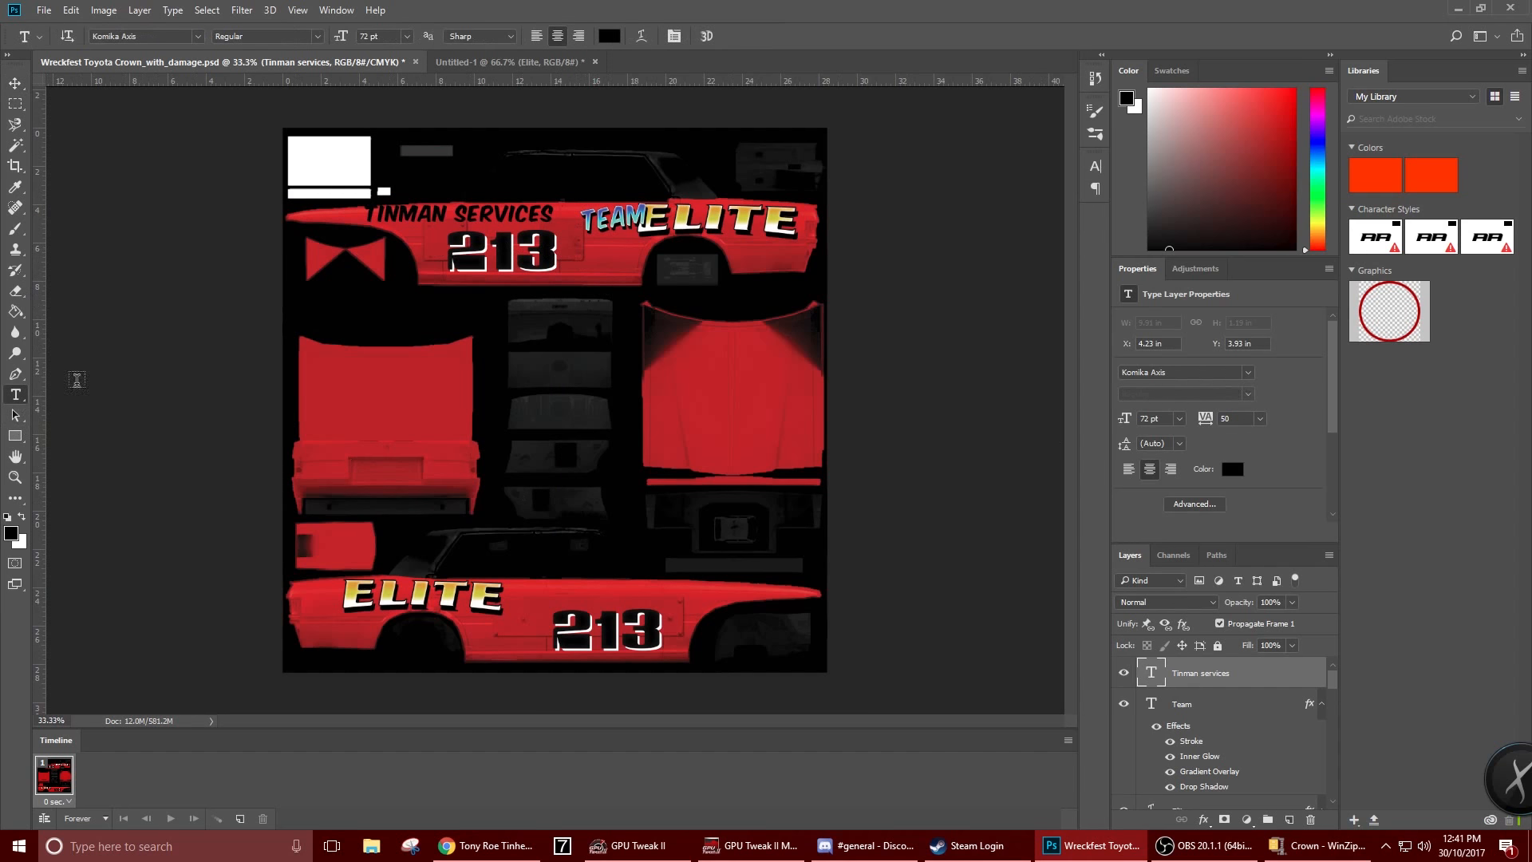
triple_click(494, 209)
click(493, 208)
drag(459, 210, 554, 217)
key(BackSpace)
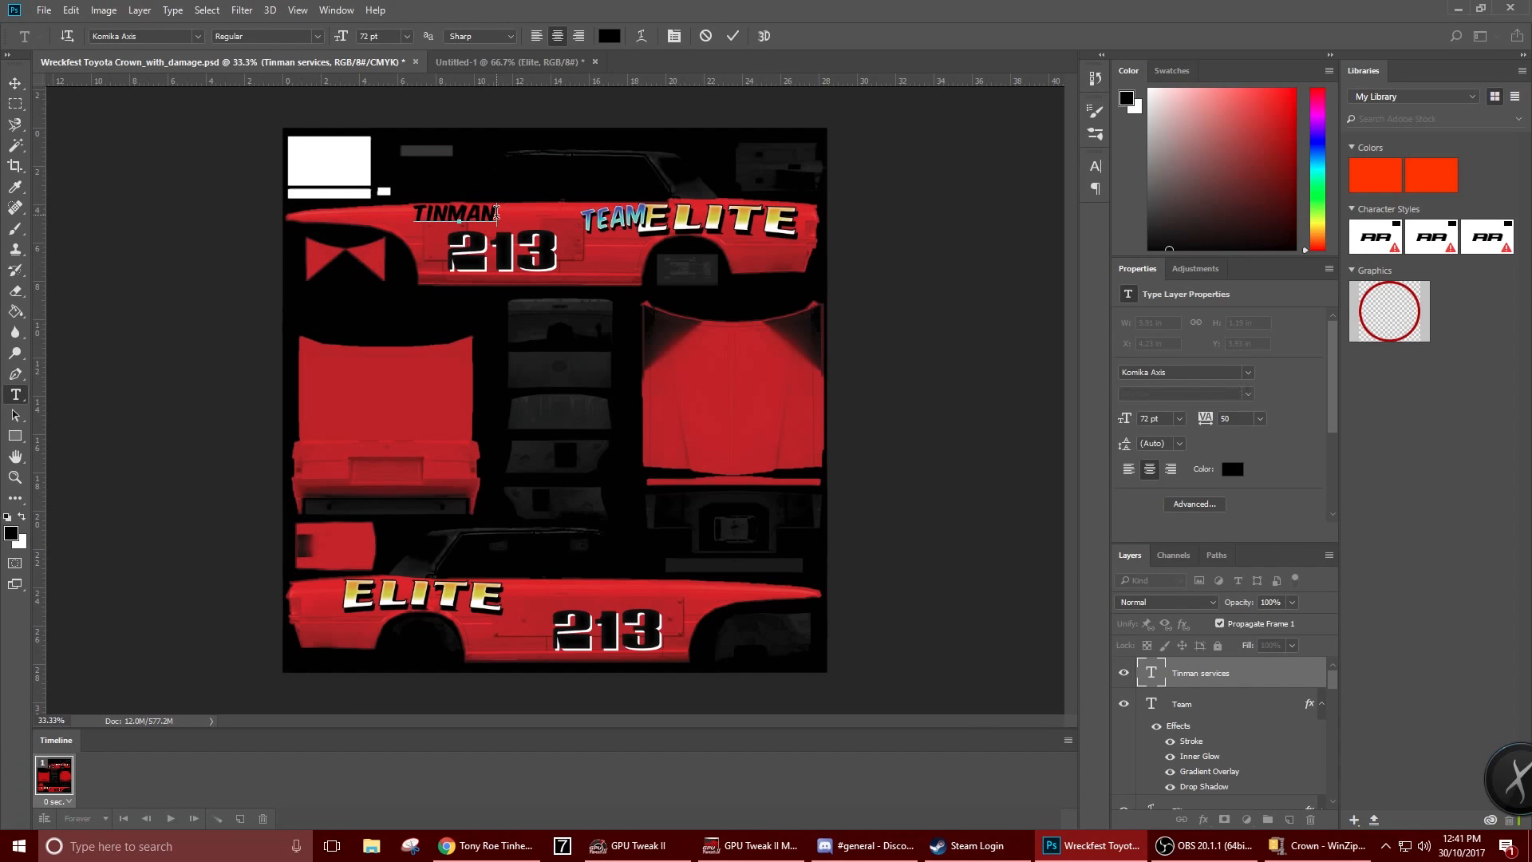
Change the font of the TINMAN text to 4 BigRed DNA
drag(499, 211, 412, 212)
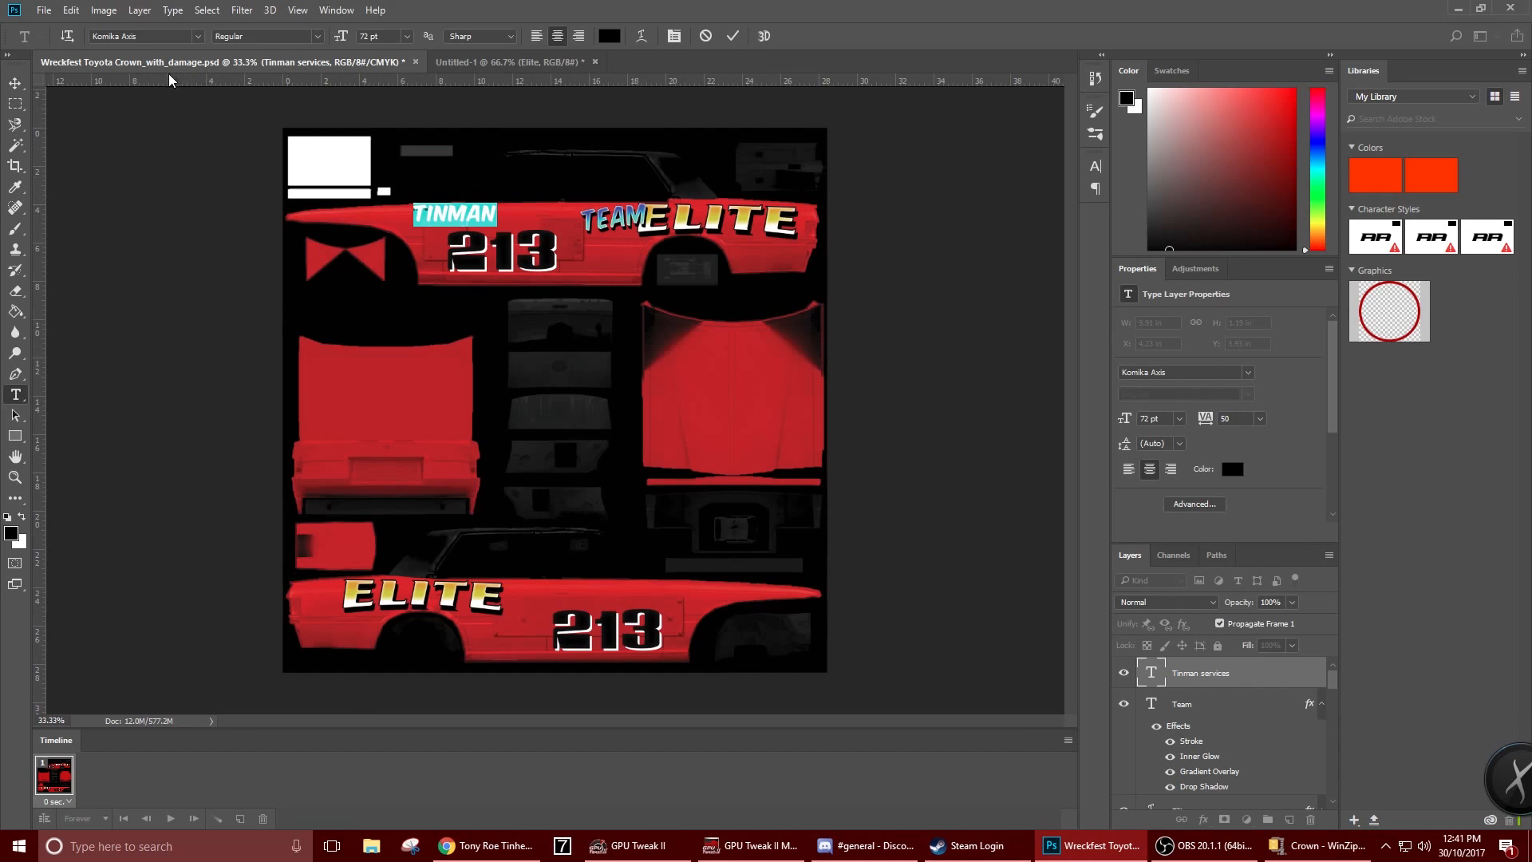
click(160, 34)
click(338, 148)
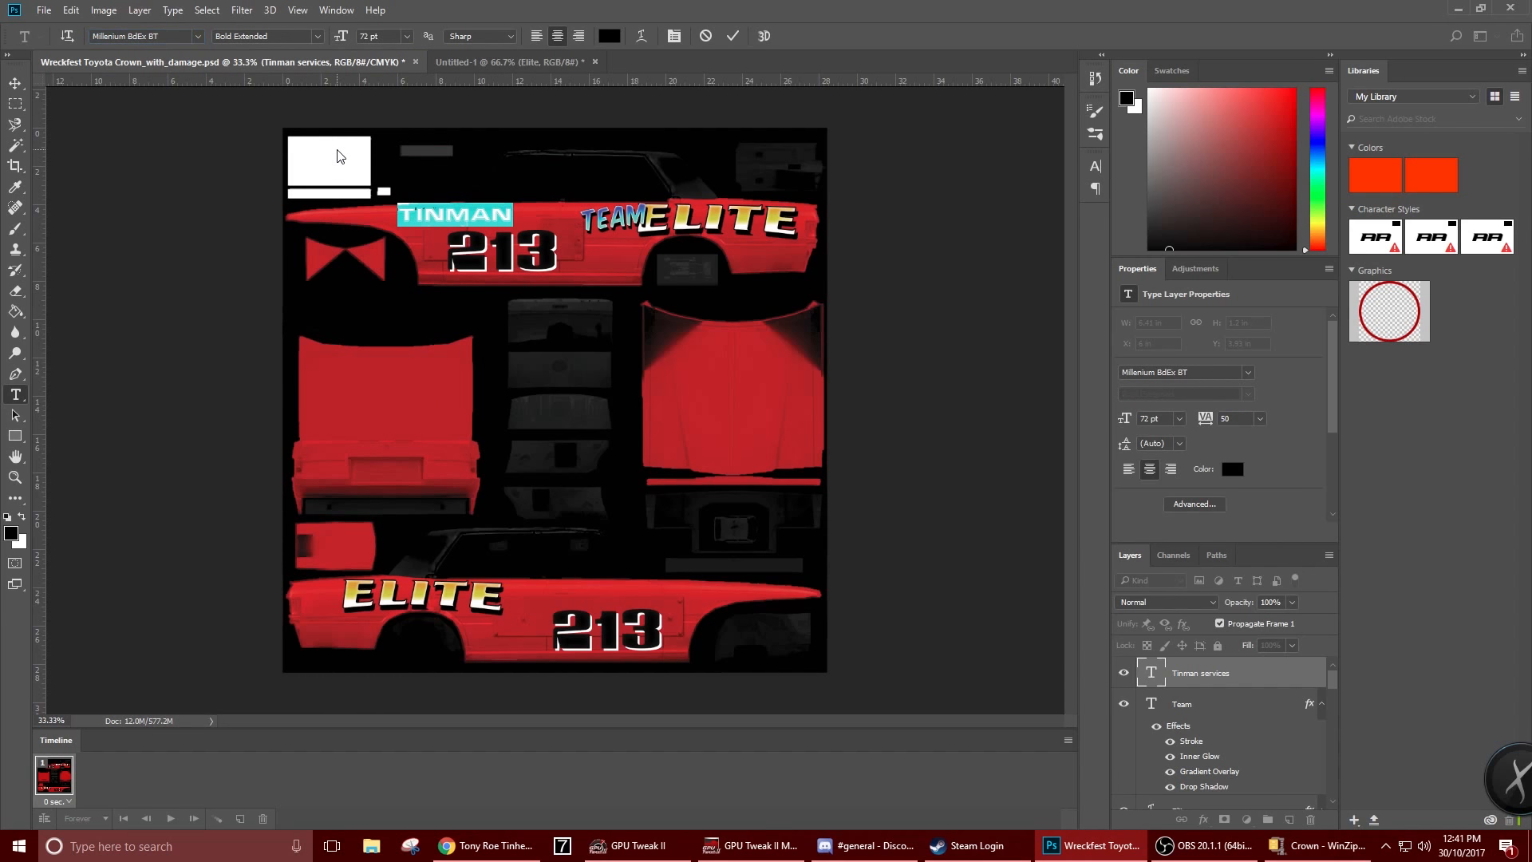
click(158, 37)
click(197, 36)
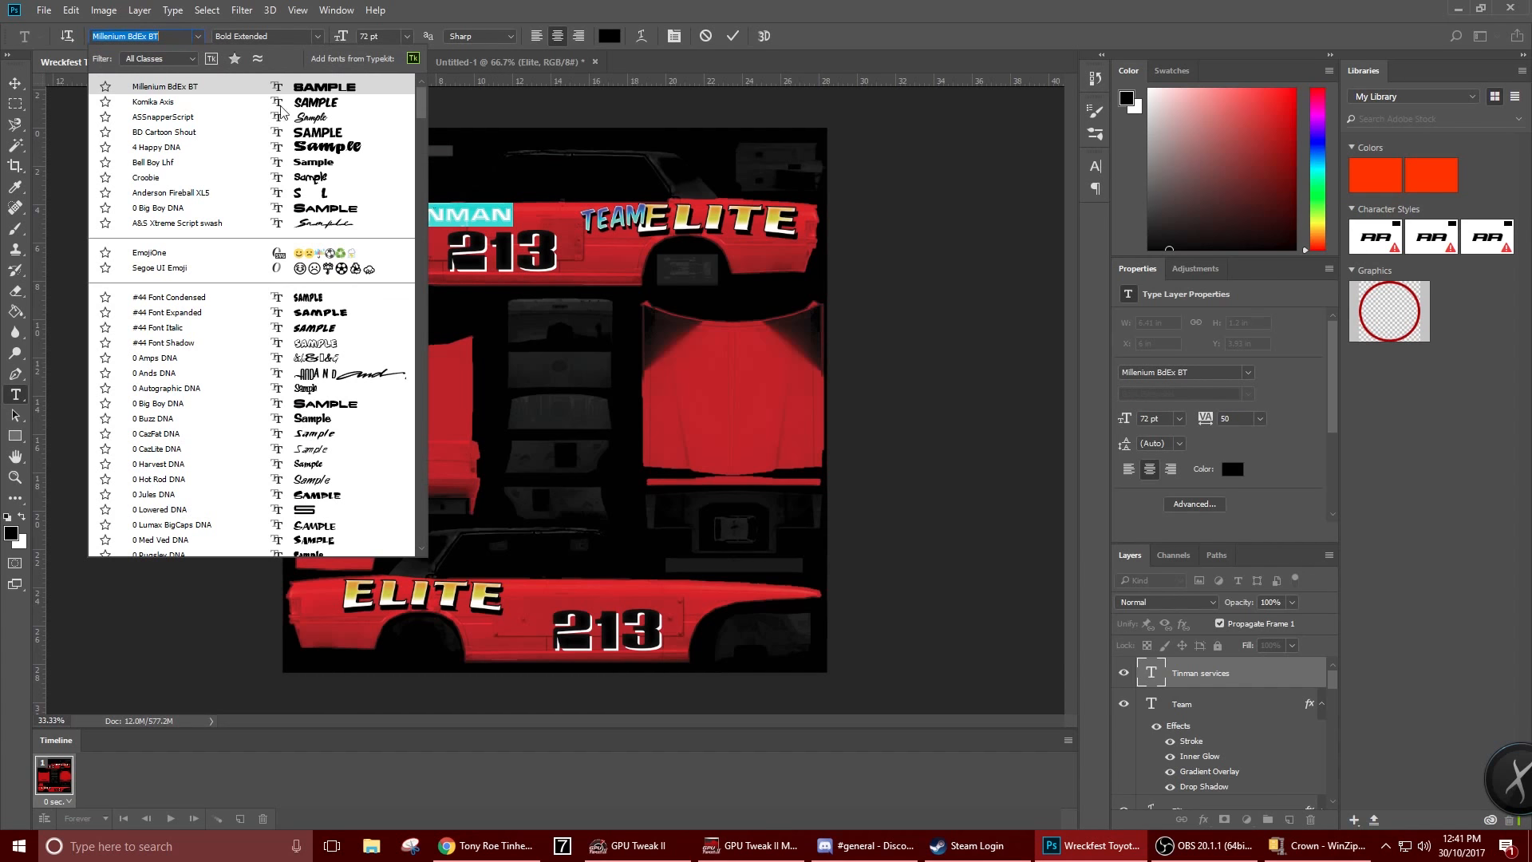
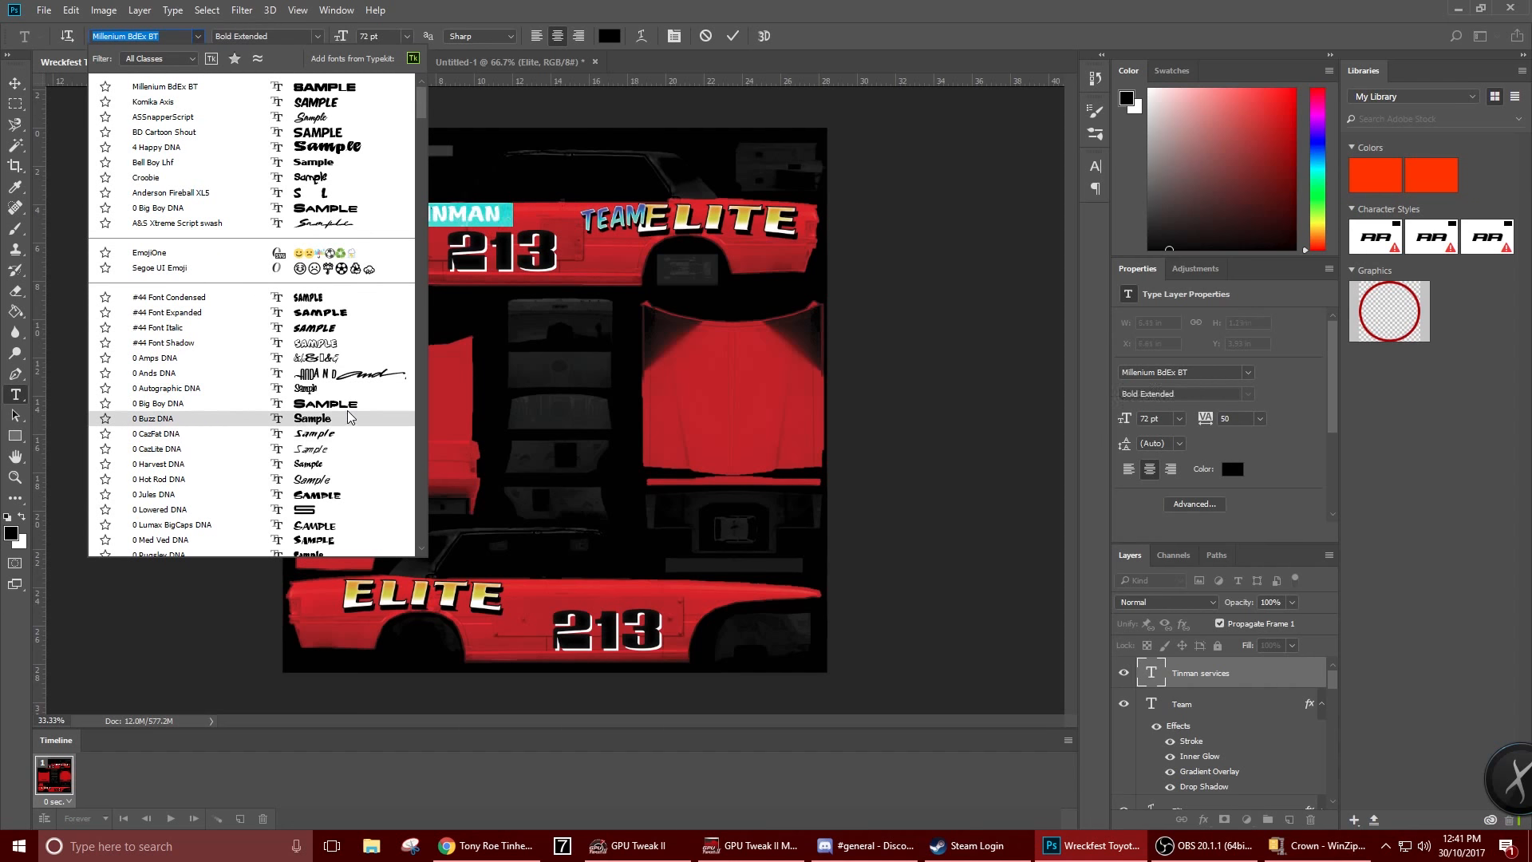
scroll(351, 479, down, 3)
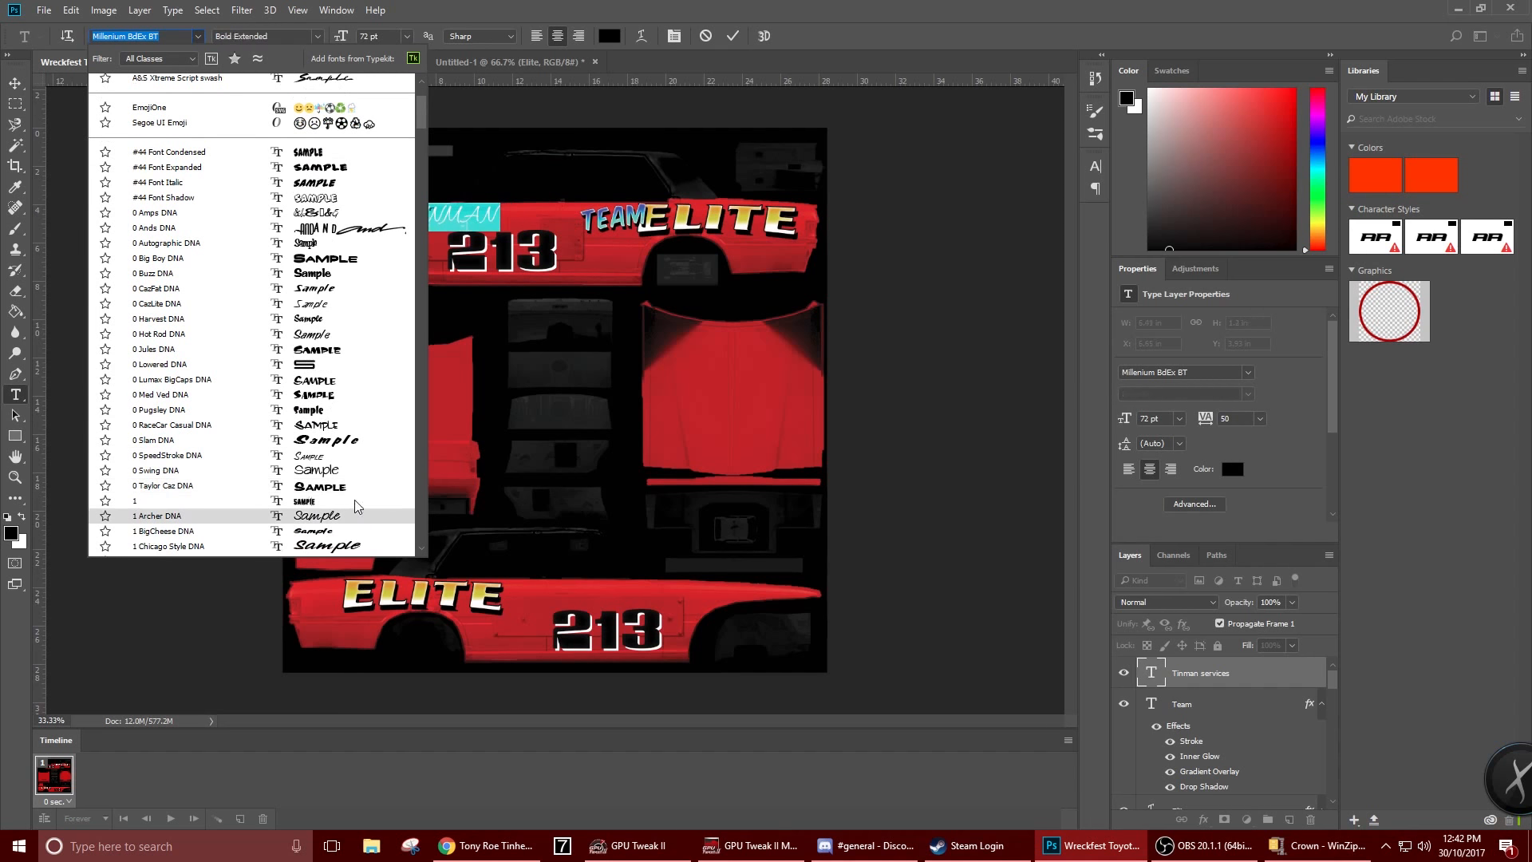
scroll(354, 503, down, 3)
scroll(338, 527, down, 3)
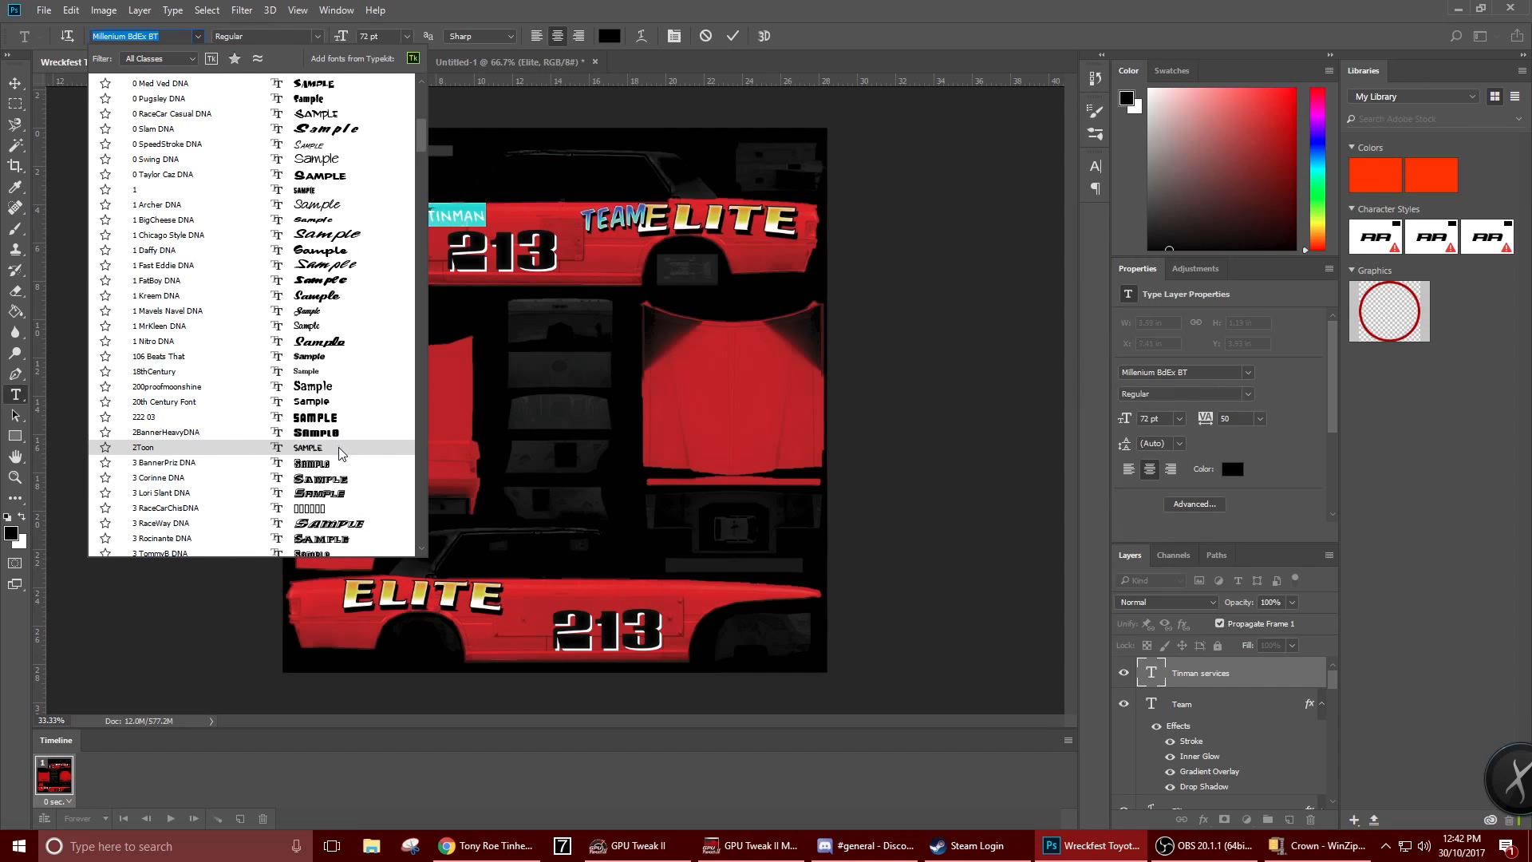
scroll(341, 452, down, 7)
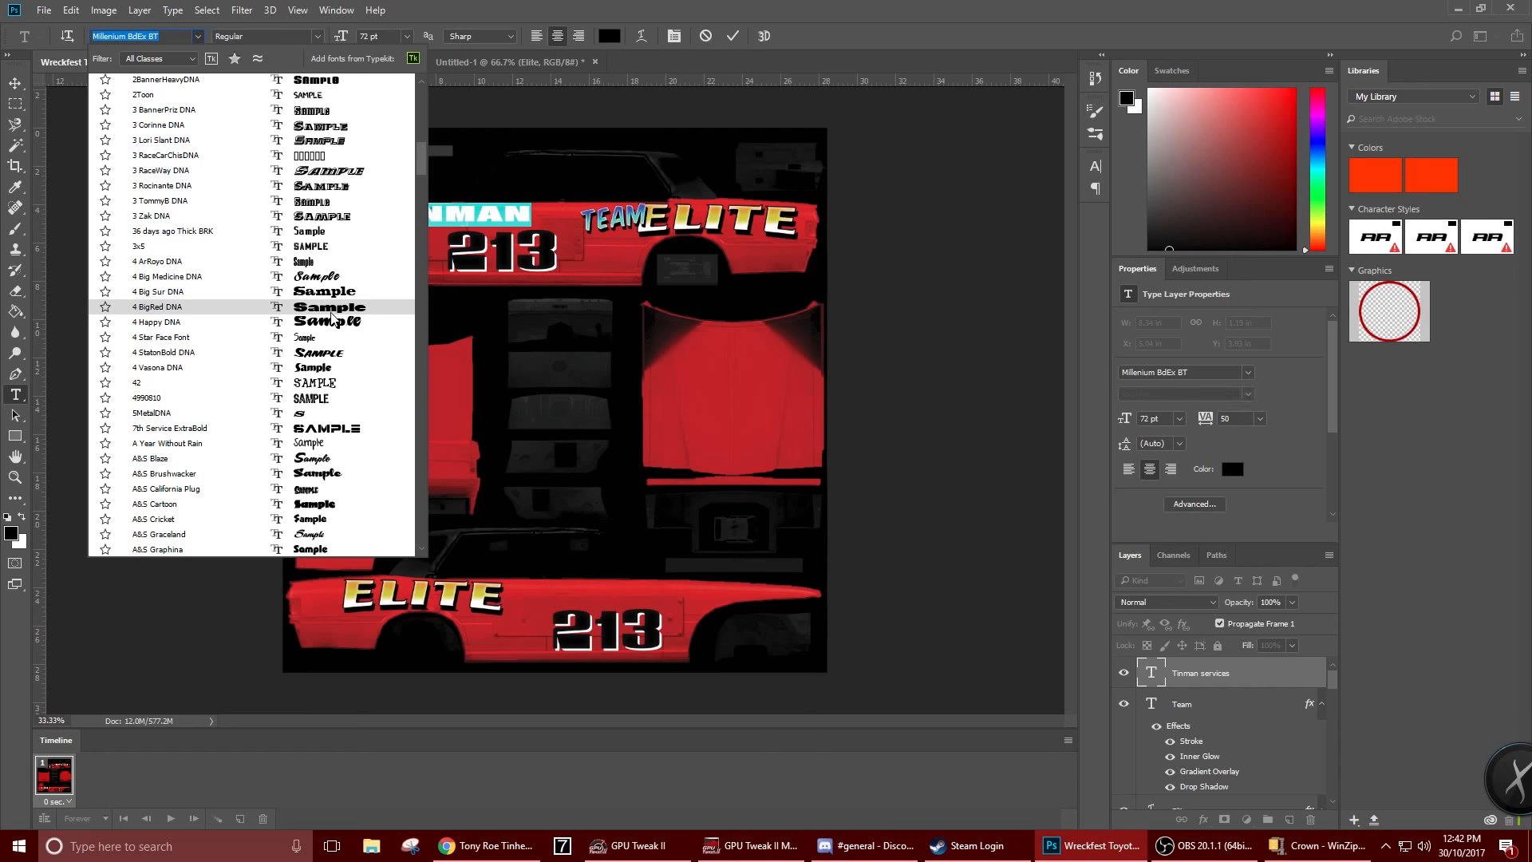
click(332, 311)
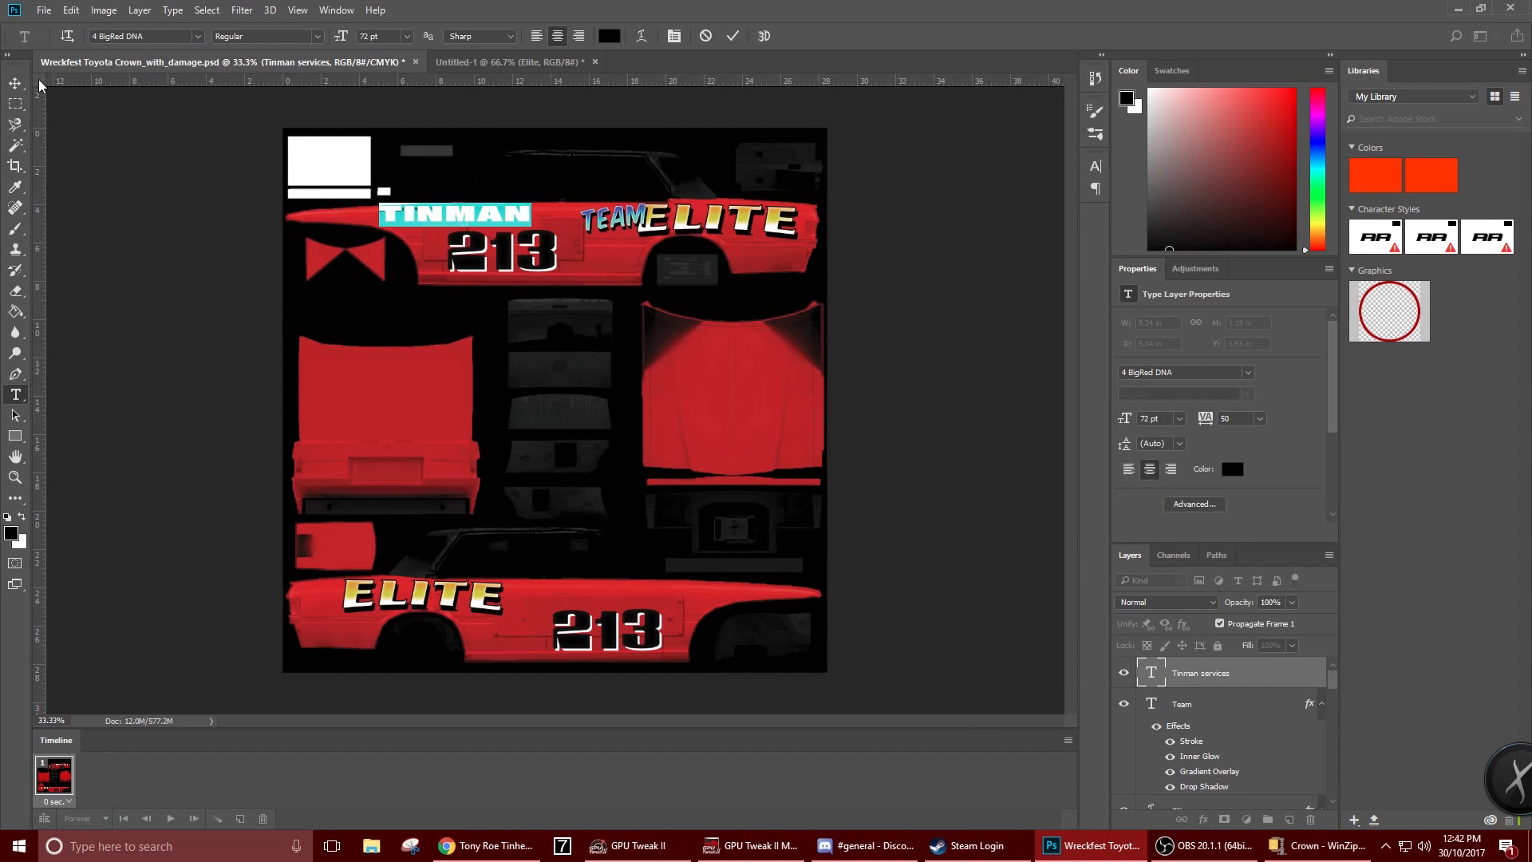
click(16, 82)
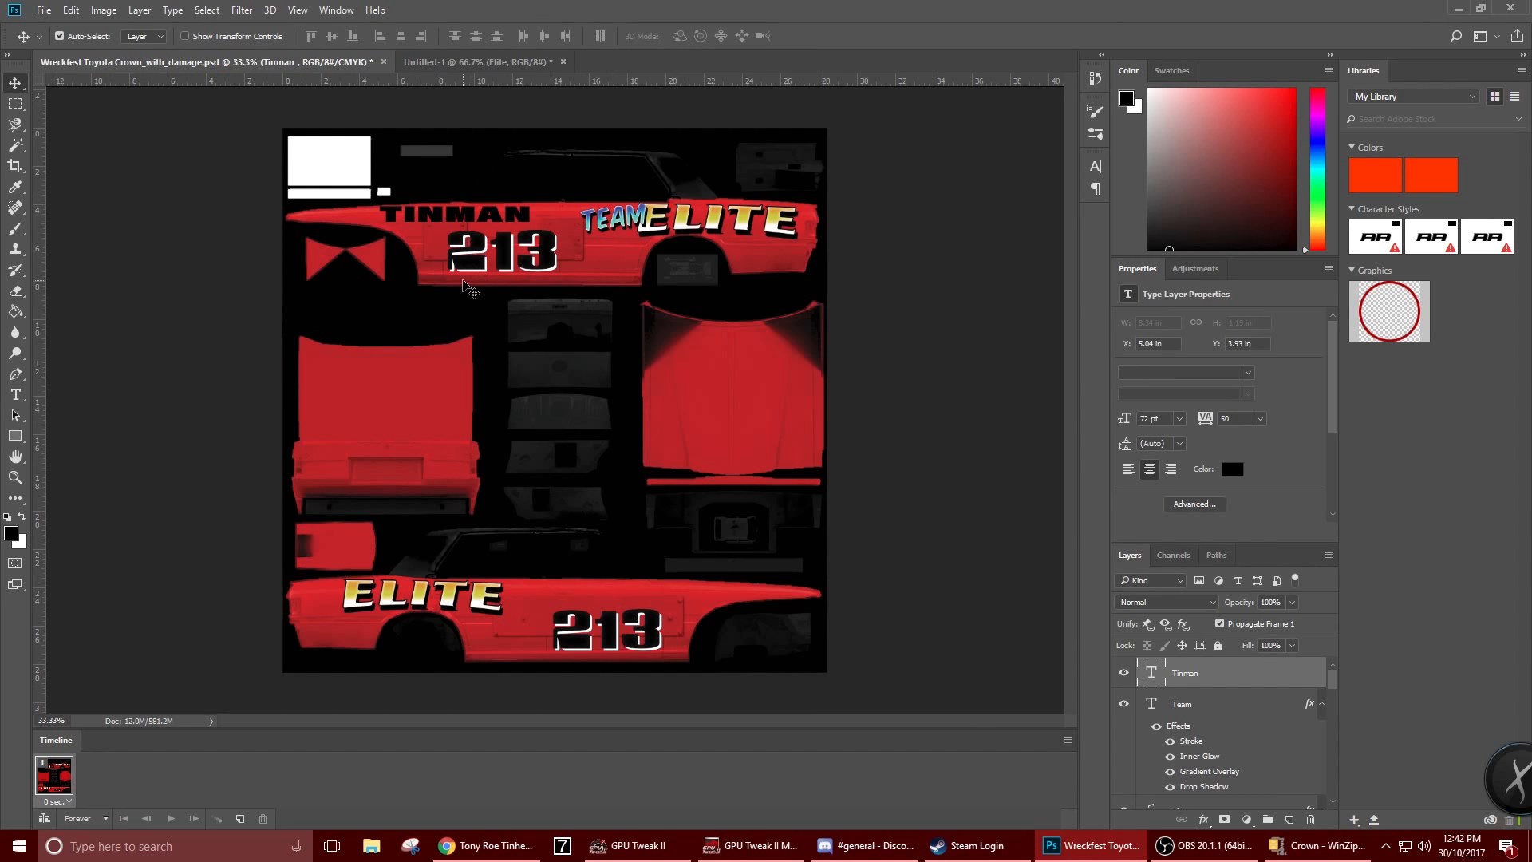
Try an Arc warp on the TINMAN text with a bend of 3.7%
key(ctrl)
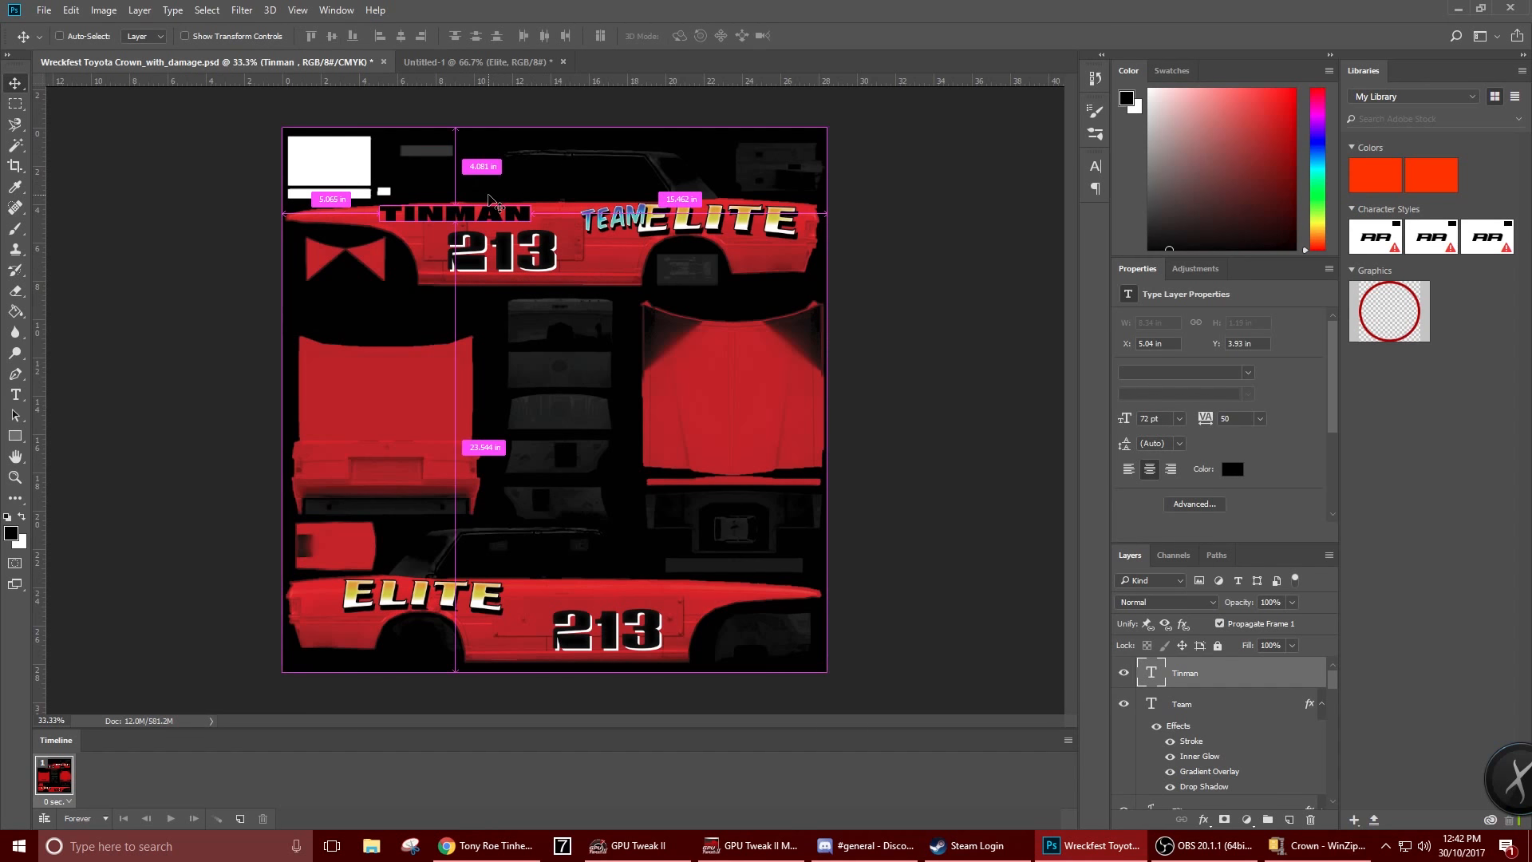
key(ctrl+t)
click(654, 36)
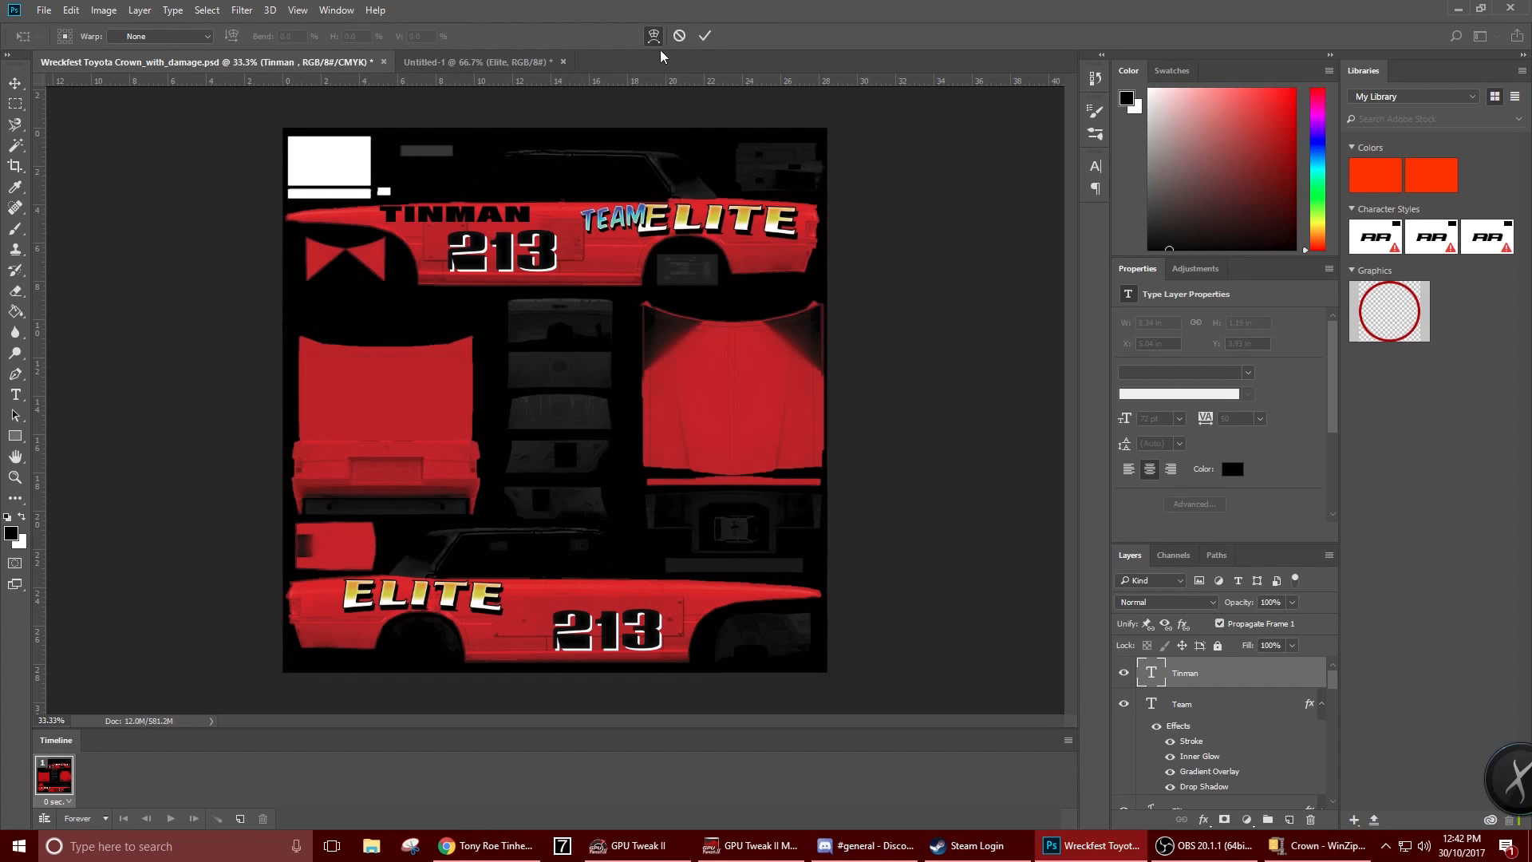
click(160, 36)
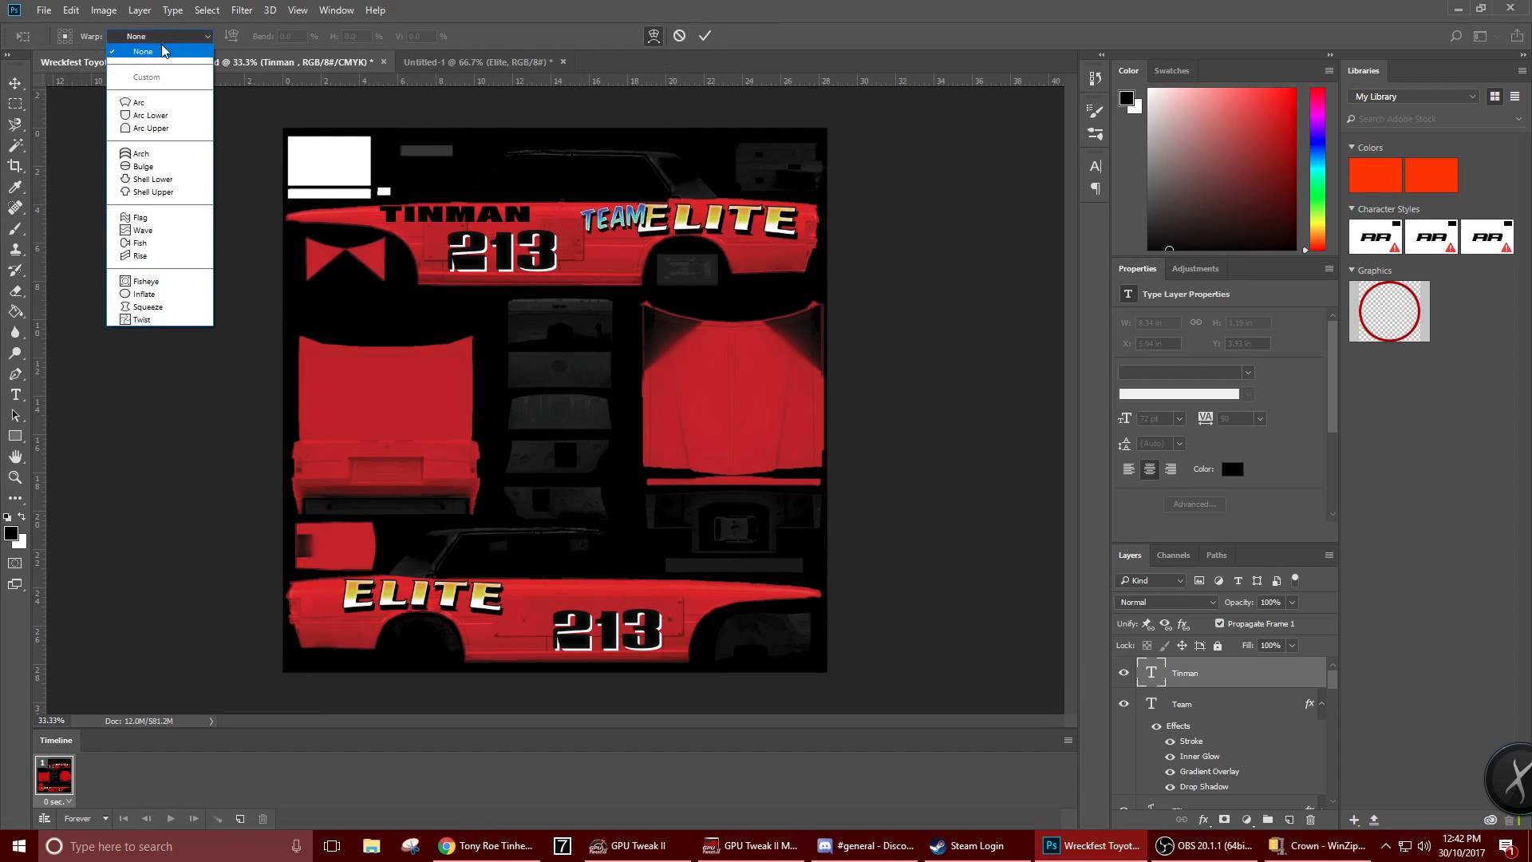
click(156, 103)
drag(459, 170, 460, 206)
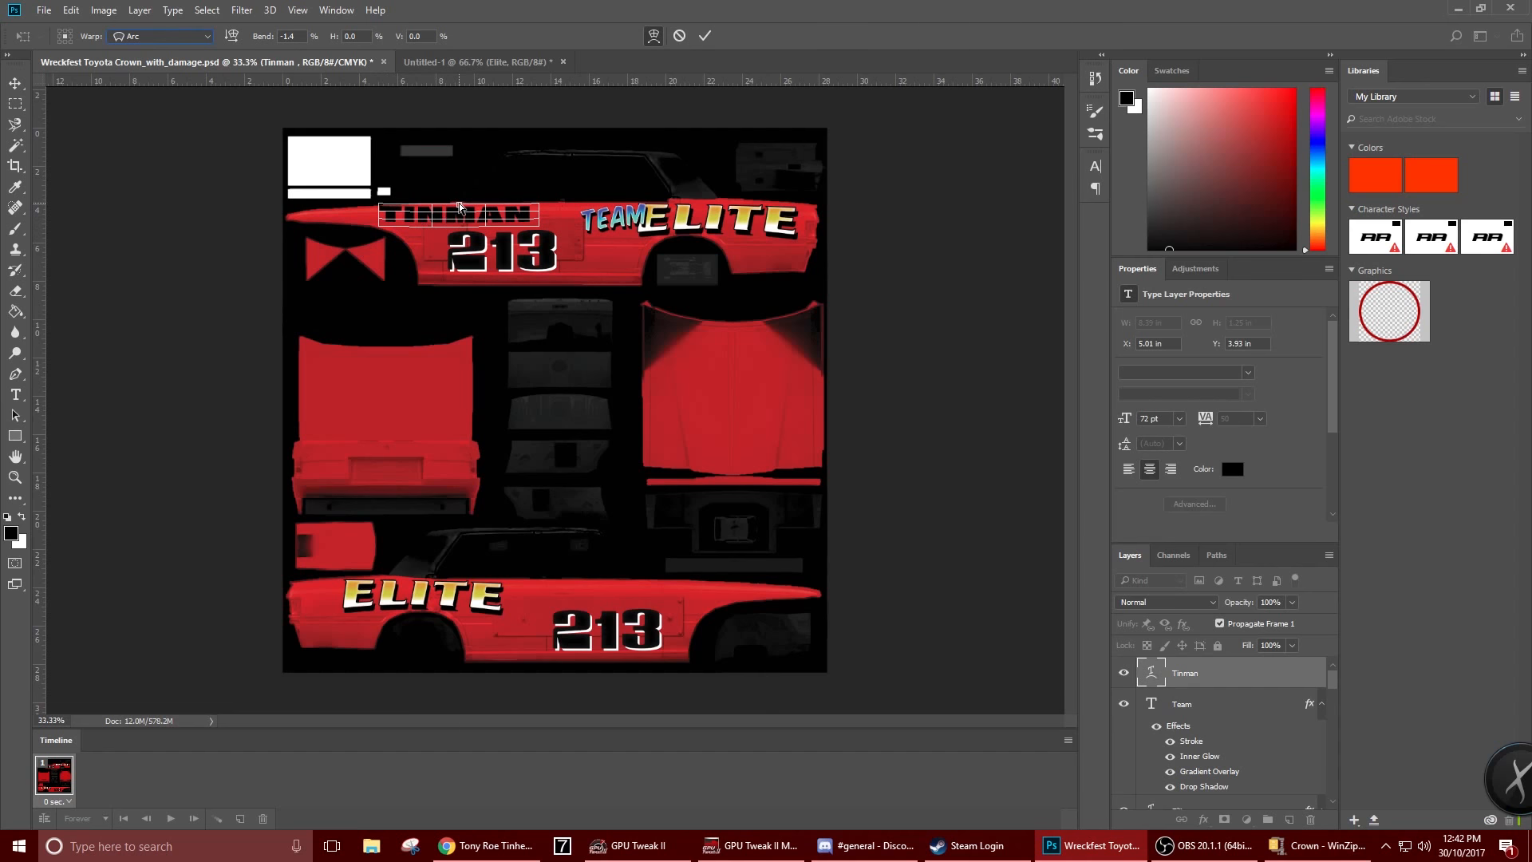
drag(459, 205, 459, 203)
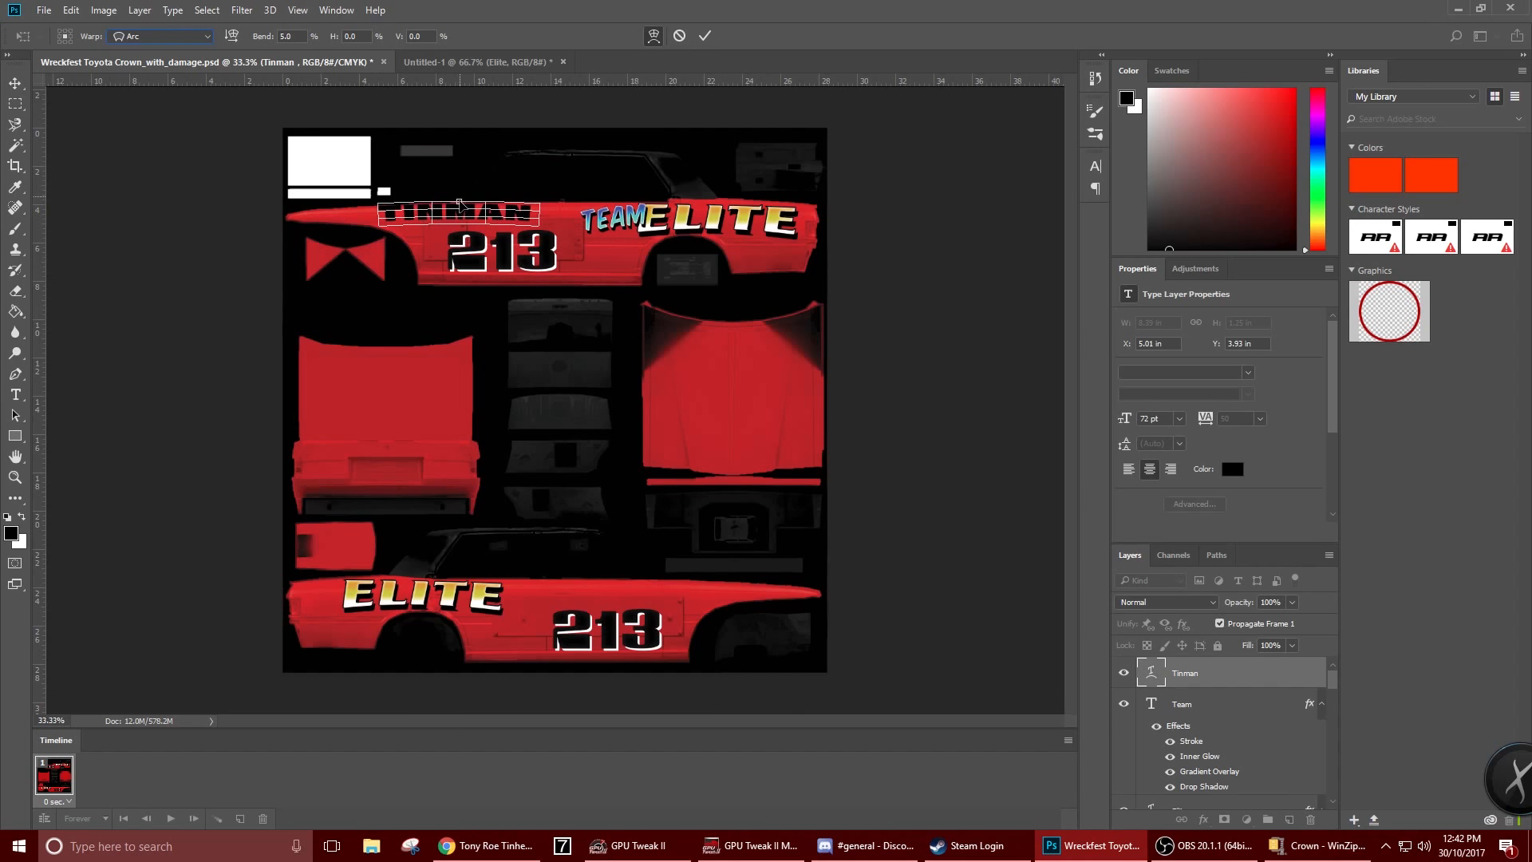
Switch the TINMAN warp to Fish with an 18.3% bend and shift the text toward the wheel arch beside the 213
click(210, 36)
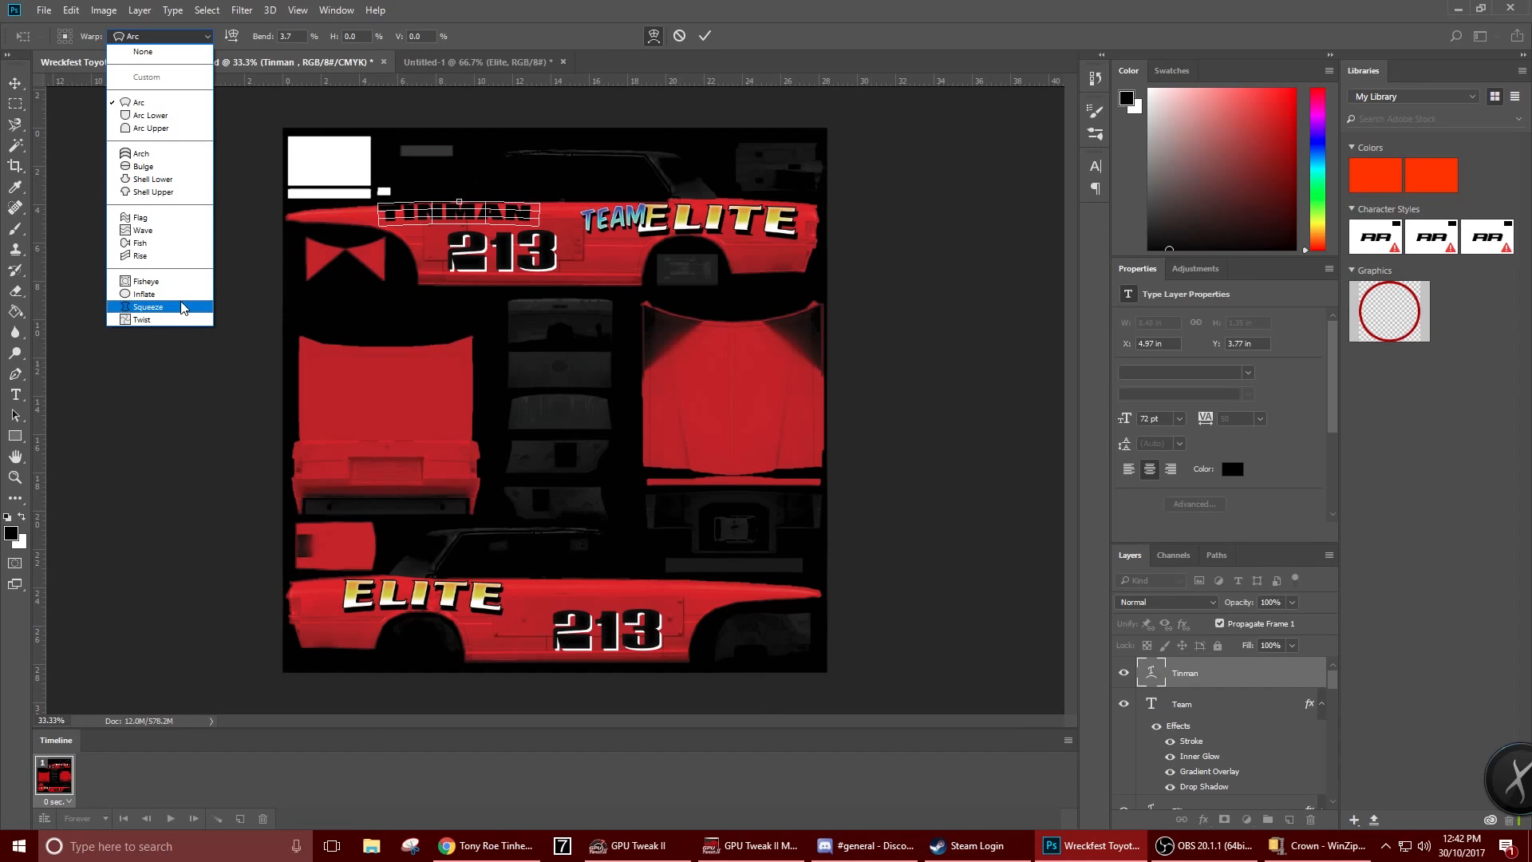
click(172, 242)
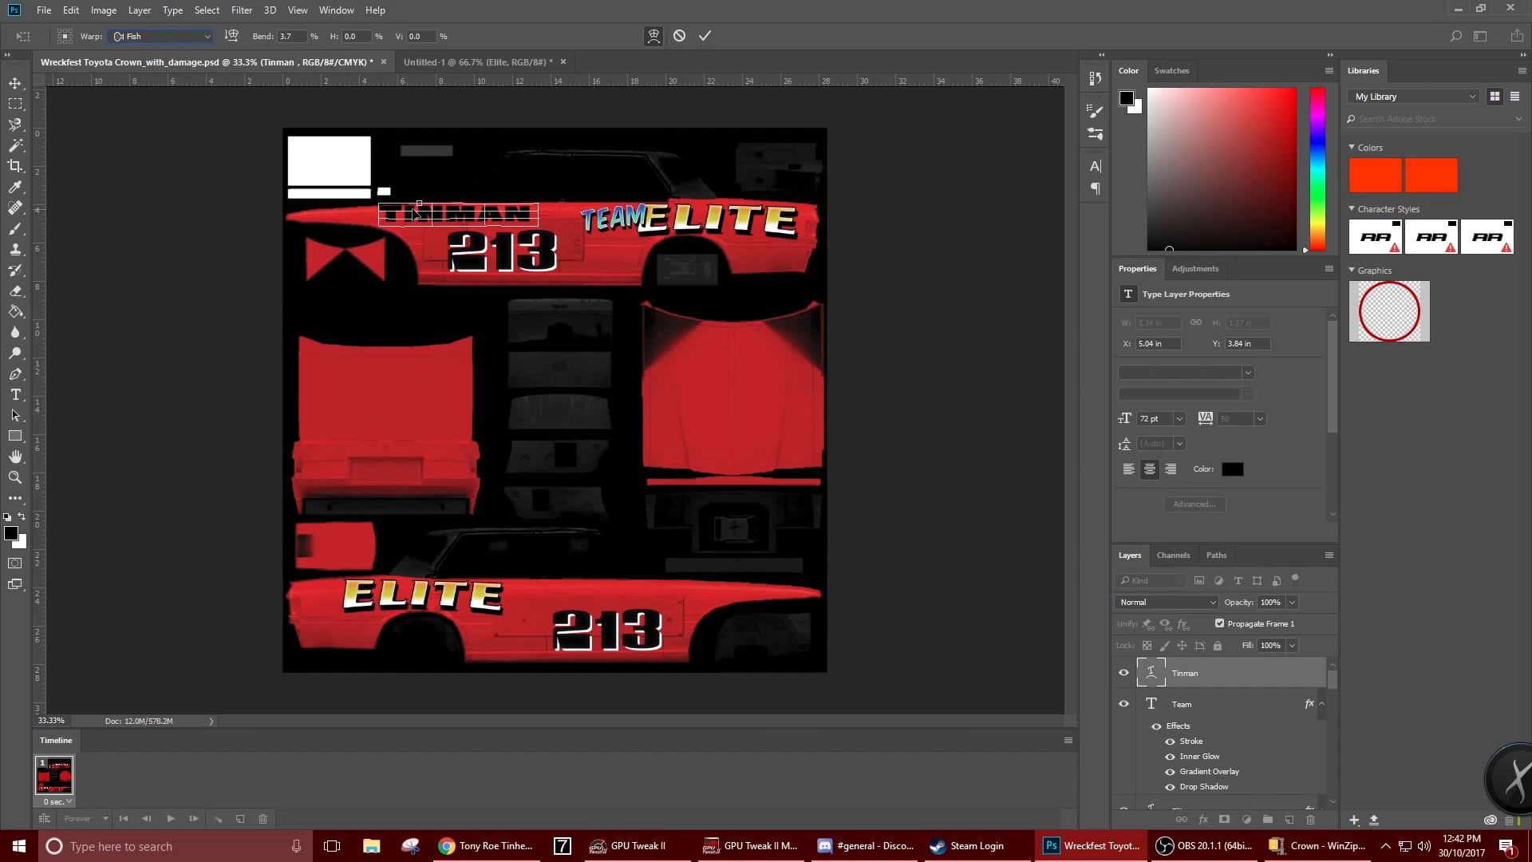
drag(418, 204, 481, 217)
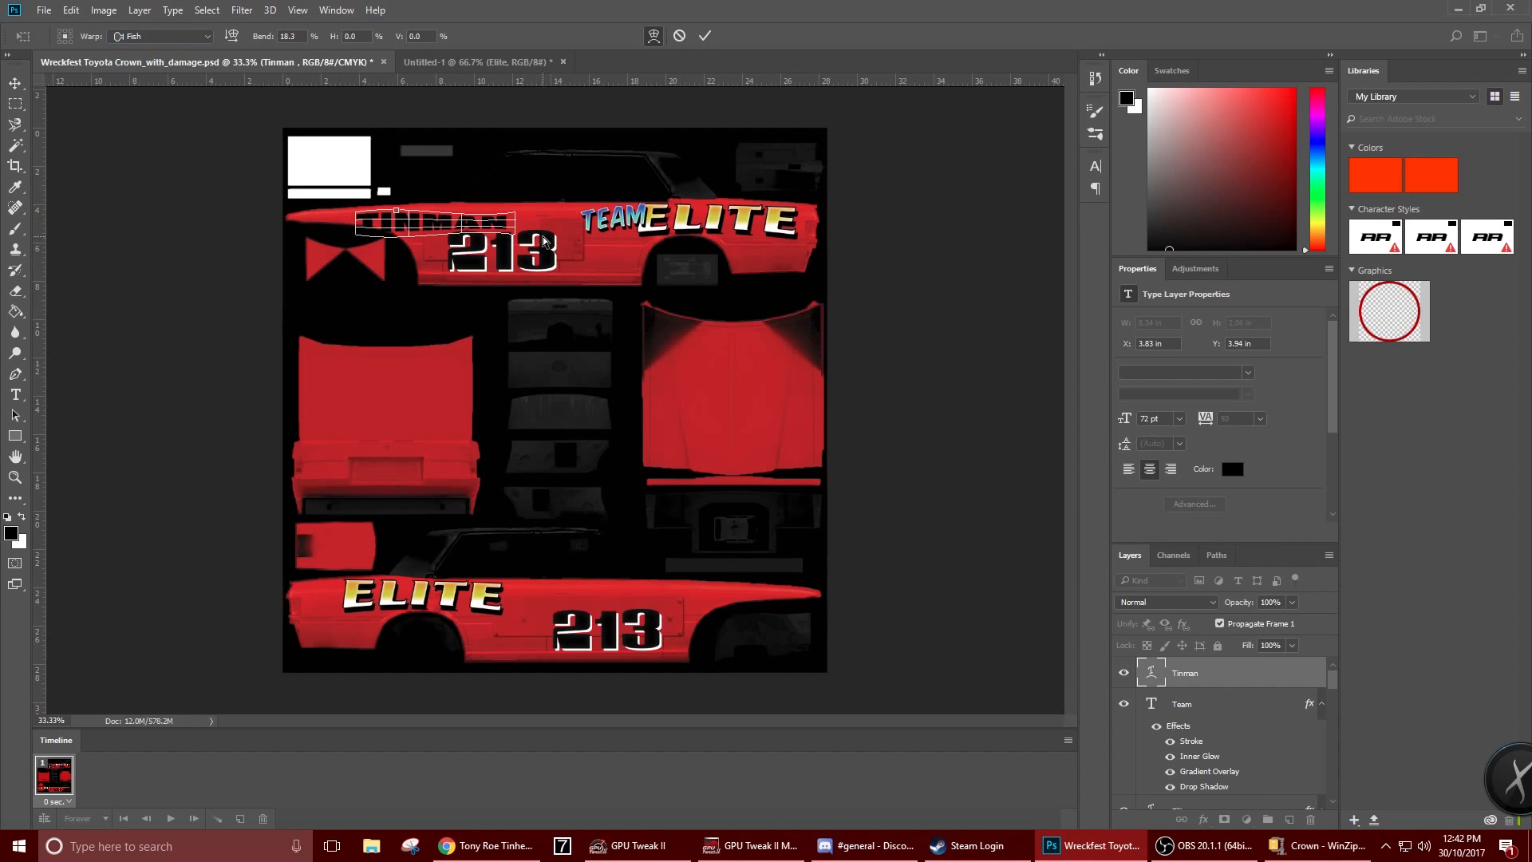
click(15, 83)
click(686, 320)
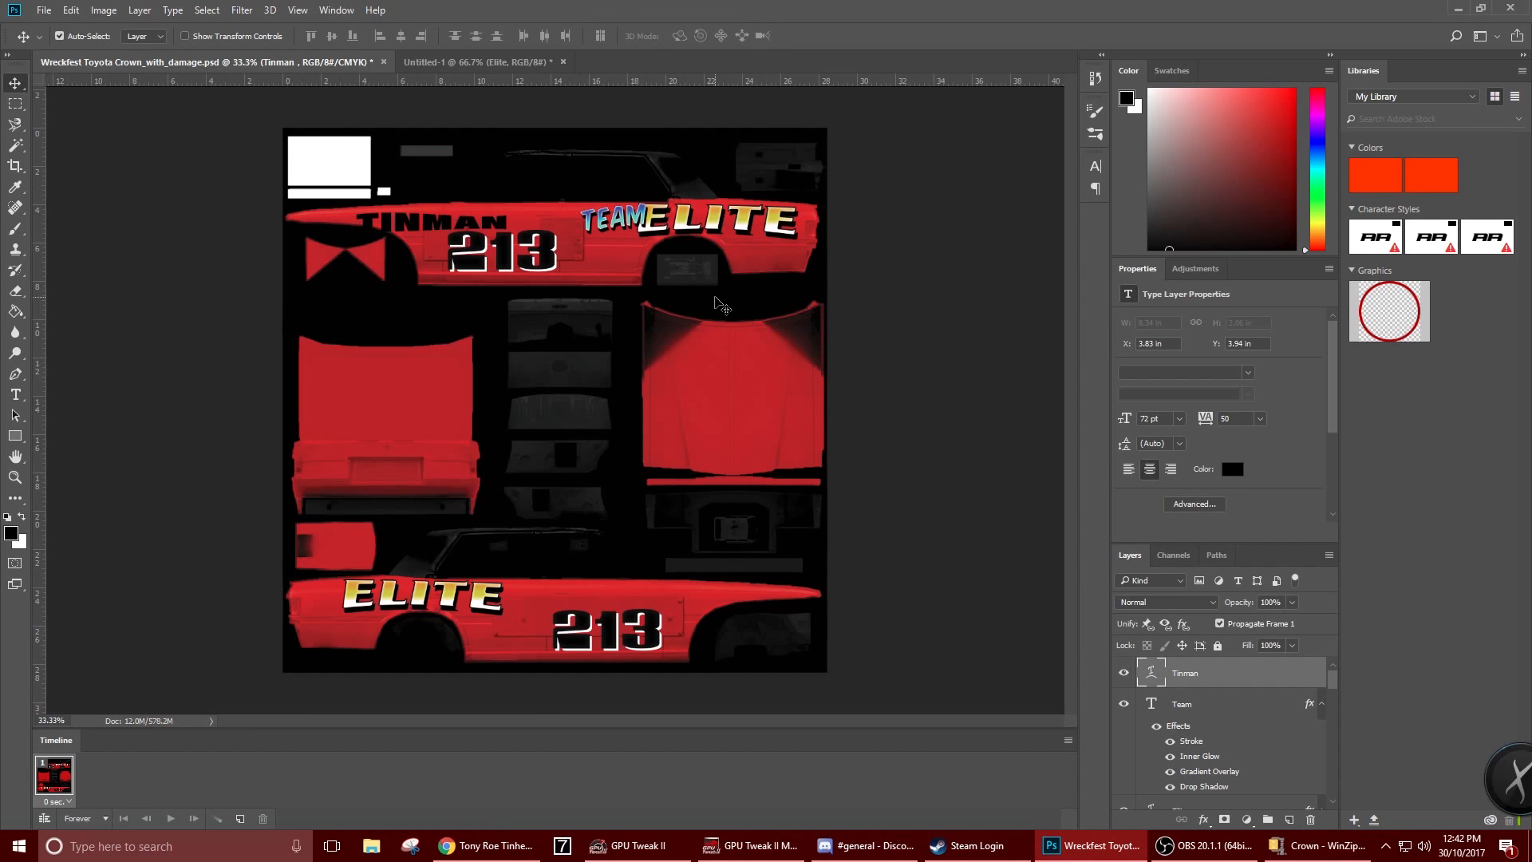
Change the TINMAN text warp to Arc with 0% bend and adjust its horizontal distortion
click(15, 395)
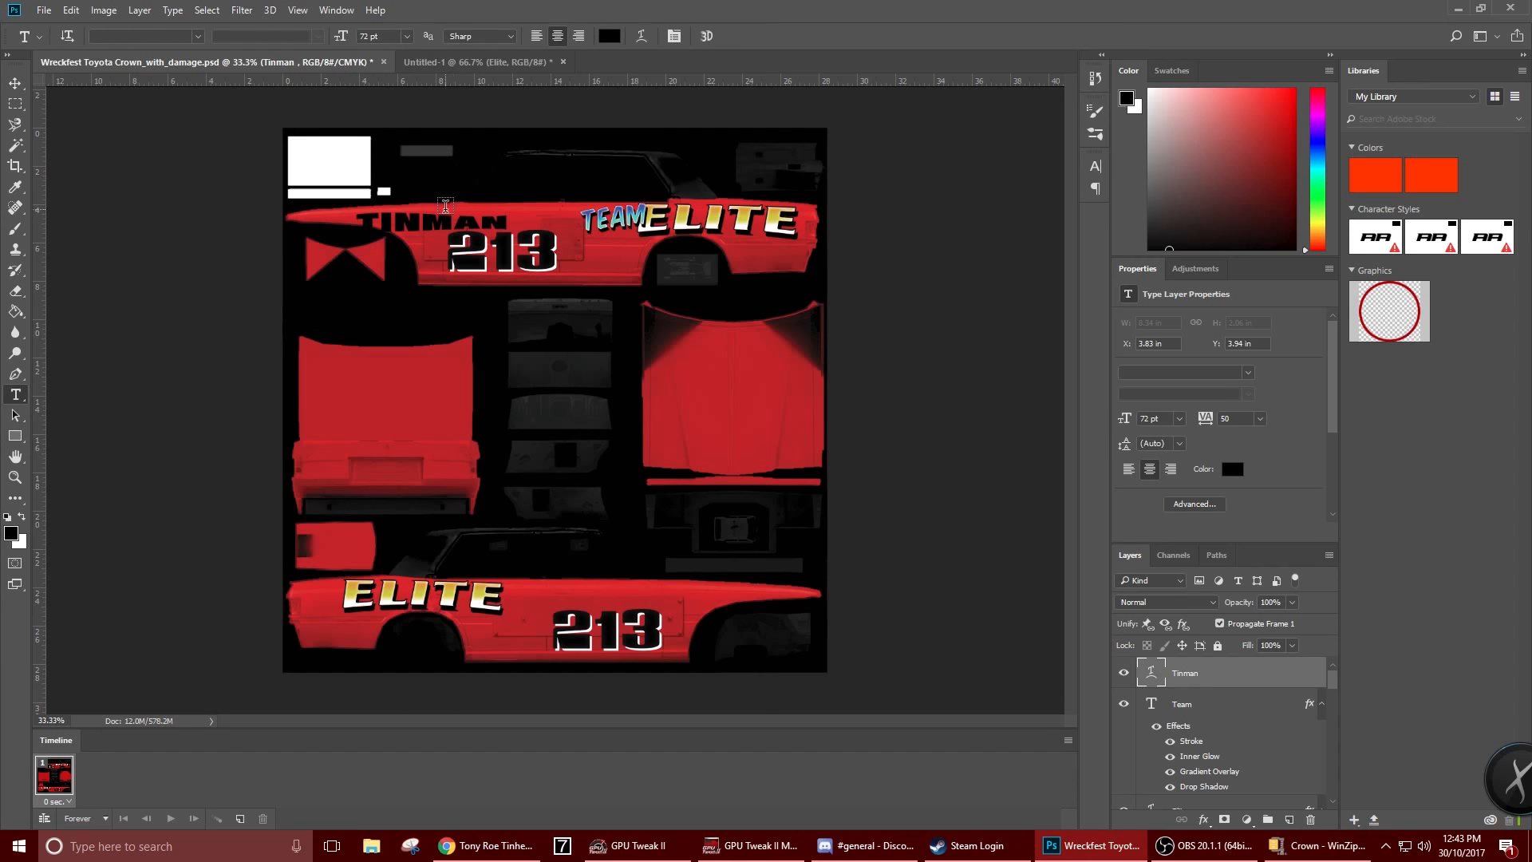
click(639, 32)
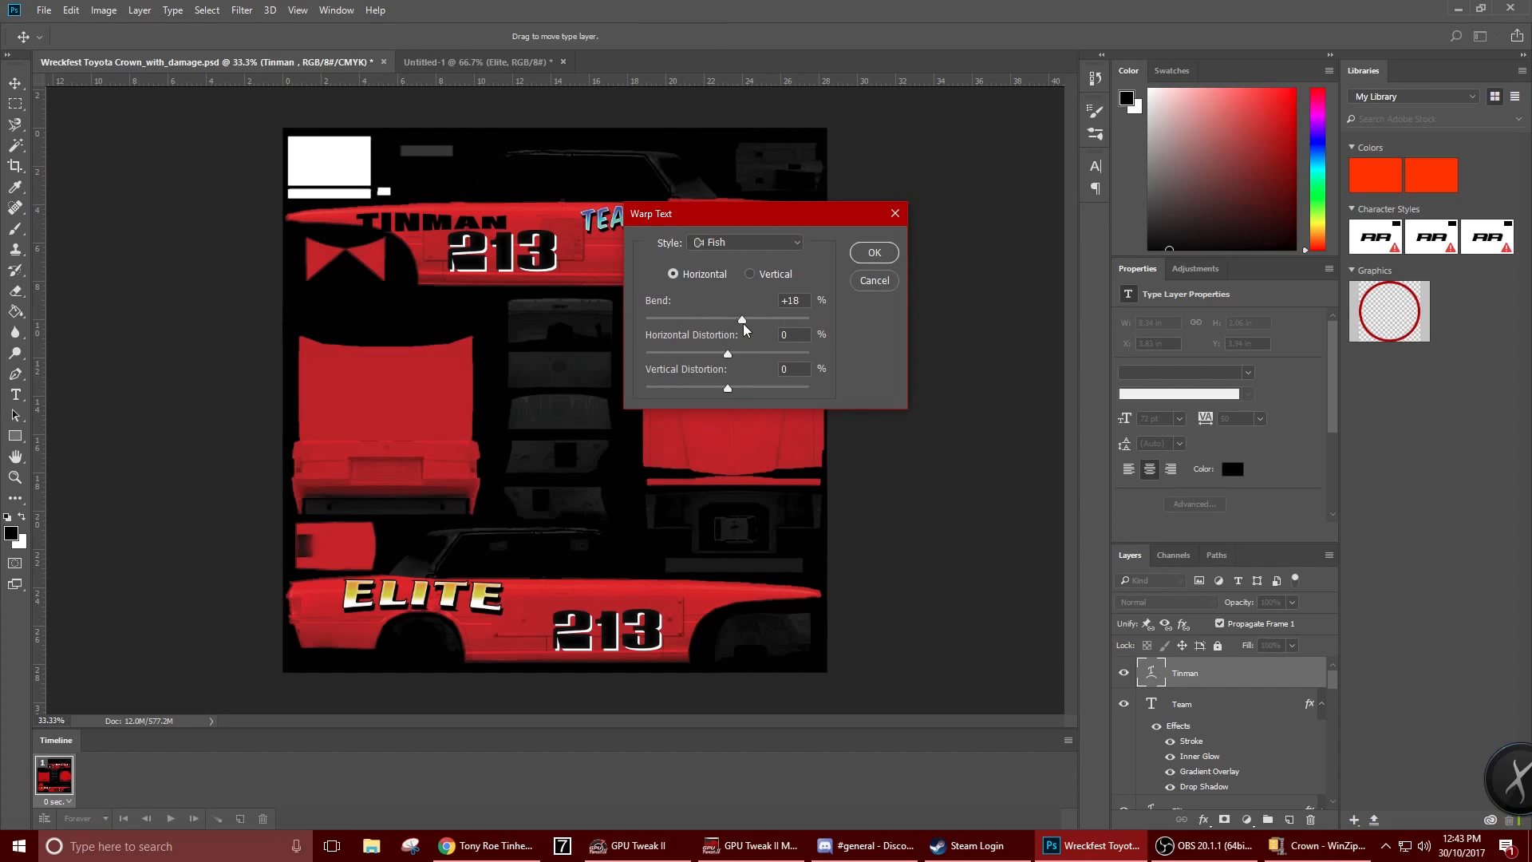
drag(742, 319, 717, 328)
click(710, 243)
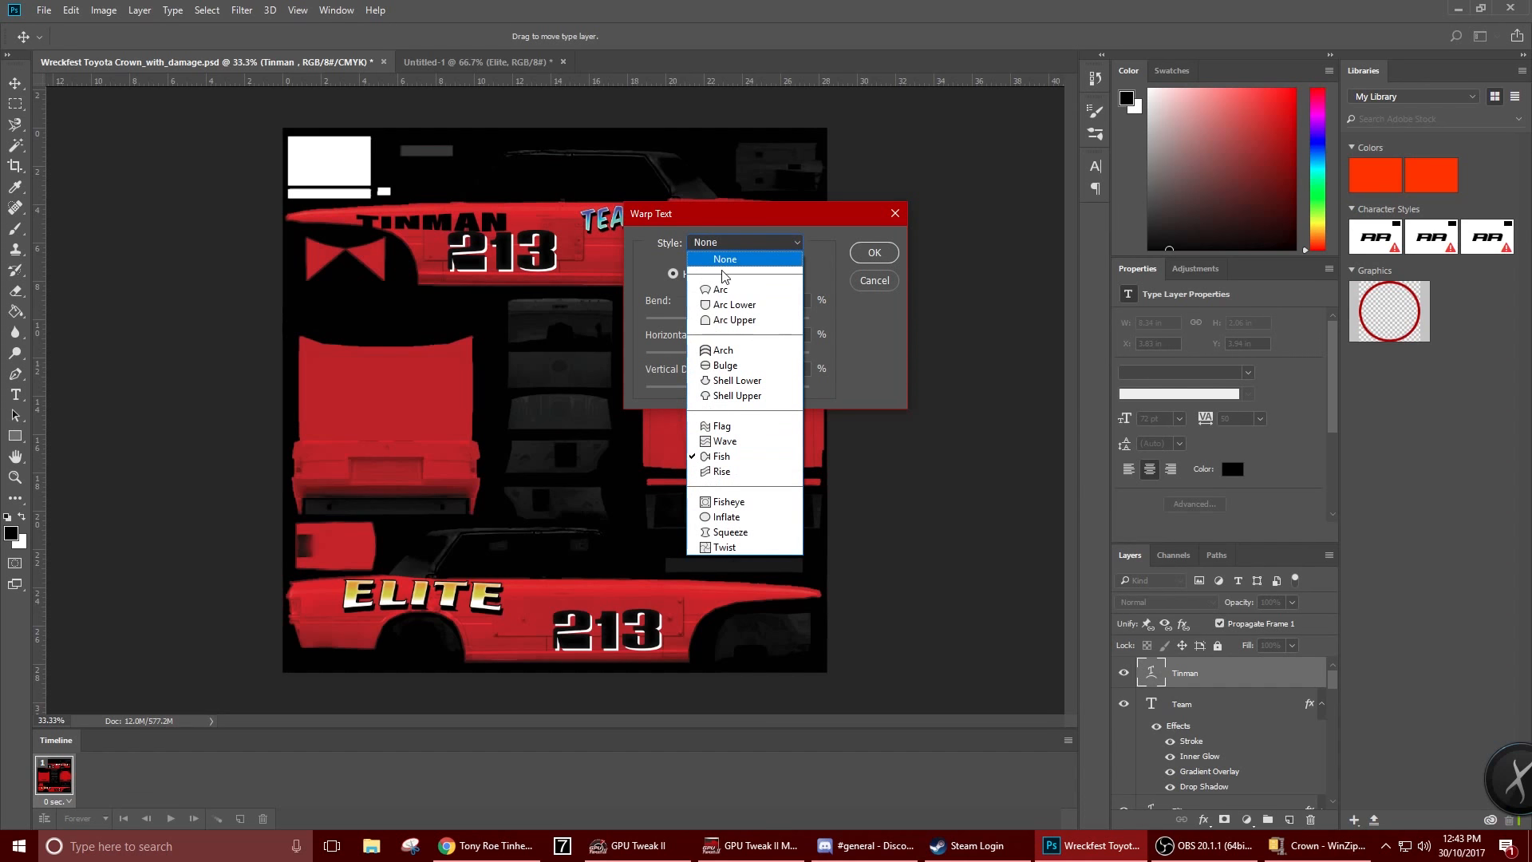
click(739, 289)
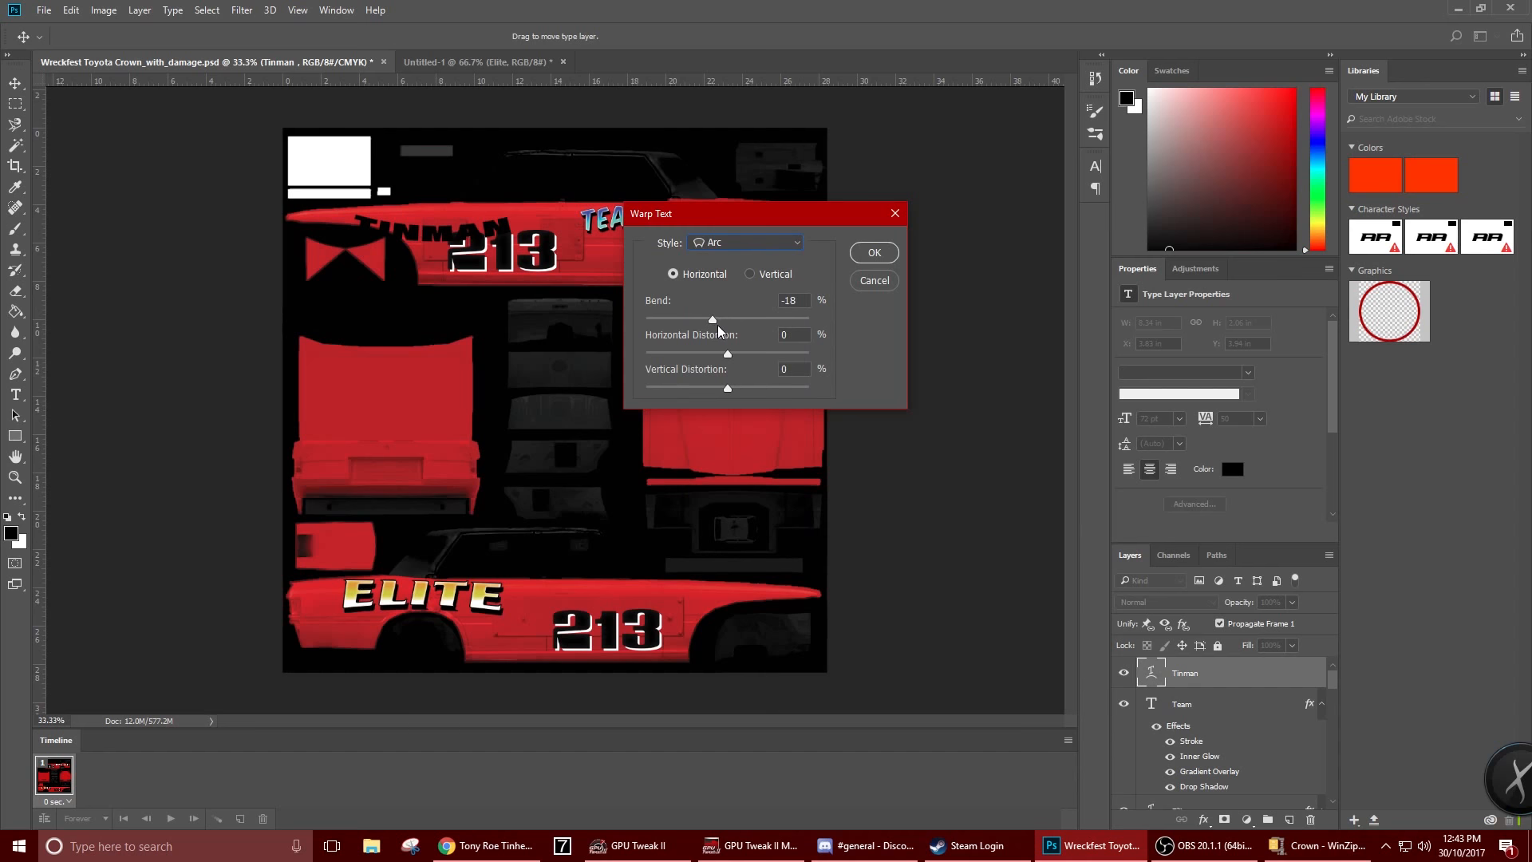
click(728, 320)
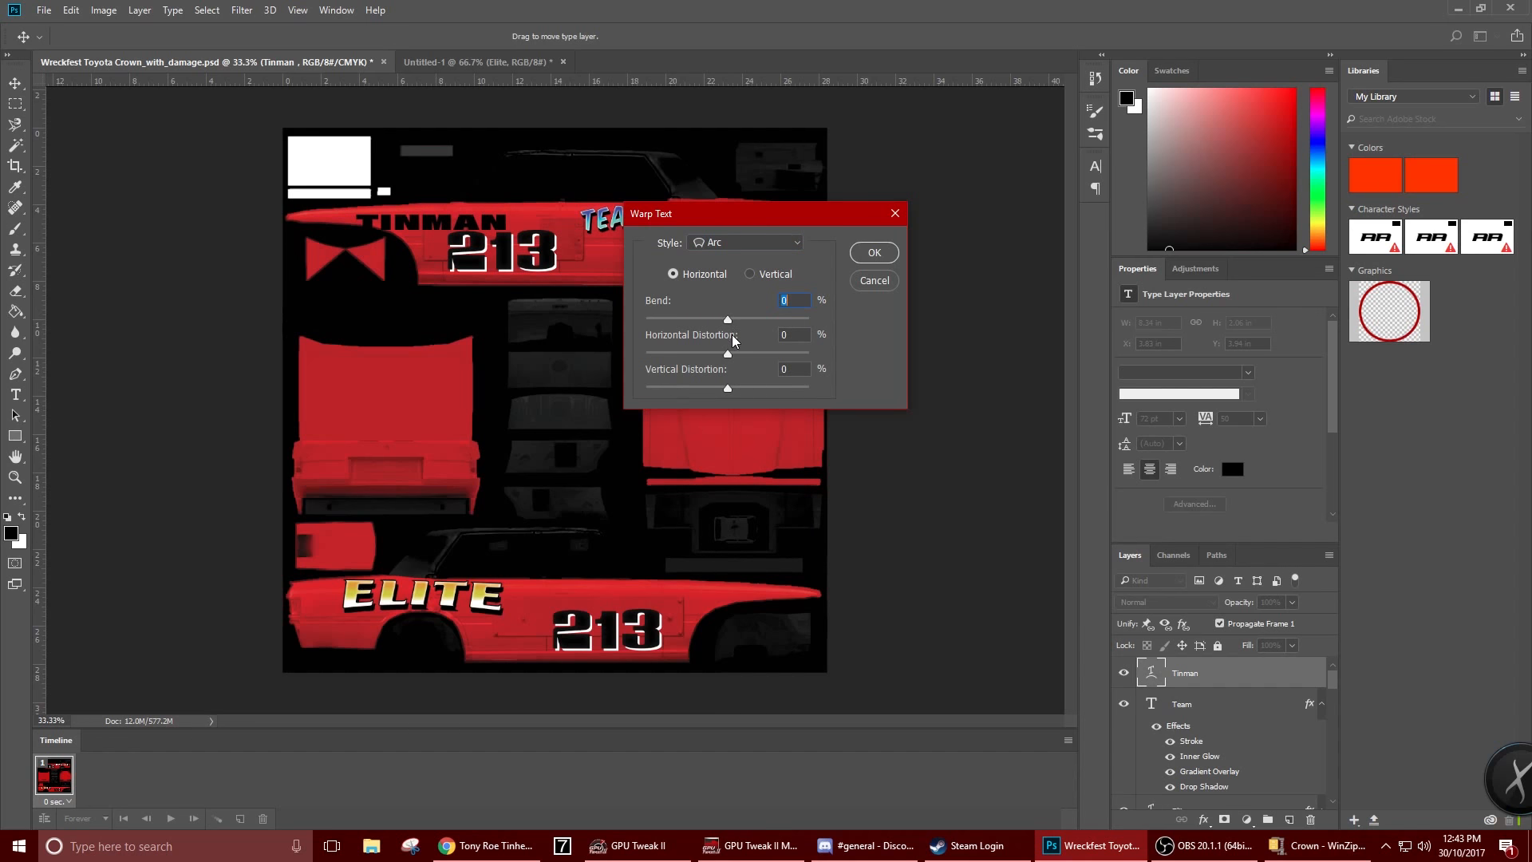
drag(744, 352, 687, 355)
mouse_move(727, 352)
mouse_down()
mouse_move(745, 355)
mouse_move(733, 388)
mouse_move(744, 356)
mouse_up()
click(865, 260)
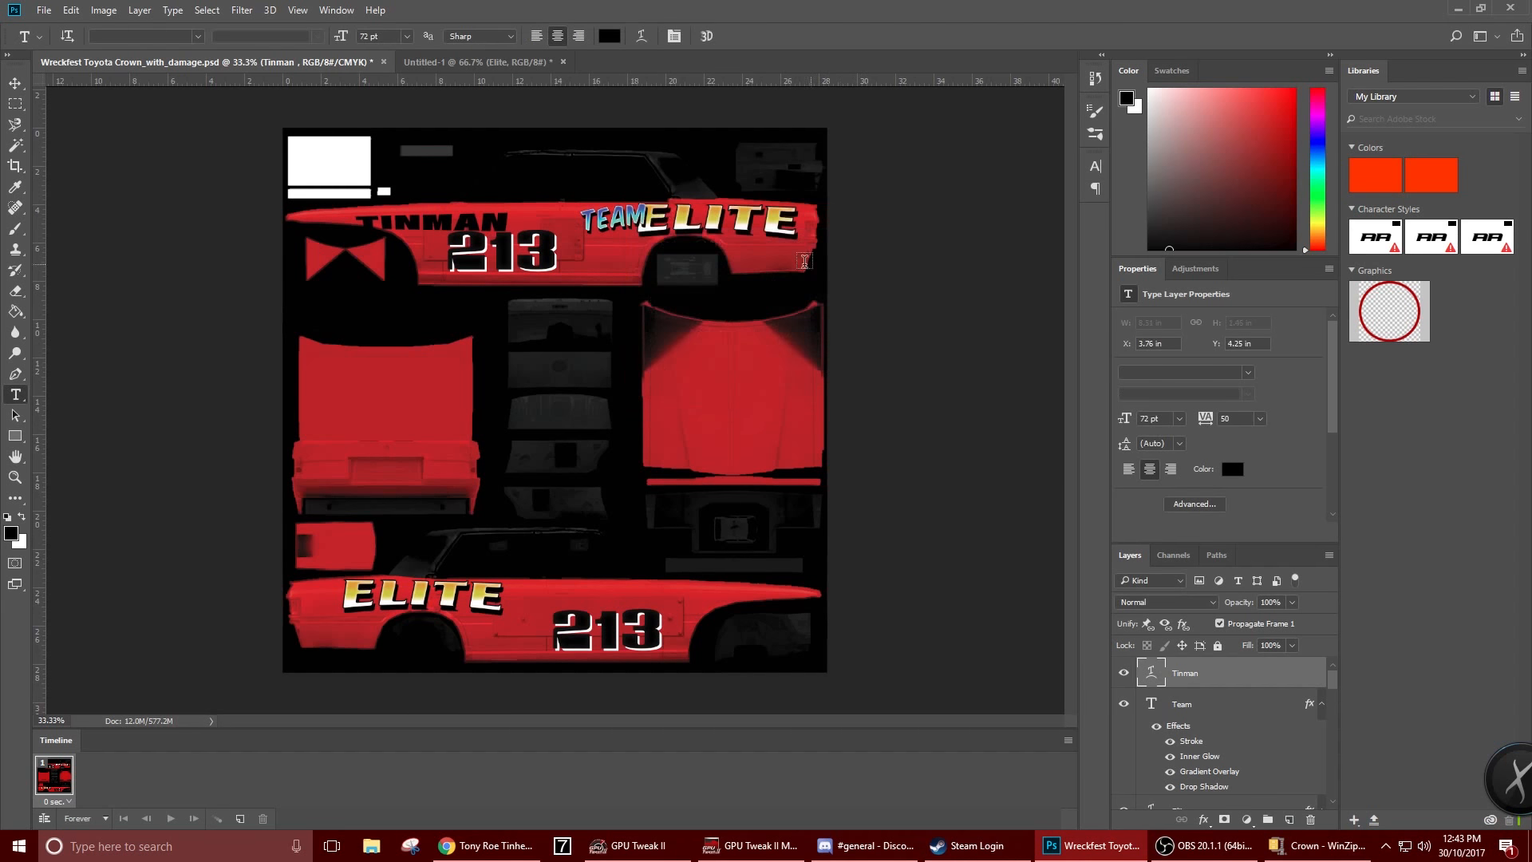
Enlarge the TINMAN text slightly to about 76.5 pt along the car's upper body line
key(t)
click(17, 83)
key(ctrl+t)
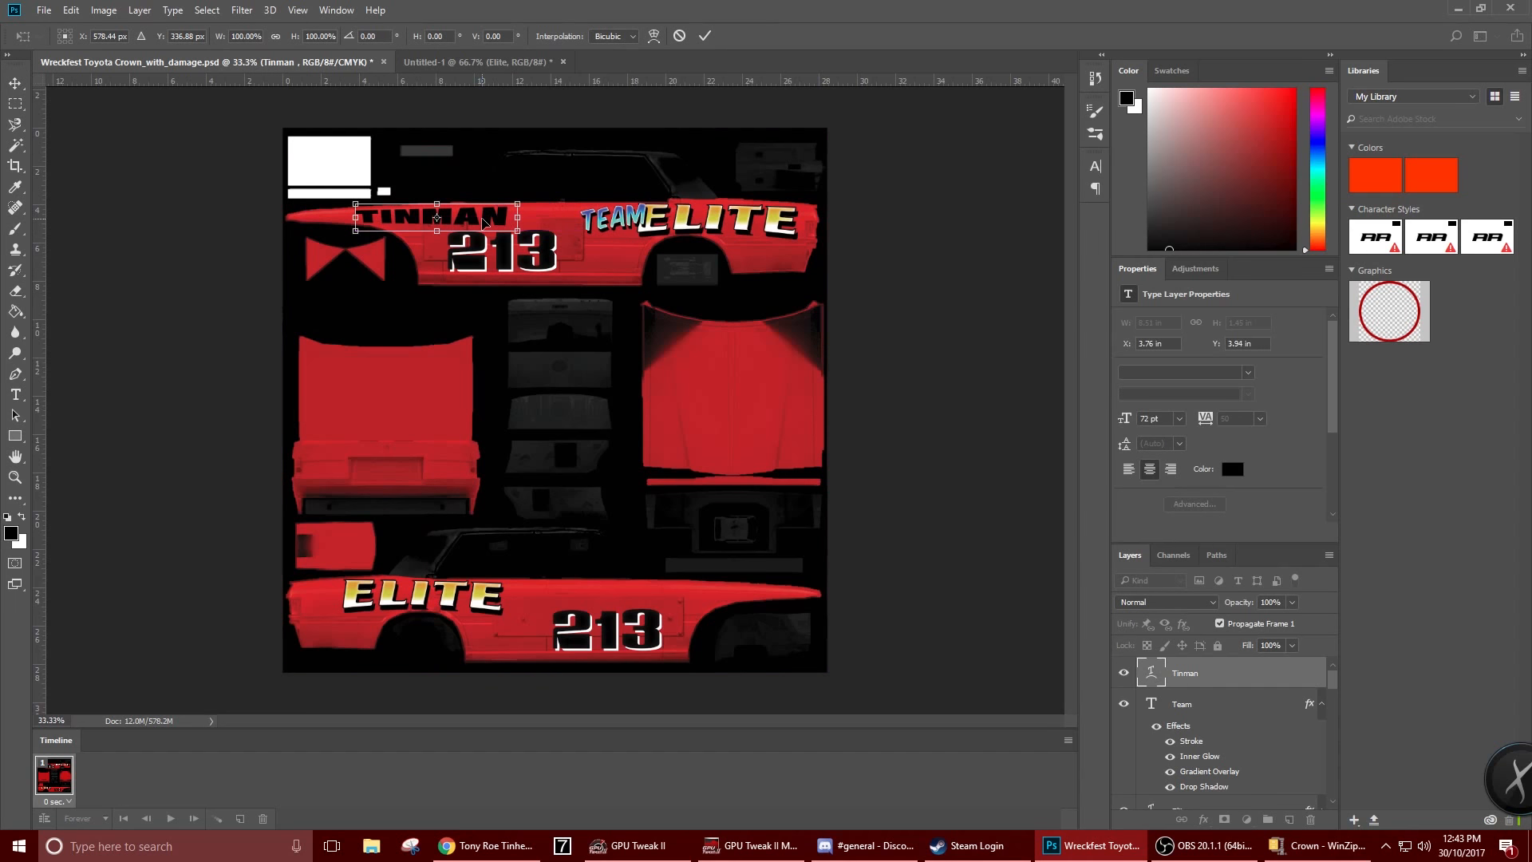
drag(517, 209, 523, 199)
key(Return)
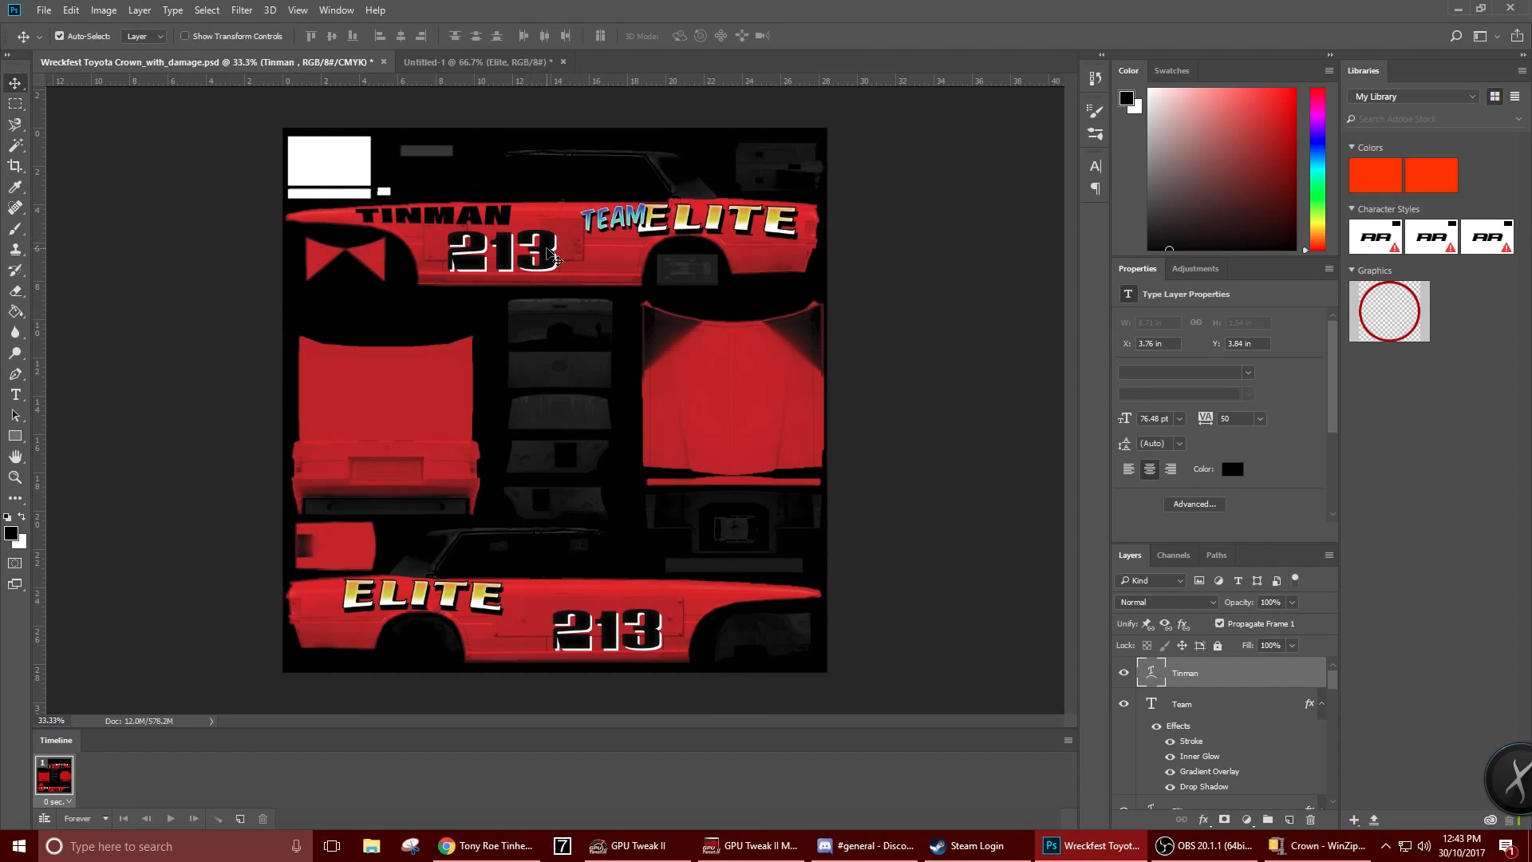
Nudge the TINMAN text along the upper car side toward the end of the body, to about X 3.1 in
key(shift+Left)
key(shift+Left)
key(shift+Left)
key(shift+Left)
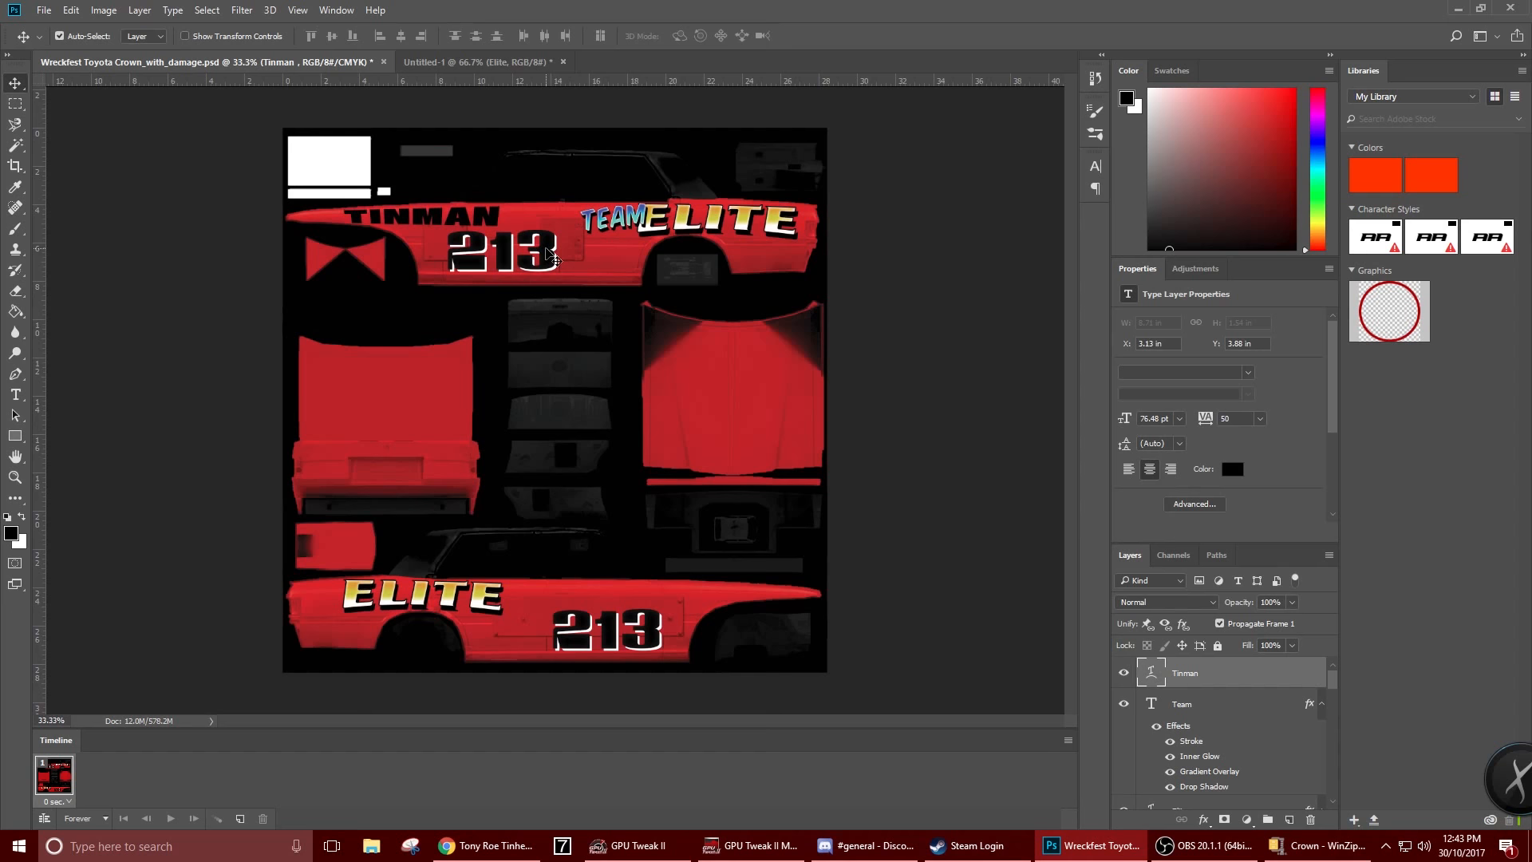
Add a linear Gradient Overlay to the TINMAN text's layer style, leaving Drop Shadow off
right_click(1189, 673)
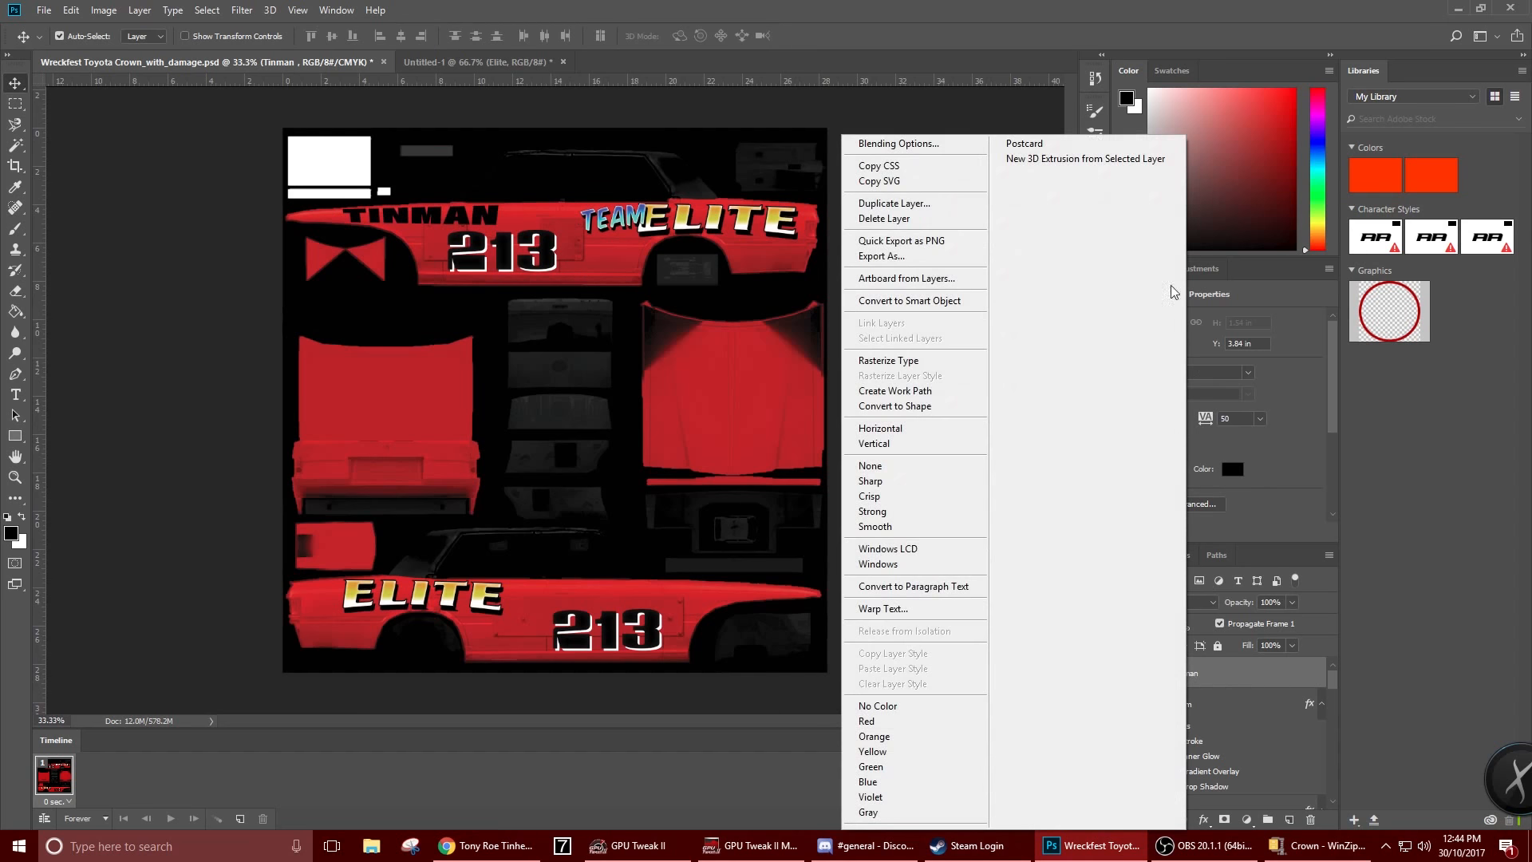
click(958, 145)
click(876, 334)
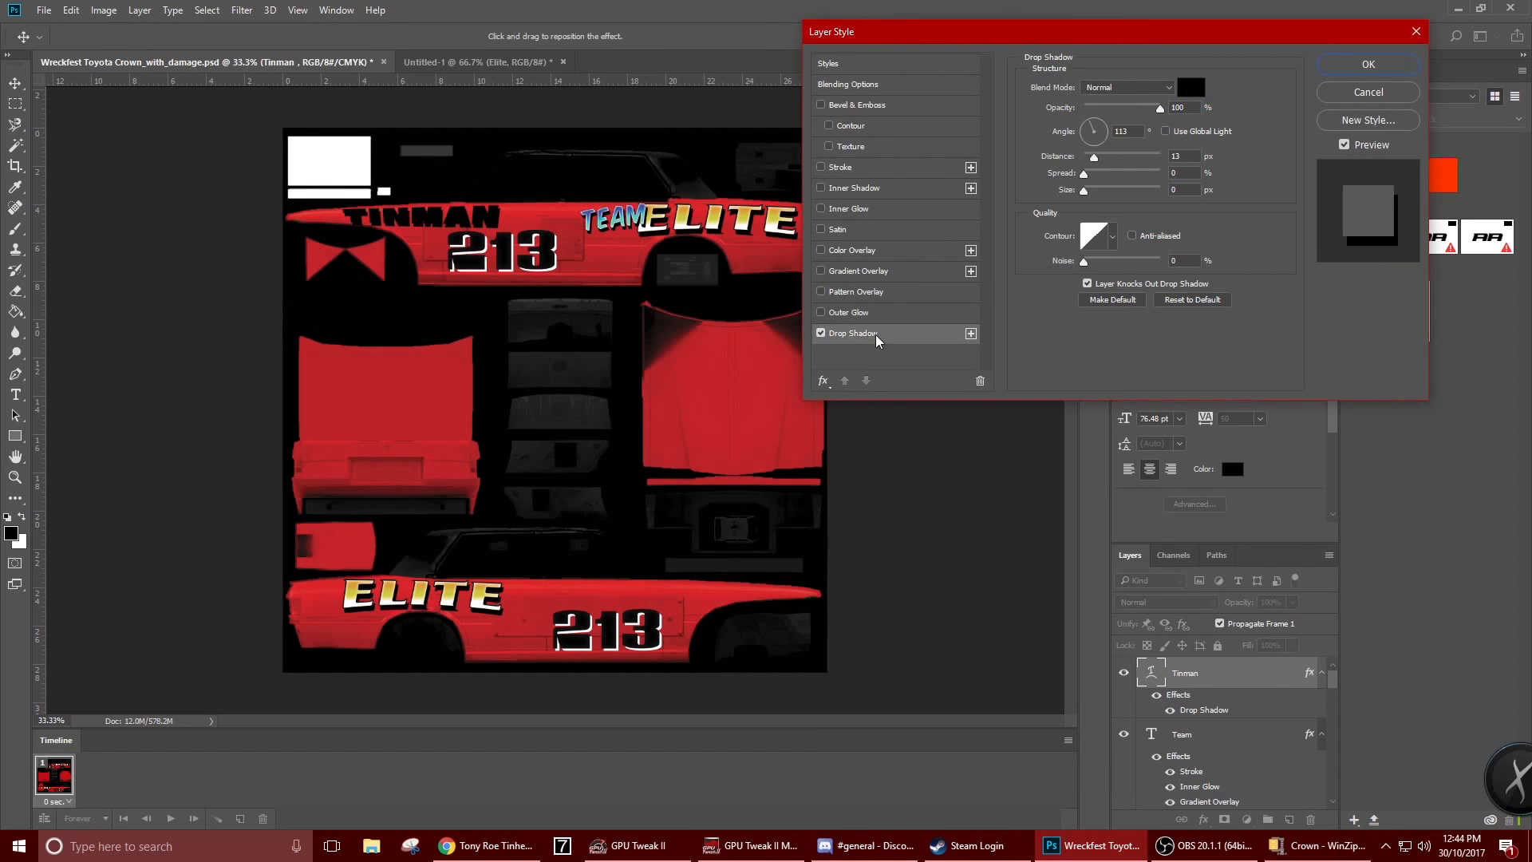
click(818, 333)
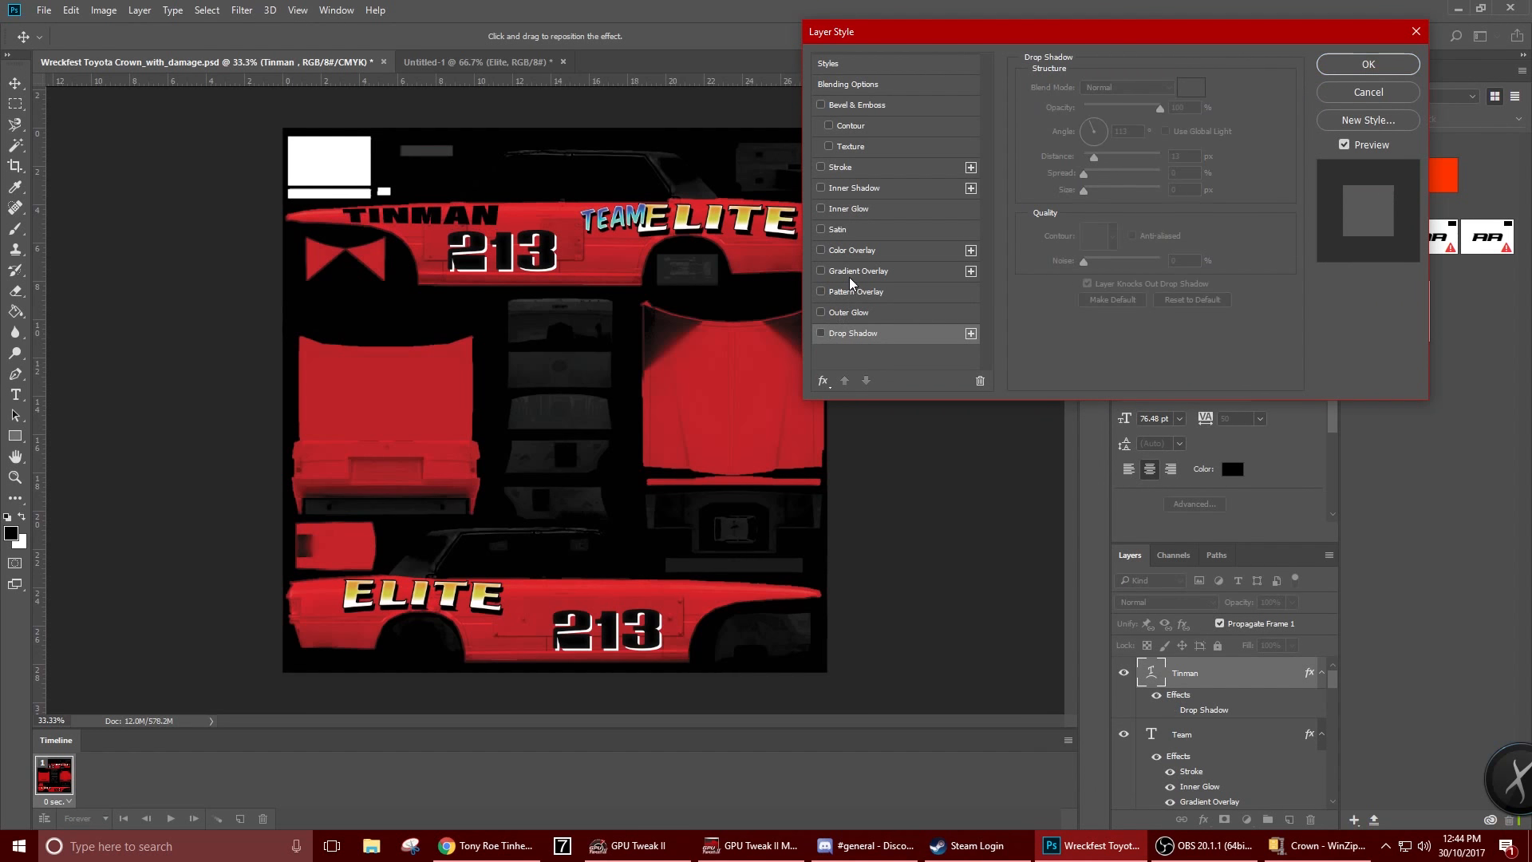
click(849, 274)
Recolour the TINMAN gradient's turquoise stop to blue 2187e7 and set the overlay angle to -90°
click(1161, 127)
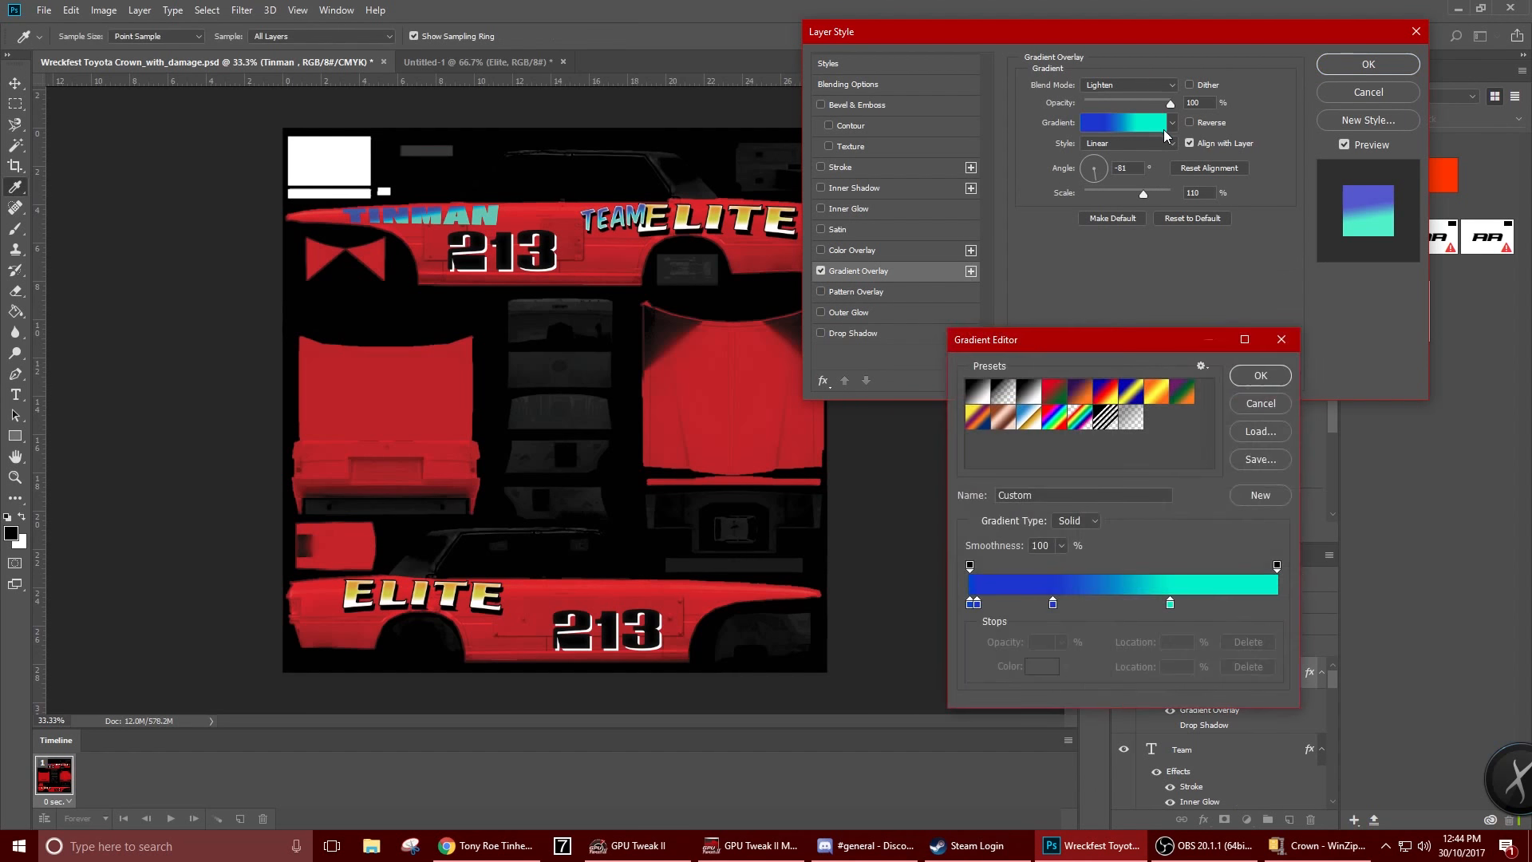
double_click(1170, 603)
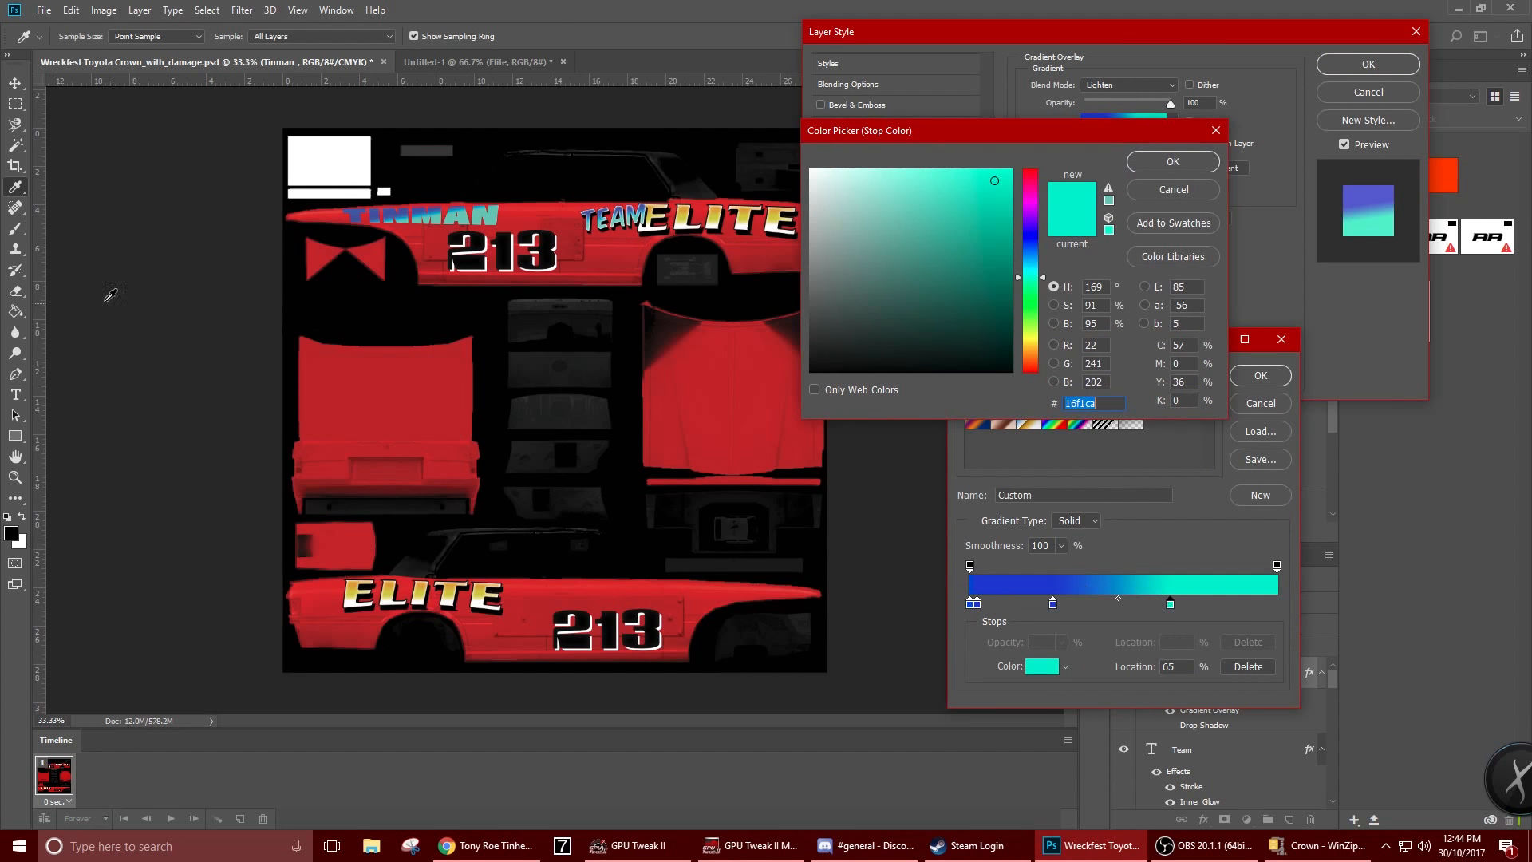
key(alt+Tab)
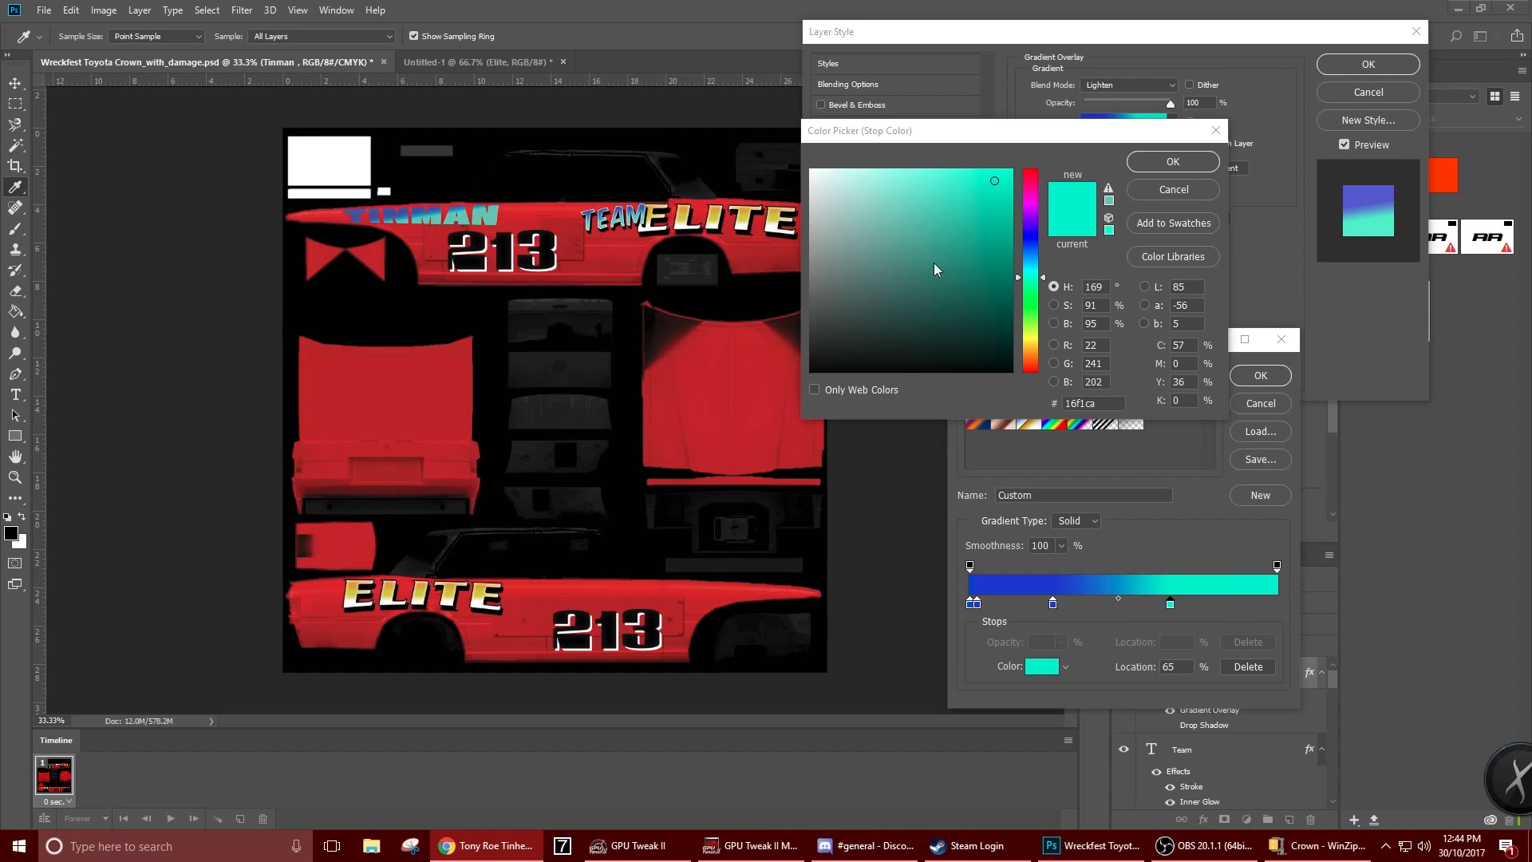
click(991, 205)
click(954, 272)
drag(1037, 281, 1042, 259)
click(984, 187)
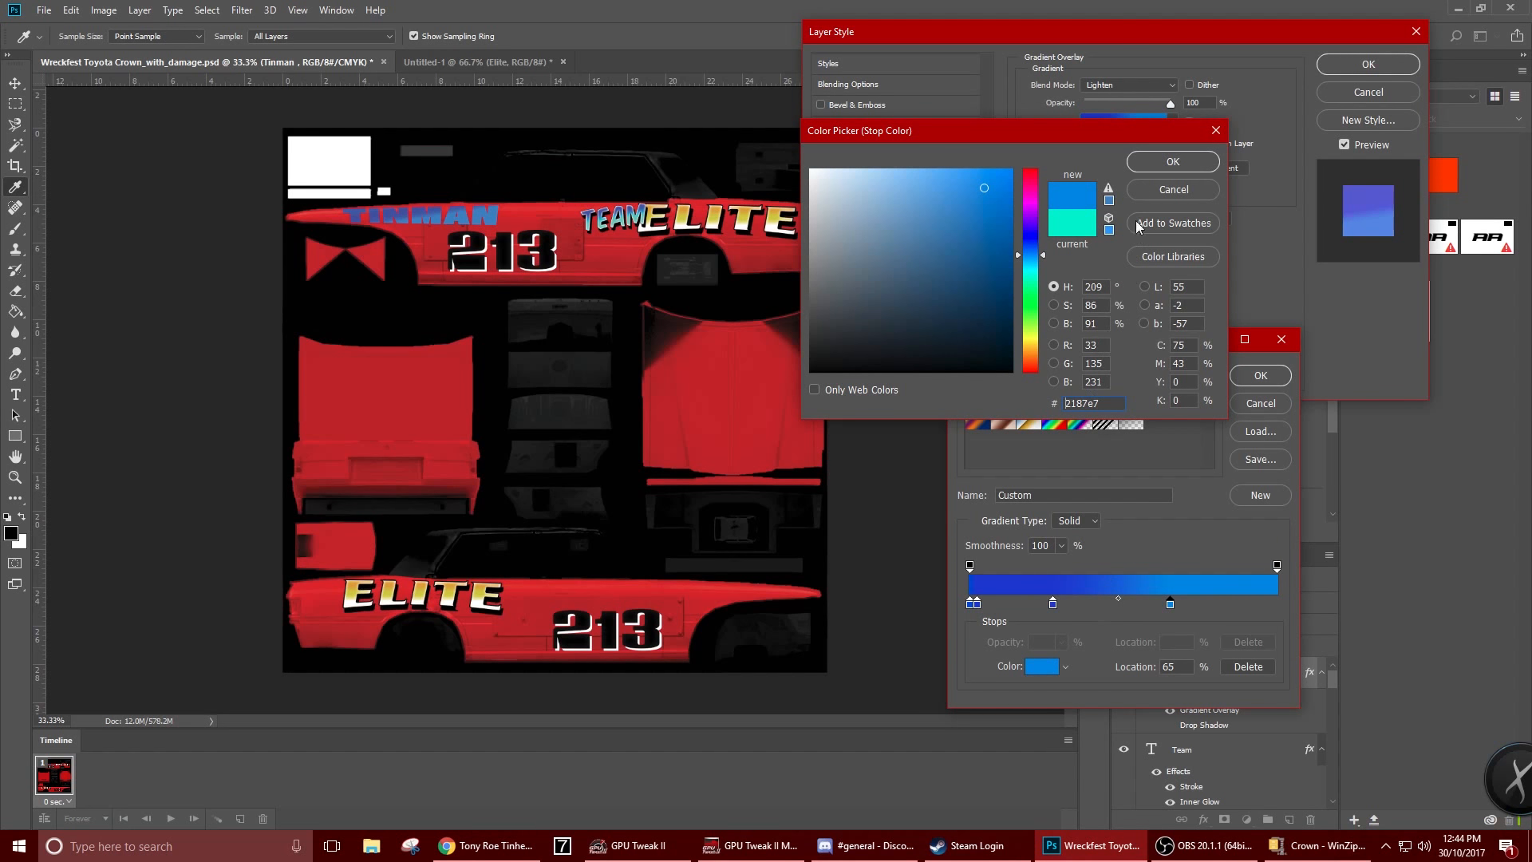
click(1137, 169)
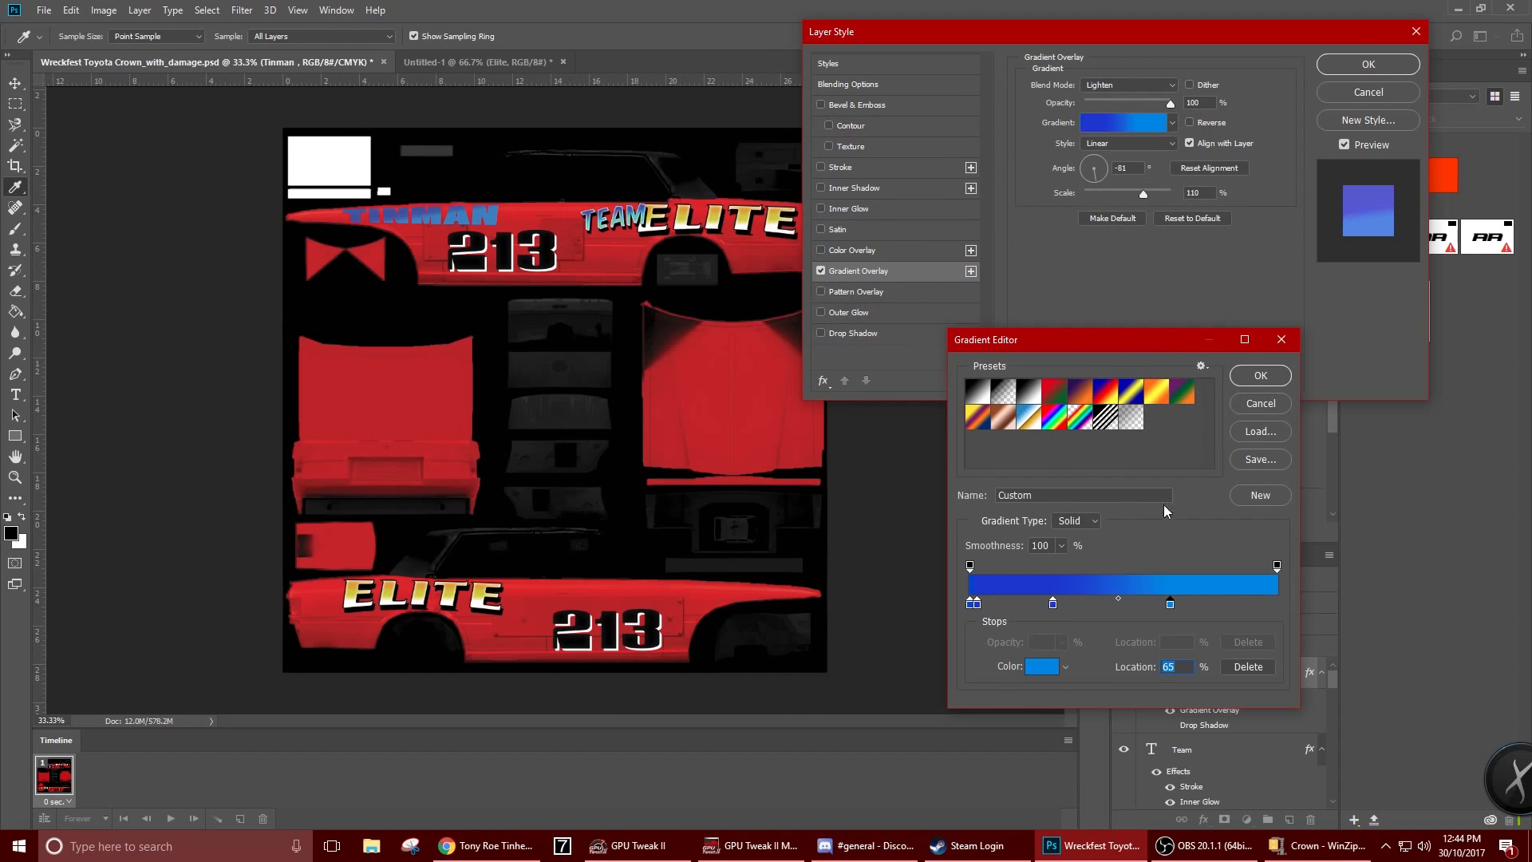
click(1250, 379)
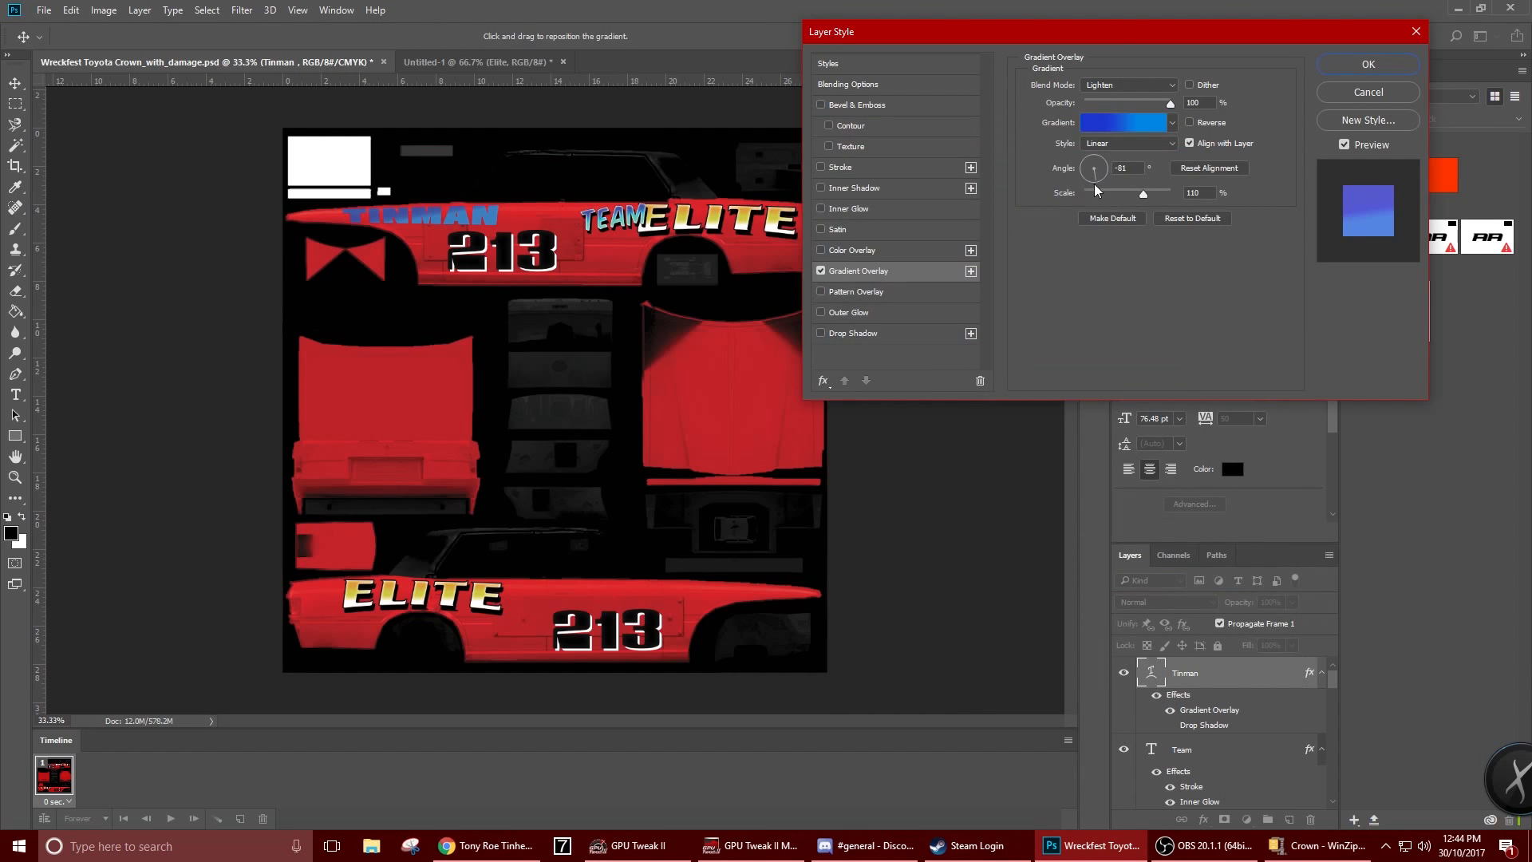
drag(1083, 175, 1094, 179)
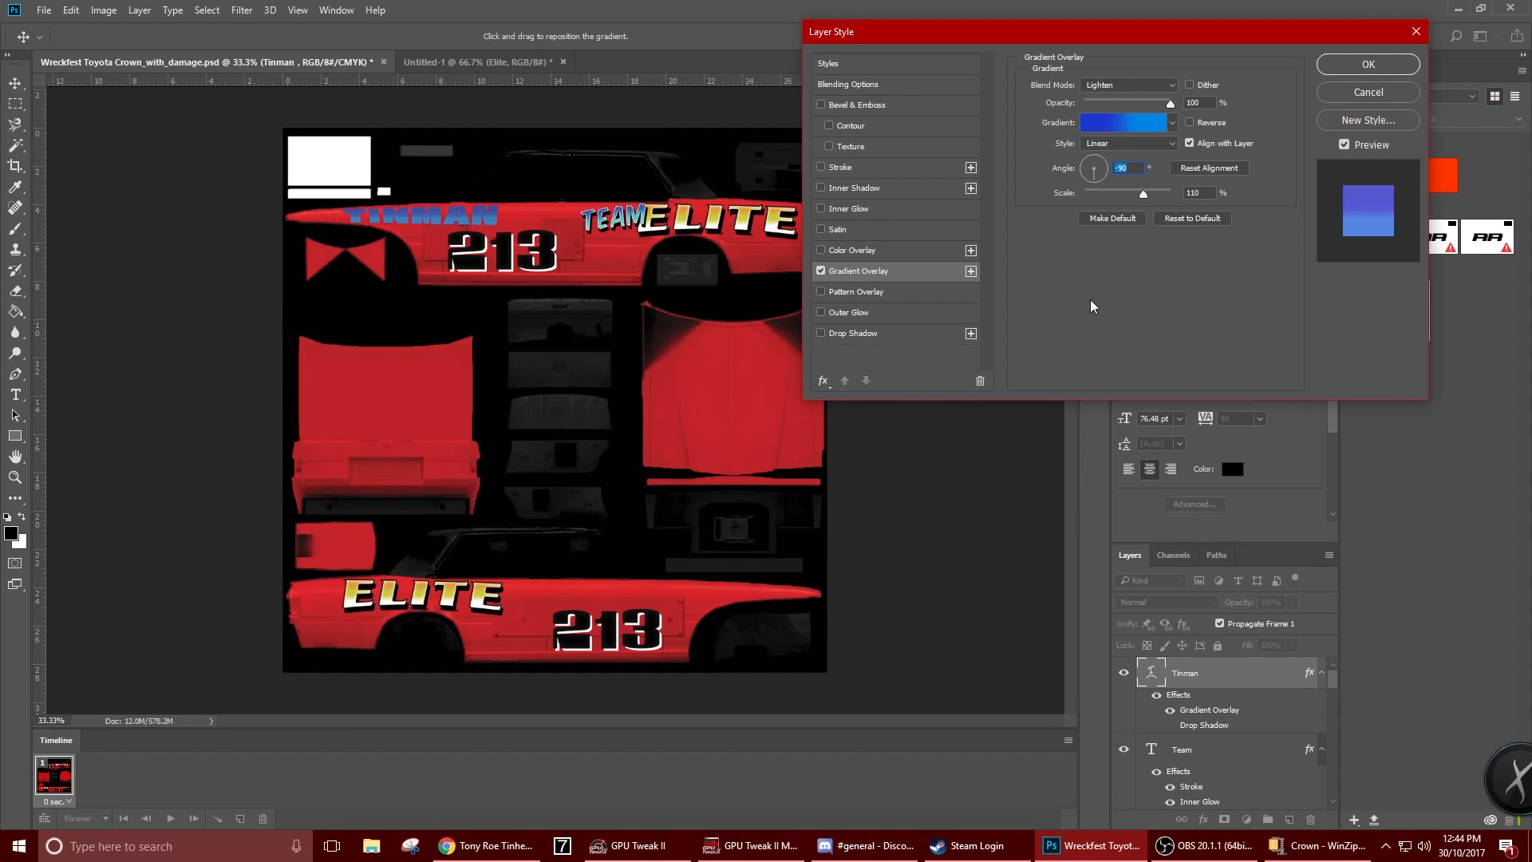
Add a Drop Shadow to the TINMAN text with a distance of 18 px and an angle of 128°
click(822, 333)
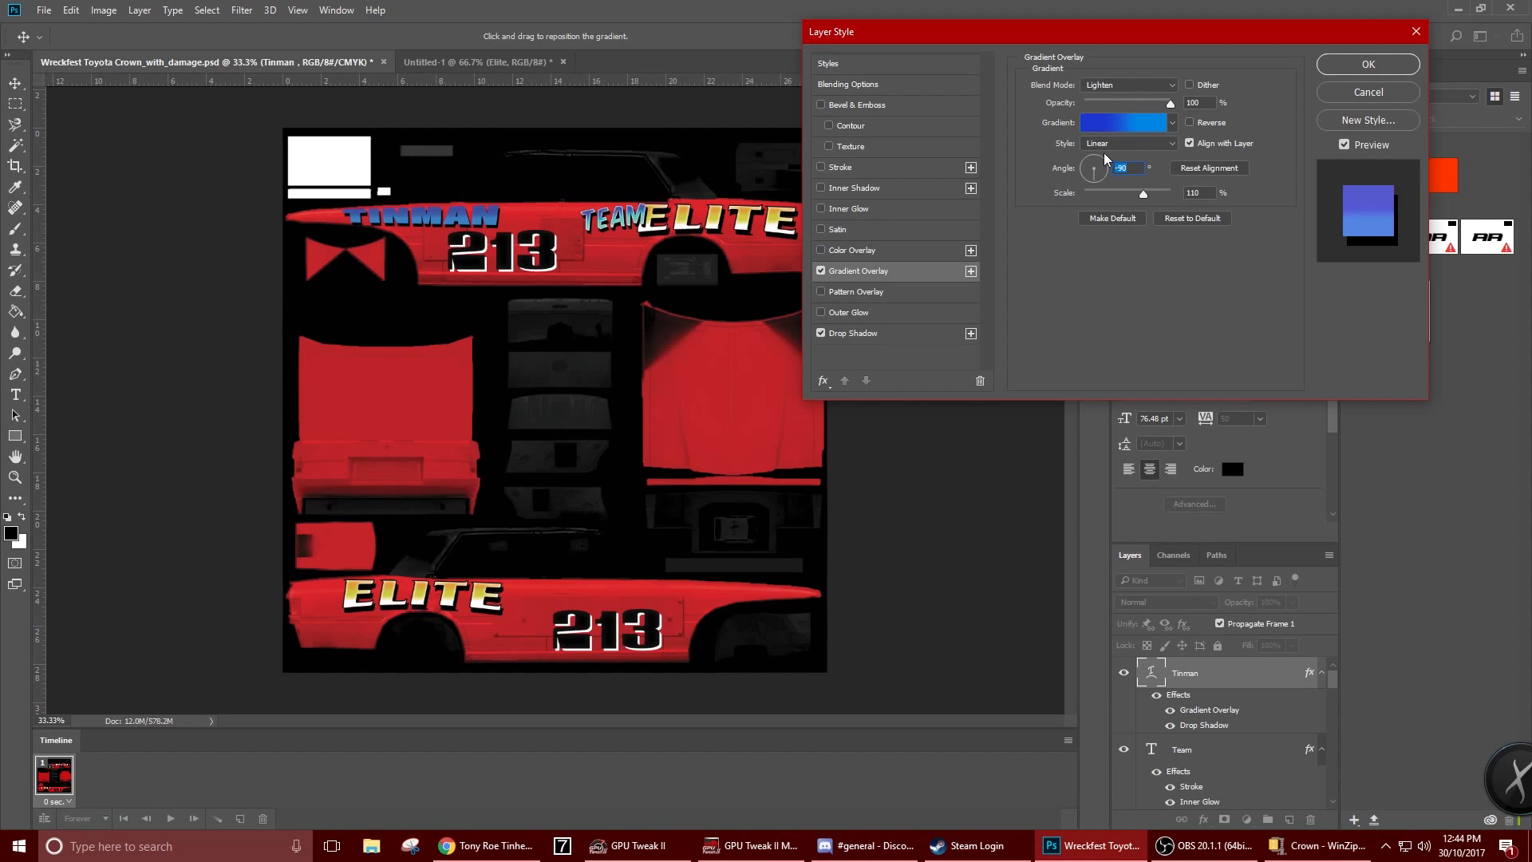
click(903, 335)
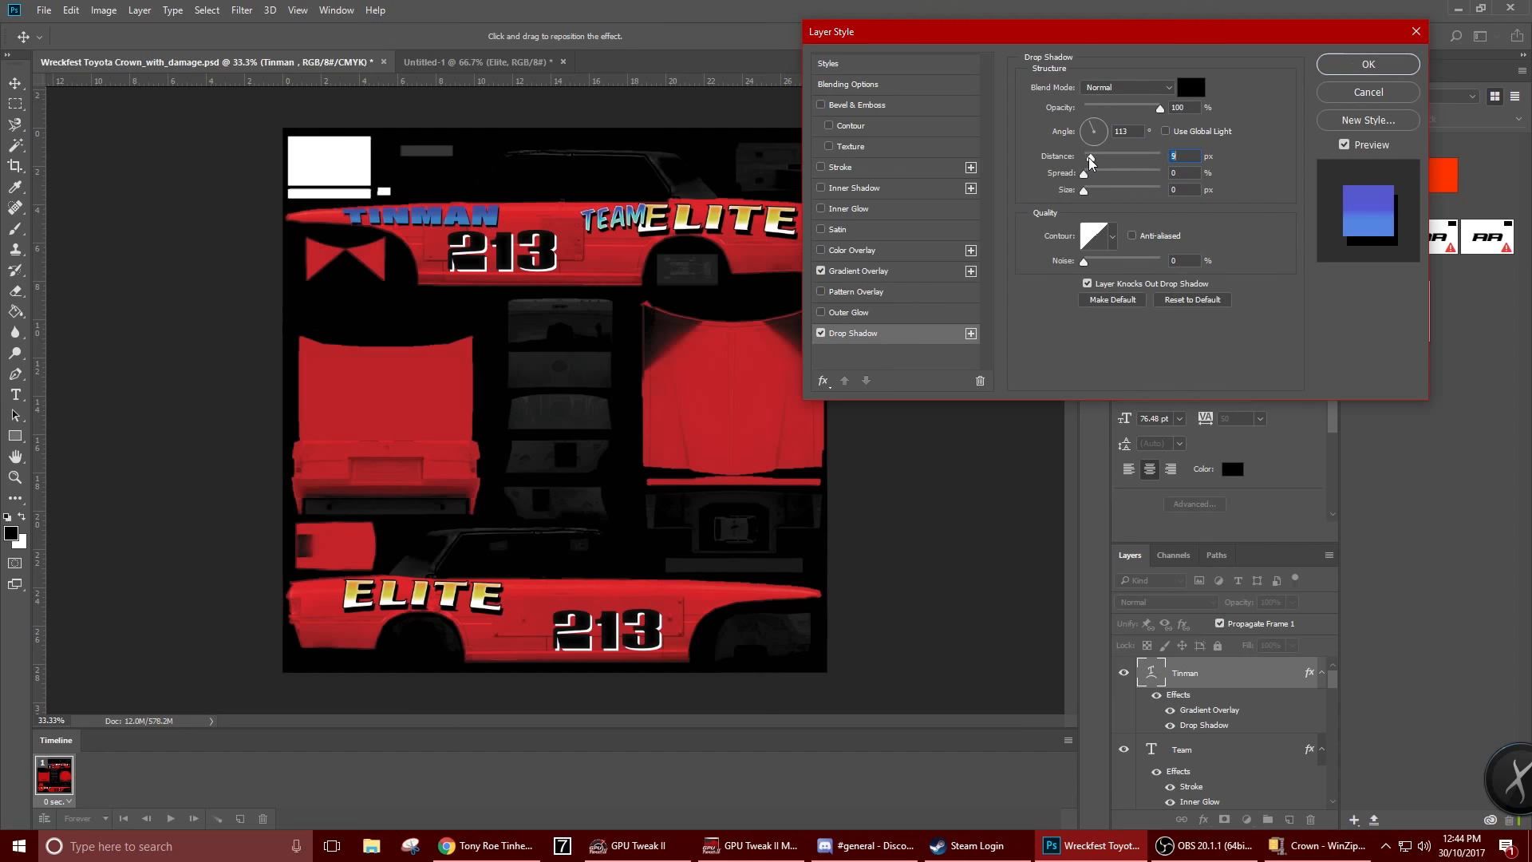
drag(1090, 162, 1100, 164)
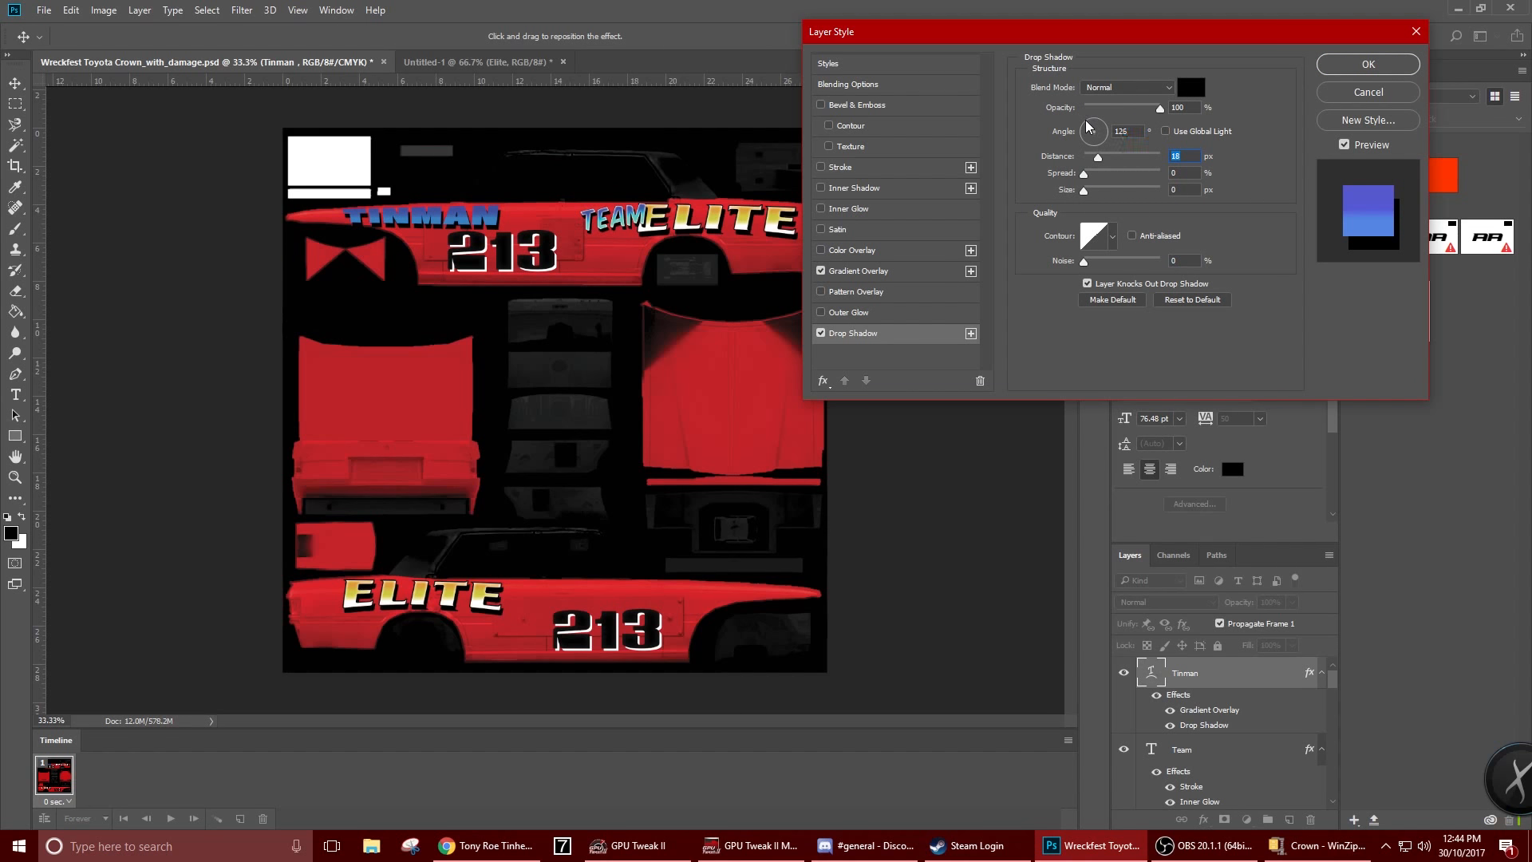
click(1087, 126)
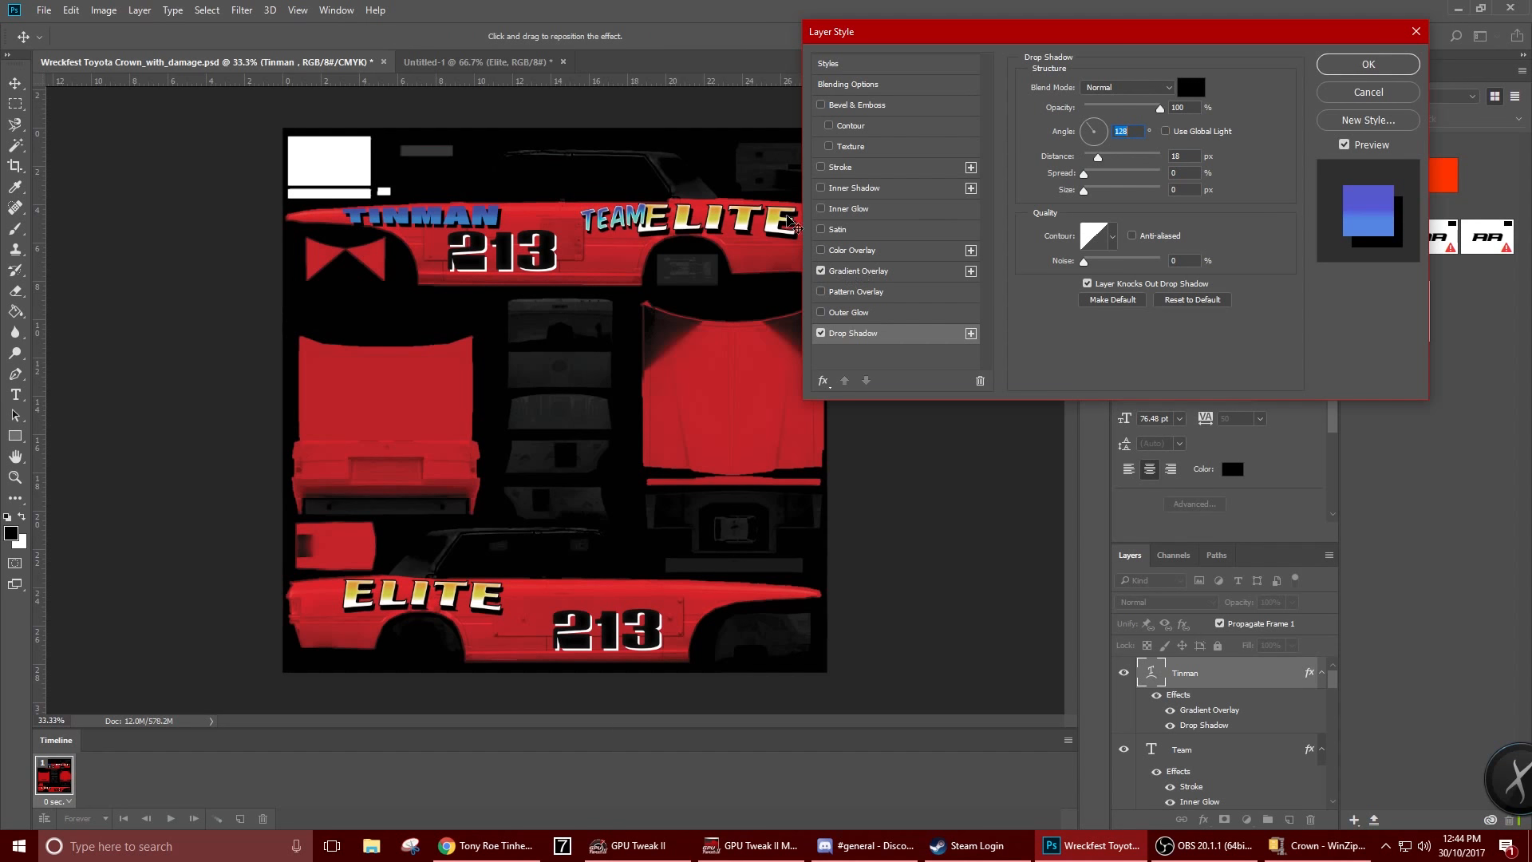
Enable the Stroke and Inner Glow effects on the TINMAN text, leaving Inner Shadow off
click(821, 167)
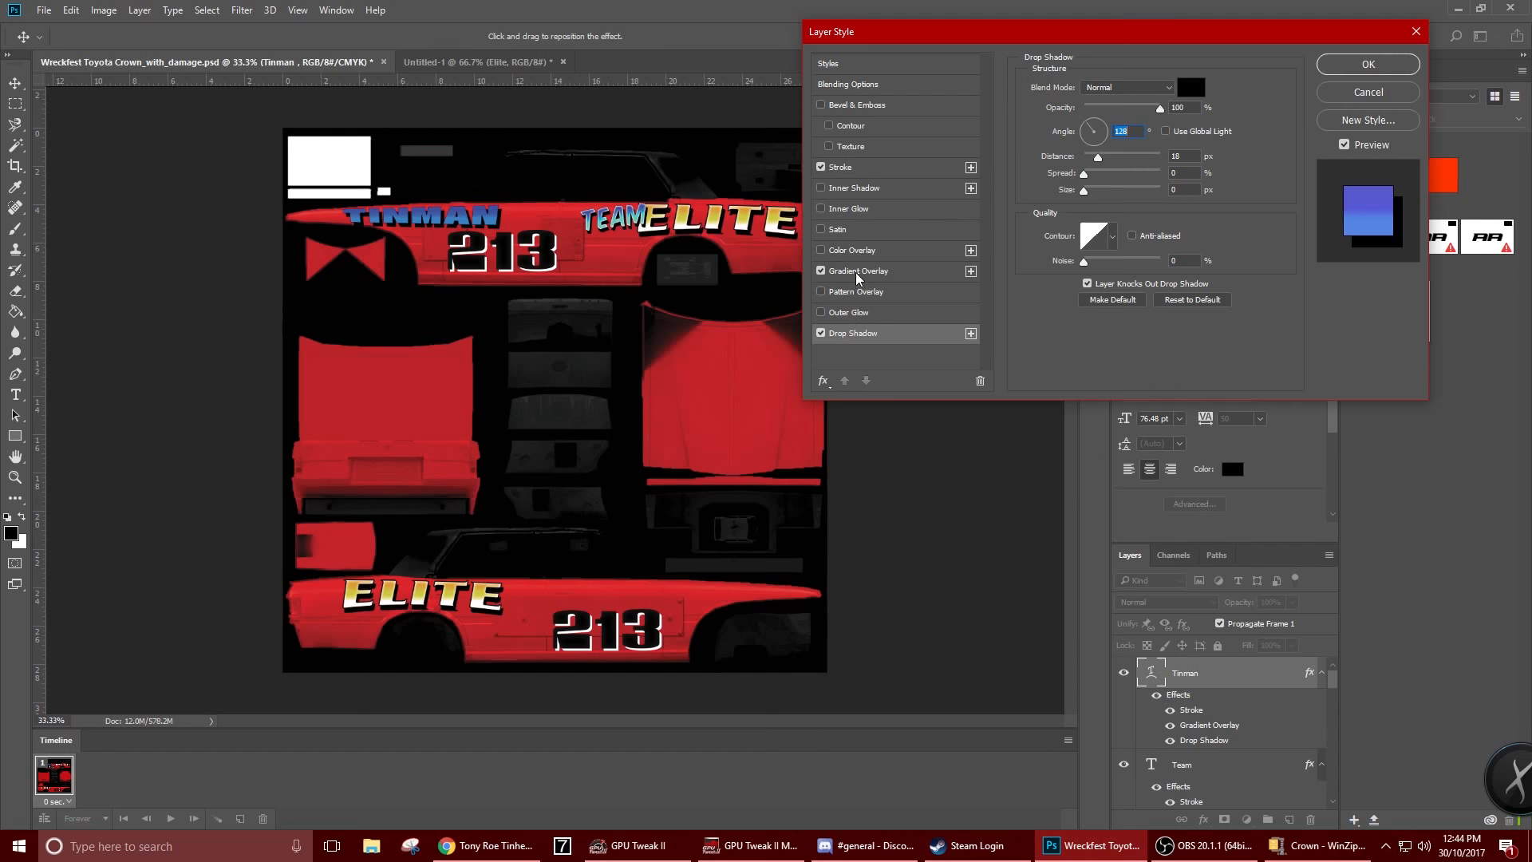
click(825, 190)
click(825, 190)
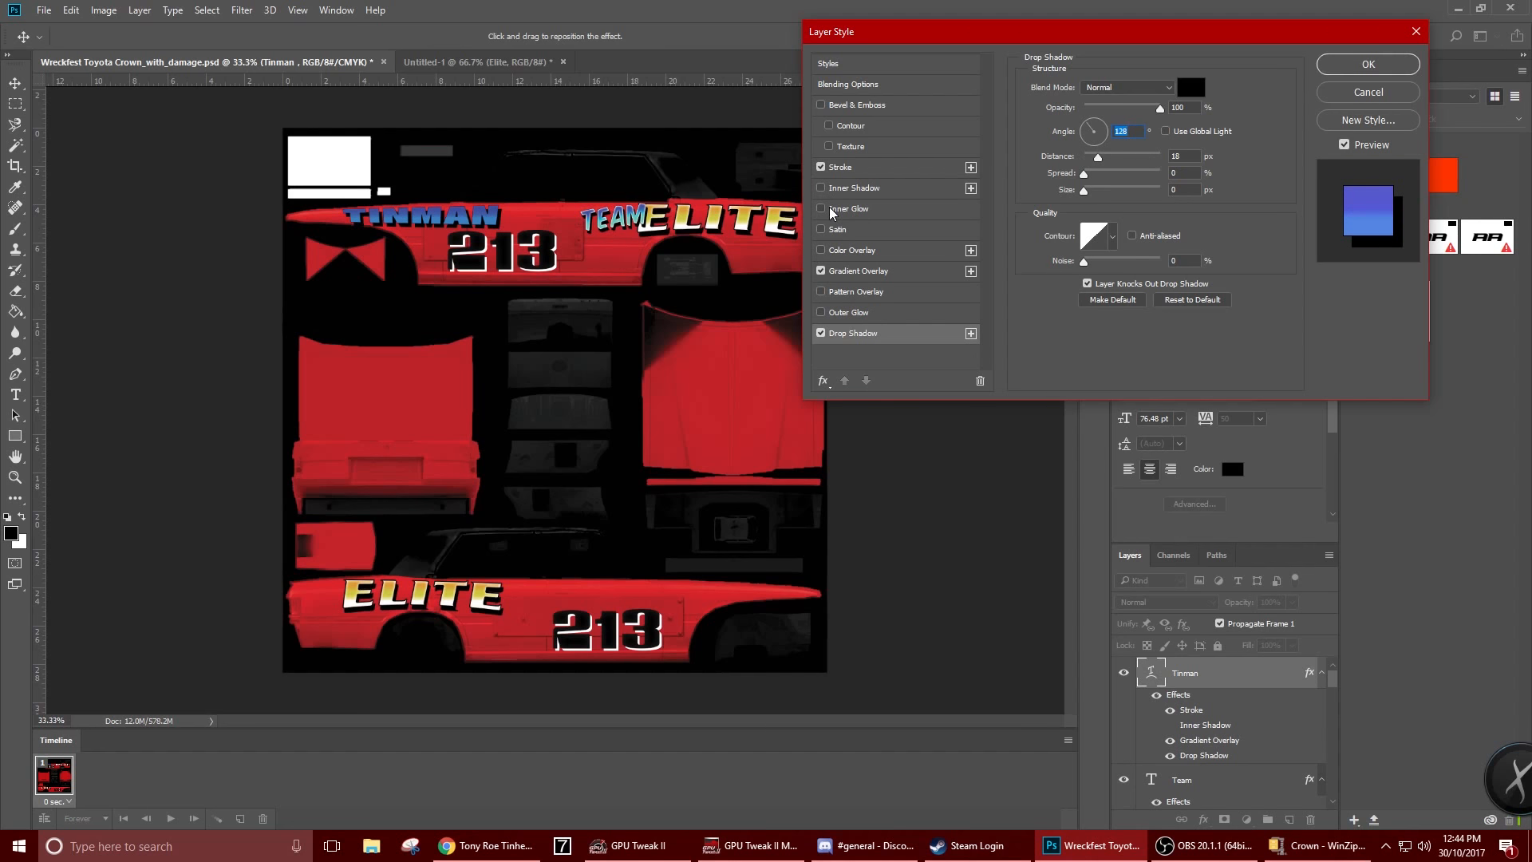
click(832, 209)
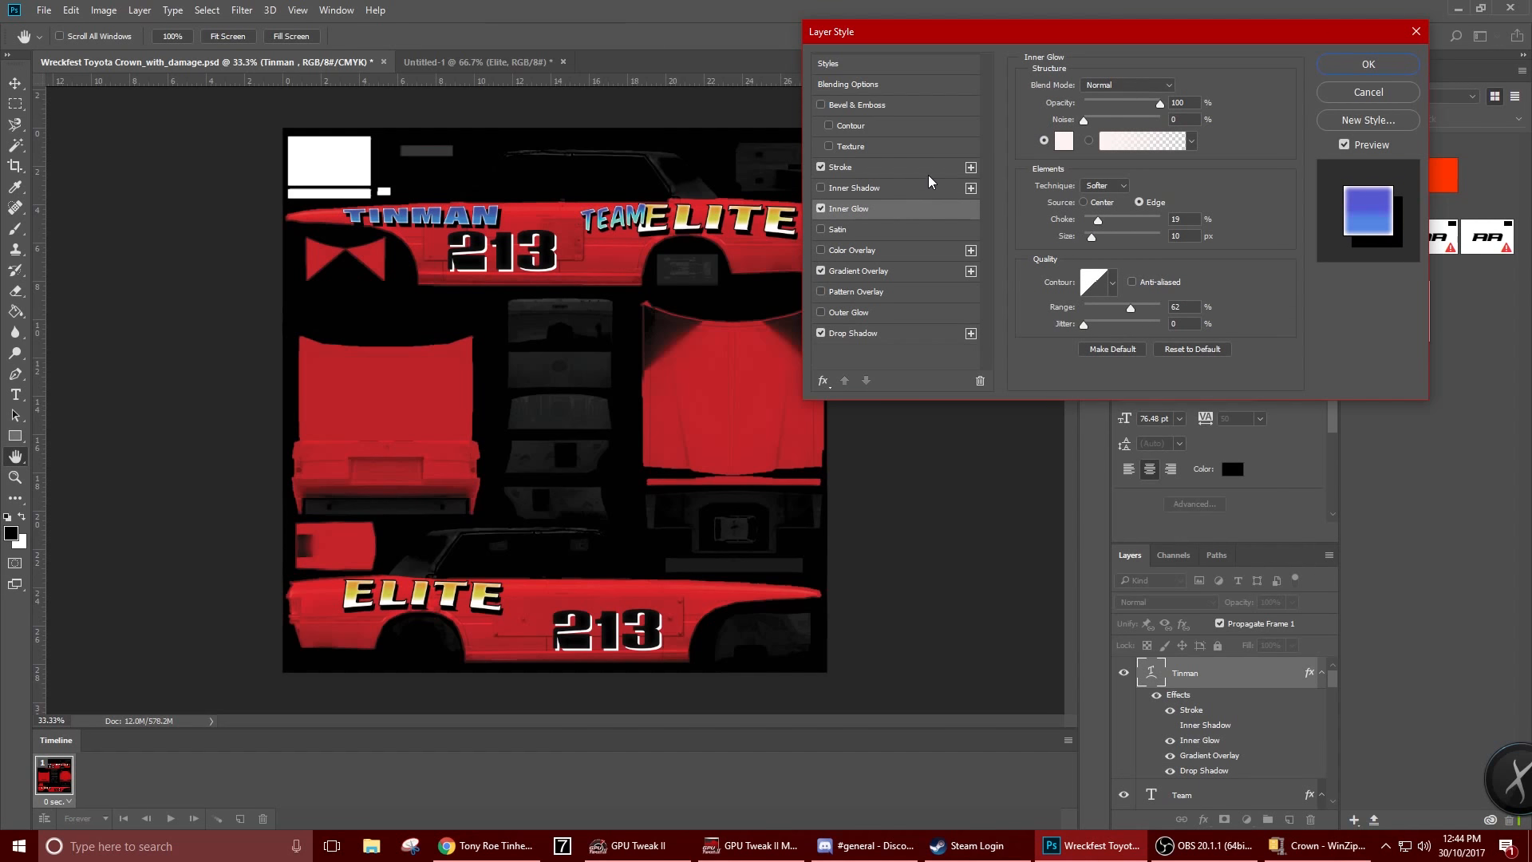
Set the TINMAN text's inner glow size to 13 px and apply the layer style
click(1091, 238)
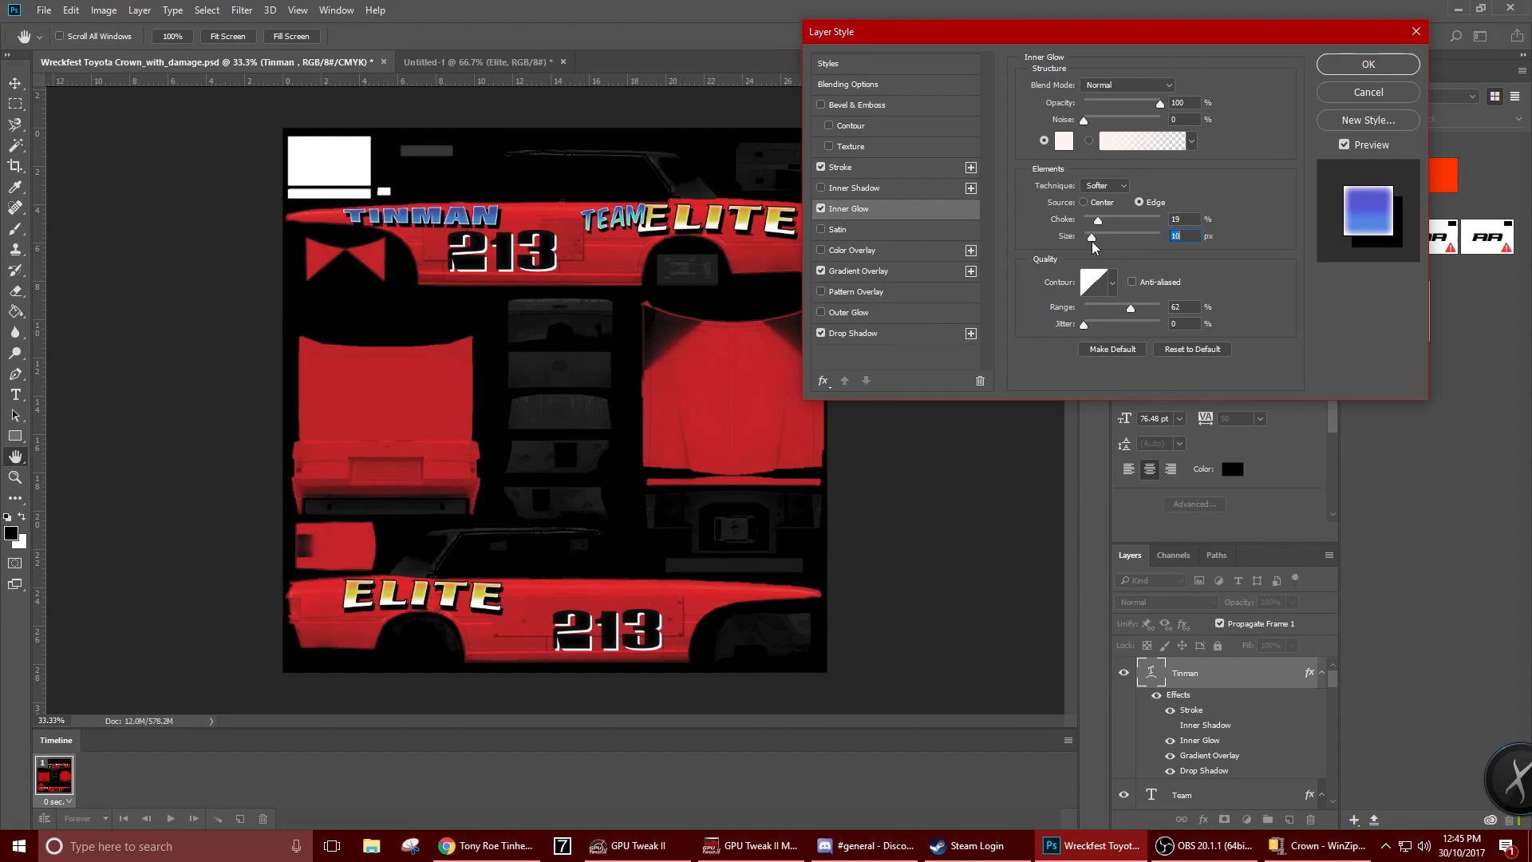
drag(1091, 241, 1094, 242)
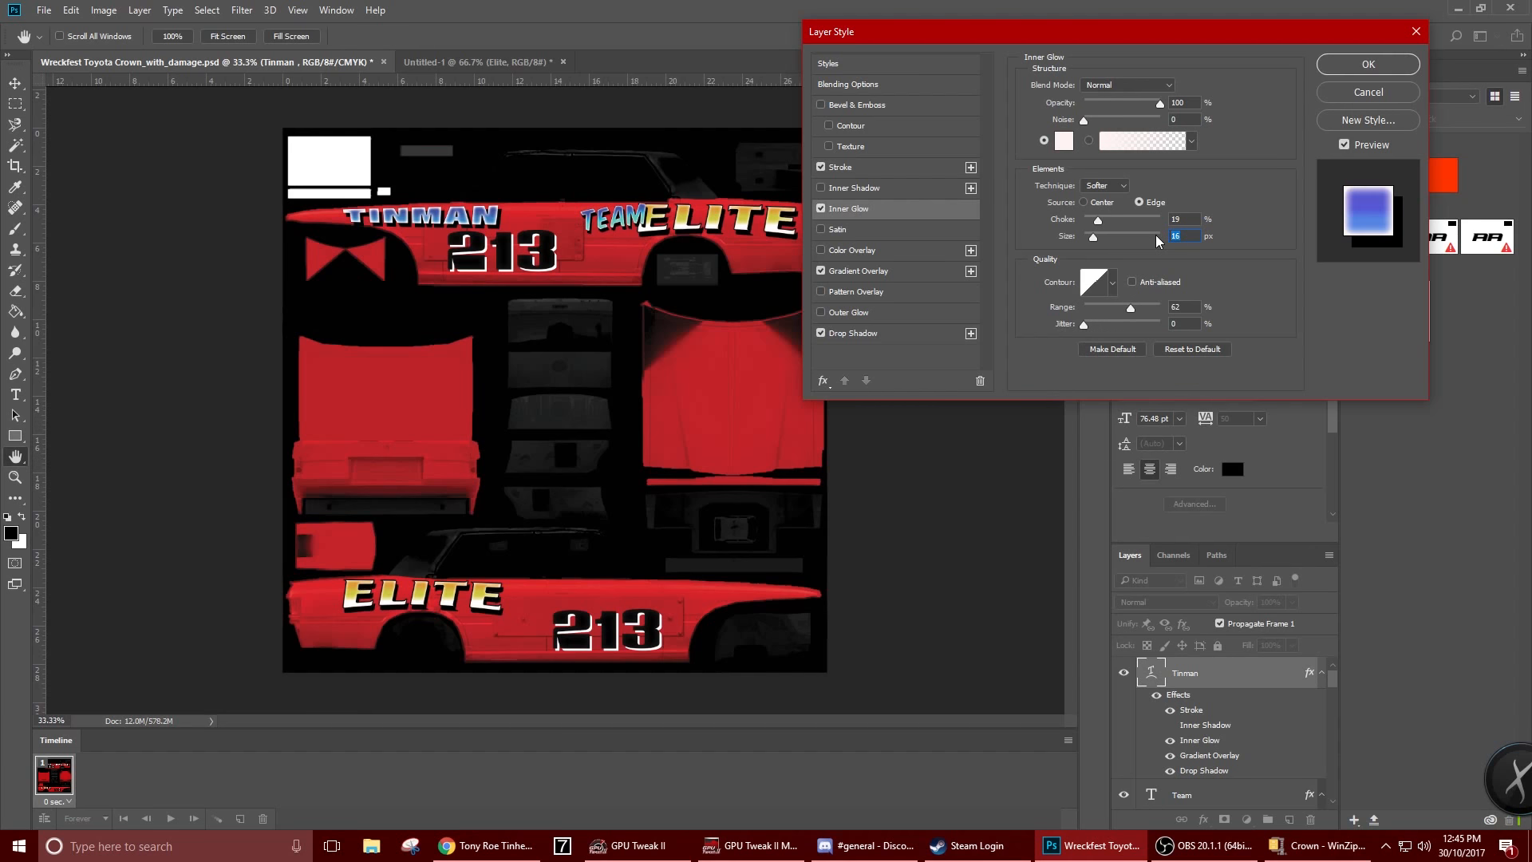
text(14)
key(BackSpace)
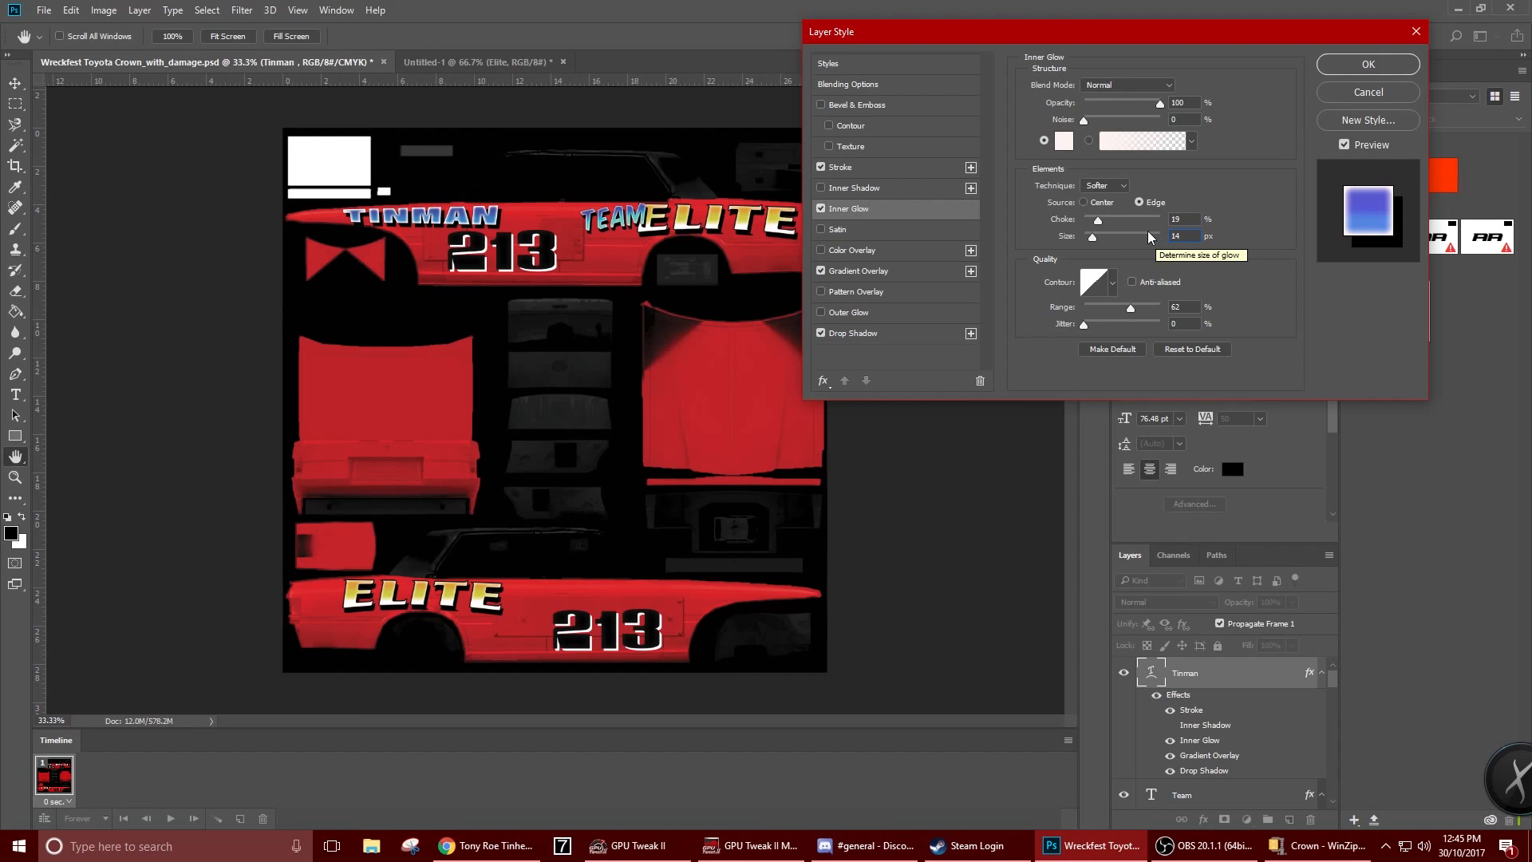
text(3)
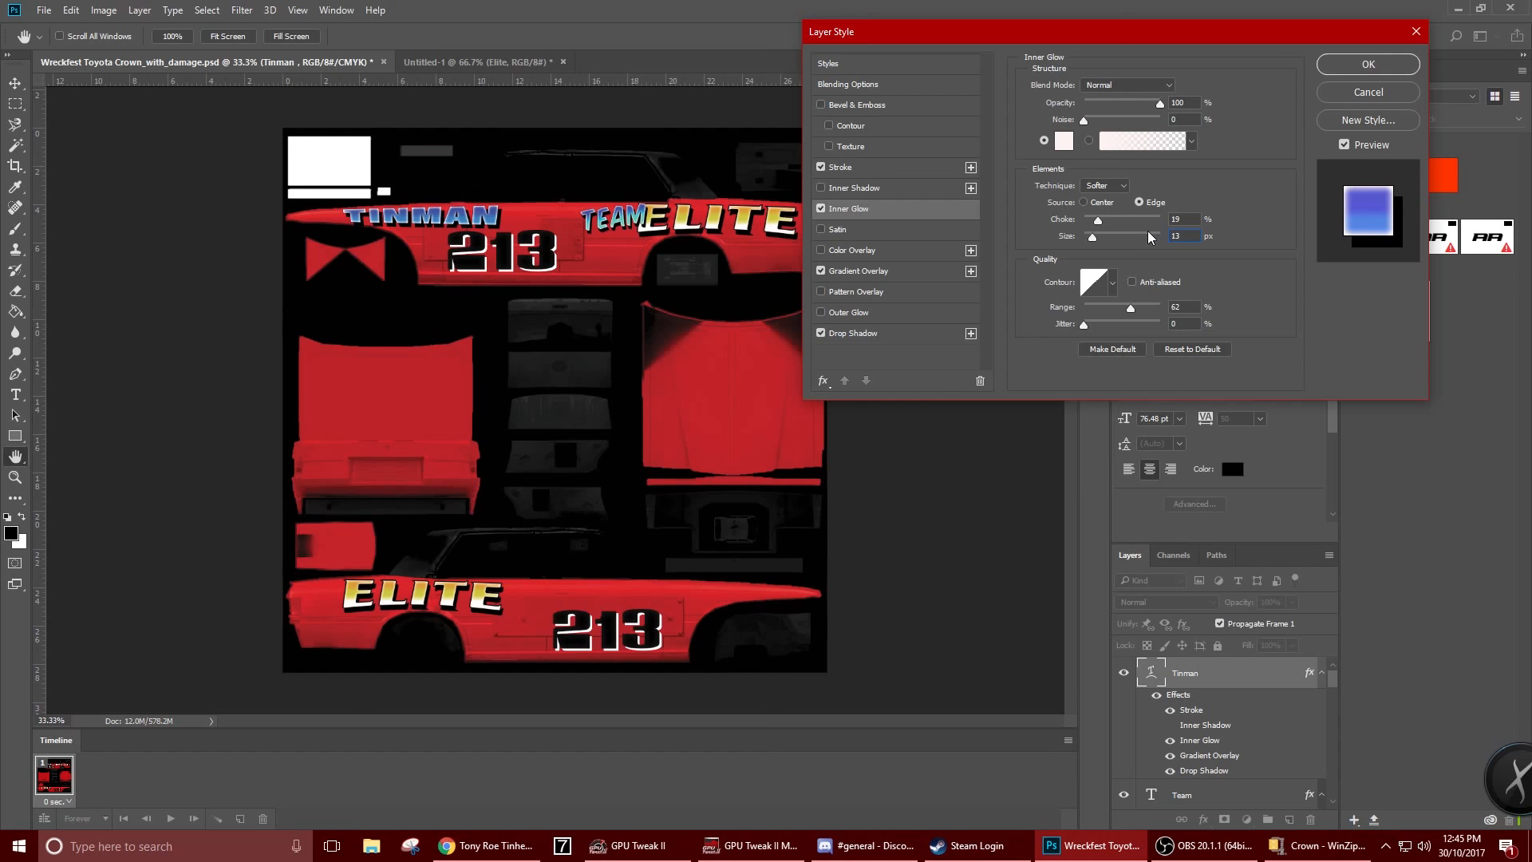
key(BackSpace)
text(23)
key(BackSpace)
key(BackSpace)
text(13)
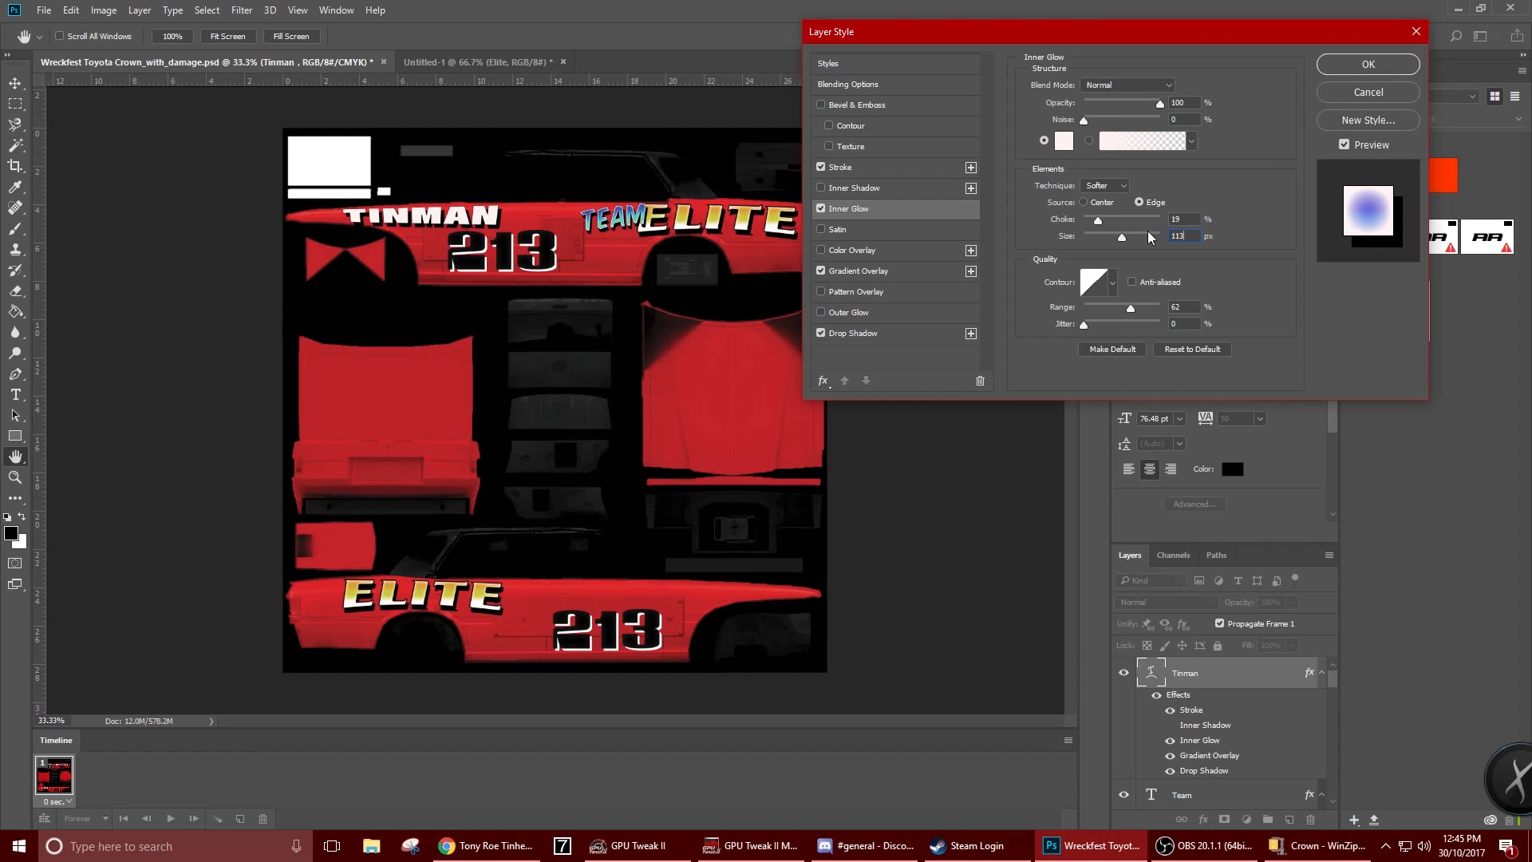
key(BackSpace)
key(BackSpace)
text(3)
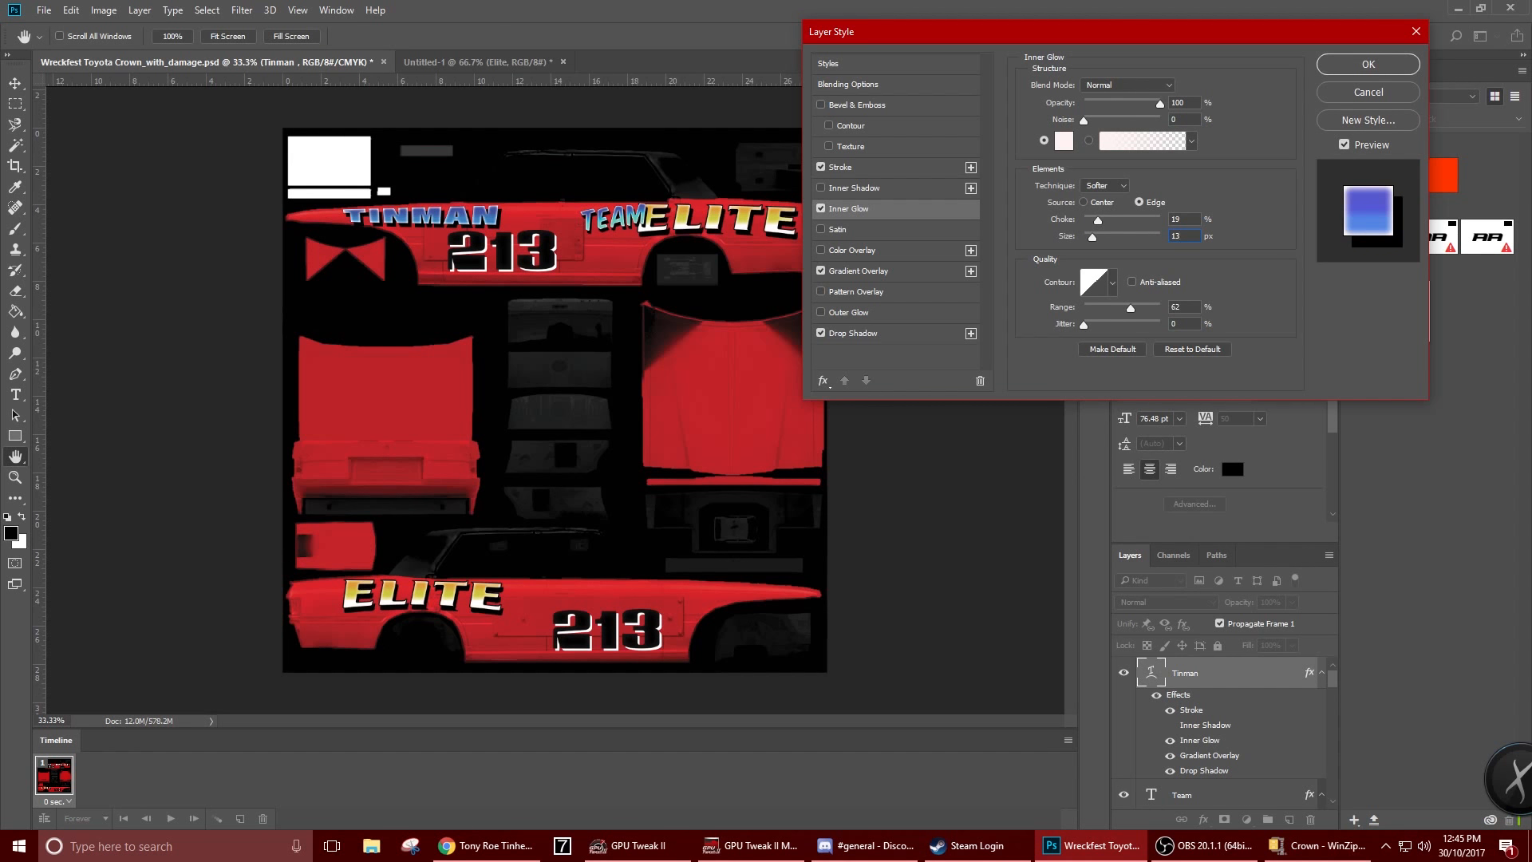
click(1367, 63)
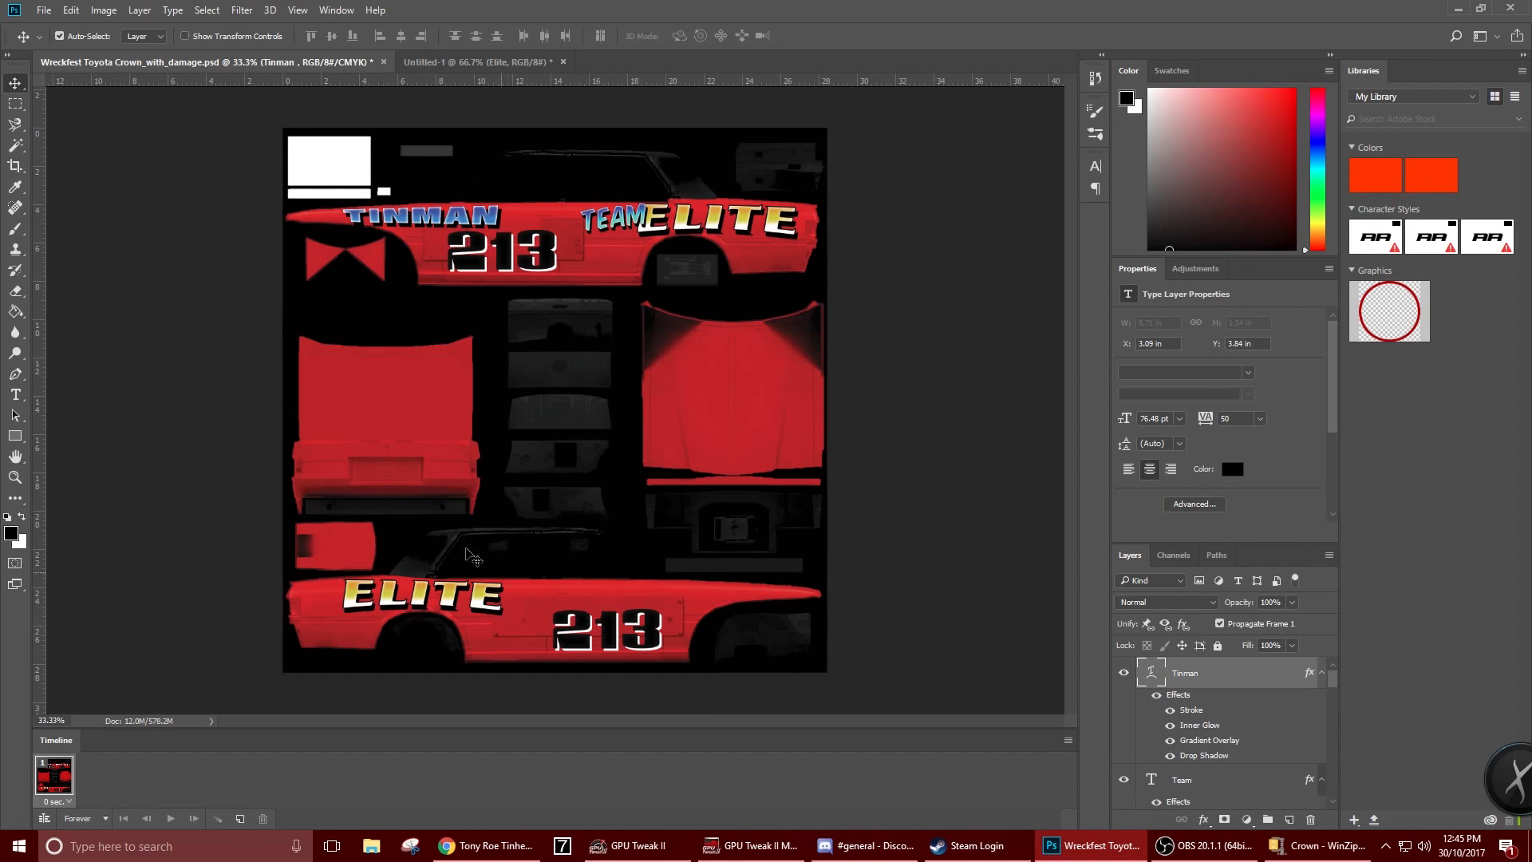
click(15, 394)
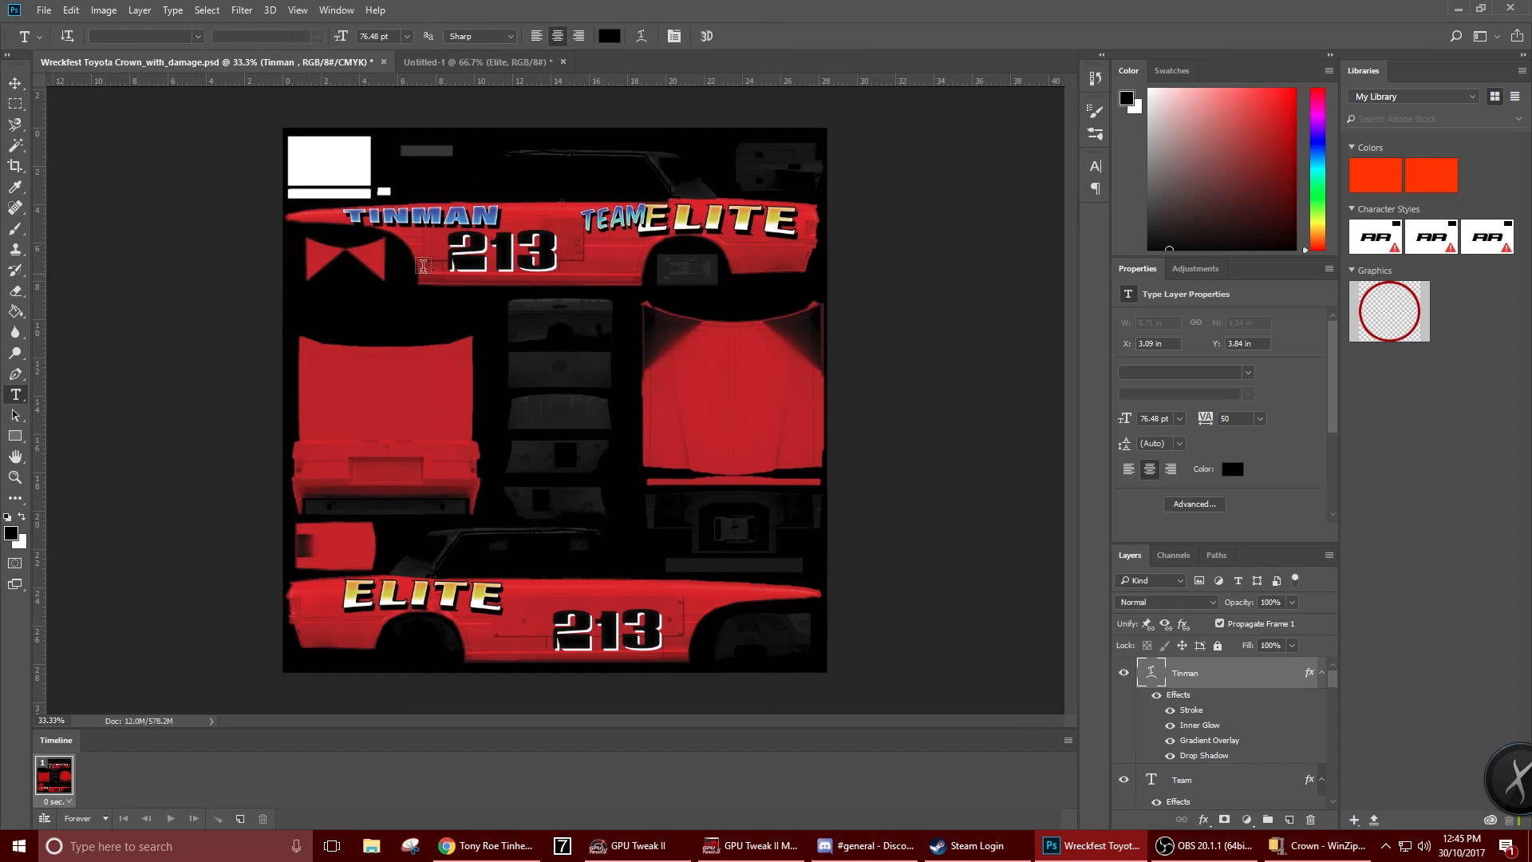
click(518, 213)
click(15, 83)
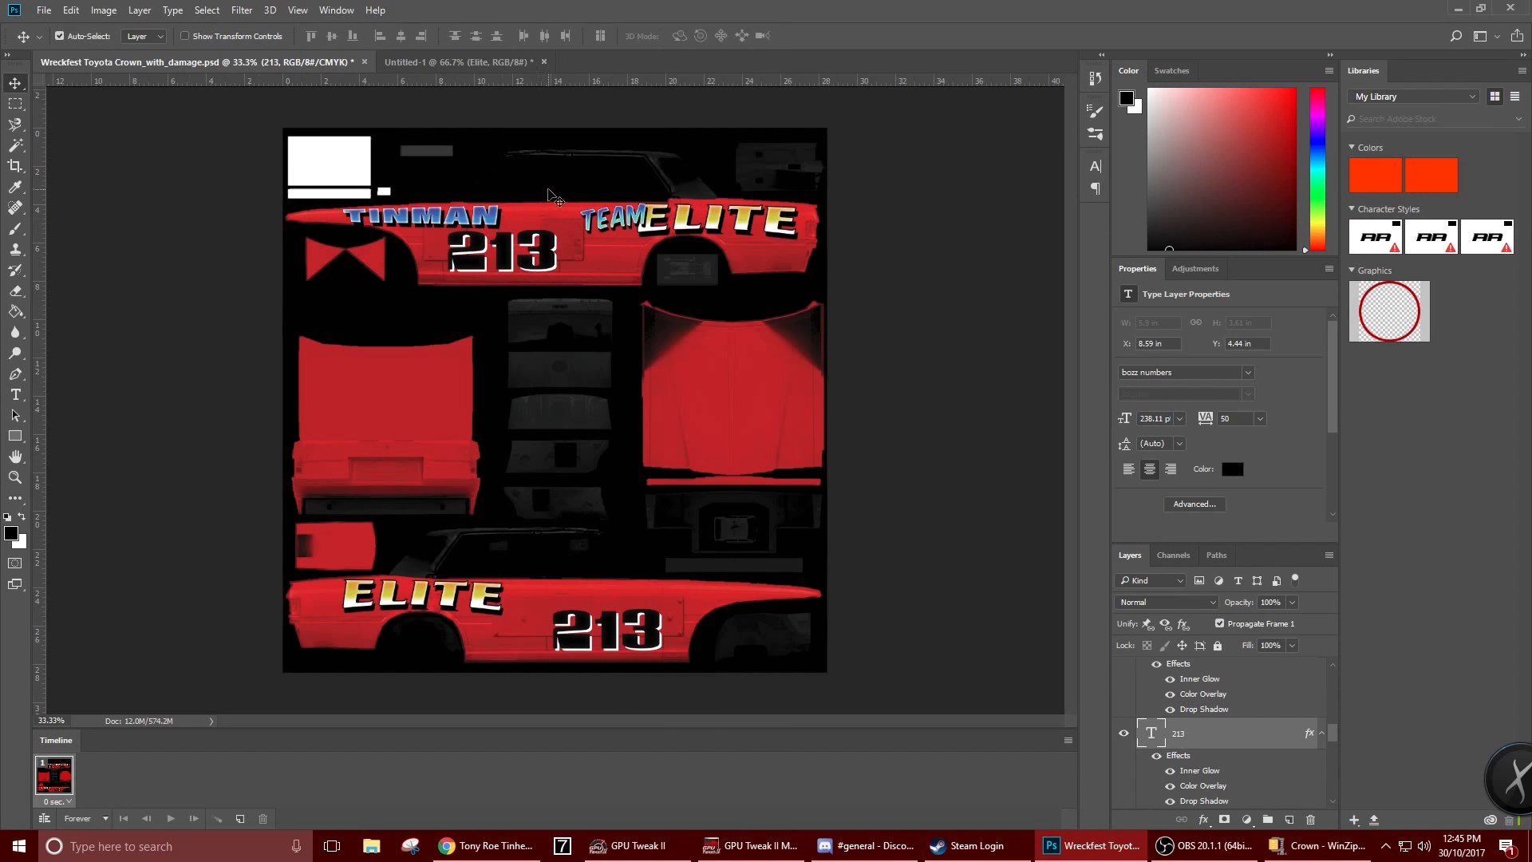
Add the text "services" over the large red panel below the upper car side, in the Komika Axis font at 72 pt
click(15, 395)
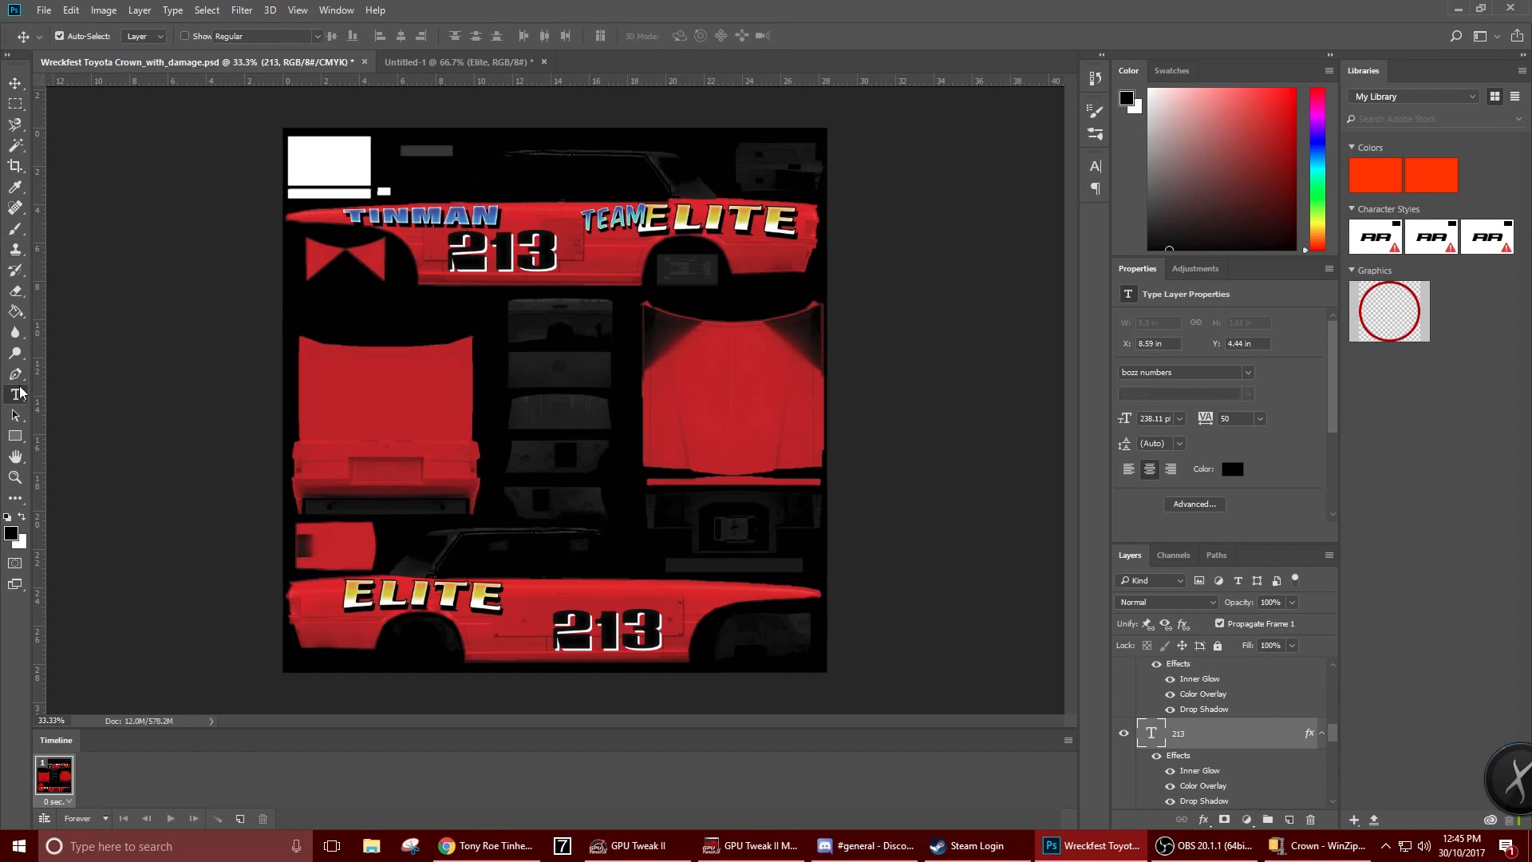
click(320, 398)
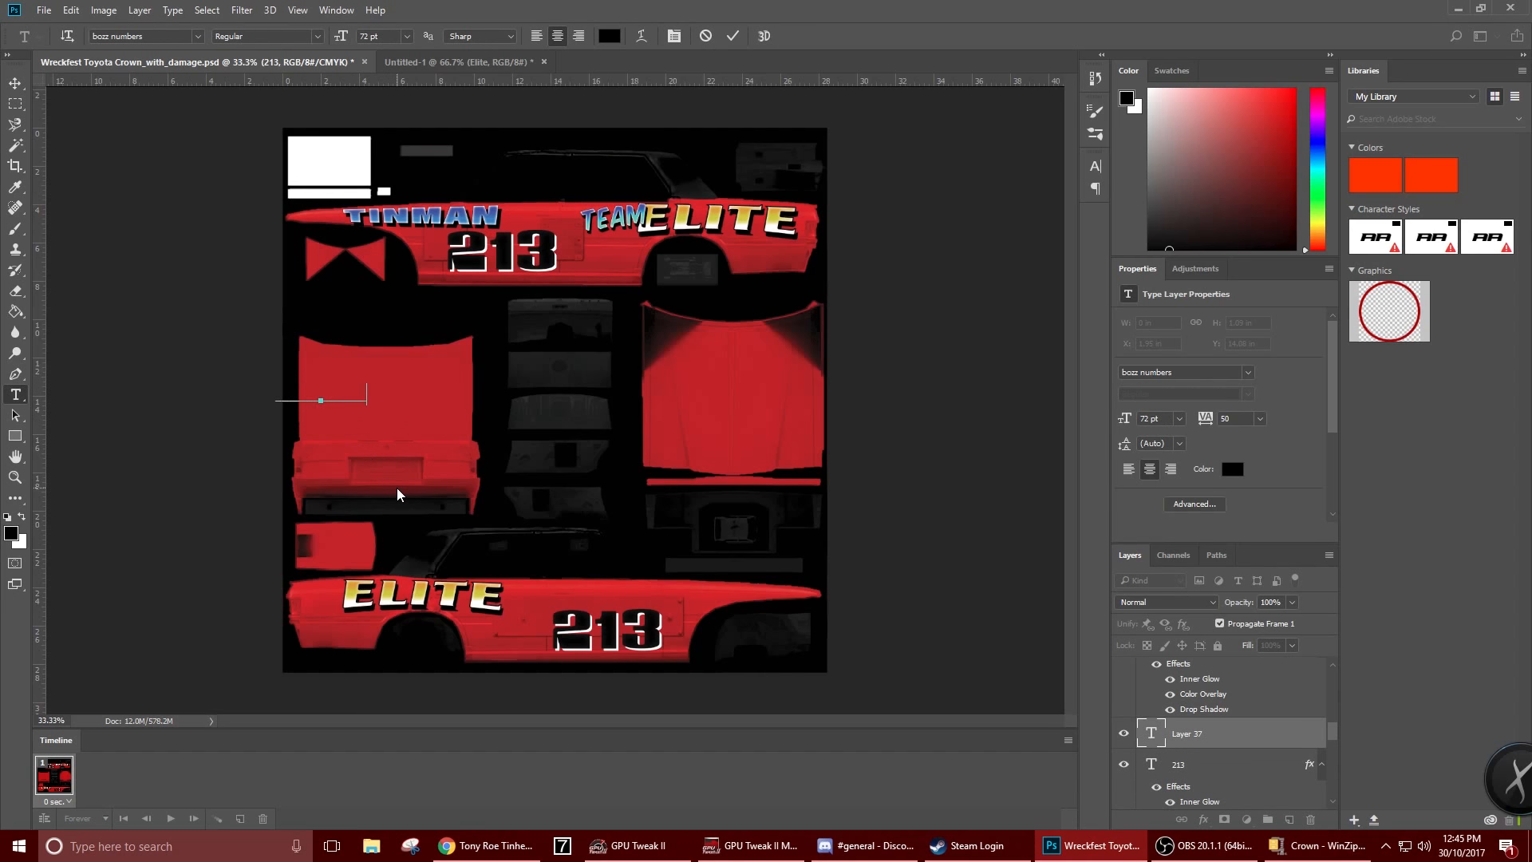
double_click(359, 391)
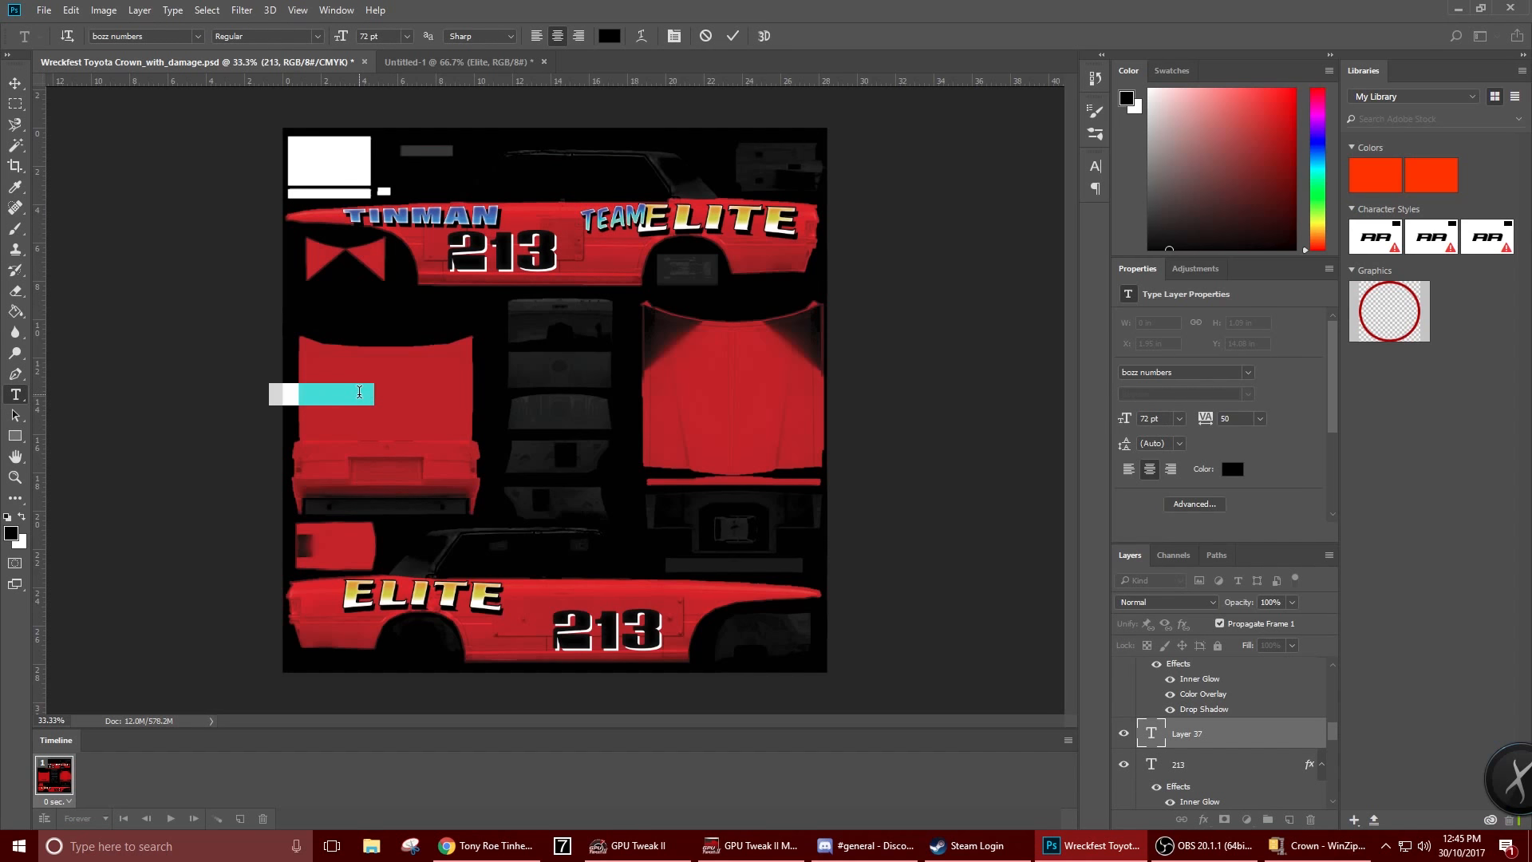
click(185, 36)
click(197, 37)
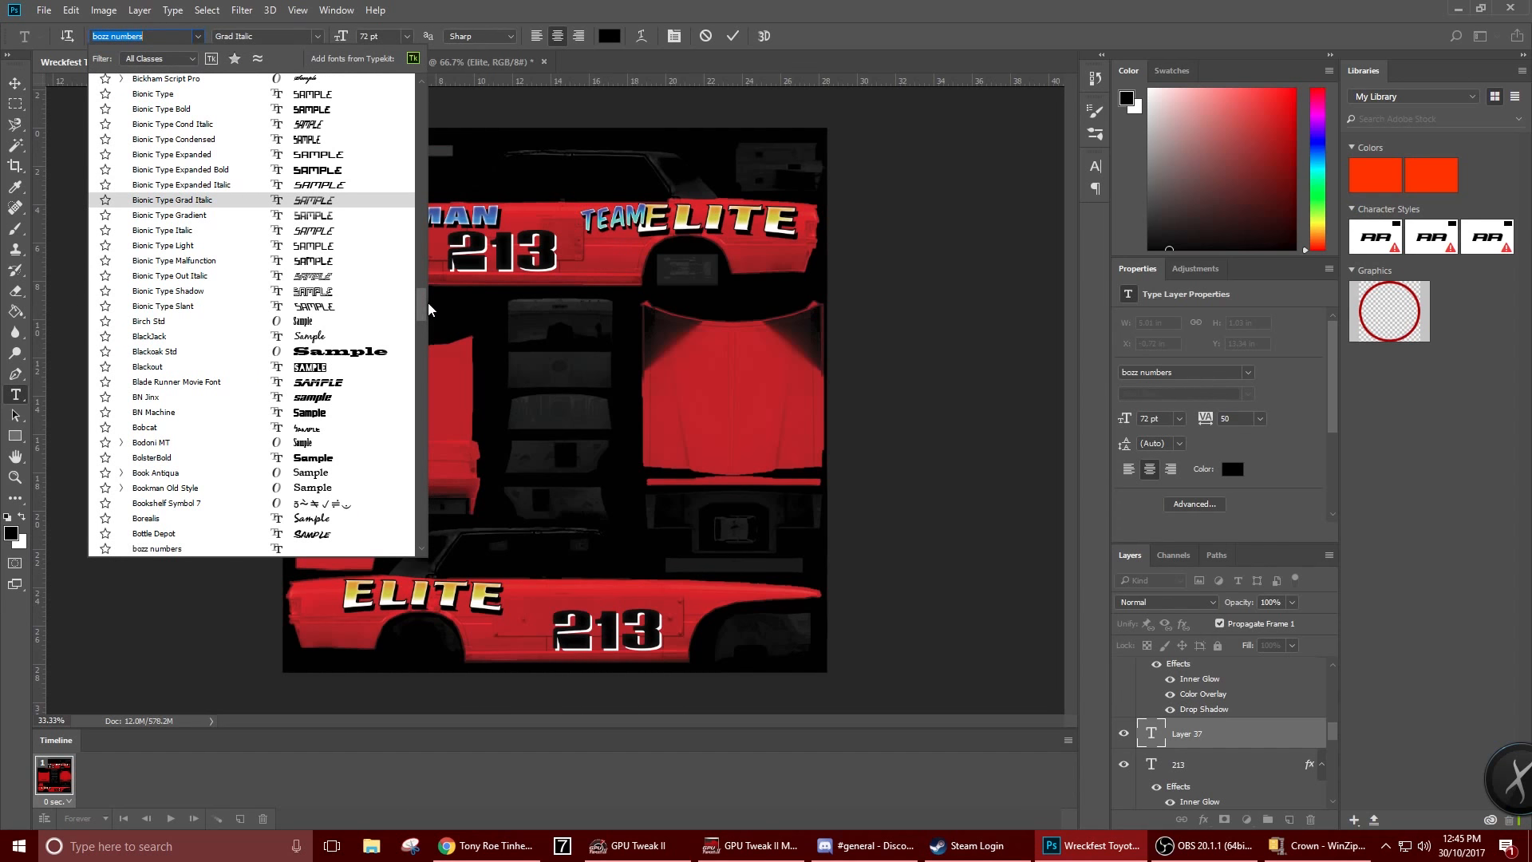
drag(425, 304, 423, 92)
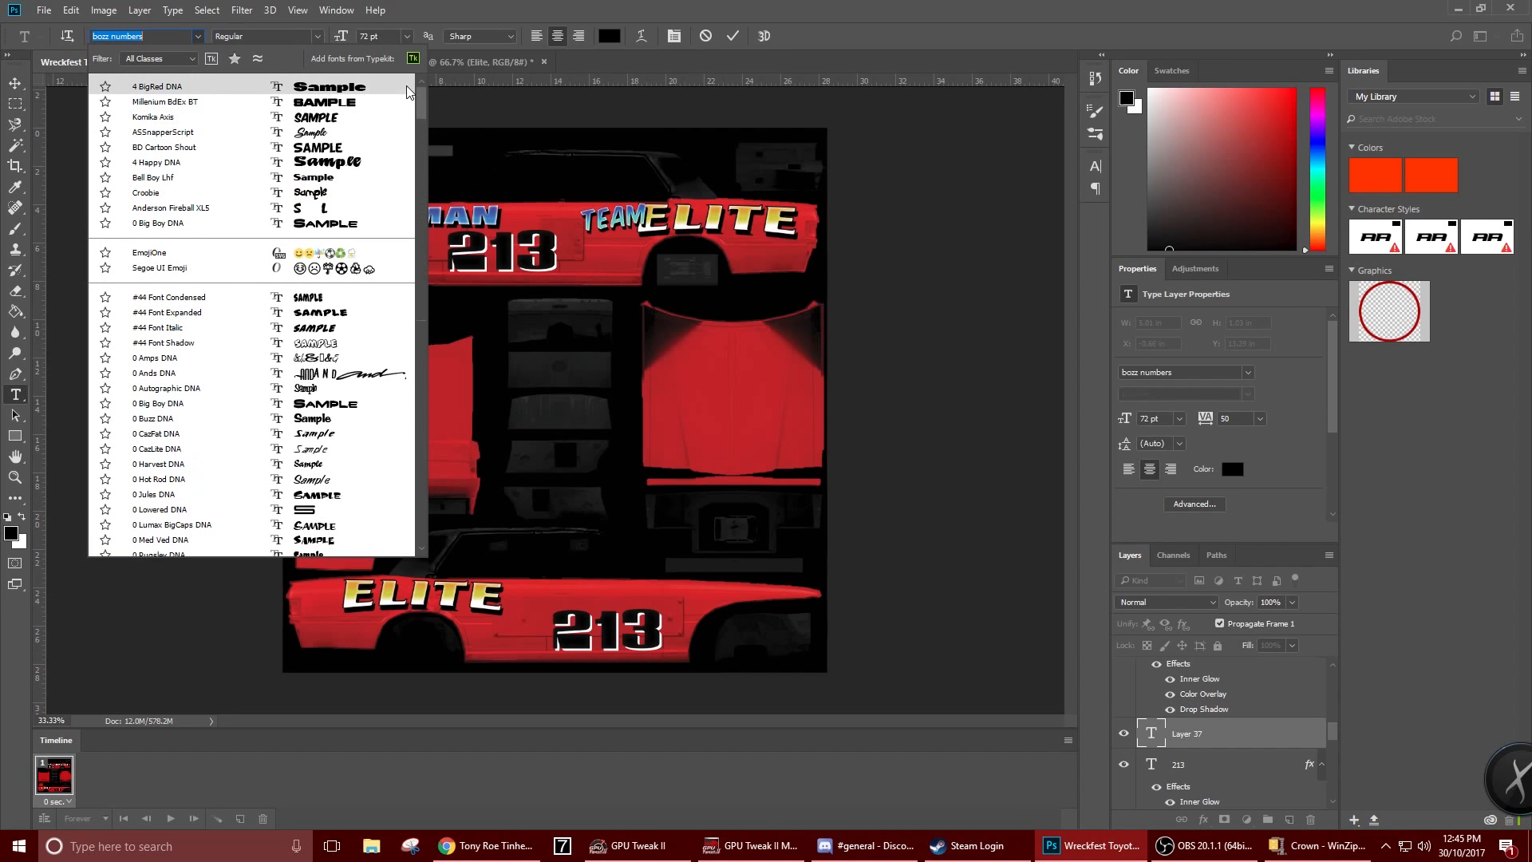
click(375, 119)
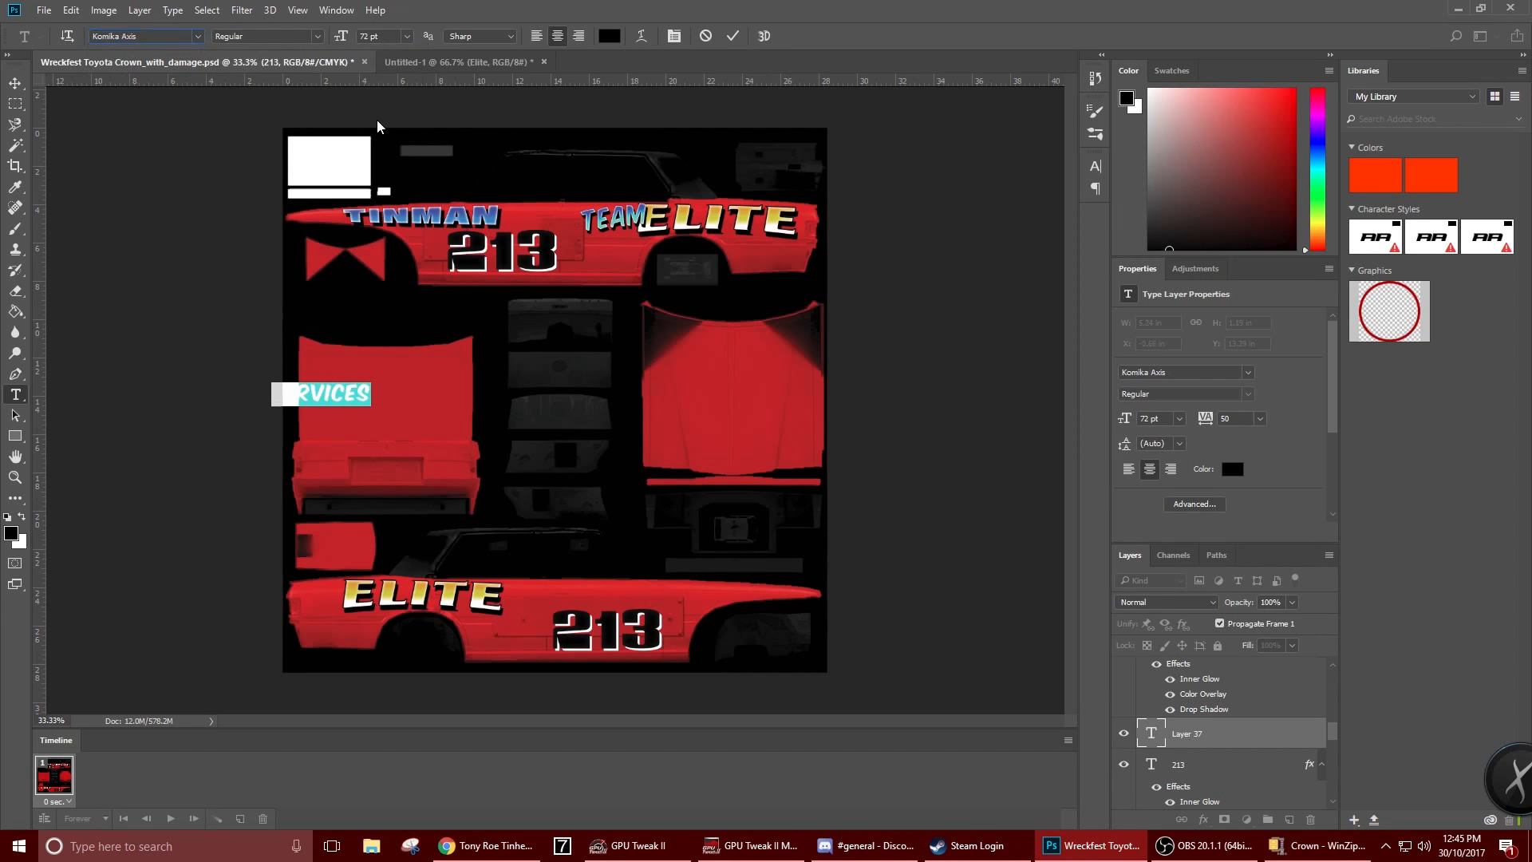
Move the SERVICES text between TINMAN and TEAM on the upper car side and scale it down to about 68 pt
click(16, 83)
drag(335, 399, 567, 225)
key(ctrl+t)
key(Return)
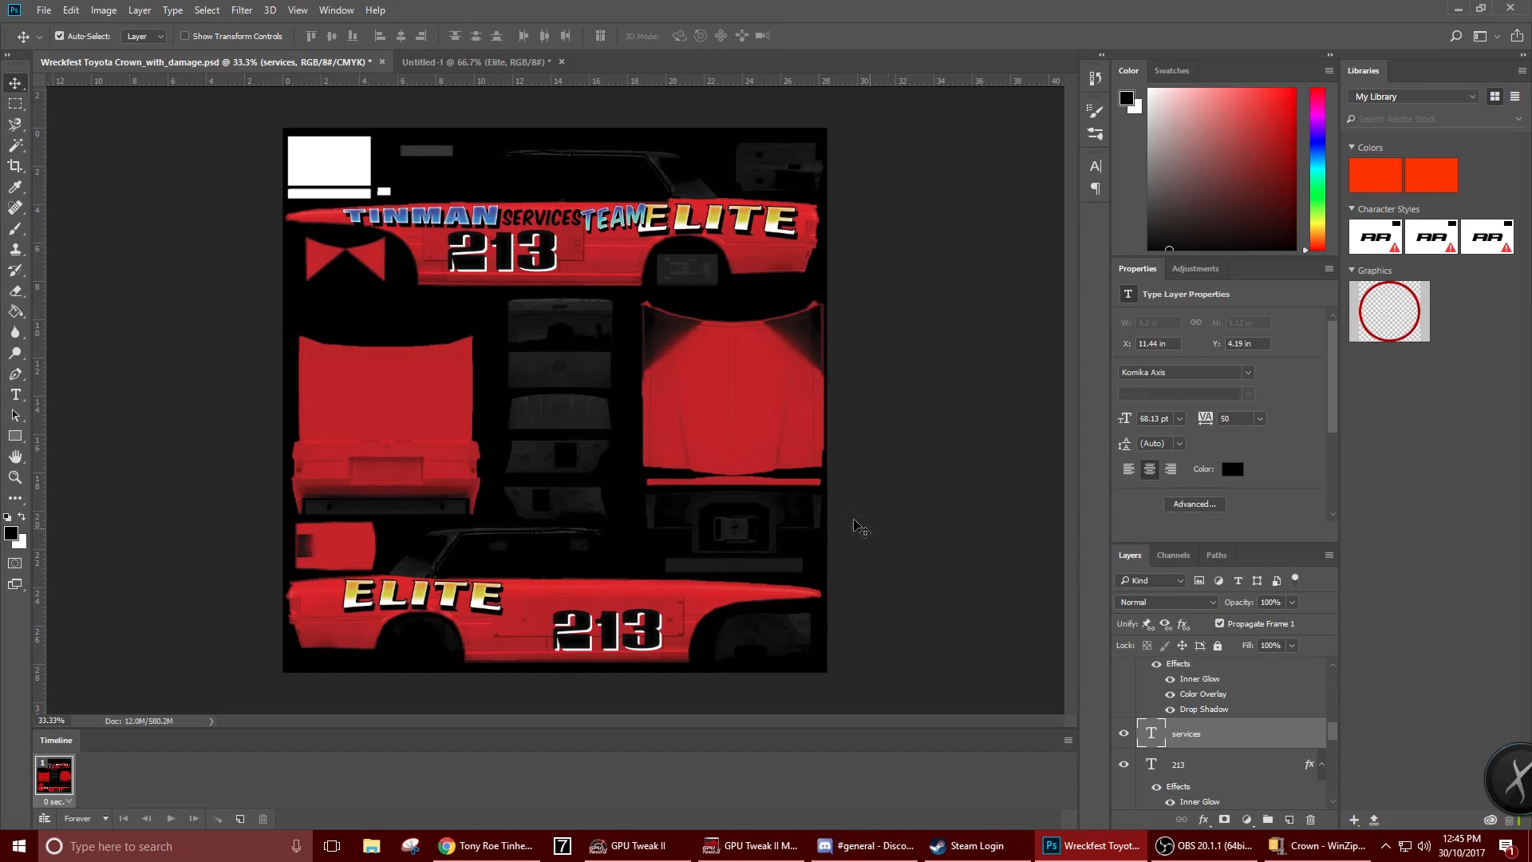
Move the TEAM and ELITE texts together slightly right on the upper car side, widening the gap after SERVICES
ctrl+click(650, 226)
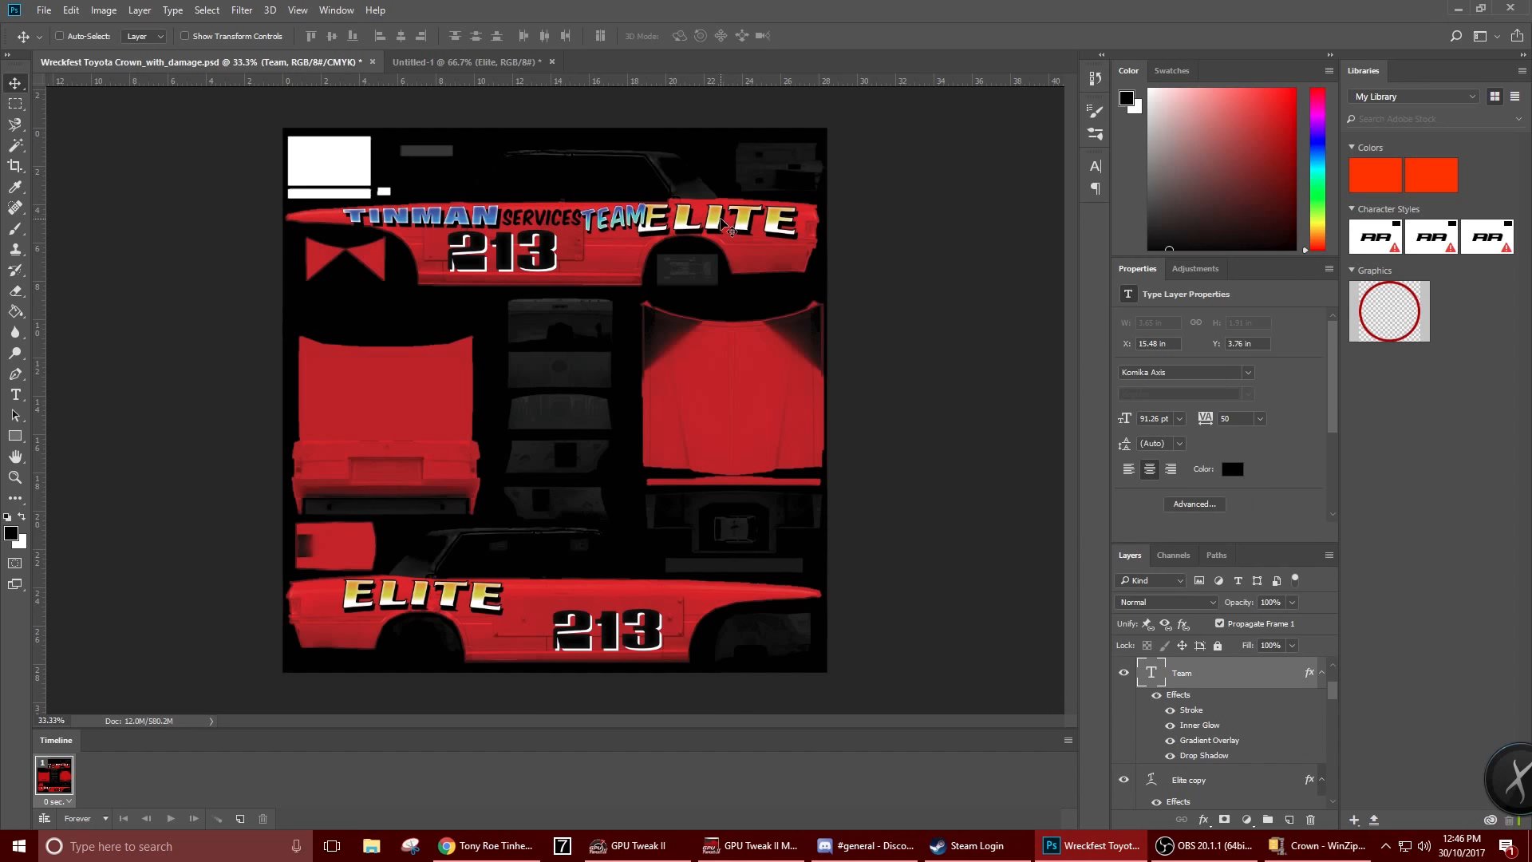
drag(733, 226, 731, 222)
drag(627, 212, 638, 215)
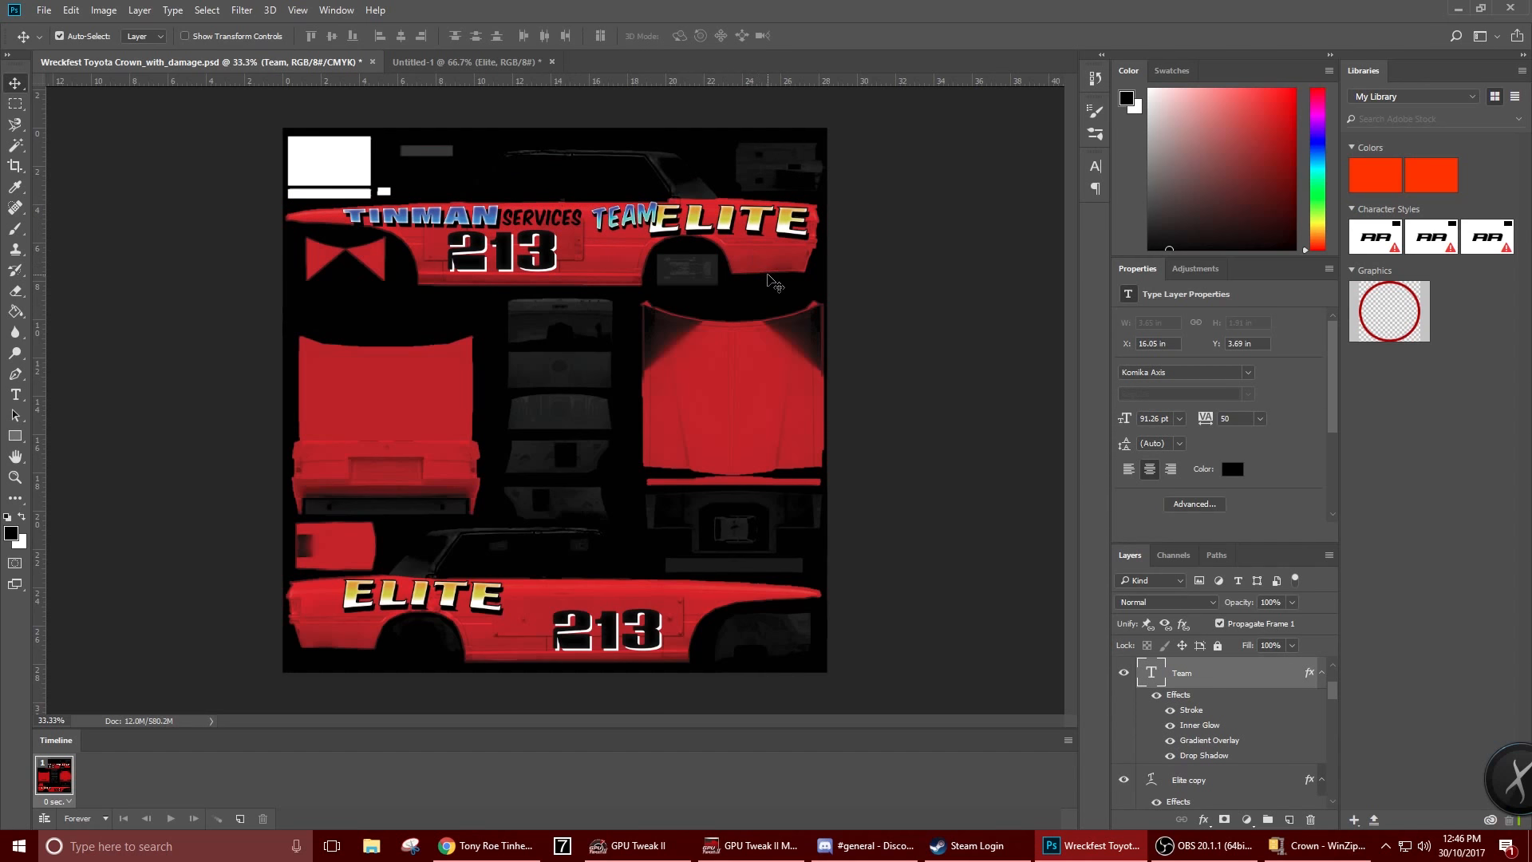
key(Down)
key(Down)
key(Down)
key(Down)
key(Down)
key(Down)
Nudge the upper TINMAN text slightly left and up, and shift SERVICES slightly left to follow it
click(535, 220)
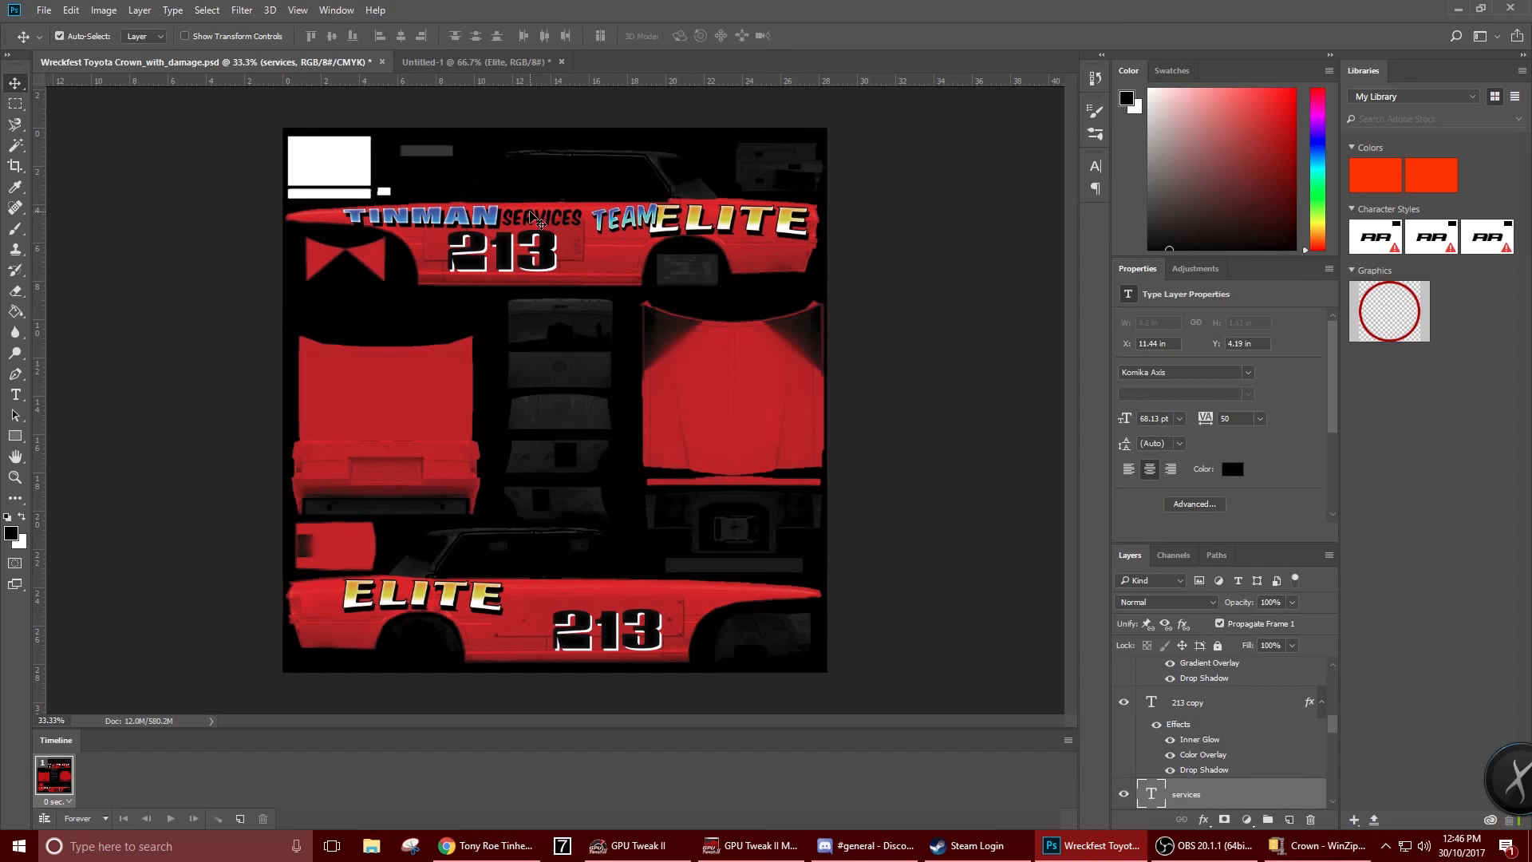
click(423, 223)
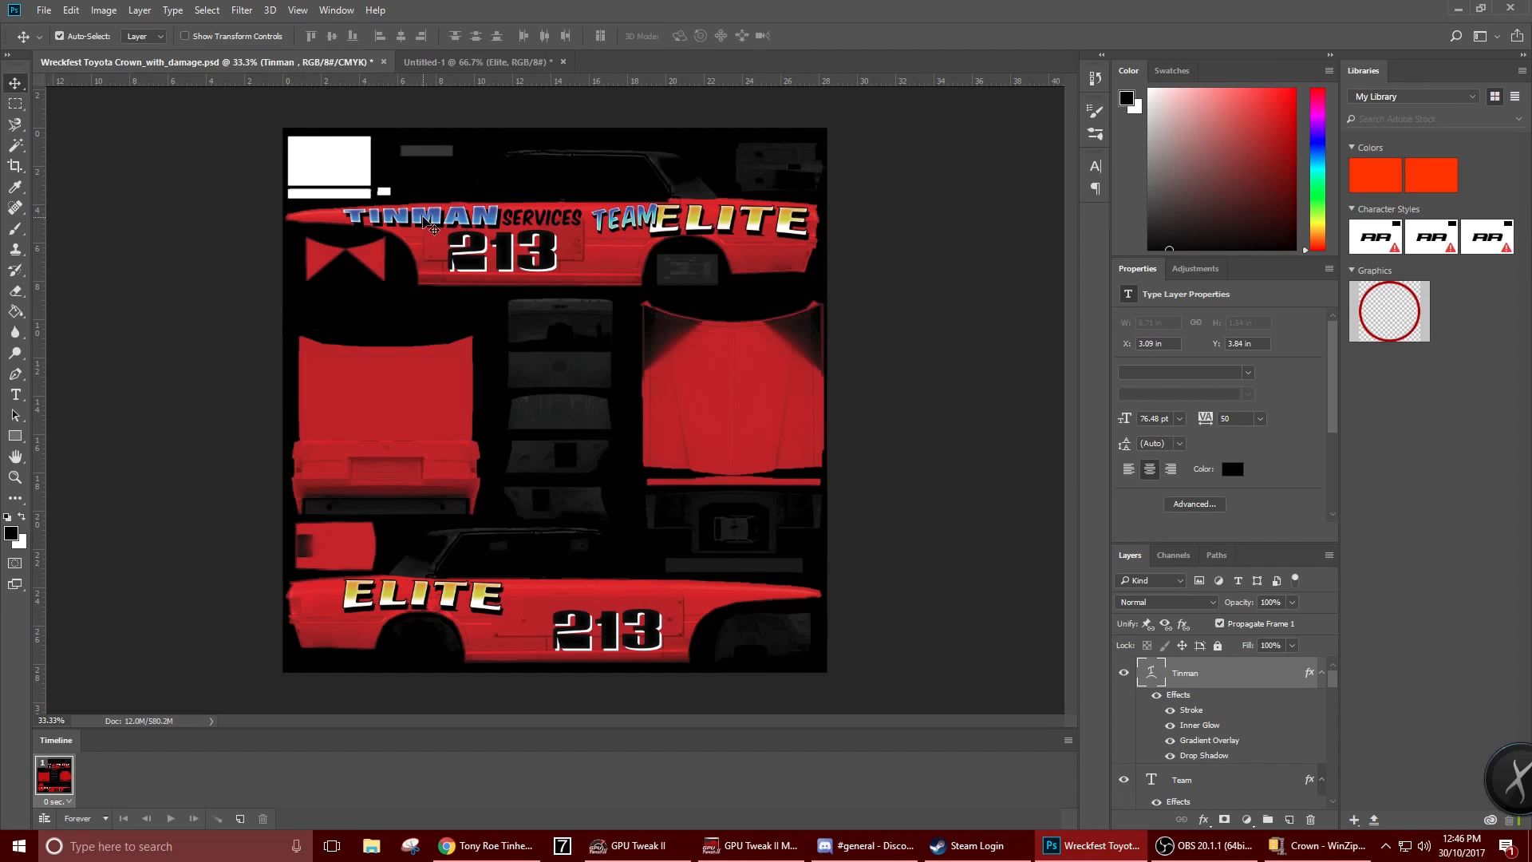
key(Left)
key(Left)
key(Left)
key(Left)
key(Left)
key(Left)
key(Up)
key(Up)
key(Up)
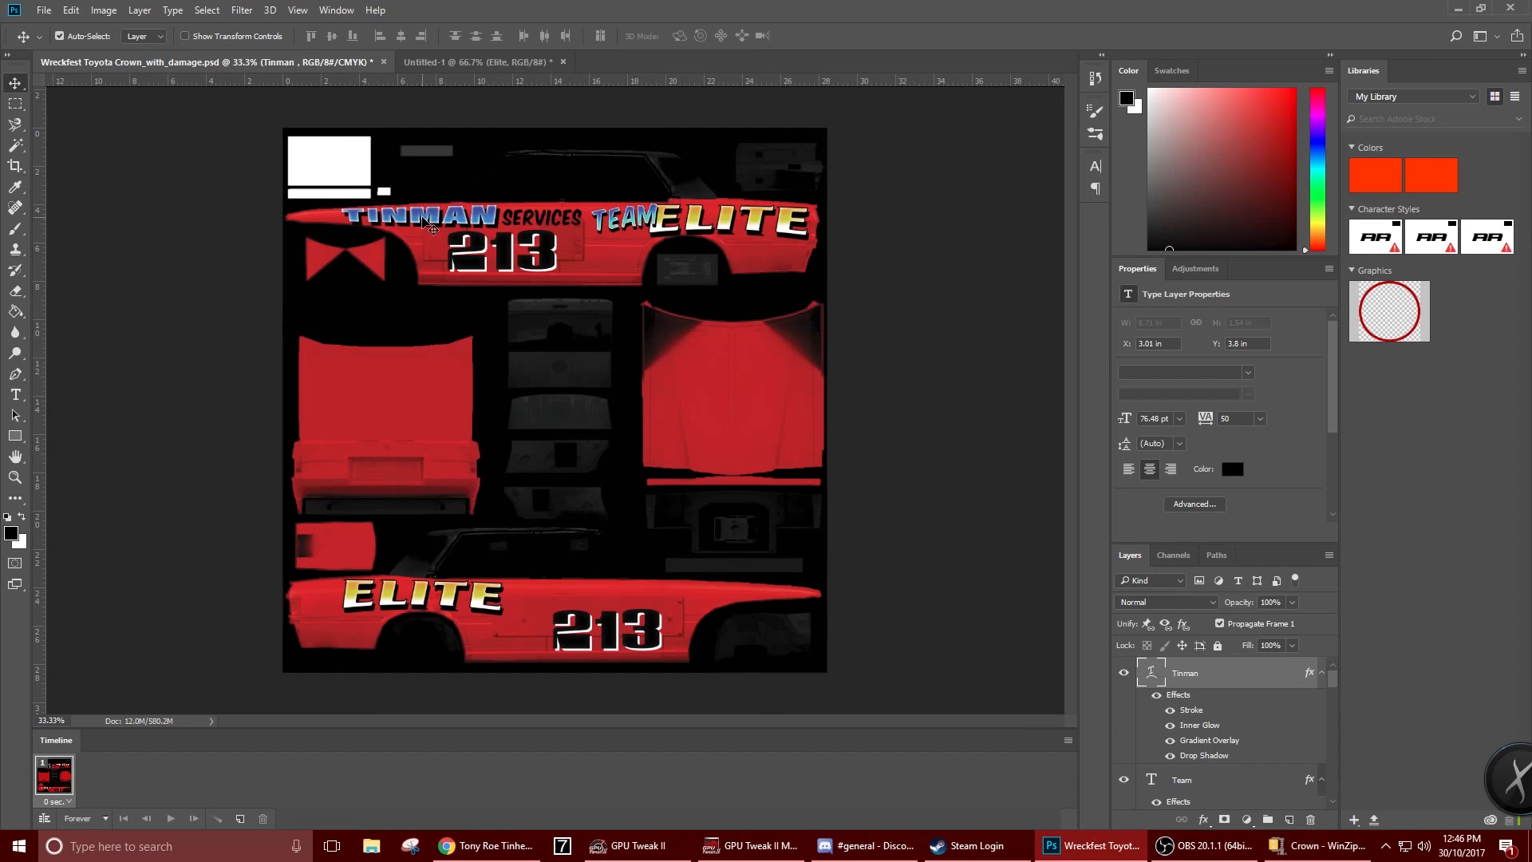
drag(564, 226, 561, 225)
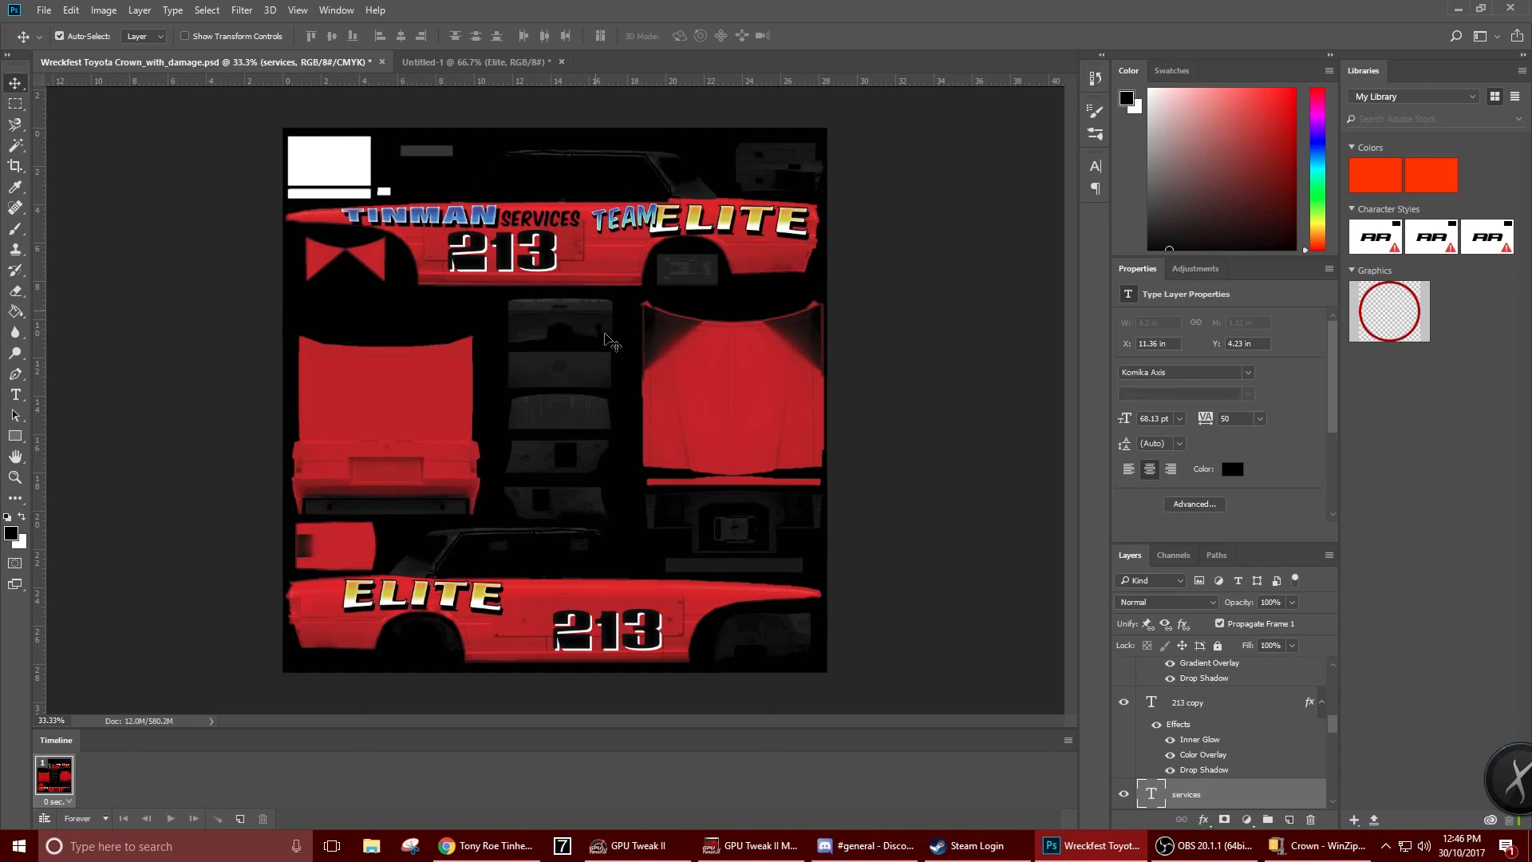
Give the SERVICES text a white (#ffffff) Color Overlay and apply the layer style, leaving Stroke off
right_click(1197, 804)
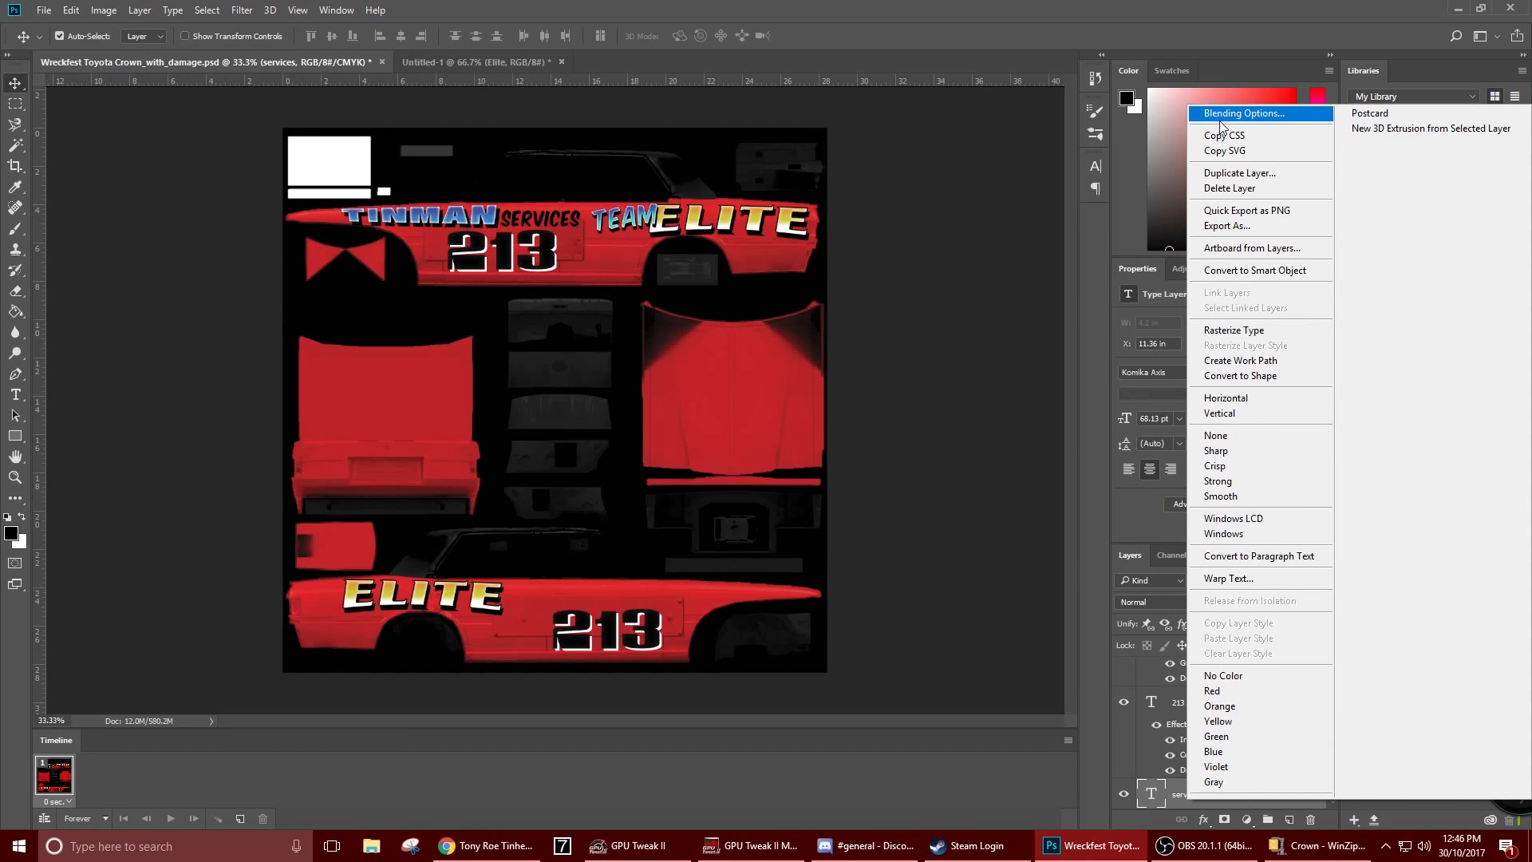
click(1221, 114)
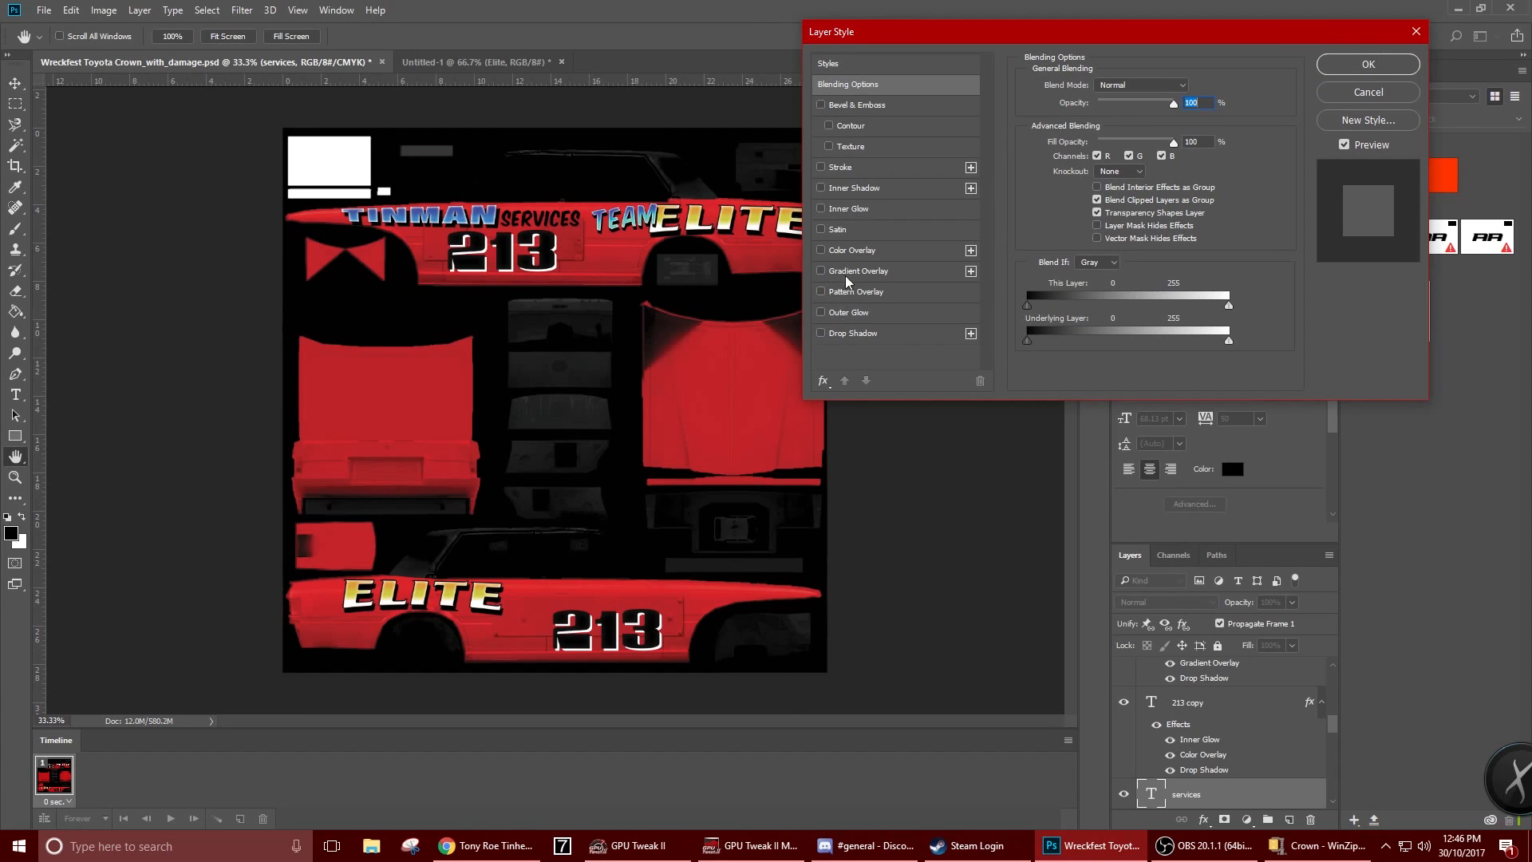
click(852, 250)
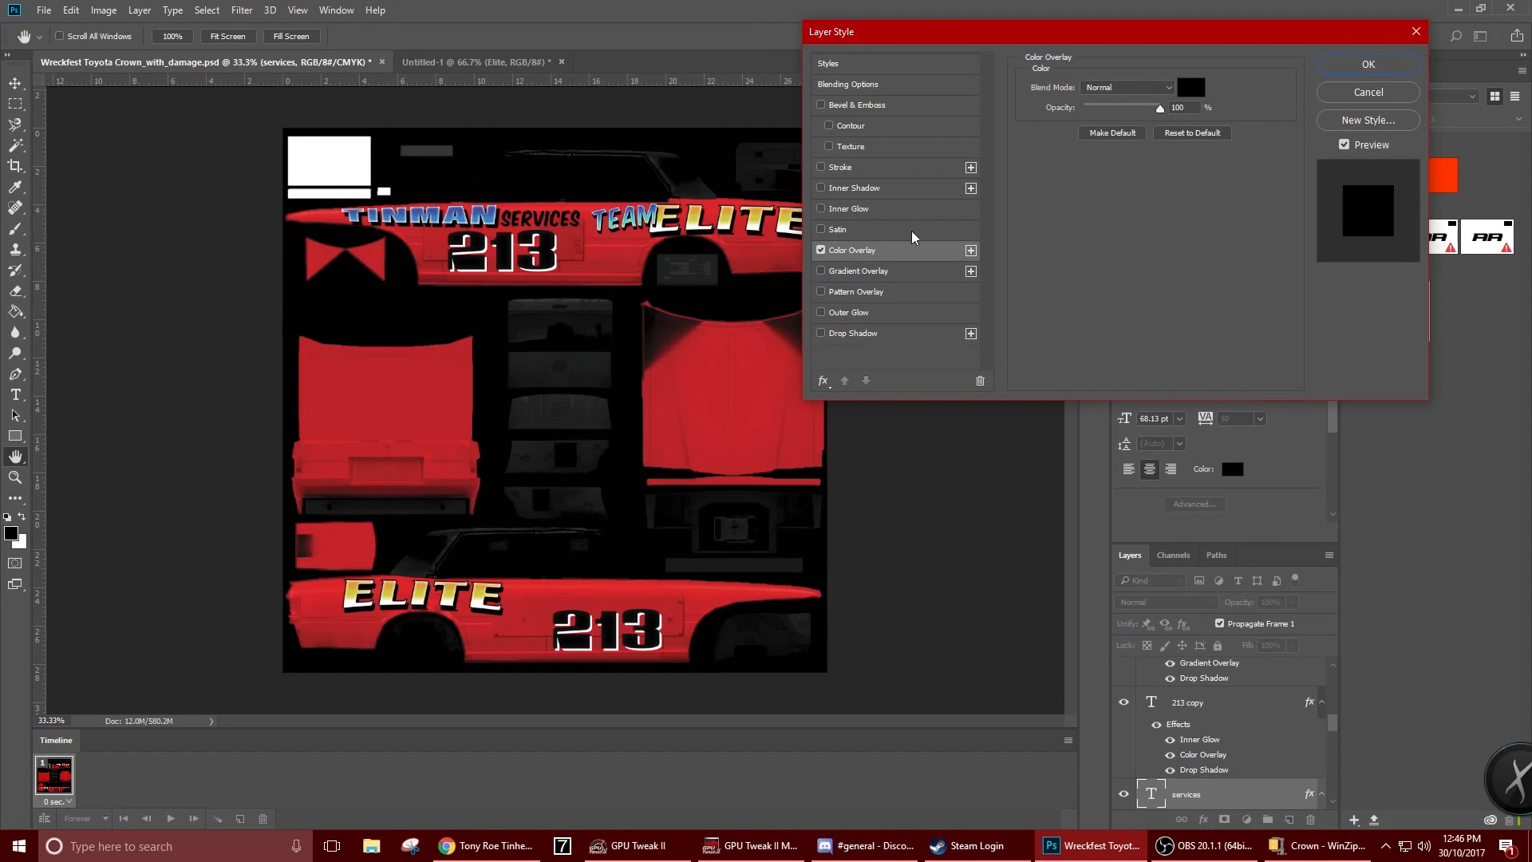
click(1184, 95)
click(584, 136)
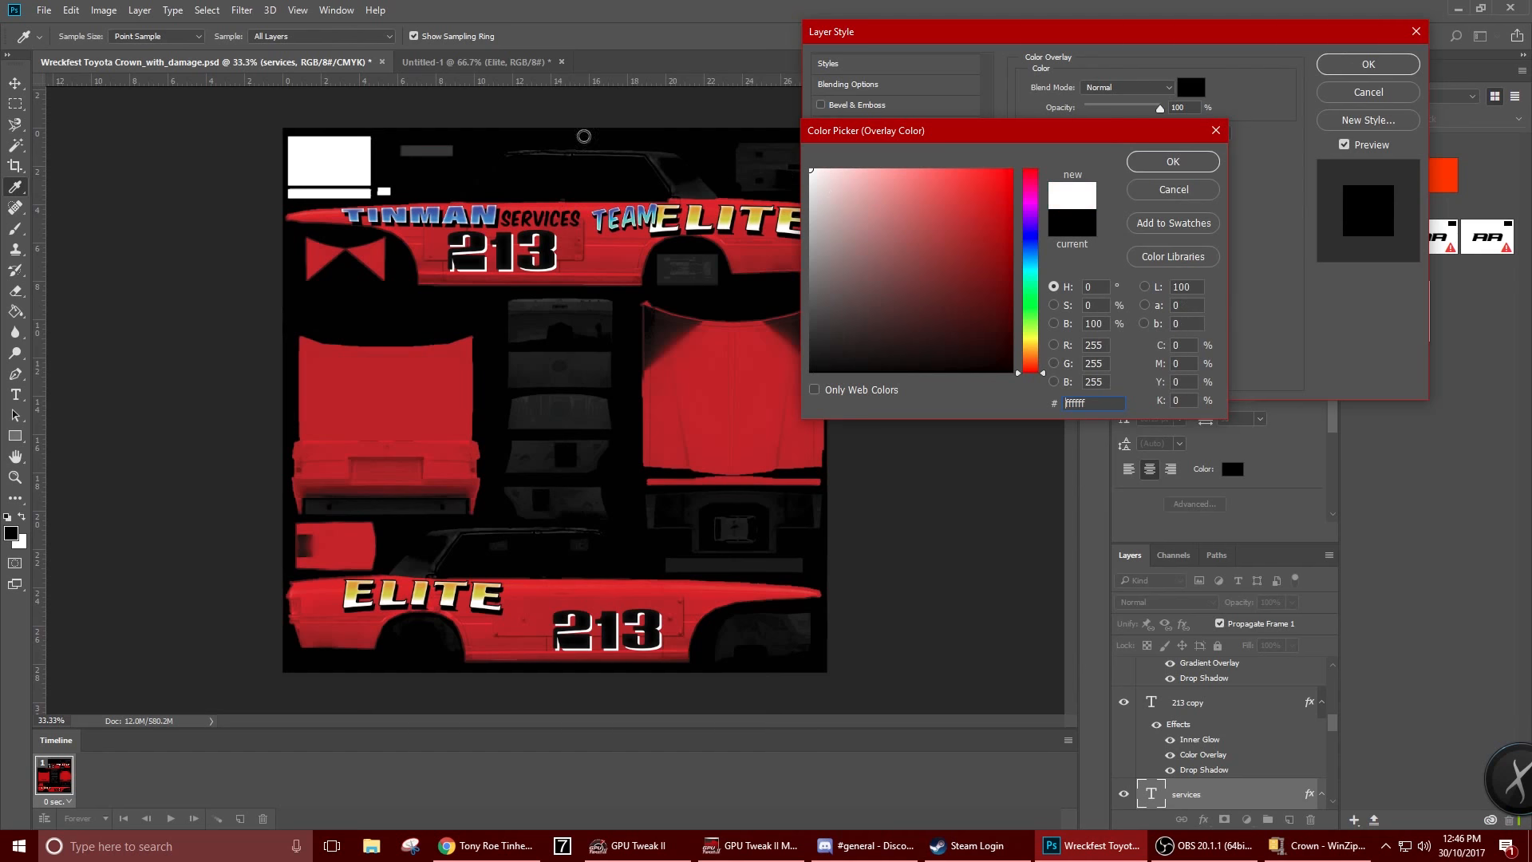
click(1173, 162)
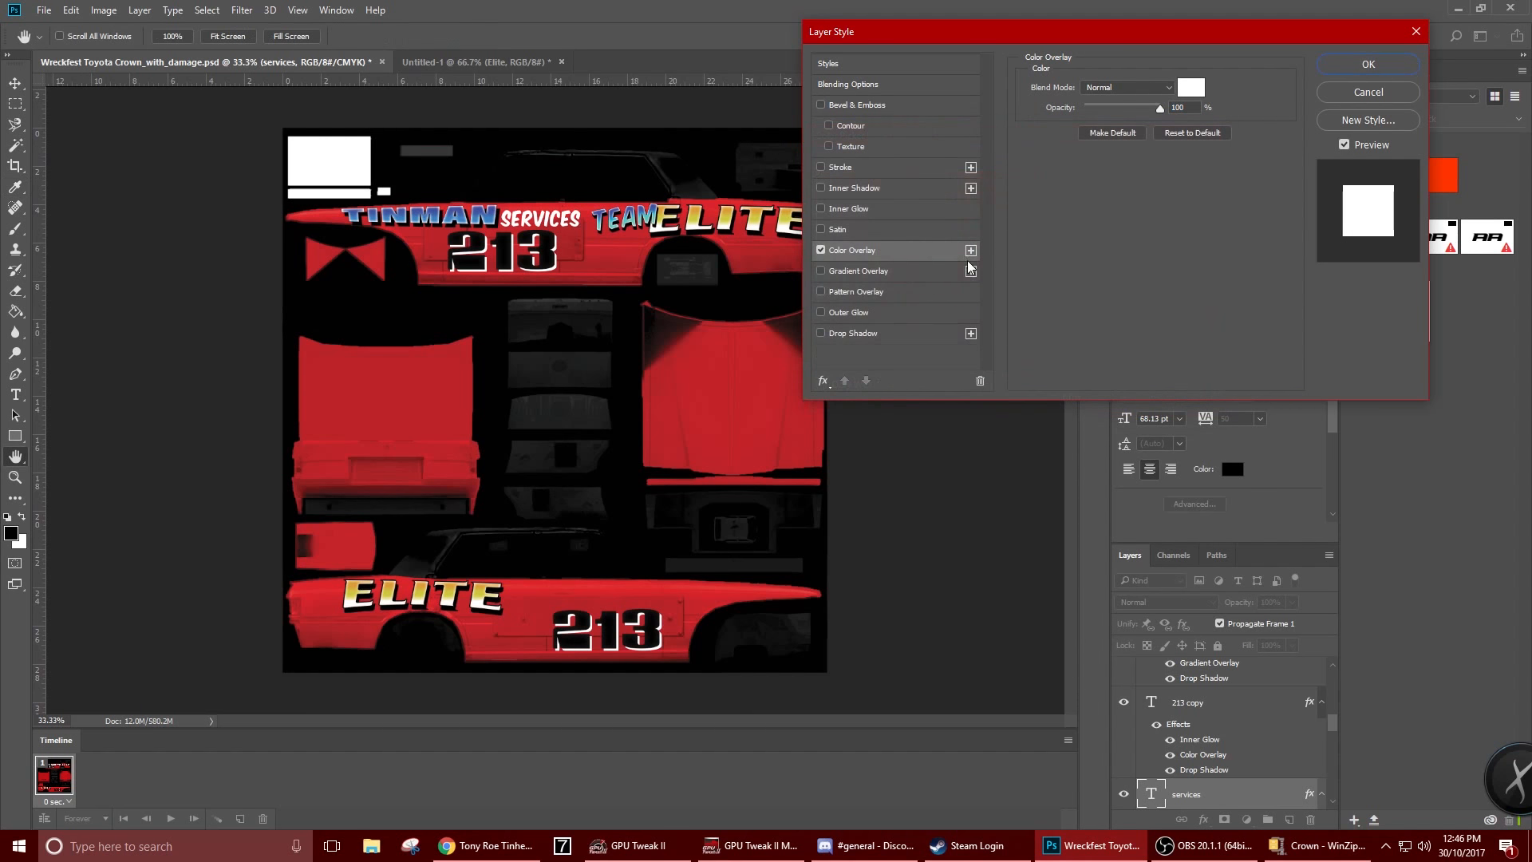
click(865, 170)
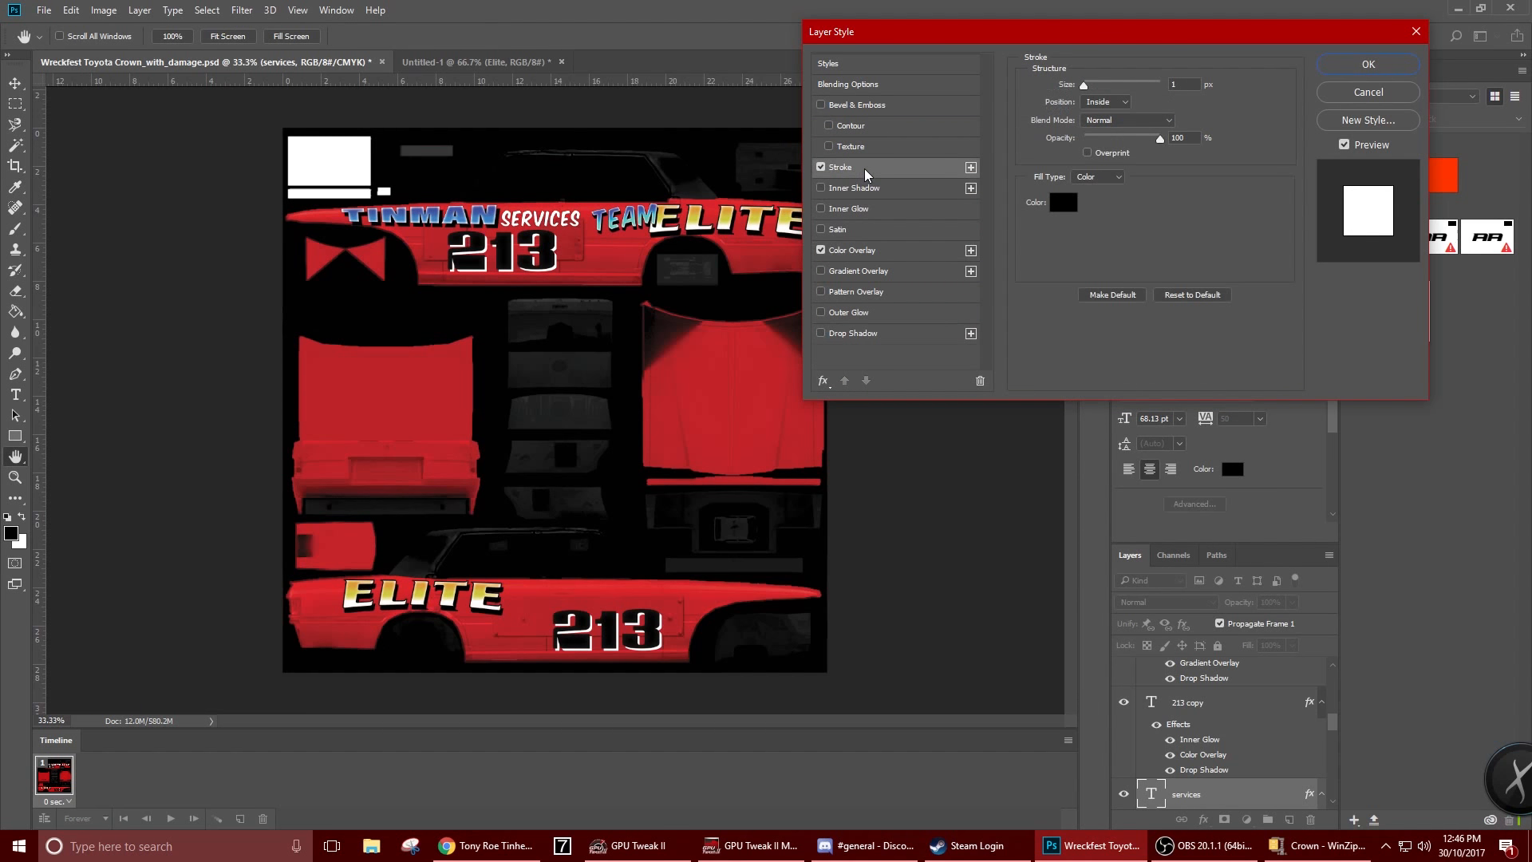
click(820, 170)
click(821, 169)
click(821, 169)
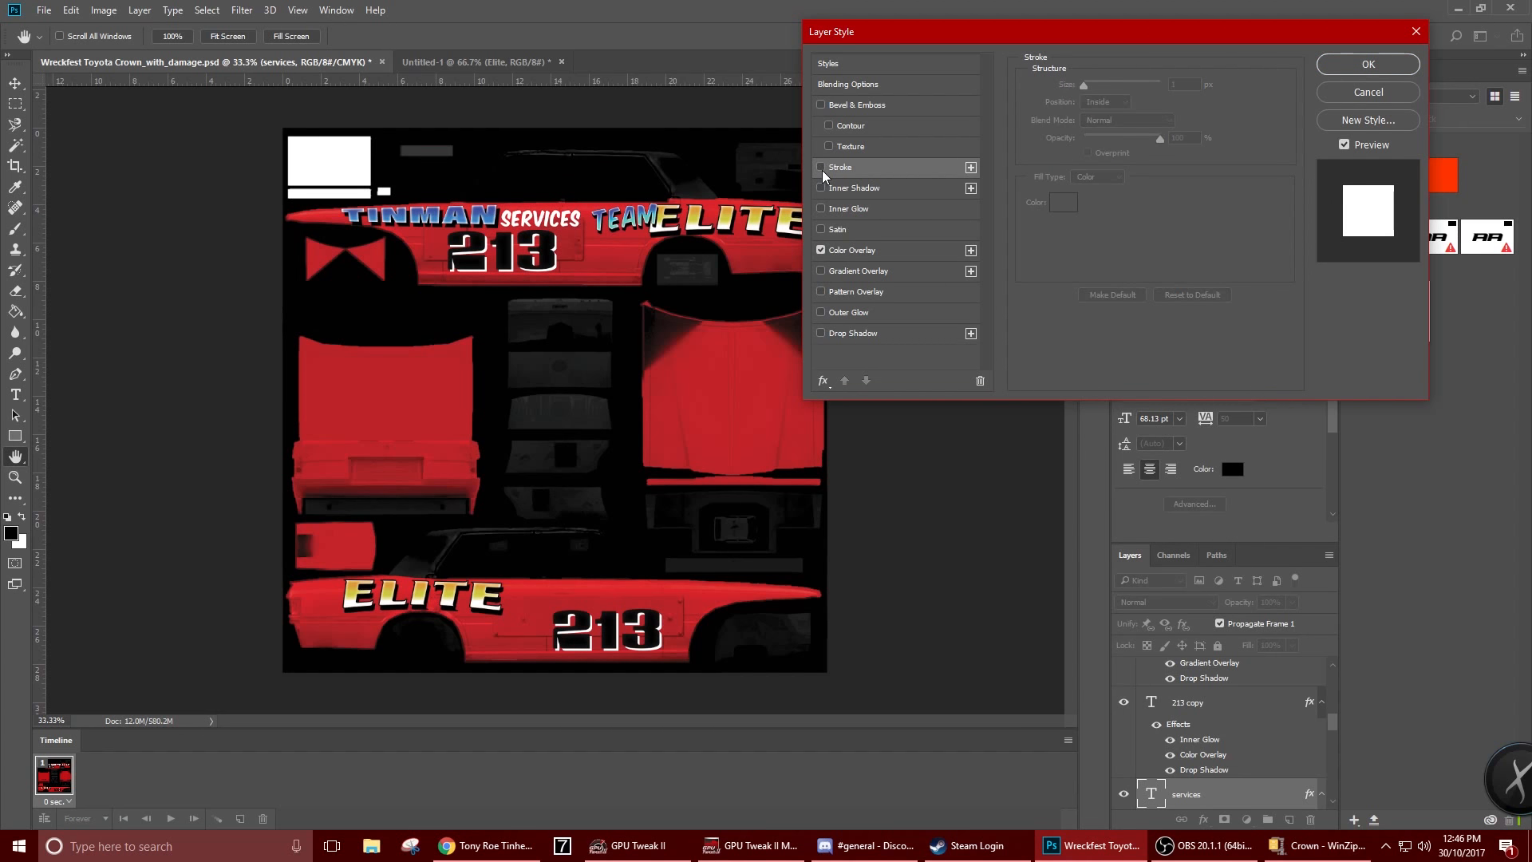
click(1335, 66)
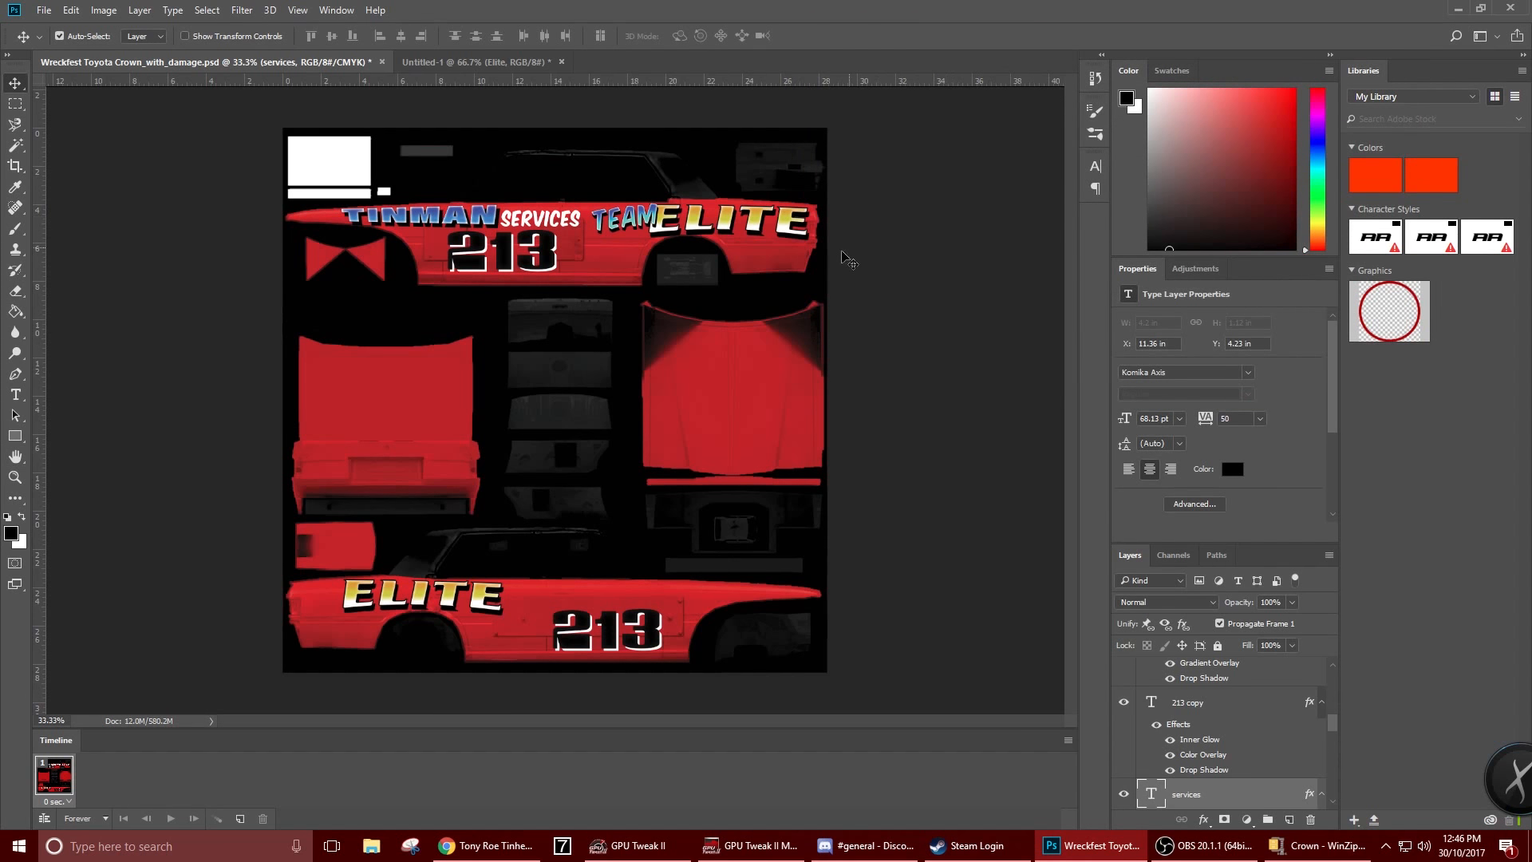
Scale the SERVICES text down to about 97% width and 76% height
key(ctrl+t)
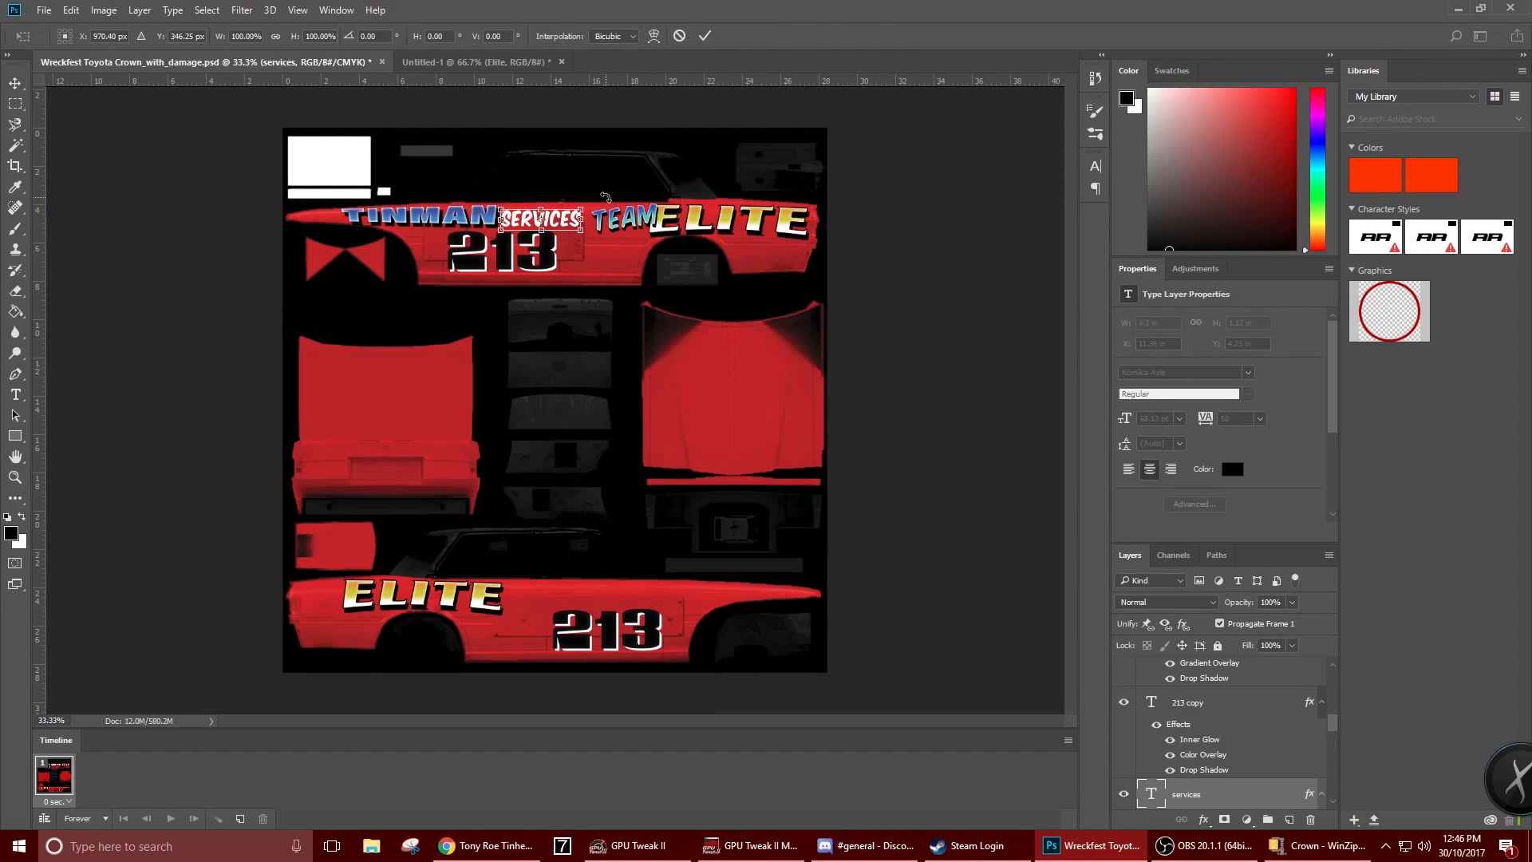
drag(606, 197, 582, 209)
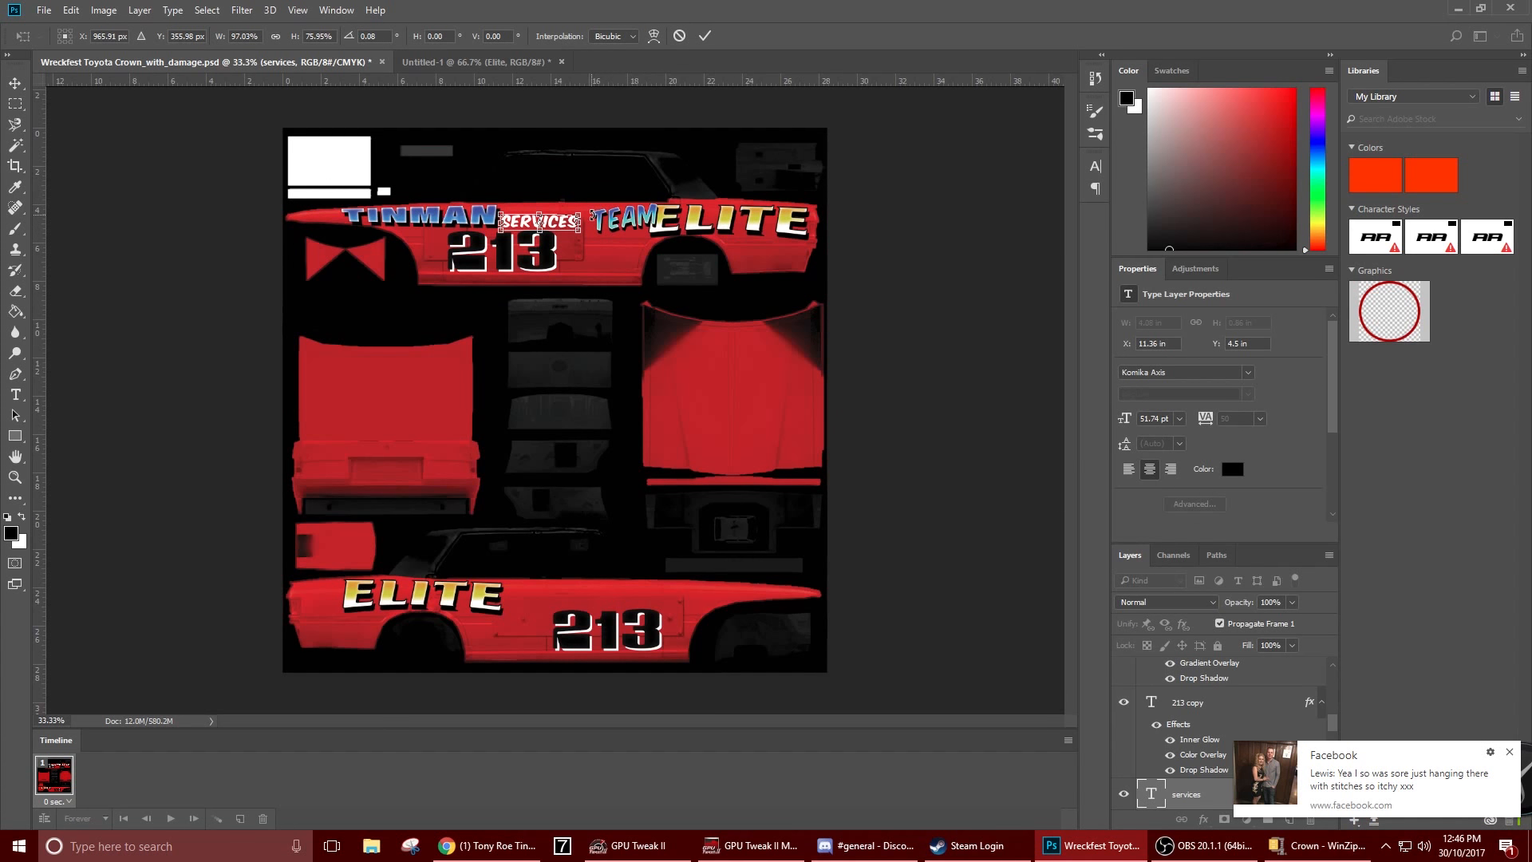
key(Return)
Nudge the SERVICES text to about X 11.31 in, Y 4.41 in beside TINMAN, and dismiss the desktop notification
key(Up)
key(Up)
key(Up)
key(Up)
key(Up)
key(Up)
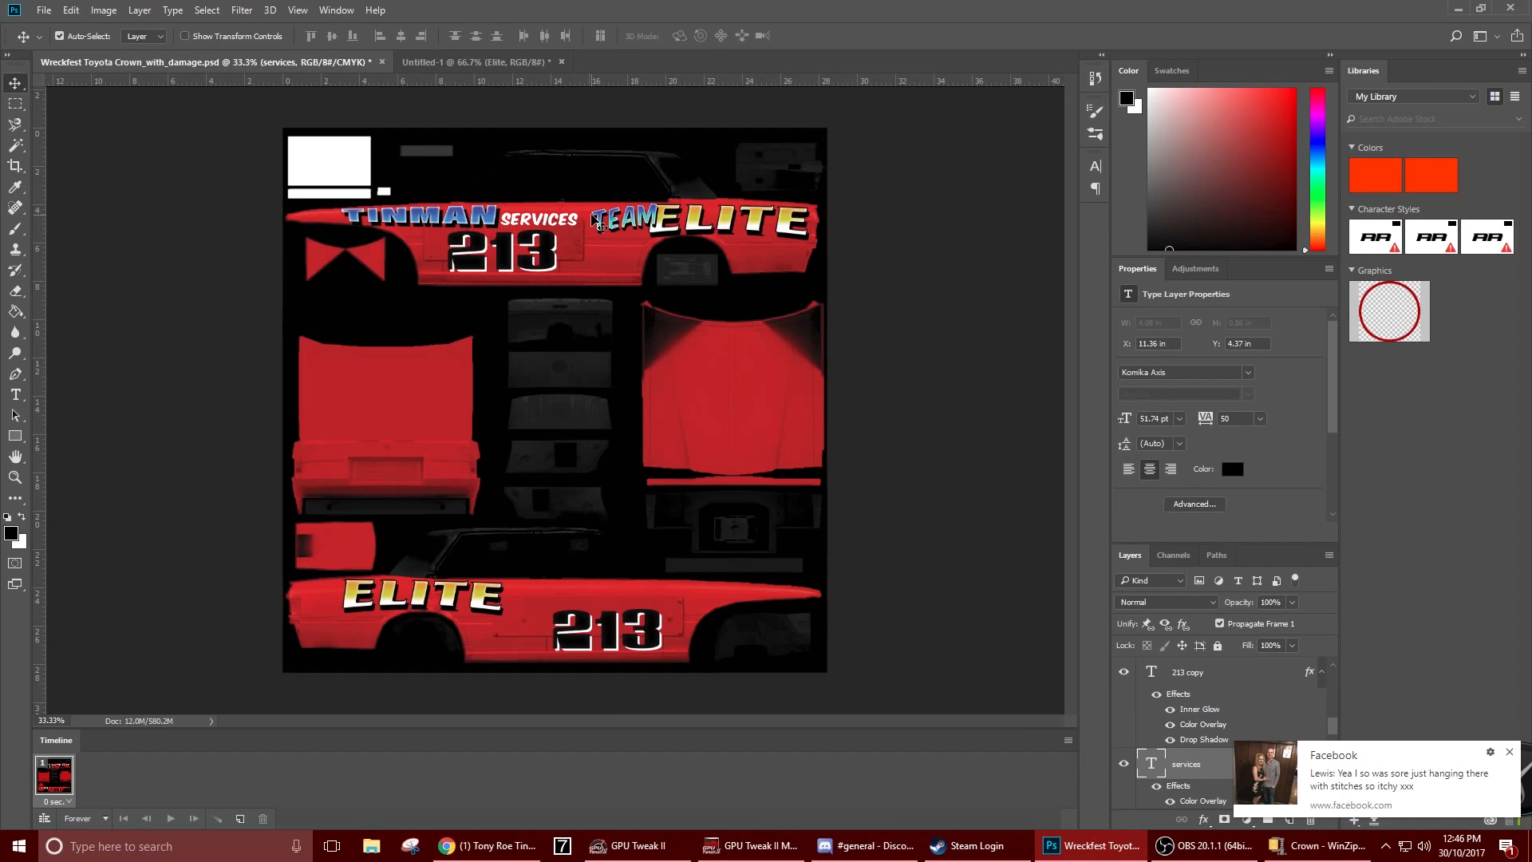
key(Left)
key(Left)
key(Left)
key(Left)
key(Up)
key(Up)
key(Up)
key(Down)
key(Down)
key(Down)
key(Down)
key(Down)
key(Down)
key(Left)
key(Left)
key(Left)
key(Right)
key(Right)
key(Right)
click(1511, 752)
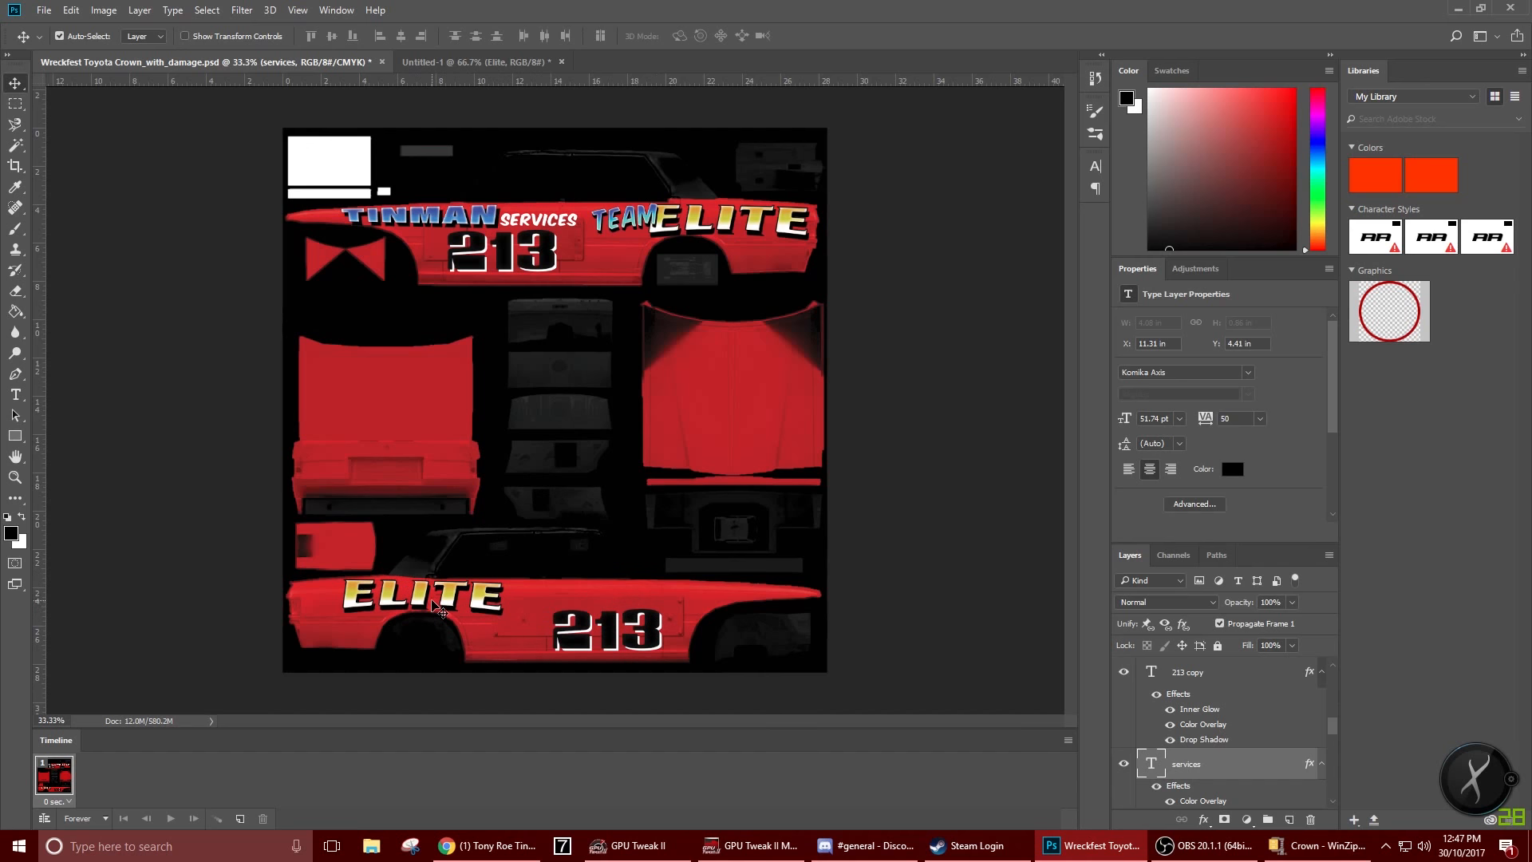
Replace the ELITE text on the lower car side with TINMAN and move it to the left end of the side
mouse_move(435, 597)
mouse_down()
mouse_move(385, 605)
mouse_move(483, 613)
mouse_move(447, 614)
mouse_up()
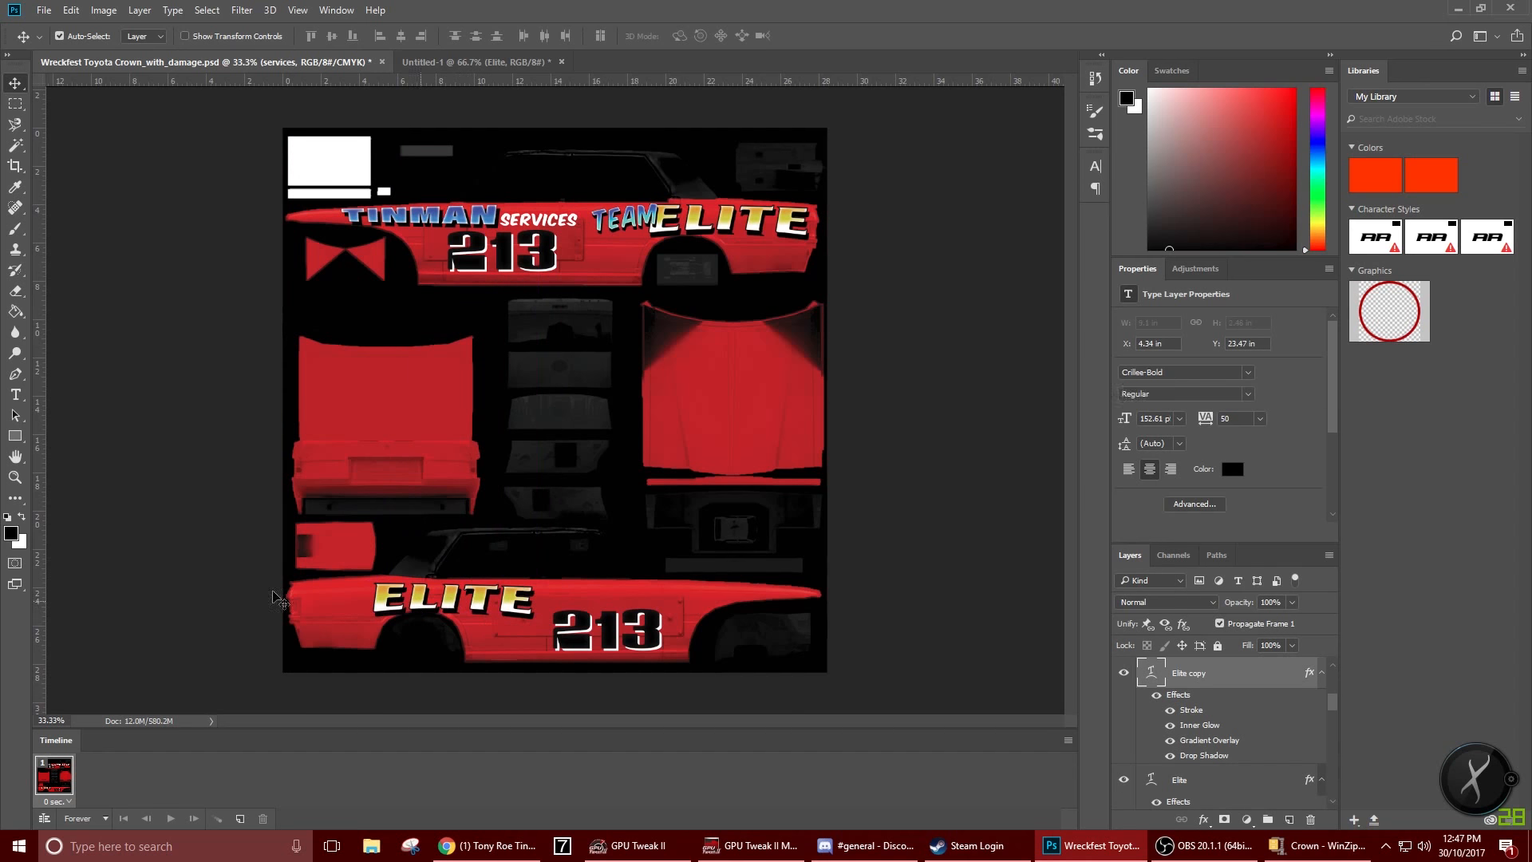
click(15, 394)
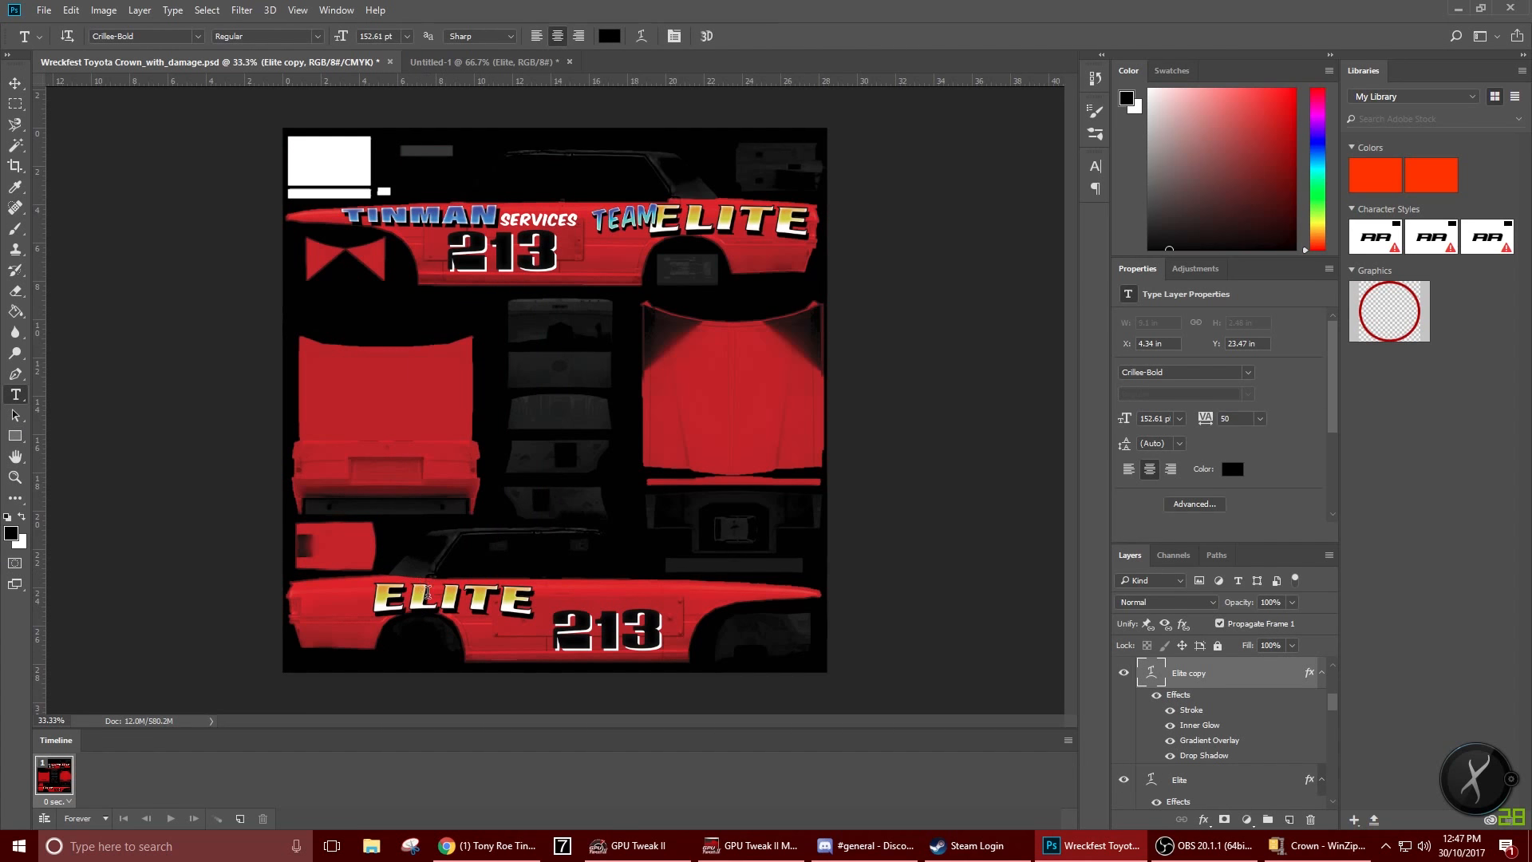
double_click(428, 593)
text(TINMAN)
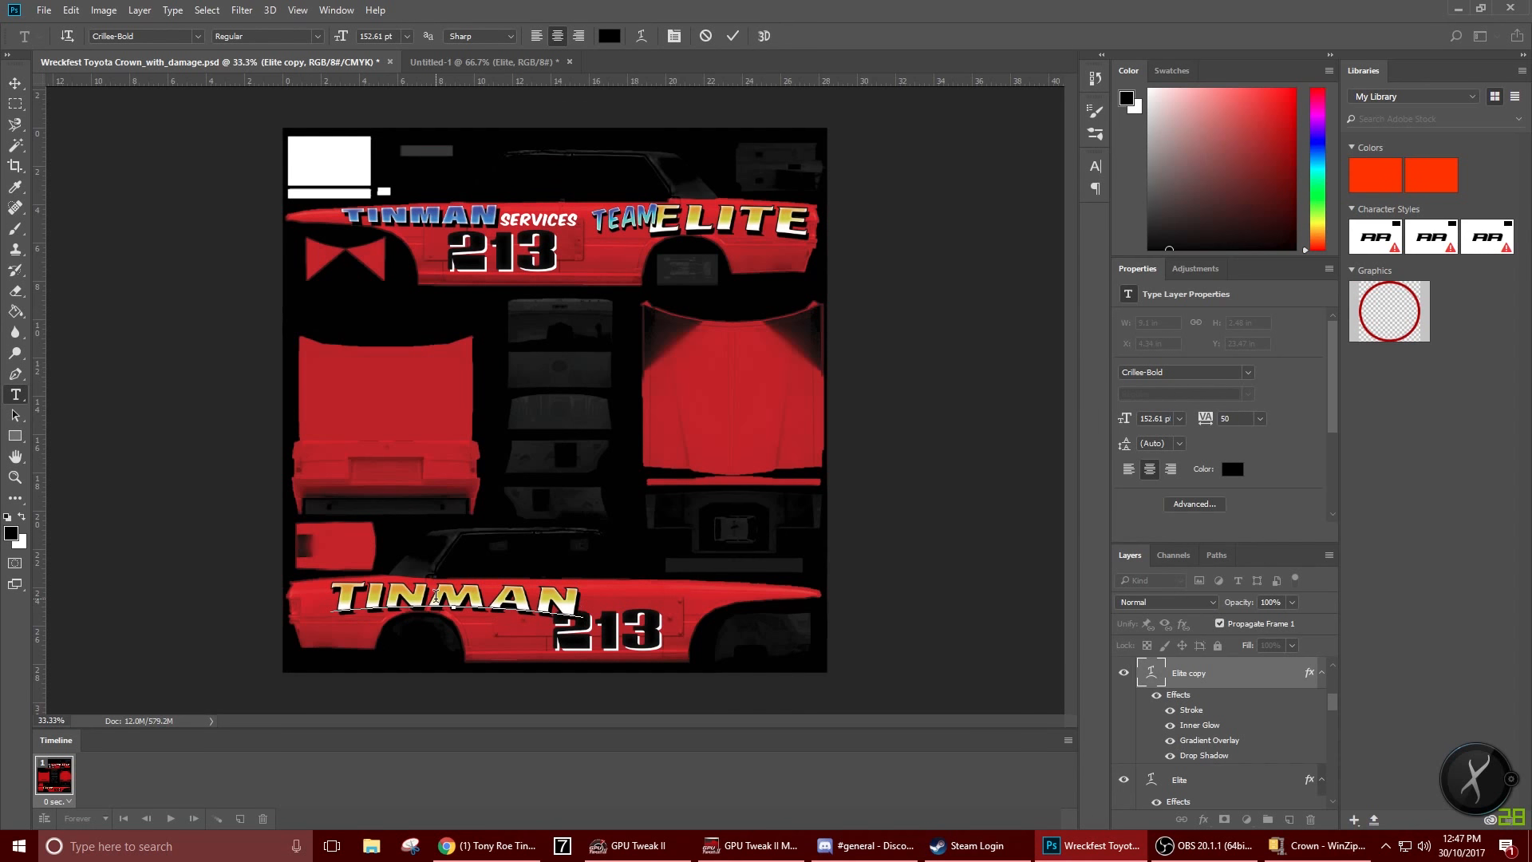
click(16, 83)
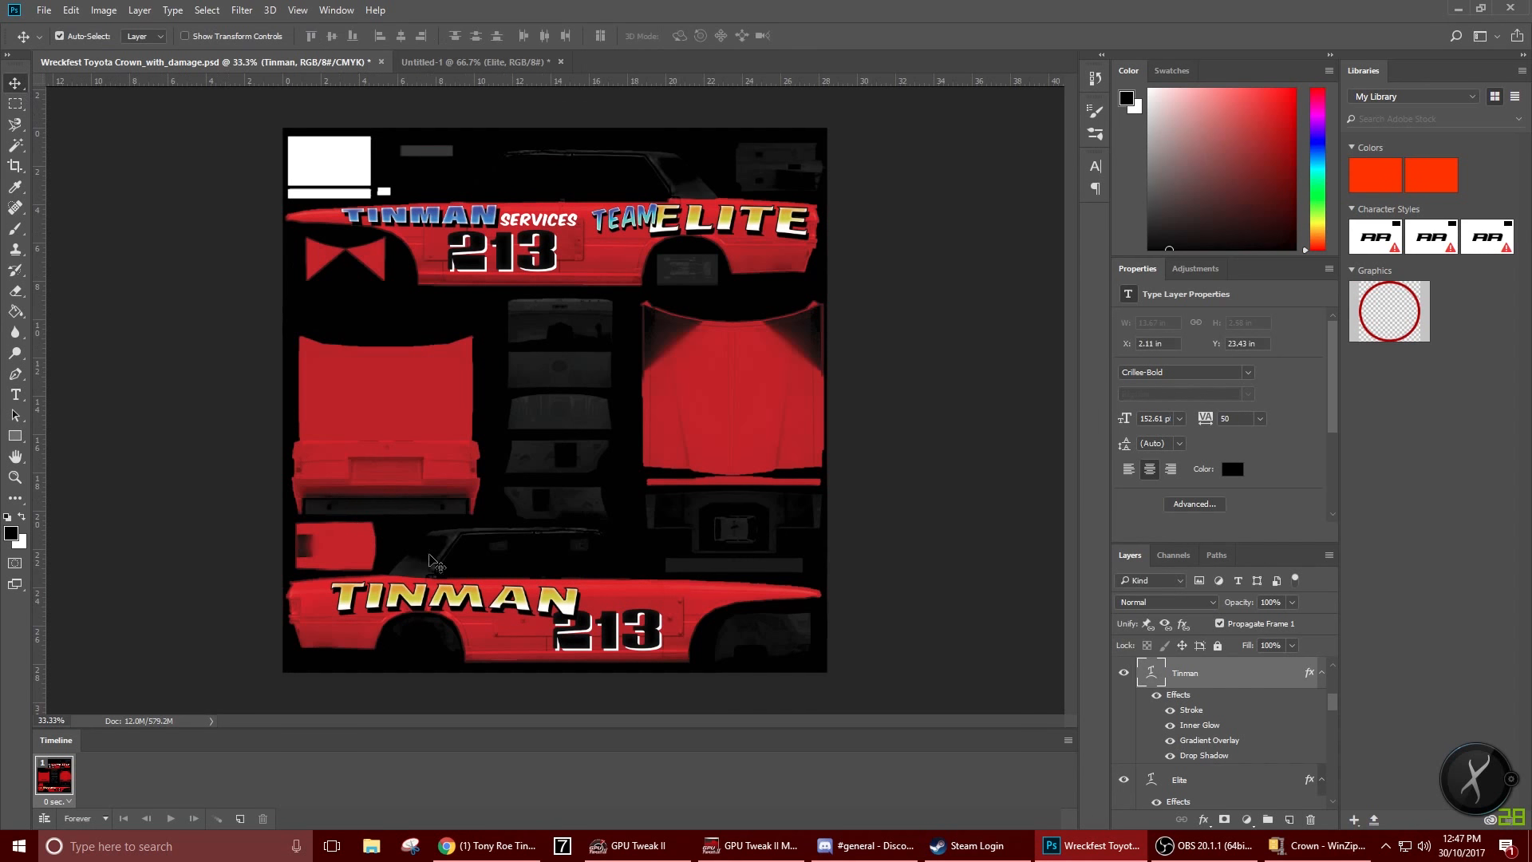
drag(456, 602, 422, 600)
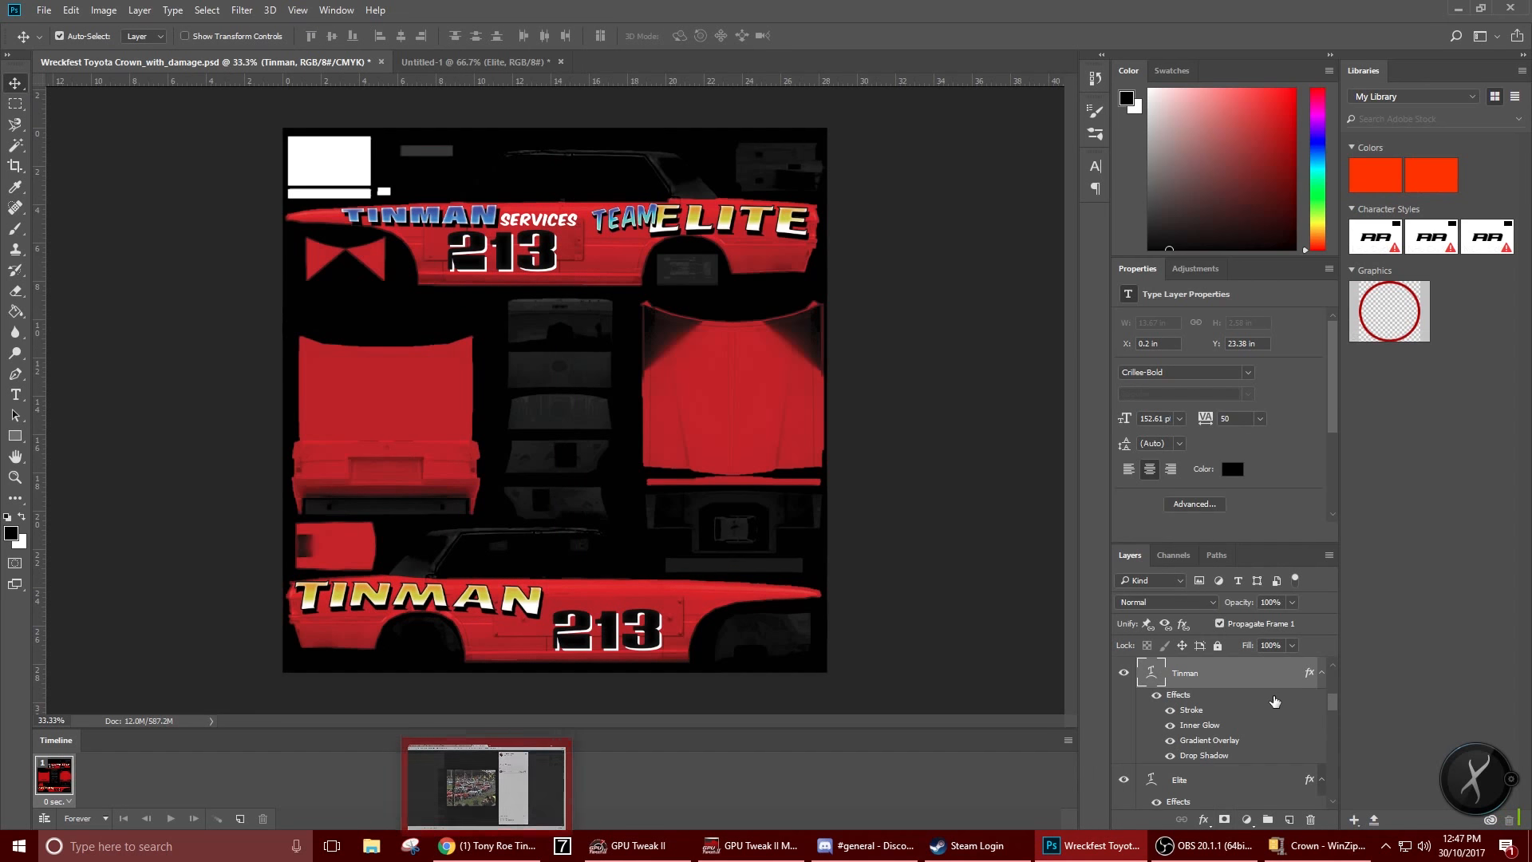
Open the colour of the white stop at 65% in the lower TINMAN text's Gradient Overlay for editing
right_click(1243, 683)
click(1009, 146)
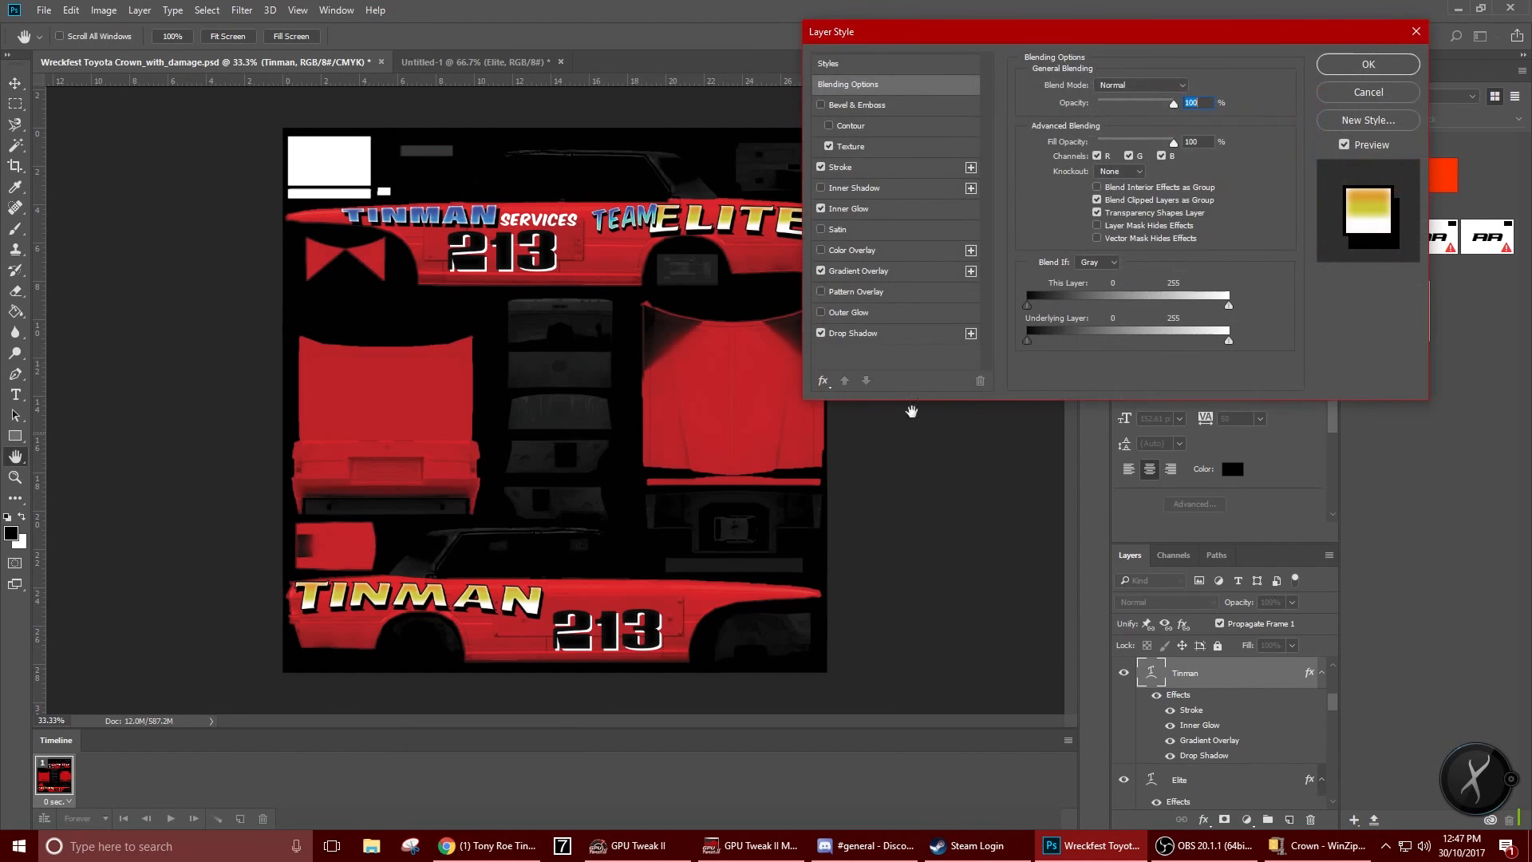
click(868, 271)
click(1123, 122)
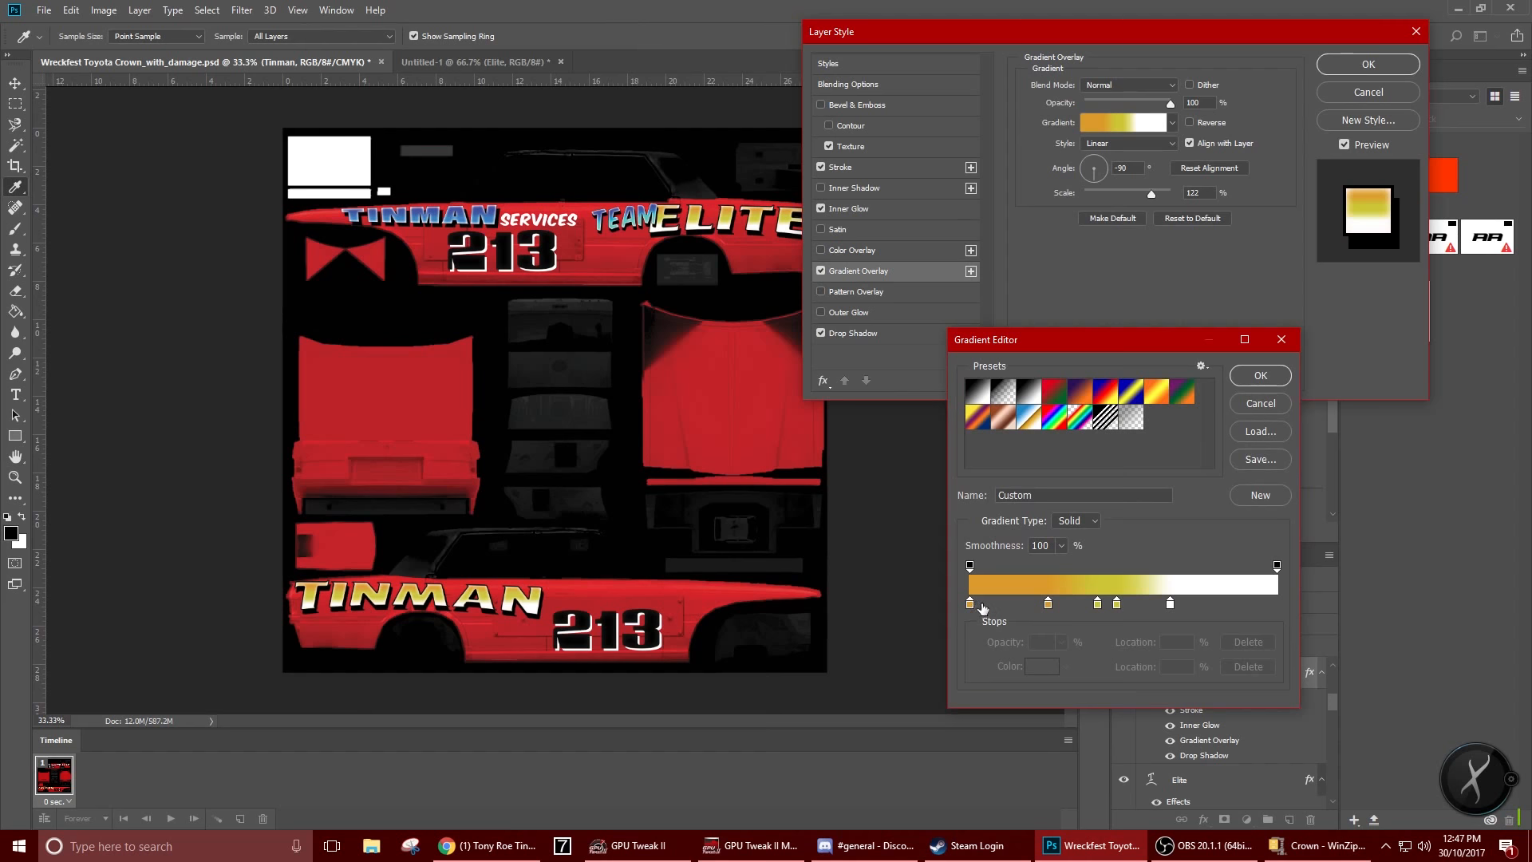
double_click(1170, 606)
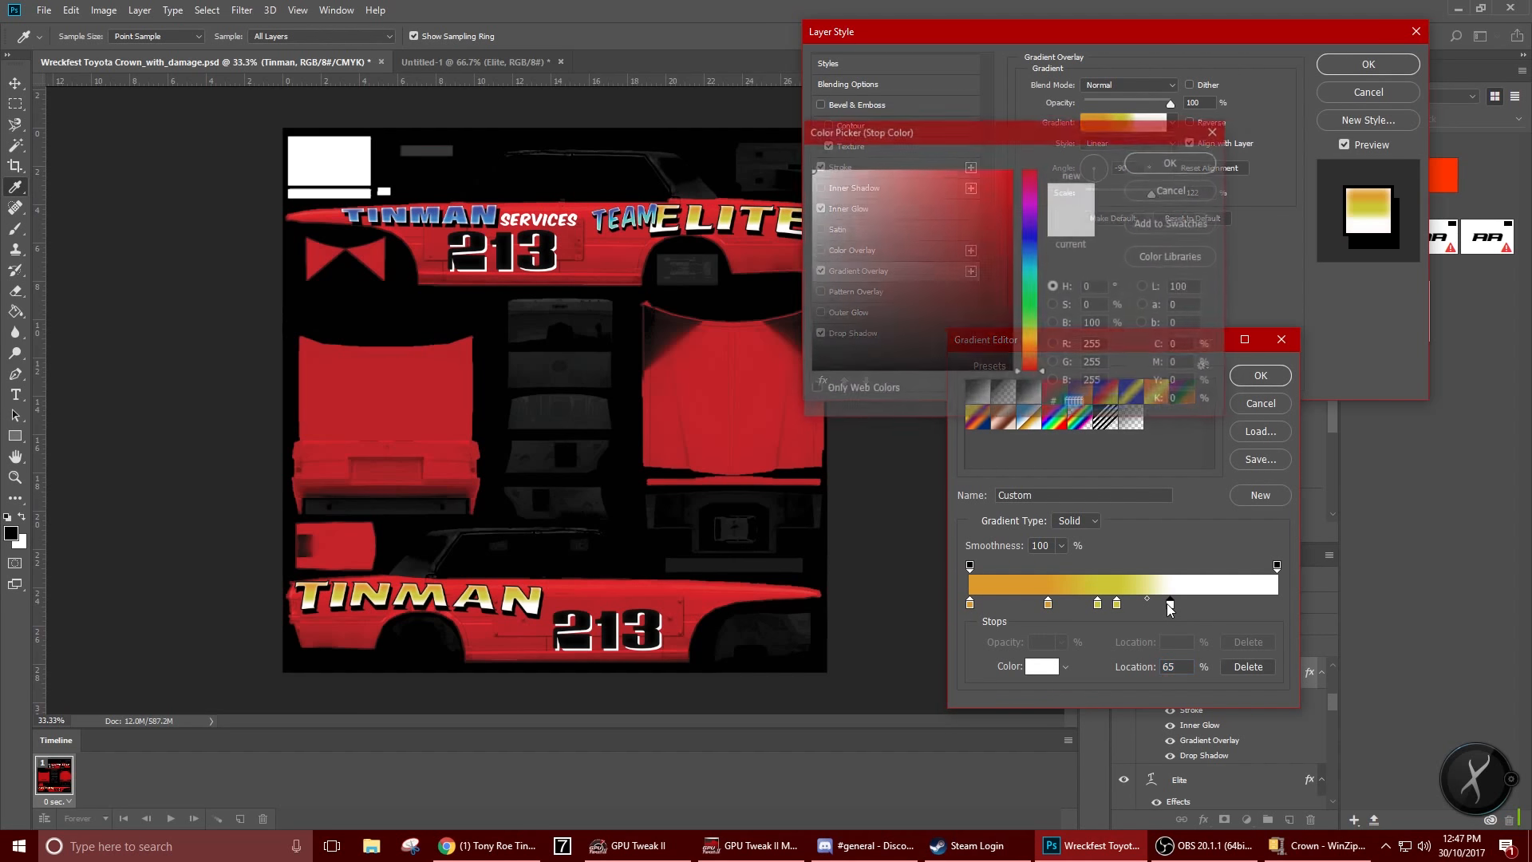
Try purple (#5e1ede) and magenta (#de1ebc) for the white gradient stop of the lower TINMAN text
drag(948, 307, 1039, 291)
mouse_move(951, 292)
mouse_down()
mouse_move(985, 194)
mouse_move(1034, 176)
mouse_move(1047, 386)
mouse_move(1046, 227)
mouse_up()
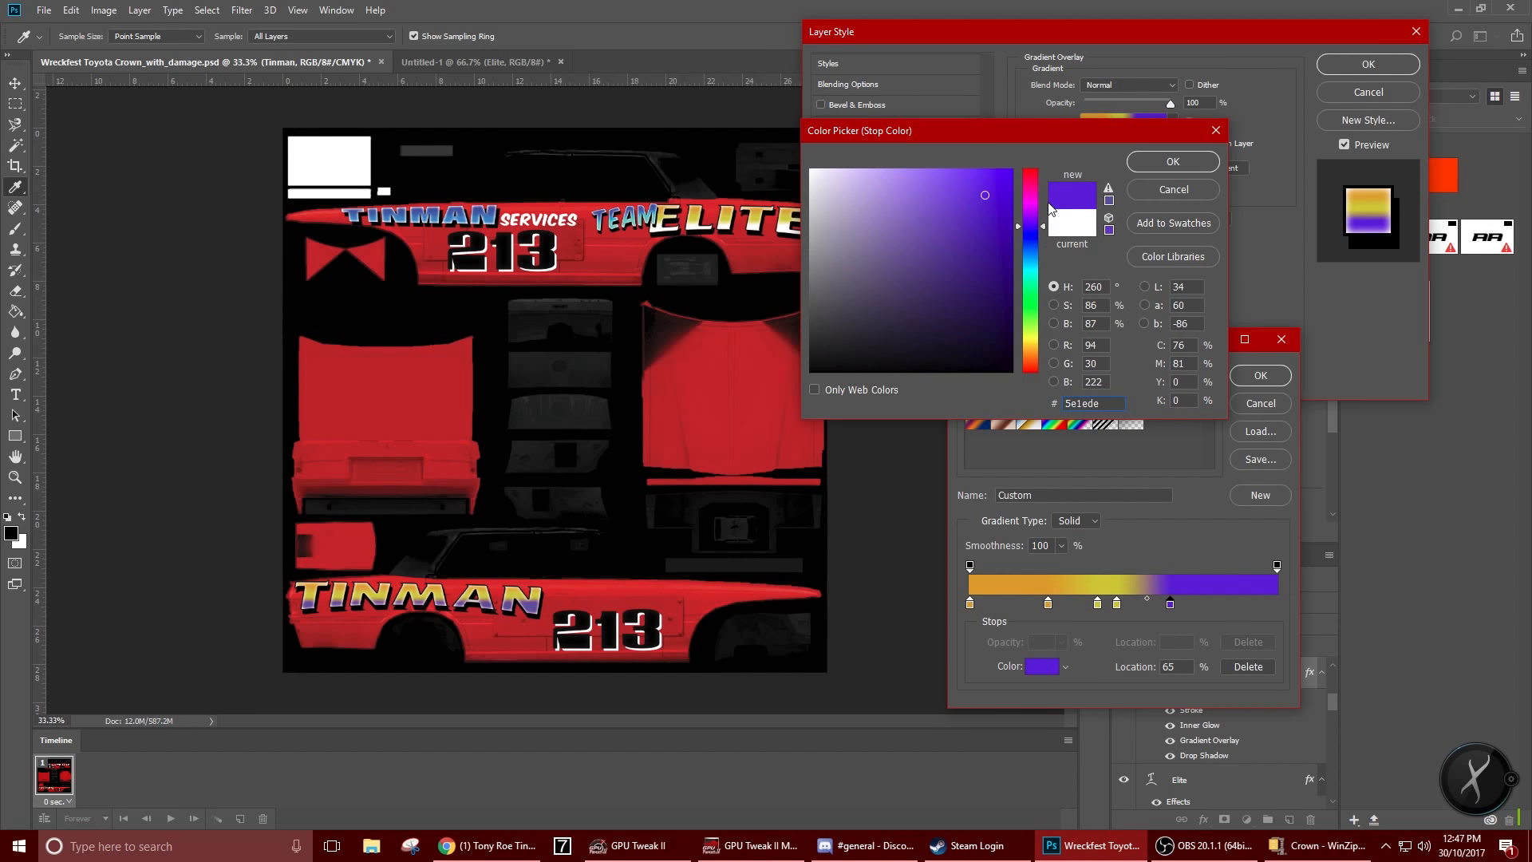
click(1046, 197)
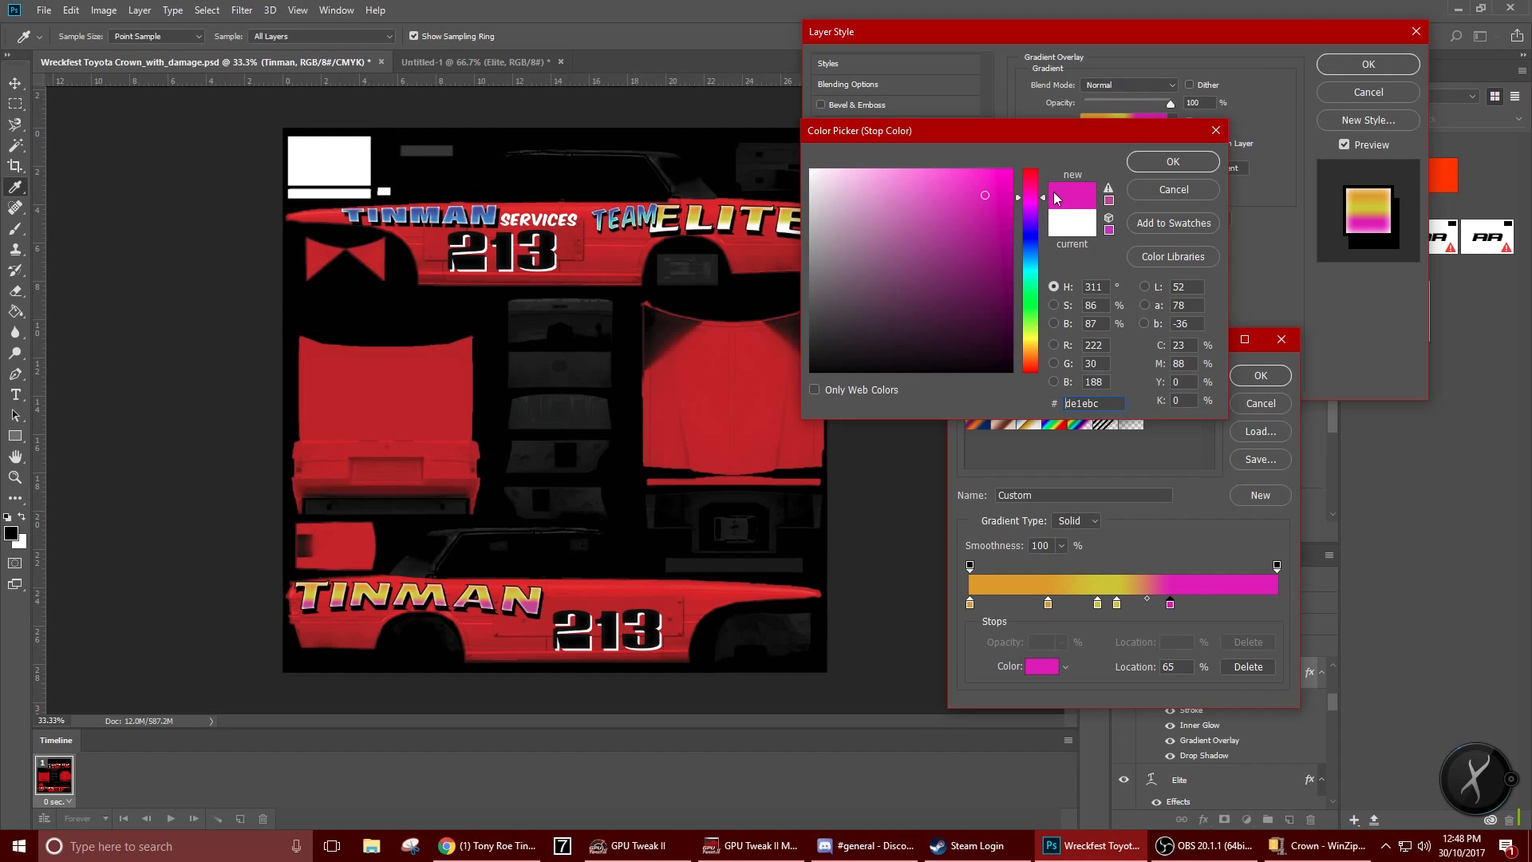
mouse_move(1036, 197)
mouse_down()
mouse_move(1047, 382)
mouse_move(1042, 314)
mouse_move(968, 263)
mouse_move(999, 210)
mouse_up()
Set the lower TINMAN gradient's 65% stop to orange (#f25b07) and accept the gradient
click(1049, 381)
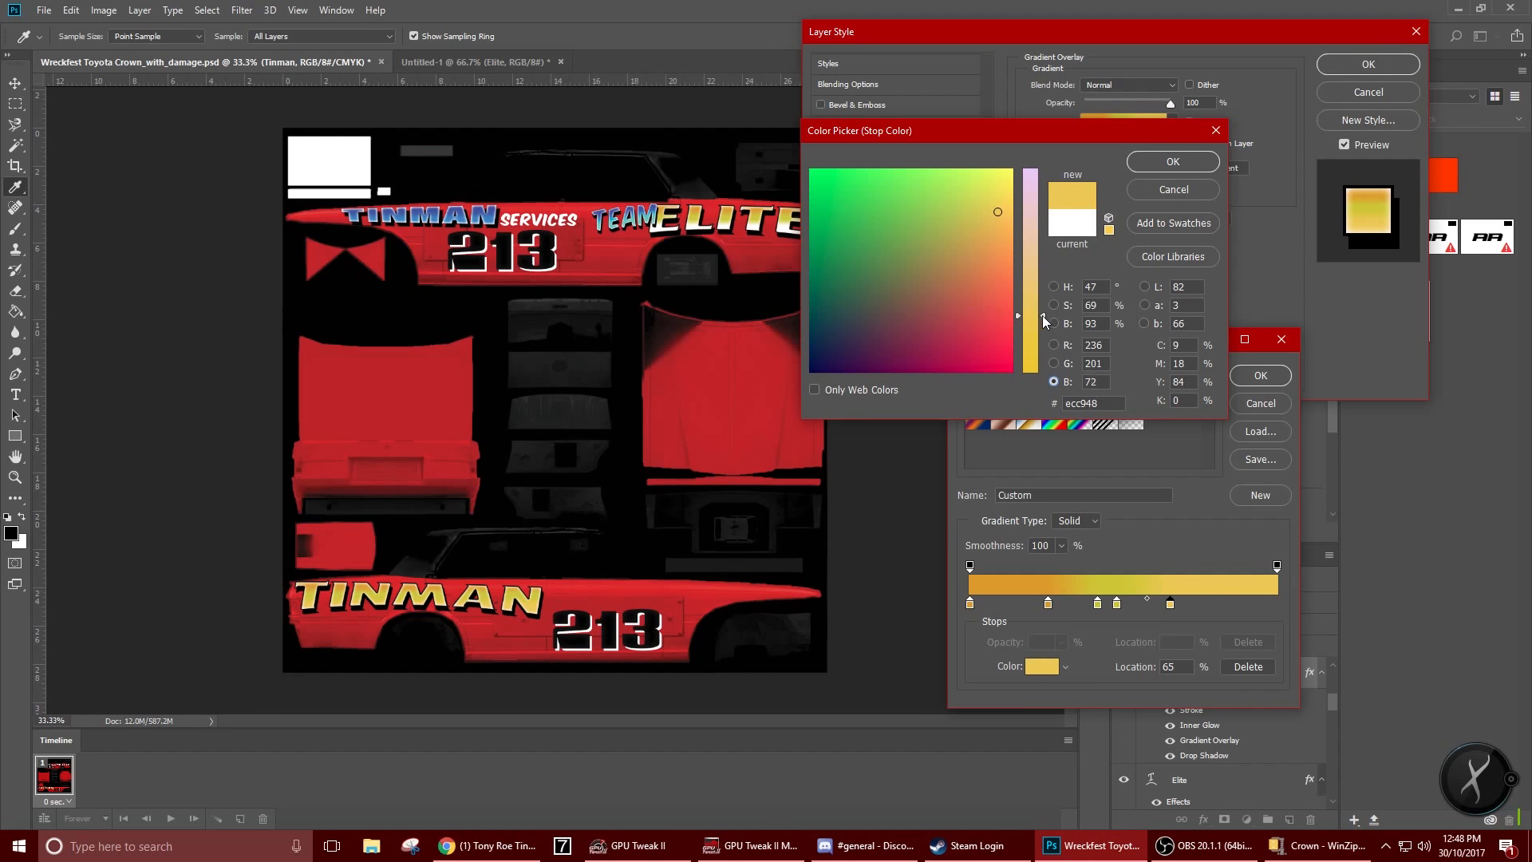
drag(1042, 316, 1025, 372)
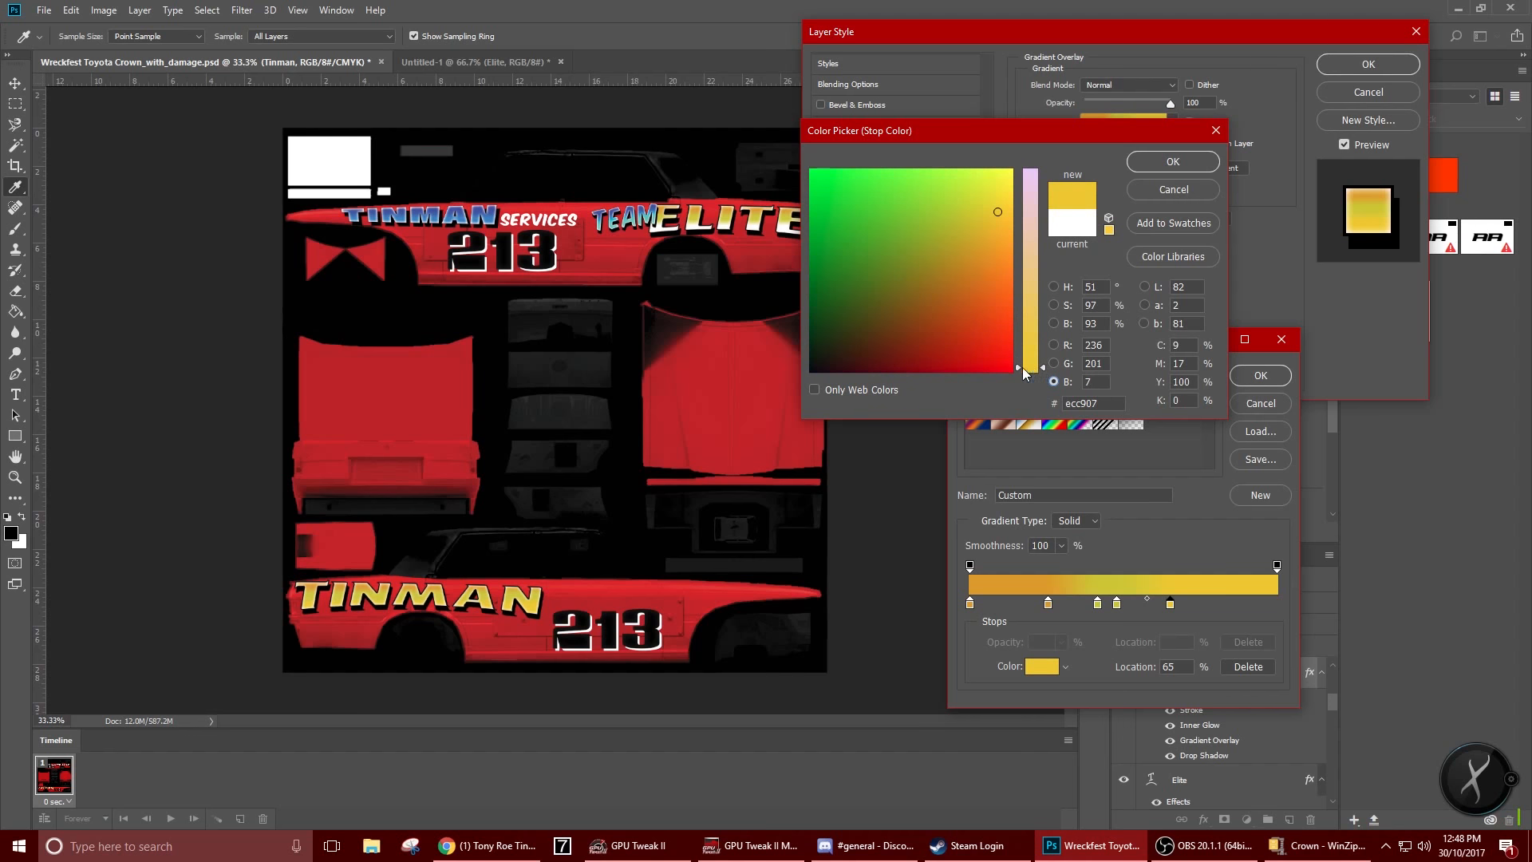
mouse_move(1001, 209)
mouse_down()
mouse_move(1003, 323)
mouse_move(1002, 300)
mouse_up()
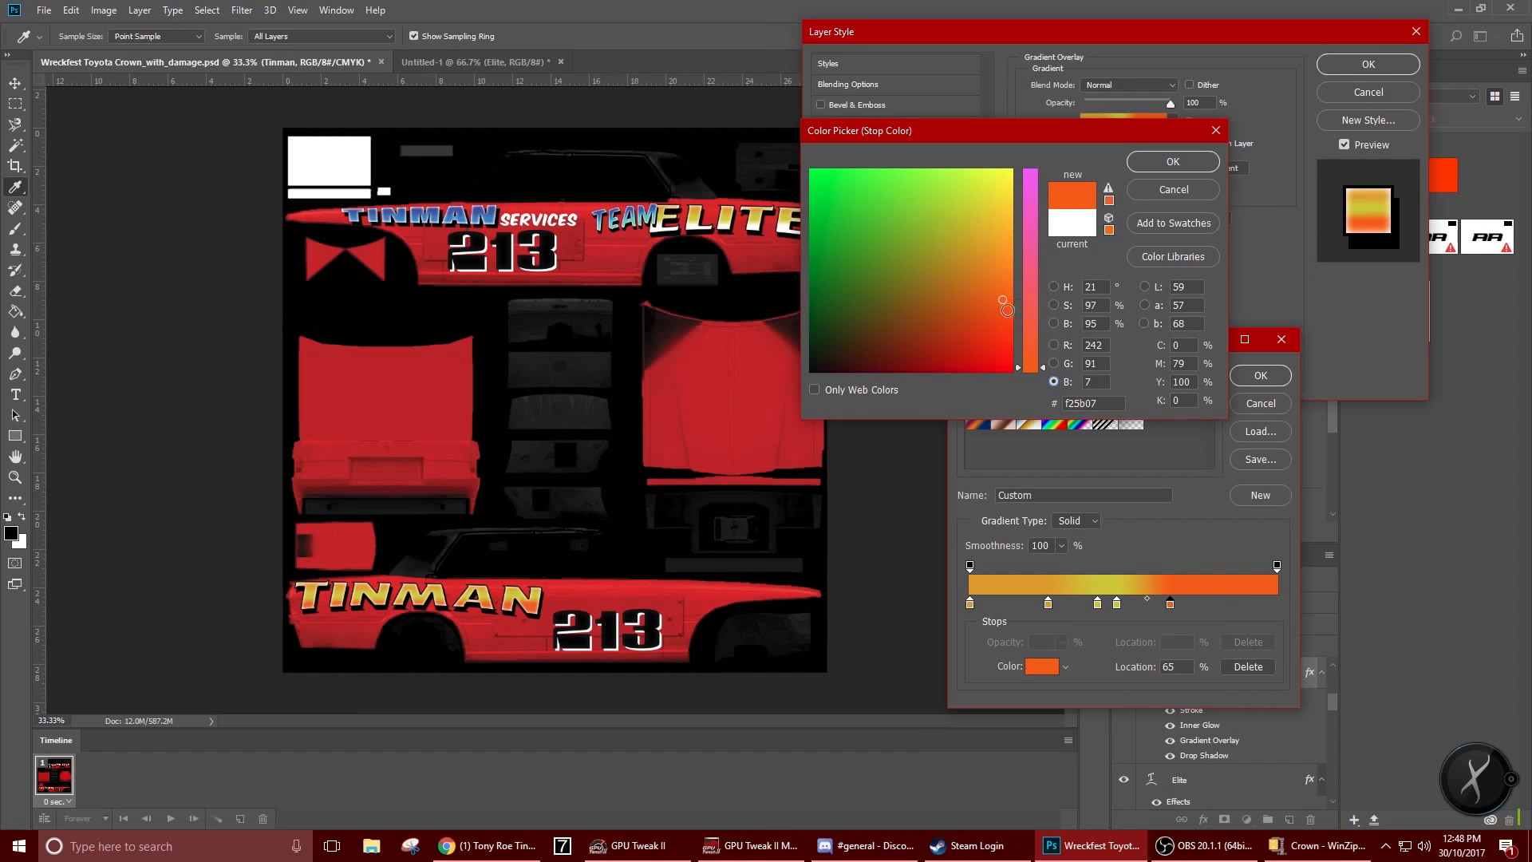
click(1173, 162)
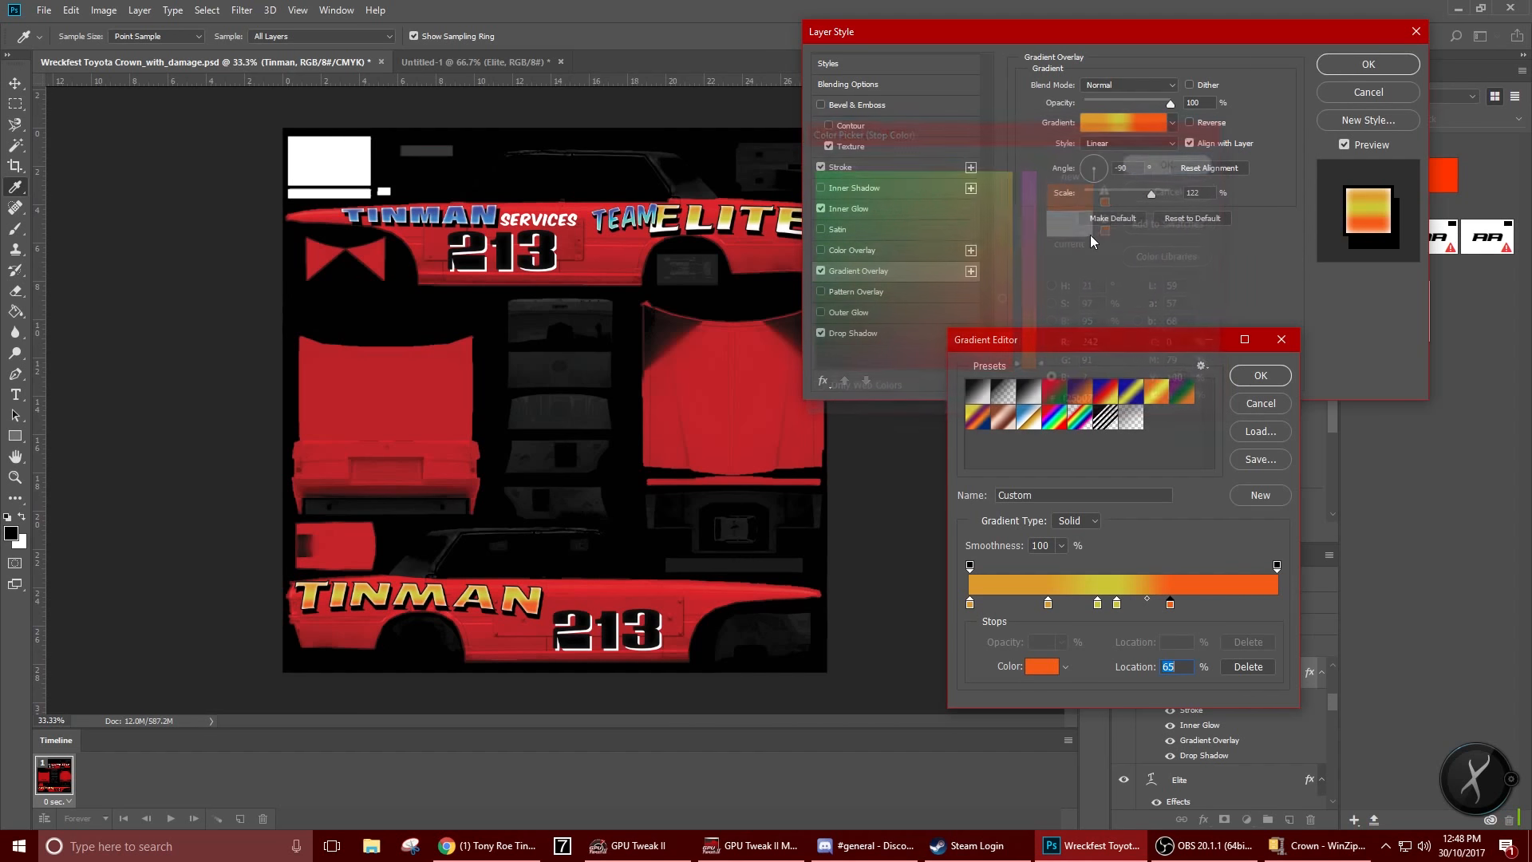
click(1272, 382)
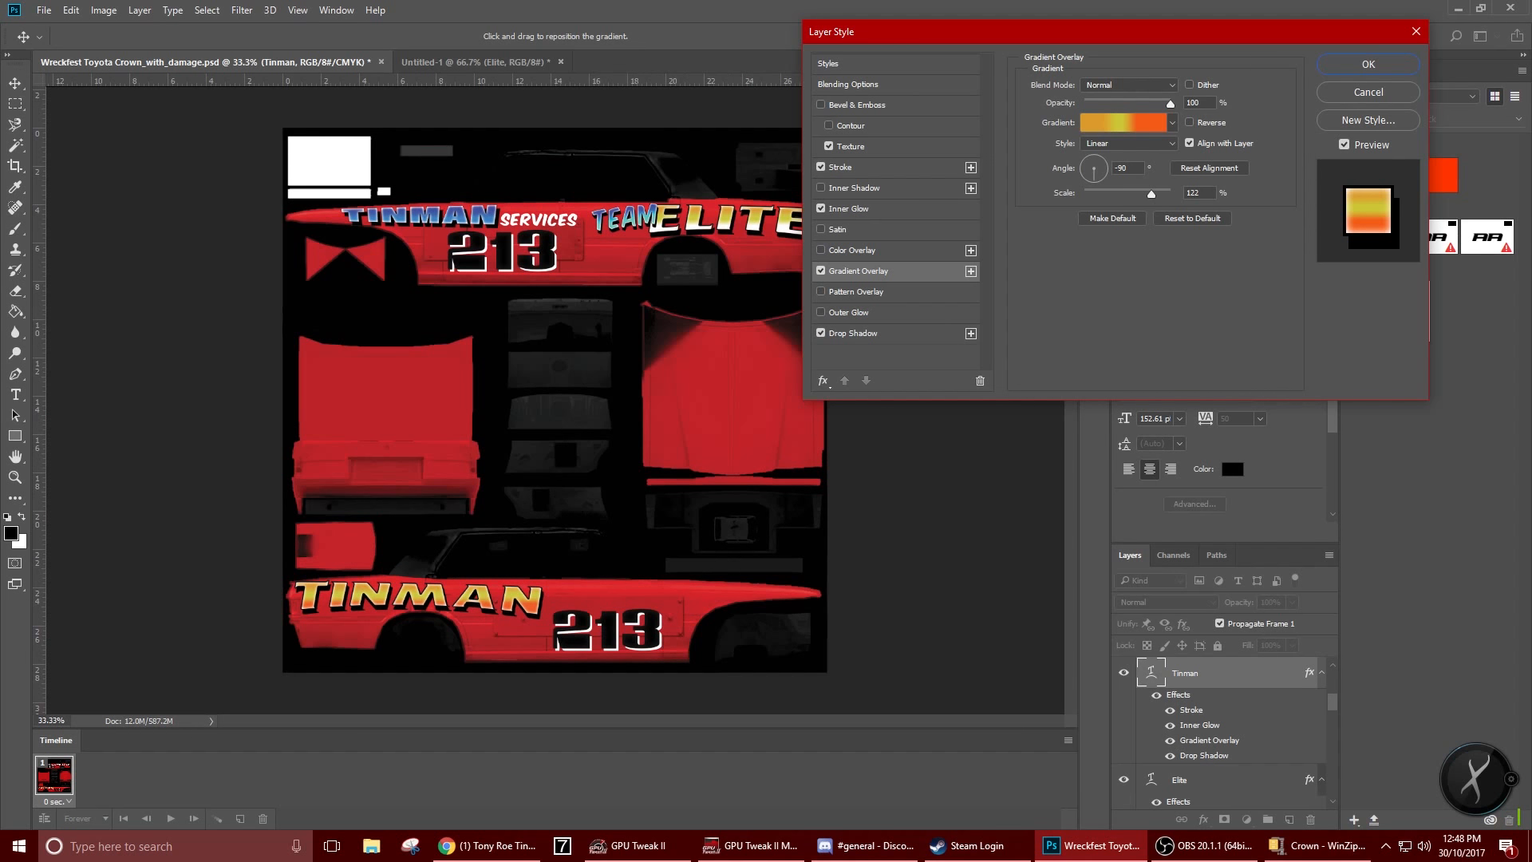
key(alt+Tab)
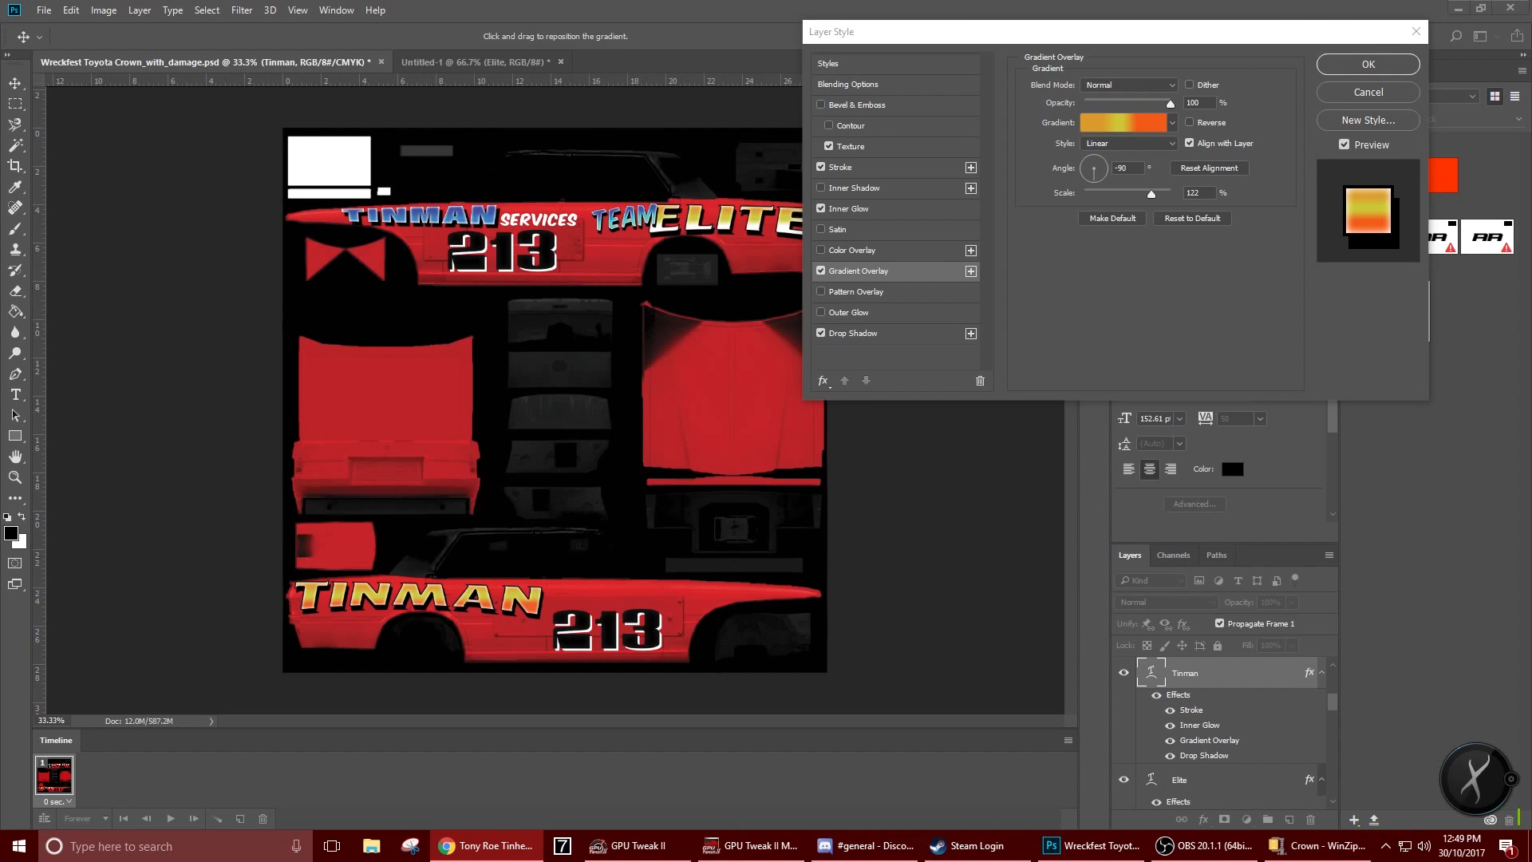
click(472, 281)
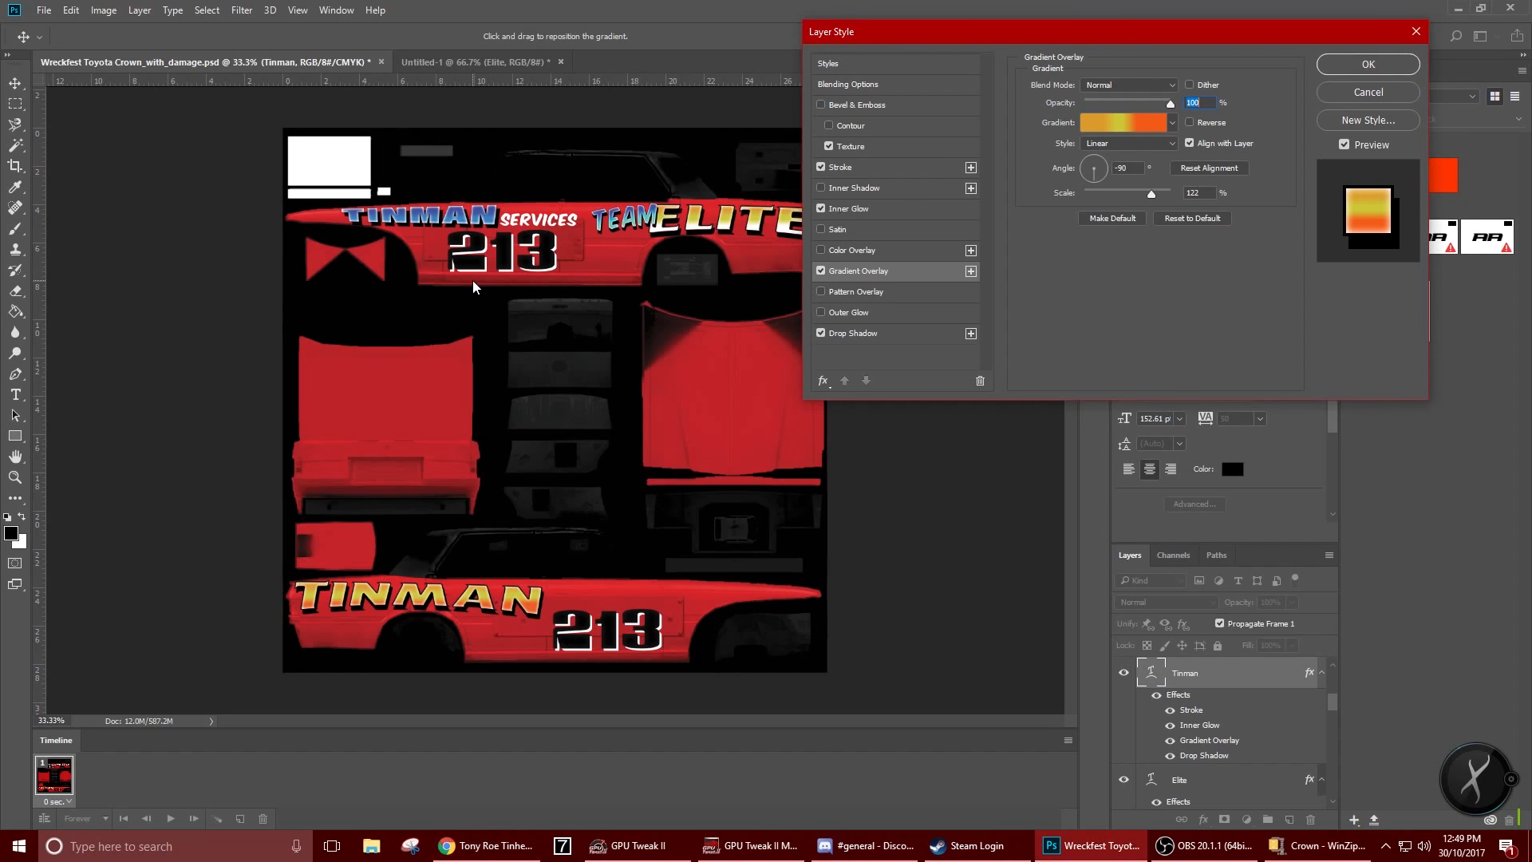
Accept the edited layer style for the lower TINMAN text
click(1366, 65)
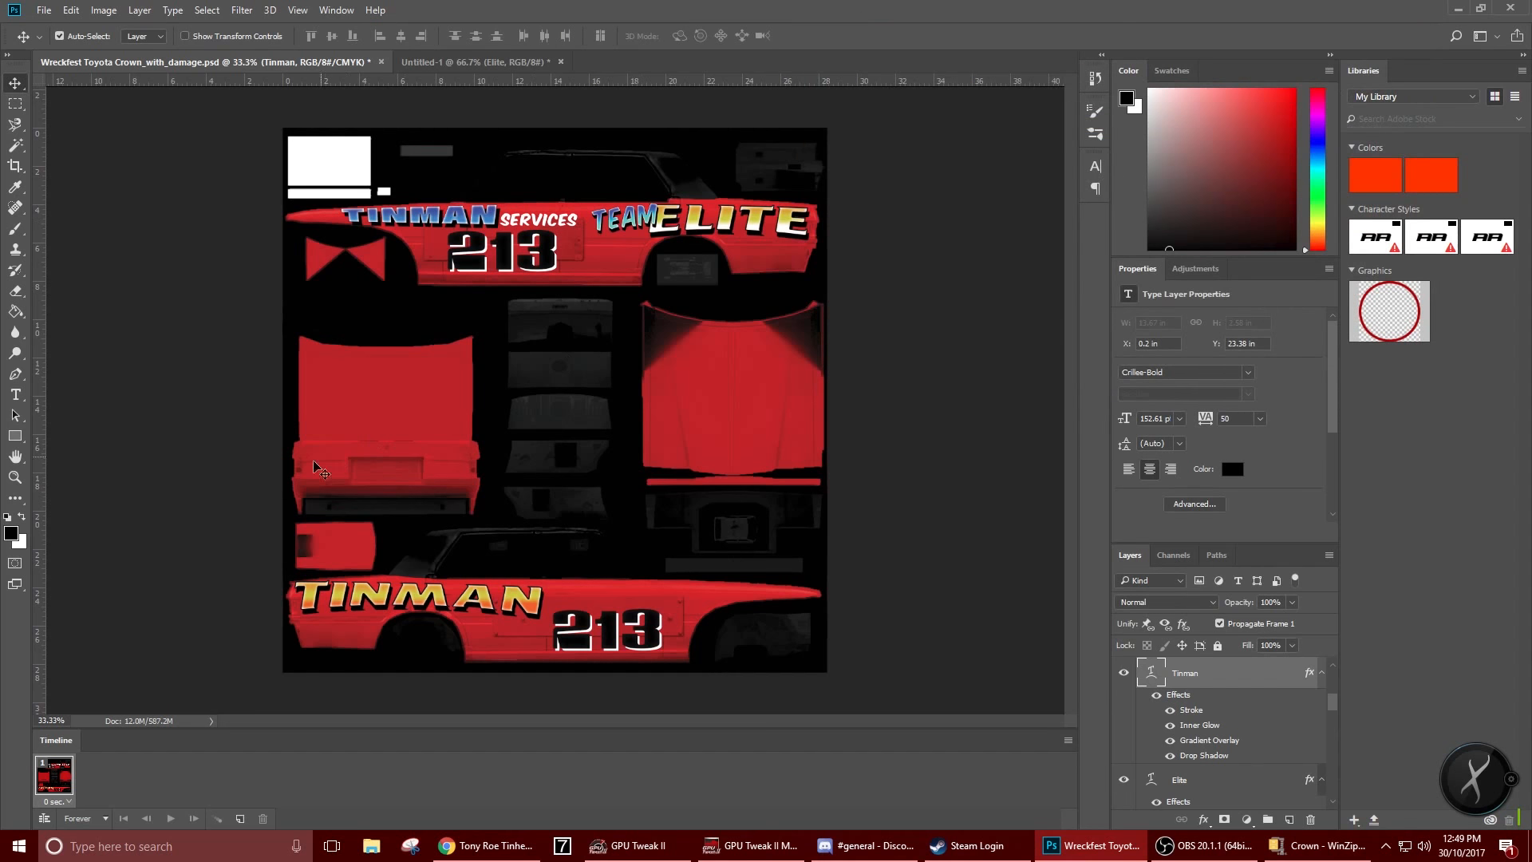
Add a new text reading "Any old scrap" on the plain red body panel between the two car sides
click(15, 396)
click(596, 627)
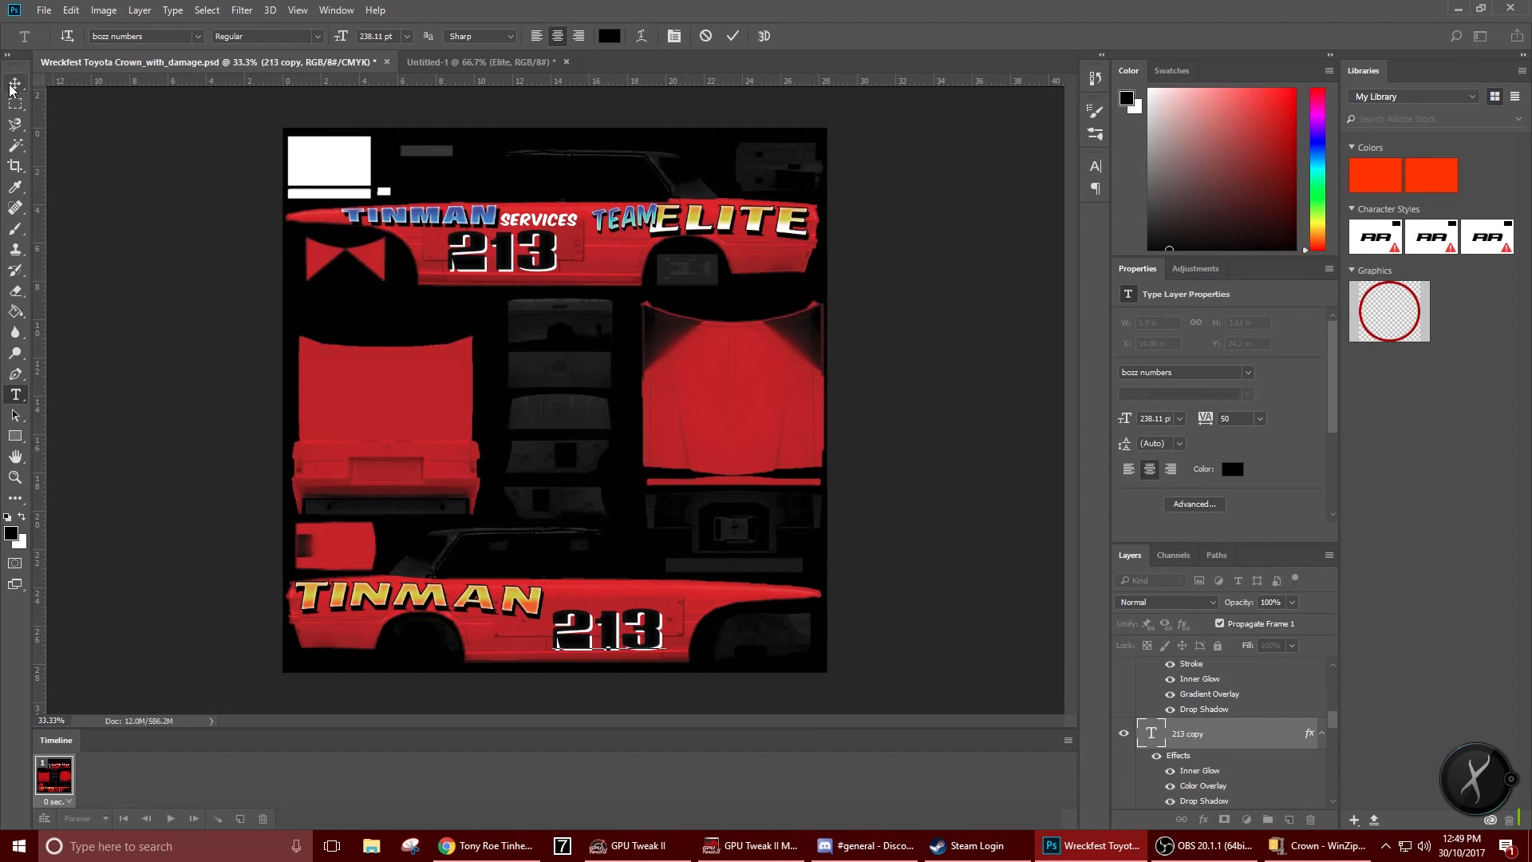
click(15, 83)
click(397, 414)
click(15, 394)
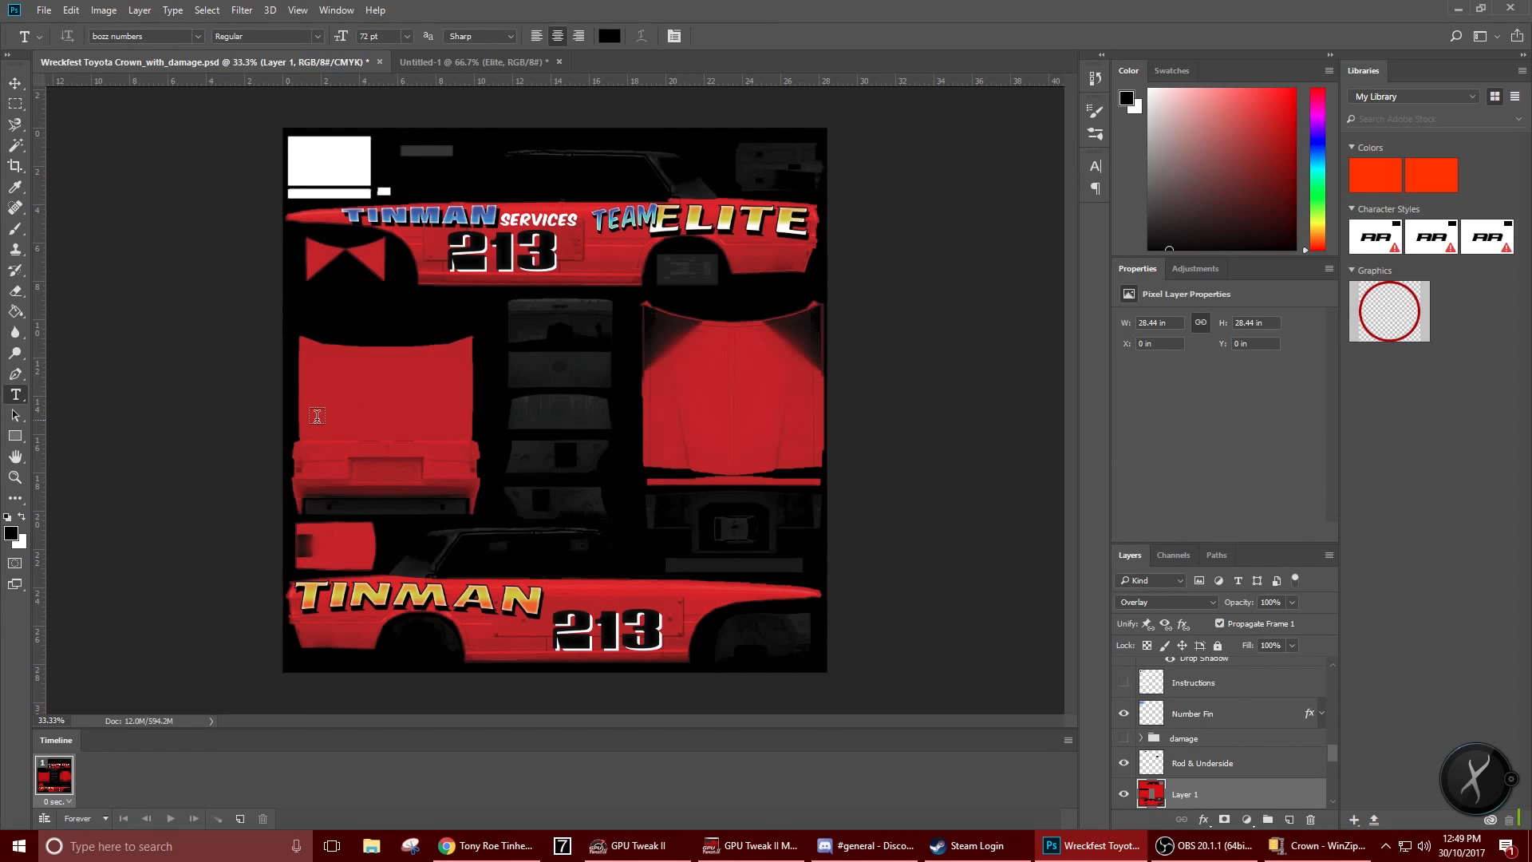
click(319, 410)
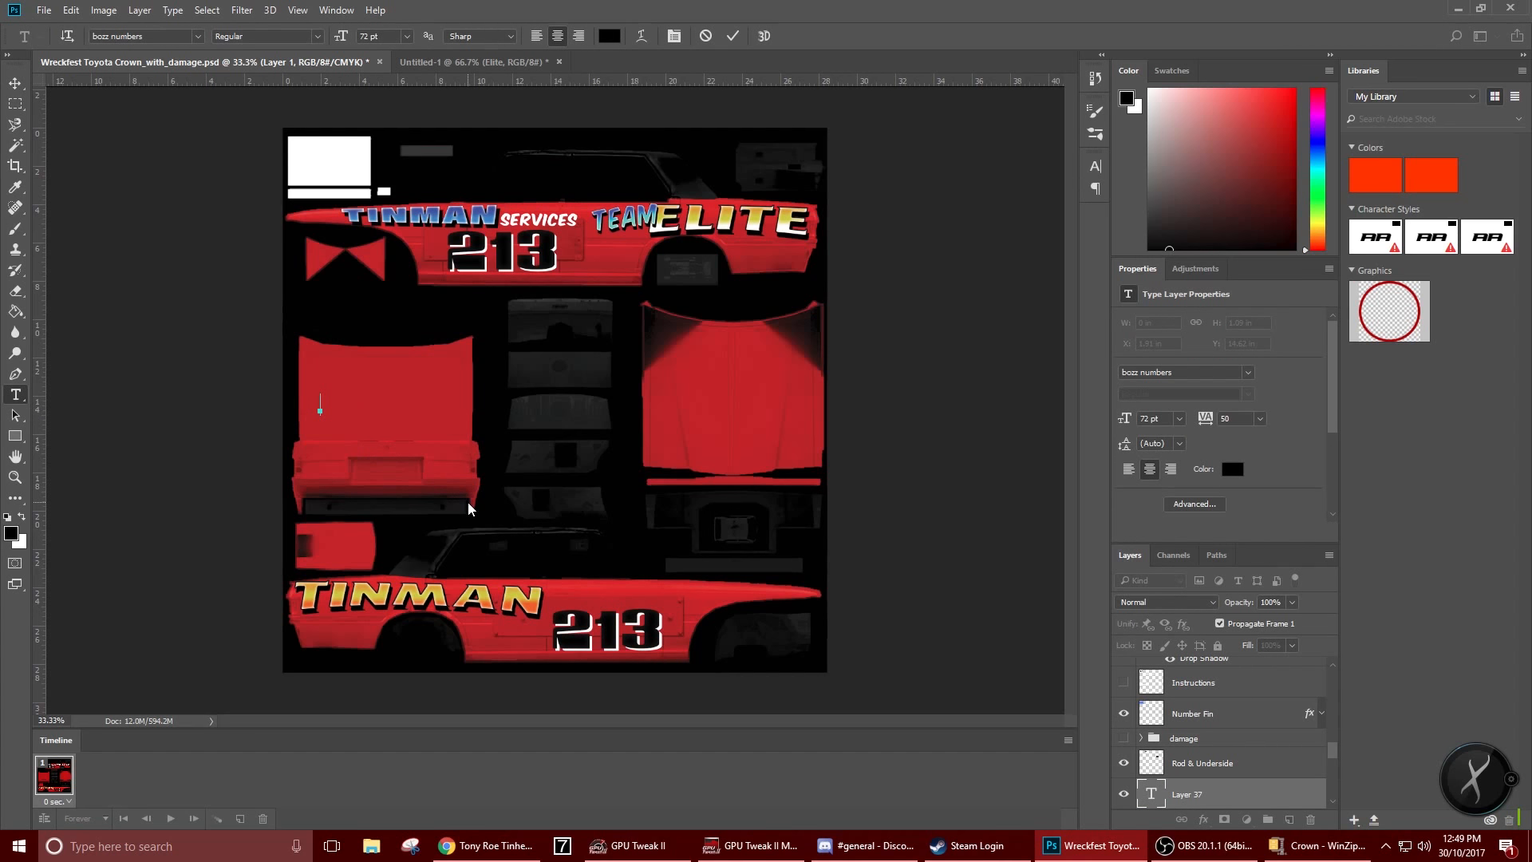
text(Tinma)
key(BackSpace)
key(BackSpace)
text(man)
Try fonts such as Komika Axis, BD Cartoon Shout and Anderson Fireball XLS on the Any old scrap text and settle on 4 Happy DNA
key(ctrl+a)
click(198, 36)
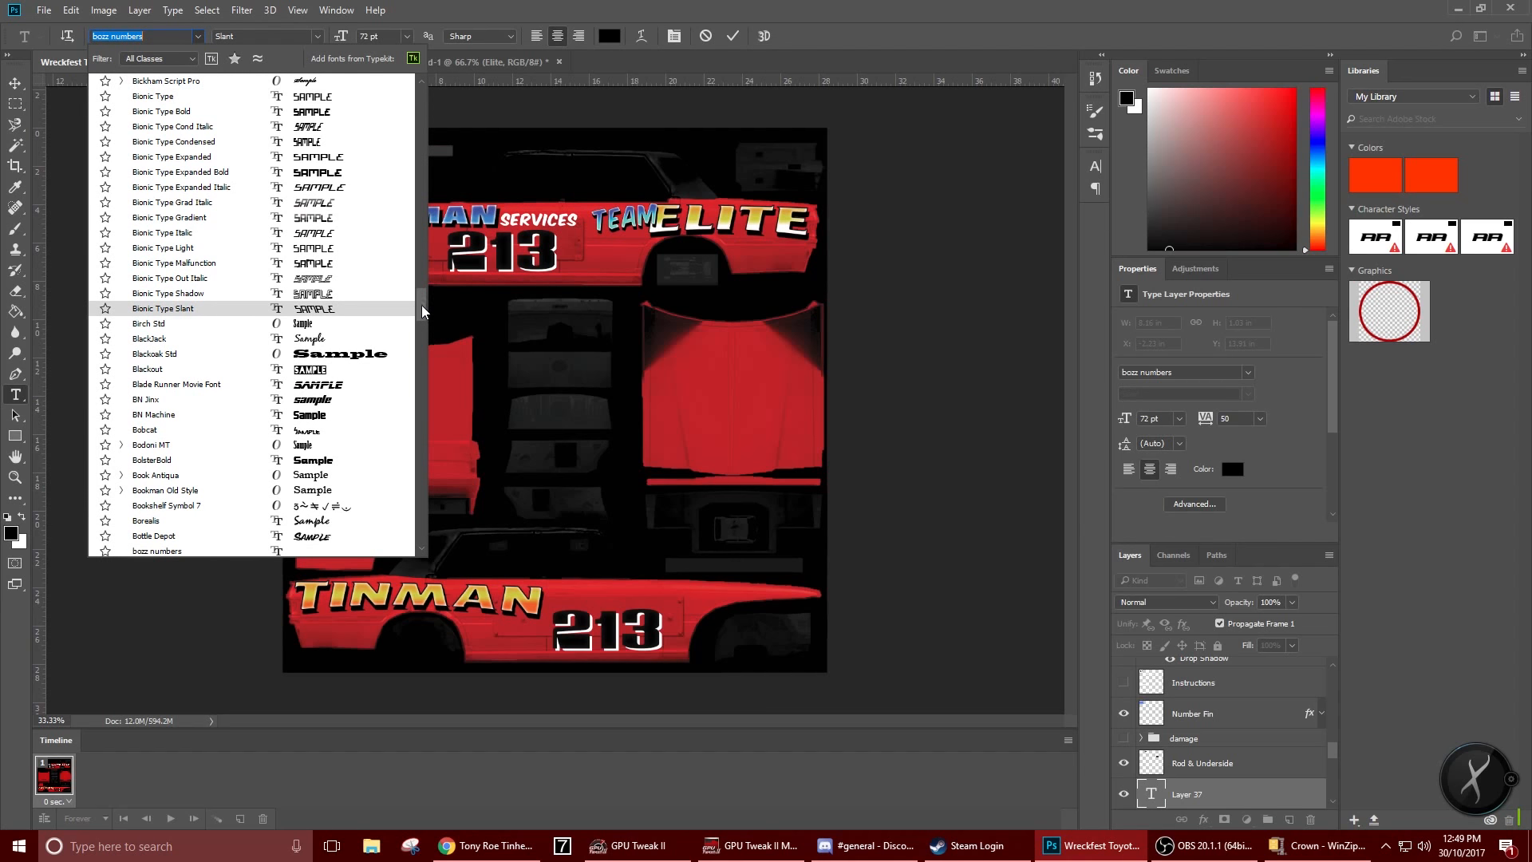
drag(421, 305, 419, 89)
click(380, 92)
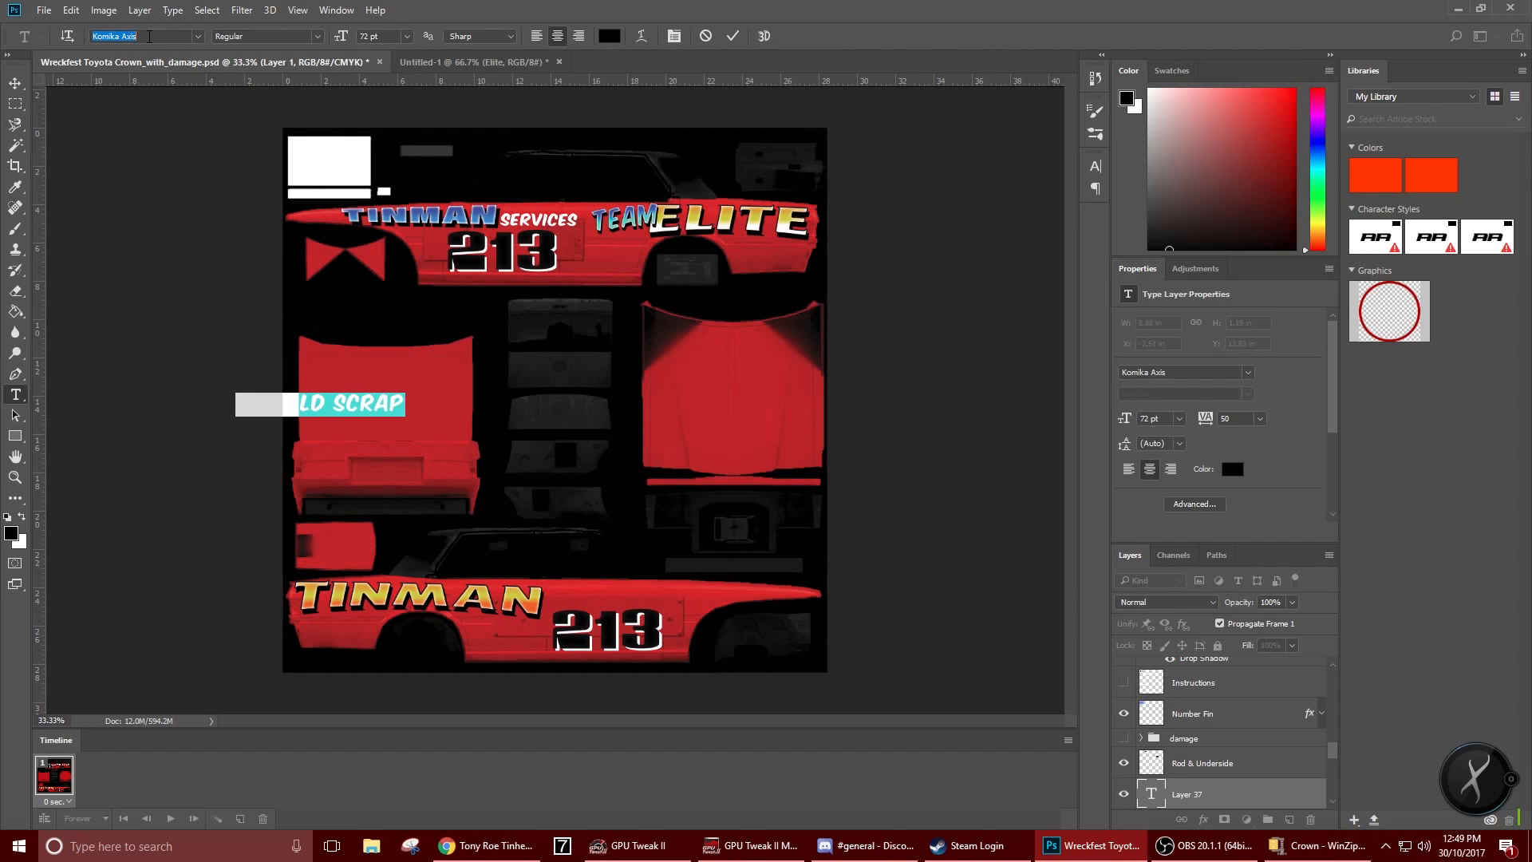
key(Down)
key(Down)
key(Down)
key(Down)
key(Down)
key(Down)
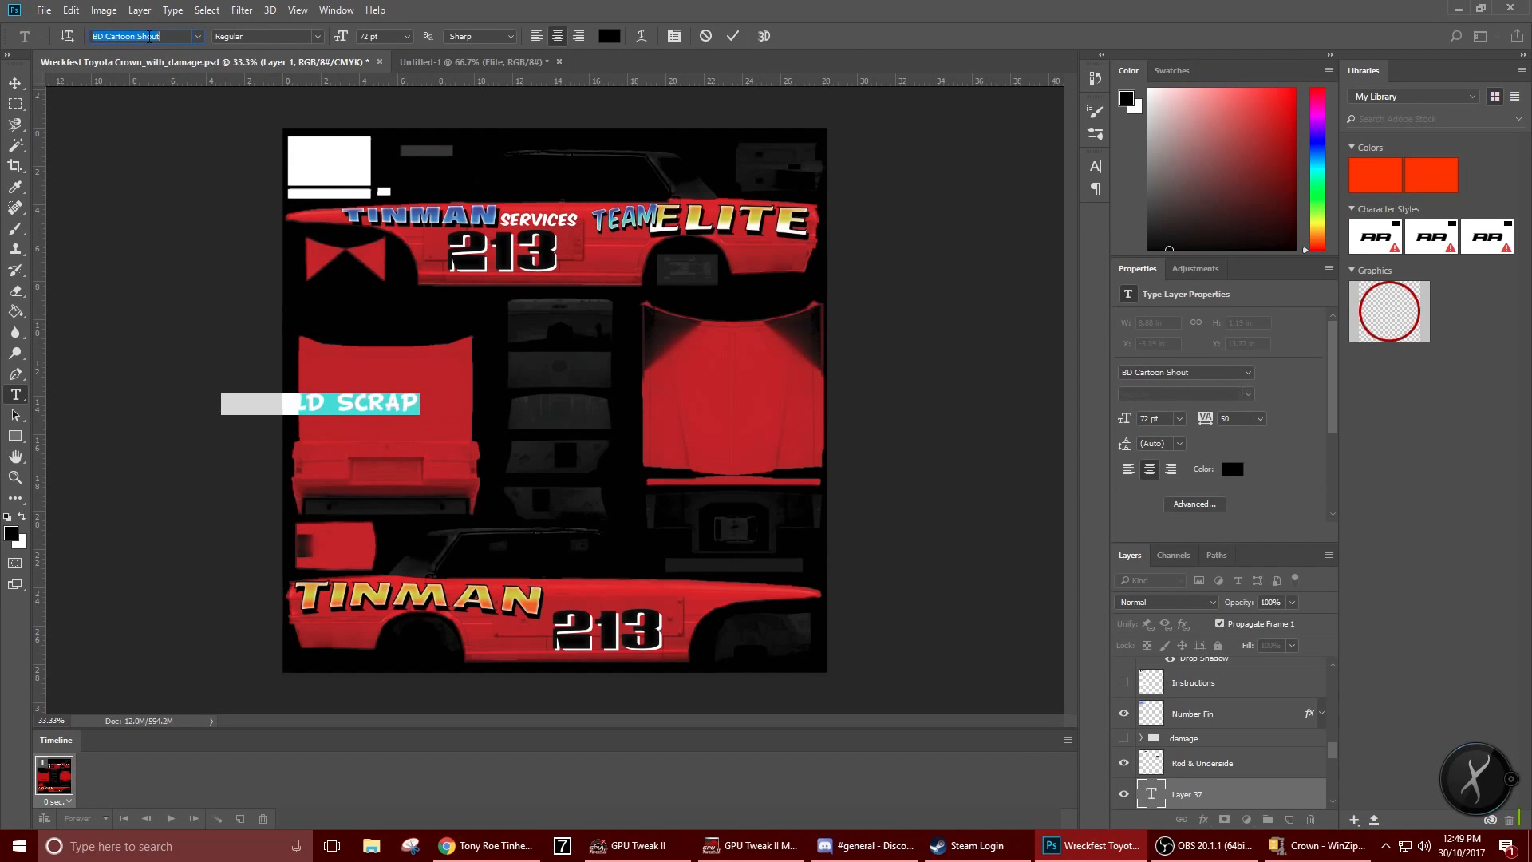
key(Down)
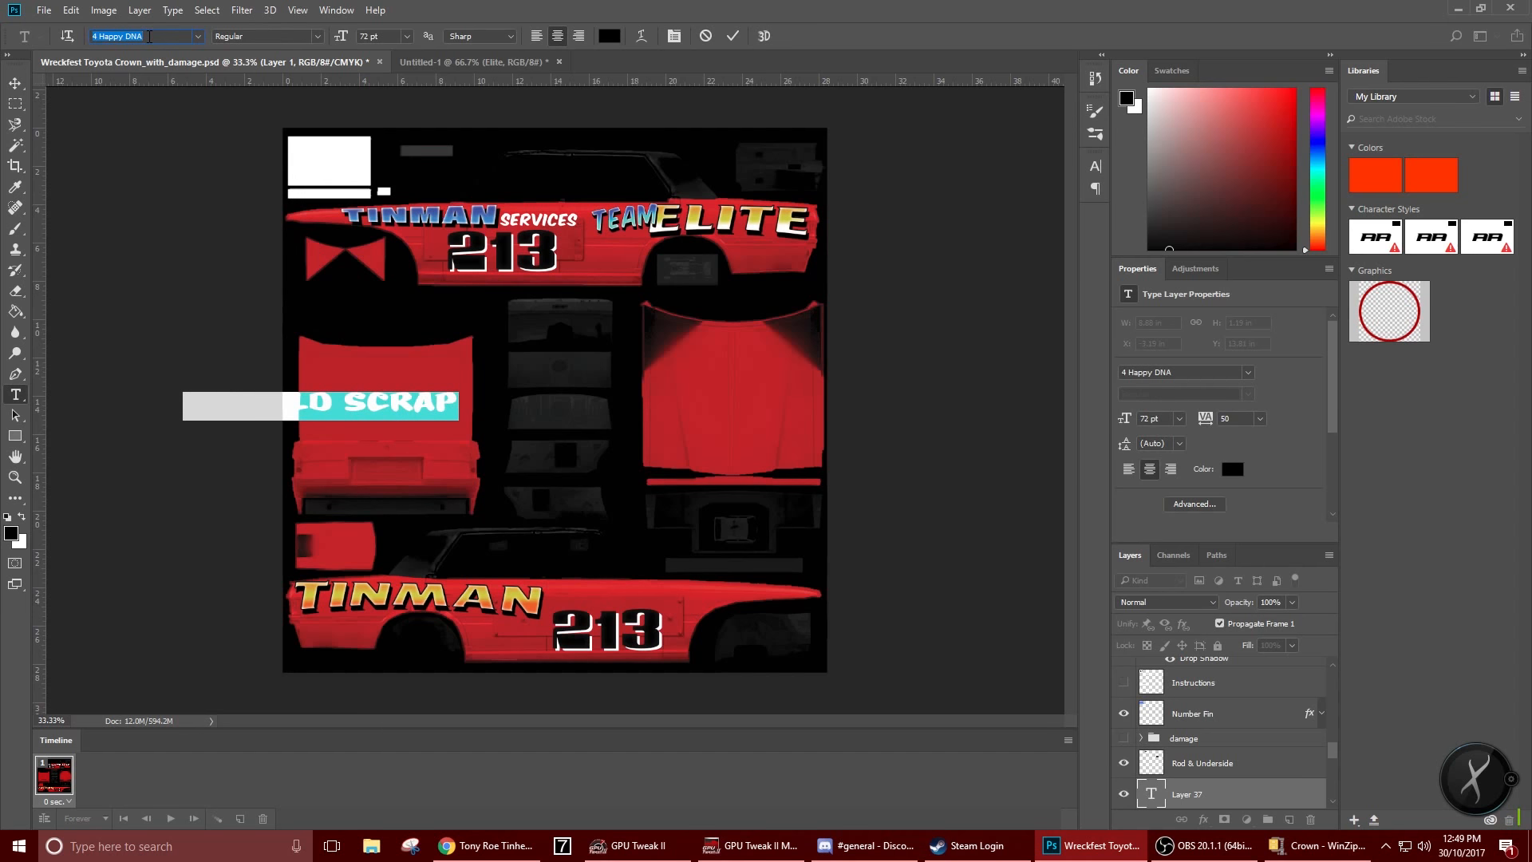
key(Up)
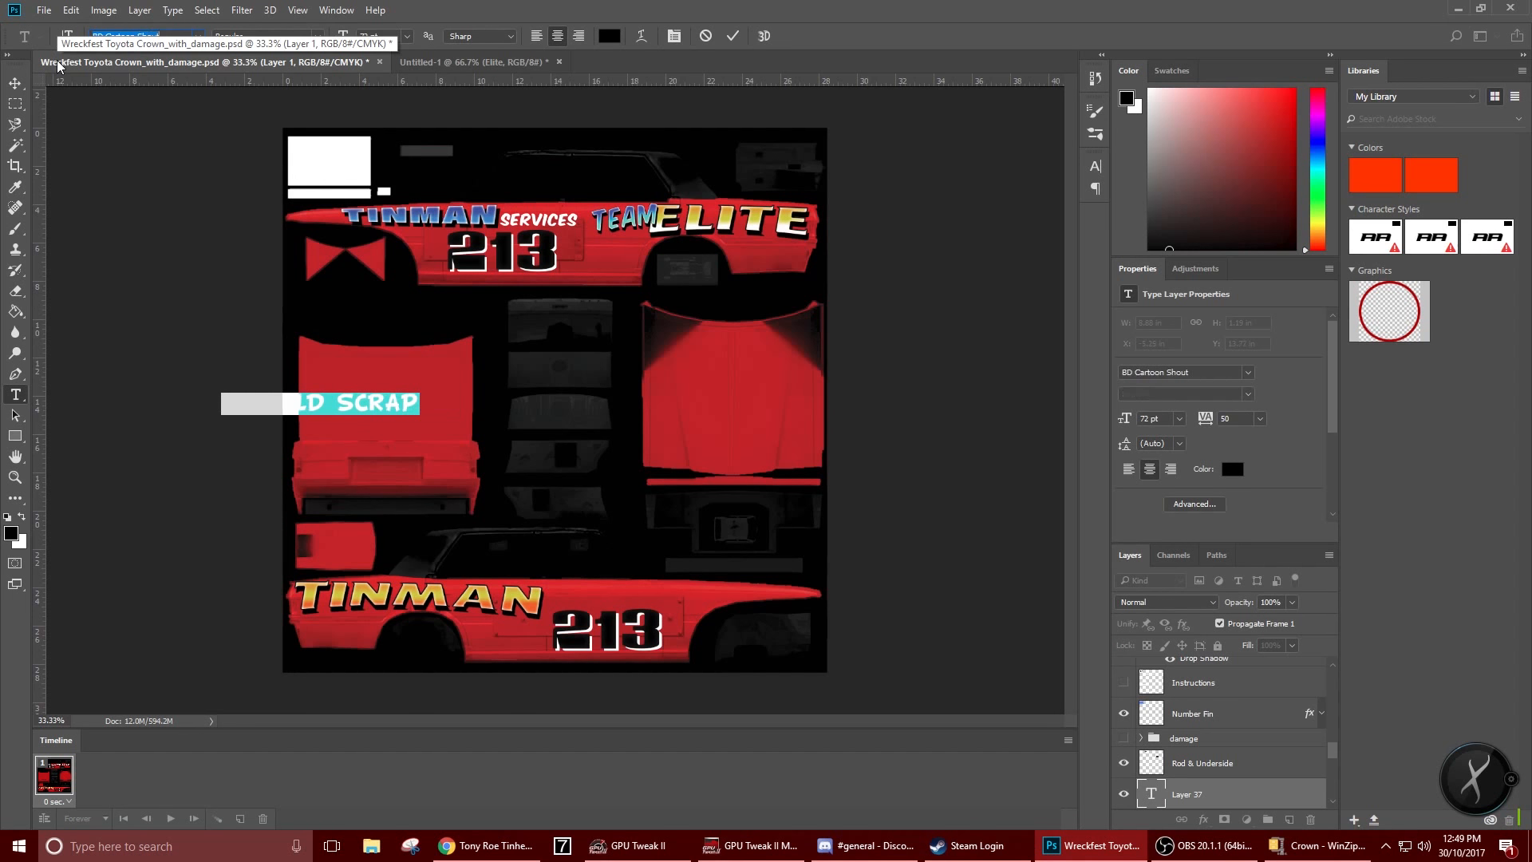
key(Up)
key(Up)
key(Up)
key(Up)
key(Up)
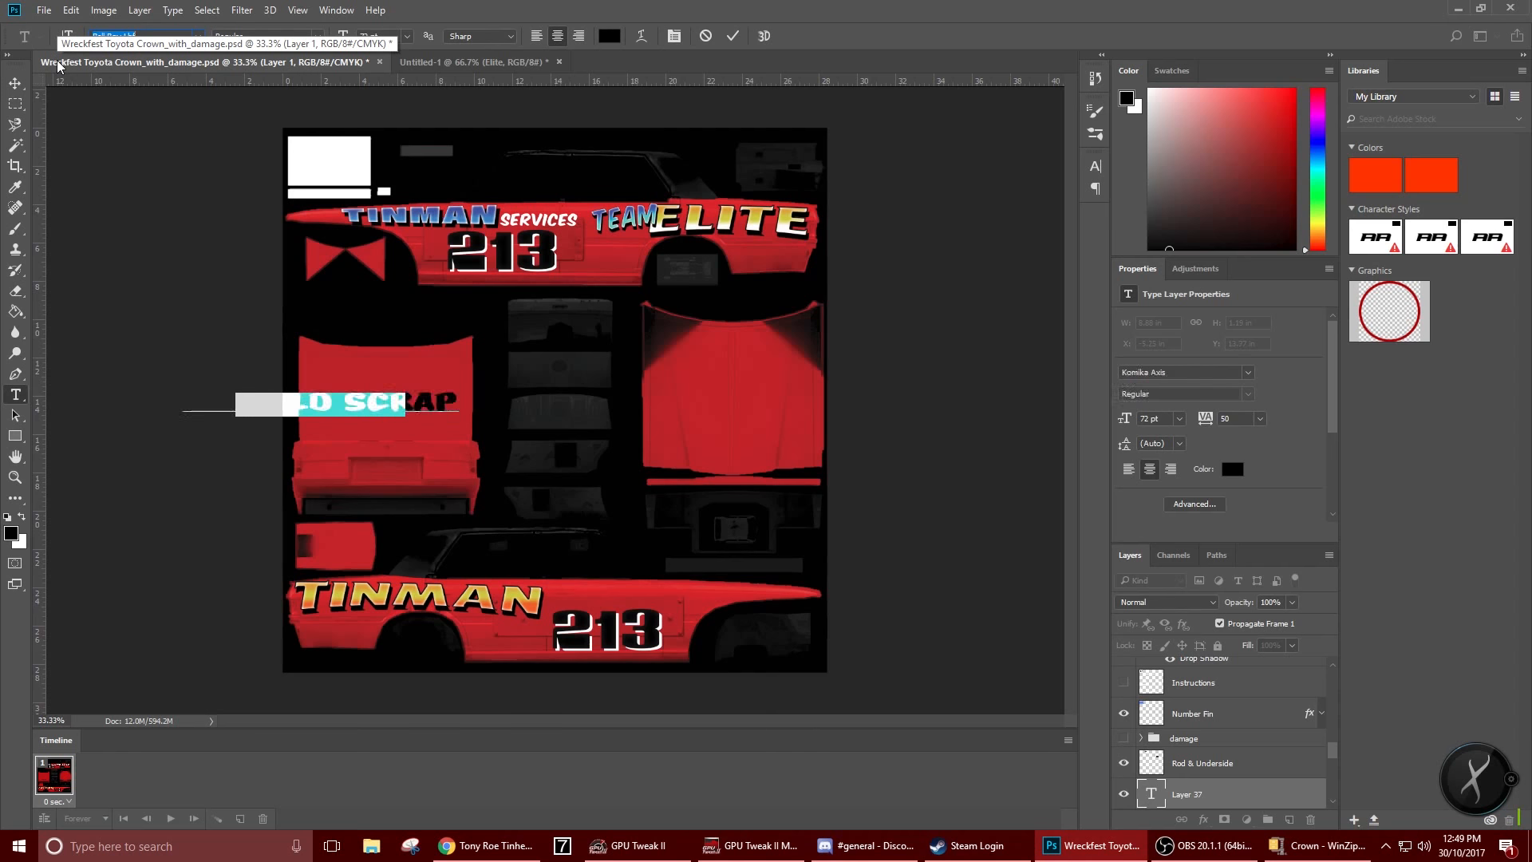
key(Up)
key(Up)
key(Up)
key(Up)
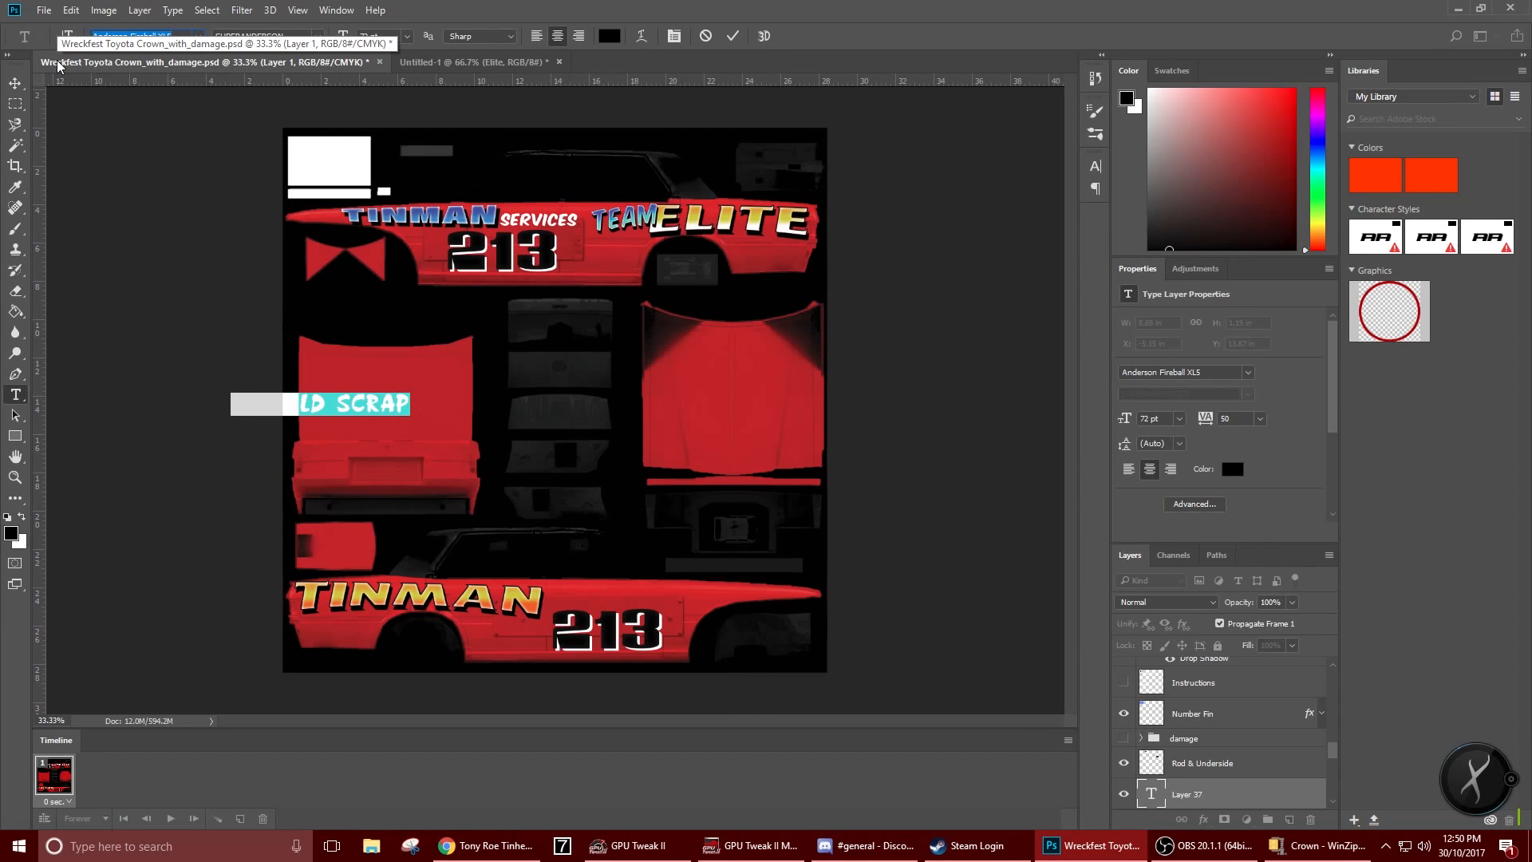
key(Up)
key(Up)
key(Up)
key(Up)
key(Up)
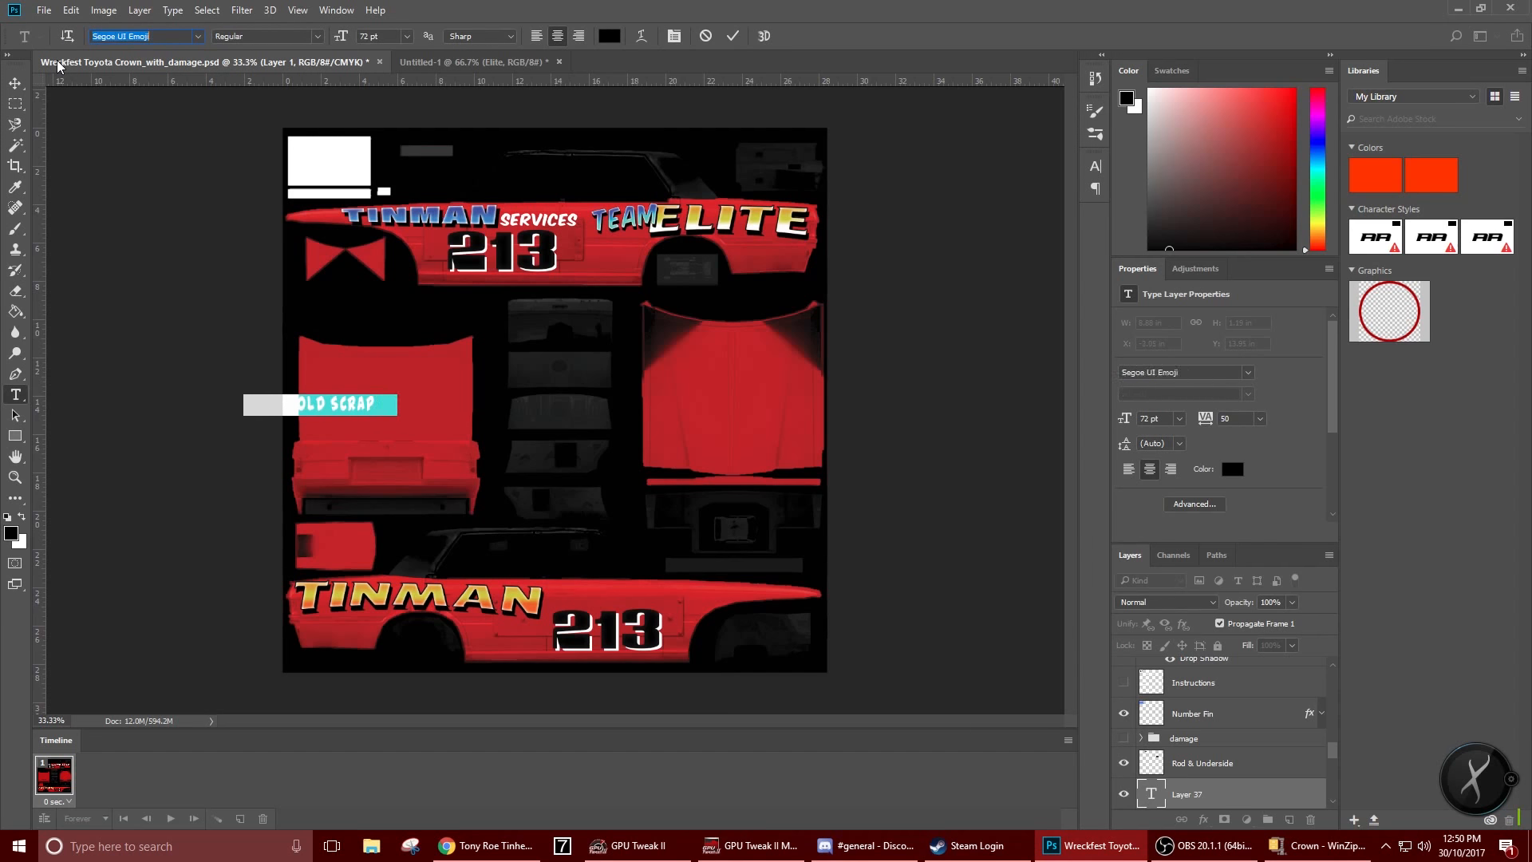
key(Down)
key(Down)
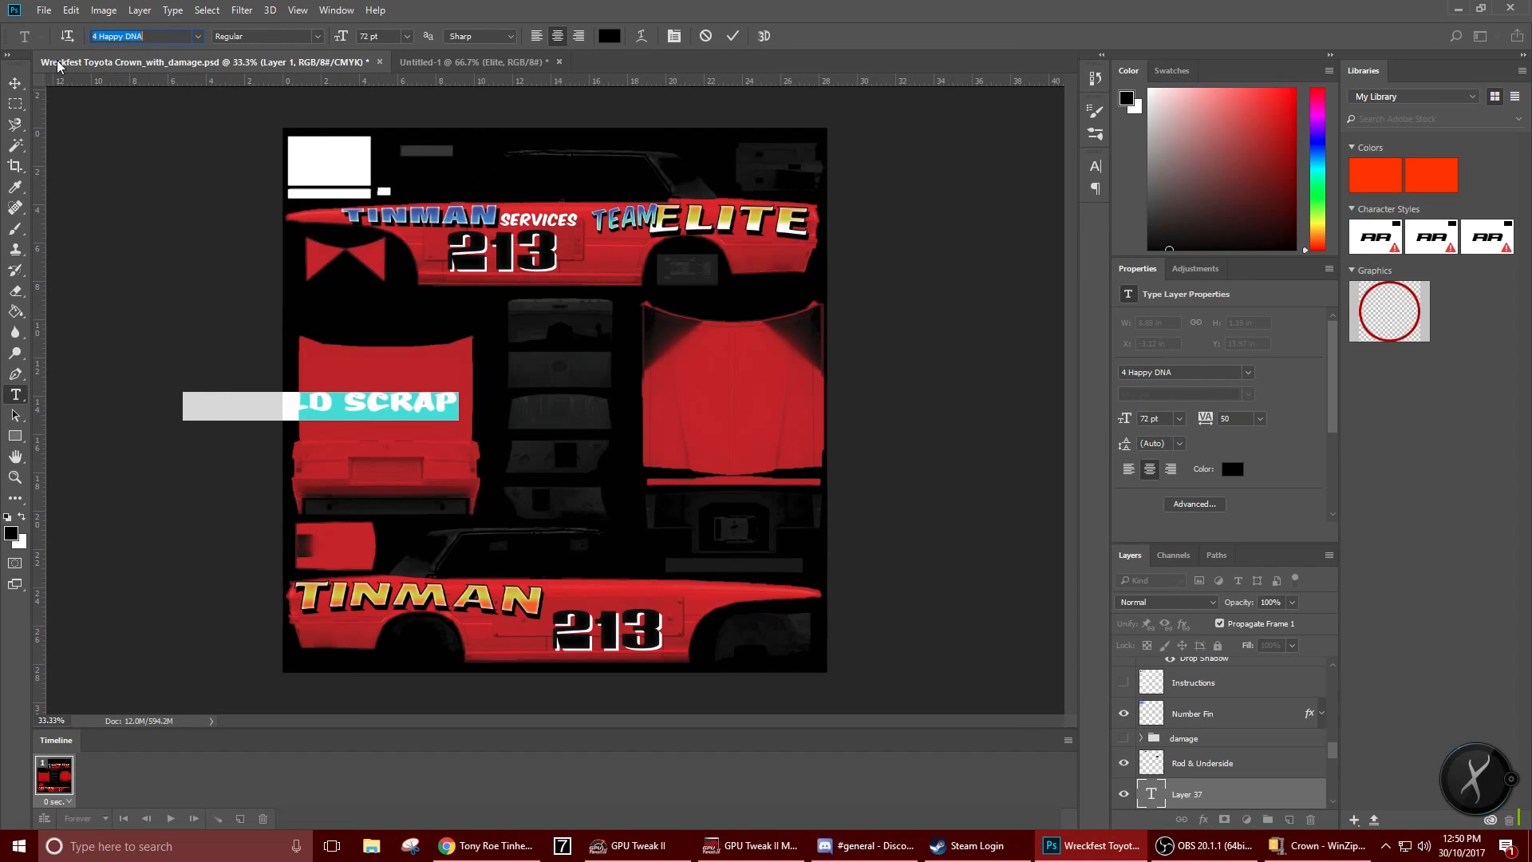
click(16, 82)
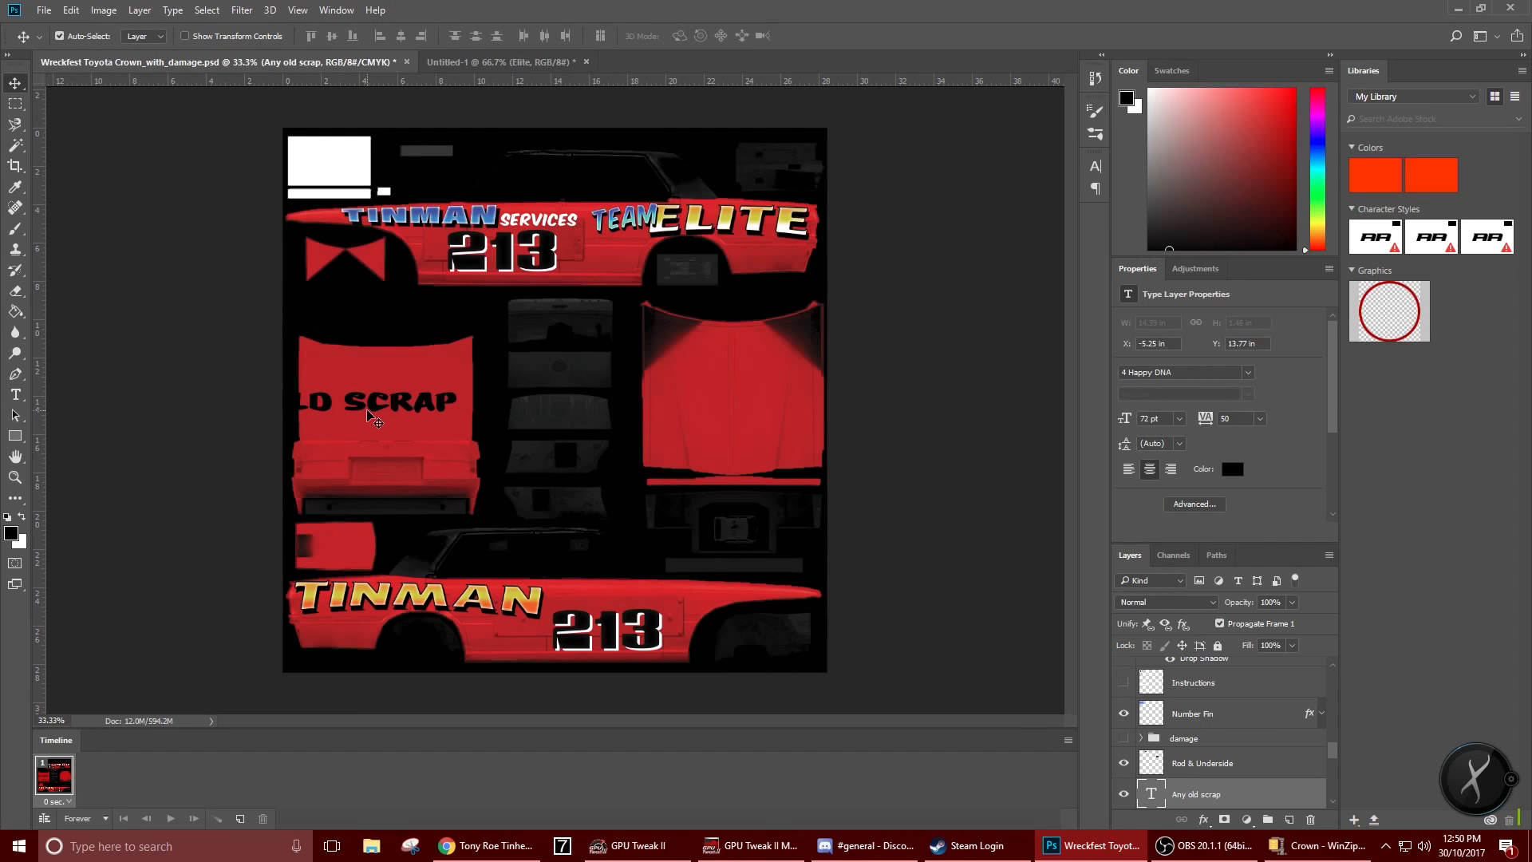
Move the ANY OLD SCRAP text to the lower car side, scale it to about 46.62 pt and nudge it up above the 213
drag(407, 405, 757, 595)
key(ctrl+t)
key(Return)
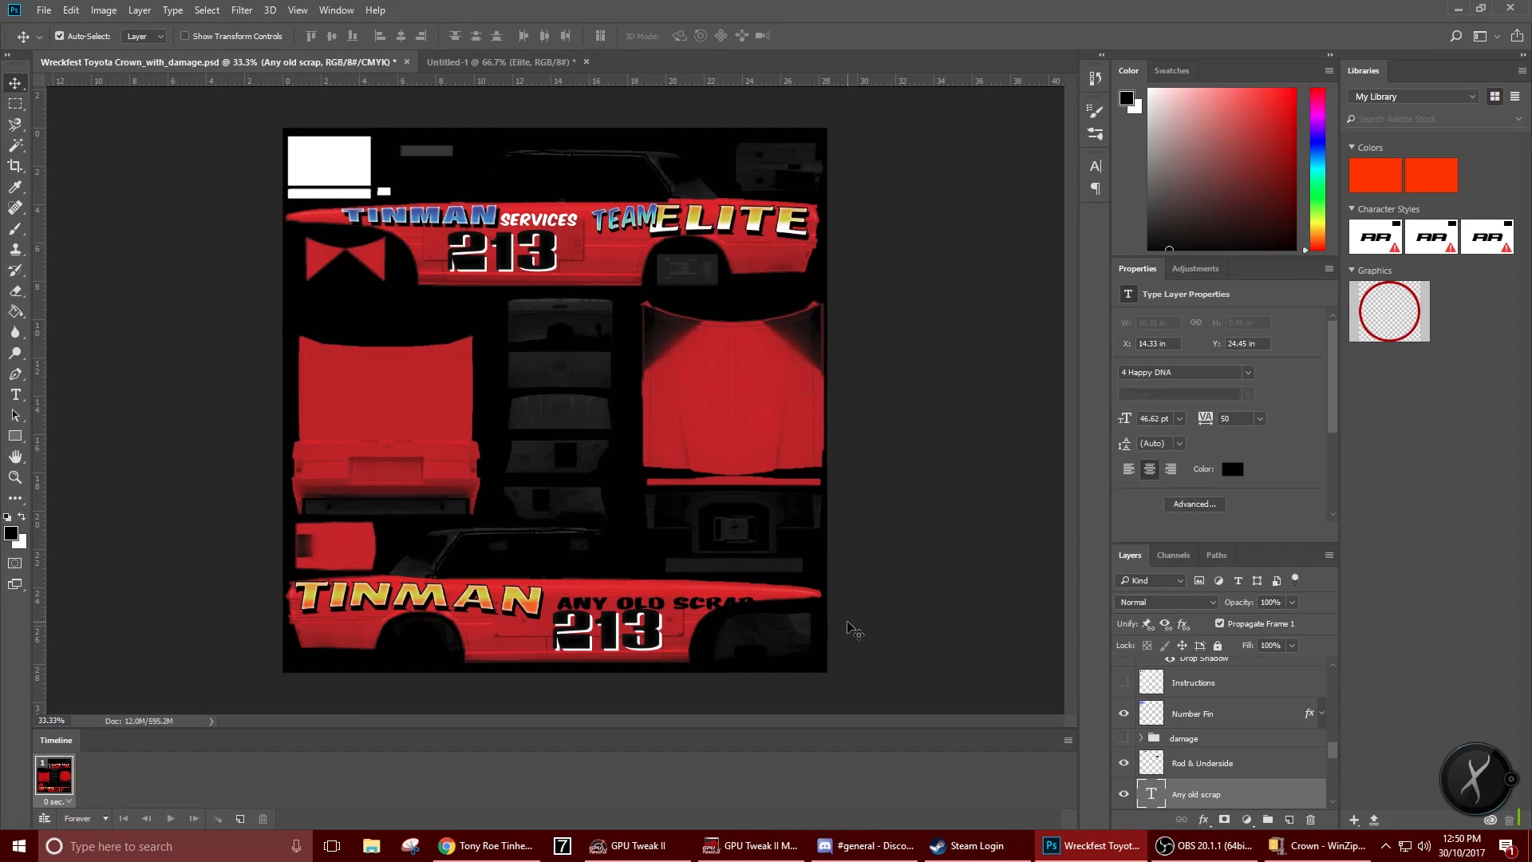
key(shift+Up)
key(shift+Up)
key(shift+Up)
key(shift+Up)
key(Up)
key(Up)
key(Up)
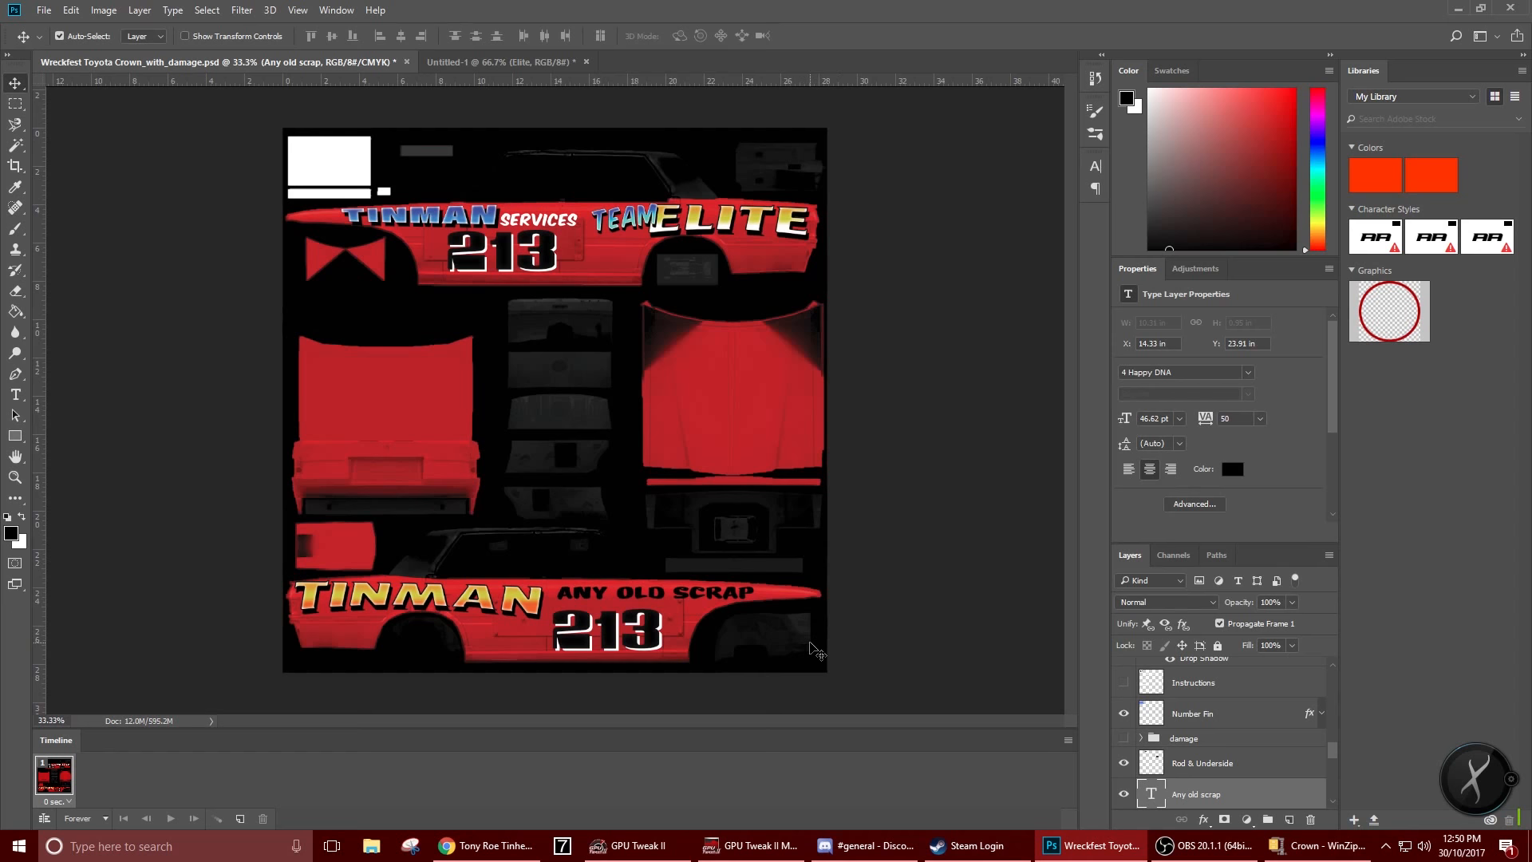
key(ctrl+t)
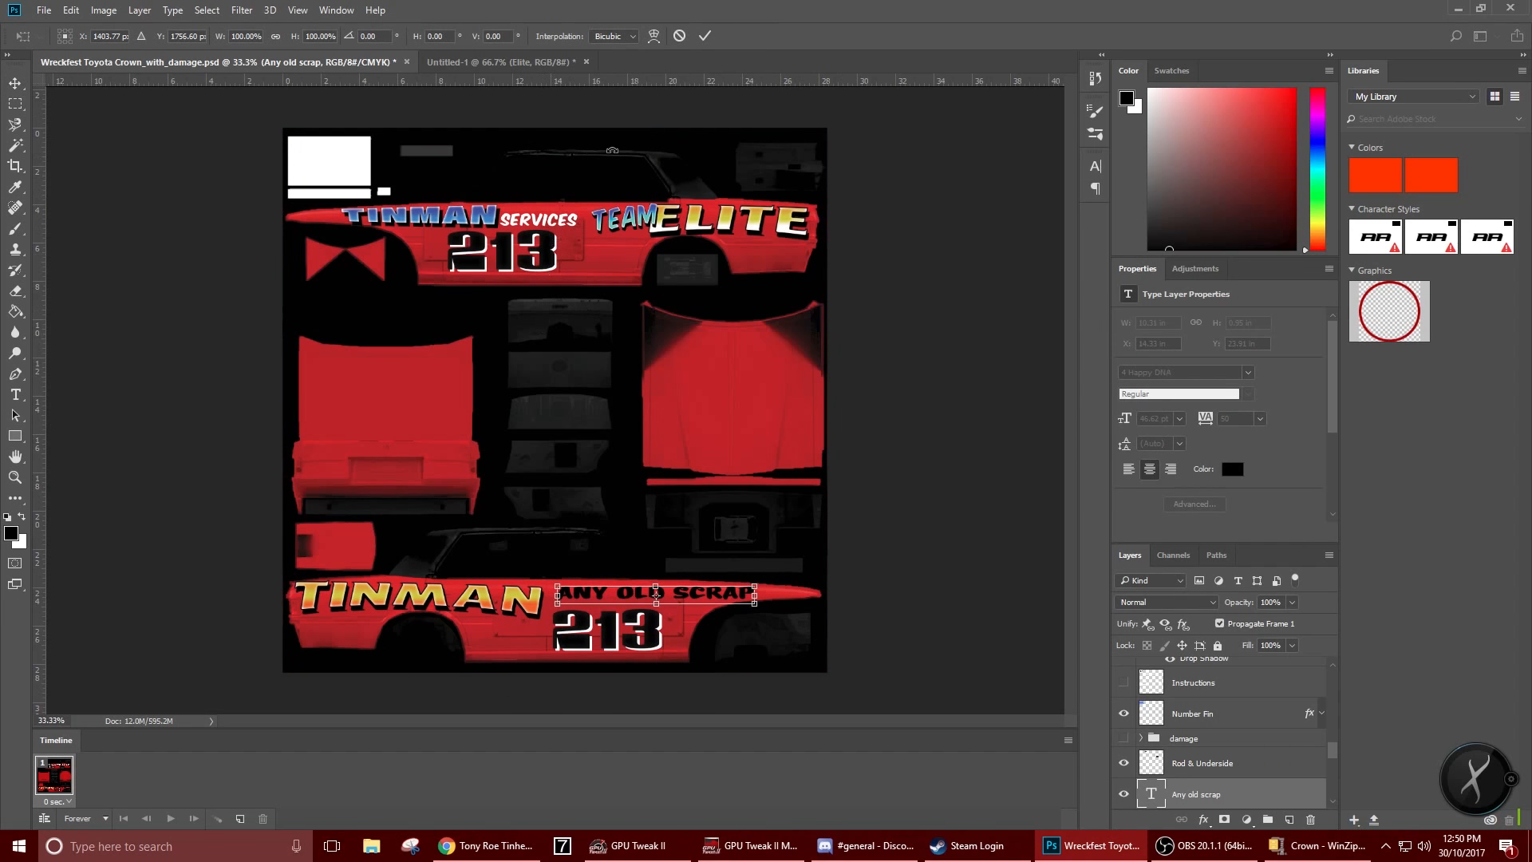
click(653, 36)
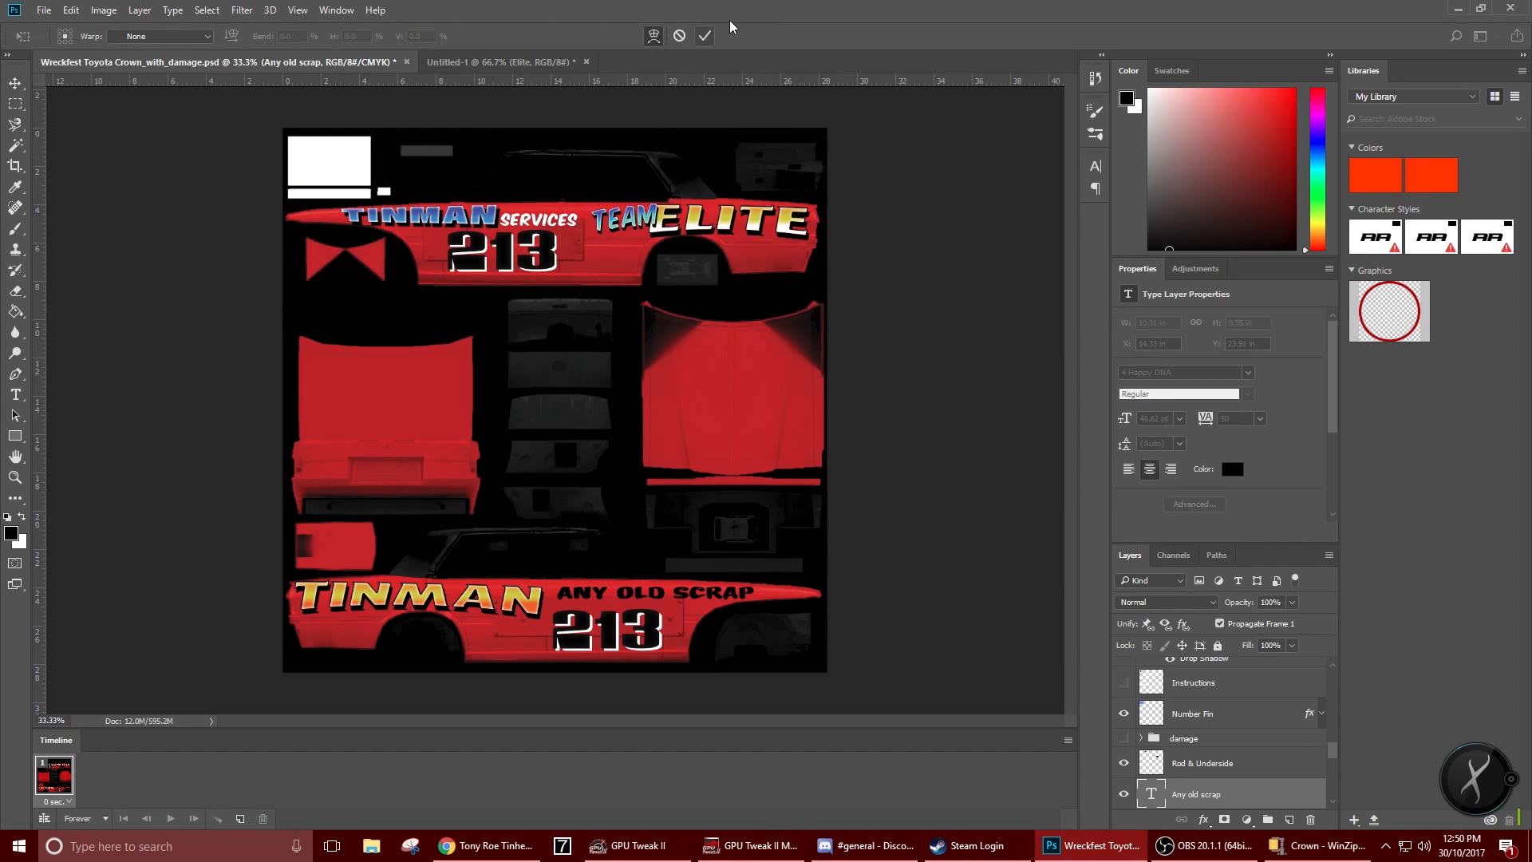
key(Return)
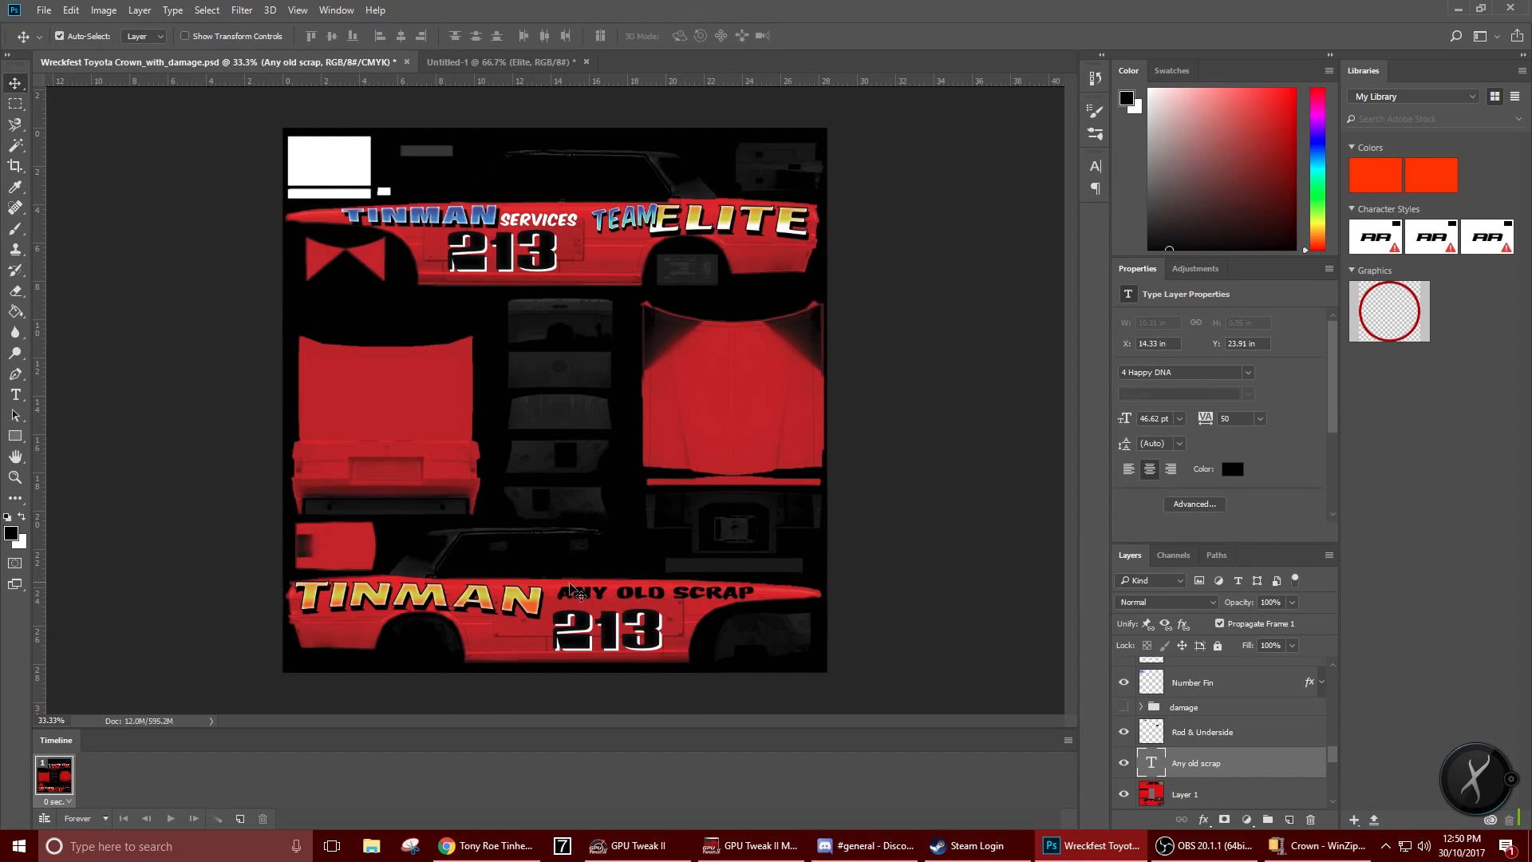
click(16, 102)
click(16, 87)
Warp the ANY OLD SCRAP text with a horizontal Arc, +3% bend, a slightly negative horizontal distortion and -1% vertical distortion
click(16, 394)
triple_click(674, 591)
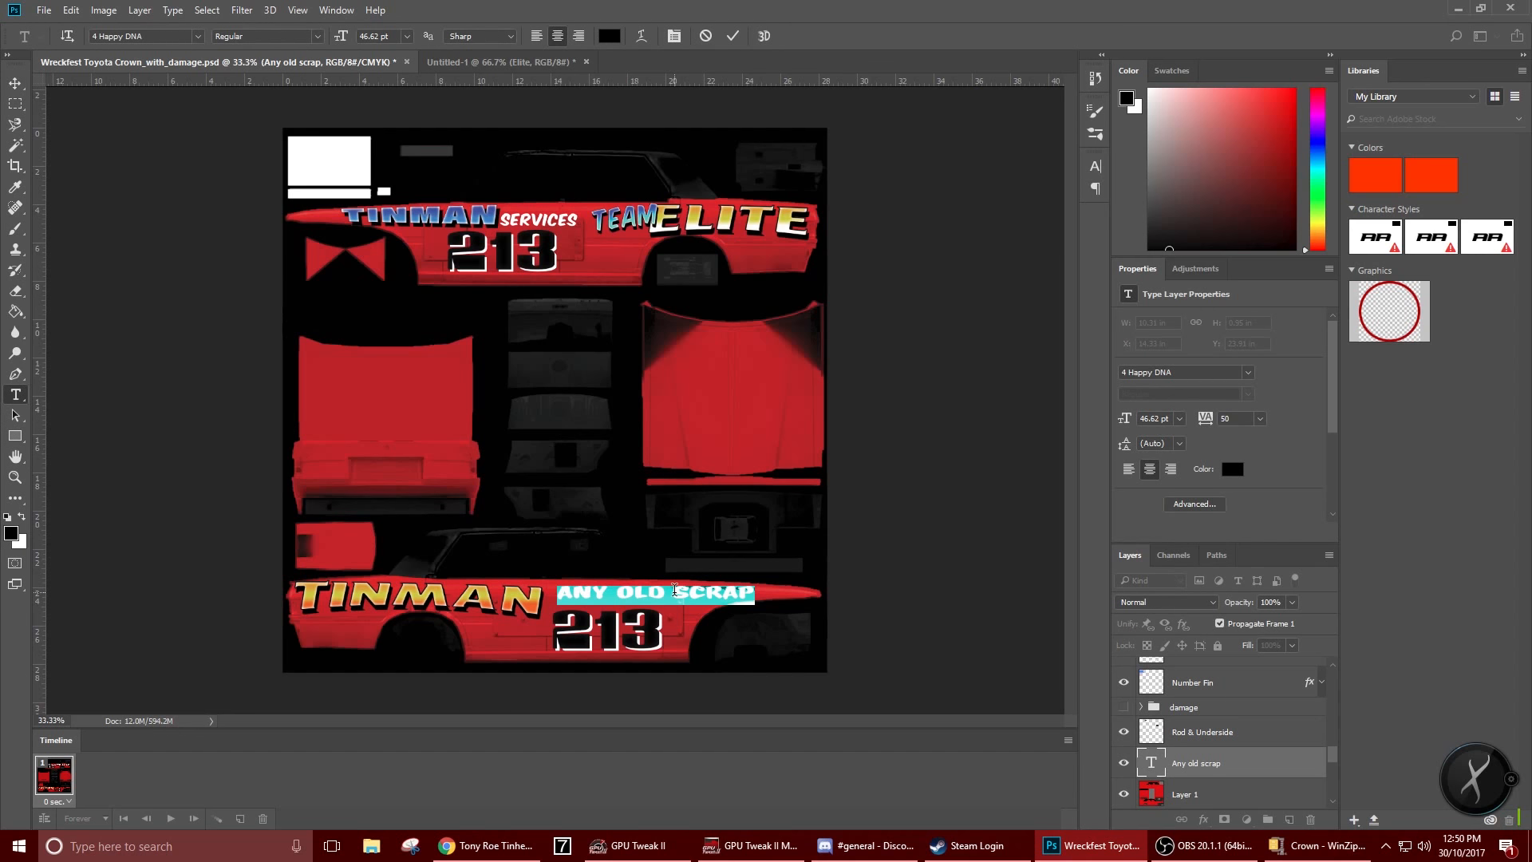
click(640, 35)
click(777, 246)
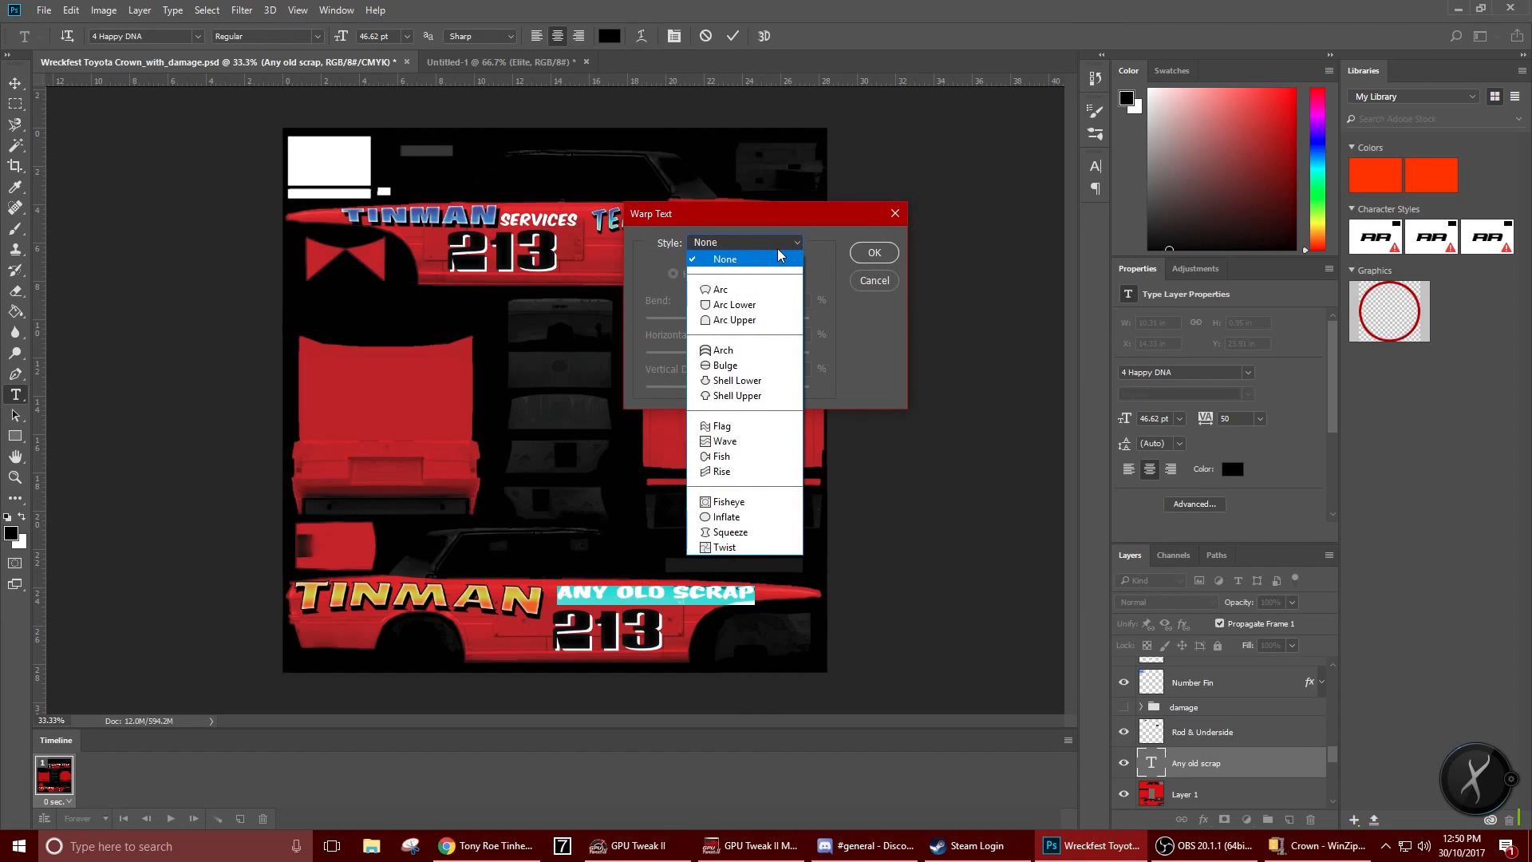
click(759, 289)
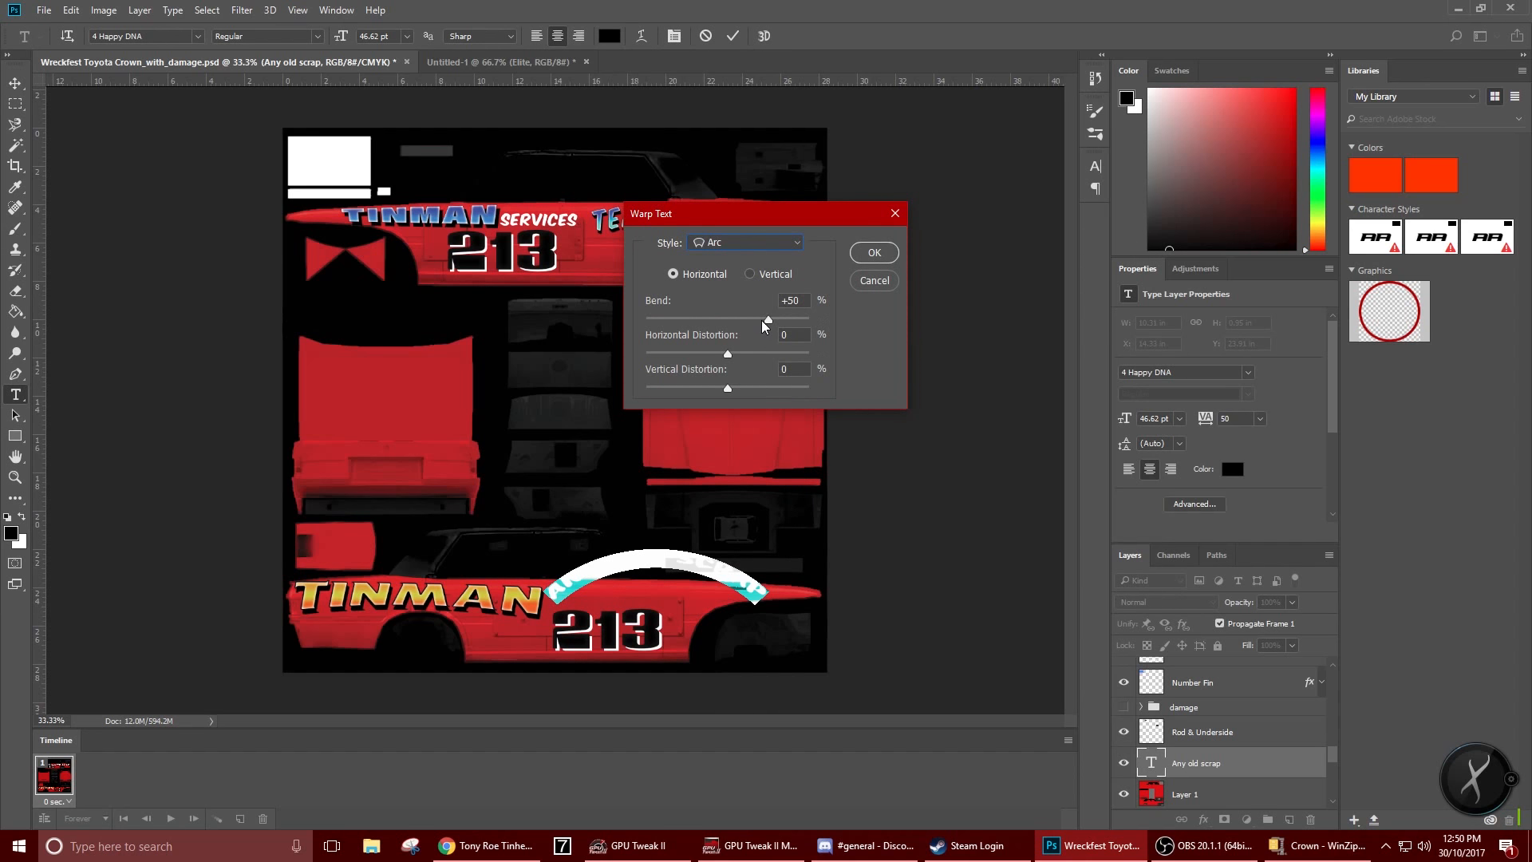
drag(761, 319, 726, 386)
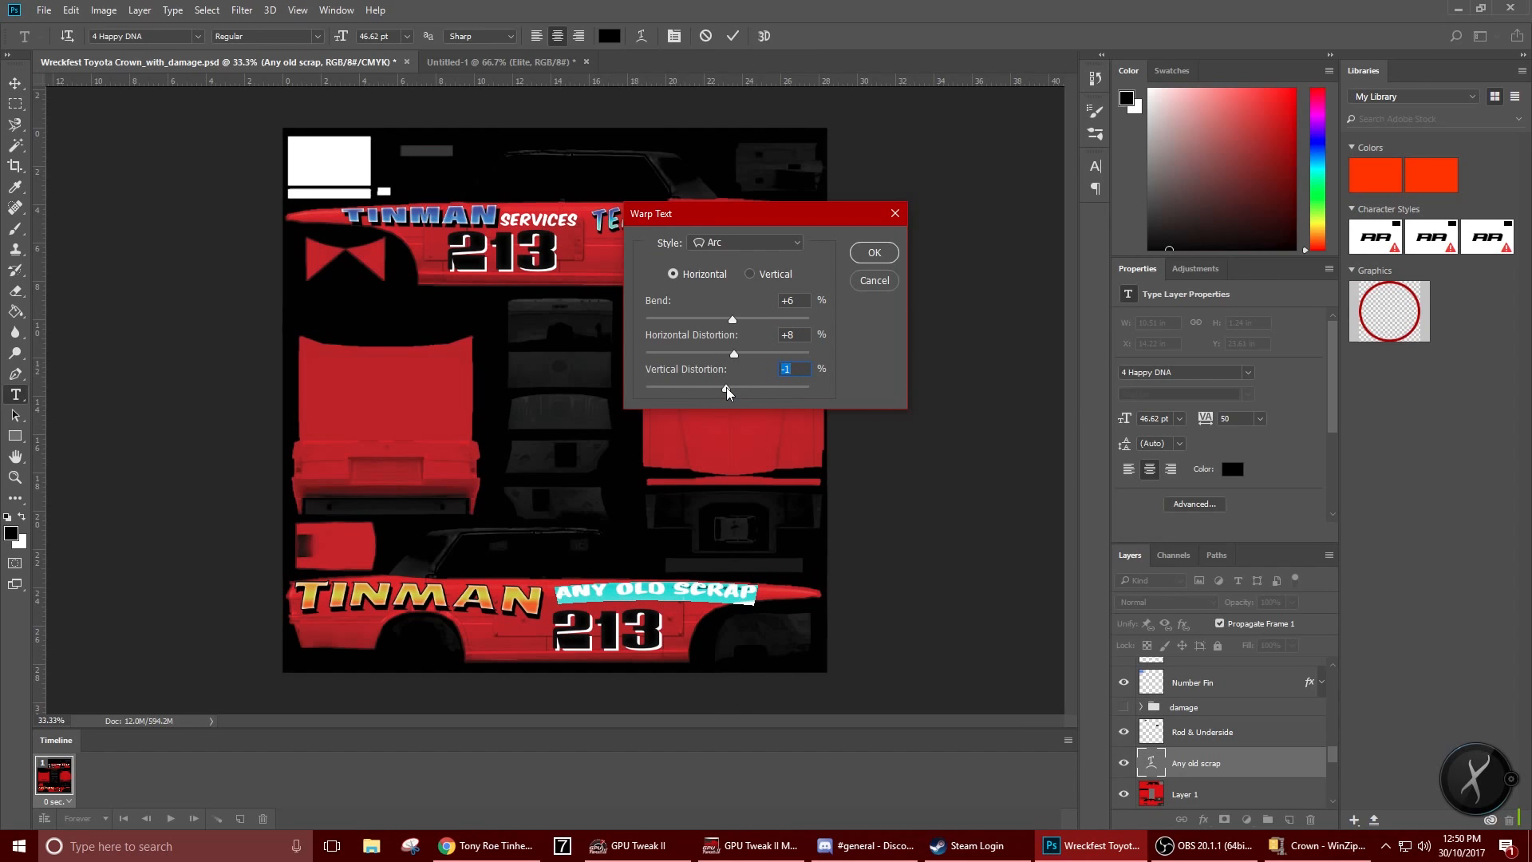
drag(735, 322, 717, 353)
key(shift+Up)
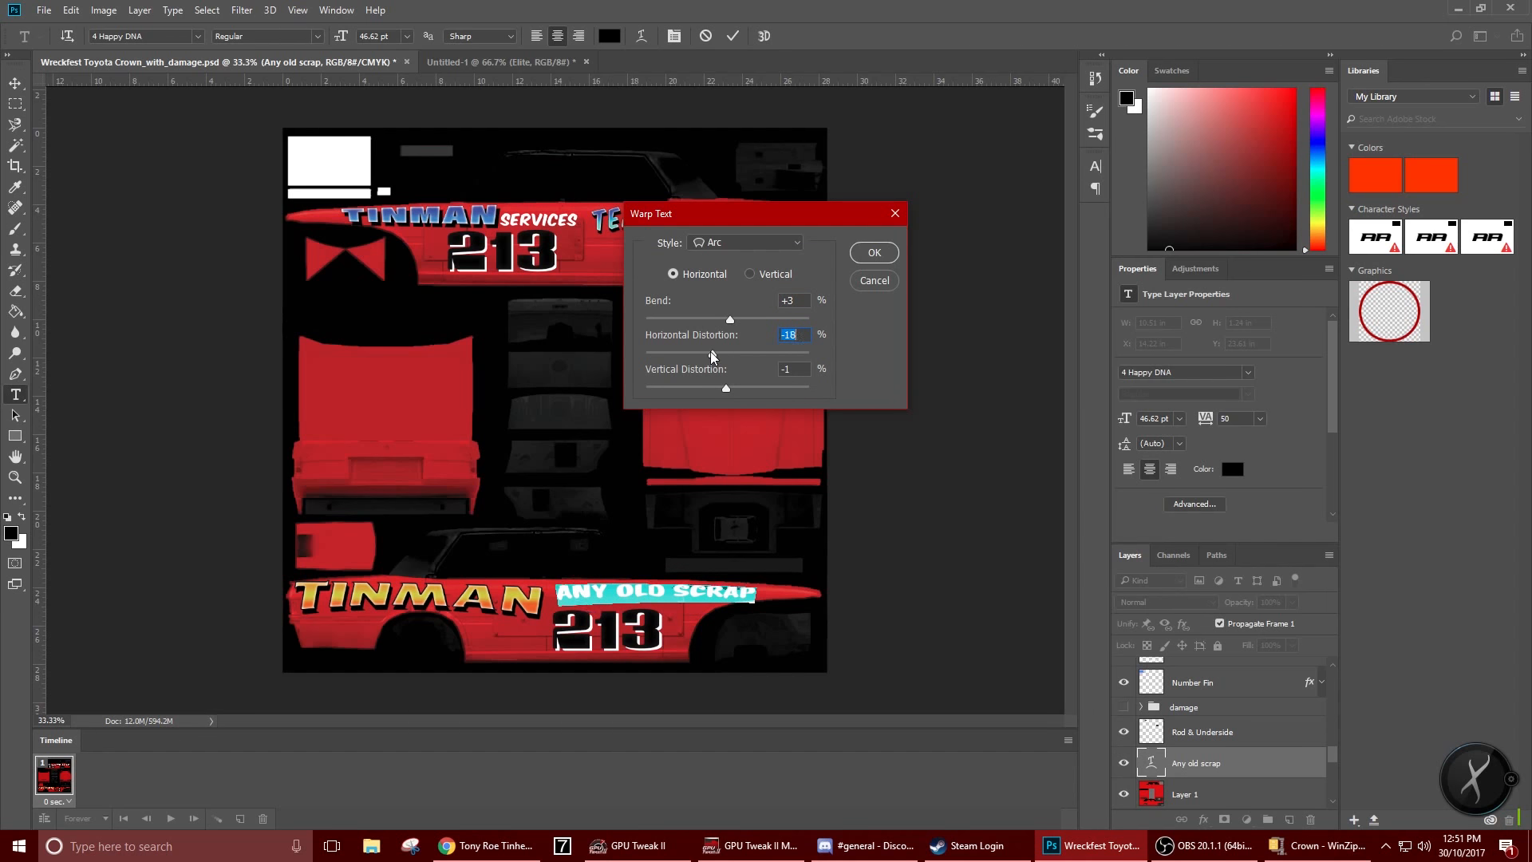
drag(717, 352, 715, 349)
click(864, 255)
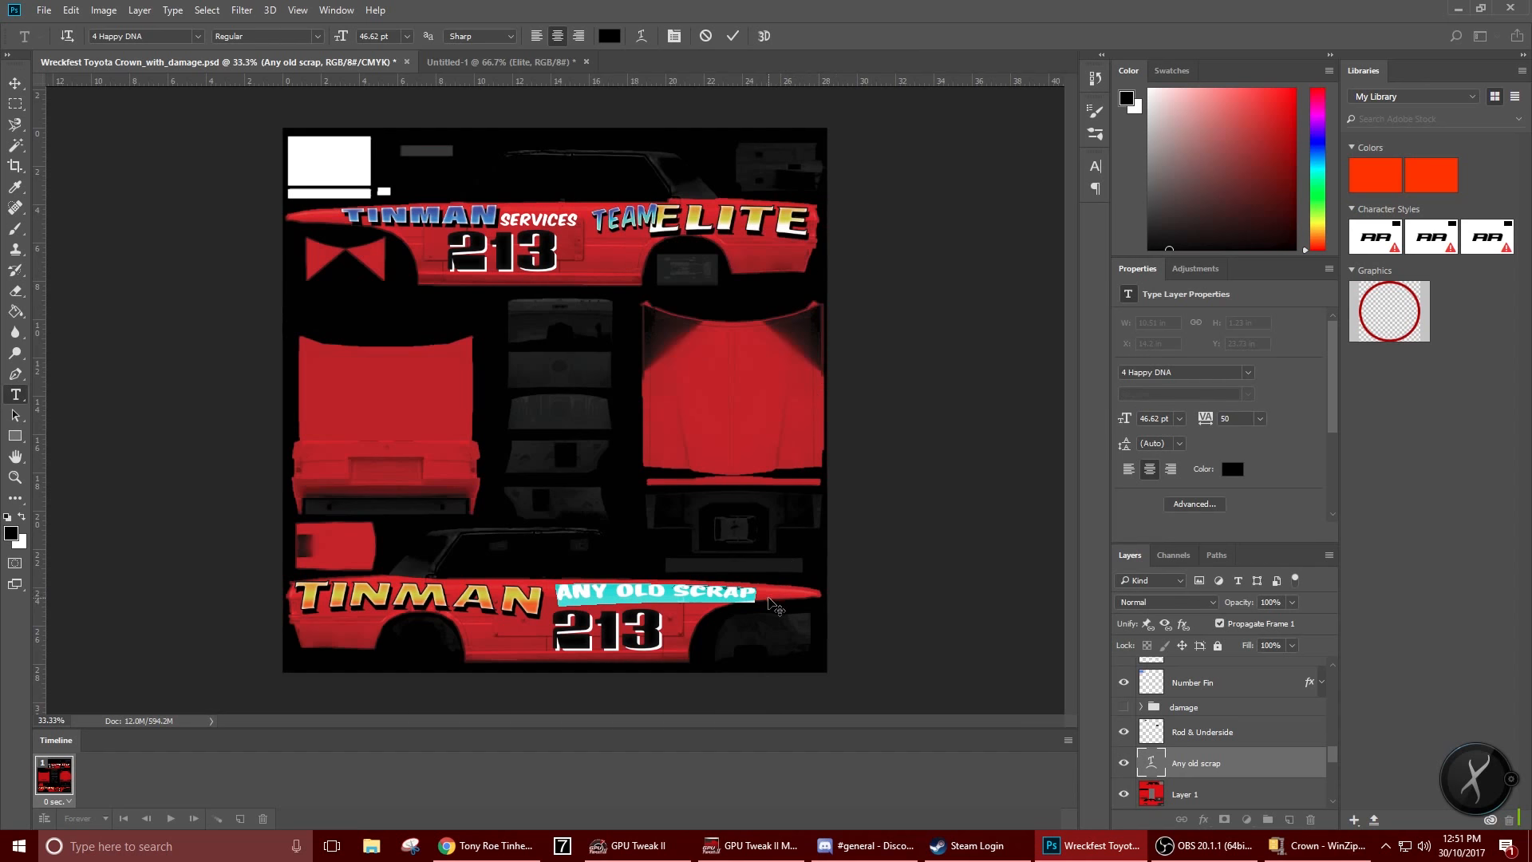
click(15, 82)
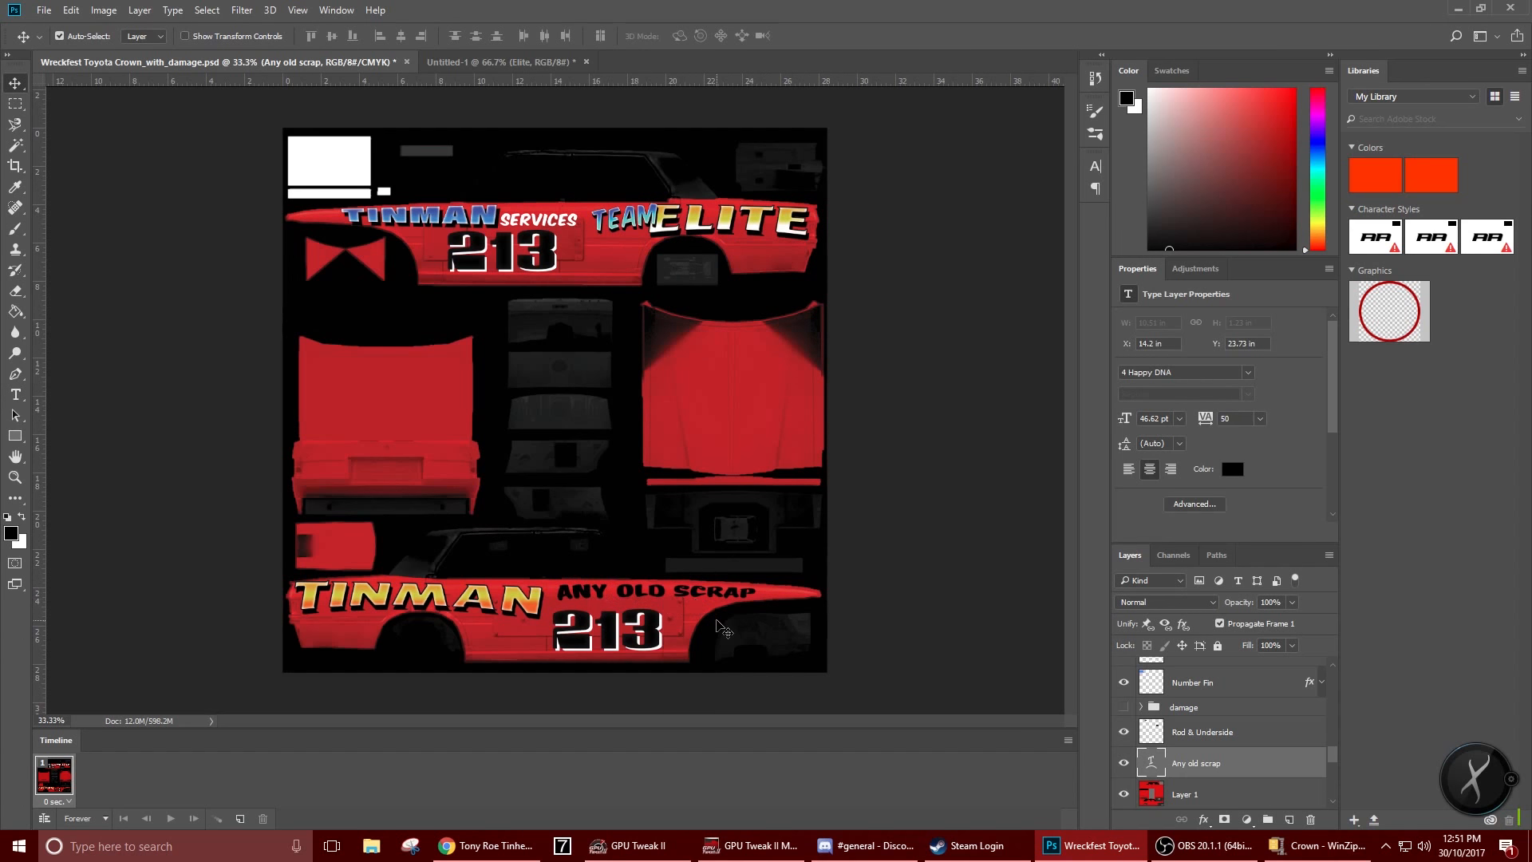
Enlarge the warped ANY OLD SCRAP text to about 101.6% width and 115.6% height and apply the transform
key(ctrl+t)
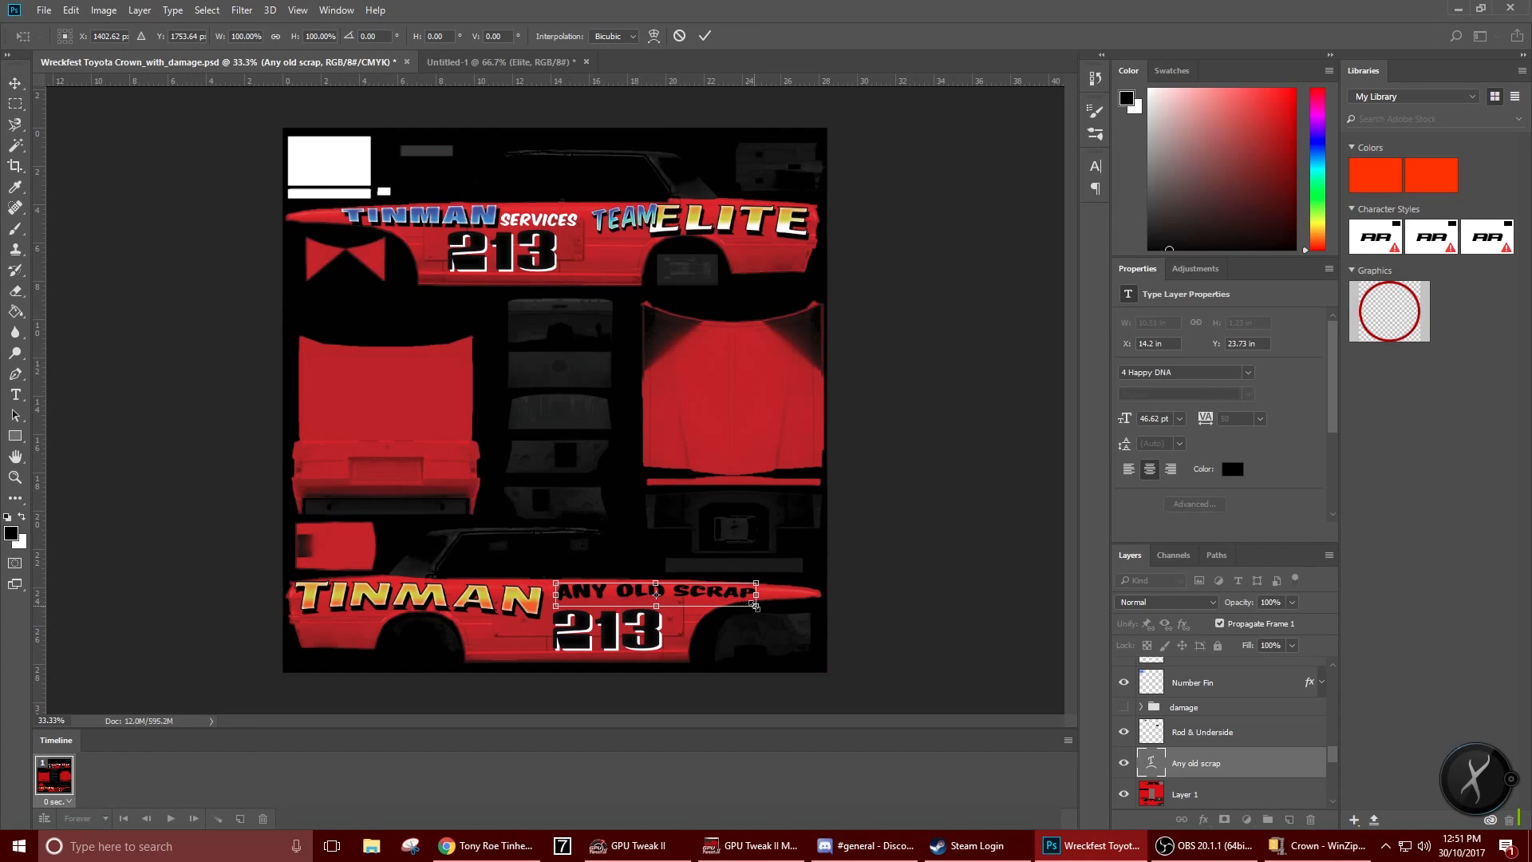
drag(756, 605, 758, 609)
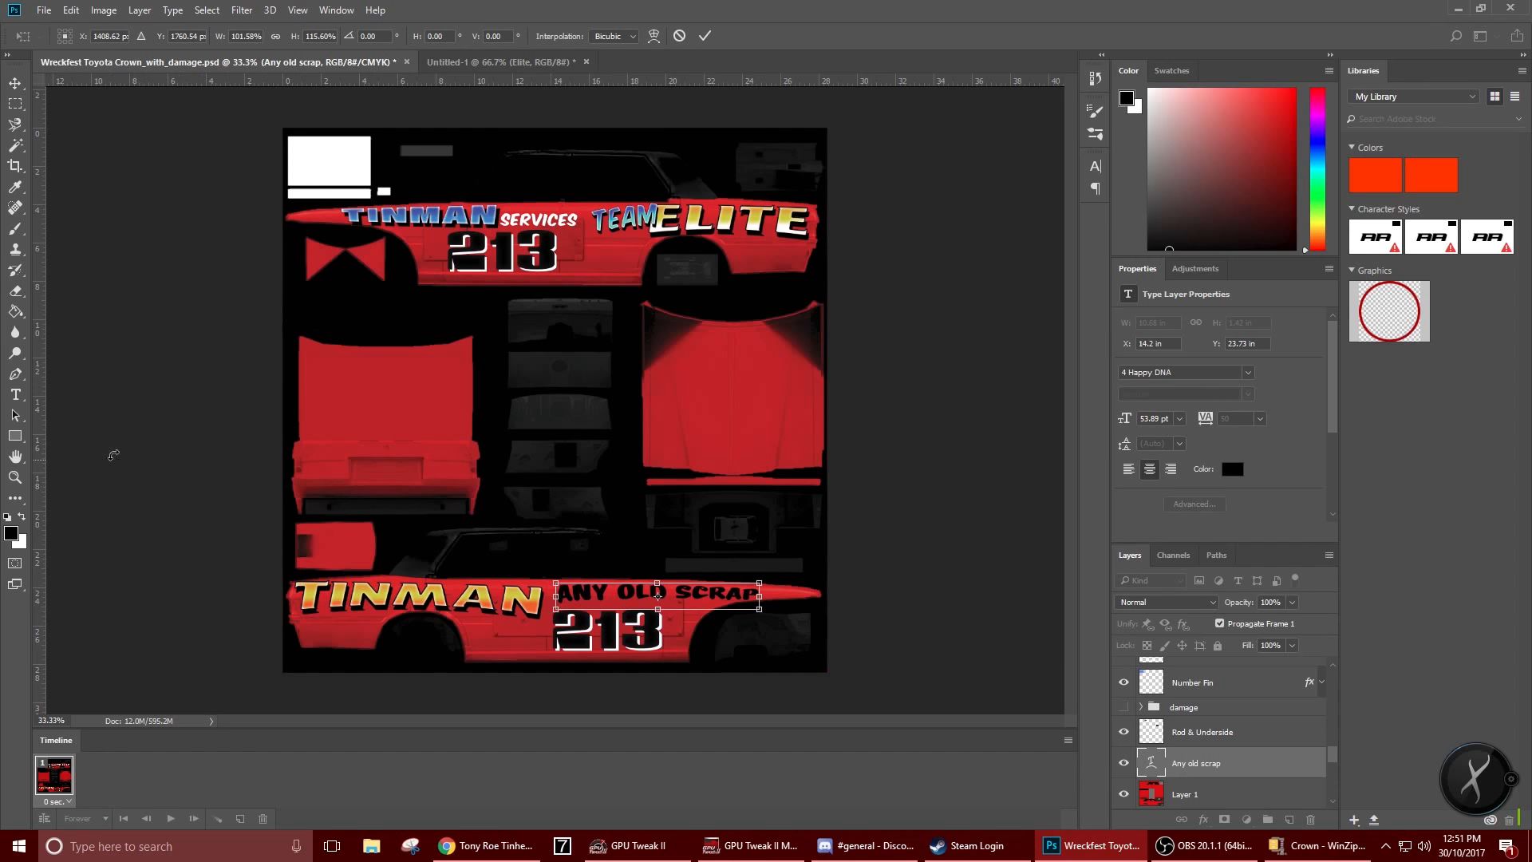
click(15, 82)
click(688, 320)
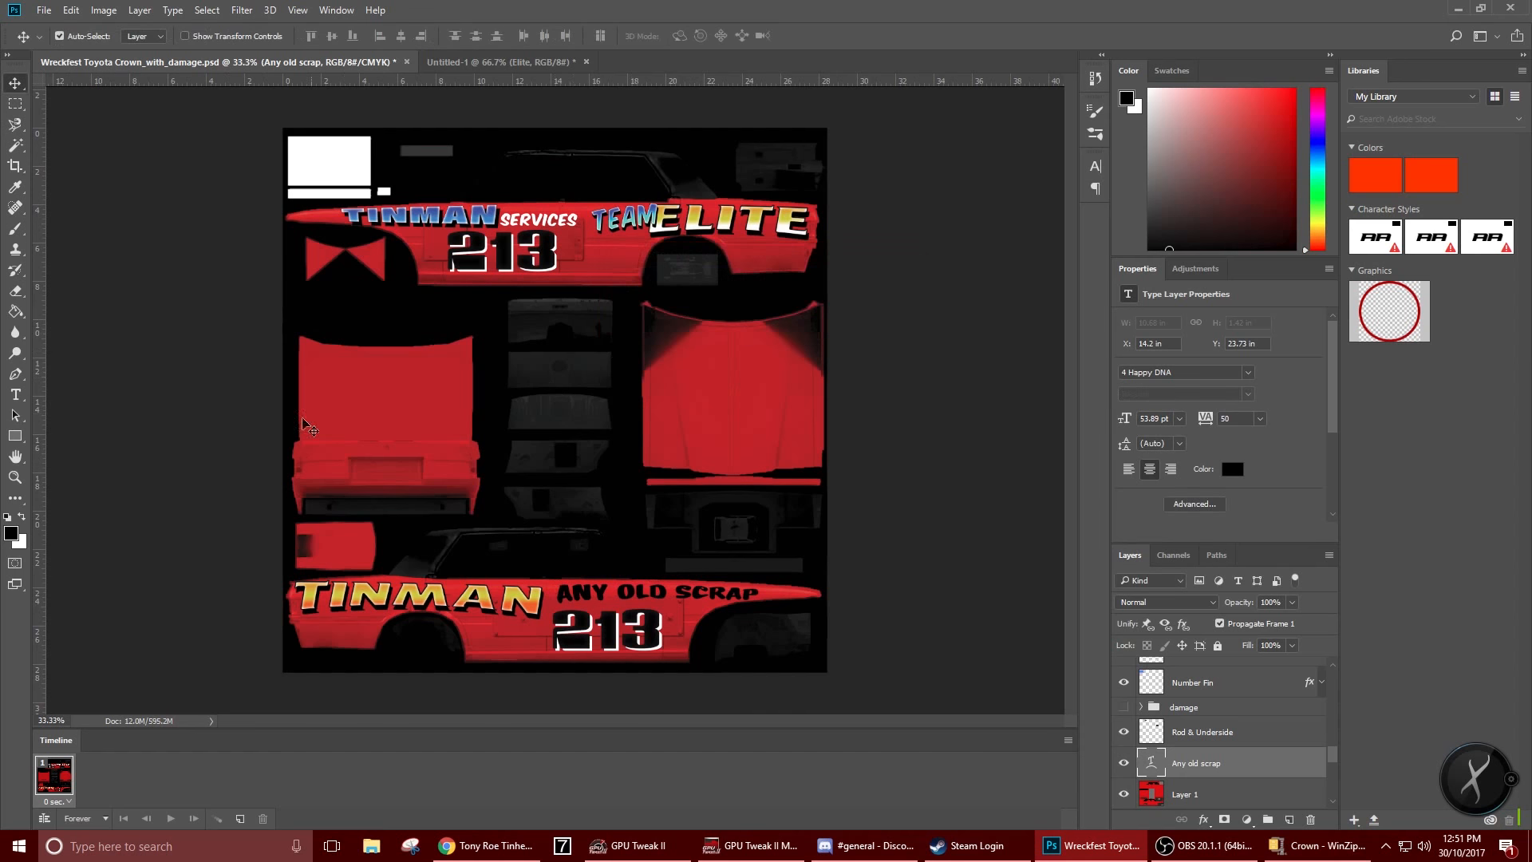
Add a question mark to the end of the ANY OLD SCRAP text and nudge the text slightly up and left
click(15, 394)
click(753, 595)
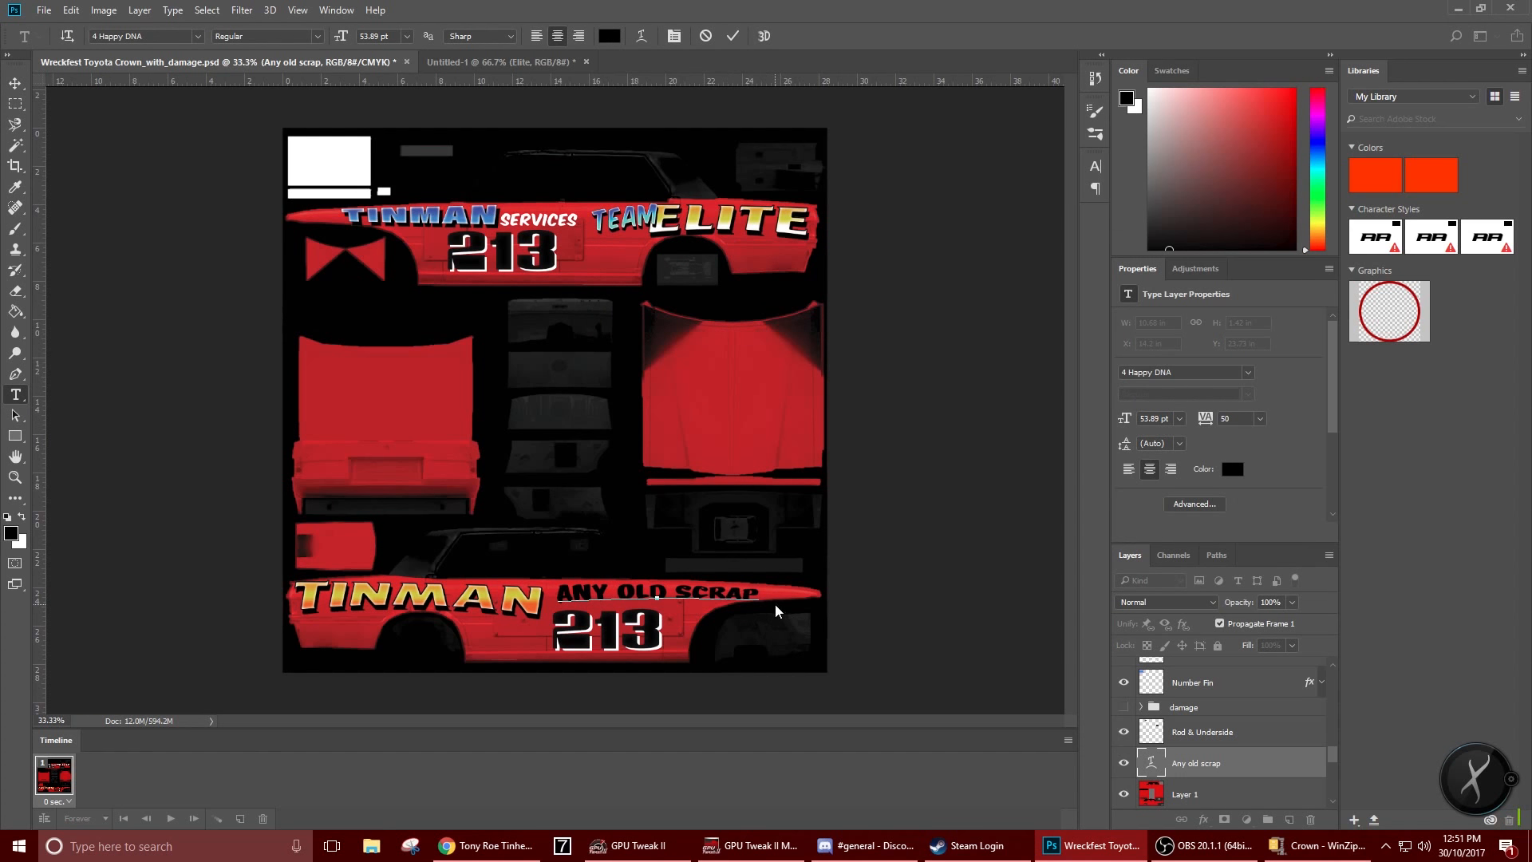
text(?)
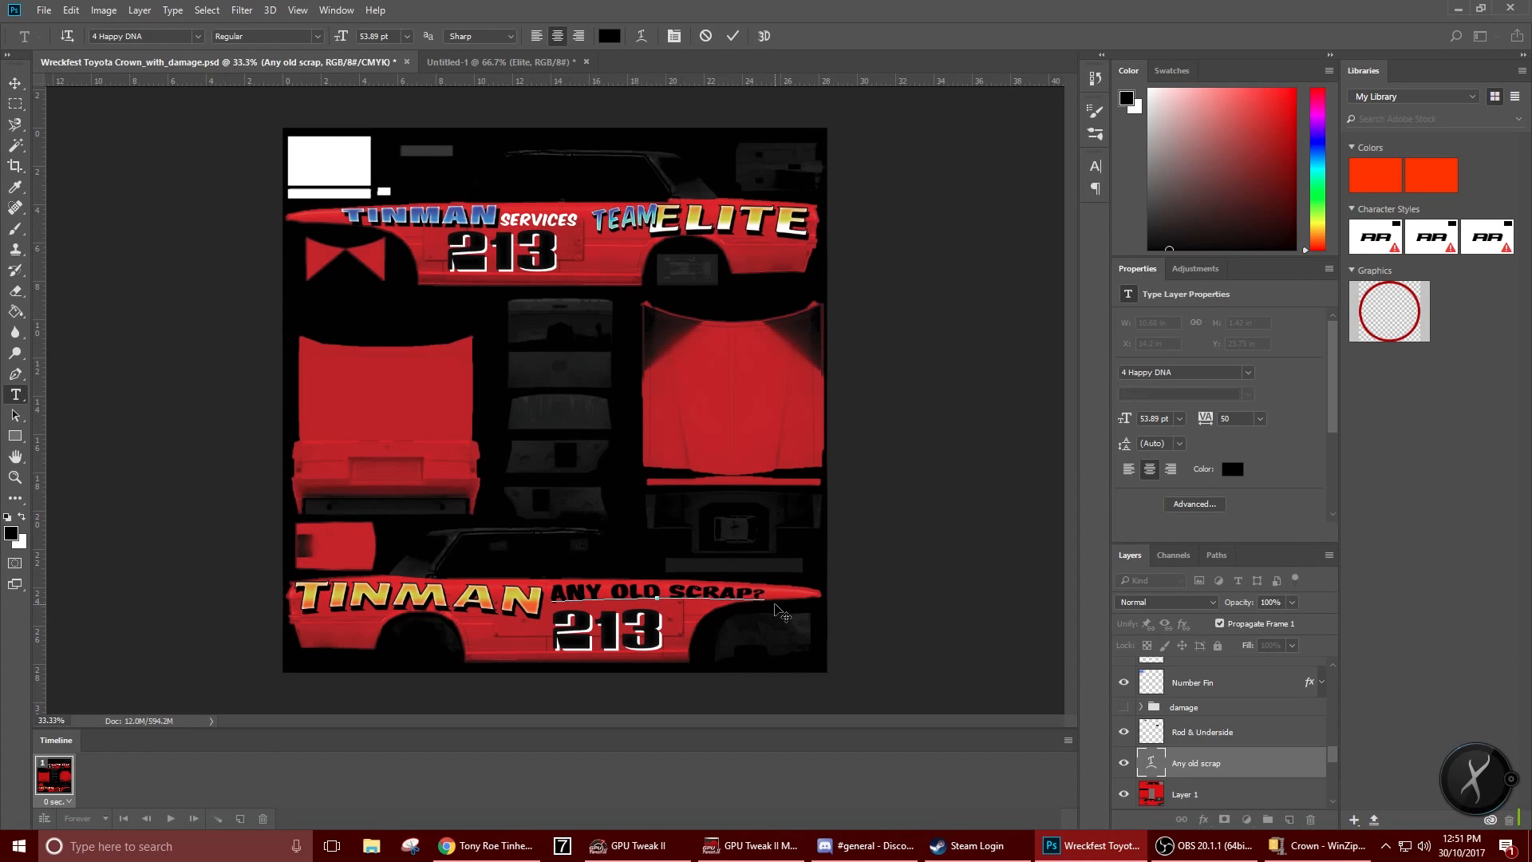
click(15, 83)
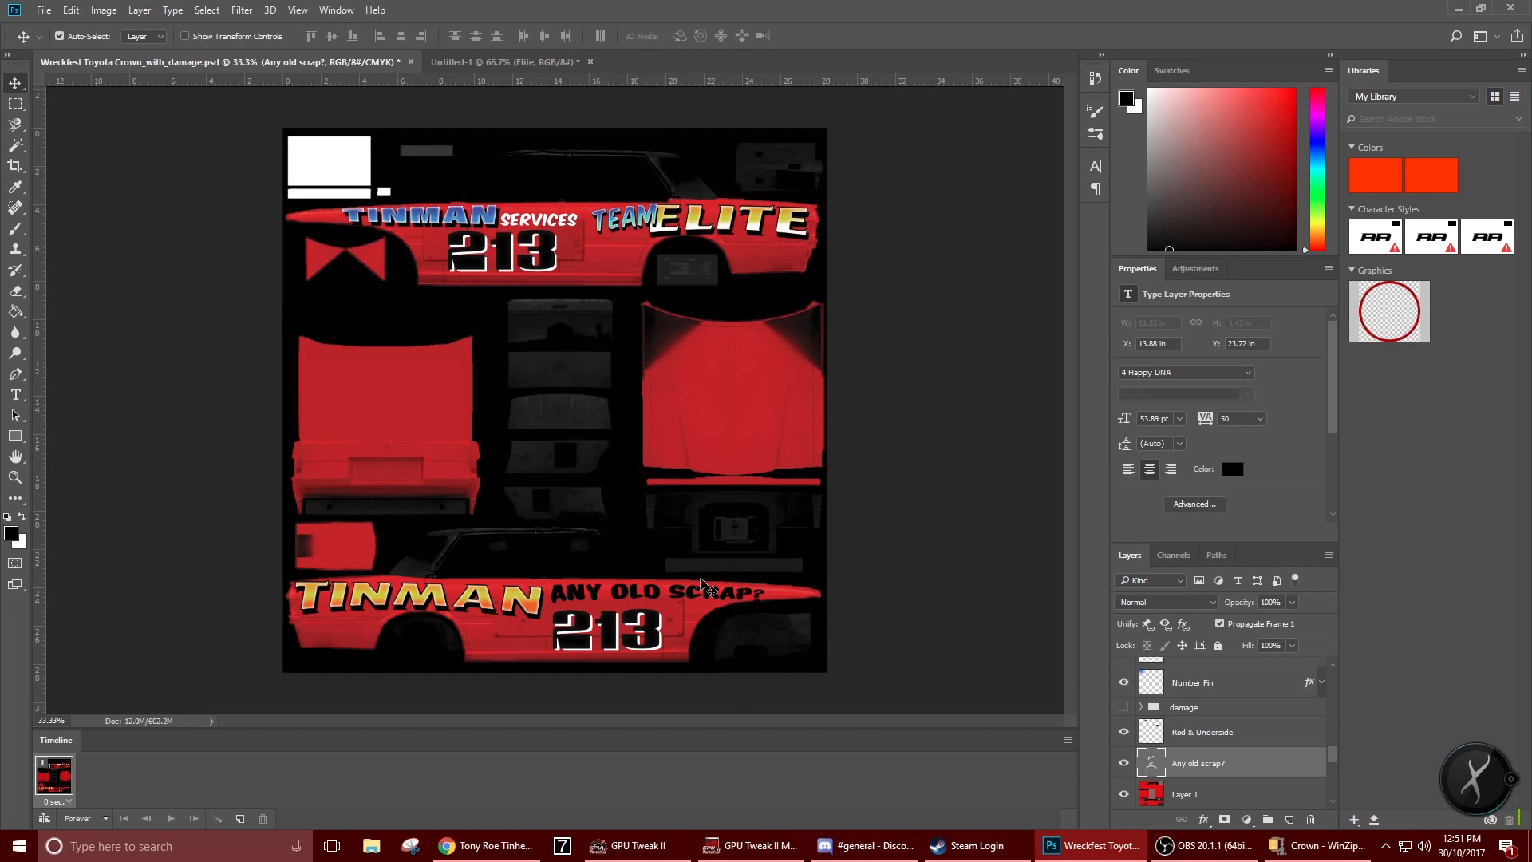
key(Up)
key(Up)
key(Left)
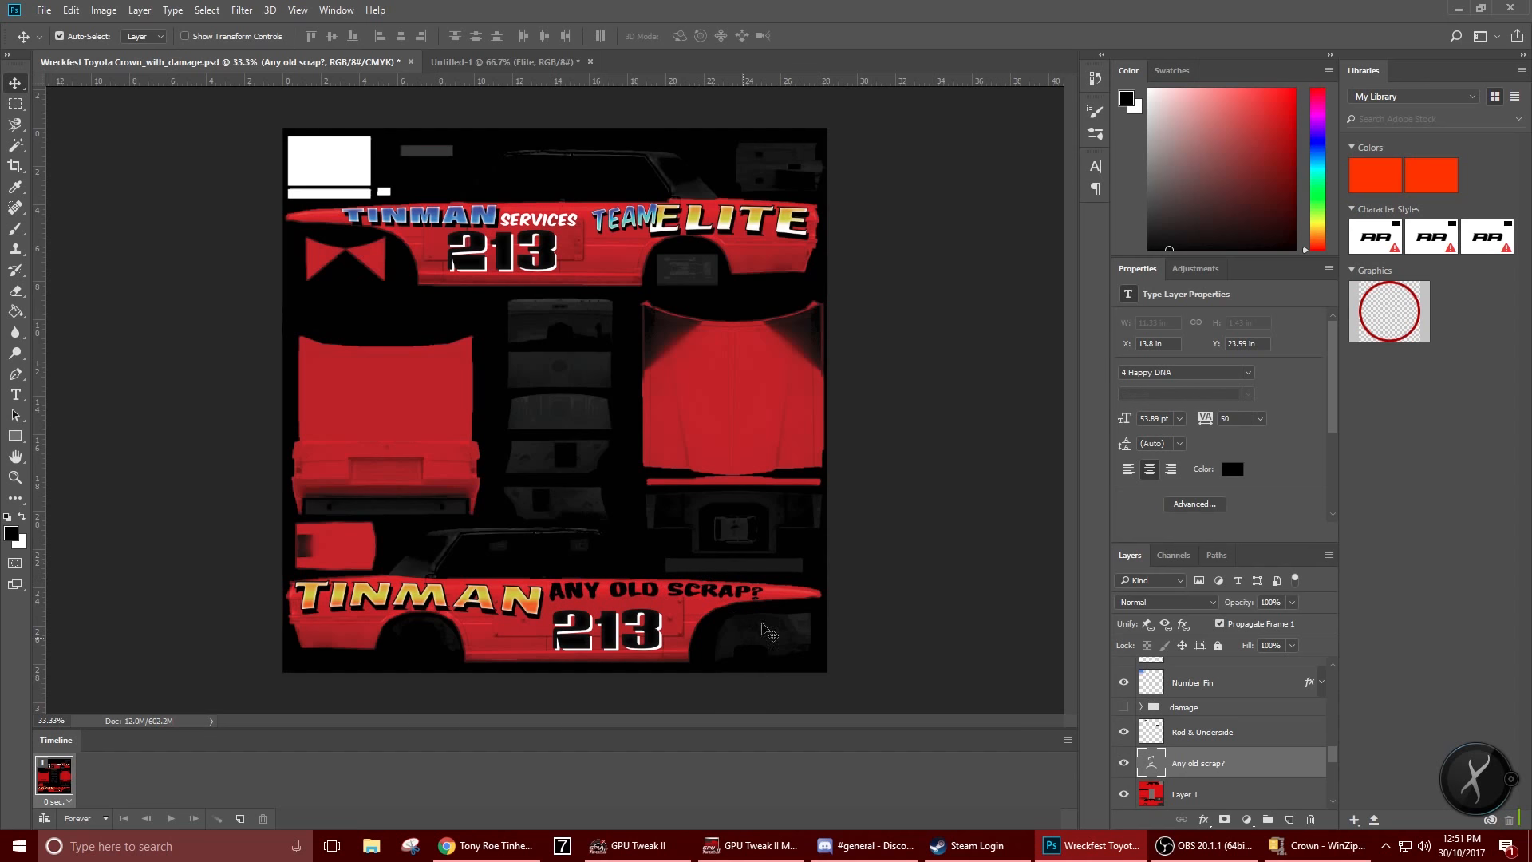
Move the ANY OLD SCRAP? text layer to the top of the layer stack and add a drop shadow to it
drag(1191, 766, 1213, 668)
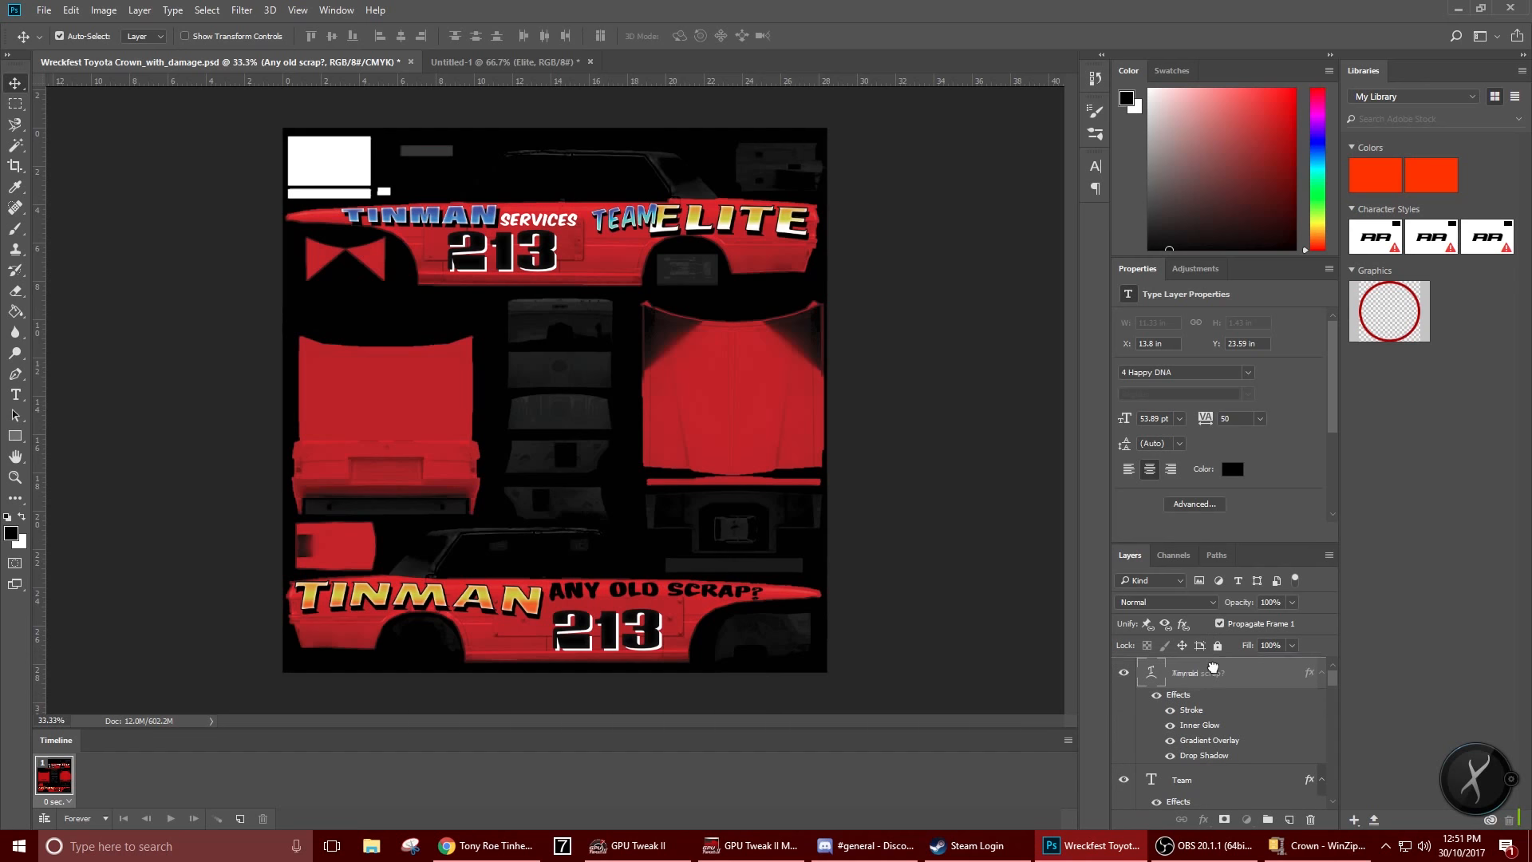
right_click(1214, 680)
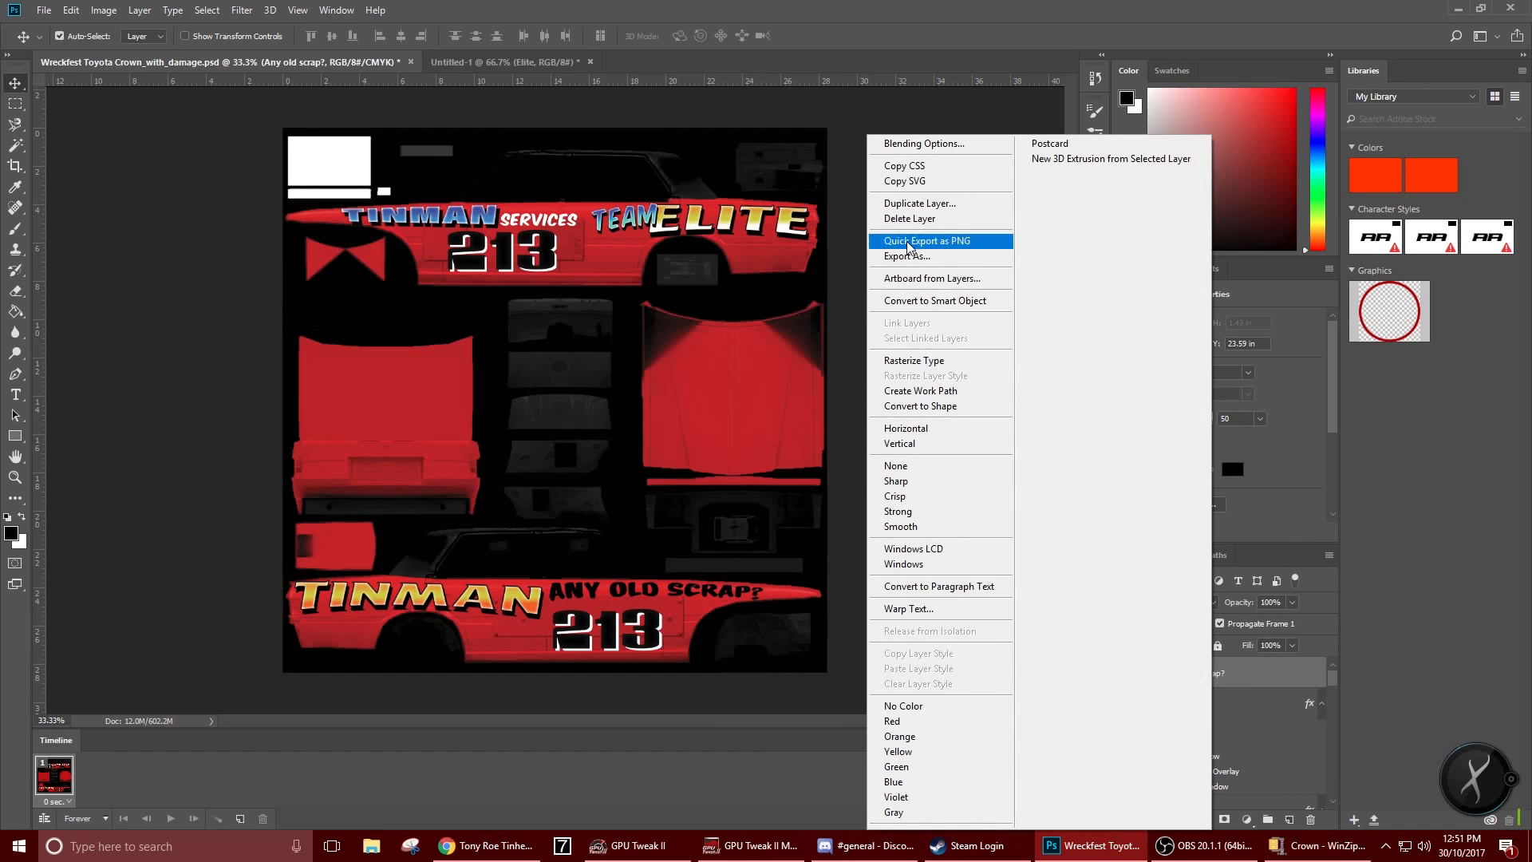
click(922, 144)
click(856, 333)
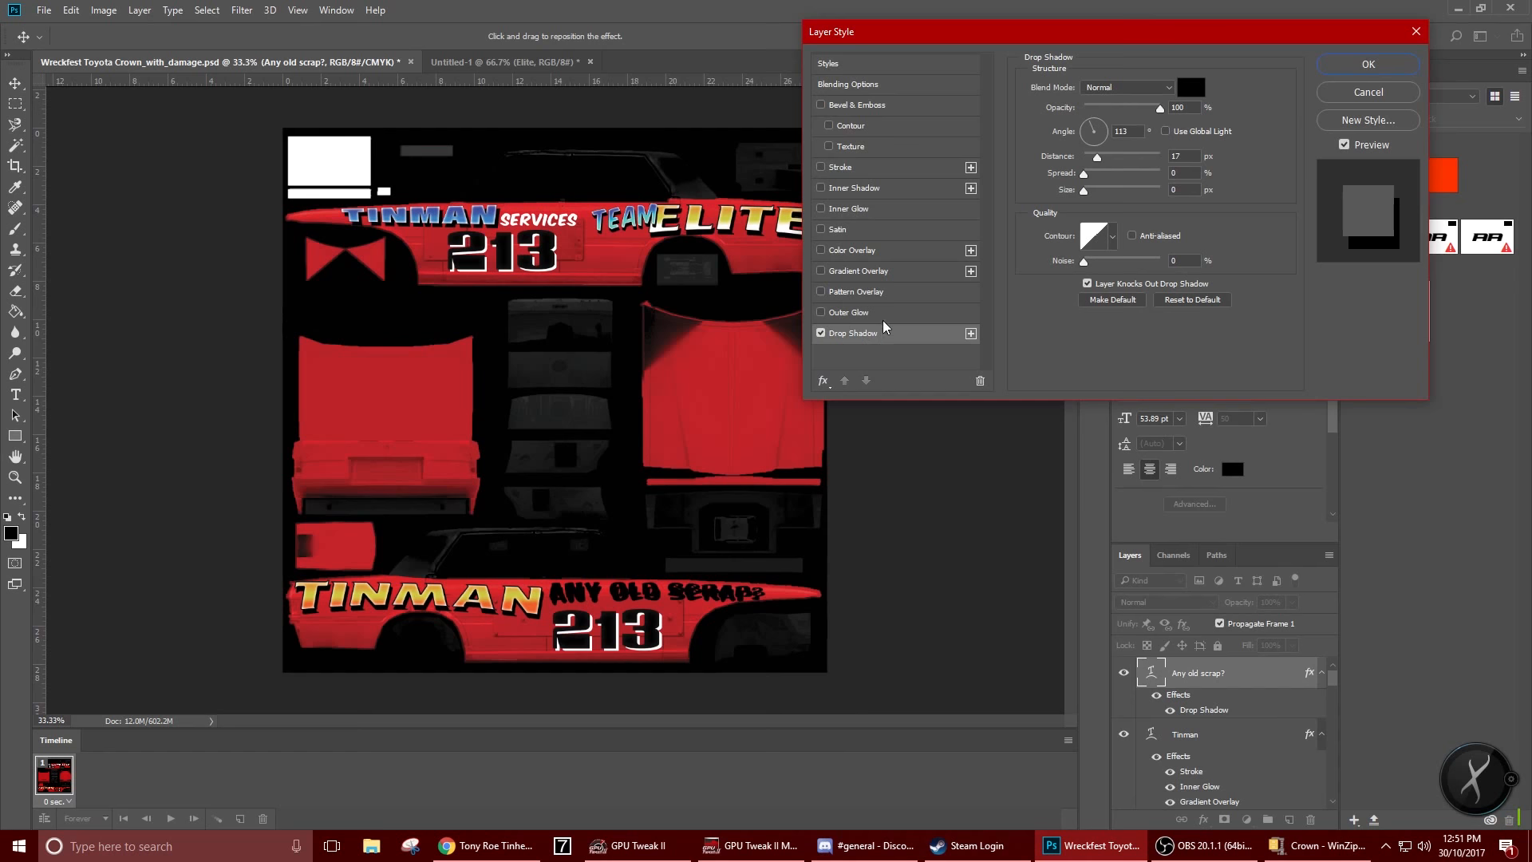
Set the ANY OLD SCRAP? drop shadow's colour to near-white f9f9f9
click(1194, 87)
drag(968, 257, 1005, 258)
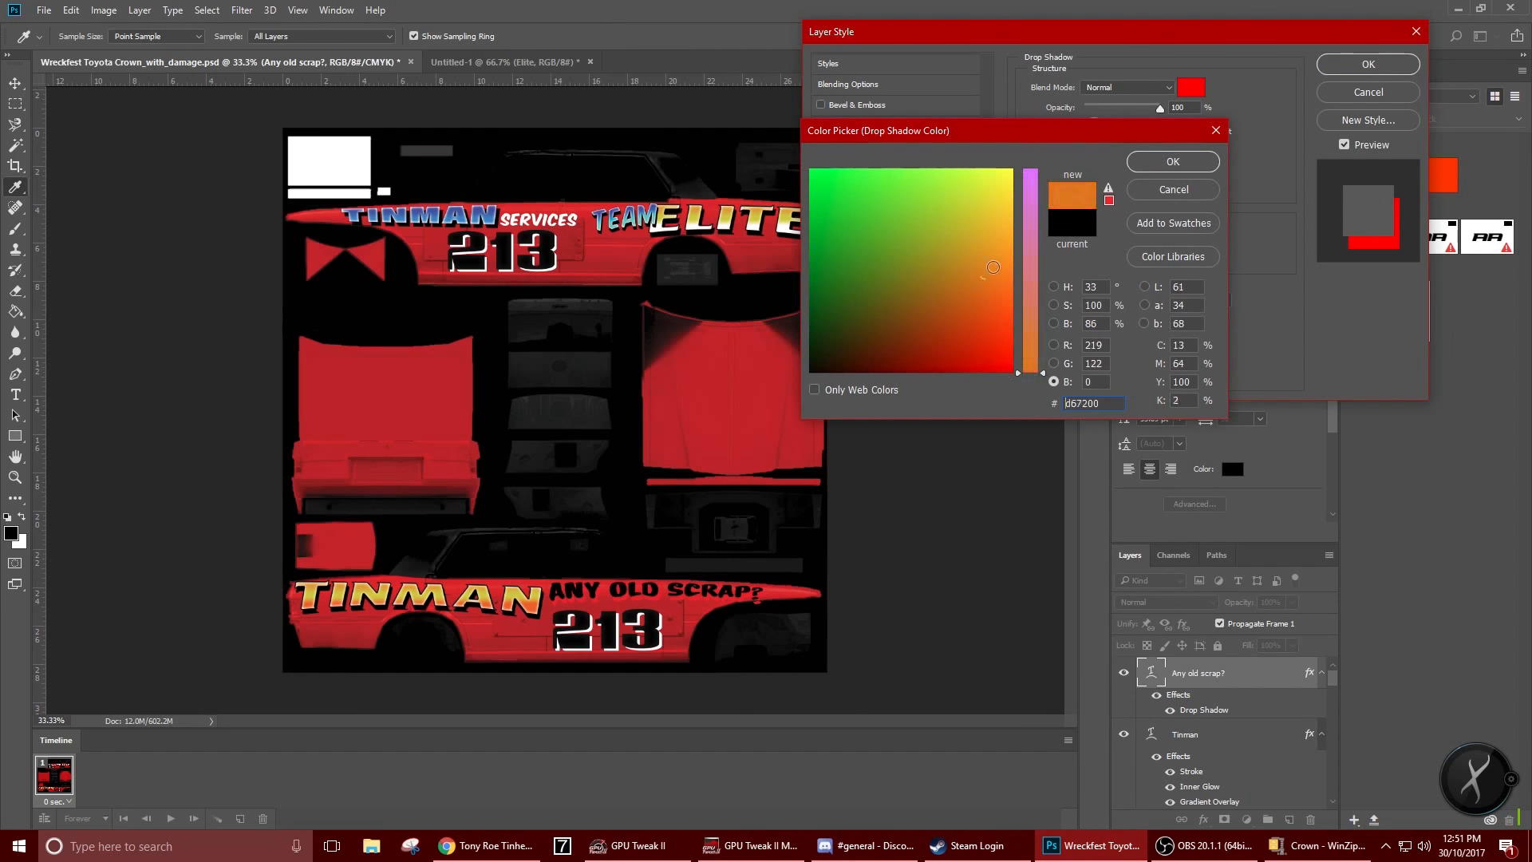
click(1034, 173)
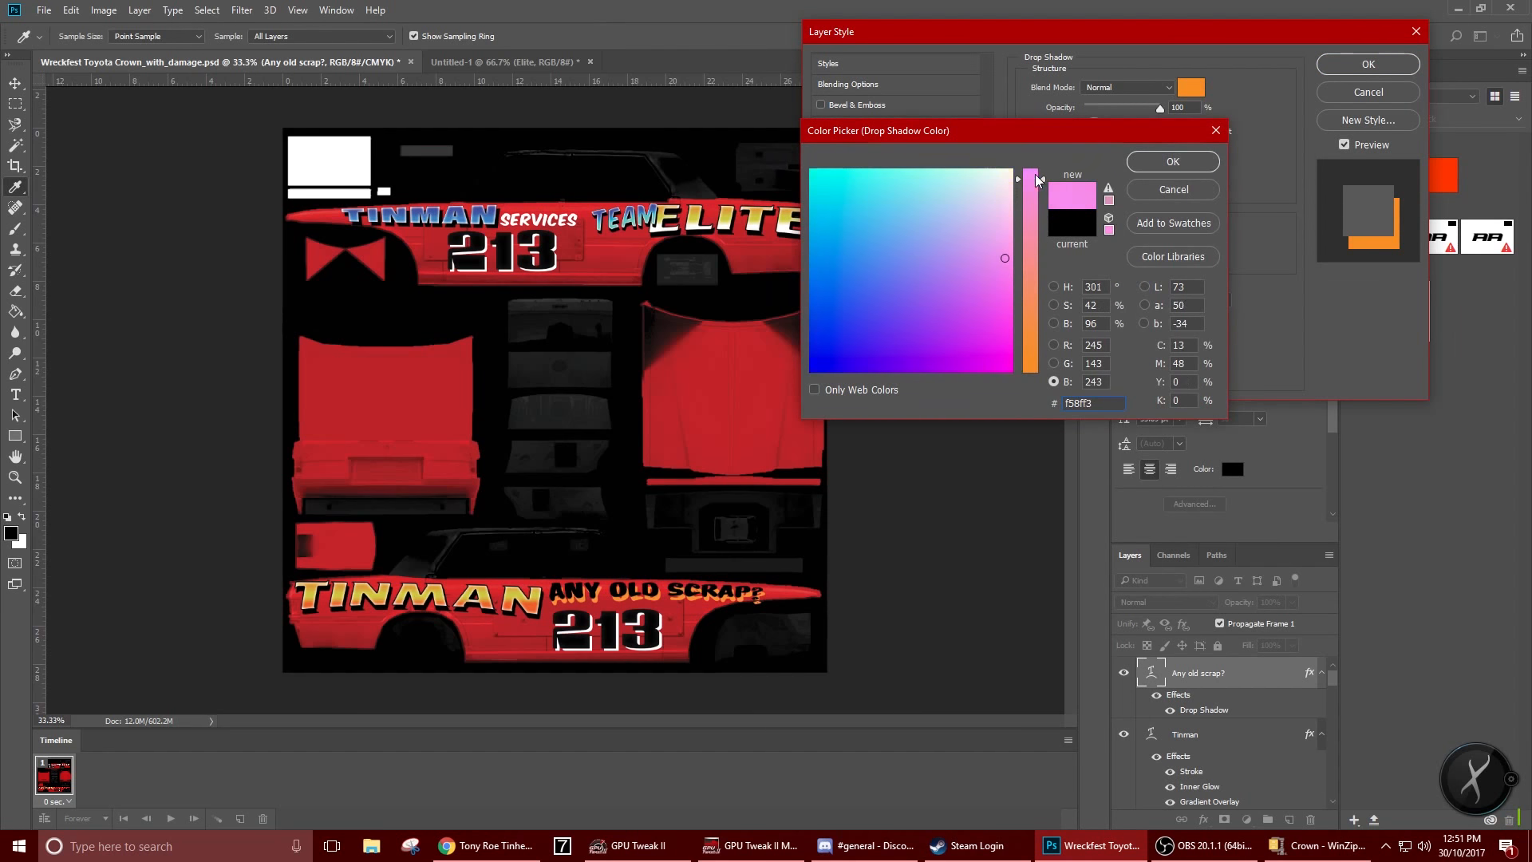
click(1053, 286)
click(811, 174)
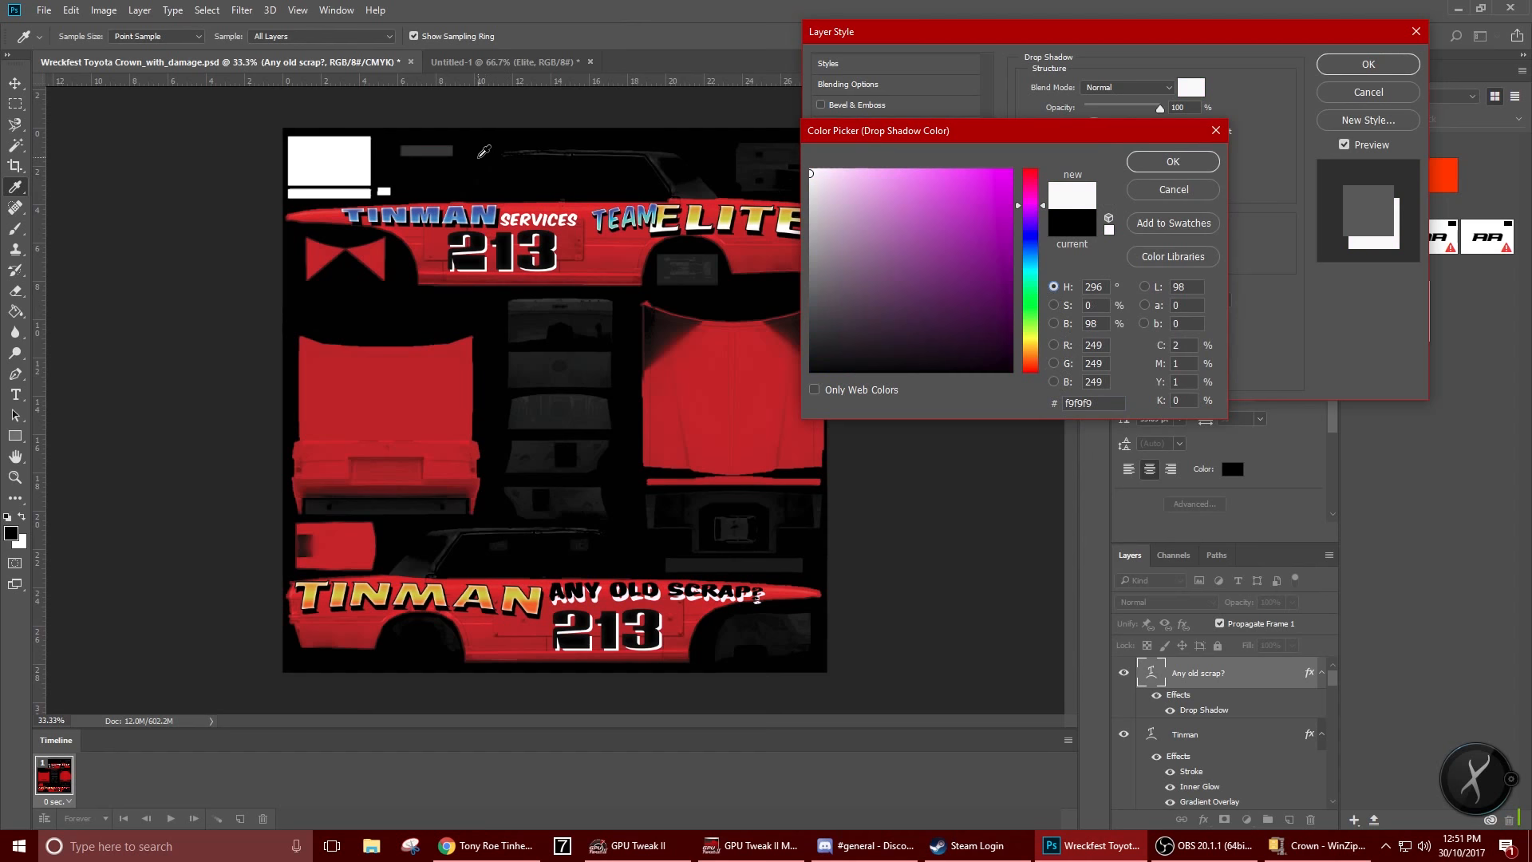
click(1150, 163)
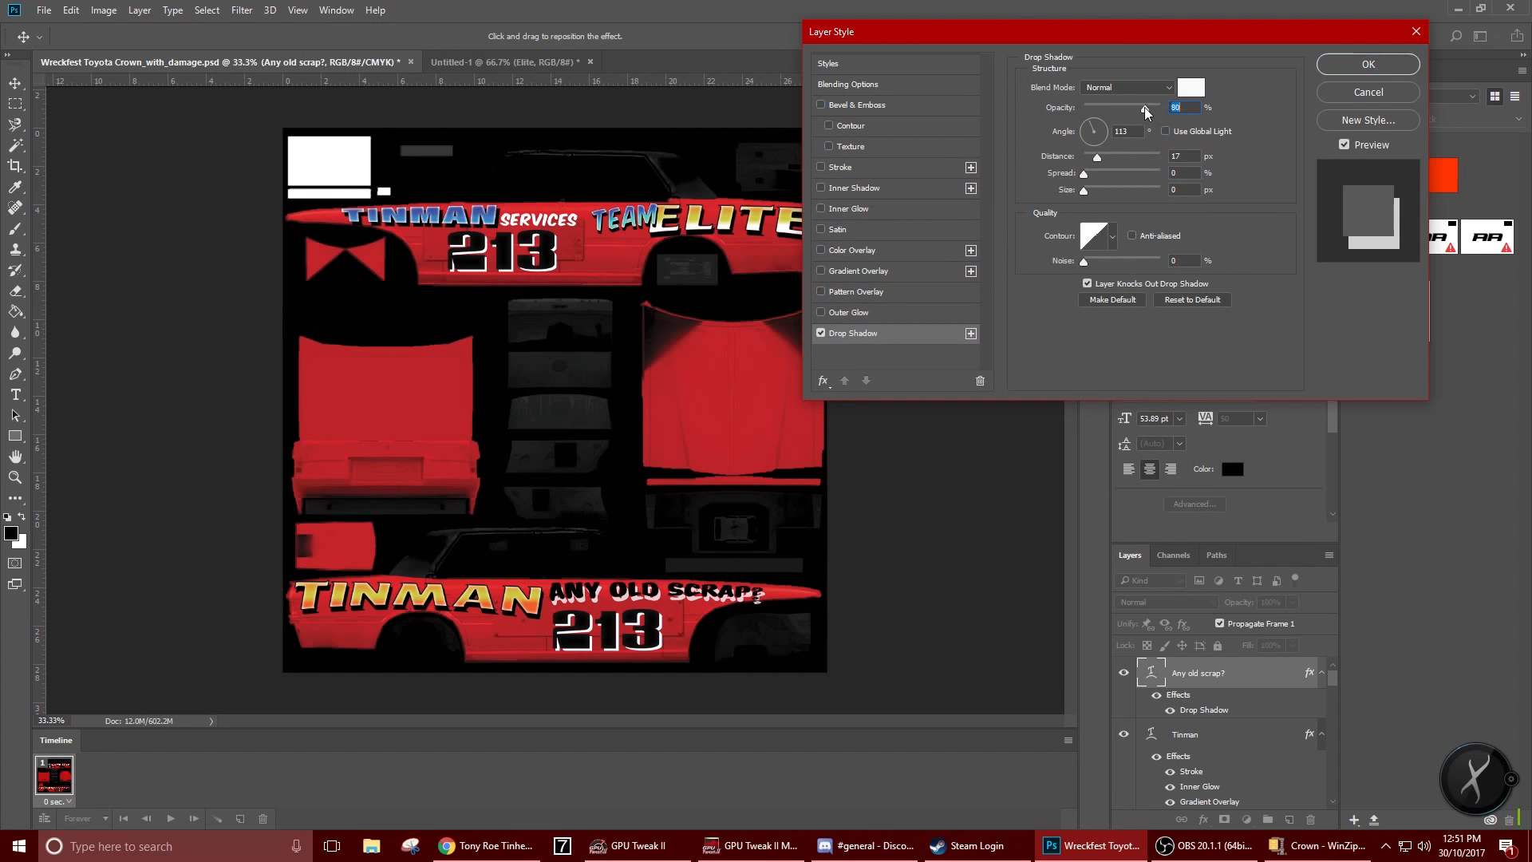
Reduce the drop shadow's distance to a thin offset of a few pixels and apply the layer style
drag(1098, 158, 1086, 157)
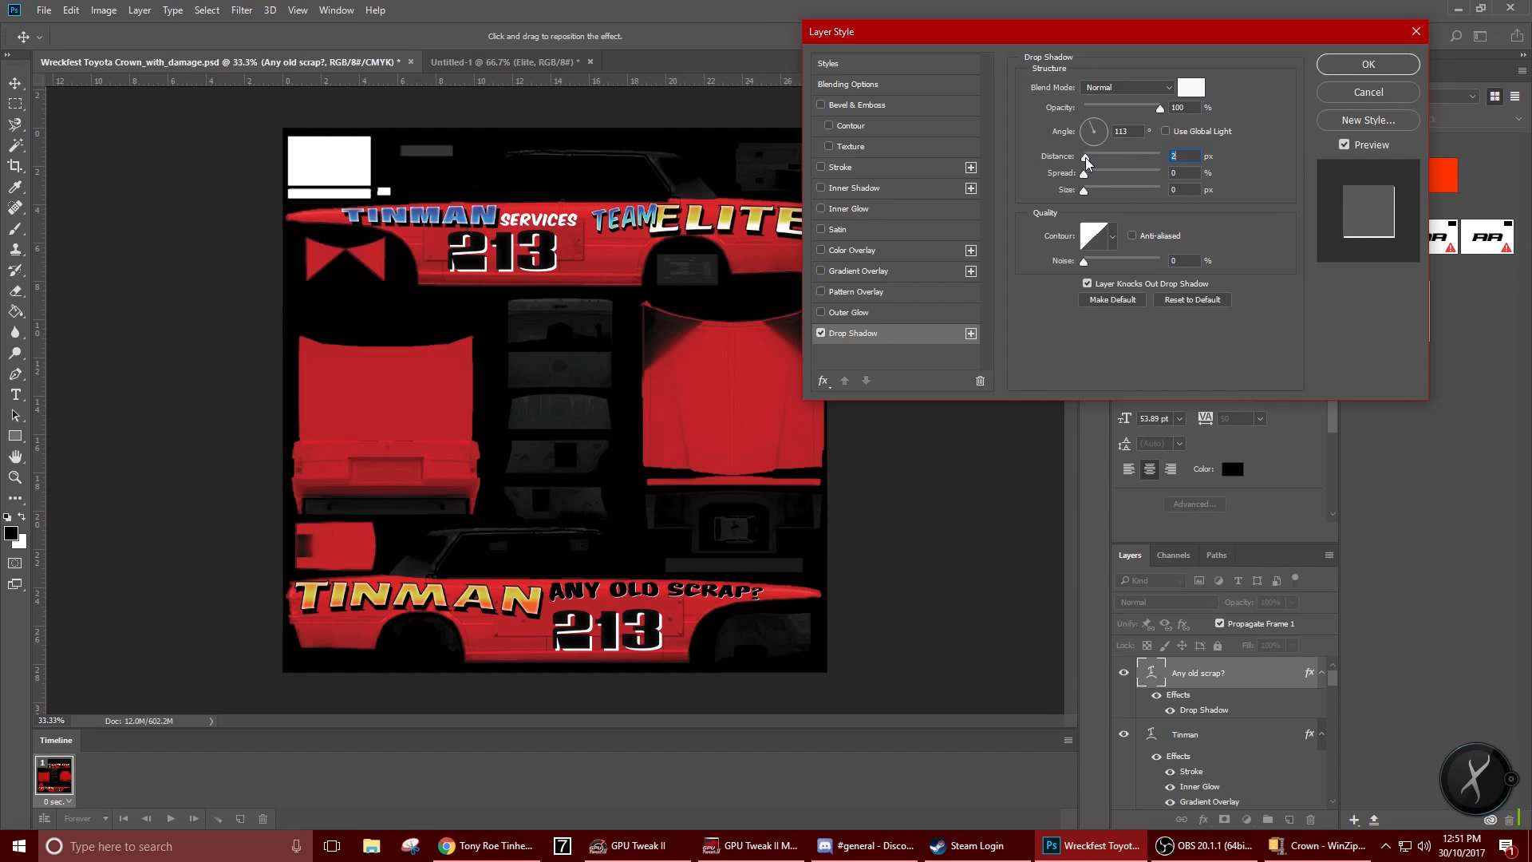
drag(1085, 157, 1089, 157)
click(1348, 62)
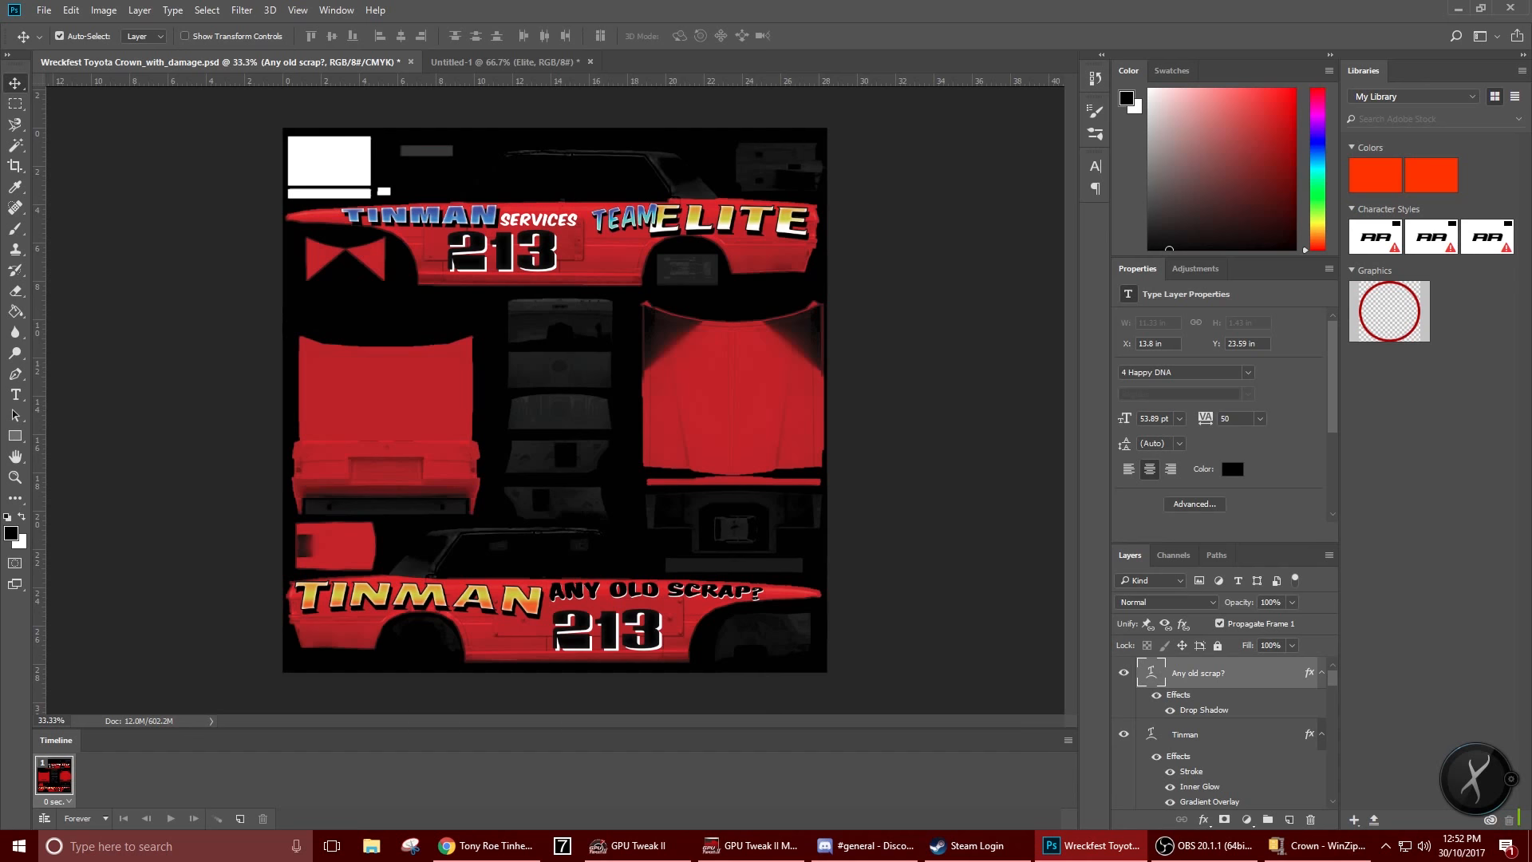
Switch to Chrome and search Google Images for "chequard flag" in the new tab
key(alt+Tab)
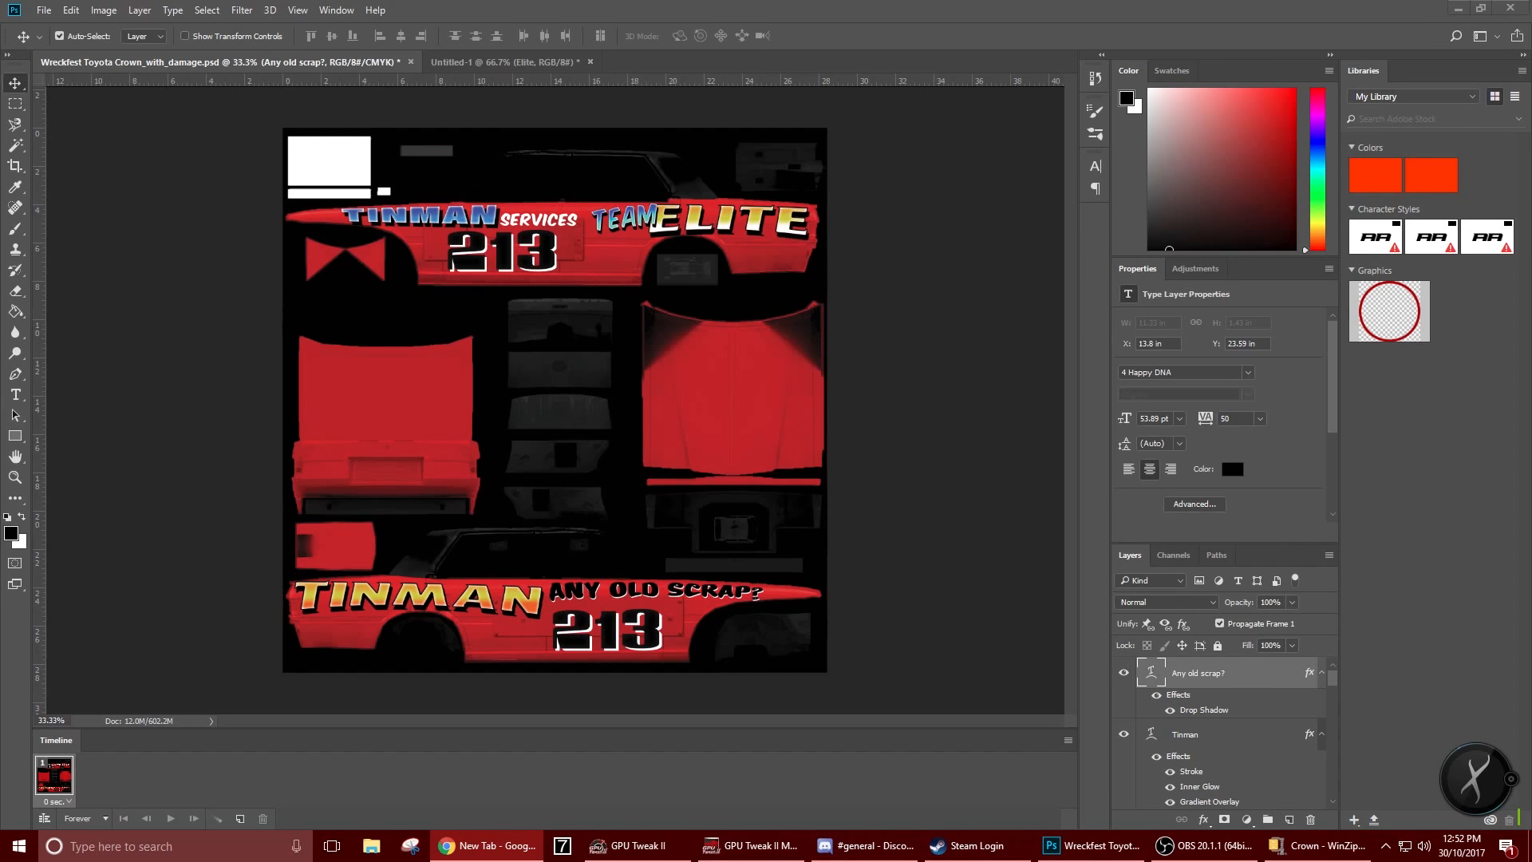
drag(0, 223, 938, 29)
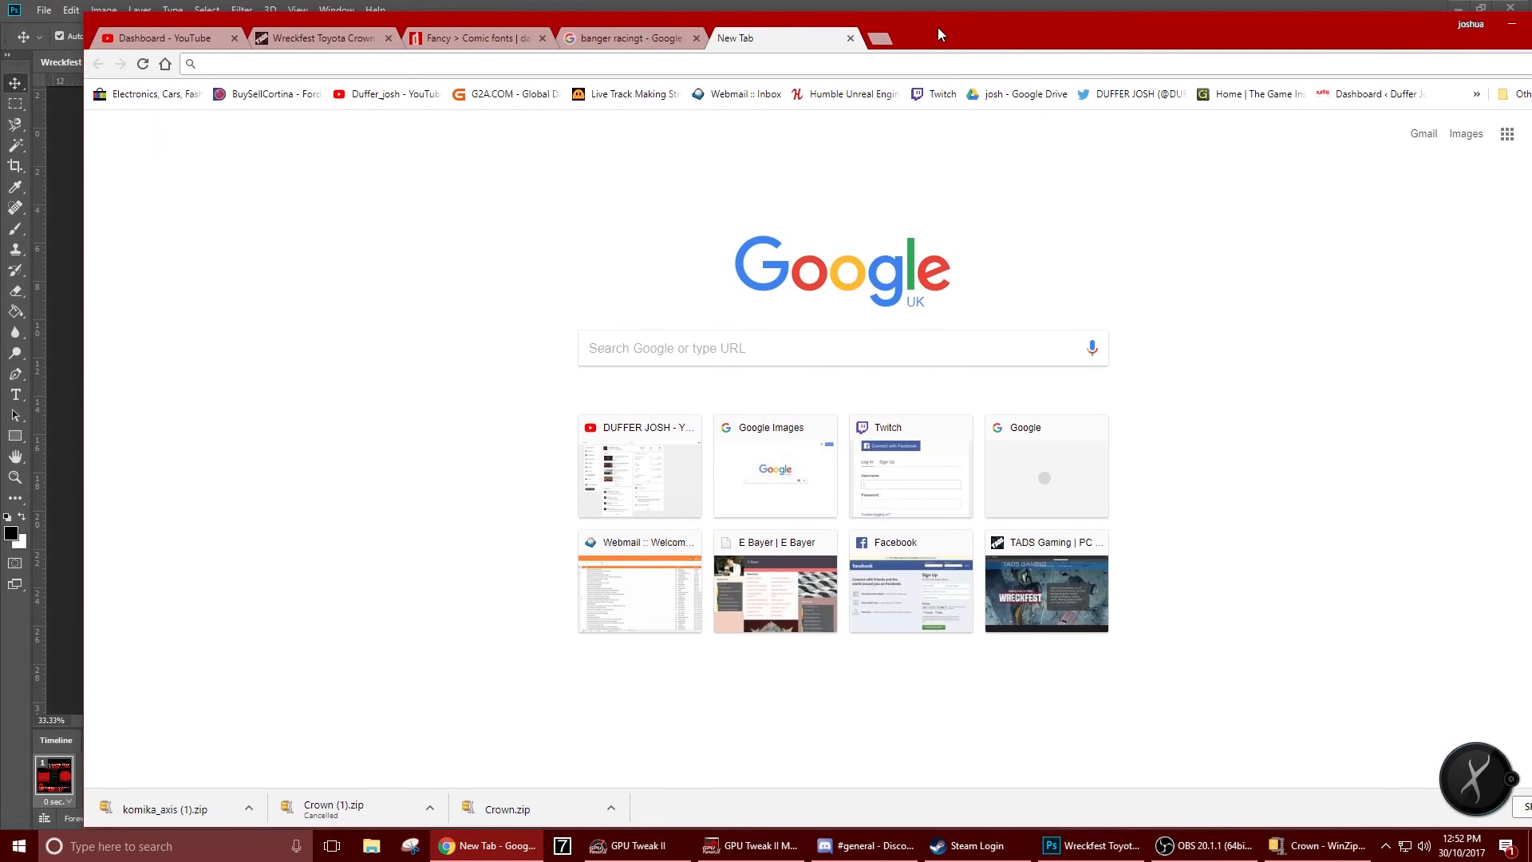
double_click(937, 29)
click(601, 324)
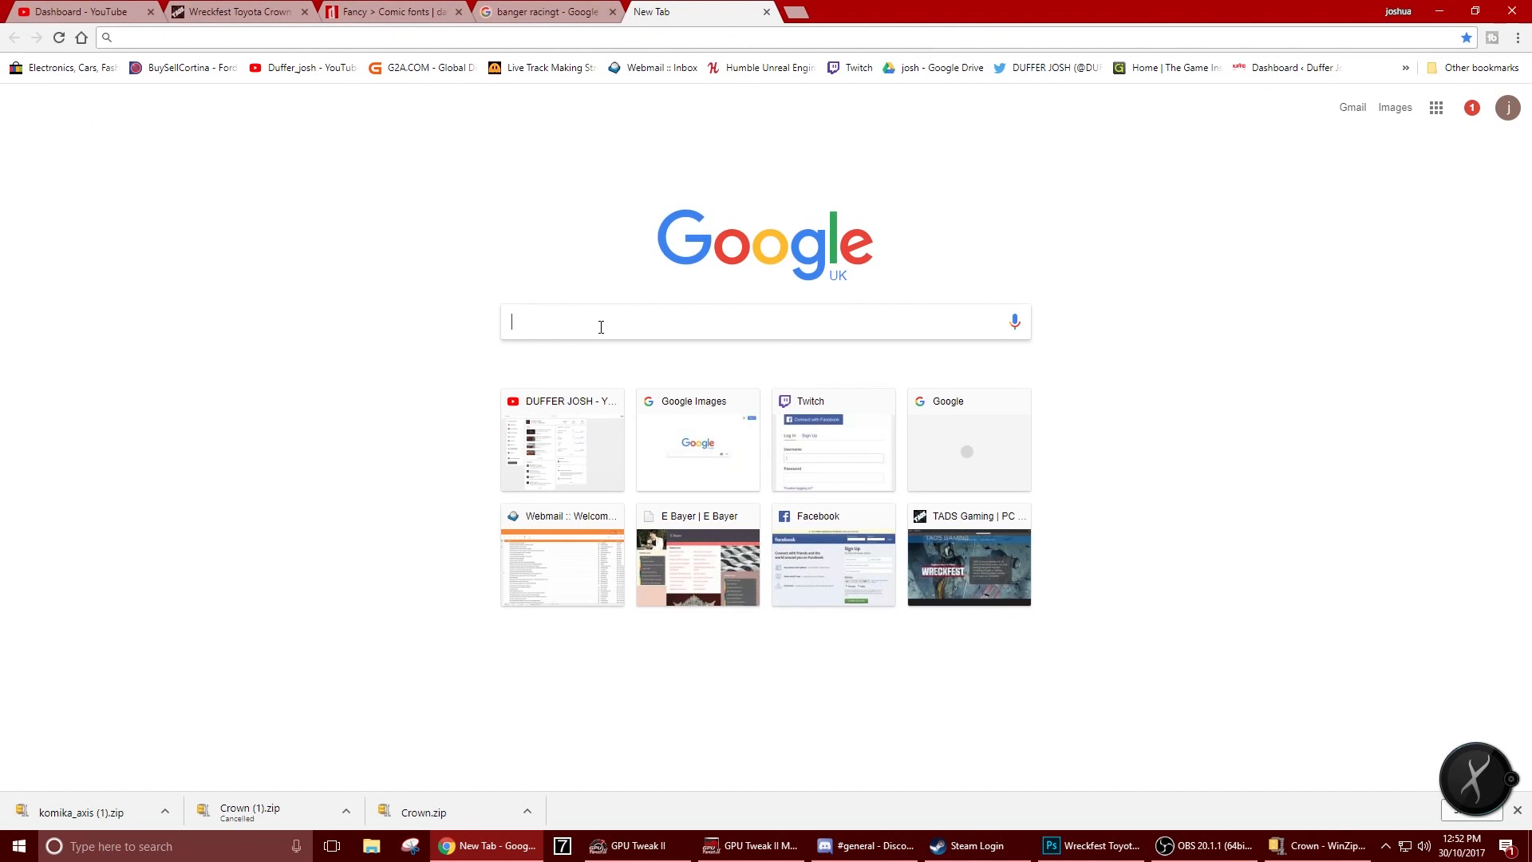
text(chequard flag)
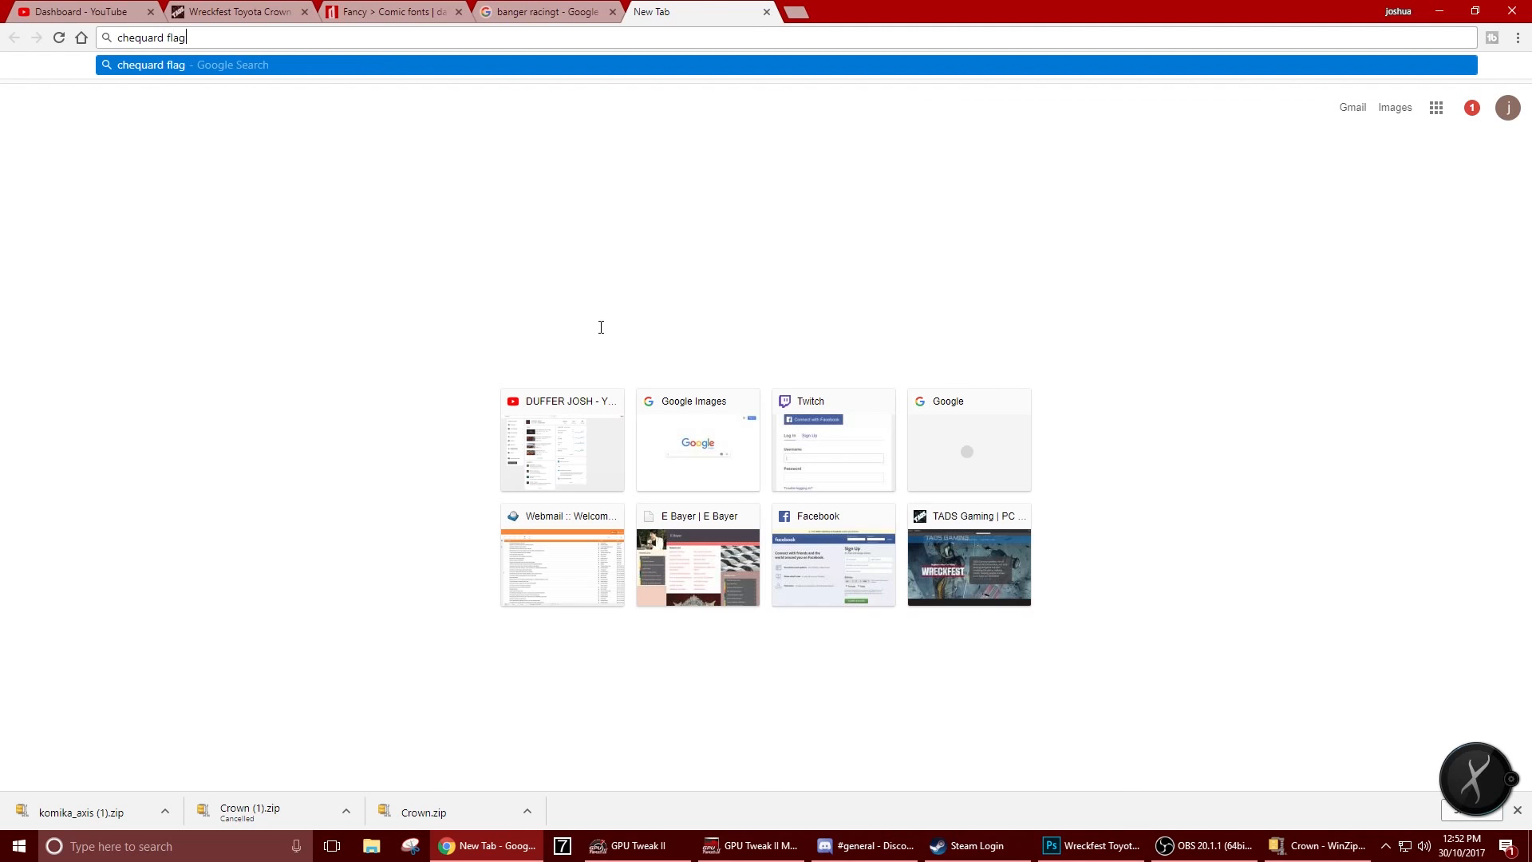
key(Return)
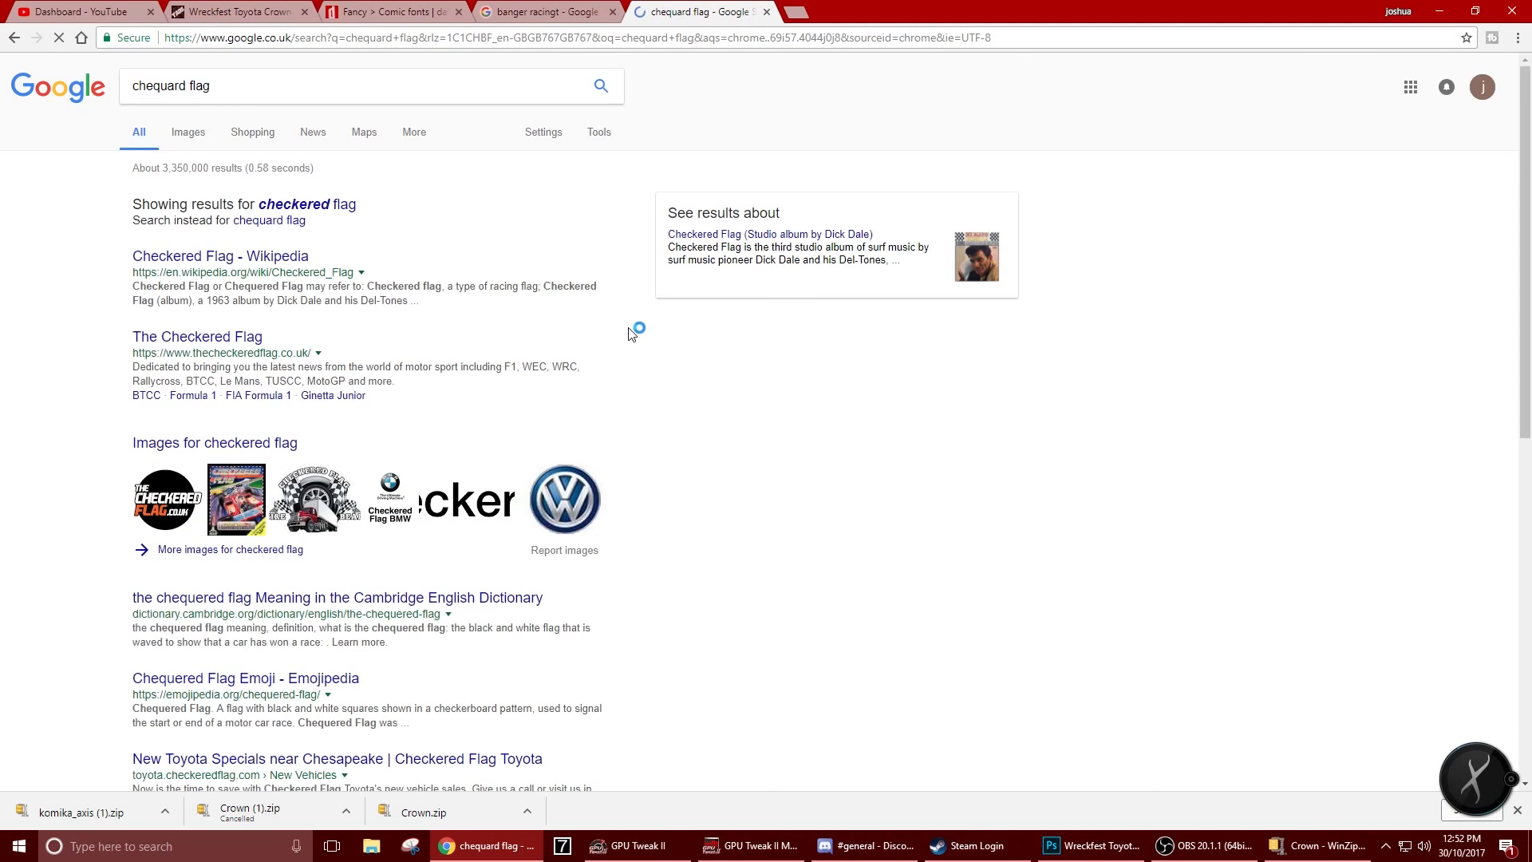
click(187, 136)
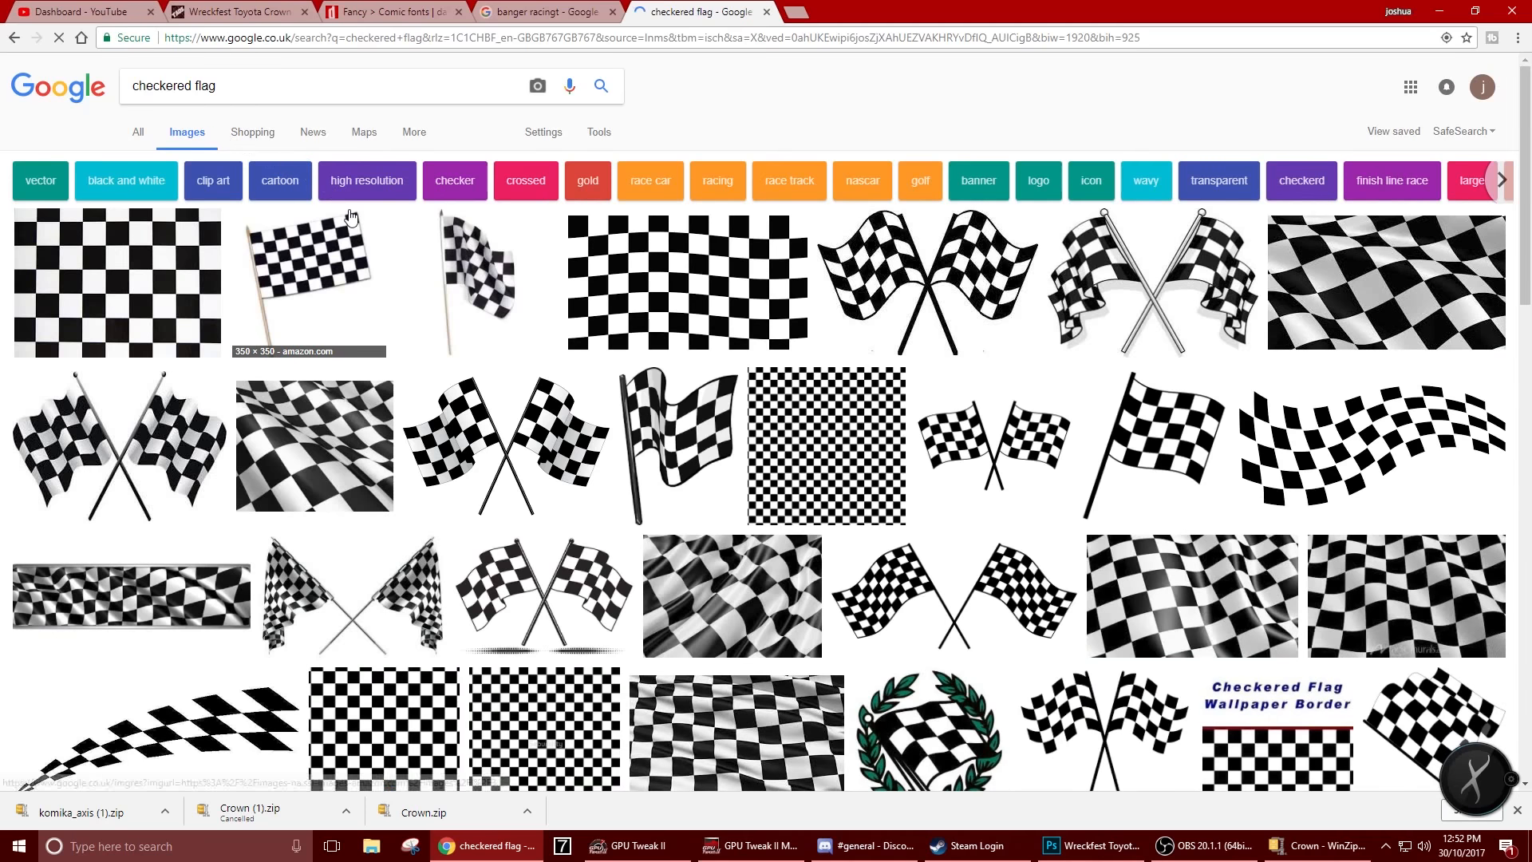
Find the torn, waving checkered flag among the image results and open its Clipart Library page in a new tab
scroll(1041, 576, down, 2)
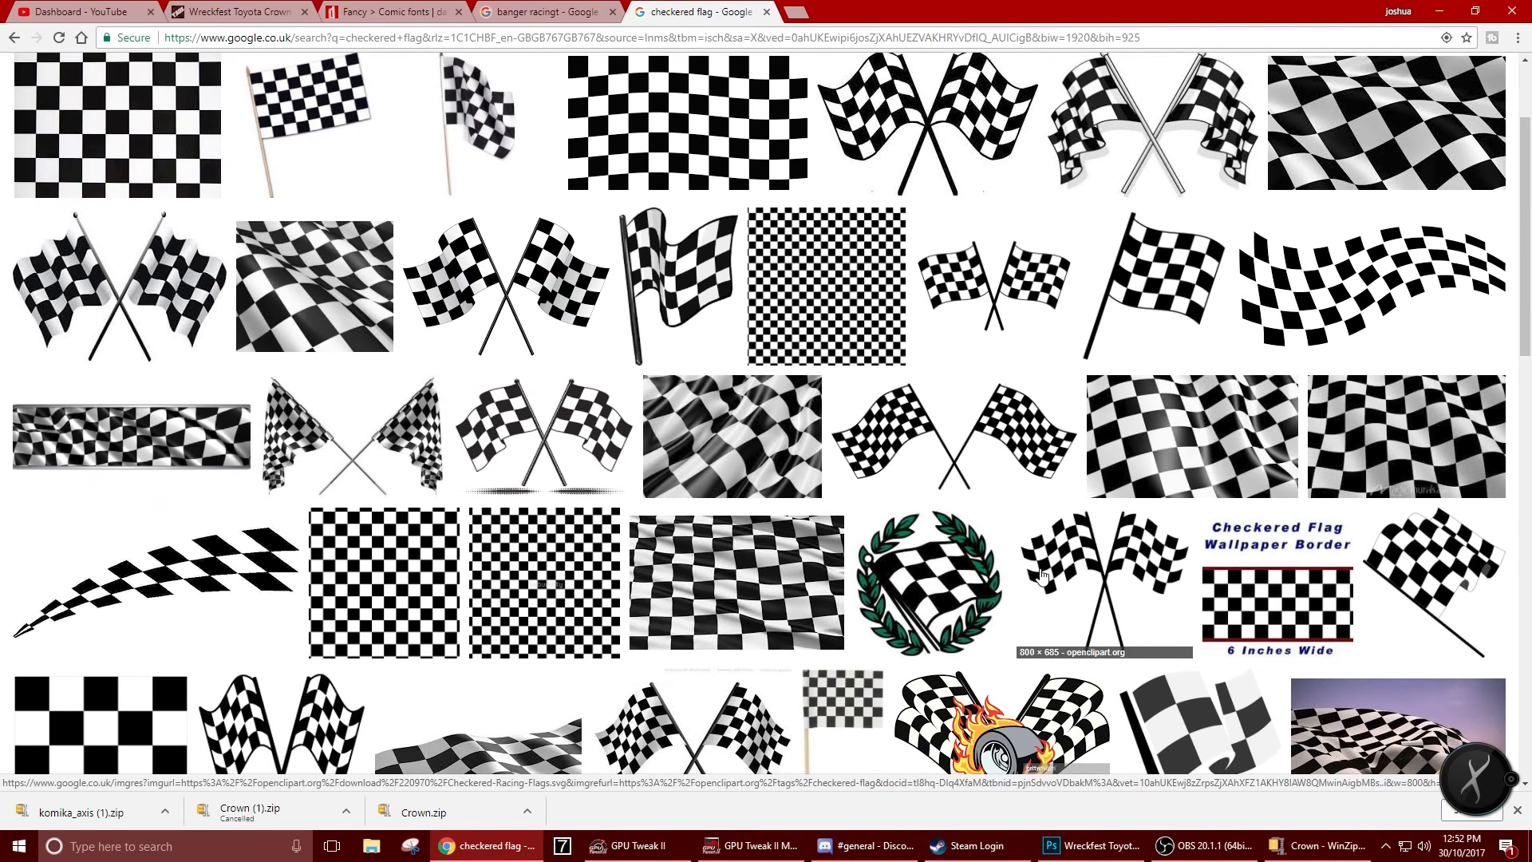
scroll(1042, 571, down, 2)
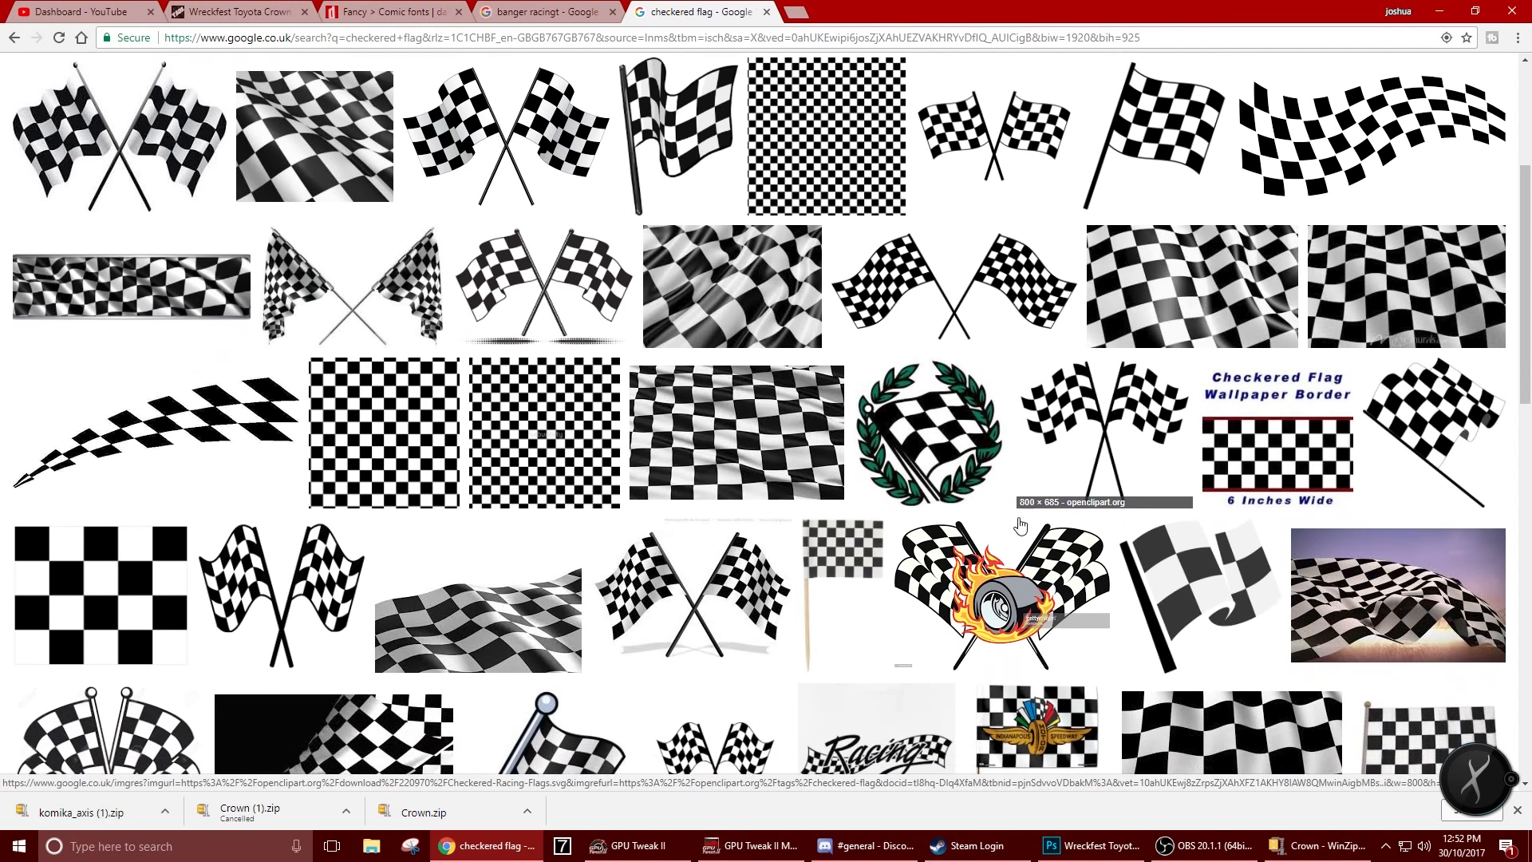
scroll(1019, 521, down, 2)
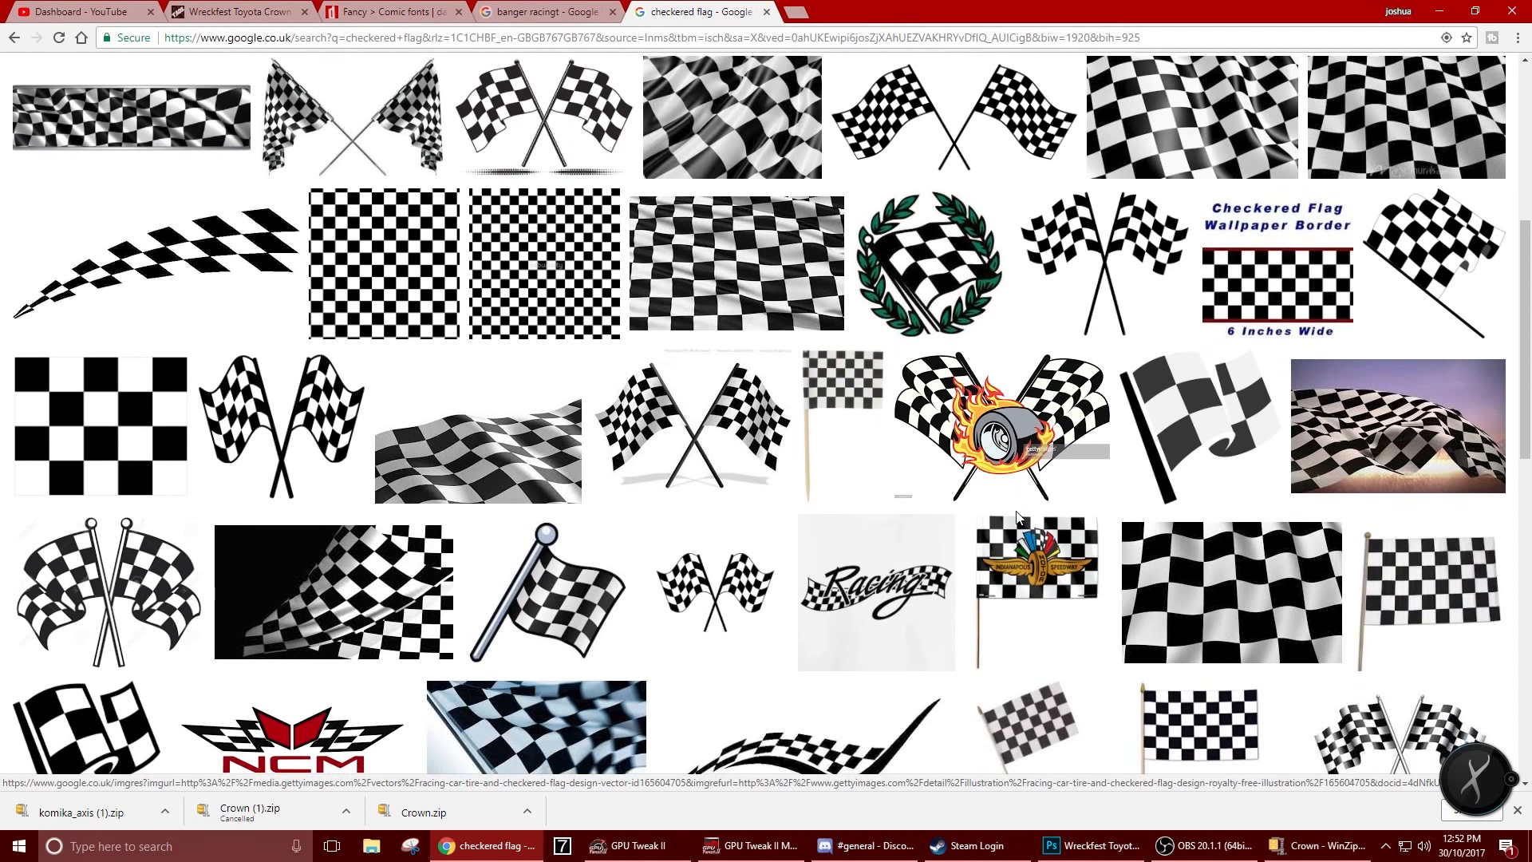
scroll(1020, 521, down, 1)
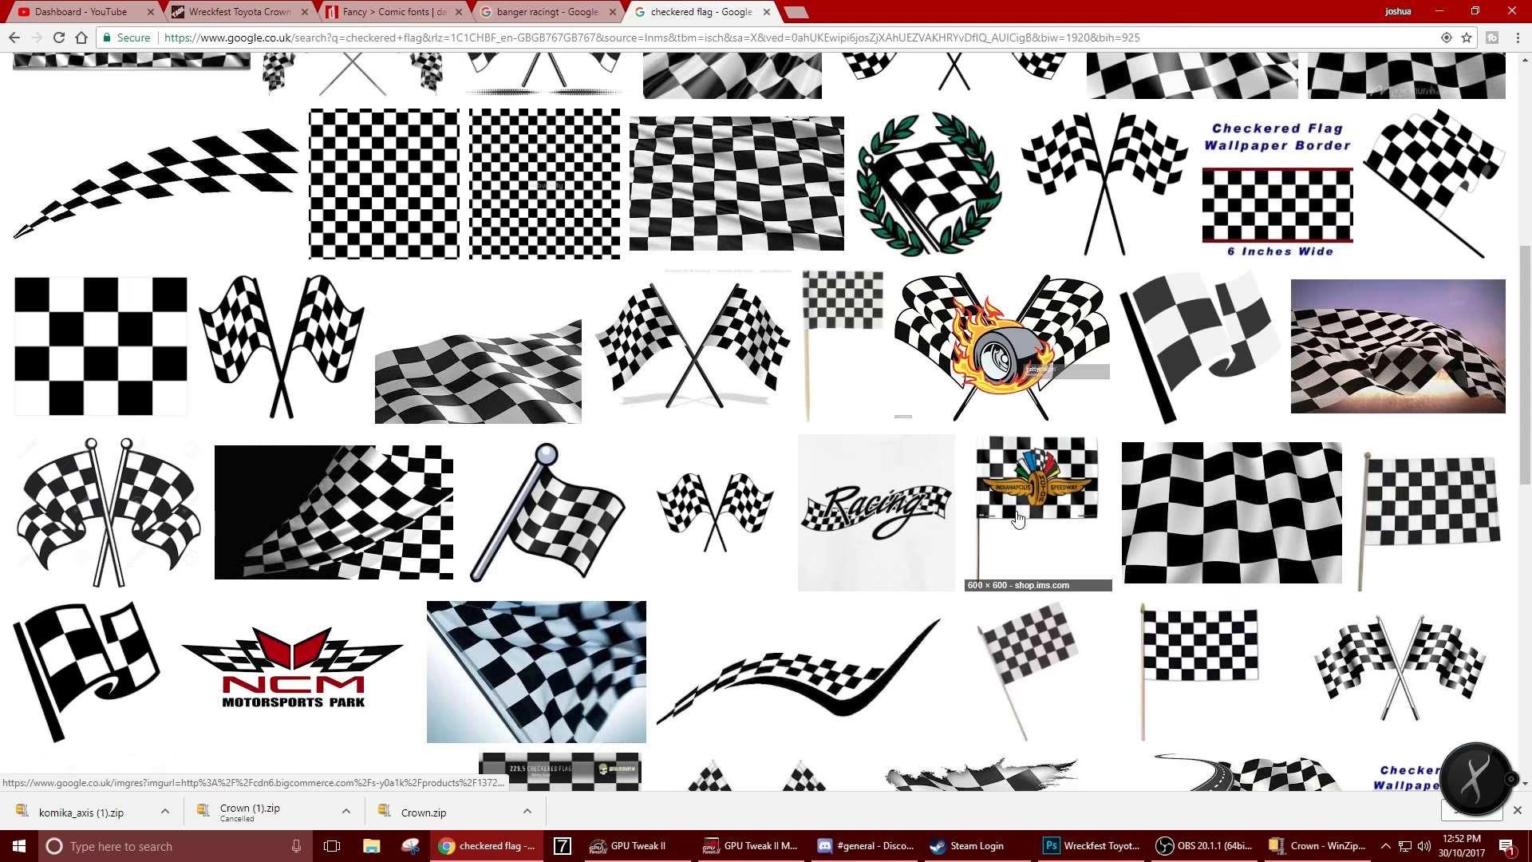
scroll(1019, 520, down, 2)
scroll(1019, 521, down, 3)
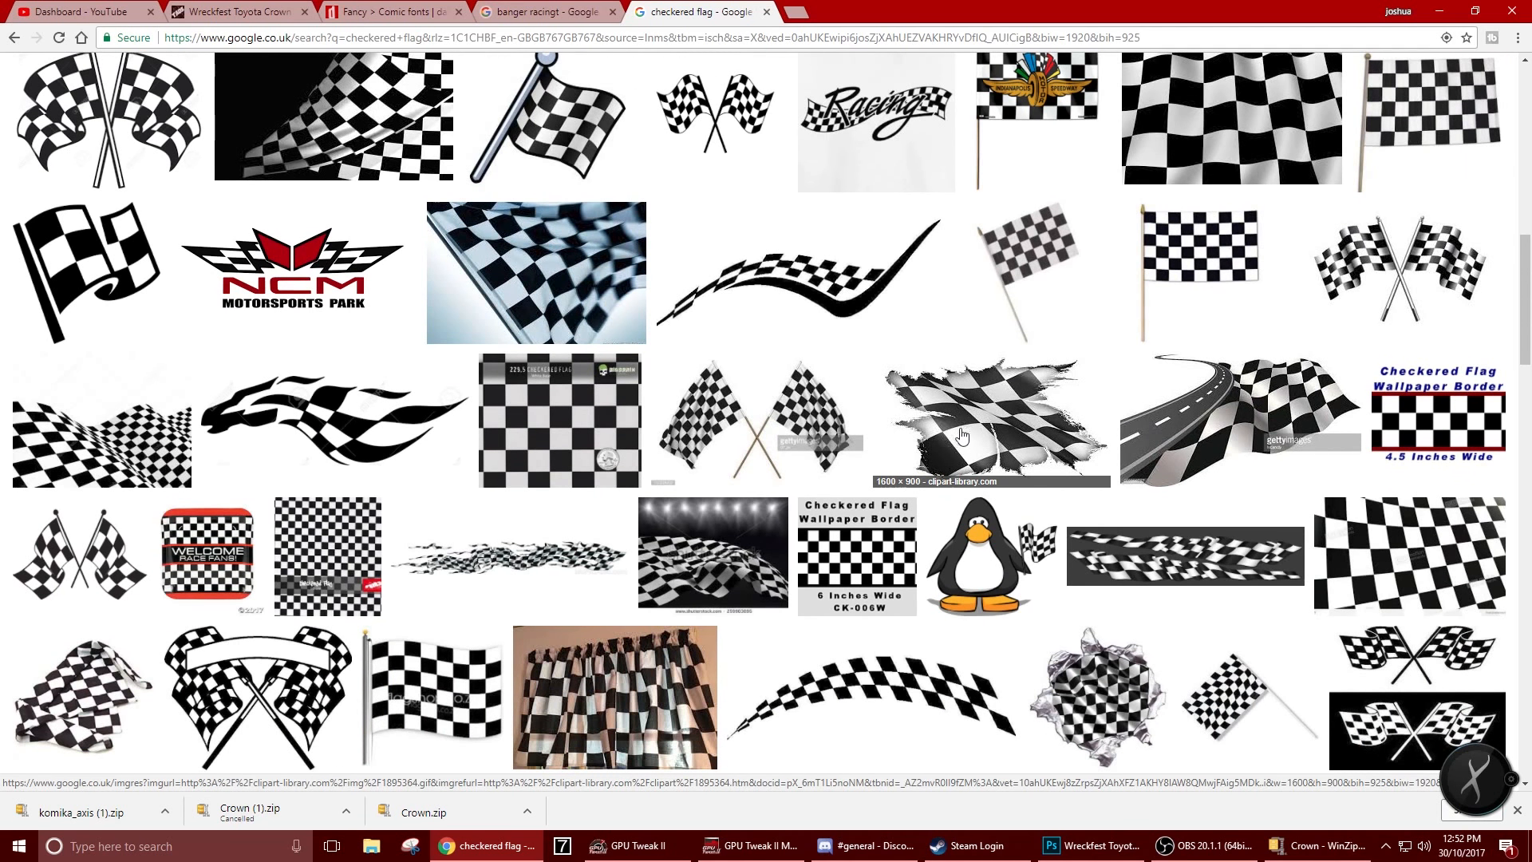
click(962, 435)
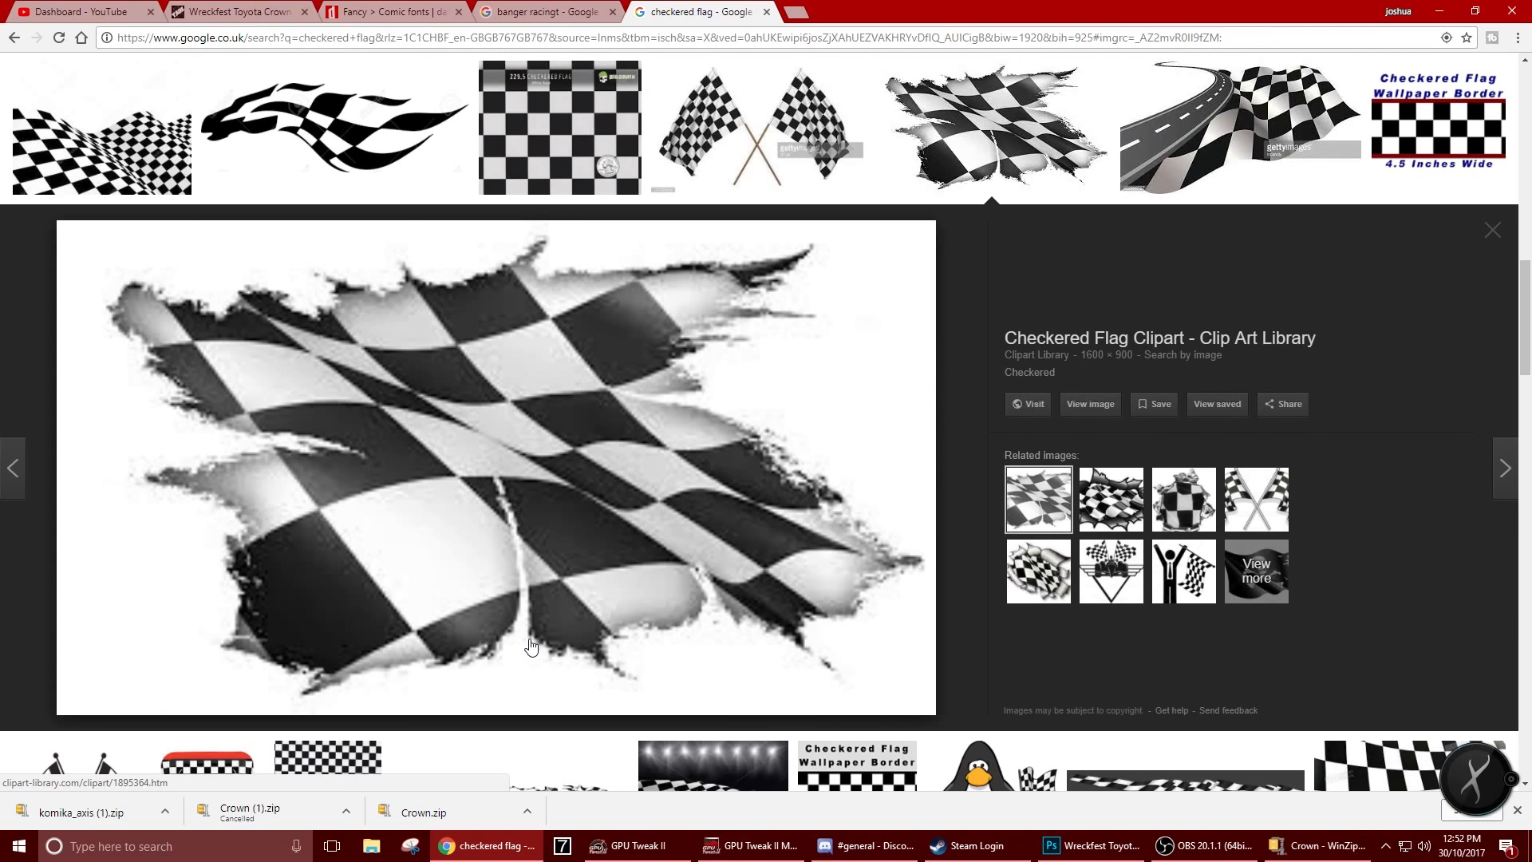
right_click(429, 443)
click(272, 510)
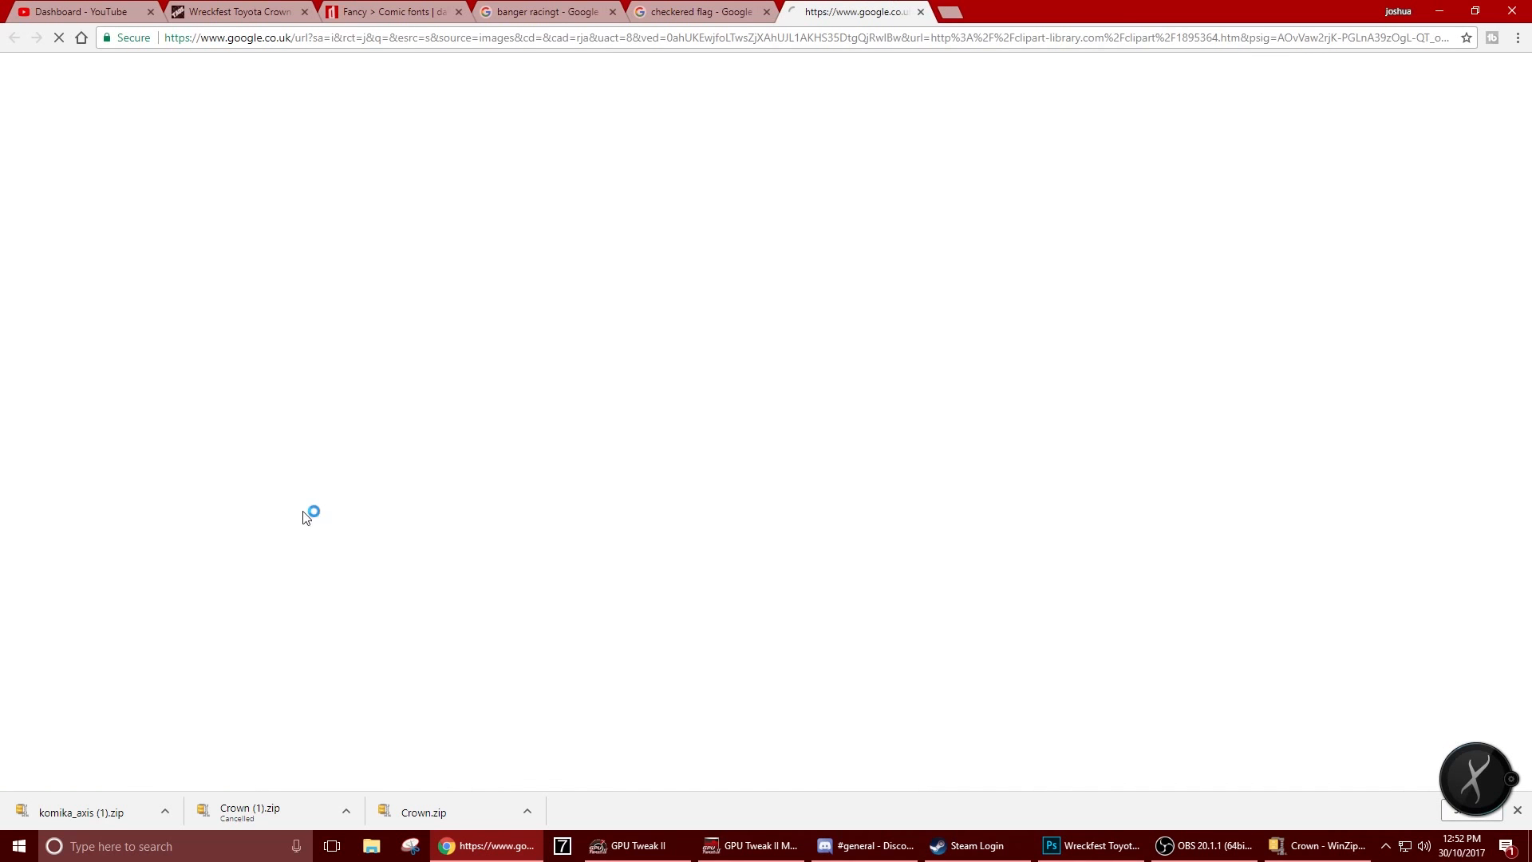
Copy the torn checkered flag image, close its page and switch back to Photoshop's Untitled-1 document
right_click(879, 239)
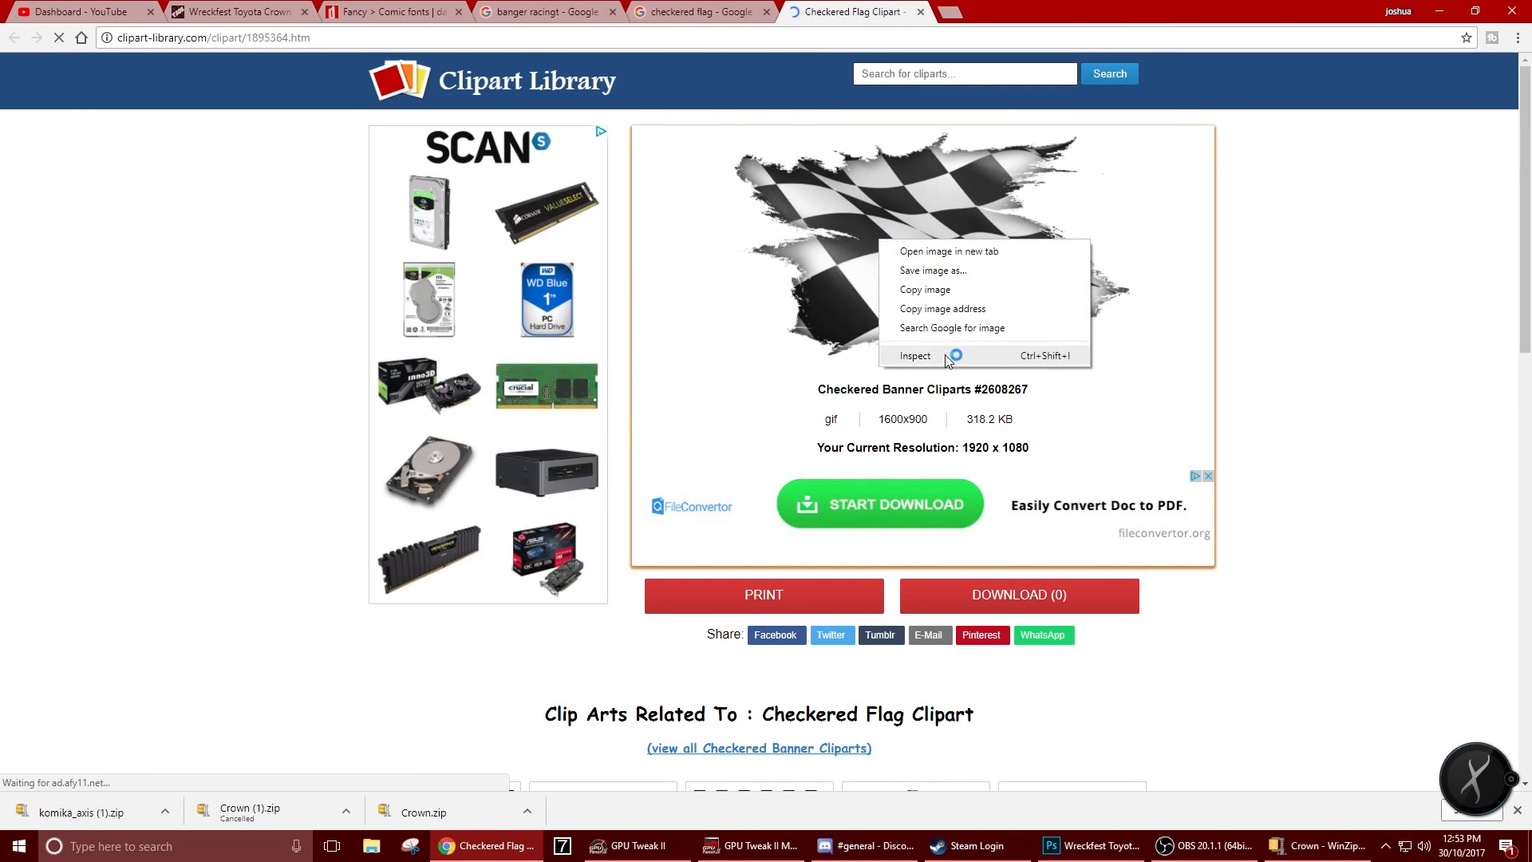
click(926, 290)
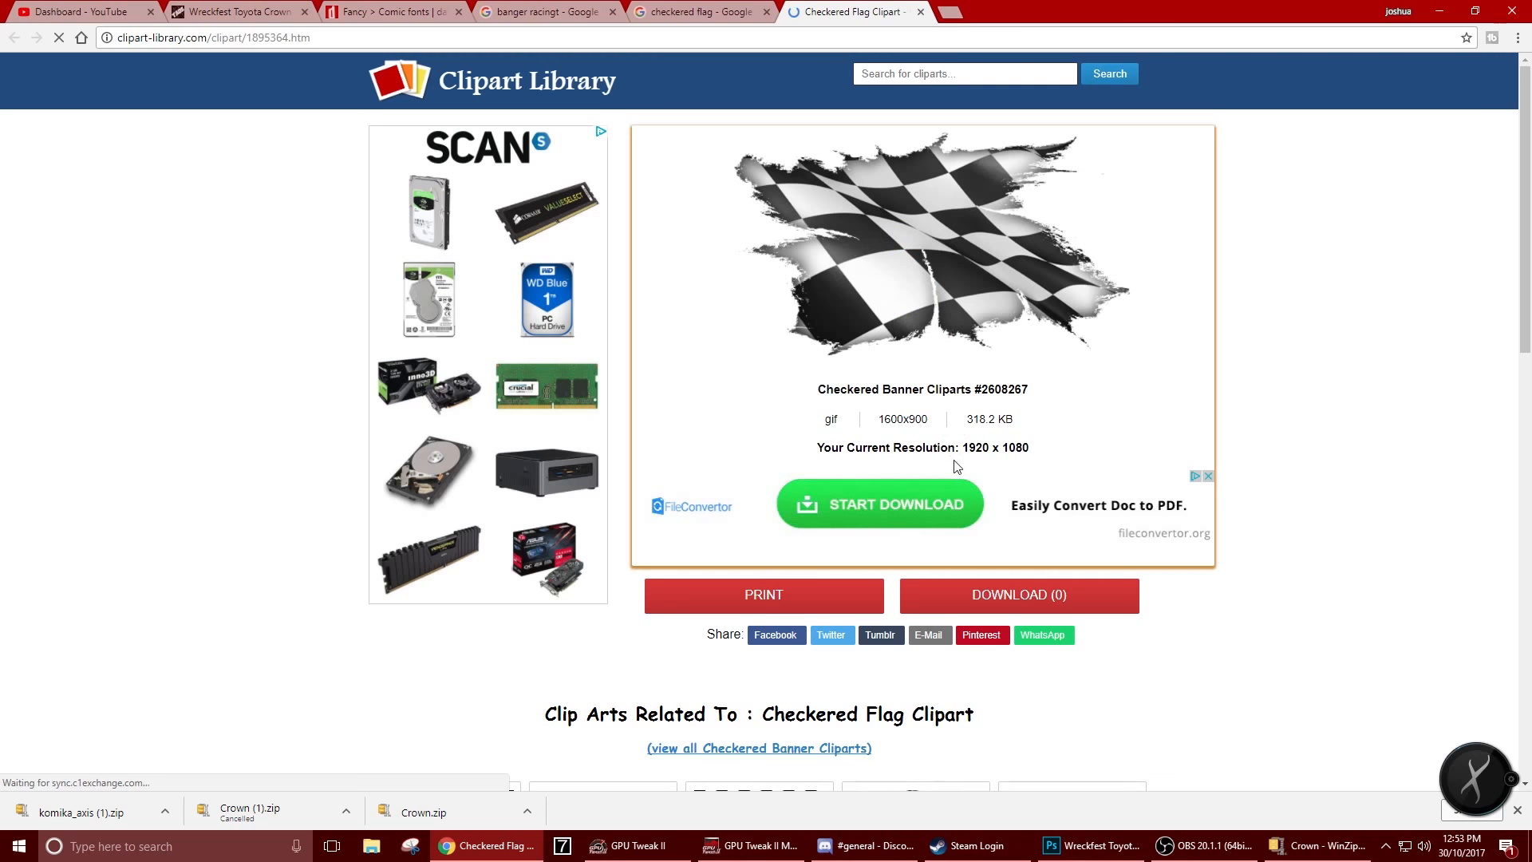
click(920, 12)
click(1093, 845)
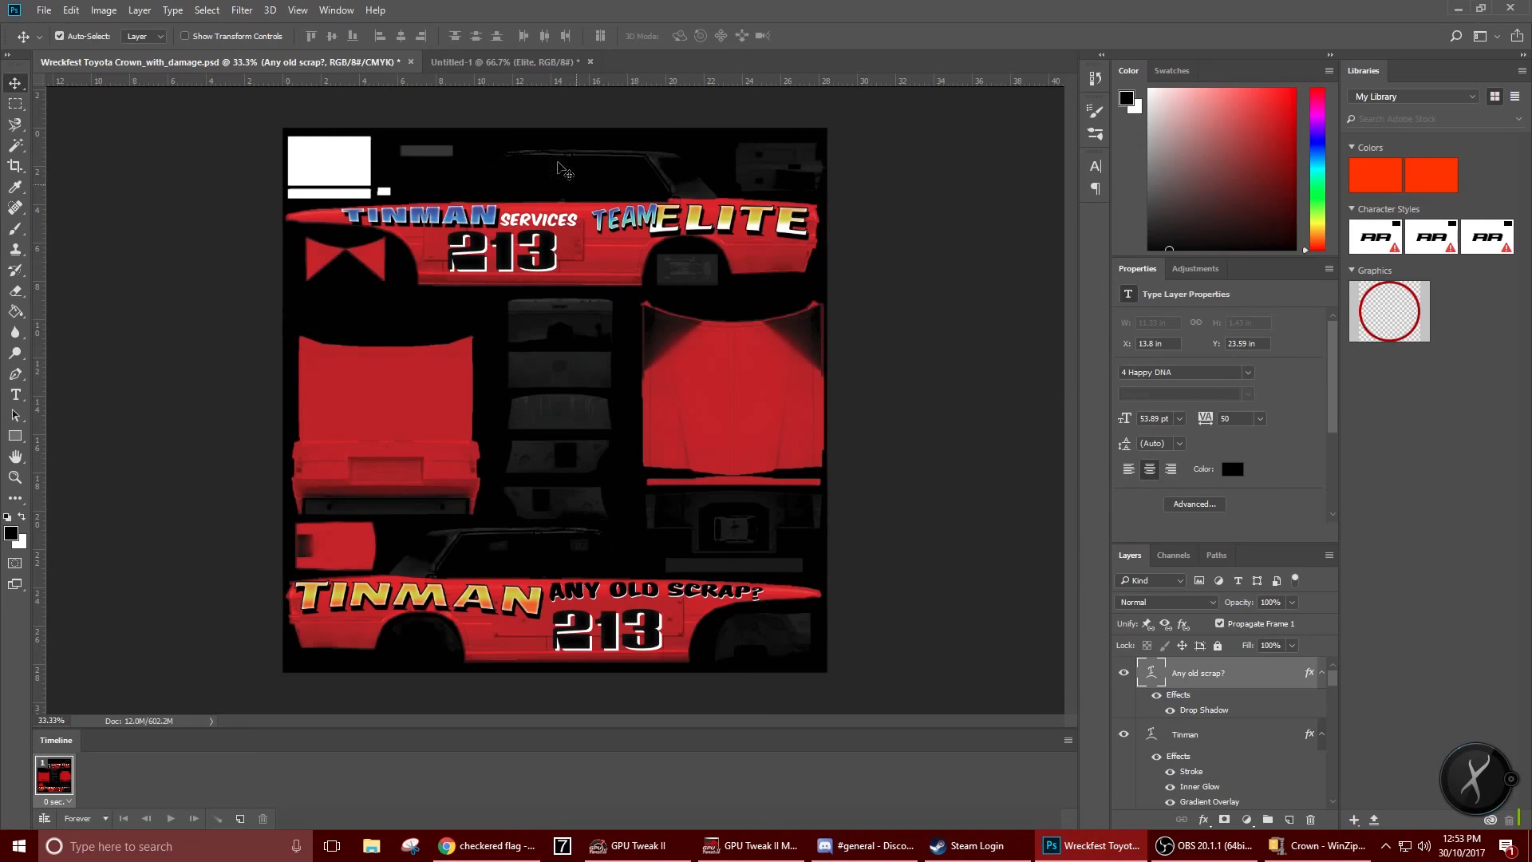
click(563, 67)
right_click(630, 67)
click(694, 132)
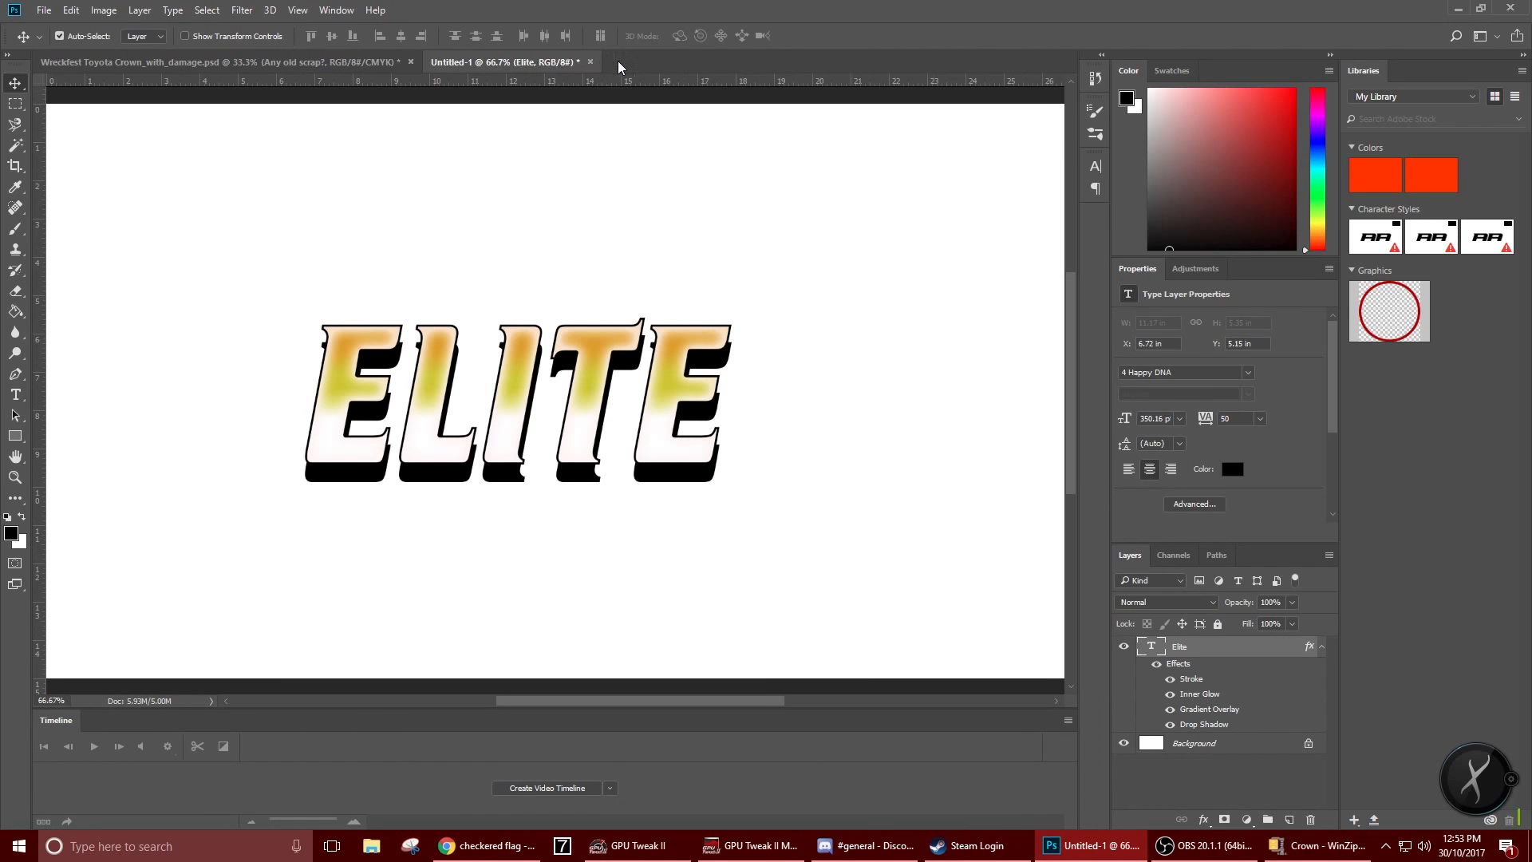
right_click(669, 58)
click(706, 151)
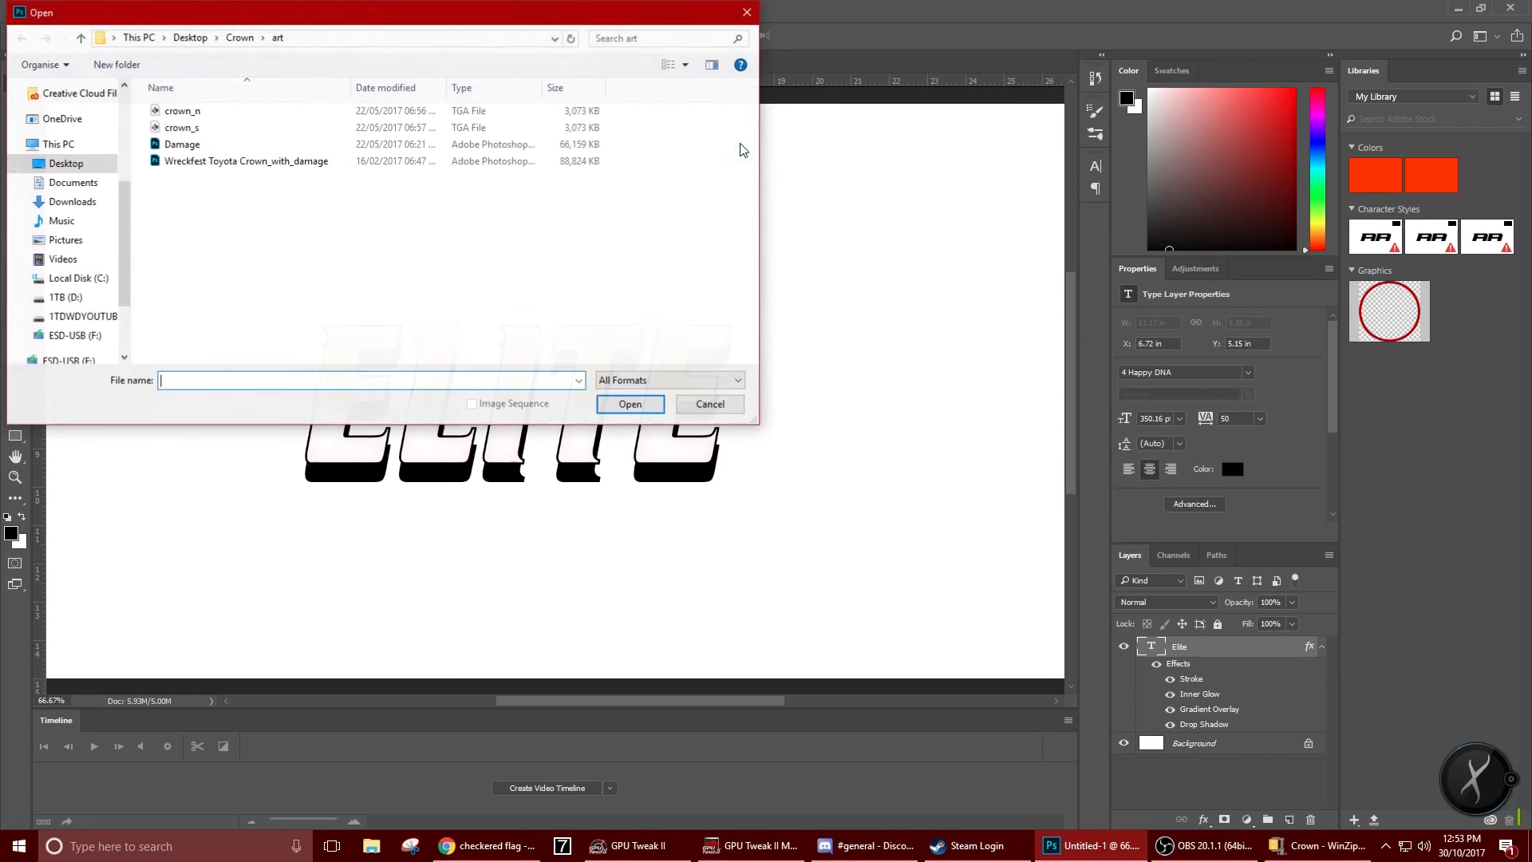
click(746, 13)
Create a new 1600 x 900 px grayscale document from the Clipboard preset and paste the checkered flag into it
right_click(669, 61)
click(694, 131)
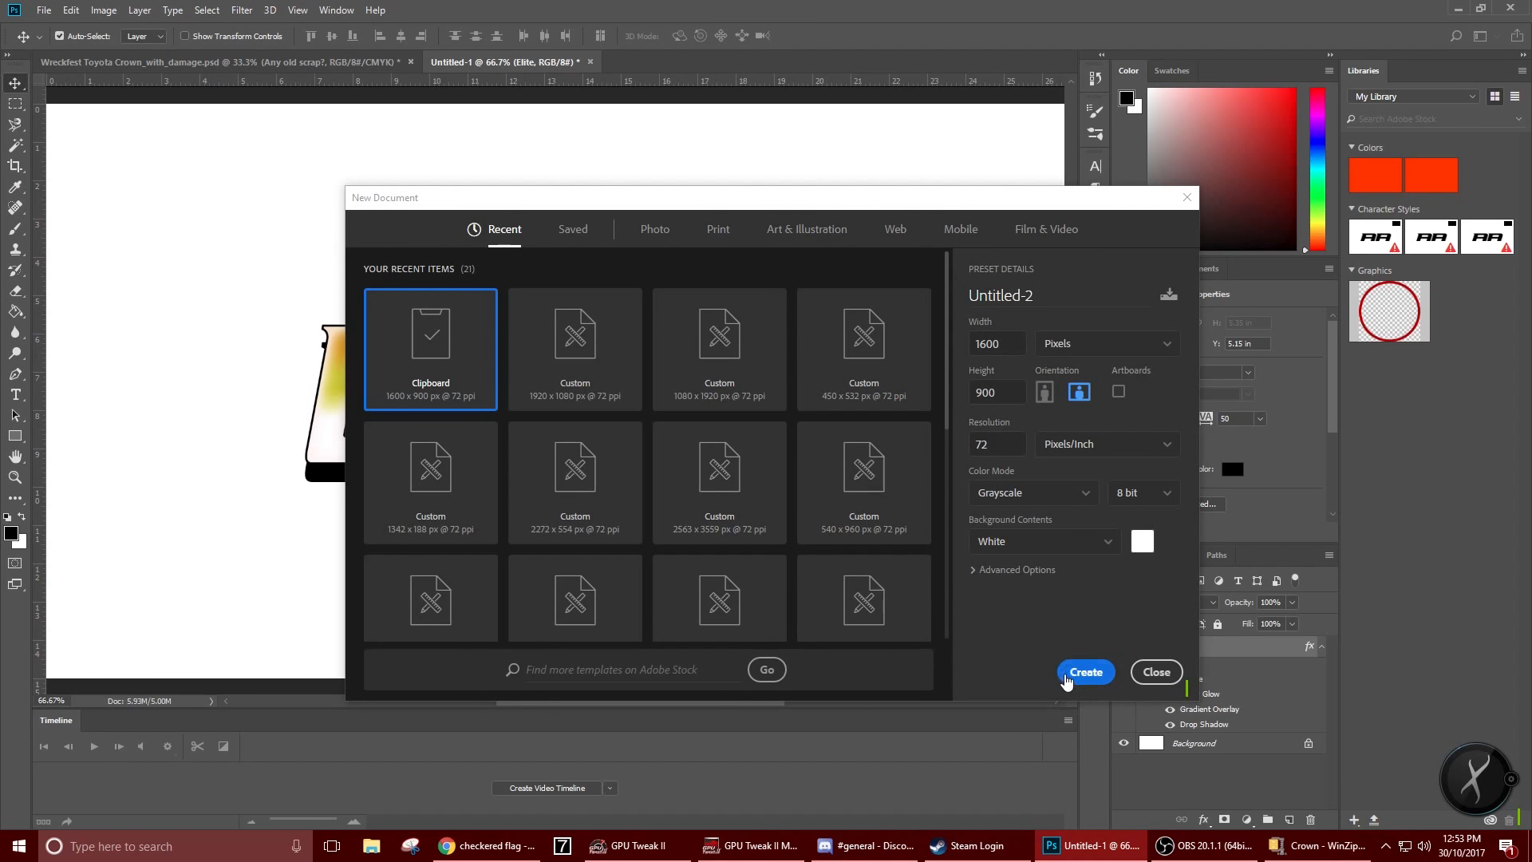
click(1086, 672)
key(ctrl+v)
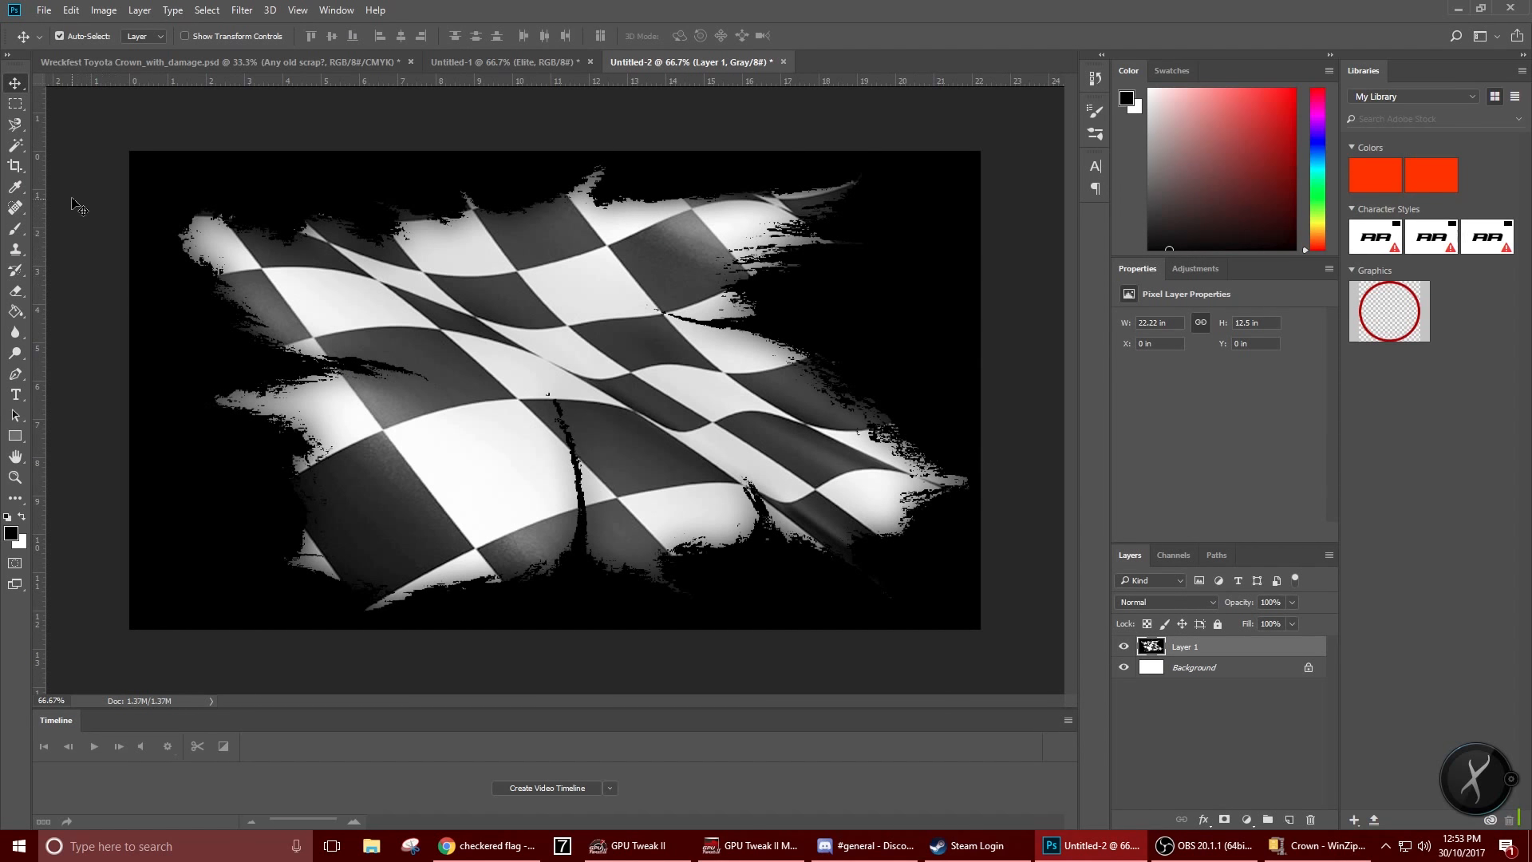
Remove the black surround of the flag with the Magic Eraser and hide the white Background layer
click(22, 298)
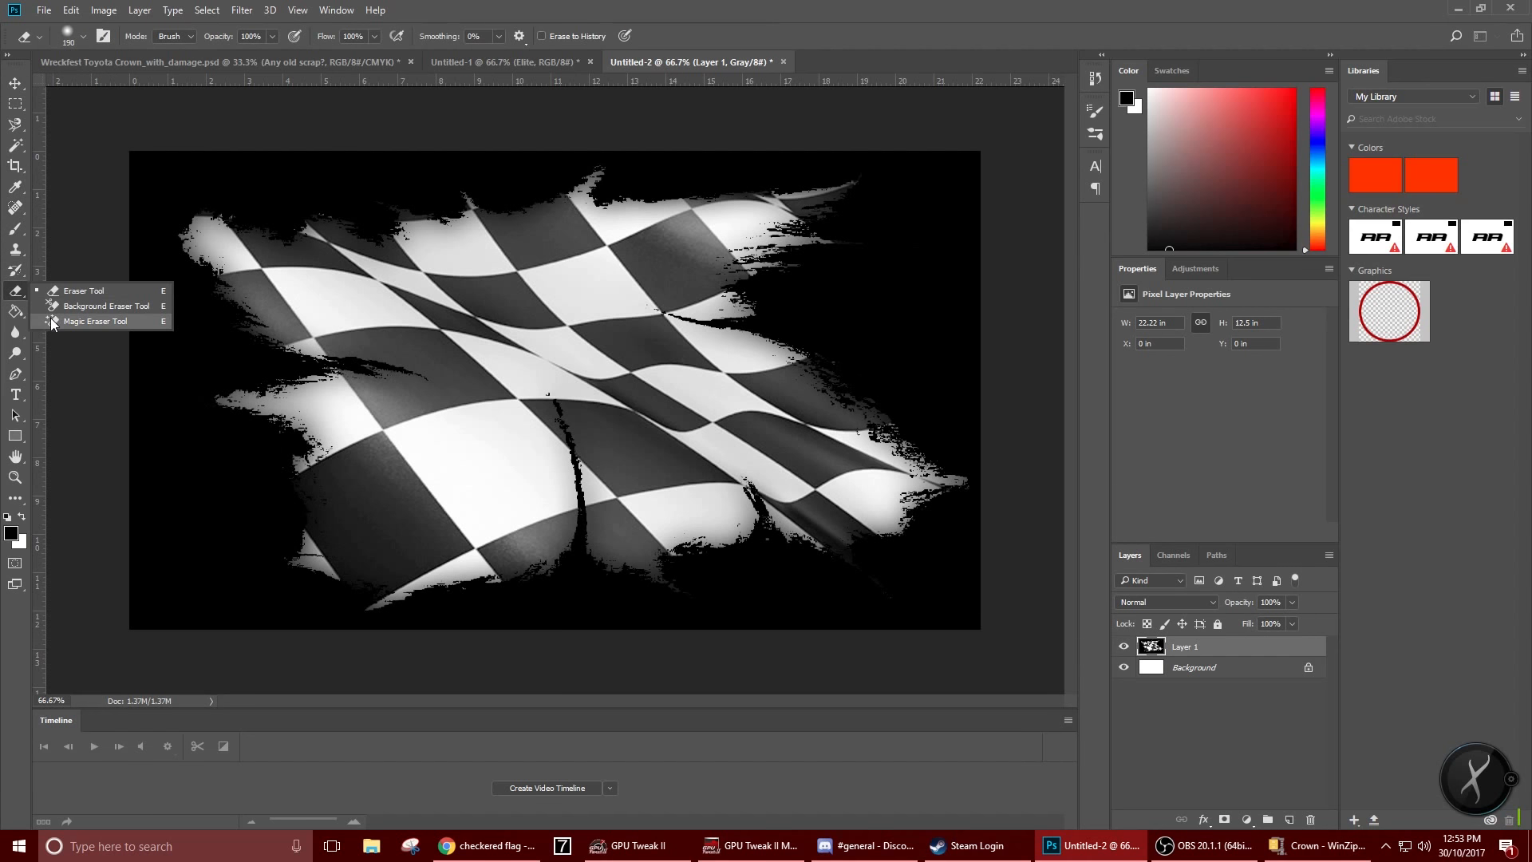
click(51, 320)
click(162, 185)
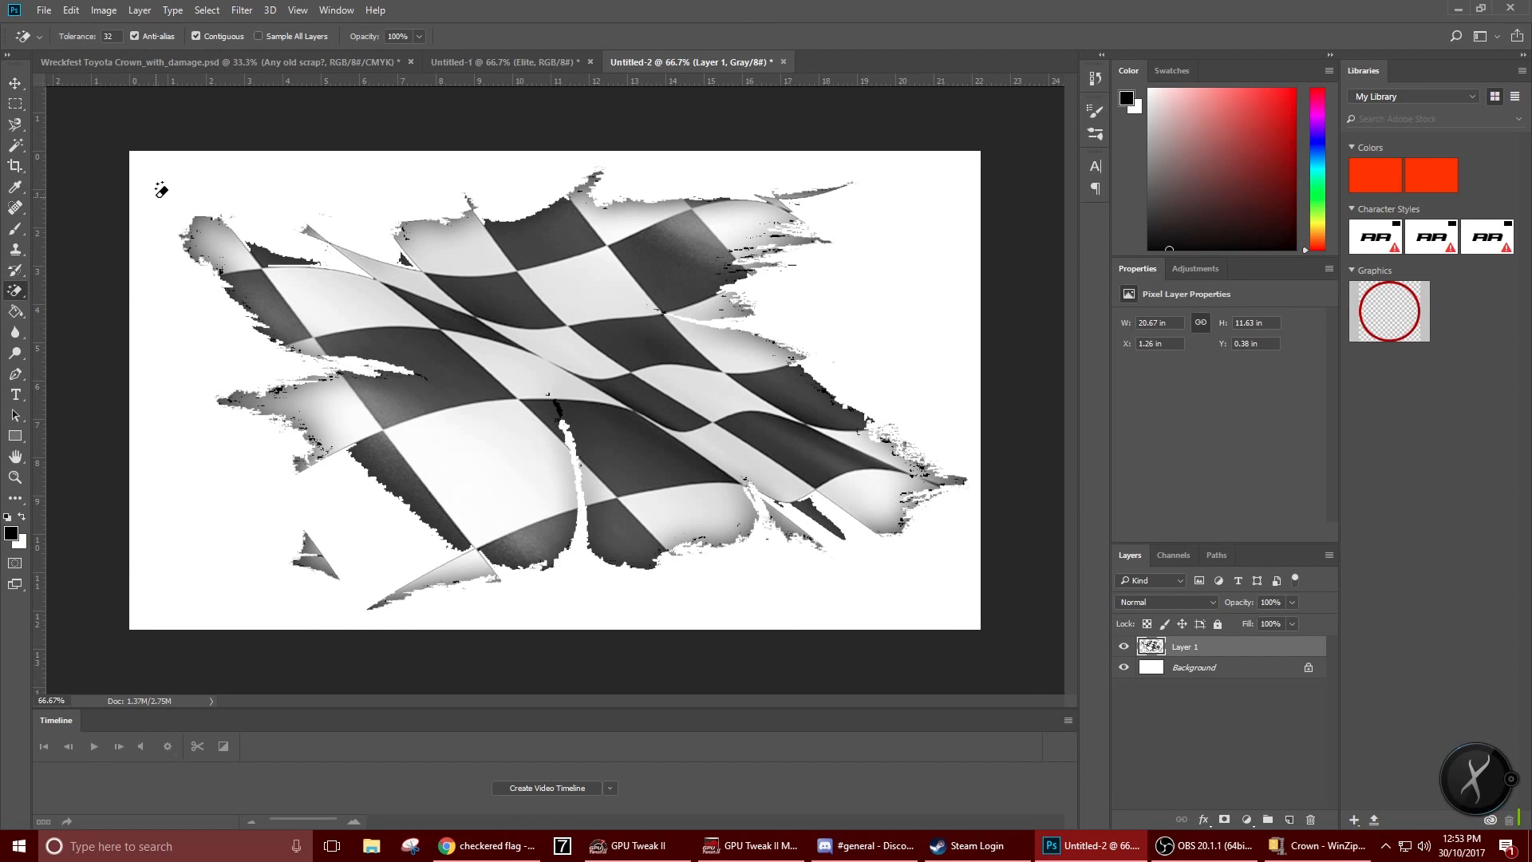
click(19, 90)
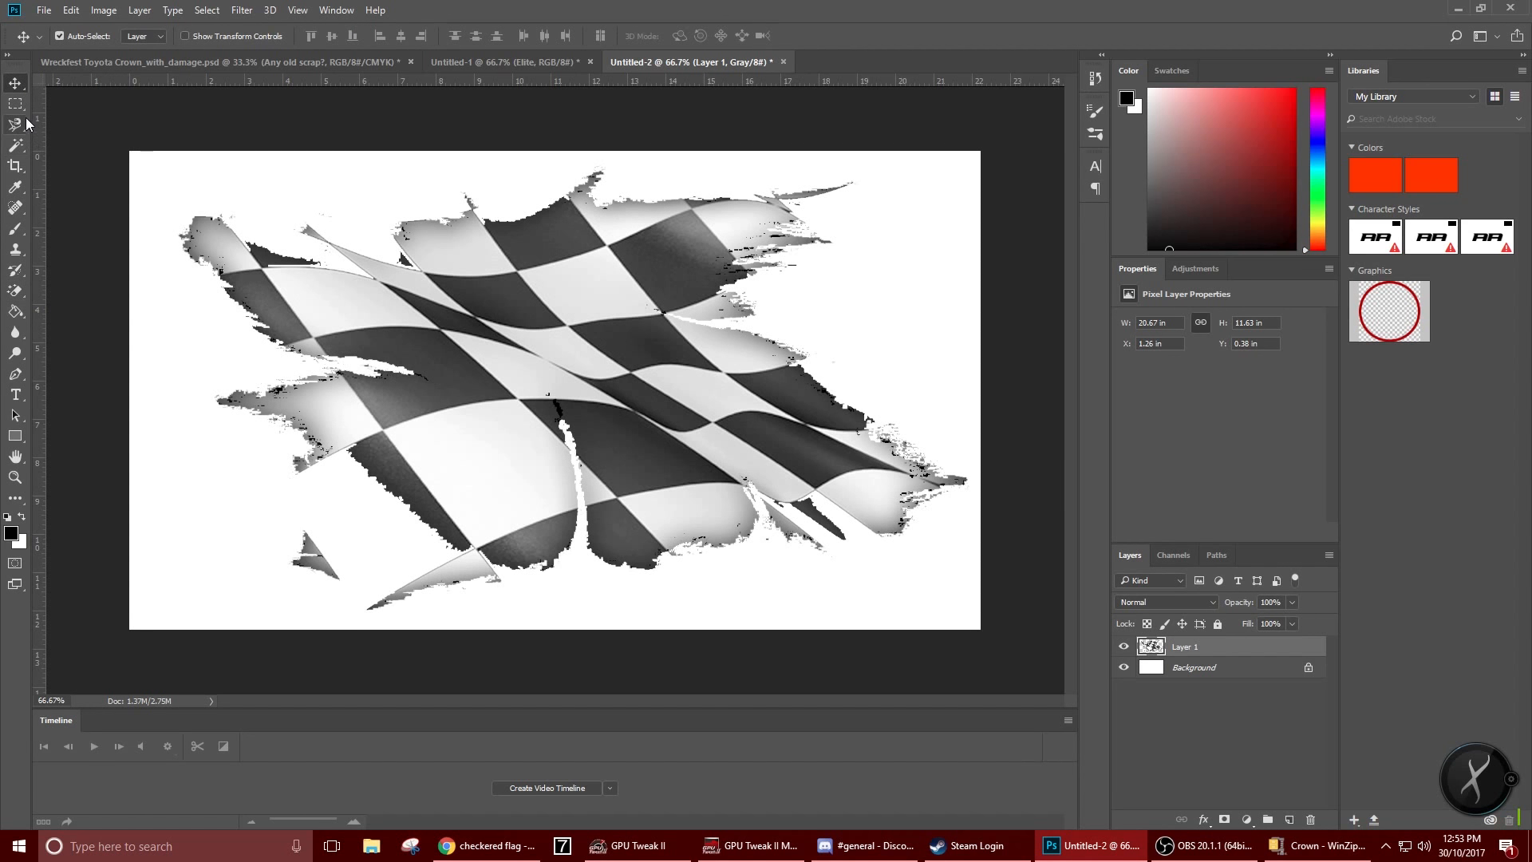
click(1124, 668)
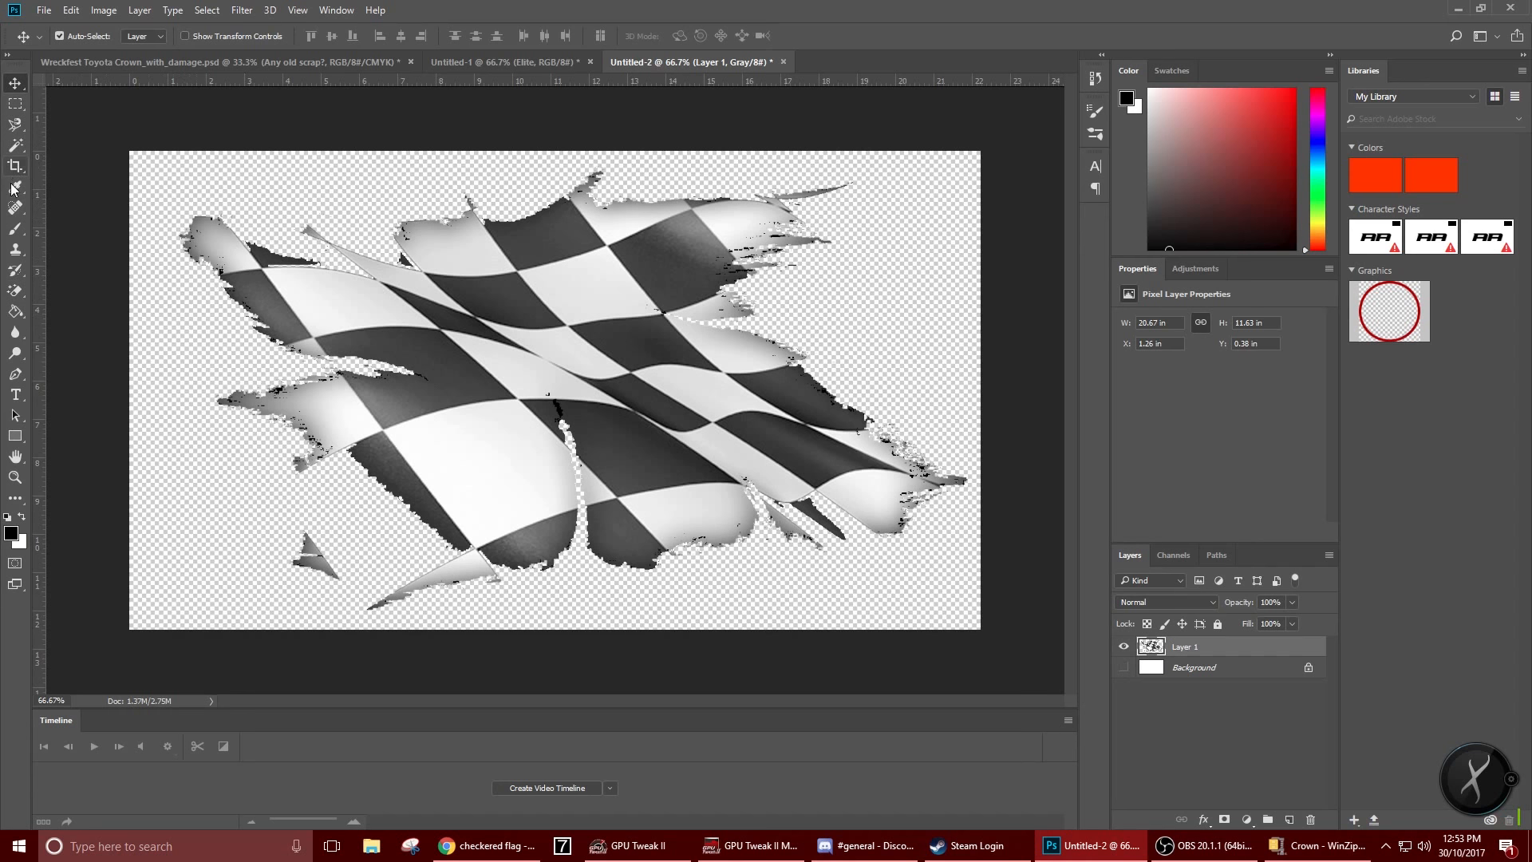
Select the whole cut-out flag with a rectangular marquee and copy it into the Wreckfest Toyota Crown document as a new layer
click(15, 104)
drag(113, 134, 1161, 687)
click(231, 62)
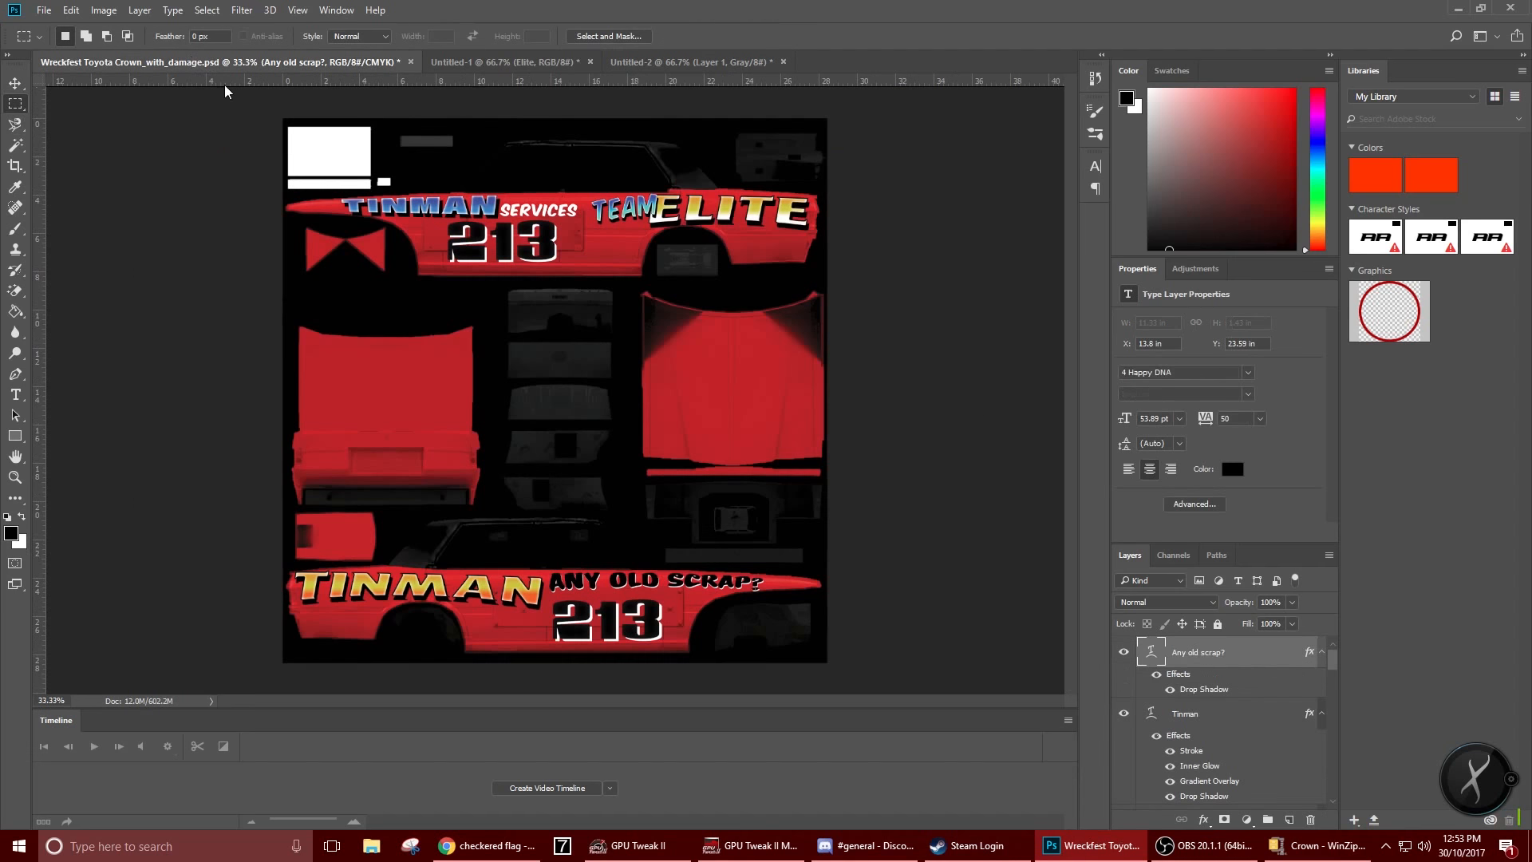
key(ctrl+v)
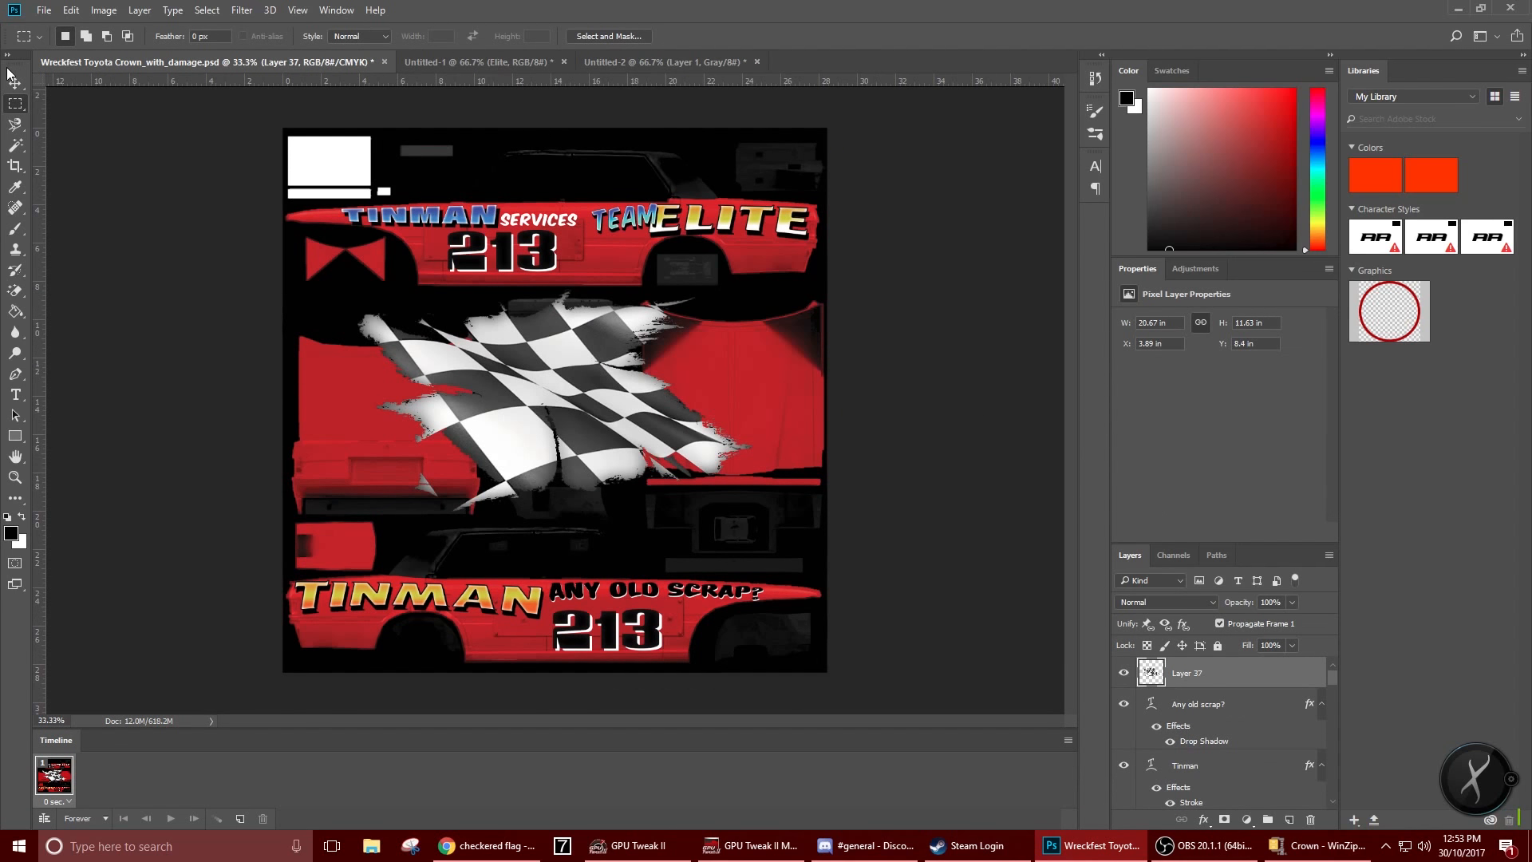
Try the checkered flag scaled down to about 4.9 x 2.83 in beside the 213 on the upper side panel
click(16, 83)
drag(529, 418, 479, 435)
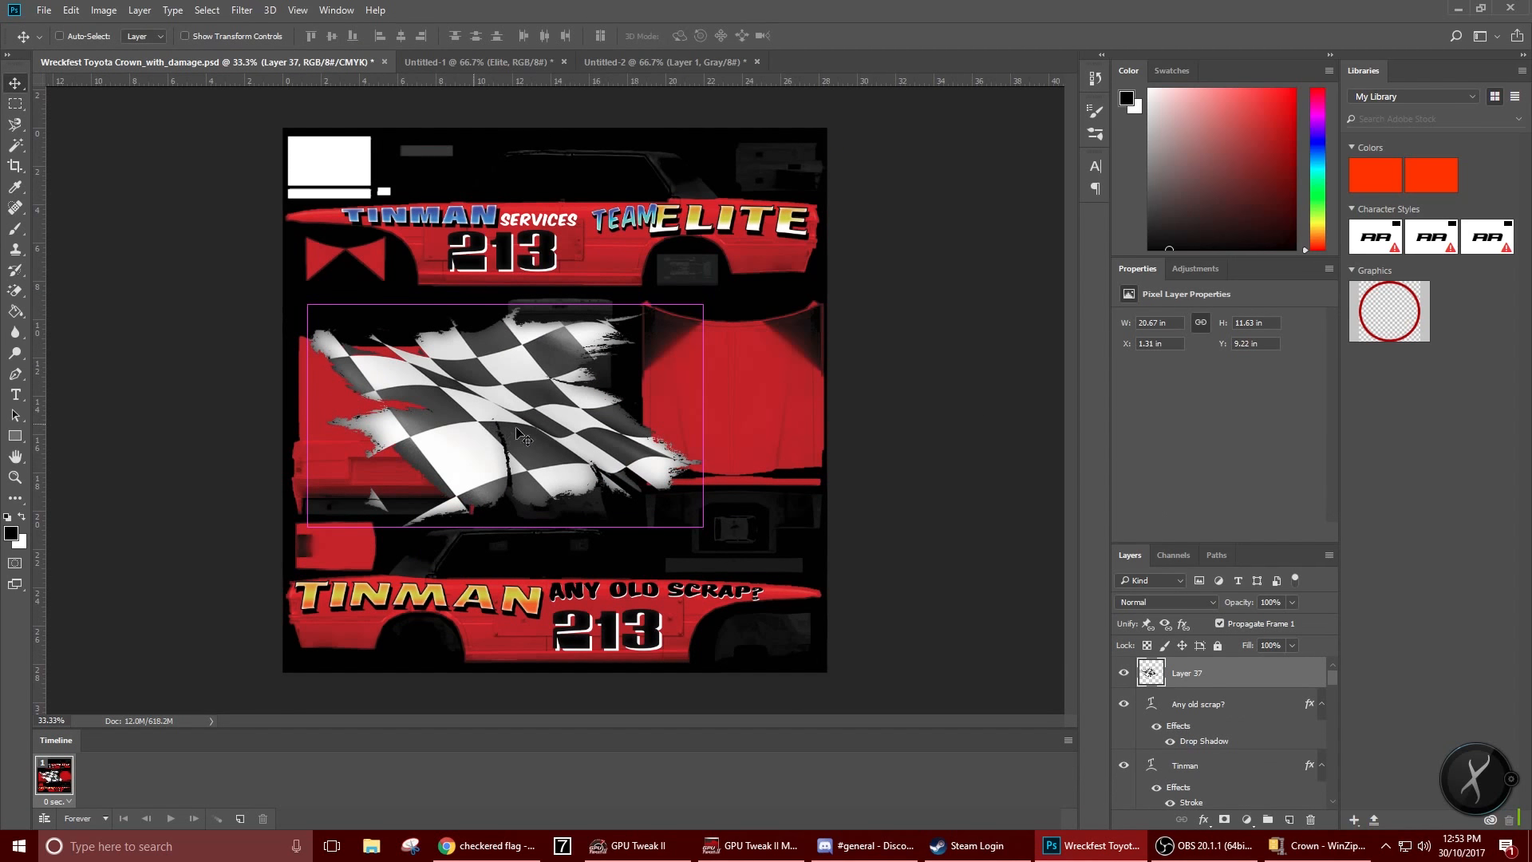
key(ctrl+t)
drag(704, 306, 520, 404)
drag(477, 453, 668, 258)
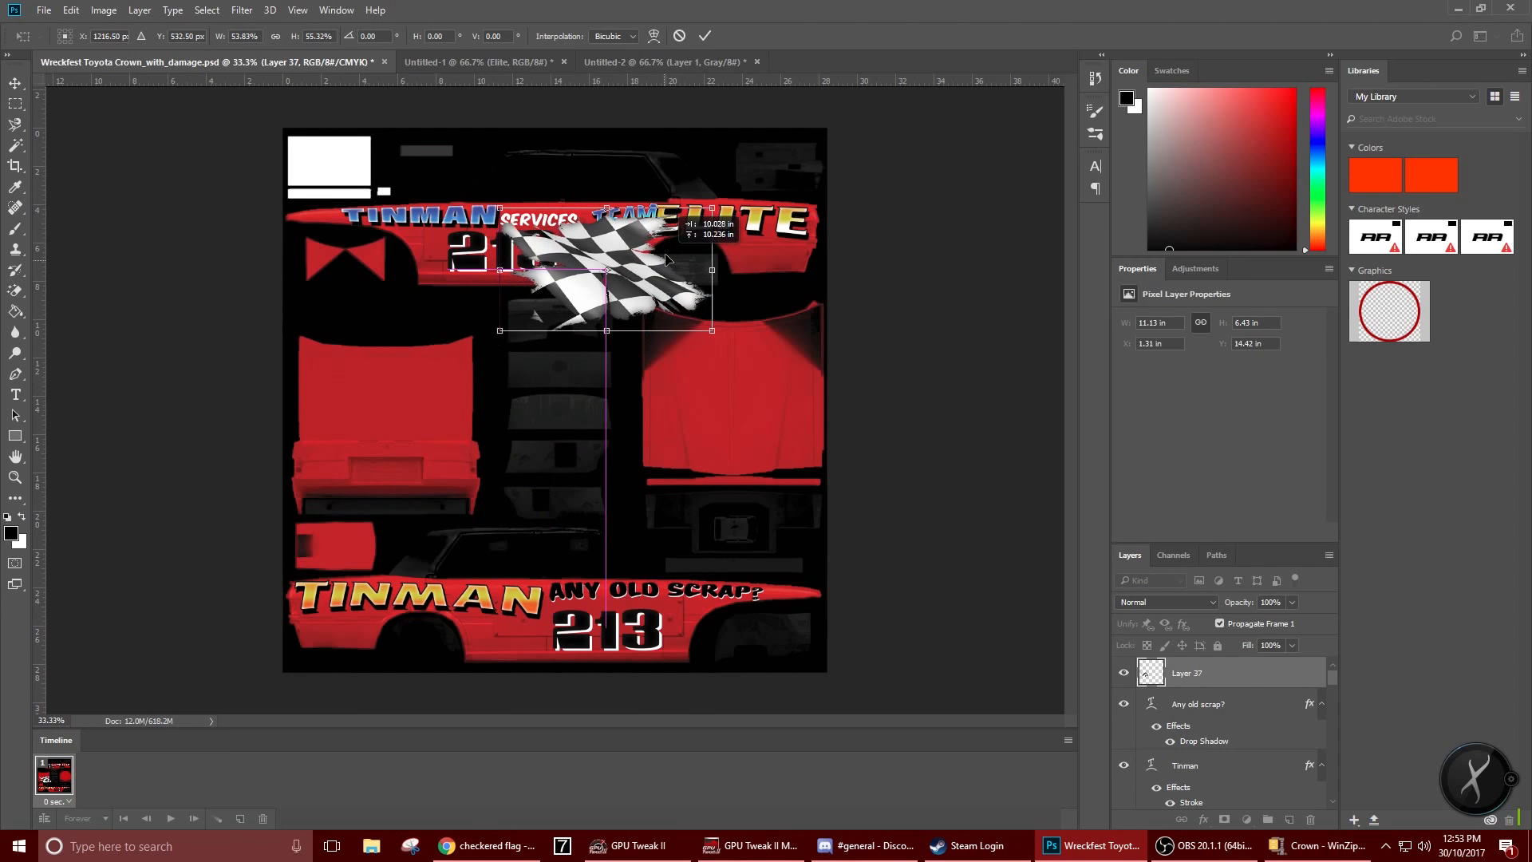
drag(712, 209, 641, 270)
drag(604, 300, 621, 259)
key(Return)
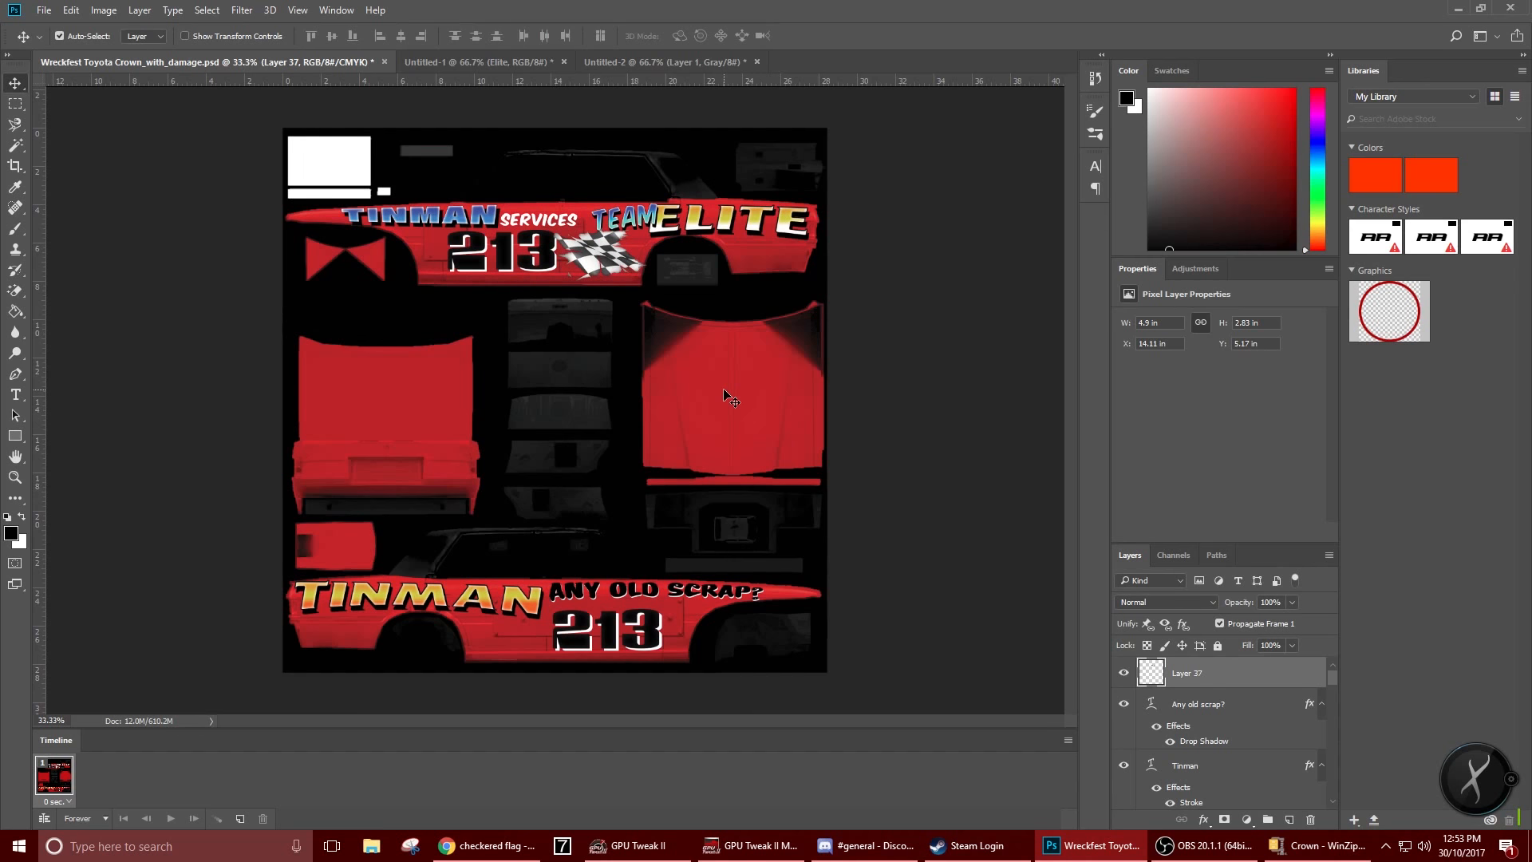
Rotate the small checkered flag slightly, and delete its layer from the car skin
key(ctrl+t)
mouse_move(678, 222)
mouse_down()
mouse_move(558, 187)
mouse_move(407, 289)
mouse_move(686, 275)
mouse_move(722, 253)
mouse_move(722, 209)
mouse_move(662, 226)
mouse_up()
key(Return)
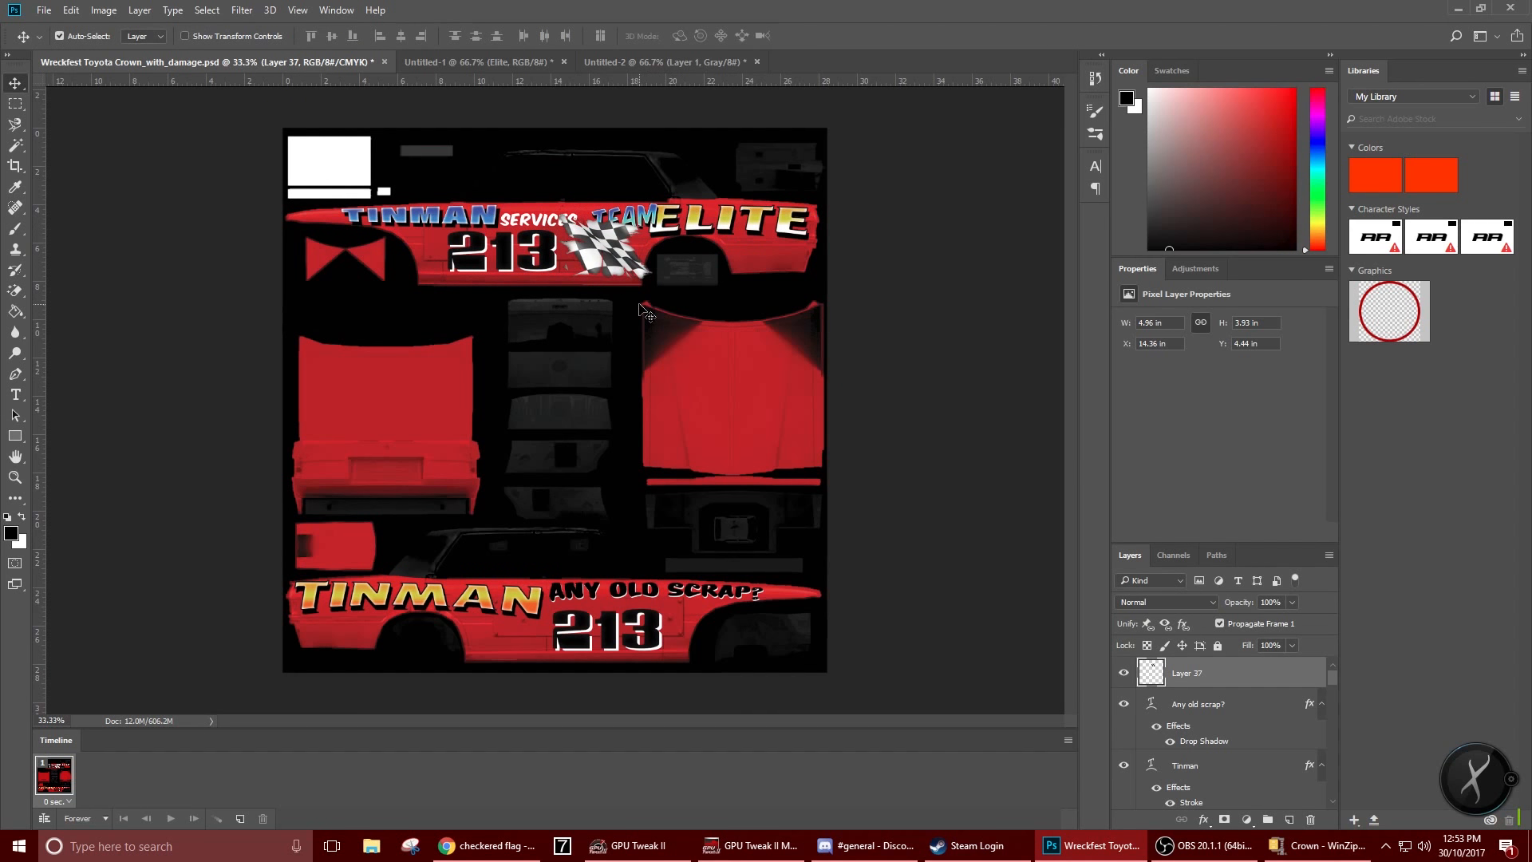
key(Delete)
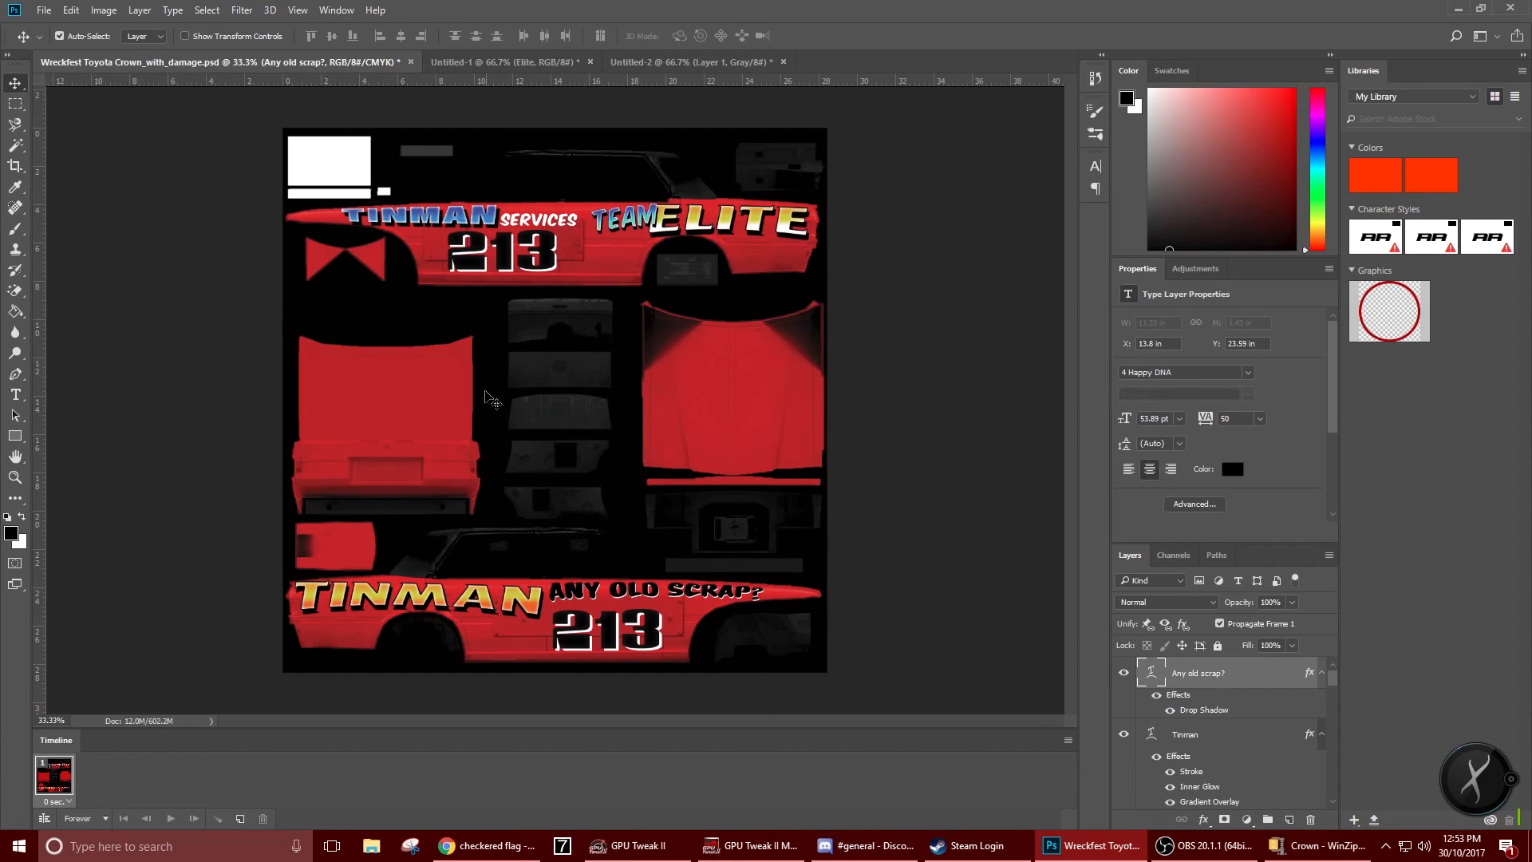
Start opening another document and browse to Pictures > pictures > Decals on the 1TDWDYOUTUBE (E:) drive
right_click(817, 62)
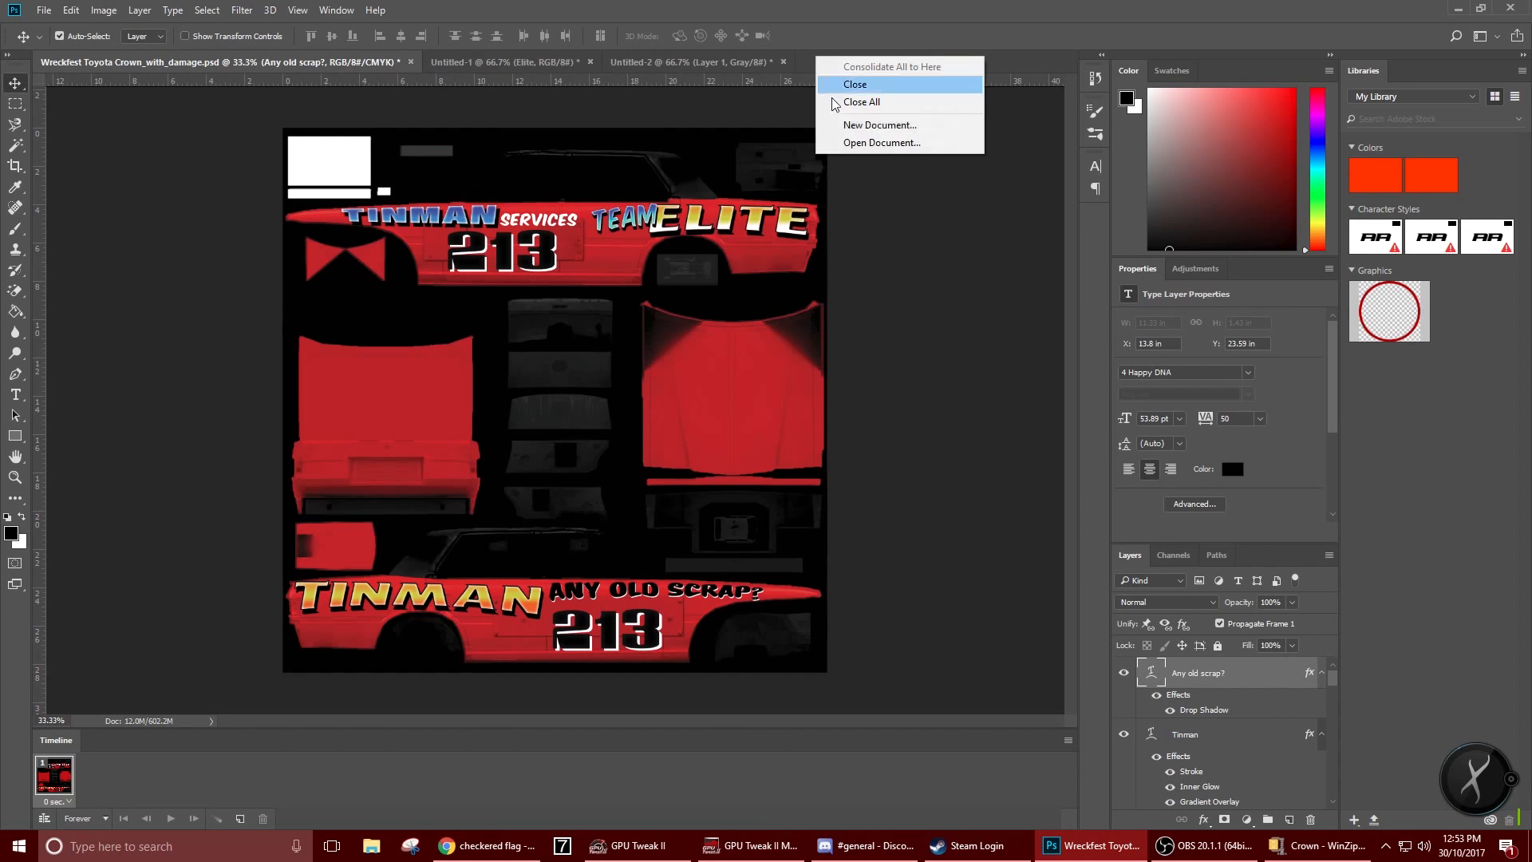
click(872, 145)
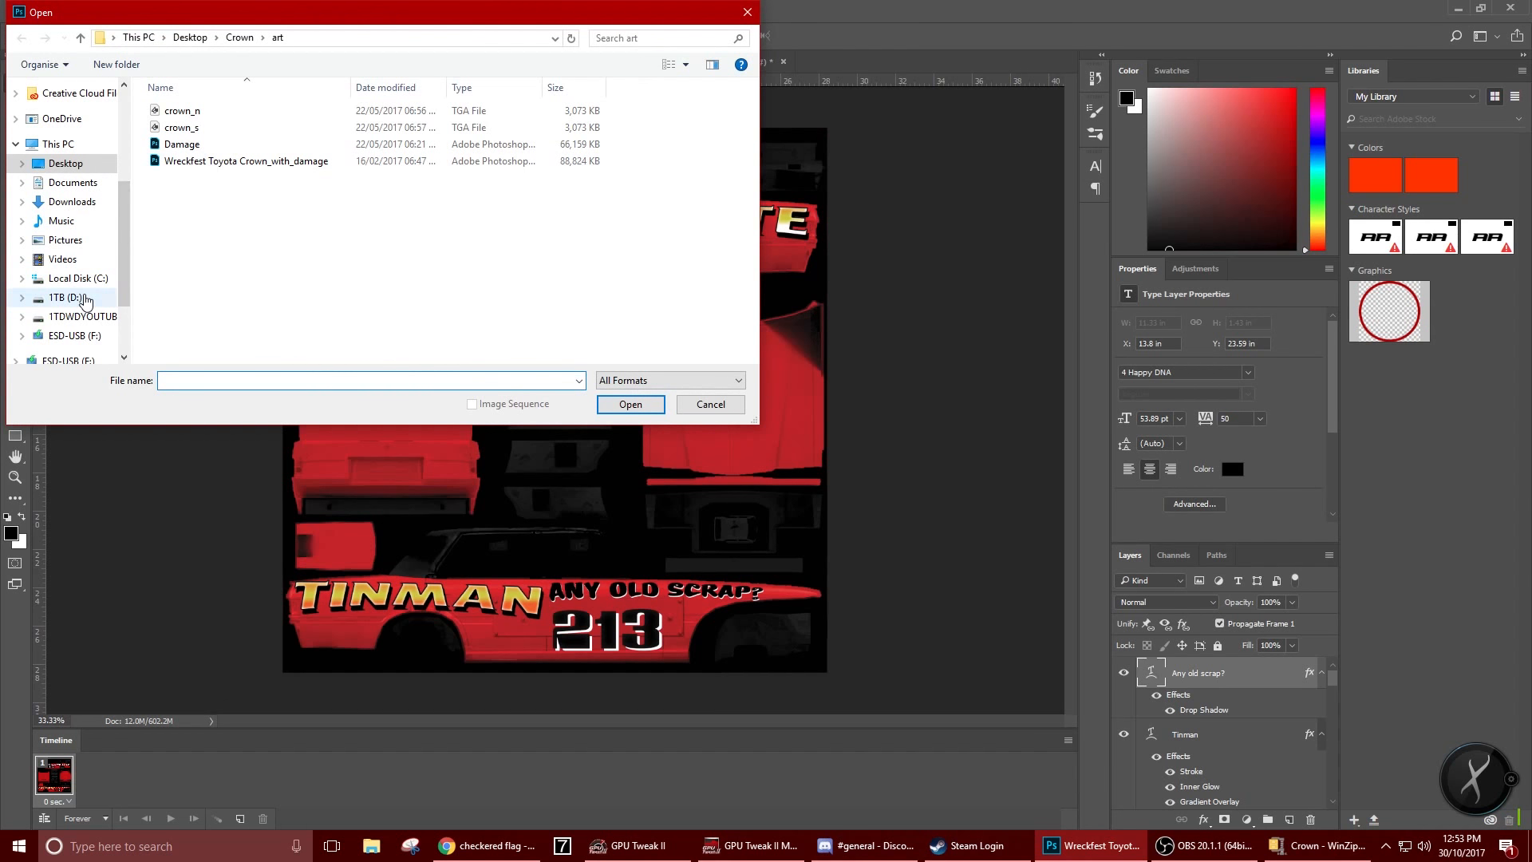
click(72, 297)
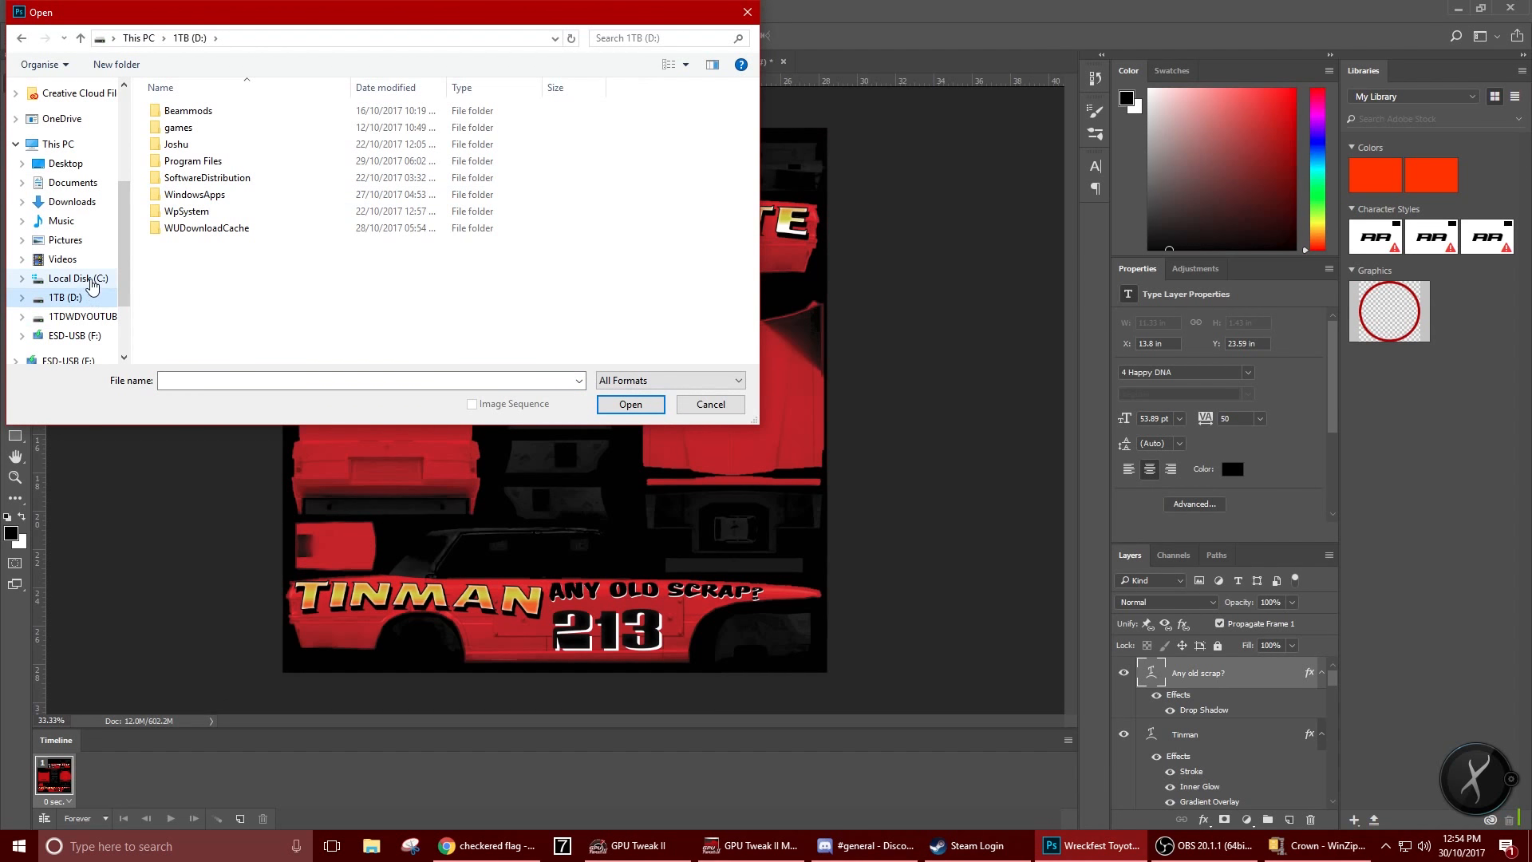
click(78, 277)
click(68, 297)
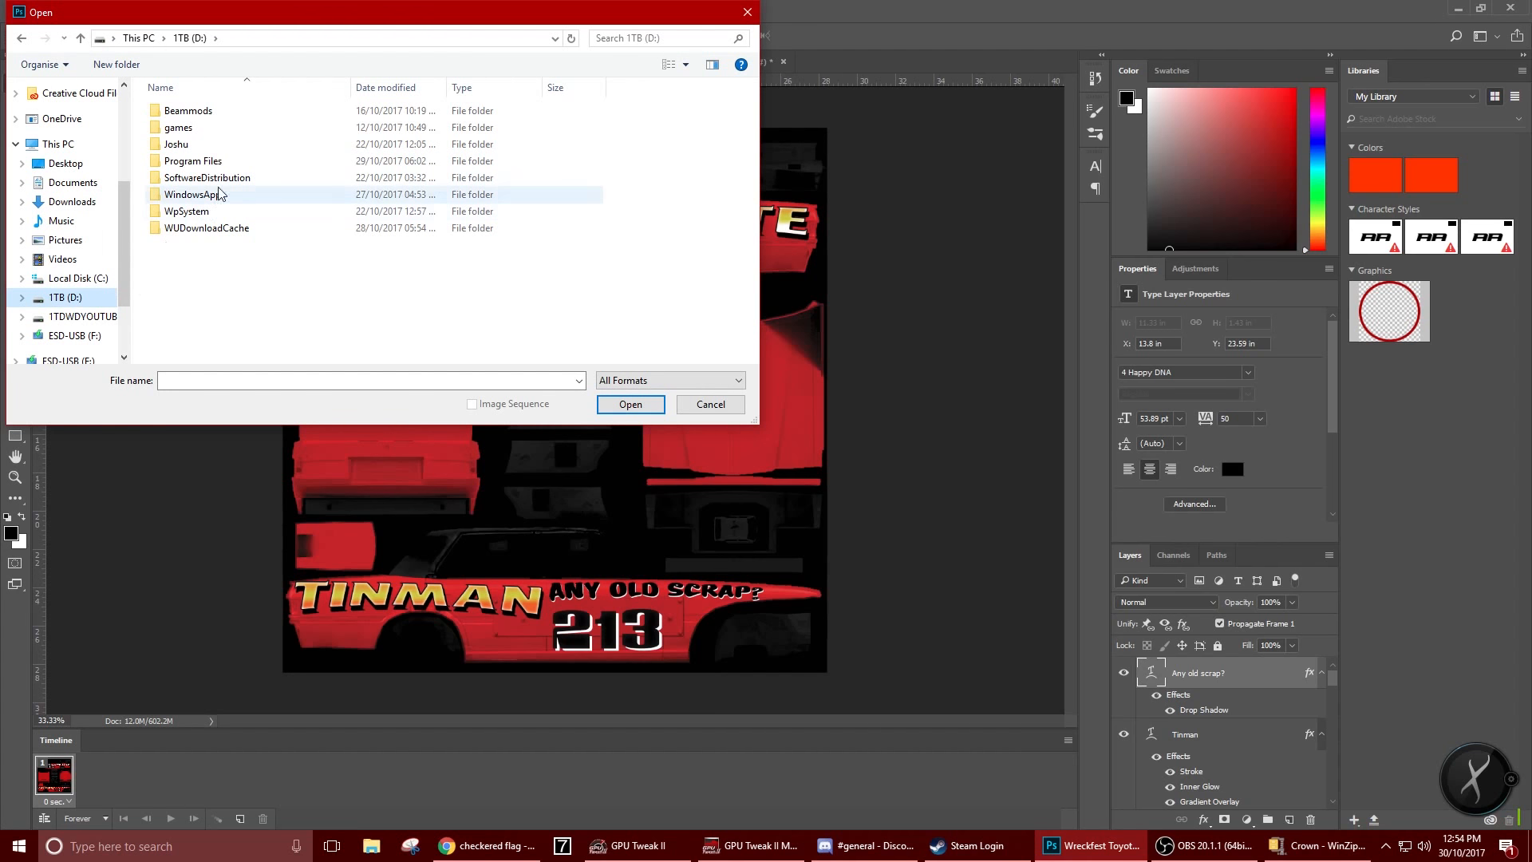
click(80, 316)
double_click(239, 196)
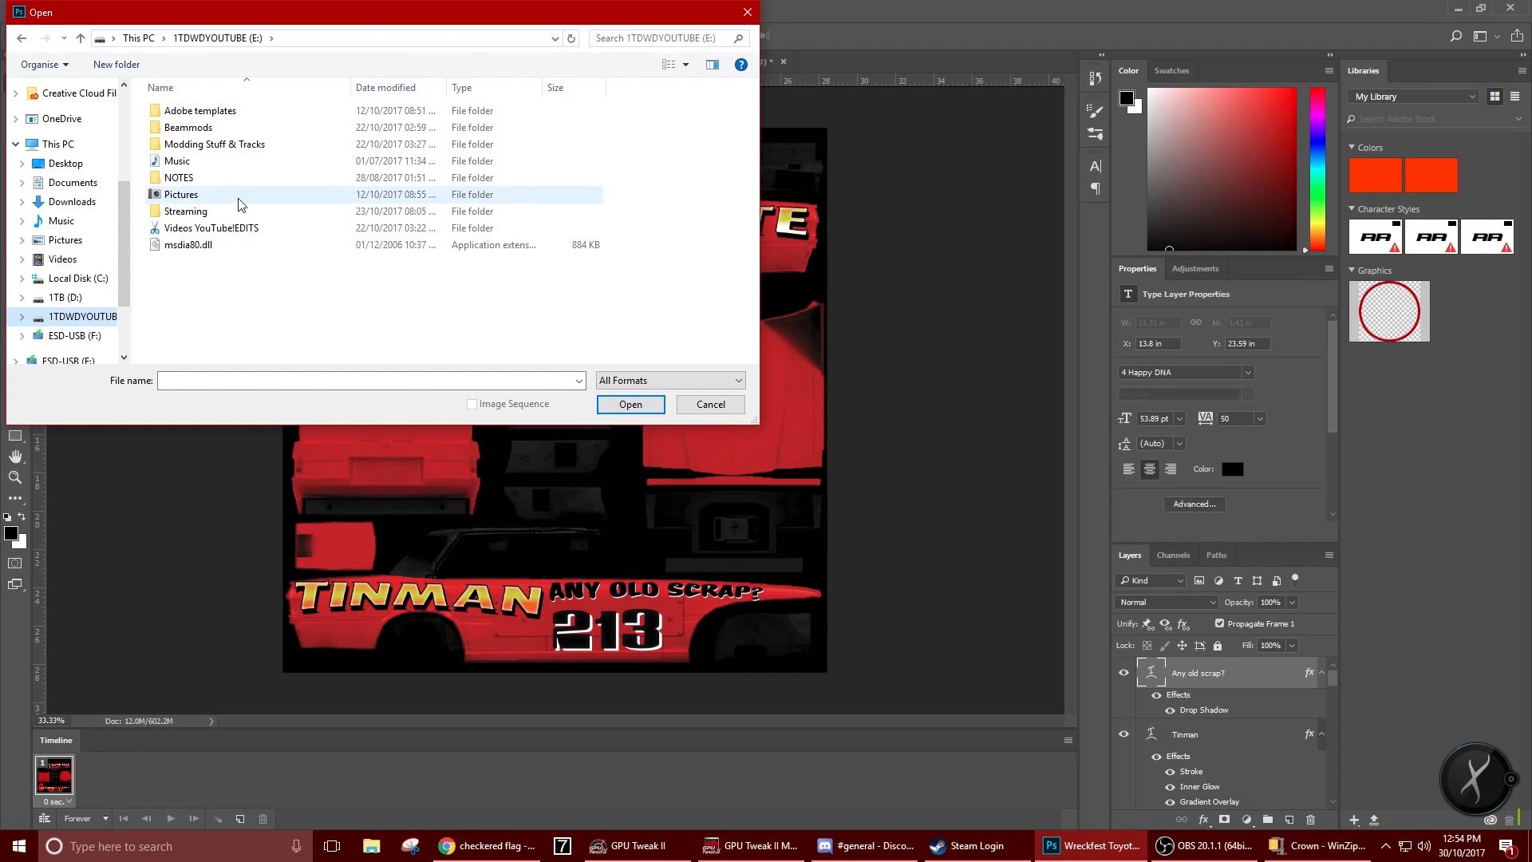
click(22, 38)
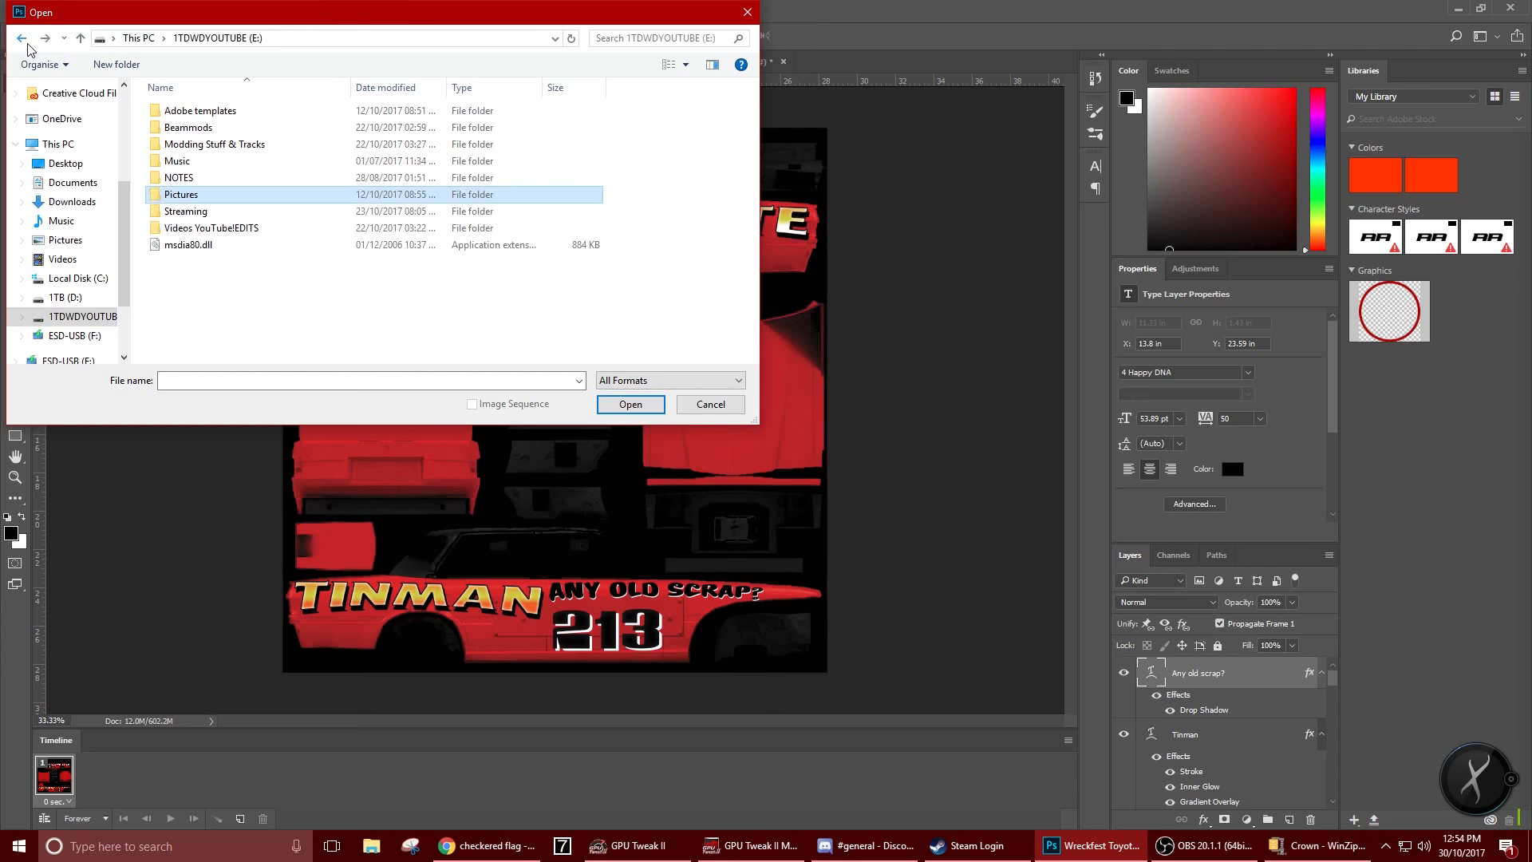
double_click(276, 199)
double_click(263, 112)
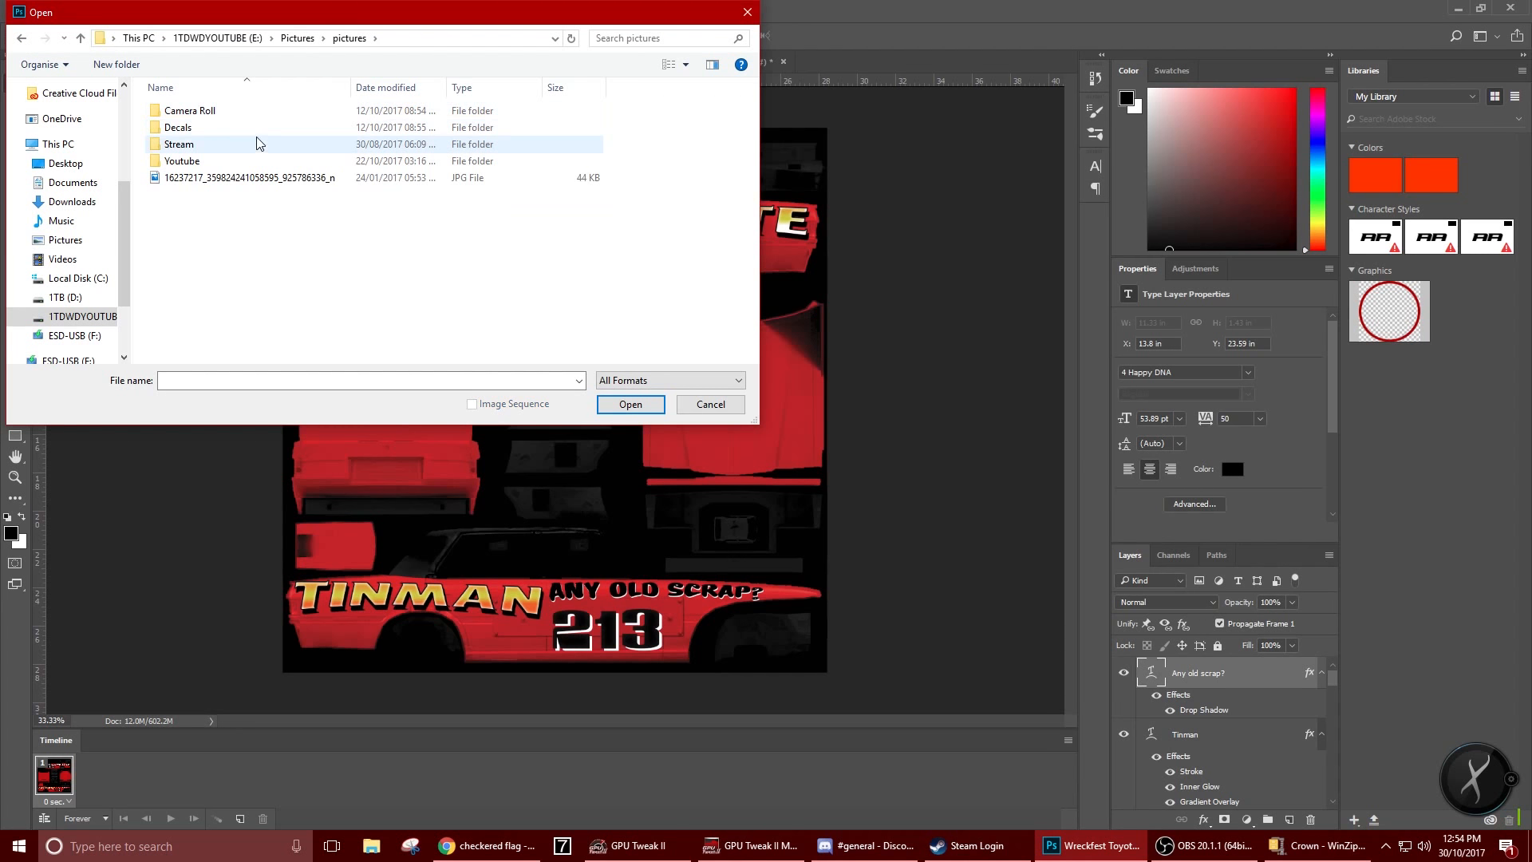
double_click(260, 129)
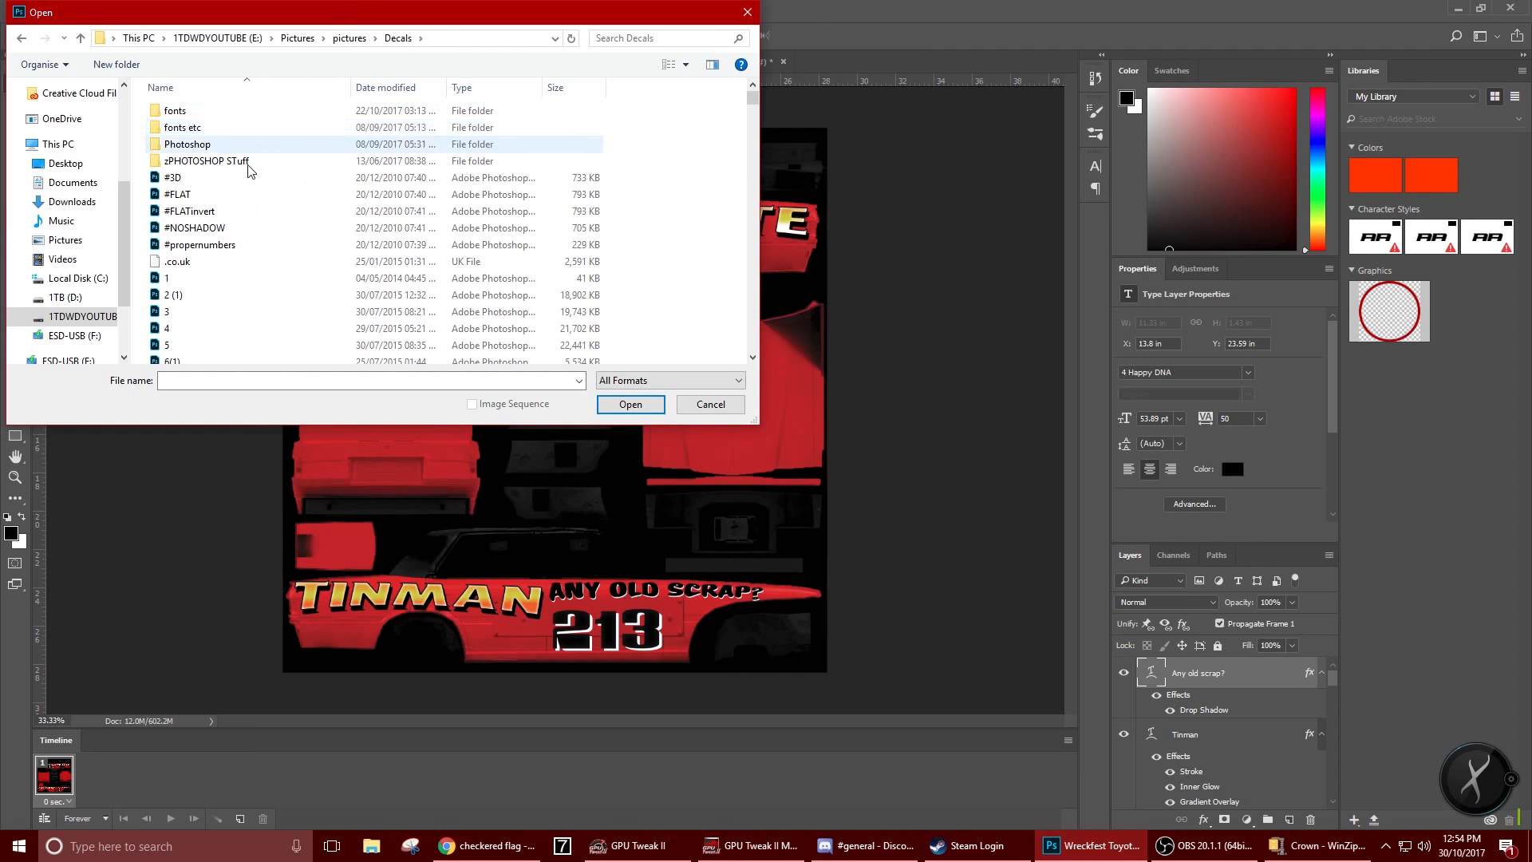
Open the chequared decal file, get past its missing-font notices and close it again
scroll(259, 303, down, 5)
scroll(258, 303, down, 15)
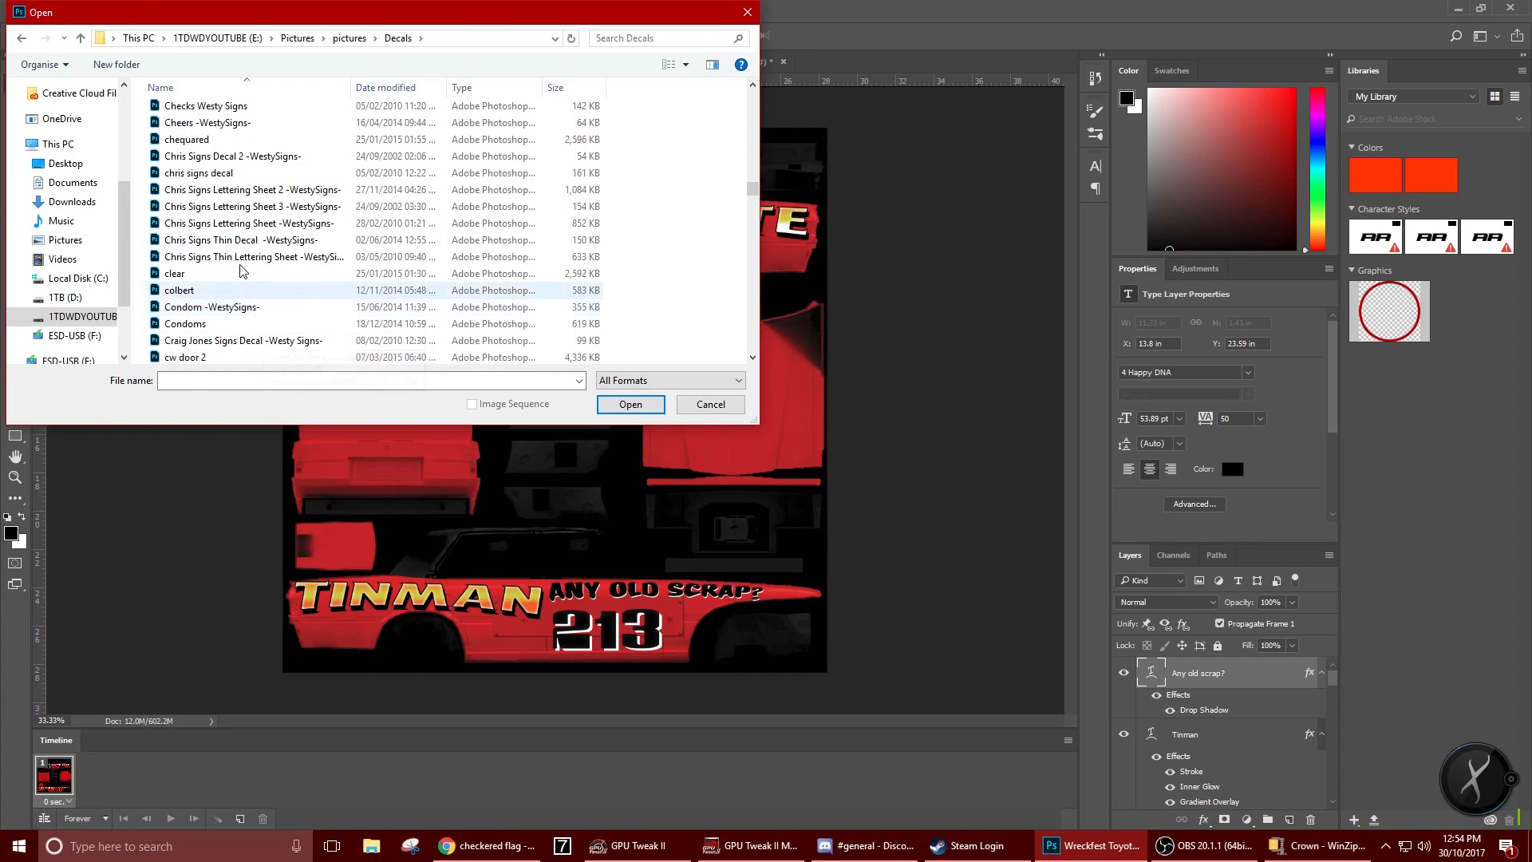
double_click(260, 140)
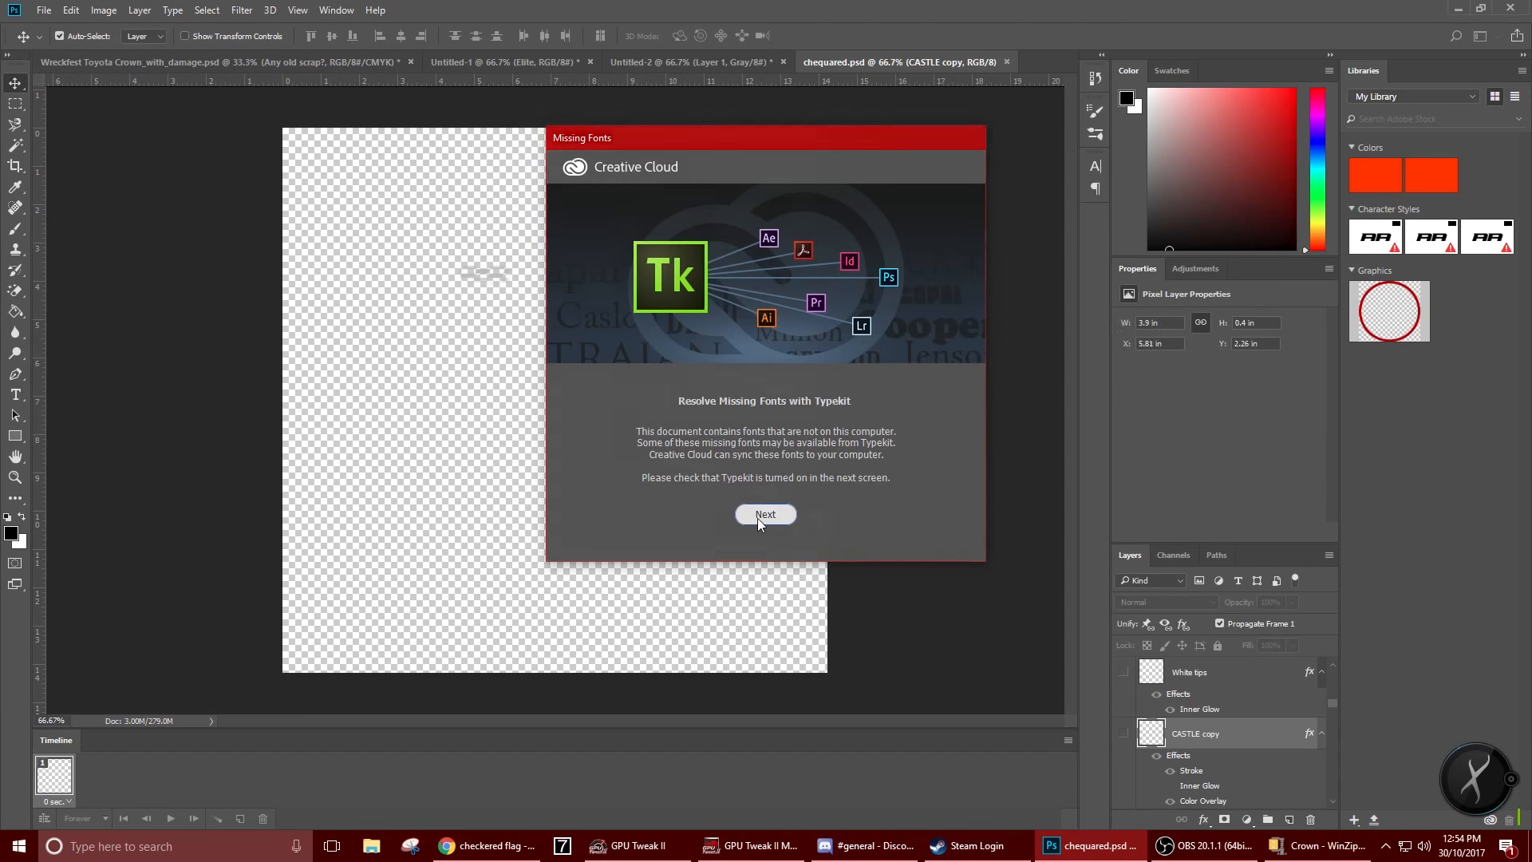
click(759, 516)
click(886, 453)
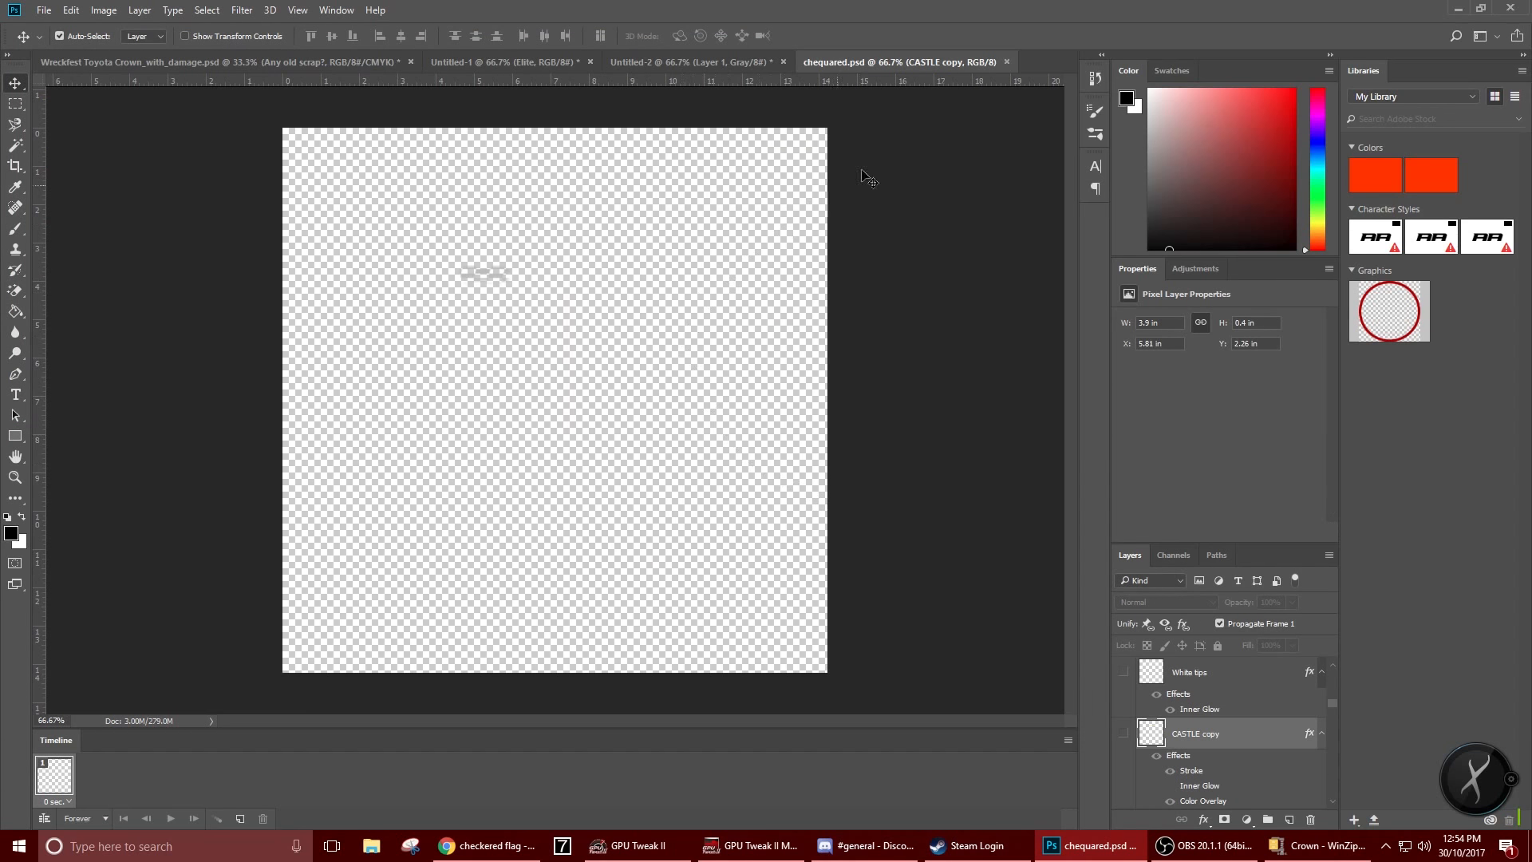
click(1007, 62)
Look through the file list of the Decals folder for another checkered design to open
right_click(903, 71)
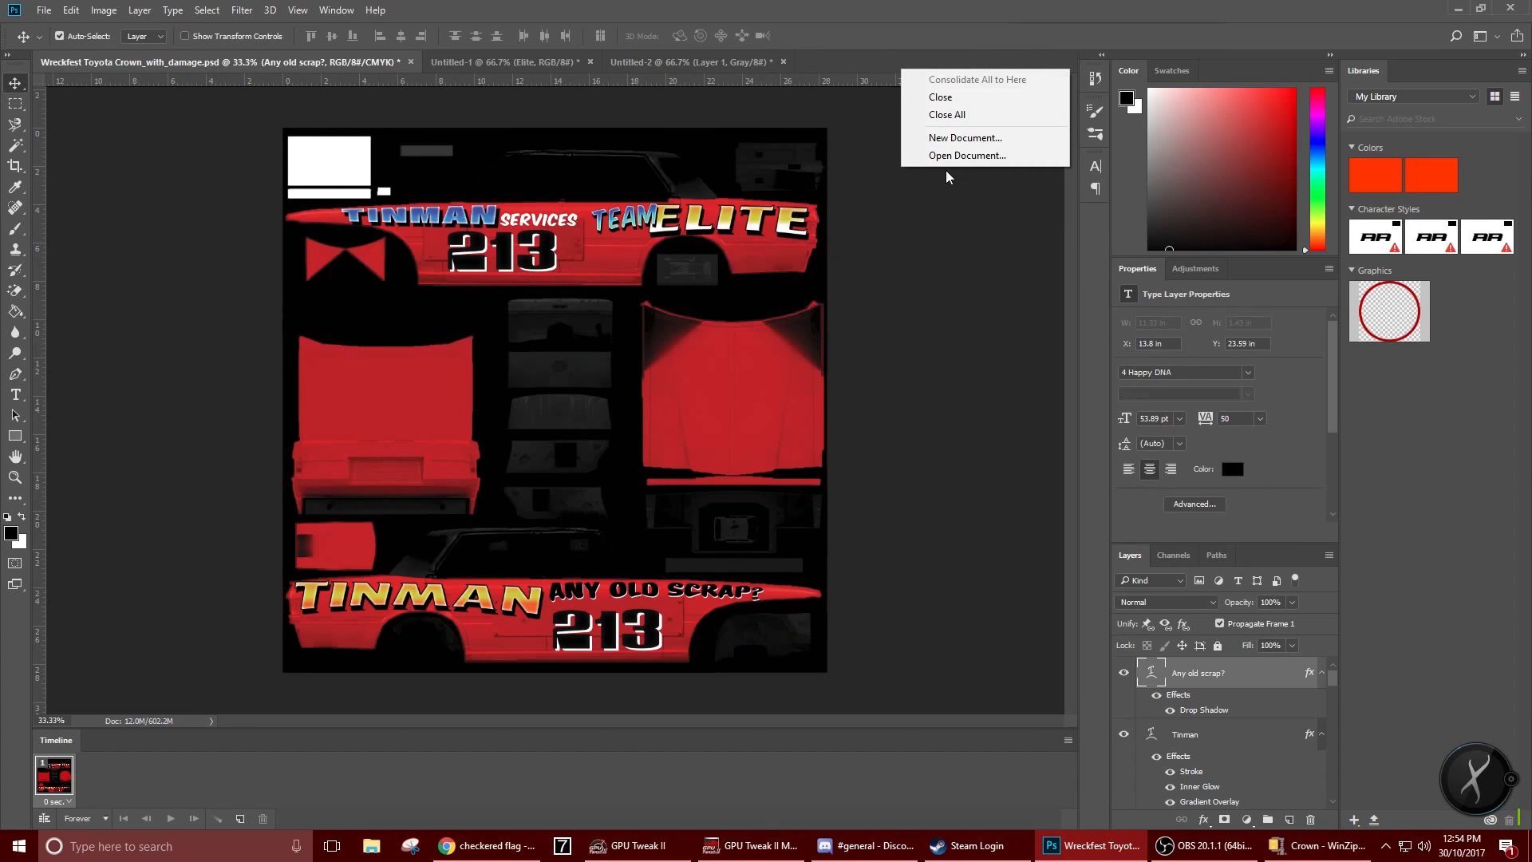
click(951, 156)
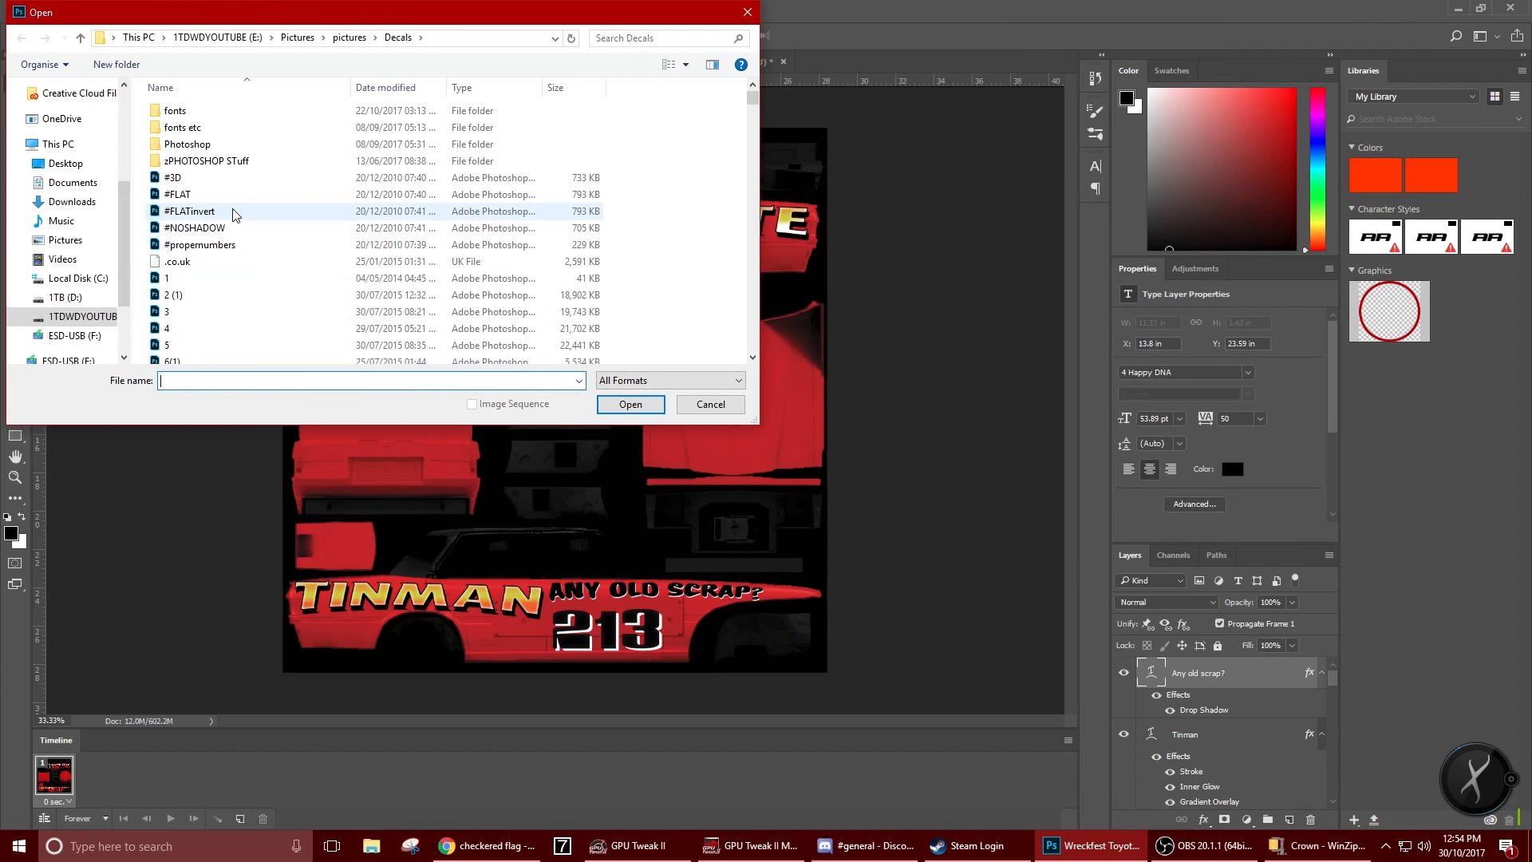
scroll(229, 274, down, 15)
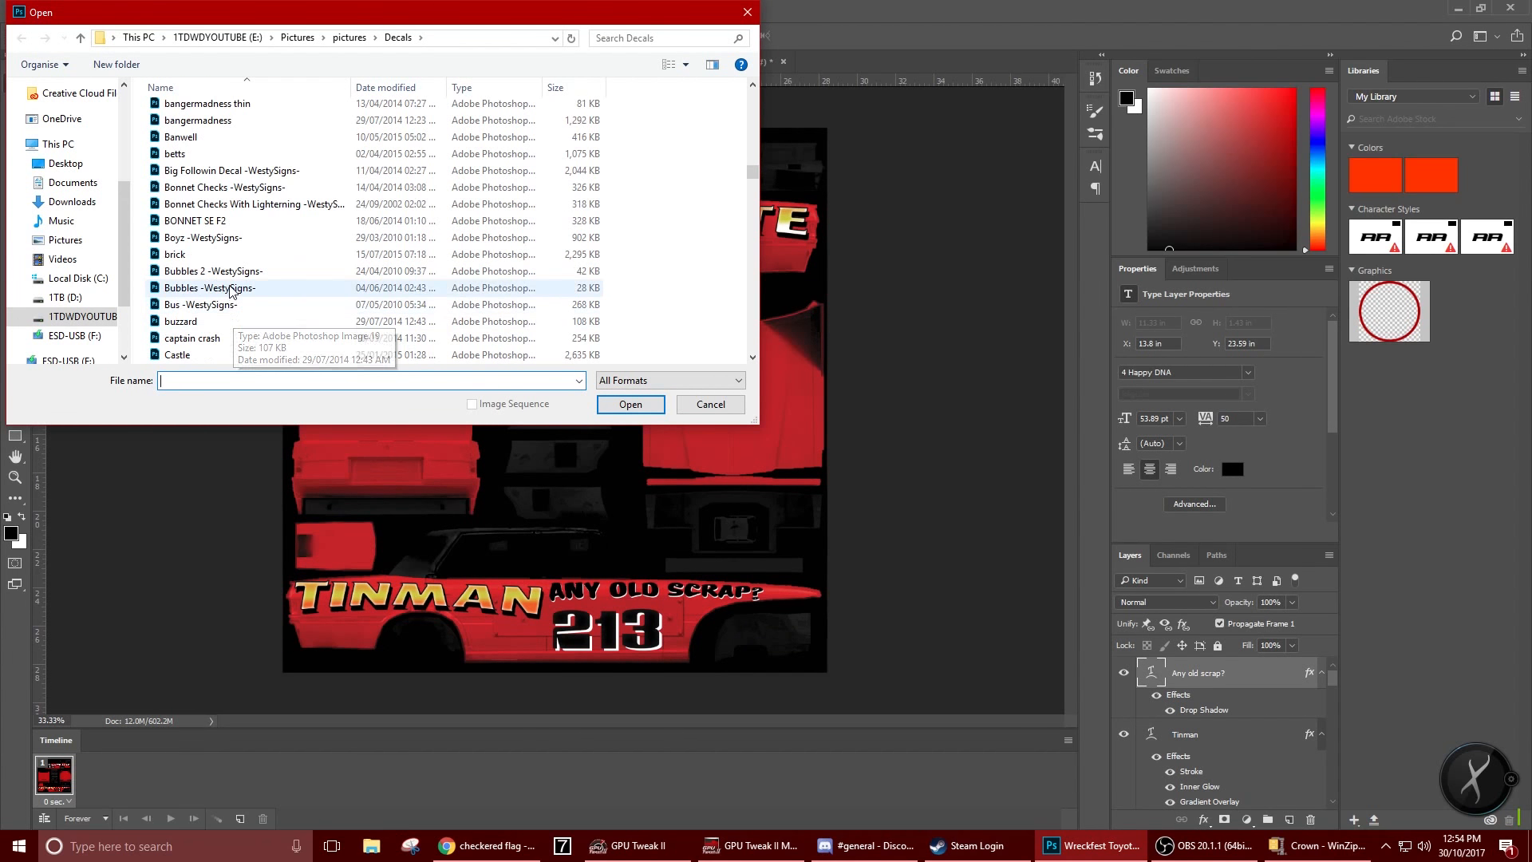
scroll(233, 289, down, 7)
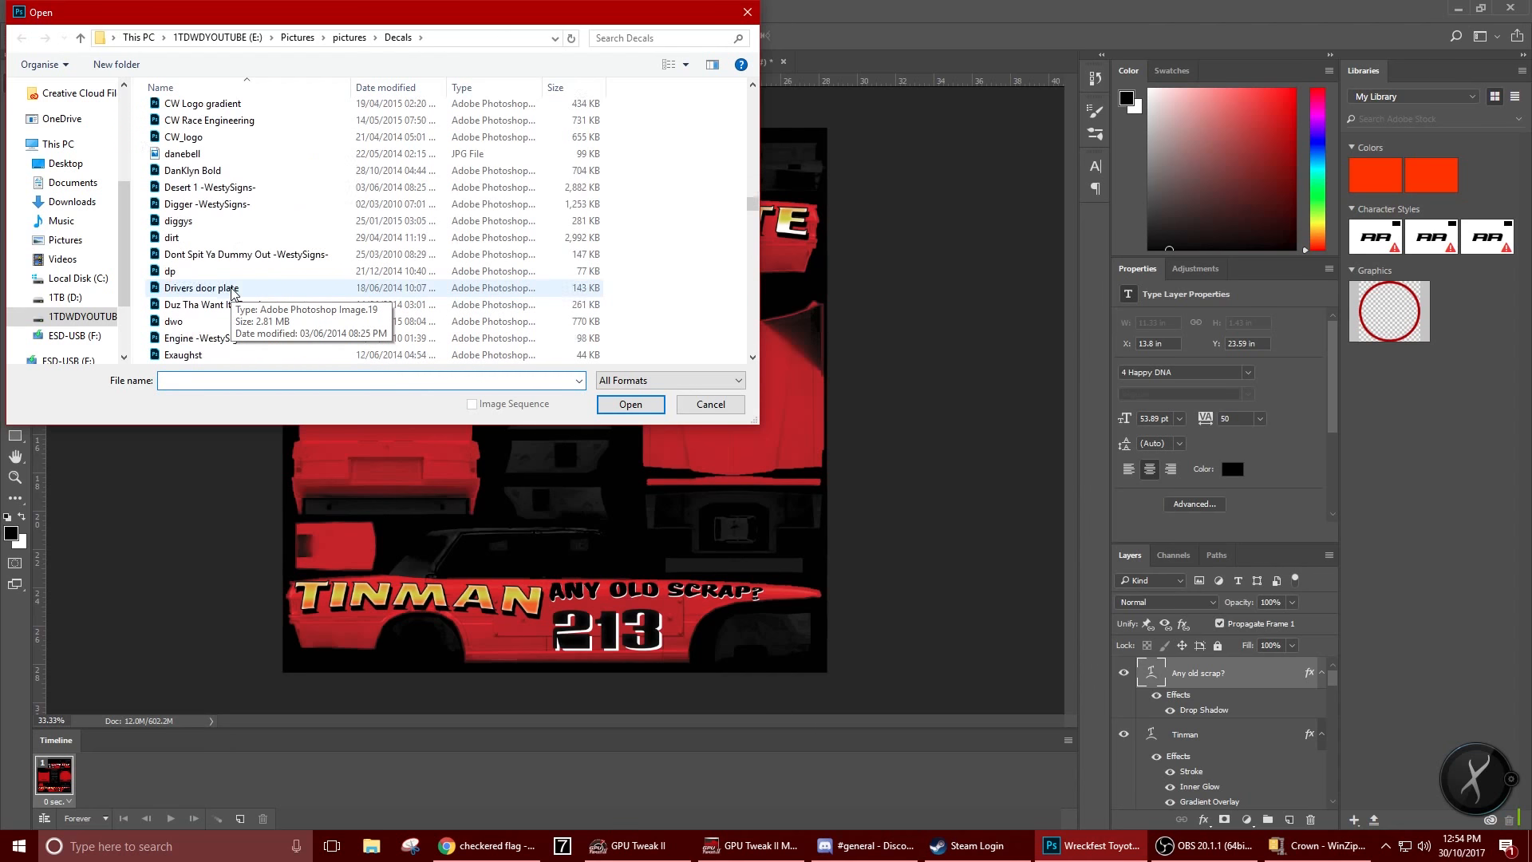
scroll(233, 290, down, 12)
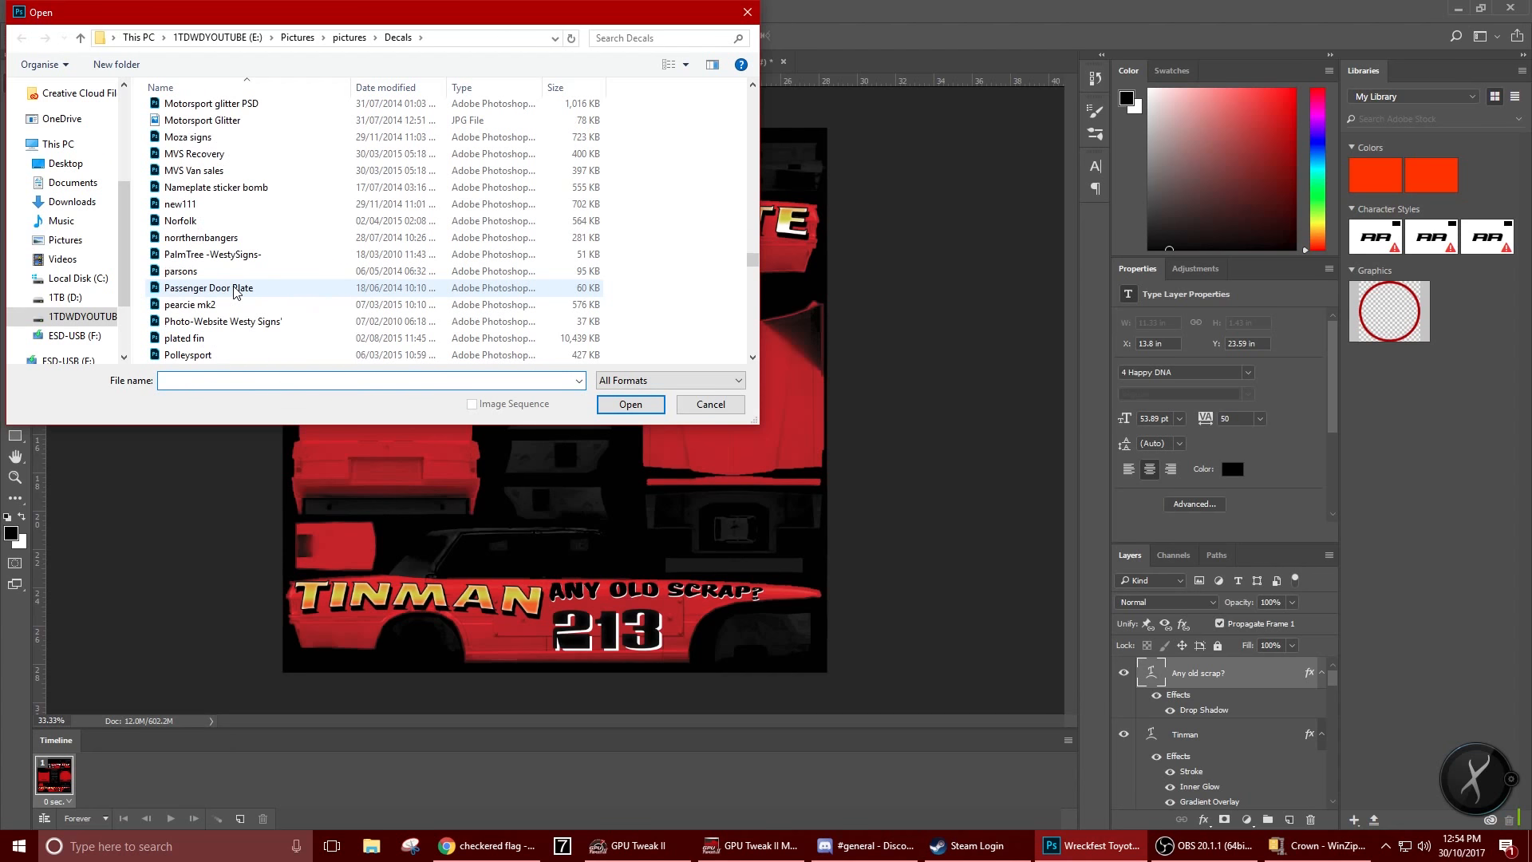
scroll(238, 289, down, 5)
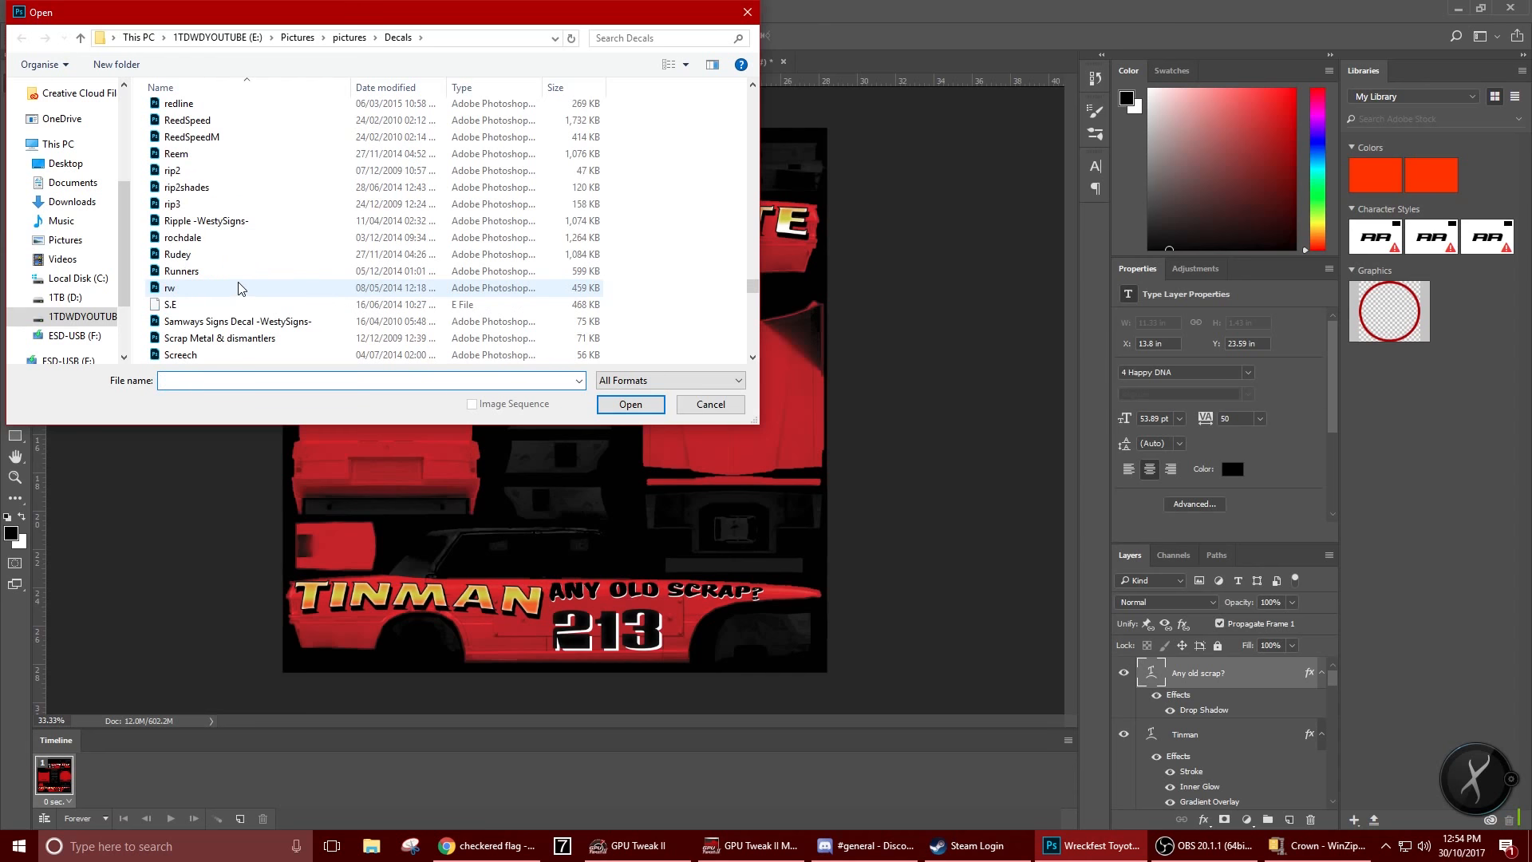
scroll(238, 288, down, 10)
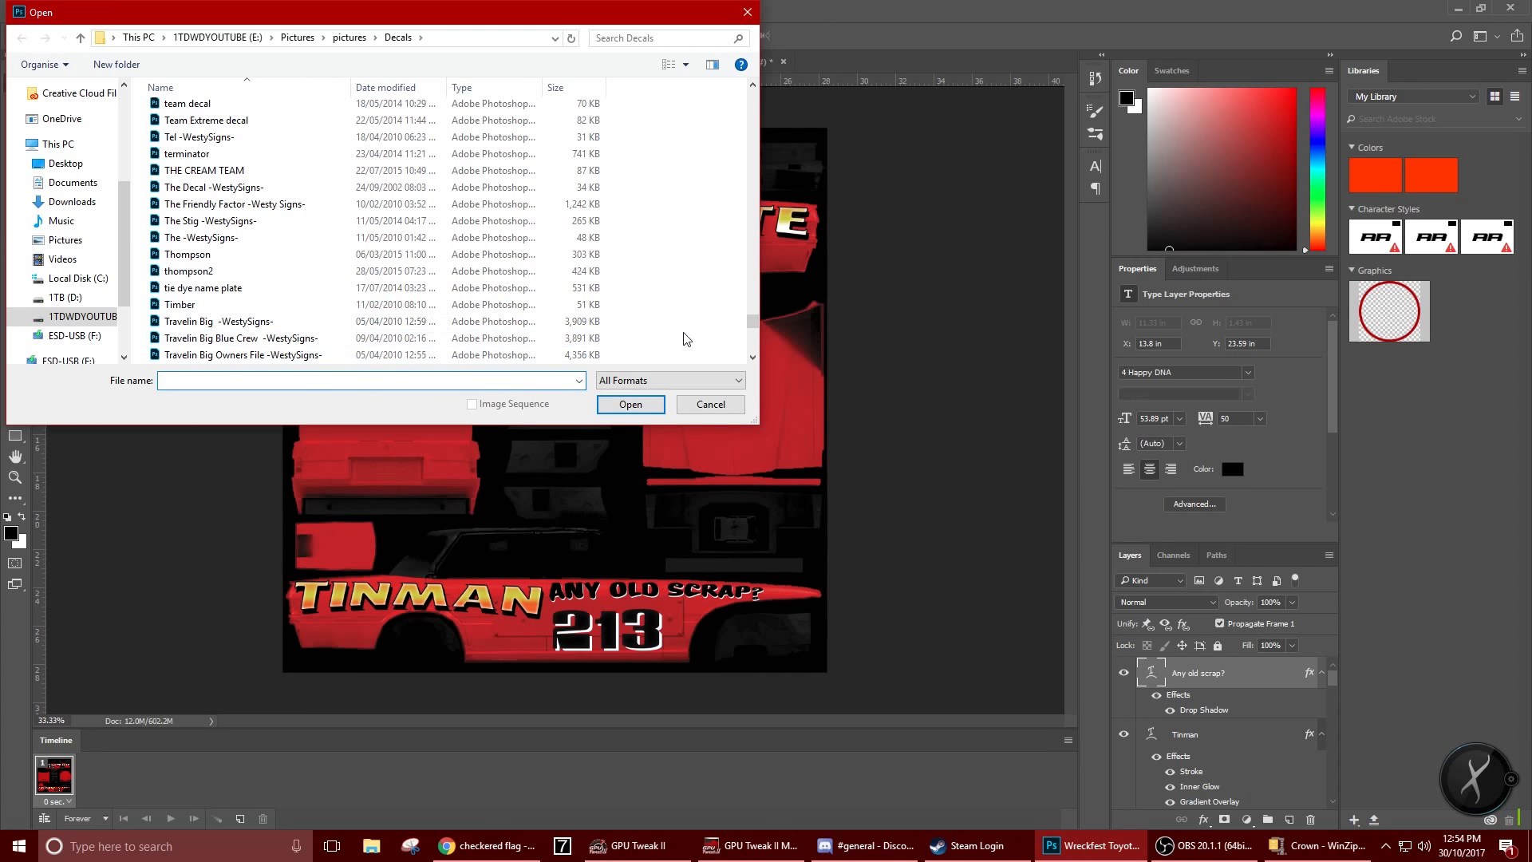
drag(752, 328, 709, 61)
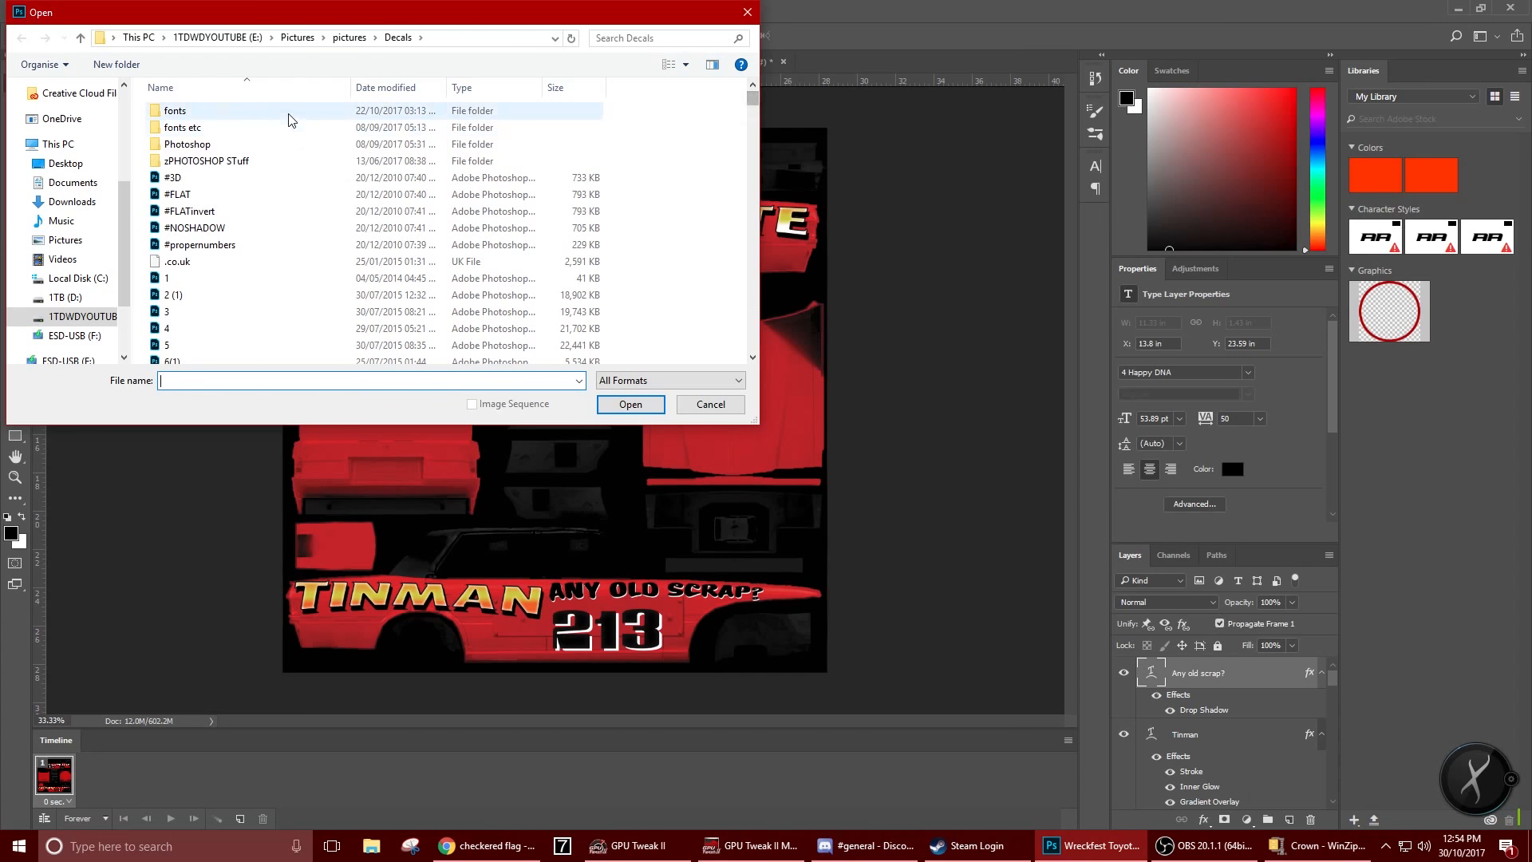
Check the PHOTOSHOP STuff folder inside zPHOTOSHOP STuff for checkered artwork and return to the Decals folder
double_click(249, 163)
double_click(247, 113)
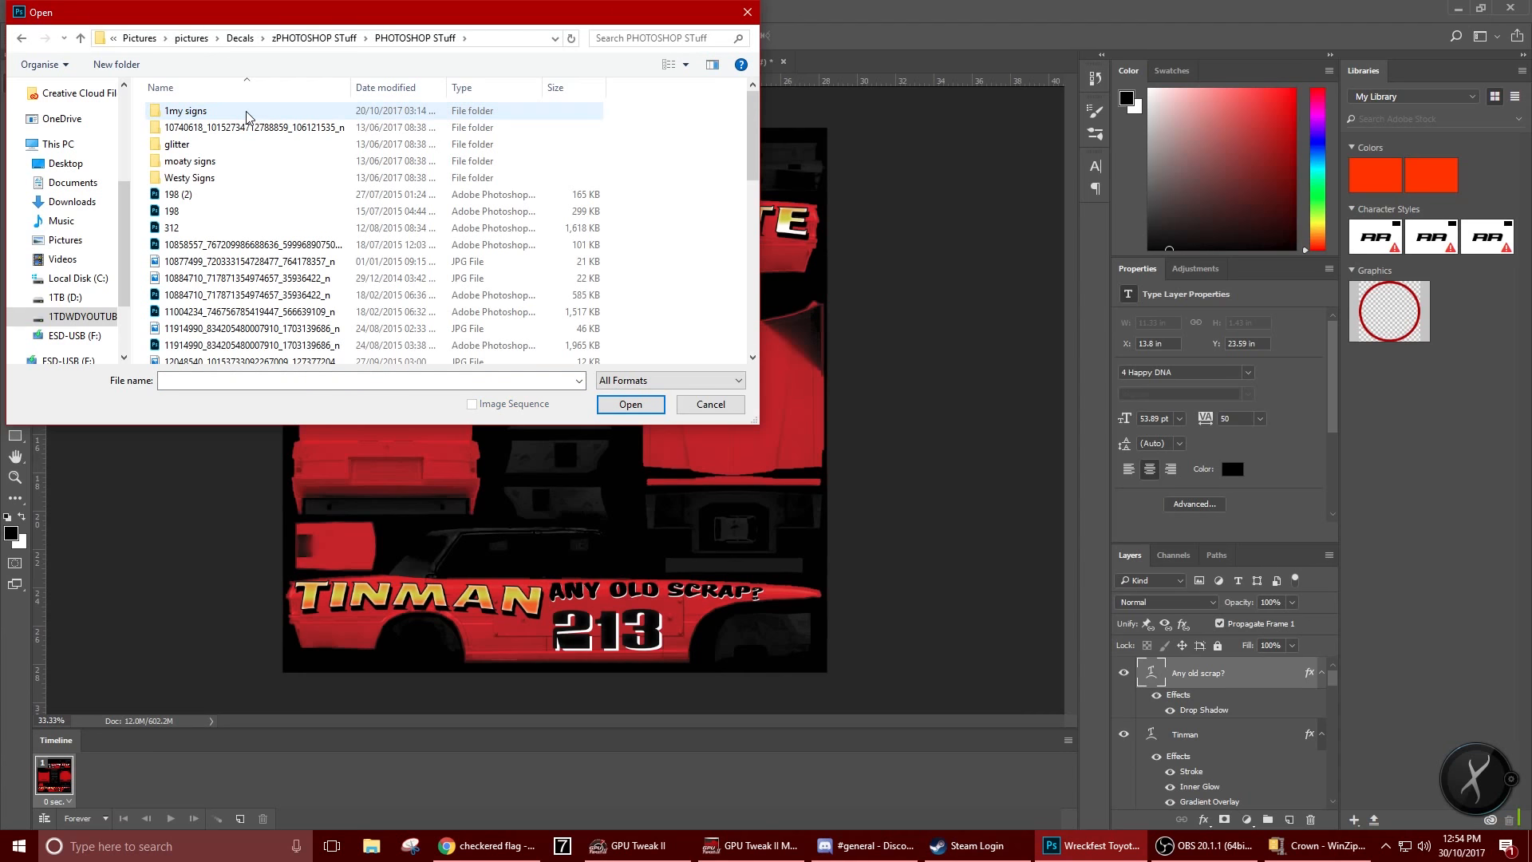
scroll(268, 236, down, 5)
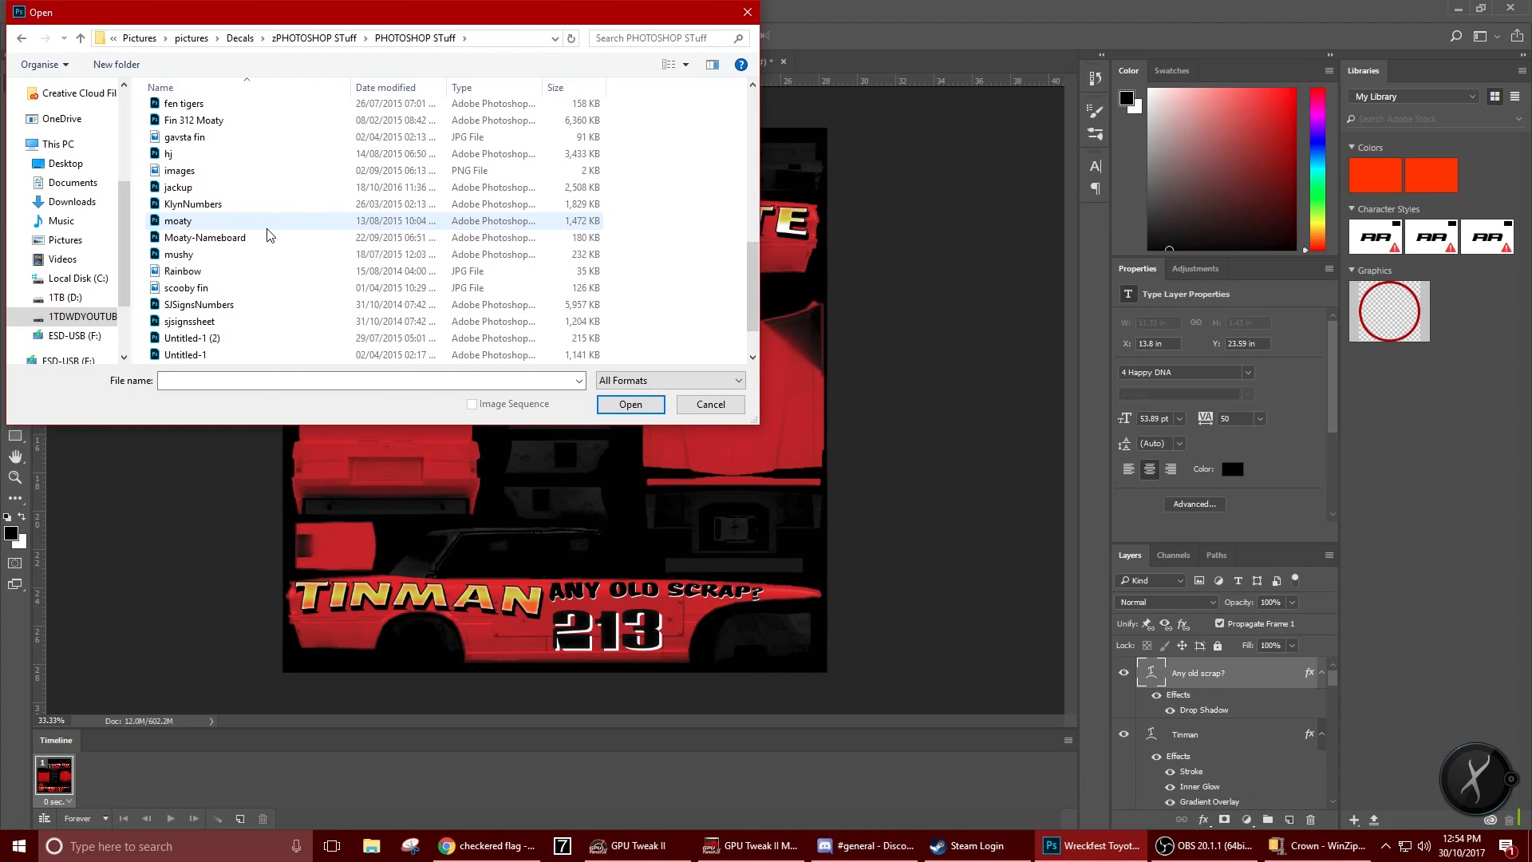
scroll(268, 231, down, 1)
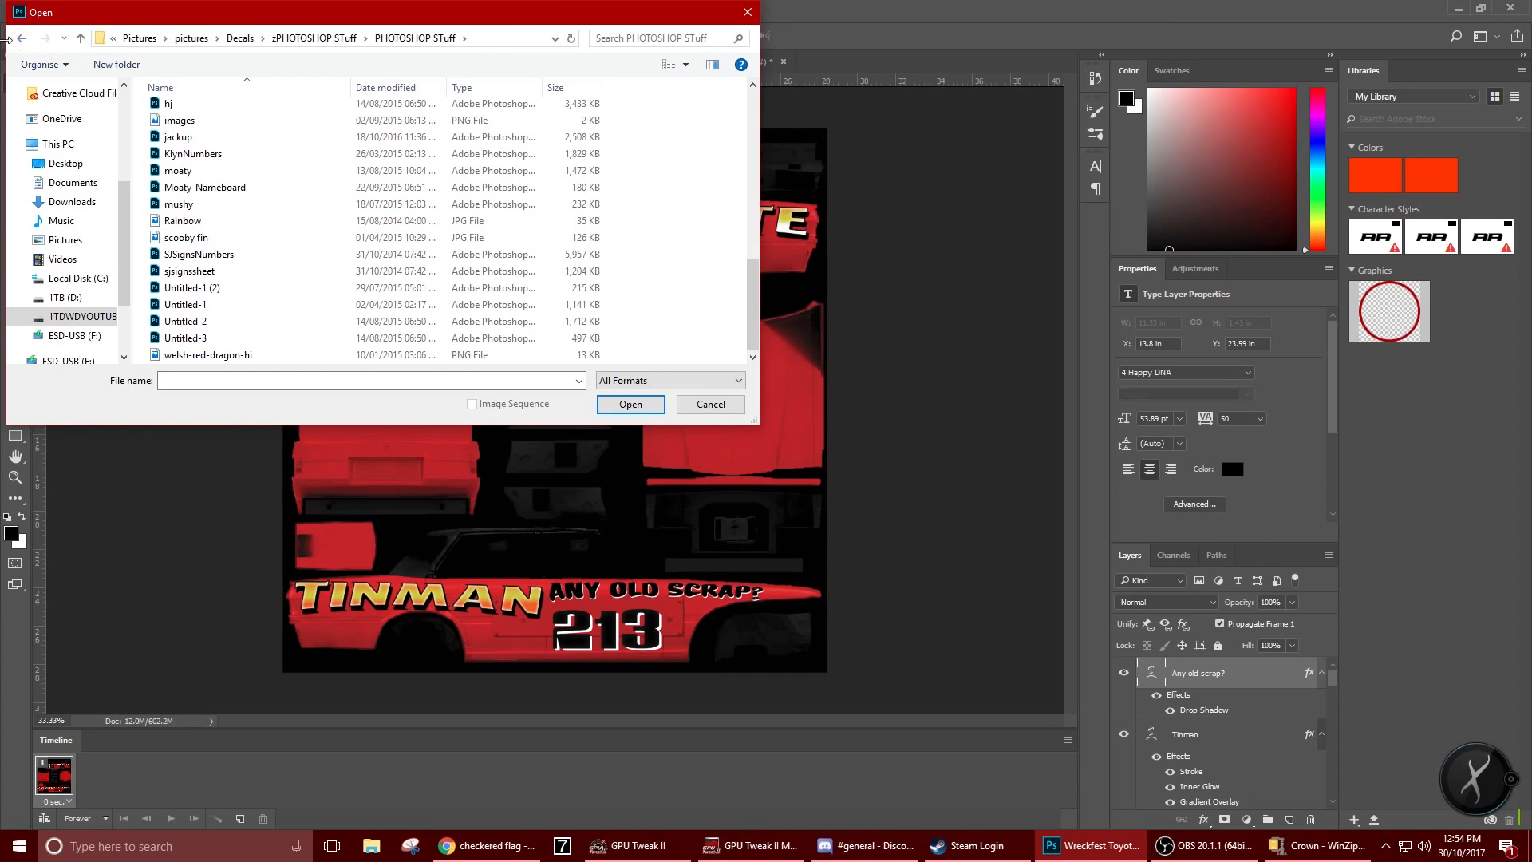
click(22, 41)
click(21, 40)
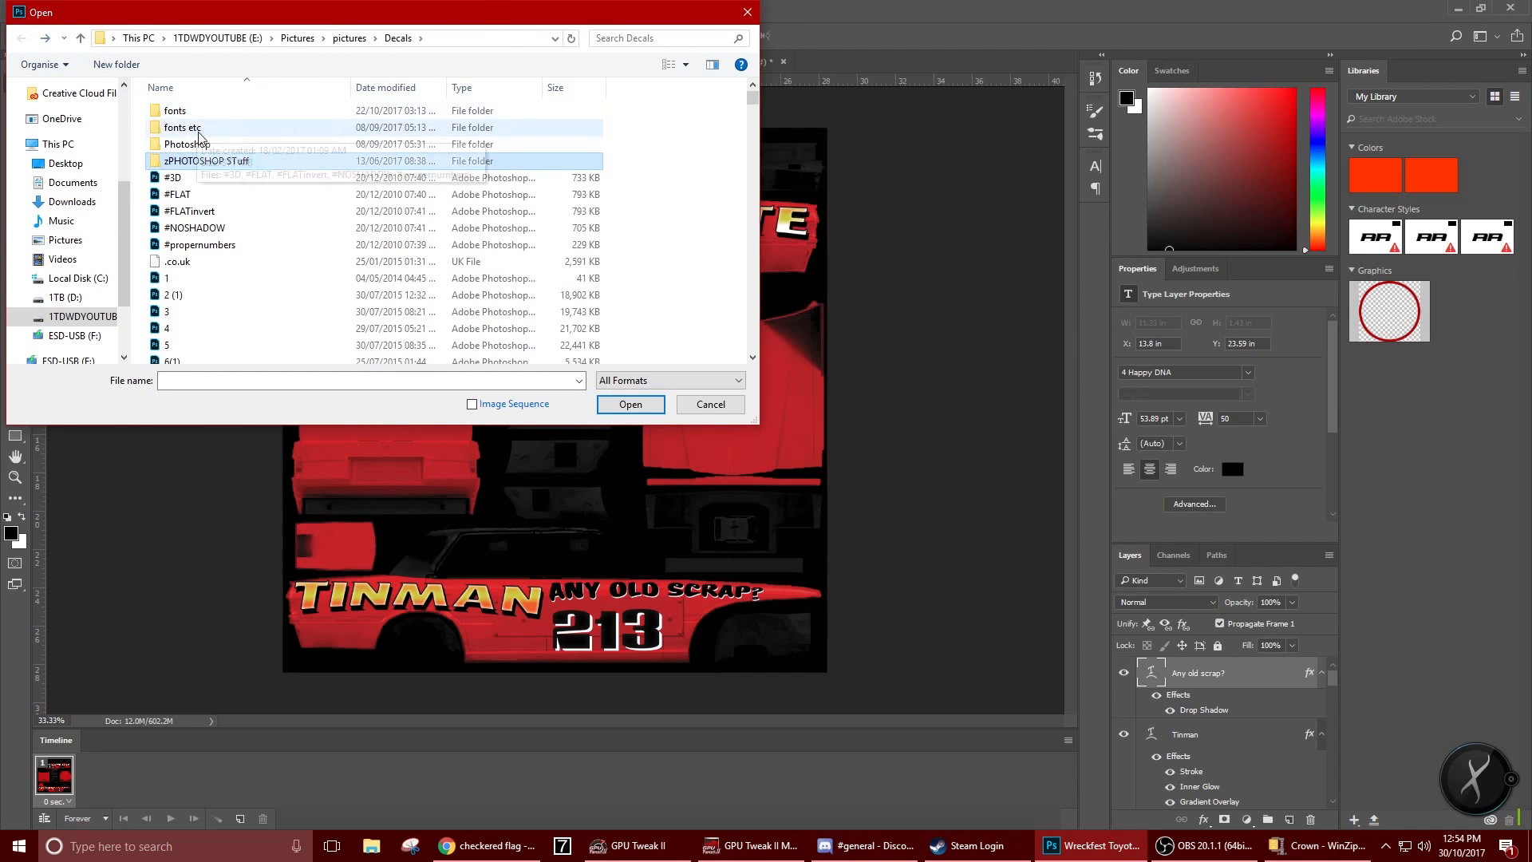
Open the checks1 and Checks 2 -WestySigns- files from the Decals > Photoshop > Important folder
double_click(196, 144)
double_click(200, 113)
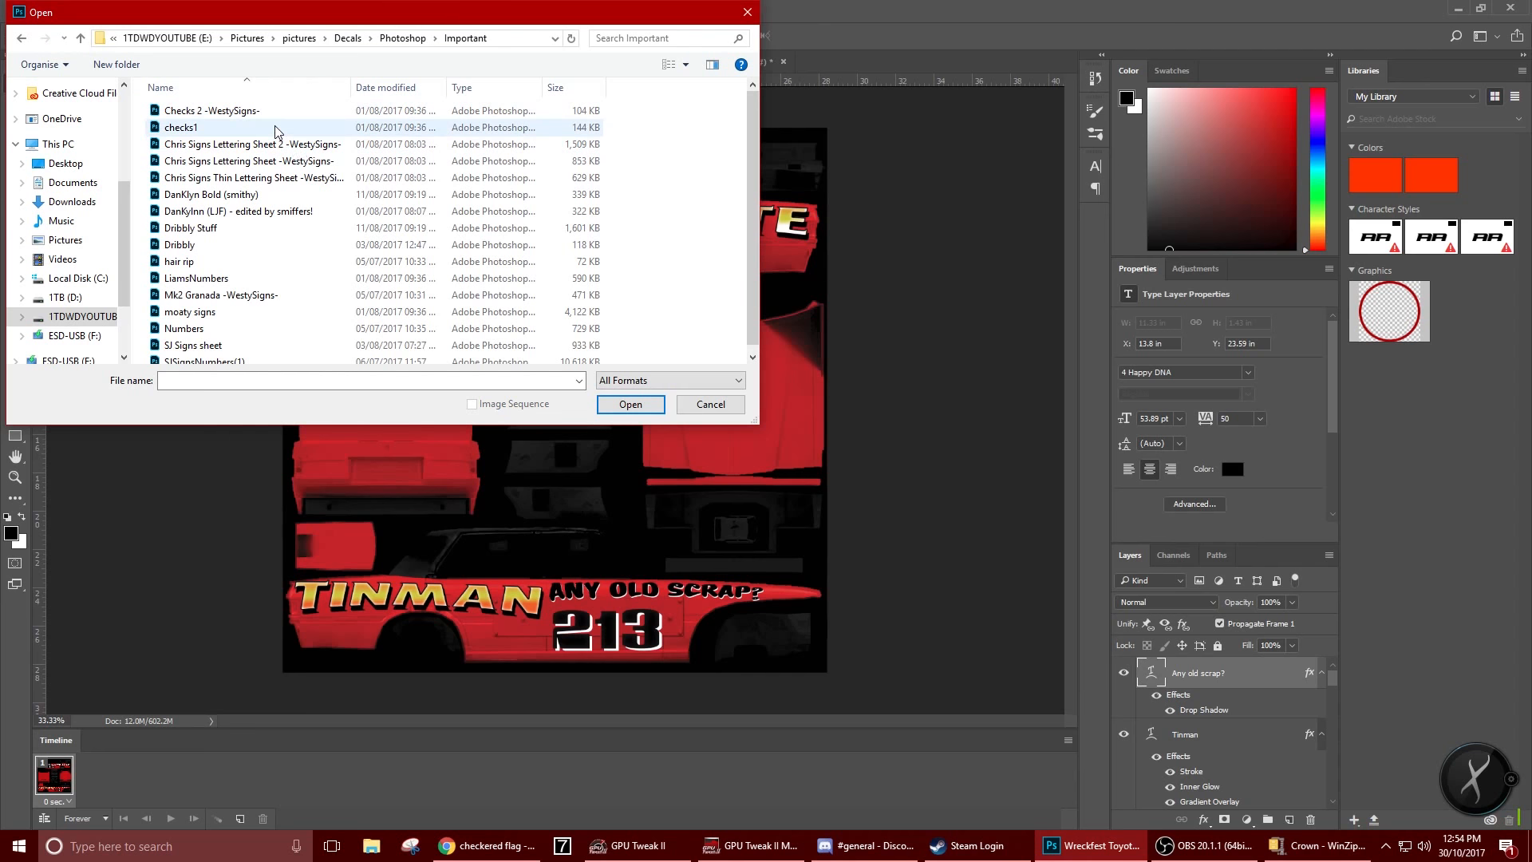
double_click(277, 129)
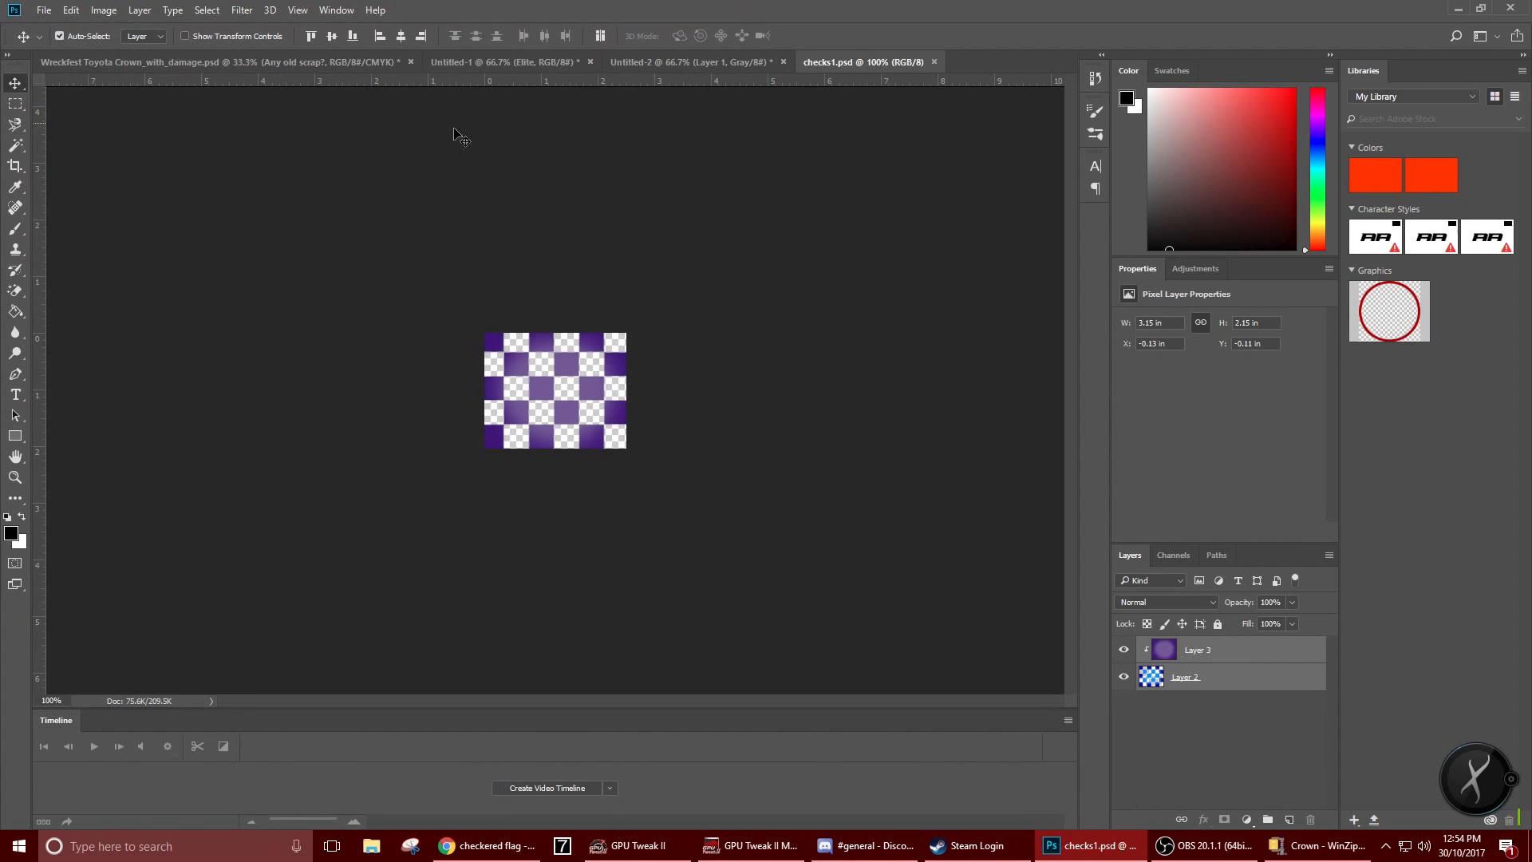
right_click(941, 69)
click(988, 154)
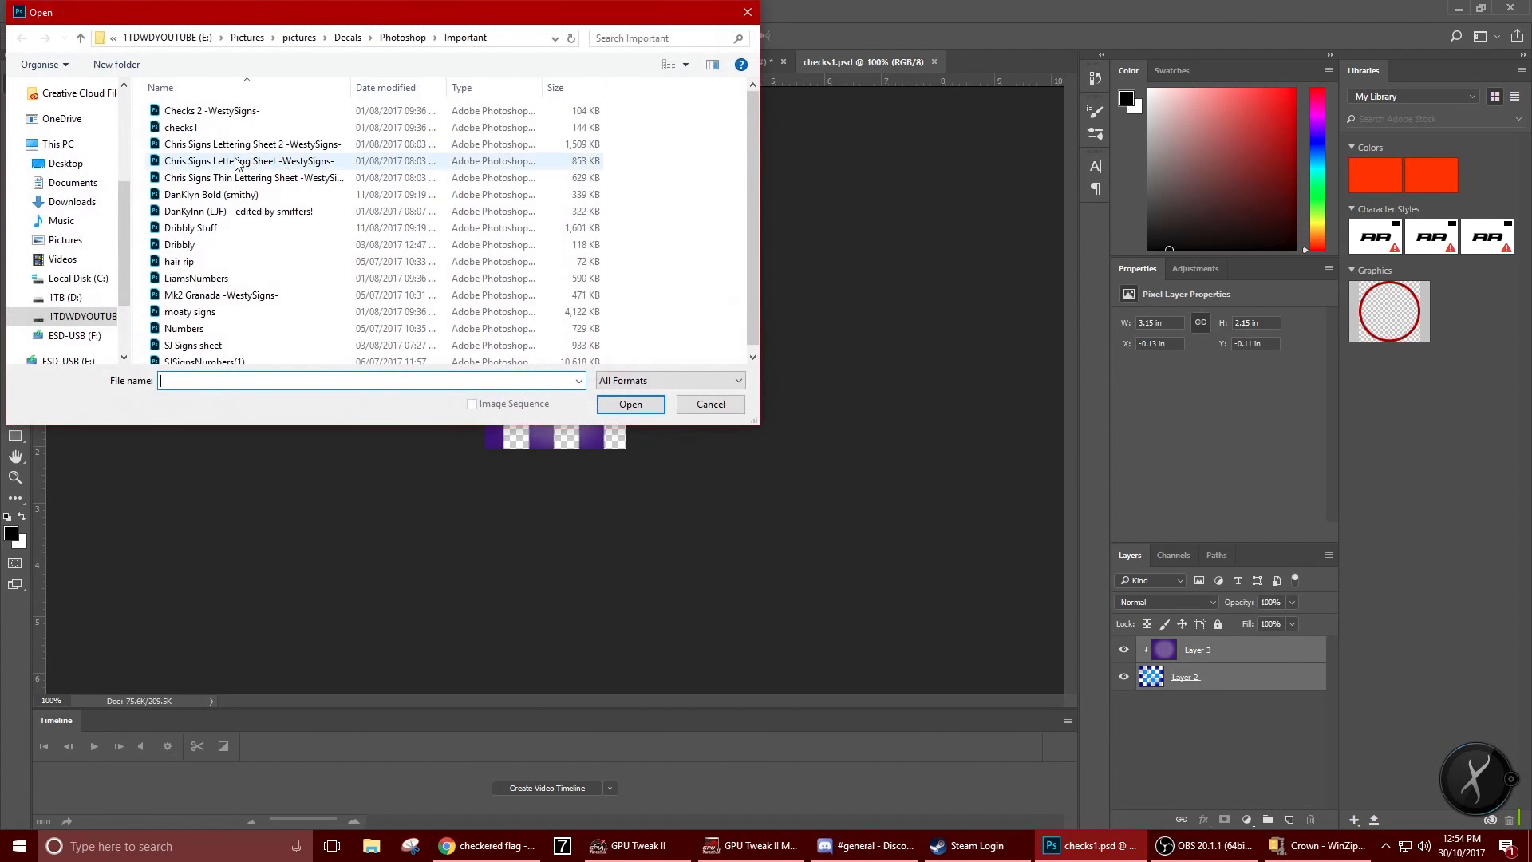
double_click(224, 112)
Browse the Important folder and the Decals > fonts subfolders for another checkered design to open
right_click(1052, 62)
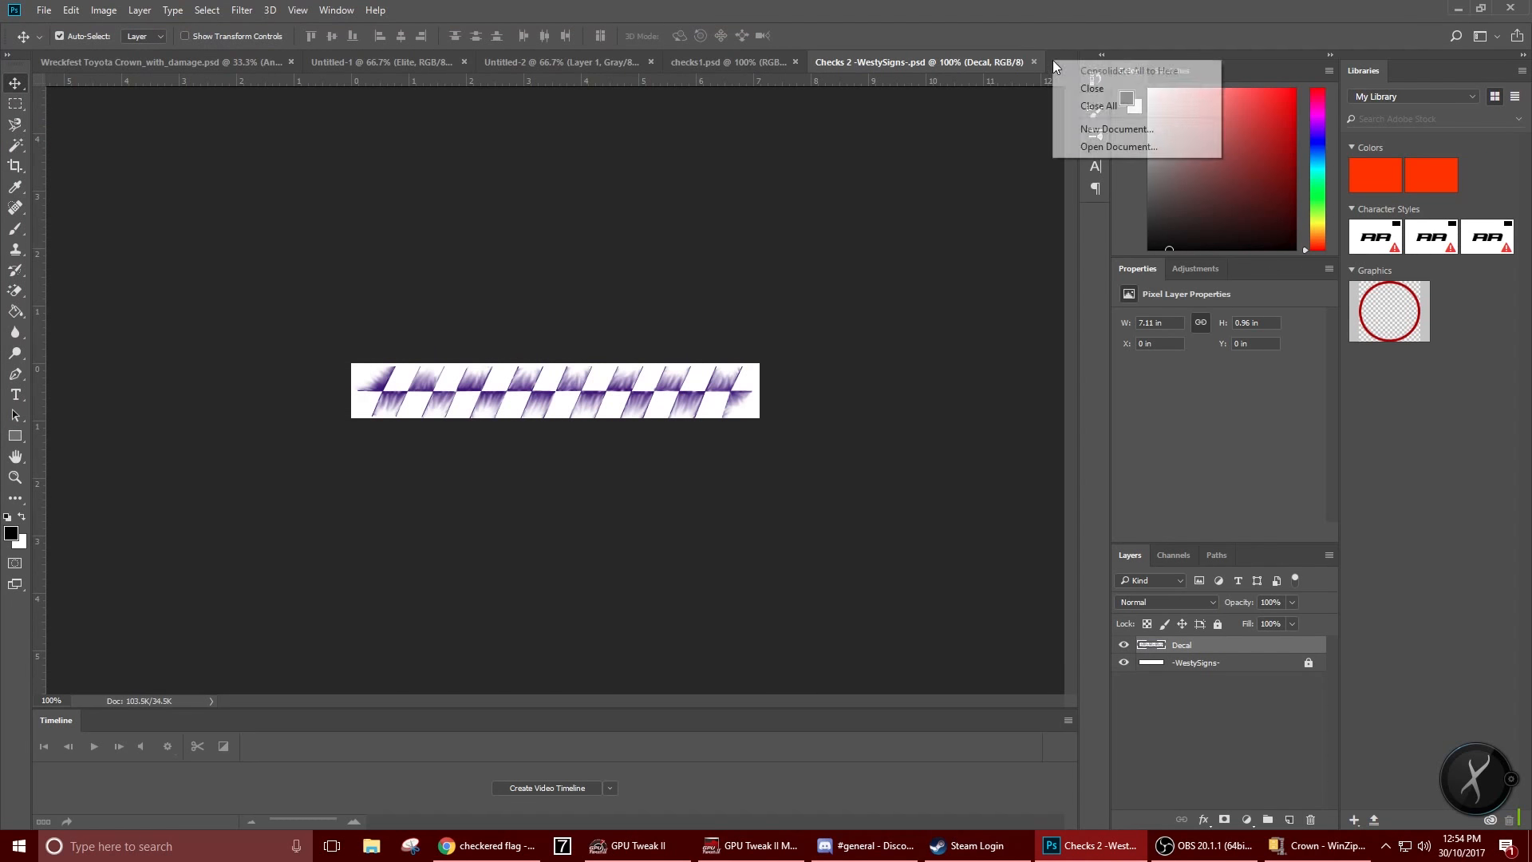
click(1085, 150)
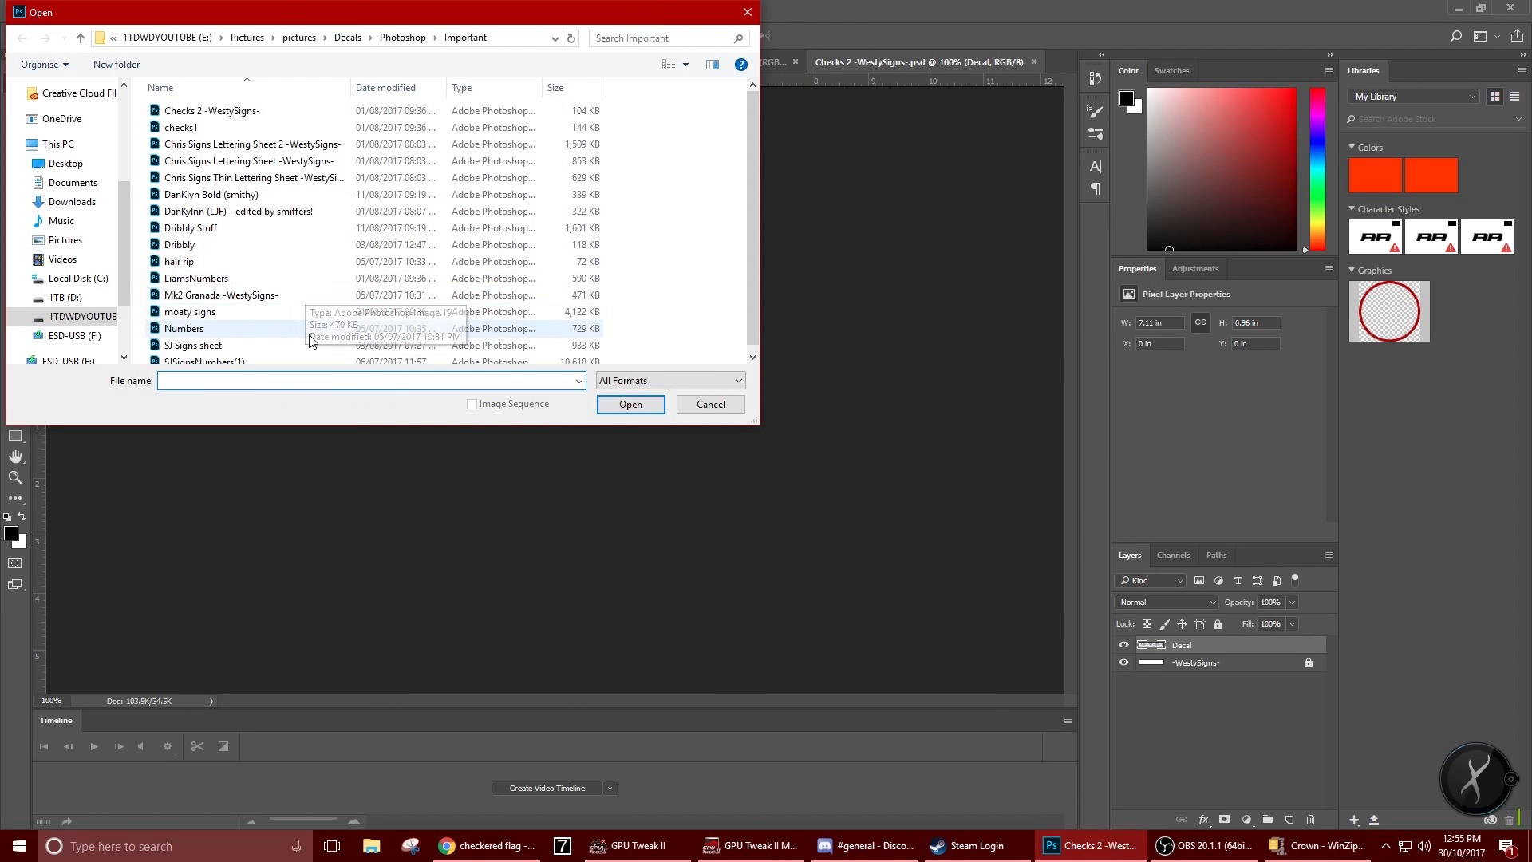
scroll(302, 319, down, 1)
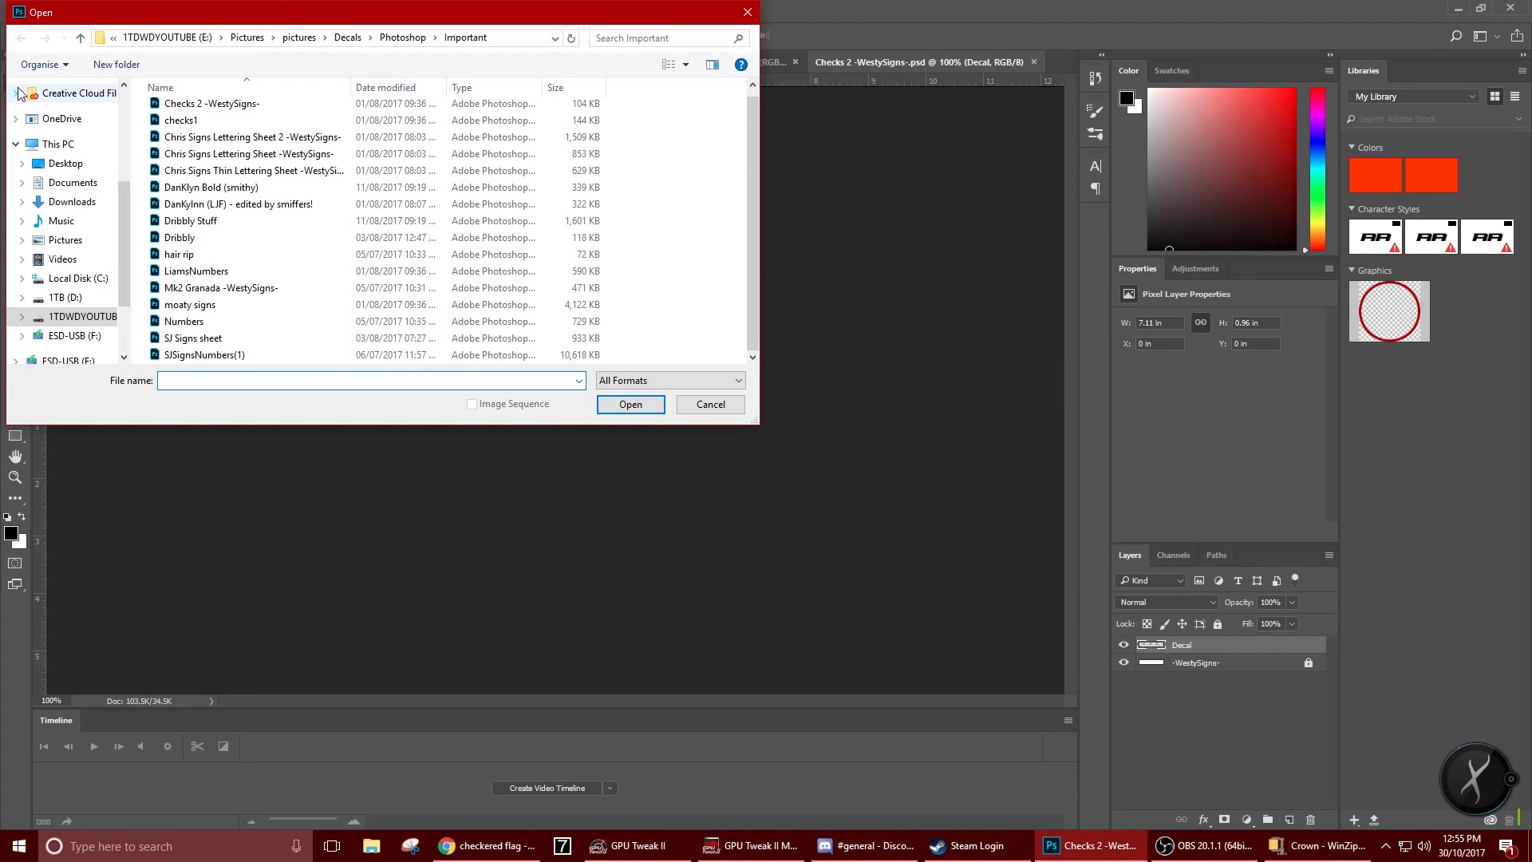
click(409, 45)
click(372, 41)
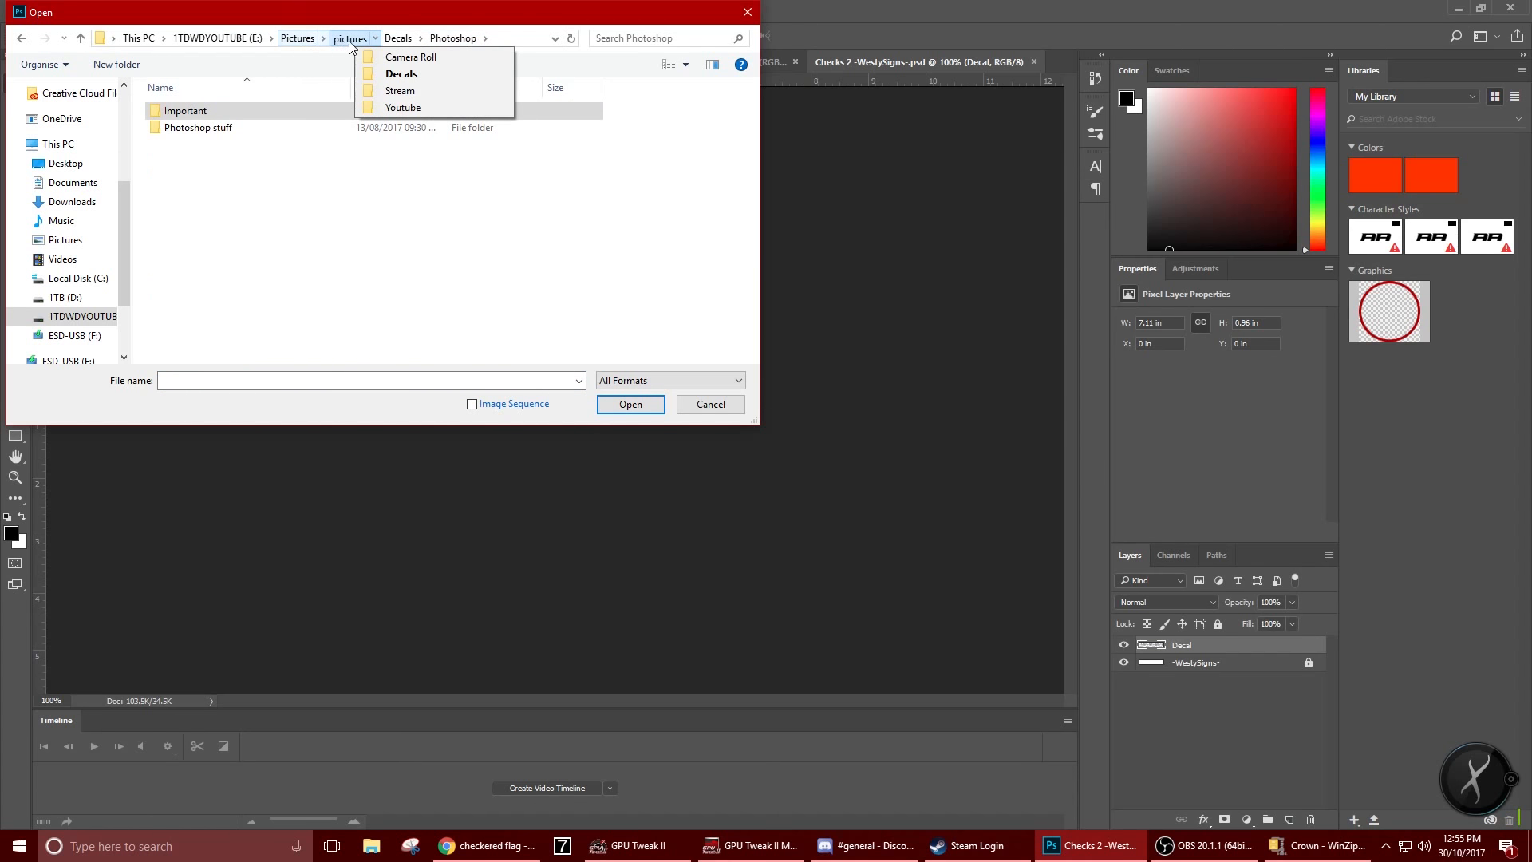
click(350, 44)
double_click(200, 129)
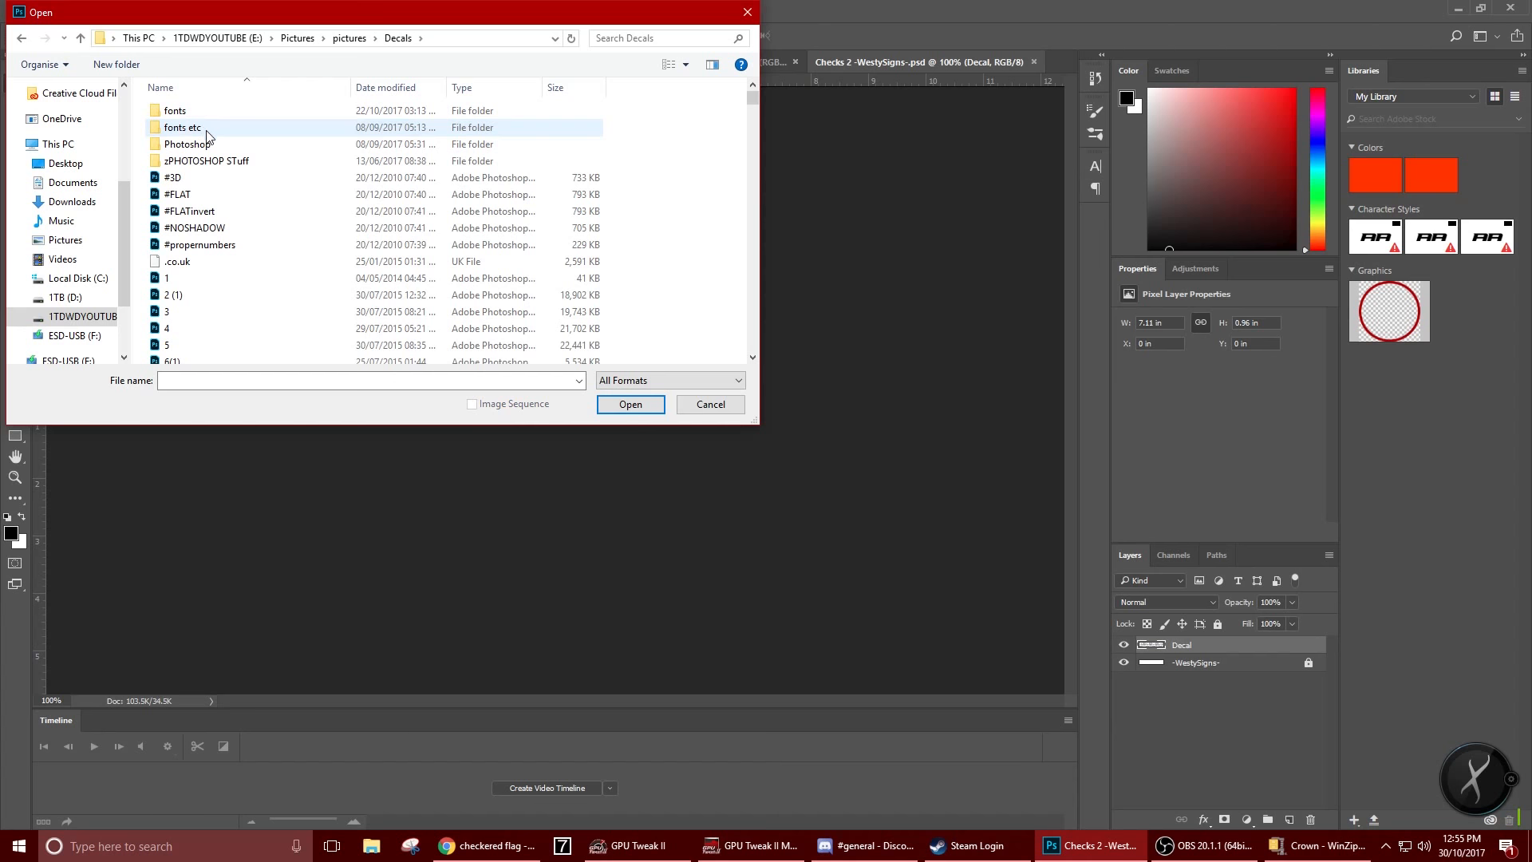
double_click(219, 113)
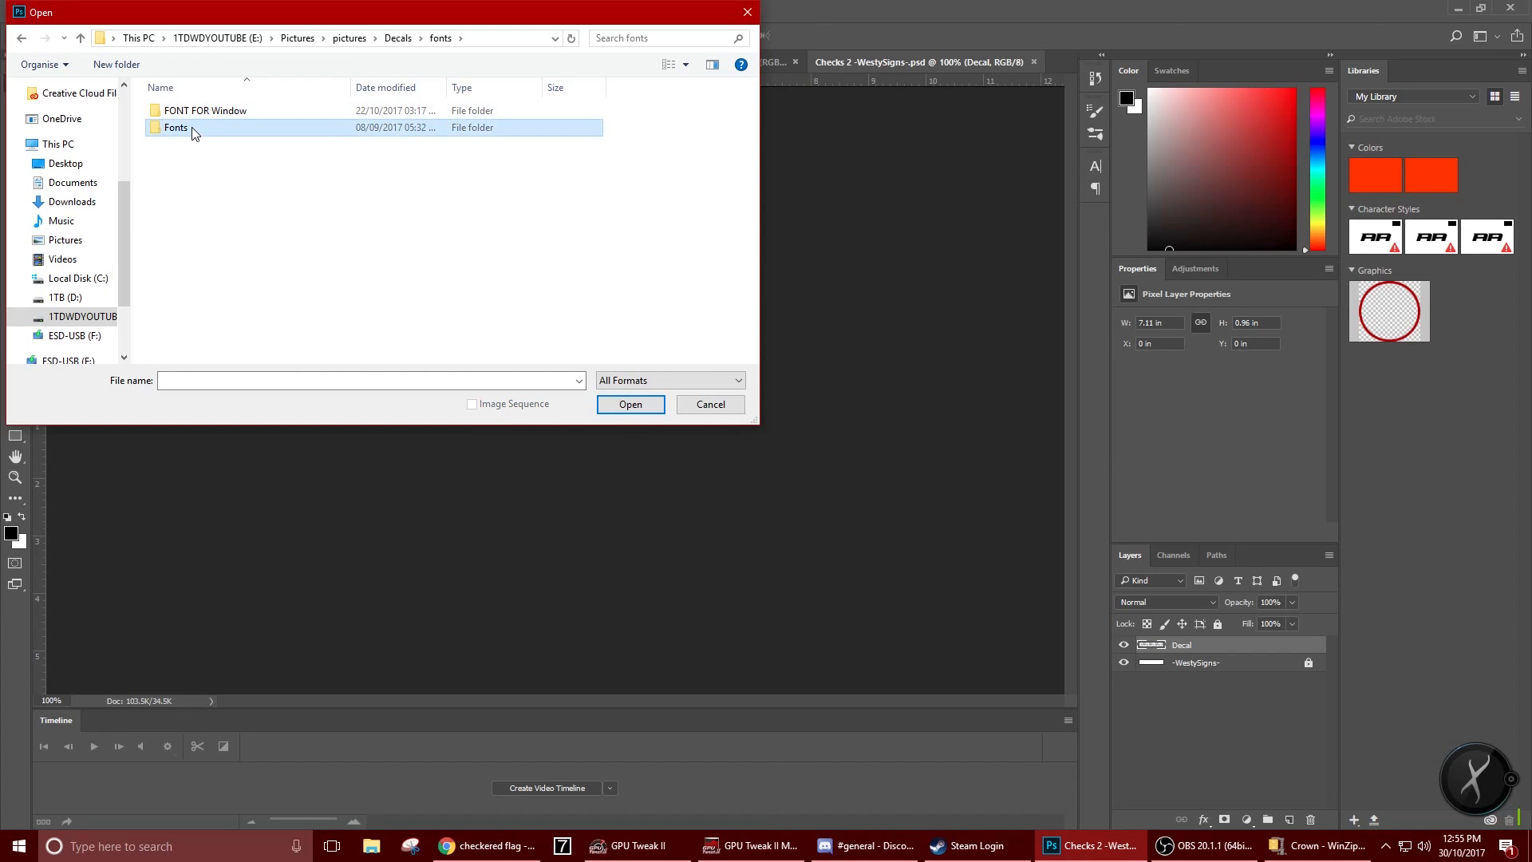
double_click(185, 128)
click(22, 37)
click(21, 37)
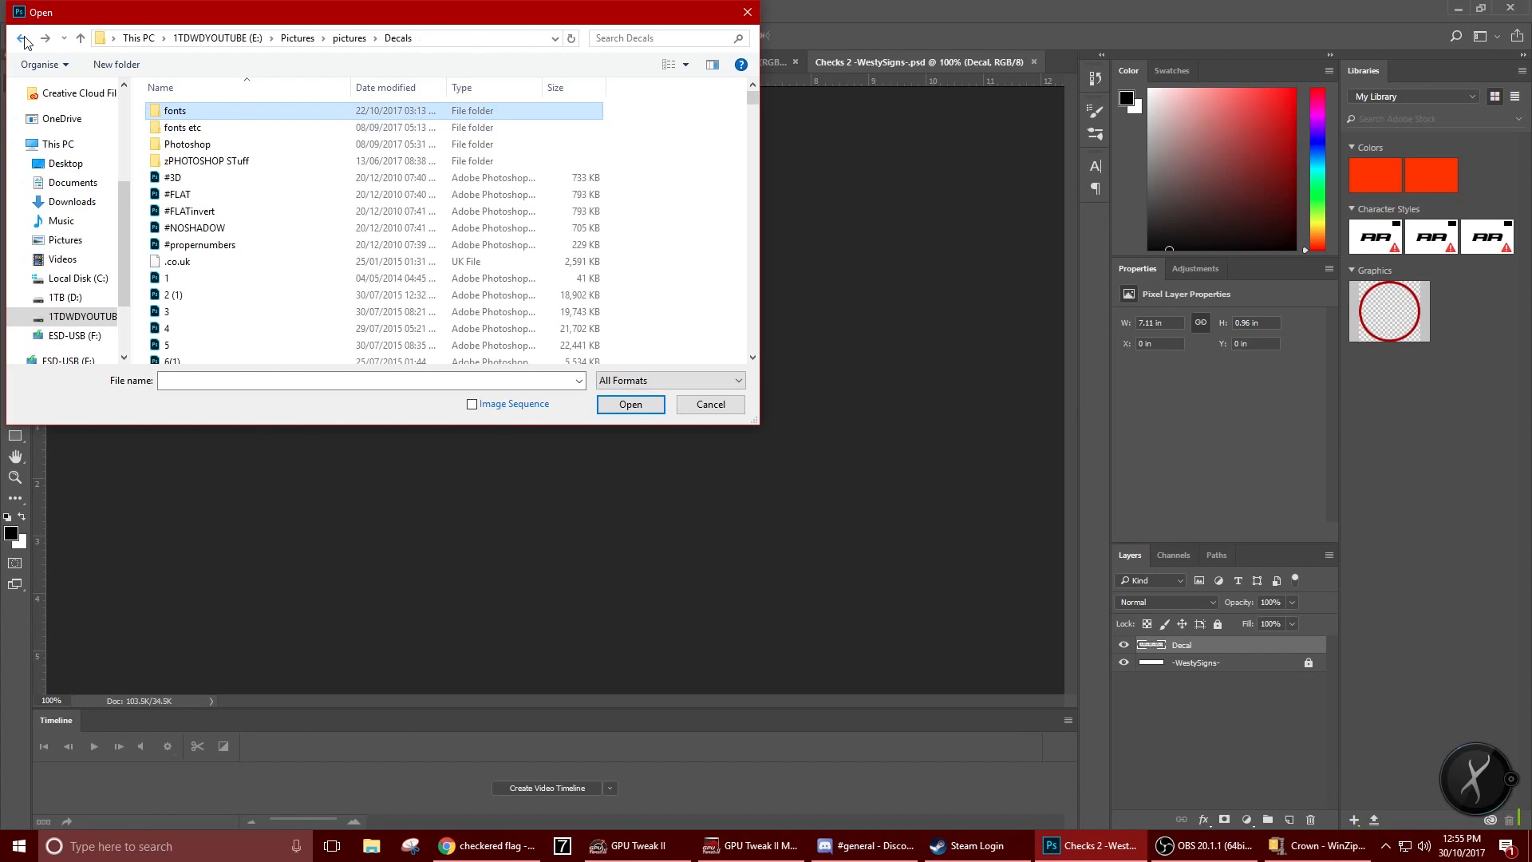
Look through the Westy Signs folder inside Decals > zPHOTOSHOP STuff > PHOTOSHOP STuff for checkered decal files
double_click(189, 164)
double_click(191, 111)
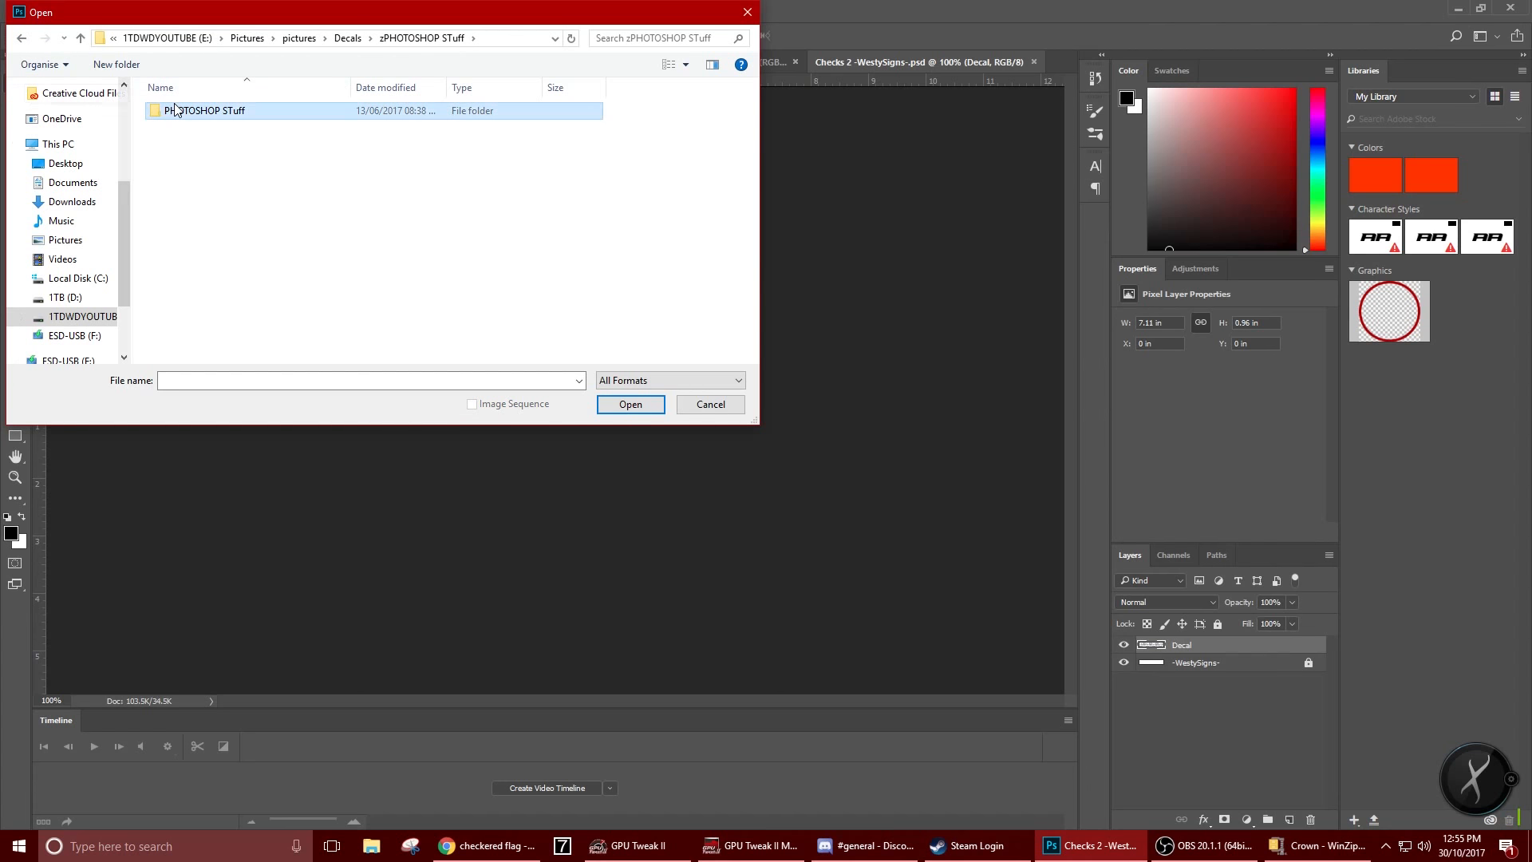
scroll(259, 200, down, 10)
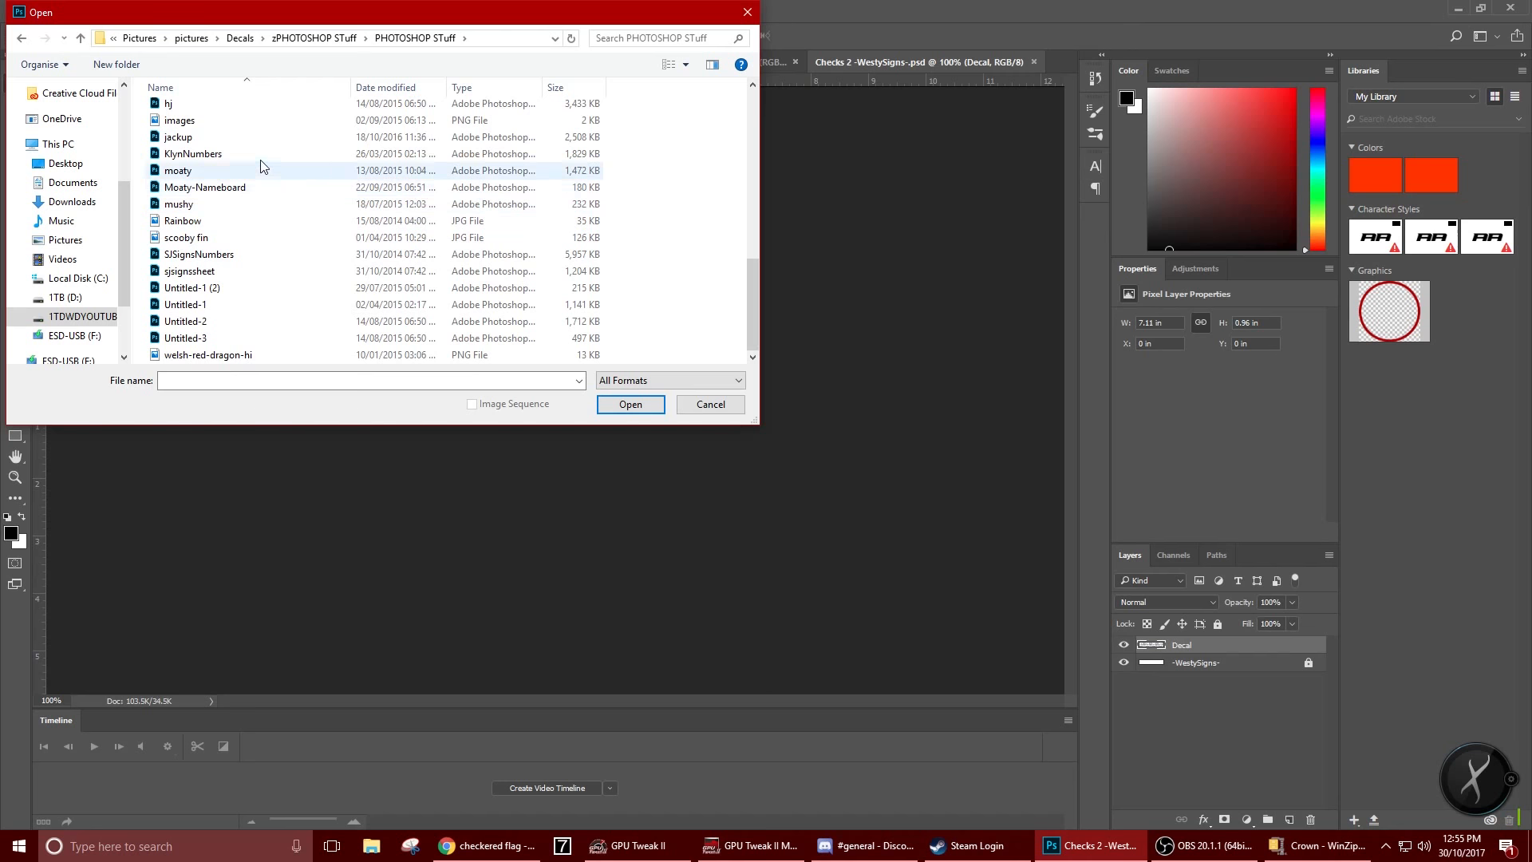
scroll(263, 162, up, 3)
scroll(262, 162, up, 2)
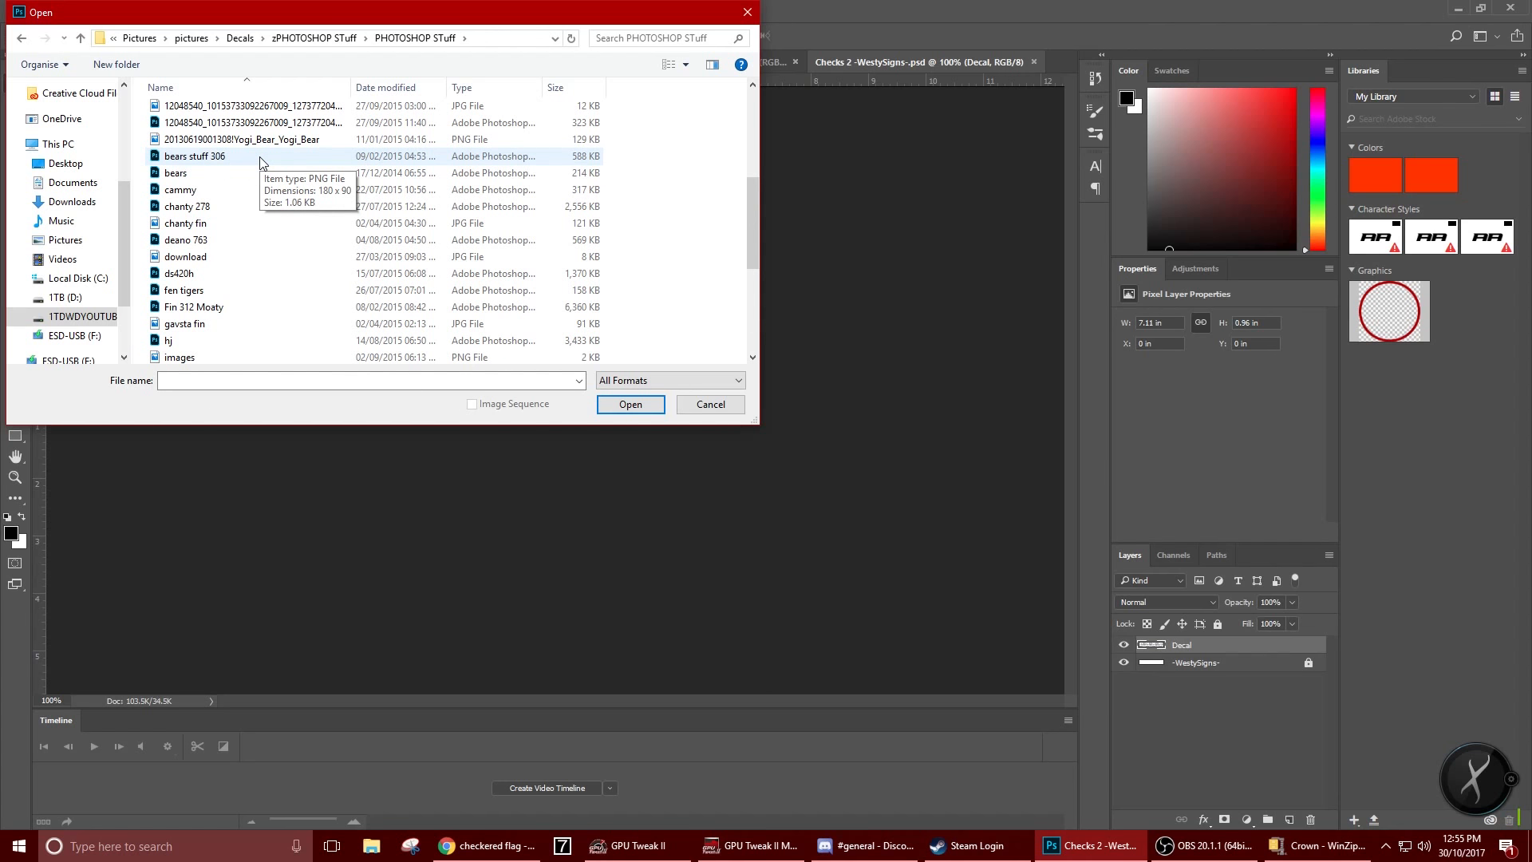
scroll(261, 164, up, 5)
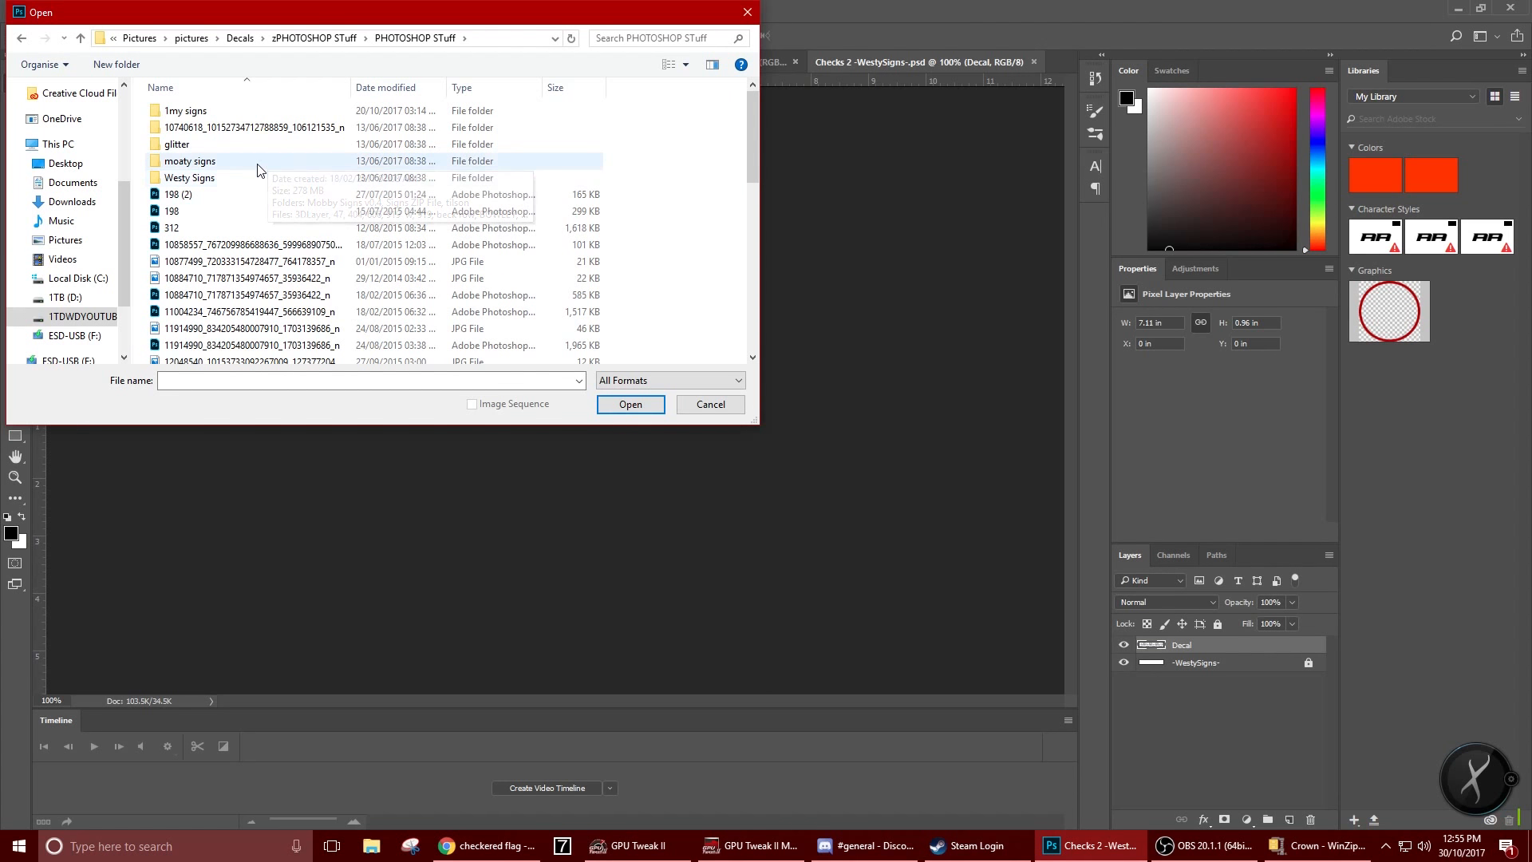
double_click(257, 174)
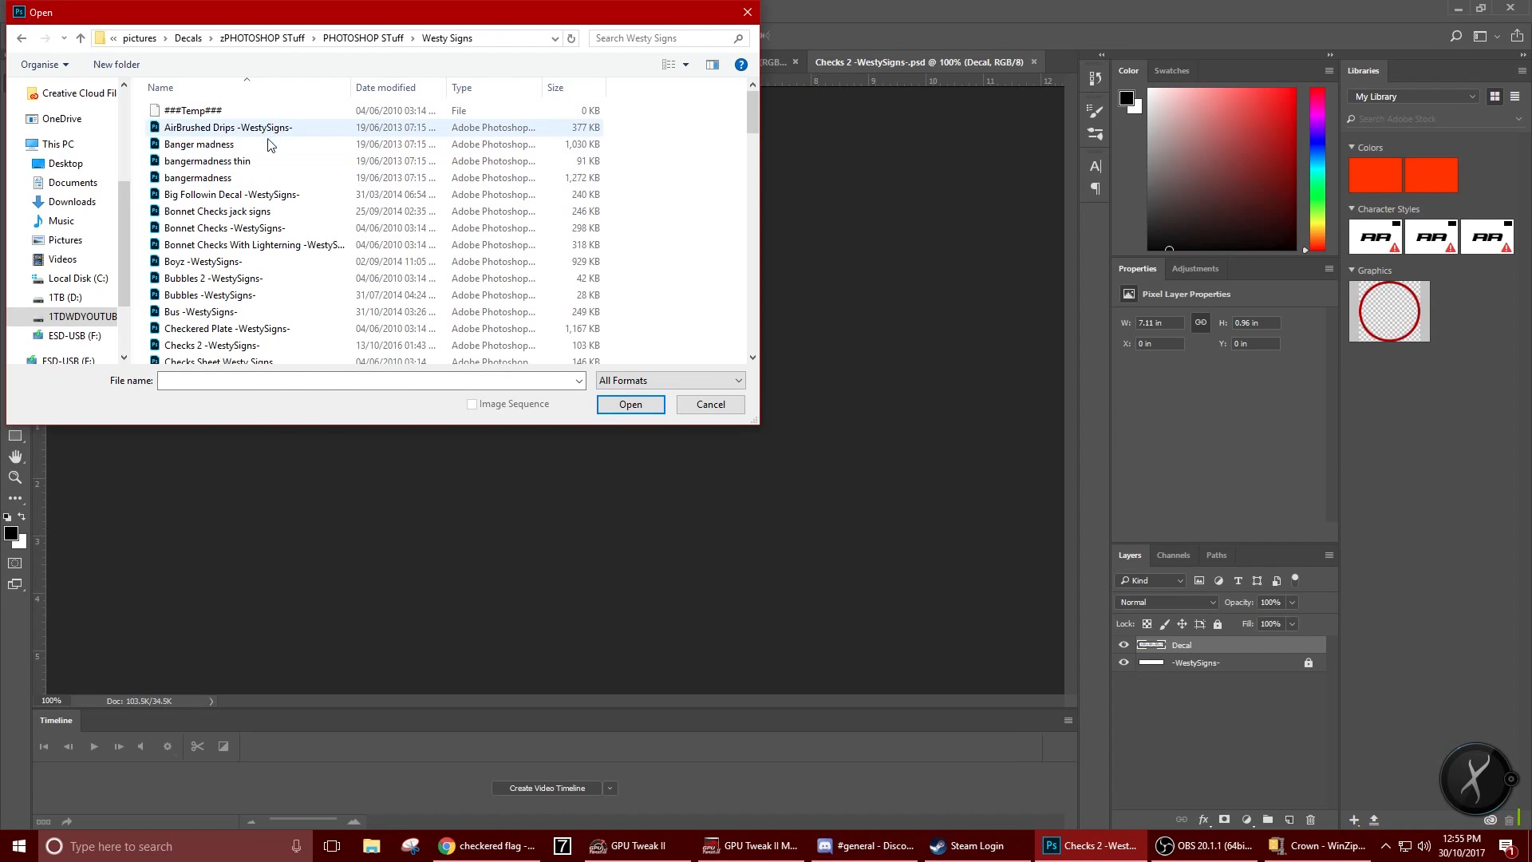
scroll(240, 240, down, 3)
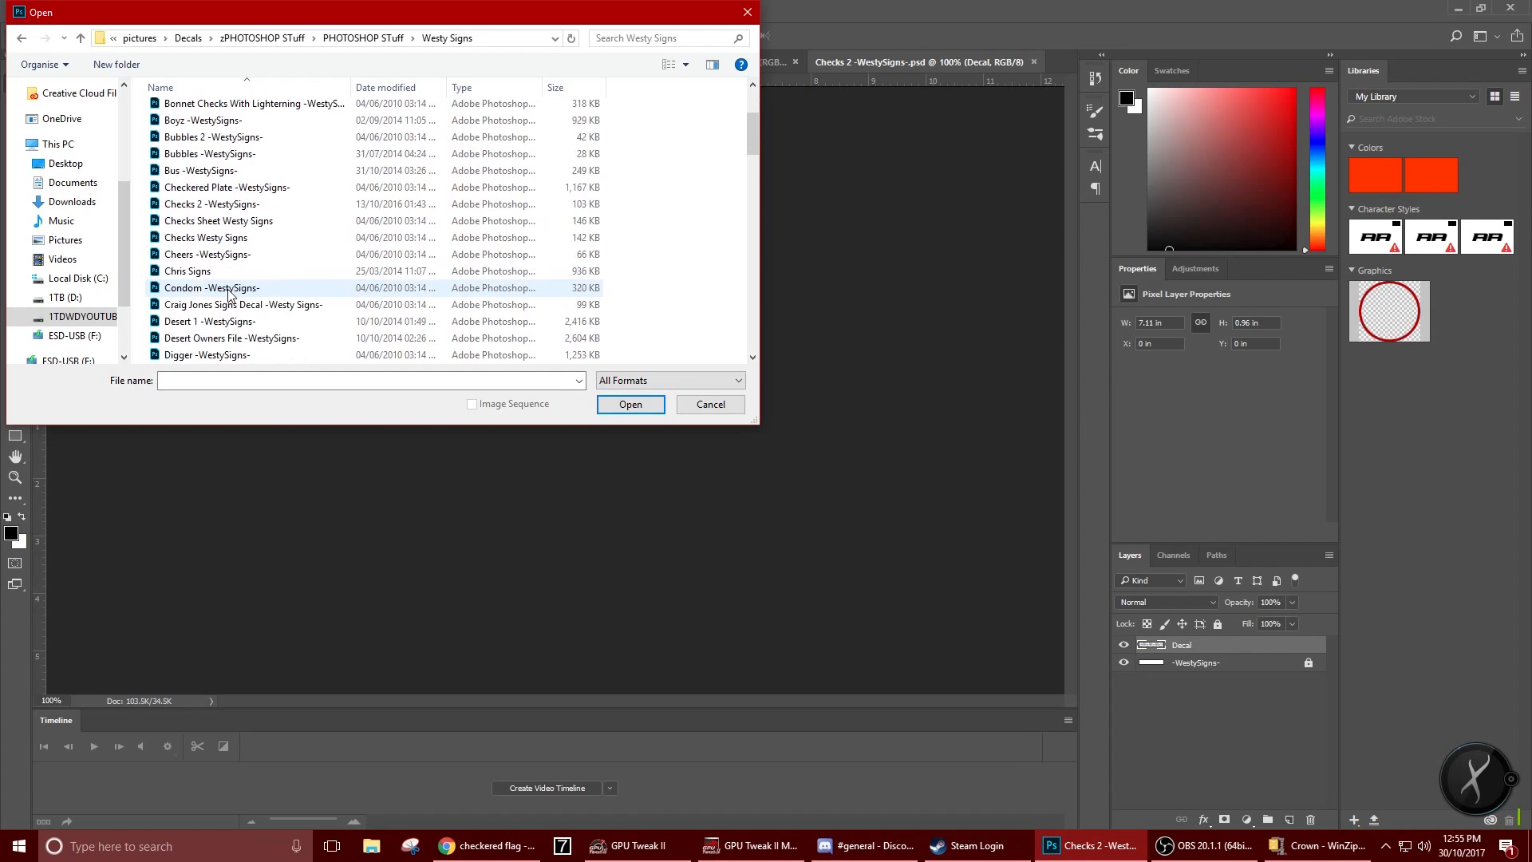
Open the Cheers -WestySigns- and Checks 2 -WestySigns- files from the Westy Signs folder and close each one again
double_click(276, 256)
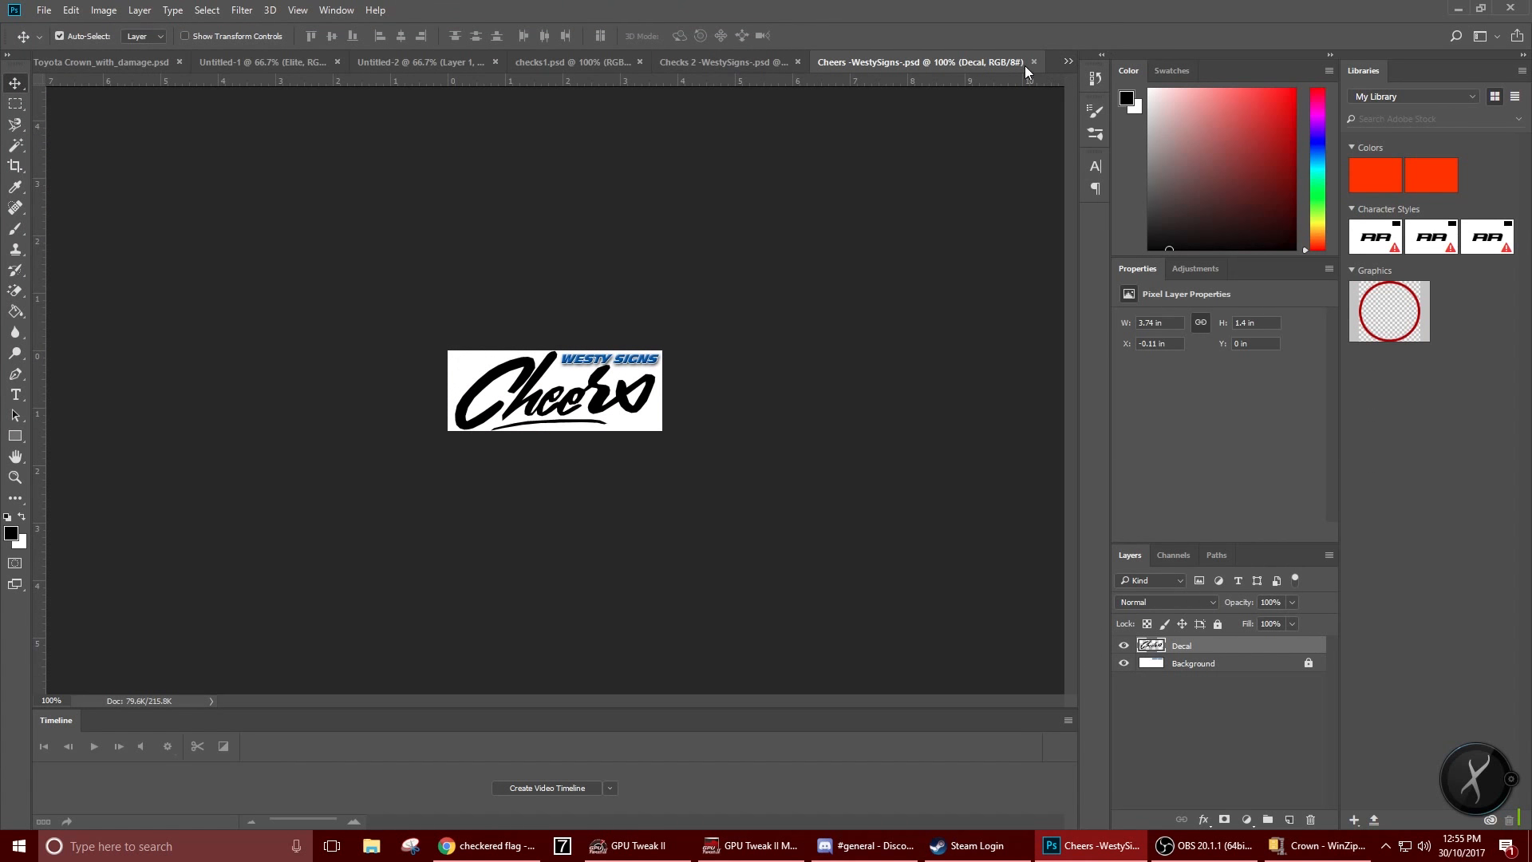
click(1033, 62)
right_click(1052, 64)
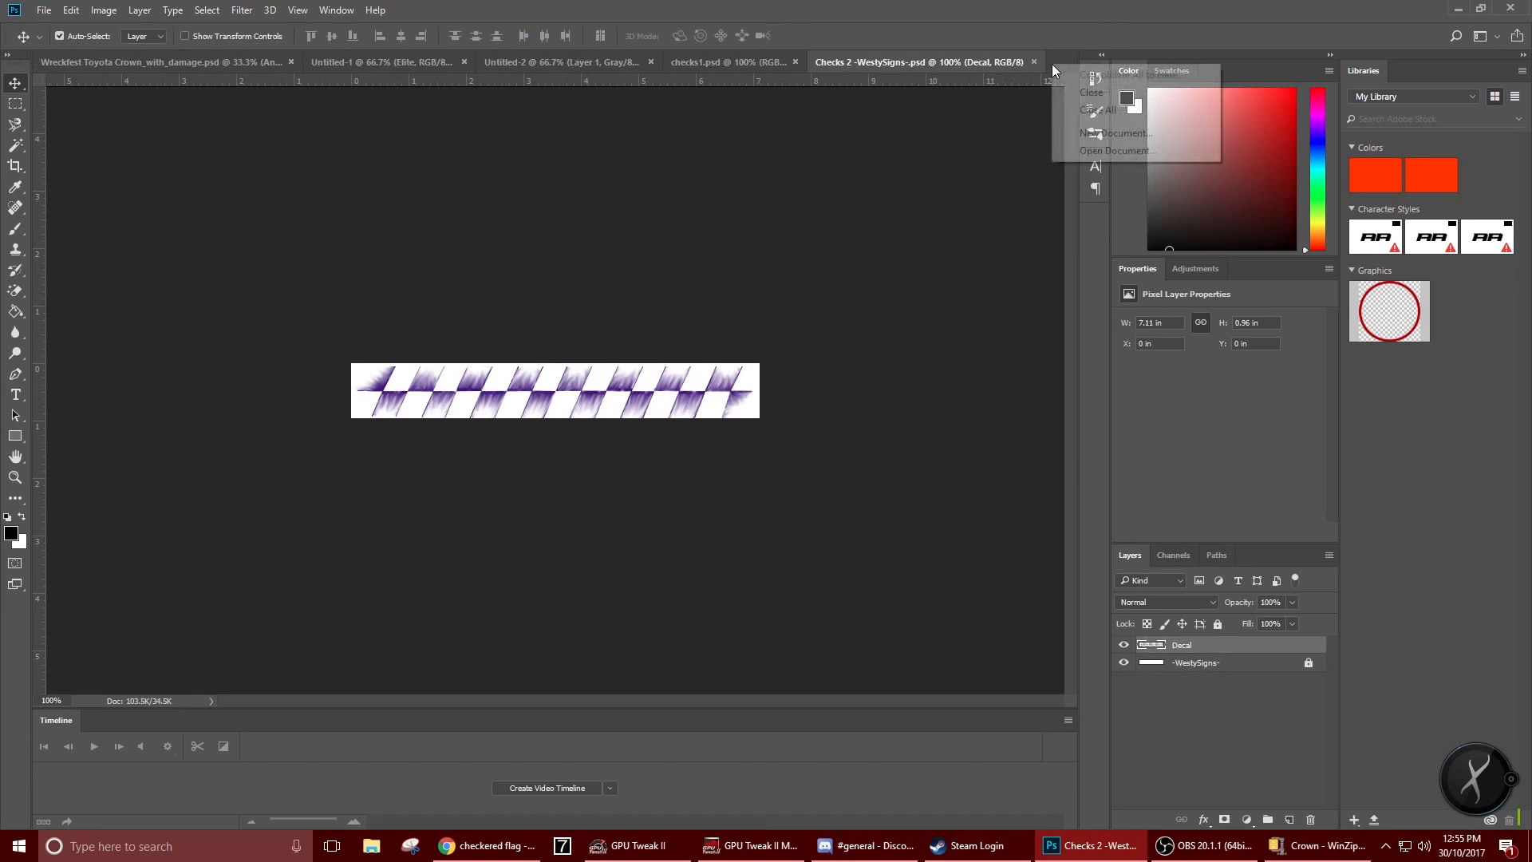
click(1090, 152)
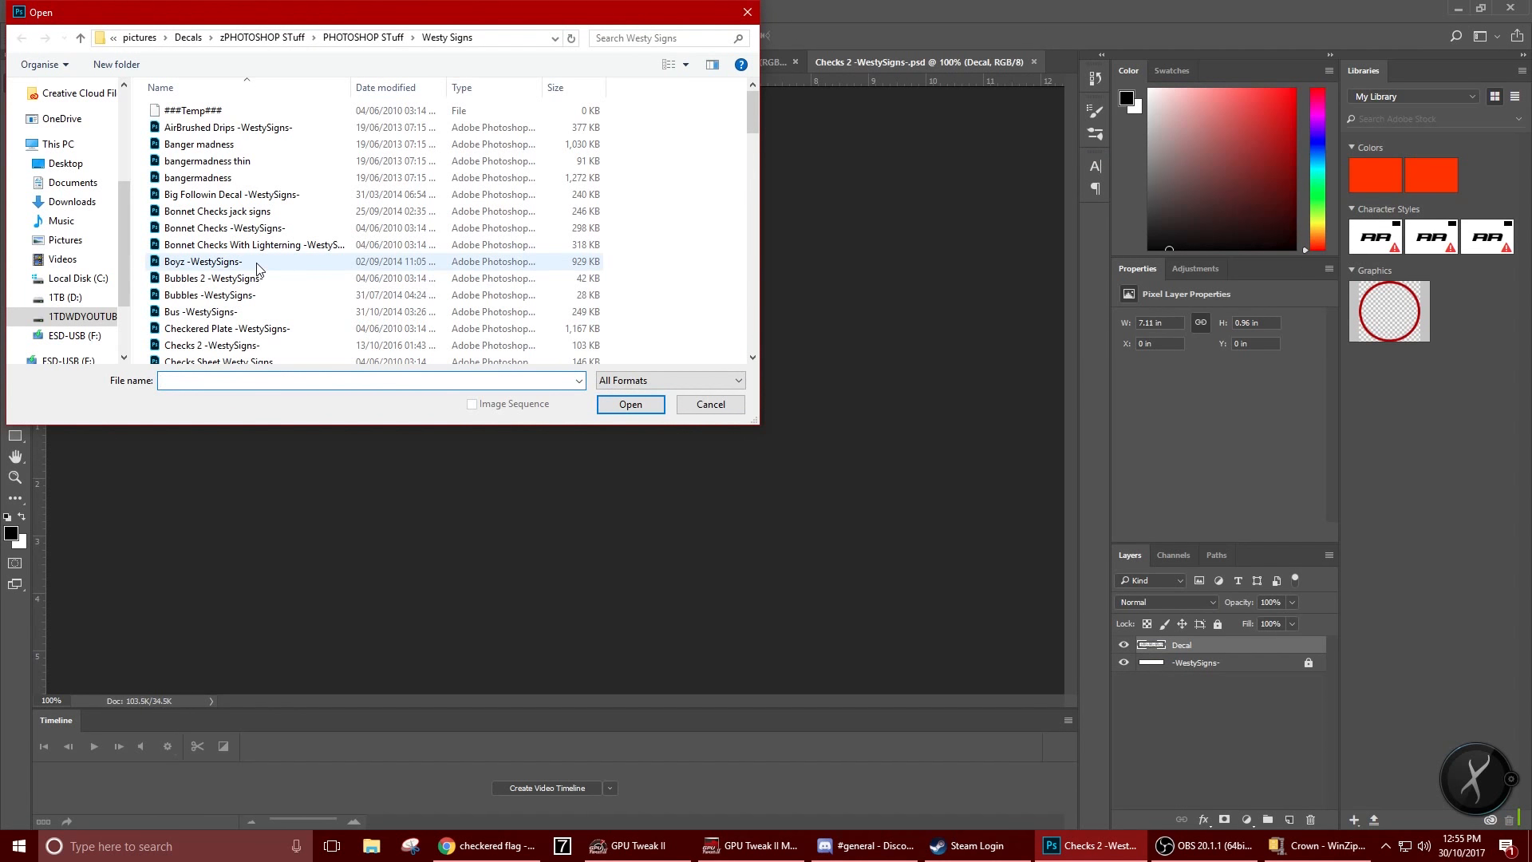
scroll(243, 327, down, 1)
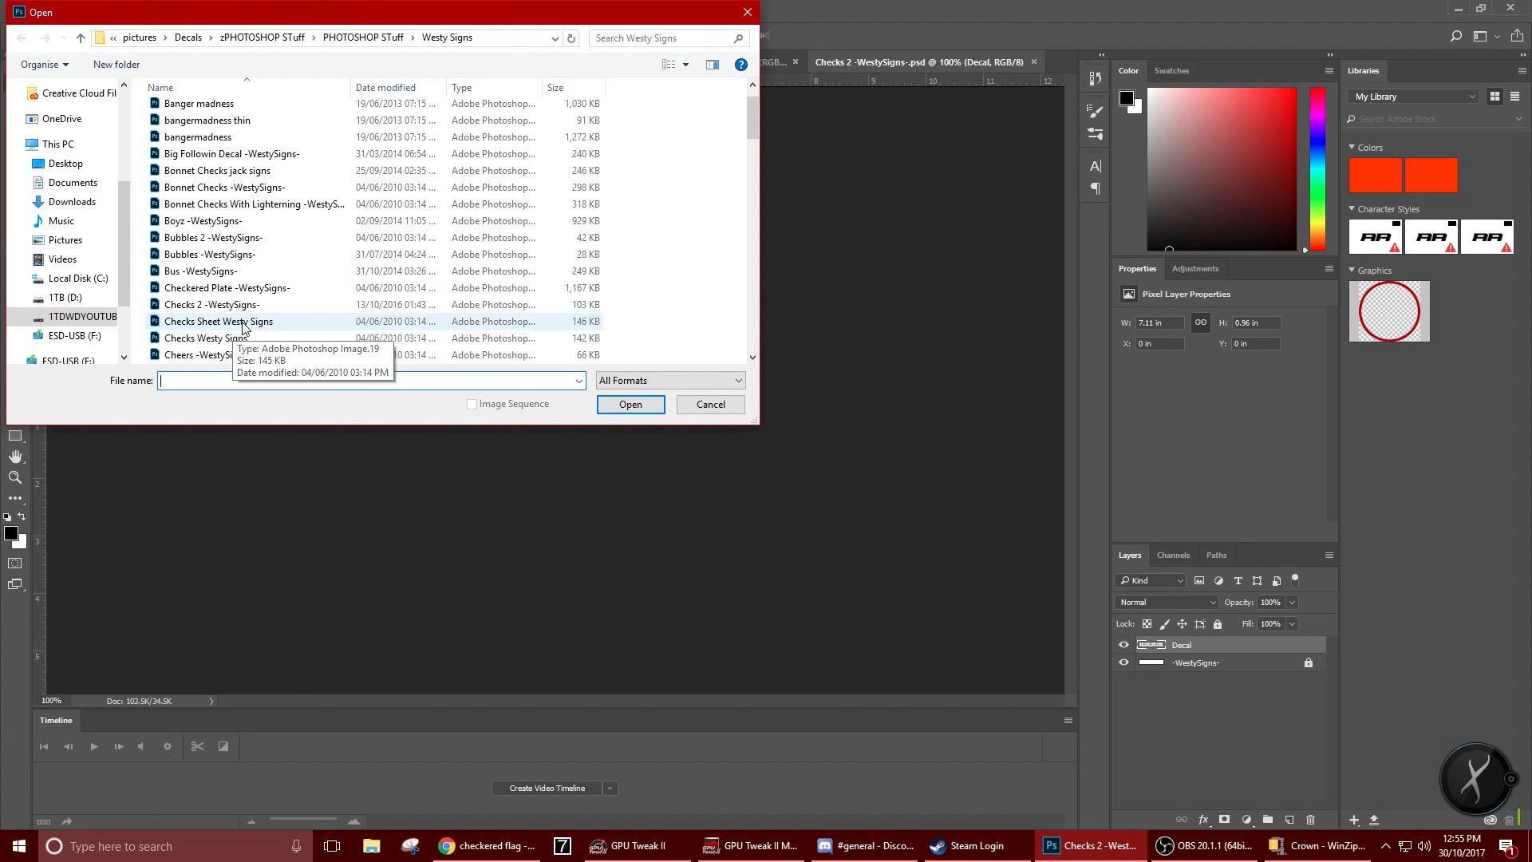
double_click(272, 311)
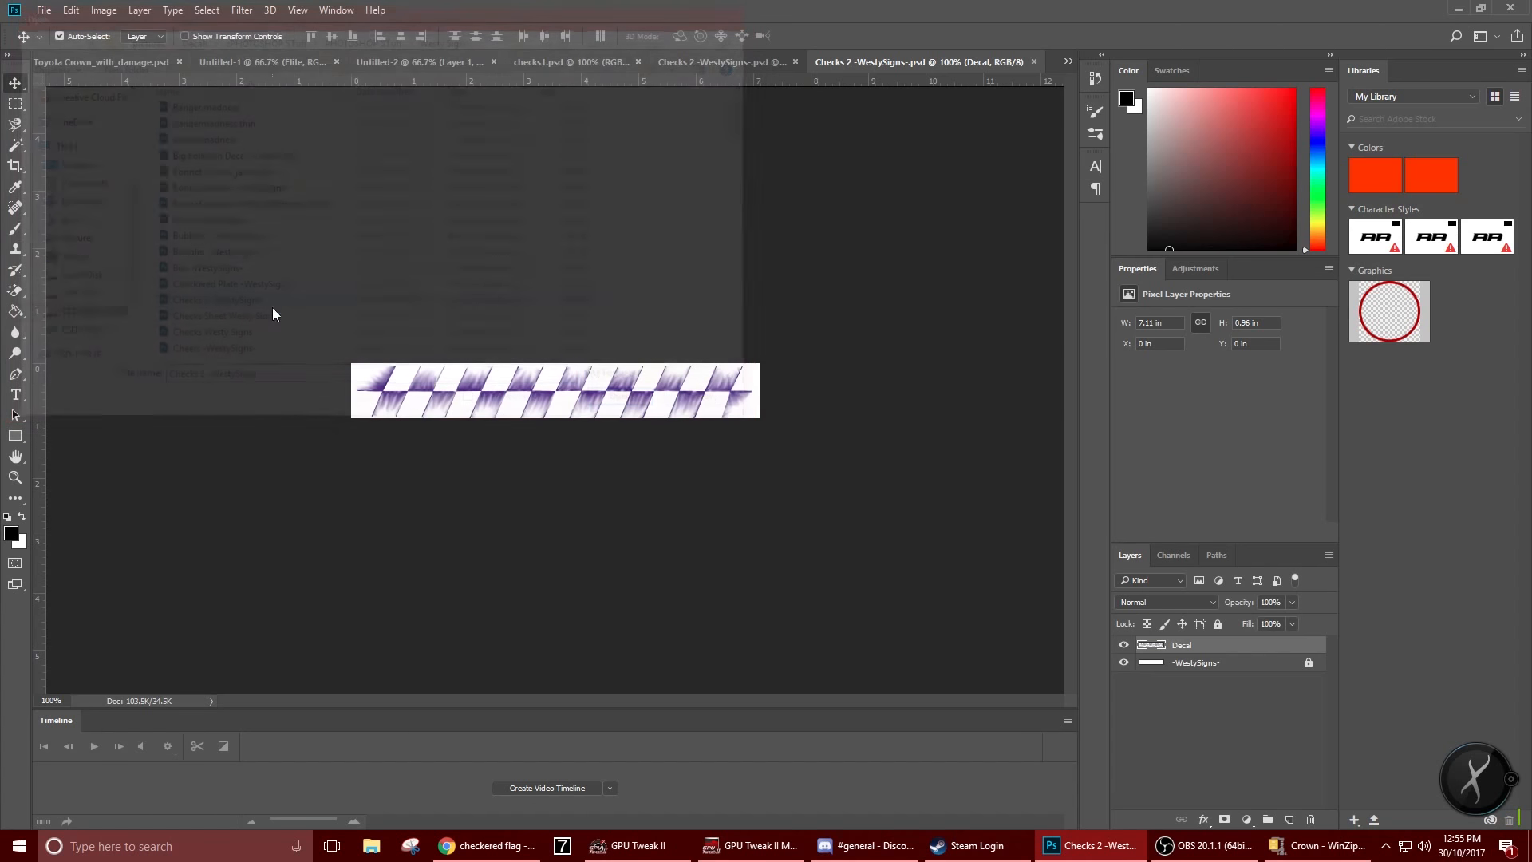
click(1031, 64)
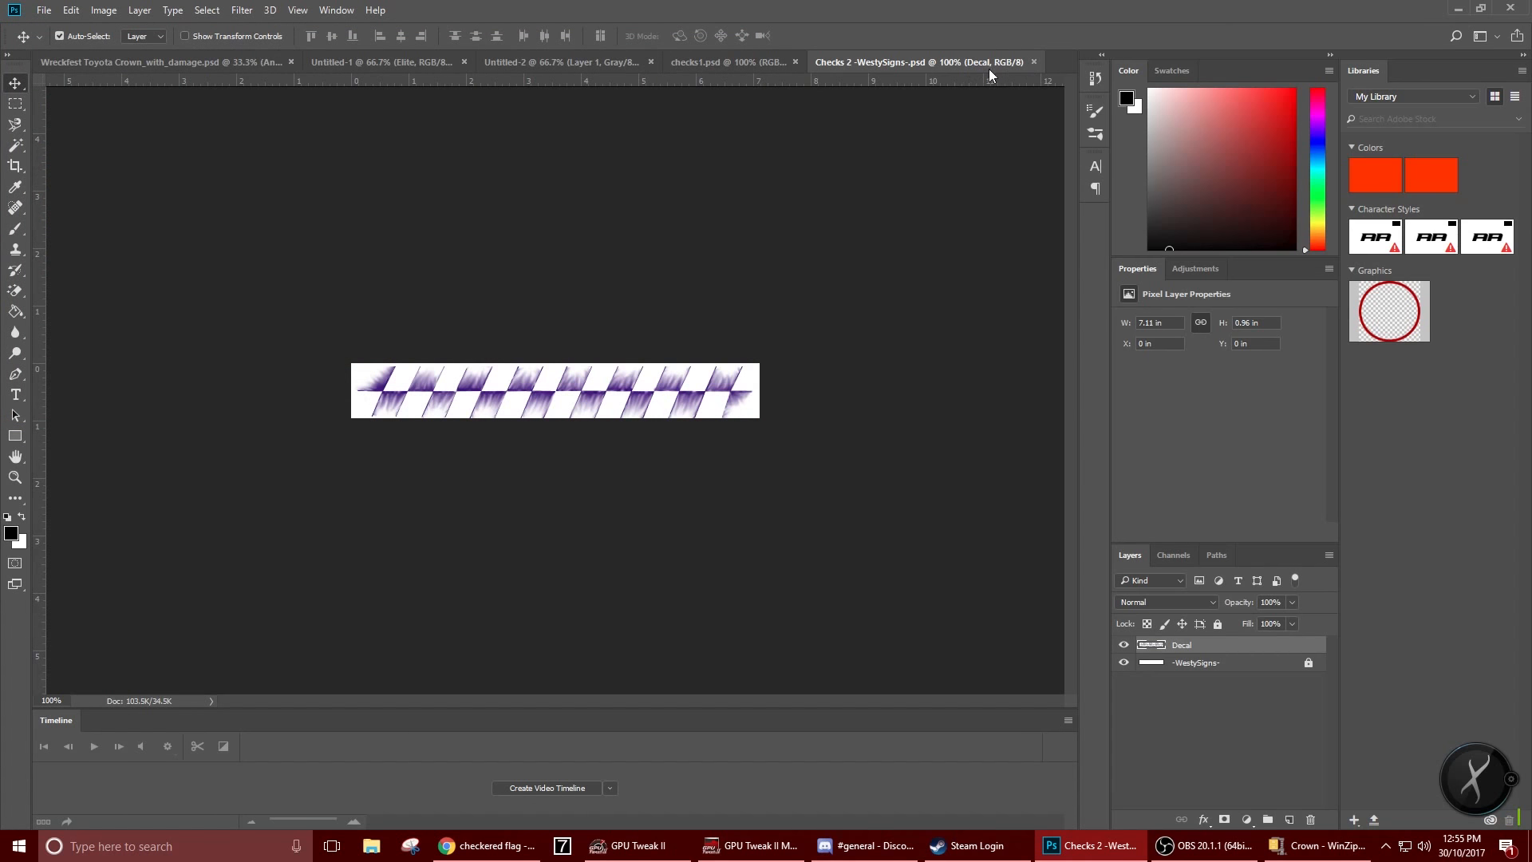
Open the Checks Sheet Westy Signs file from the Westy Signs folder
right_click(1060, 65)
click(1117, 151)
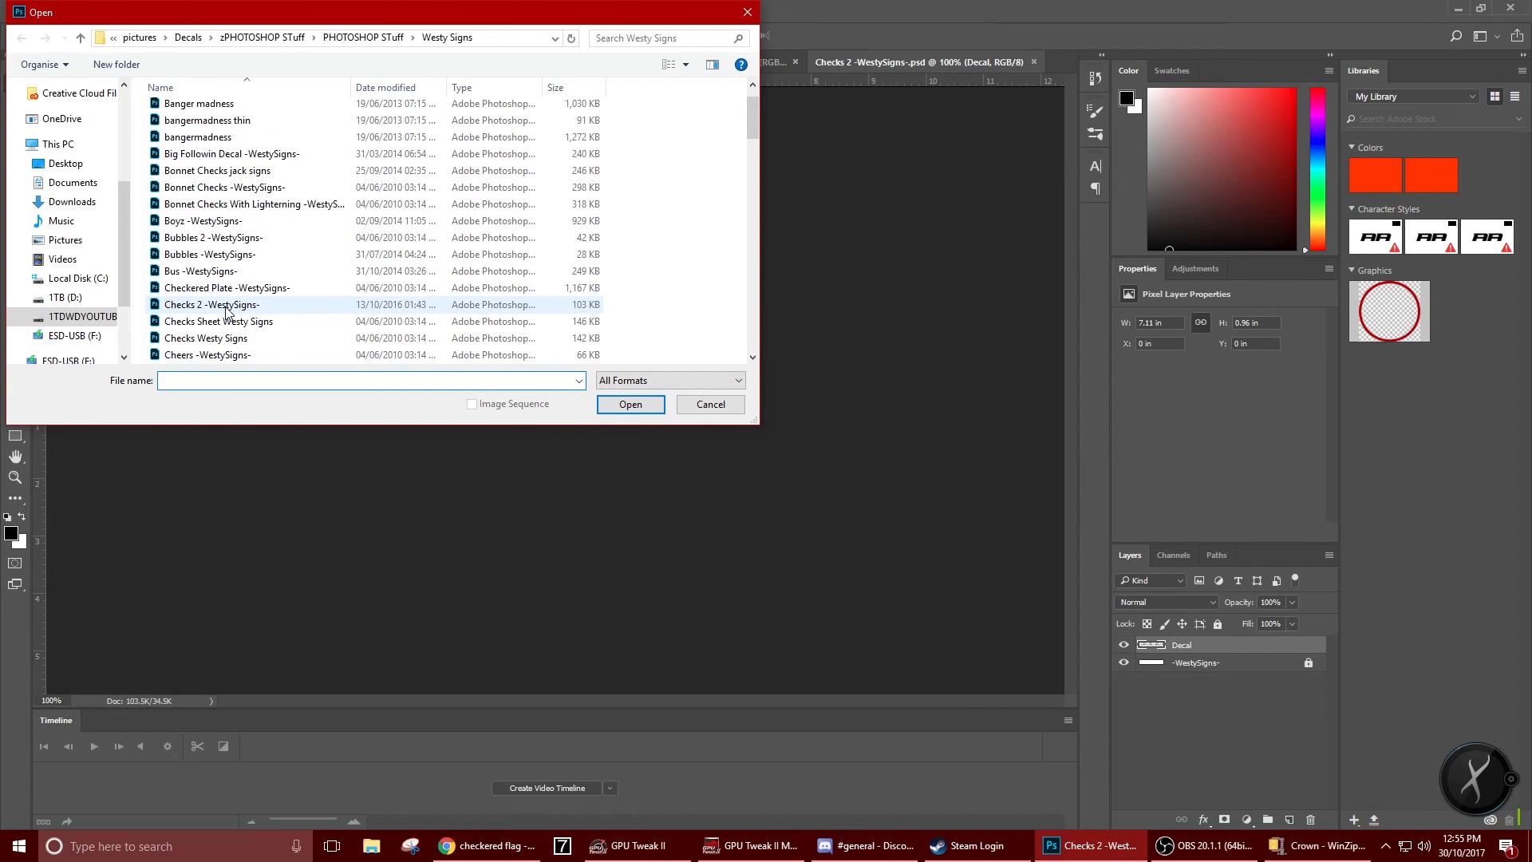
double_click(274, 326)
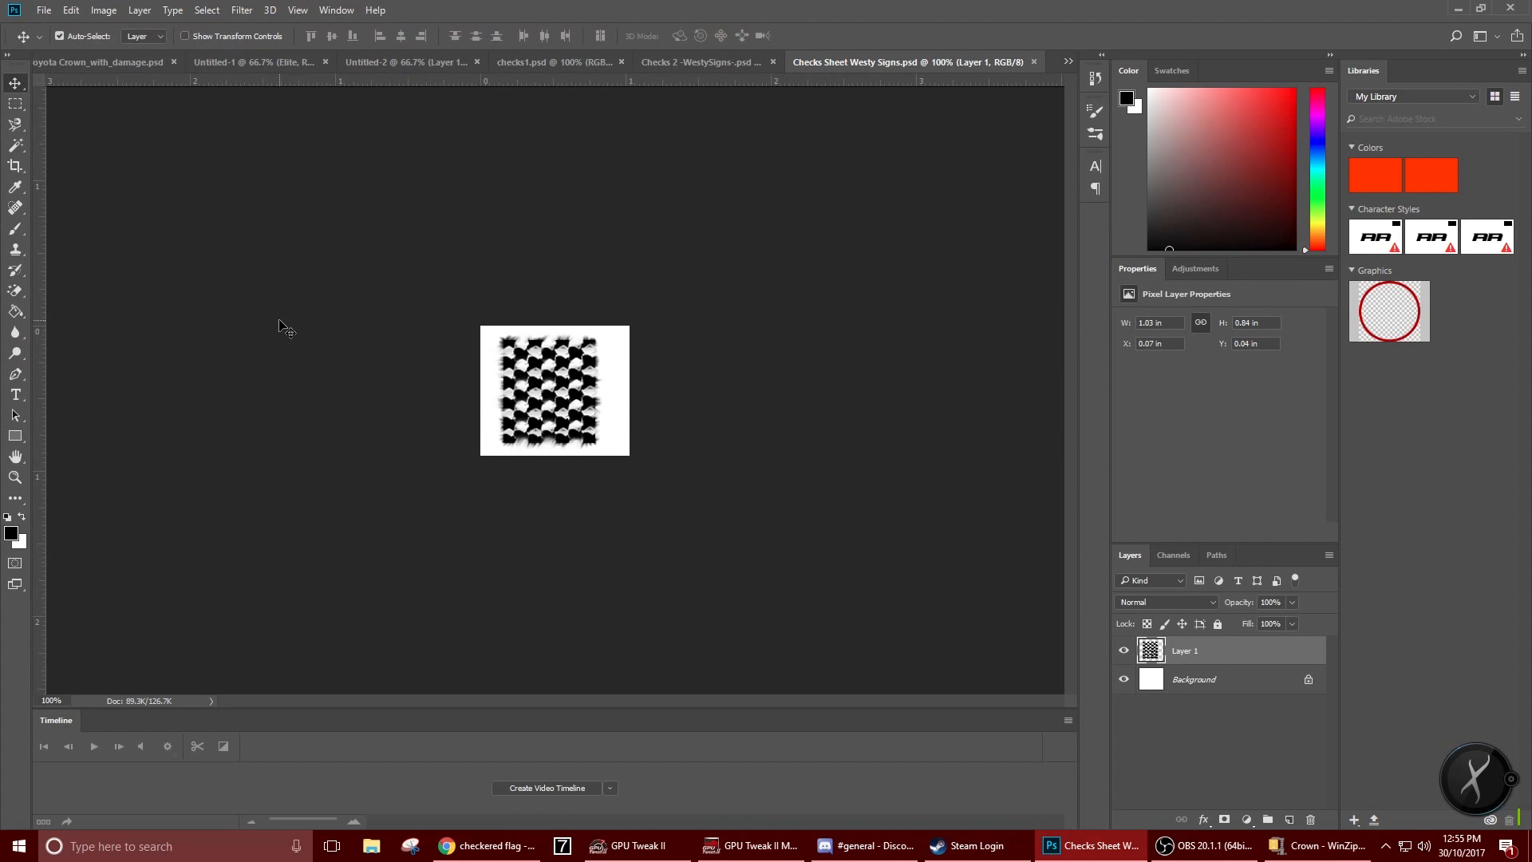
In the Checks 2 -WestySigns- document, hide the white -WestySigns- layer and copy the whole Decal layer
click(693, 64)
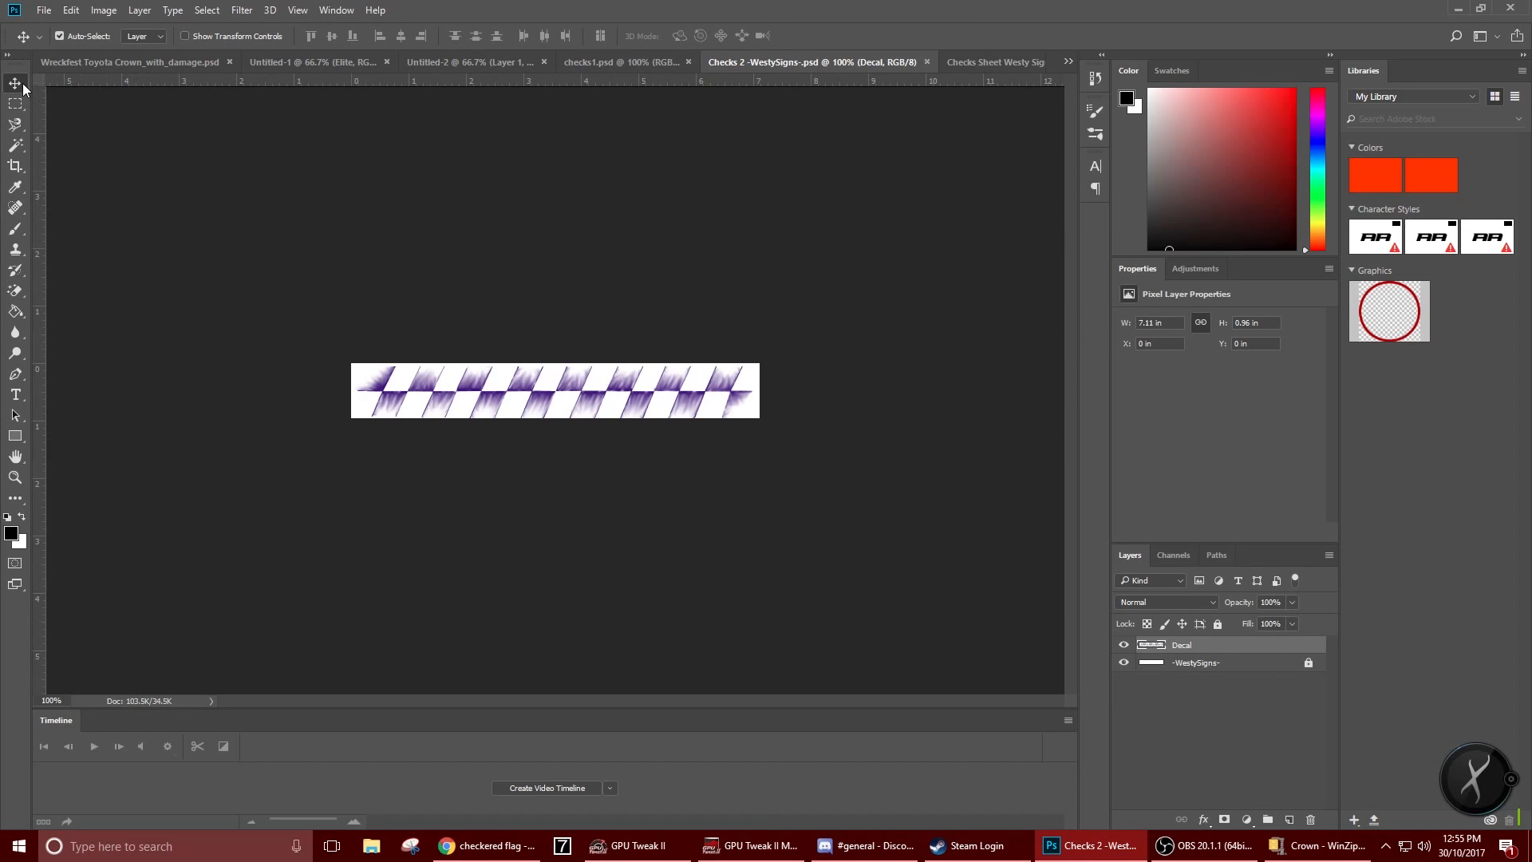
click(1123, 663)
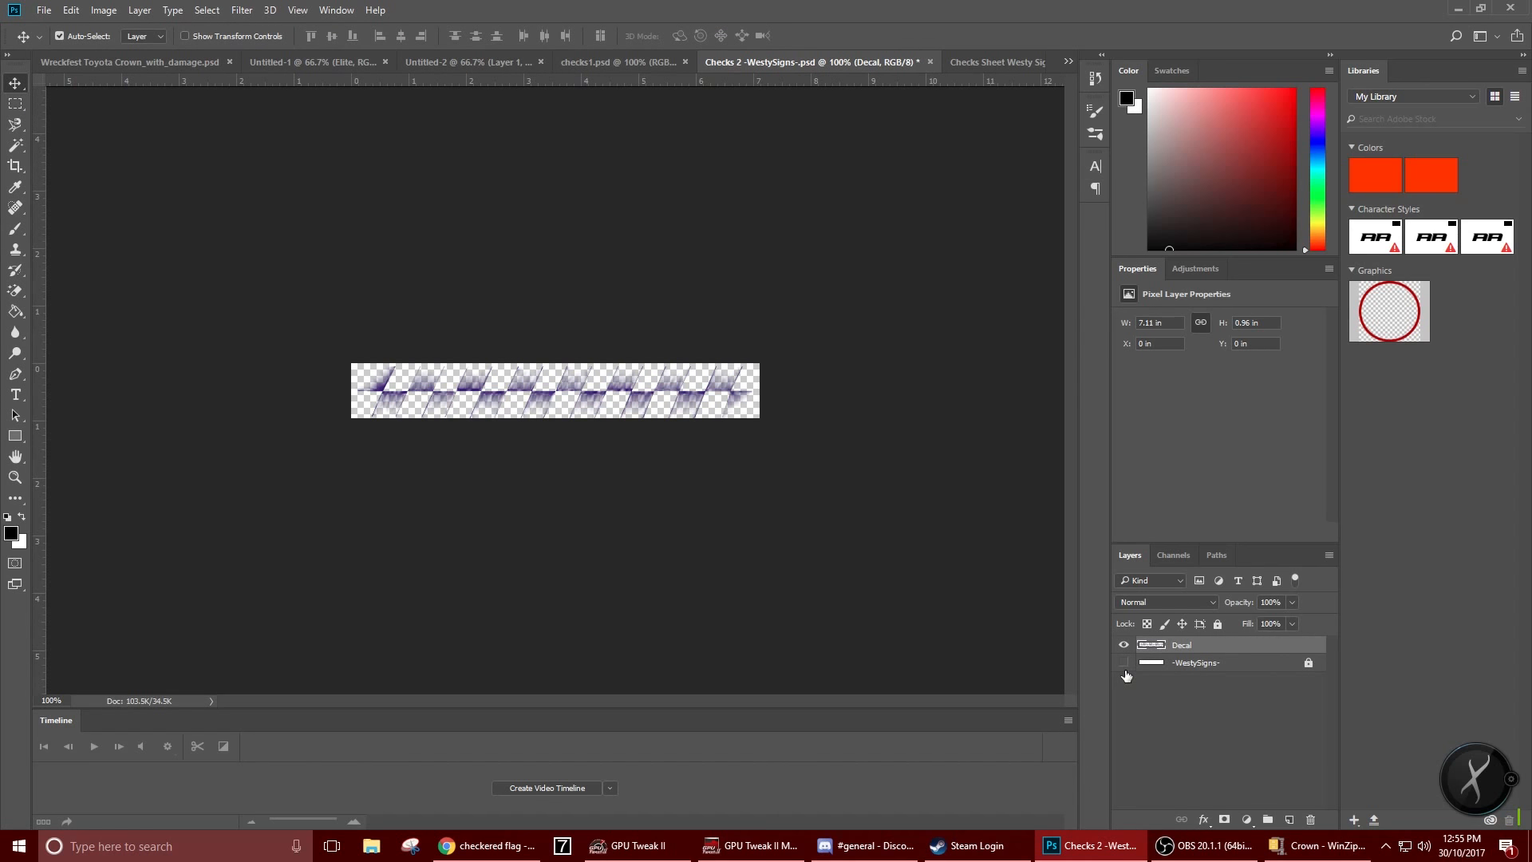
click(16, 103)
drag(294, 279, 1349, 696)
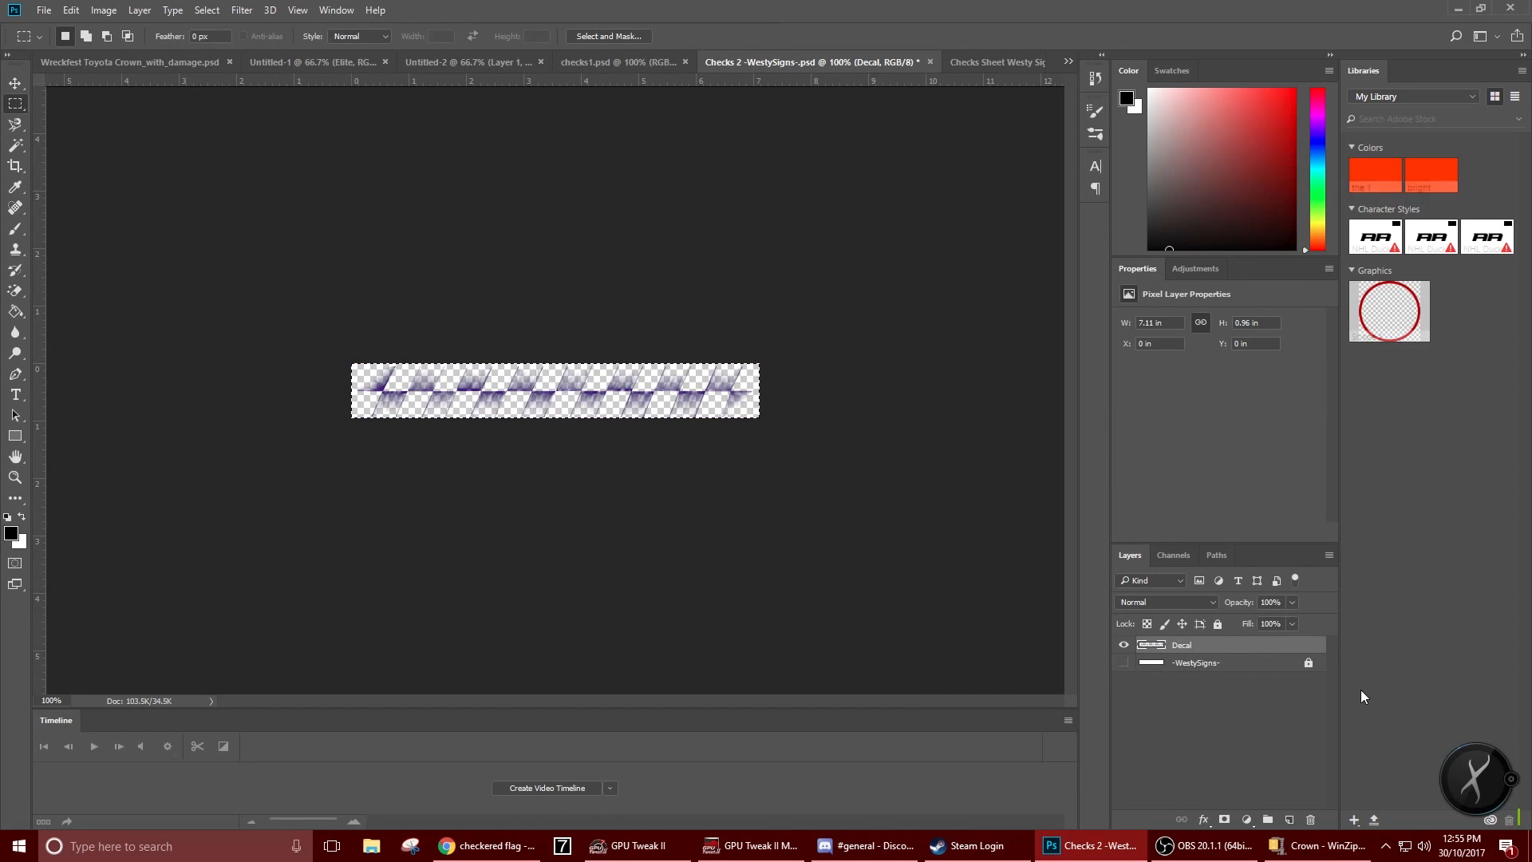
key(ctrl+c)
Paste the checks into the Wreckfest Toyota Crown skin and stretch them to about 12.18 in wide along the upper car side's sill
click(199, 64)
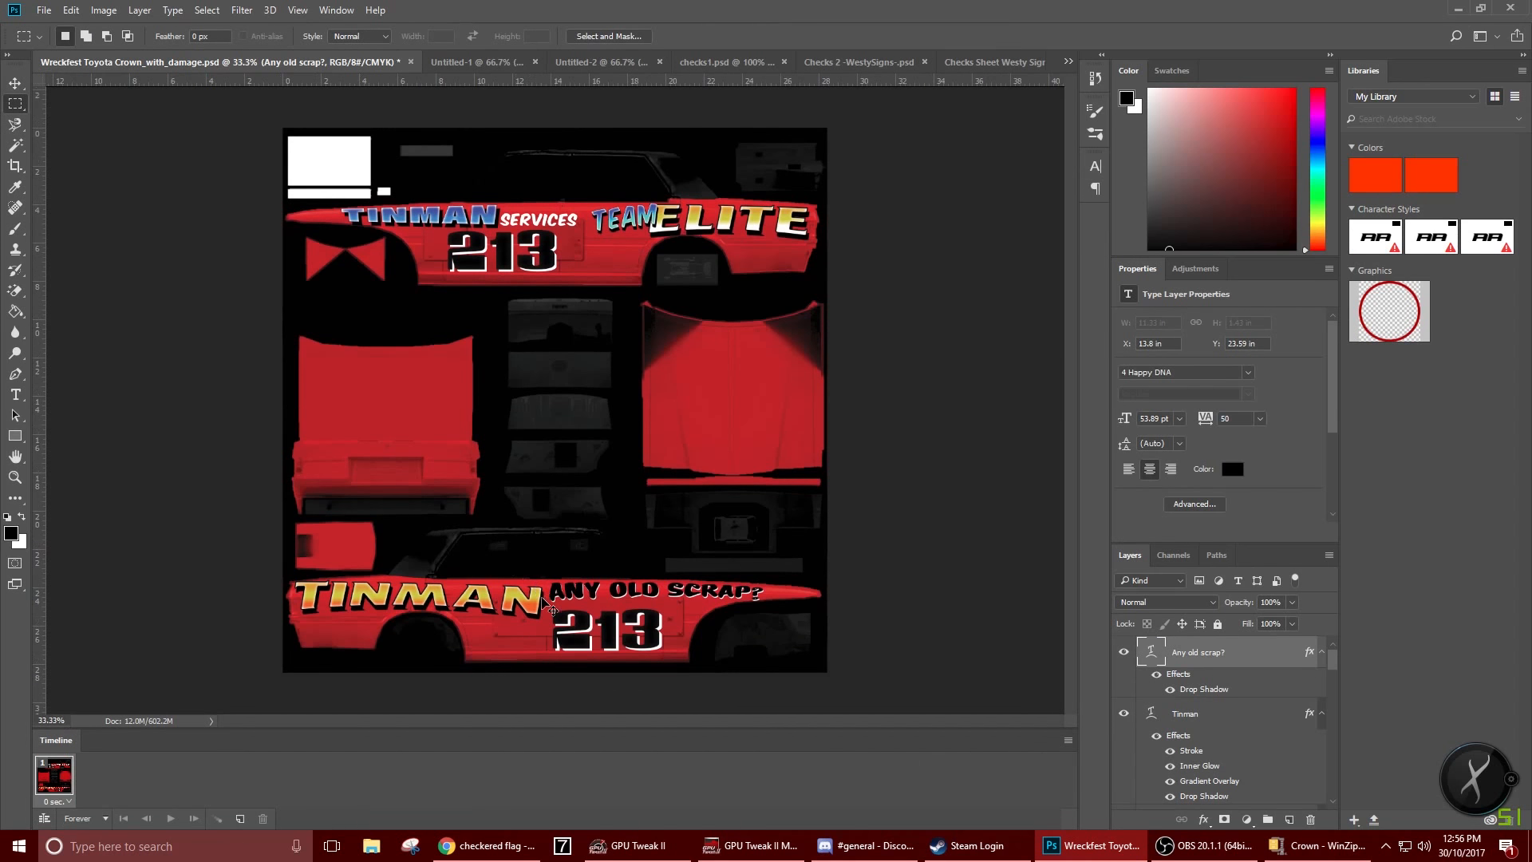
key(ctrl+v)
click(15, 83)
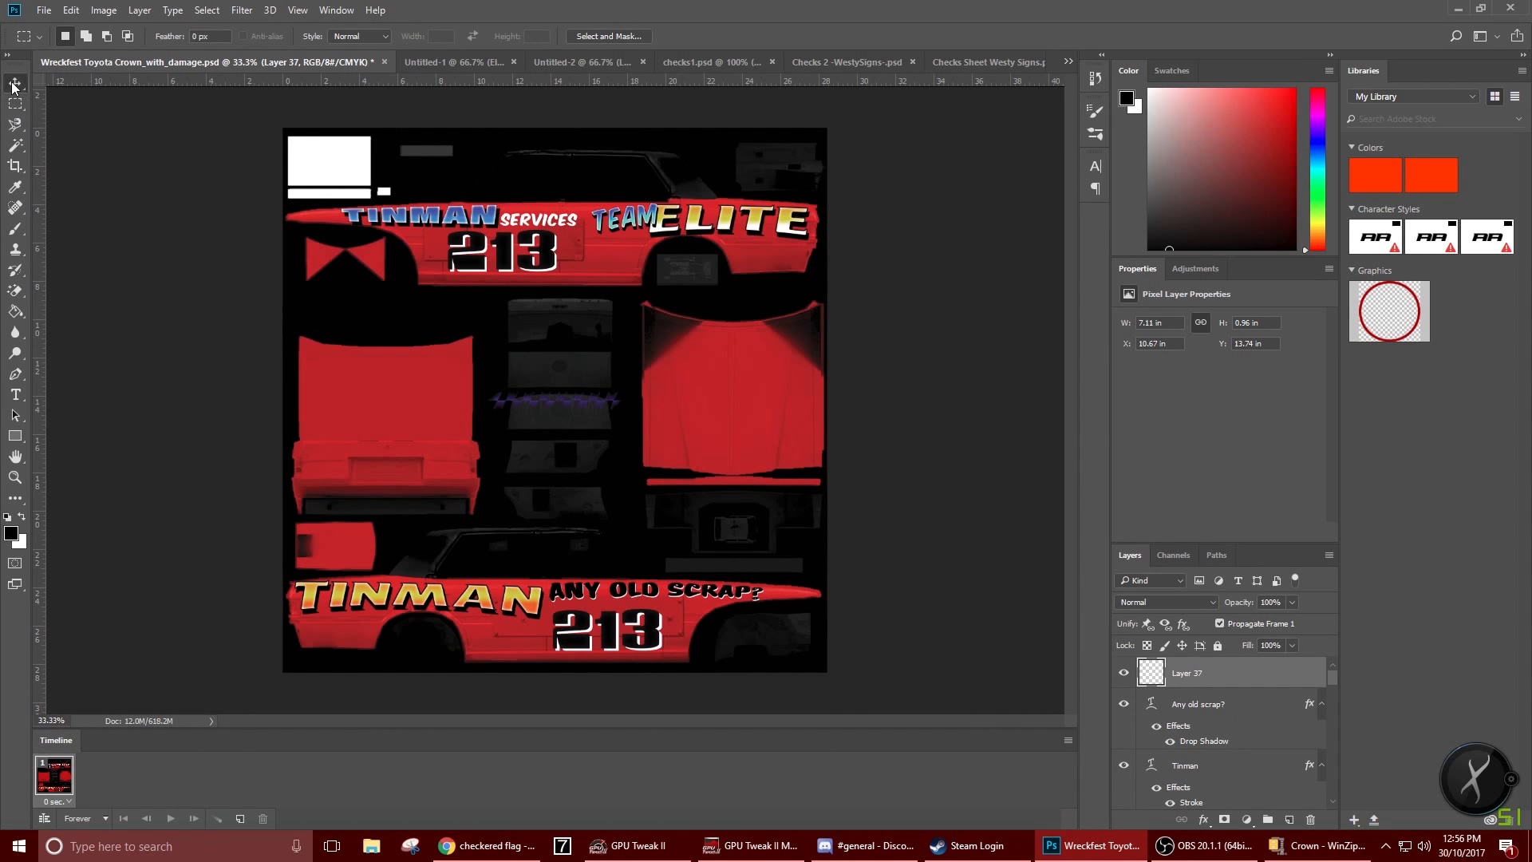
drag(536, 411, 654, 288)
key(ctrl+t)
key(Return)
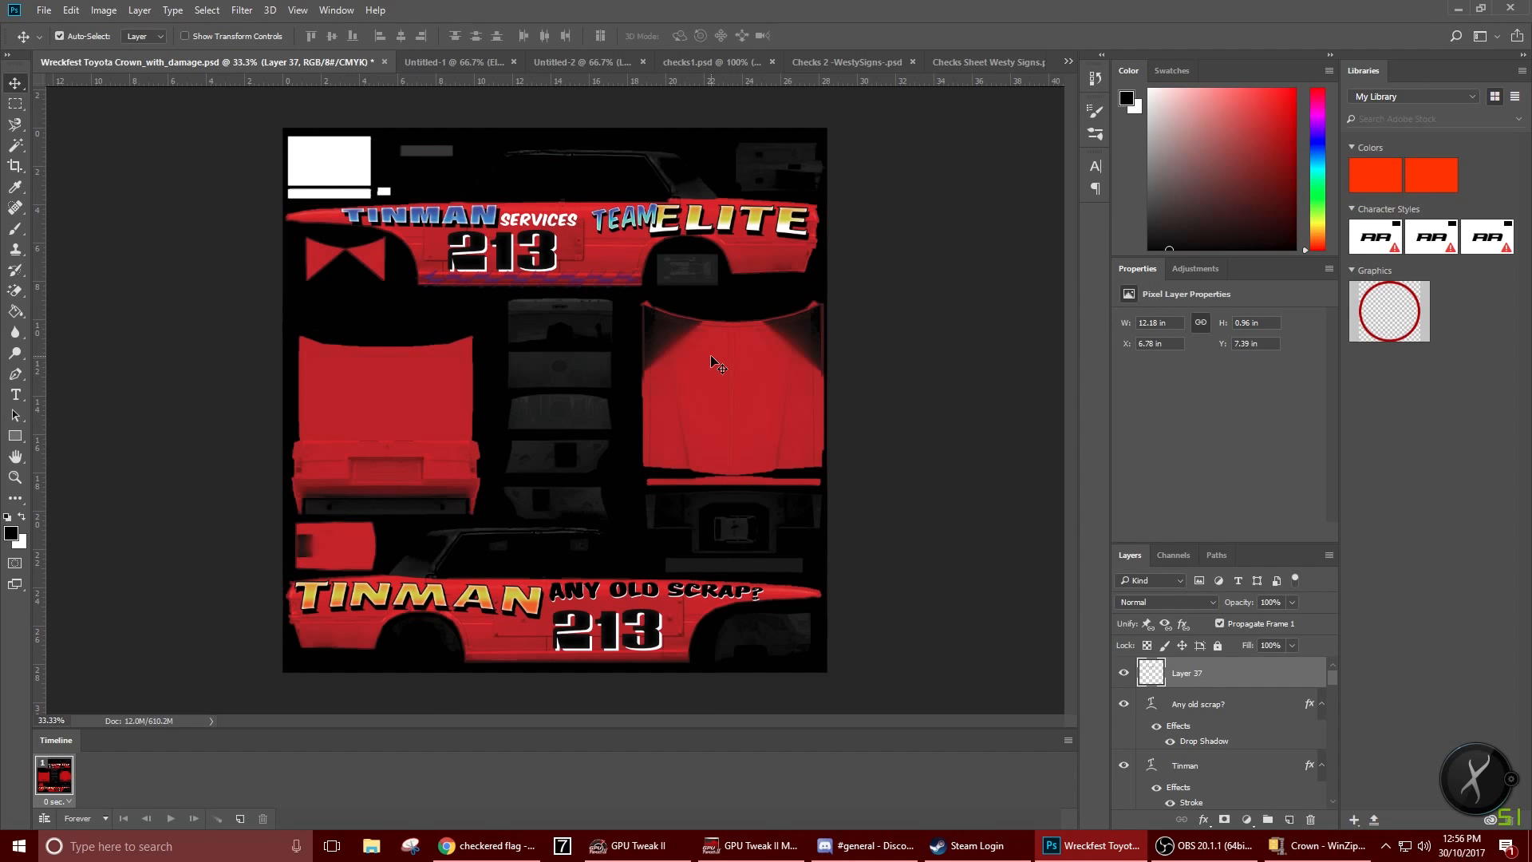
Widen the check strip at both ends to about 13.18 in so it spans the sill between the wheel arches
key(ctrl+t)
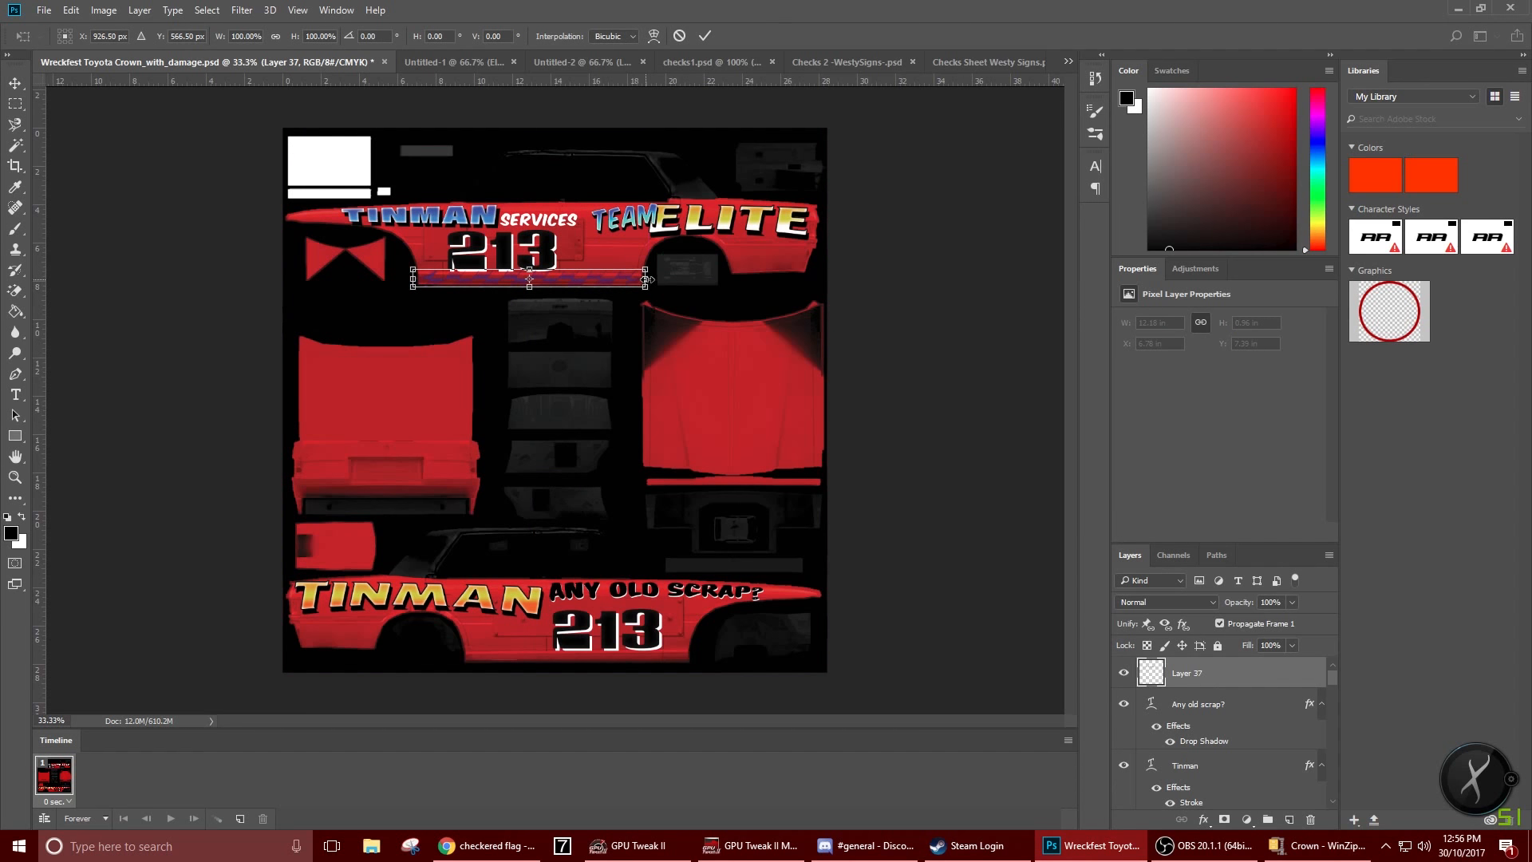
drag(648, 279, 659, 280)
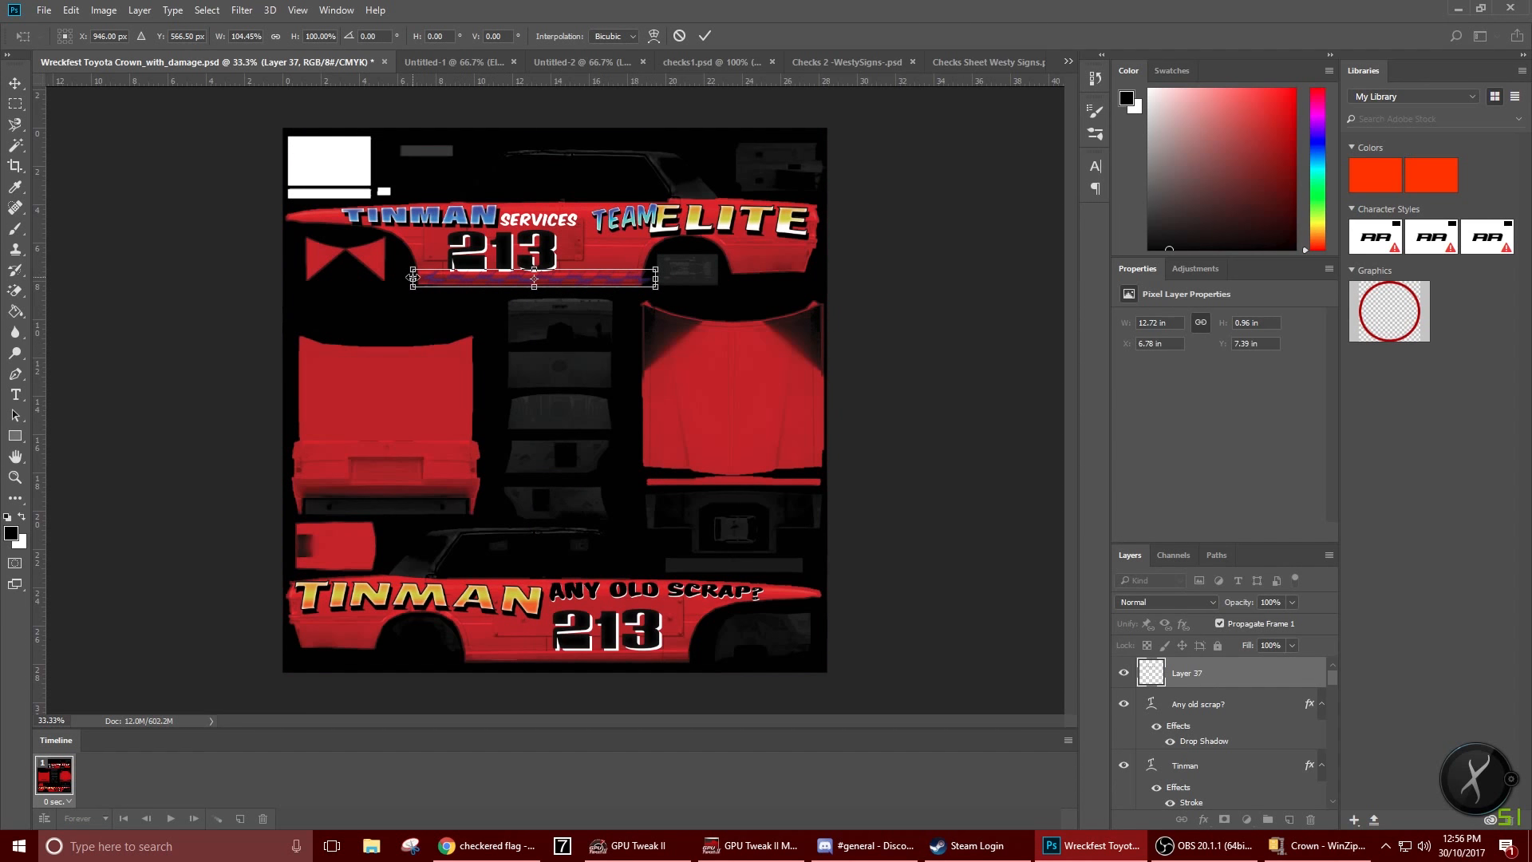
drag(413, 279, 404, 279)
key(Return)
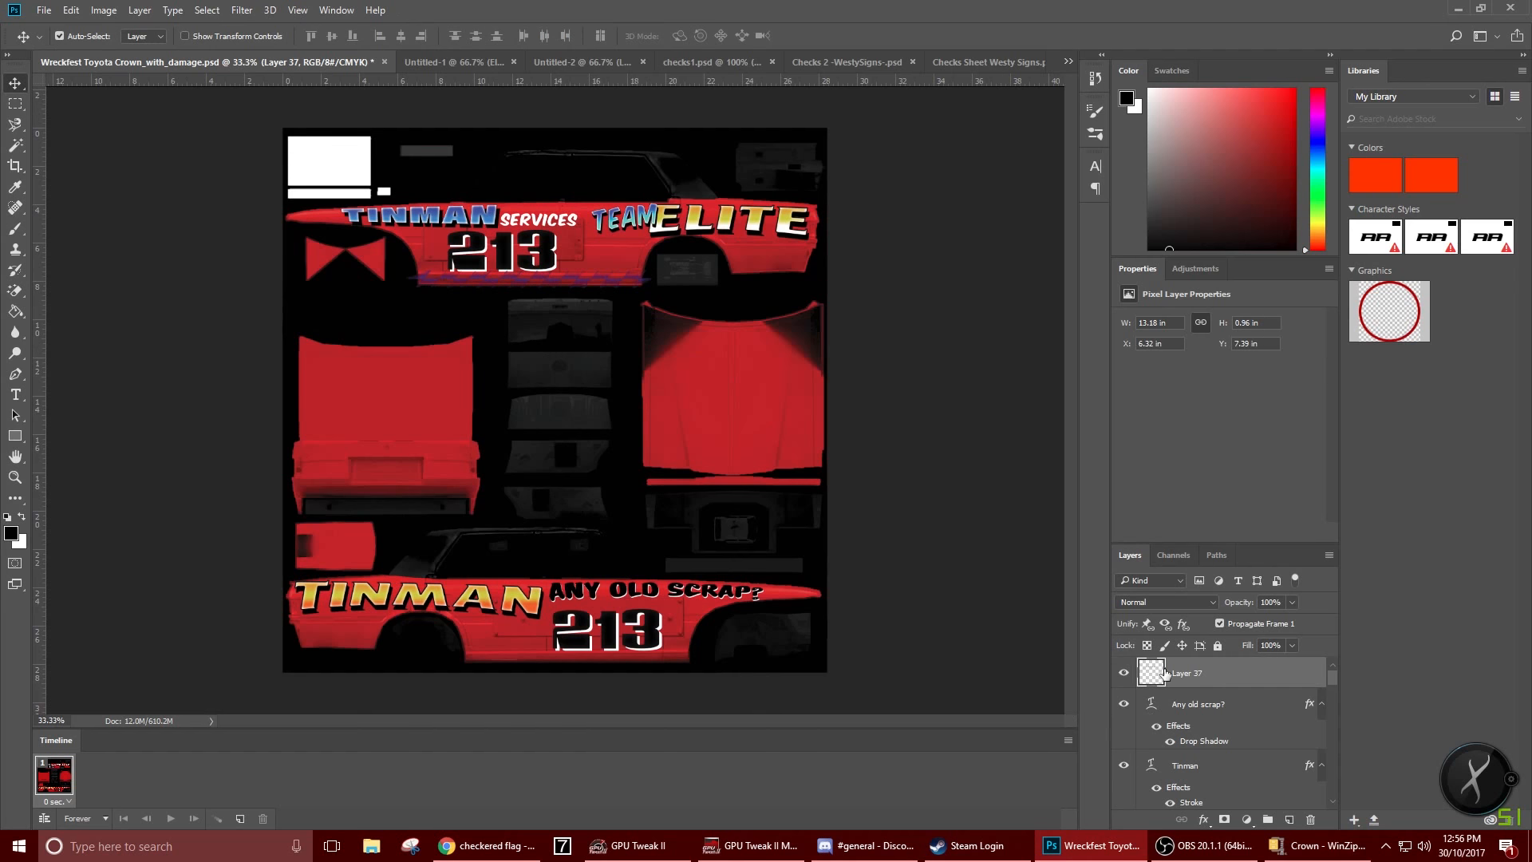
Apply a black Color Overlay at 100% opacity with Normal blending to the check strip layer
right_click(1165, 674)
click(1197, 94)
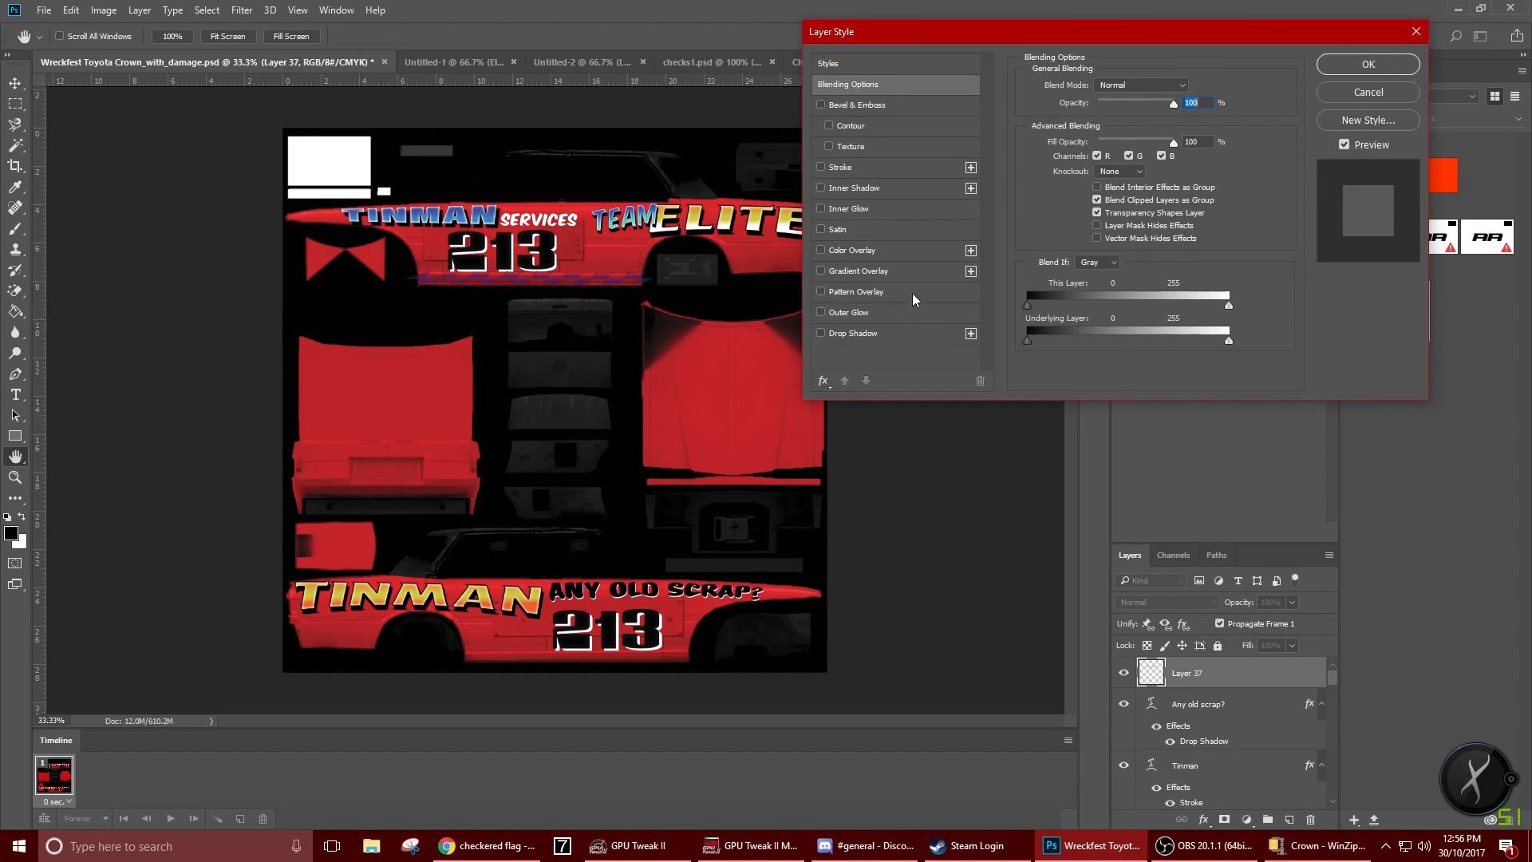
click(876, 250)
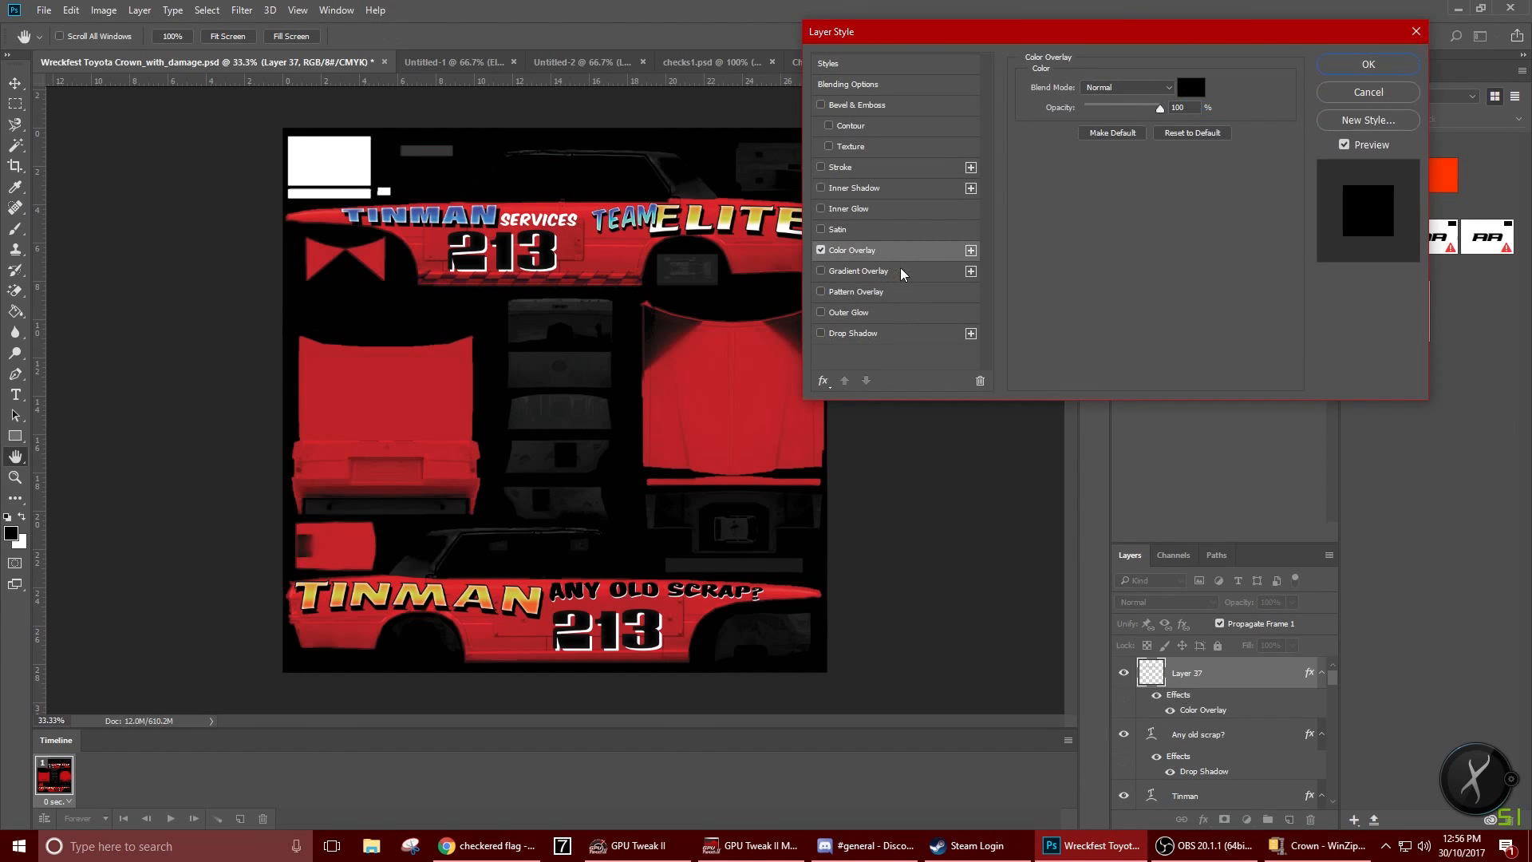
click(1368, 64)
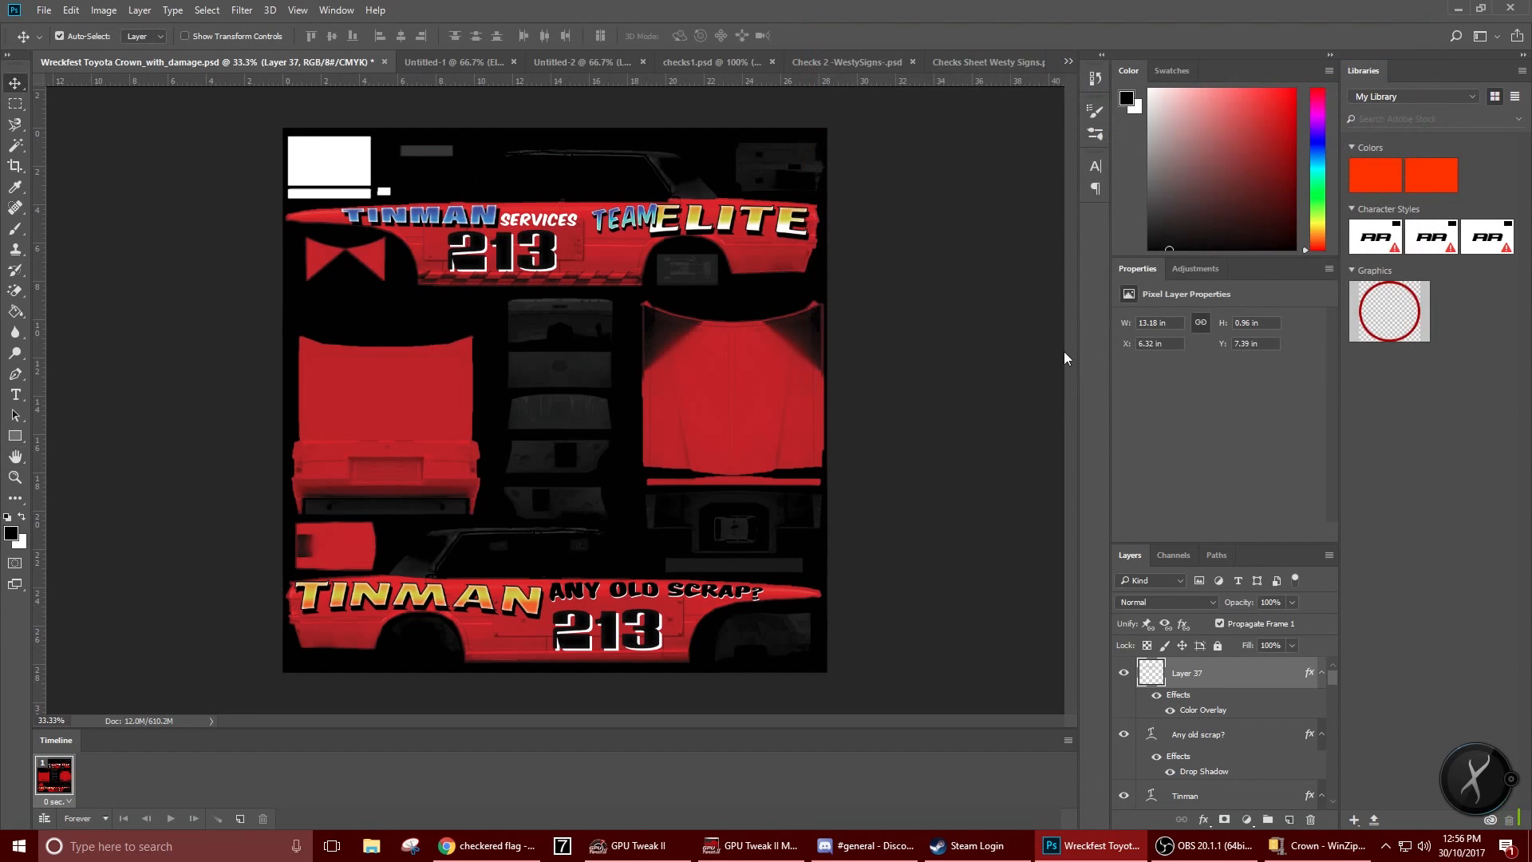
Duplicate the black check strip layer, try to move the copy down from the upper sill and undo that move
right_click(1169, 682)
click(1277, 173)
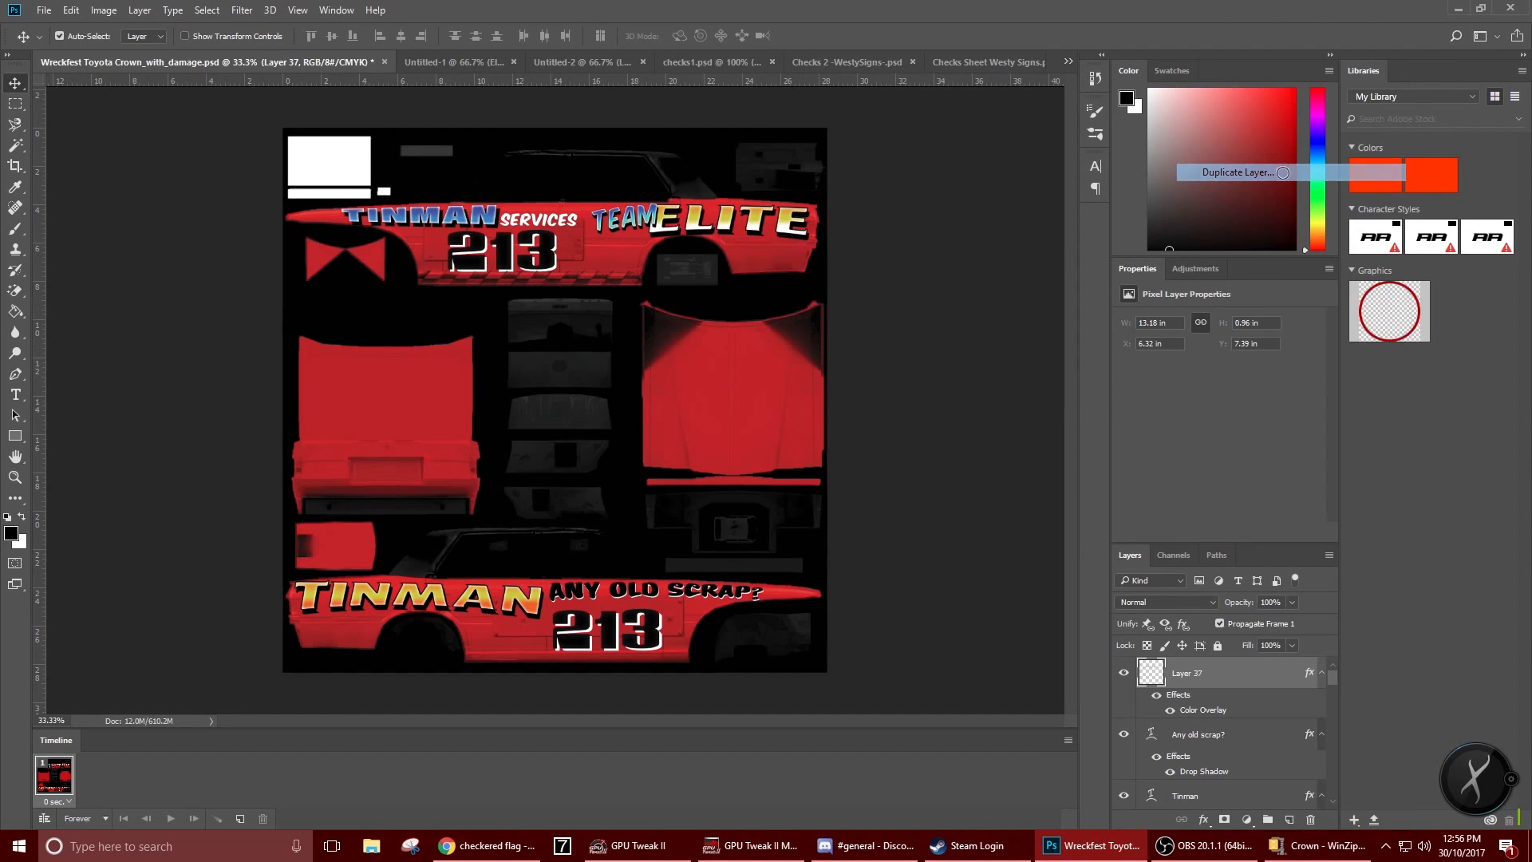
click(892, 261)
drag(567, 281, 572, 355)
key(ctrl+z)
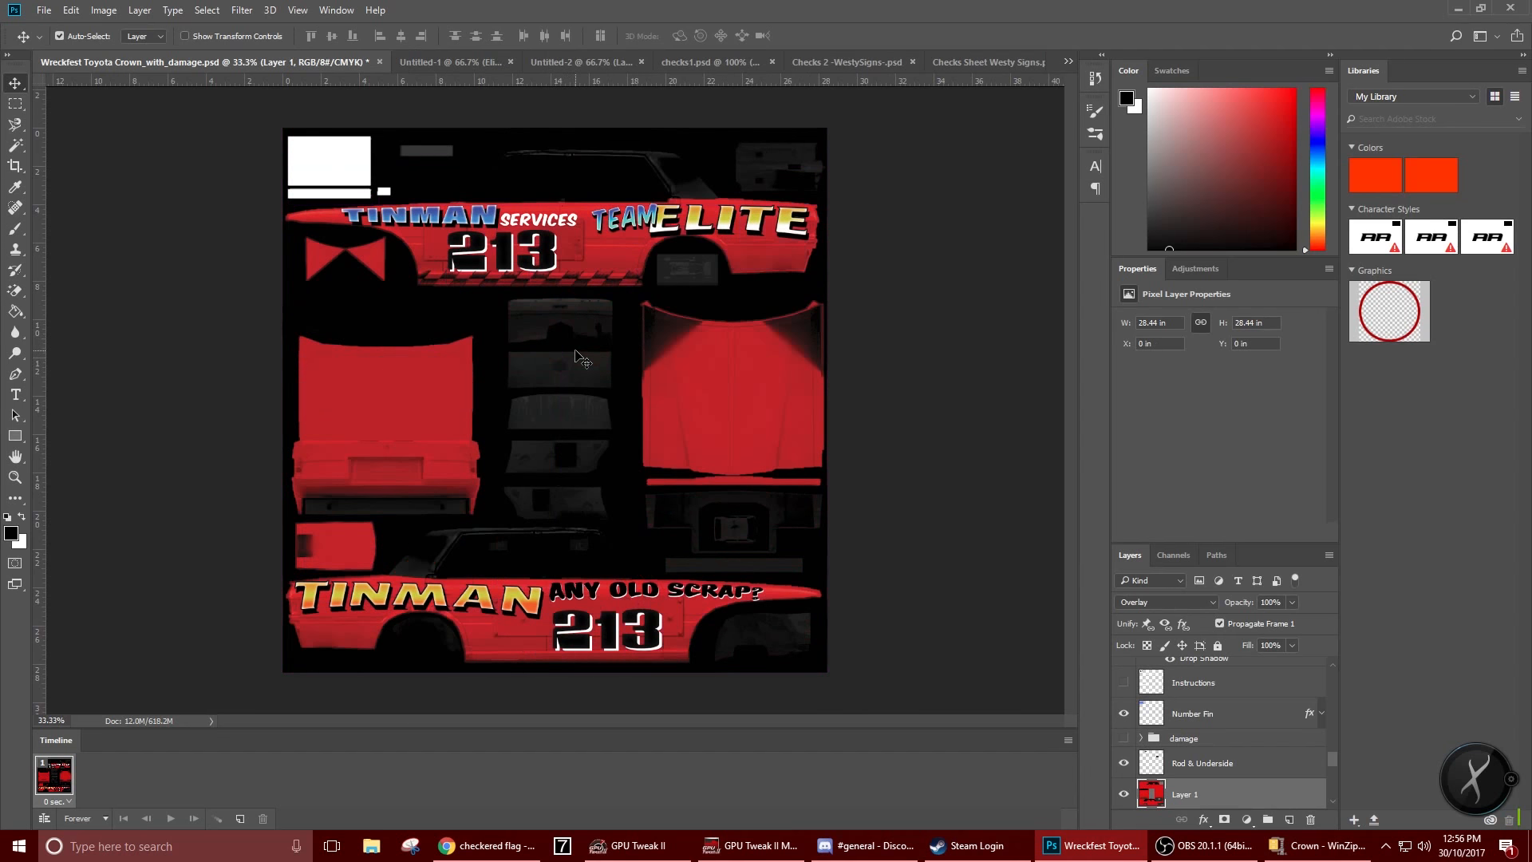
Move the check strip copy onto the lower car side's sill, at about X 9.14 in and Y 27.07 in
click(515, 287)
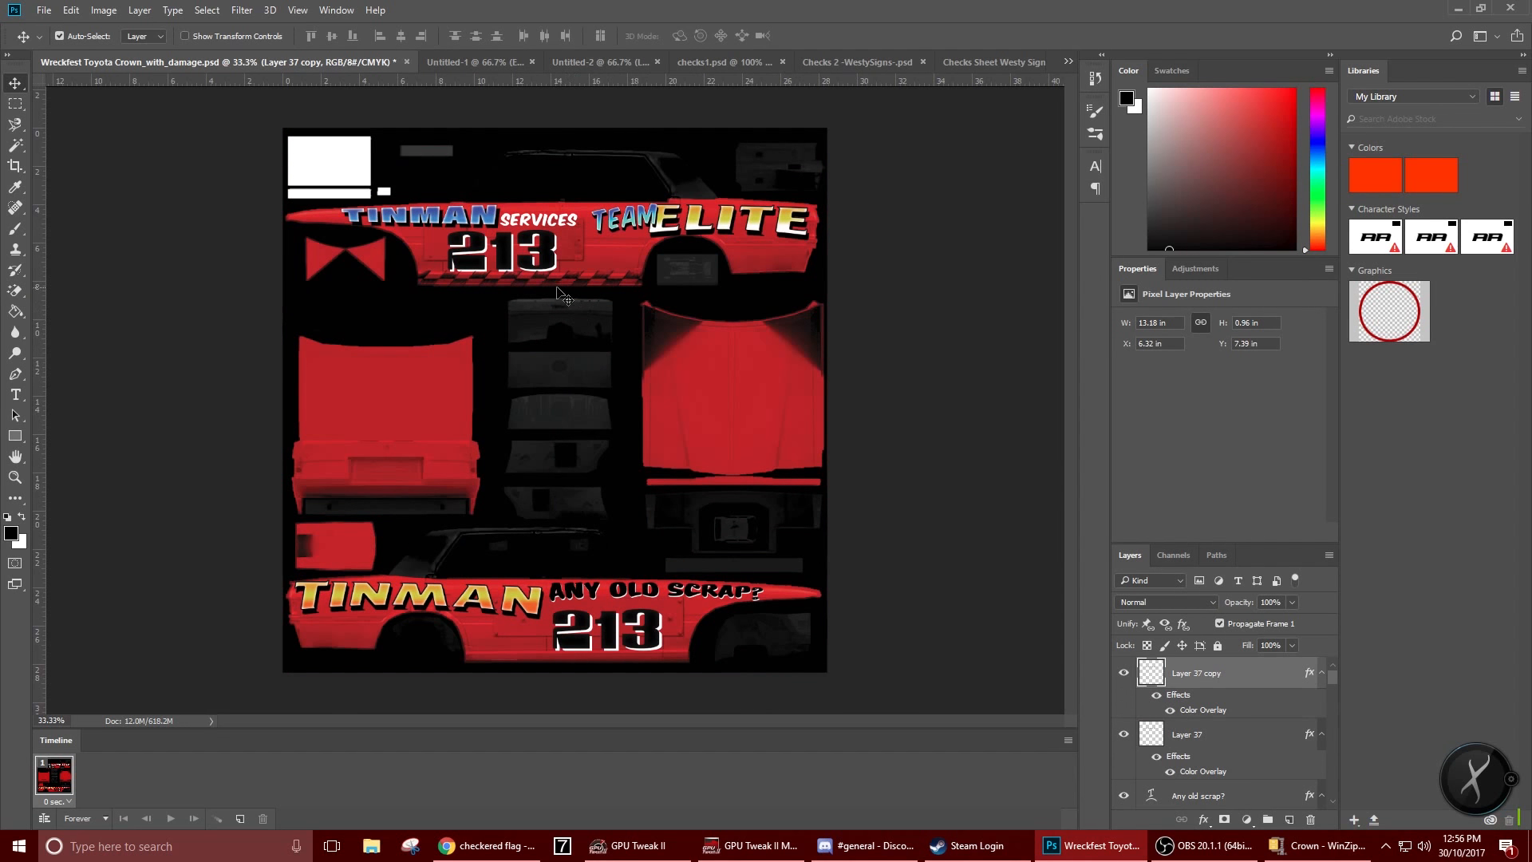
drag(561, 293, 610, 663)
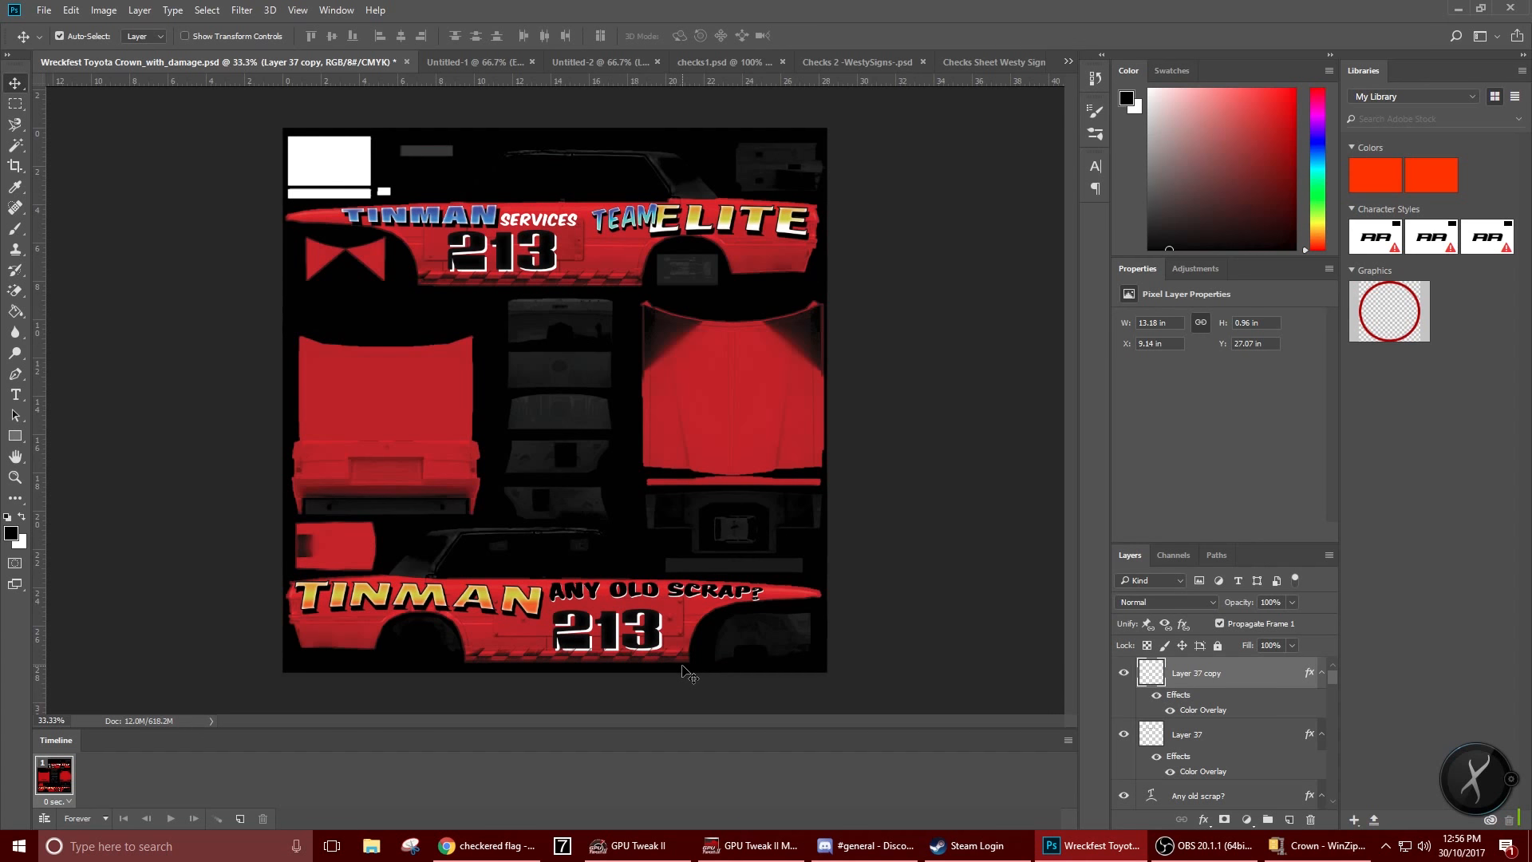
Reorder both check strip layers to sit directly above the damage group and duplicate the pair
ctrl+click(1197, 735)
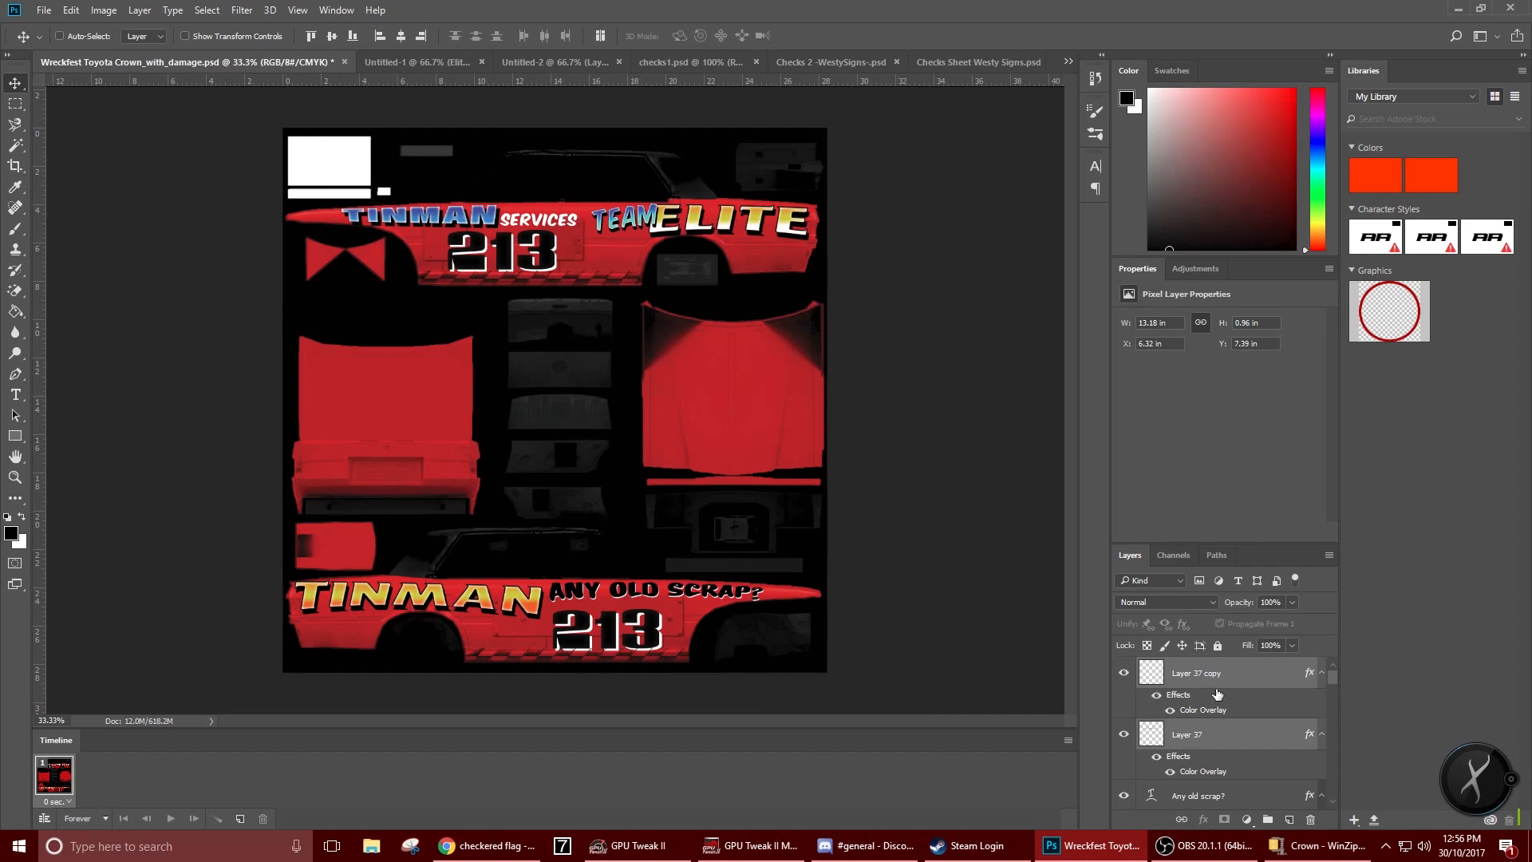
mouse_move(1216, 685)
mouse_down()
mouse_move(1218, 842)
mouse_move(1216, 665)
mouse_move(1220, 691)
mouse_up()
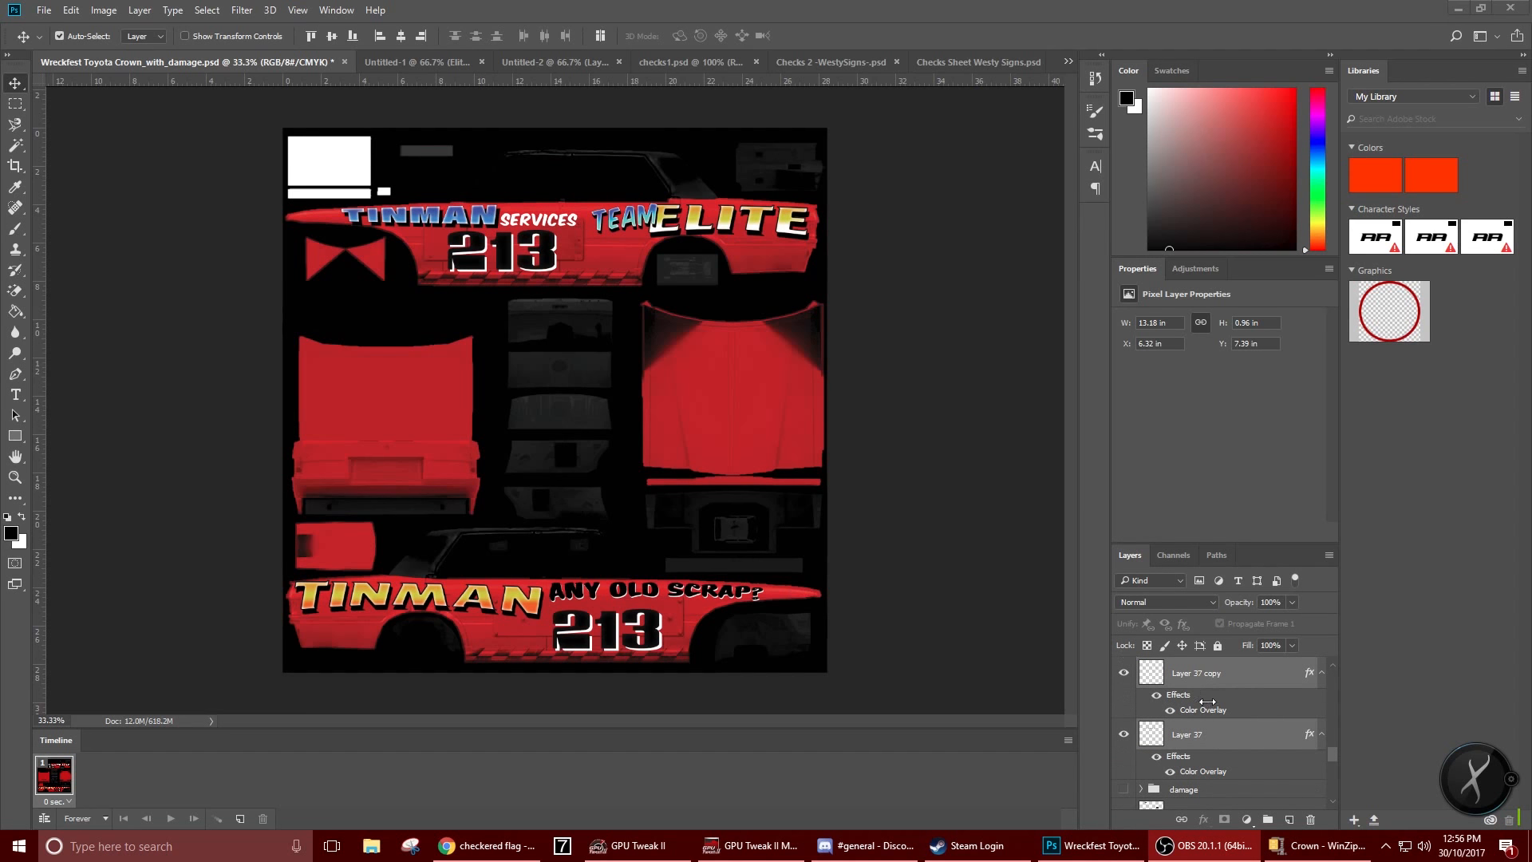
right_click(1211, 675)
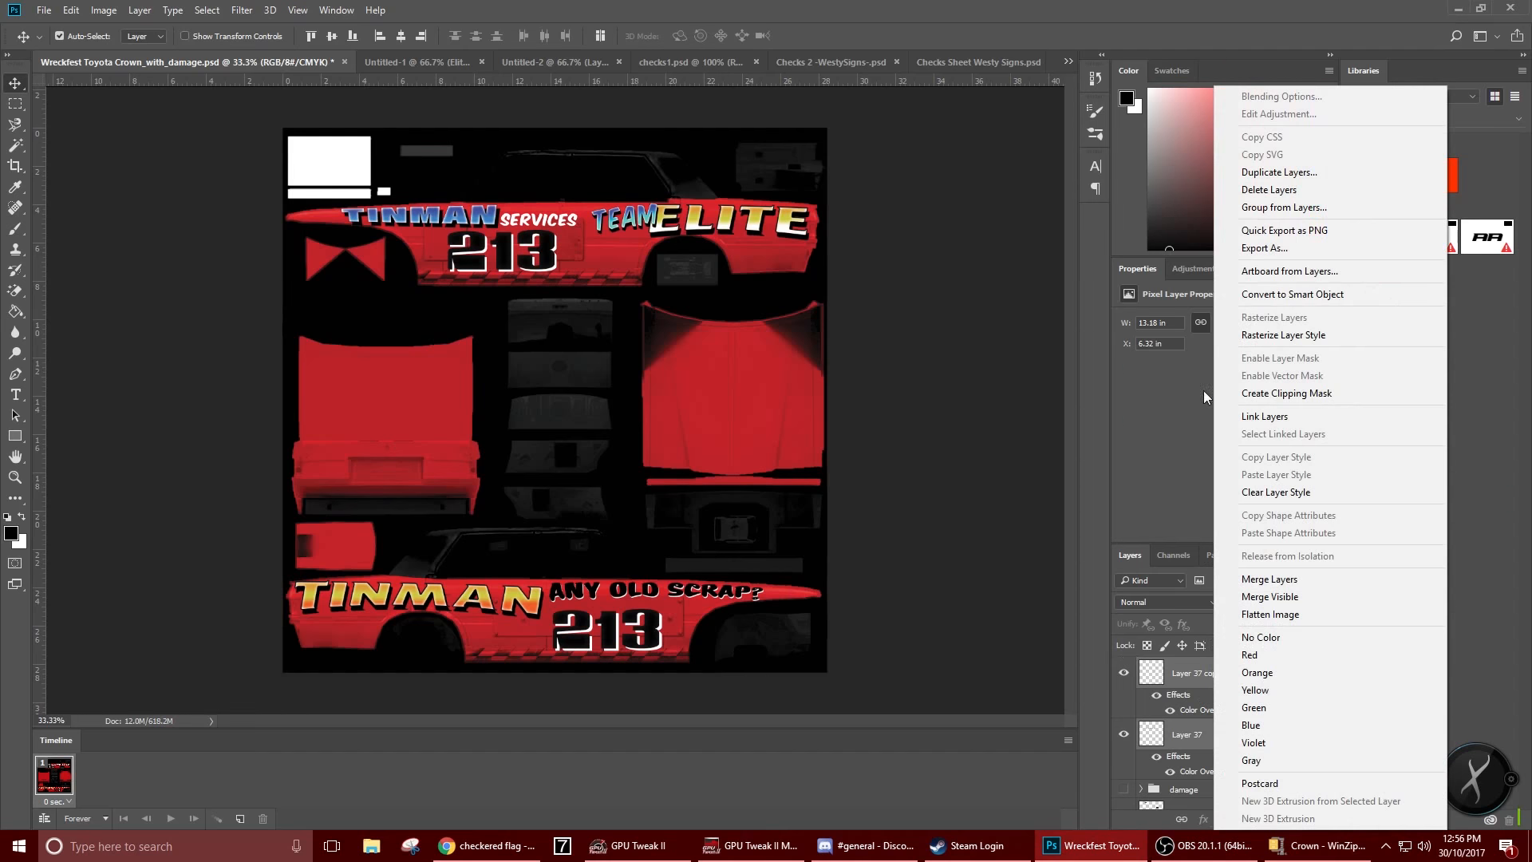
click(1280, 177)
click(921, 252)
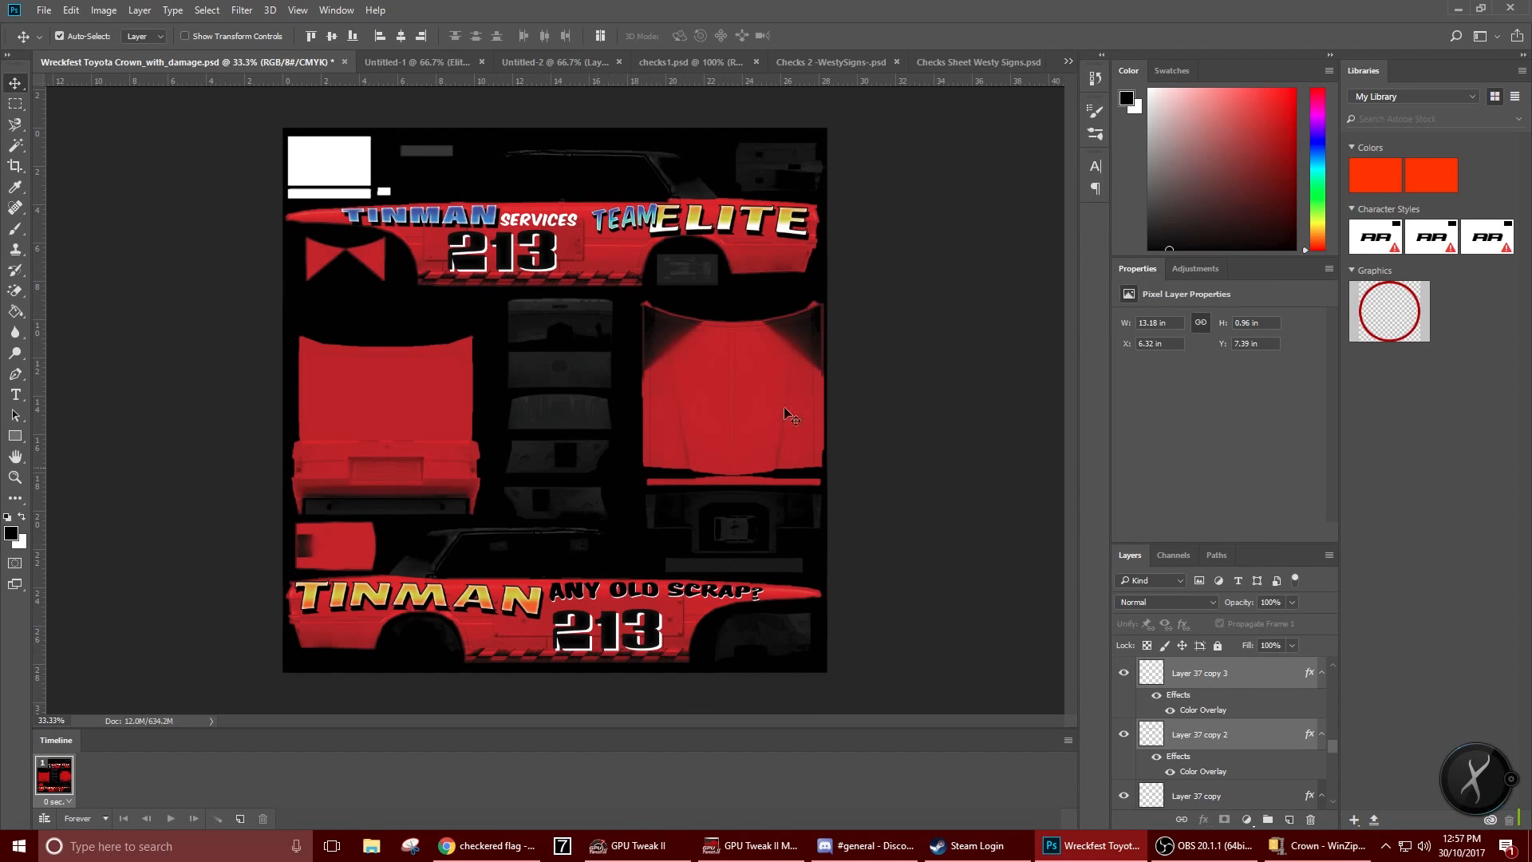
Close the Checks Sheet Westy Signs, Checks 2 -WestySigns- and checks1 documents, discarding the changes to Checks 2
click(964, 61)
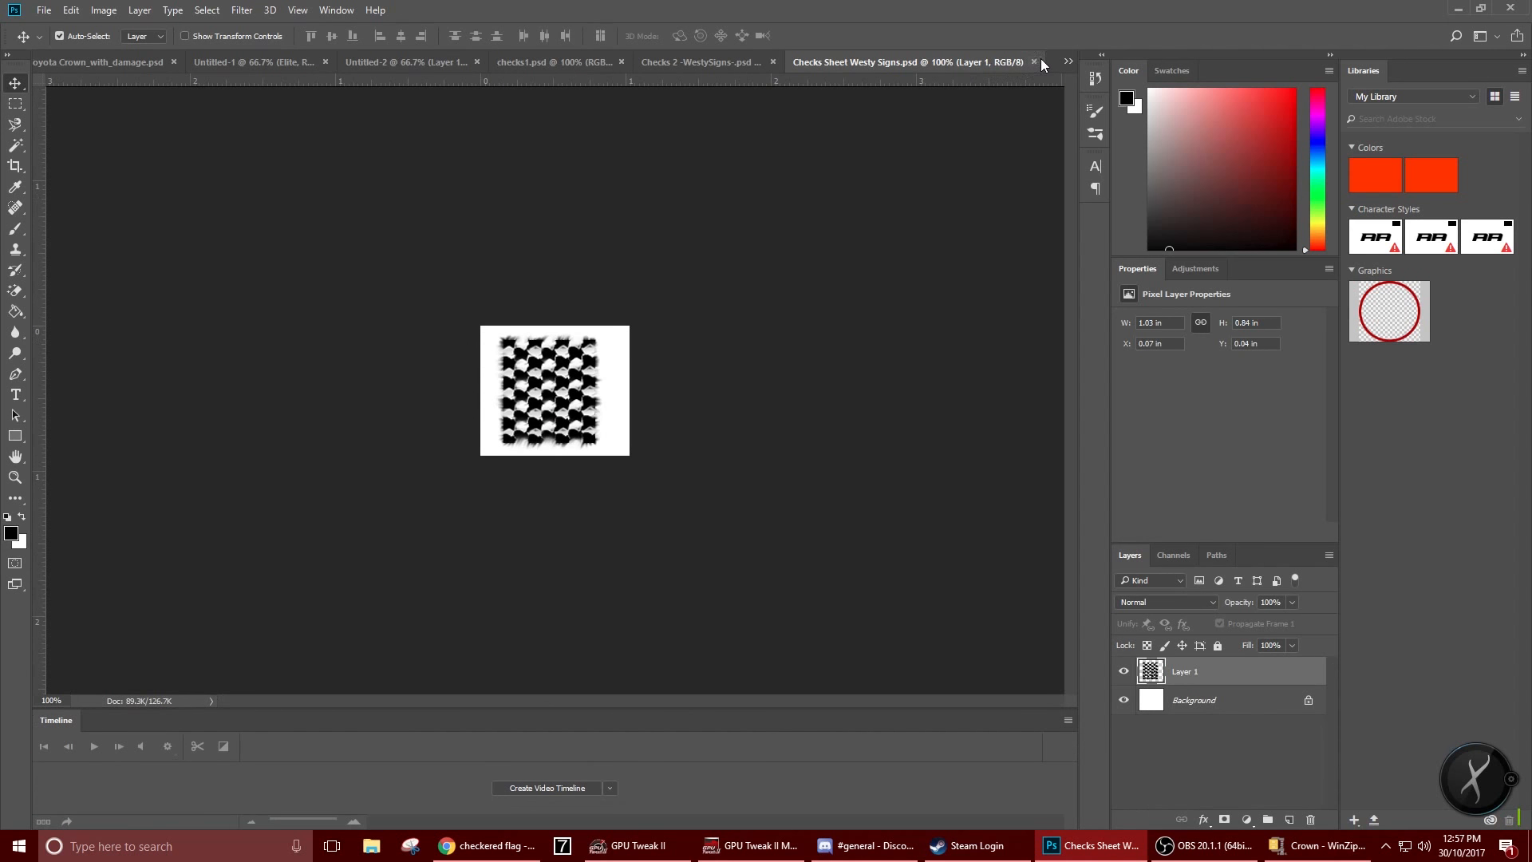
right_click(1040, 63)
click(1033, 61)
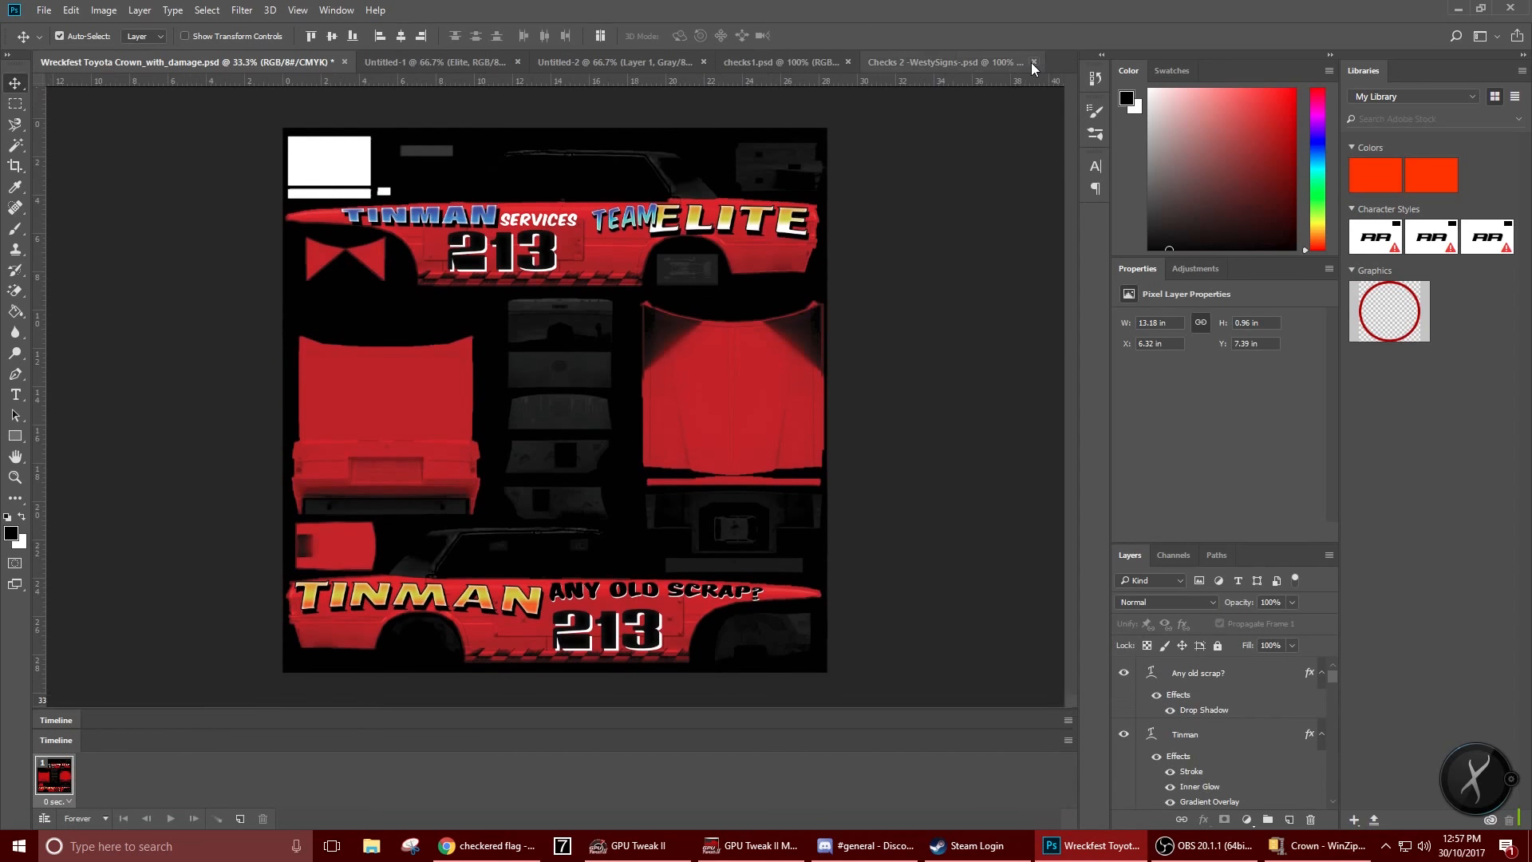
click(1007, 62)
click(1032, 62)
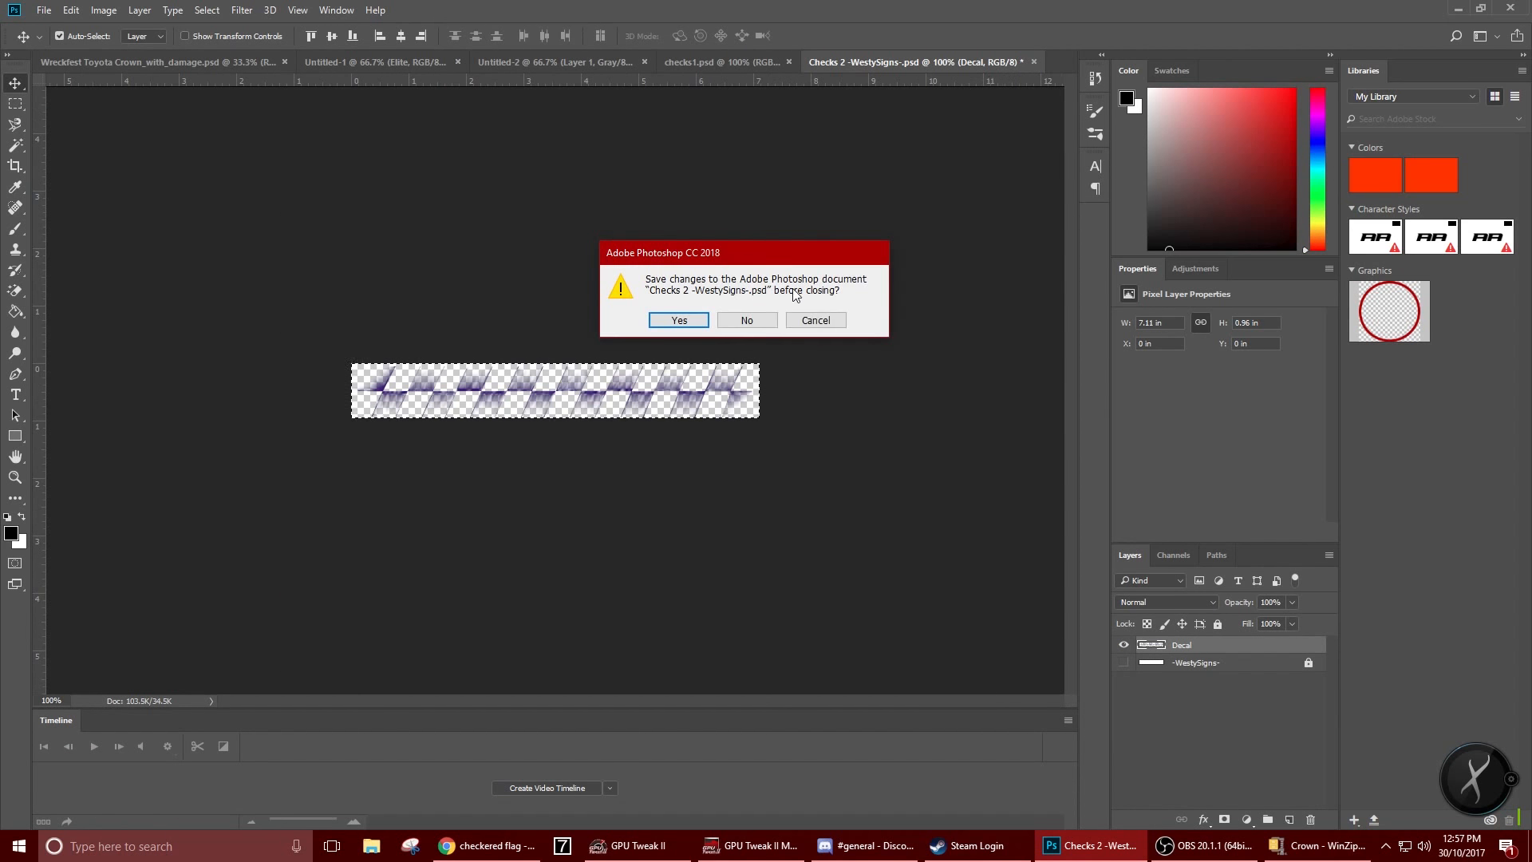
click(747, 320)
click(798, 62)
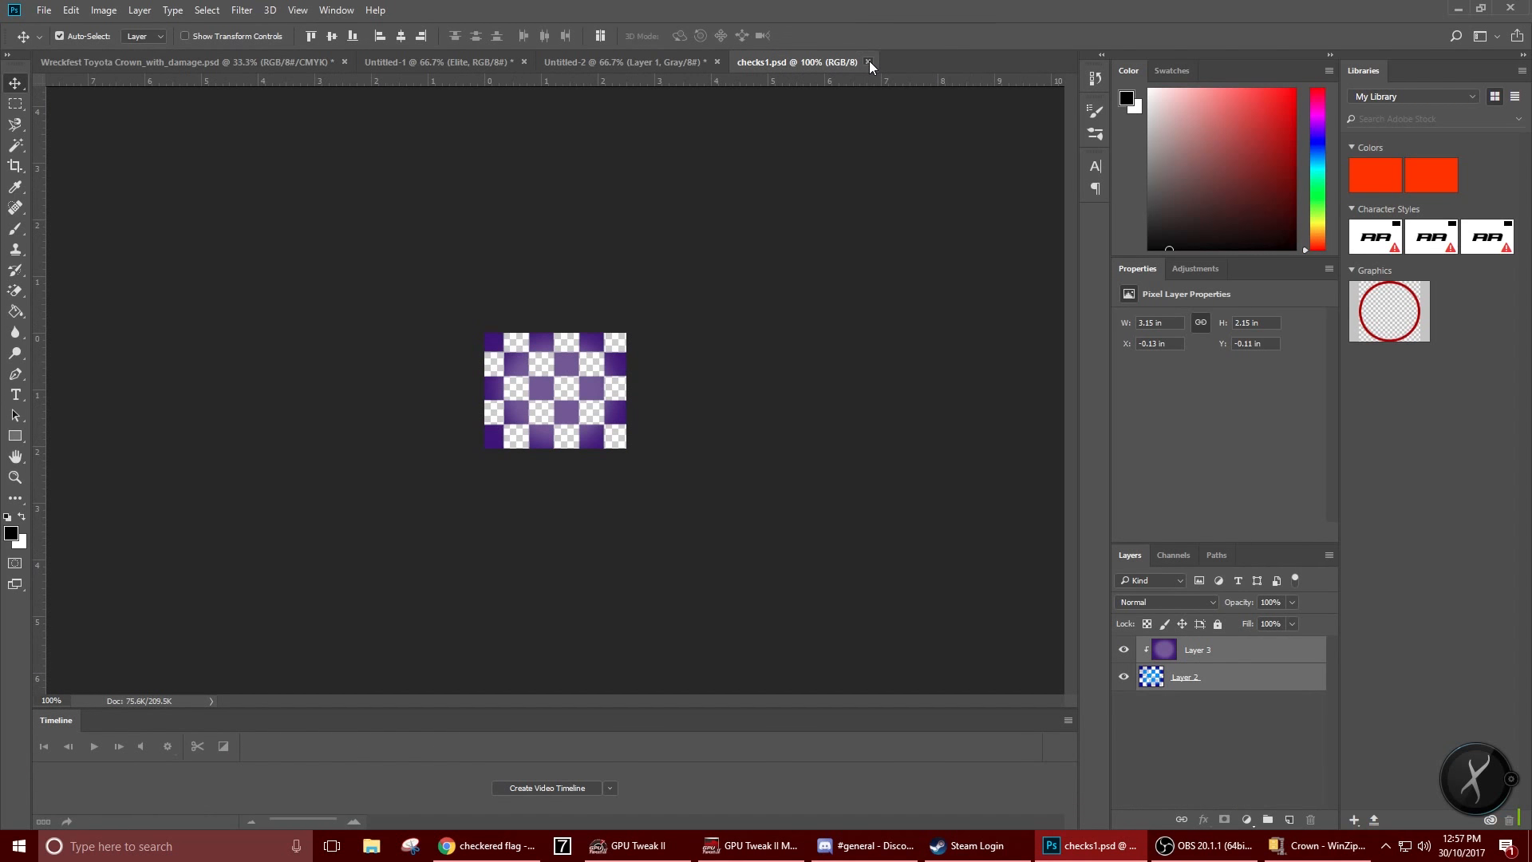
click(869, 62)
Open the Dont Spit Ya Dummy Out -WestySigns- decal file to check its artwork, and close it
right_click(852, 64)
click(912, 149)
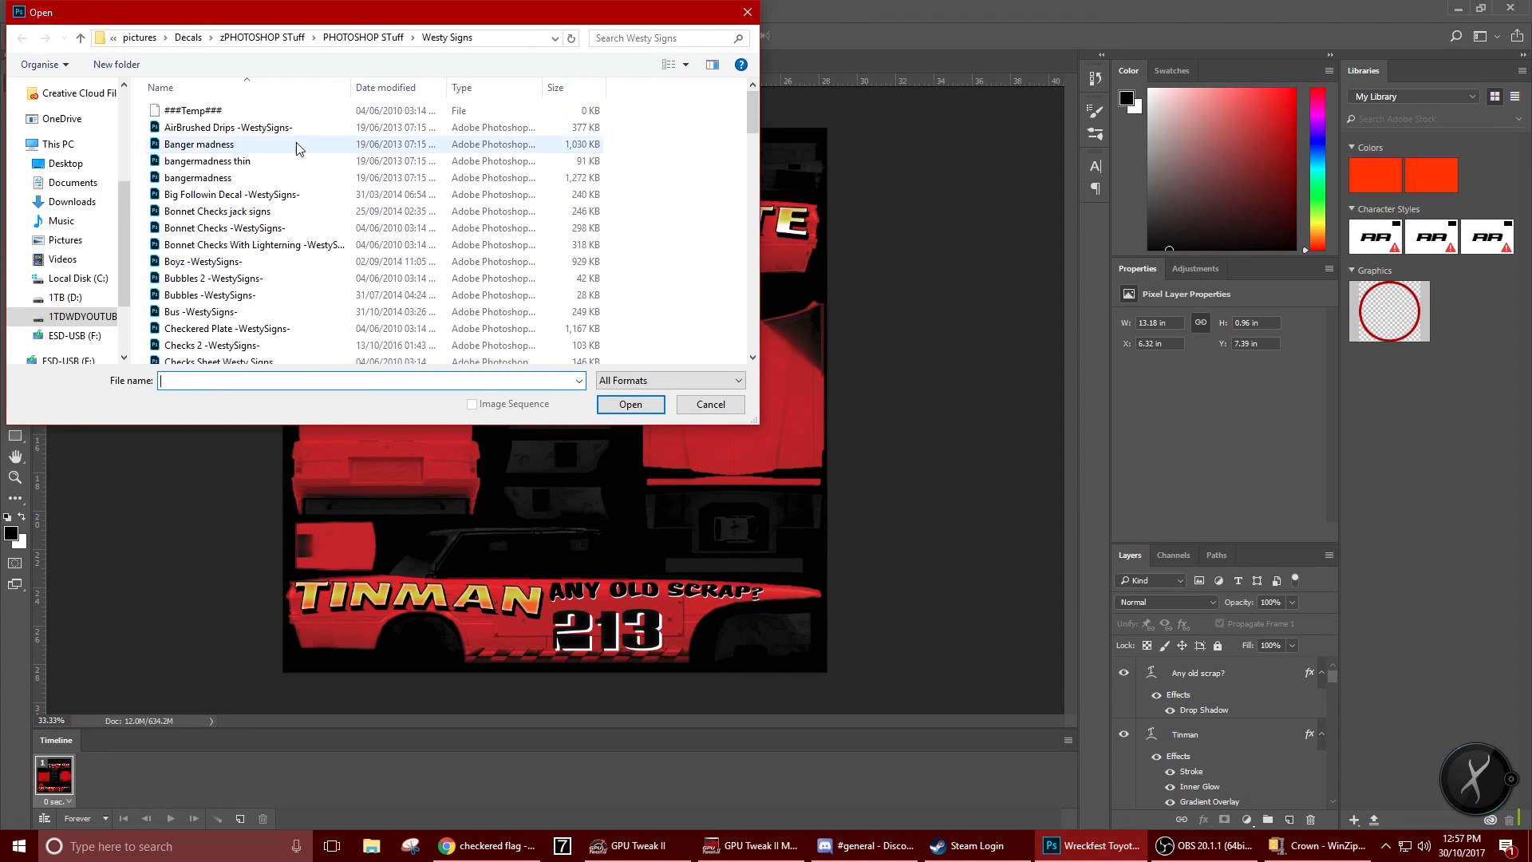
scroll(303, 143, down, 10)
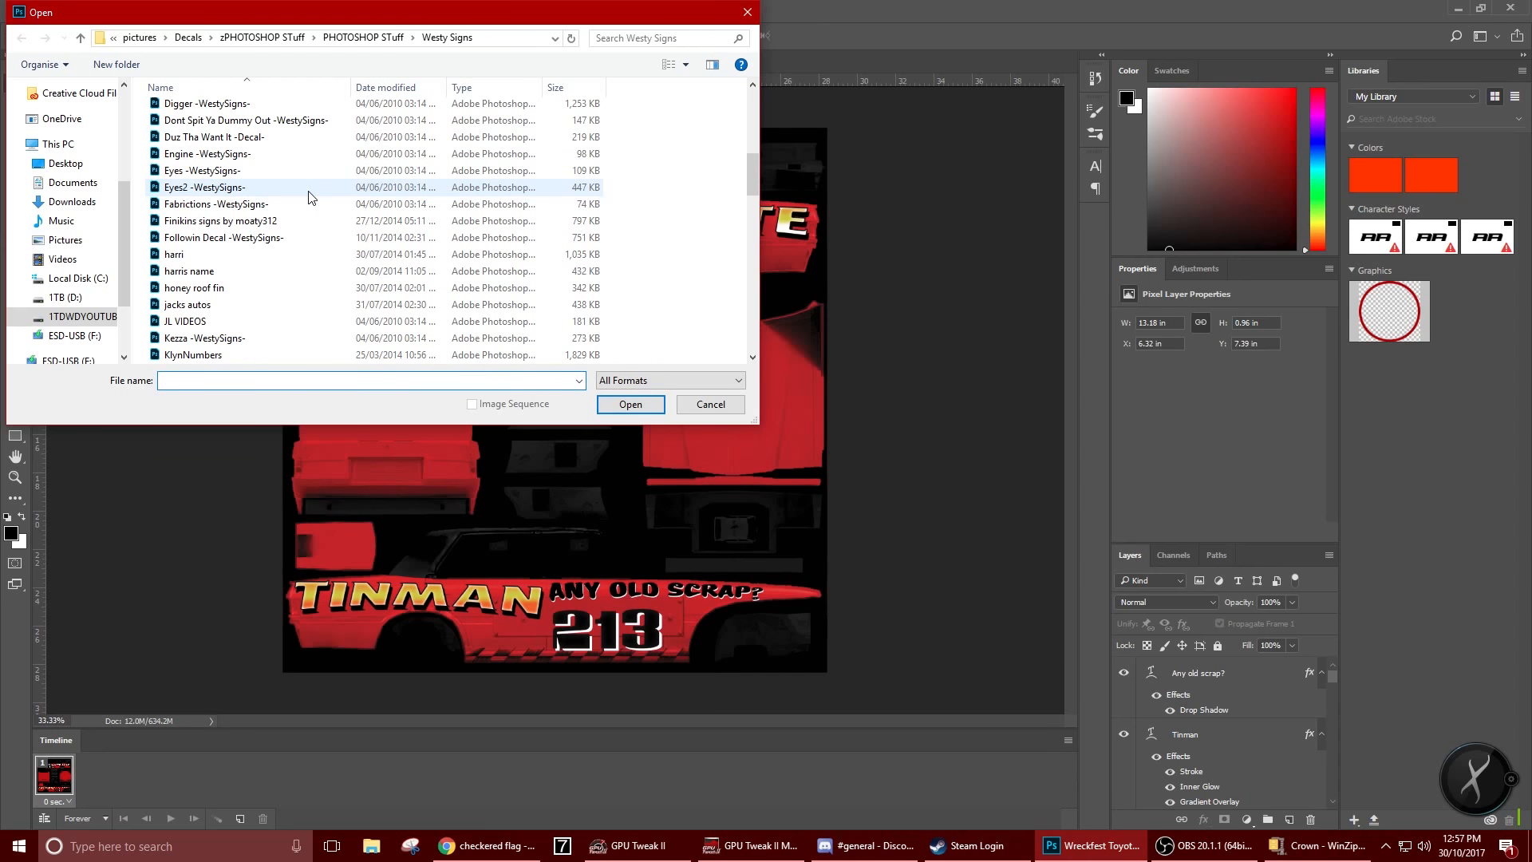
double_click(247, 121)
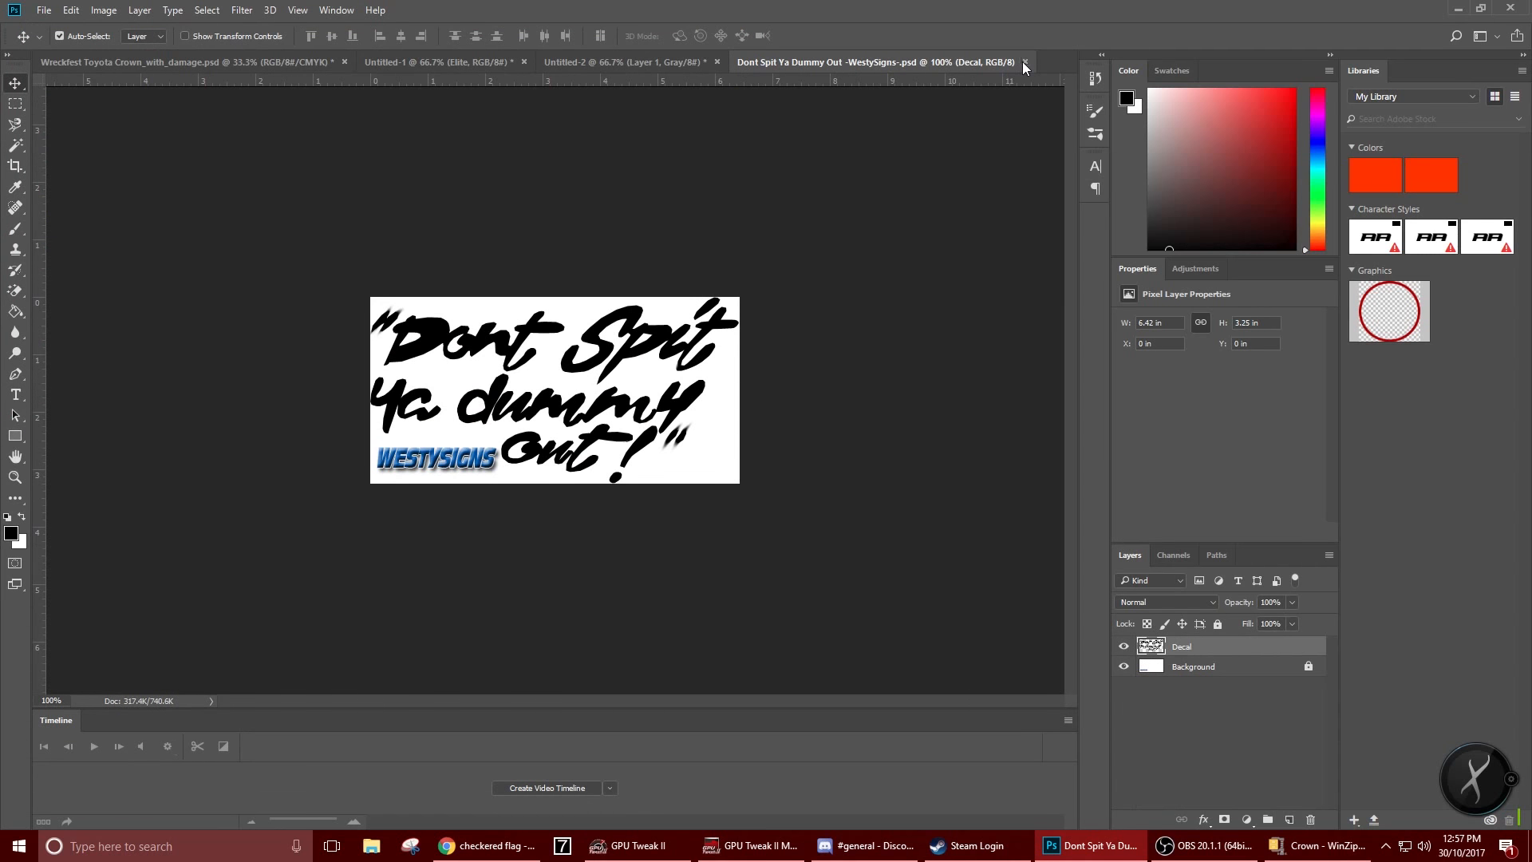
click(1025, 62)
Open the Bubbles 2 -WestySigns- decal file from the Westy Signs folder
right_click(844, 65)
click(879, 157)
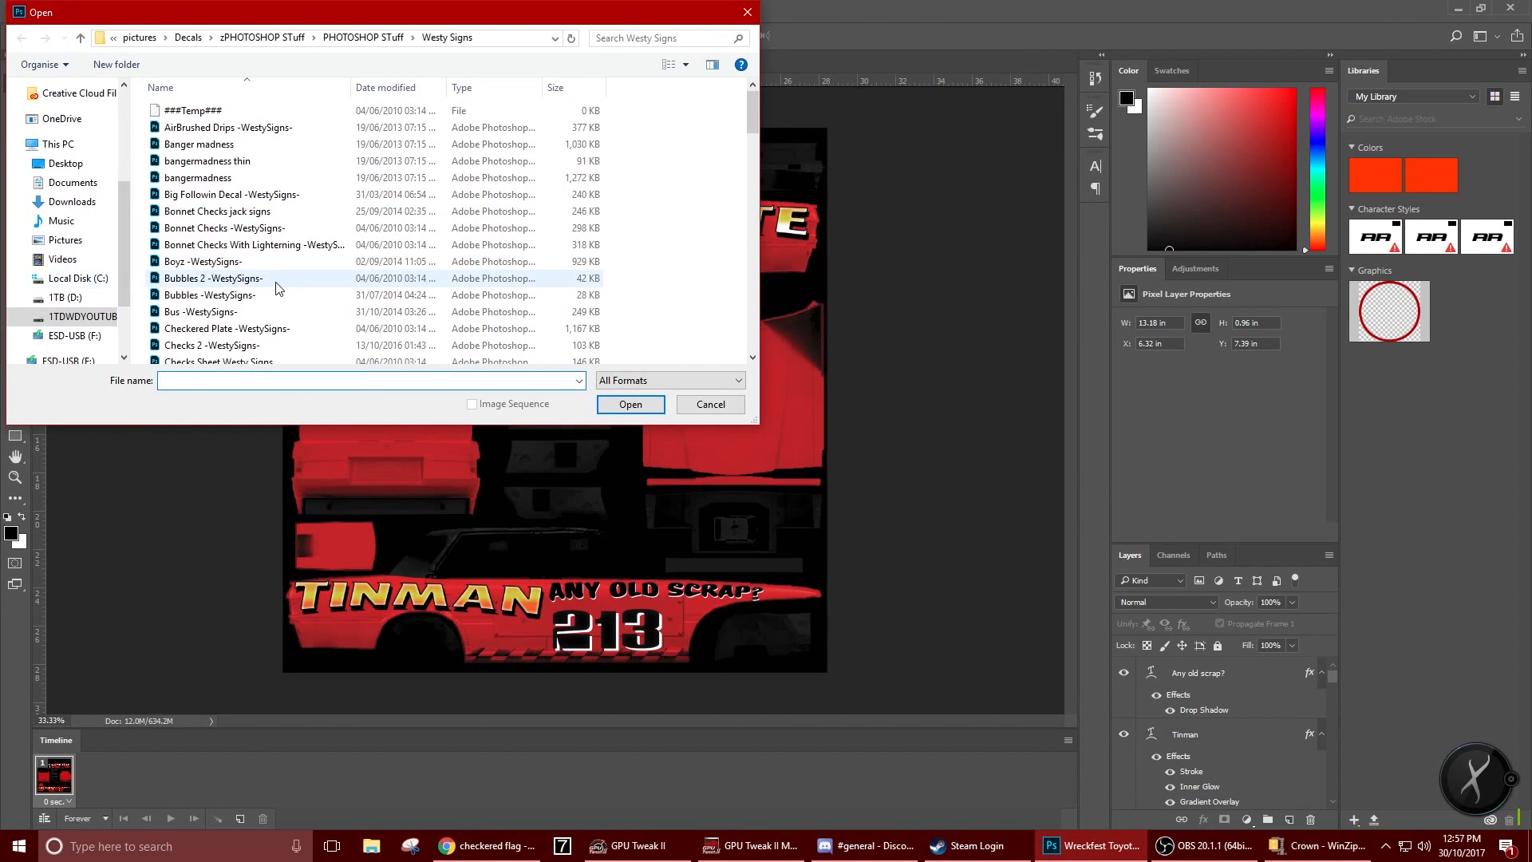
double_click(256, 279)
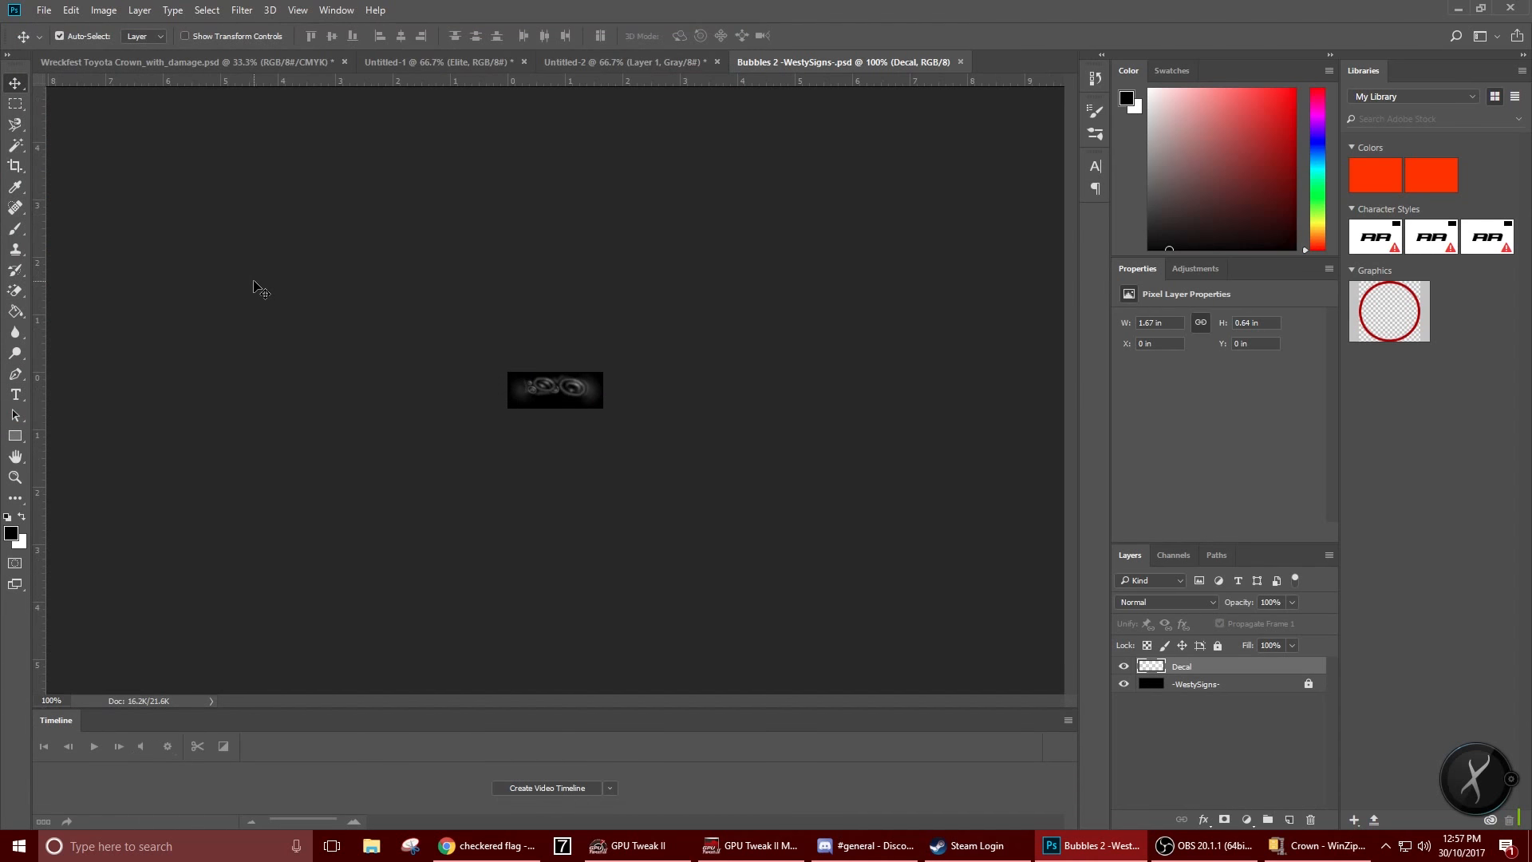
Hide the -WestySigns- layer, select the whole bubbles decal, and paste a copy into the Wreckfest Toyota Crown document
click(15, 104)
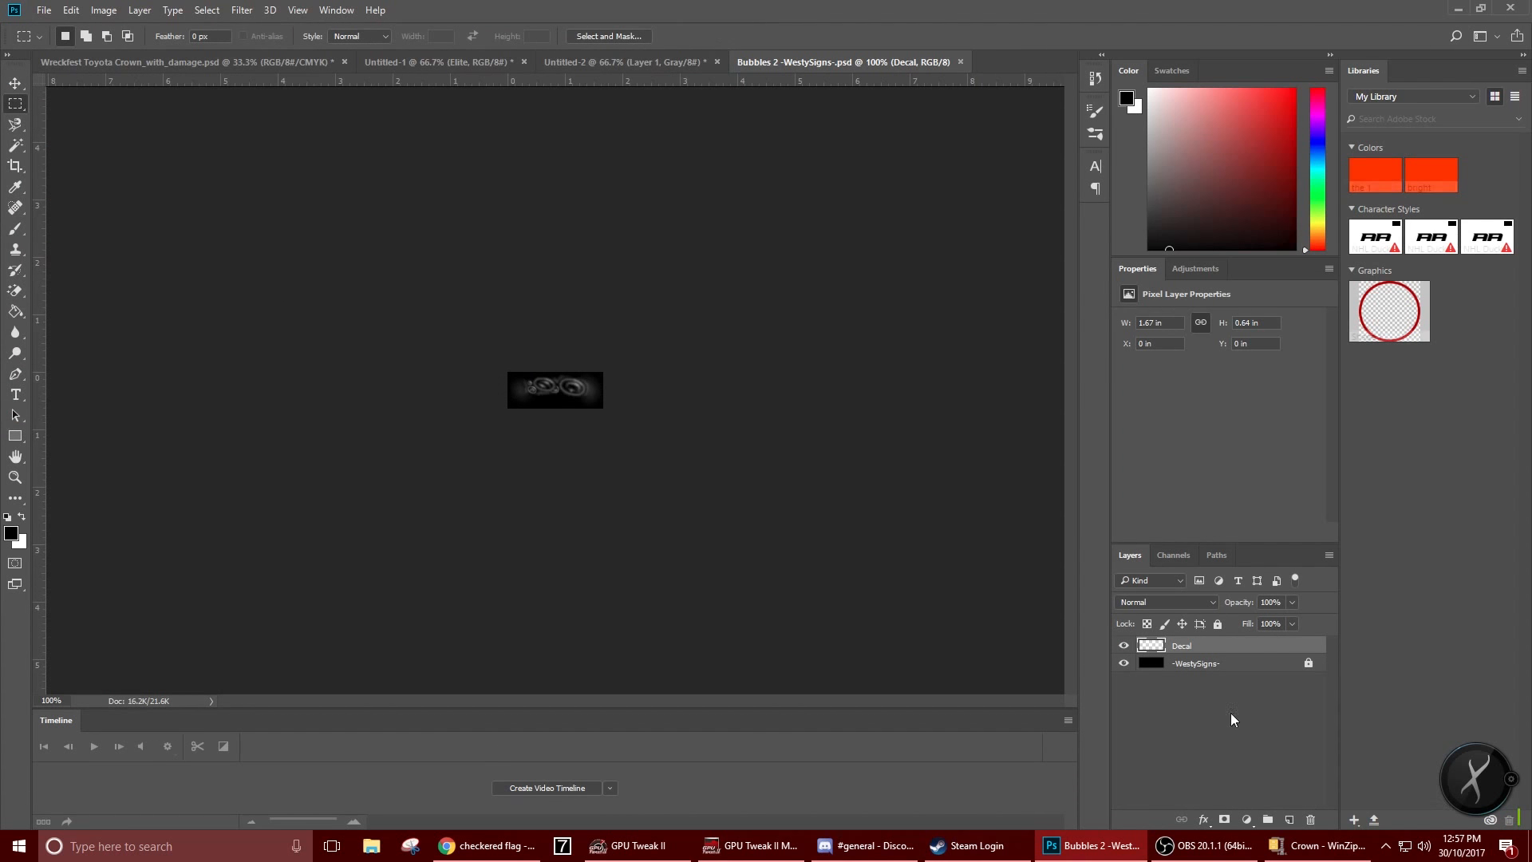
click(1123, 663)
drag(410, 334, 833, 528)
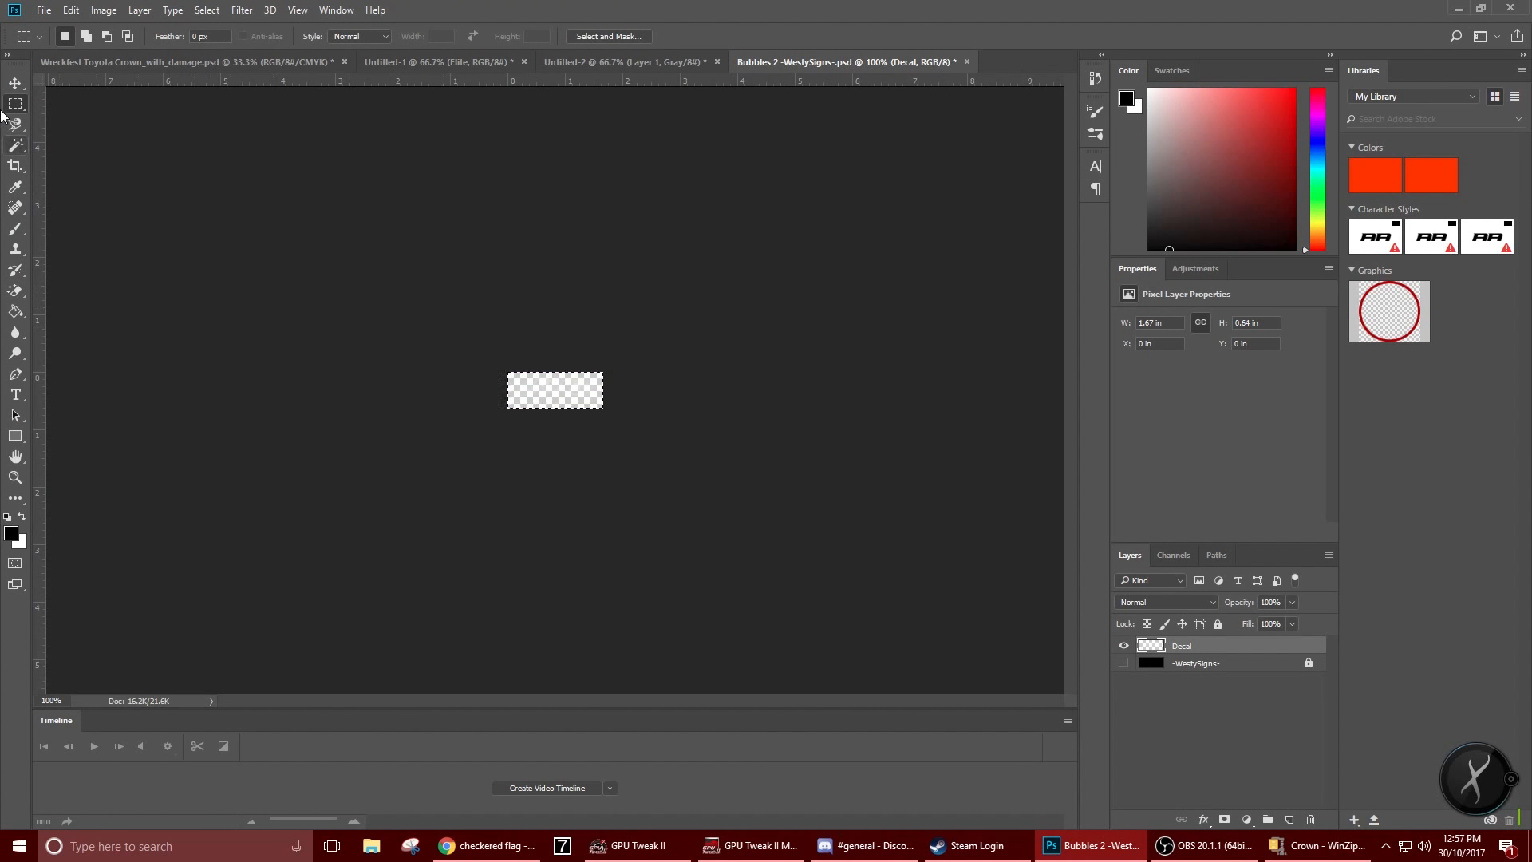
click(217, 67)
key(ctrl+v)
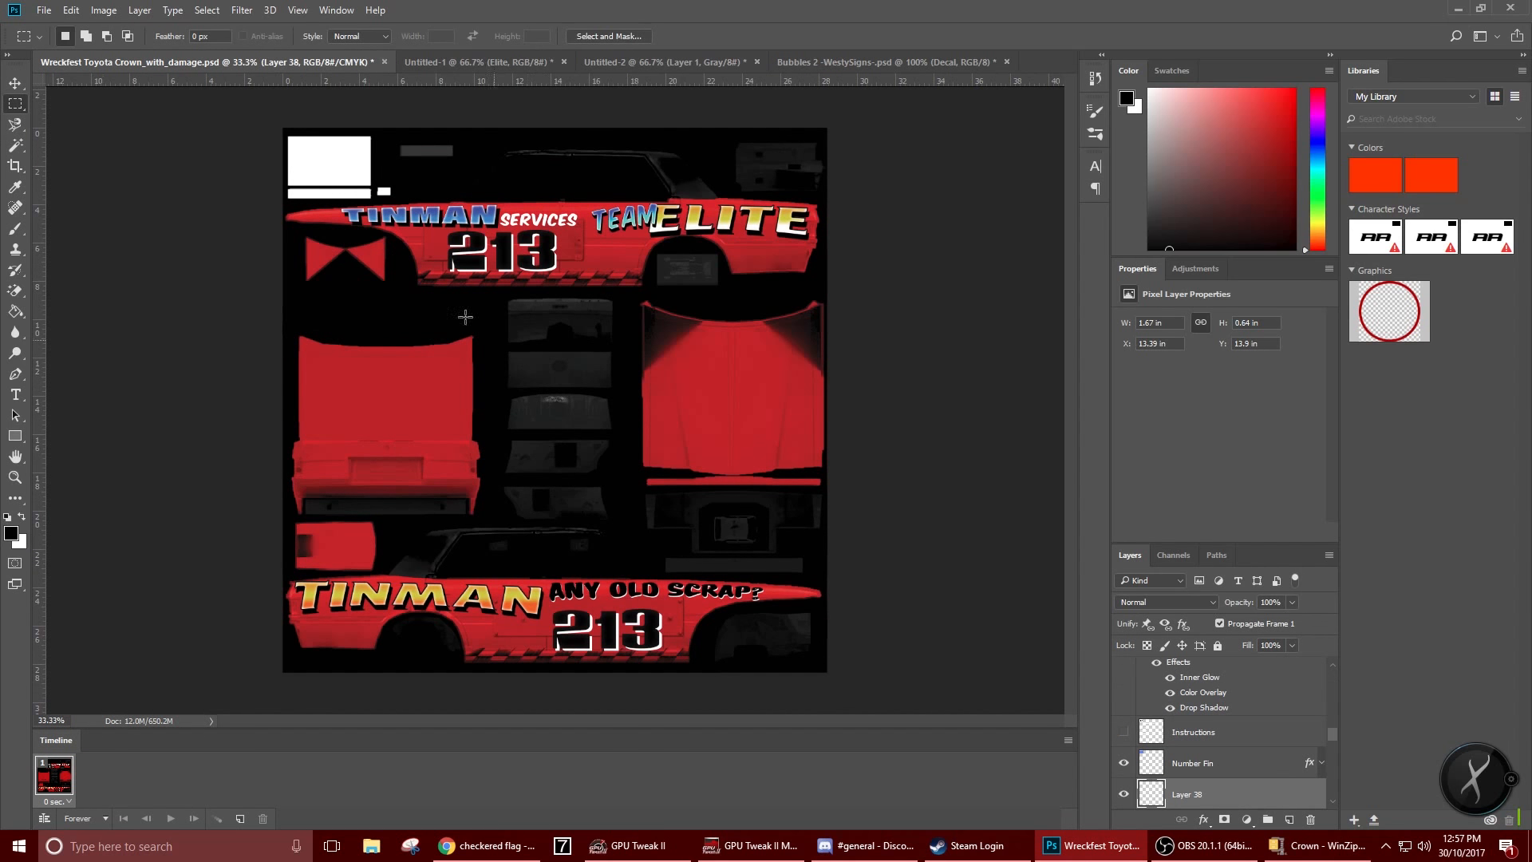
Try placing and transforming the pasted bubbles decal on the upper car side, and delete its layer
click(14, 82)
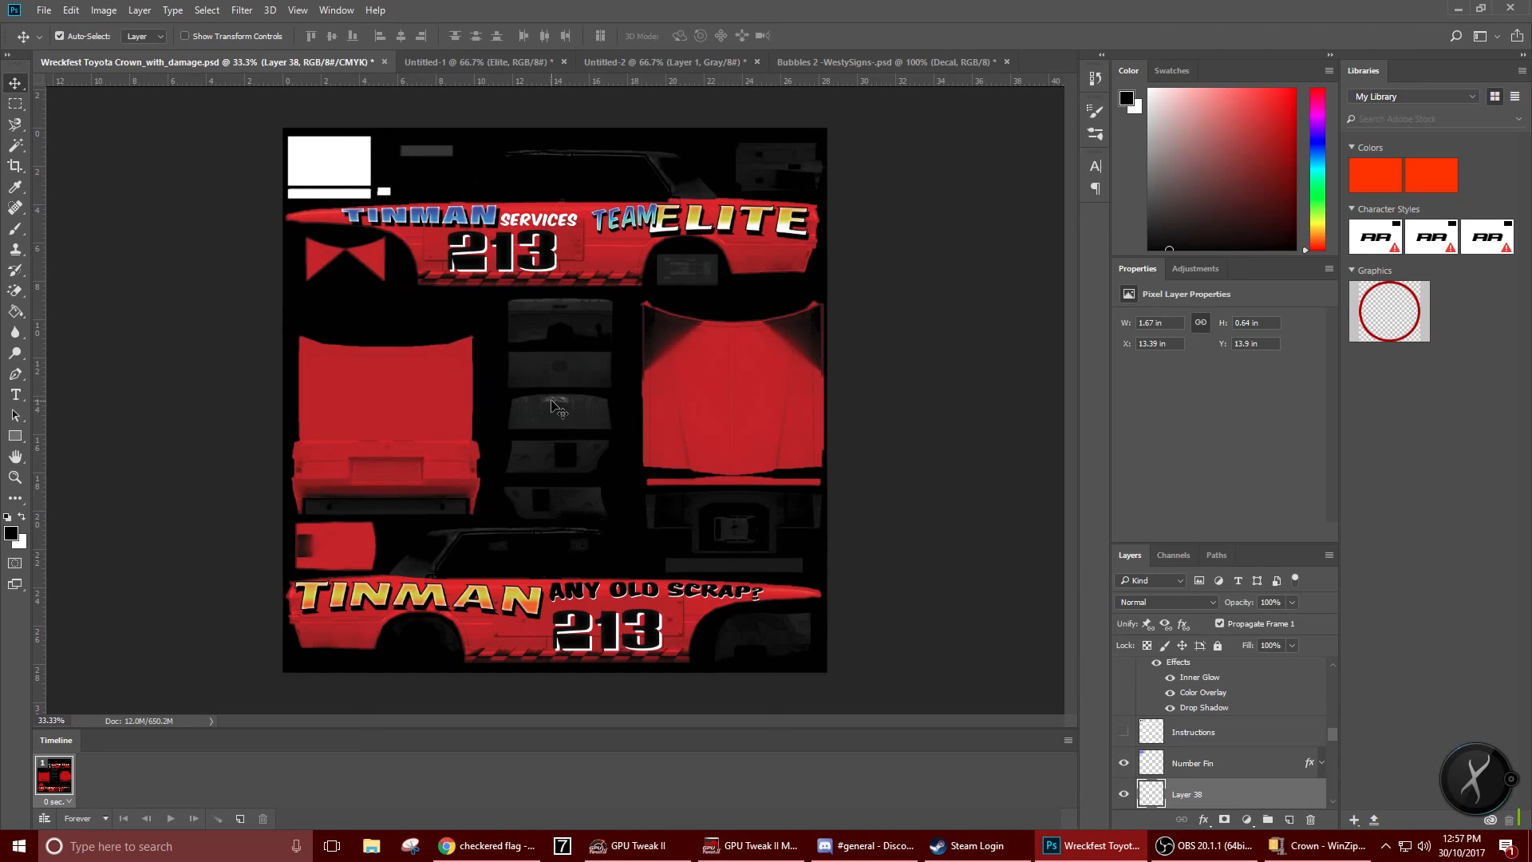
drag(556, 406, 633, 221)
key(ctrl+t)
key(Return)
drag(570, 245, 769, 257)
key(Delete)
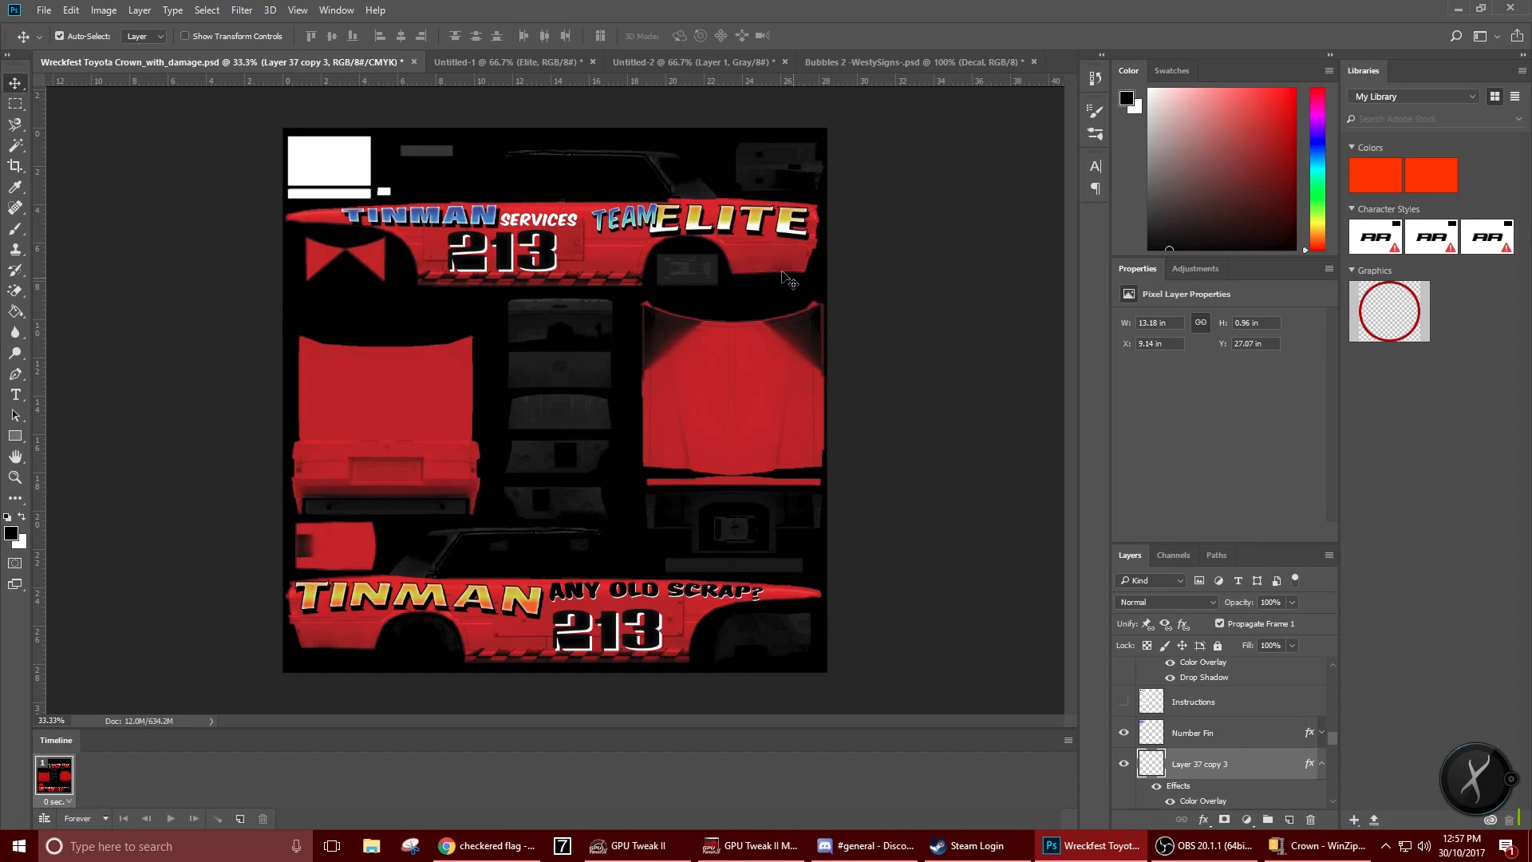
Close the Bubbles 2 -WestySigns- and Untitled-2 documents without saving their changes
click(956, 62)
click(1033, 61)
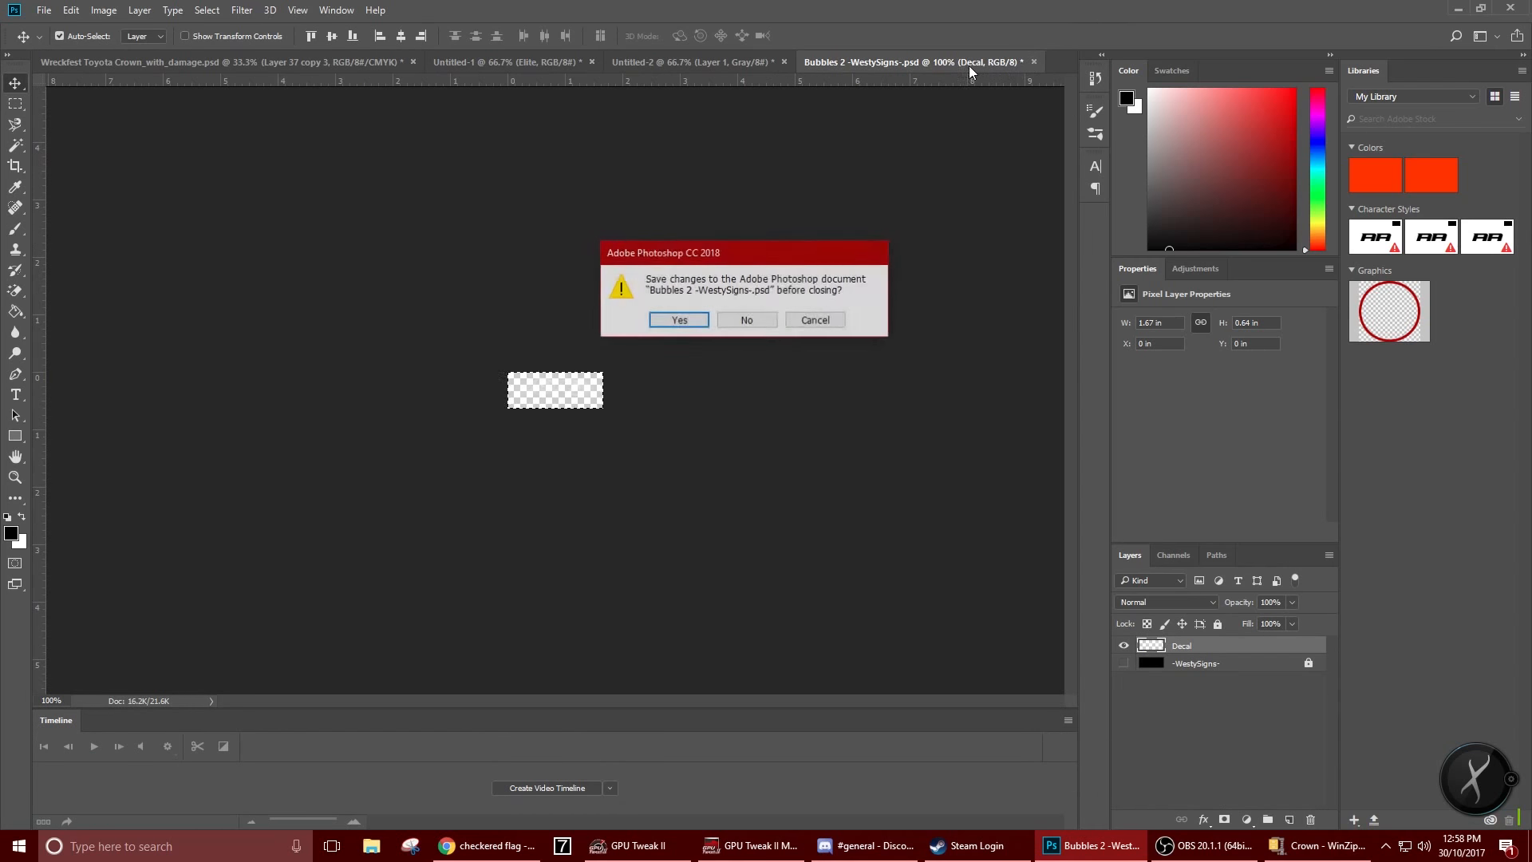
click(746, 320)
click(734, 62)
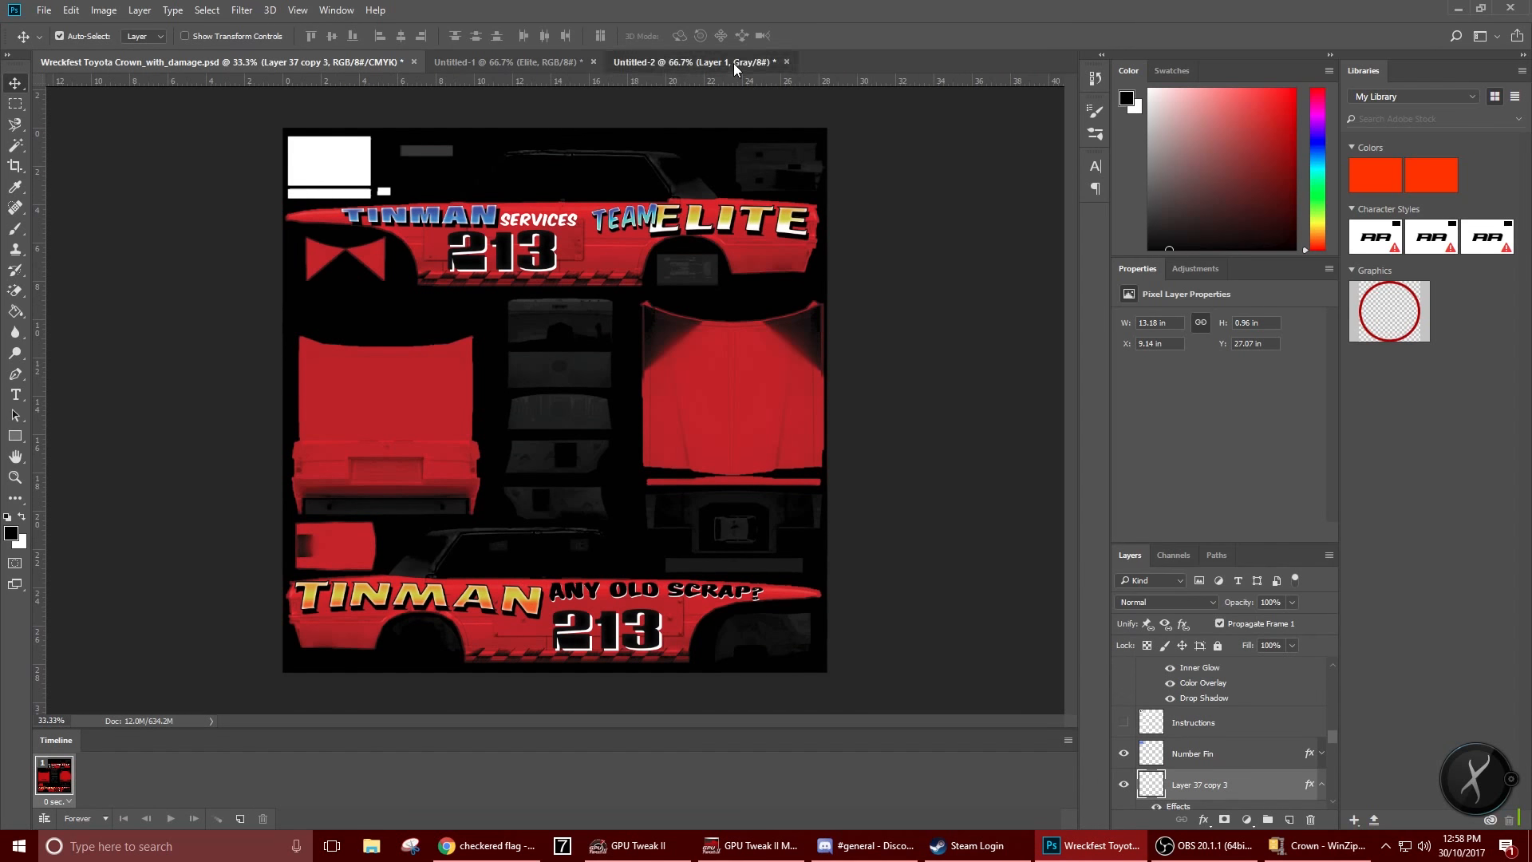
click(786, 62)
click(746, 320)
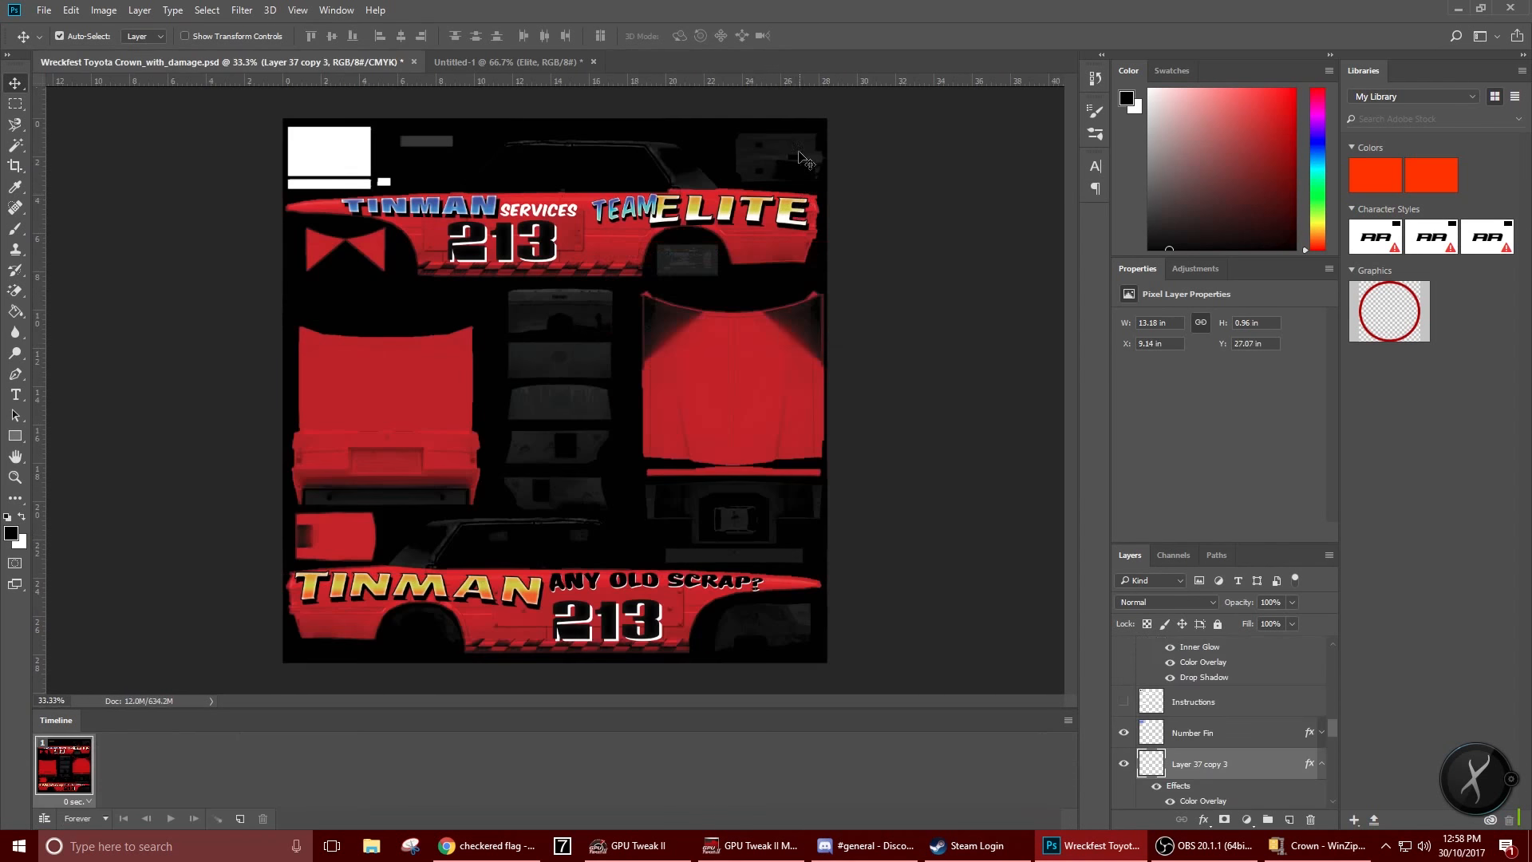
Look through the files in the Westy Signs folder for another decal to open
right_click(754, 61)
click(797, 148)
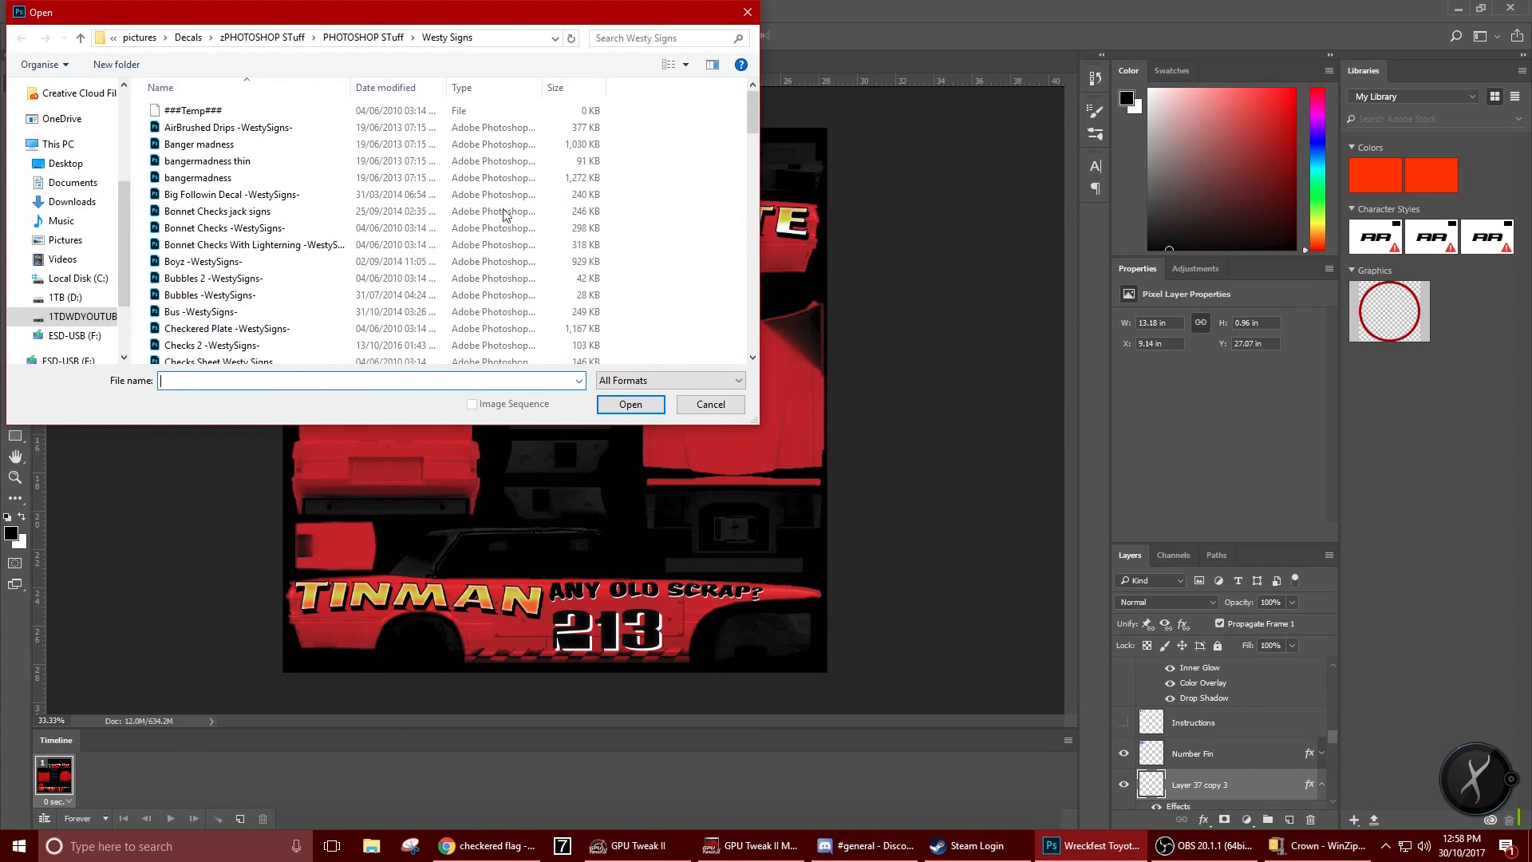
scroll(297, 306, down, 3)
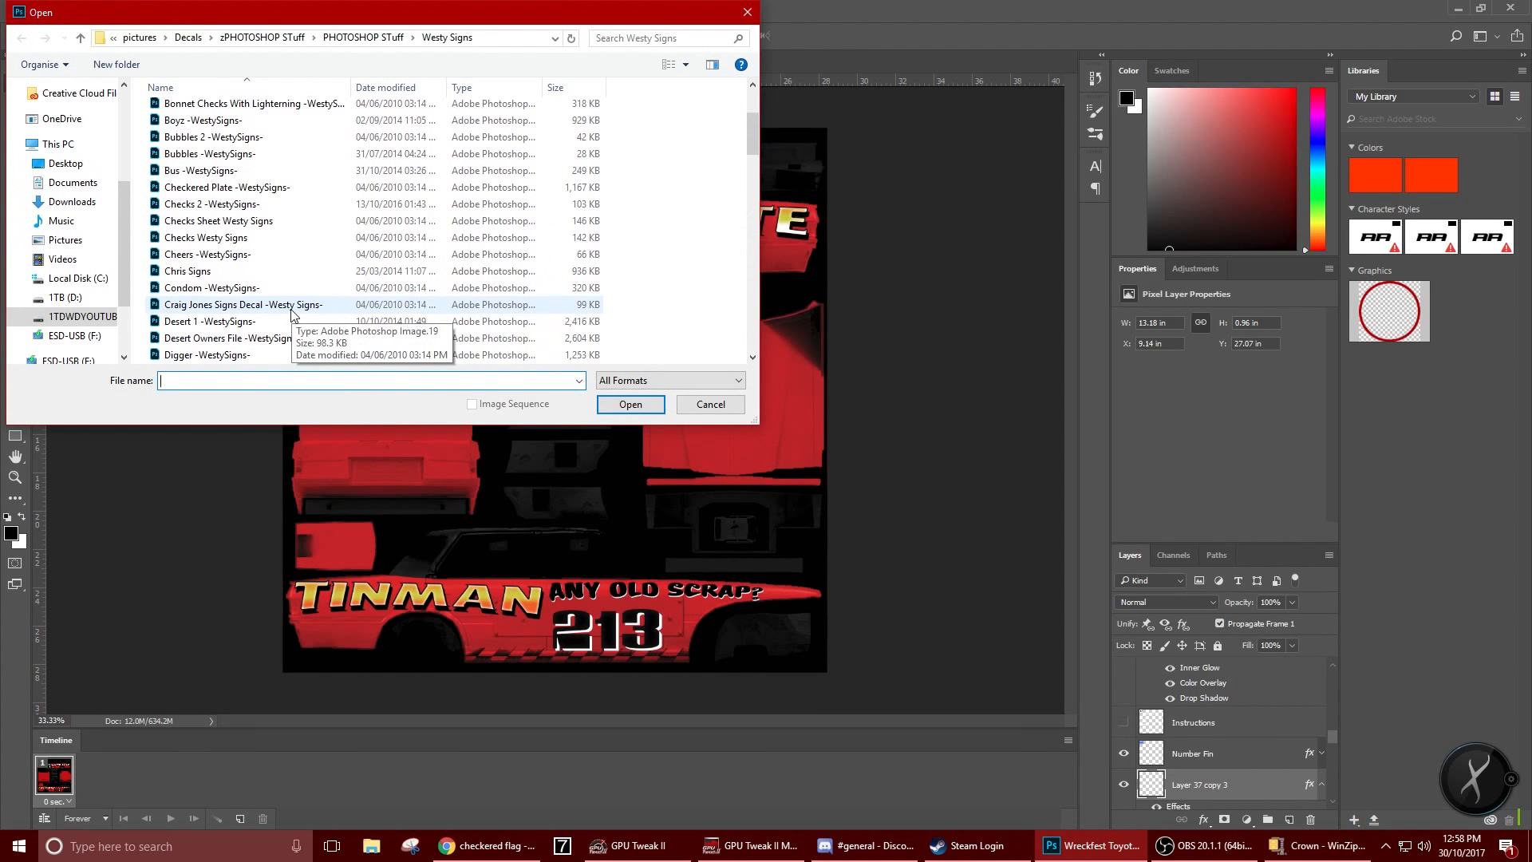
scroll(315, 327, down, 6)
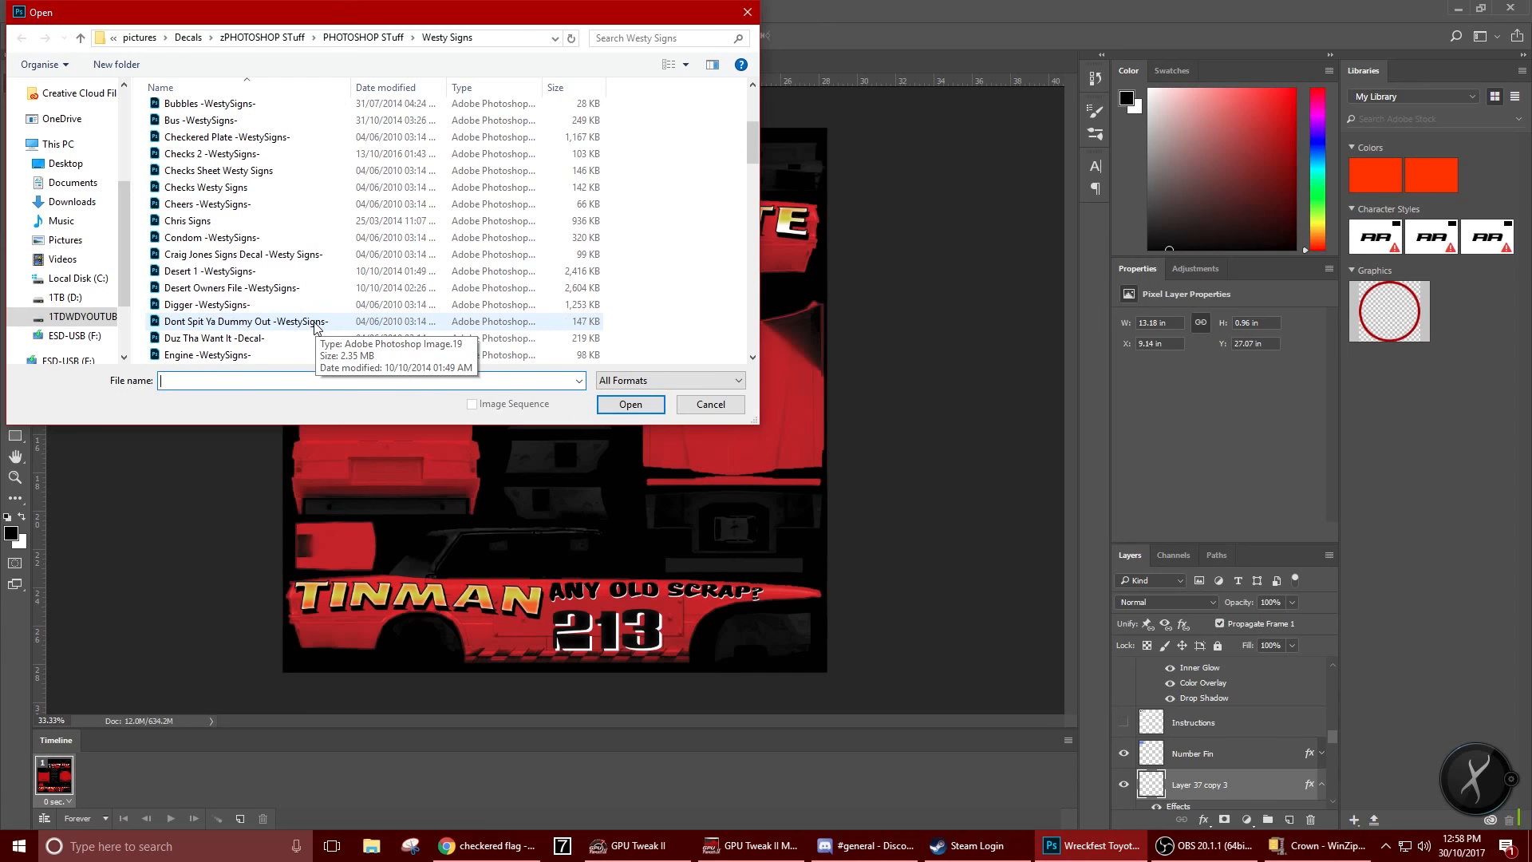
scroll(316, 328, down, 1)
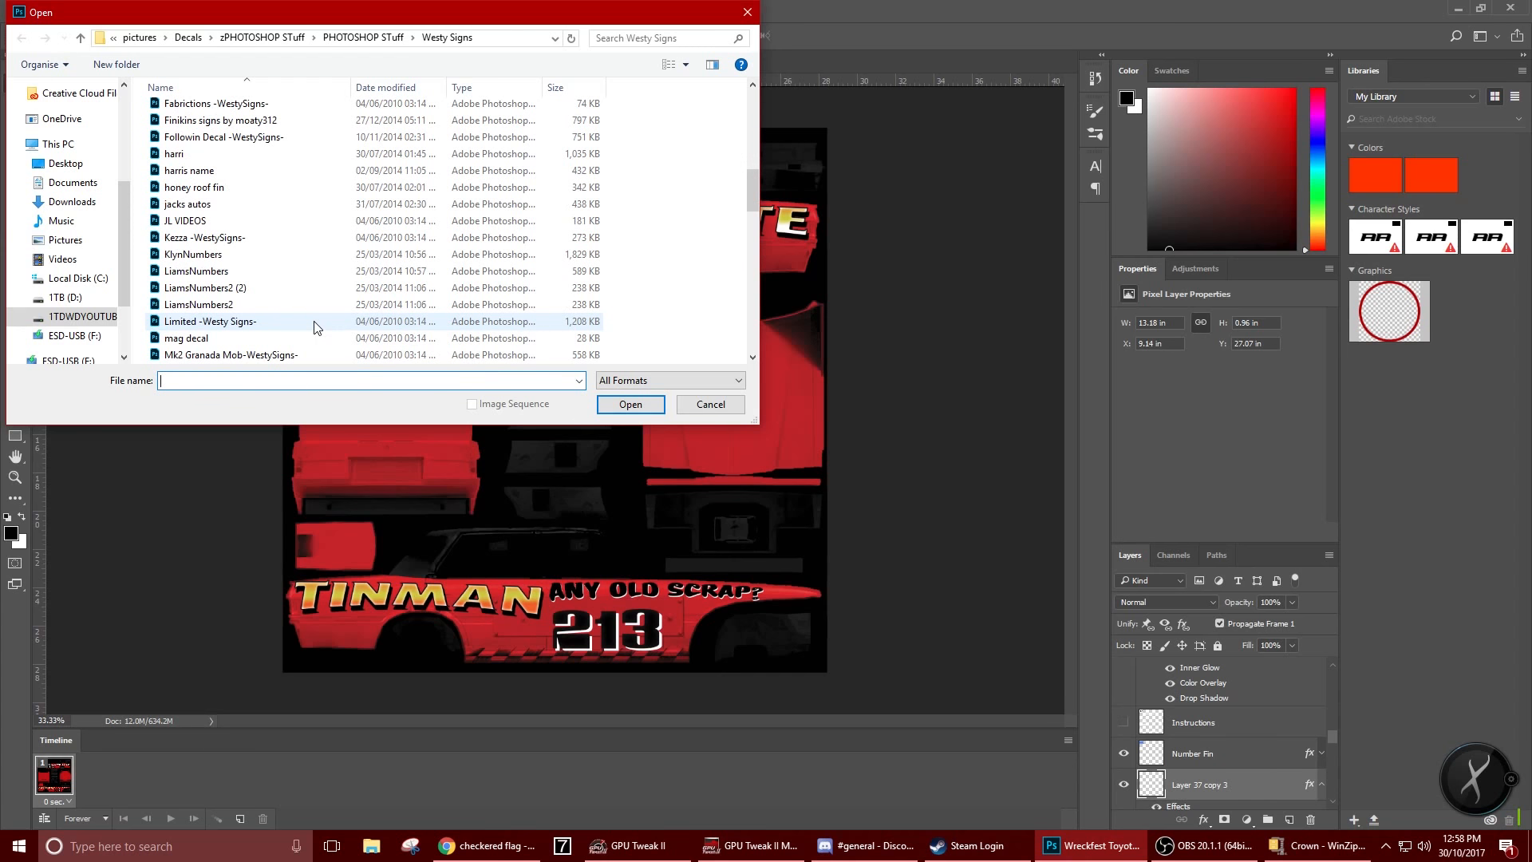
scroll(317, 327, down, 1)
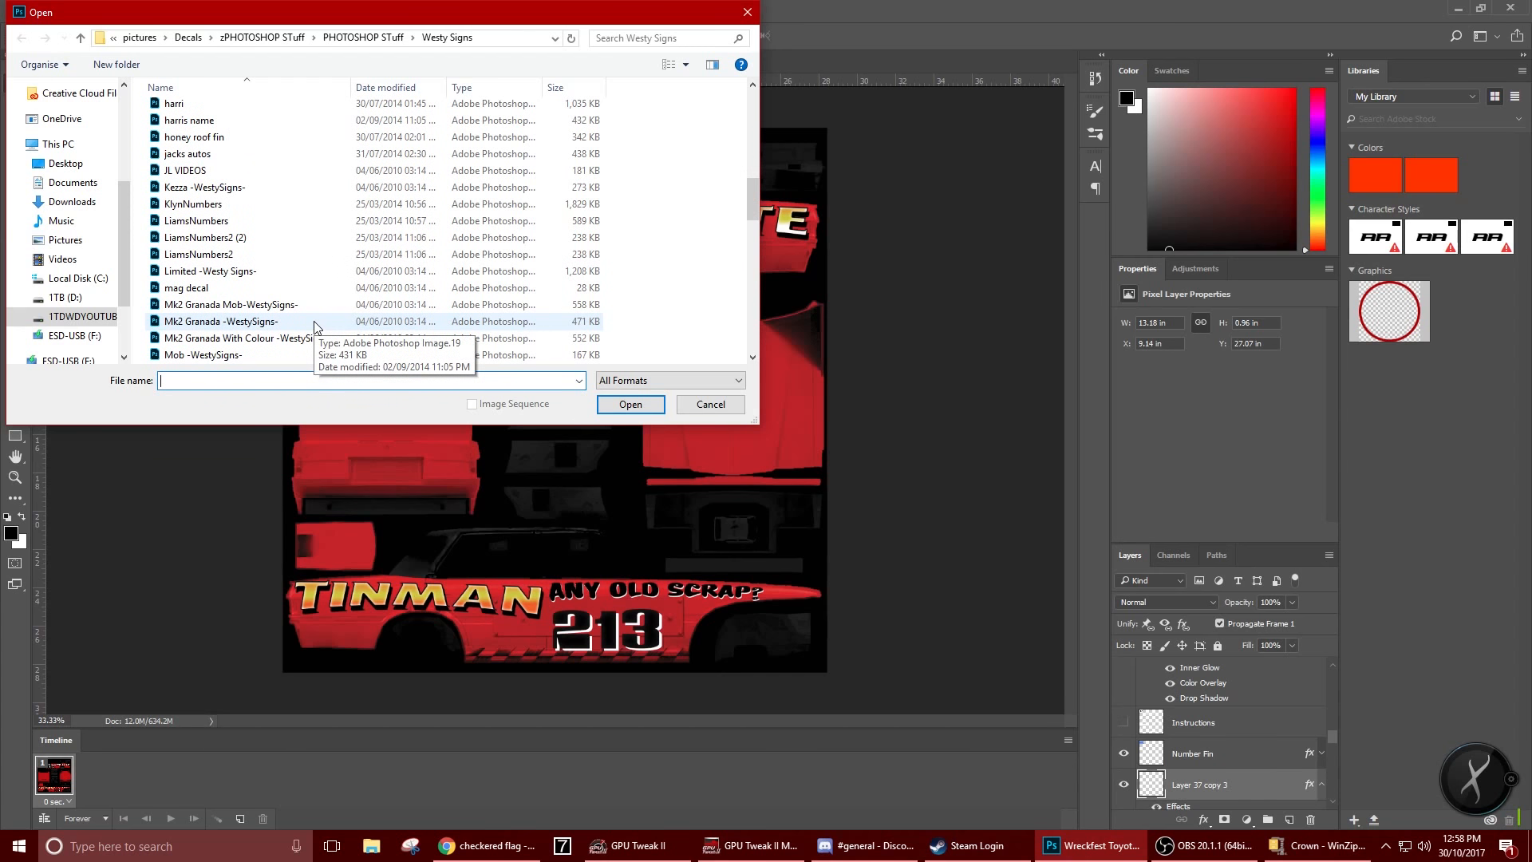
scroll(316, 327, down, 2)
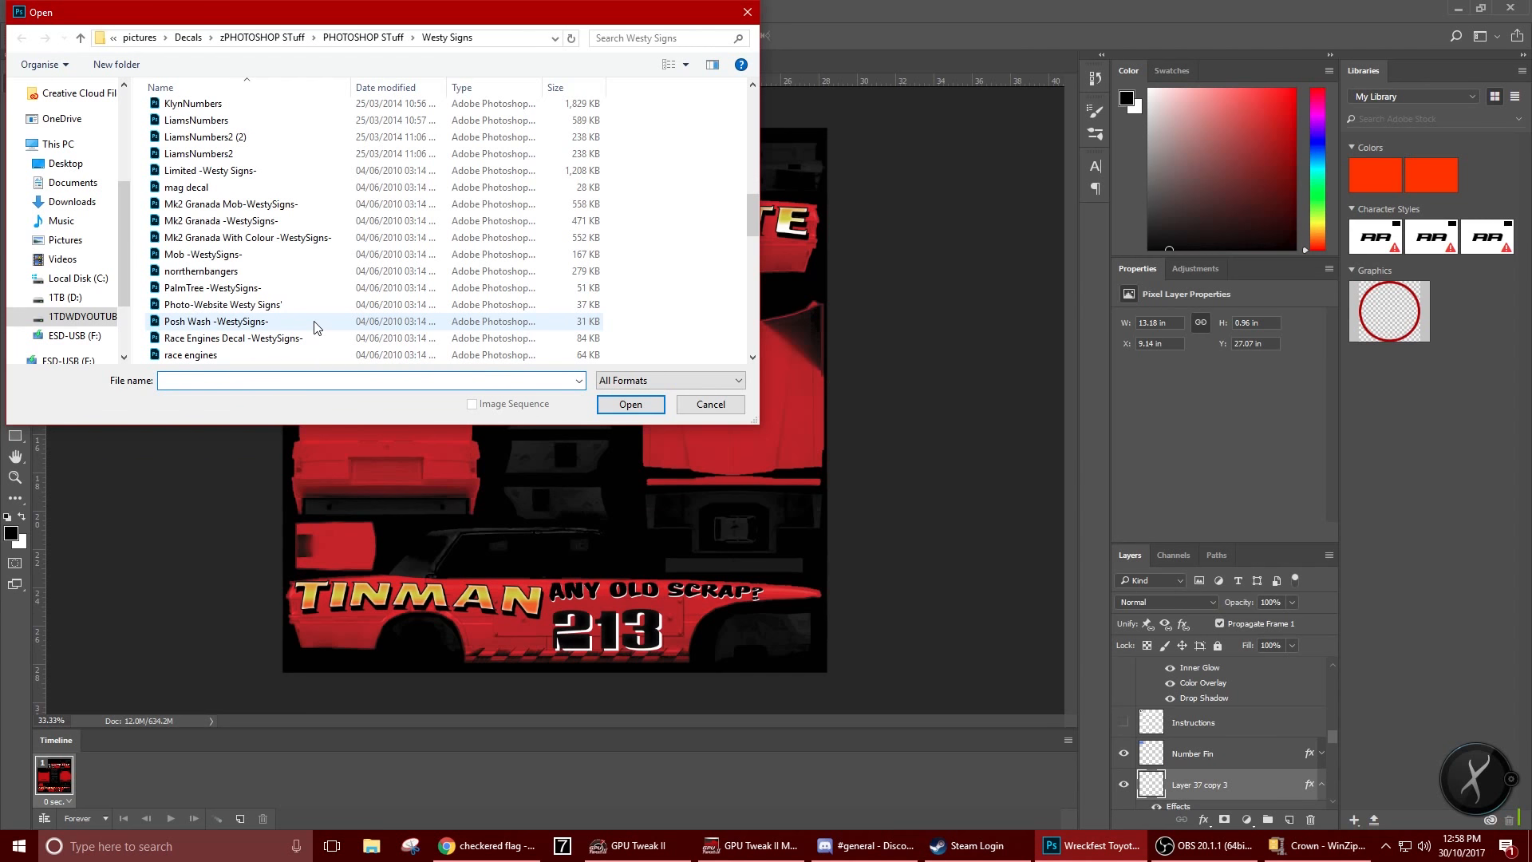
scroll(315, 327, down, 3)
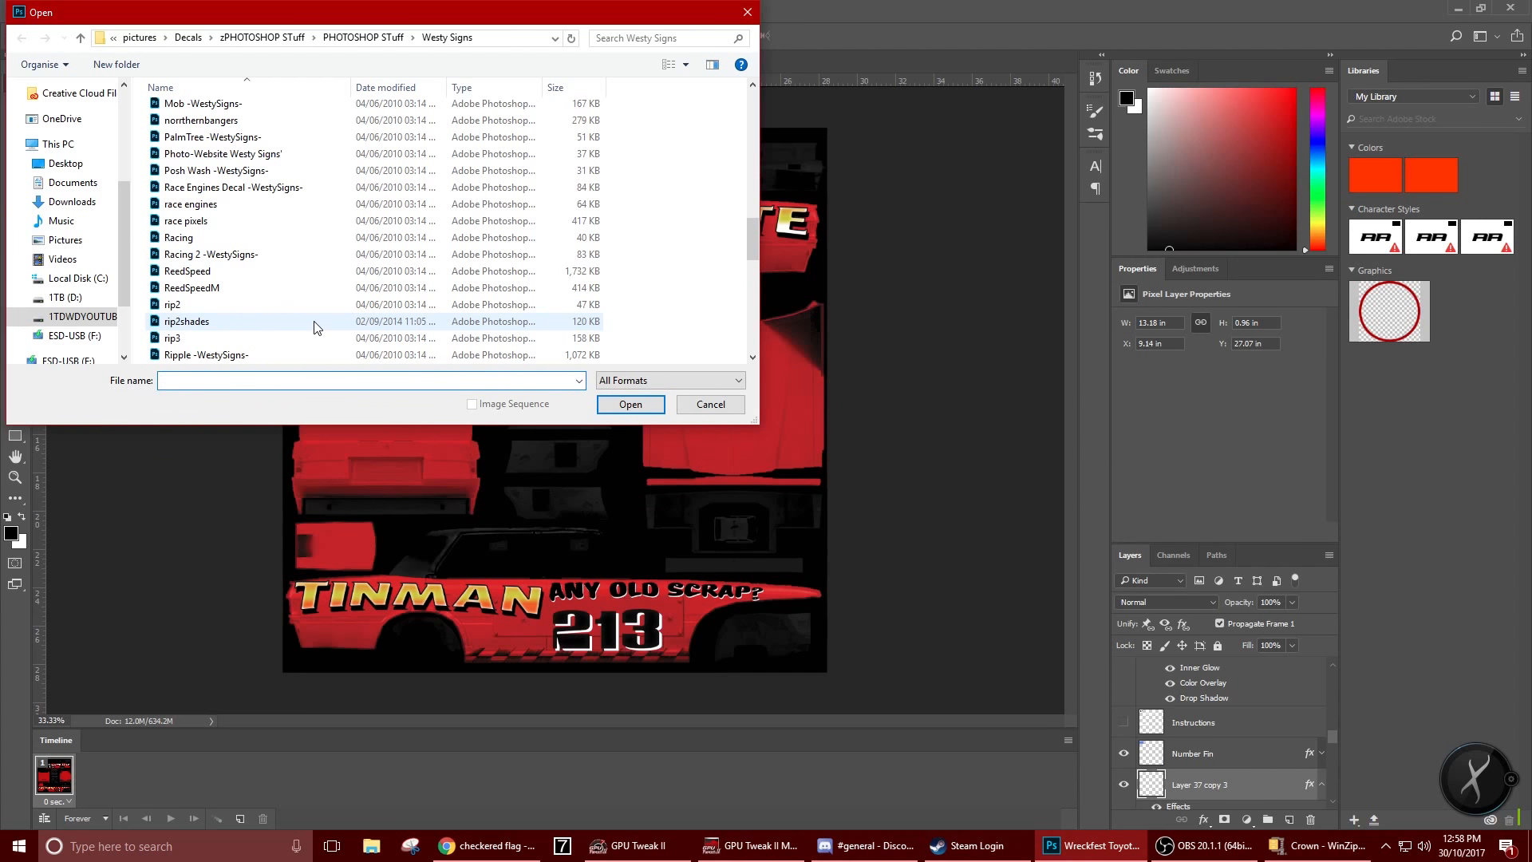
scroll(317, 328, down, 3)
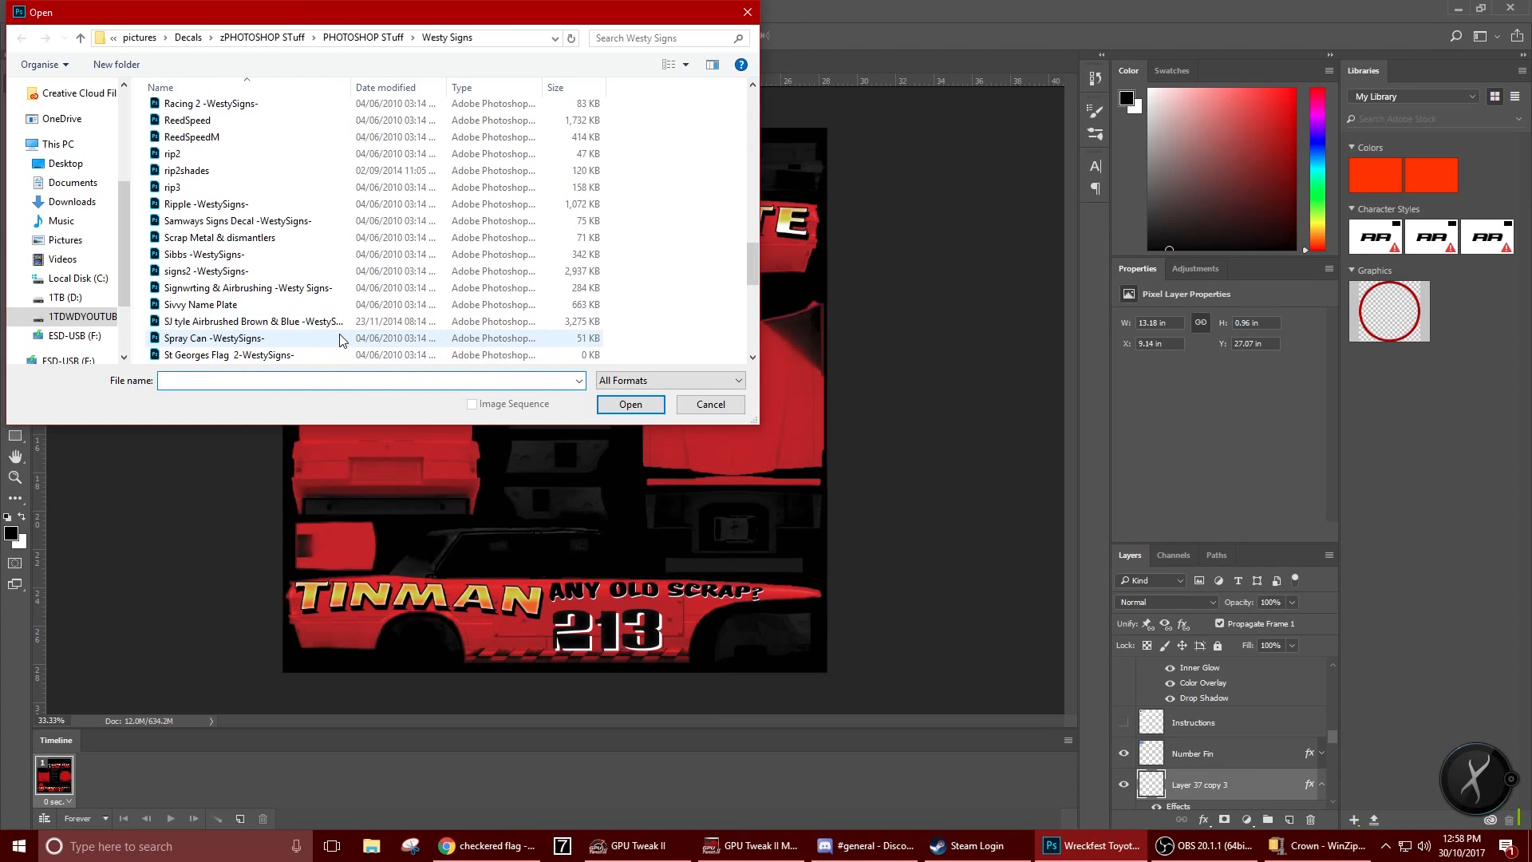
scroll(341, 339, down, 2)
scroll(341, 339, down, 3)
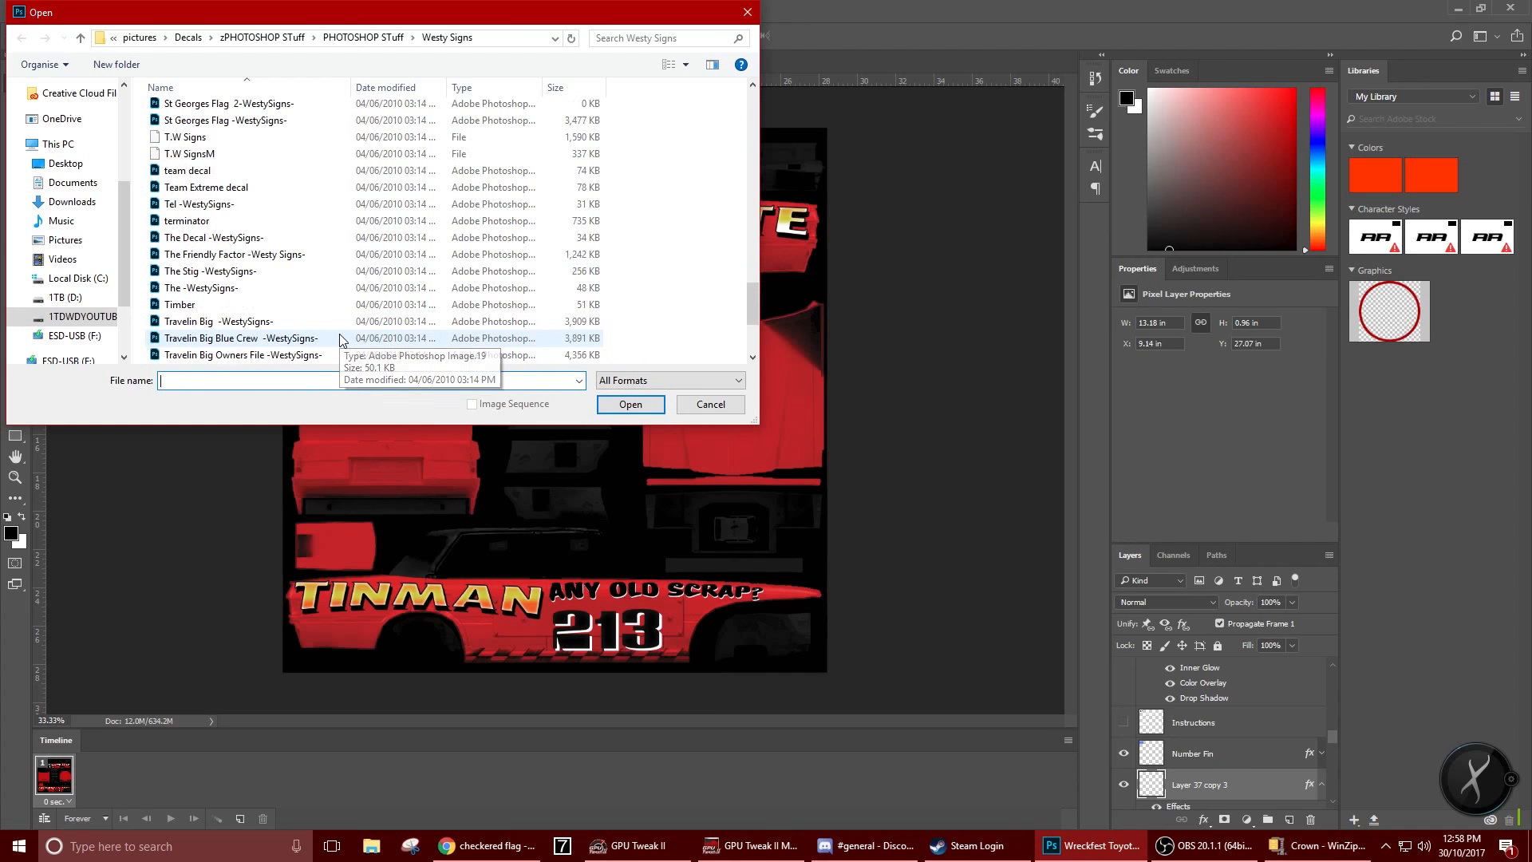
scroll(342, 339, down, 1)
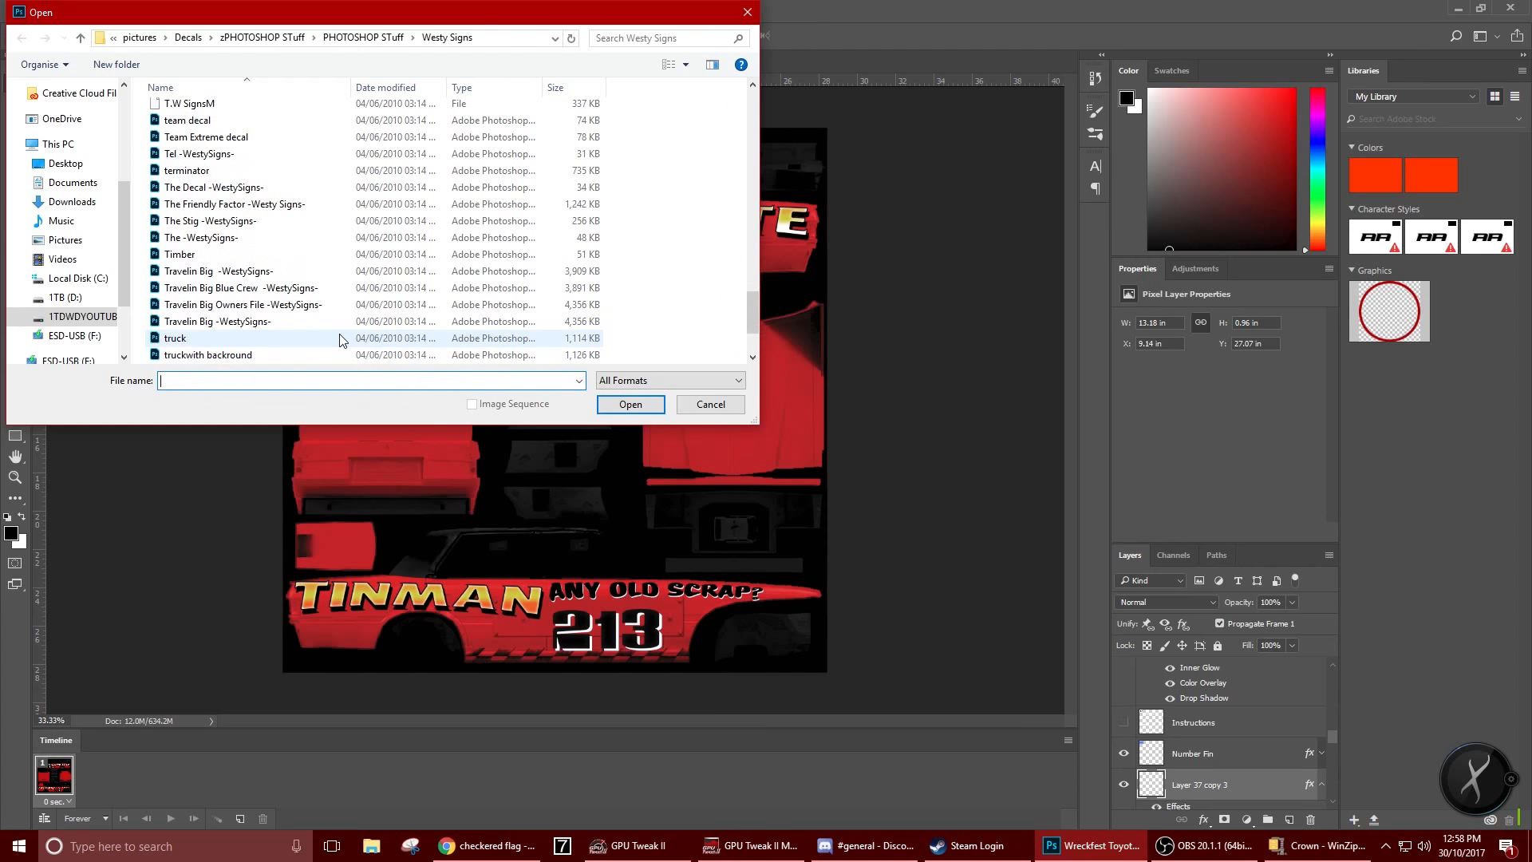
scroll(341, 339, down, 2)
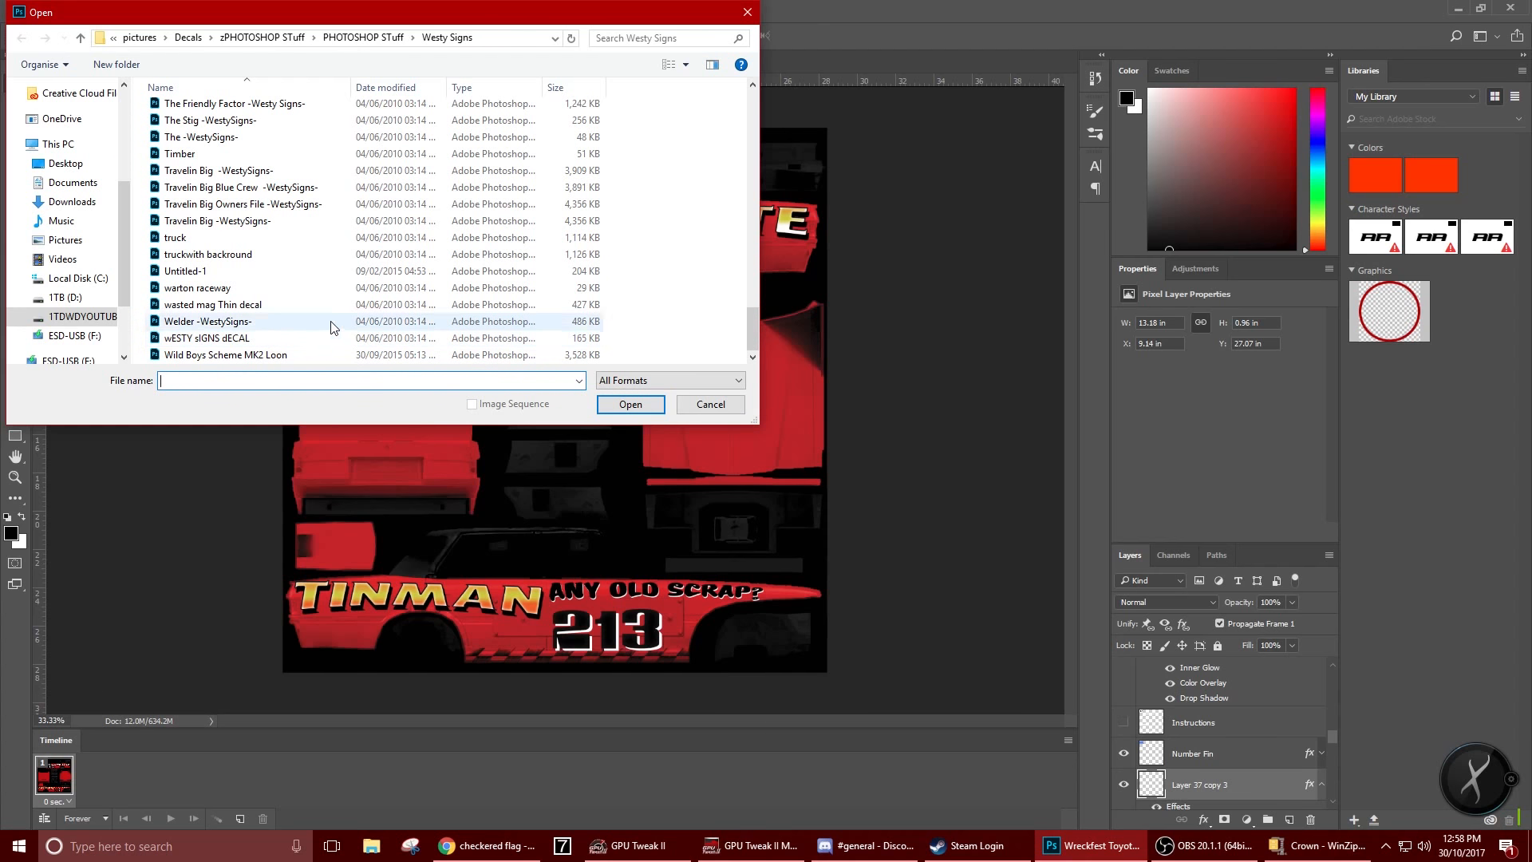
Open the Union Jack 2 -Westy Signs- file from the moaty signs folder inside PHOTOSHOP STuff
click(358, 44)
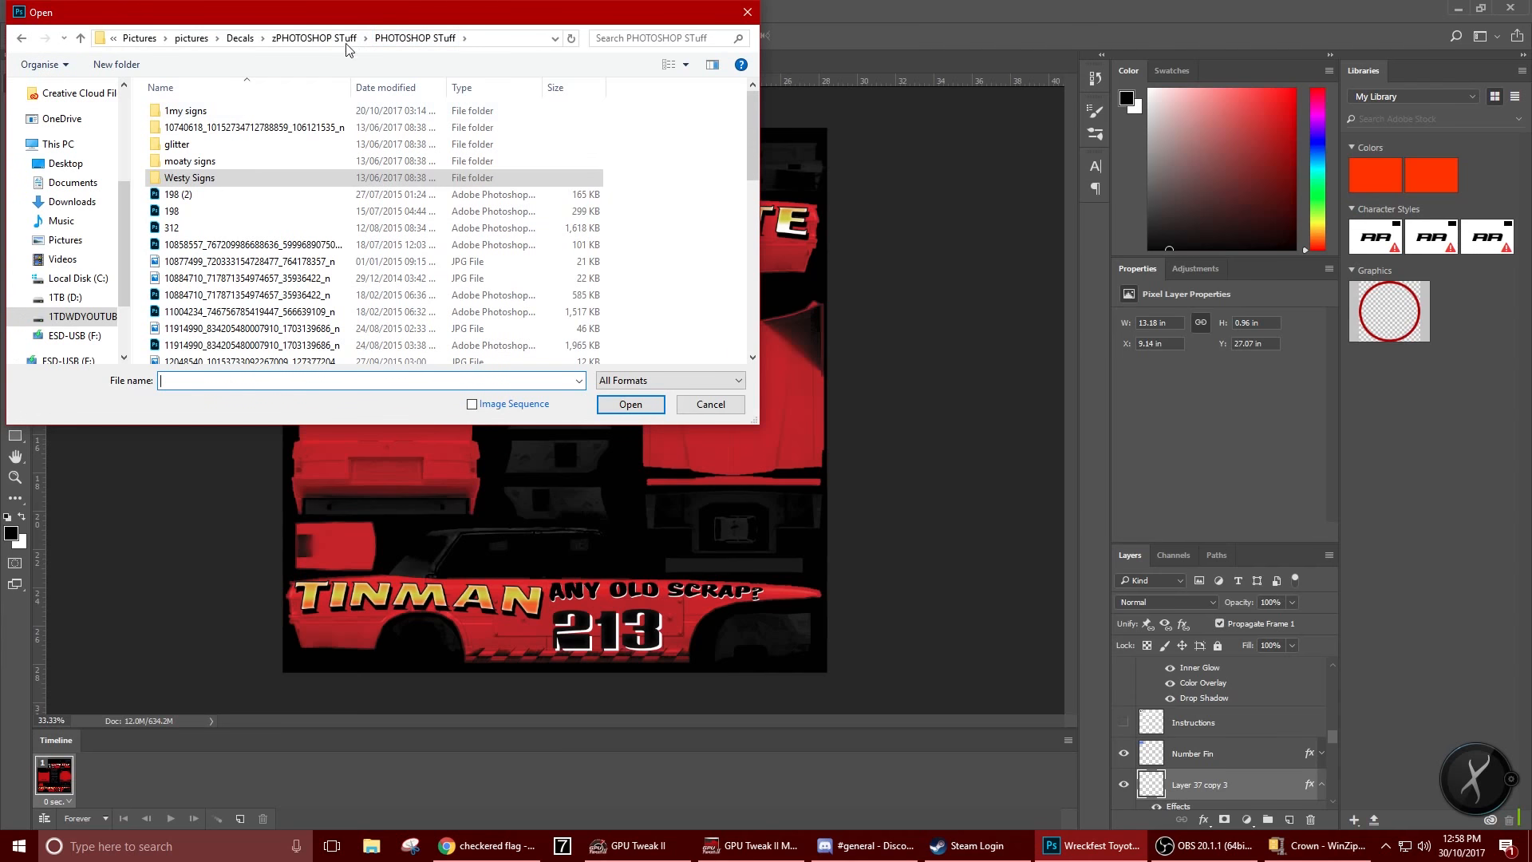
scroll(310, 331, down, 3)
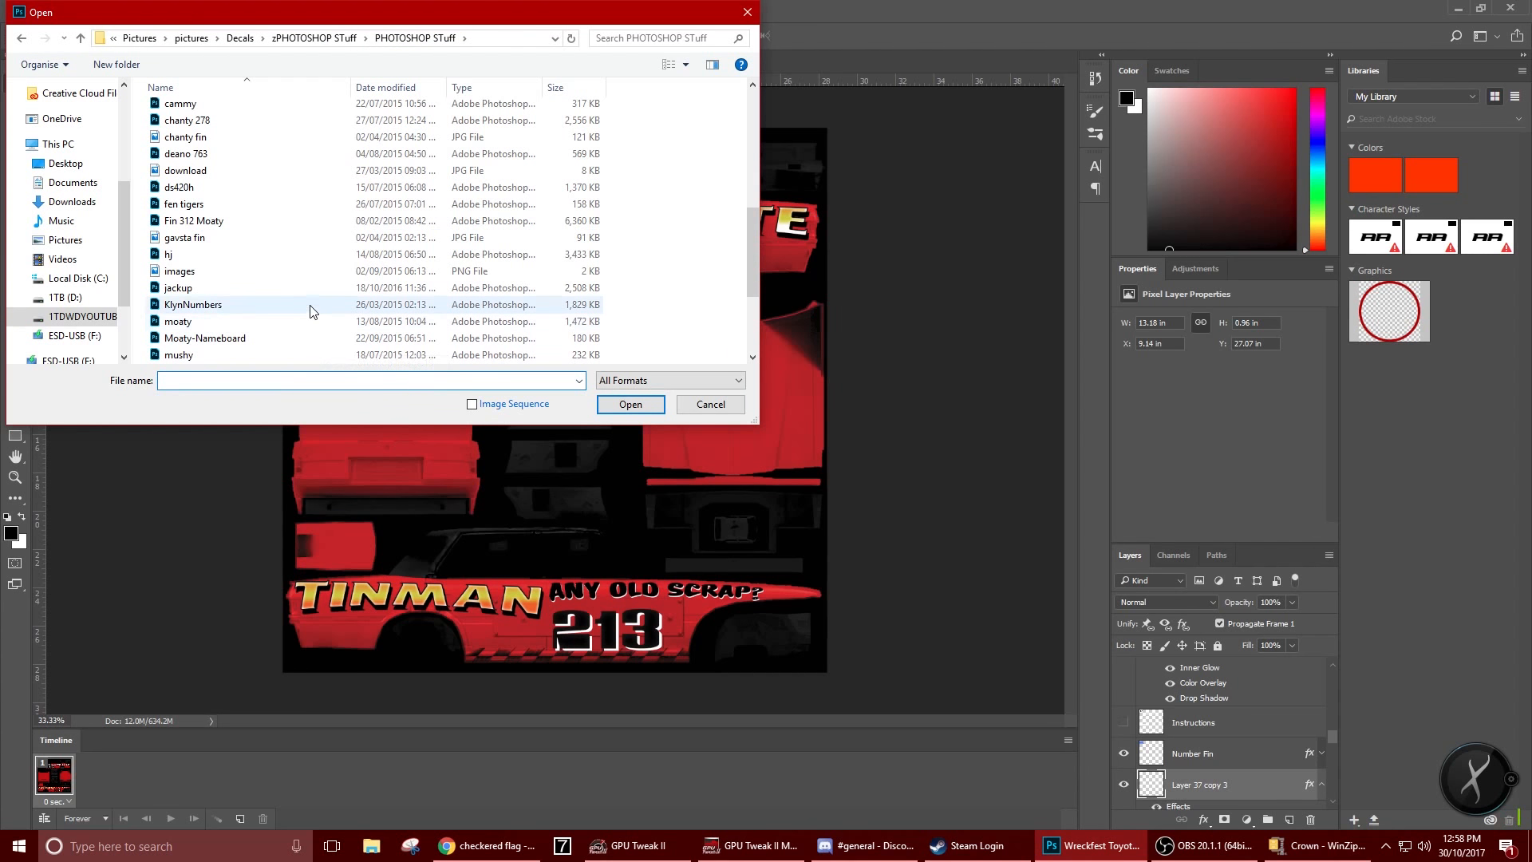
scroll(314, 304, down, 1)
scroll(313, 305, down, 2)
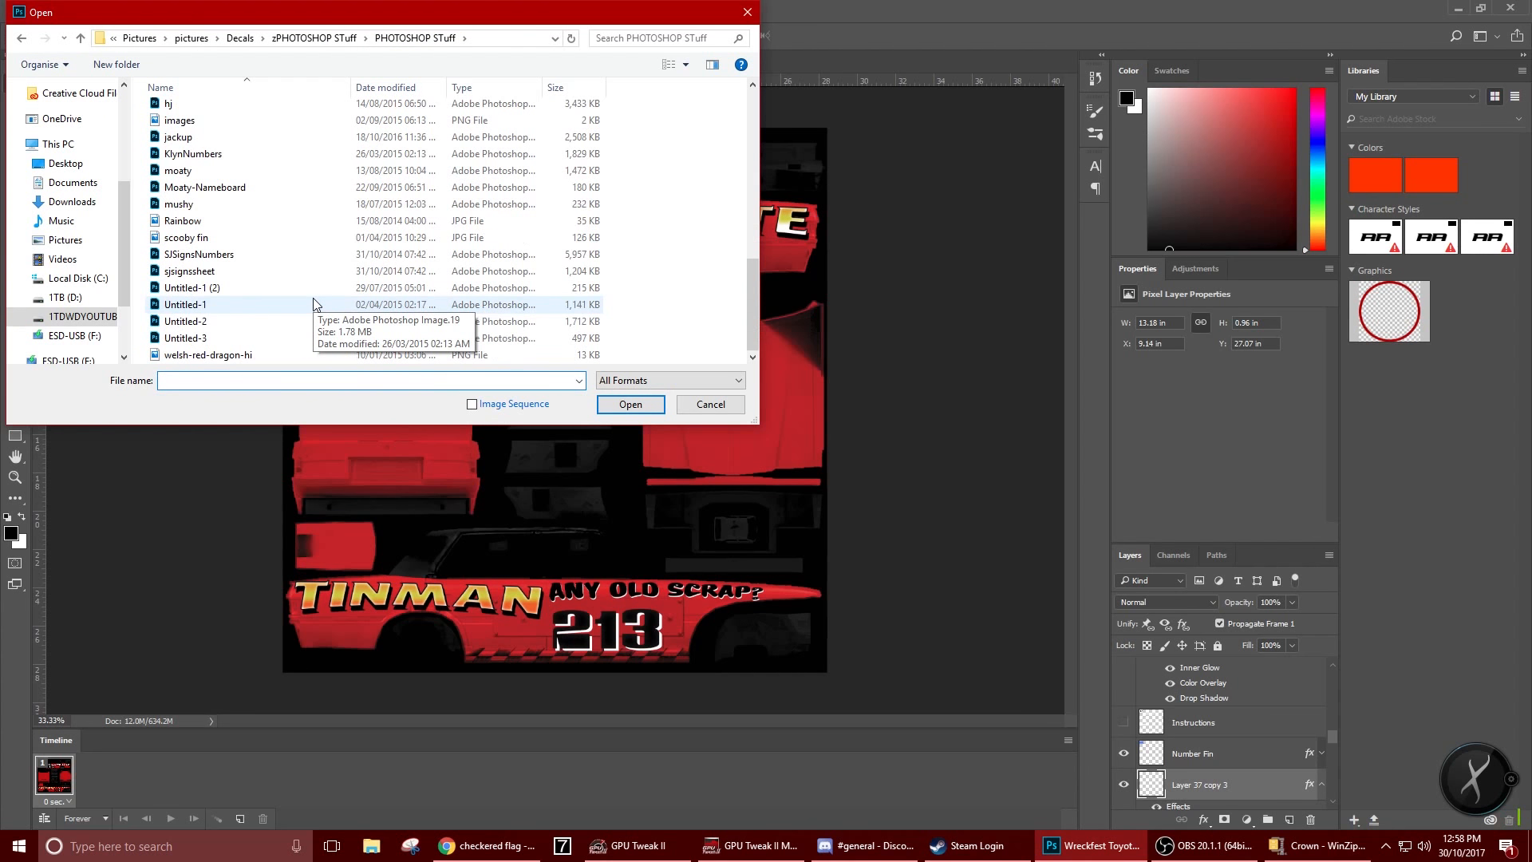
scroll(303, 239, up, 10)
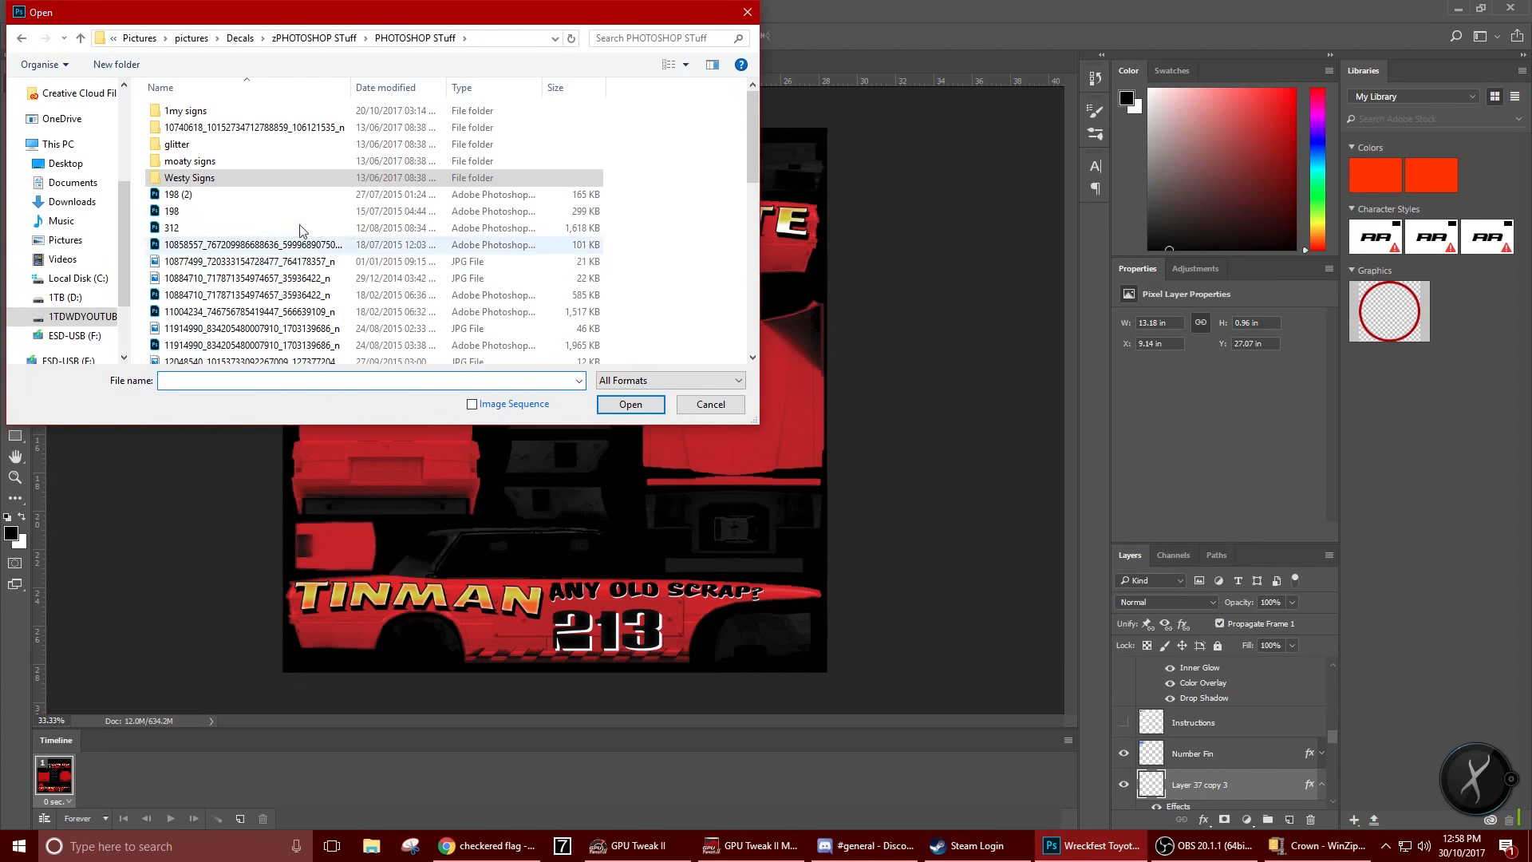
double_click(190, 161)
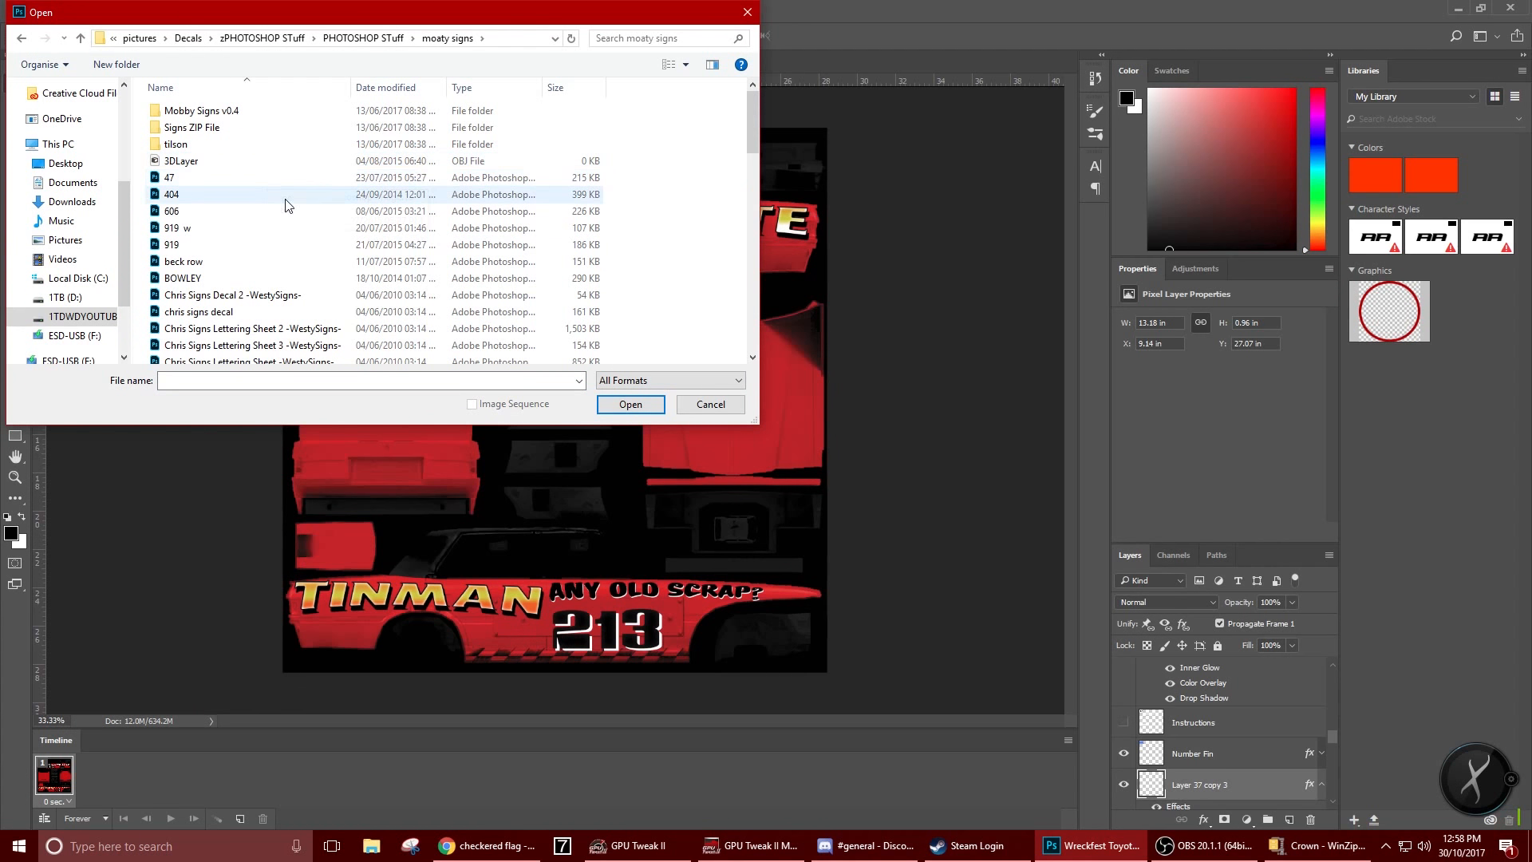
scroll(295, 206, down, 4)
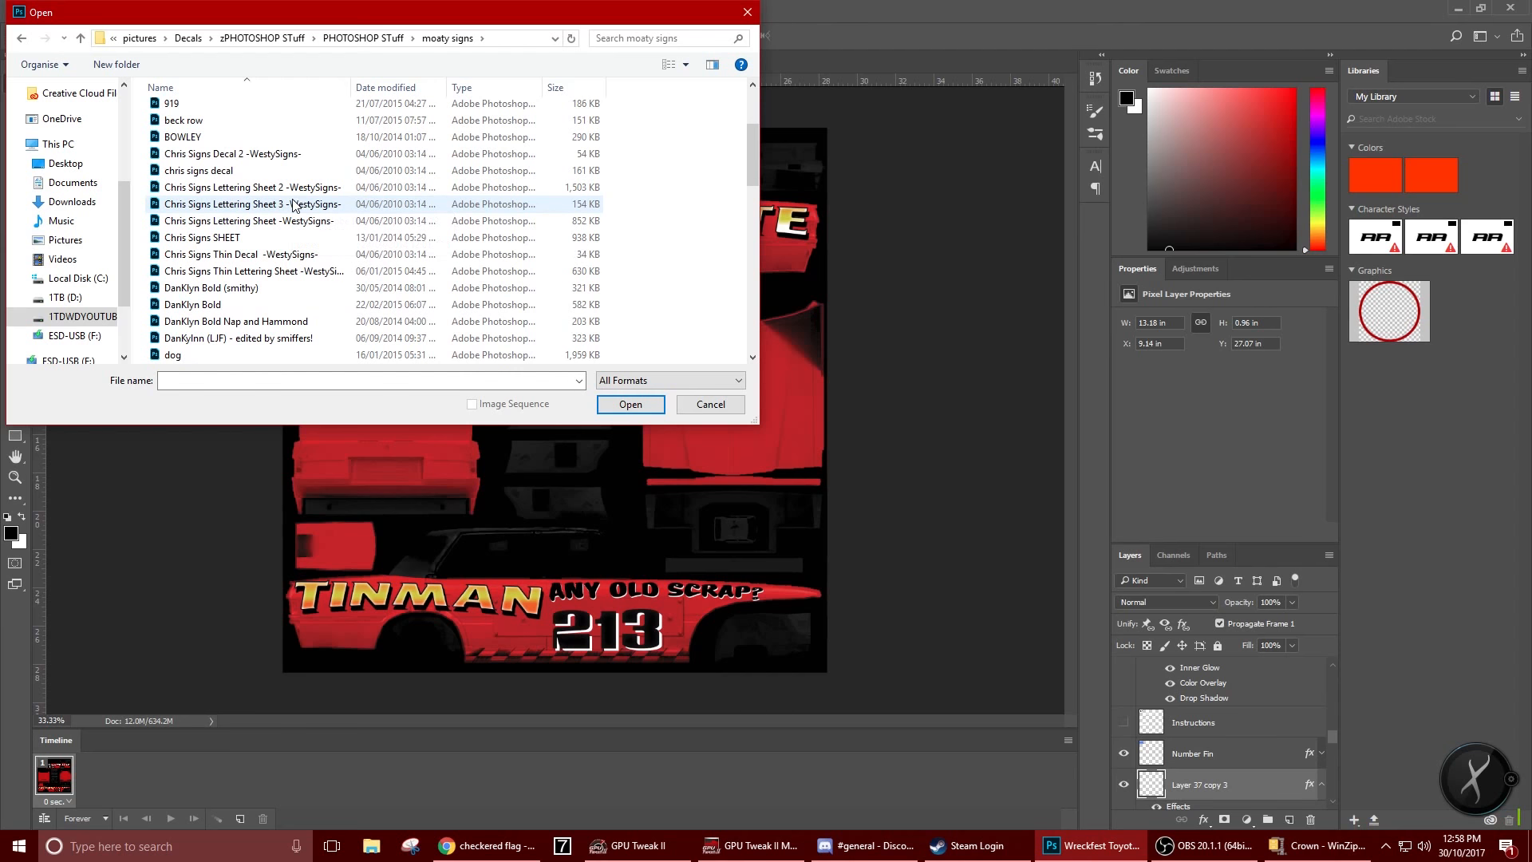
scroll(292, 206, down, 4)
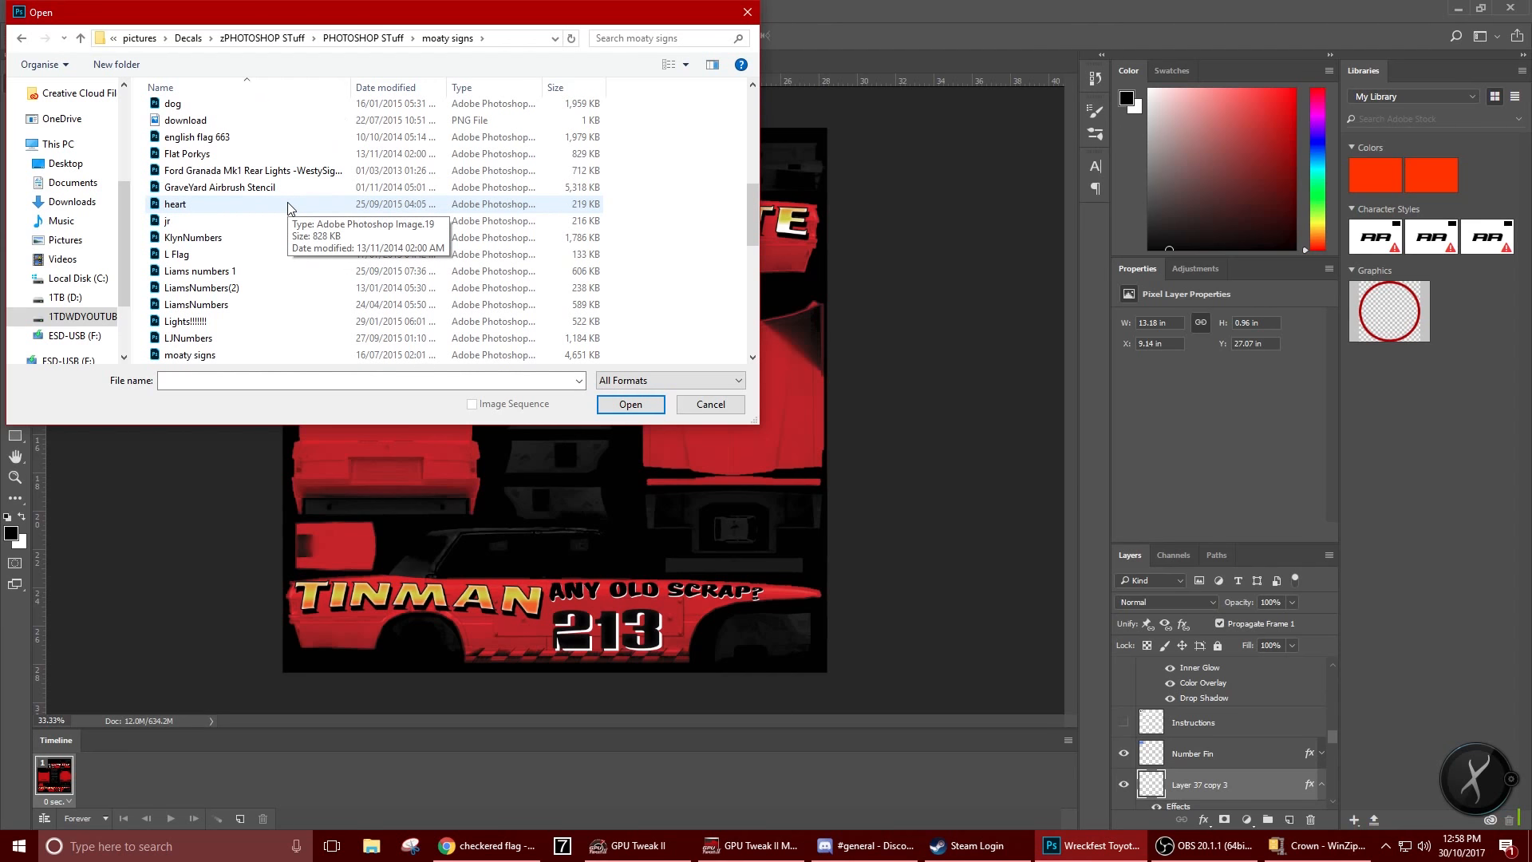
scroll(289, 208, down, 8)
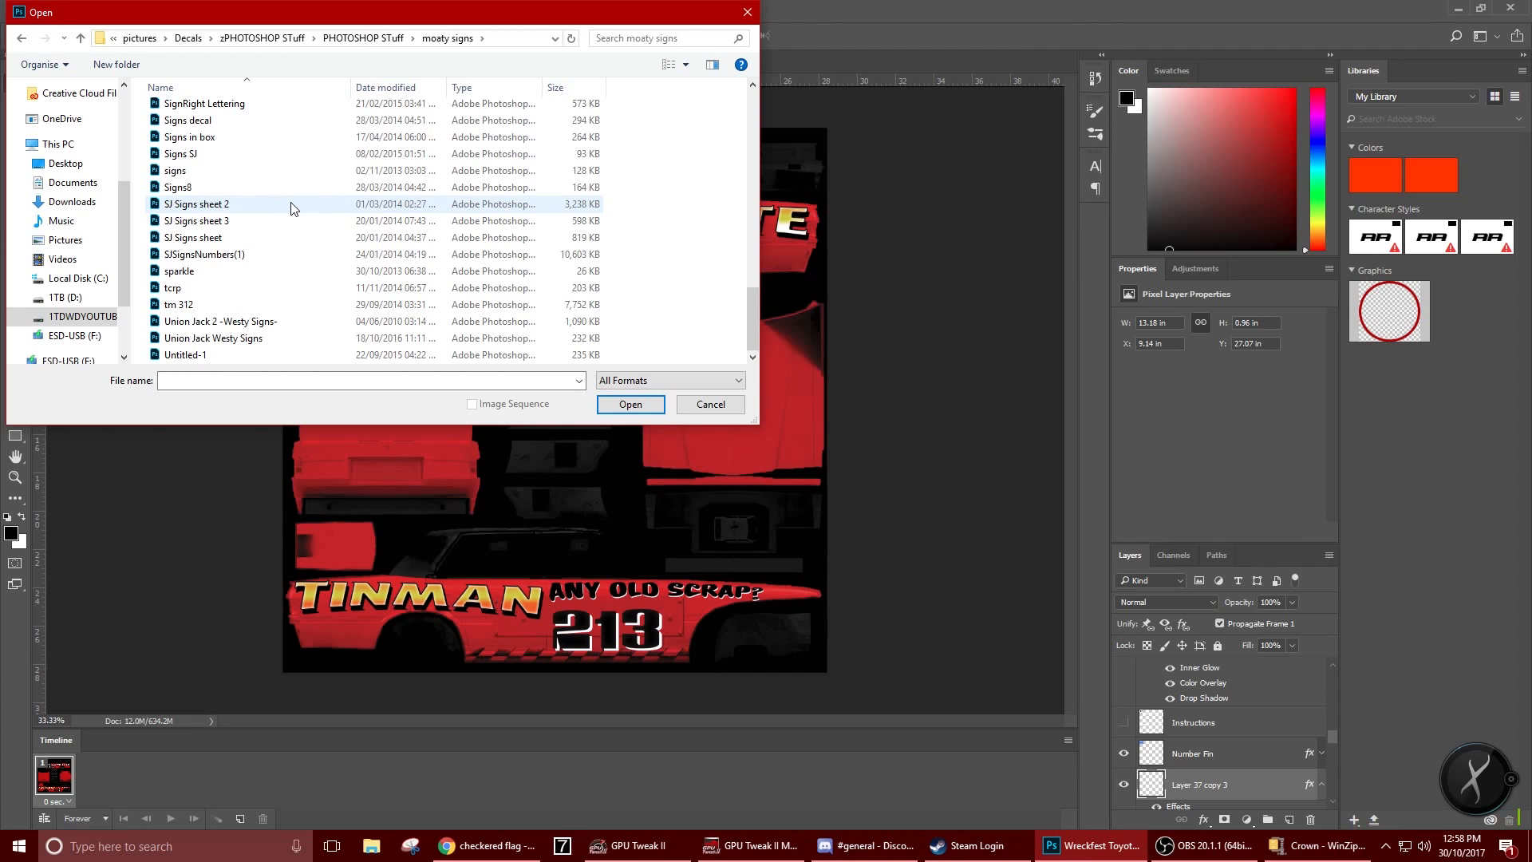
double_click(306, 323)
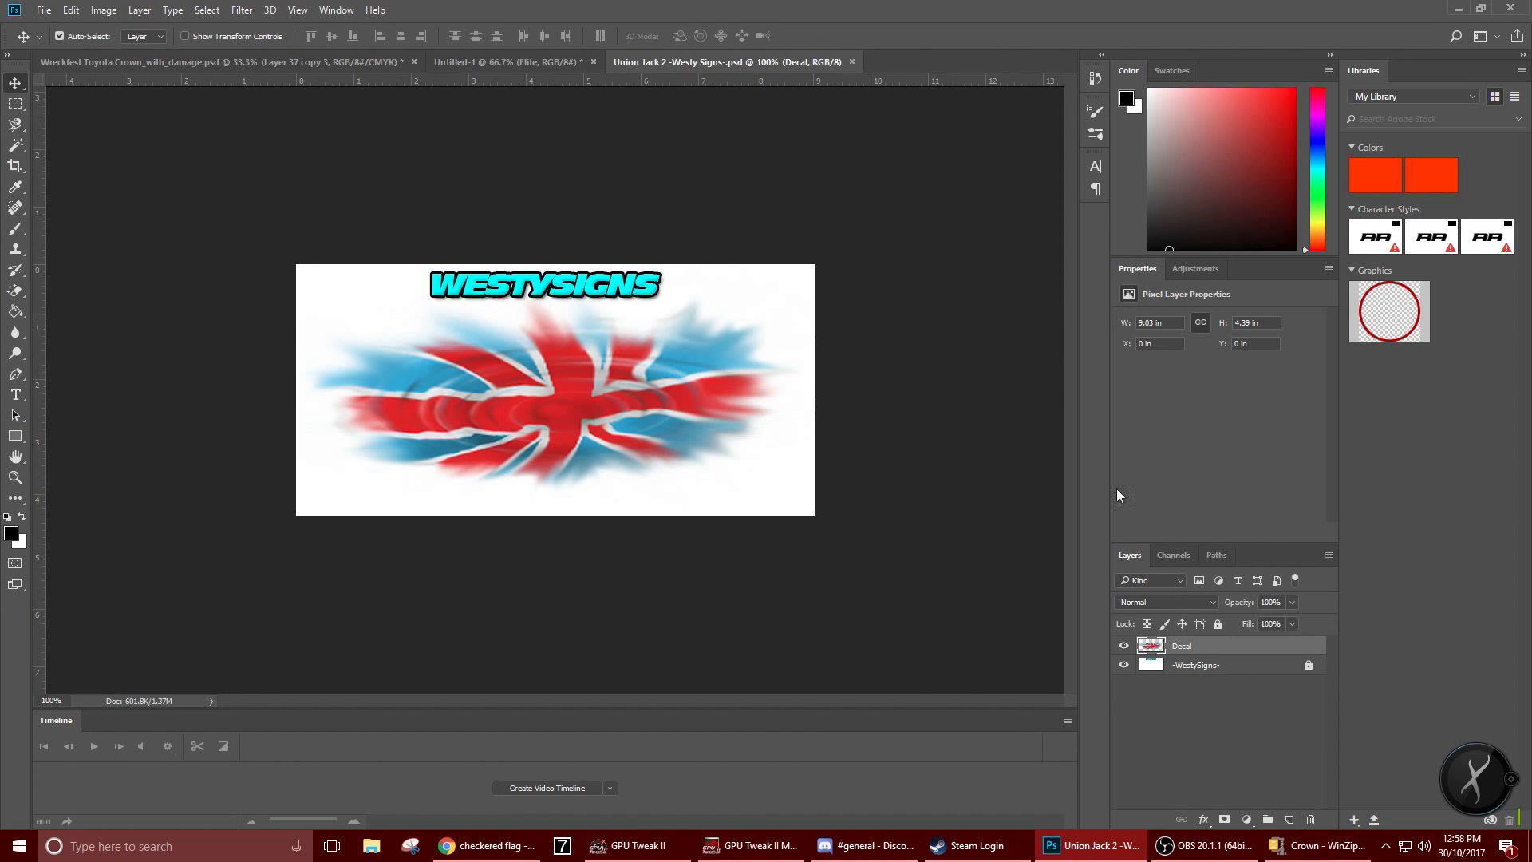
Hide the -WestySigns- background layer, copy the entire Union Jack decal, and paste it into the Toyota Crown document
click(1125, 665)
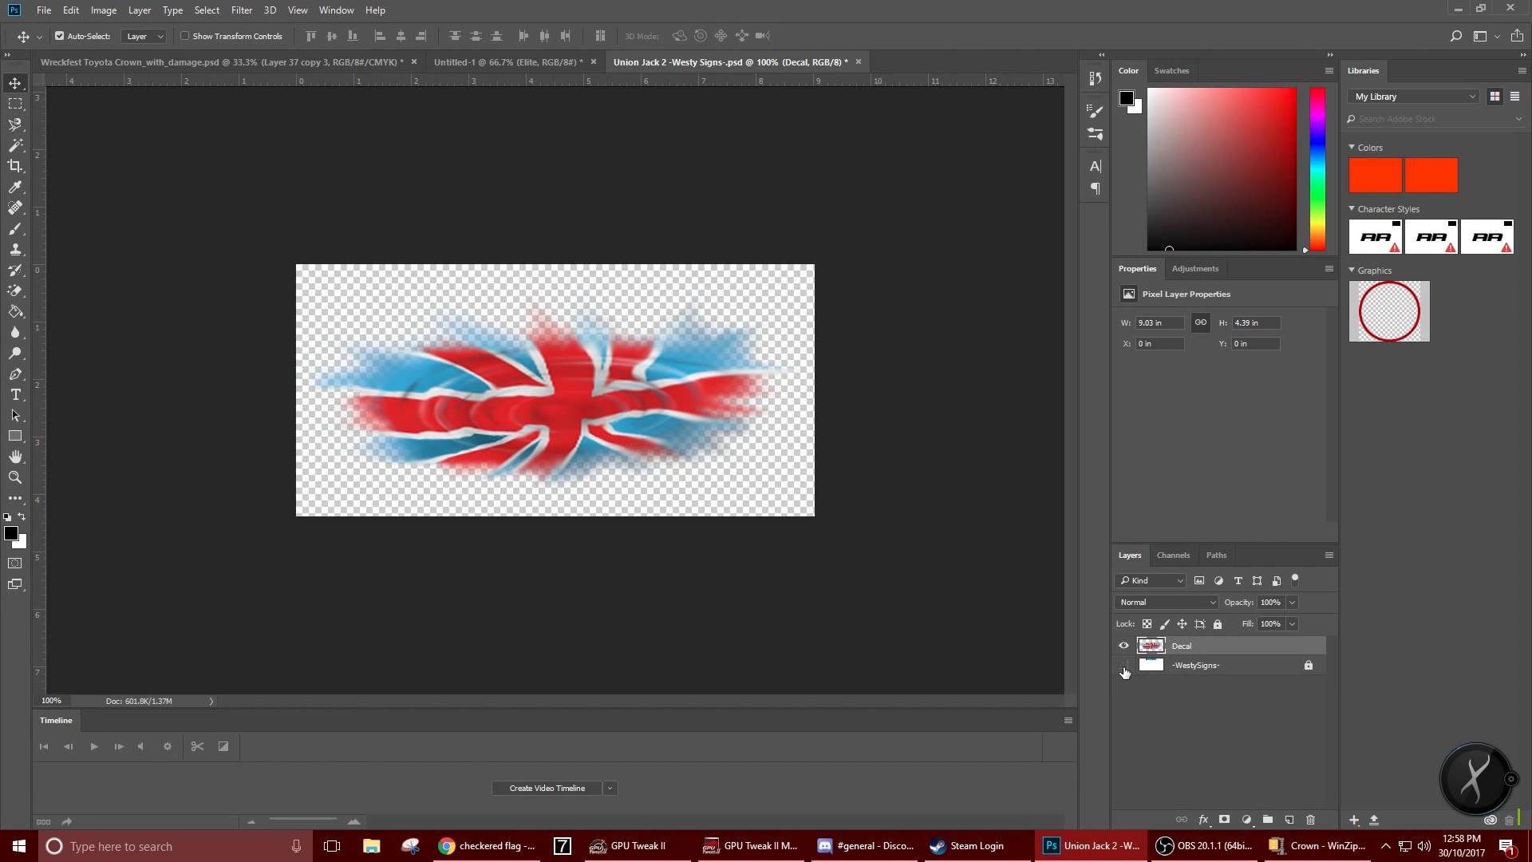
click(16, 103)
key(ctrl+a)
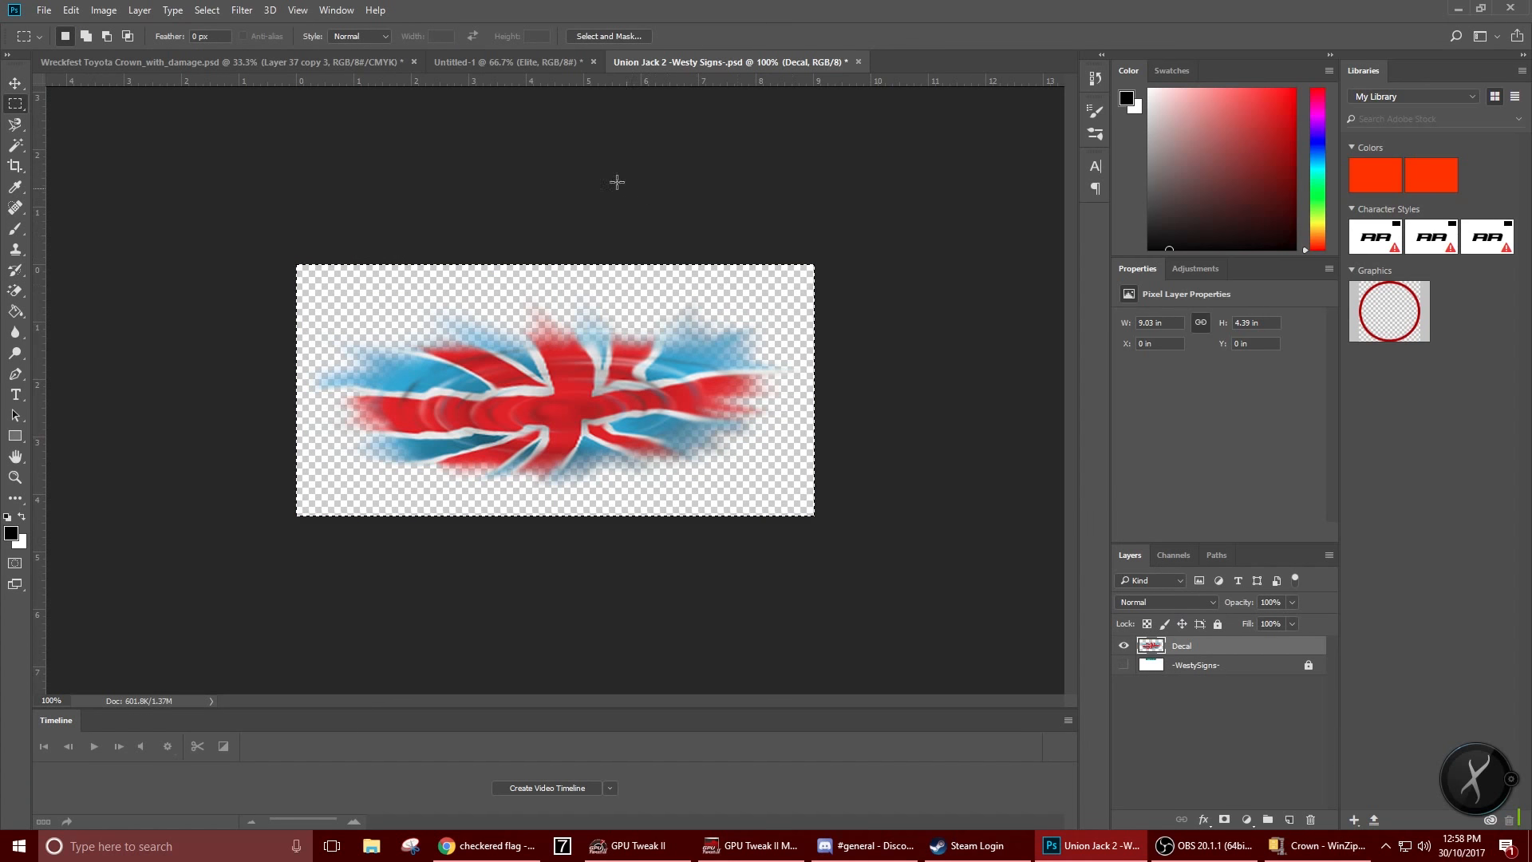
click(267, 62)
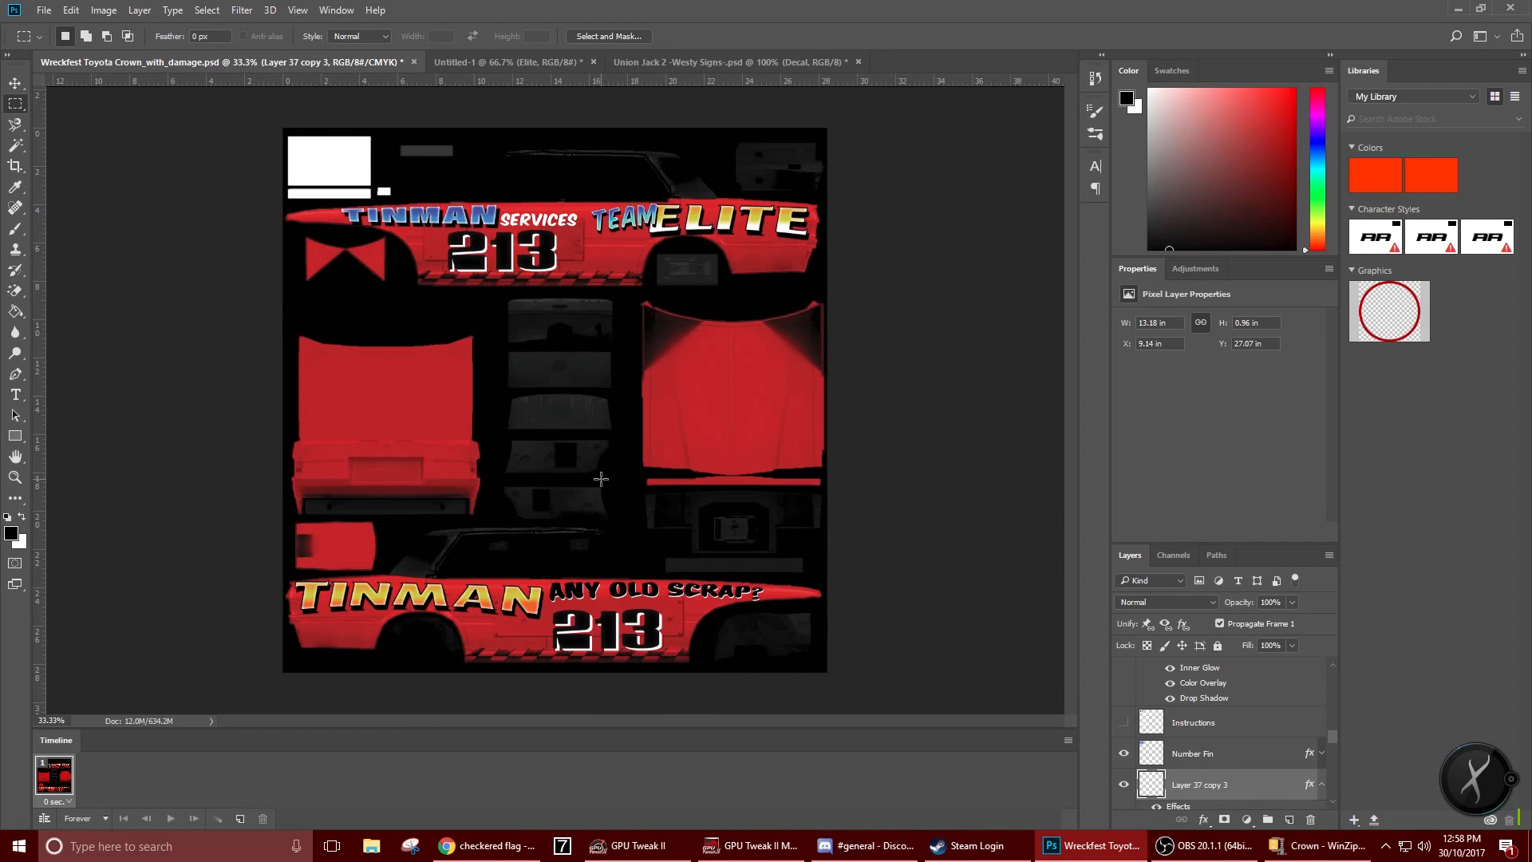
key(ctrl+v)
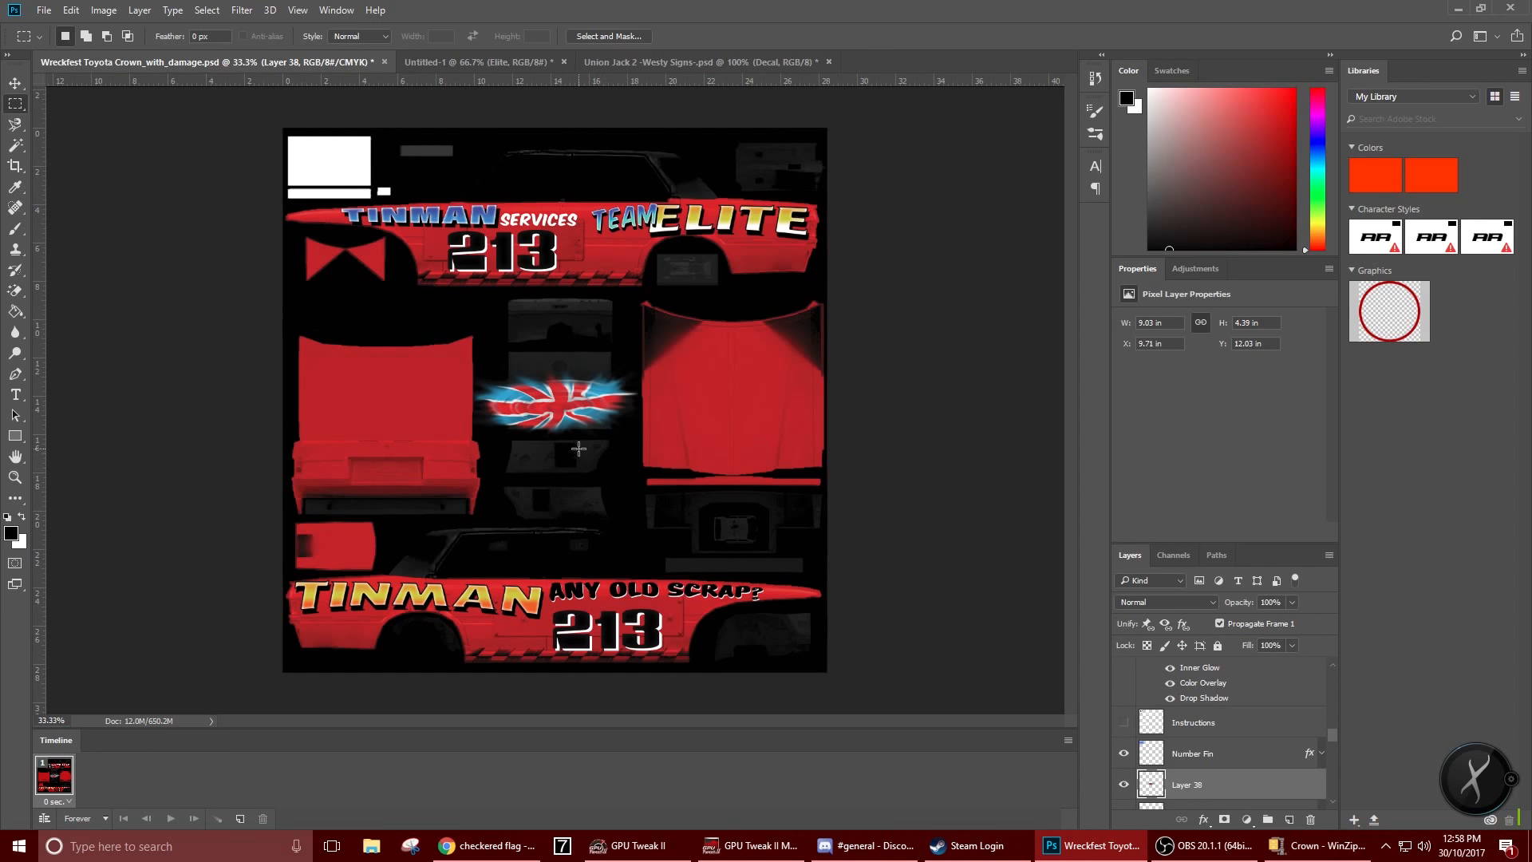
Move the pasted Union Jack below ELITE on the upper car side and scale it to about 4.68 × 2.21 in
click(16, 83)
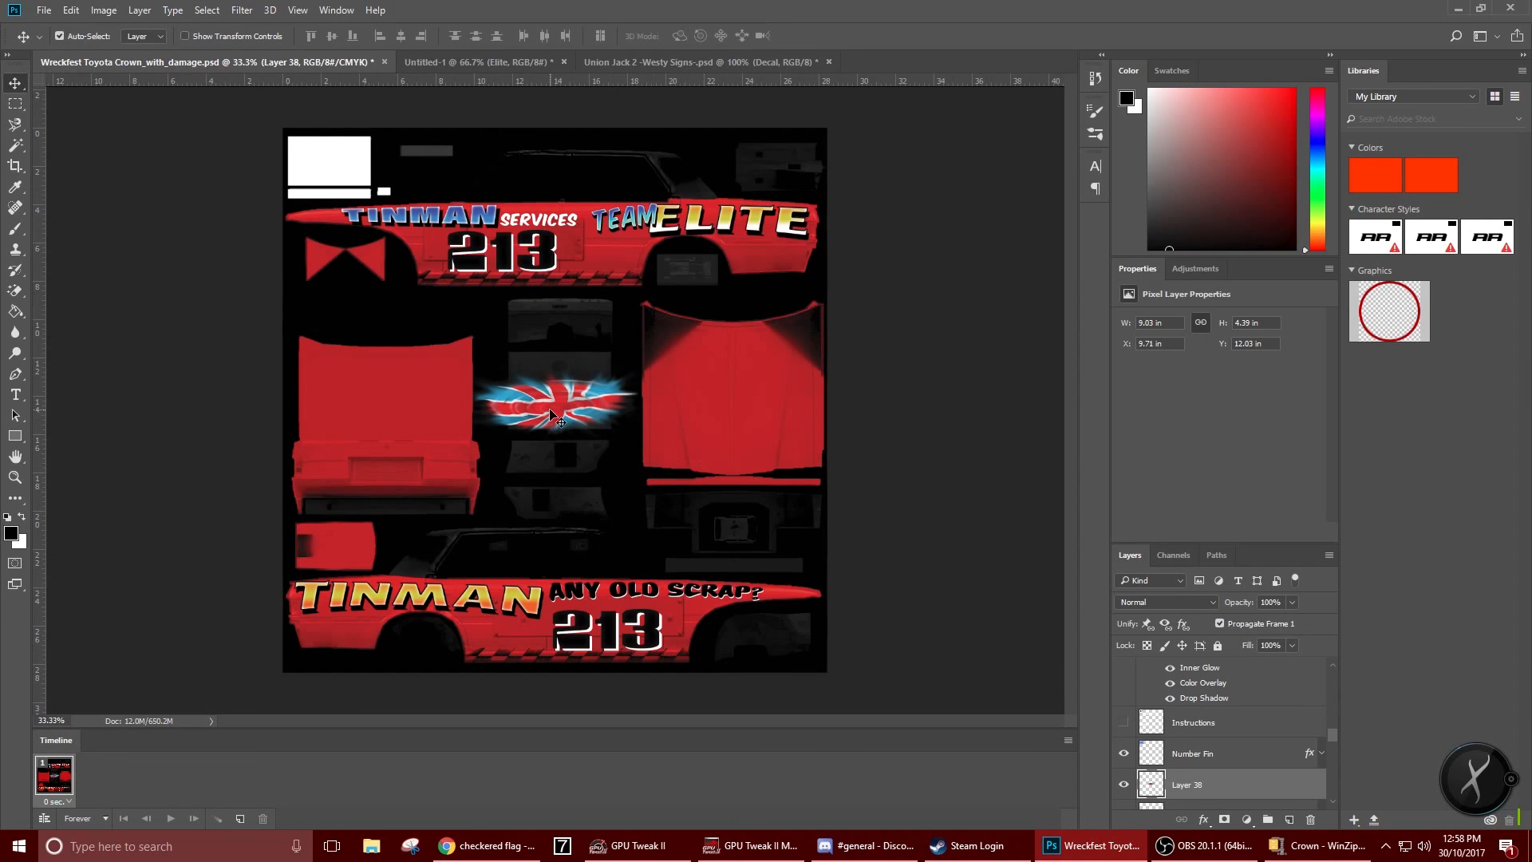
drag(616, 433, 824, 284)
key(ctrl+t)
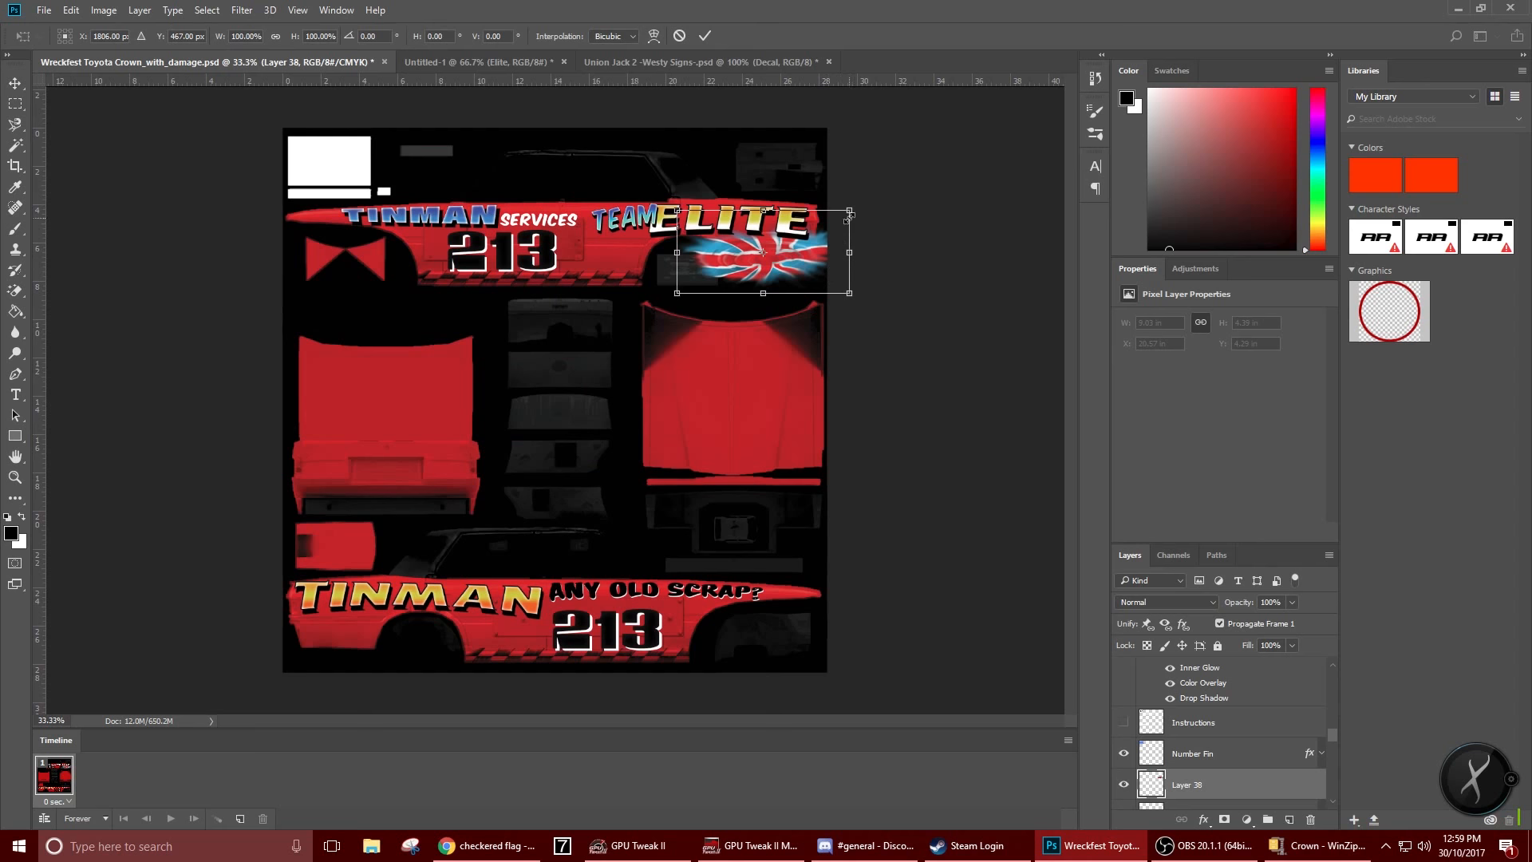
drag(849, 212, 806, 236)
key(Return)
key(ctrl+t)
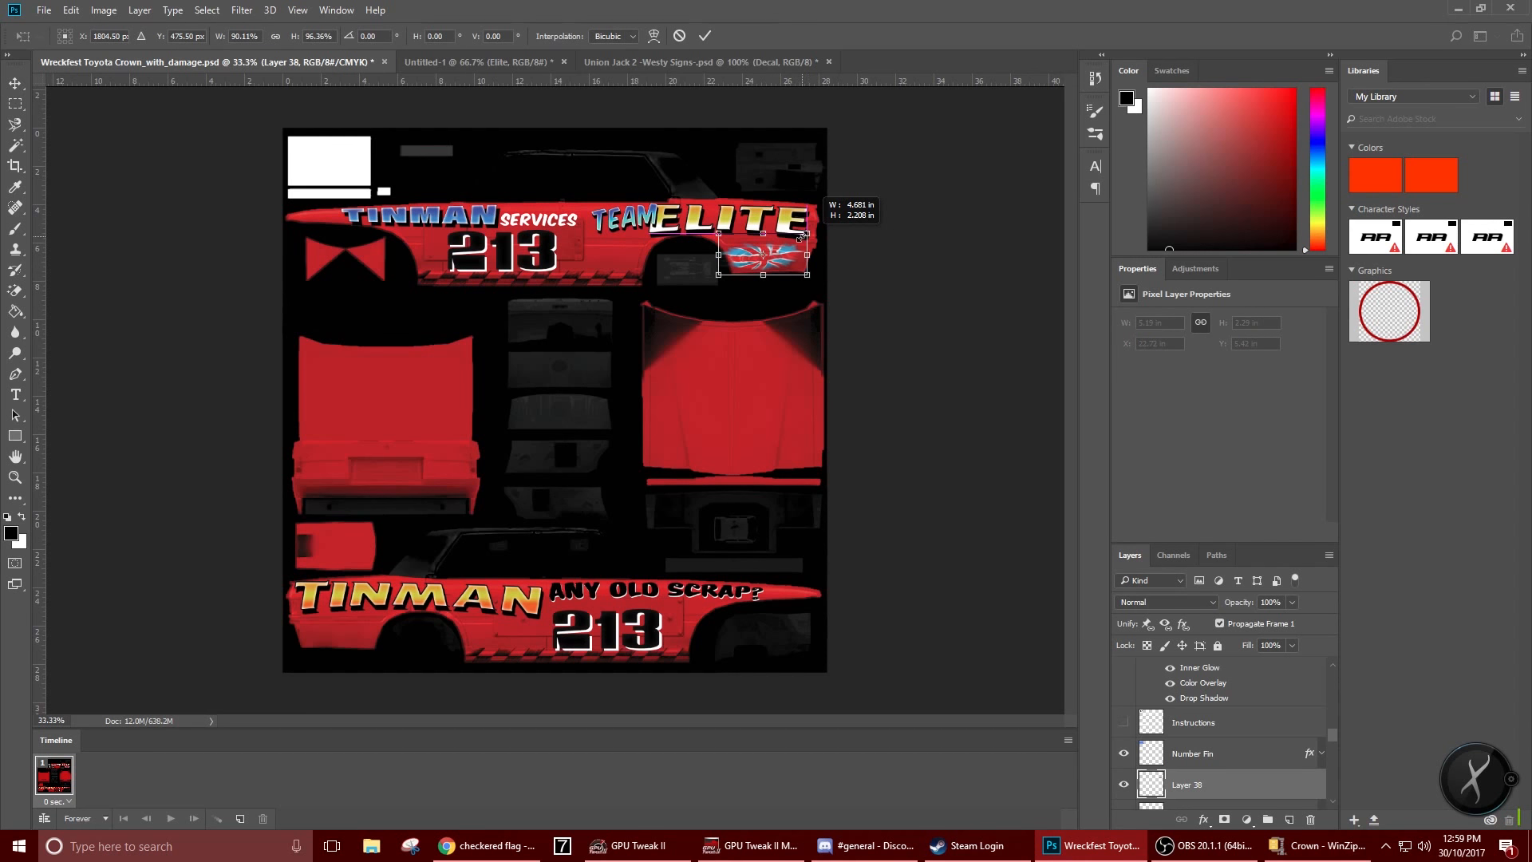
key(Return)
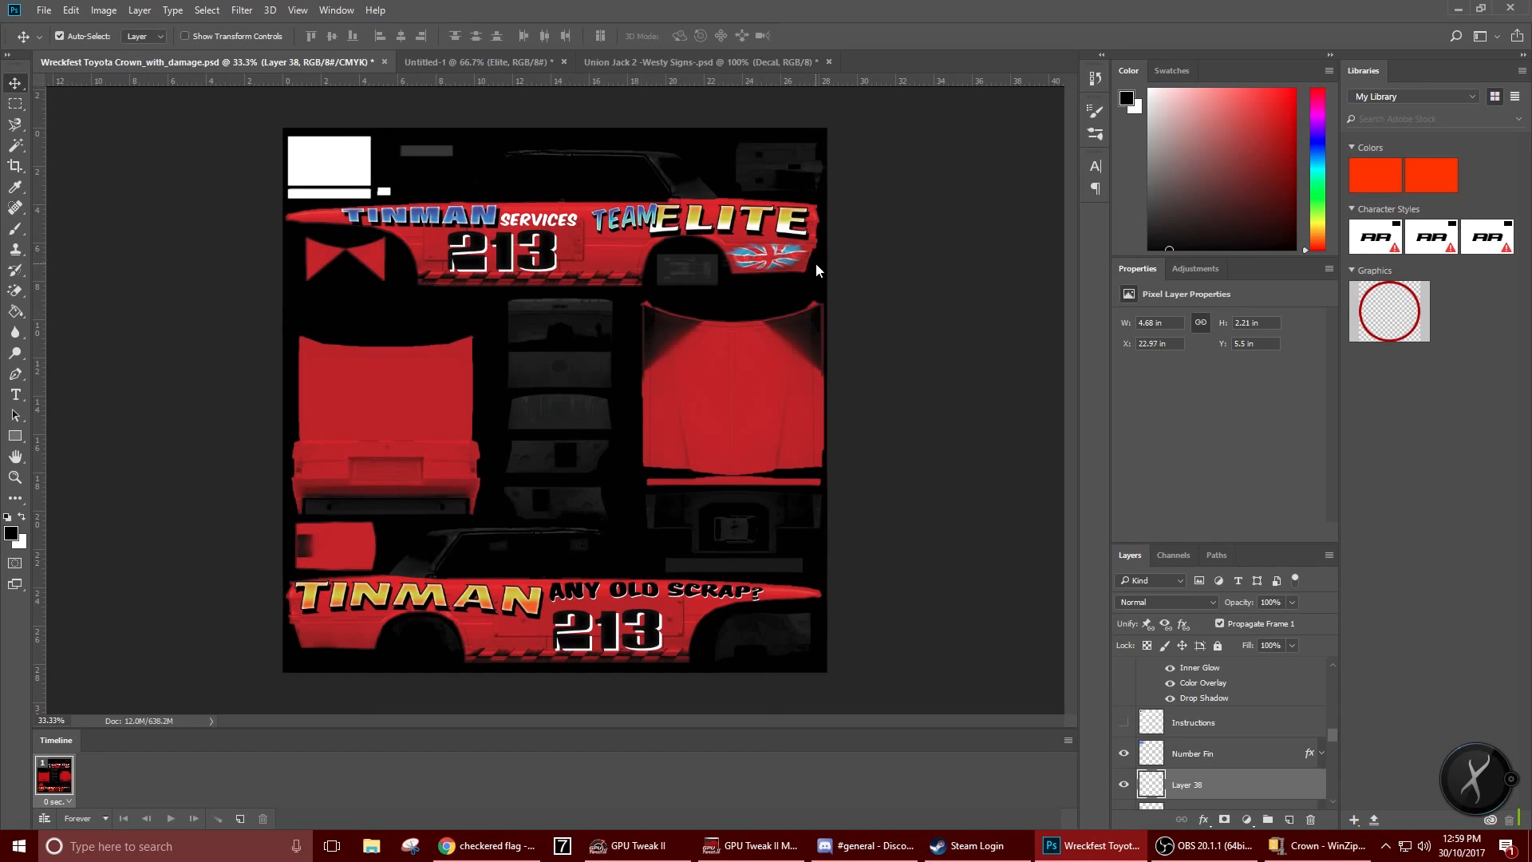
Duplicate the Union Jack layer and place the copy below TINMAN on the lower car side
right_click(1189, 786)
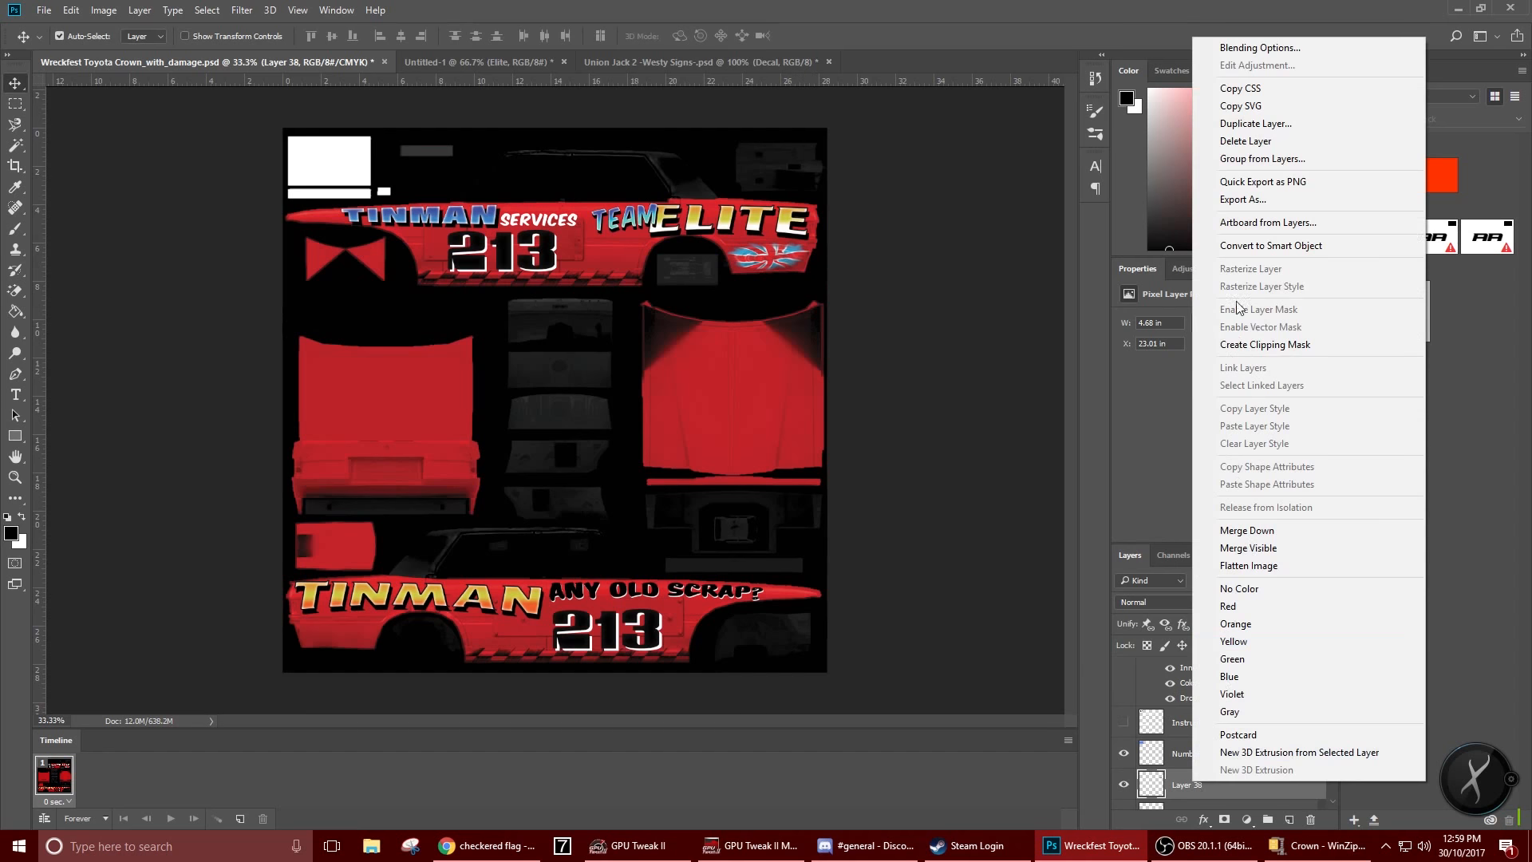
click(1255, 123)
click(903, 265)
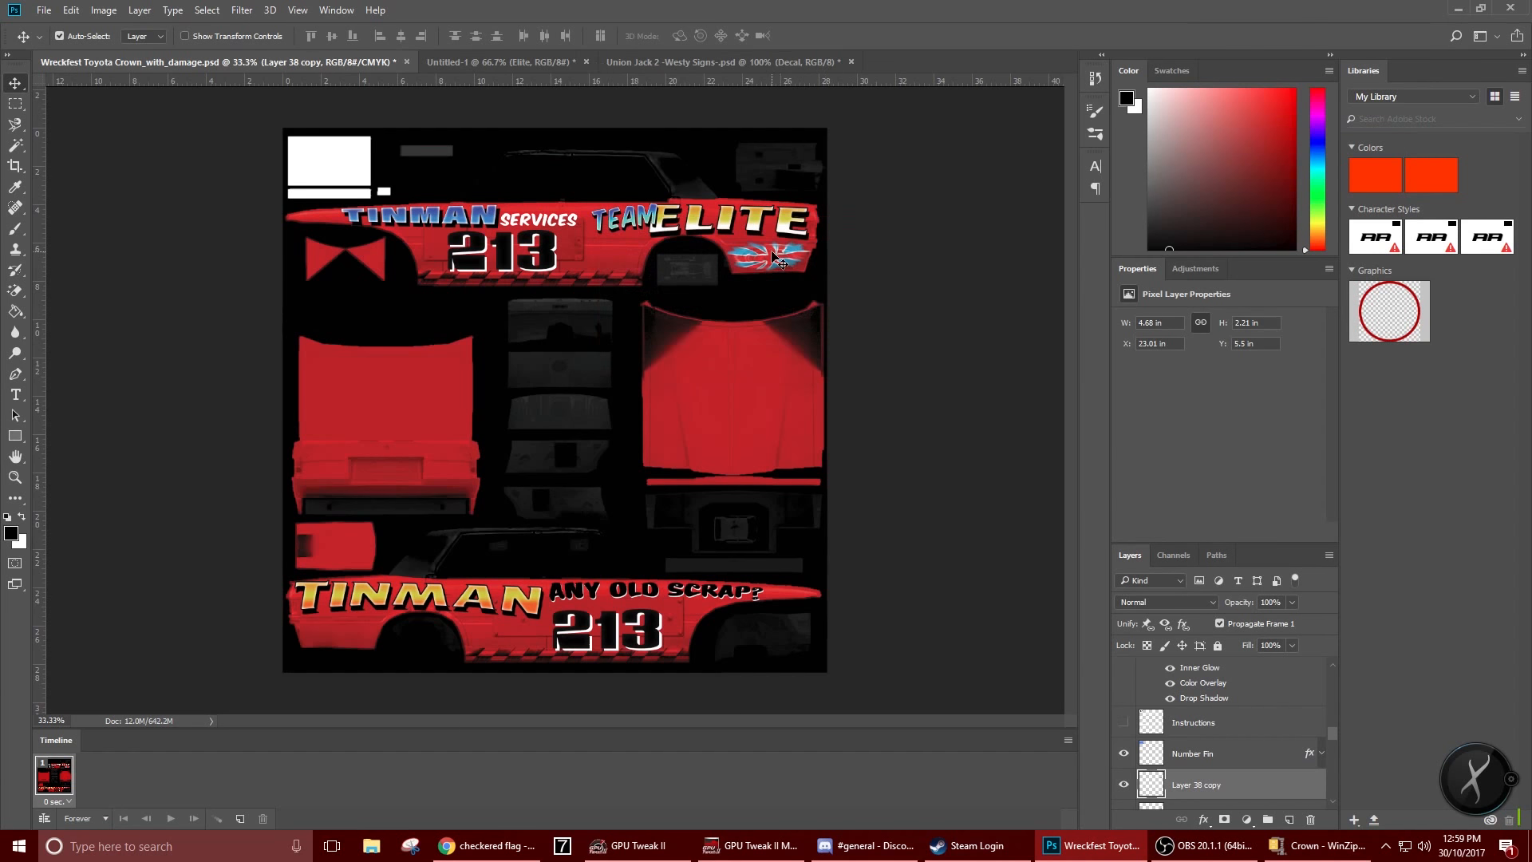
drag(774, 257, 373, 636)
drag(340, 635, 346, 634)
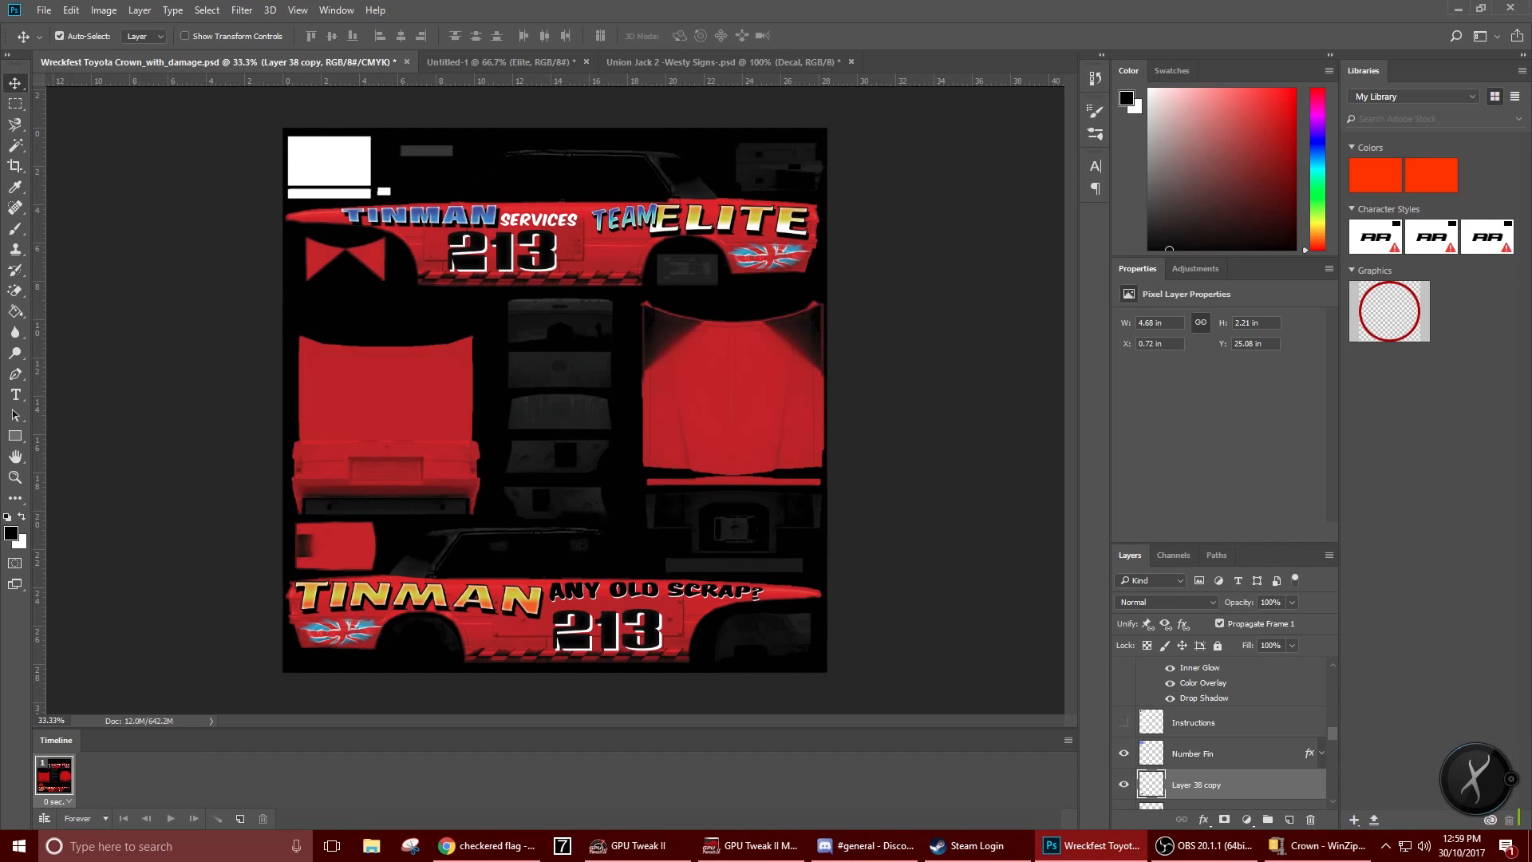
key(alt+Tab)
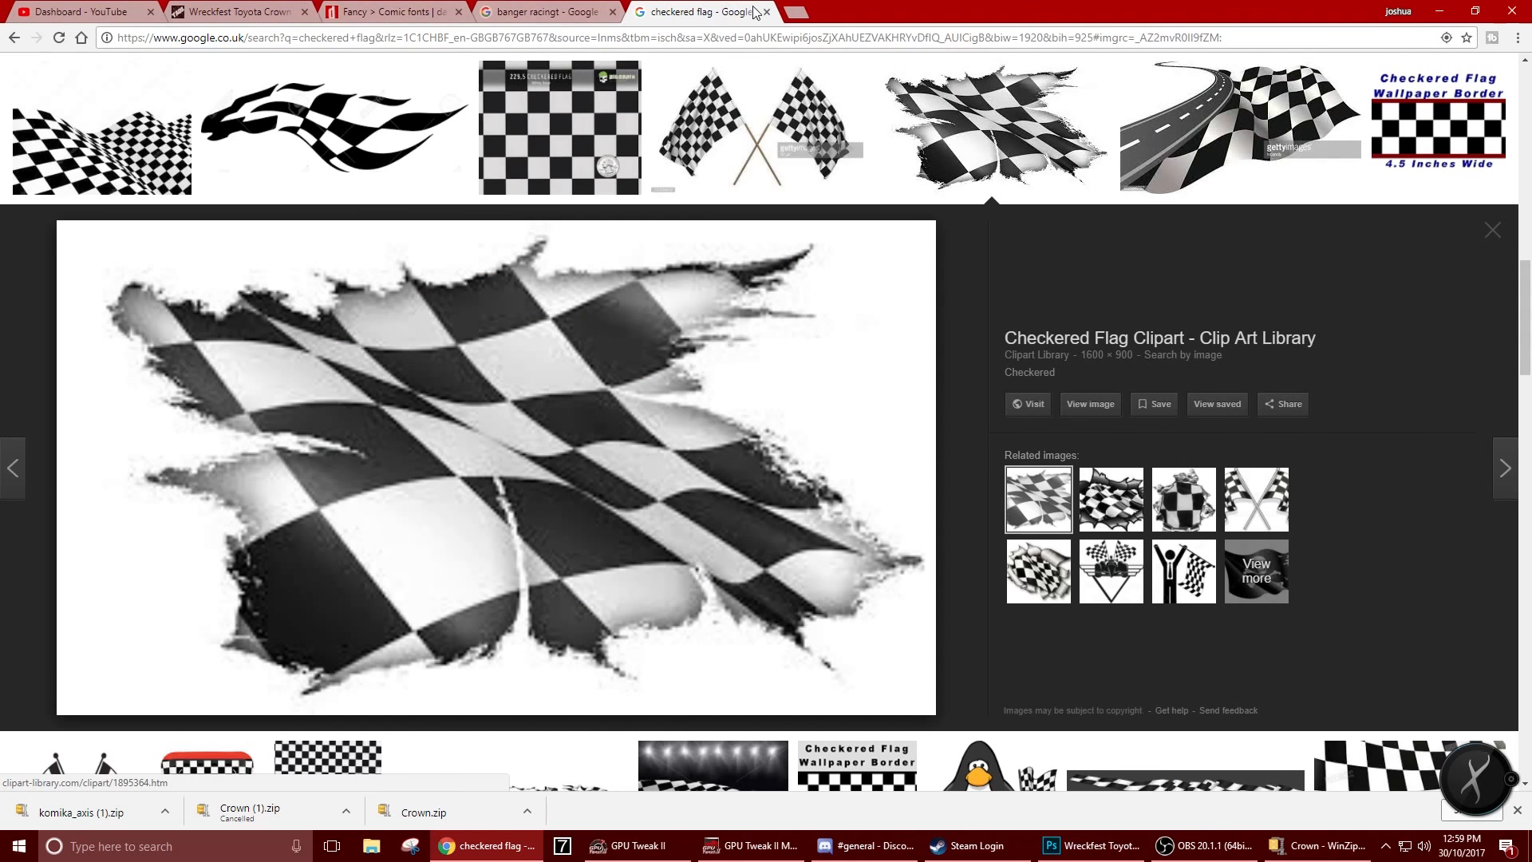
drag(854, 9, 0, 12)
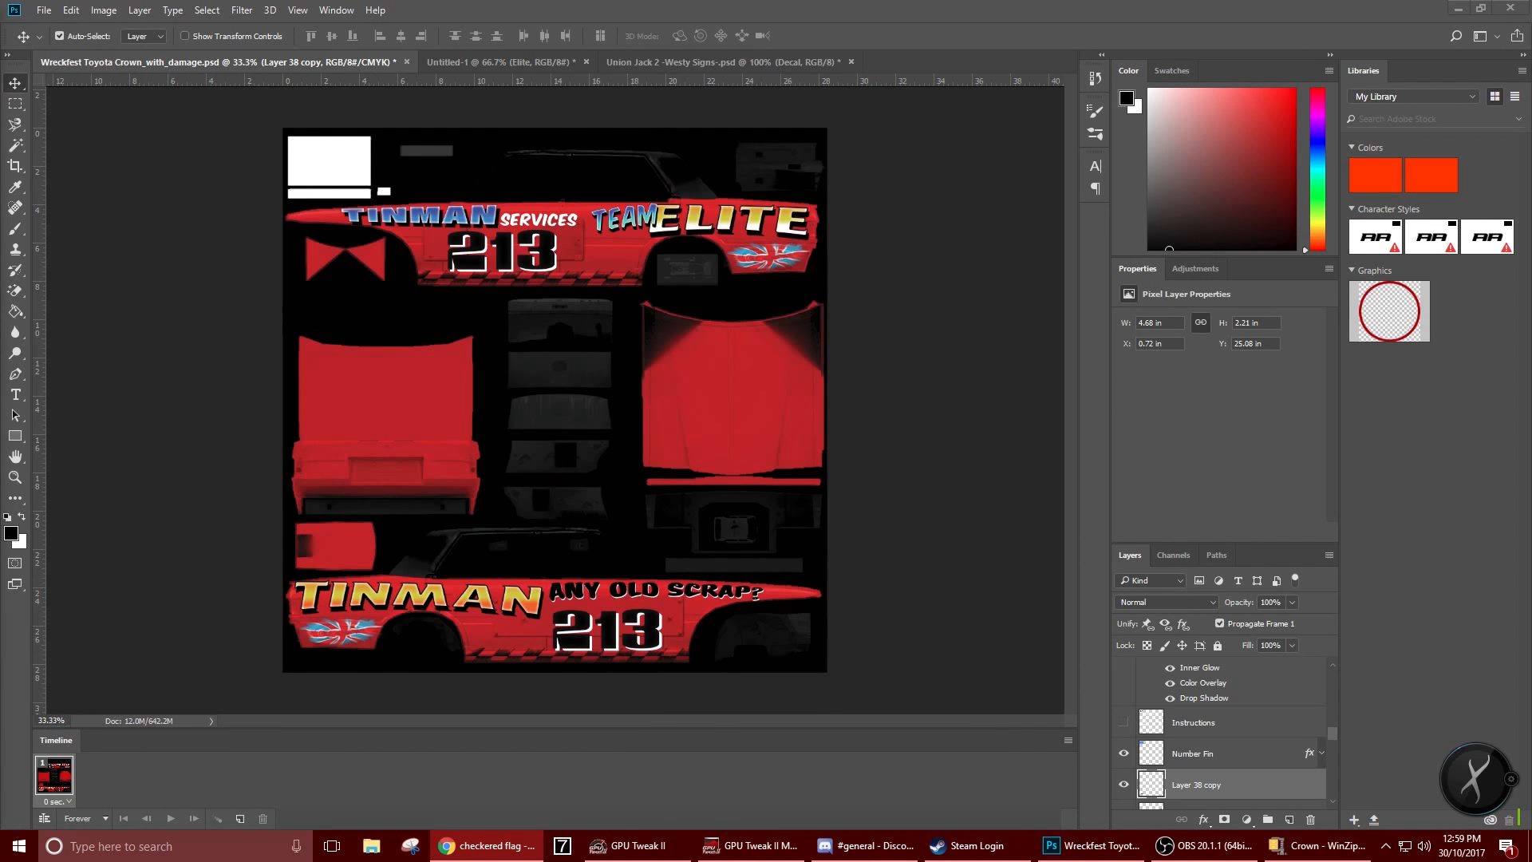
key(ctrl+t)
key(Return)
Add the text "The boys!" in 4 Happy DNA at 72 pt on the plain red panel with the licence plate recess
click(15, 394)
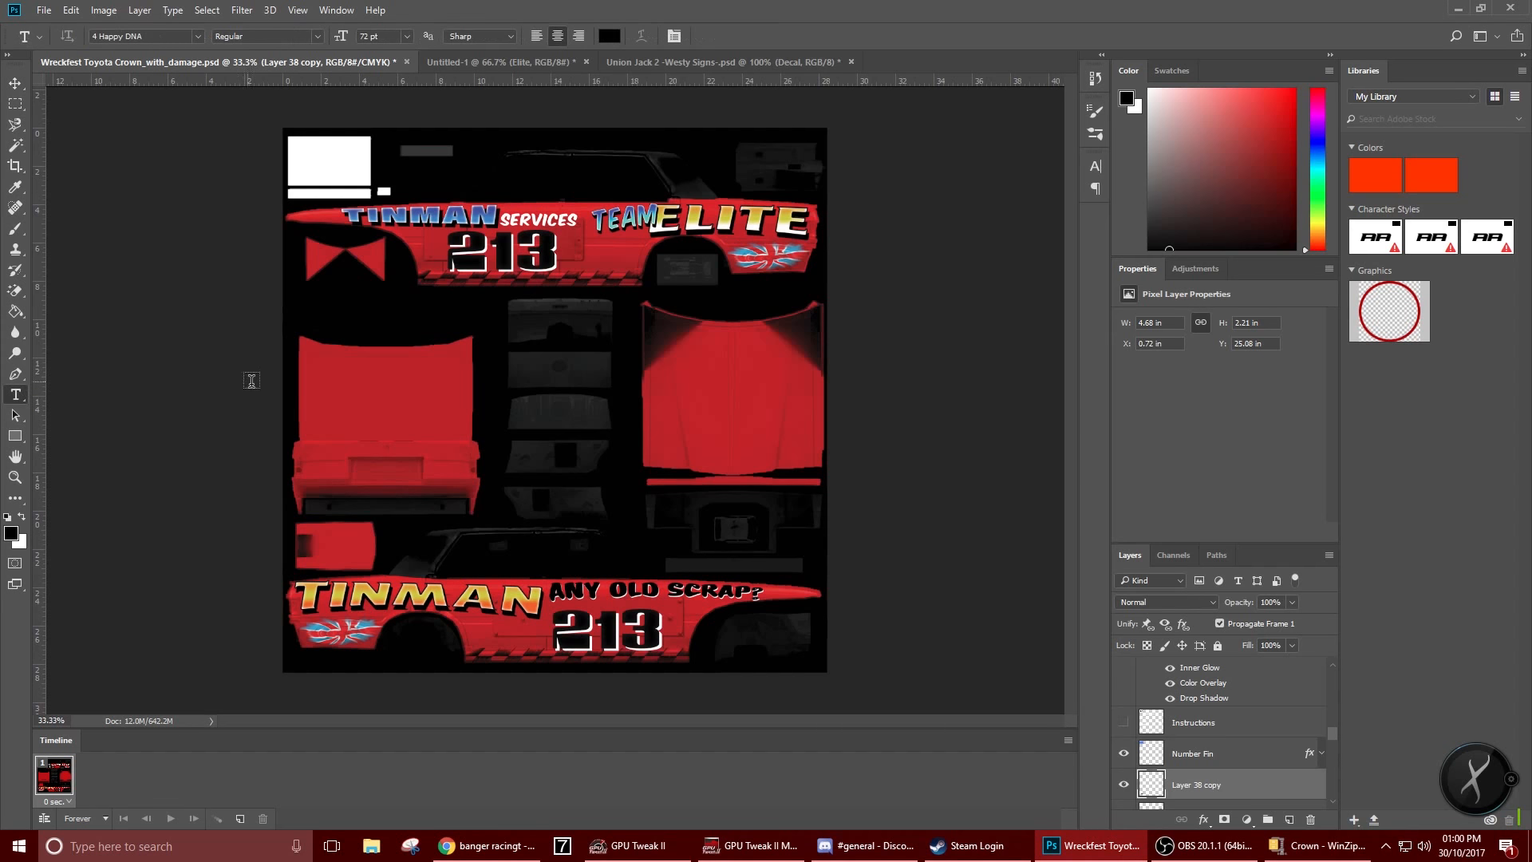
click(340, 404)
text(THVE)
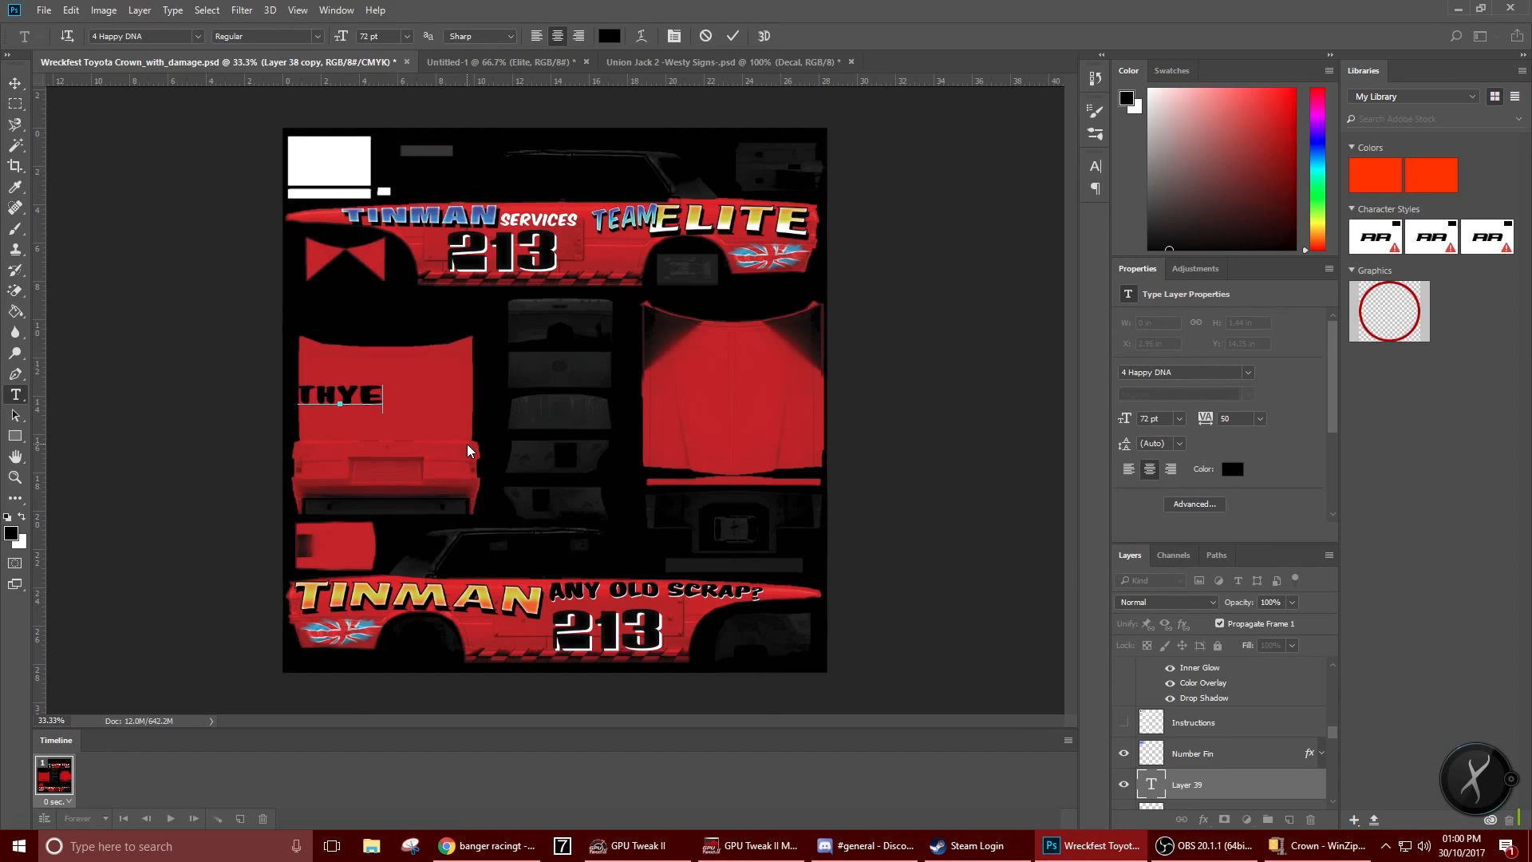
key(BackSpace)
key(BackSpace)
text(VE)
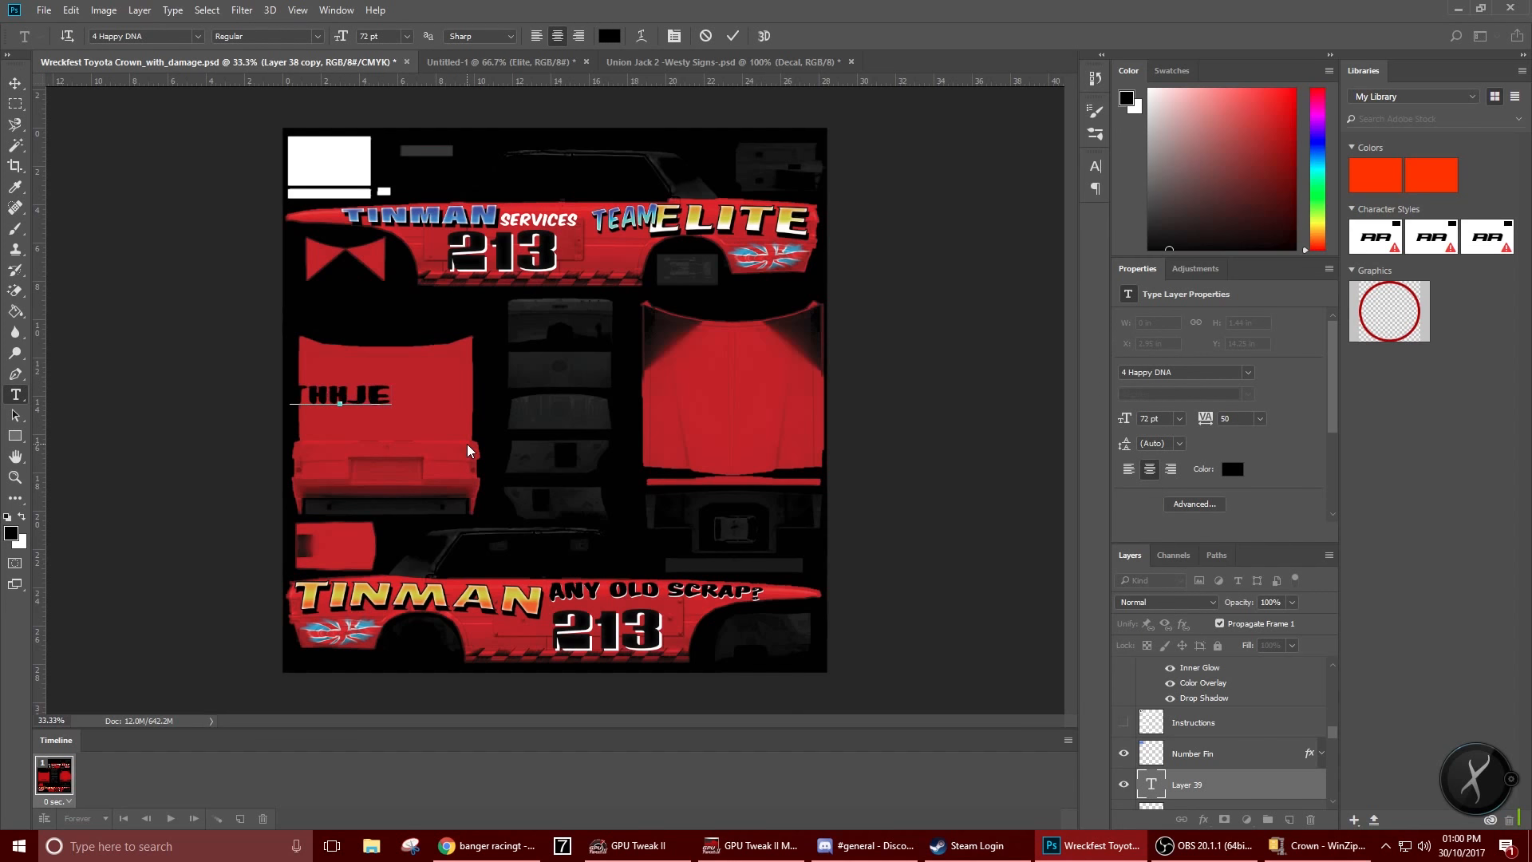
key(BackSpace)
key(BackSpace)
text(E BOYS!)
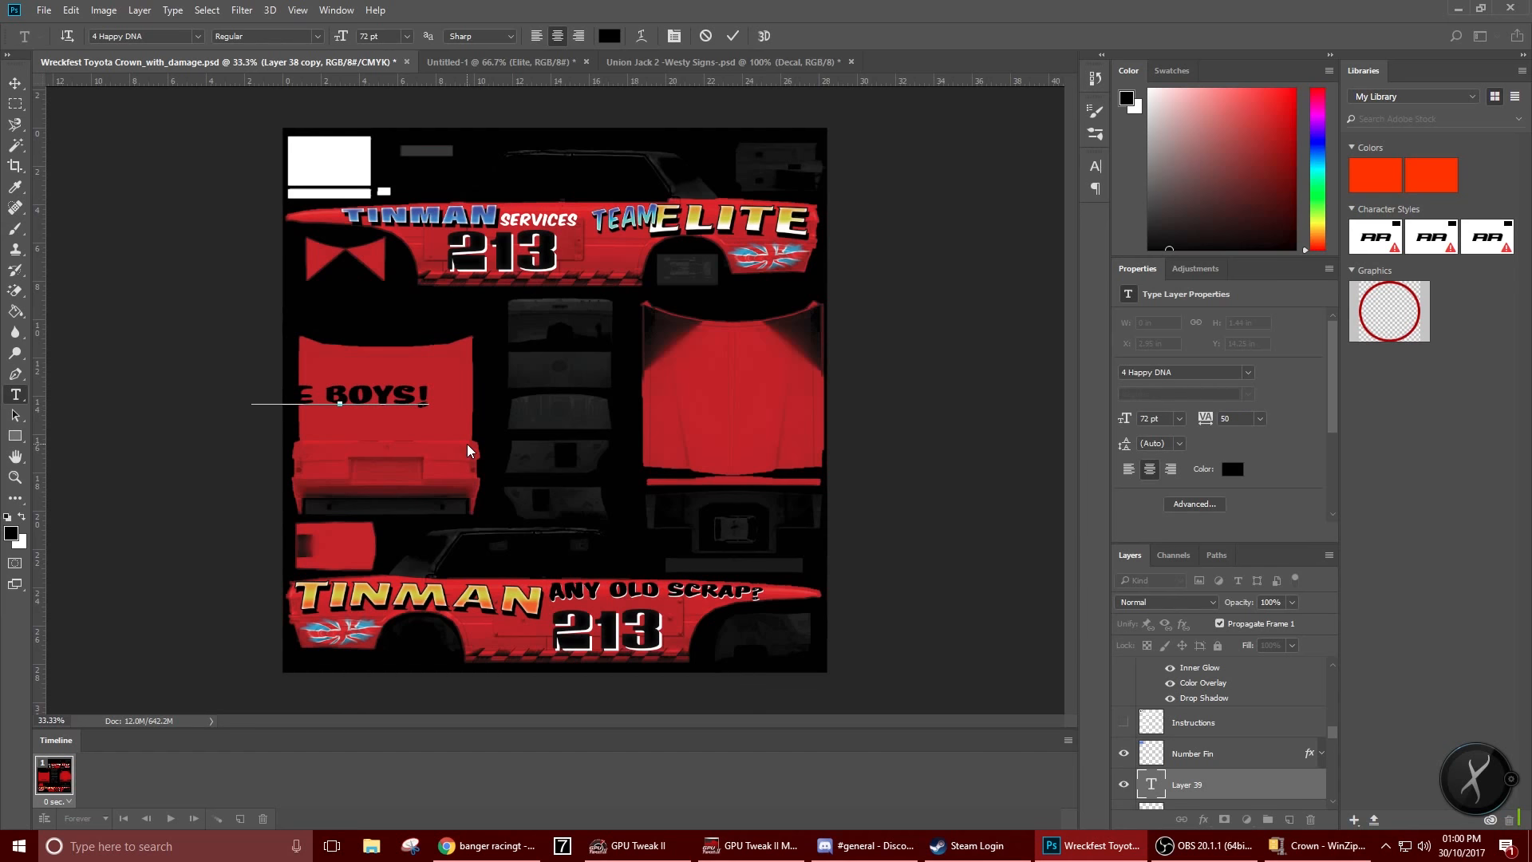
Shrink the THE BOYS! text to 52.36 pt, tilt it upward to the right, and fit it across the red panel
click(15, 82)
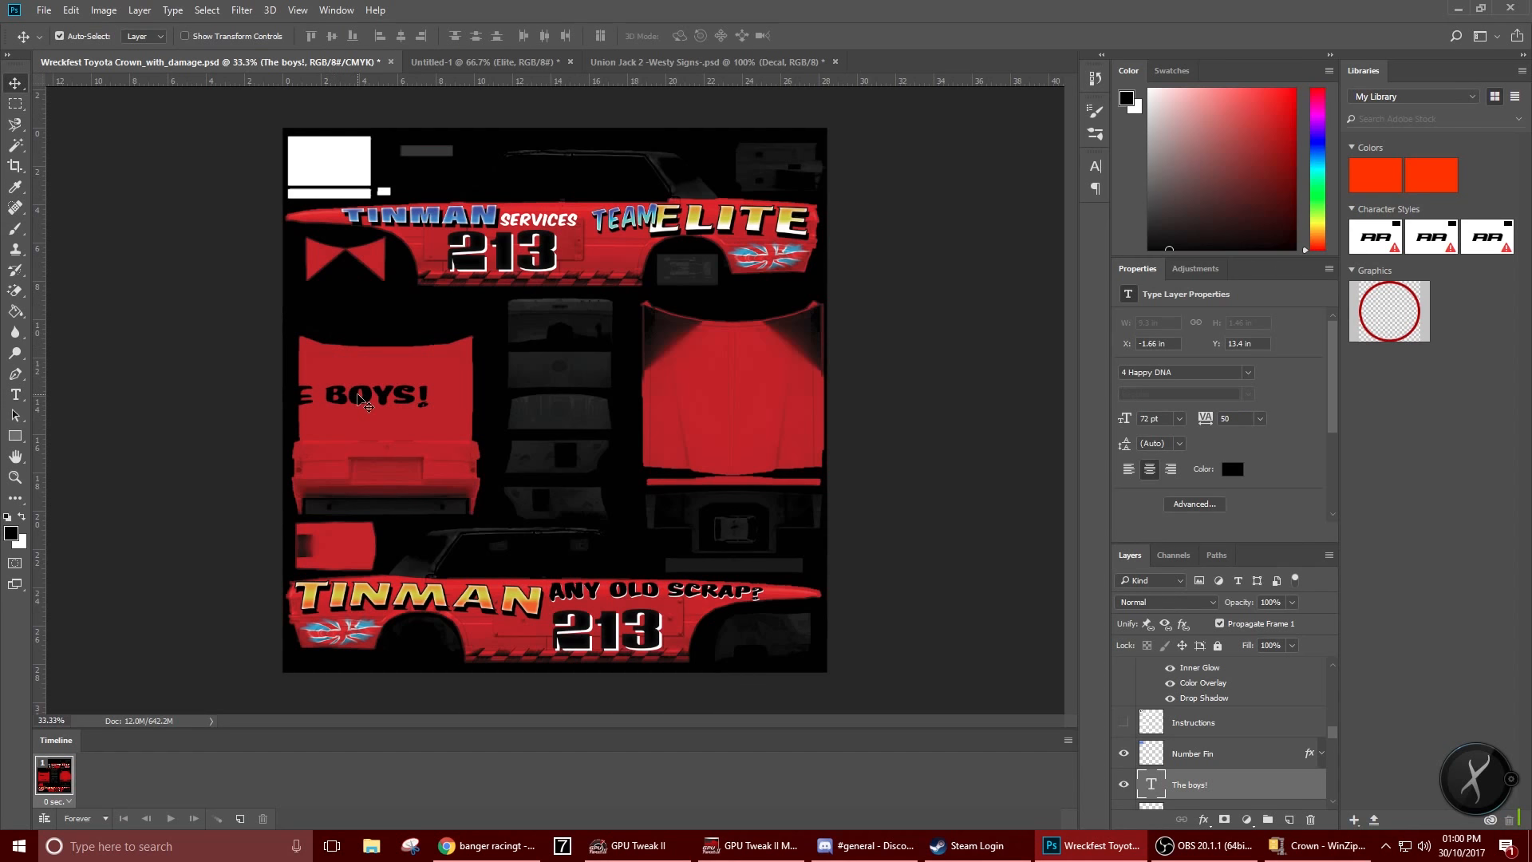
drag(366, 401, 419, 366)
key(ctrl+t)
key(Return)
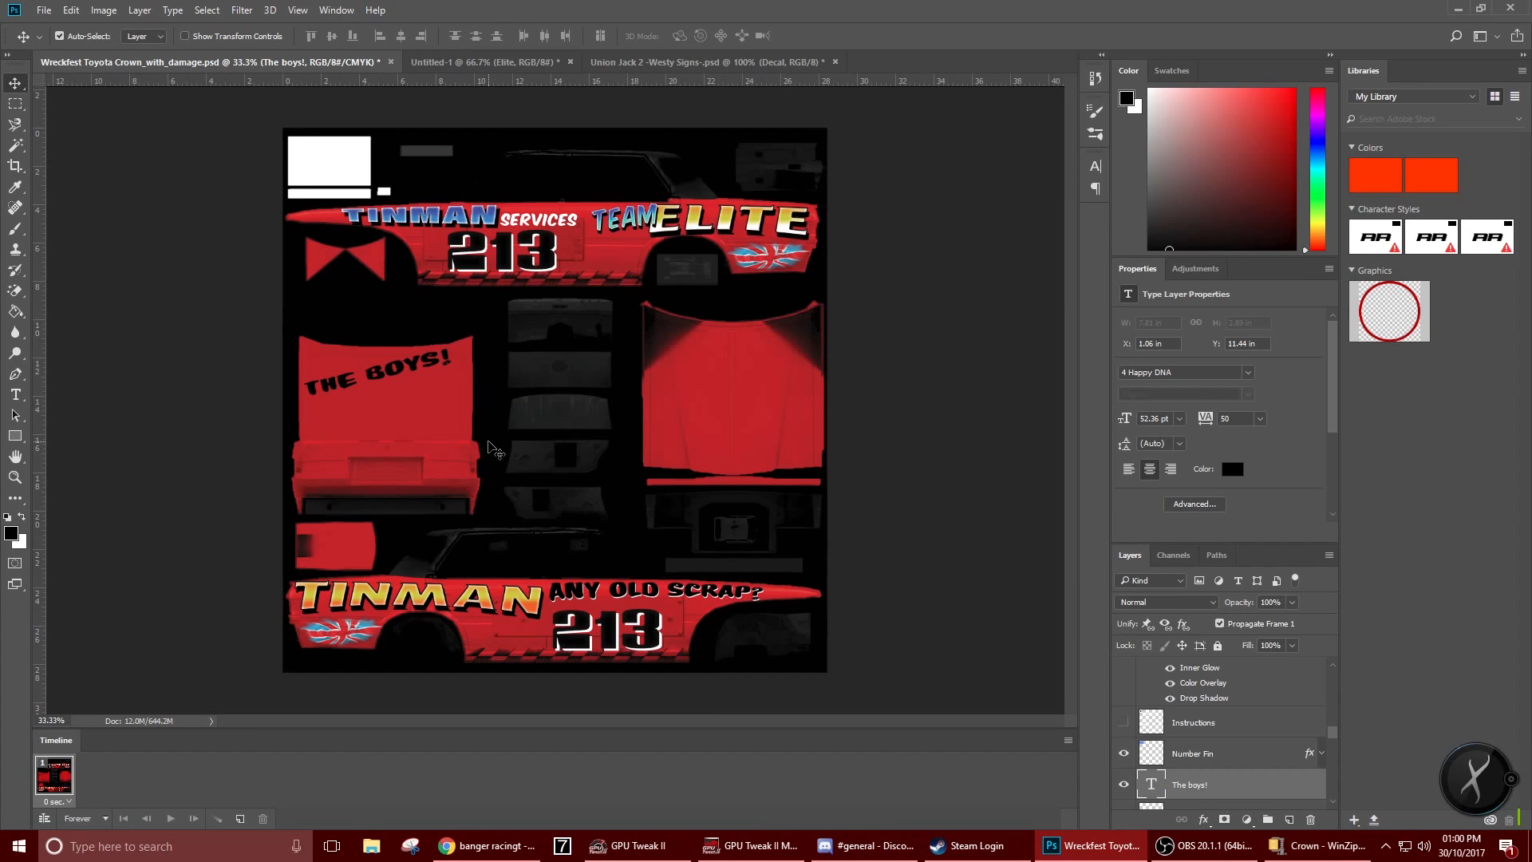
Apply a white (ffffff) Color Overlay to the THE BOYS! text layer
right_click(1189, 786)
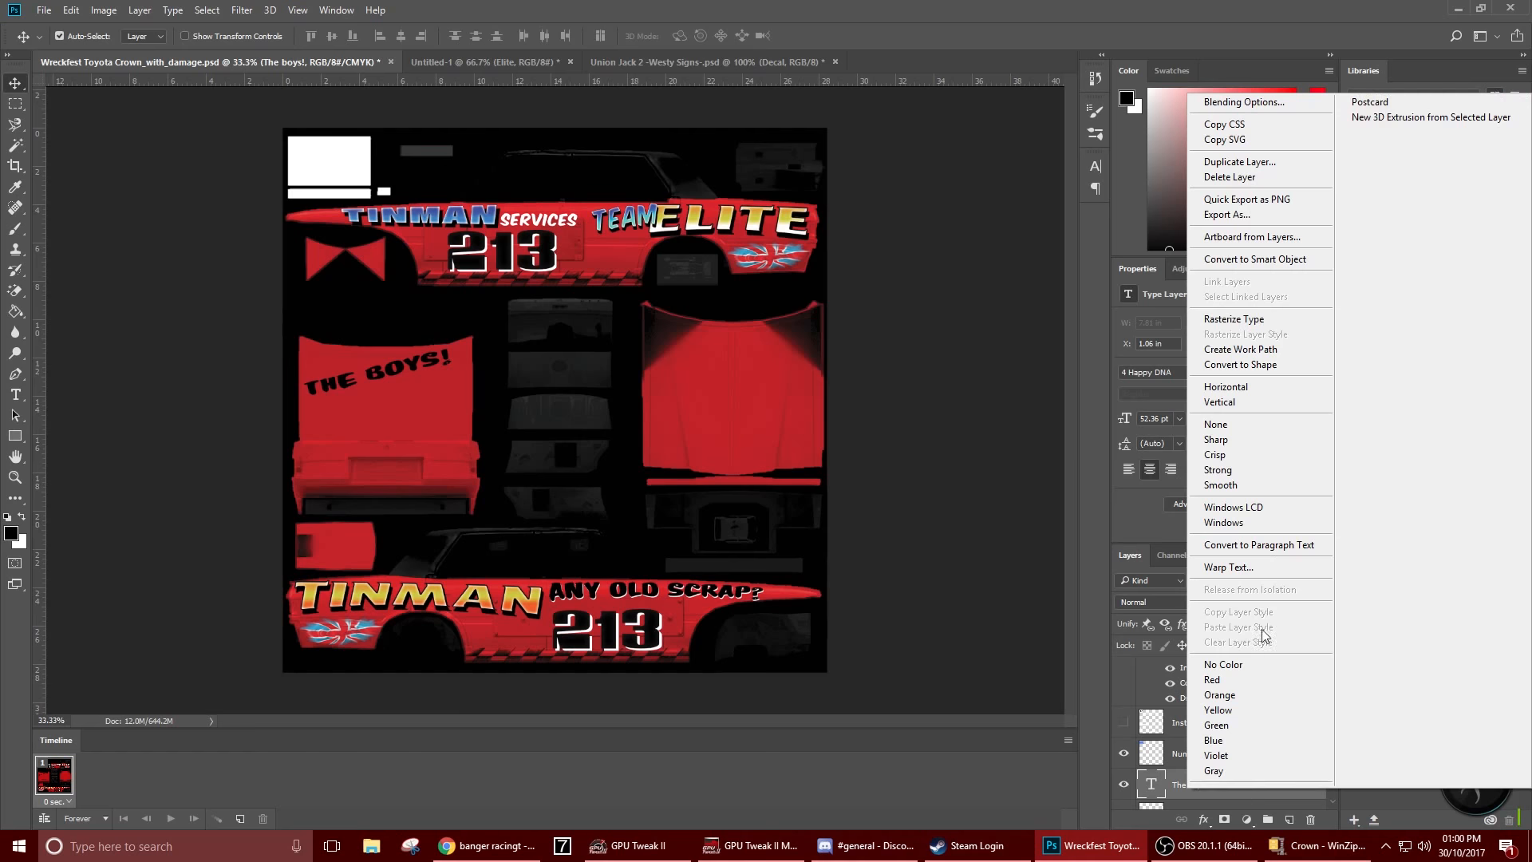
click(1232, 102)
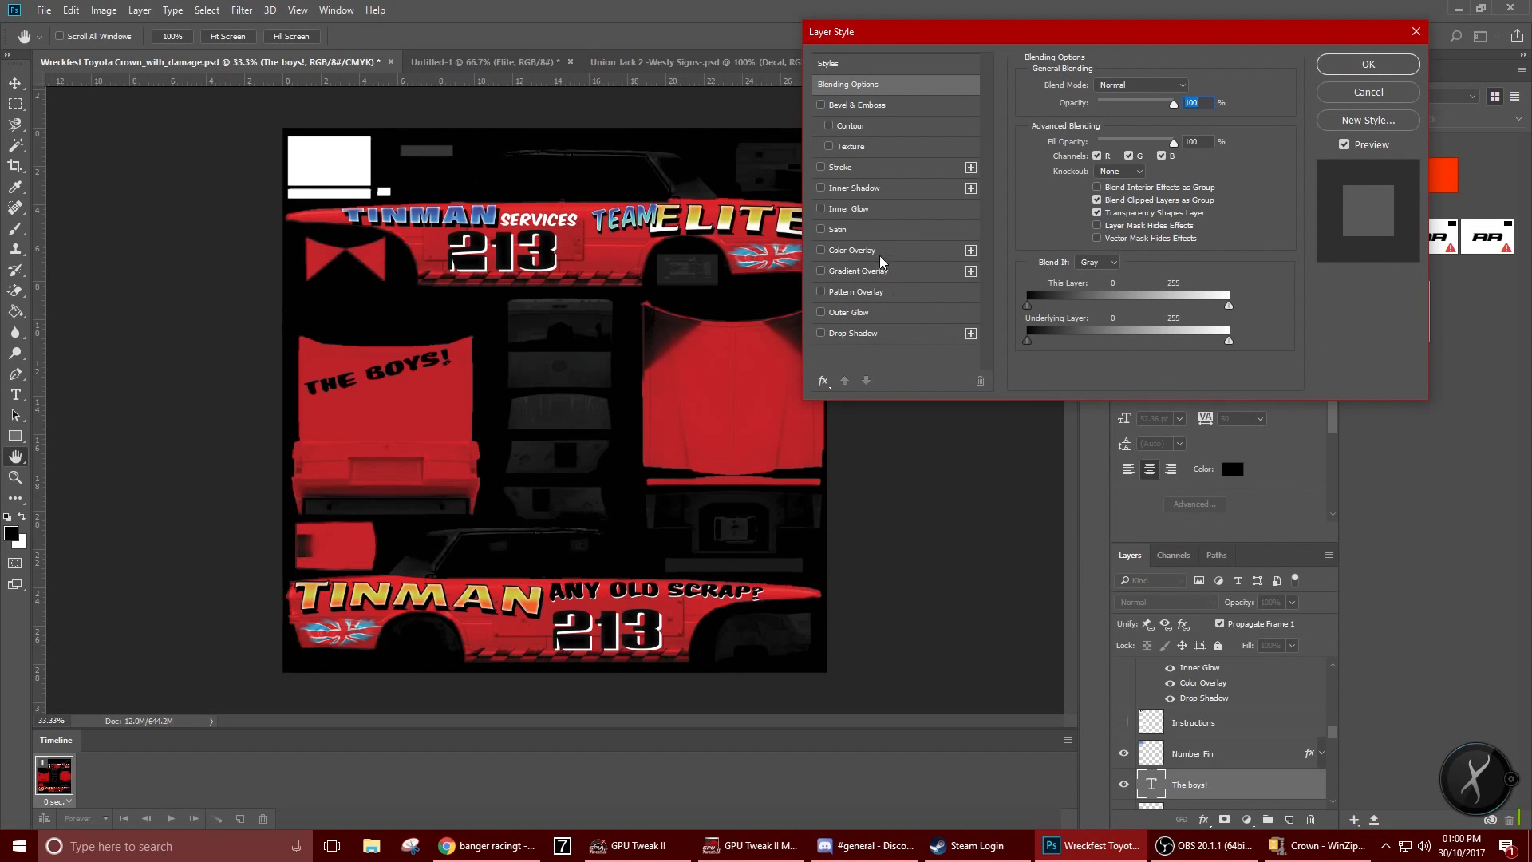
click(885, 252)
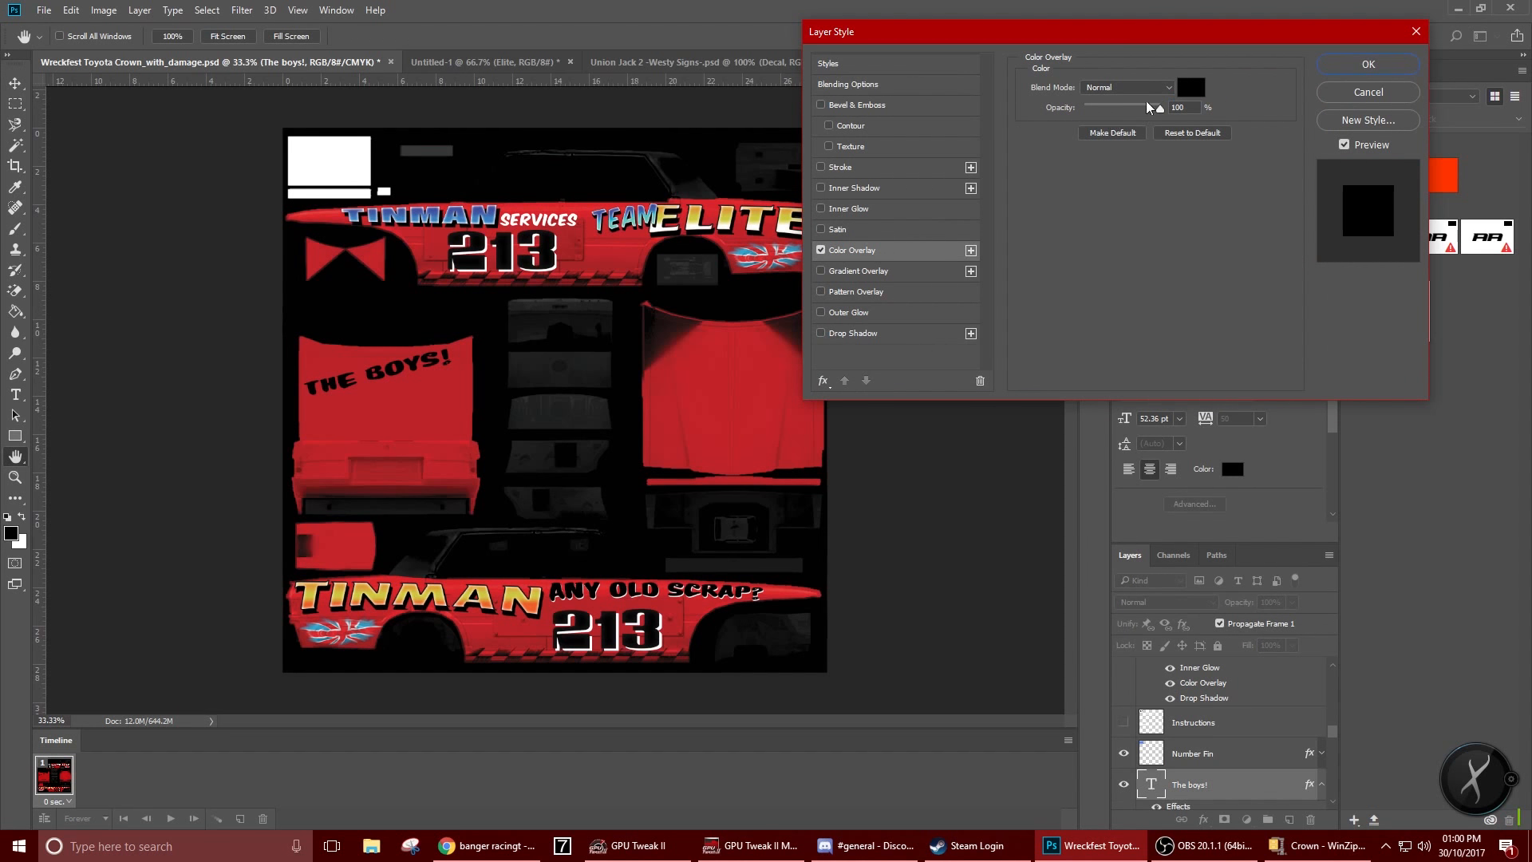
click(1191, 89)
drag(924, 199, 543, 140)
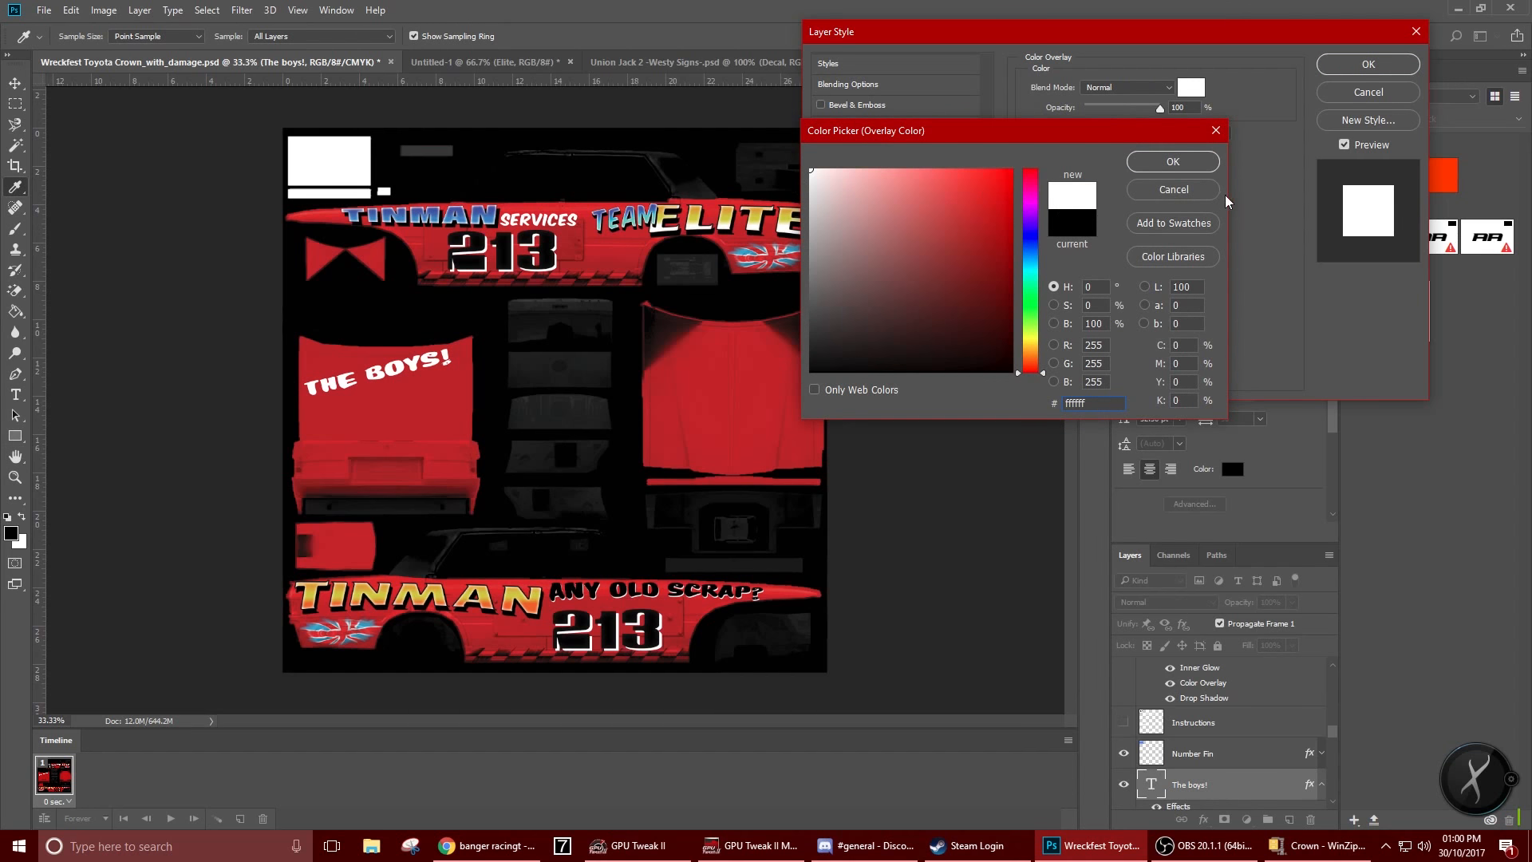
click(1156, 163)
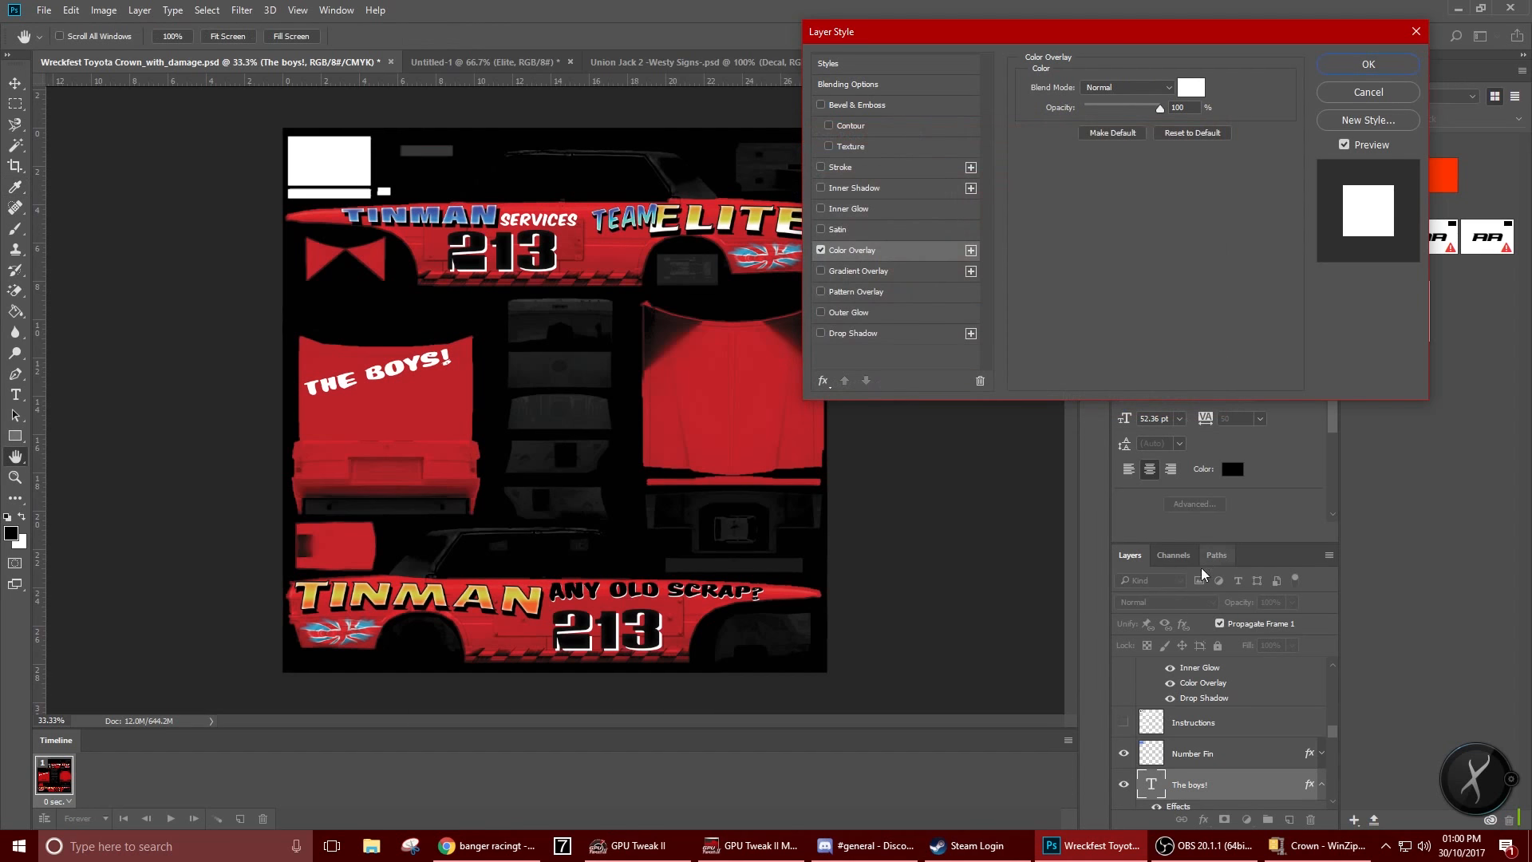
click(1368, 65)
Change the font of the THE BOYS! text to Komika Axis
click(15, 395)
triple_click(363, 372)
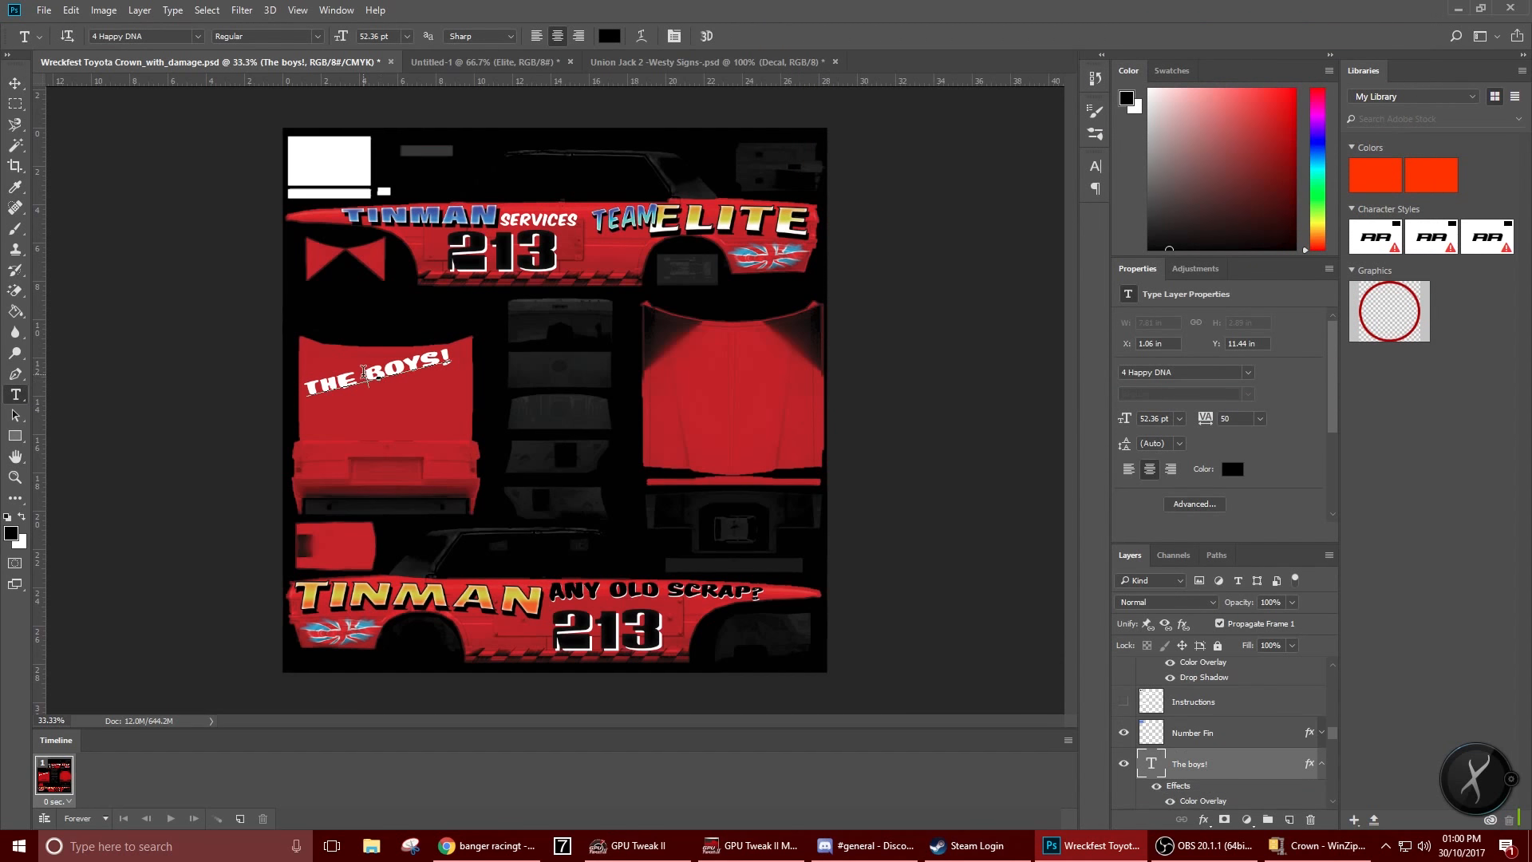
click(164, 35)
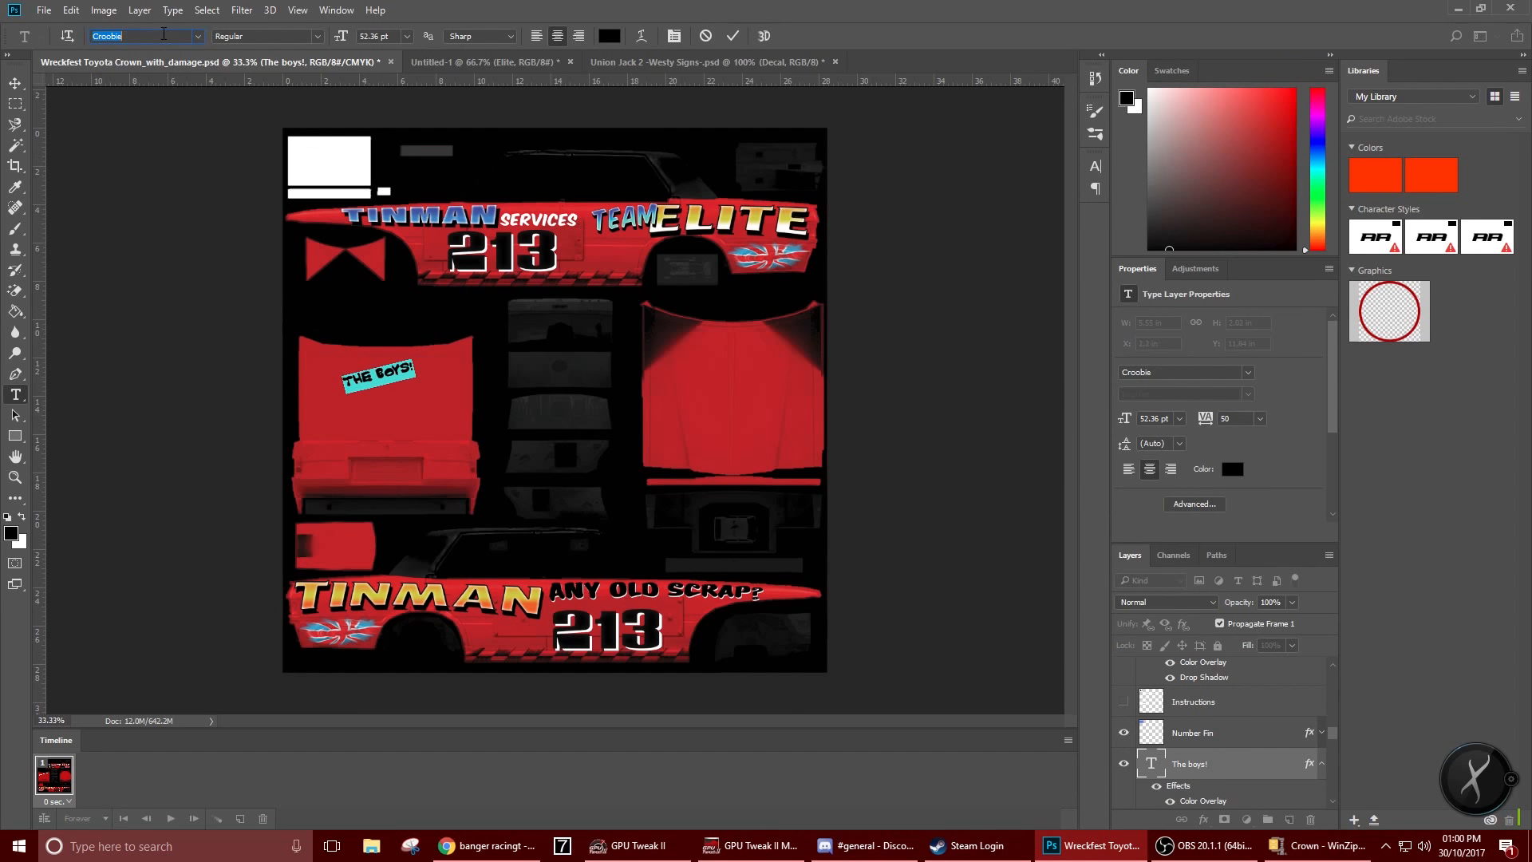
key(Up)
key(Up)
key(Up)
key(Up)
key(Up)
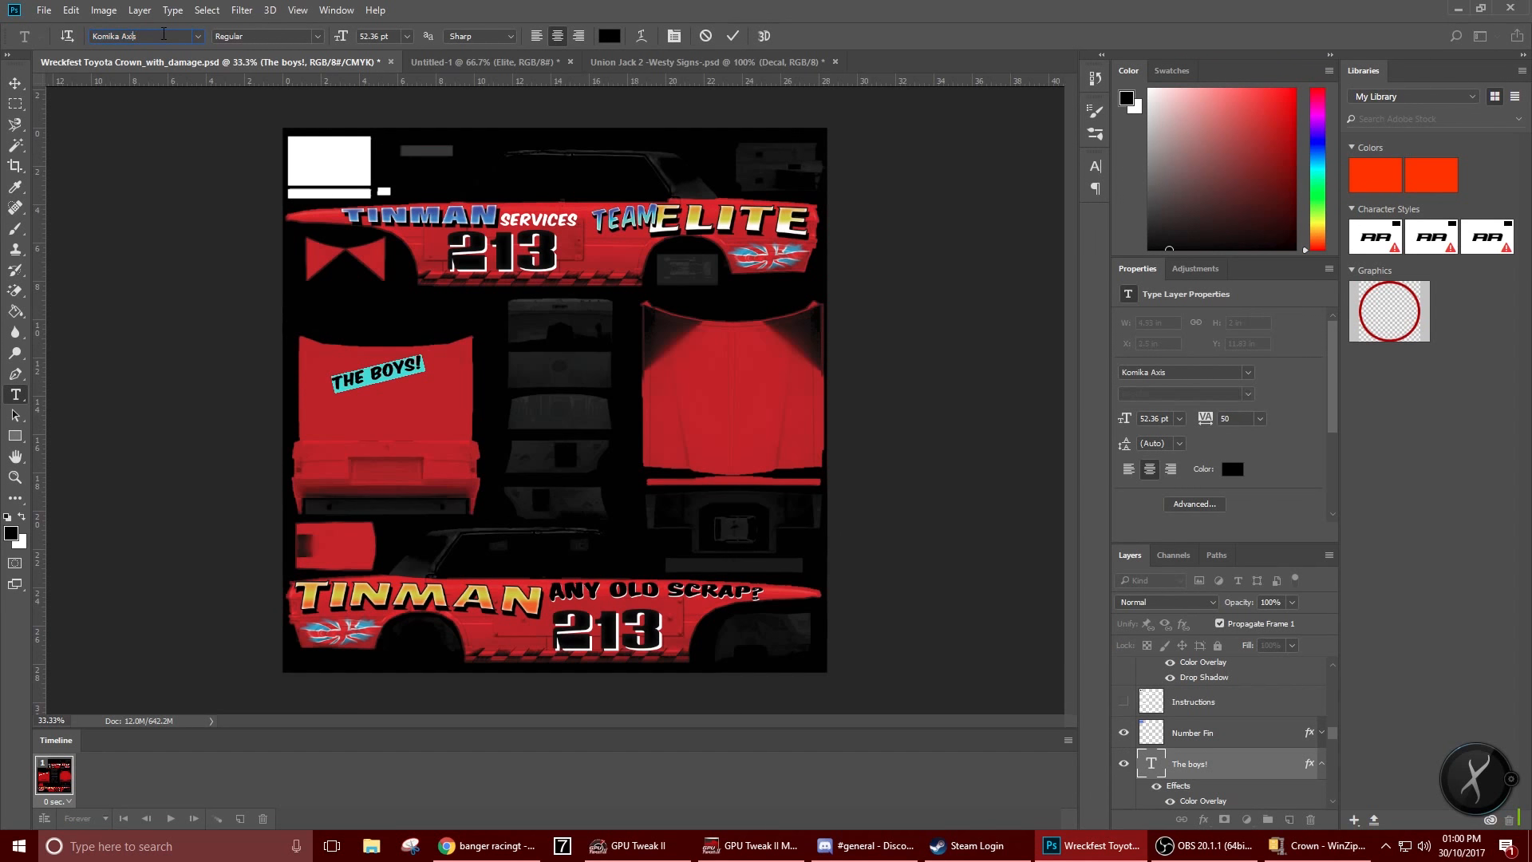
key(Up)
Enlarge the THE BOYS! text to 62.34 pt and reposition it lower on the red panel
click(15, 83)
drag(383, 390, 428, 352)
key(ctrl+t)
key(Return)
key(Delete)
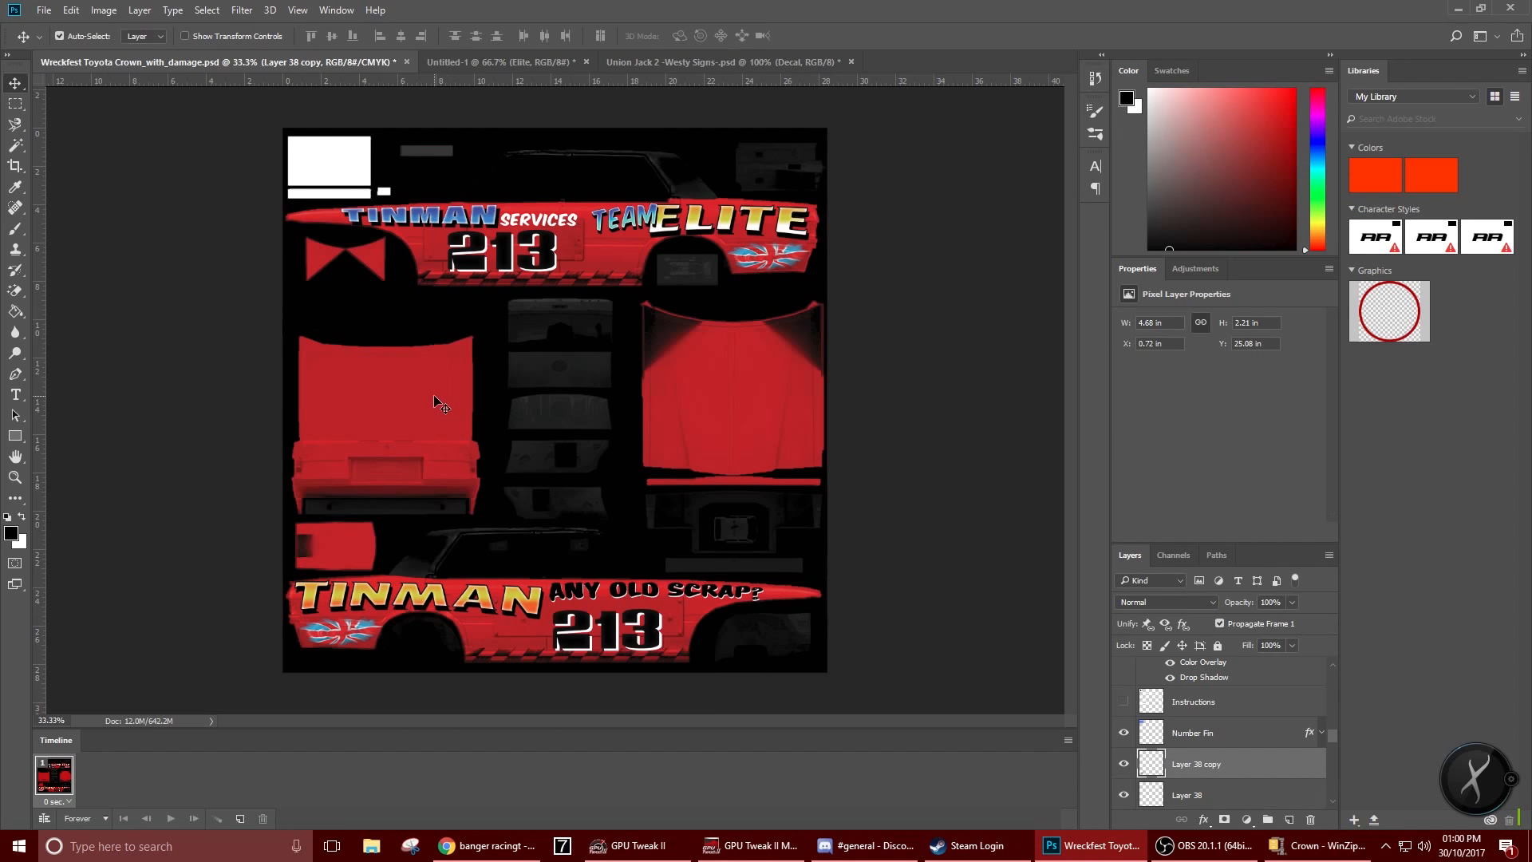
key(ctrl+z)
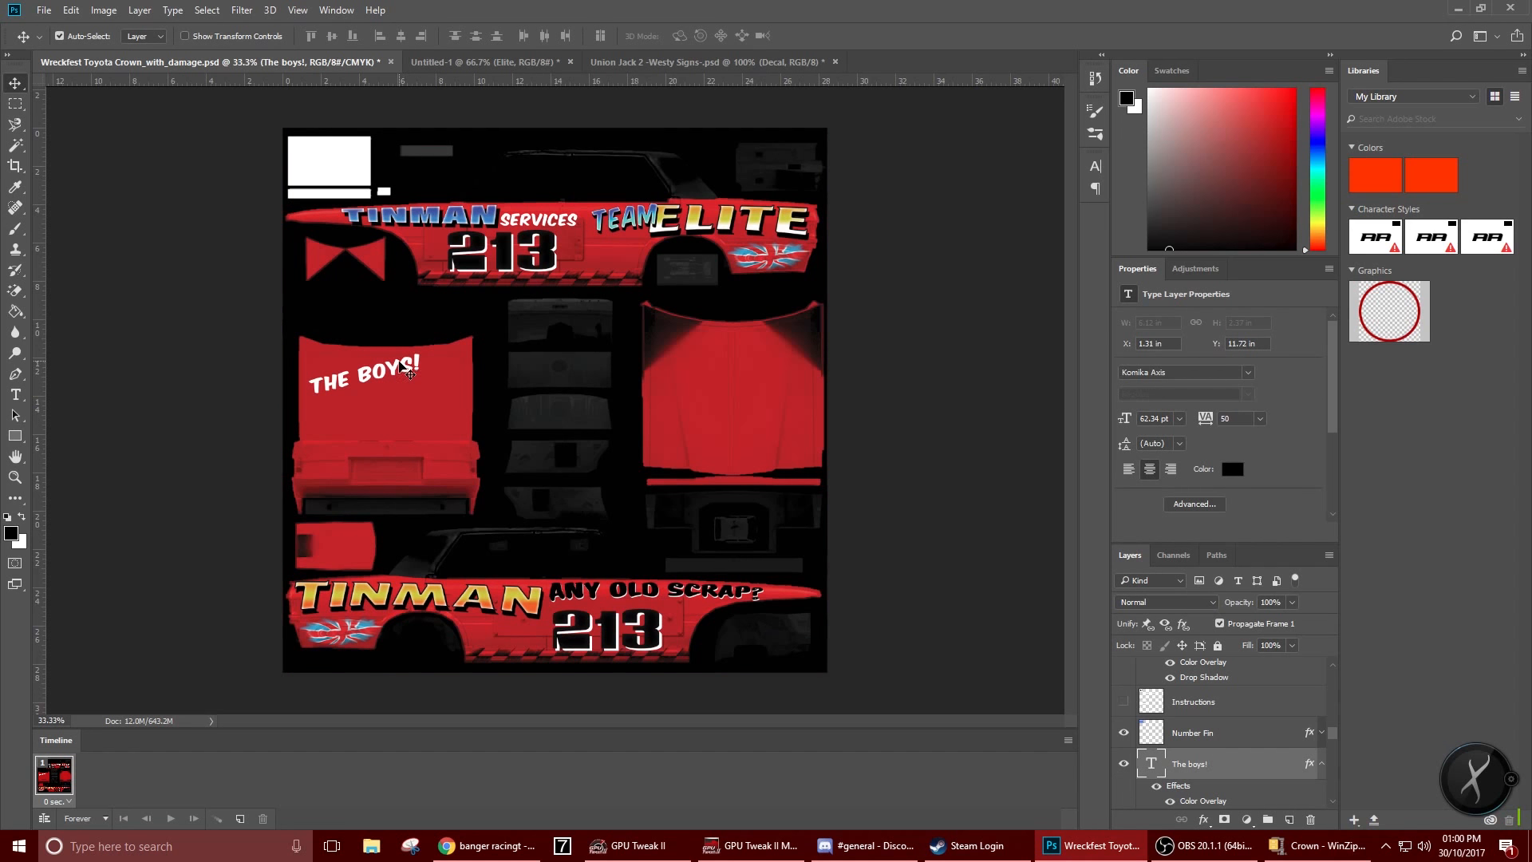
drag(403, 367, 420, 419)
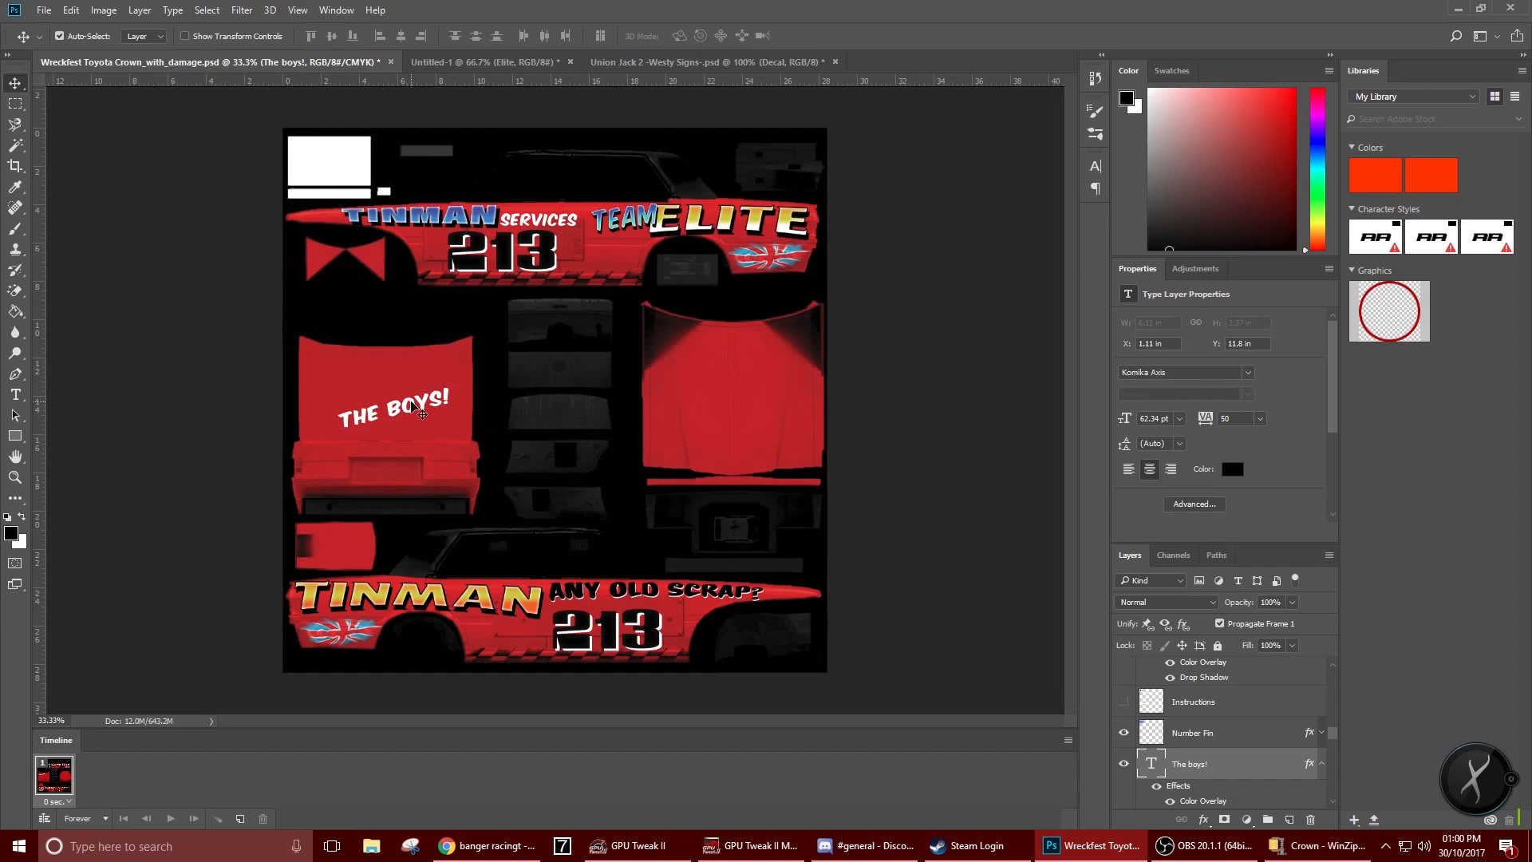
Draw a black heart custom shape about 121 × 115 px above the THE BOYS! text
right_click(15, 435)
click(80, 511)
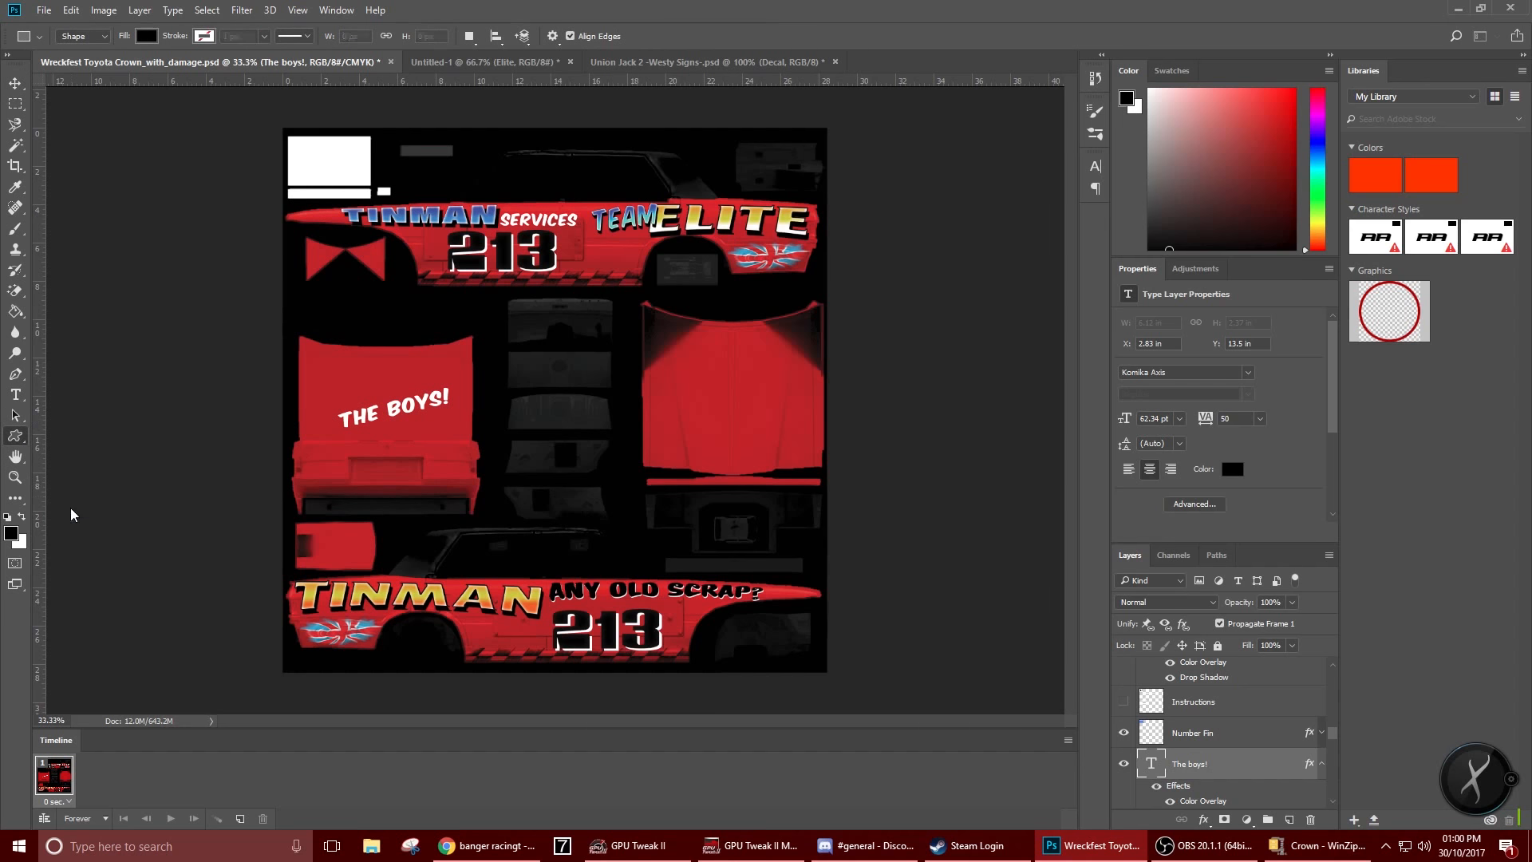
click(626, 36)
click(632, 126)
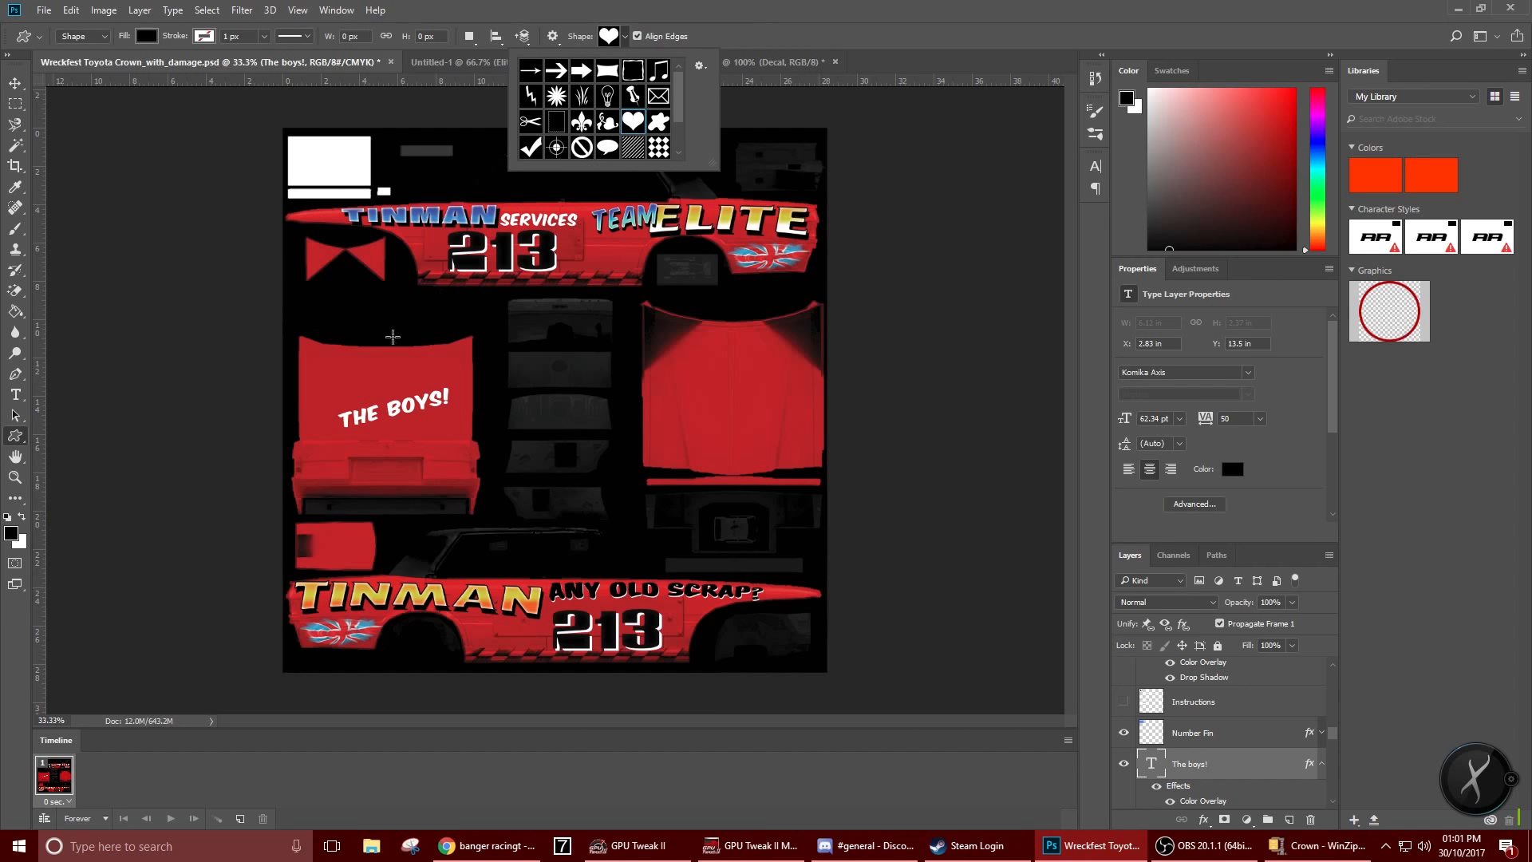
drag(324, 361, 355, 392)
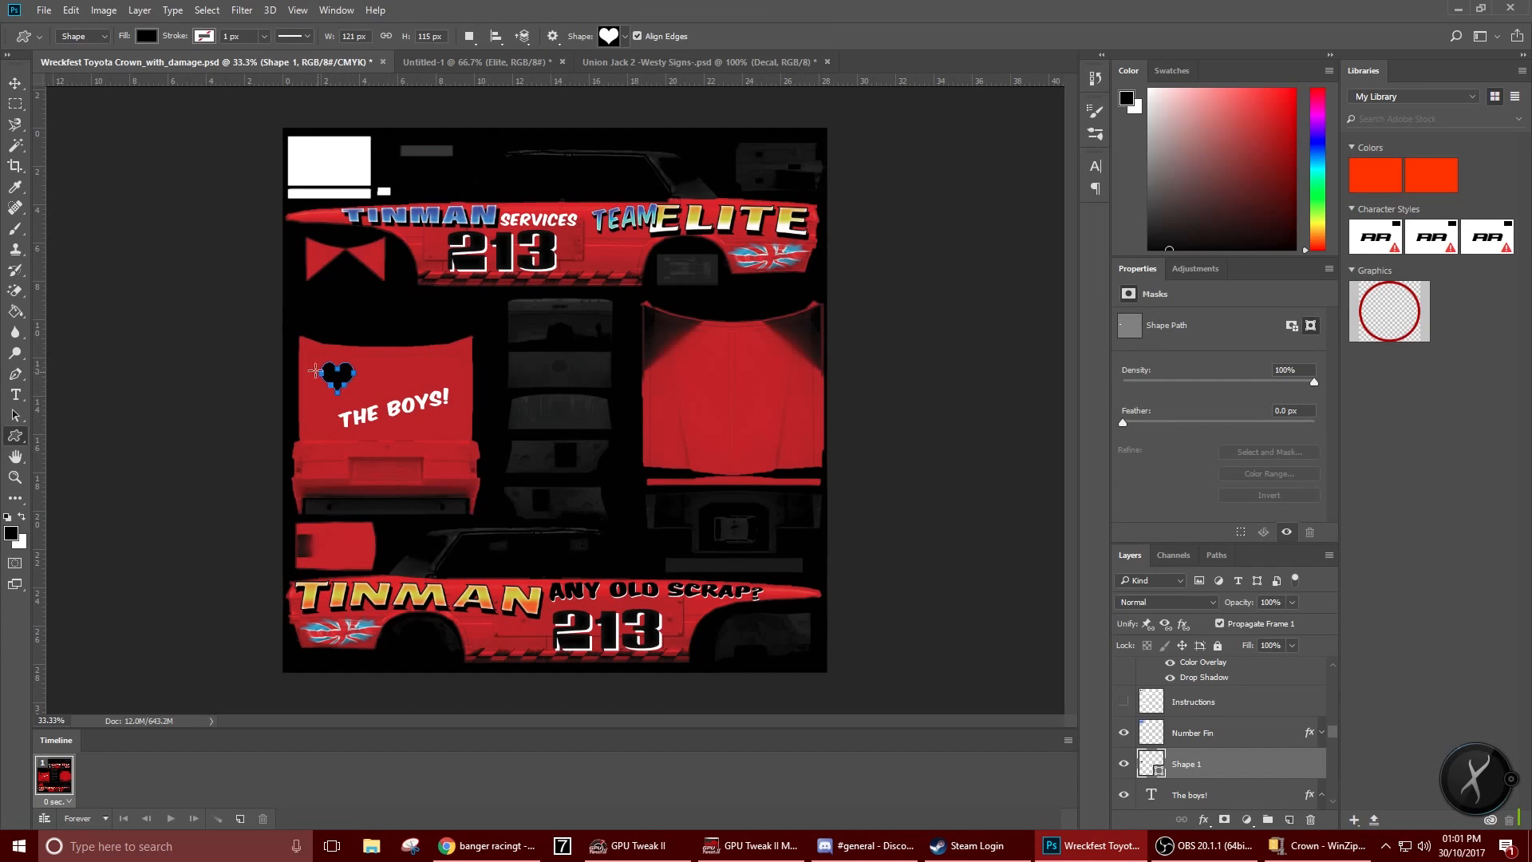
Enlarge the heart and rotate it about -29° above the THE BOYS! text, then delete the shape
click(16, 83)
drag(341, 385, 388, 350)
key(ctrl+t)
key(Return)
key(Delete)
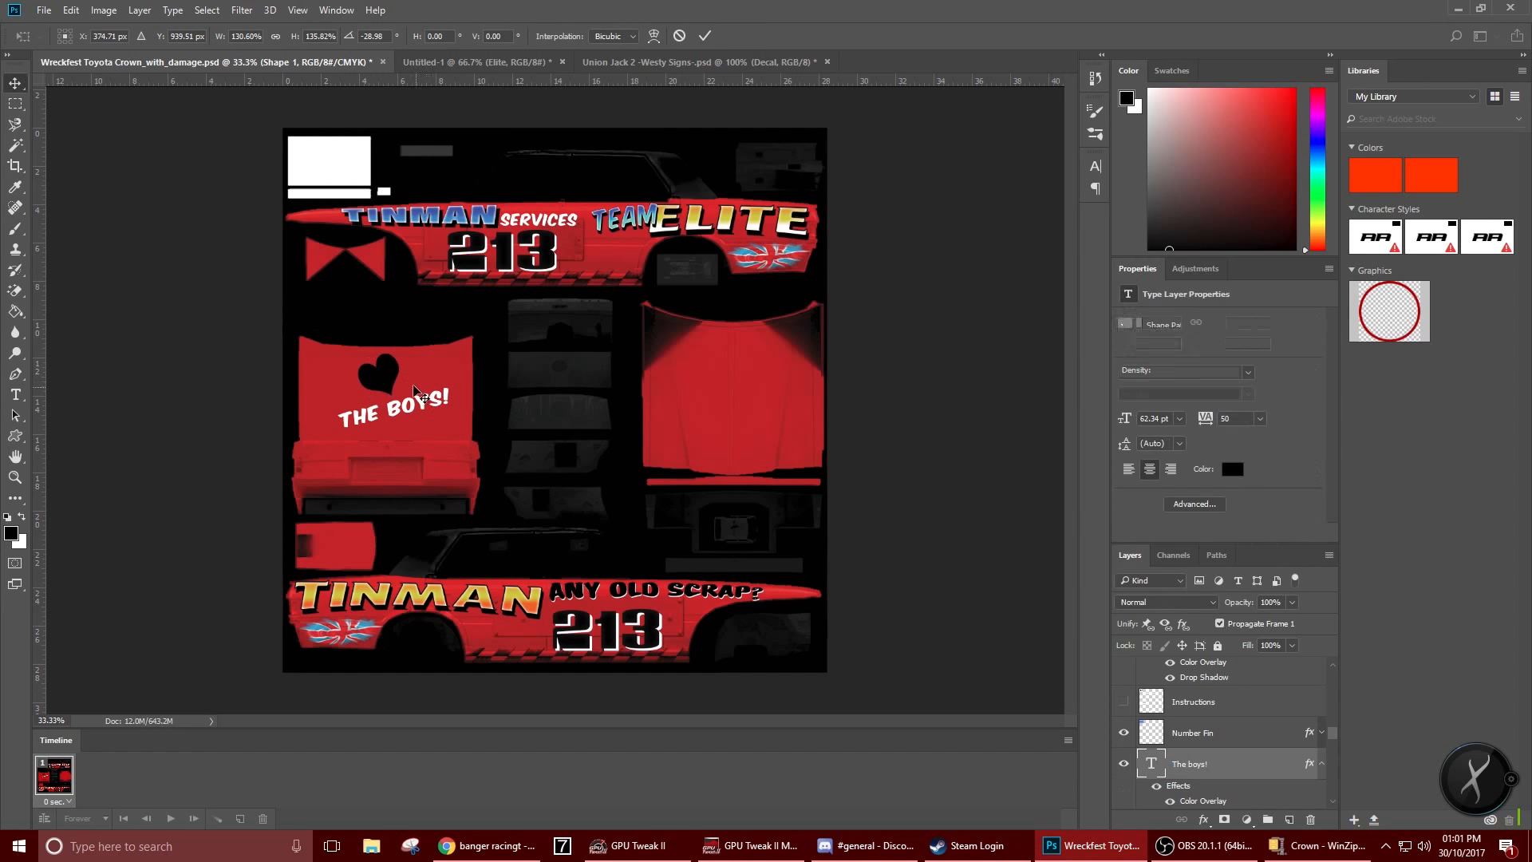
key(ctrl+z)
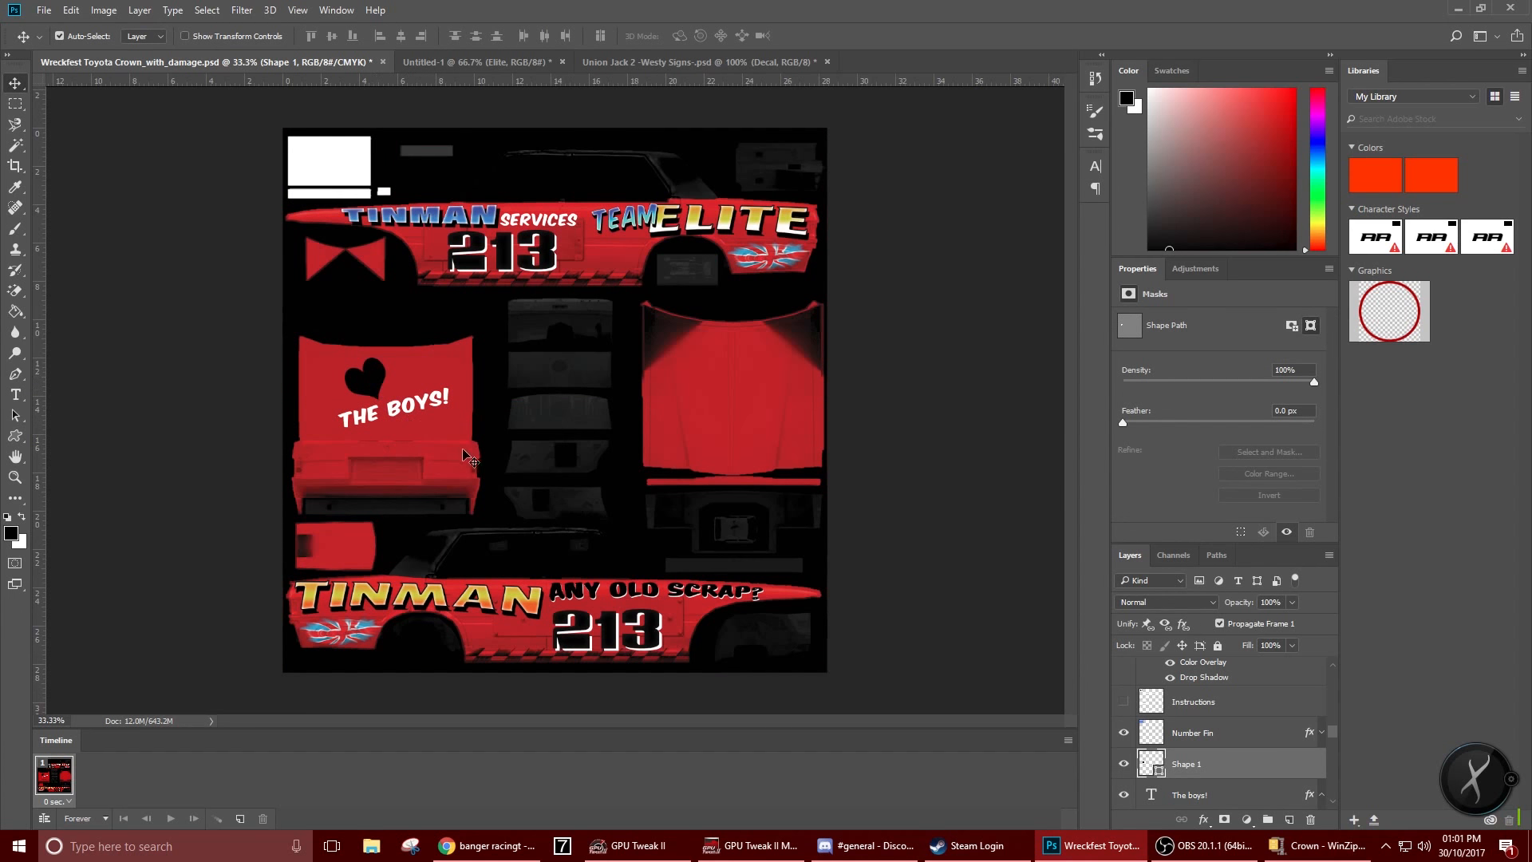
key(Delete)
Enlarge the THE BOYS! text to 88.89 pt and center it on the red panel
drag(397, 412, 457, 369)
key(ctrl+t)
key(Return)
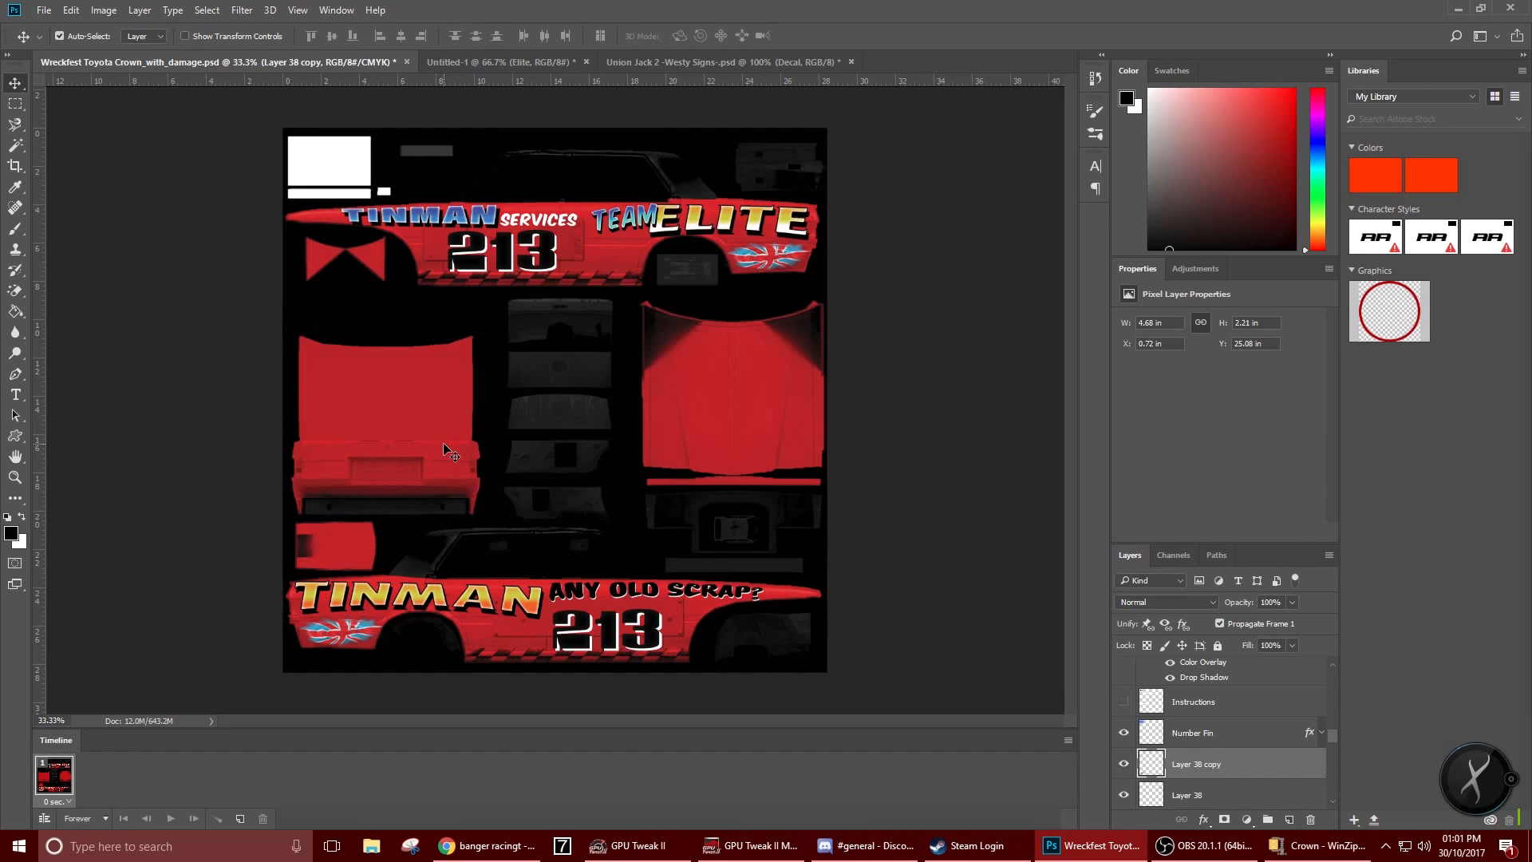
key(ctrl+z)
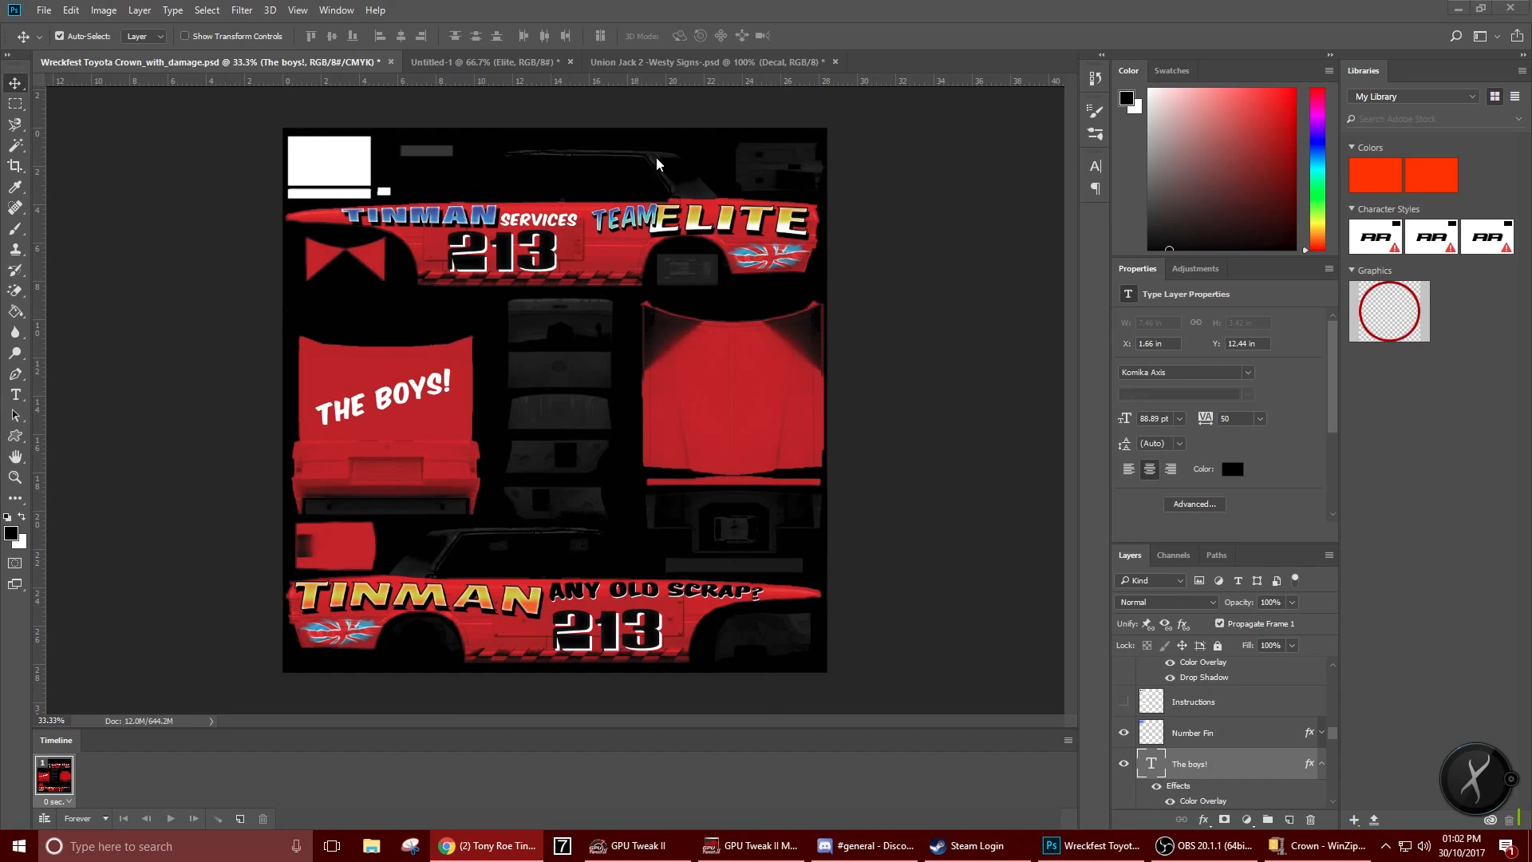
right_click(859, 63)
click(919, 152)
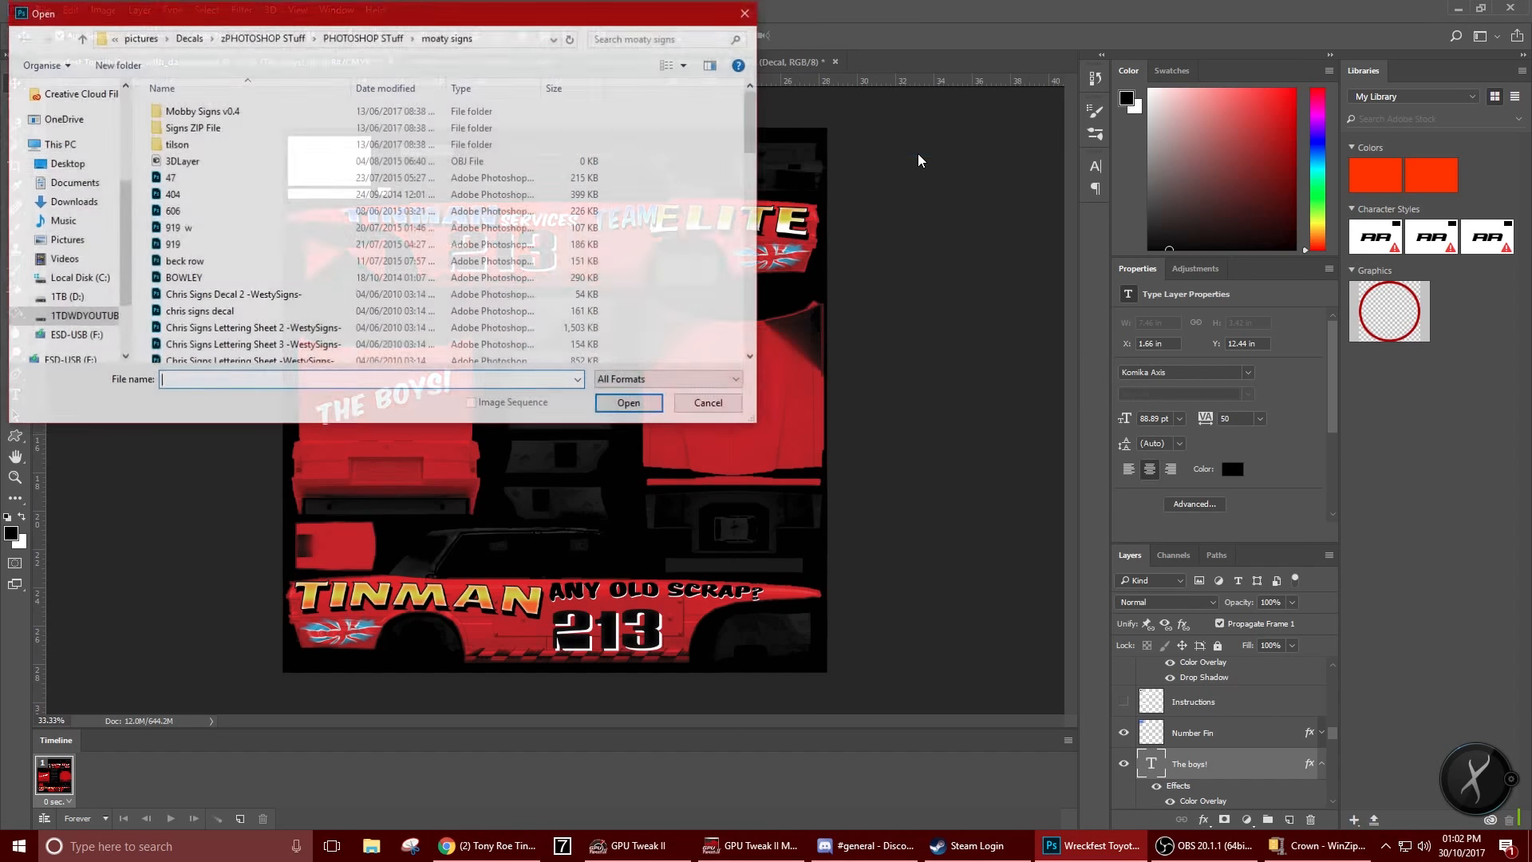
click(708, 403)
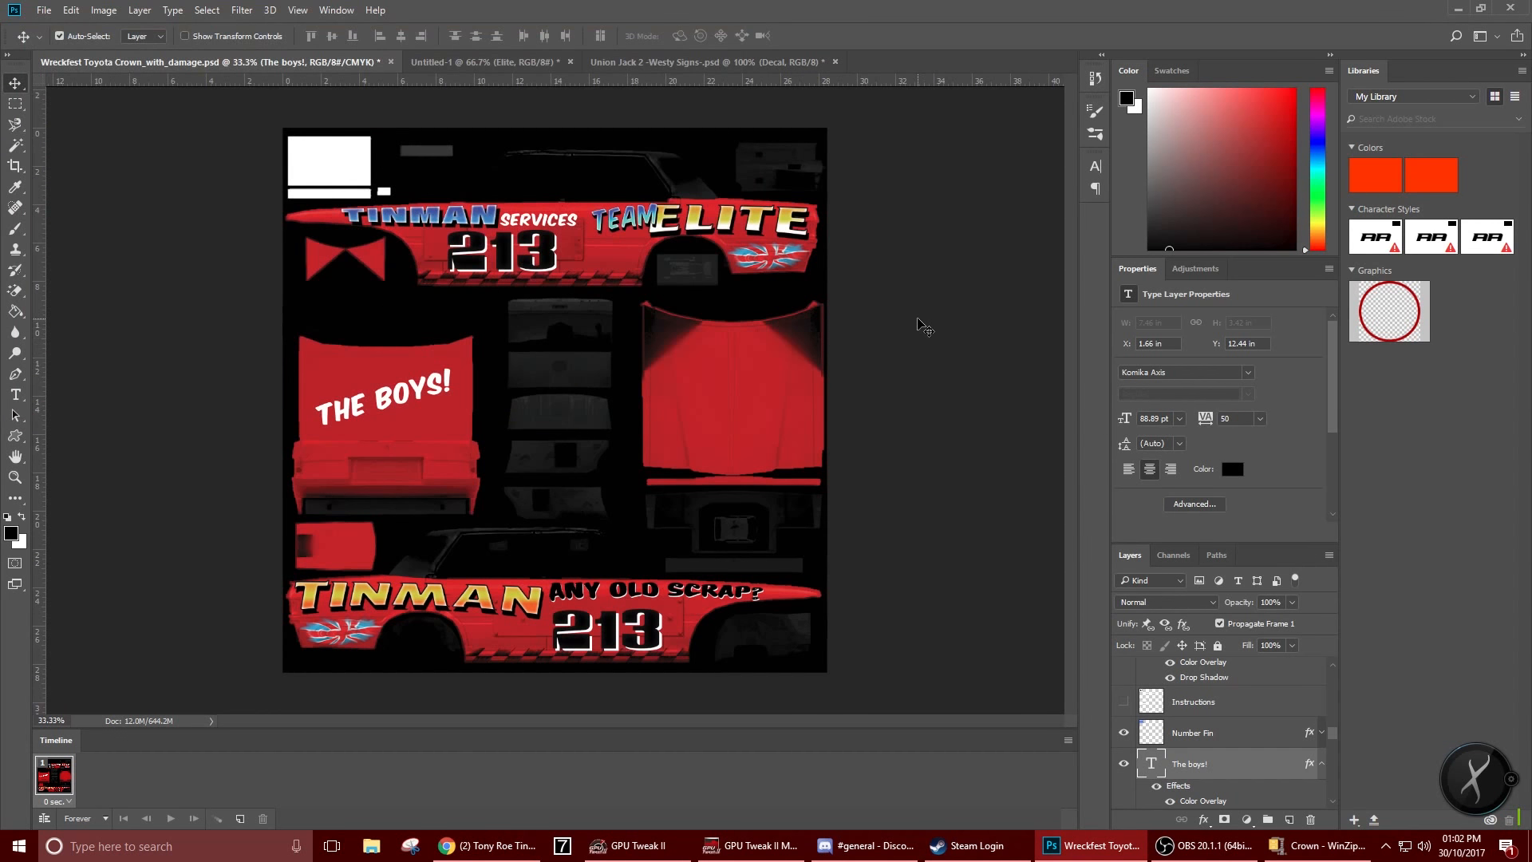
Create a new 13.333 × 10 in document at 72 pixels/inch and paste the copied recovery truck photo into it
right_click(881, 64)
click(929, 128)
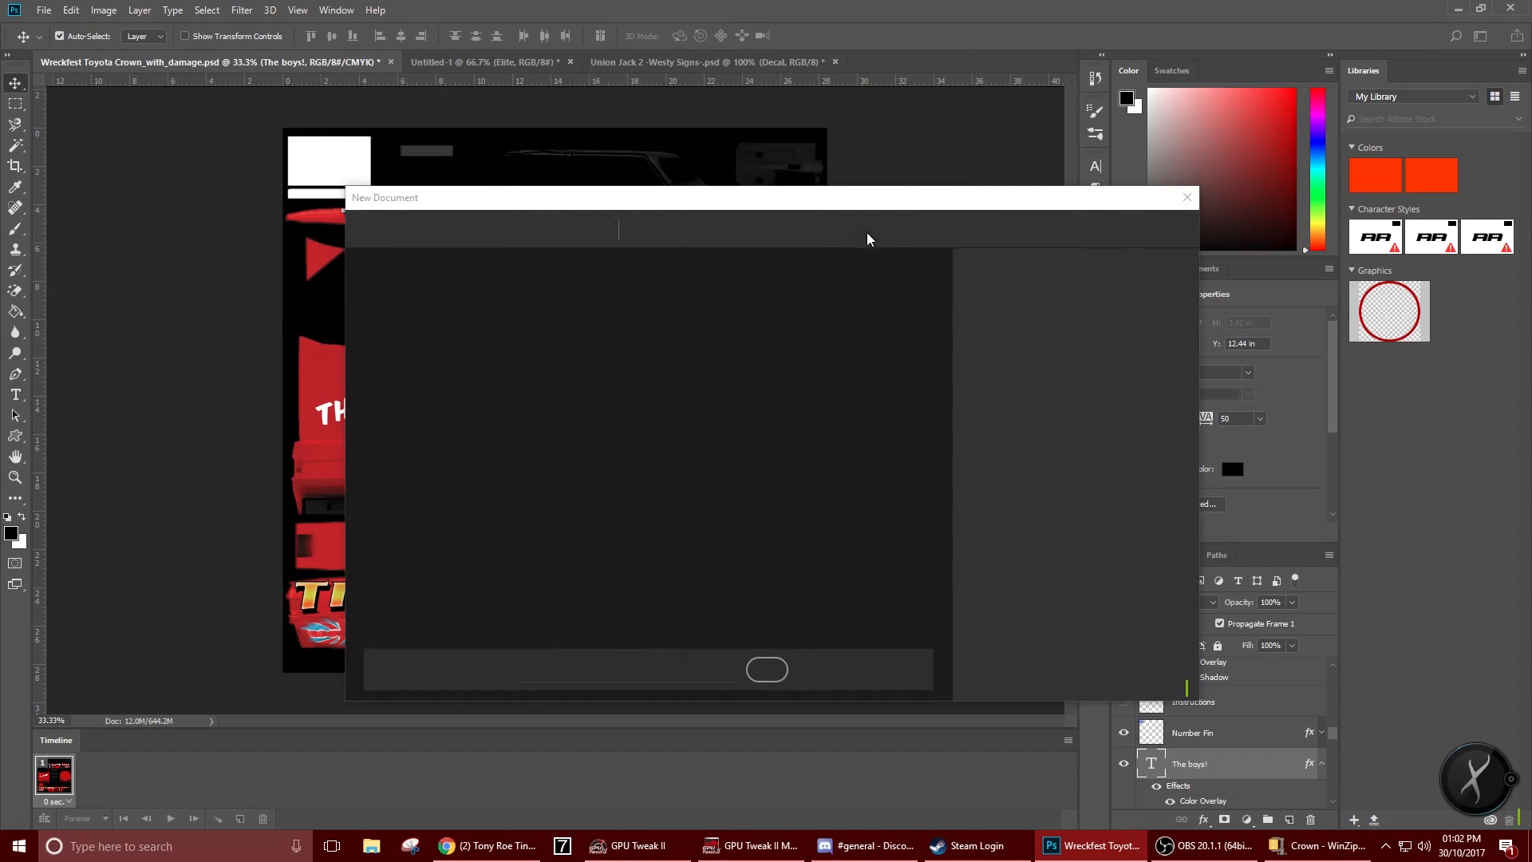
click(1086, 672)
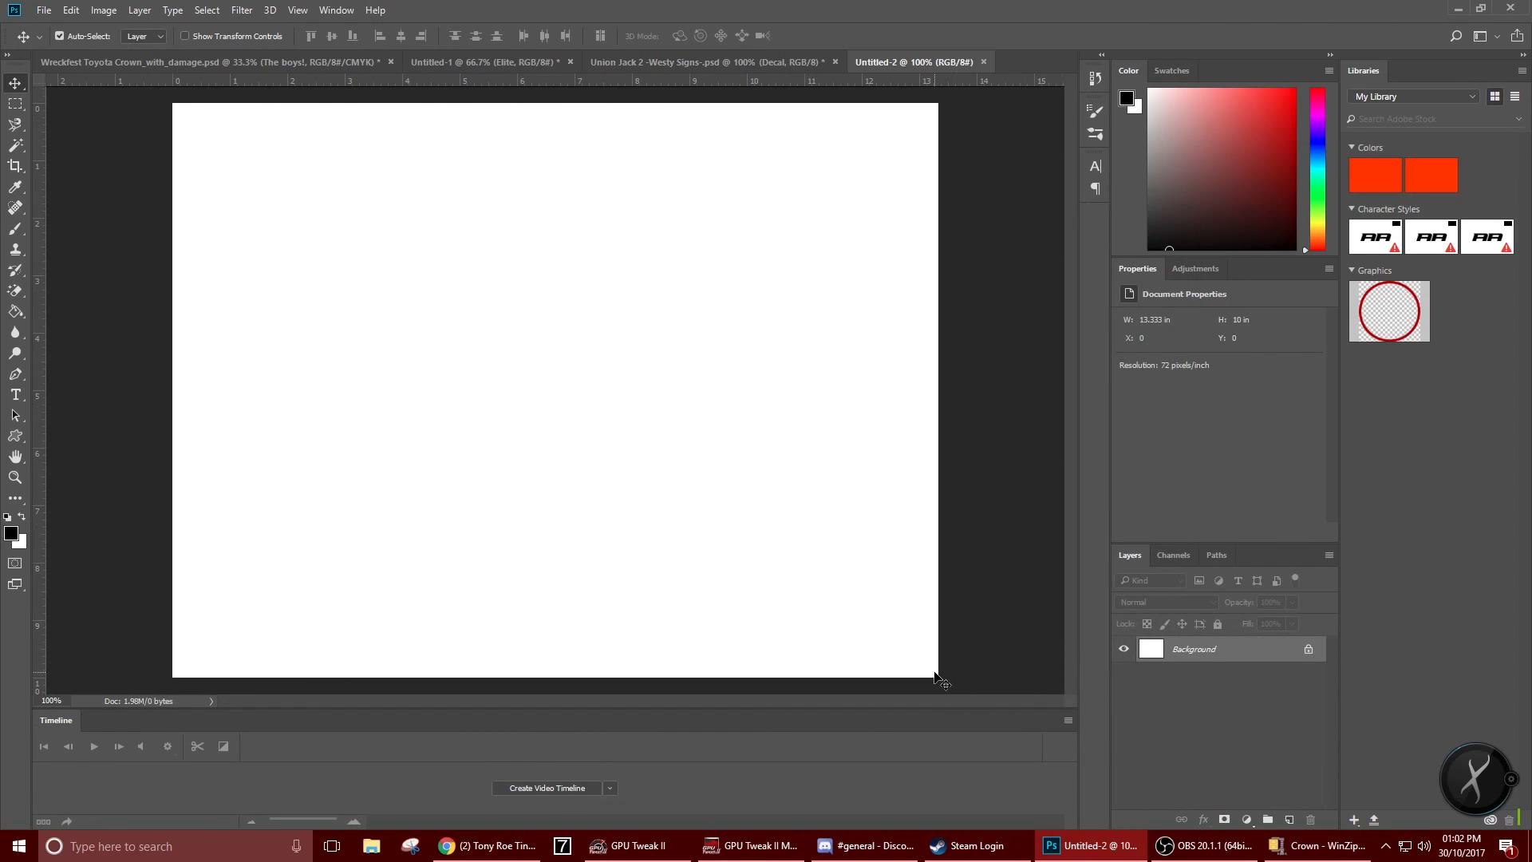
key(ctrl+v)
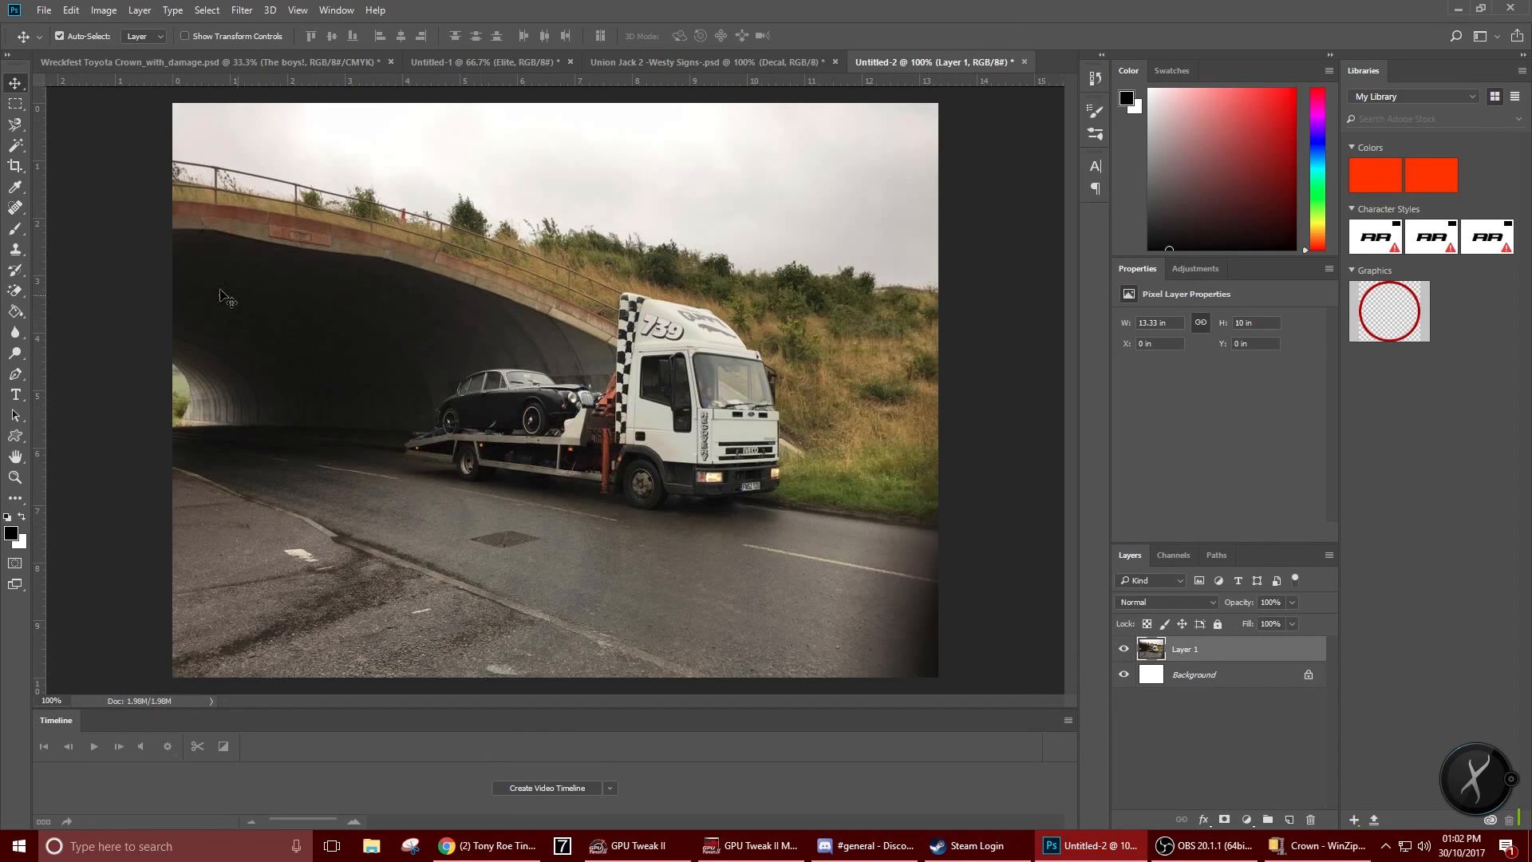
Erase the outer surroundings of the truck photo with the Eraser tool and a soft 190 px brush
click(23, 236)
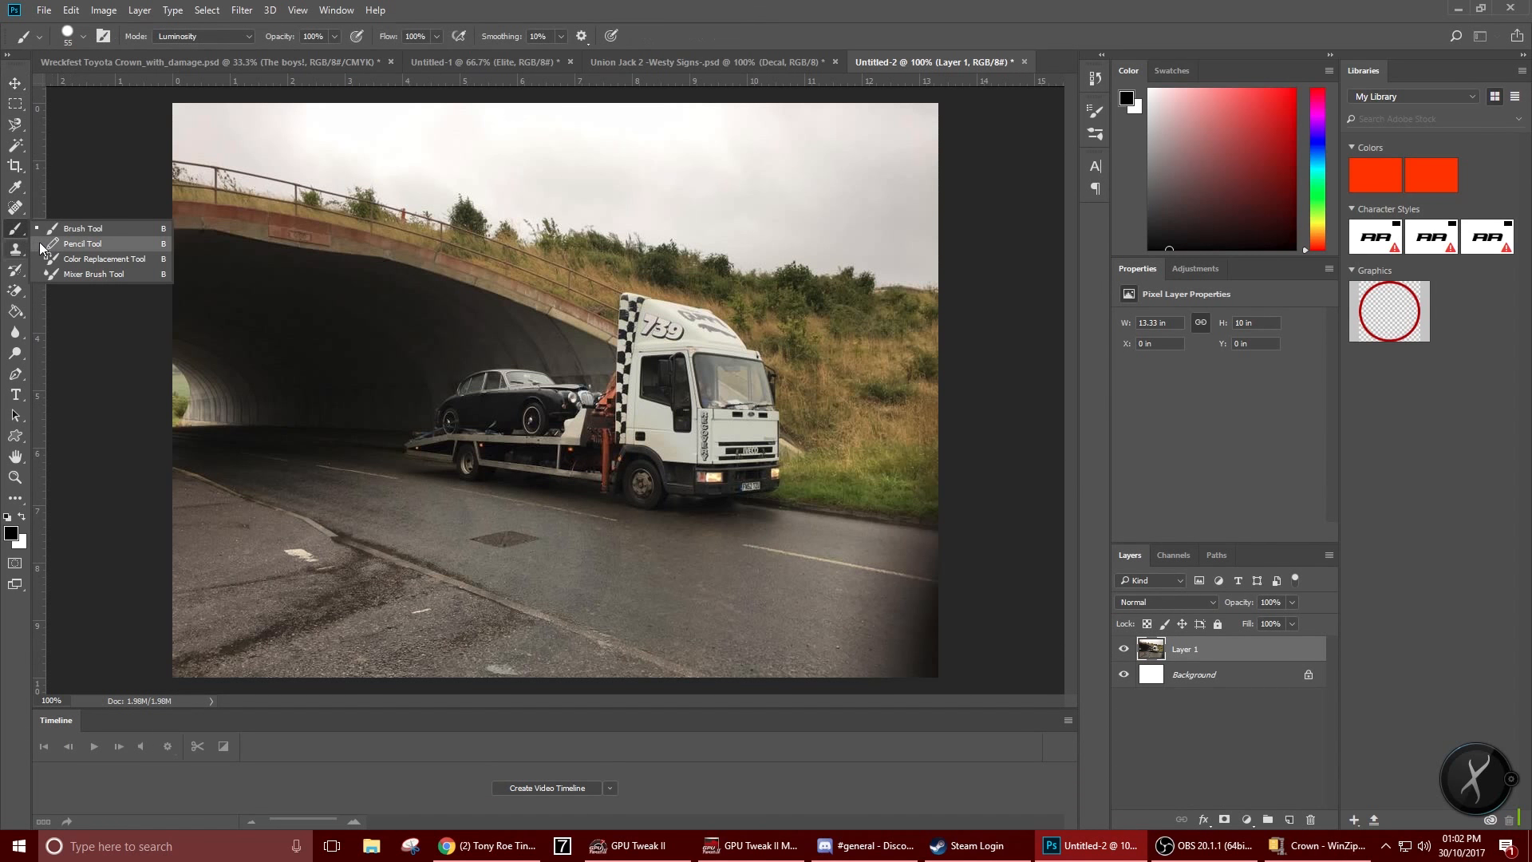
click(18, 298)
right_click(69, 295)
click(17, 302)
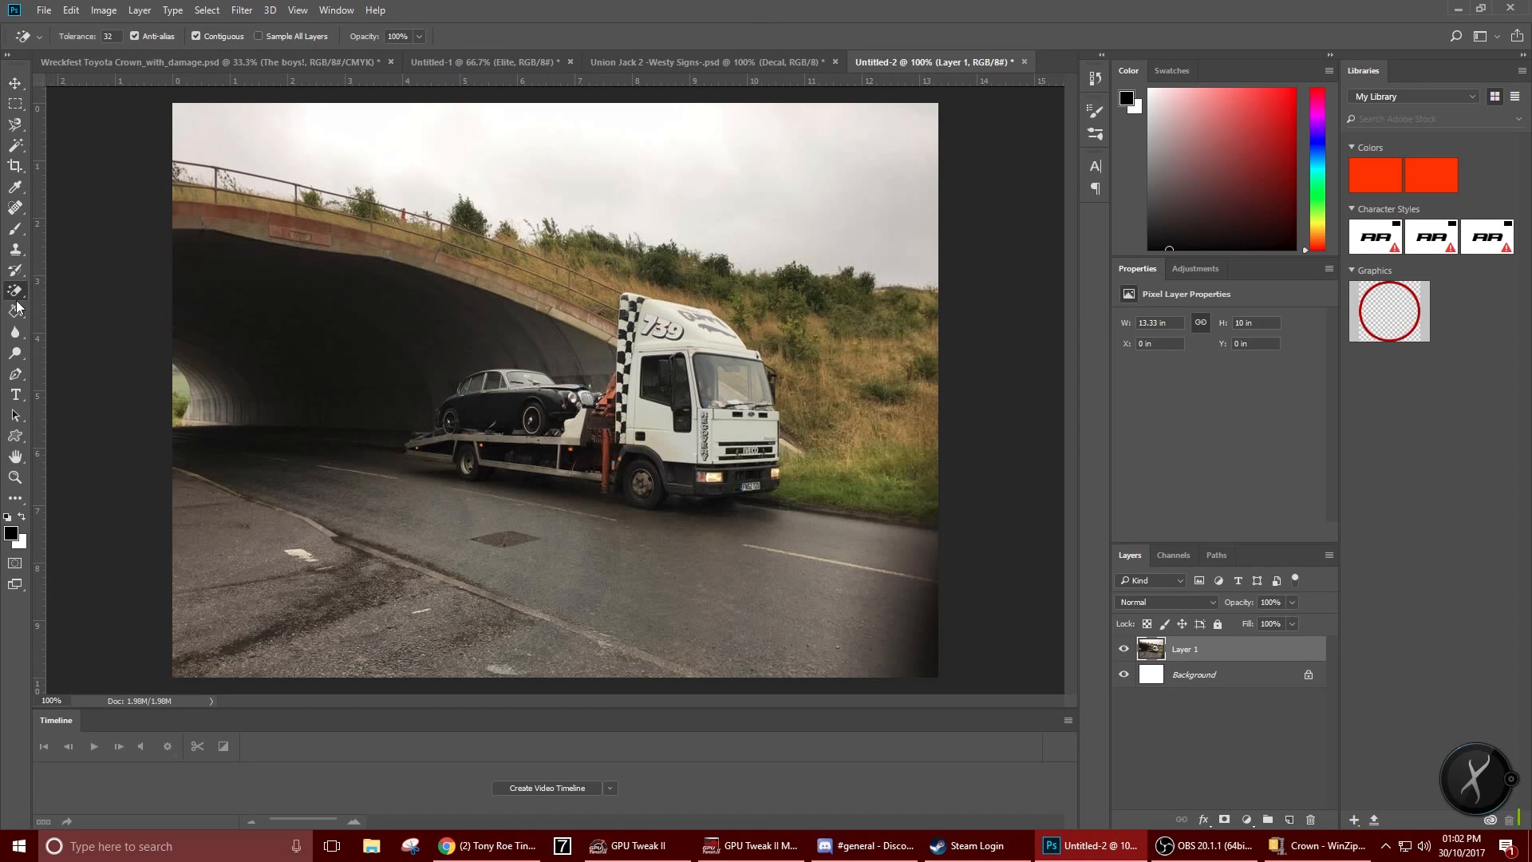
right_click(17, 300)
click(60, 292)
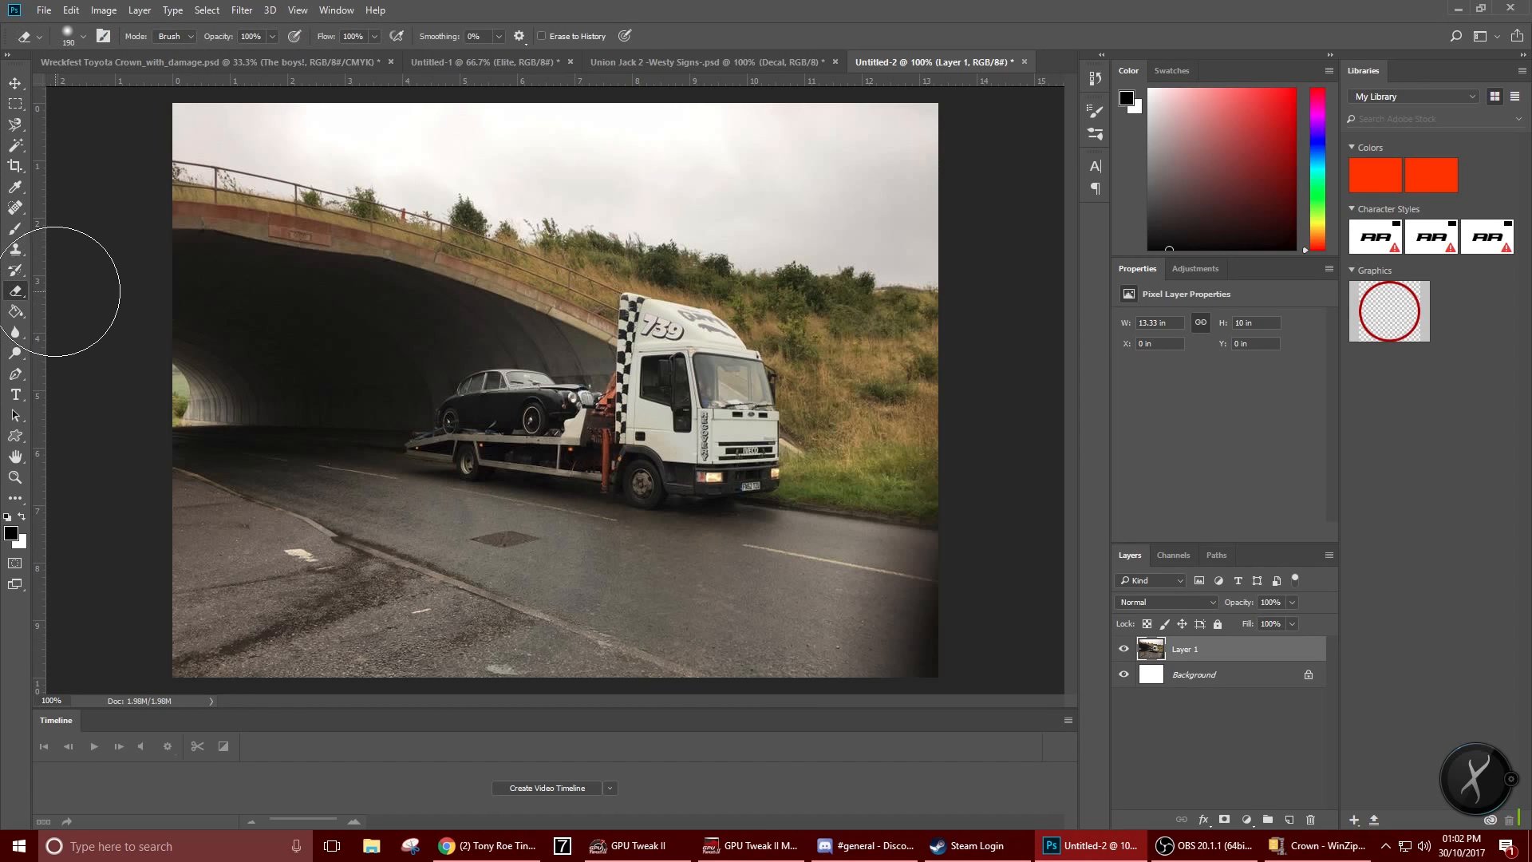
mouse_move(205, 274)
mouse_down()
mouse_move(344, 217)
mouse_move(251, 212)
mouse_move(233, 115)
mouse_move(245, 178)
mouse_move(134, 484)
mouse_move(213, 707)
mouse_move(175, 478)
mouse_move(321, 631)
mouse_move(604, 684)
mouse_move(910, 670)
mouse_move(976, 553)
mouse_move(899, 153)
mouse_move(863, 133)
mouse_move(486, 123)
mouse_move(1022, 153)
mouse_move(584, 171)
mouse_move(326, 214)
mouse_move(248, 325)
mouse_move(290, 287)
mouse_move(228, 554)
mouse_move(466, 648)
mouse_move(937, 652)
mouse_move(1025, 523)
mouse_move(940, 282)
mouse_move(940, 562)
mouse_move(784, 628)
mouse_move(398, 595)
mouse_move(278, 532)
mouse_move(671, 600)
mouse_up()
mouse_move(830, 594)
mouse_down()
mouse_move(670, 594)
mouse_move(298, 514)
mouse_up()
Reduce the eraser to 59 px, undo the uneven last stroke and trim the background closer around the truck
right_click(295, 512)
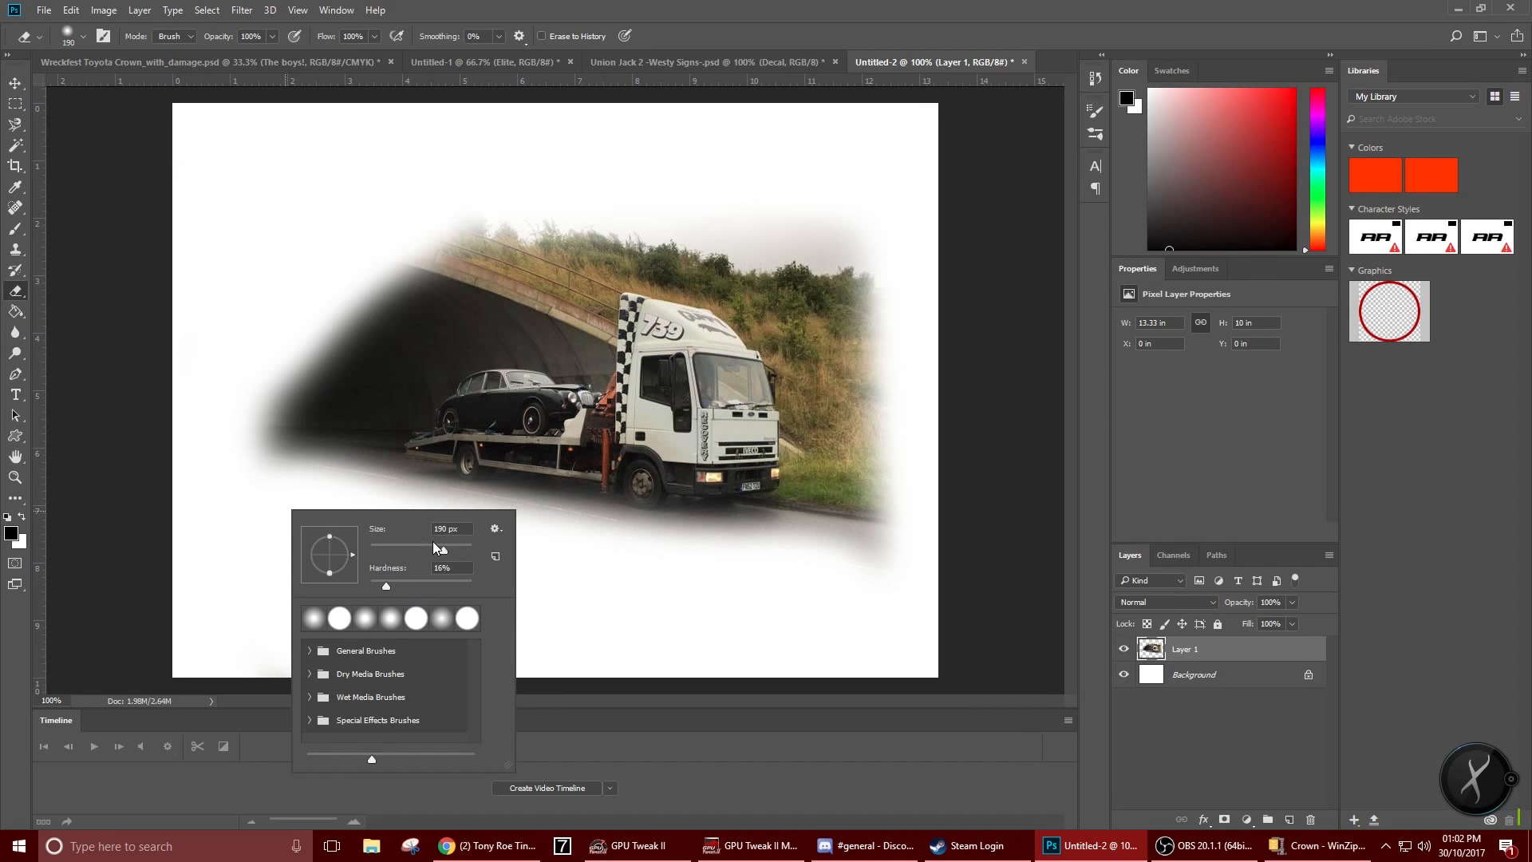
drag(400, 543, 489, 532)
mouse_move(281, 401)
mouse_down()
mouse_move(322, 299)
mouse_move(232, 535)
mouse_move(256, 440)
mouse_move(456, 207)
mouse_move(344, 307)
mouse_move(383, 273)
mouse_move(730, 217)
mouse_move(607, 250)
mouse_move(885, 280)
mouse_move(752, 208)
mouse_move(908, 303)
mouse_move(844, 346)
mouse_move(860, 406)
mouse_move(885, 296)
mouse_move(849, 511)
mouse_move(885, 420)
mouse_move(838, 567)
mouse_move(889, 455)
mouse_move(904, 484)
mouse_move(854, 538)
mouse_move(800, 271)
mouse_move(834, 570)
mouse_move(831, 286)
mouse_move(894, 366)
mouse_move(740, 272)
mouse_move(659, 256)
mouse_move(562, 268)
mouse_move(563, 297)
mouse_move(609, 268)
mouse_move(542, 332)
mouse_move(387, 347)
mouse_move(466, 293)
mouse_move(567, 269)
mouse_move(505, 311)
mouse_move(286, 380)
mouse_move(405, 328)
mouse_move(318, 461)
mouse_move(421, 318)
mouse_move(336, 463)
mouse_move(343, 322)
mouse_move(284, 456)
mouse_move(416, 502)
mouse_move(842, 536)
mouse_up()
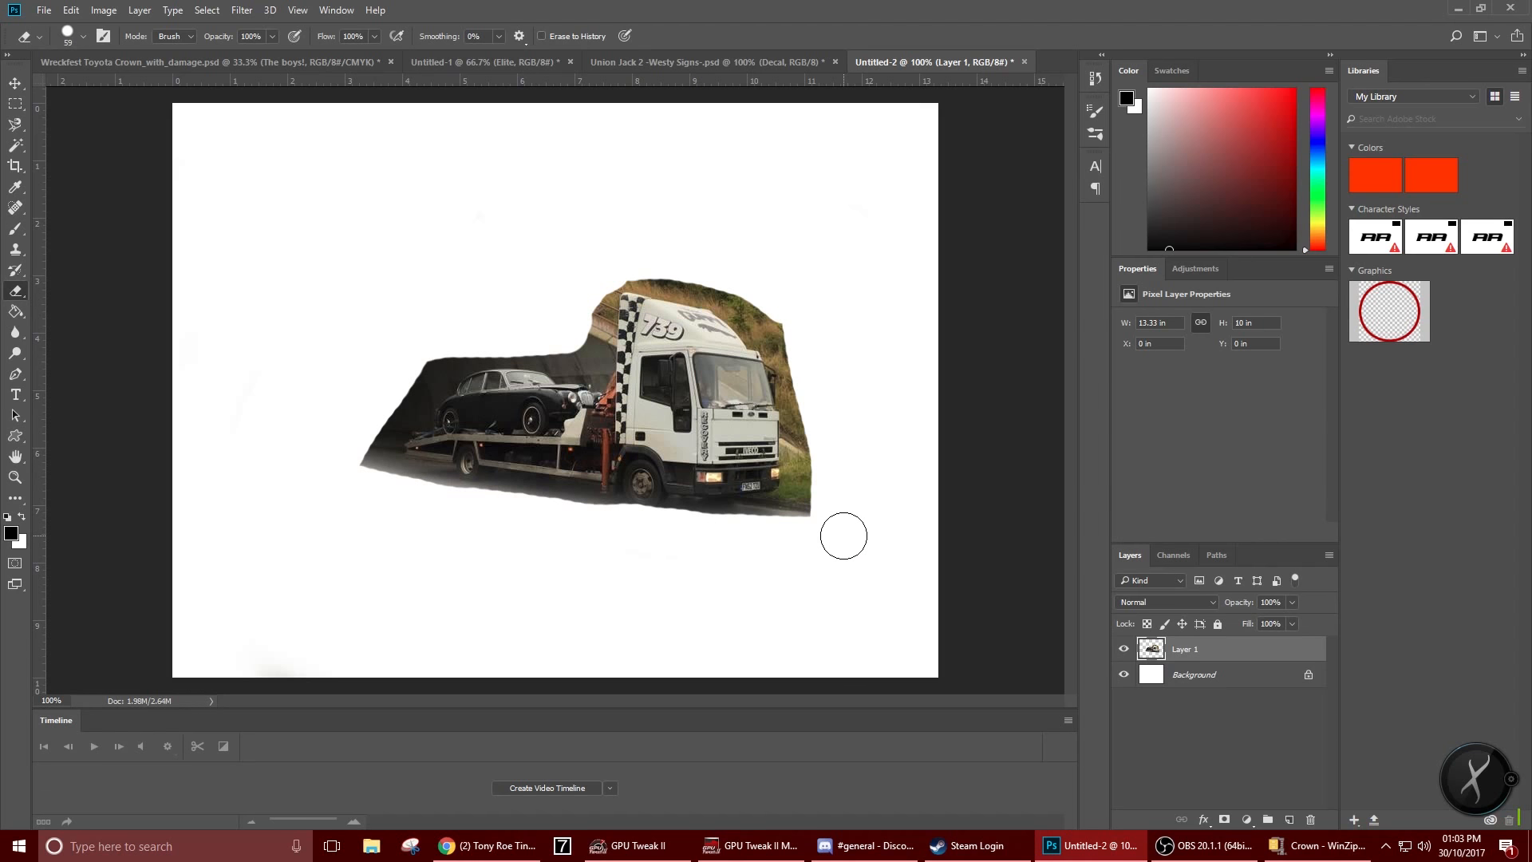
key(ctrl+z)
mouse_move(321, 456)
mouse_down()
mouse_move(363, 353)
mouse_move(347, 251)
mouse_move(382, 252)
mouse_move(474, 183)
mouse_move(286, 536)
mouse_move(484, 241)
mouse_move(705, 226)
mouse_move(470, 230)
mouse_move(834, 239)
mouse_move(756, 240)
mouse_move(869, 282)
mouse_move(912, 437)
mouse_move(809, 475)
mouse_move(829, 390)
mouse_move(813, 619)
mouse_move(863, 486)
mouse_move(874, 371)
mouse_move(913, 401)
mouse_move(833, 563)
mouse_move(553, 559)
mouse_move(807, 554)
mouse_up()
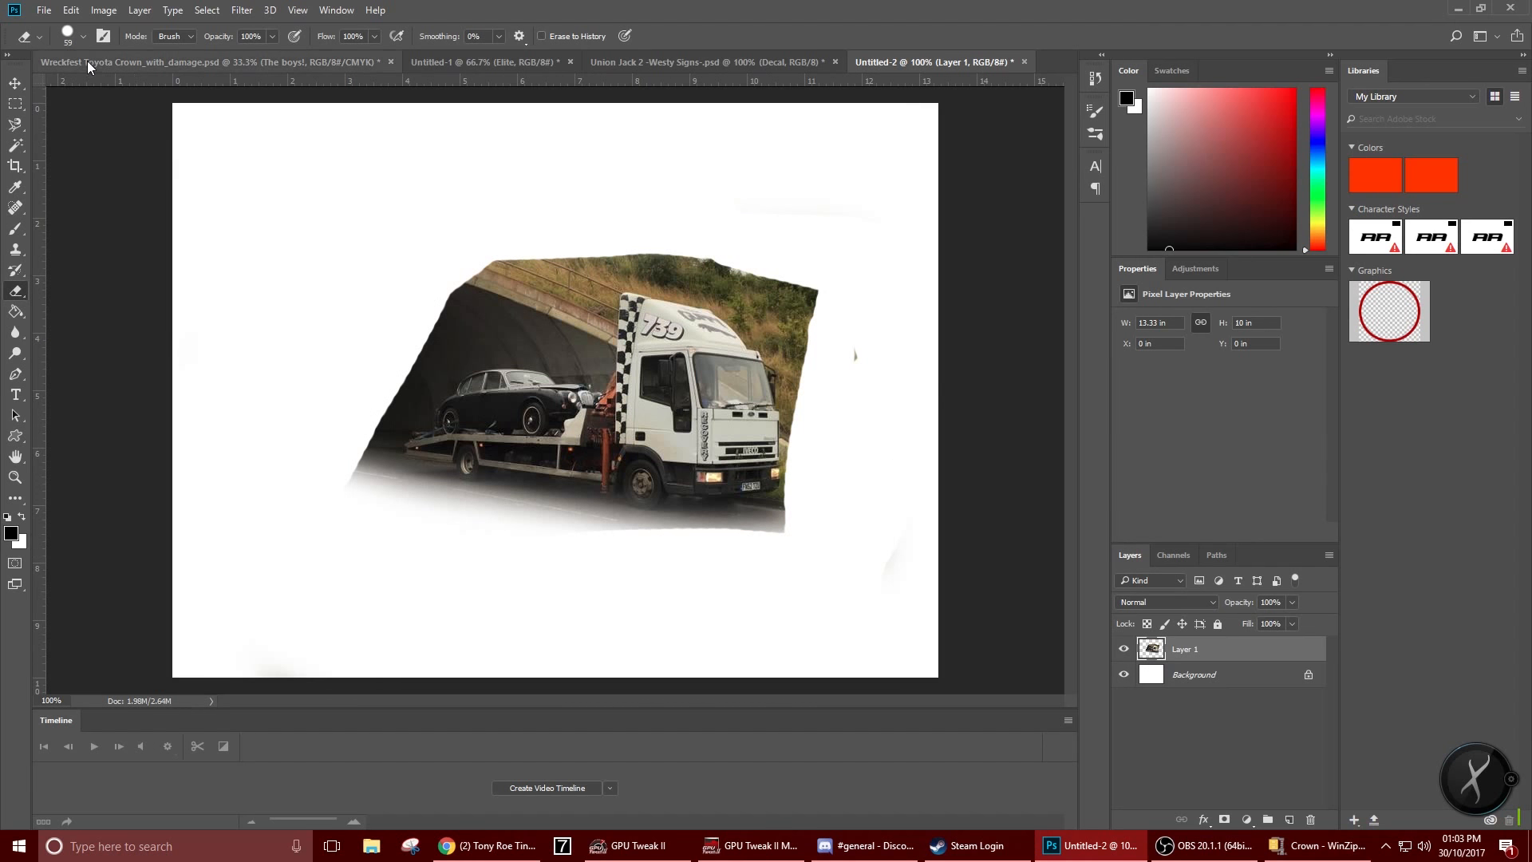
Soften the 59 px eraser and remove the remaining background up to the outlines of the truck and its loaded car
click(83, 36)
mouse_move(453, 289)
mouse_down()
mouse_move(370, 387)
mouse_move(414, 372)
mouse_up()
click(83, 38)
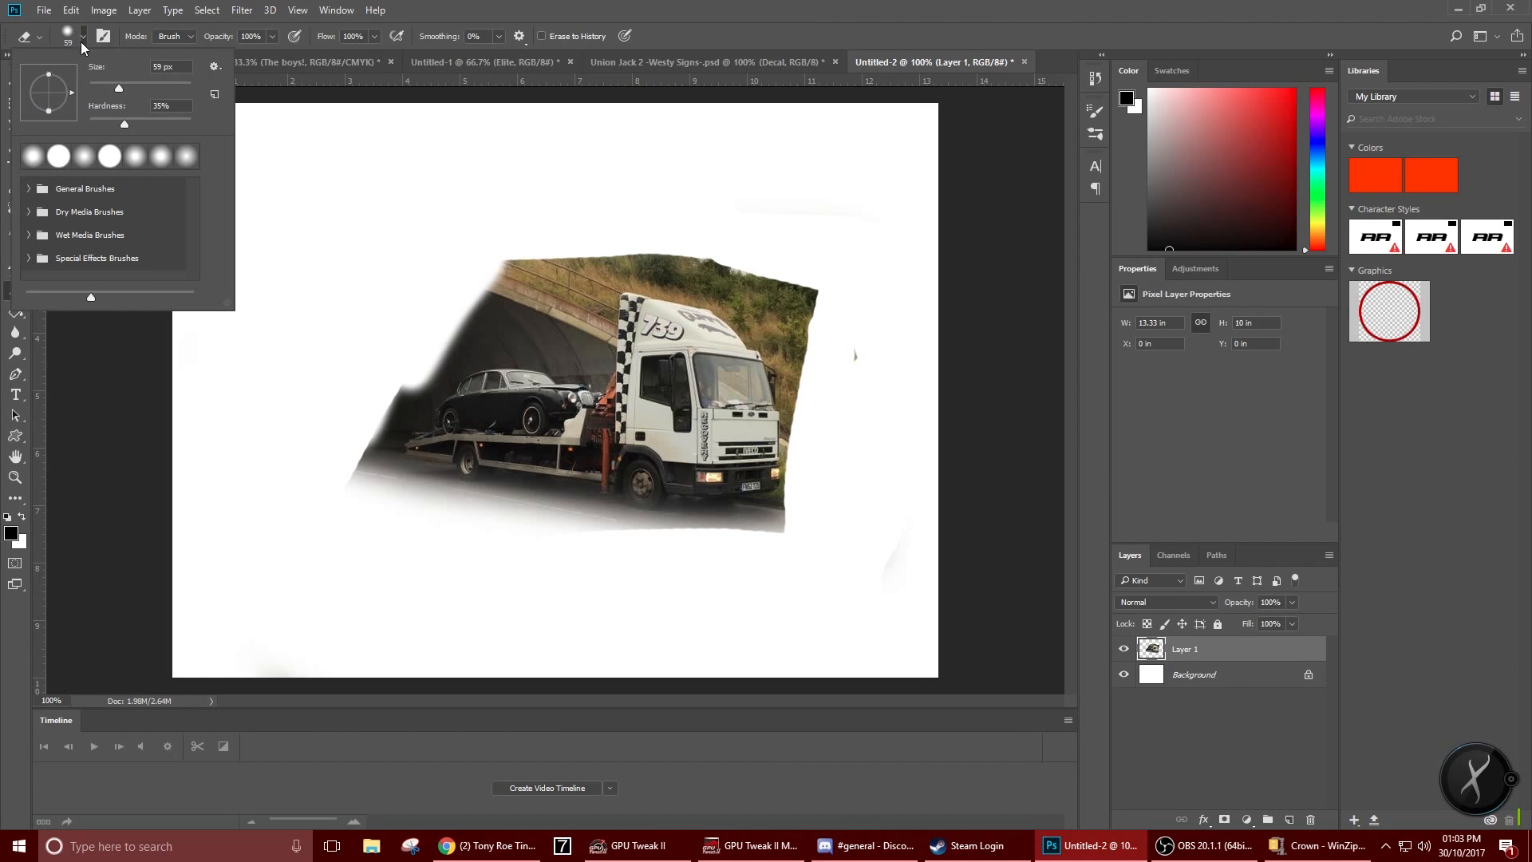
mouse_move(424, 267)
mouse_down()
mouse_move(488, 235)
mouse_move(434, 355)
mouse_move(597, 240)
mouse_move(673, 229)
mouse_move(462, 277)
mouse_move(617, 257)
mouse_move(792, 270)
mouse_move(834, 345)
mouse_move(811, 417)
mouse_move(792, 340)
mouse_move(752, 280)
mouse_move(853, 391)
mouse_move(845, 311)
mouse_move(813, 485)
mouse_move(784, 344)
mouse_move(717, 282)
mouse_move(608, 268)
mouse_move(732, 287)
mouse_move(745, 292)
mouse_move(639, 273)
mouse_move(717, 291)
mouse_move(765, 329)
mouse_move(727, 298)
mouse_move(598, 278)
mouse_move(595, 373)
mouse_move(536, 354)
mouse_move(430, 357)
mouse_move(495, 323)
mouse_move(558, 328)
mouse_move(571, 295)
mouse_move(560, 370)
mouse_move(465, 346)
mouse_move(415, 411)
mouse_move(348, 444)
mouse_move(380, 381)
mouse_move(367, 482)
mouse_move(359, 455)
mouse_move(379, 424)
mouse_move(386, 476)
mouse_move(478, 503)
mouse_move(672, 535)
mouse_move(680, 514)
mouse_move(782, 523)
mouse_move(721, 523)
mouse_move(782, 515)
mouse_move(801, 416)
mouse_move(804, 491)
mouse_up()
mouse_move(801, 431)
mouse_down()
mouse_move(791, 356)
mouse_move(731, 299)
mouse_move(760, 334)
mouse_move(776, 325)
mouse_move(796, 372)
mouse_move(772, 453)
mouse_up()
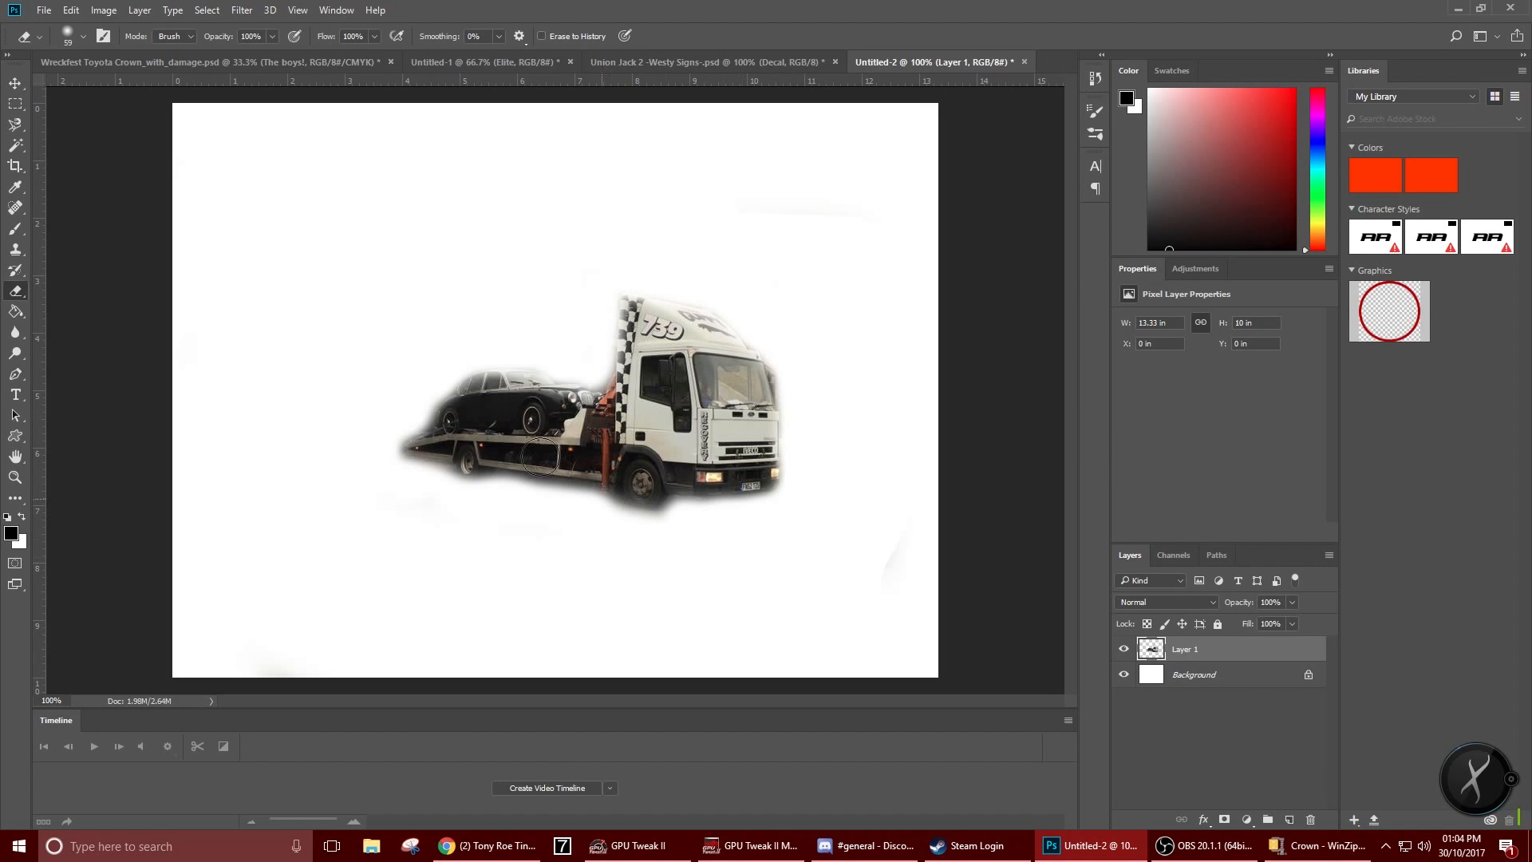
Hide the Background layer, select the area around the cut-out truck and copy it into the Wreckfest Toyota Crown document
click(15, 104)
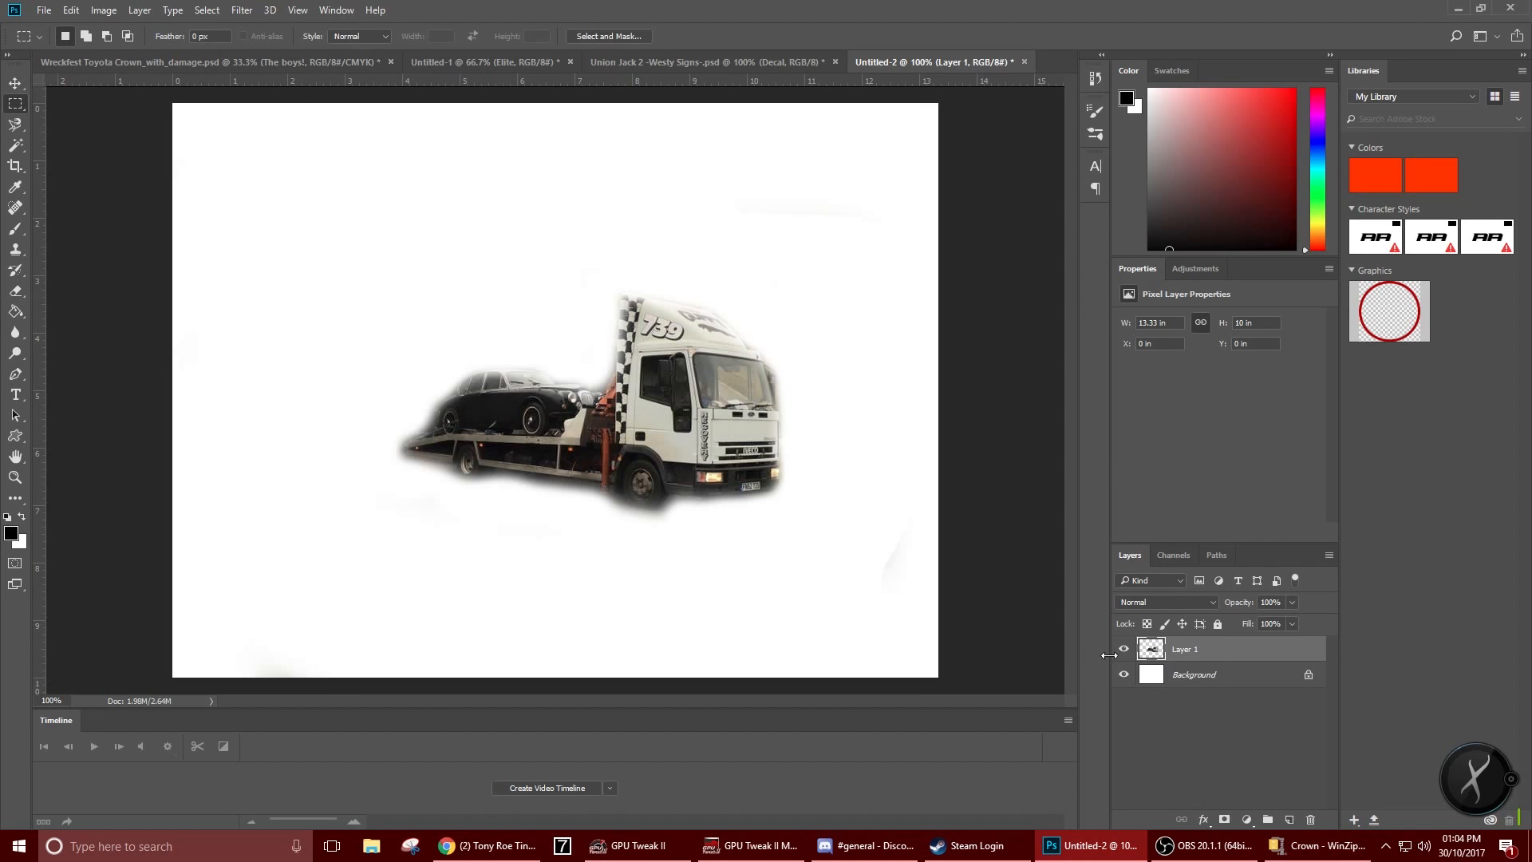
click(1125, 677)
drag(340, 216, 824, 580)
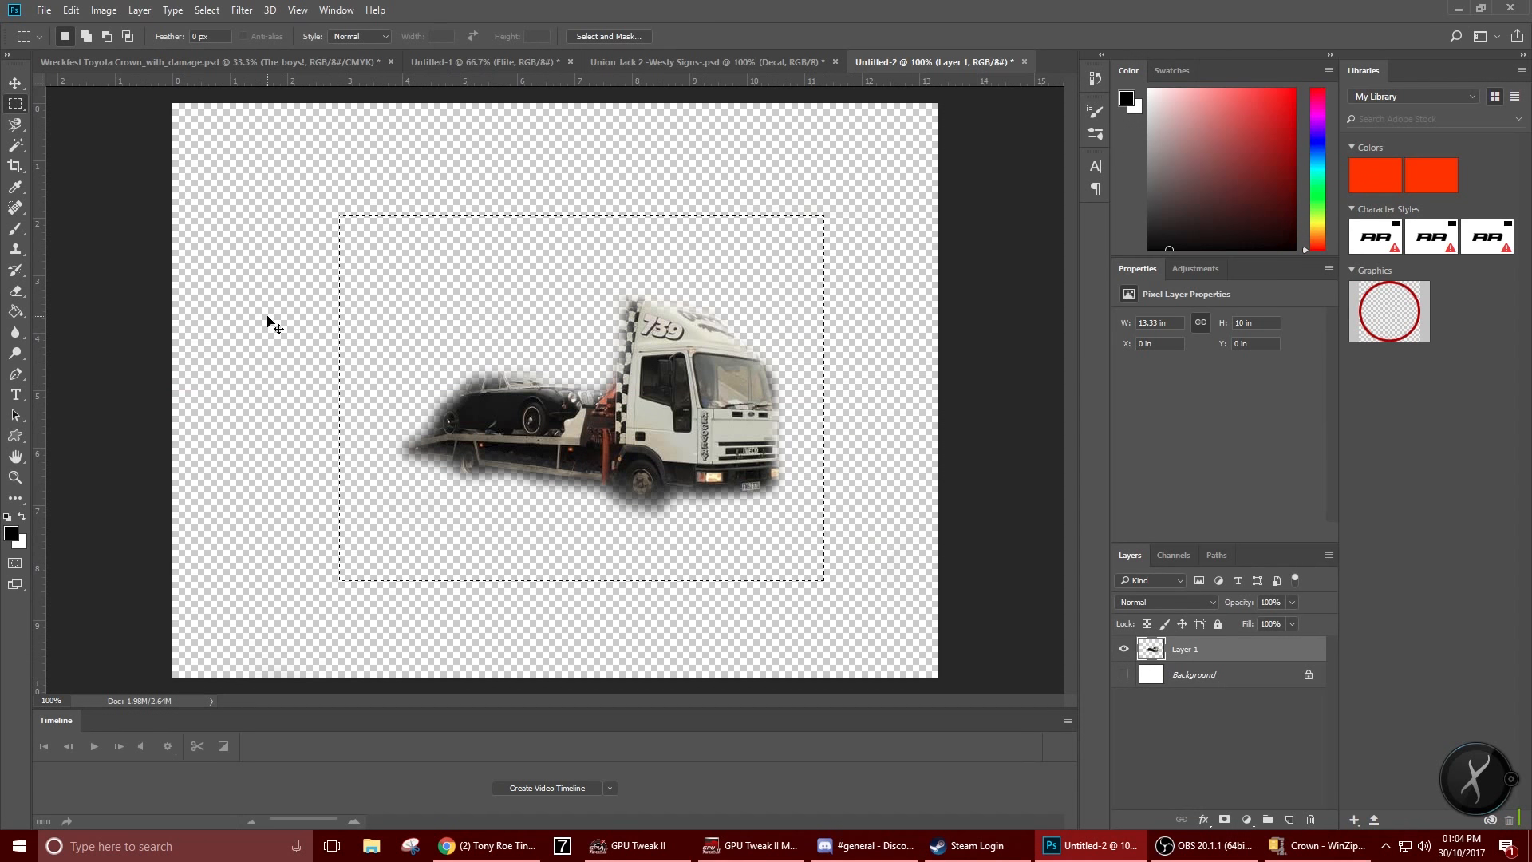
click(652, 64)
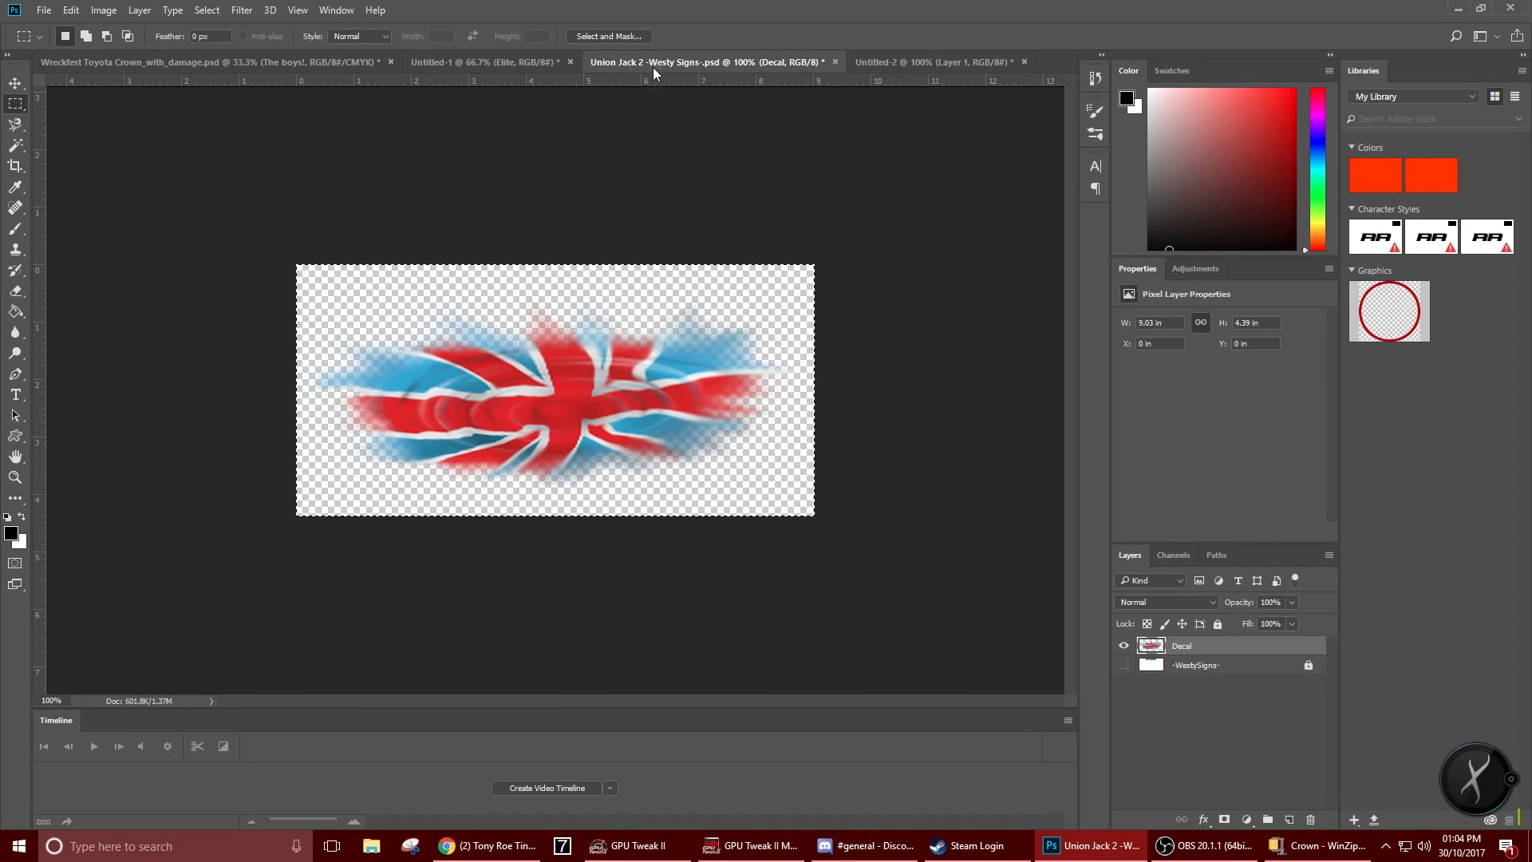
click(160, 57)
key(ctrl+v)
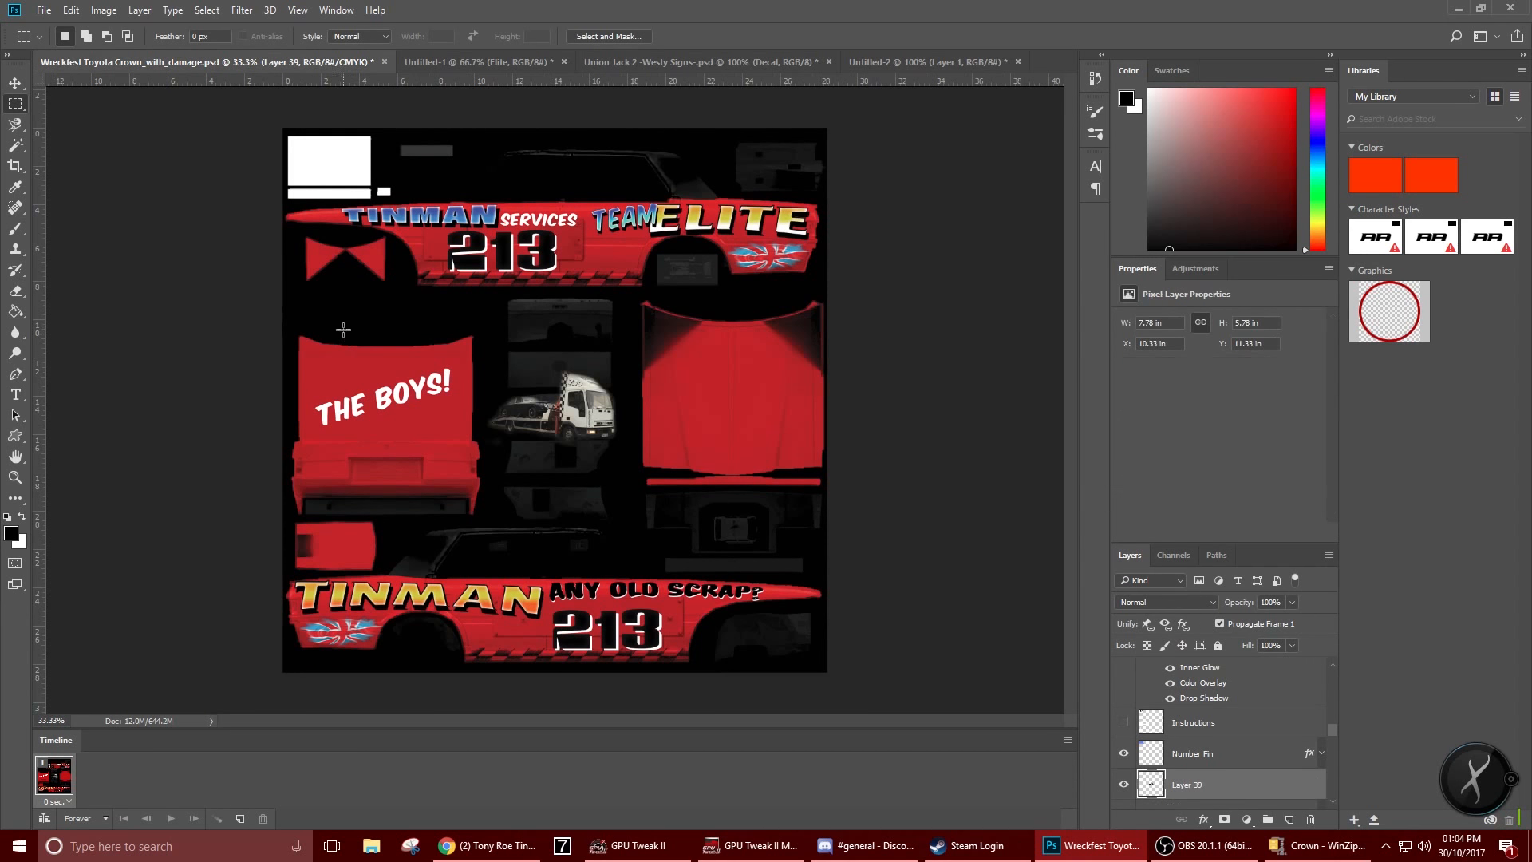
Move the truck decal onto the red hood panel and enlarge it to about 9.49 × 6.86 in
click(15, 82)
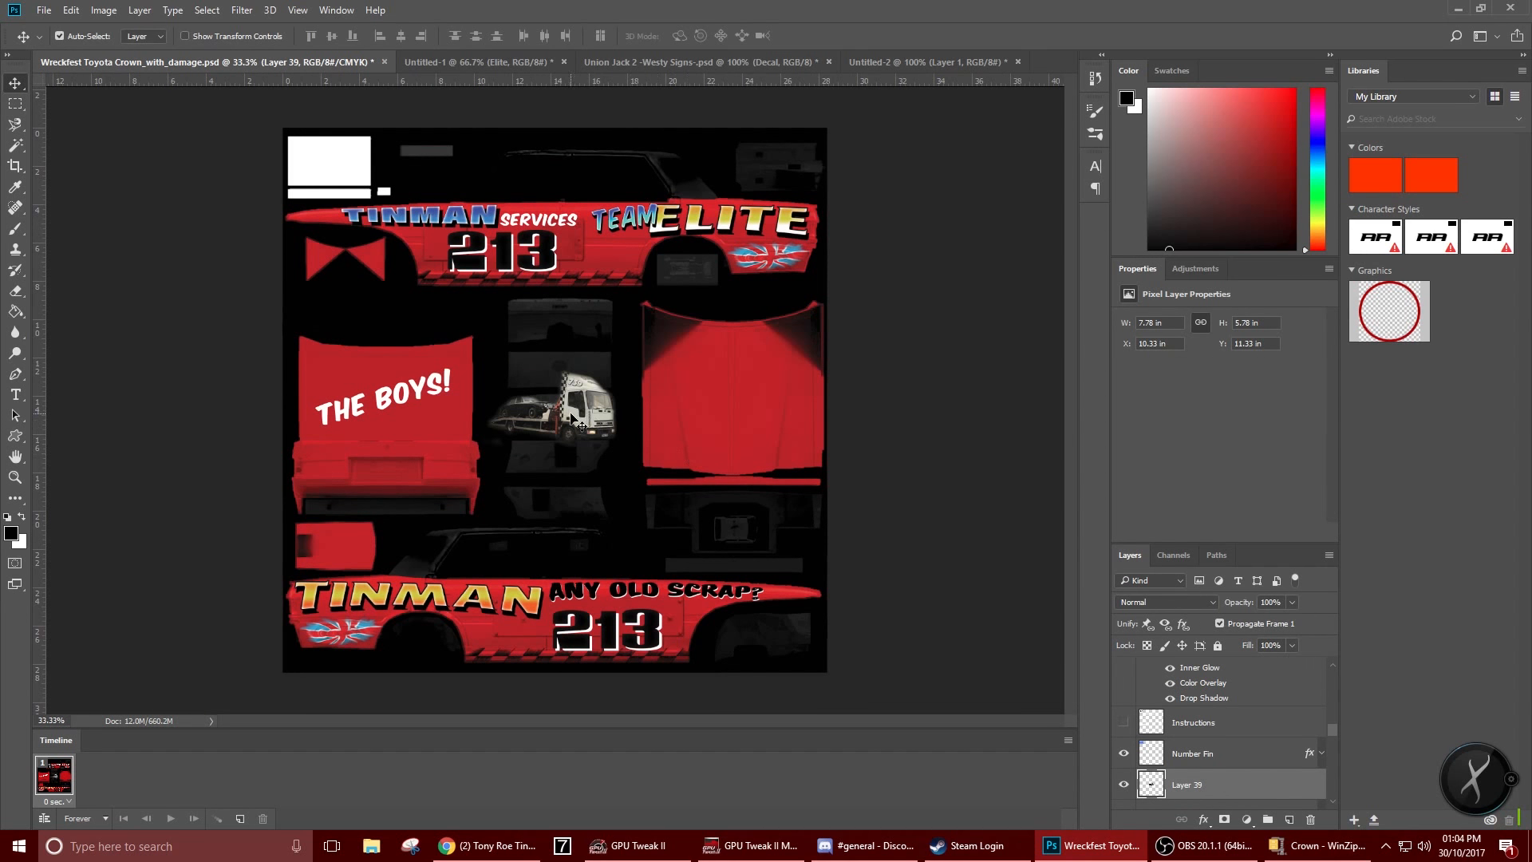
drag(569, 410, 741, 401)
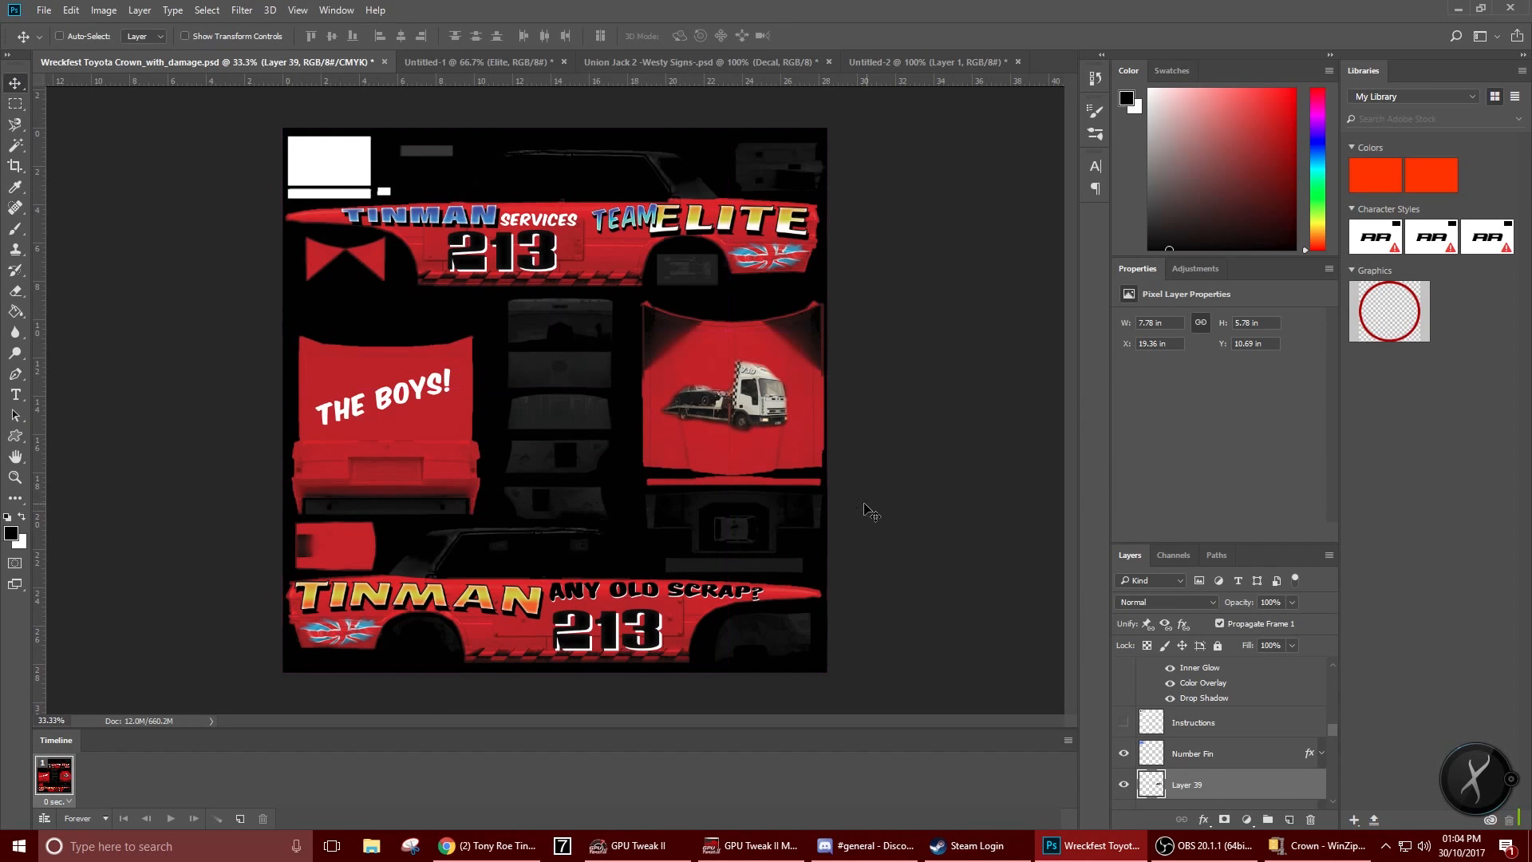
key(ctrl+t)
drag(802, 443, 825, 465)
key(Return)
key(ctrl+t)
key(Return)
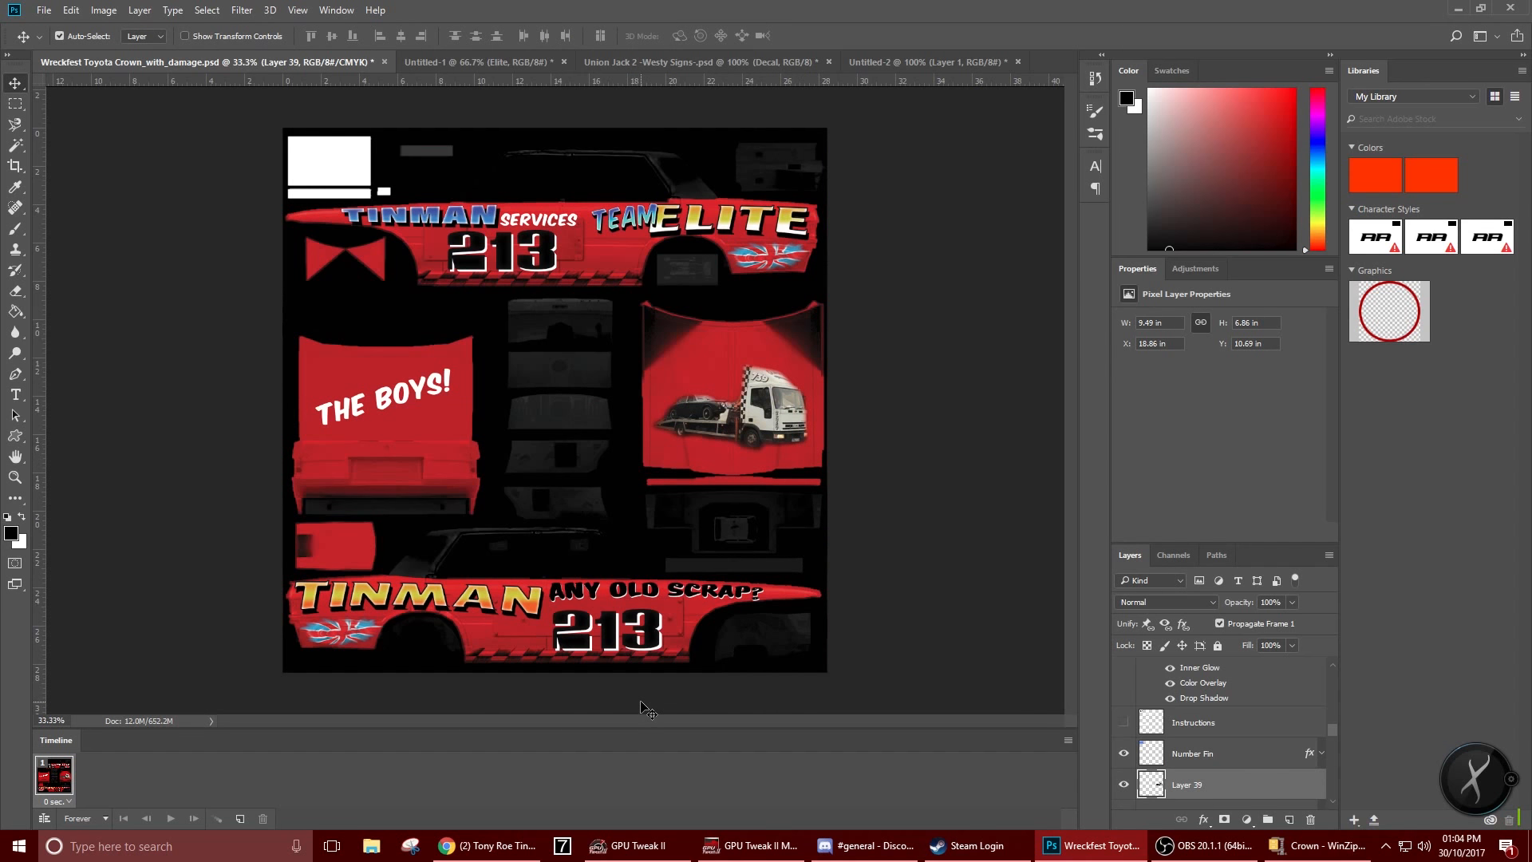
key(alt+Tab)
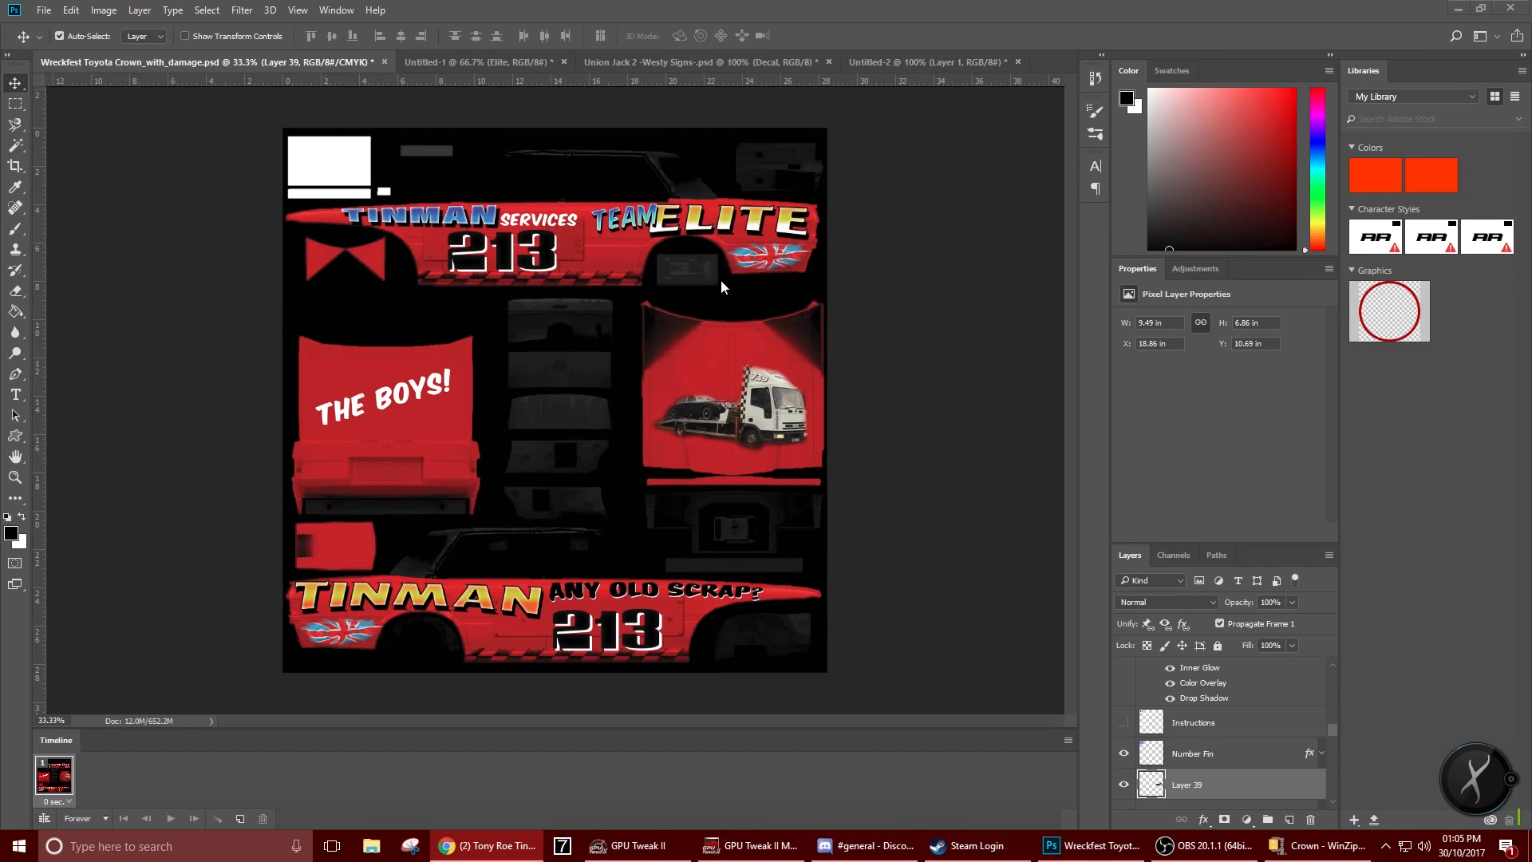
Add the text 213 in black 72 pt Komika Axis on the white number fin, above the Number Fin layer
click(1208, 754)
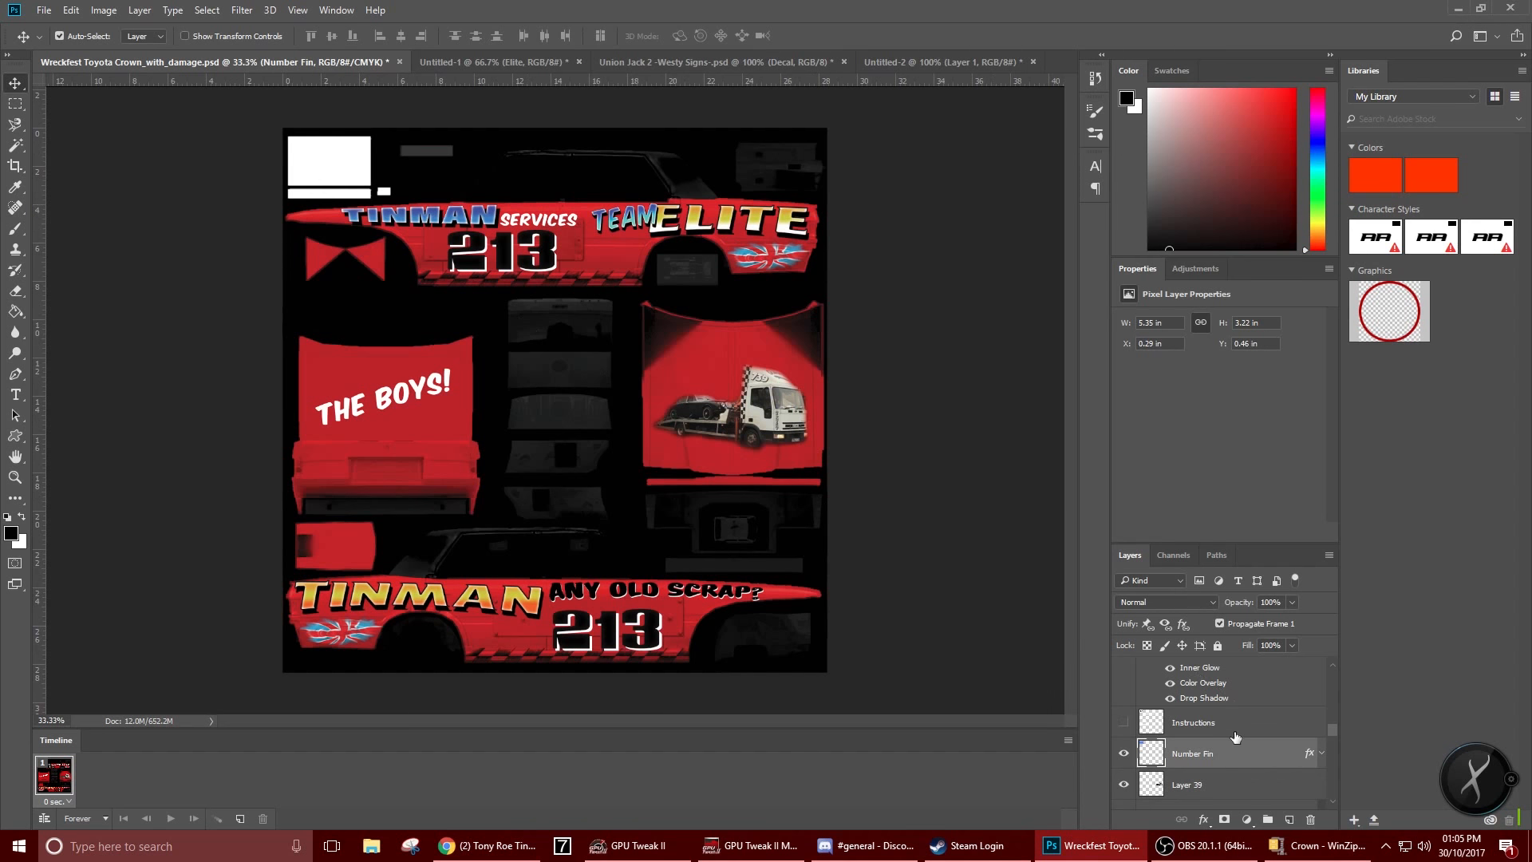
right_click(1193, 760)
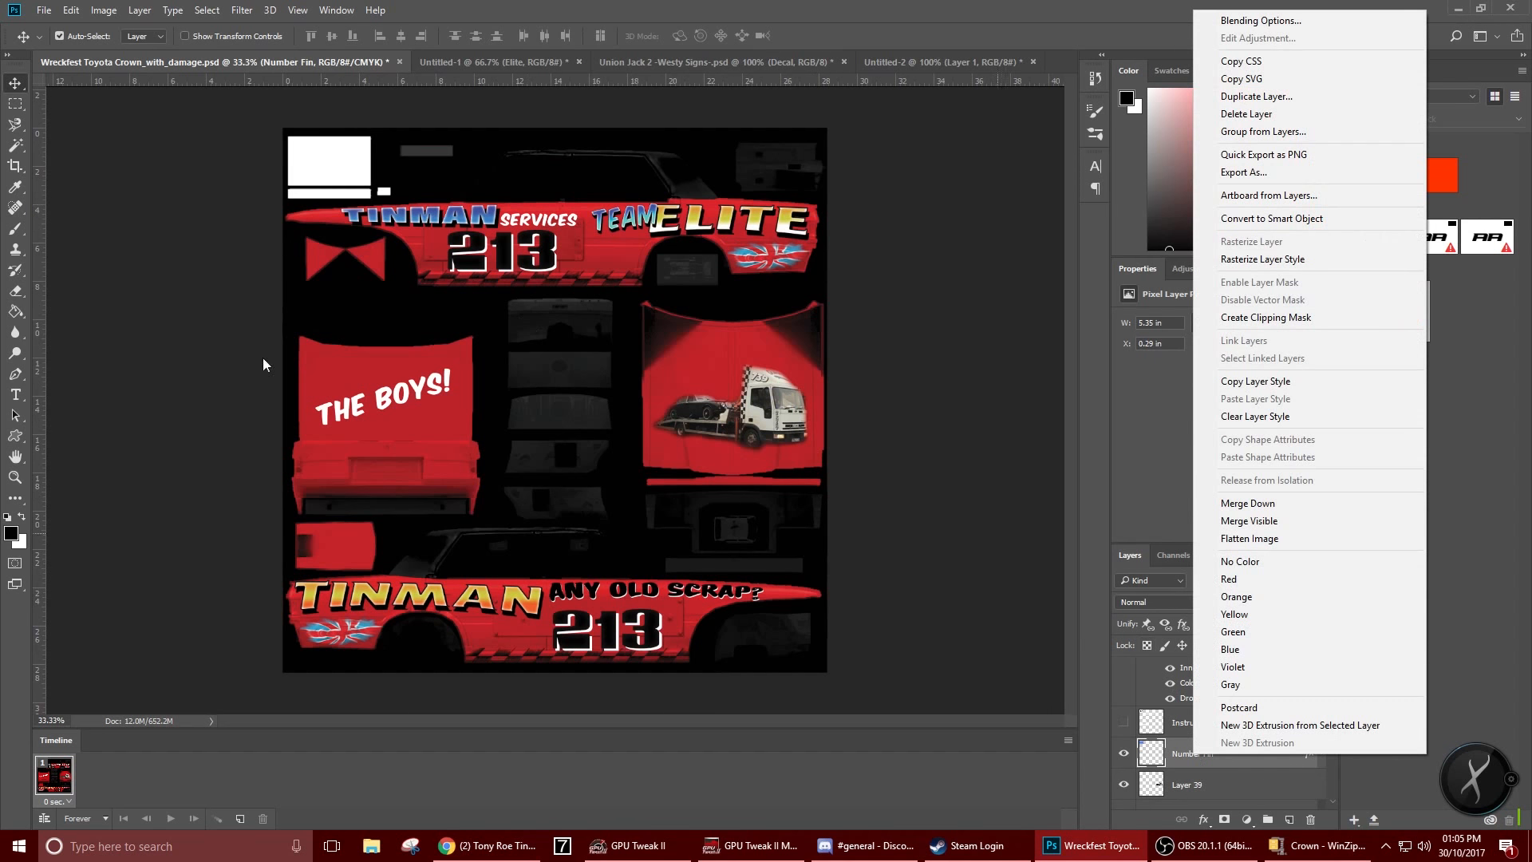
click(15, 400)
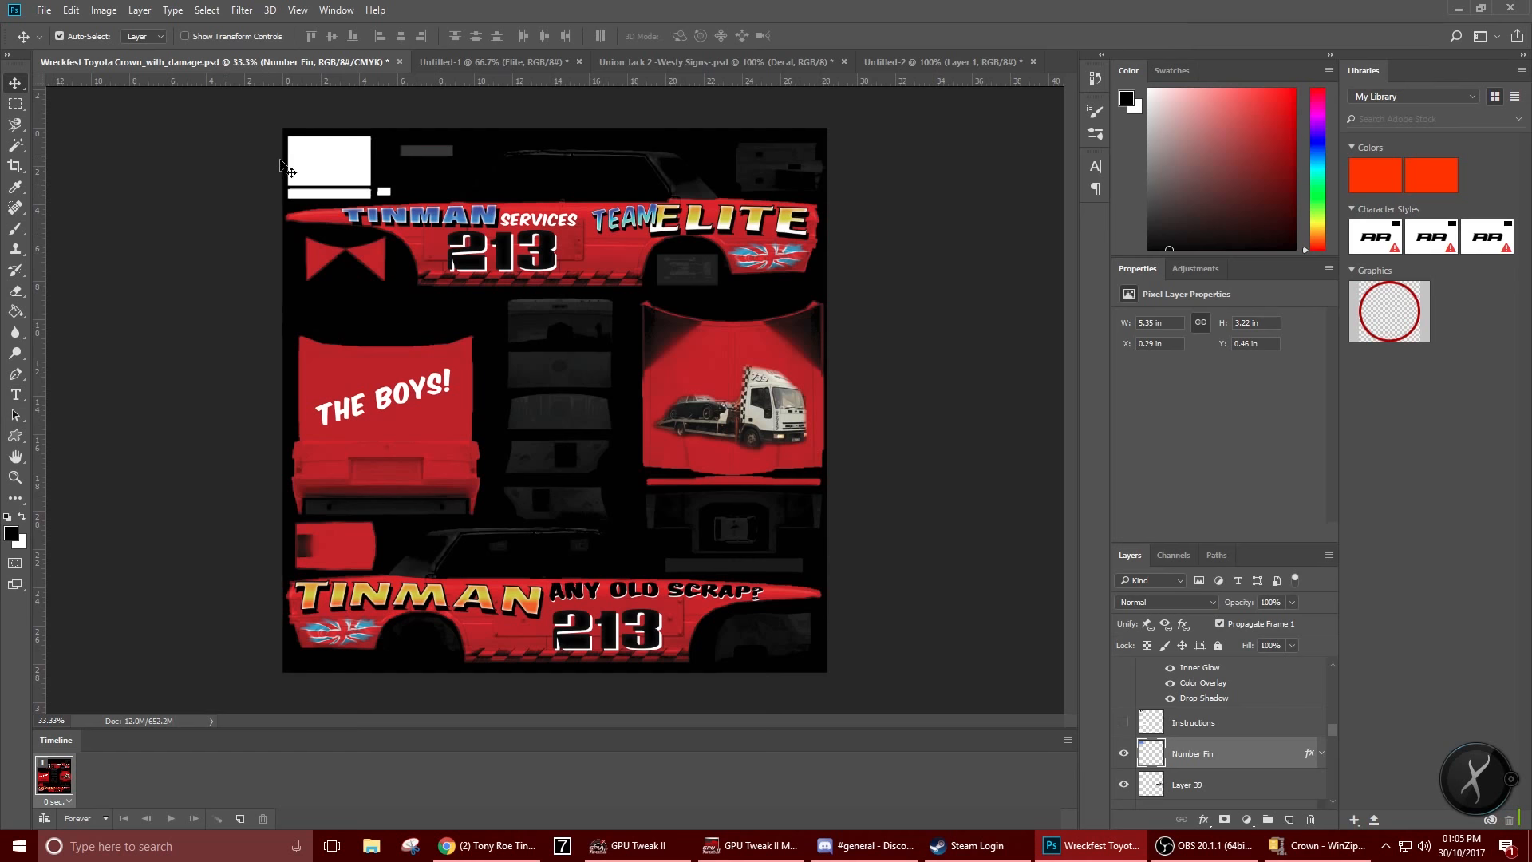
click(15, 394)
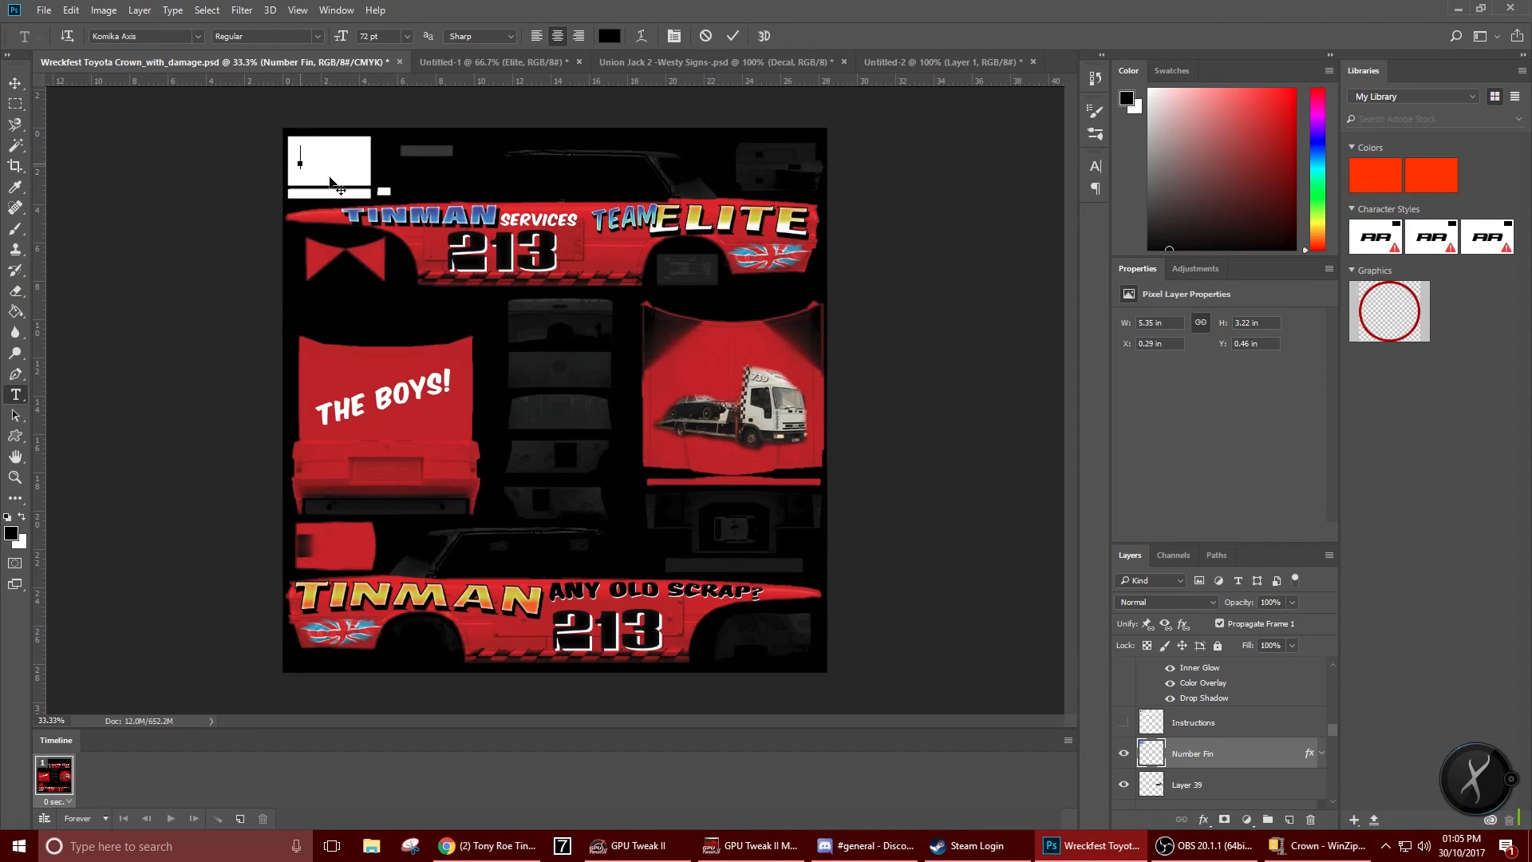
click(300, 163)
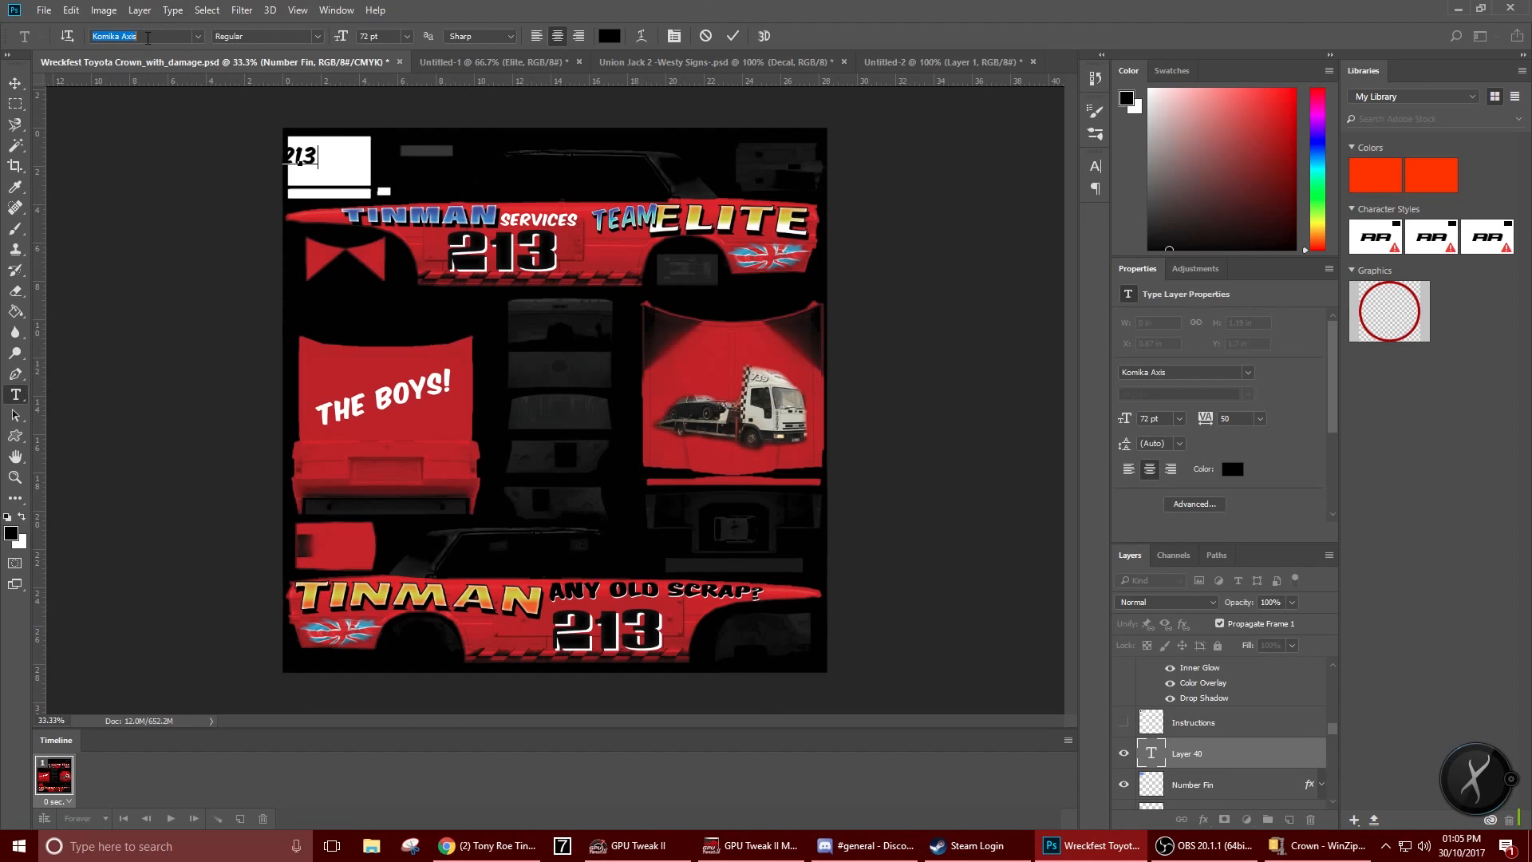
Enlarge the 213 text to 154.23 pt and shift it inside the white number fin
click(17, 86)
drag(305, 161, 393, 209)
key(ctrl+t)
key(Return)
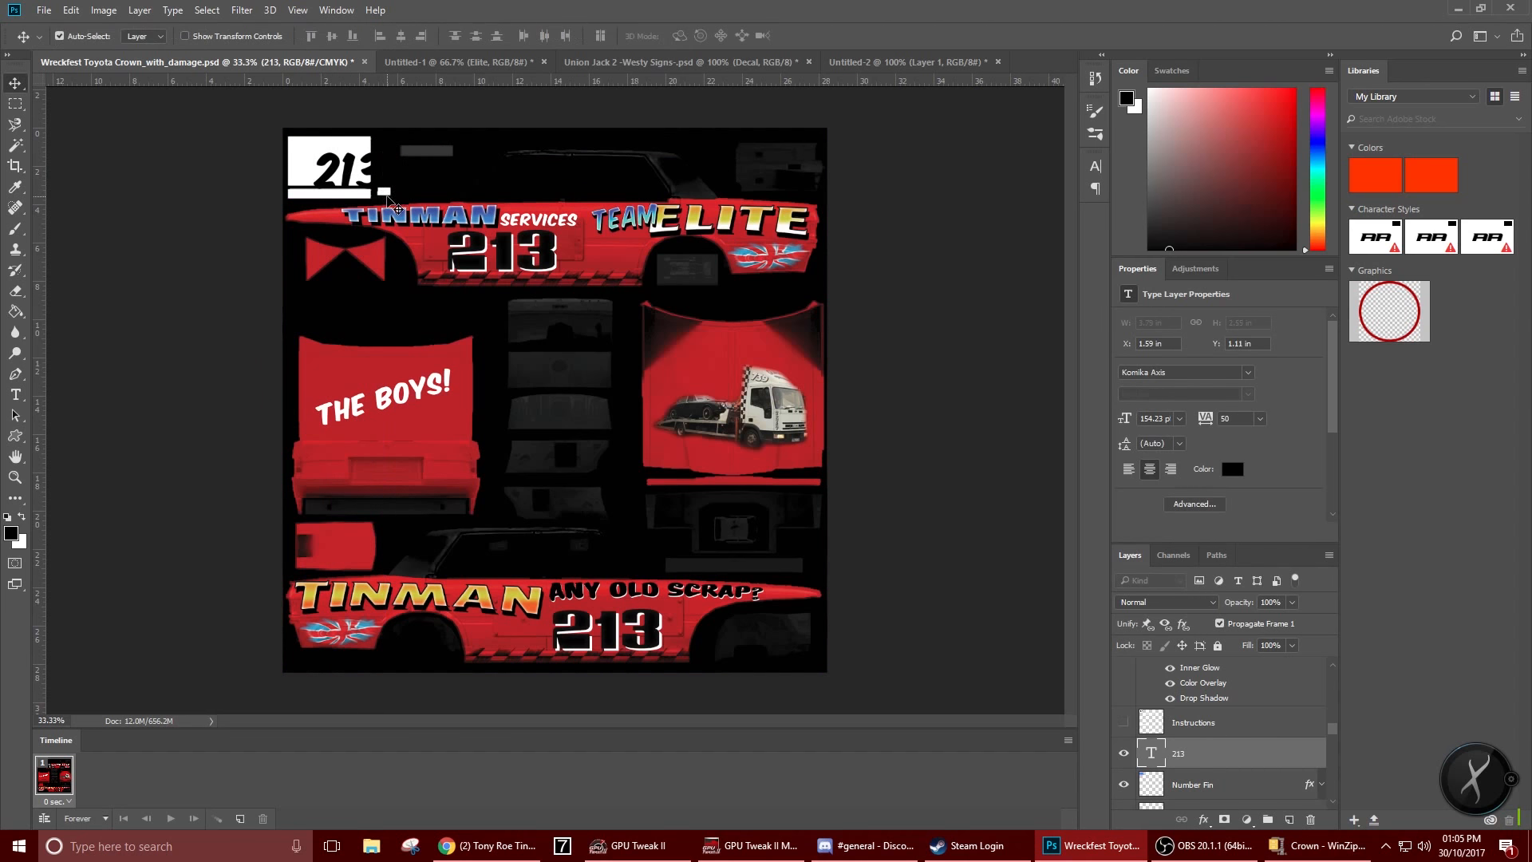
key(Left)
key(Left)
key(Left)
key(Left)
key(Left)
key(Left)
key(Left)
key(Left)
key(Left)
key(Left)
key(Left)
key(Left)
key(Left)
key(Left)
key(Left)
key(Left)
key(Left)
key(Left)
key(Left)
key(Up)
key(Up)
key(Up)
key(Up)
key(Up)
key(Up)
key(Up)
key(Up)
key(Up)
key(Up)
key(Up)
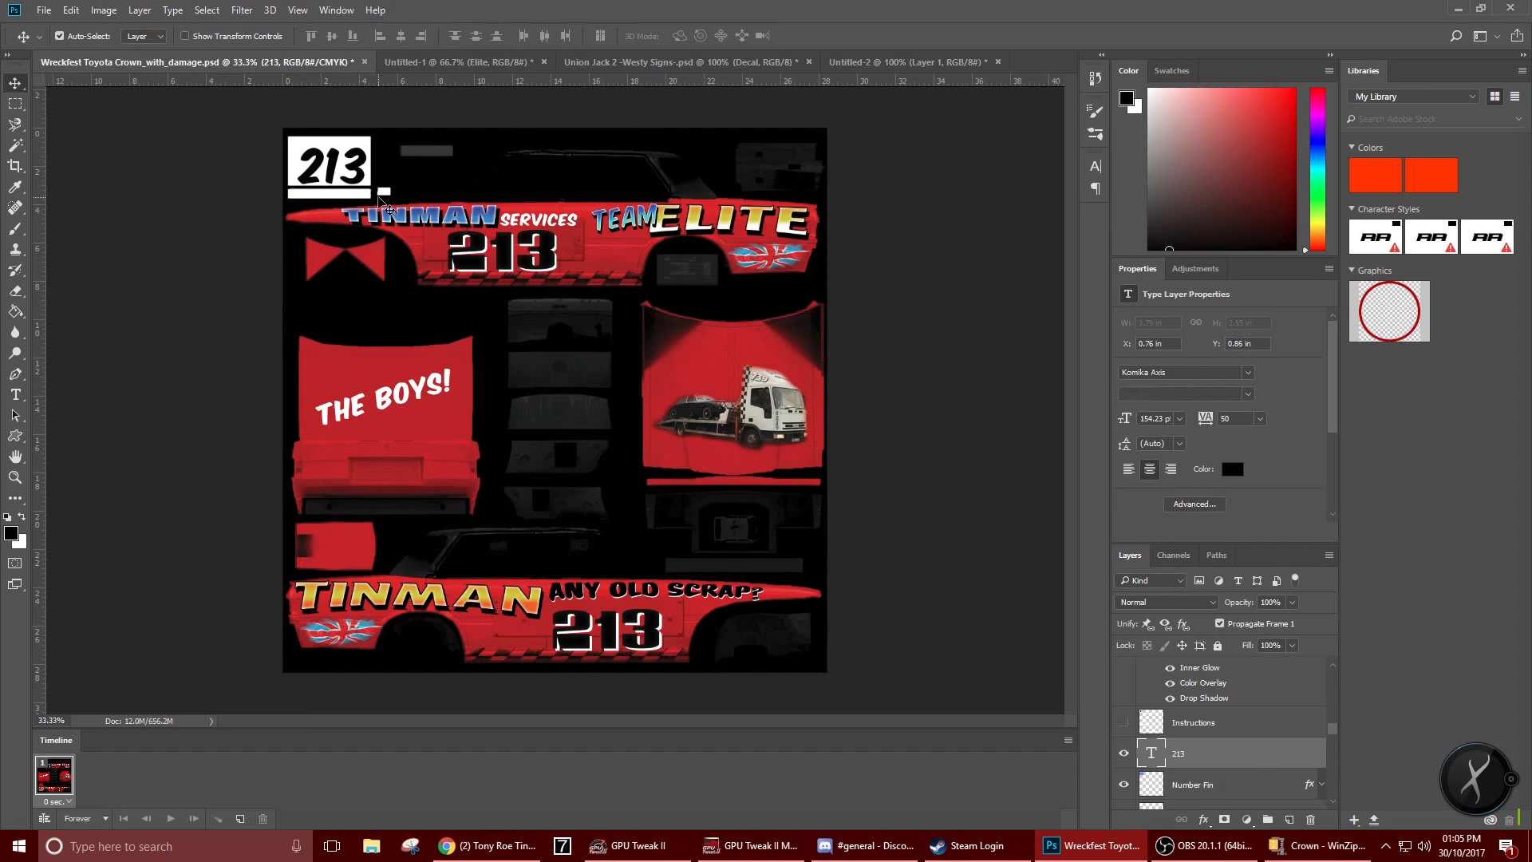
Resize the 213 text to 146.66 pt and center it on the white number fin
key(ctrl+t)
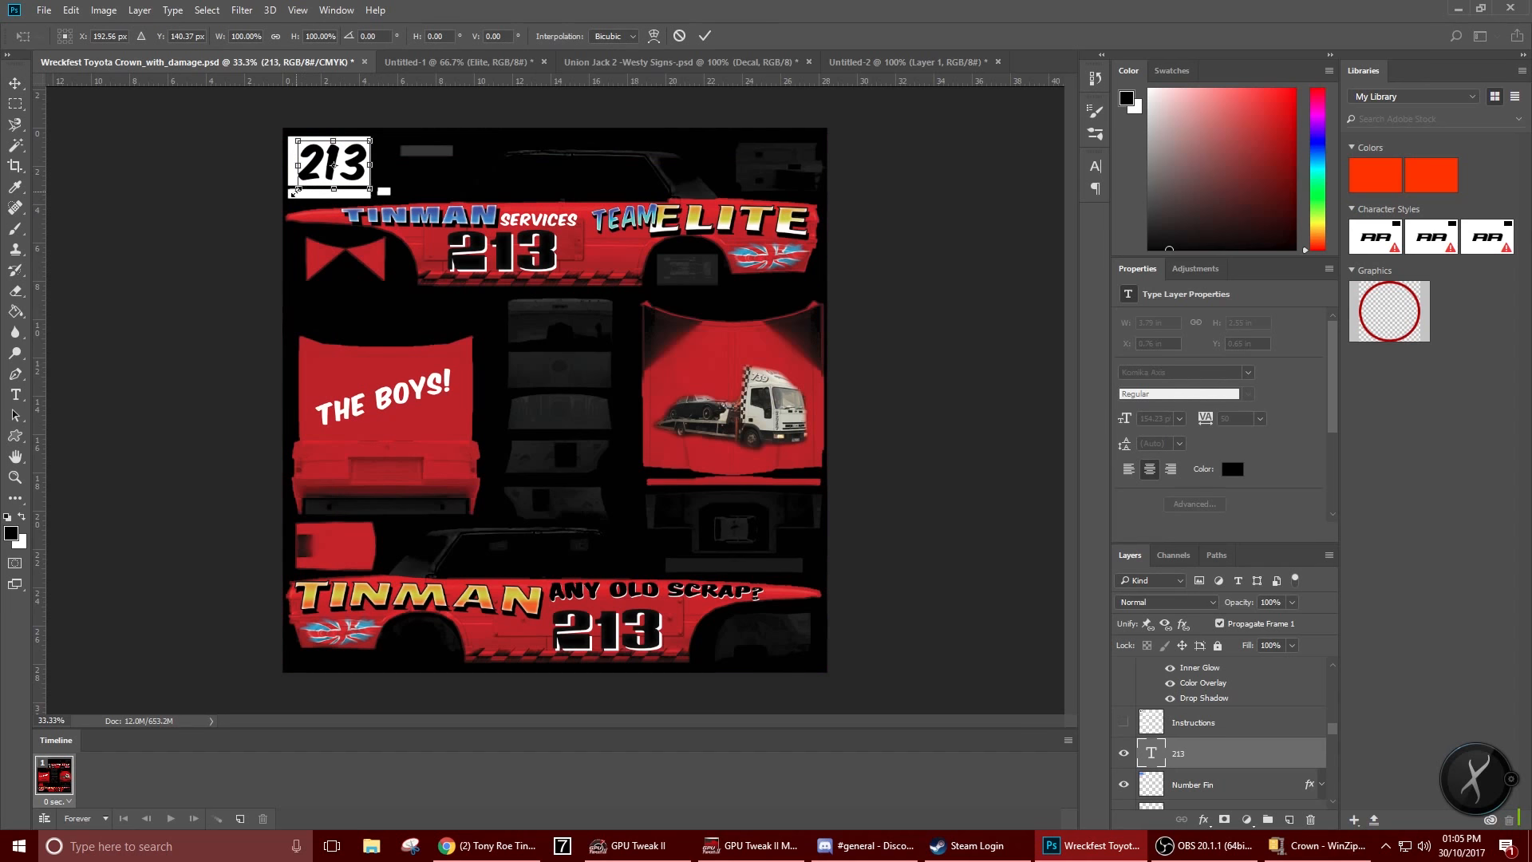
drag(296, 190, 285, 186)
key(Return)
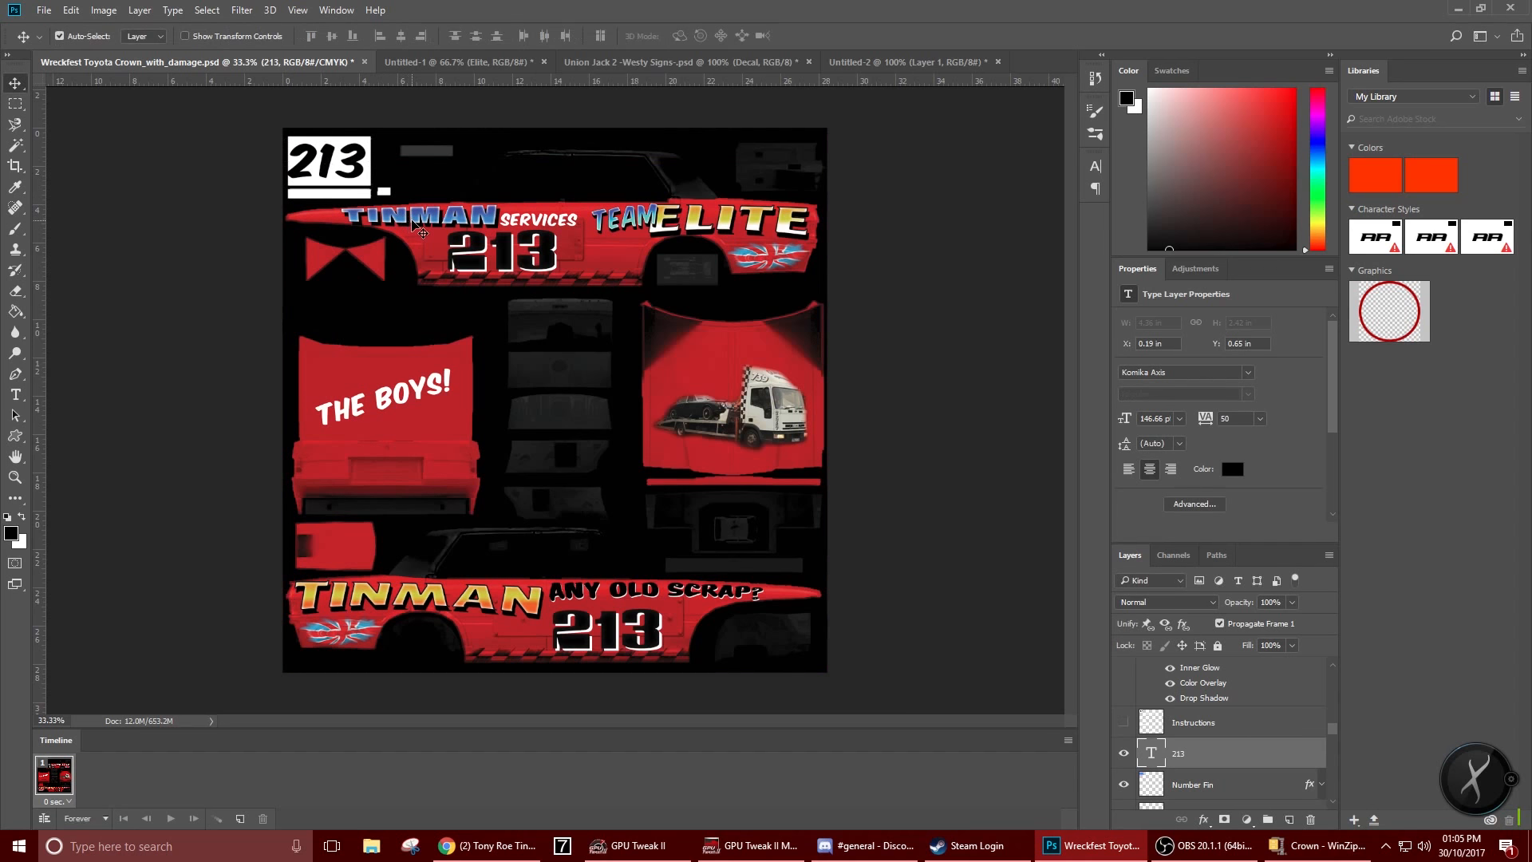
key(Right)
key(Right)
key(Right)
key(Right)
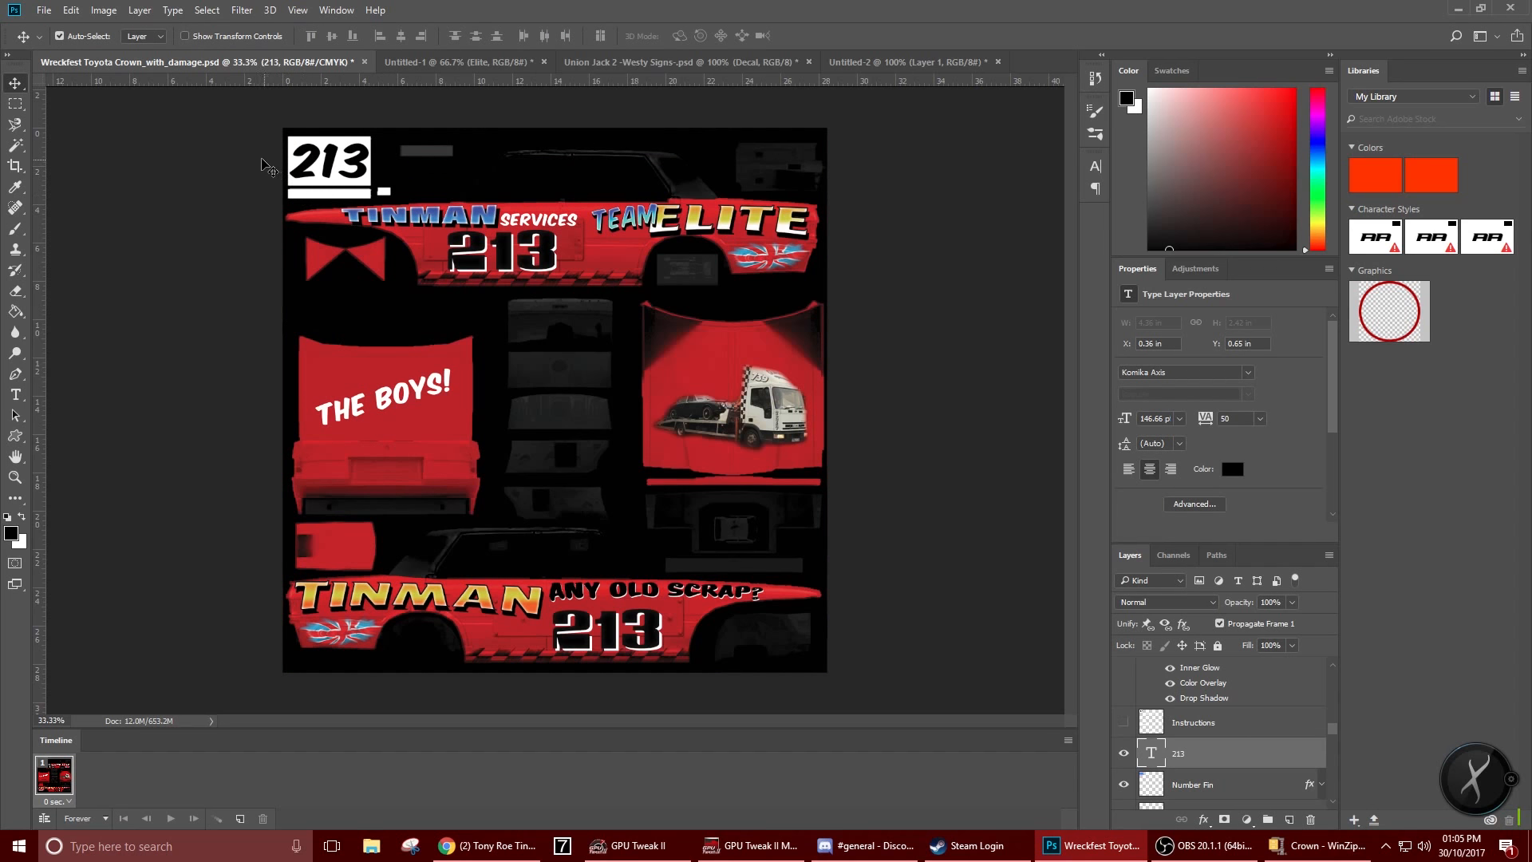
key(Down)
key(Down)
key(Down)
key(Down)
key(Down)
key(Down)
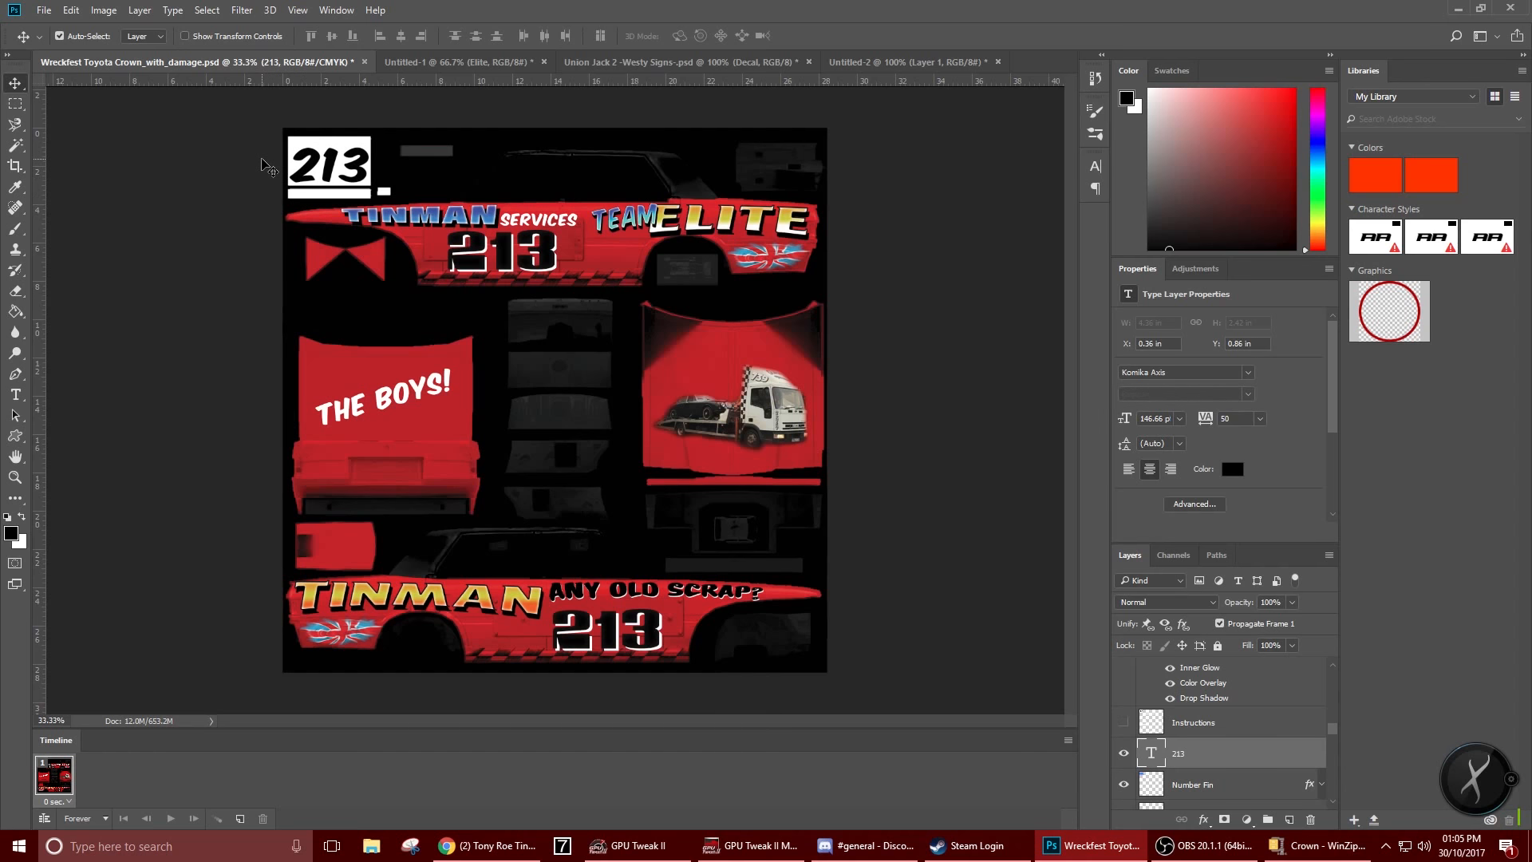
Browse through the fonts for the 213 text on the white number fin and set it to AcmeFont
click(15, 394)
click(170, 37)
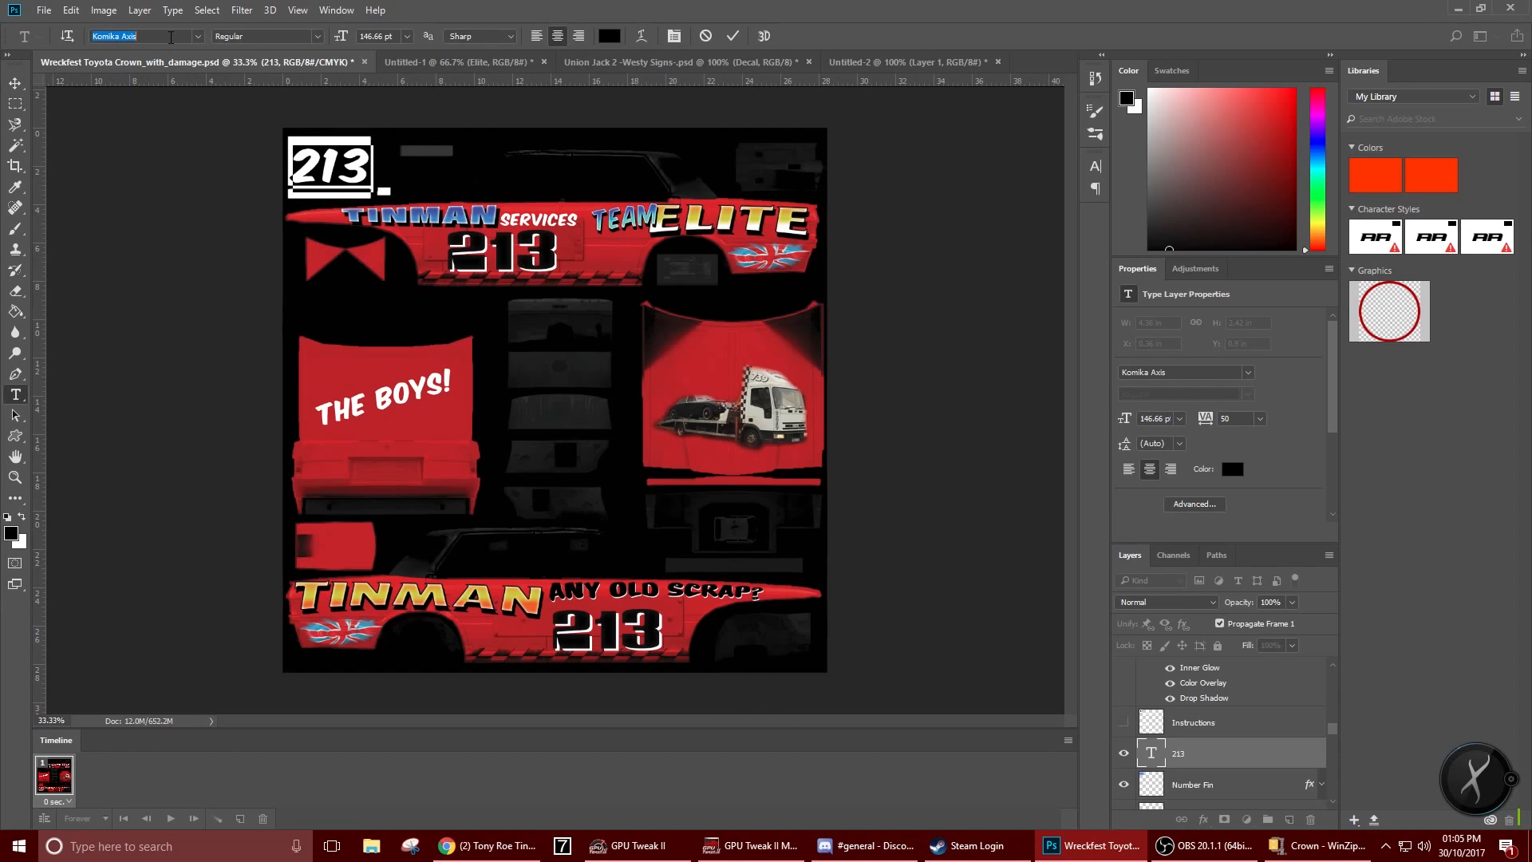
key(Down)
key(Down)
key(Up)
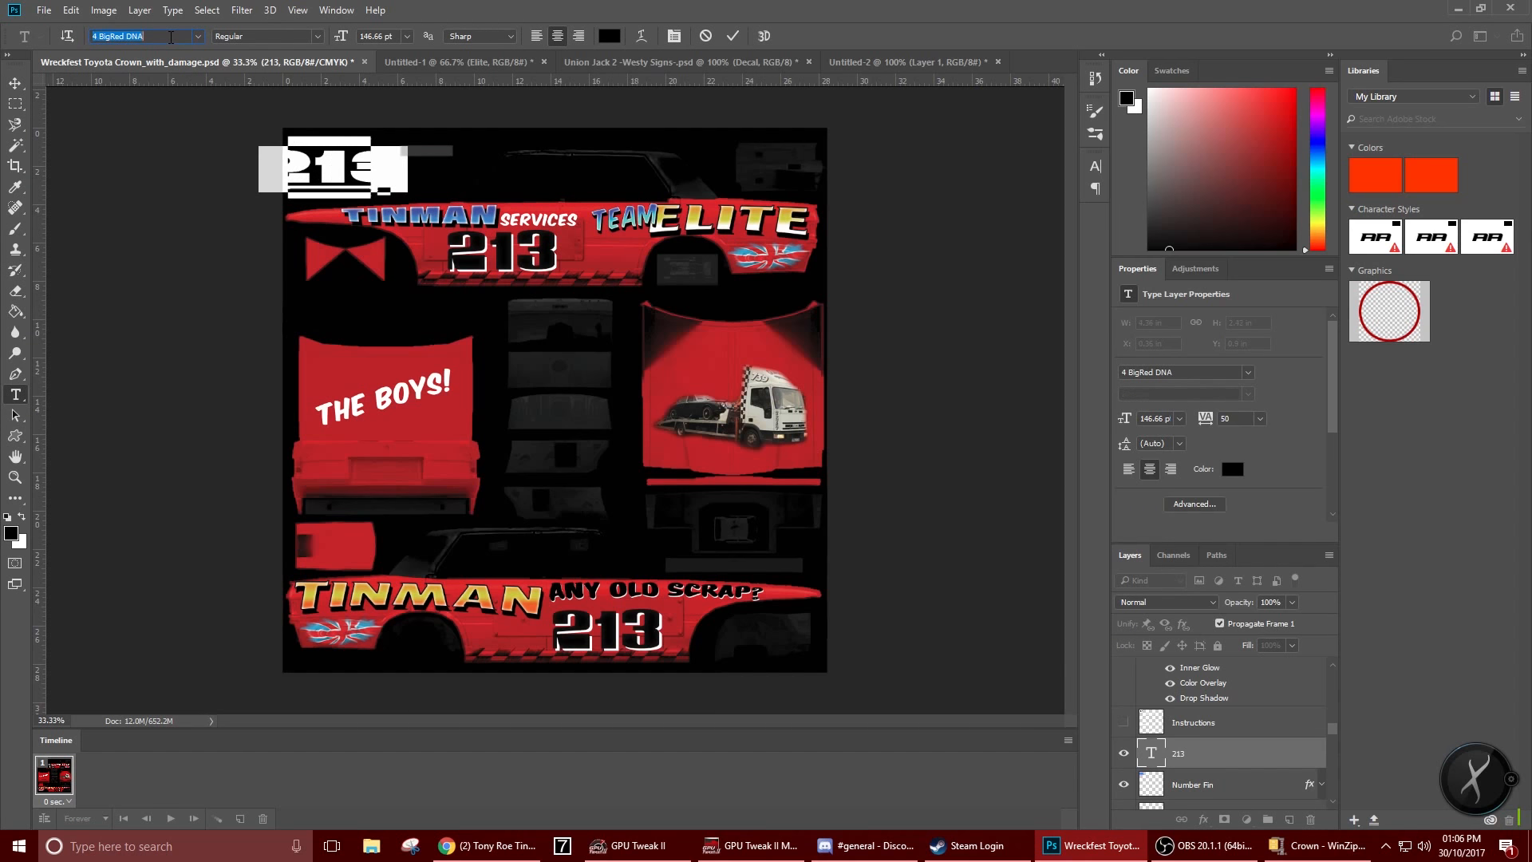
key(Down)
key(Down)
key(Down)
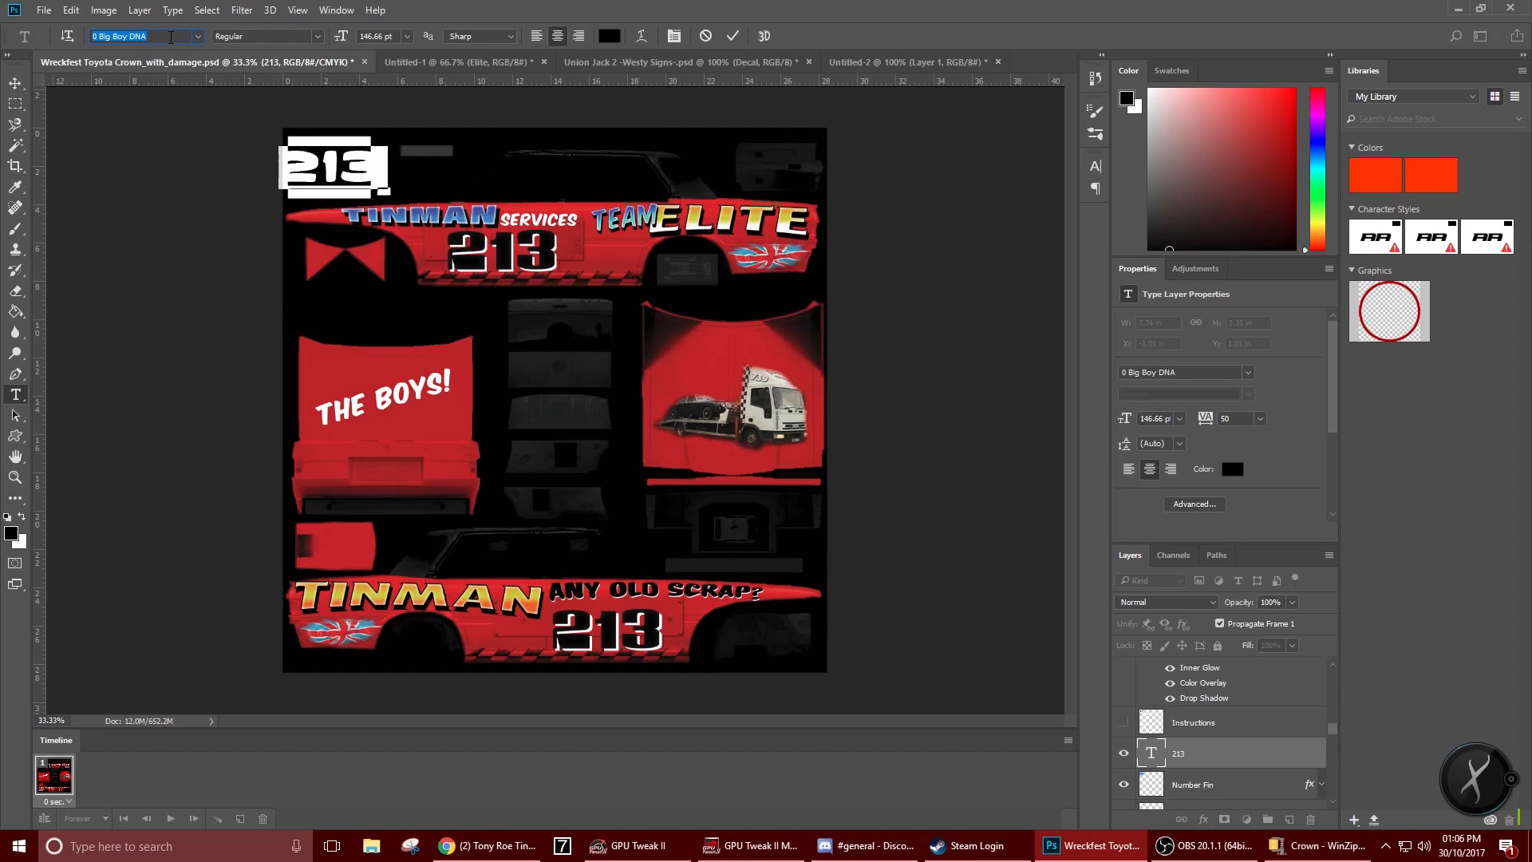
key(Down)
key(Down)
key(Down)
key(Down)
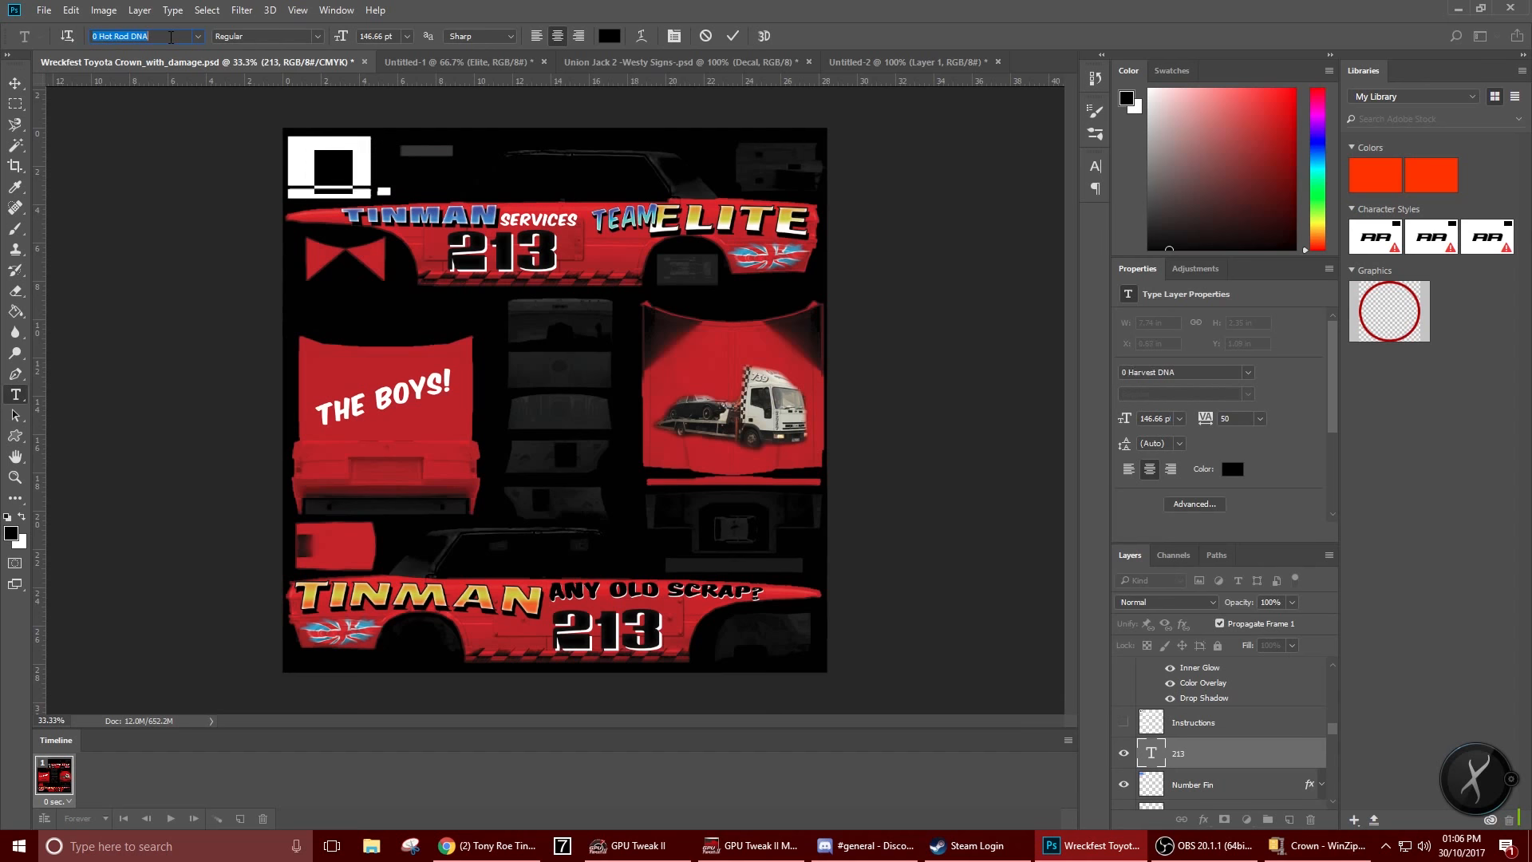
key(Down)
key(Down)
key(Down)
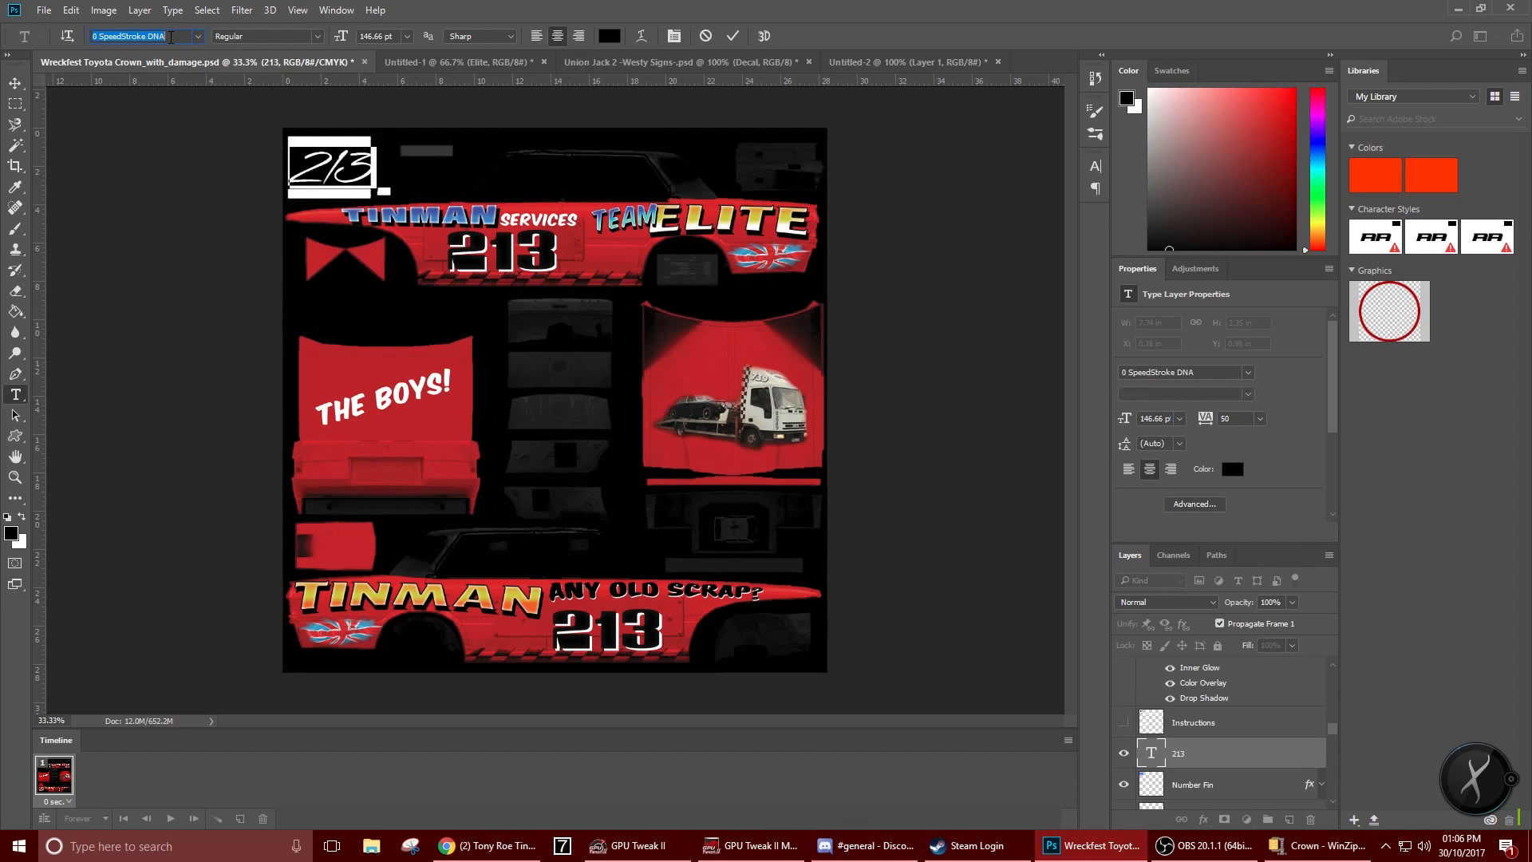
key(Down)
key(Down)
key(Down)
key(Down)
key(Down)
key(Down)
key(Down)
key(Down)
key(Down)
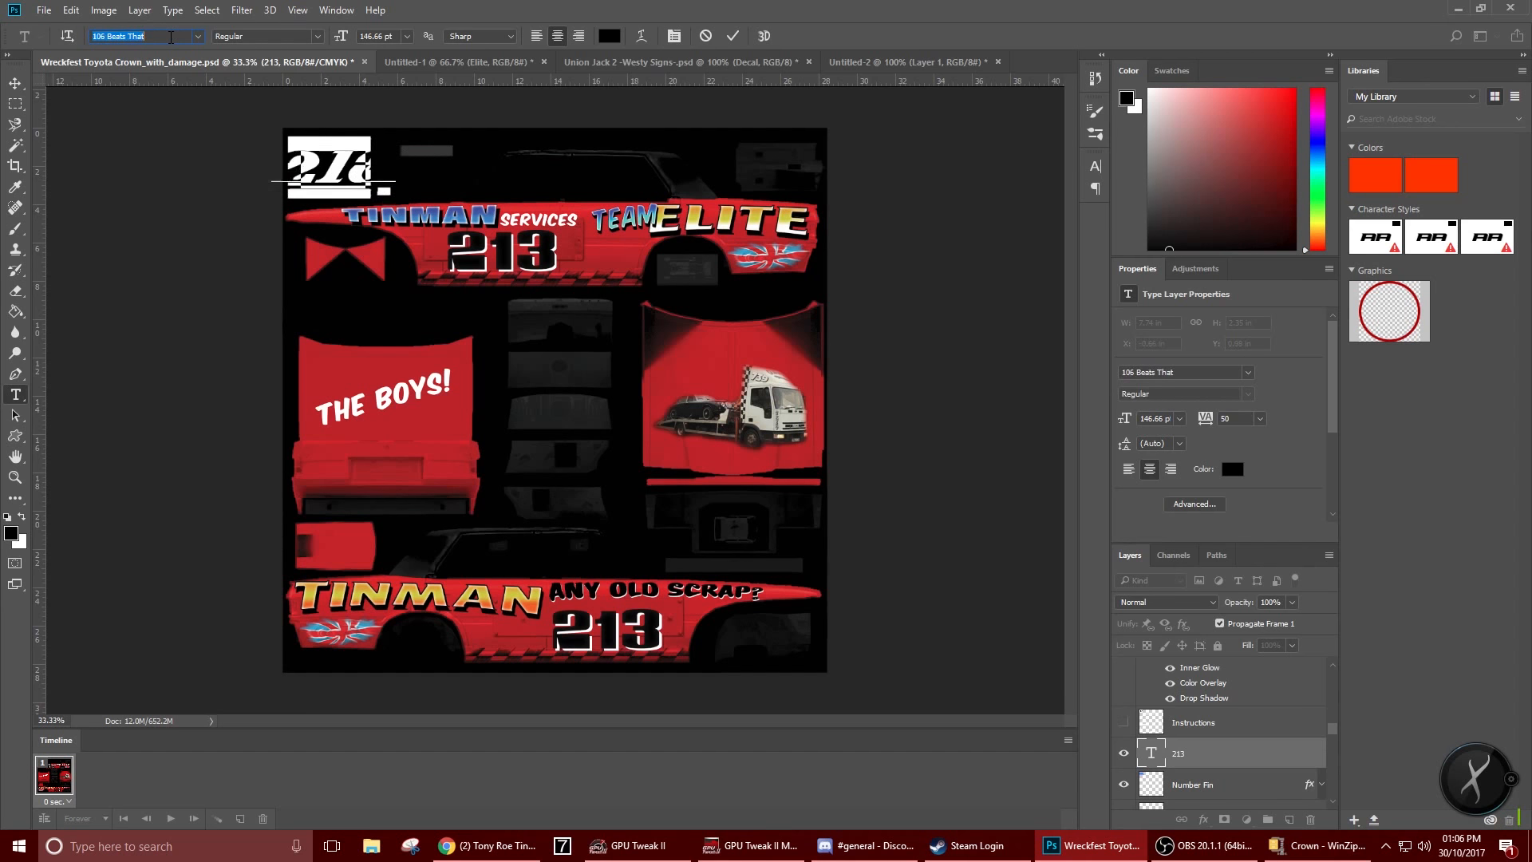
key(Up)
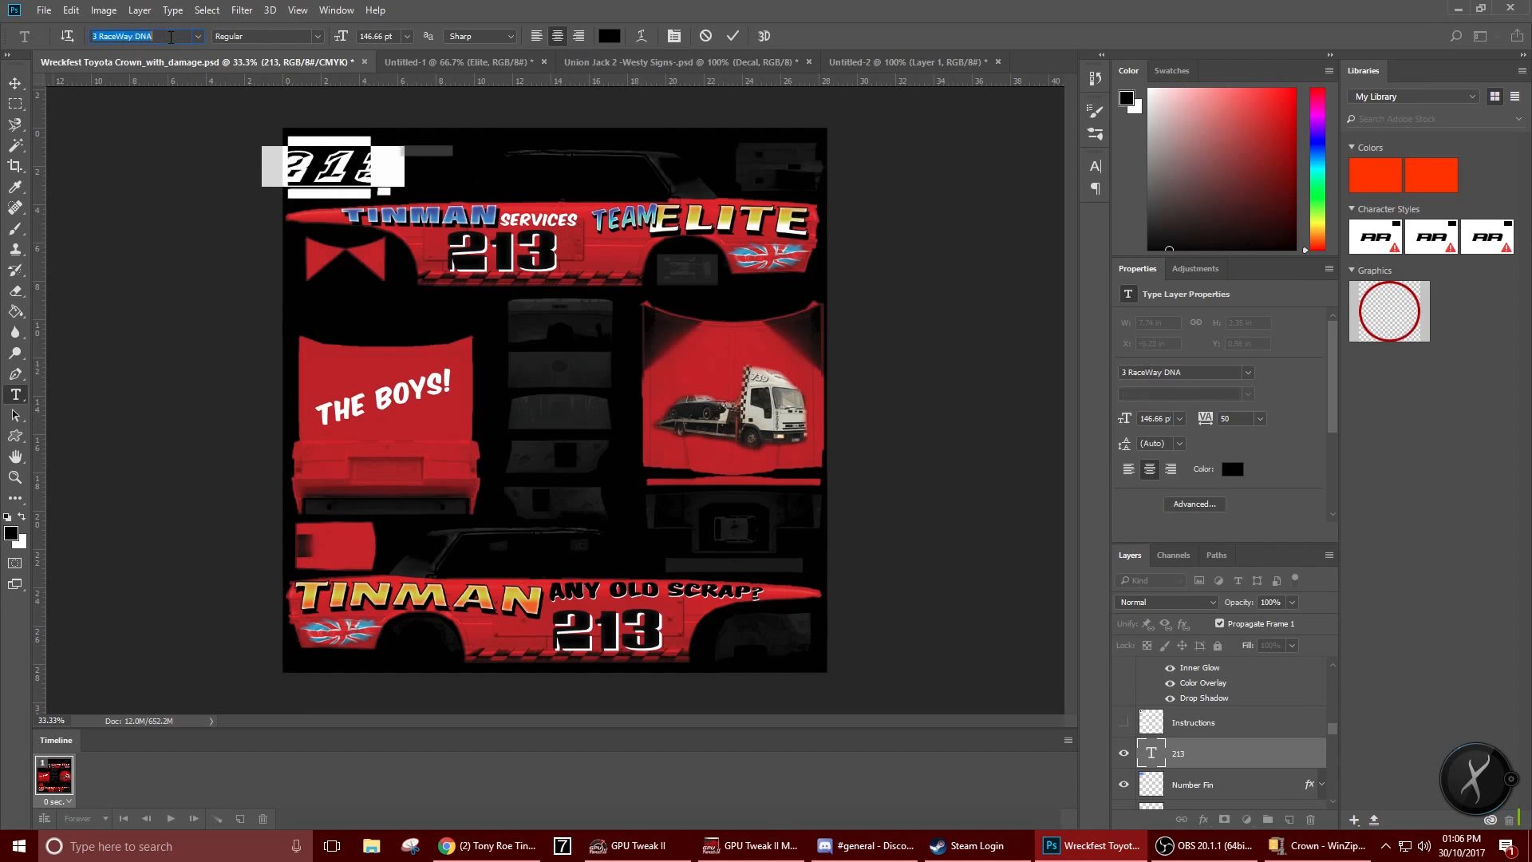
key(Down)
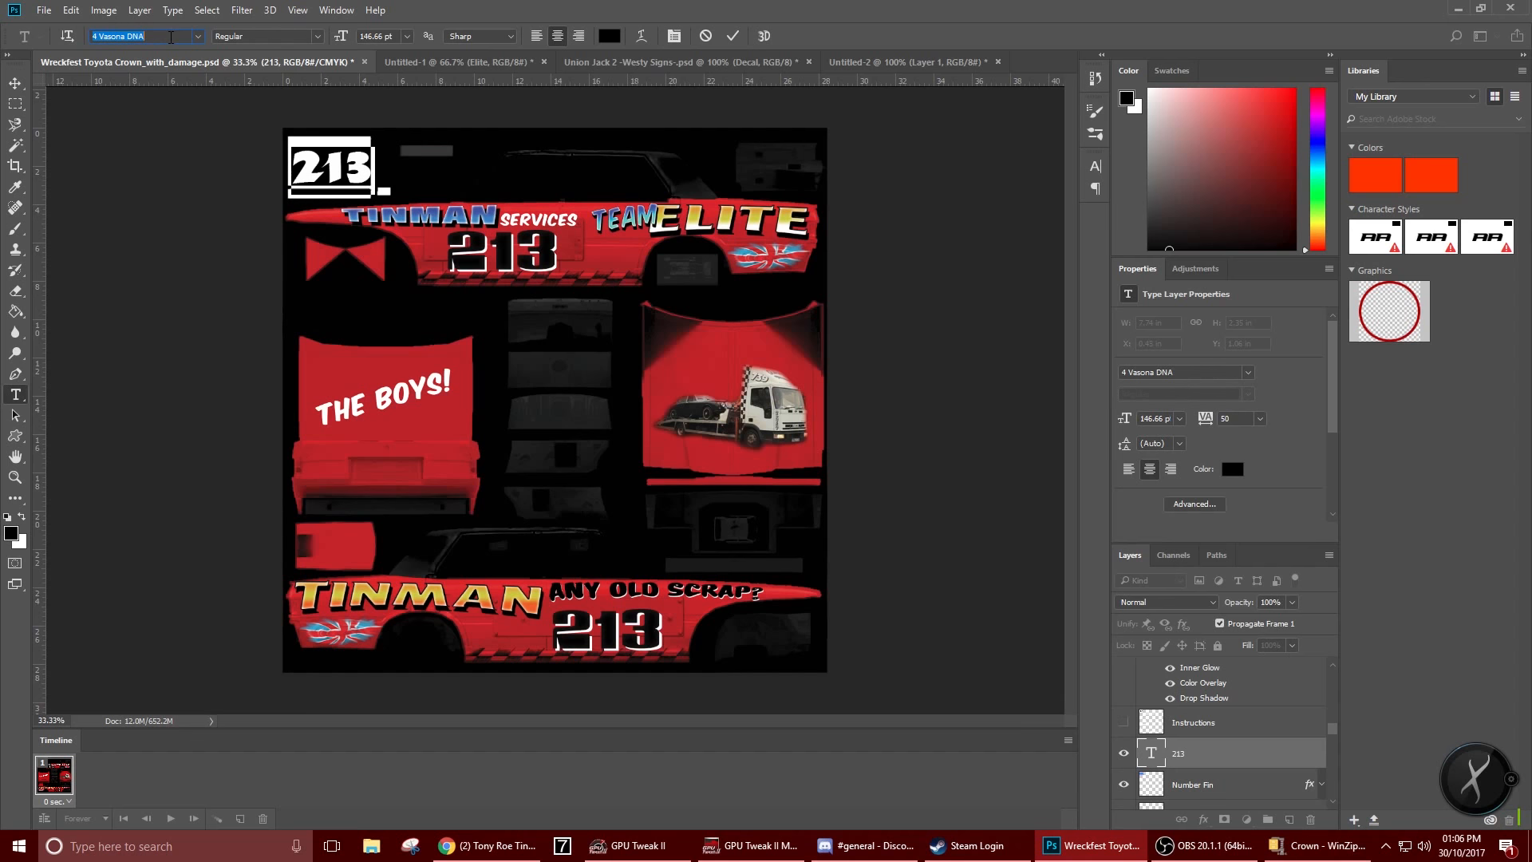
key(Down)
key(Down)
key(Down)
key(Down)
key(Down)
key(Down)
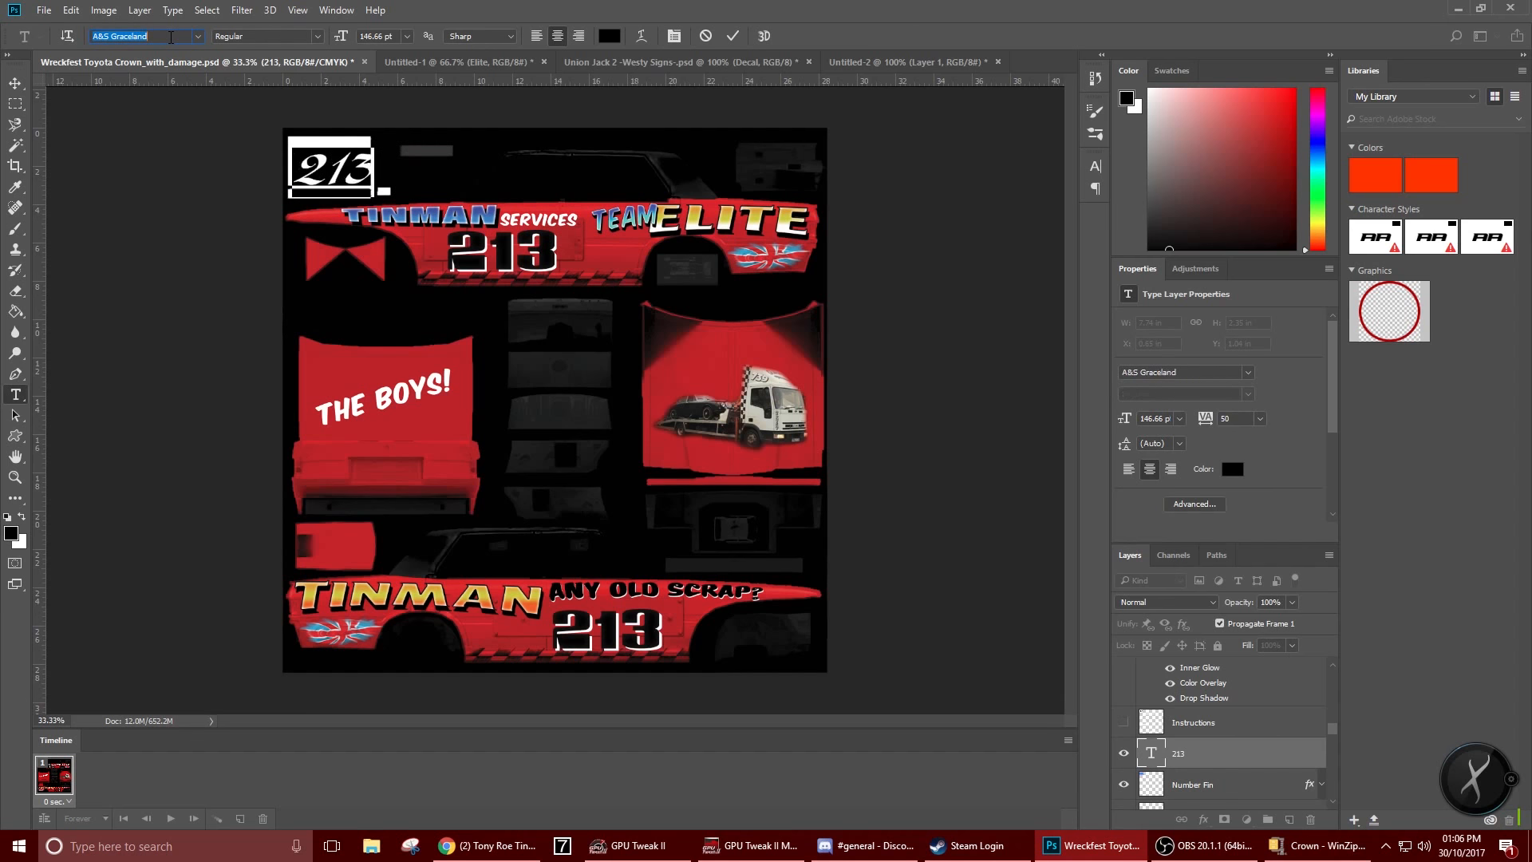
key(Down)
key(Down)
key(Down)
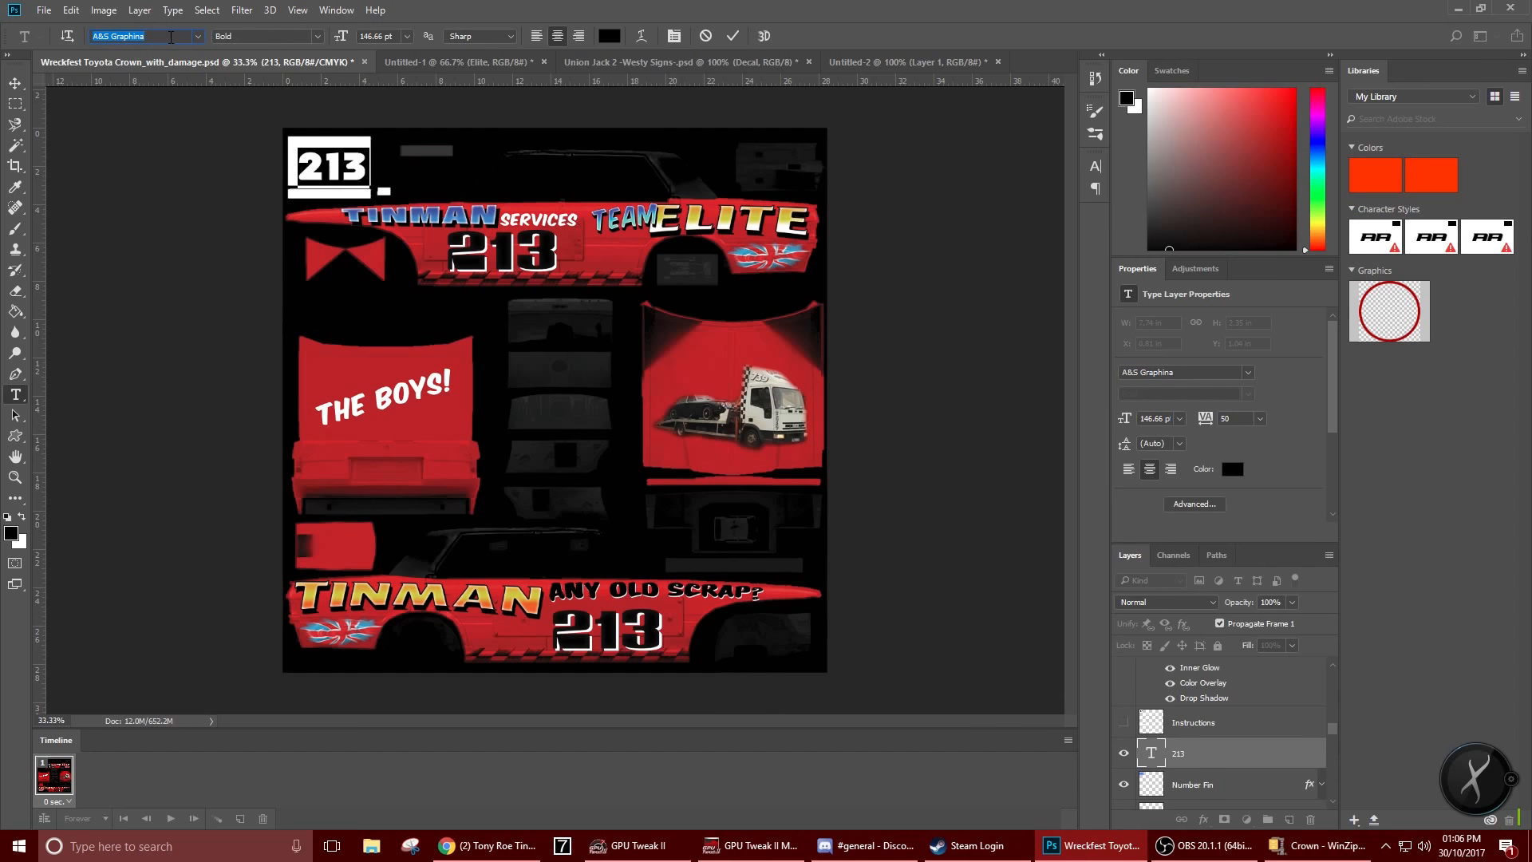
key(Down)
key(Down)
key(Down)
key(Down)
key(Down)
key(Down)
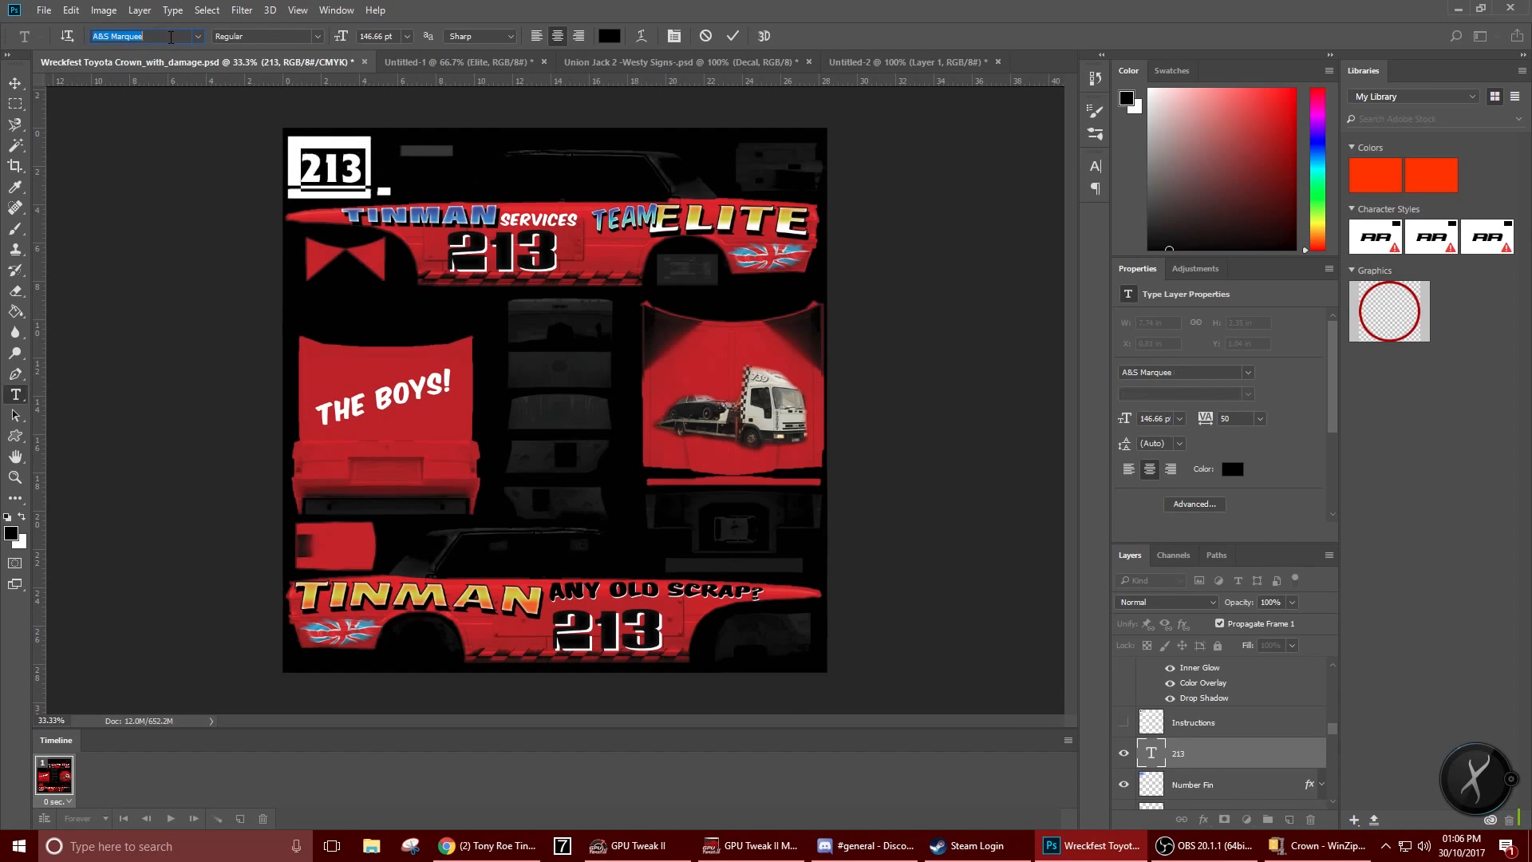
key(Down)
key(Down)
key(Down)
key(Down)
key(Down)
key(Down)
key(Down)
key(Down)
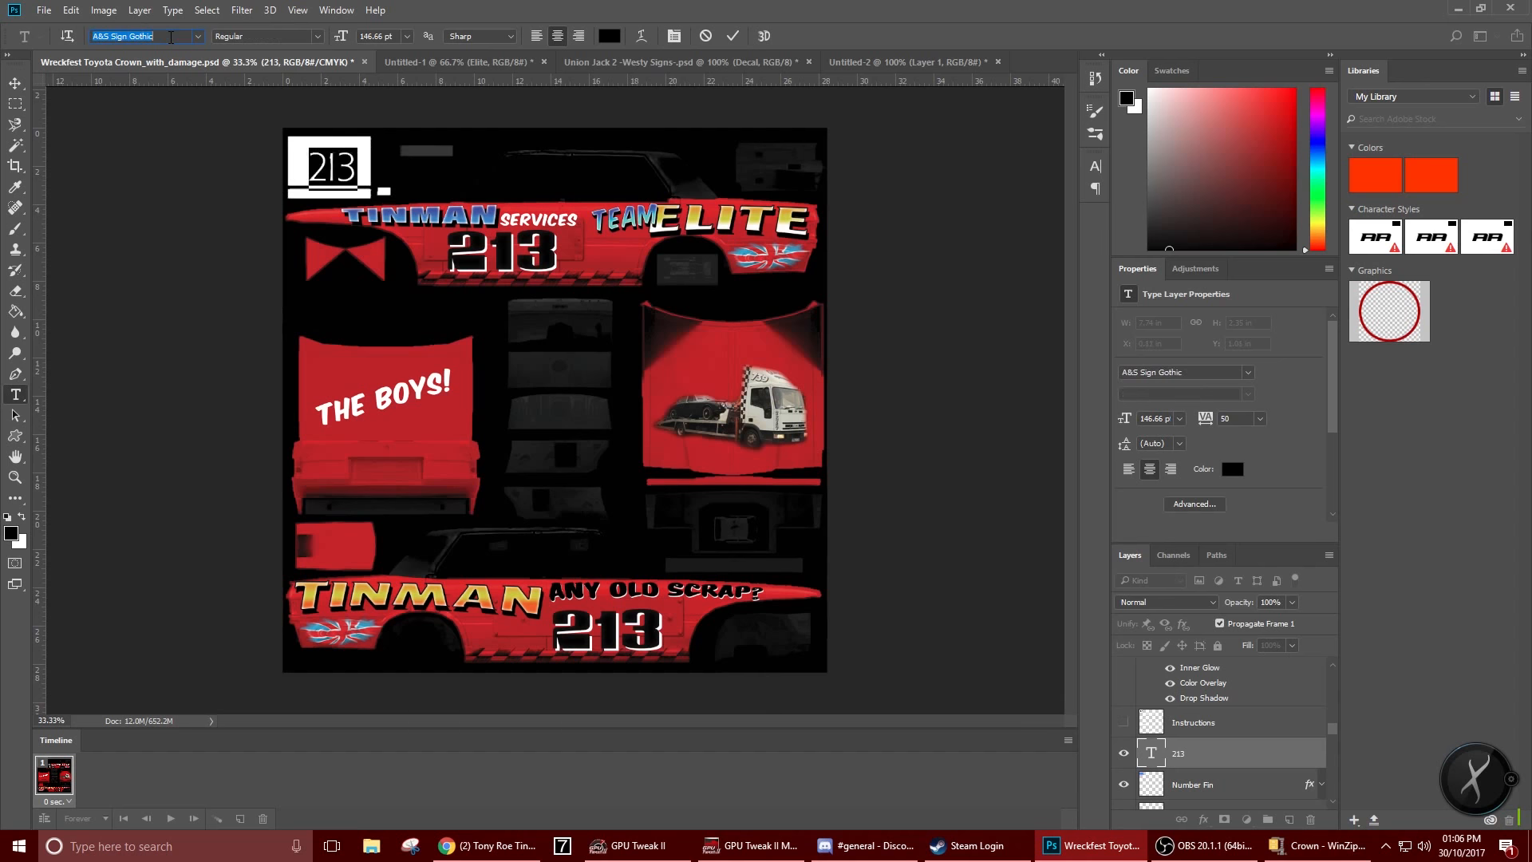
key(Down)
key(Down)
key(Down)
key(Down)
key(Down)
key(Down)
key(Down)
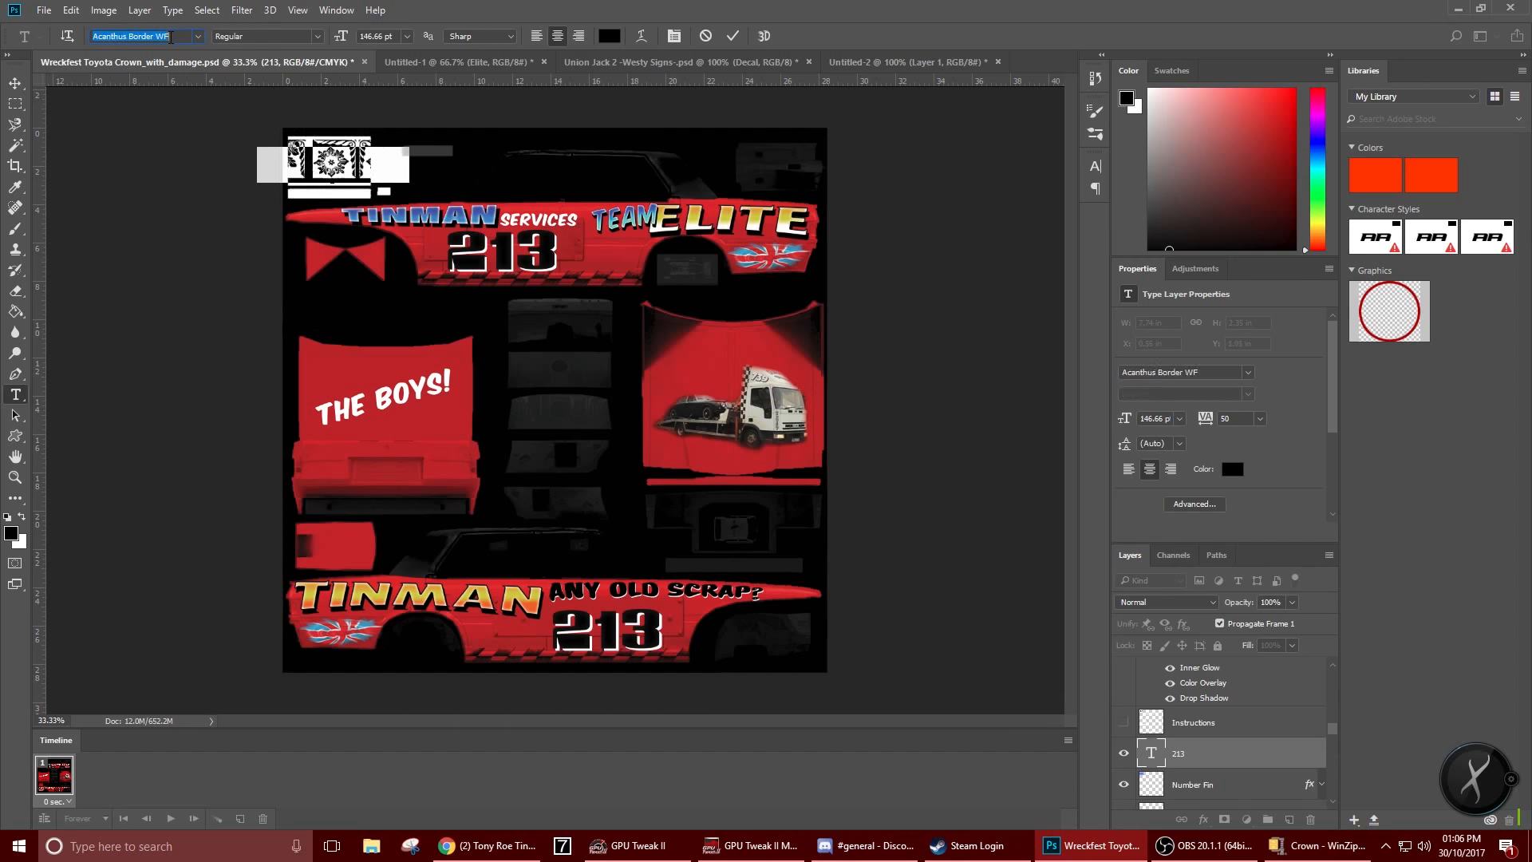
key(Down)
key(Down)
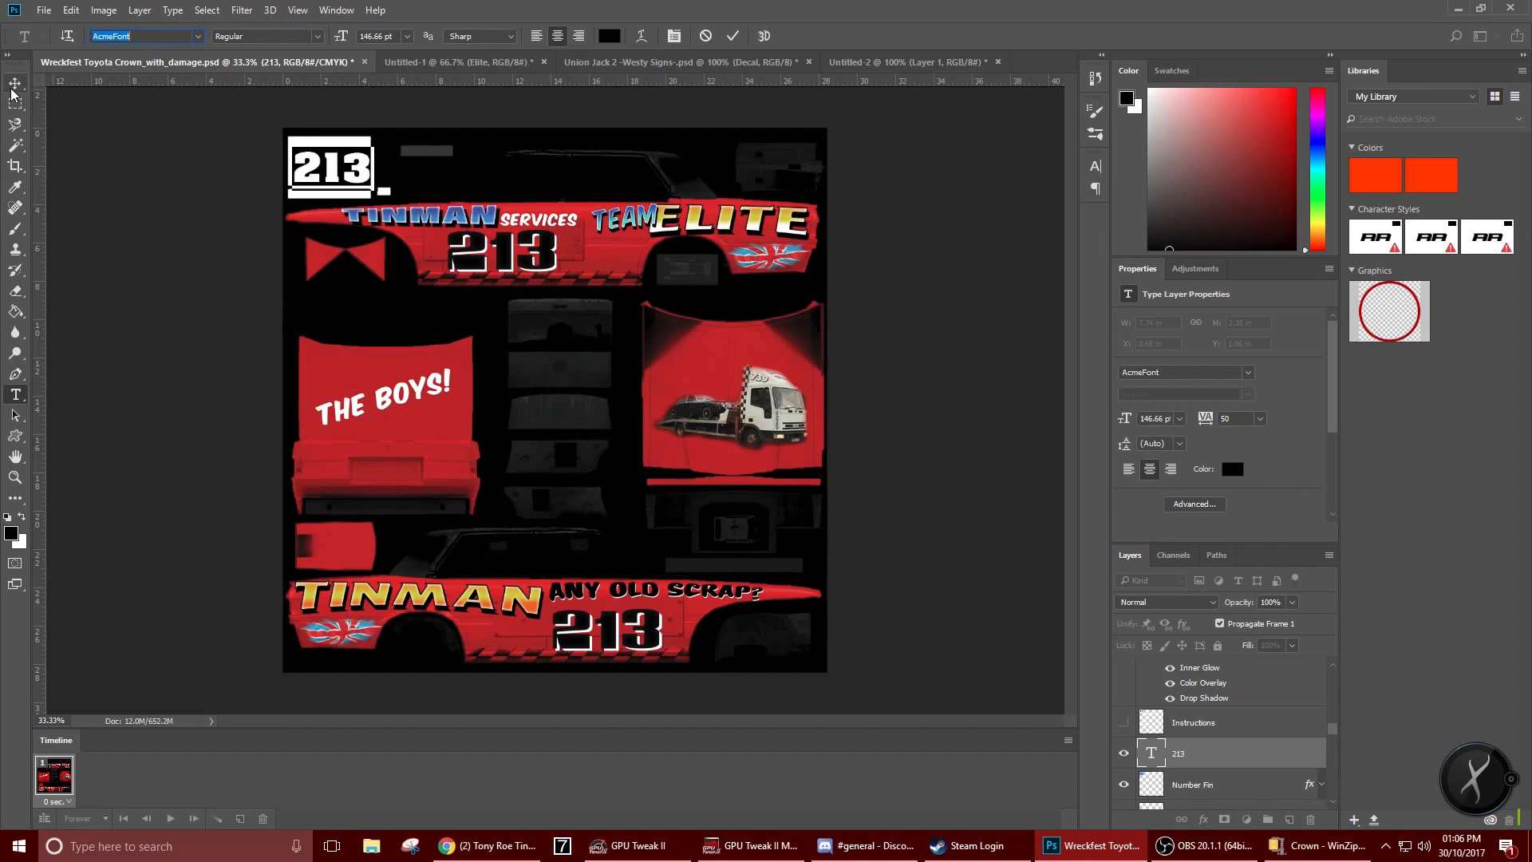
click(15, 83)
drag(349, 174, 347, 174)
right_click(348, 166)
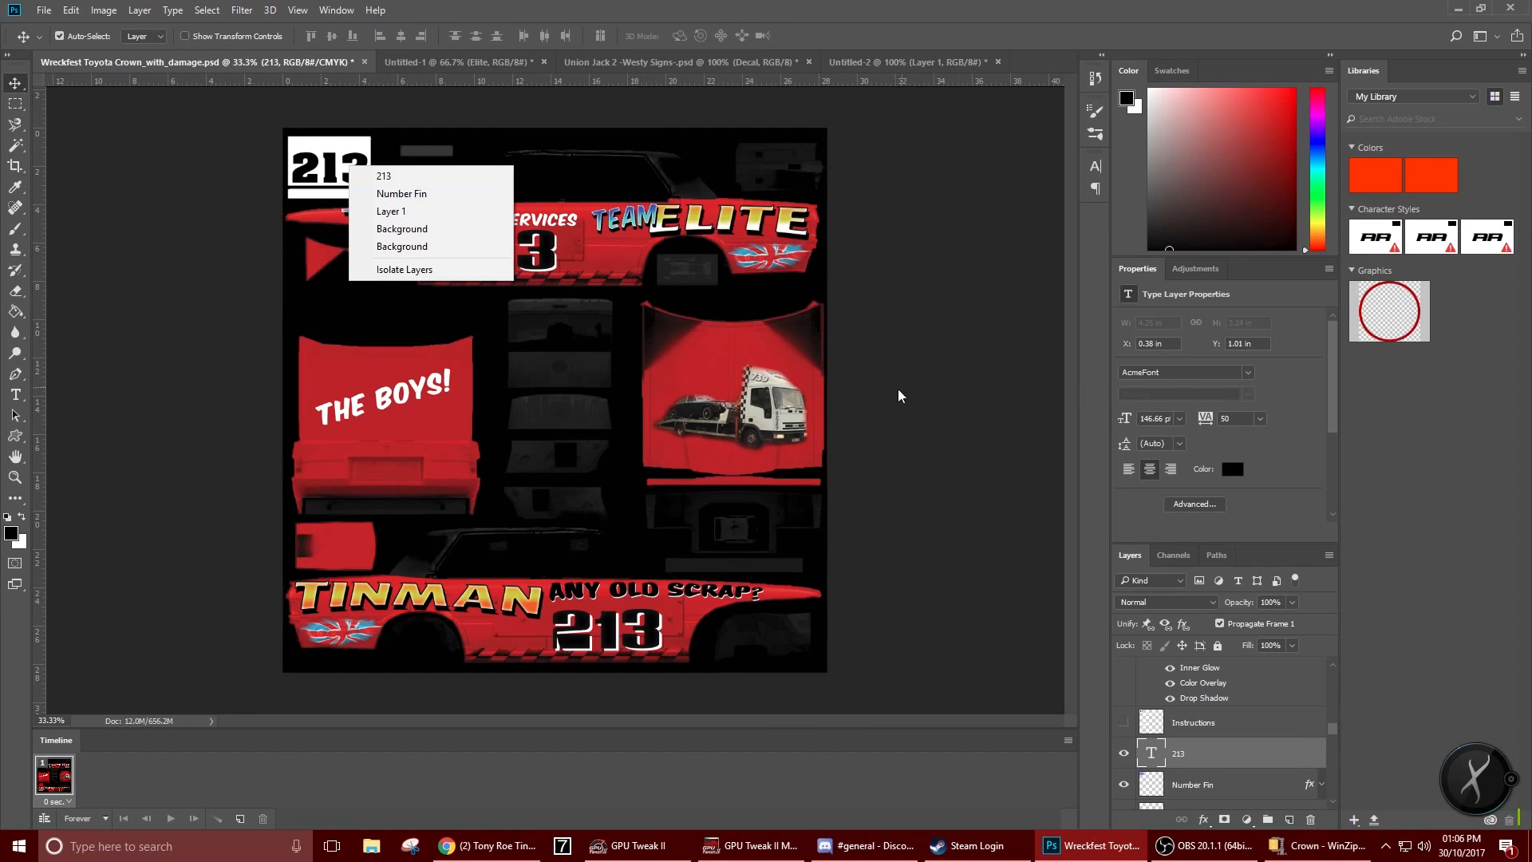
click(293, 281)
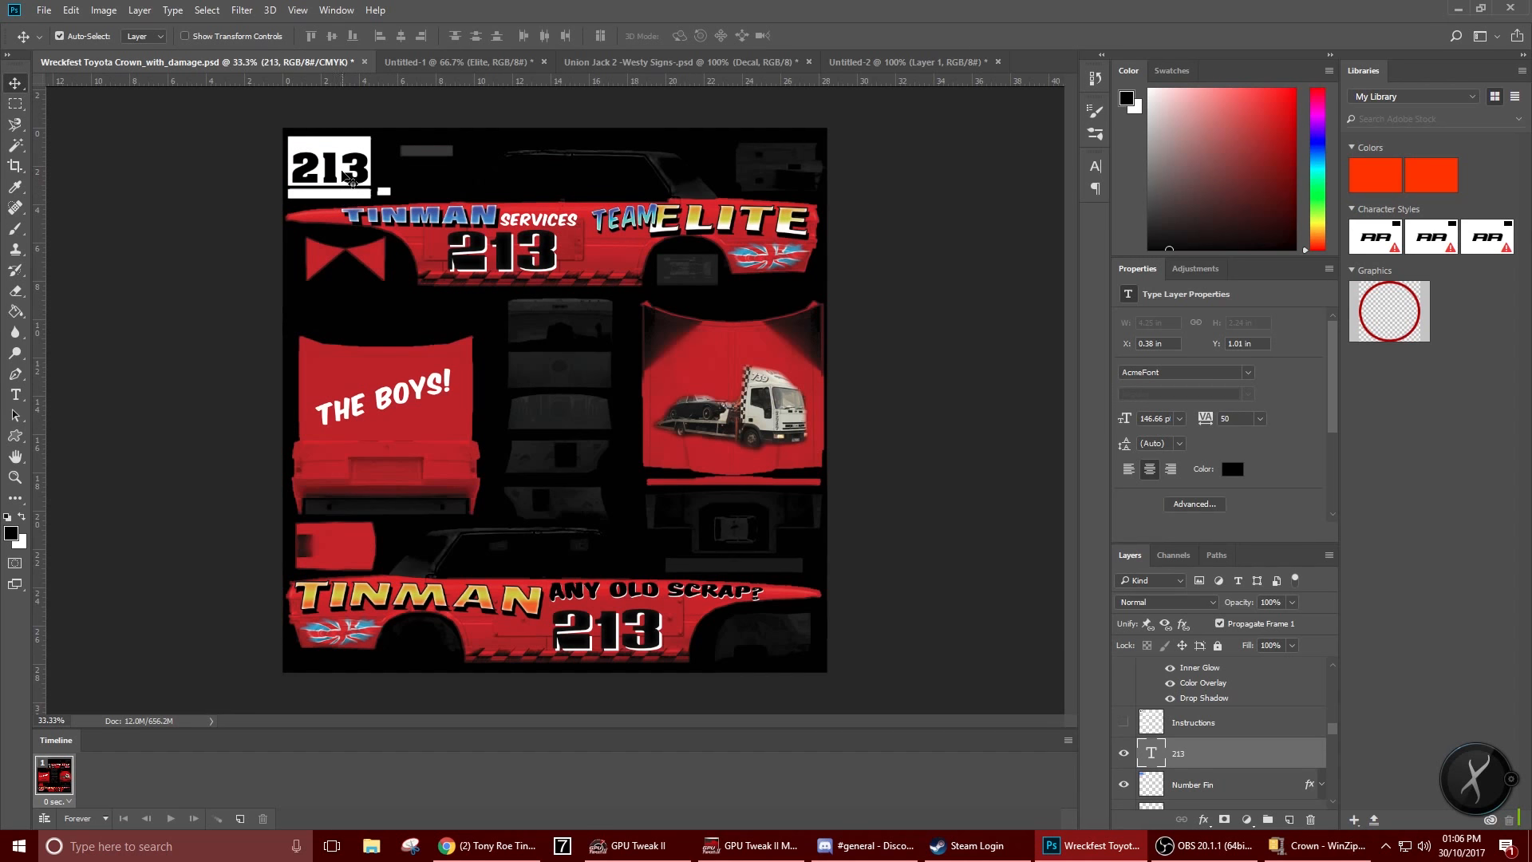
right_click(1180, 758)
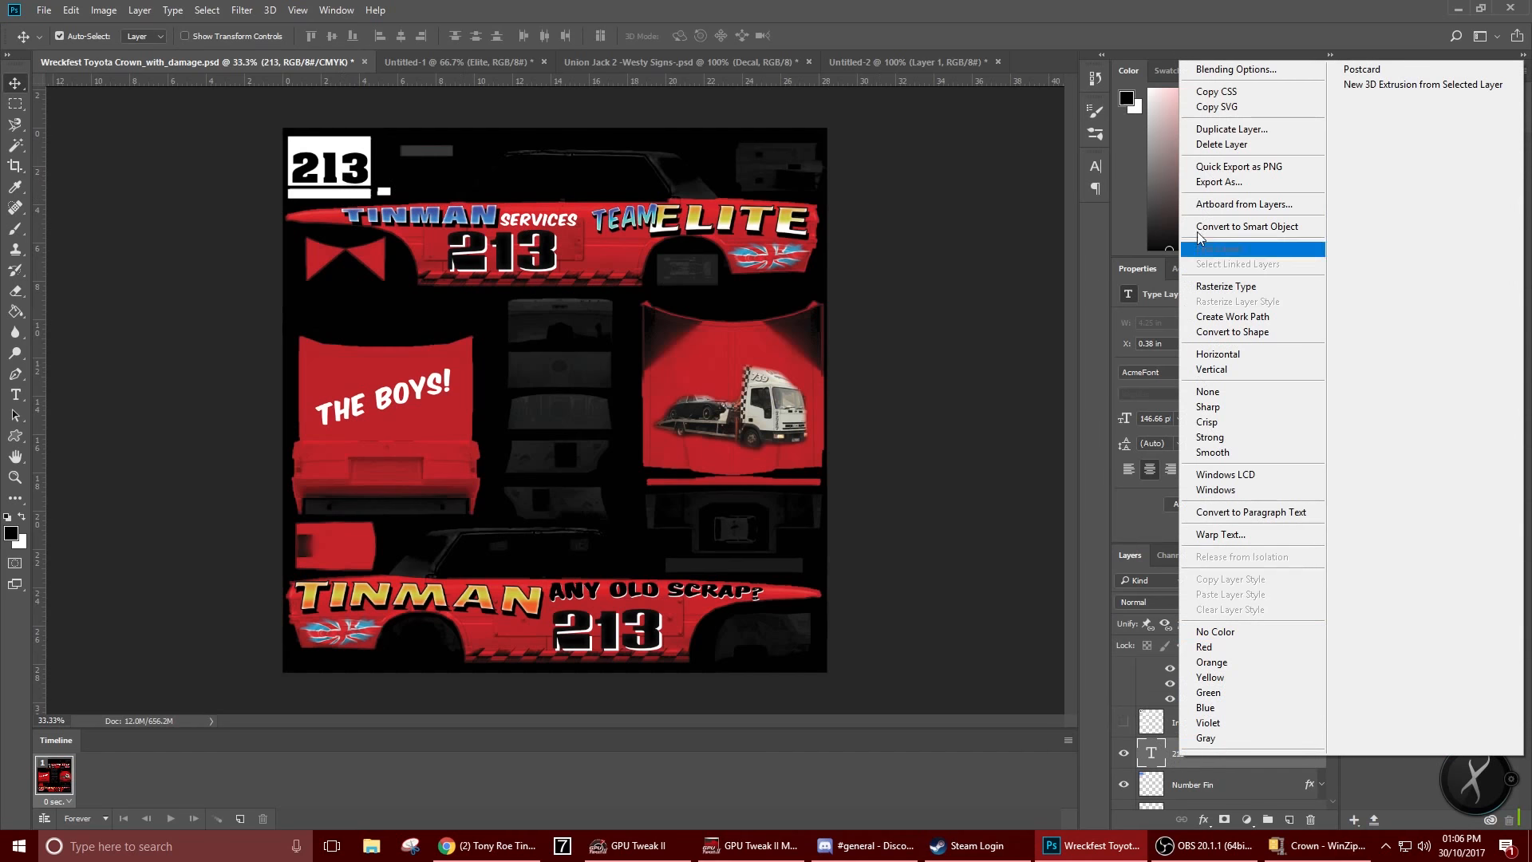
click(1194, 72)
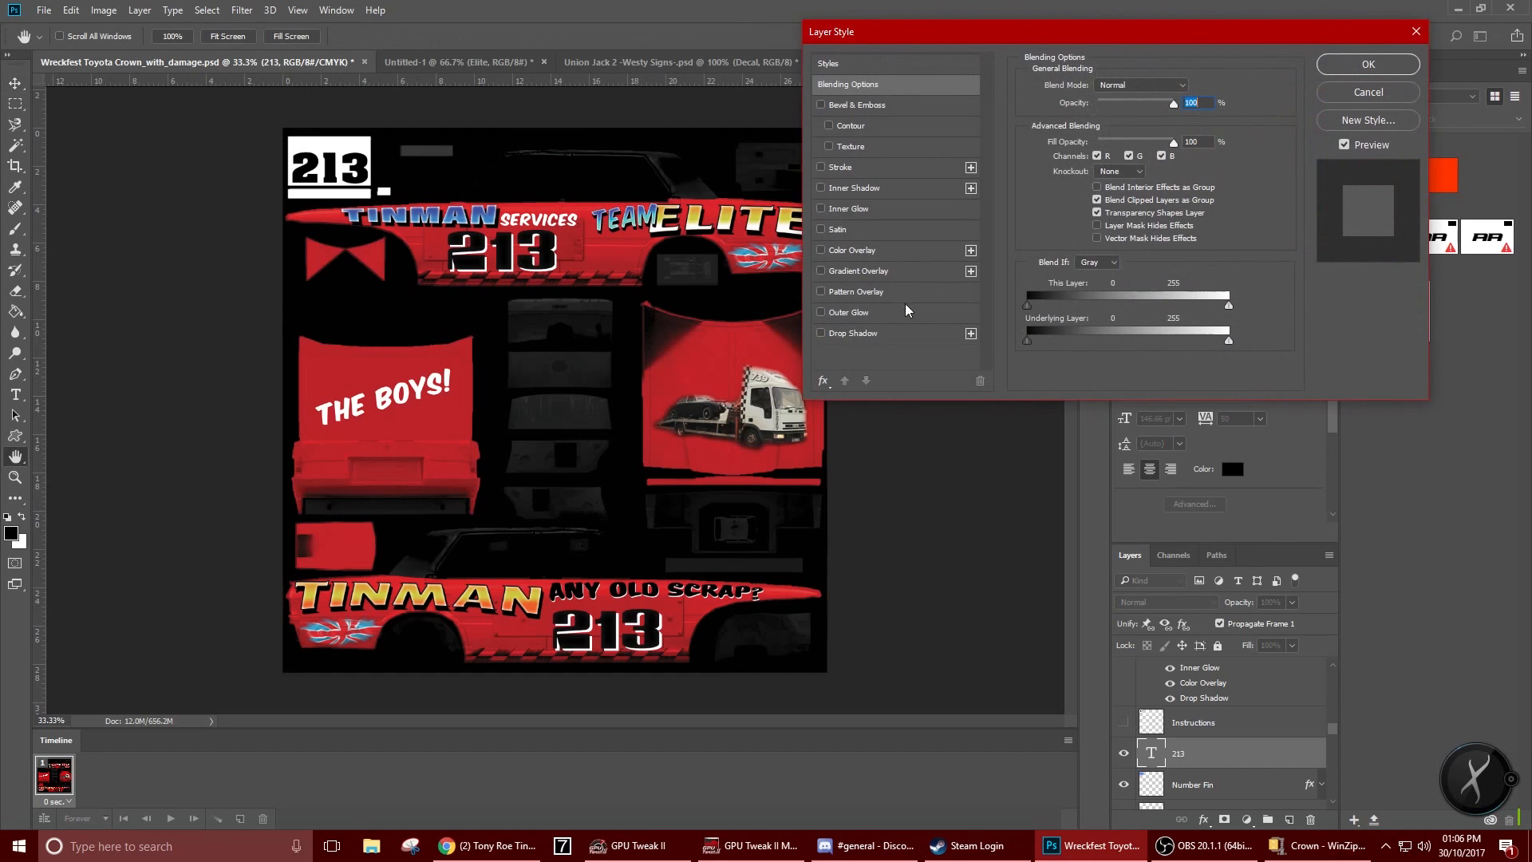
click(1416, 31)
Tighten the tracking of the 213 text on the number fin to -25
click(1097, 166)
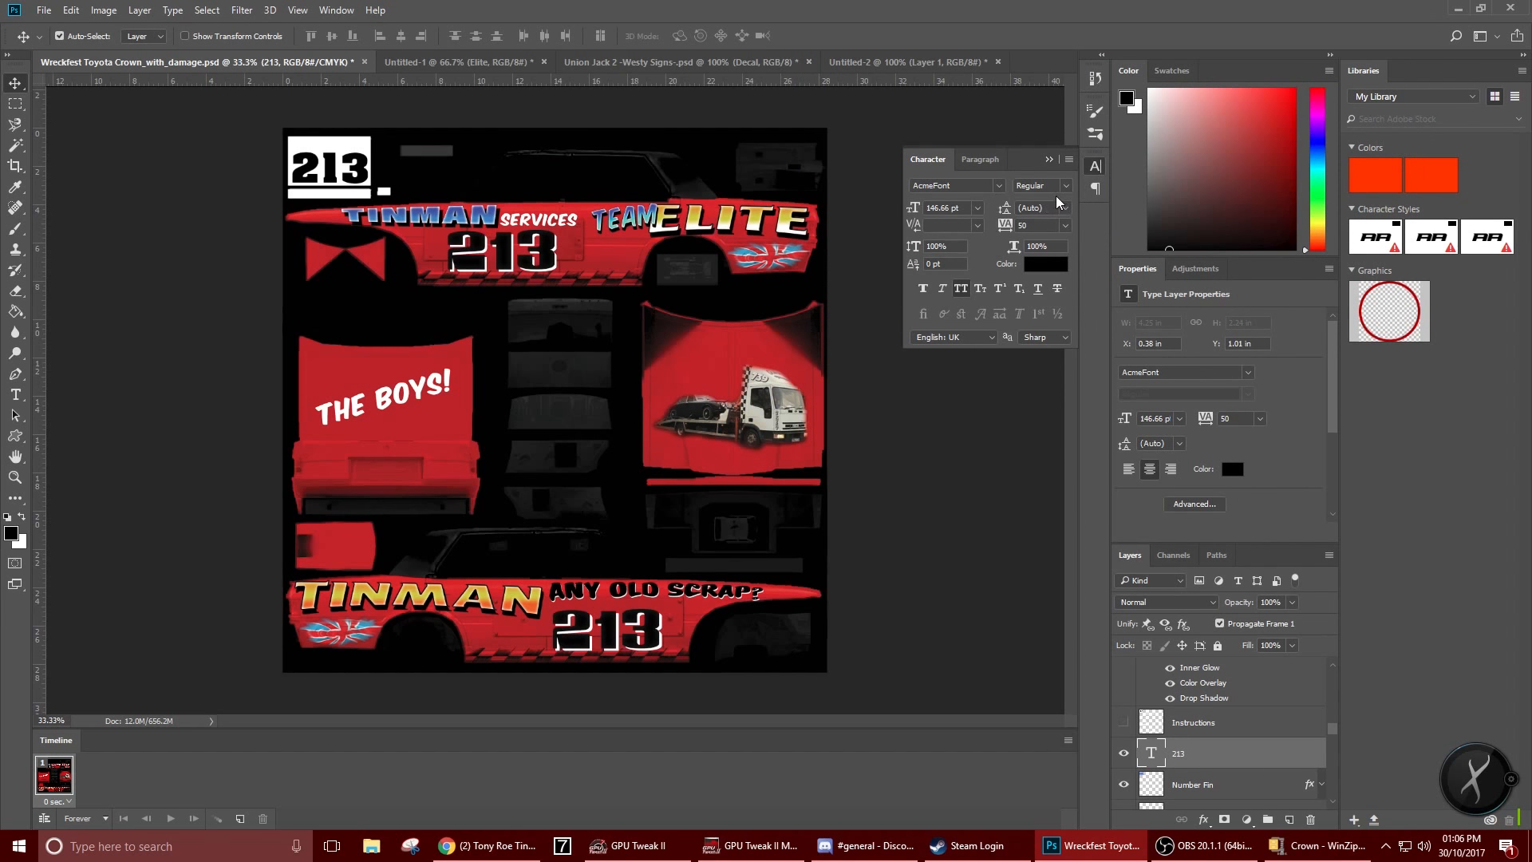
click(1063, 226)
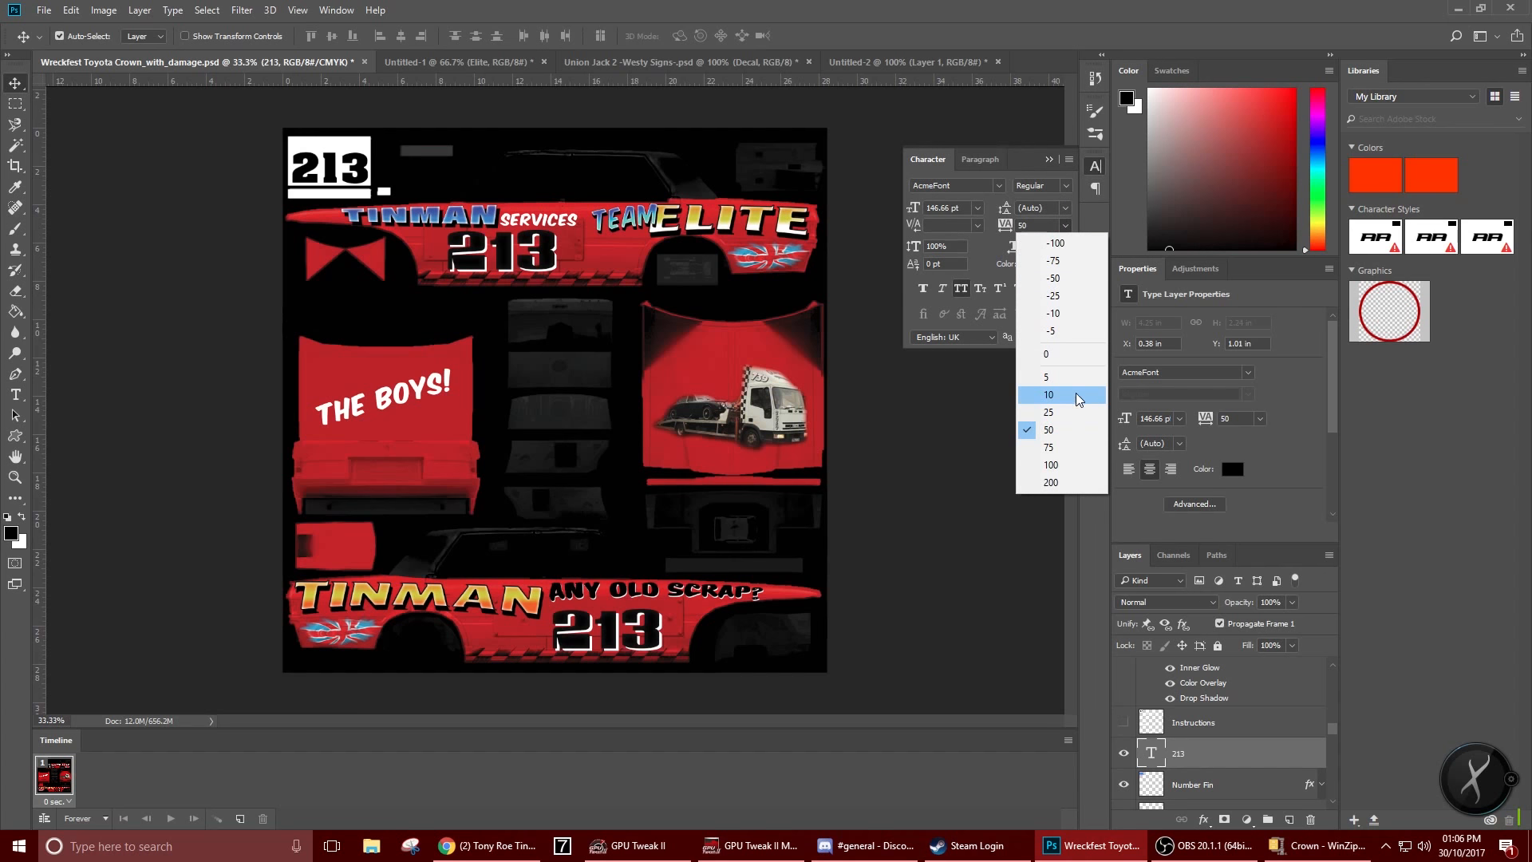
click(1078, 358)
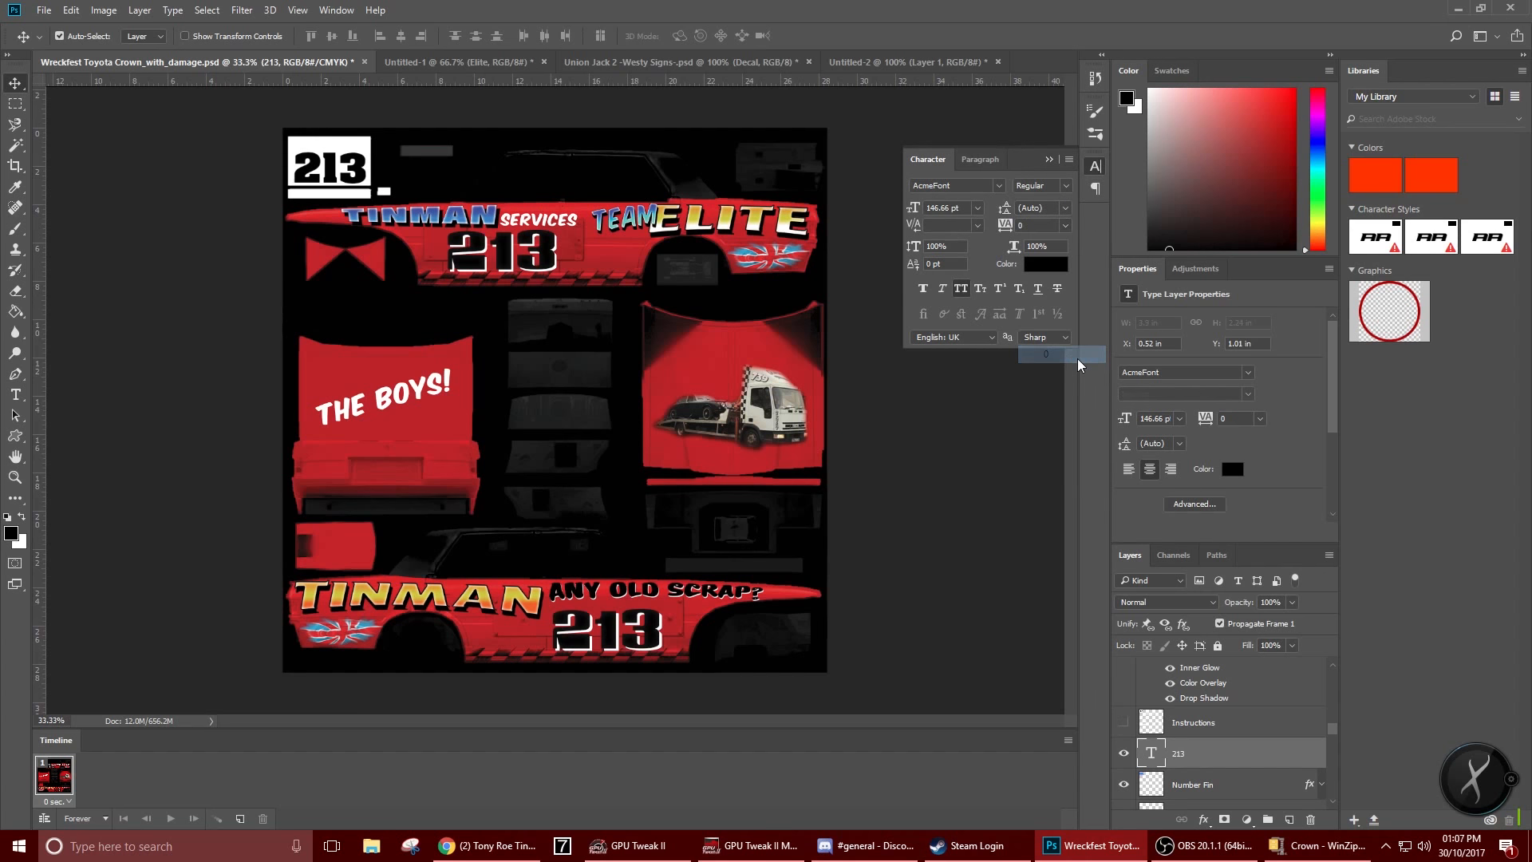
click(1064, 225)
click(1062, 296)
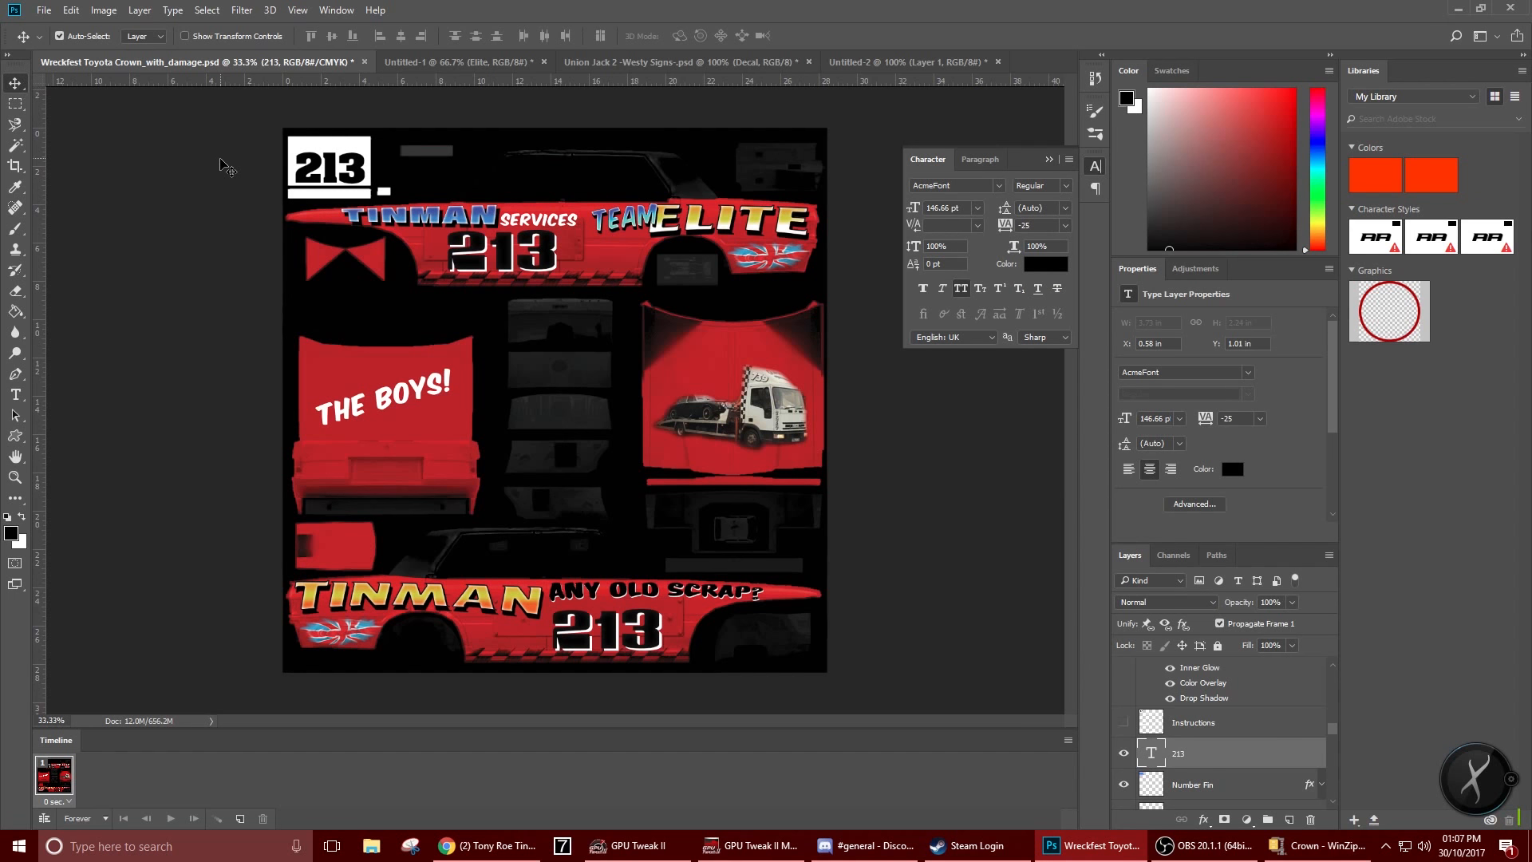
Reposition the 213 text on the white number fin and enlarge it to 154.84 pt
drag(330, 172, 326, 174)
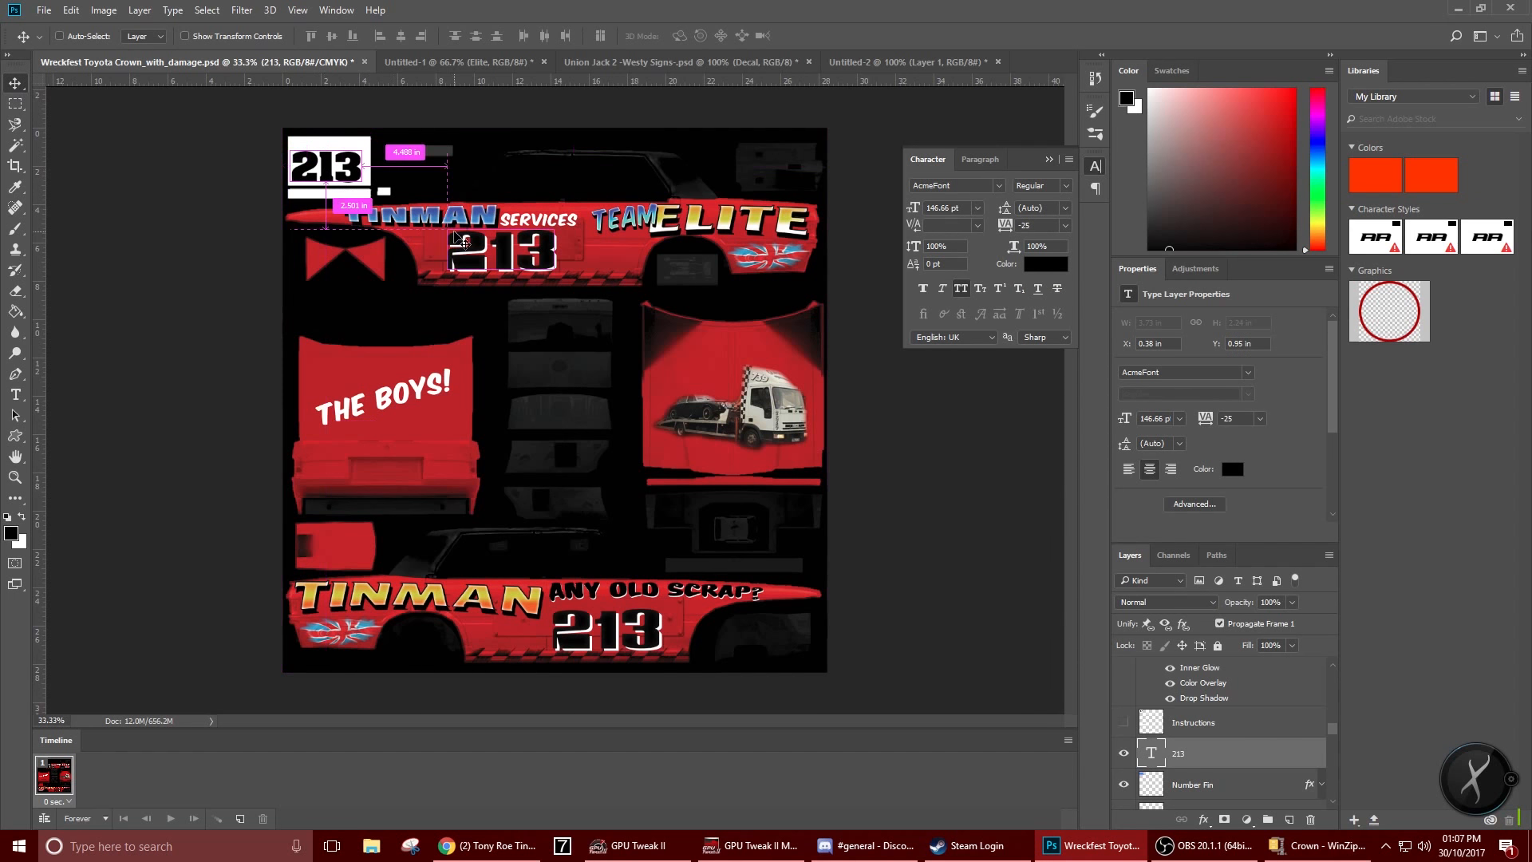
key(ctrl+t)
drag(360, 188, 370, 192)
key(Return)
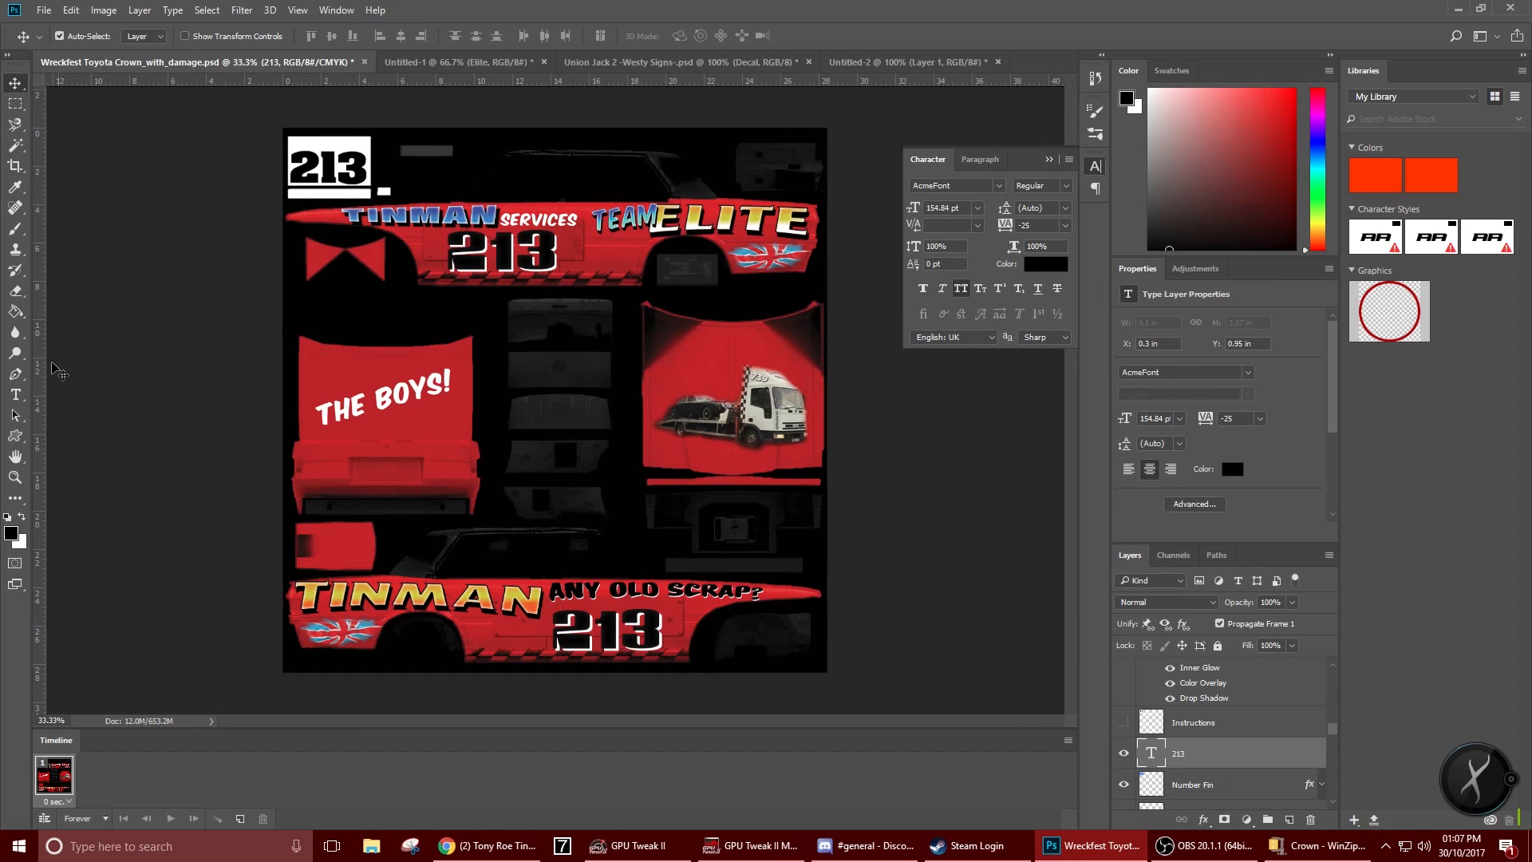
Add the text TINMAN in black 72 pt AcmeFont at the upper edge of the number fin
click(16, 394)
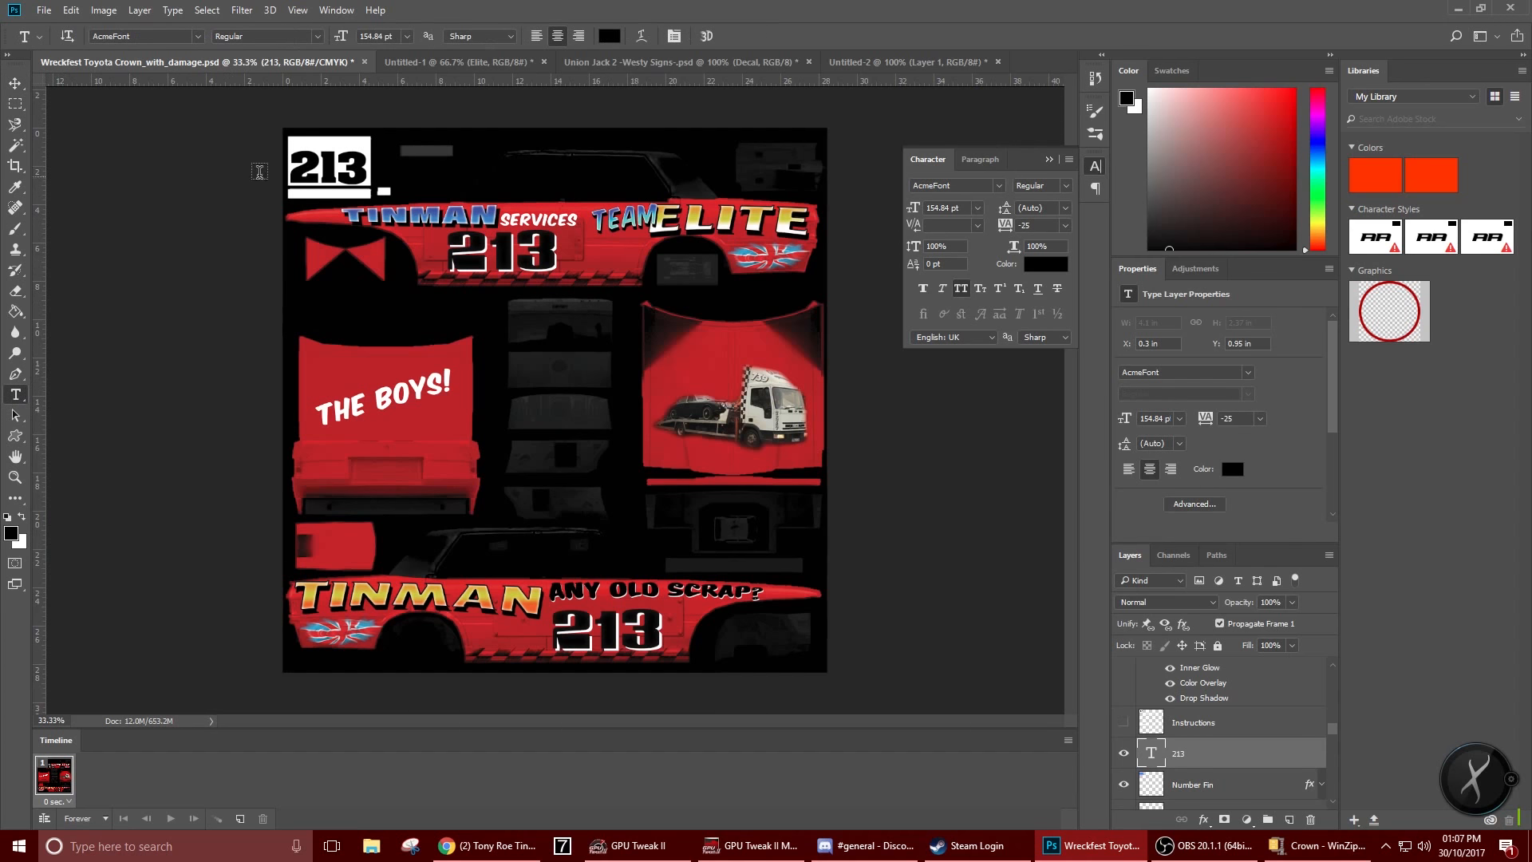
click(294, 147)
text(TIN)
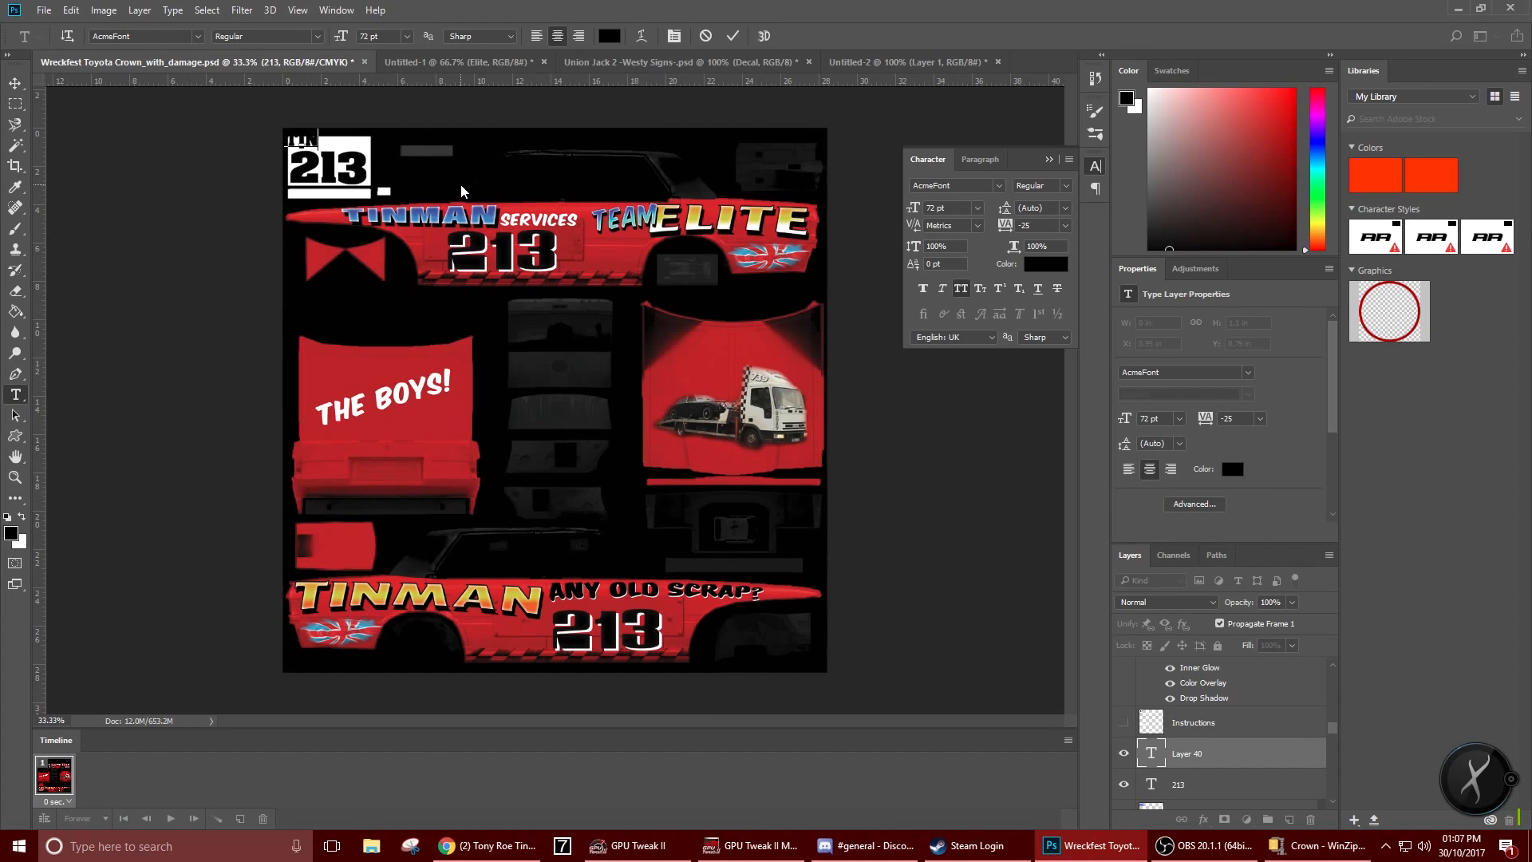
text(MAN)
click(15, 82)
Resize the TINMAN text to 62.59 pt and position it centered above 213, inside the white number fin
drag(332, 146, 367, 156)
key(ctrl+t)
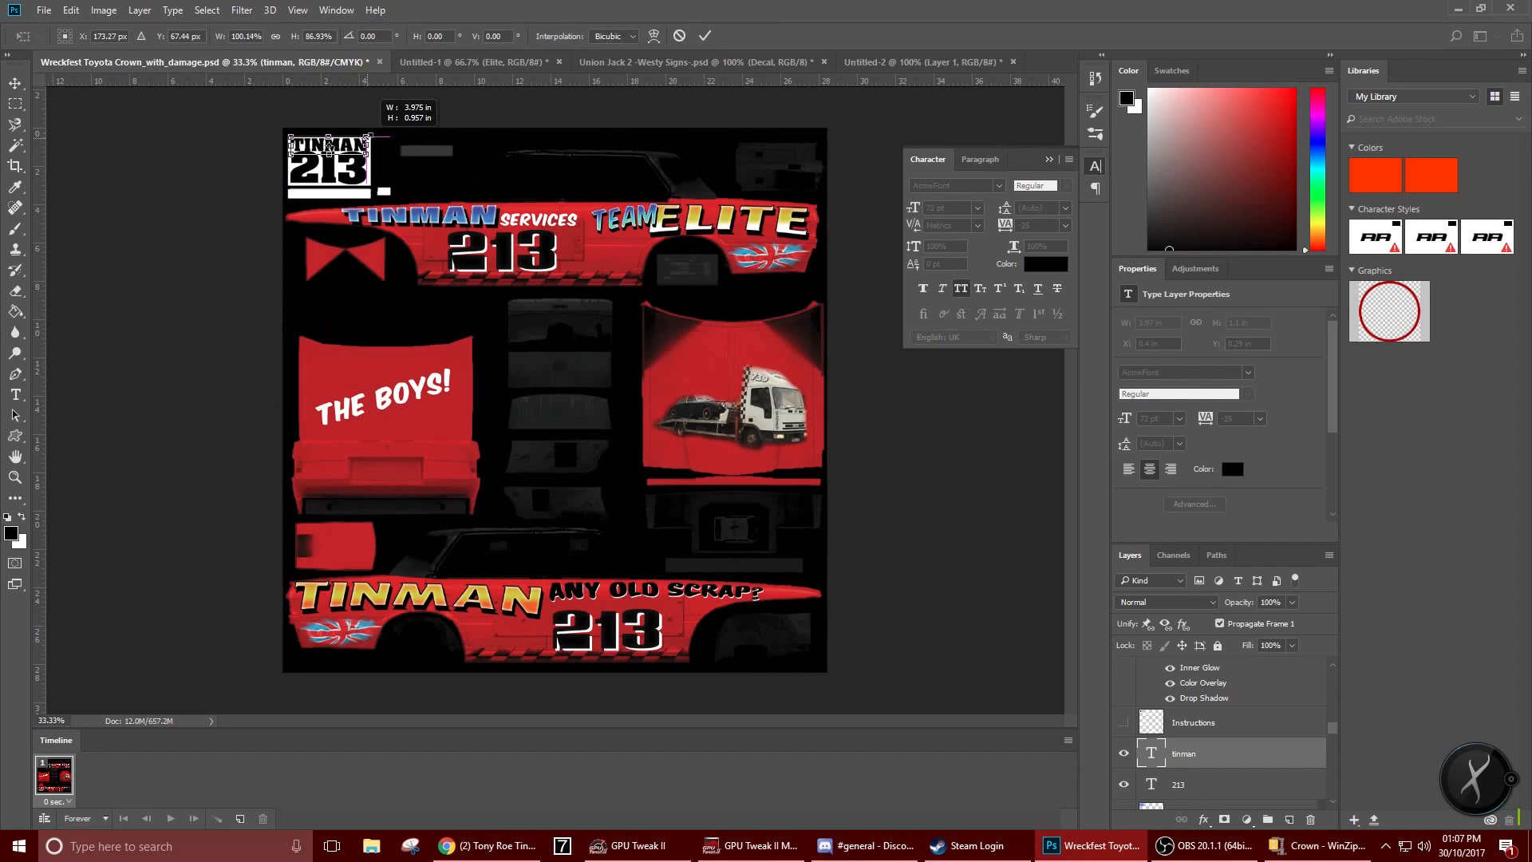
key(Return)
key(Up)
key(Up)
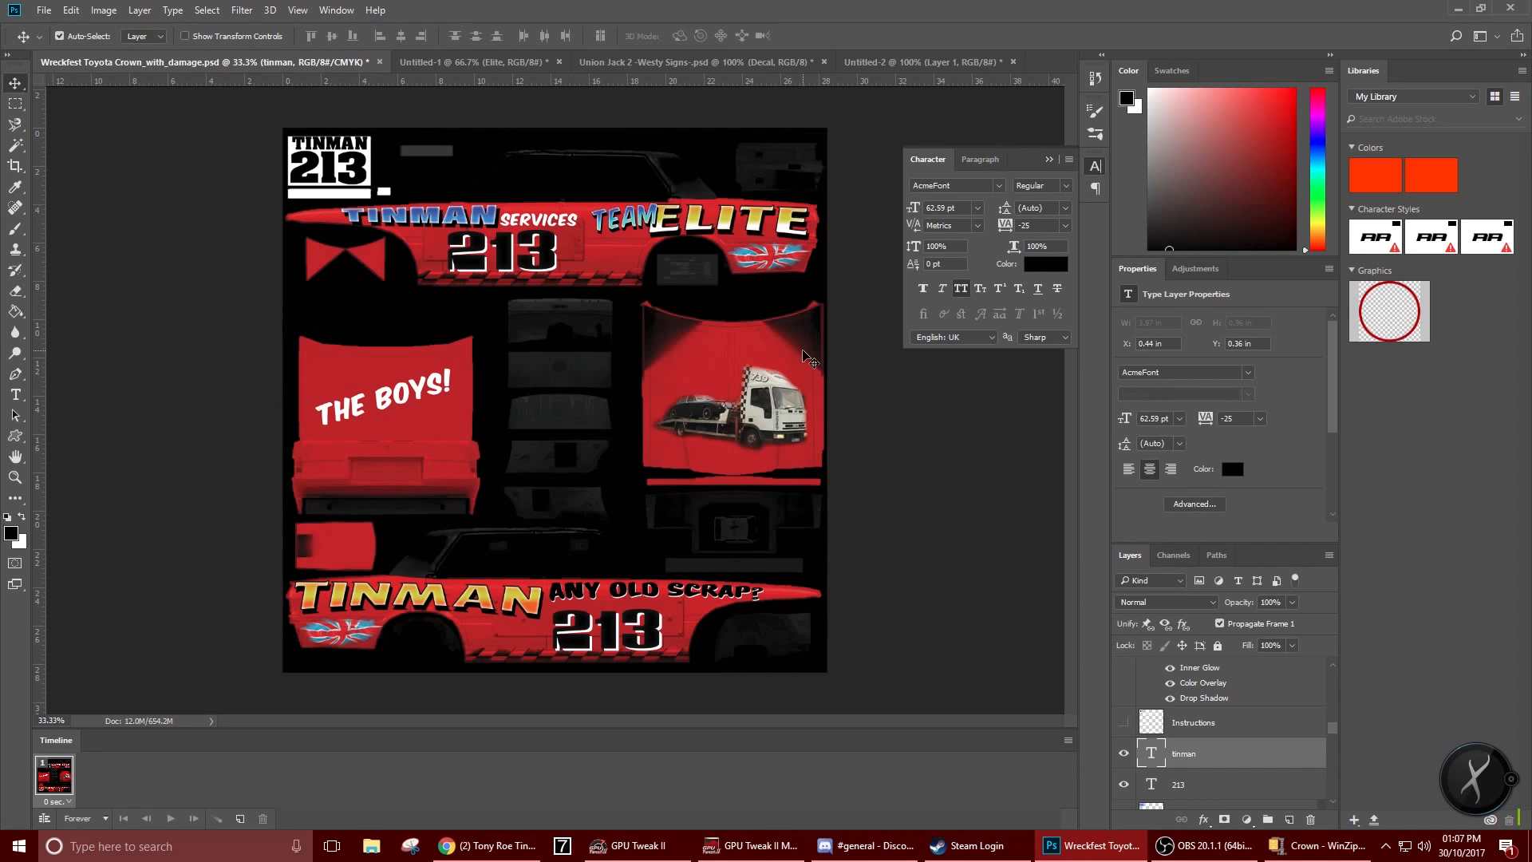
key(Left)
key(Left)
key(Left)
key(Up)
Apply a dark red (#cc0202) color overlay at 100% opacity to the TINMAN text on the number fin
right_click(1229, 762)
click(1218, 75)
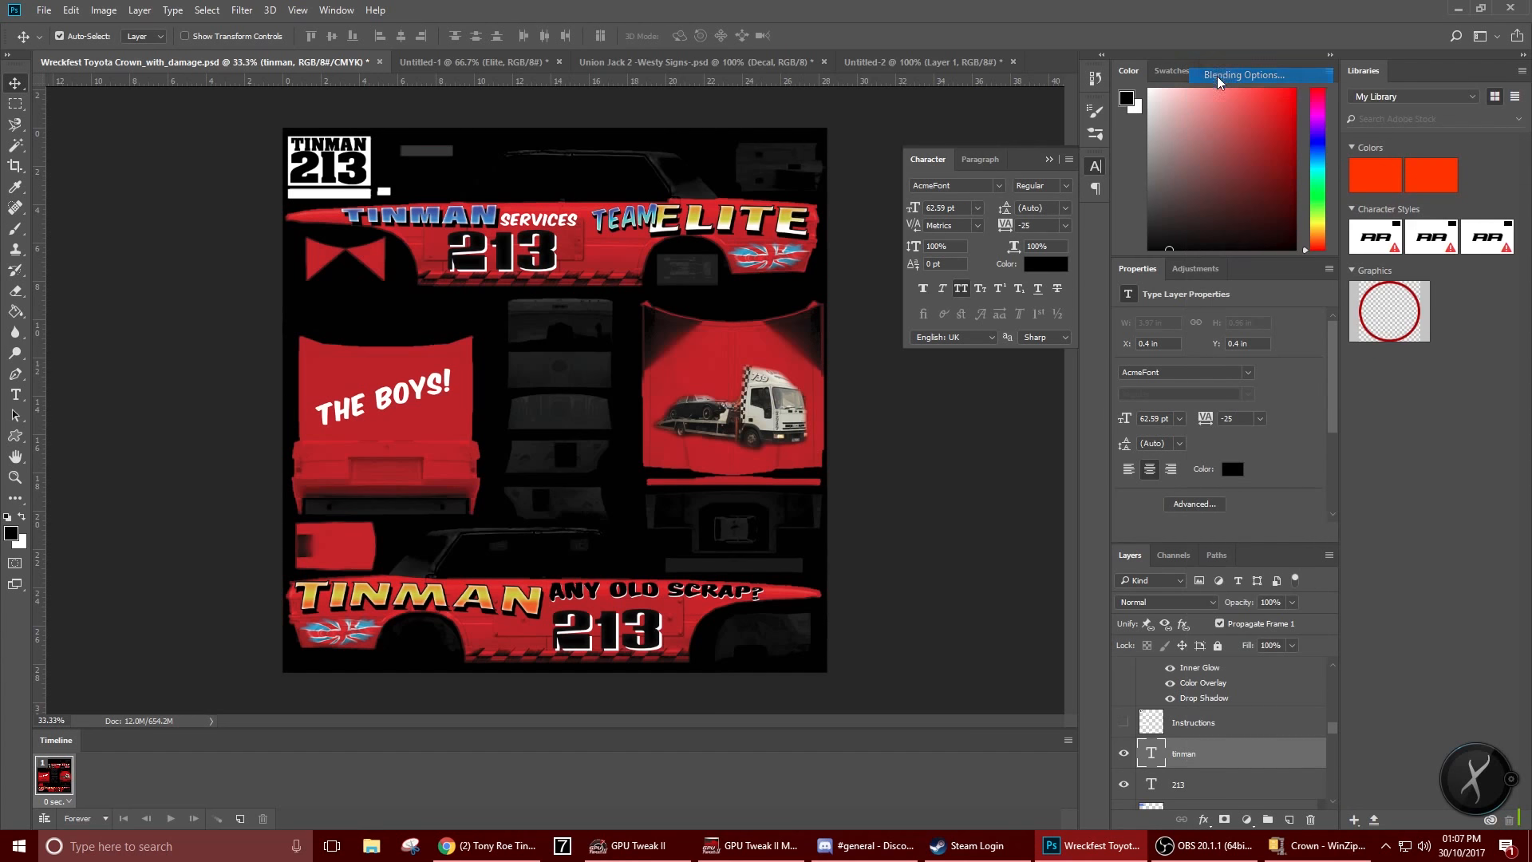
click(852, 249)
click(1191, 87)
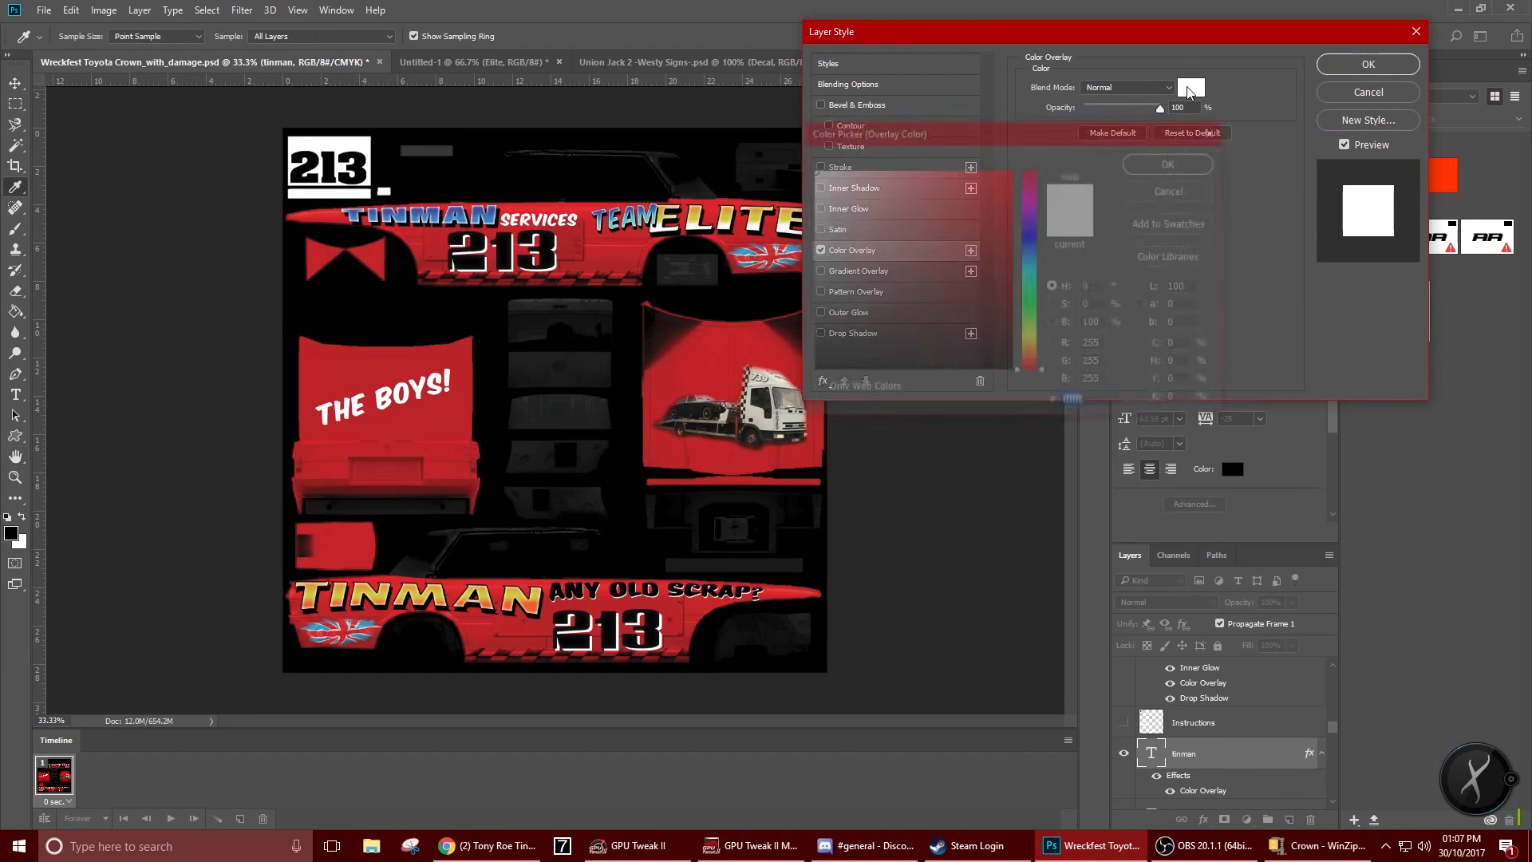
text(cc0202)
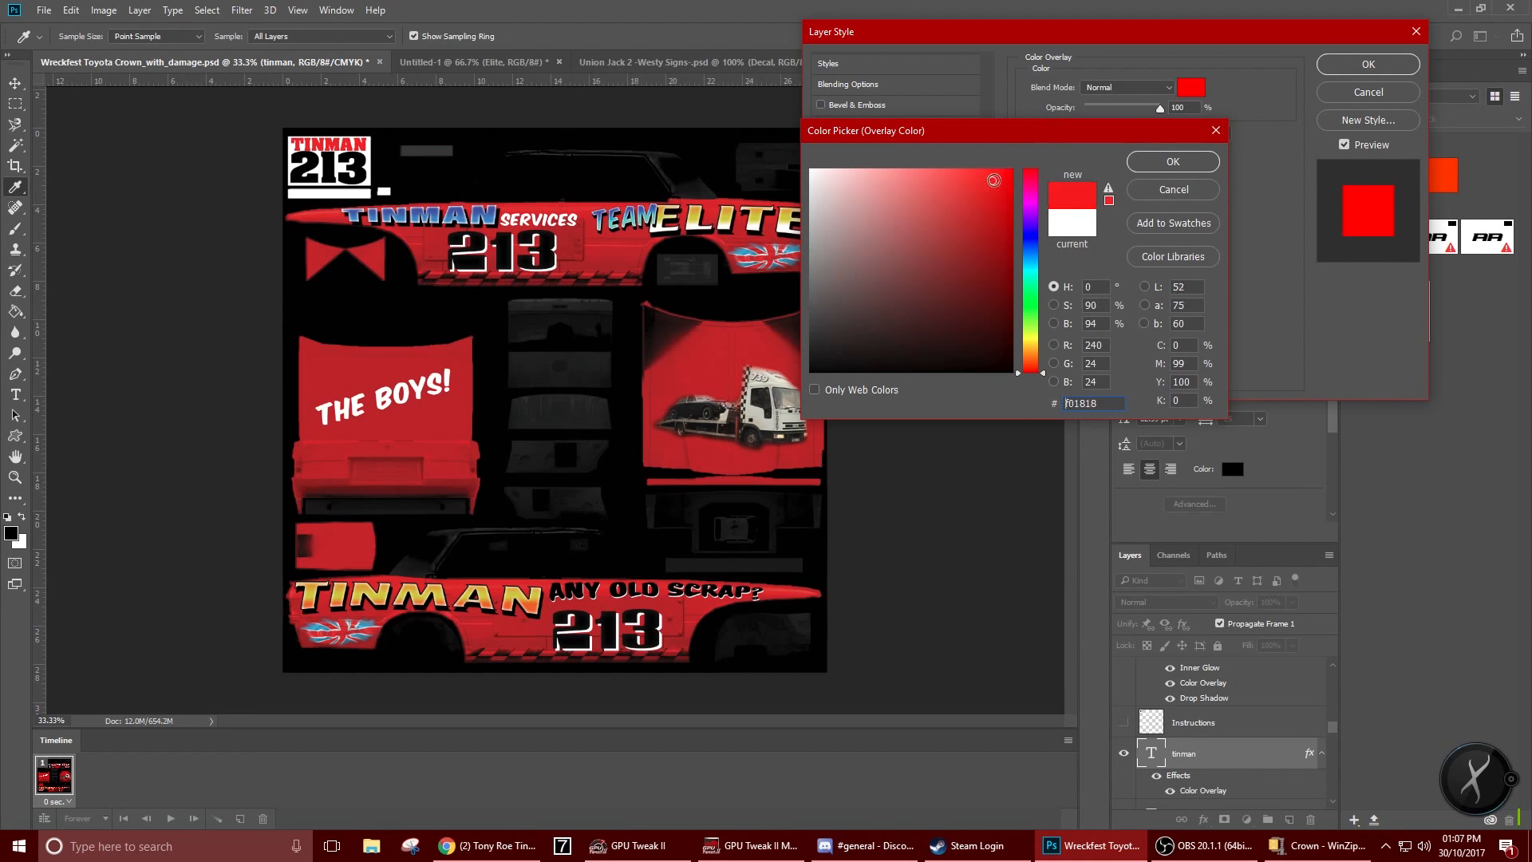
click(1139, 163)
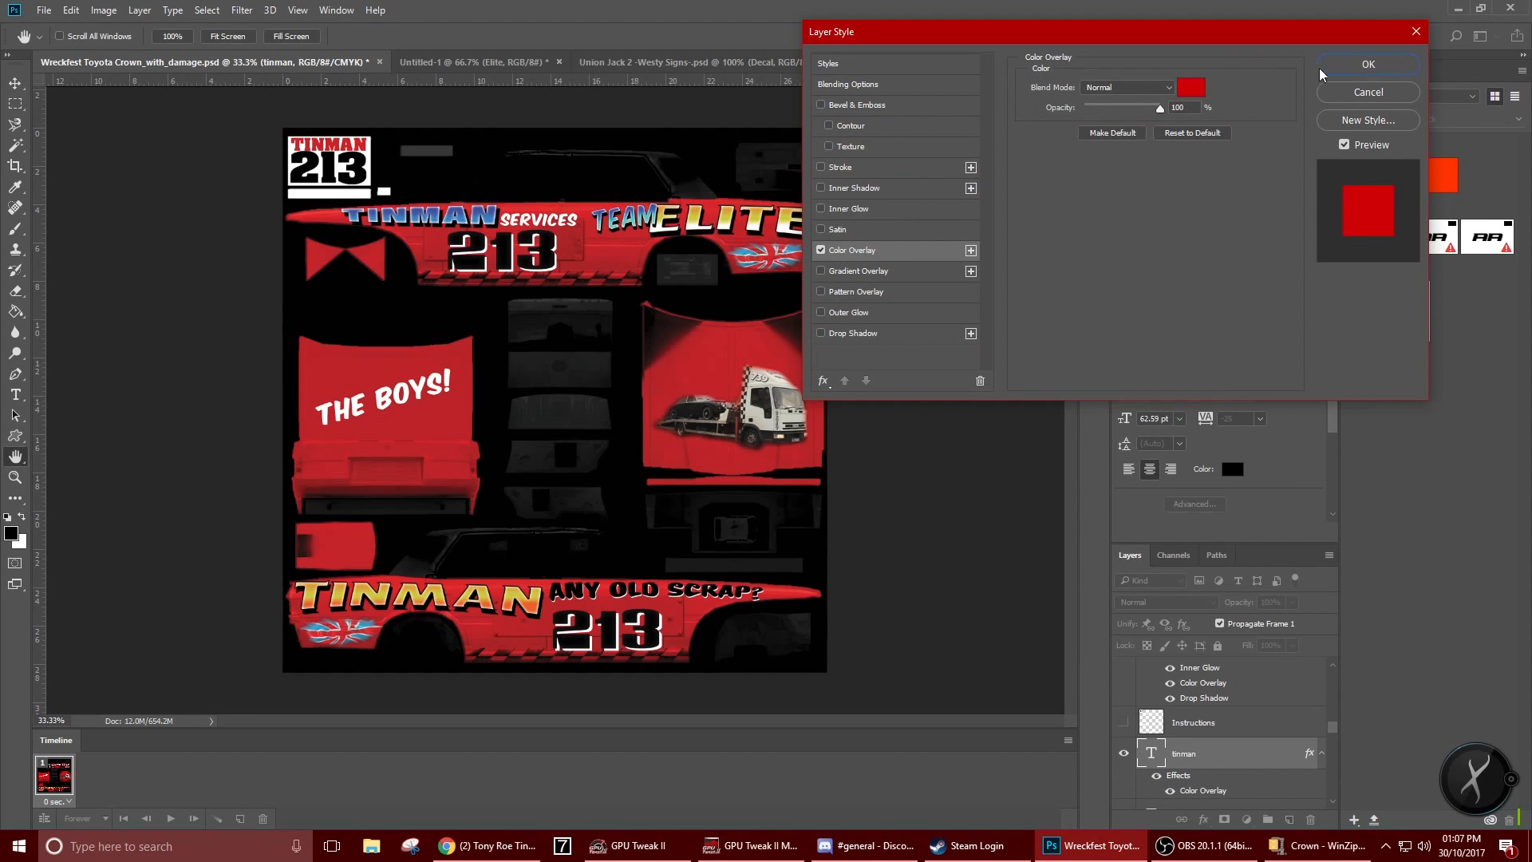
click(1347, 70)
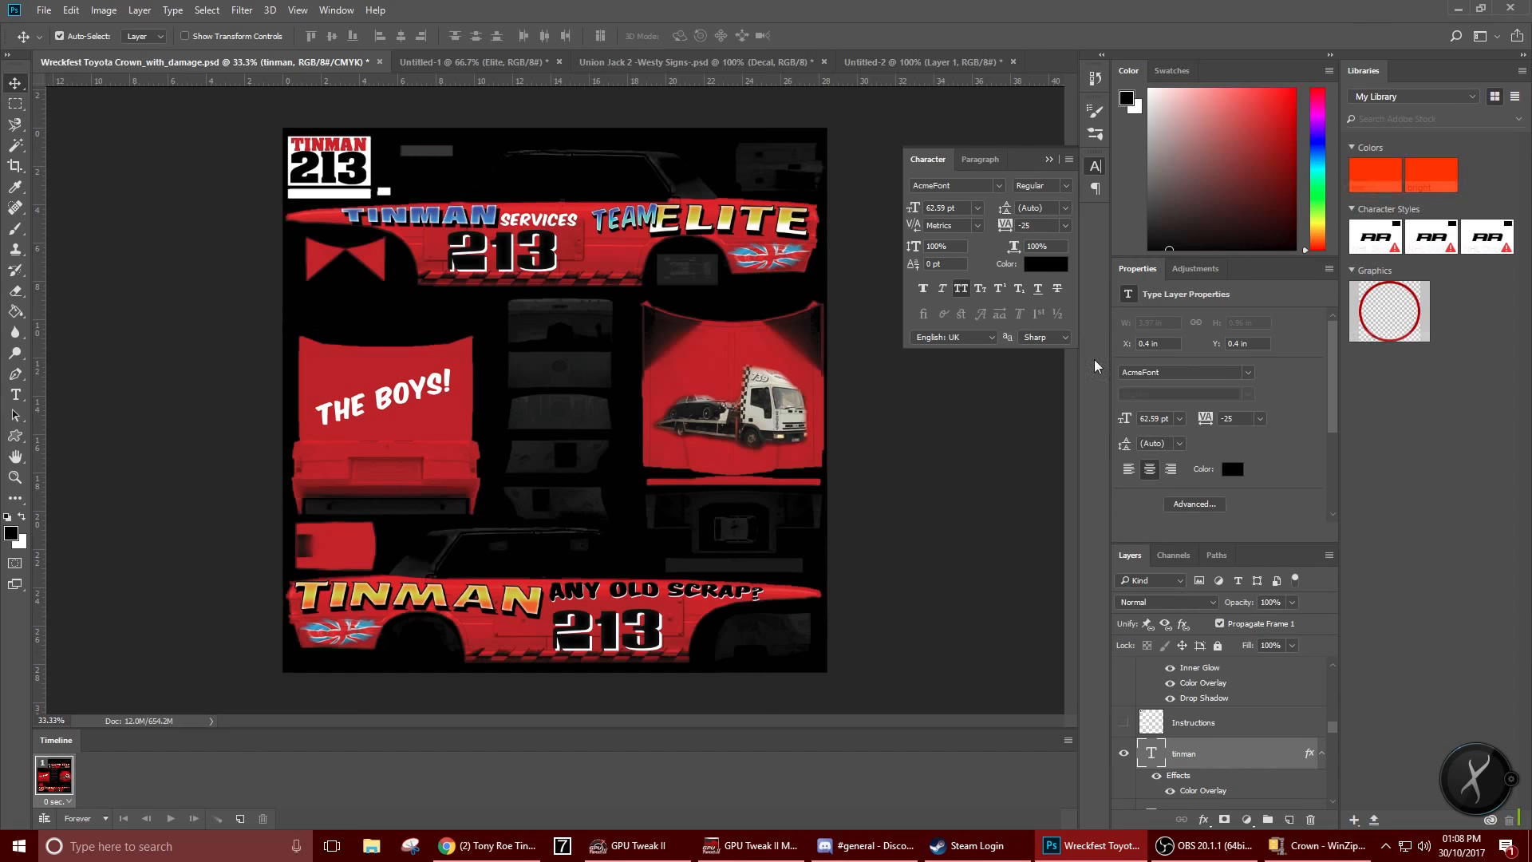
Save the livery as a Photoshop document named tinmancvrown in the Crown art folder
click(53, 11)
click(88, 187)
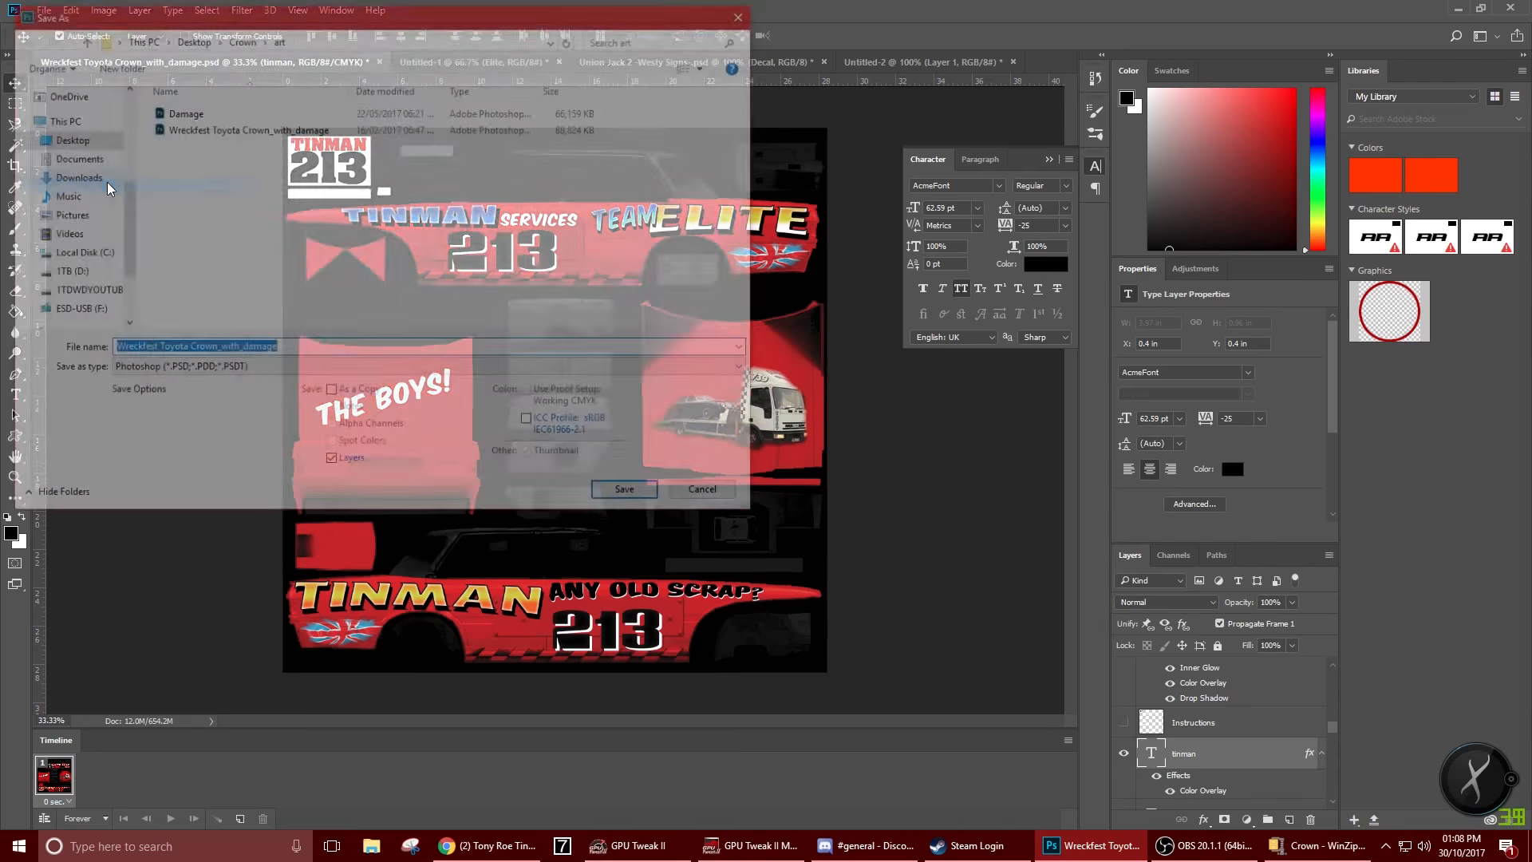
text(tyi)
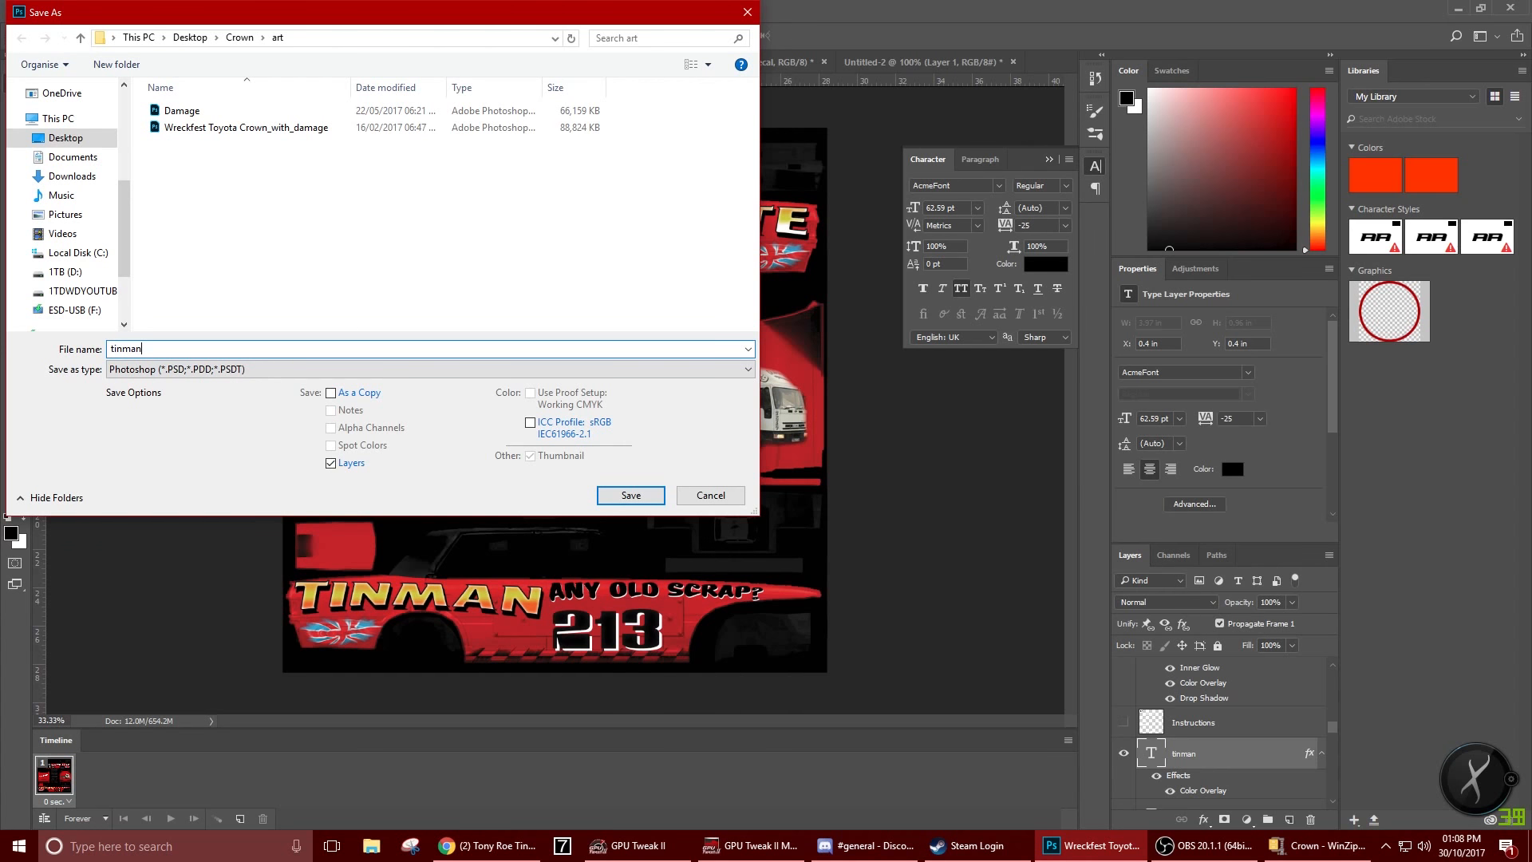
key(Return)
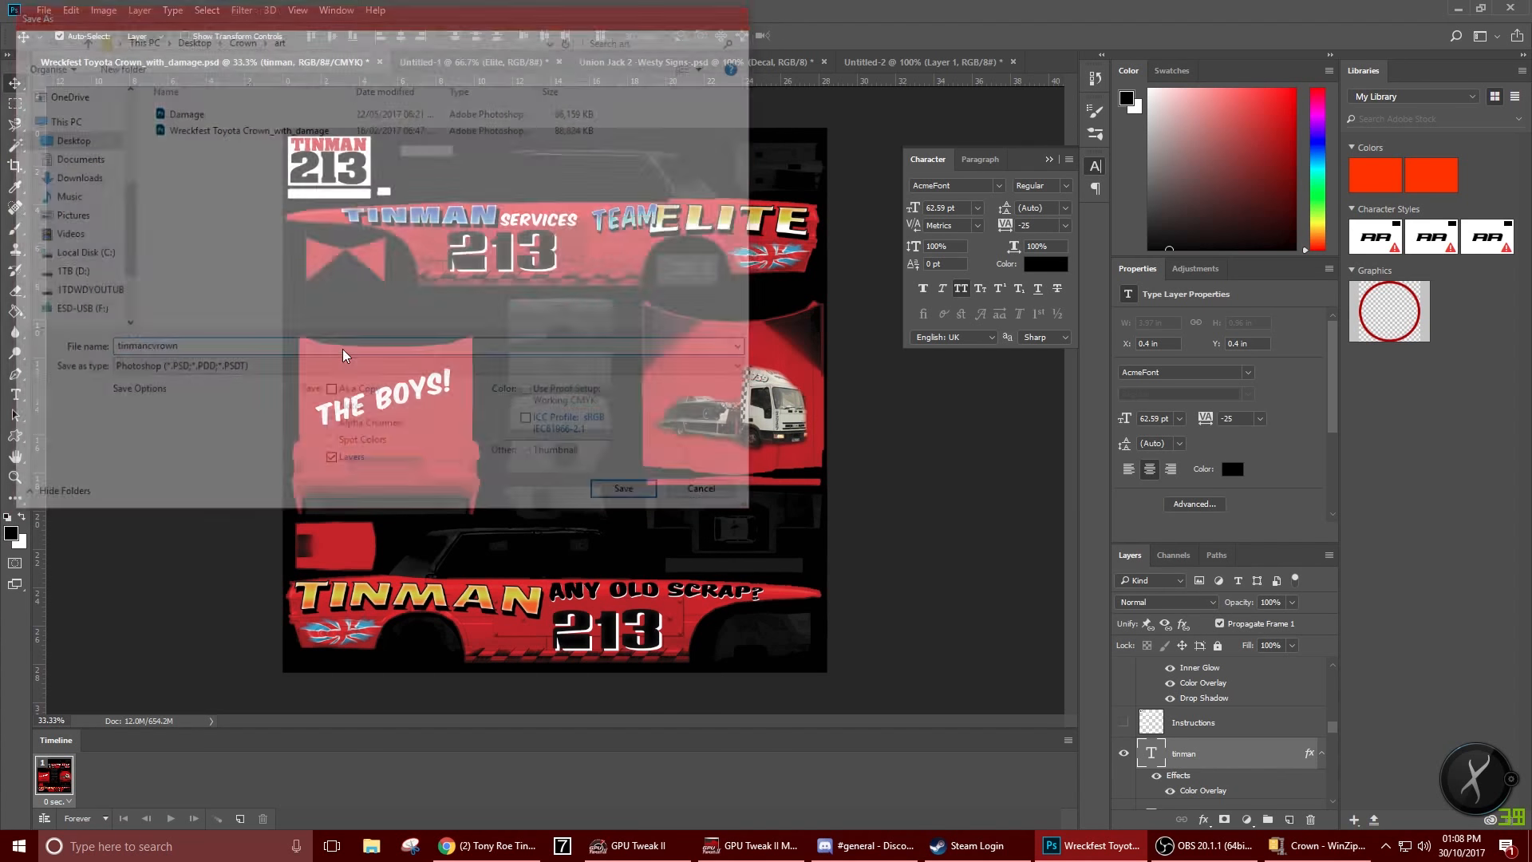
key(Return)
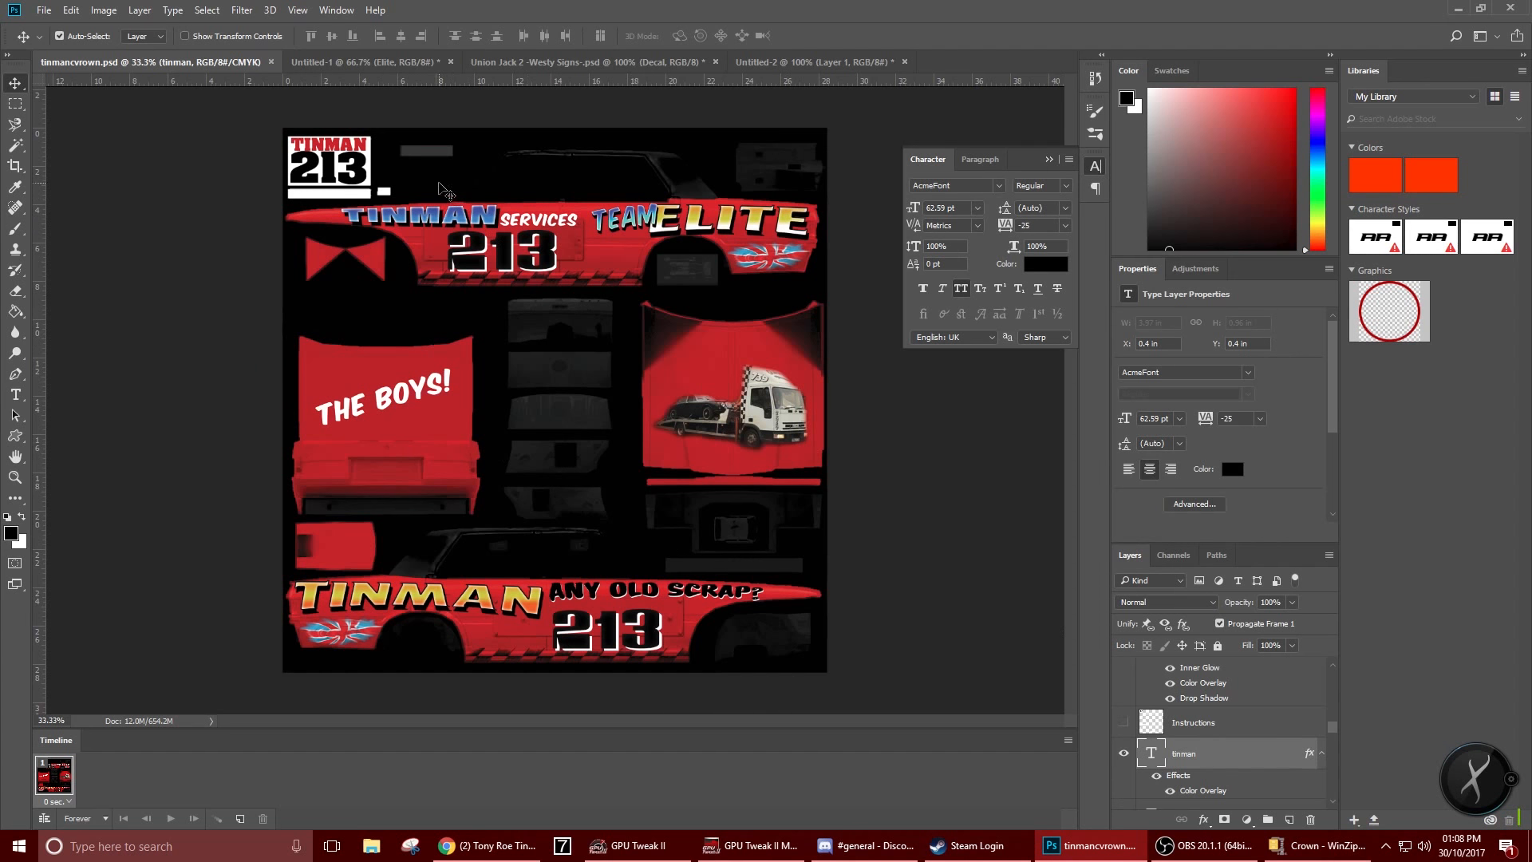
key(Up)
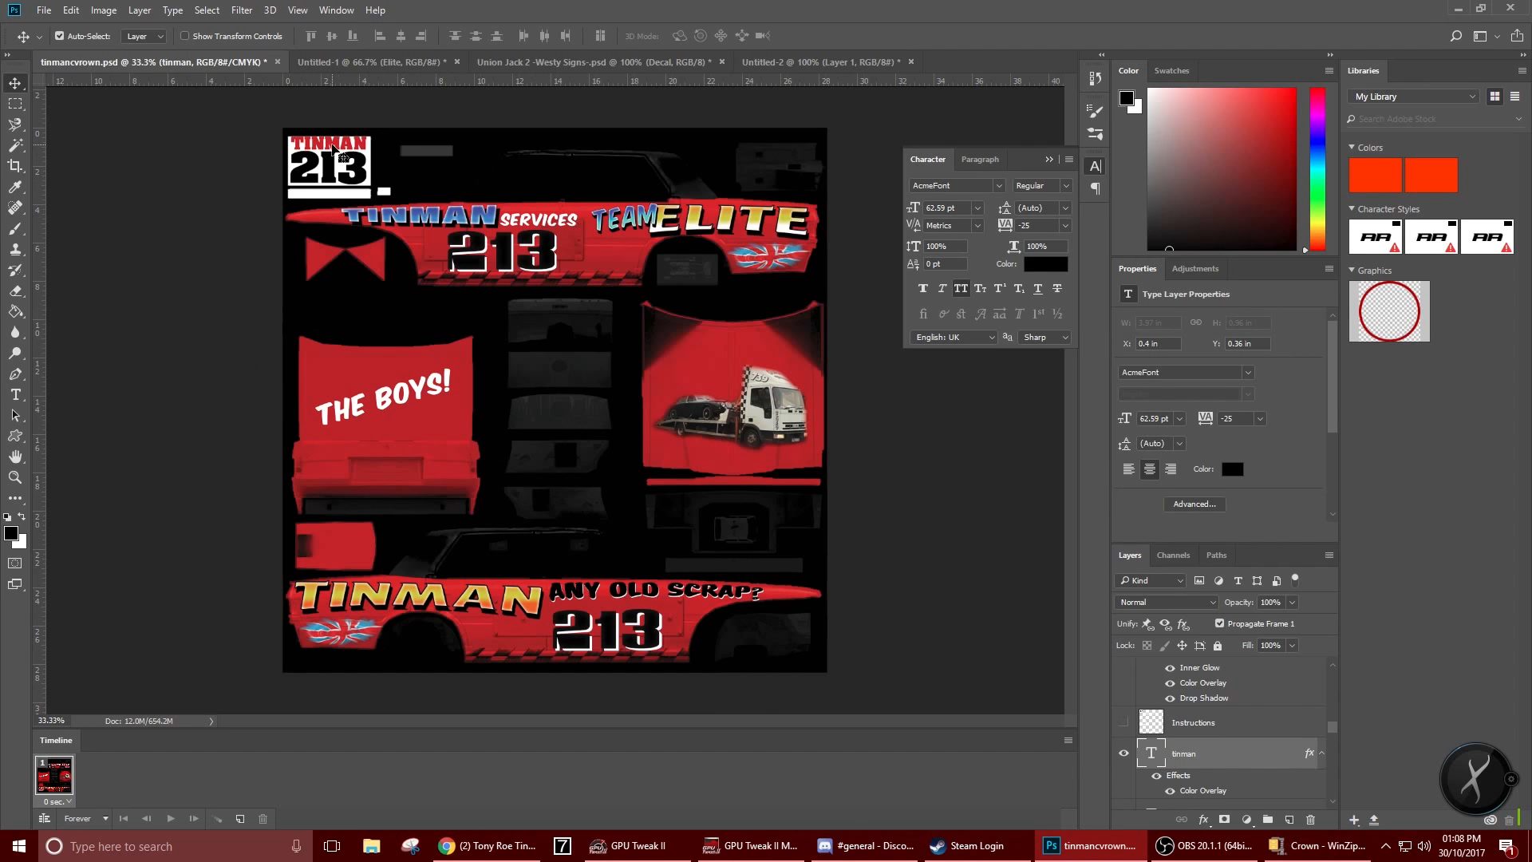
key(Down)
Apply a white color overlay at 100% opacity to the 213 text on the number fin
click(348, 183)
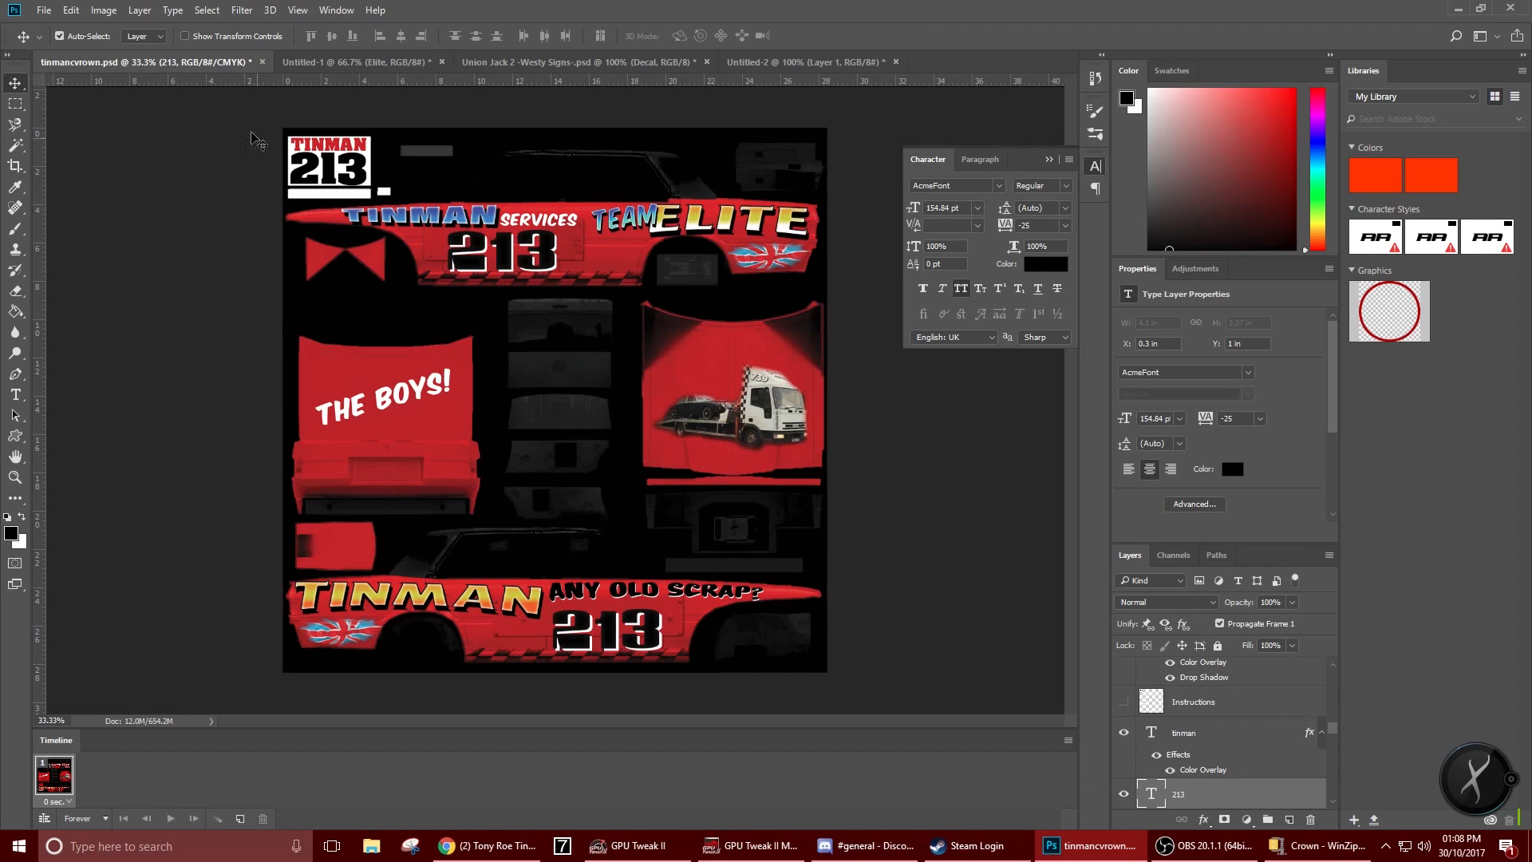
right_click(1204, 801)
click(1244, 112)
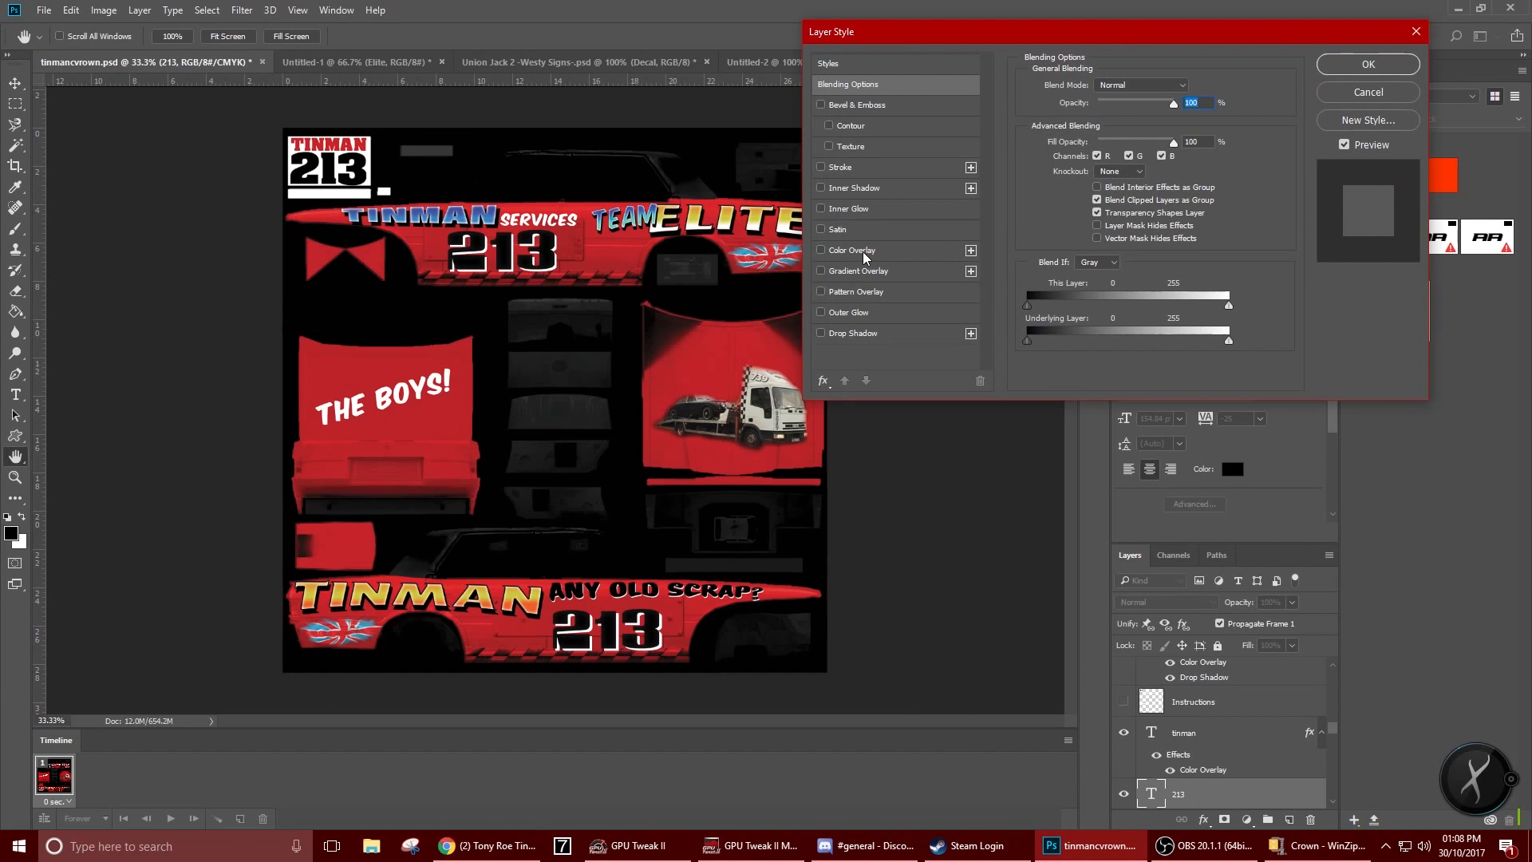
click(863, 251)
click(1192, 87)
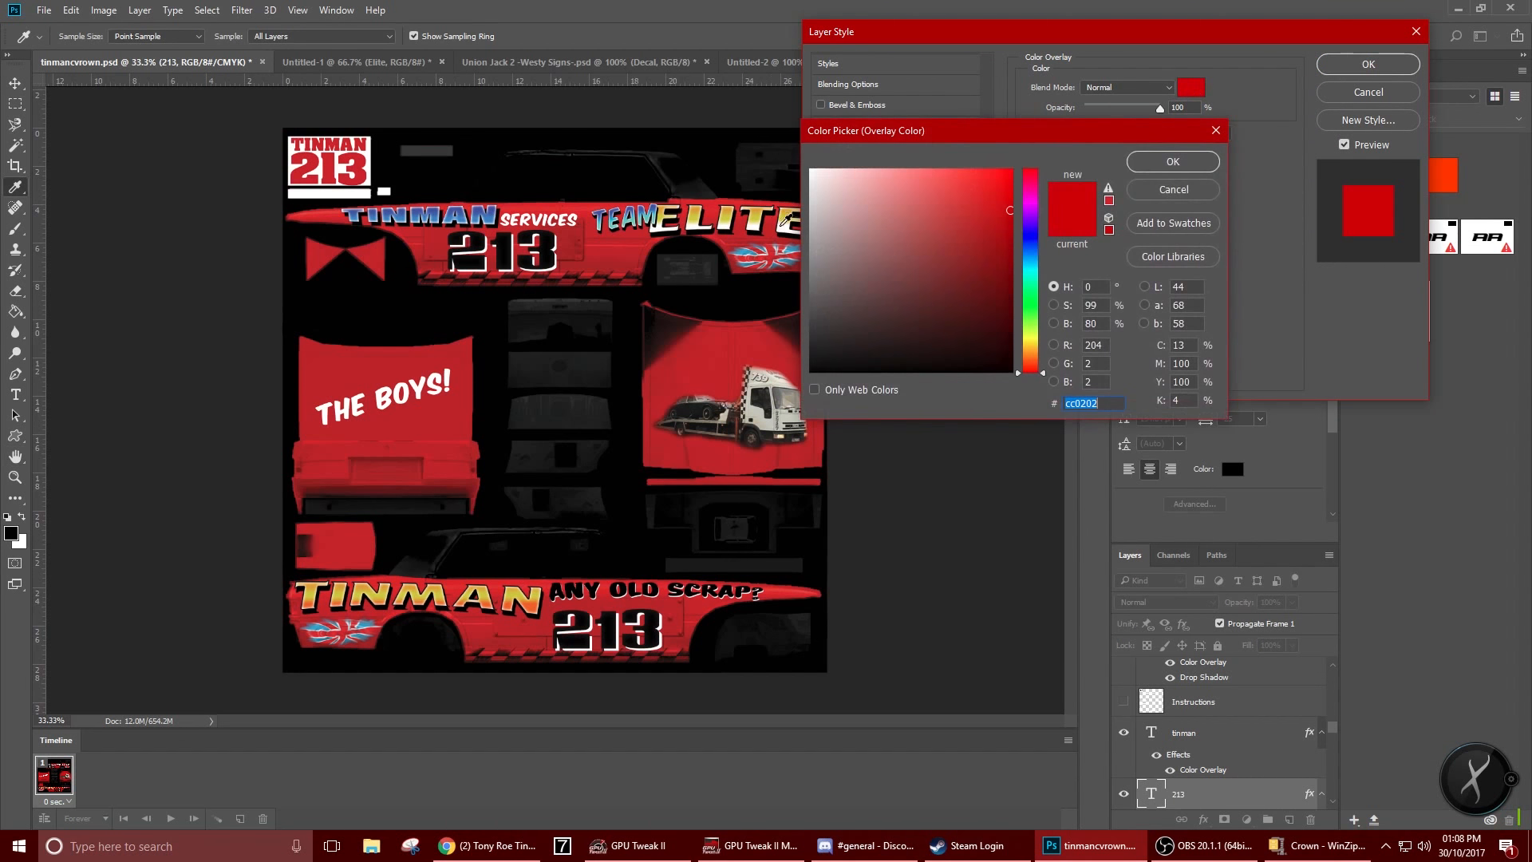
click(783, 223)
click(1173, 161)
click(1393, 69)
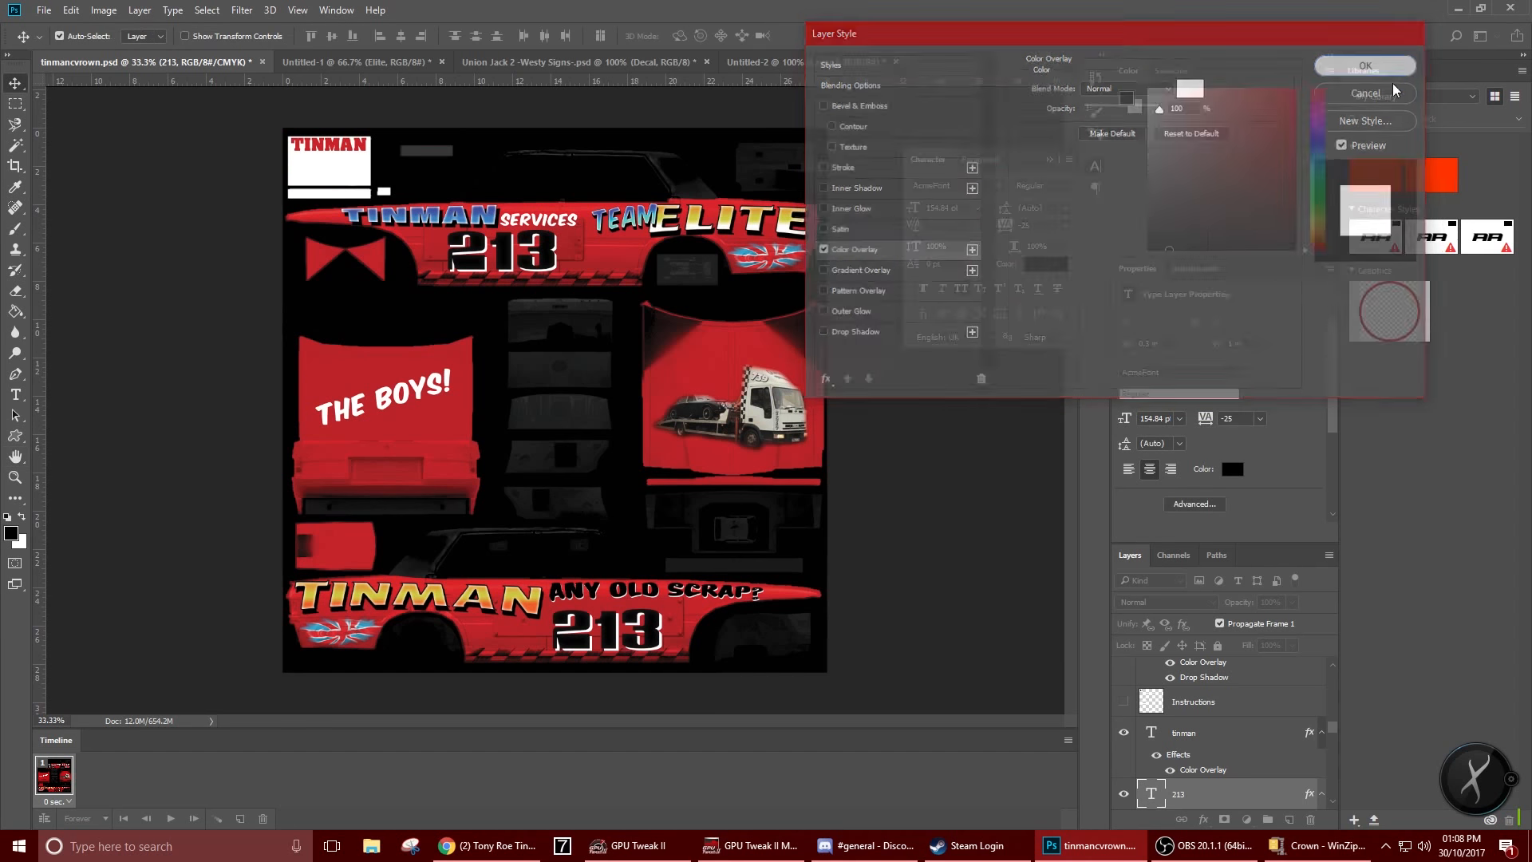
Change the color overlay of the Number Fin layer to black (#000000)
scroll(1205, 741, down, 2)
click(1203, 734)
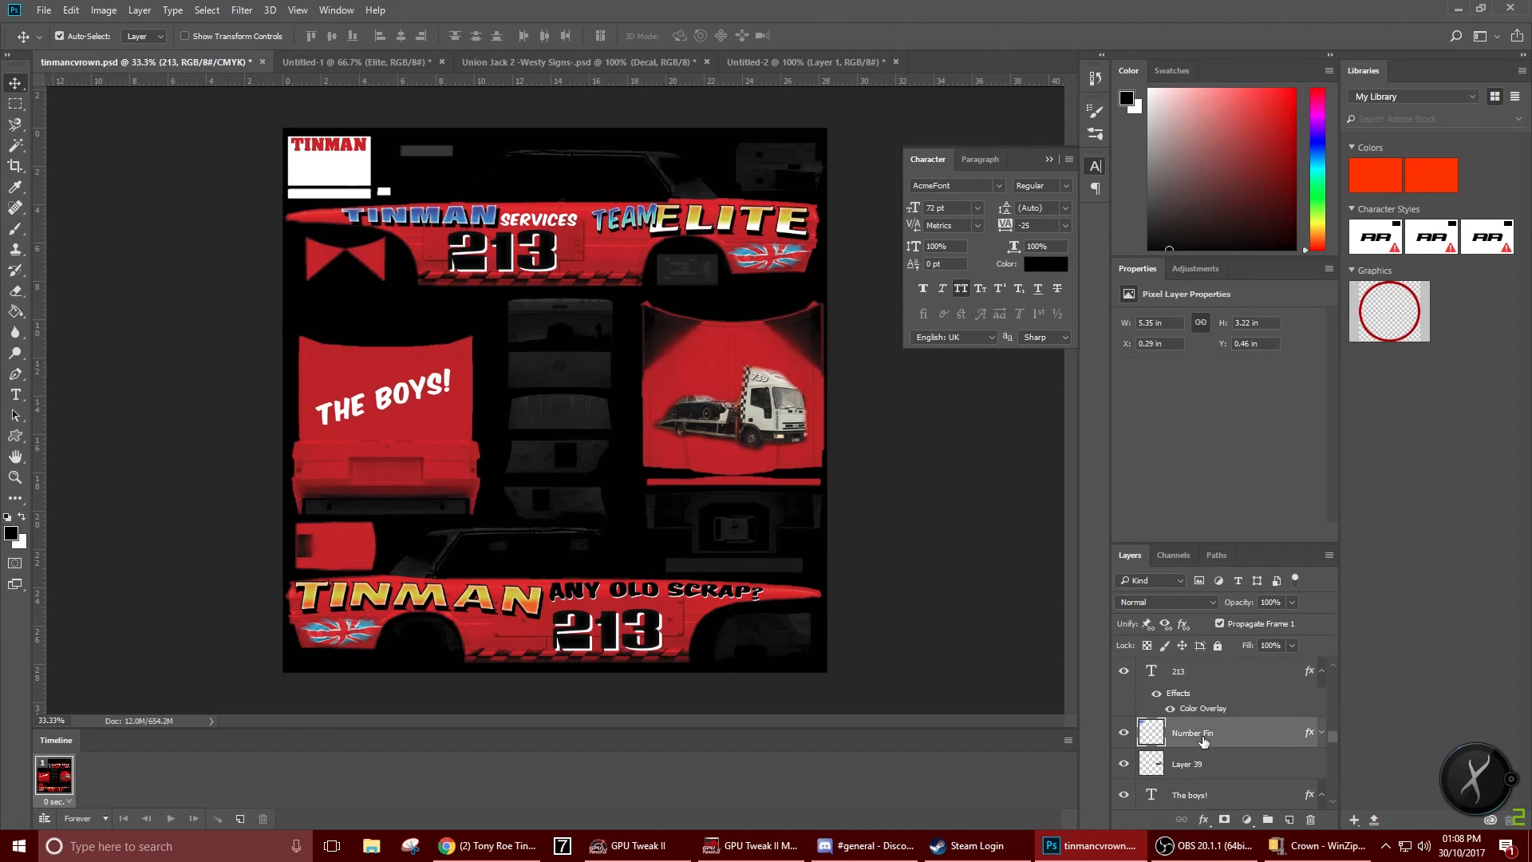
right_click(1203, 740)
click(1241, 94)
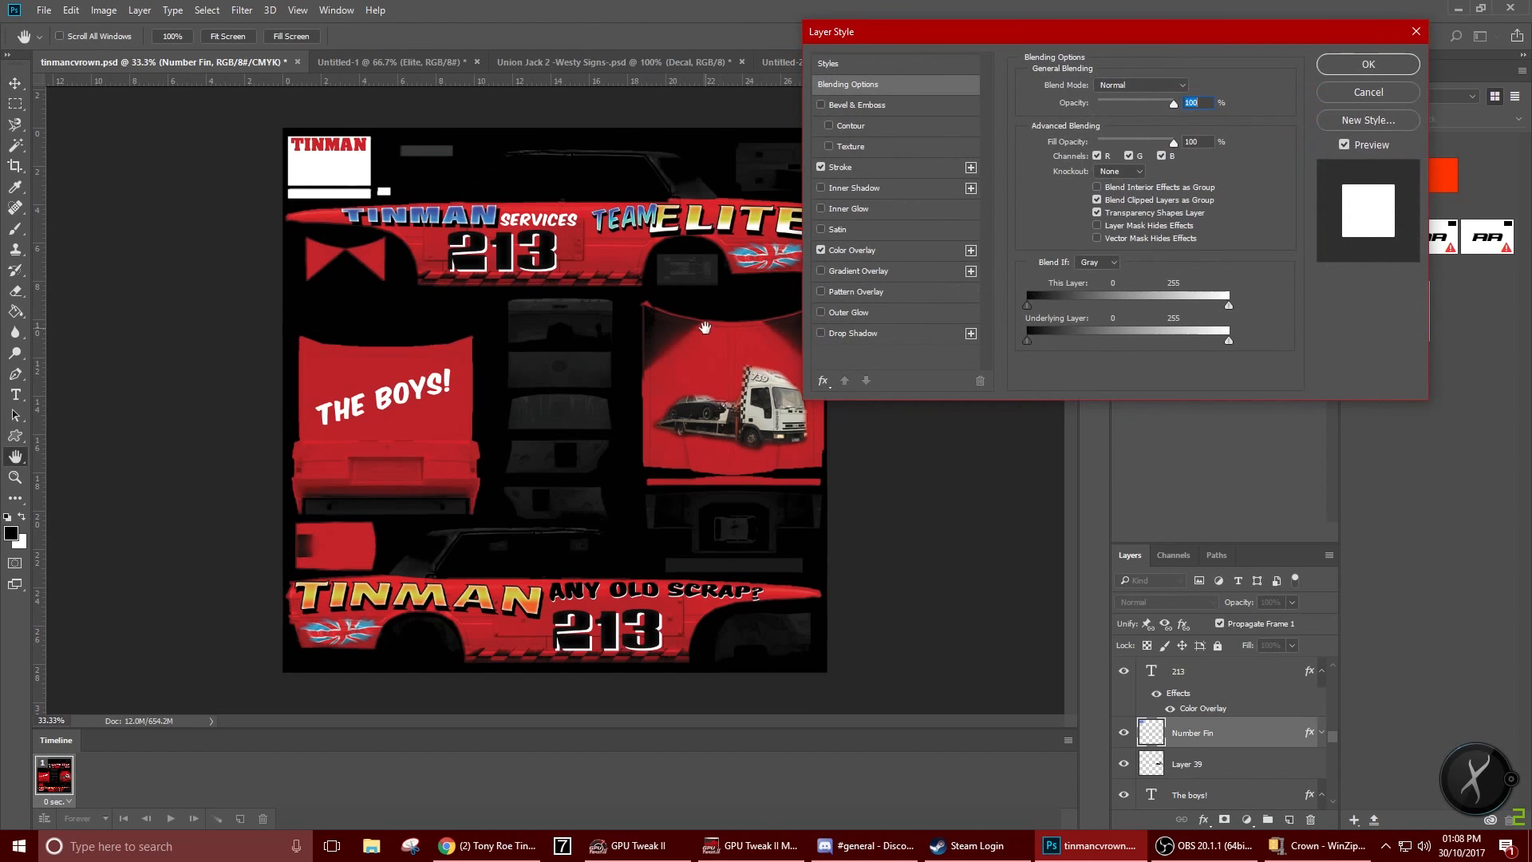
click(873, 250)
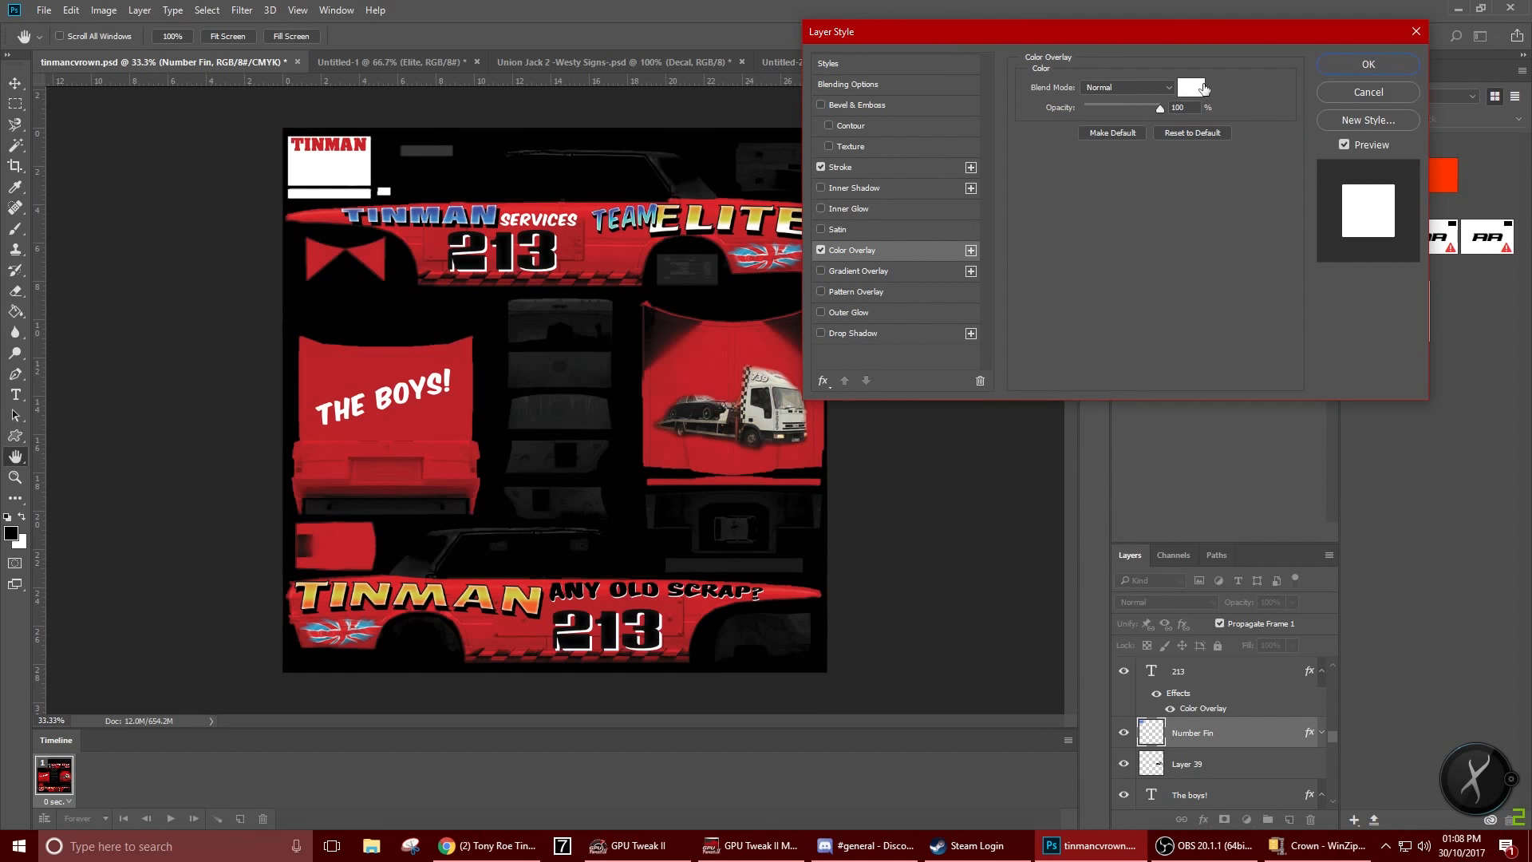
click(1204, 88)
text(000000)
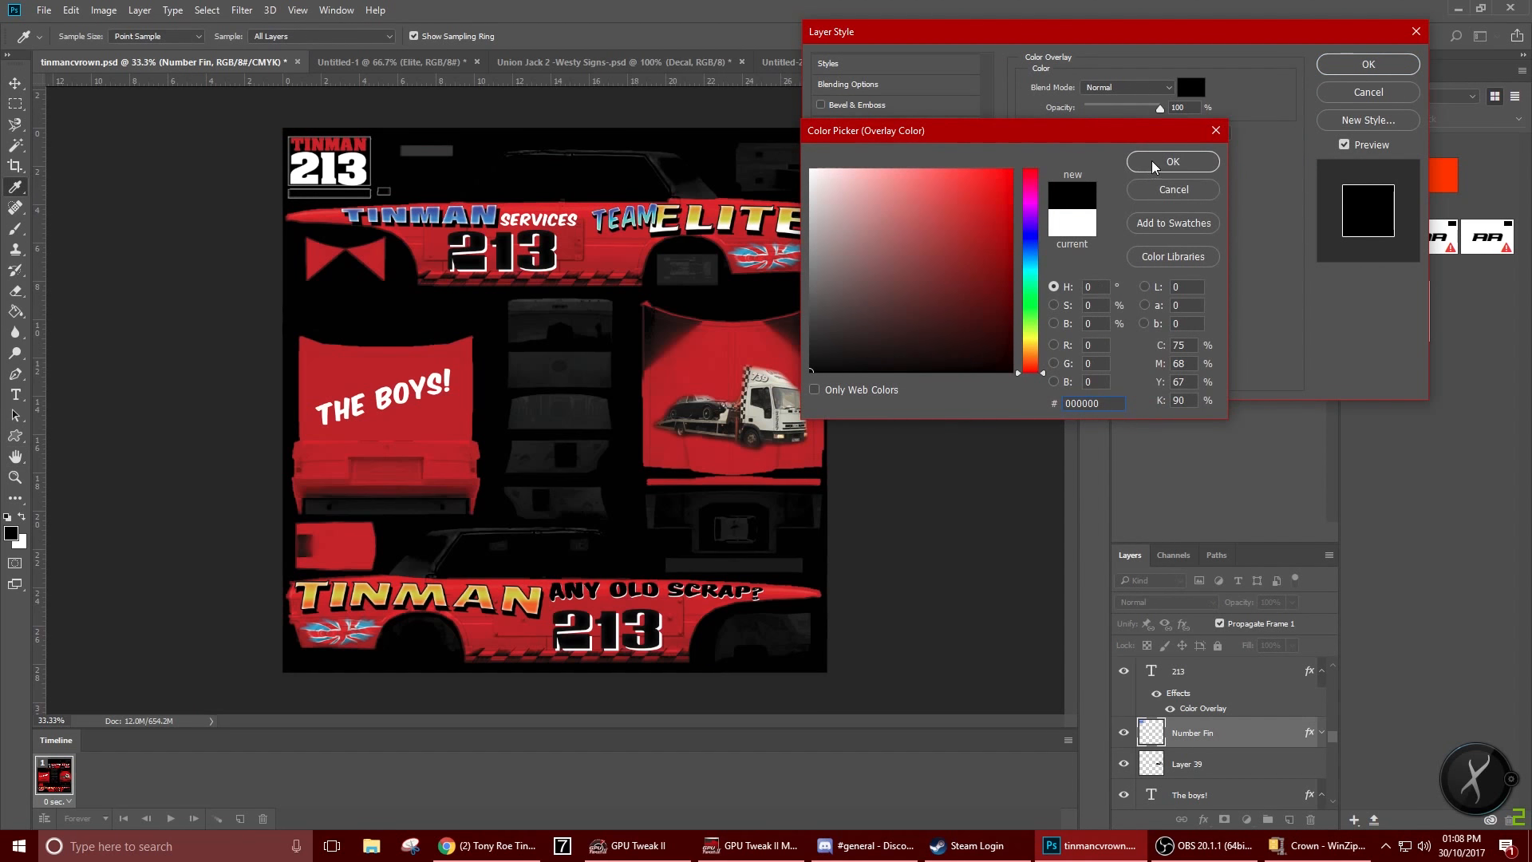
click(1153, 164)
click(1371, 65)
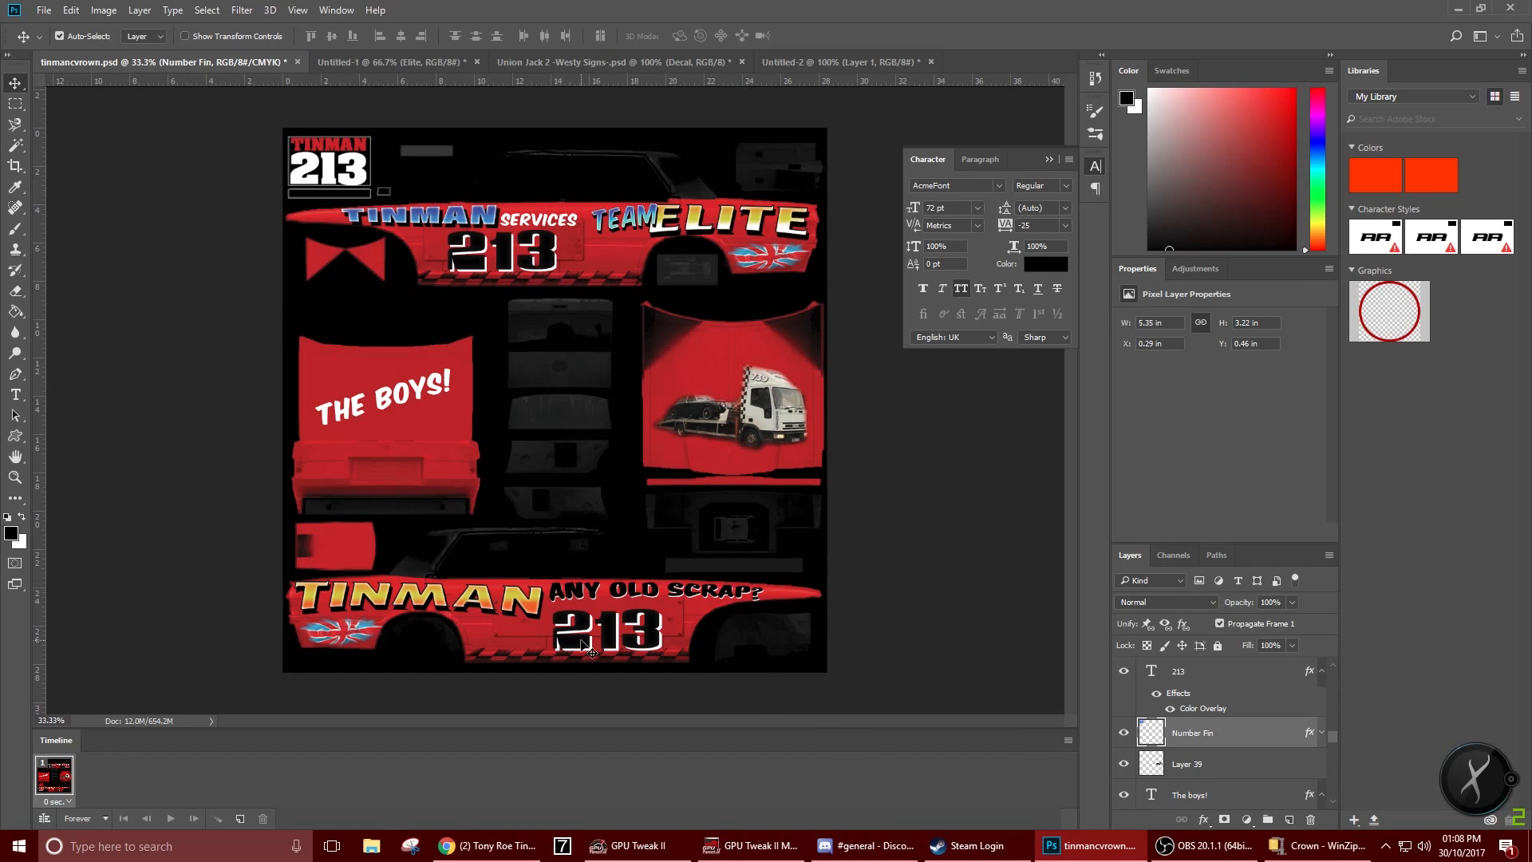
Show the Instructions layer to check which car part each area of the template covers, and hide it again
scroll(1253, 742, up, 5)
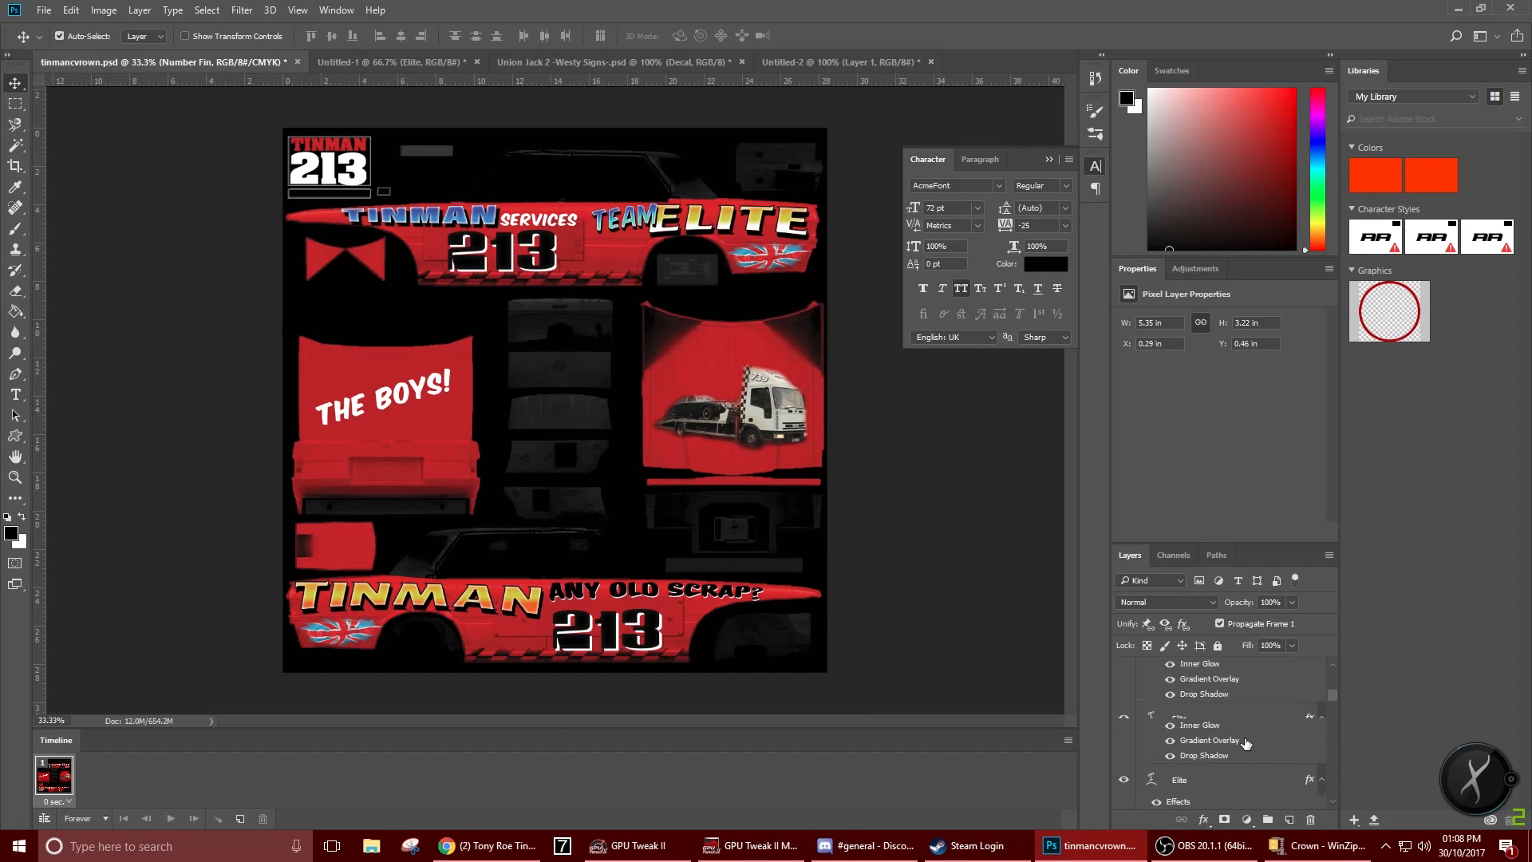
scroll(1170, 770, down, 3)
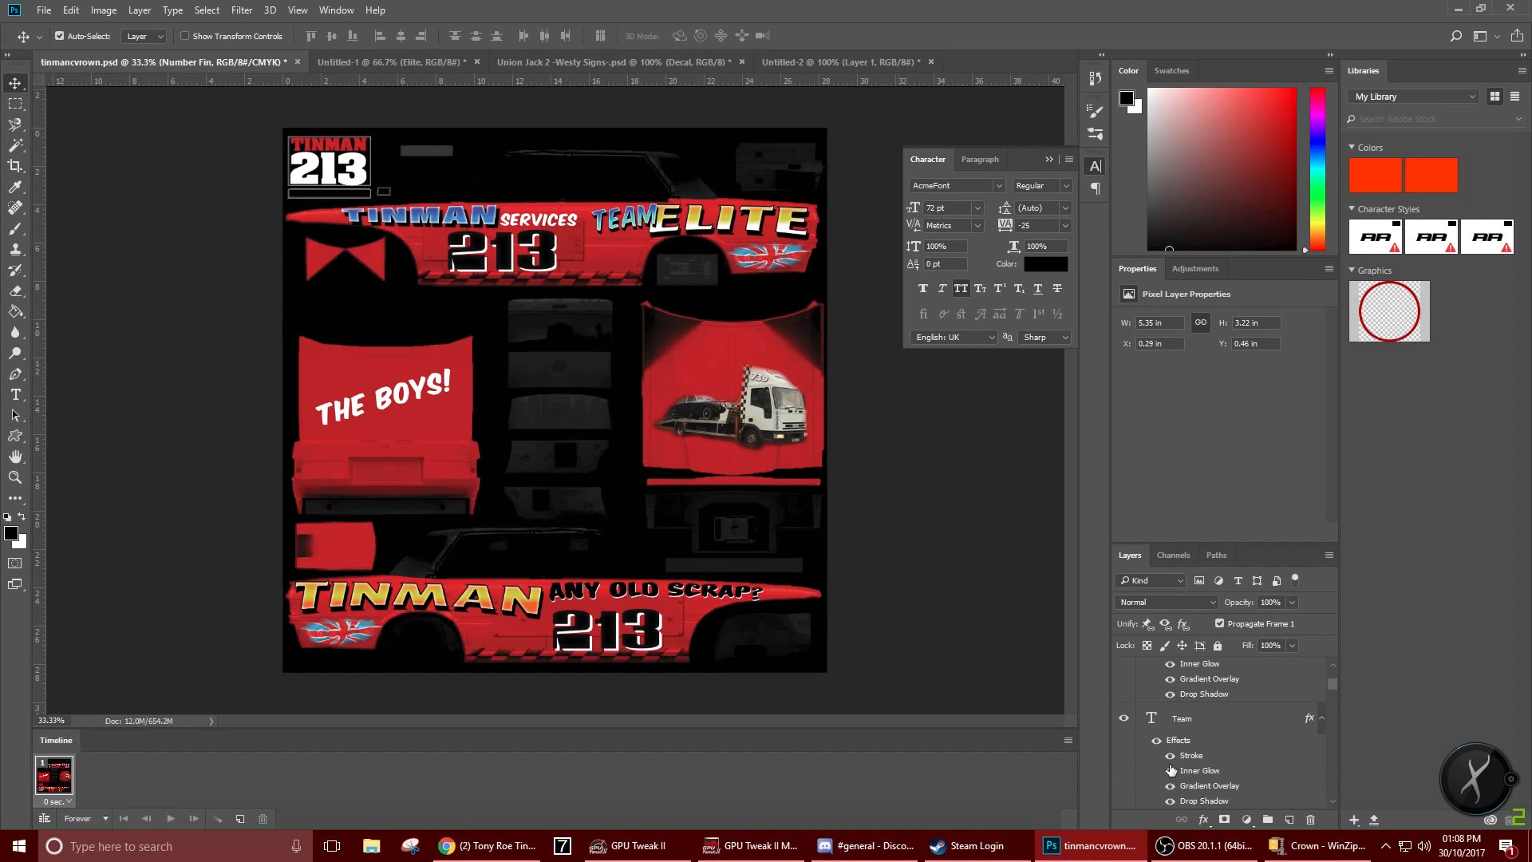
scroll(1152, 755, down, 5)
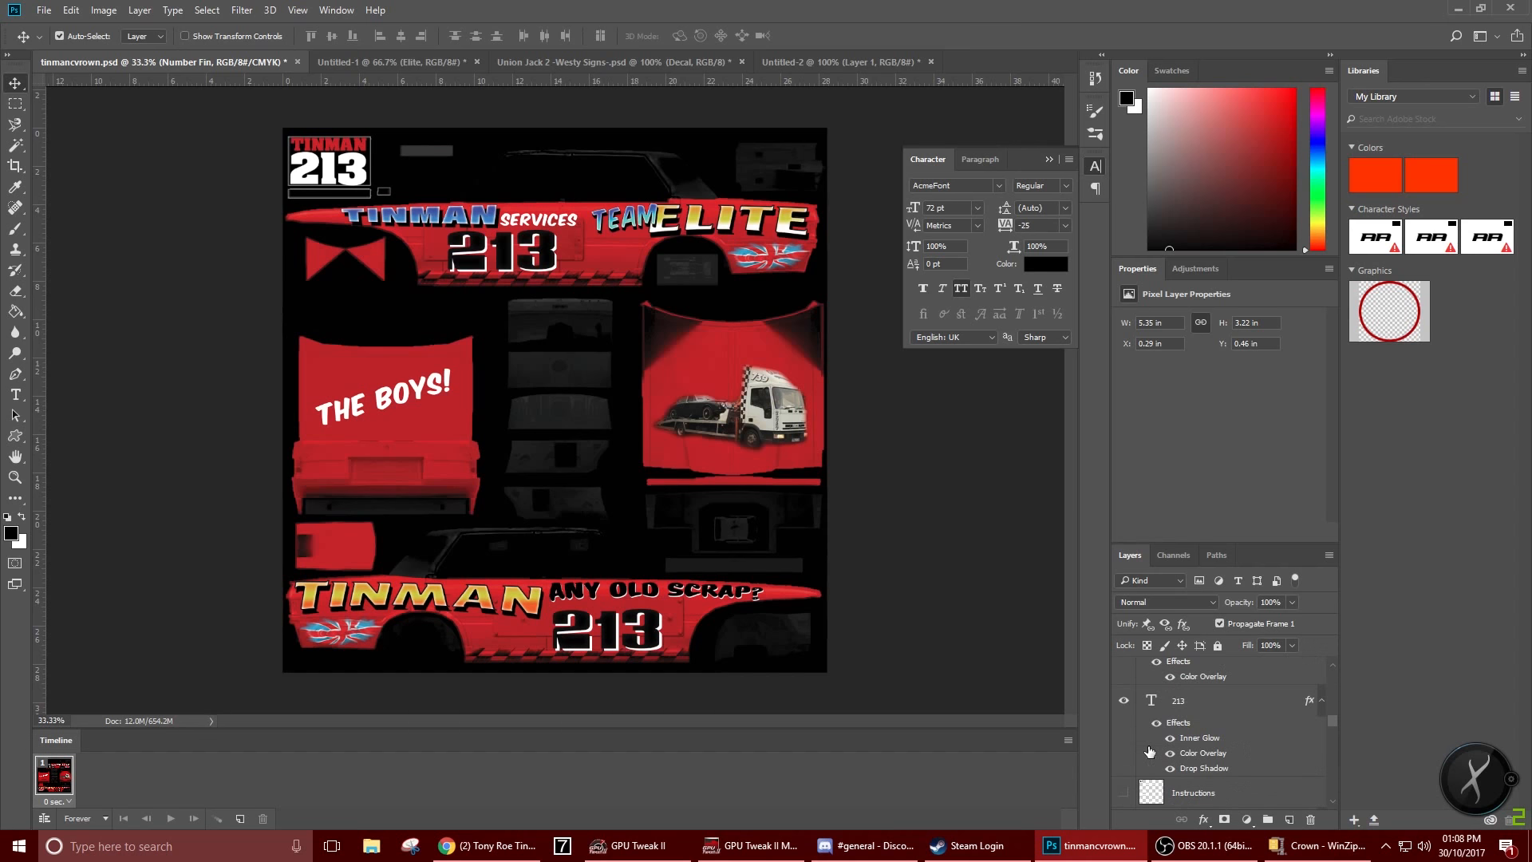
click(1121, 733)
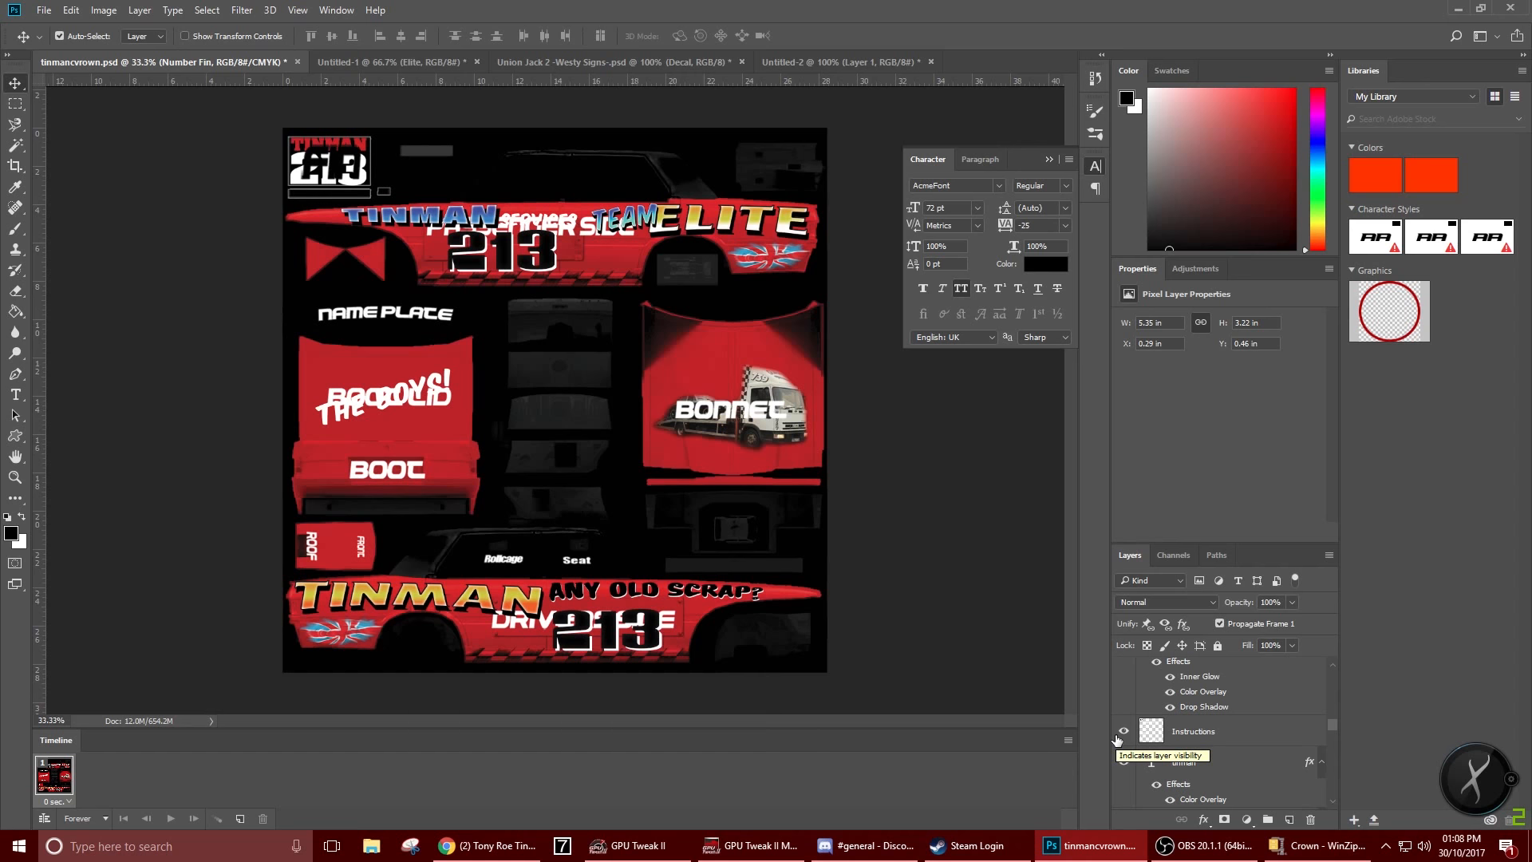
click(1117, 735)
click(1118, 736)
click(1117, 736)
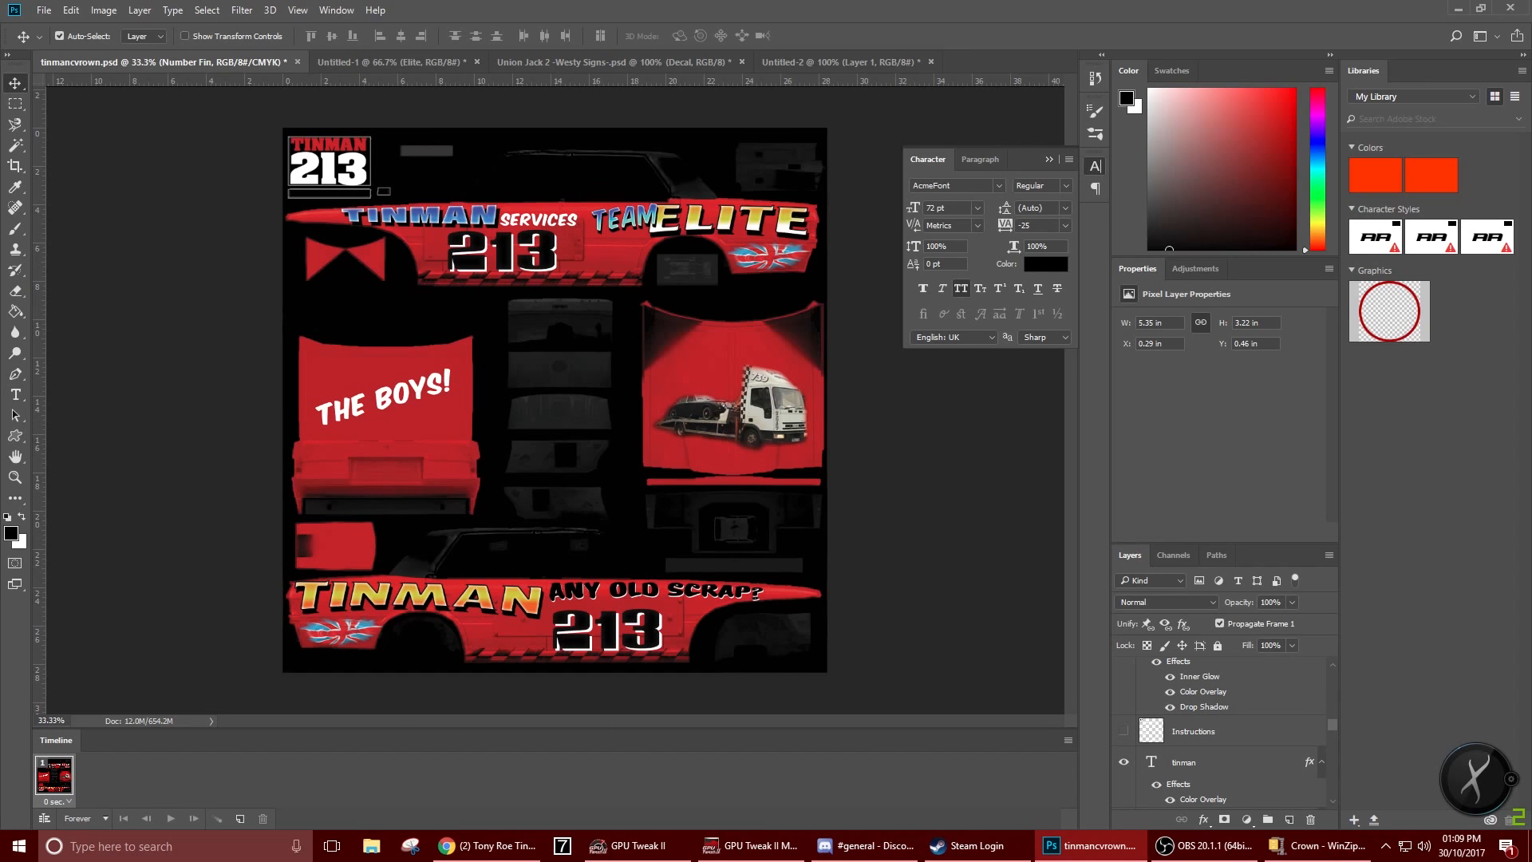
click(15, 228)
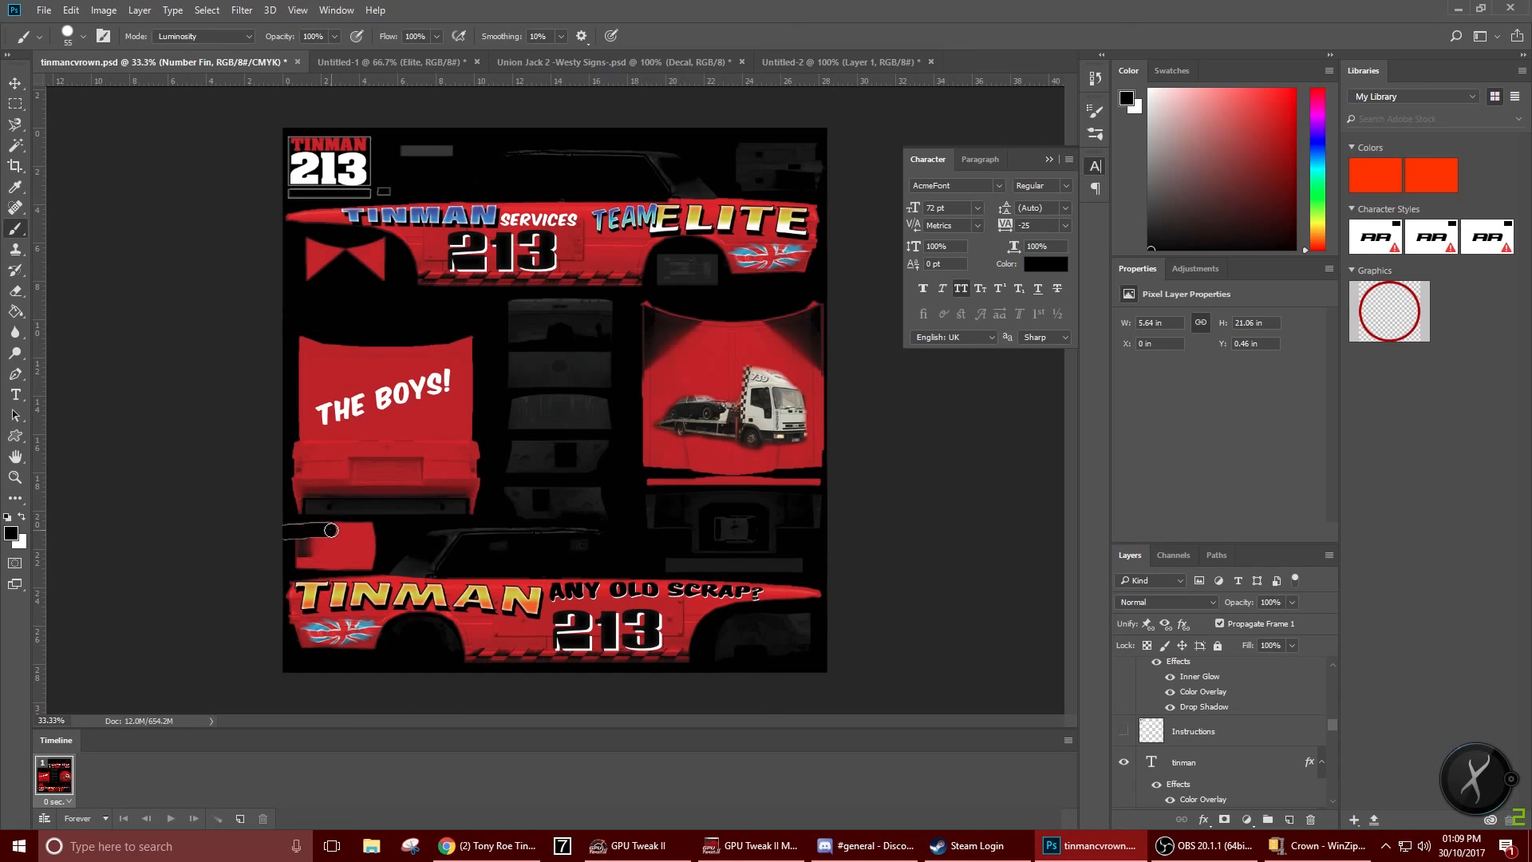
scroll(1253, 745, down, 2)
scroll(1254, 745, down, 5)
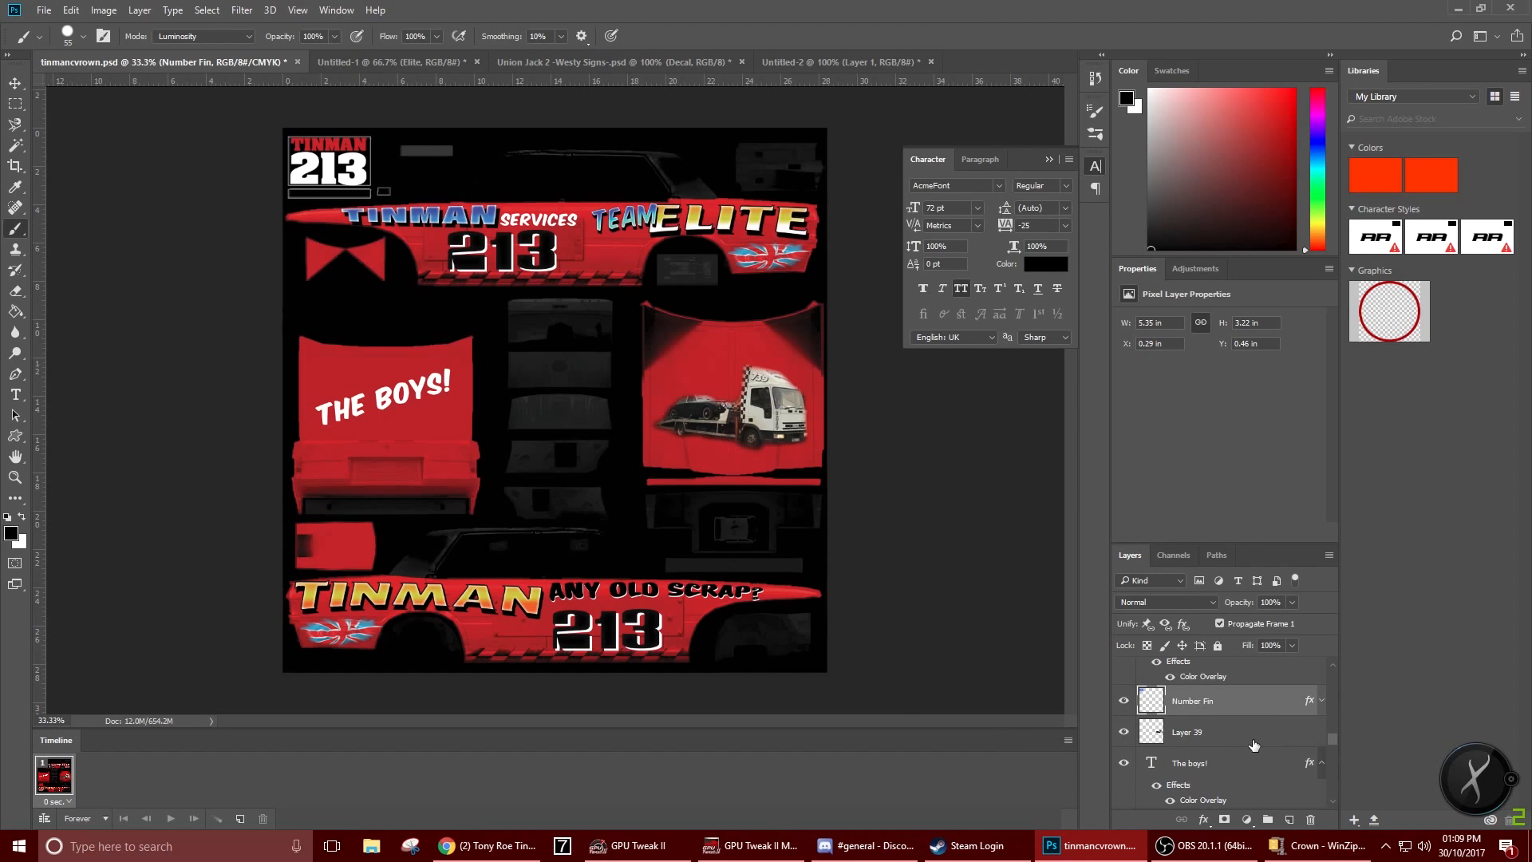
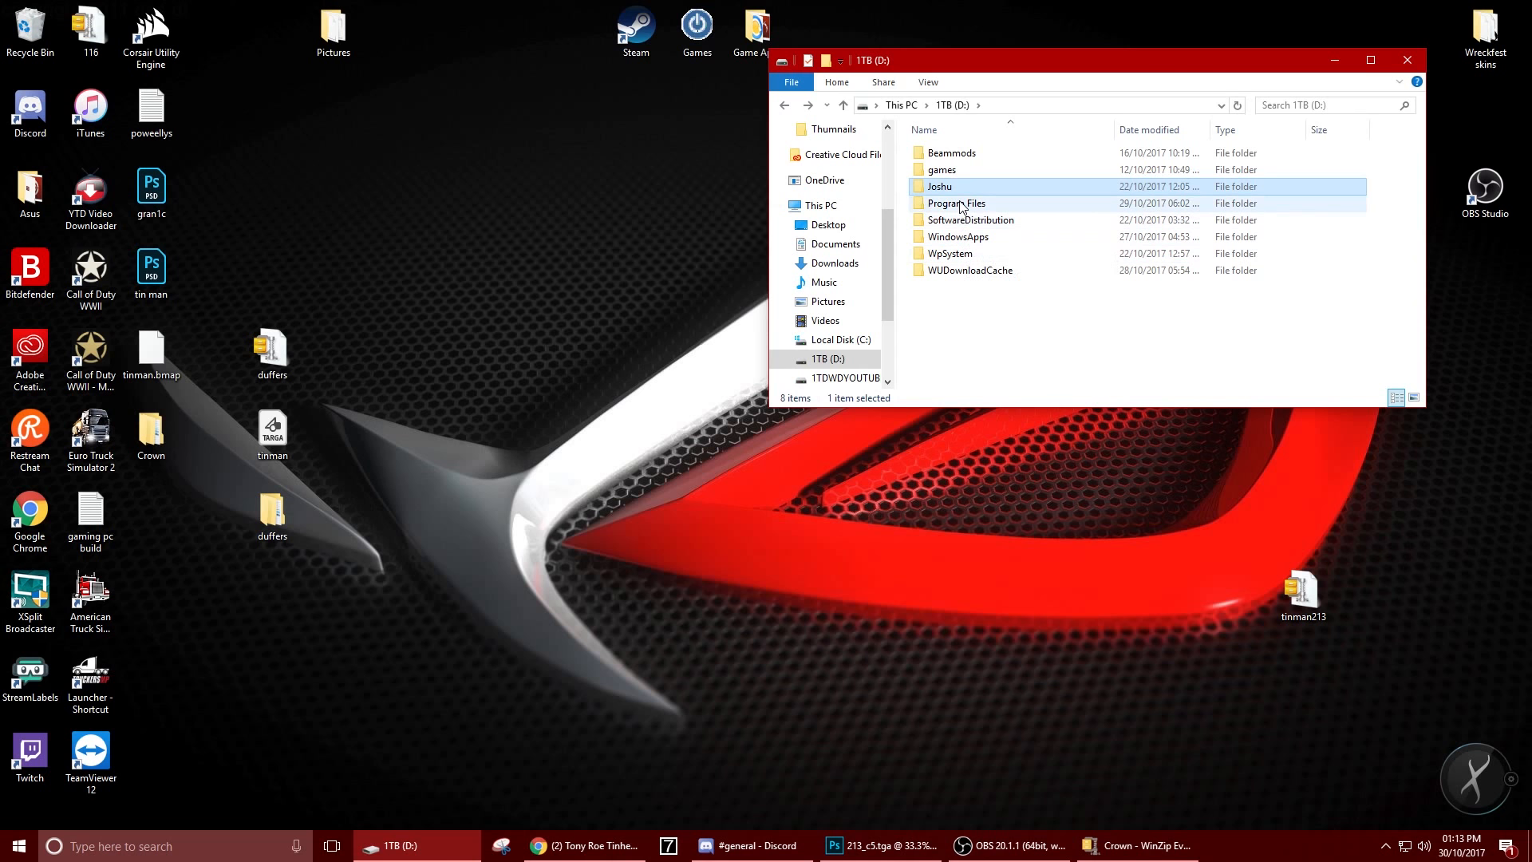
Open the tools folder of Bugbear Entertainment under Program Files, Steam, steamapps and common on the 1TB drive
double_click(958, 203)
scroll(963, 221, down, 12)
scroll(963, 221, up, 2)
scroll(963, 221, up, 1)
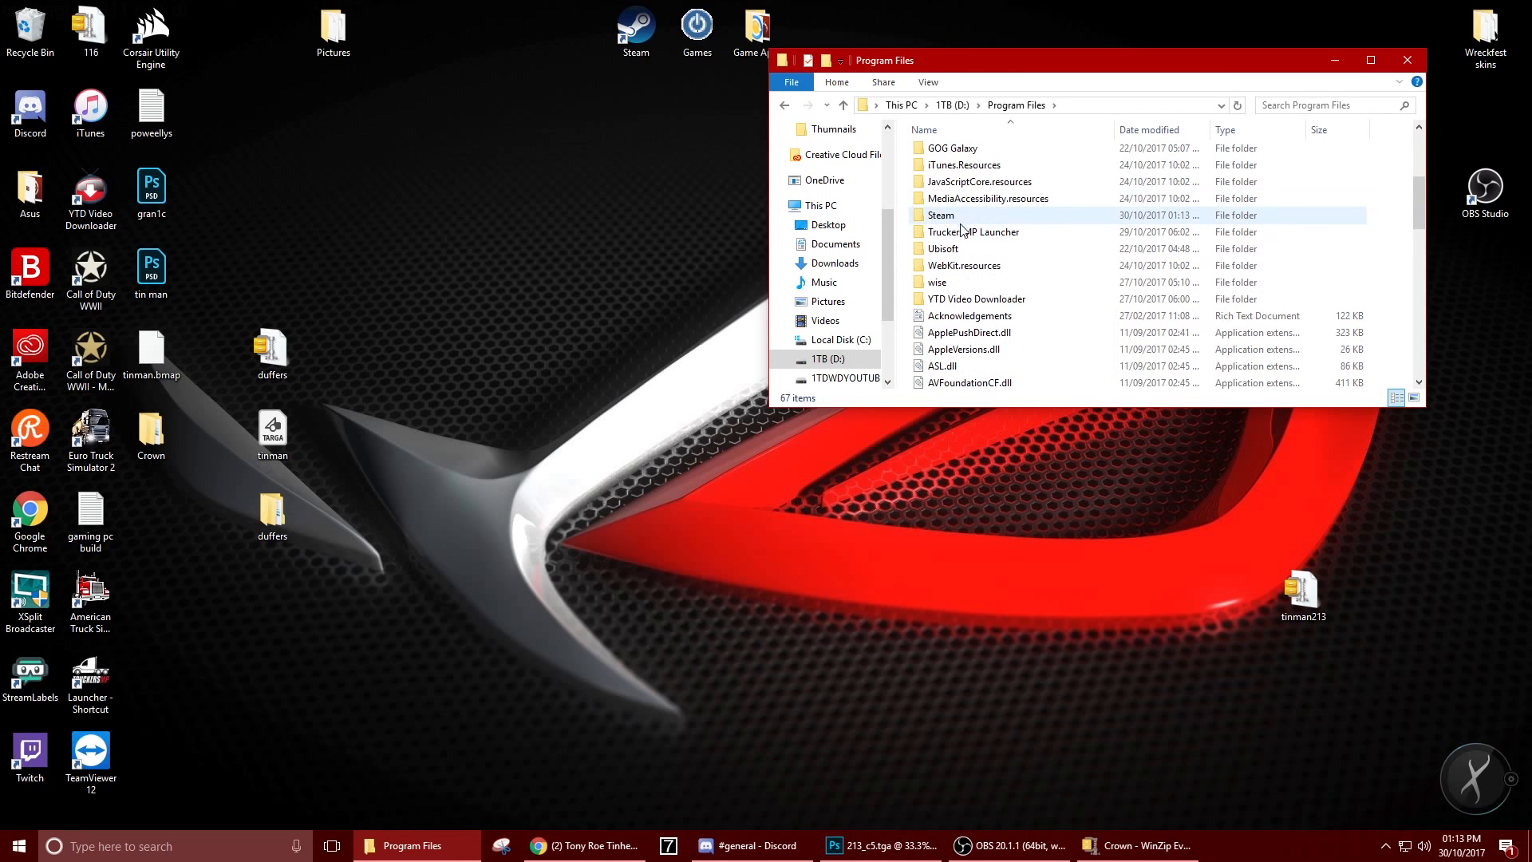
double_click(963, 215)
scroll(975, 299, down, 3)
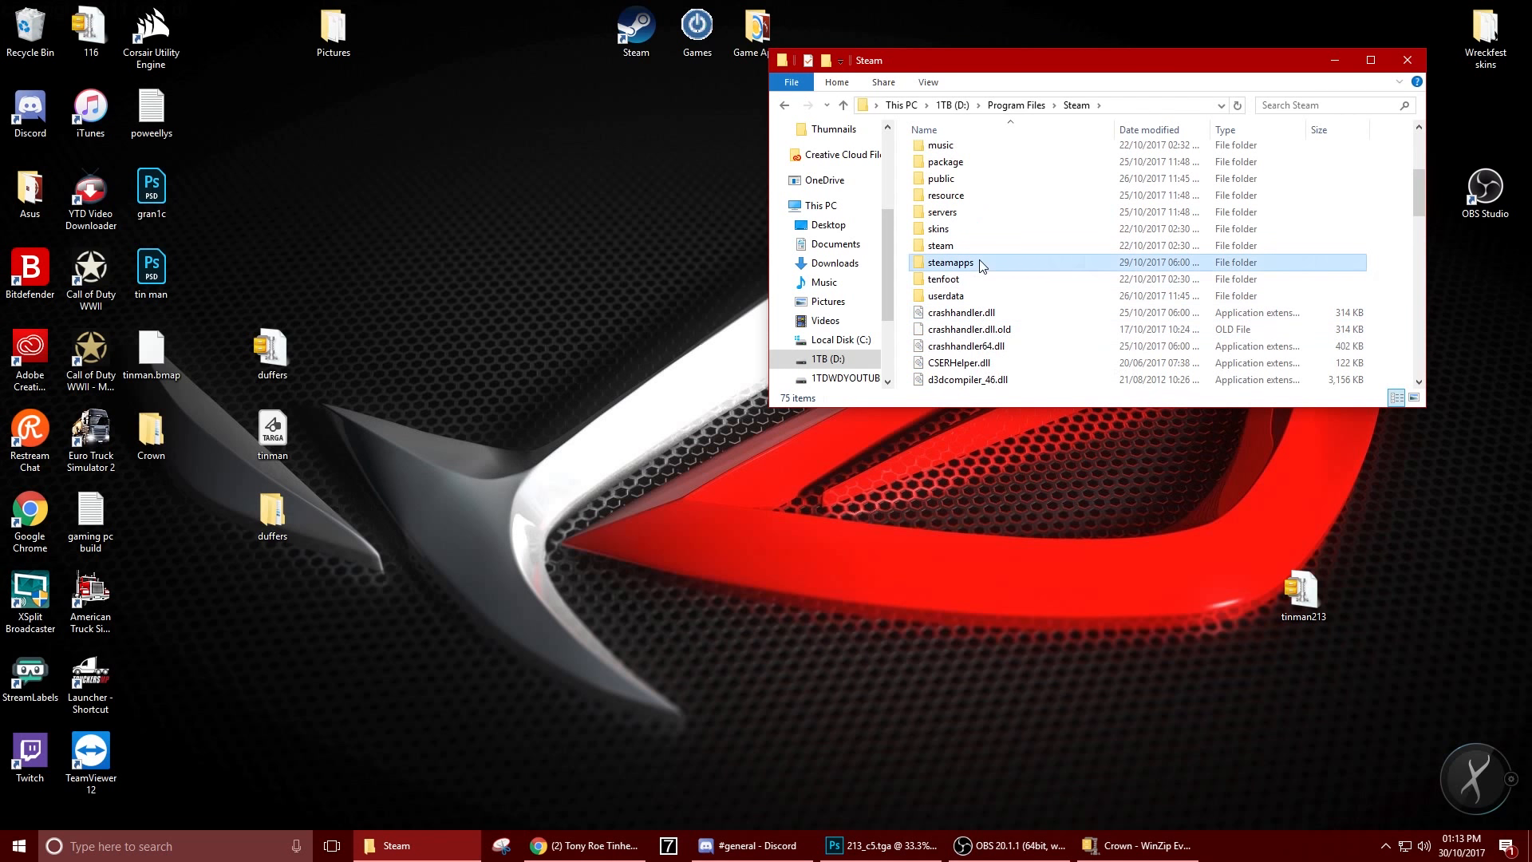
double_click(970, 262)
double_click(947, 153)
double_click(972, 170)
double_click(944, 186)
Convert the 213_c5 TGA file from the Crown art folder with bimage, and move the resulting 213_c5.bmap to the desktop
double_click(150, 432)
double_click(946, 531)
drag(951, 549, 1052, 232)
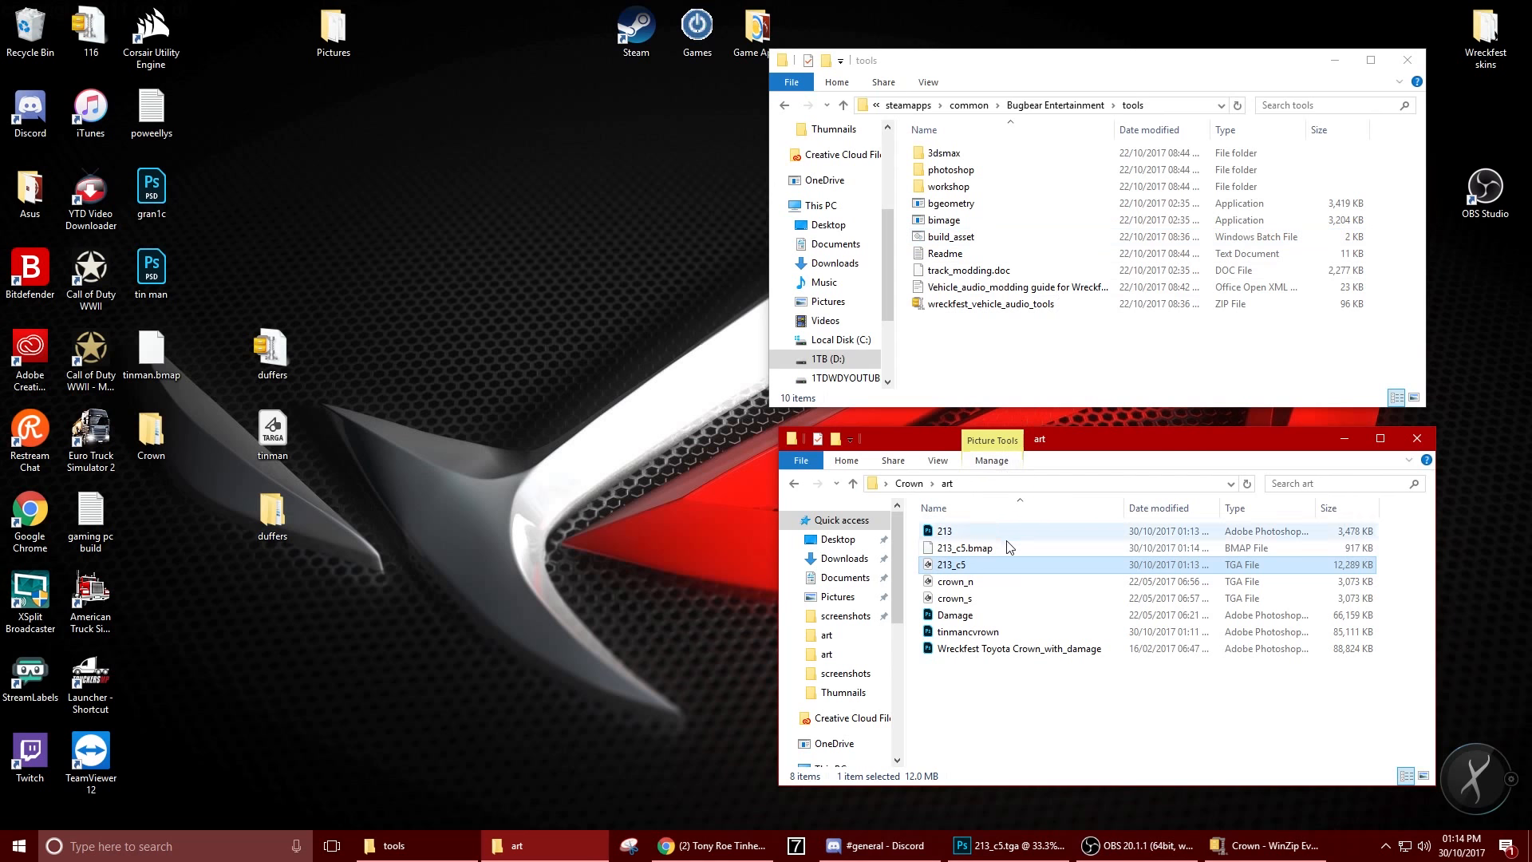
drag(999, 548, 515, 223)
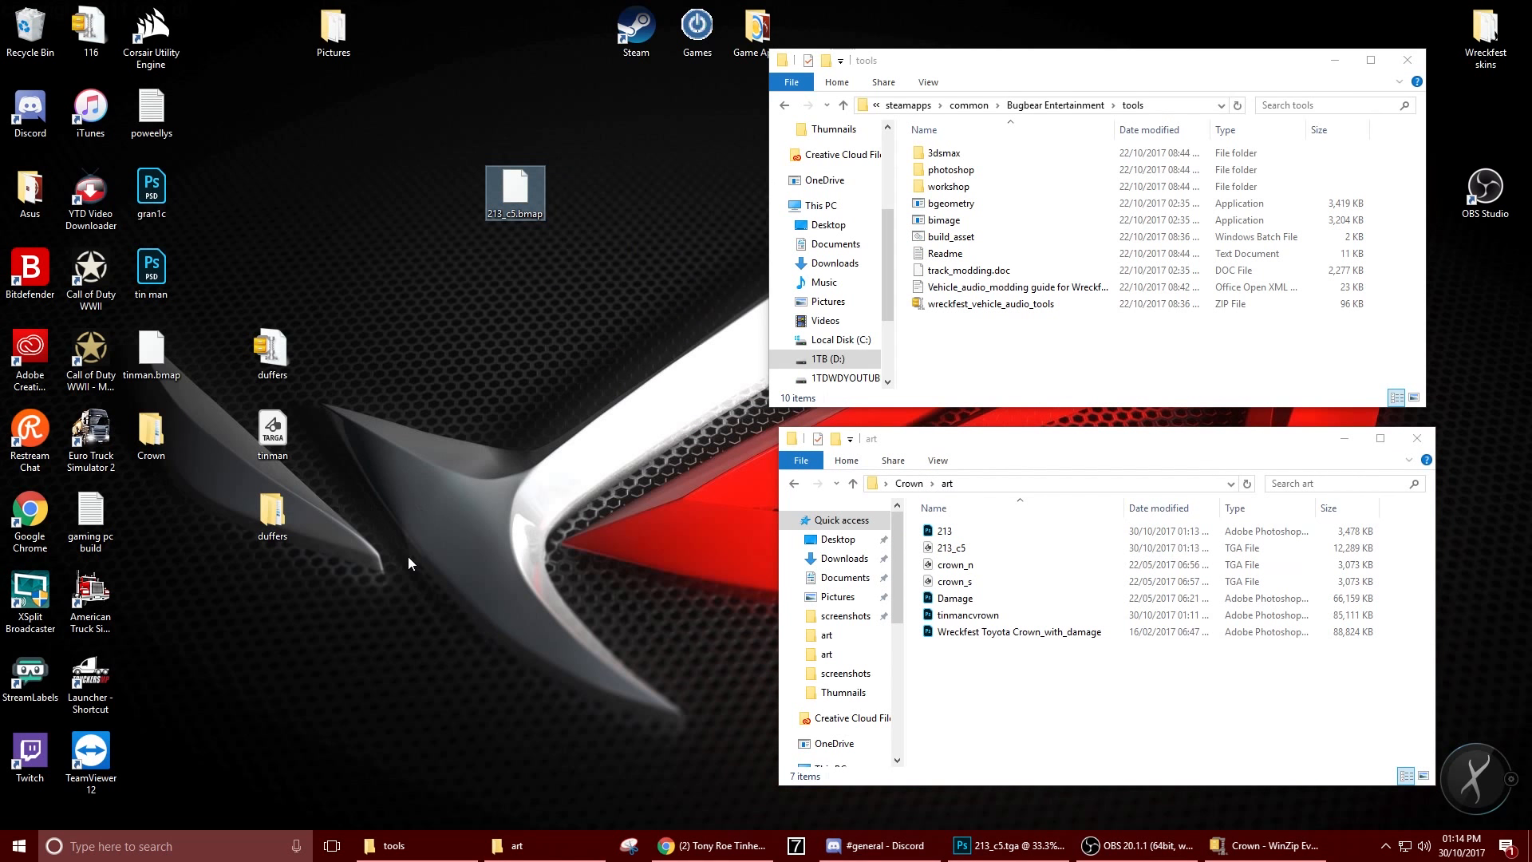
click(452, 209)
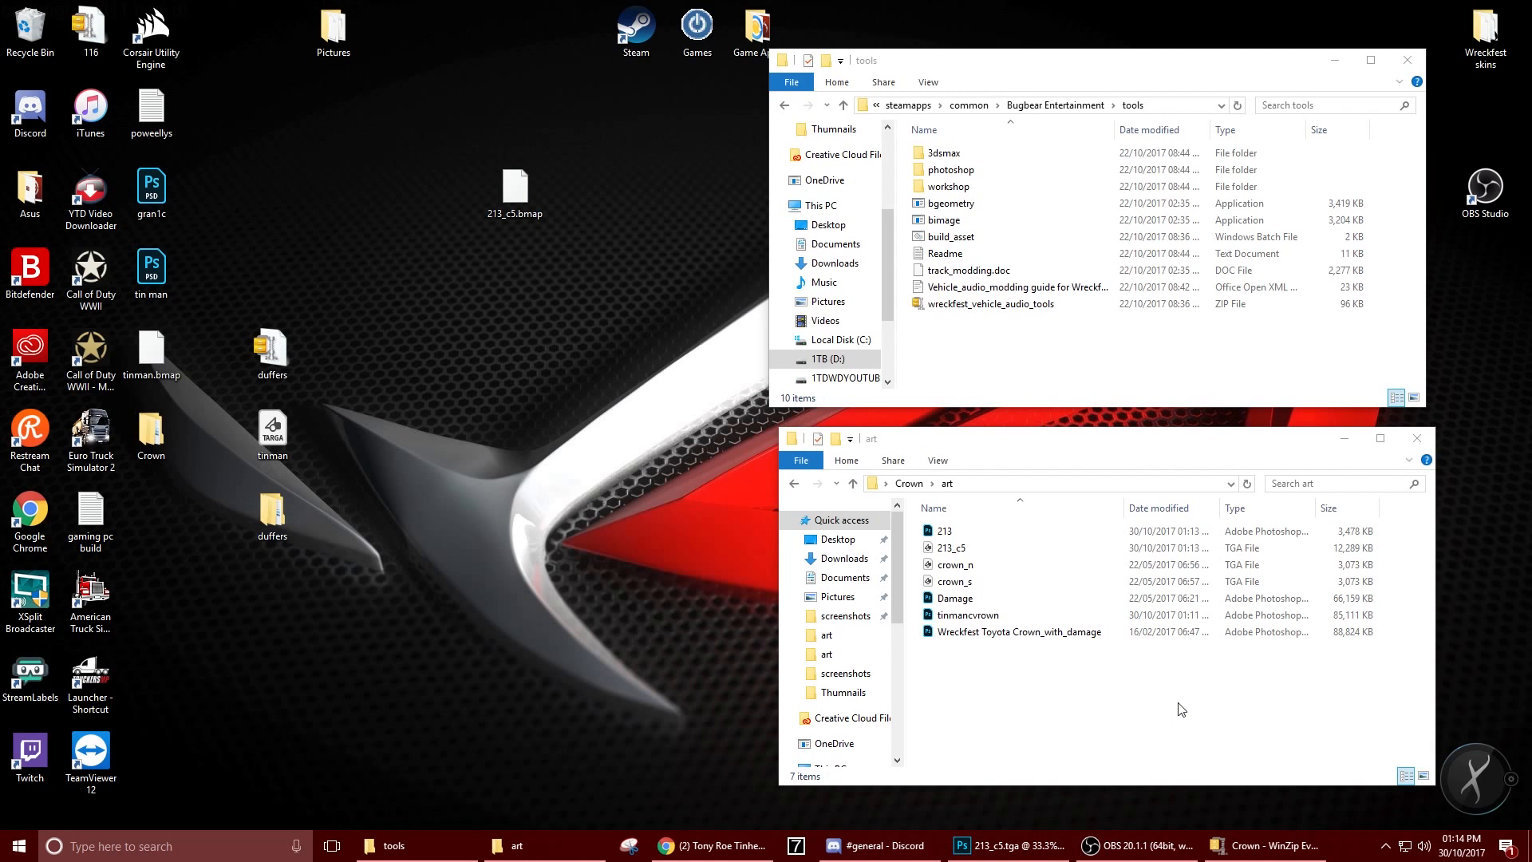
Switch to Photoshop and undo the flattening of 213_c5.tga to restore its layers
click(1030, 847)
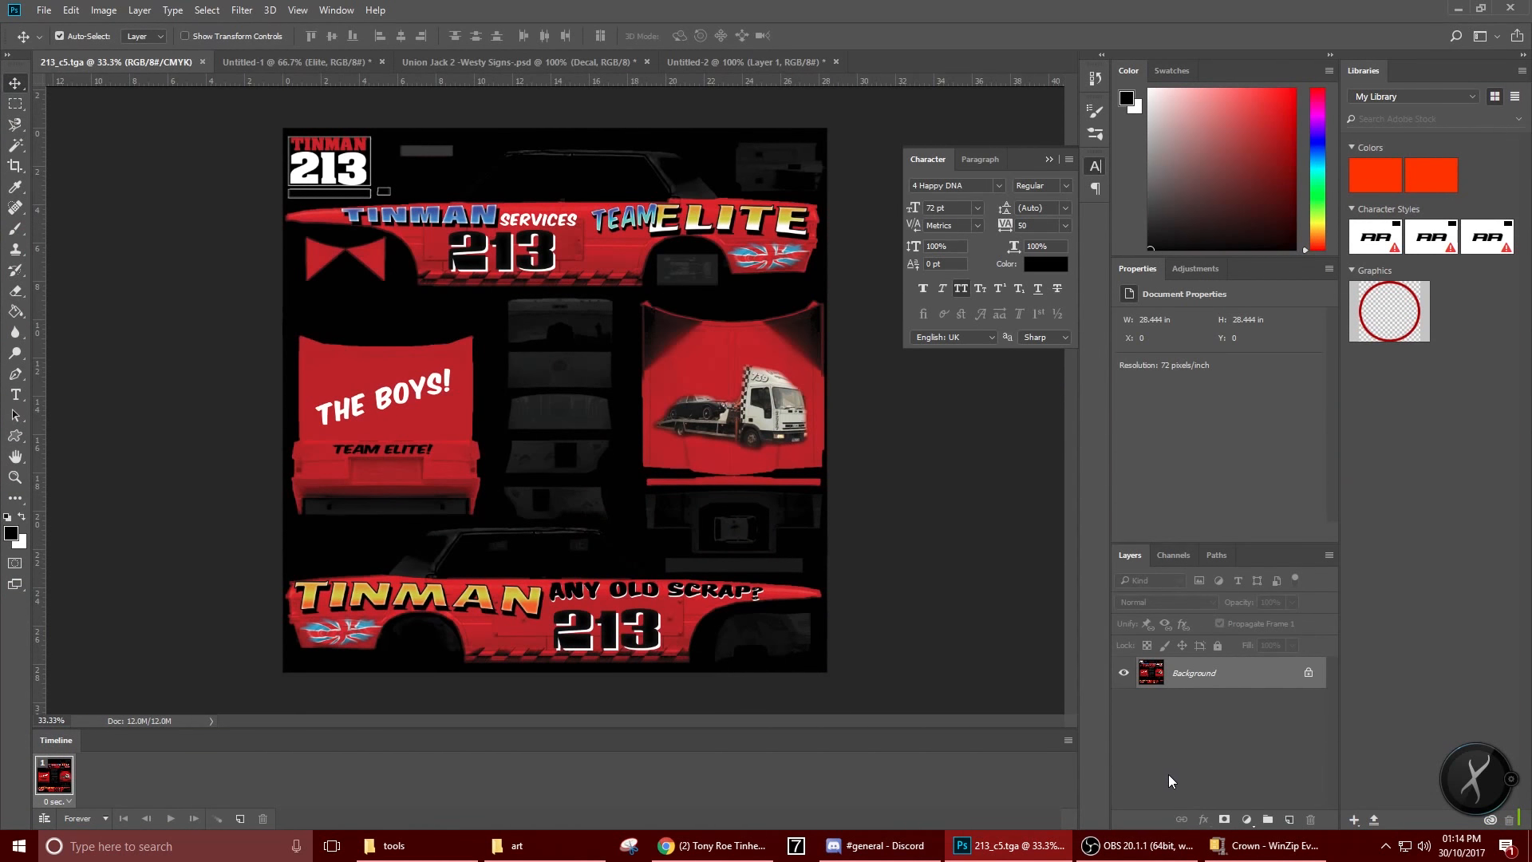
click(70, 11)
click(99, 26)
Make the damage layer group visible and expand it to list its subgroups
scroll(1151, 756, down, 3)
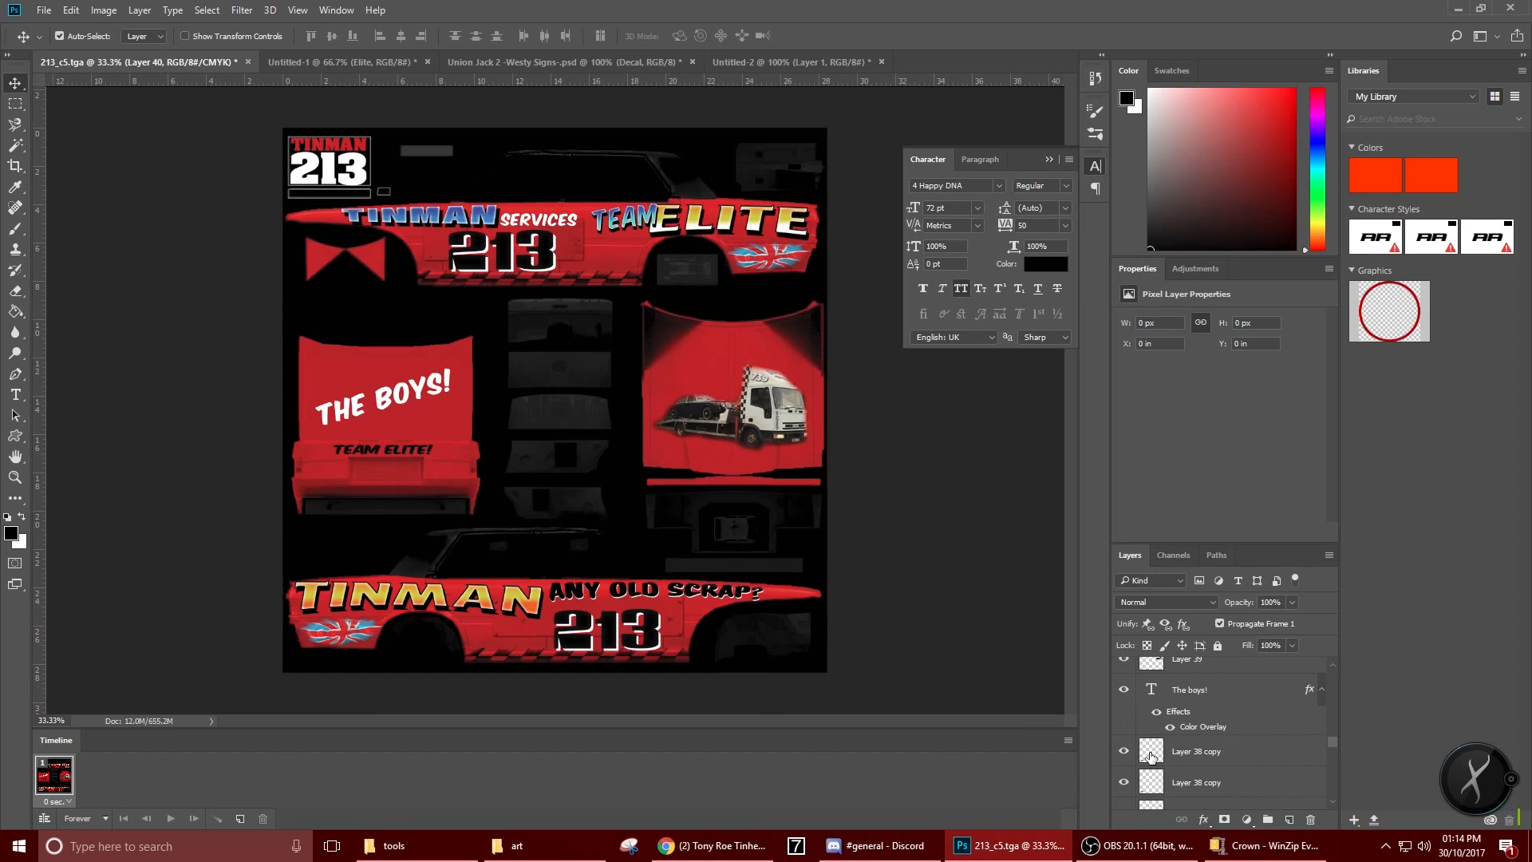
scroll(1151, 757, down, 5)
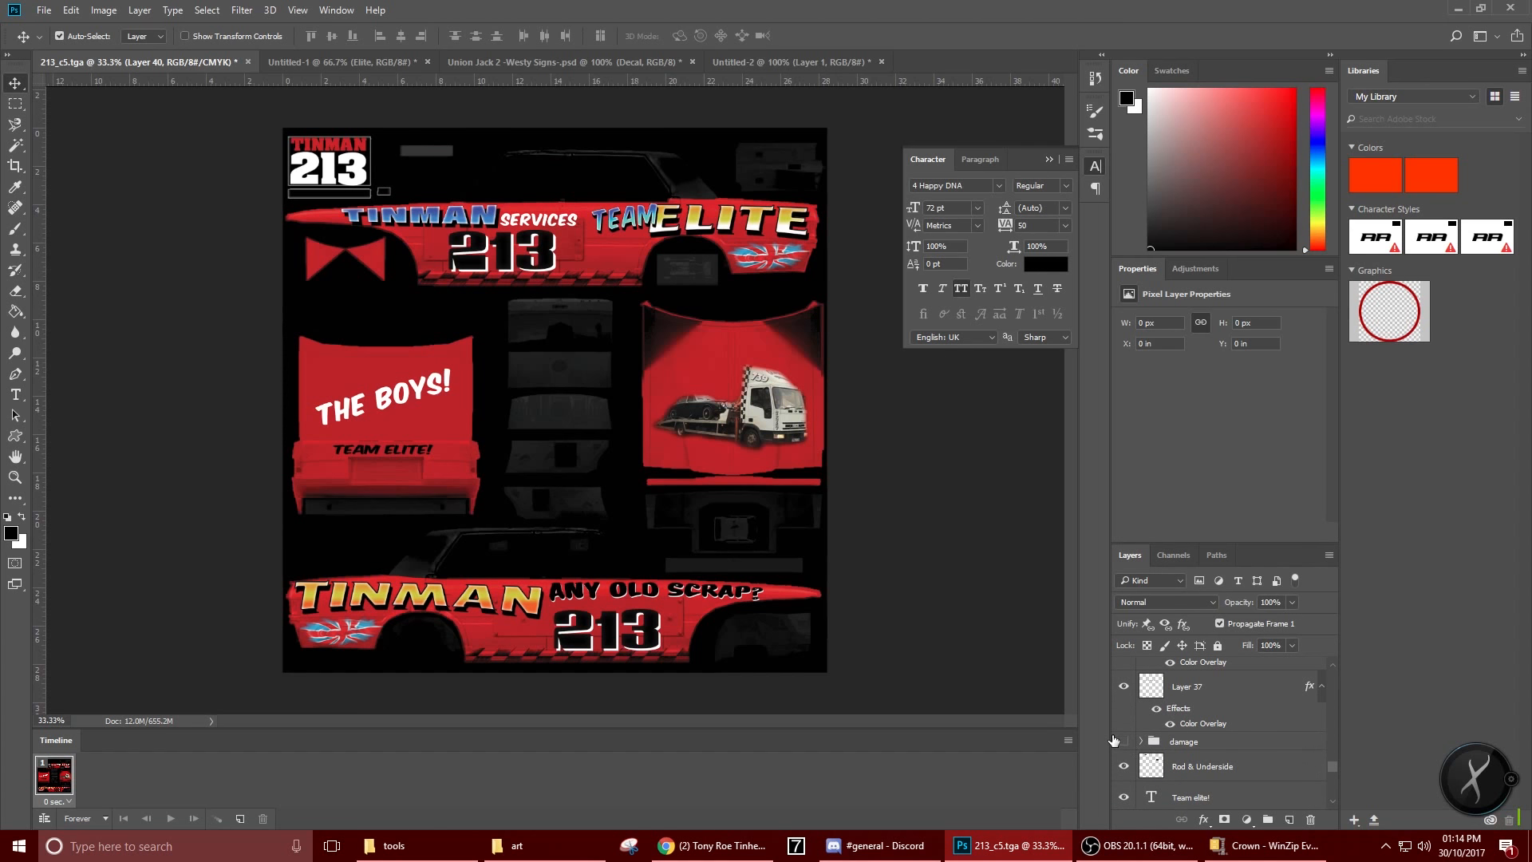
click(1123, 741)
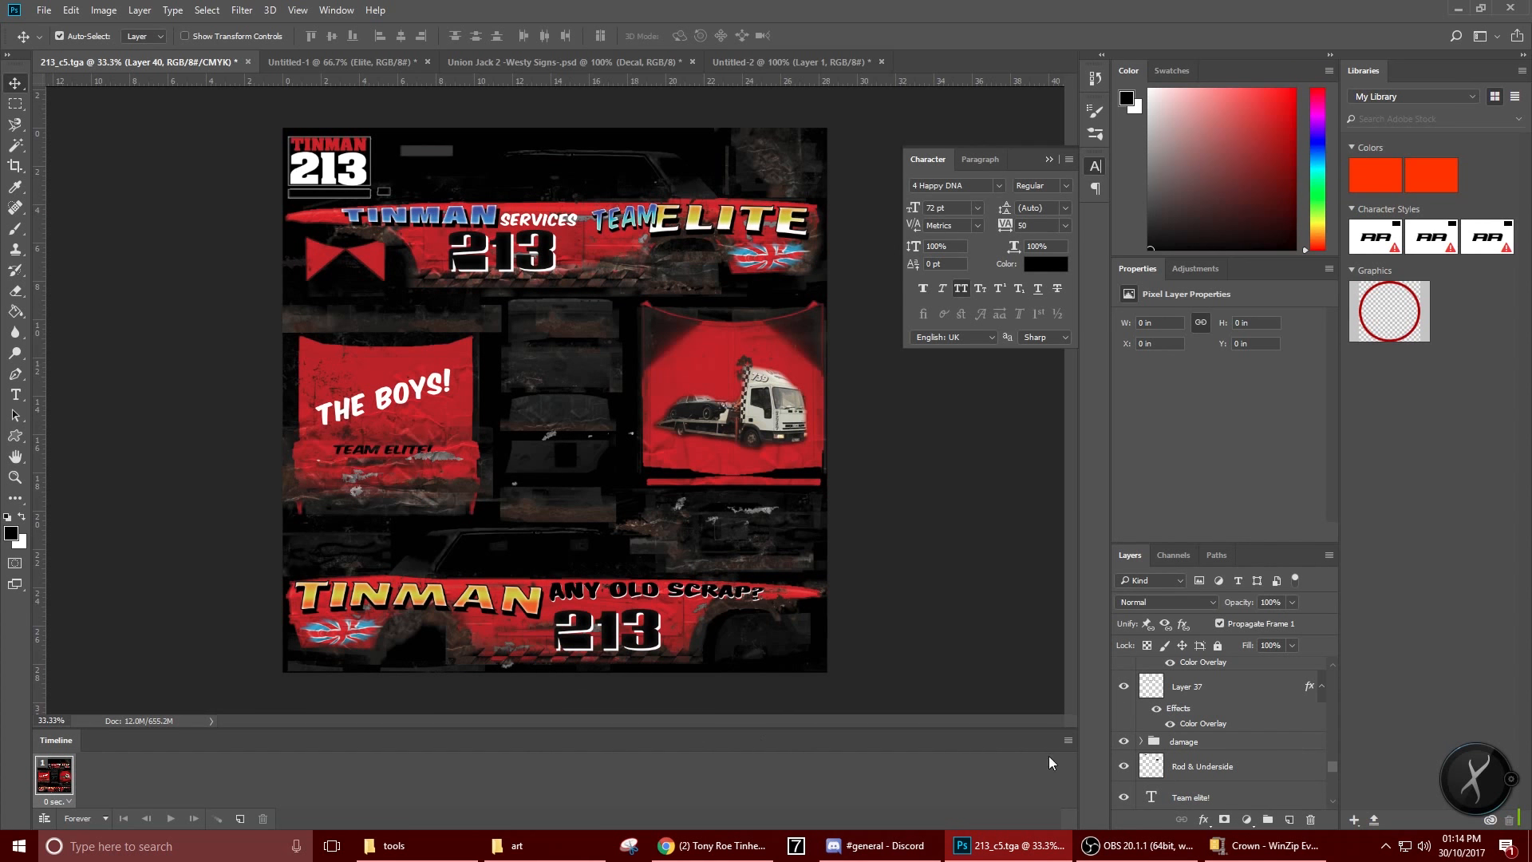
click(1141, 742)
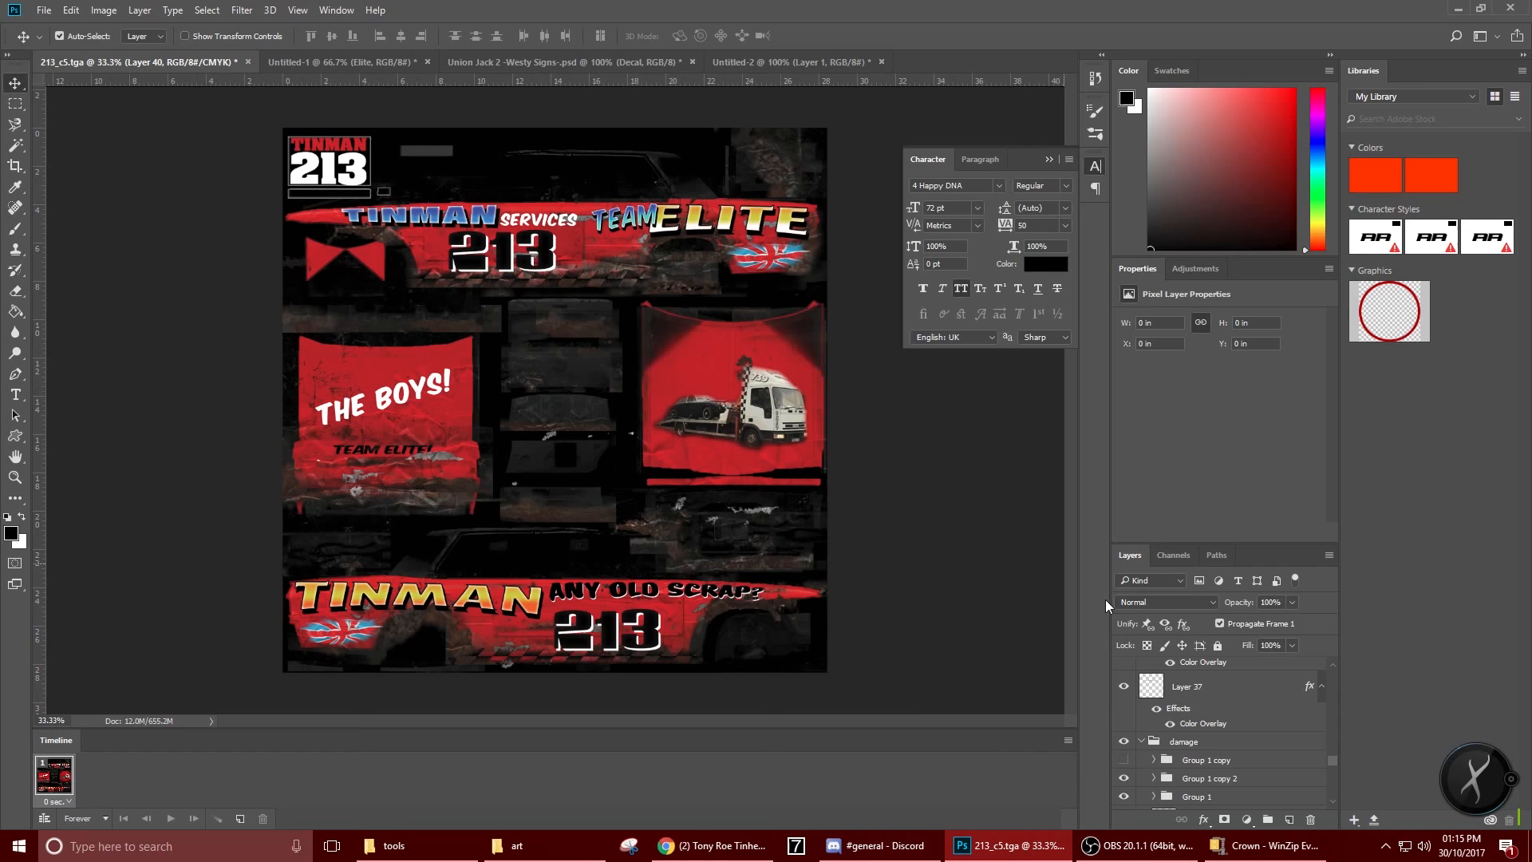
Toggle the visibility of Group 1, Group 1 copy 2 and Group 2 inside the damage group to compare their effects
scroll(1185, 763, down, 1)
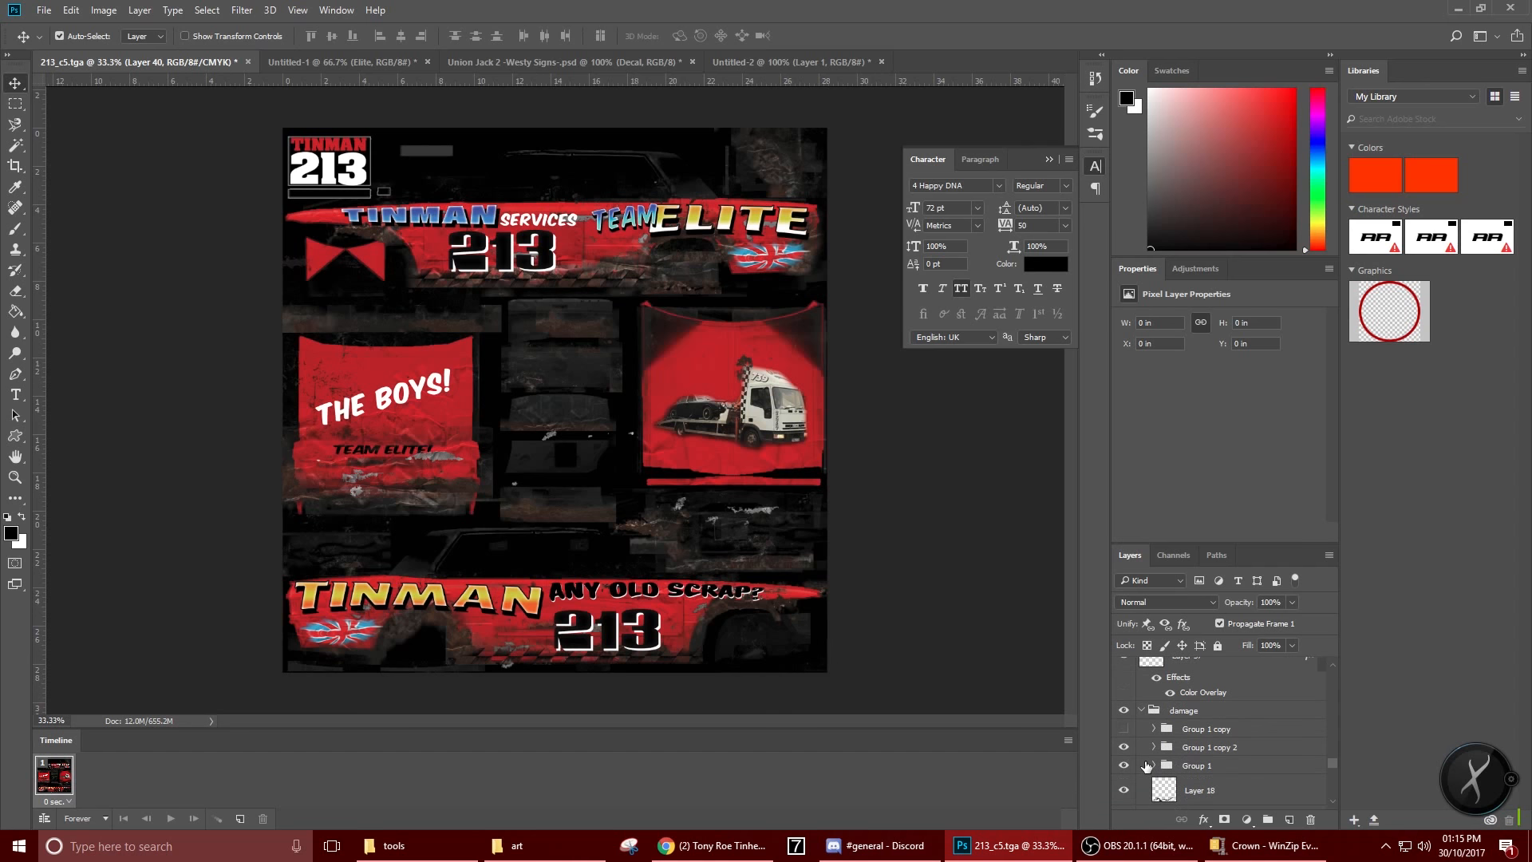
scroll(1146, 765, down, 1)
click(1121, 734)
click(1121, 734)
click(1122, 716)
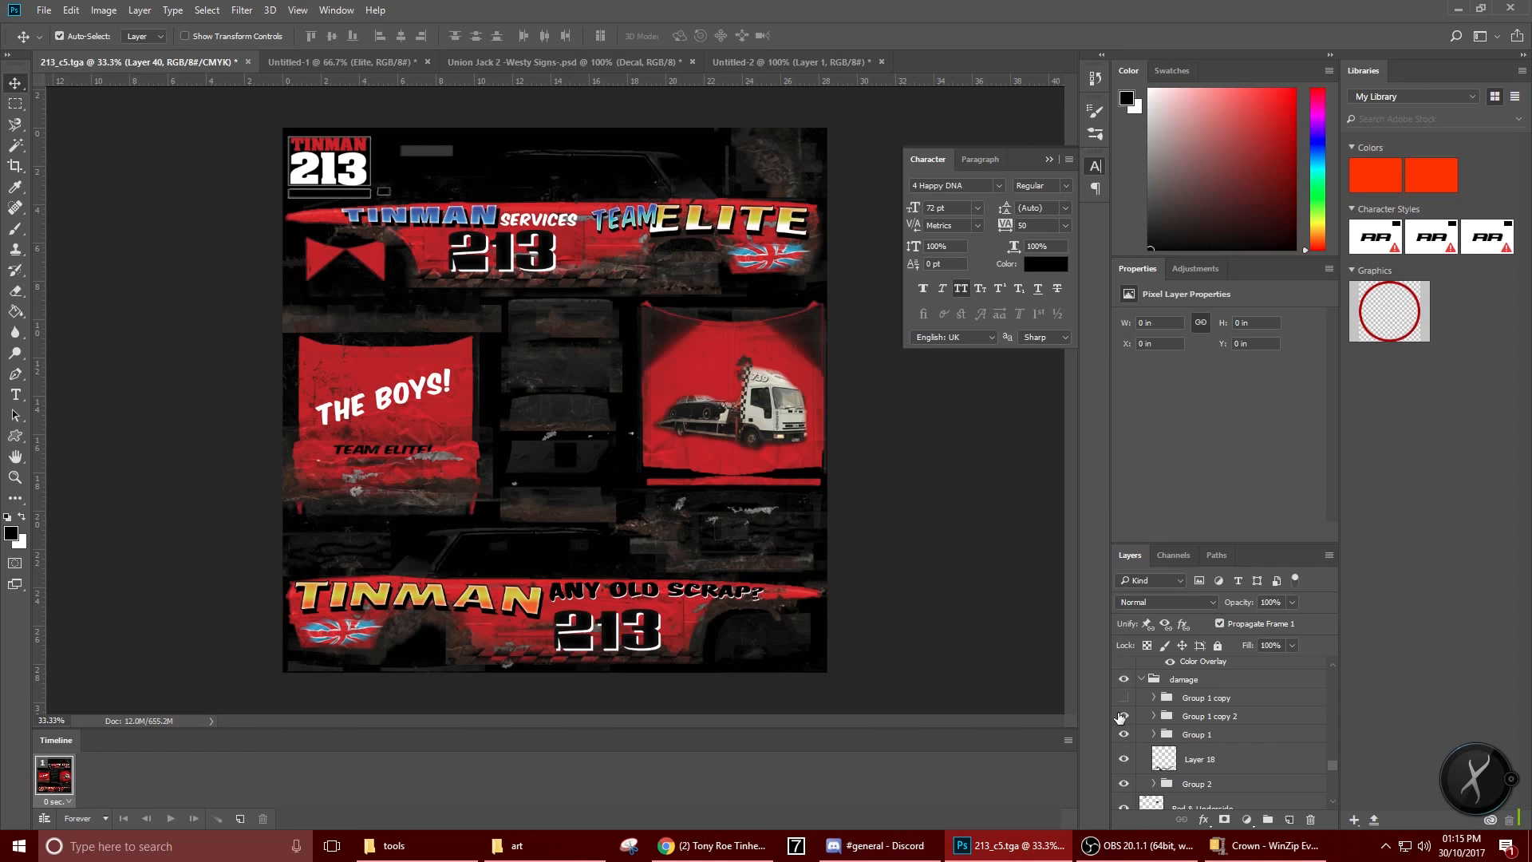
scroll(1129, 754, down, 1)
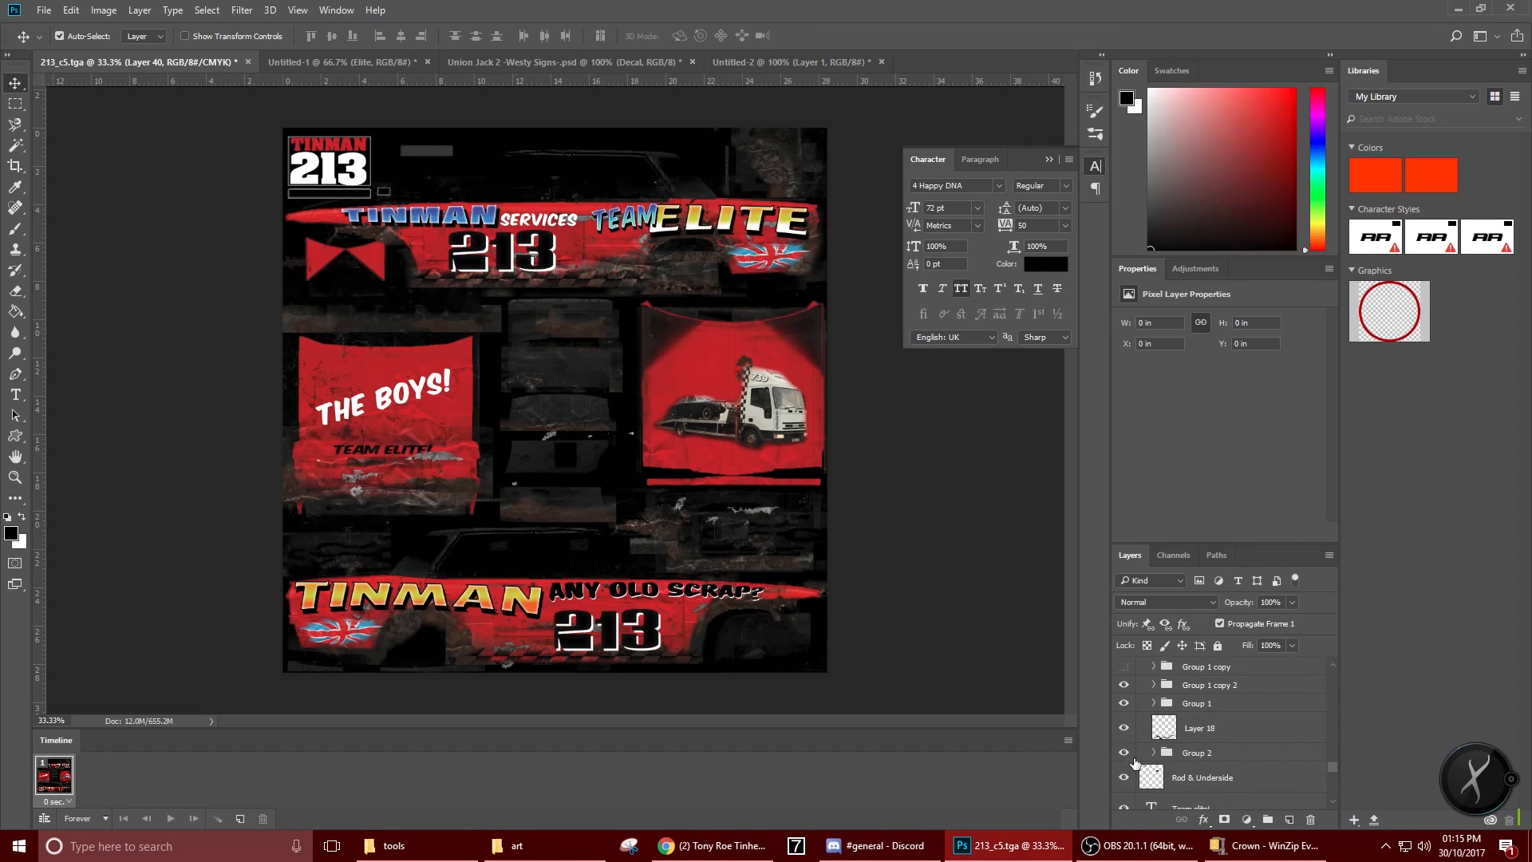
click(1124, 754)
click(1124, 753)
click(1124, 754)
click(1125, 754)
click(1125, 753)
click(1124, 753)
Expand Group 2 and toggle Layer 15, Layer 16 and the whole group off and on to inspect their damage effects
click(1149, 753)
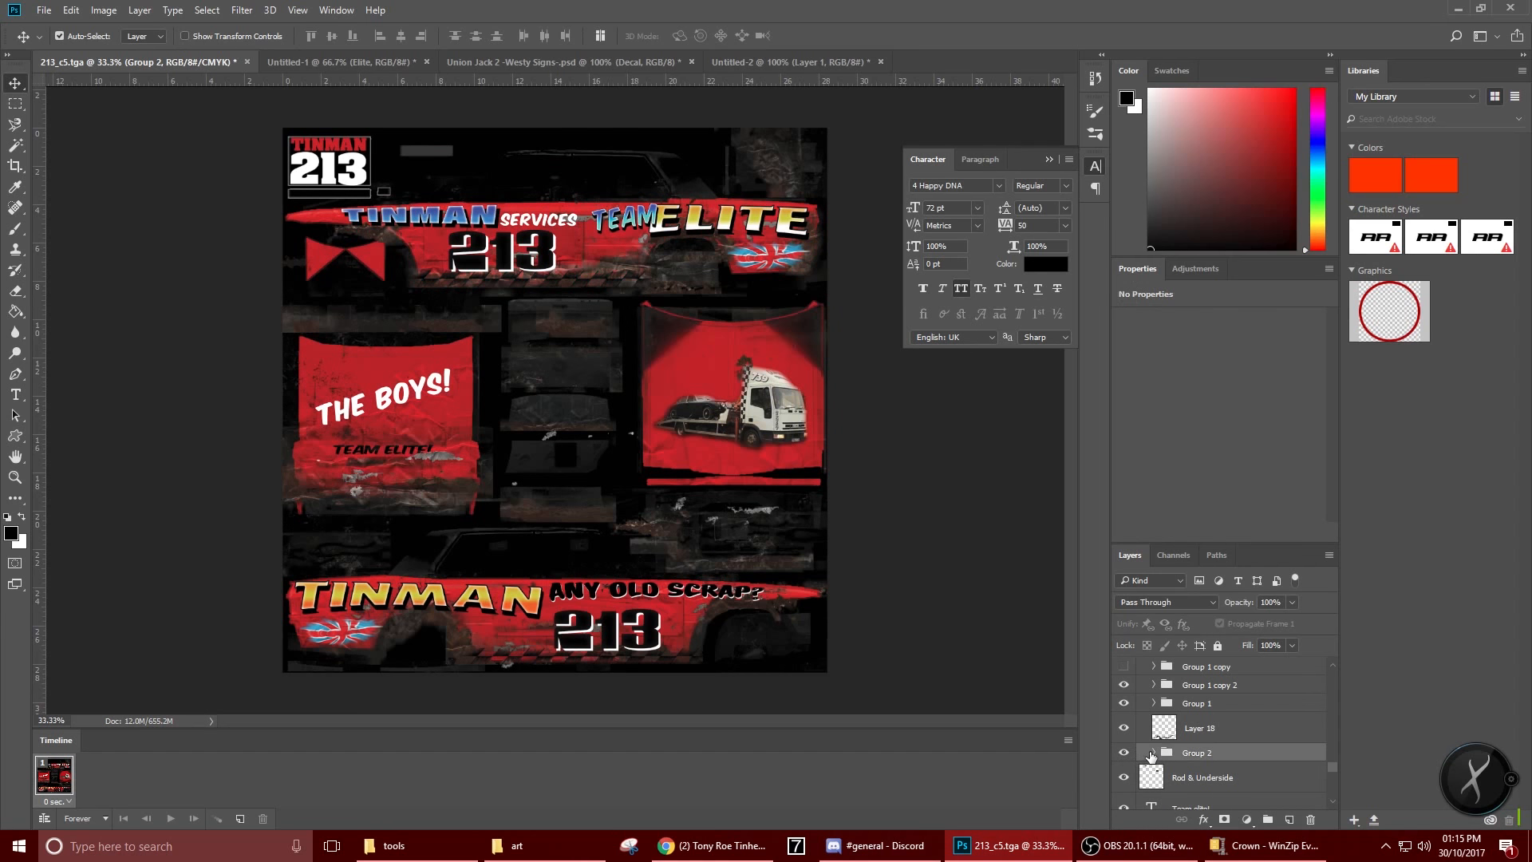
click(1151, 753)
scroll(1133, 750, down, 2)
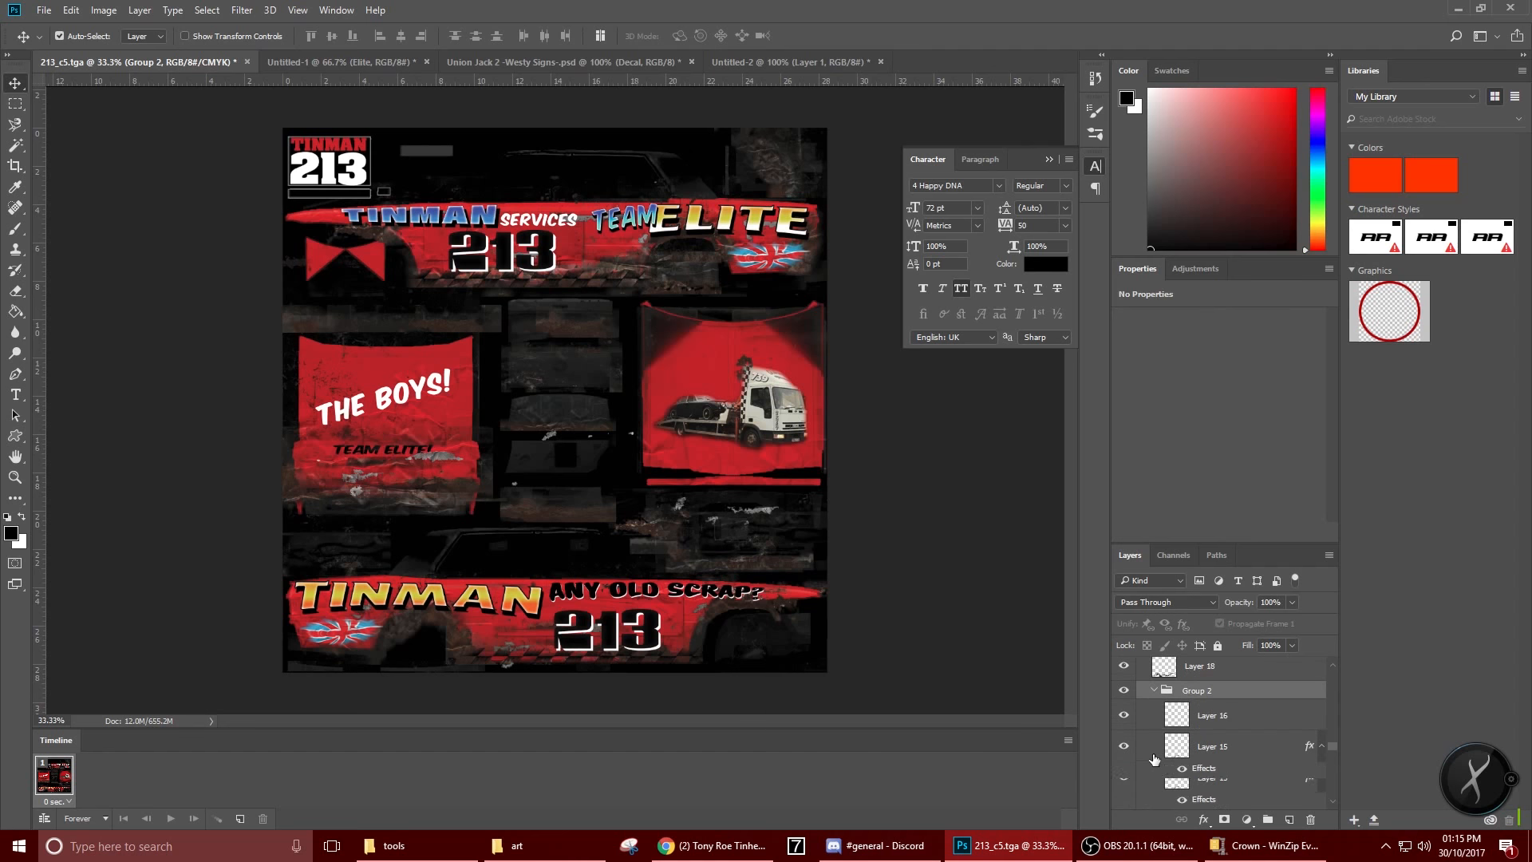
click(1123, 746)
click(1124, 746)
click(1124, 746)
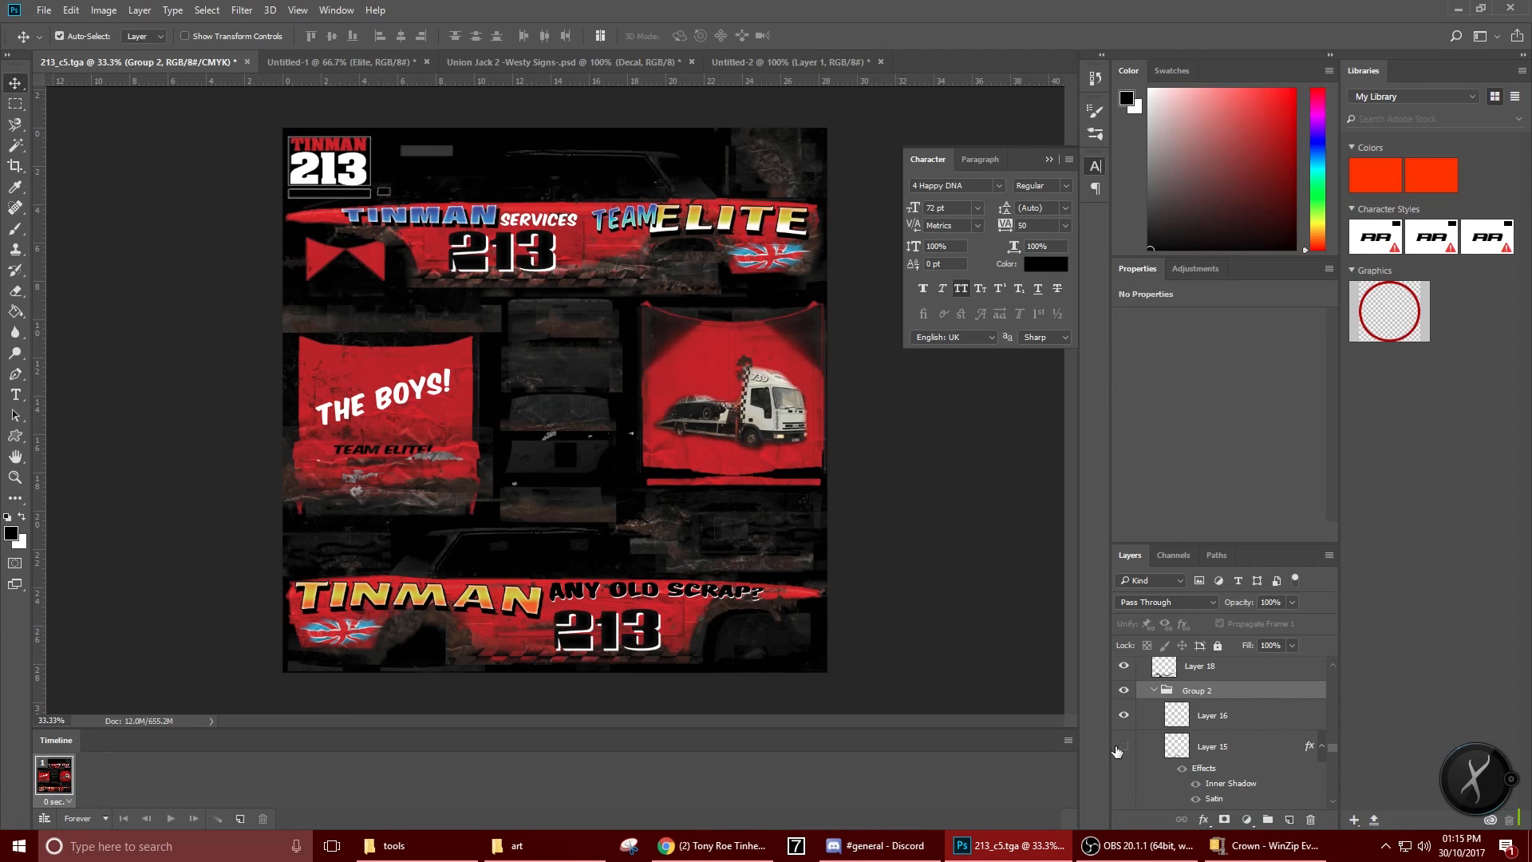
click(1119, 749)
click(1125, 715)
click(1125, 715)
scroll(1132, 726, down, 4)
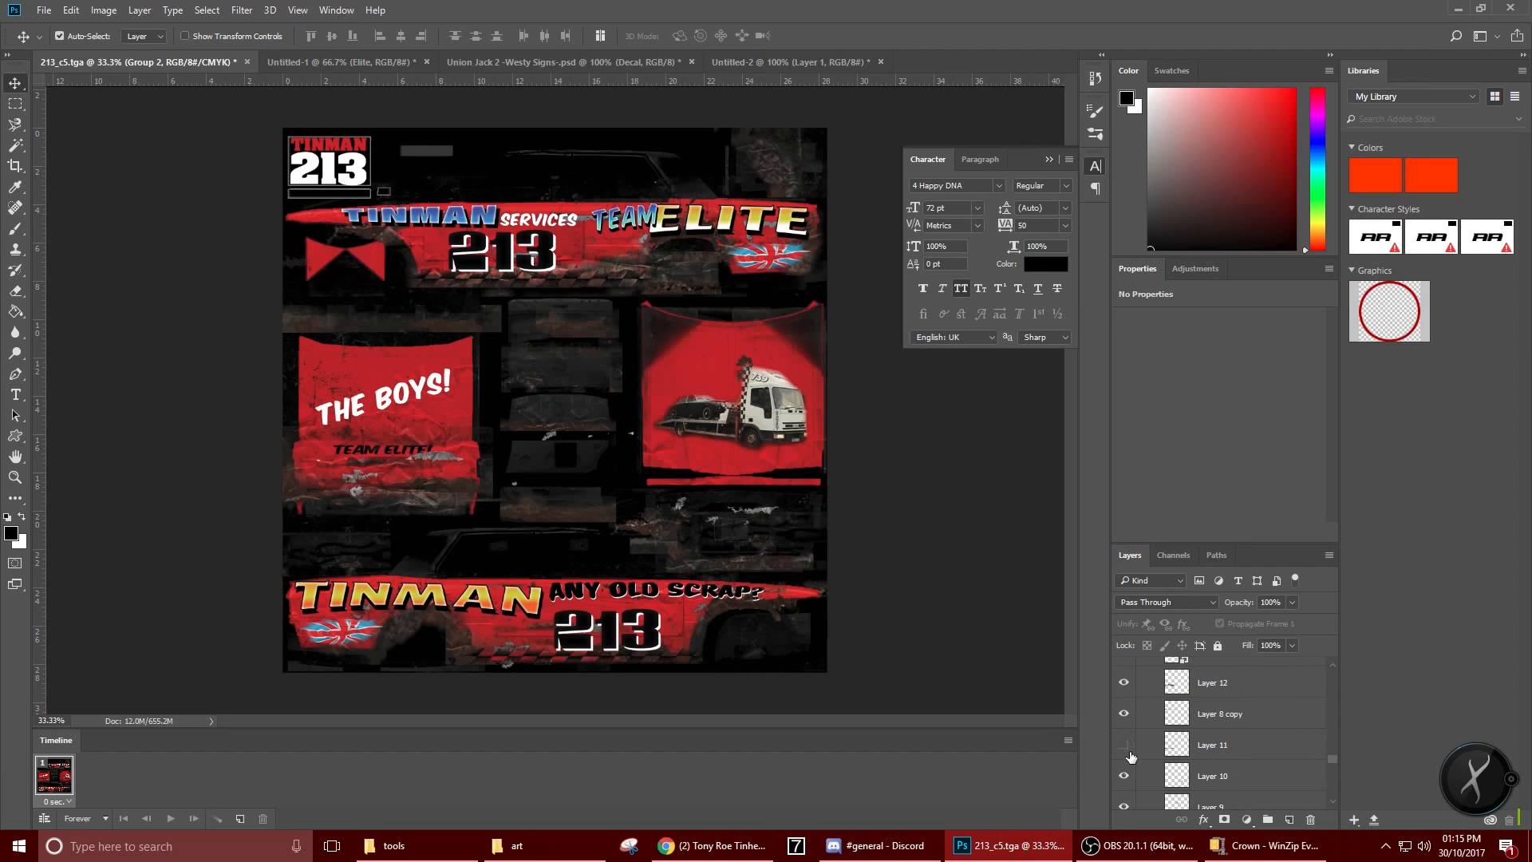
scroll(1130, 757, up, 4)
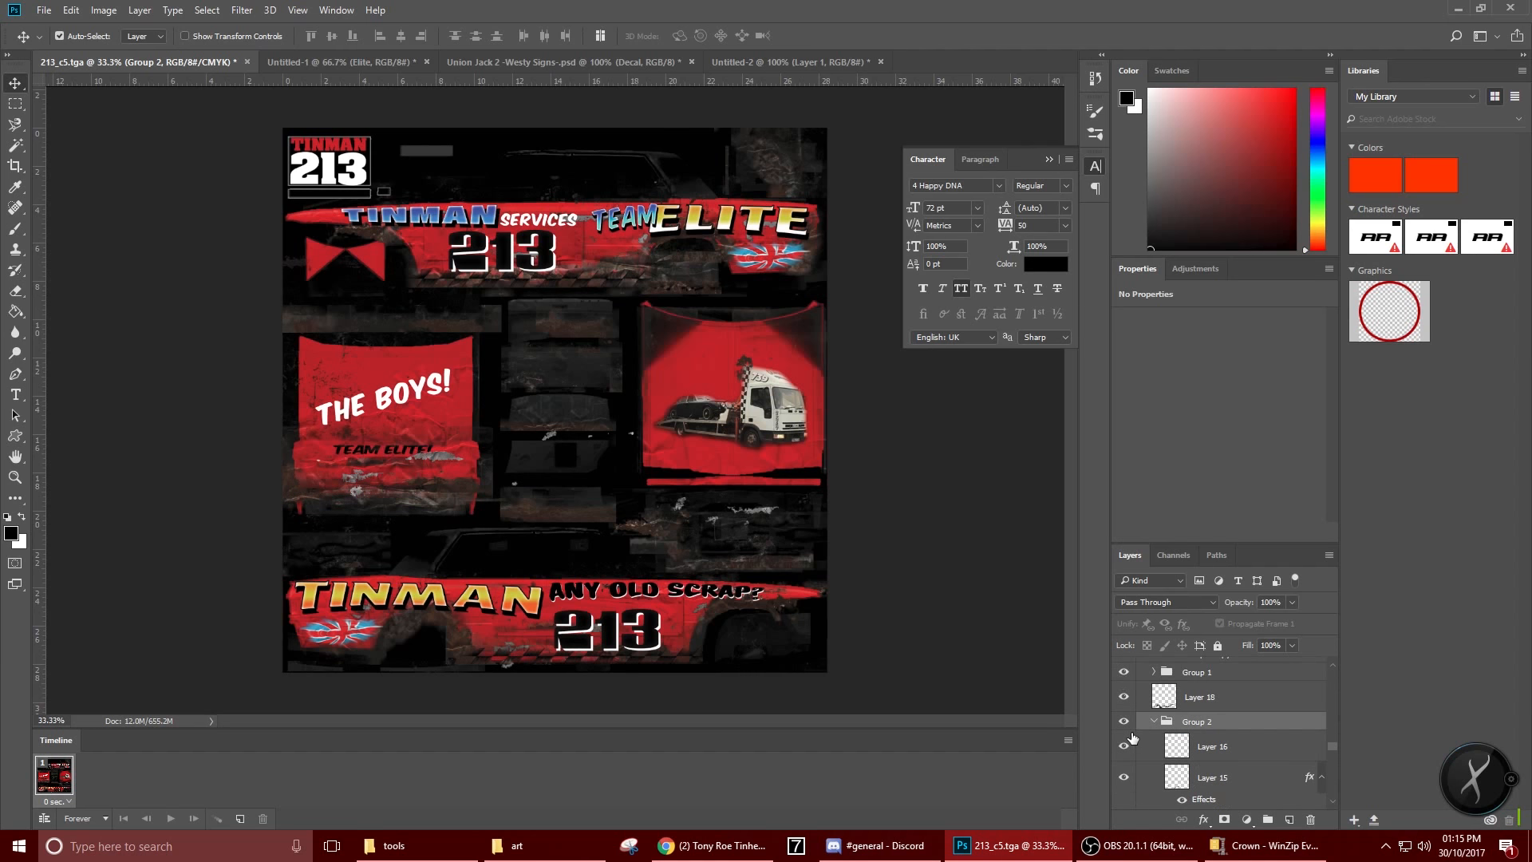
click(1124, 721)
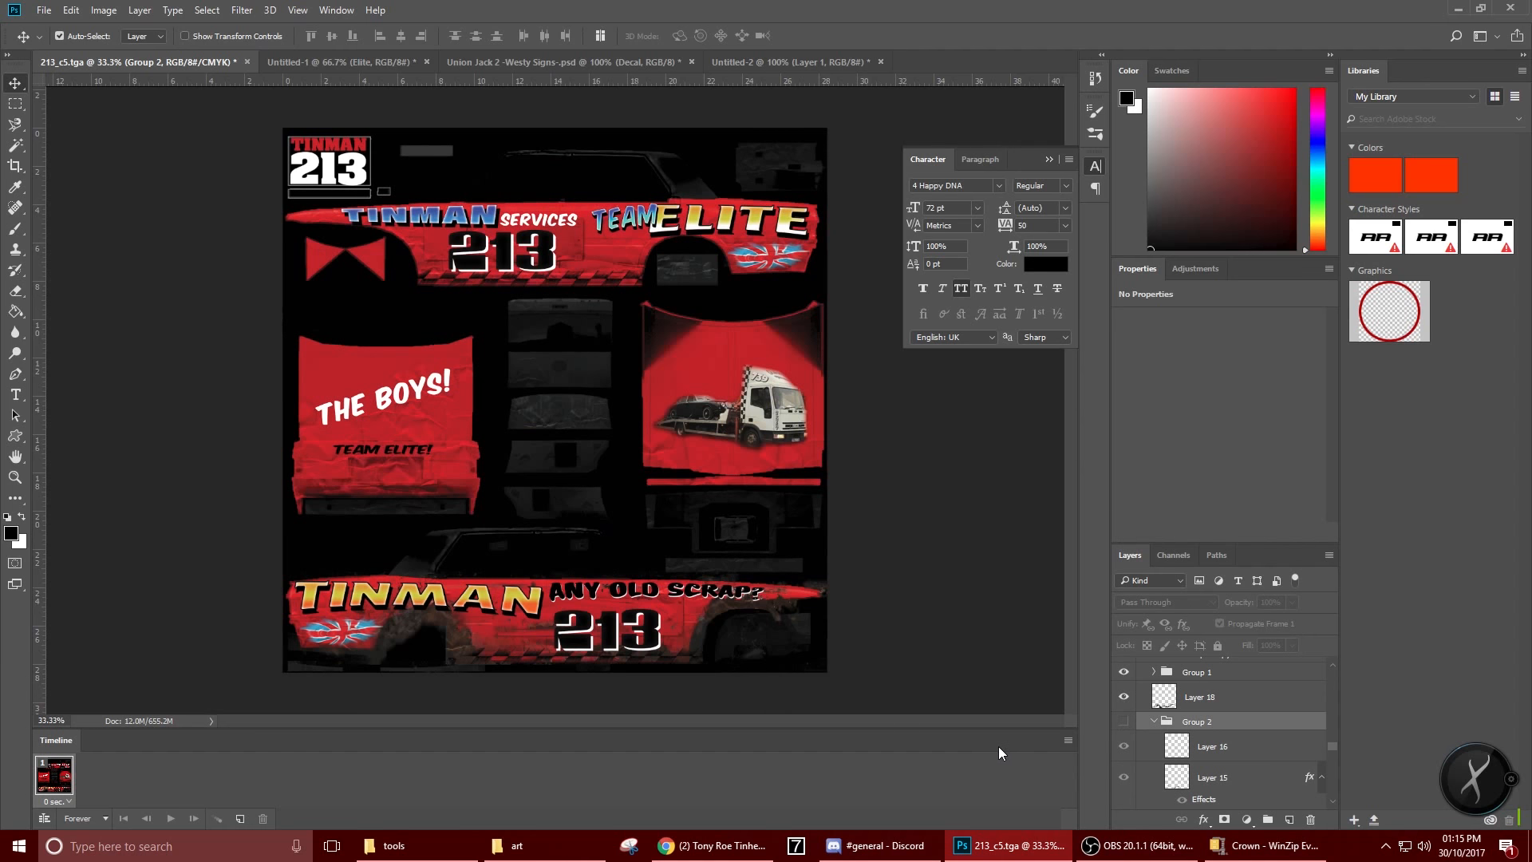
click(1121, 722)
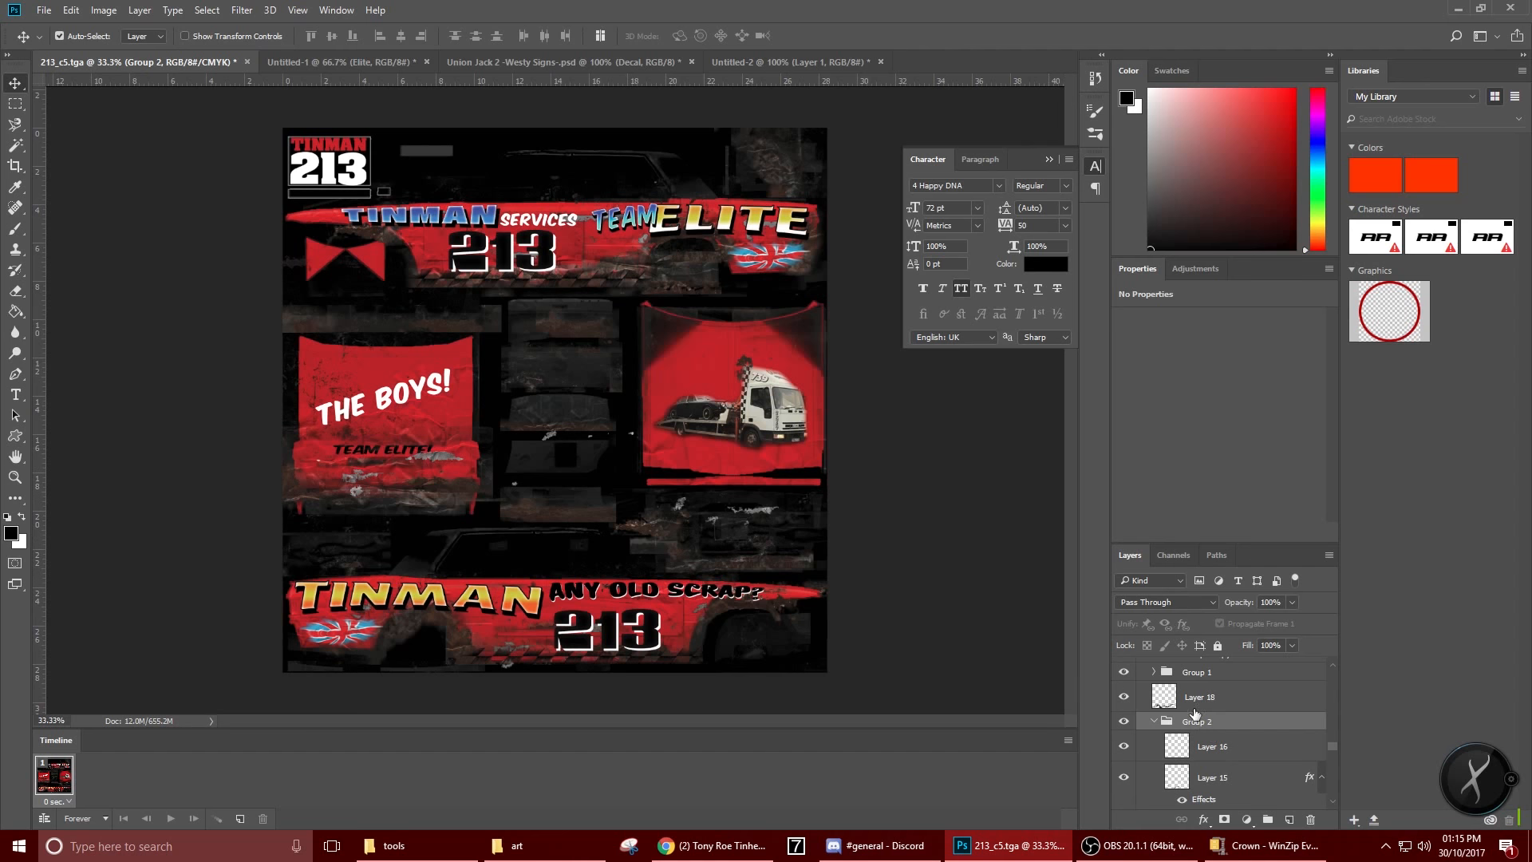
Flatten the image with the damage layers visible, discarding the hidden layers
scroll(1194, 713, down, 6)
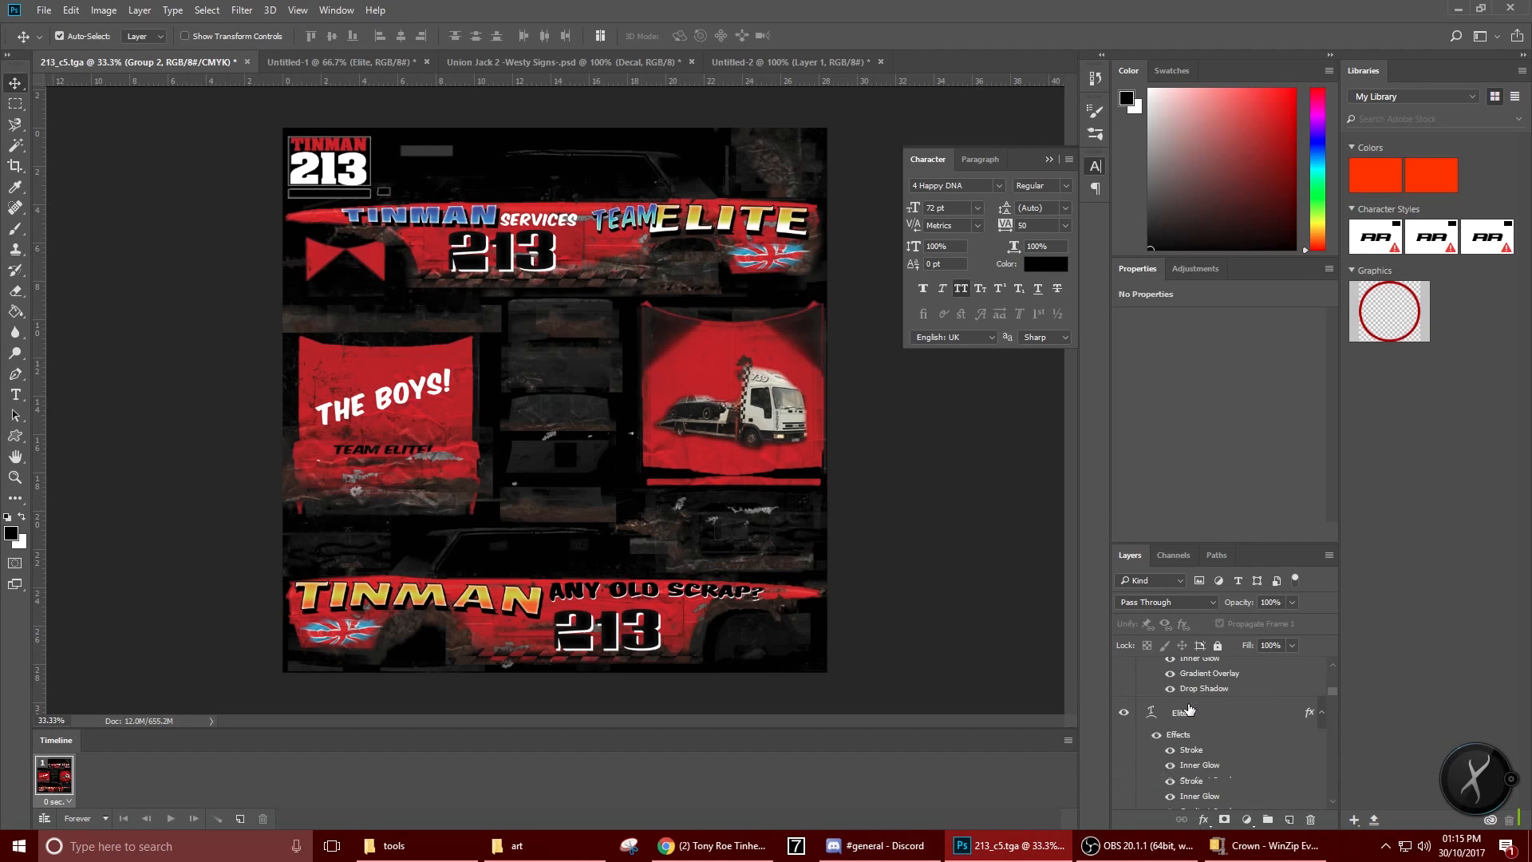
scroll(1189, 710, up, 6)
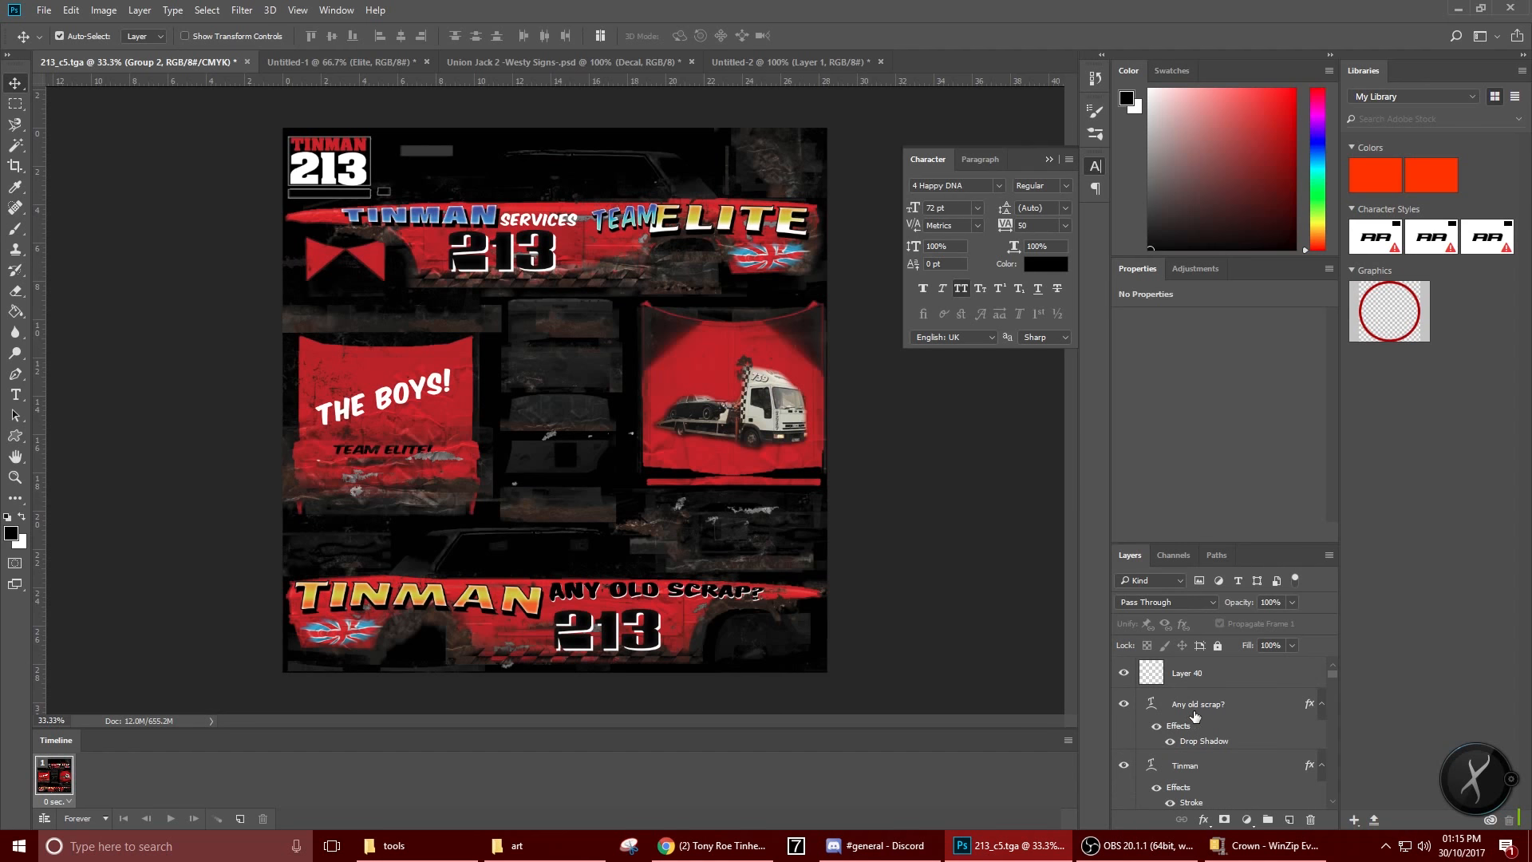
right_click(1194, 677)
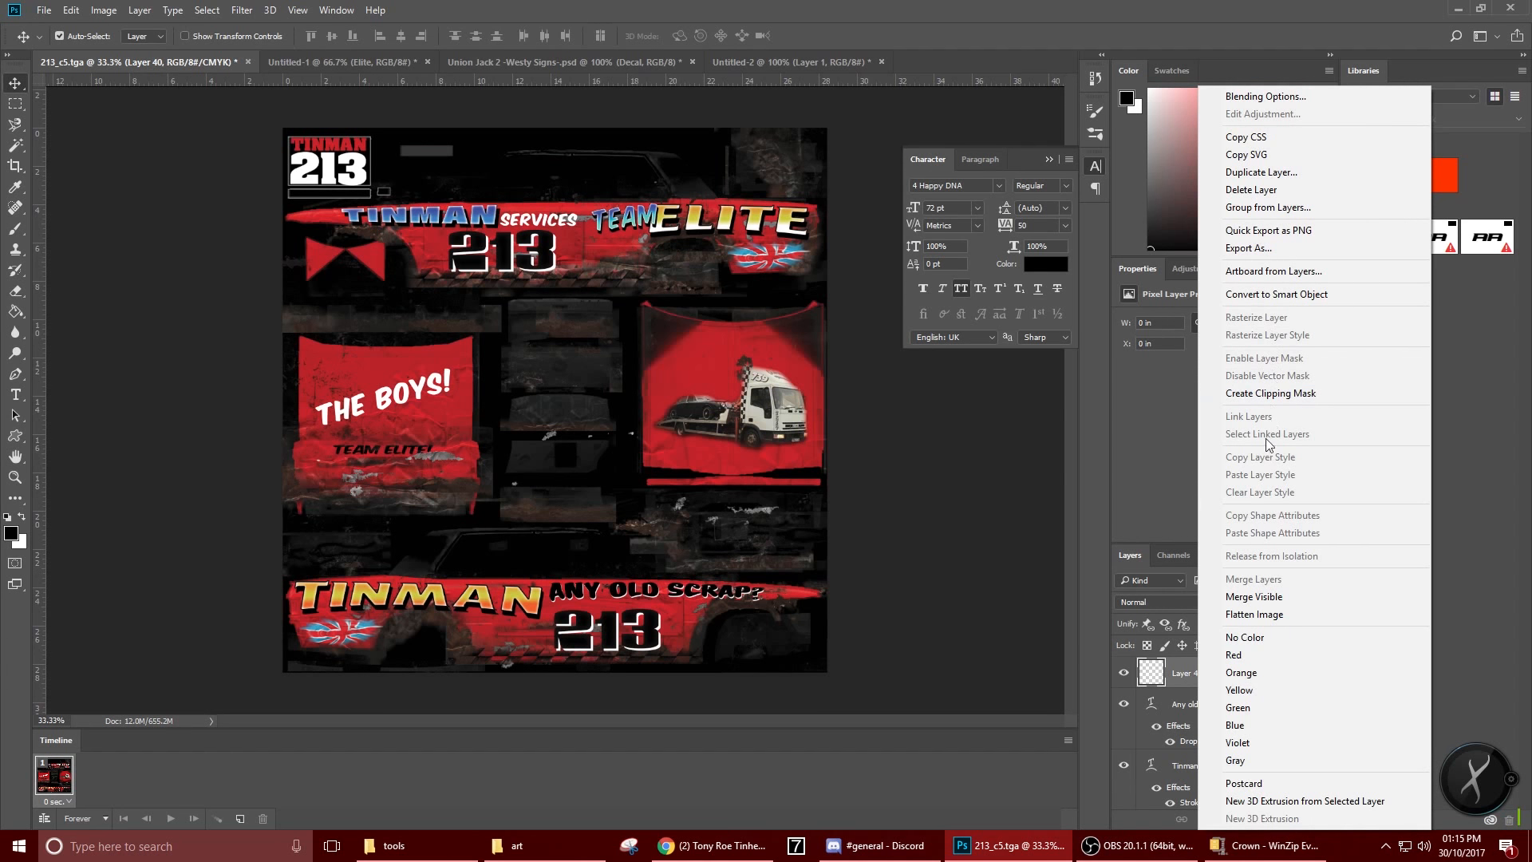
click(1265, 613)
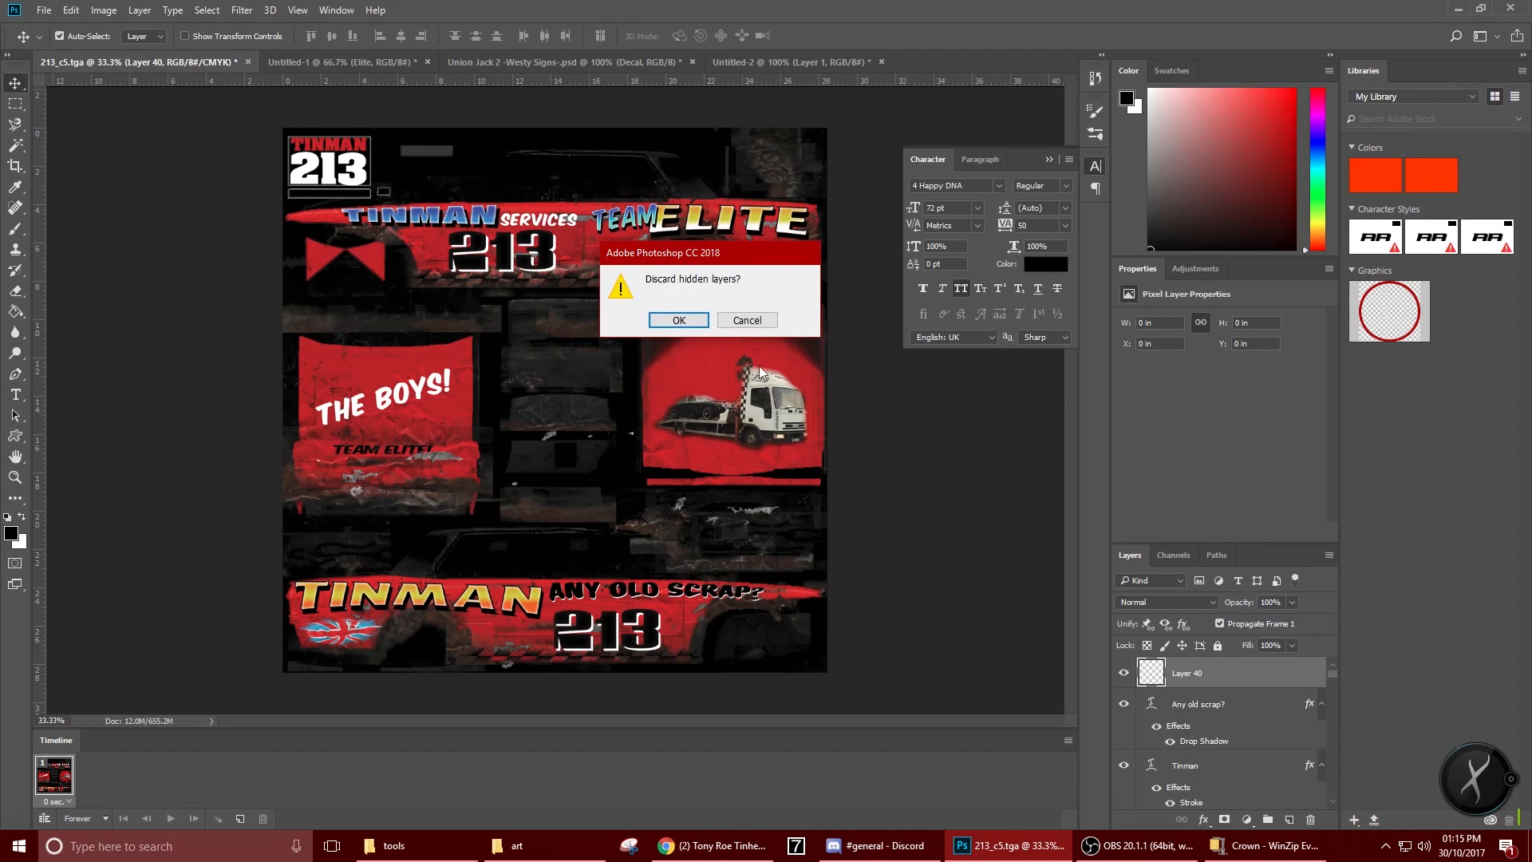
click(679, 321)
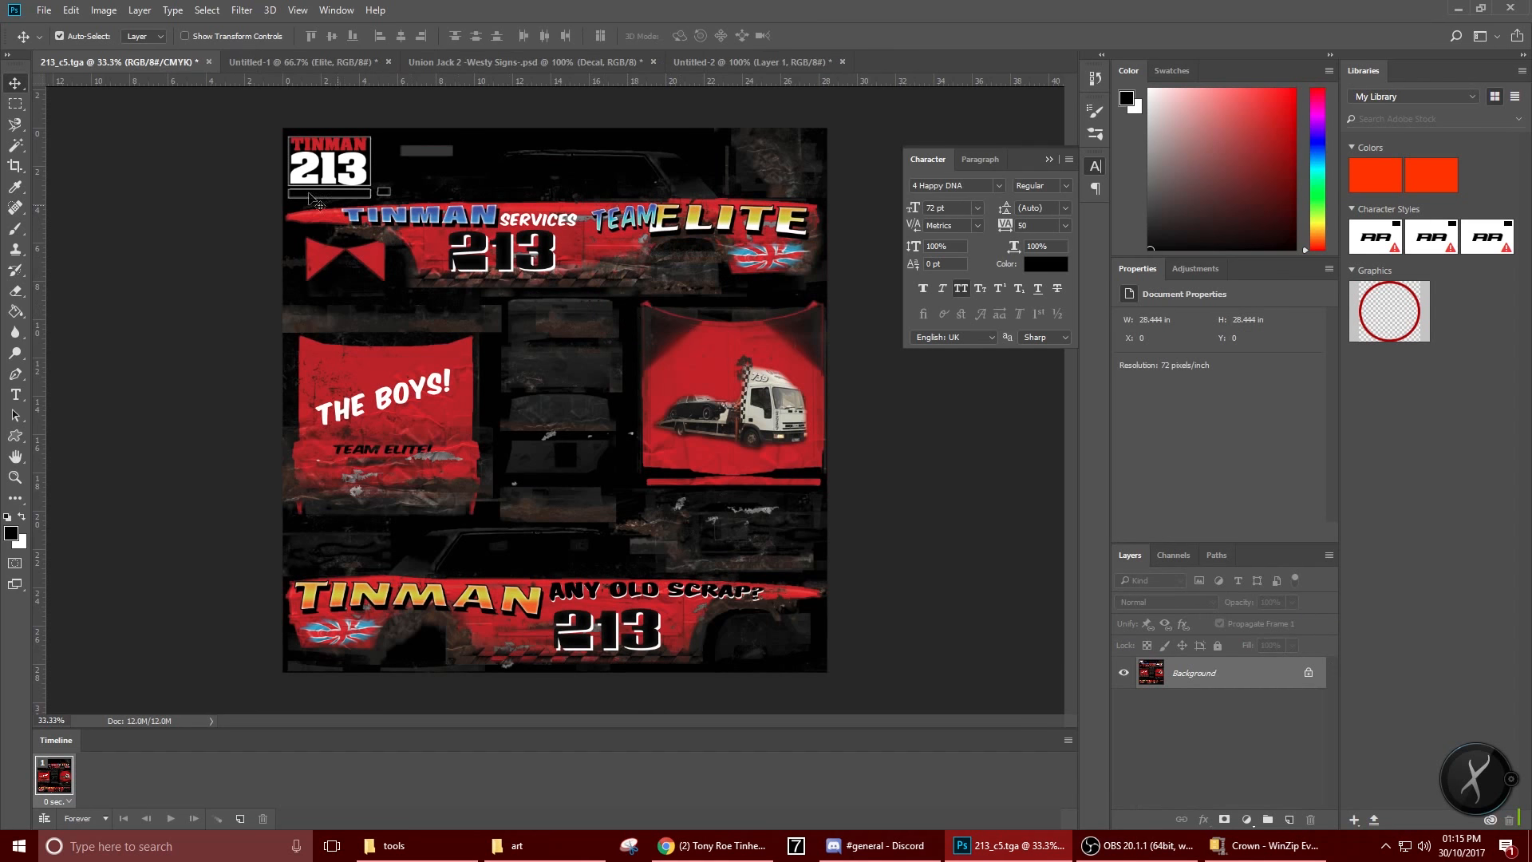
Save the flattened image as a Targa file named 213_damaged_c5 in the Crown art folder at 24 bits/pixel
click(38, 12)
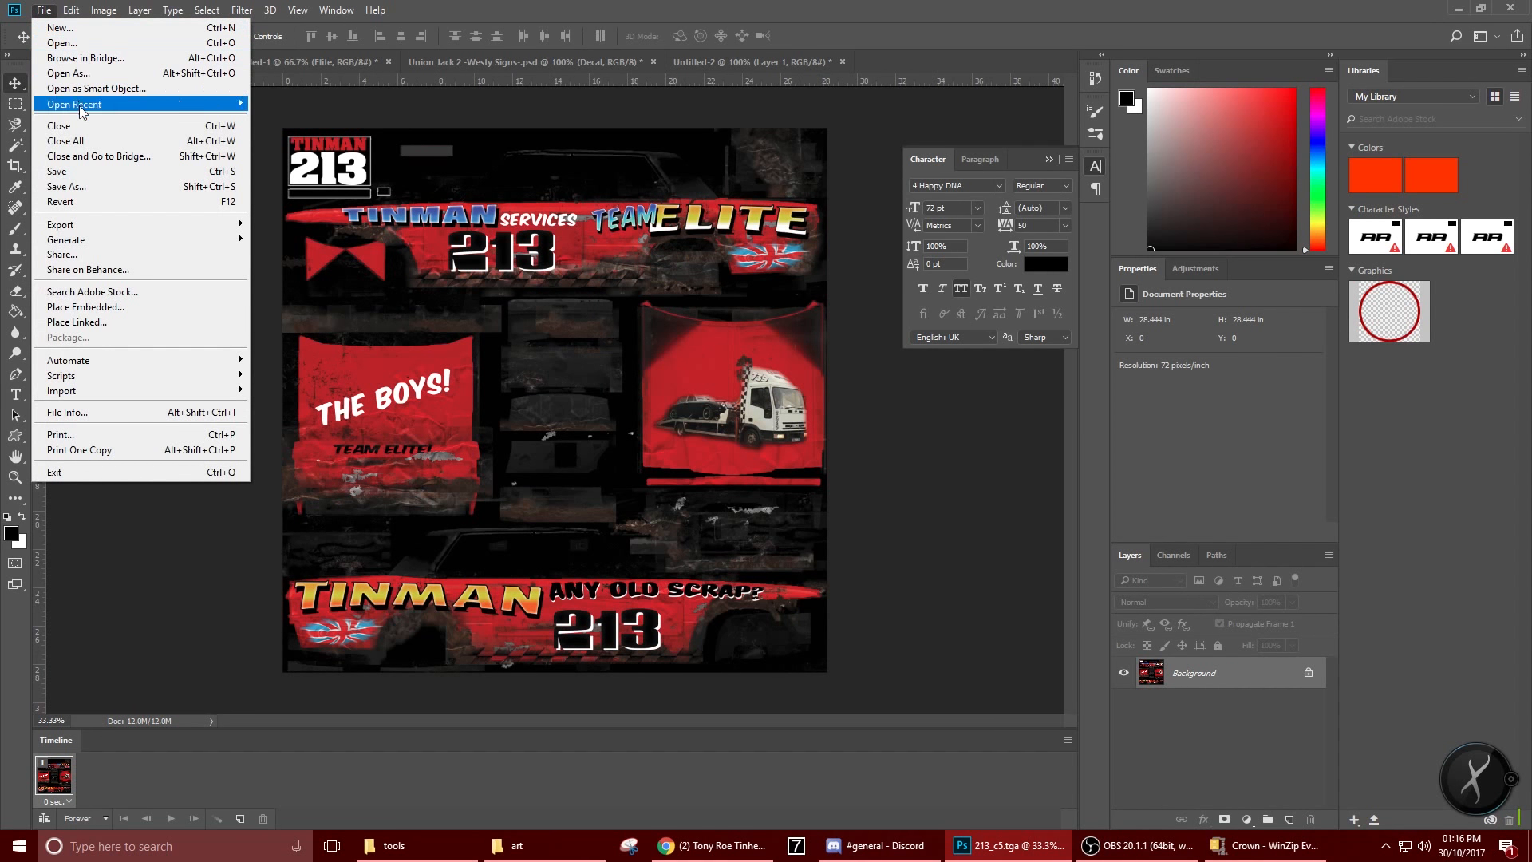
click(66, 186)
click(136, 348)
text(daMGED)
key(BackSpace)
key(BackSpace)
key(BackSpace)
key(BackSpace)
text(mag)
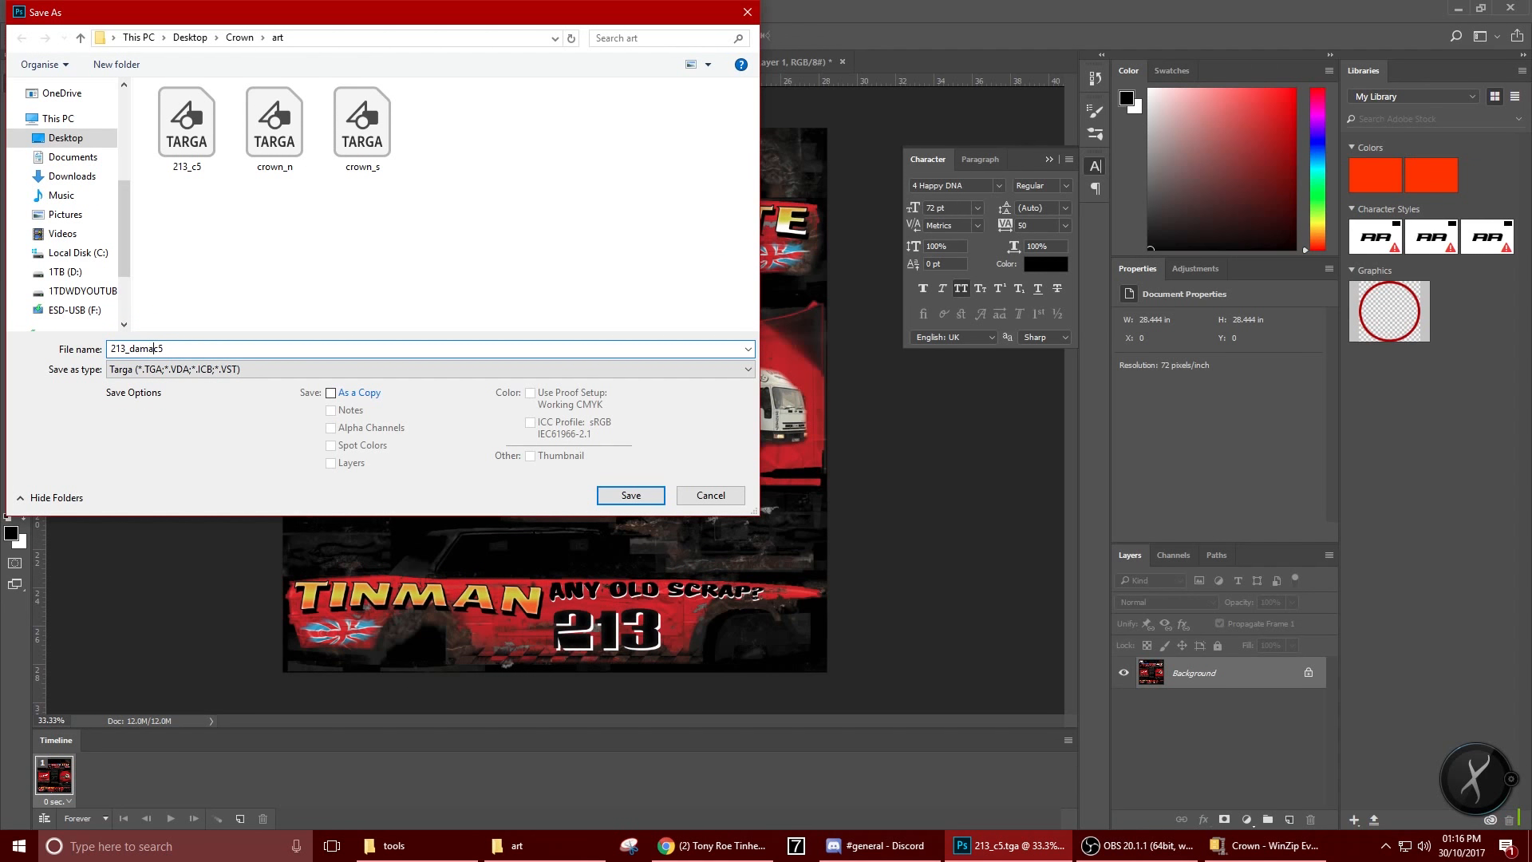
text(ed_)
click(630, 496)
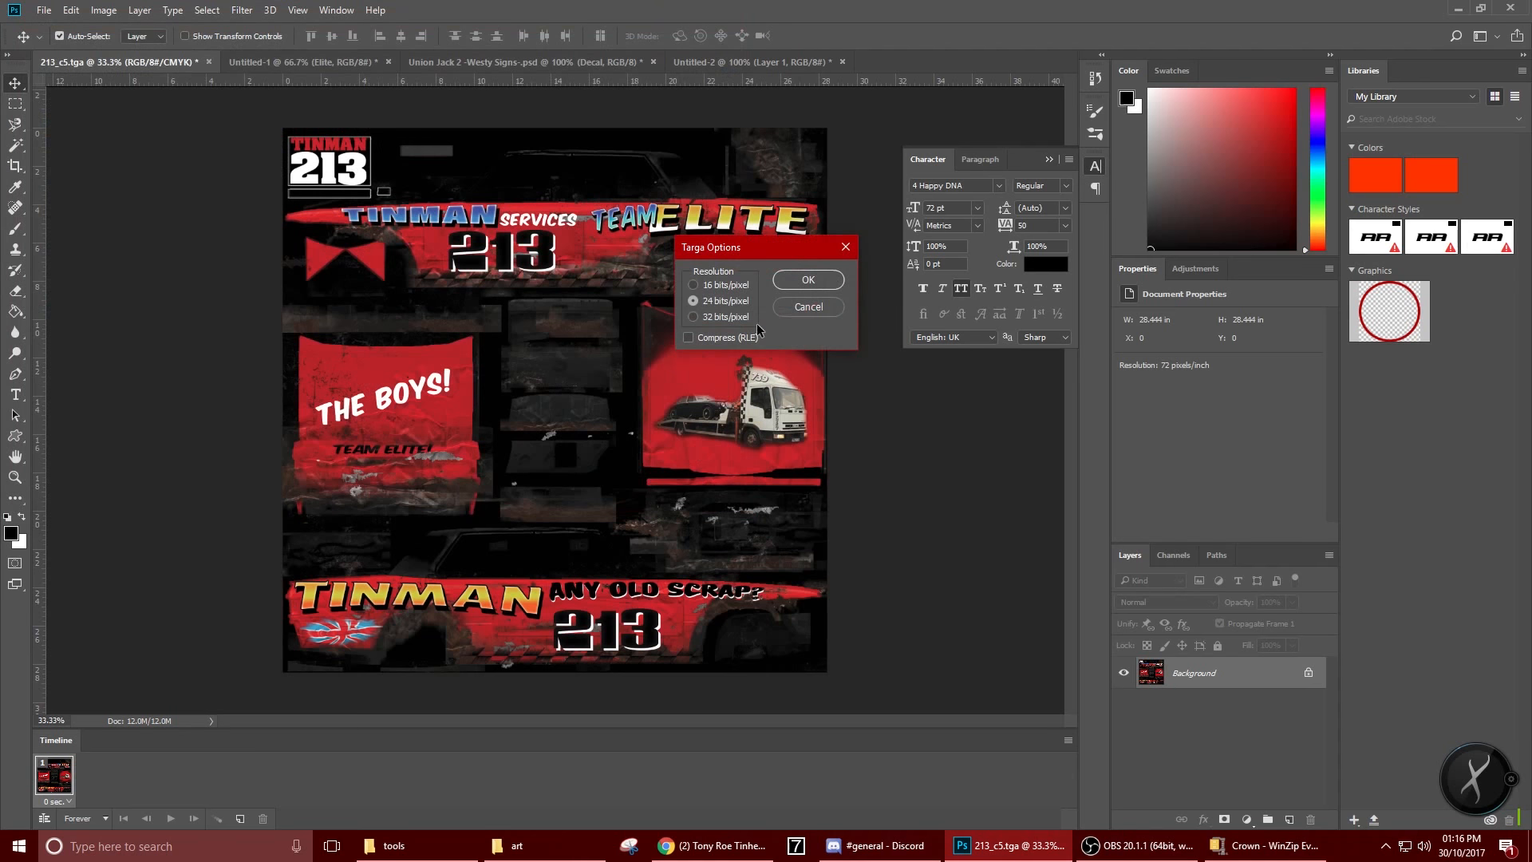
click(807, 281)
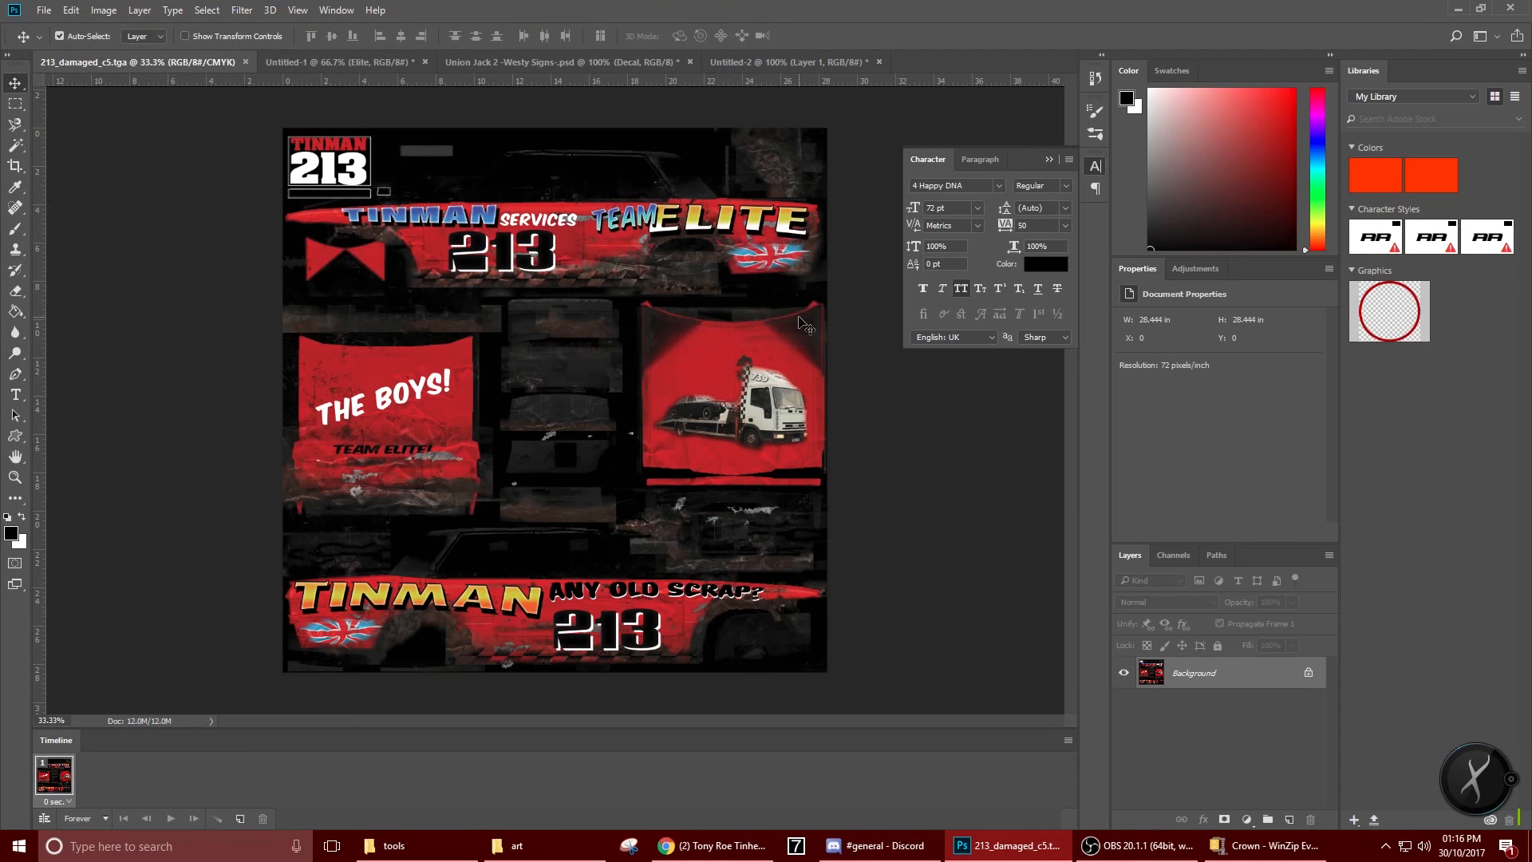
Minimize Photoshop, convert the 213_damaged_c5 TGA file with bimage, and move the resulting 213_damaged_c5.bmap to the desktop
click(1459, 10)
drag(1003, 446, 660, 434)
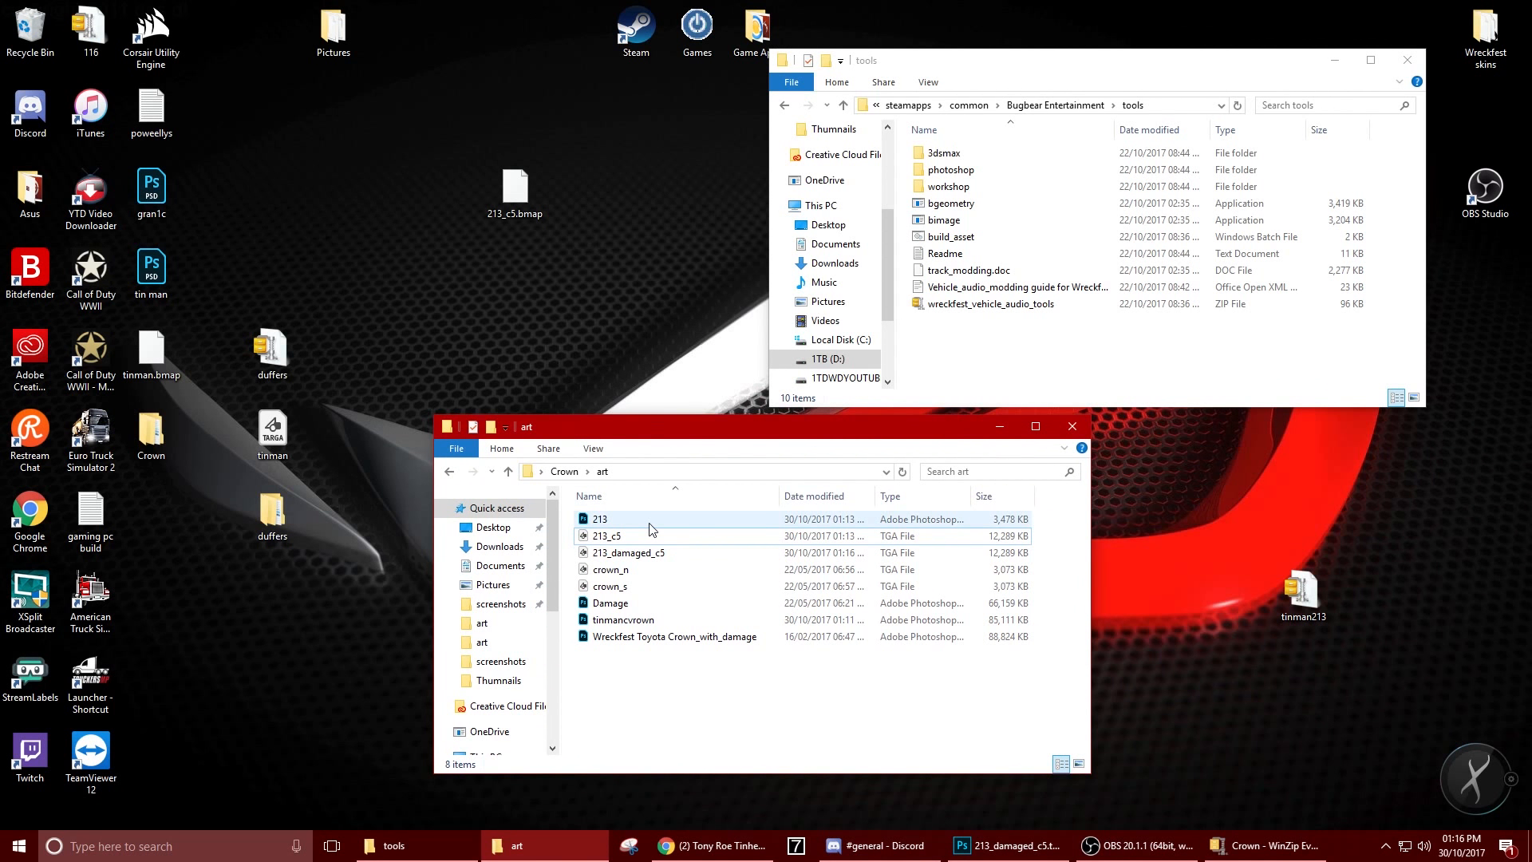
drag(638, 552, 1029, 240)
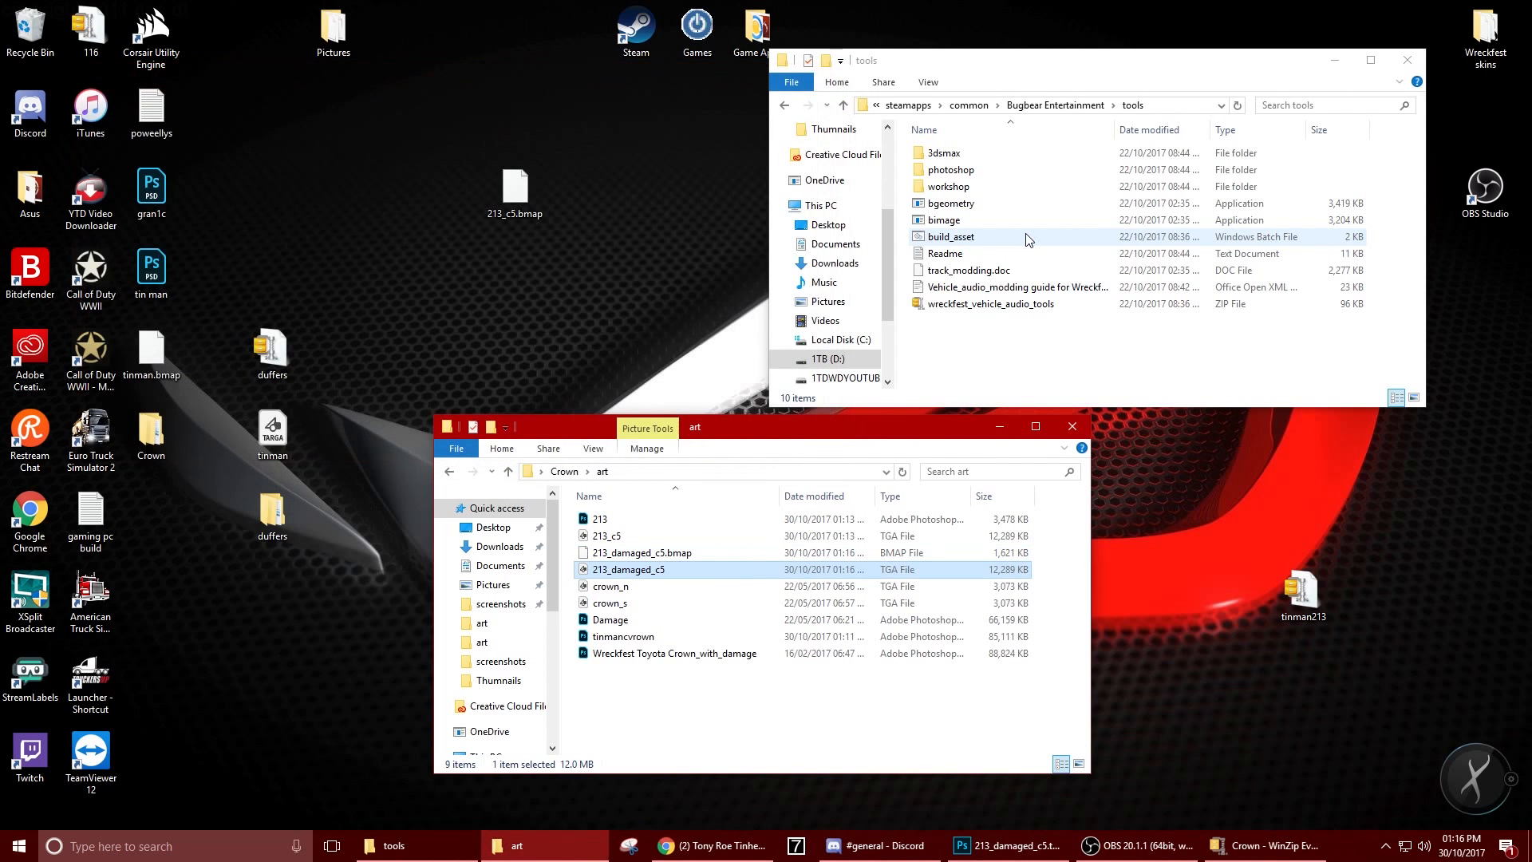
click(749, 554)
drag(749, 553, 527, 273)
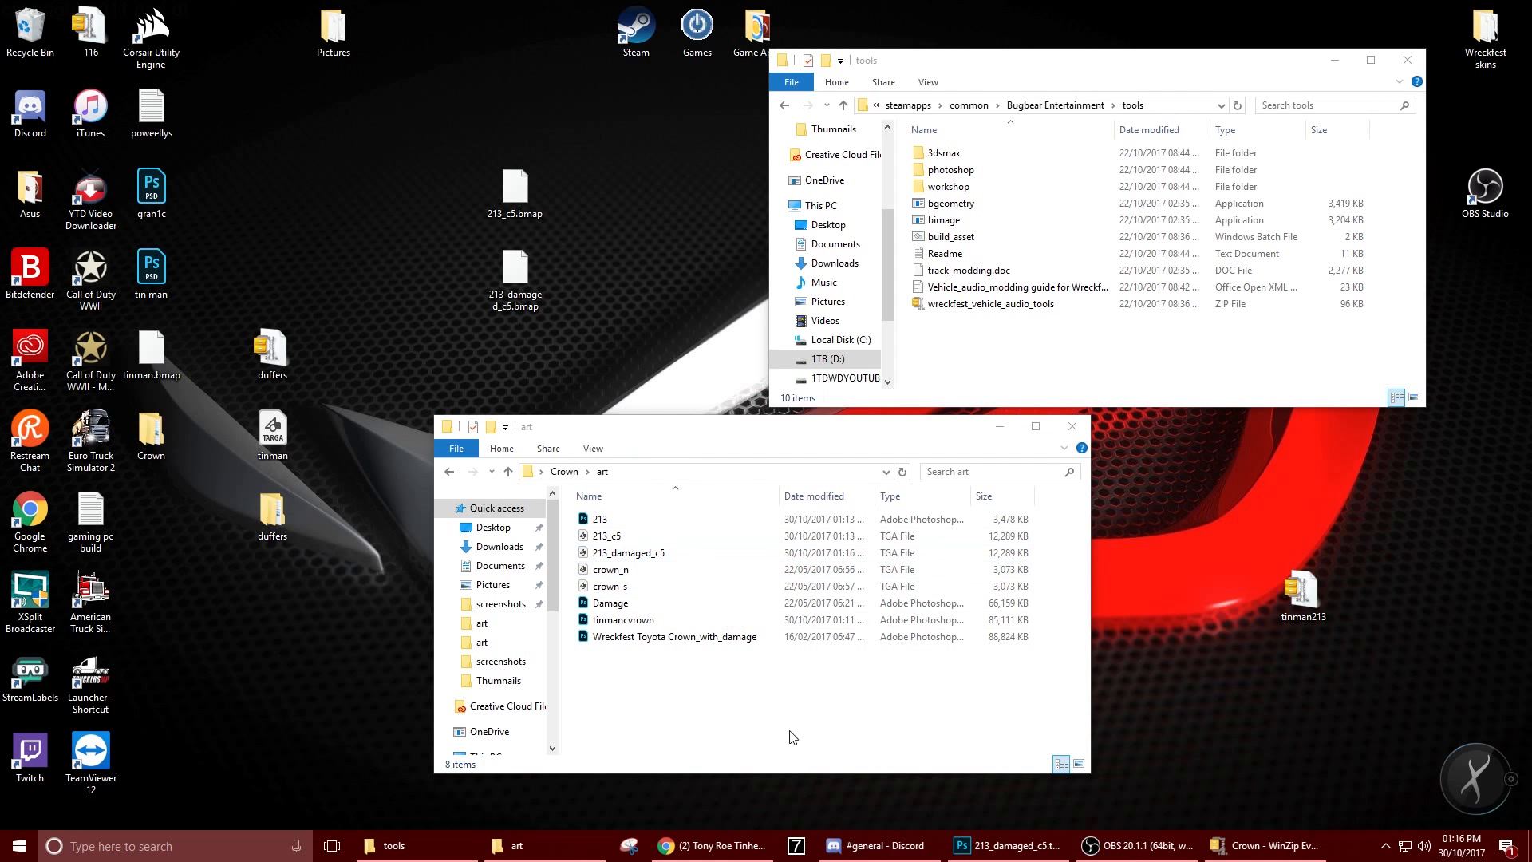
In the tools window, go to workshop content folder 228380 under Program Files, Steam and steamapps on the 1TB drive
click(658, 570)
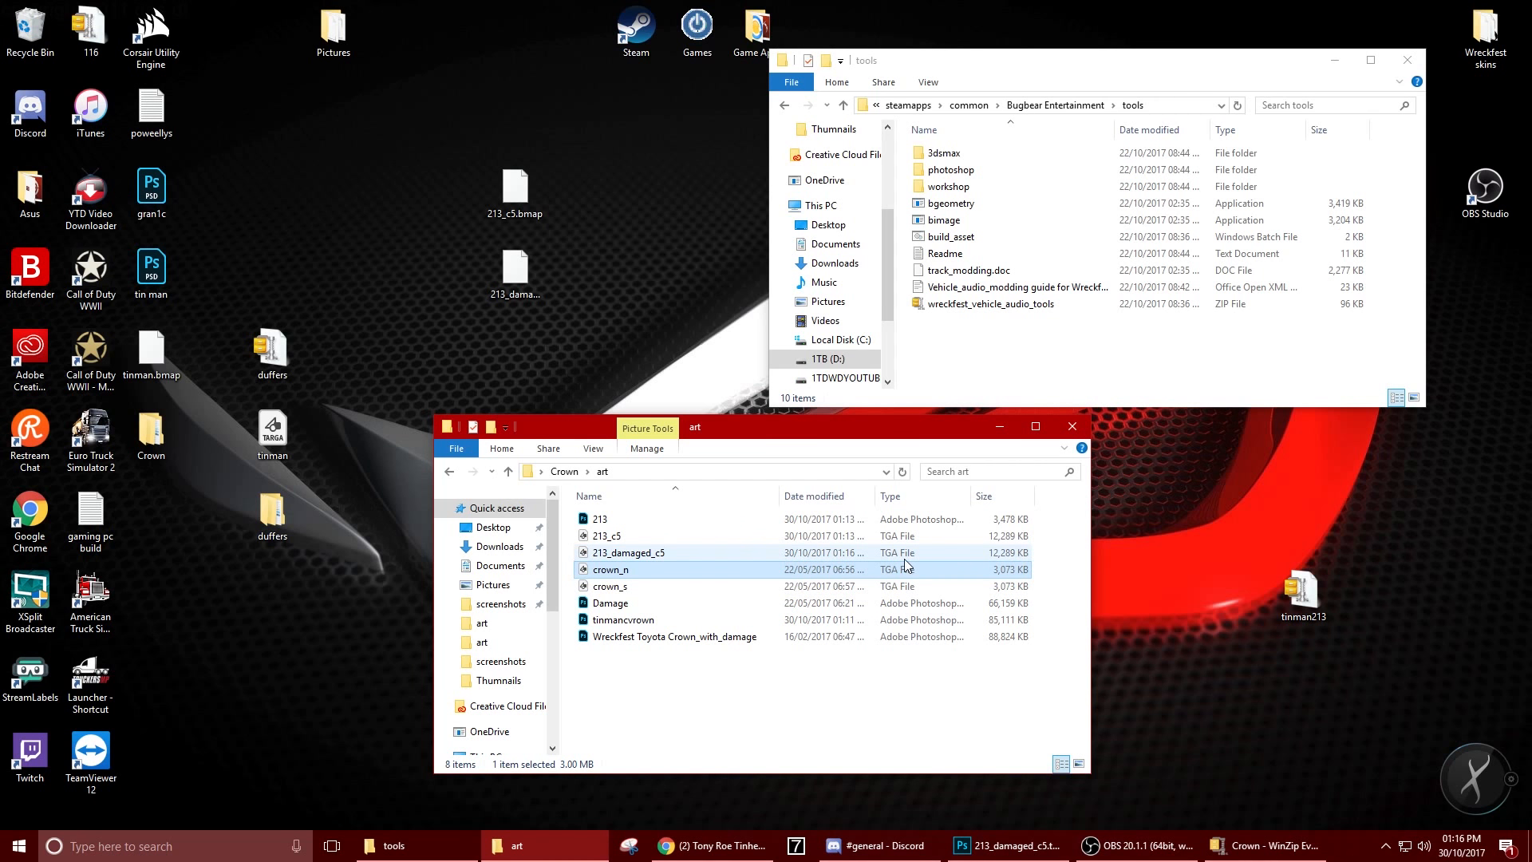
click(784, 105)
click(785, 104)
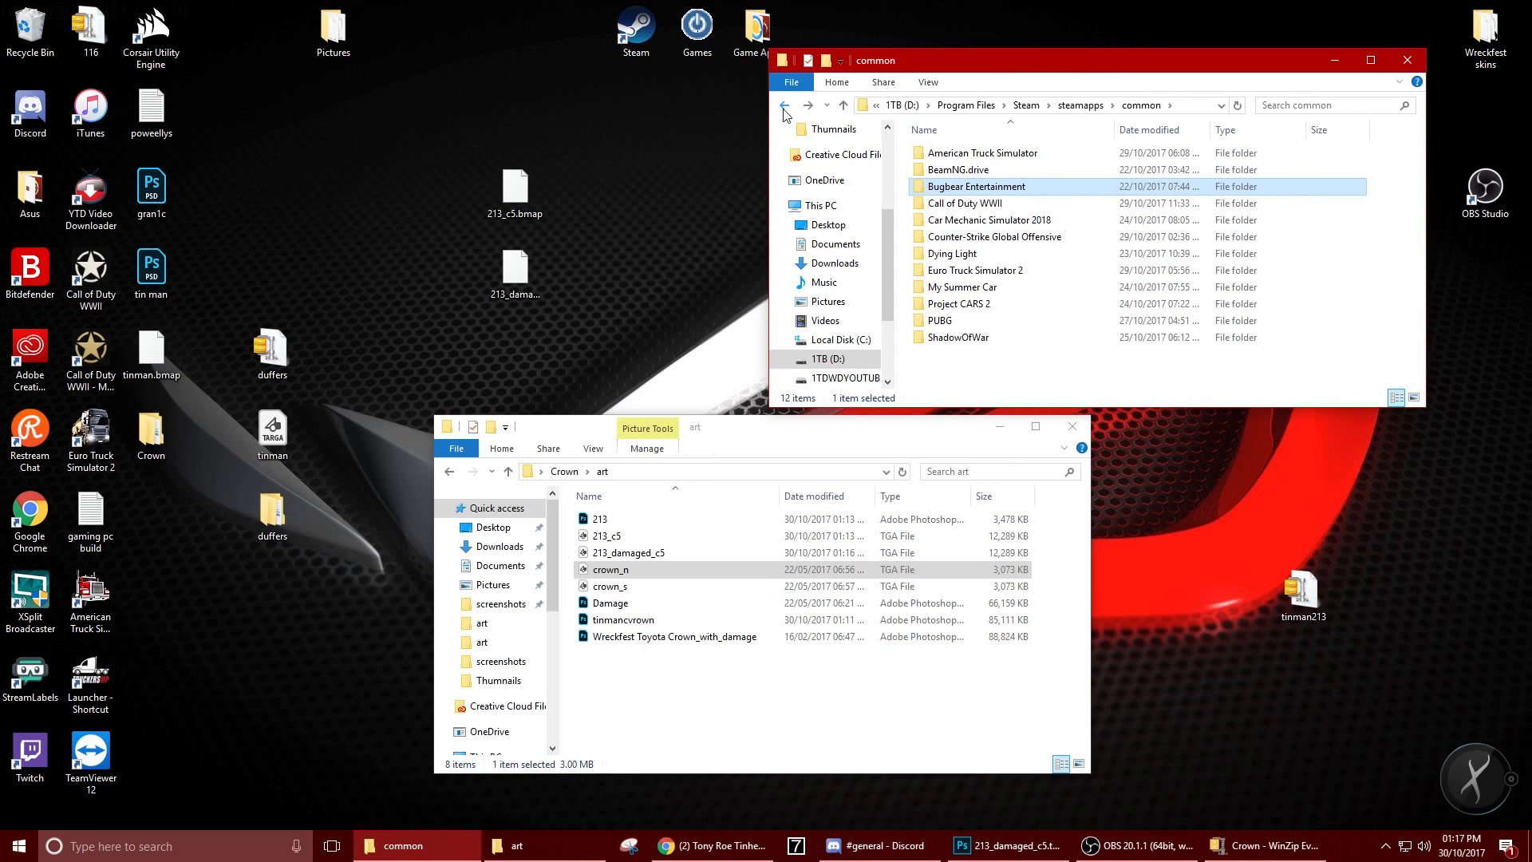
click(785, 105)
click(785, 107)
click(787, 112)
double_click(941, 379)
double_click(985, 350)
double_click(965, 253)
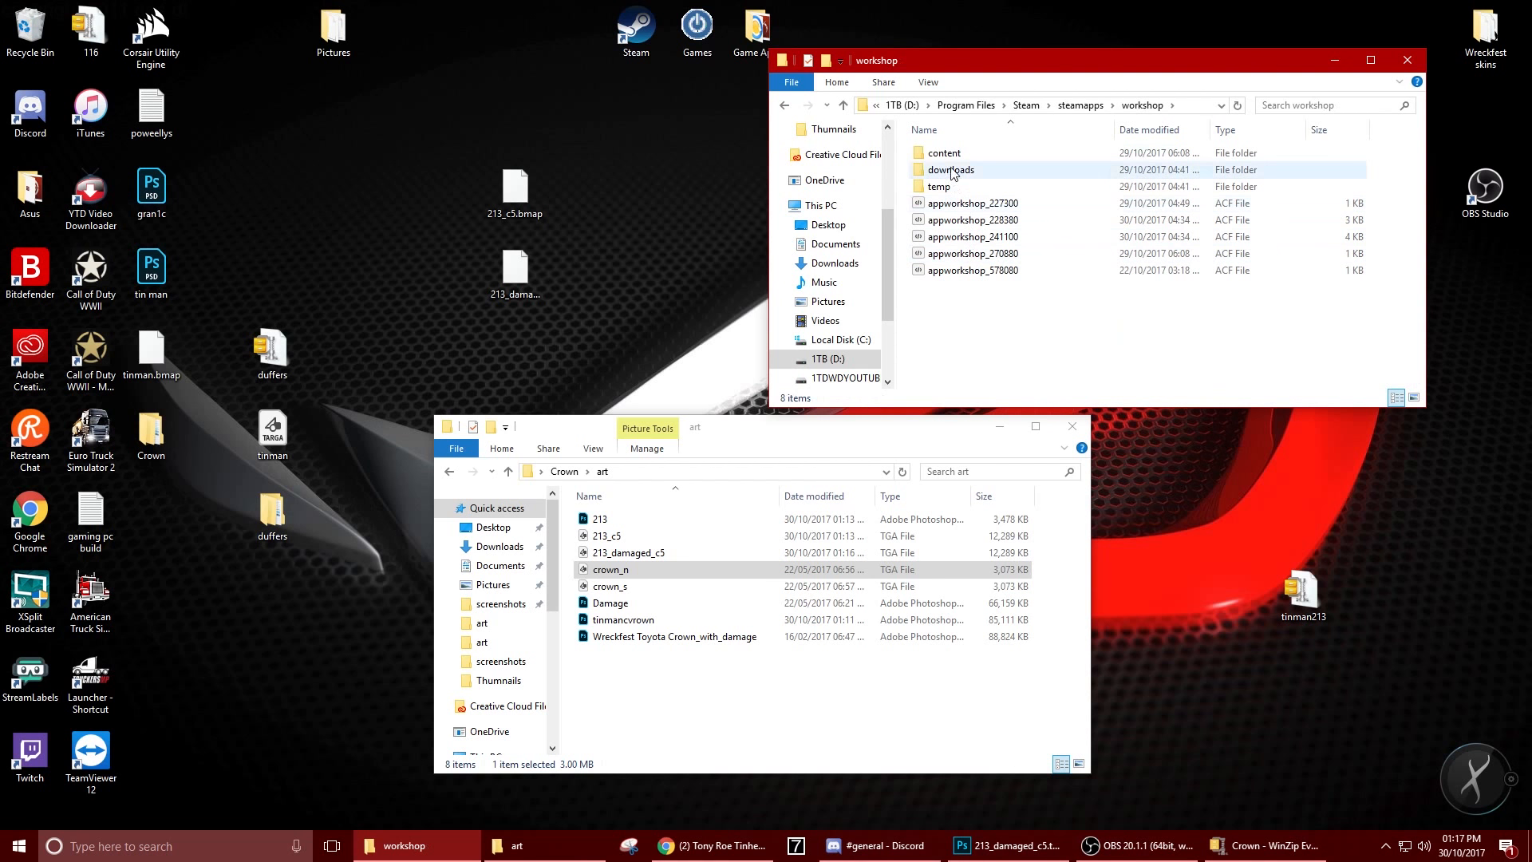
double_click(966, 154)
double_click(943, 170)
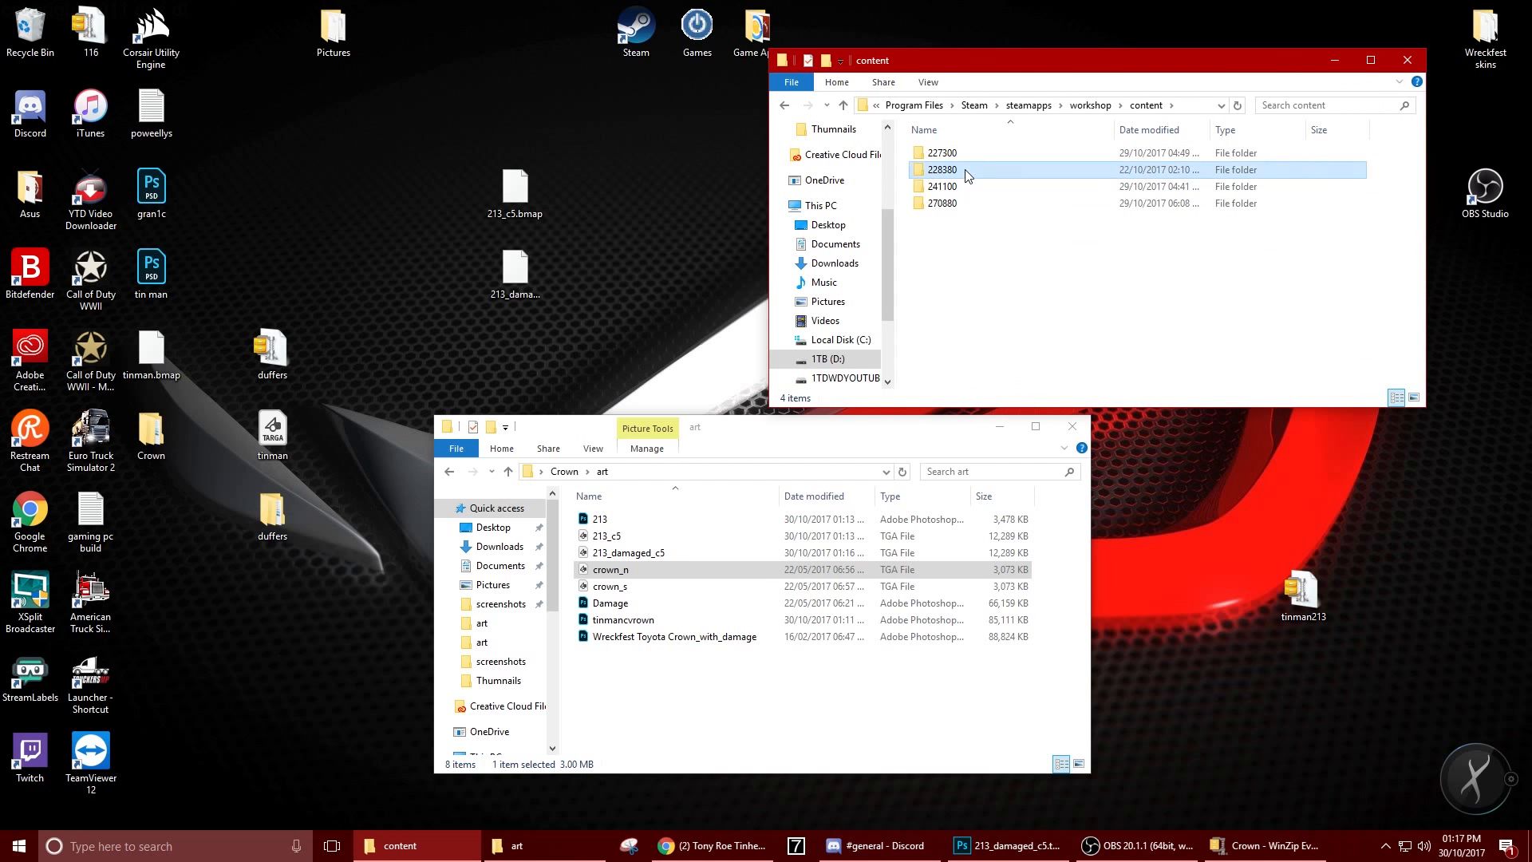
Open the art folder of the crownmk2 vehicle under 740683245, data and vehicle
double_click(954, 153)
double_click(946, 153)
double_click(950, 220)
scroll(971, 239, down, 7)
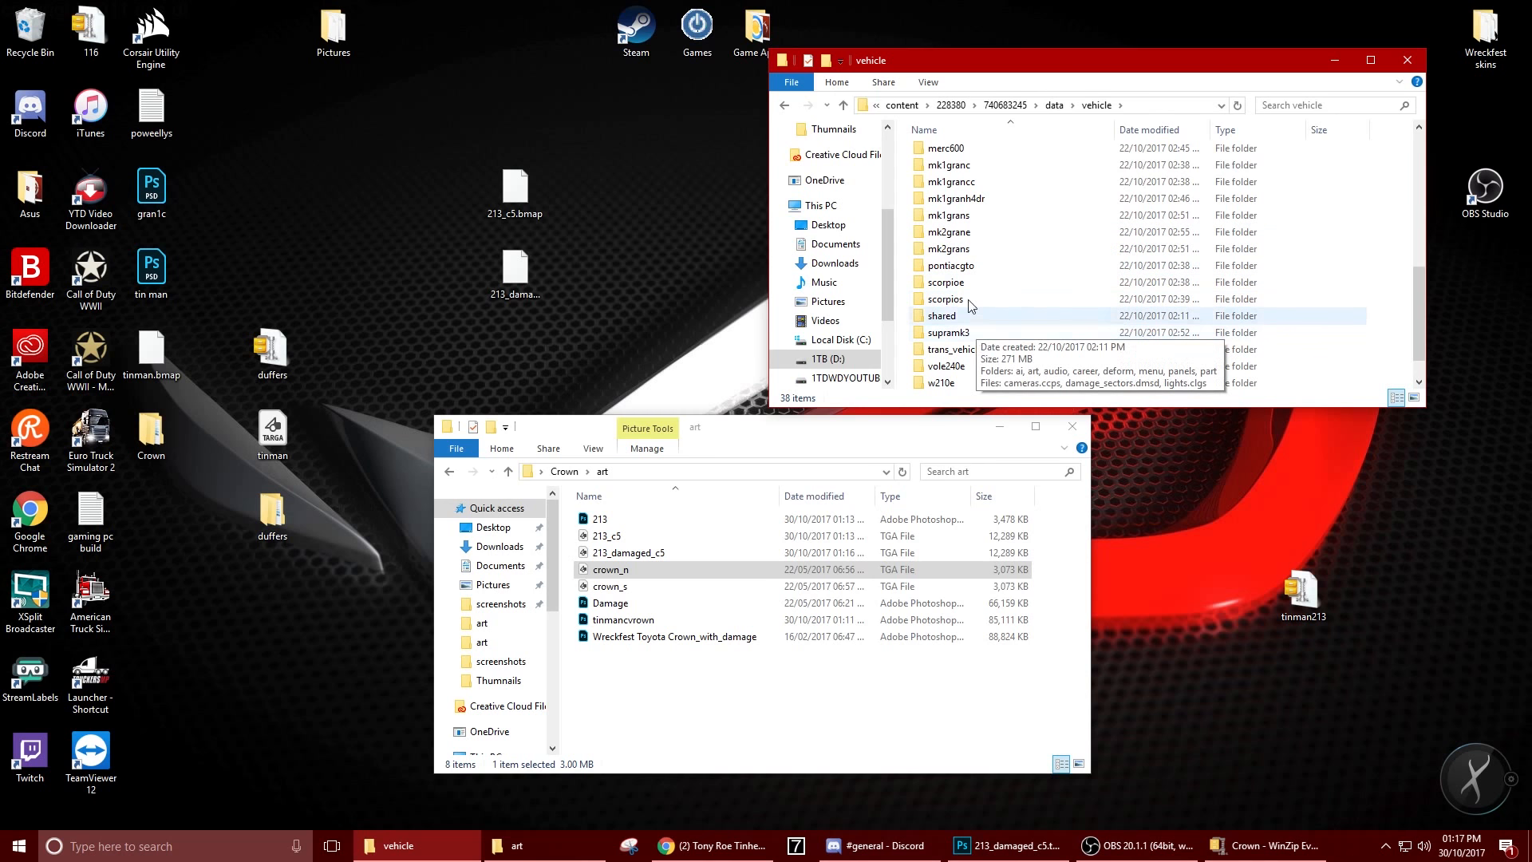
scroll(984, 209, up, 2)
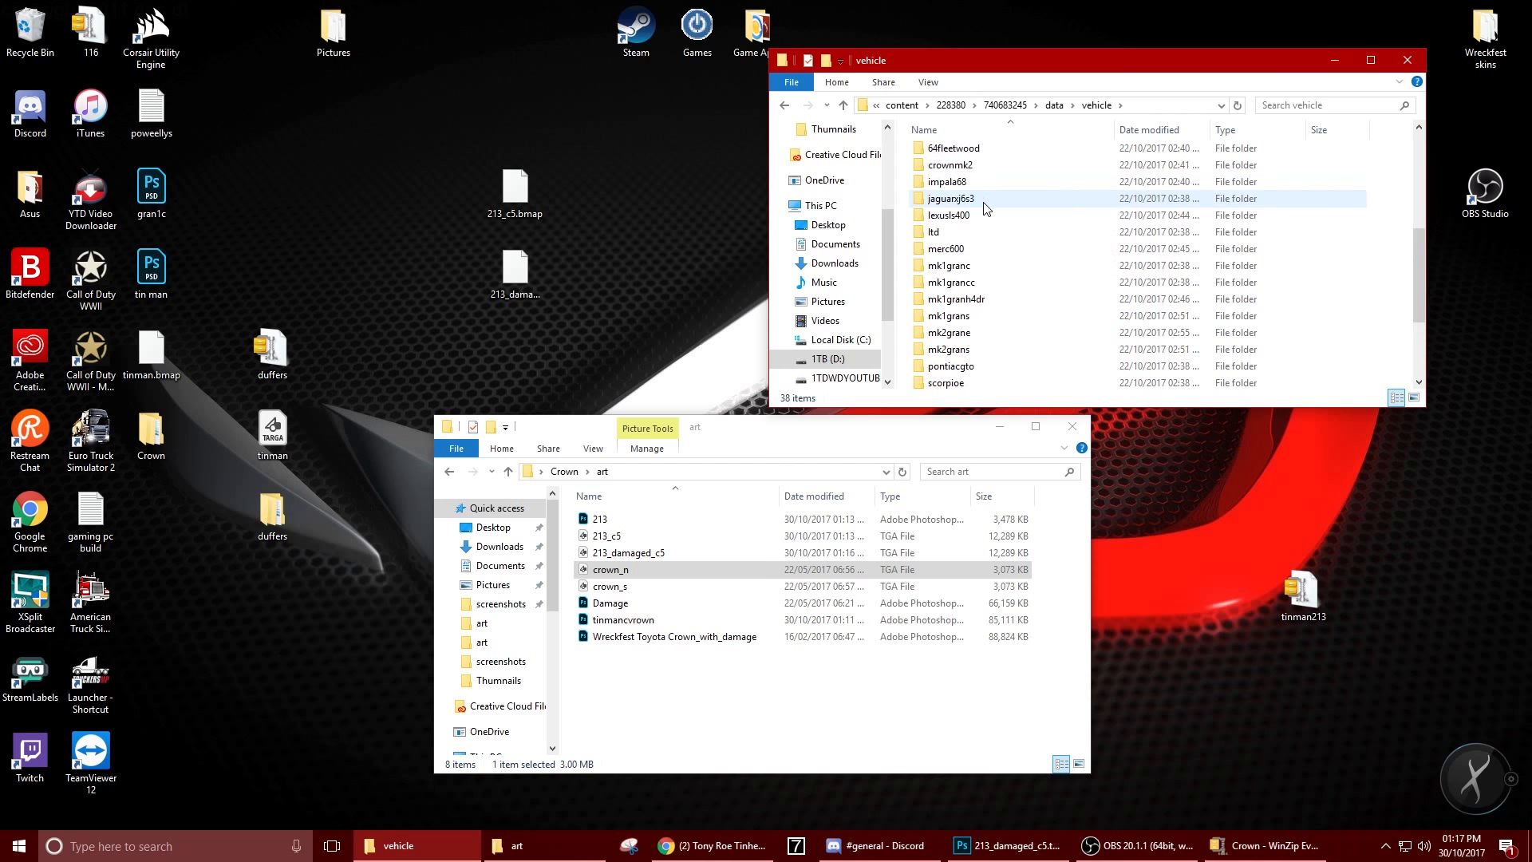
scroll(987, 208, up, 2)
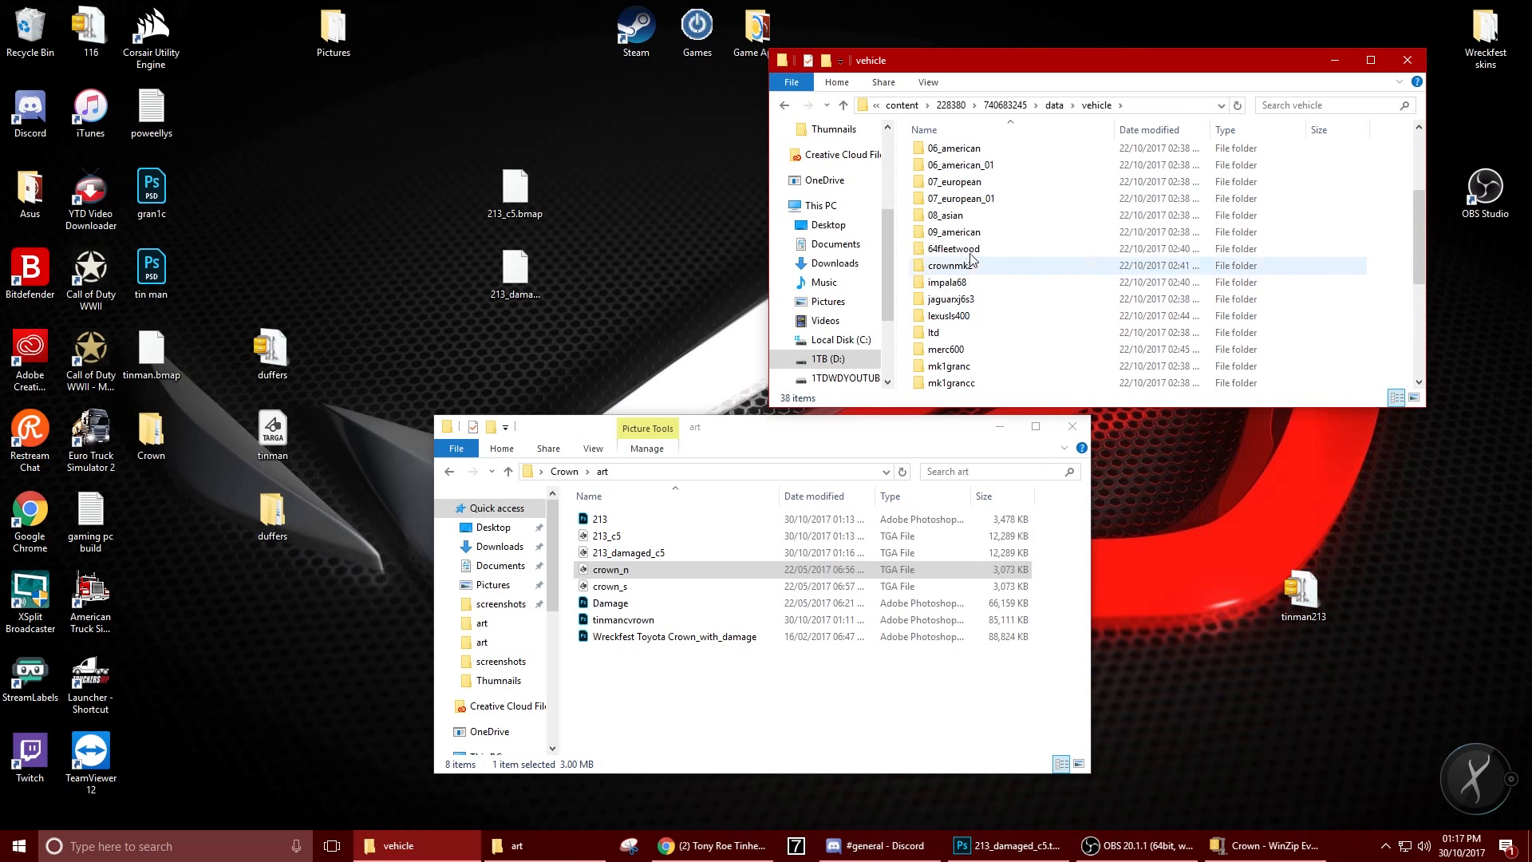
double_click(972, 264)
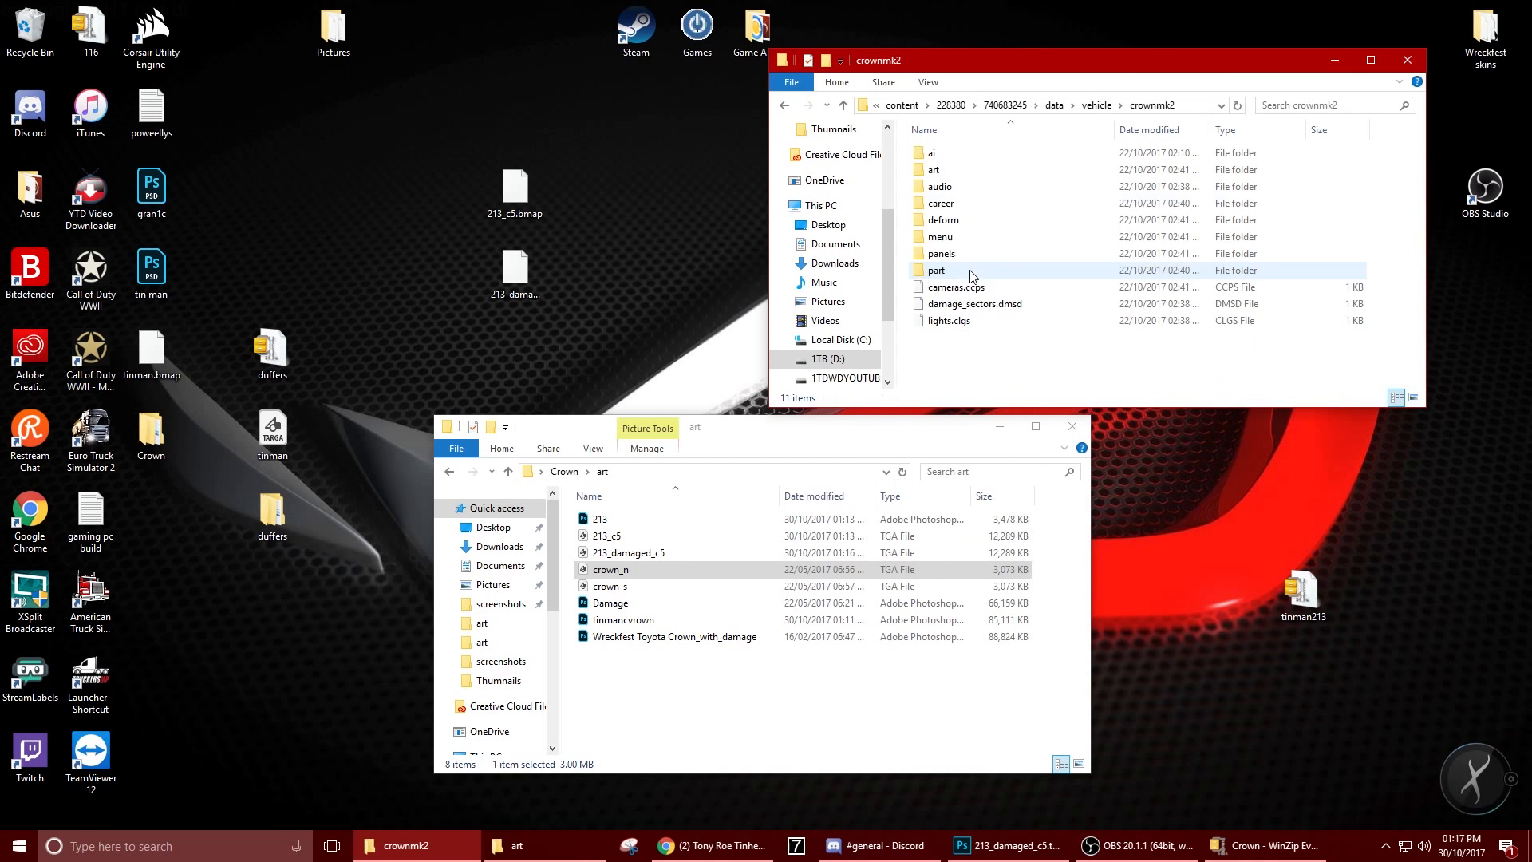
double_click(934, 170)
Look through the skin bmap files in the crownmk2 art folder of workshop item 740683245
scroll(961, 284, down, 20)
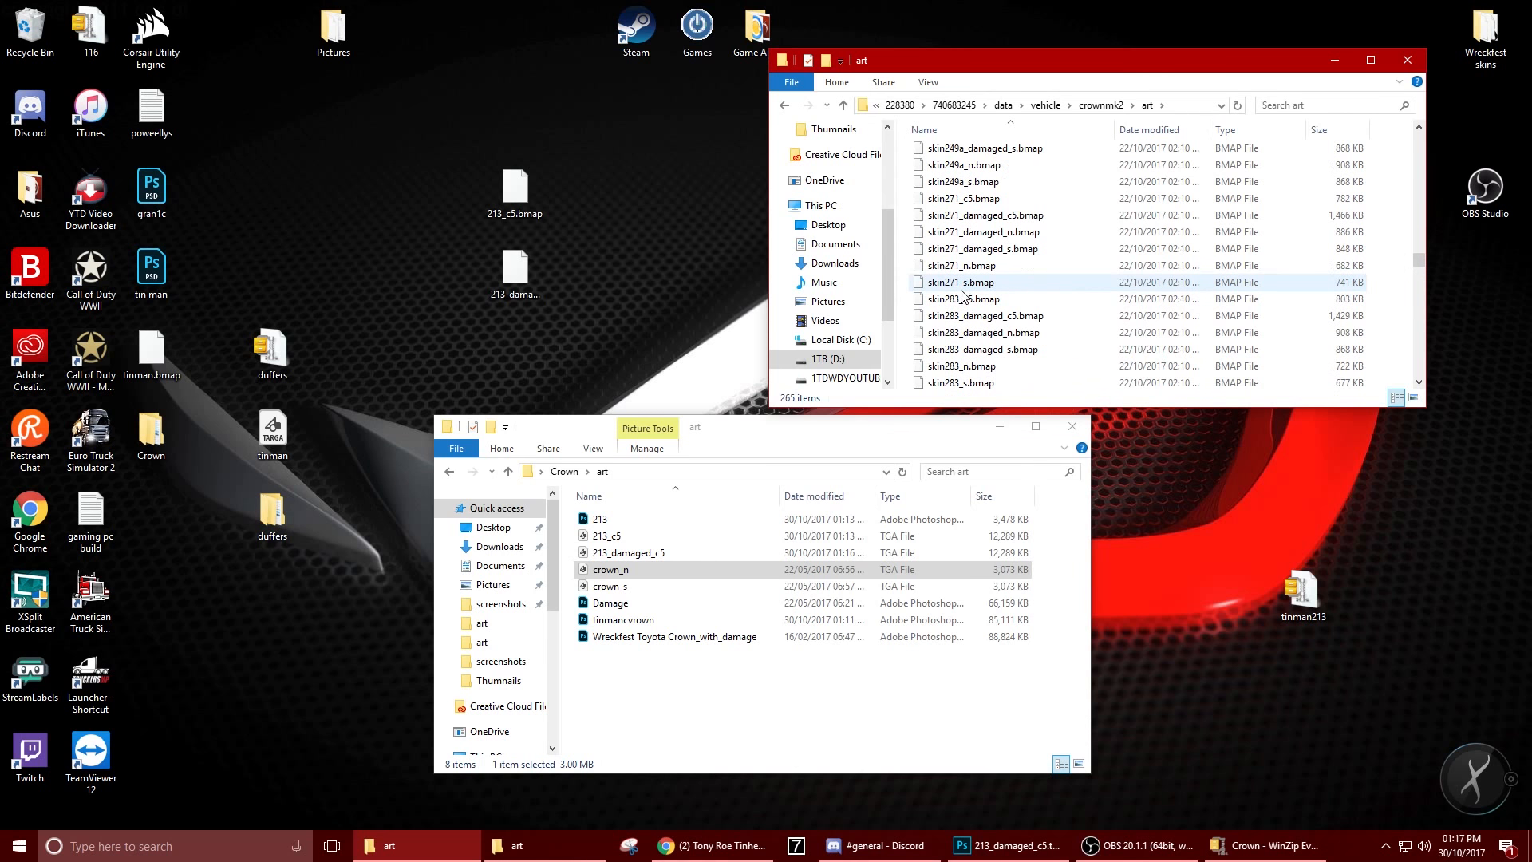
scroll(962, 289, up, 15)
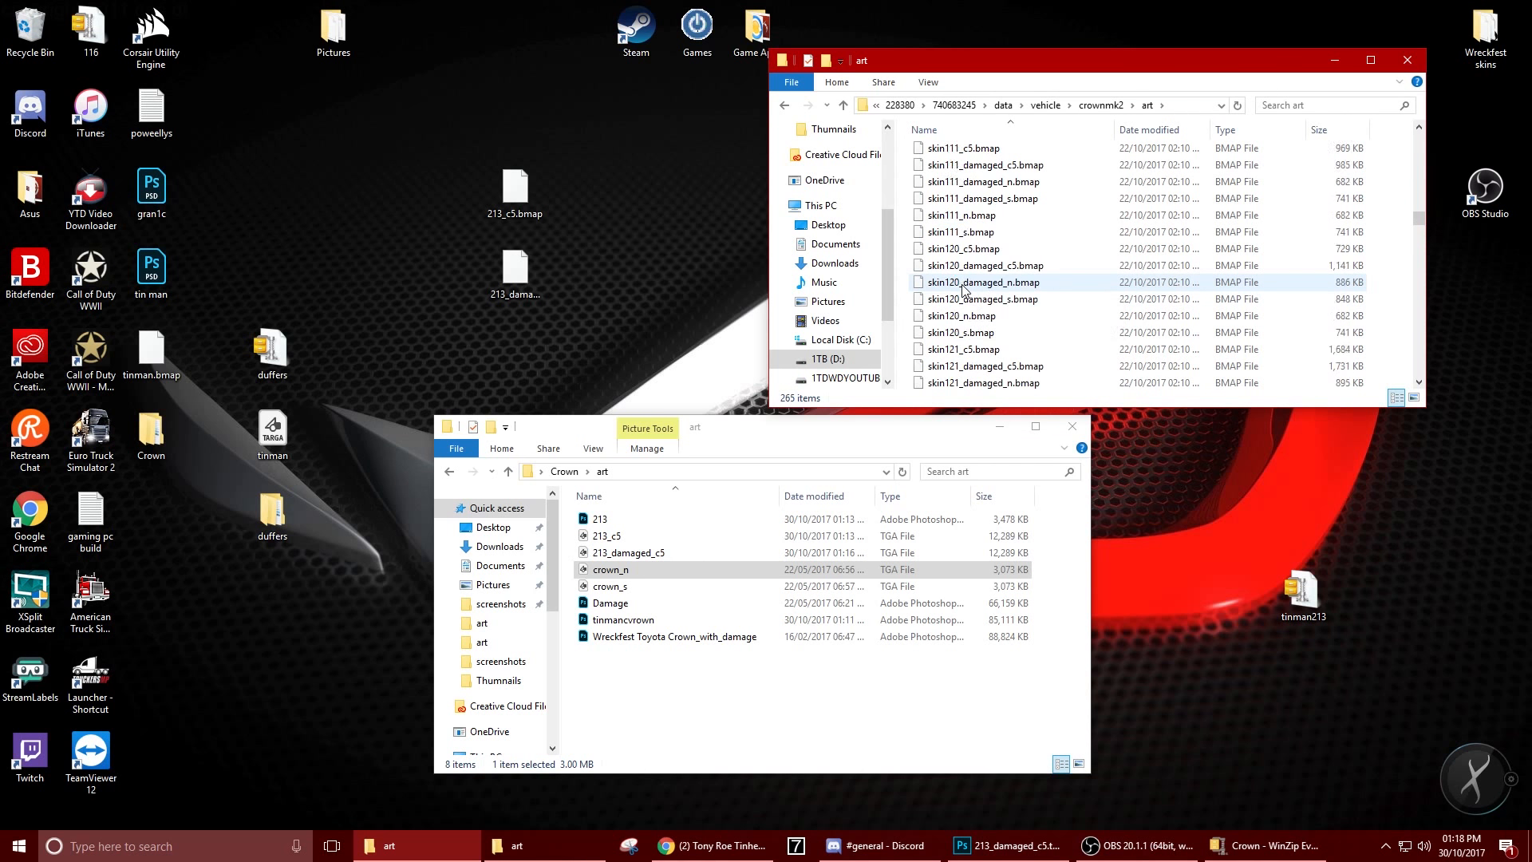
scroll(963, 289, up, 4)
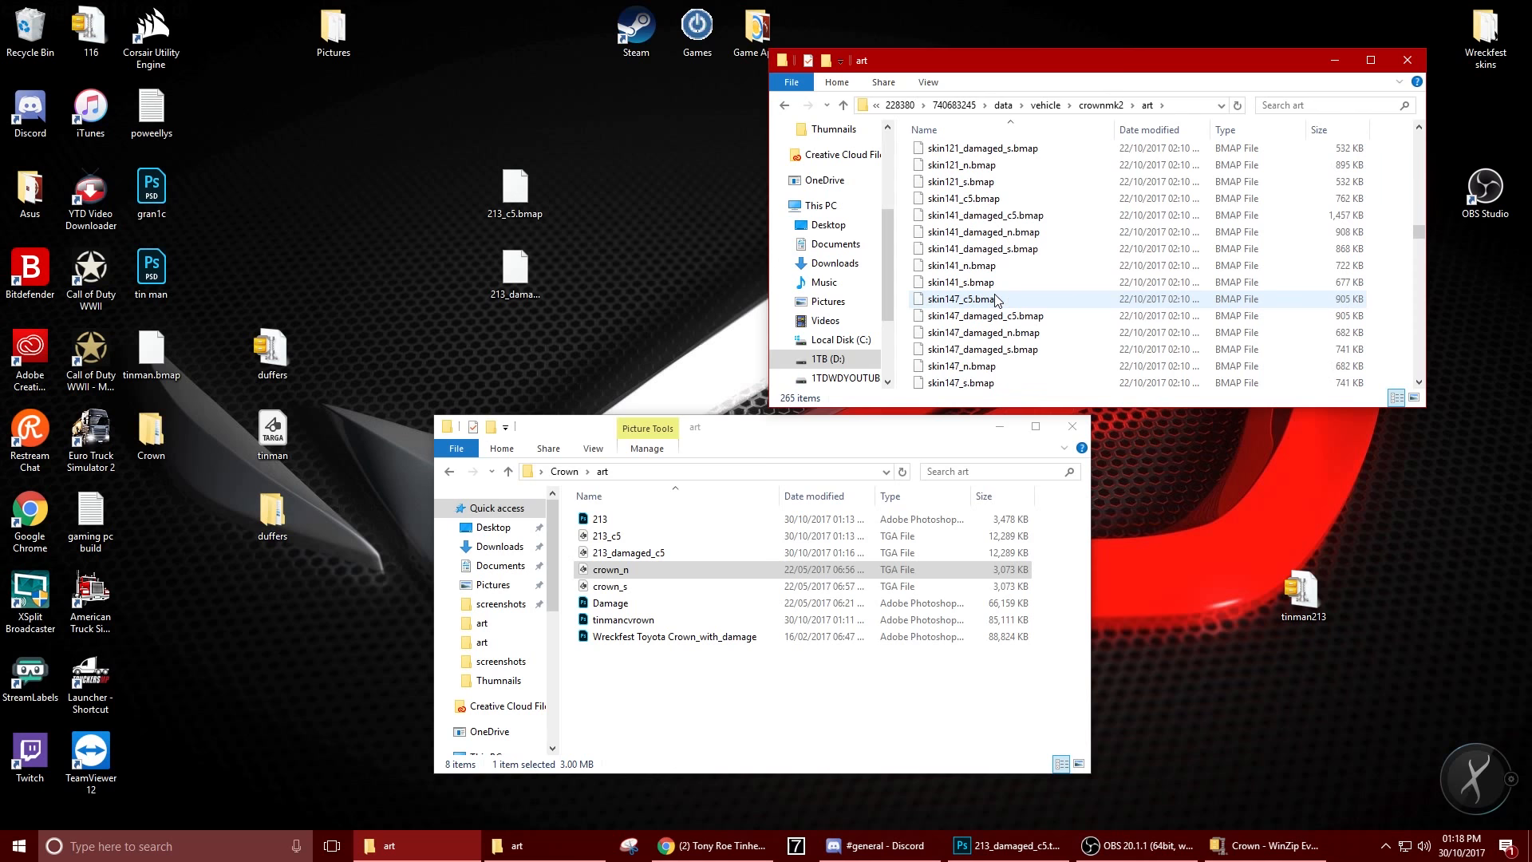
scroll(997, 300, down, 5)
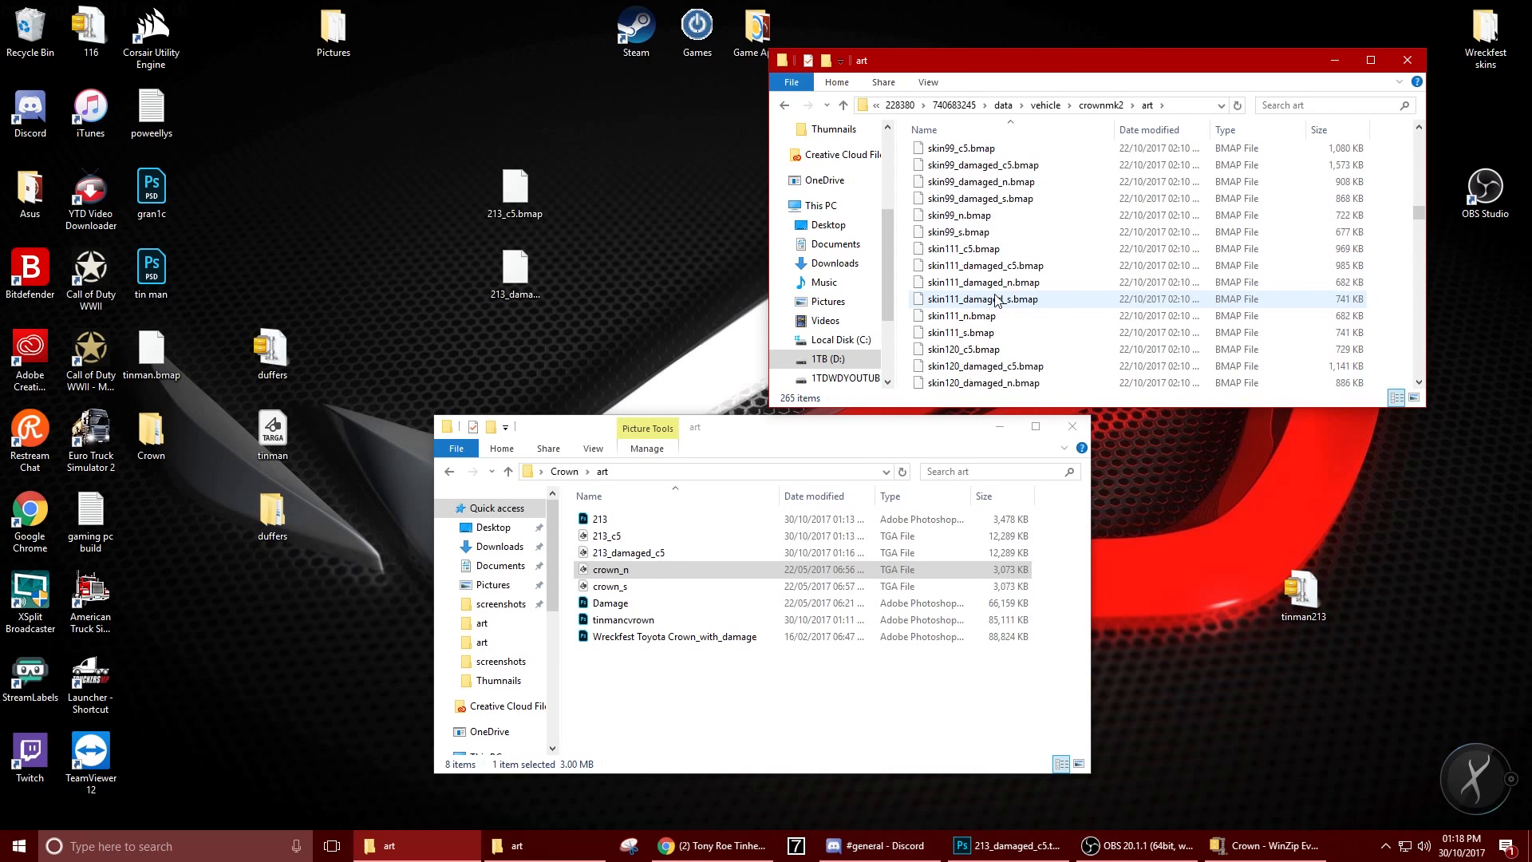
scroll(996, 300, up, 8)
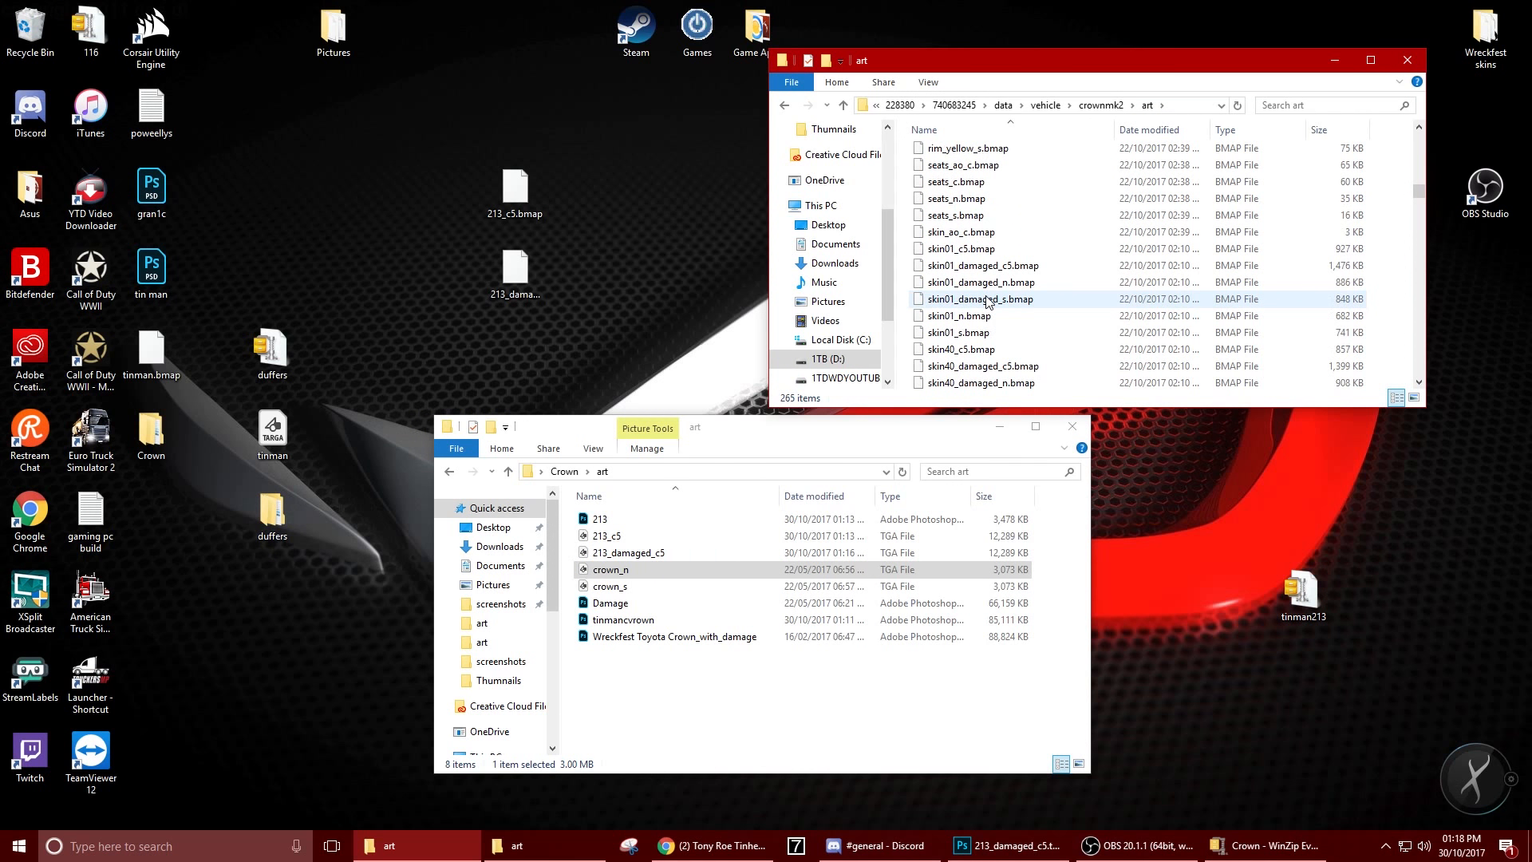
scroll(990, 284, up, 1)
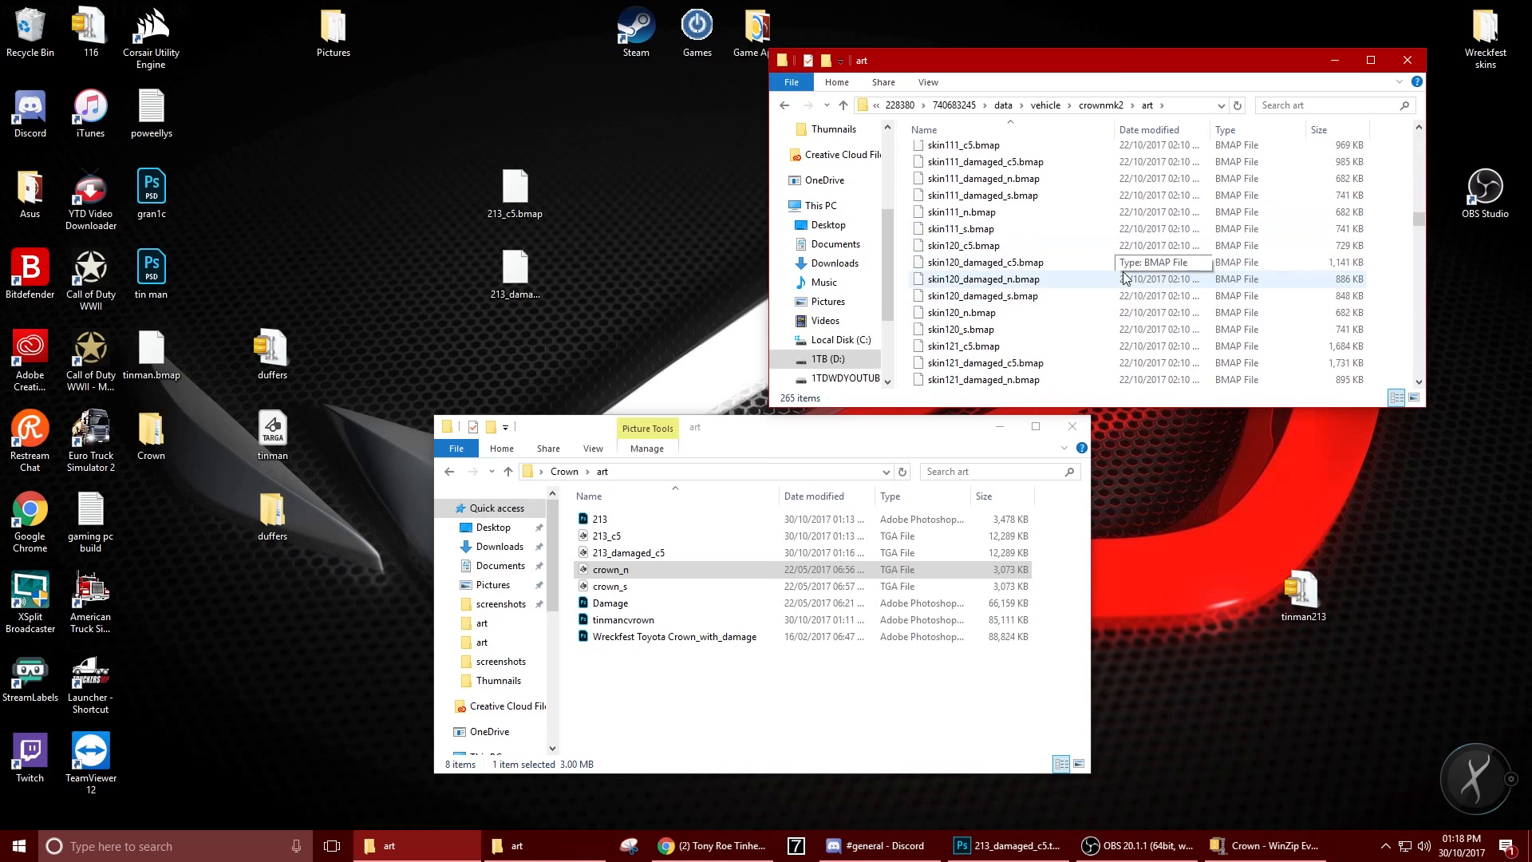
scroll(1125, 279, down, 15)
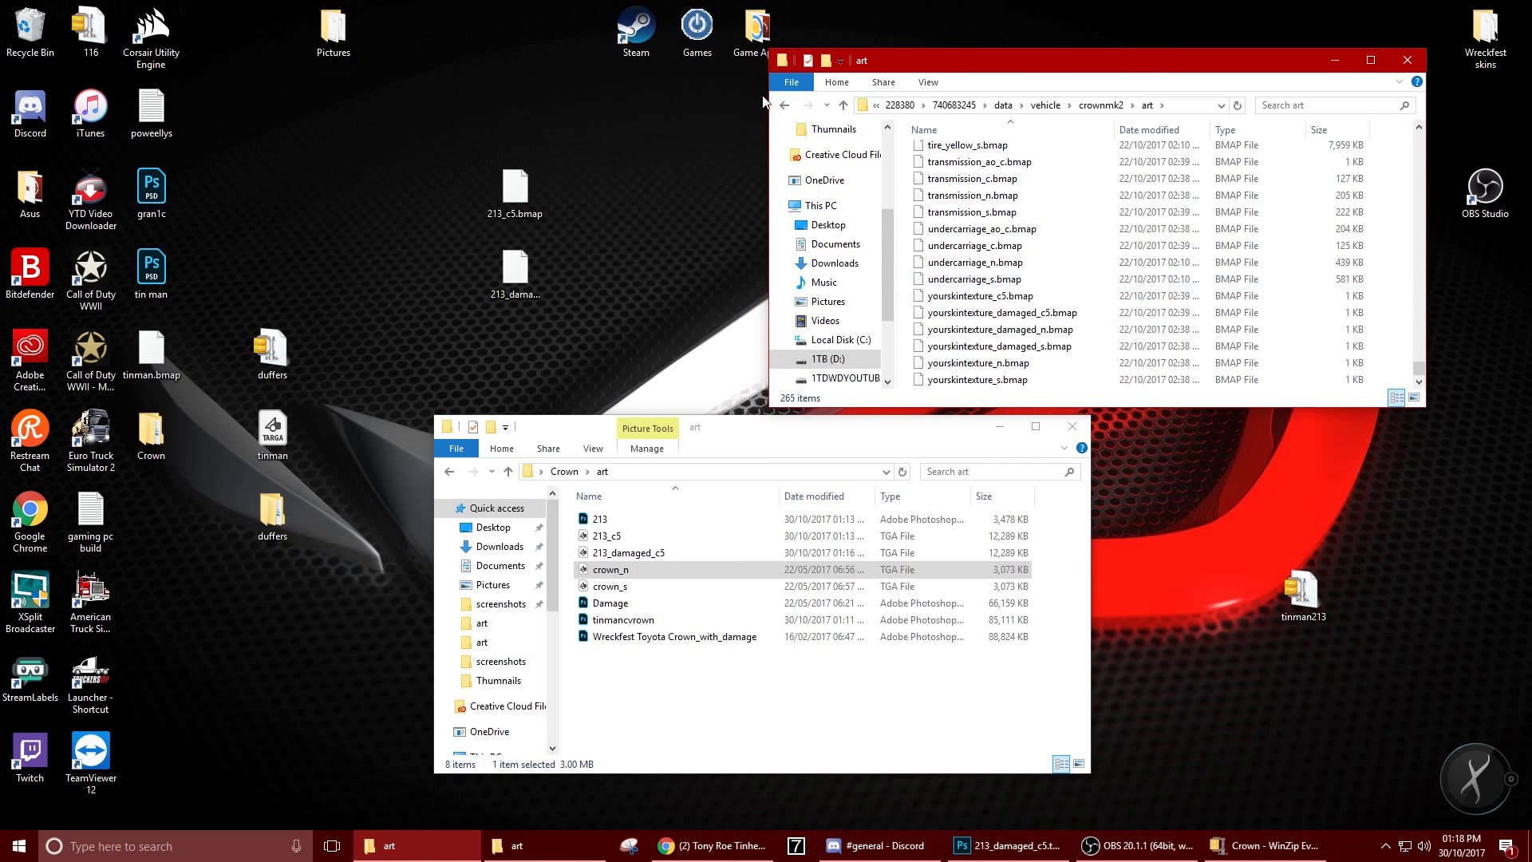
Go back to workshop folder 228380 and open the crownmk2 art folder under 788849742, data and vehicle
click(784, 105)
click(785, 105)
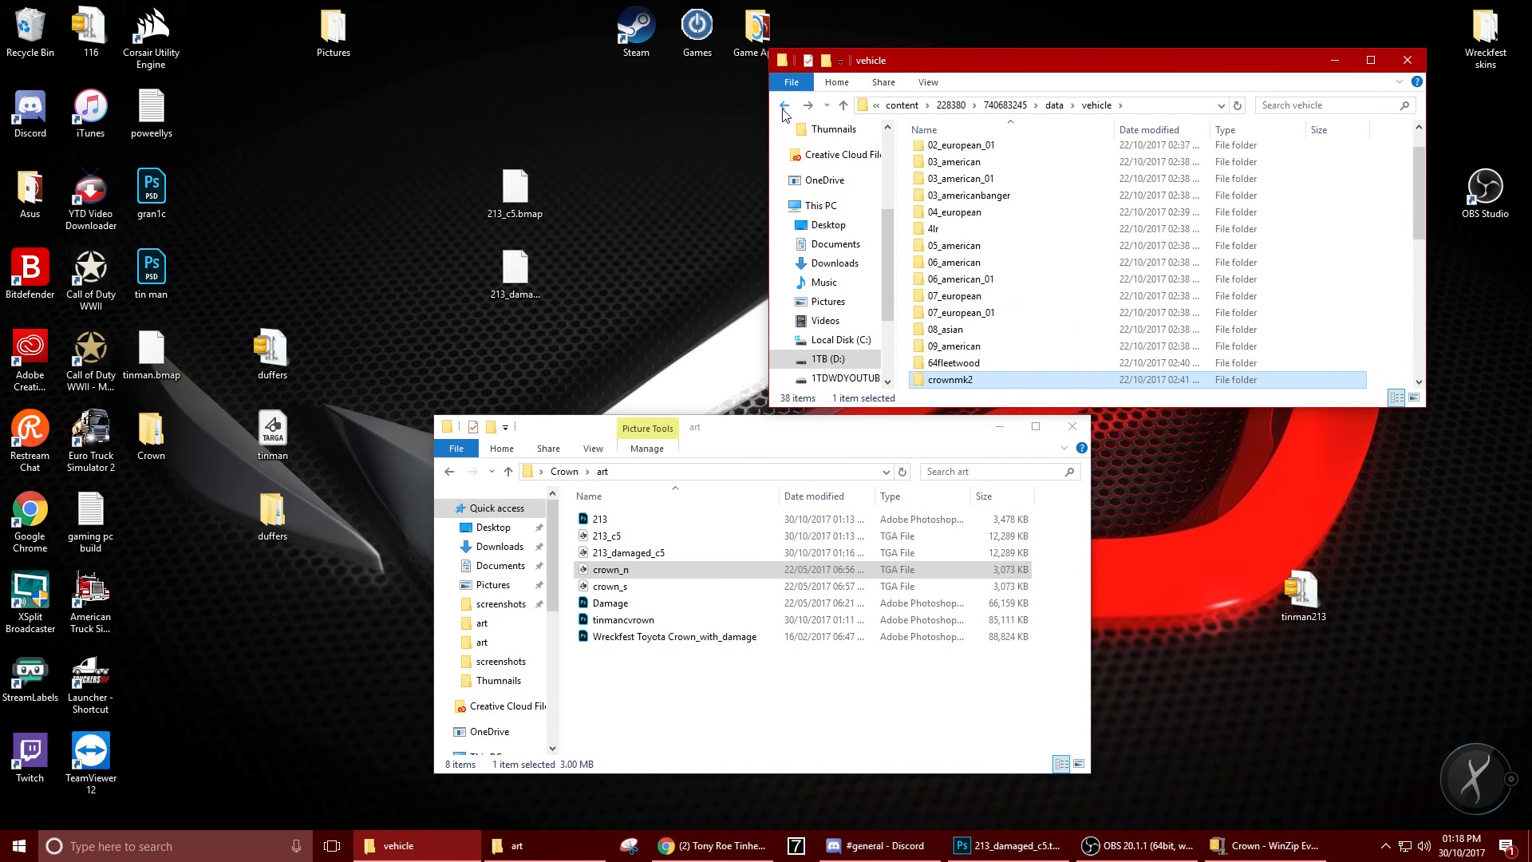
click(784, 106)
click(784, 105)
click(784, 105)
double_click(953, 237)
double_click(950, 154)
double_click(953, 154)
double_click(961, 156)
double_click(968, 158)
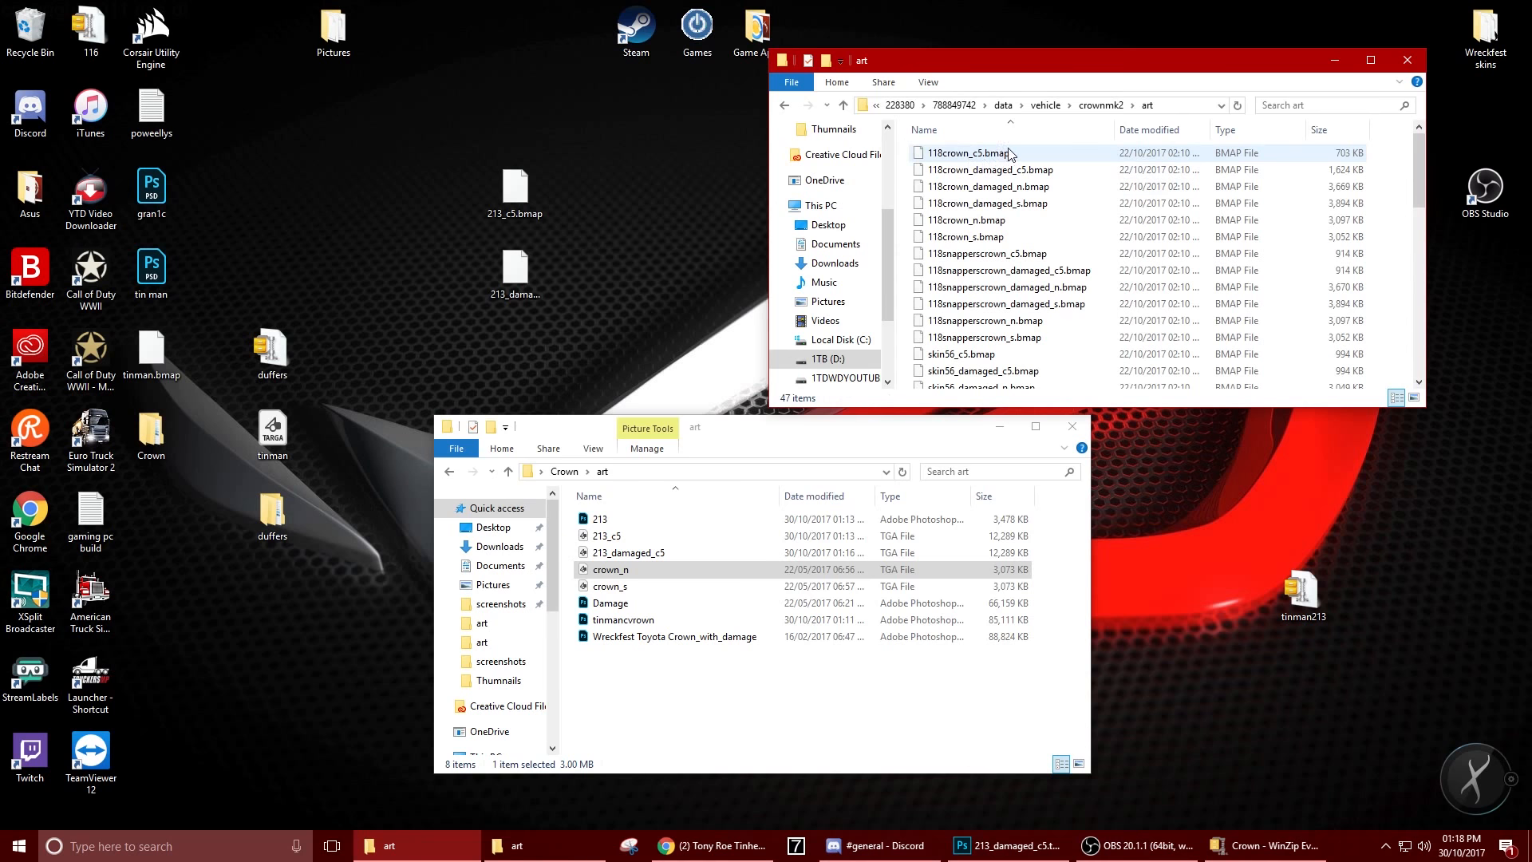
Copy skin116_damaged_n, skin116_damaged_s, skin116_n and skin116_s bmap files from the art folder to the desktop
scroll(975, 339, down, 6)
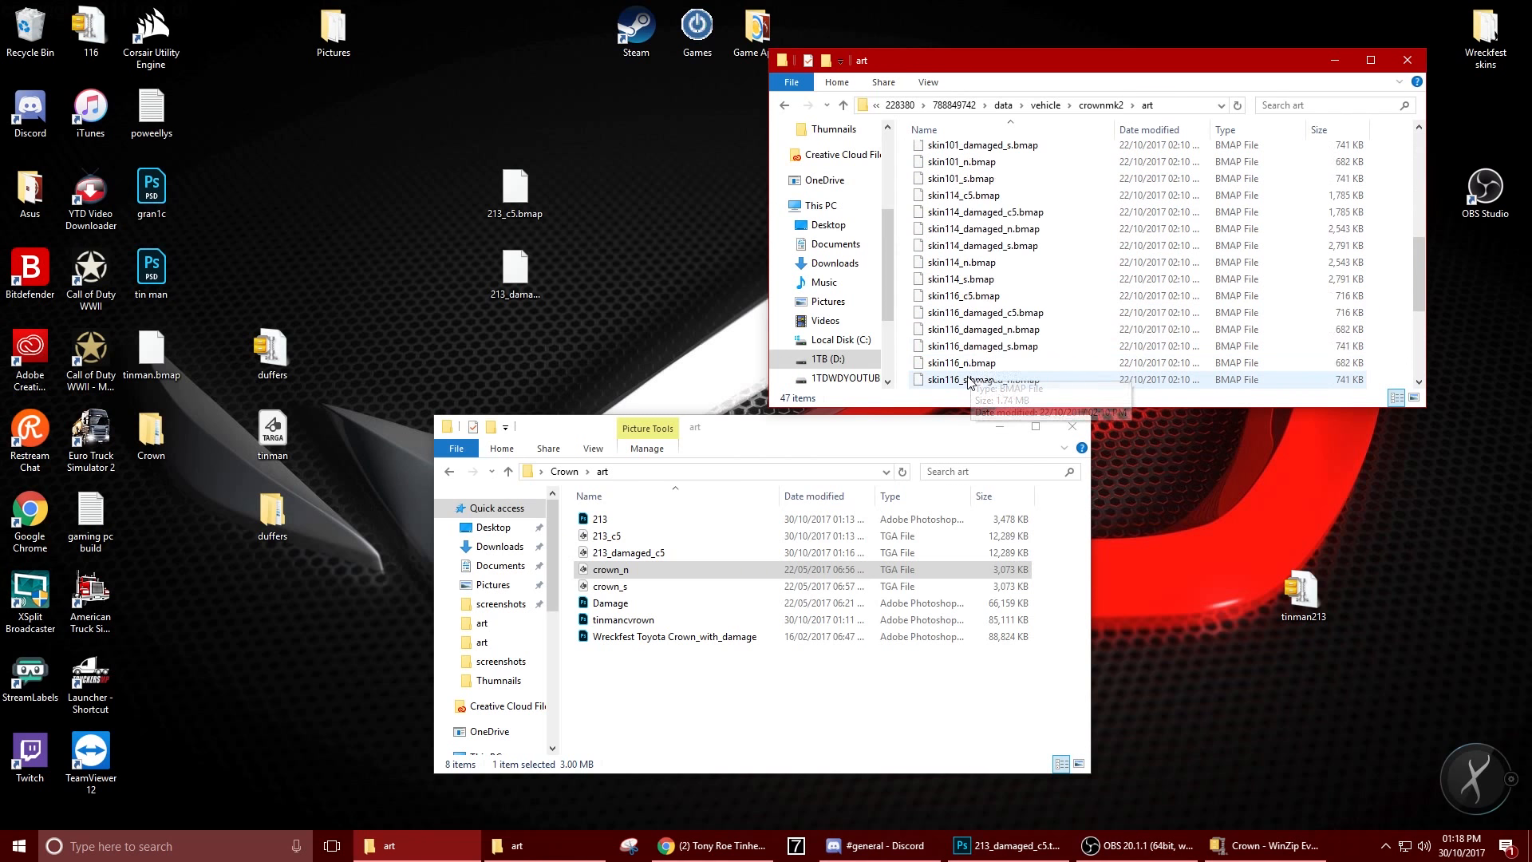
click(970, 302)
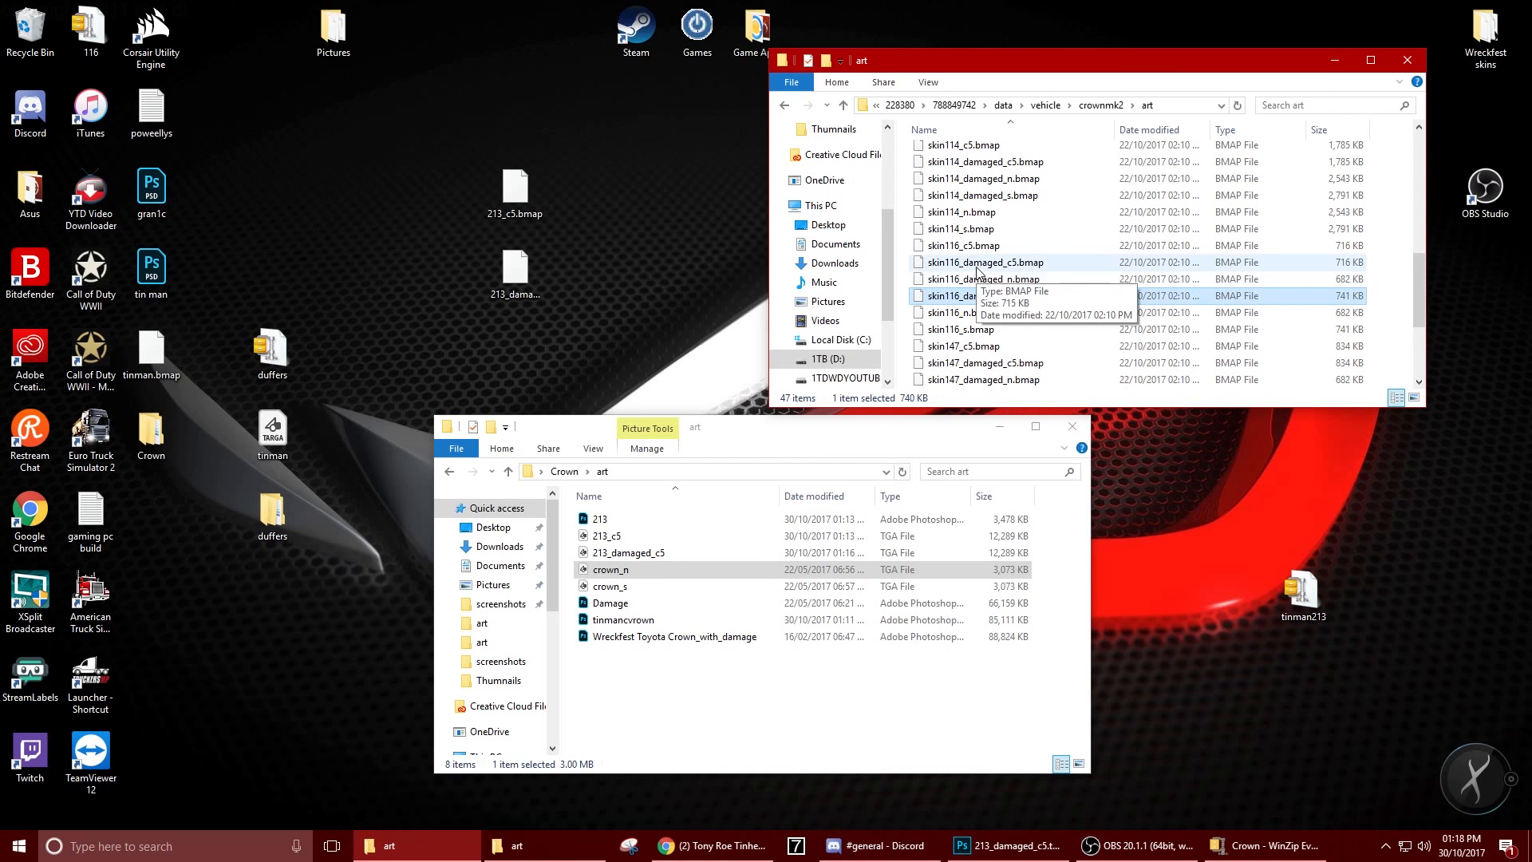
click(1000, 427)
click(983, 279)
shift+click(962, 329)
drag(962, 329, 576, 200)
click(625, 270)
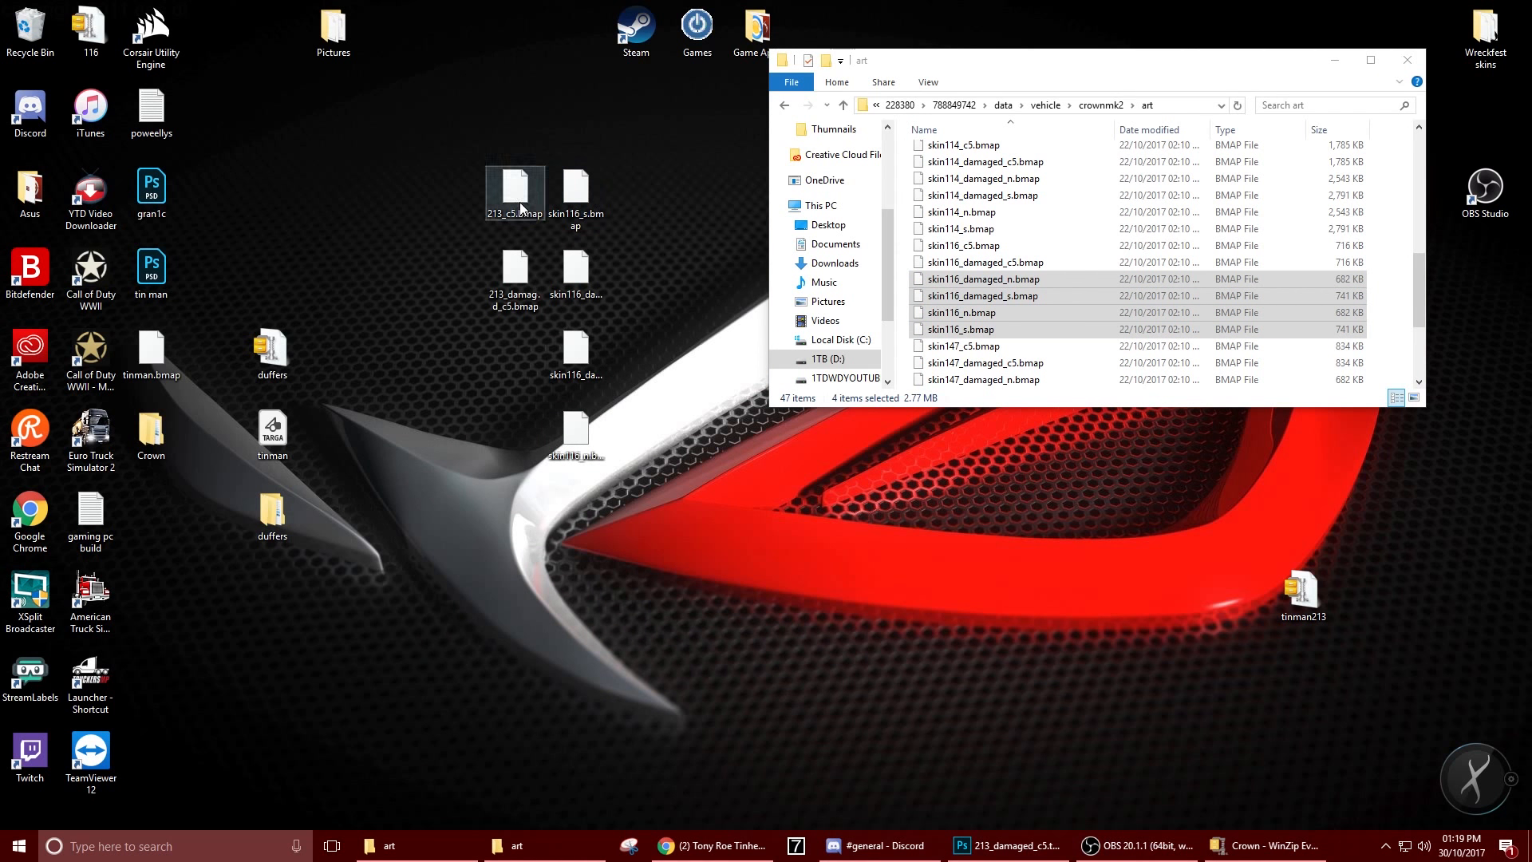
Move the 213_c5 and 213_damaged_c5 bmap files aside on the desktop and create a new folder there
drag(514, 196, 459, 64)
drag(515, 272, 515, 44)
right_click(466, 189)
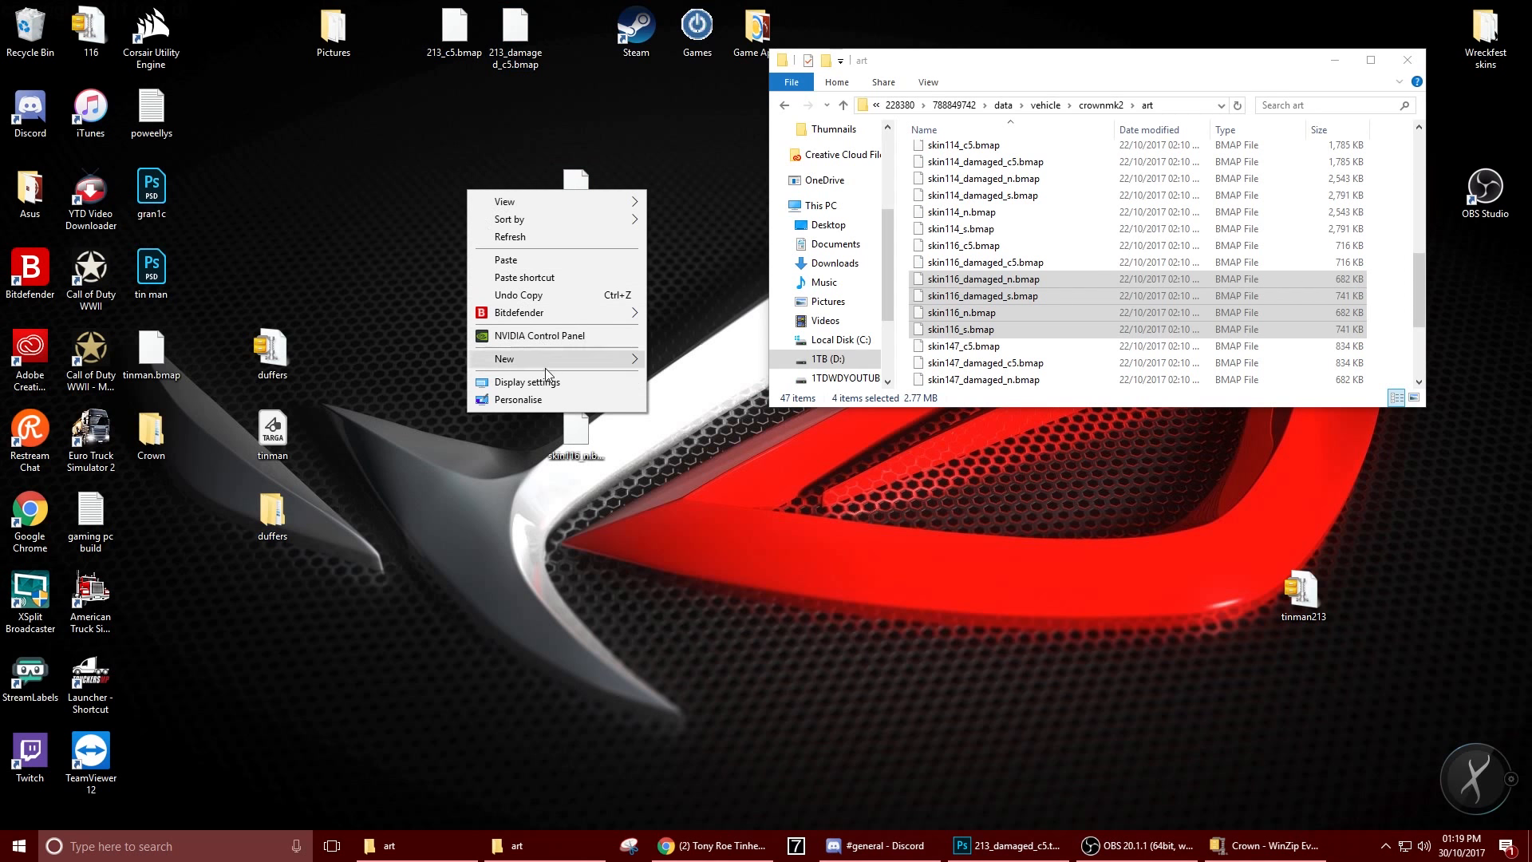
mouse_move(554, 363)
click(659, 359)
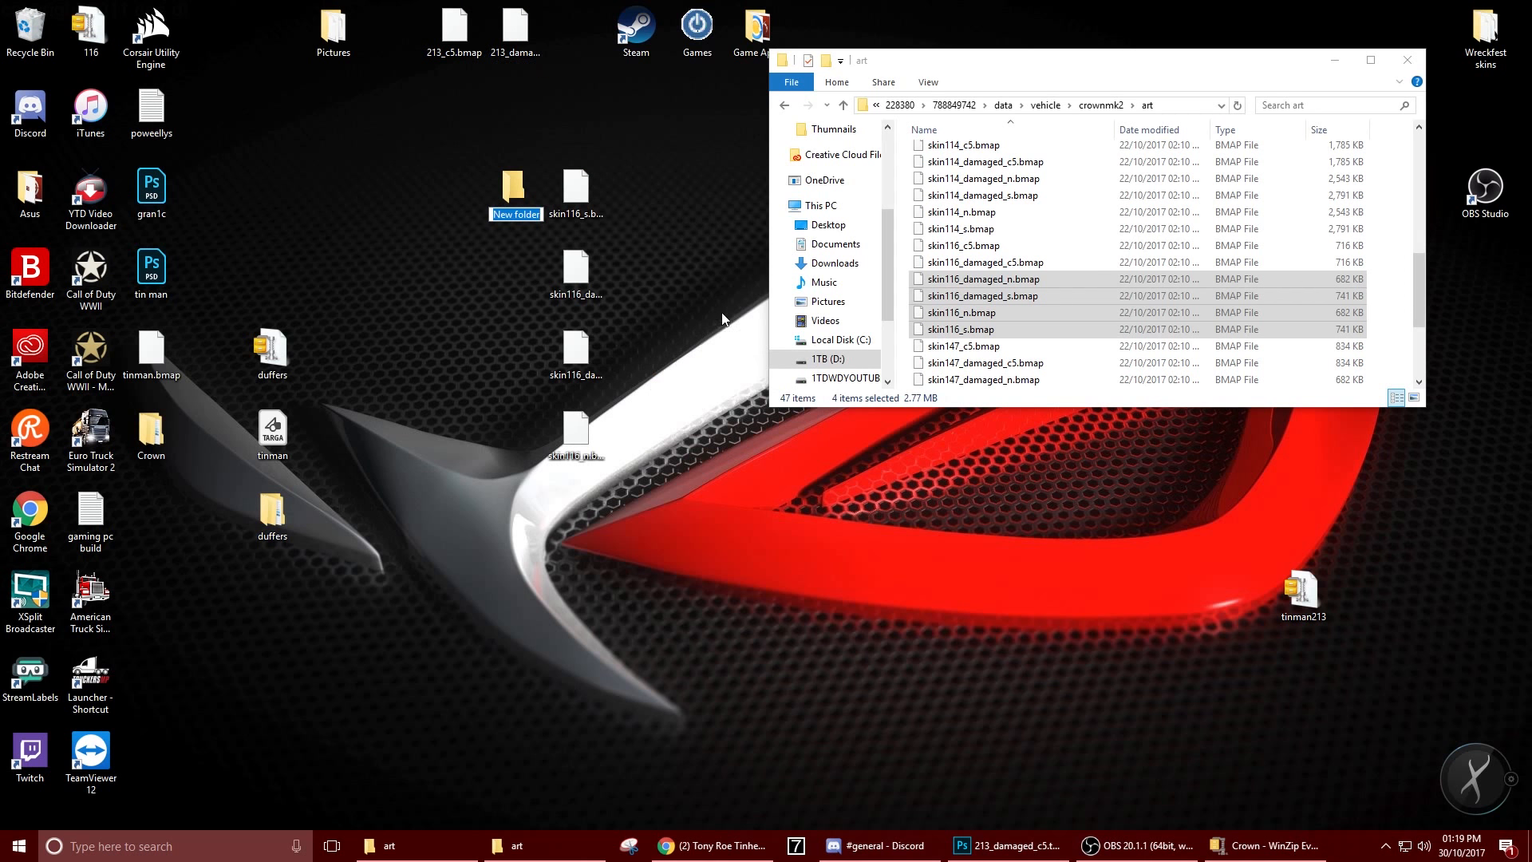
Delete the new desktop folder and copy the crownmk2 folder from the workshop item's vehicle folder to the desktop
click(785, 106)
click(786, 107)
click(513, 188)
key(Delete)
drag(950, 187, 515, 429)
Open the art folder in the desktop copy of crownmk2 and delete all the files in it
double_click(515, 429)
double_click(630, 546)
scroll(639, 559, down, 11)
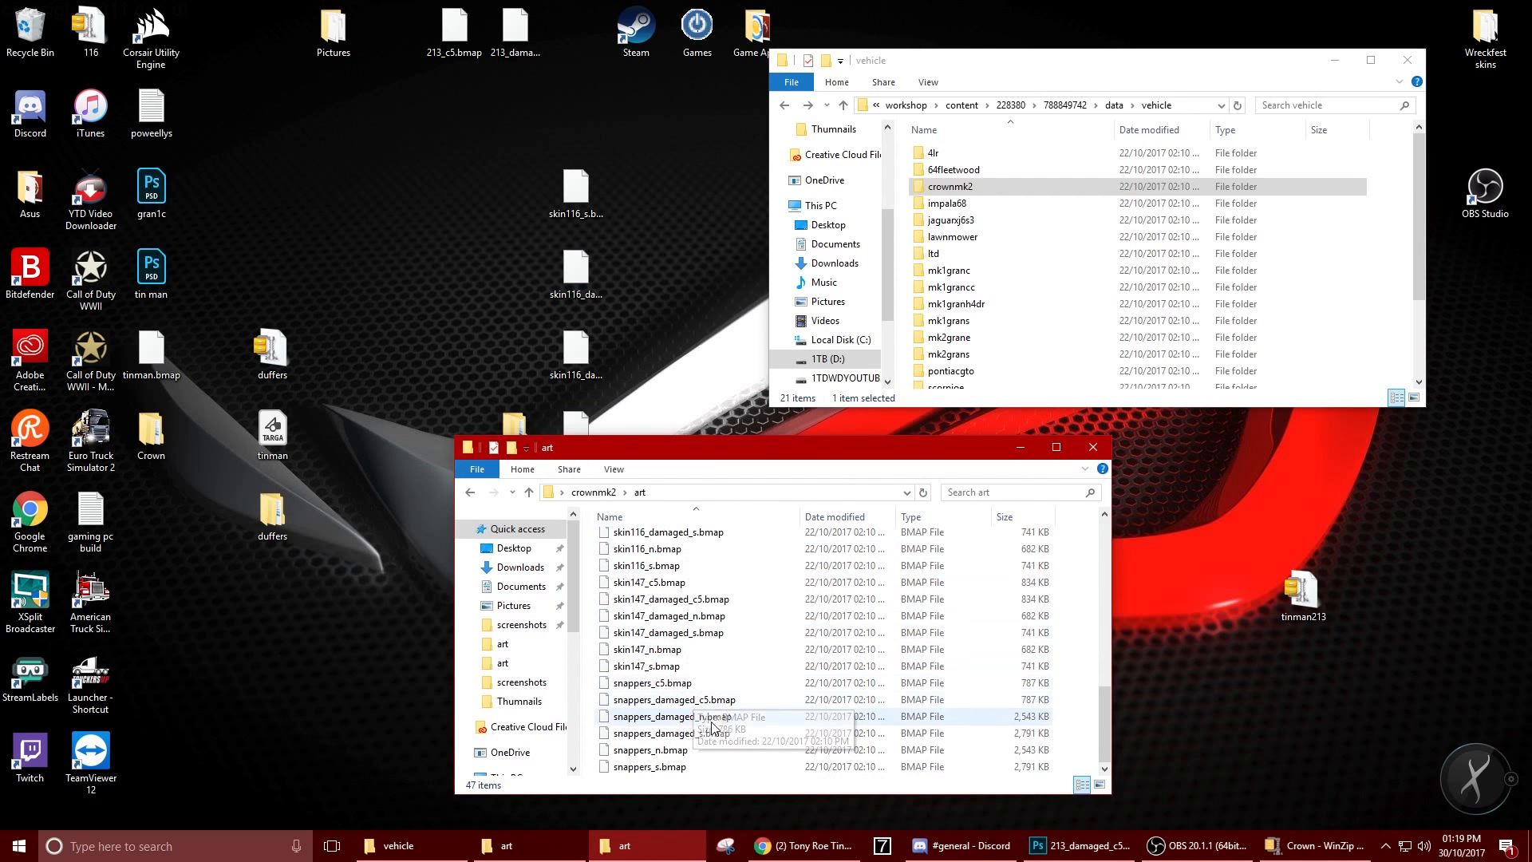
drag(1075, 776, 618, 463)
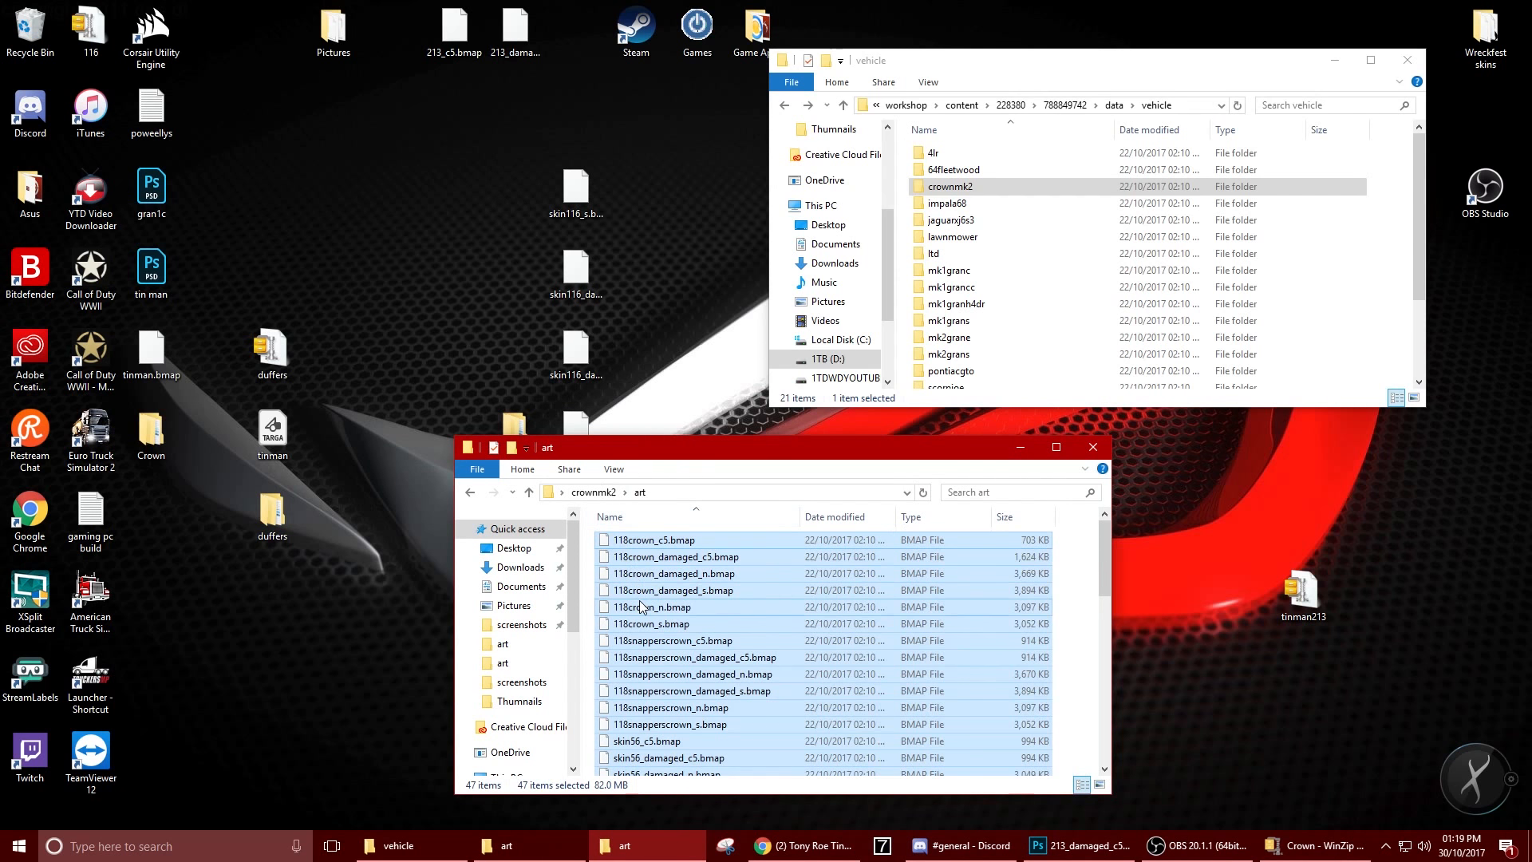
key(Delete)
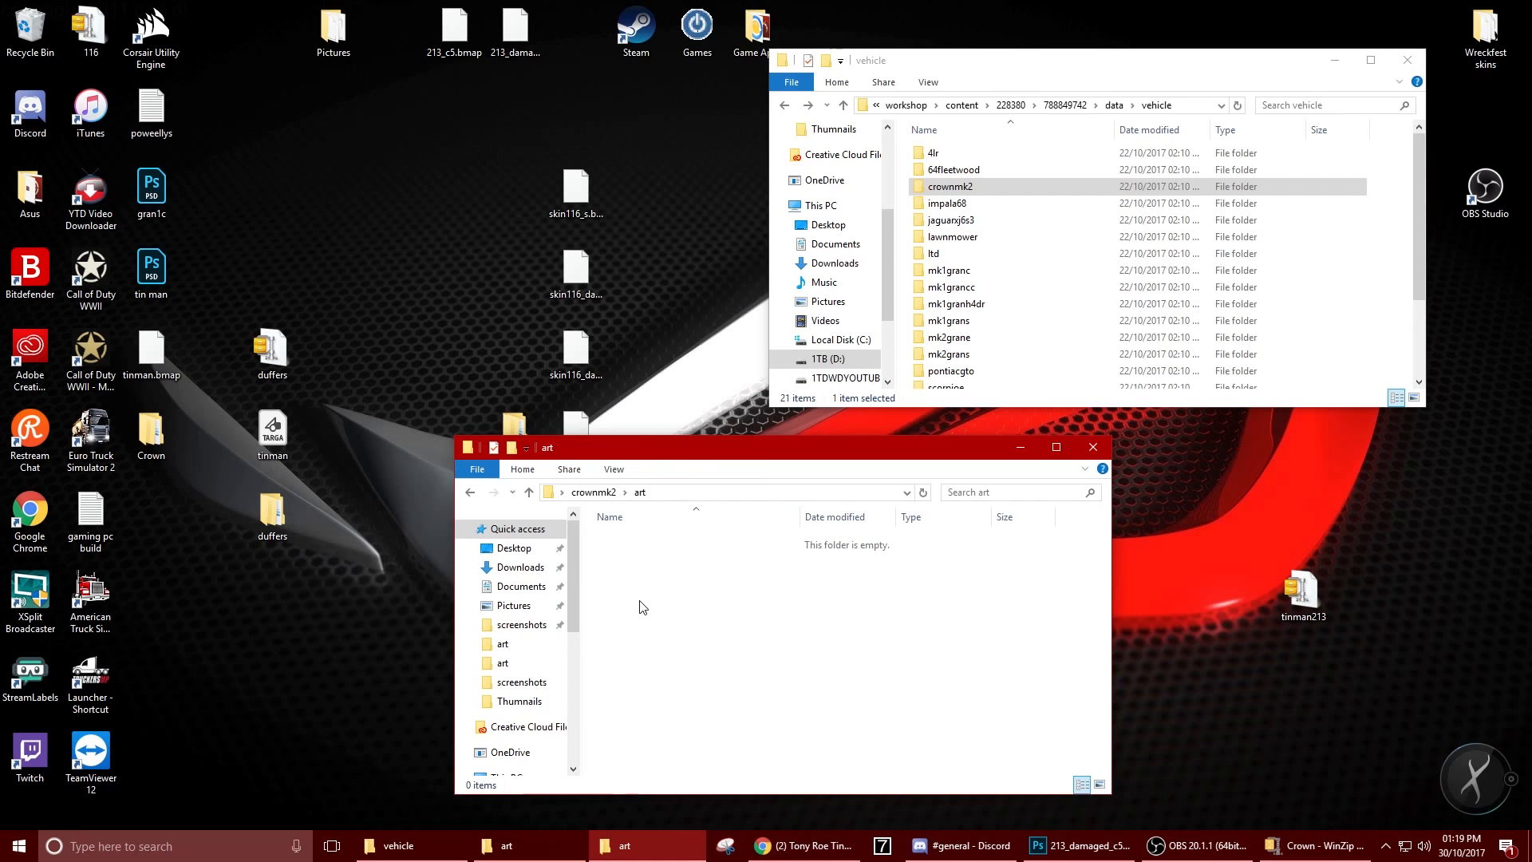
Move the four skin116 bmap files, 213_c5.bmap and 213_damaged_c5.bmap from the desktop into the emptied art folder
click(656, 189)
drag(660, 444, 581, 213)
drag(598, 375, 706, 662)
drag(558, 87, 435, 20)
drag(515, 28, 702, 702)
drag(679, 496, 597, 375)
click(532, 554)
click(566, 533)
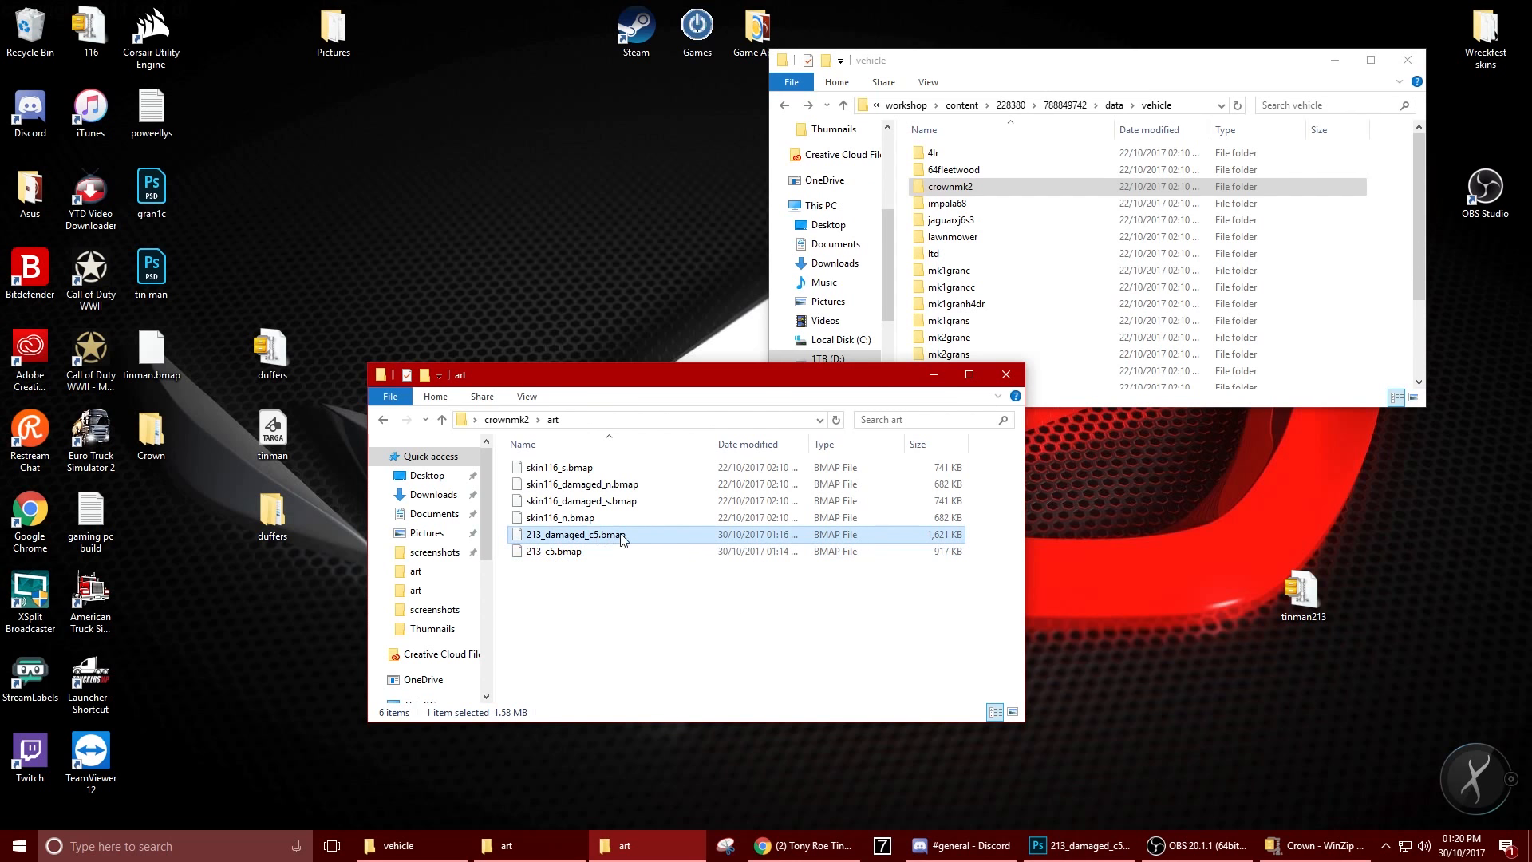
Rename skin116_n.bmap as 213_n.bmap
right_click(568, 517)
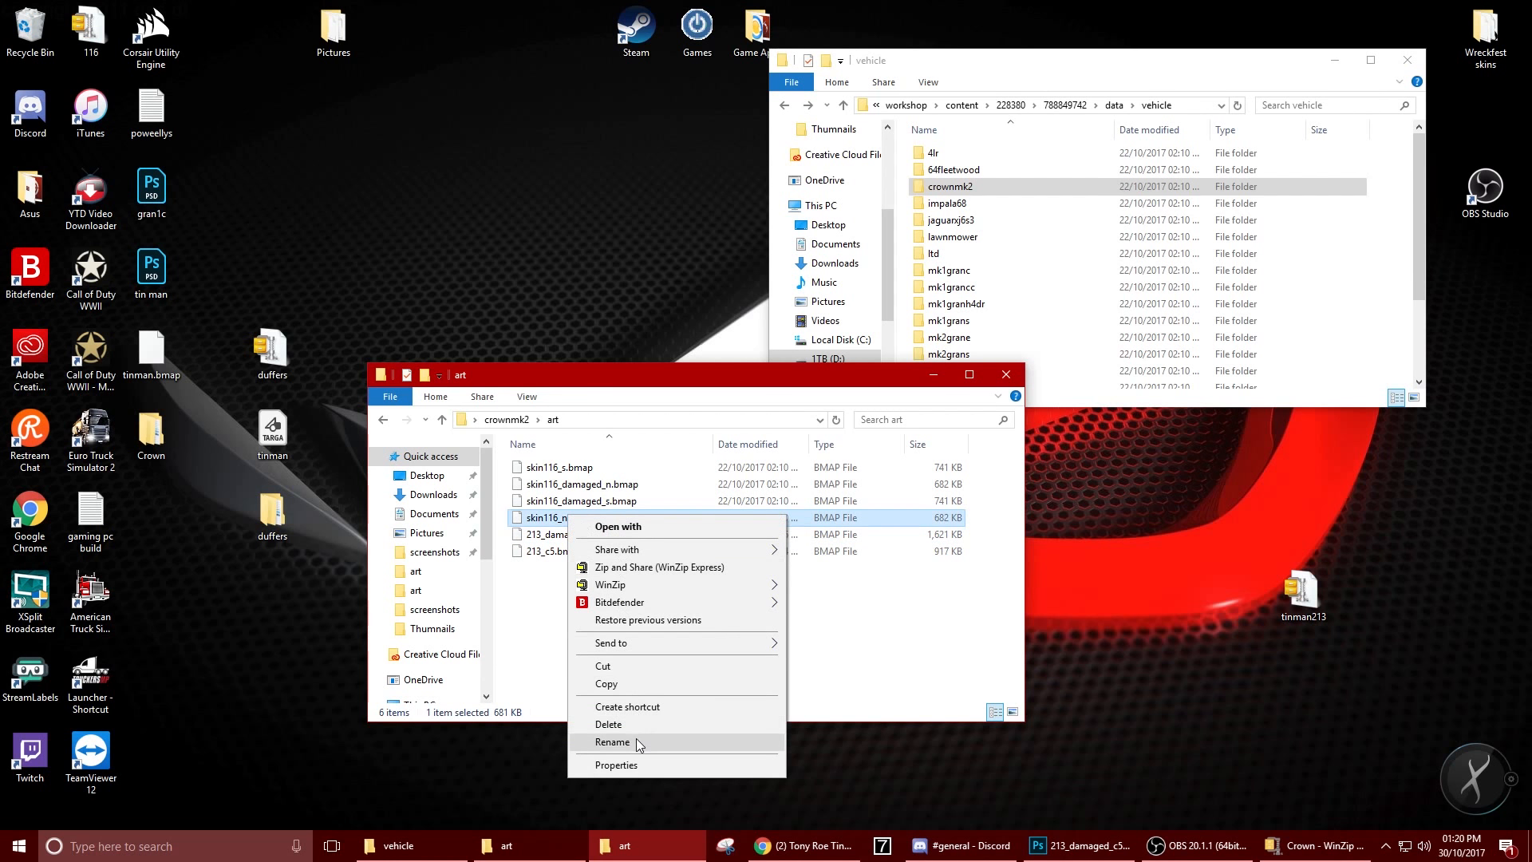
click(635, 741)
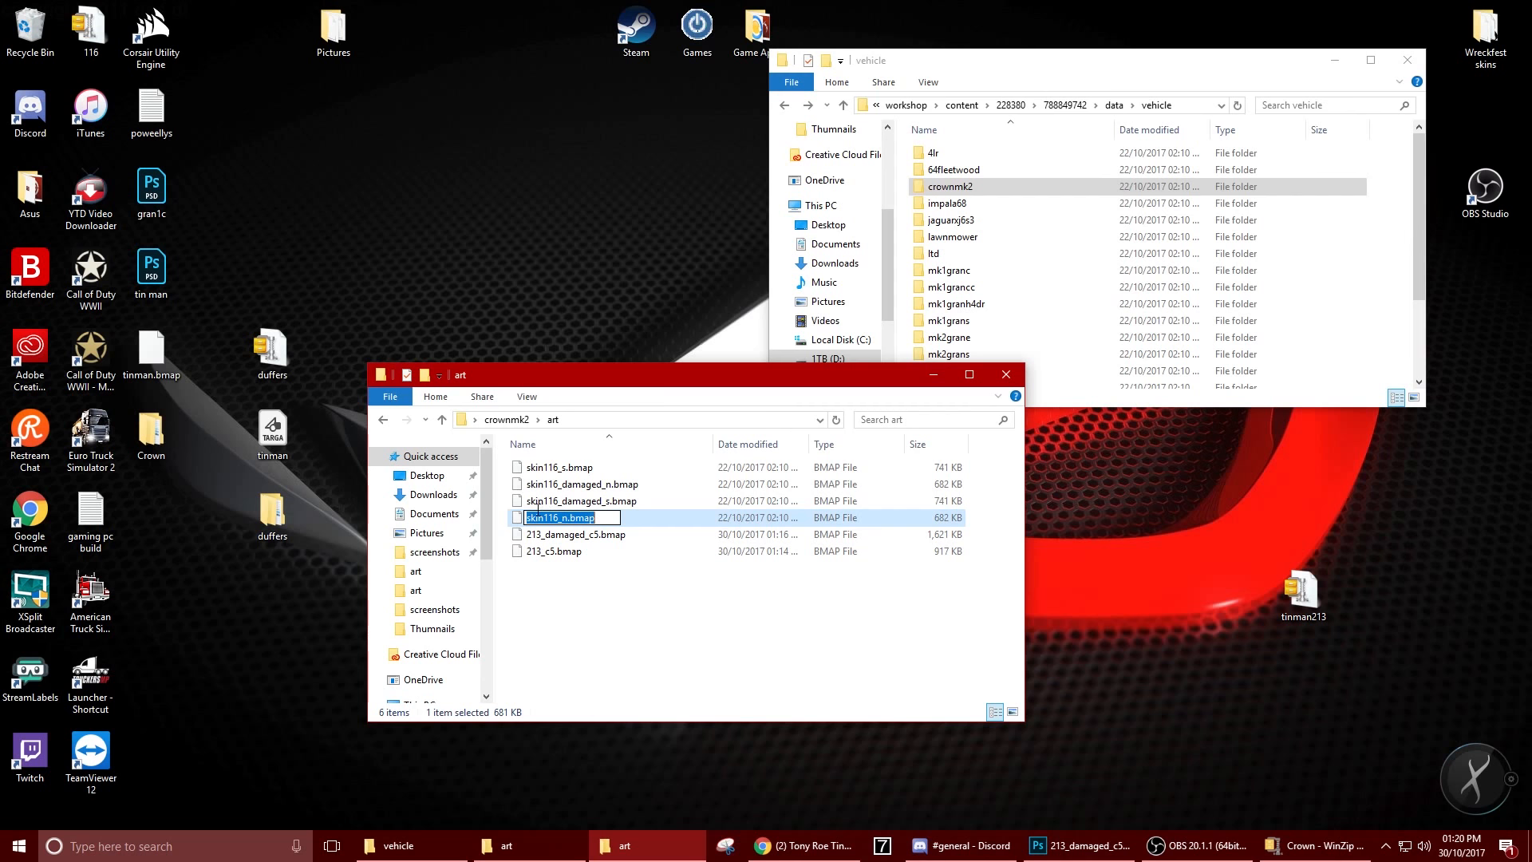
click(556, 533)
right_click(559, 518)
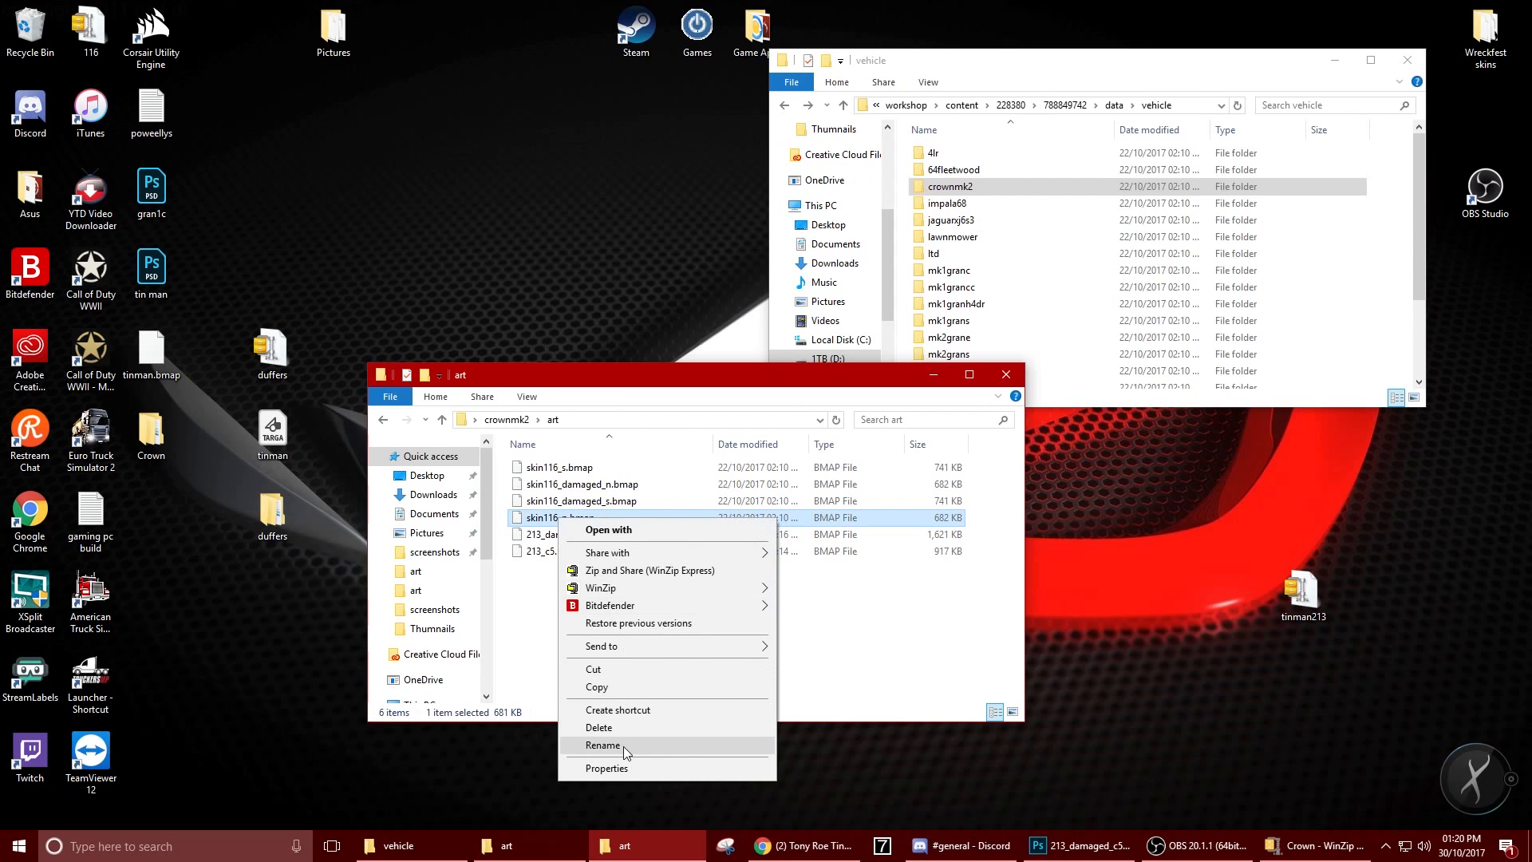
click(624, 746)
click(545, 517)
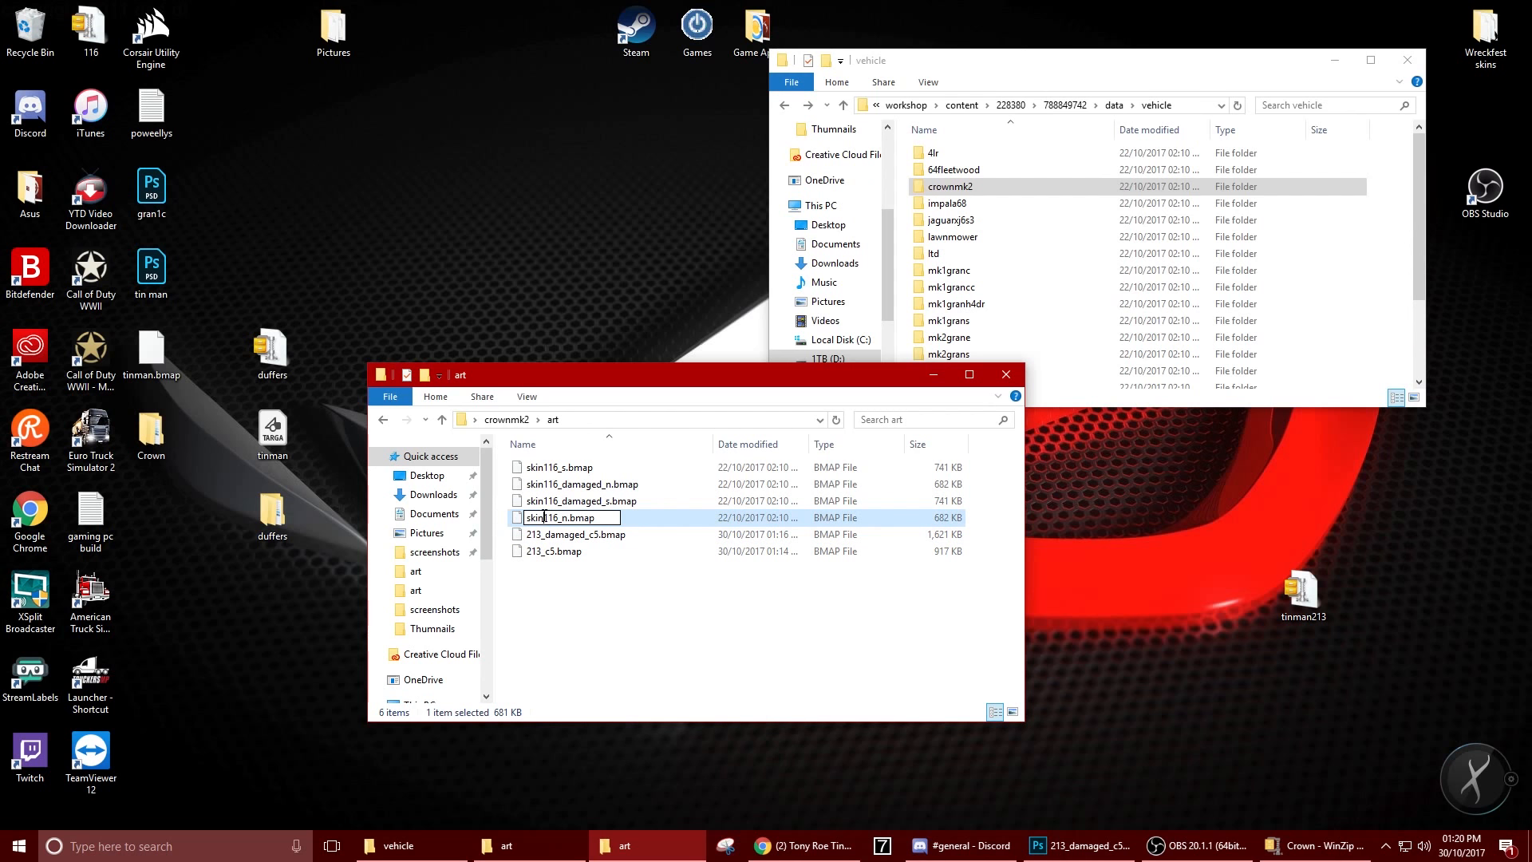
drag(560, 517, 525, 517)
text(213)
key(Return)
Rename skin116_damaged_n.bmap as 213_damaged_n.bmap
click(560, 521)
click(560, 521)
drag(527, 518, 556, 522)
text(213)
click(583, 587)
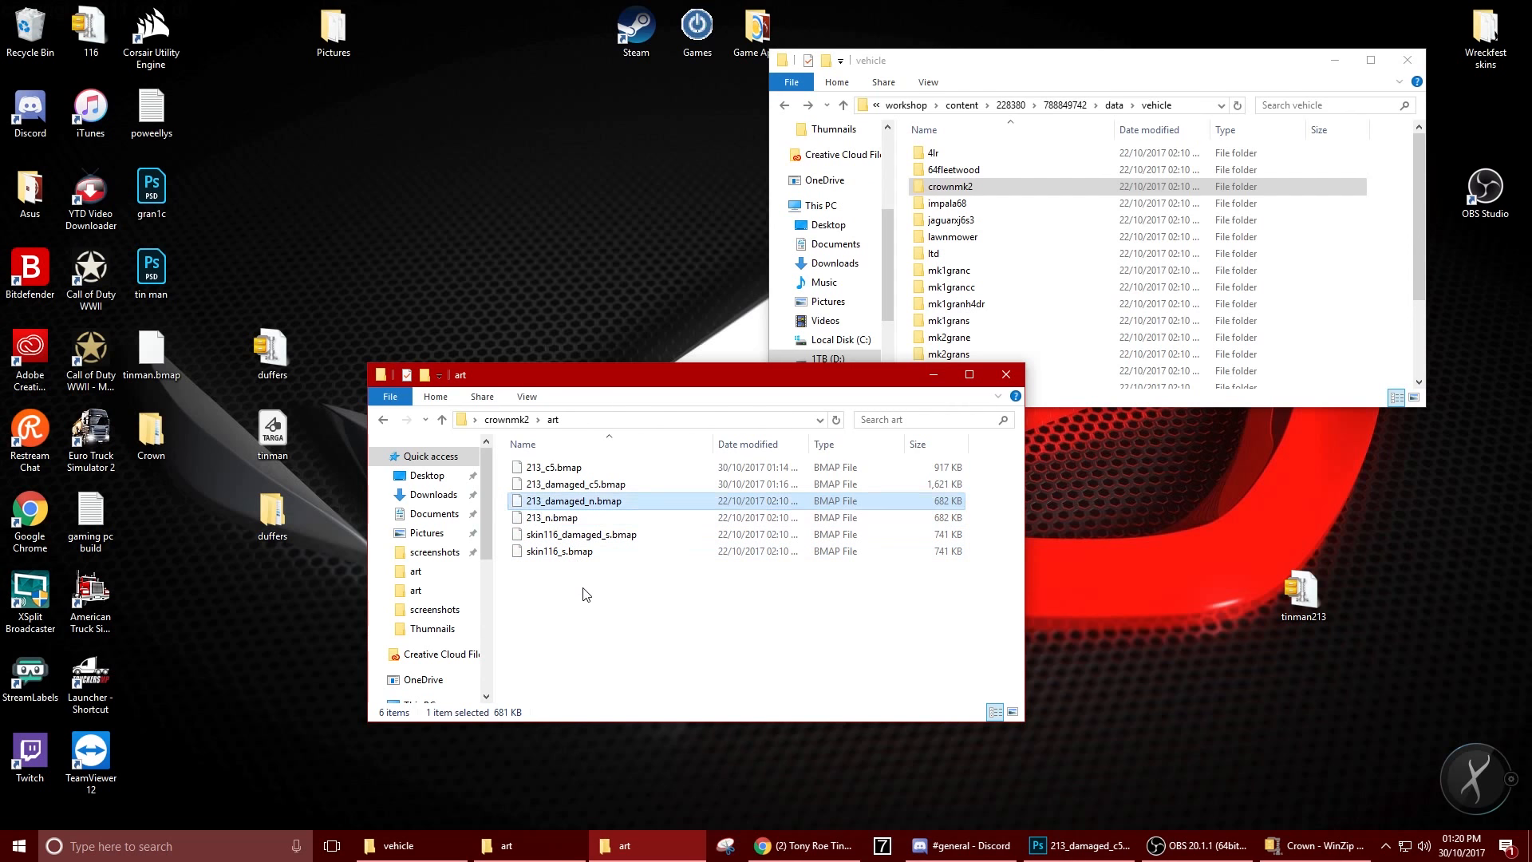
Rename skin116_damaged_s.bmap as 213_damaged_s.bmap
right_click(558, 536)
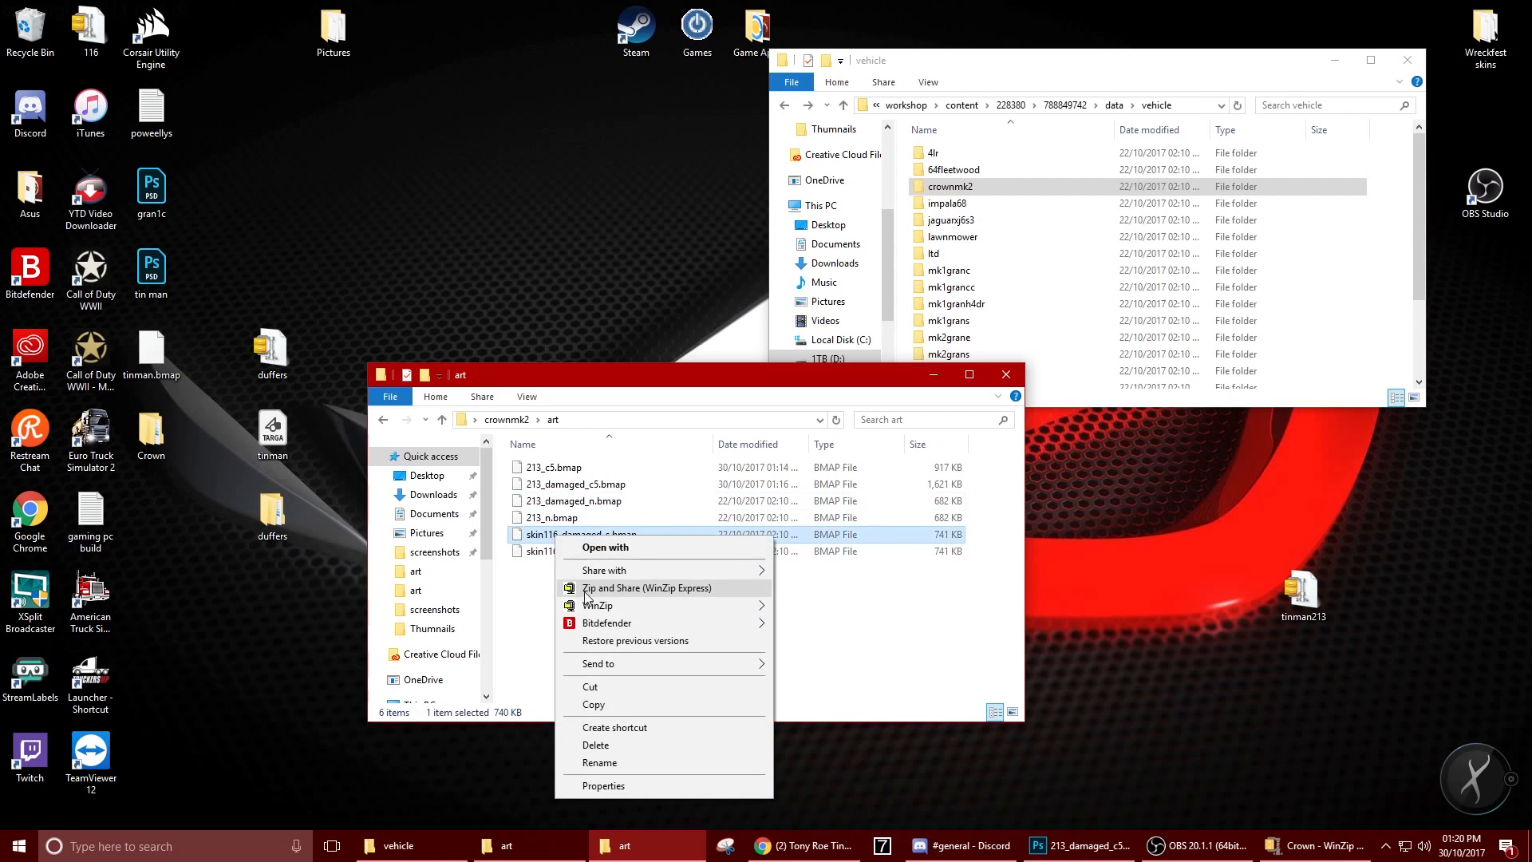
click(613, 762)
drag(558, 534, 524, 533)
text(213)
click(567, 595)
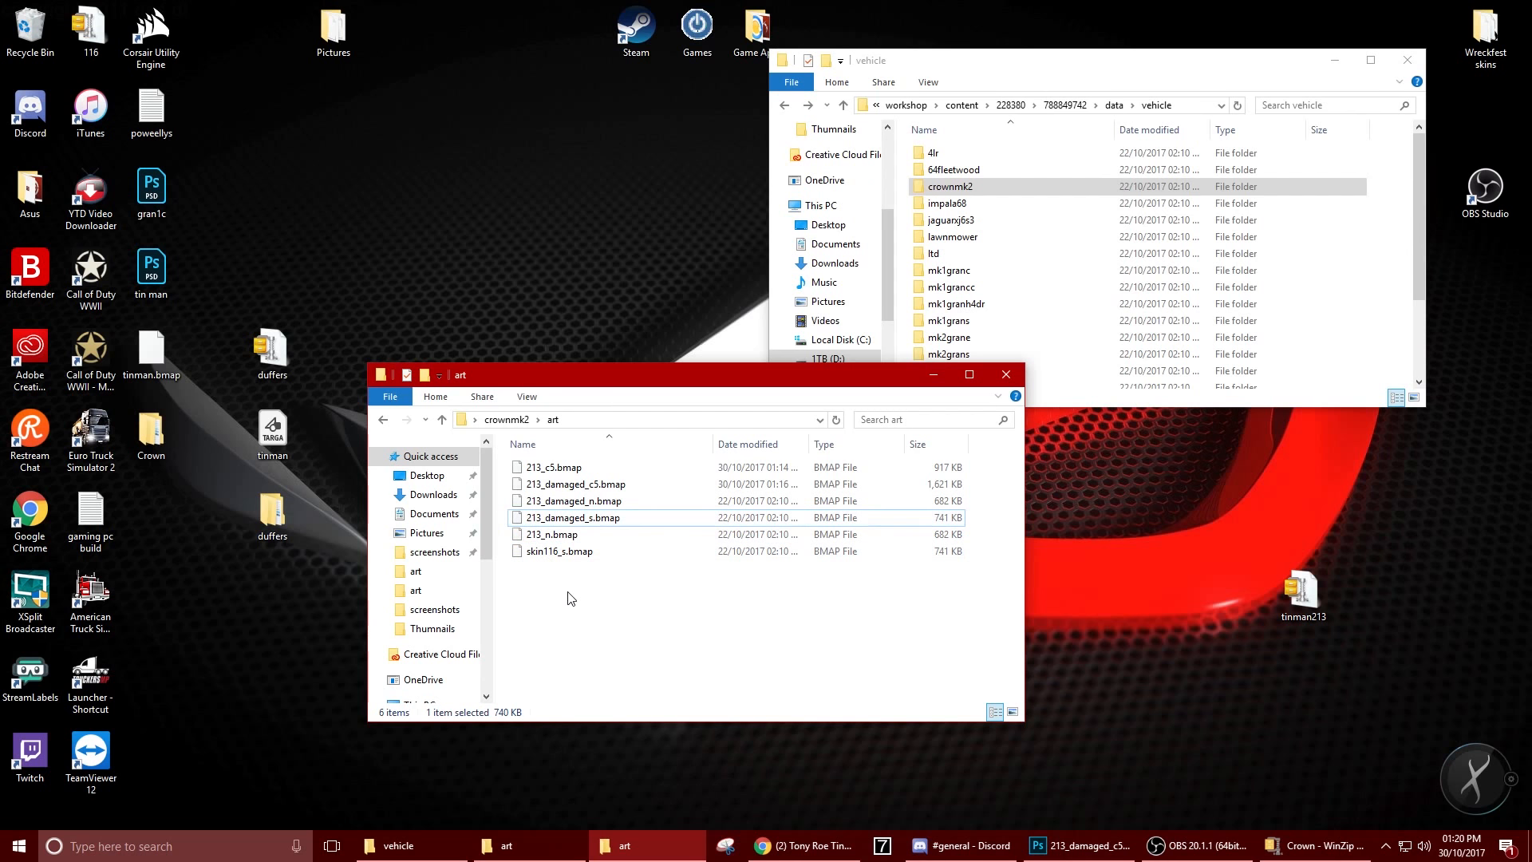
Rename skin116_s.bmap as 213_s.bmap
right_click(545, 558)
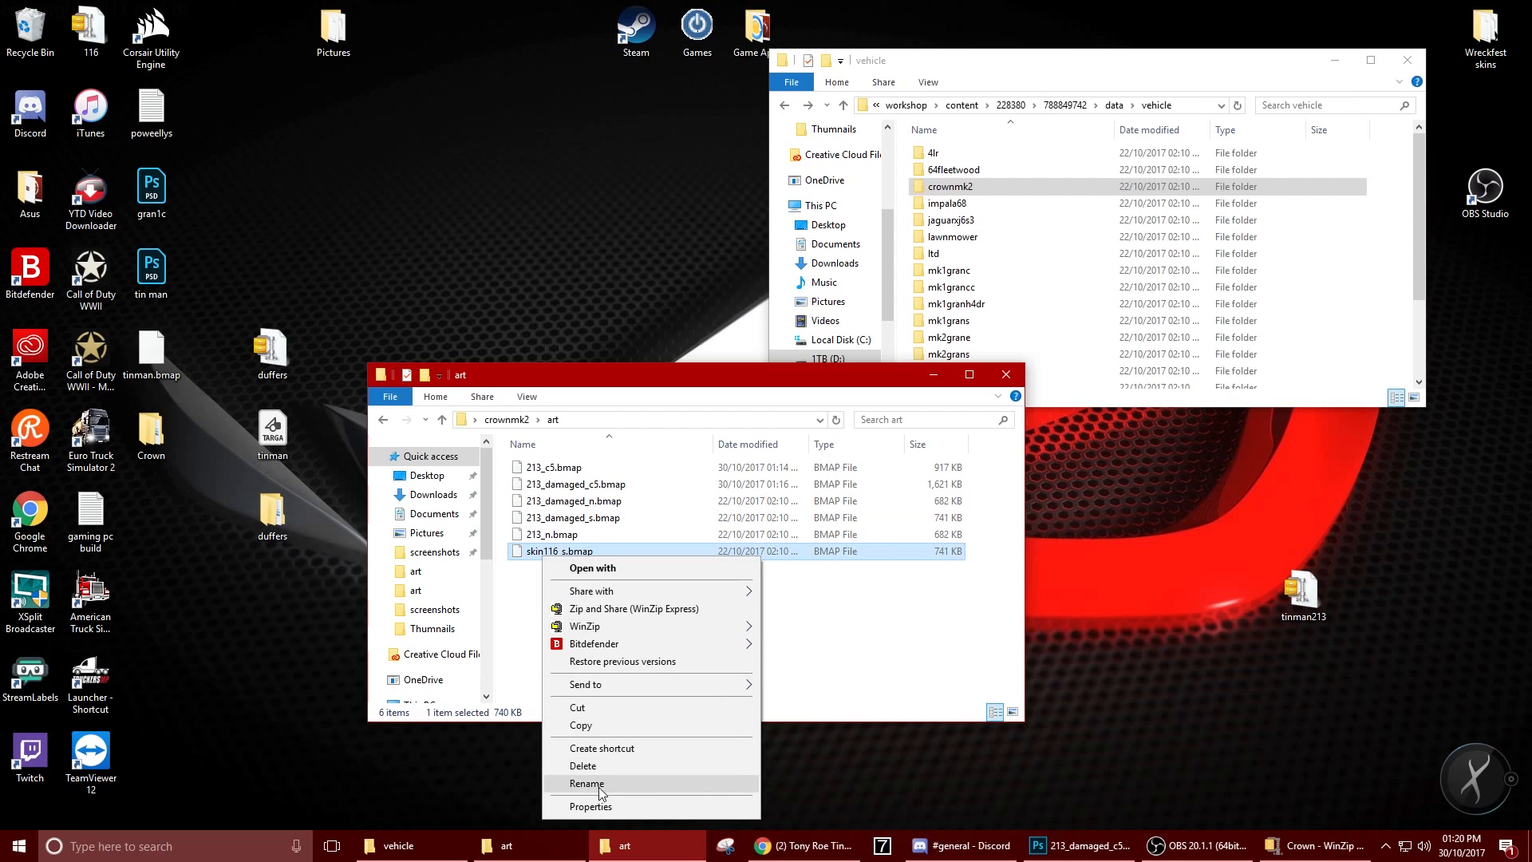
click(606, 782)
click(548, 550)
key(Return)
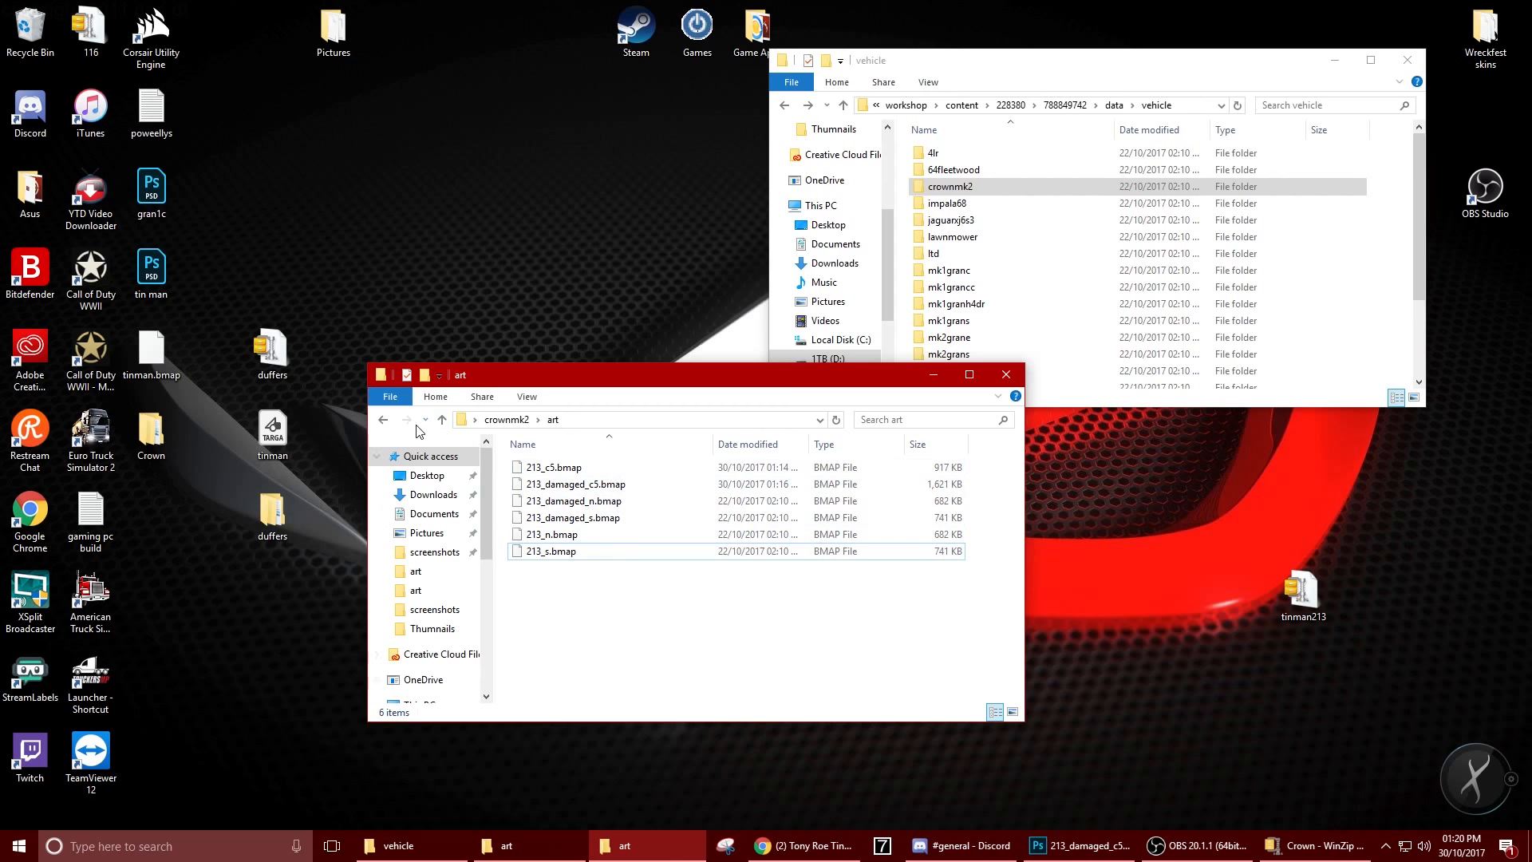
Open the paint folder under part in the desktop crownmk2 folder and delete every file except 116.vepa
click(384, 420)
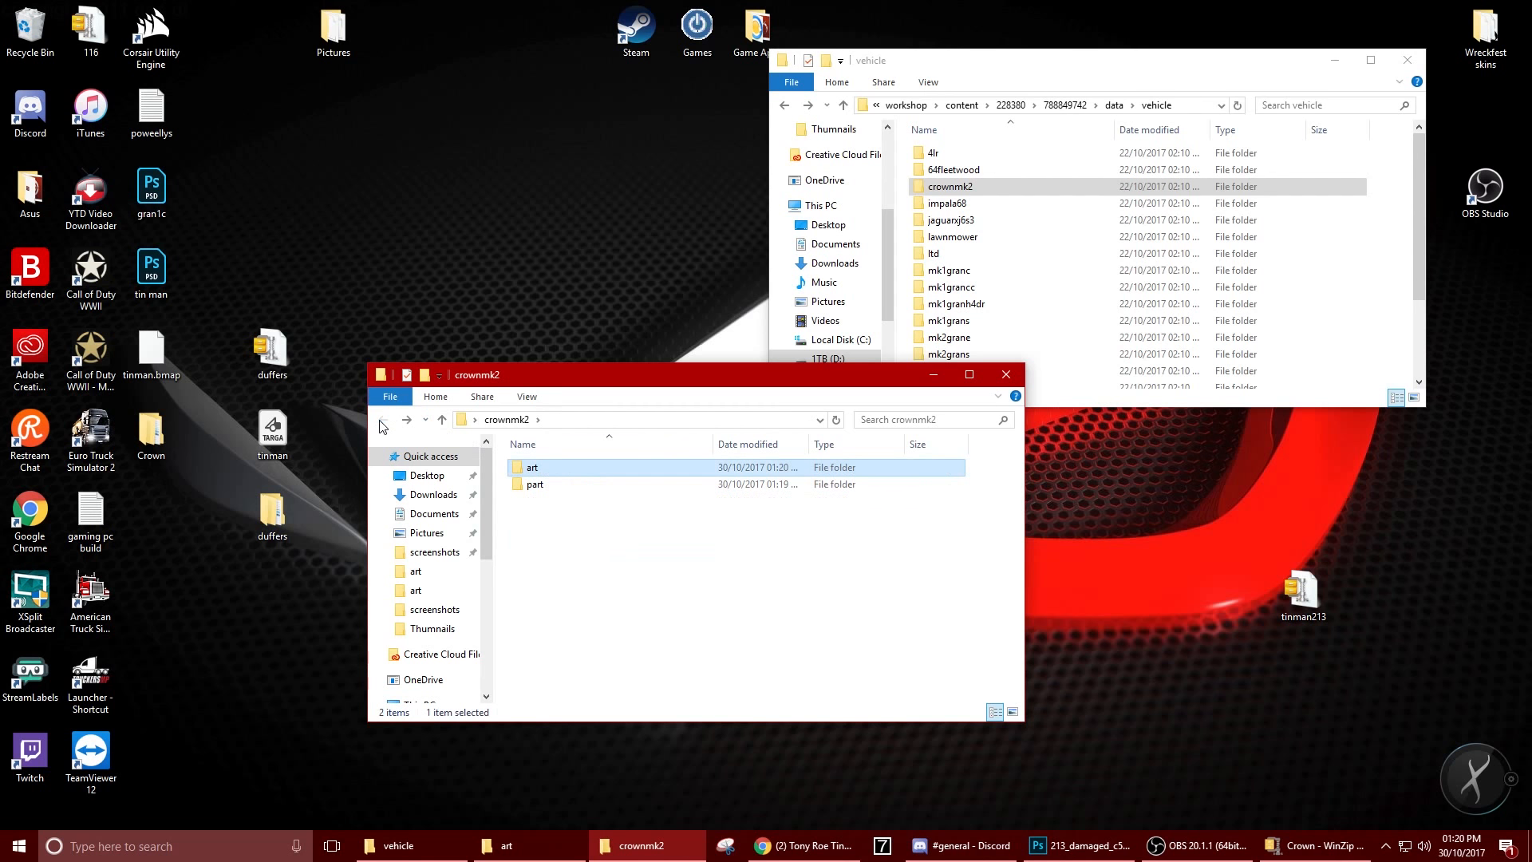
double_click(572, 484)
double_click(571, 466)
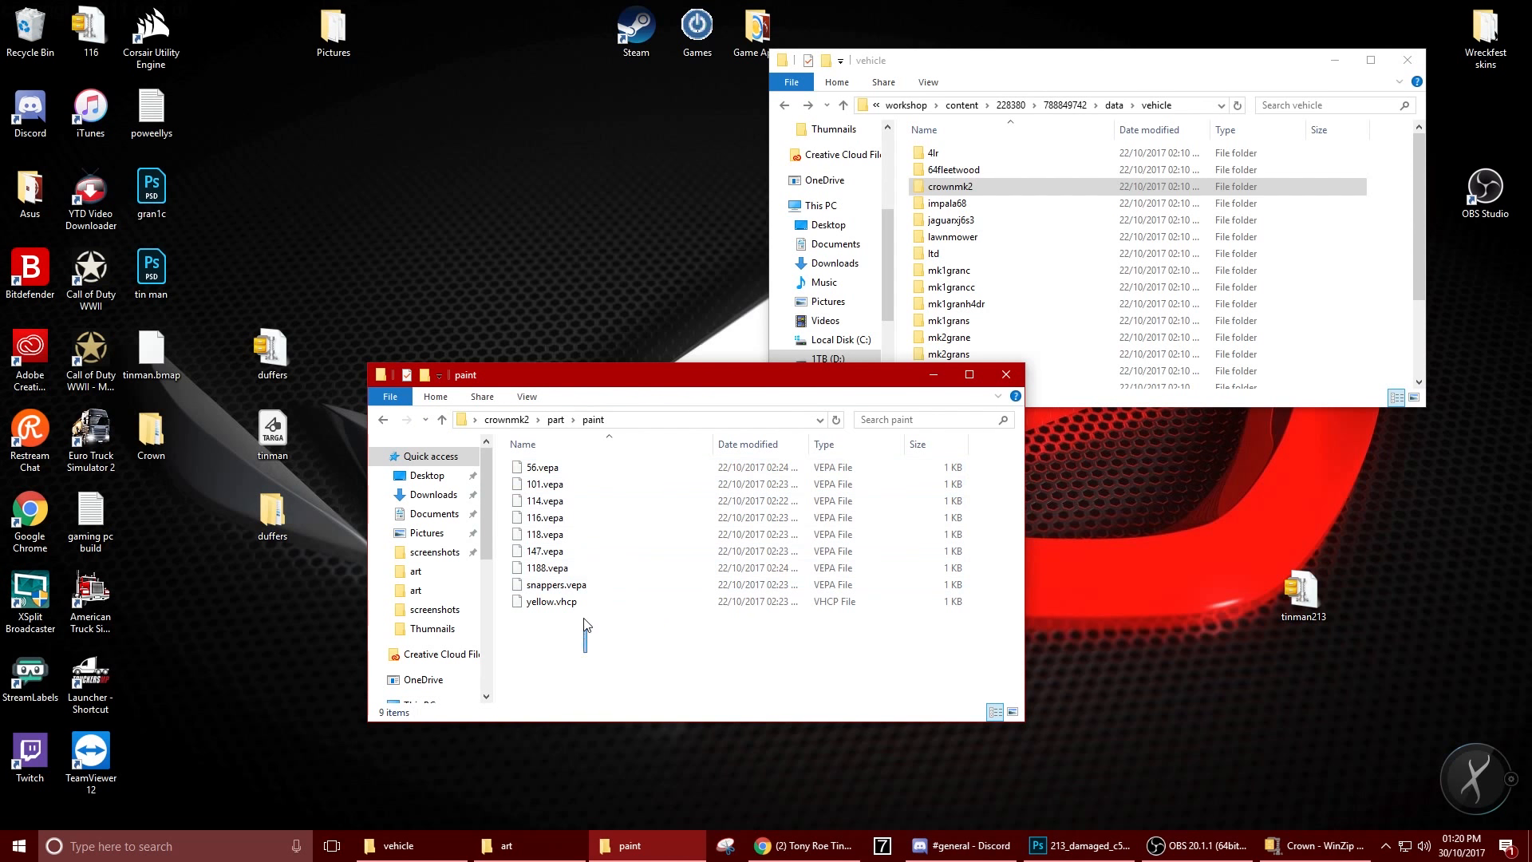
drag(587, 653, 588, 535)
key(Delete)
drag(622, 503, 588, 468)
key(Delete)
In the workshop window, go back to steamapps and open the BagEdit folder under common and Bugbear Entertainment
click(785, 105)
click(784, 106)
click(784, 105)
click(784, 105)
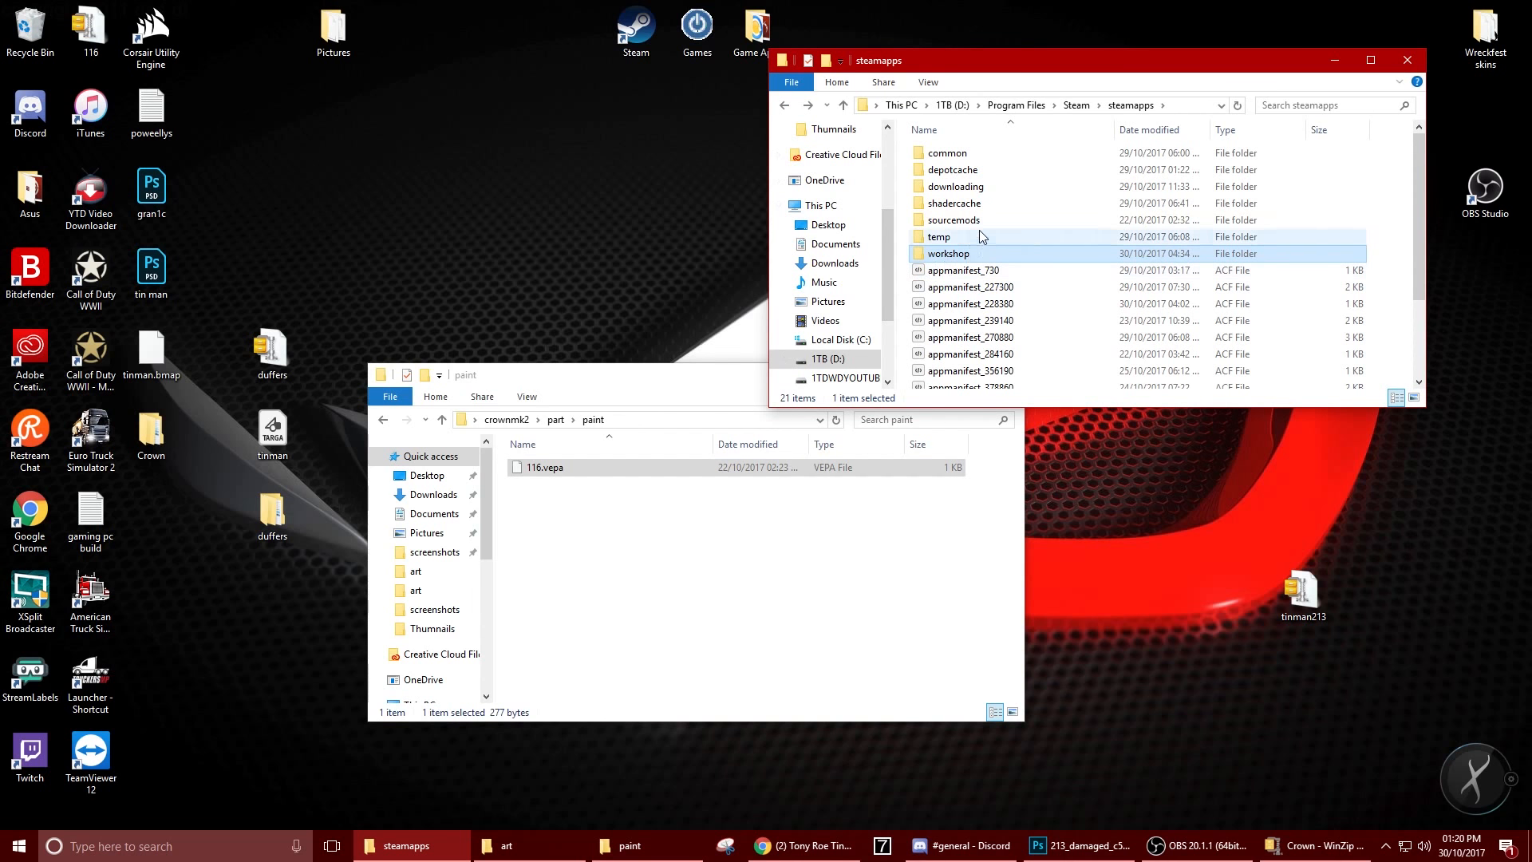
double_click(985, 153)
double_click(987, 187)
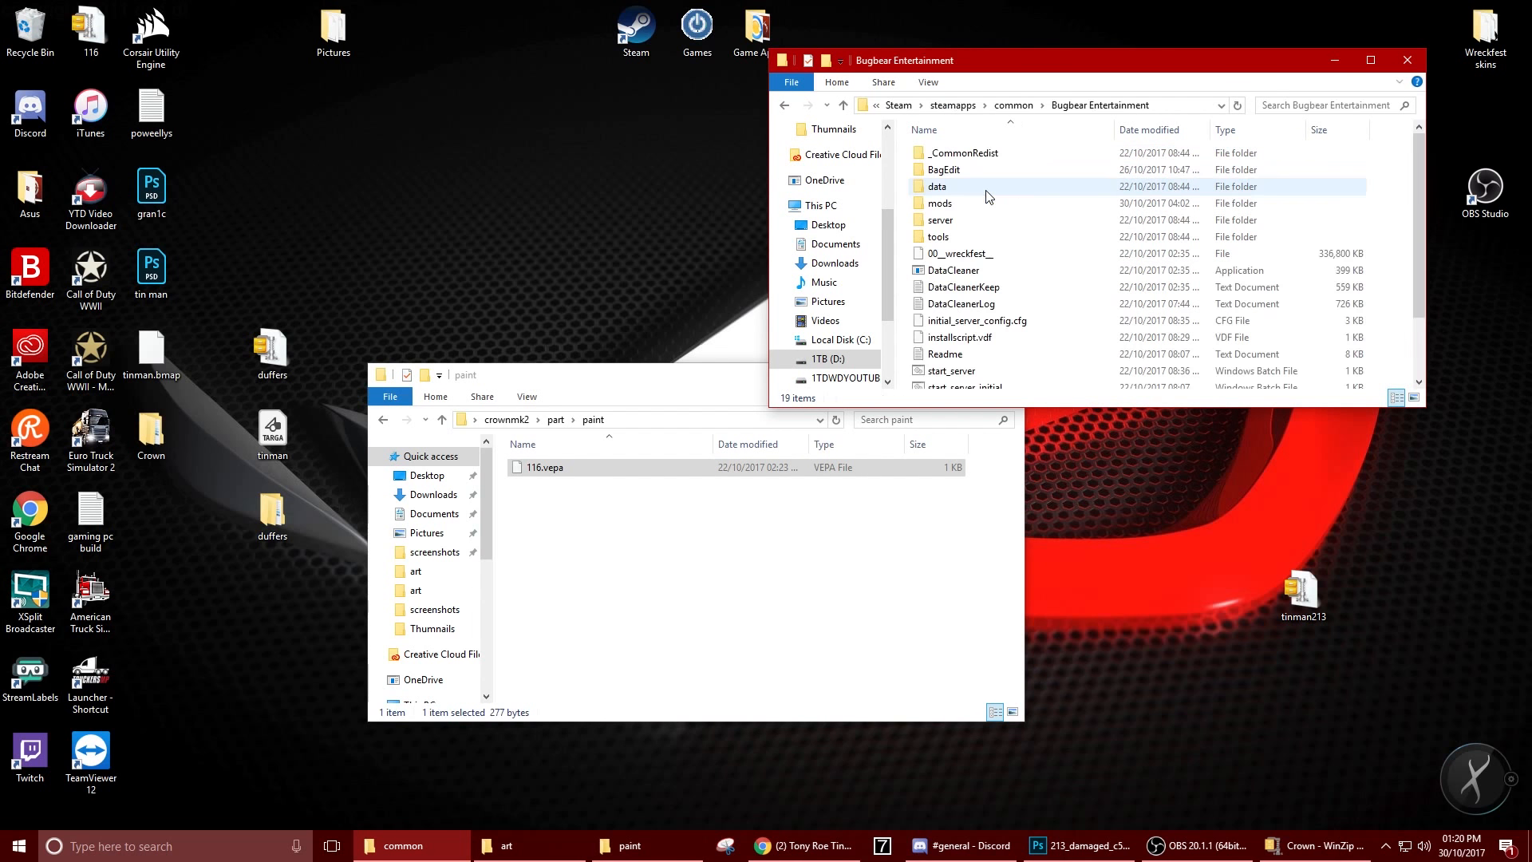
double_click(944, 170)
In Bag Edit, open 116.vepa from the desktop's crownmk2, part and paint folders, closing the current project
click(66, 176)
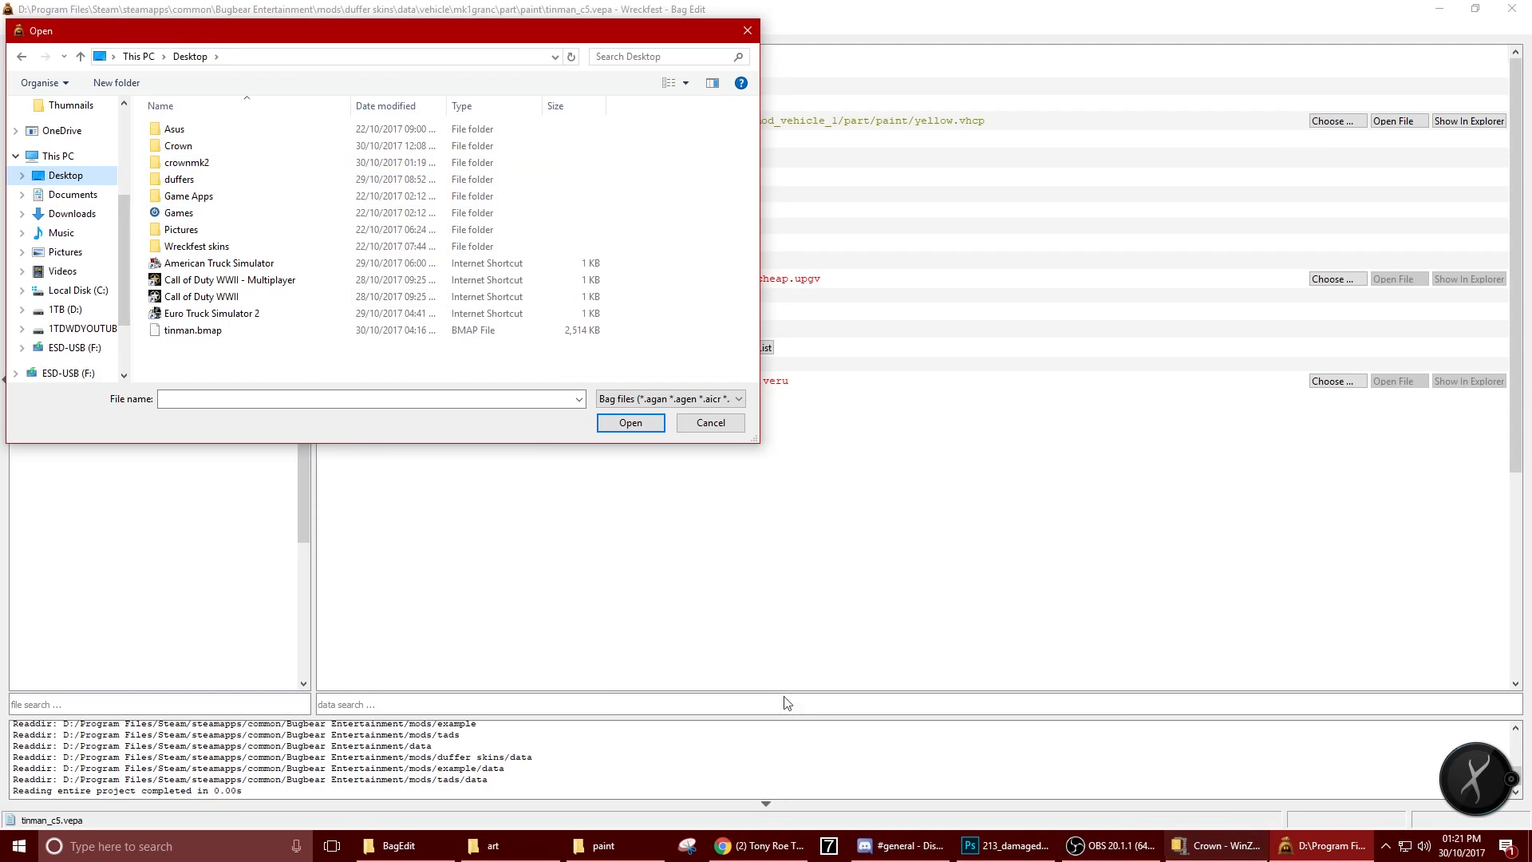
click(207, 161)
double_click(207, 163)
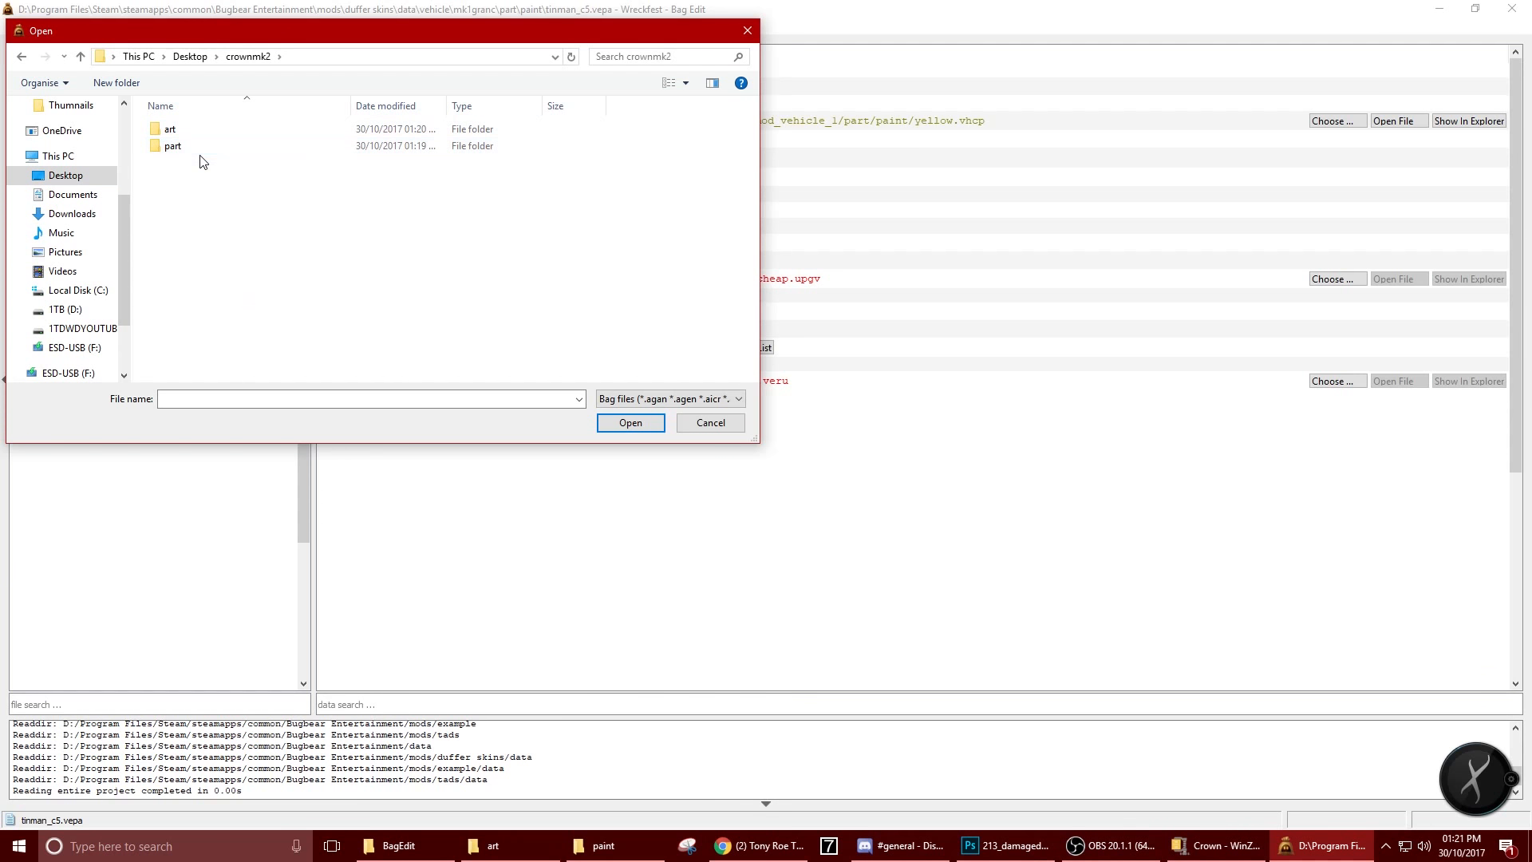
double_click(206, 145)
double_click(207, 134)
double_click(206, 134)
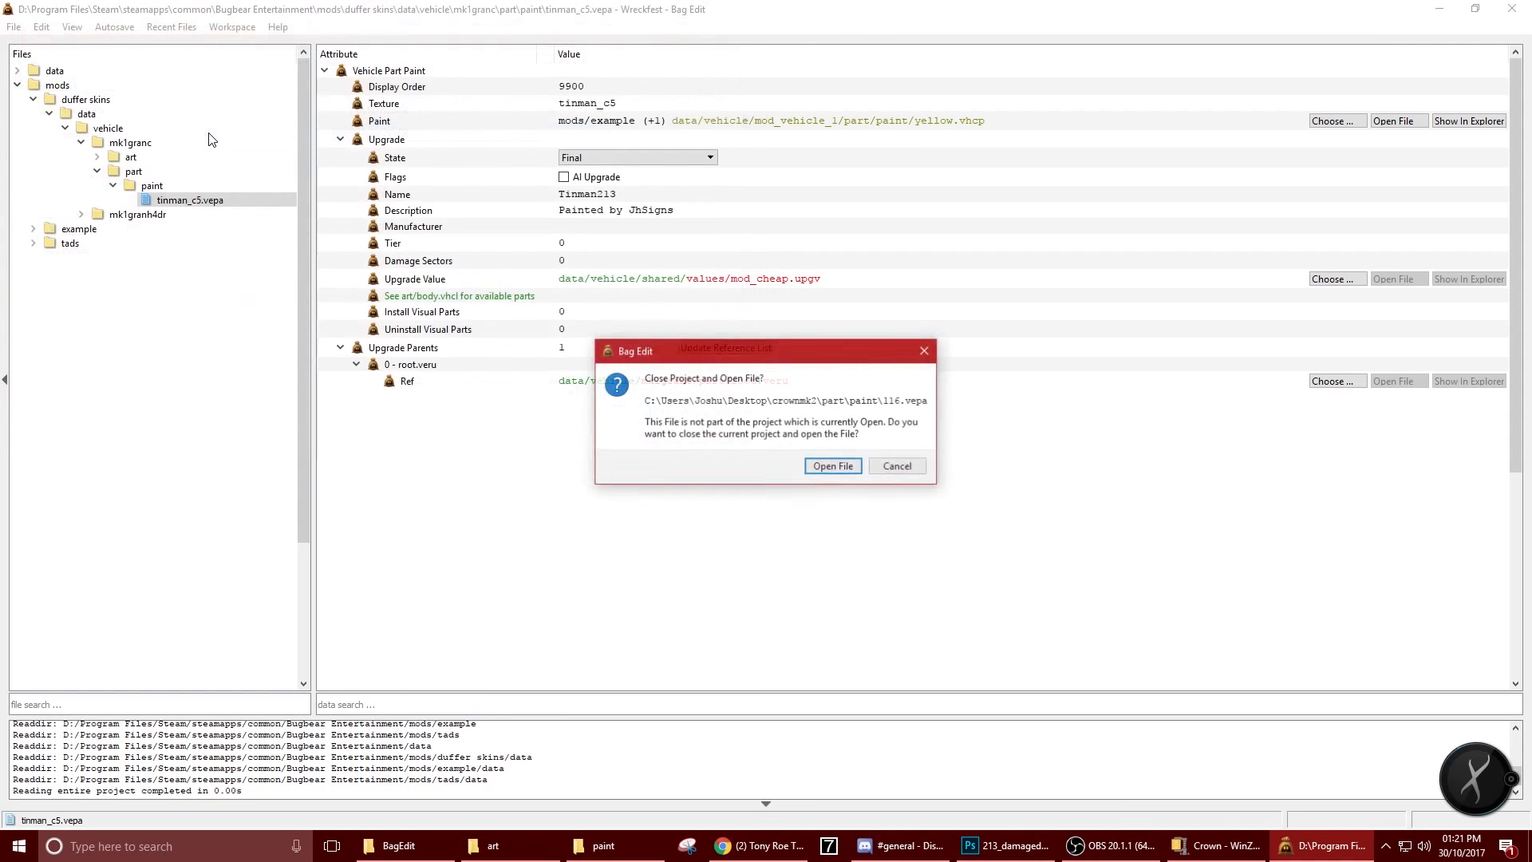
click(814, 466)
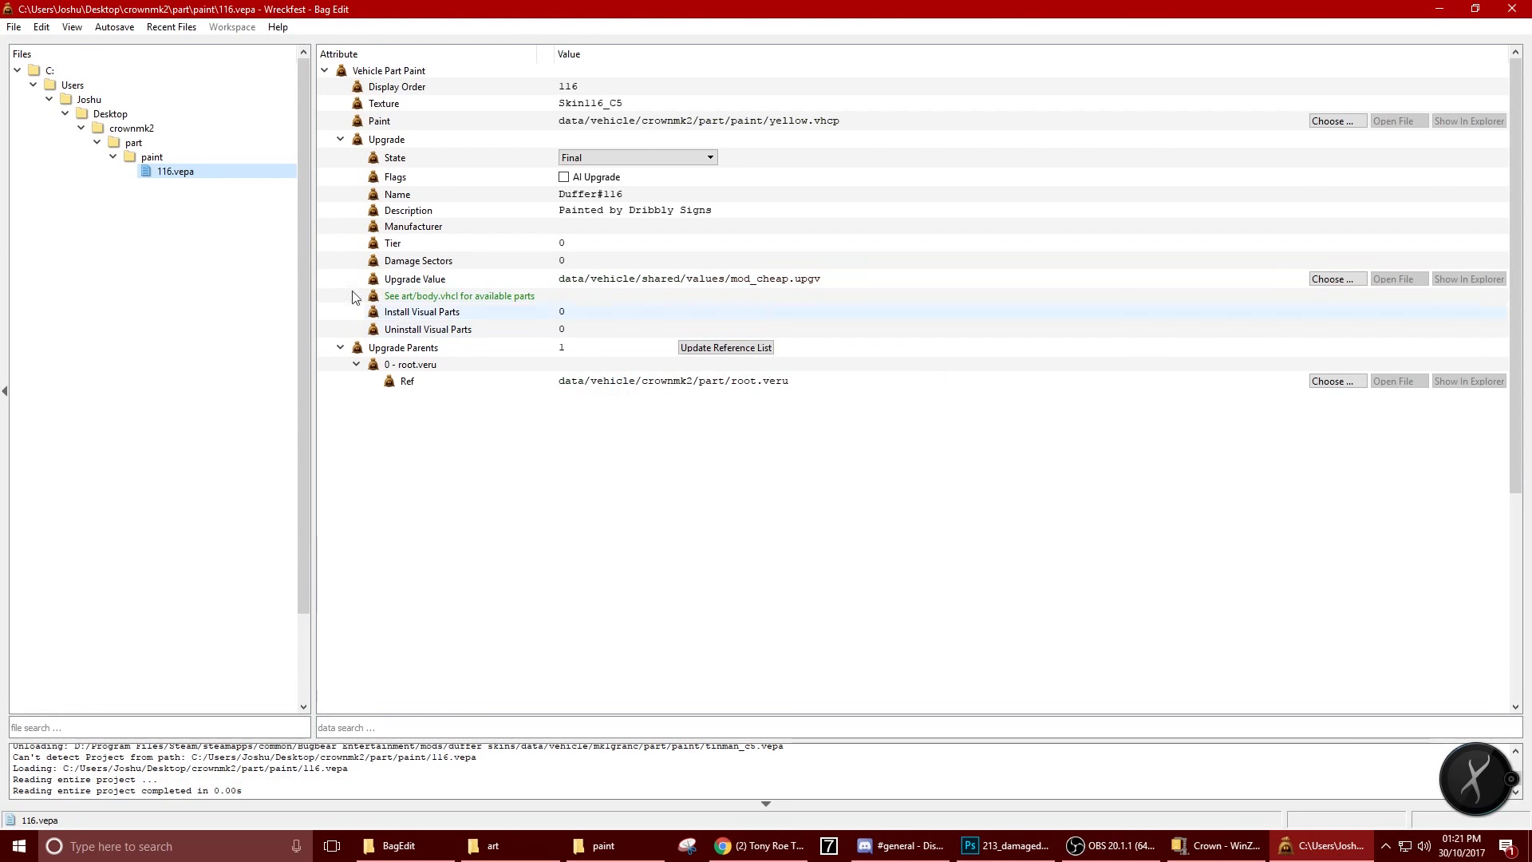
Change the texture of 116.vepa to 213_C5
click(635, 105)
click(602, 104)
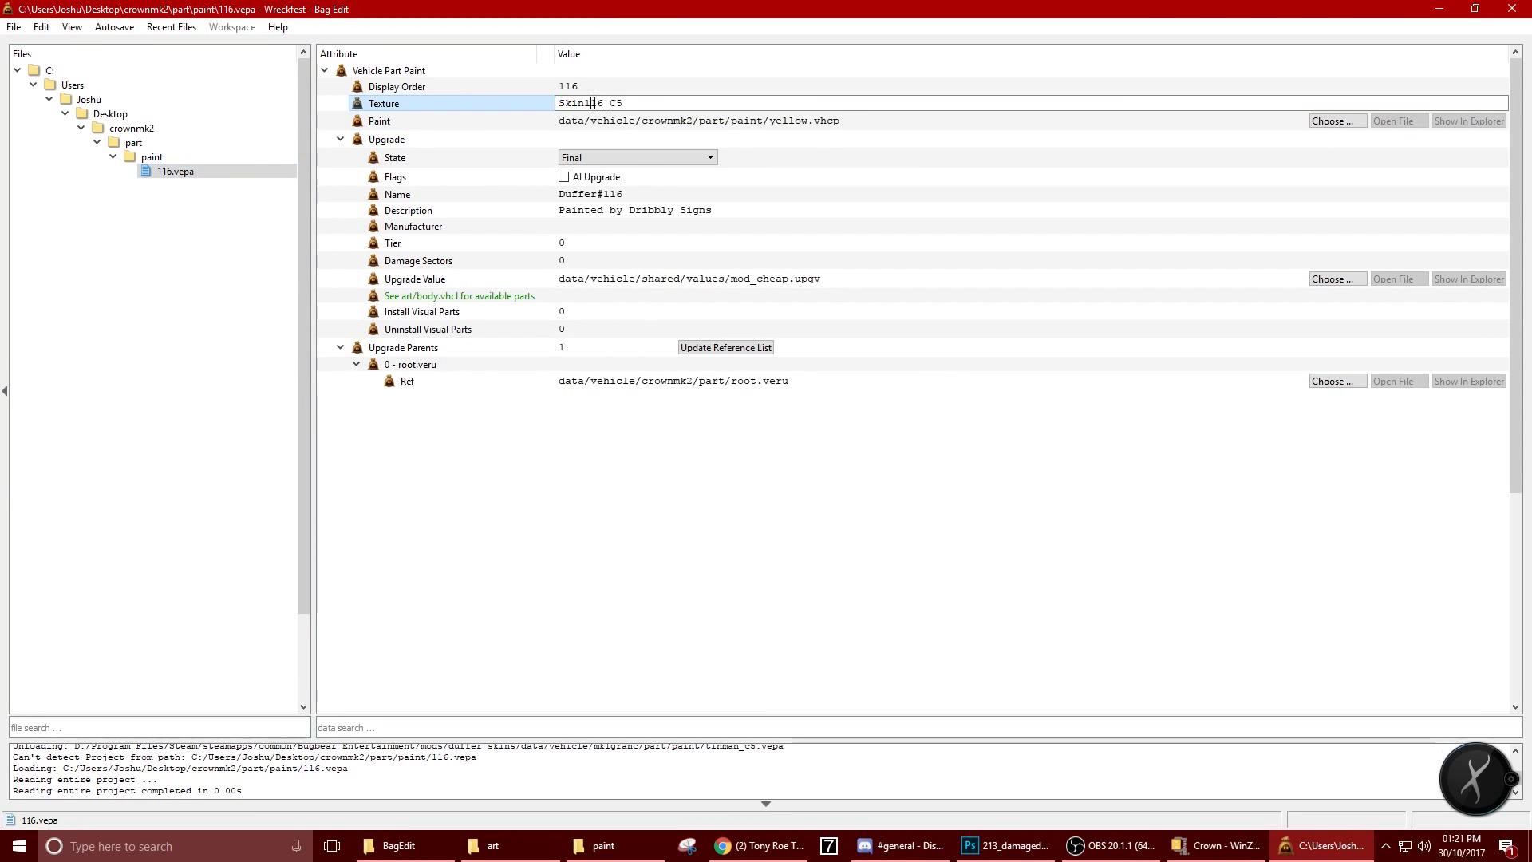
drag(604, 103, 553, 107)
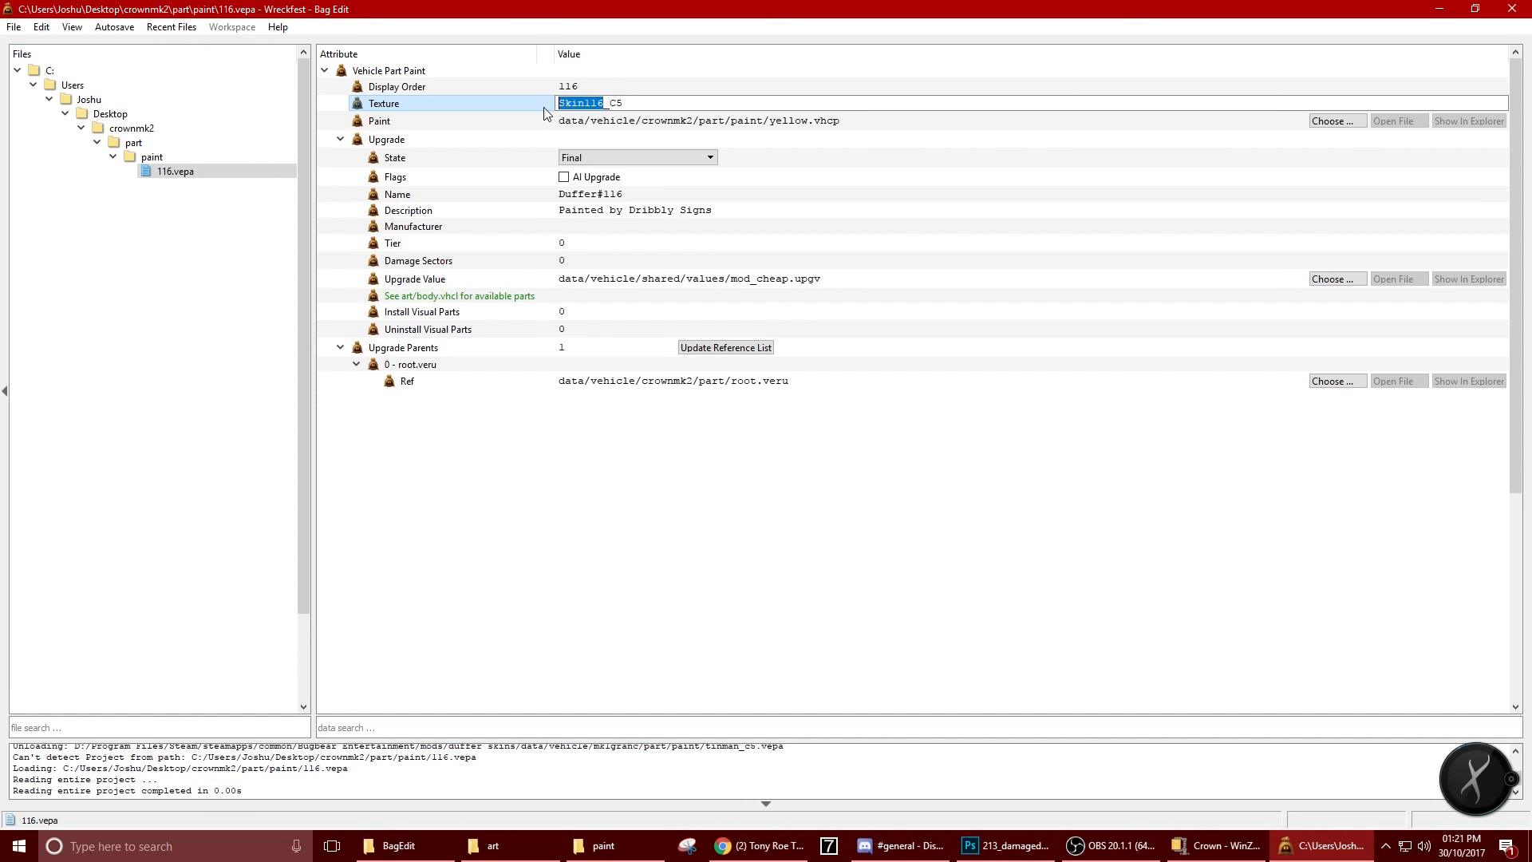
text(213)
Change the upgrade name in 116.vepa to Tinman#213
click(615, 193)
drag(627, 194, 561, 194)
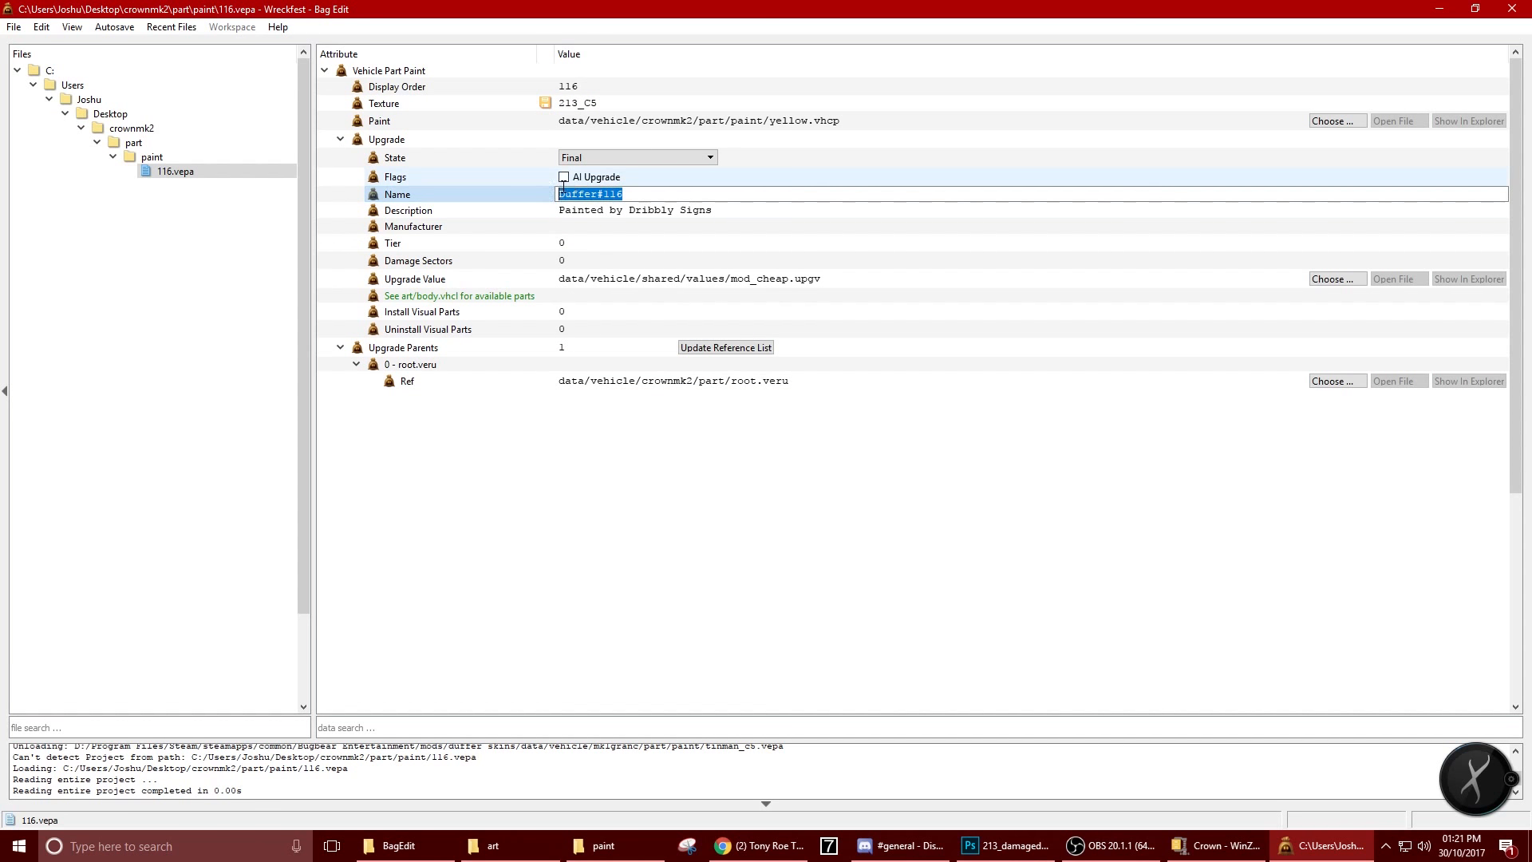
key(BackSpace)
text(tinam)
key(BackSpace)
key(BackSpace)
text(man#213)
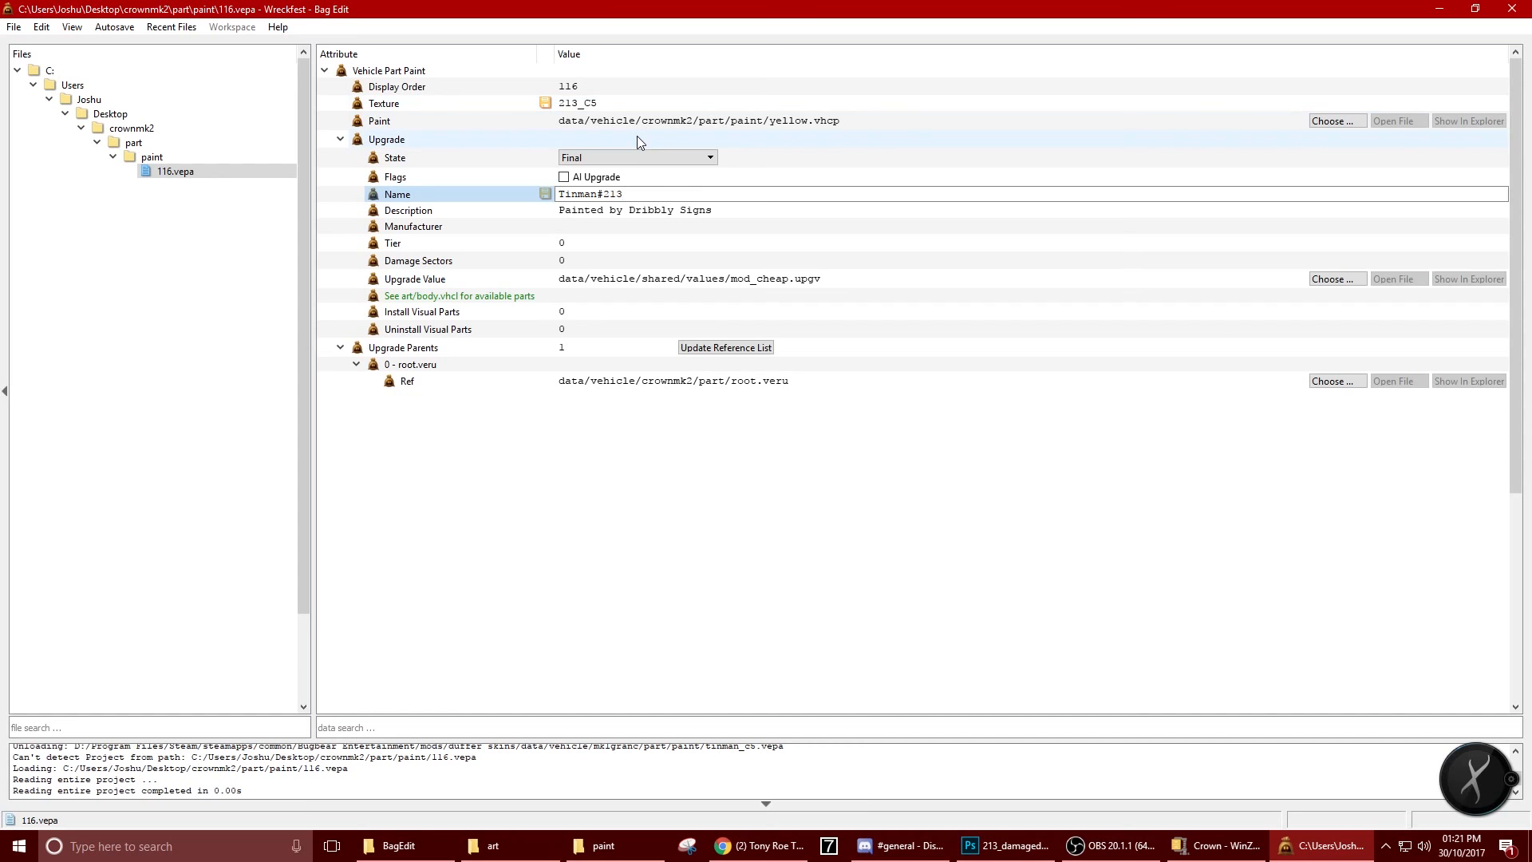
Try to save 116.vepa, and allow bageditcommunity.exe to change protected folders in Bitdefender's Safe Files application access list
key(ctrl+s)
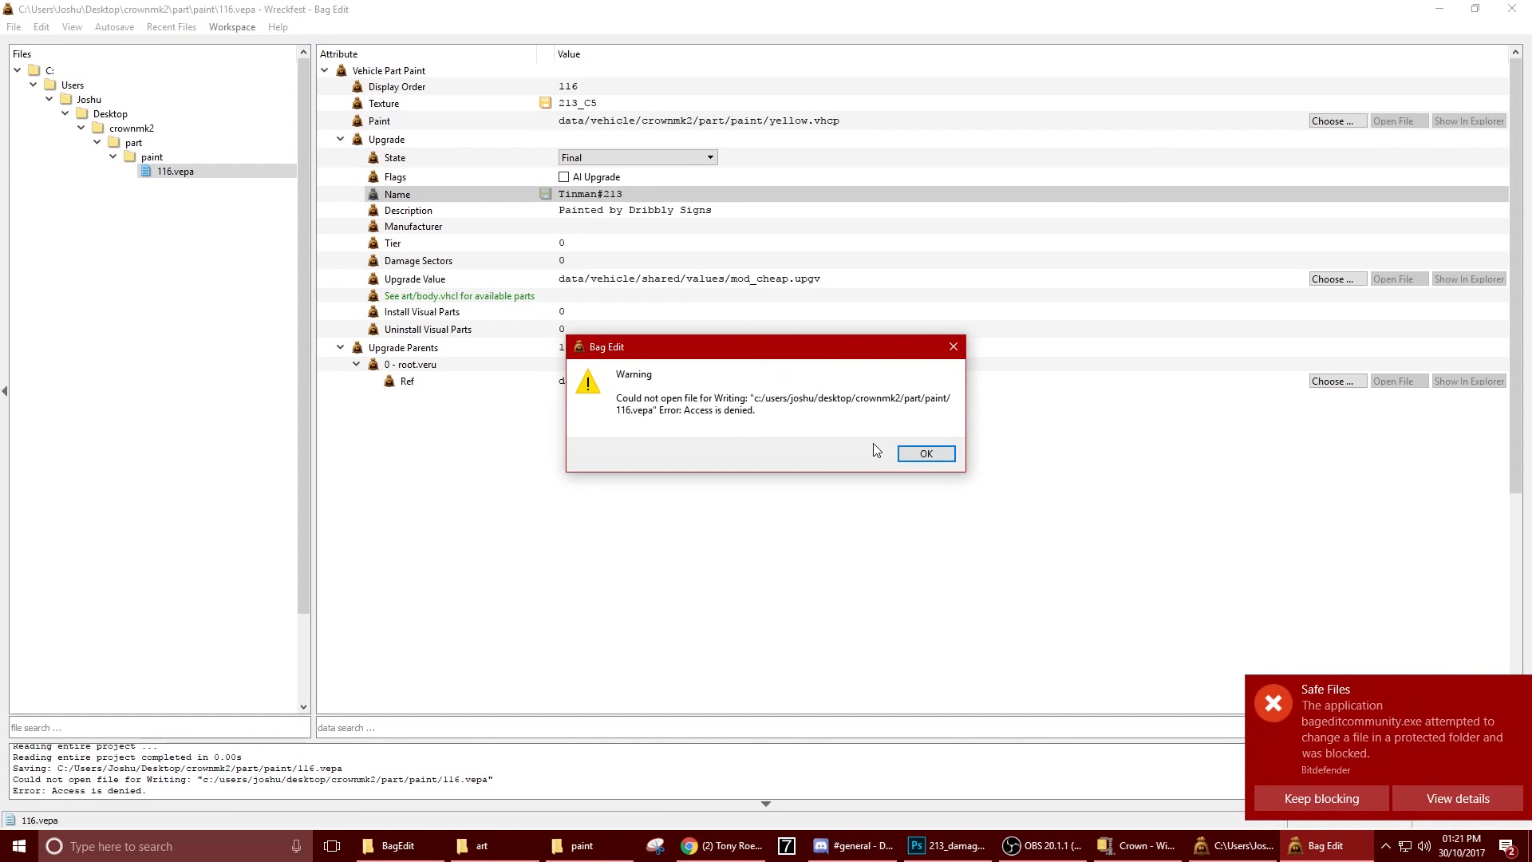
click(1364, 798)
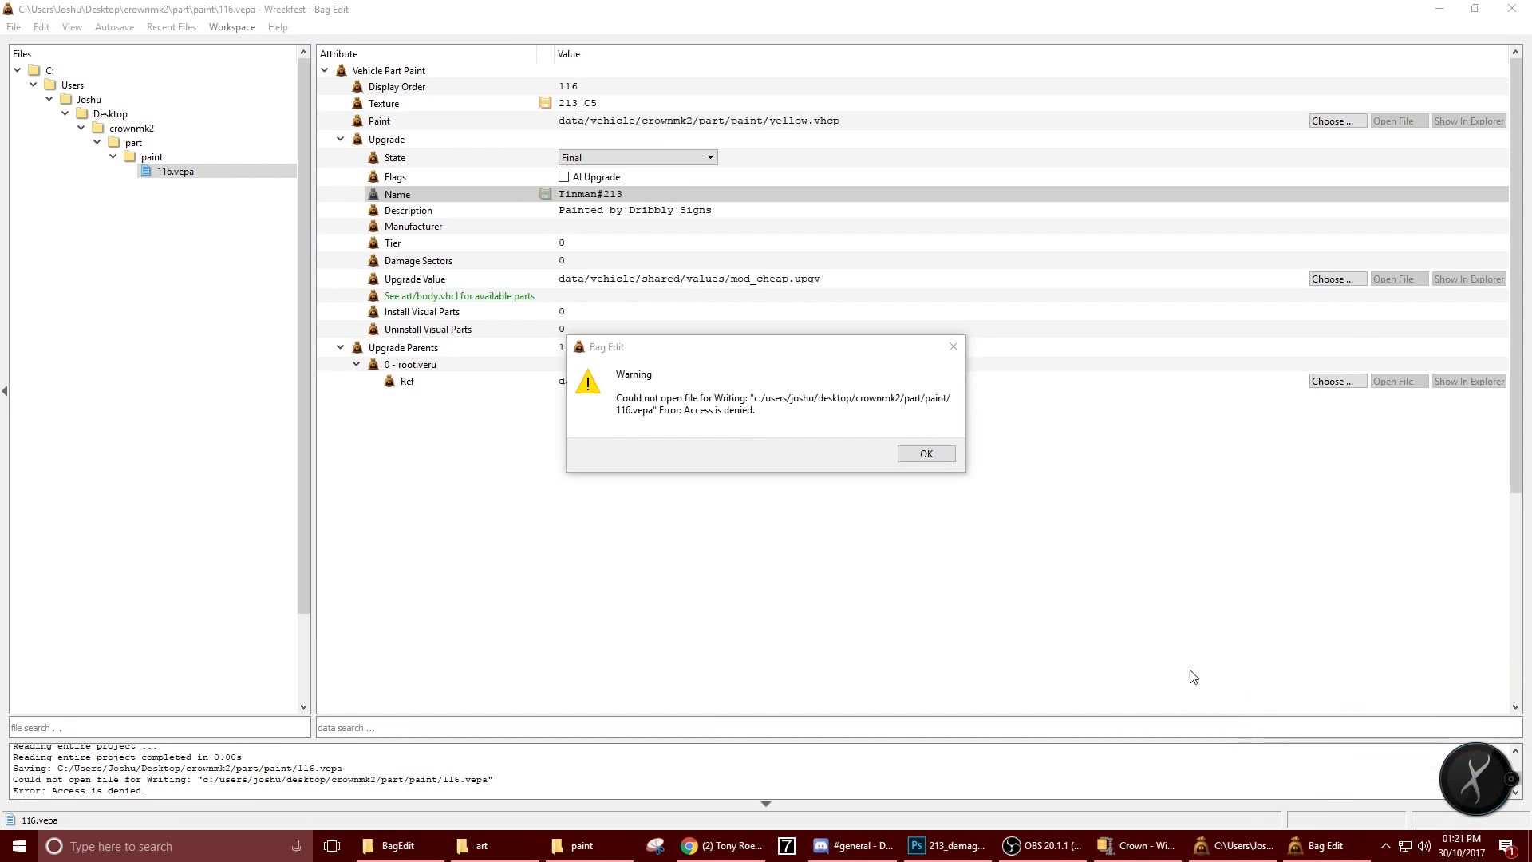
click(934, 455)
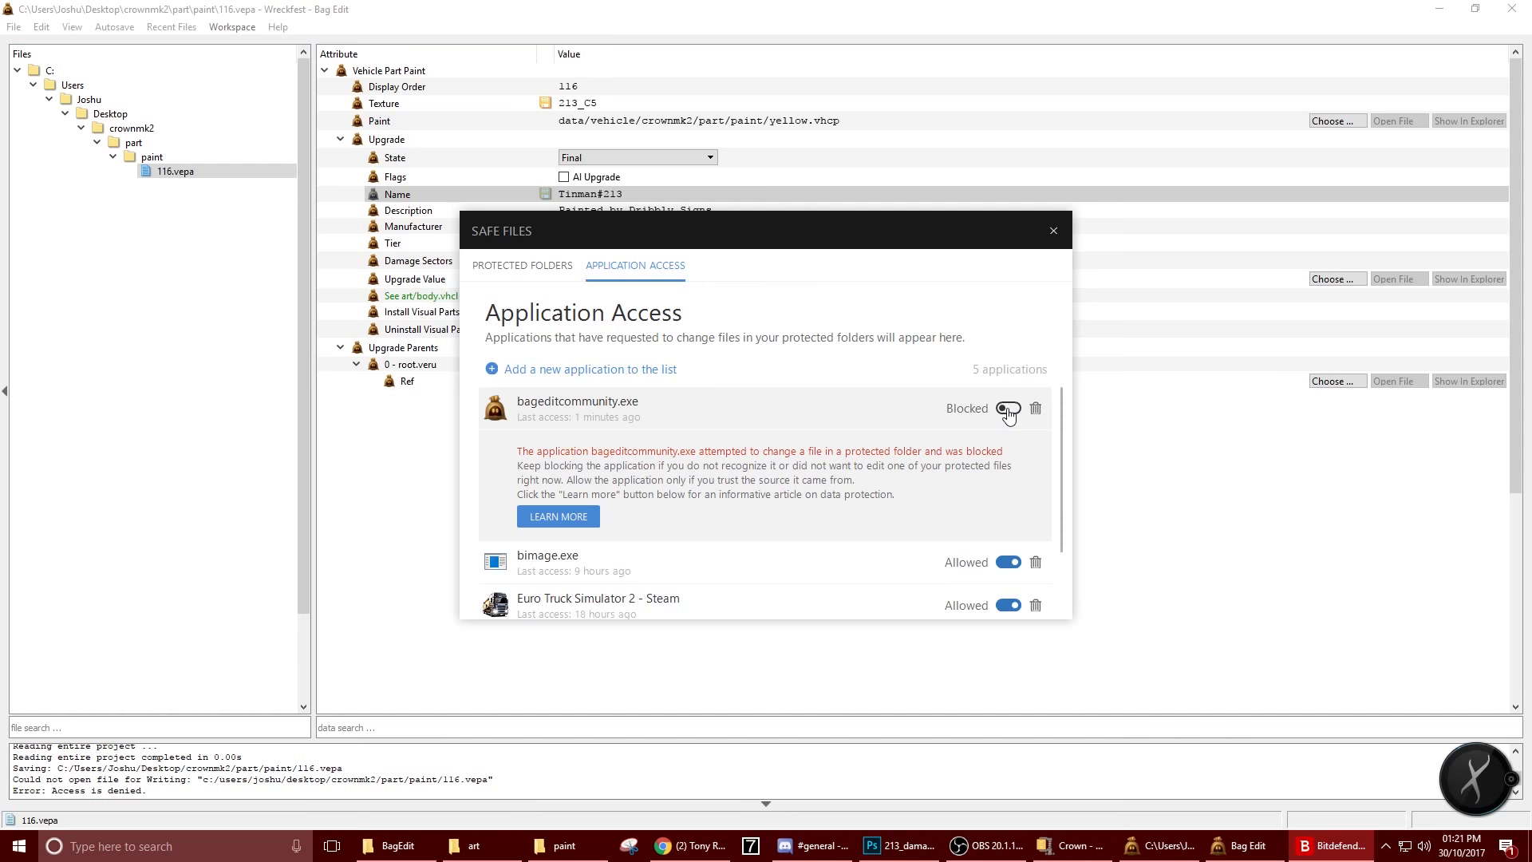
click(1009, 408)
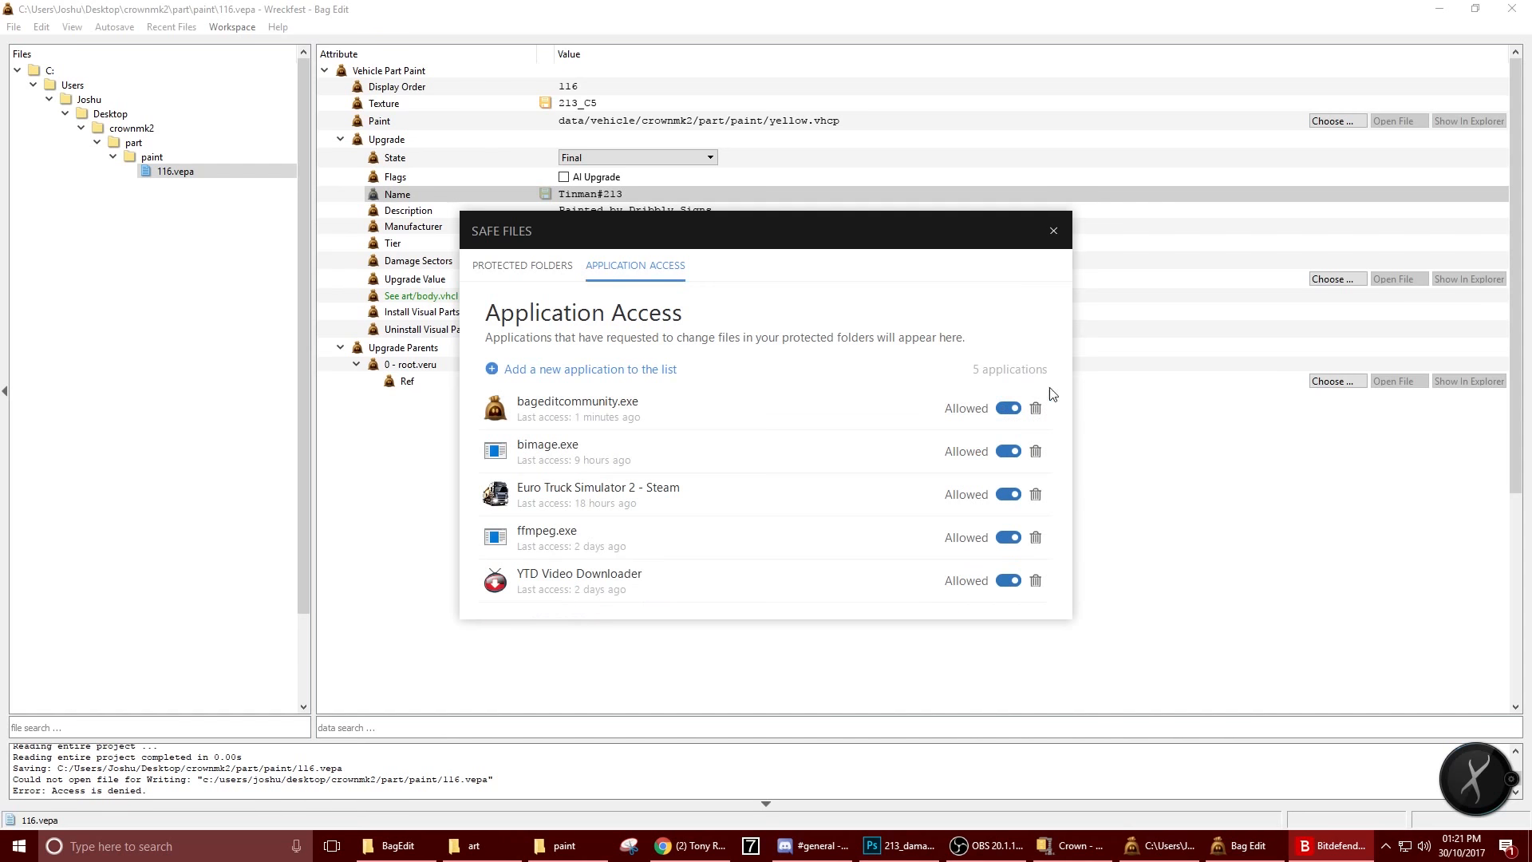
click(1053, 231)
click(1054, 230)
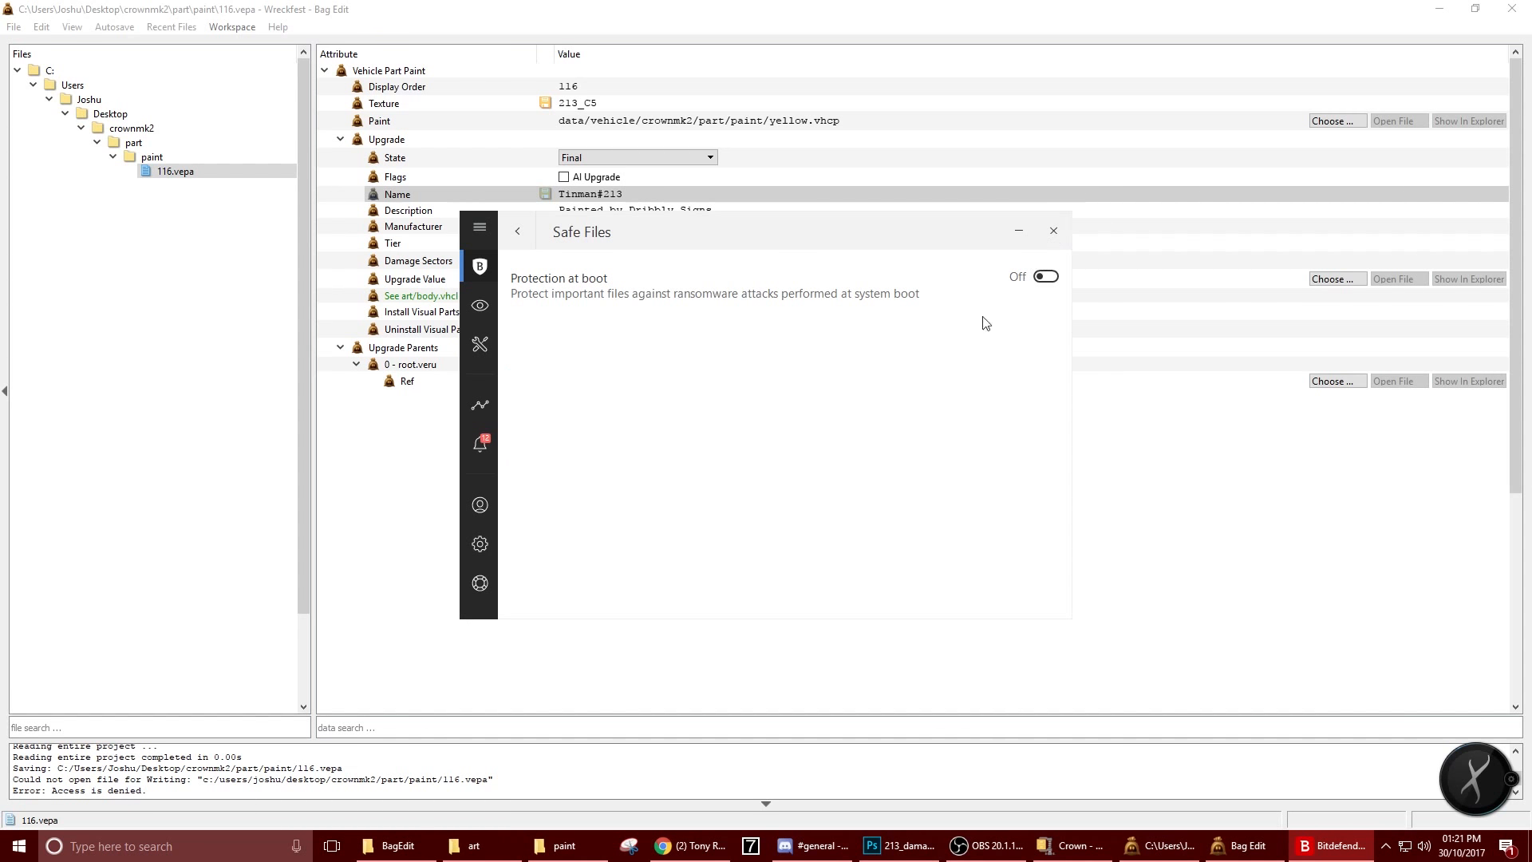
Dismiss the warning, restart Bag Edit from the BagEdit folder and reopen 116.vepa from the desktop's crownmk2 paint folder
click(928, 454)
click(798, 451)
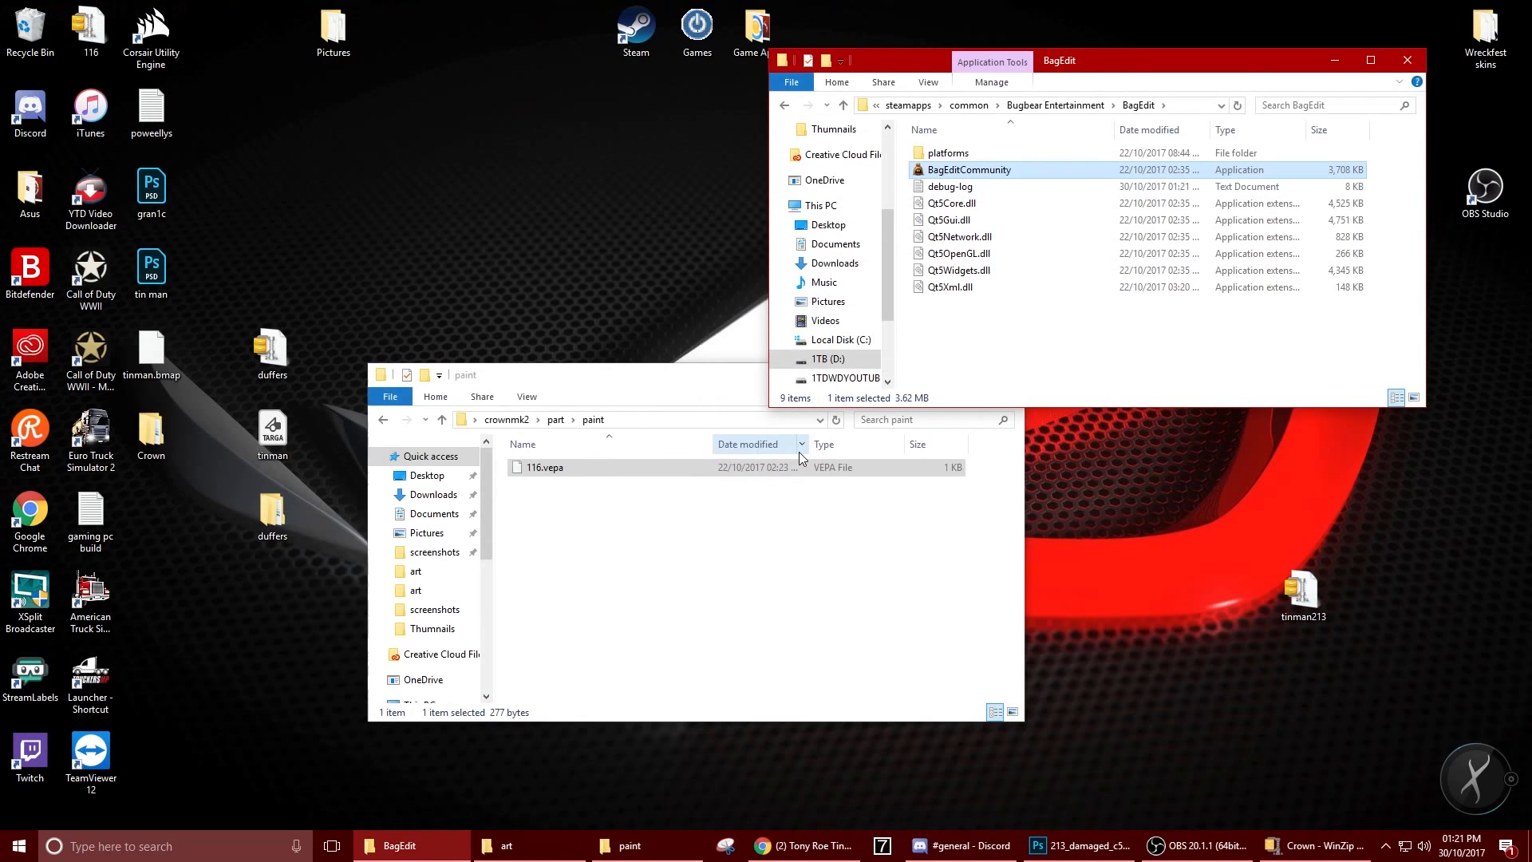
double_click(960, 177)
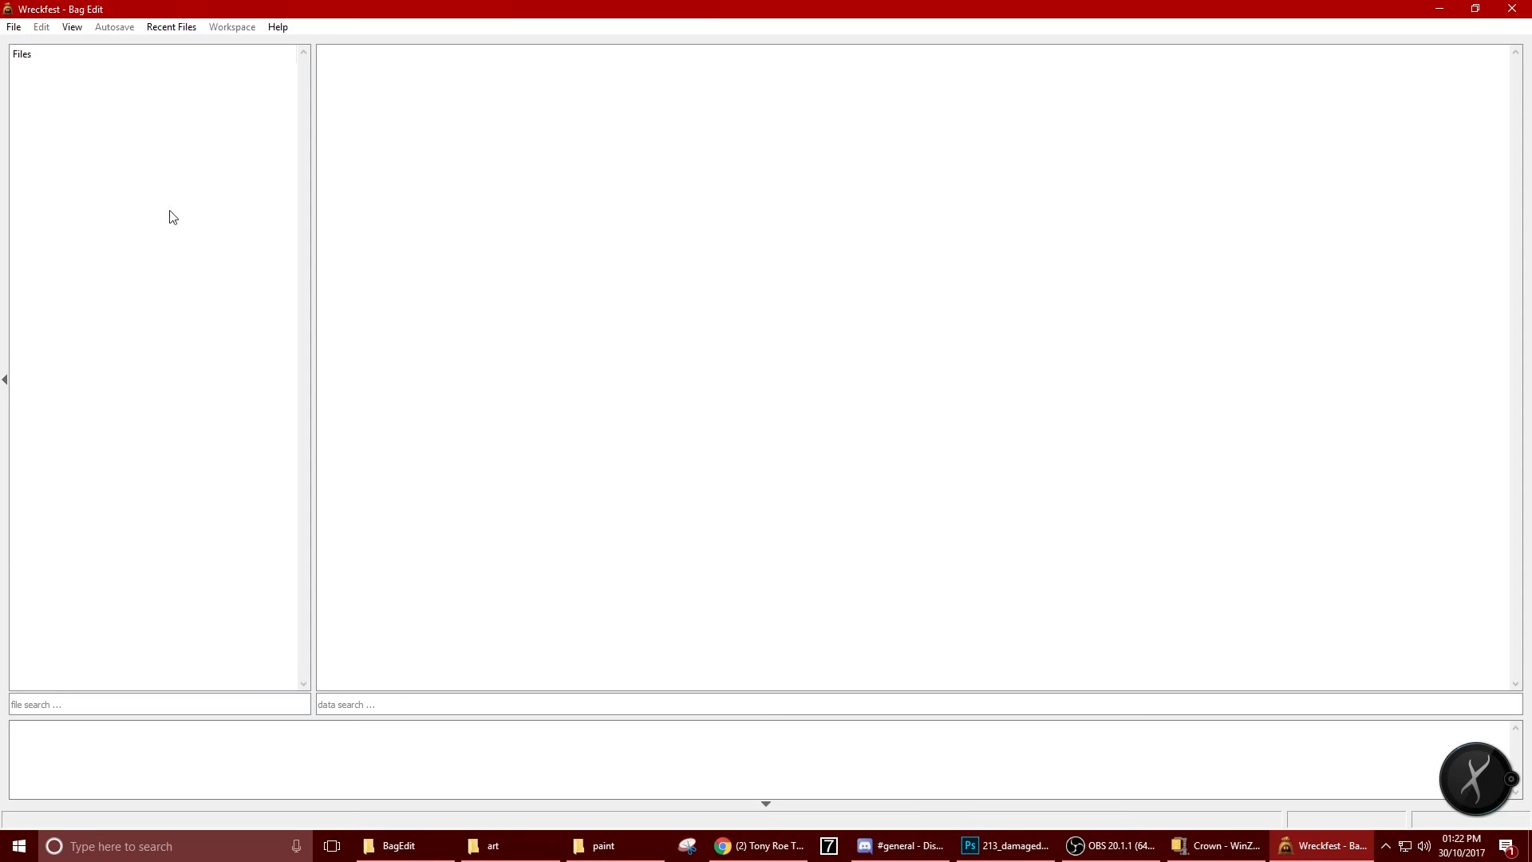
click(17, 30)
click(36, 61)
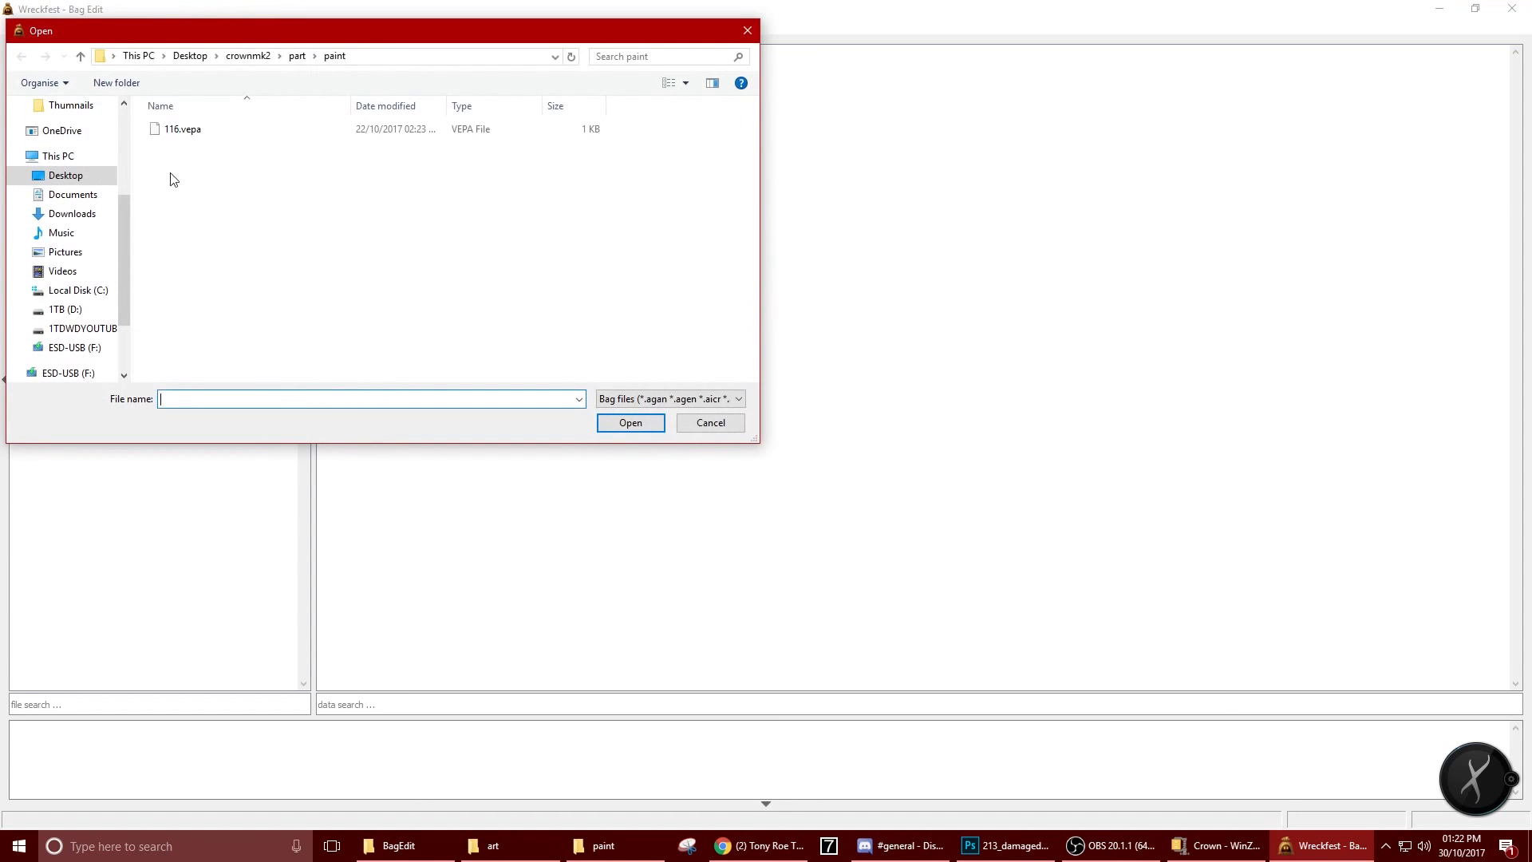
double_click(184, 129)
Set the texture to 213_C5 and the upgrade name to Tinman#213 in the reopened 116.vepa
double_click(588, 104)
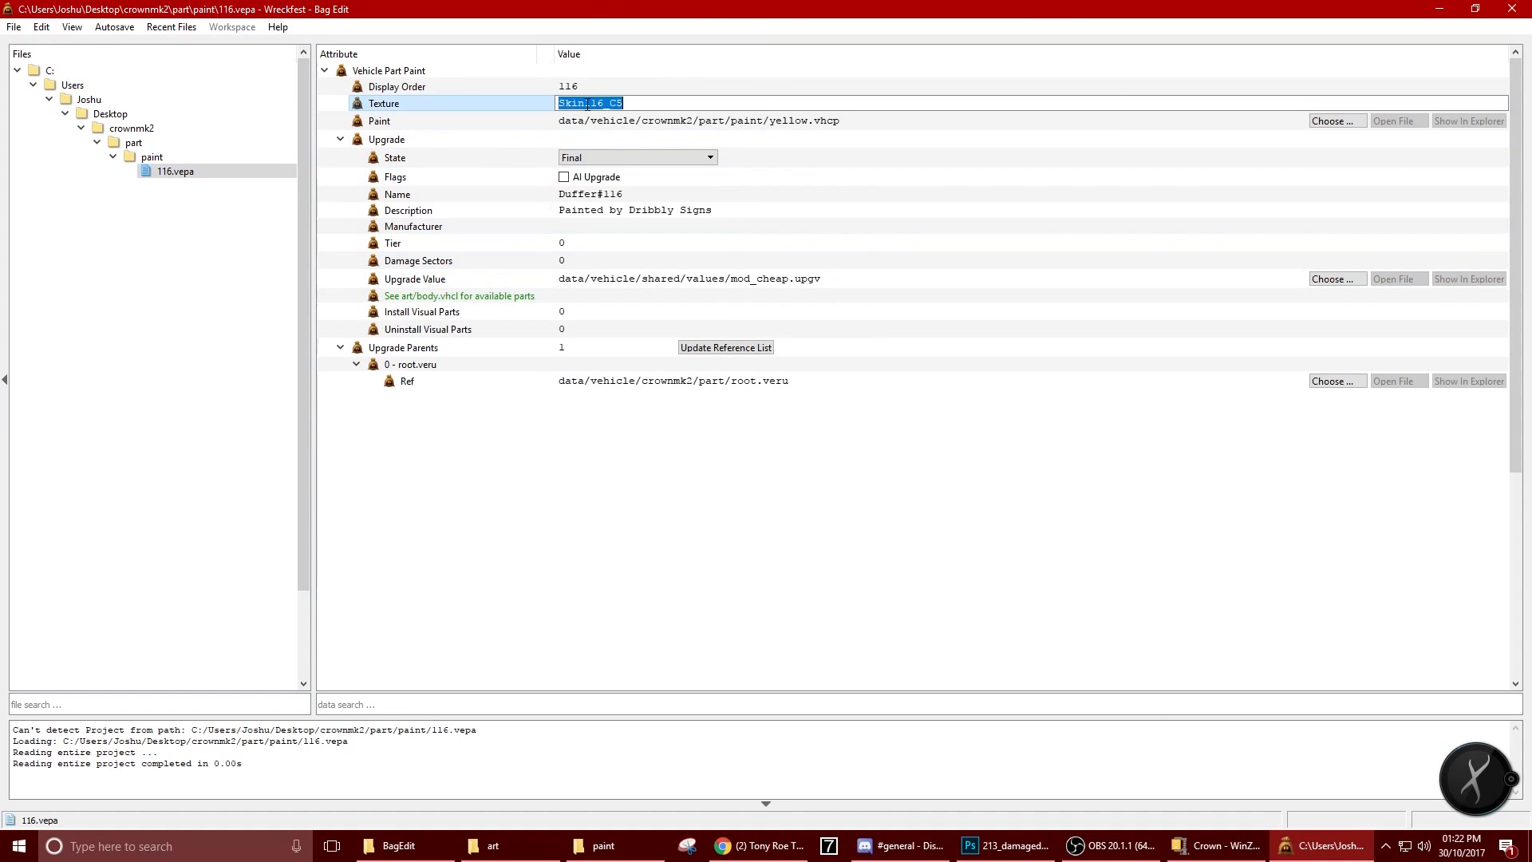
click(607, 104)
drag(604, 103, 557, 104)
key(BackSpace)
text(213)
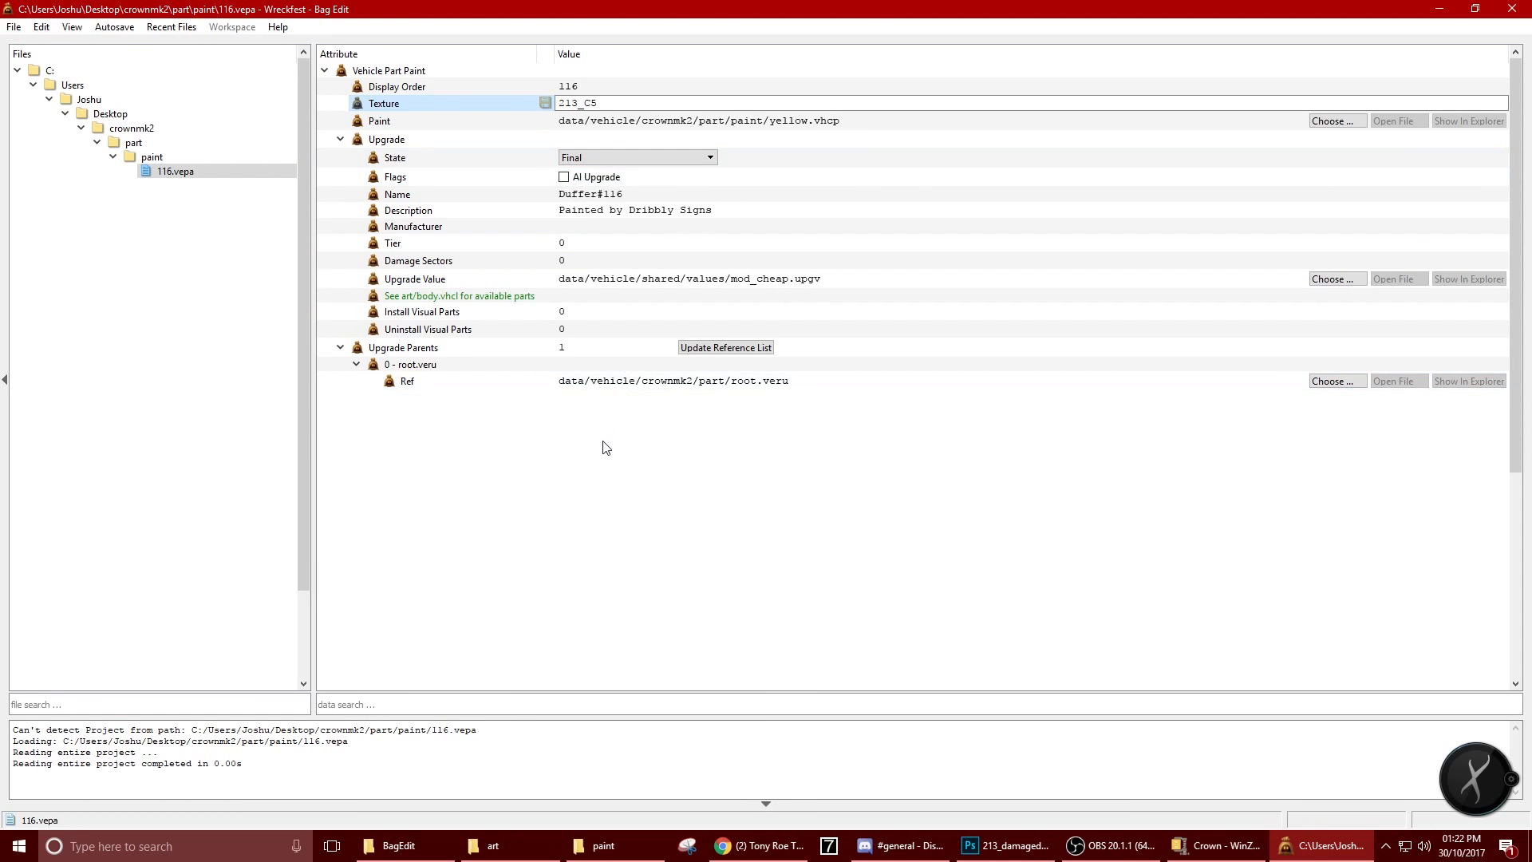
double_click(632, 195)
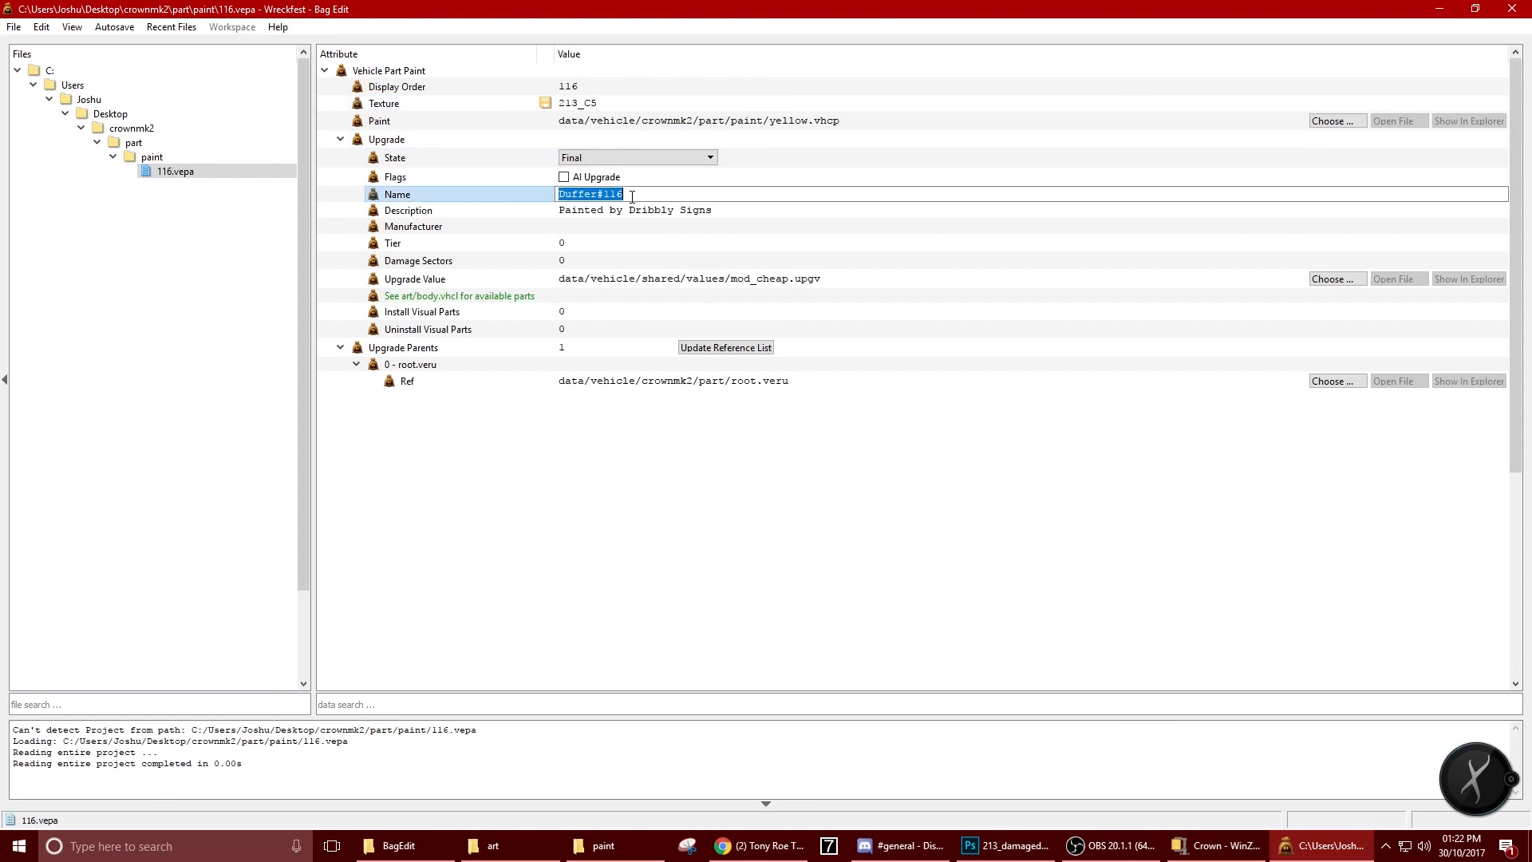
text(t)
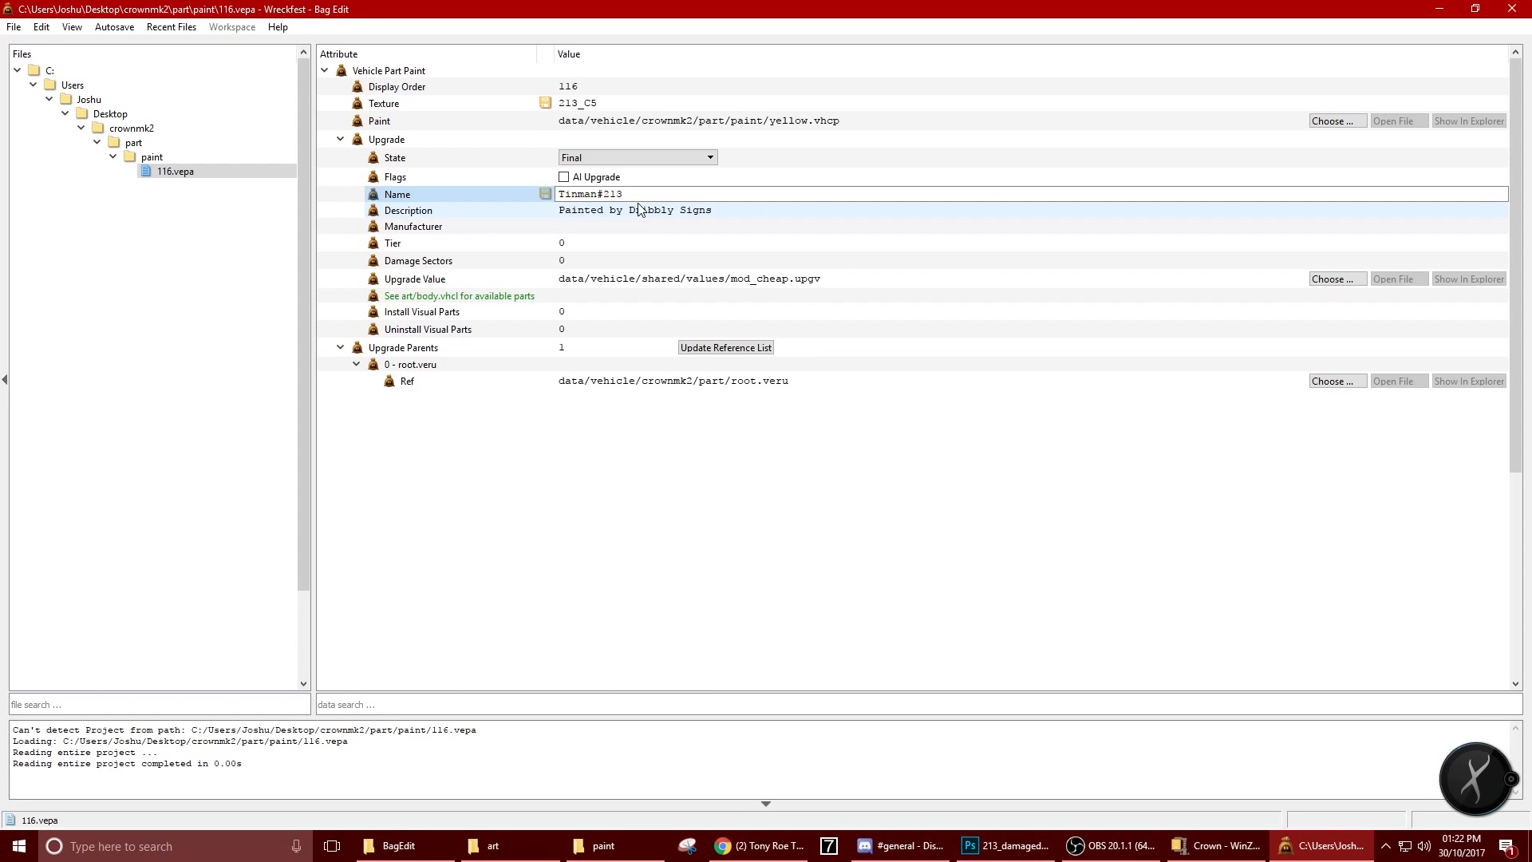
Replace "Dribbly Signs" in the description with "Duffer" and the skin author's first name, and save the file
click(639, 209)
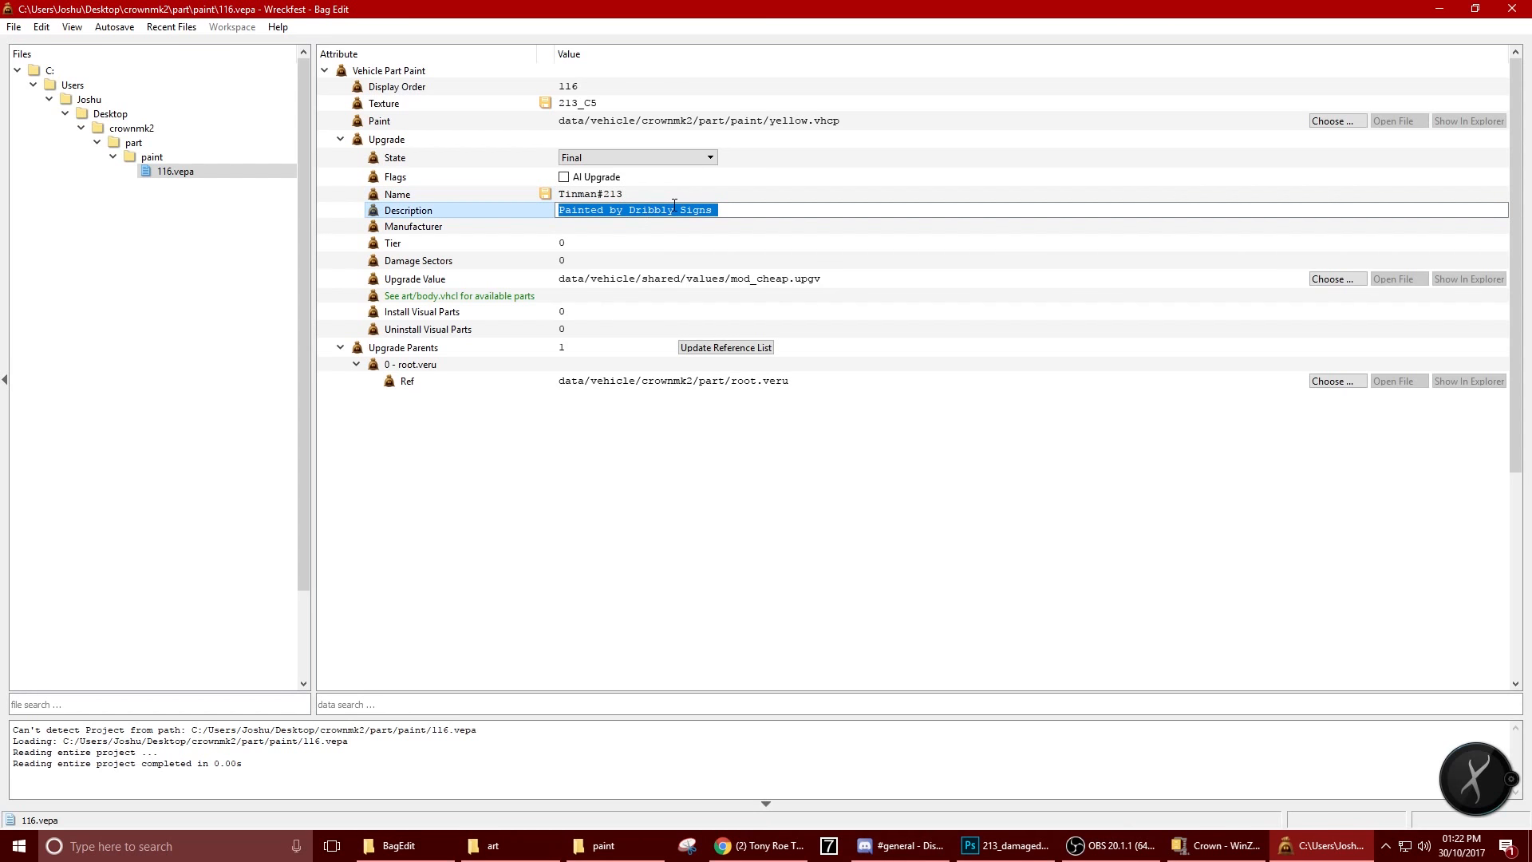
drag(629, 209, 729, 209)
text(Duf)
text(fef)
key(BackSpace)
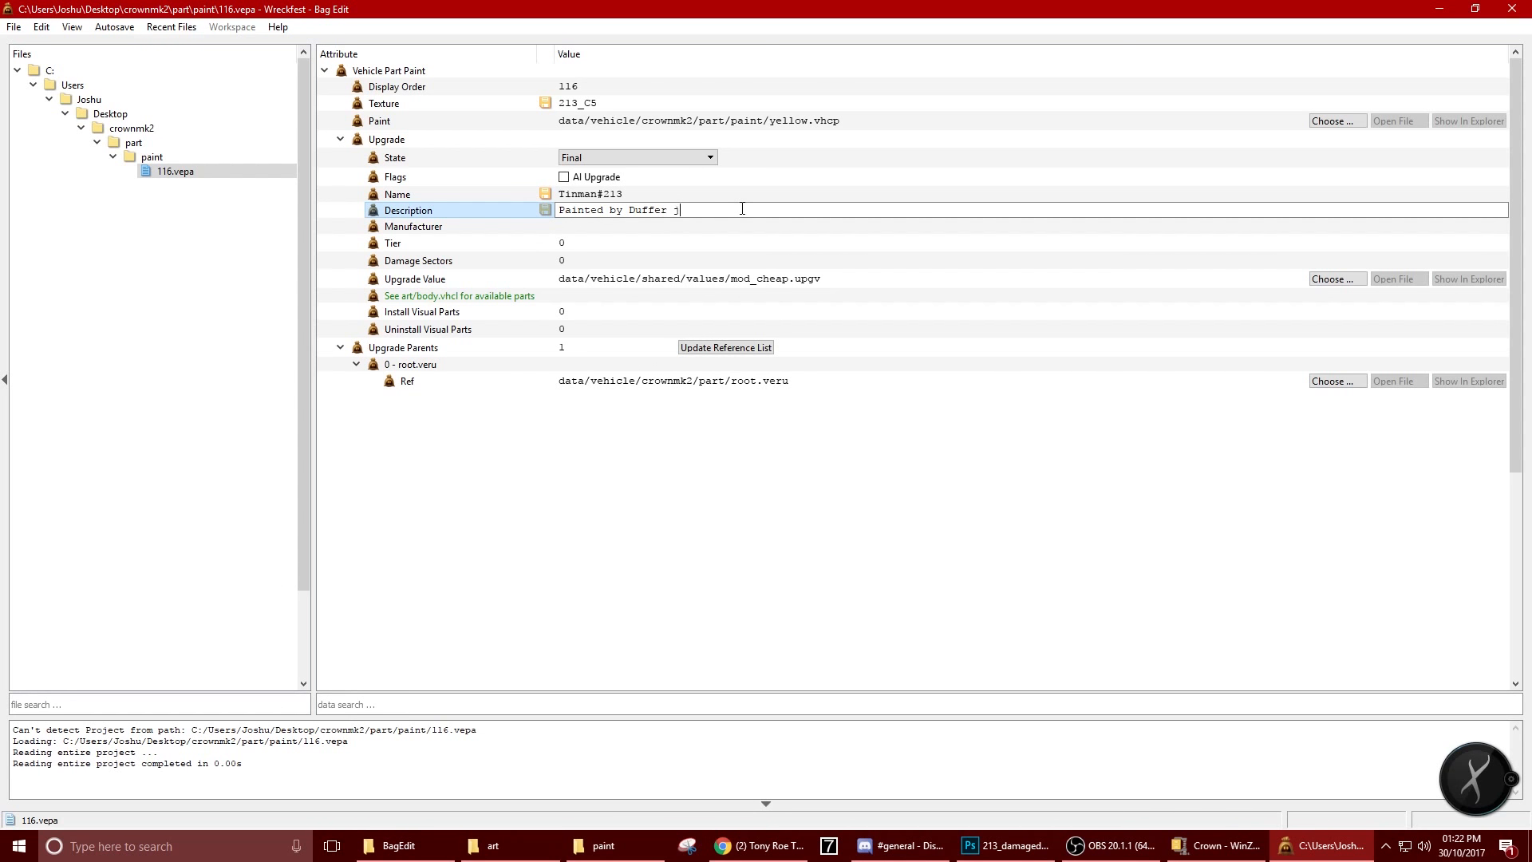
key(ctrl+s)
right_click(209, 168)
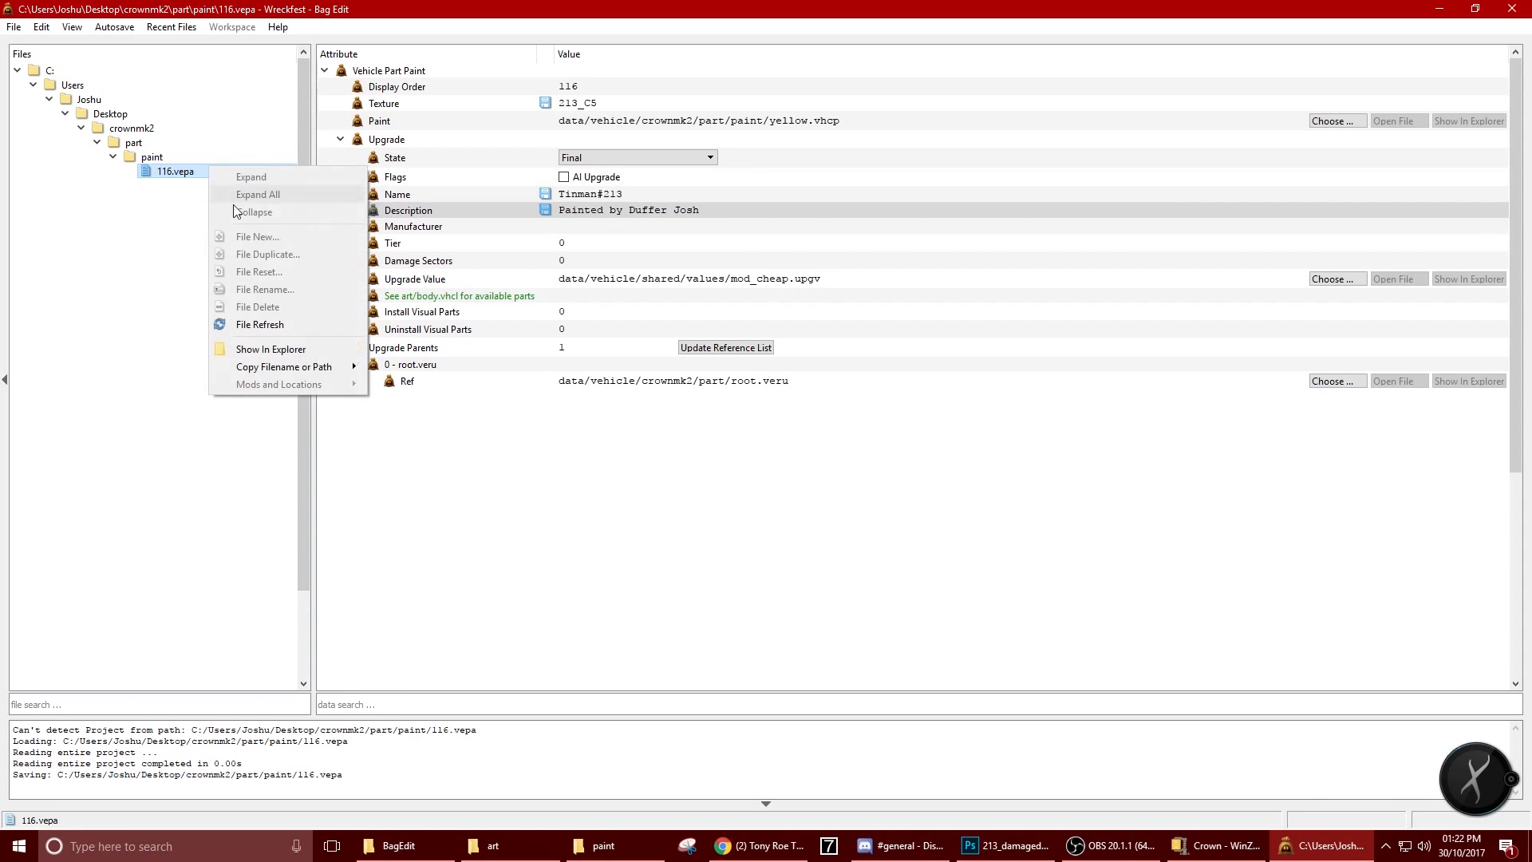
click(191, 177)
right_click(191, 177)
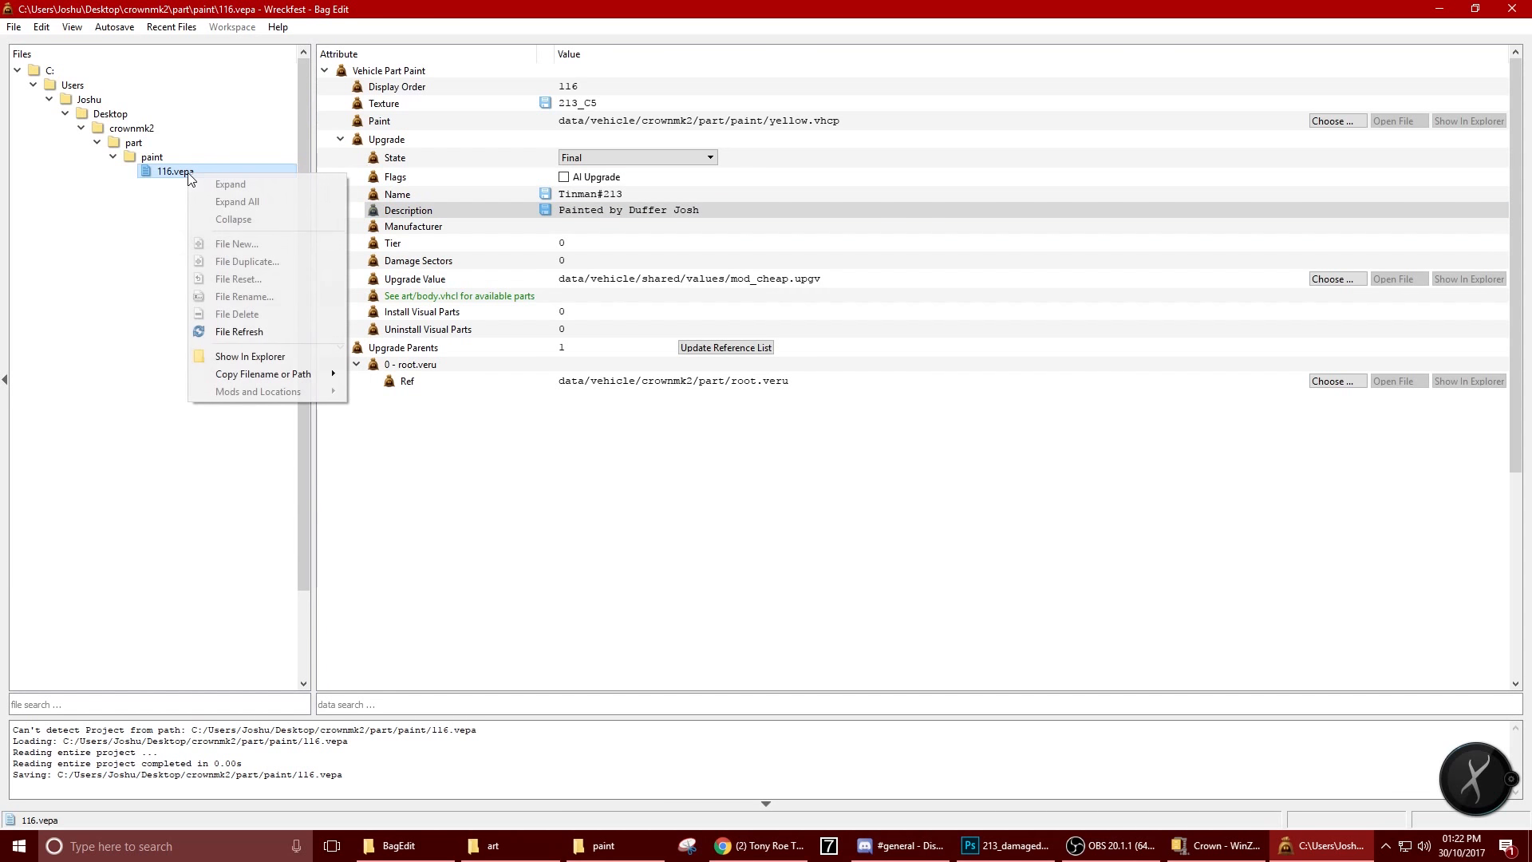
click(758, 616)
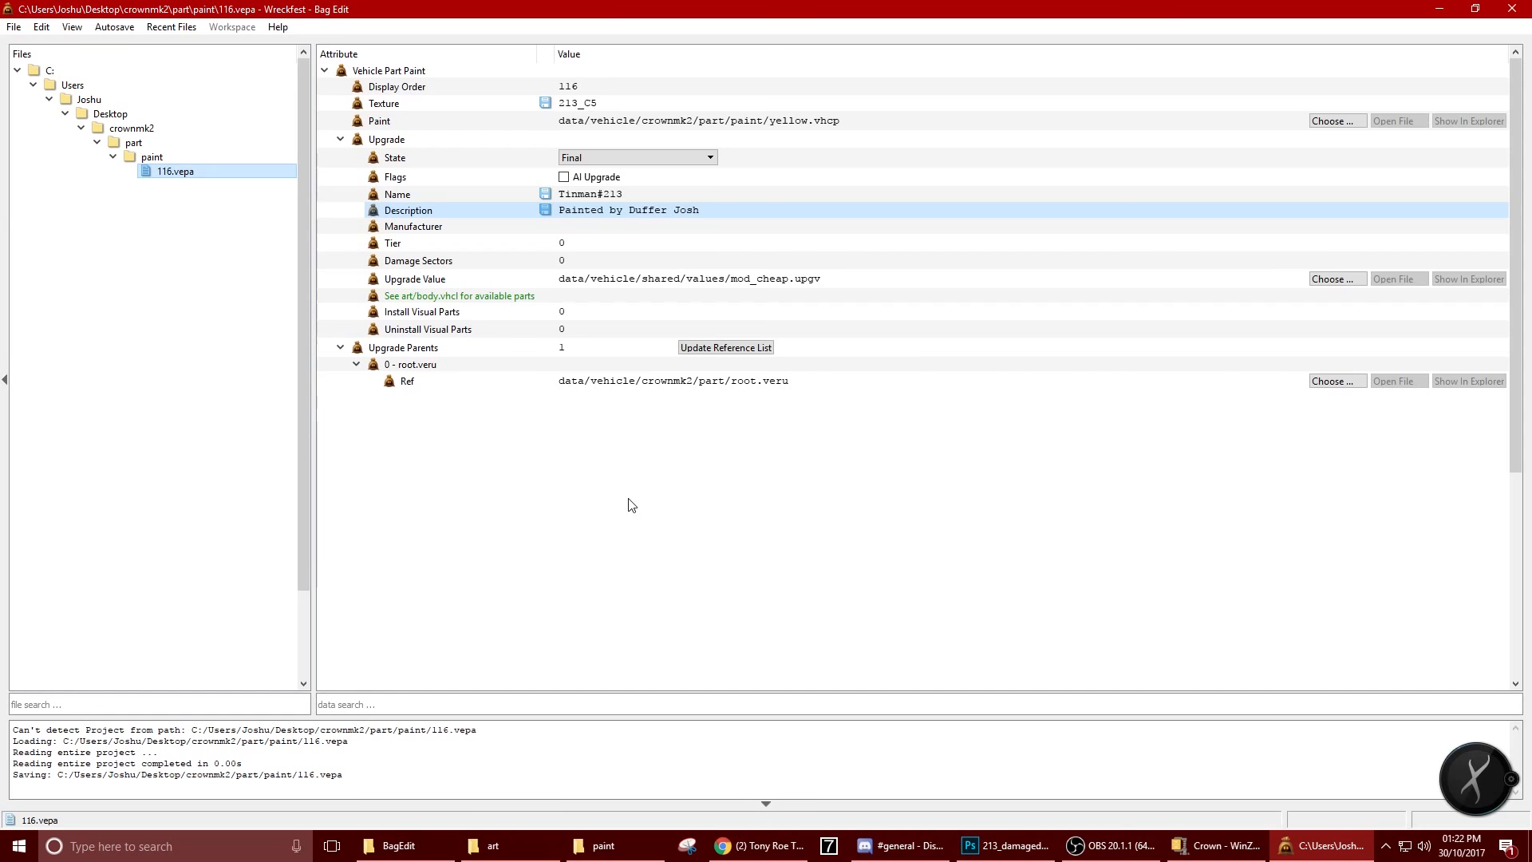
key(ctrl+s)
right_click(187, 171)
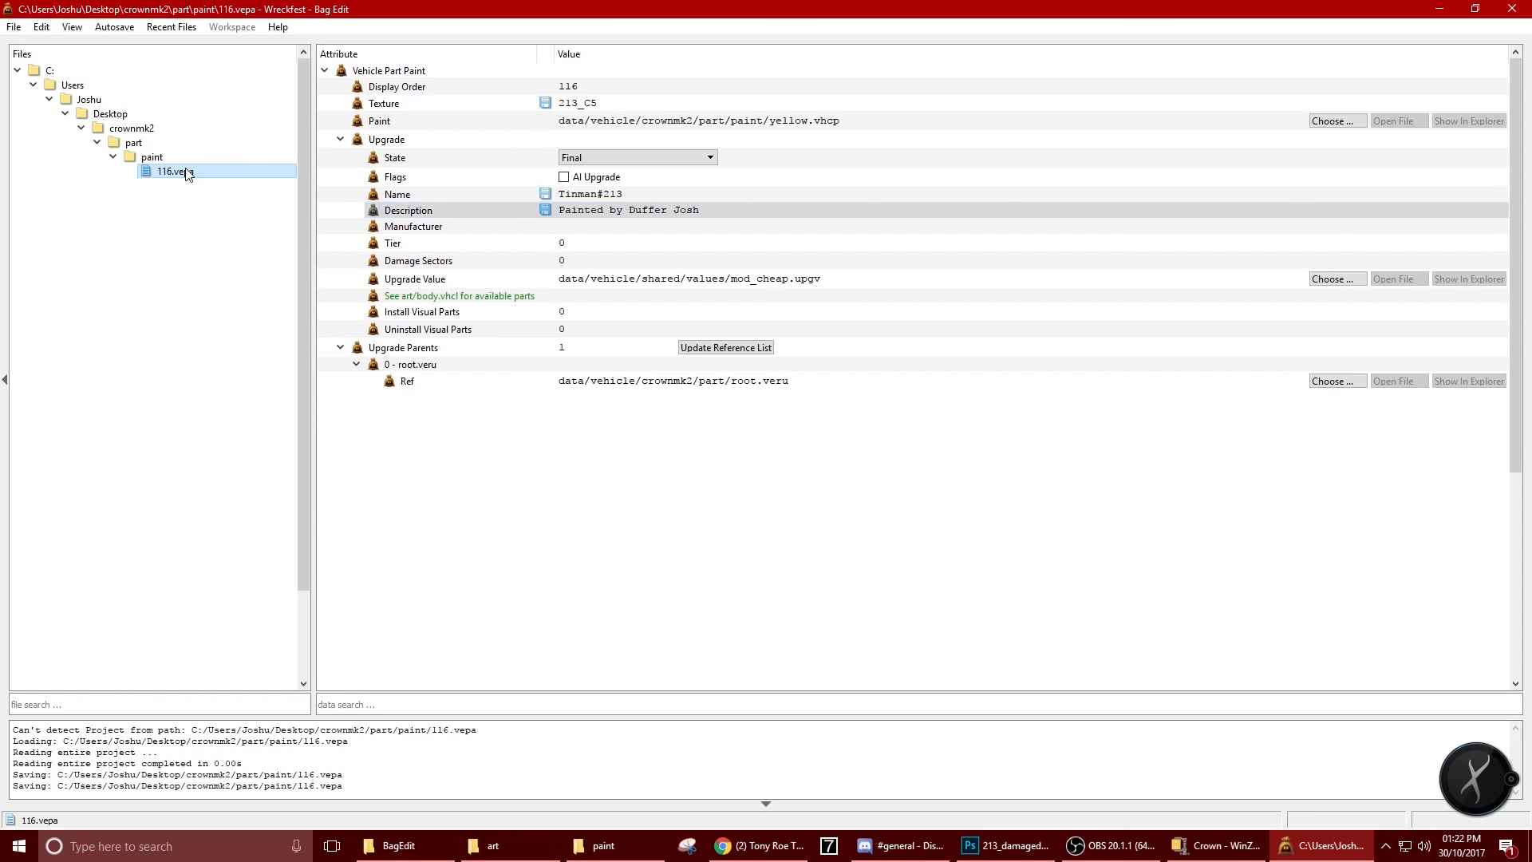
click(137, 265)
click(169, 179)
right_click(169, 178)
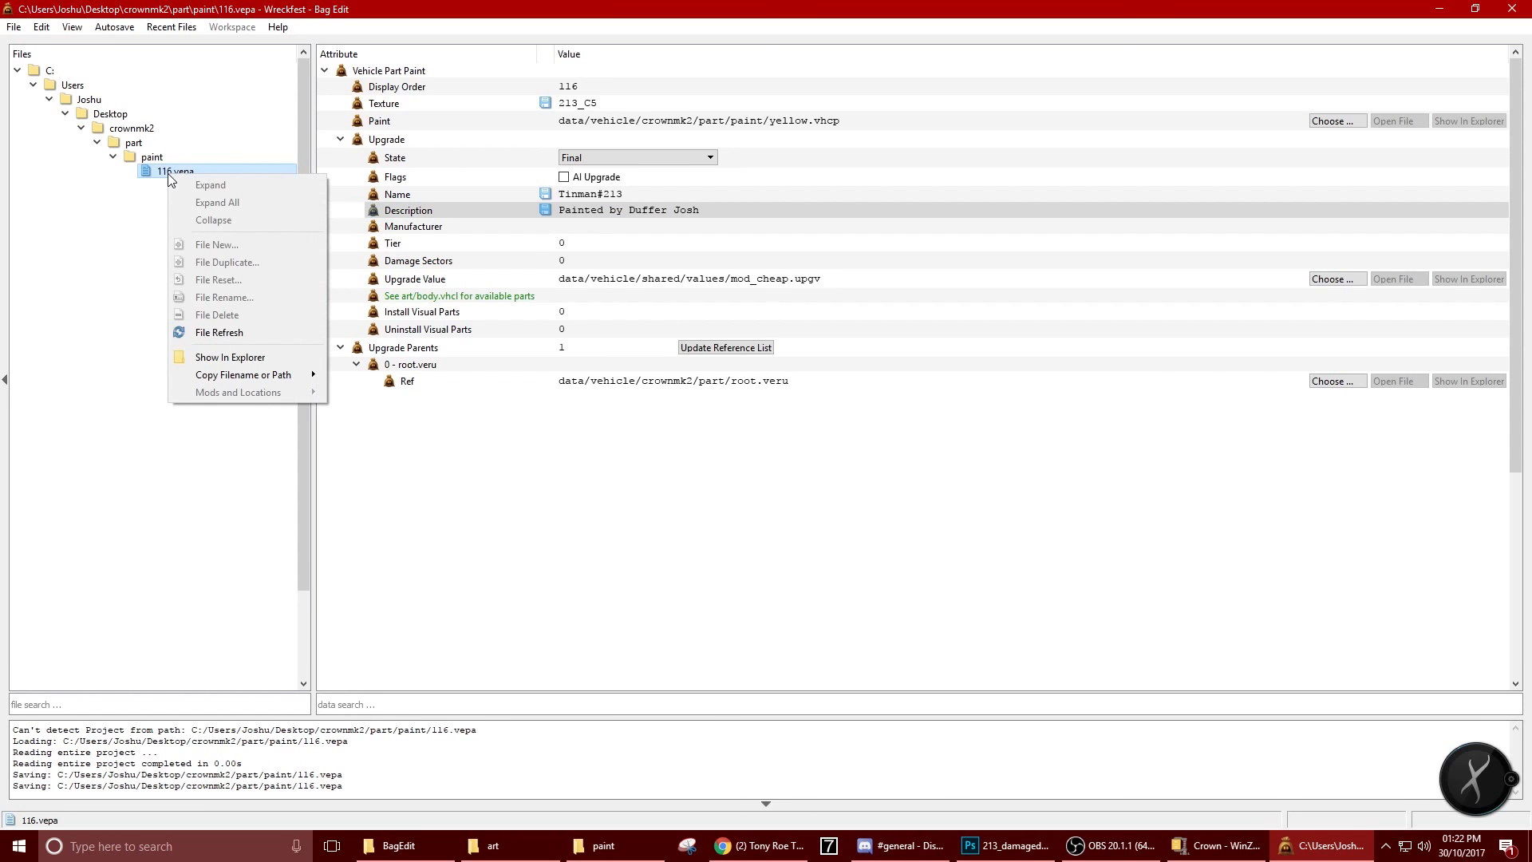
Set the paint's display order to 213 and save 116.vepa
double_click(574, 86)
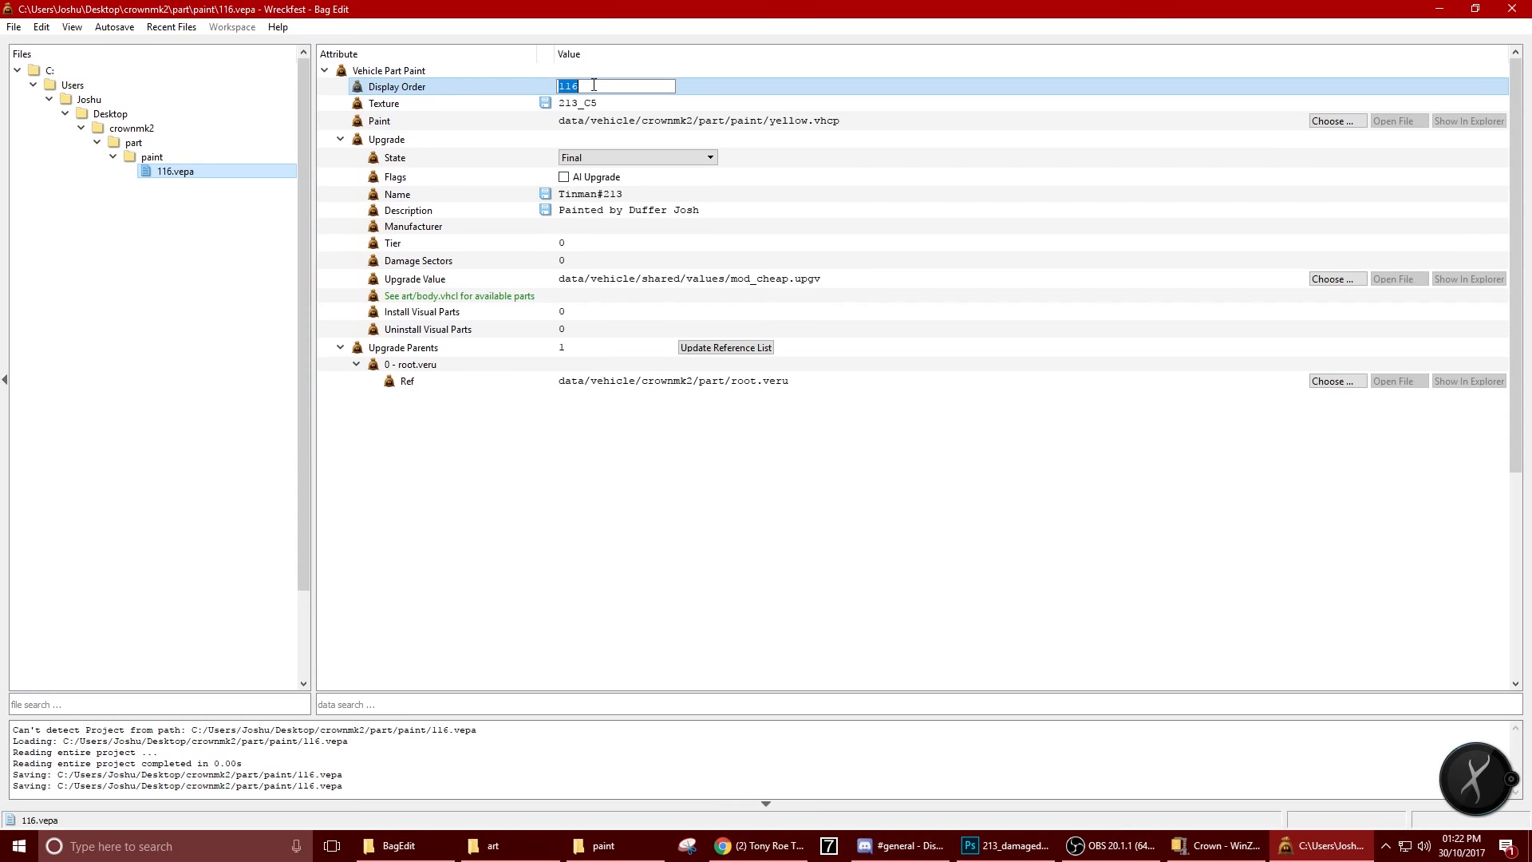
text(213)
key(Return)
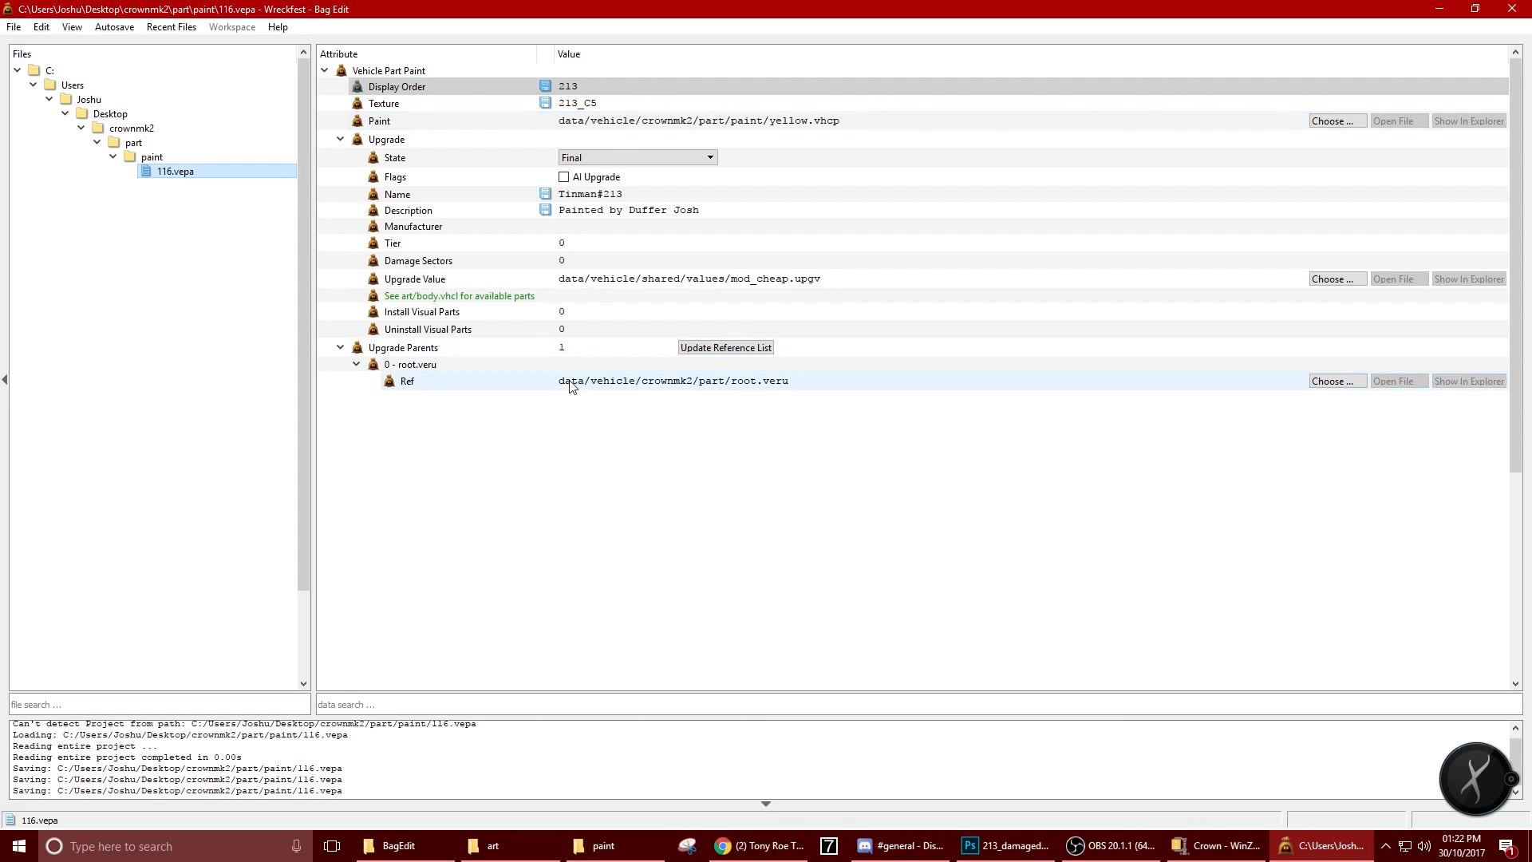
click(576, 463)
key(ctrl+s)
key(ctrl+s)
key(ctrl+s)
key(ctrl+s)
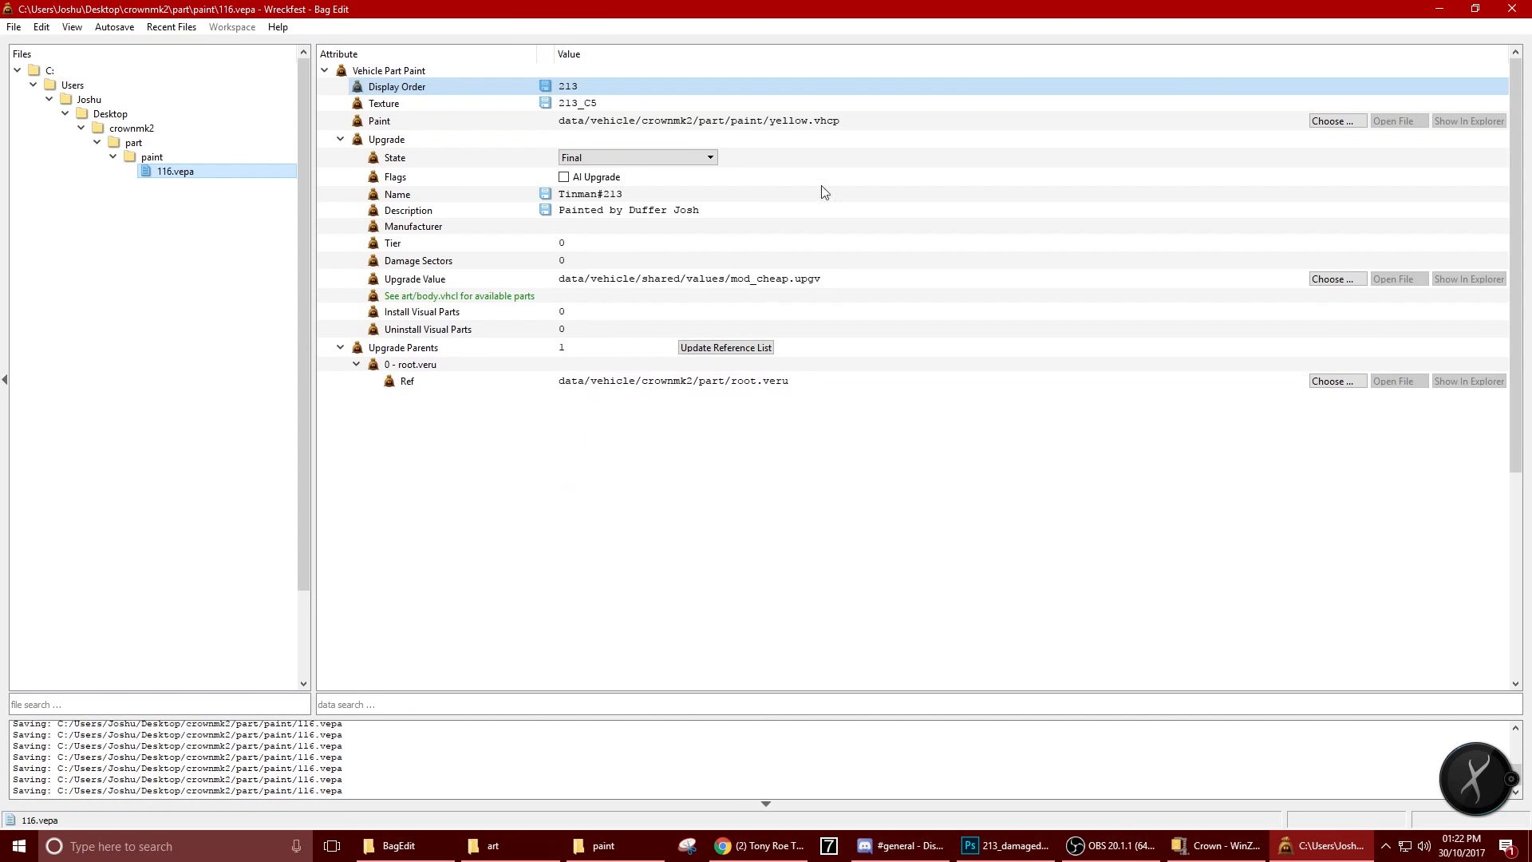
Close Bag Edit and rename 116.vepa in the paint folder as 213.vepa
click(1512, 9)
right_click(607, 463)
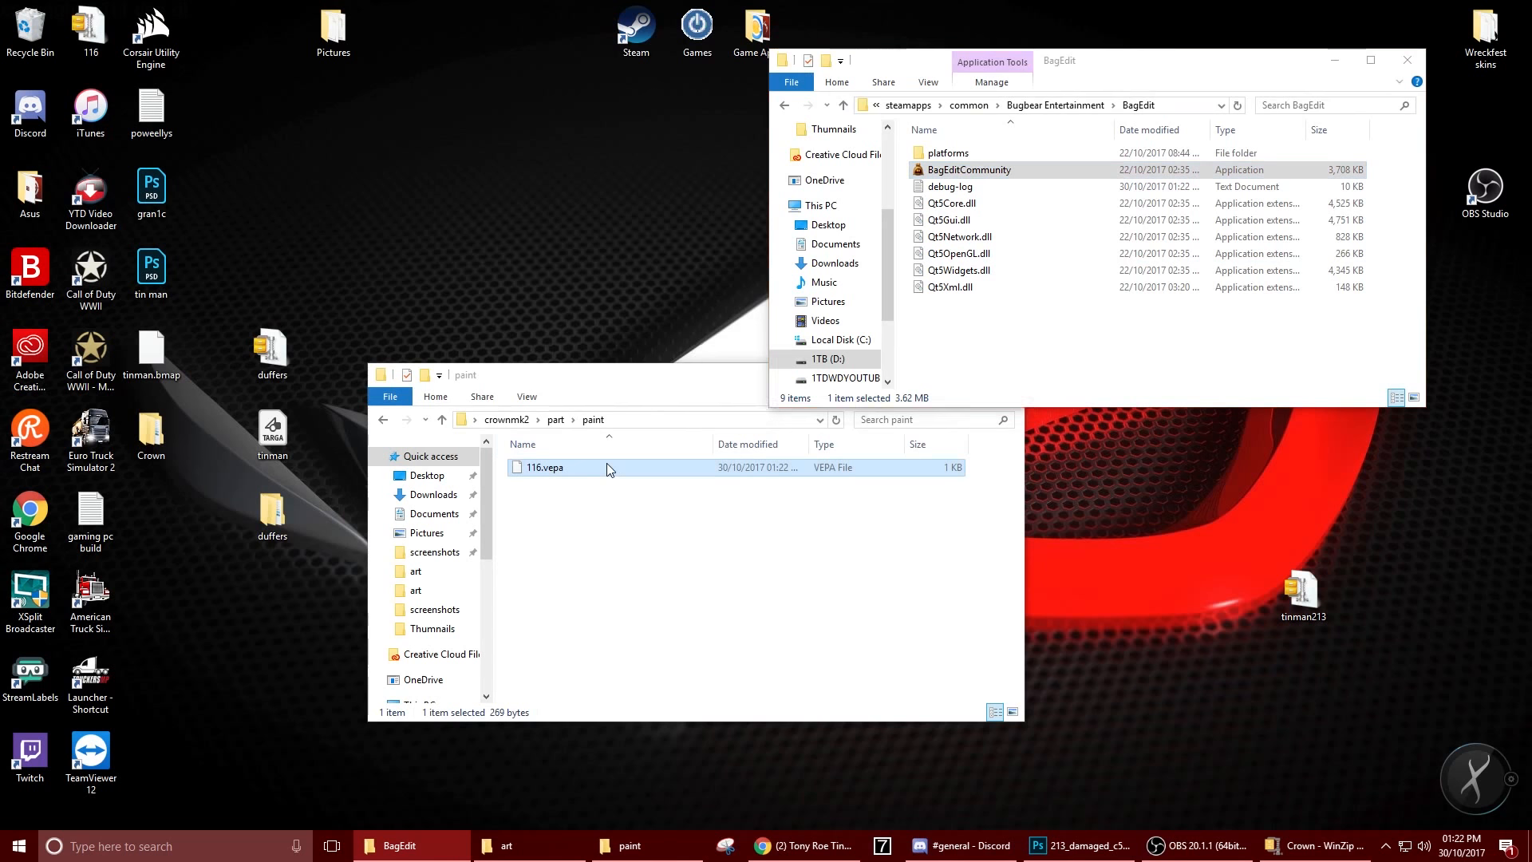
click(653, 691)
text(213)
key(Return)
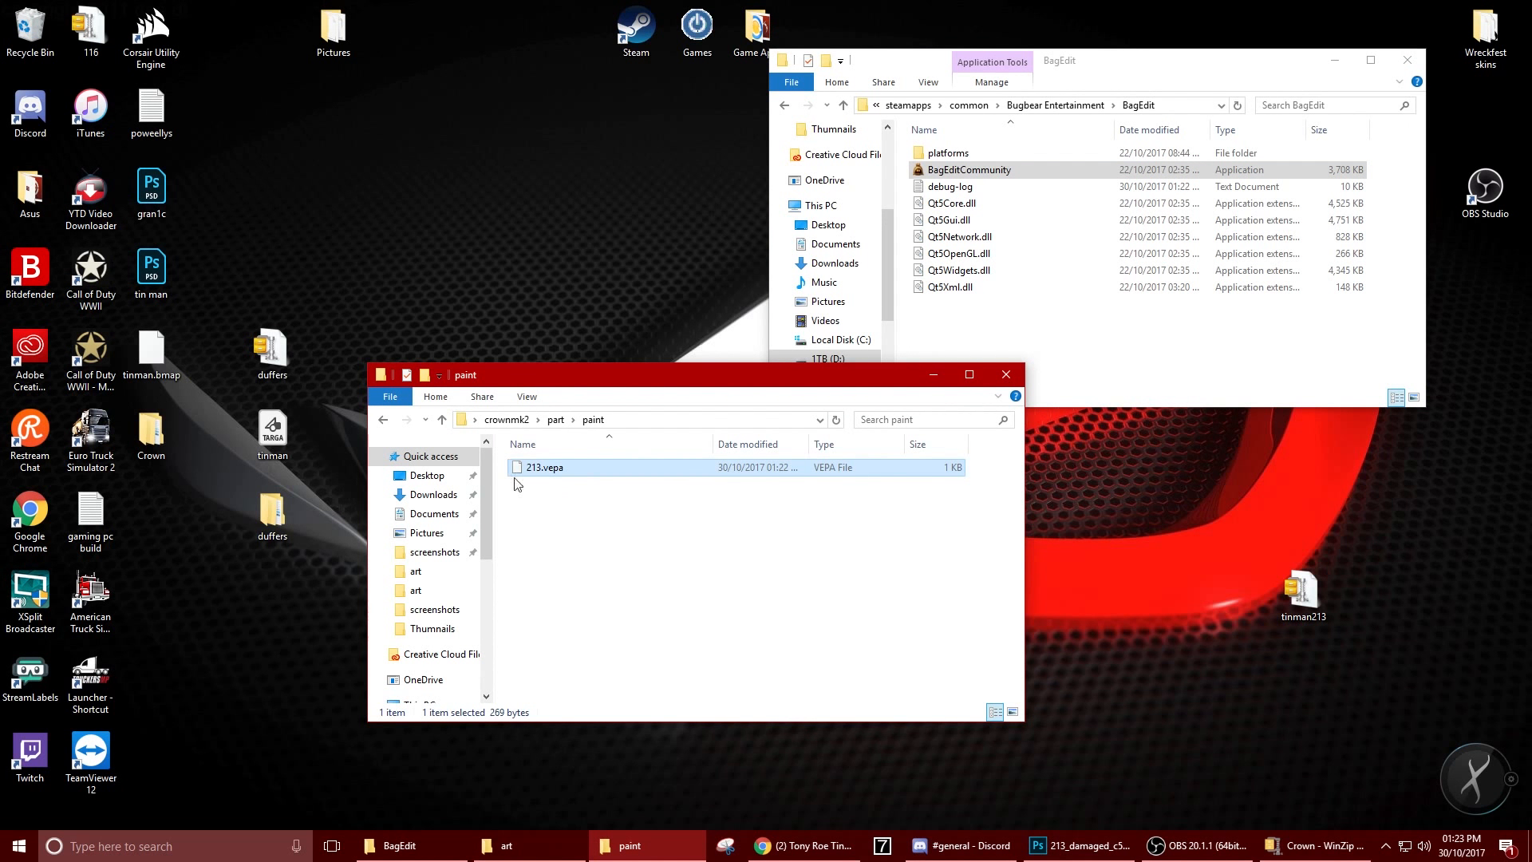
Go back up to the crownmk2 folder and close its window
click(383, 423)
click(383, 423)
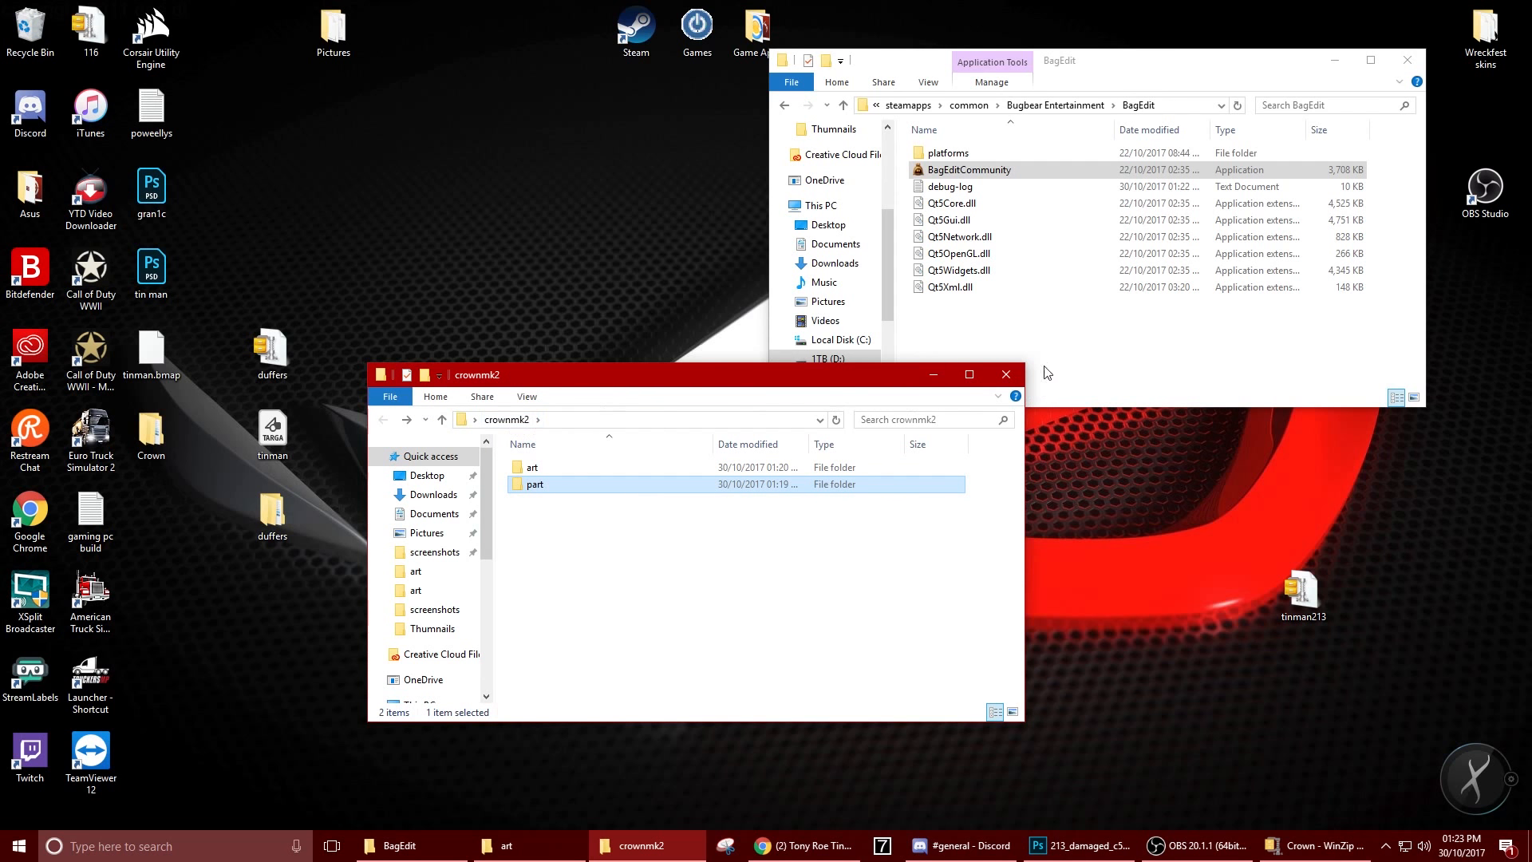
click(1006, 374)
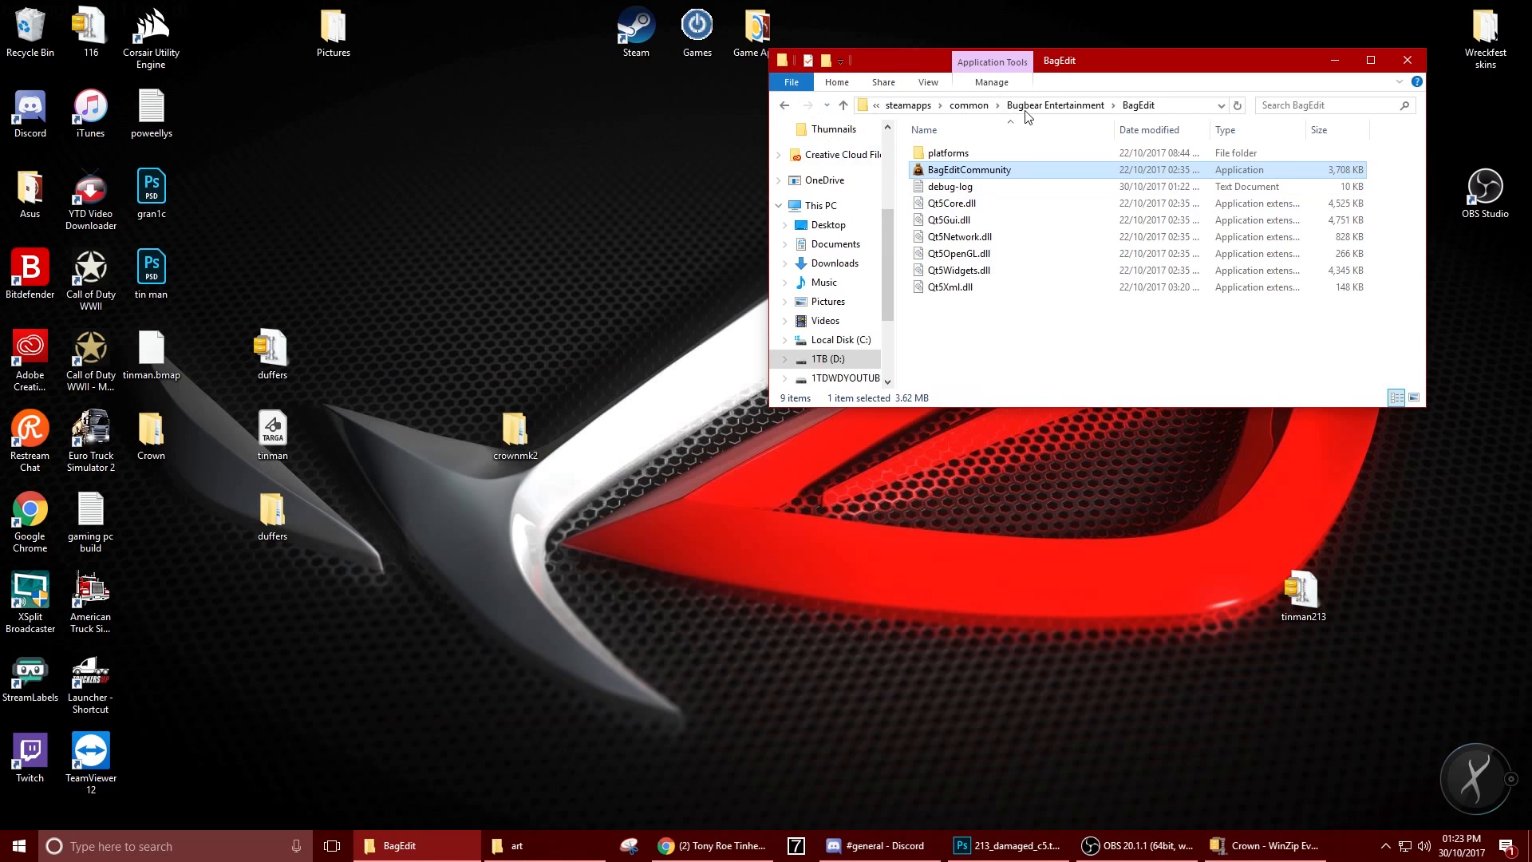
From Bugbear Entertainment, open the vehicle folder under mods, duffer skins and data
click(1044, 109)
double_click(976, 204)
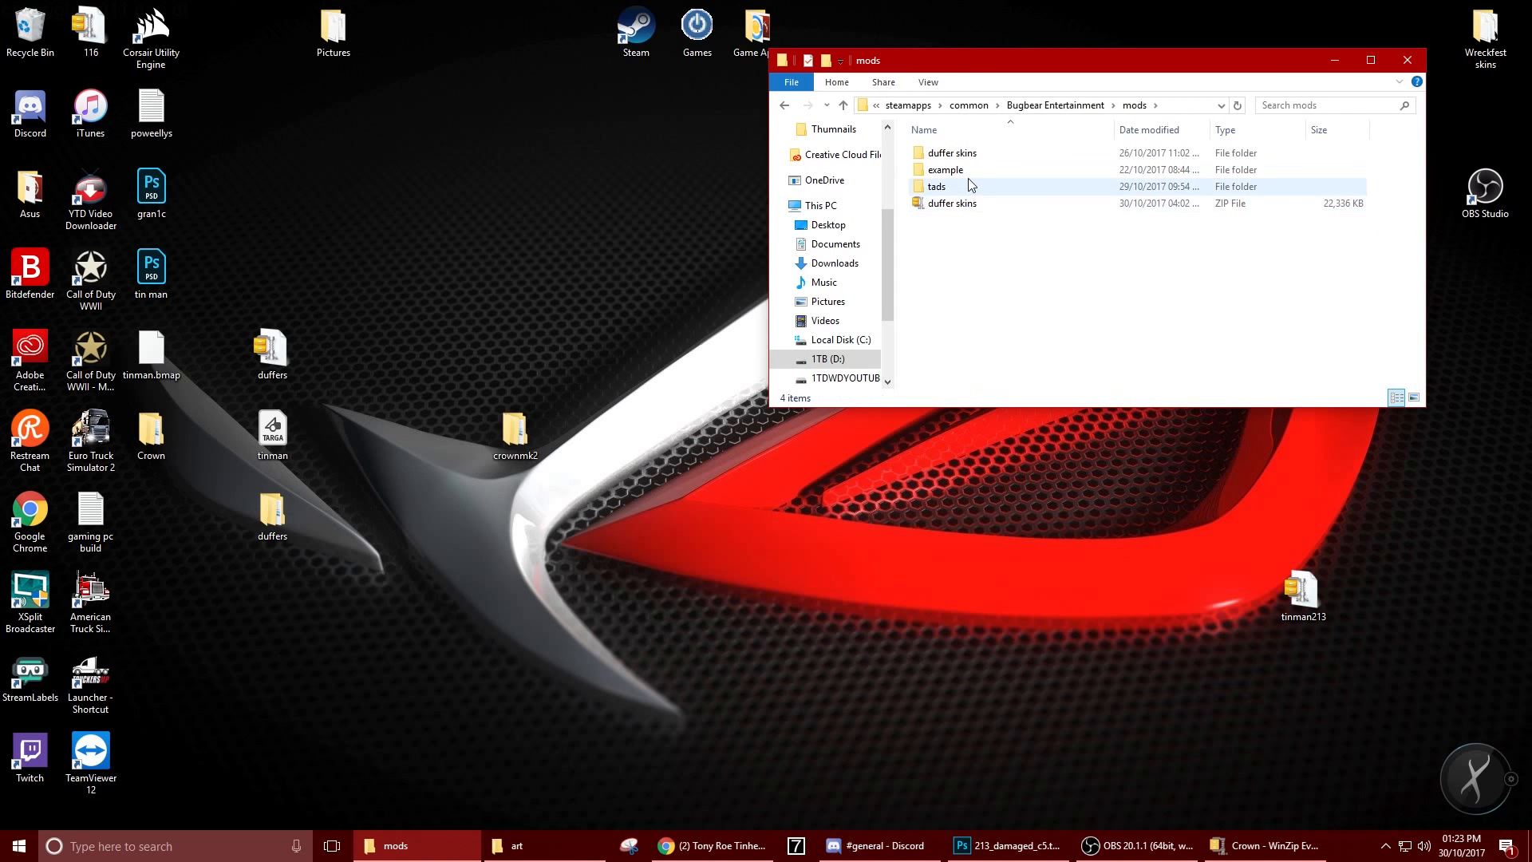
double_click(980, 155)
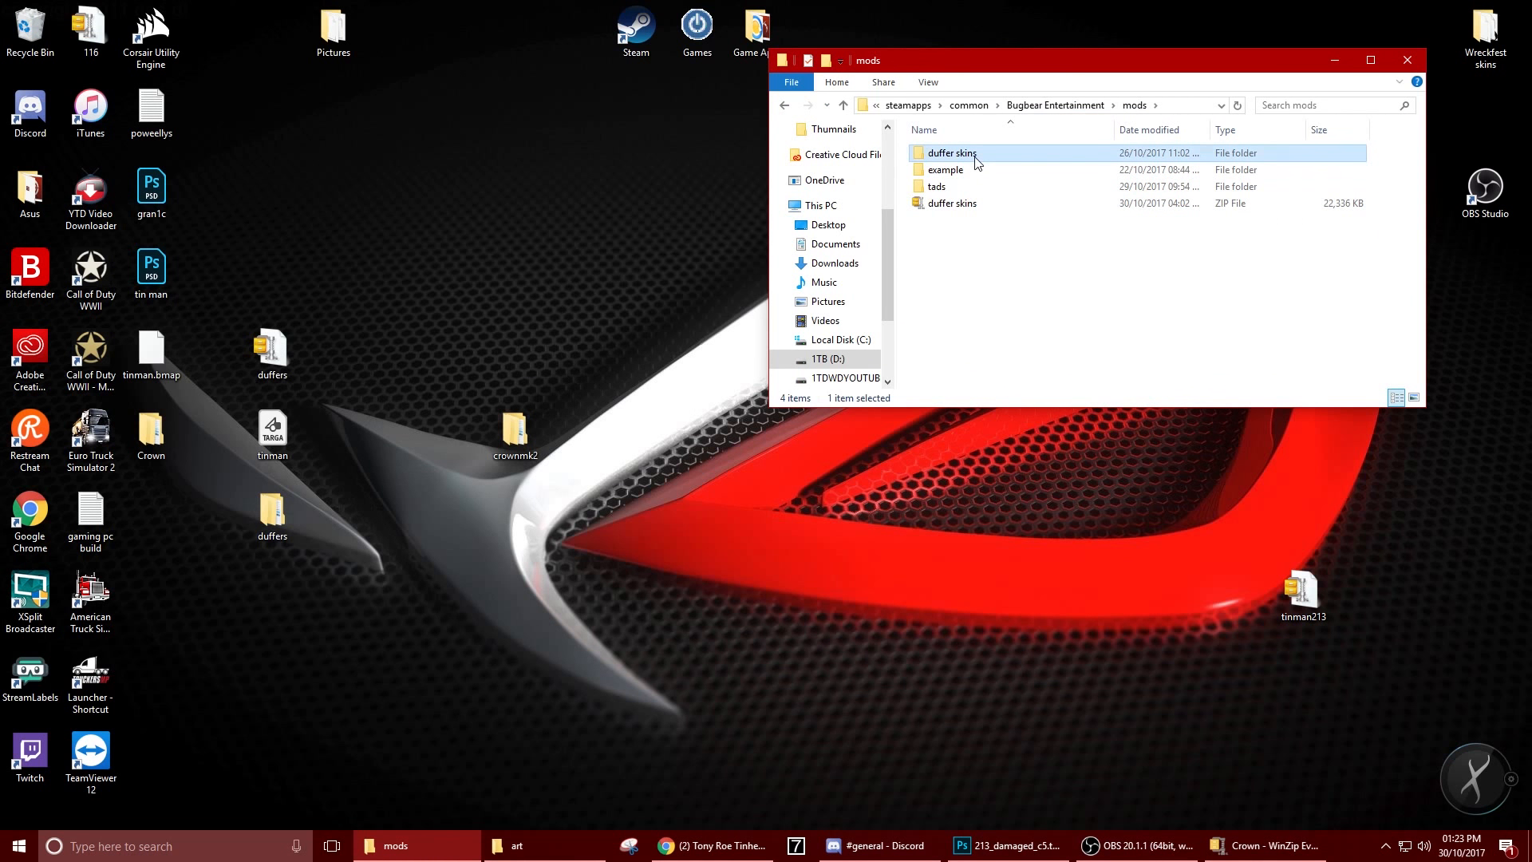
click(785, 105)
double_click(945, 155)
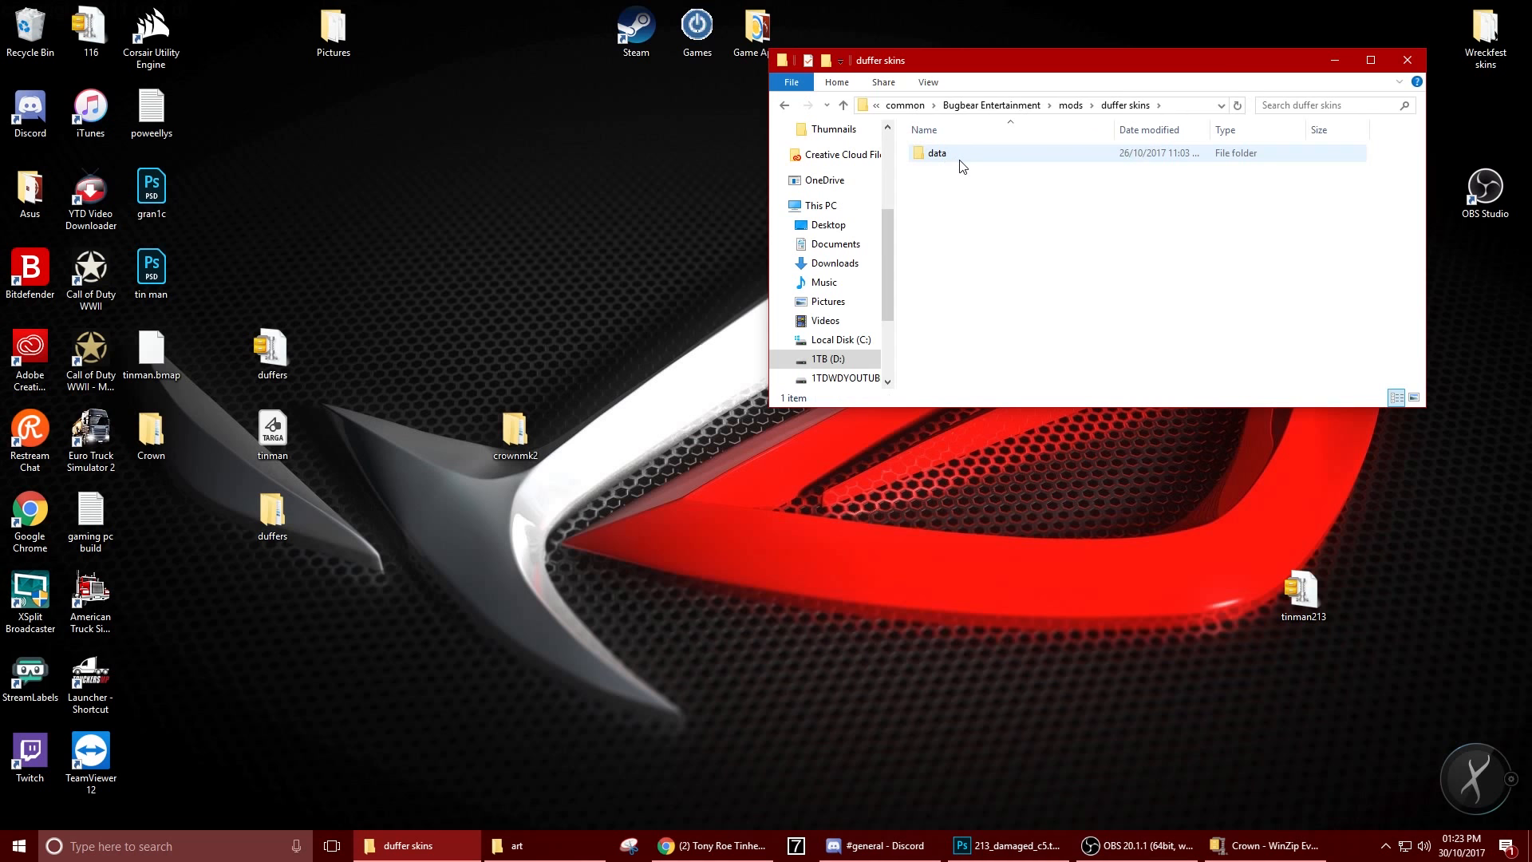
double_click(960, 160)
double_click(963, 165)
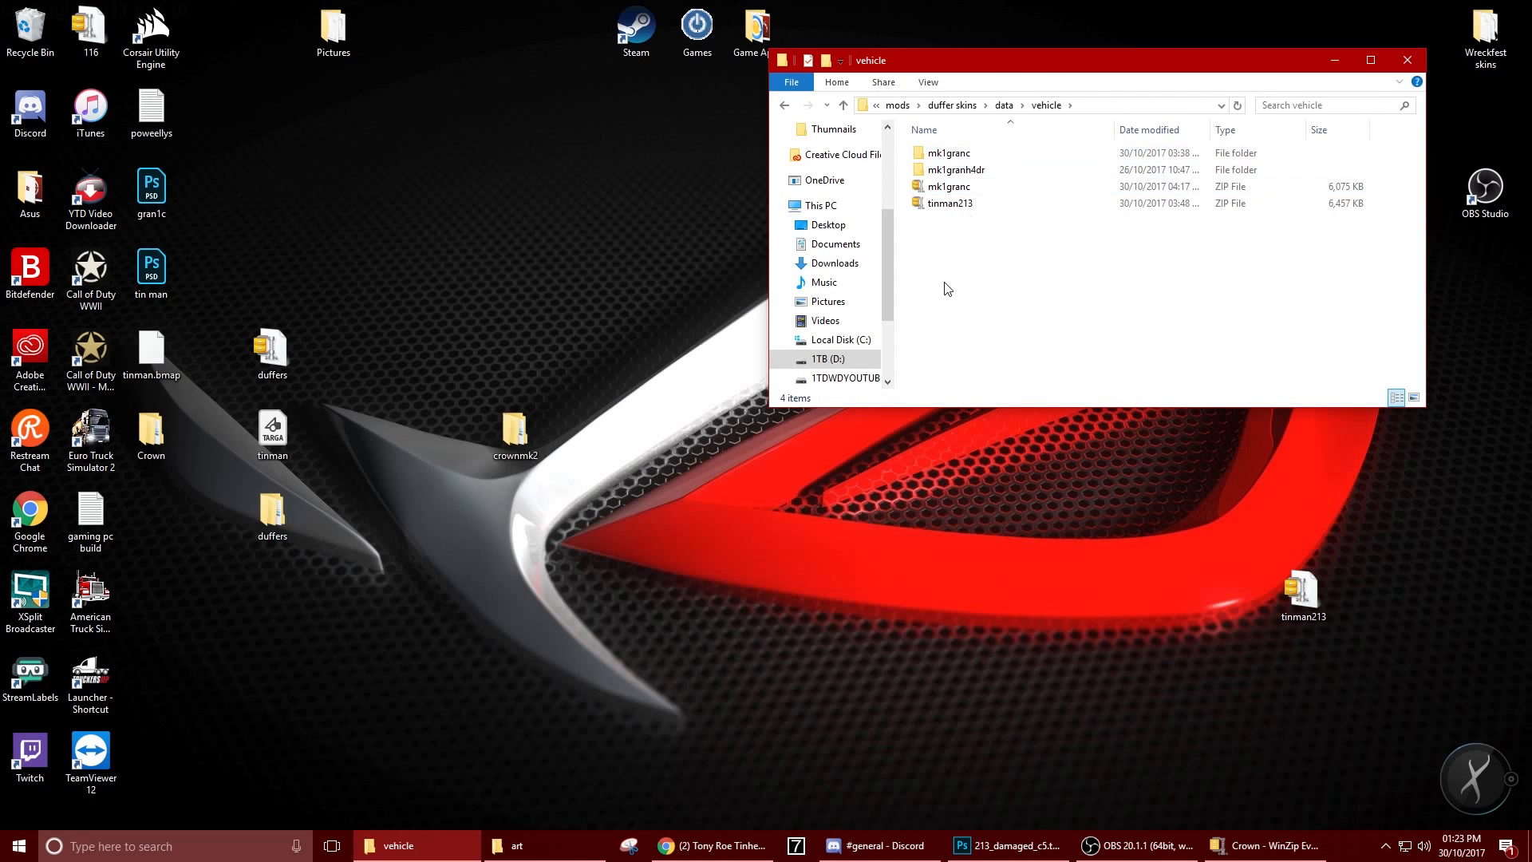
Copy the mk1granc and tinman213 ZIP files to the desktop, replacing the existing tinman213.zip, and delete both from the vehicle folder
drag(960, 275, 982, 157)
drag(972, 229, 528, 192)
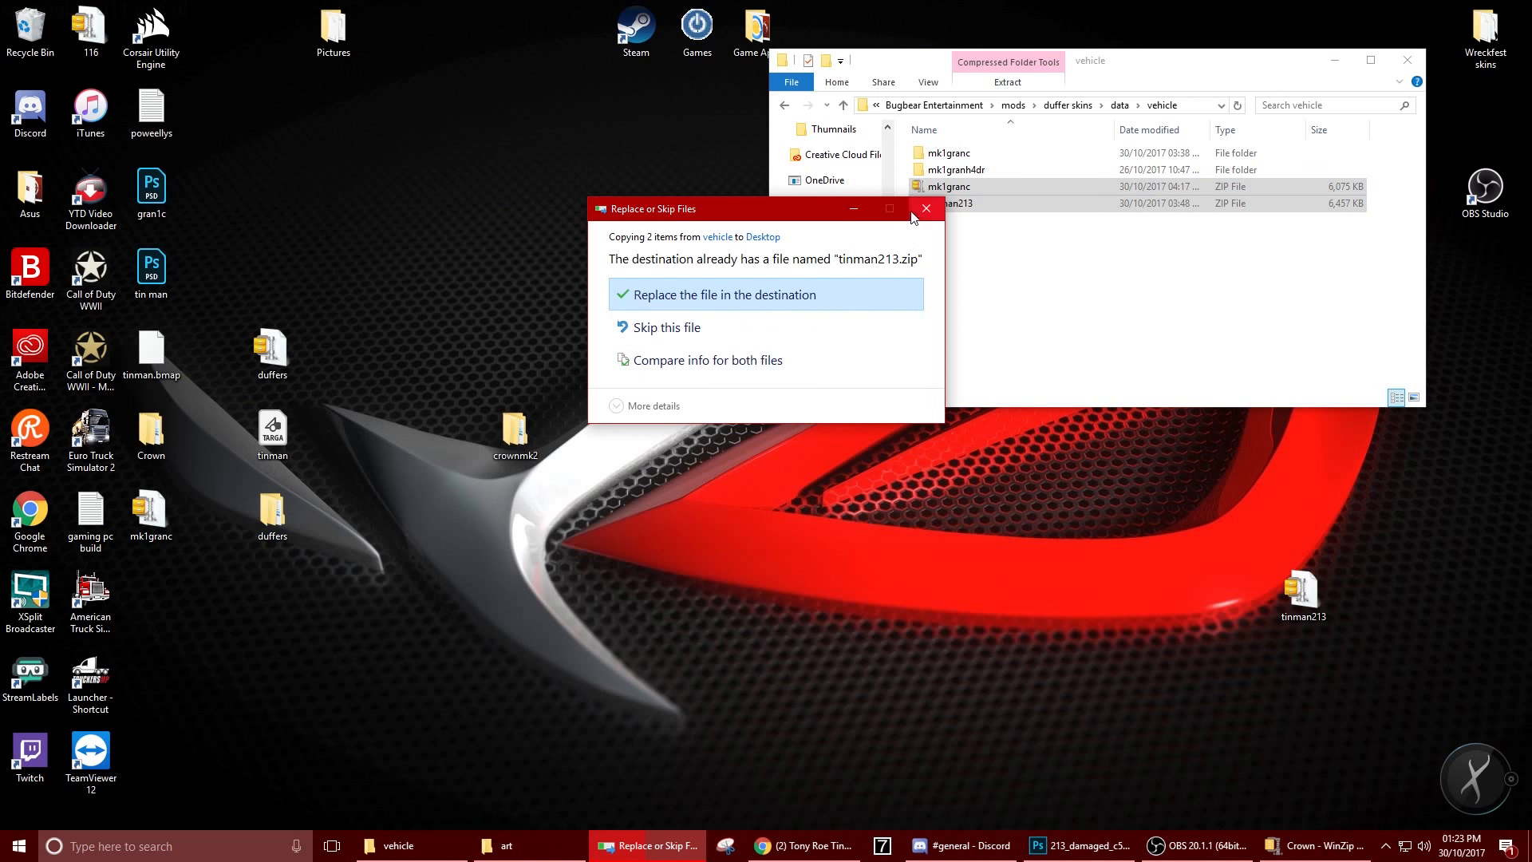
click(766, 295)
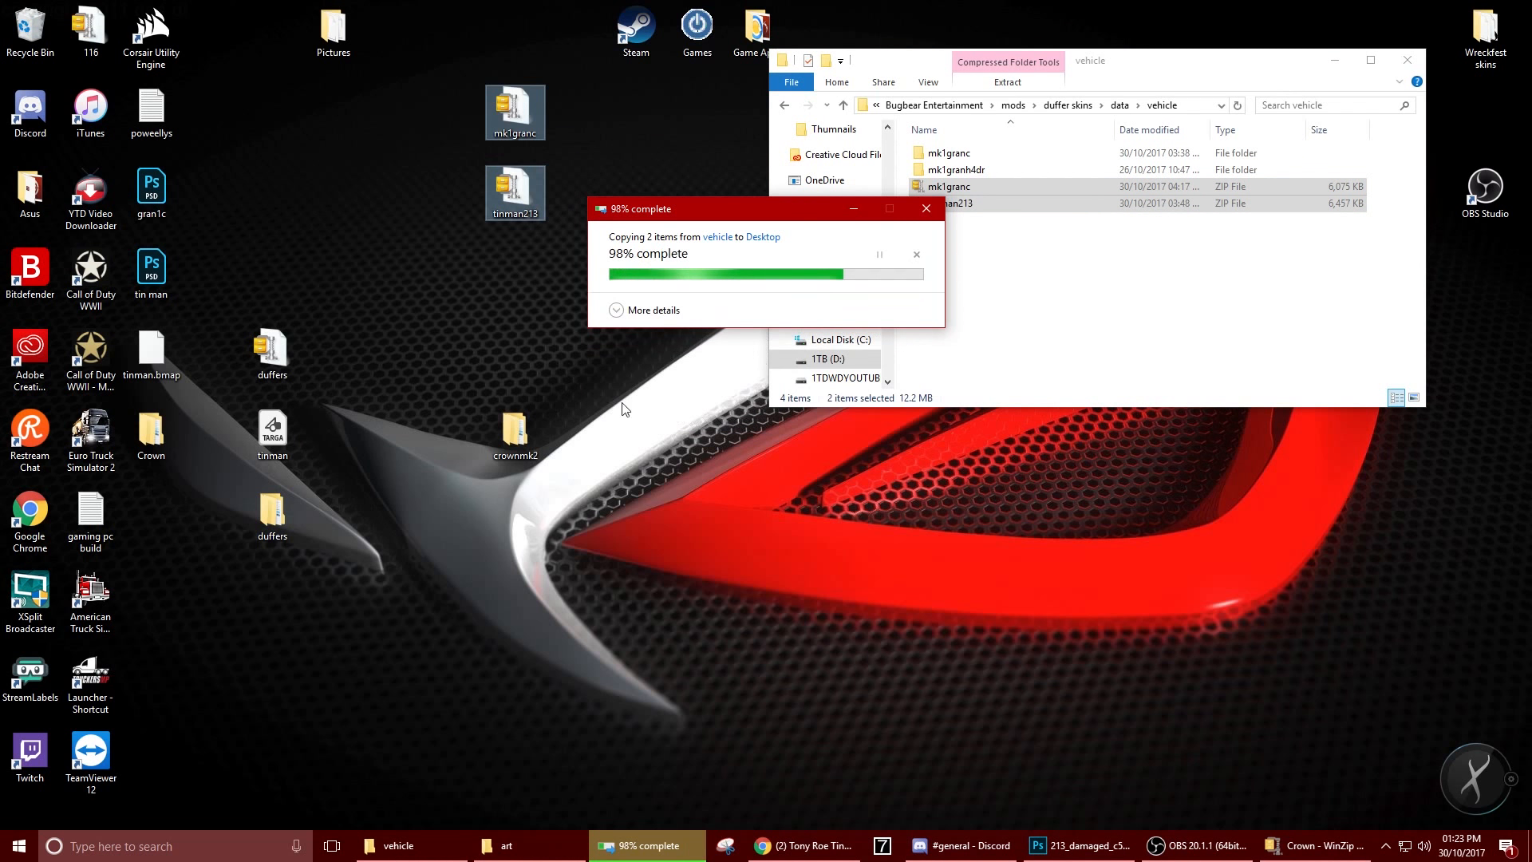
drag(1004, 246, 998, 193)
key(Delete)
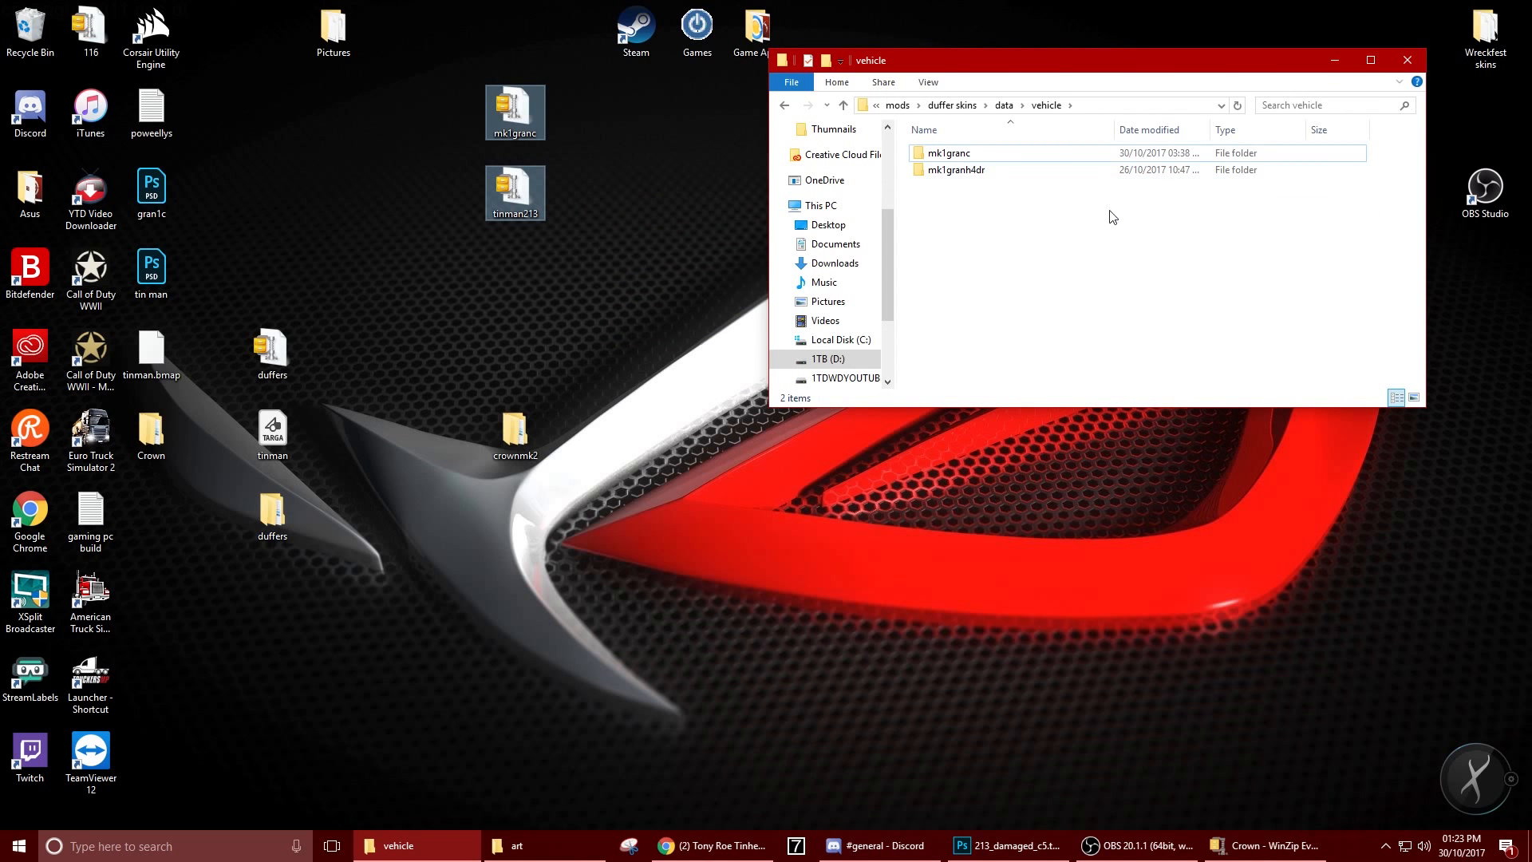
Check the contents of the desktop's crownmk2 folder, copy that folder into the mod's vehicle folder and minimize the window
click(515, 431)
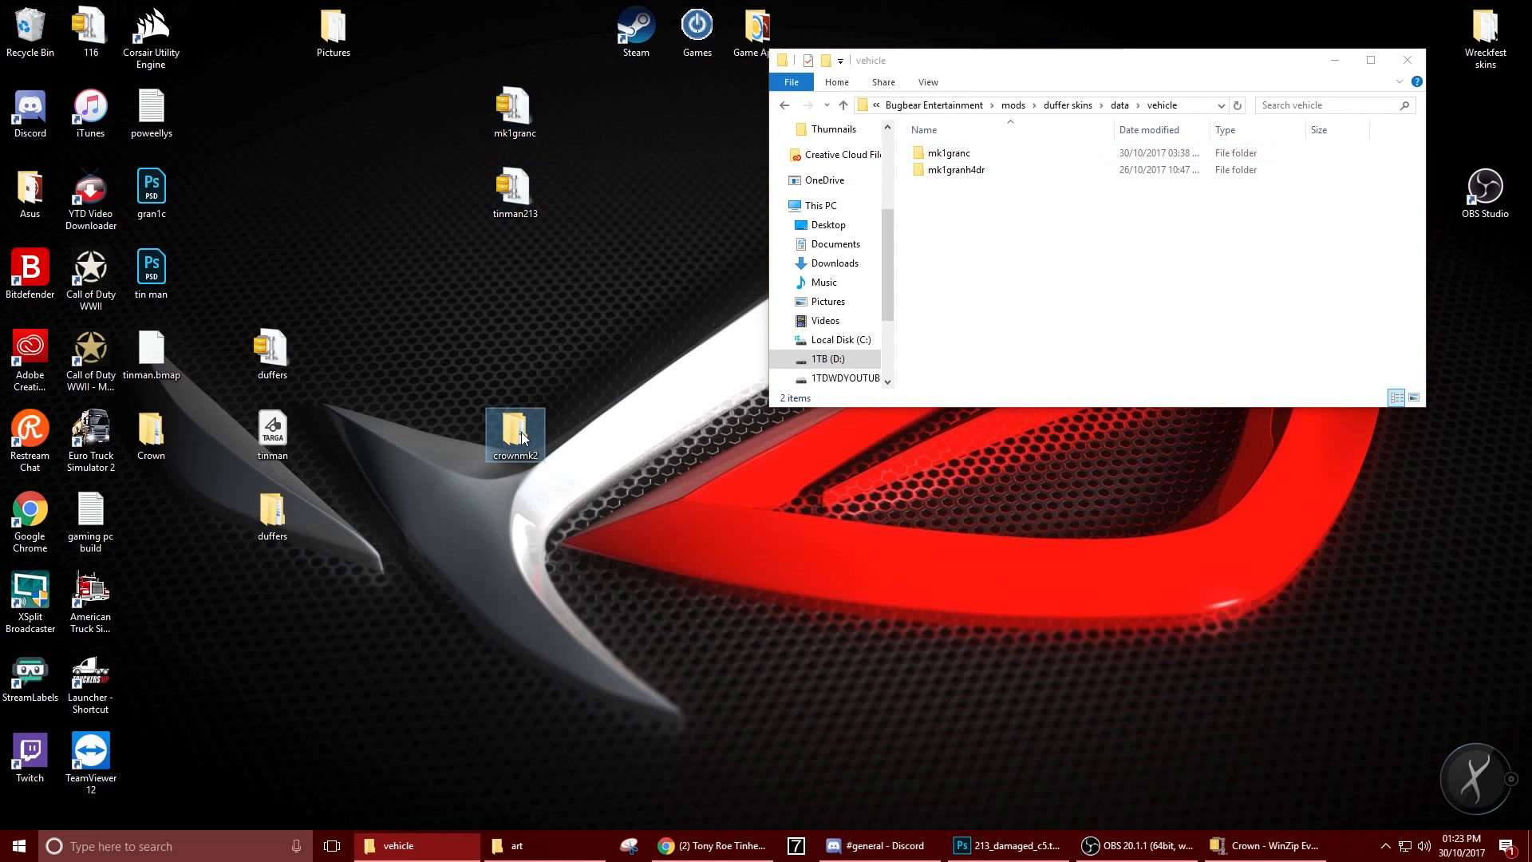
drag(430, 416, 591, 436)
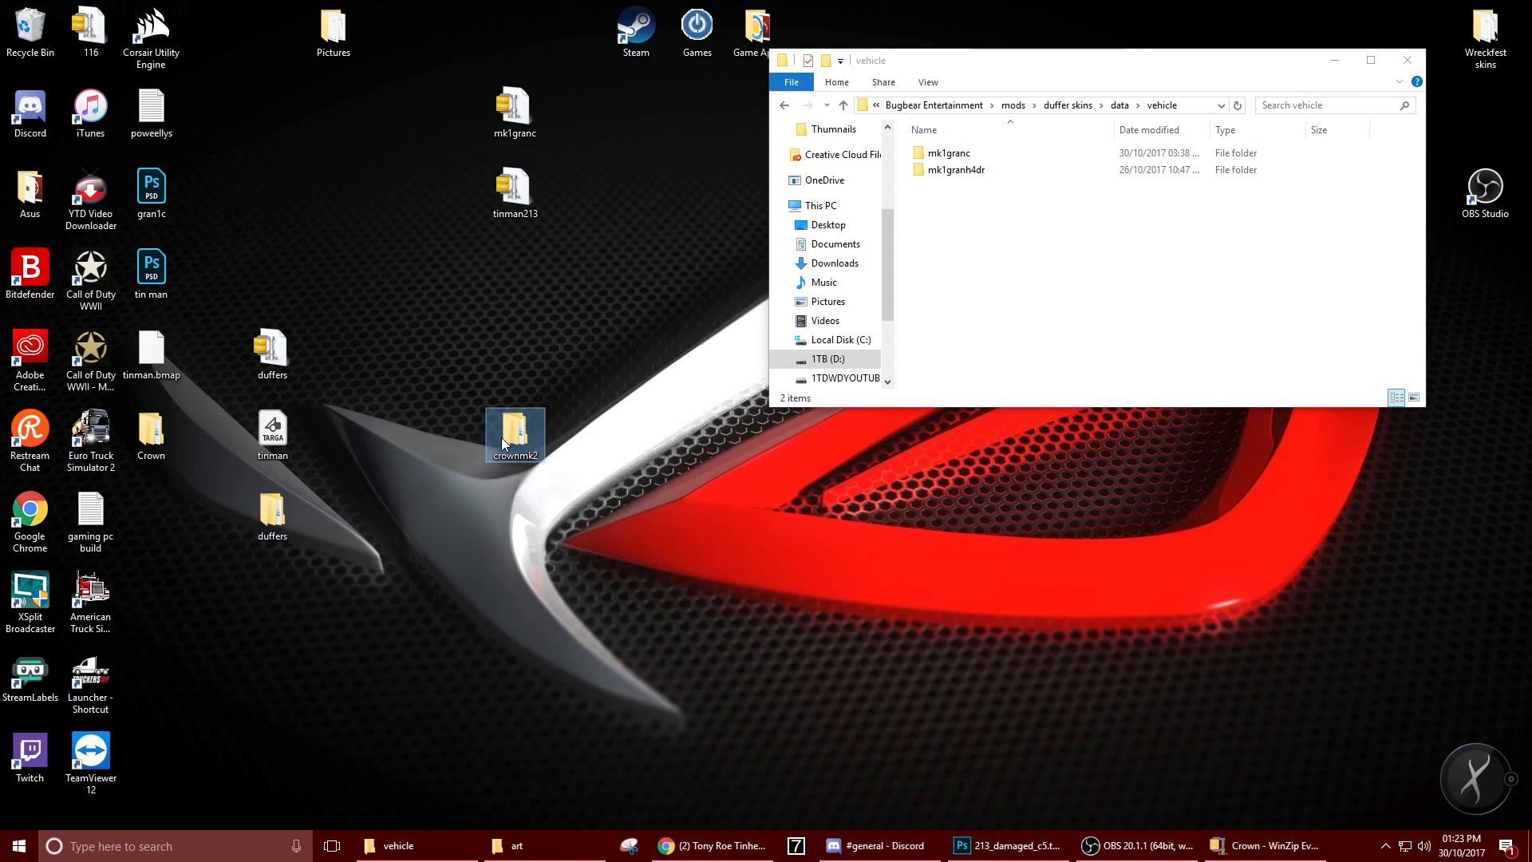
double_click(517, 434)
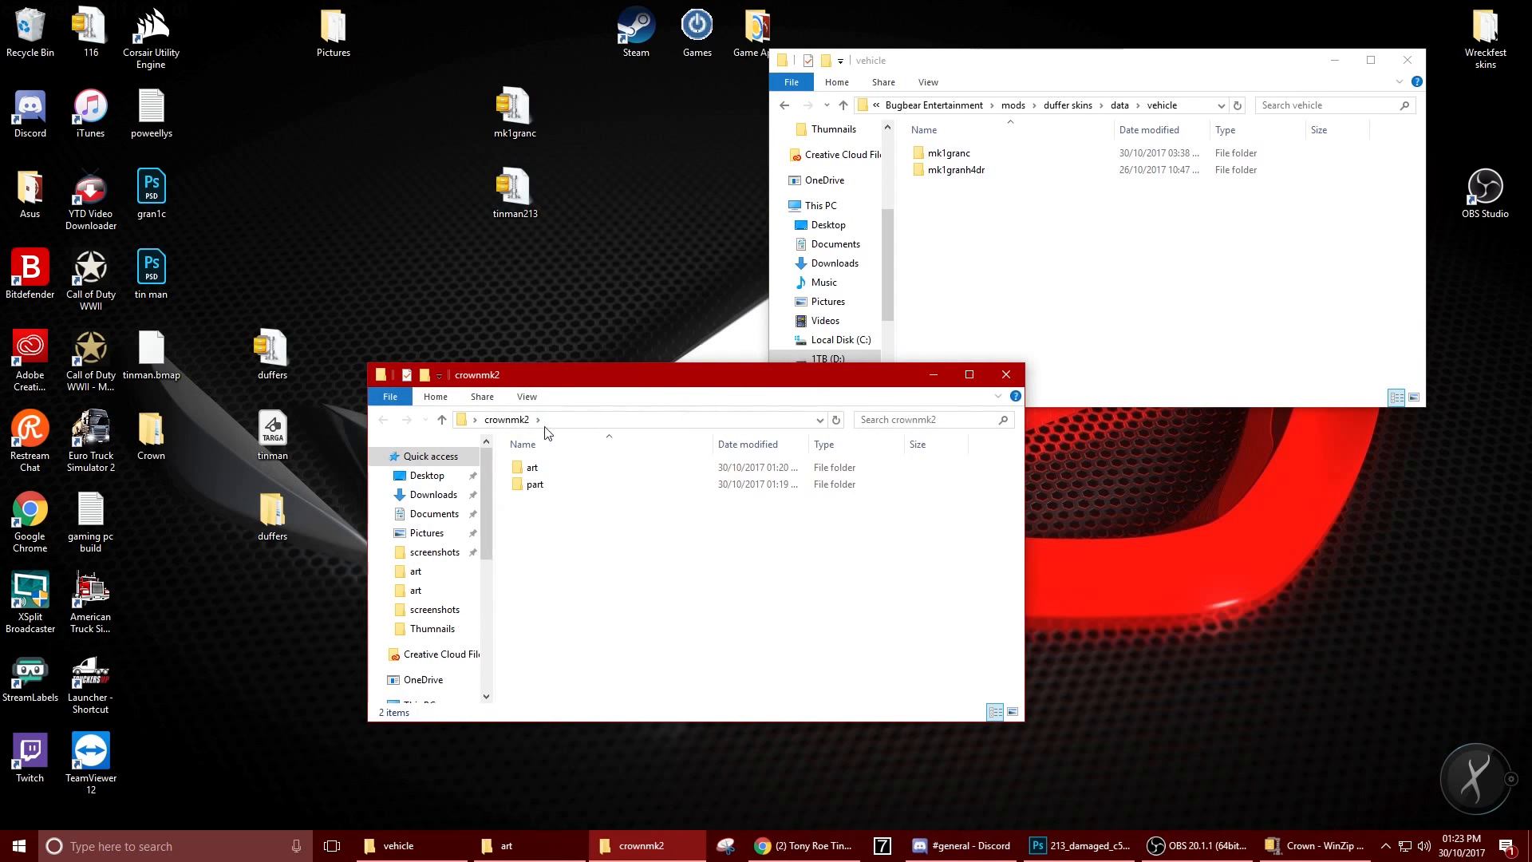
click(1007, 374)
drag(514, 435, 957, 317)
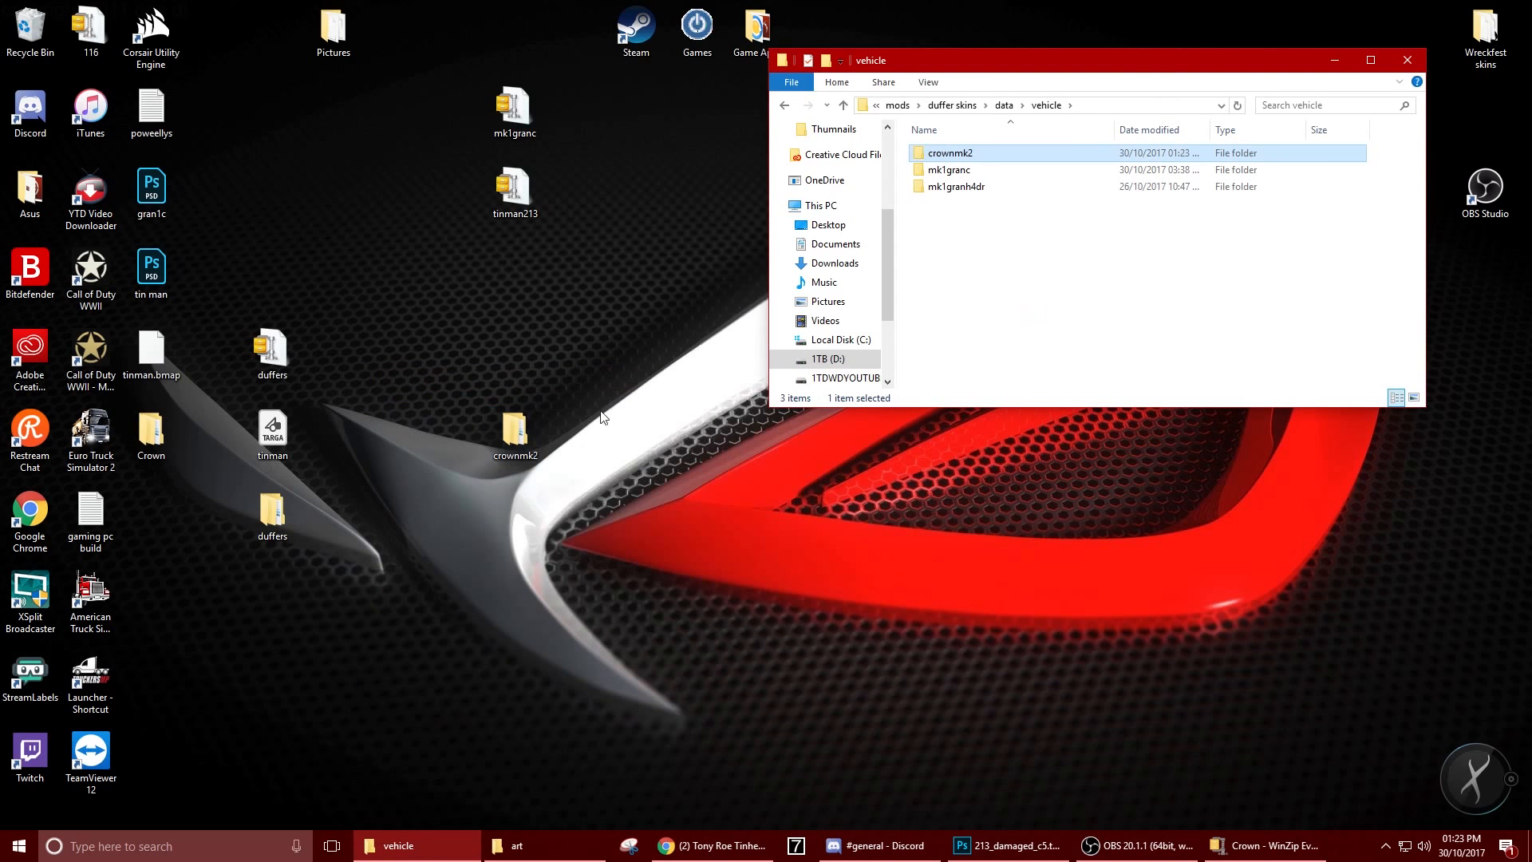
click(1328, 64)
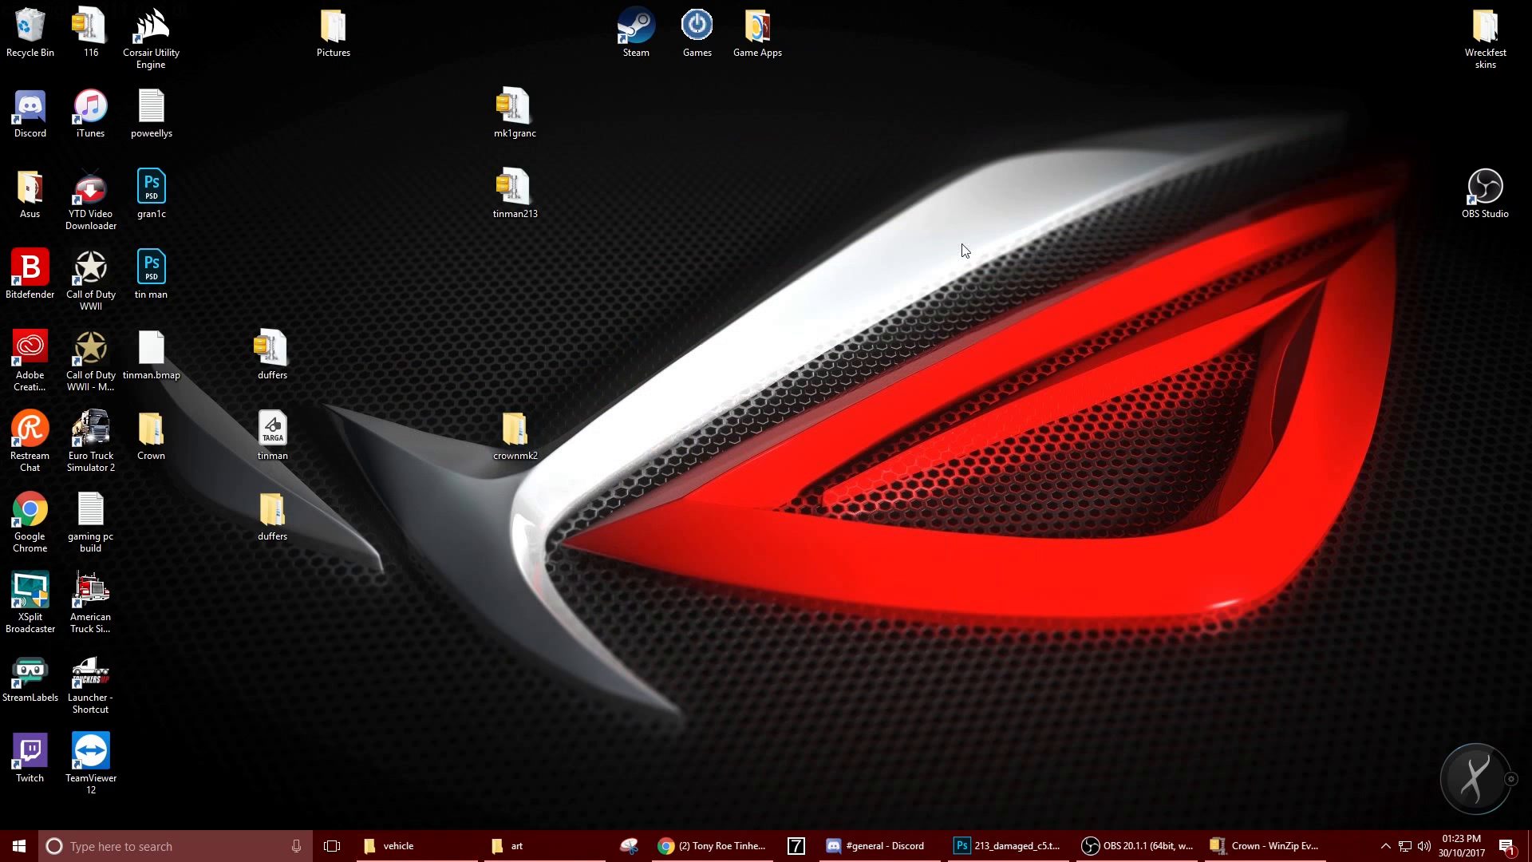
Start Steam, dismiss its news and store windows, and launch Next Car Game: Wreckfest
click(1386, 845)
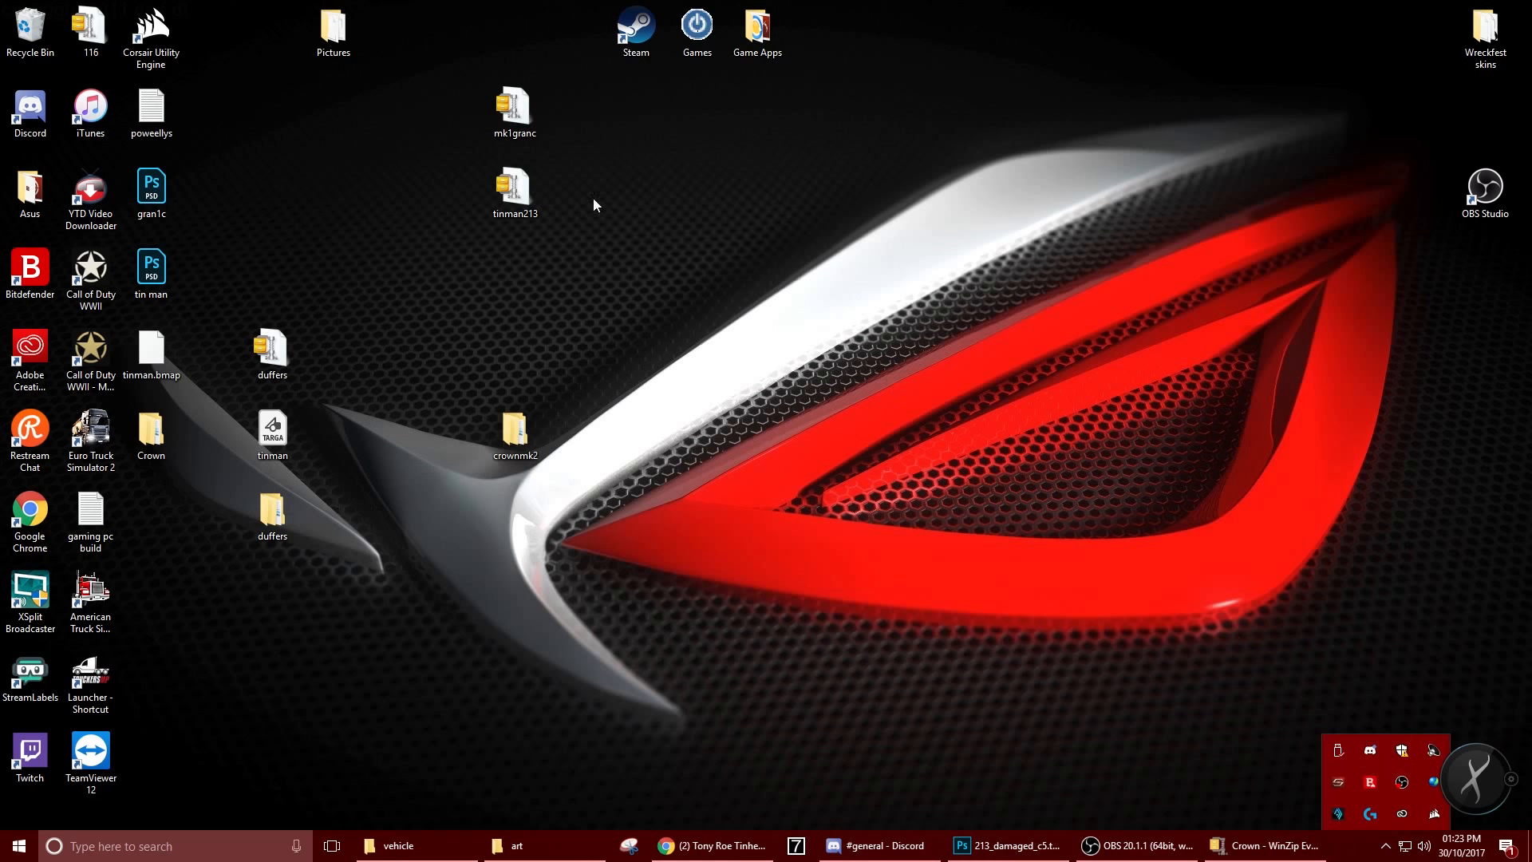
double_click(636, 31)
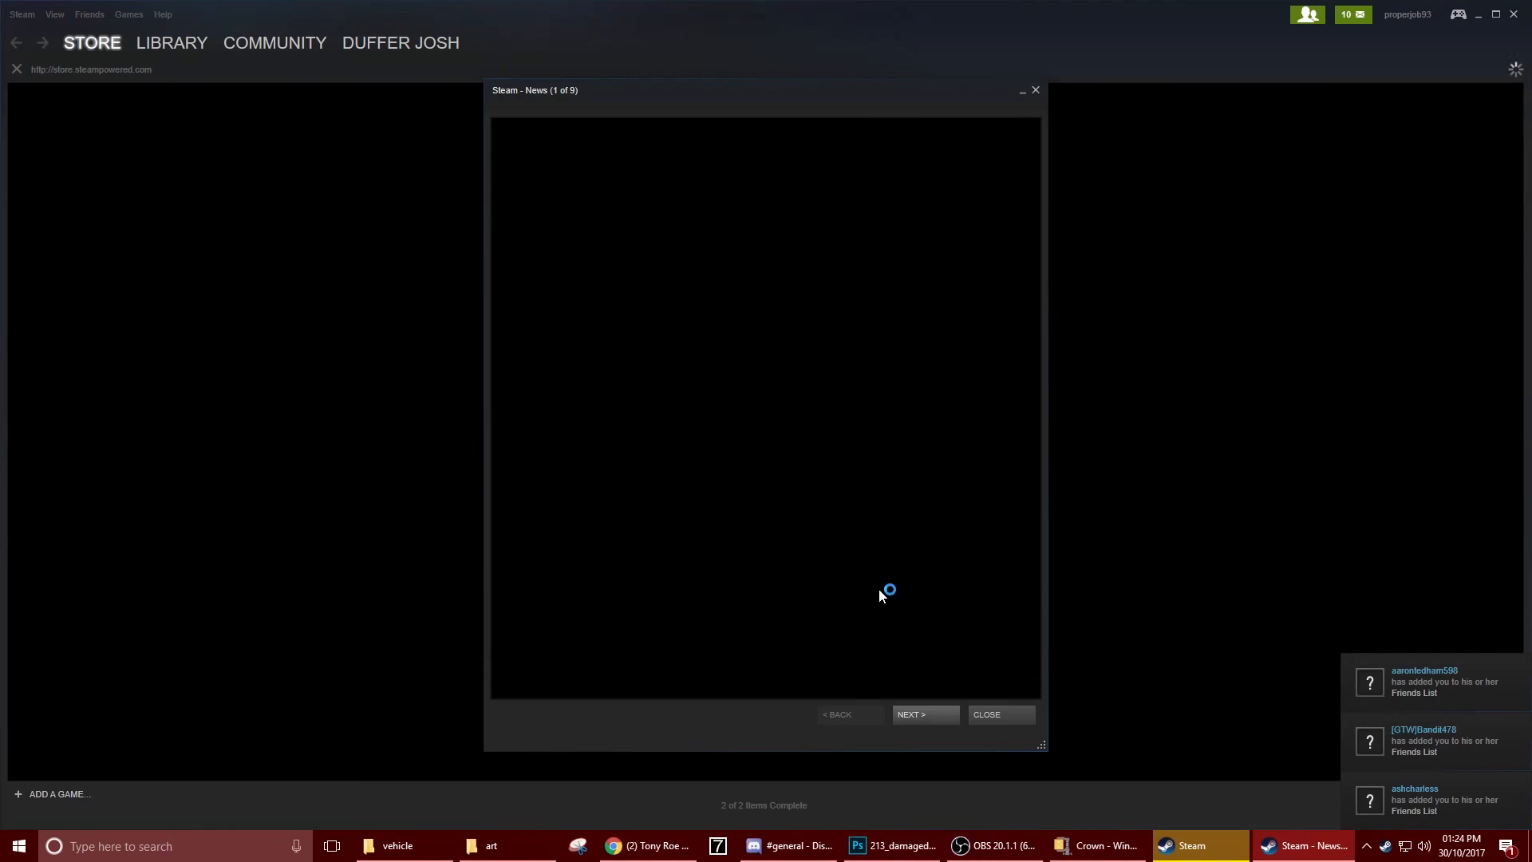
click(998, 715)
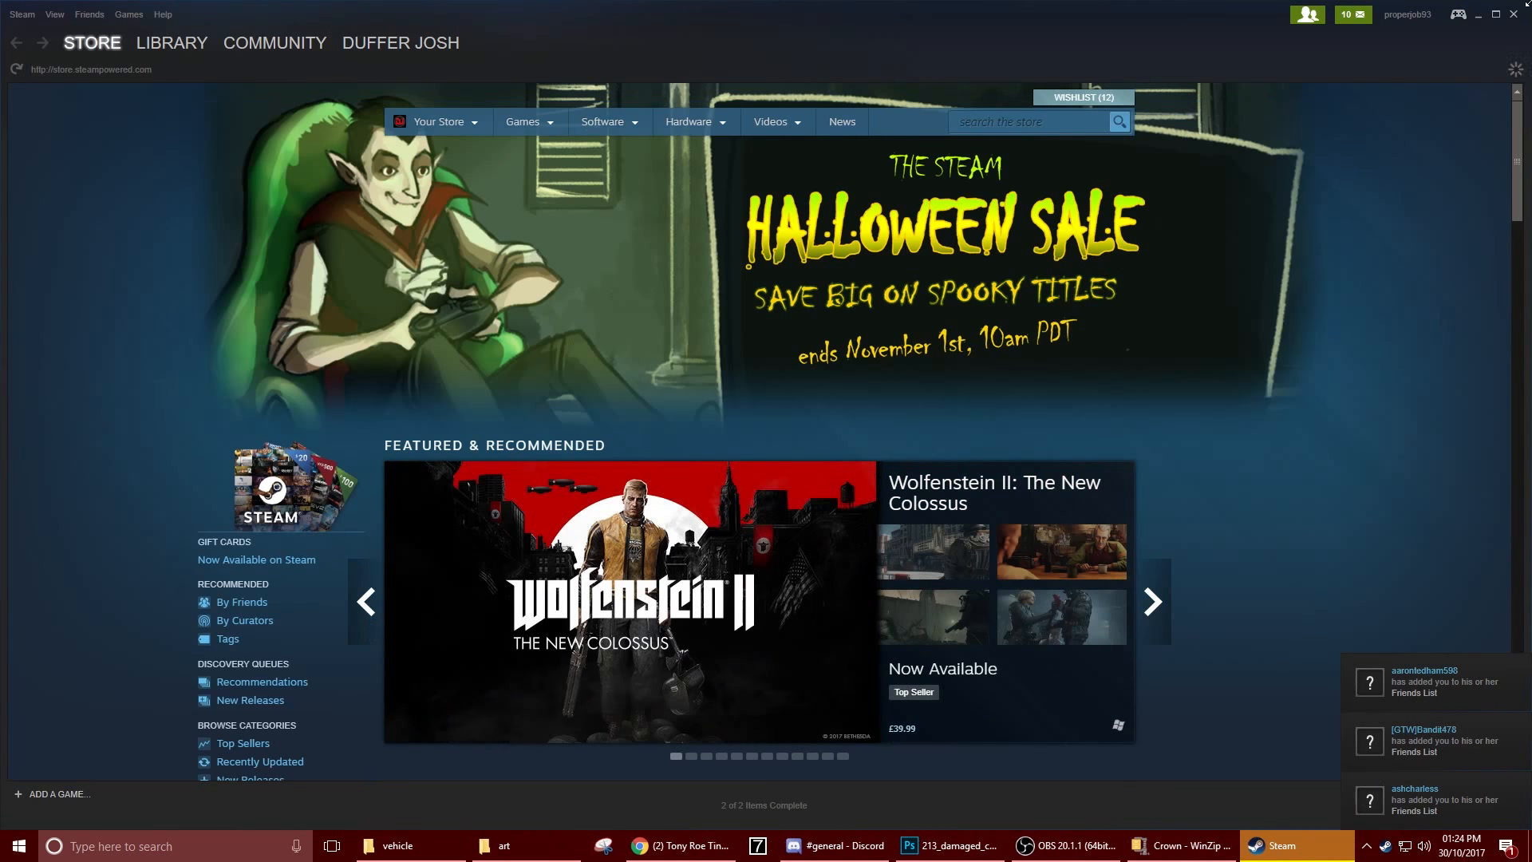
click(1497, 15)
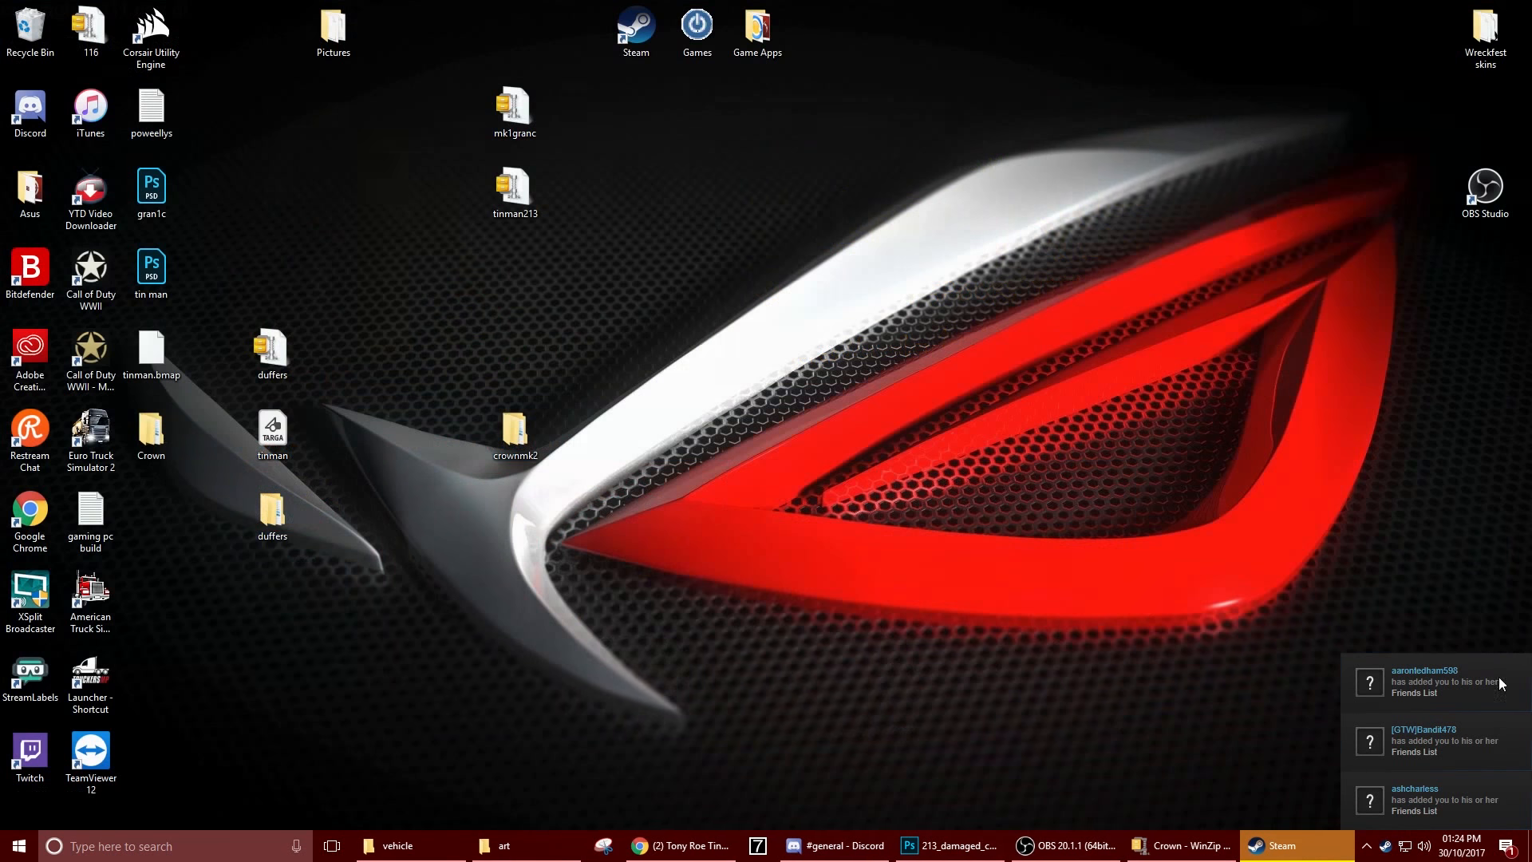
click(1514, 14)
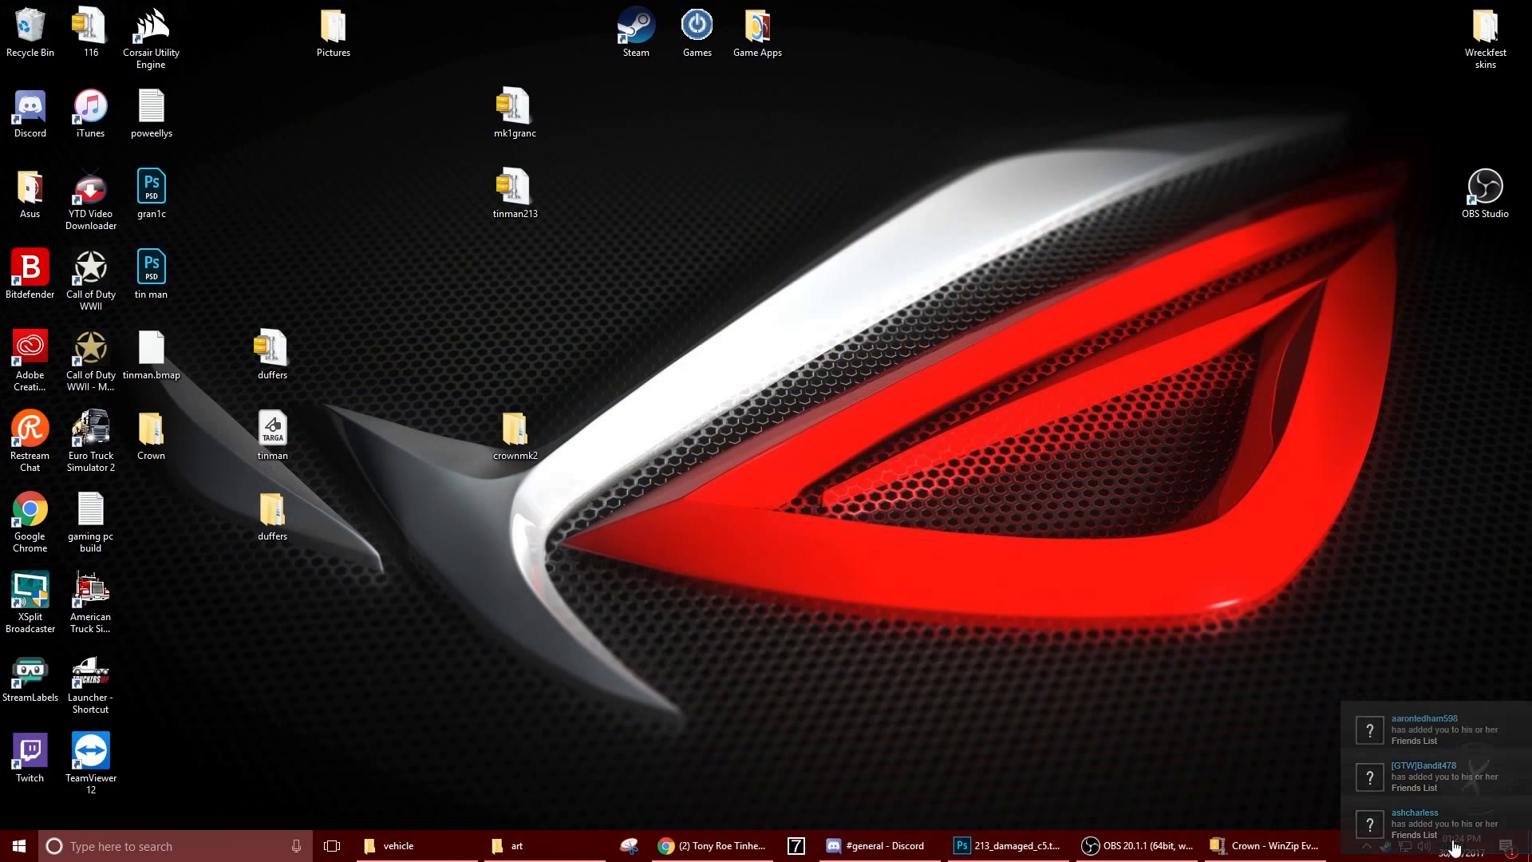
right_click(1386, 846)
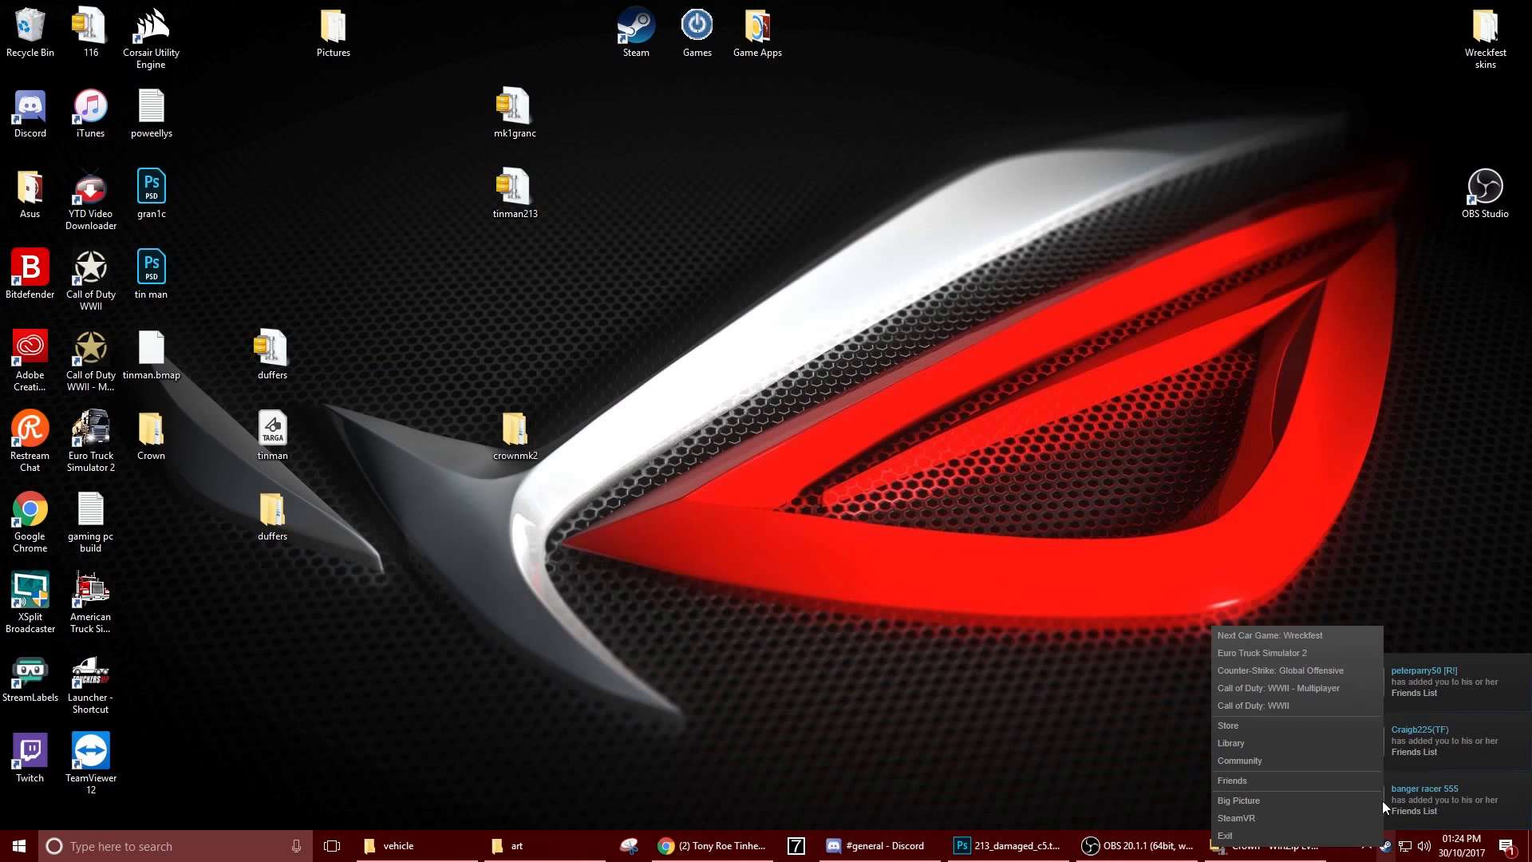
click(1281, 634)
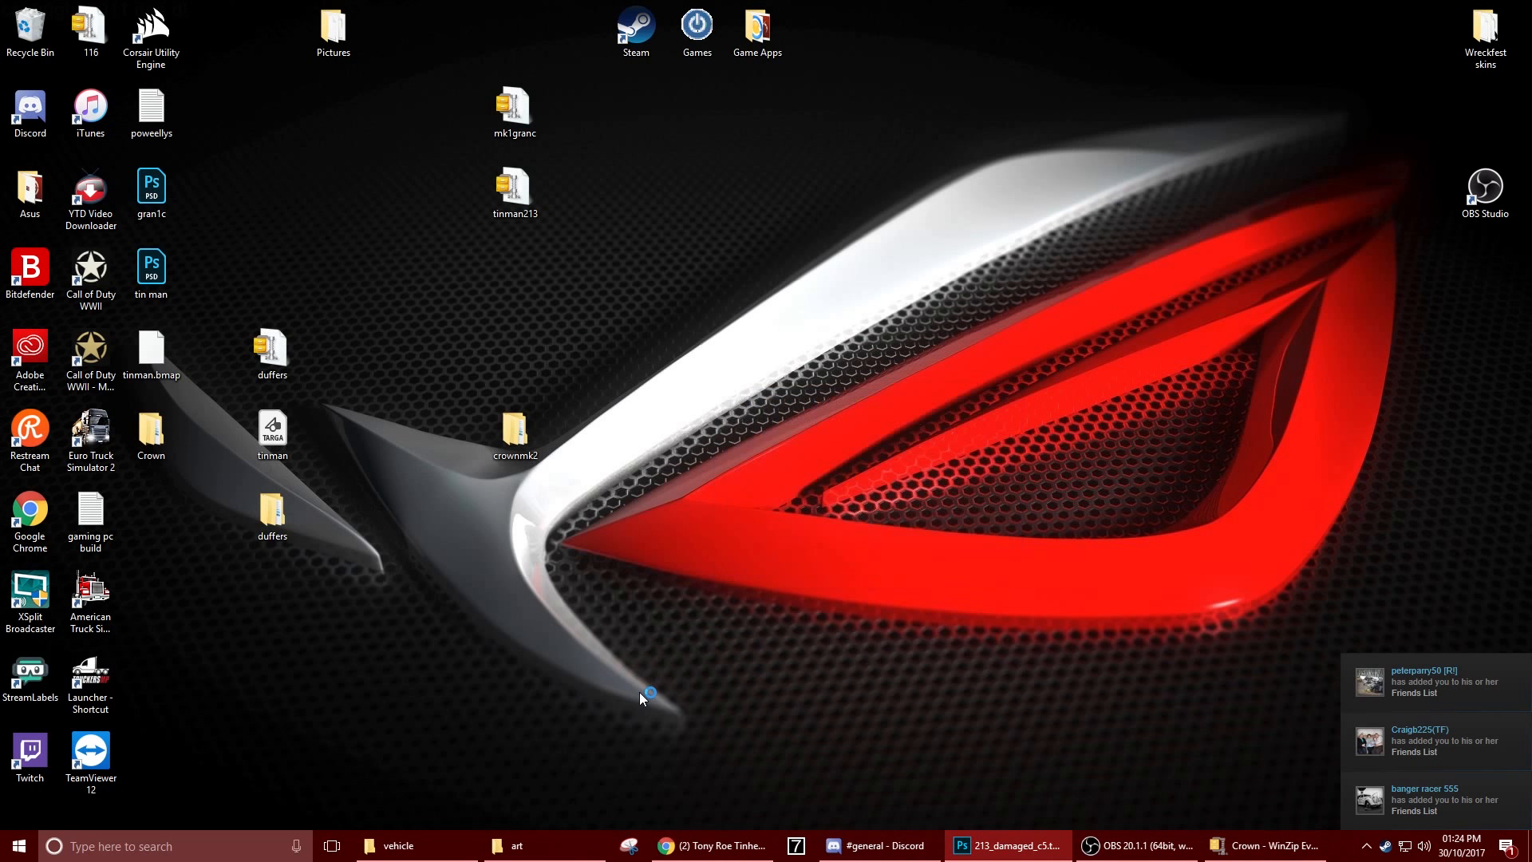
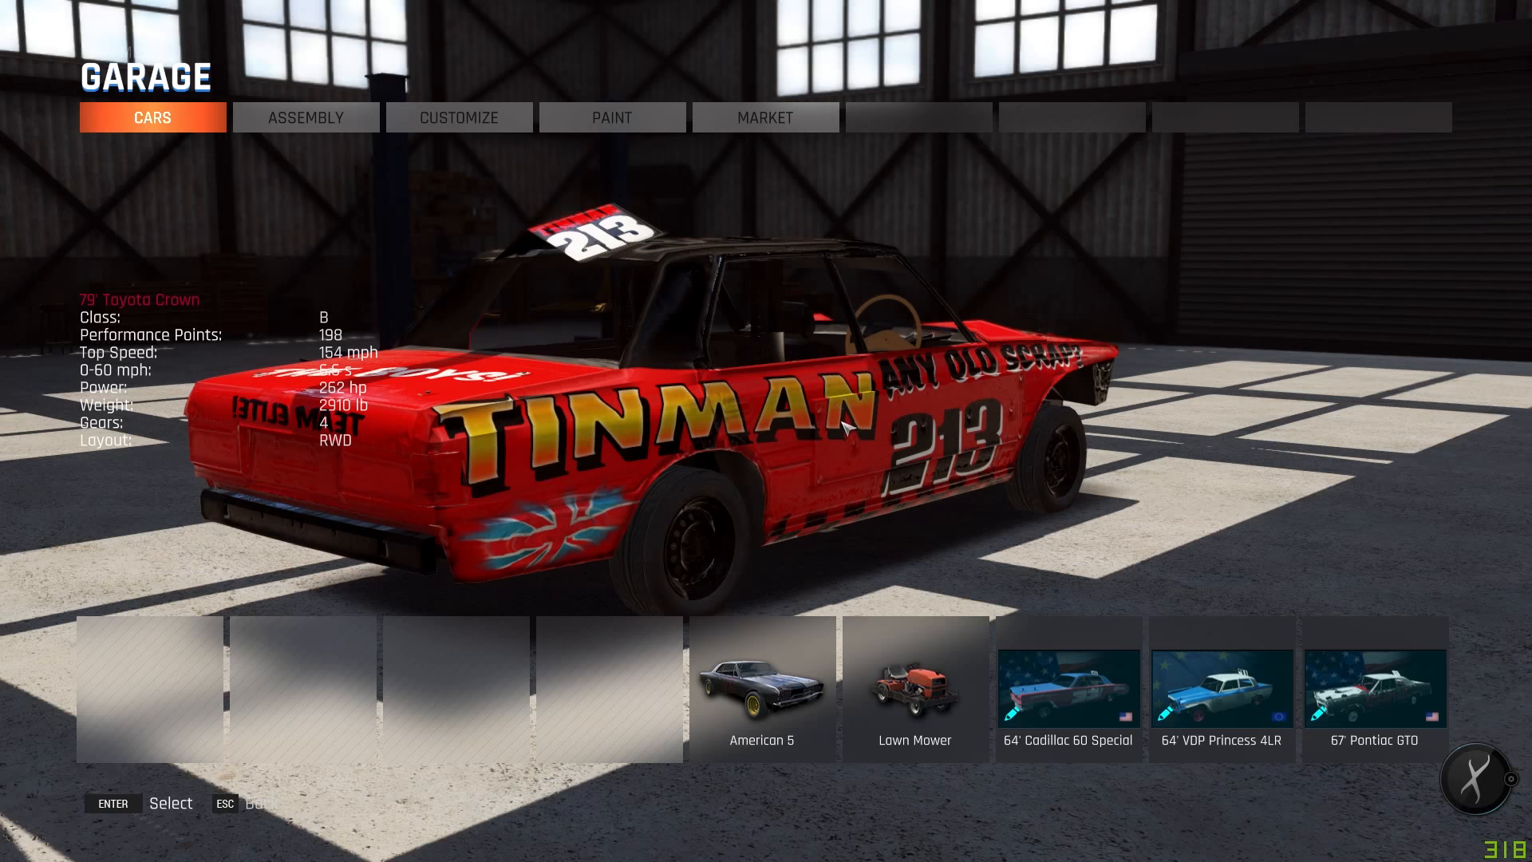
Browse the garage's car list as far as the 79' Toyota Crown and leave the garage
key(Return)
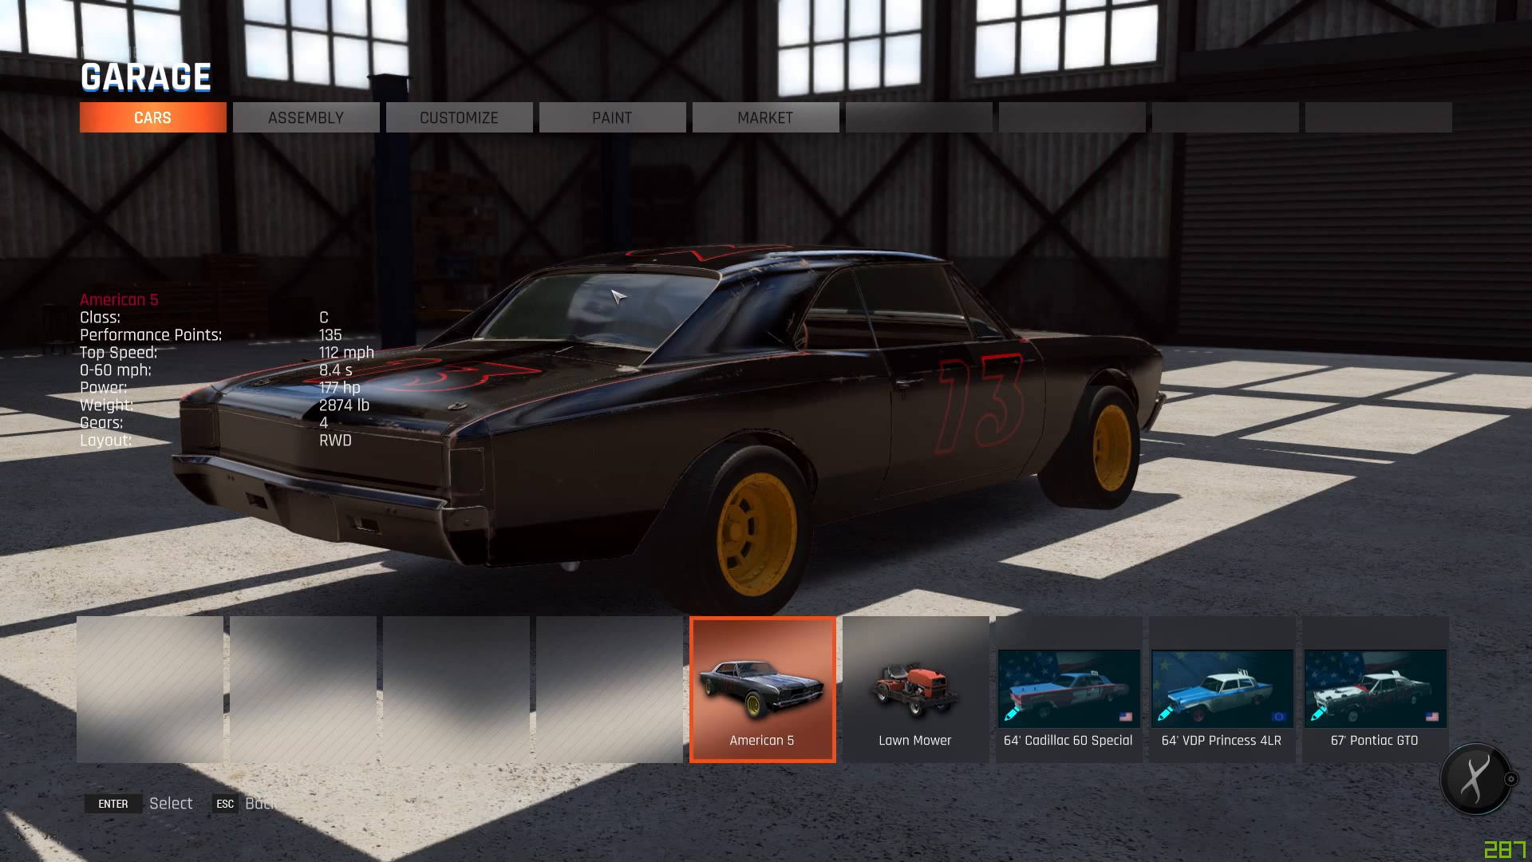
scroll(916, 694, down, 7)
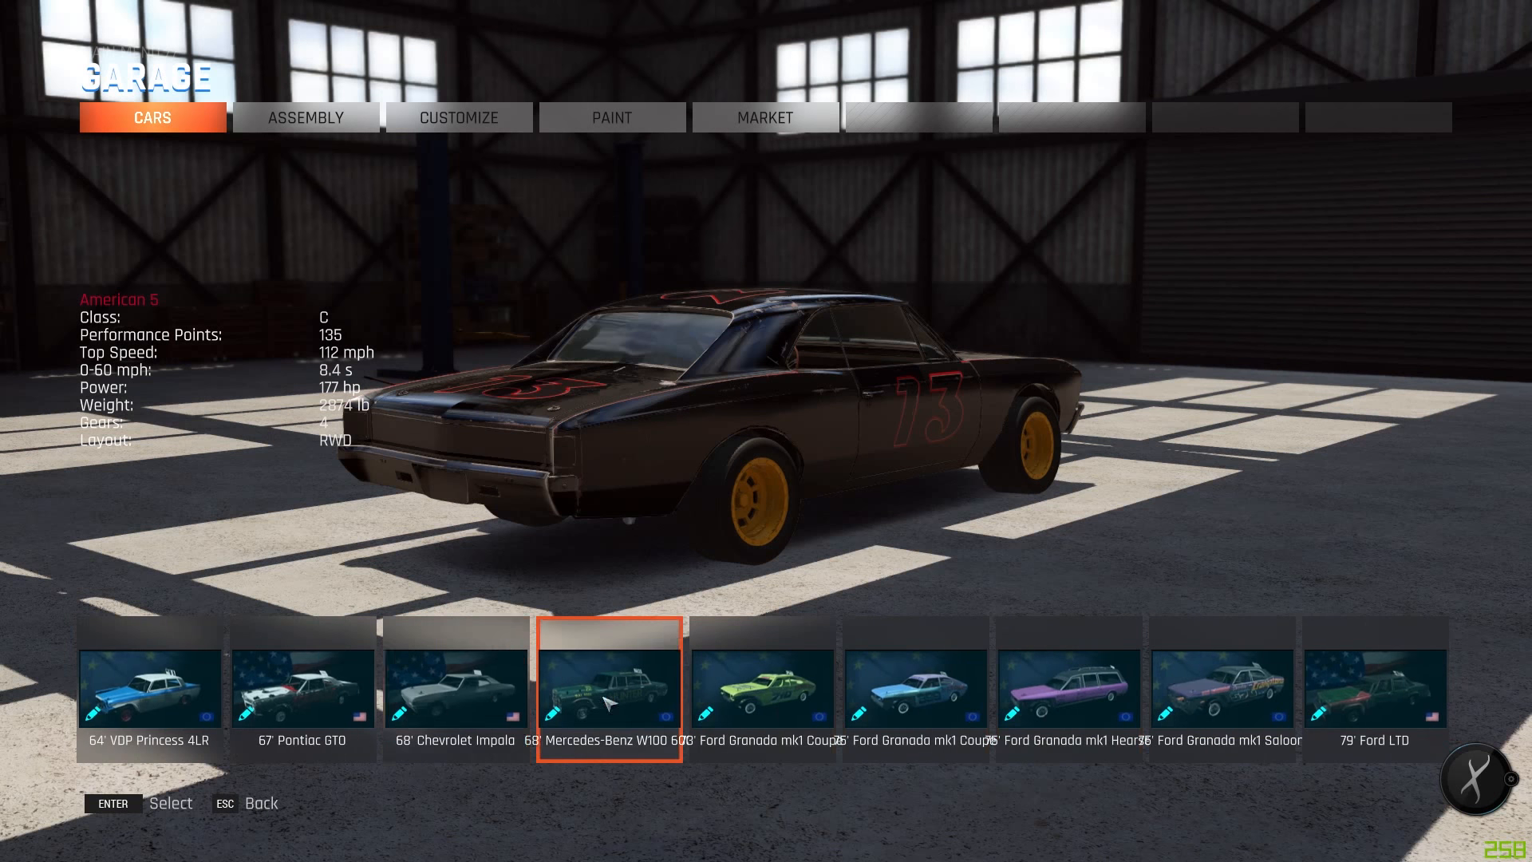
scroll(609, 702, down, 5)
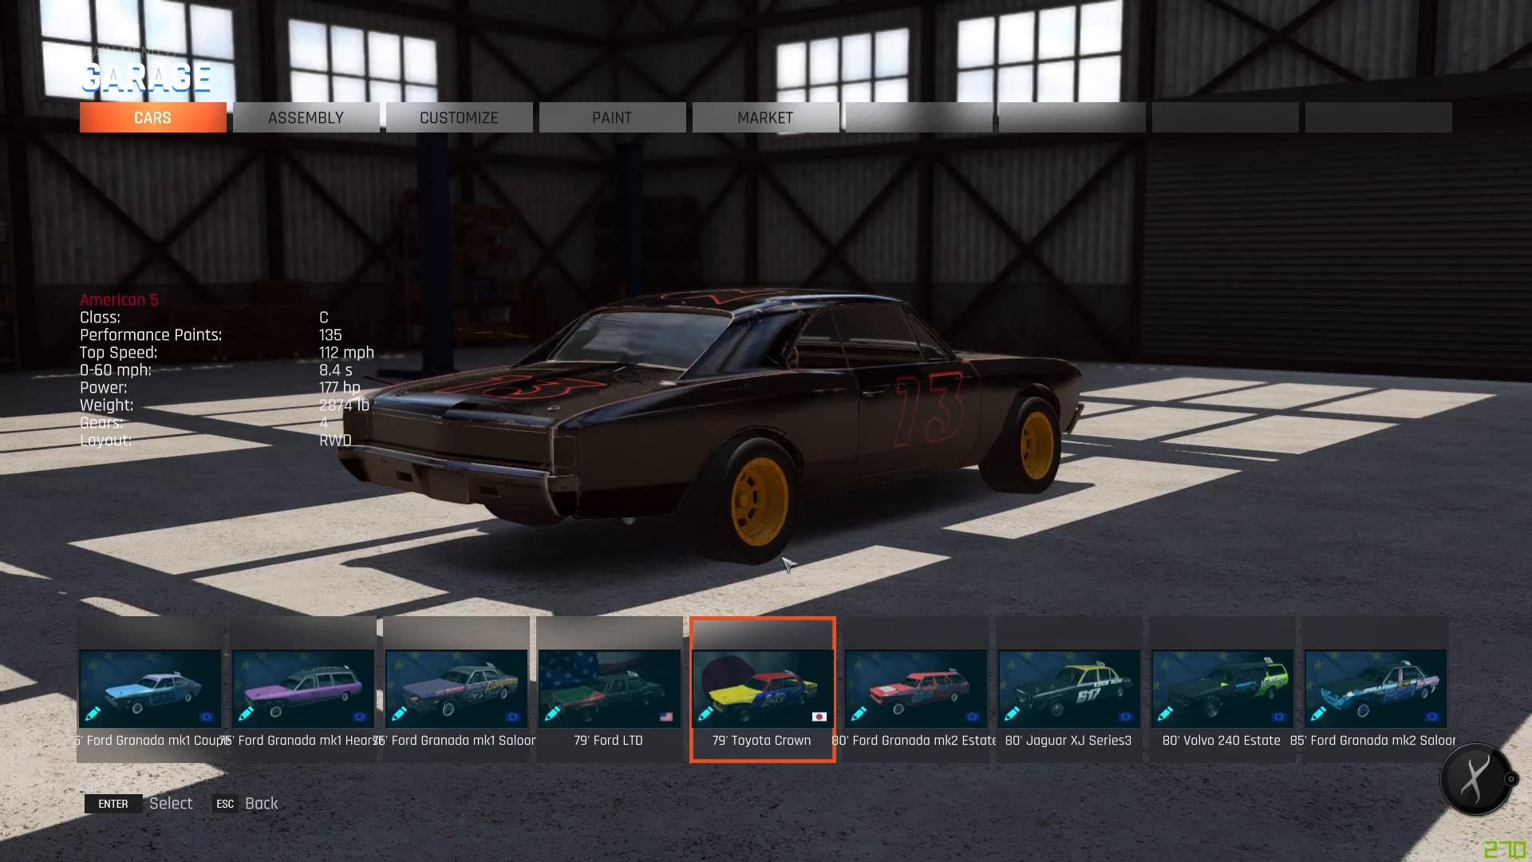
key(Escape)
Open the quick race setup, acknowledge the game modifications notice and start the Speedway 2 Outer Oval race
click(848, 641)
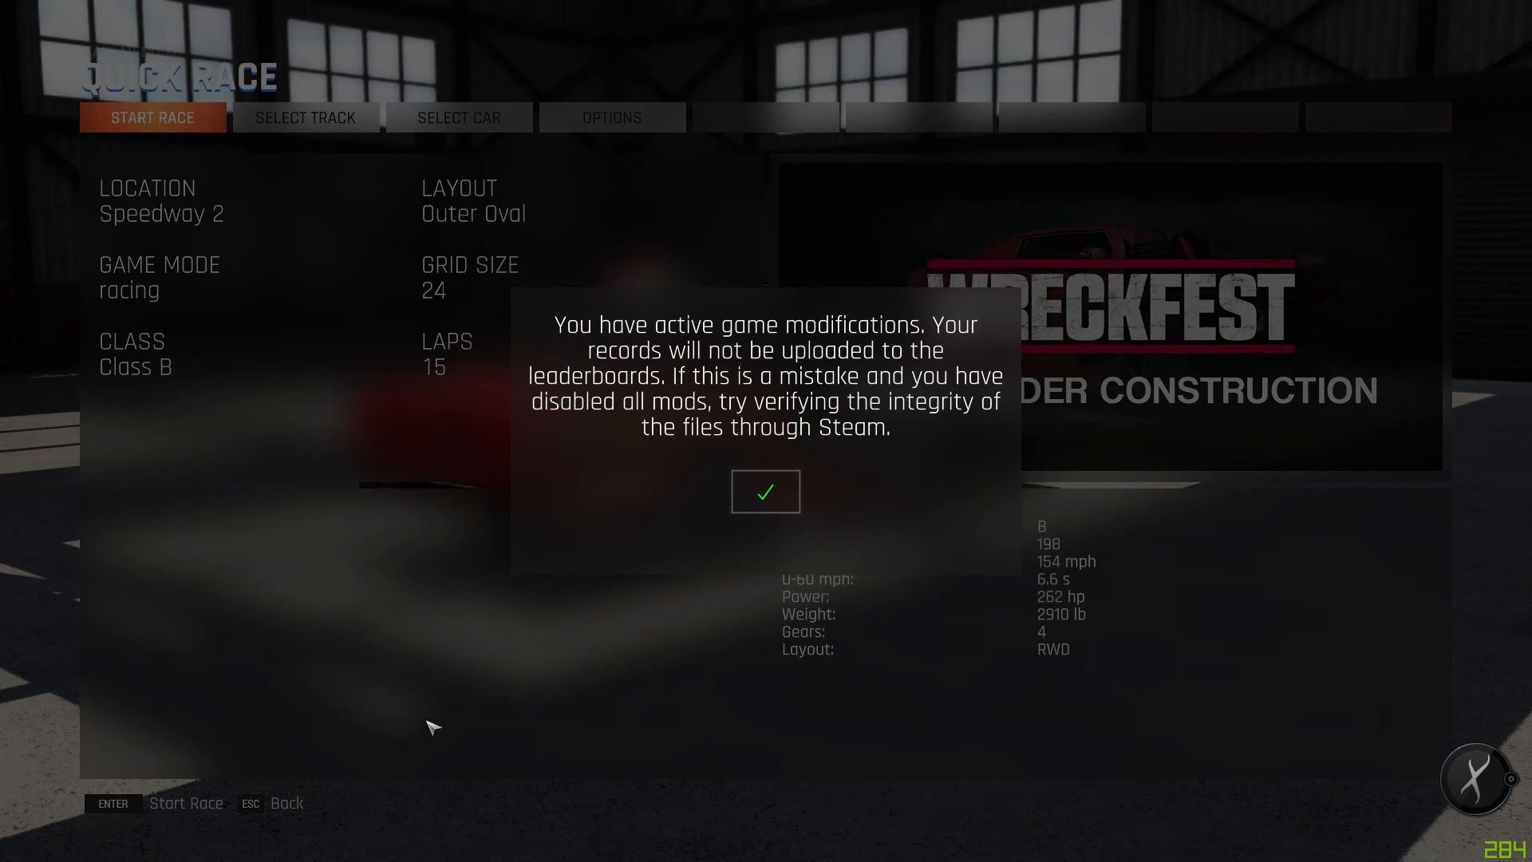
key(Return)
click(196, 804)
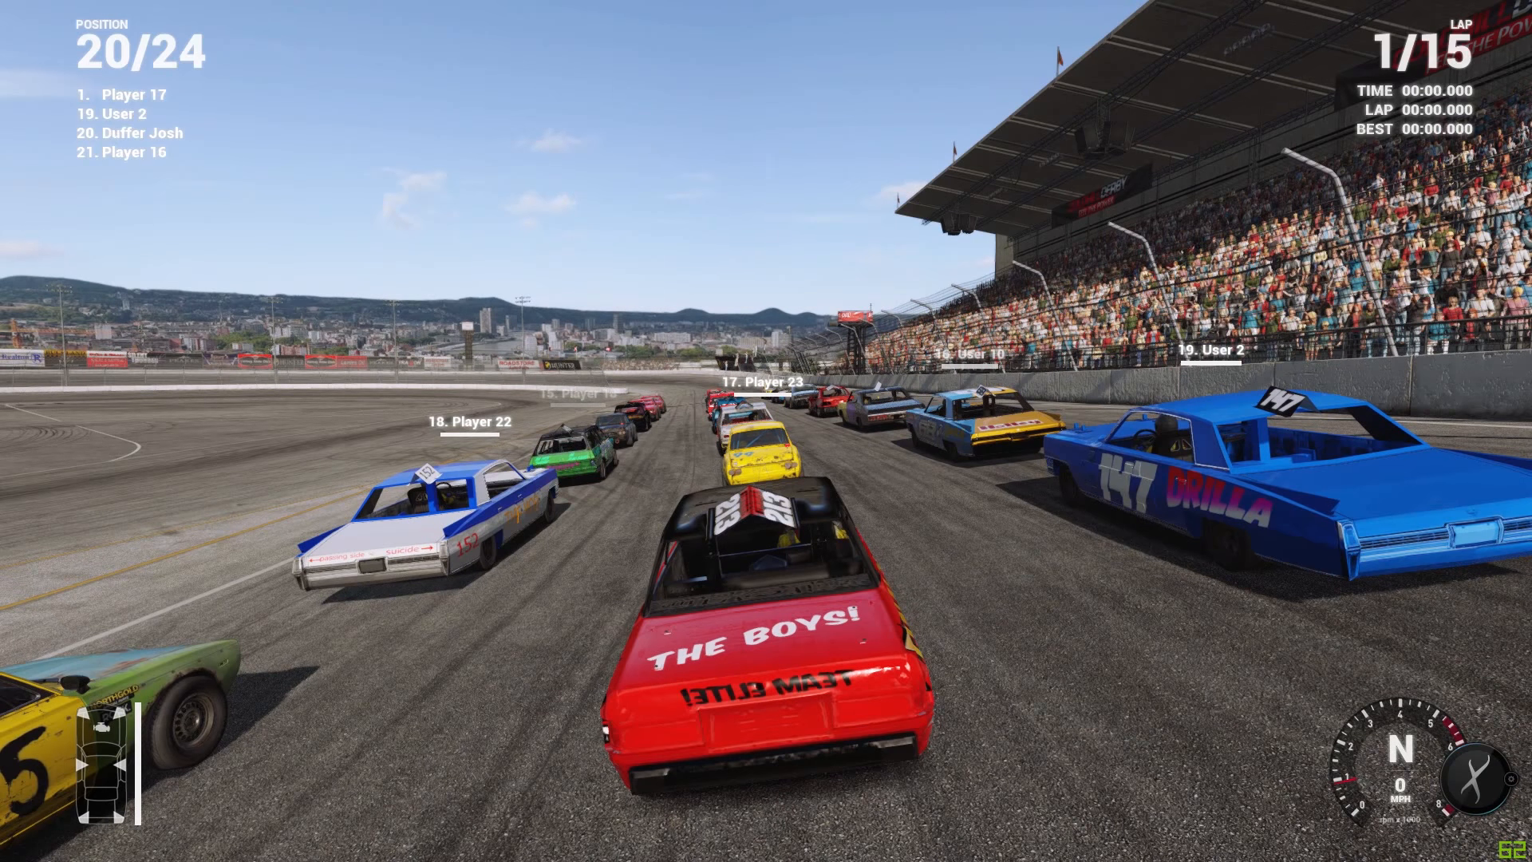
Pause the race, set the controller to Xbox 360 Controller in the control settings and return to the race
key(Escape)
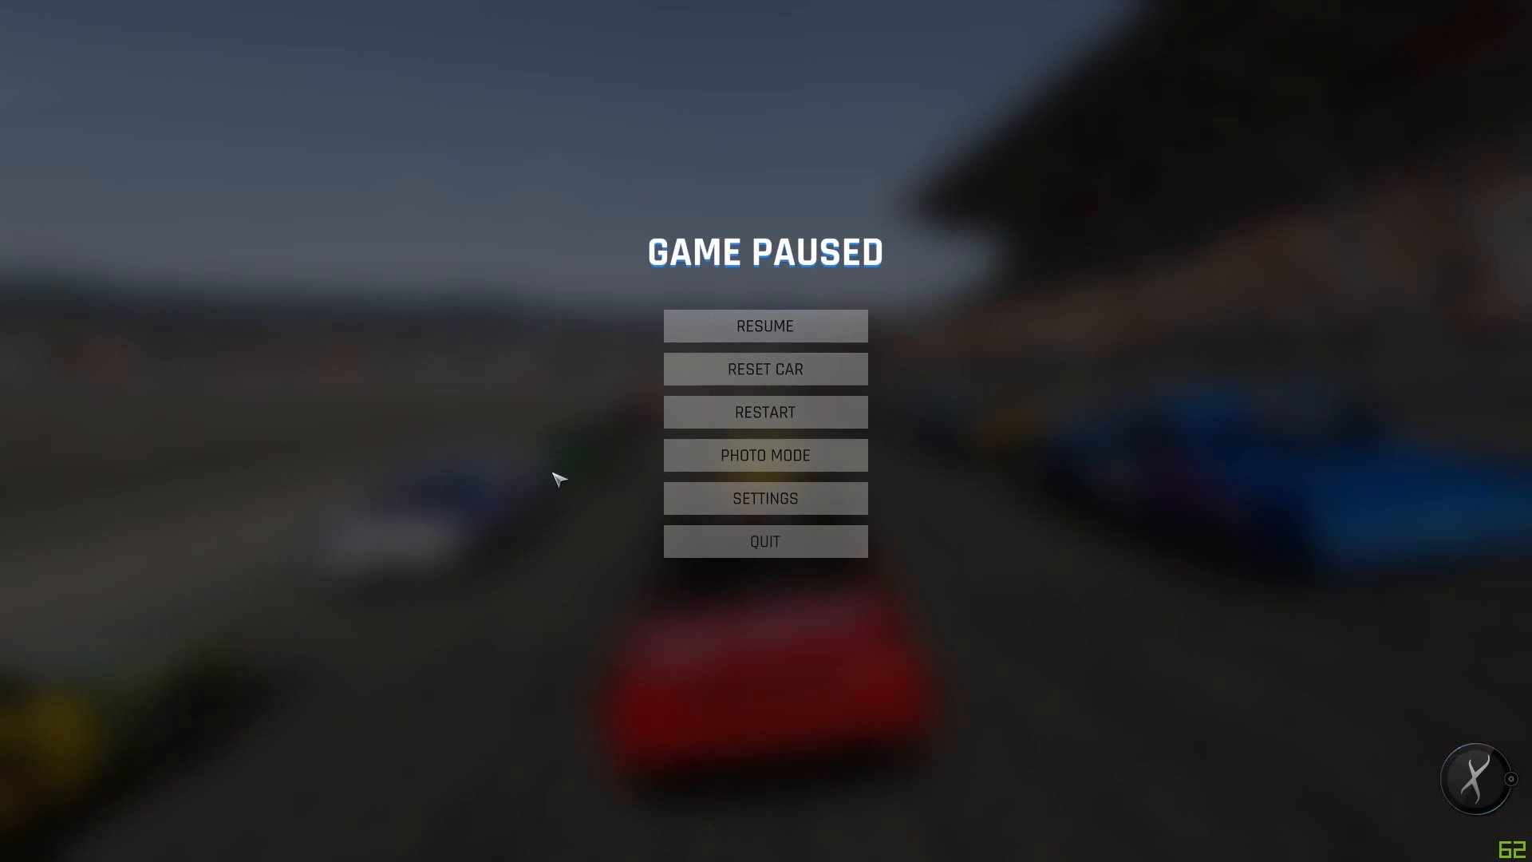
click(726, 494)
click(674, 121)
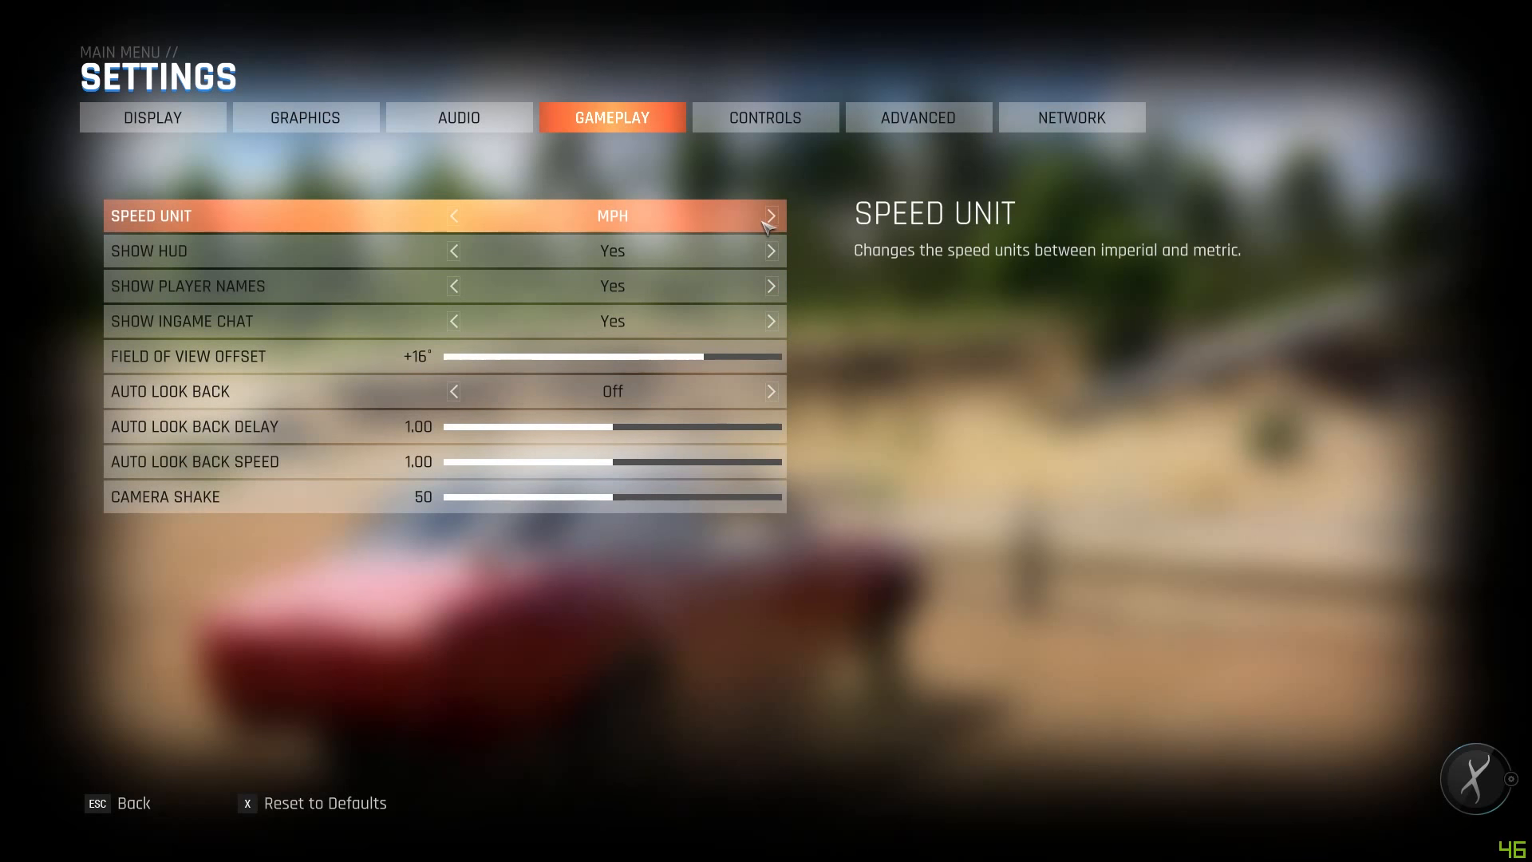
click(787, 124)
click(772, 217)
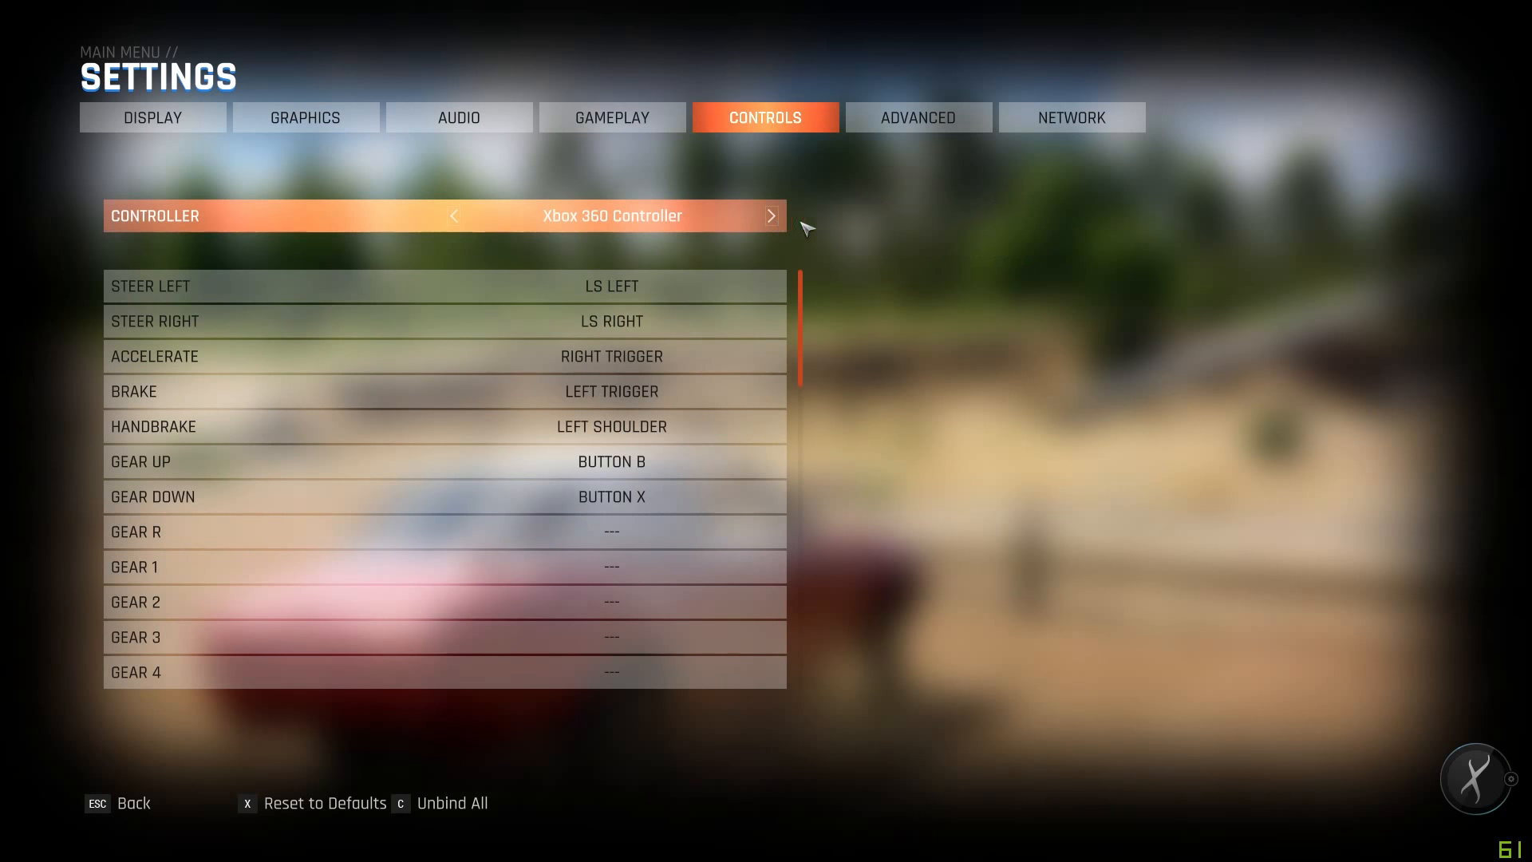
key(Escape)
key(Escape)
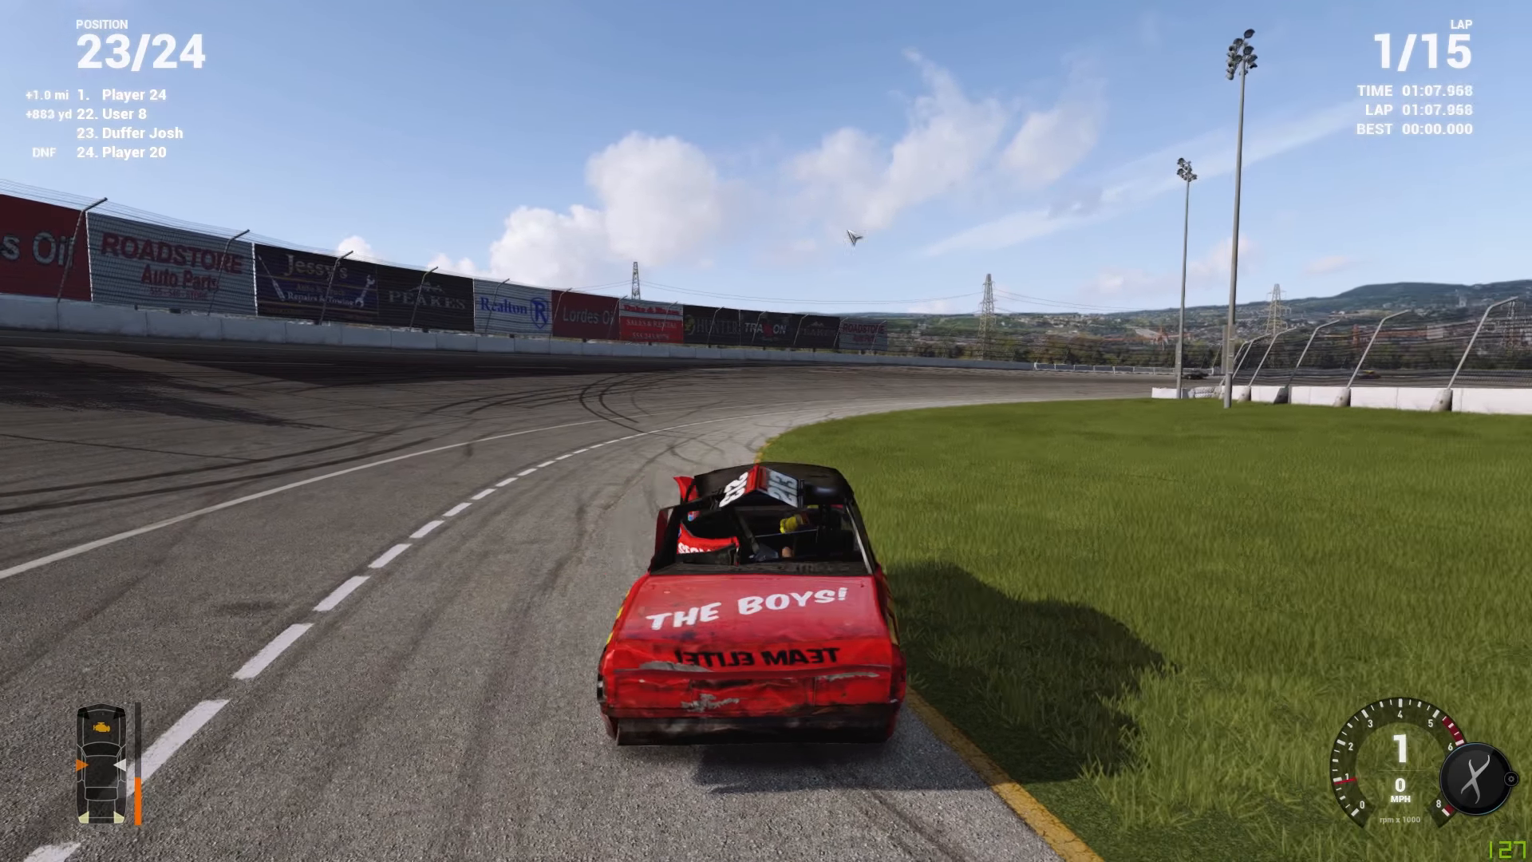
Retire from the quick race, confirming that the event is quit, and exit Wreckfest to the desktop
key(Escape)
click(770, 543)
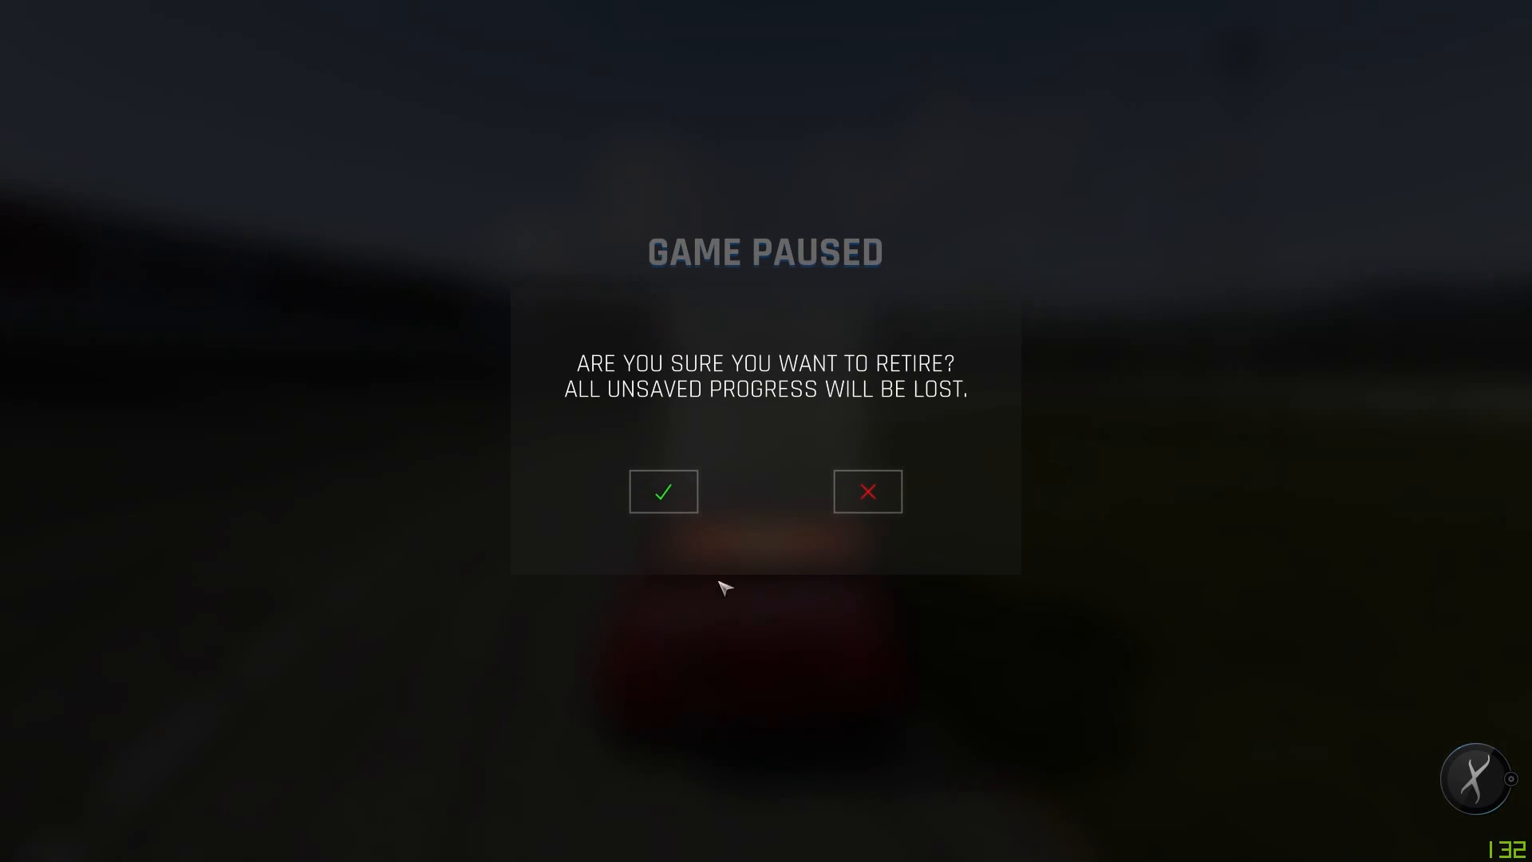
click(669, 501)
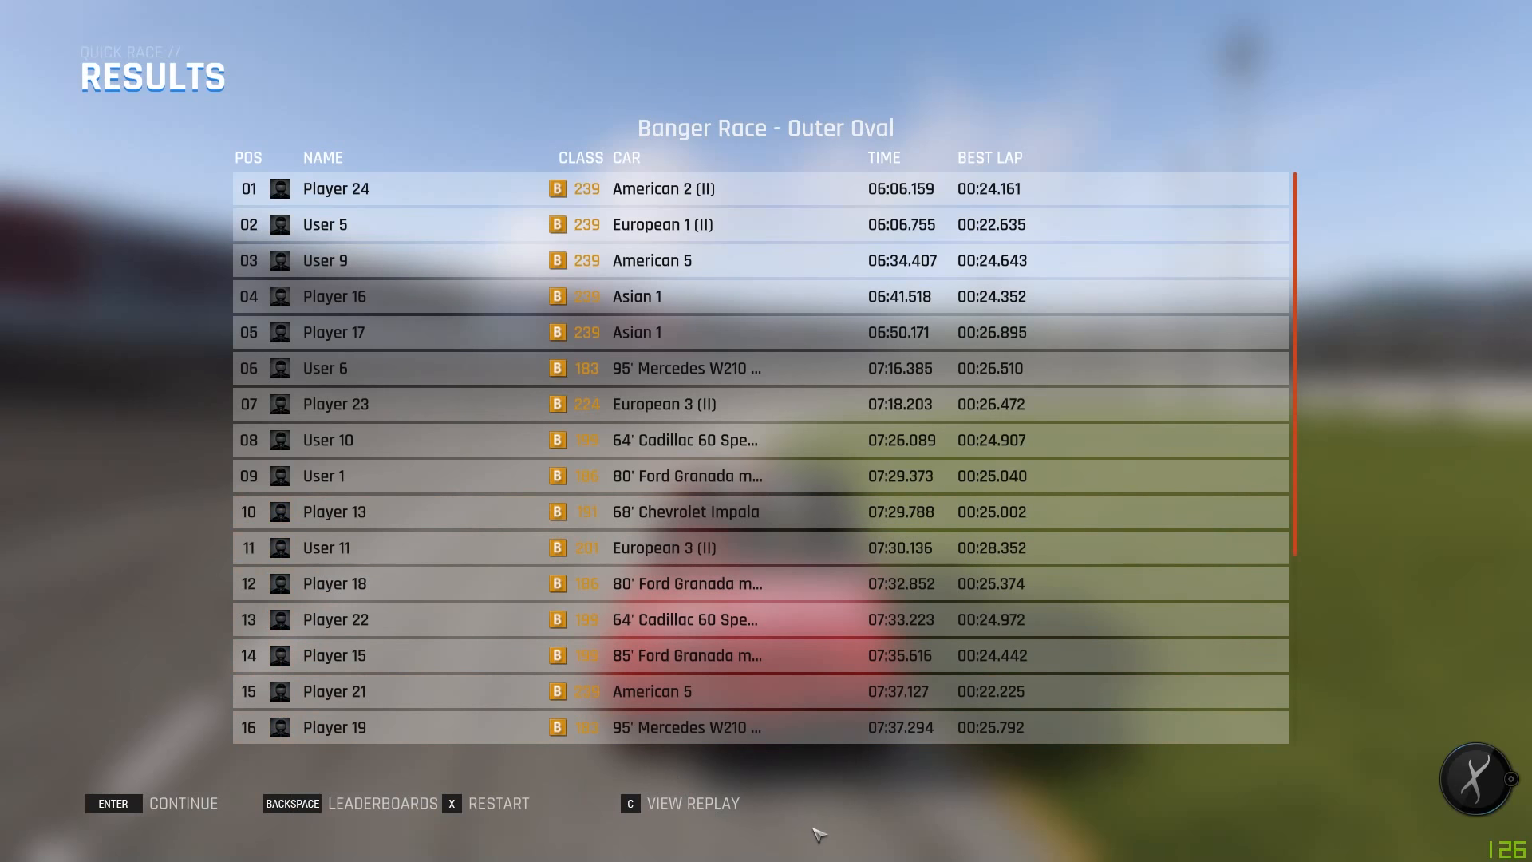
key(Escape)
click(772, 455)
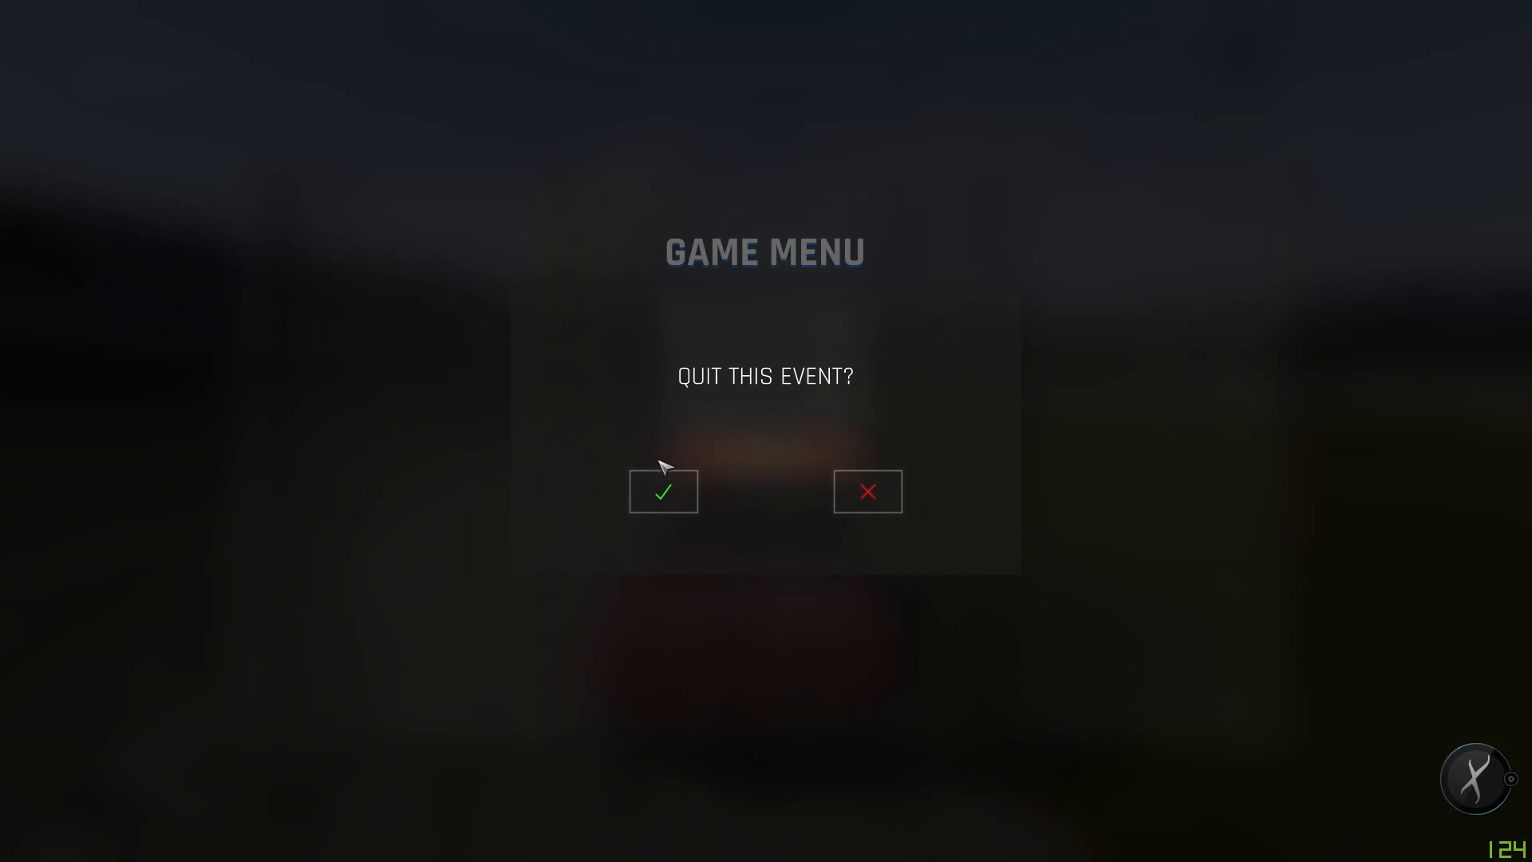
click(665, 497)
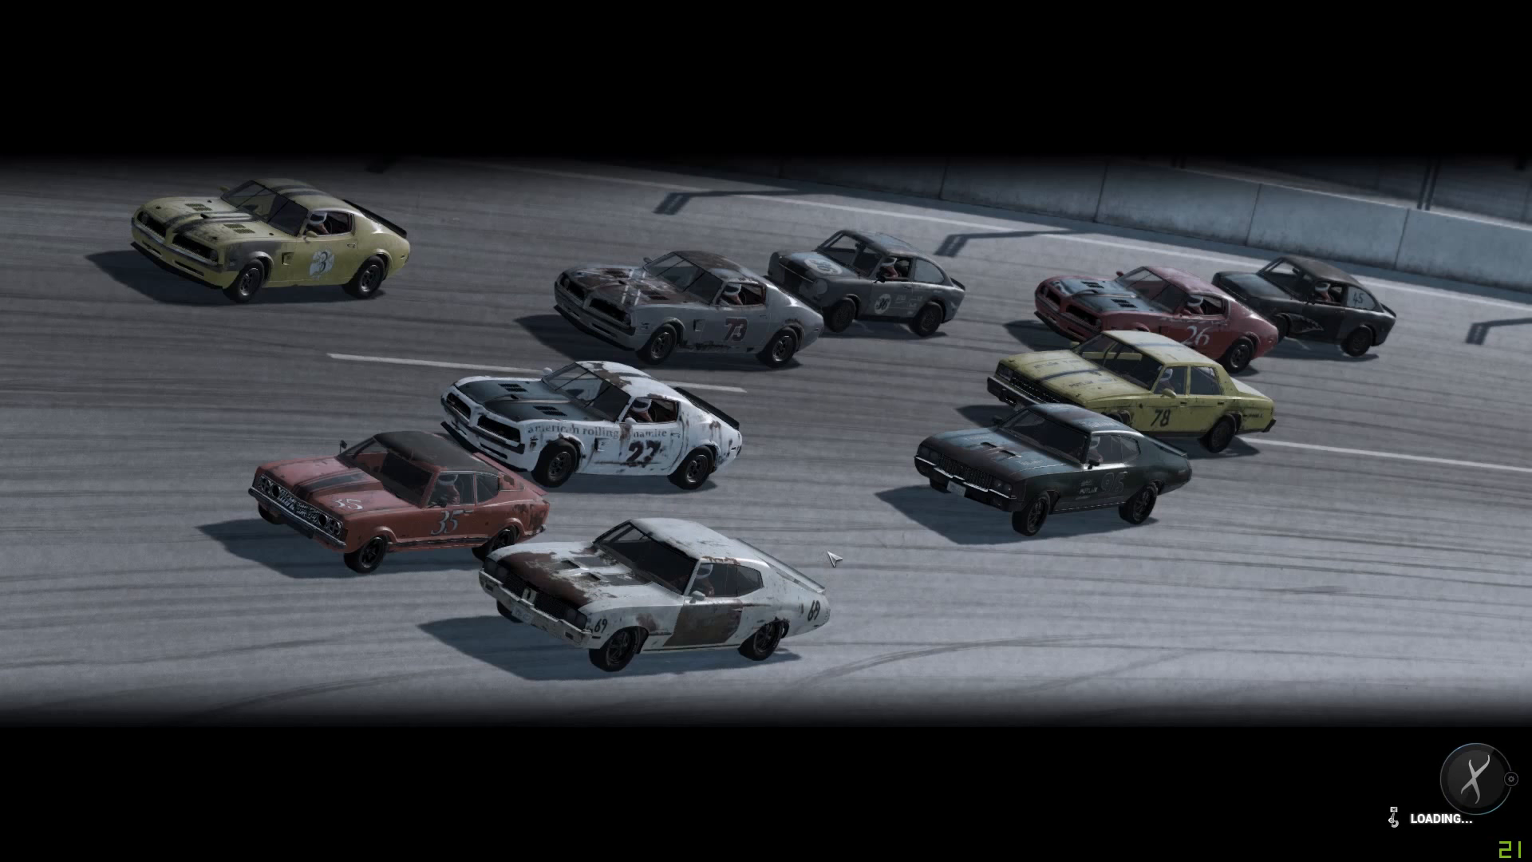
key(Escape)
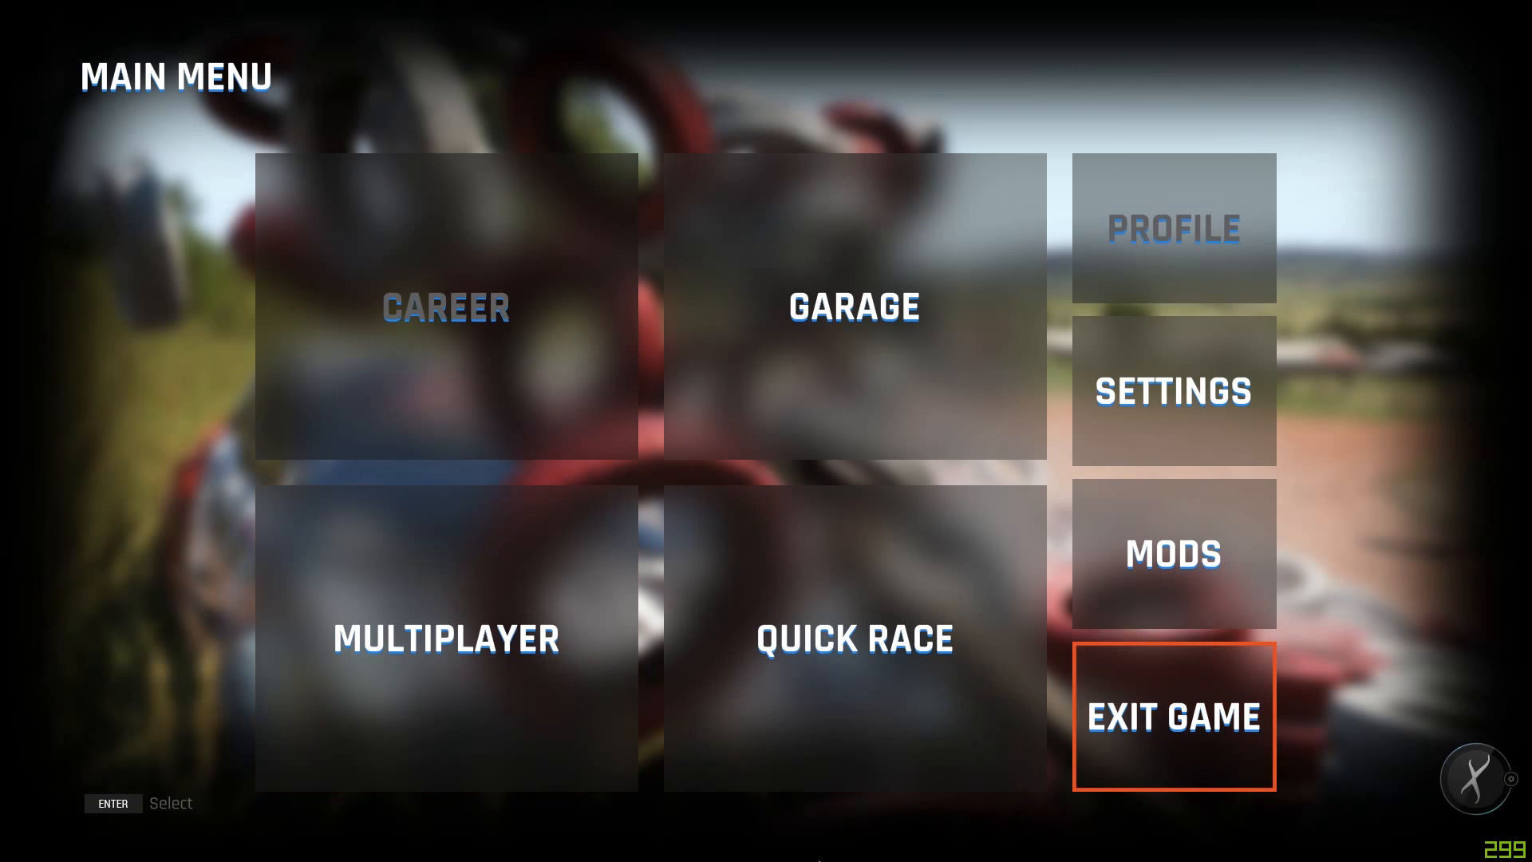
key(Return)
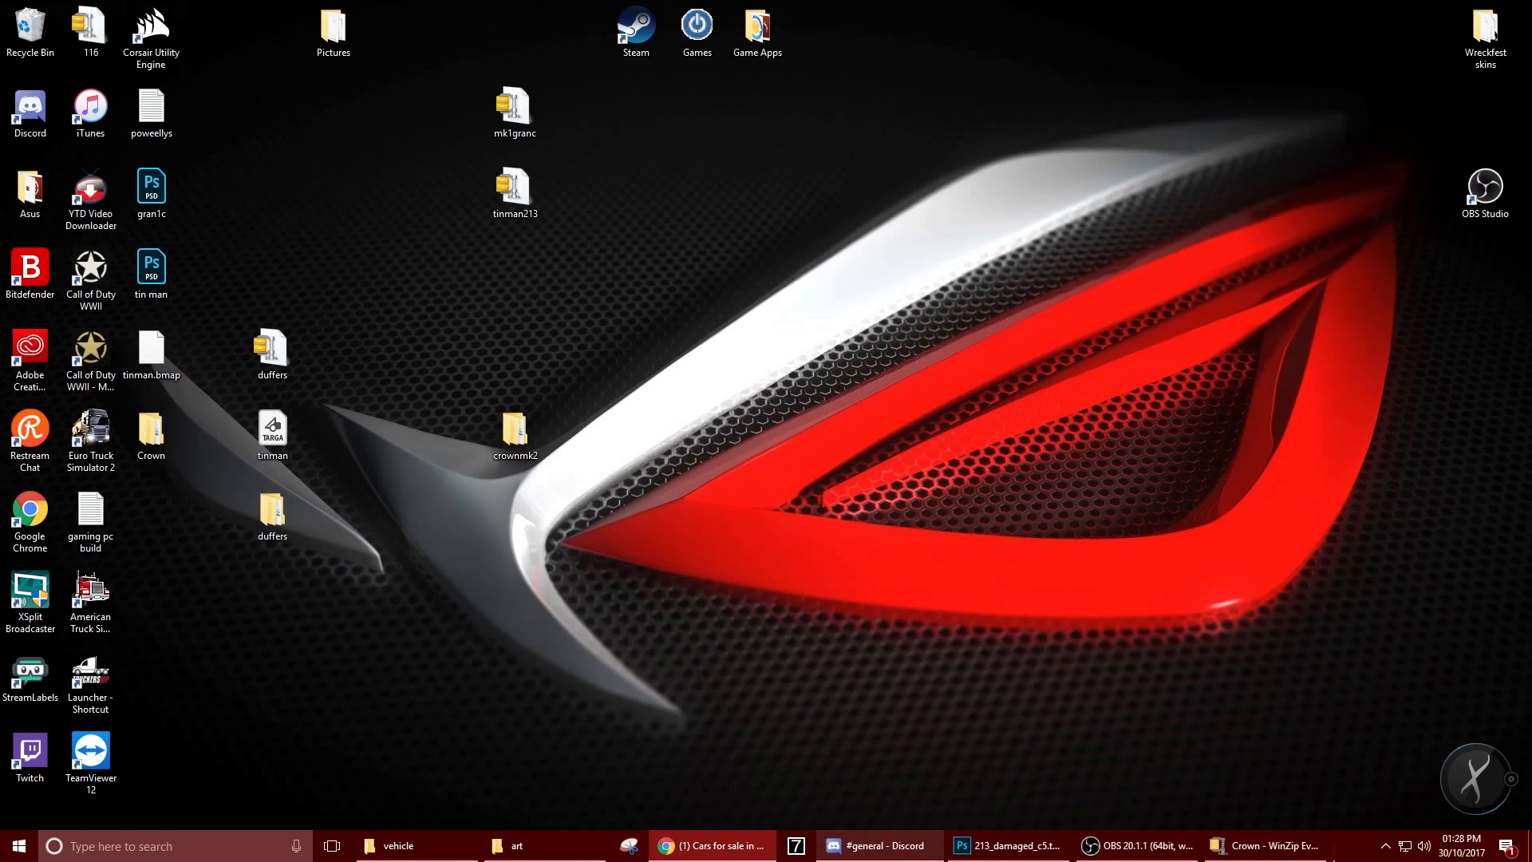
Switch to the 213_damaged_c5.tga artwork in Photoshop
click(1242, 850)
click(1243, 850)
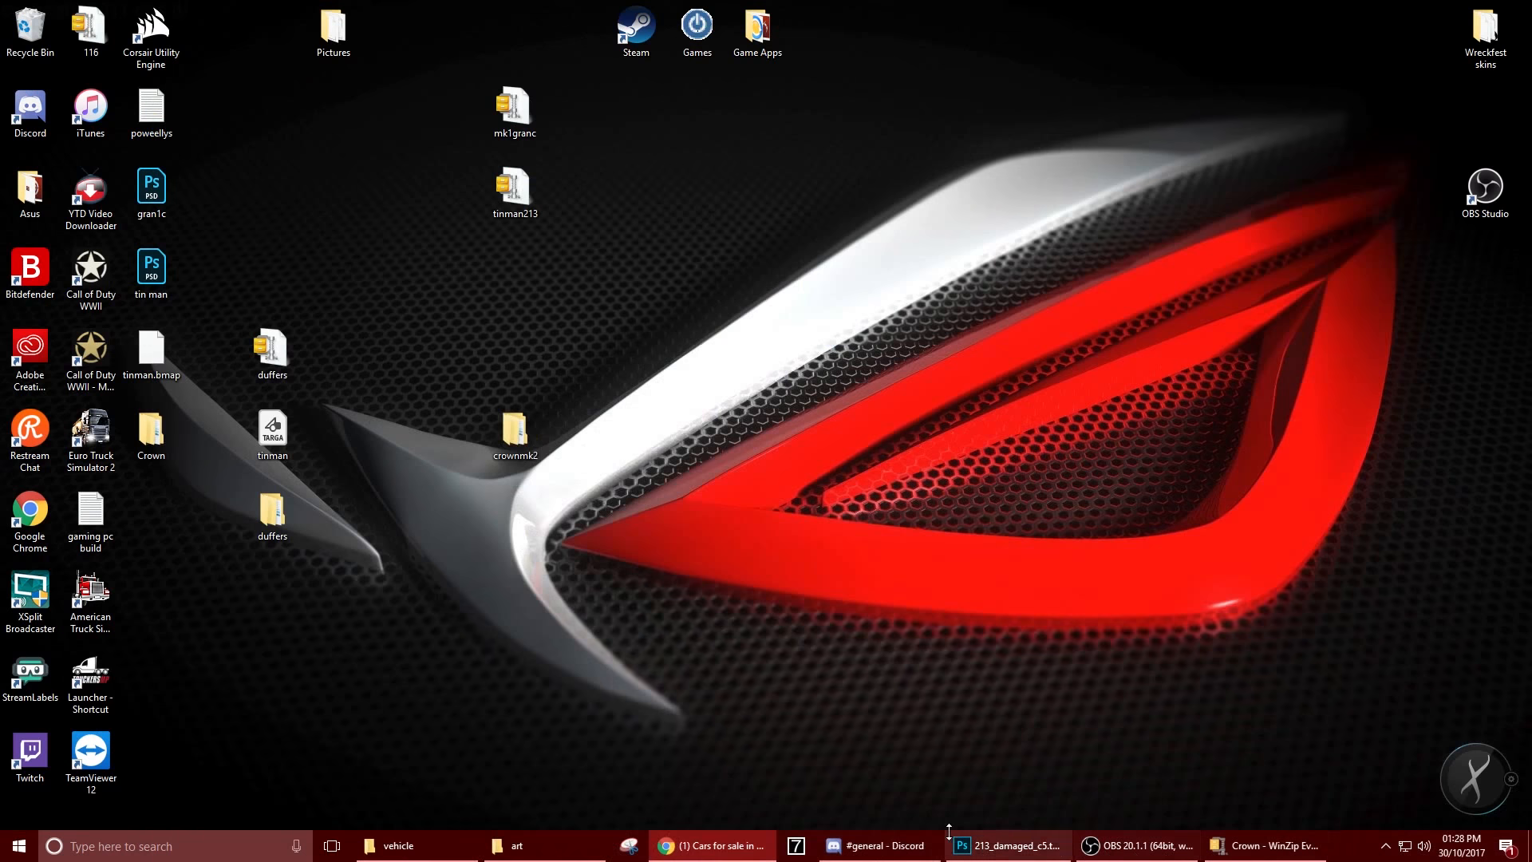
click(1009, 846)
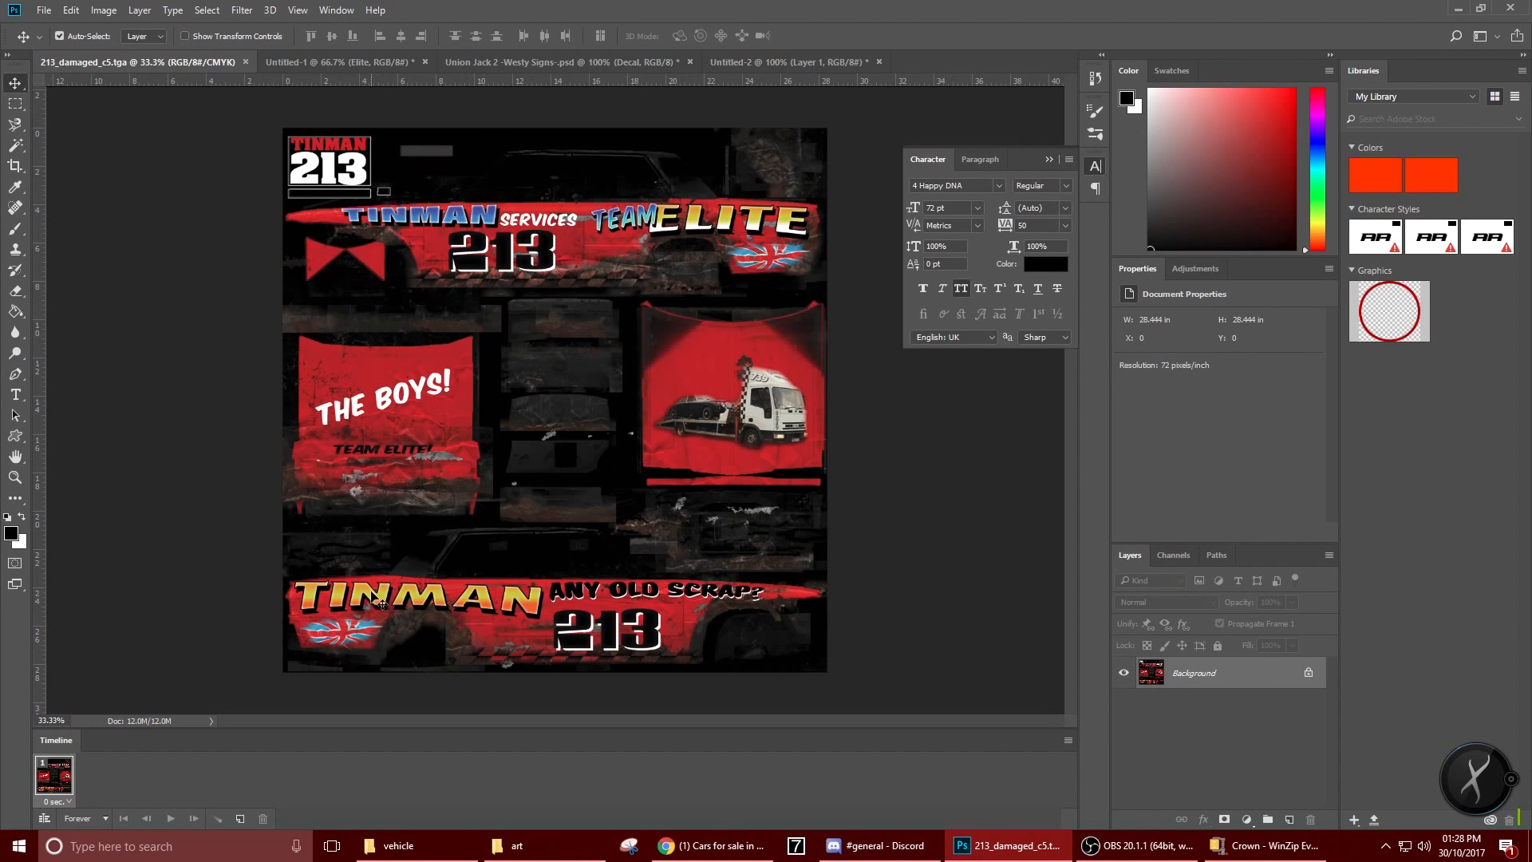
drag(371, 596, 349, 444)
click(855, 355)
Open the recent files 213_c5.tga and 213.psd
click(44, 10)
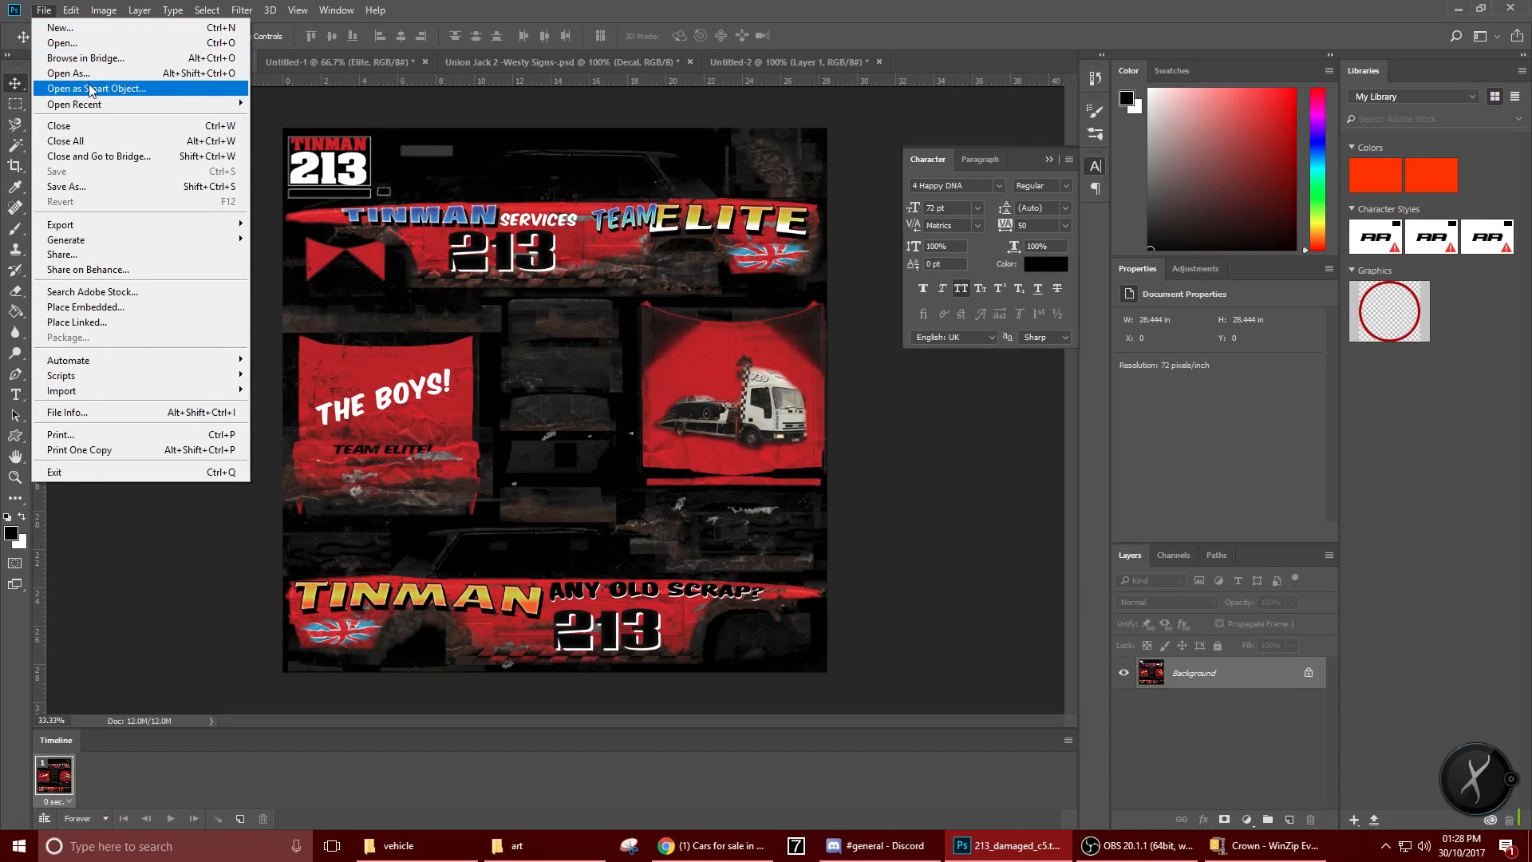
mouse_move(144, 104)
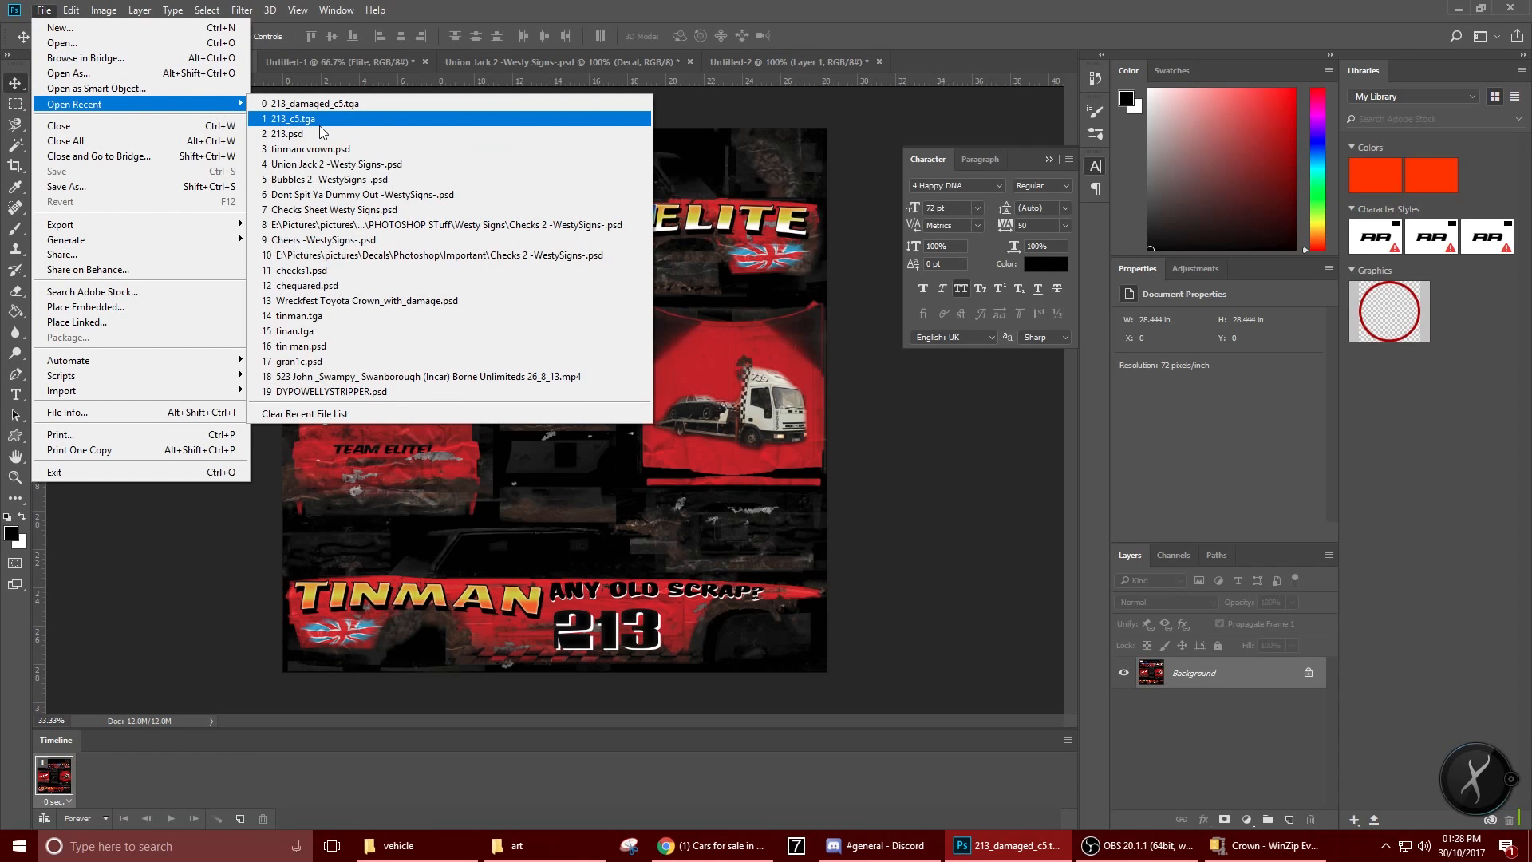
click(390, 117)
click(44, 10)
mouse_move(149, 108)
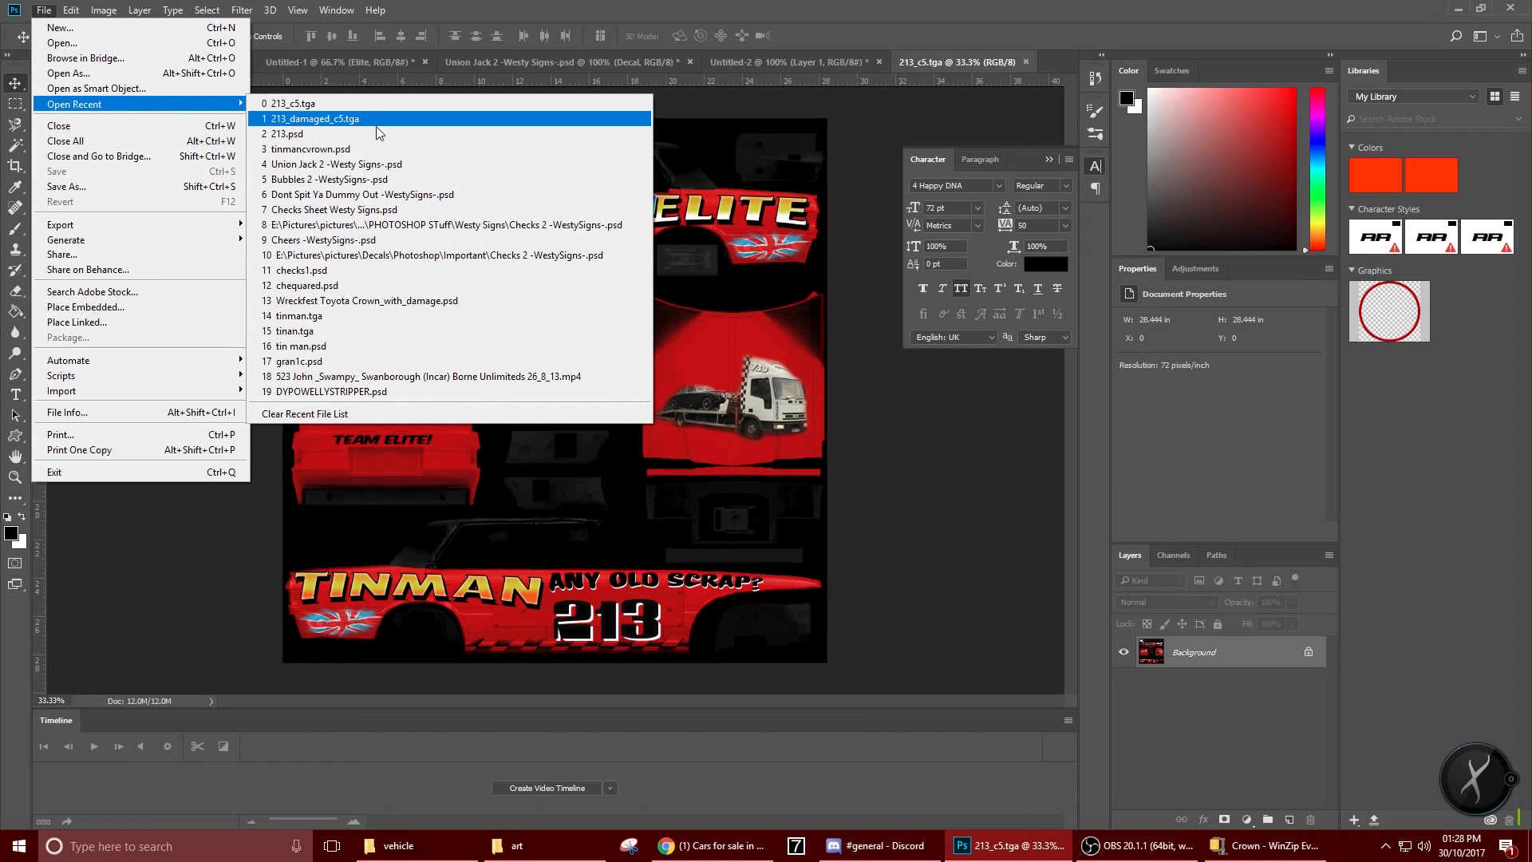
click(436, 134)
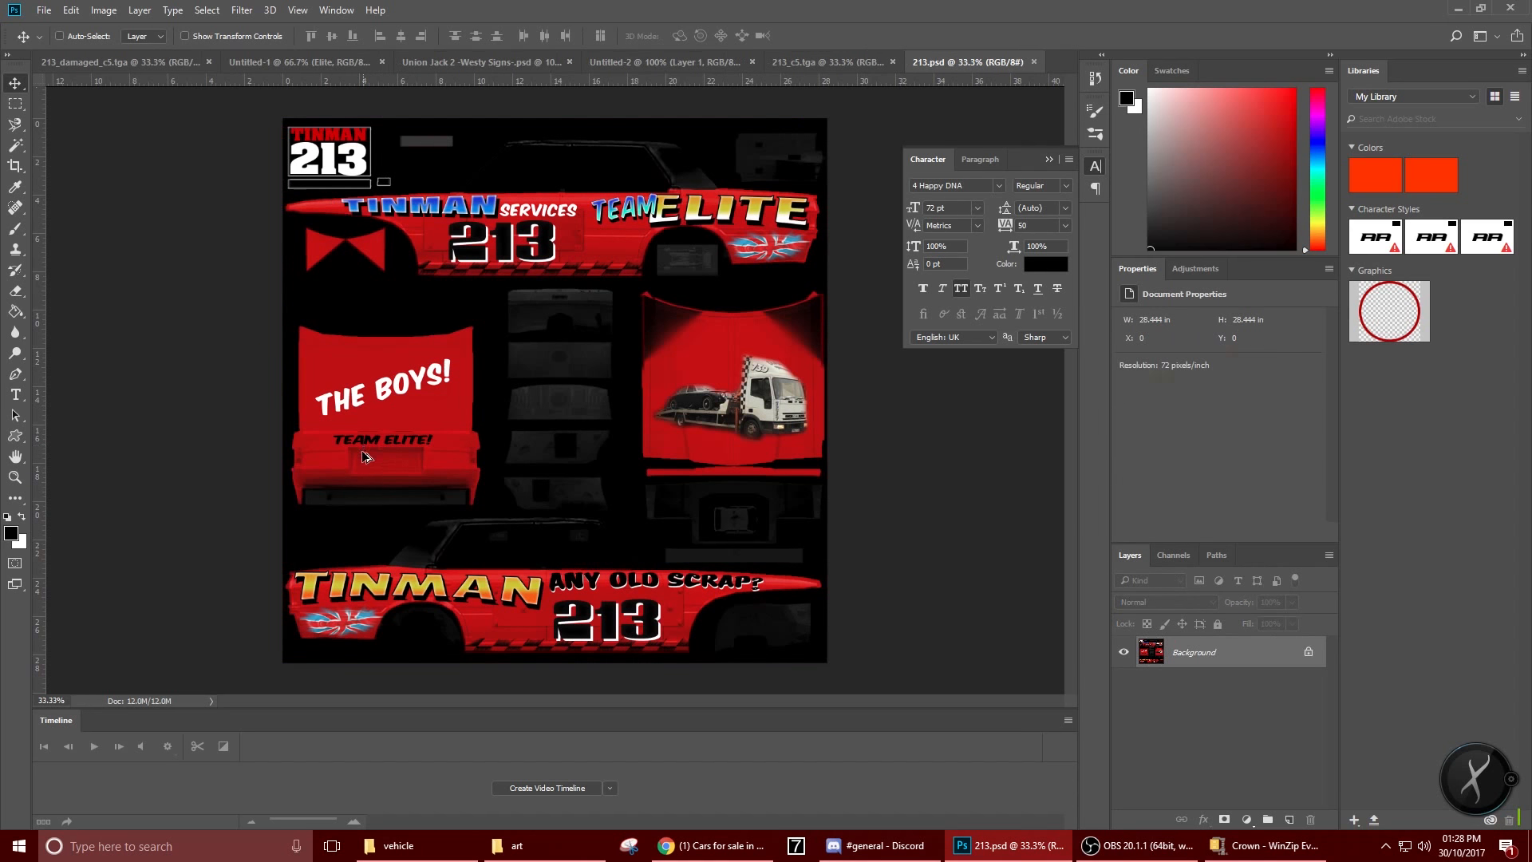
Return to 213_damaged_c5.tga and step back in its history to undo the flattening and restore the separate layers
key(alt+z)
key(alt+z)
click(164, 63)
key(ctrl)
key(ctrl+alt+z)
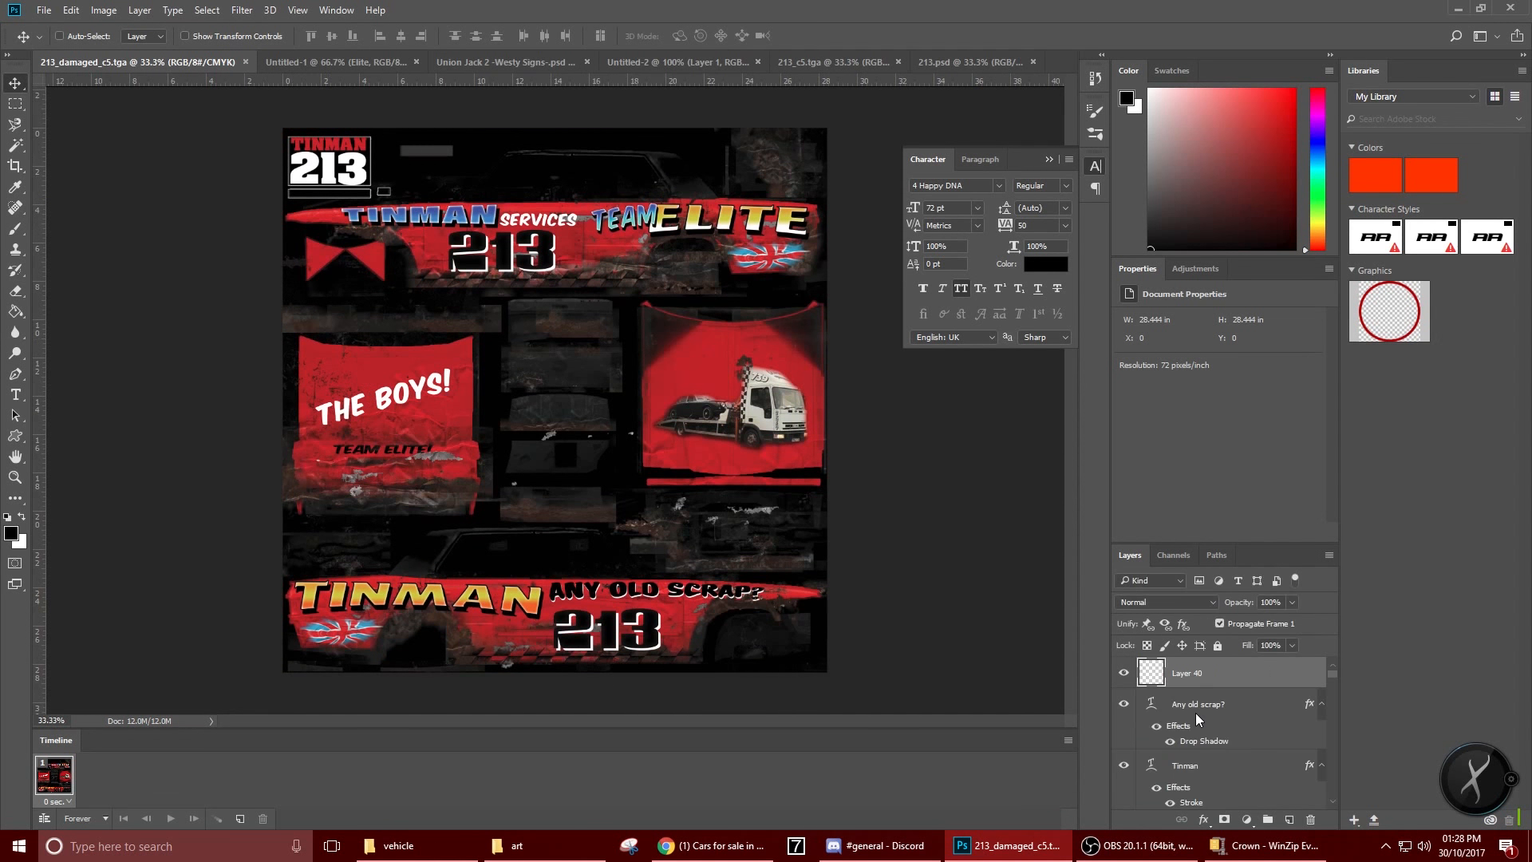
key(alt+z)
Find the damage group among the skin's layers and hide it
scroll(1132, 762, down, 3)
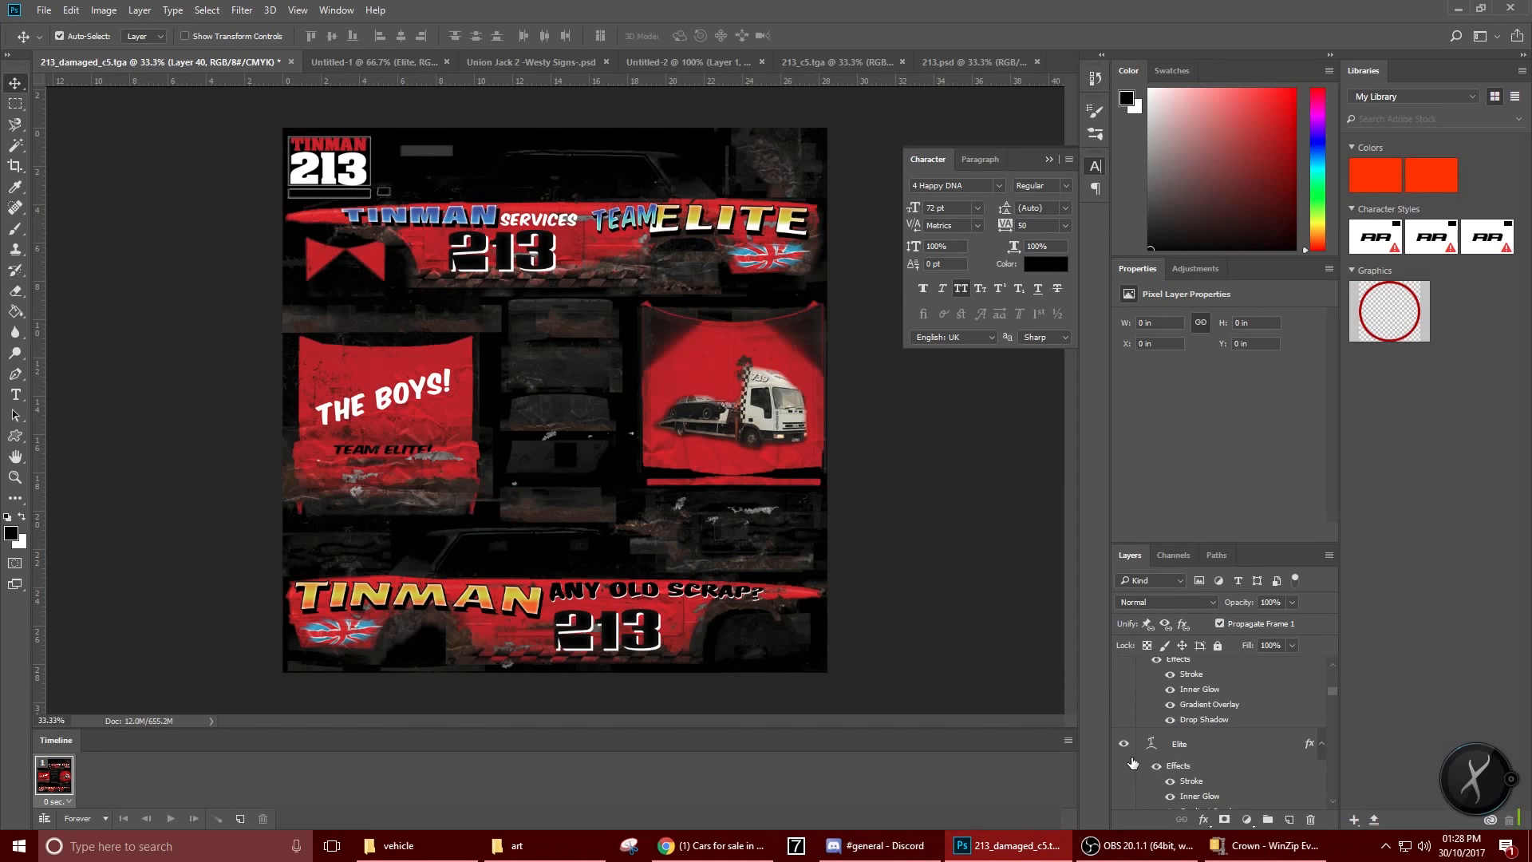
scroll(1139, 744, up, 3)
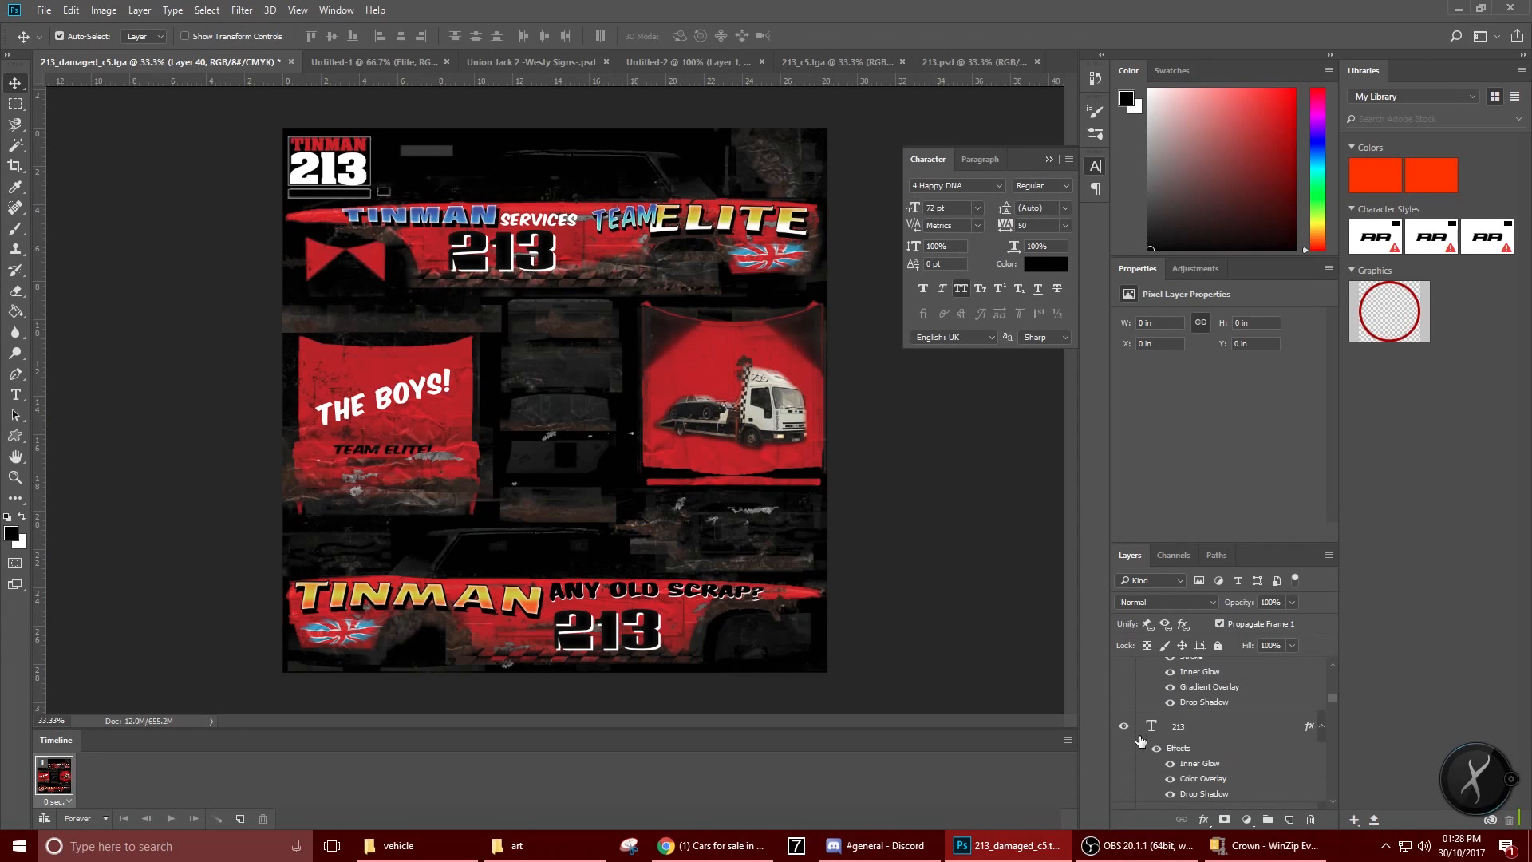
scroll(1137, 745, up, 3)
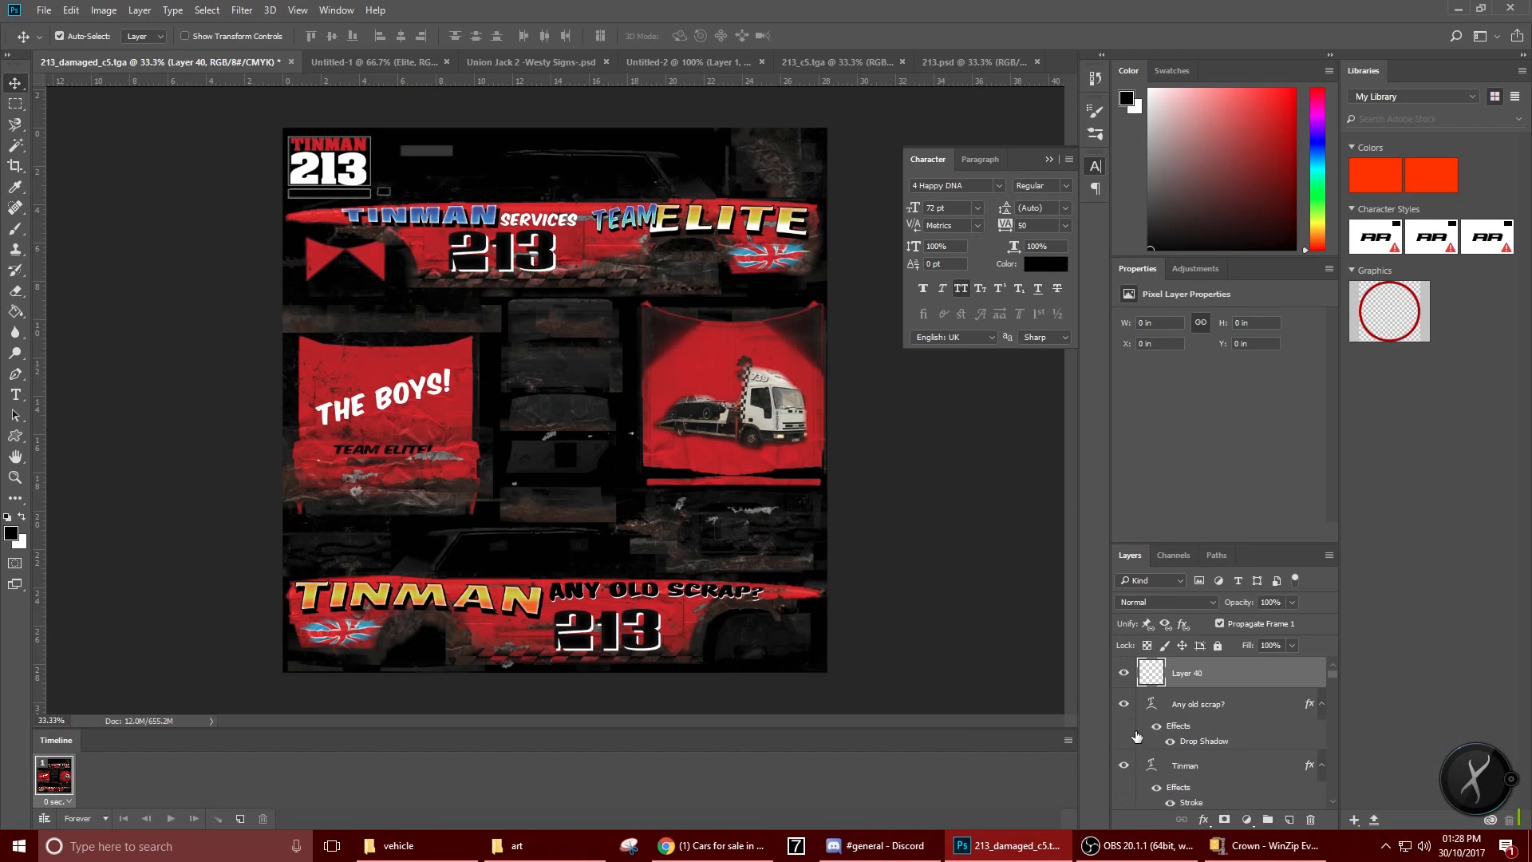
scroll(1136, 736, down, 6)
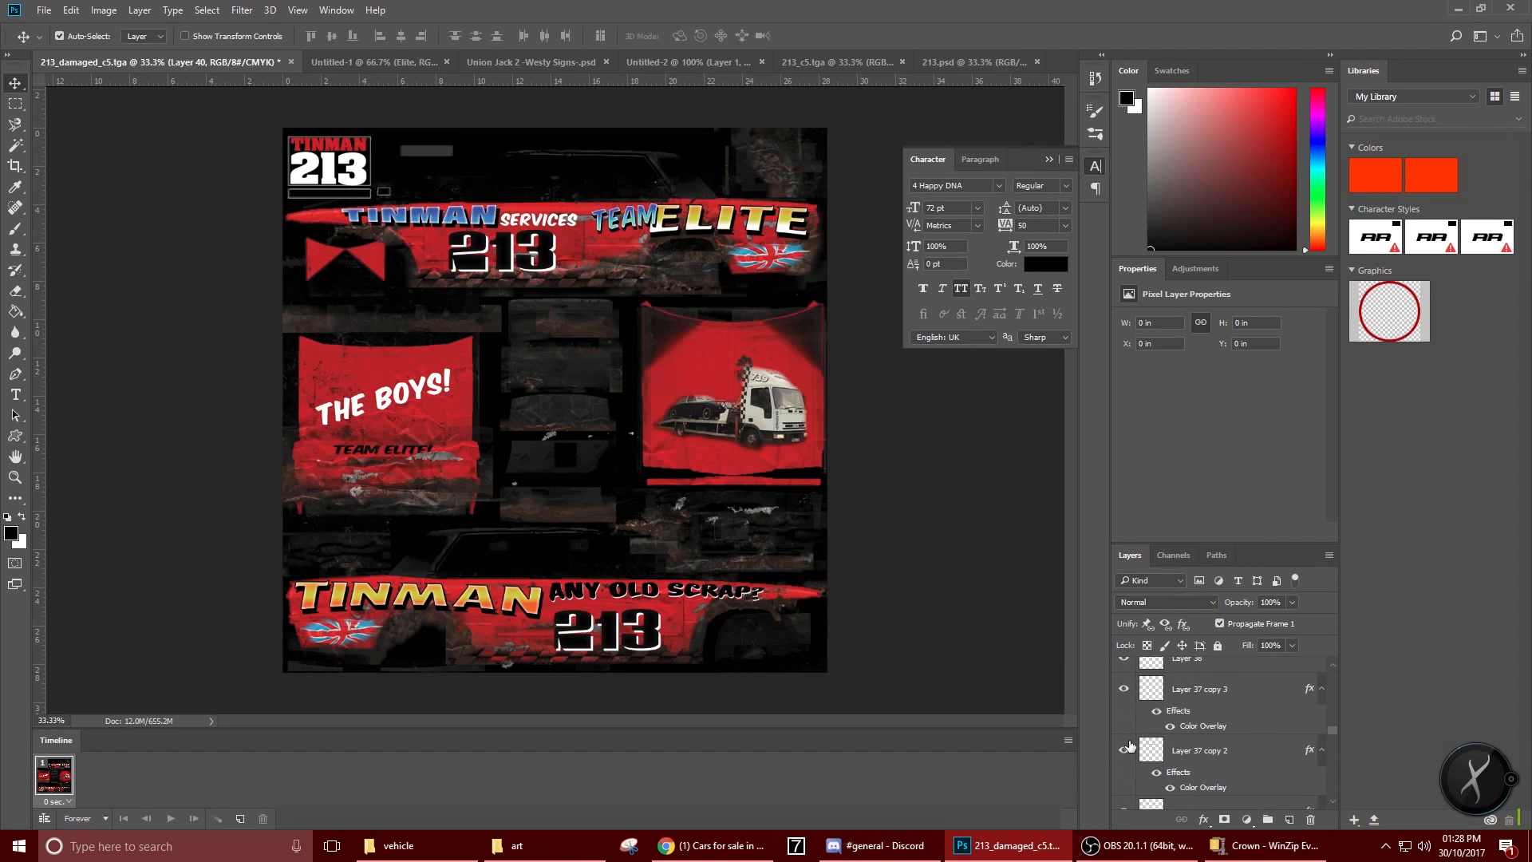
scroll(1129, 746, down, 15)
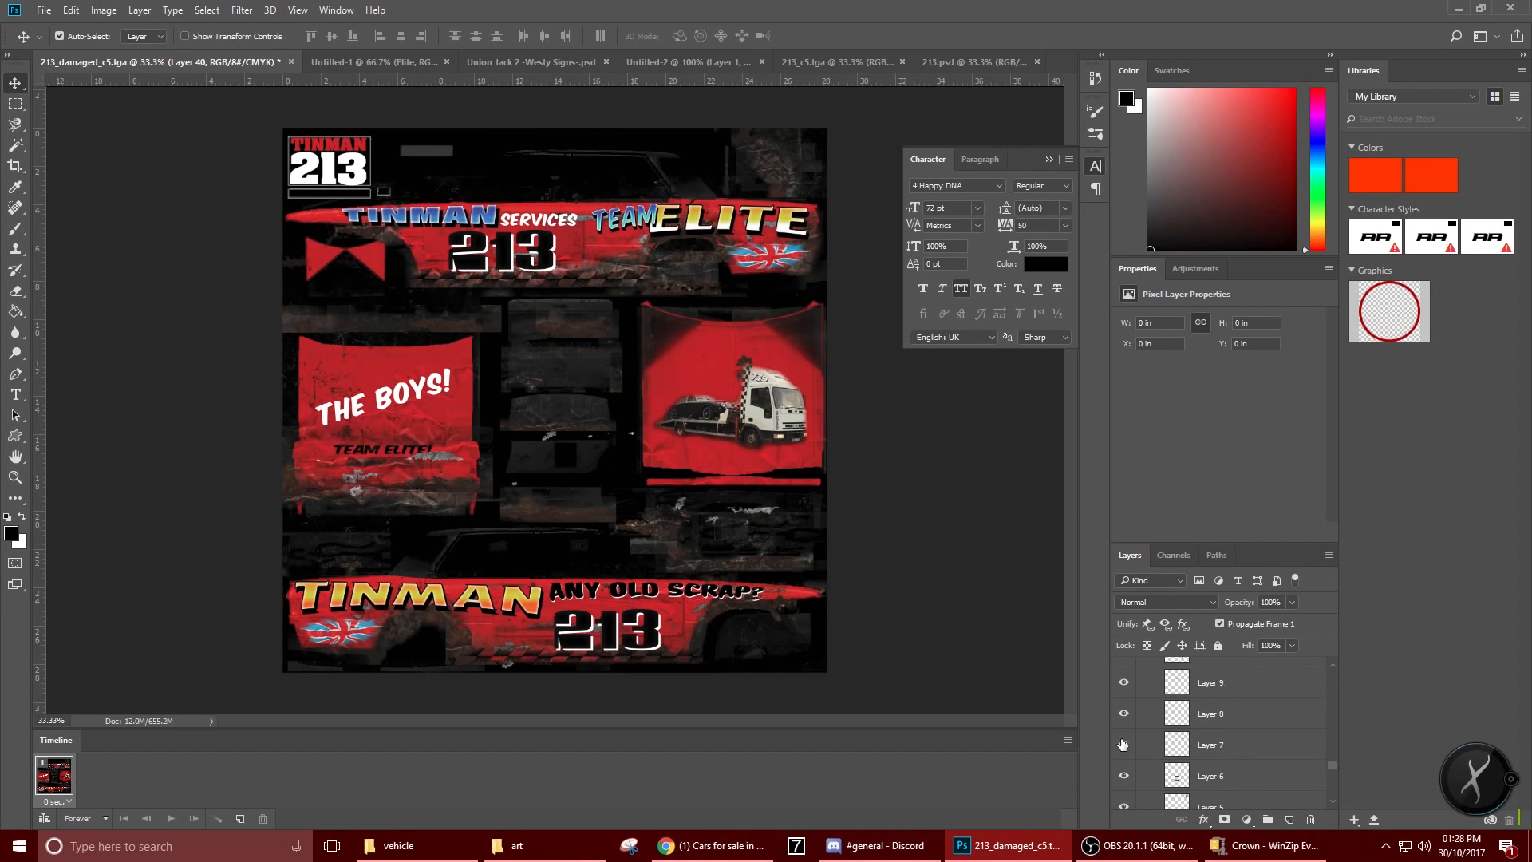
scroll(1123, 745, down, 3)
scroll(1125, 728, up, 1)
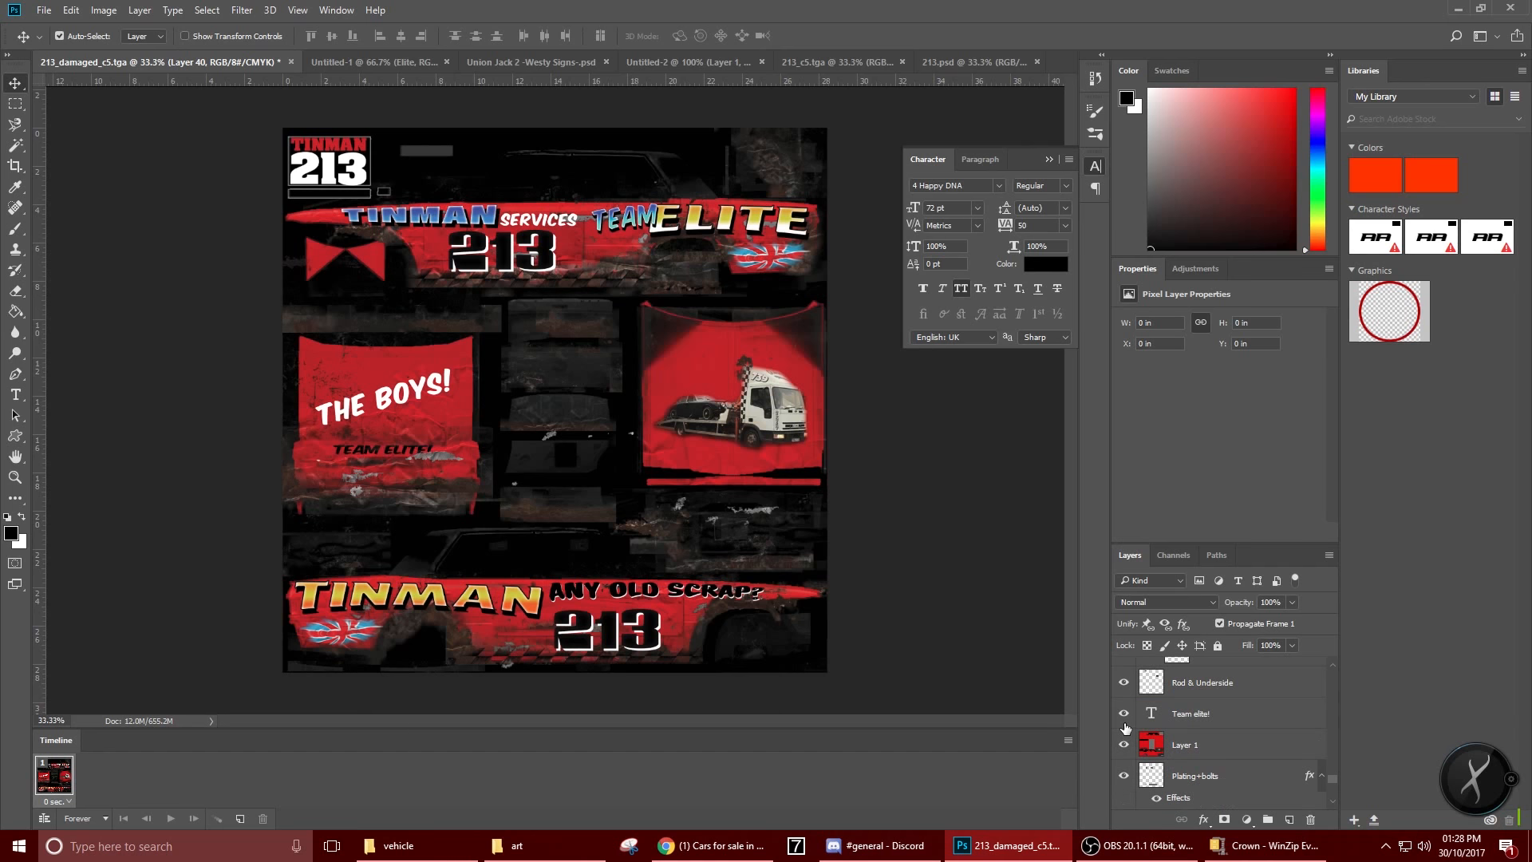
scroll(1127, 726, down, 5)
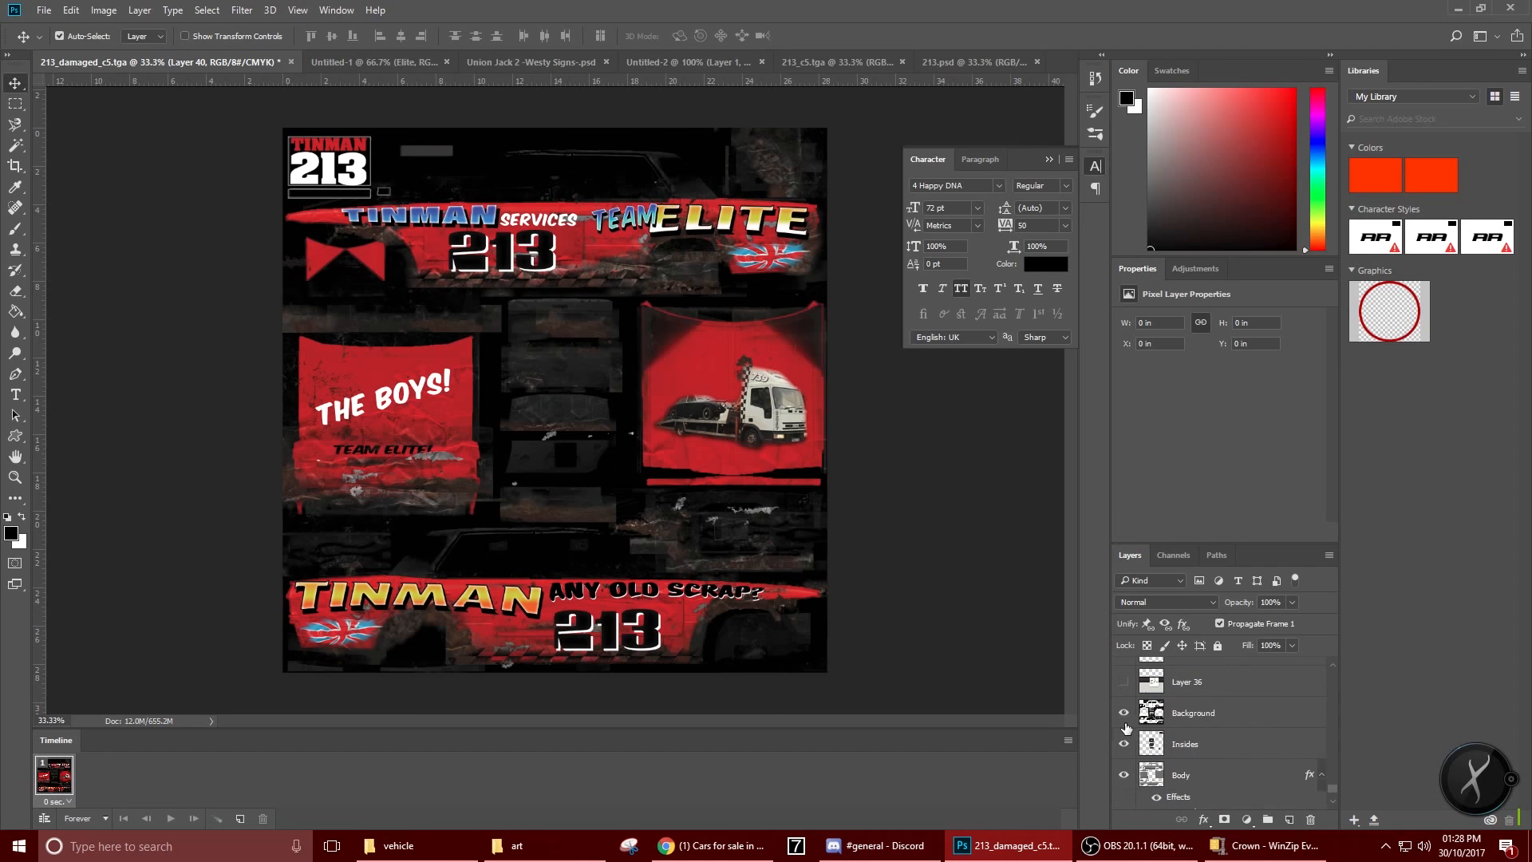
scroll(1130, 725, up, 5)
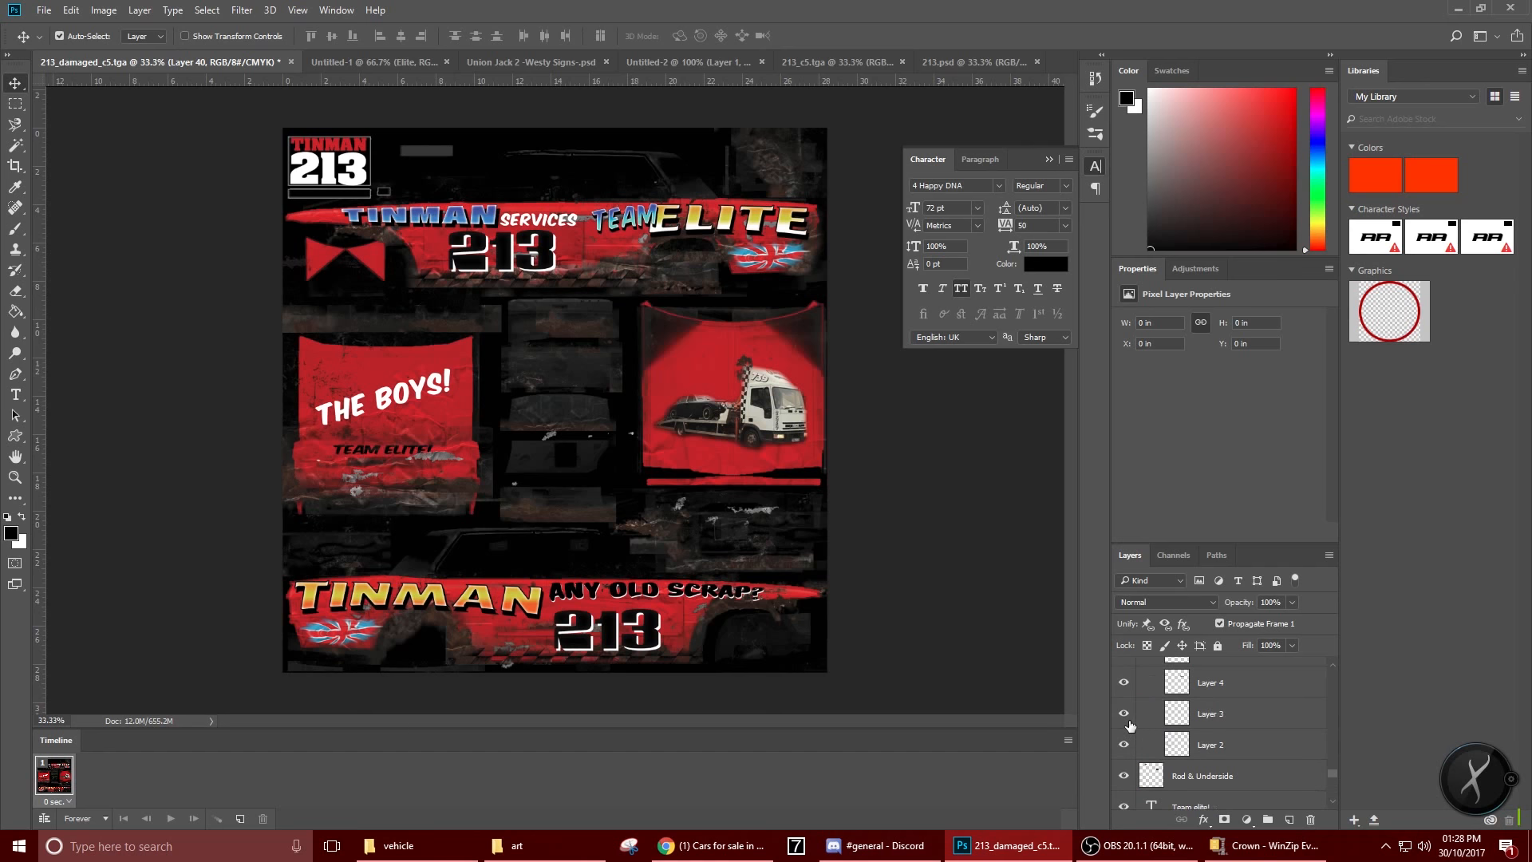
scroll(1130, 725, up, 3)
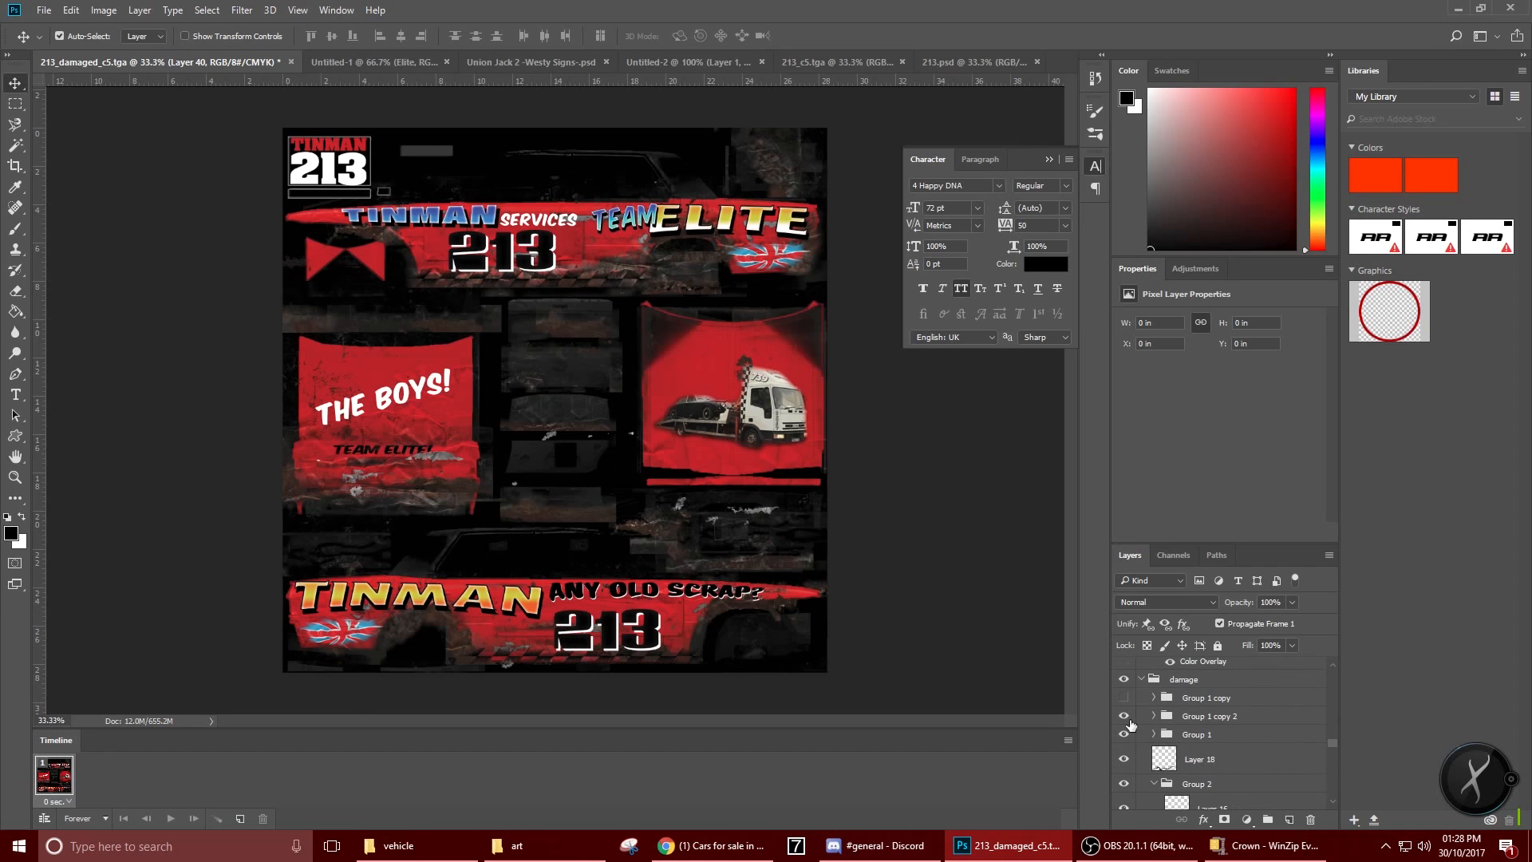
click(1123, 680)
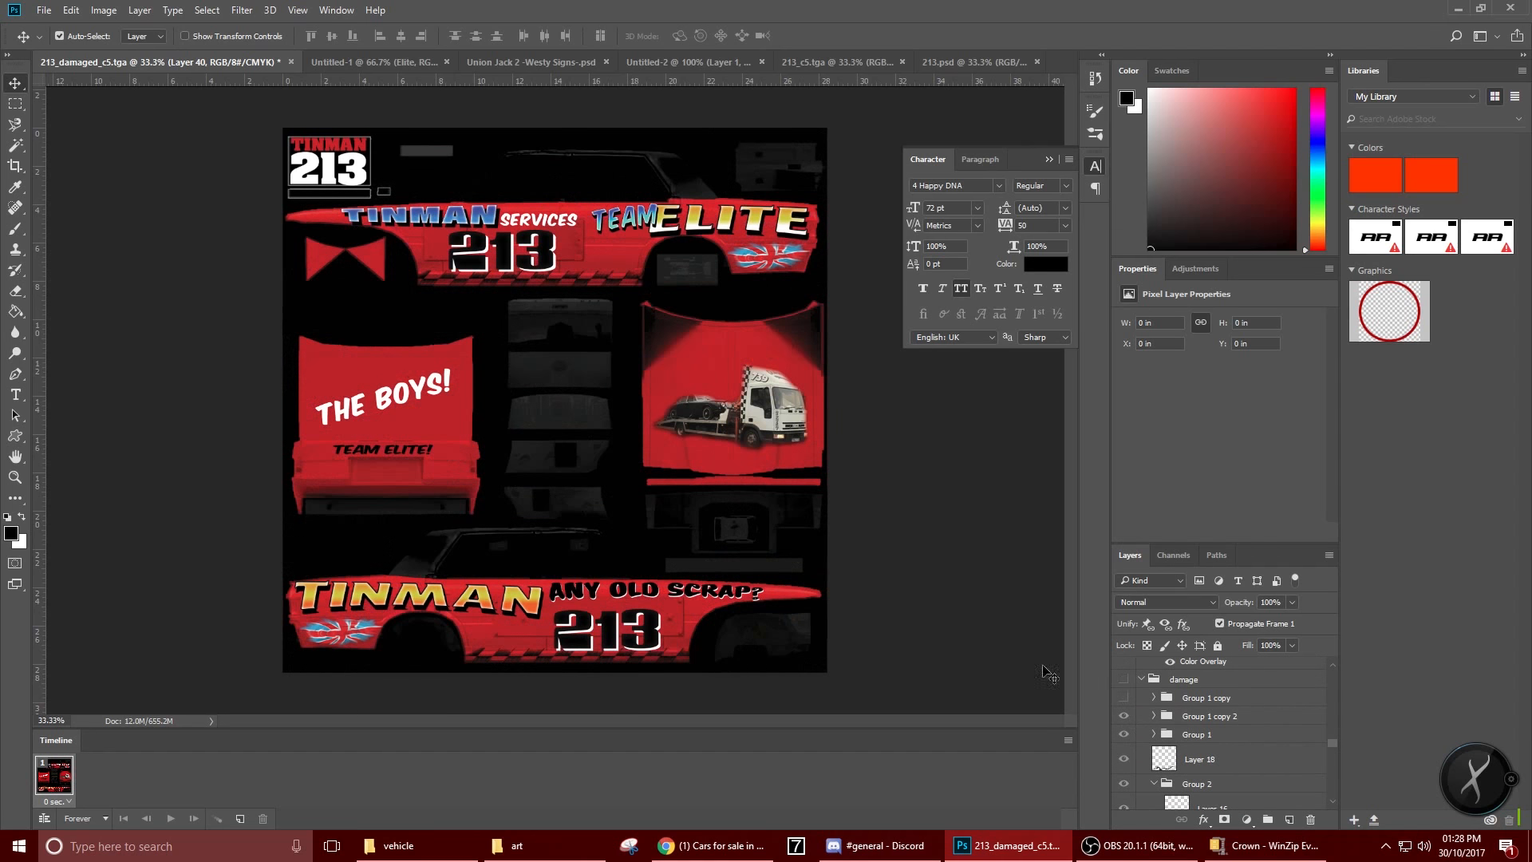
Mirror the "Team elite!" text on the car's rear horizontally with Free Transform and place it centrally beneath "The Boys!"
click(382, 463)
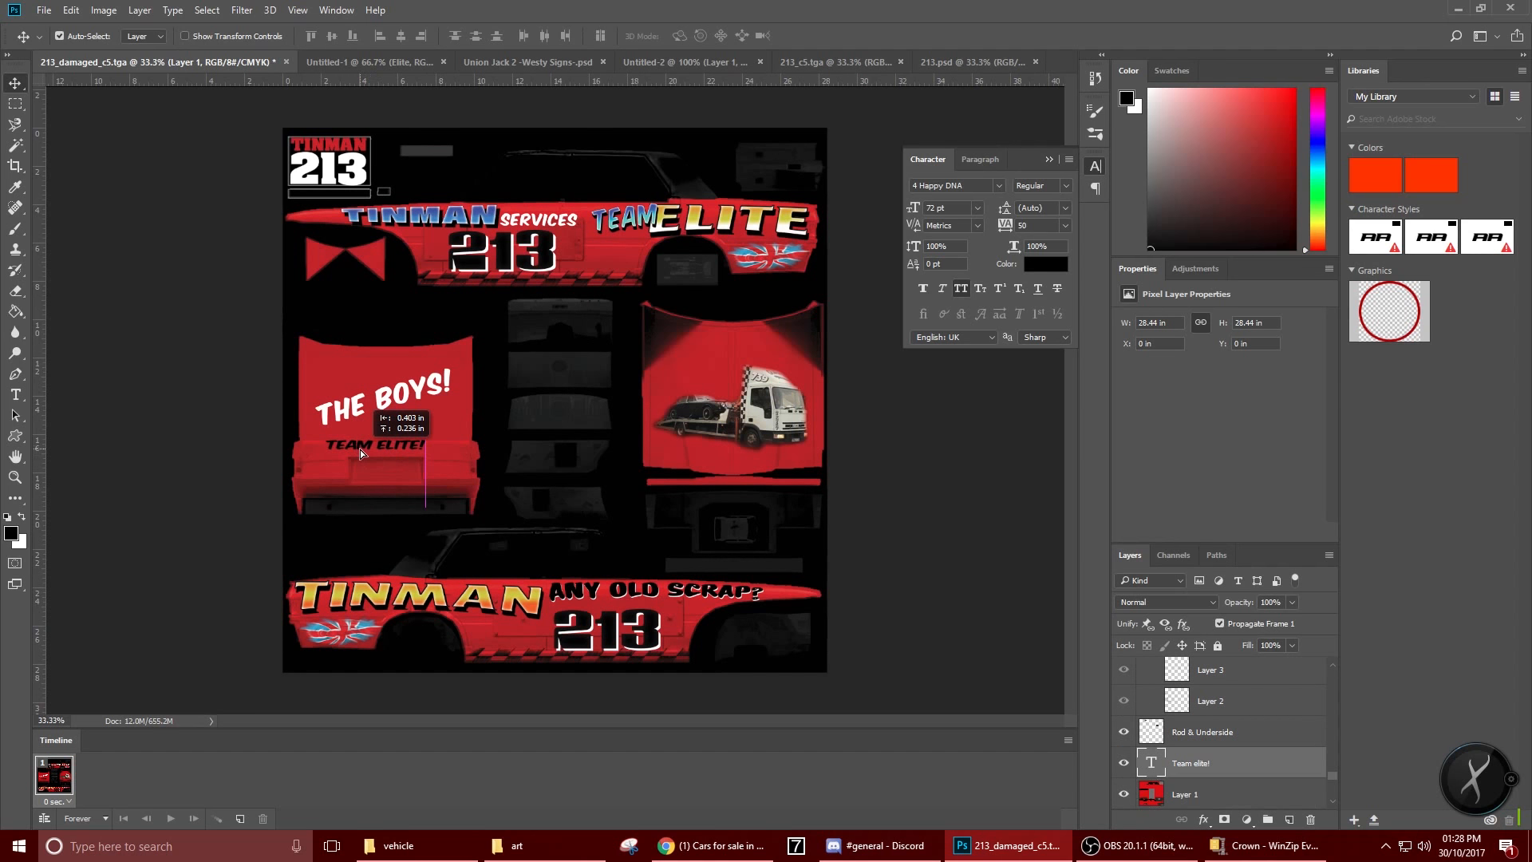
click(361, 449)
key(ctrl+t)
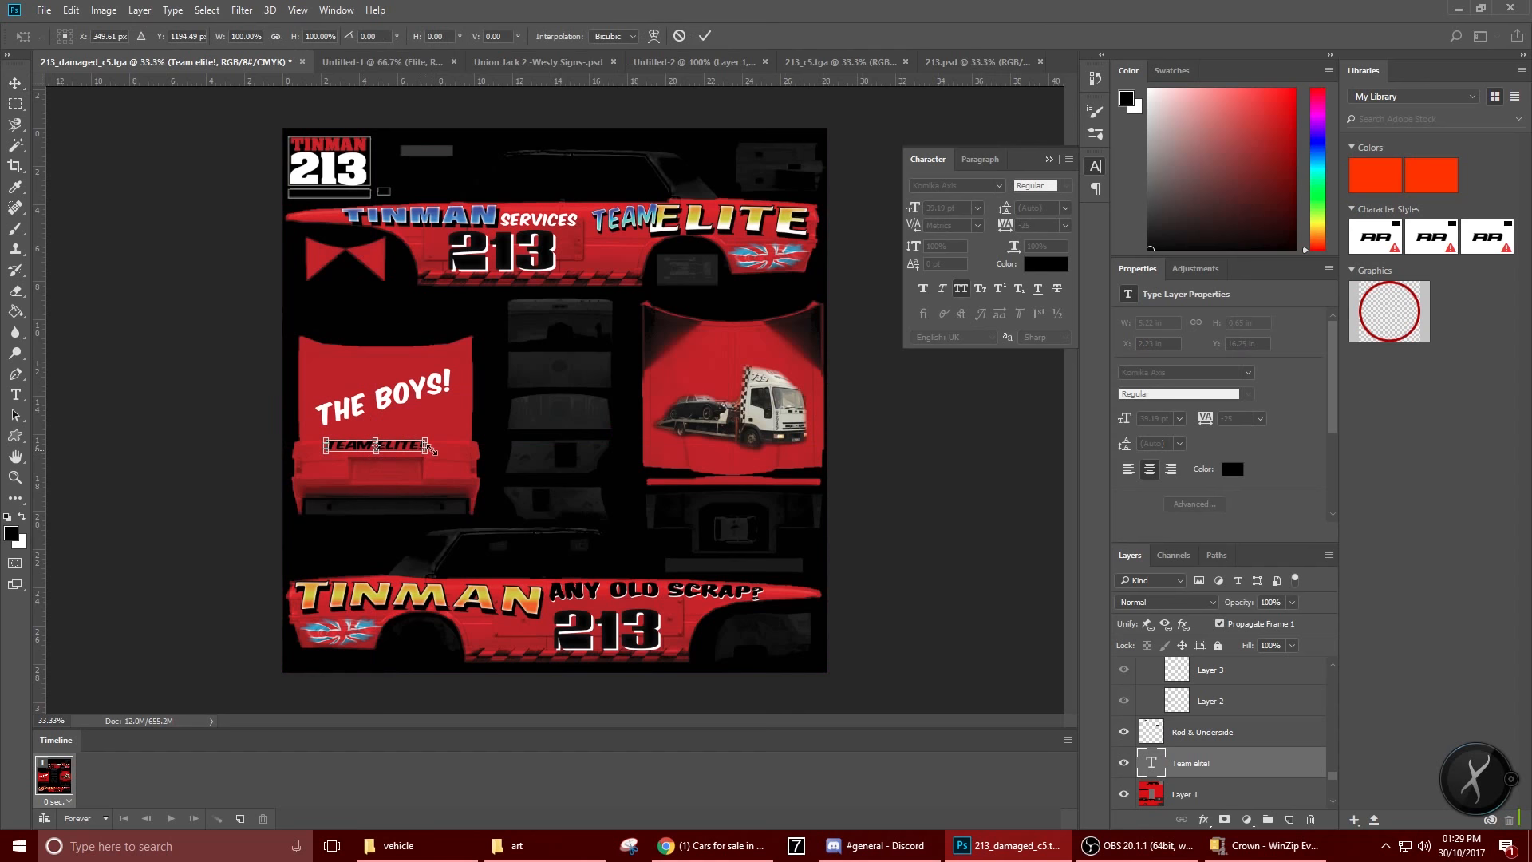
drag(428, 447, 238, 447)
click(16, 84)
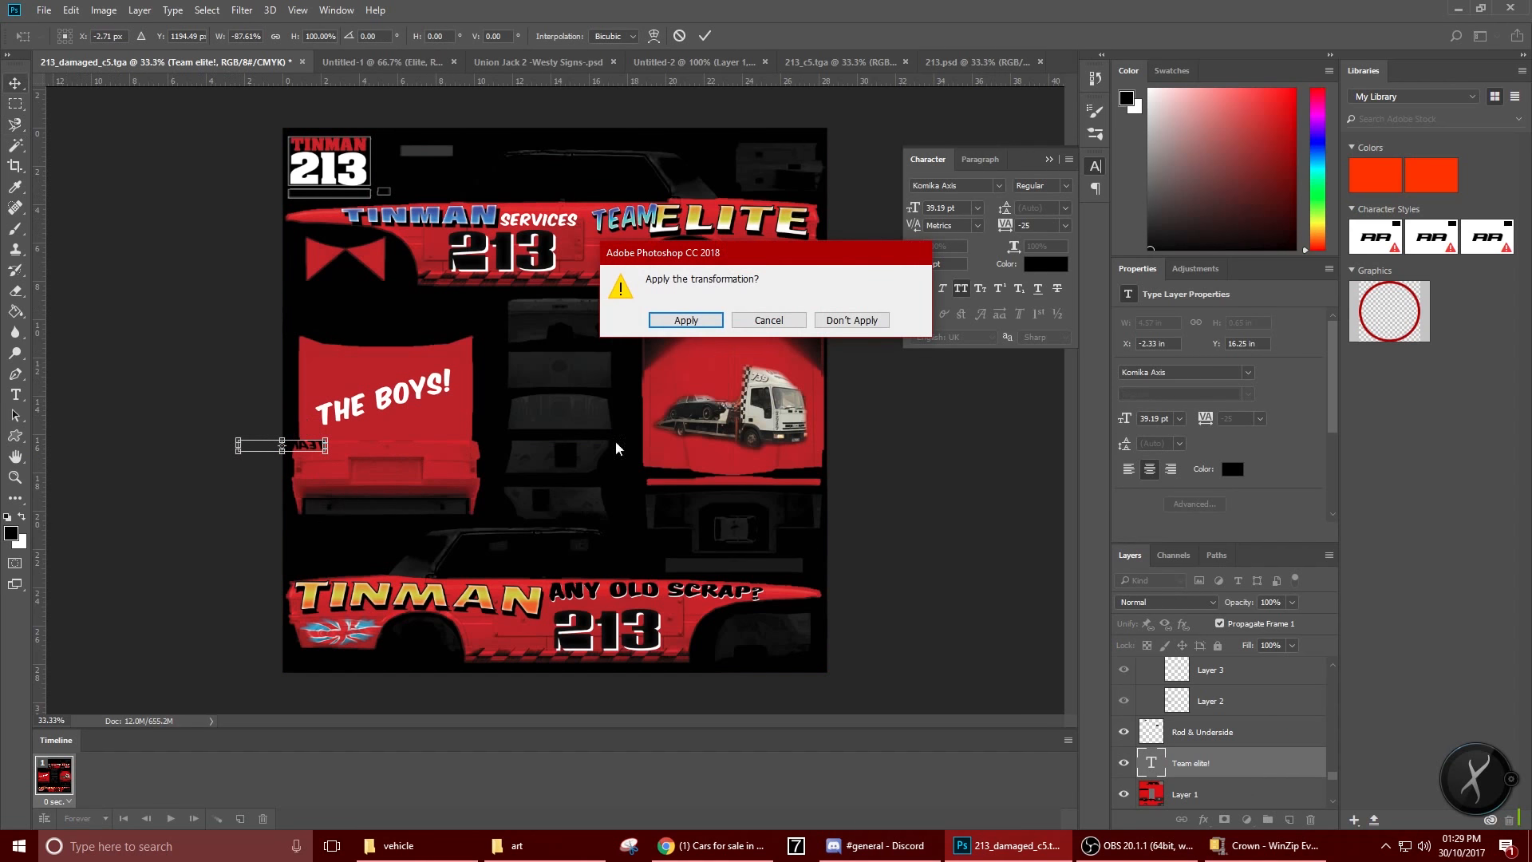
click(674, 321)
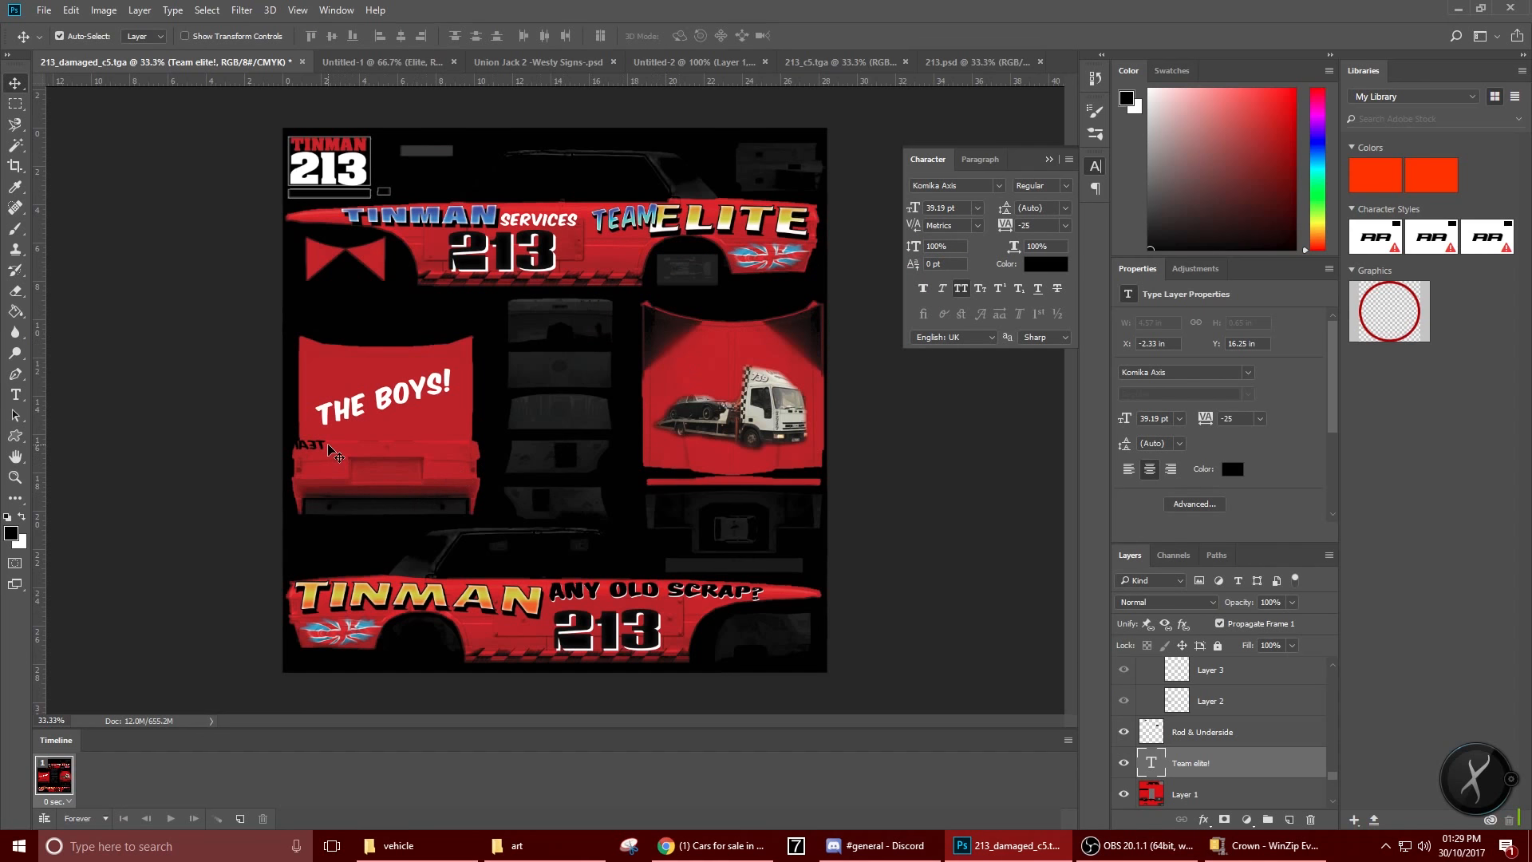
drag(314, 447, 417, 452)
Move the yellow Tinman lettering on the lower car side slightly down to about Y 23.54 in
click(365, 591)
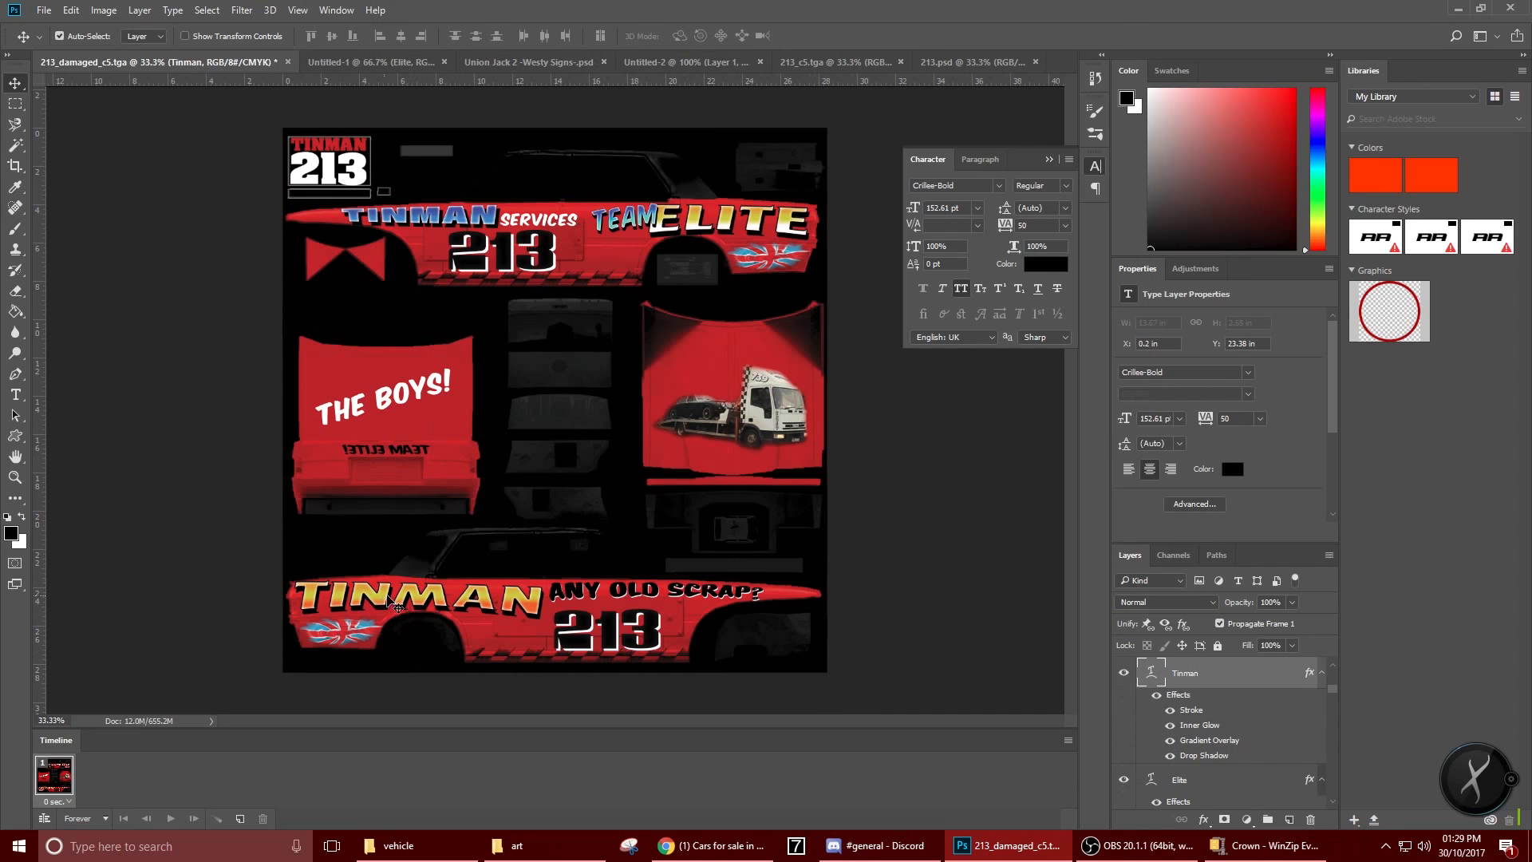
key(ctrl+t)
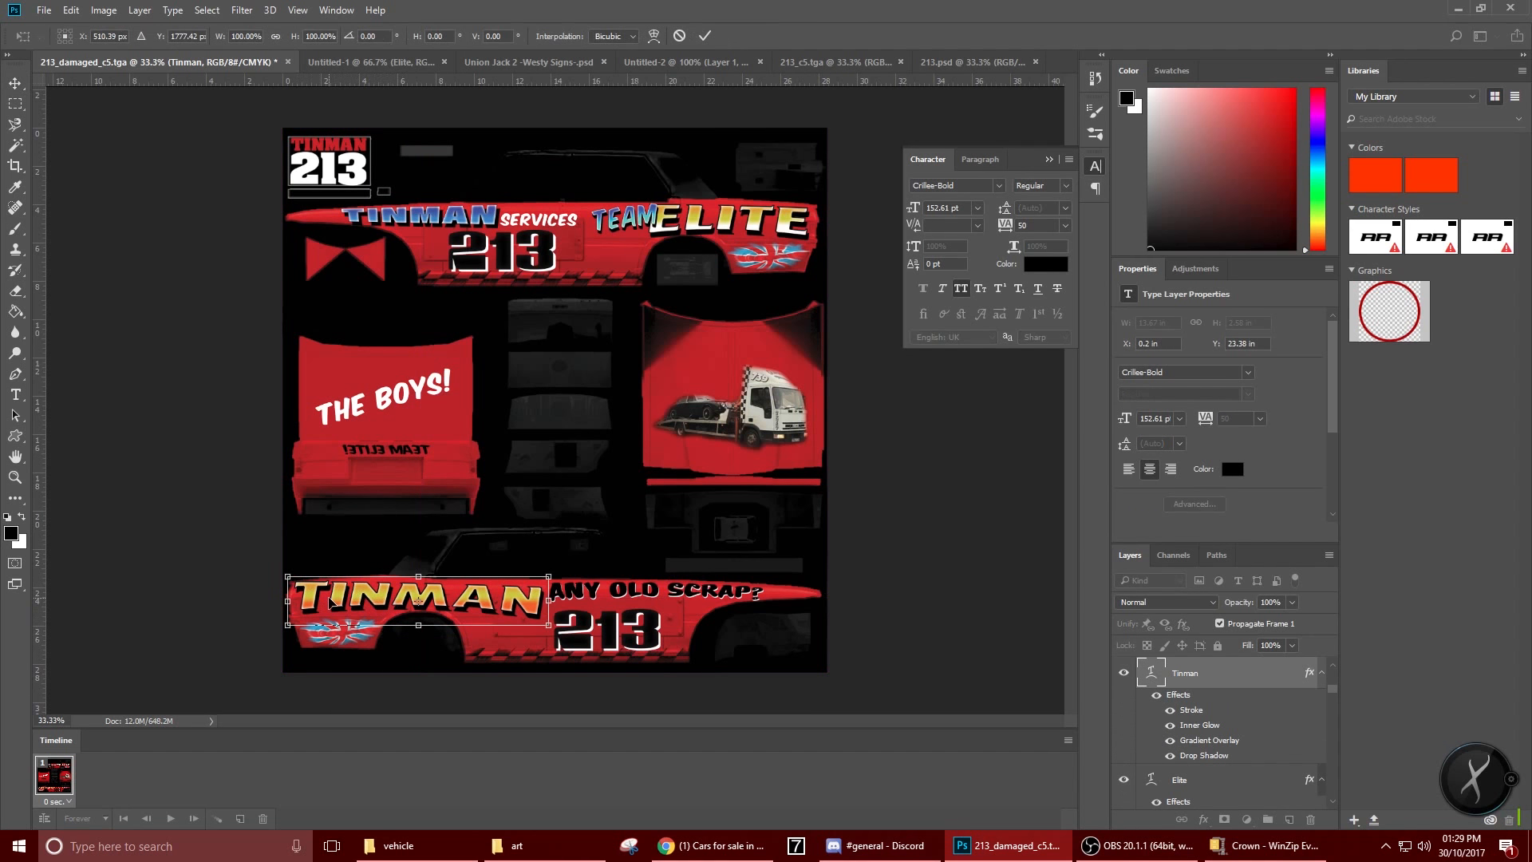
drag(331, 603, 330, 605)
key(Return)
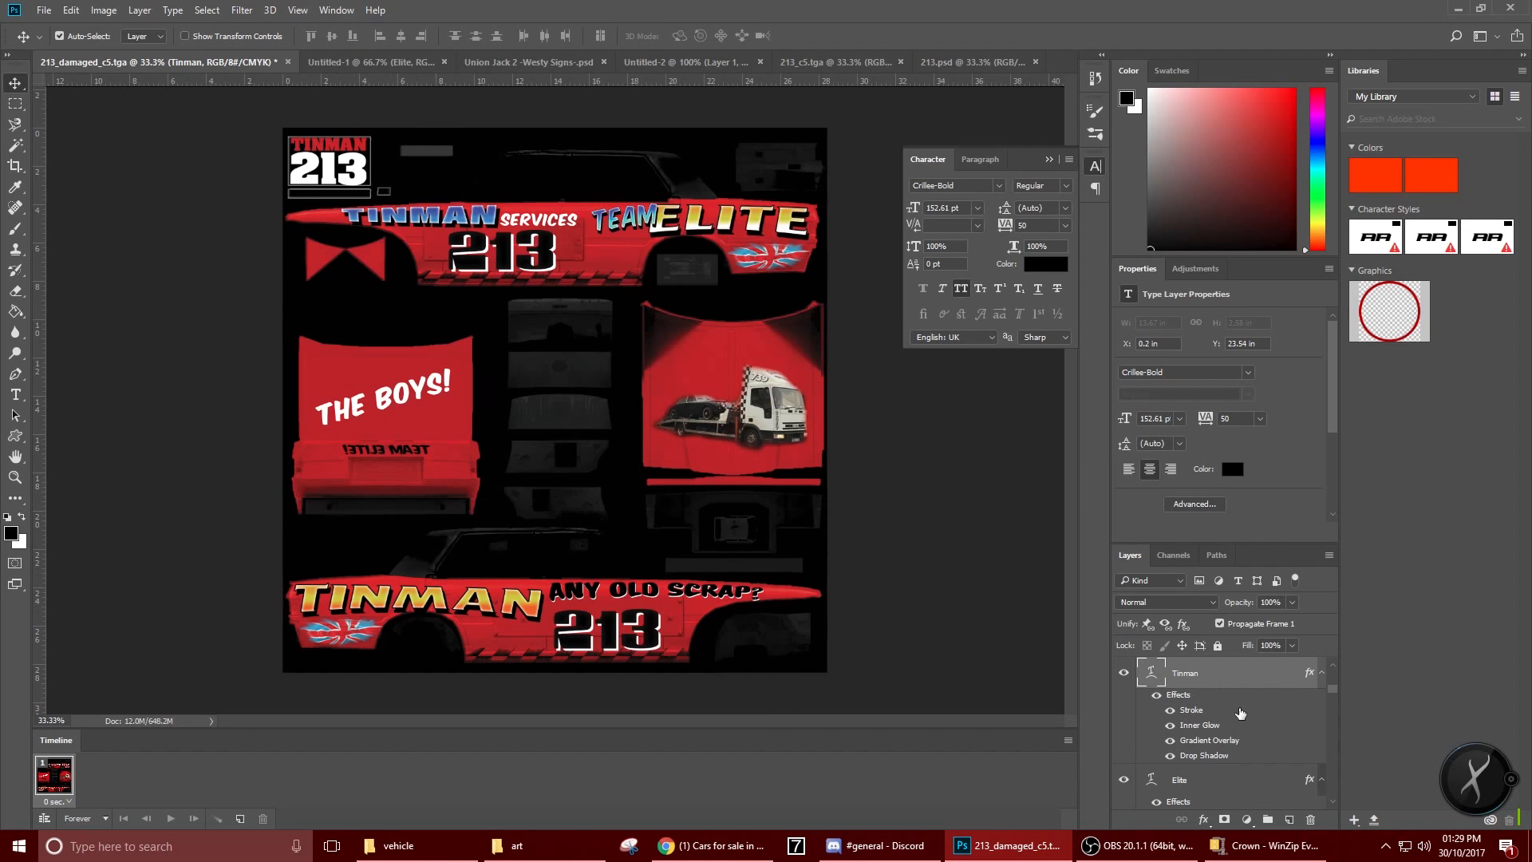
Save the layered artwork as a Photoshop file named 213_c5 in the art folder with Maximize Compatibility on
click(44, 10)
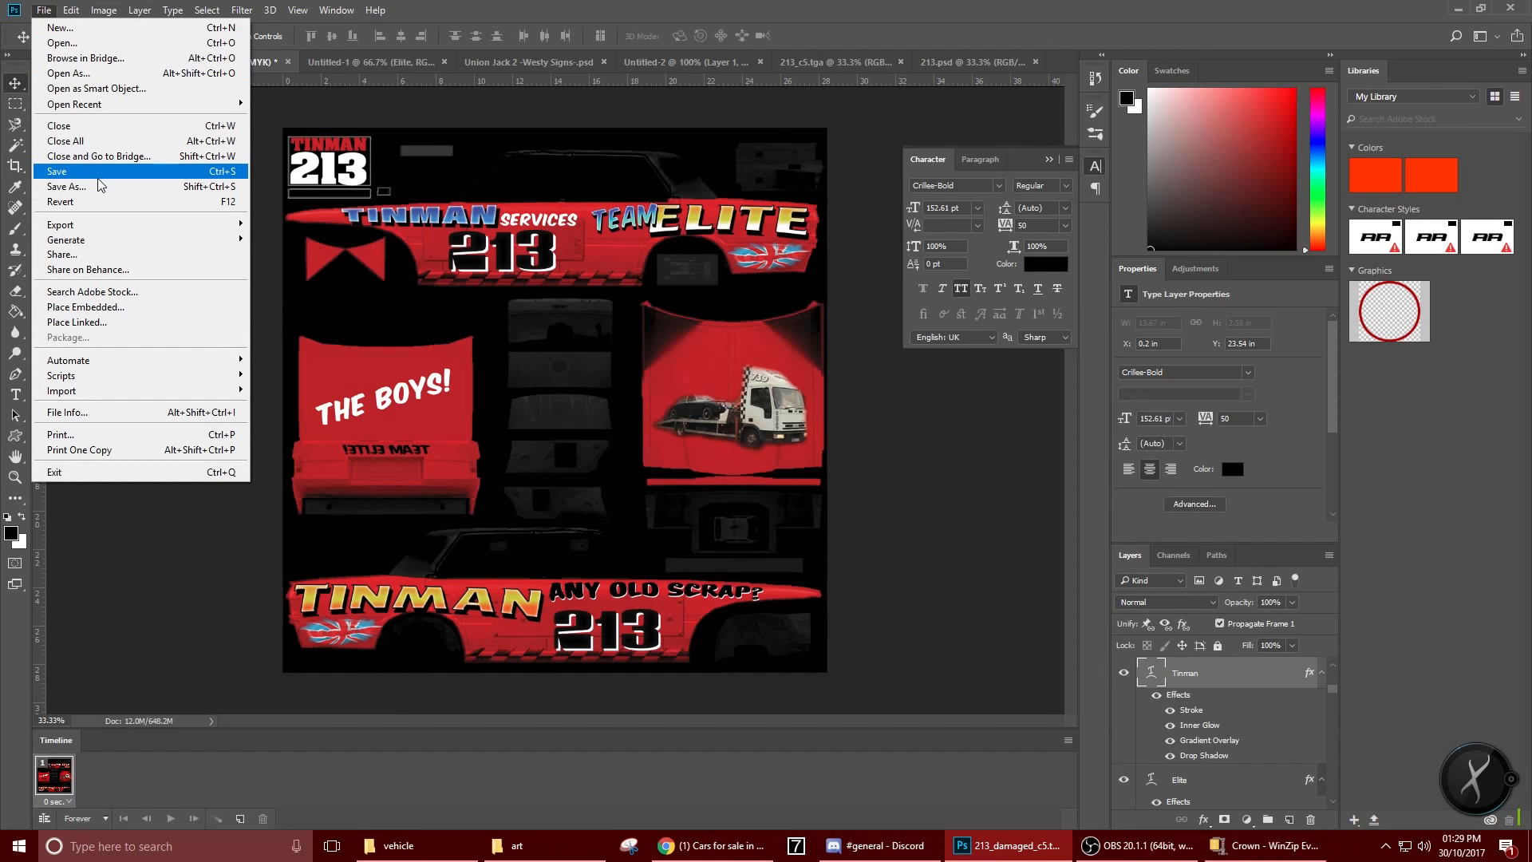
click(98, 186)
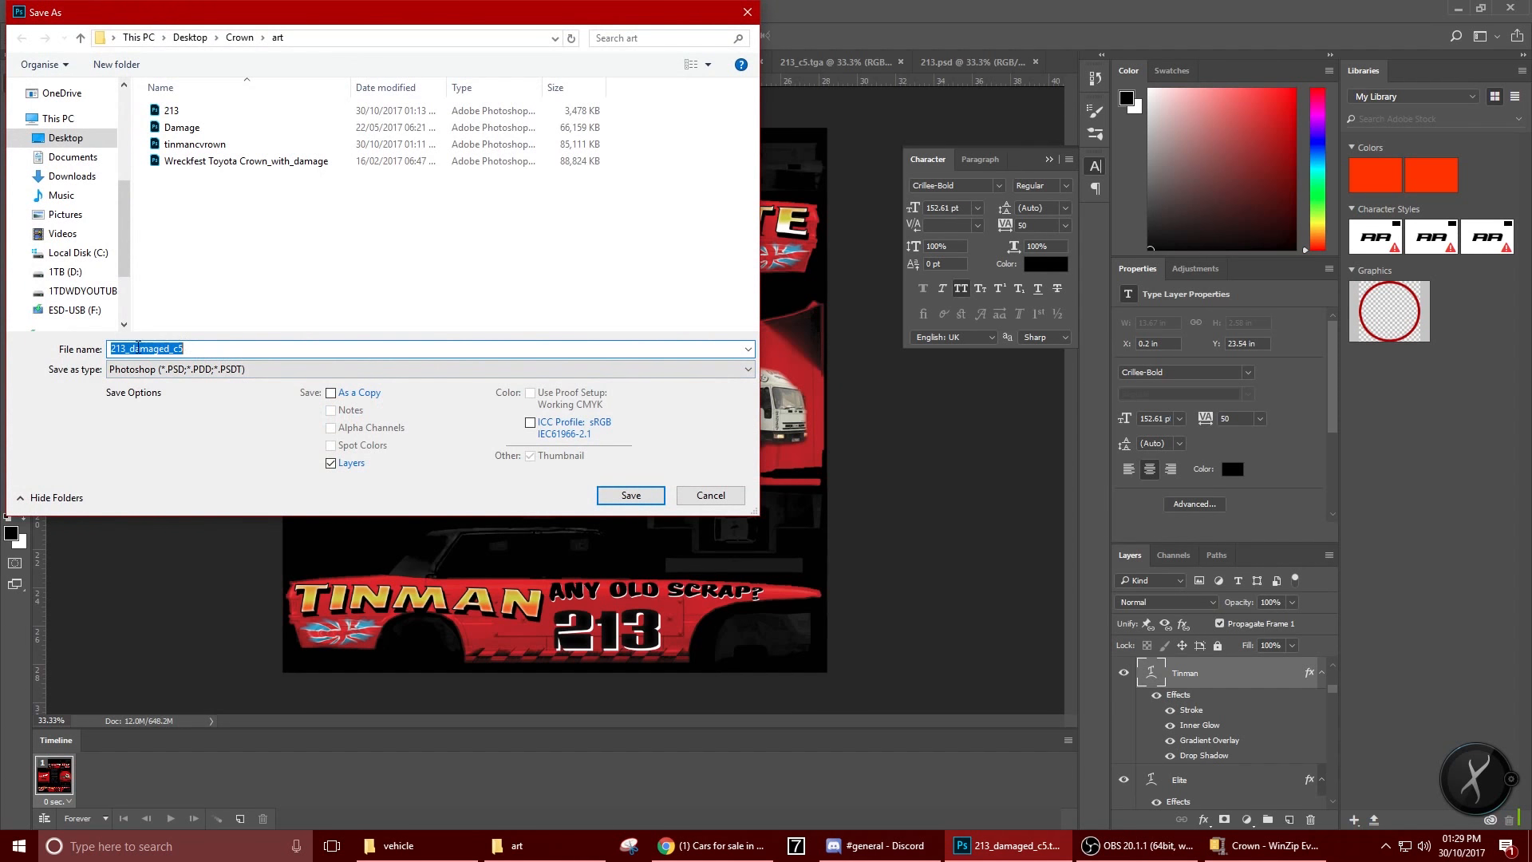
drag(129, 349, 159, 350)
key(BackSpace)
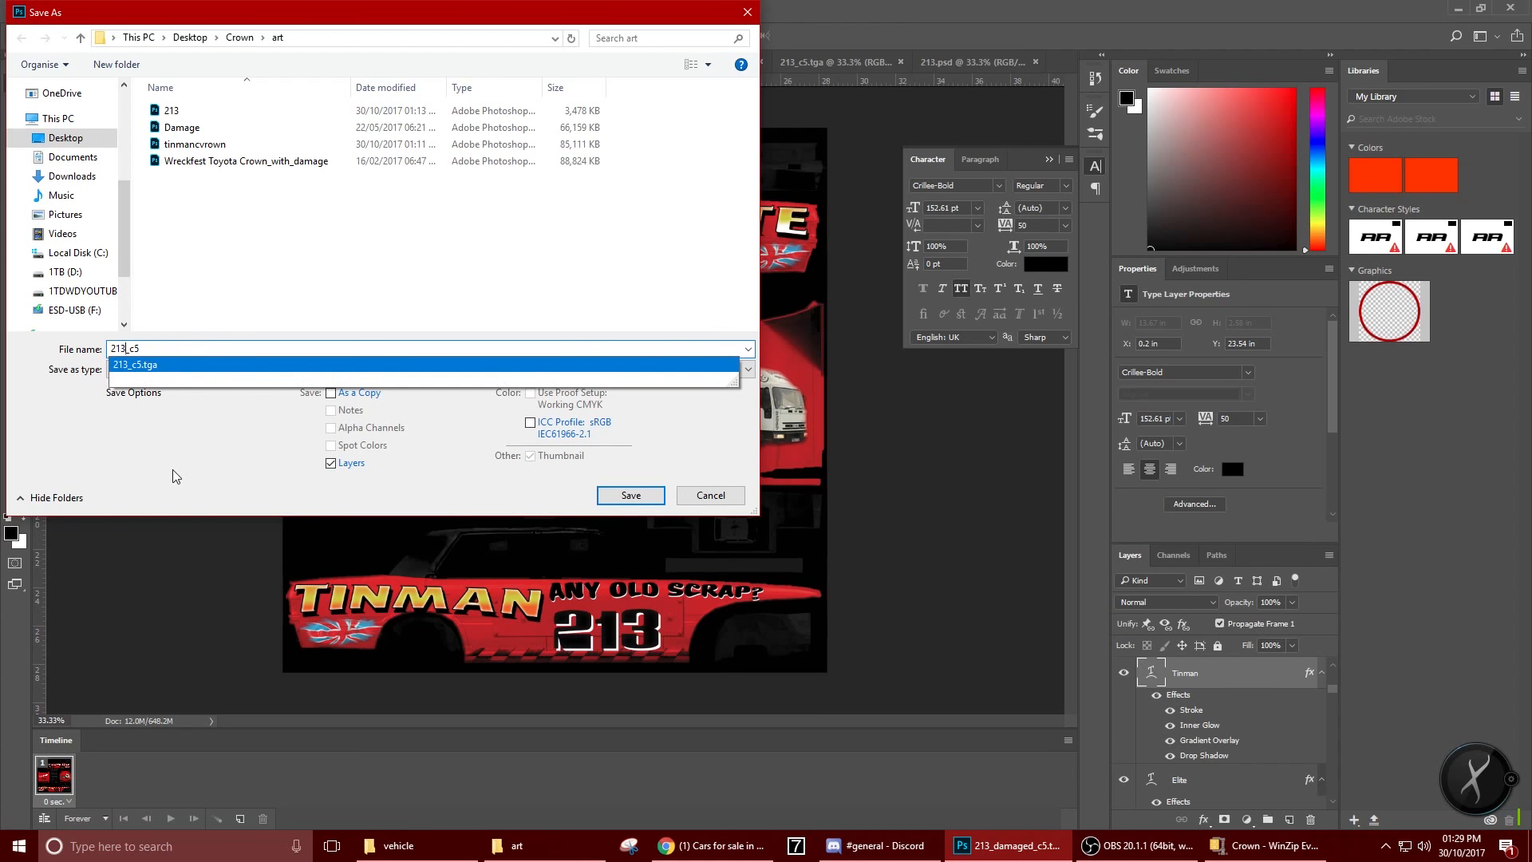
click(176, 476)
click(626, 497)
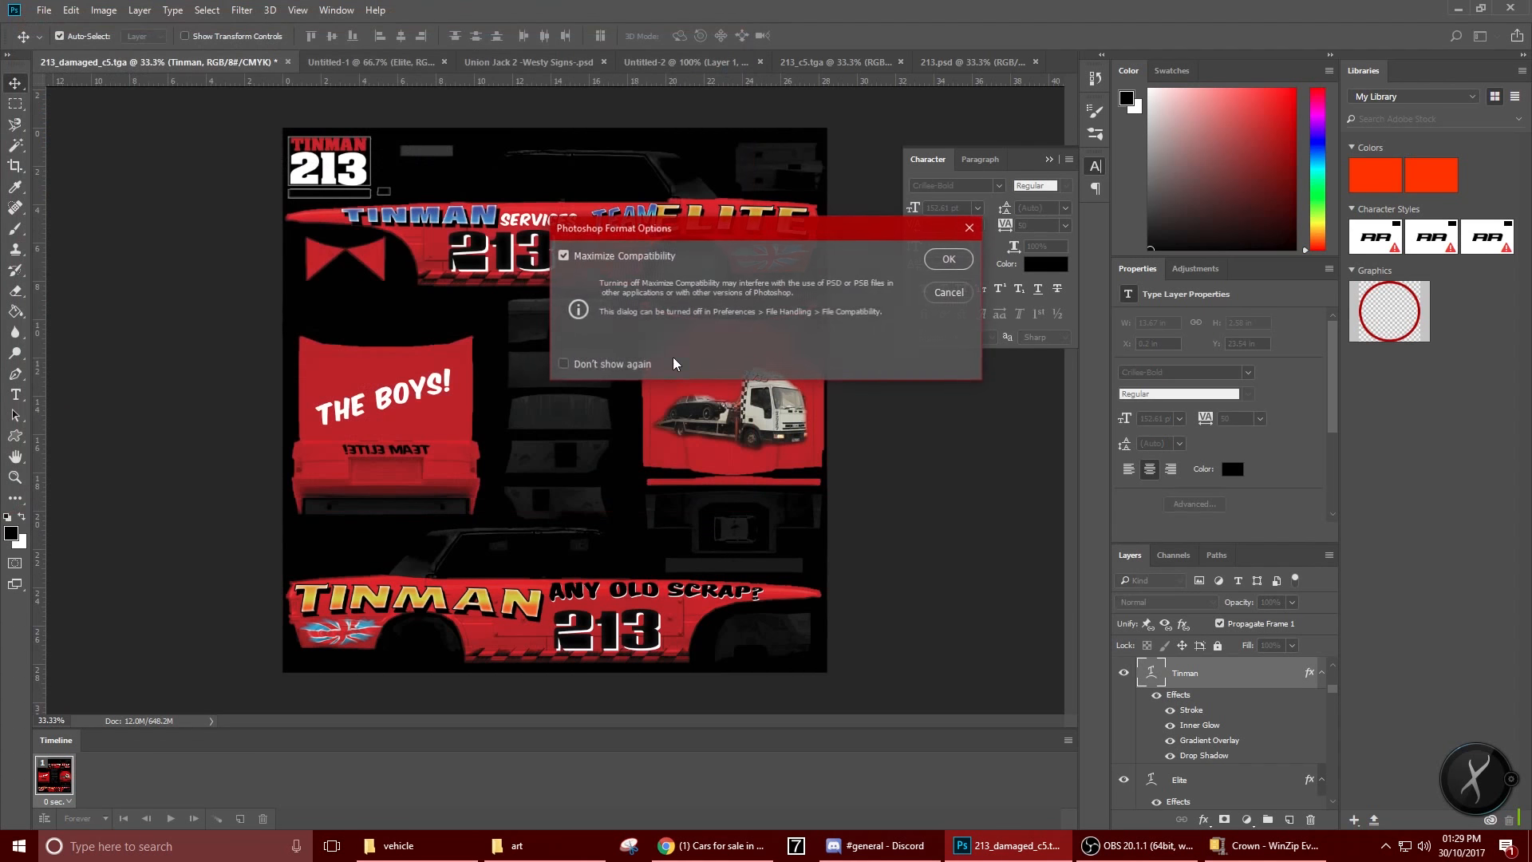
click(936, 267)
Save a Targa copy of the artwork as 213_c5 in the art folder, replacing the existing file
click(43, 10)
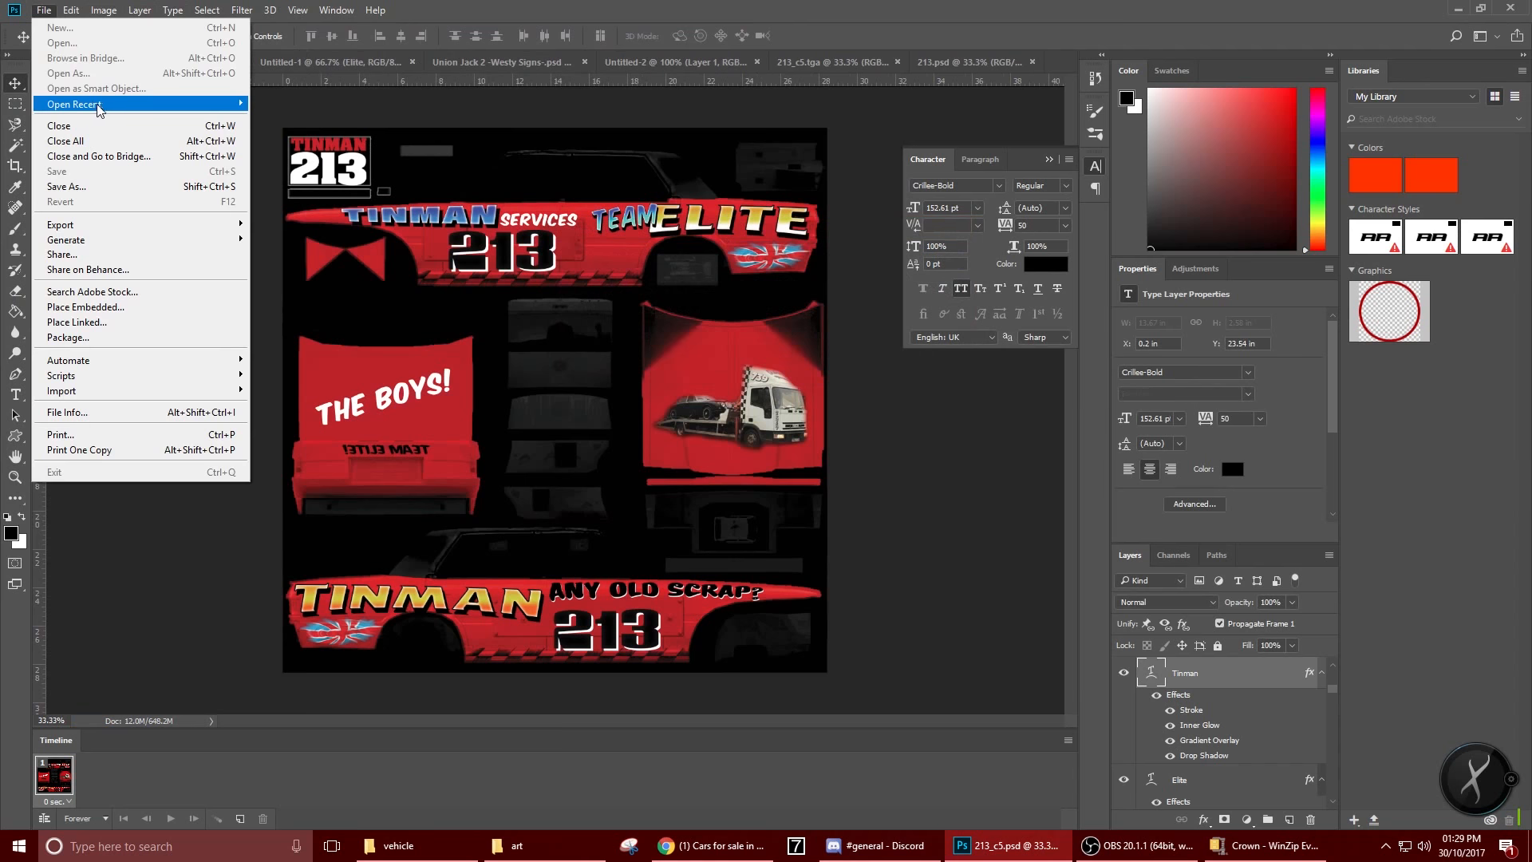
click(83, 191)
click(212, 369)
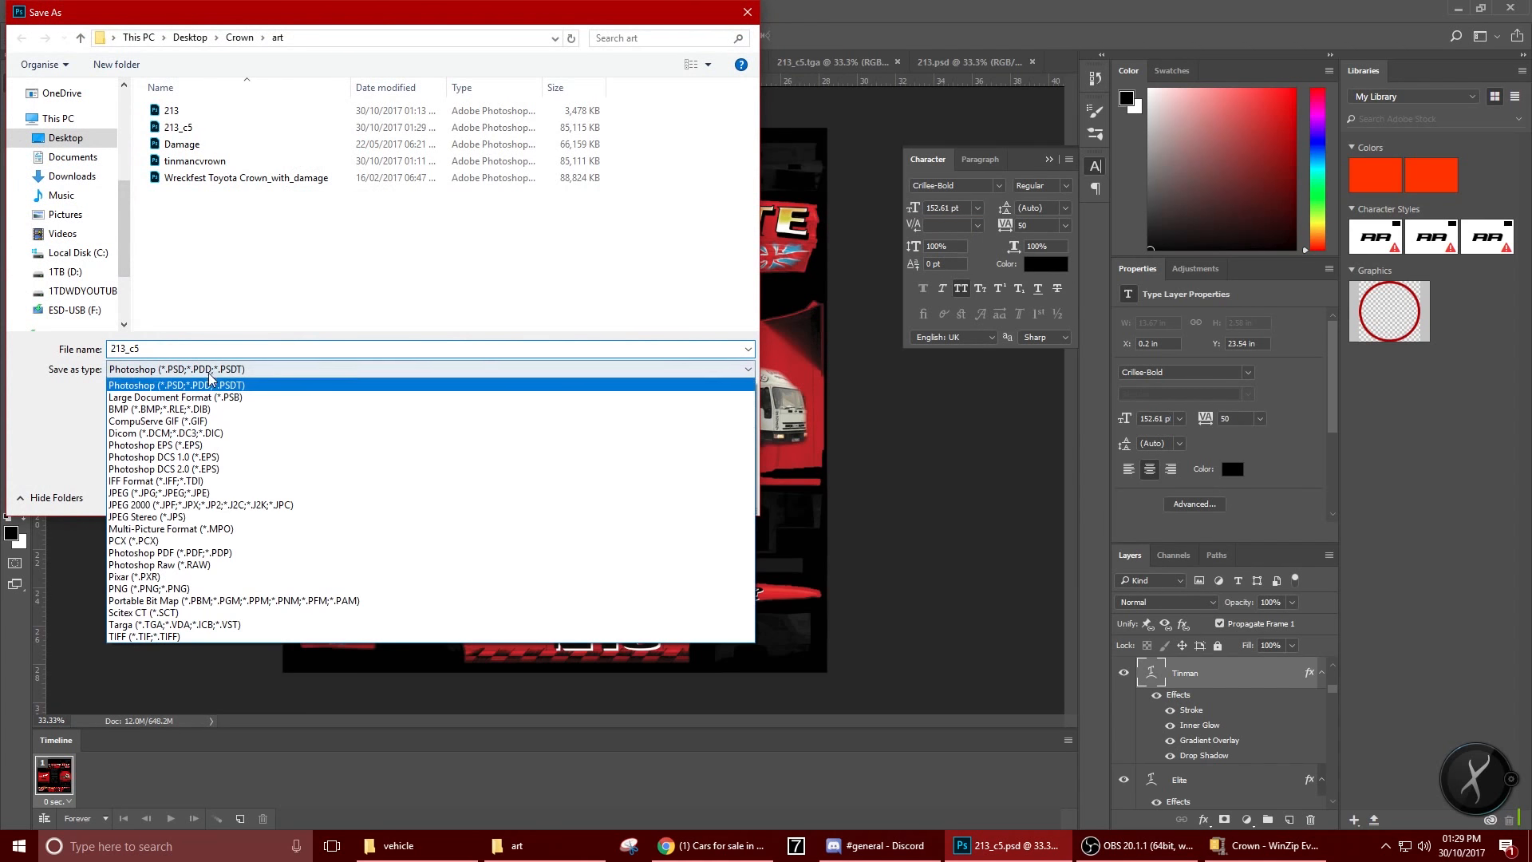
click(255, 624)
click(630, 496)
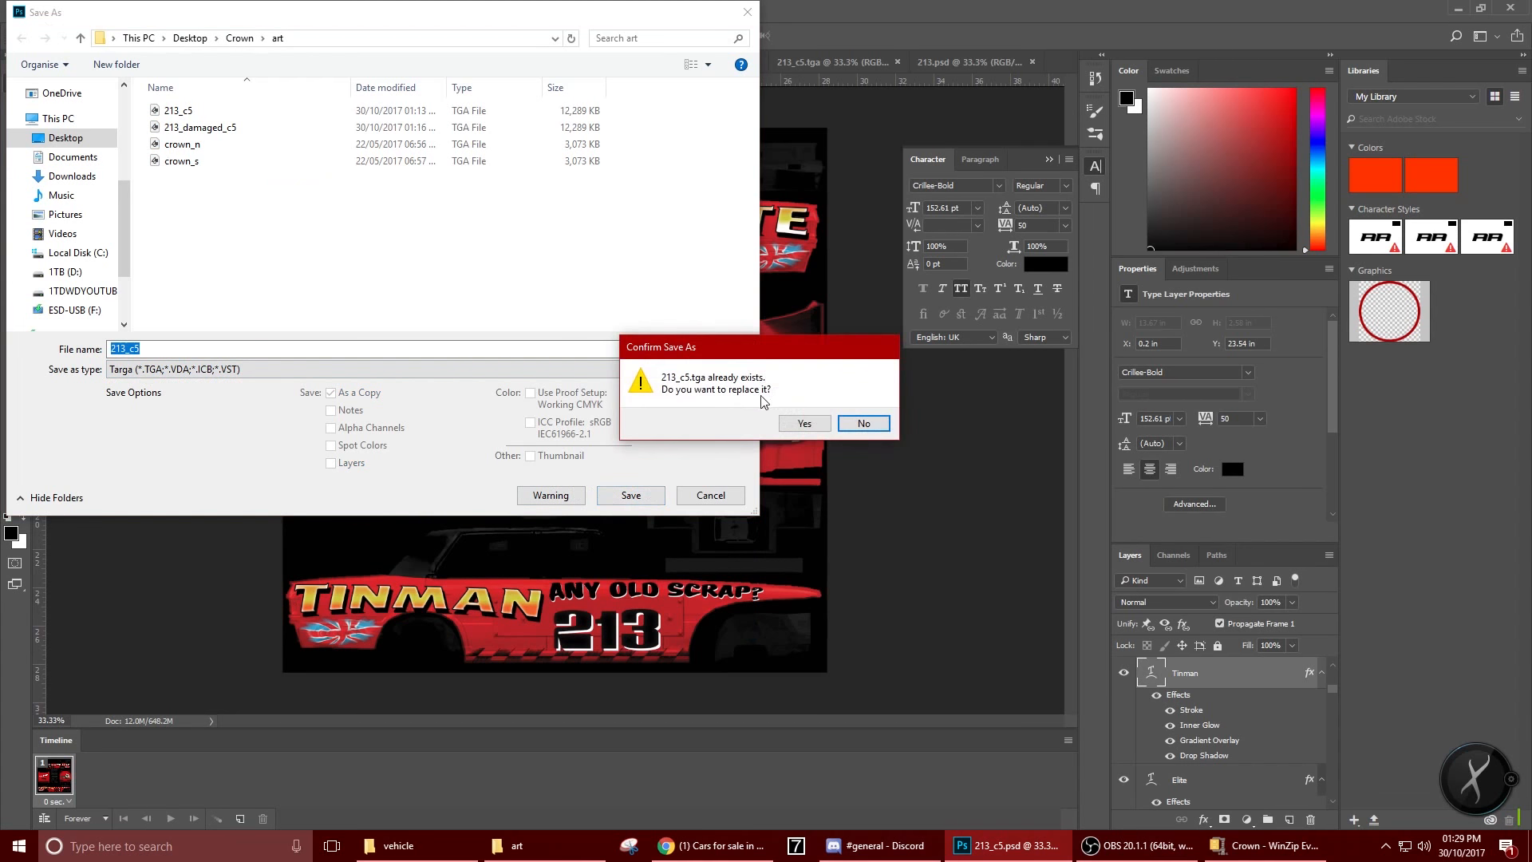
click(792, 423)
click(755, 332)
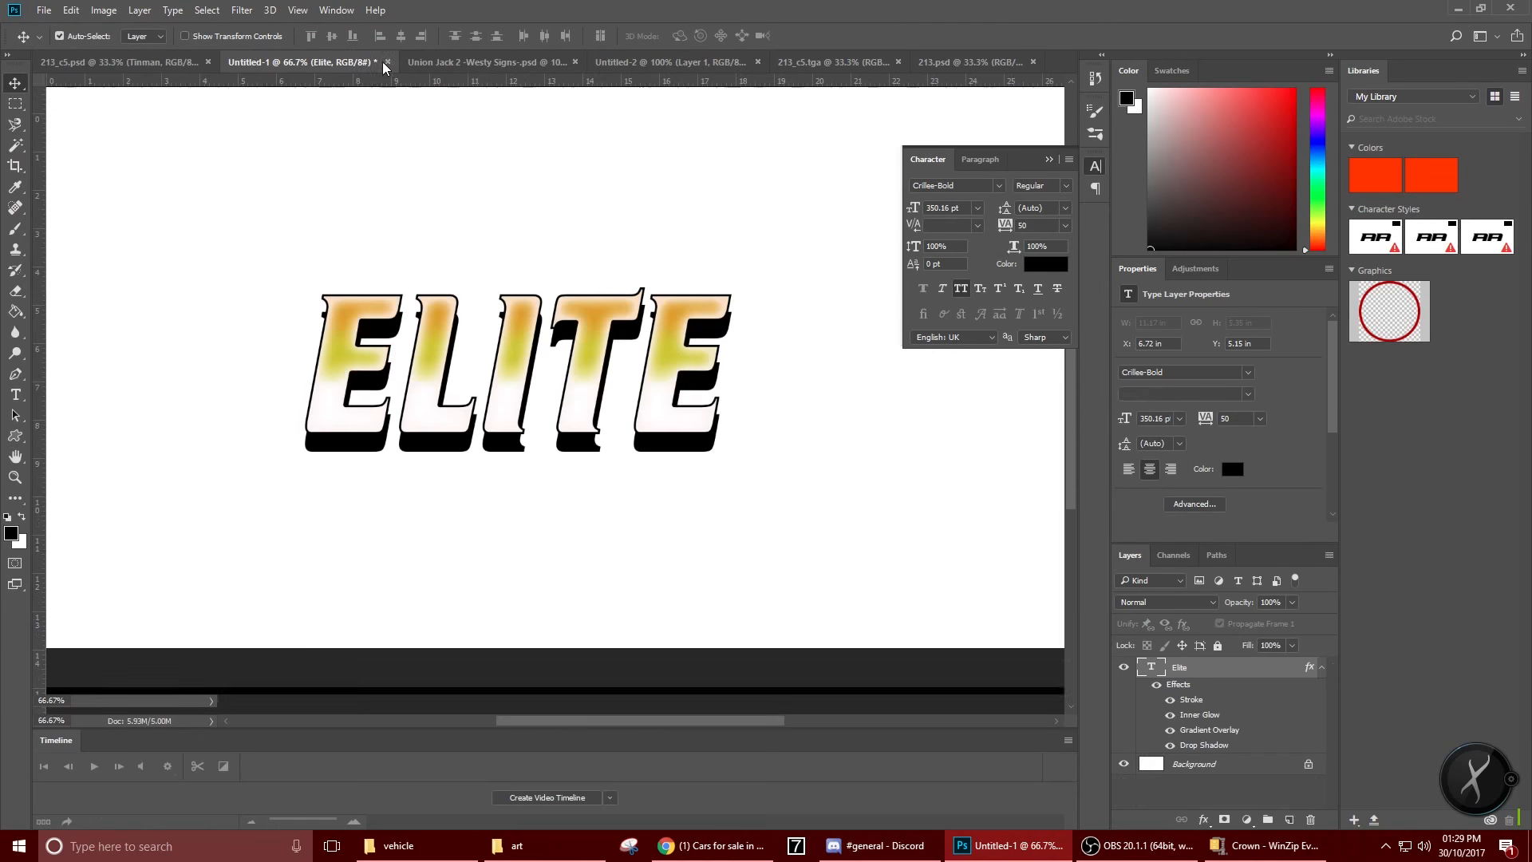
Close every open document except 213_c5.psd, discarding unsaved changes to the Elite lettering, Union Jack and recovery truck documents
click(327, 61)
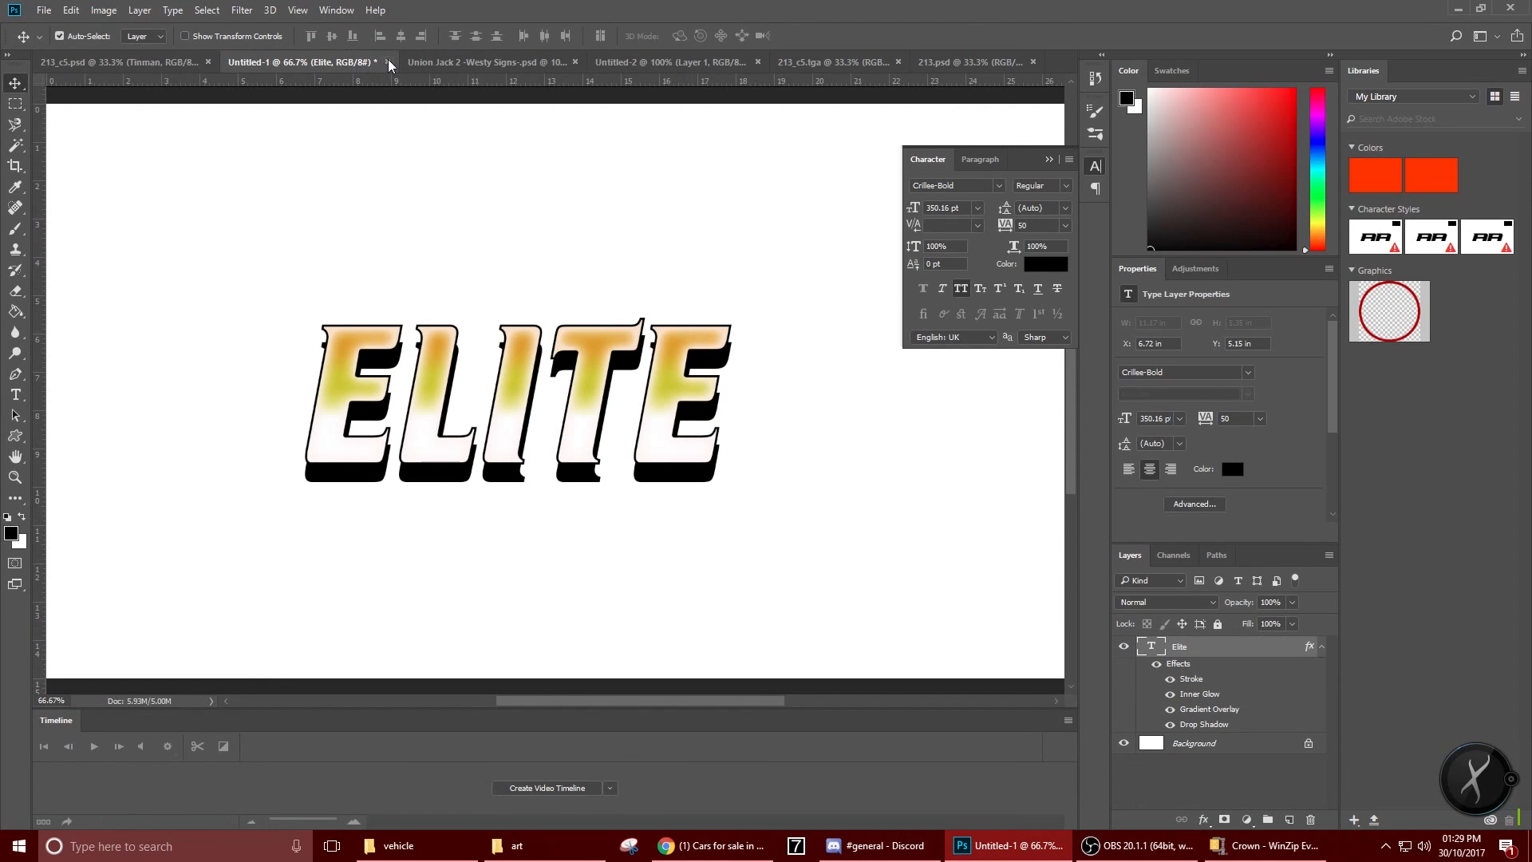
click(387, 62)
click(746, 320)
click(490, 59)
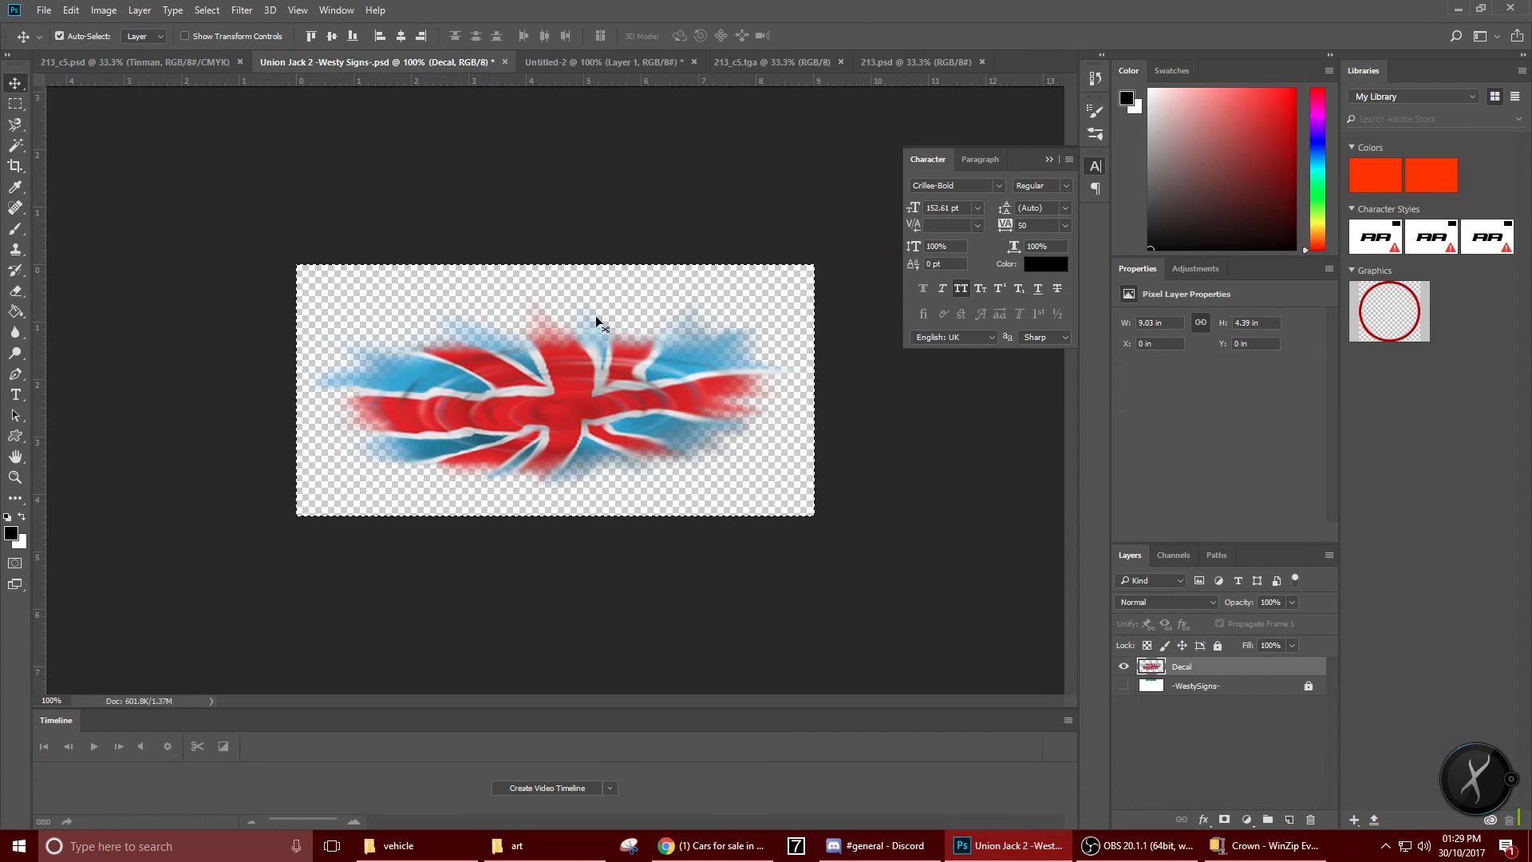
click(504, 62)
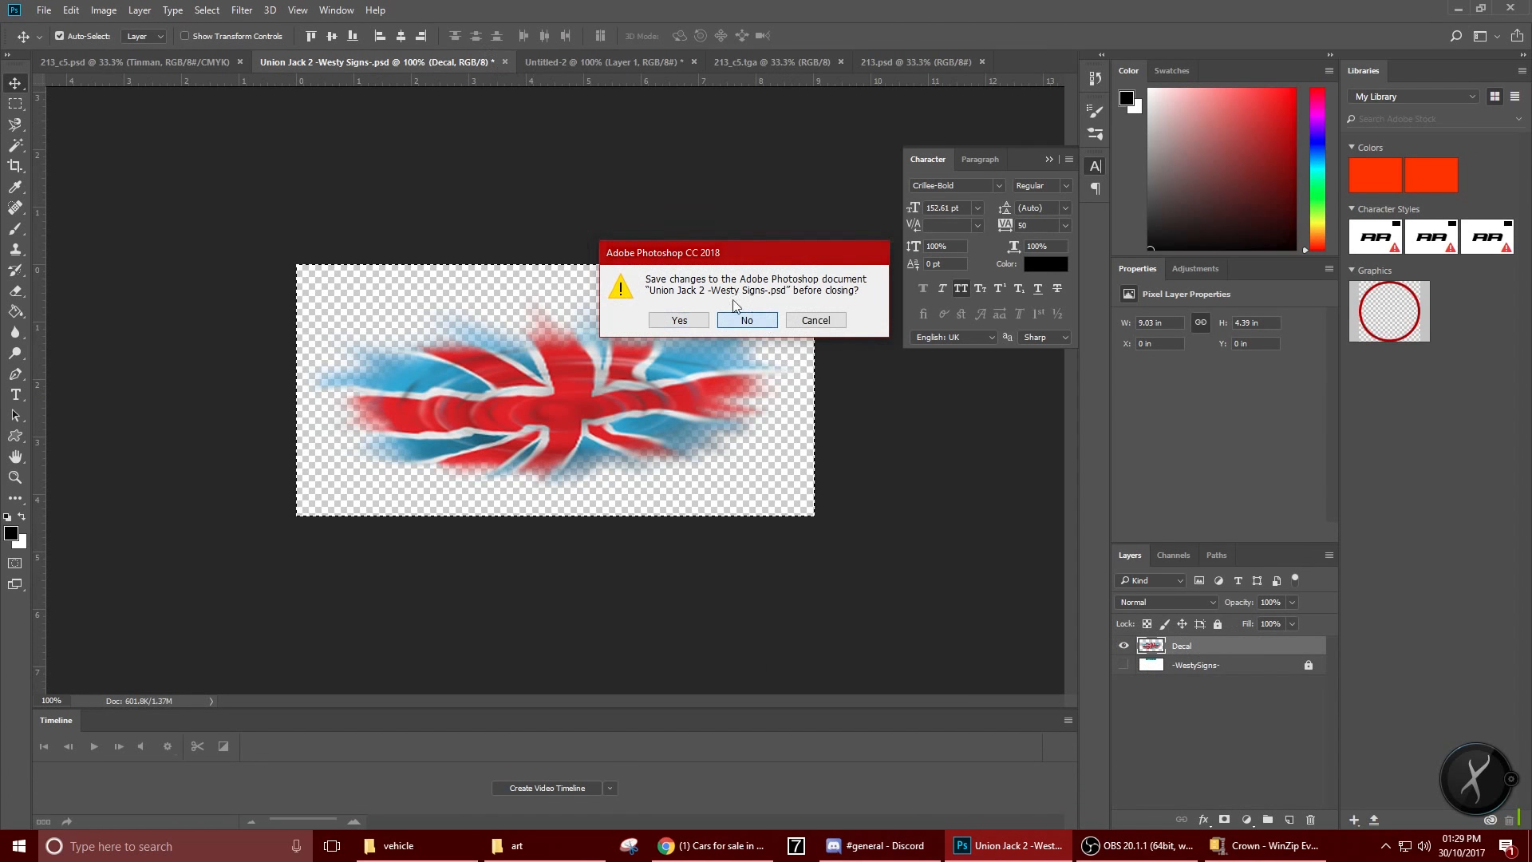
click(743, 320)
click(435, 62)
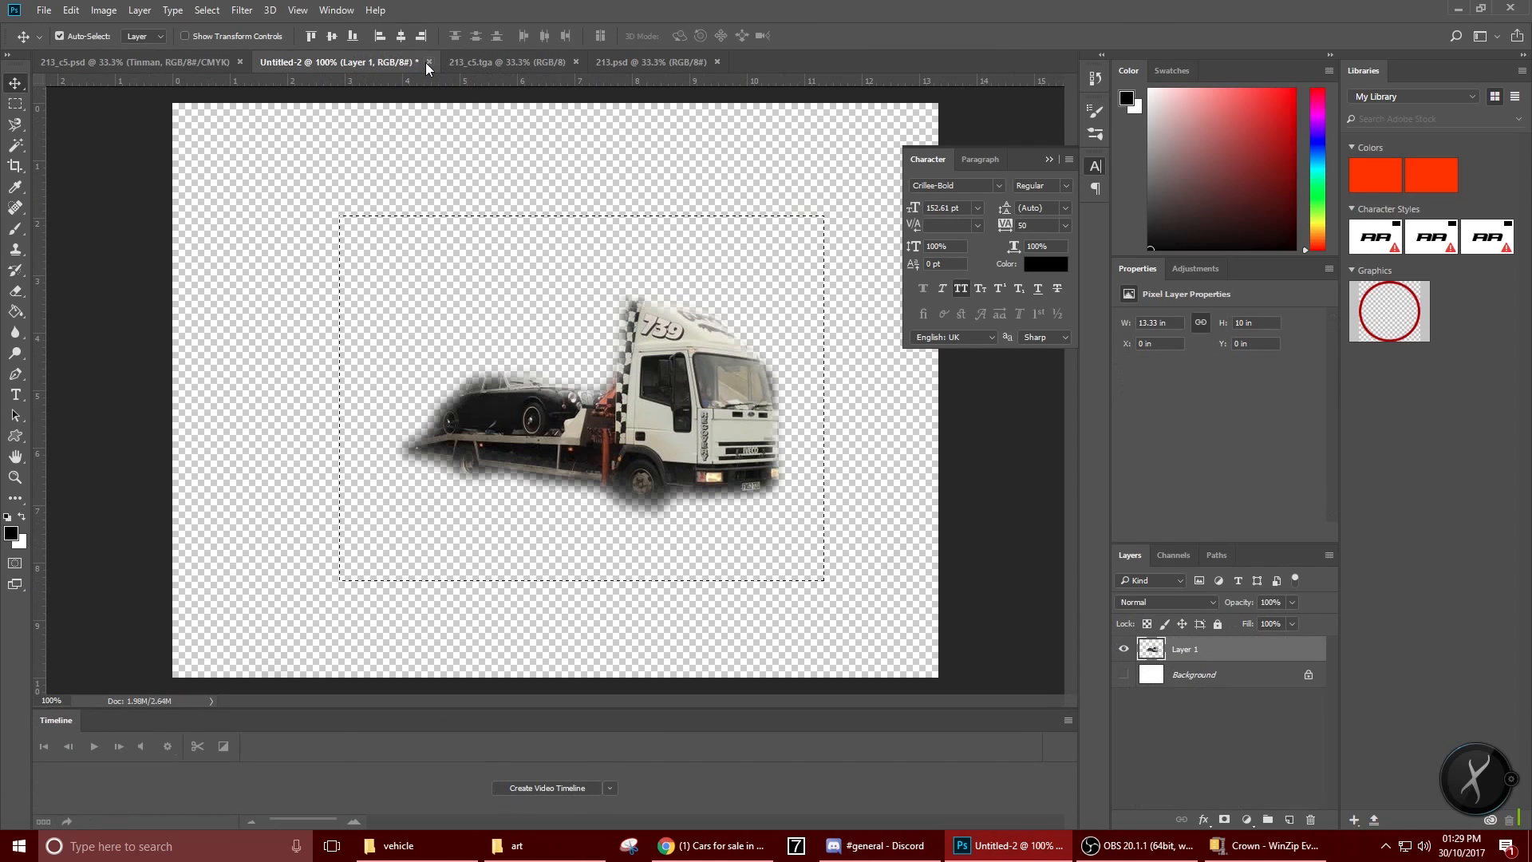
click(429, 62)
click(746, 320)
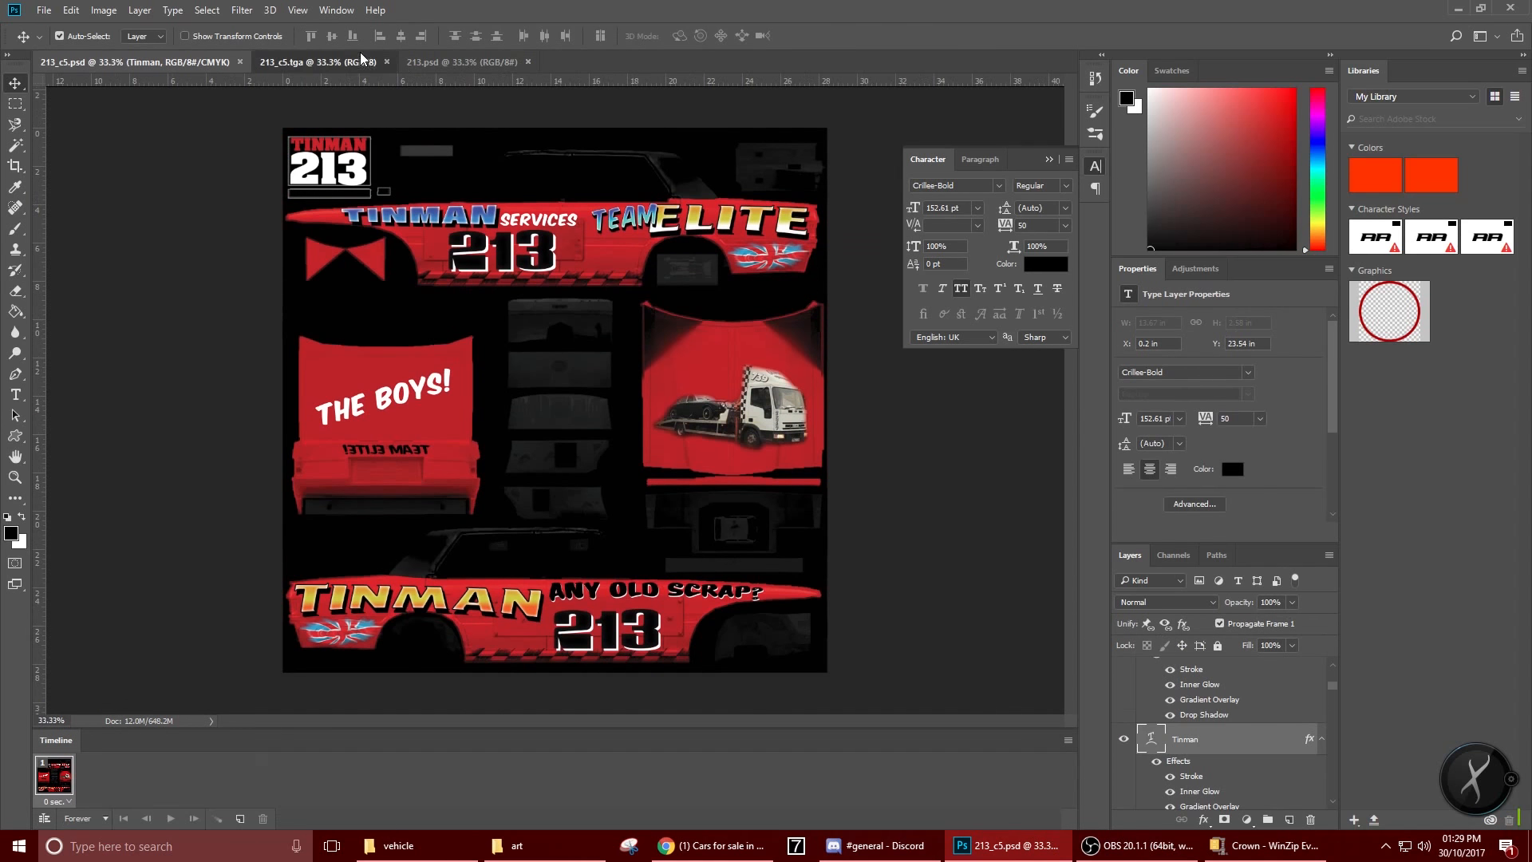
click(386, 62)
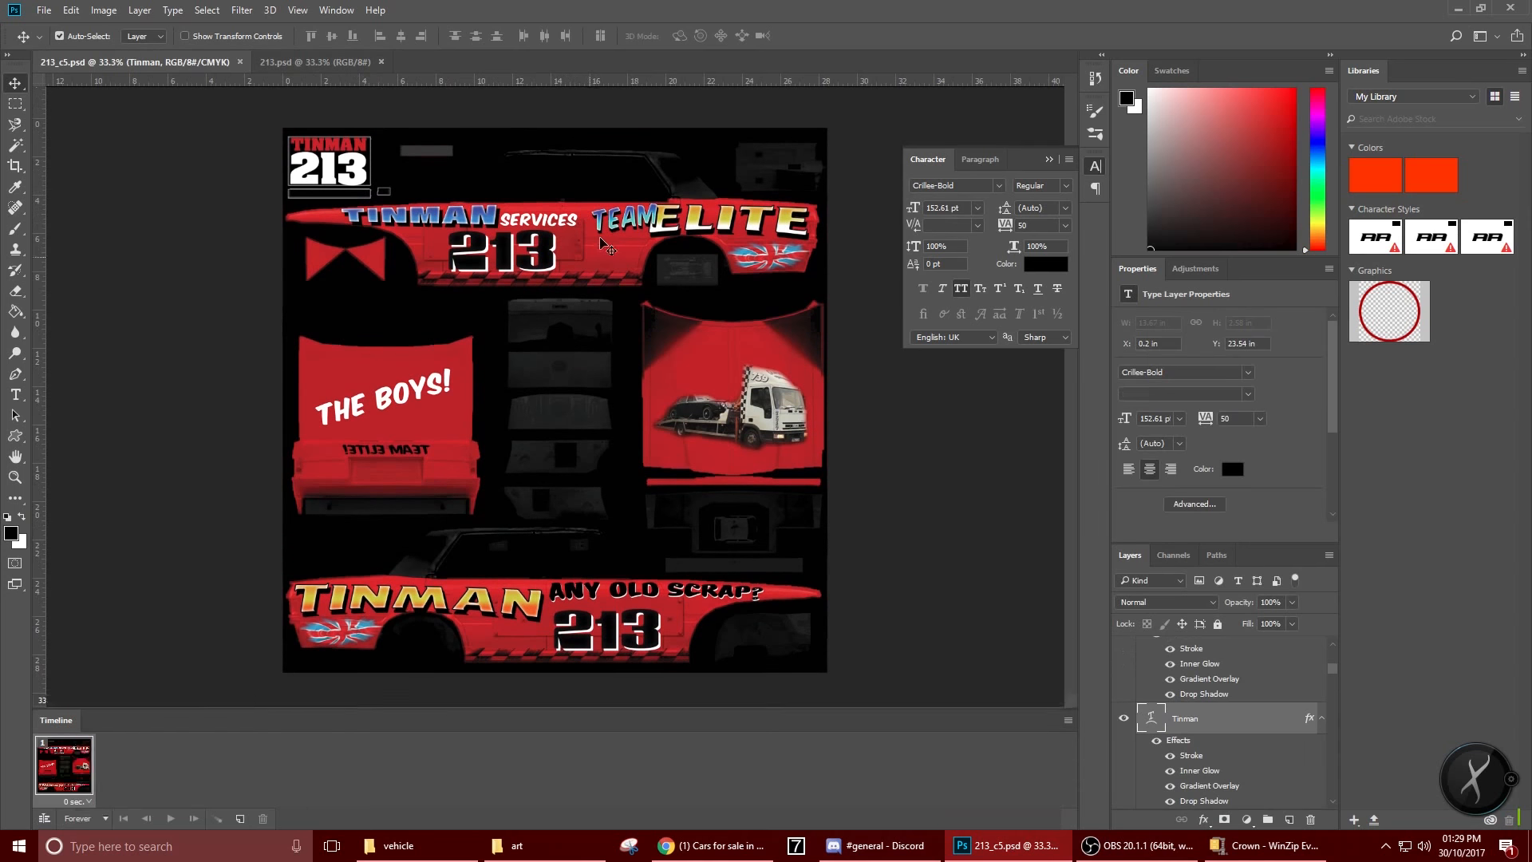
click(383, 64)
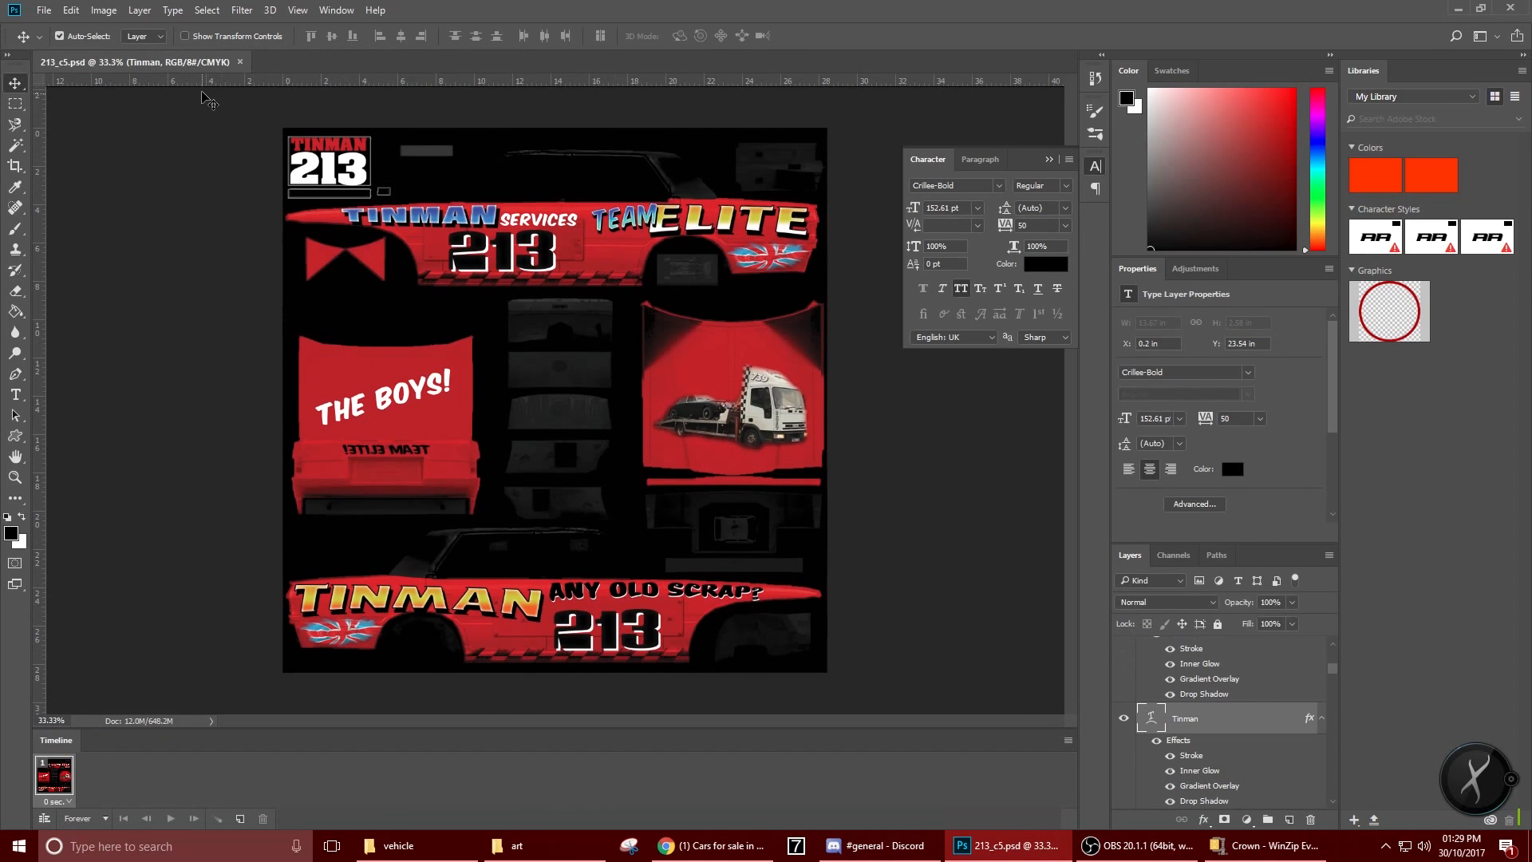
Save the undamaged artwork as a Targa copy named 213_c5 in the art folder, replacing the existing file
click(44, 10)
click(124, 190)
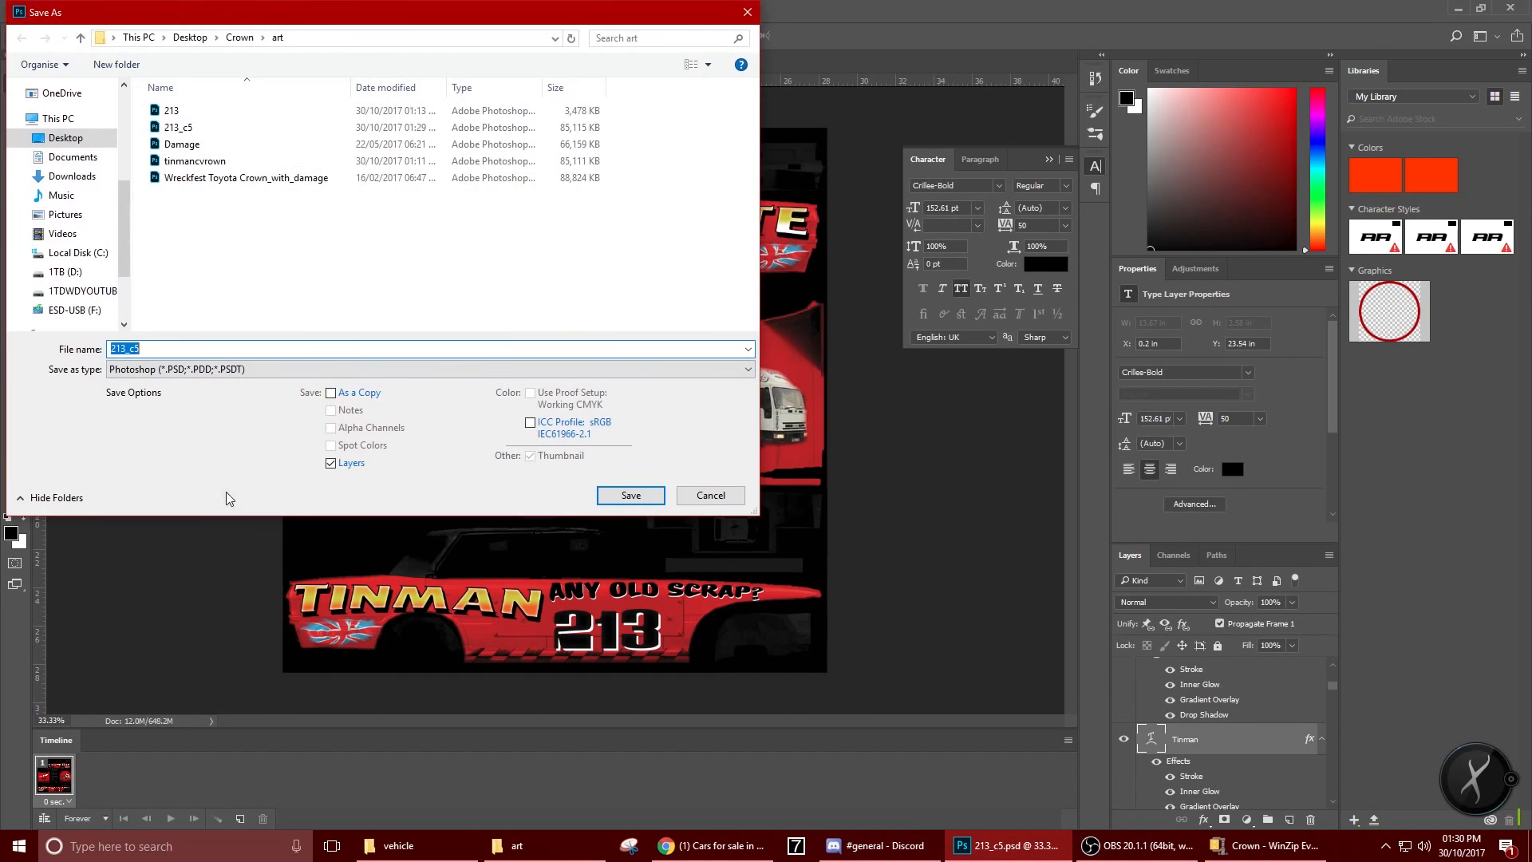
click(182, 375)
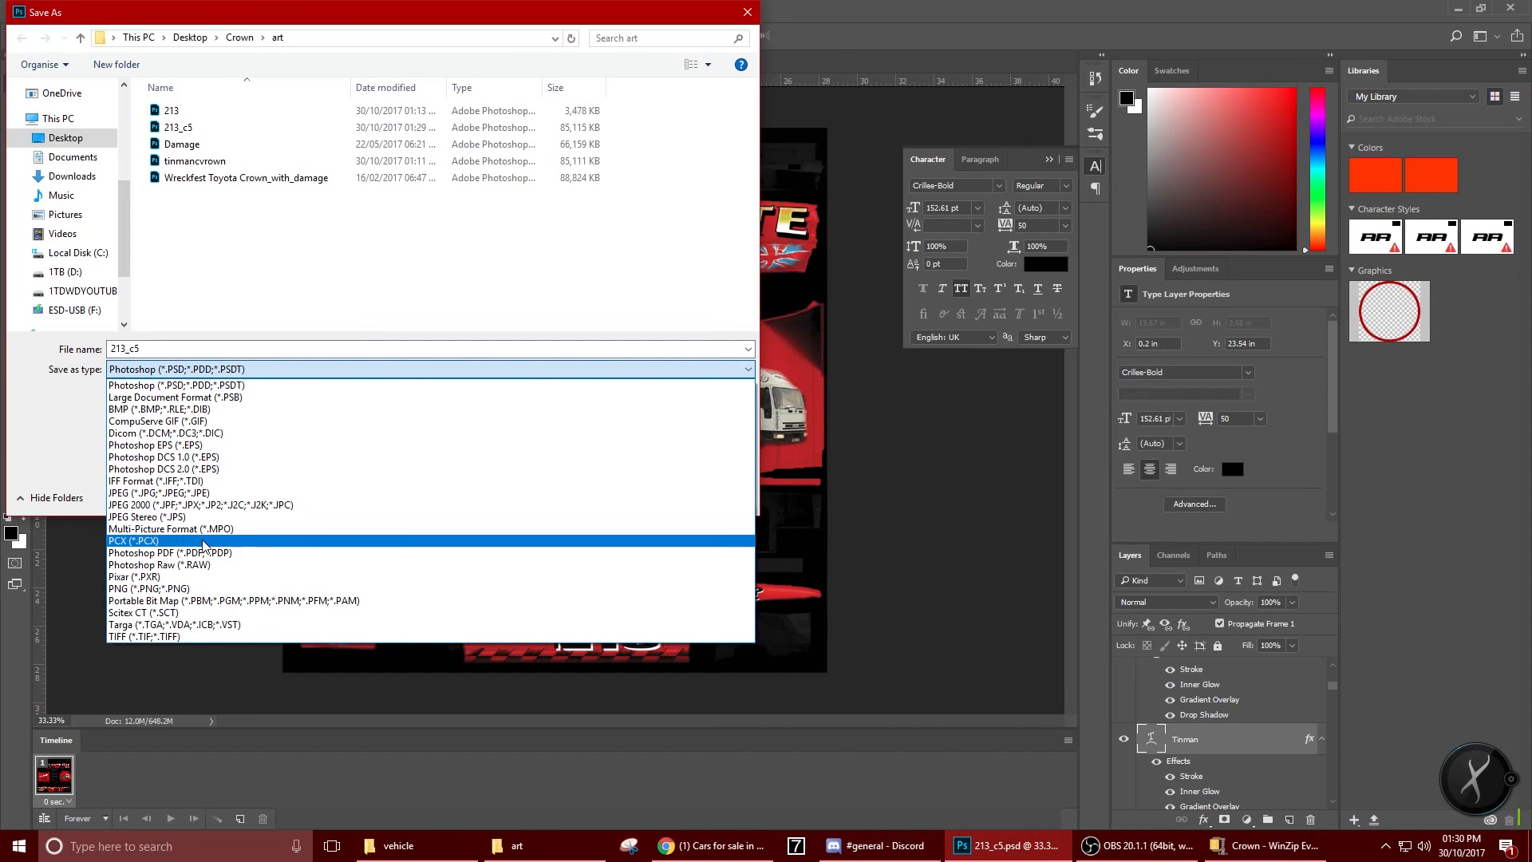
click(218, 624)
click(629, 496)
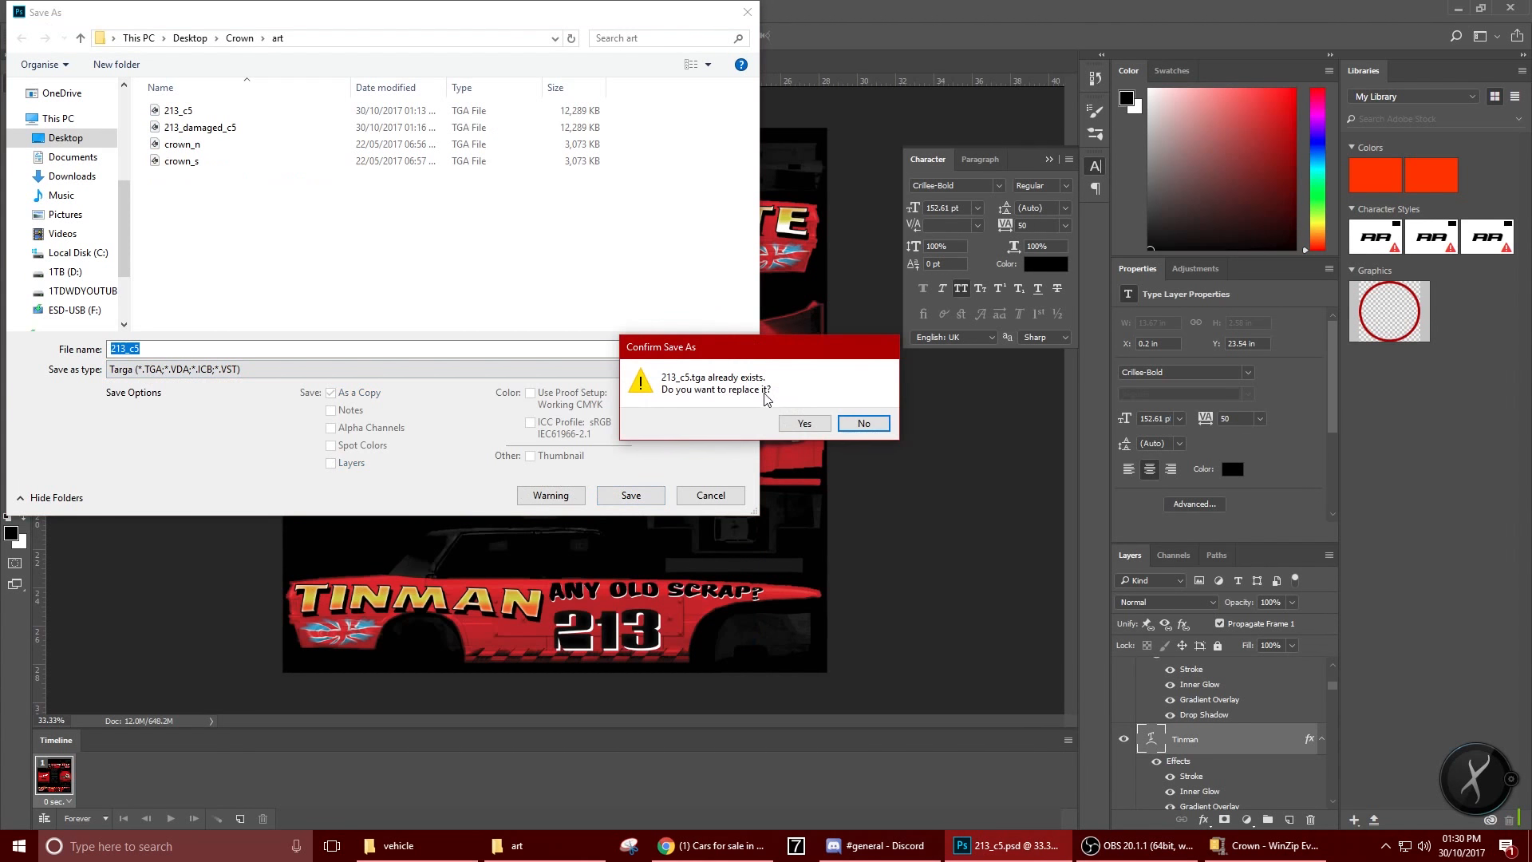
click(805, 425)
click(788, 280)
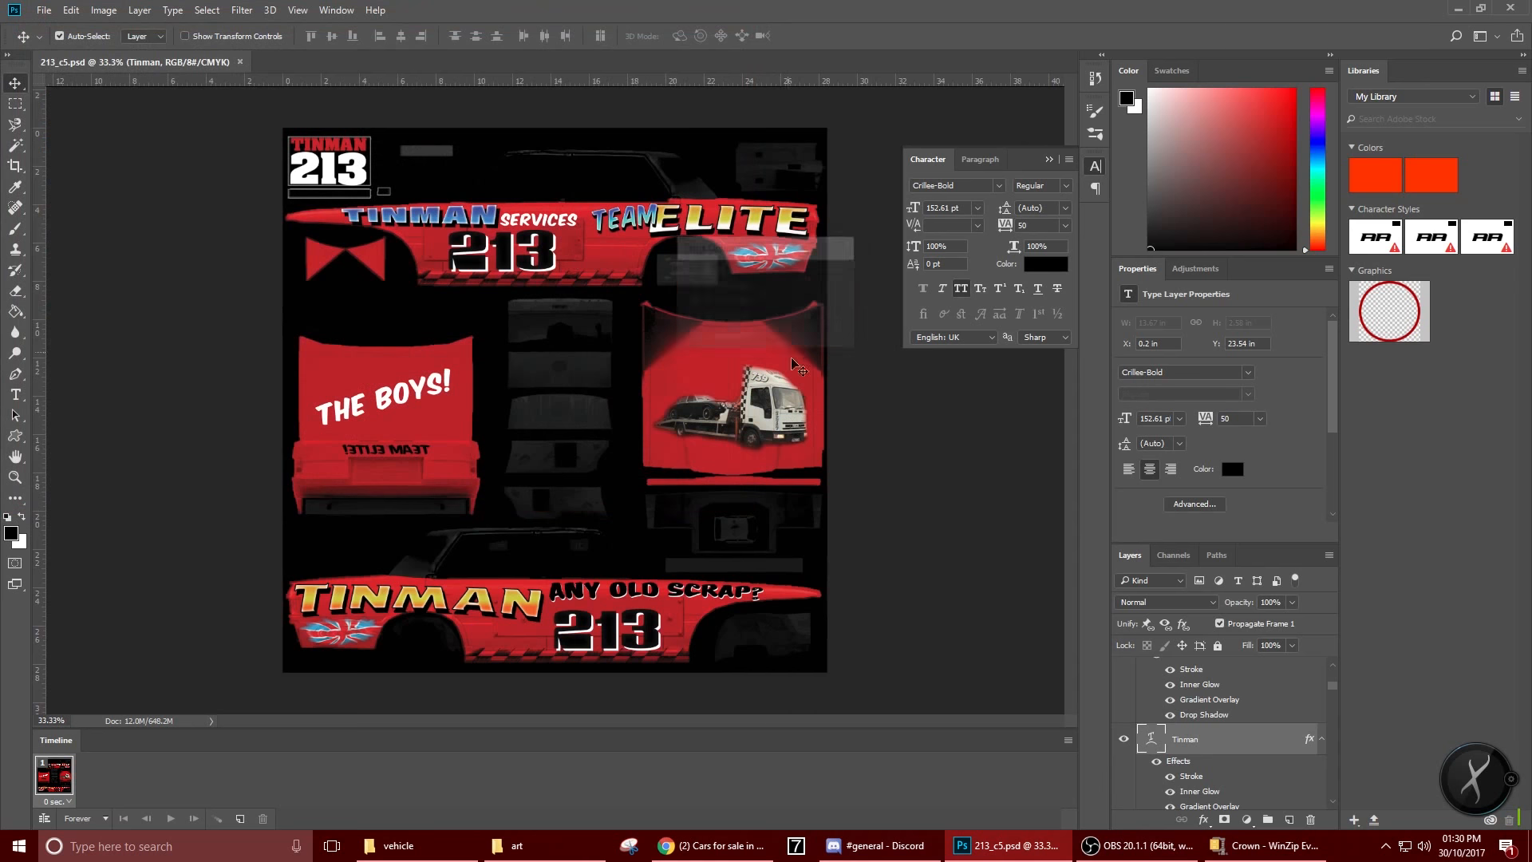
Make the damage layer group visible over the car skin
scroll(1143, 717, down, 5)
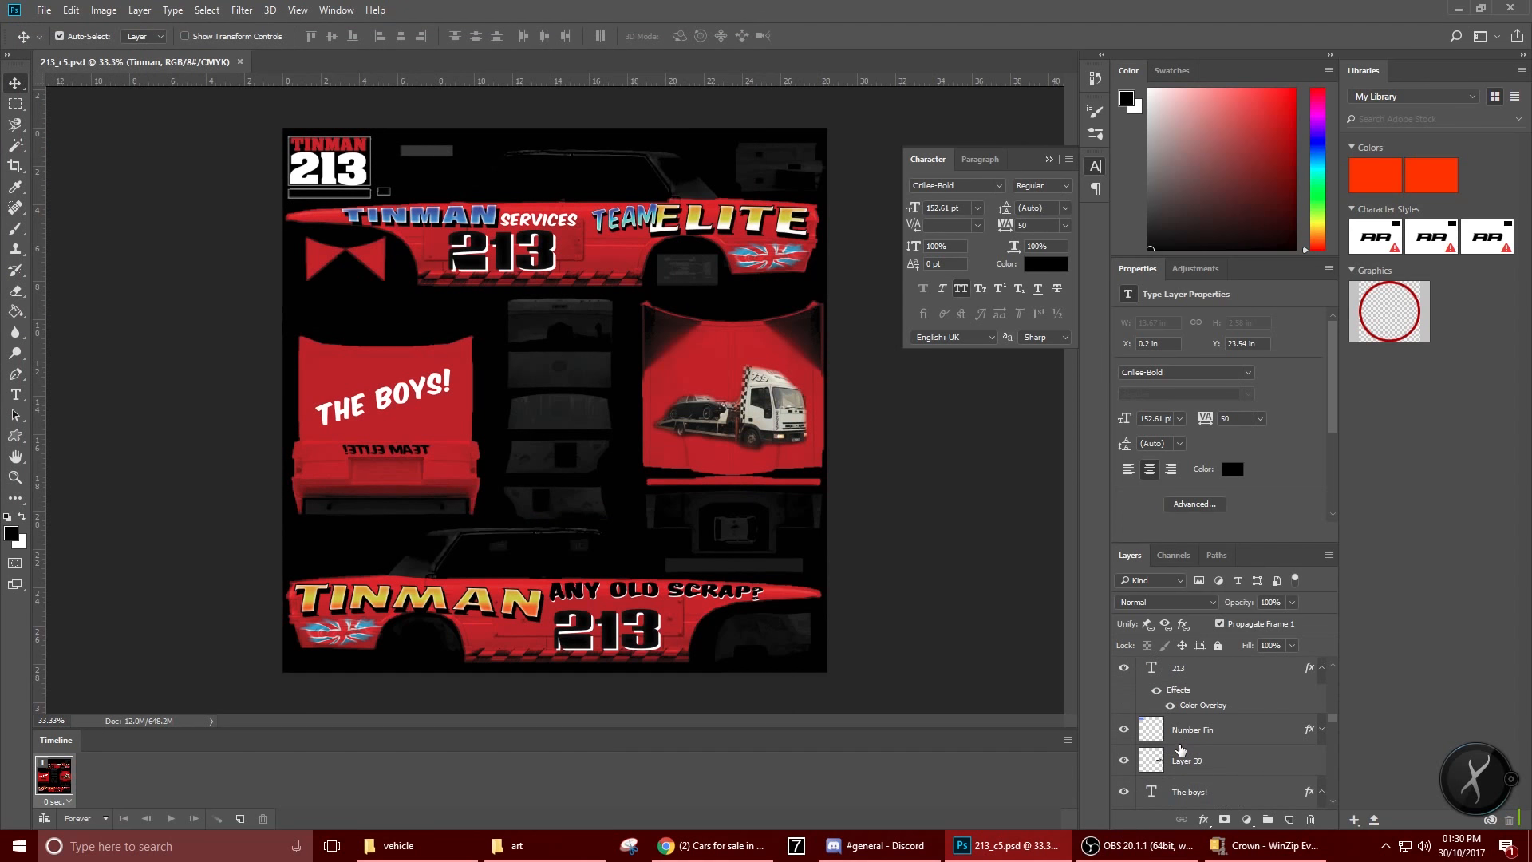
scroll(1183, 742, down, 5)
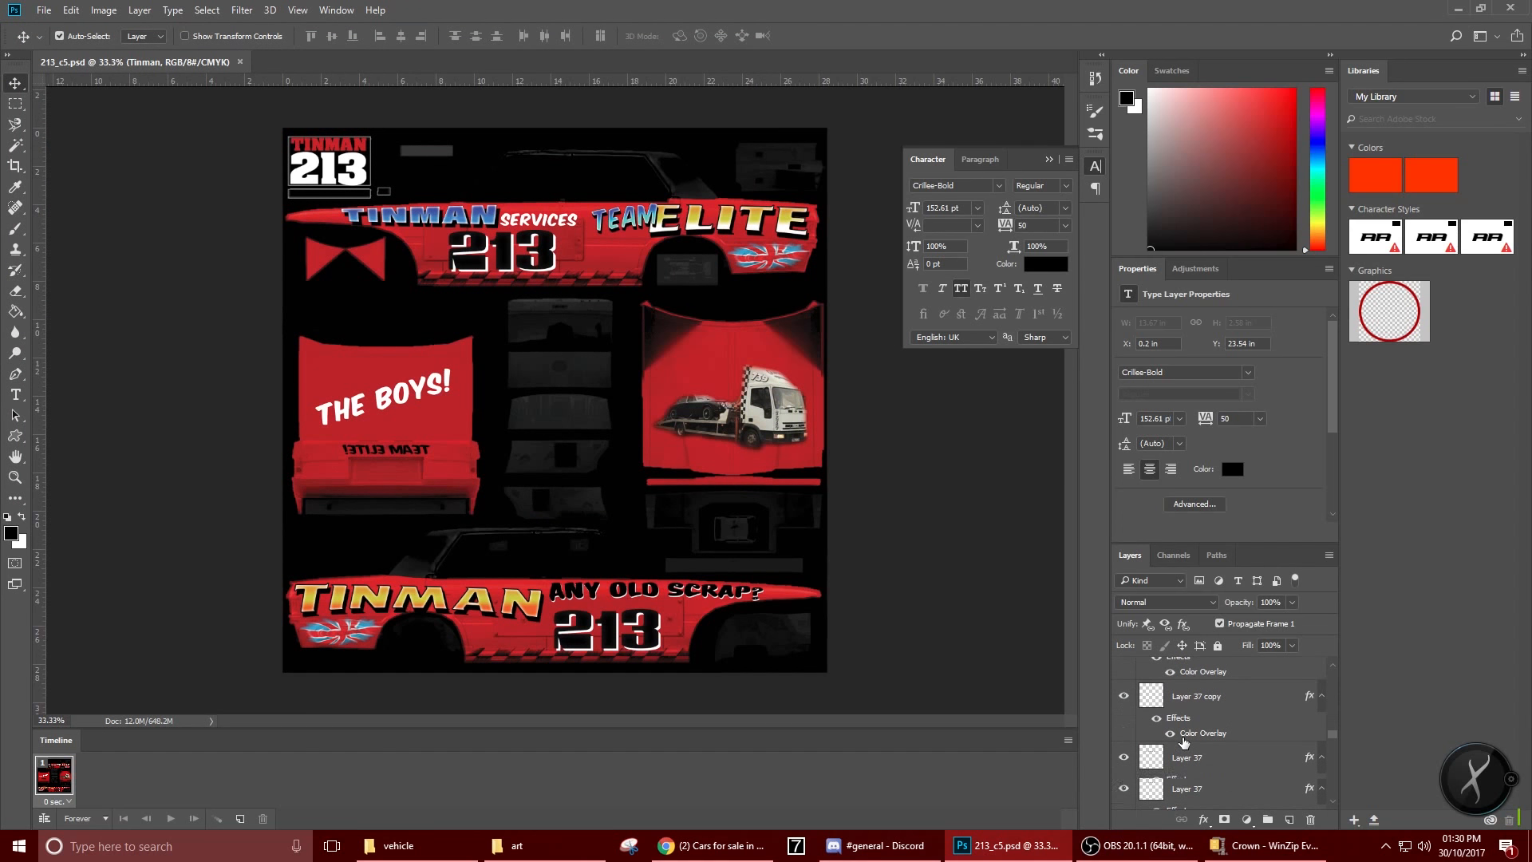
scroll(1184, 742, down, 2)
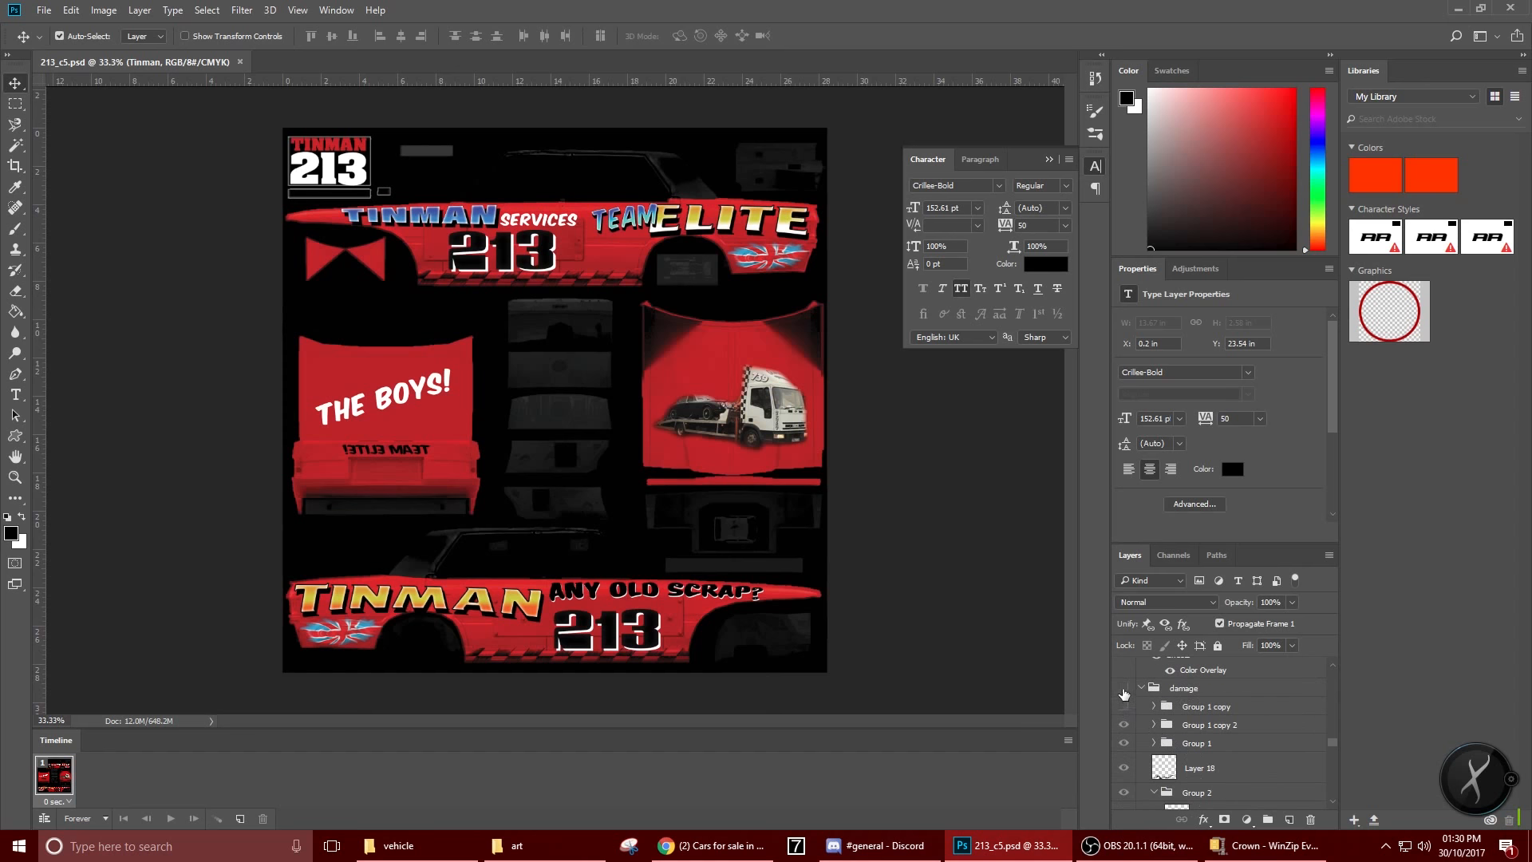
click(1124, 690)
Save the damaged version as a layered Photoshop file named 213_damaged_c5 in the art folder with Maximize Compatibility on
click(44, 10)
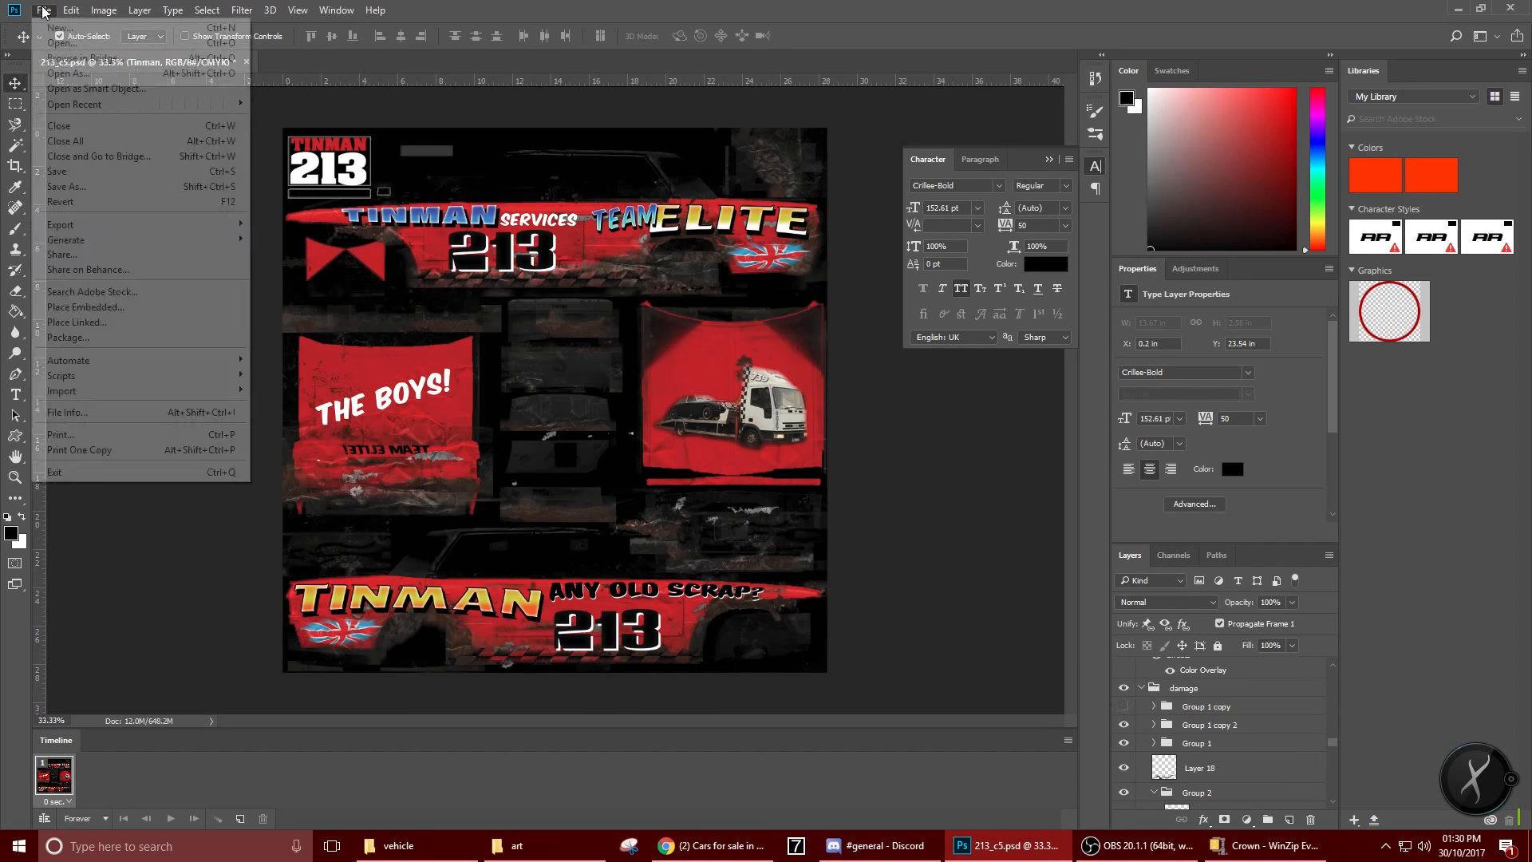
click(90, 189)
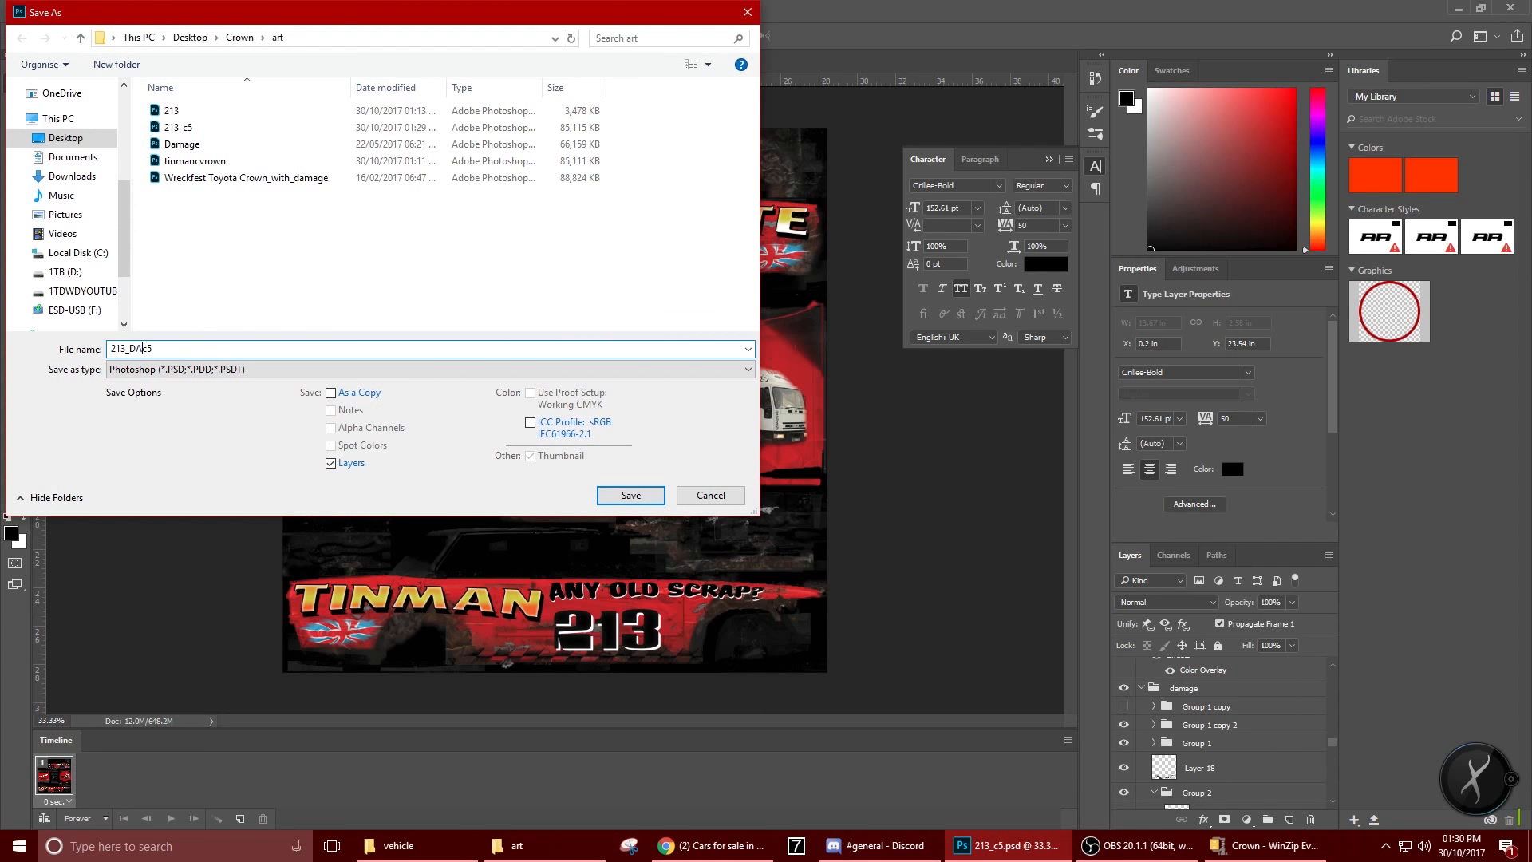
key(BackSpace)
text(damaged_)
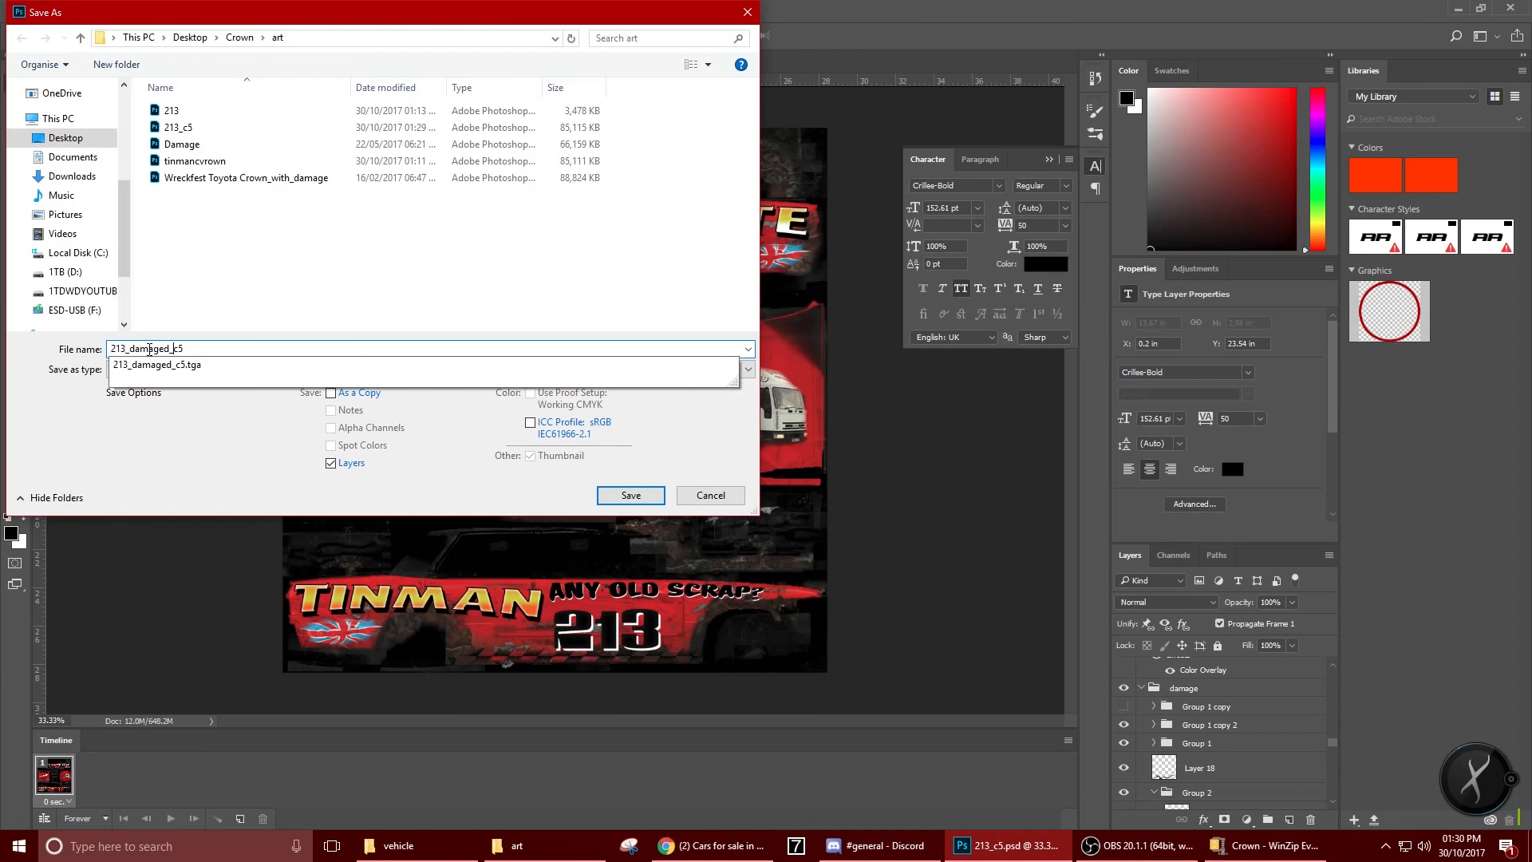
click(253, 370)
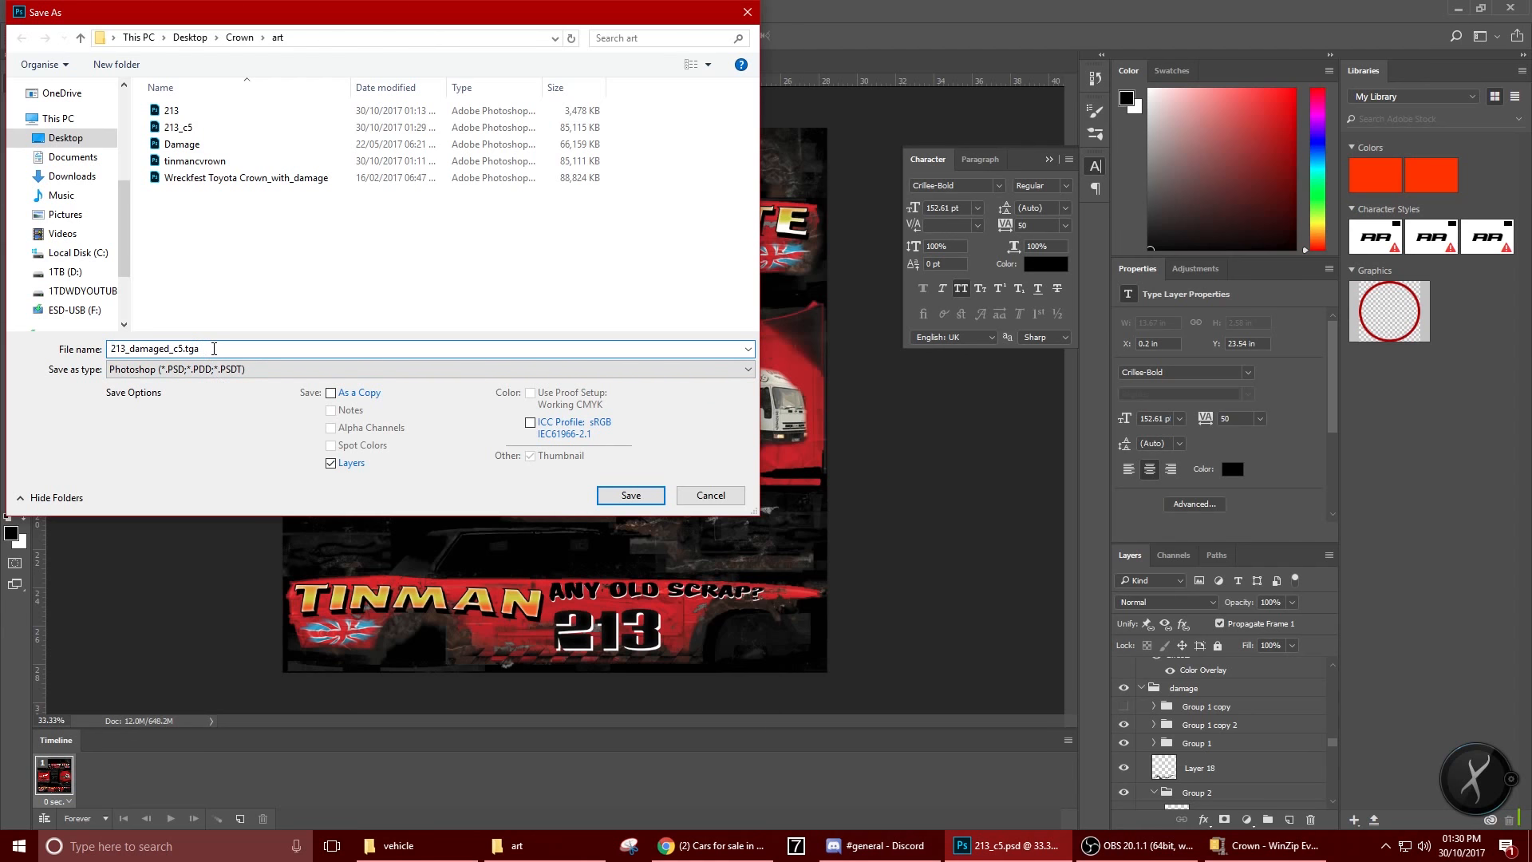
key(BackSpace)
key(BackSpace)
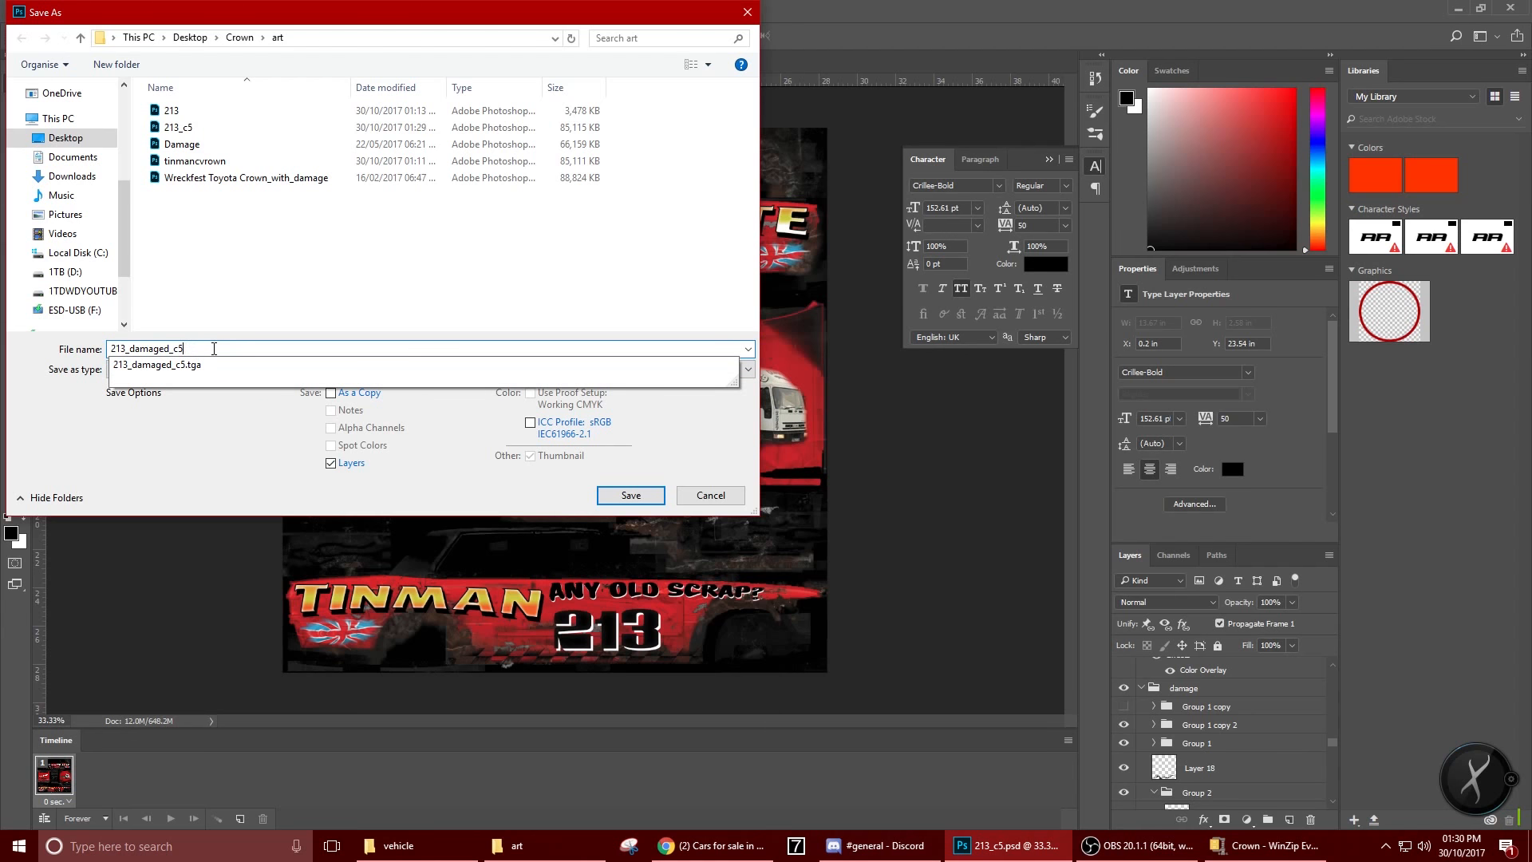
click(233, 505)
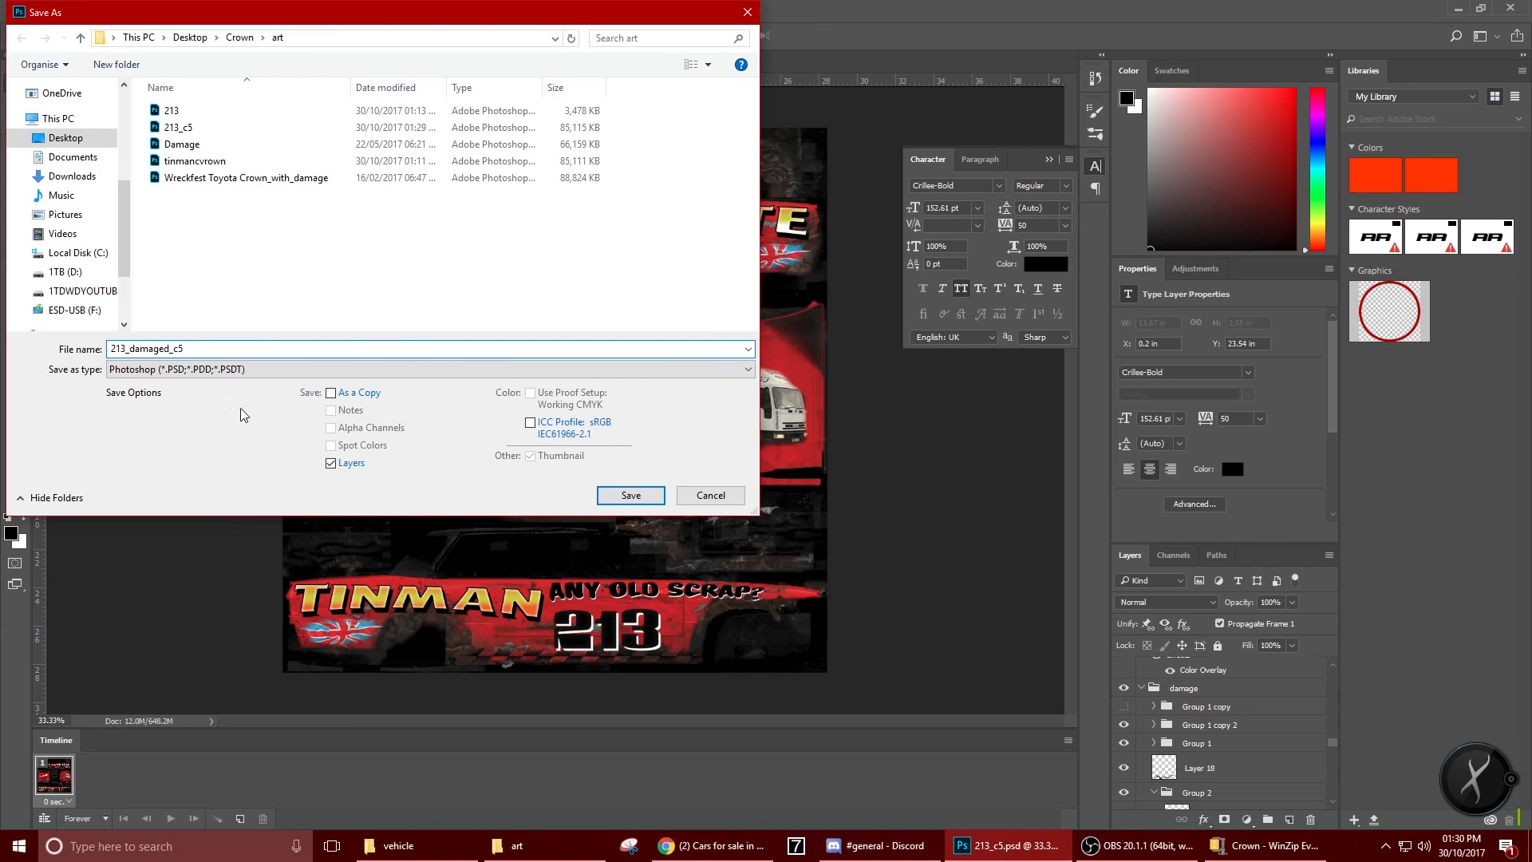
click(631, 496)
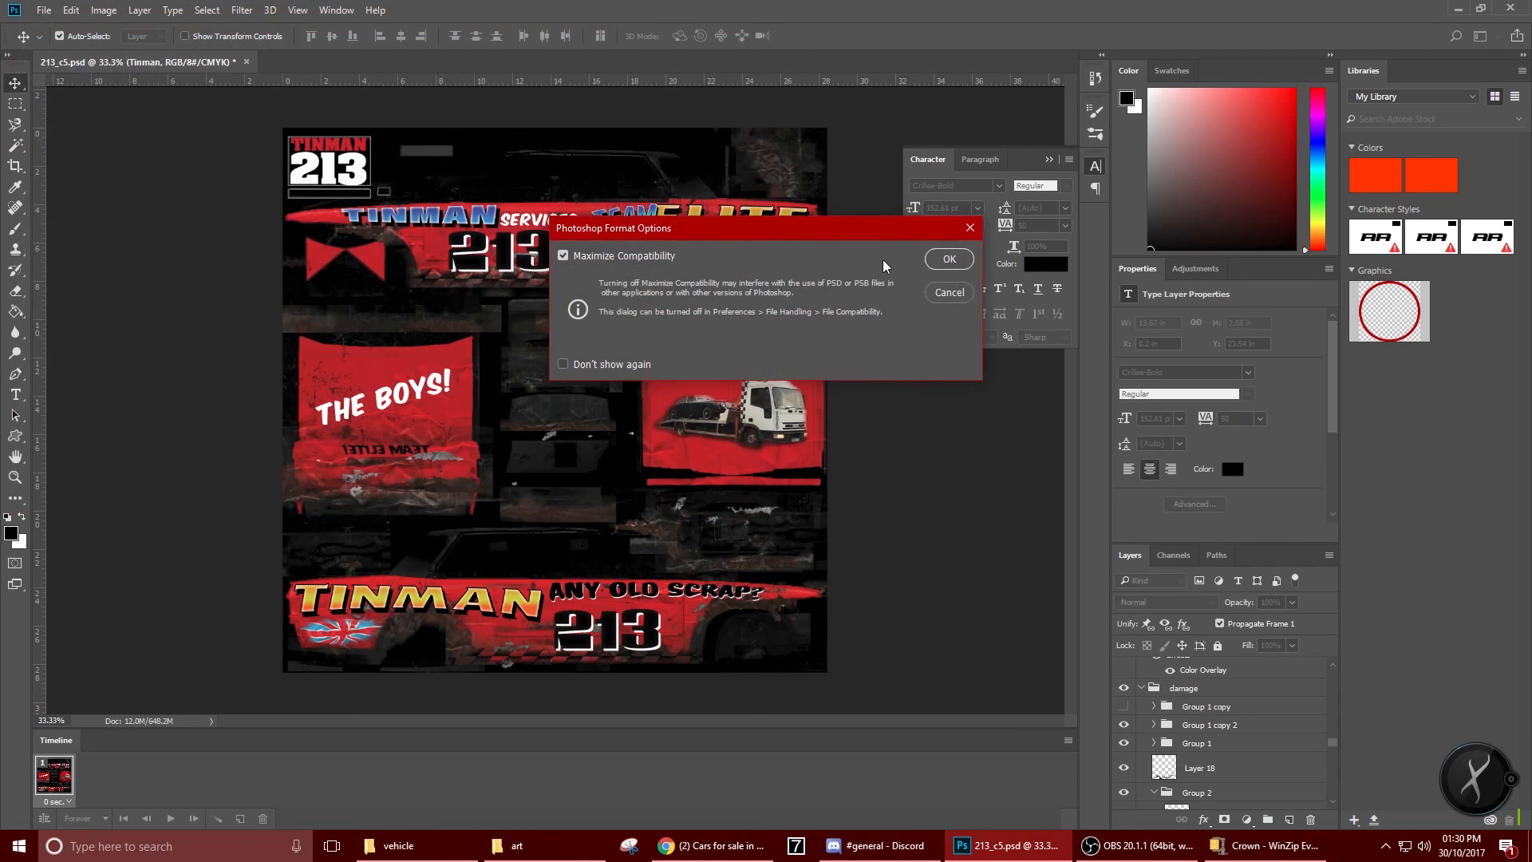
click(944, 260)
Save a Targa copy of the damaged artwork as 213_damaged_c5 in the art folder, replacing the existing file
click(44, 10)
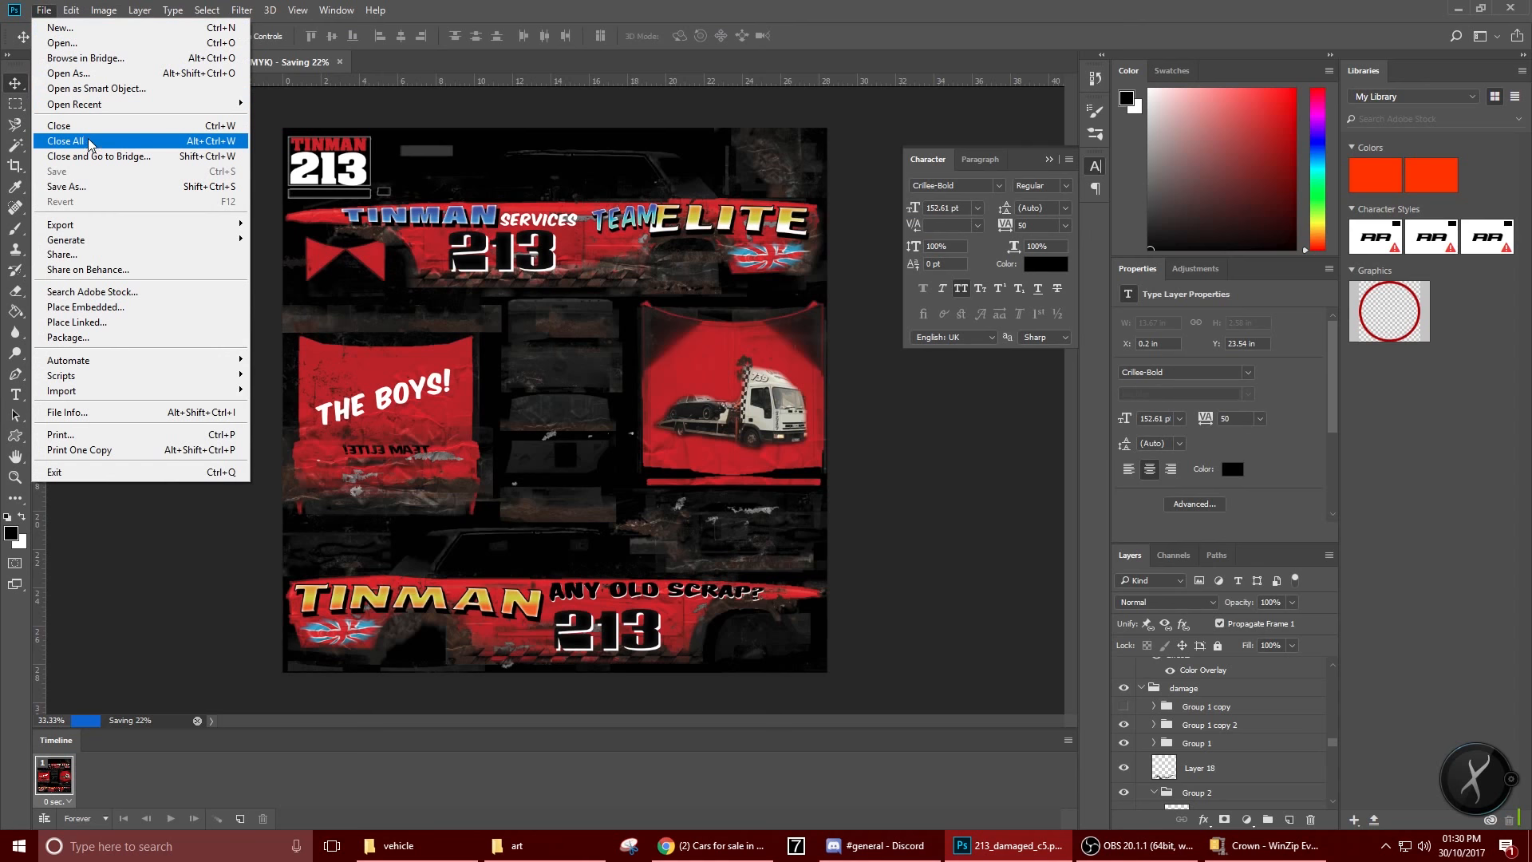
click(72, 187)
click(763, 331)
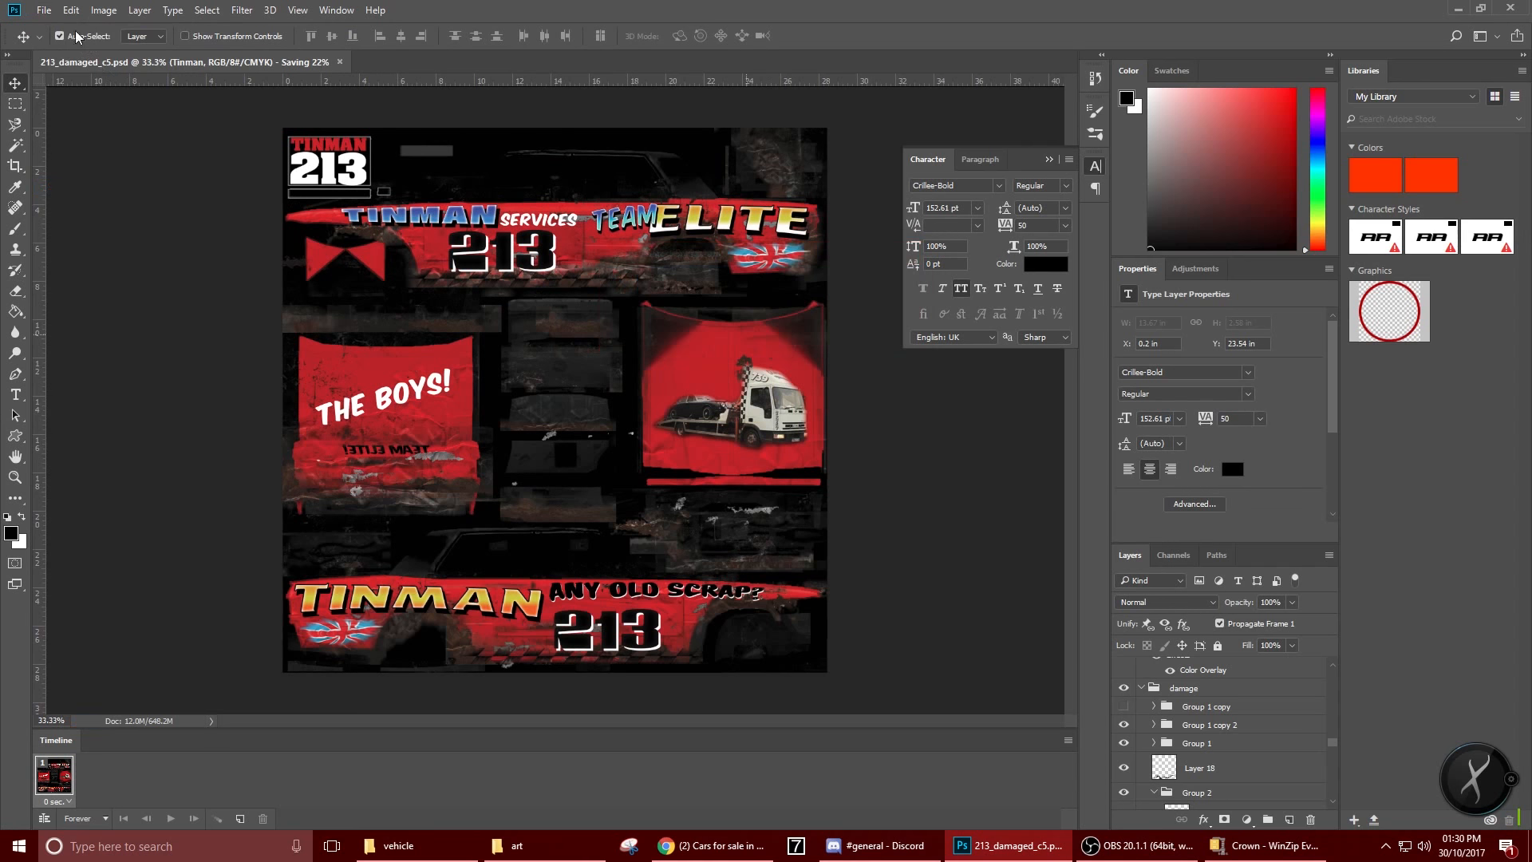
click(44, 11)
click(124, 187)
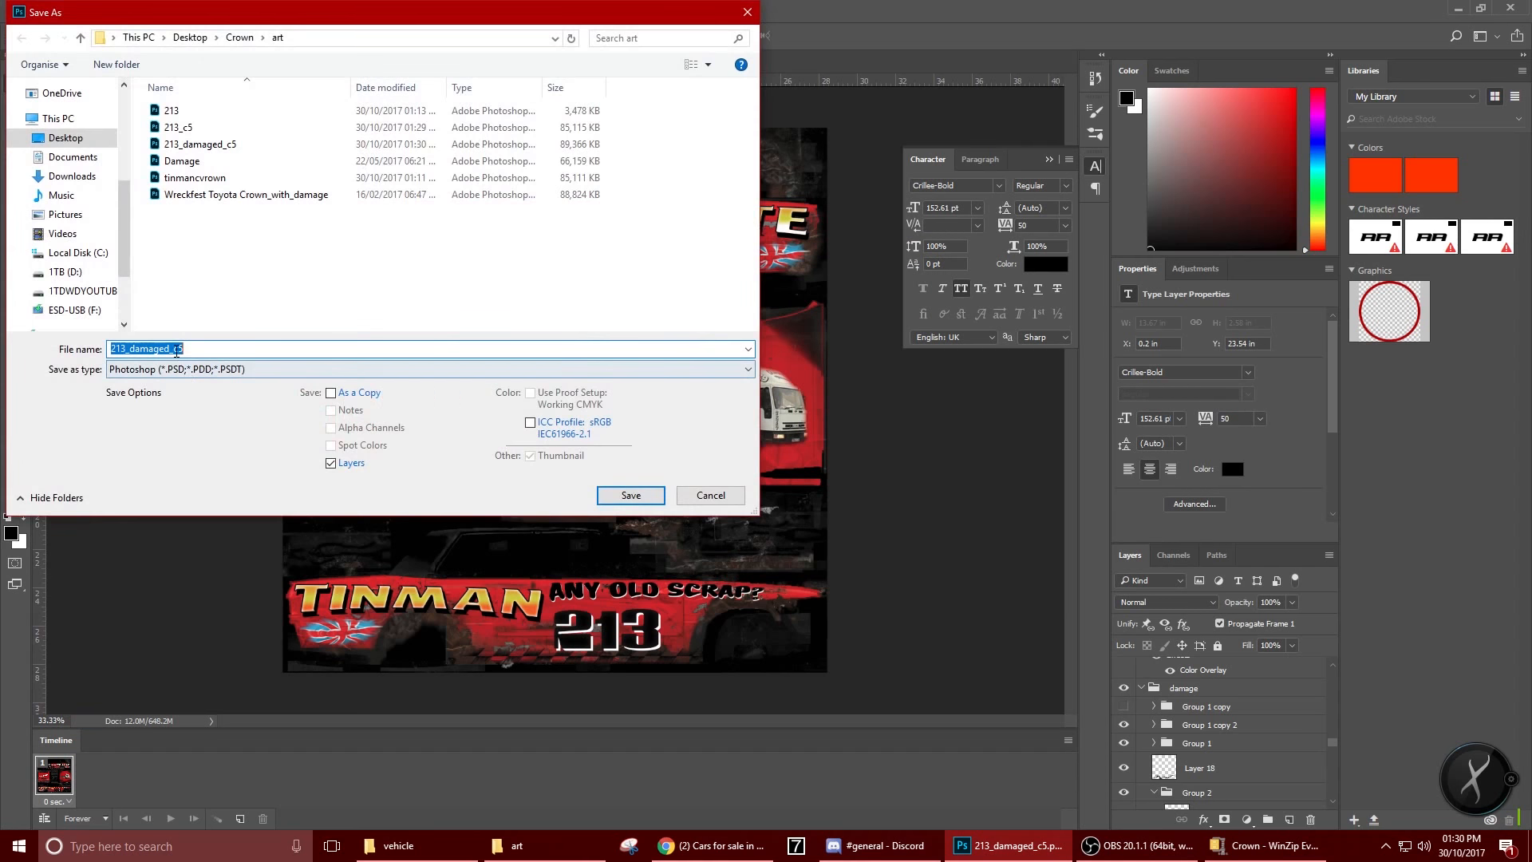
click(228, 369)
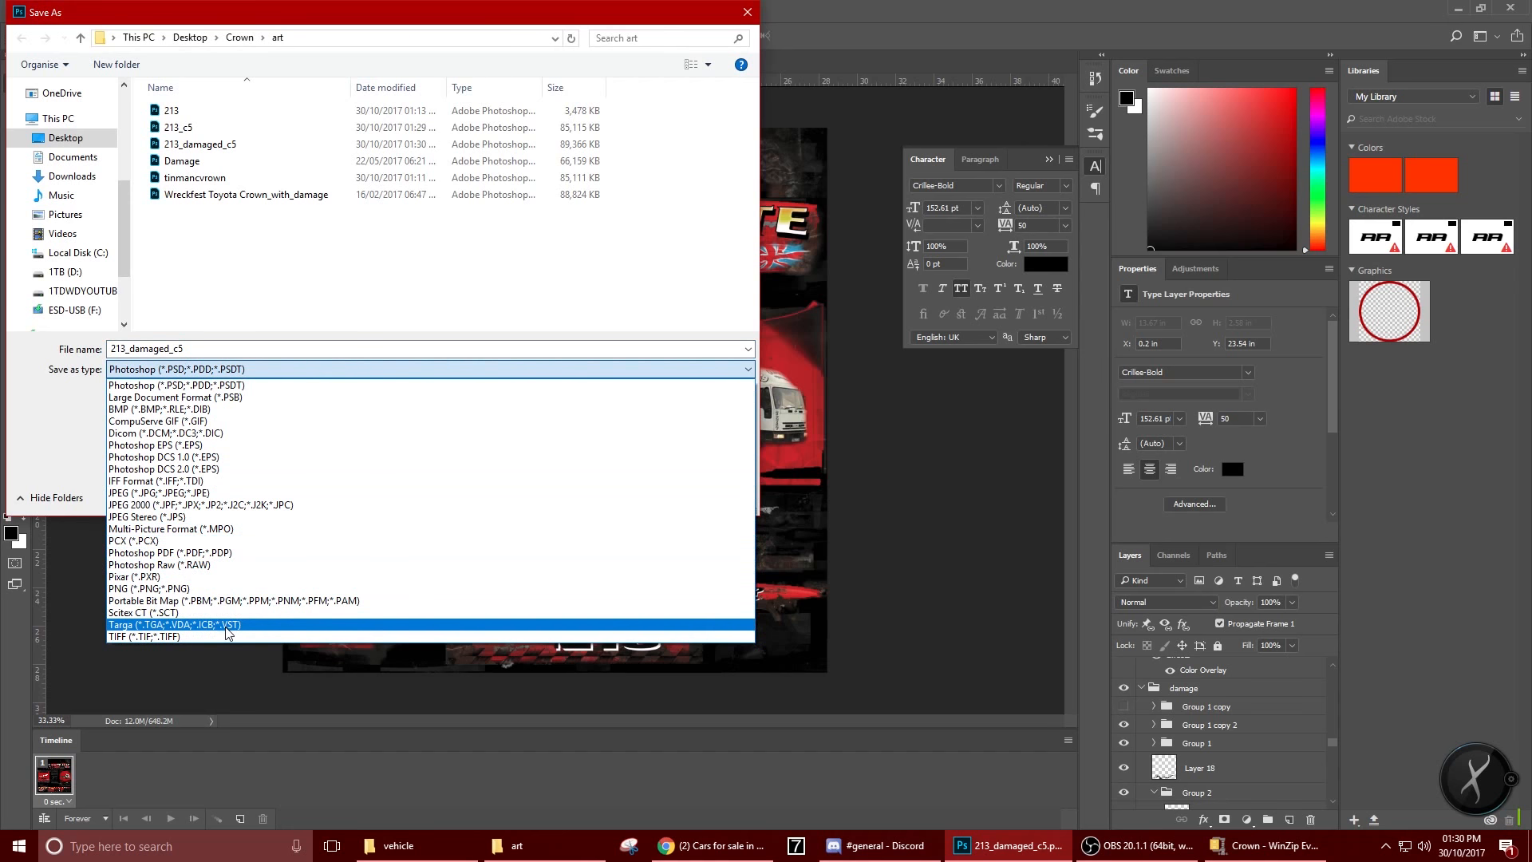
click(227, 625)
click(630, 495)
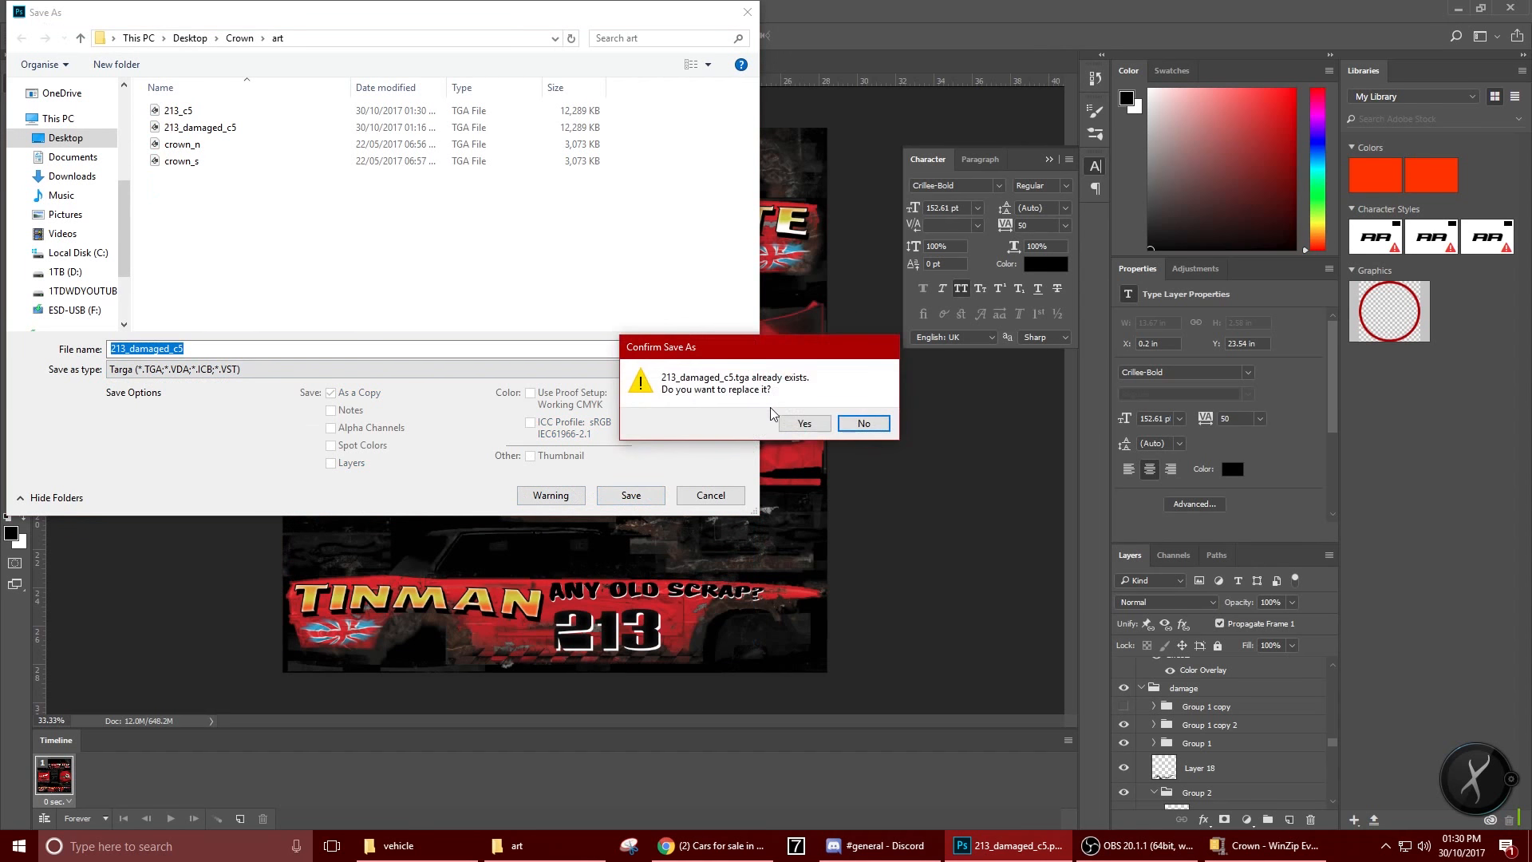
click(804, 423)
click(818, 283)
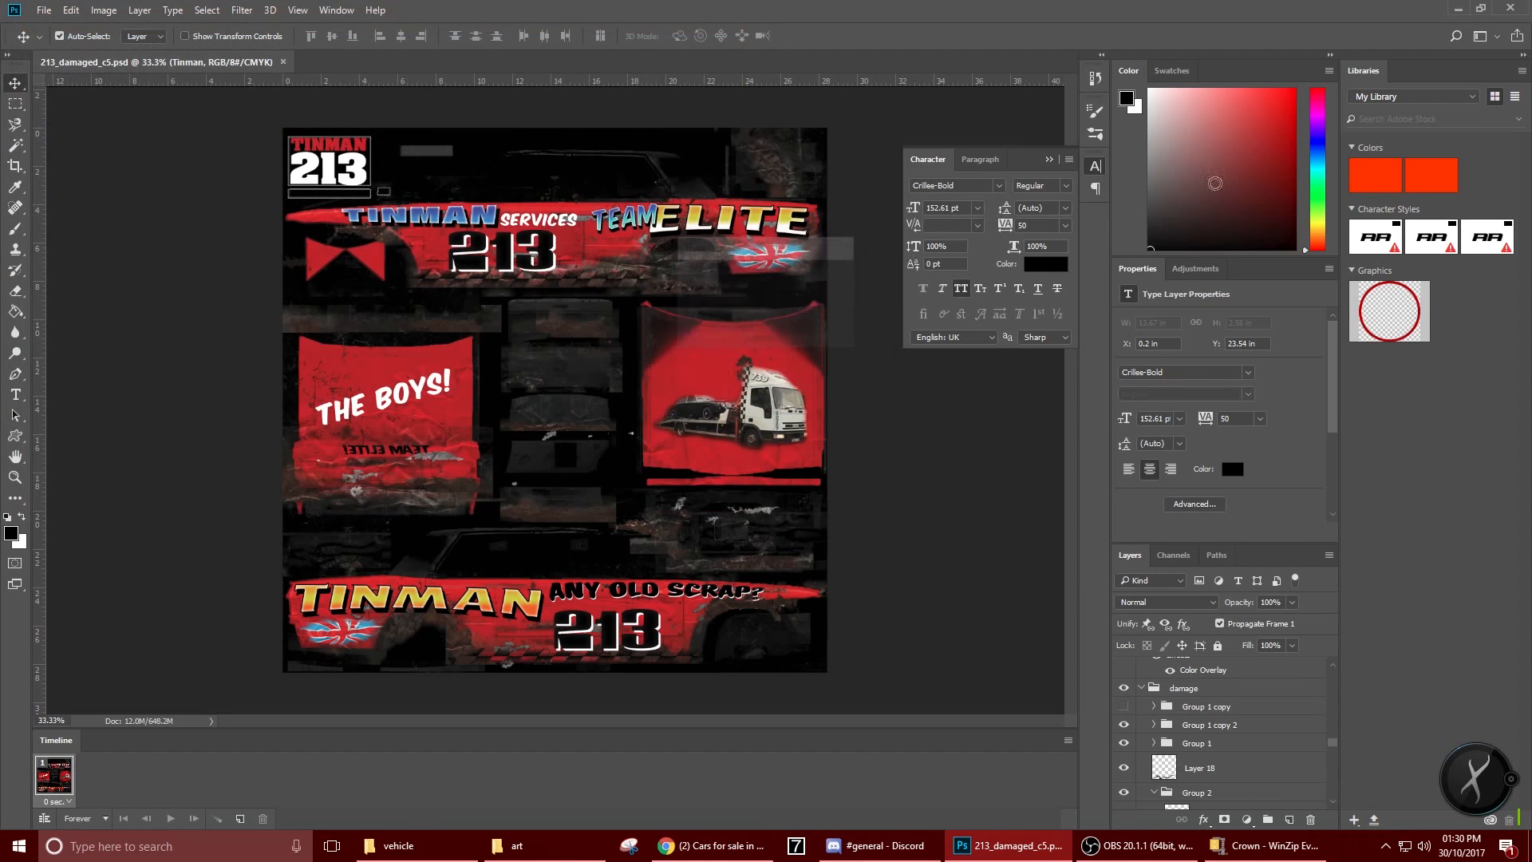
Switch to File Explorer and open the duffer skins mod's crownmk2 art folder beside the Crown art folder
click(1453, 8)
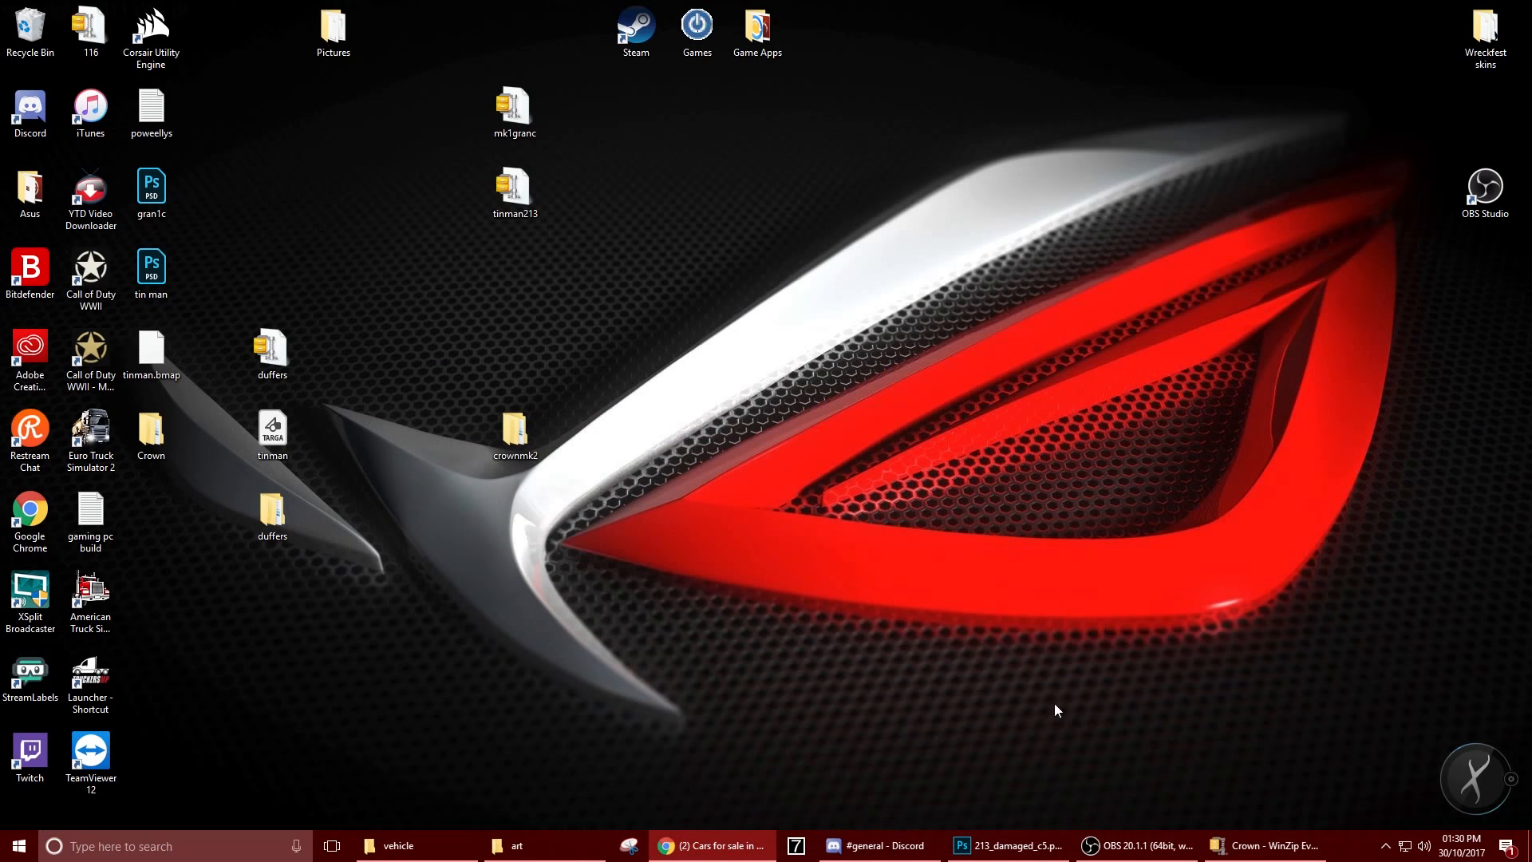
click(576, 835)
click(401, 846)
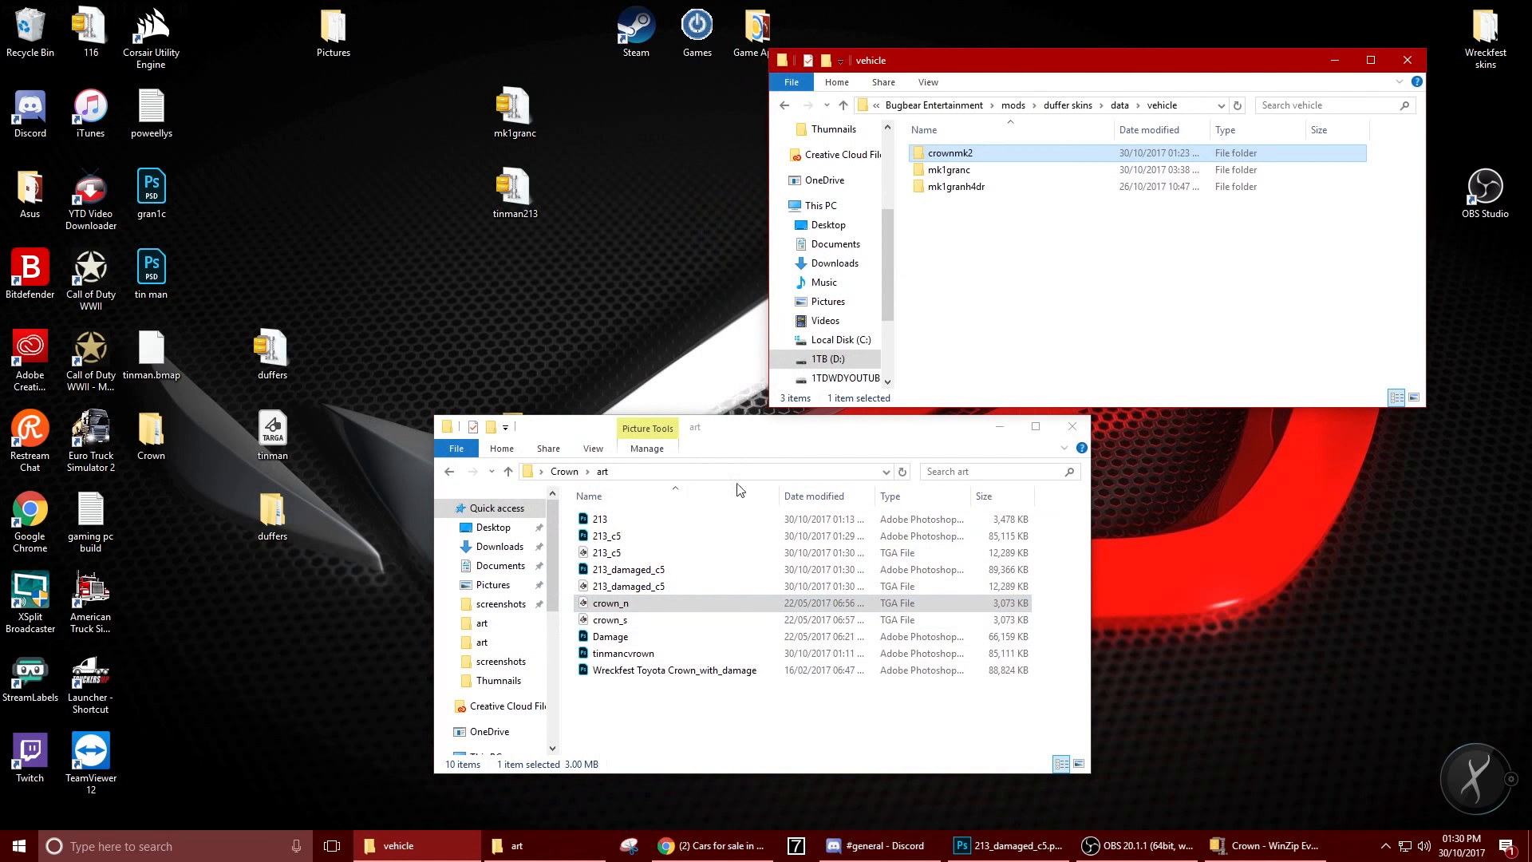
double_click(978, 155)
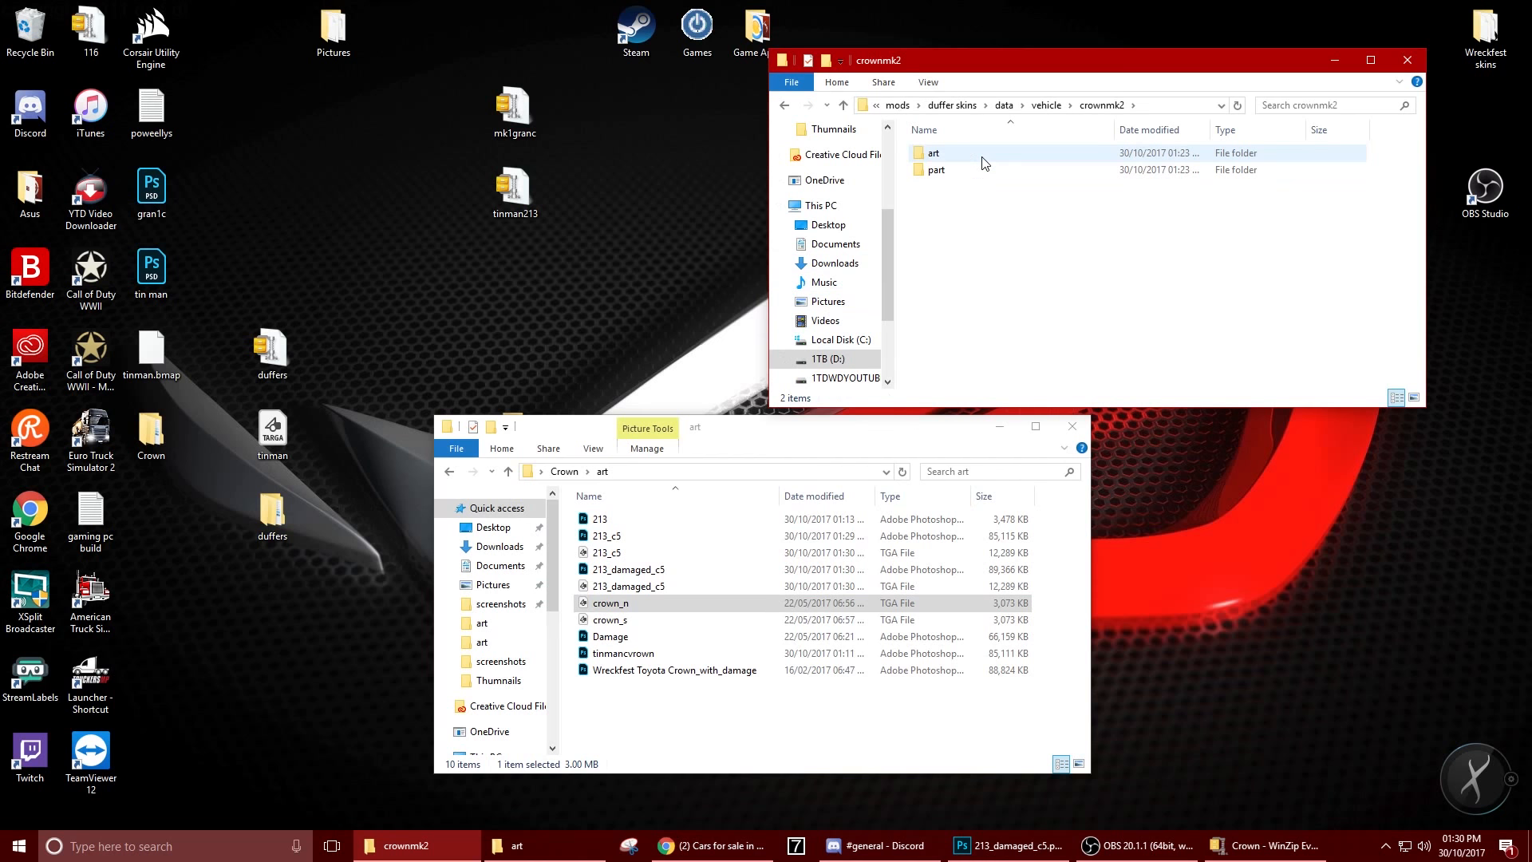
double_click(980, 158)
drag(783, 437, 744, 434)
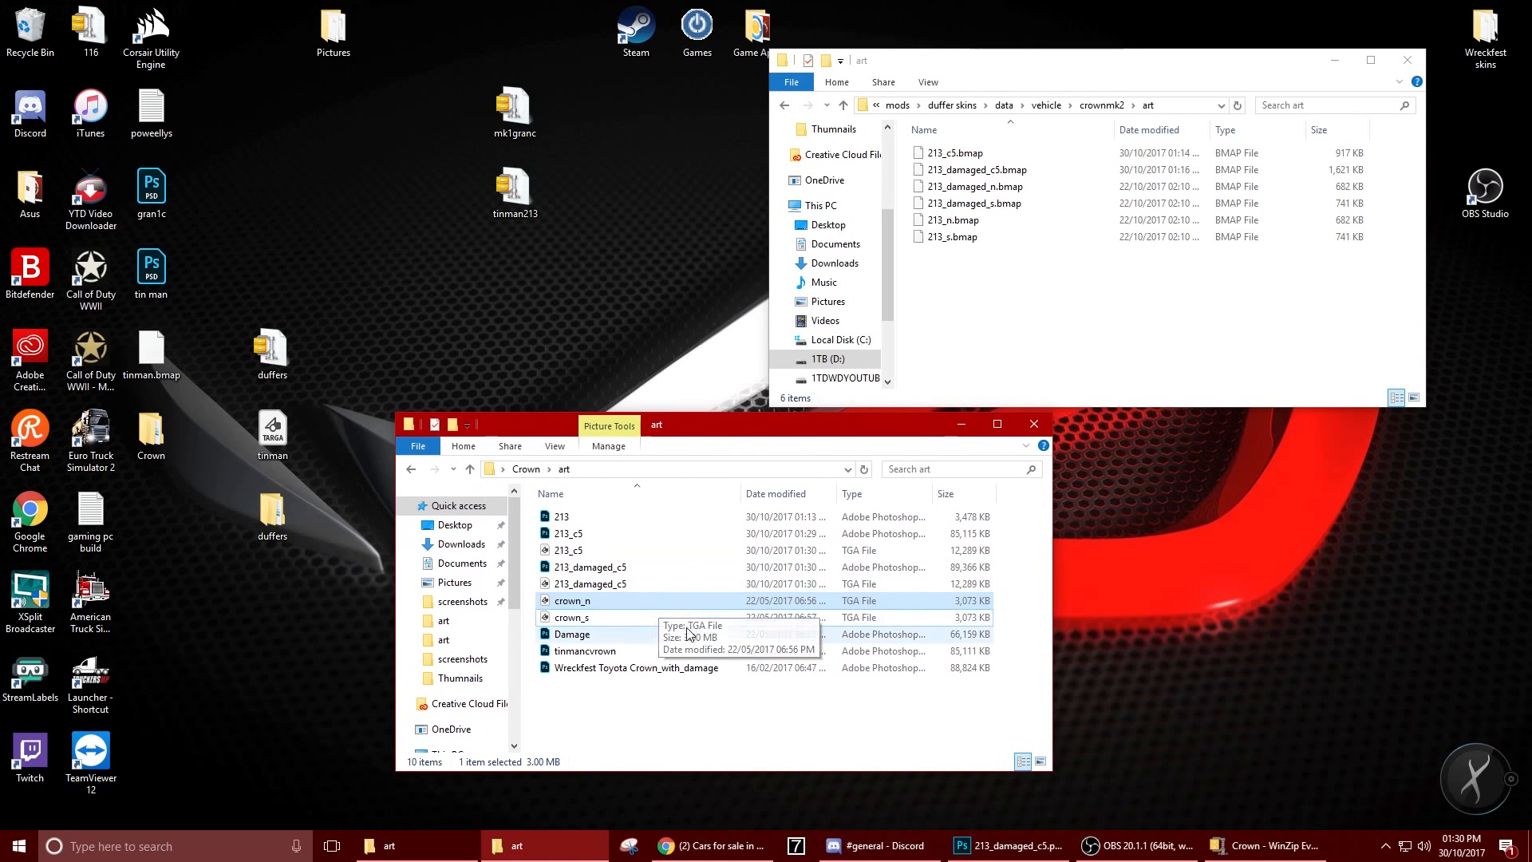
Check the exported 213_c5 and 213_damaged_c5 Targa files in the Crown art folder
click(636, 552)
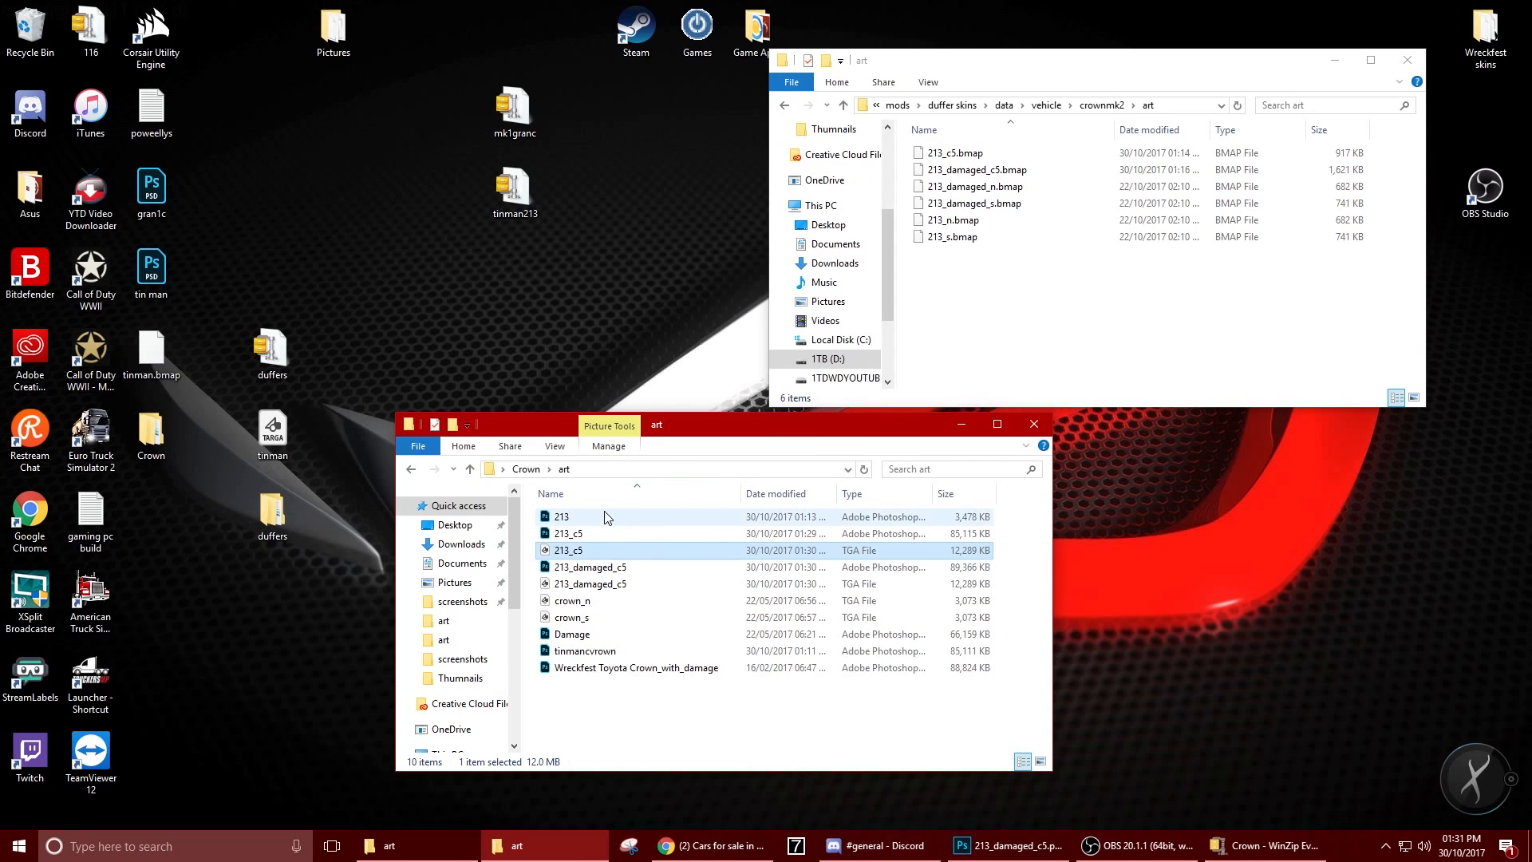
click(441, 328)
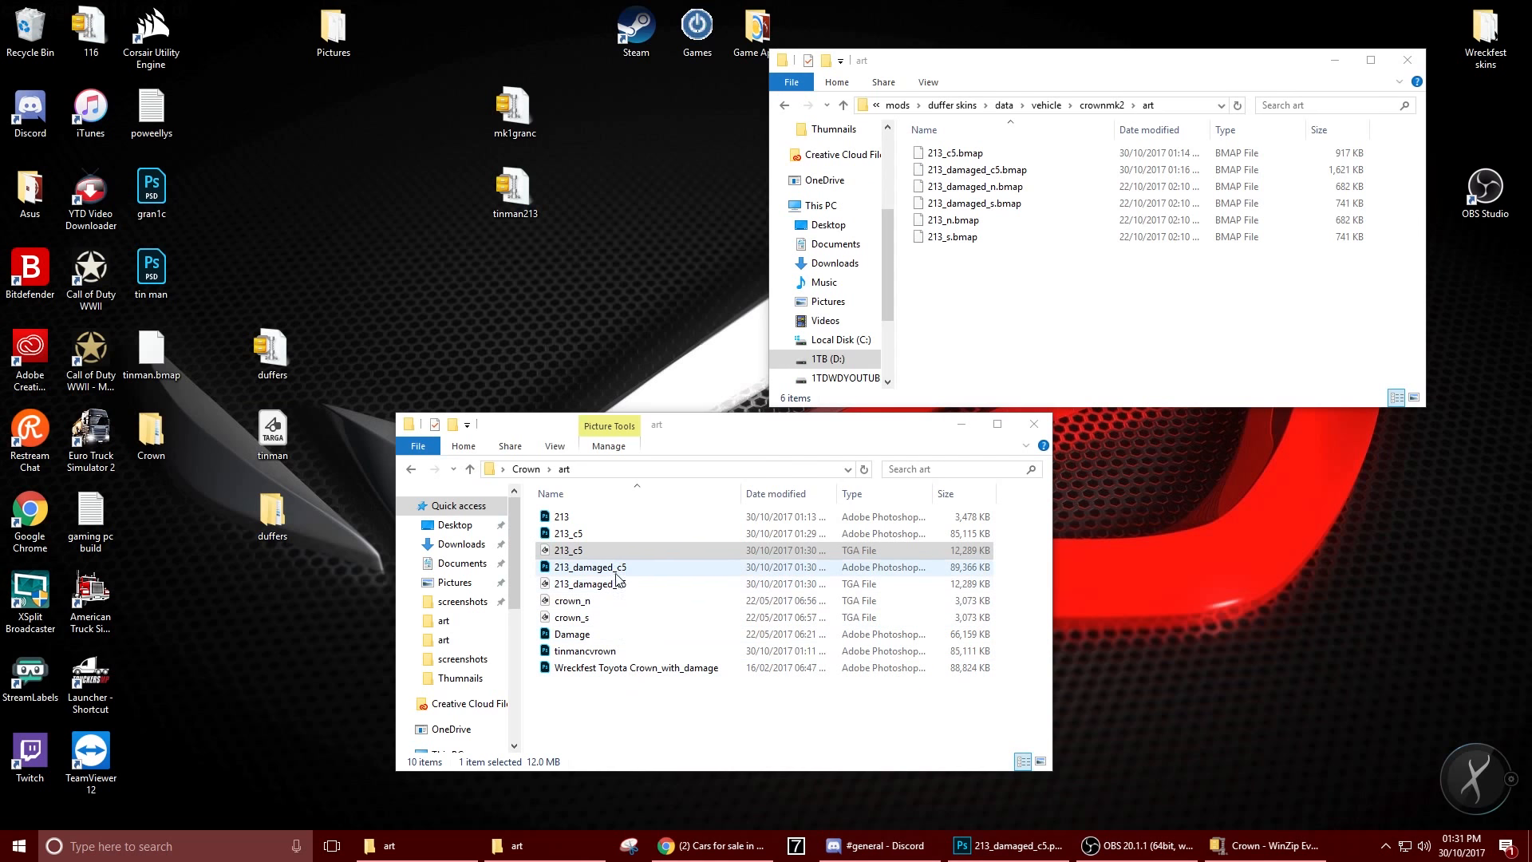
click(623, 551)
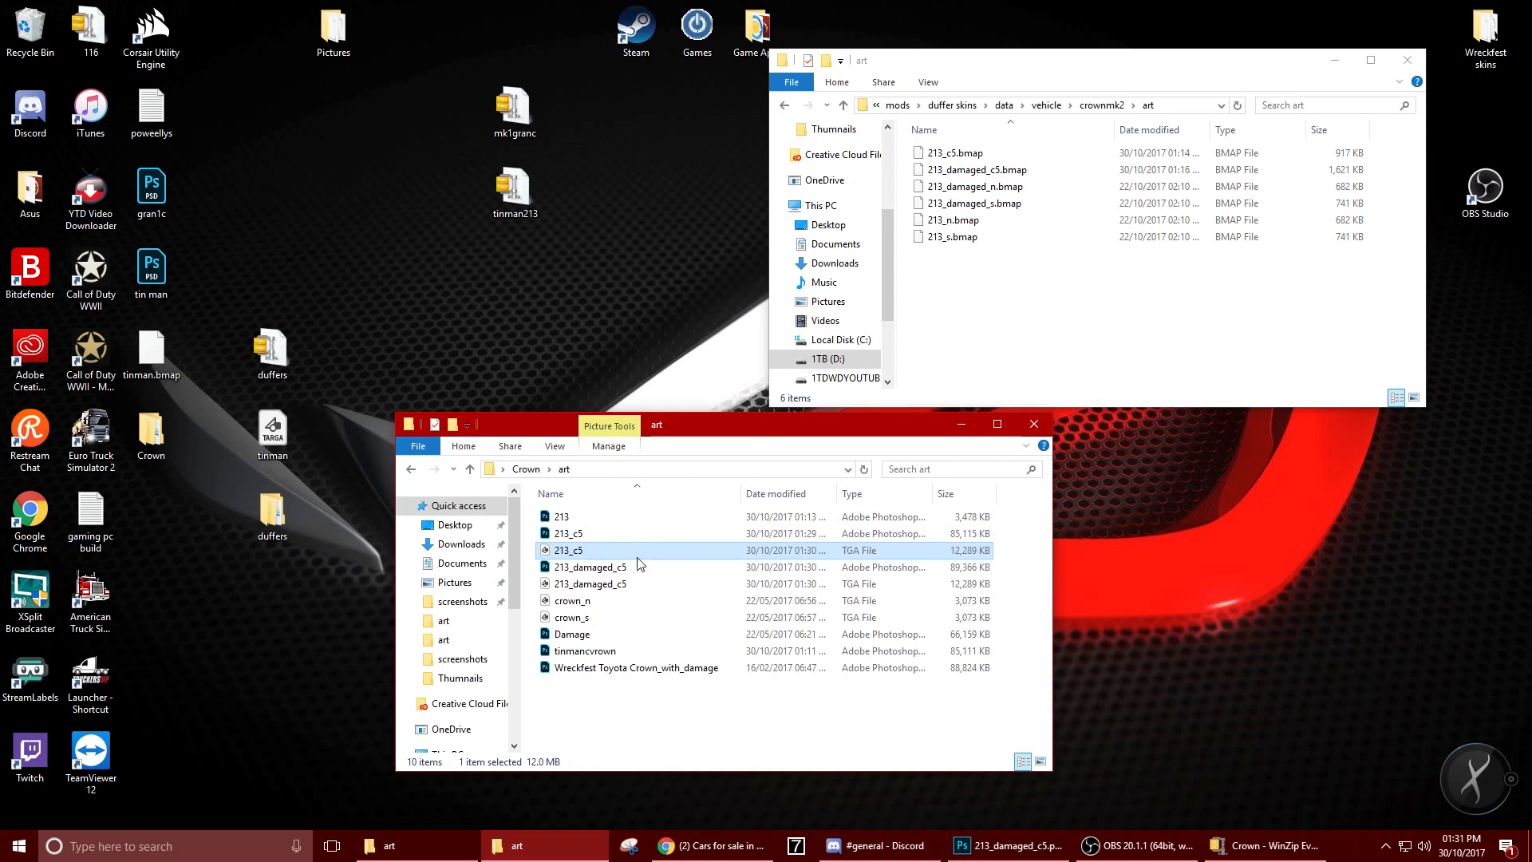
key(F2)
click(639, 591)
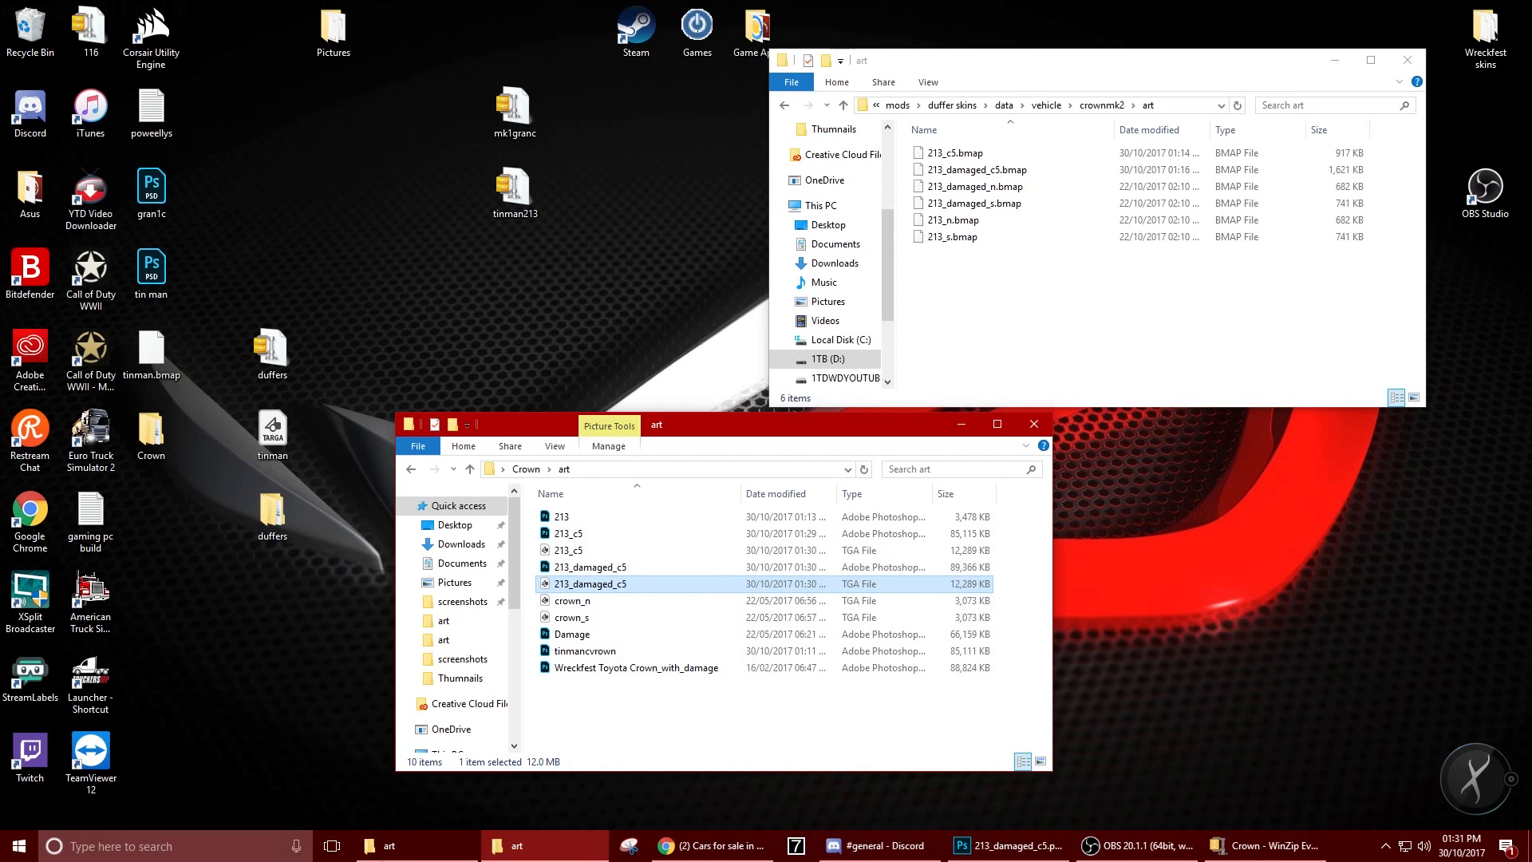
Open a new File Explorer window showing the 1TB (D:) drive
mouse_move(441, 856)
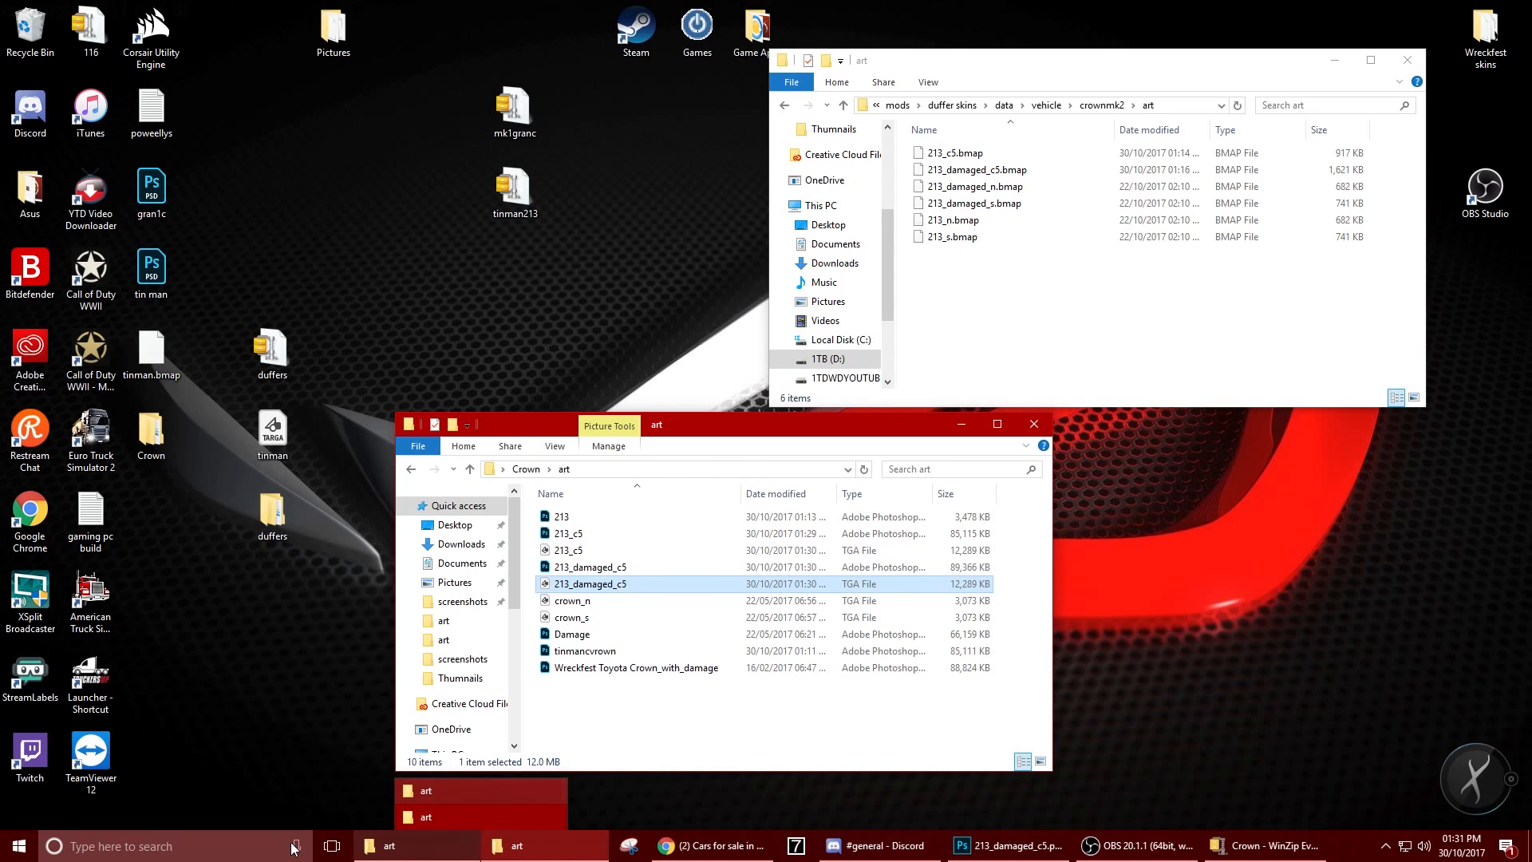
click(242, 848)
text(fil)
key(Return)
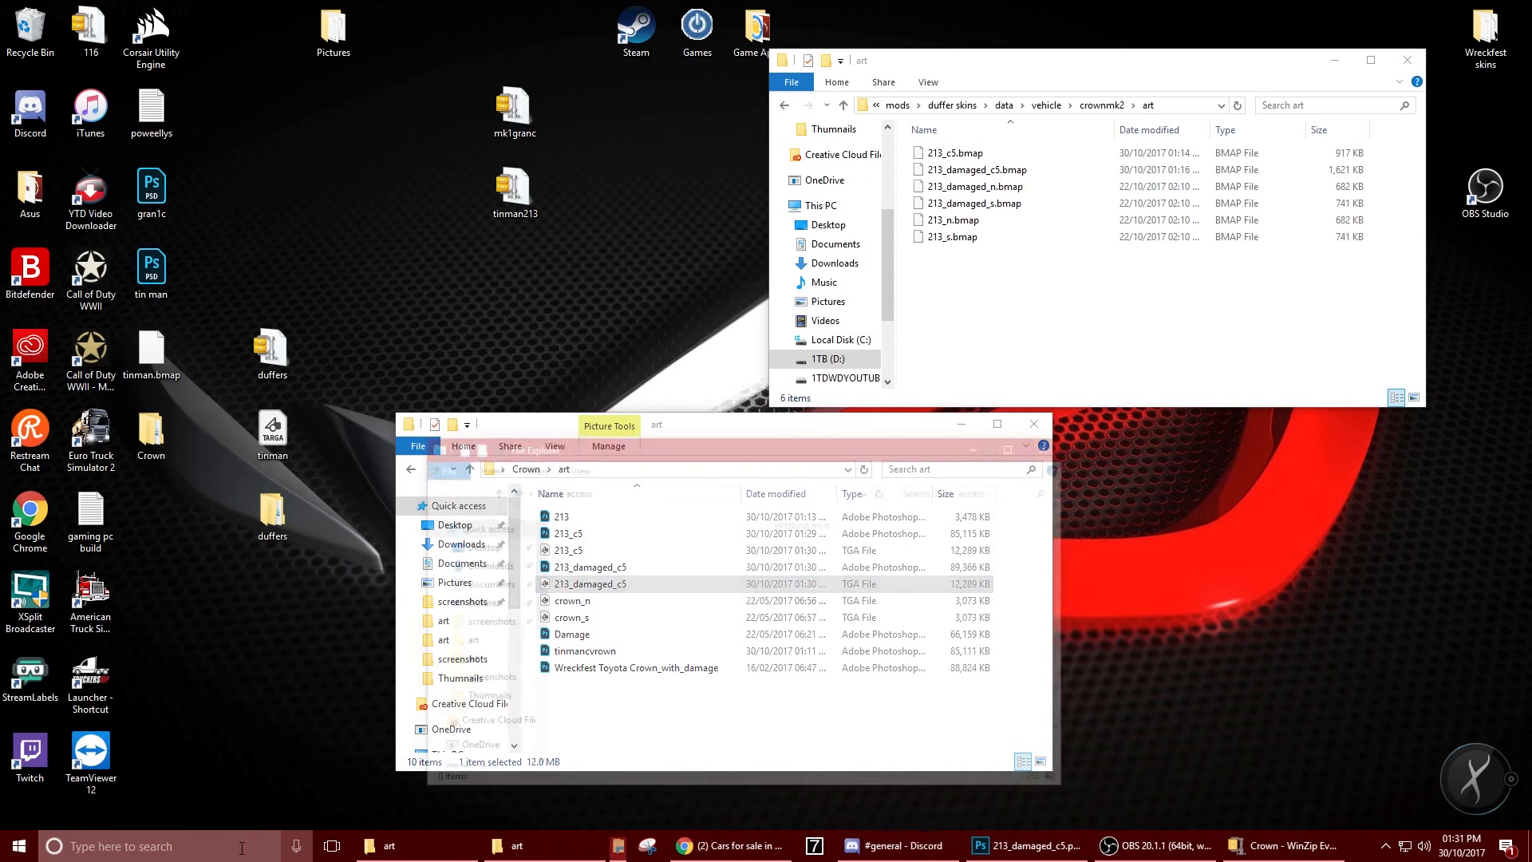
scroll(479, 694, down, 4)
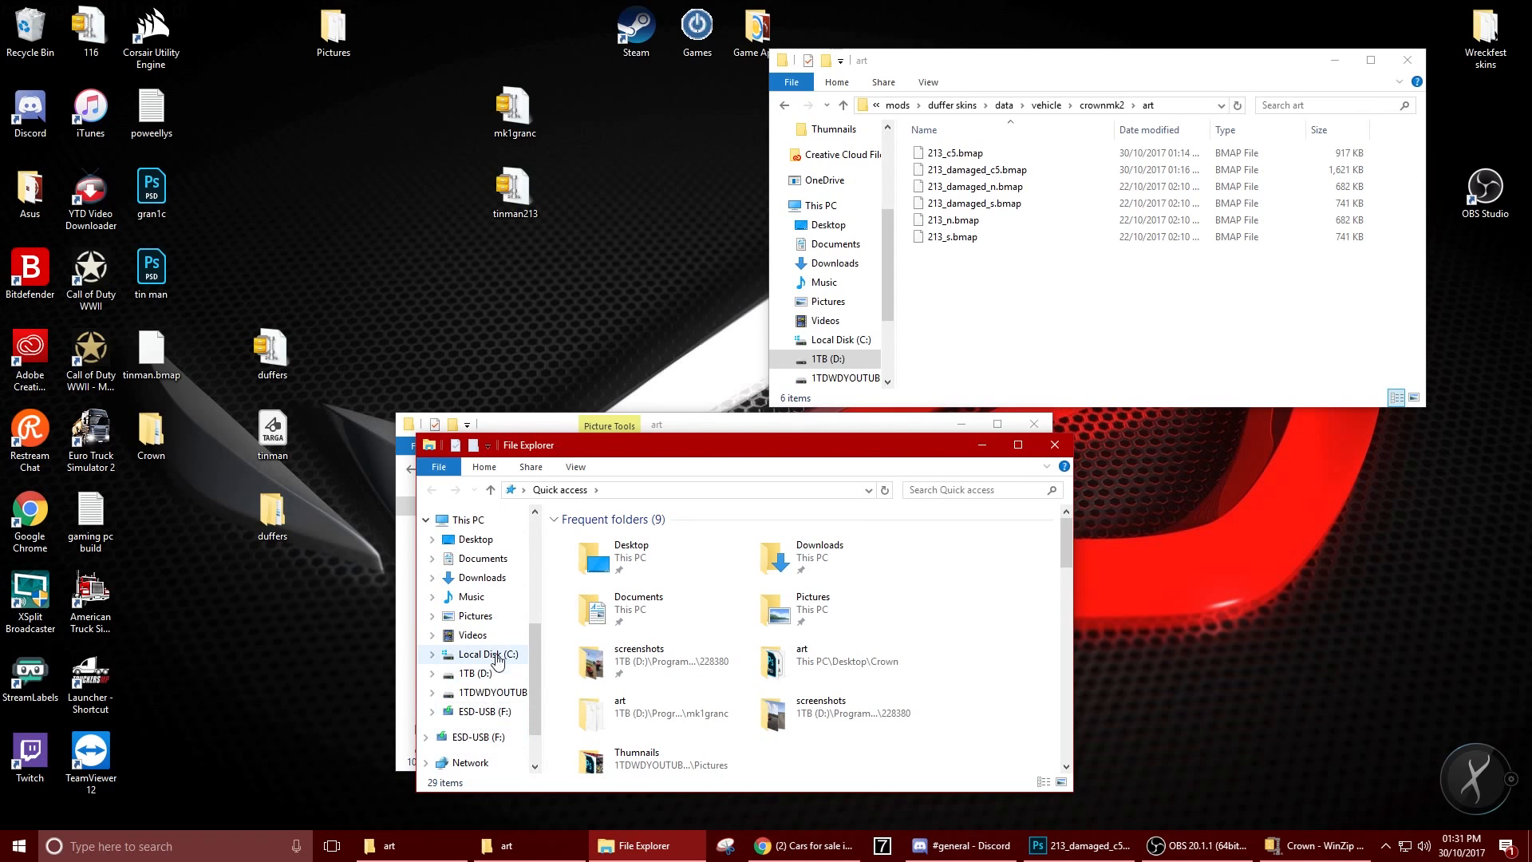
click(477, 673)
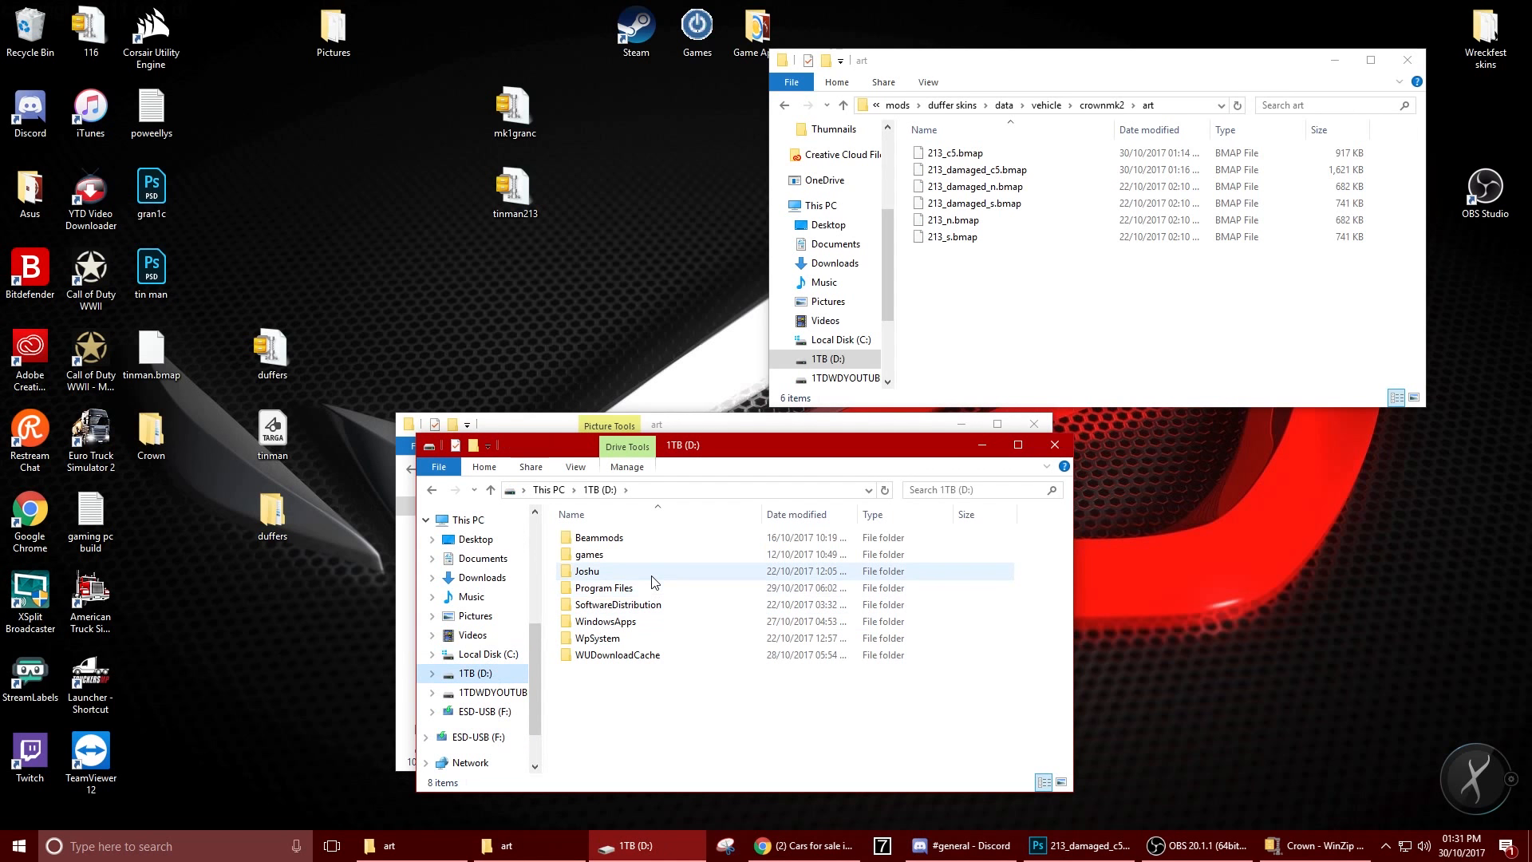
Open the tools folder under Program Files, Steam, steamapps, common, Bugbear Entertainment, with its window placed clear of the Crown art folder
double_click(653, 587)
scroll(650, 606, down, 6)
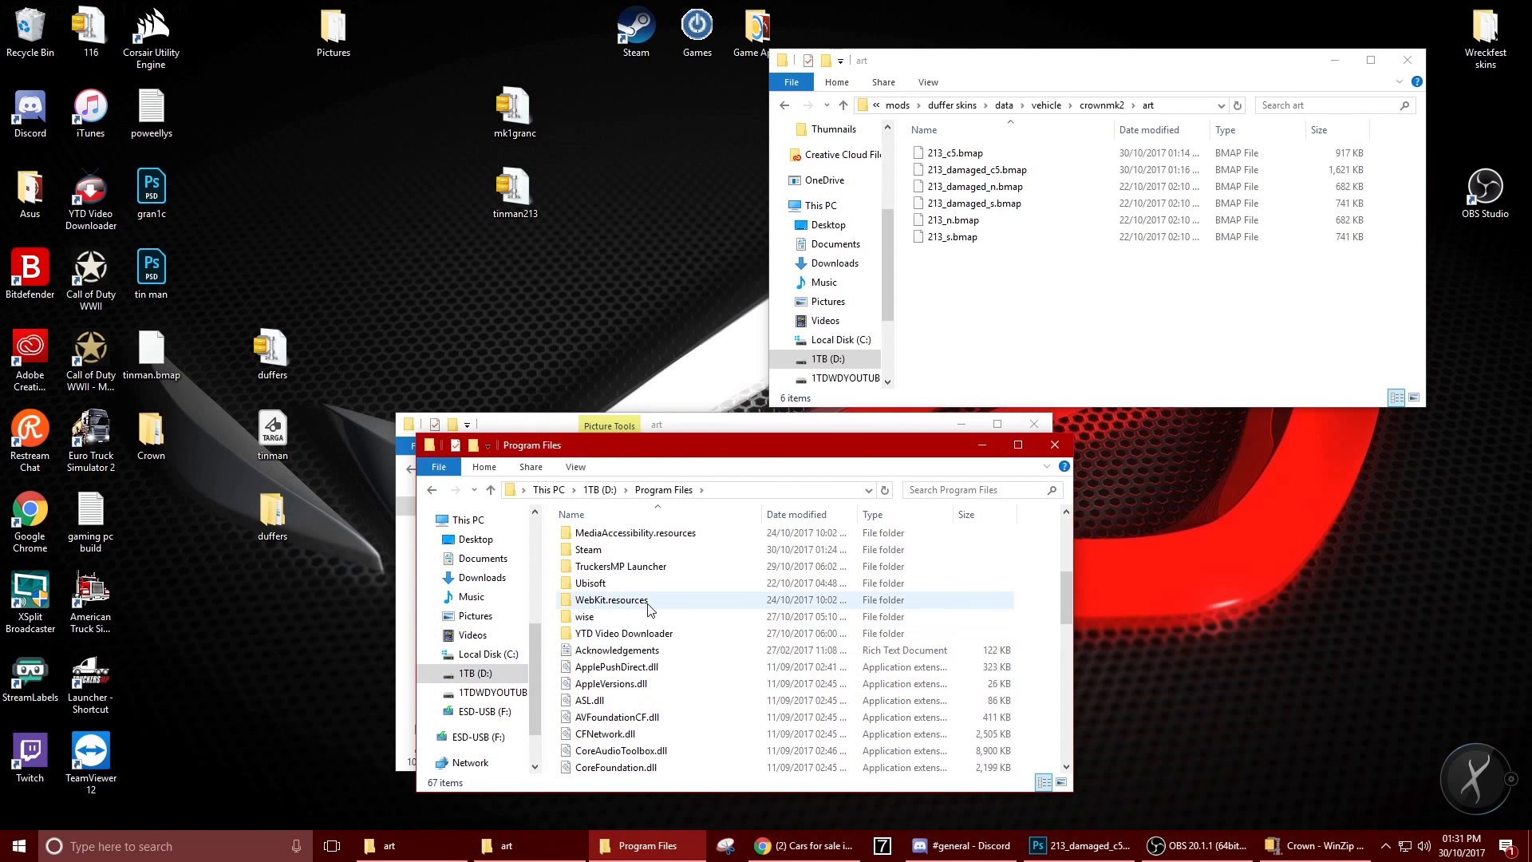
double_click(613, 550)
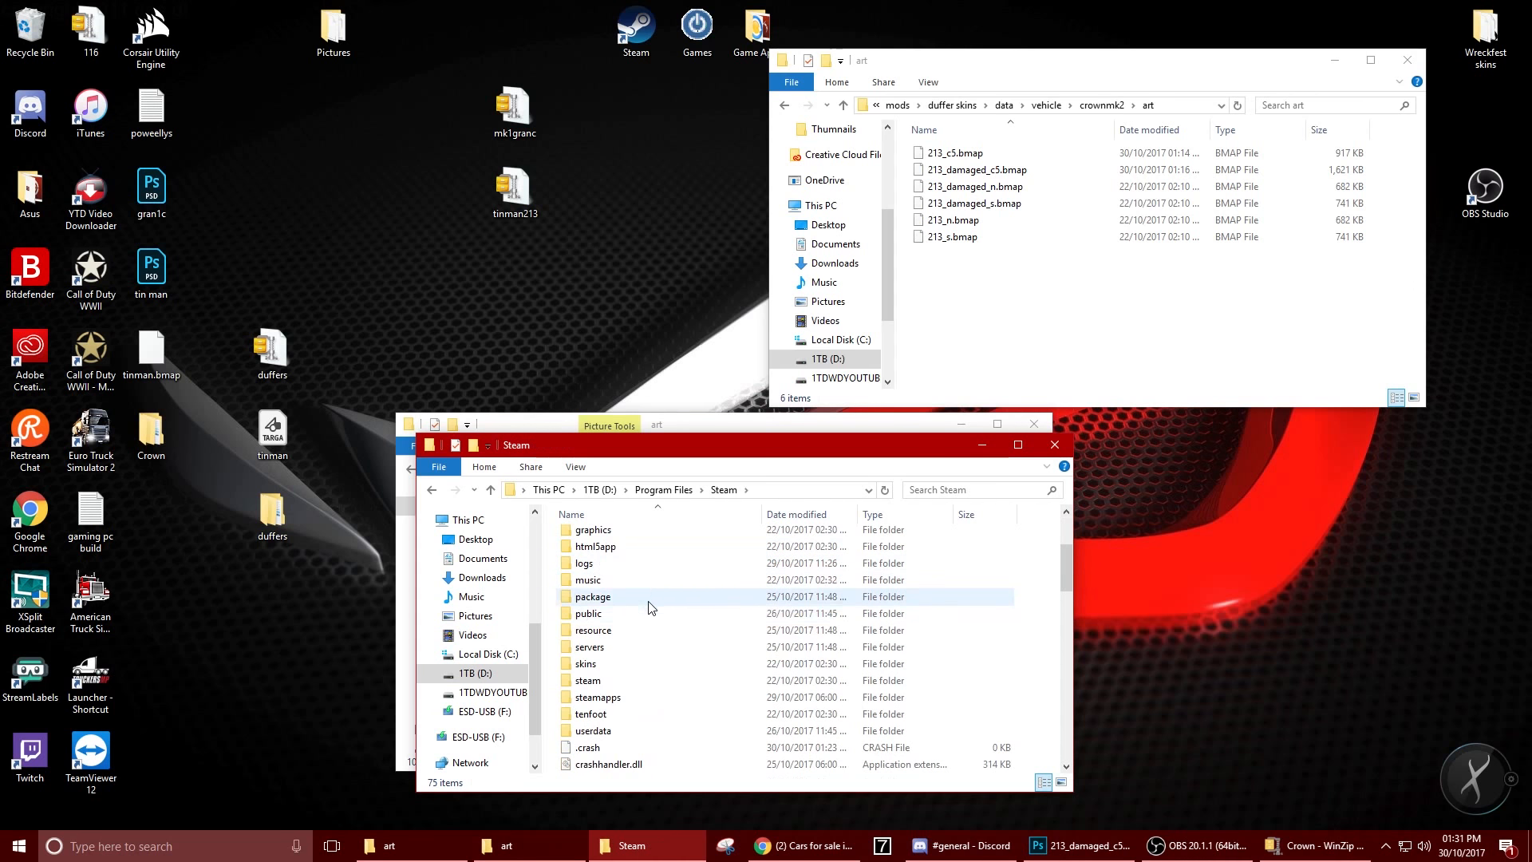
double_click(630, 700)
double_click(595, 538)
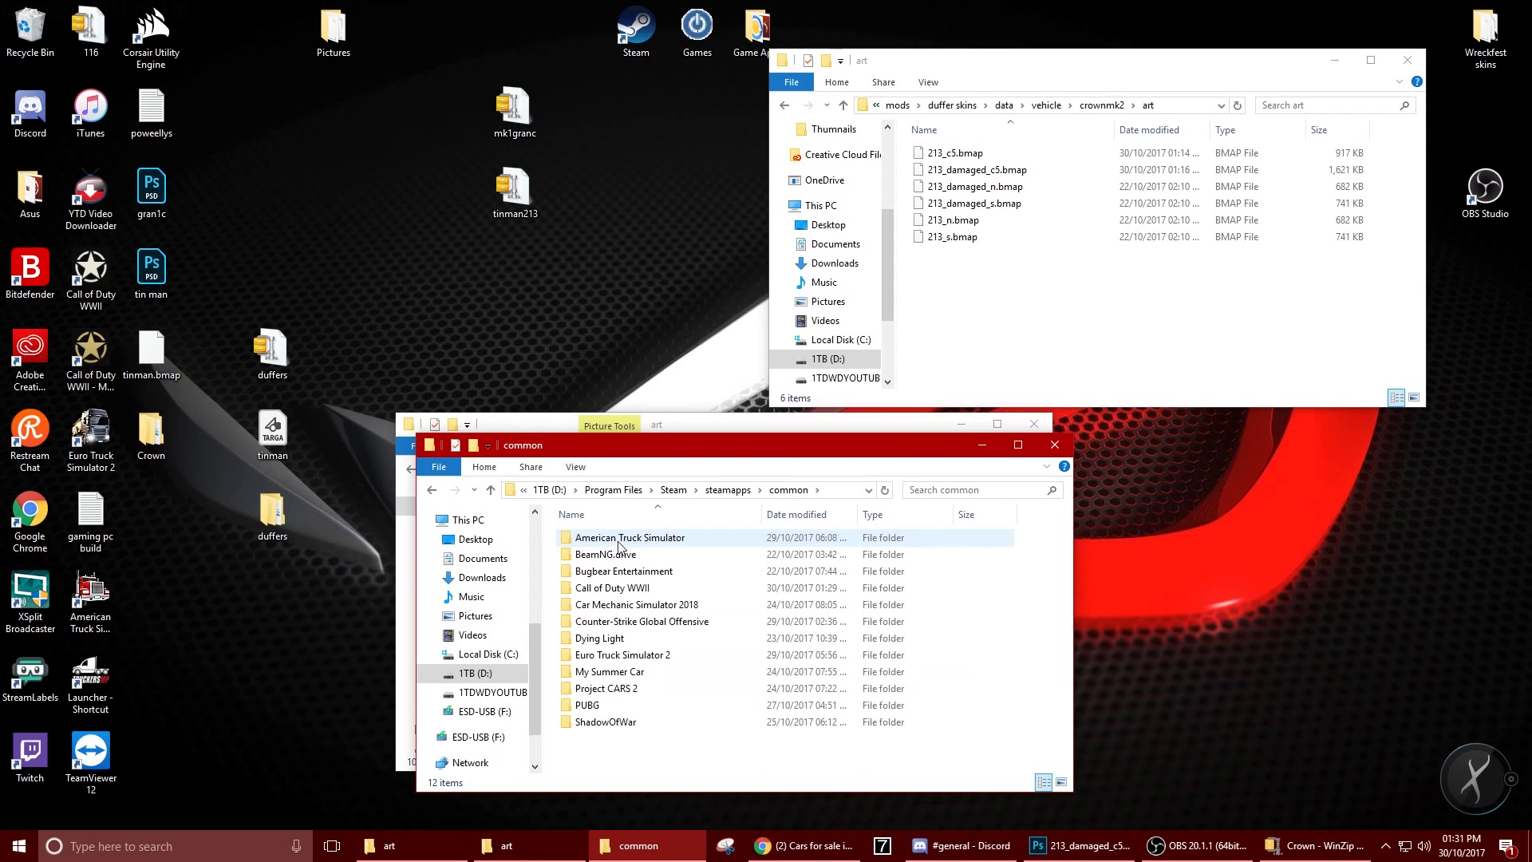
double_click(640, 571)
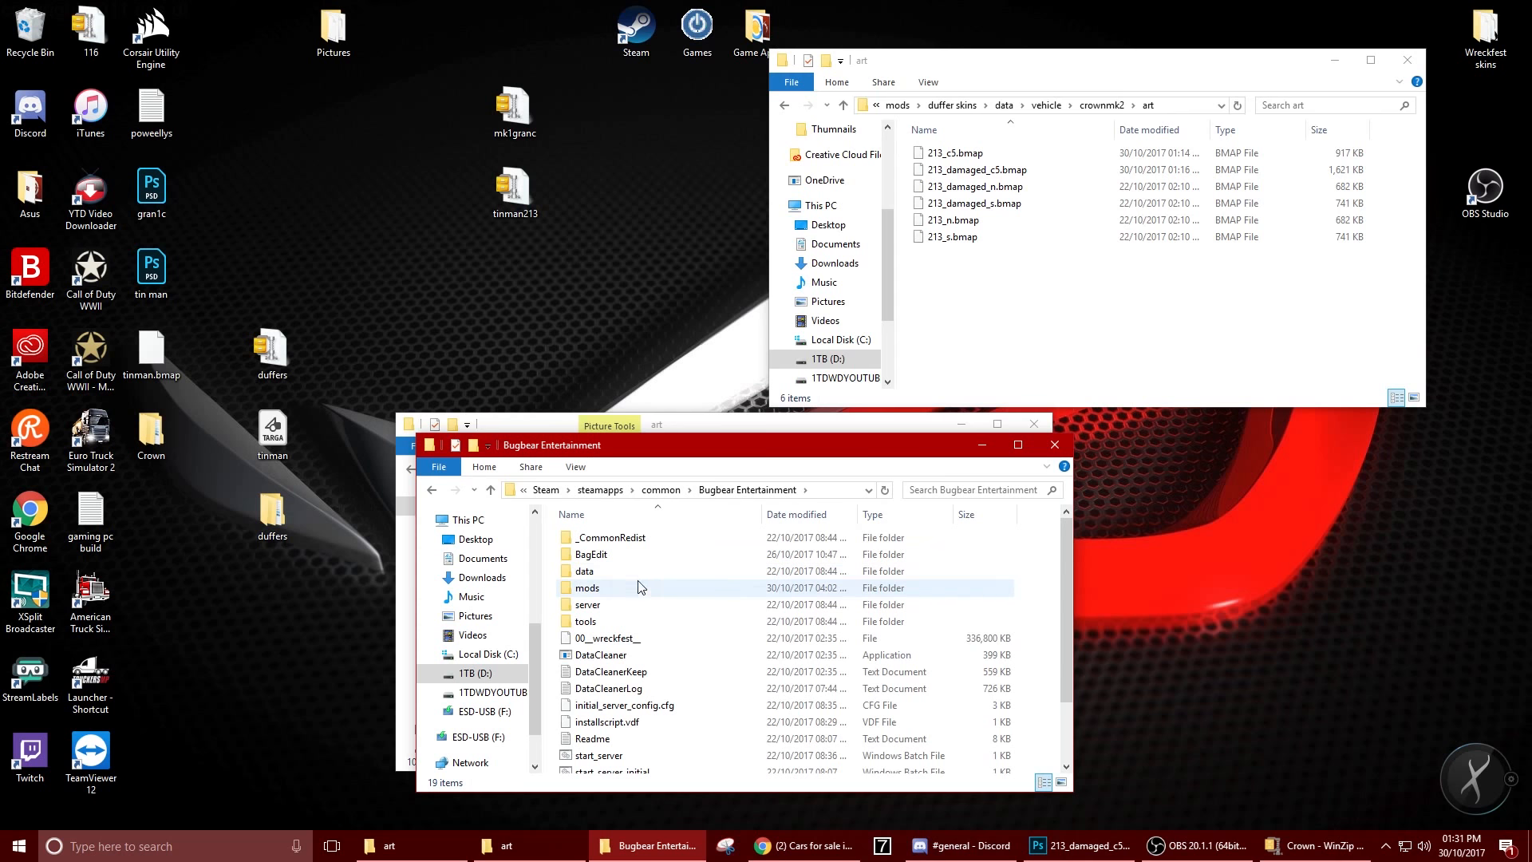
drag(615, 457, 429, 87)
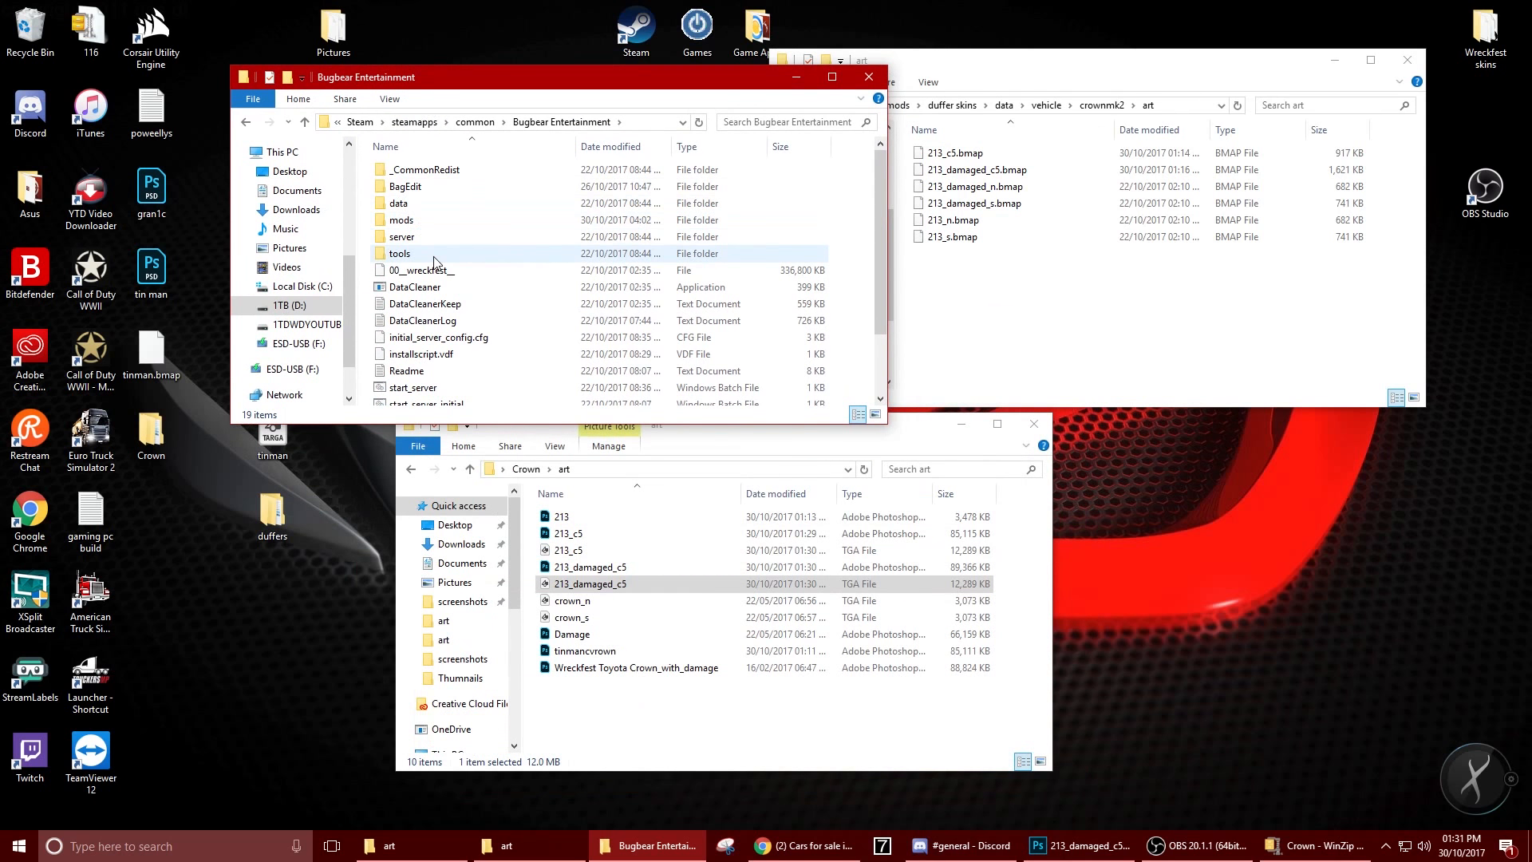
double_click(400, 252)
Convert the 213_c5 and 213_damaged_c5 Targa files to BMAP textures with the build_asset batch file
drag(595, 550, 468, 253)
click(635, 732)
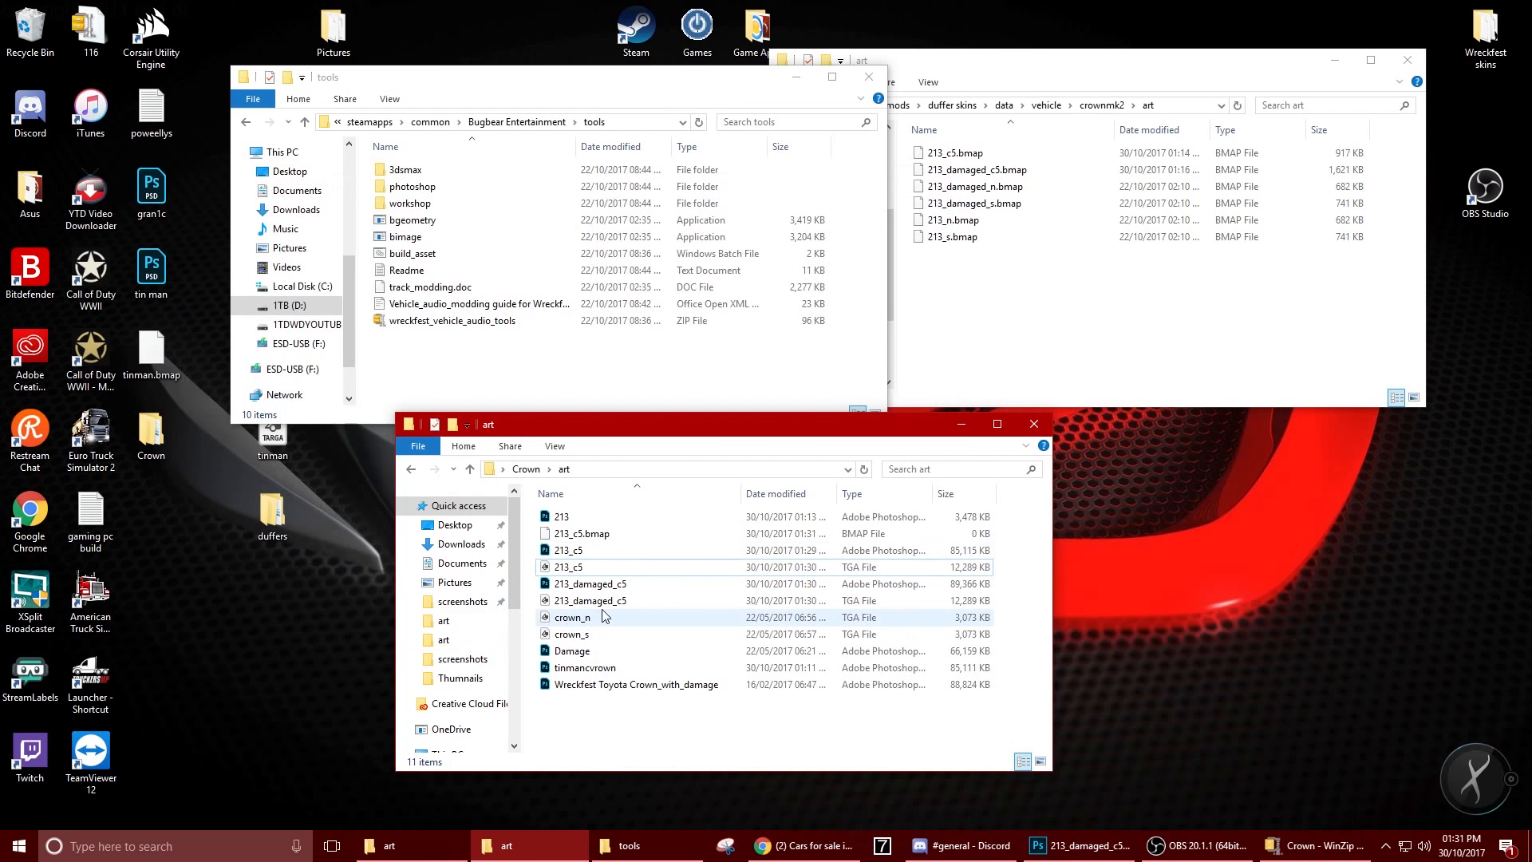
click(621, 606)
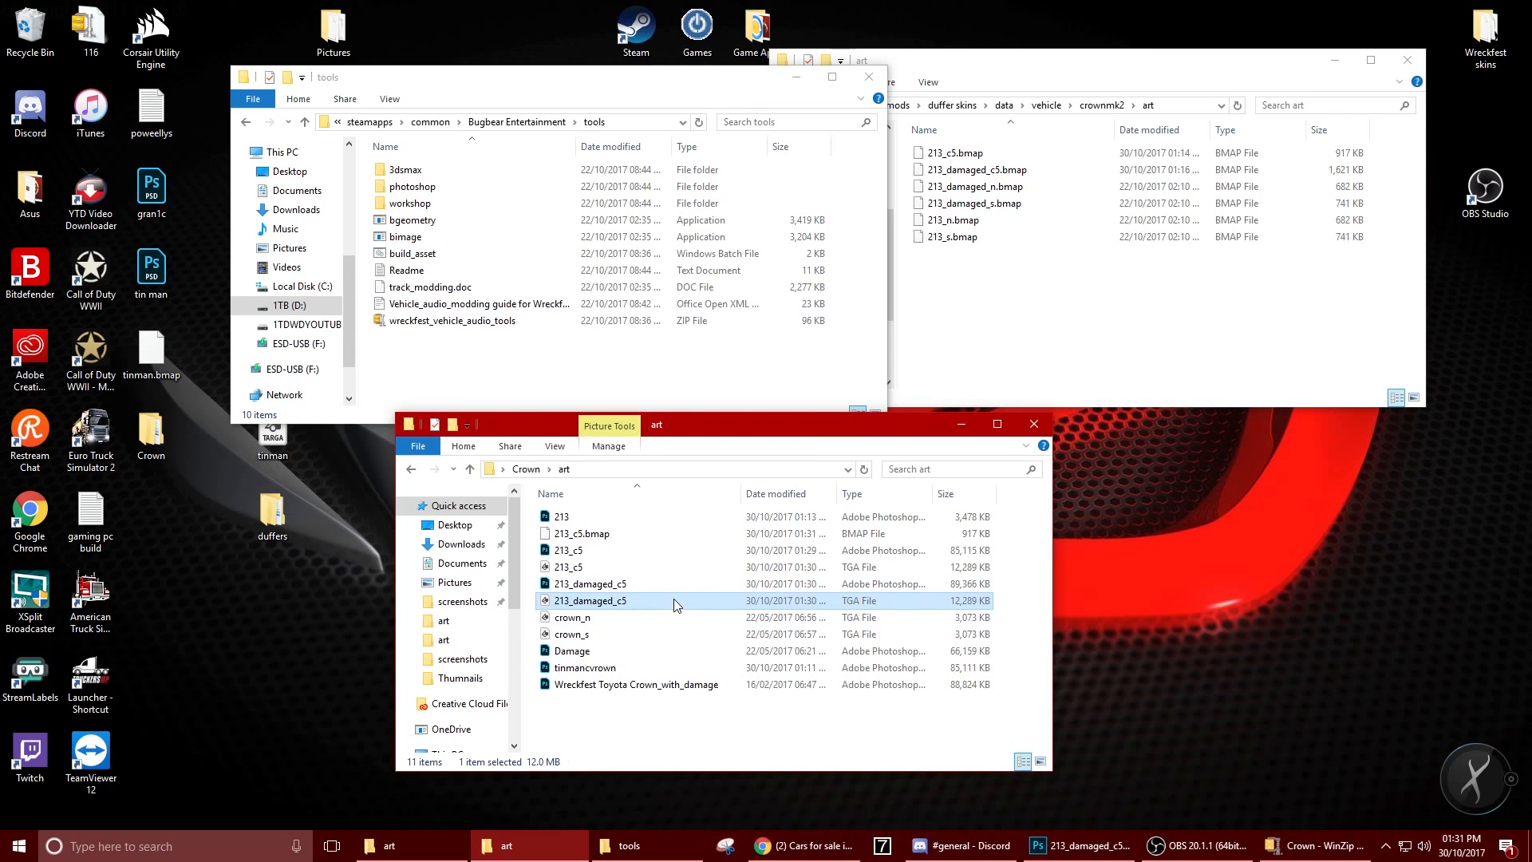
drag(675, 604, 490, 252)
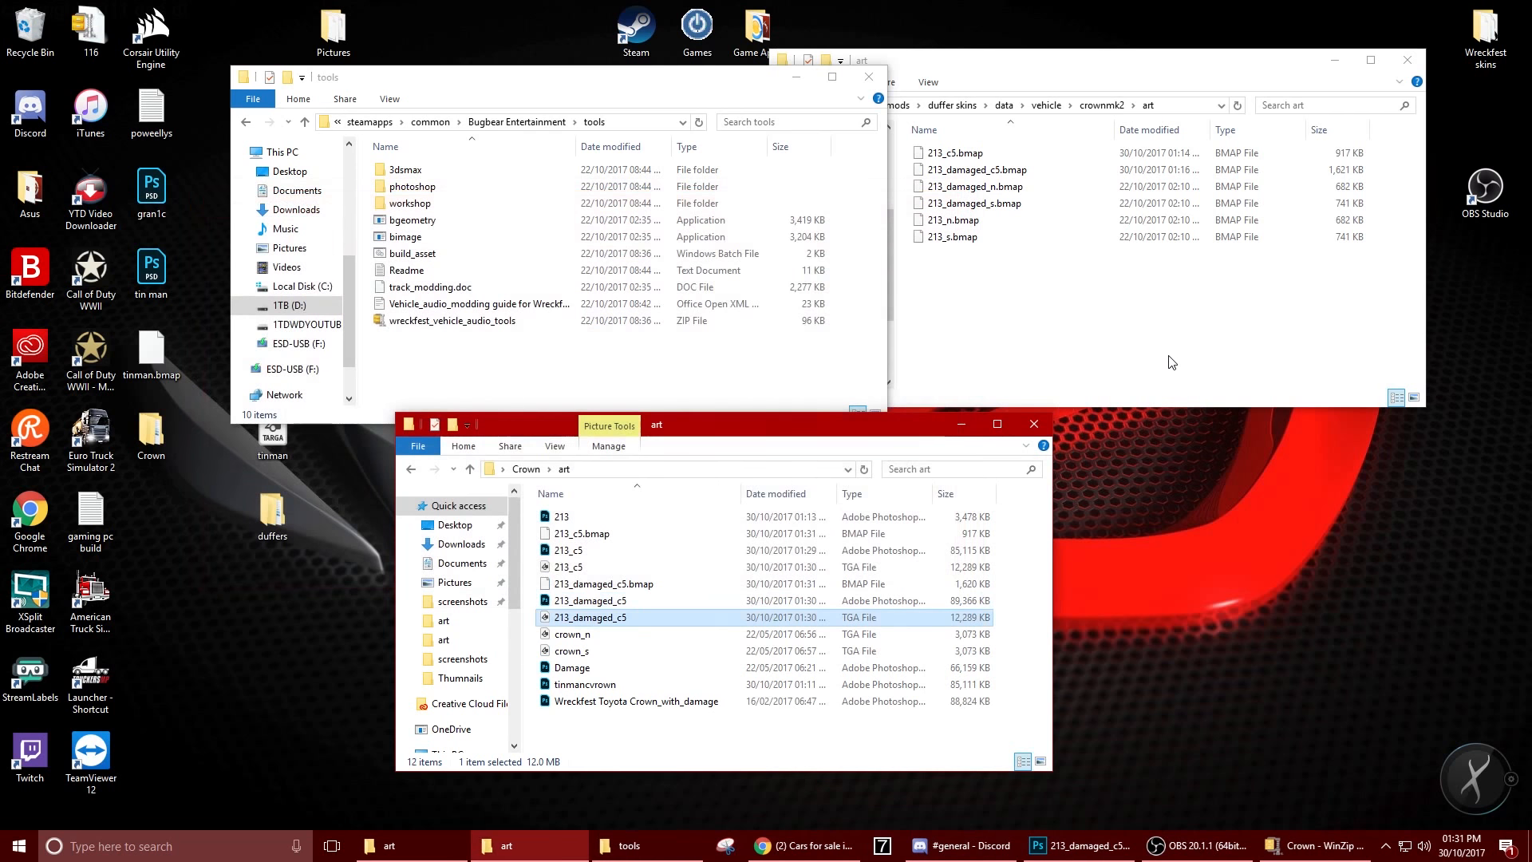
Copy 213_c5.bmap and 213_damaged_c5.bmap into the mod's crownmk2 art folder, replacing the existing files
click(668, 587)
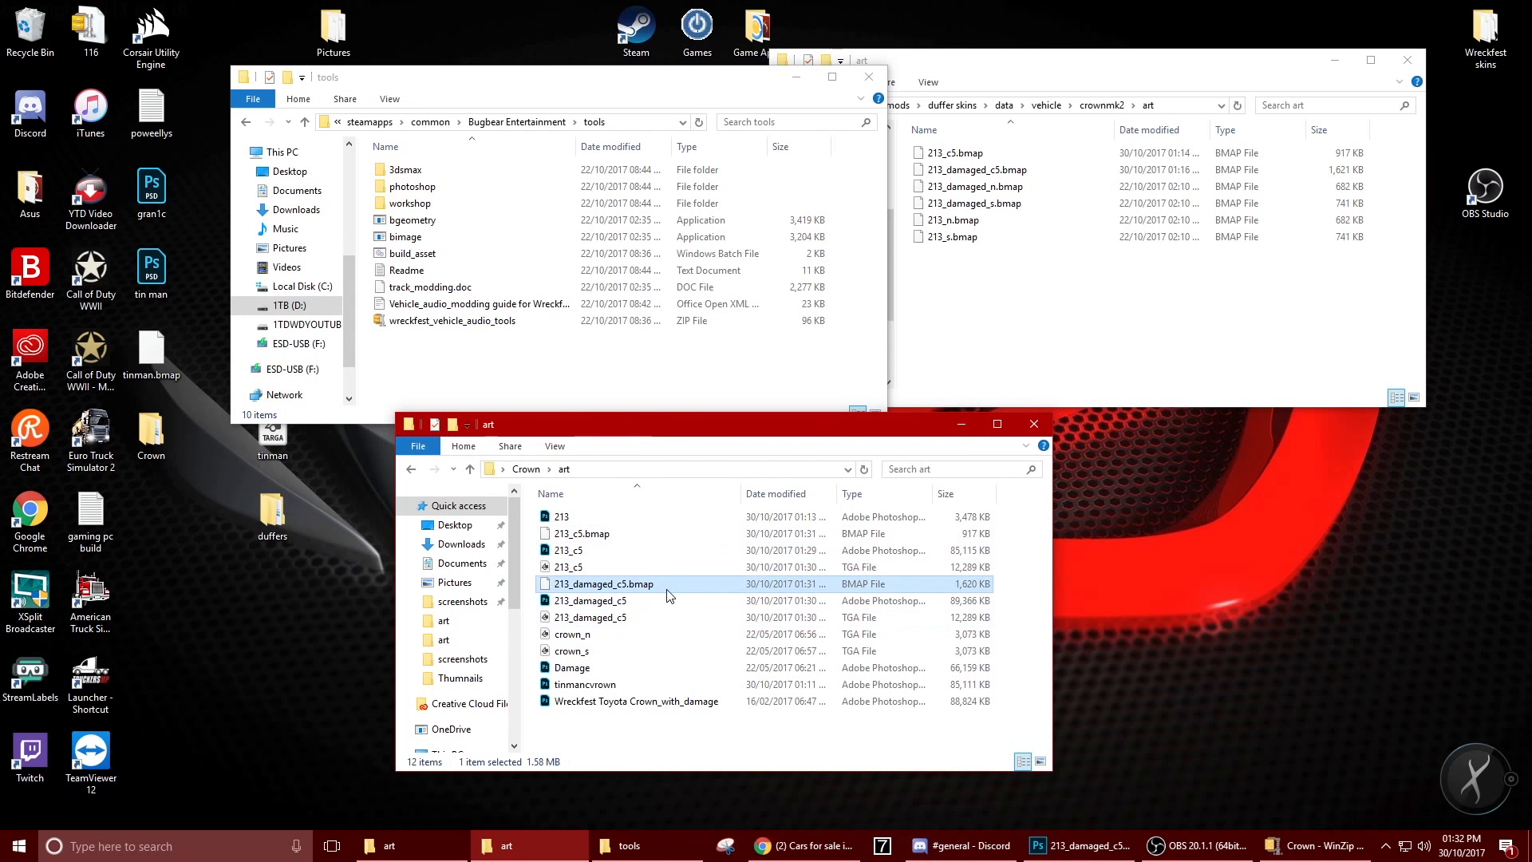
drag(625, 533, 1114, 332)
click(768, 301)
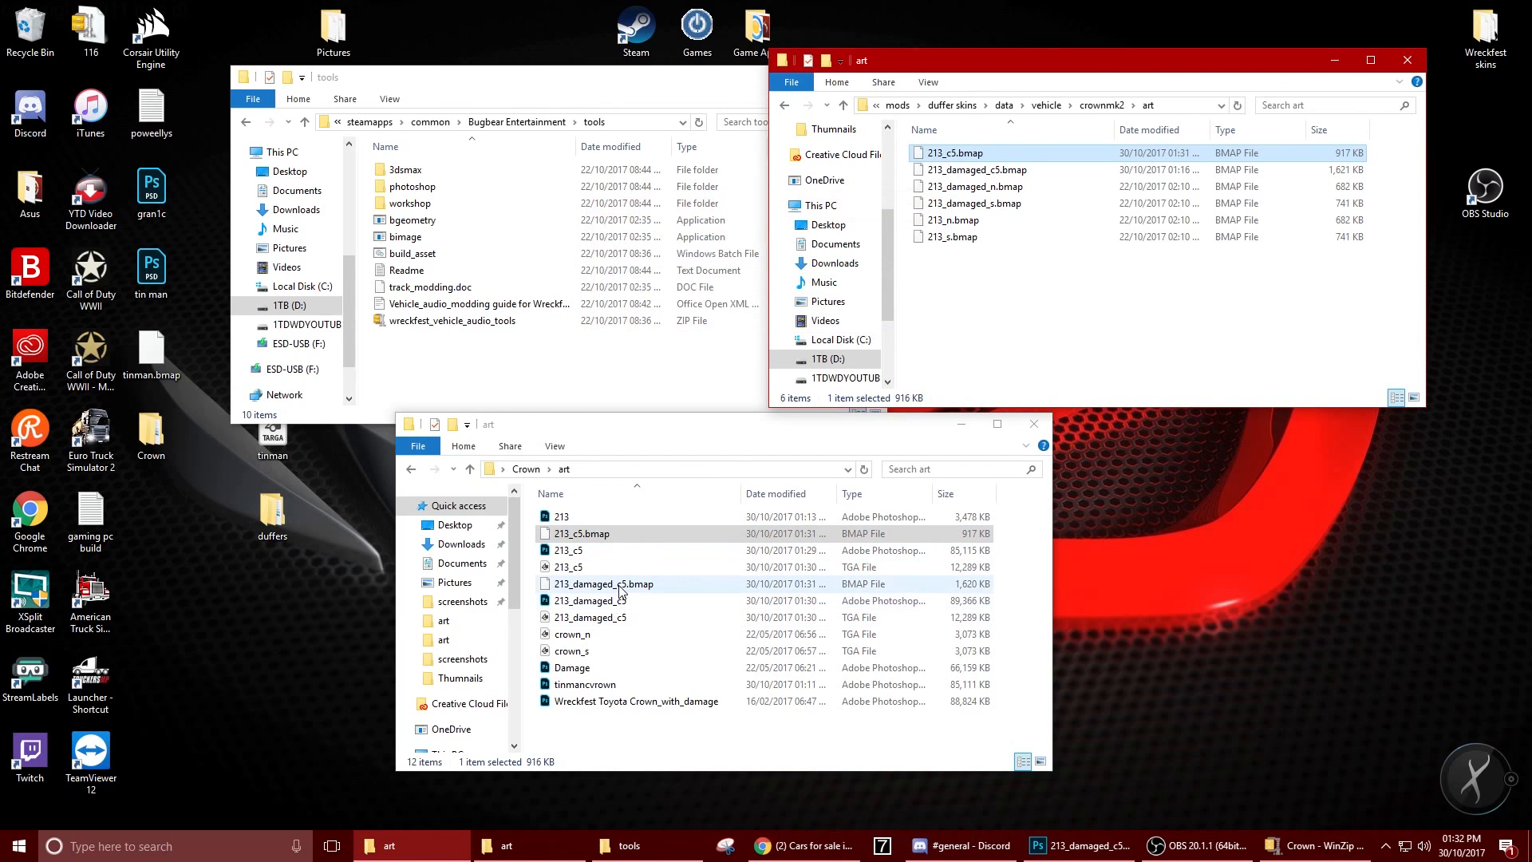
click(655, 588)
drag(654, 588, 1109, 295)
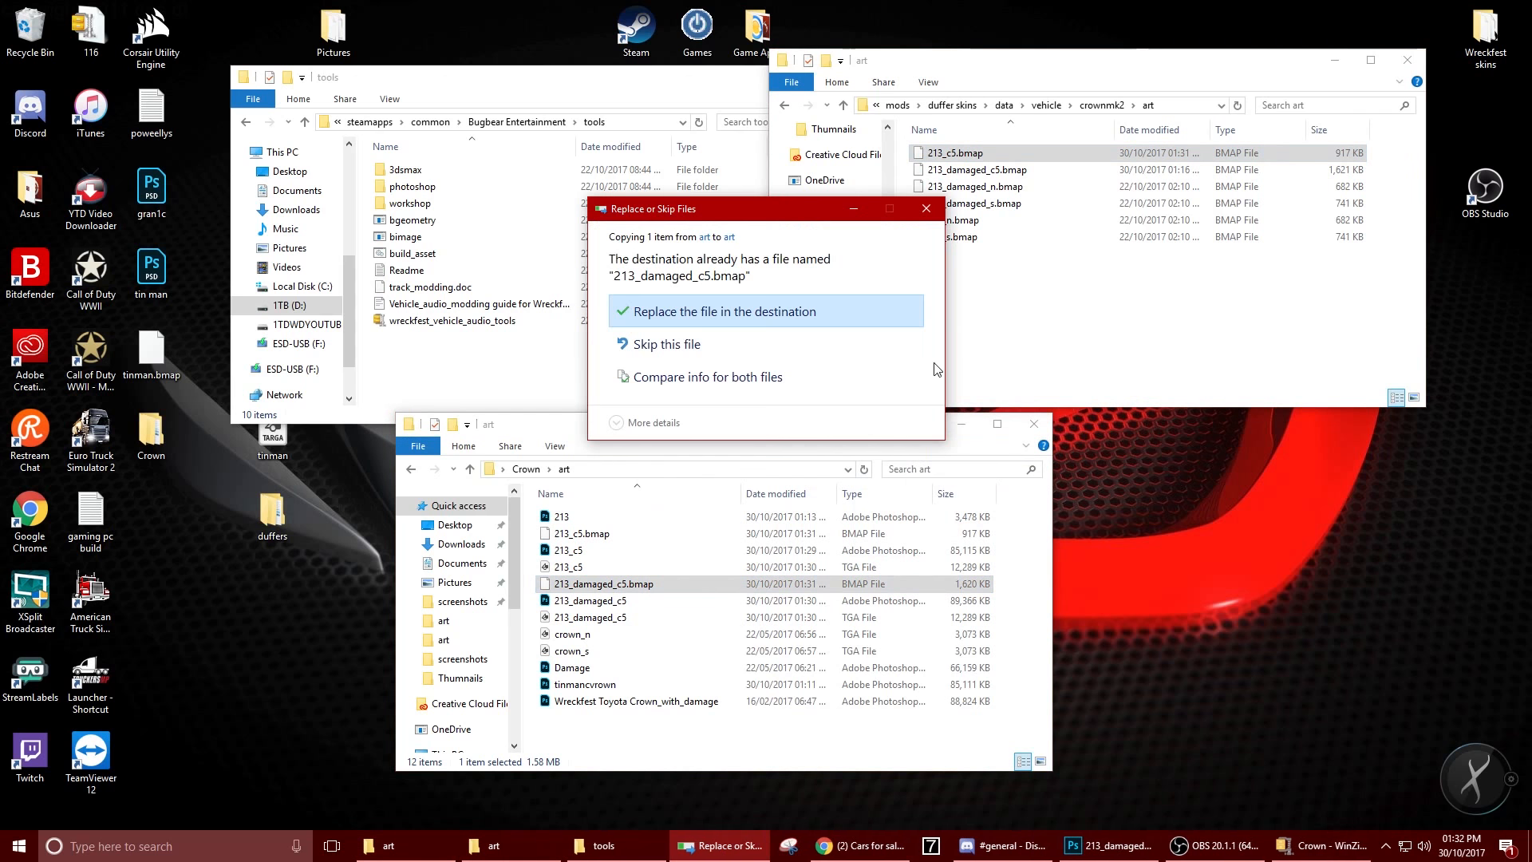
click(707, 315)
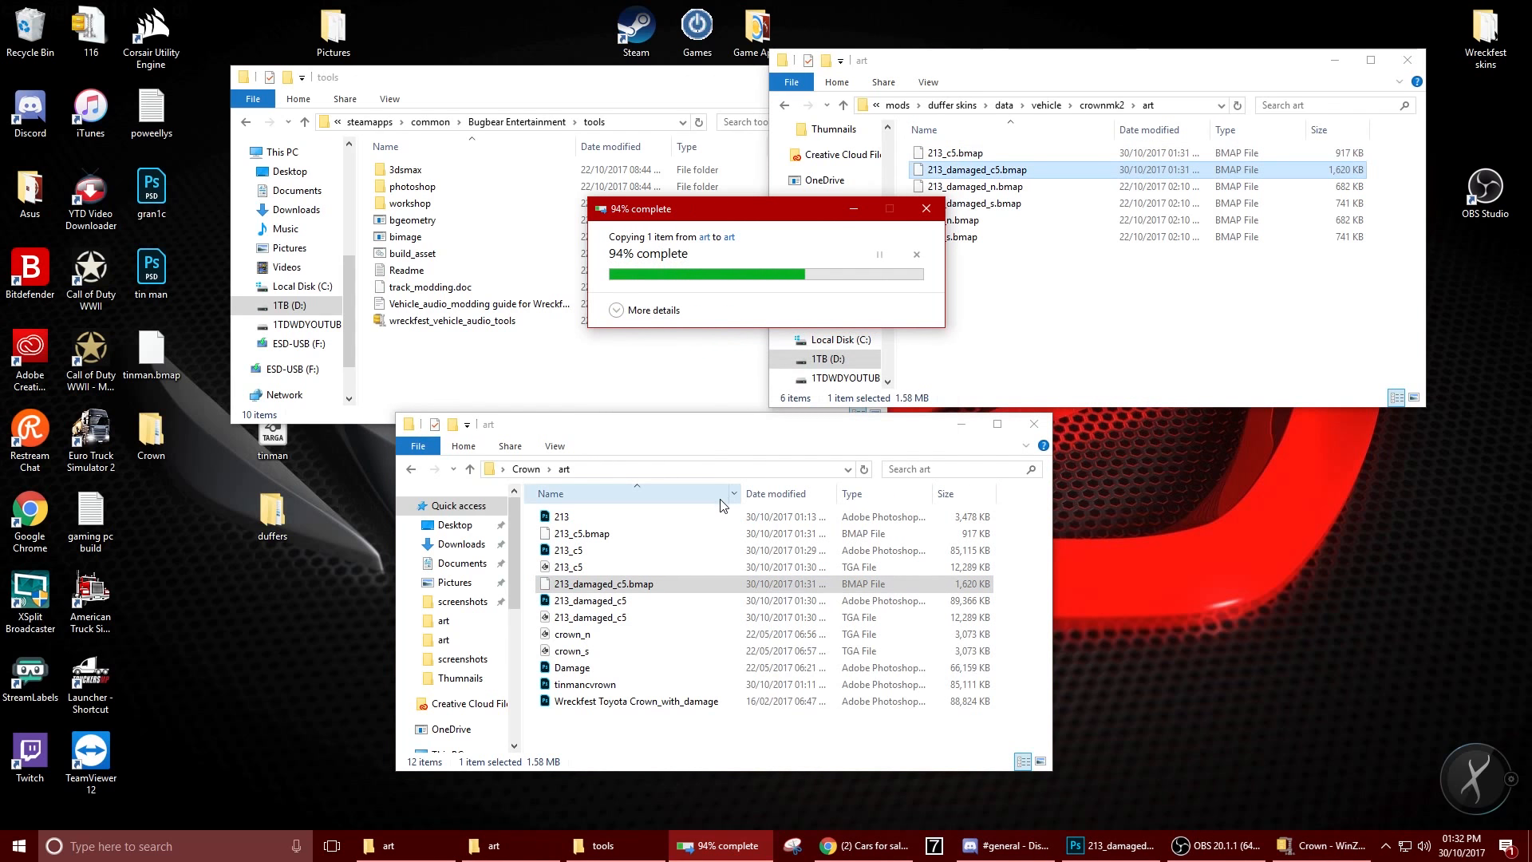
Launch Wreckfest and inspect the updated skin on the 79' Toyota Crown in the garage, and leave the game
click(1388, 849)
right_click(1371, 747)
click(1286, 558)
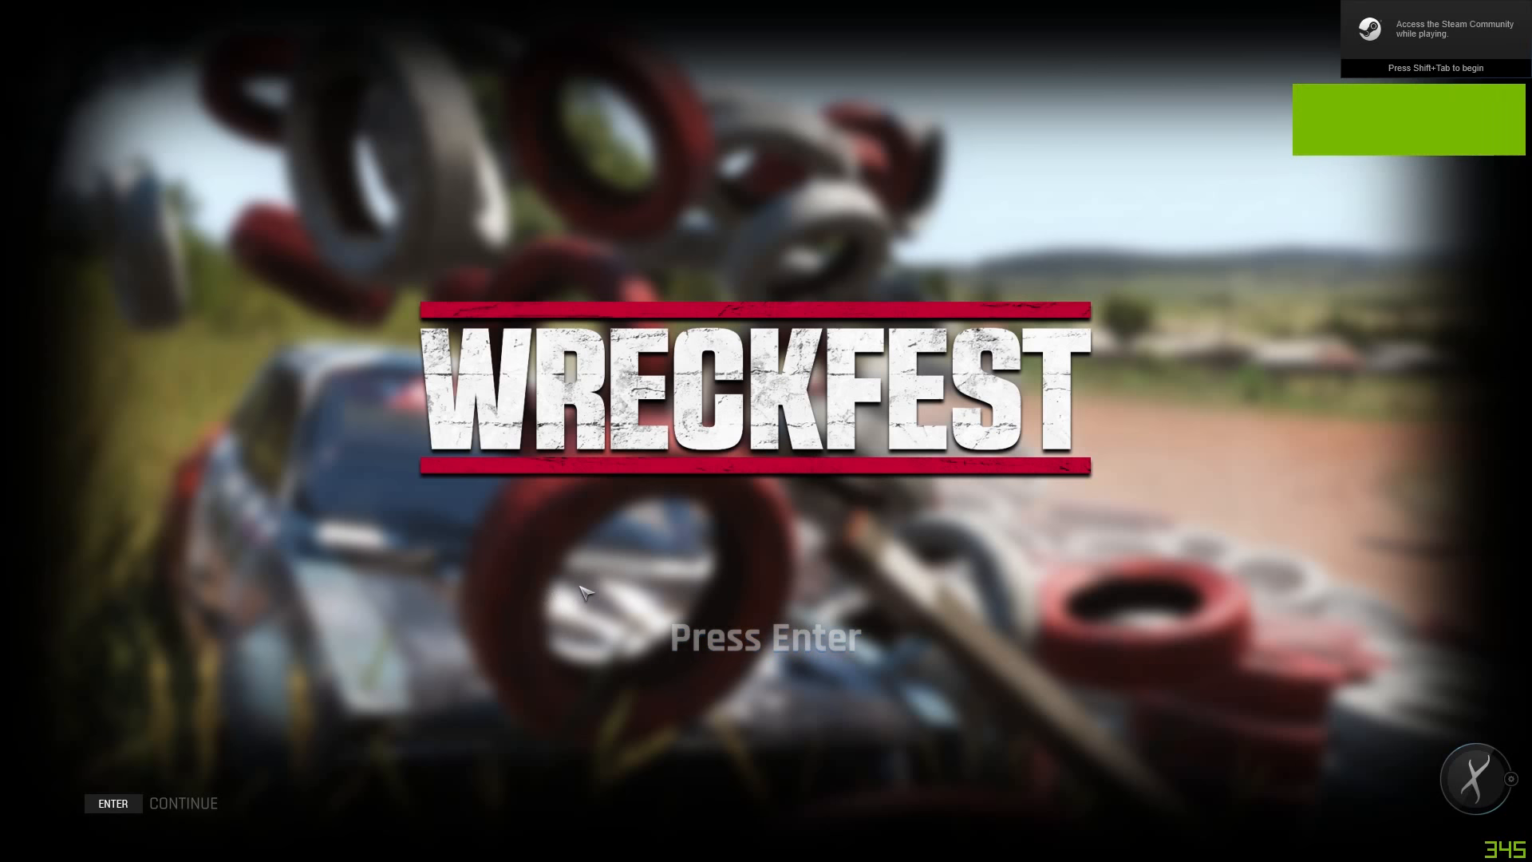
key(Return)
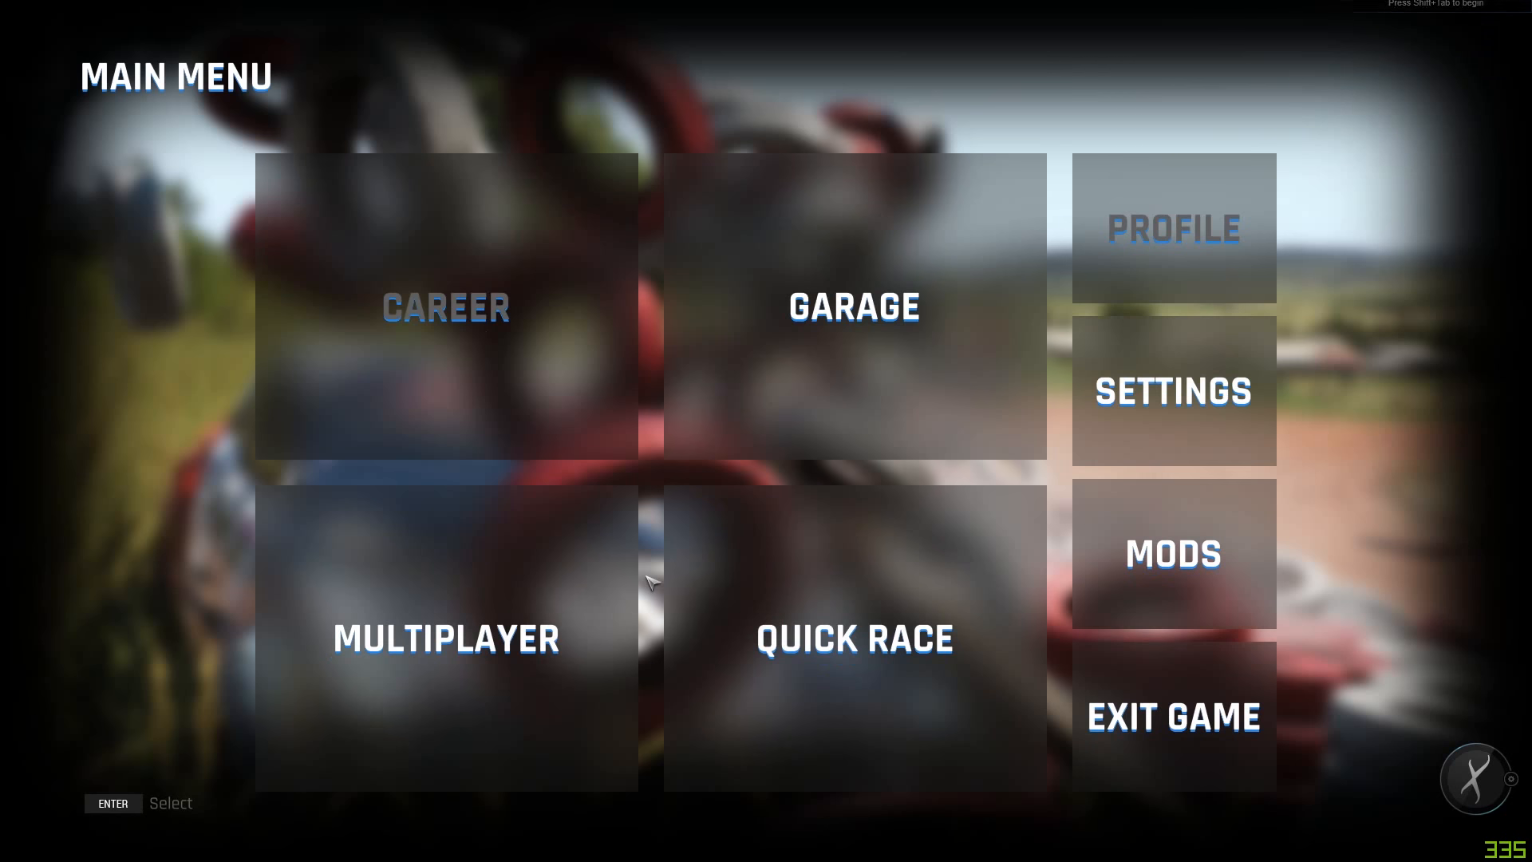
click(858, 321)
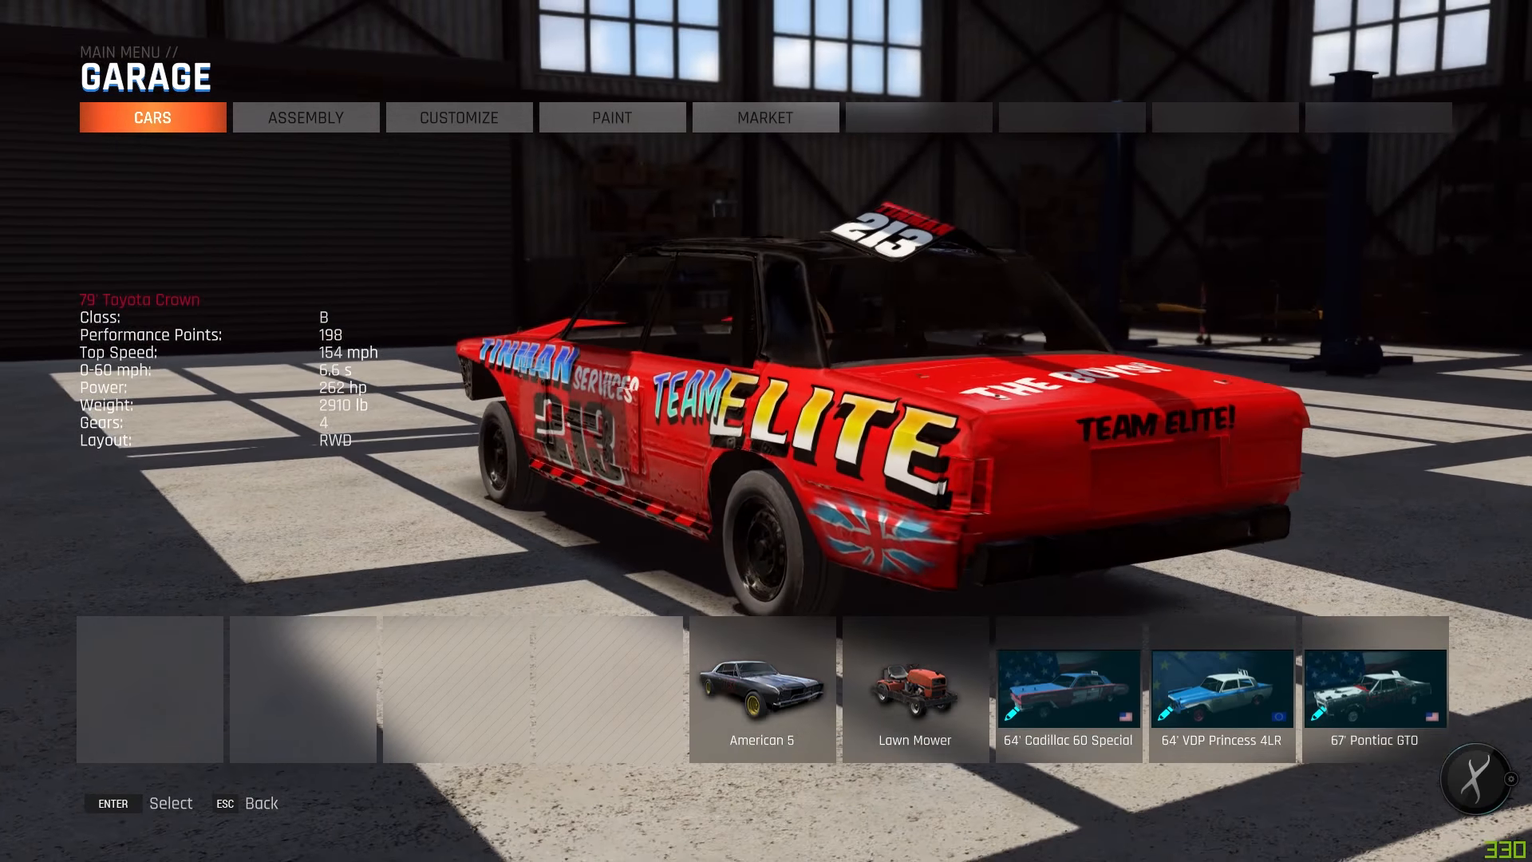
key(Escape)
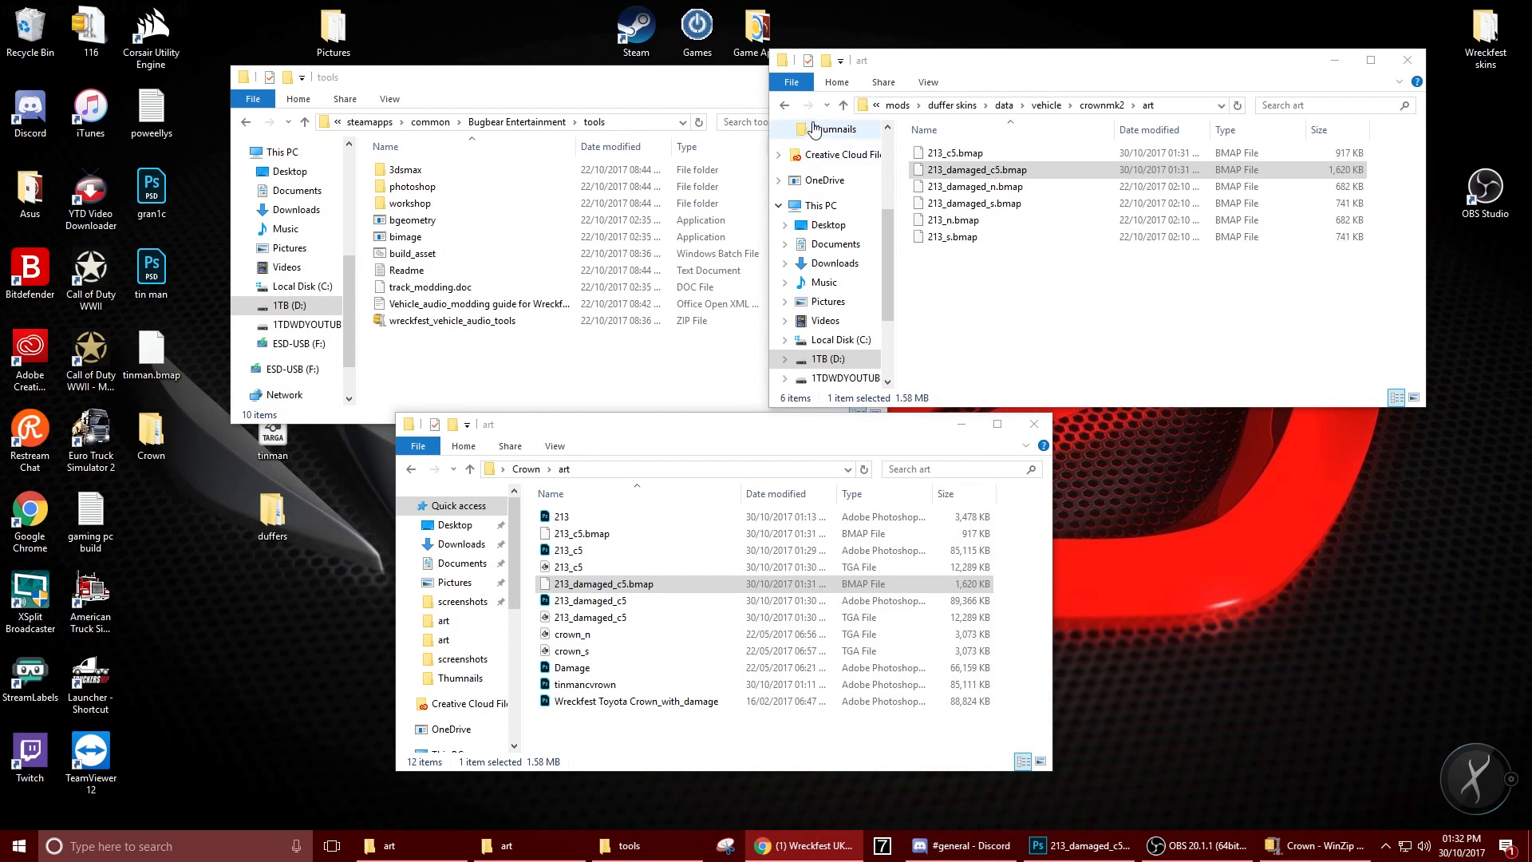
Go back to the mod's vehicle folder and close the tools and Crown art windows
click(785, 106)
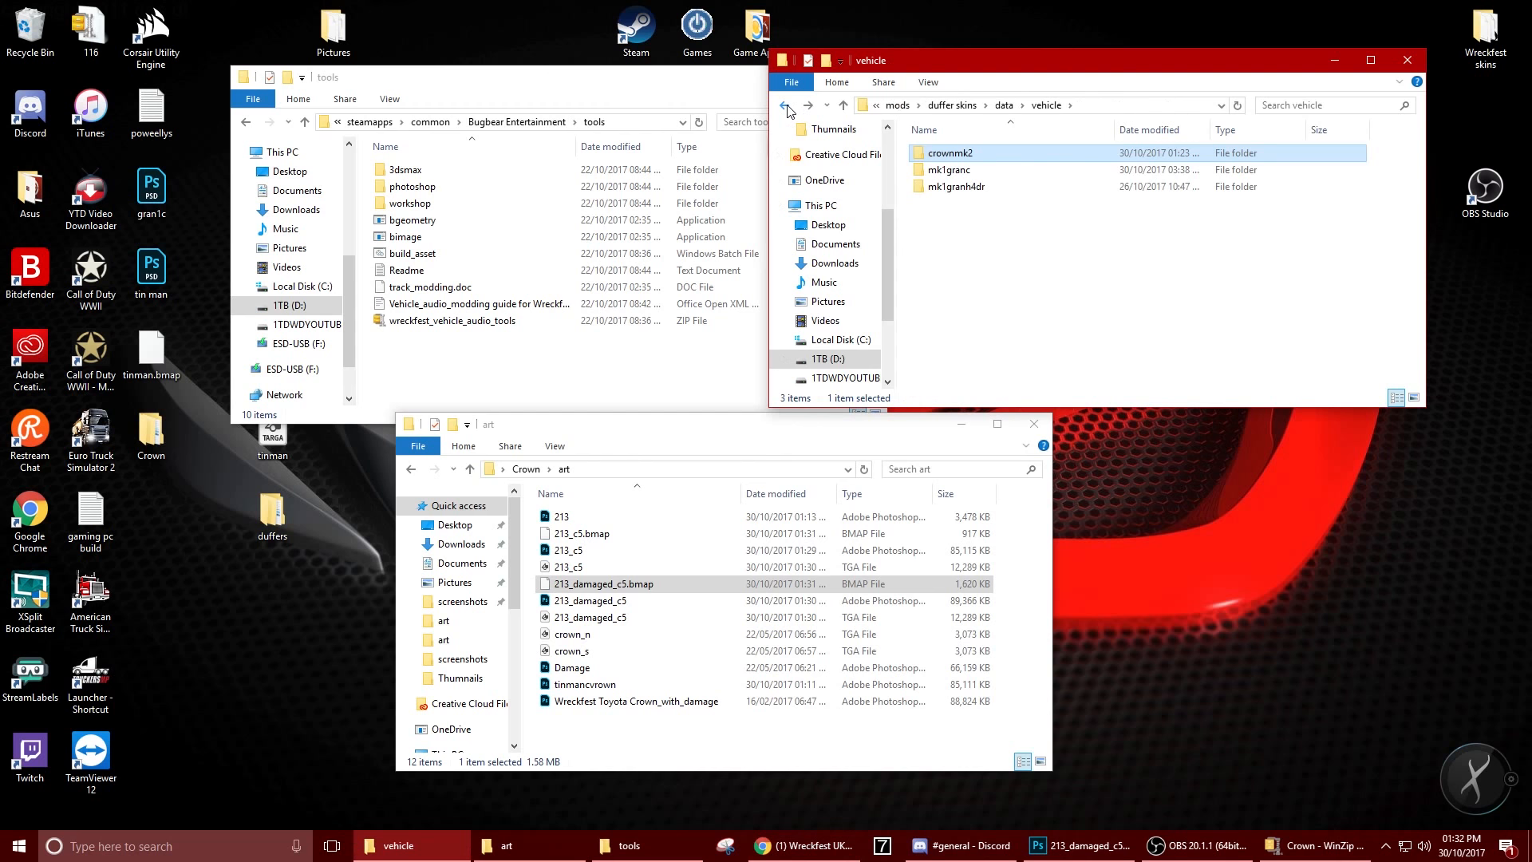
click(658, 83)
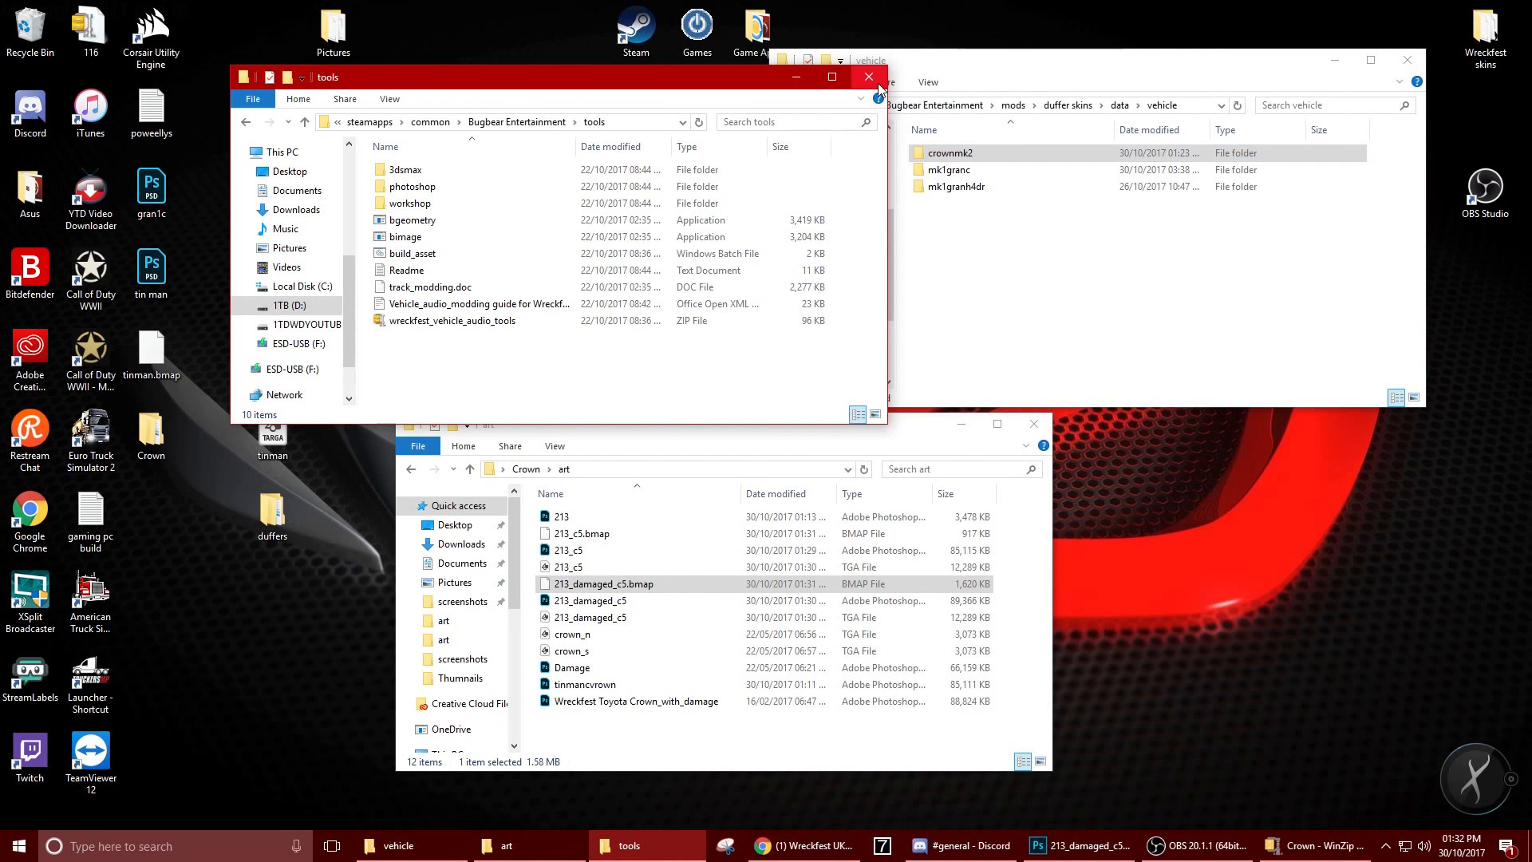
click(869, 77)
click(1036, 426)
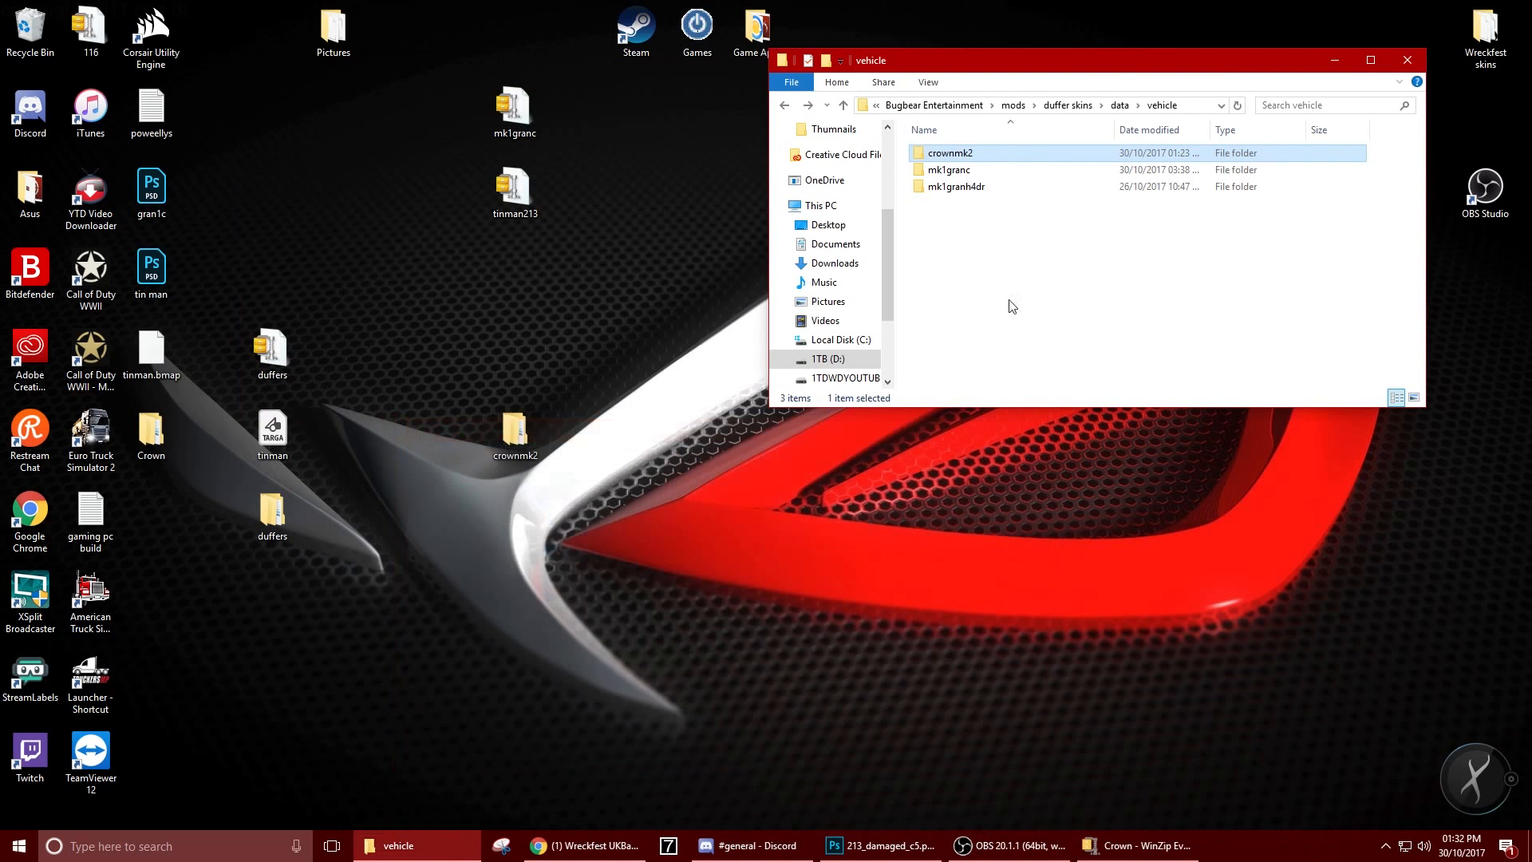
Compress the crownmk2 folder into a zip archive and rename the archive 213
right_click(964, 156)
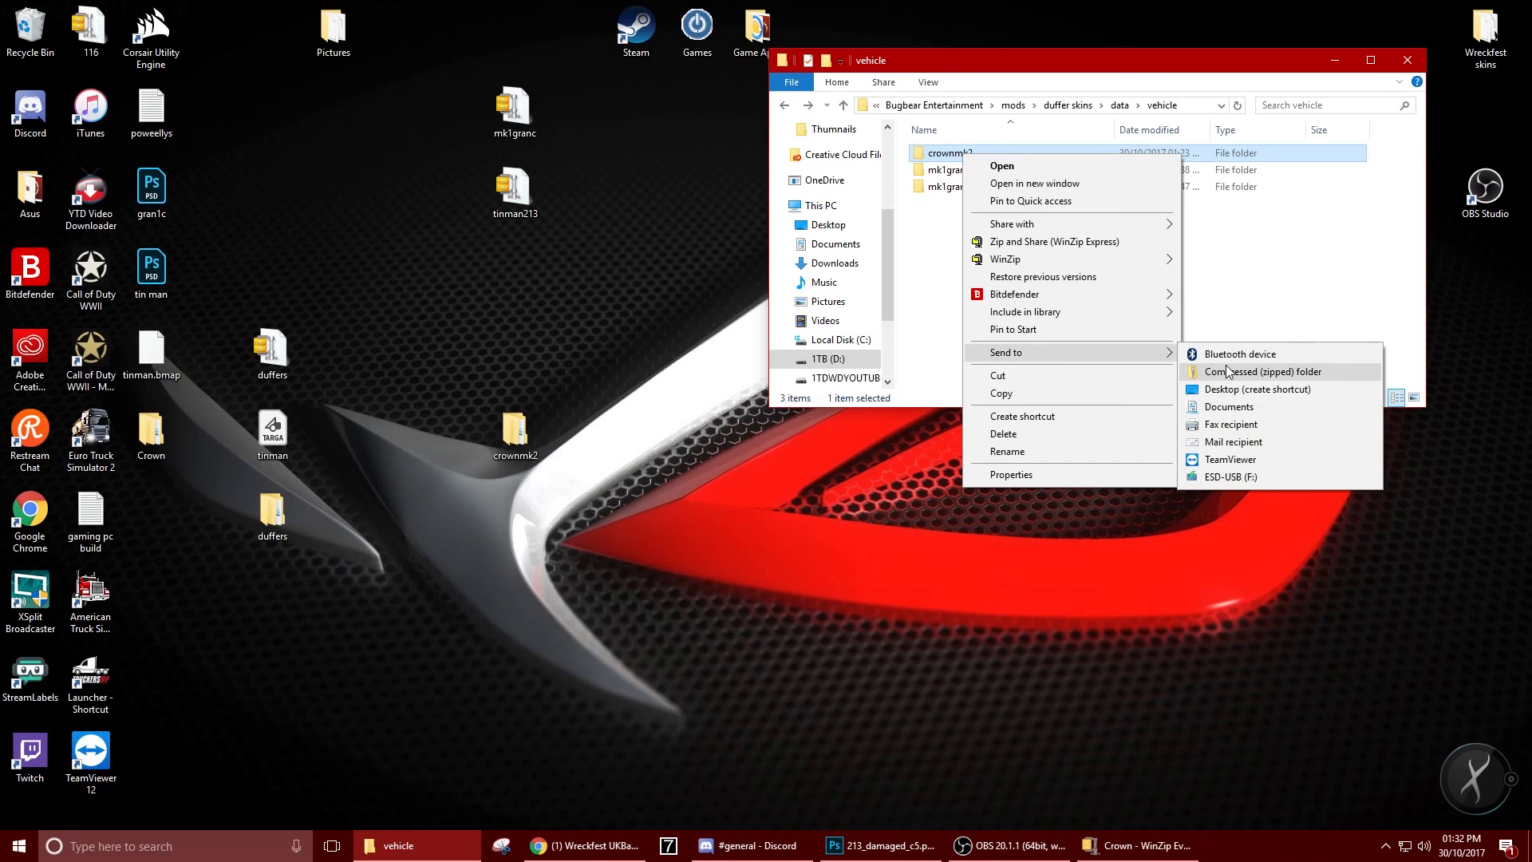
click(1264, 372)
key(Return)
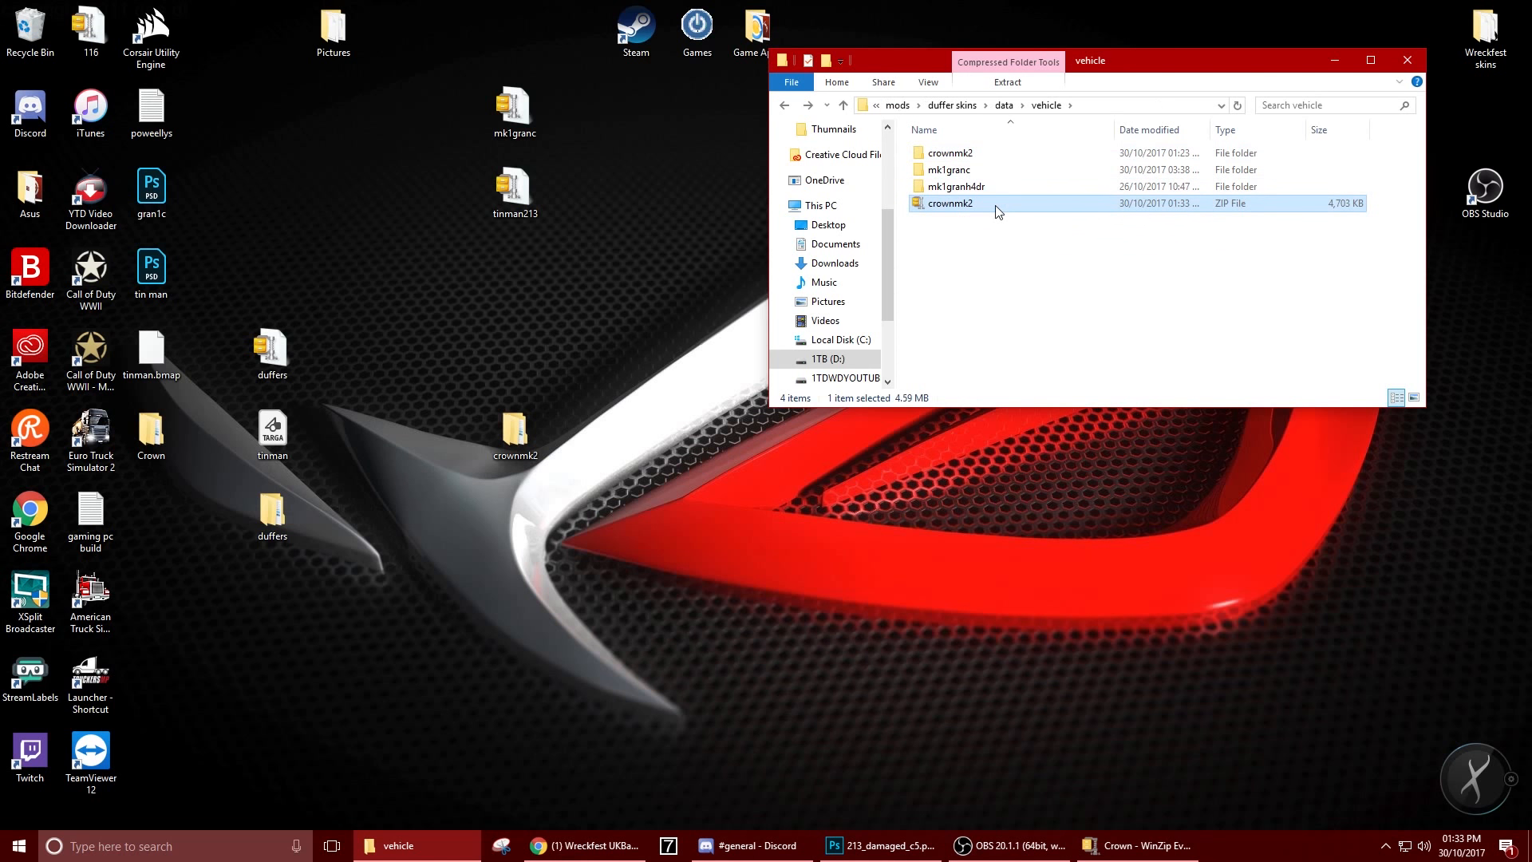
right_click(996, 210)
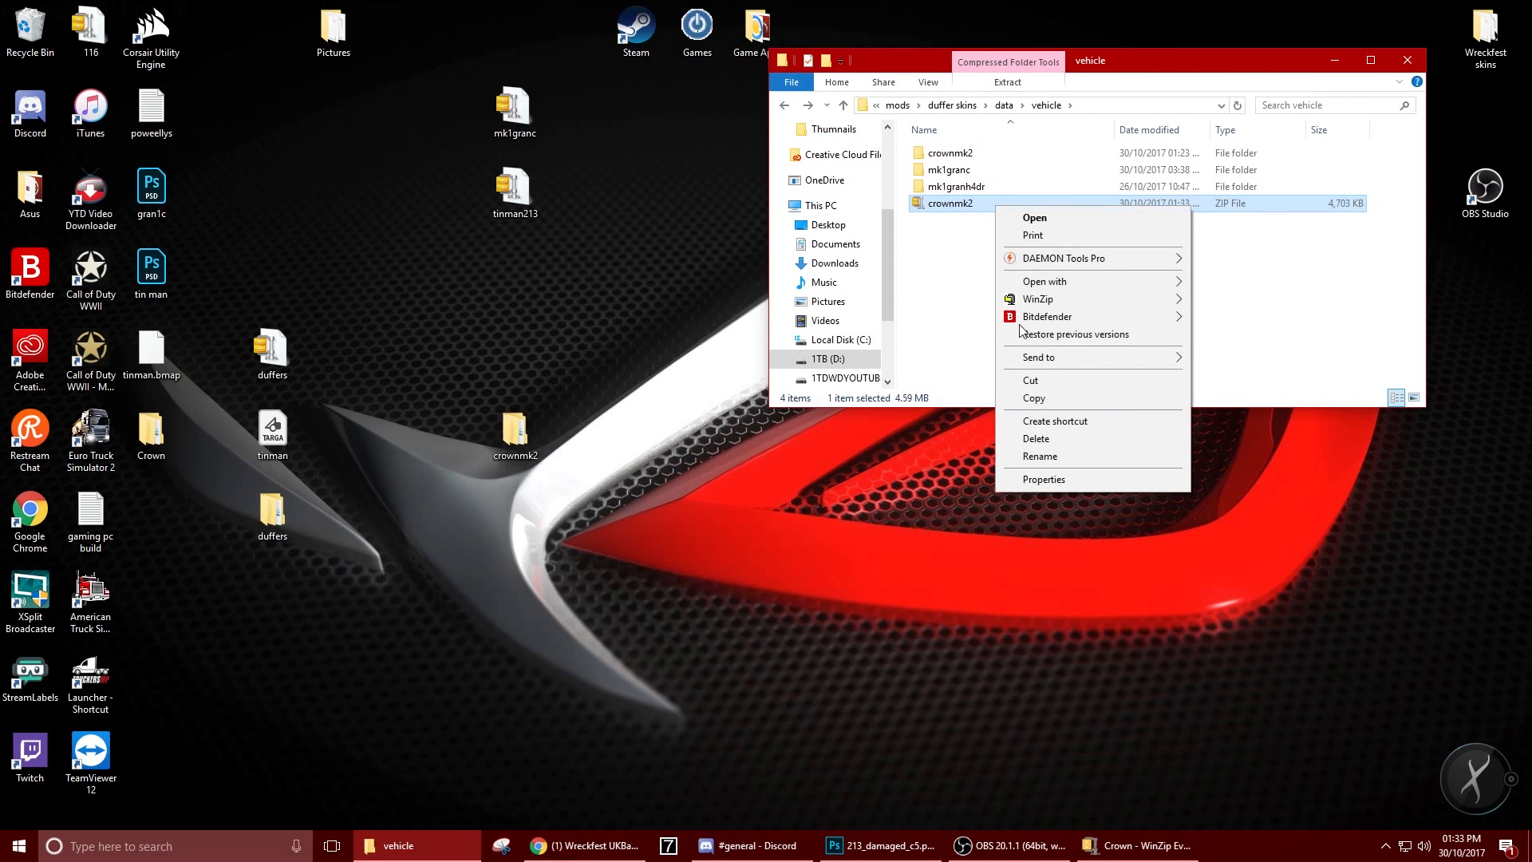
click(1069, 453)
text(213)
key(Return)
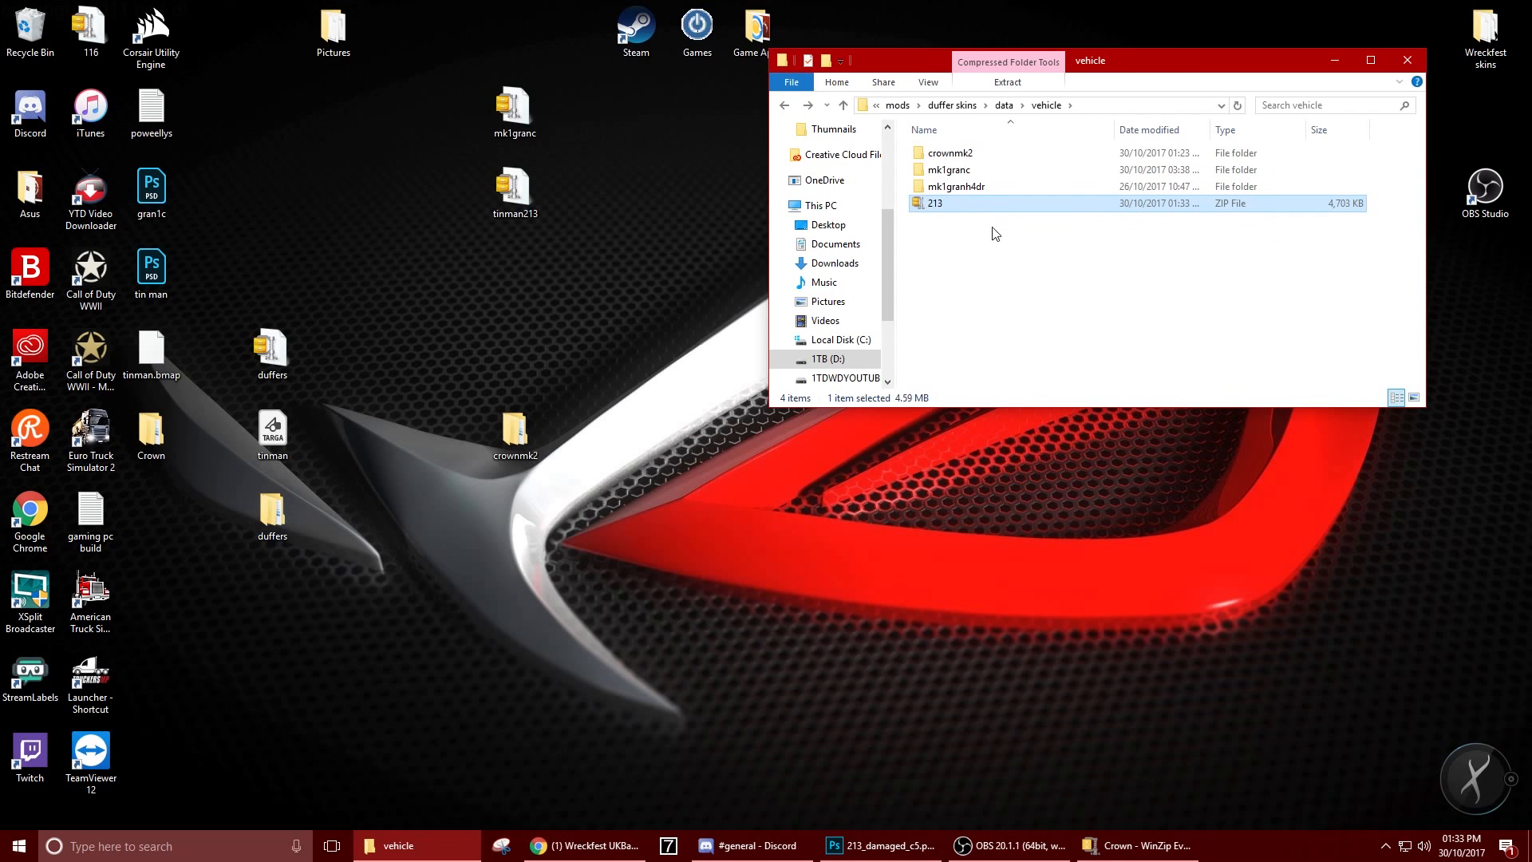
Copy the 213 zip archive from the vehicle folder to the desktop
drag(994, 214, 650, 335)
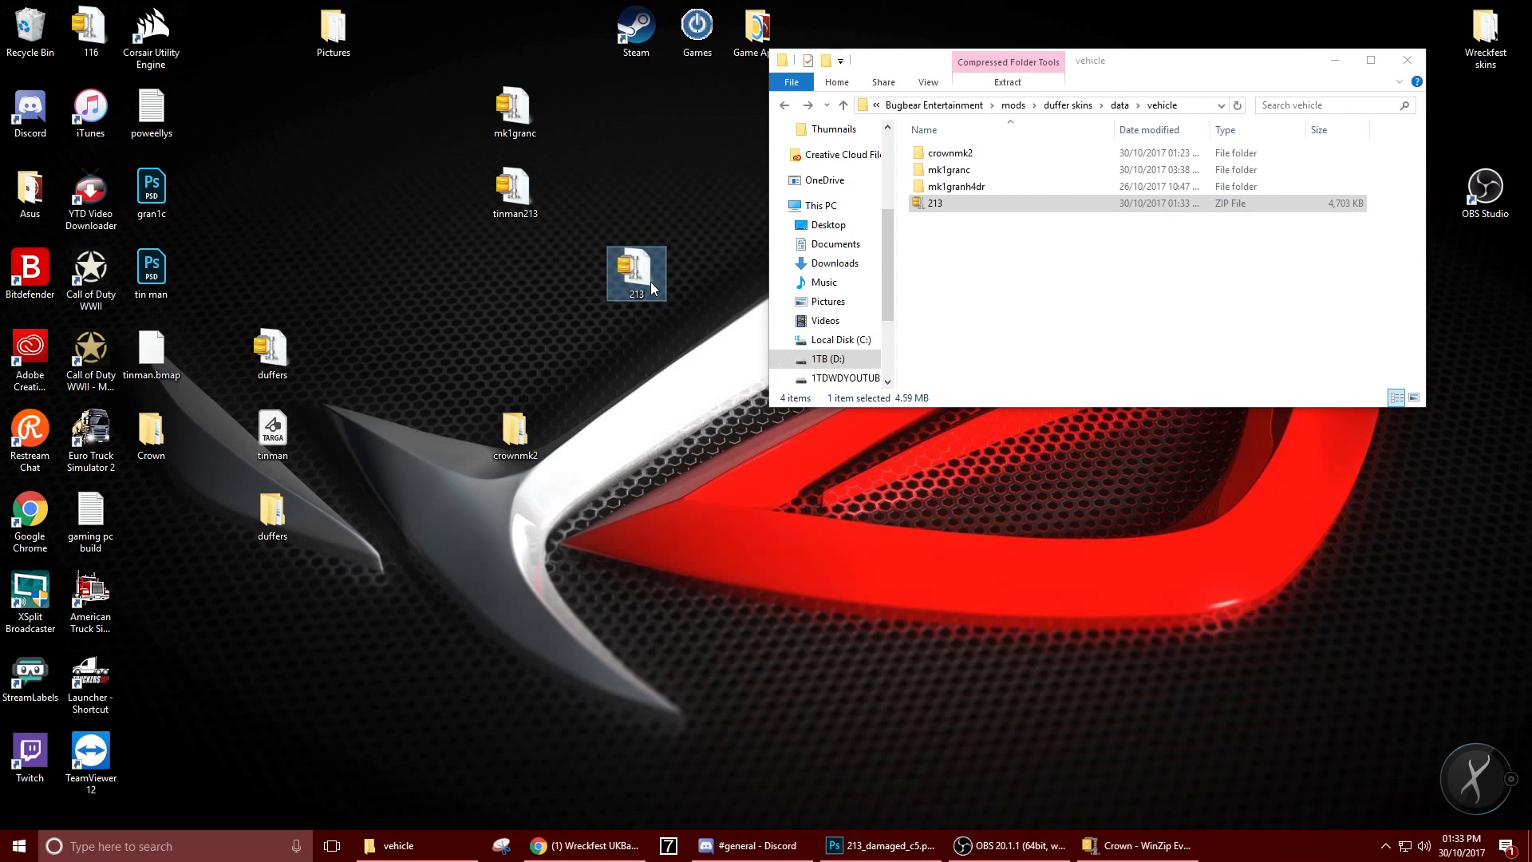
mouse_move(651, 279)
click(764, 493)
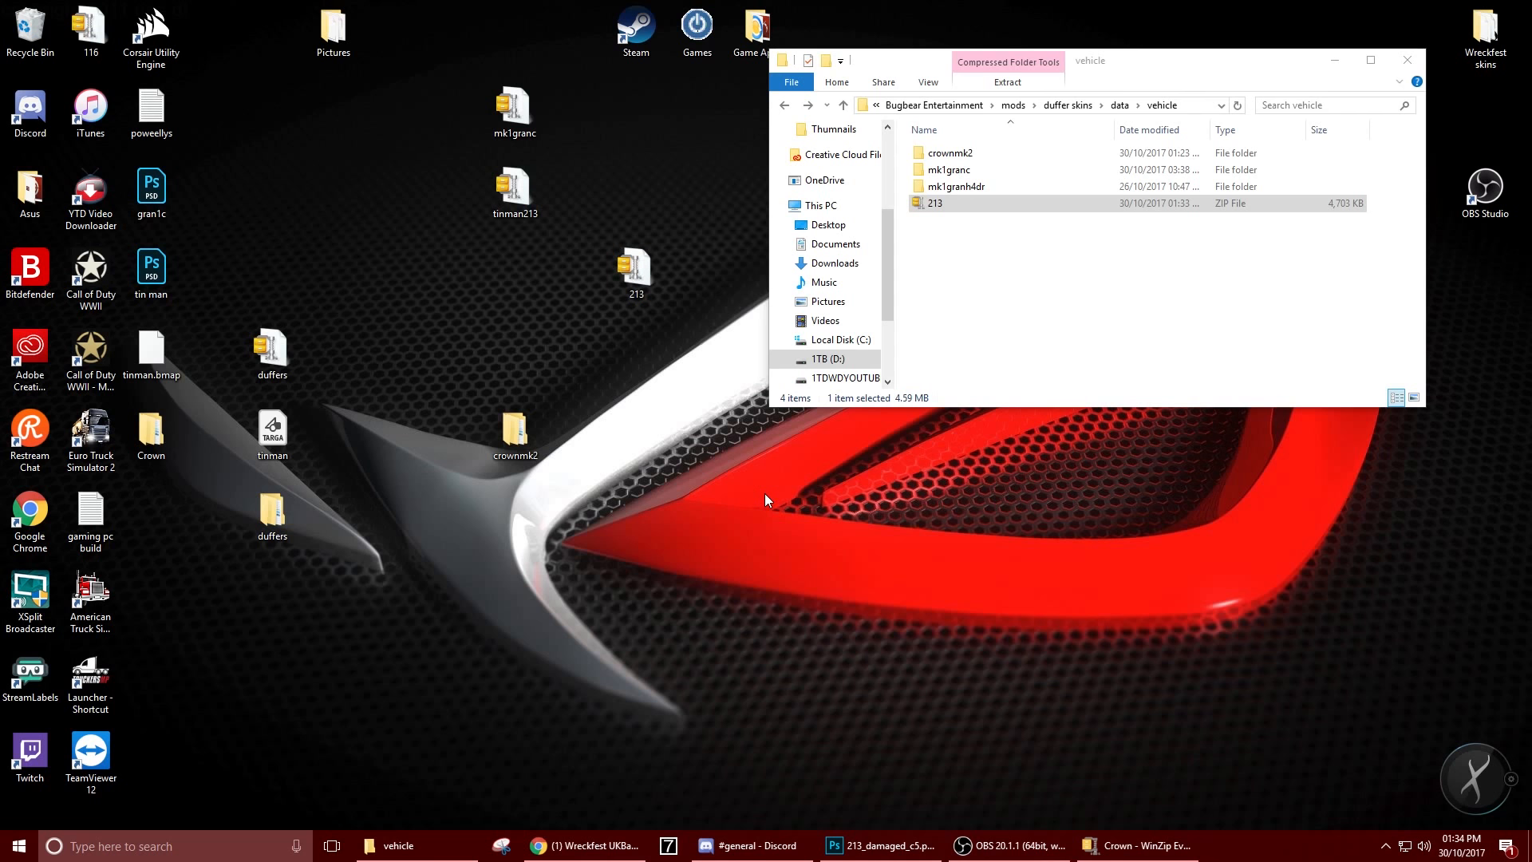